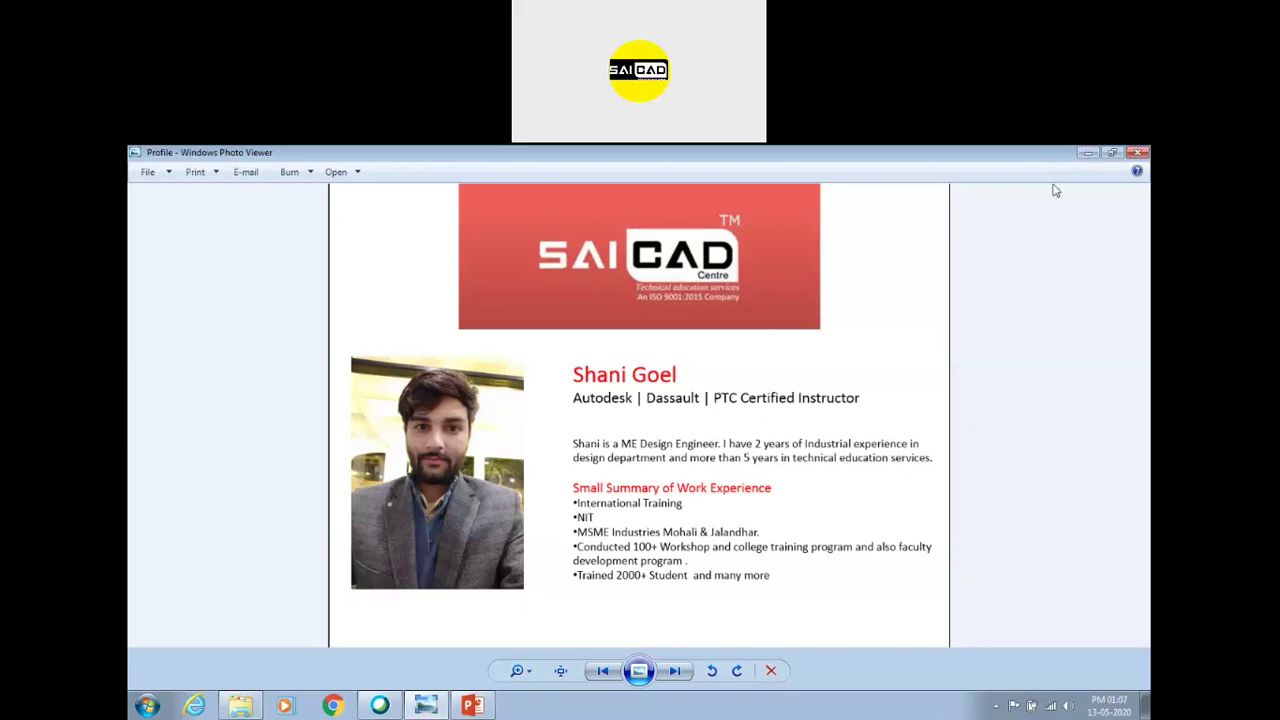
Step: Return to PowerPoint and display slide 4, the Autodesk AutoCAD overview
key(alt+Tab)
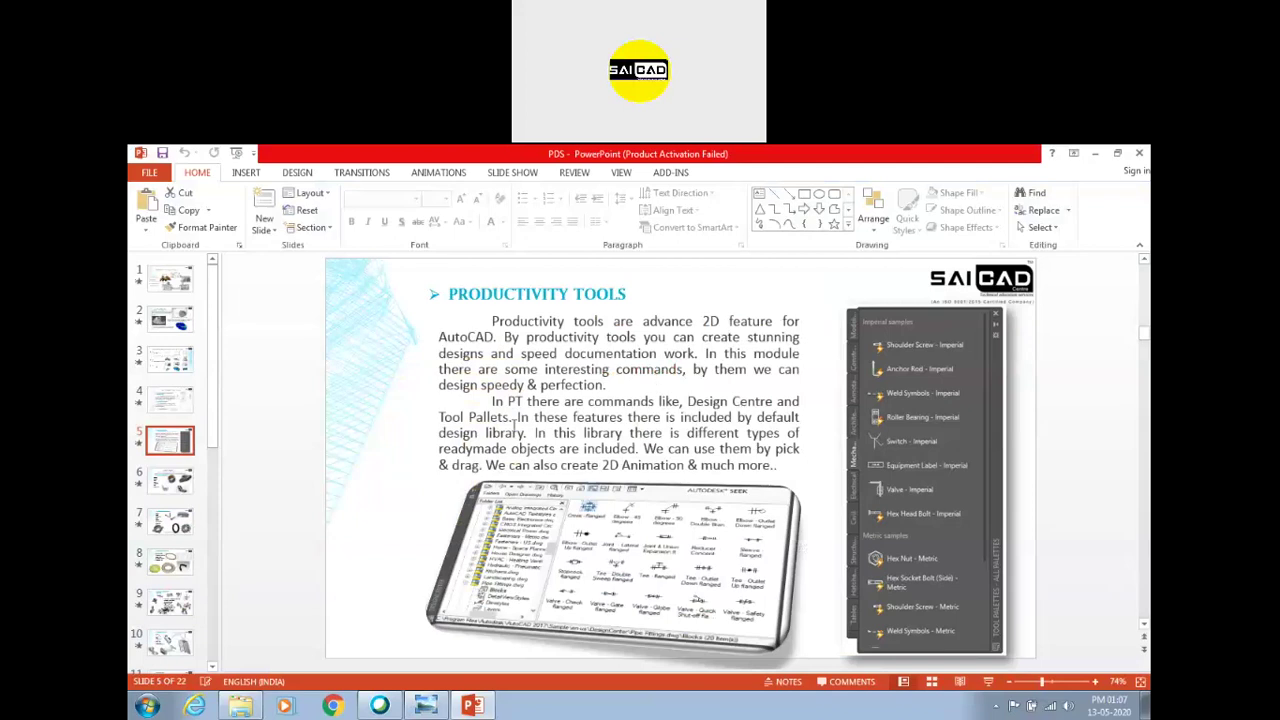
click(170, 358)
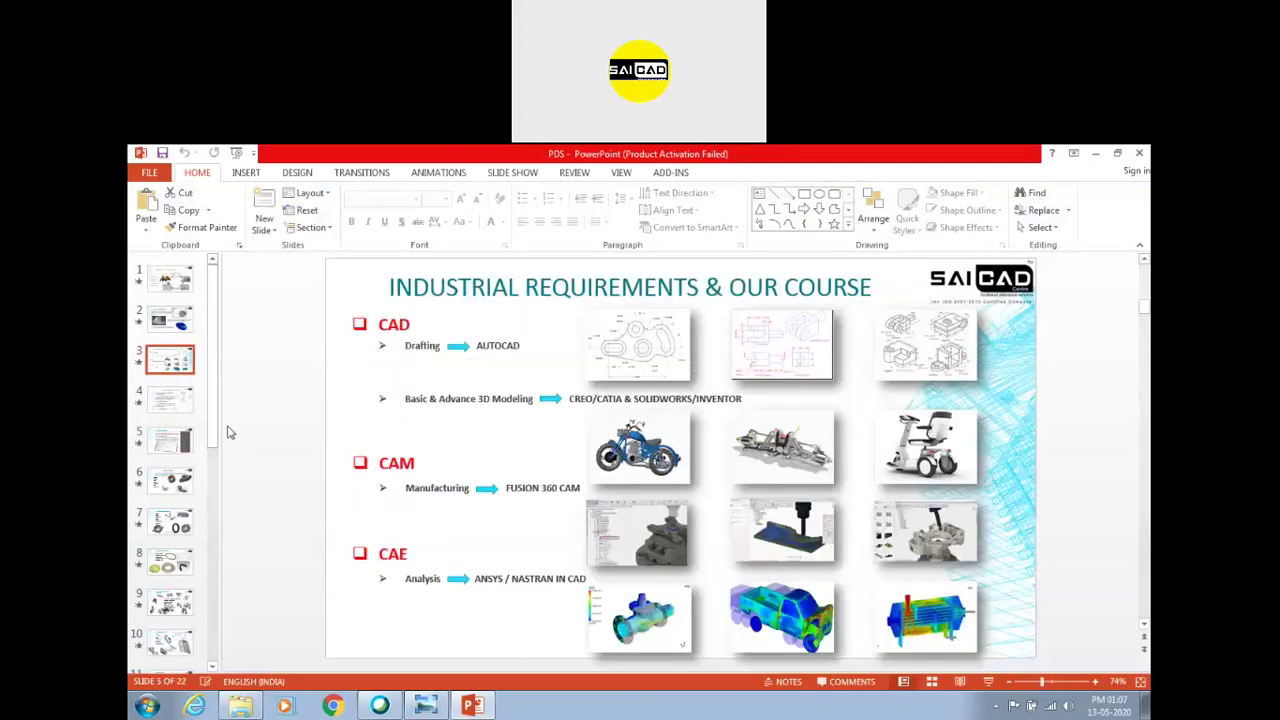
click(171, 401)
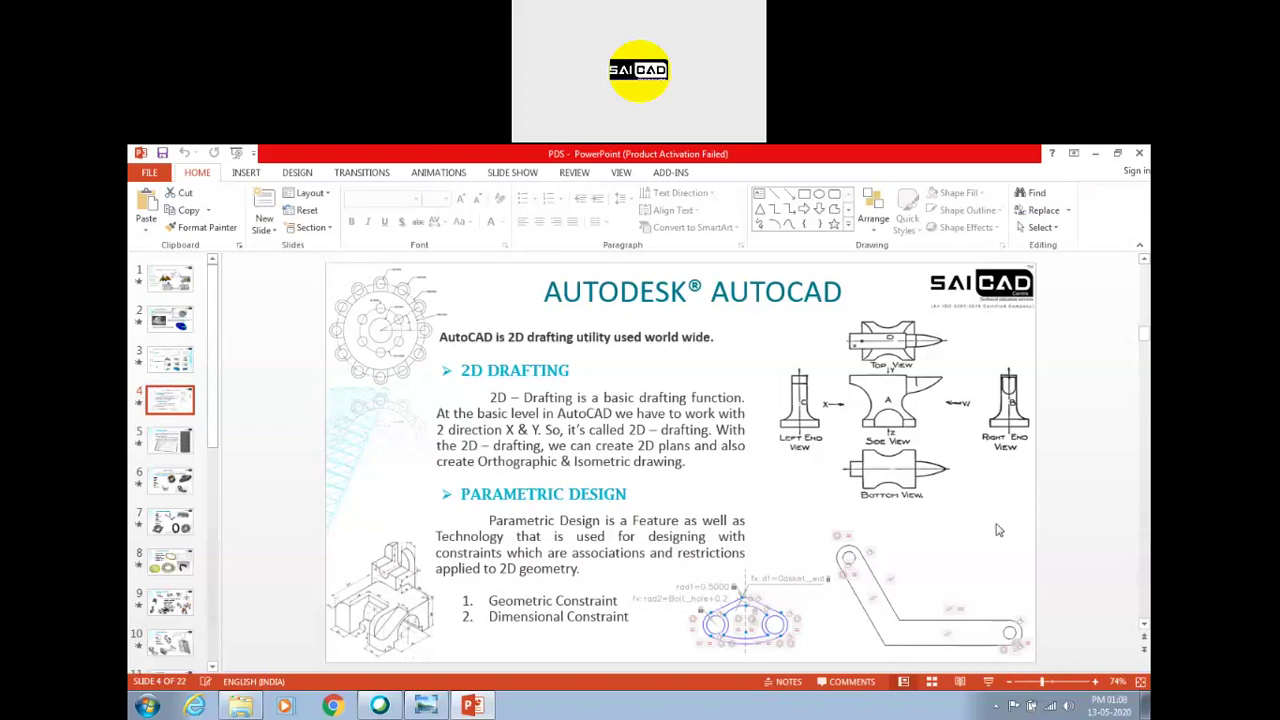
click(1069, 505)
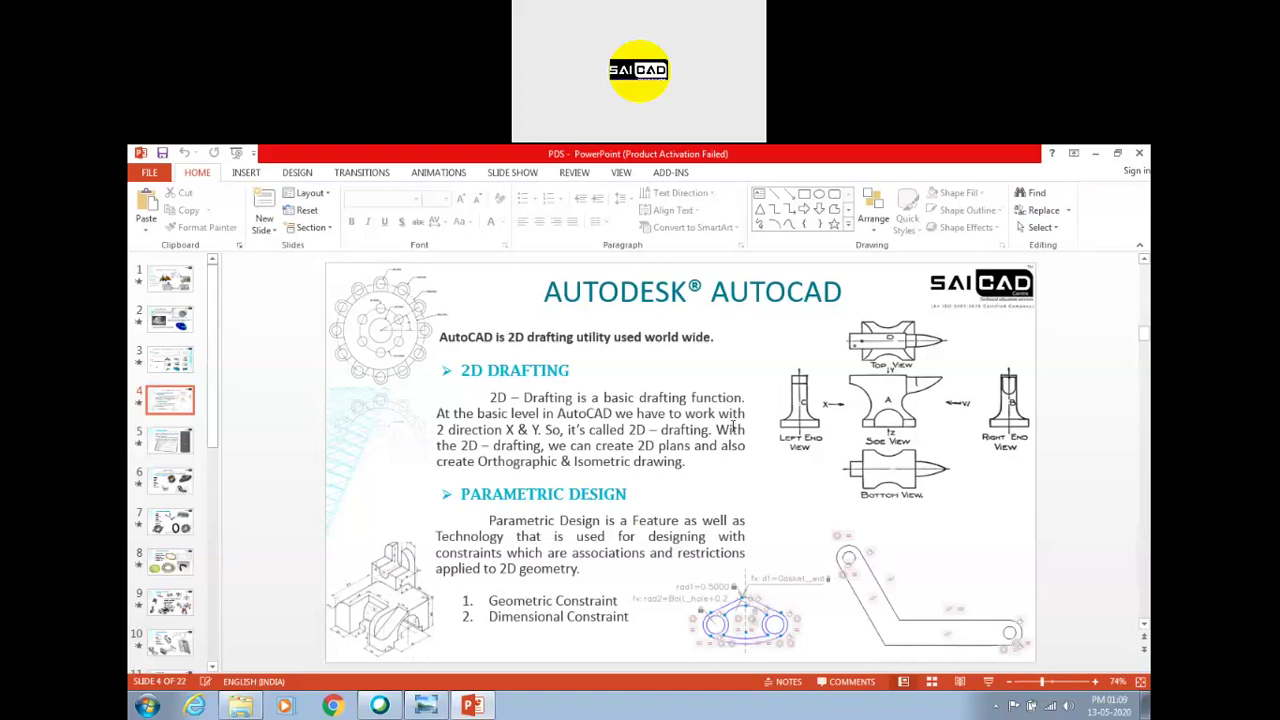
Step: Advance the presentation past slide 5, Productivity Tools, to slide 6, PTC Creo
scroll(733, 425, down, 1)
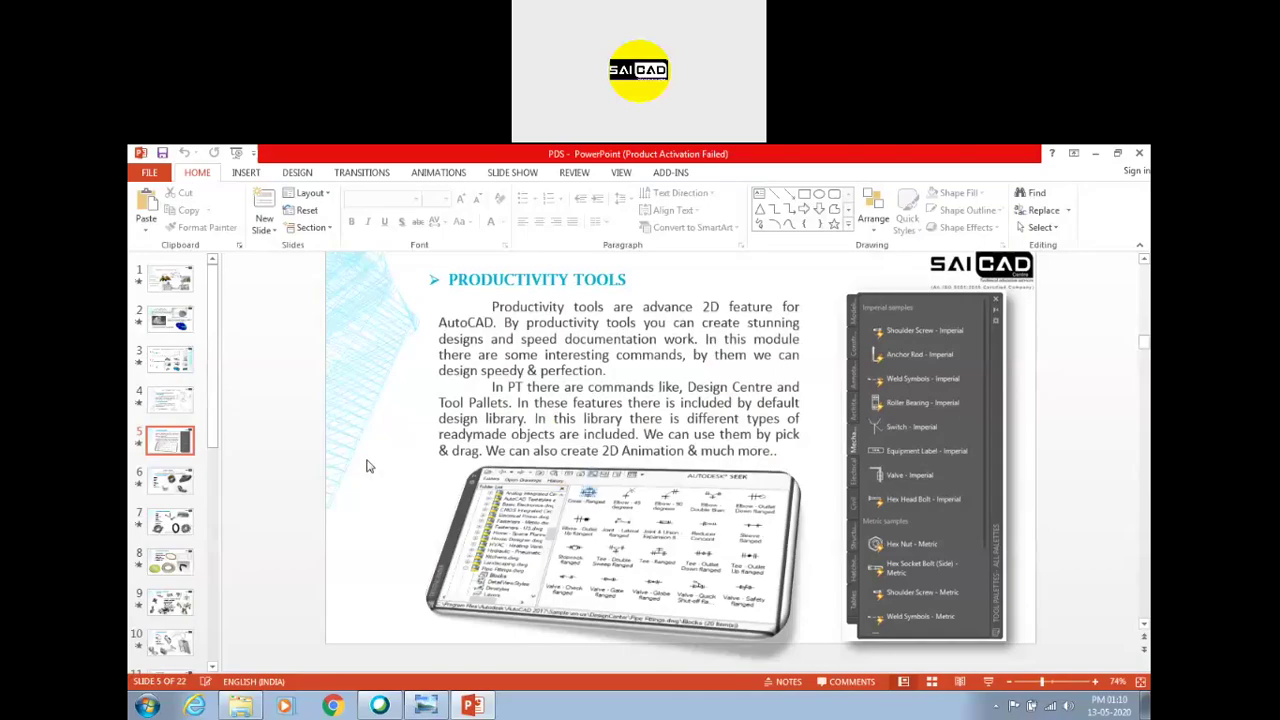
scroll(563, 456, down, 1)
Step: Minimise PowerPoint and the Webex Meetings panel, and select the AutoCAD 2019 desktop shortcut
scroll(563, 457, up, 1)
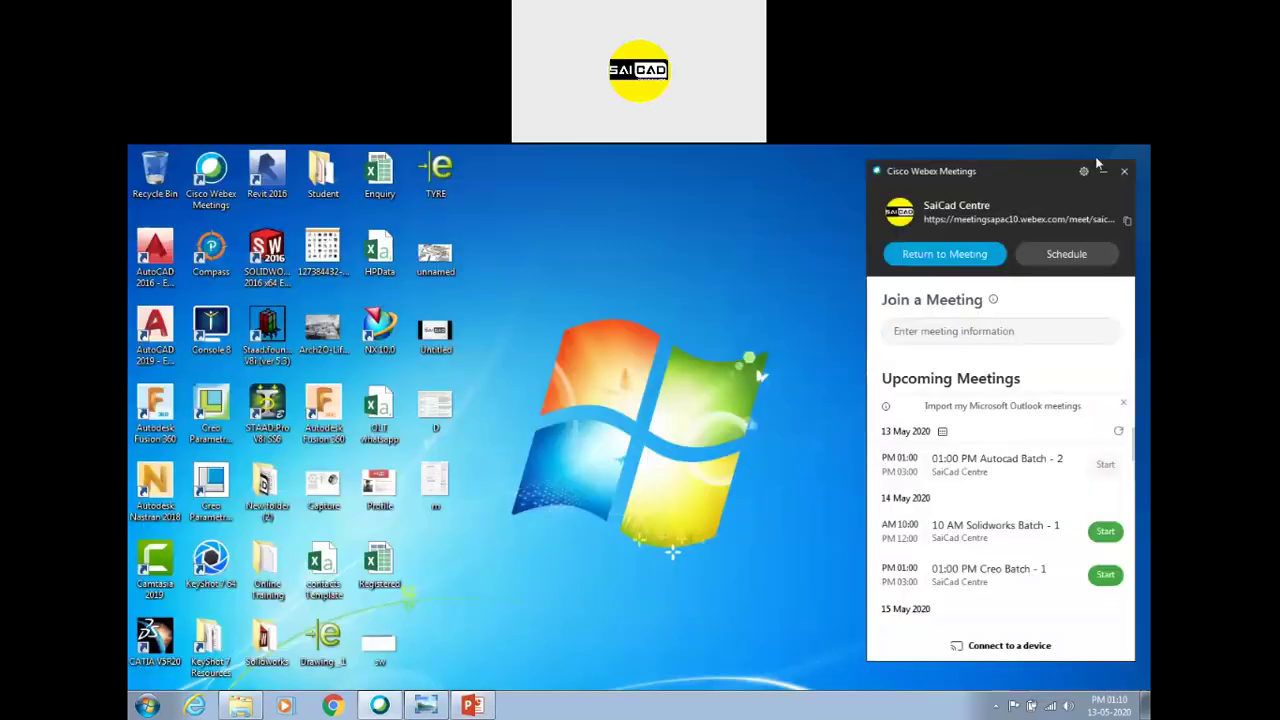
click(1095, 153)
click(155, 330)
click(156, 288)
click(162, 362)
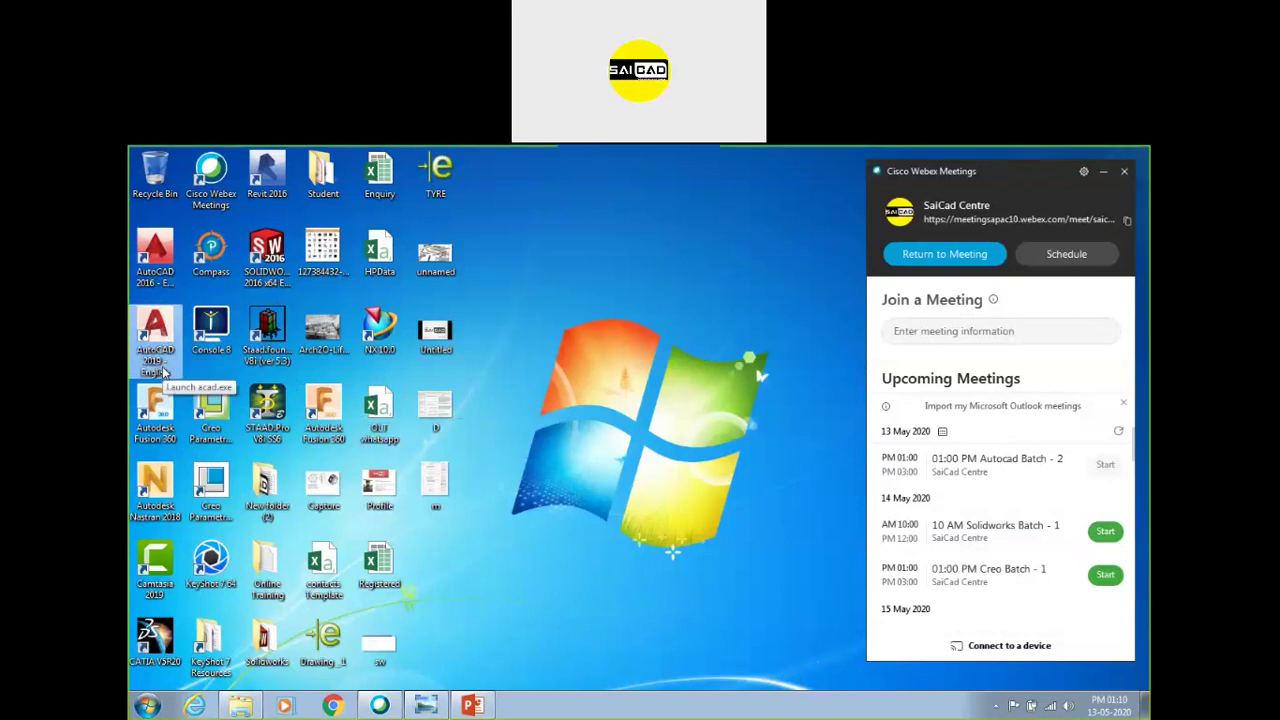
click(1101, 171)
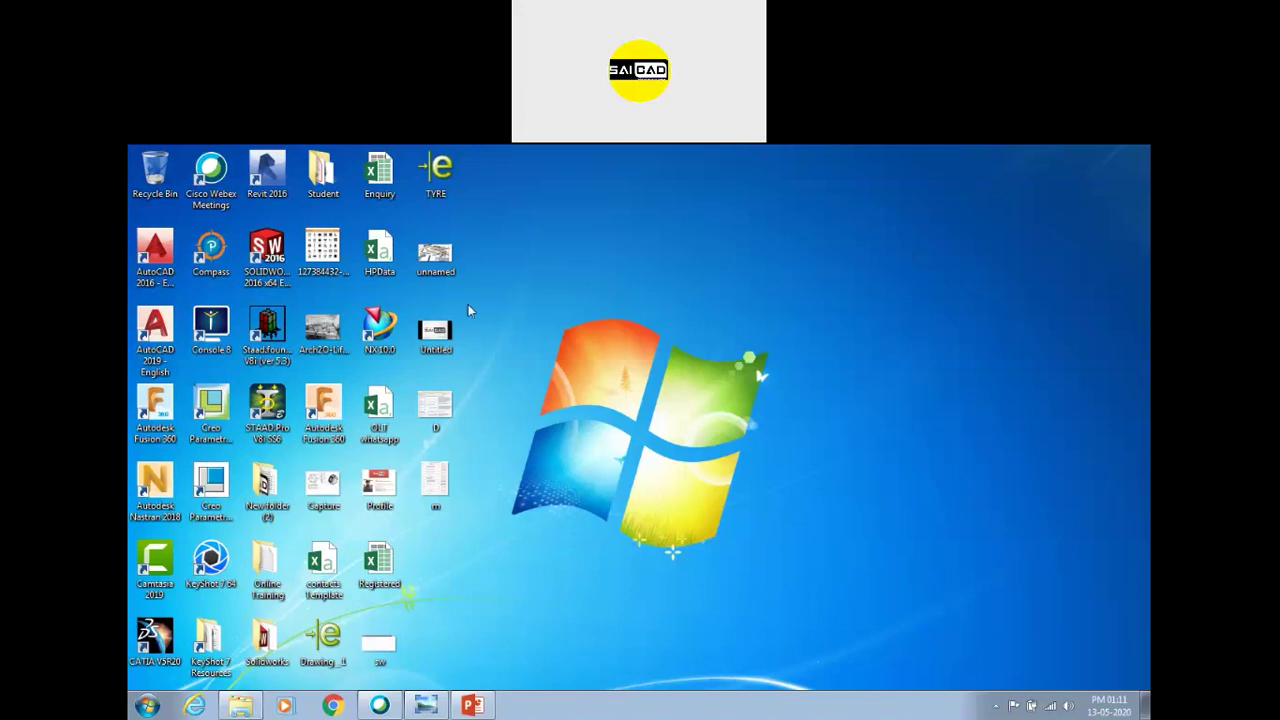
click(155, 348)
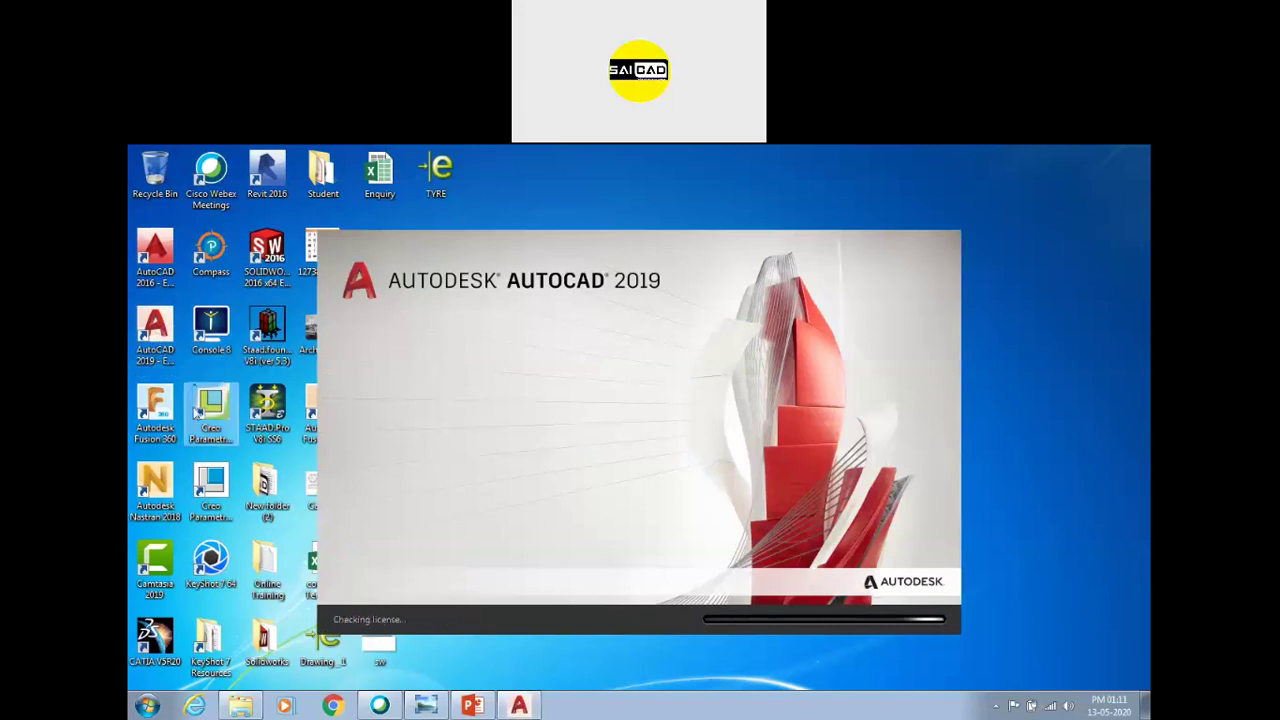
Step: Launch AutoCAD 2019 and set its shortcut to Windows Vista compatibility mode
click(155, 346)
right_click(157, 352)
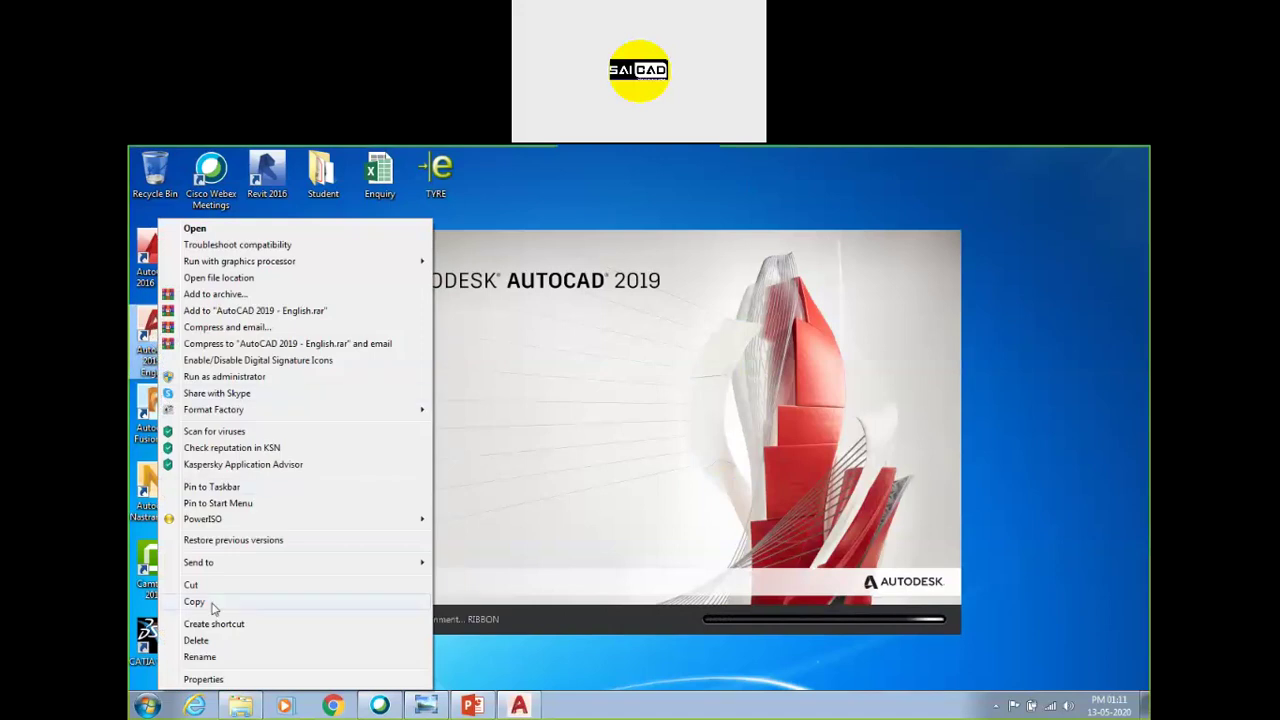
click(205, 679)
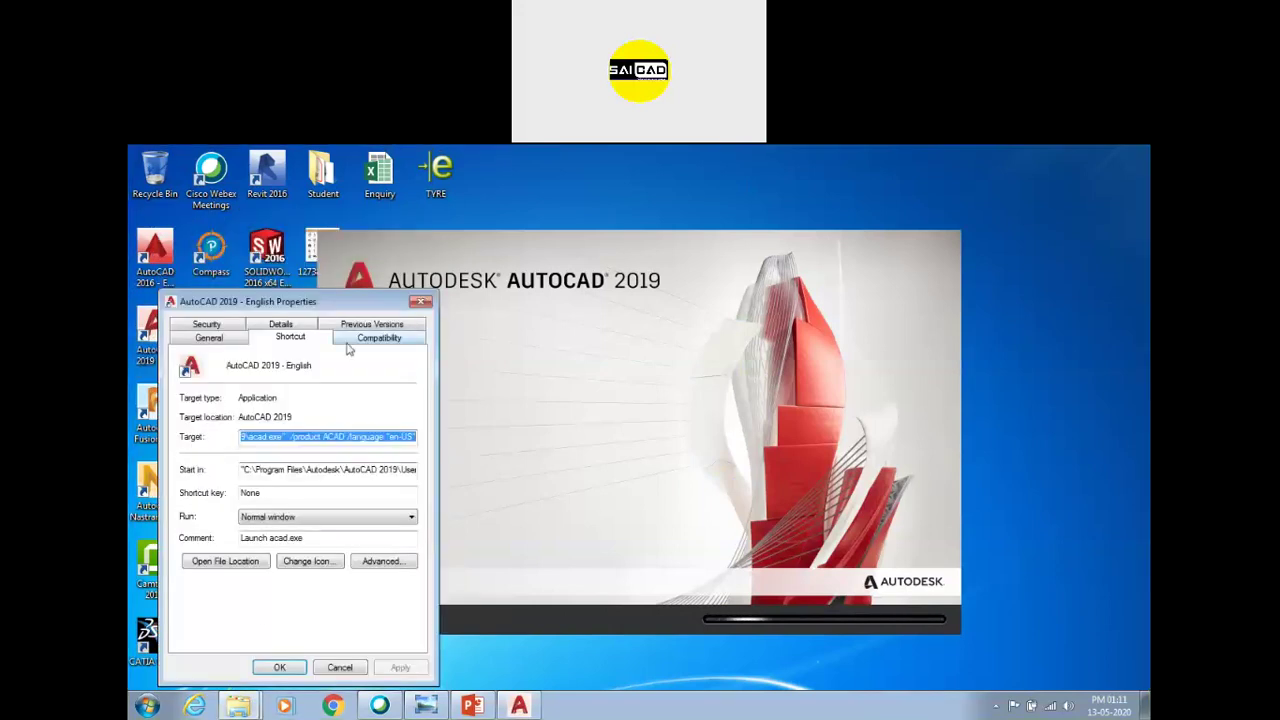
click(367, 345)
drag(362, 303, 380, 232)
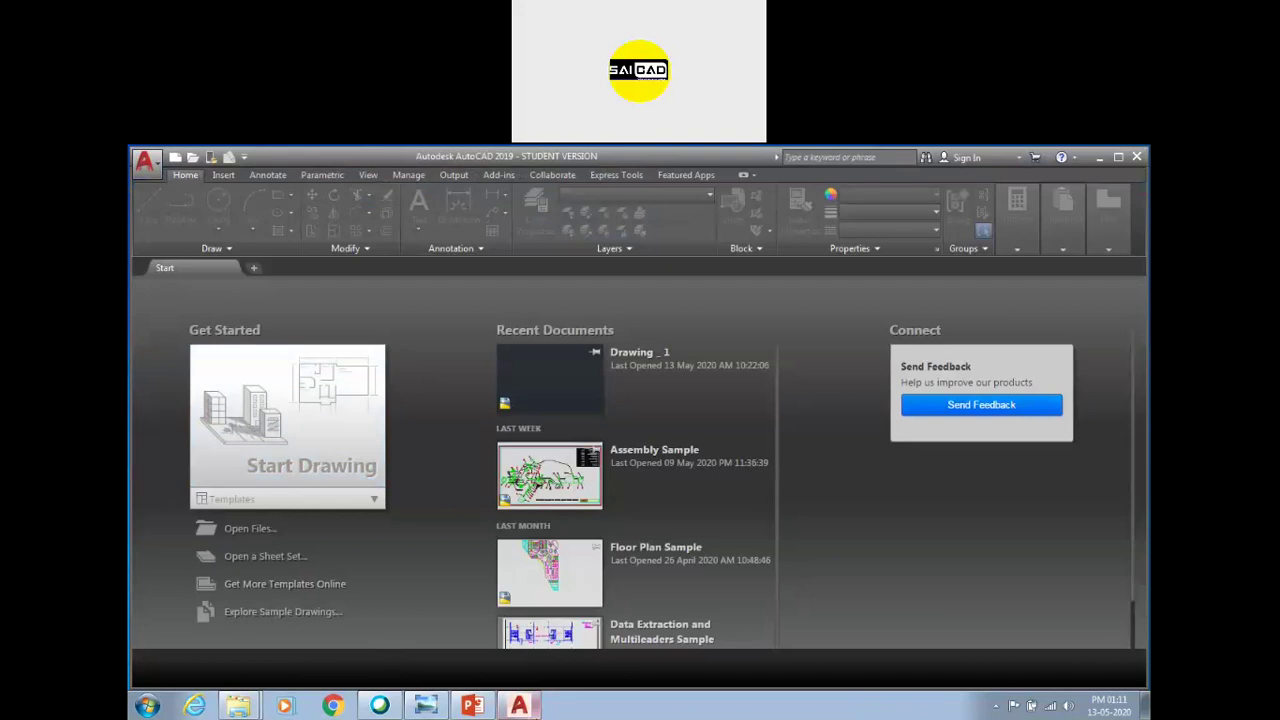
click(519, 705)
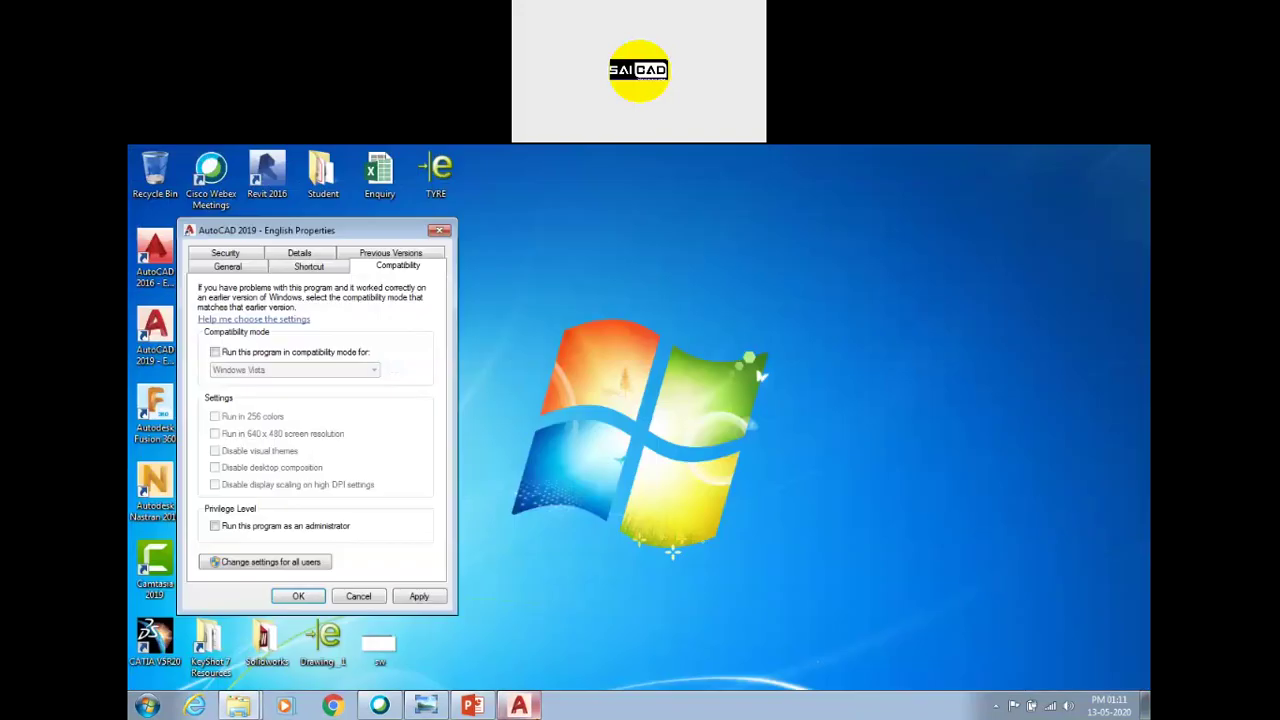
click(230, 352)
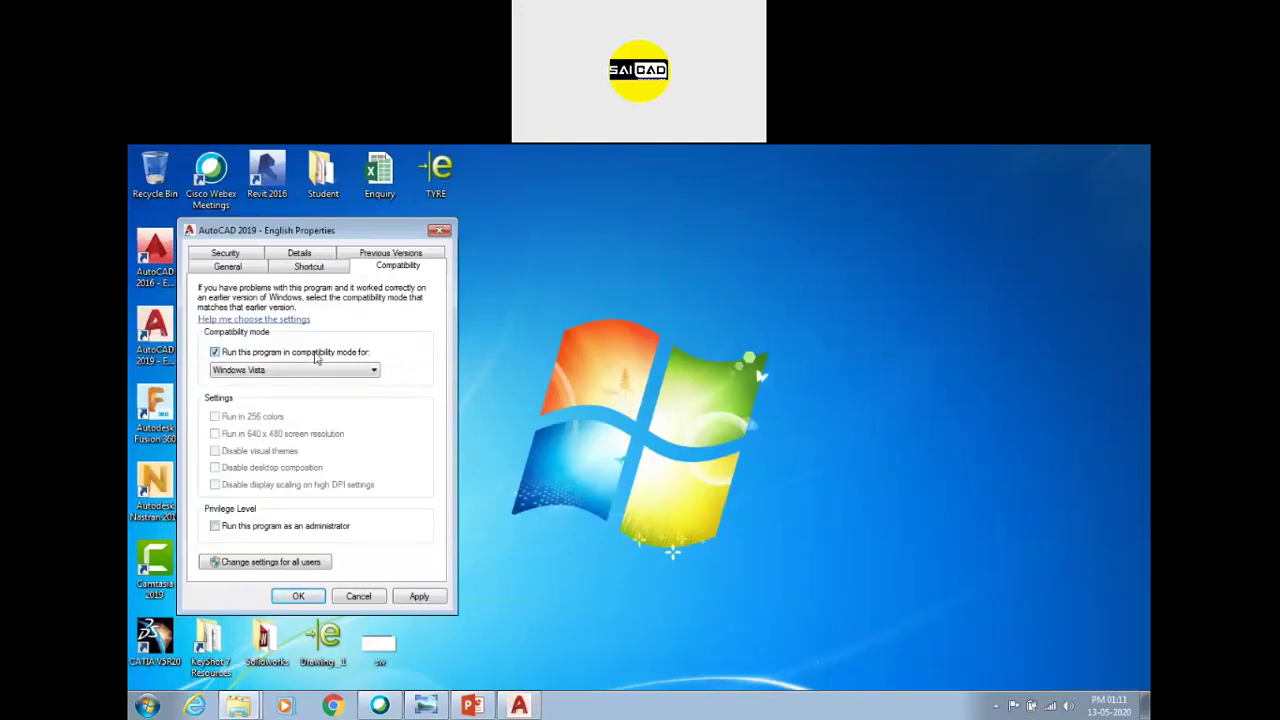
click(330, 370)
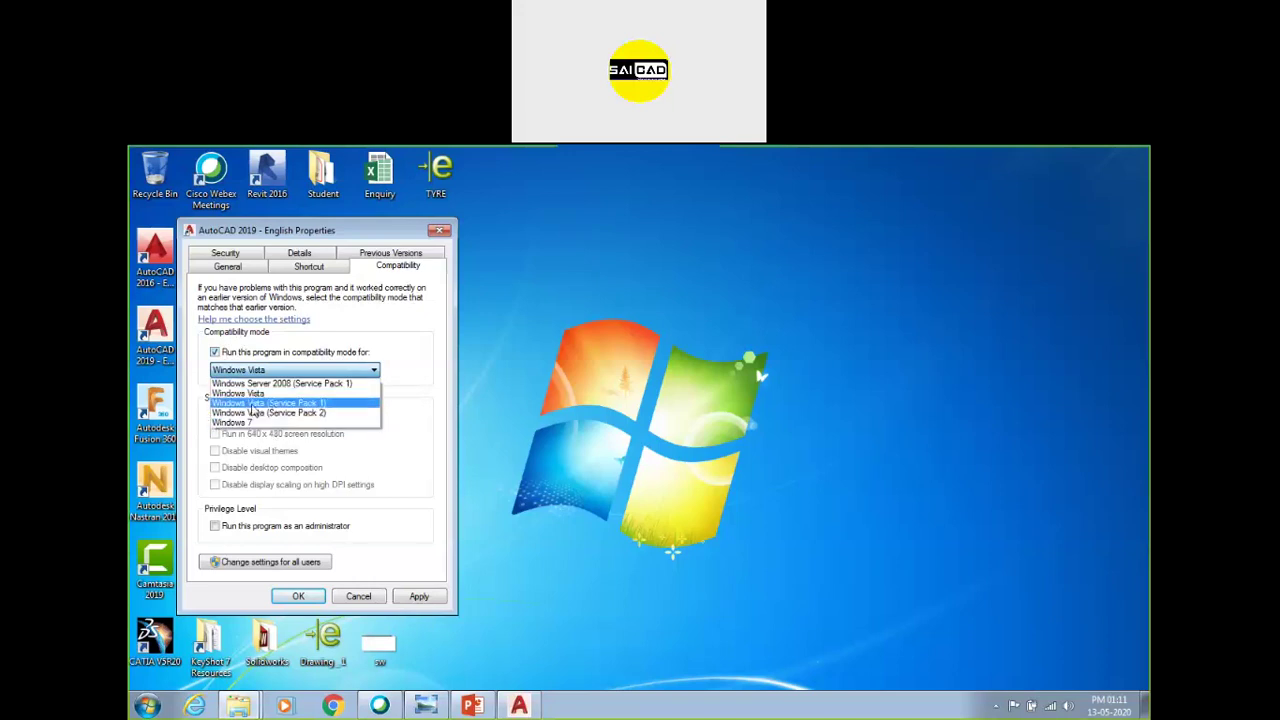
click(438, 248)
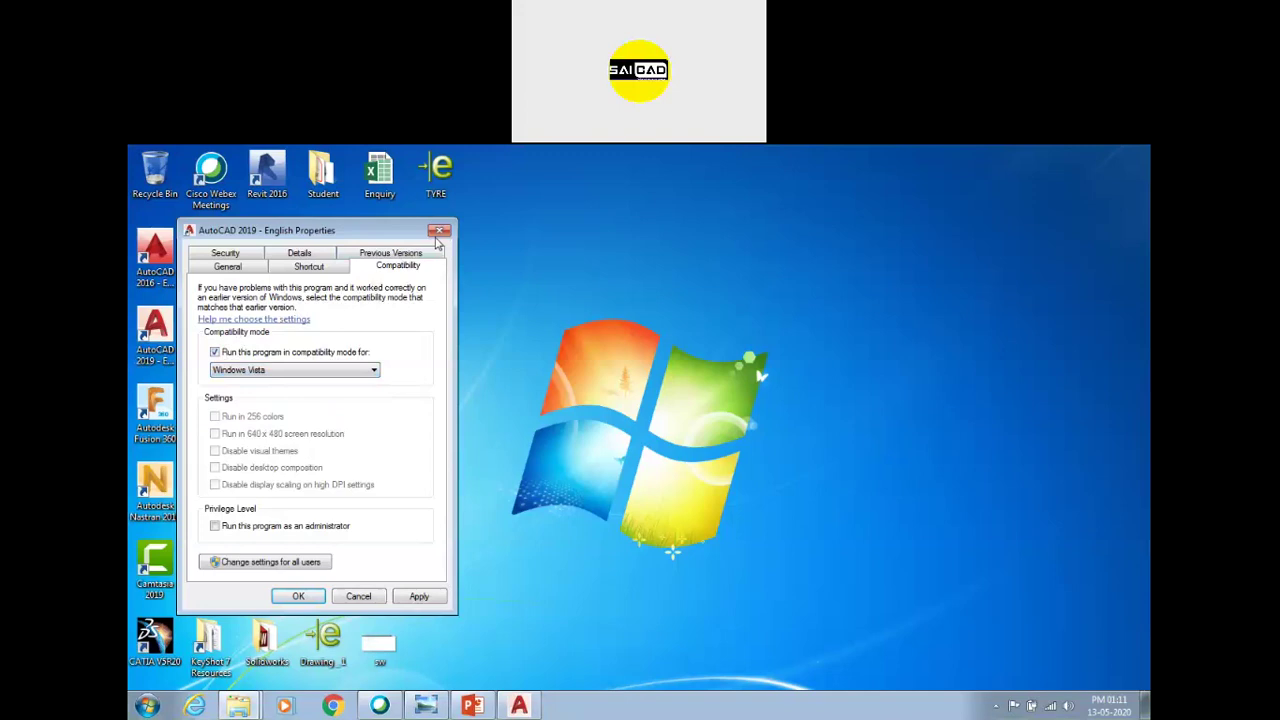
click(439, 231)
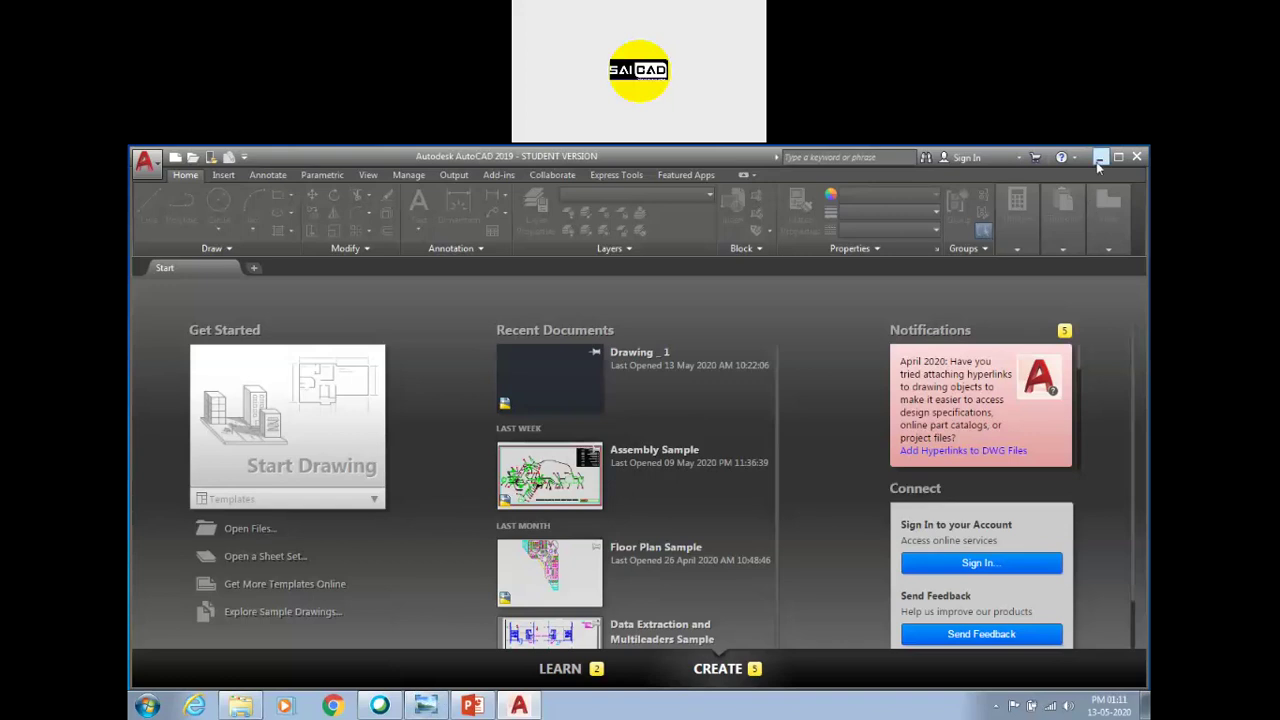
Step: Open the first sheet from E:\WB\Mech WB\Basic as a full-screen slideshow
click(243, 706)
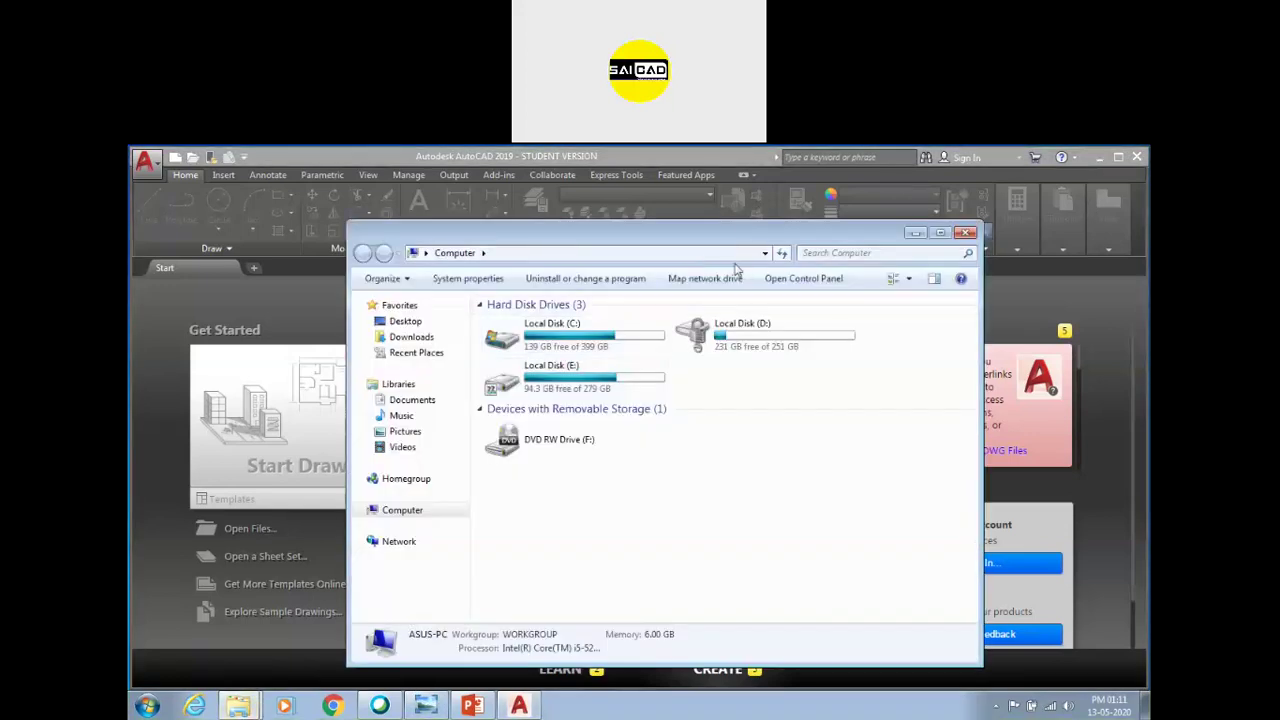
double_click(748, 232)
double_click(695, 268)
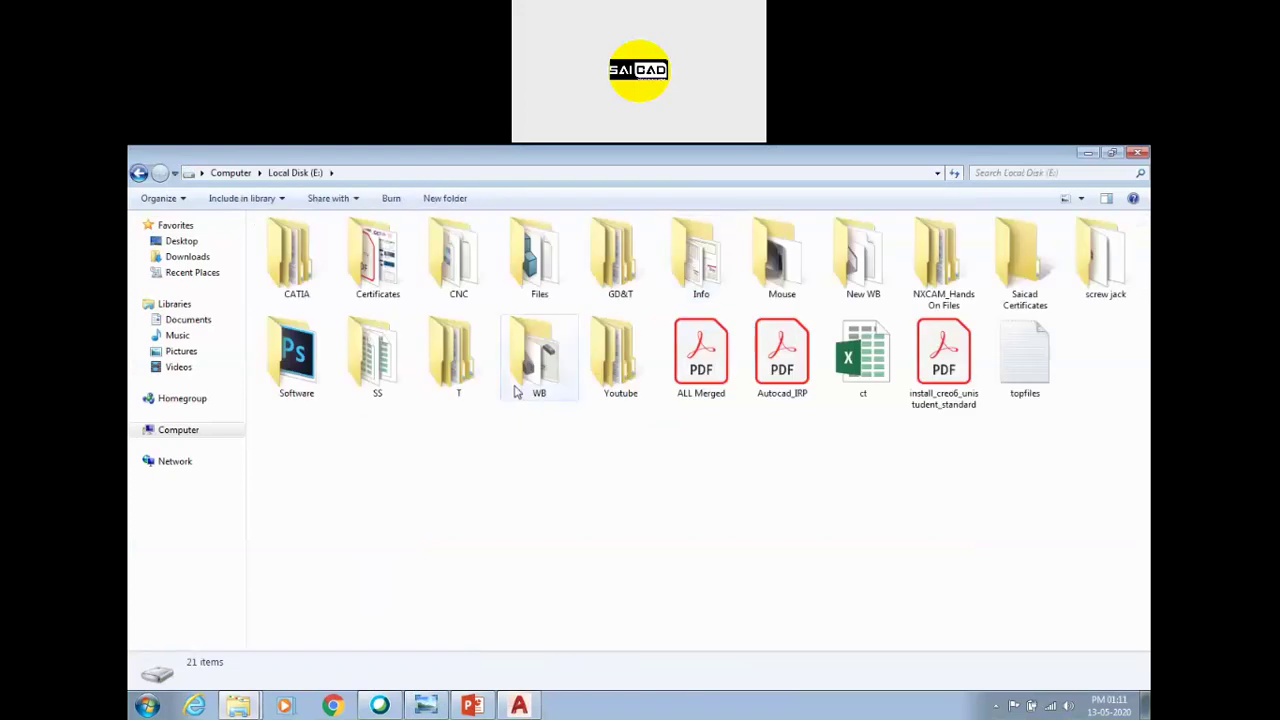
double_click(538, 360)
double_click(377, 258)
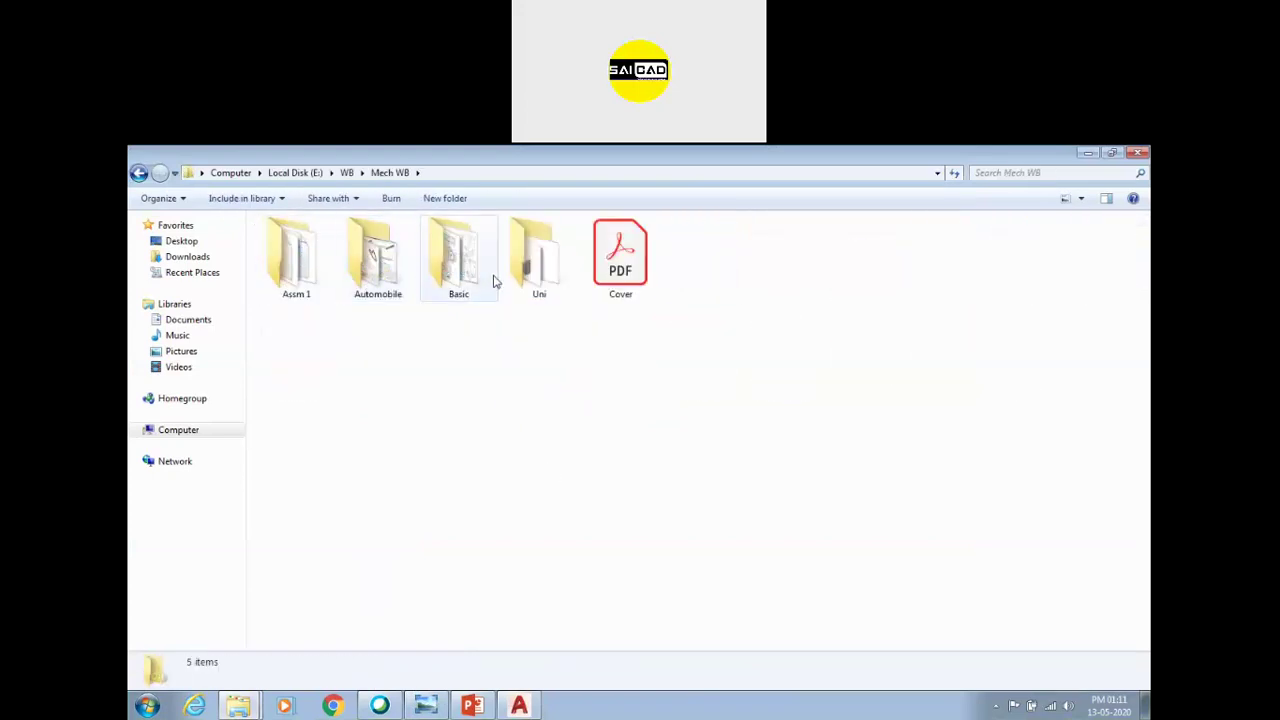
double_click(468, 270)
double_click(560, 272)
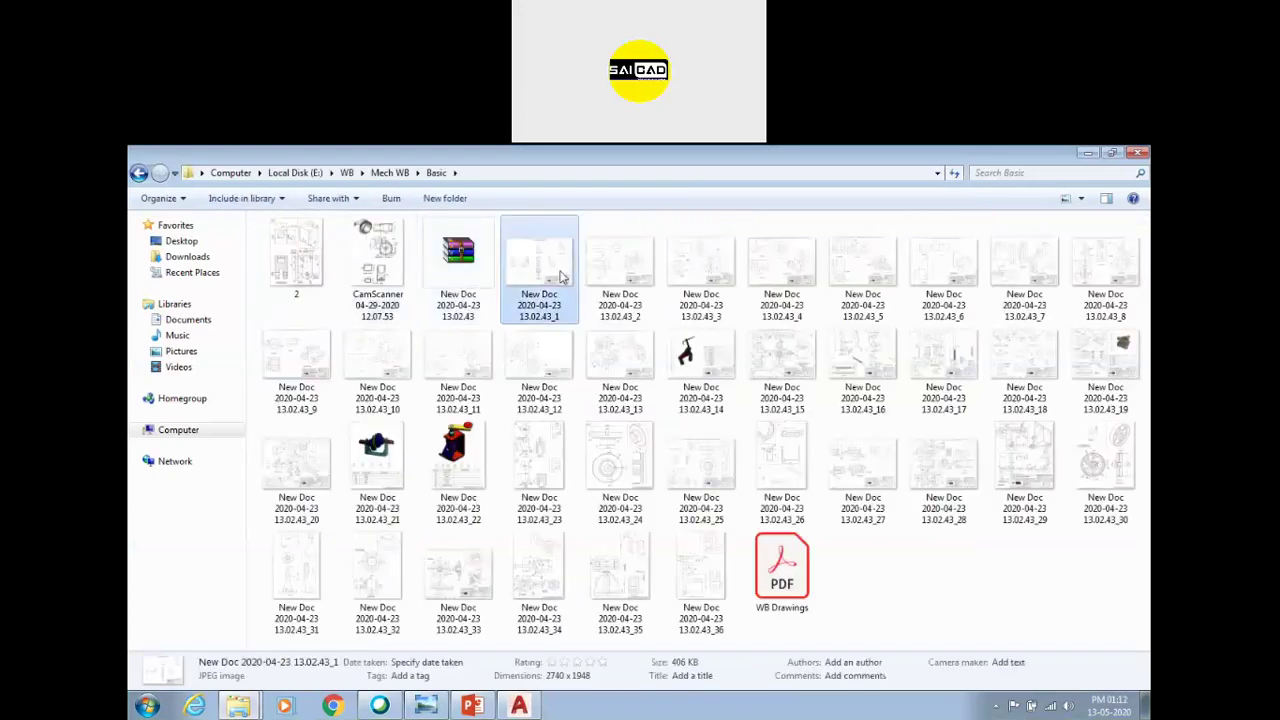
click(631, 681)
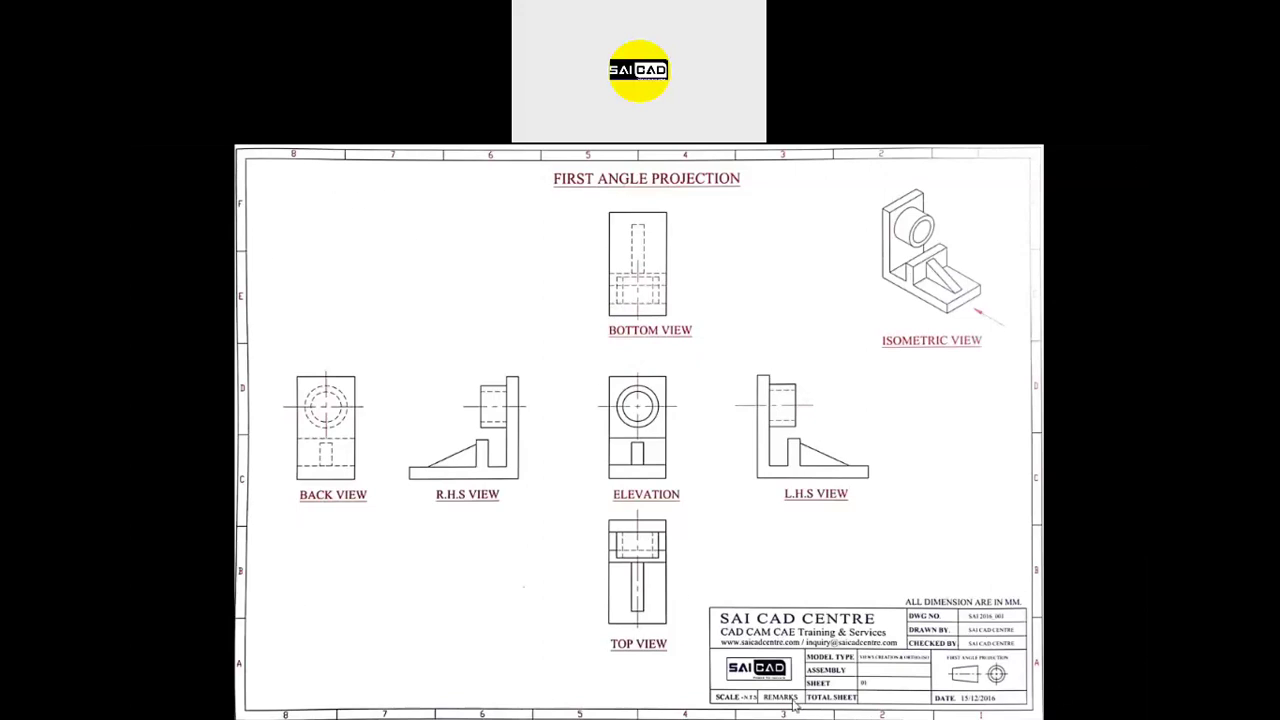
Step: Page through the drawing sheets to the clamp assembly sheet and exit the slideshow
click(876, 598)
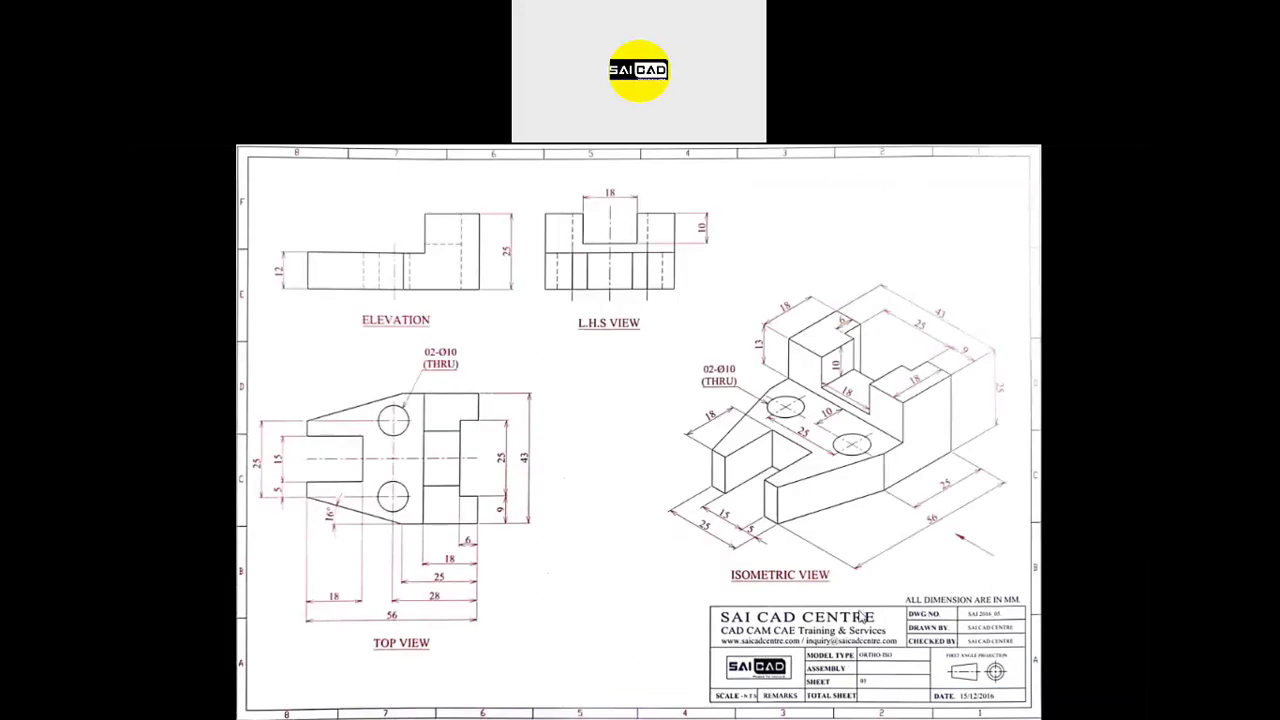
click(896, 596)
scroll(254, 529, down, 1)
scroll(251, 530, down, 1)
scroll(251, 530, up, 1)
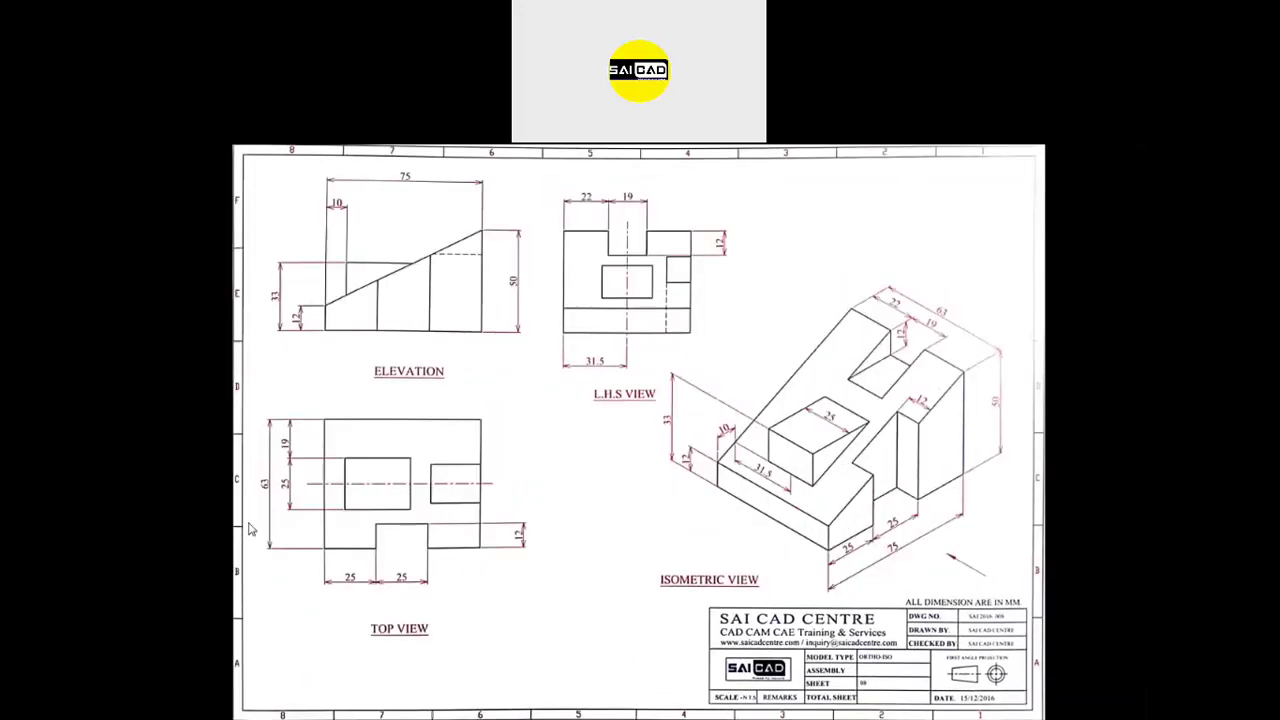
scroll(251, 530, up, 1)
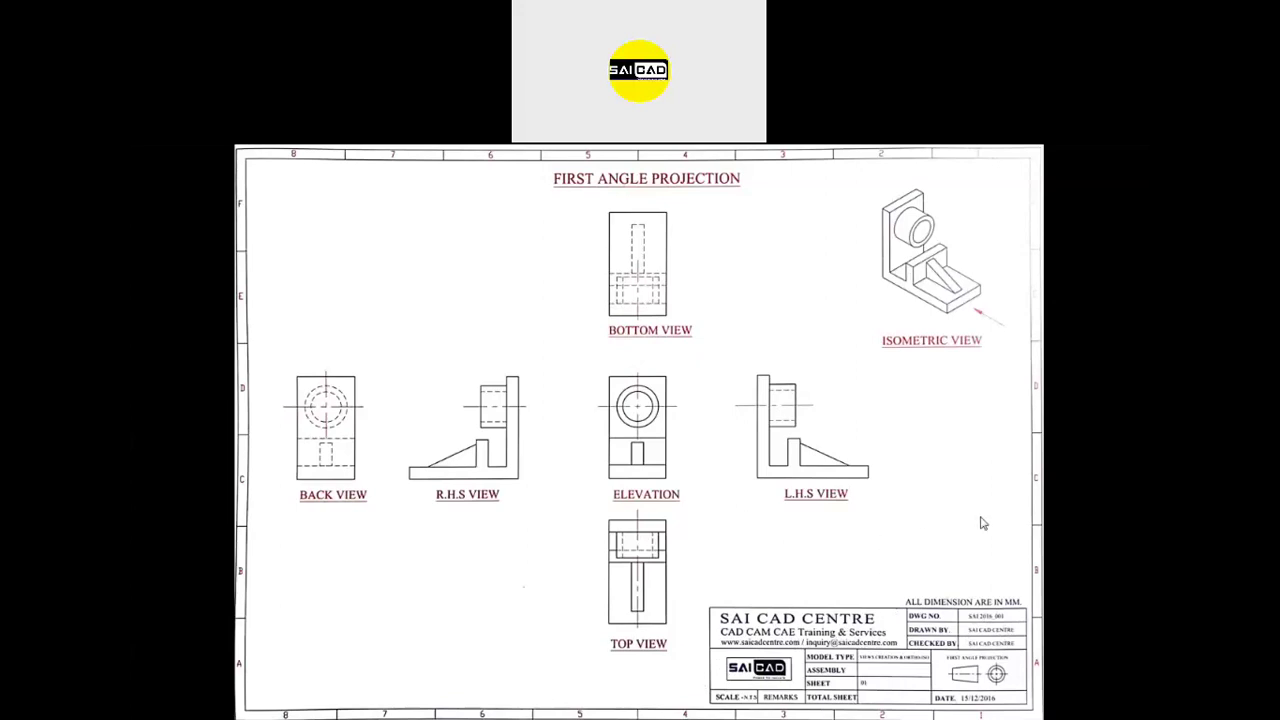
key(Right)
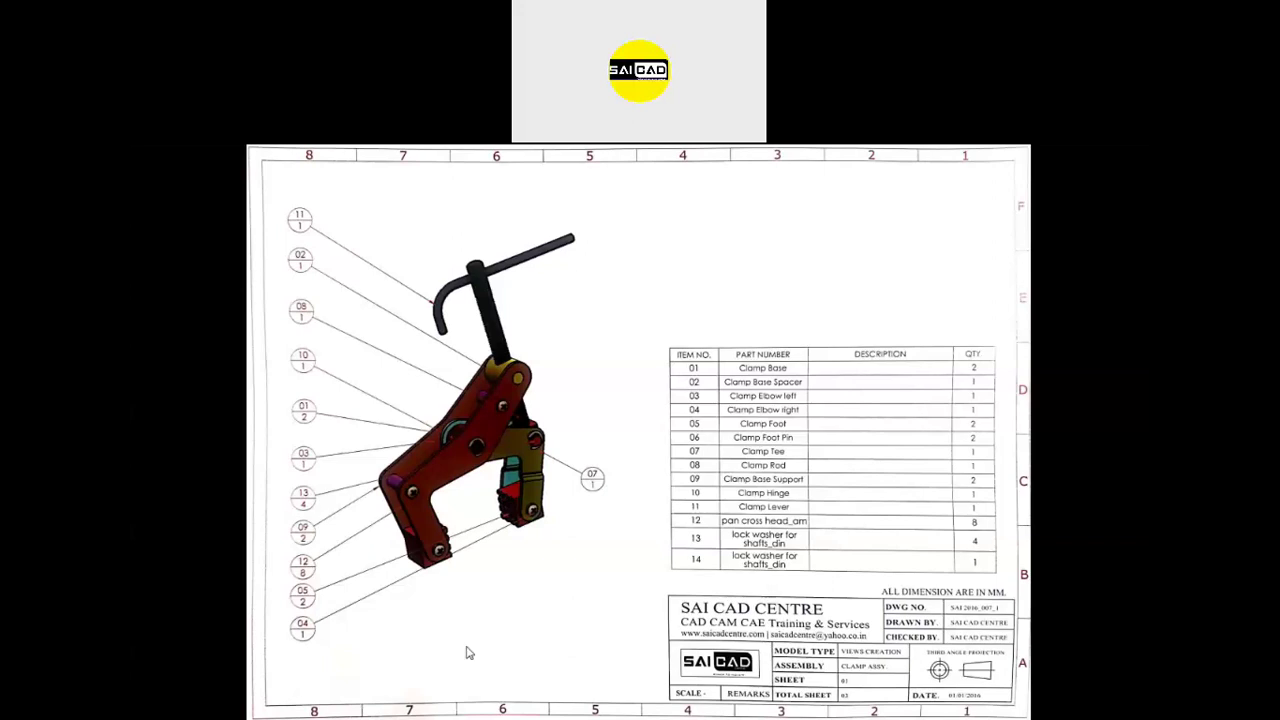
click(565, 688)
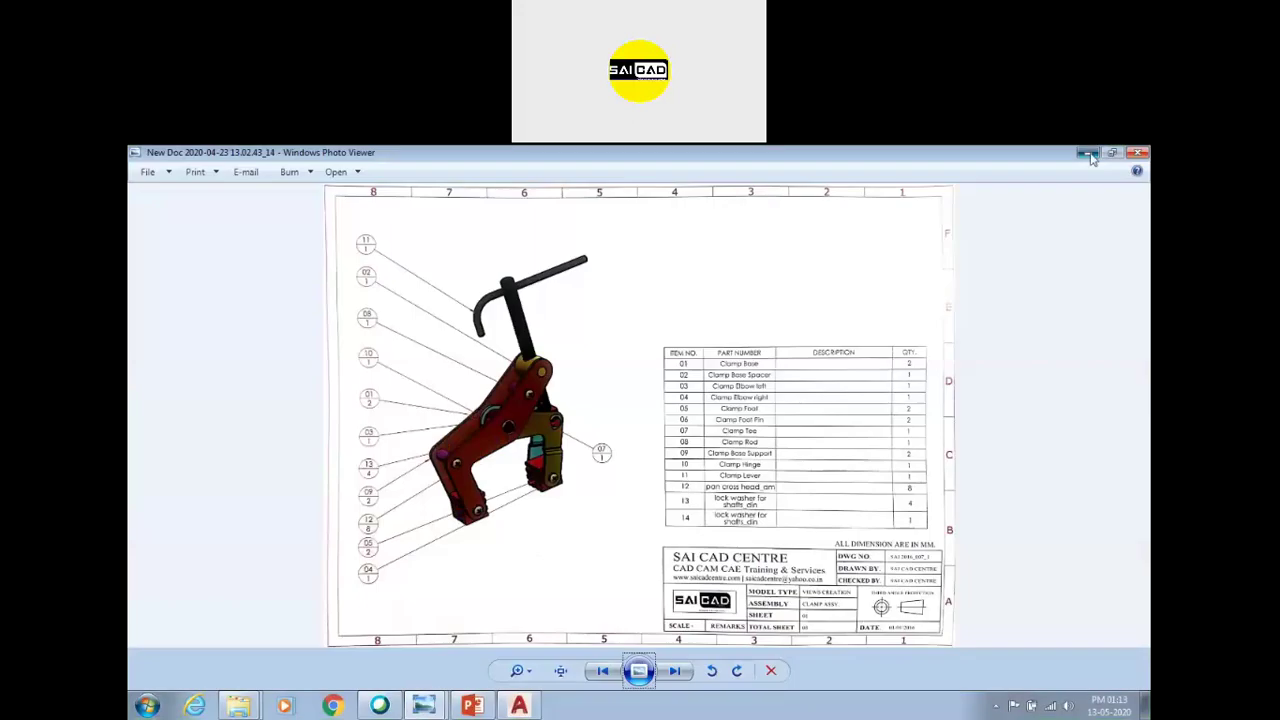
Step: Minimise Windows Photo Viewer and bring AutoCAD 2019 back to the front
click(1088, 152)
click(518, 706)
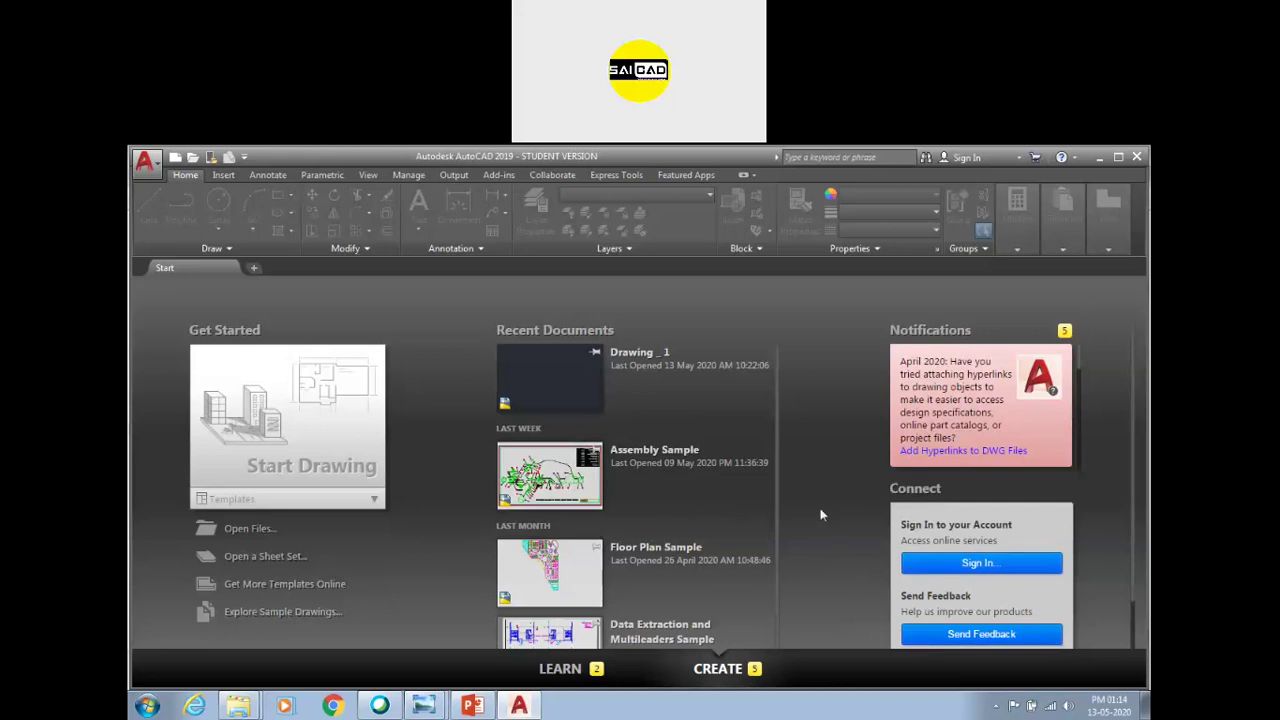
Step: Dismiss the application menu and start a new blank drawing, Drawing1.dwg
click(145, 161)
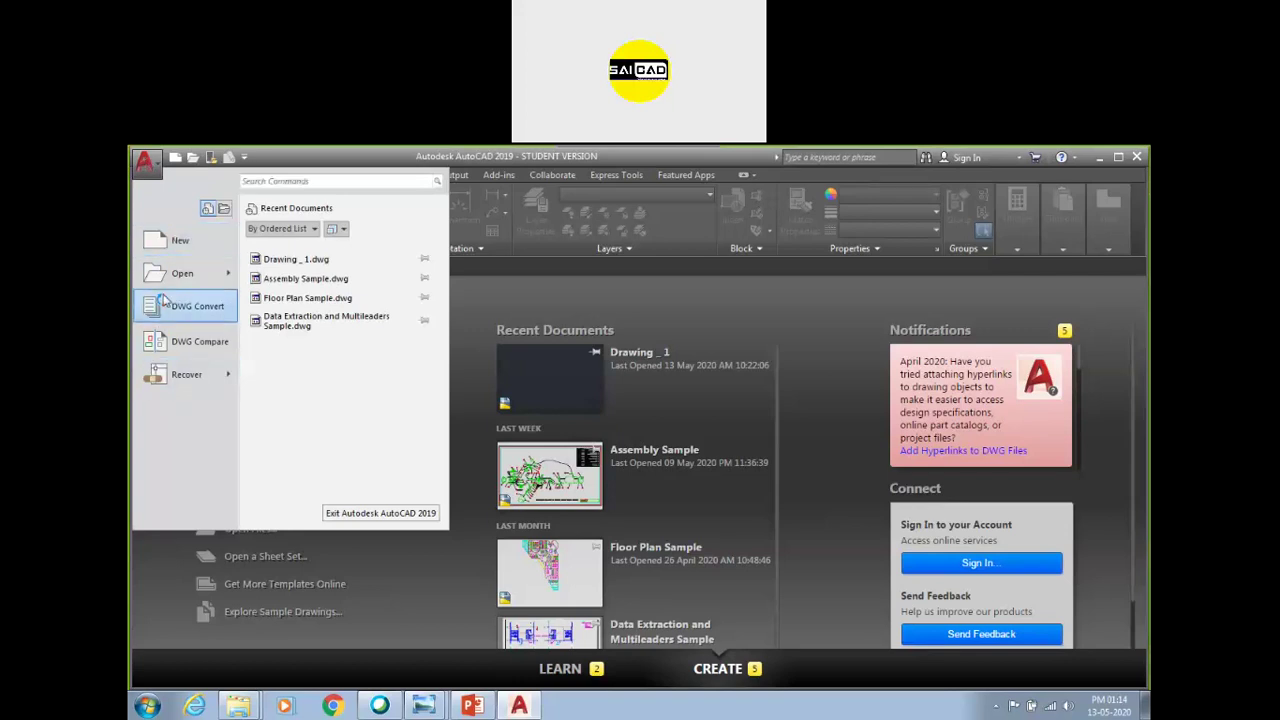
click(534, 308)
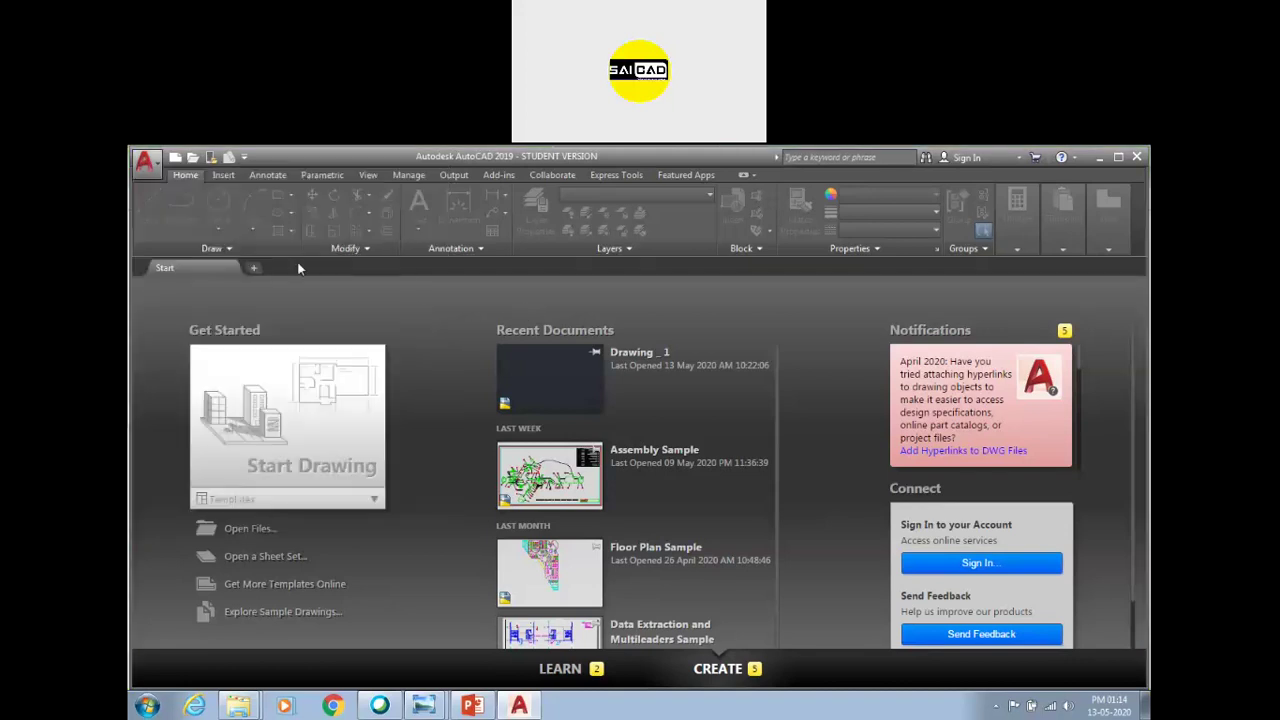
click(256, 402)
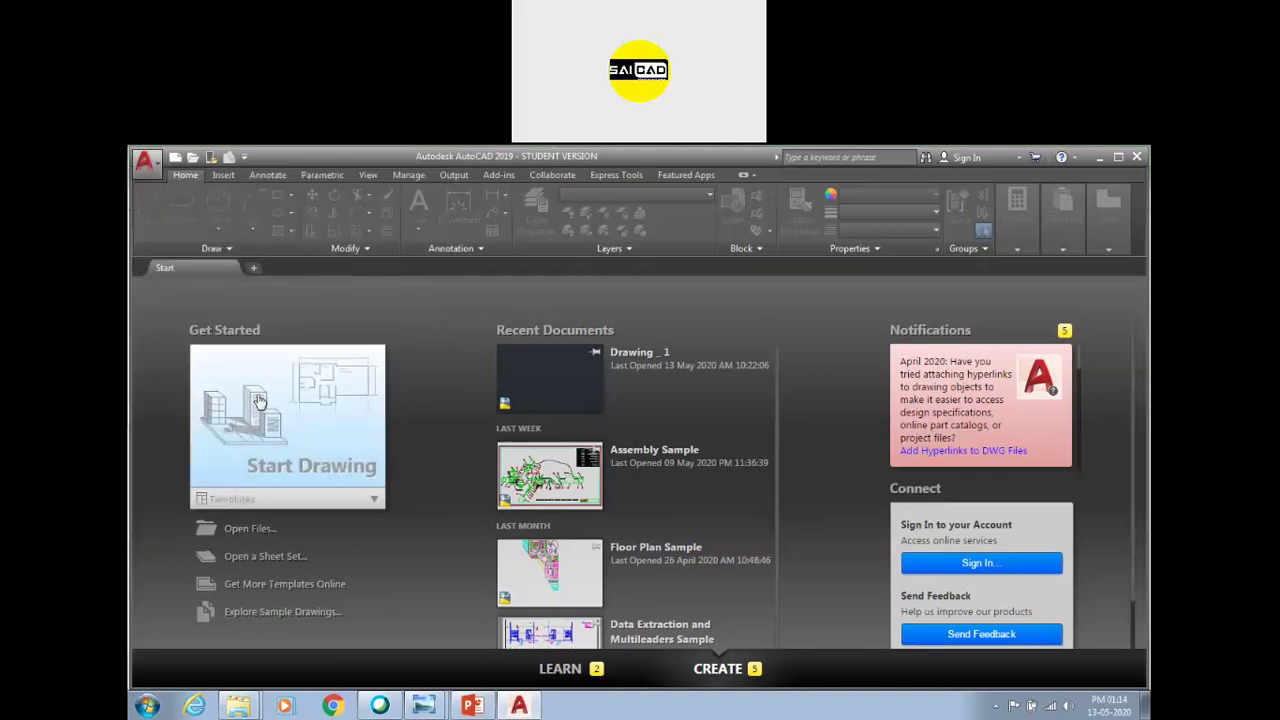
Step: Show the application menu's Drawing Utilities with the Recover and Recover with Xrefs options
click(148, 163)
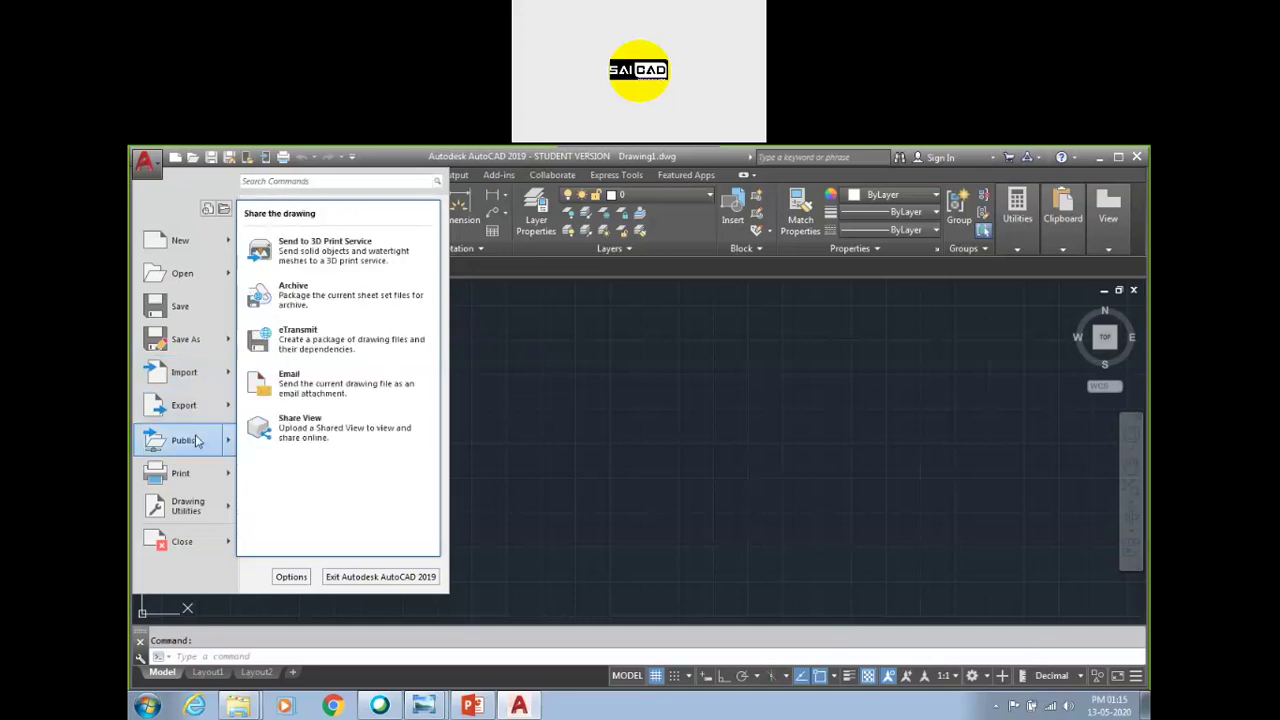
mouse_move(187, 506)
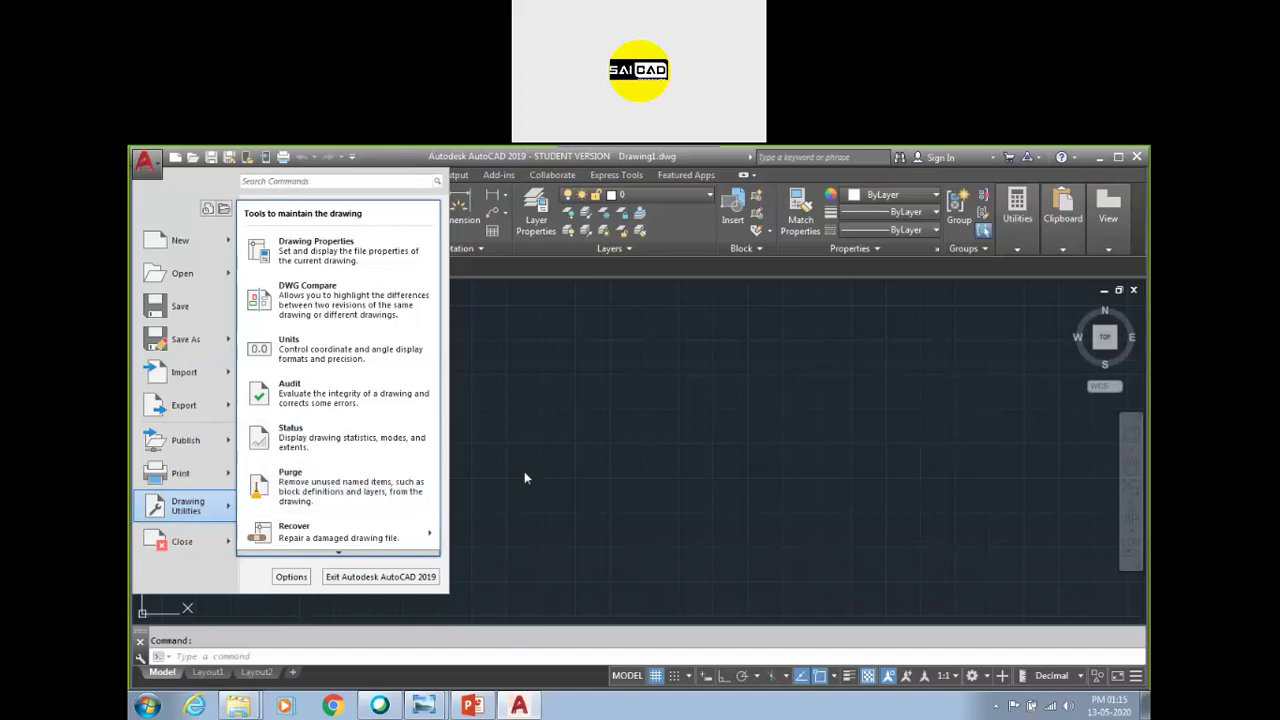
mouse_move(330, 534)
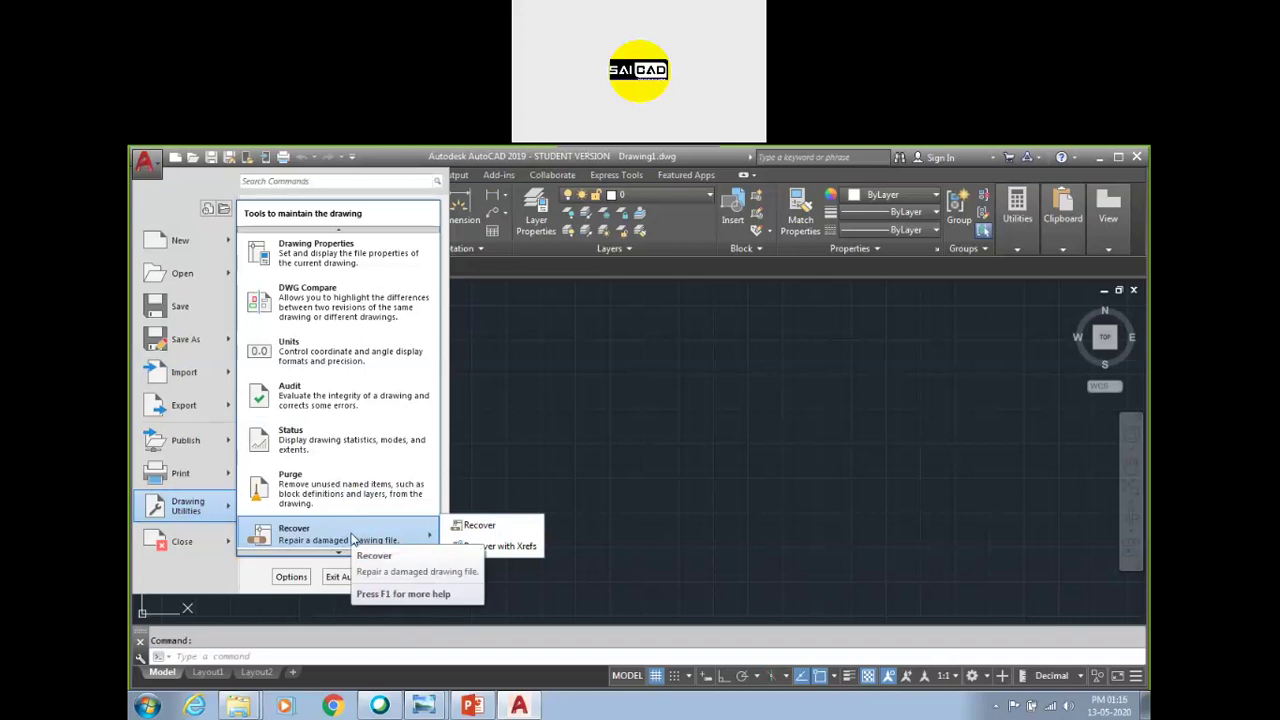
Step: Review the Options dialog tabs from Display through 3D Modeling, ending on Drafting, then close it
scroll(296, 295, down, 1)
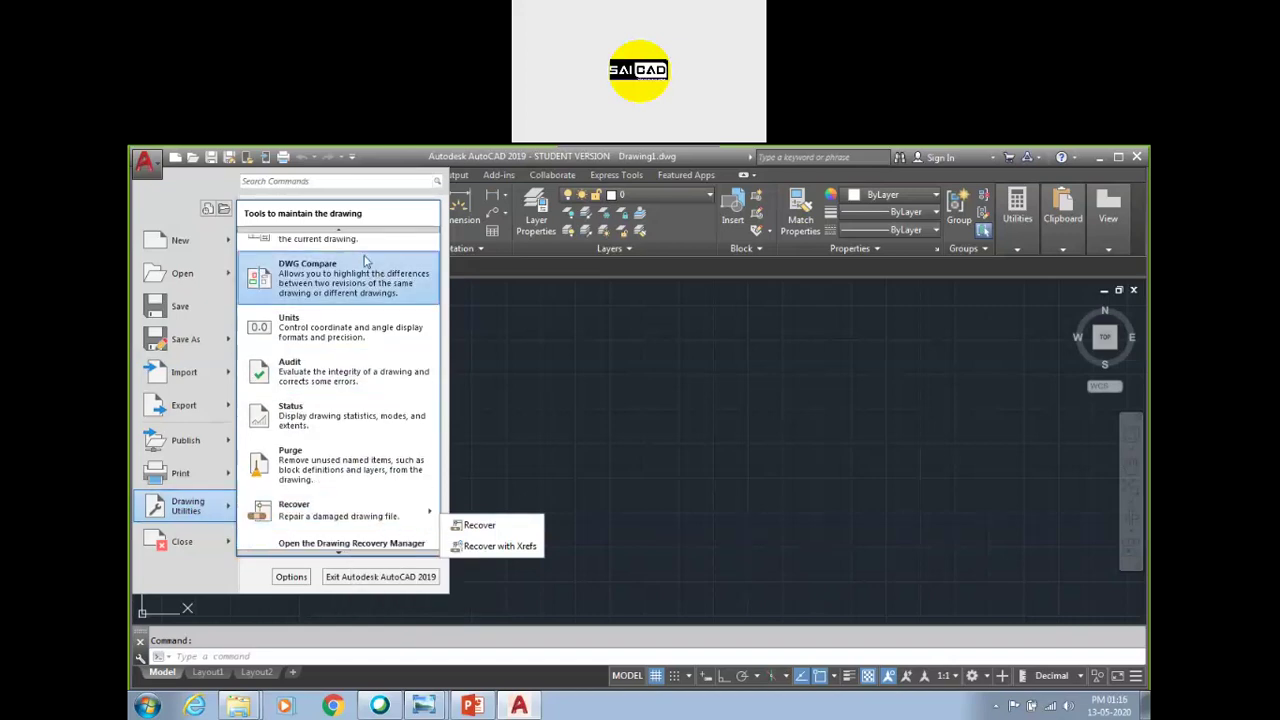
scroll(296, 290, down, 1)
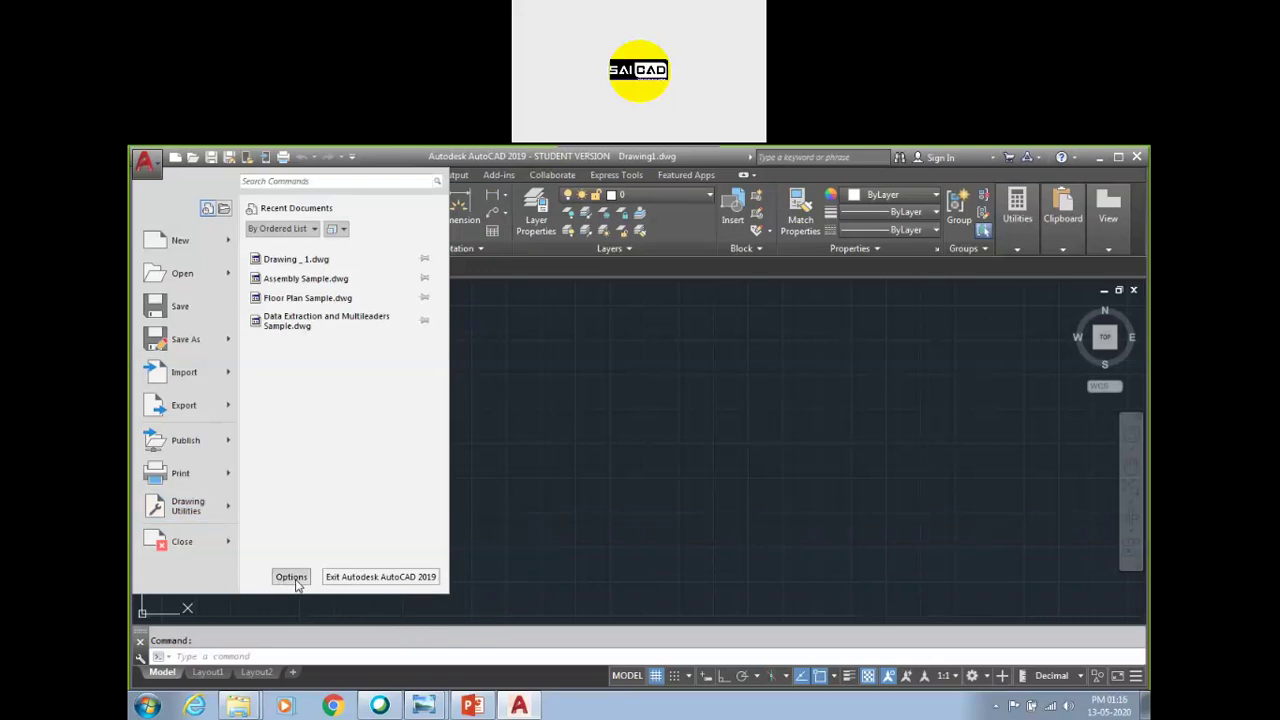
click(294, 580)
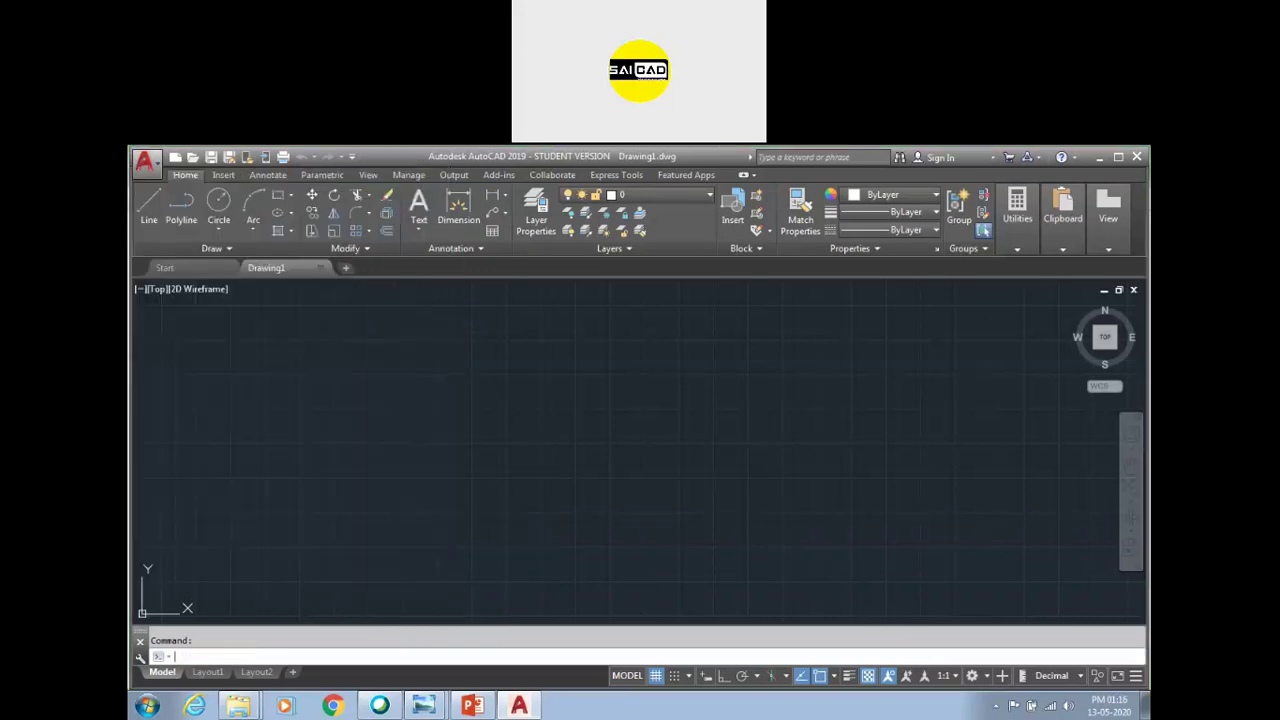
drag(526, 210, 433, 197)
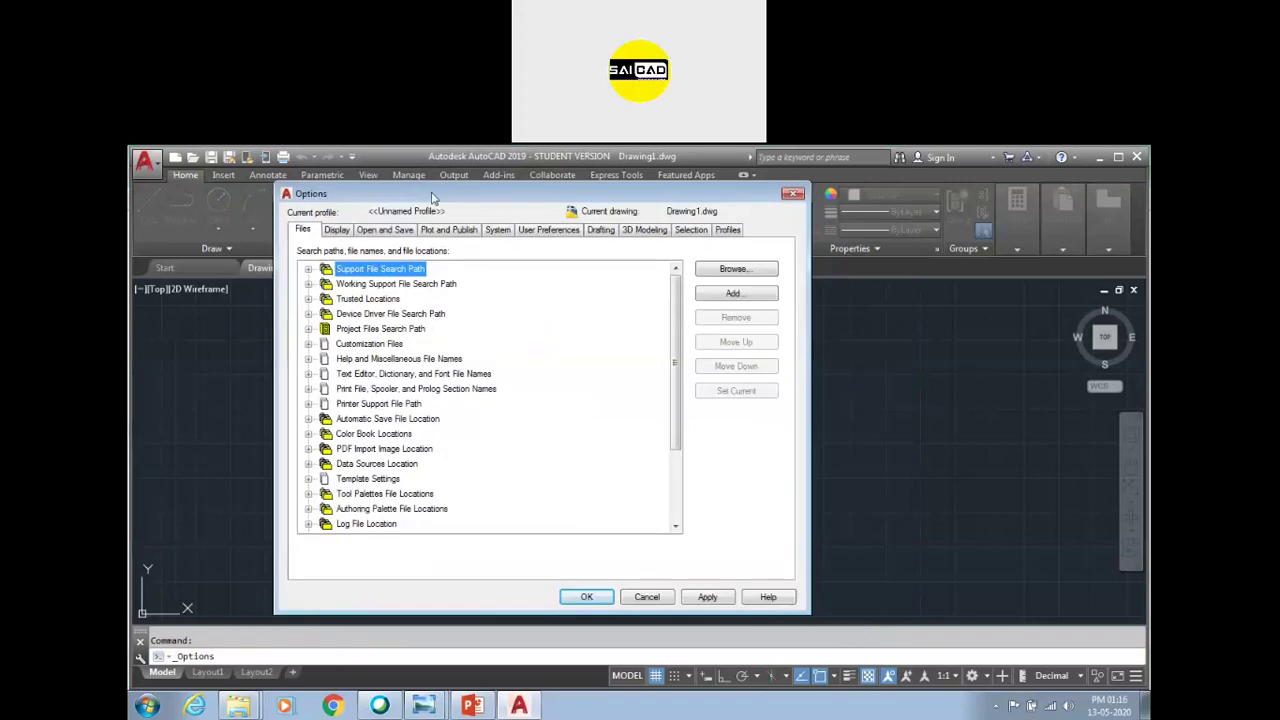
click(345, 232)
click(390, 231)
click(445, 237)
click(497, 237)
click(553, 238)
click(605, 238)
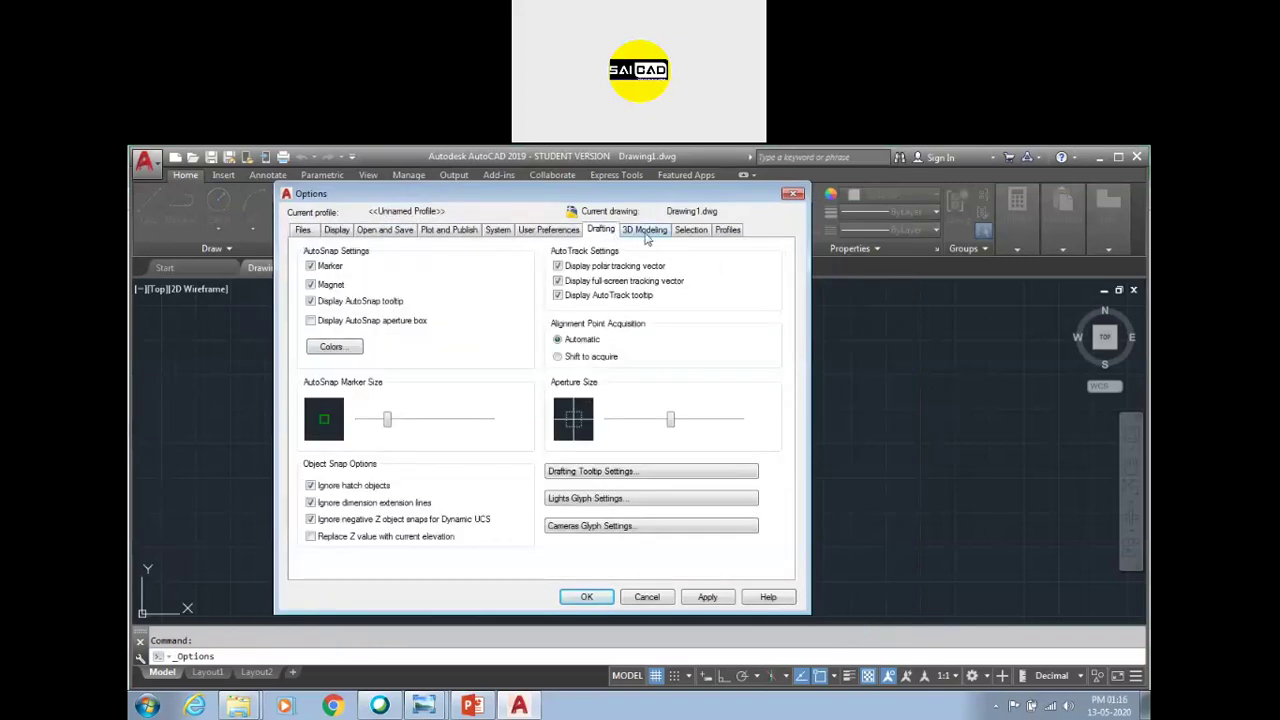
click(645, 232)
click(600, 232)
click(792, 193)
Step: Drag a selection window on the empty Drawing1 canvas and zoom out
click(800, 428)
click(700, 460)
scroll(475, 488, down, 1)
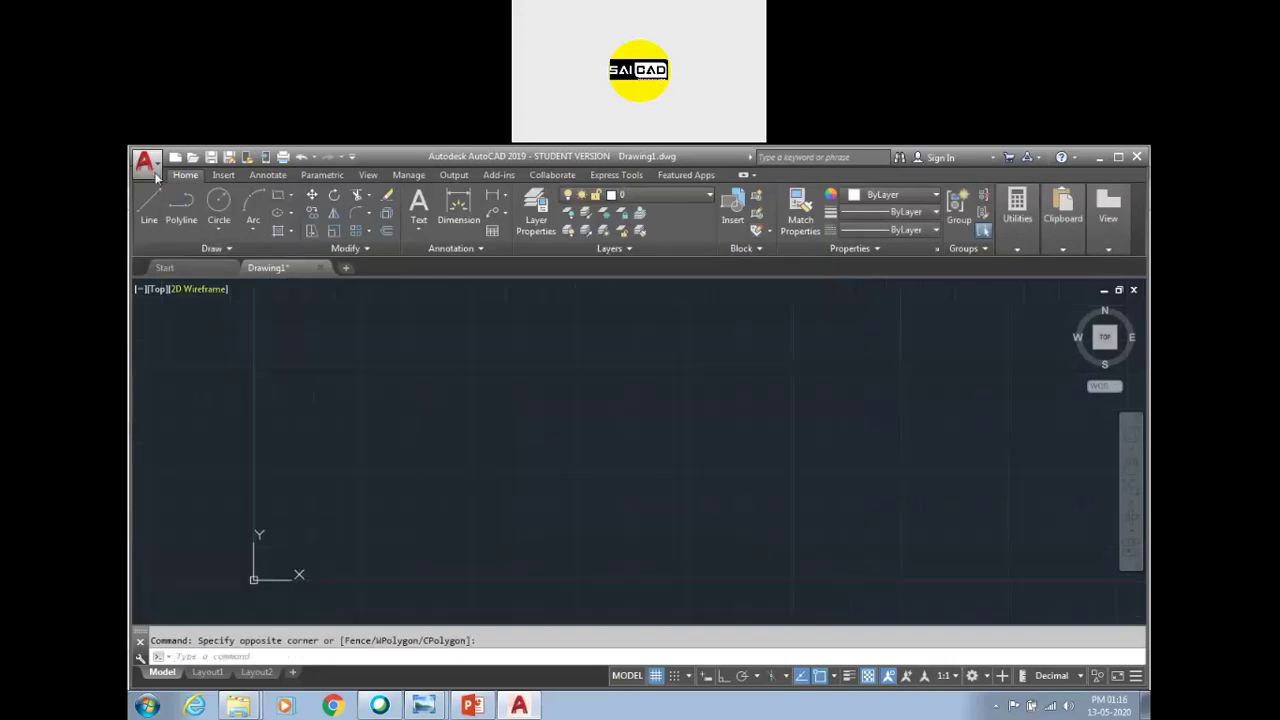
Step: Create a new Drawing2, switch back to Drawing1, and close Drawing2
click(346, 268)
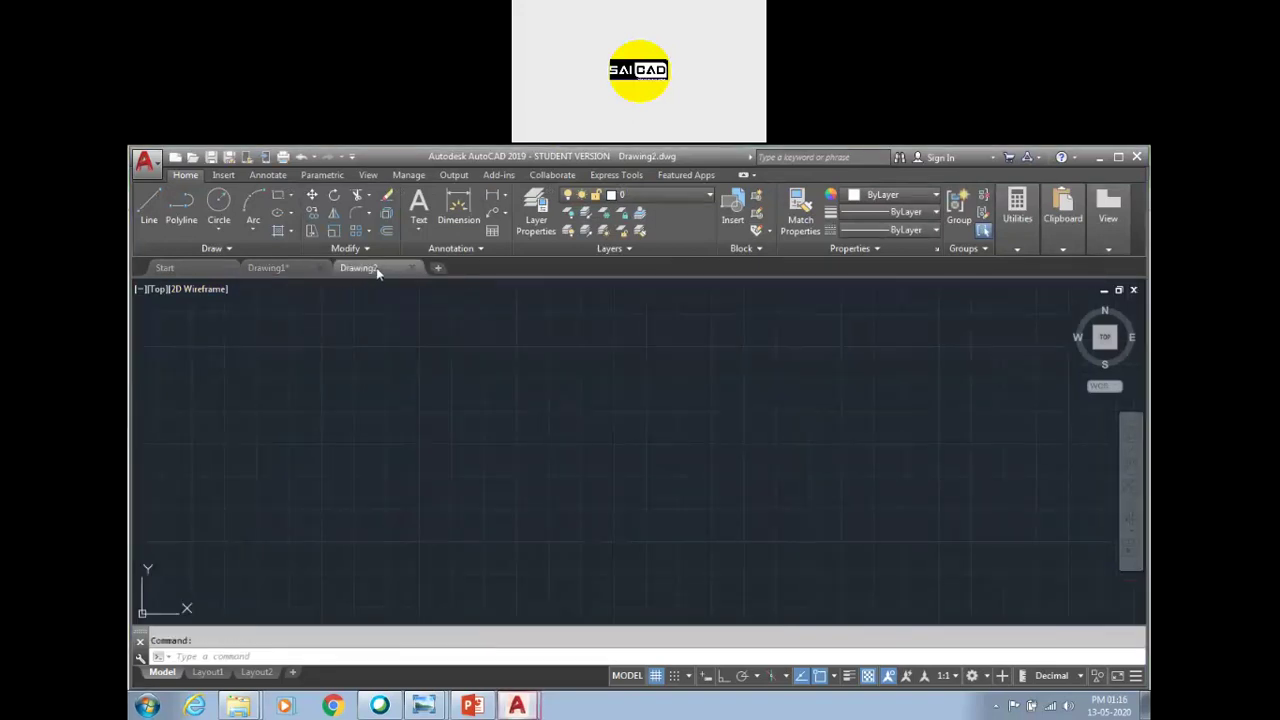
click(308, 267)
click(409, 268)
mouse_move(267, 268)
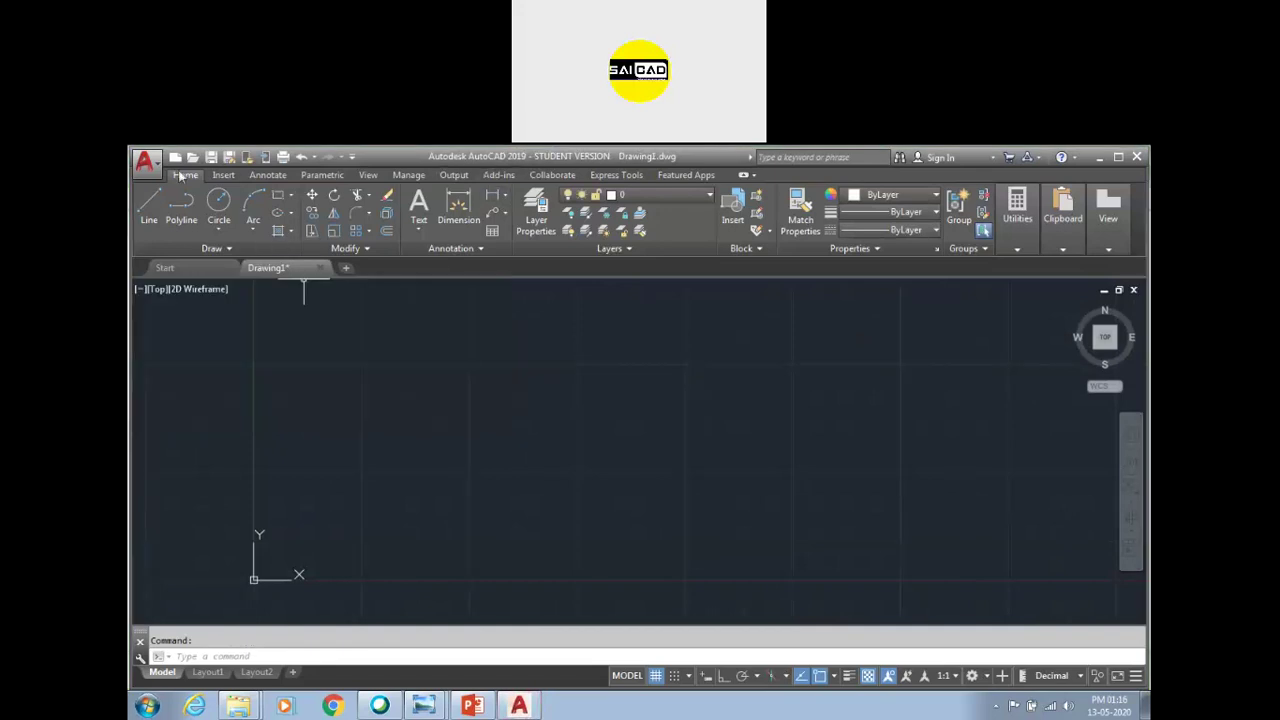
Step: Show the Customize Quick Access Toolbar list with its checked commands
click(147, 165)
click(145, 160)
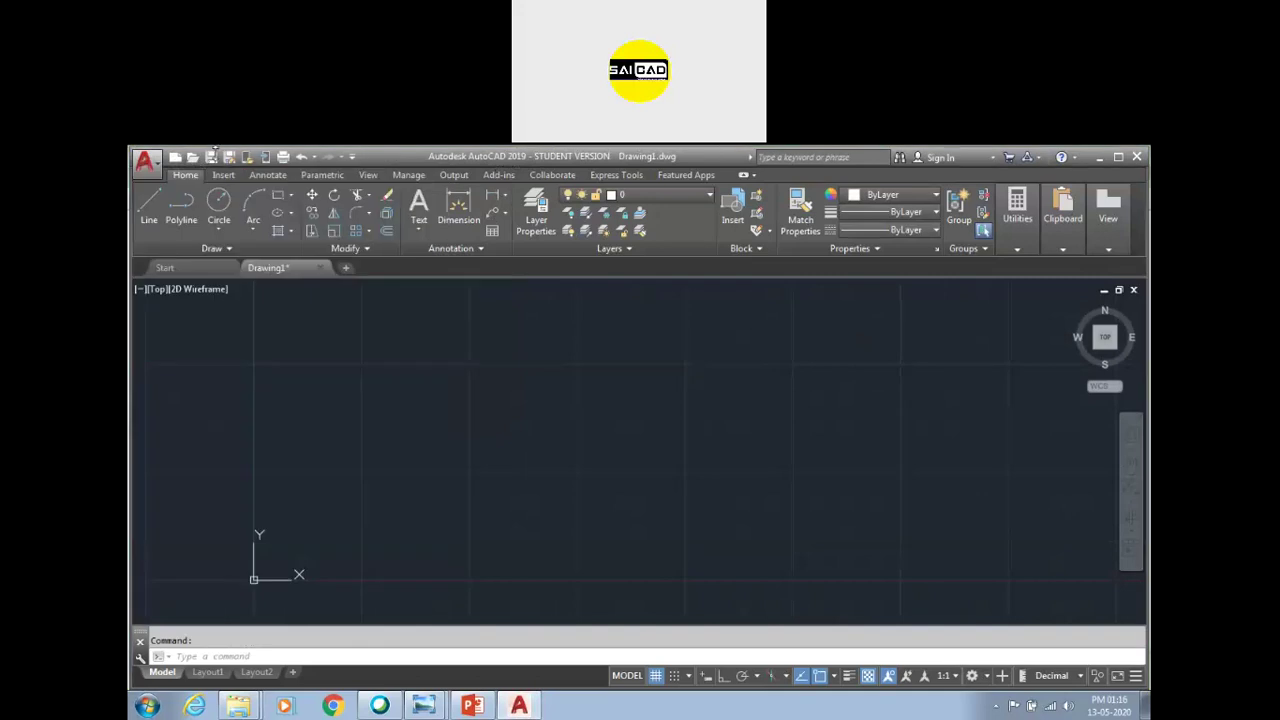
click(353, 156)
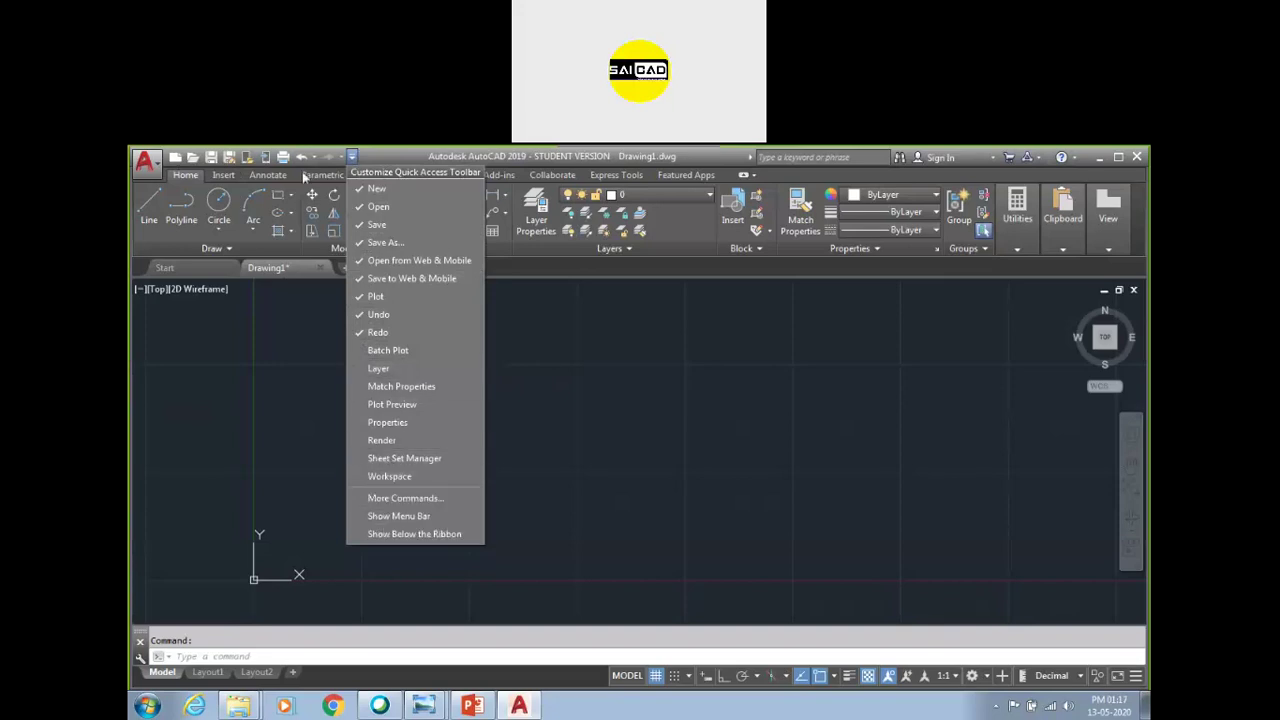
Step: Tick Workspace to add the Drafting & Annotation switcher to the quick access toolbar
click(340, 512)
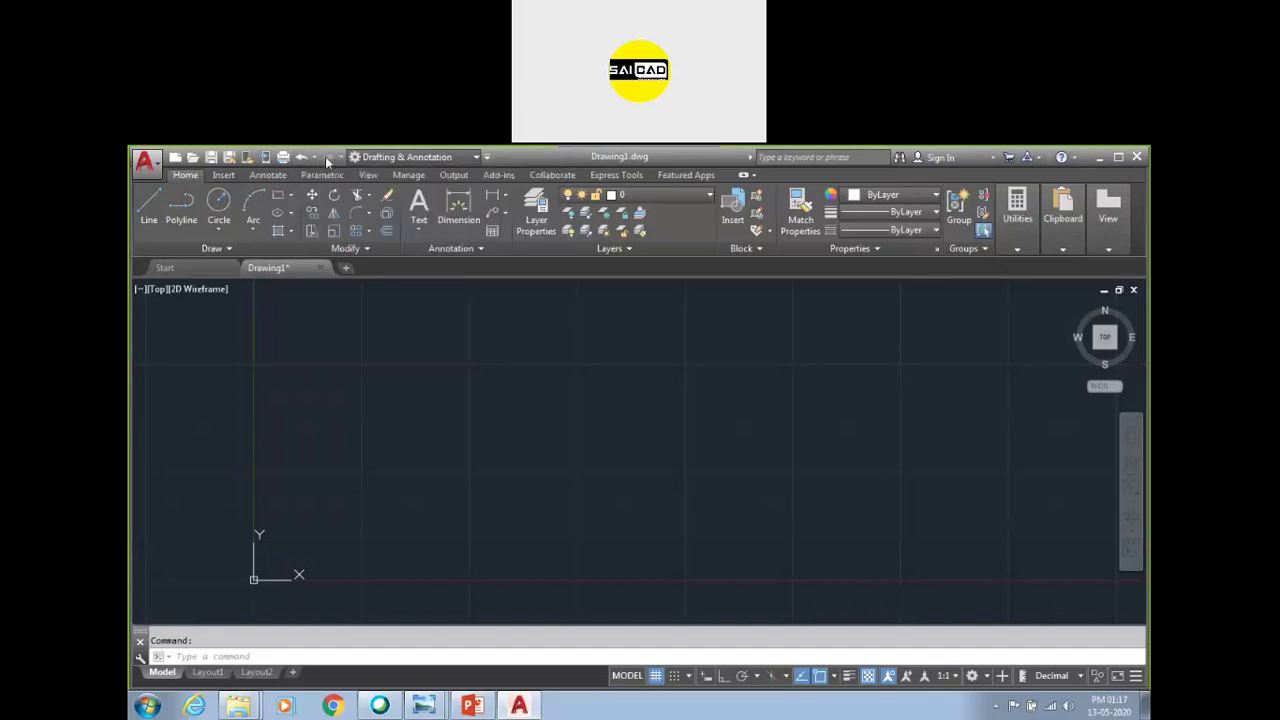
click(458, 162)
click(400, 174)
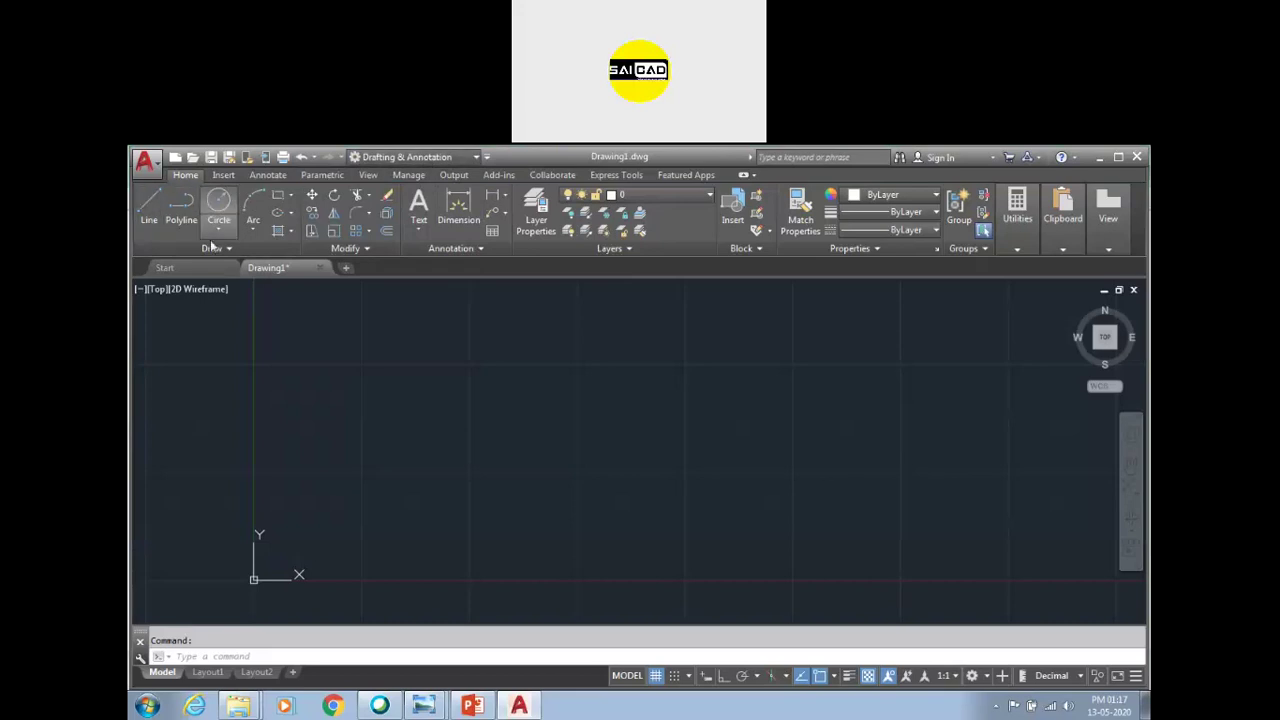
click(405, 157)
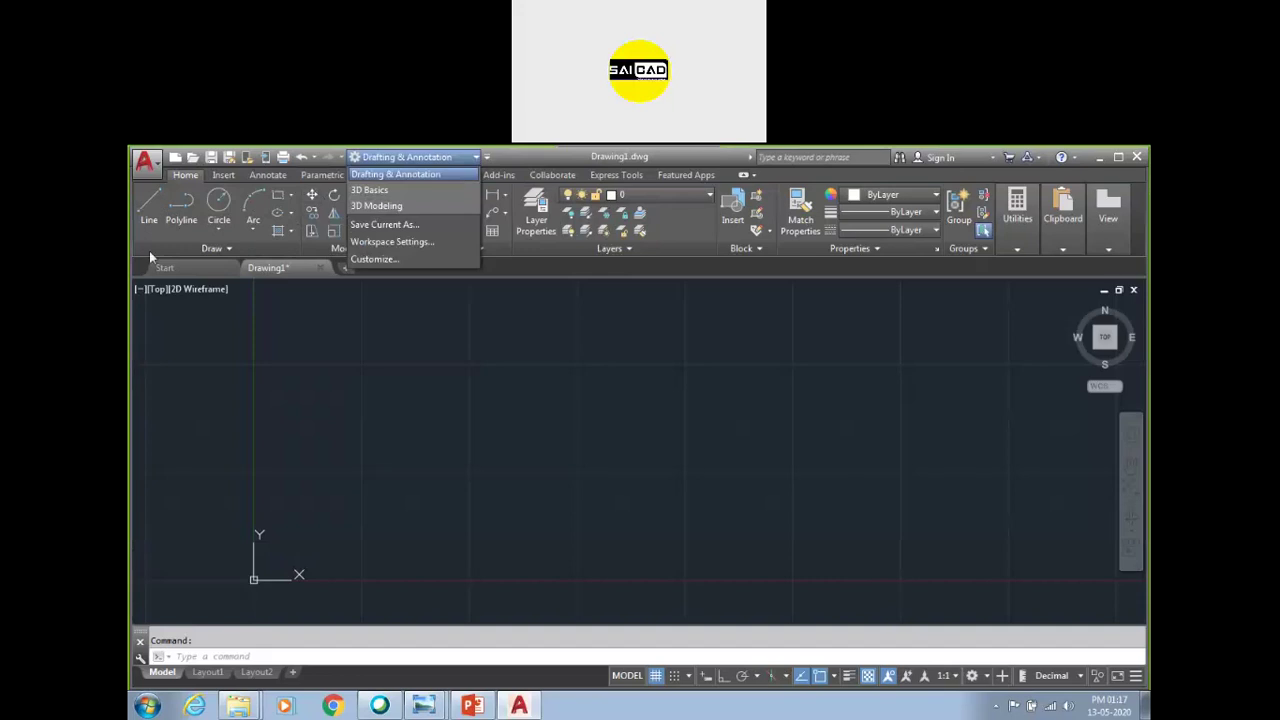
click(536, 343)
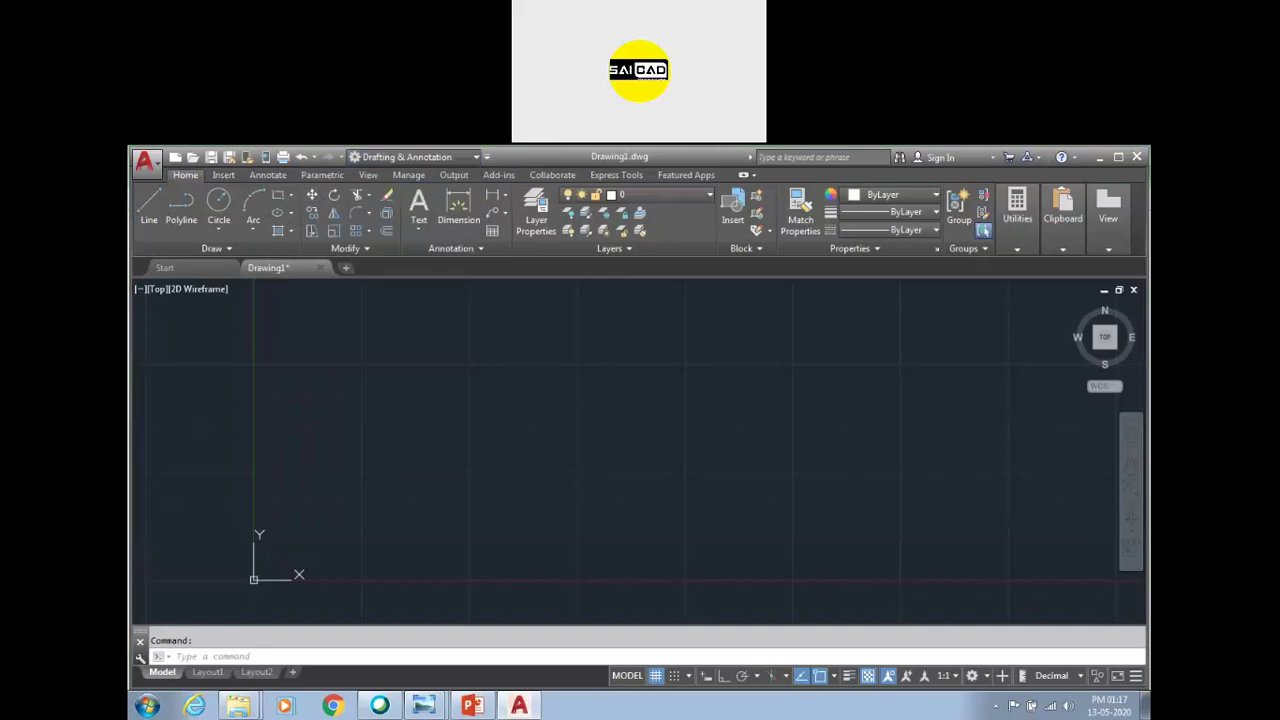
click(437, 160)
click(440, 160)
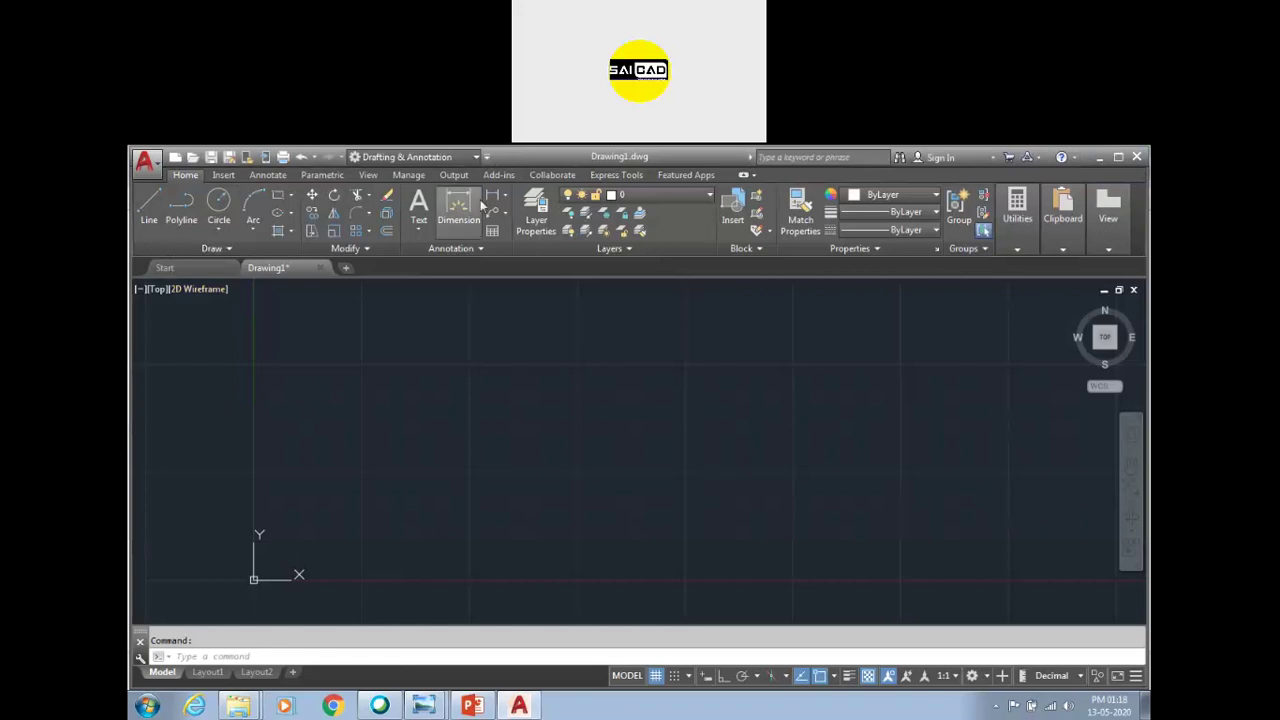
click(485, 158)
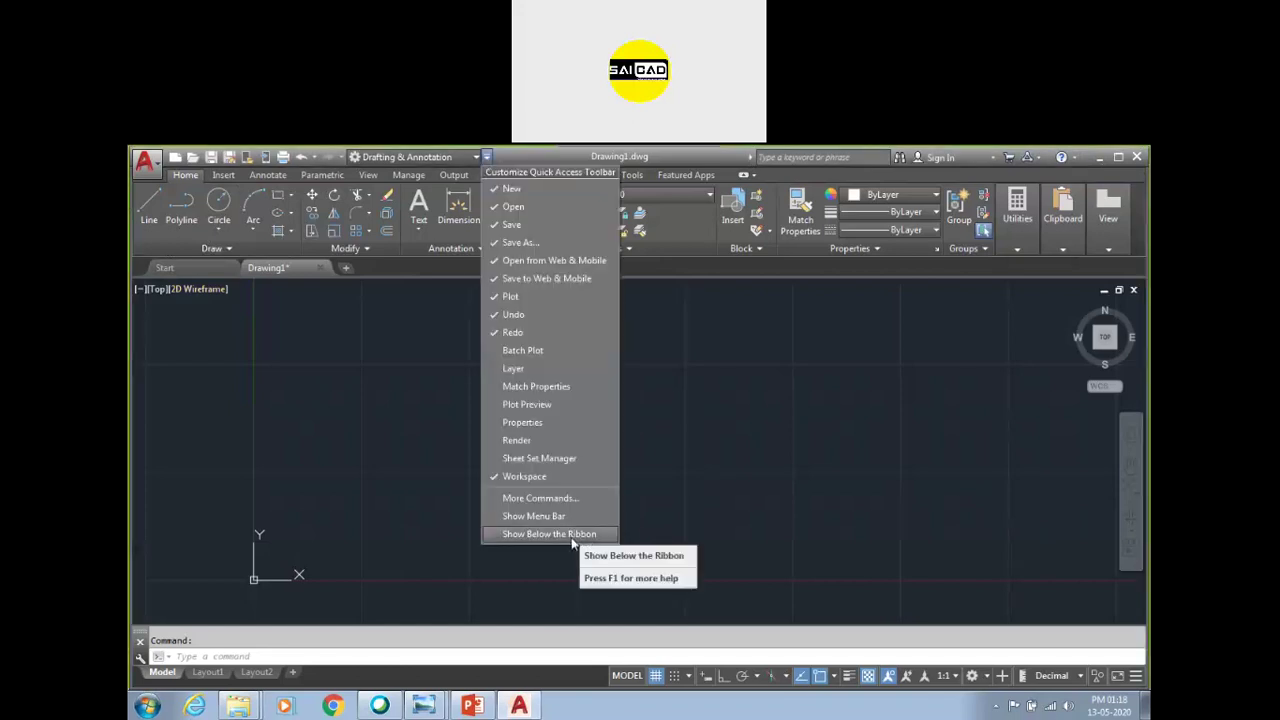
click(321, 379)
click(321, 379)
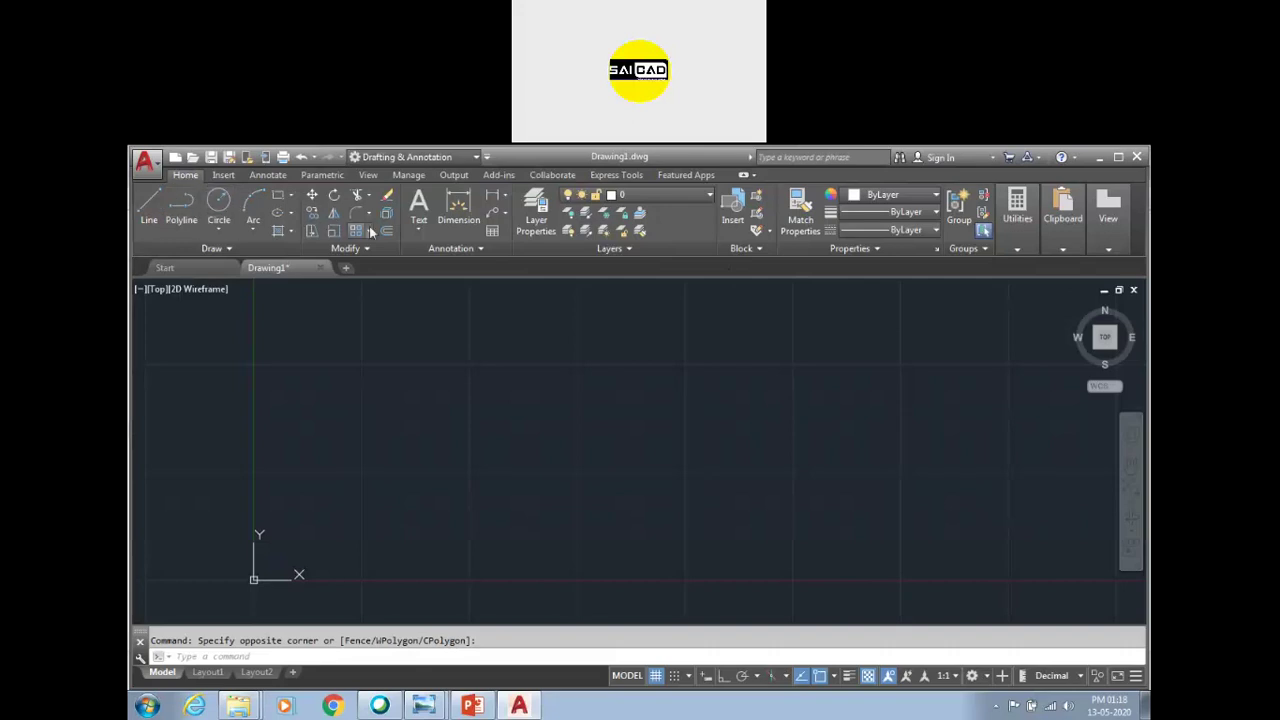
click(427, 157)
click(395, 174)
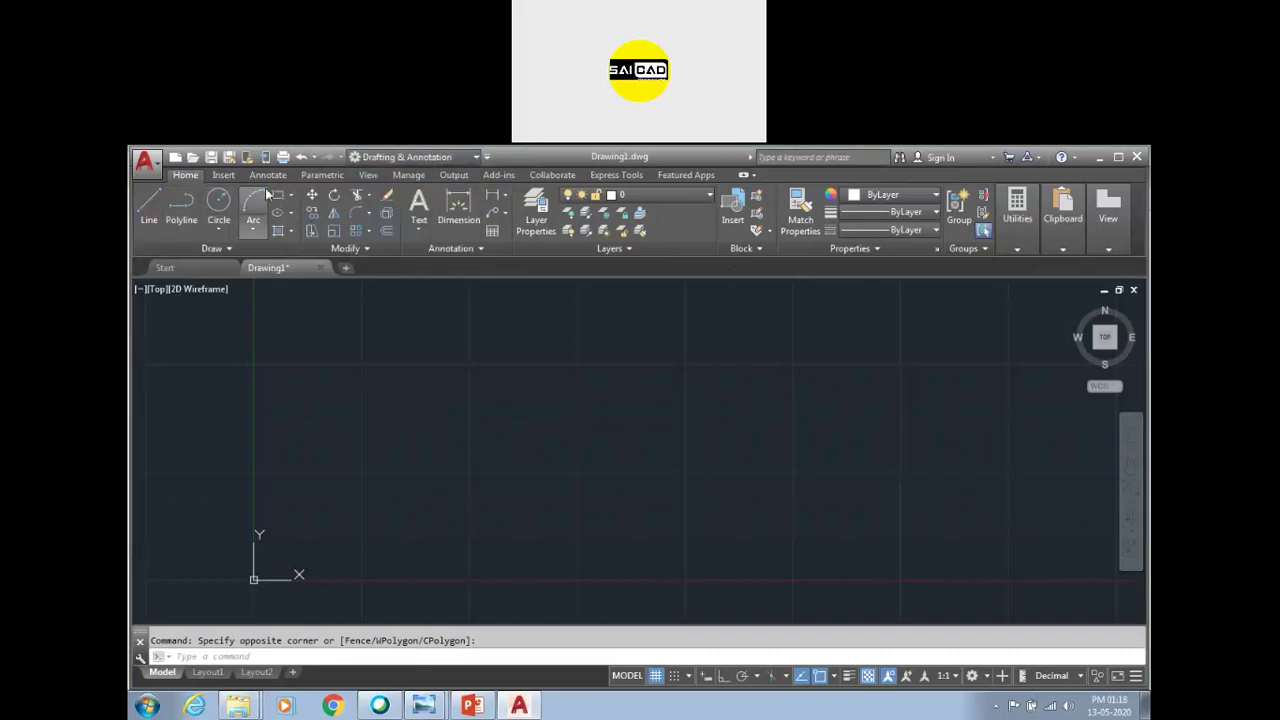
click(224, 176)
click(267, 176)
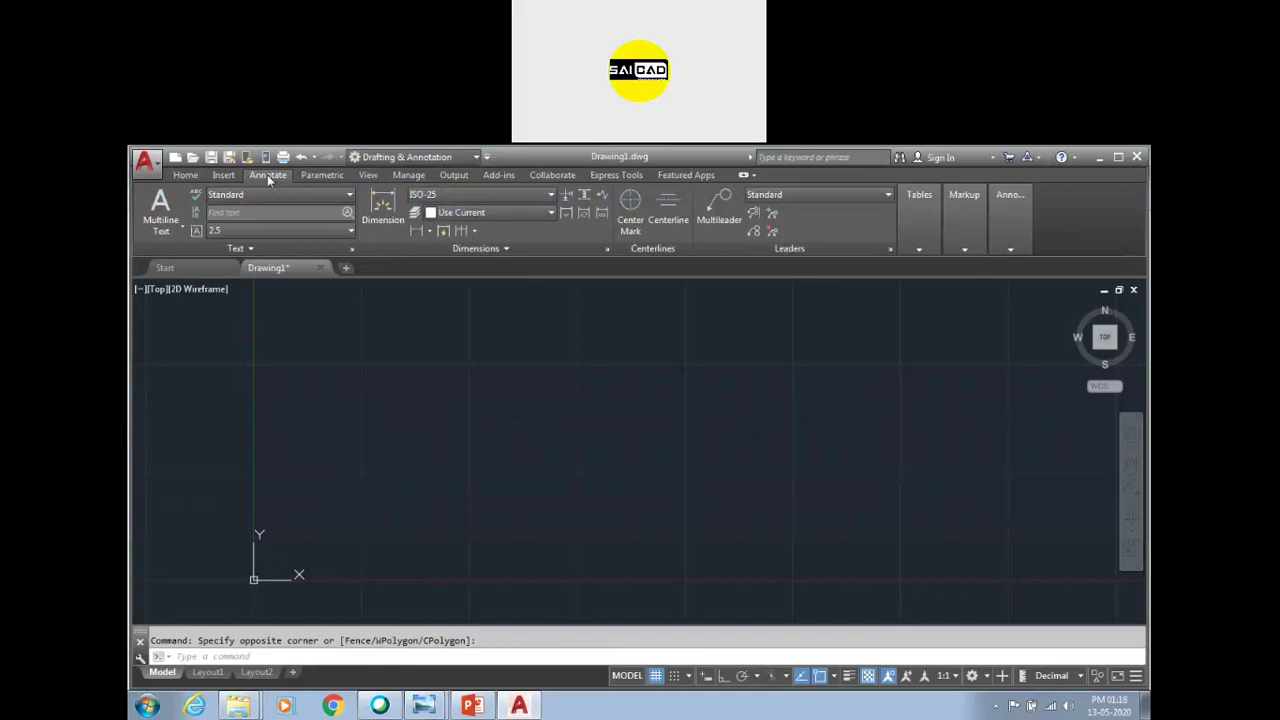
click(234, 177)
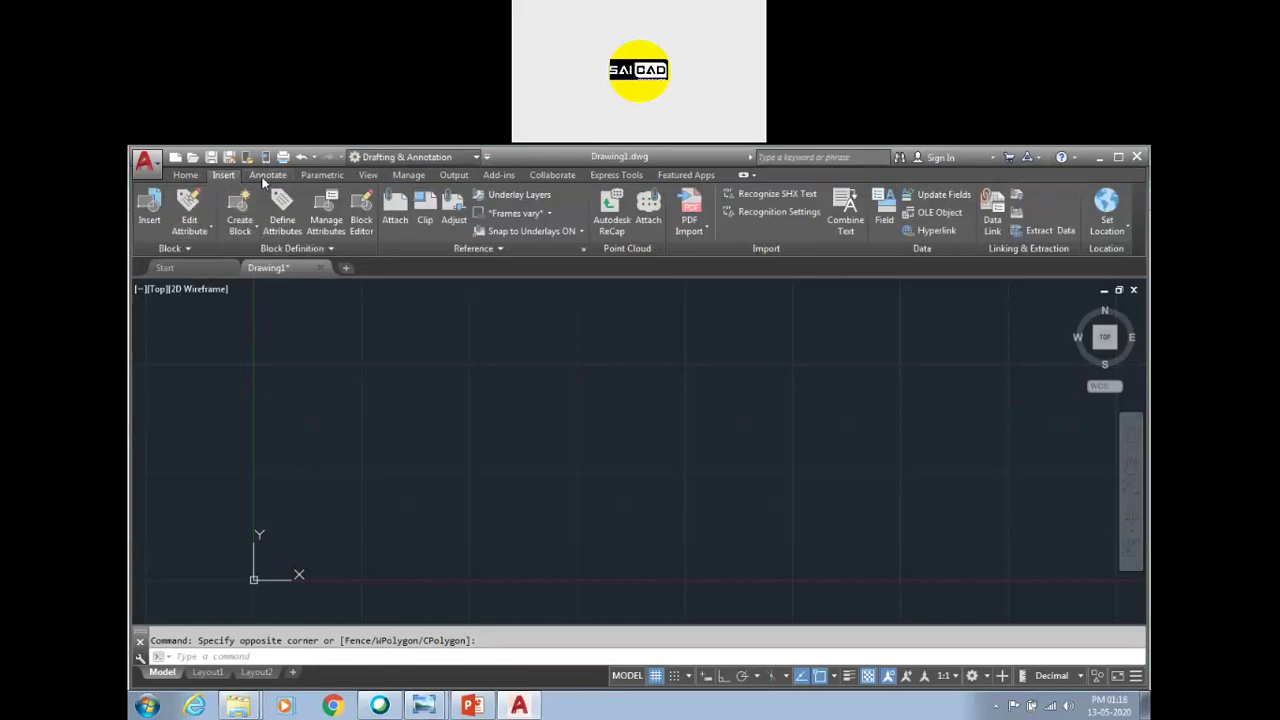
click(266, 176)
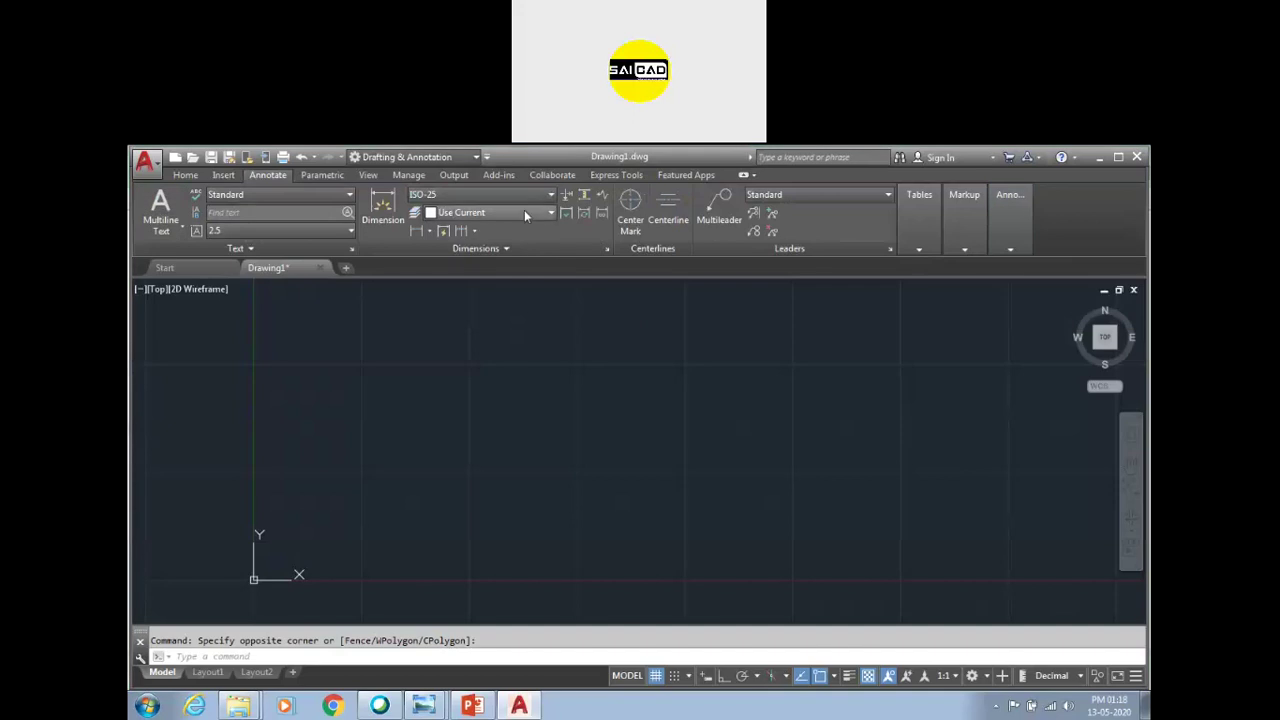
click(310, 175)
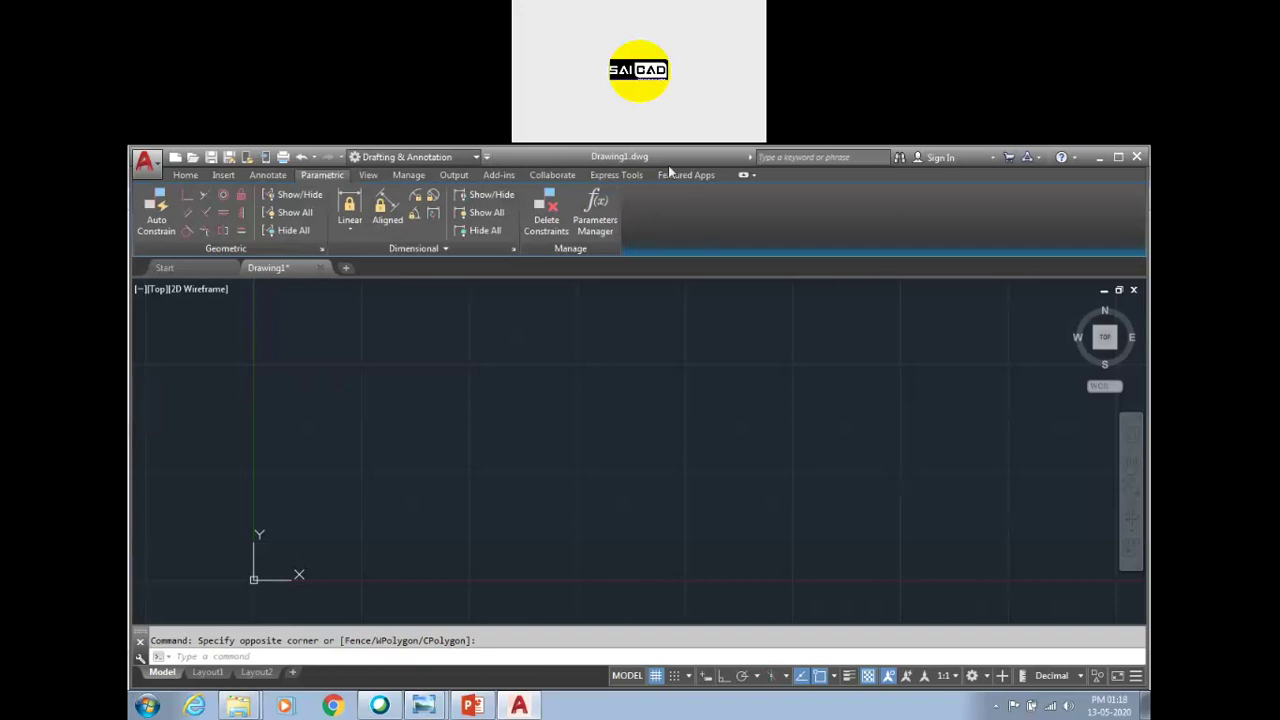
click(178, 176)
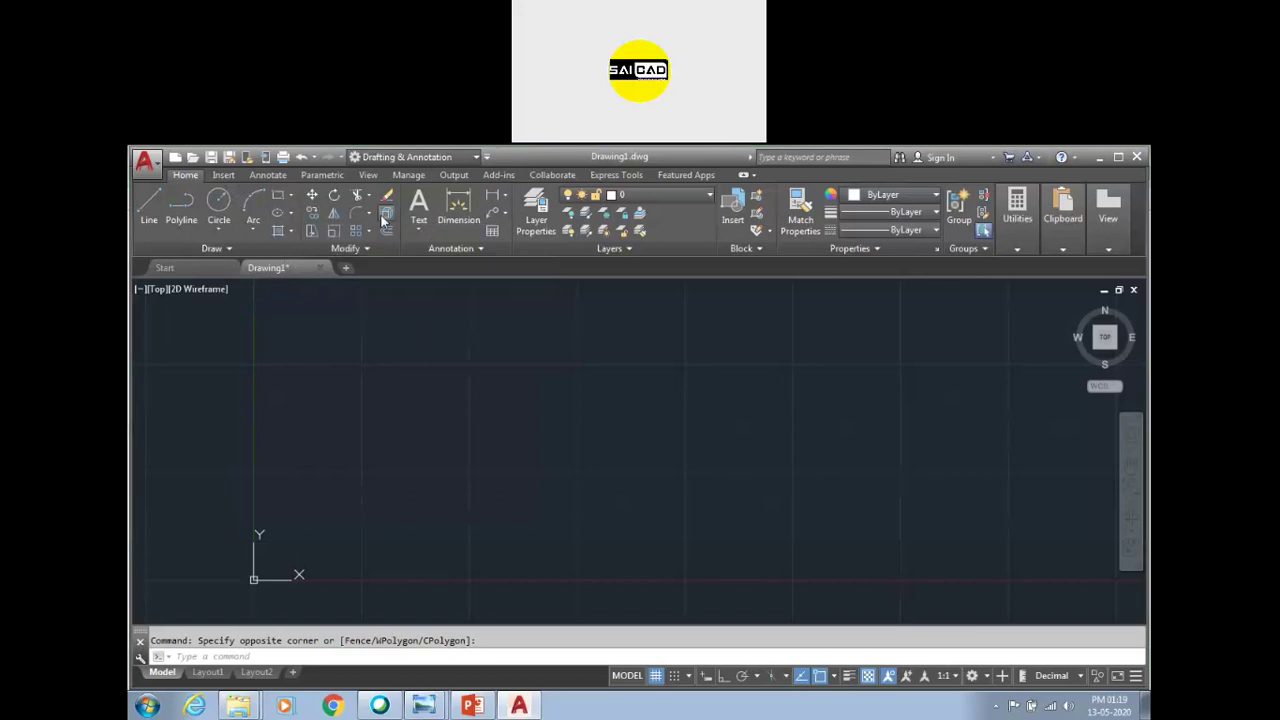
click(278, 198)
click(364, 377)
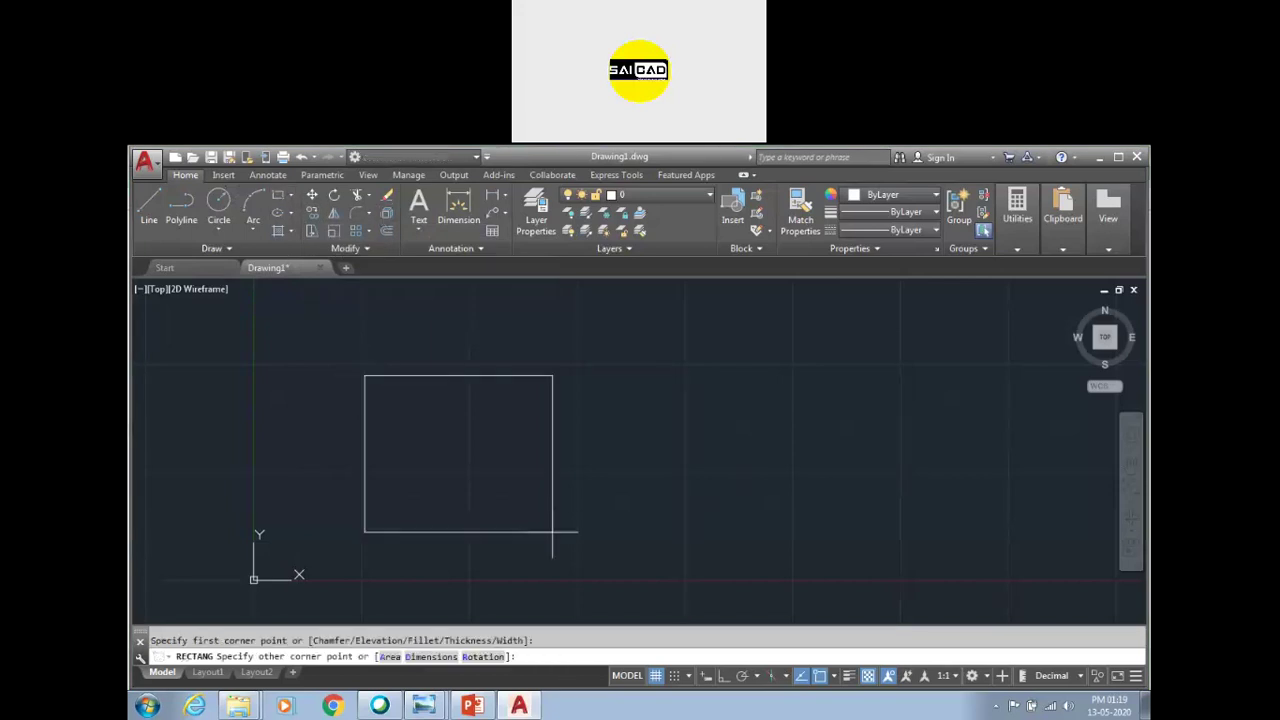
click(597, 546)
click(312, 196)
click(660, 382)
click(520, 448)
key(Return)
click(405, 517)
click(687, 471)
click(313, 213)
scroll(478, 418, down, 4)
click(690, 365)
click(540, 472)
key(Return)
click(602, 425)
click(458, 515)
click(664, 531)
click(812, 467)
click(830, 358)
click(611, 328)
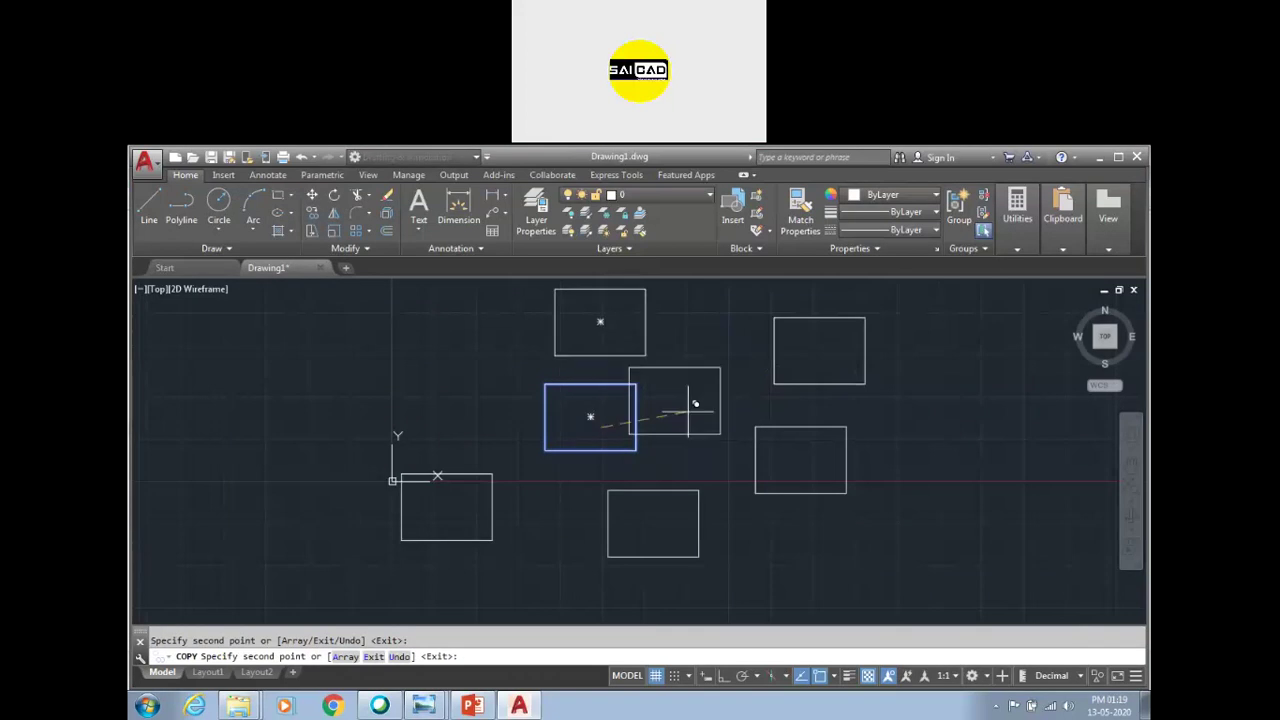
key(Return)
scroll(605, 430, down, 3)
click(334, 195)
click(822, 342)
click(690, 414)
key(Return)
scroll(770, 408, up, 2)
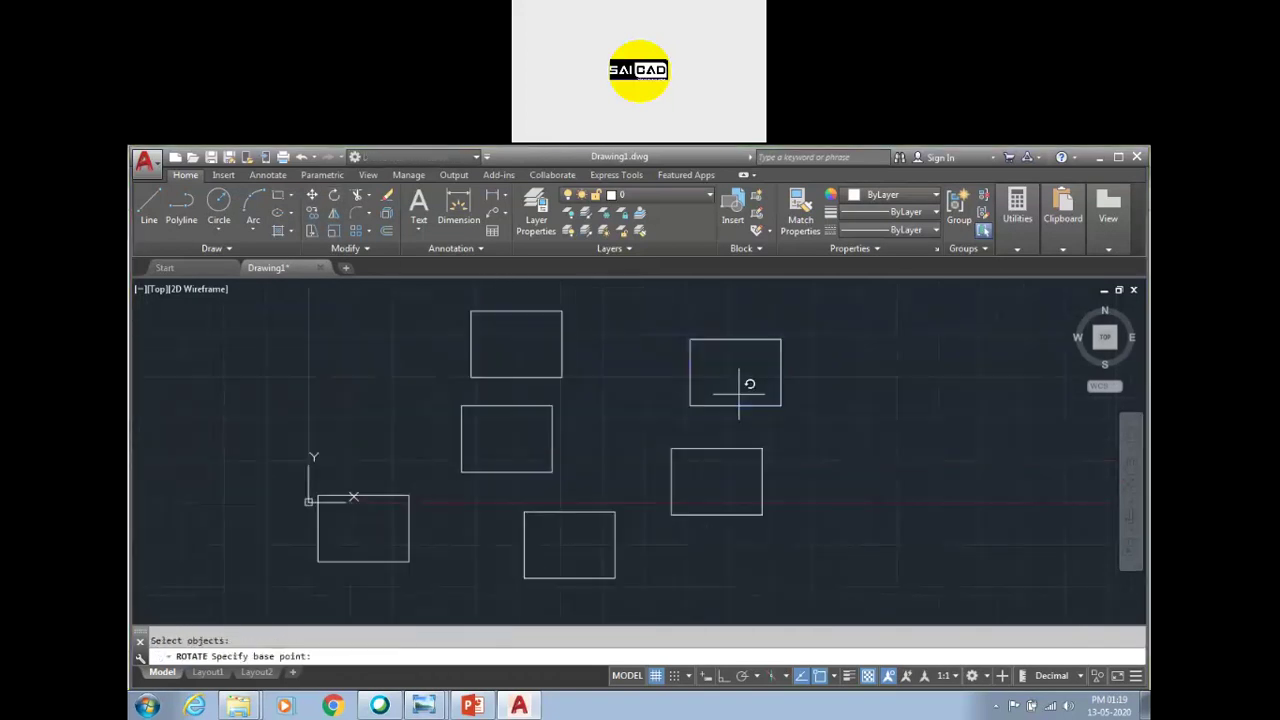
click(735, 372)
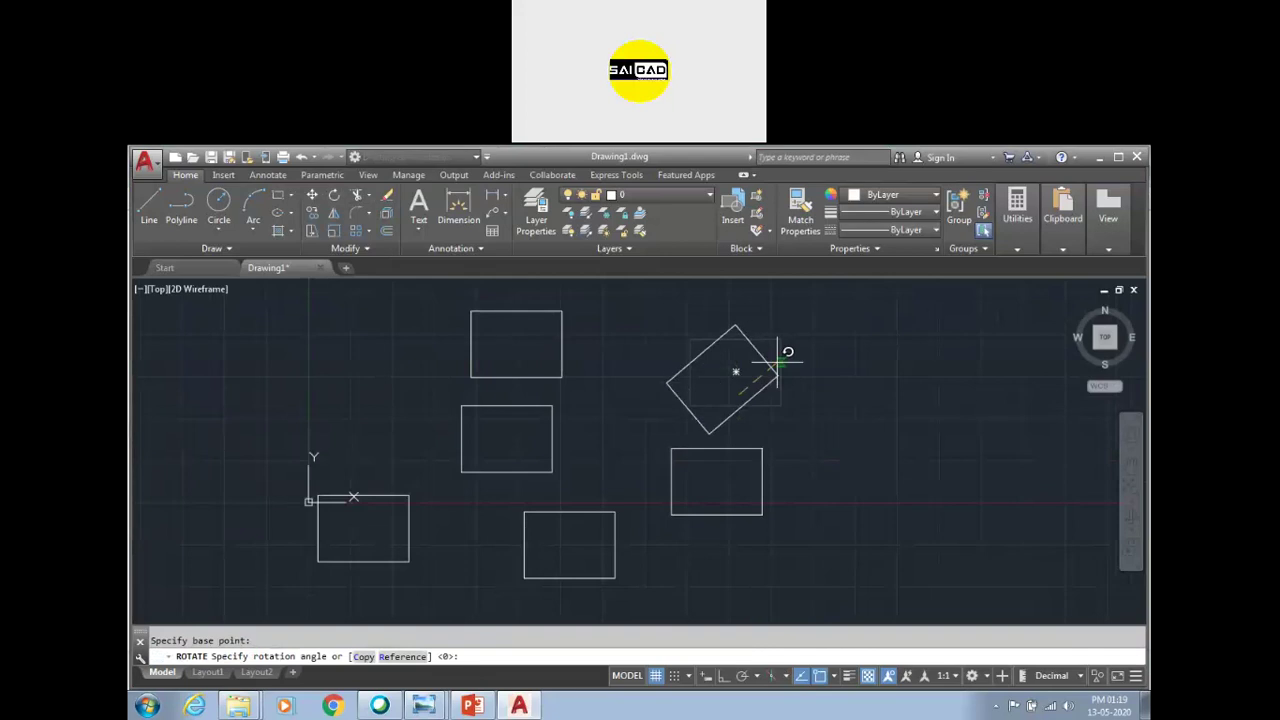
click(790, 355)
scroll(586, 450, down, 2)
click(798, 345)
click(374, 588)
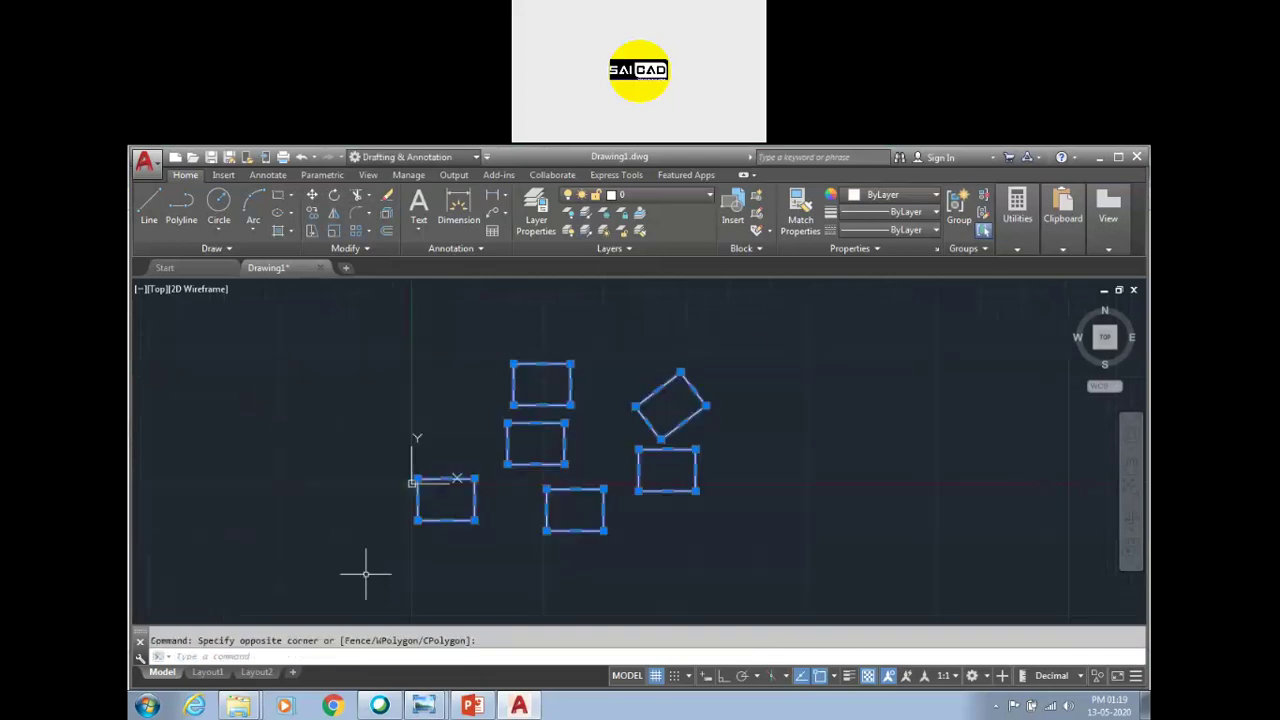
key(Delete)
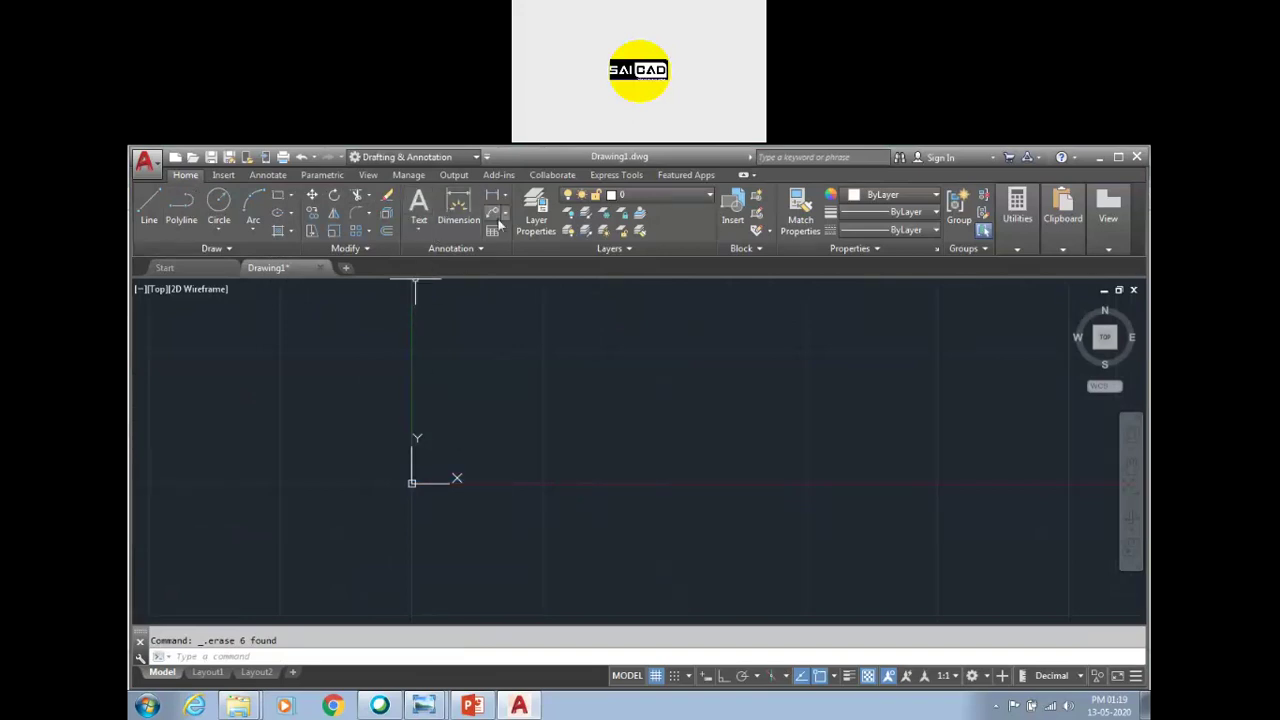
Step: Begin a rectangle by placing its first corner
click(279, 198)
click(508, 380)
scroll(686, 494, up, 2)
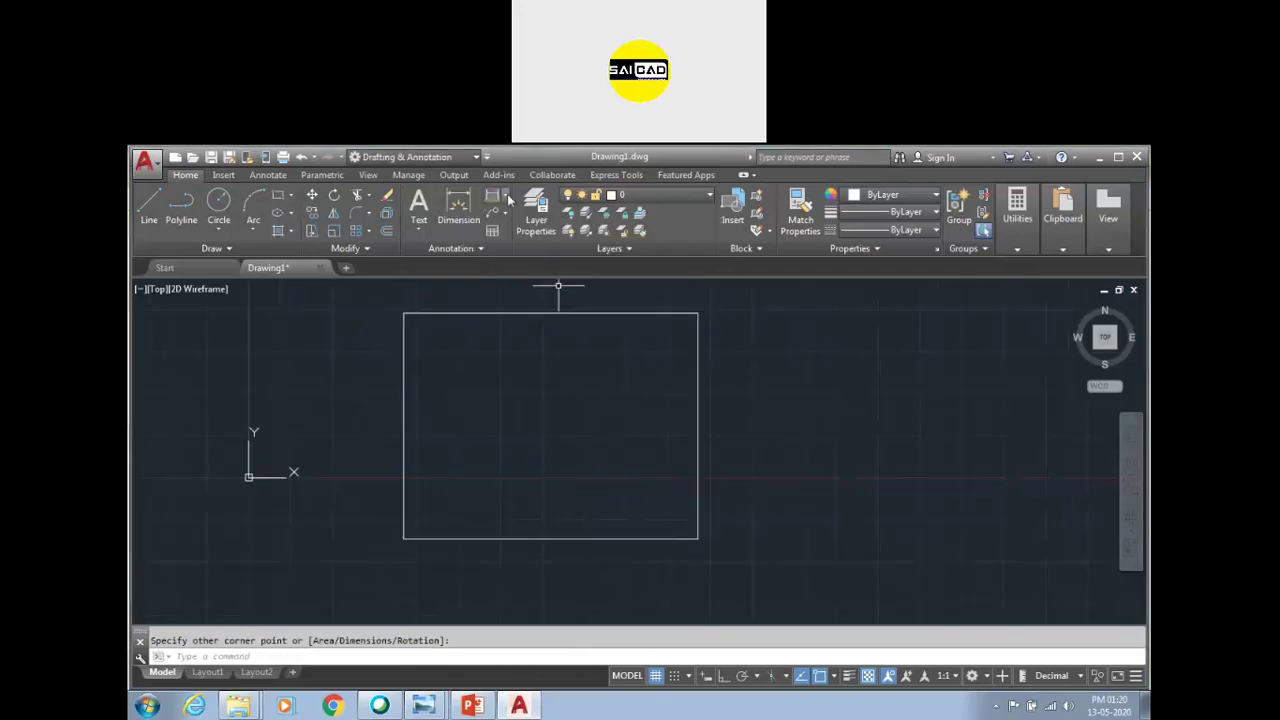
Step: Add a vertical dimension to the rectangle's left edge
click(507, 199)
click(458, 208)
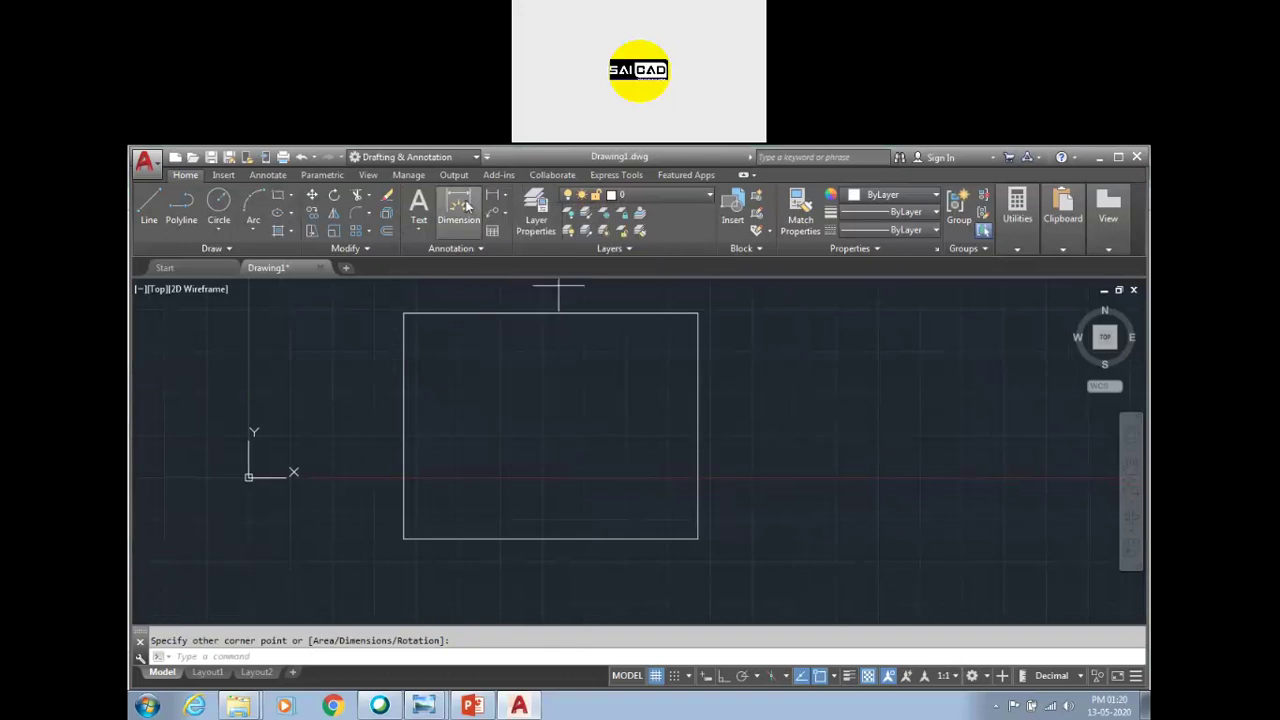
click(404, 343)
click(366, 400)
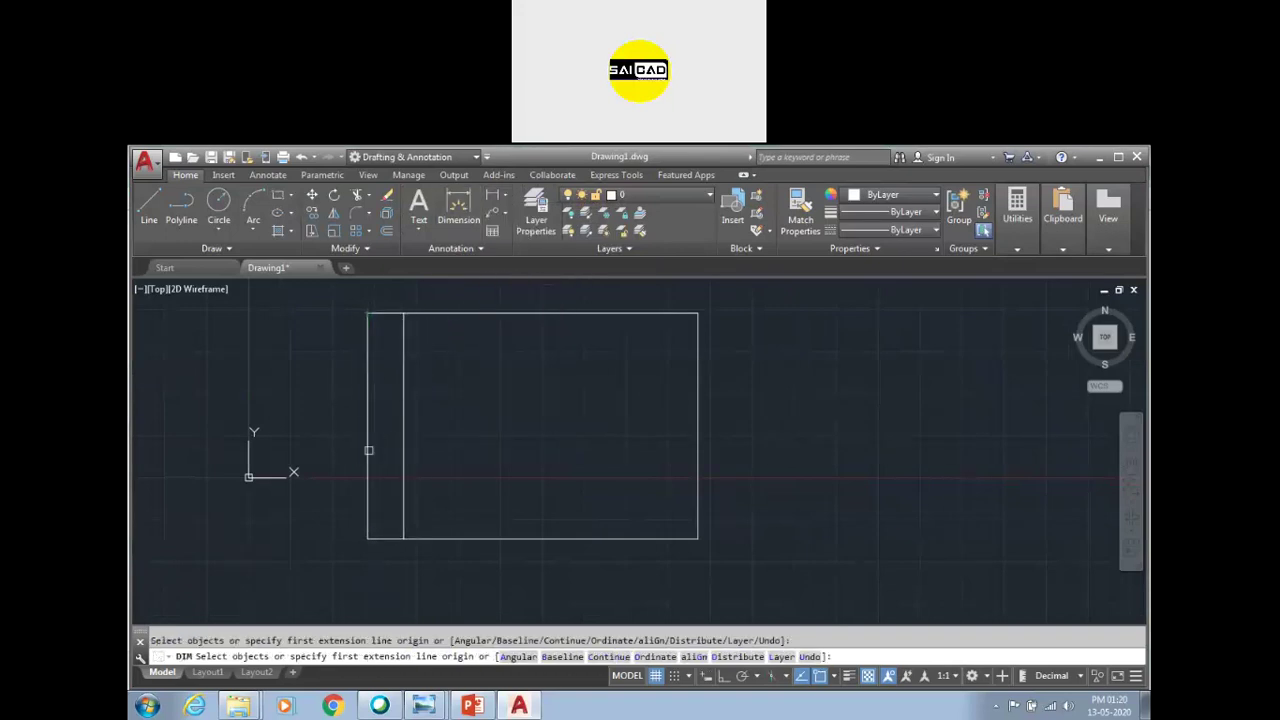
Step: Pan along the left edge, start a second dimension, then cancel it with Esc
scroll(366, 448, up, 2)
scroll(372, 428, down, 2)
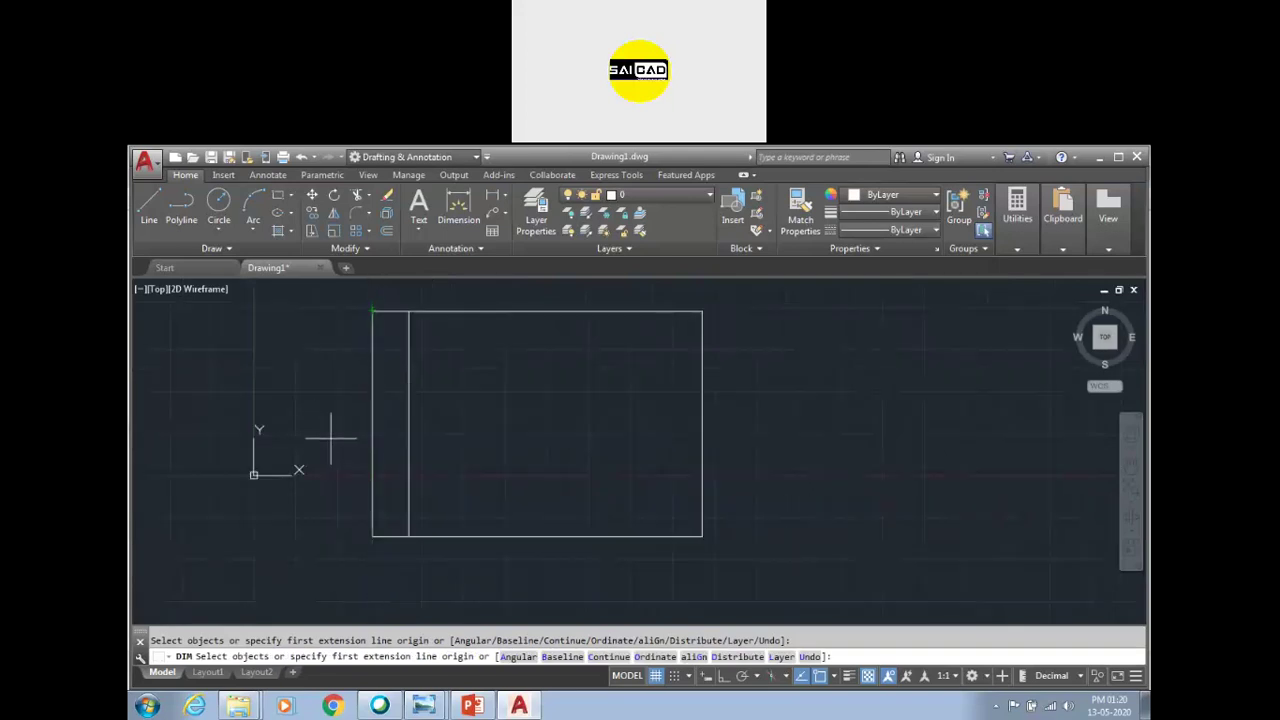
scroll(378, 439, up, 5)
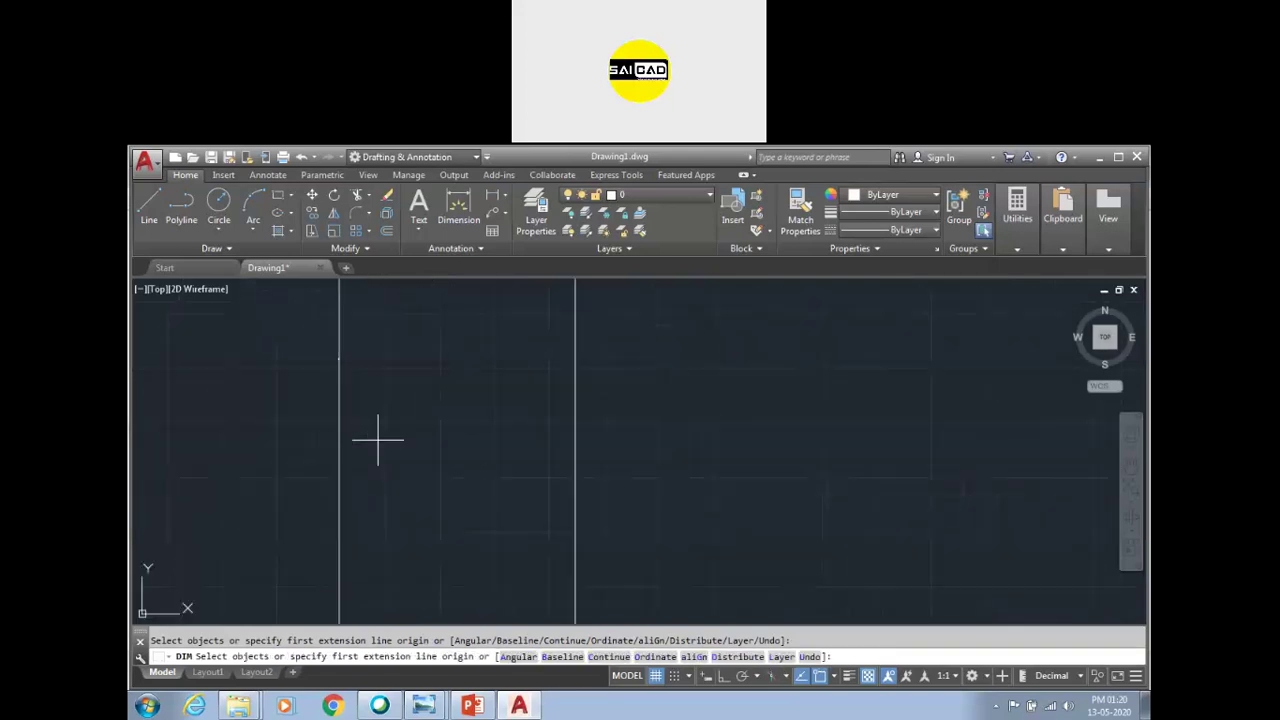
scroll(335, 360, up, 4)
scroll(350, 358, up, 3)
scroll(366, 357, up, 2)
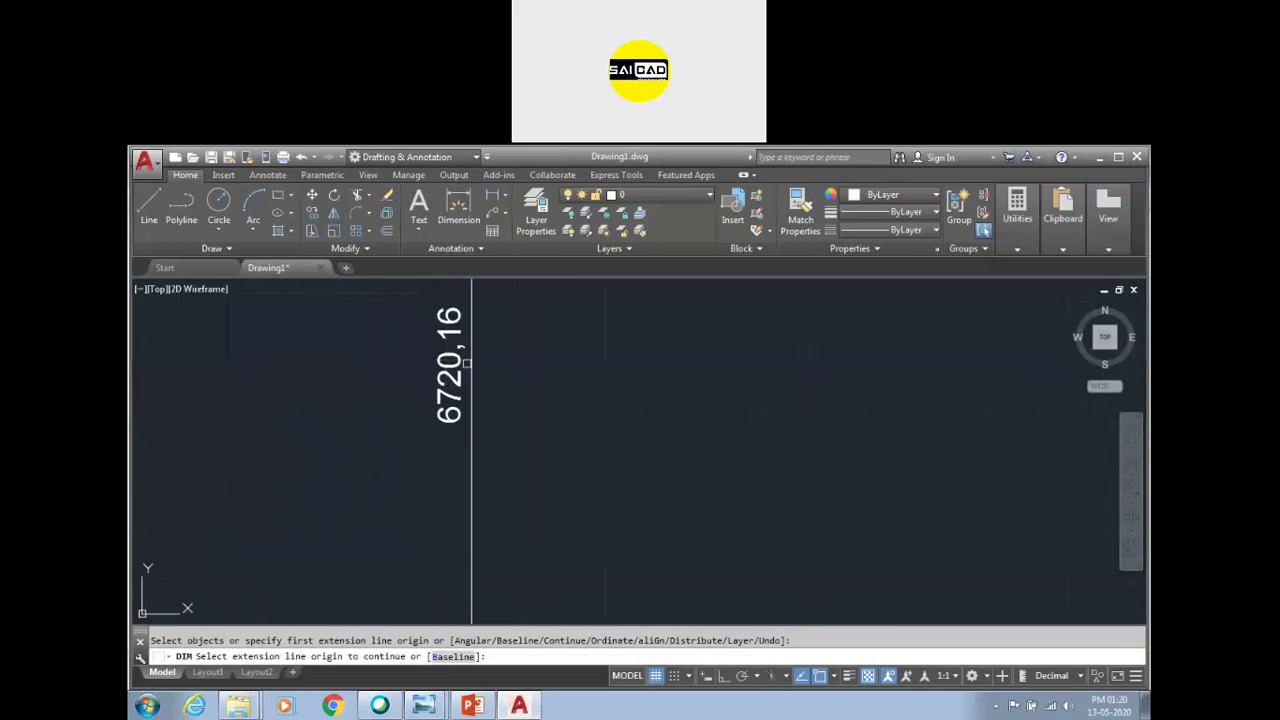
middle_drag(450, 445, 423, 514)
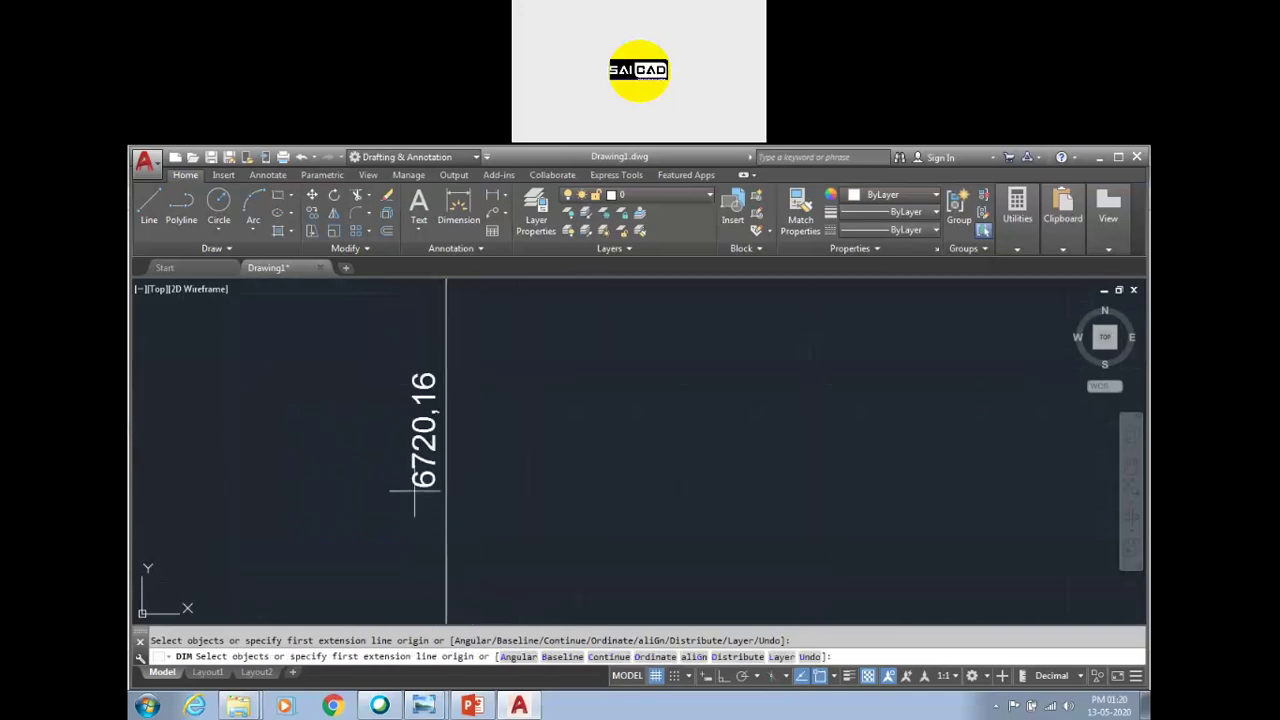
scroll(405, 464, down, 4)
scroll(408, 450, down, 3)
scroll(412, 432, down, 2)
click(412, 432)
click(591, 354)
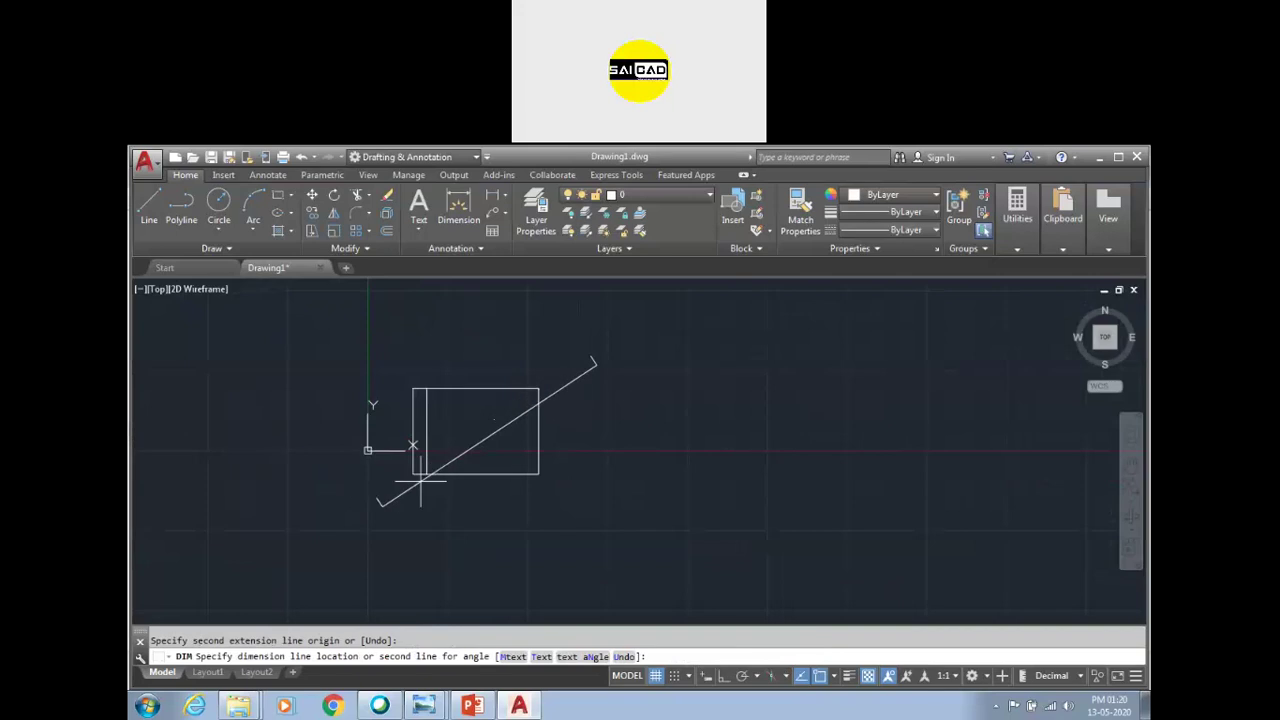
key(Escape)
Step: Erase the rectangle and its inner line with a crossing window and Delete, then pan the empty view
click(619, 347)
click(378, 507)
key(Delete)
scroll(350, 452, up, 2)
middle_drag(150, 370, 214, 461)
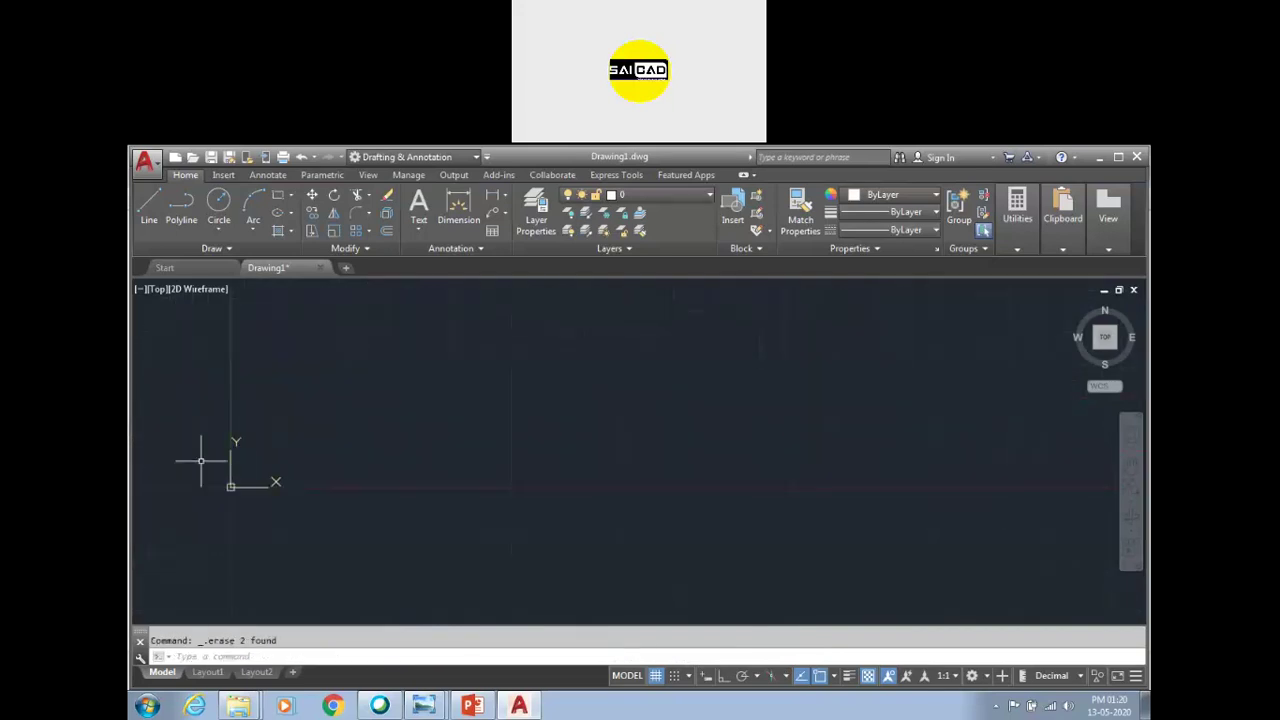
middle_drag(359, 482, 503, 528)
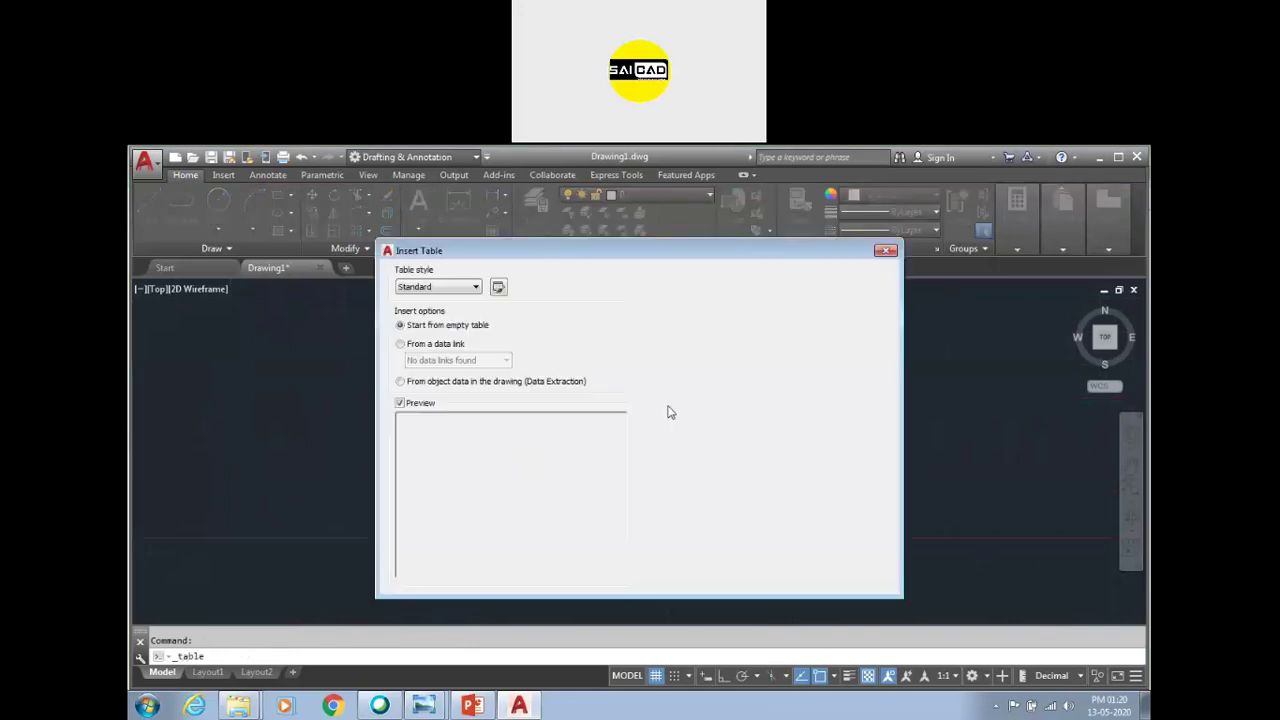
click(733, 578)
click(487, 372)
click(834, 460)
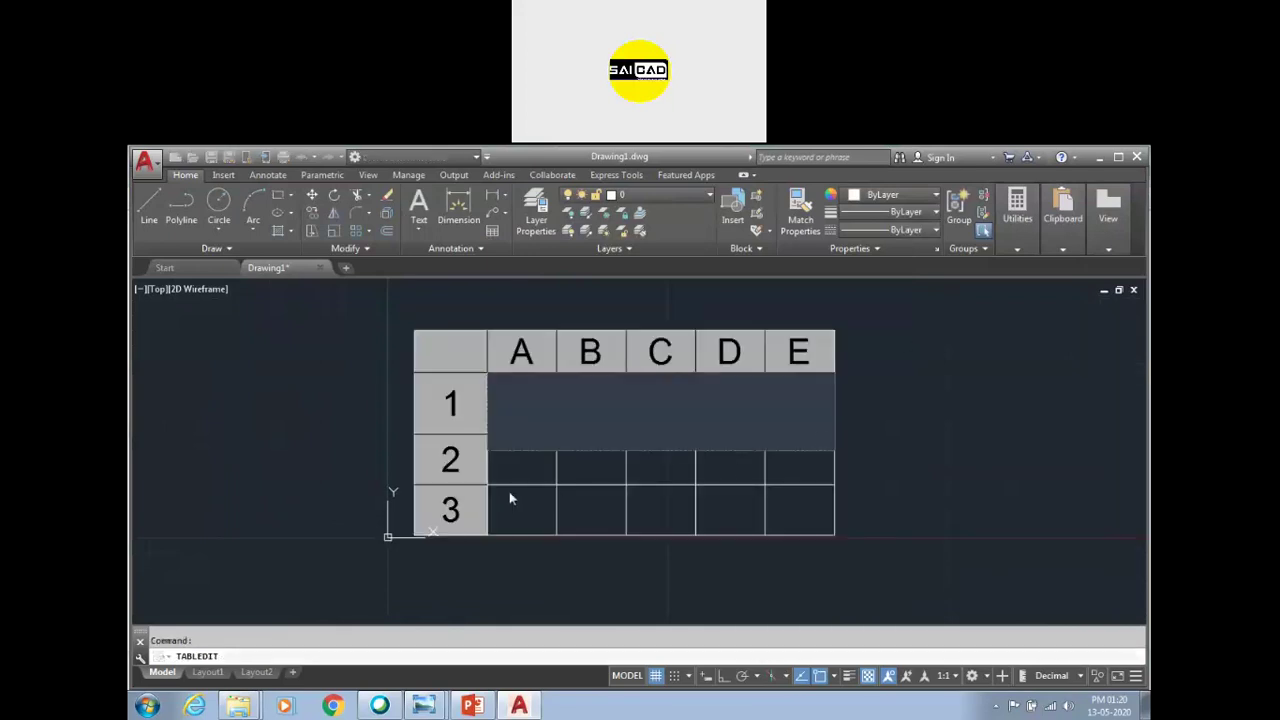
click(429, 491)
scroll(380, 500, down, 3)
scroll(482, 526, up, 1)
click(481, 540)
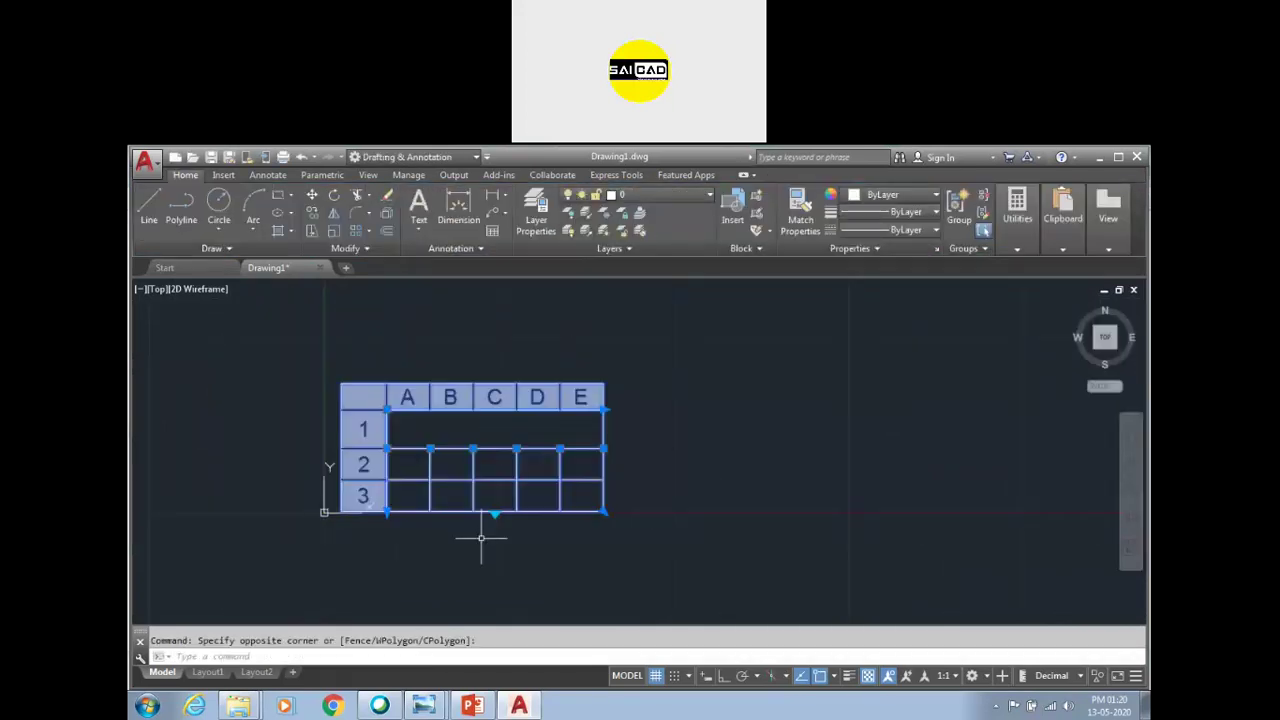
click(500, 553)
key(Delete)
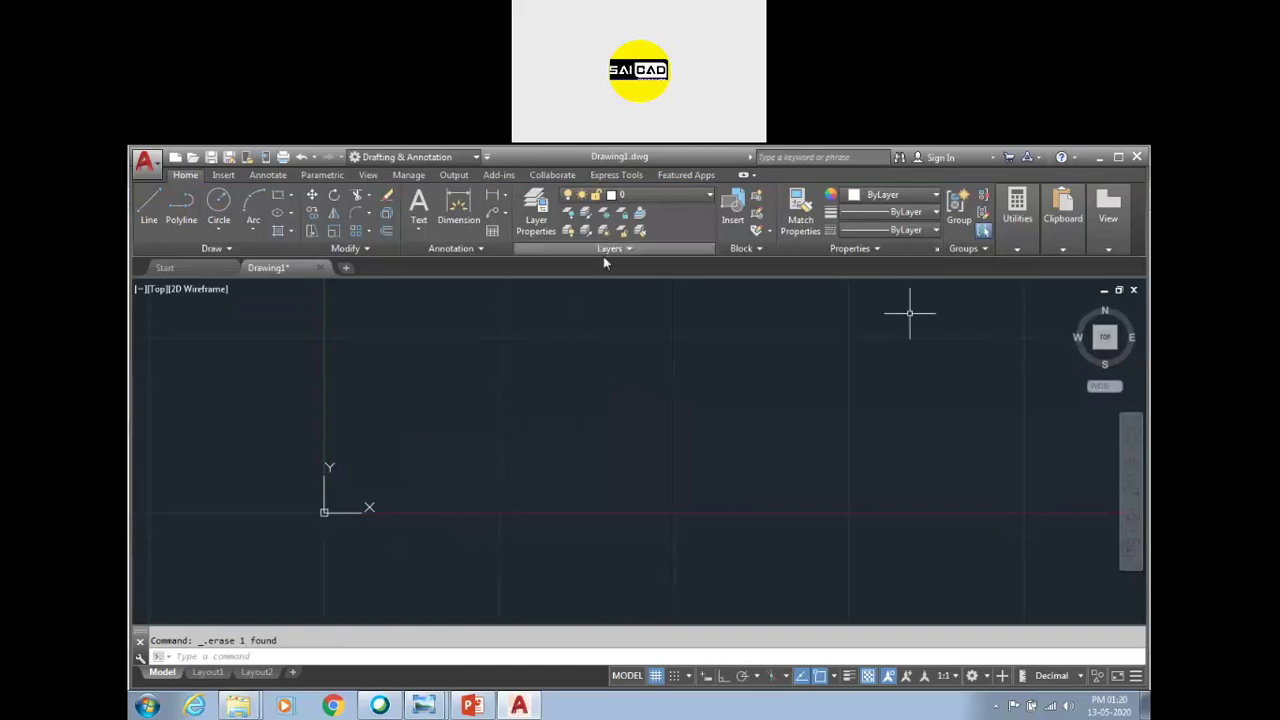
click(457, 501)
scroll(491, 437, down, 5)
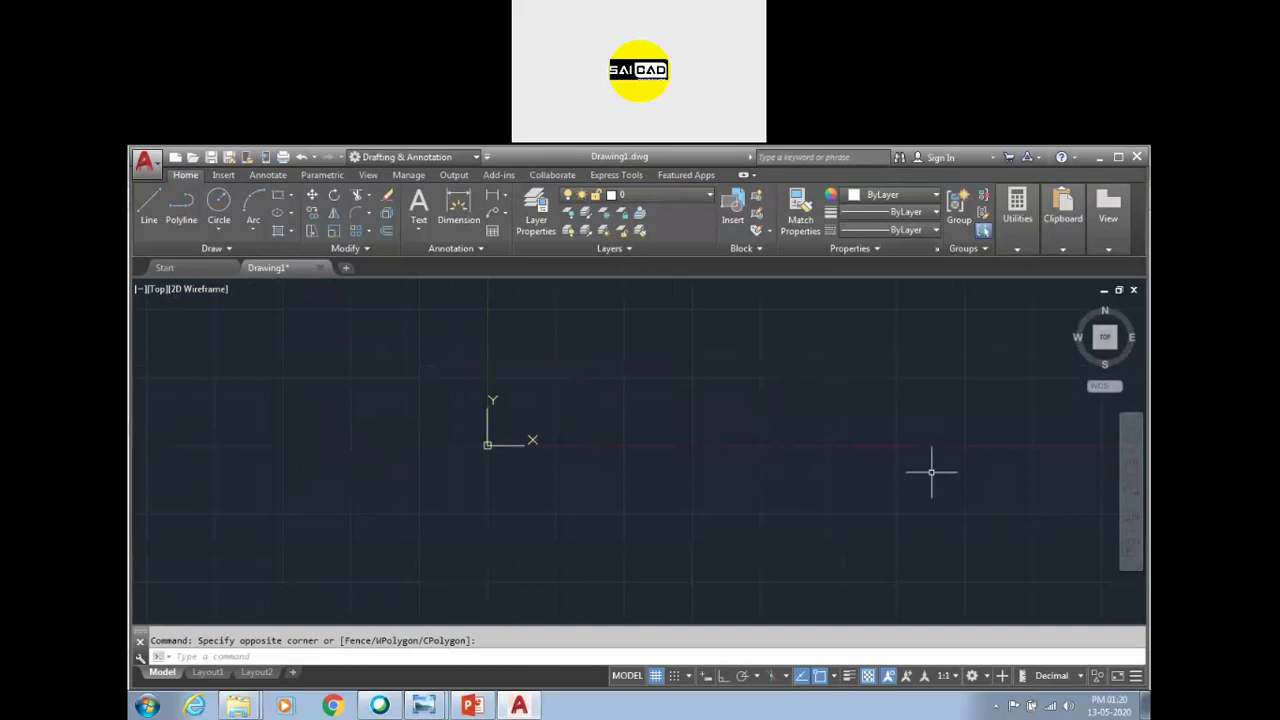
scroll(562, 481, up, 1)
scroll(486, 425, up, 1)
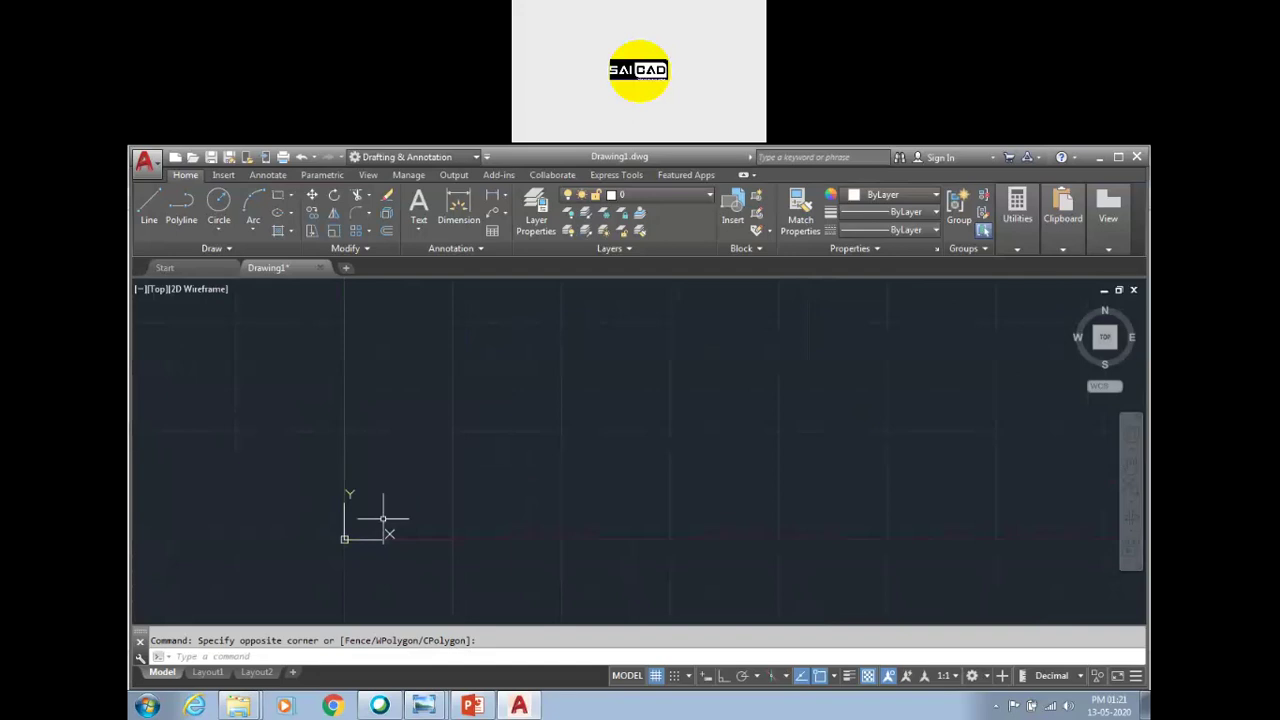
Step: Select the UCS icon at the origin and bring up the viewport's preset views list
scroll(575, 446, down, 2)
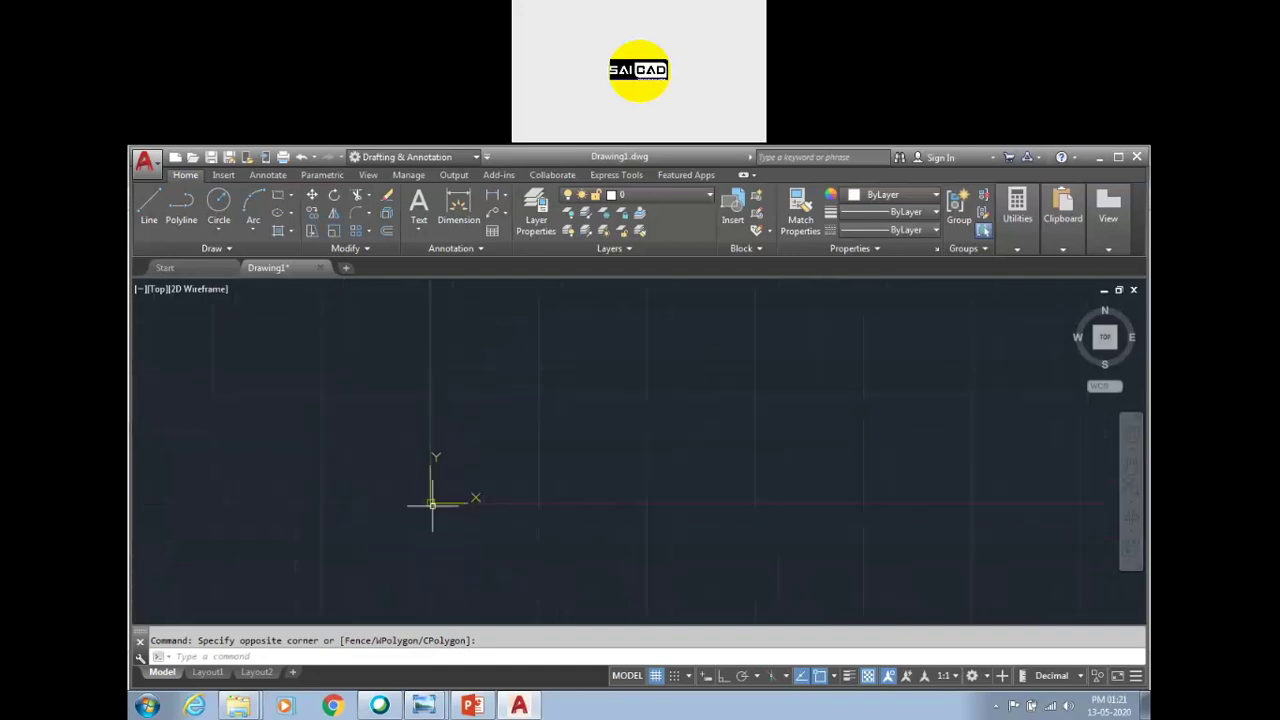
scroll(420, 500, up, 1)
click(497, 468)
click(420, 518)
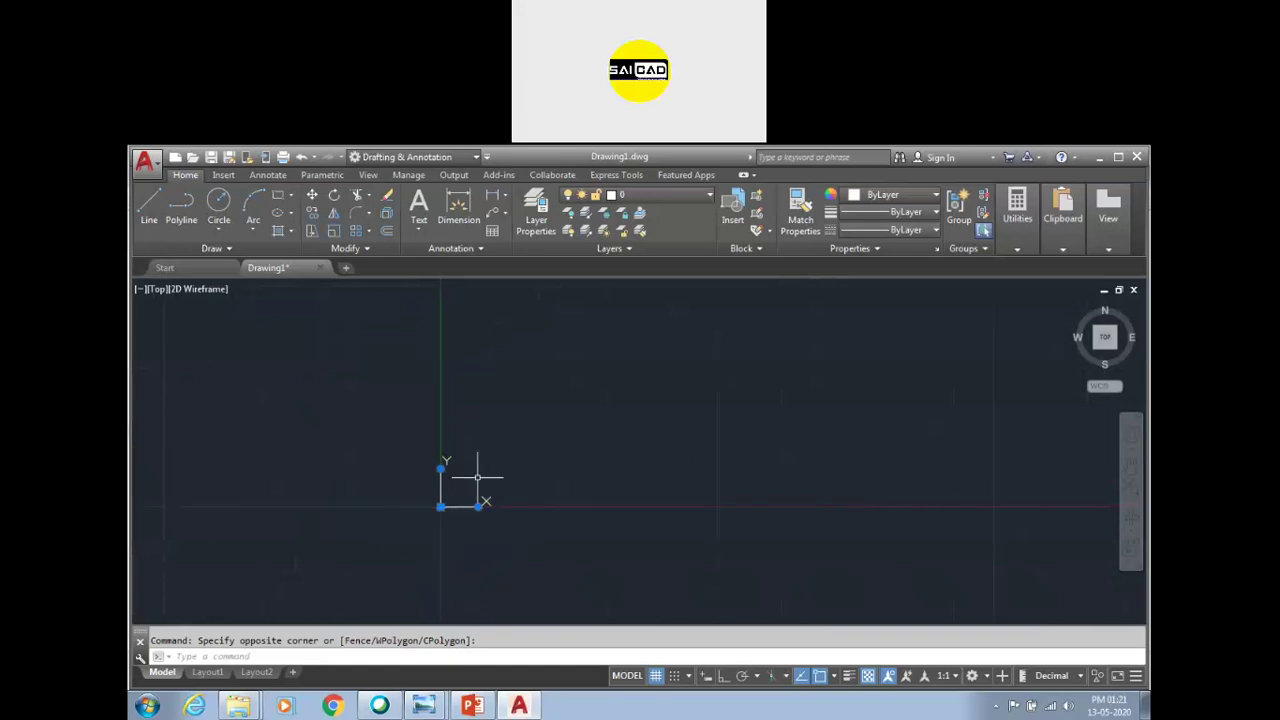
click(156, 291)
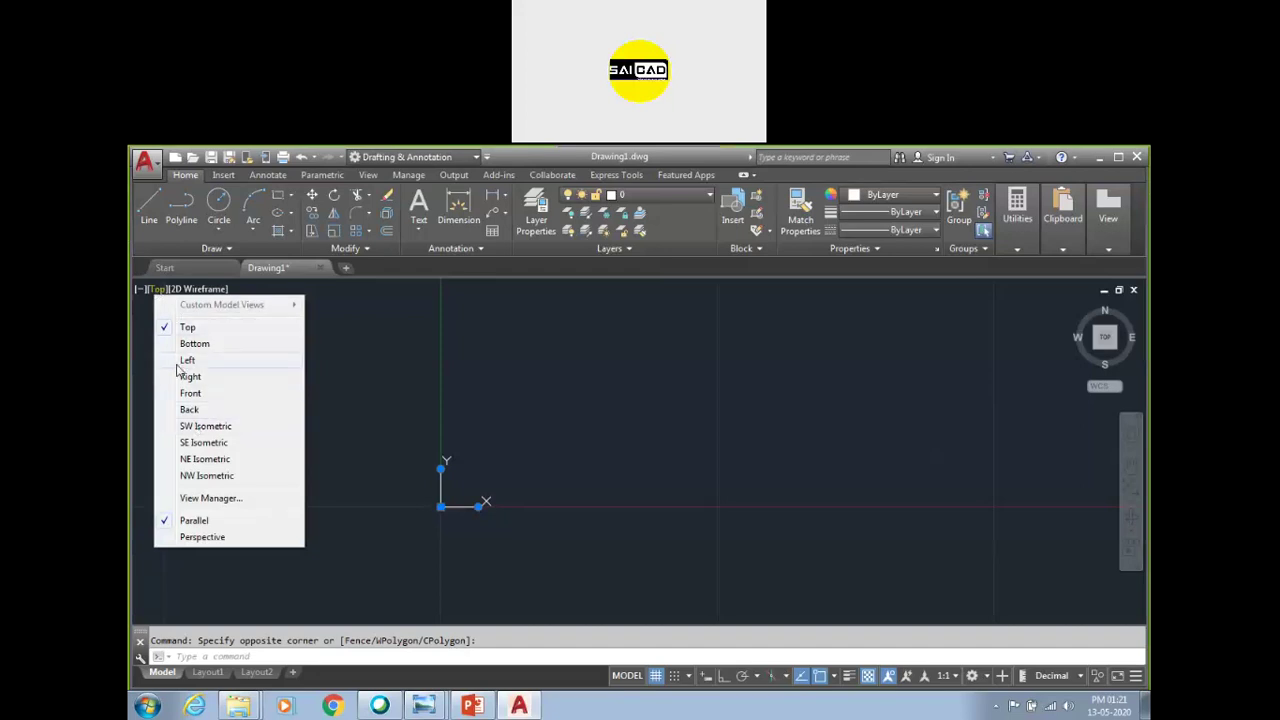
Step: Look at the 2D Wireframe visual styles list, close it unchanged, and zoom out
click(194, 289)
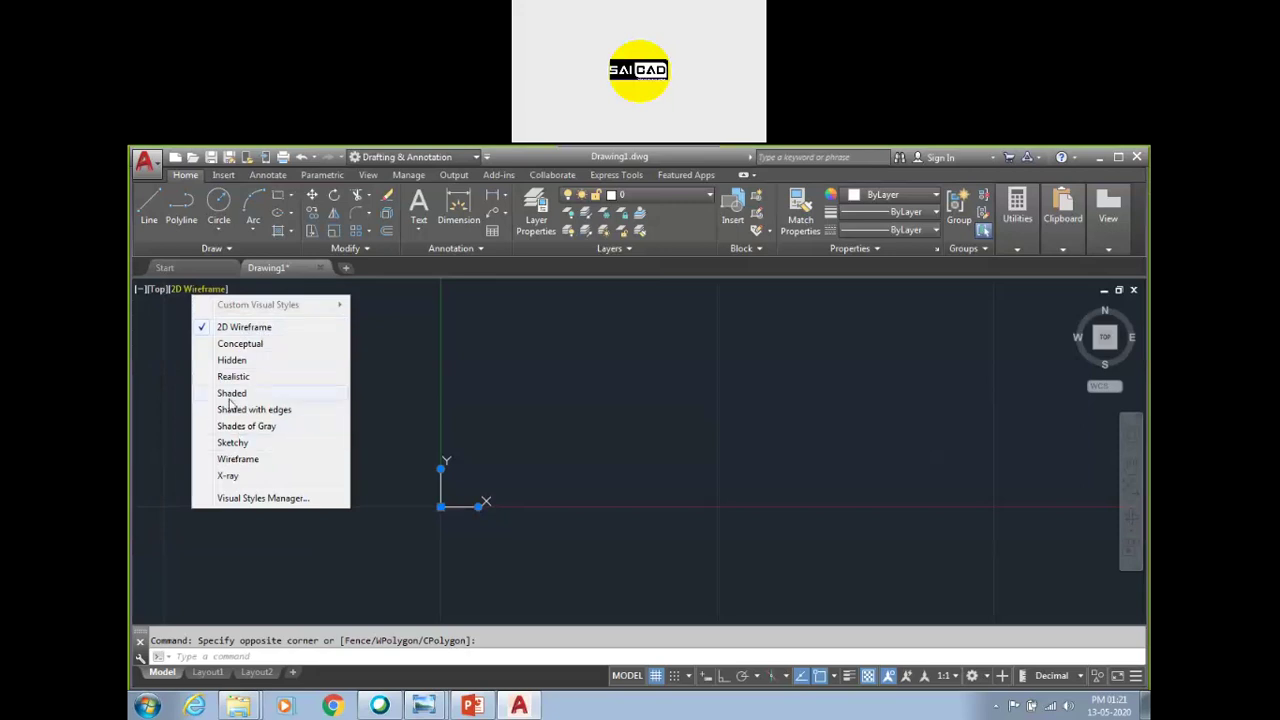
click(410, 340)
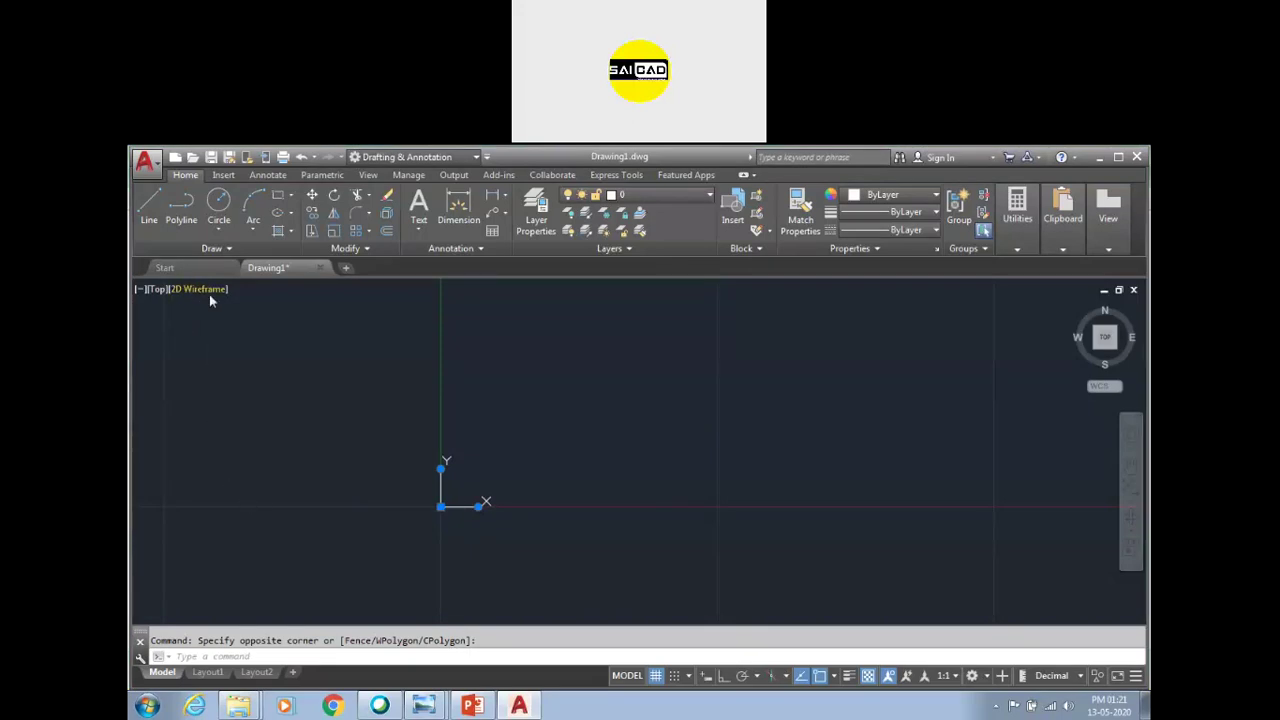
scroll(443, 434, down, 2)
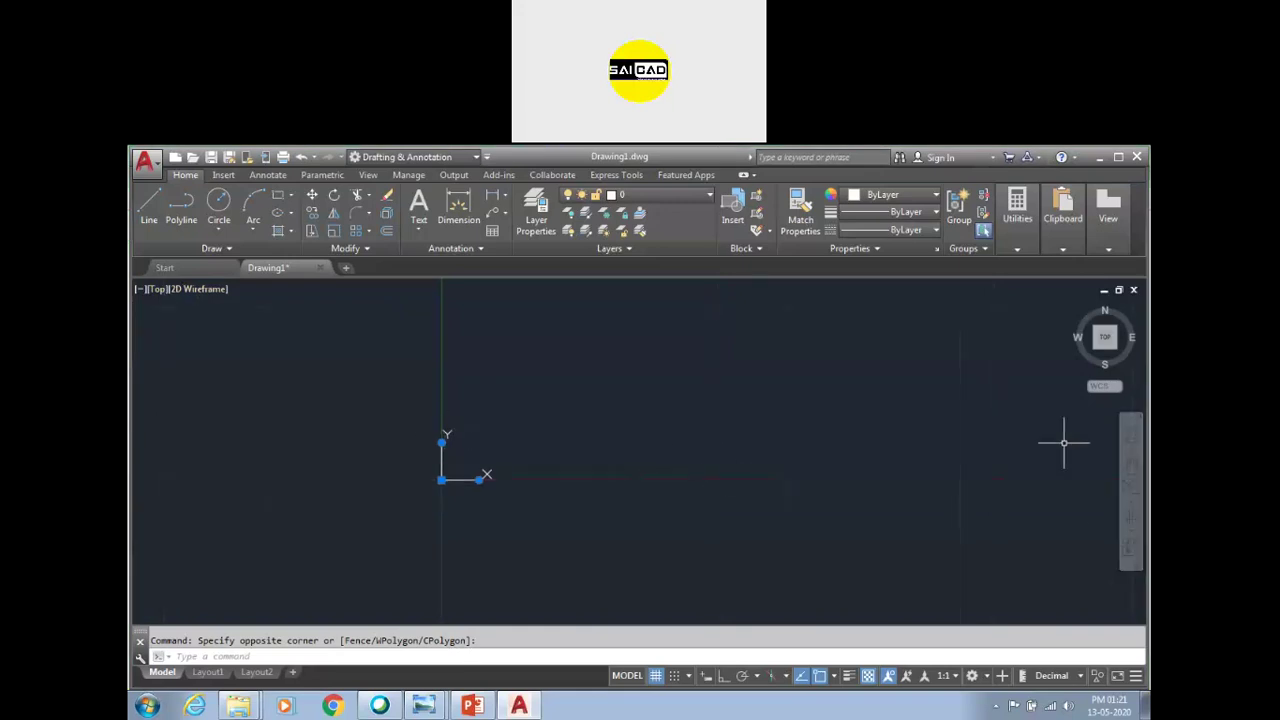
Step: Pan the empty drawing right, then orbit to a near edge-on angle, crashing AutoCAD
click(1131, 468)
mouse_move(571, 491)
mouse_down()
mouse_move(886, 431)
mouse_move(594, 503)
mouse_move(818, 518)
mouse_up()
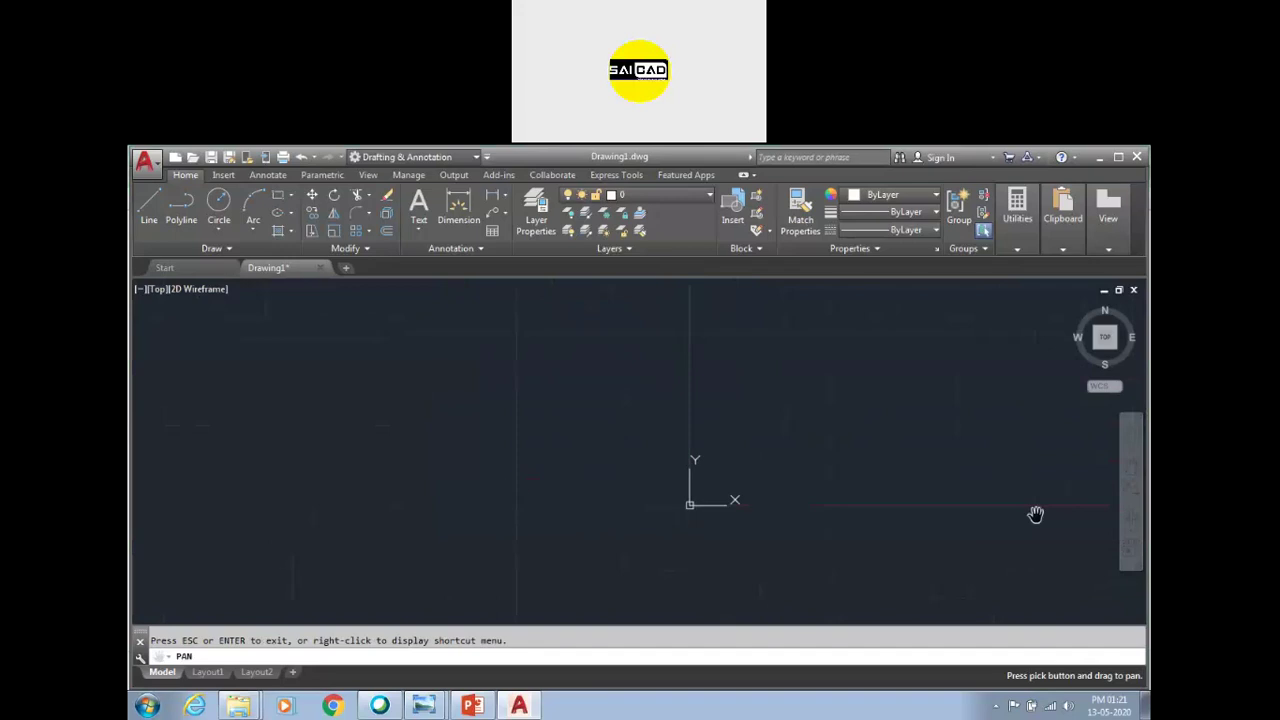
click(1130, 488)
scroll(646, 480, down, 3)
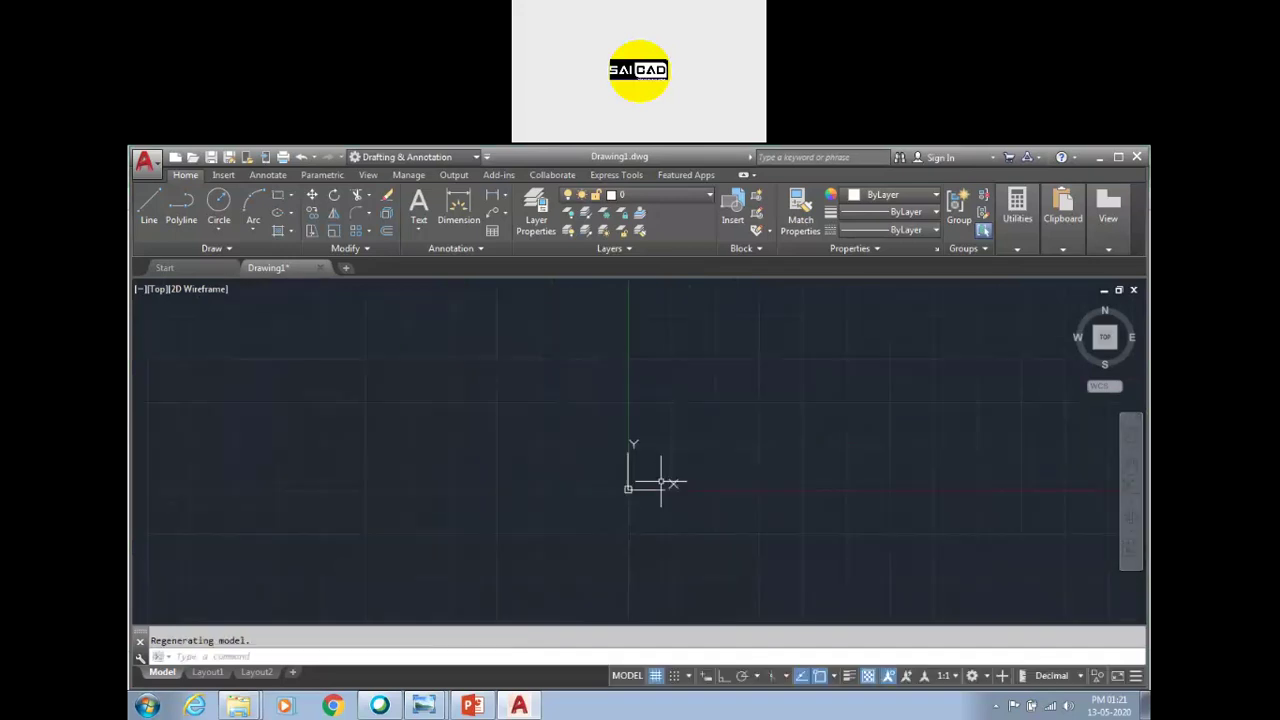
click(1130, 516)
mouse_move(706, 563)
mouse_down()
mouse_move(671, 423)
mouse_move(683, 427)
mouse_up()
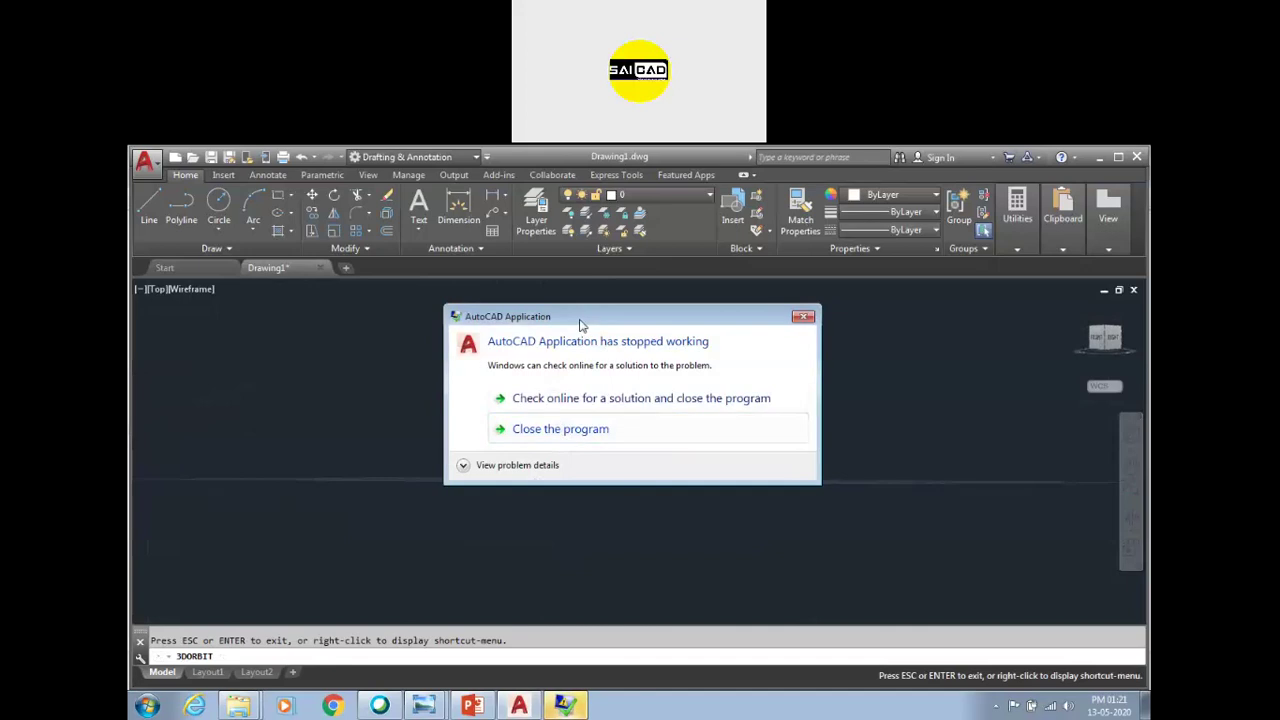
Step: Close the crashed AutoCAD from the Windows crash notice
drag(580, 320, 554, 346)
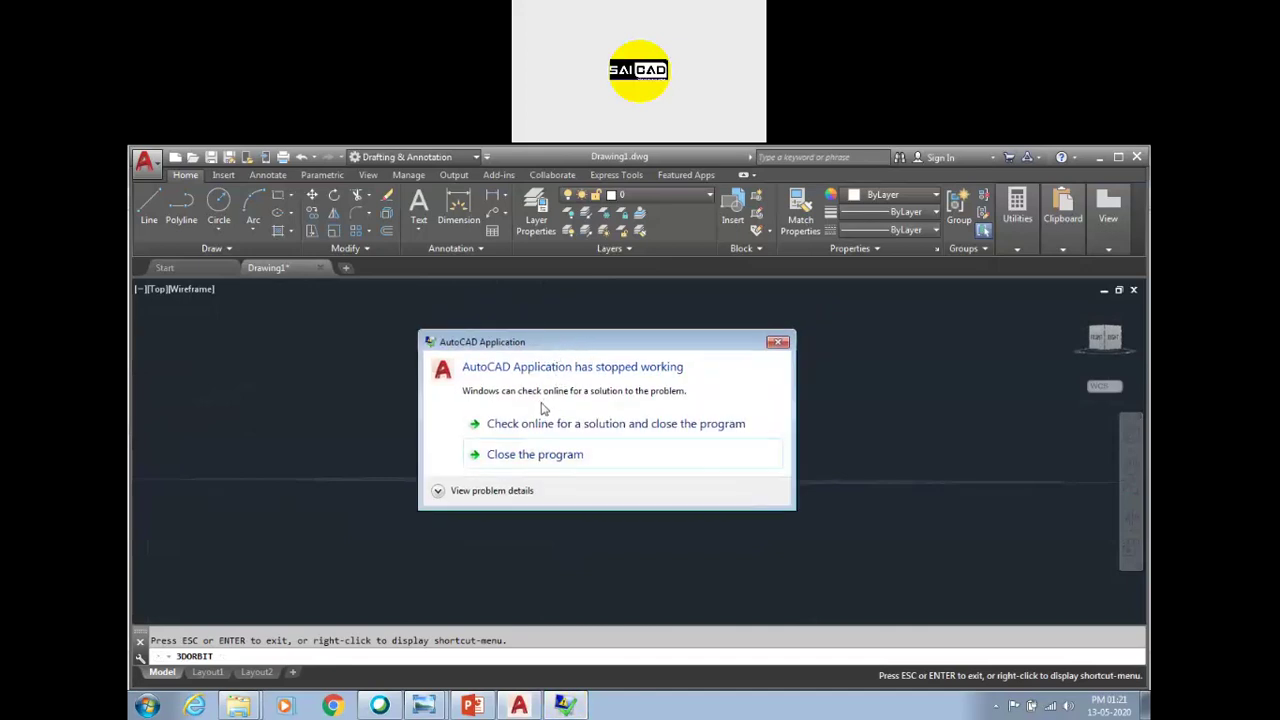
click(552, 456)
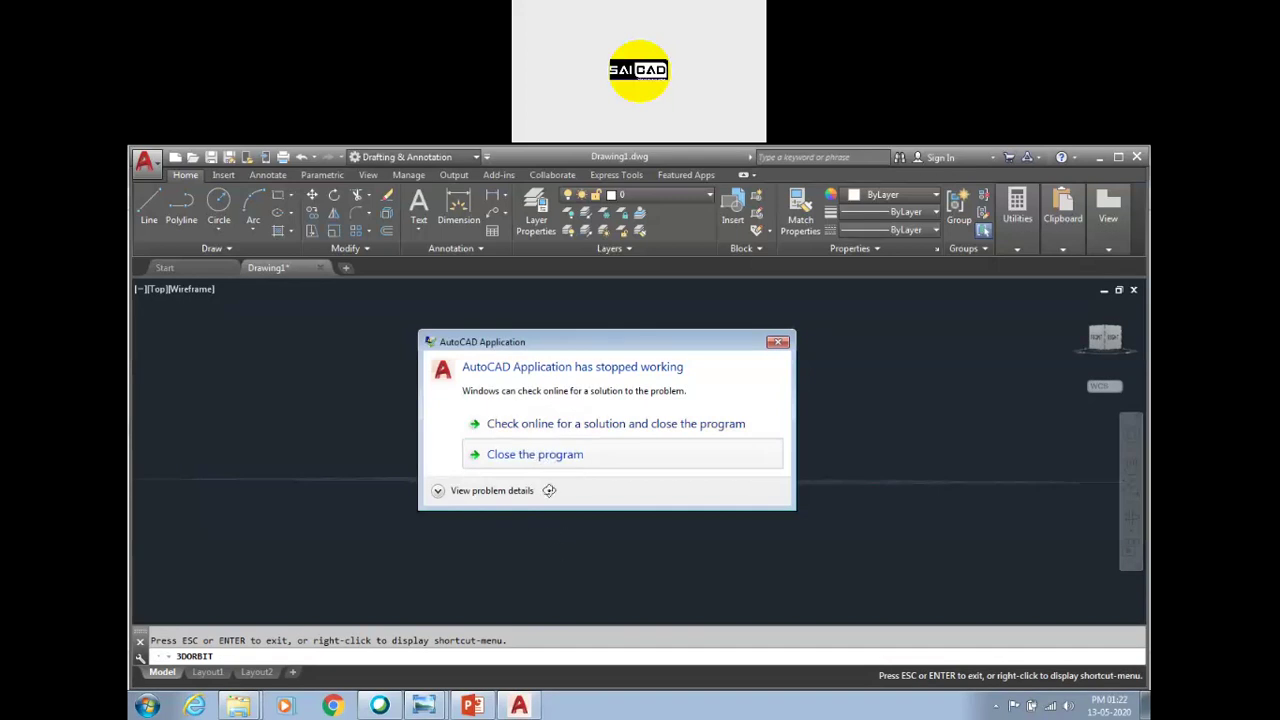
right_click(518, 703)
Step: Close the PowerPoint presentation window from the taskbar and reveal the desktop
right_click(472, 705)
click(474, 706)
right_click(474, 706)
click(474, 677)
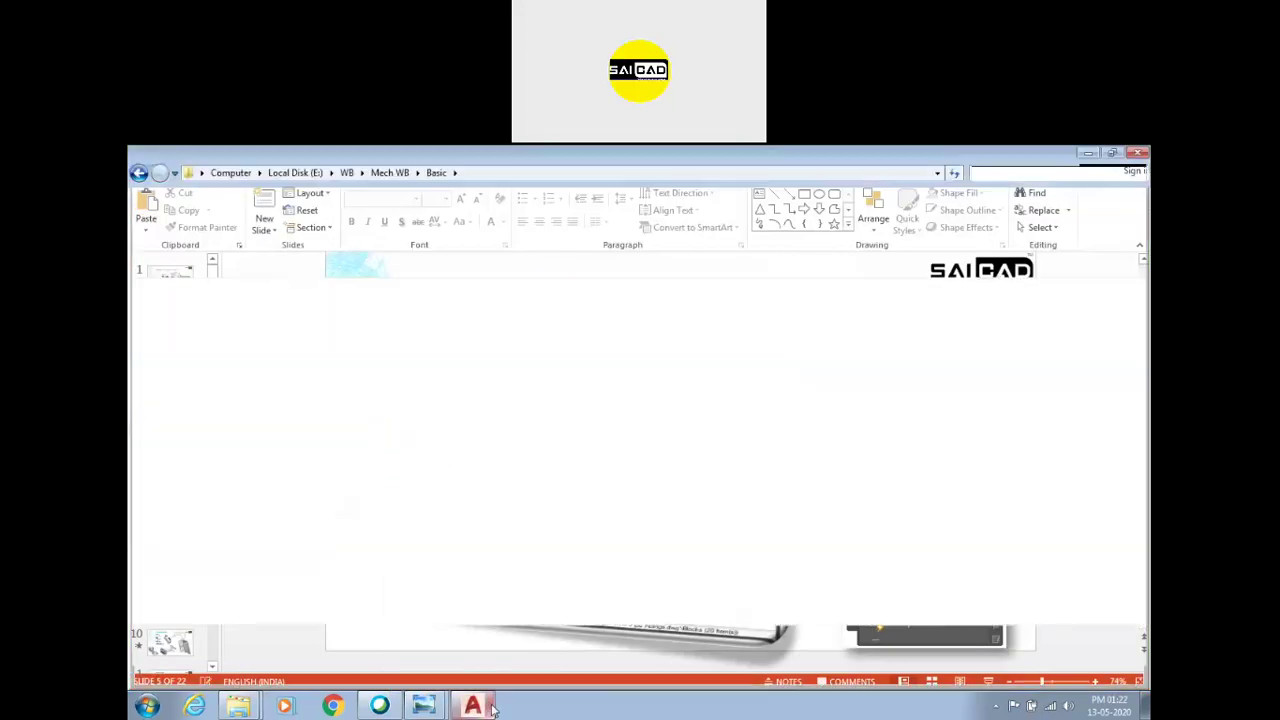
right_click(500, 706)
click(557, 628)
Step: Refresh the Windows desktop icons from the desktop's right-click menu
right_click(722, 355)
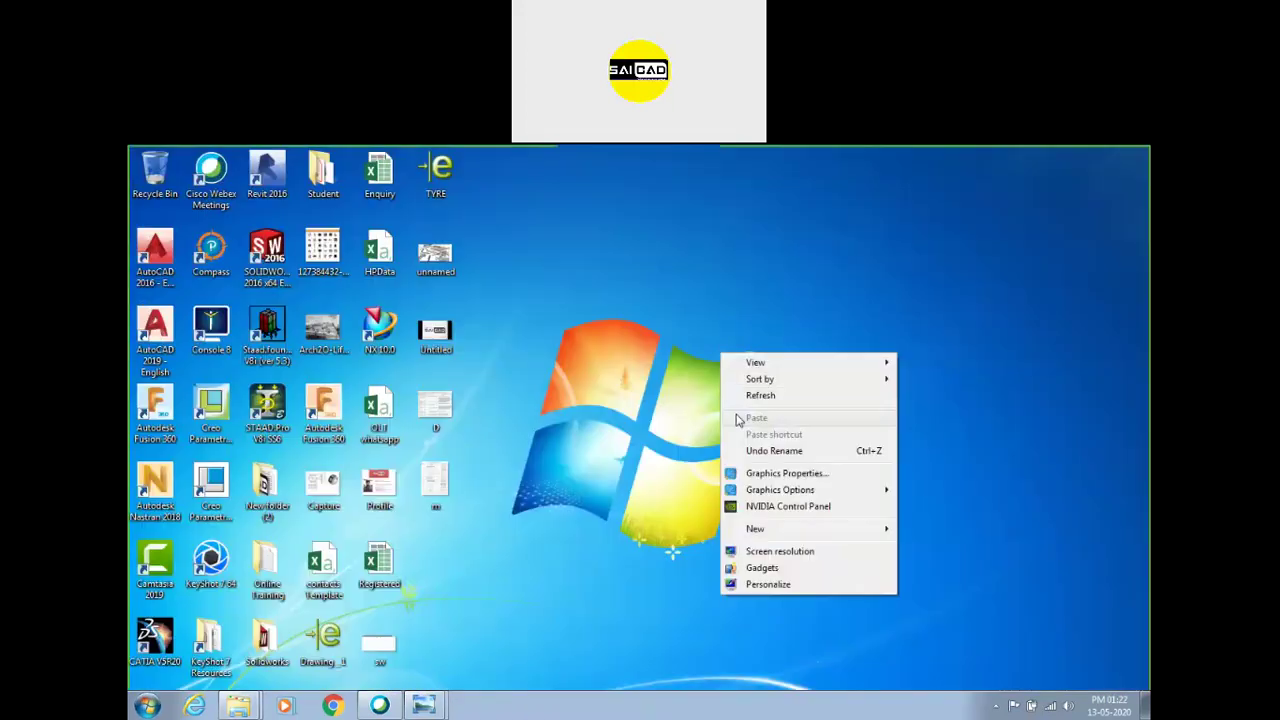
click(746, 400)
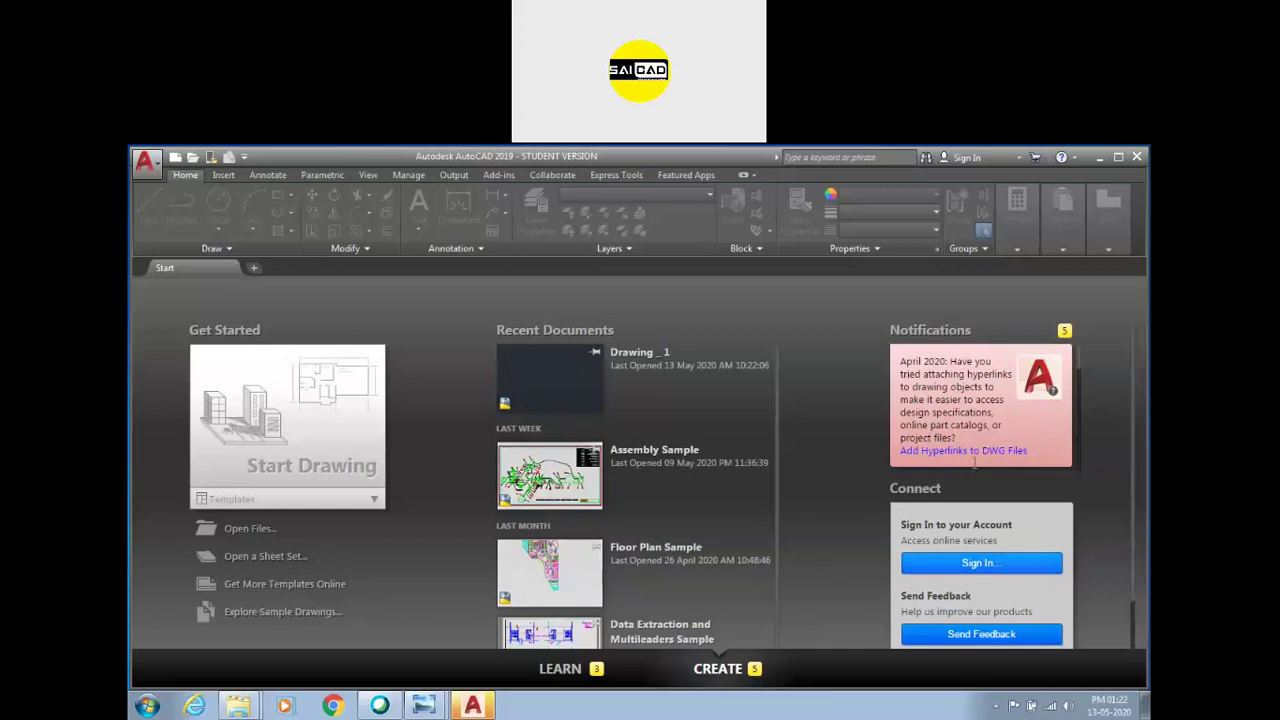
Step: Open the recent Assembly Sample drawing read-only, accepting the student-version warning
click(515, 460)
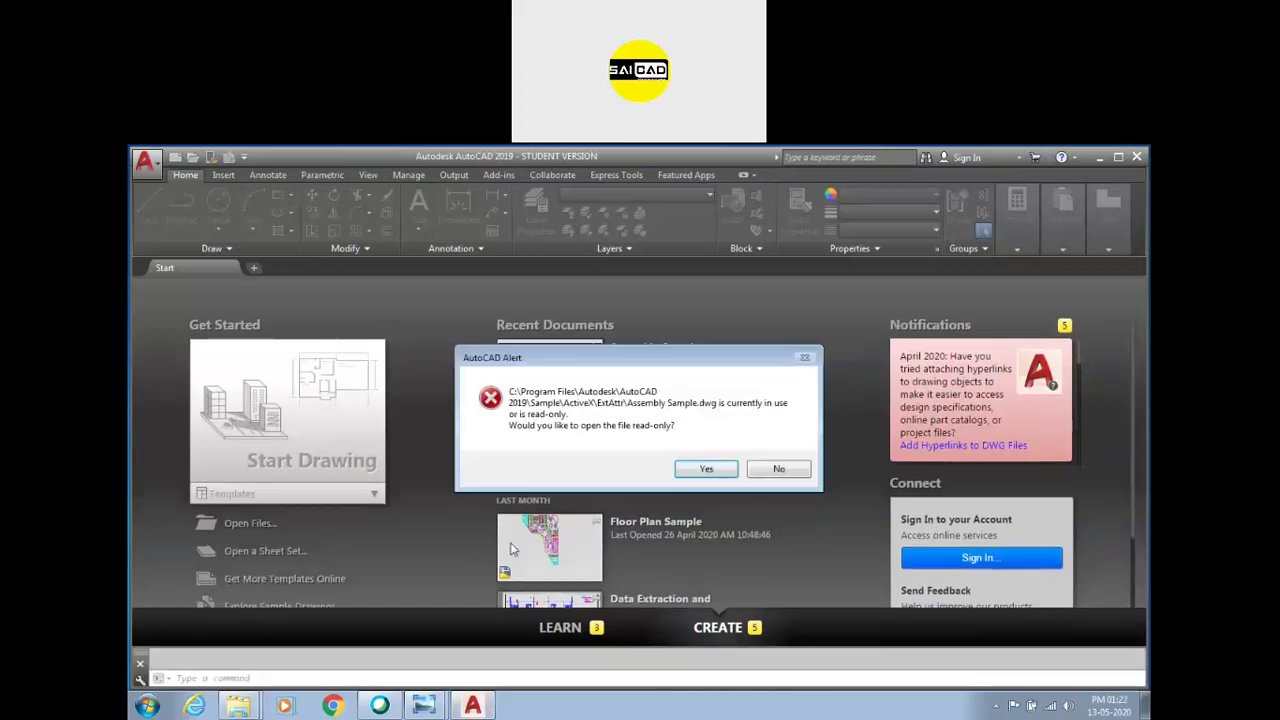
click(715, 469)
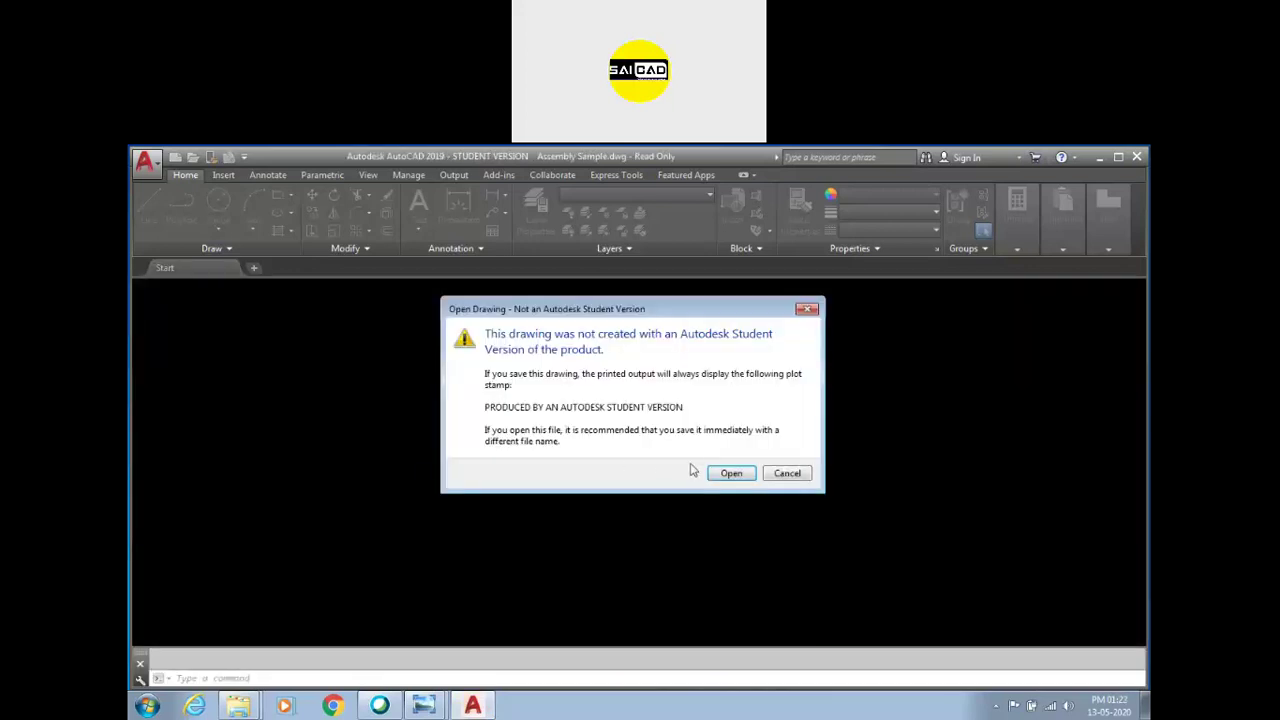
click(733, 473)
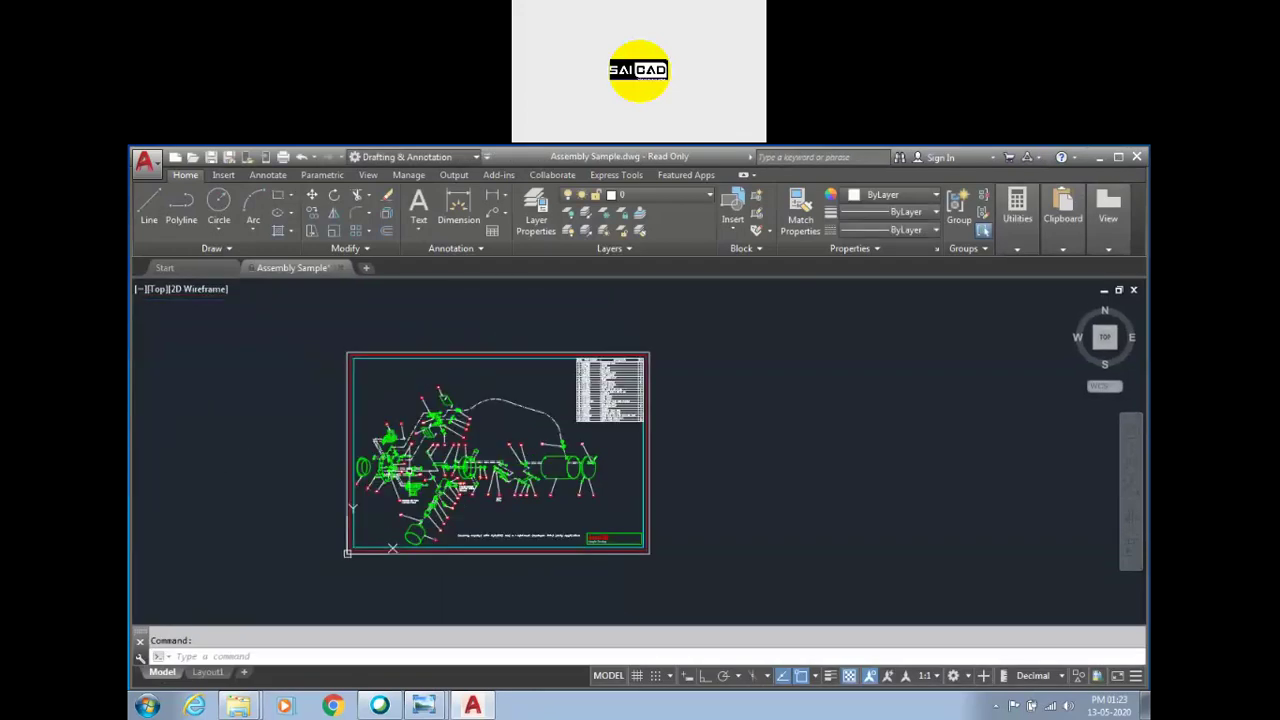
Step: Zoom around the exploded assembly, ending close on the 25-item parts list table
scroll(415, 470, up, 3)
scroll(471, 466, up, 3)
scroll(471, 466, down, 5)
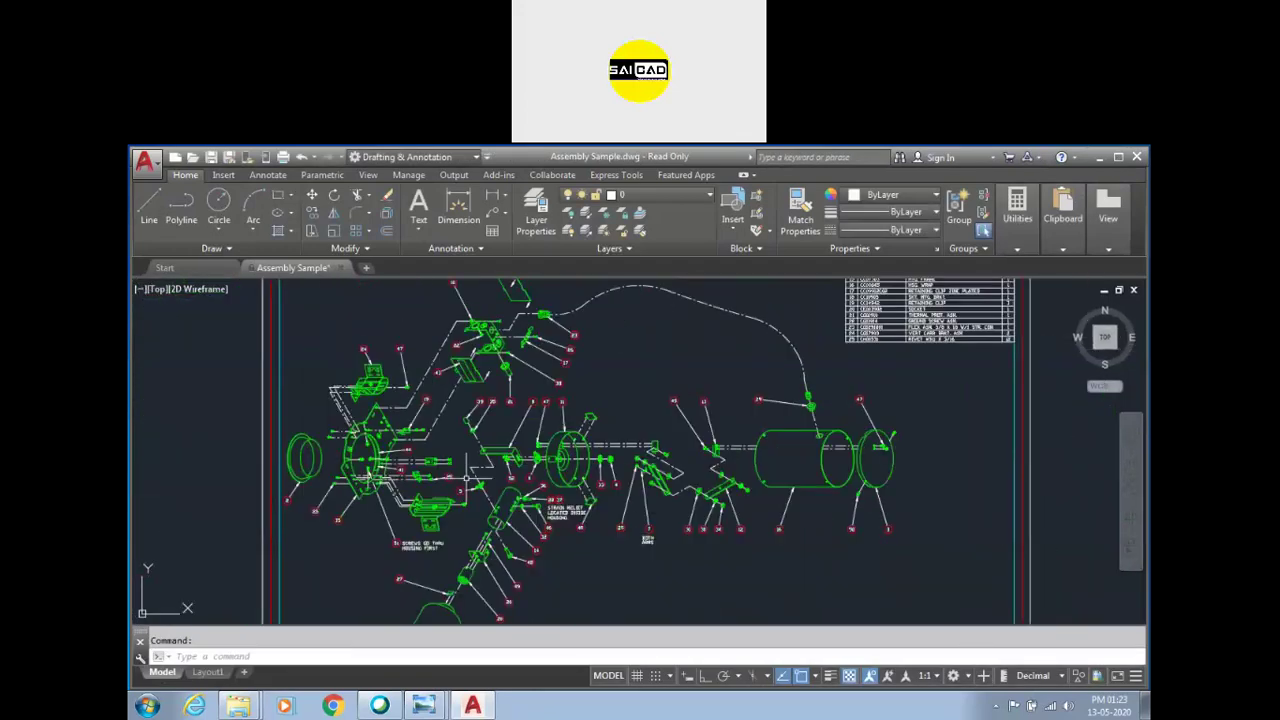
scroll(468, 500, down, 2)
scroll(410, 520, up, 4)
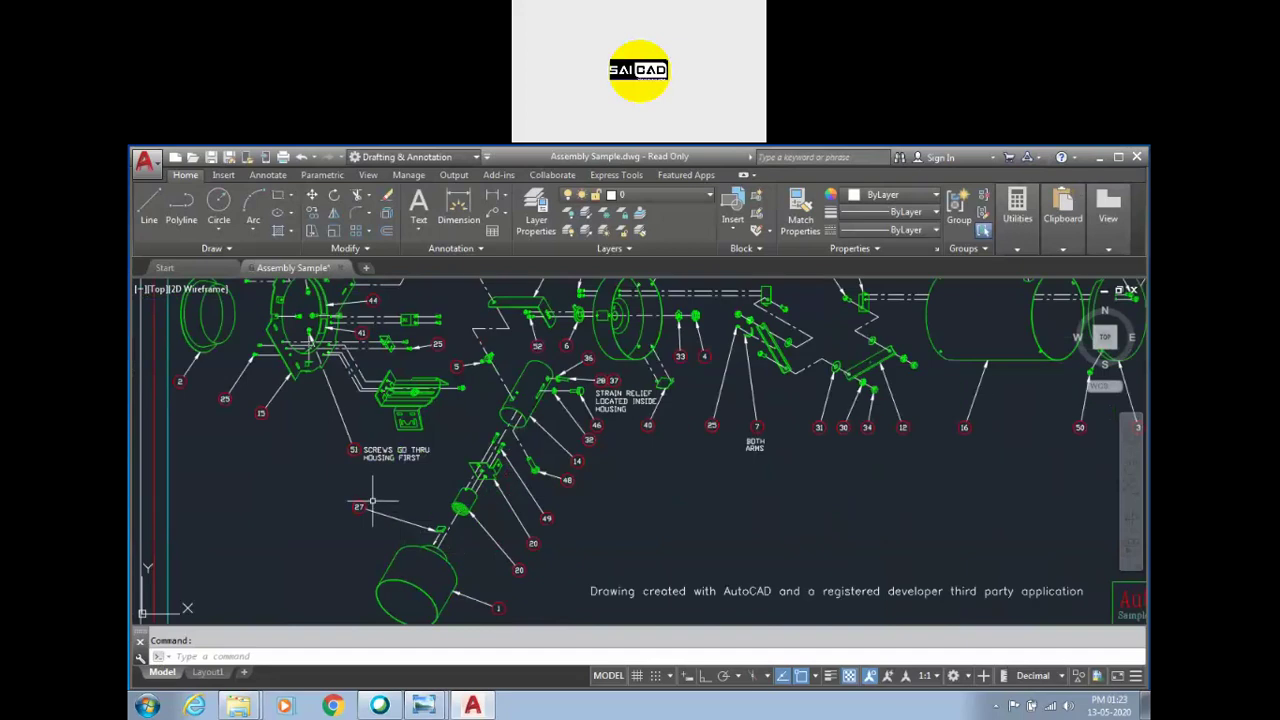
scroll(395, 505, down, 2)
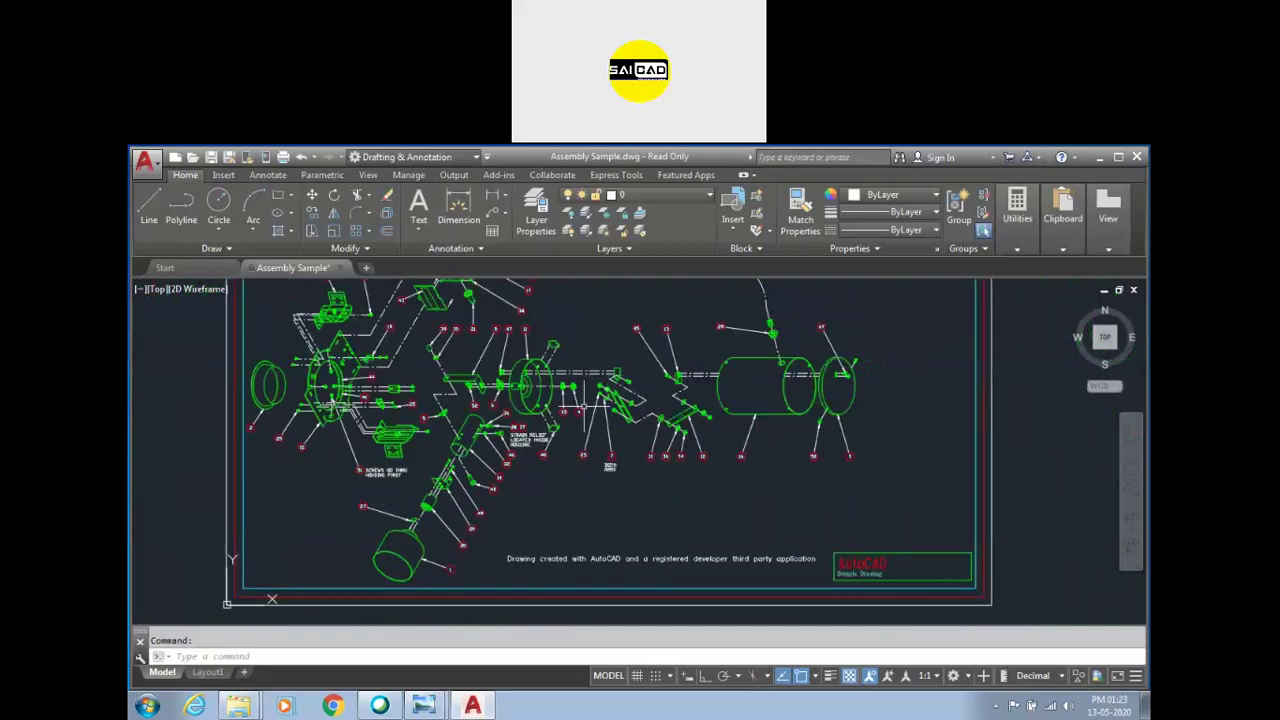
scroll(450, 572, up, 3)
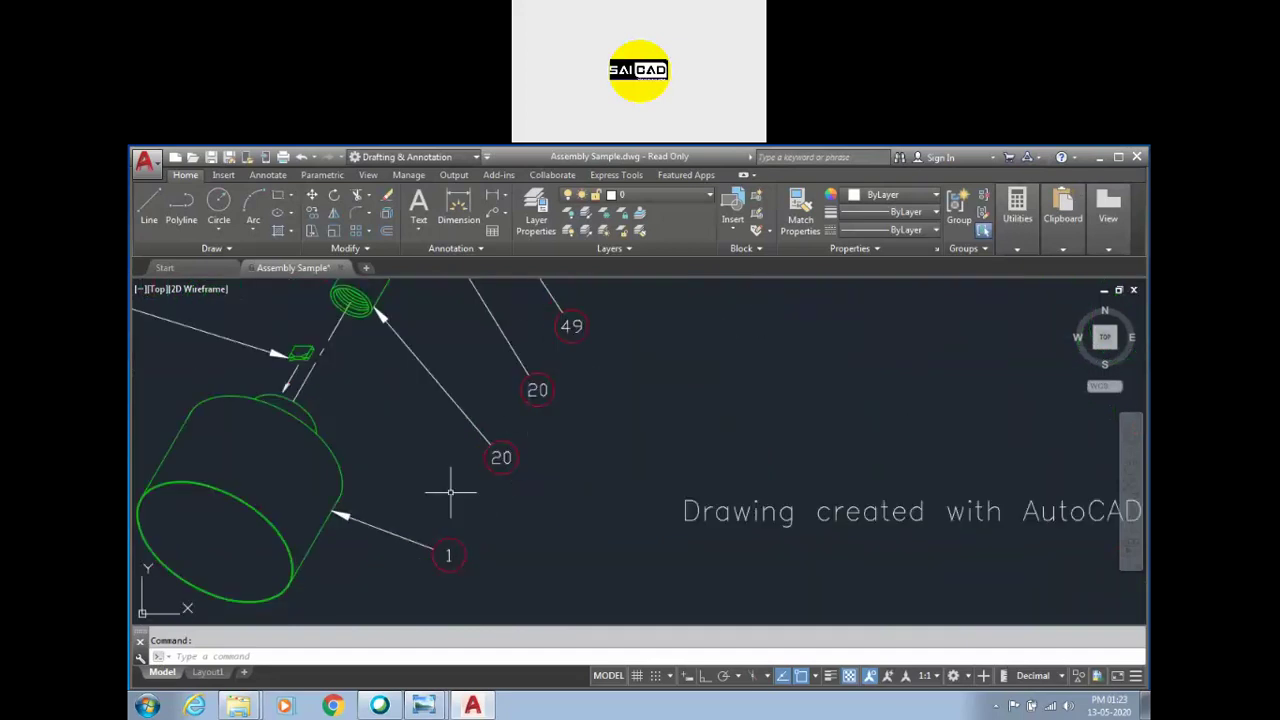
scroll(408, 562, down, 4)
scroll(755, 570, up, 2)
scroll(586, 571, down, 4)
scroll(628, 395, up, 3)
scroll(620, 430, down, 2)
scroll(610, 456, up, 2)
scroll(633, 413, up, 3)
scroll(640, 406, down, 2)
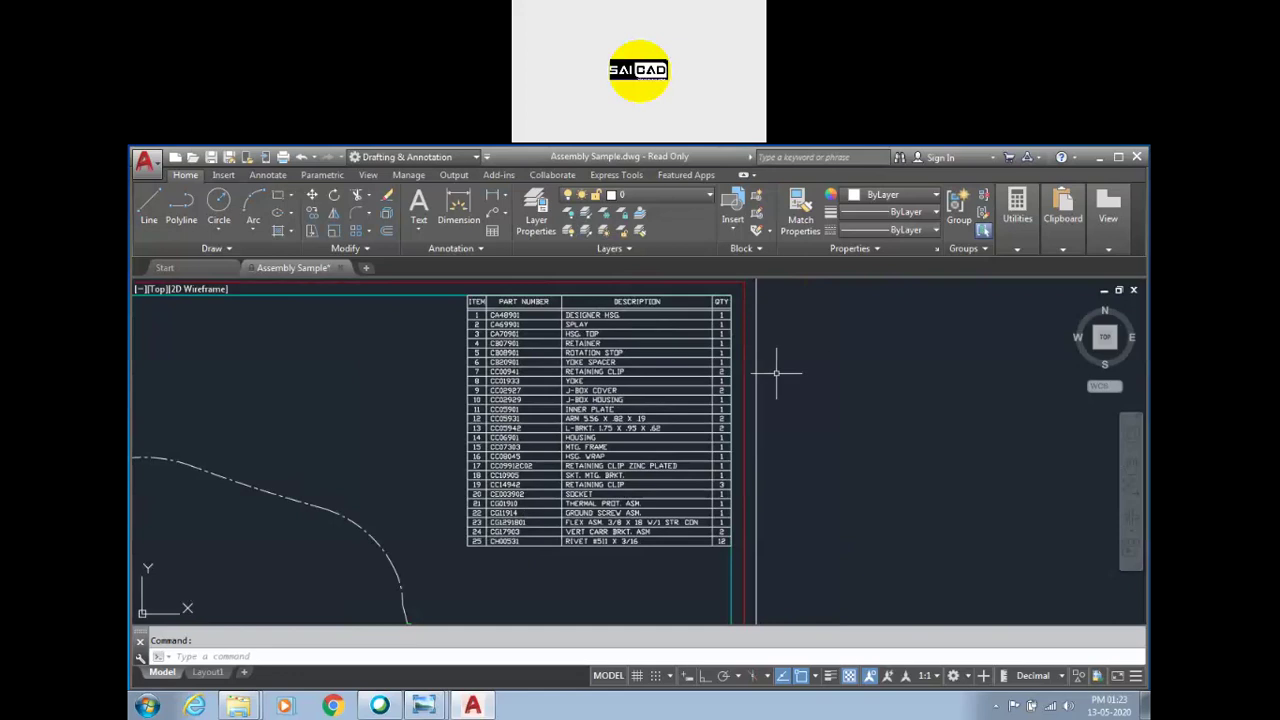
Step: Pan the assembly sheet up and right with the wheel and the navigation bar Pan tool
scroll(774, 372, down, 4)
middle_drag(657, 504, 701, 460)
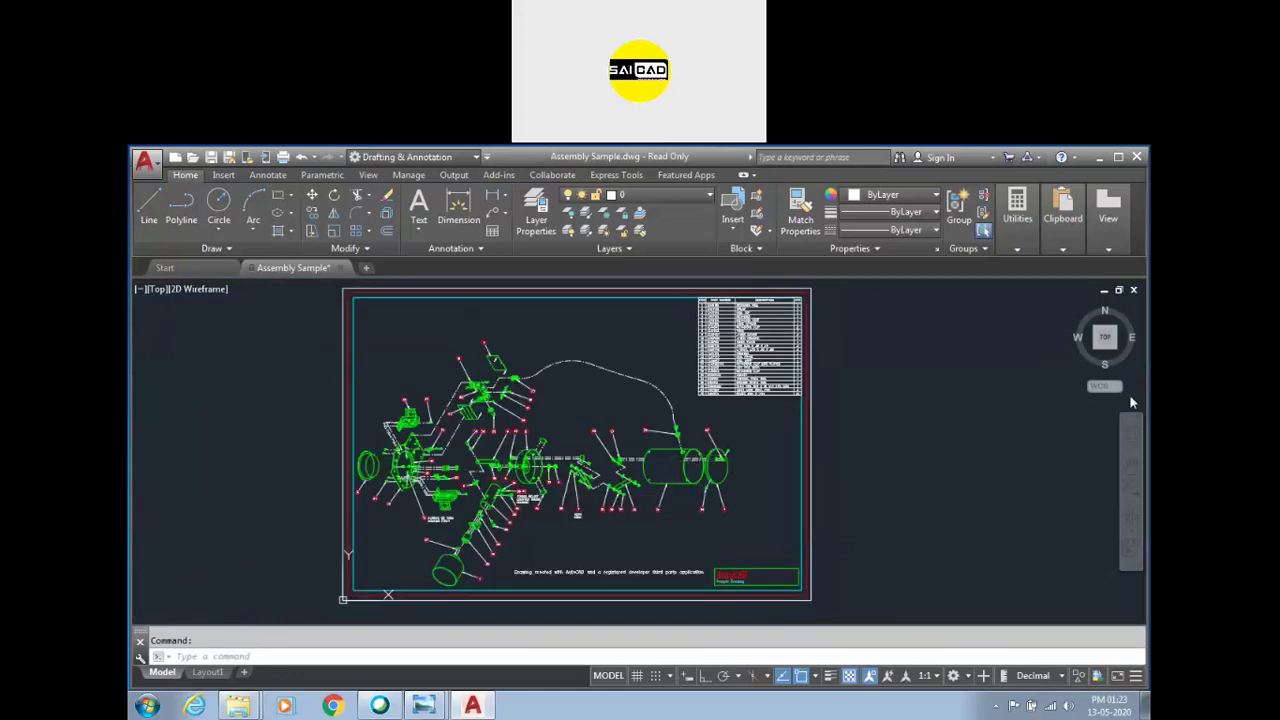
click(975, 394)
scroll(760, 490, down, 3)
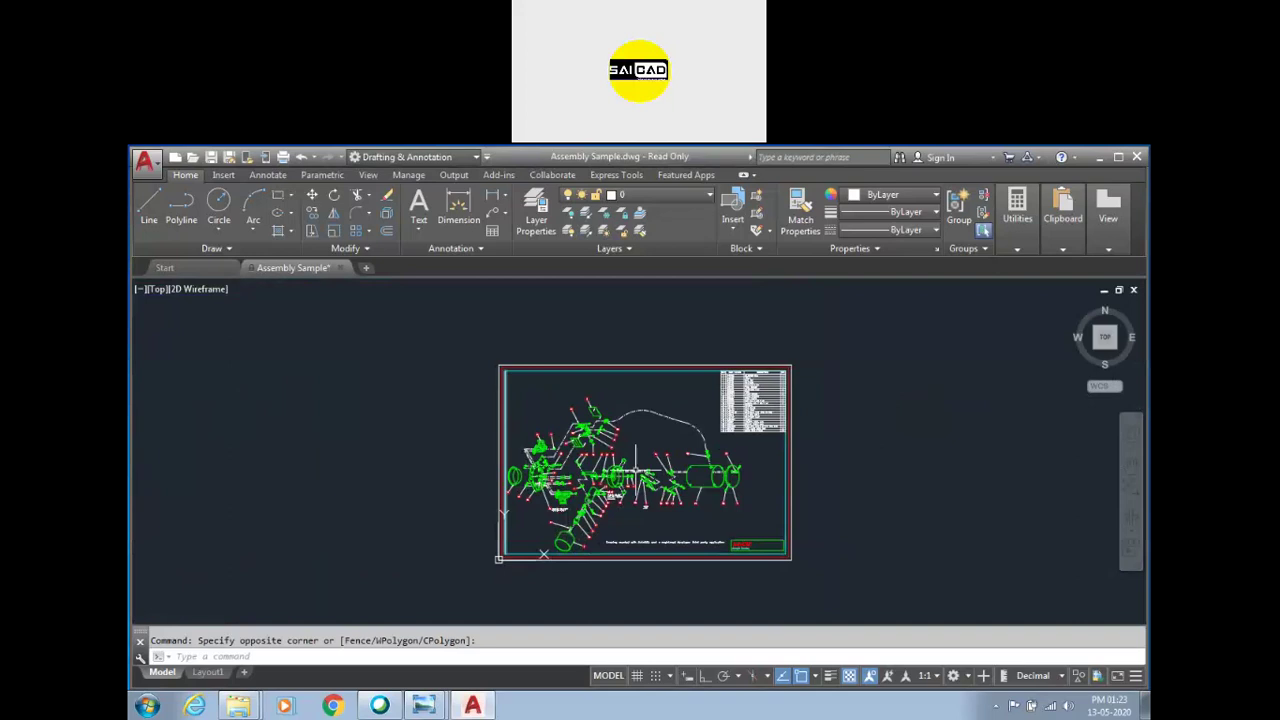
scroll(722, 510, up, 5)
scroll(620, 499, down, 2)
scroll(620, 499, down, 2)
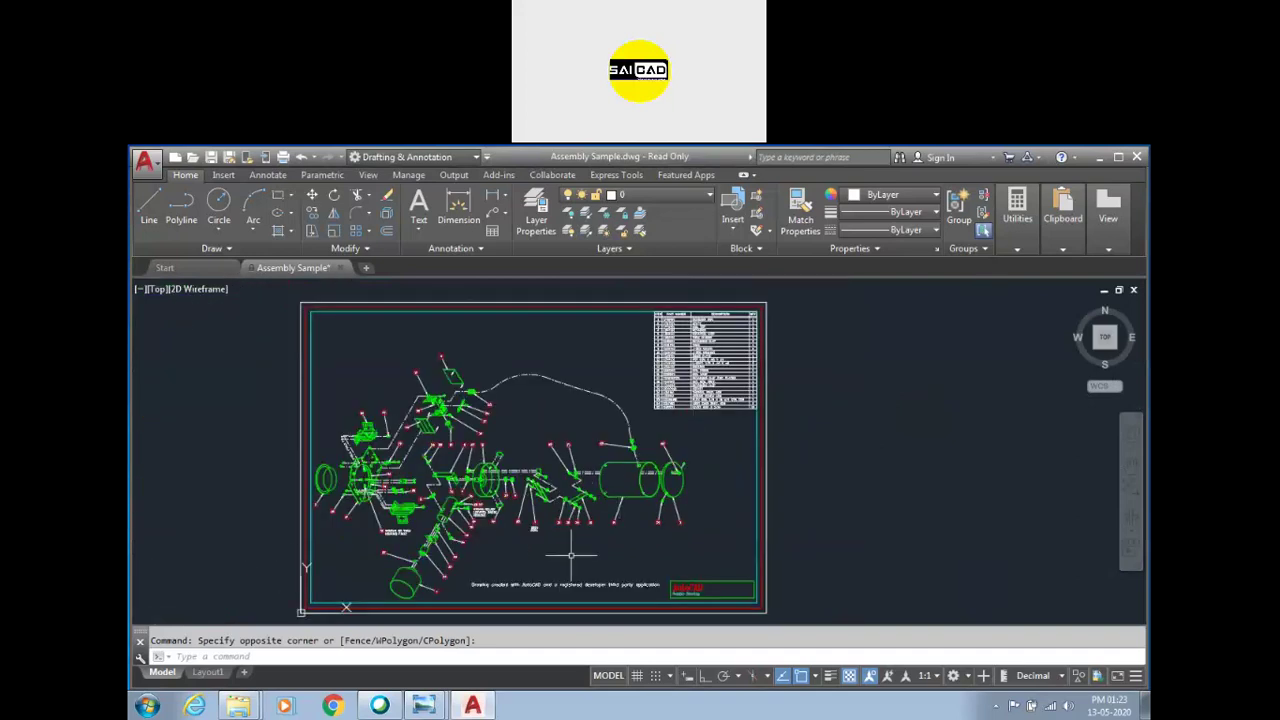
click(1131, 465)
mouse_move(988, 471)
mouse_down()
mouse_move(831, 437)
mouse_move(1113, 486)
mouse_up()
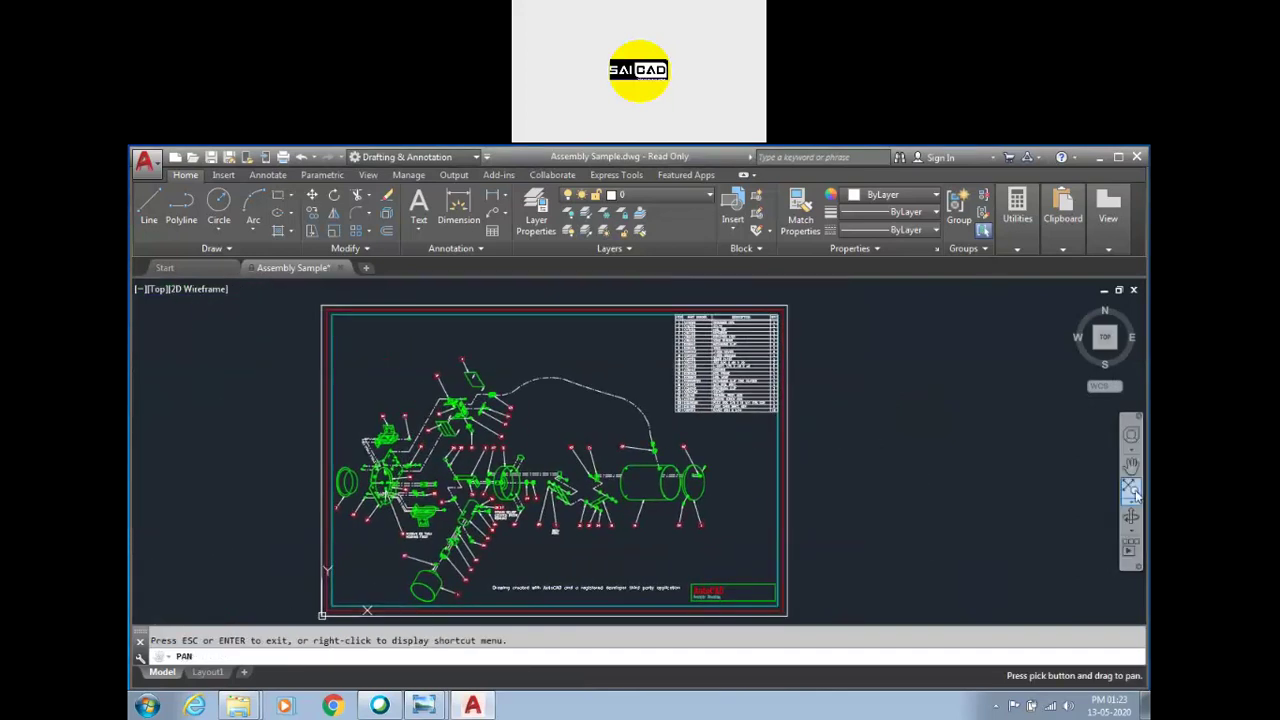
Step: Zoom Extents so the assembly, parts list and title block all fit in view
click(1130, 487)
scroll(628, 515, up, 3)
scroll(560, 495, up, 3)
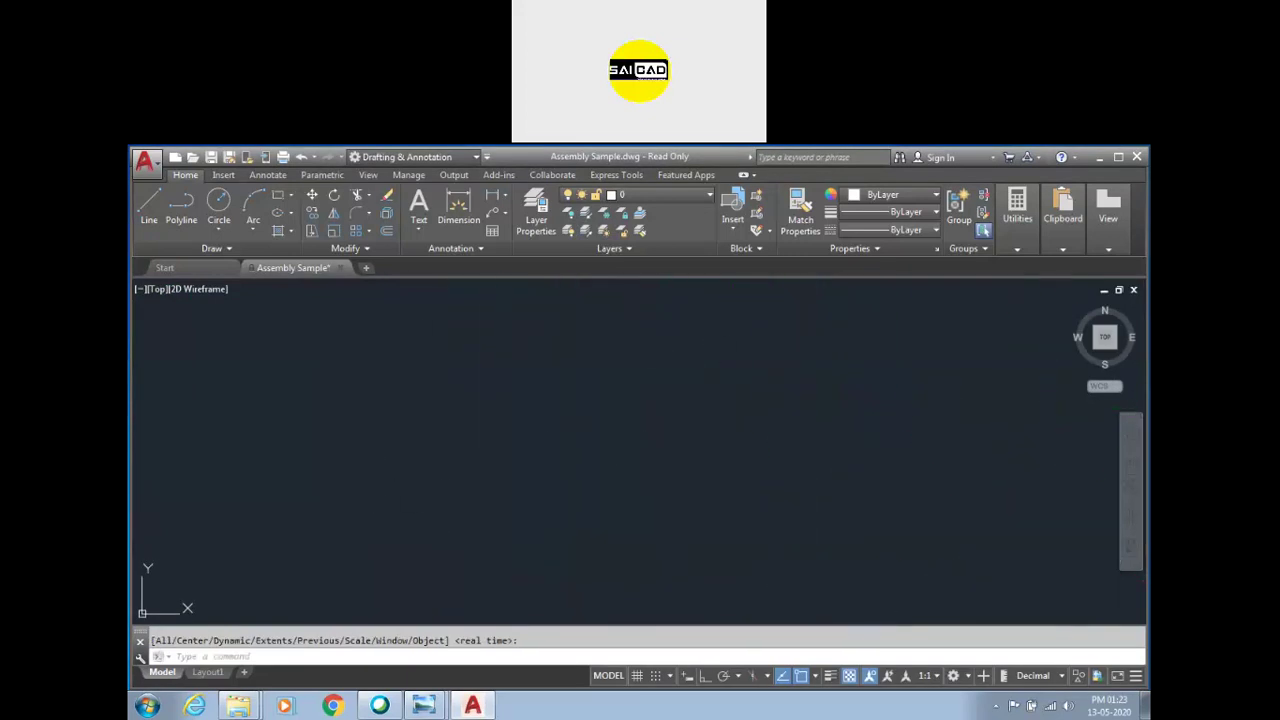
click(1130, 487)
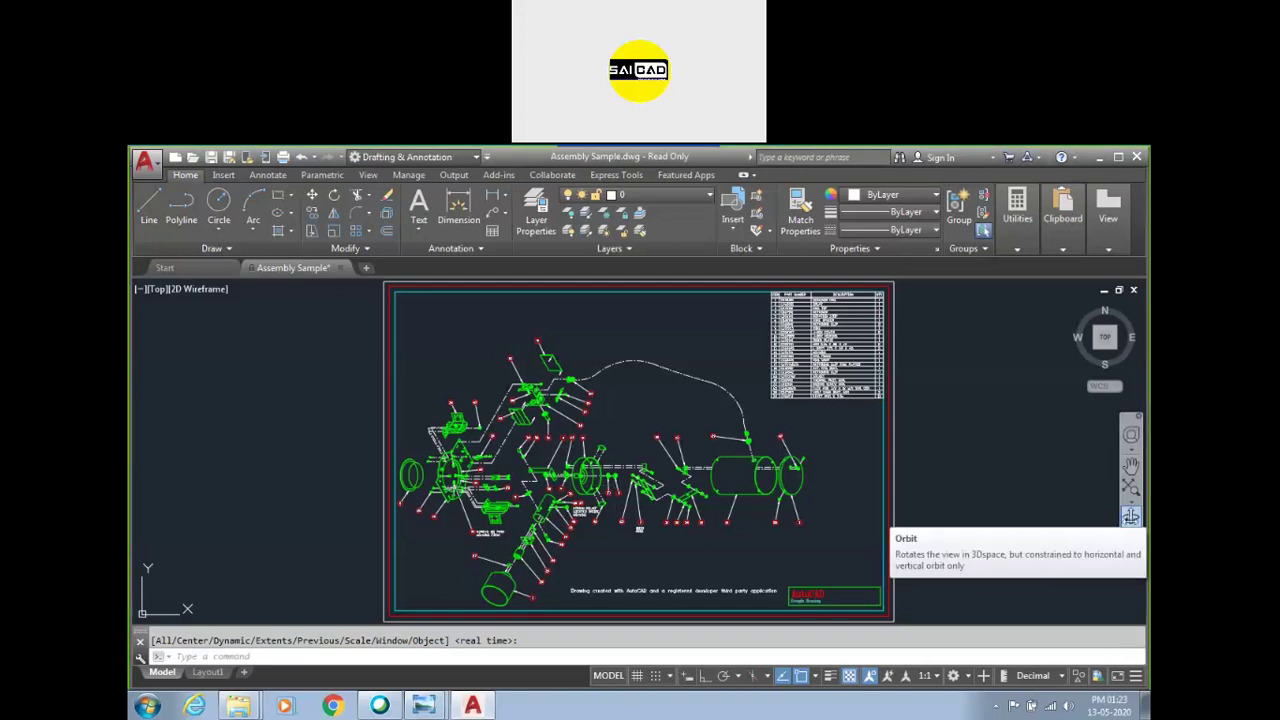
click(1130, 517)
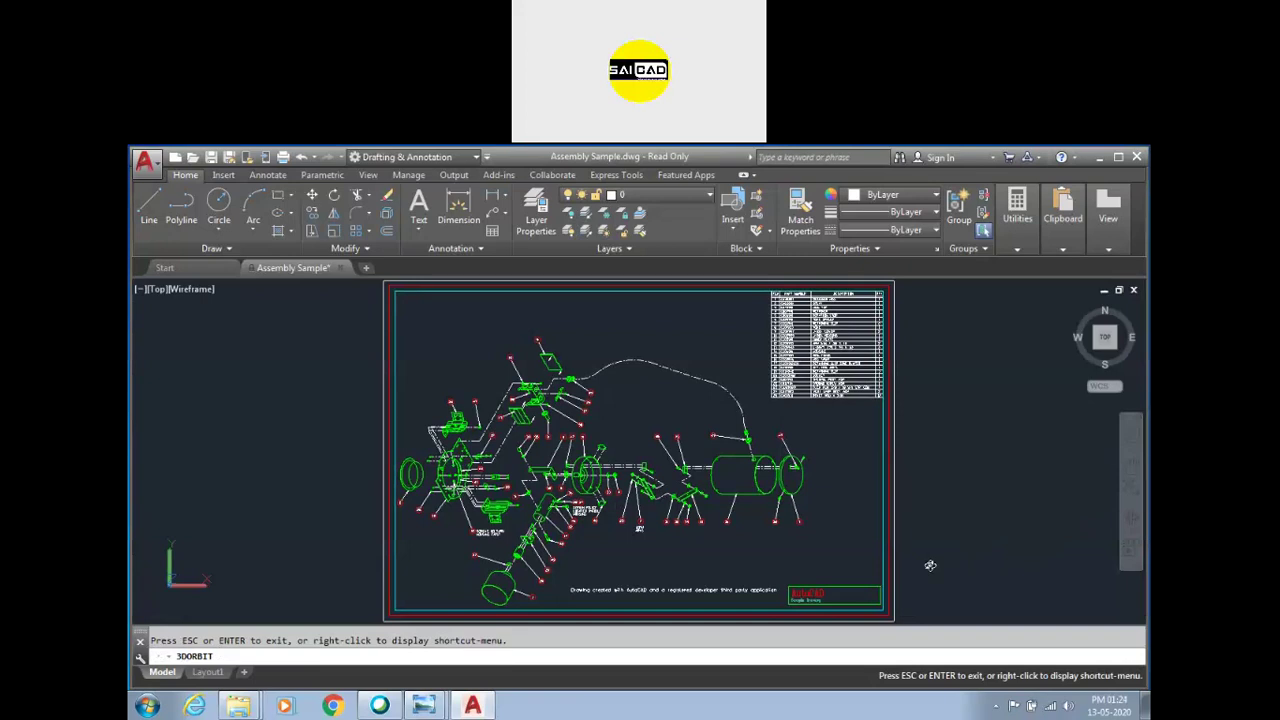
mouse_move(930, 565)
mouse_down()
mouse_move(877, 457)
mouse_move(931, 409)
mouse_move(1031, 455)
mouse_move(960, 537)
mouse_move(940, 403)
mouse_move(998, 471)
mouse_move(1003, 509)
mouse_move(1049, 451)
mouse_move(946, 480)
mouse_move(954, 583)
mouse_move(954, 509)
mouse_move(971, 489)
mouse_move(971, 532)
mouse_move(966, 377)
mouse_up()
right_click(966, 377)
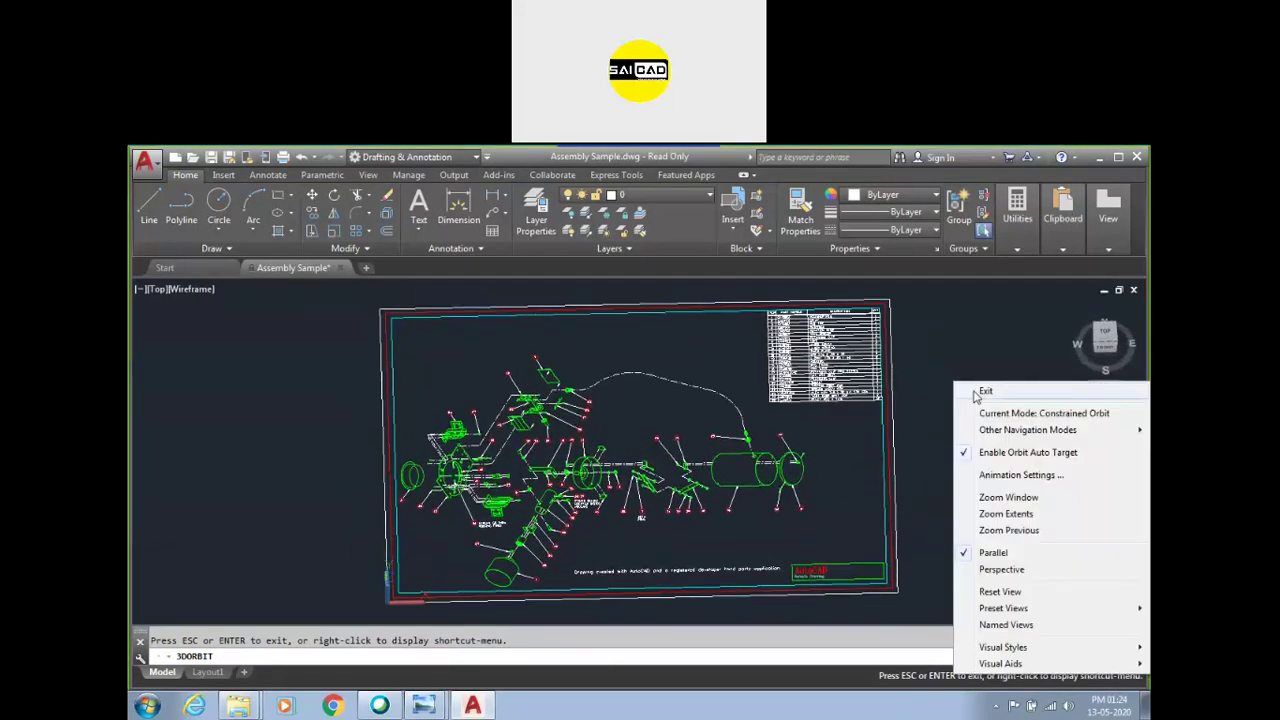
click(978, 392)
click(192, 290)
click(222, 328)
scroll(382, 422, down, 2)
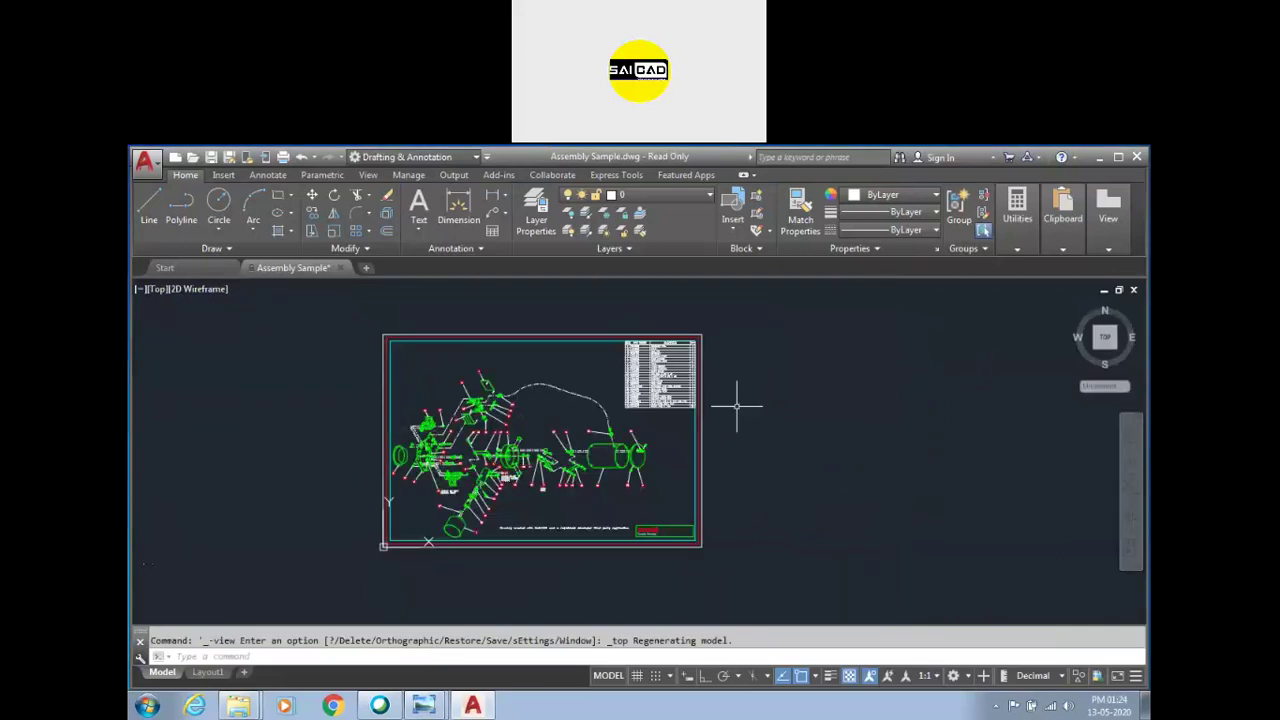
scroll(844, 400, down, 2)
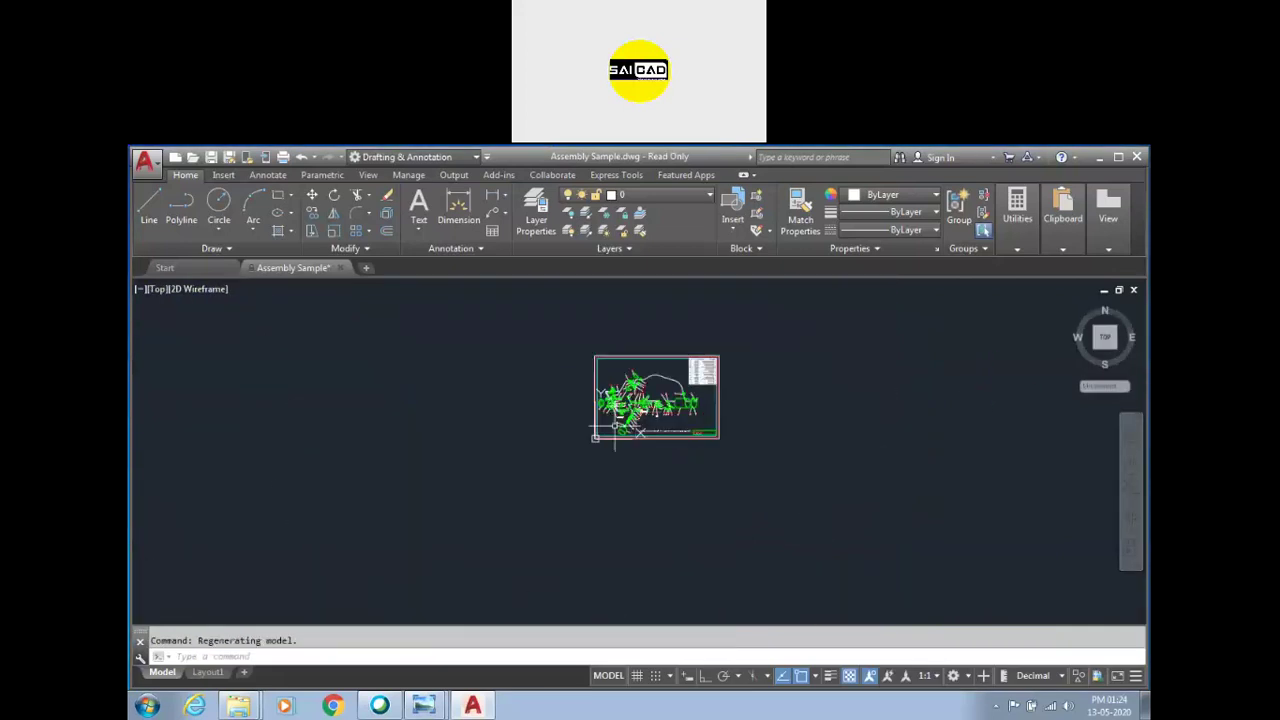
scroll(805, 342, up, 2)
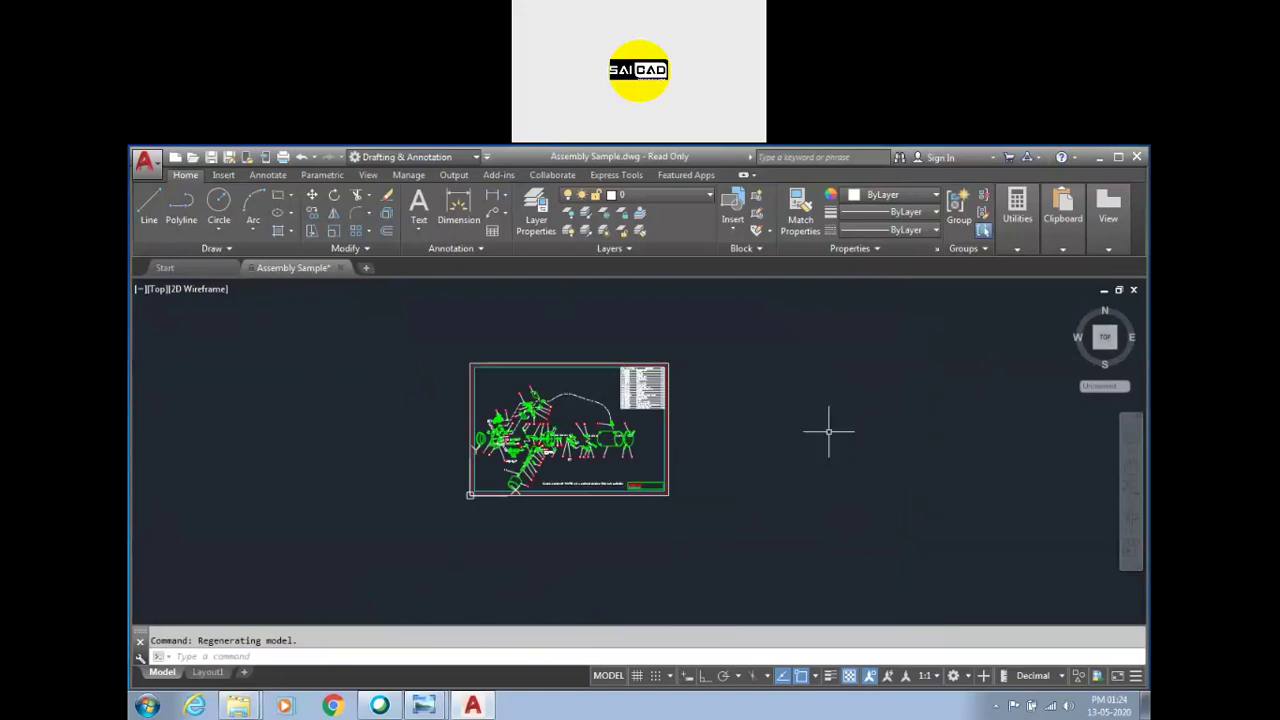
scroll(614, 464, up, 3)
scroll(614, 464, down, 3)
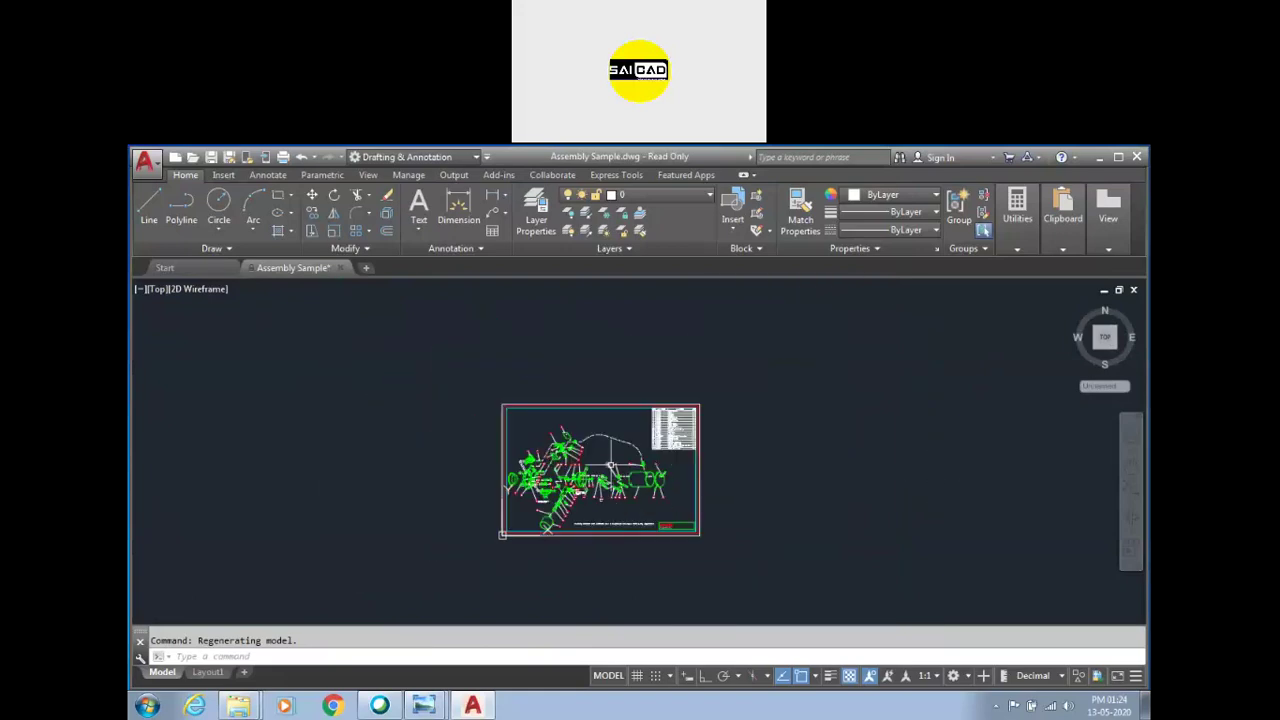
scroll(614, 464, up, 2)
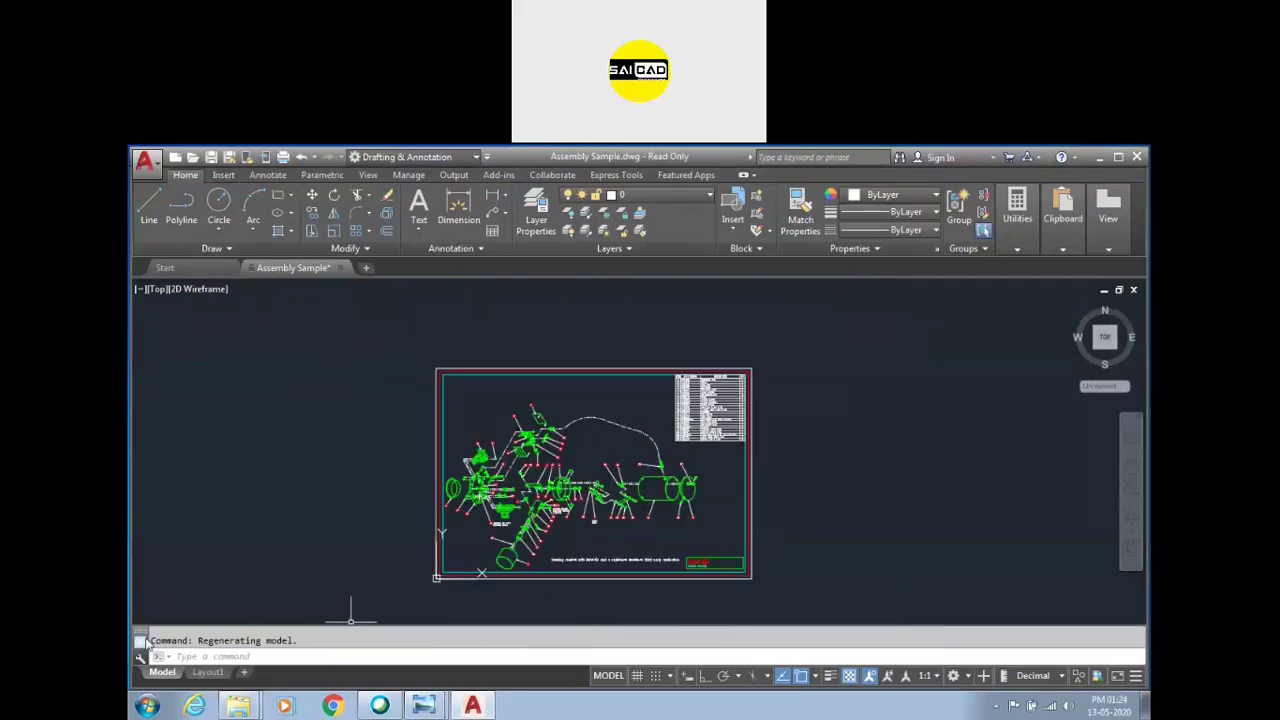
mouse_move(144, 640)
mouse_down()
mouse_move(195, 580)
mouse_move(195, 665)
mouse_up()
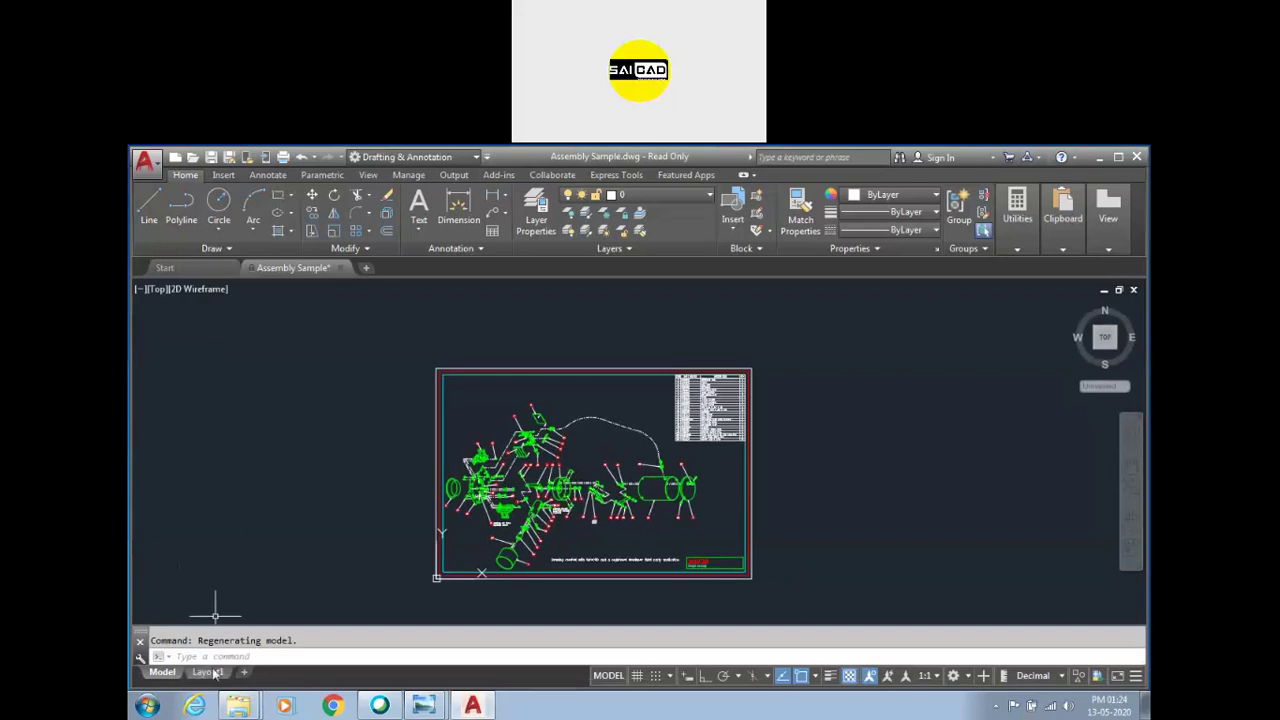
click(333, 441)
click(208, 487)
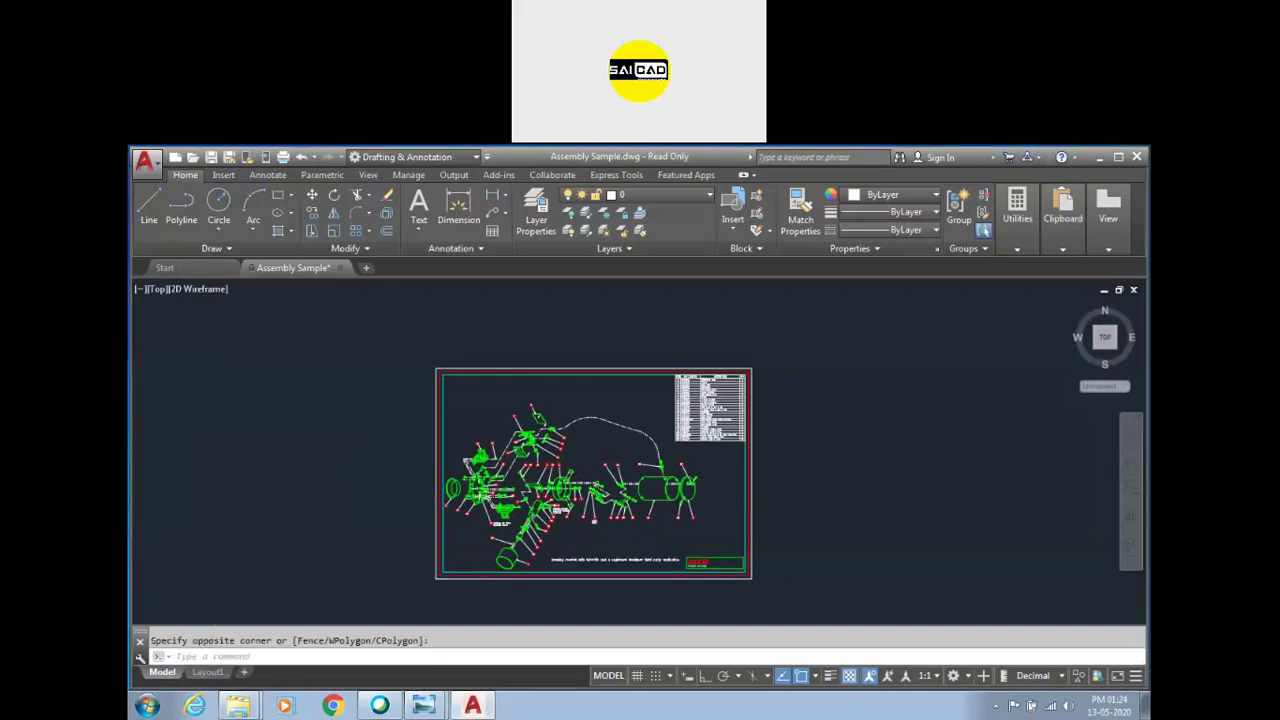
scroll(362, 438, down, 2)
text(1)
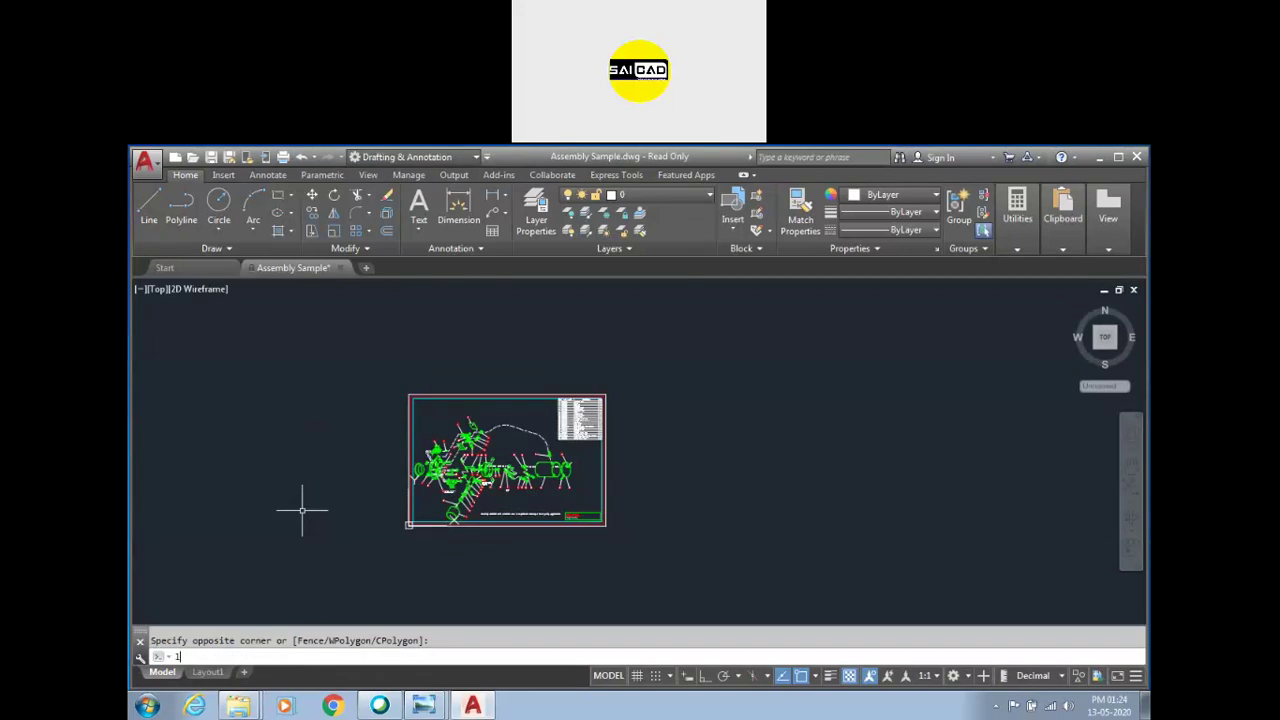
key(Escape)
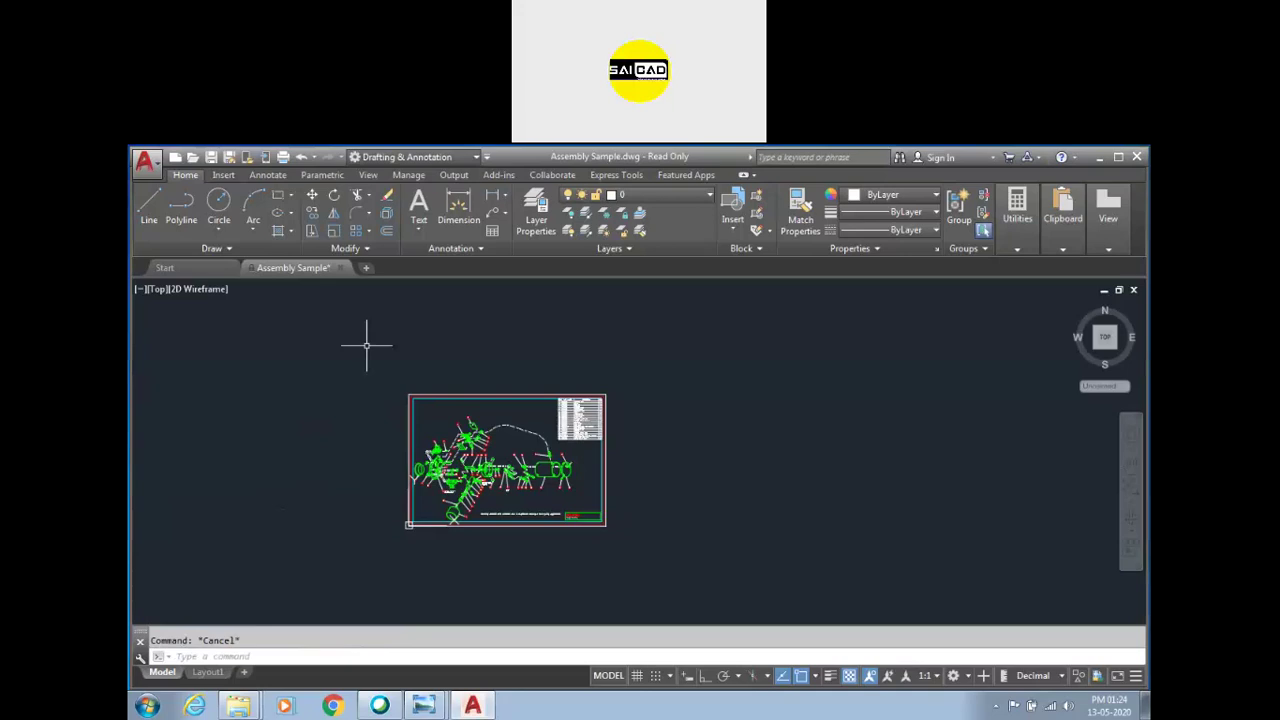
text(c)
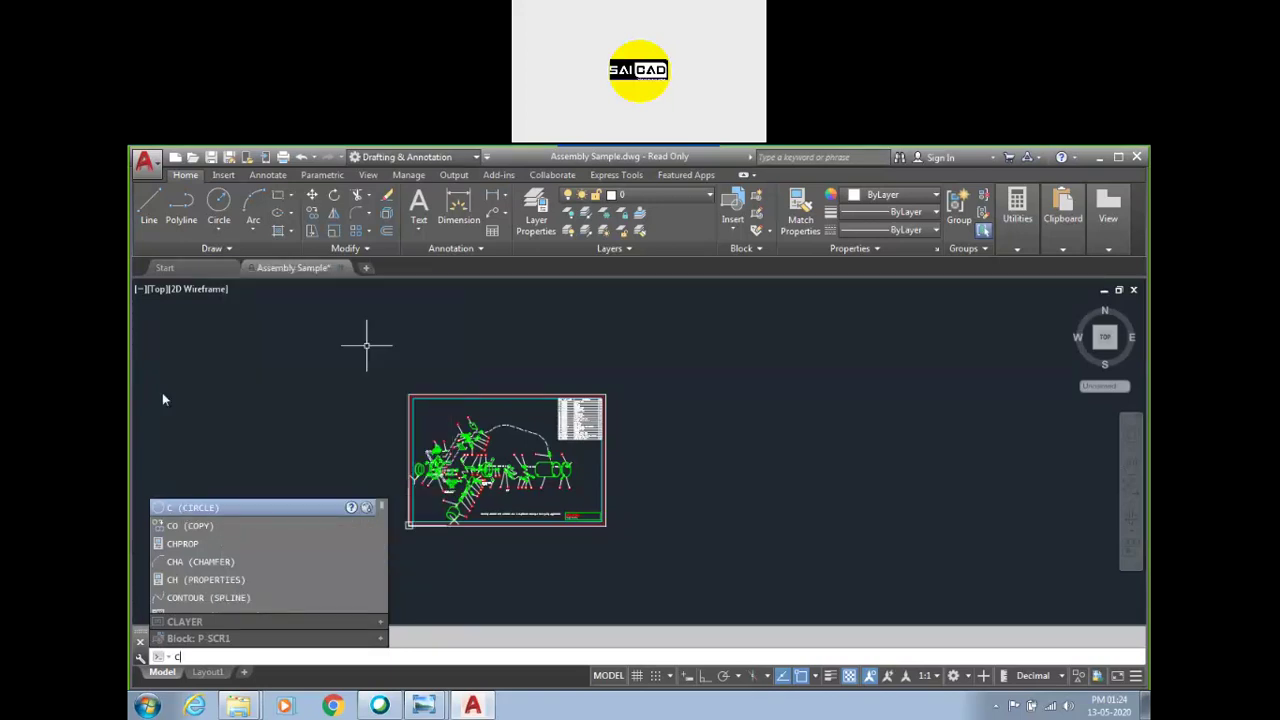
key(Return)
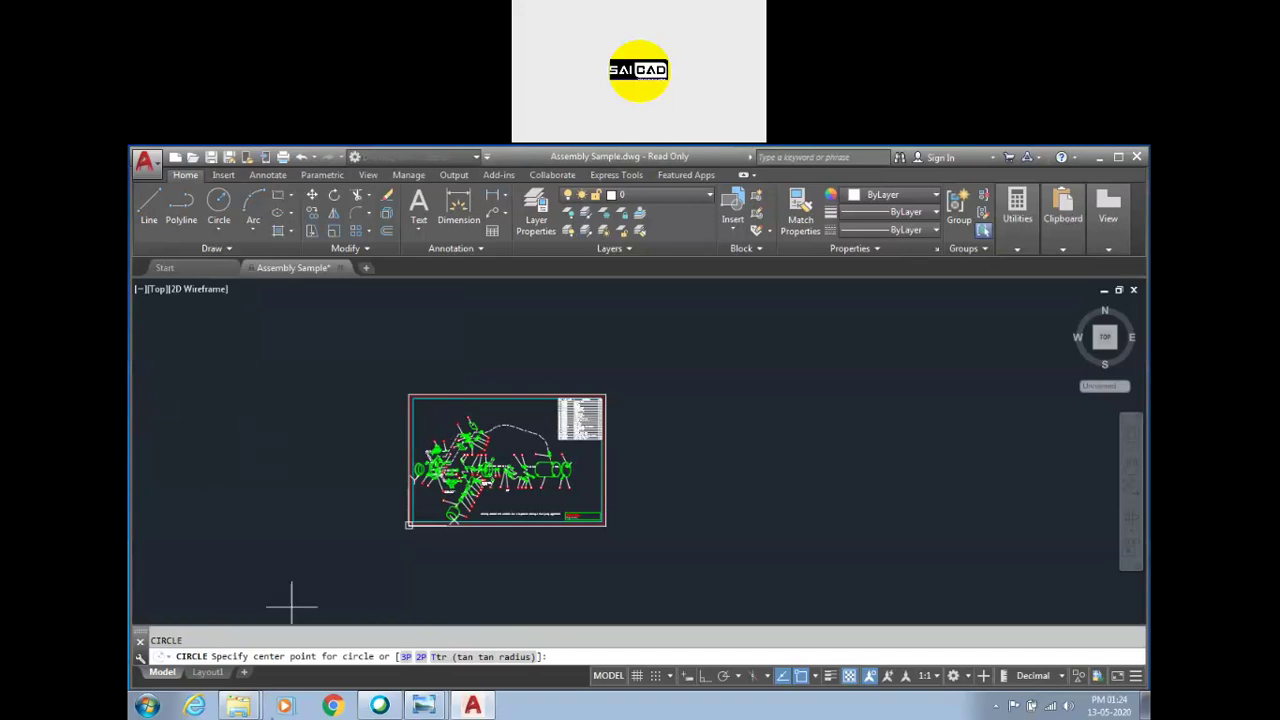
key(Escape)
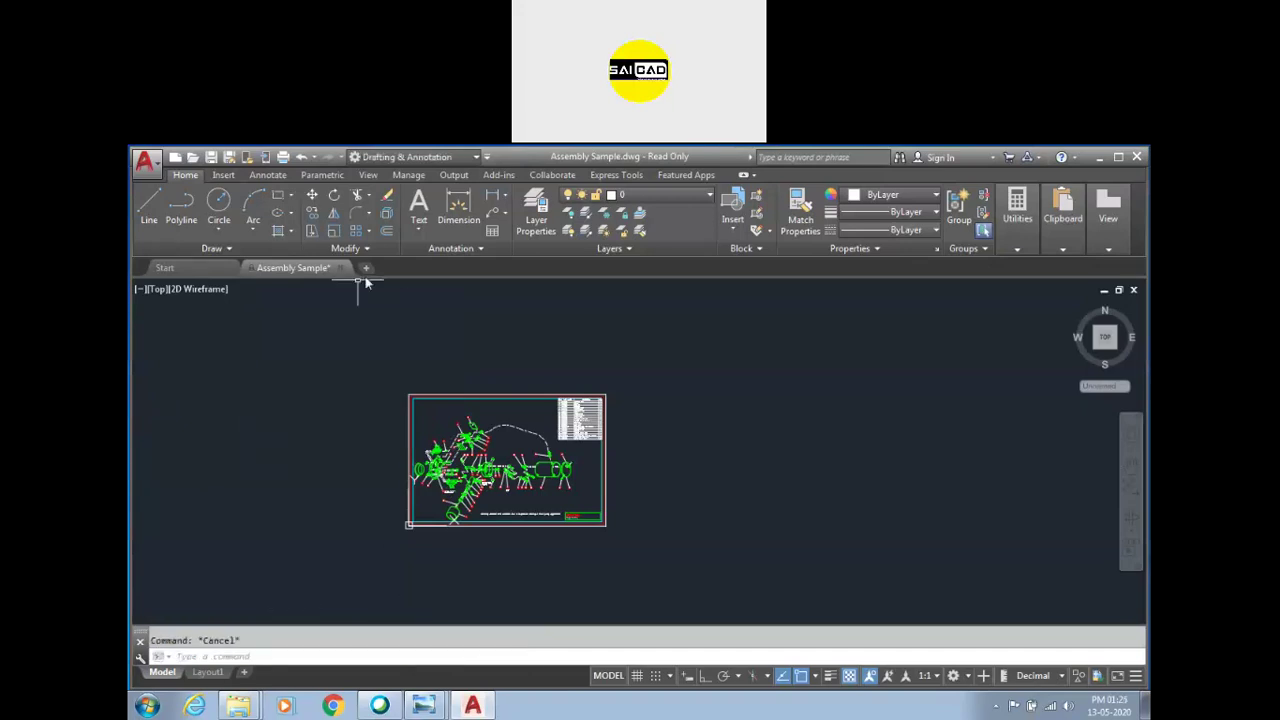
click(367, 268)
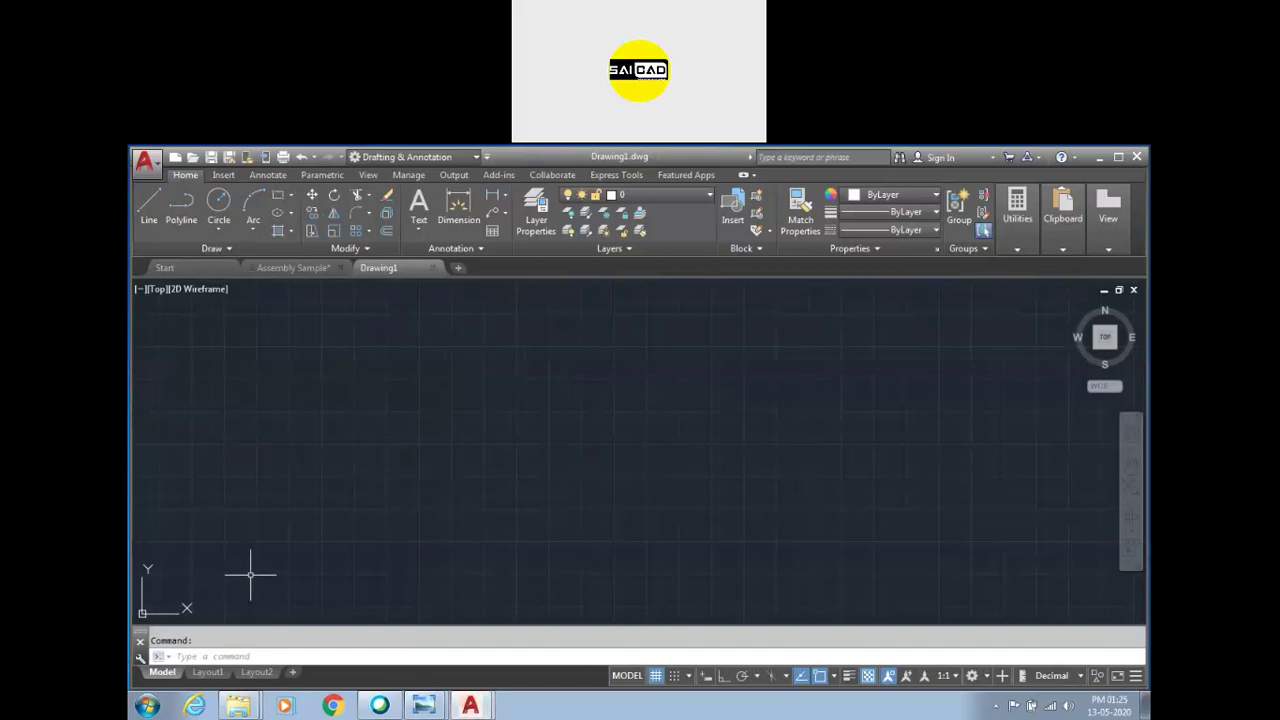
Step: Draw a trial rectangle with REC by picking two opposite corners
text(r)
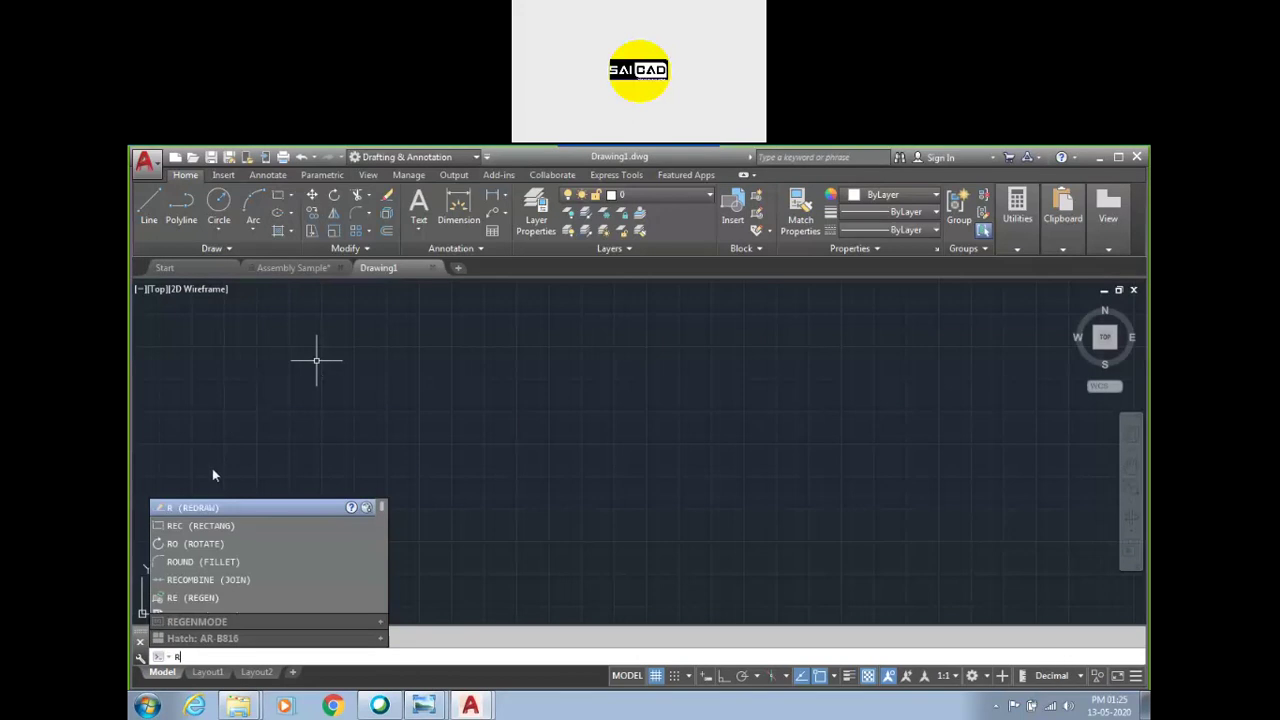
text(e)
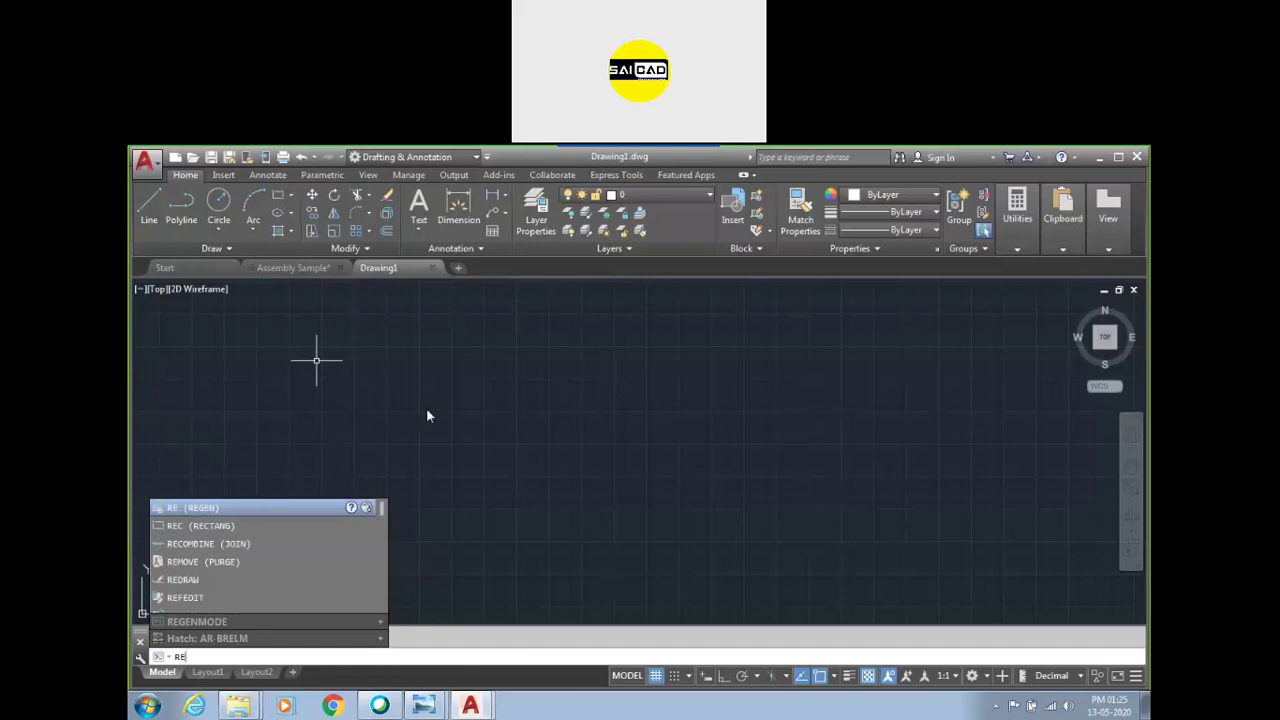
text(c)
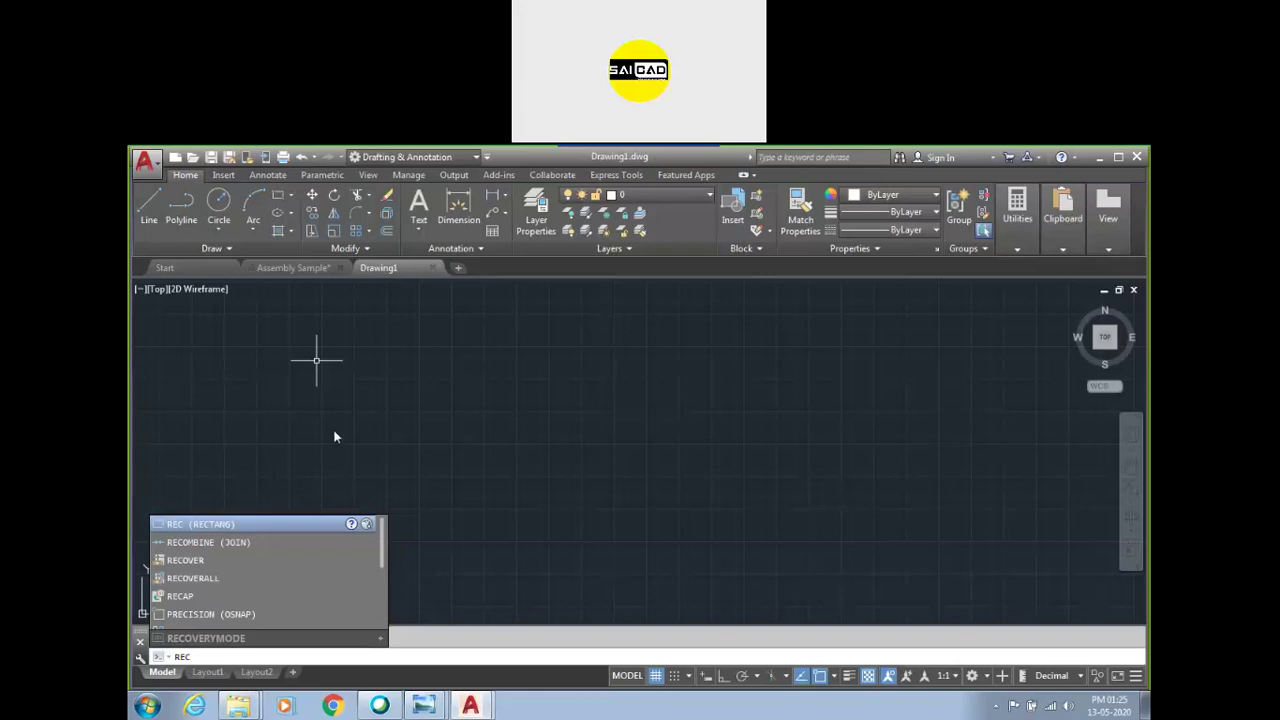
key(Return)
click(489, 549)
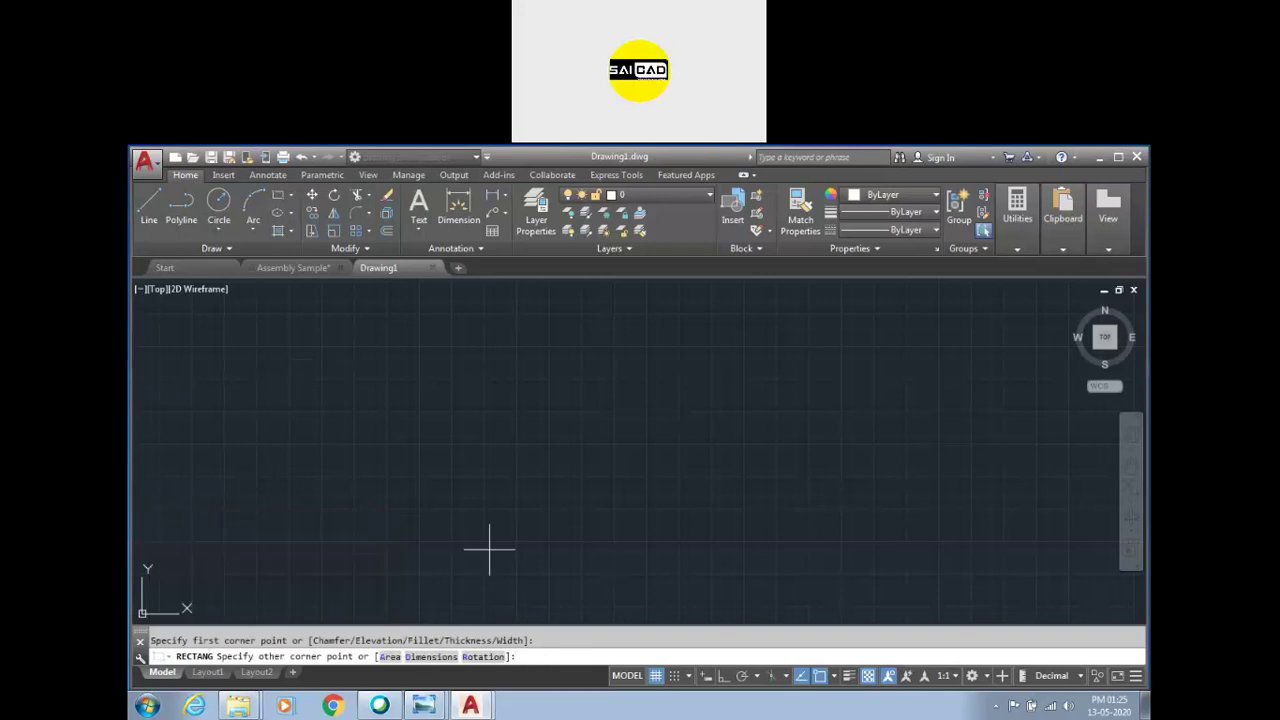
click(689, 417)
Step: Window-select and delete the trial rectangle, then close the command line window
scroll(300, 565, down, 2)
click(626, 429)
click(303, 589)
key(Delete)
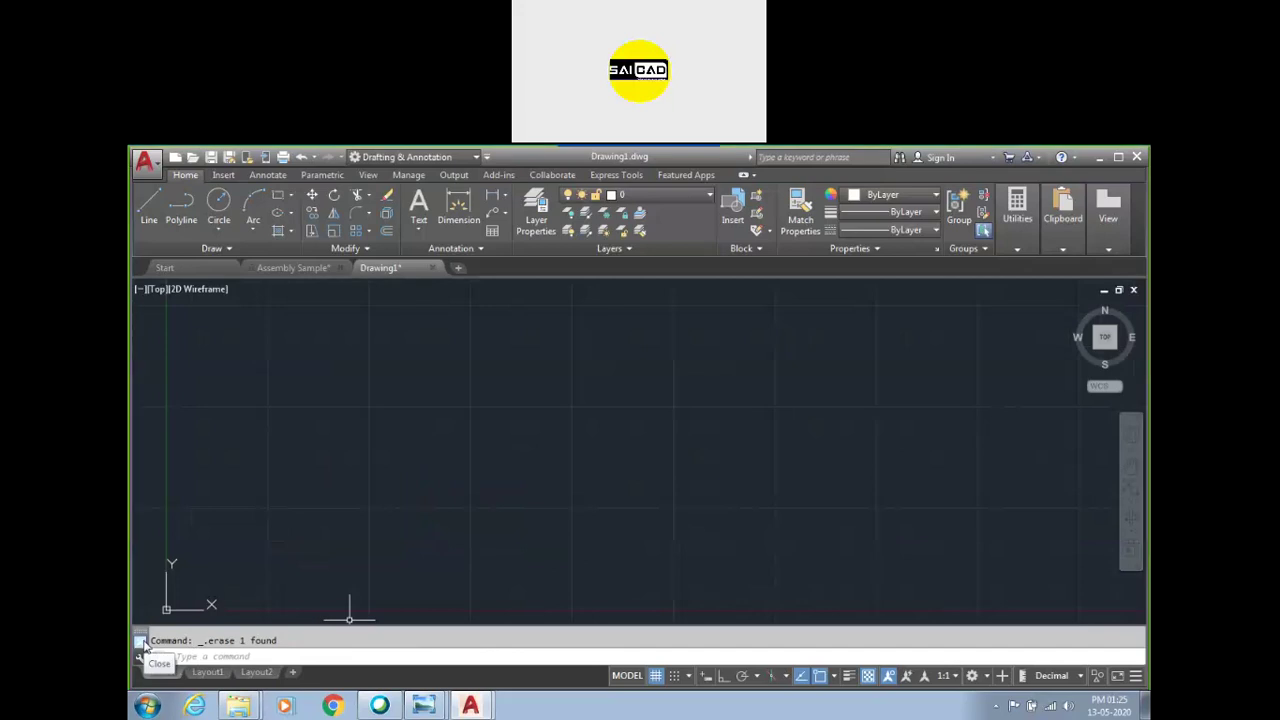
click(140, 641)
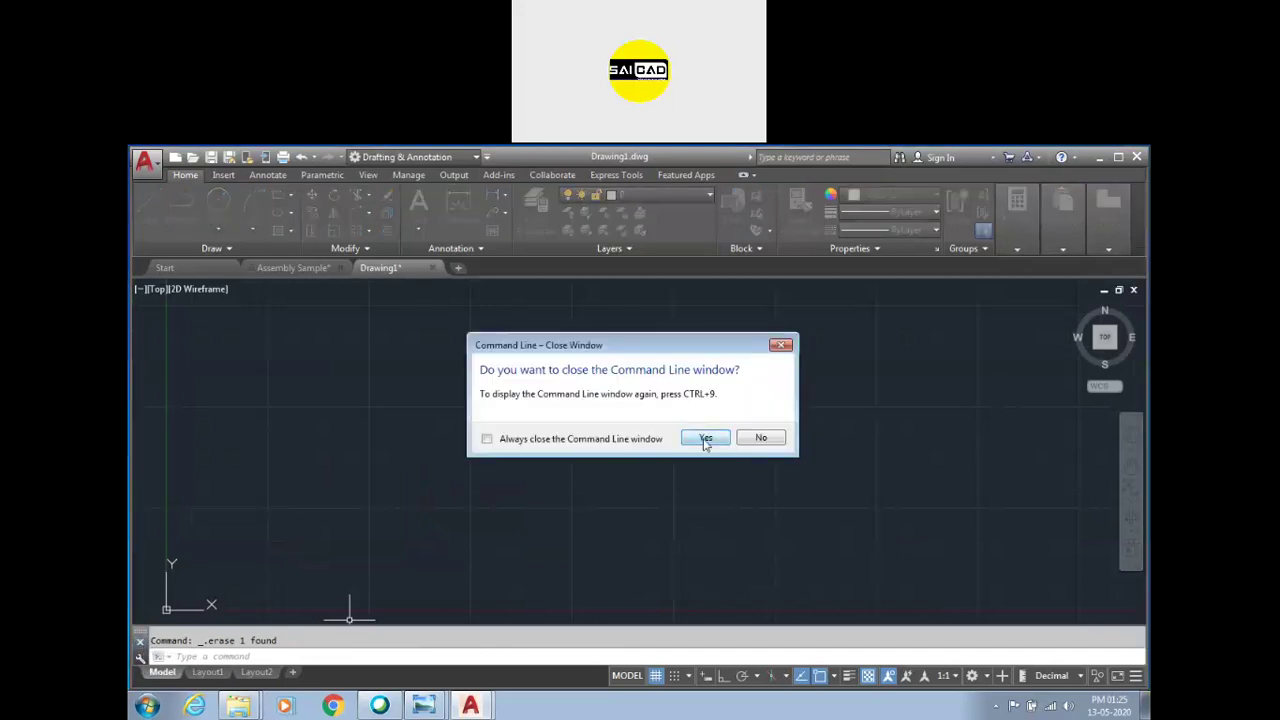
Step: Restore the hidden command line with Ctrl+9 and cancel a second close prompt
click(706, 438)
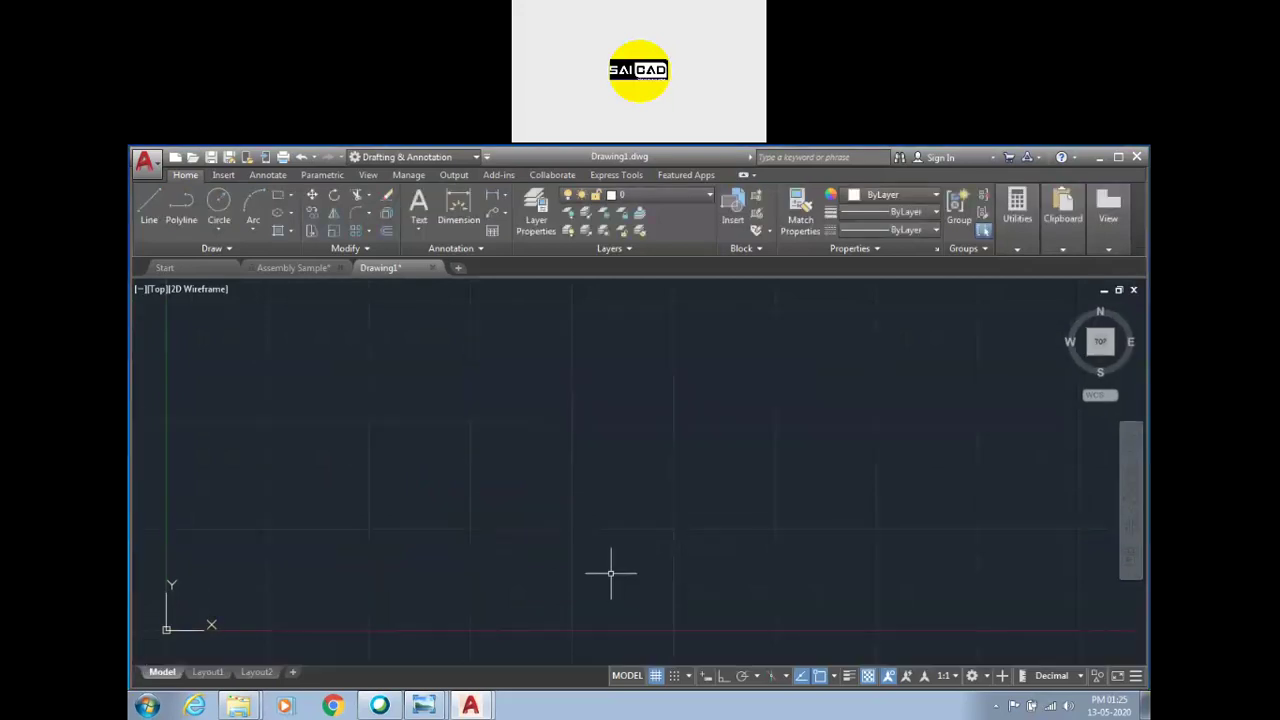
key(ctrl+9)
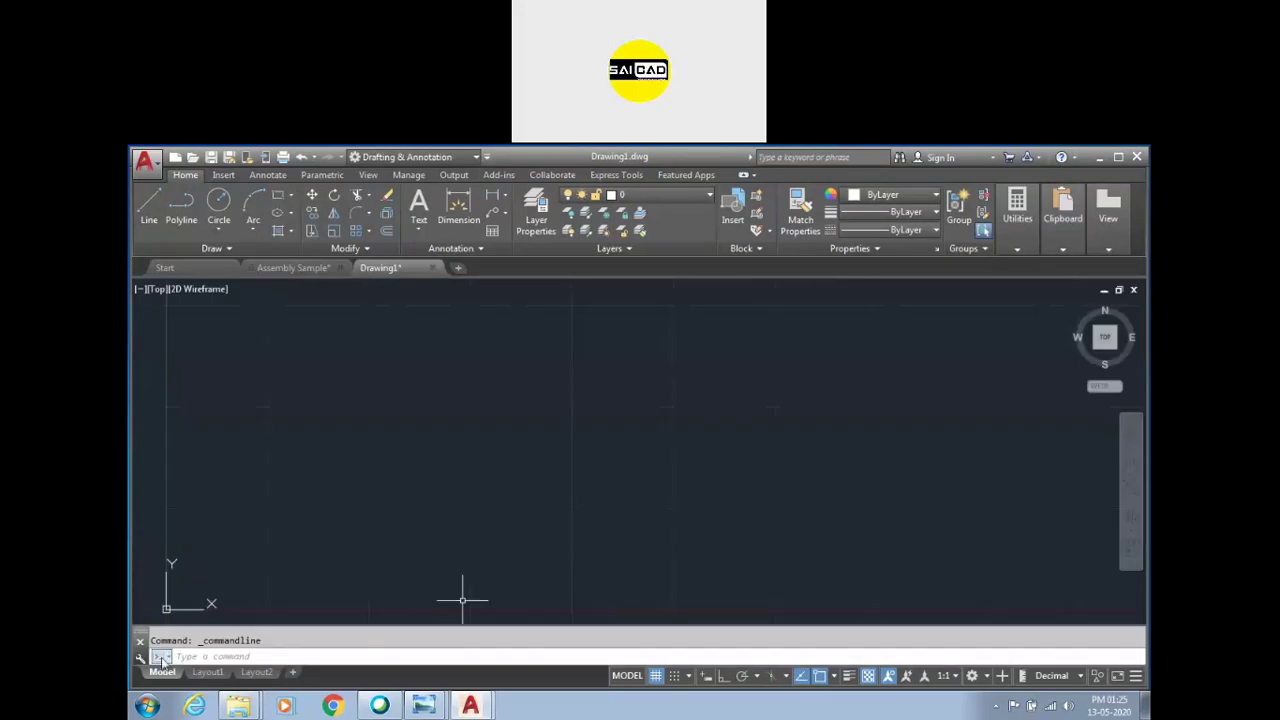
click(140, 641)
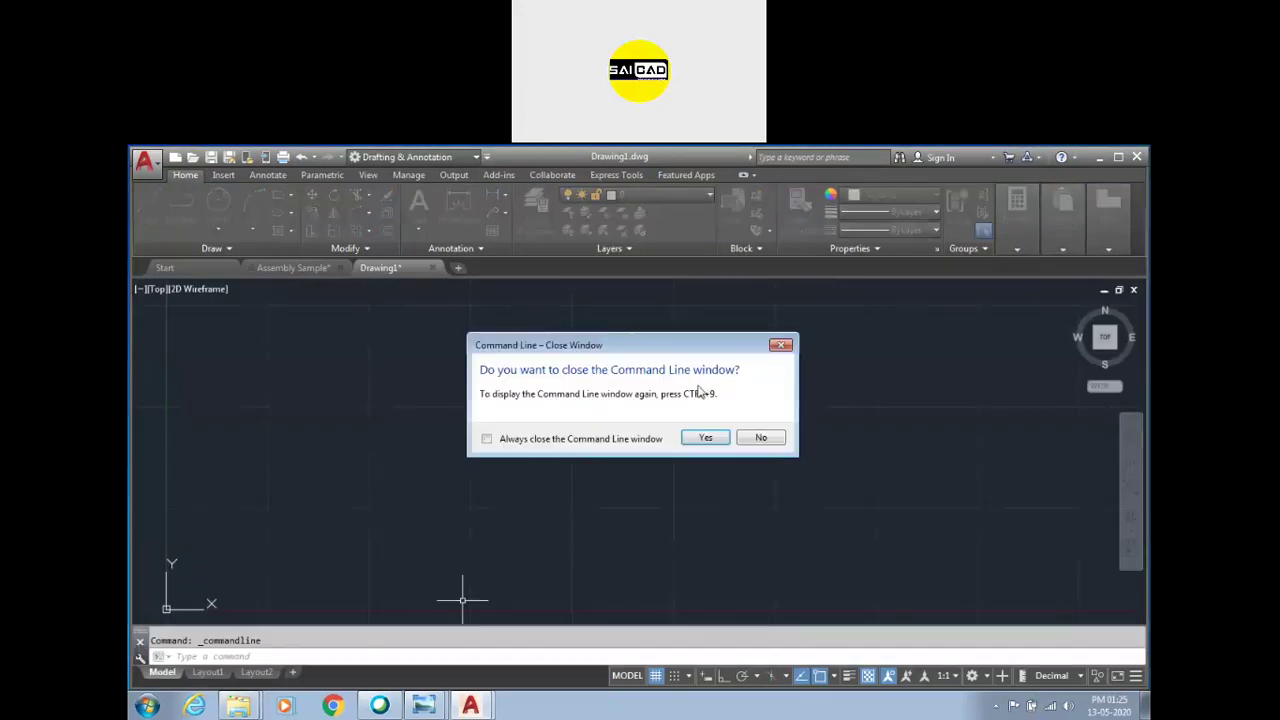
click(781, 345)
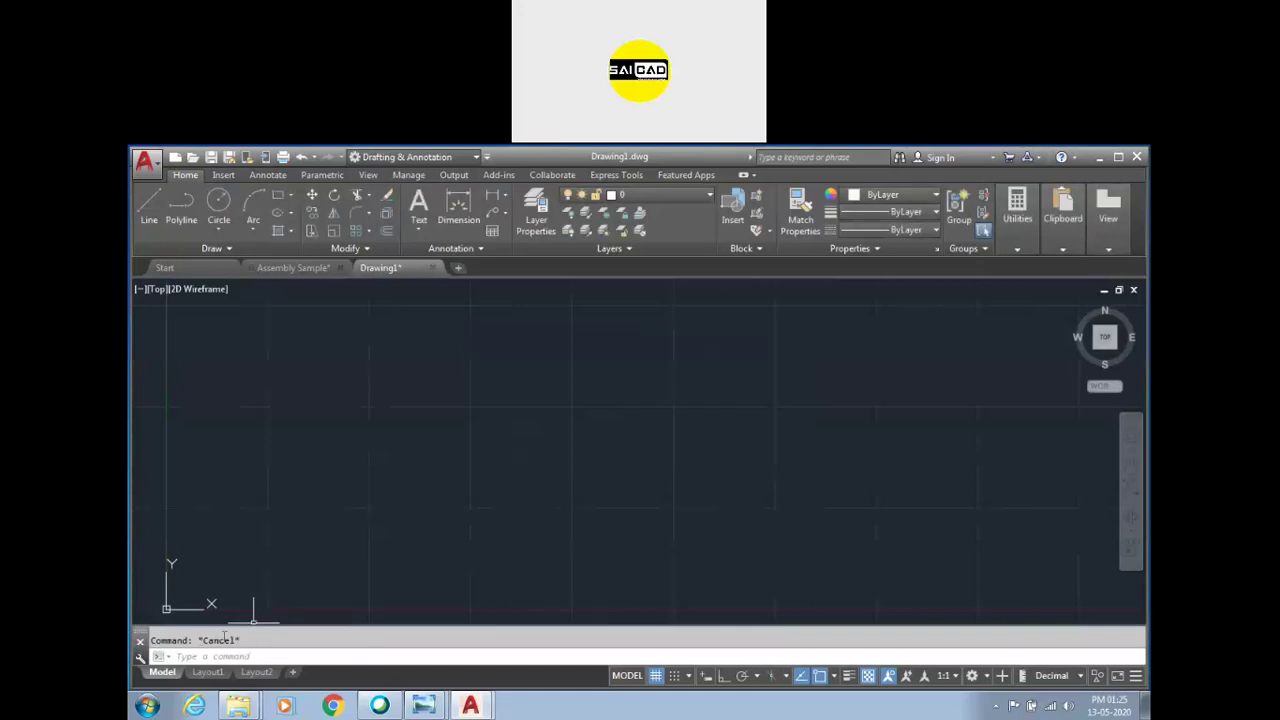
click(207, 672)
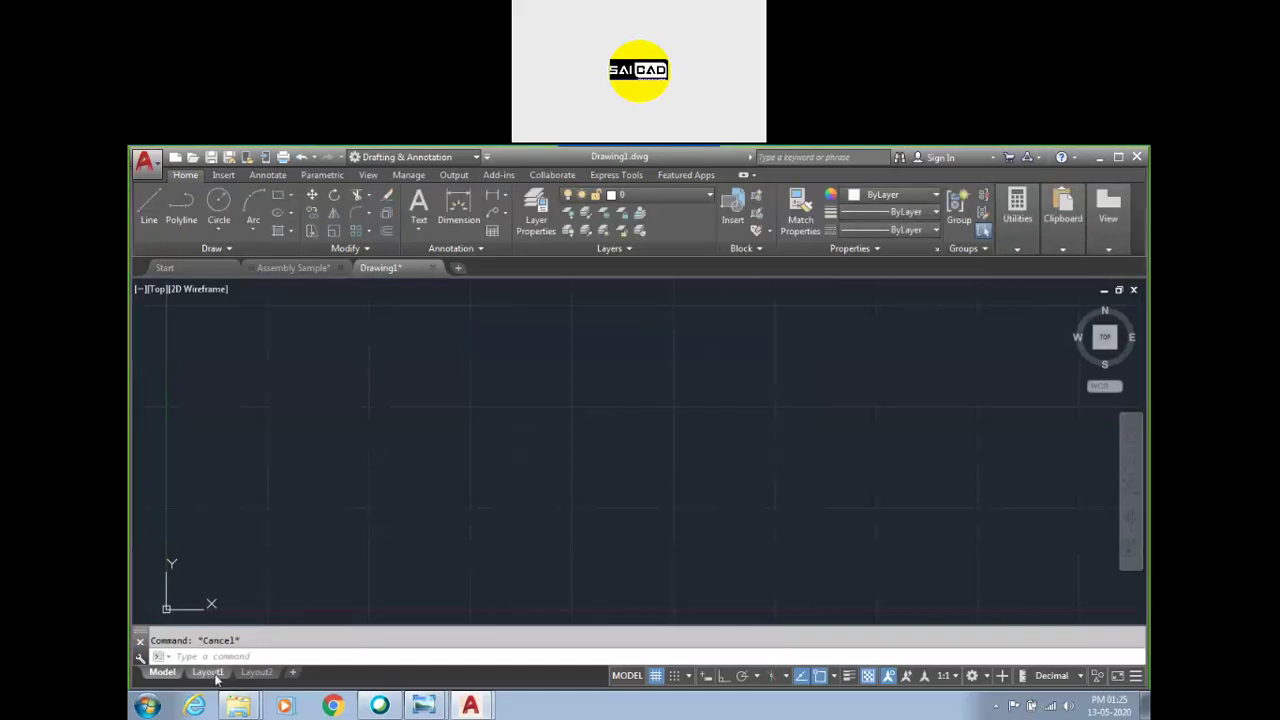
Step: Switch between the Model and Layout1 tabs, ending on the Layout1 paper sheet
click(162, 672)
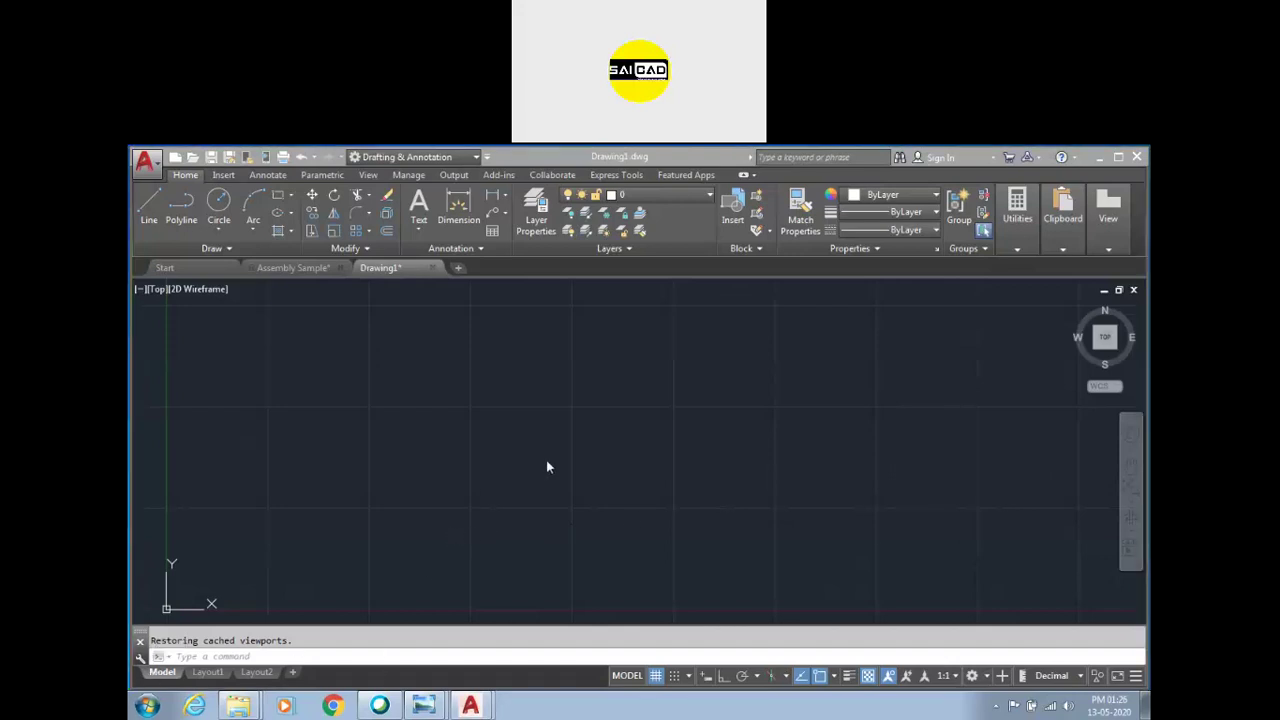
click(208, 672)
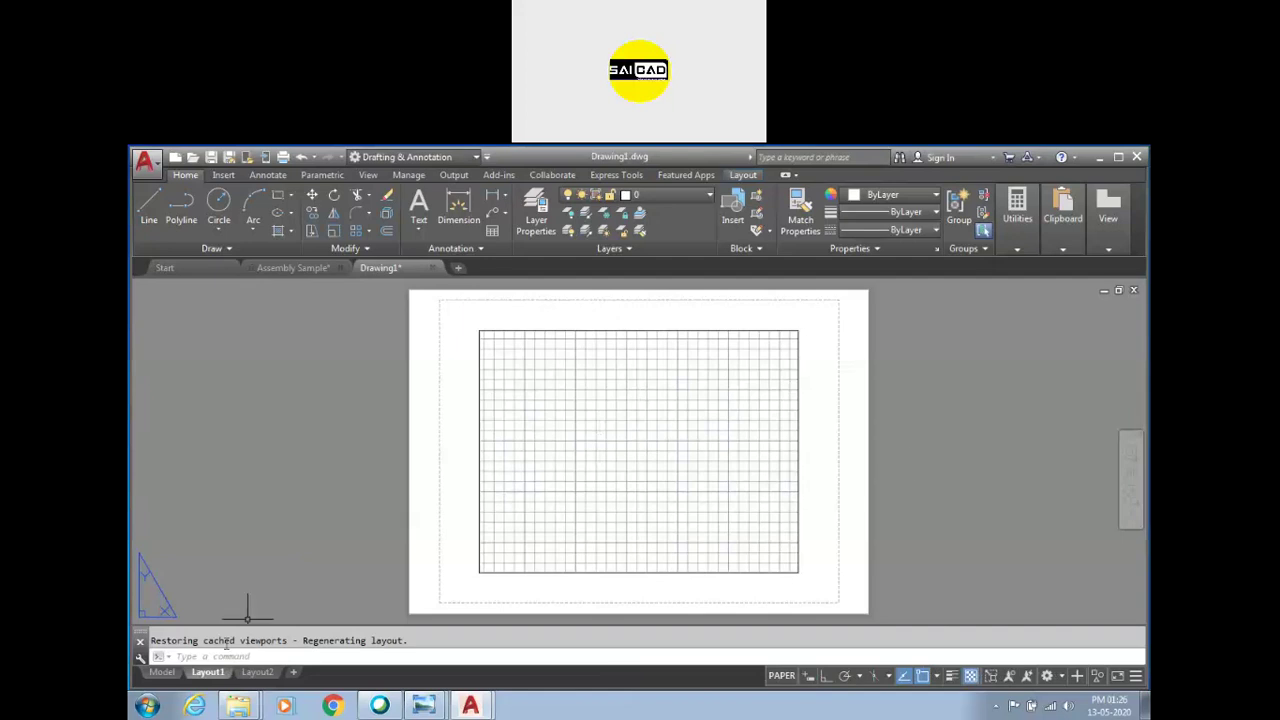
click(176, 673)
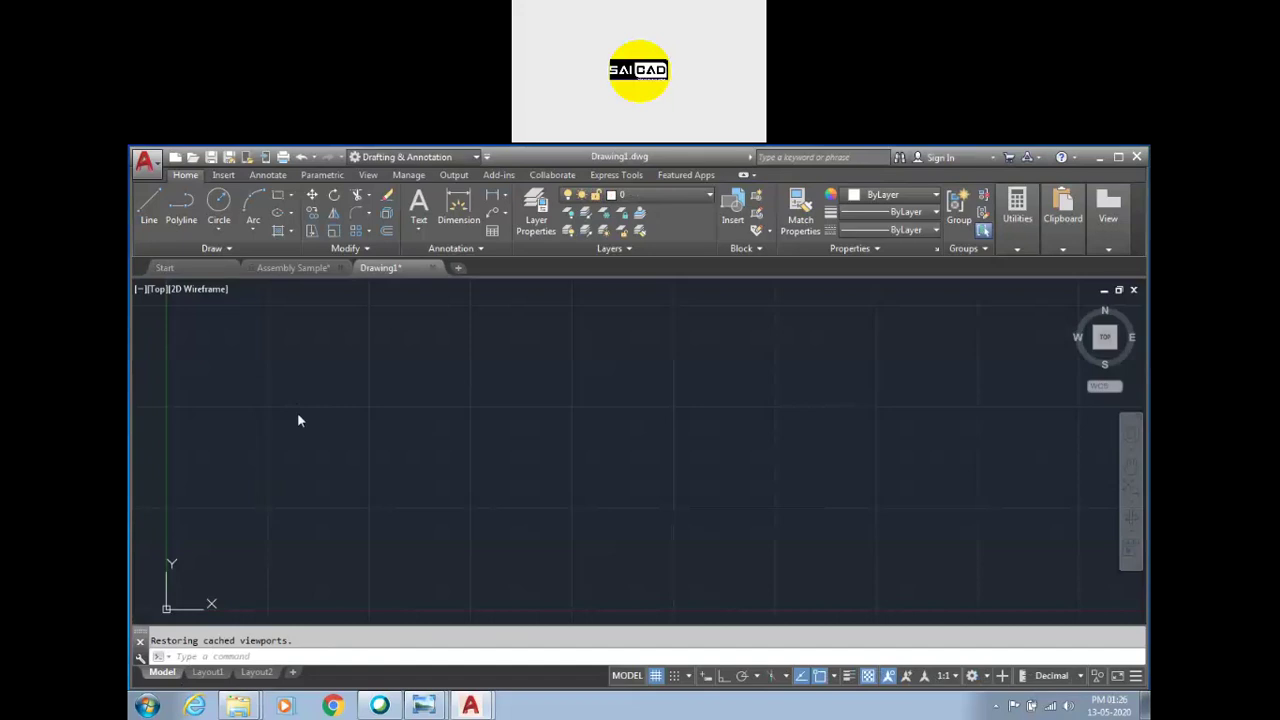
click(207, 672)
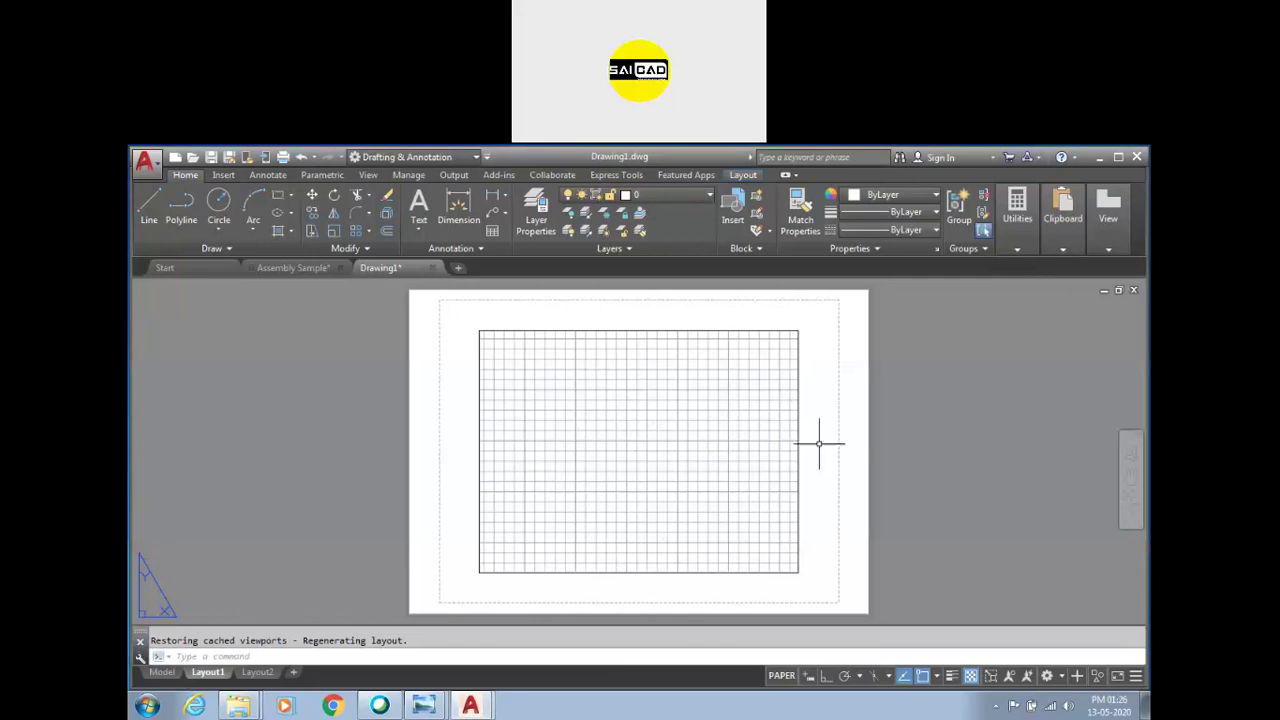
Step: Add the ISO A1 Layout from a template as a new layout tab
right_click(268, 672)
double_click(614, 471)
click(708, 366)
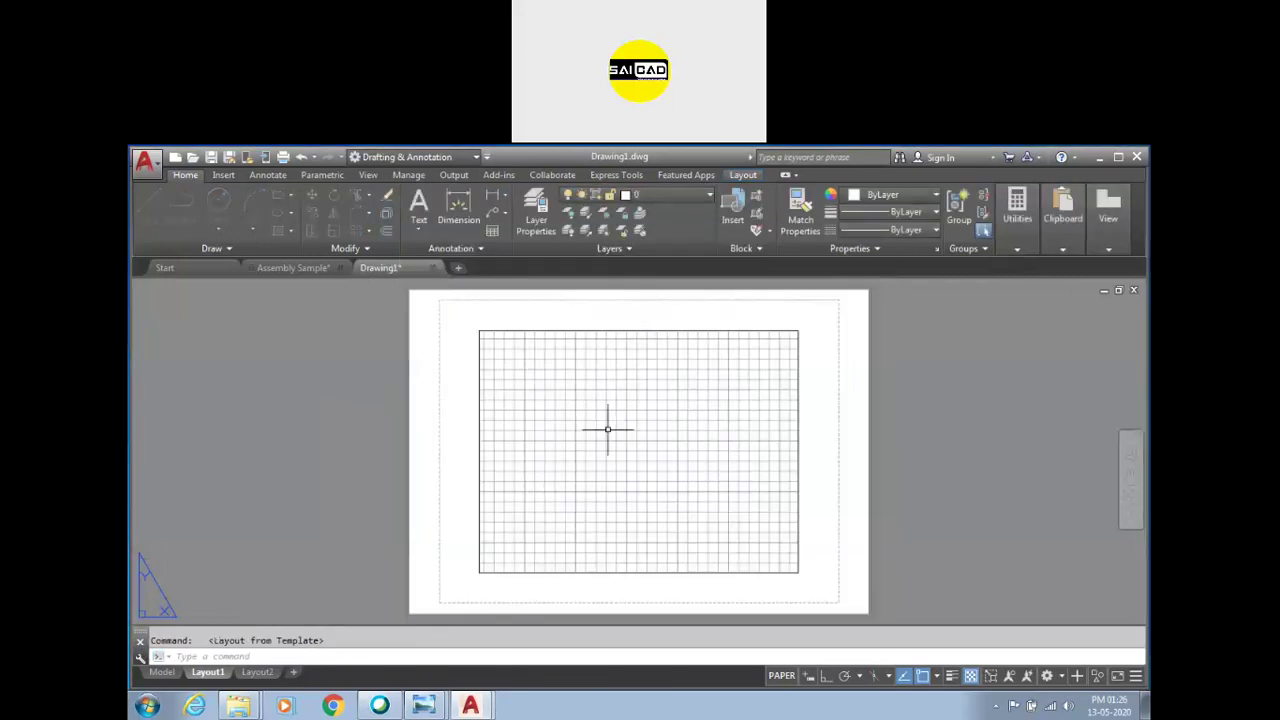
right_click(256, 672)
click(313, 435)
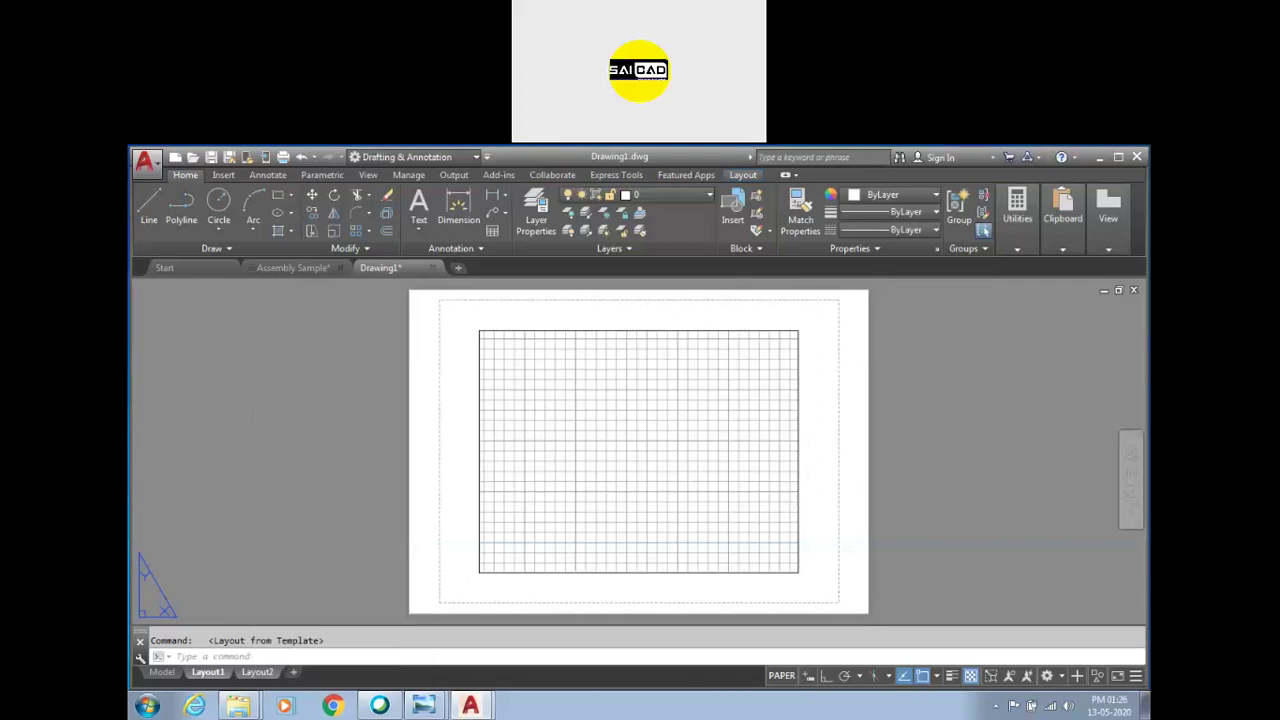
click(560, 494)
double_click(560, 494)
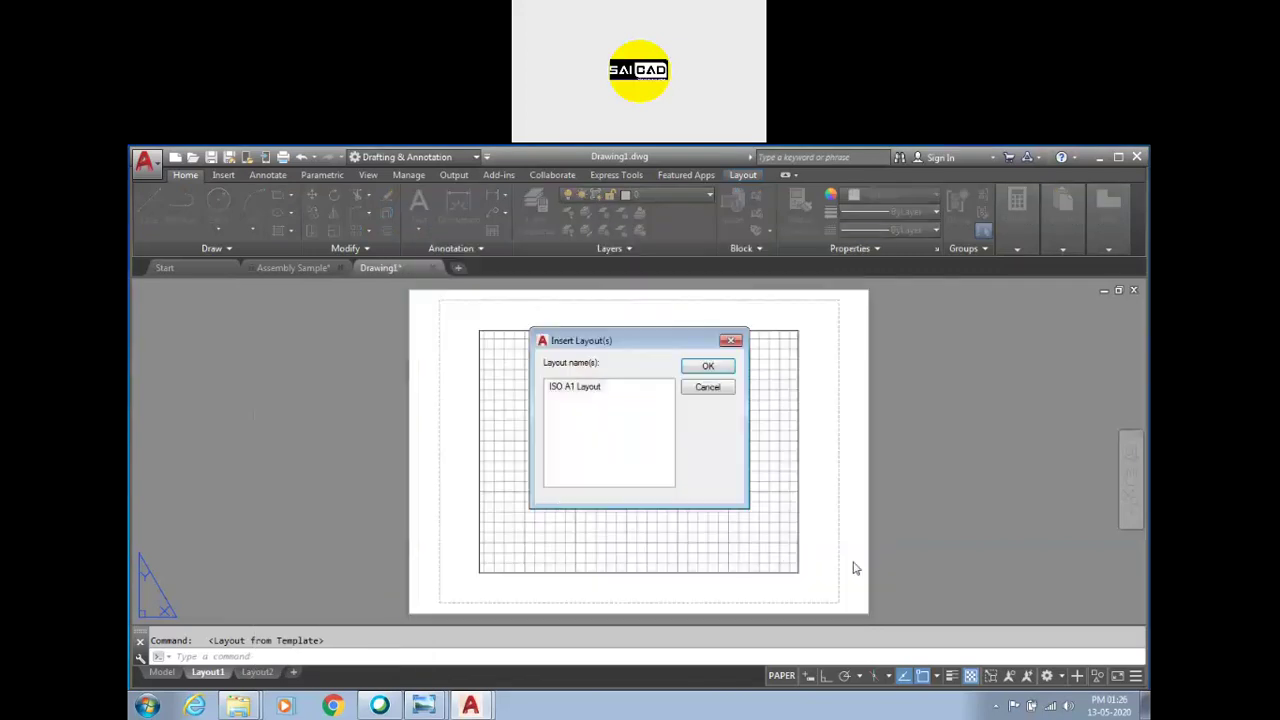
click(723, 366)
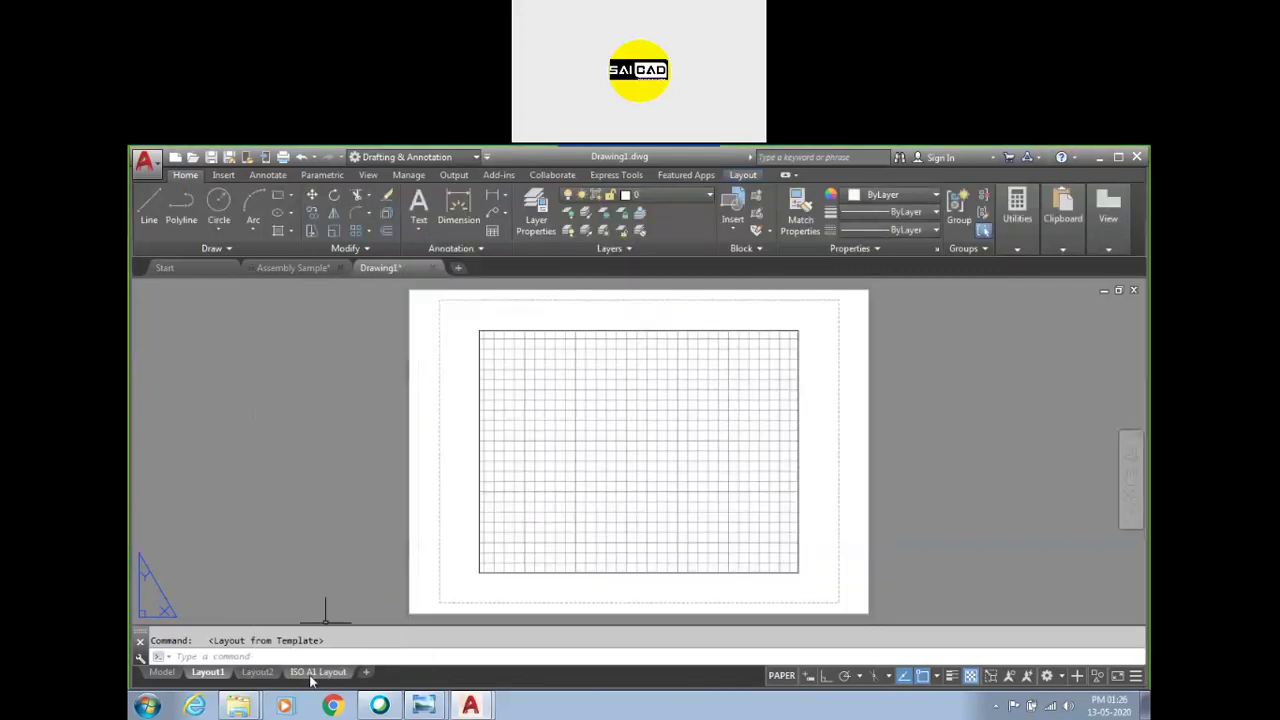
click(335, 674)
Step: Zoom around the ISO A1 sheet and its title block, then return to model space
scroll(539, 563, up, 6)
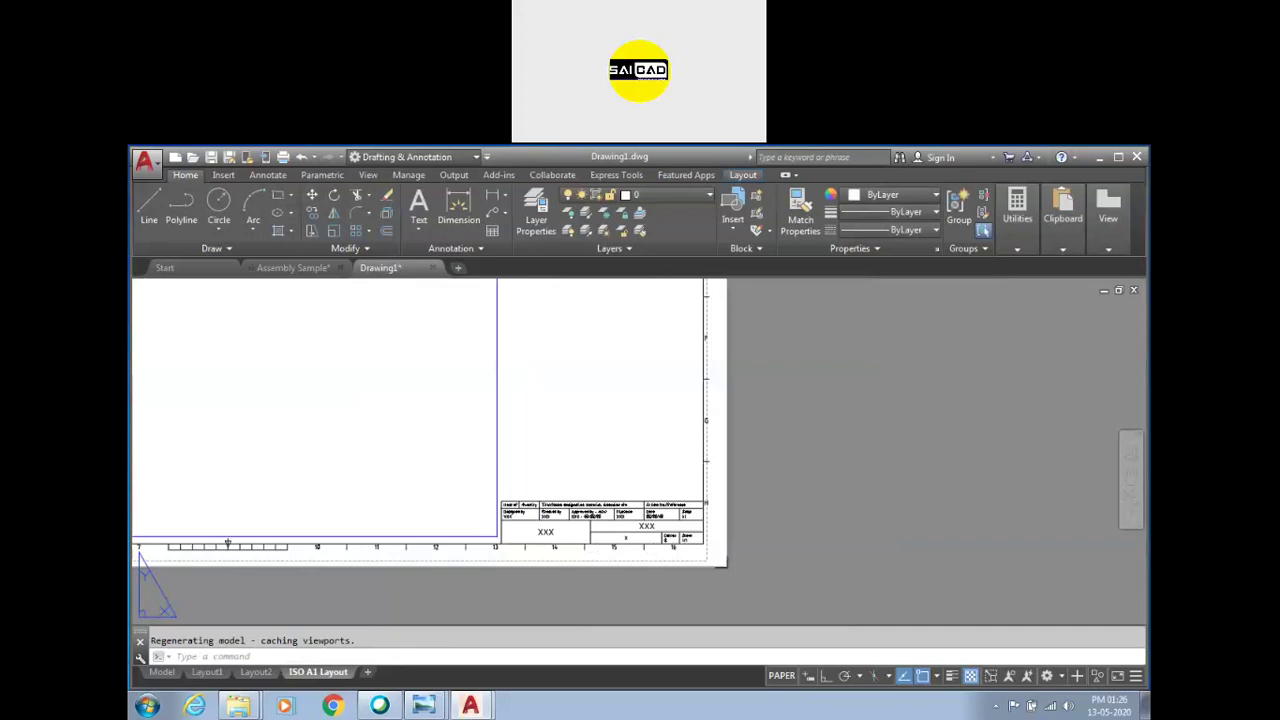
scroll(700, 520, up, 5)
scroll(880, 499, down, 2)
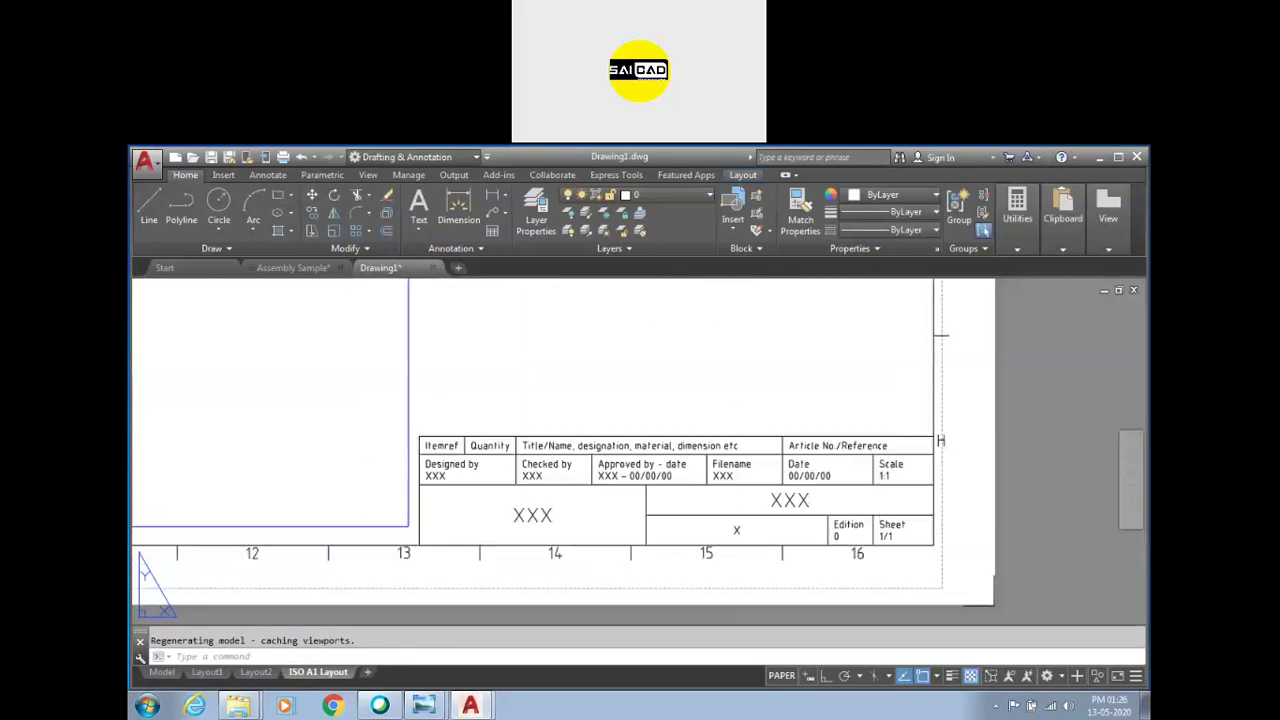
scroll(729, 477, down, 5)
scroll(680, 440, down, 5)
click(610, 440)
scroll(610, 440, up, 3)
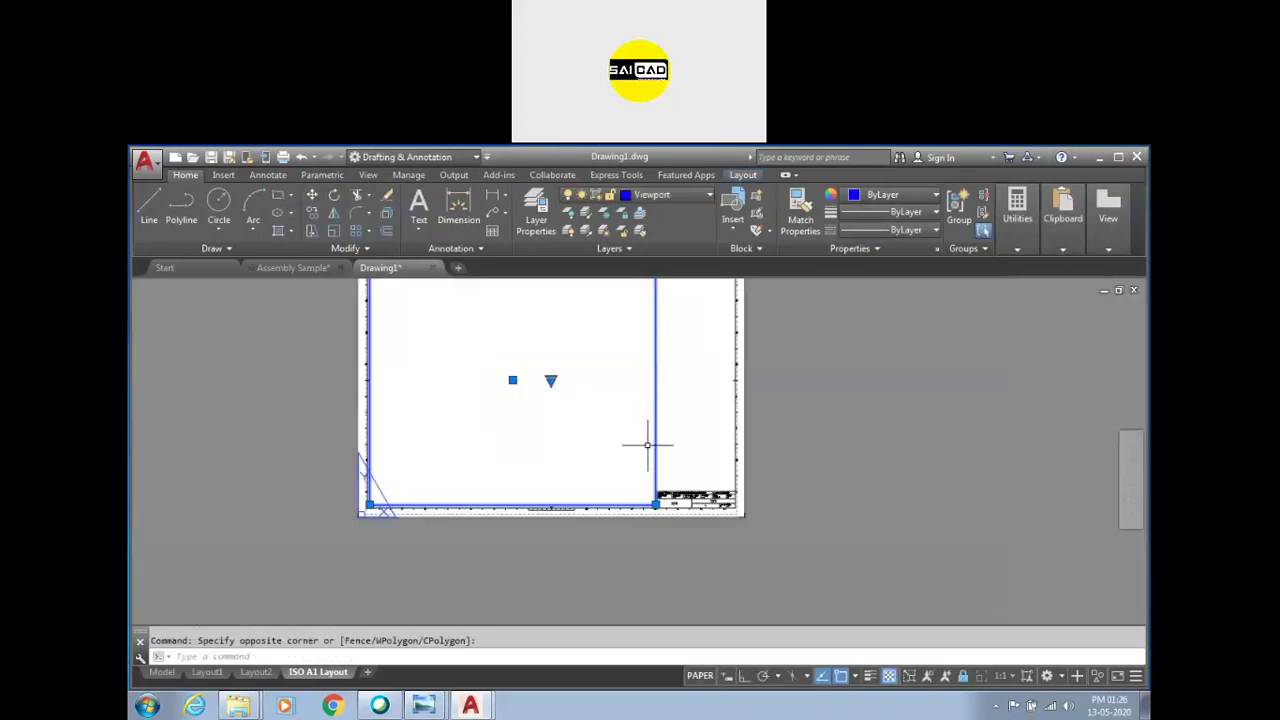
scroll(586, 423, up, 1)
scroll(391, 479, down, 1)
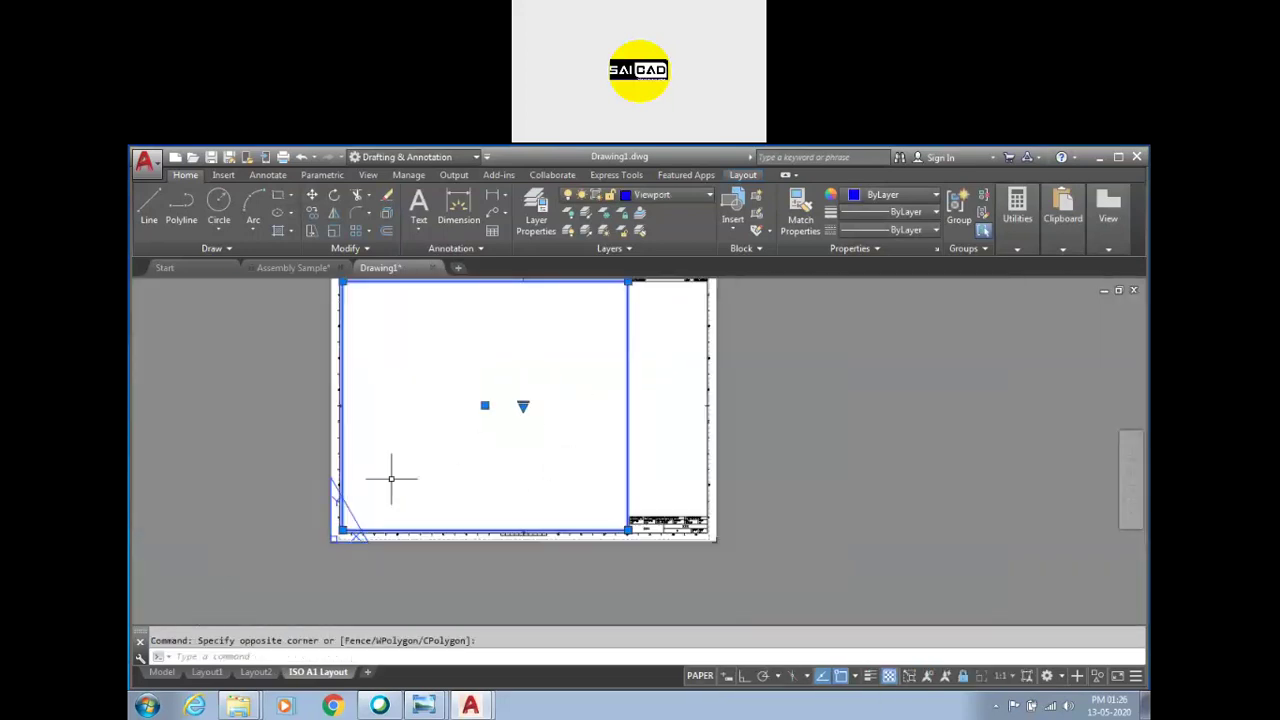
click(160, 672)
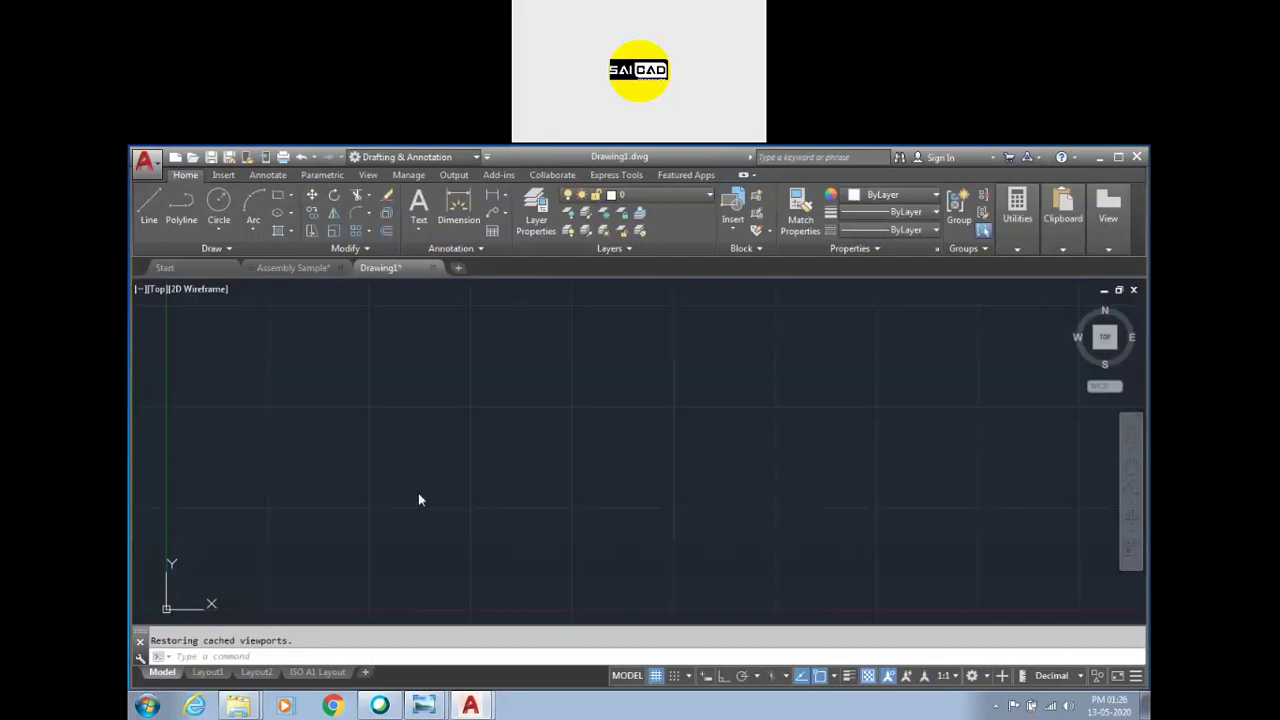
click(423, 494)
click(340, 440)
click(323, 437)
click(250, 575)
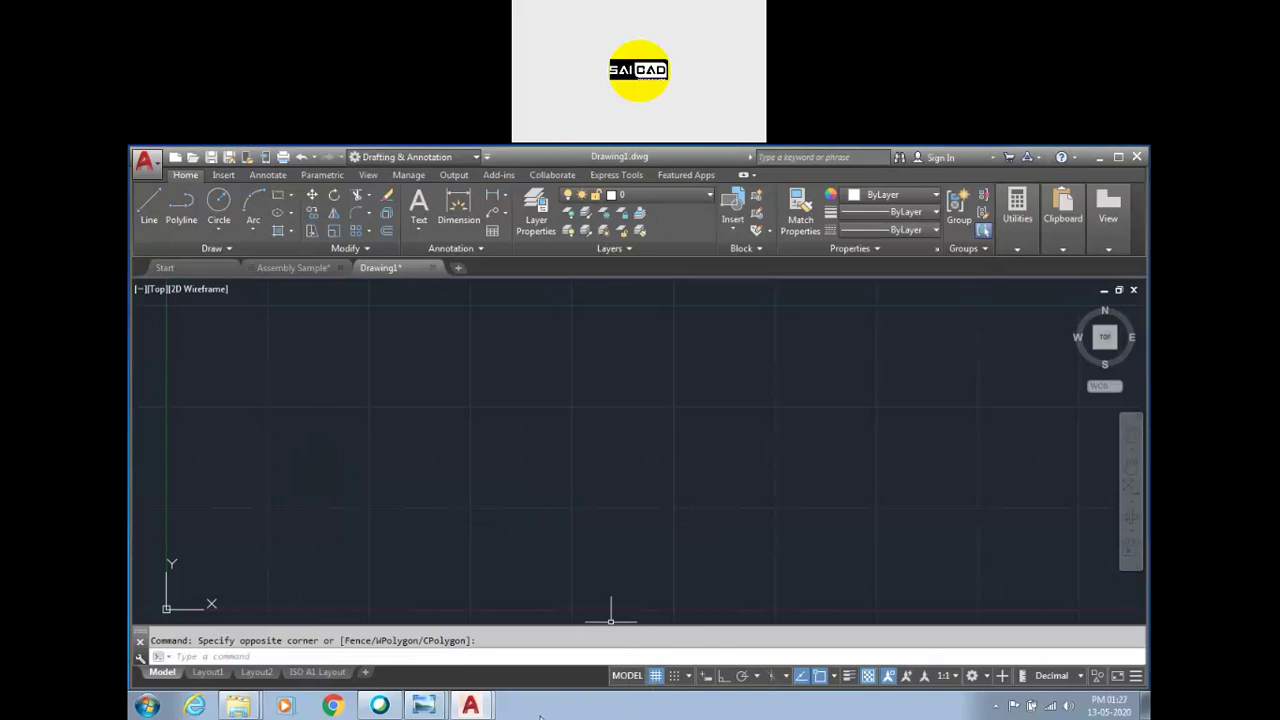
click(703, 407)
click(671, 423)
scroll(608, 434, down, 3)
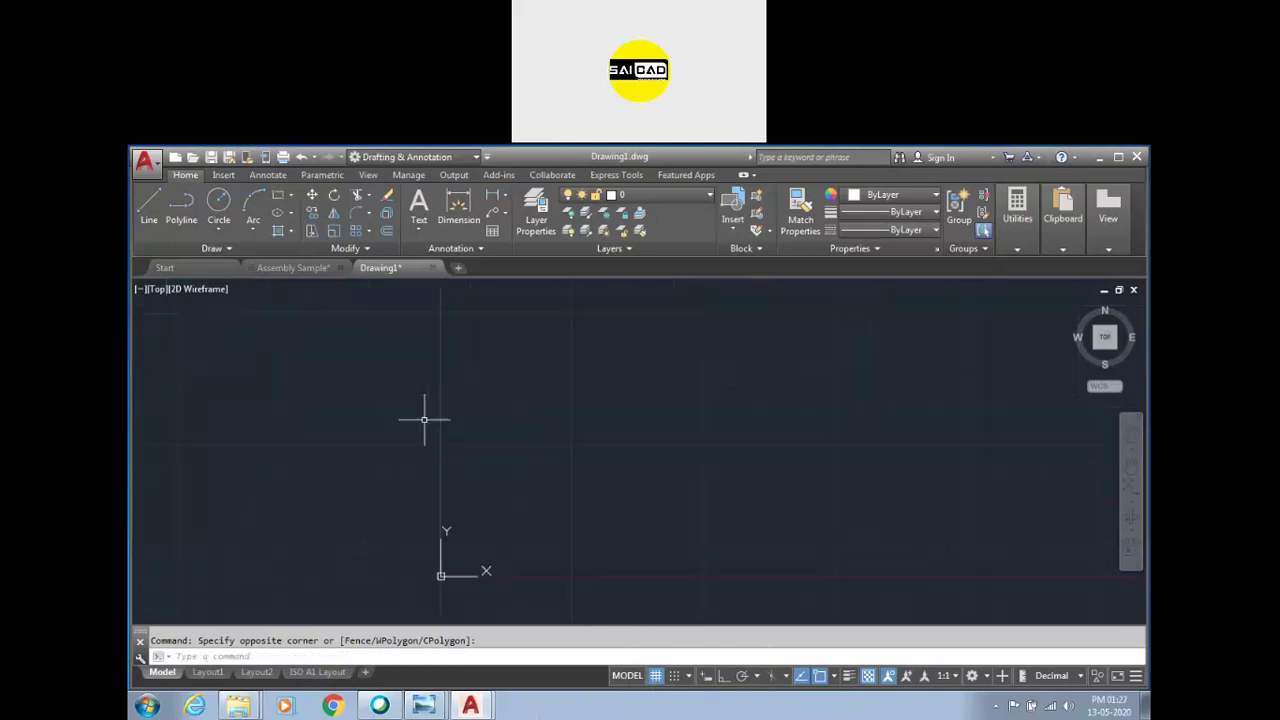
middle_drag(431, 523, 486, 429)
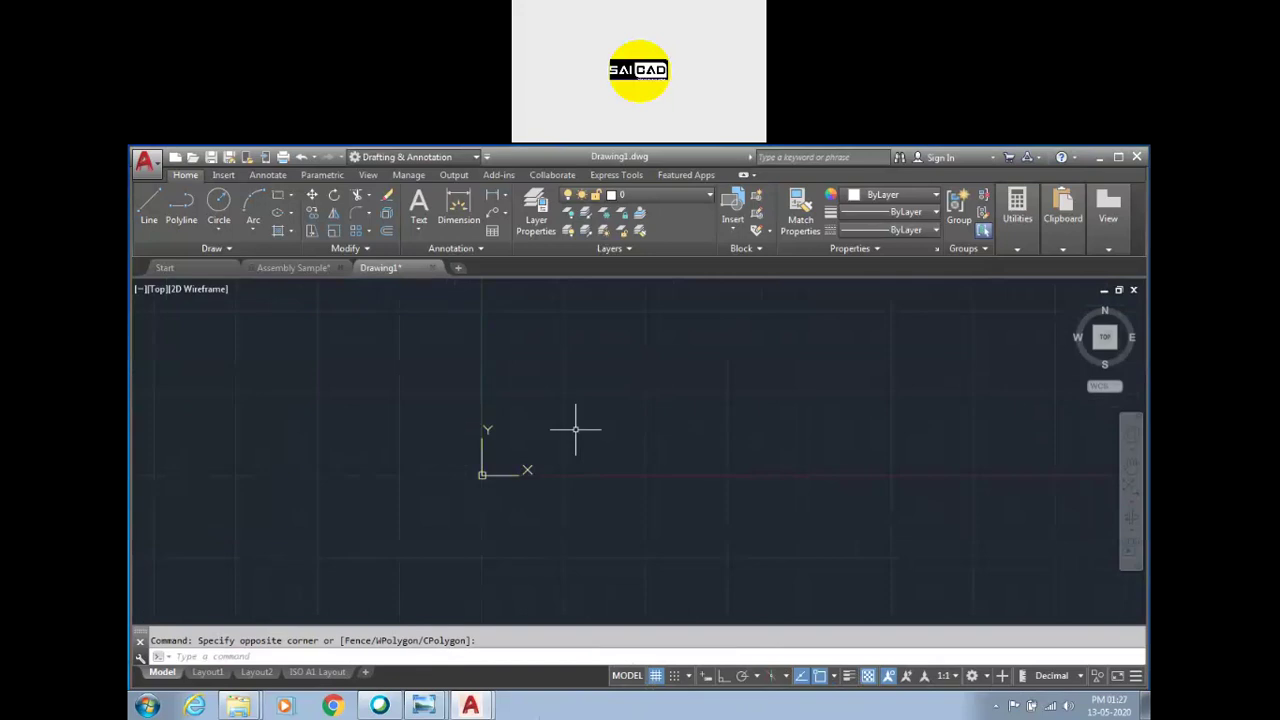
click(657, 676)
click(657, 676)
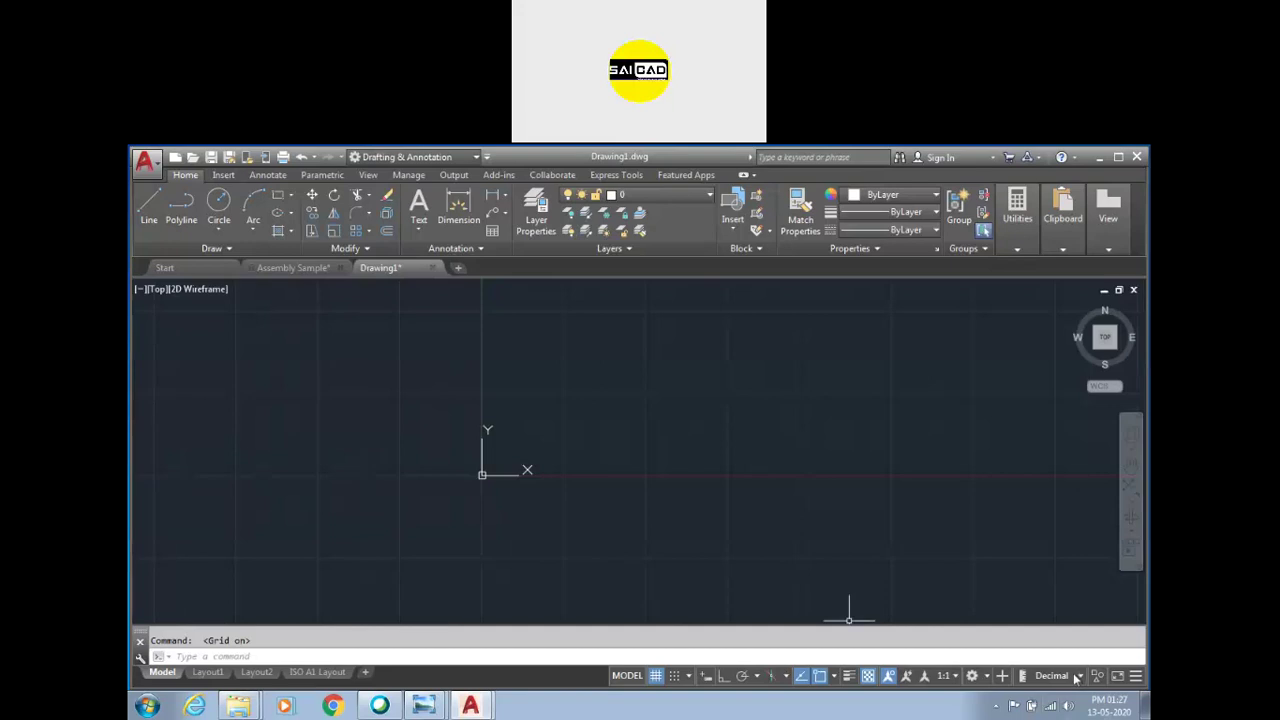
click(917, 500)
click(711, 397)
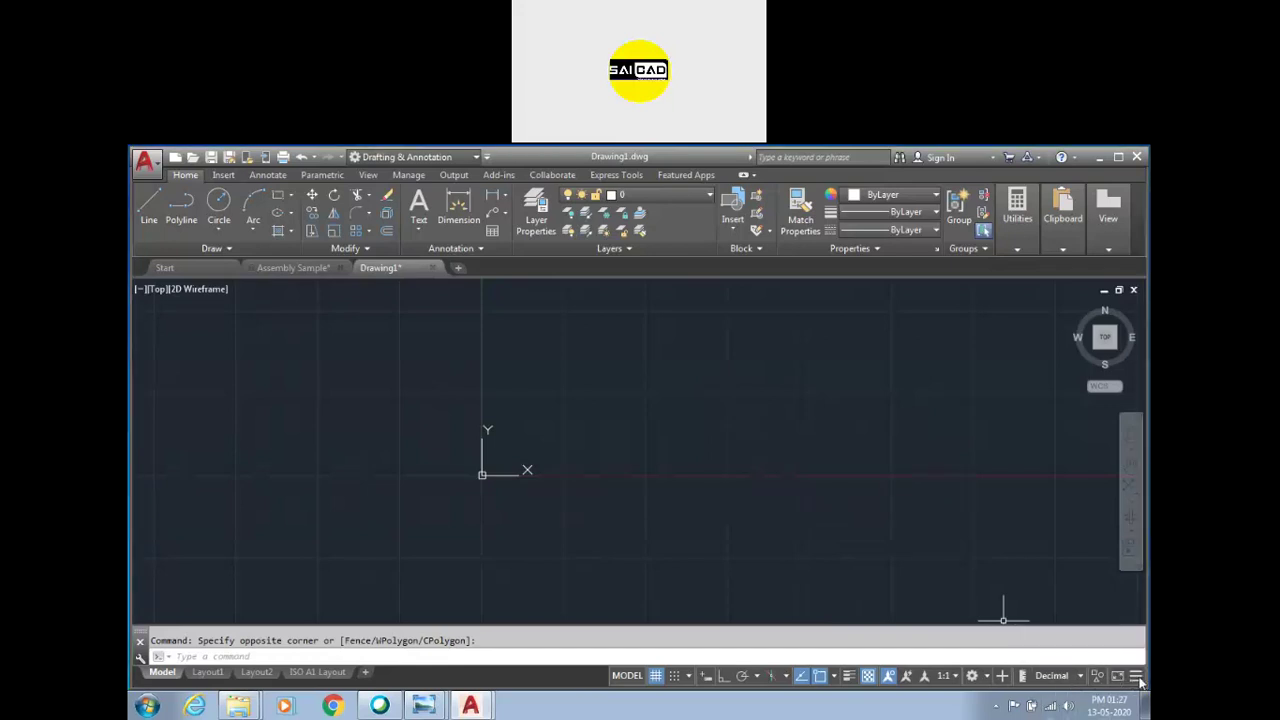
click(1137, 677)
click(1138, 678)
click(1137, 679)
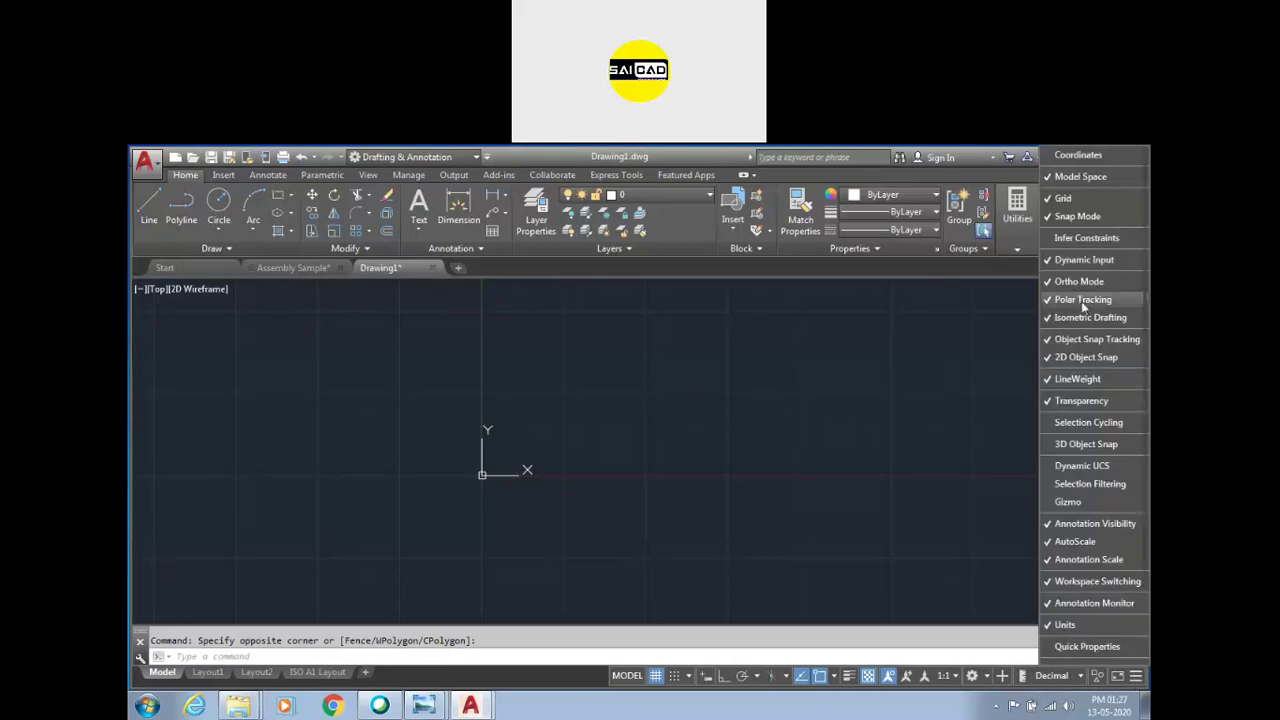
click(1050, 630)
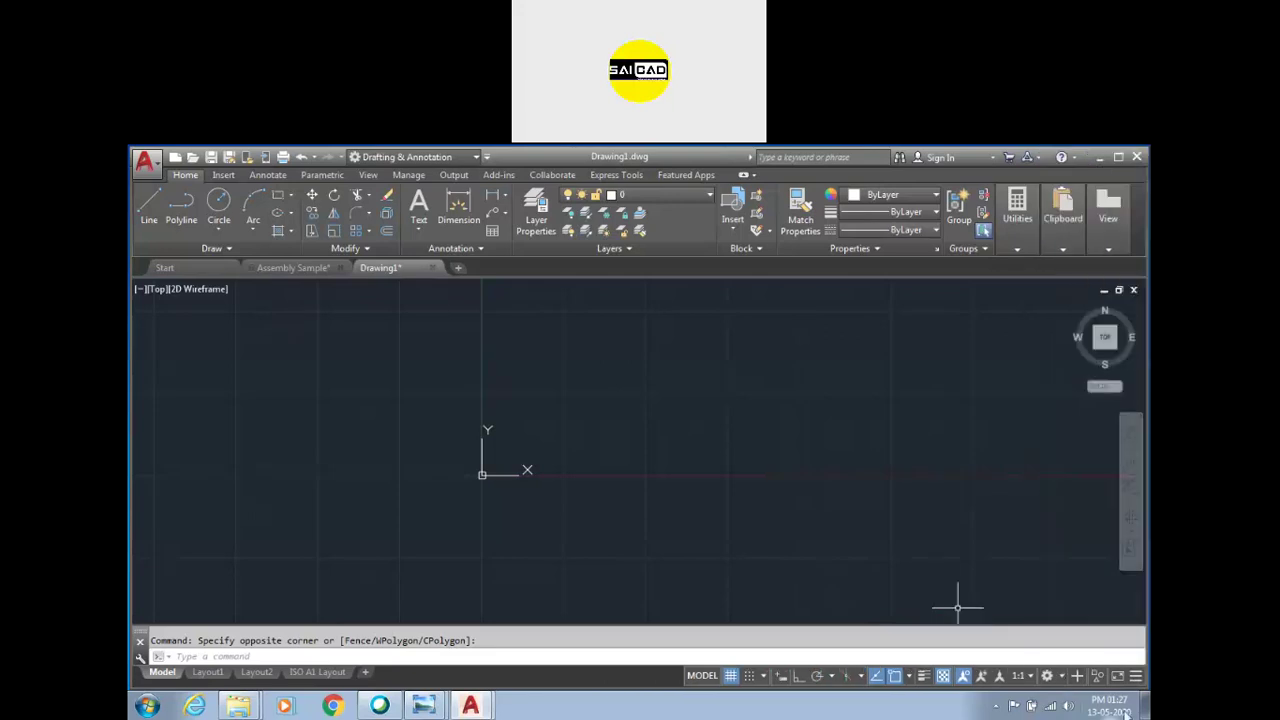
click(1138, 680)
click(1052, 630)
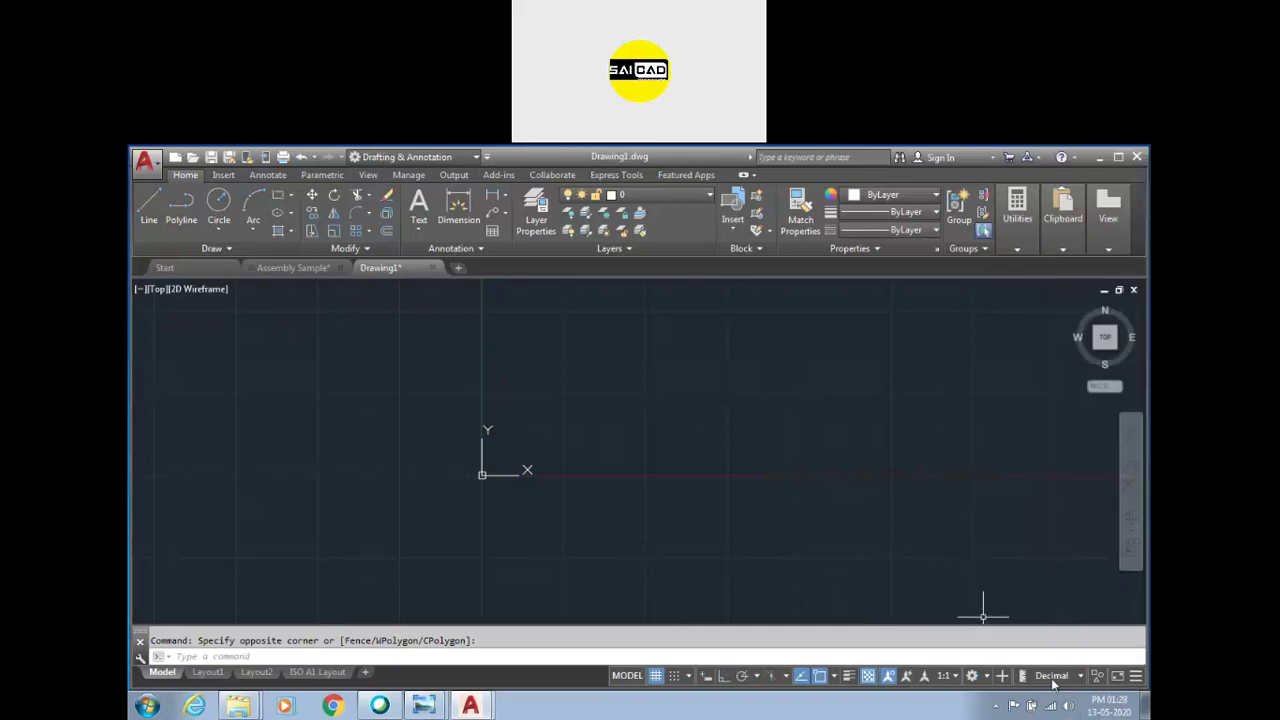
click(1081, 675)
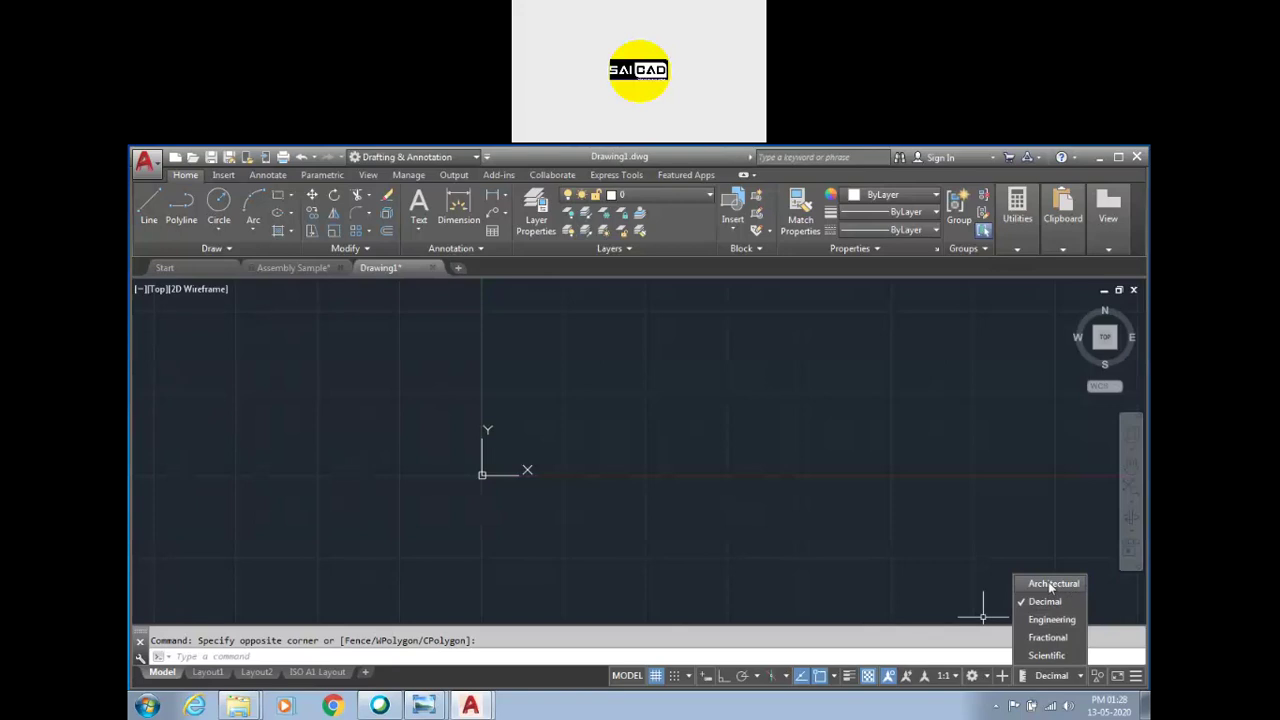
click(896, 546)
click(668, 490)
click(640, 500)
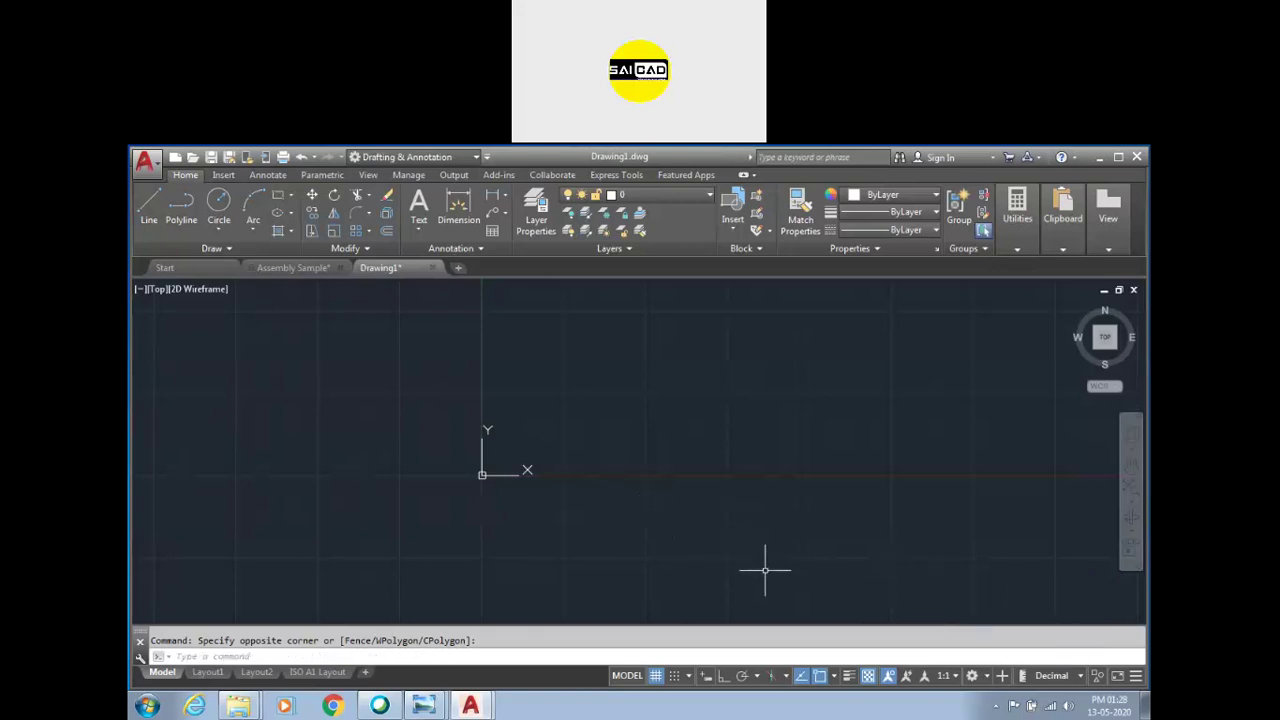
middle_drag(488, 470, 464, 484)
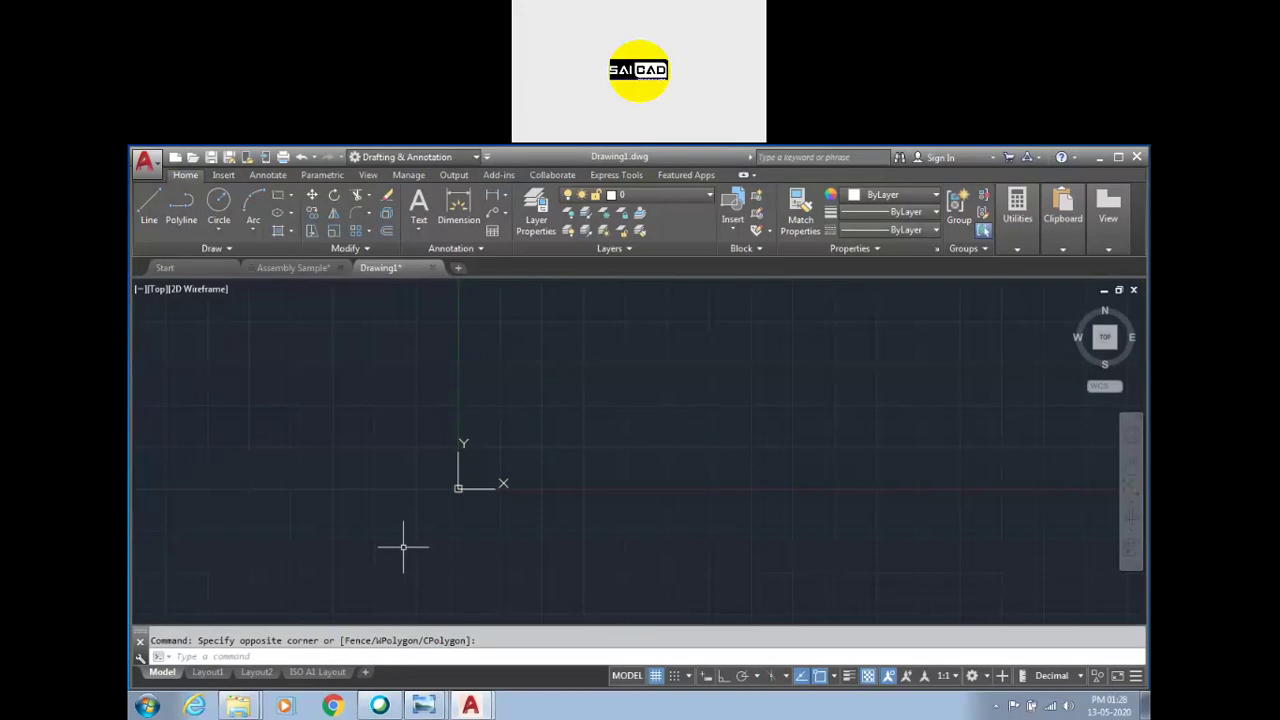
click(1078, 677)
text(Un)
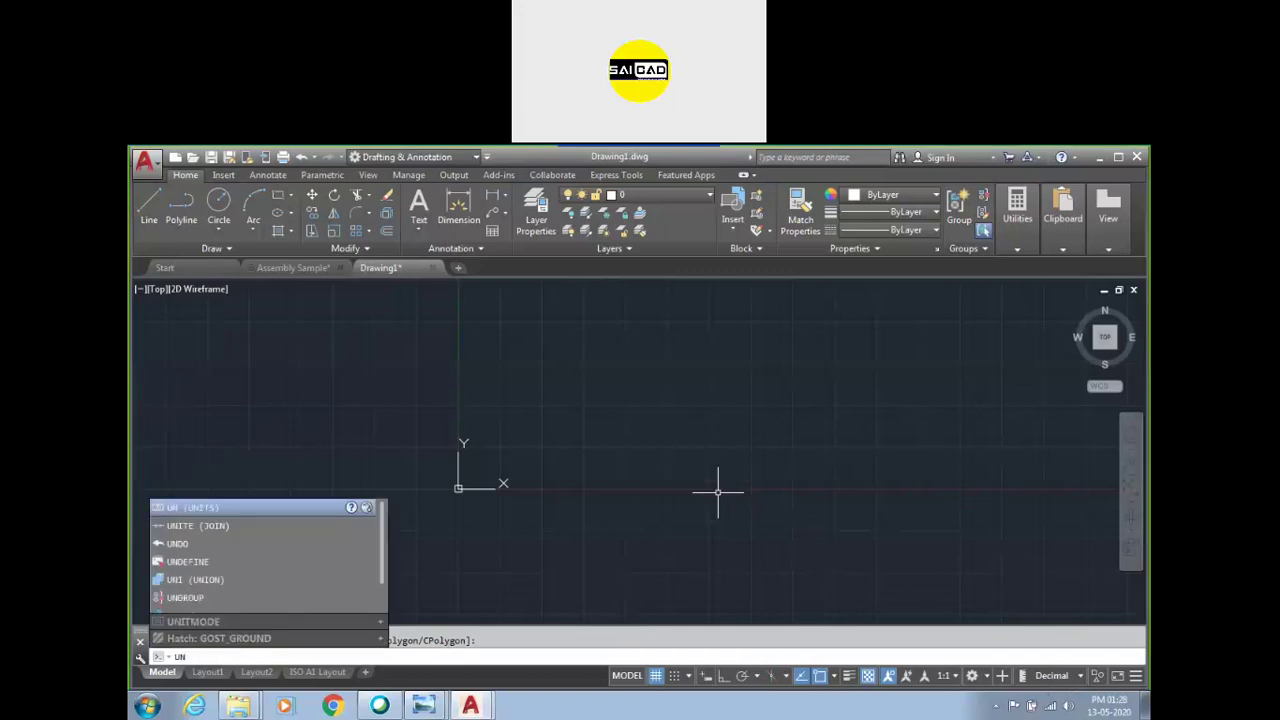
Step: In Drawing Units, keep Millimeters and 0.0000 length precision, and set angle precision to 0.00
key(Return)
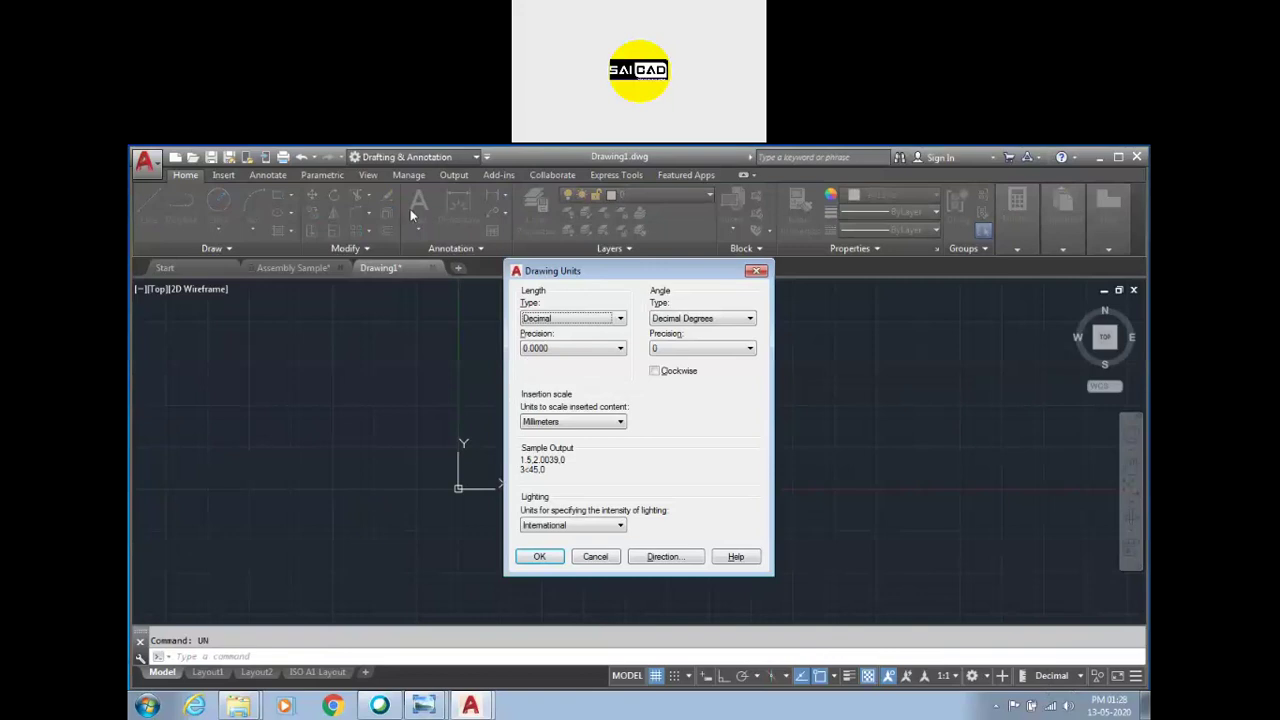
drag(588, 275, 649, 303)
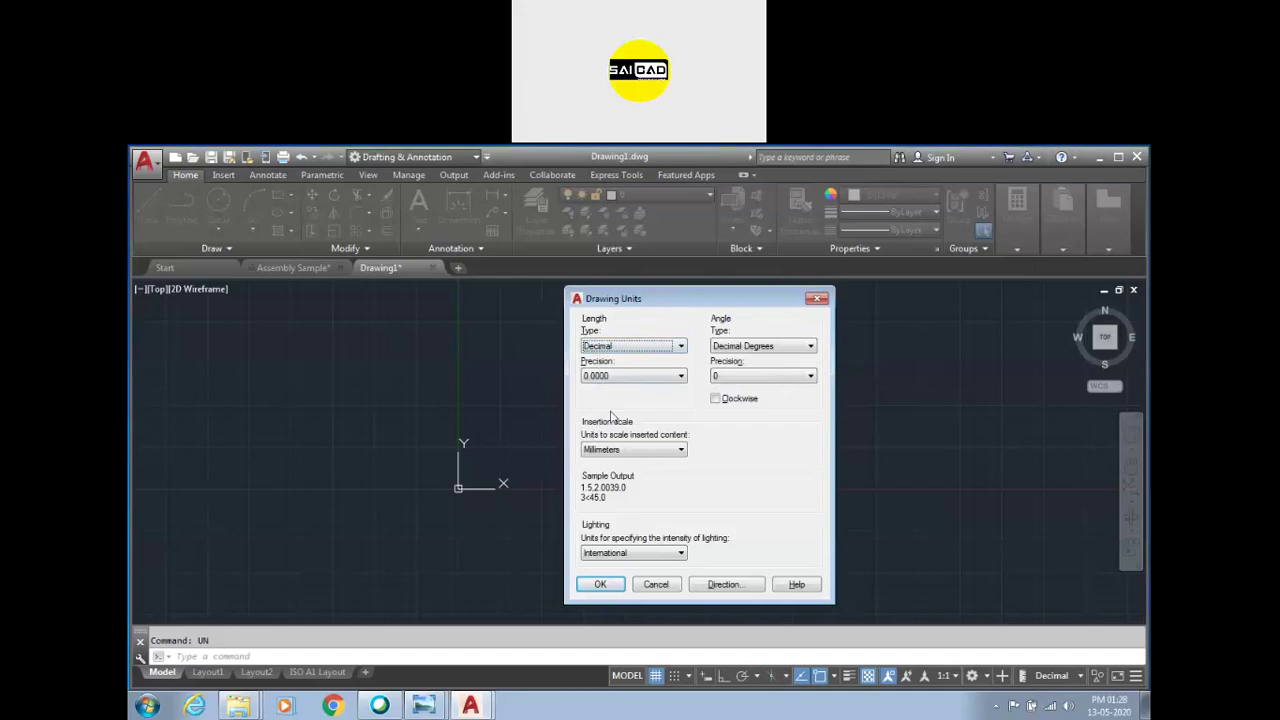
click(636, 454)
click(636, 454)
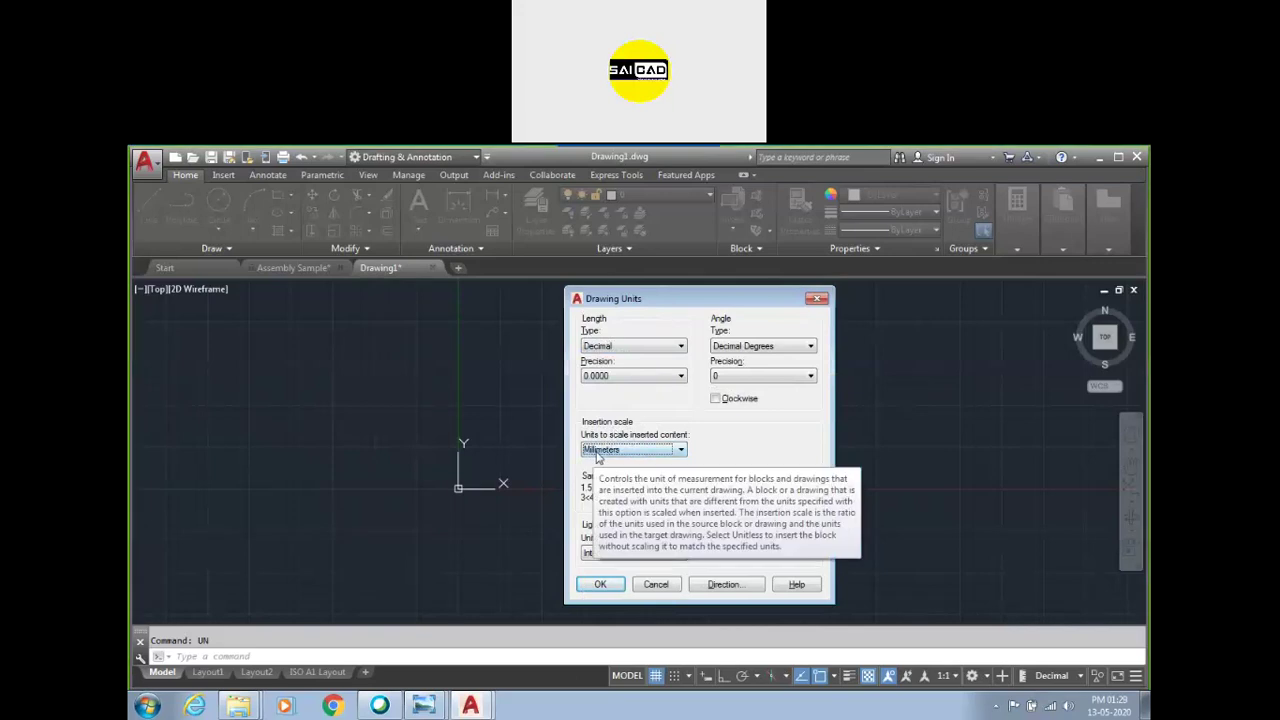
click(597, 452)
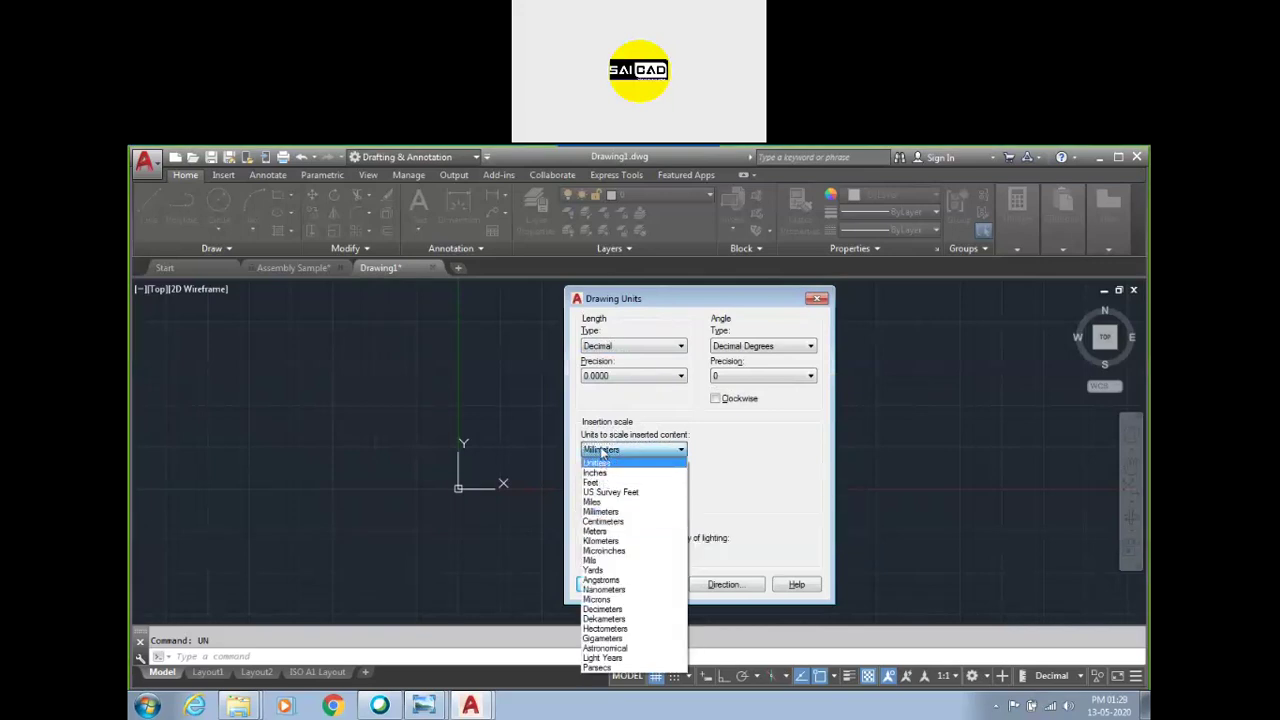
click(605, 455)
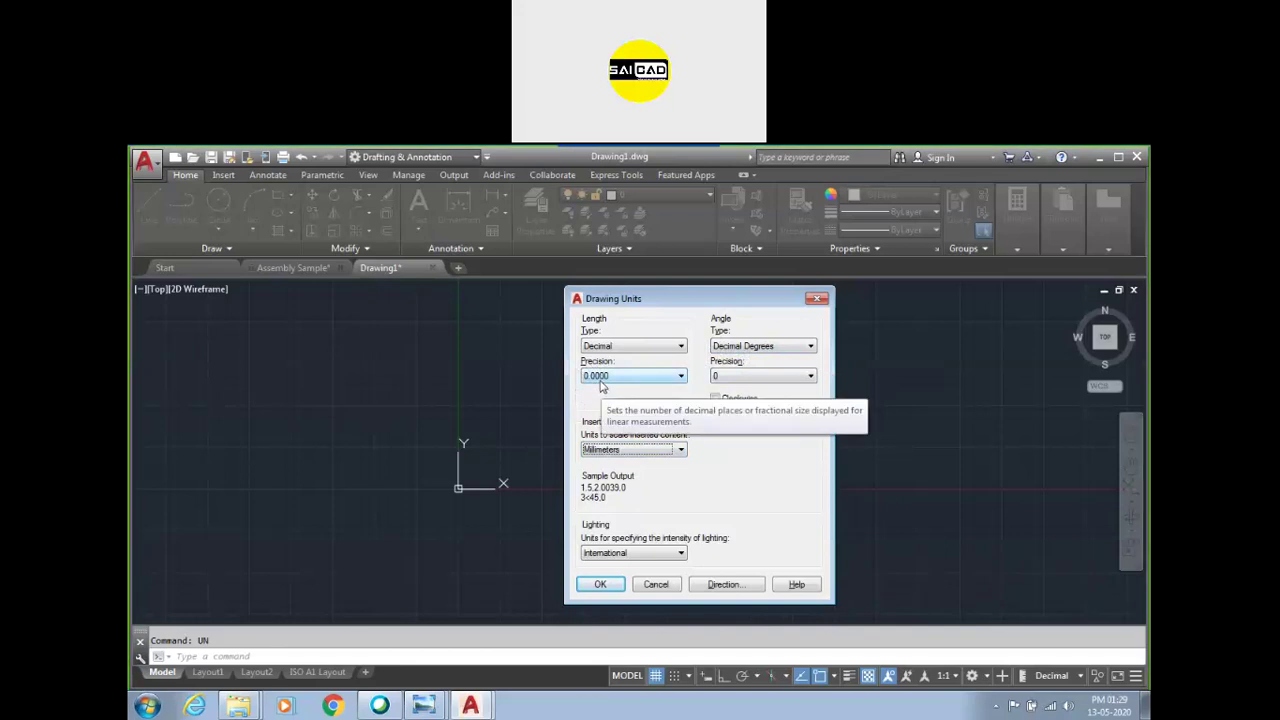
click(603, 380)
click(601, 381)
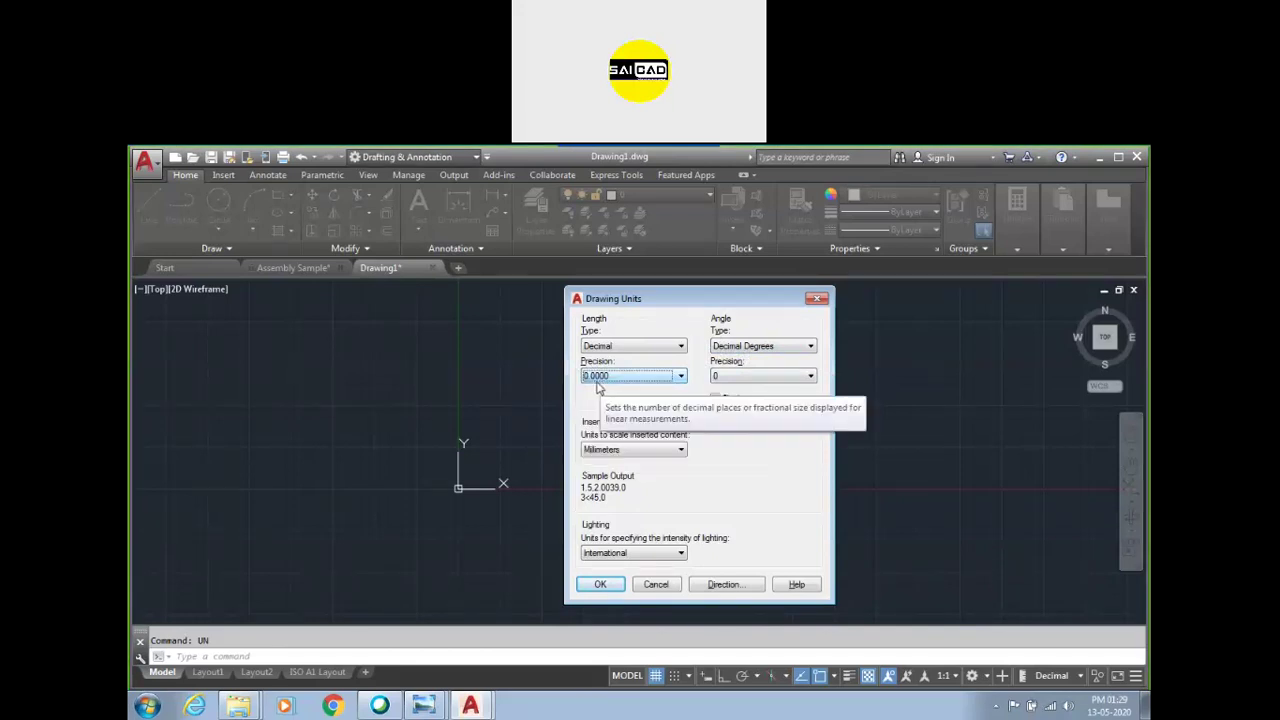
click(604, 380)
click(612, 381)
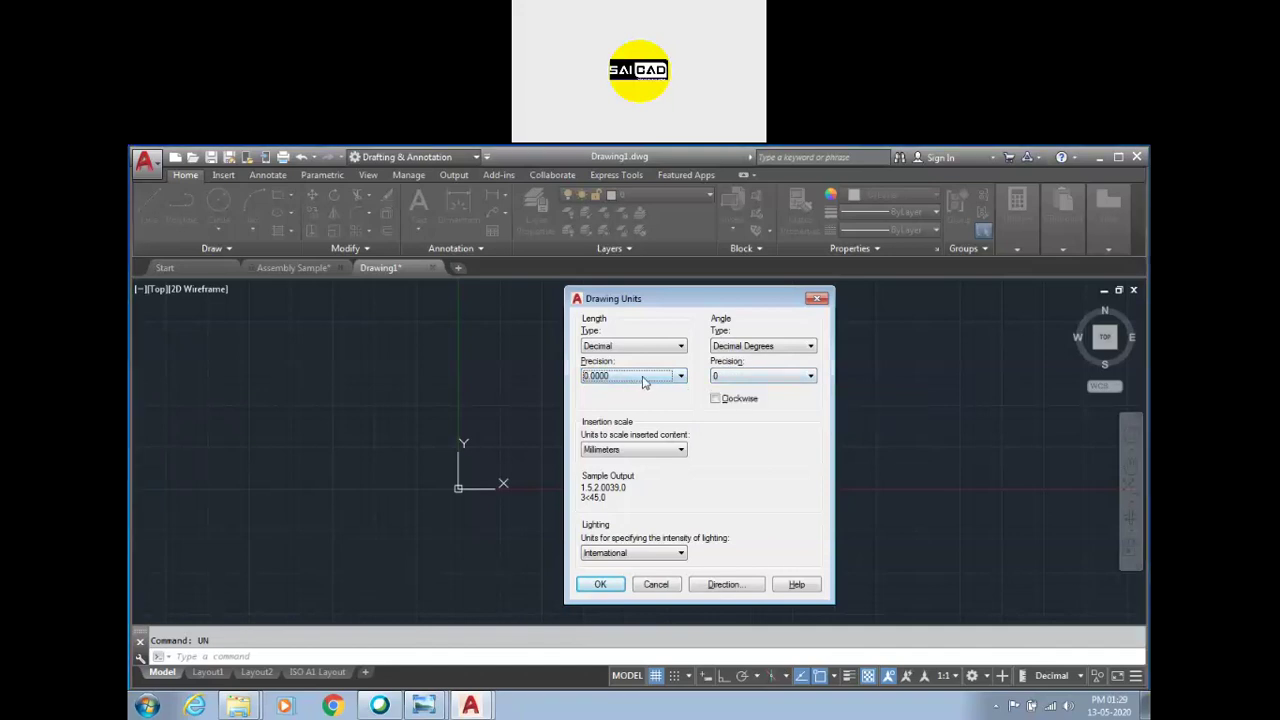
click(740, 378)
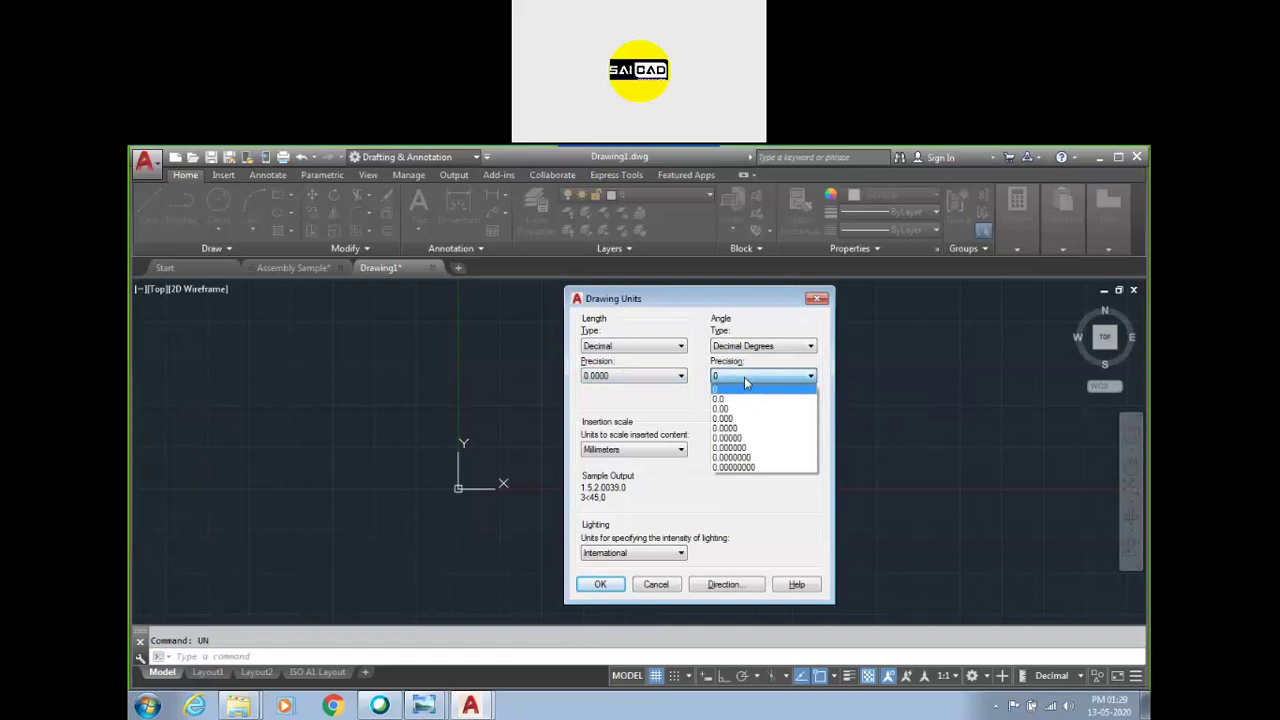
click(733, 409)
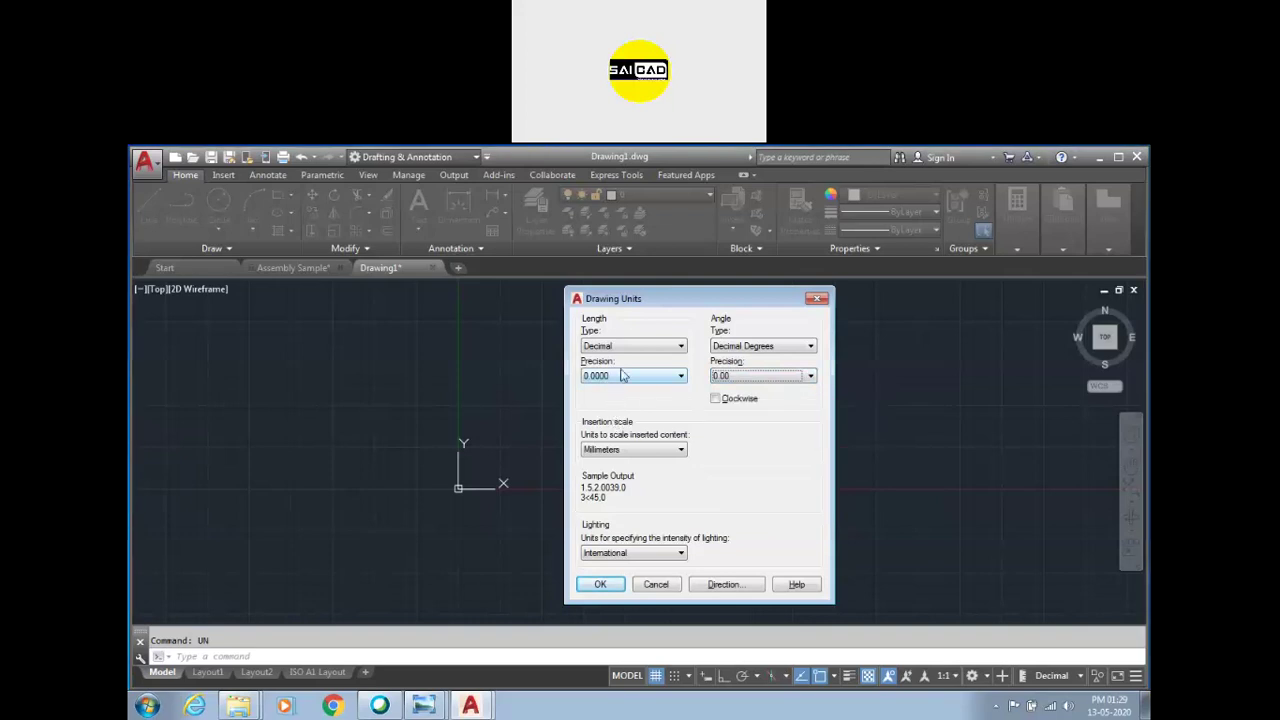
click(598, 585)
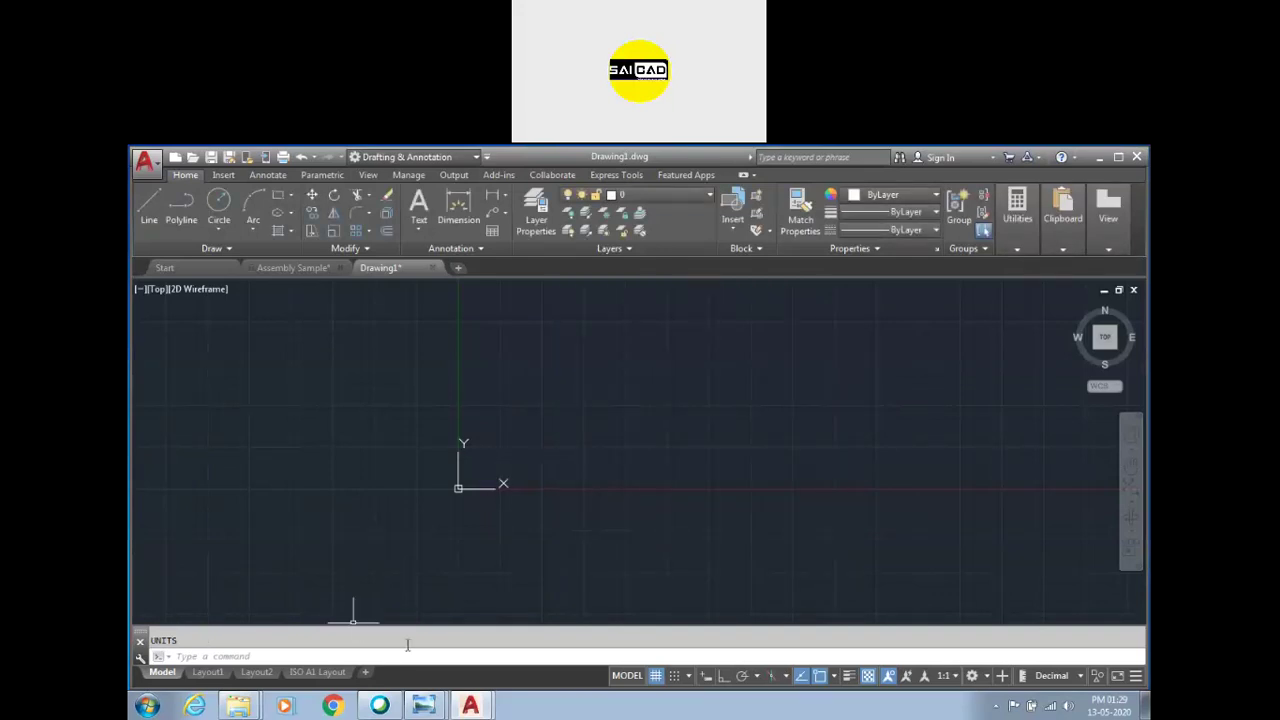
Step: Bring the Basic folder window forward and open ALL Merged.pdf in Acrobat Reader
click(240, 708)
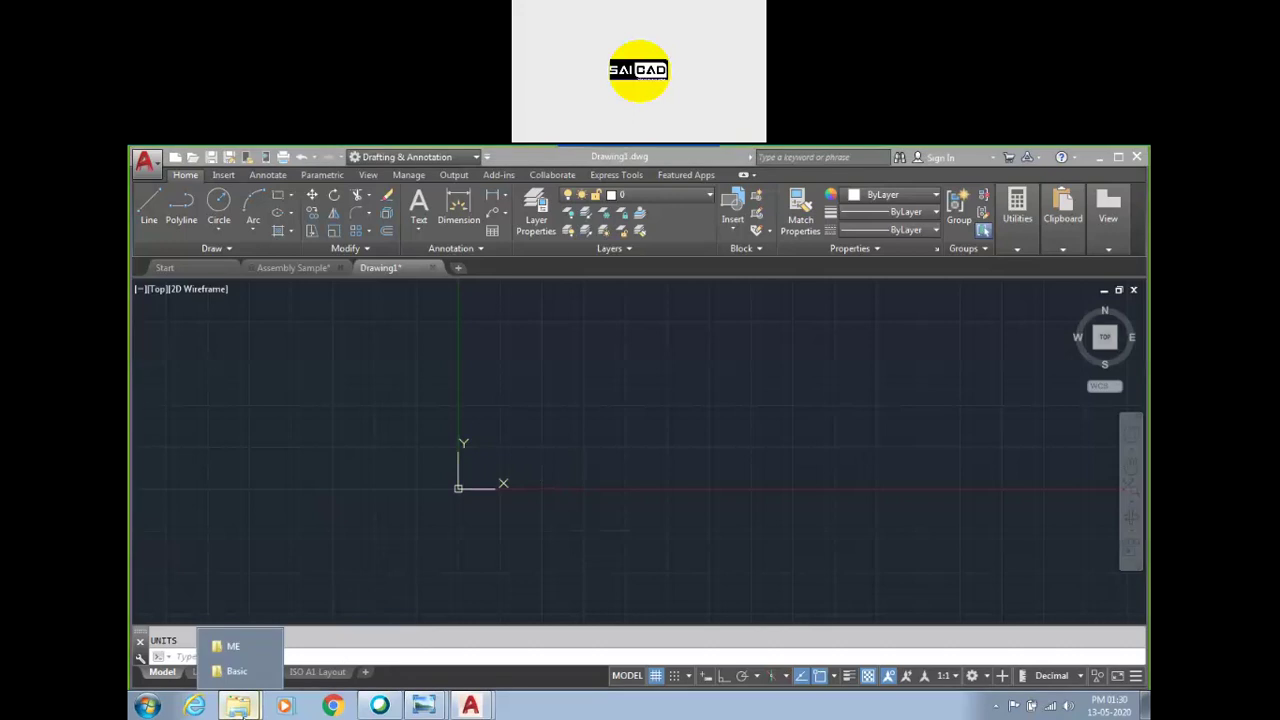
click(235, 672)
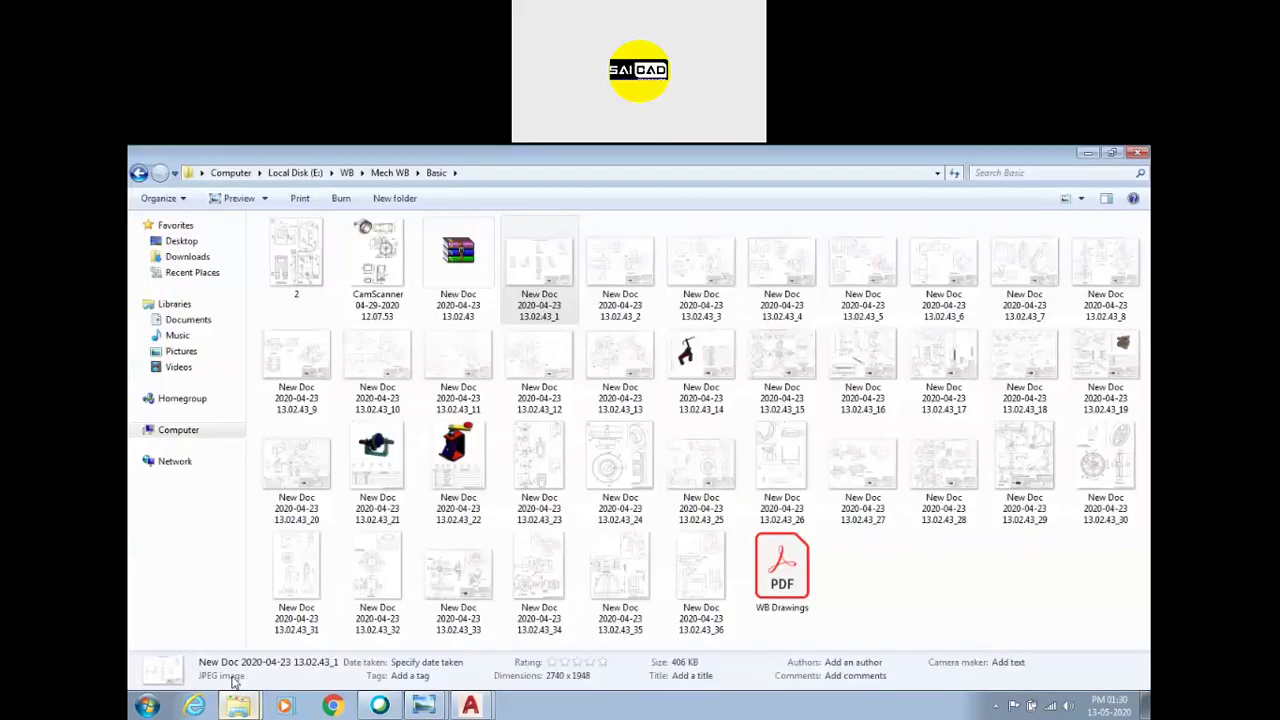
click(240, 706)
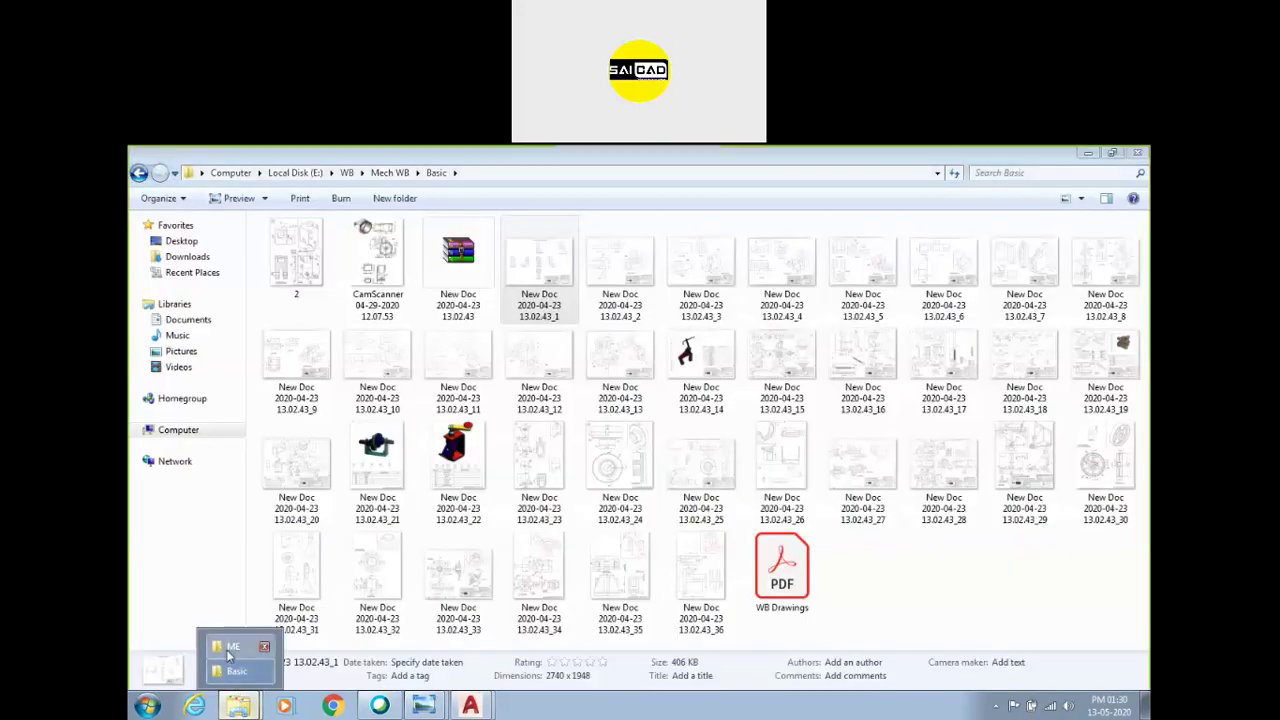
click(236, 646)
click(240, 706)
click(236, 672)
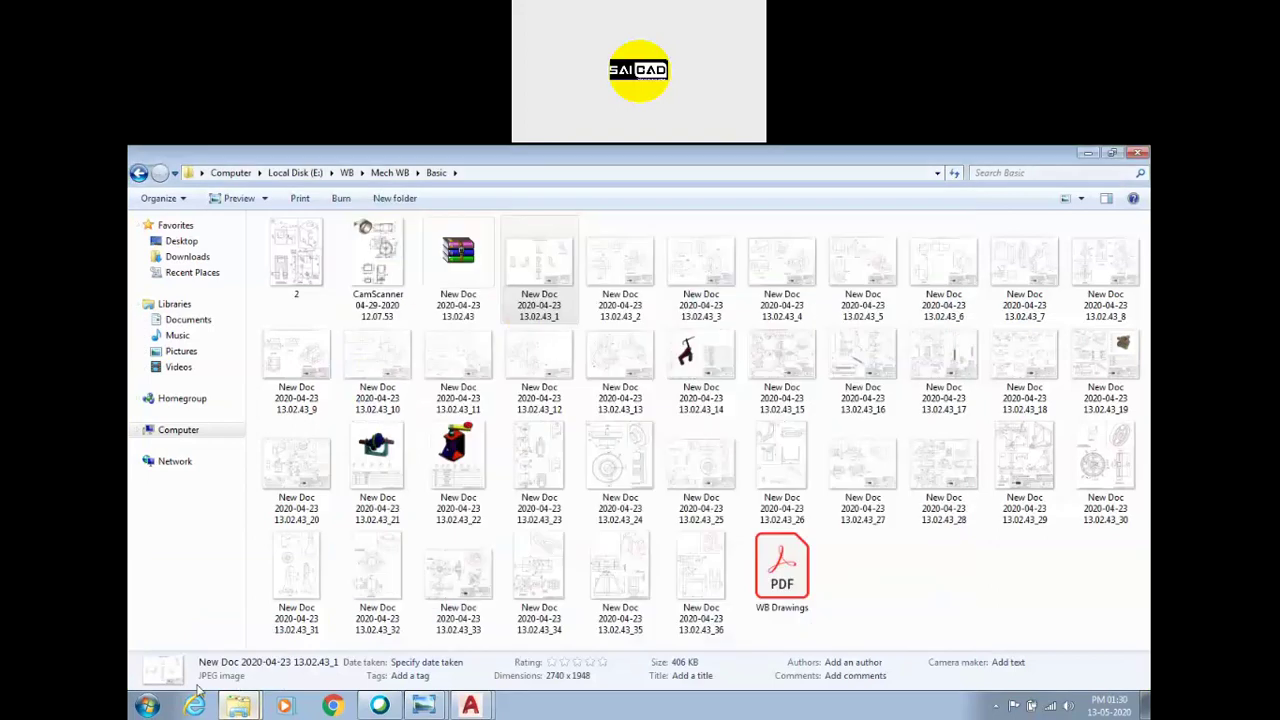
click(147, 706)
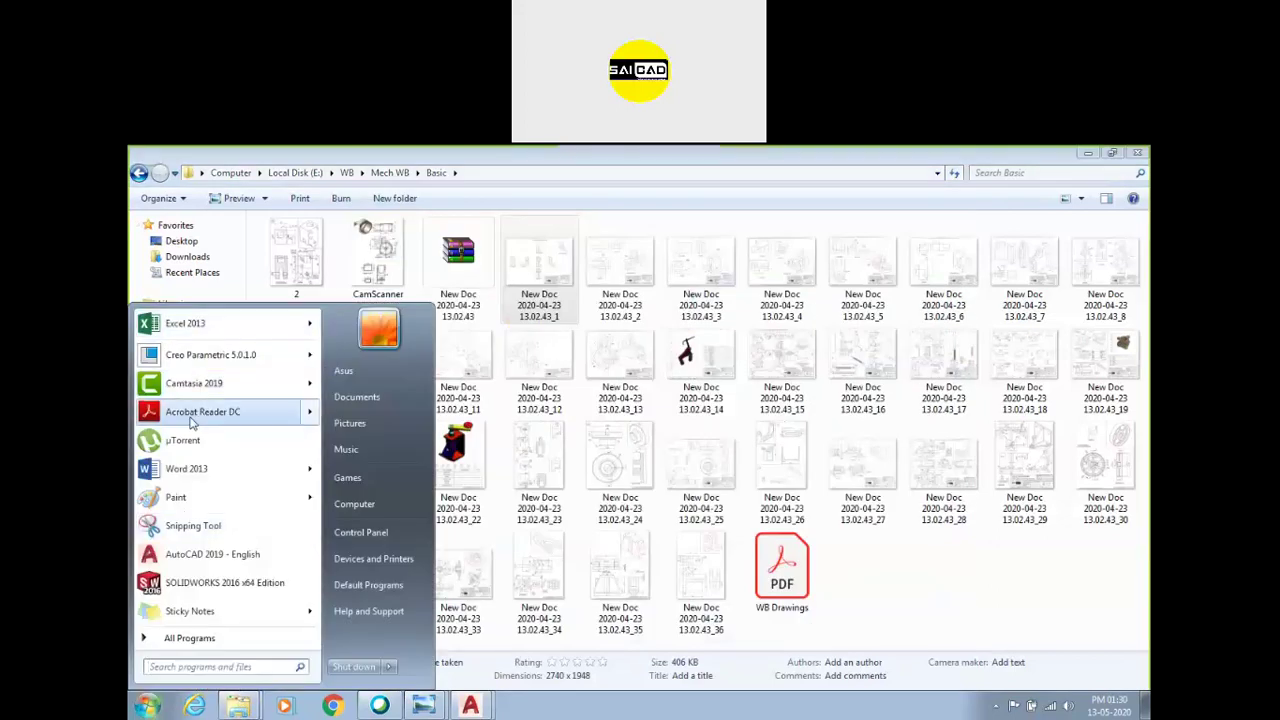
click(445, 346)
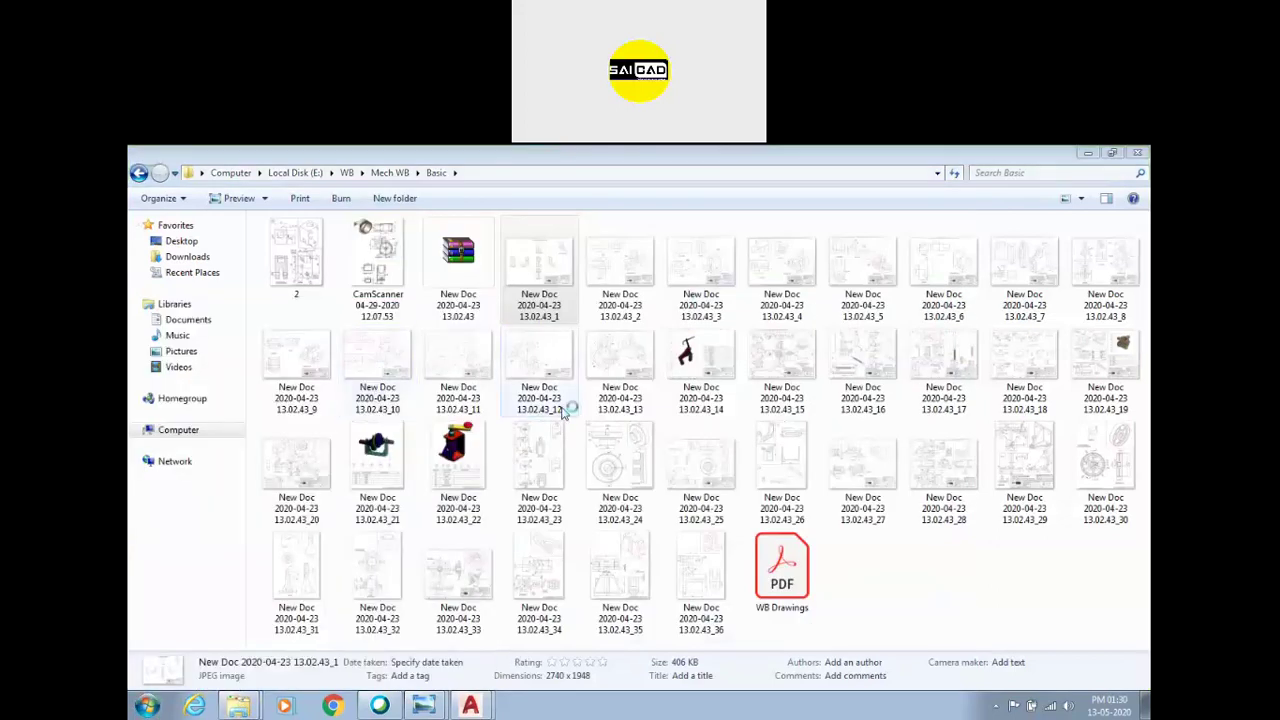
Step: Scroll the PDF to study the L-shaped profile dimensioned 3.00, 7.00, 2.00 and 3.00
scroll(561, 412, down, 2)
ctrl+scroll(824, 414, up, 2)
ctrl+scroll(306, 437, down, 1)
ctrl+scroll(504, 451, up, 3)
ctrl+scroll(714, 414, down, 1)
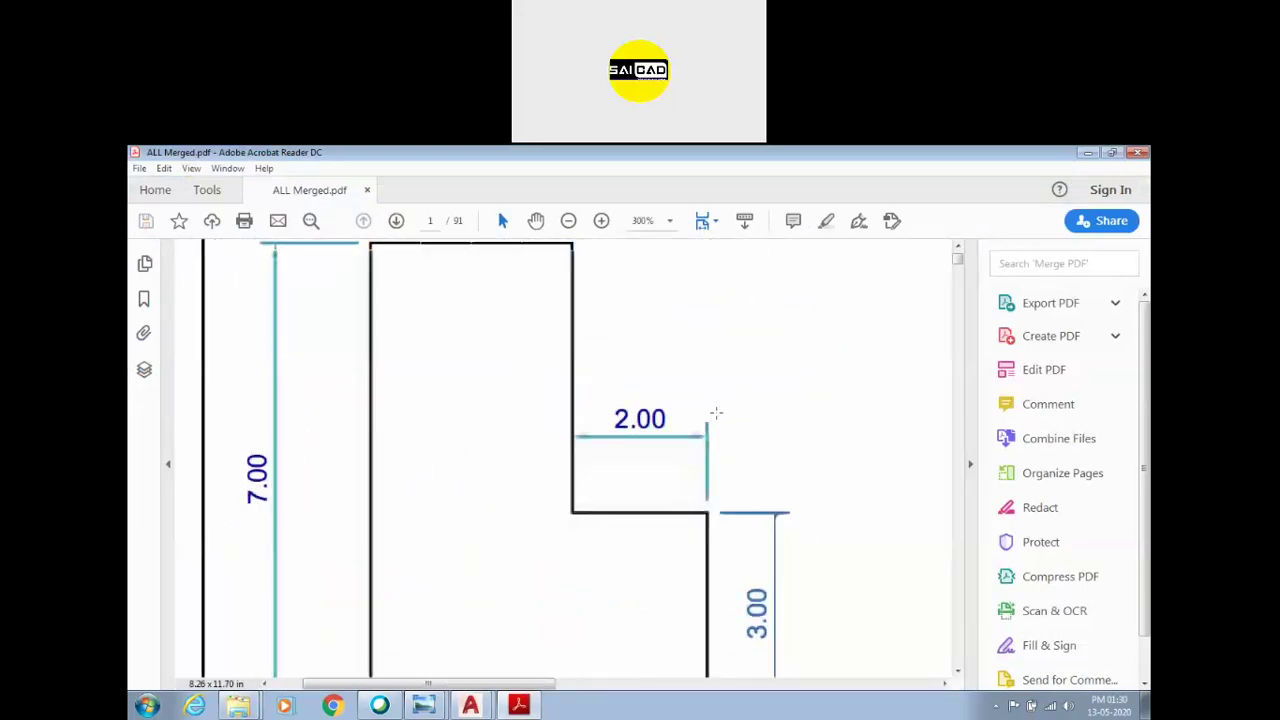
ctrl+scroll(716, 412, down, 1)
scroll(372, 606, down, 1)
scroll(410, 602, up, 1)
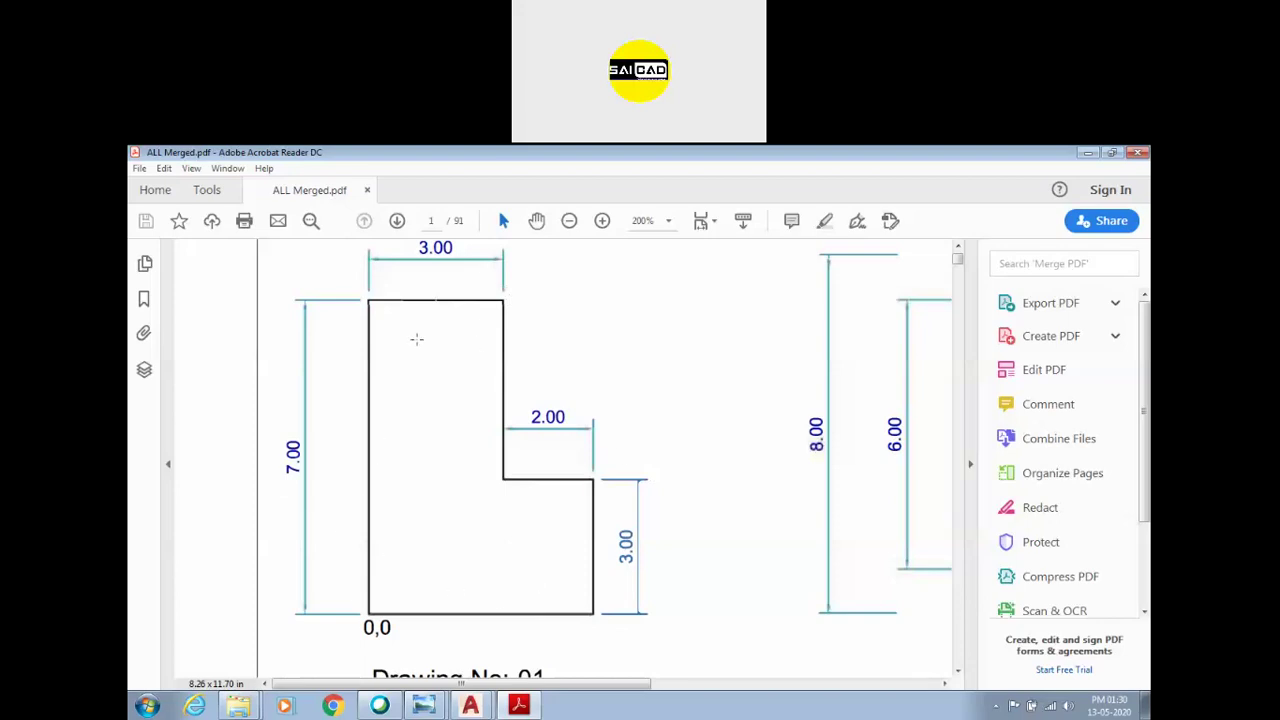
Step: Switch back to AutoCAD and close the Assembly Sample drawing tab
click(470, 705)
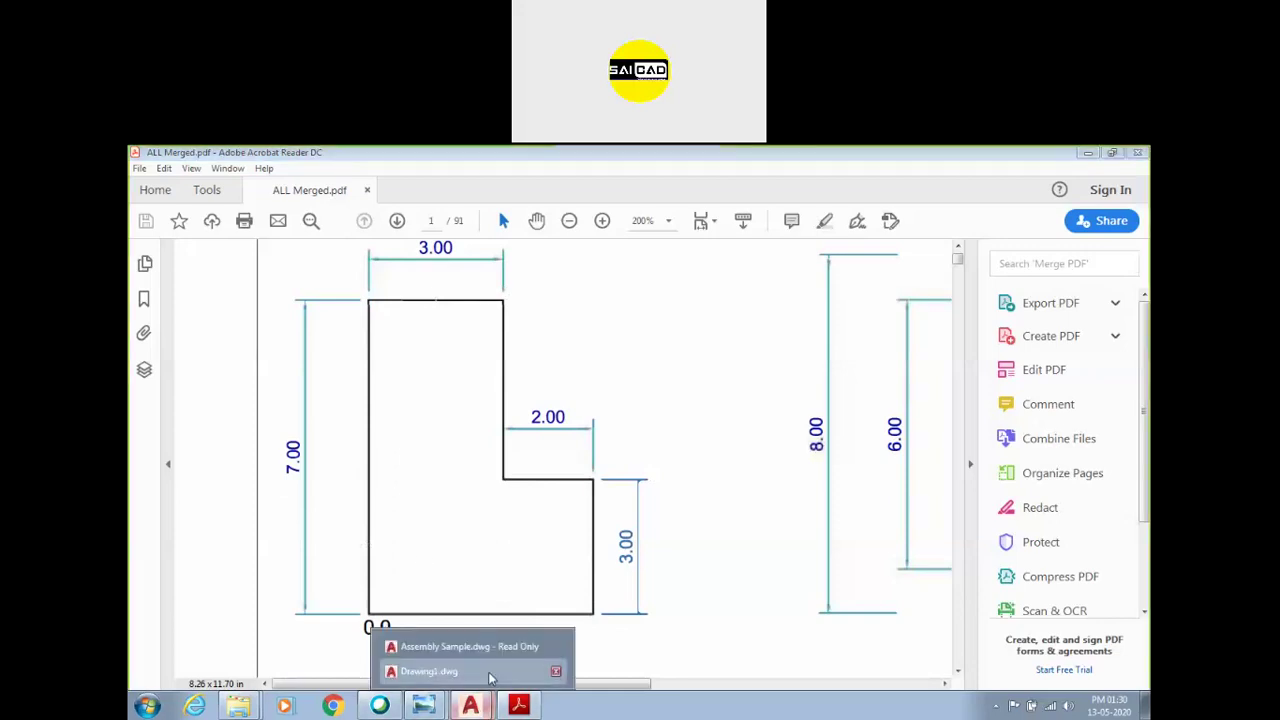
click(495, 673)
click(341, 268)
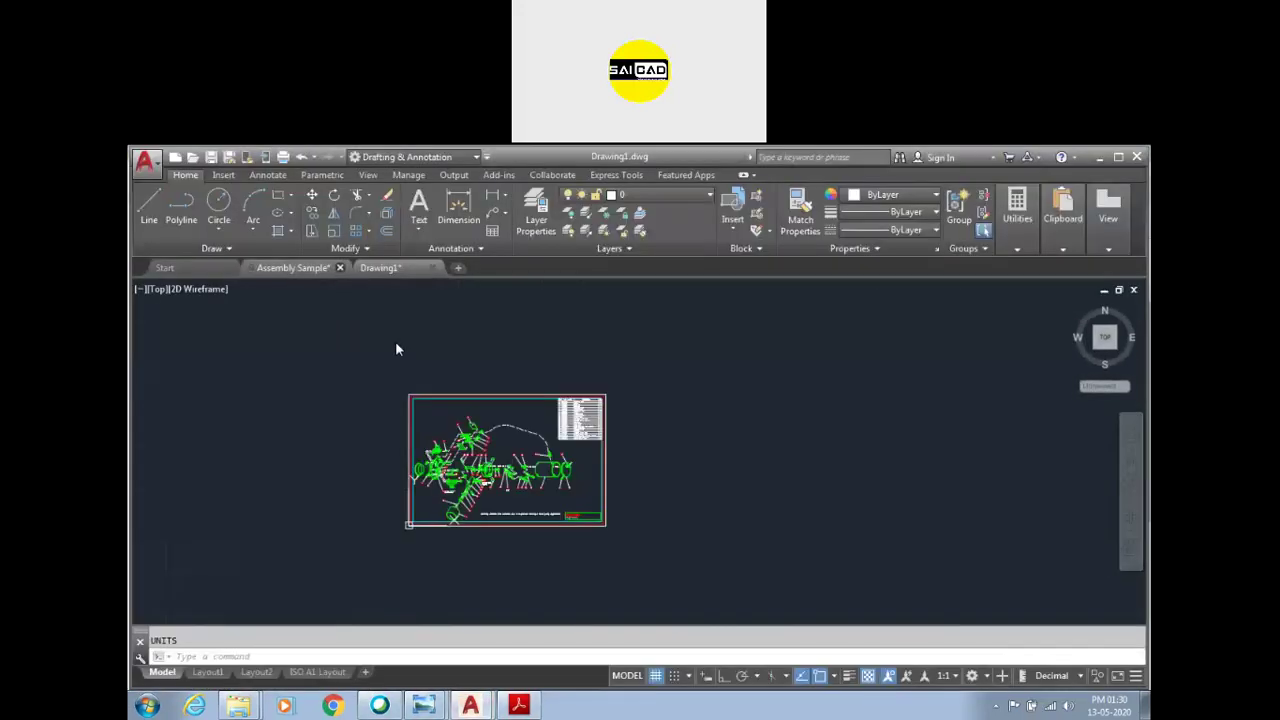
Step: Discard changes to Assembly Sample and return to the empty Drawing1
click(671, 460)
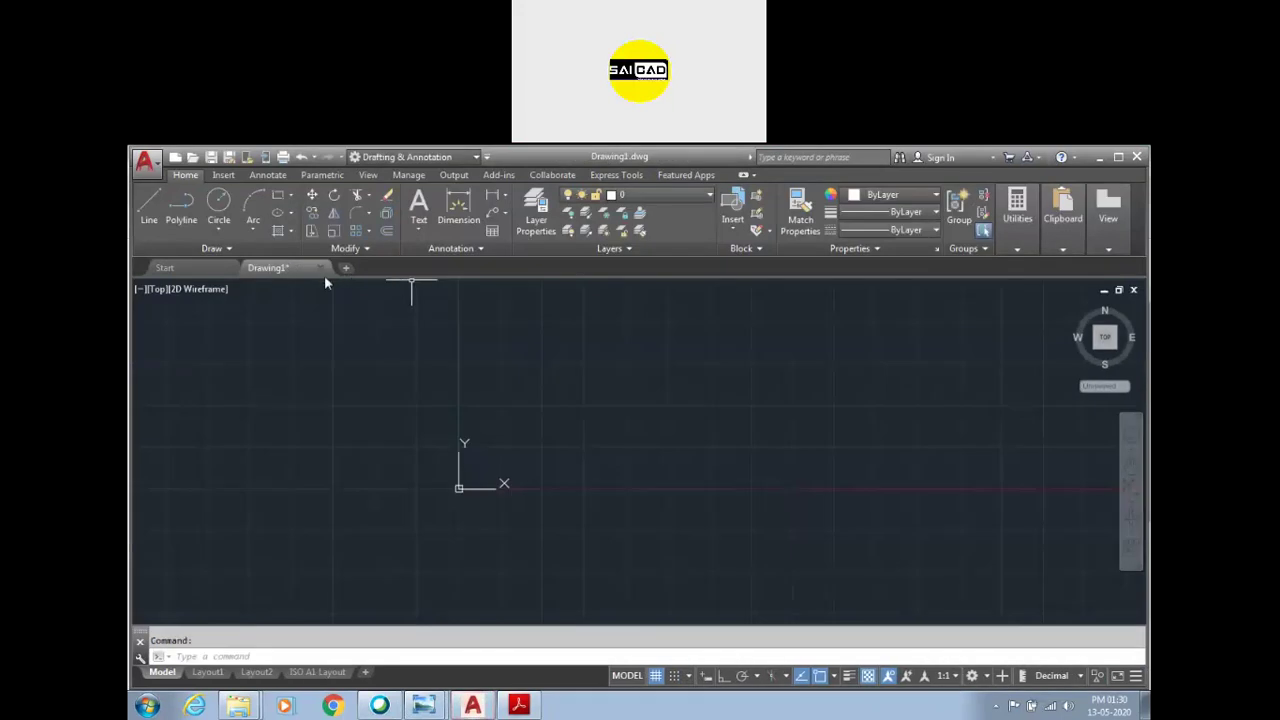
click(519, 705)
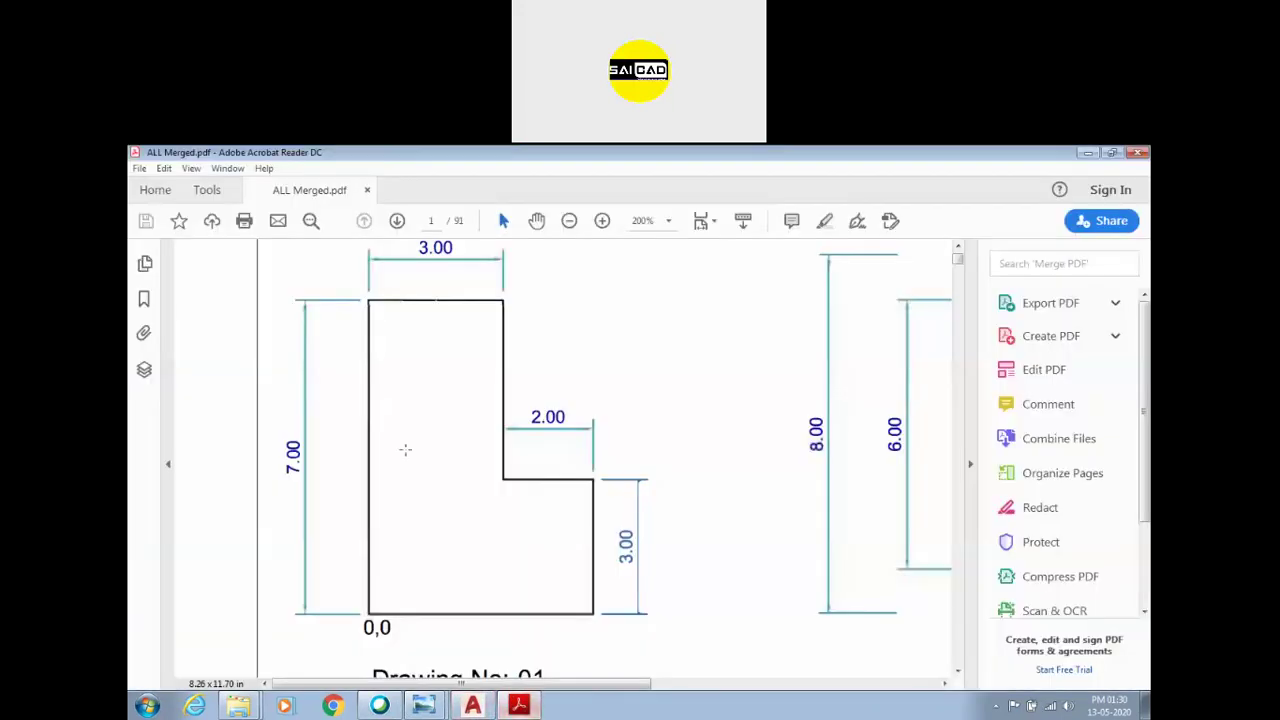
click(519, 705)
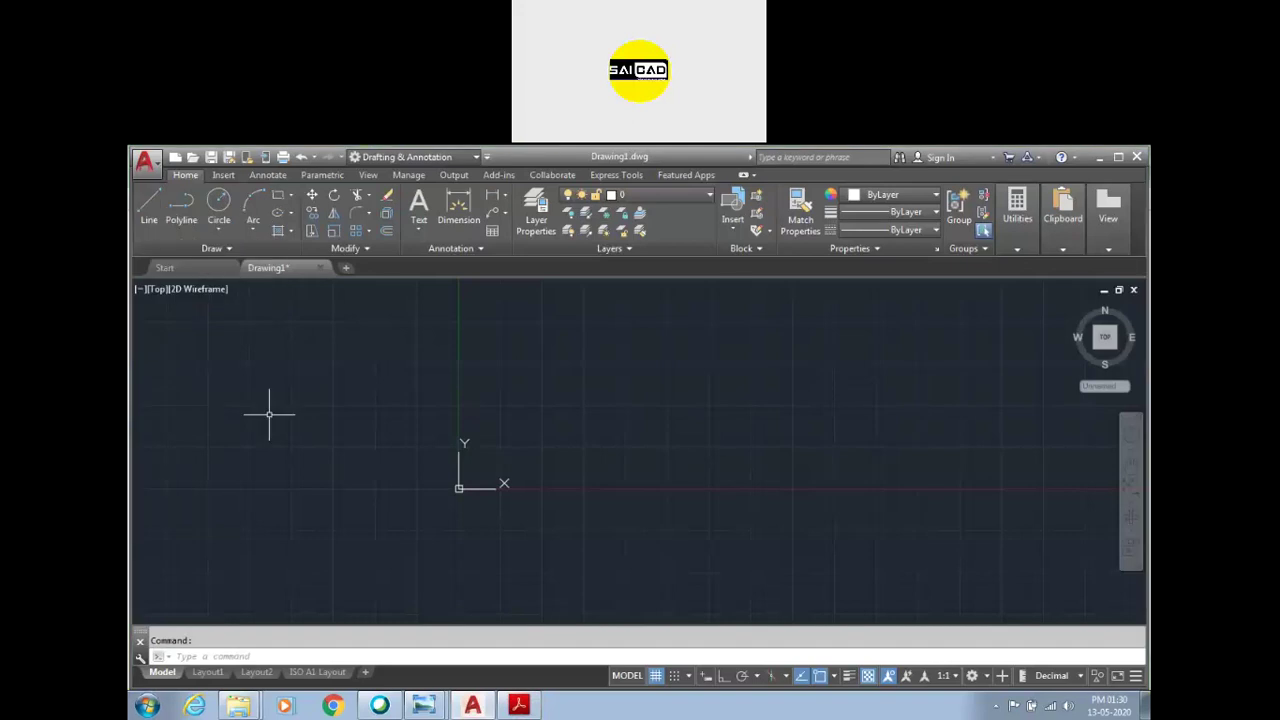
Step: Start LINE with L and pick a first point, checking the PDF reference
text(L)
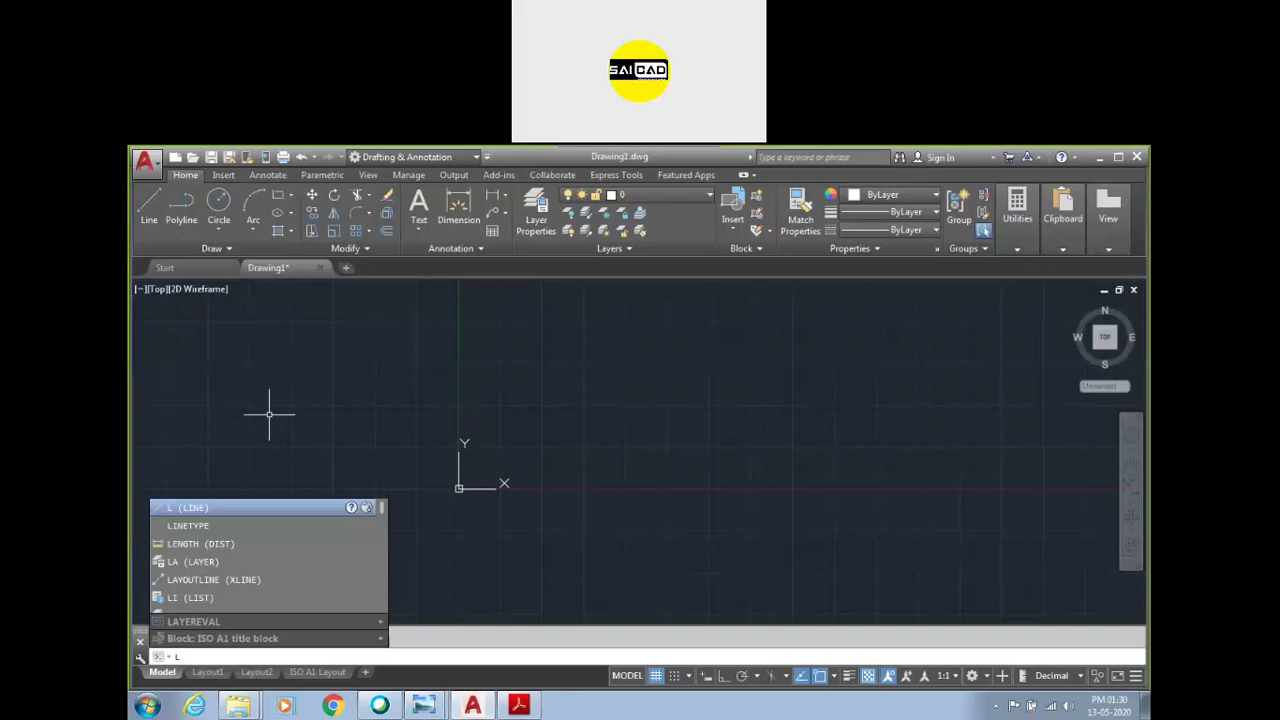
key(Return)
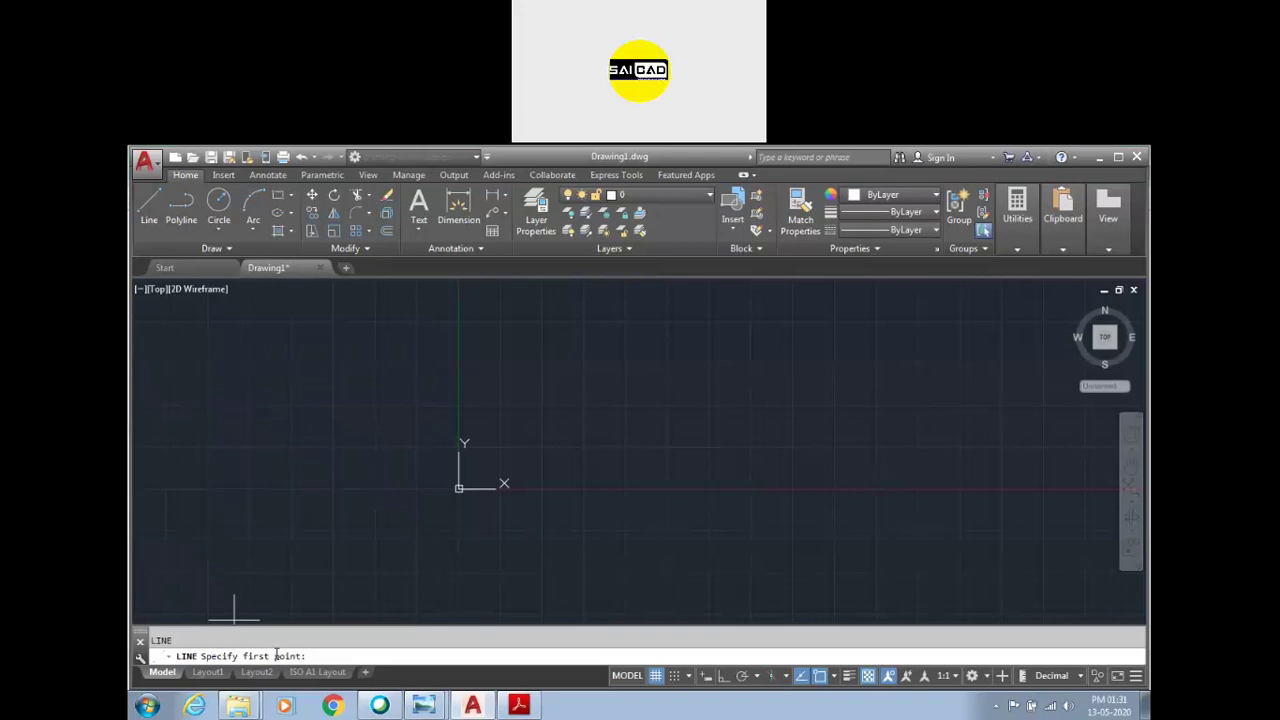
click(518, 705)
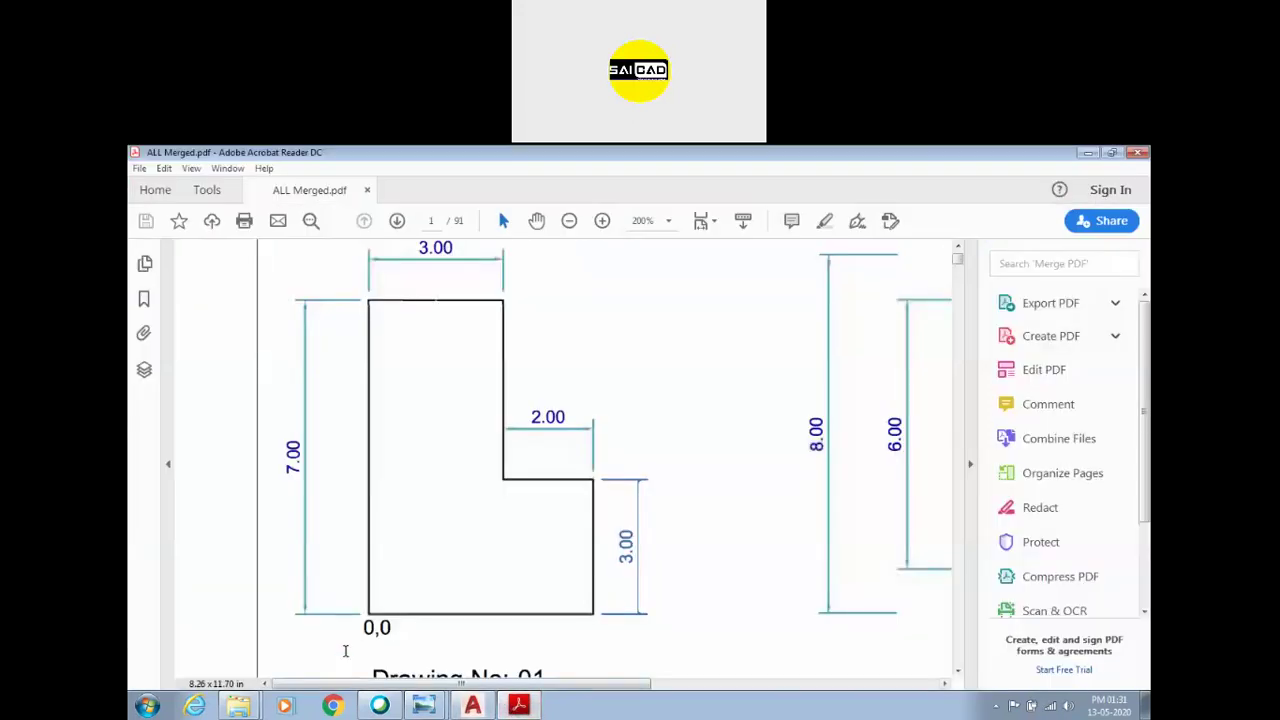
click(472, 705)
scroll(560, 445, up, 2)
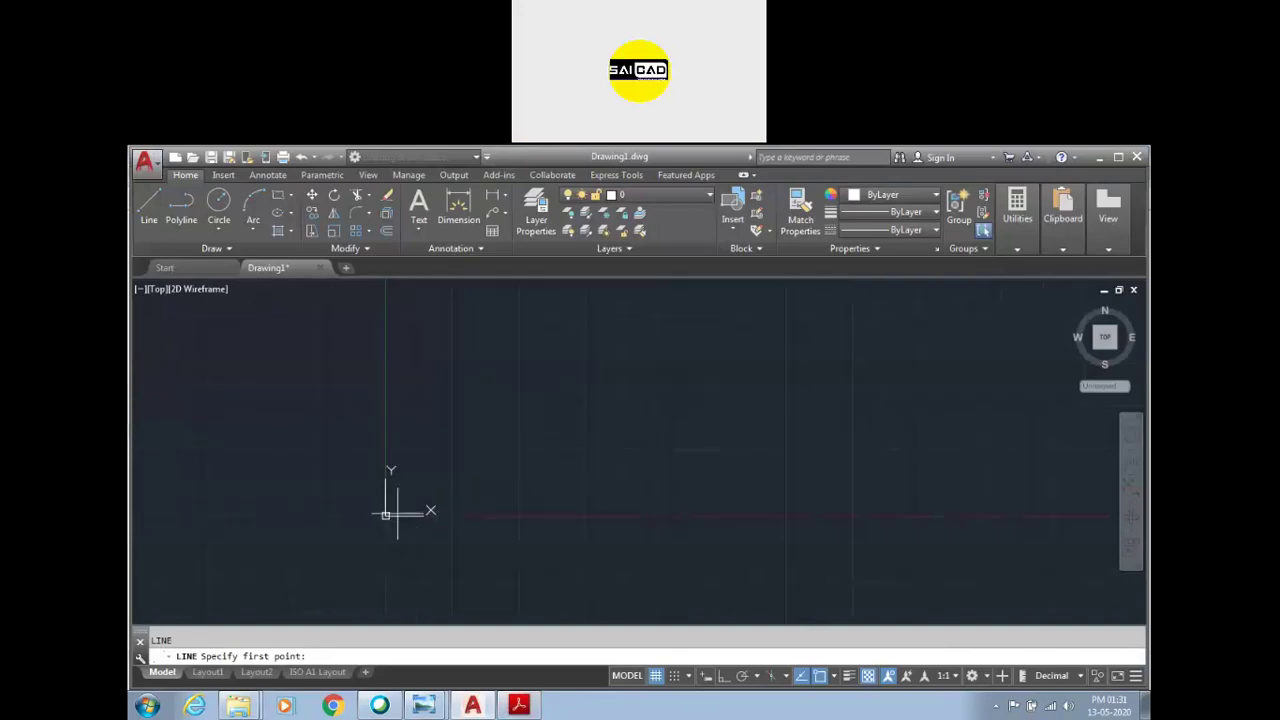
scroll(446, 480, up, 2)
click(465, 493)
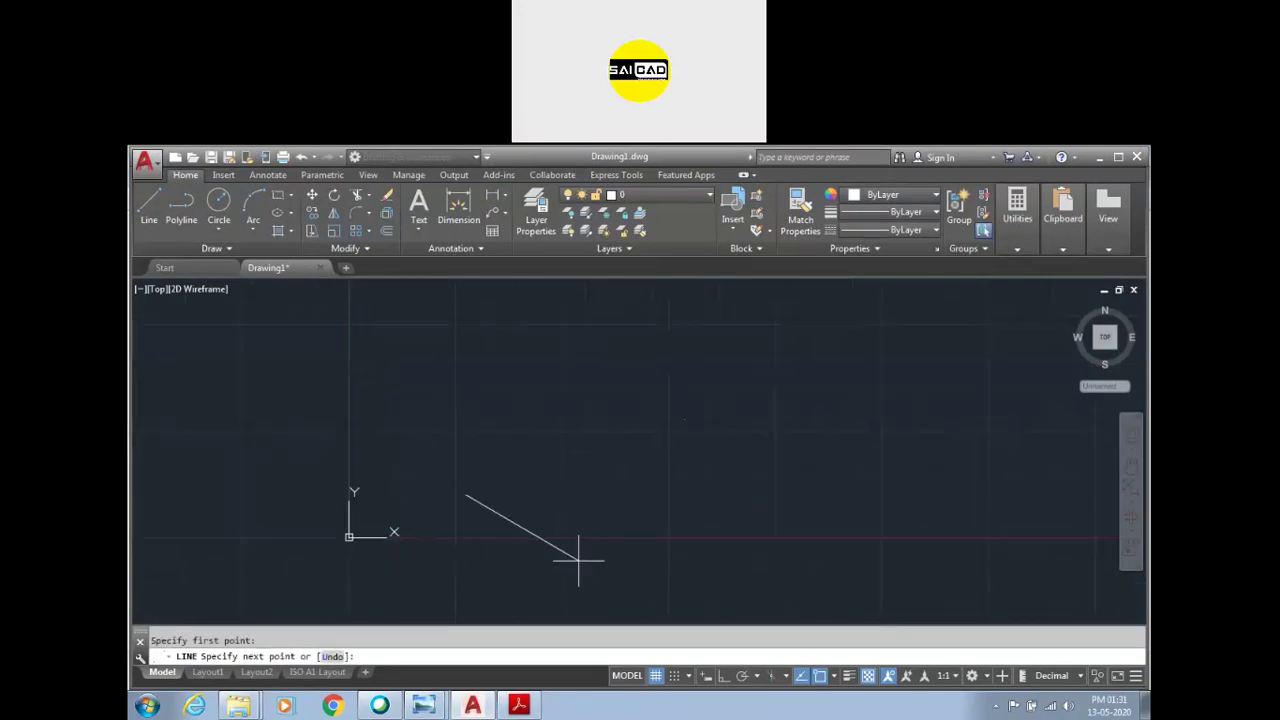
scroll(500, 500, up, 2)
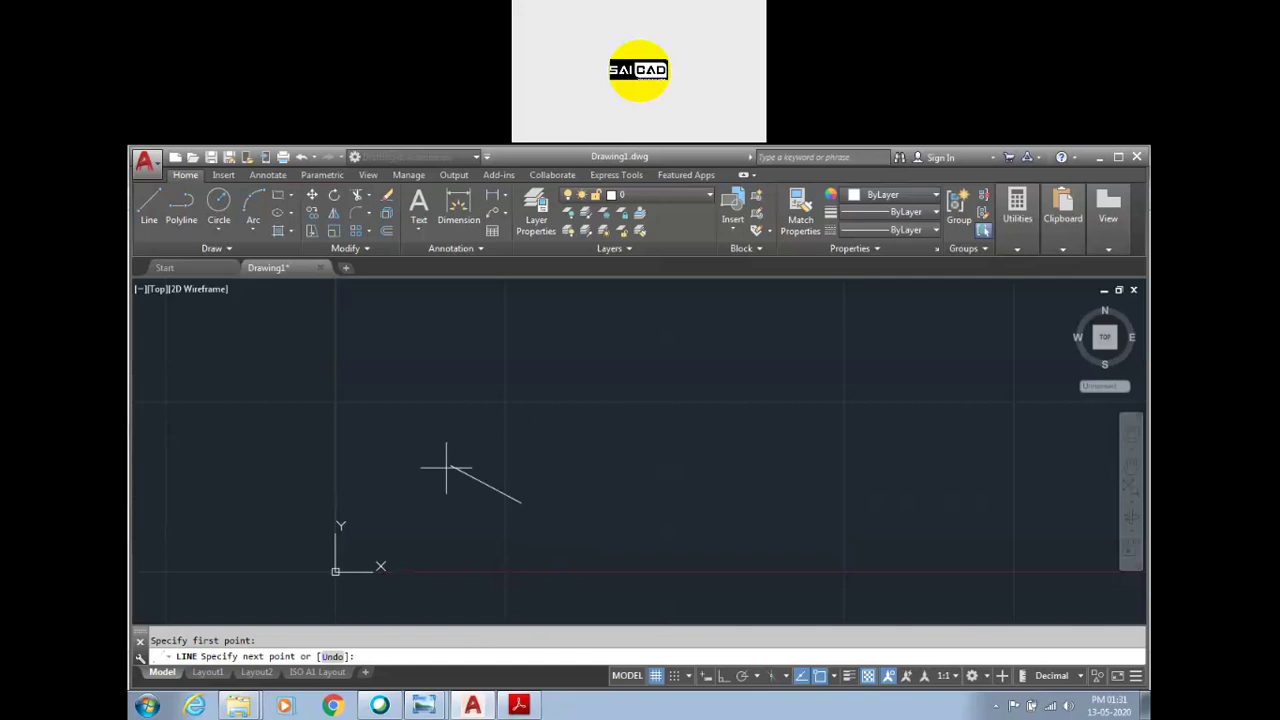
click(330, 656)
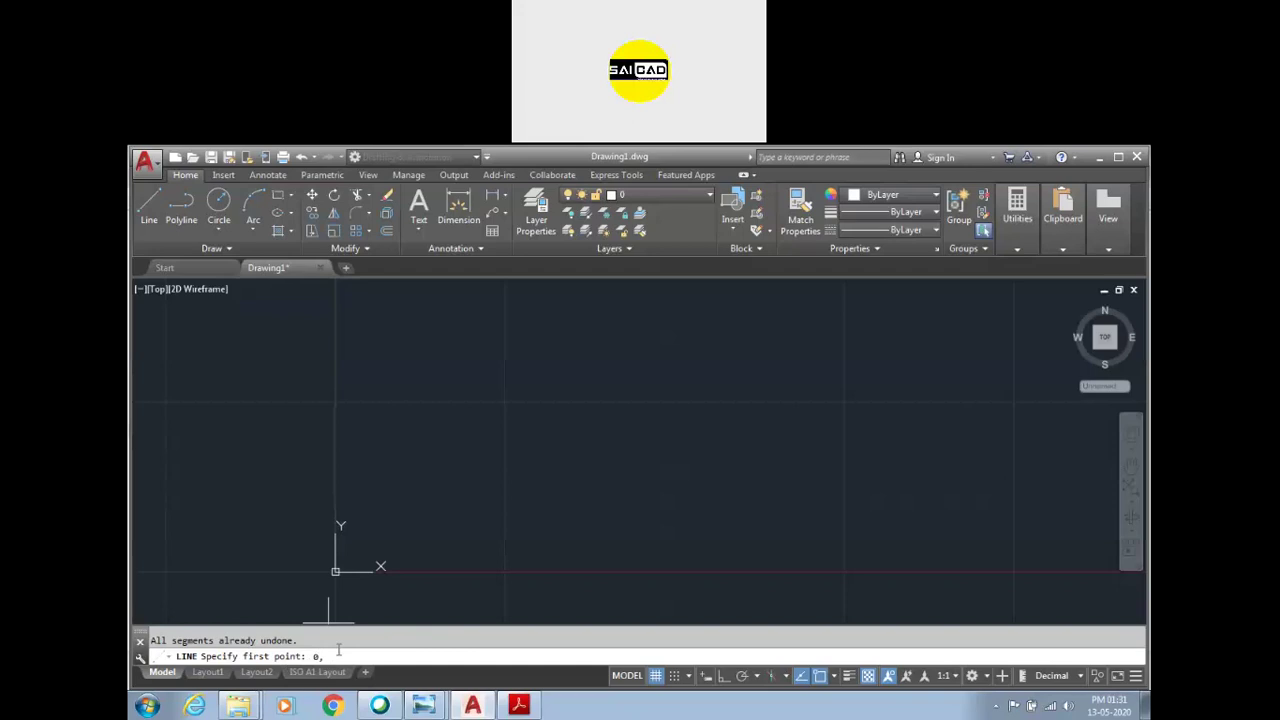
Step: Start the line at origin 0,0 and enter a 5-unit first segment
key(Return)
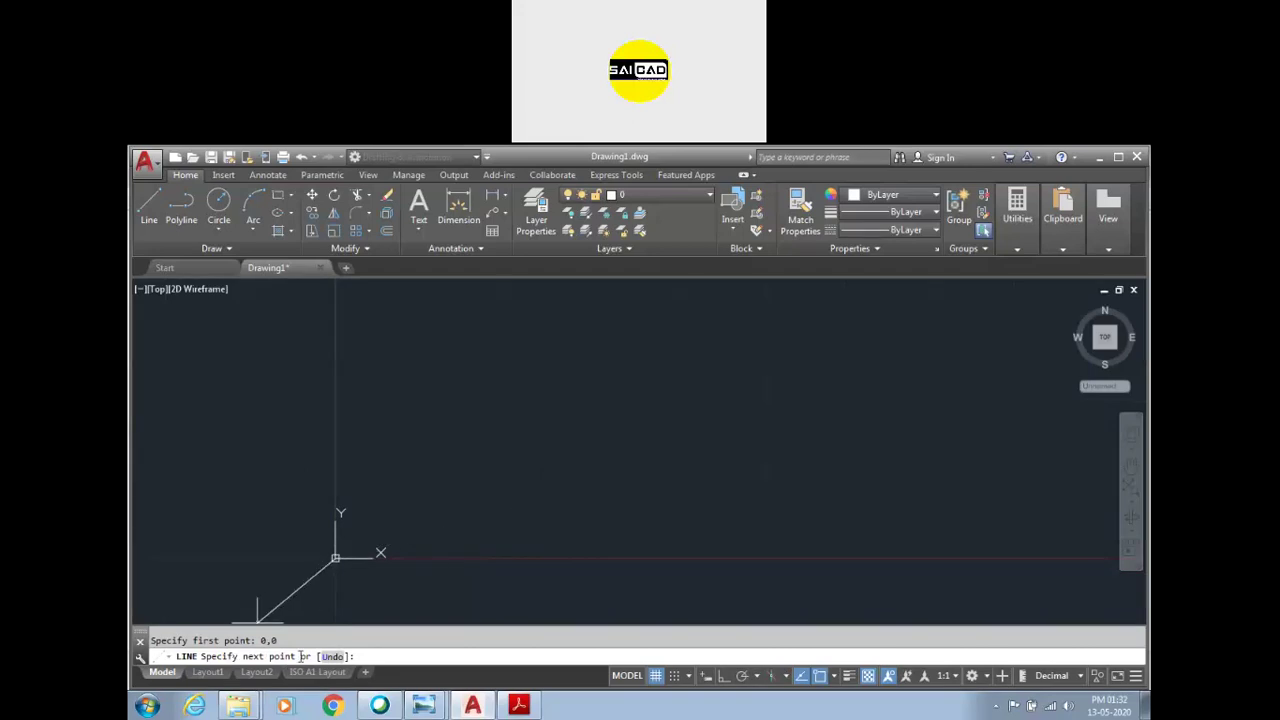
click(518, 706)
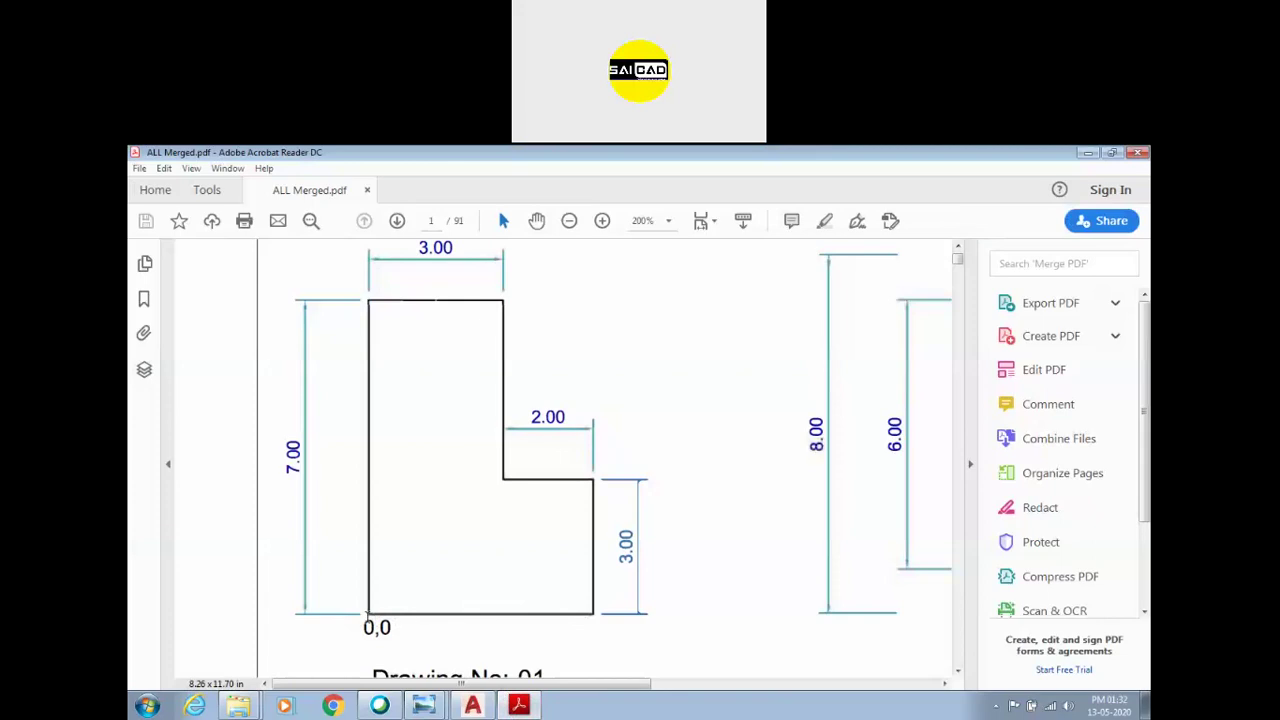
click(472, 705)
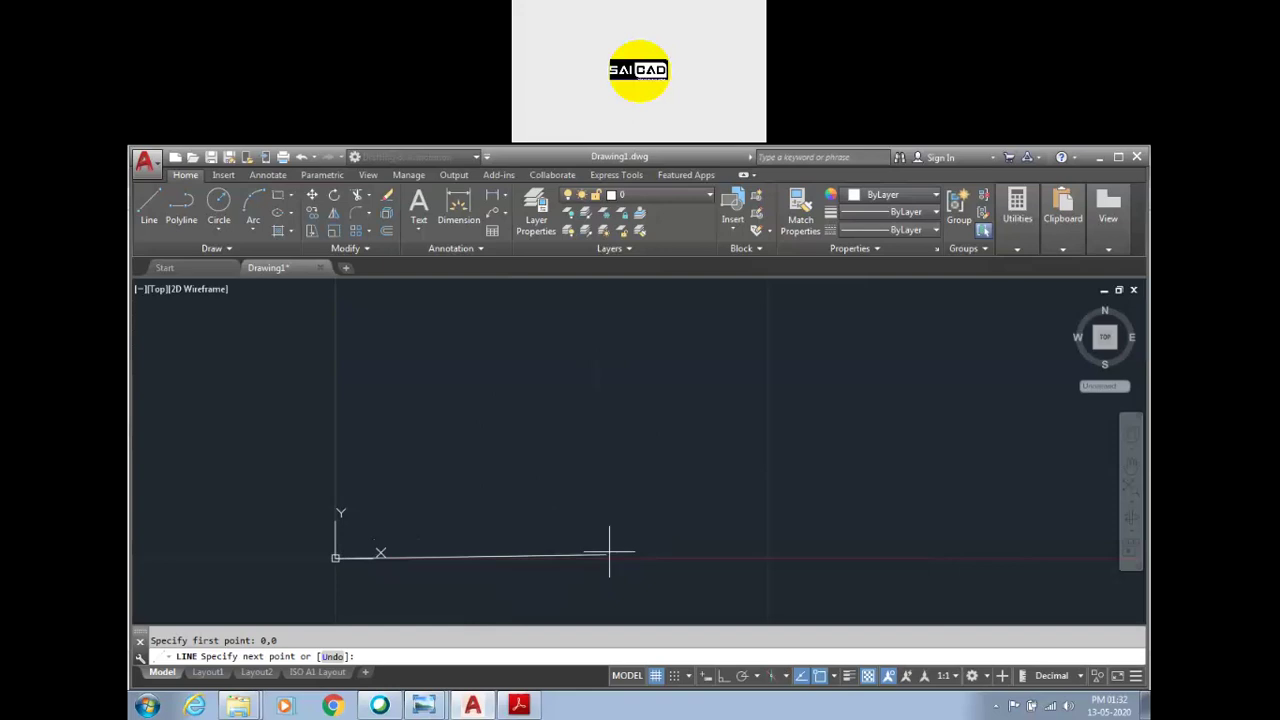
text(5)
key(Return)
Step: Undo the crooked segment with U and turn on Ortho mode
scroll(357, 557, up, 2)
scroll(535, 565, up, 3)
scroll(935, 450, down, 3)
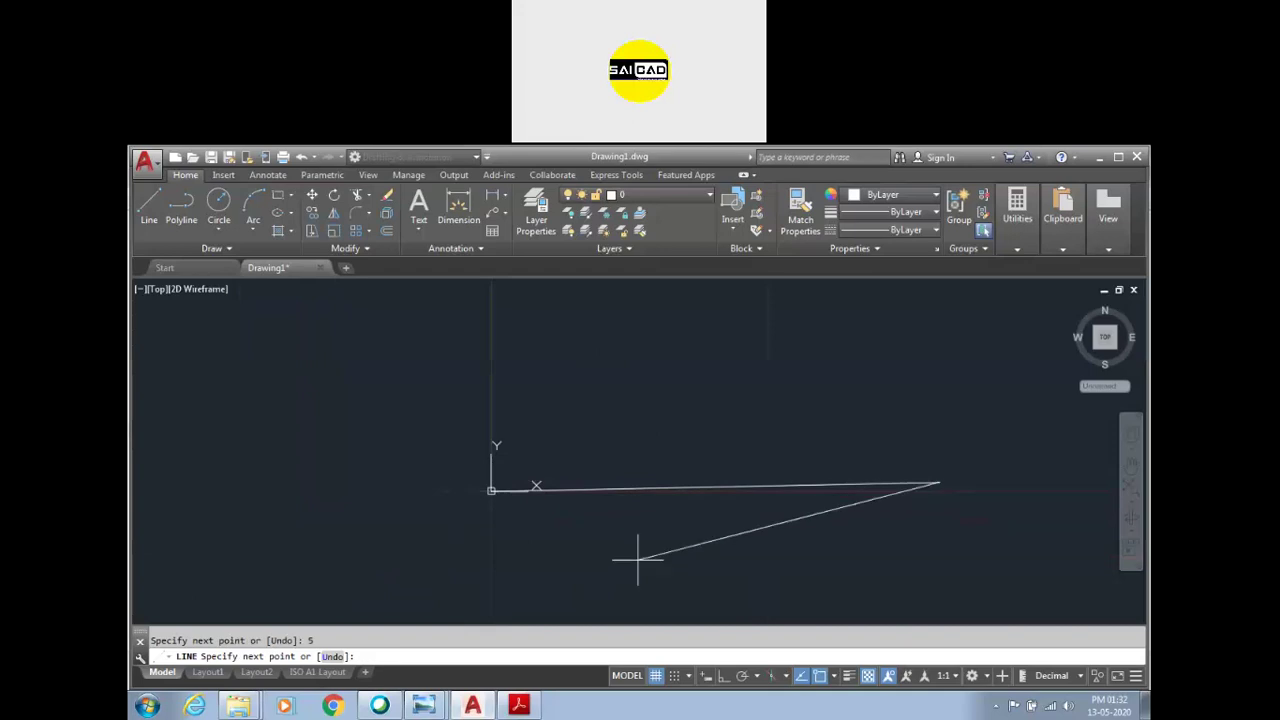
scroll(458, 575, down, 4)
scroll(590, 565, up, 2)
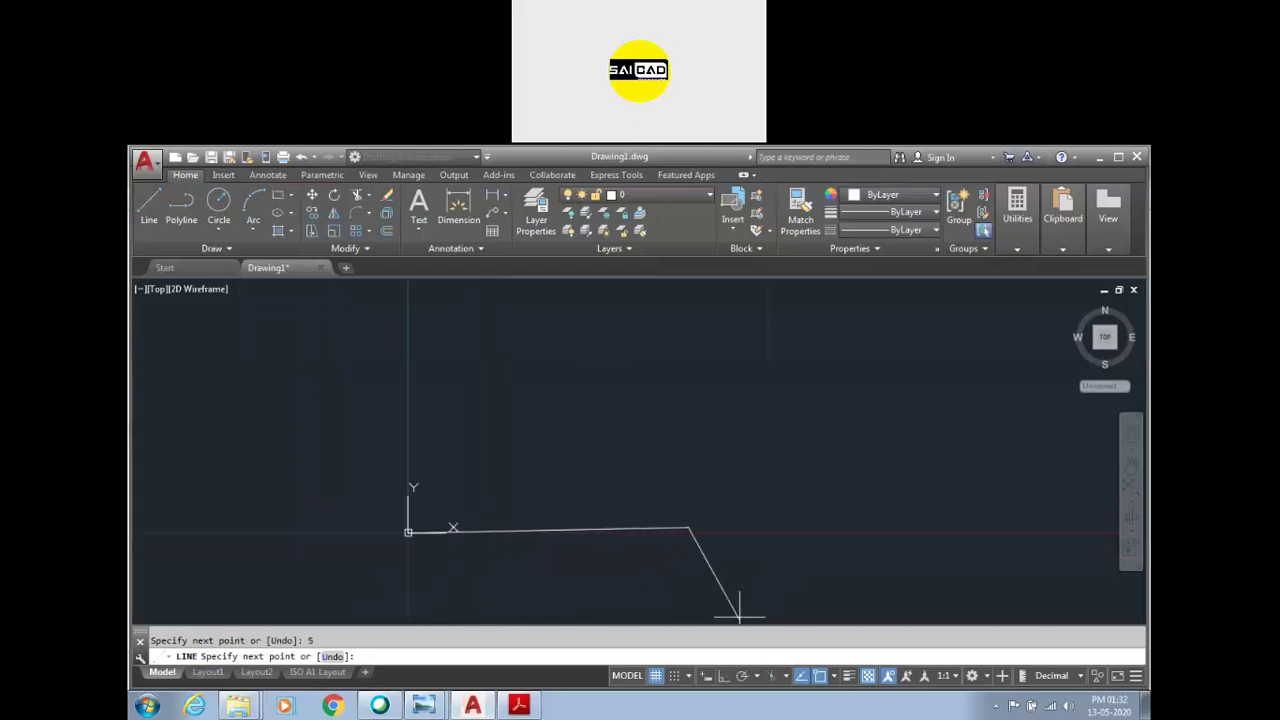
text(u)
key(Return)
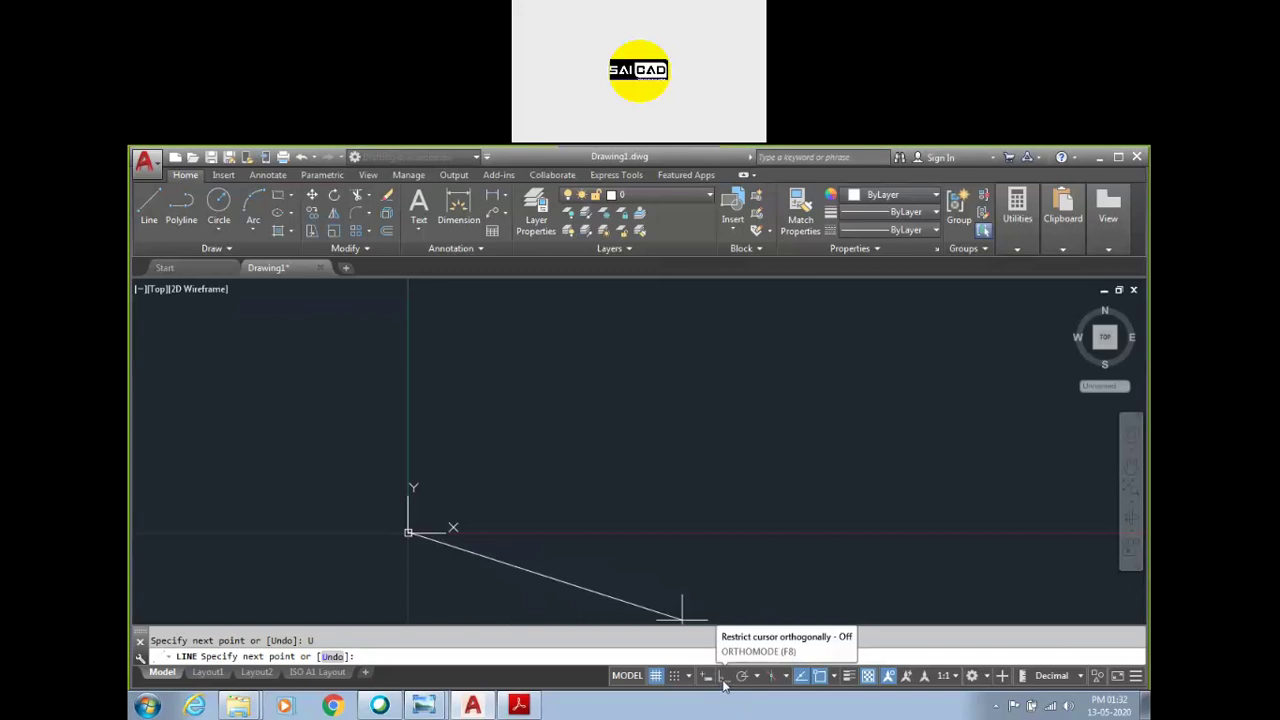
click(725, 677)
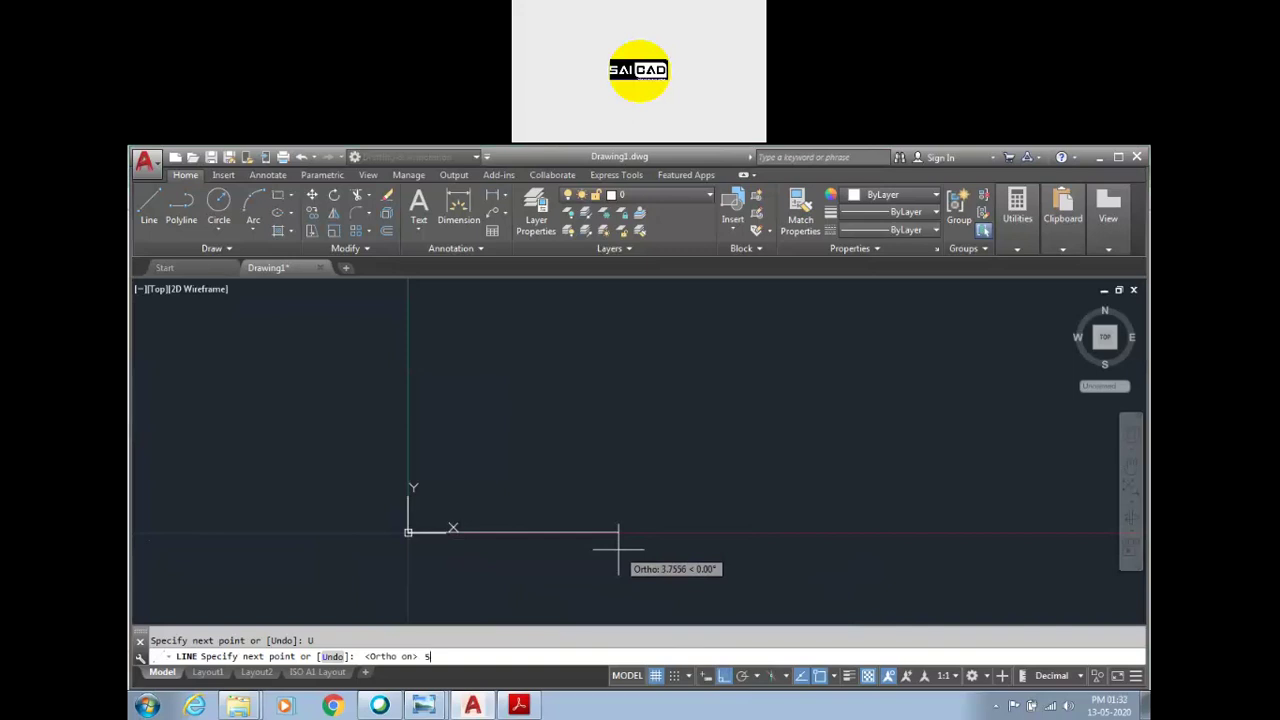
Step: Draw a 5-unit horizontal line from the origin, then a 3-unit line straight up
key(Return)
scroll(700, 540, down, 4)
scroll(716, 518, up, 2)
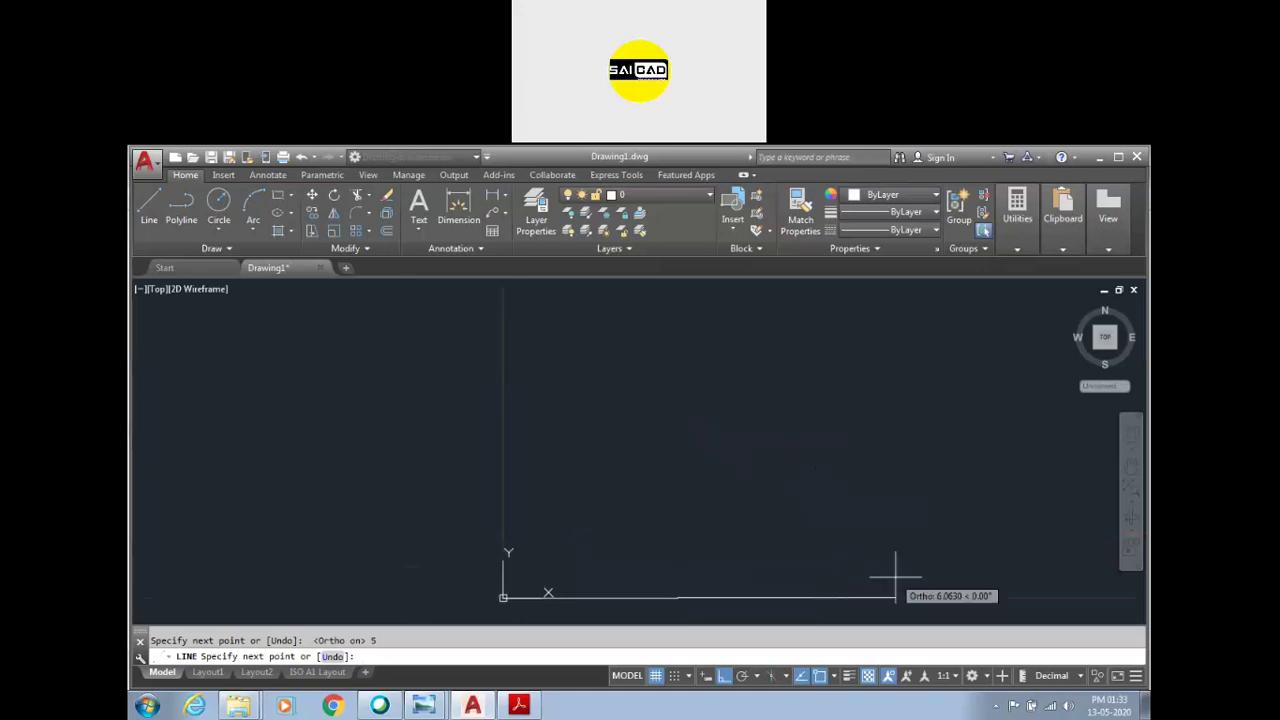
scroll(674, 510, down, 2)
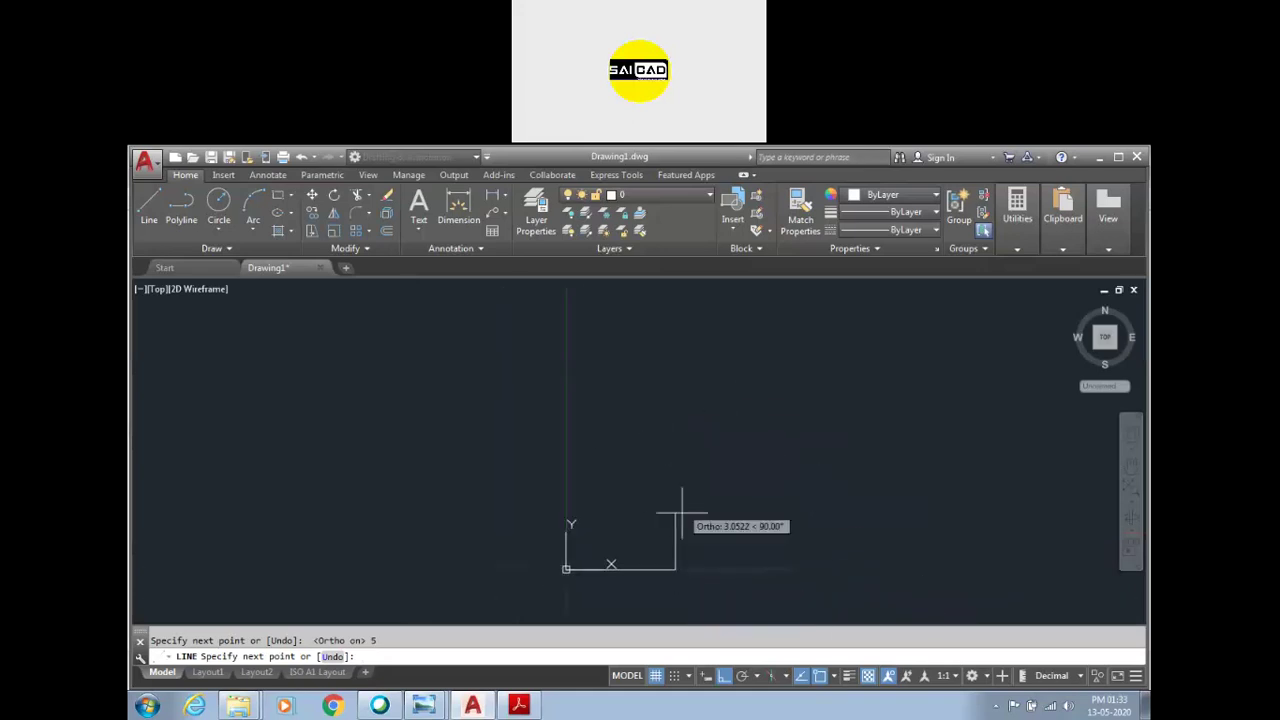
key(alt+Tab)
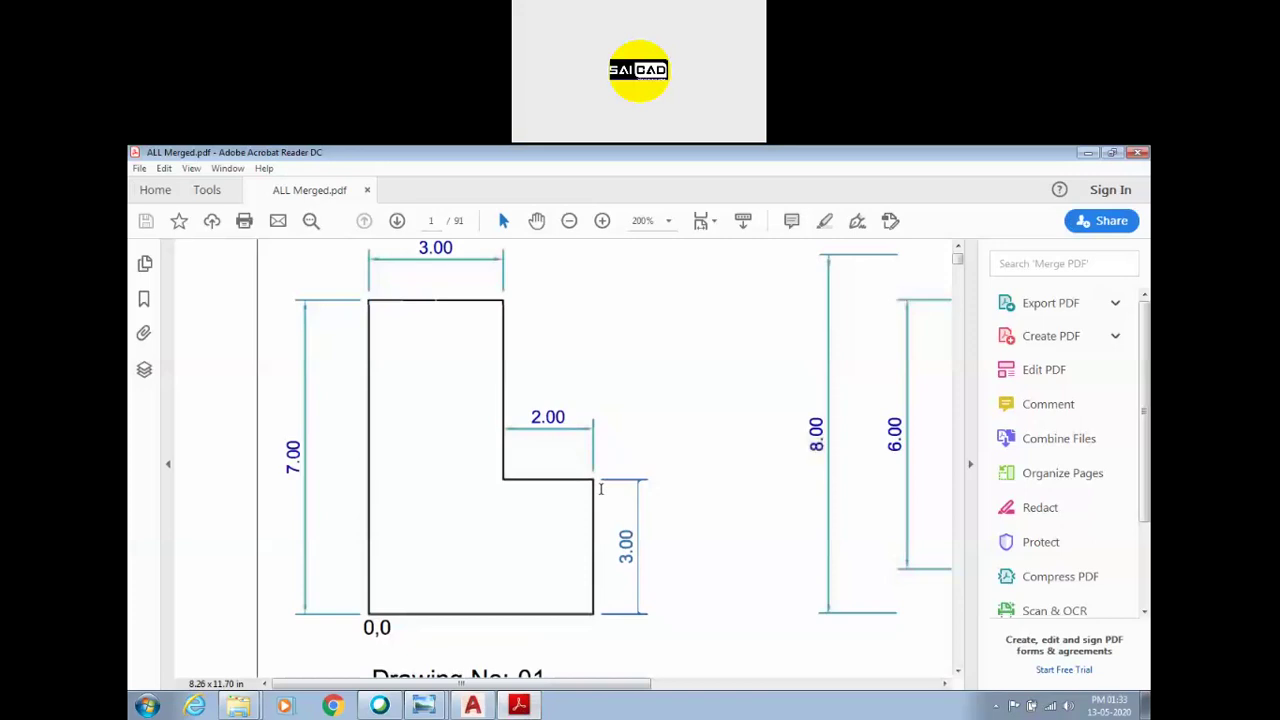
key(alt+Tab)
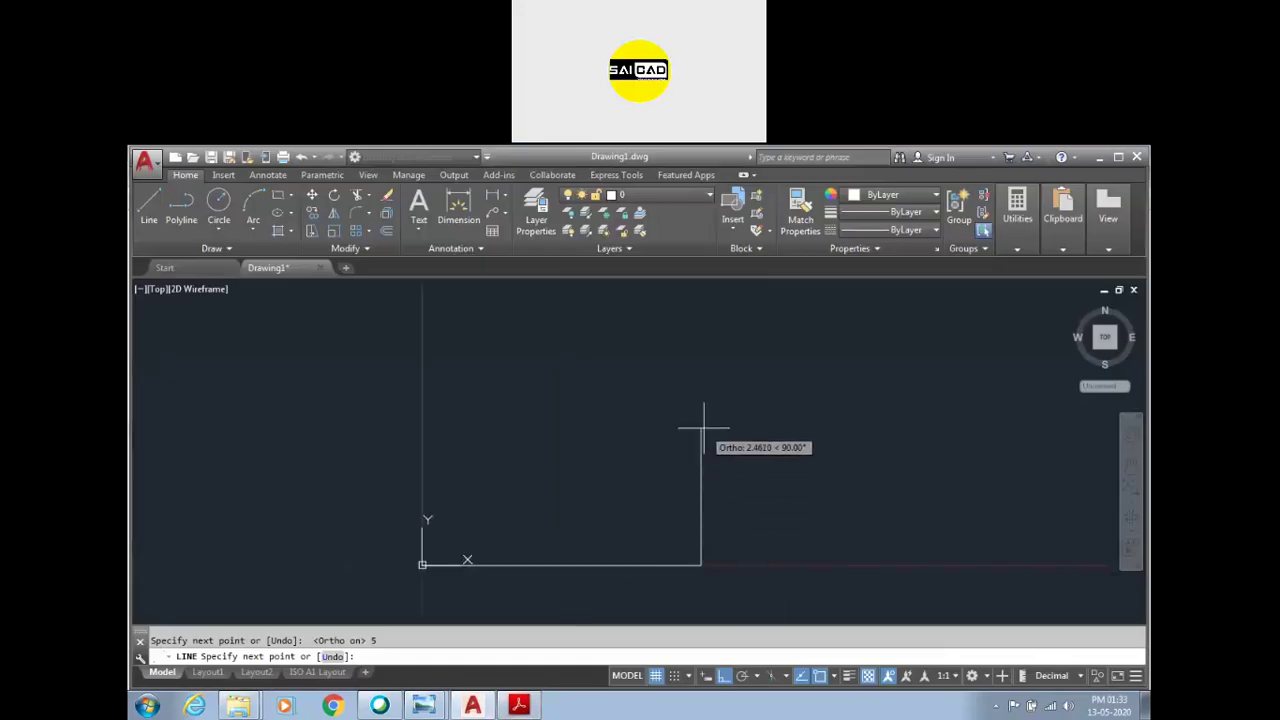
key(Return)
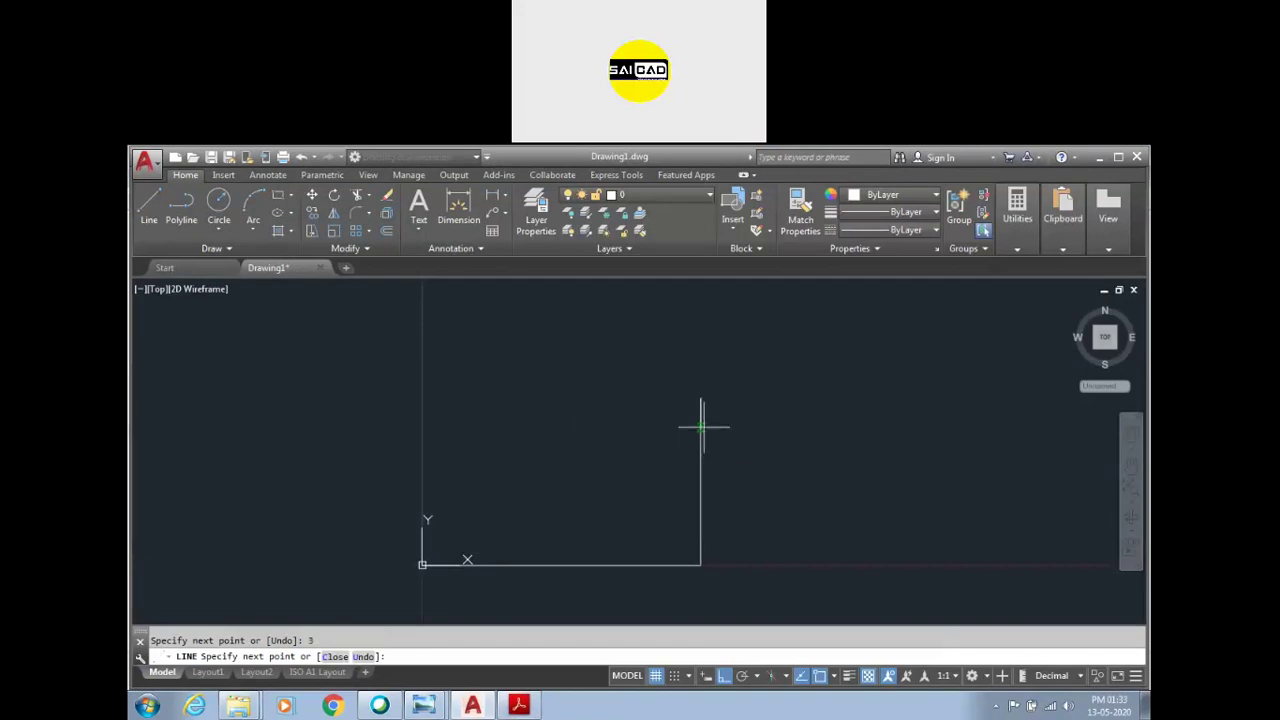
Step: Extend the outline 2 units left, undoing an accidental 40-unit upward segment
scroll(650, 440, down, 2)
scroll(632, 441, up, 2)
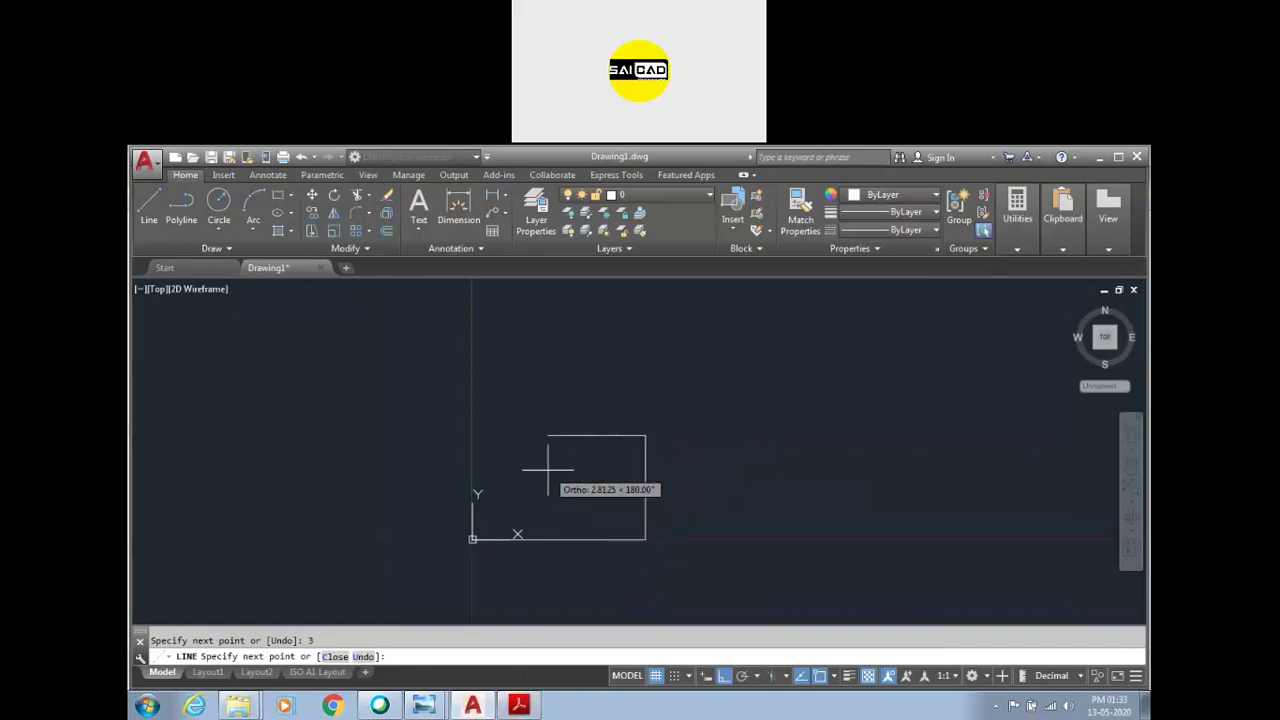
text(2)
key(Return)
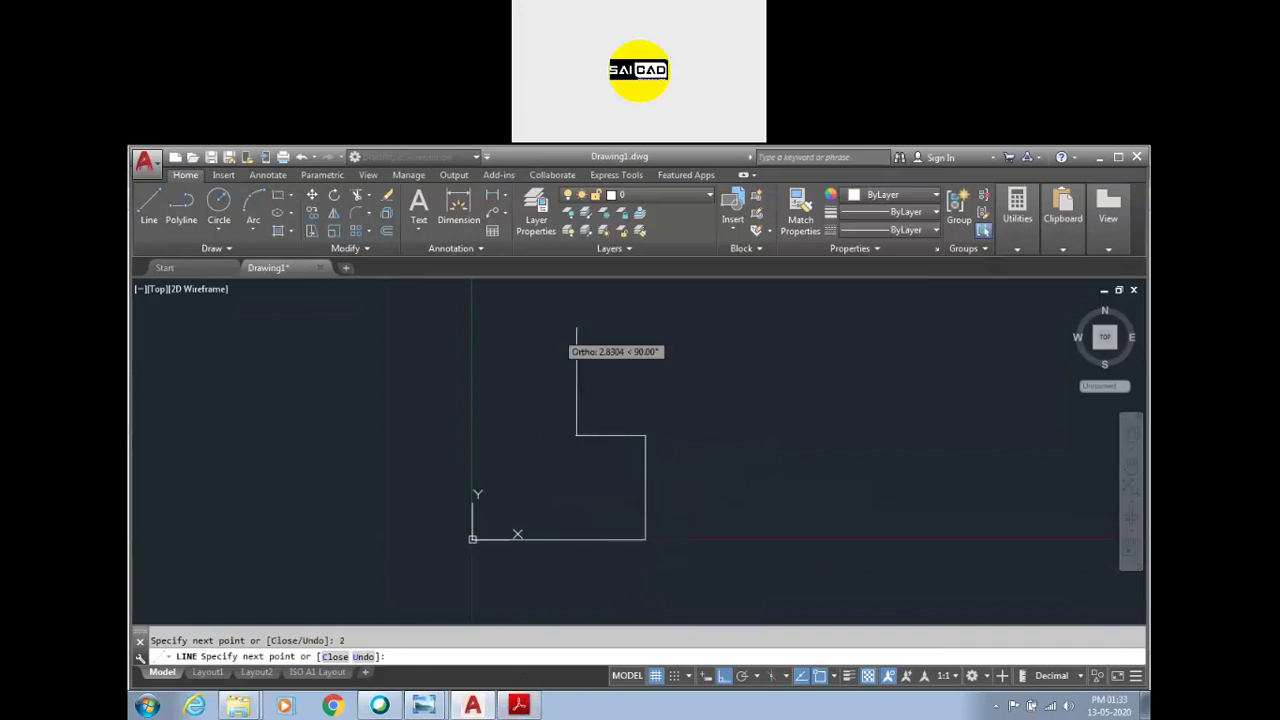
key(Return)
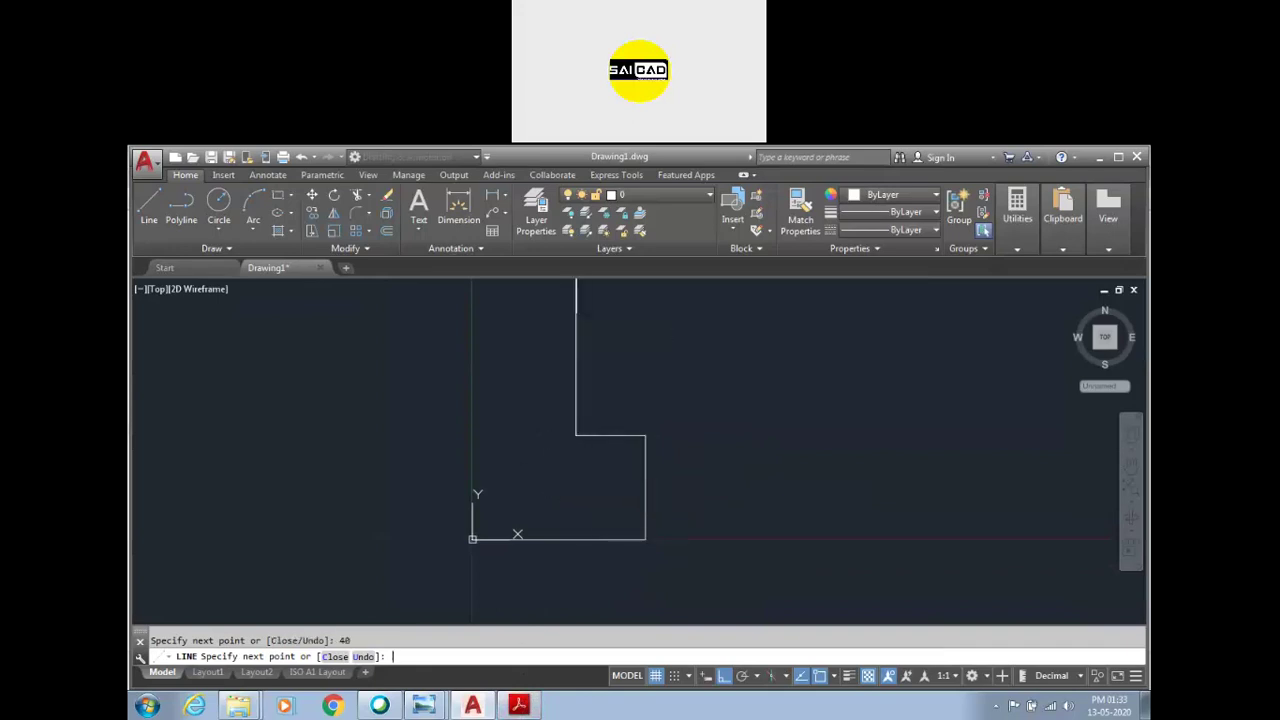
scroll(536, 426, down, 2)
scroll(560, 397, down, 3)
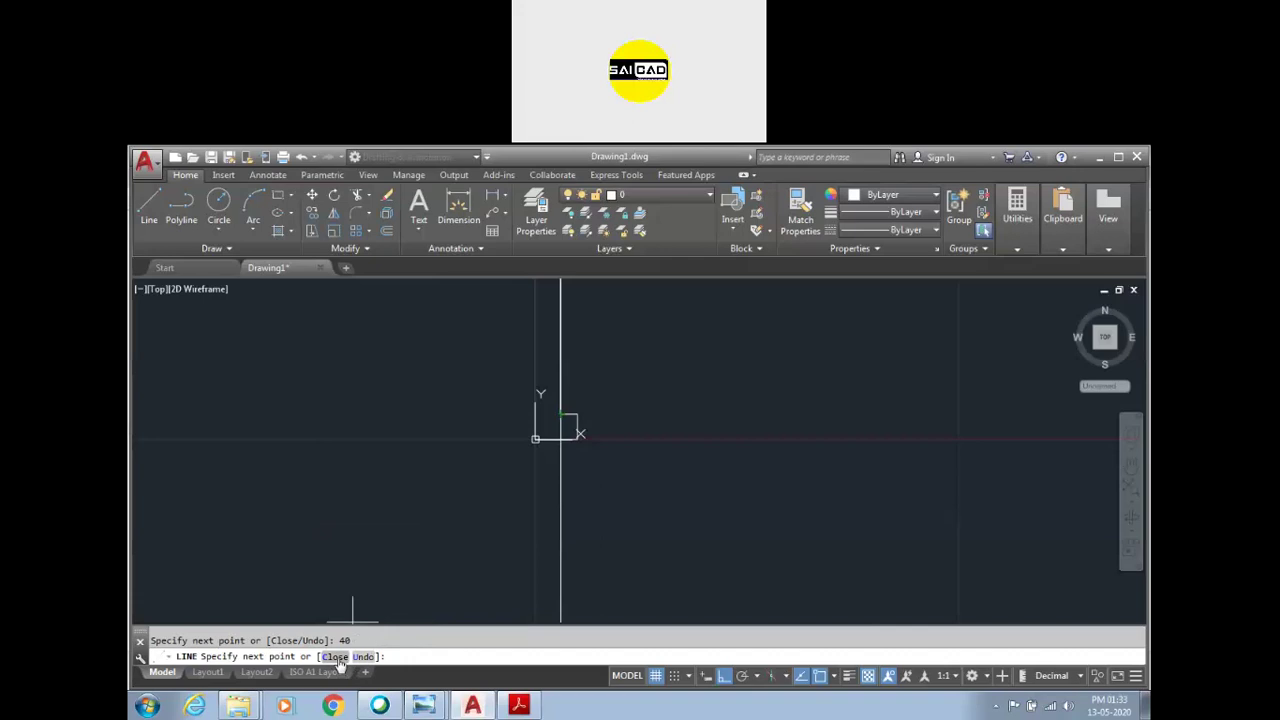
click(362, 656)
scroll(545, 392, up, 3)
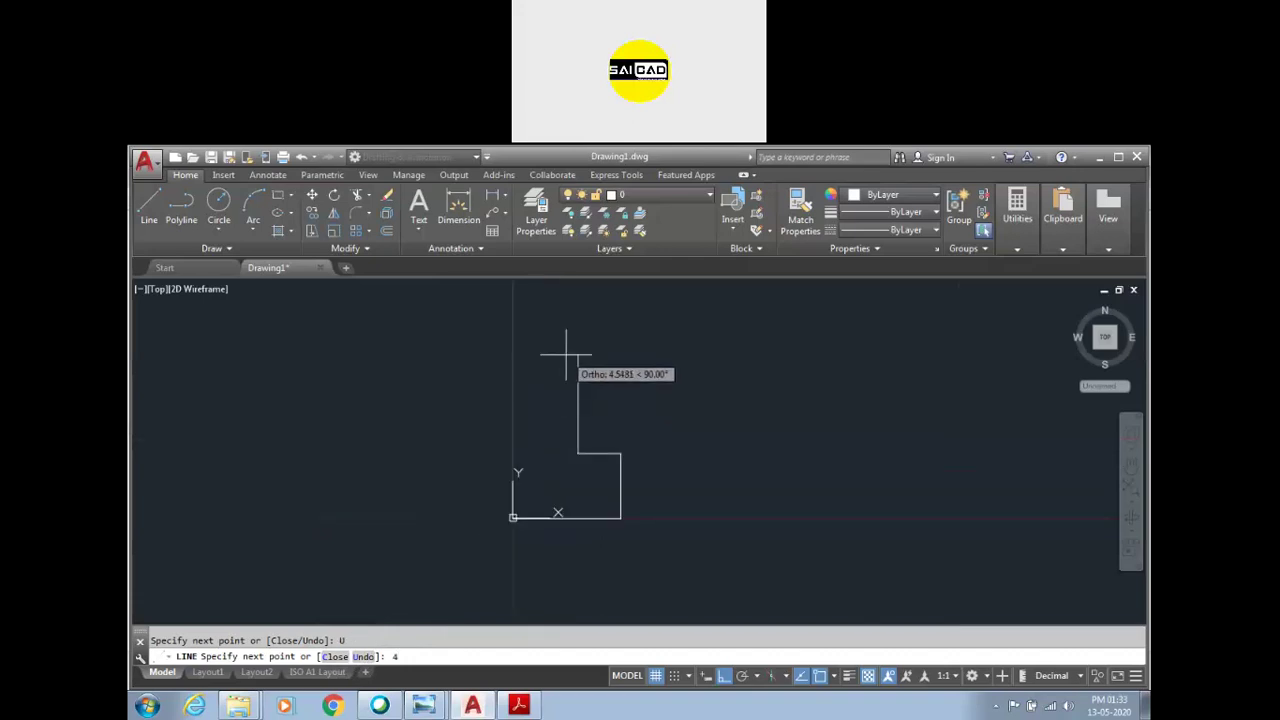
Step: Add the 4-unit upward and 3-unit leftward segments, undoing a stray 7-unit downward line
key(Return)
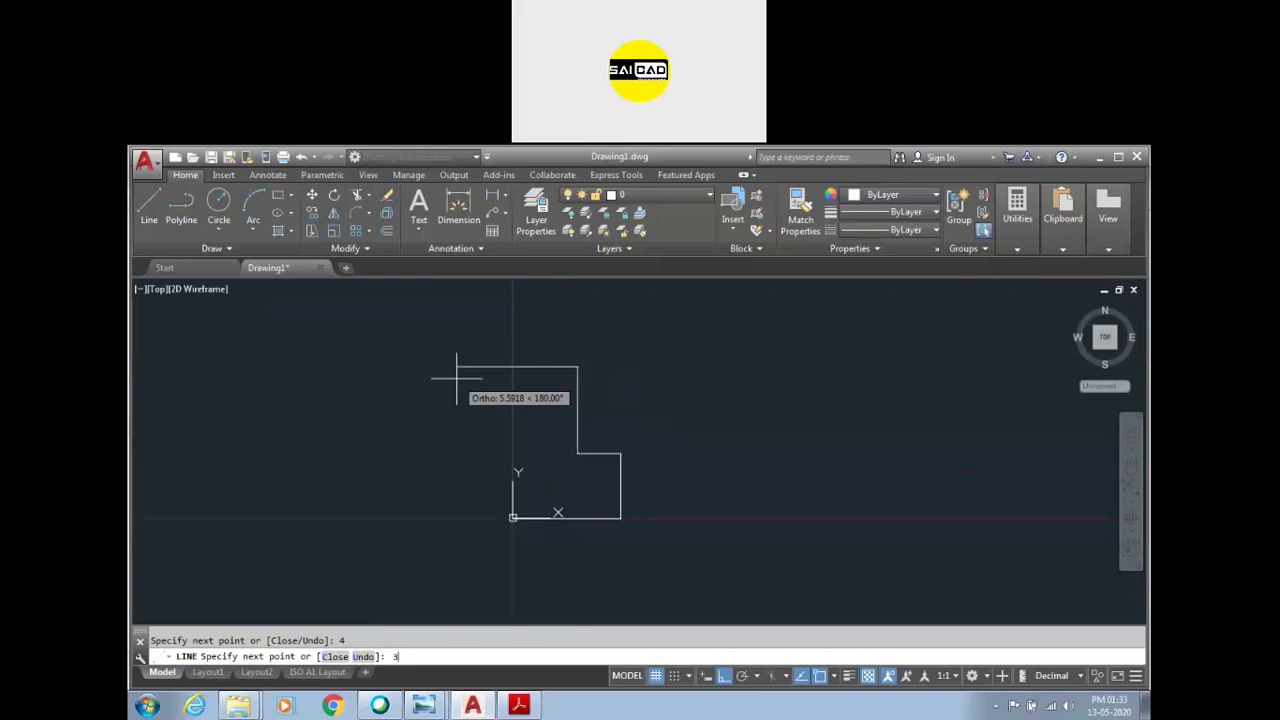
key(Return)
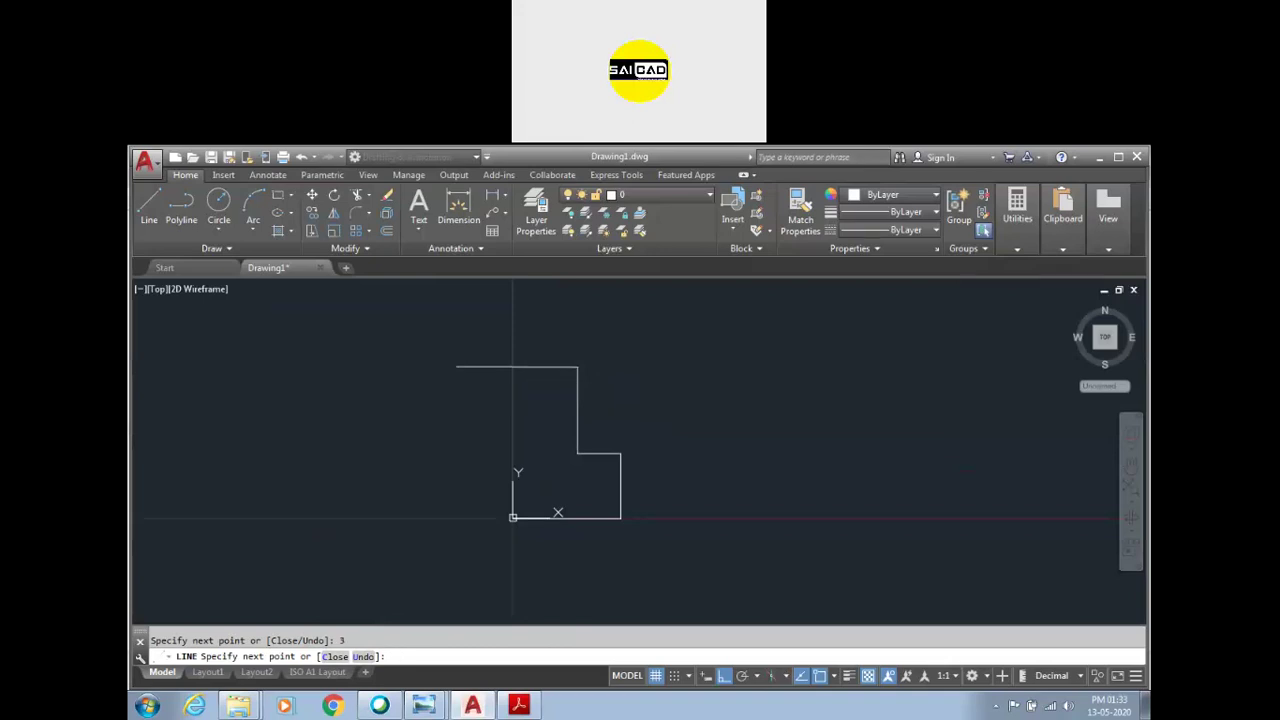
scroll(528, 494, up, 4)
scroll(528, 494, down, 2)
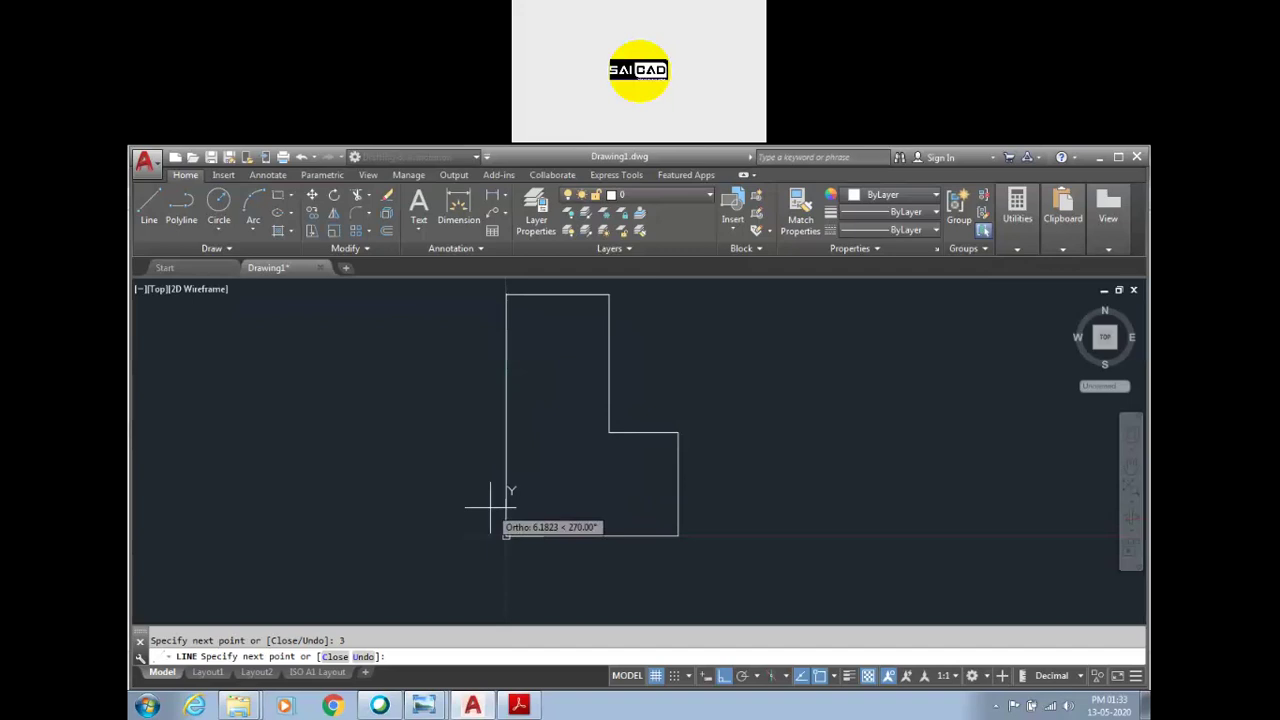
text(7)
key(Return)
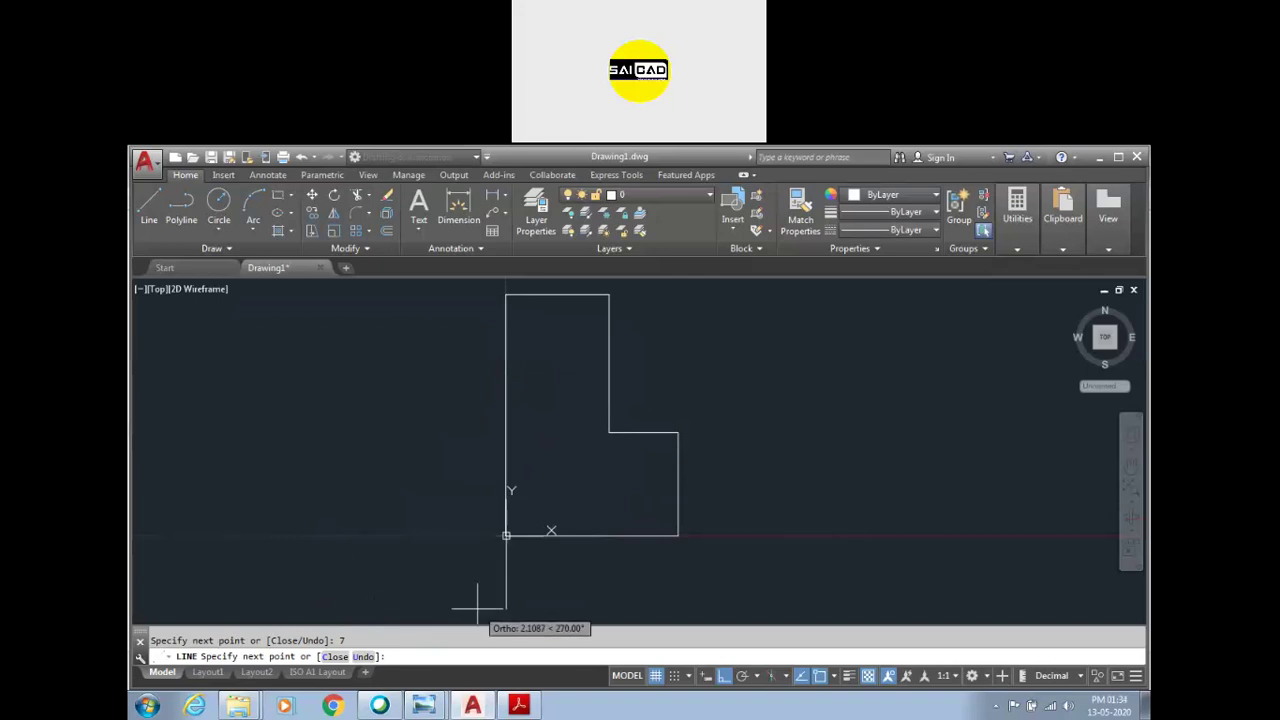
click(365, 656)
scroll(550, 416, down, 3)
scroll(575, 410, up, 3)
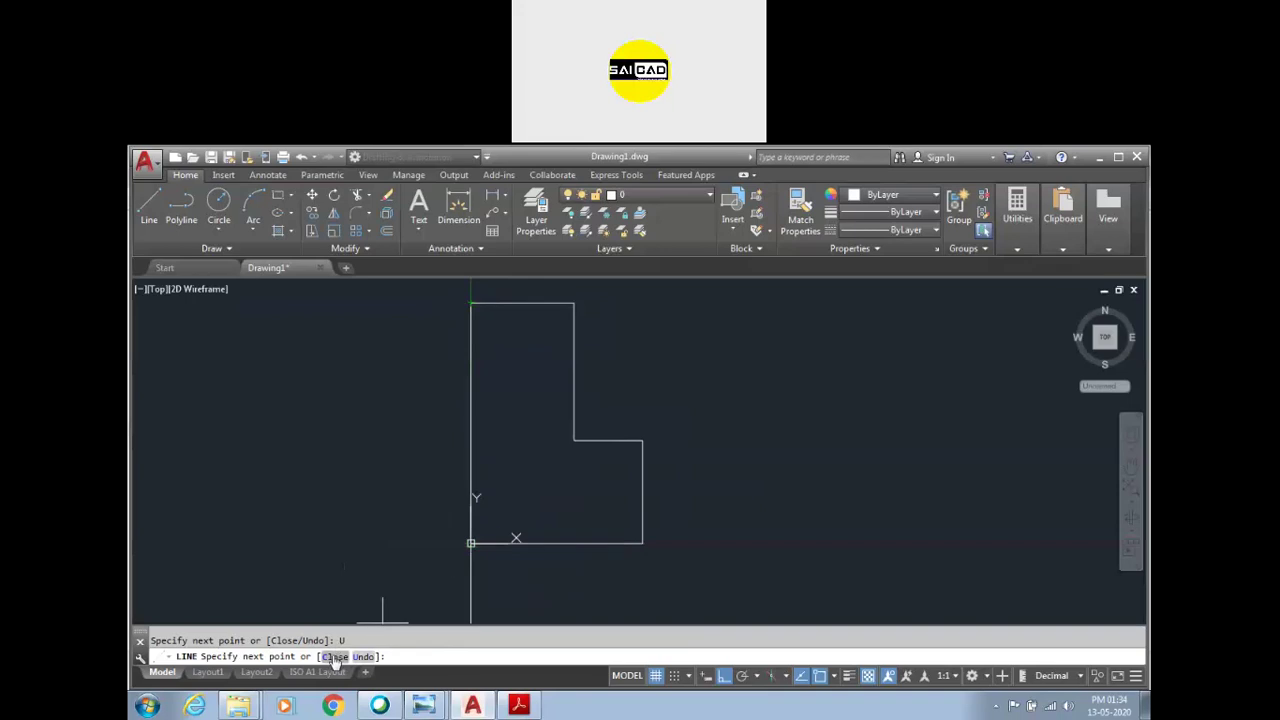
Step: Close the outline back to the origin and select the finished L shape to check it
click(333, 657)
scroll(451, 457, down, 2)
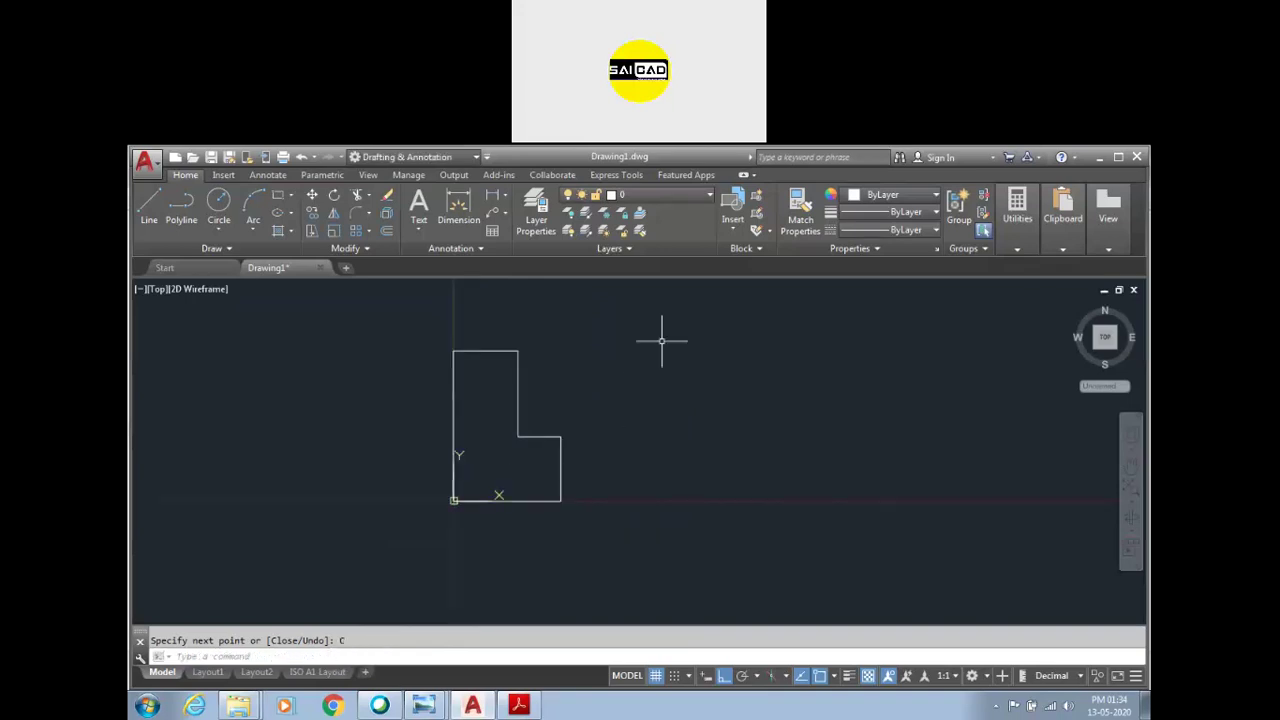
drag(660, 340, 364, 562)
key(Escape)
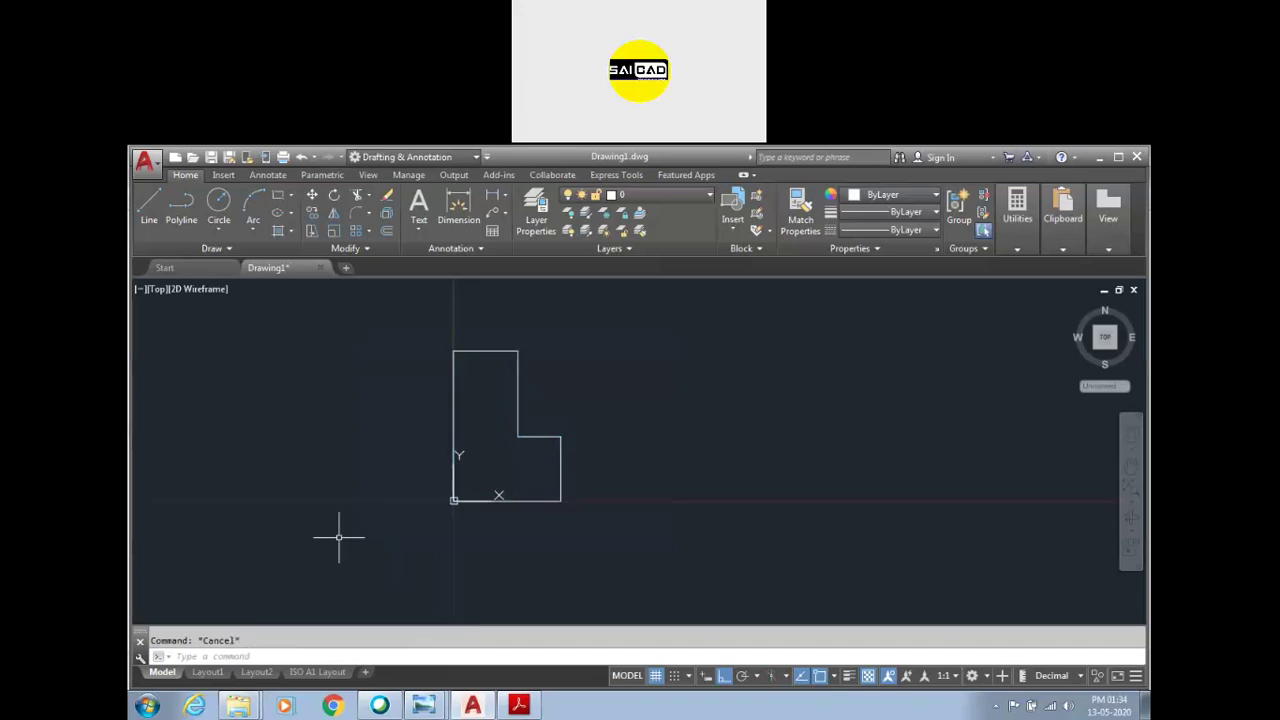
Step: Start a LINE right of the L and draw the square's 5-unit bottom, right and top edges
text(l)
key(Return)
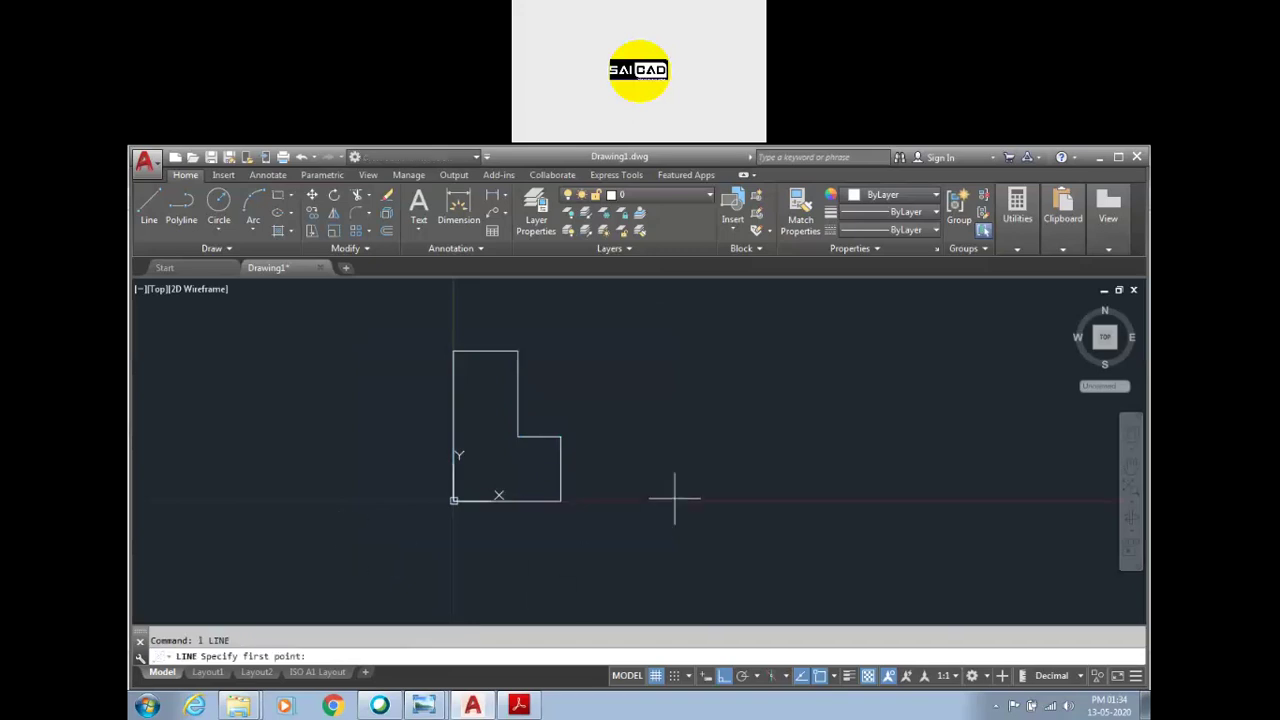
click(674, 498)
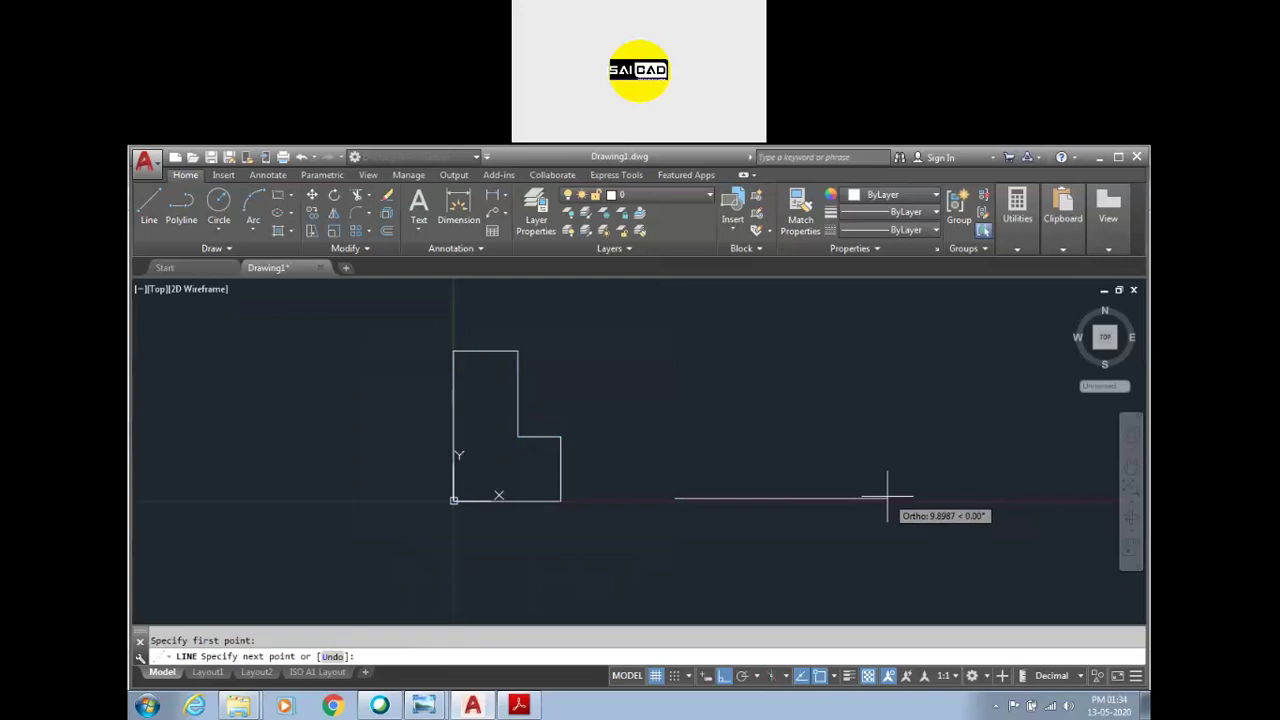
text(5)
key(Return)
click(780, 378)
key(Return)
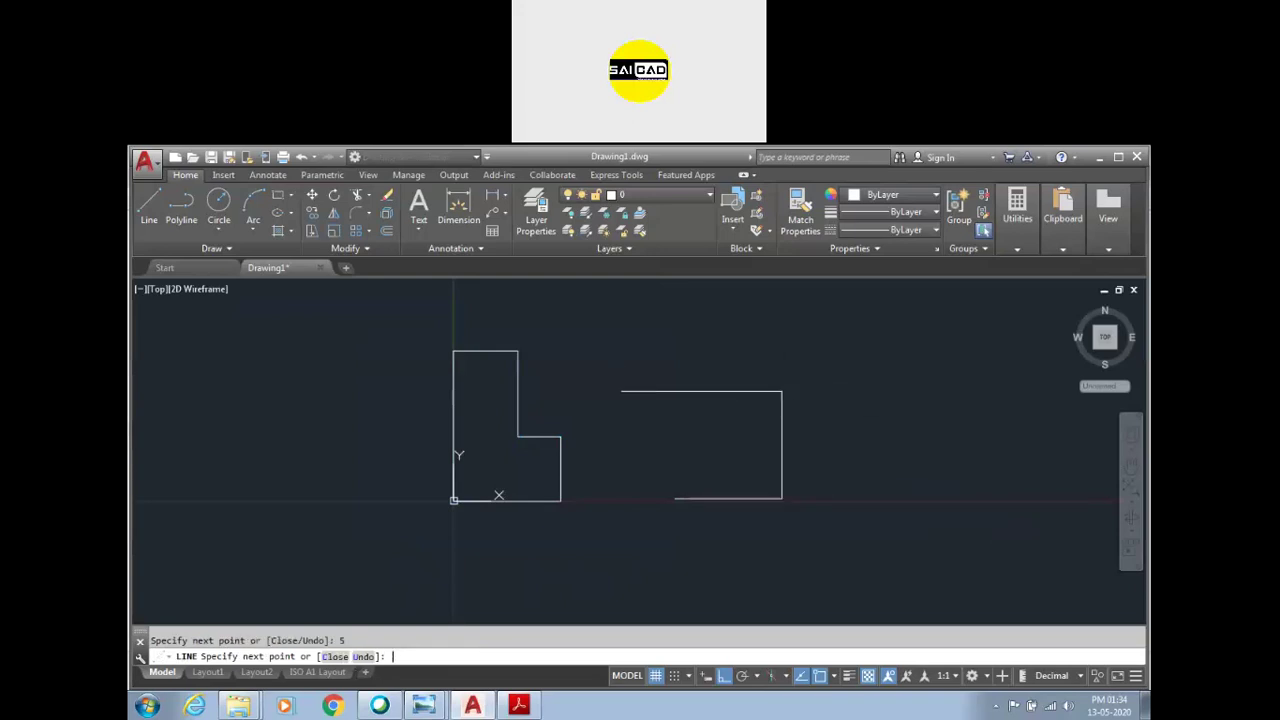
click(674, 498)
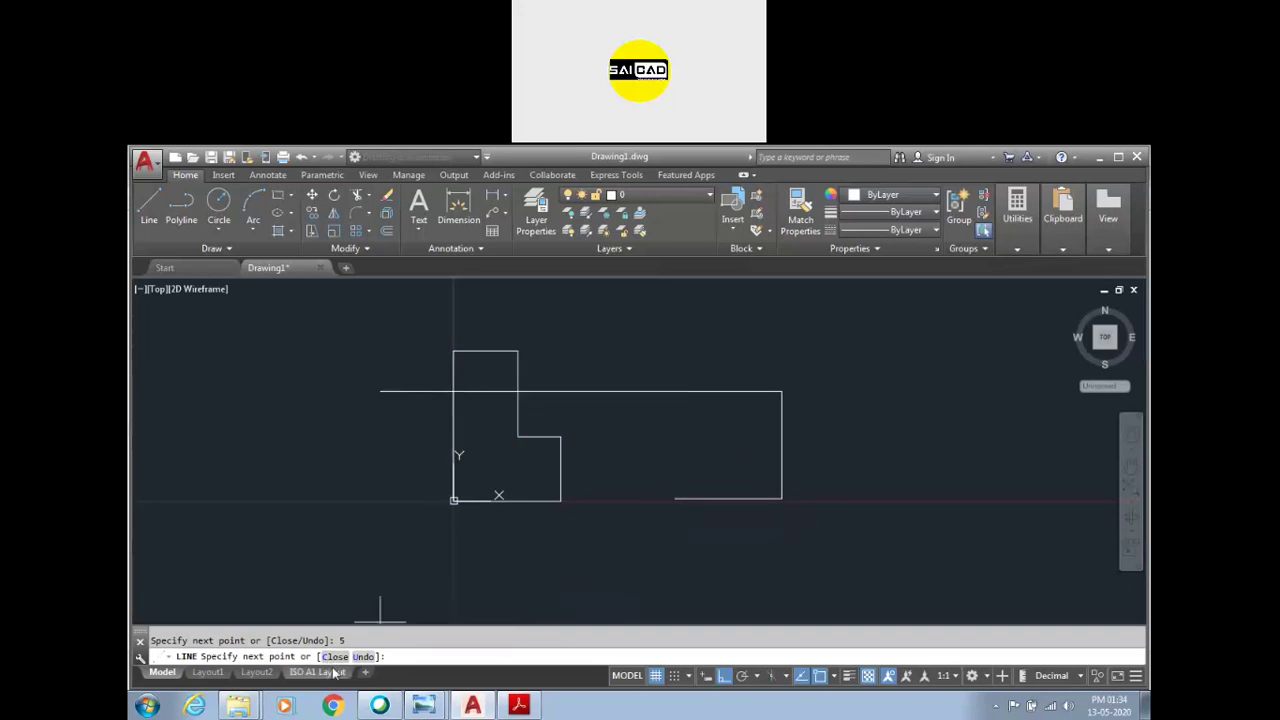
Step: Undo the misplaced left edge, close the square to its first corner, and select it to check
click(674, 498)
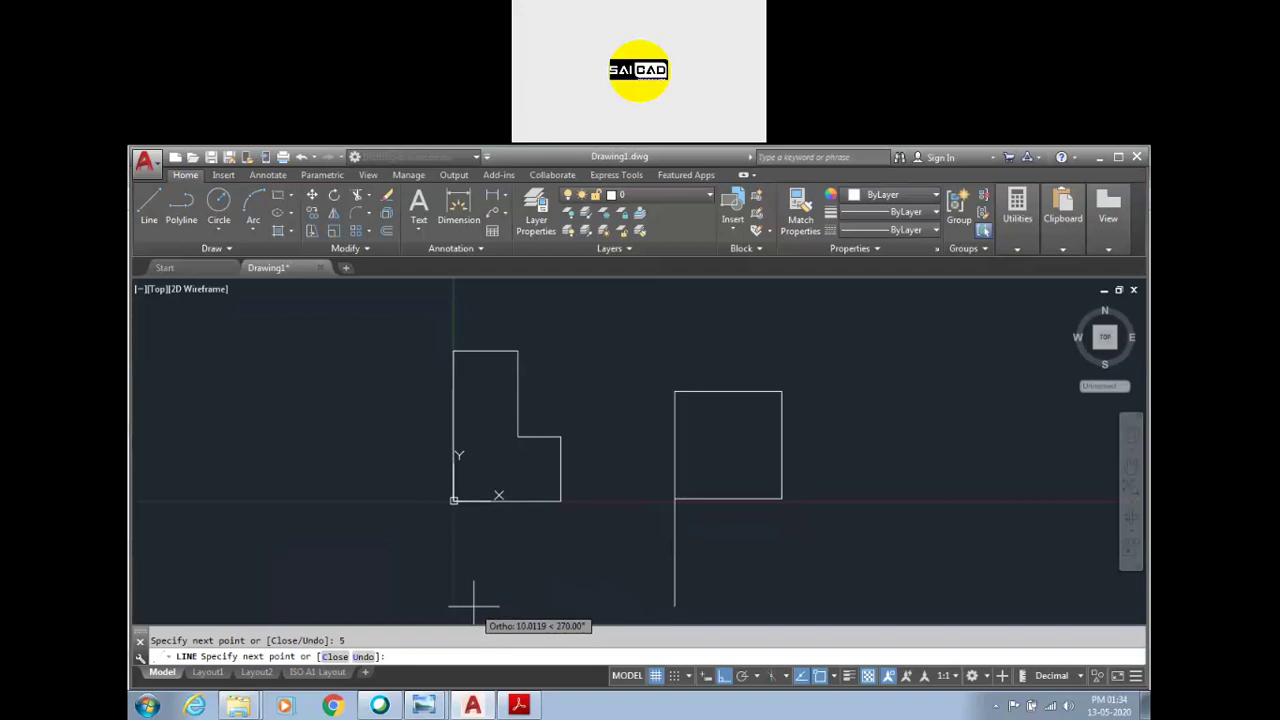
text(u)
key(Return)
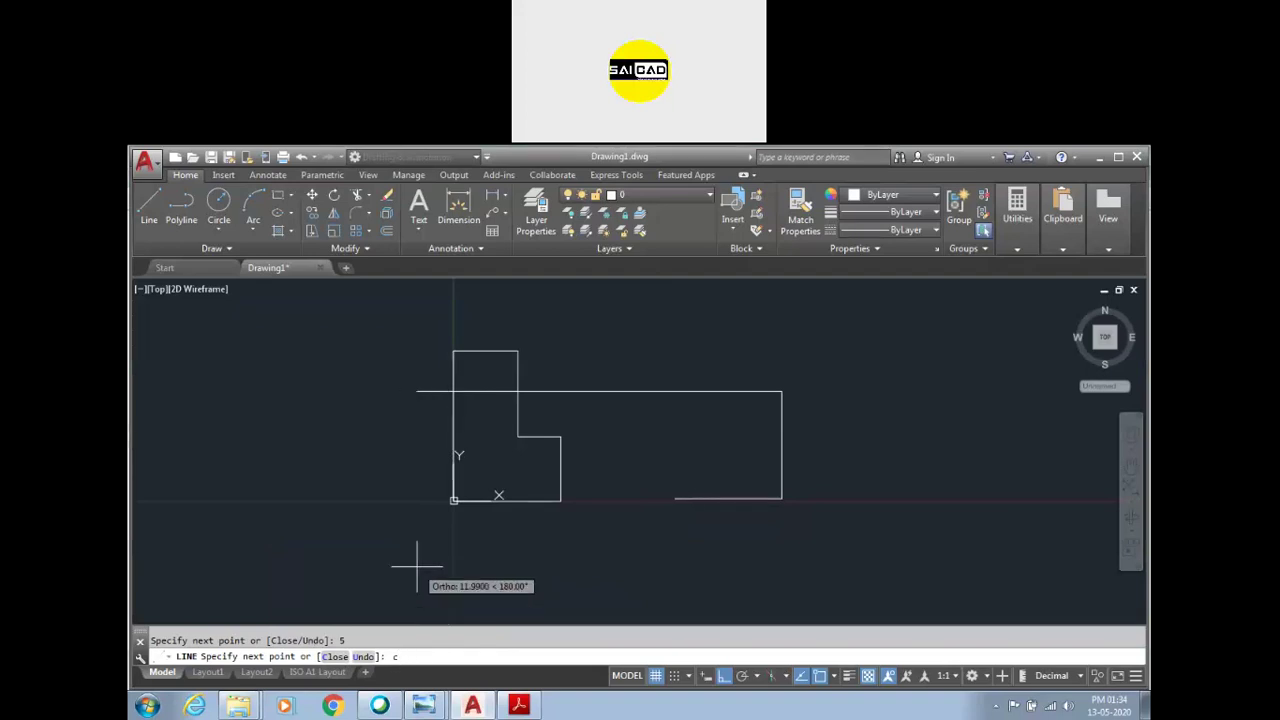
key(Return)
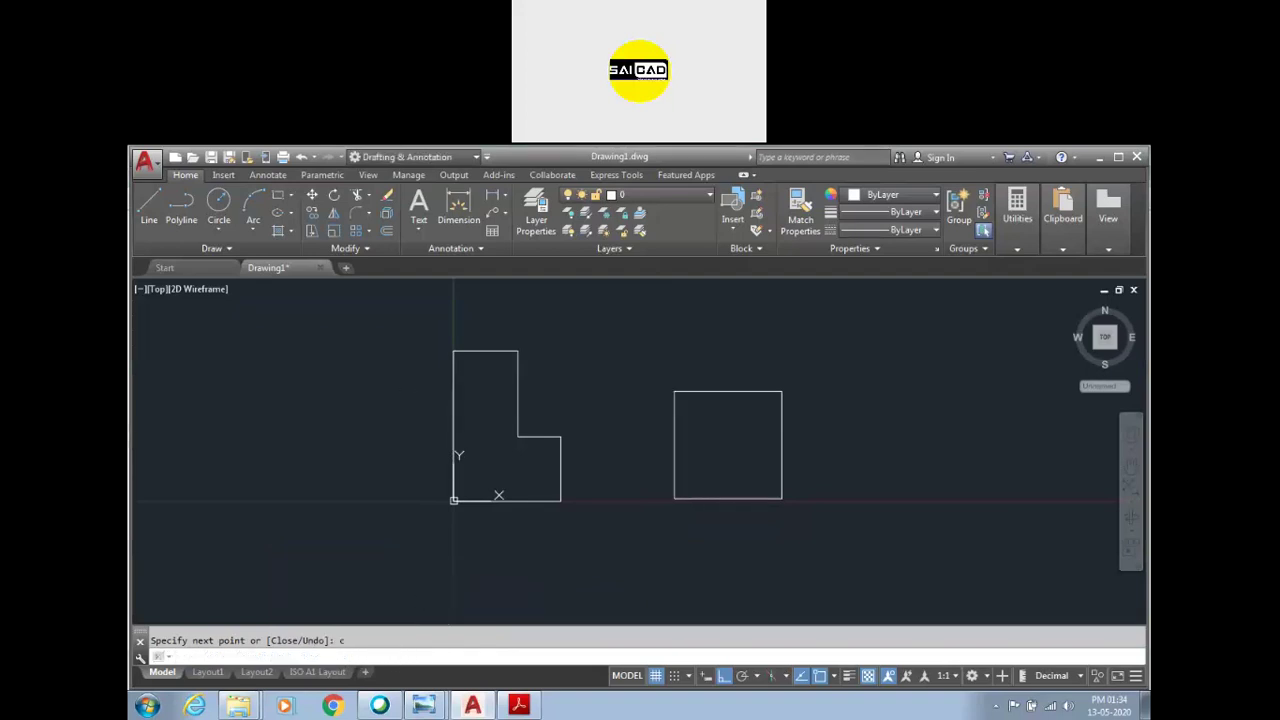
click(698, 438)
click(643, 505)
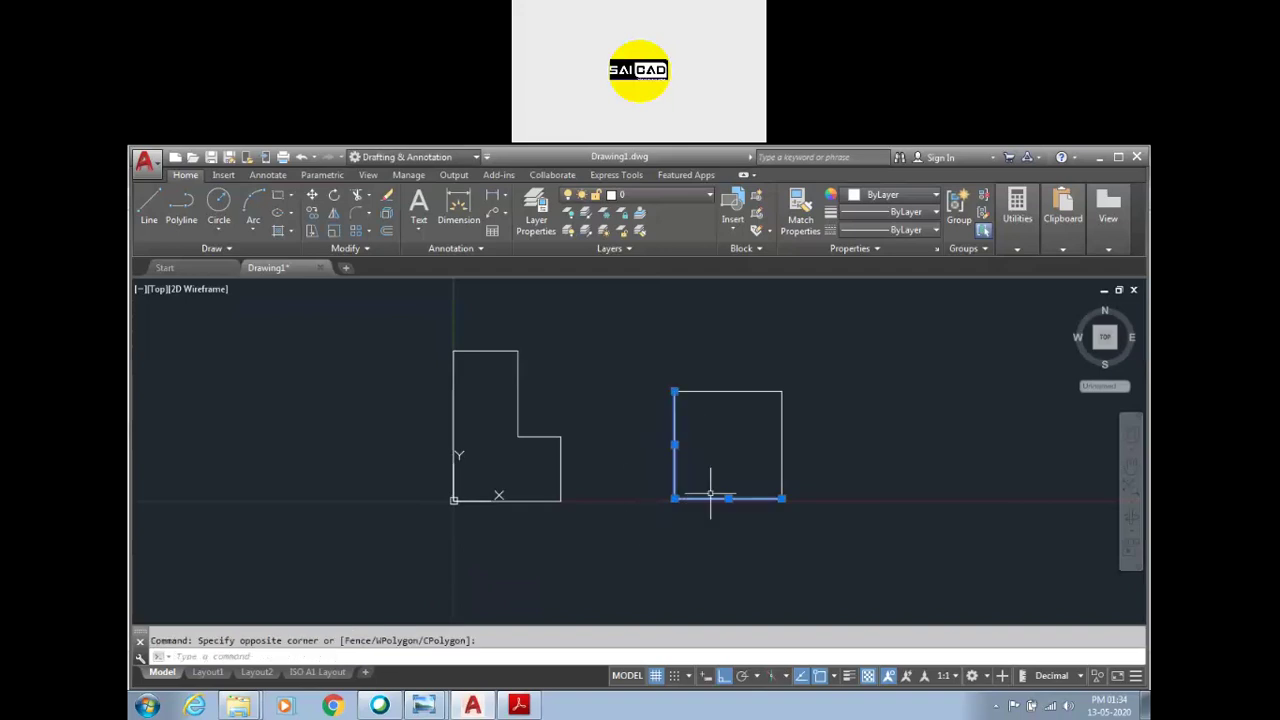
scroll(790, 460, up, 2)
scroll(765, 478, down, 2)
key(Escape)
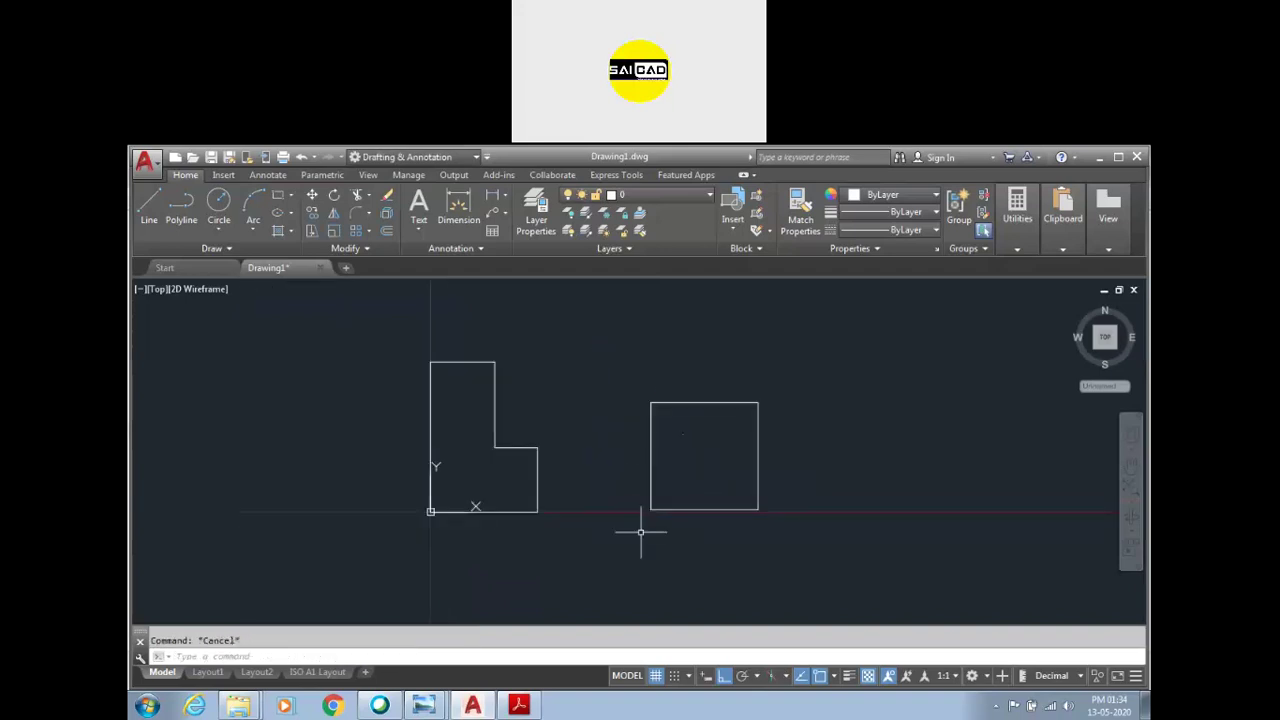
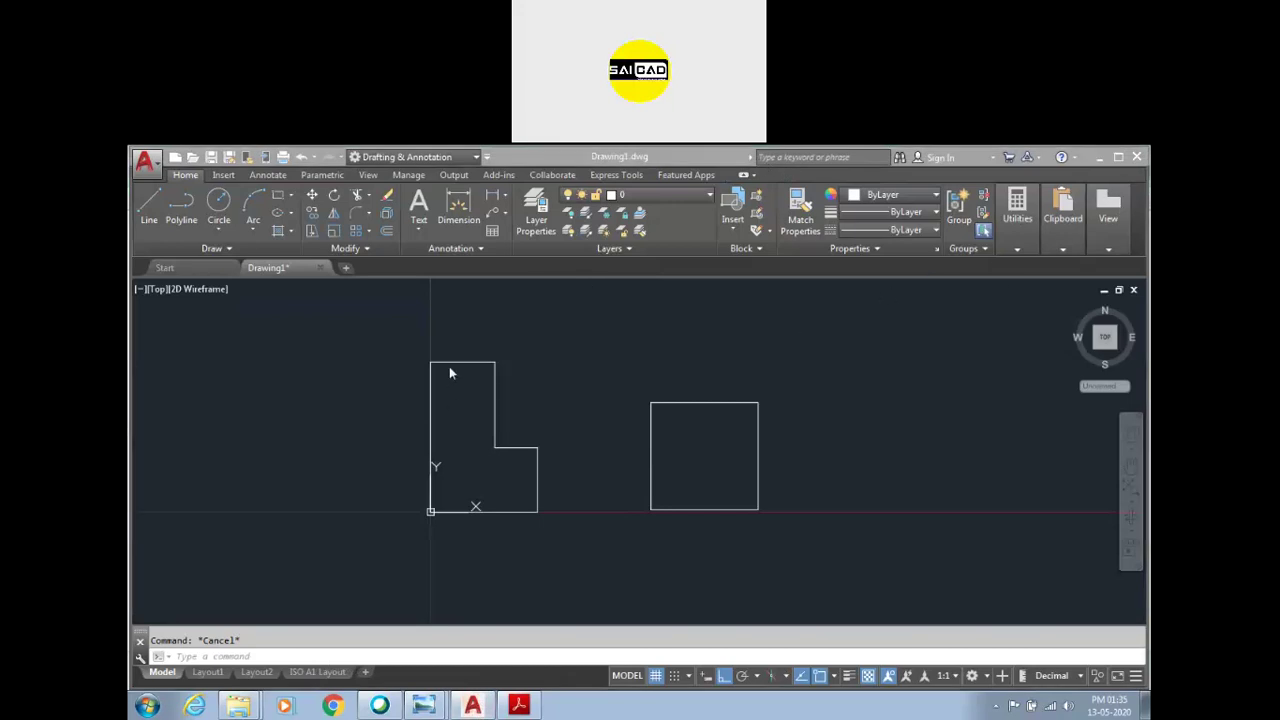
Step: Dimension the L-profile's bottom edge as 5, placing the dimension just below the shape
click(329, 466)
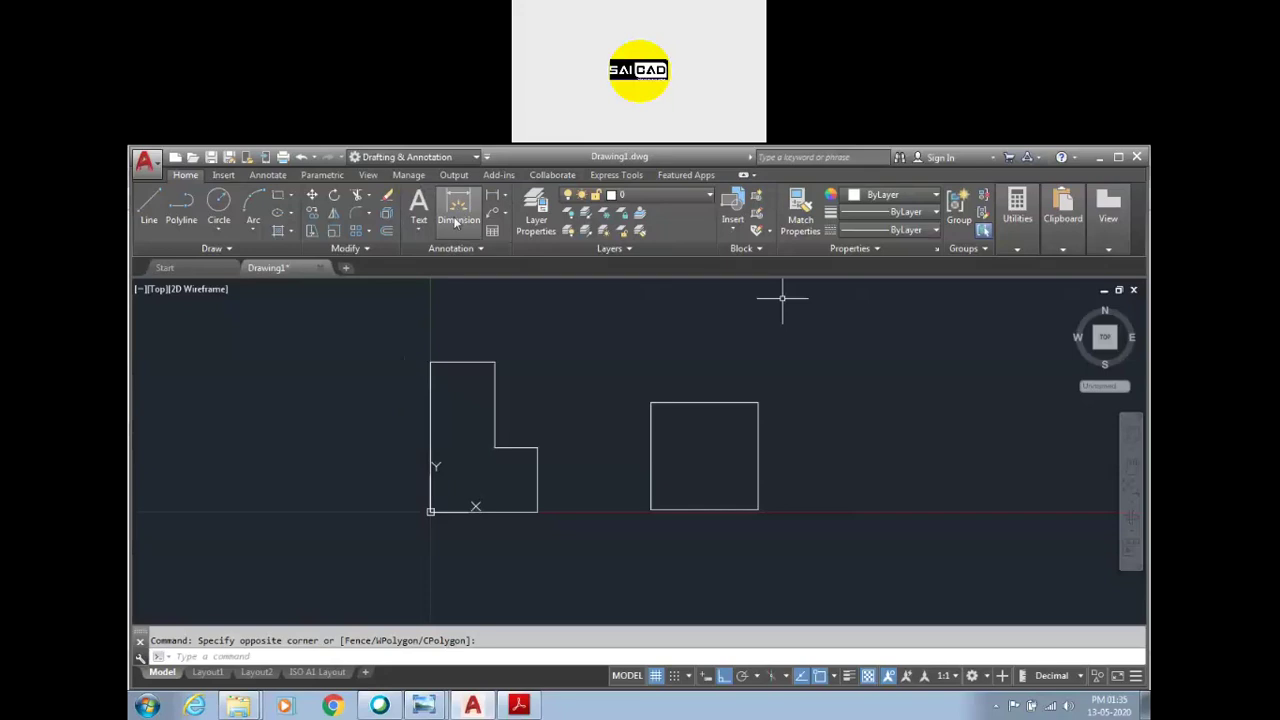
click(505, 195)
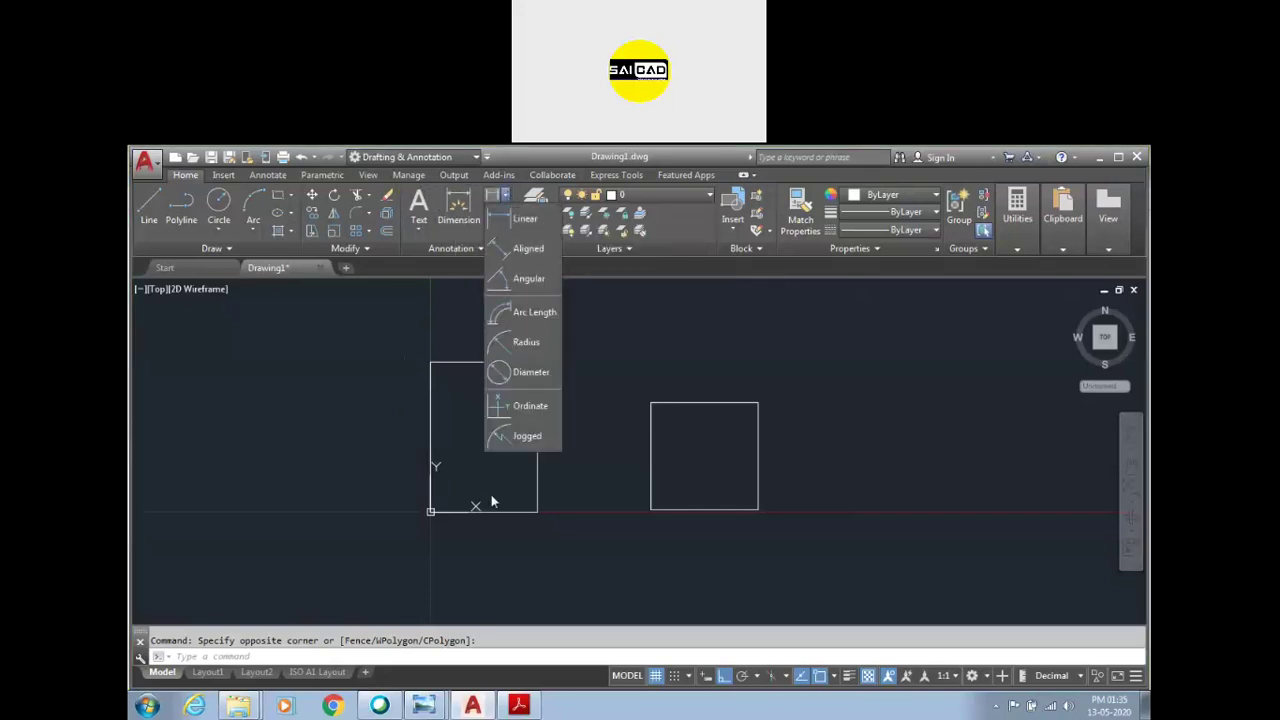
click(674, 539)
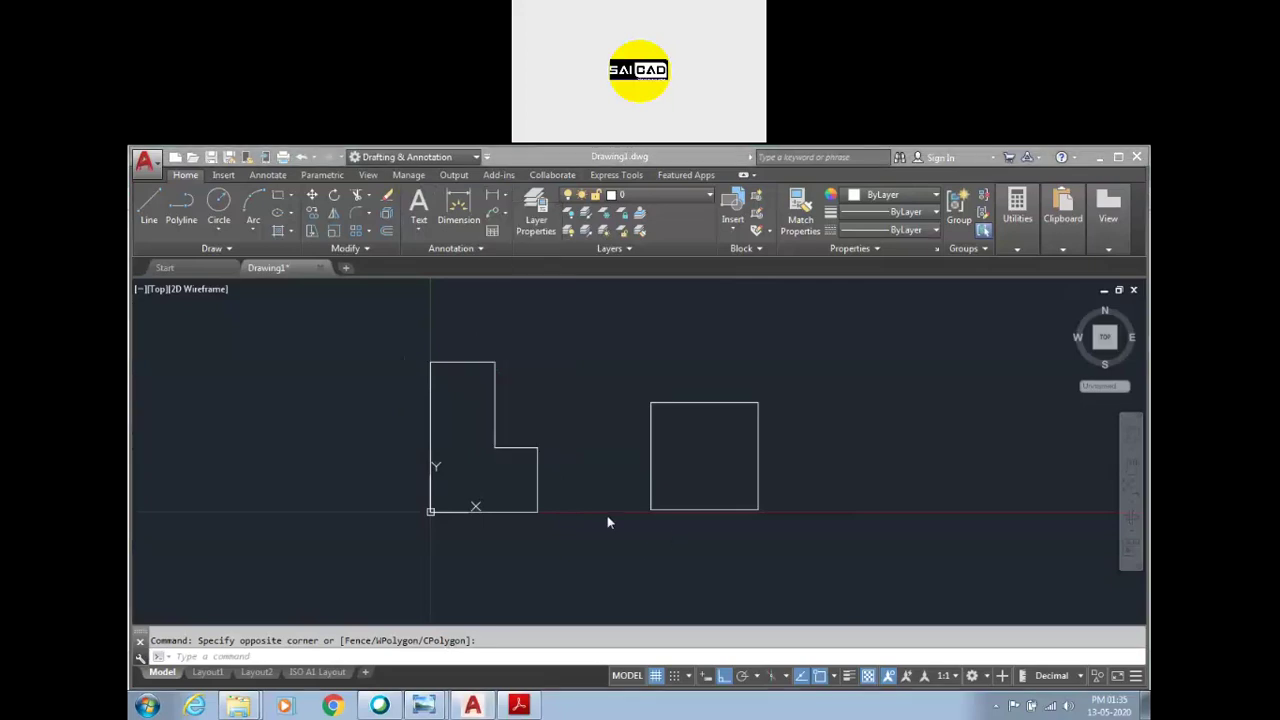
click(505, 196)
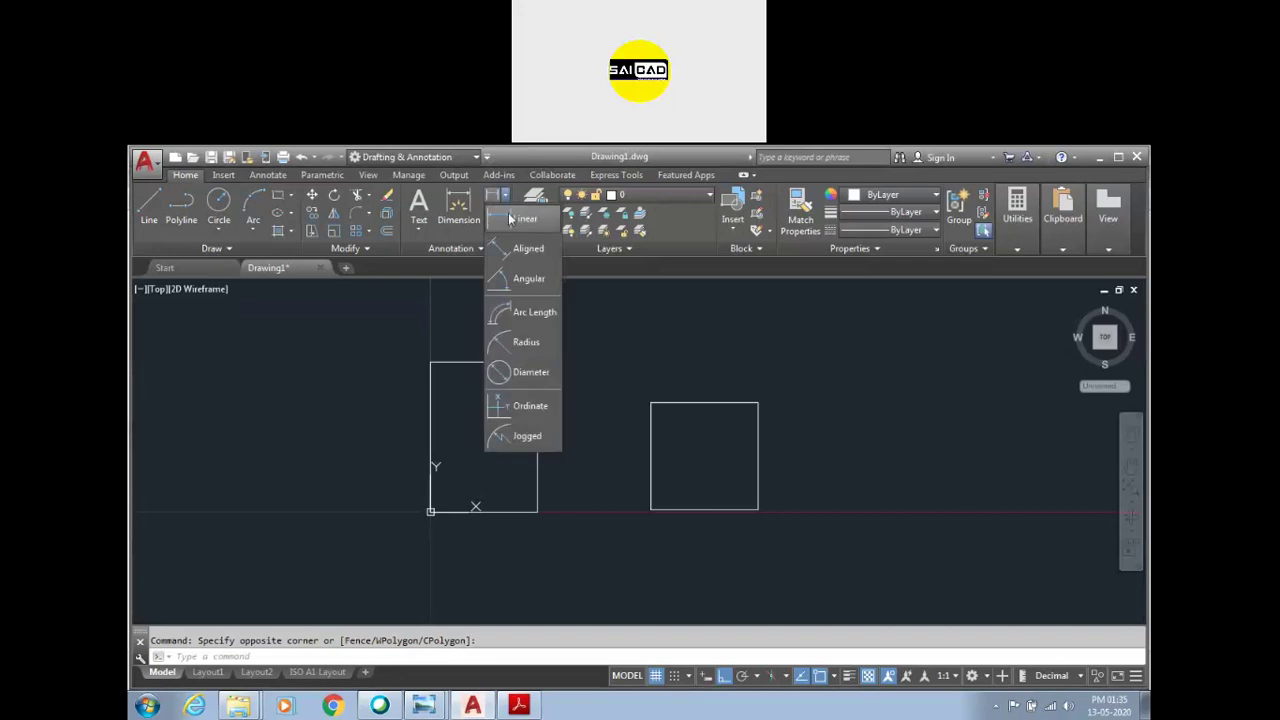
click(446, 222)
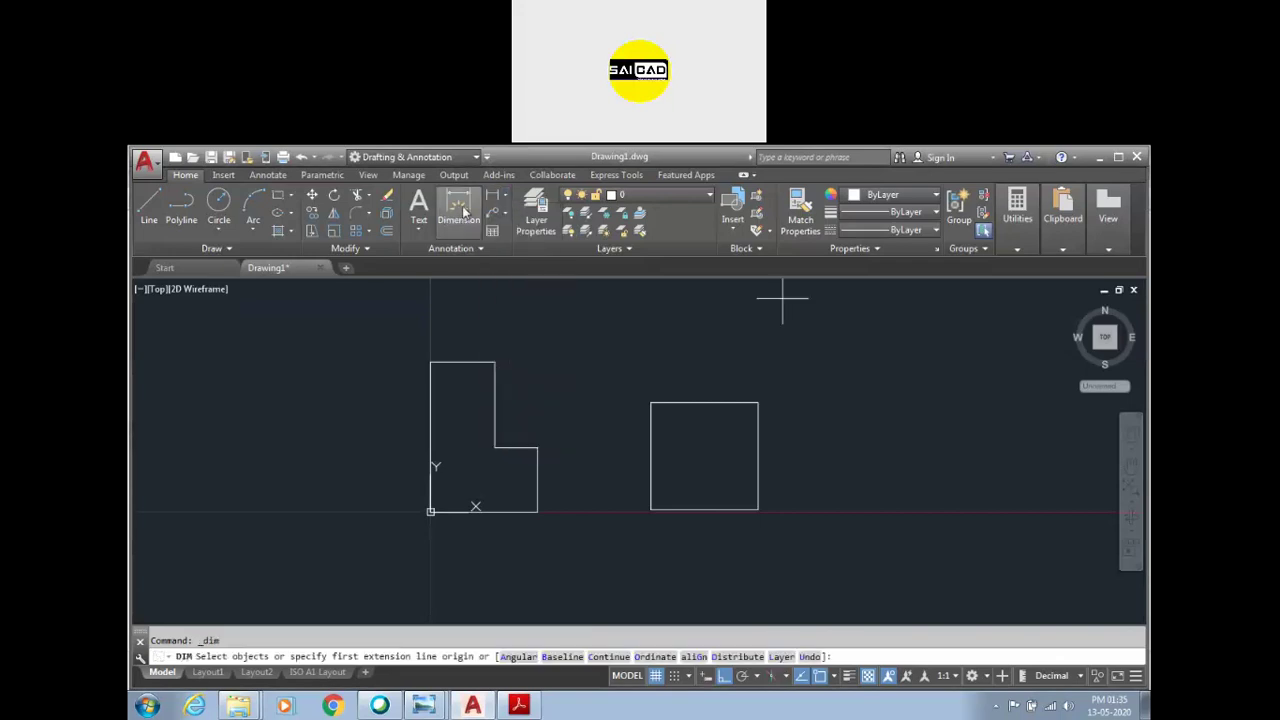
scroll(420, 585, up, 2)
scroll(465, 553, down, 2)
scroll(510, 526, up, 2)
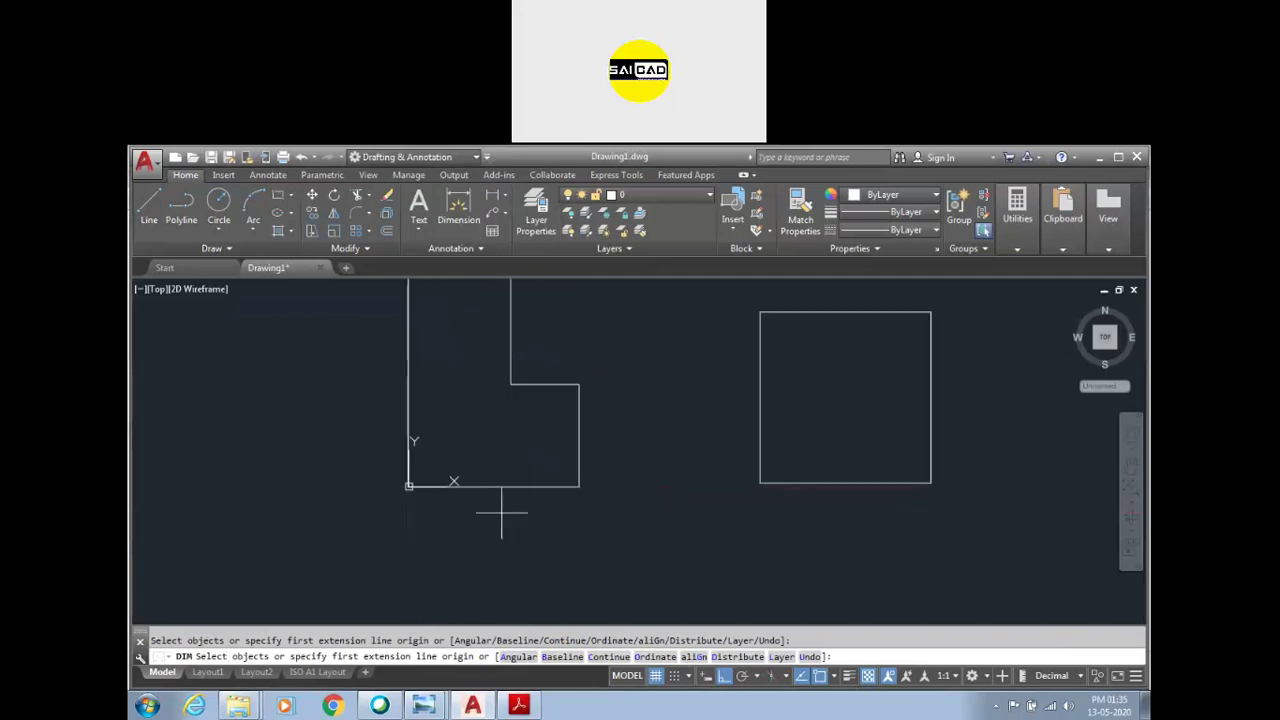
click(527, 486)
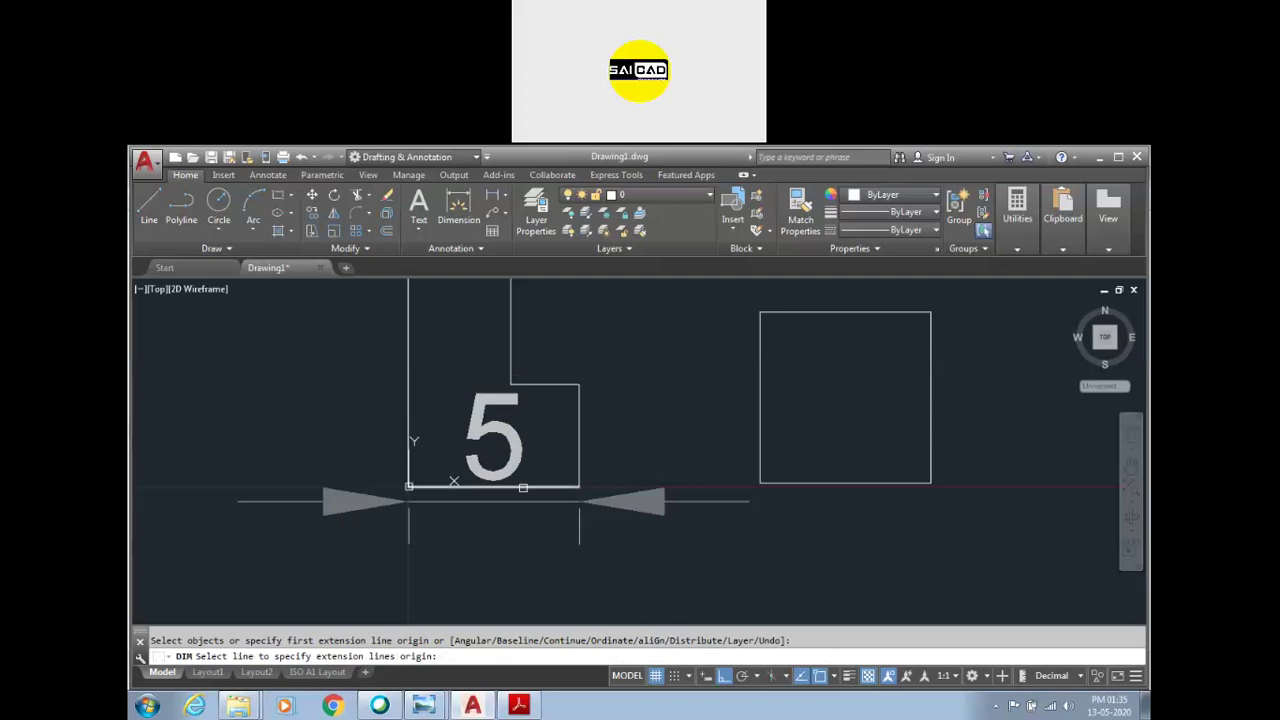
click(409, 487)
scroll(509, 460, down, 4)
scroll(503, 512, up, 2)
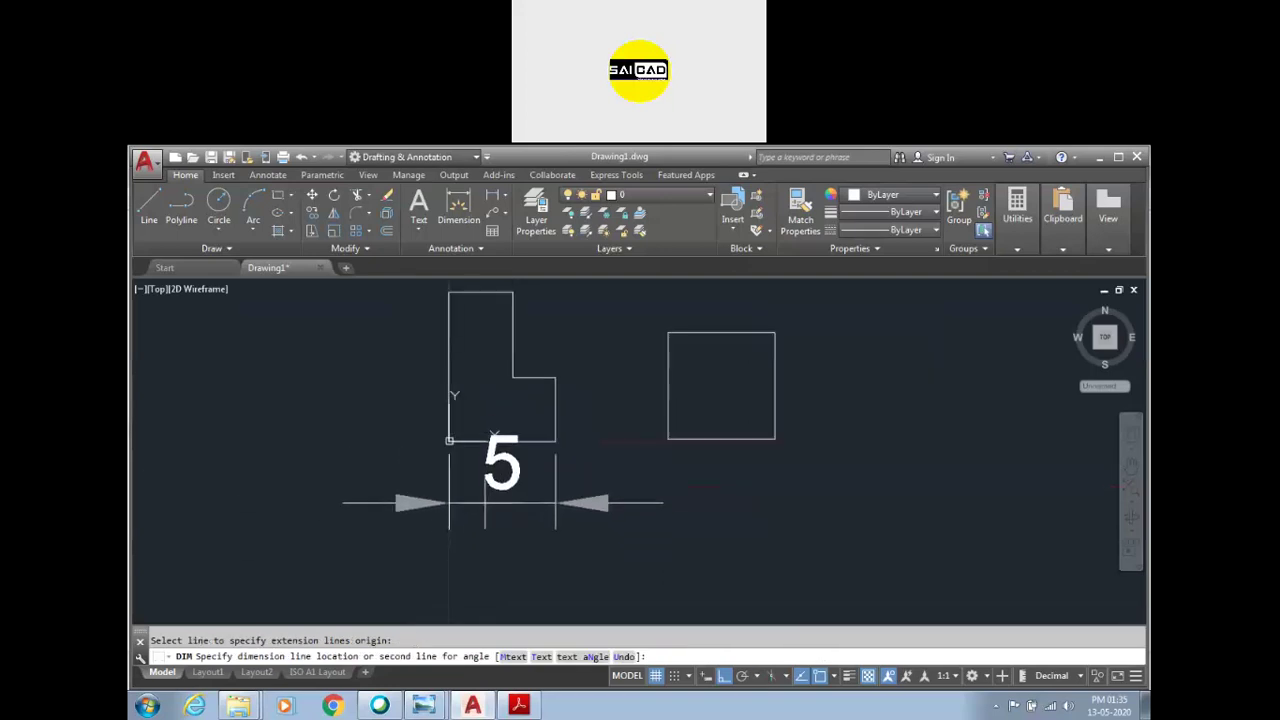
scroll(478, 472, up, 3)
scroll(535, 466, down, 3)
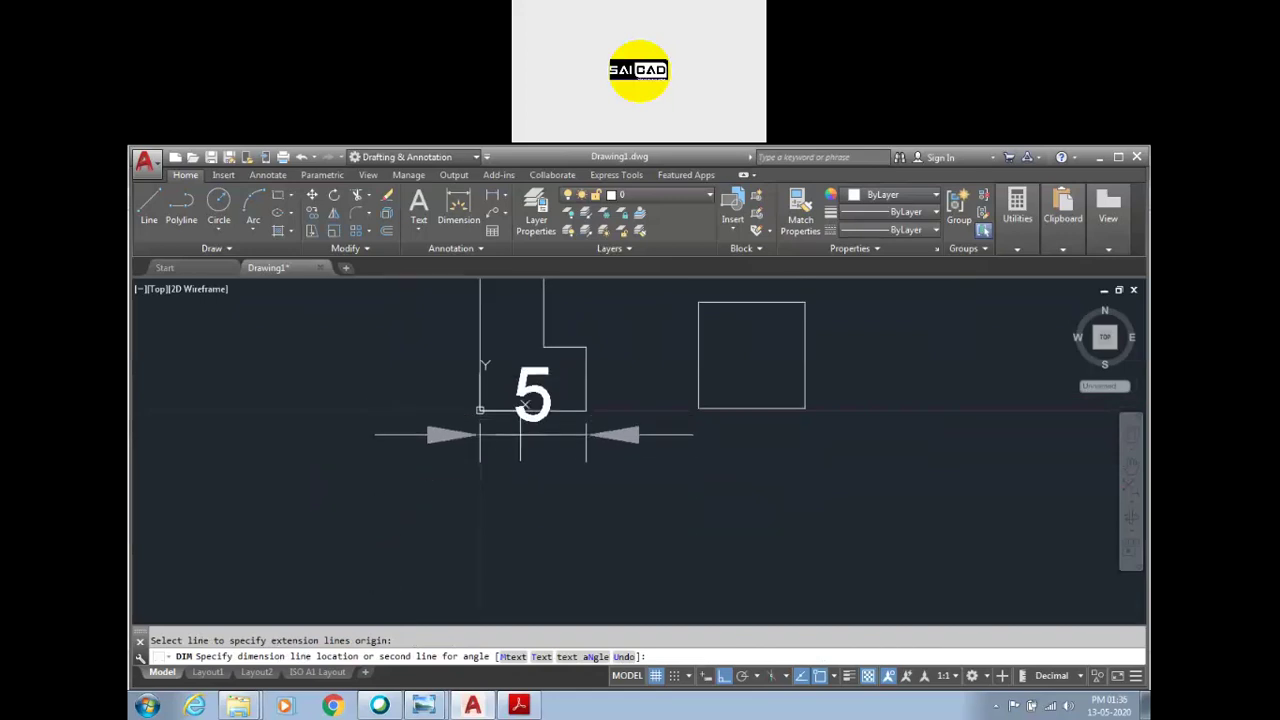
scroll(527, 432, up, 2)
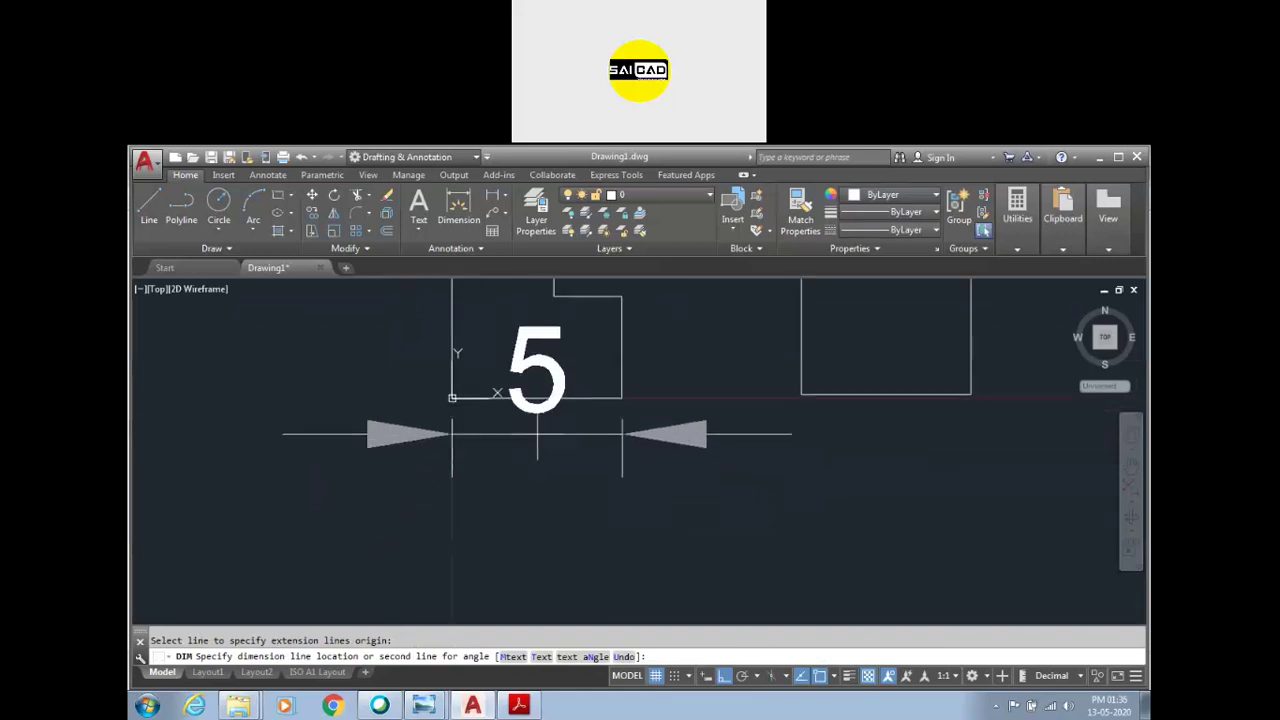
click(537, 433)
scroll(600, 523, down, 4)
scroll(608, 494, up, 2)
scroll(555, 503, up, 2)
scroll(555, 503, down, 2)
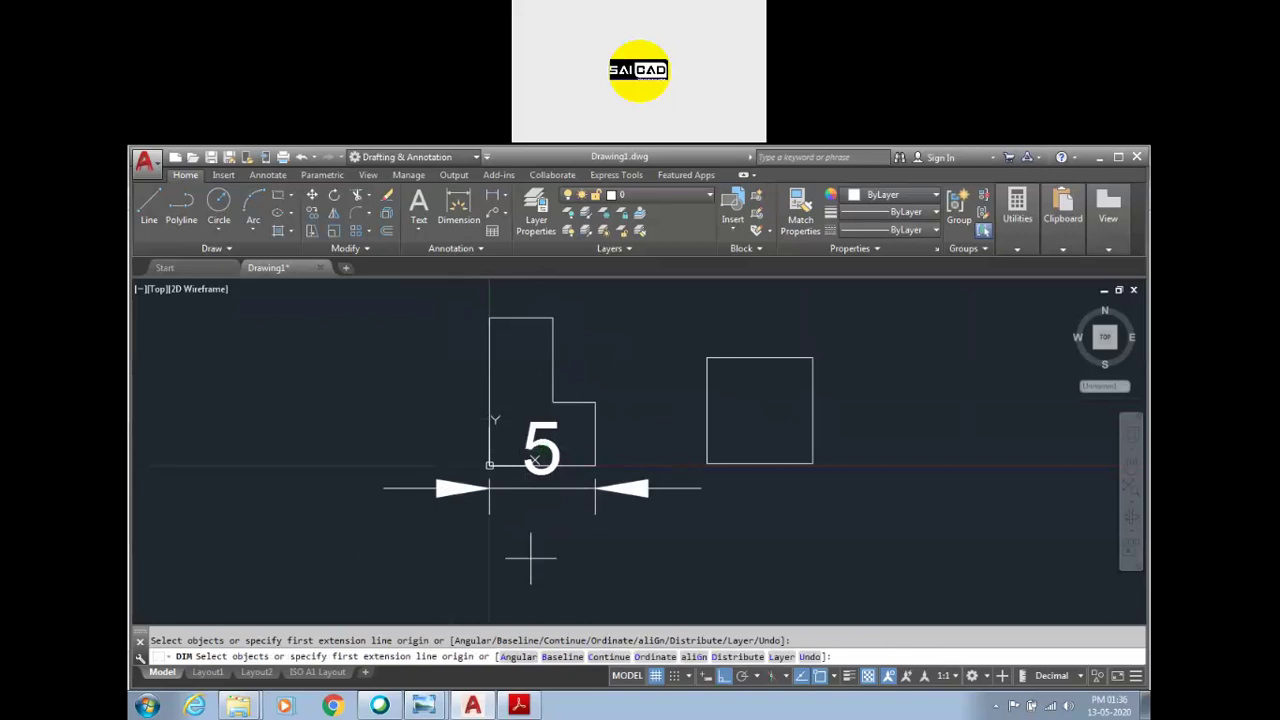
key(Escape)
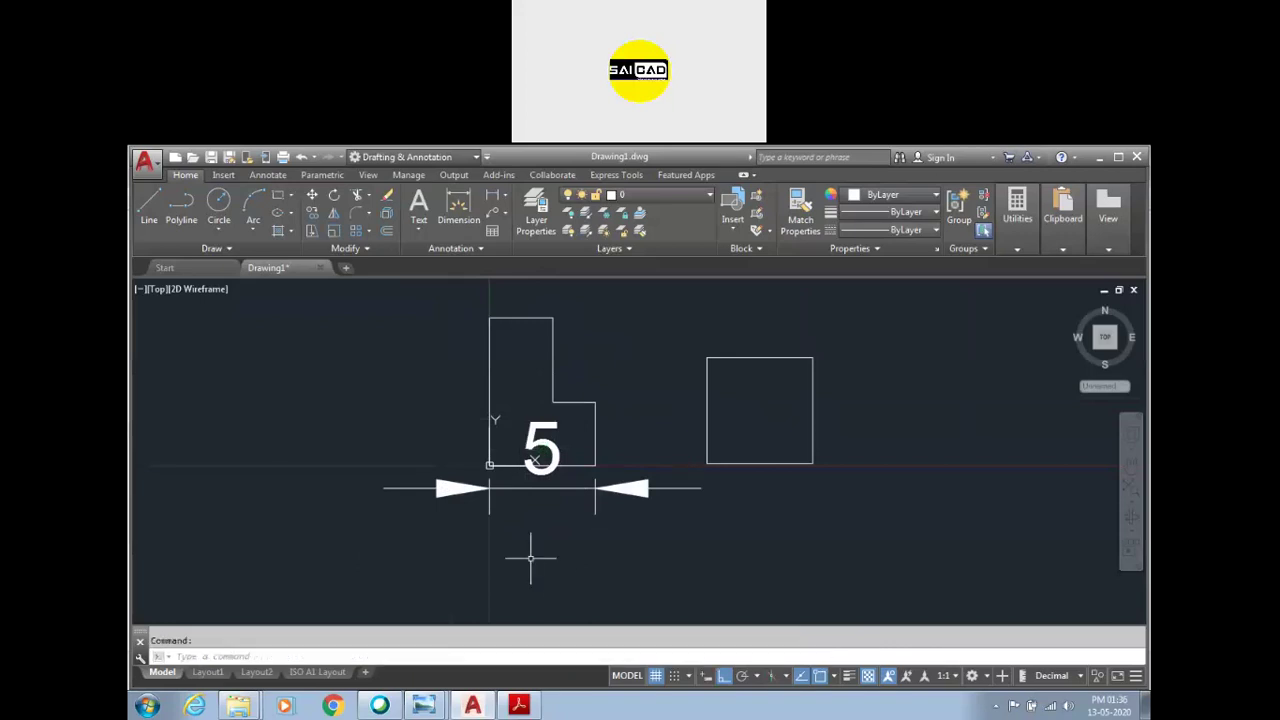
Step: Open the Dimension Style Manager with D and review ISO-25's tabs, ending on Fit
key(Escape)
text(D)
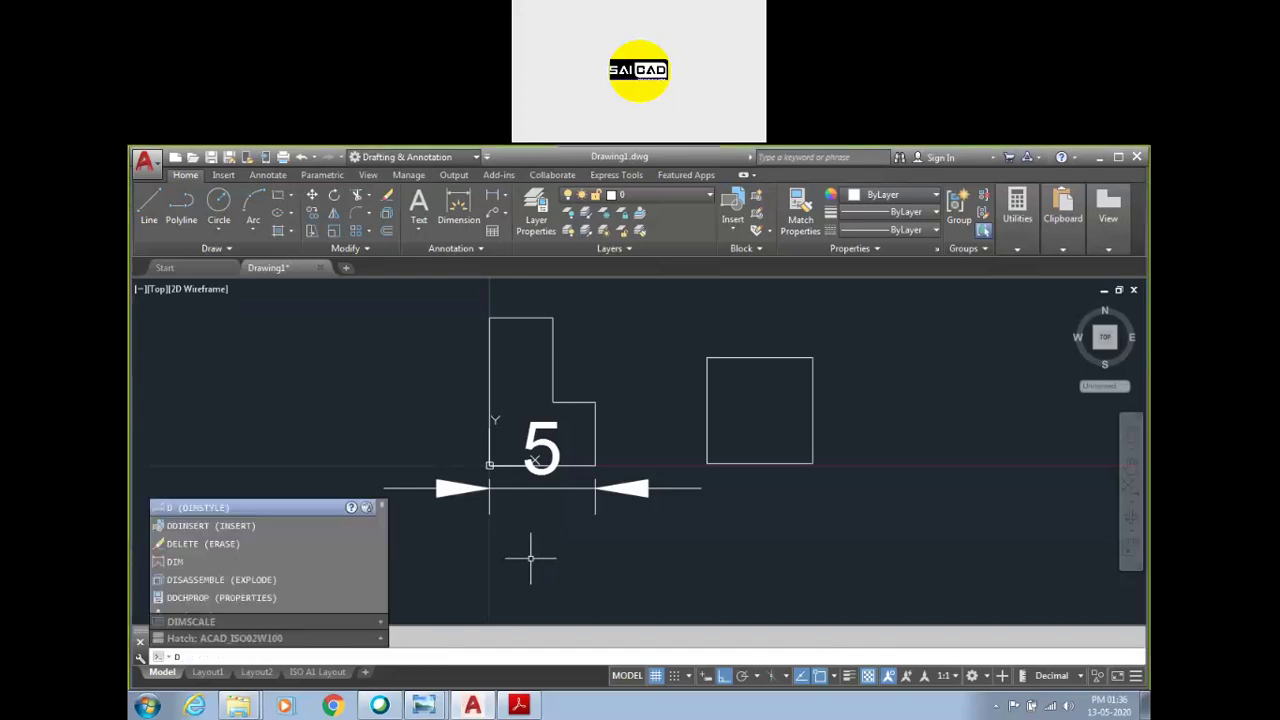
key(Return)
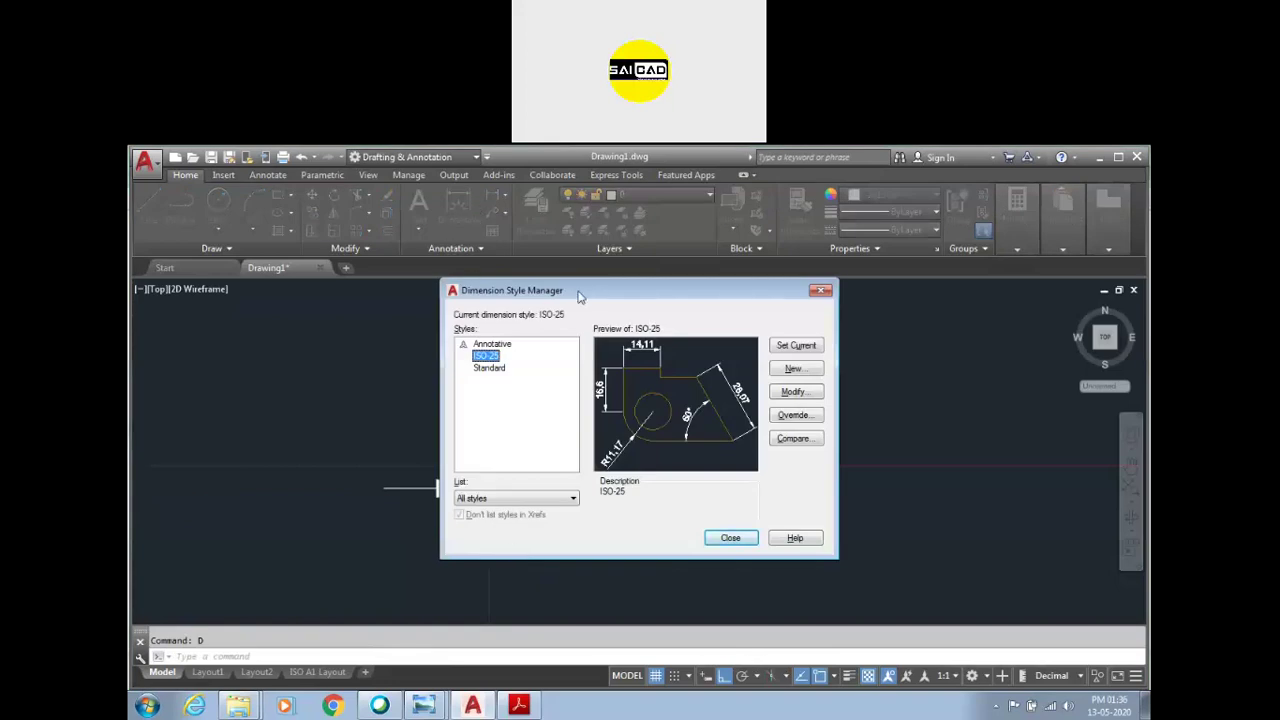
drag(577, 294, 730, 345)
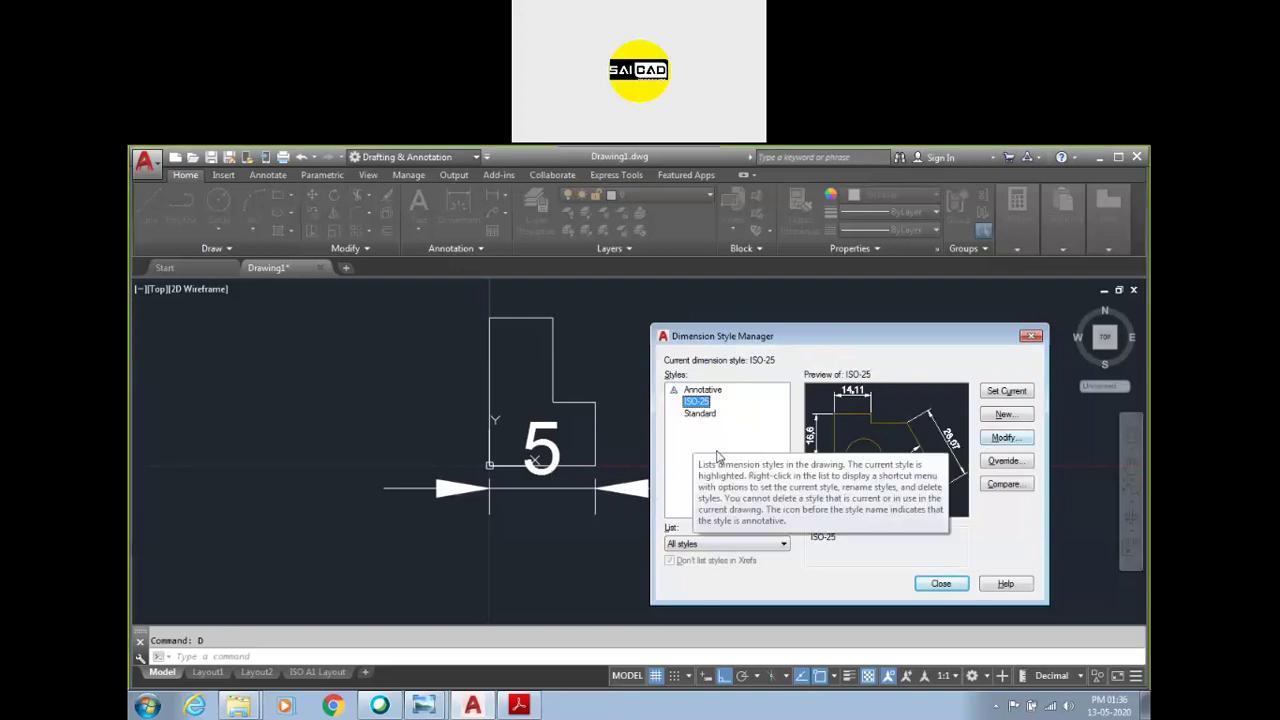
drag(705, 345, 691, 331)
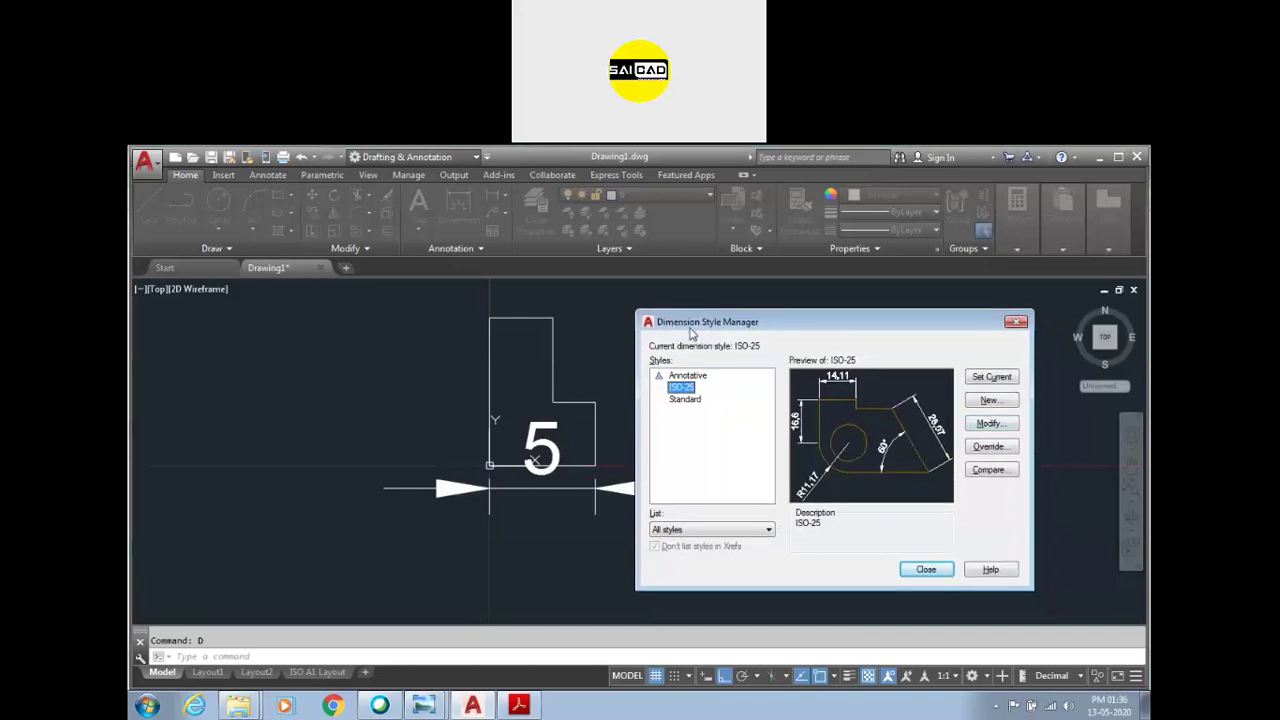
click(988, 423)
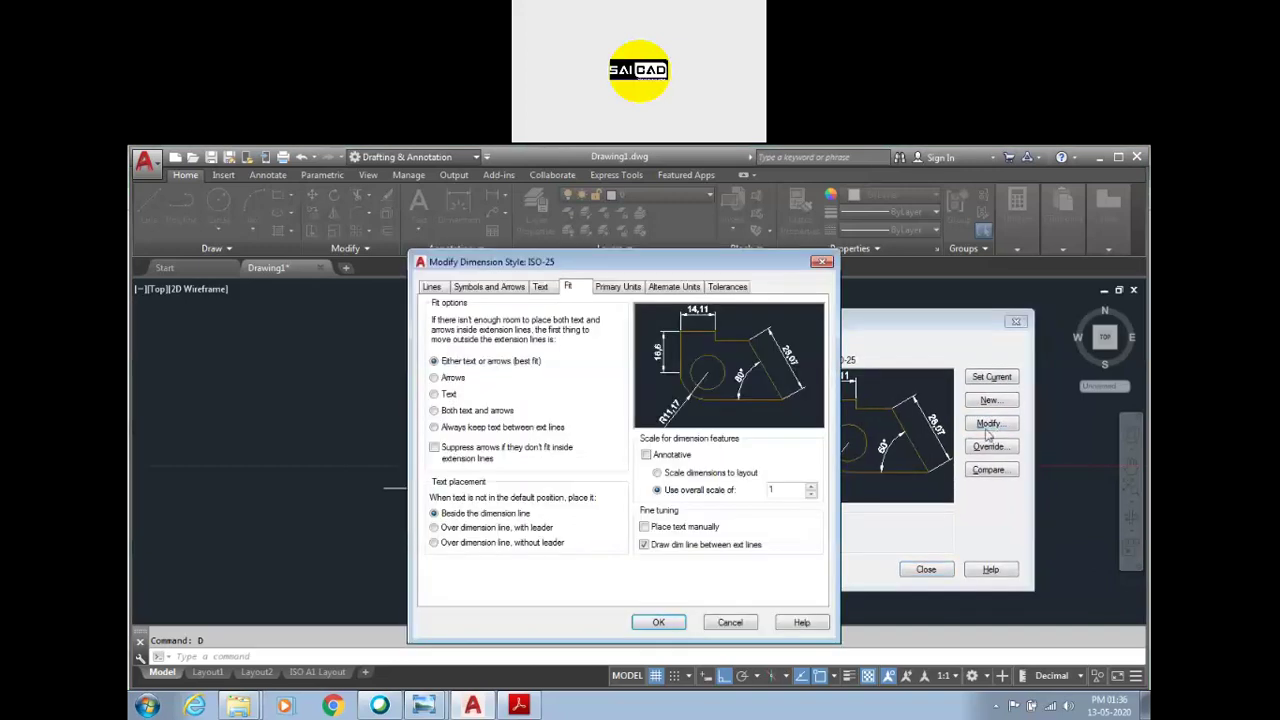
click(440, 289)
click(480, 289)
click(538, 289)
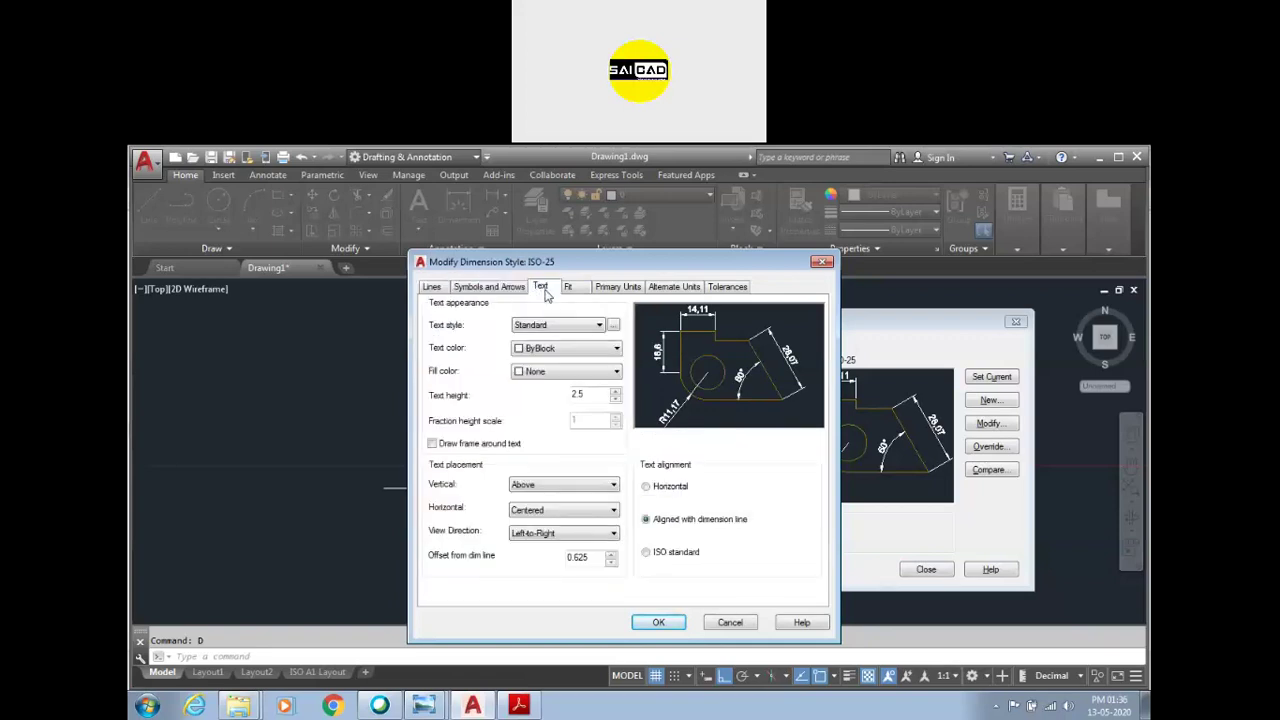
click(488, 288)
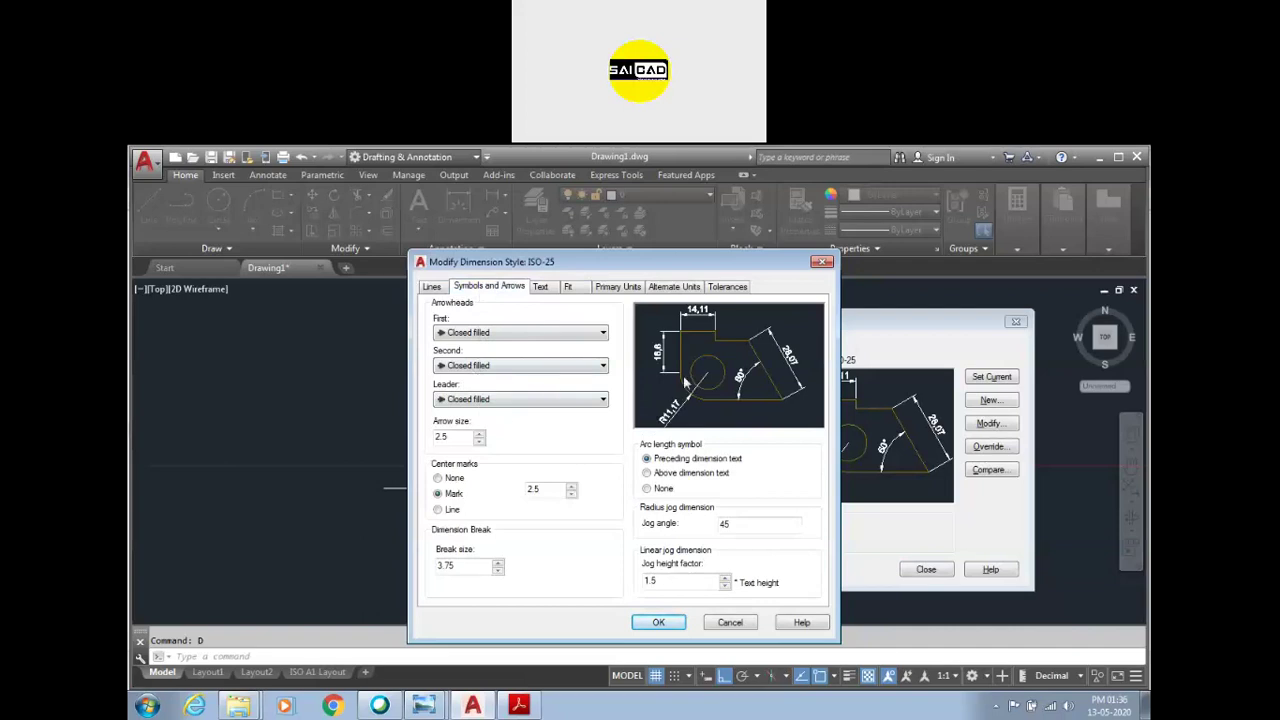
click(433, 288)
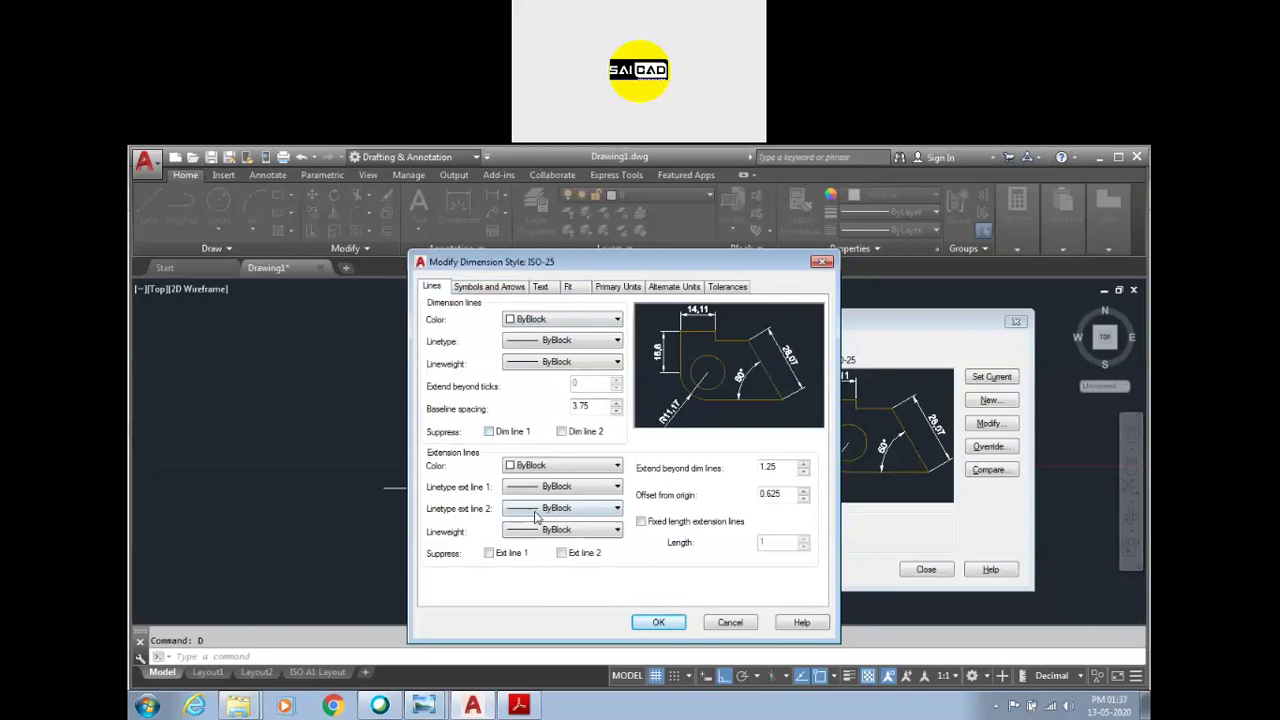
click(568, 289)
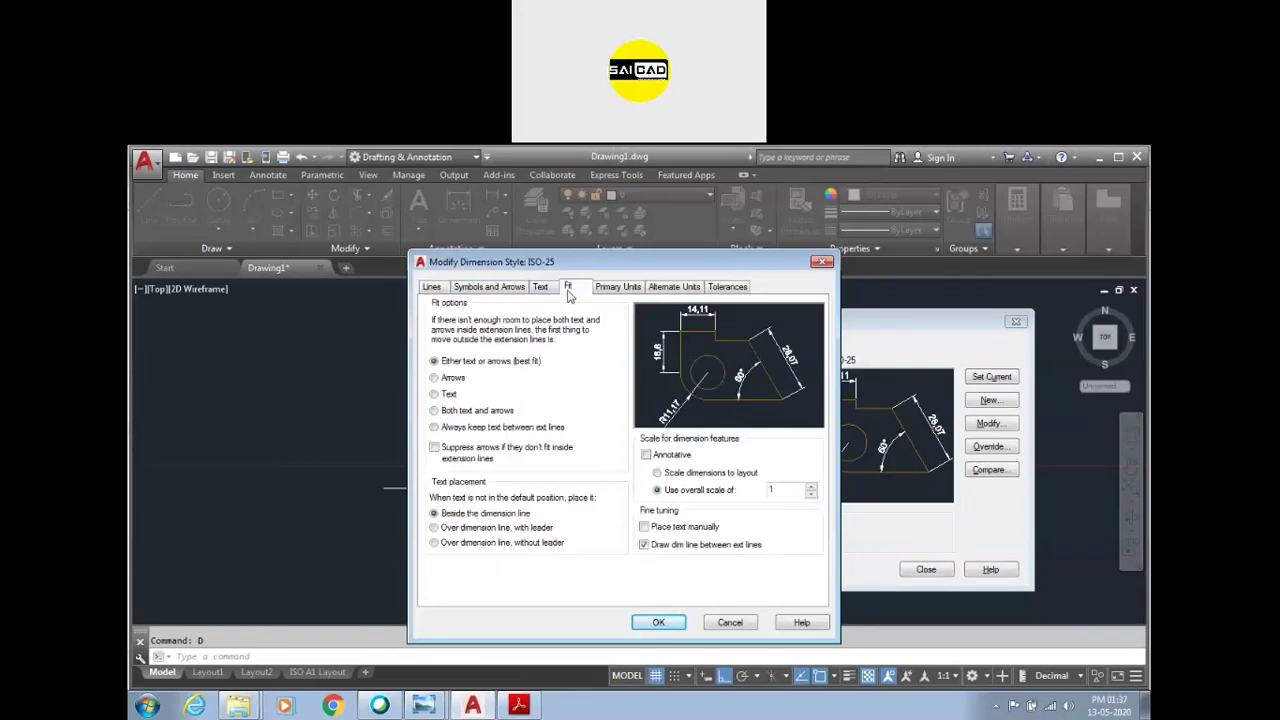
click(488, 288)
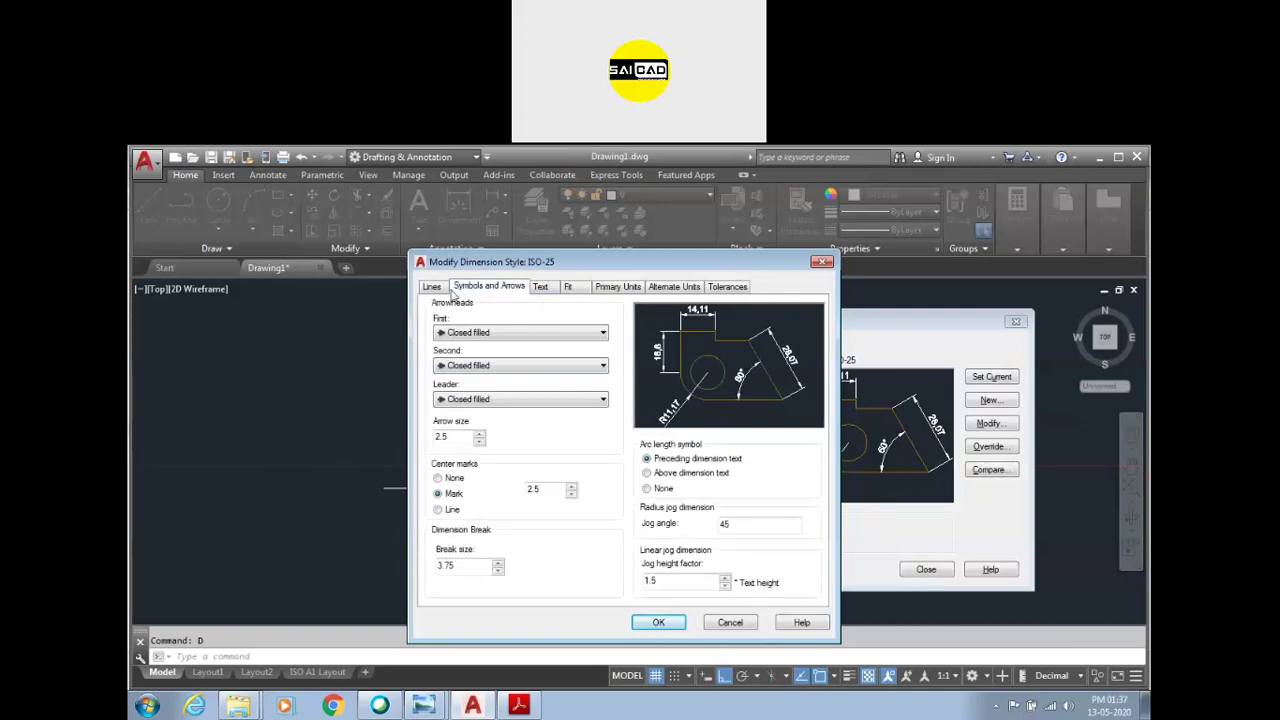
click(433, 288)
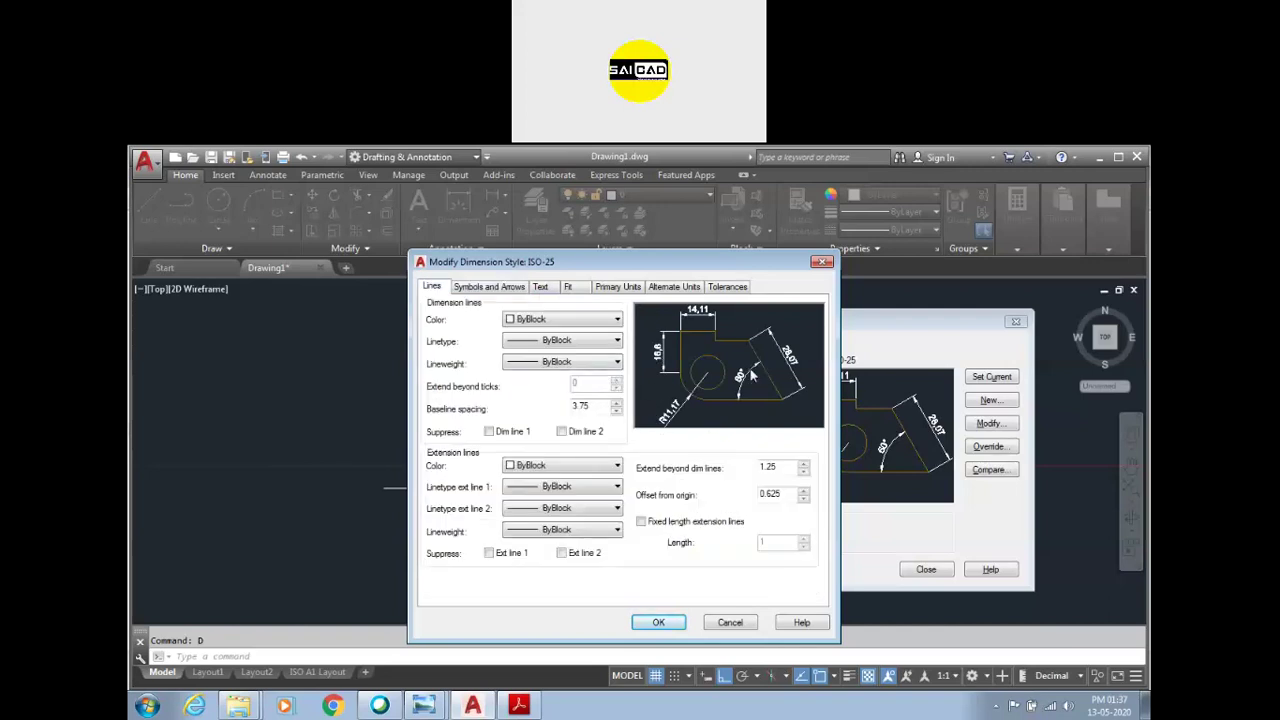
click(574, 292)
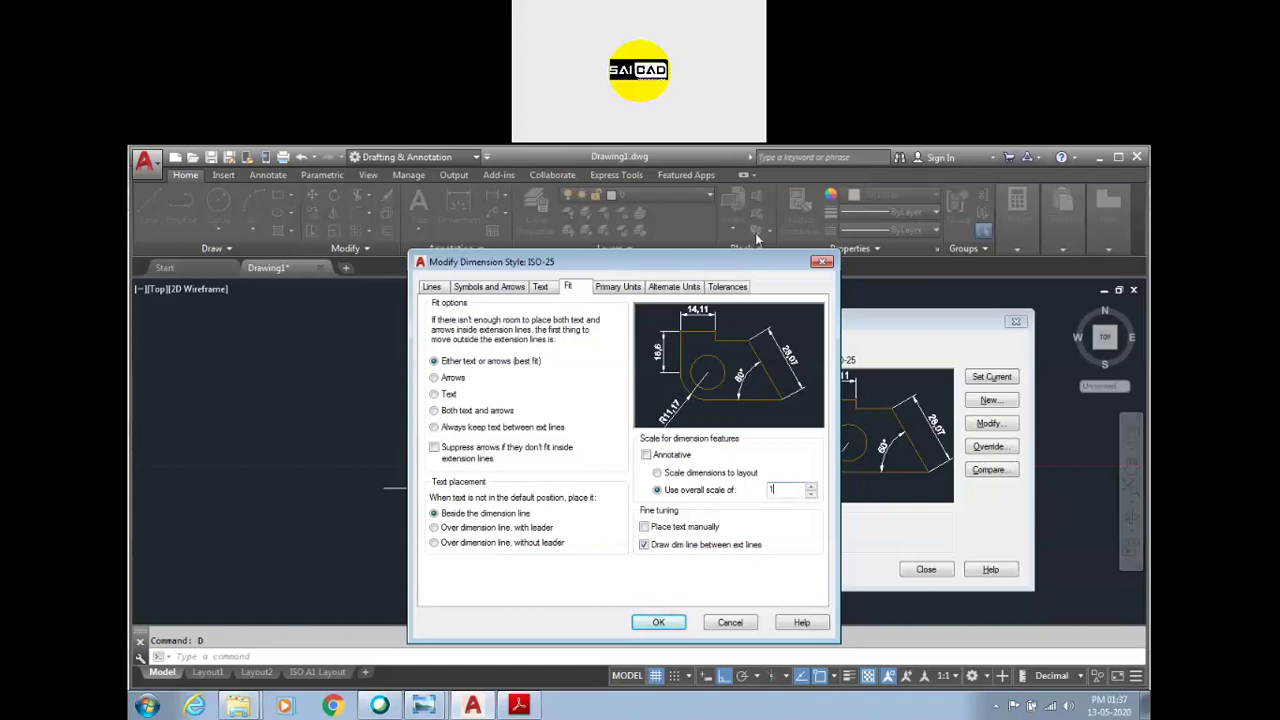
Step: Give ISO-25 an overall scale of 2, make it current, and close the manager
drag(603, 263, 759, 240)
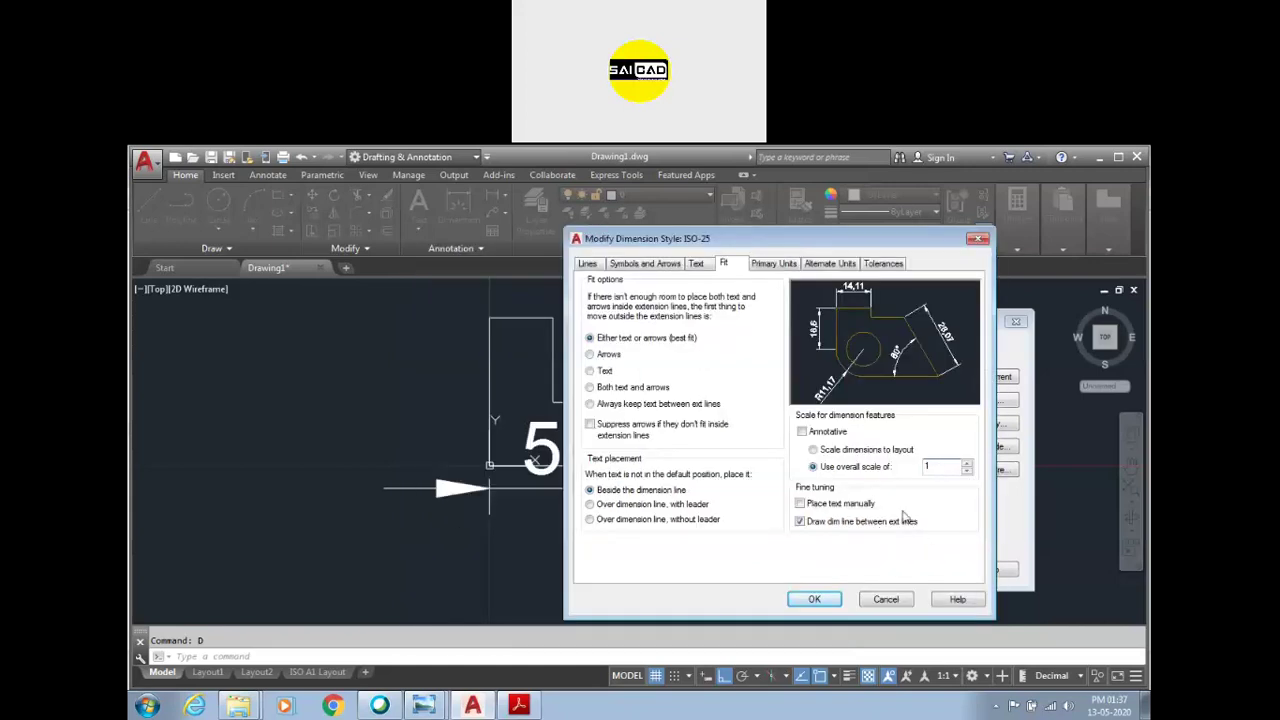
text(25)
click(816, 599)
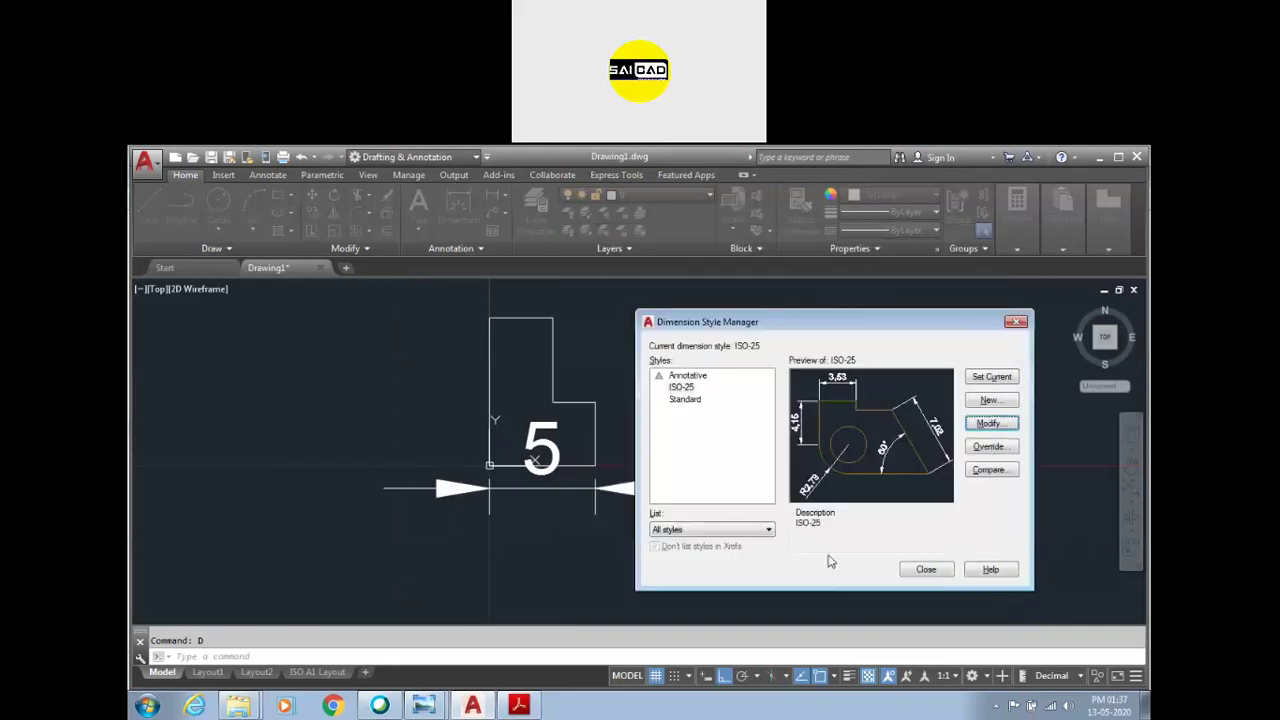
click(995, 380)
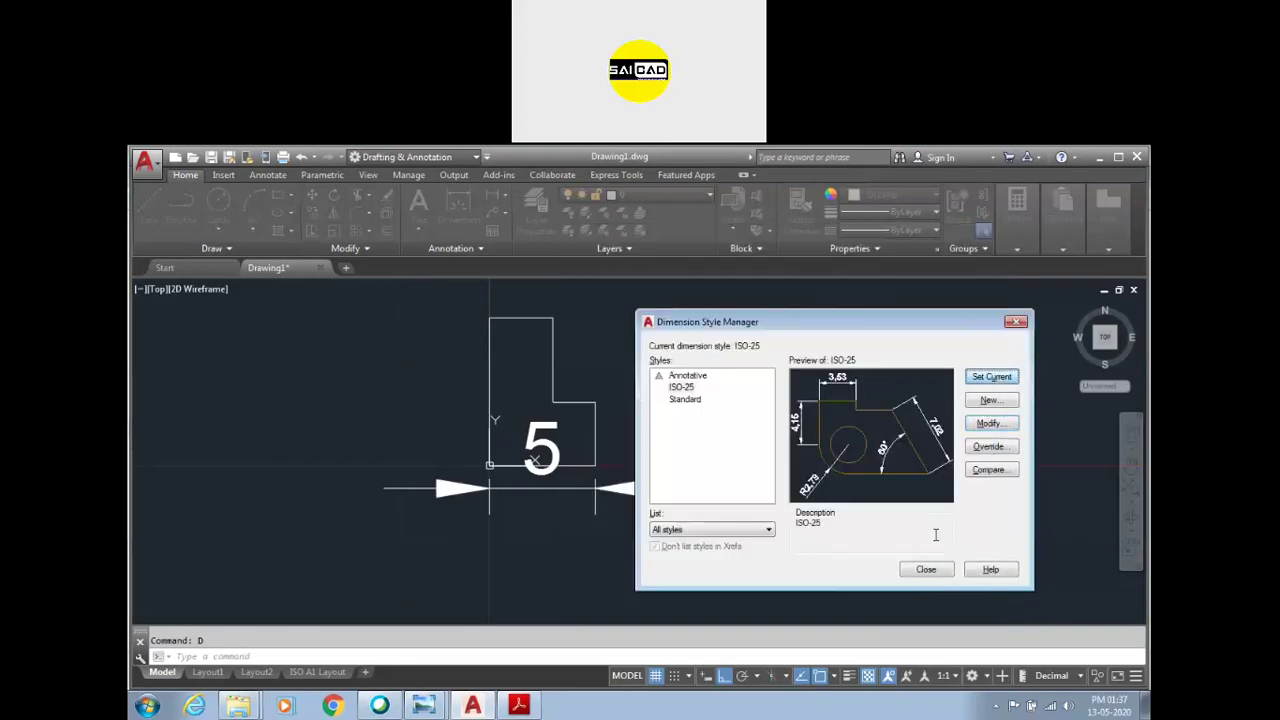
click(926, 571)
Step: Add a vertical 7 height dimension to the left of the L-profile's left edge
scroll(533, 487, up, 4)
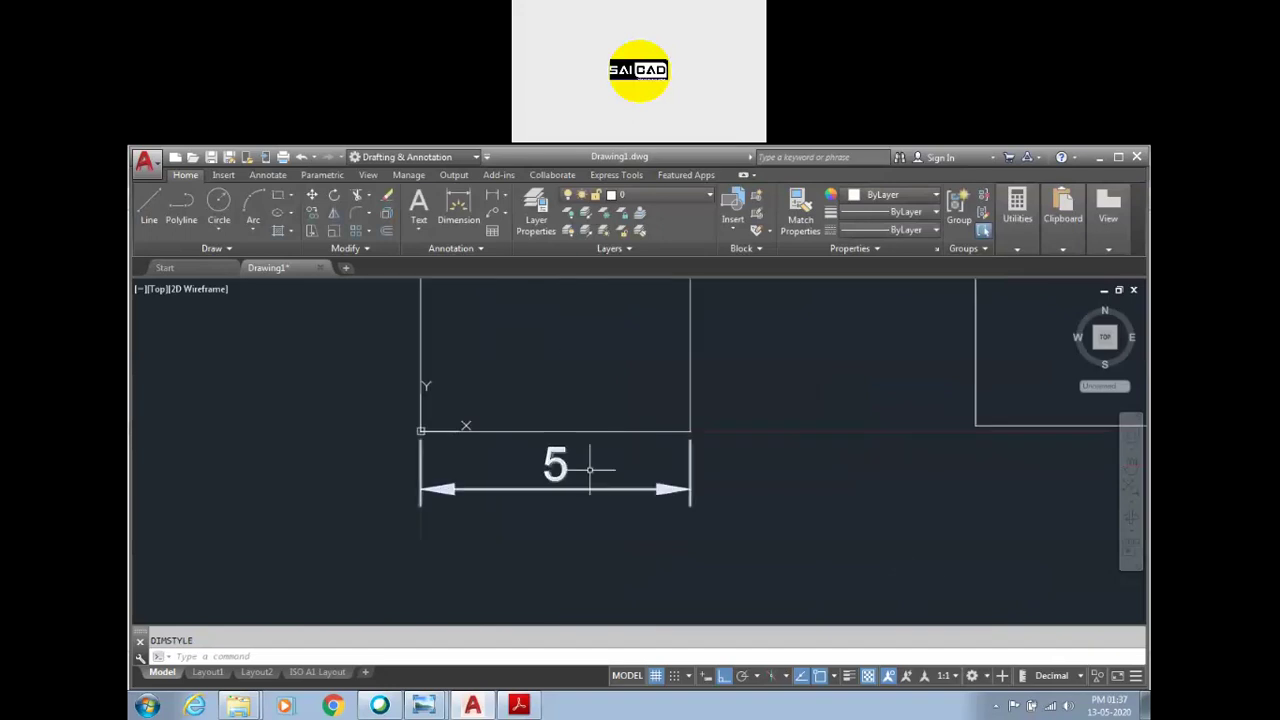
scroll(508, 491, down, 4)
scroll(500, 508, up, 4)
click(505, 483)
click(452, 532)
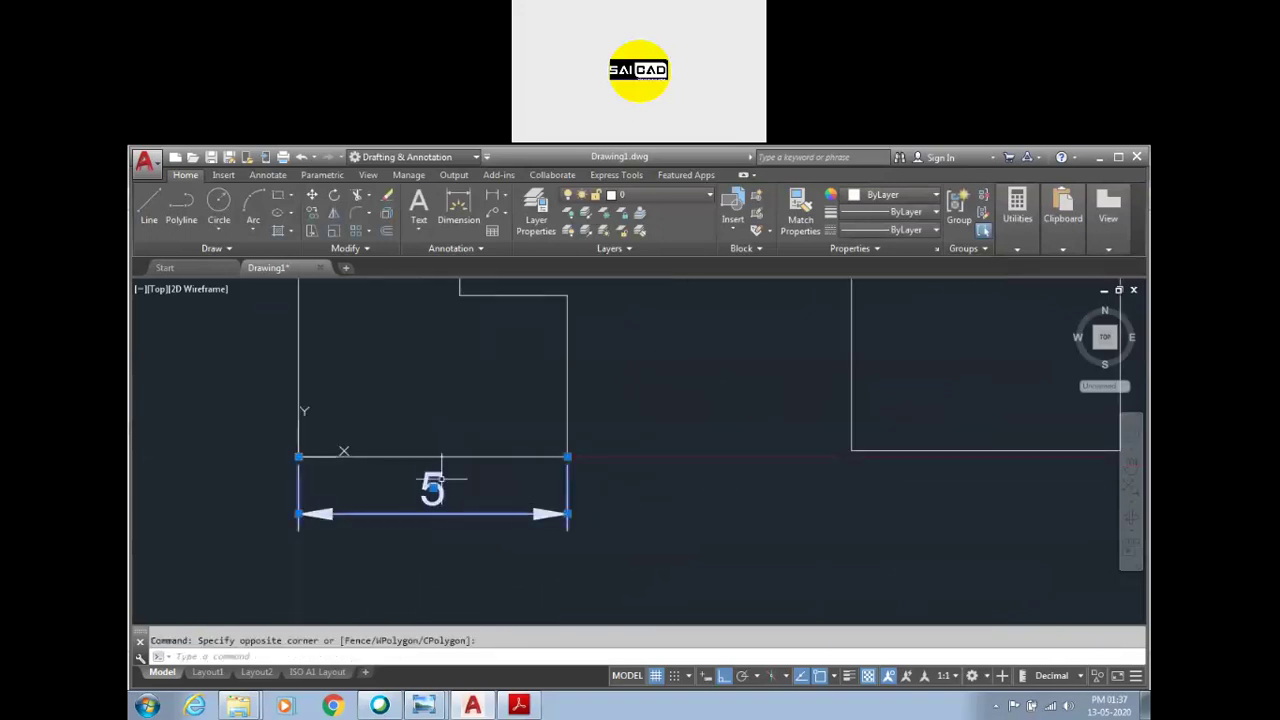
scroll(402, 522, down, 2)
scroll(412, 532, down, 2)
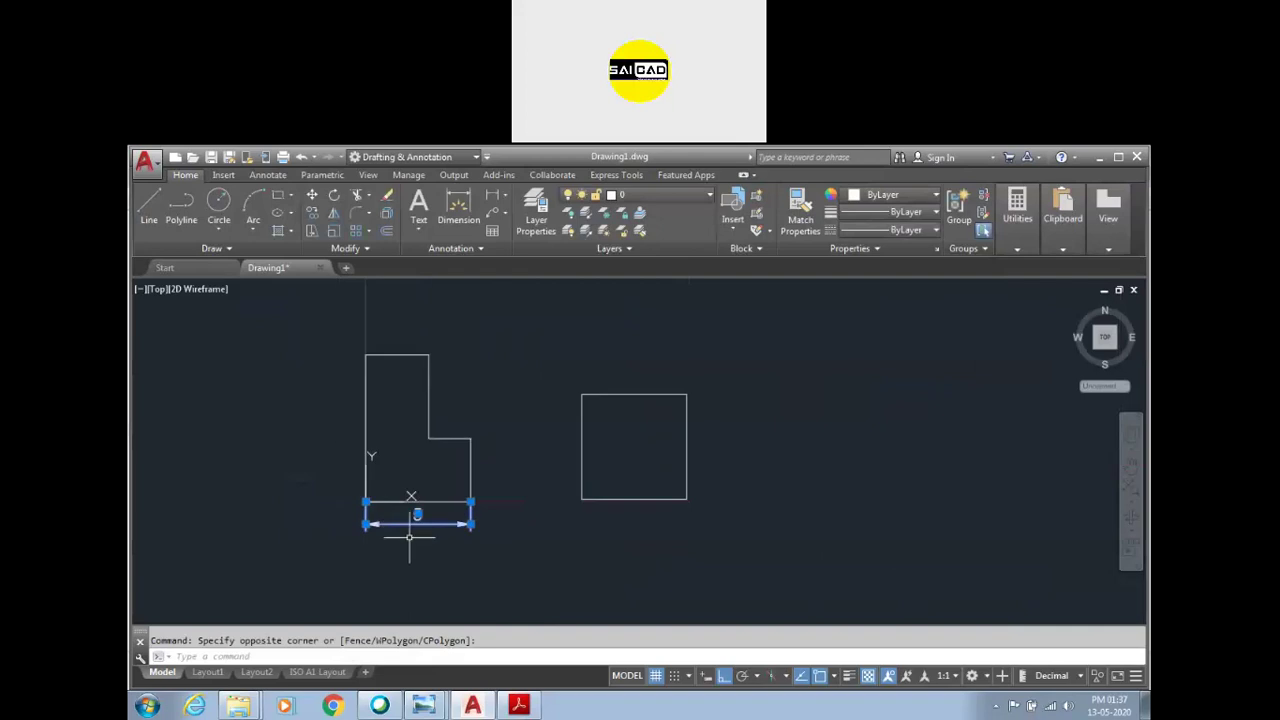
key(Escape)
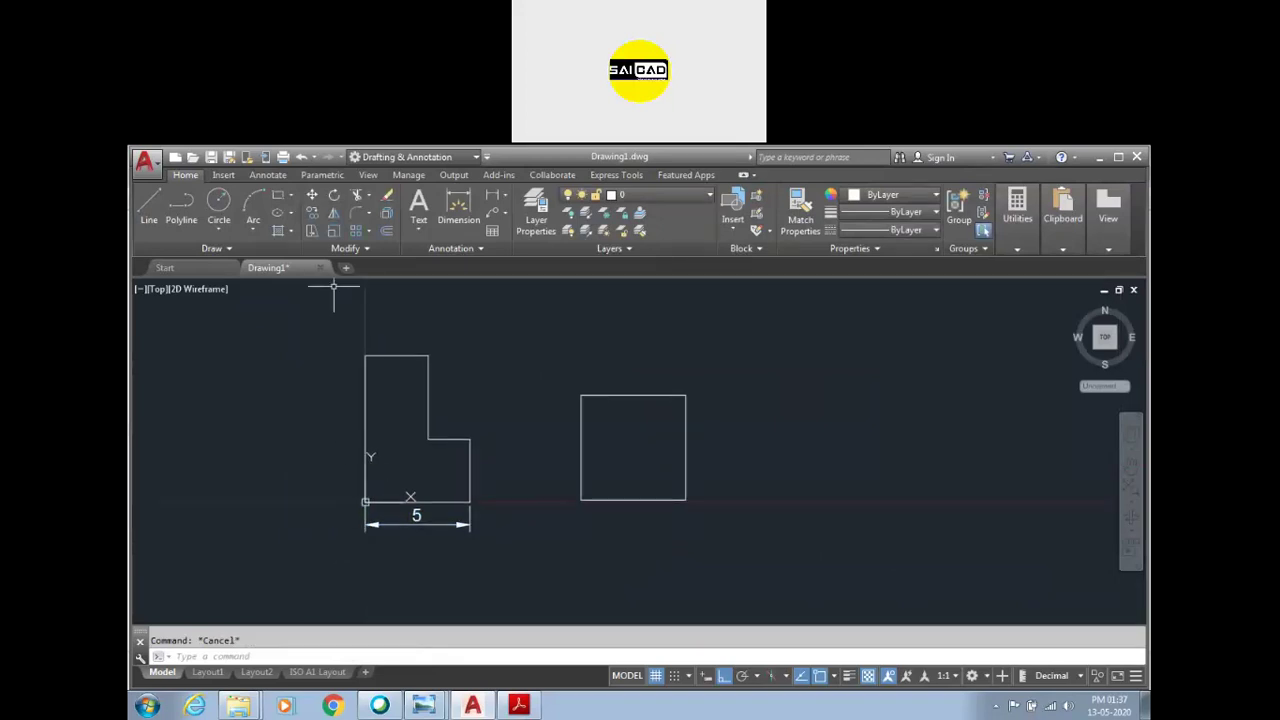
click(452, 212)
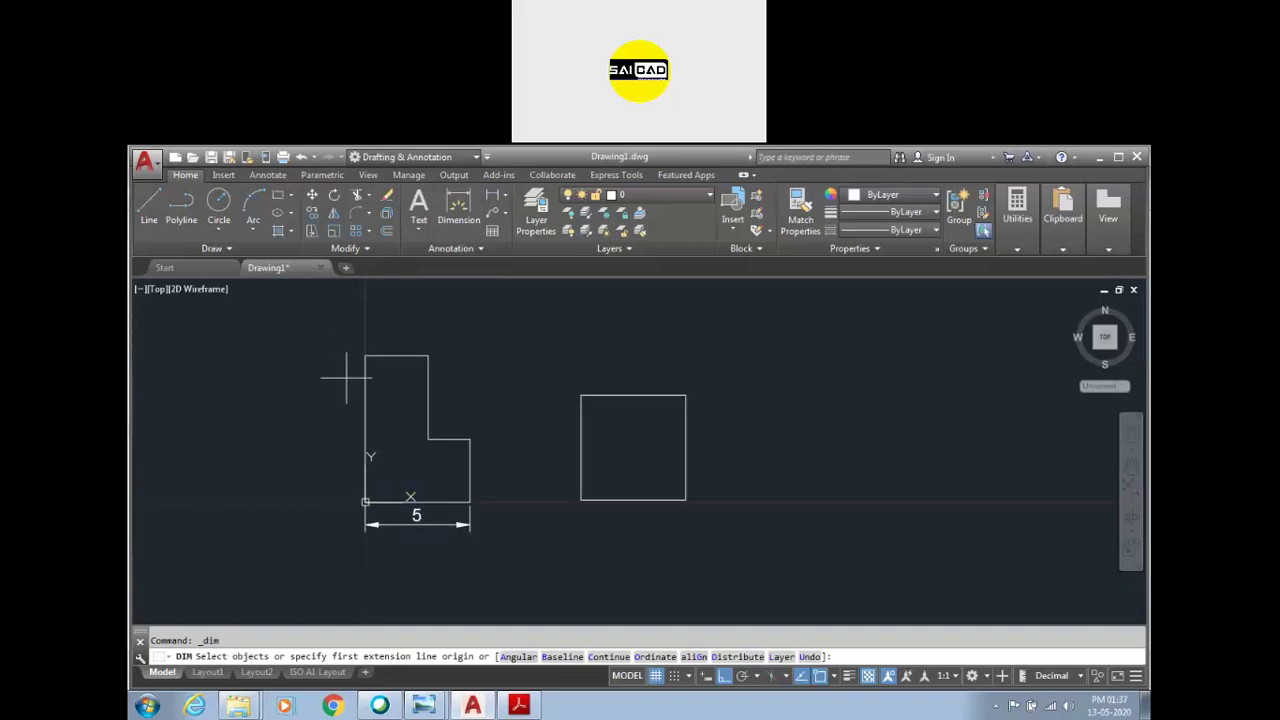
click(365, 385)
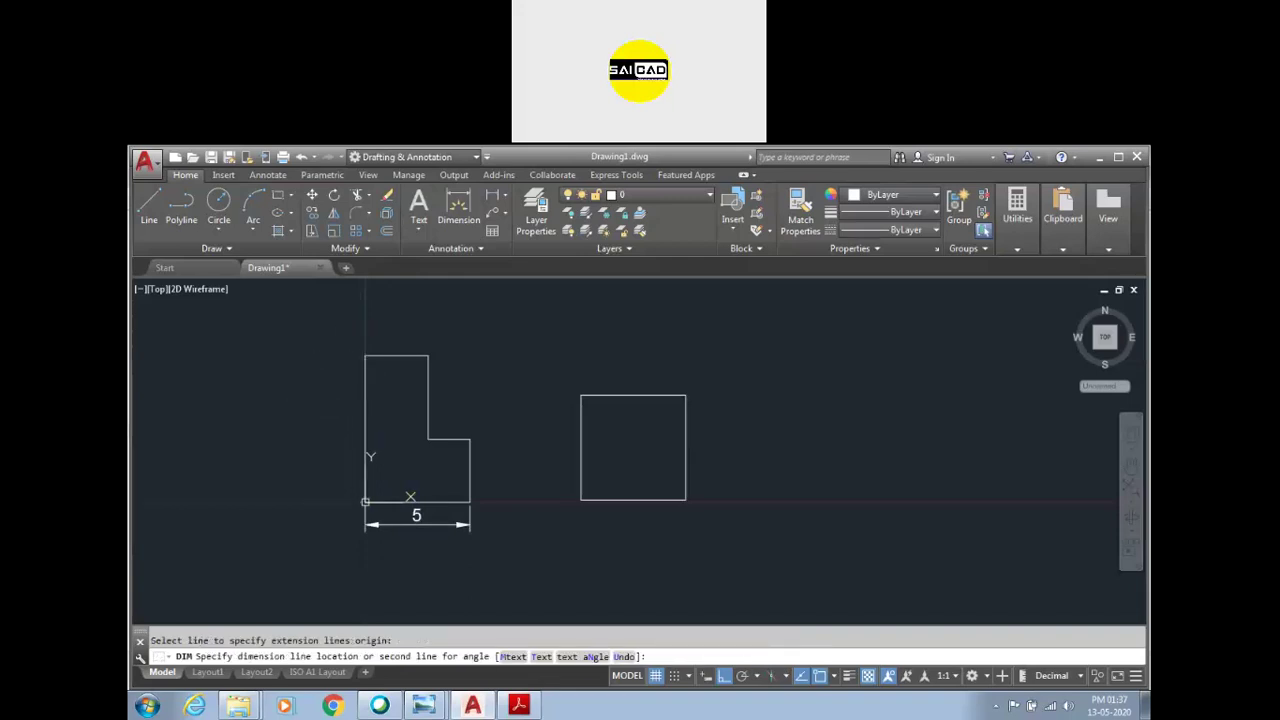
click(312, 460)
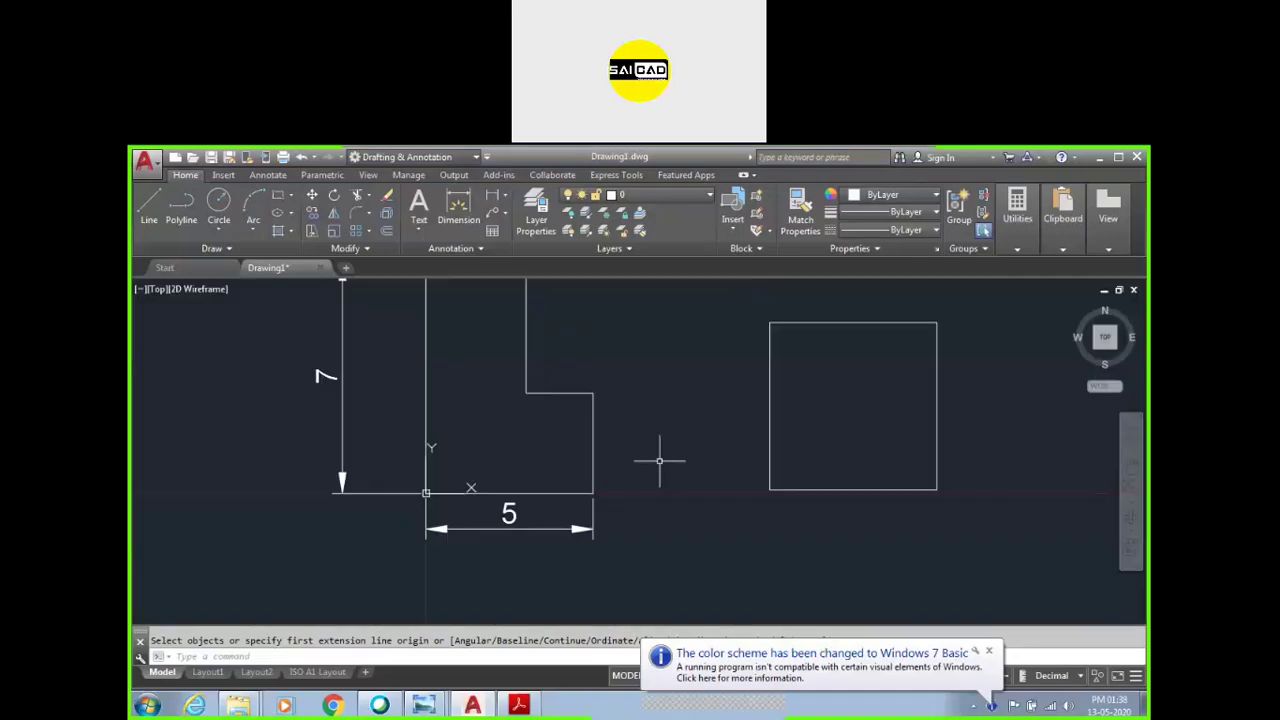
Step: Restart DIM and add a 3 dimension to the right of the lower step
scroll(560, 470, down, 2)
scroll(460, 490, down, 3)
scroll(460, 490, up, 6)
scroll(597, 455, down, 5)
scroll(600, 458, up, 4)
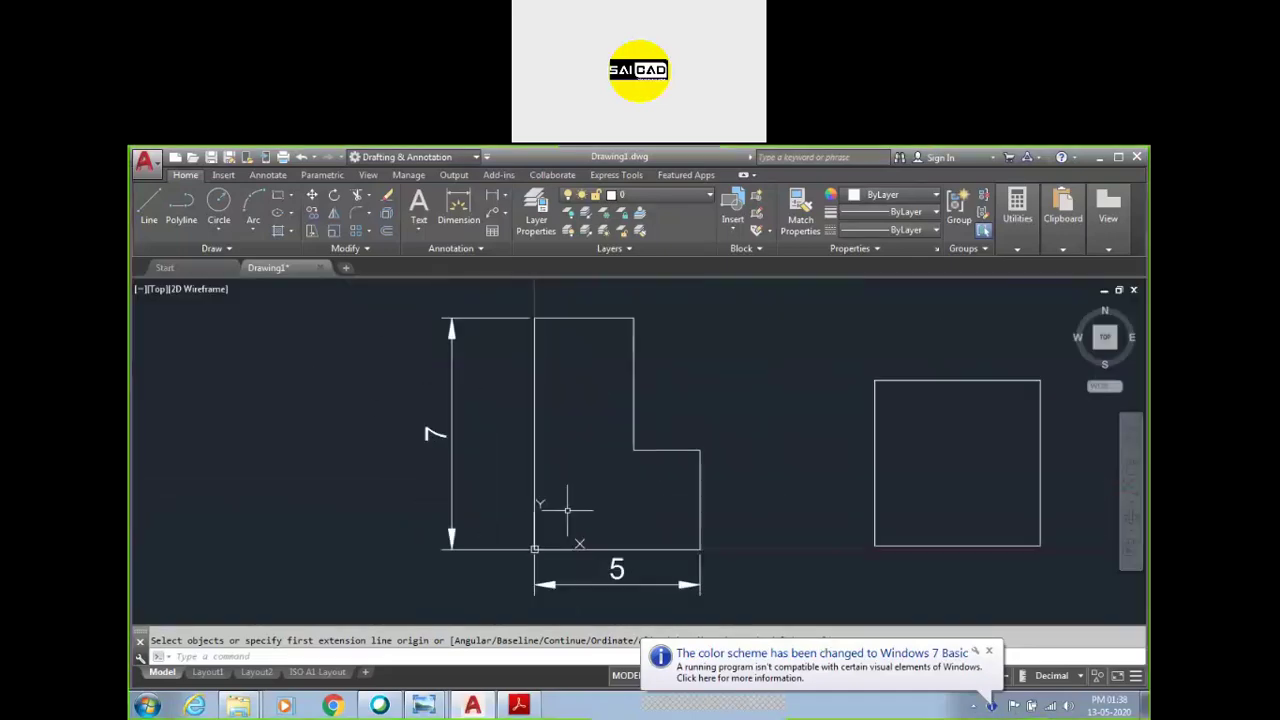
scroll(588, 422, down, 2)
key(Escape)
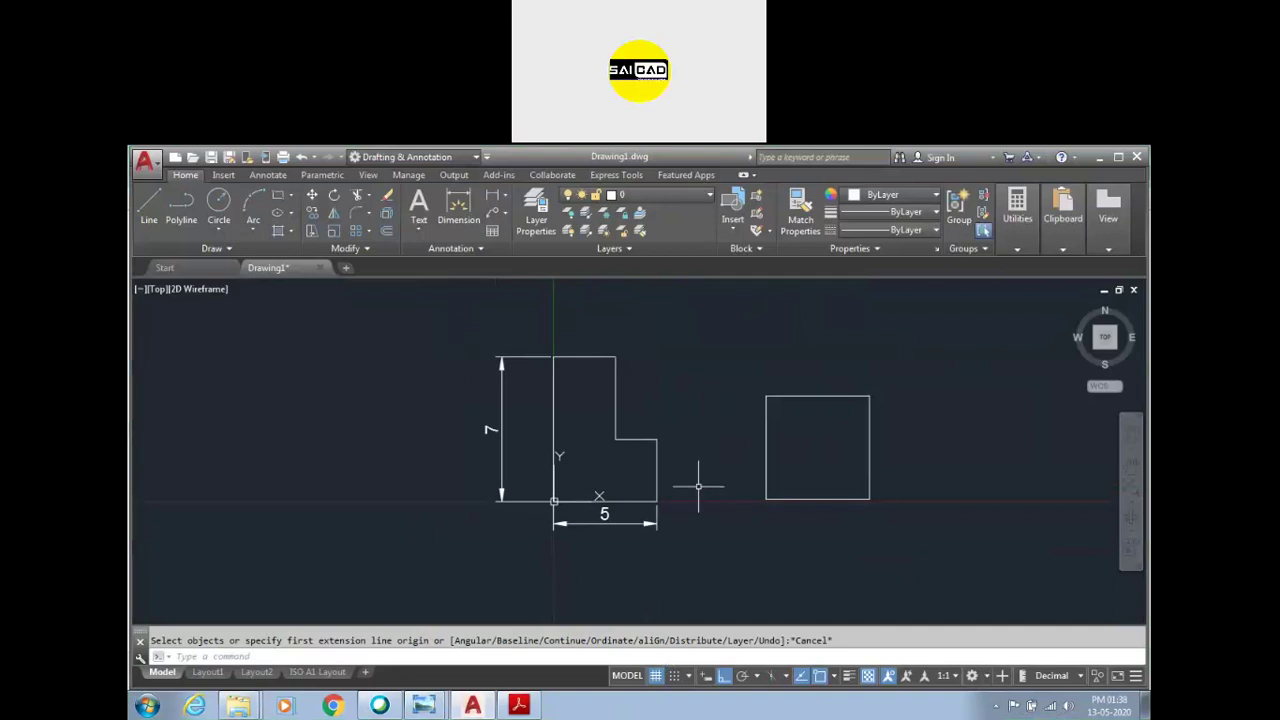
scroll(568, 470, down, 2)
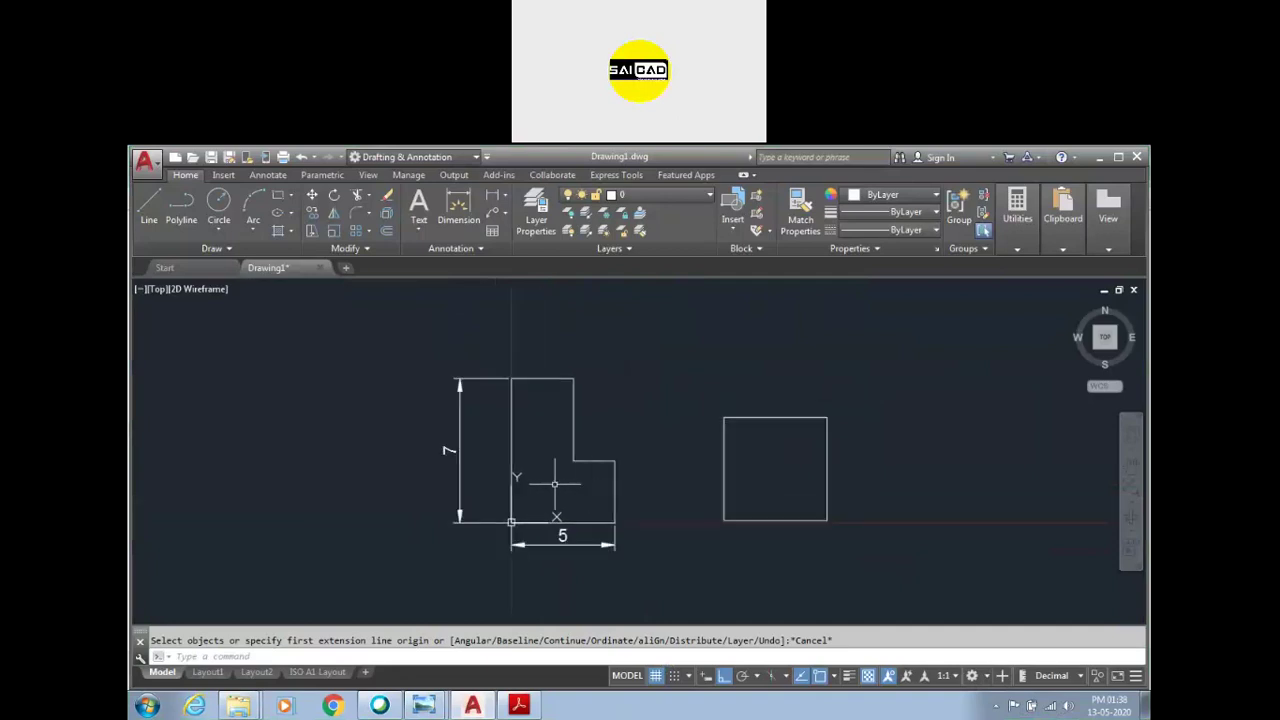
scroll(562, 516, up, 4)
scroll(533, 477, down, 2)
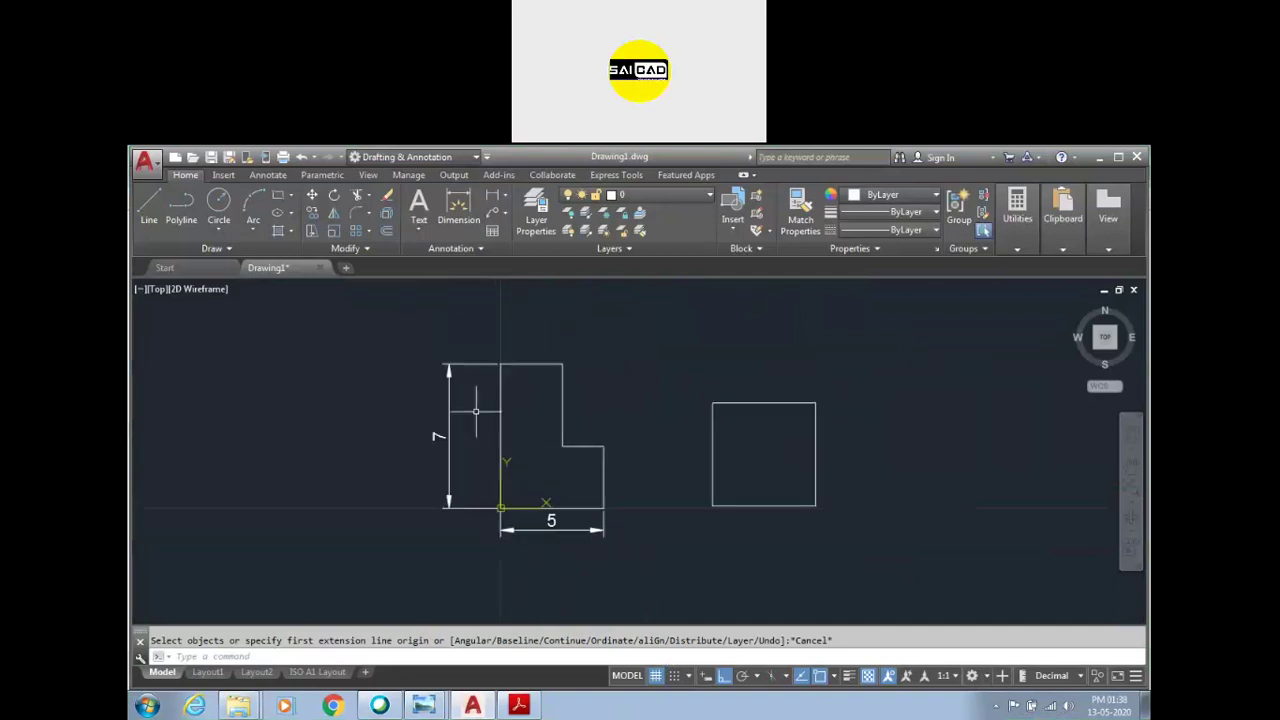
key(Return)
scroll(629, 491, up, 4)
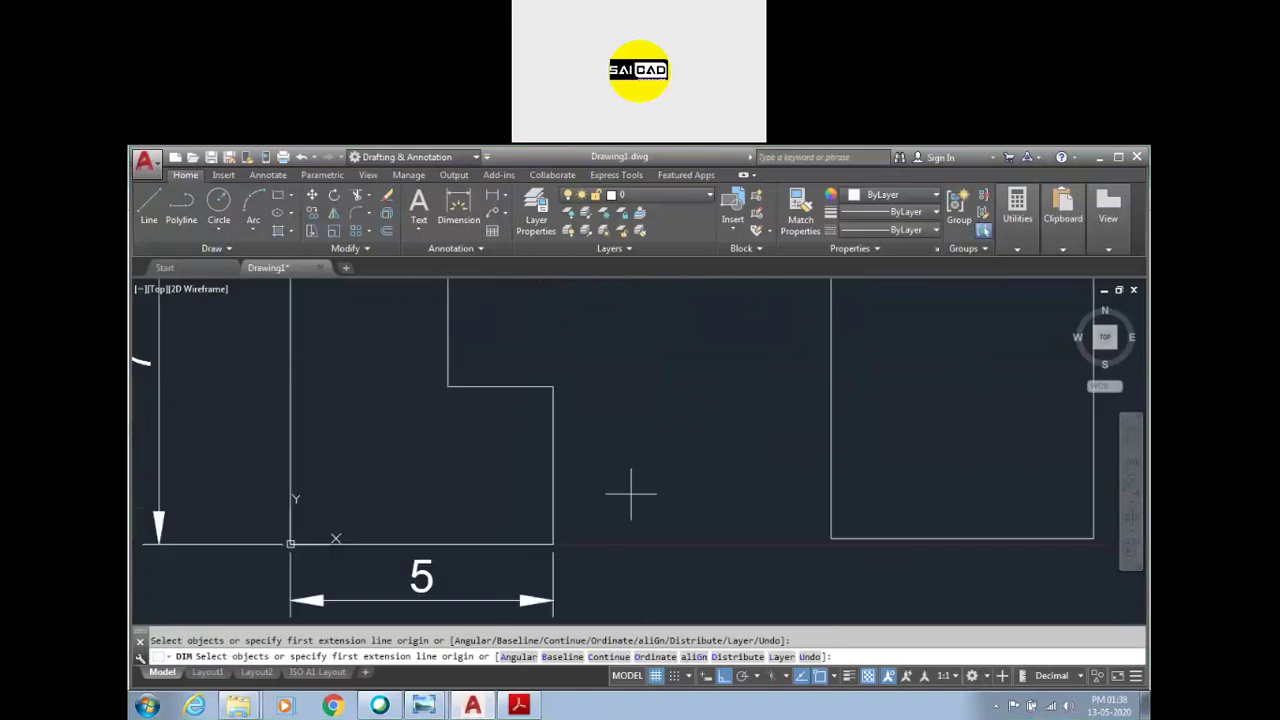
scroll(620, 474, down, 2)
scroll(600, 509, up, 2)
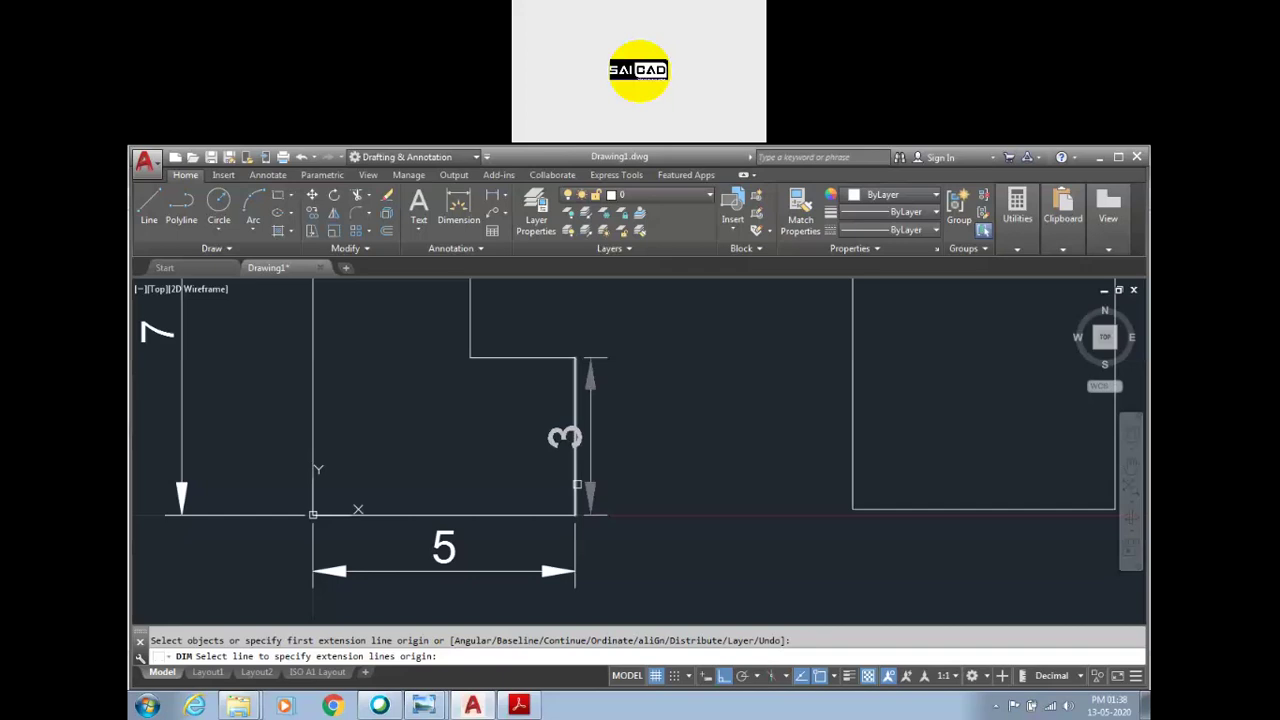
scroll(538, 458, up, 2)
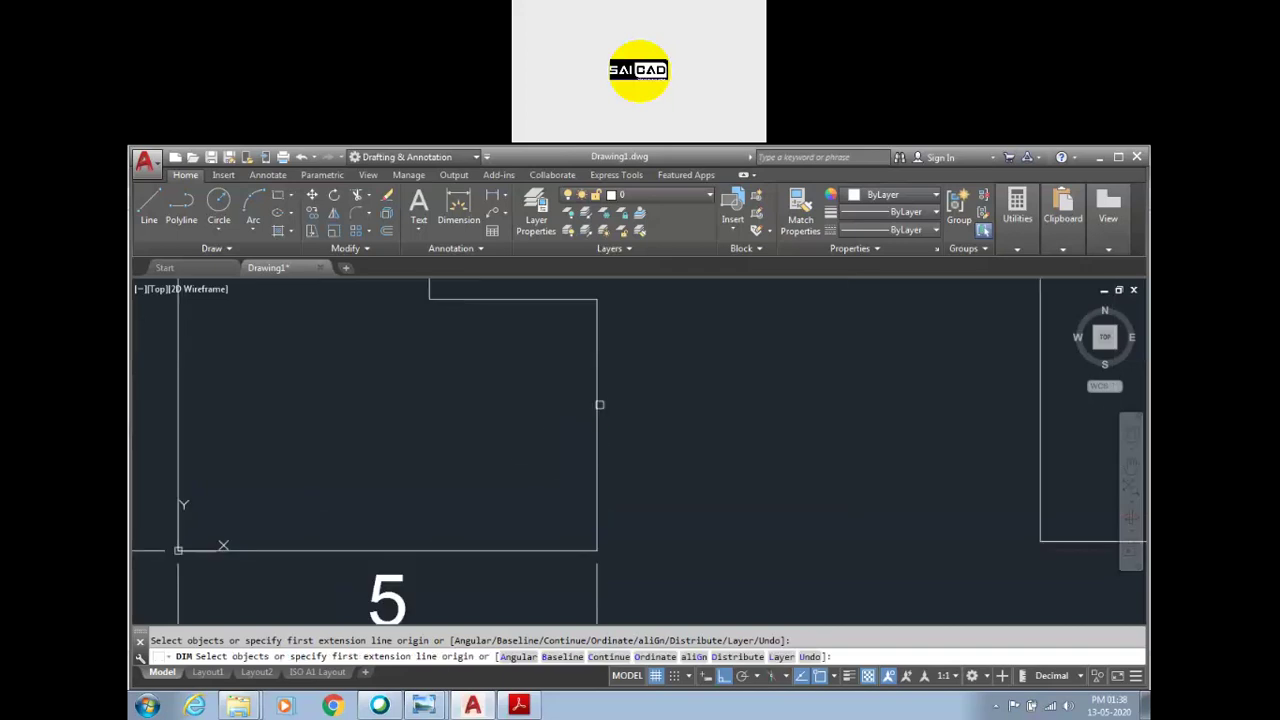
scroll(643, 407, down, 2)
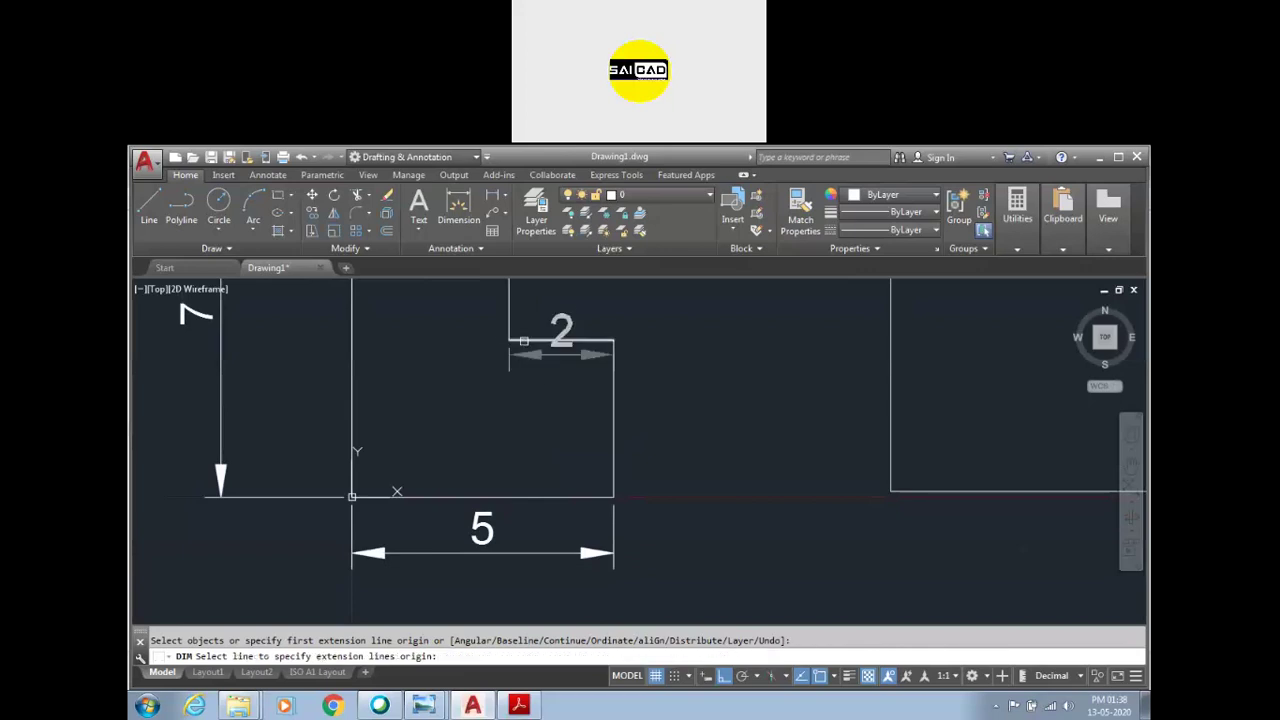
click(523, 341)
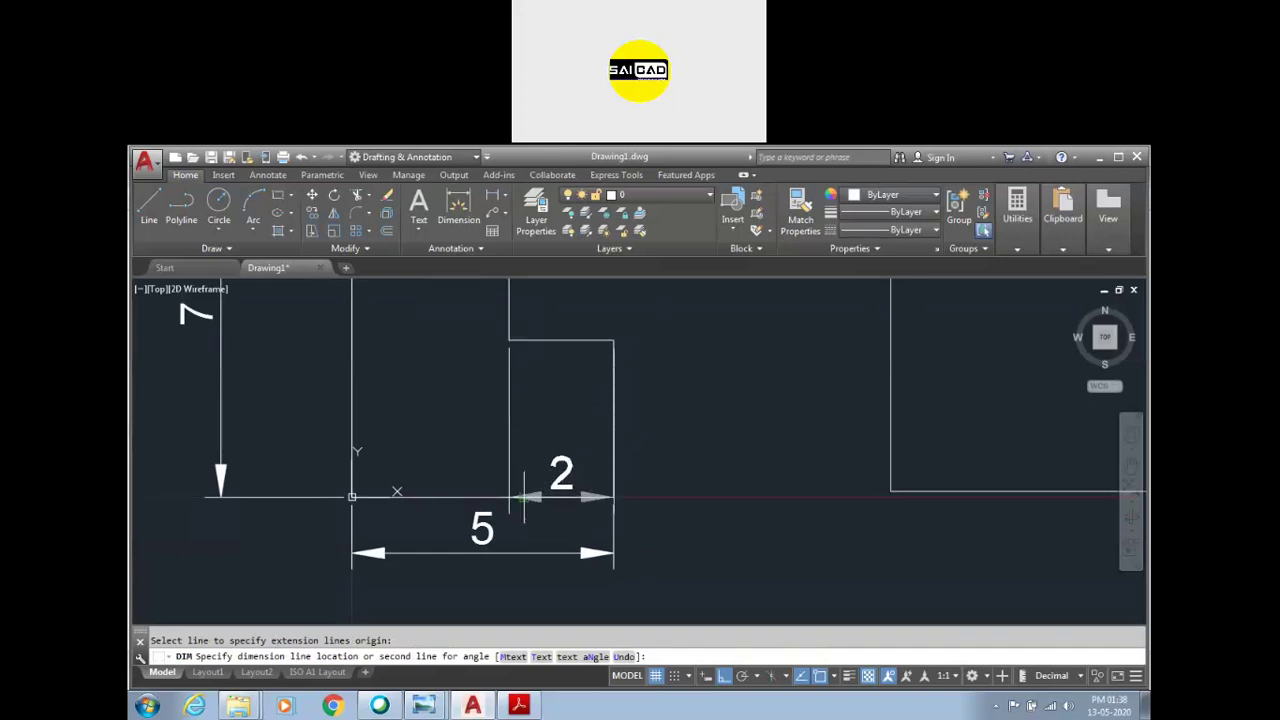
scroll(521, 497, up, 5)
click(579, 510)
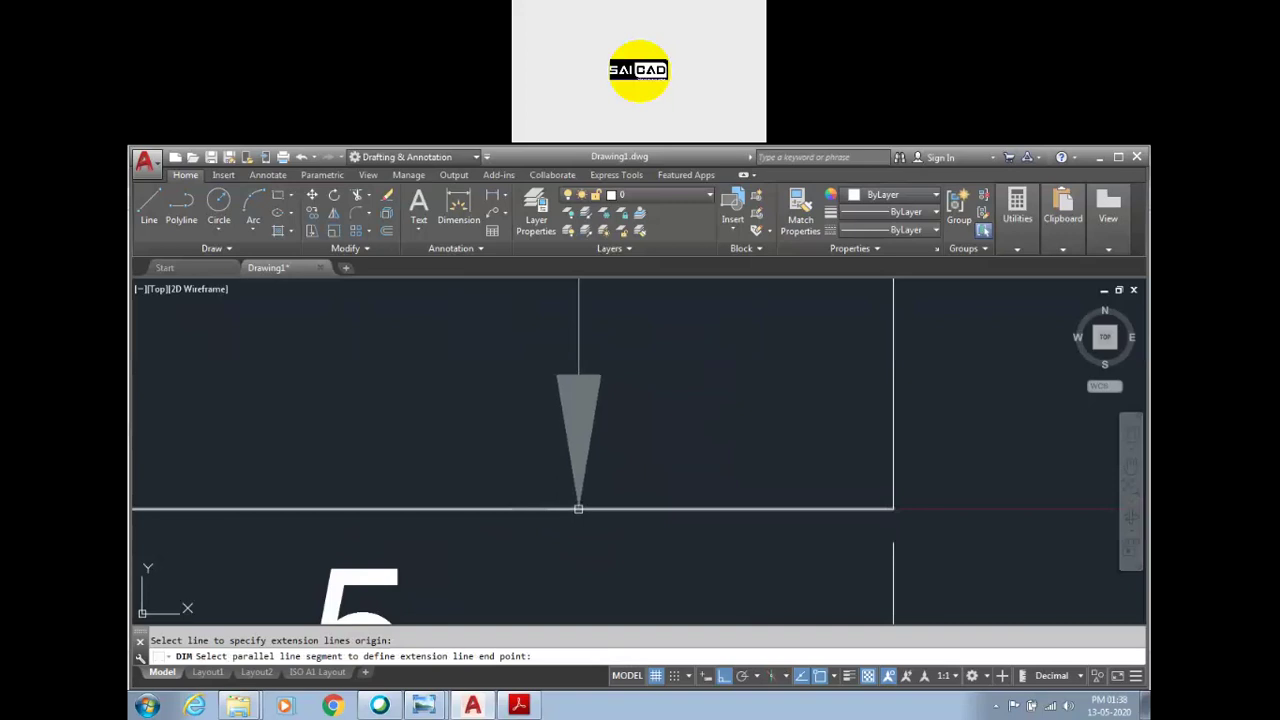
click(579, 509)
scroll(579, 515, down, 3)
scroll(579, 525, down, 2)
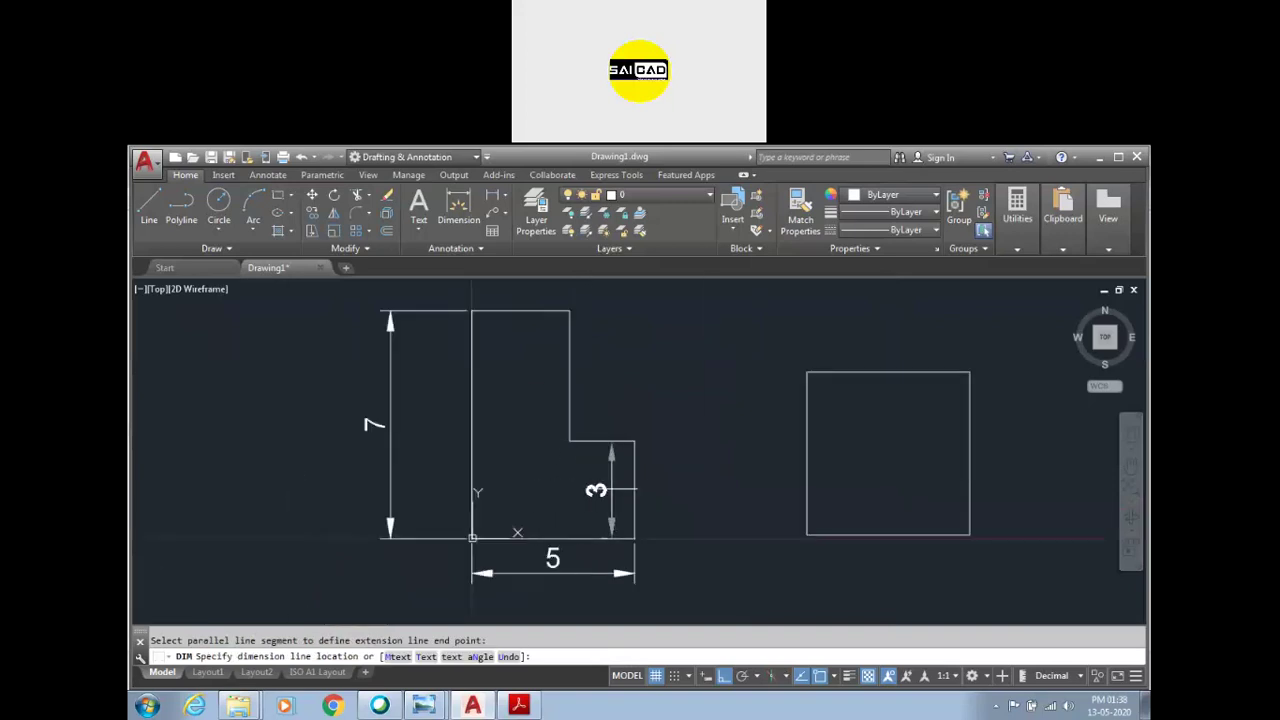
click(685, 490)
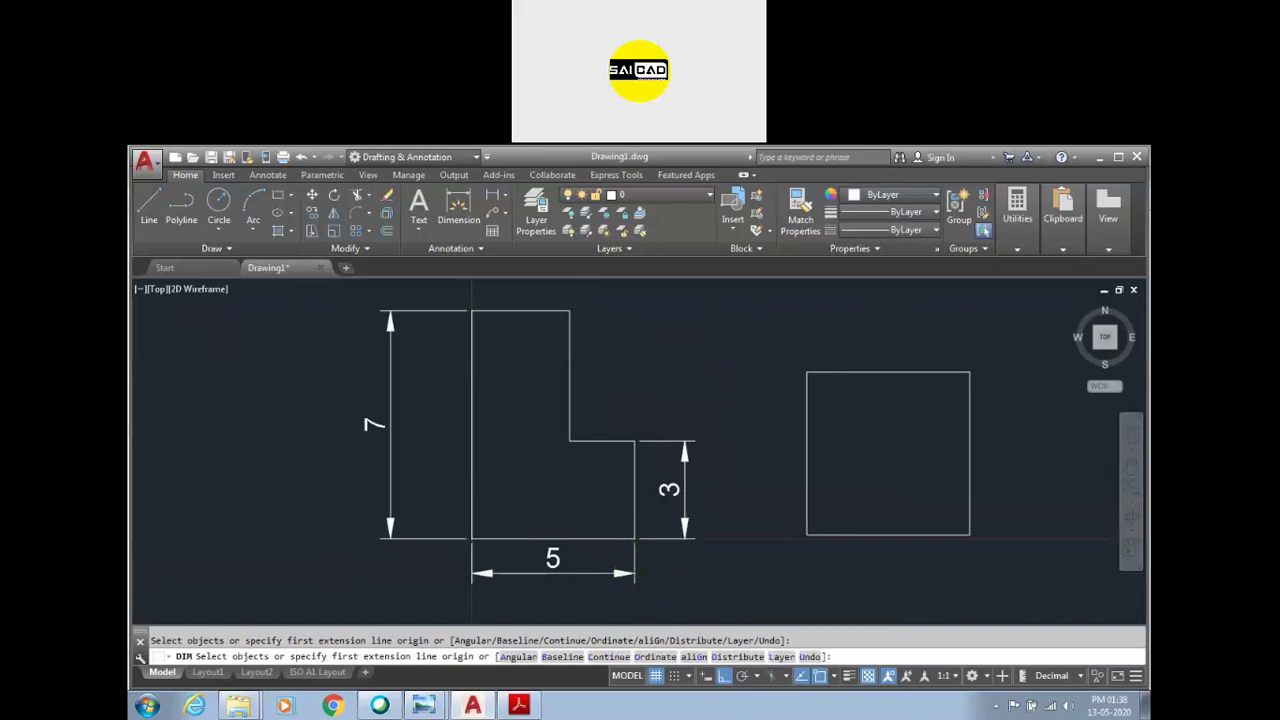
Step: Add a 4 dimension beside the upper step and a 3 width dimension across the top
middle_drag(687, 518, 693, 522)
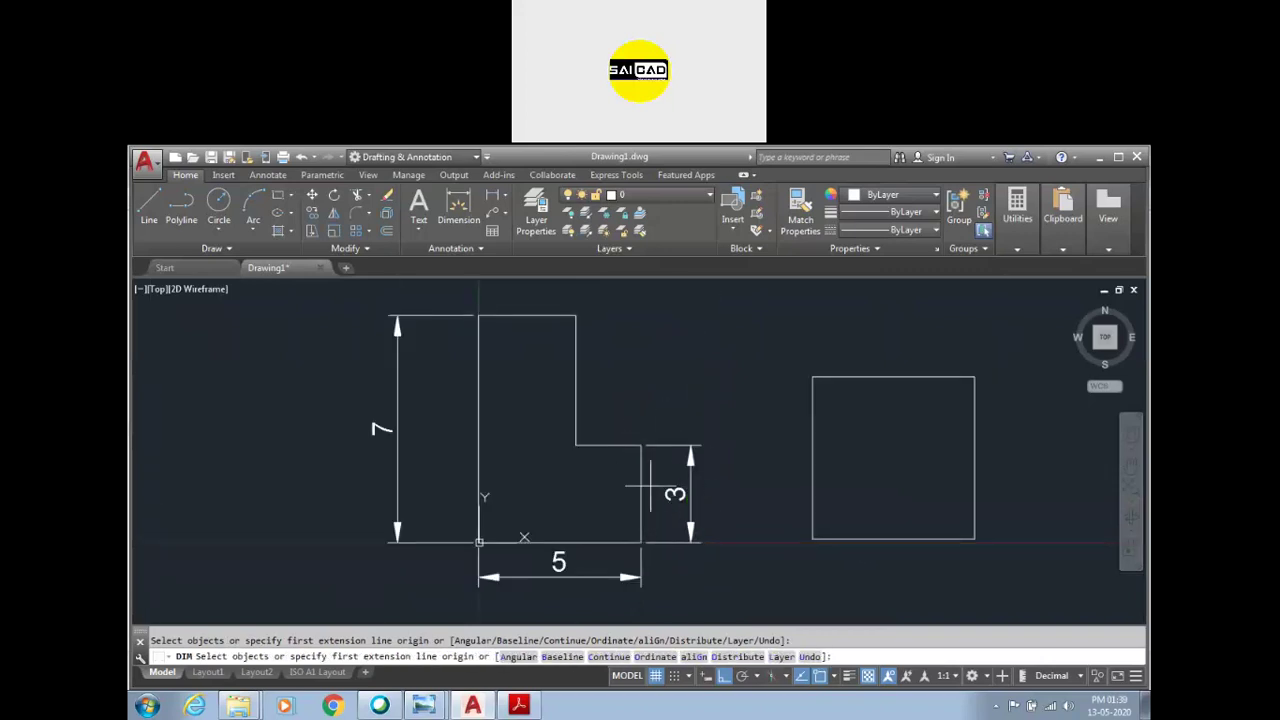
scroll(576, 313, up, 2)
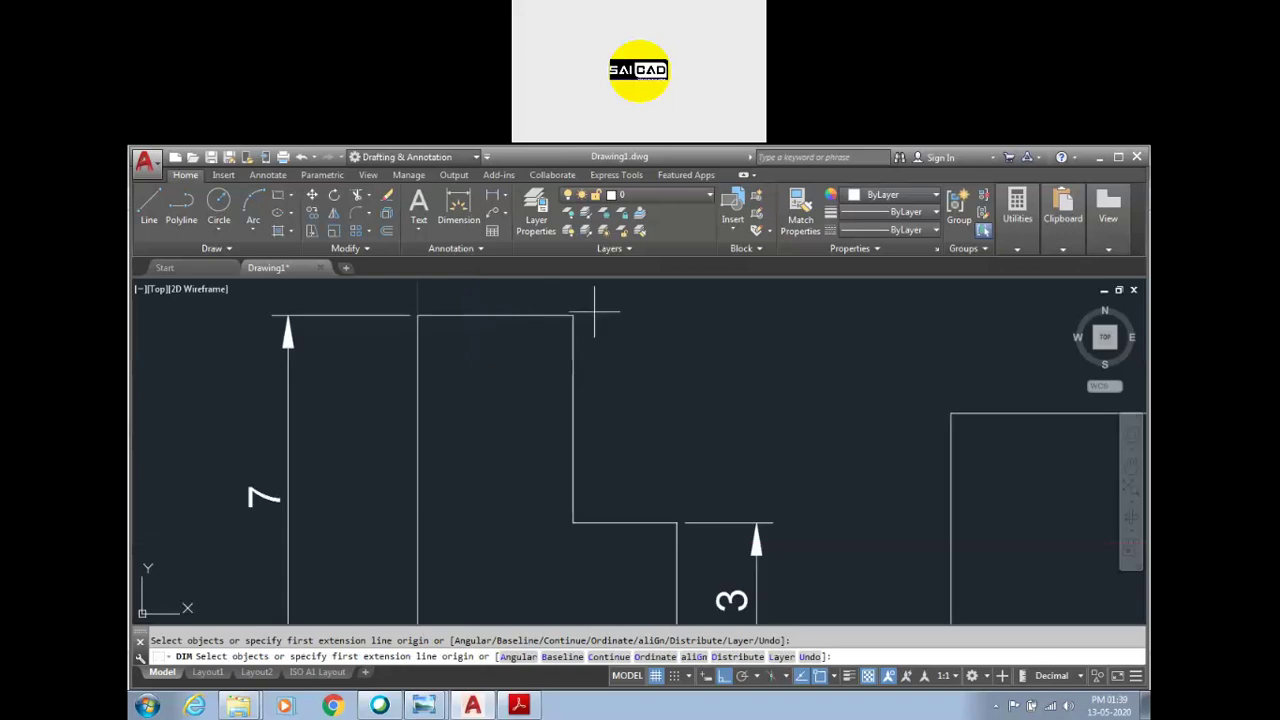
click(574, 315)
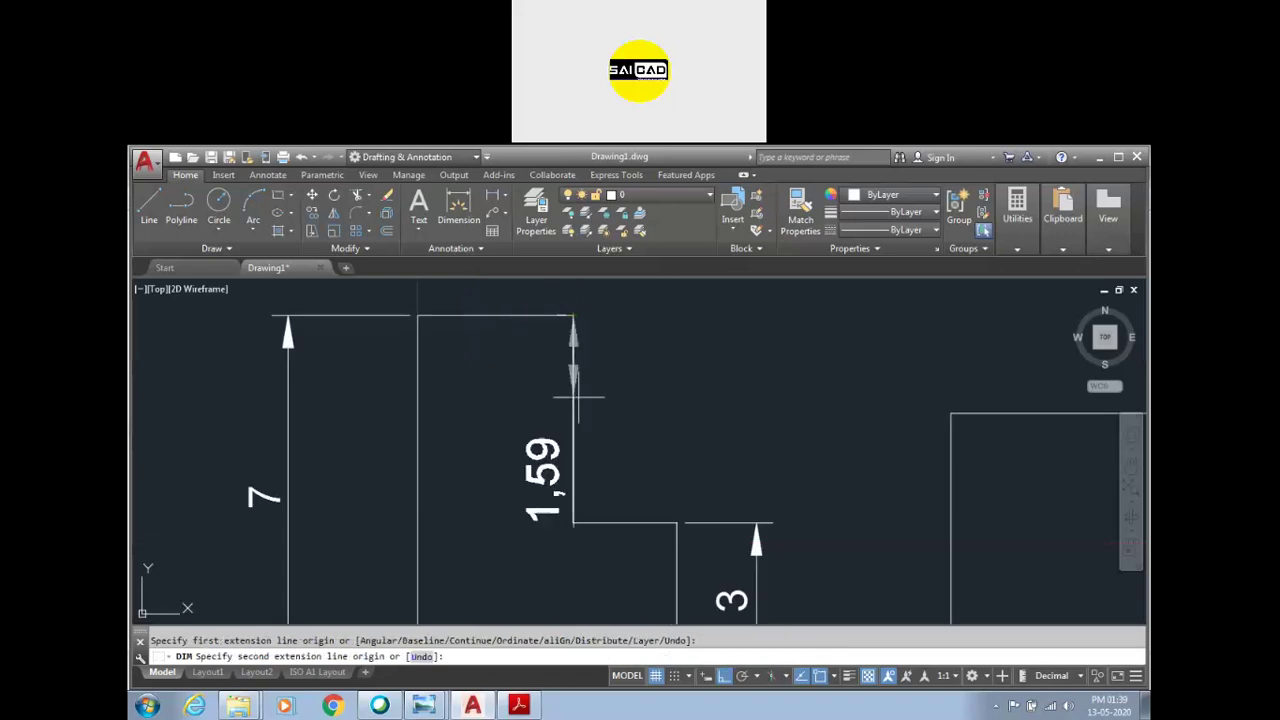
click(574, 522)
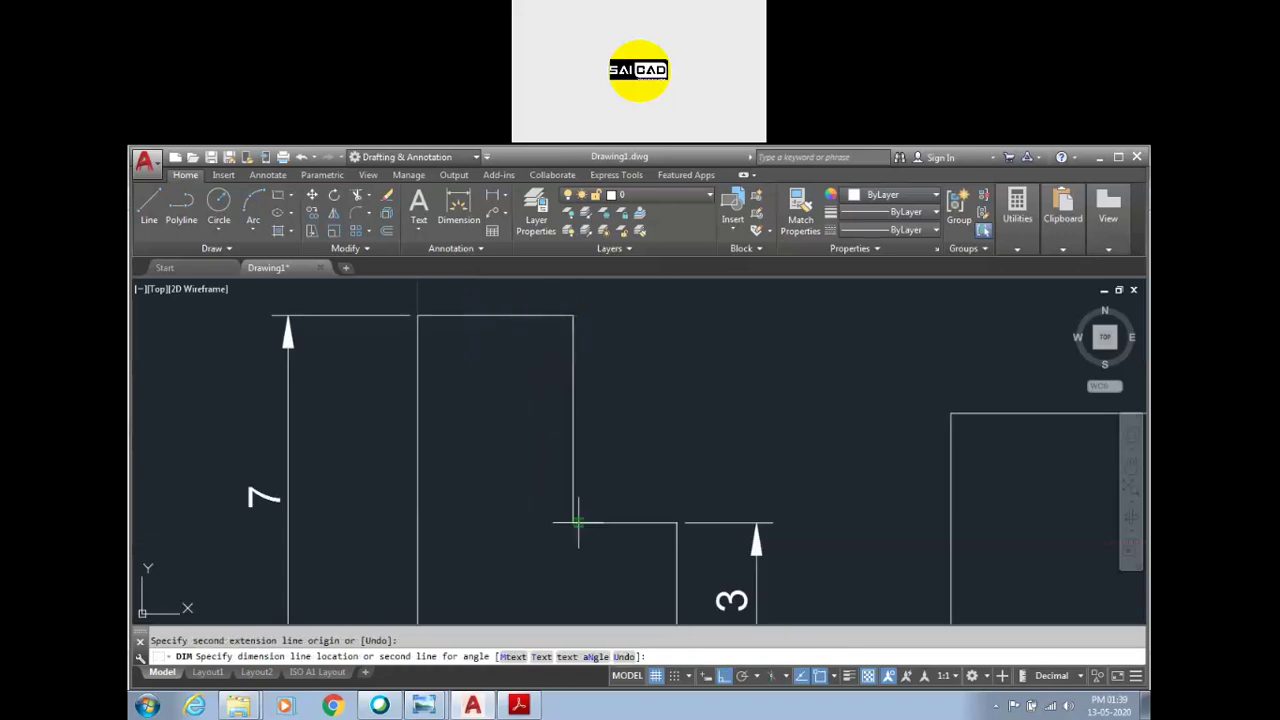
click(634, 420)
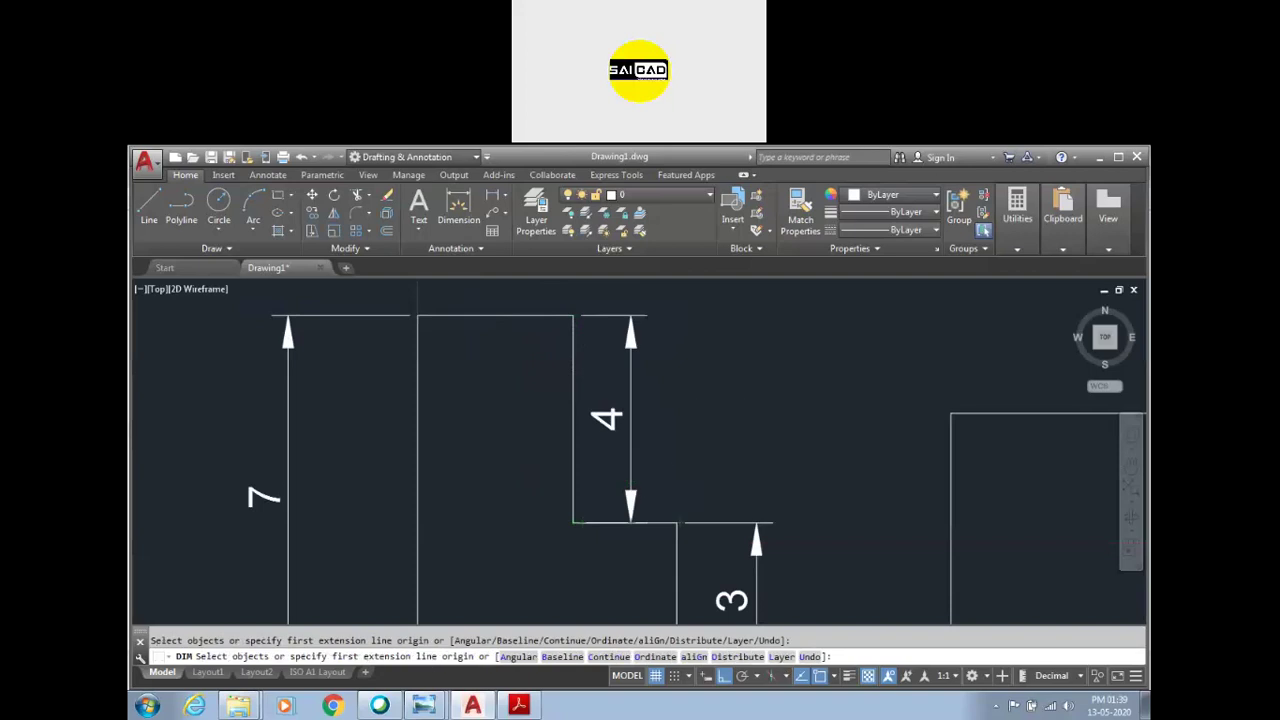
scroll(719, 403, down, 4)
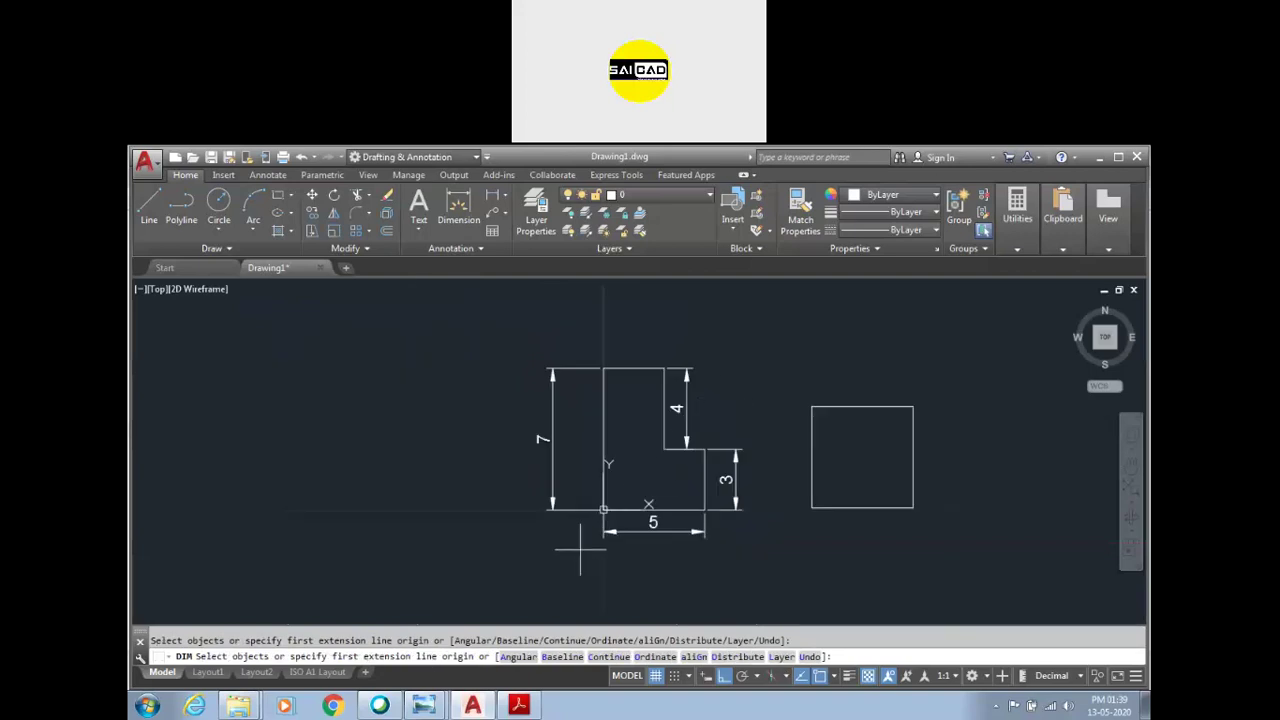
scroll(628, 378, up, 4)
click(564, 351)
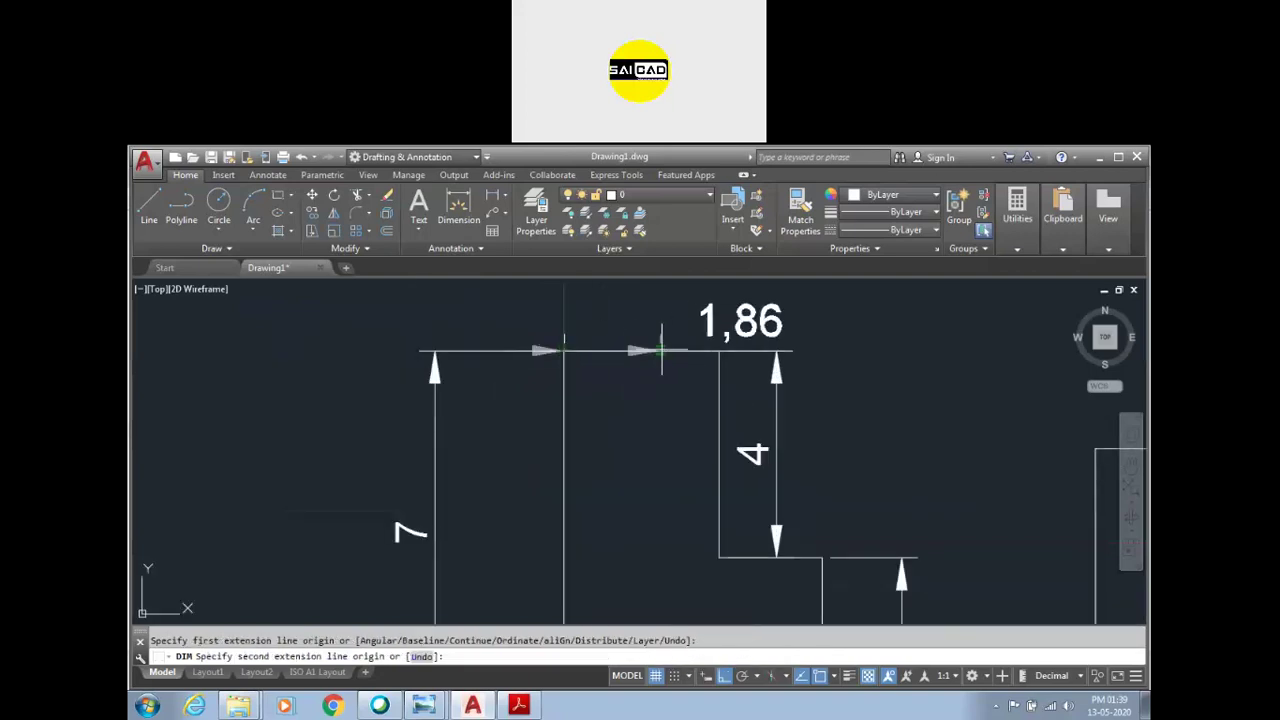
click(718, 351)
click(676, 316)
scroll(675, 335, down, 4)
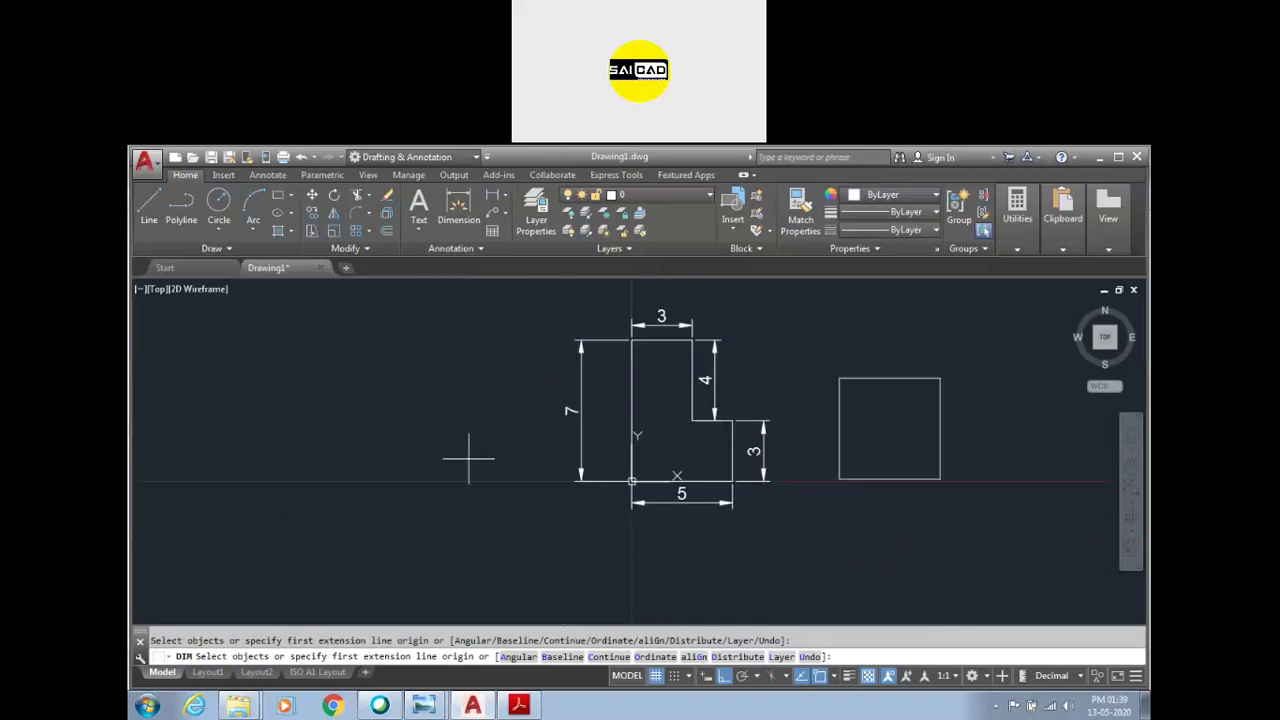
scroll(466, 449, down, 3)
scroll(611, 449, up, 5)
scroll(583, 475, down, 2)
scroll(603, 445, up, 2)
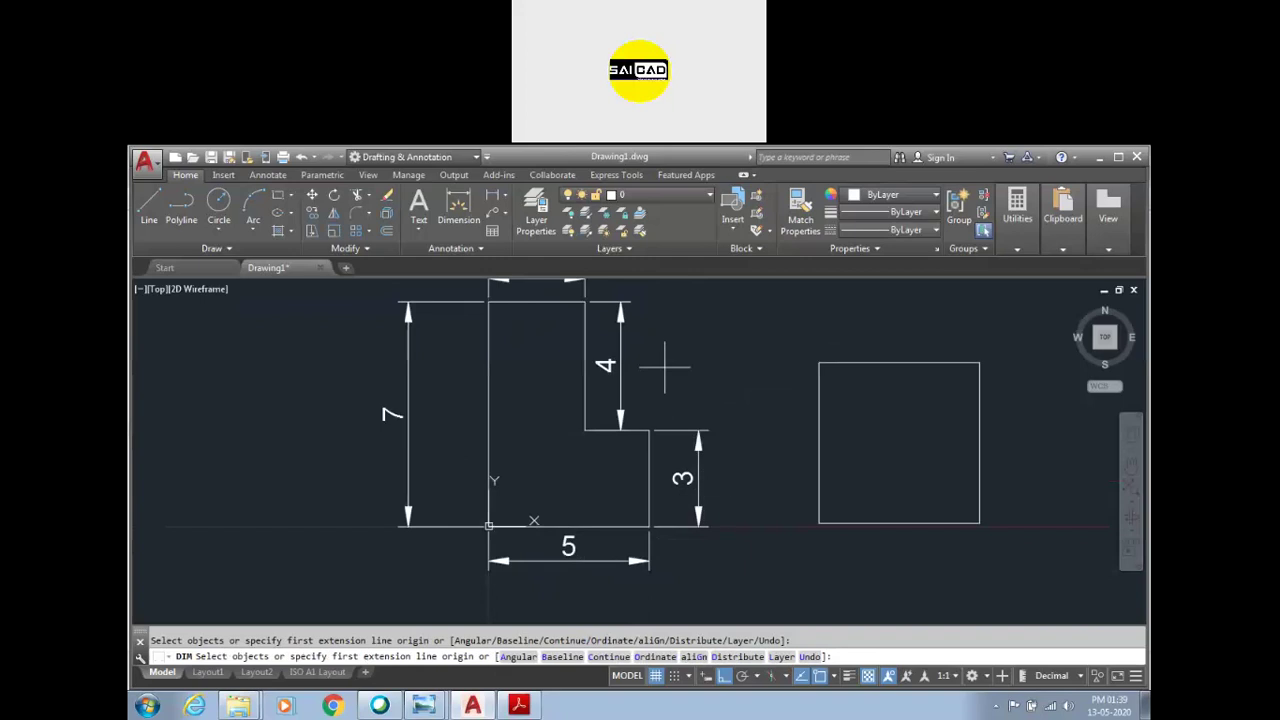
scroll(580, 429, down, 2)
Step: Compare the dimensions with the reference PDF in Acrobat, then return to AutoCAD
click(528, 706)
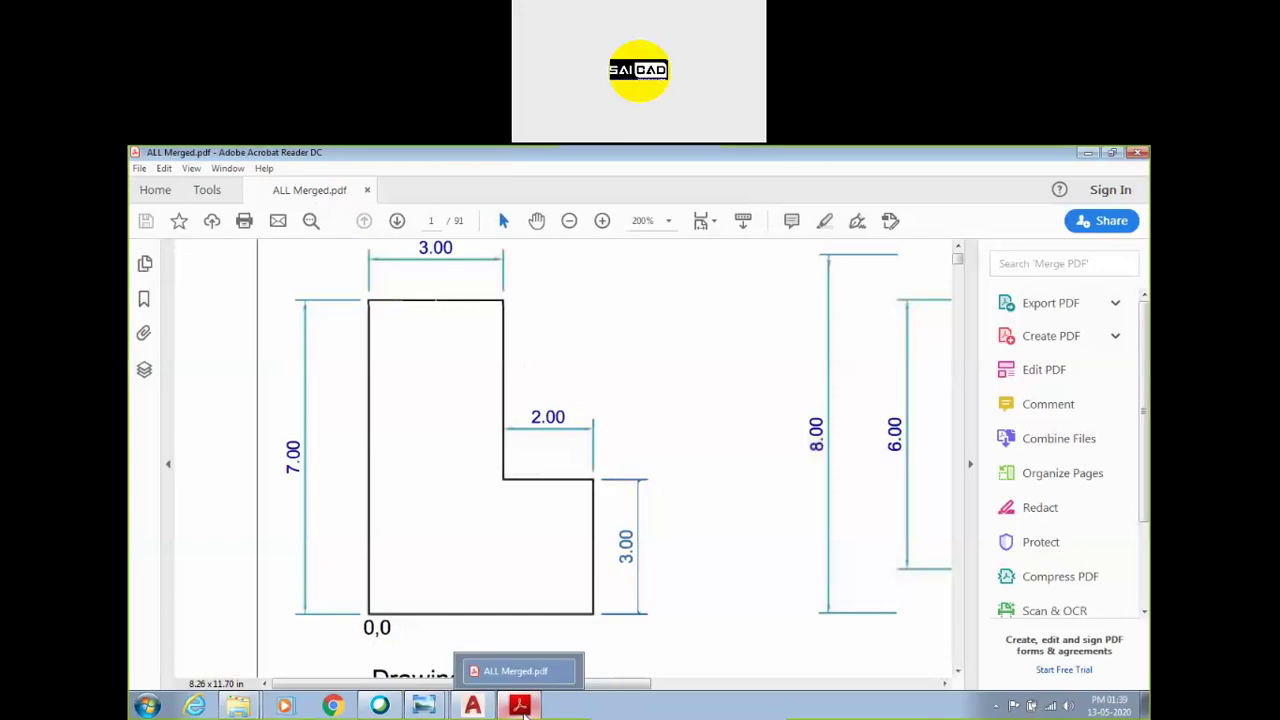
click(519, 705)
scroll(592, 398, up, 2)
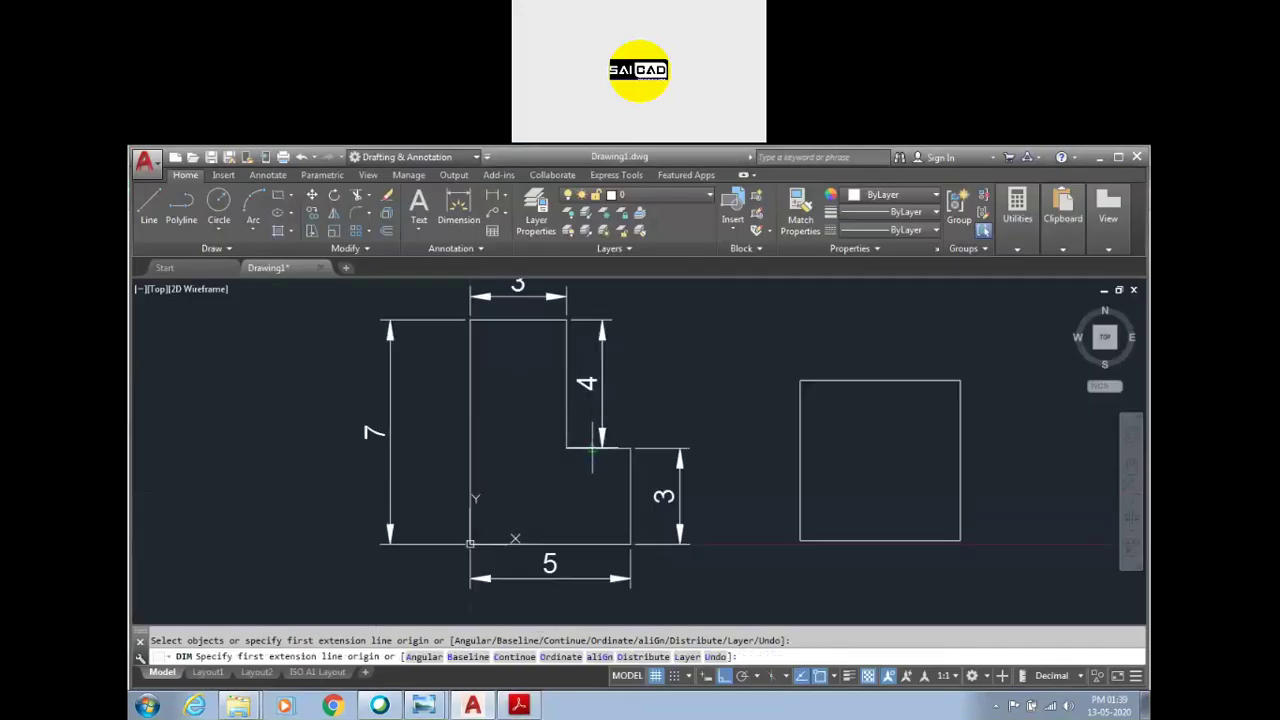
Step: End DIM, erase the 4 dimension, then delete and restore the right-hand 3 dimension
scroll(577, 505, down, 2)
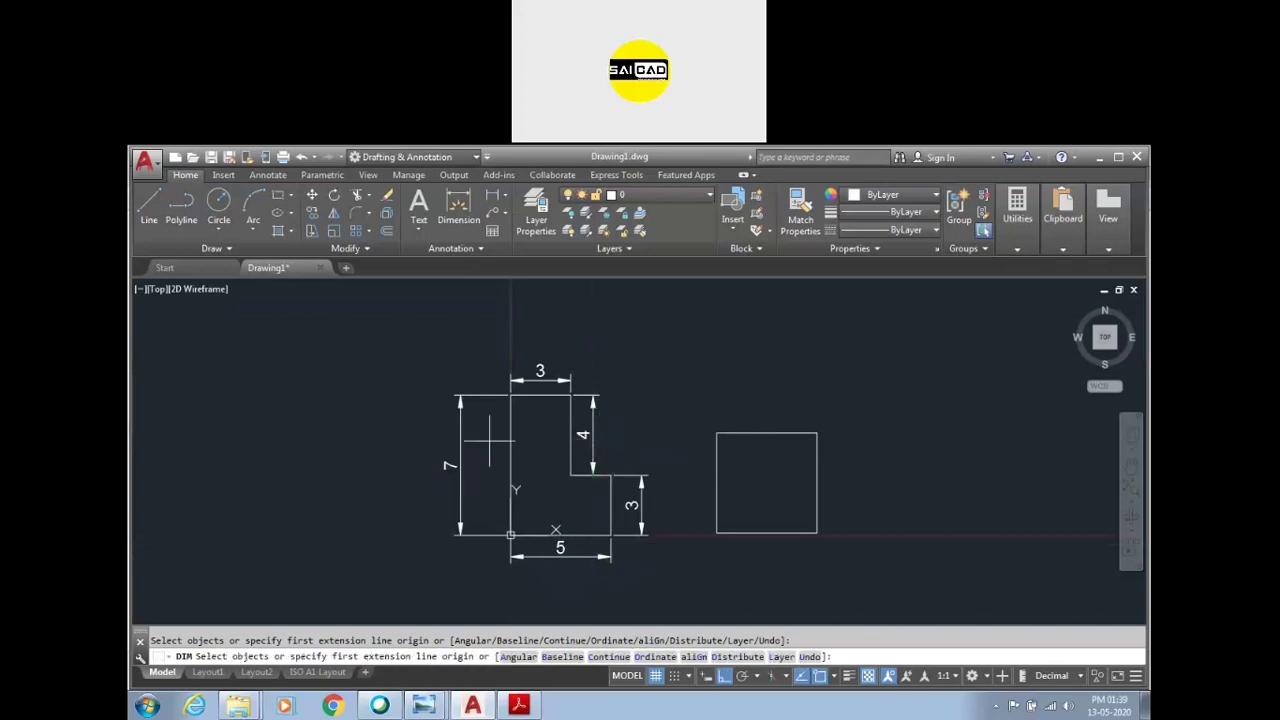
key(Return)
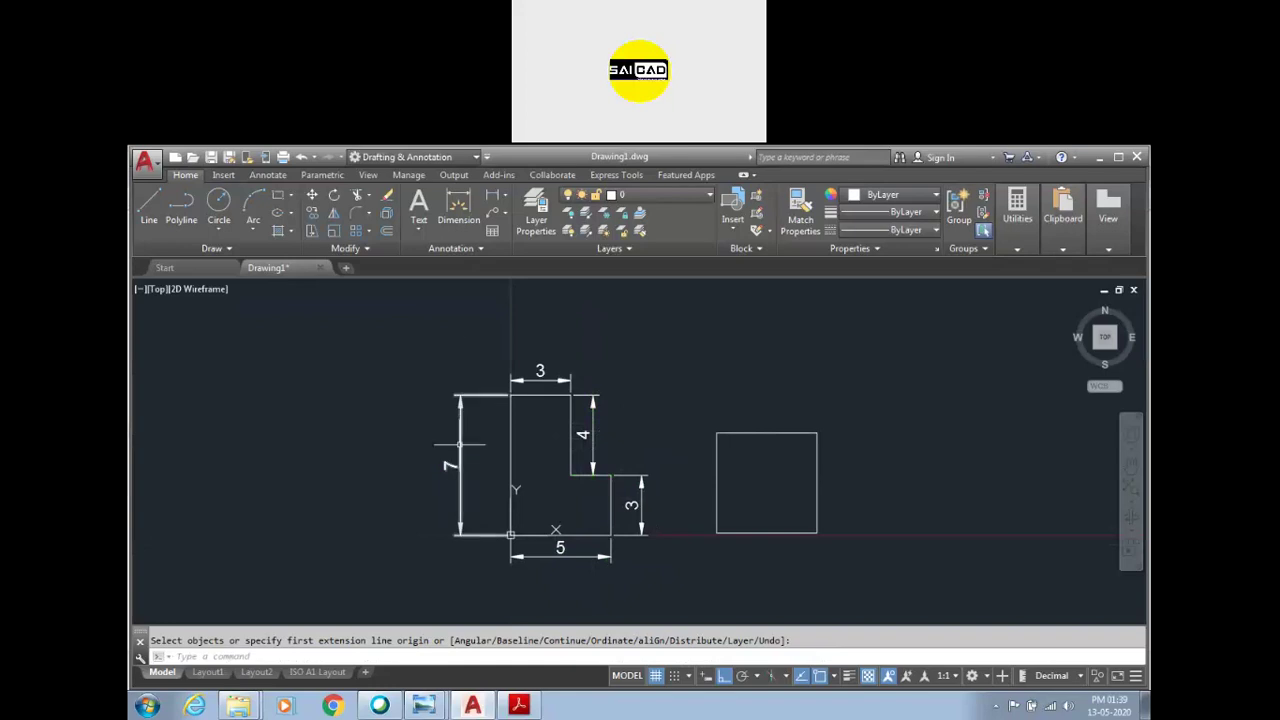
click(620, 424)
click(581, 452)
key(Delete)
middle_drag(495, 556, 495, 561)
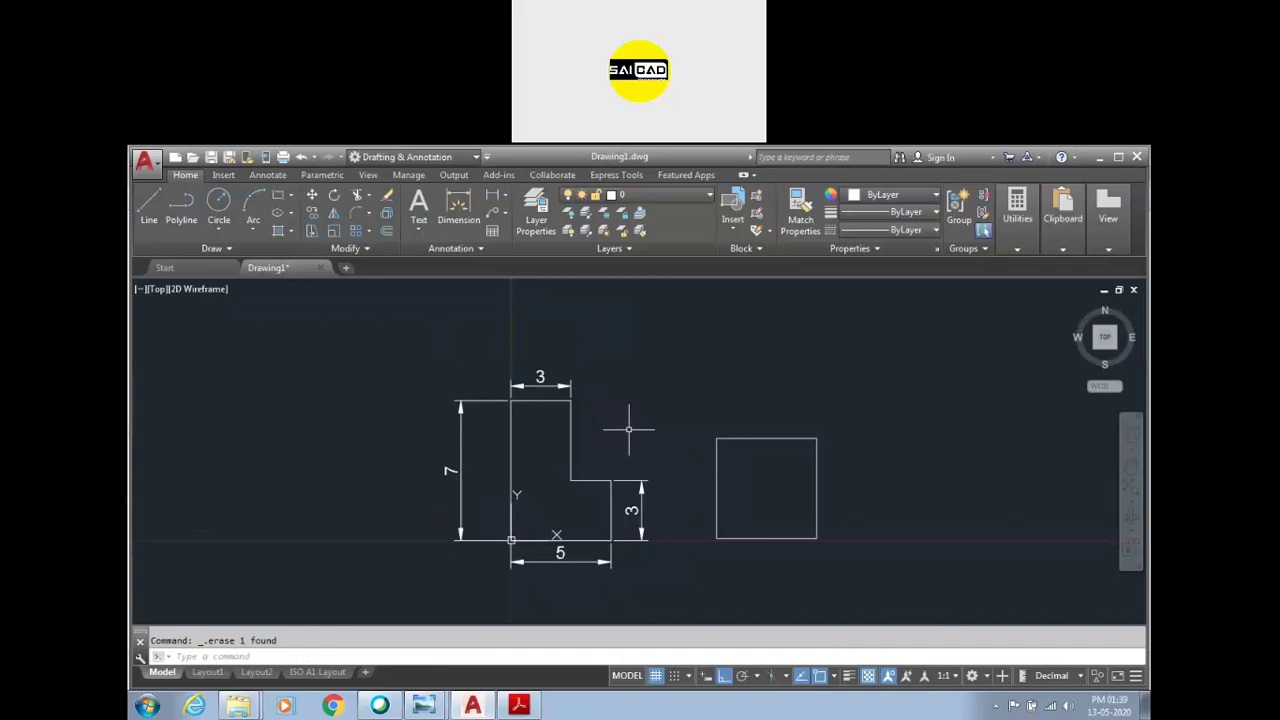
key(ctrl+z)
key(ctrl+z)
click(668, 462)
click(620, 545)
key(Delete)
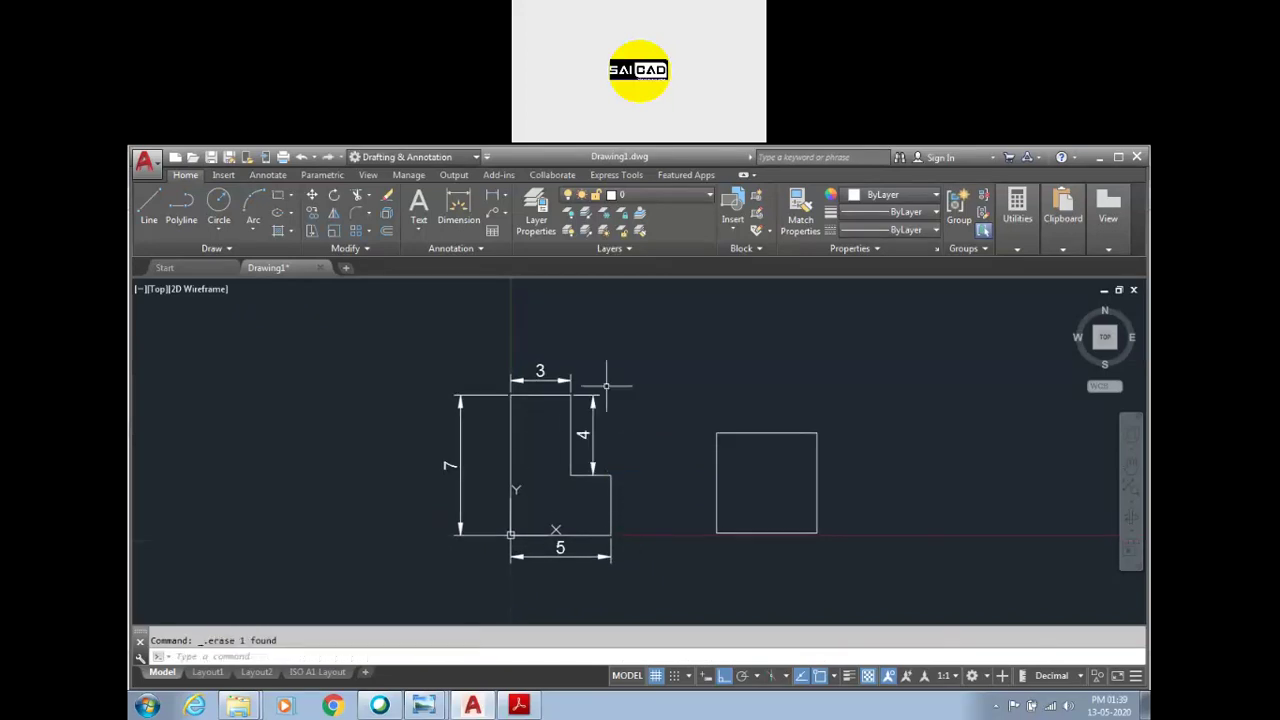
key(ctrl+z)
Step: Erase and restore the 7 dimension, then permanently erase the vertical 4 dimension
click(480, 490)
click(414, 530)
key(Delete)
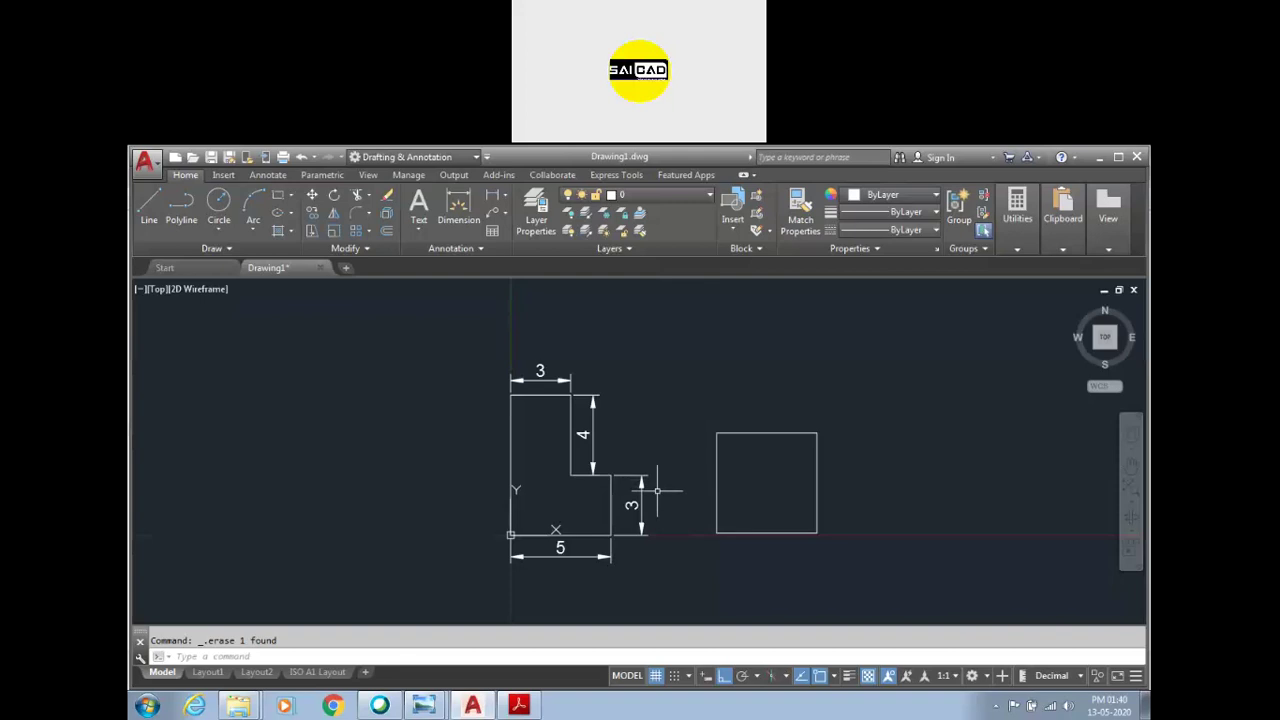
key(ctrl+z)
click(615, 490)
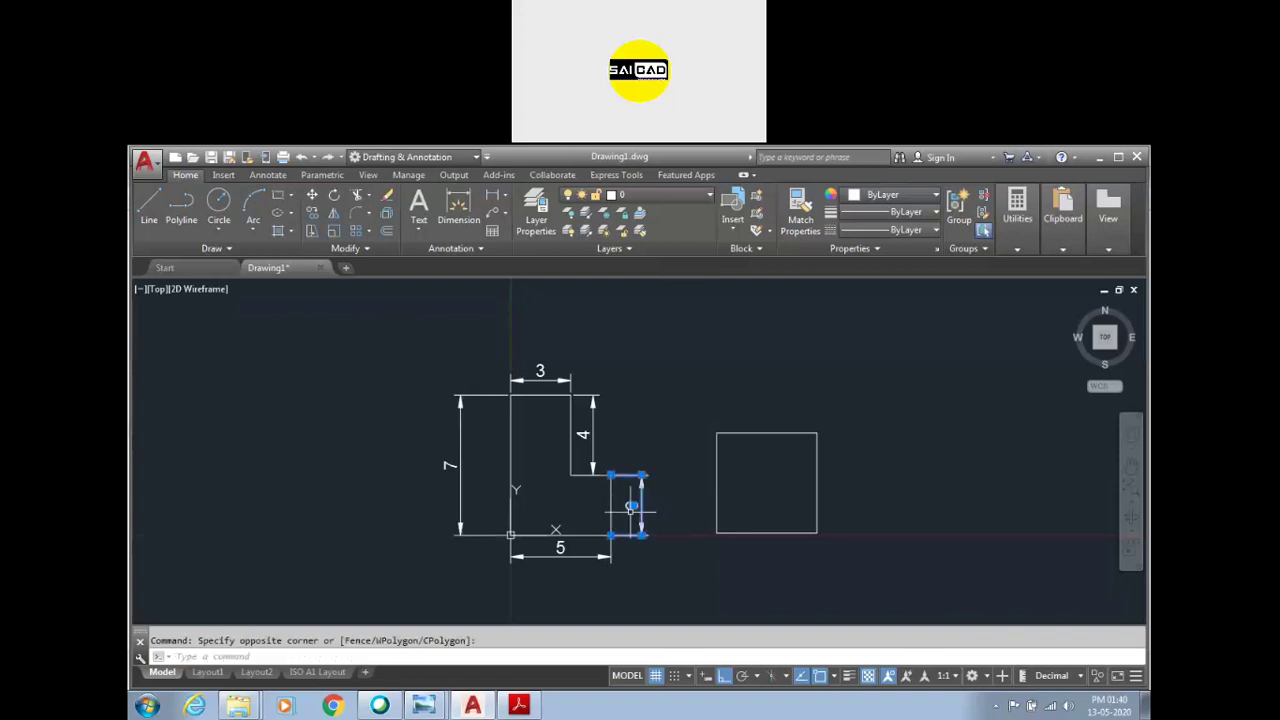
click(583, 453)
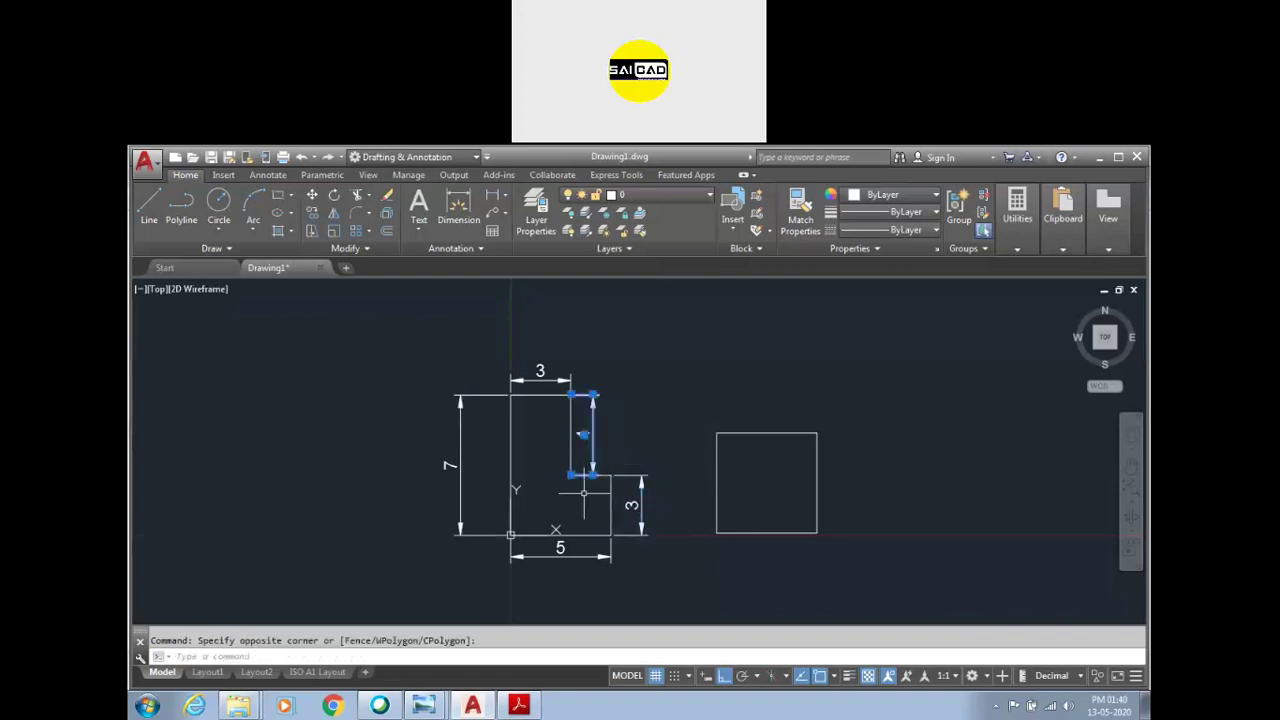
key(Delete)
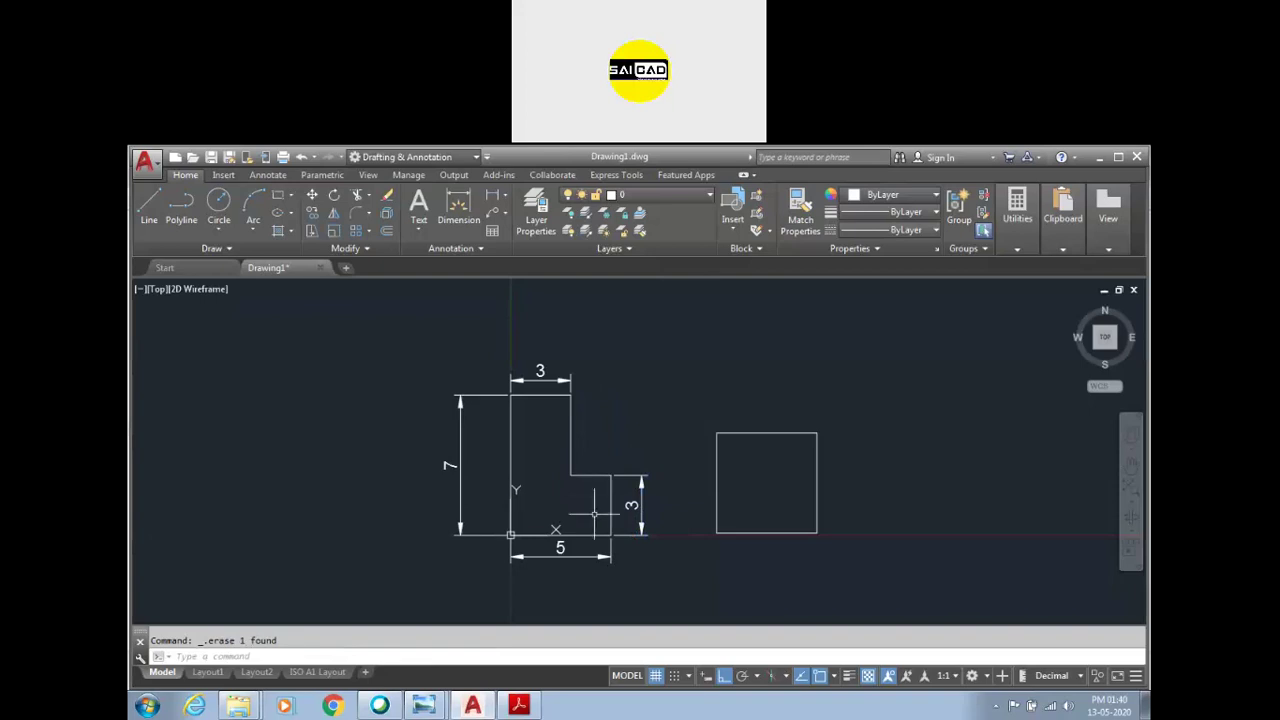
scroll(820, 505, up, 2)
scroll(751, 509, down, 2)
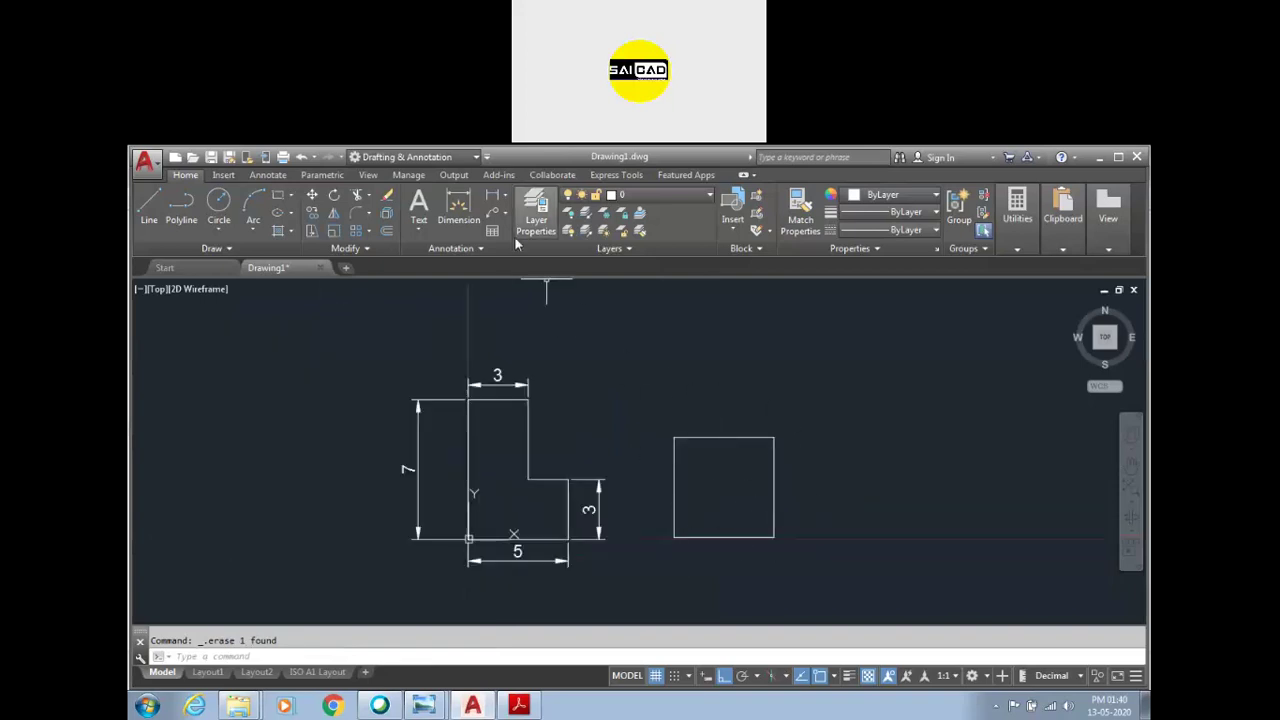
Step: Dimension the square's right and top edges, both reading 5
click(458, 208)
click(772, 456)
click(818, 480)
click(762, 437)
click(762, 398)
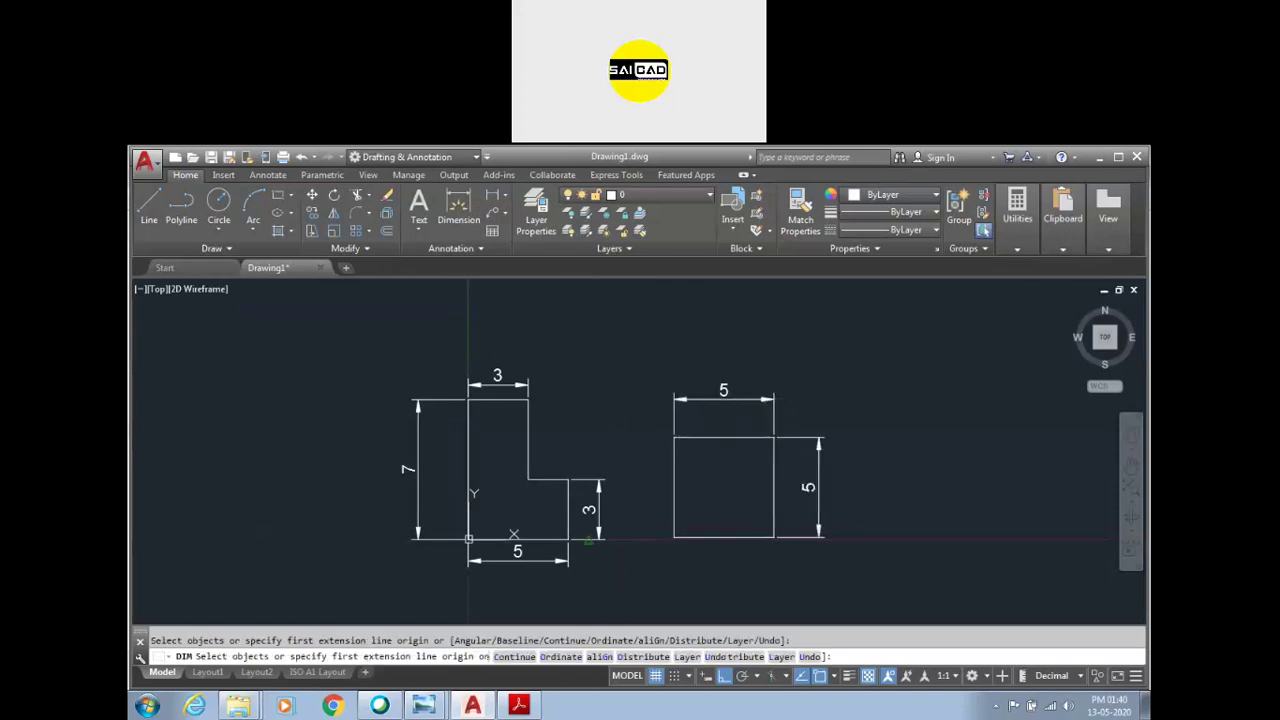
Step: Check the drawing against the reference sheet ALL Merged.pdf in Acrobat Reader
scroll(555, 520, down, 2)
scroll(659, 525, up, 3)
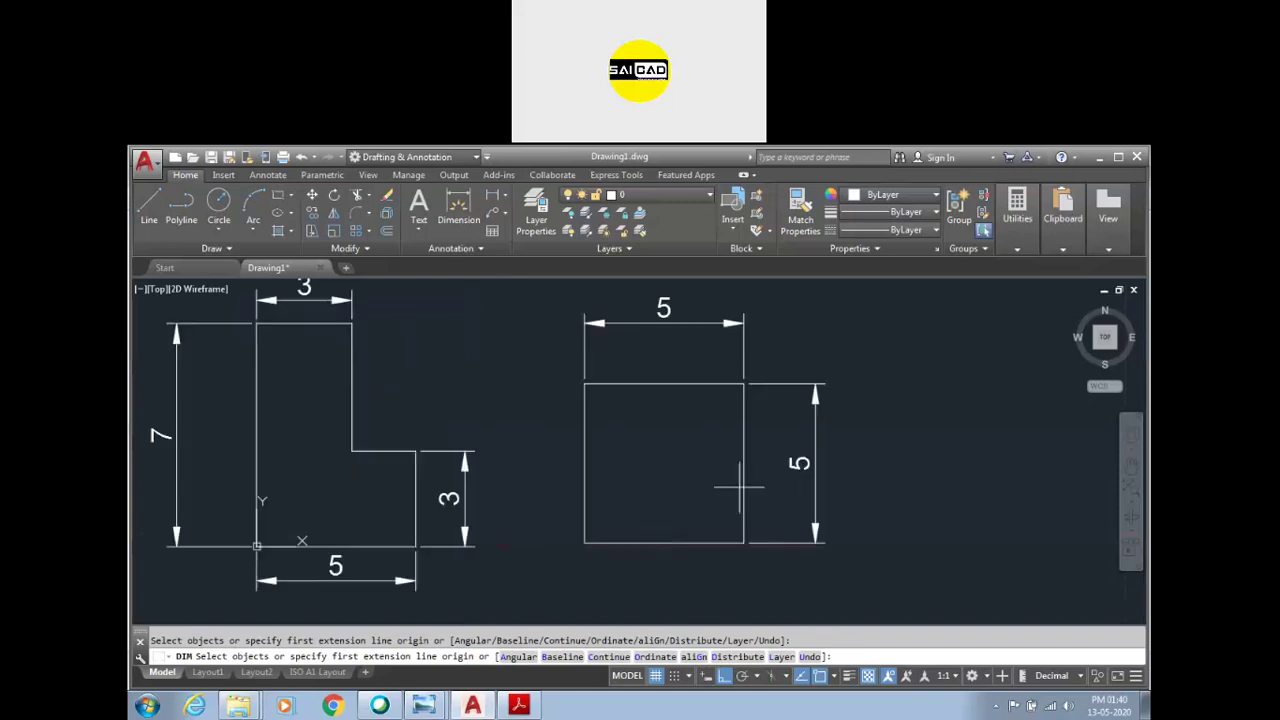
scroll(578, 470, down, 2)
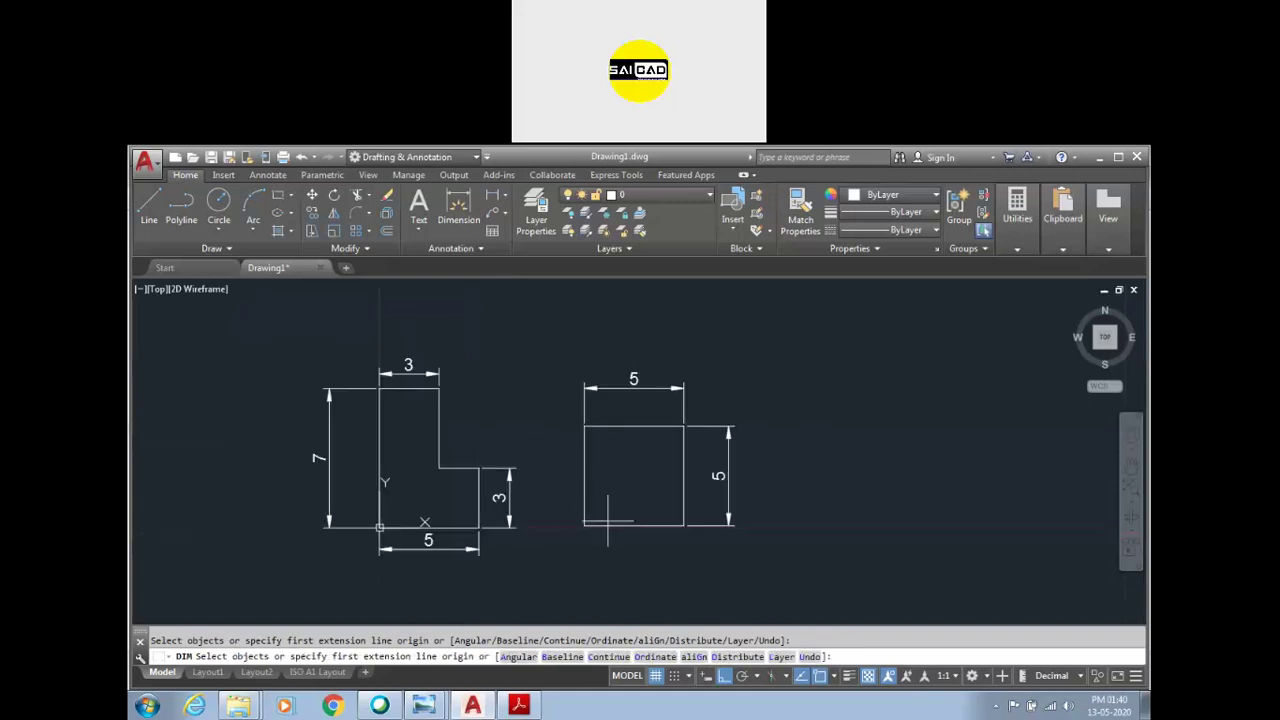
scroll(608, 523, down, 3)
scroll(636, 528, up, 3)
scroll(636, 528, down, 2)
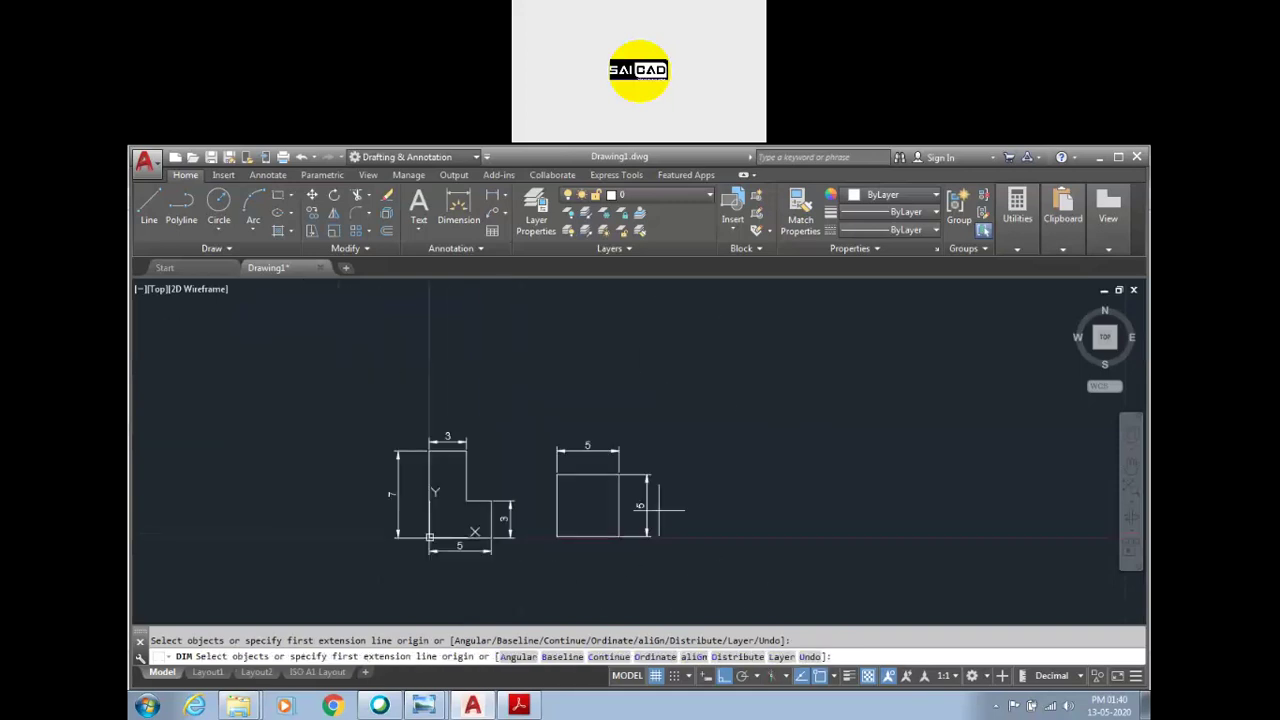
scroll(474, 557, up, 2)
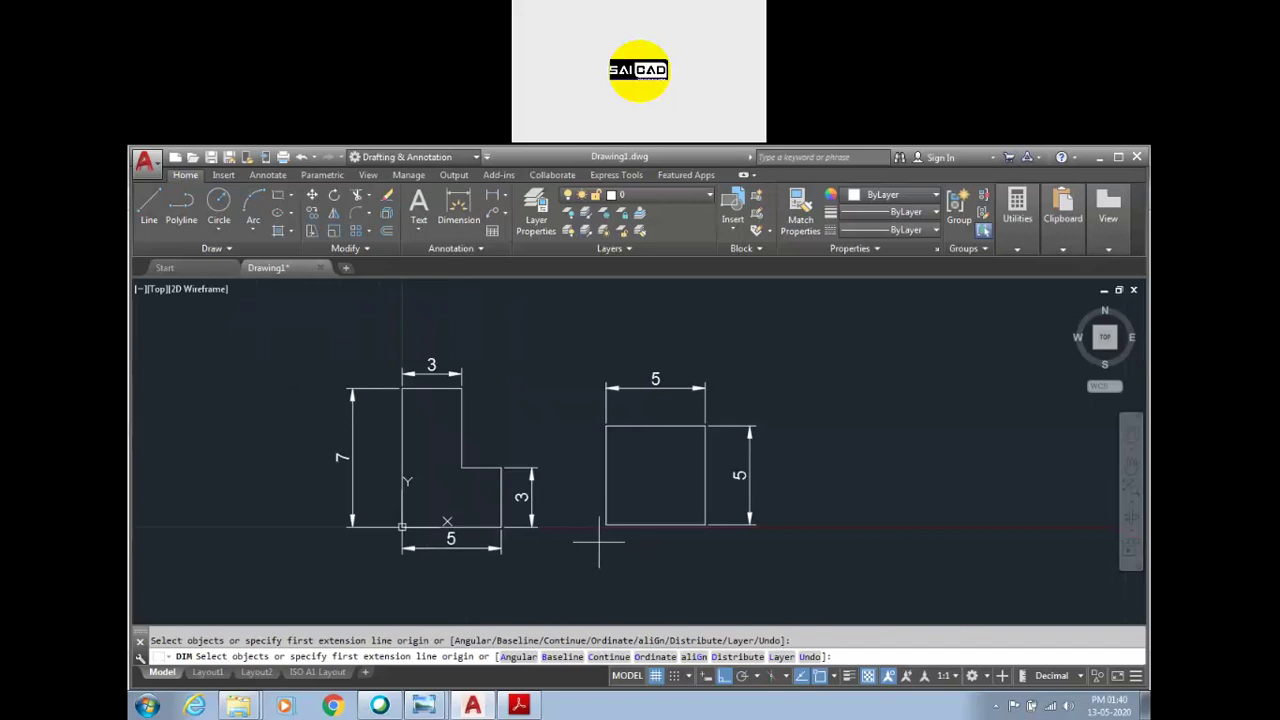
scroll(600, 532, down, 3)
scroll(651, 523, up, 6)
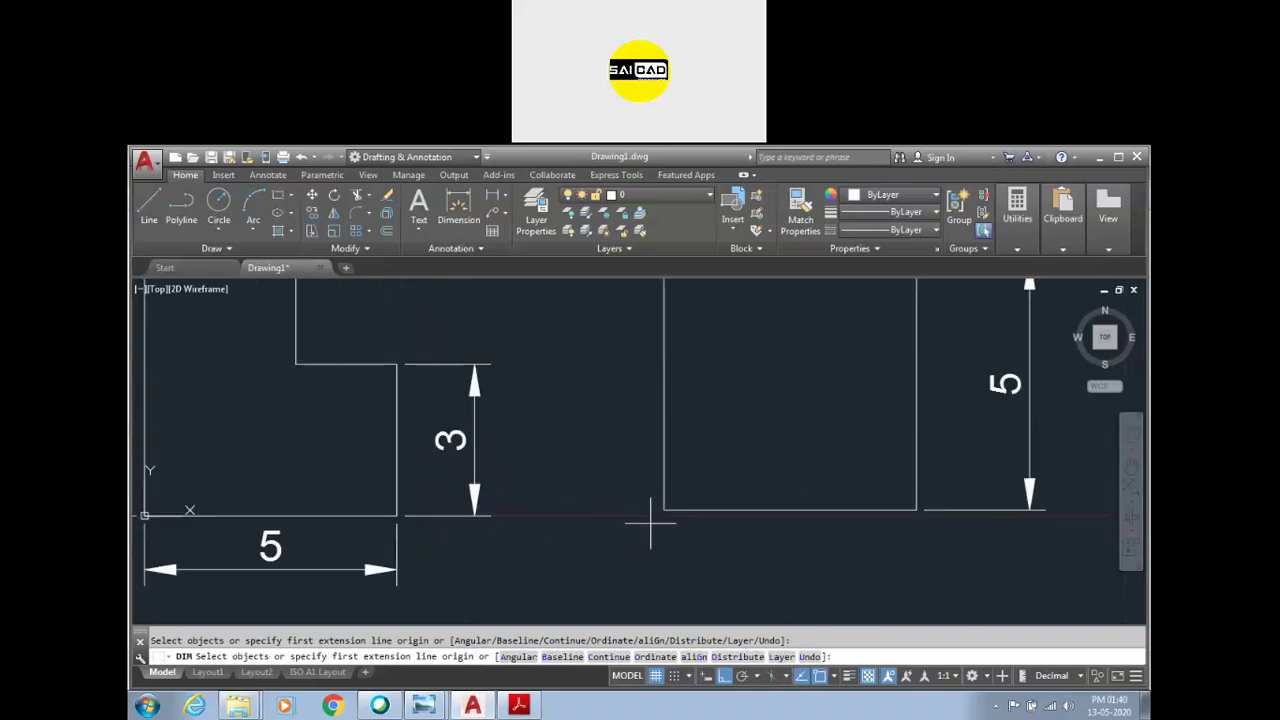
scroll(664, 511, down, 2)
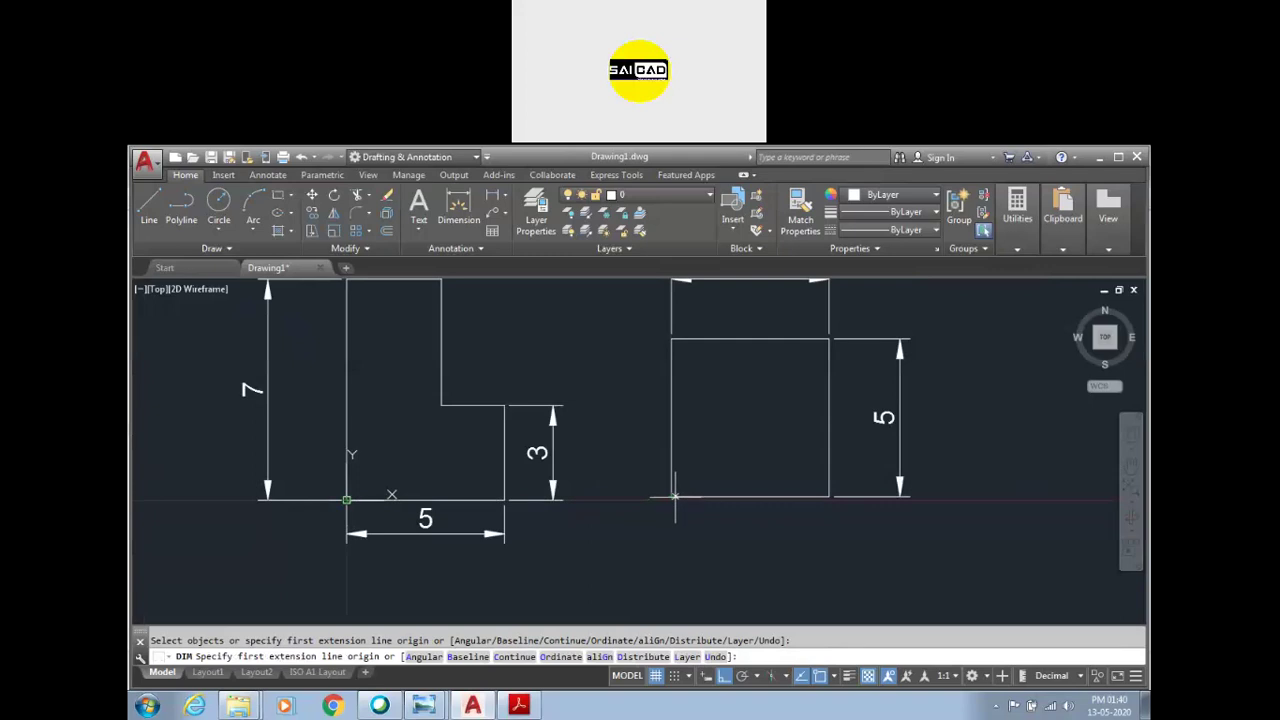
scroll(665, 500, down, 3)
scroll(506, 521, up, 3)
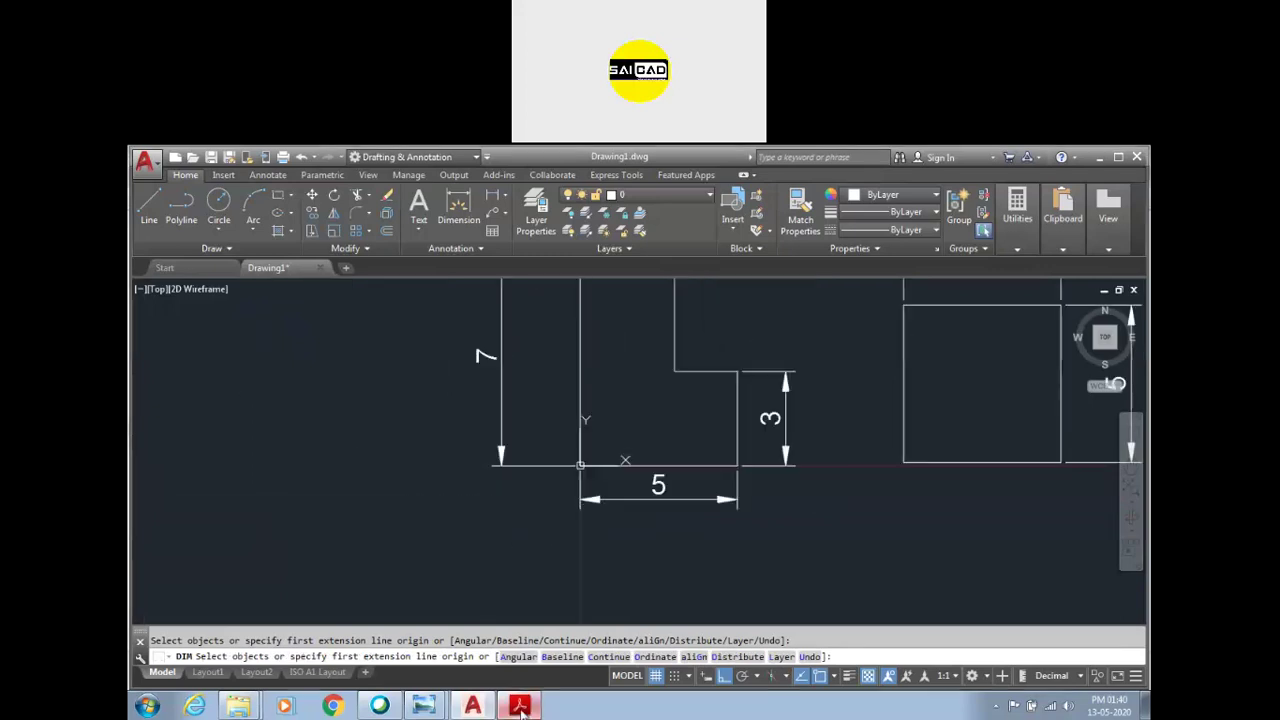
click(519, 706)
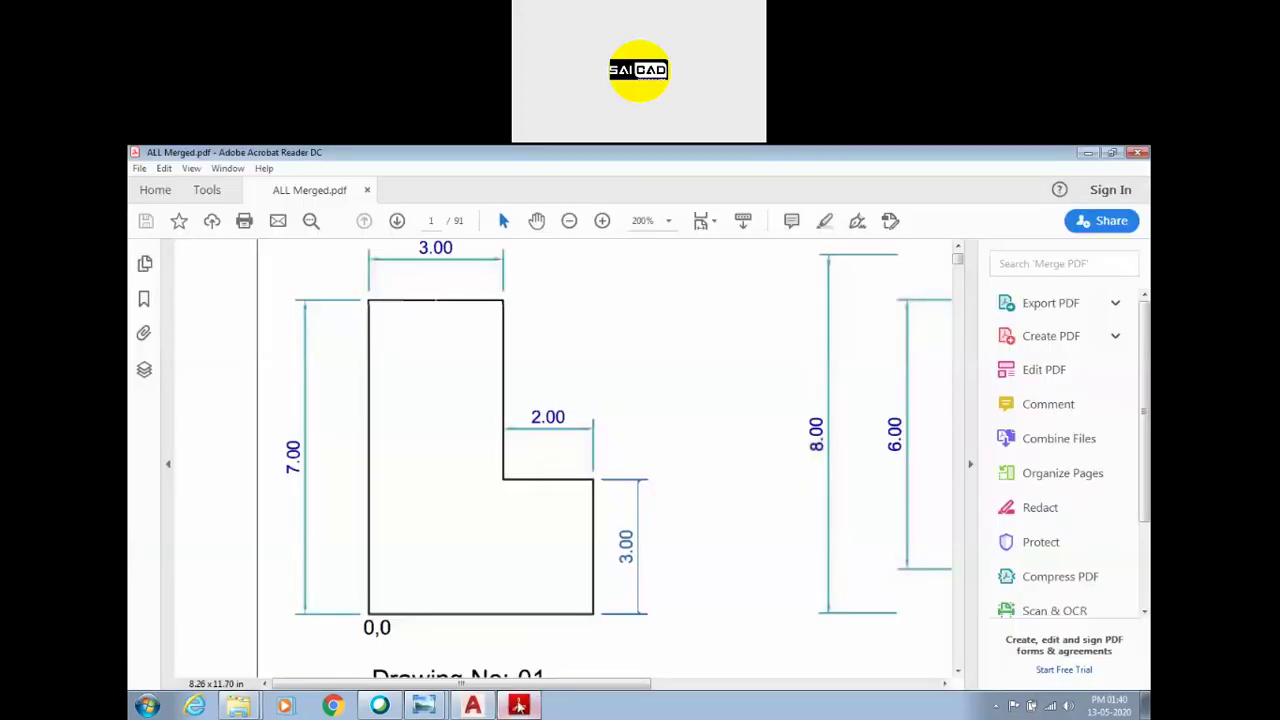
click(519, 706)
Step: Cancel the unfinished dimension command
scroll(584, 452, up, 3)
key(Return)
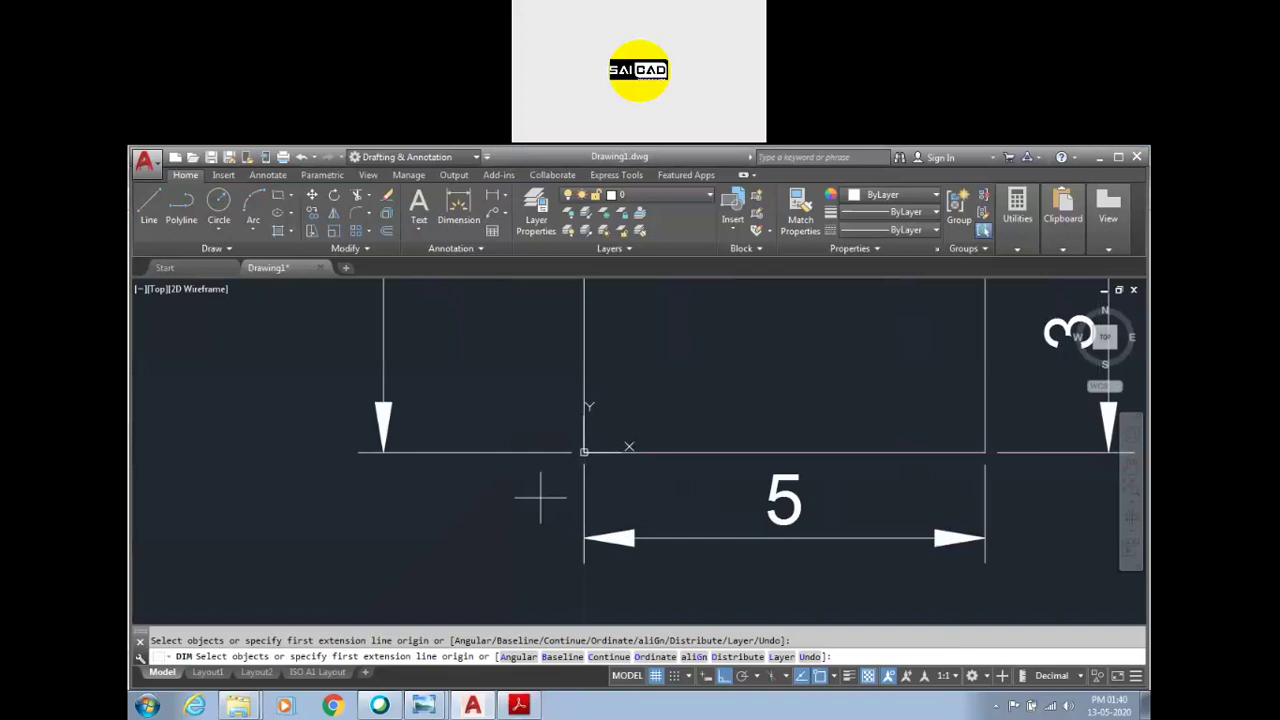
scroll(392, 420, down, 2)
click(505, 196)
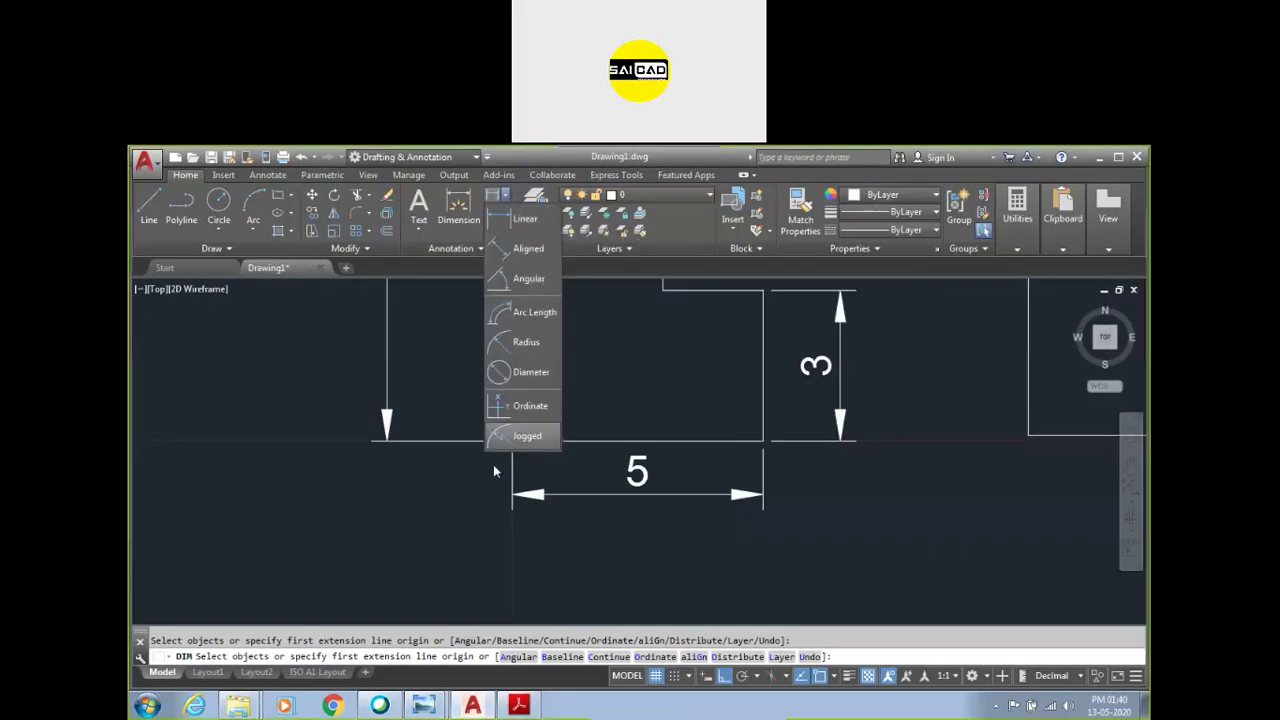
key(Escape)
key(Escape)
scroll(364, 483, down, 3)
scroll(364, 483, down, 3)
scroll(503, 515, up, 1)
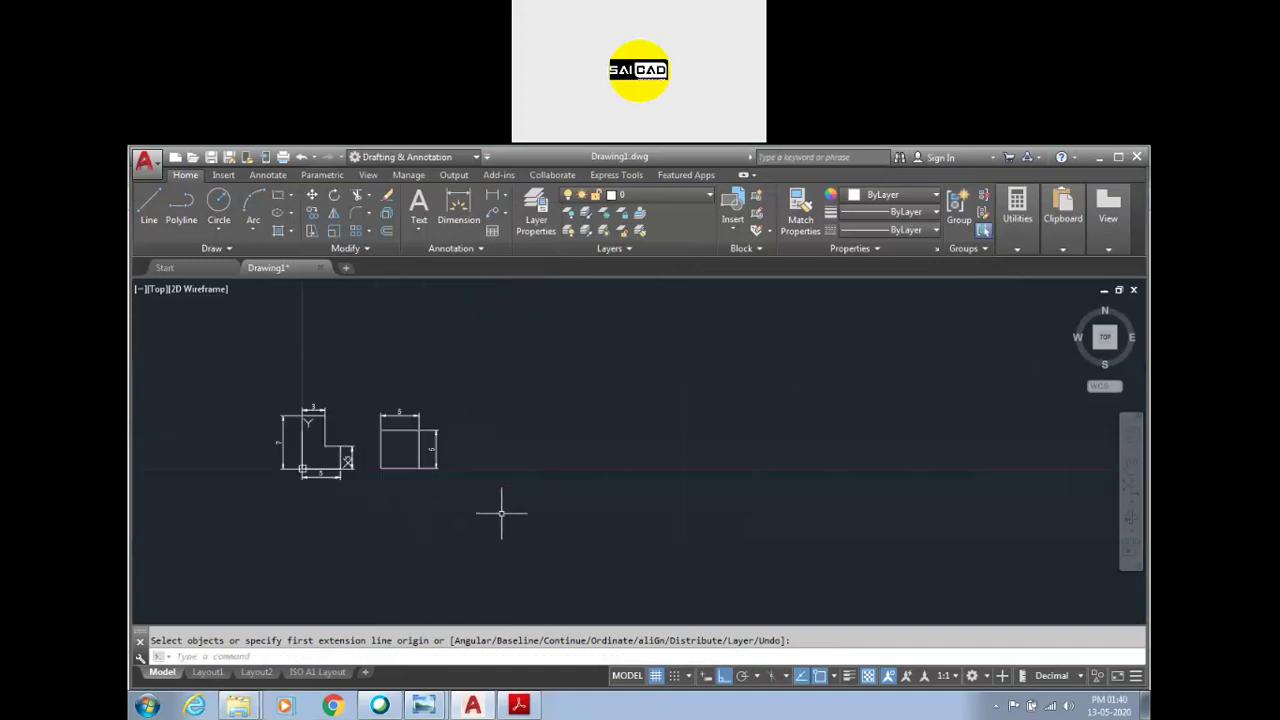
text(lb)
key(Escape)
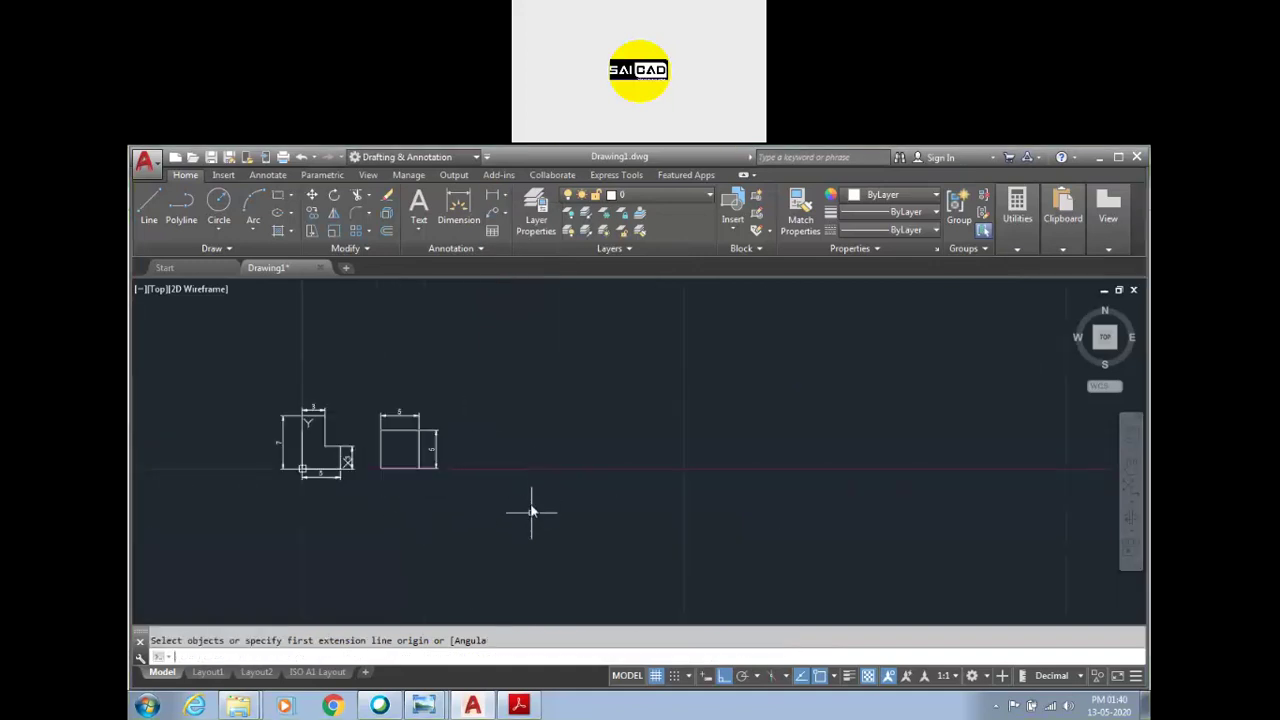
Step: Draw an inclined line right of the square with Ortho turned off (F8)
text(l)
key(Return)
click(507, 481)
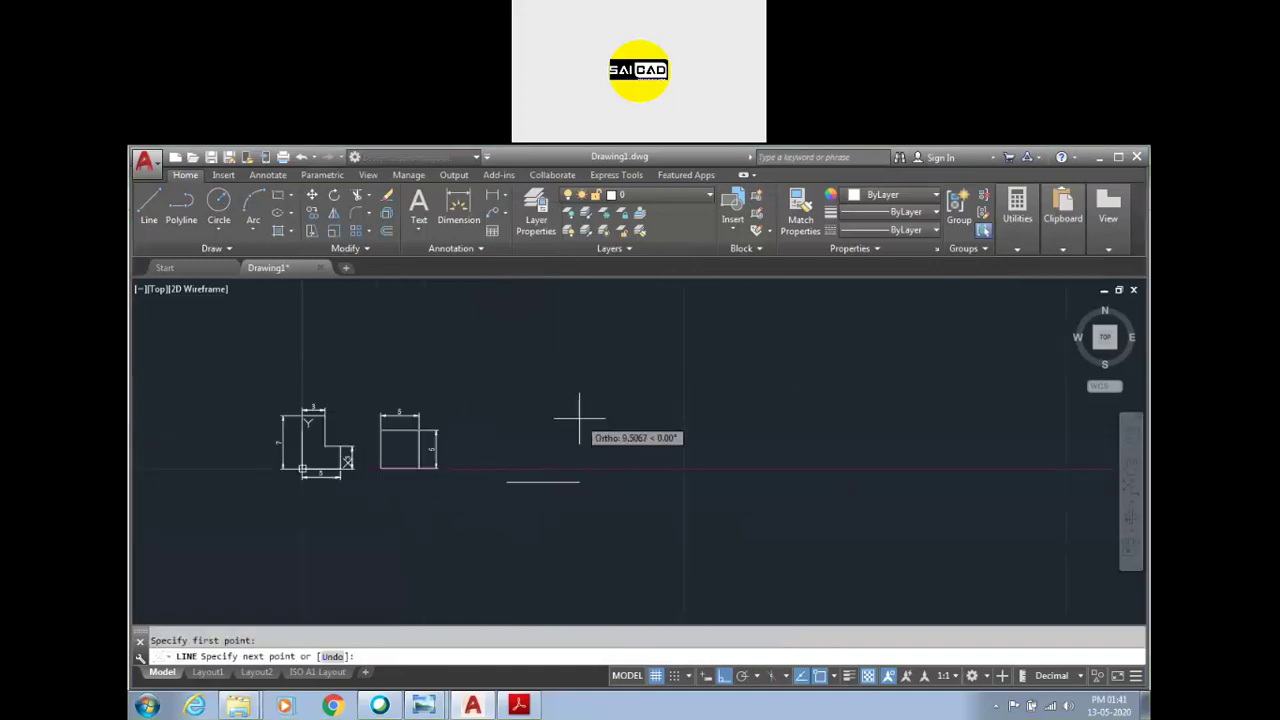
key(F8)
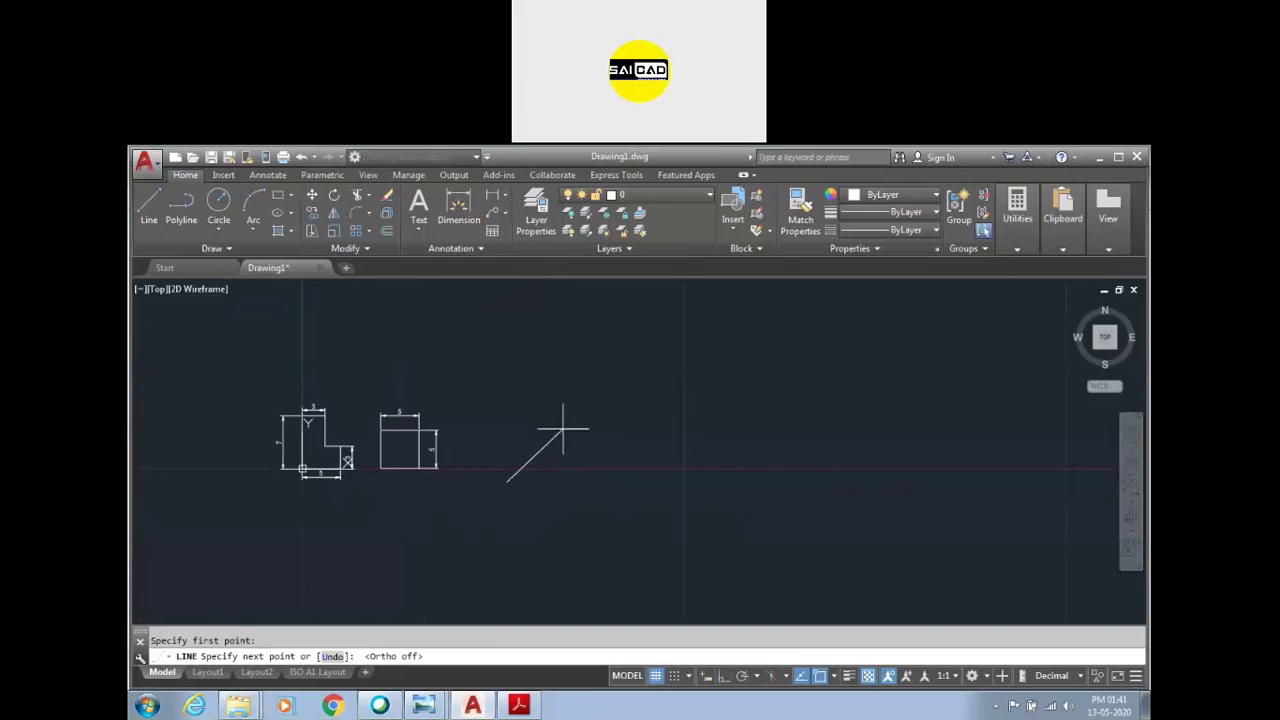
click(563, 430)
scroll(545, 497, up, 4)
scroll(545, 497, down, 2)
key(Escape)
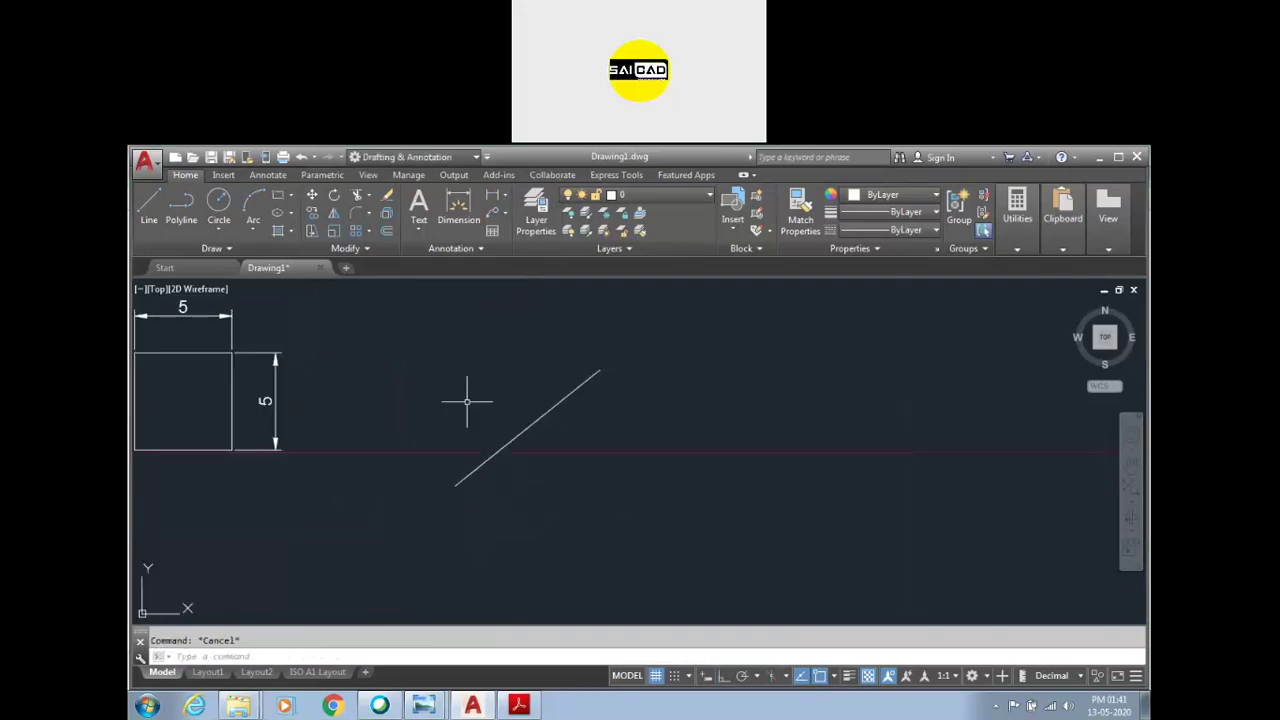
Step: Add a 9.55 aligned dimension along the inclined line
click(456, 210)
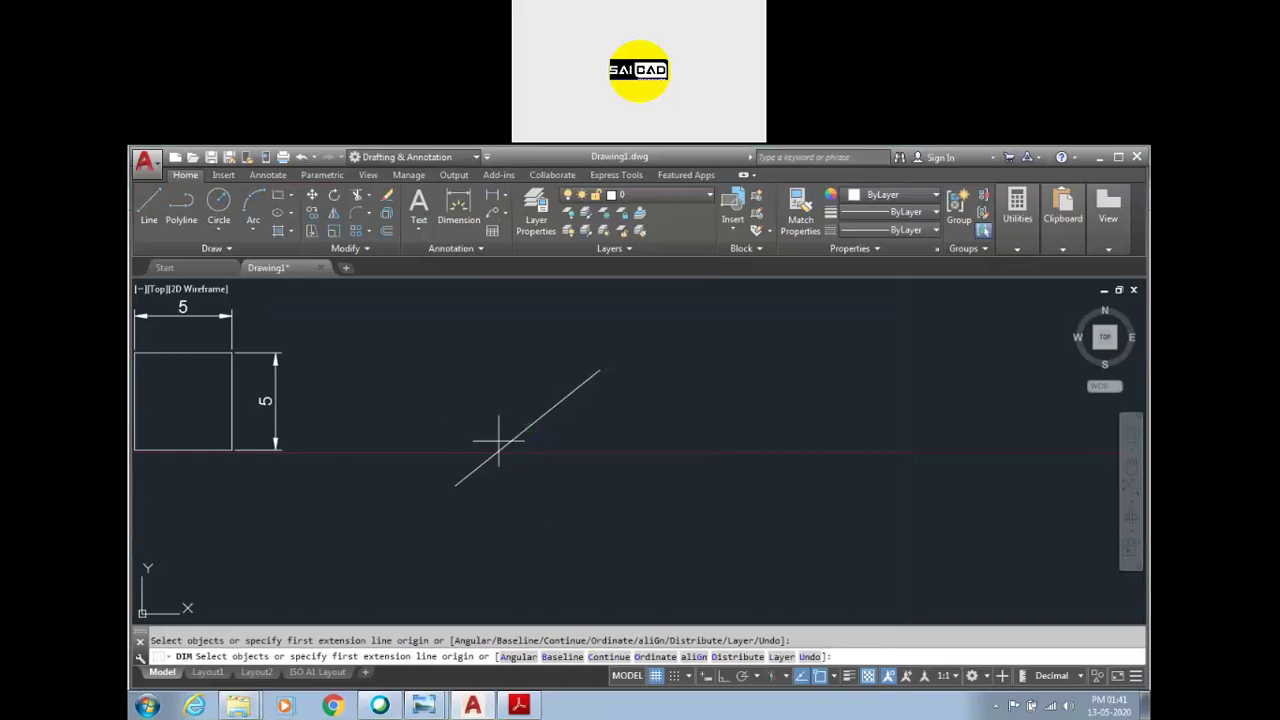
click(508, 441)
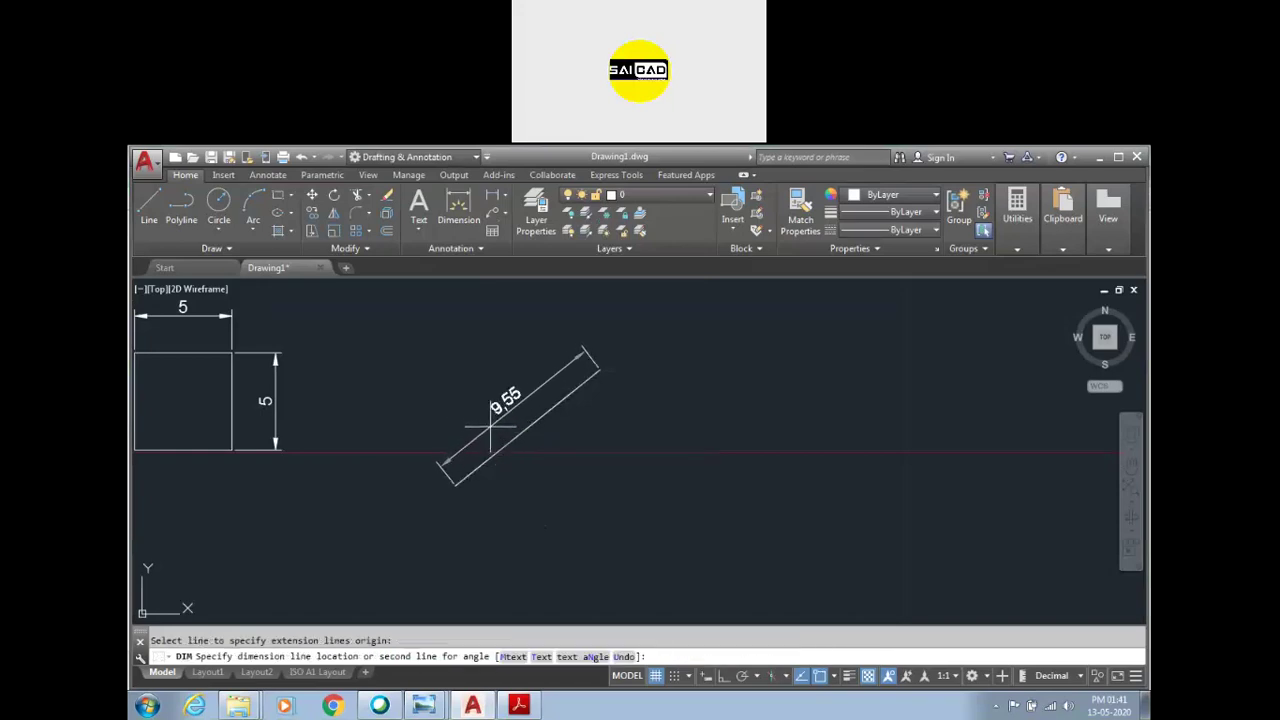
click(490, 427)
scroll(470, 430, up, 2)
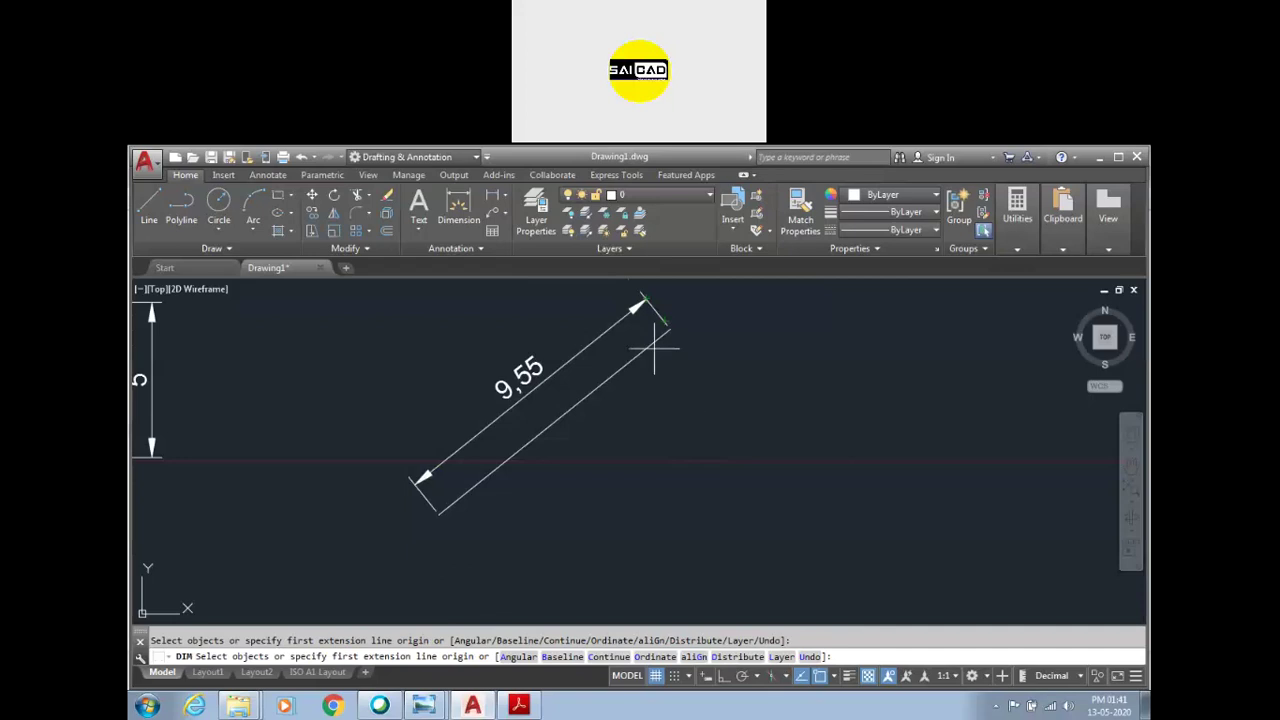
Step: Add a 7.45 horizontal dimension below the inclined line
click(650, 343)
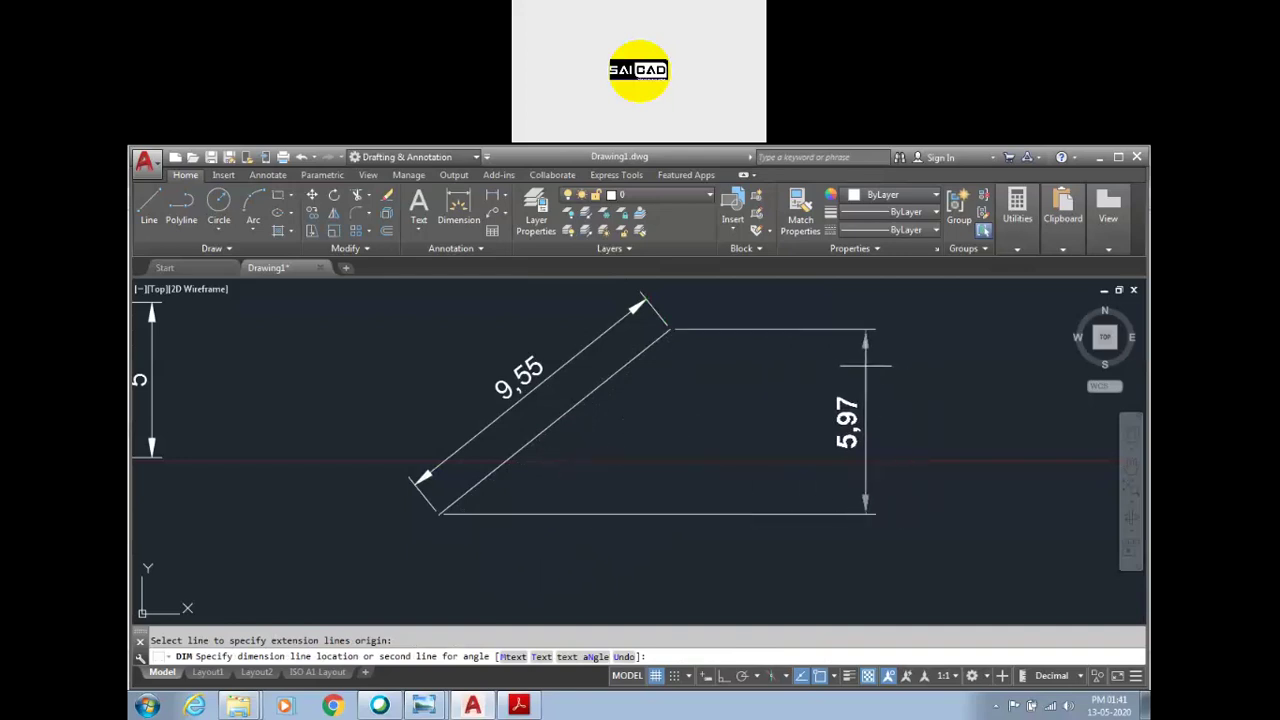
scroll(858, 382, down, 2)
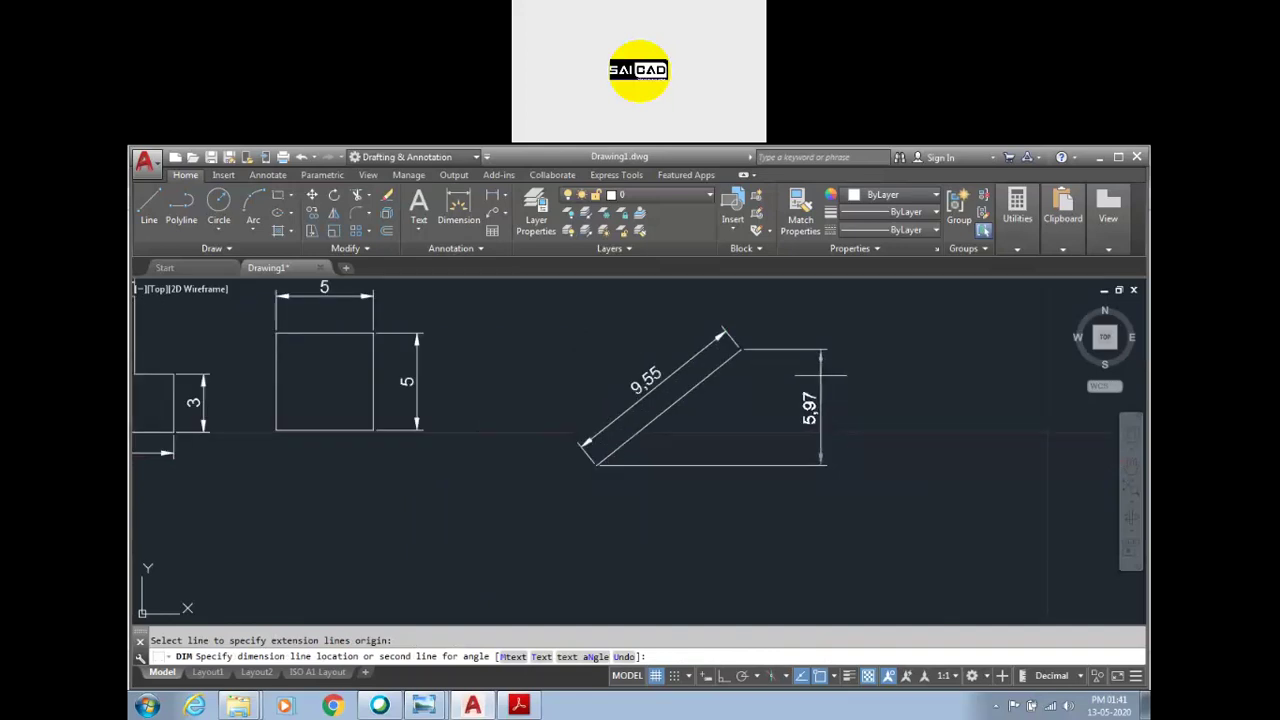
scroll(830, 380, down, 2)
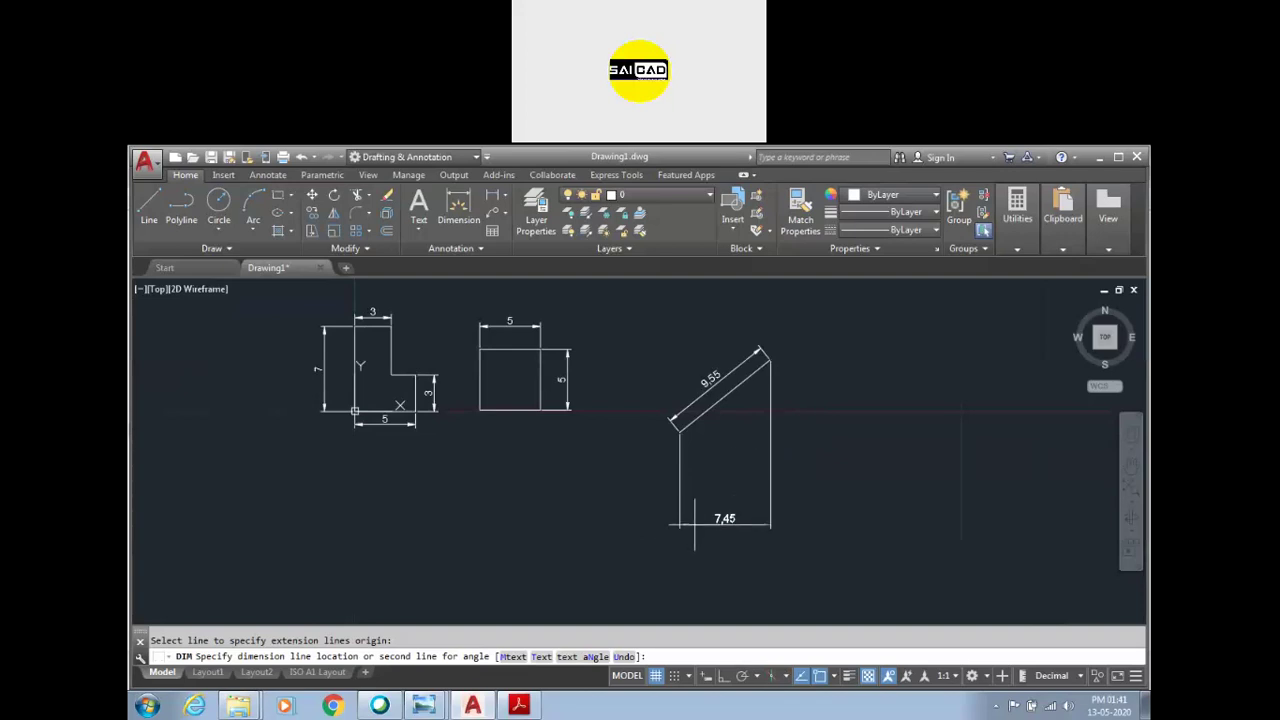
scroll(690, 500, up, 3)
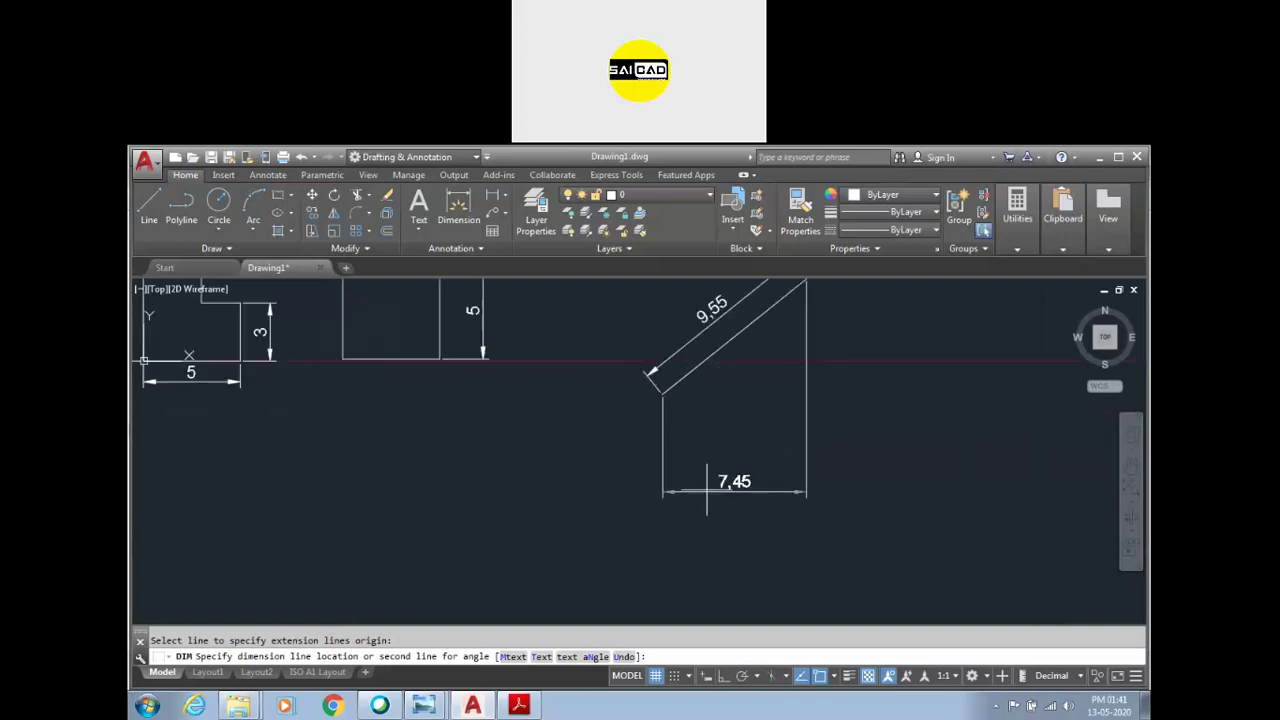
click(760, 480)
scroll(760, 480, down, 5)
scroll(763, 459, up, 5)
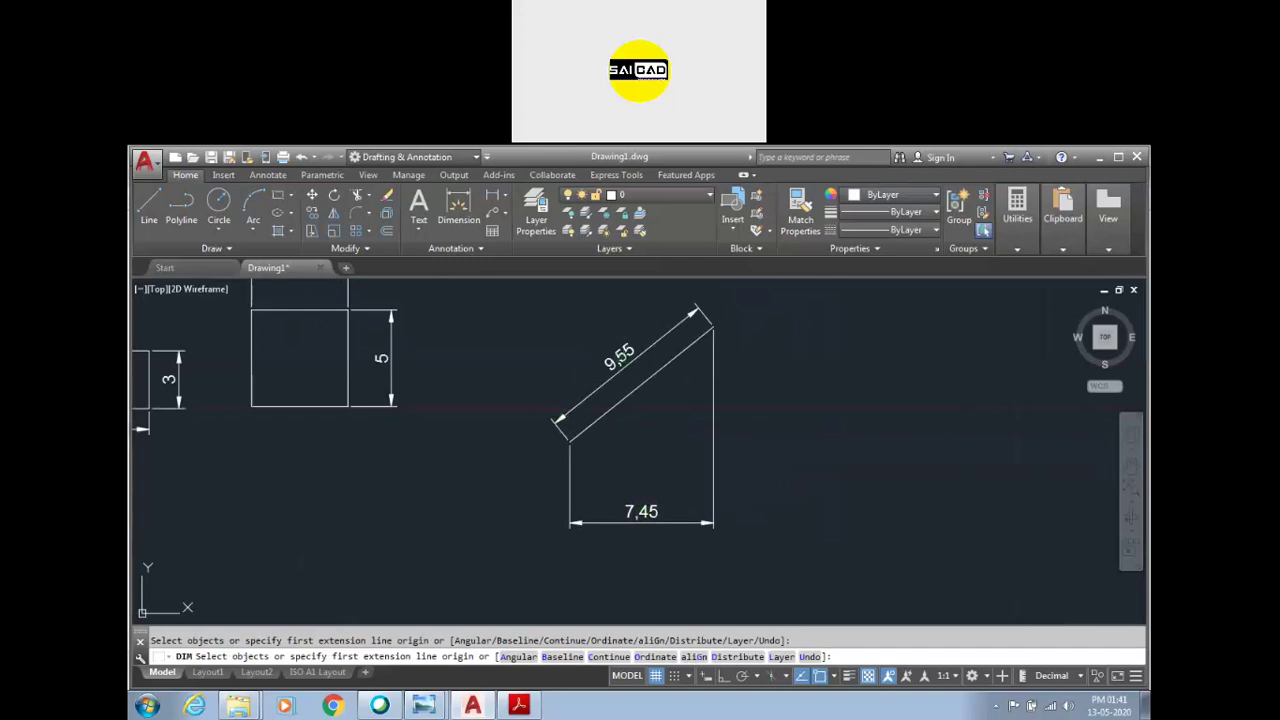
key(Return)
scroll(750, 430, down, 2)
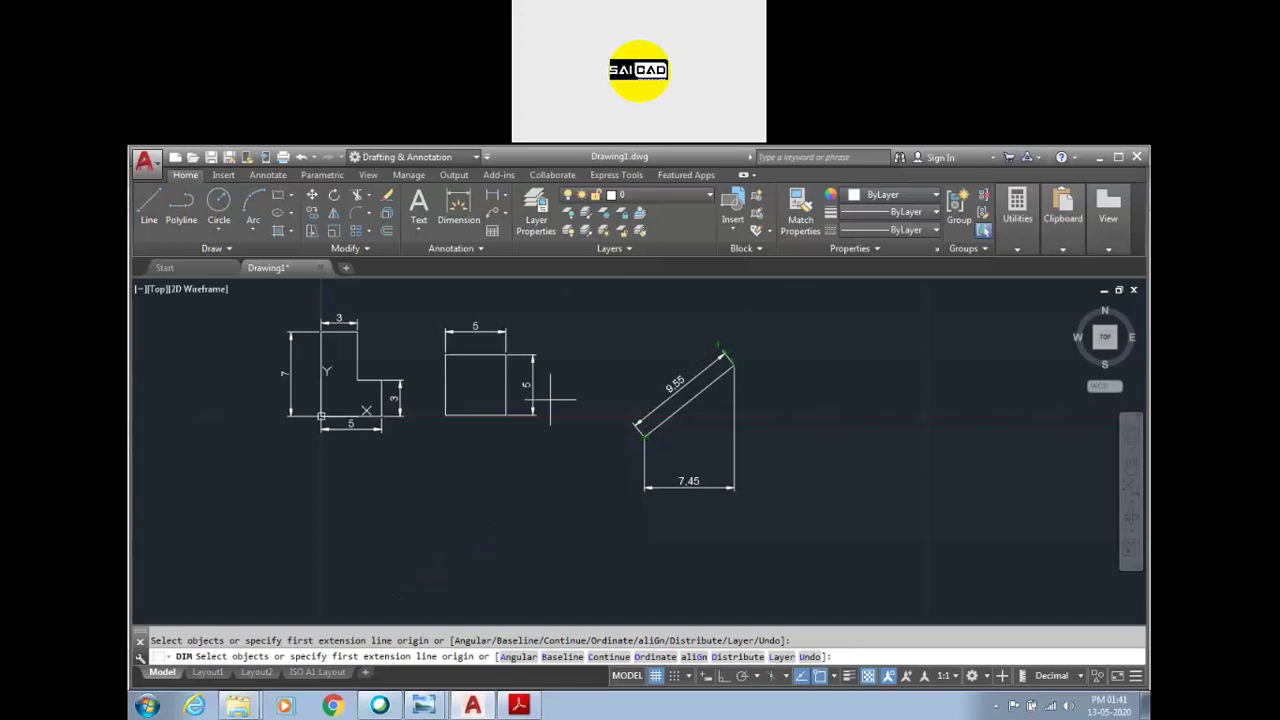
click(503, 196)
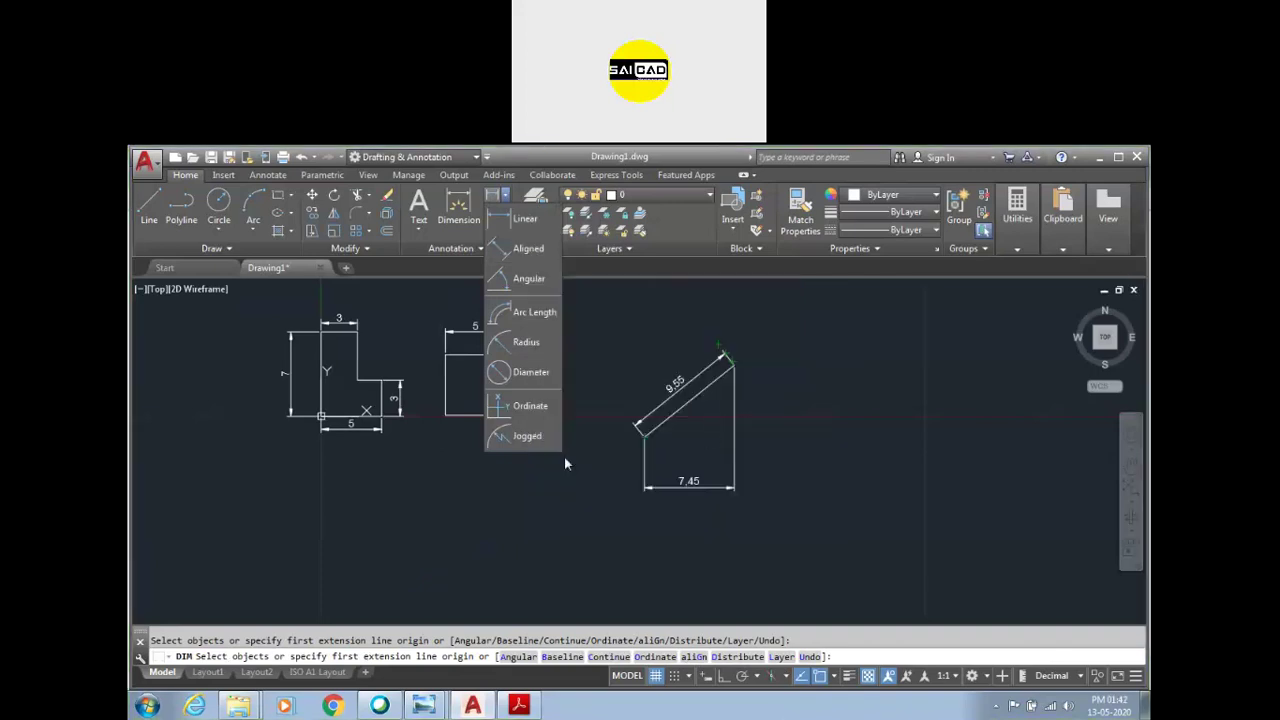
key(Escape)
scroll(280, 421, up, 6)
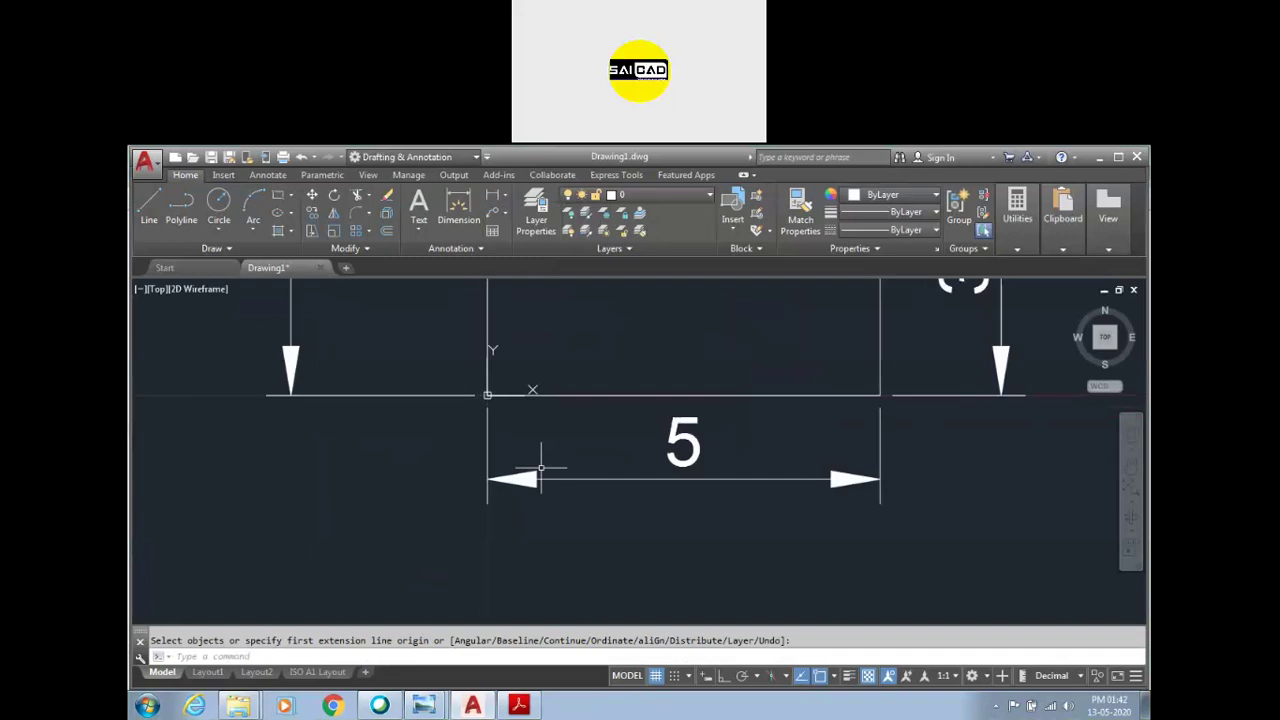
scroll(540, 467, down, 2)
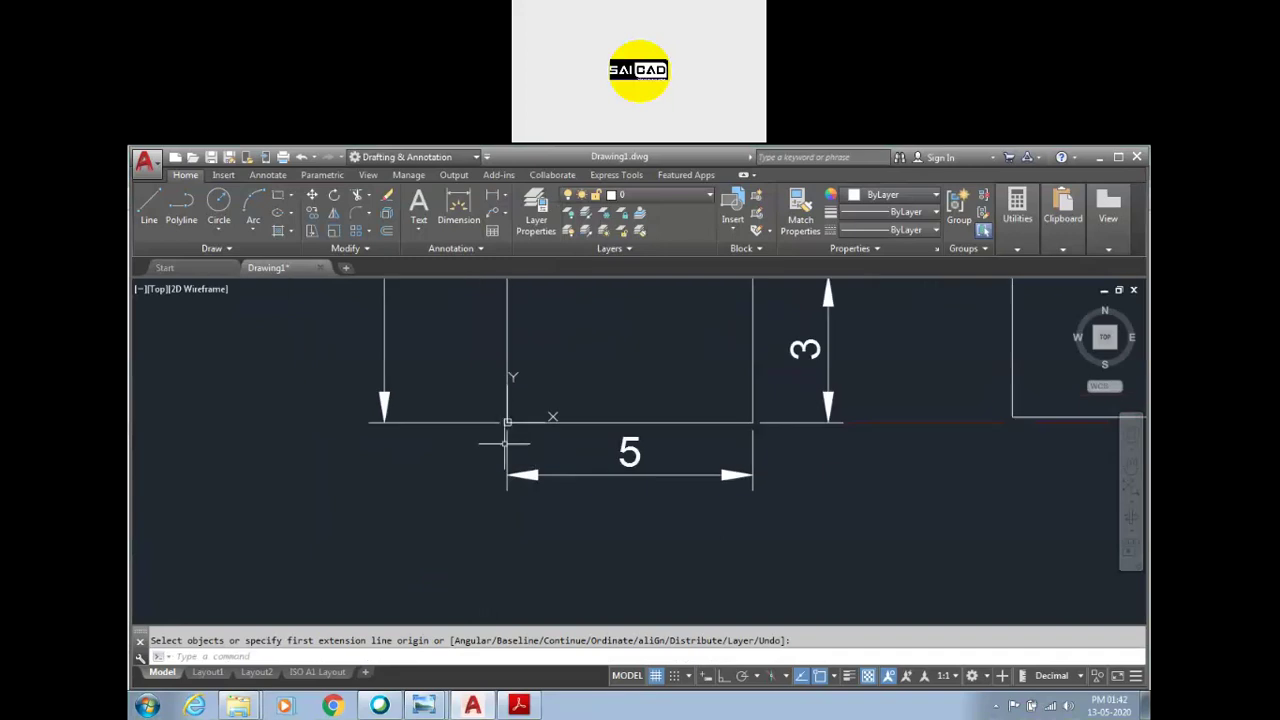
click(505, 195)
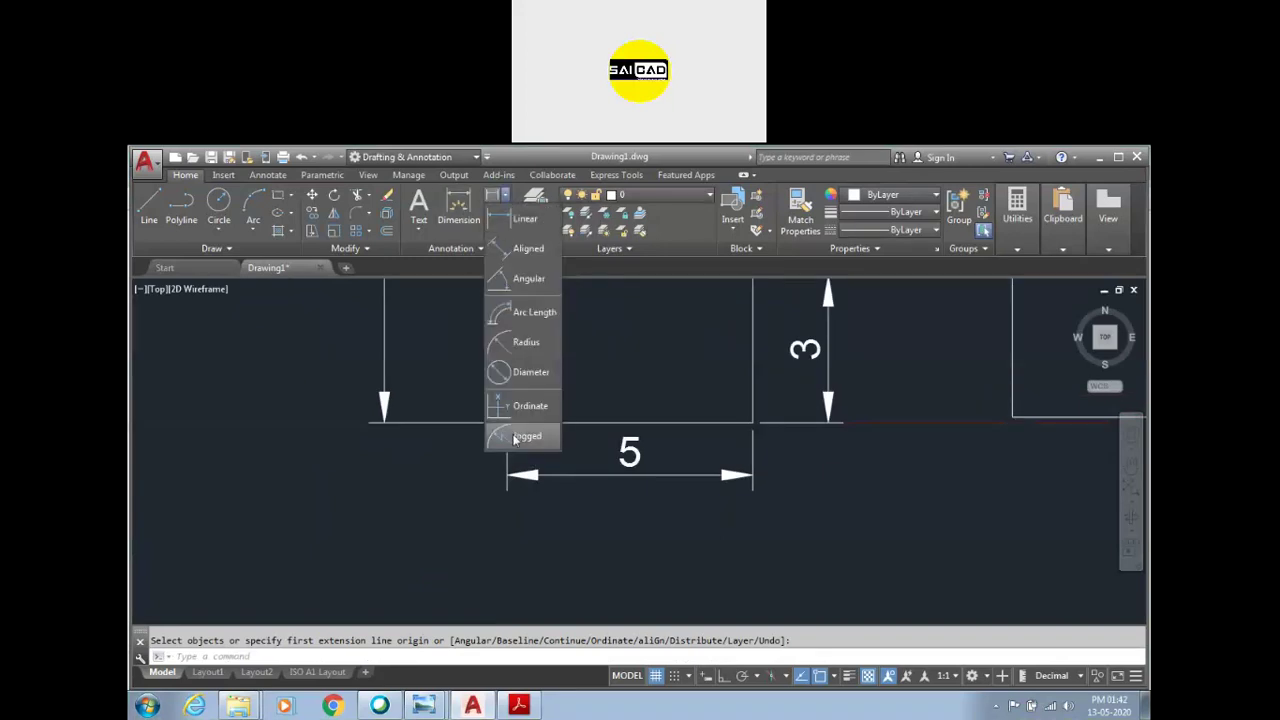
click(520, 406)
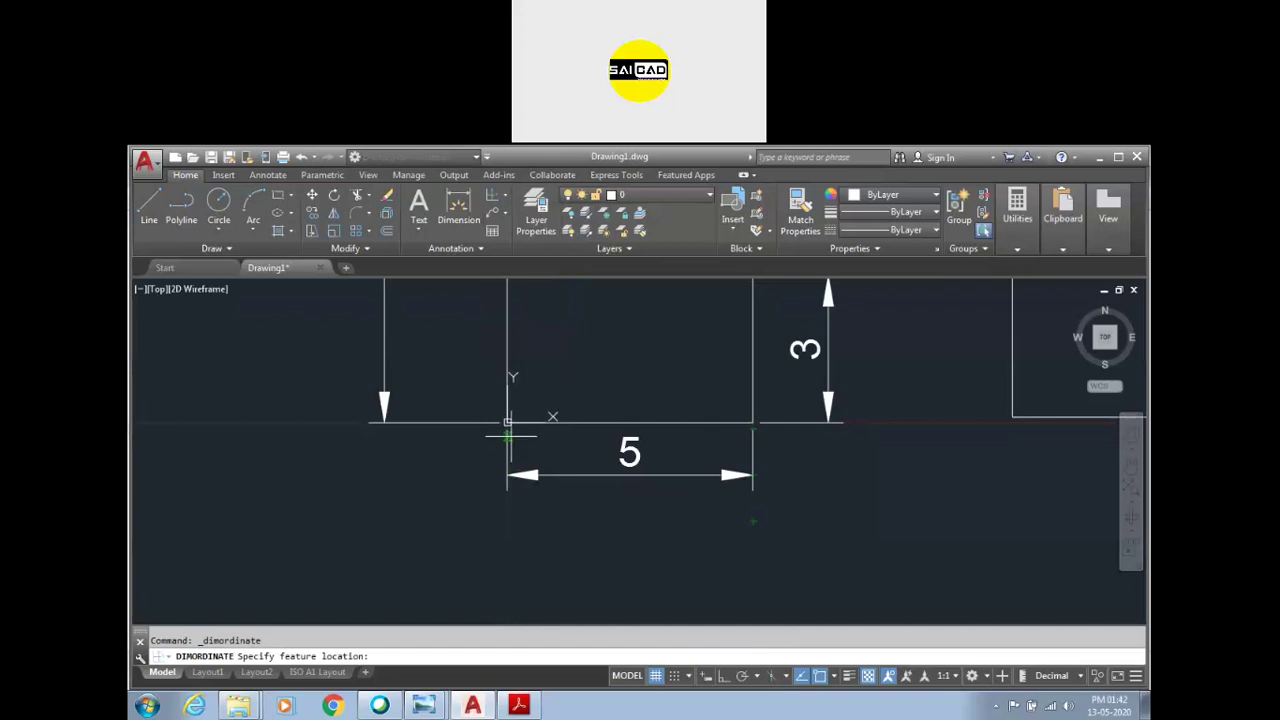
click(507, 422)
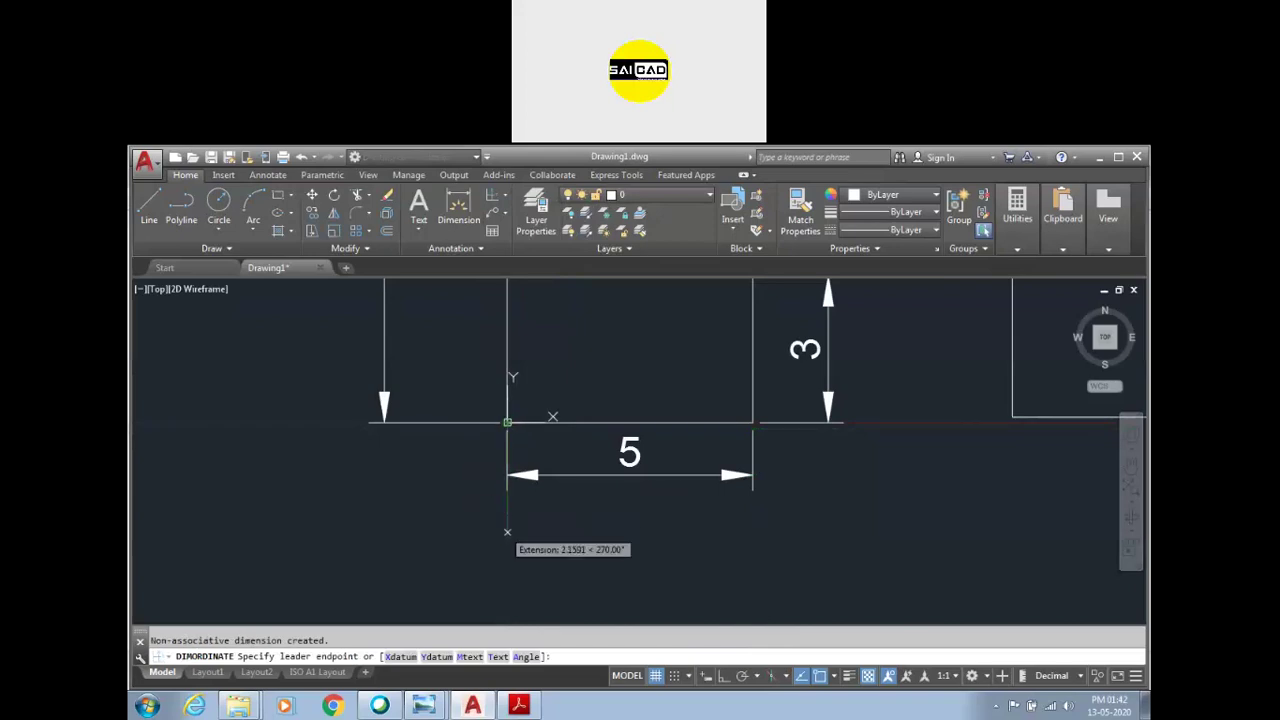
click(507, 566)
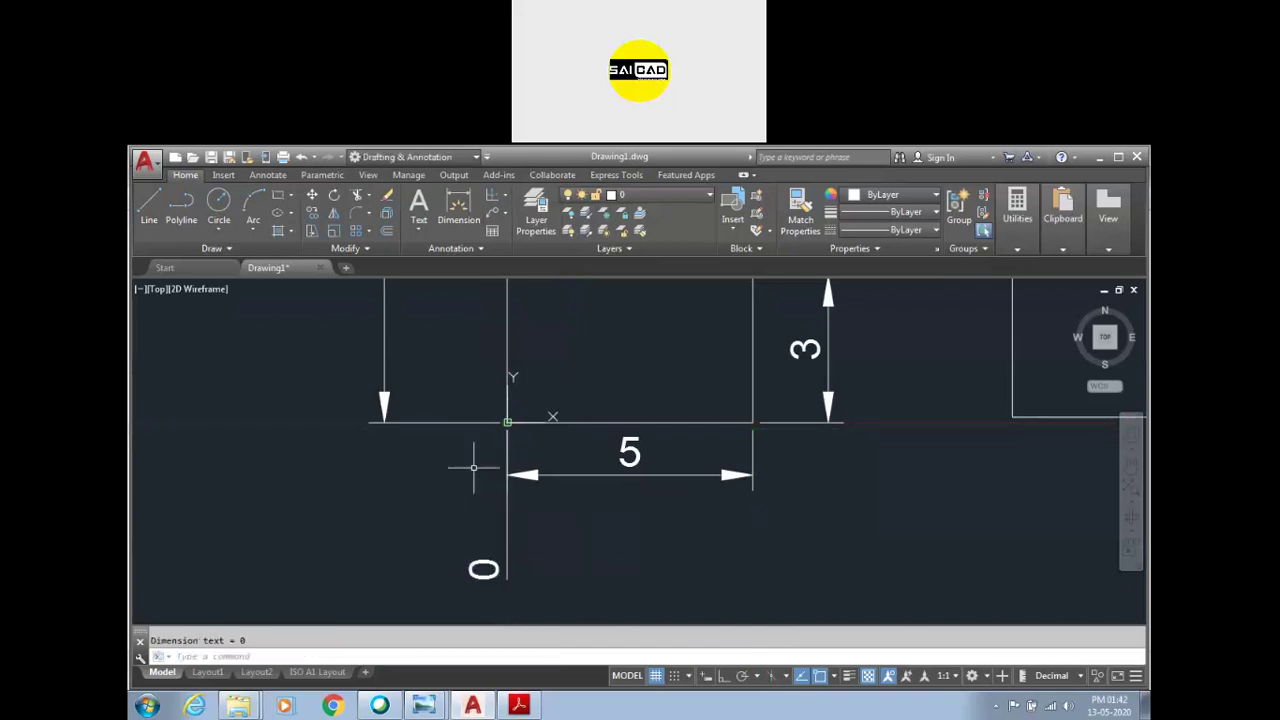
key(Return)
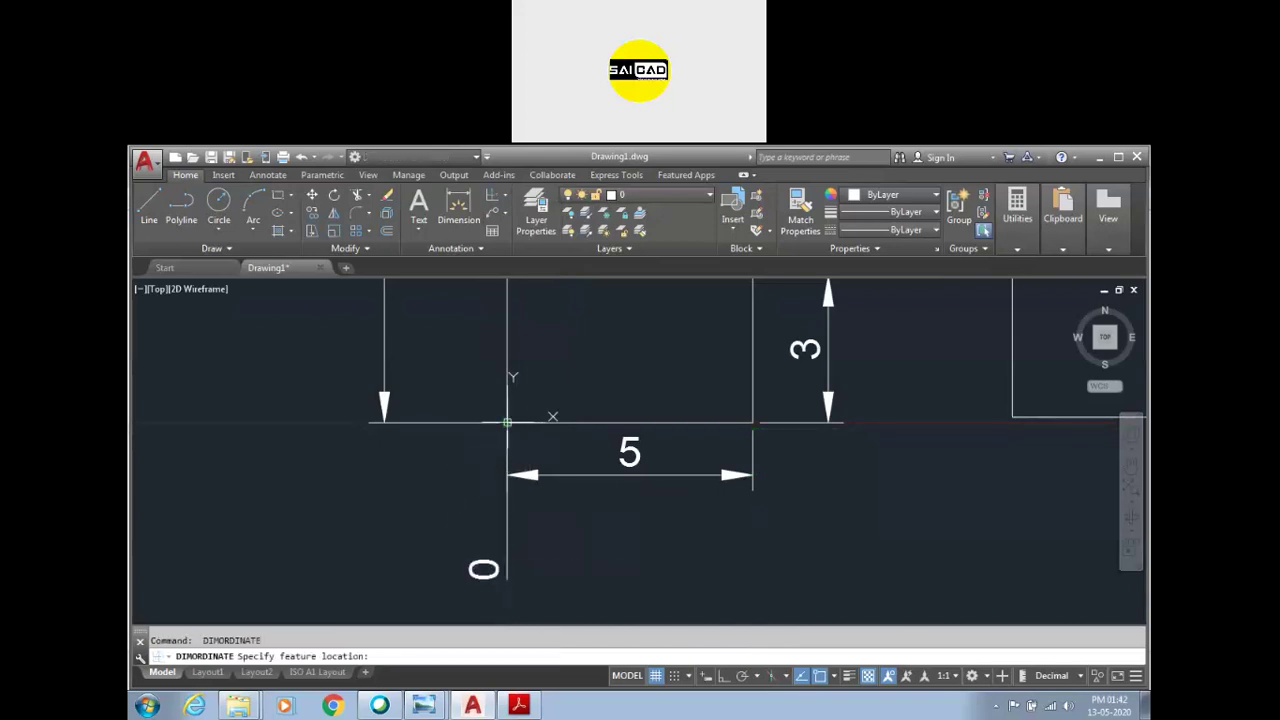
click(507, 422)
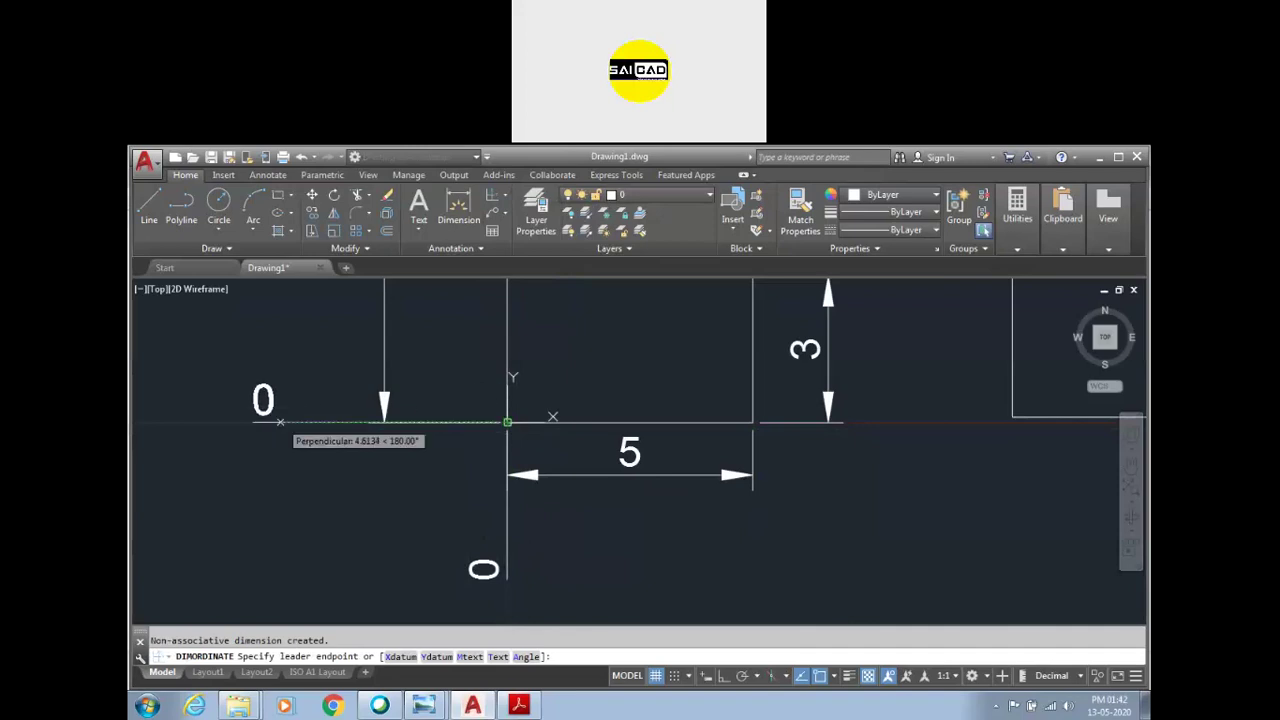
click(254, 422)
scroll(466, 537, down, 3)
key(Escape)
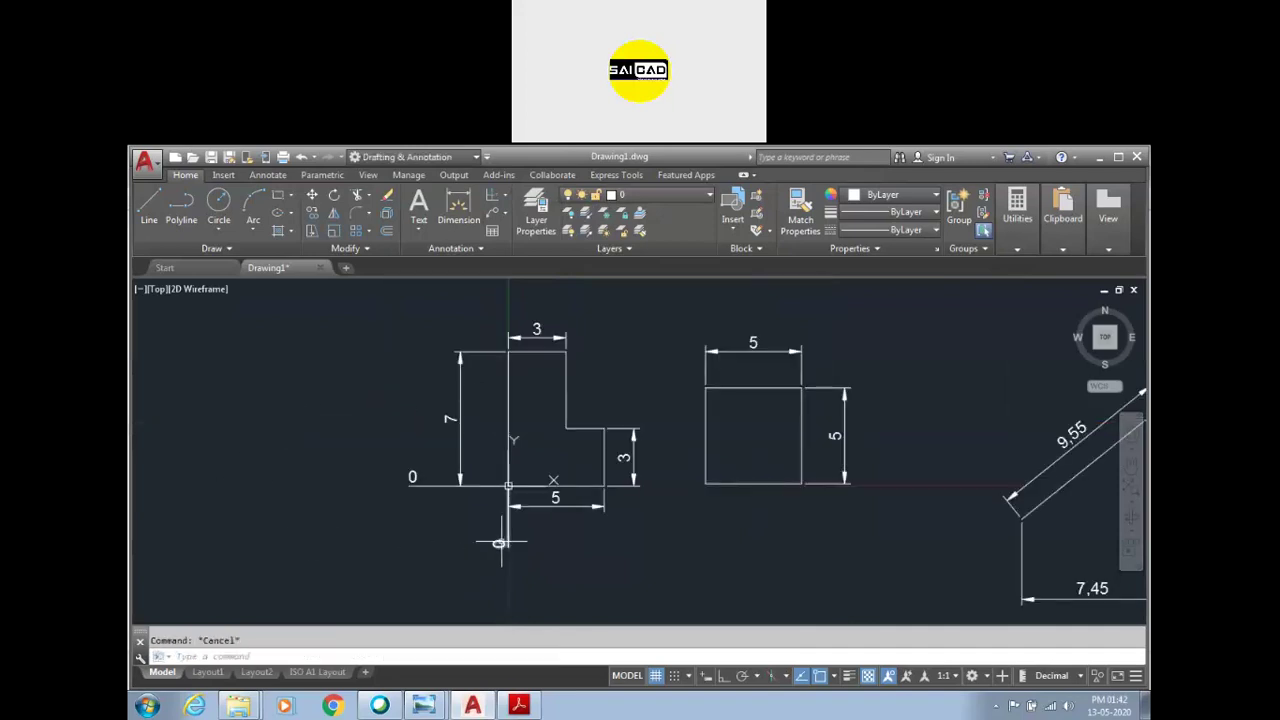
scroll(500, 543, up, 2)
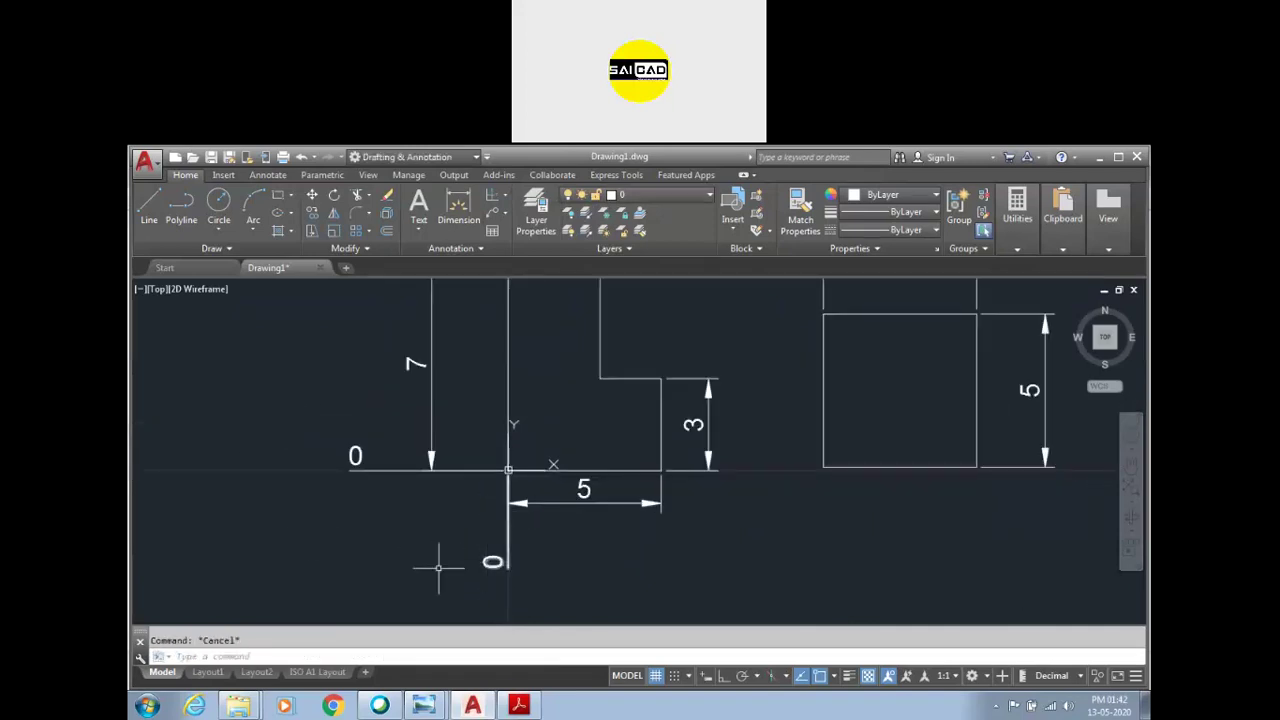
scroll(431, 547, down, 2)
click(497, 545)
click(410, 590)
click(380, 423)
click(345, 530)
click(392, 465)
click(358, 510)
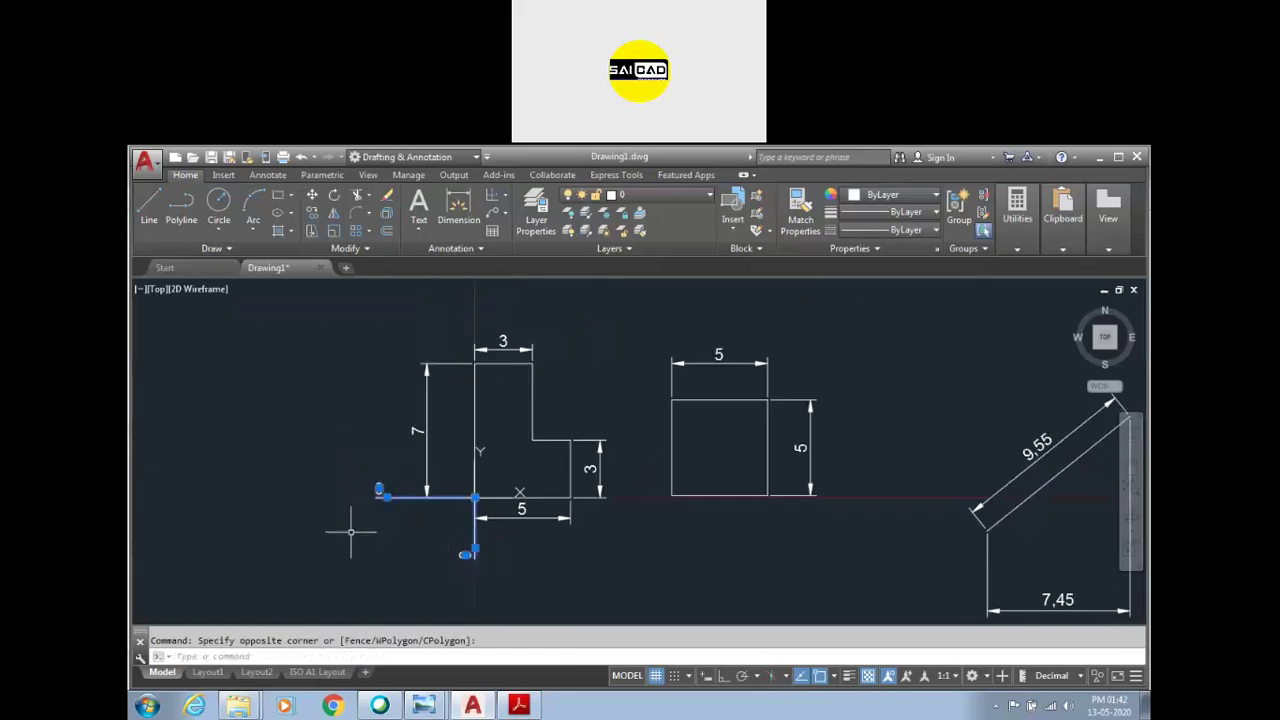
key(Delete)
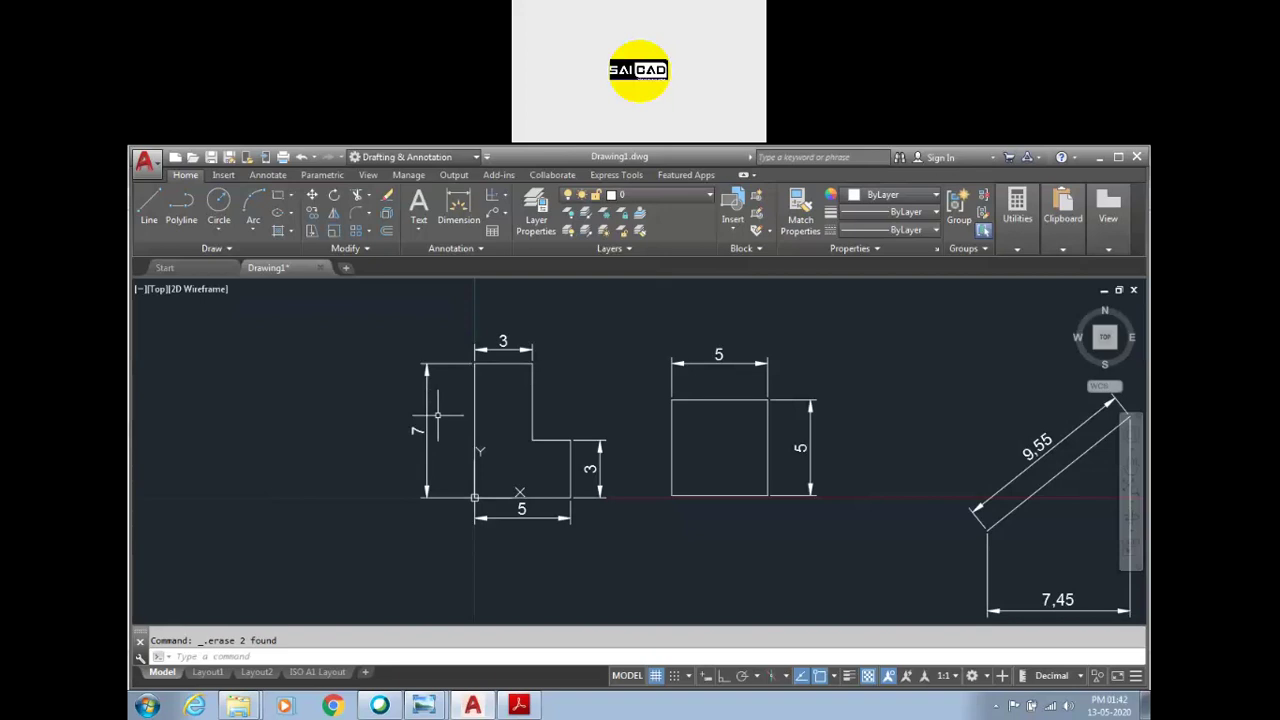
click(340, 356)
scroll(476, 450, up, 2)
scroll(397, 471, down, 2)
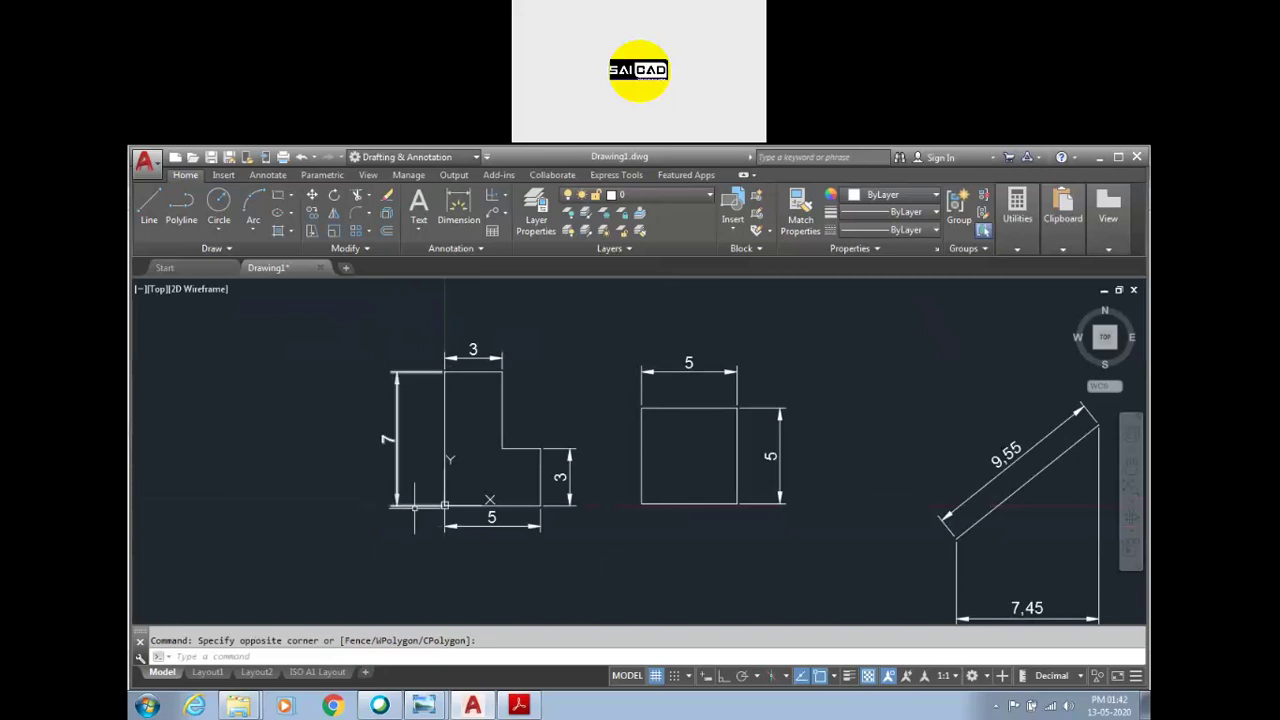
click(421, 205)
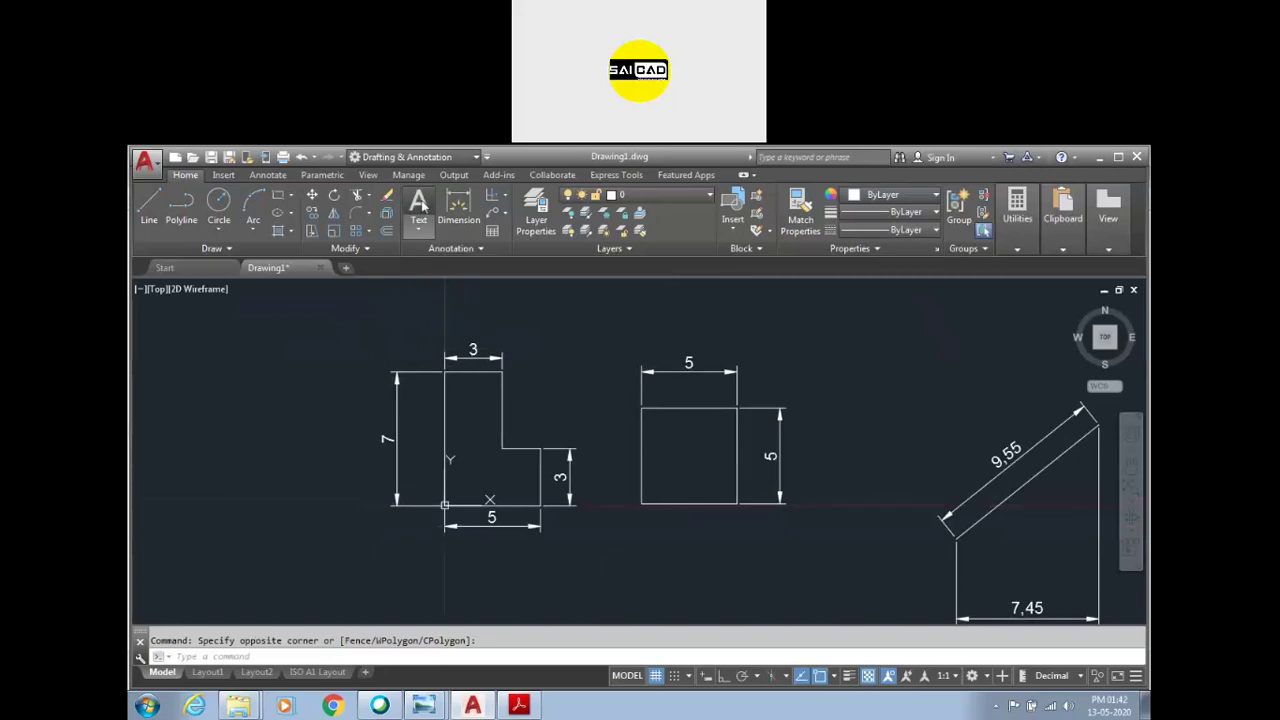
Step: Create a multiline text label reading (0,0) below the origin
scroll(490, 470, down, 2)
scroll(428, 511, up, 4)
click(463, 452)
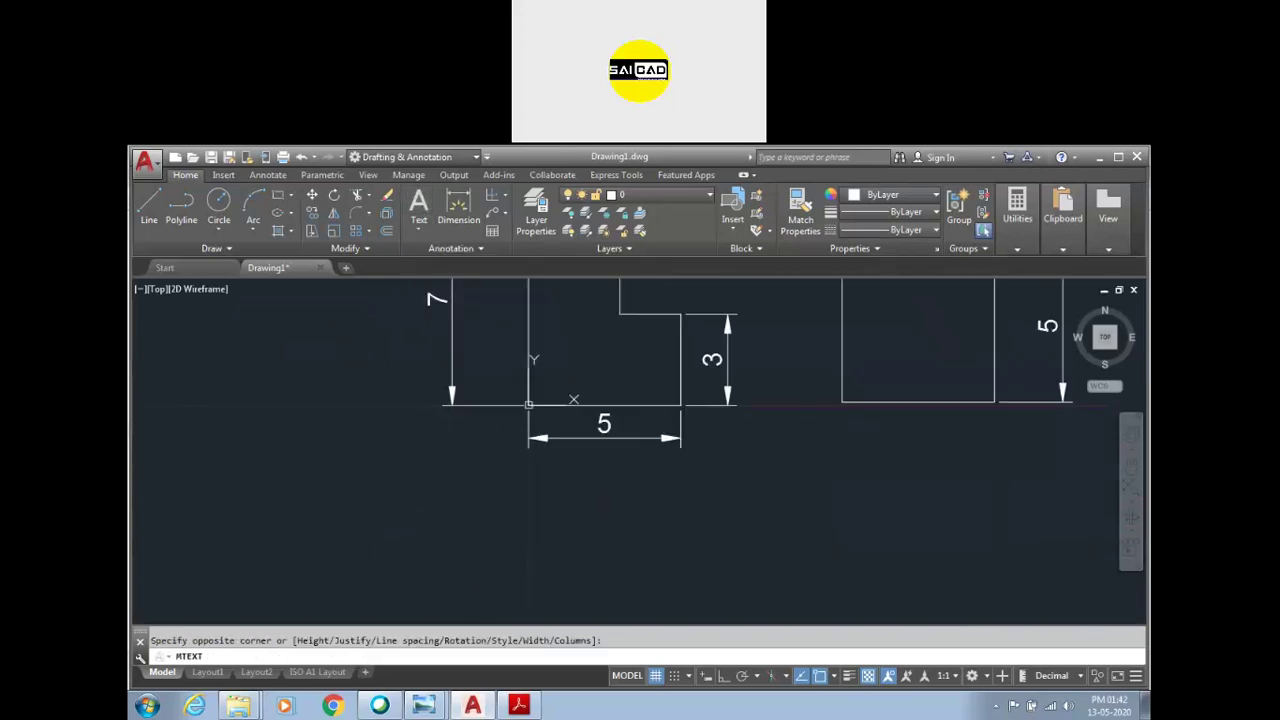
click(550, 511)
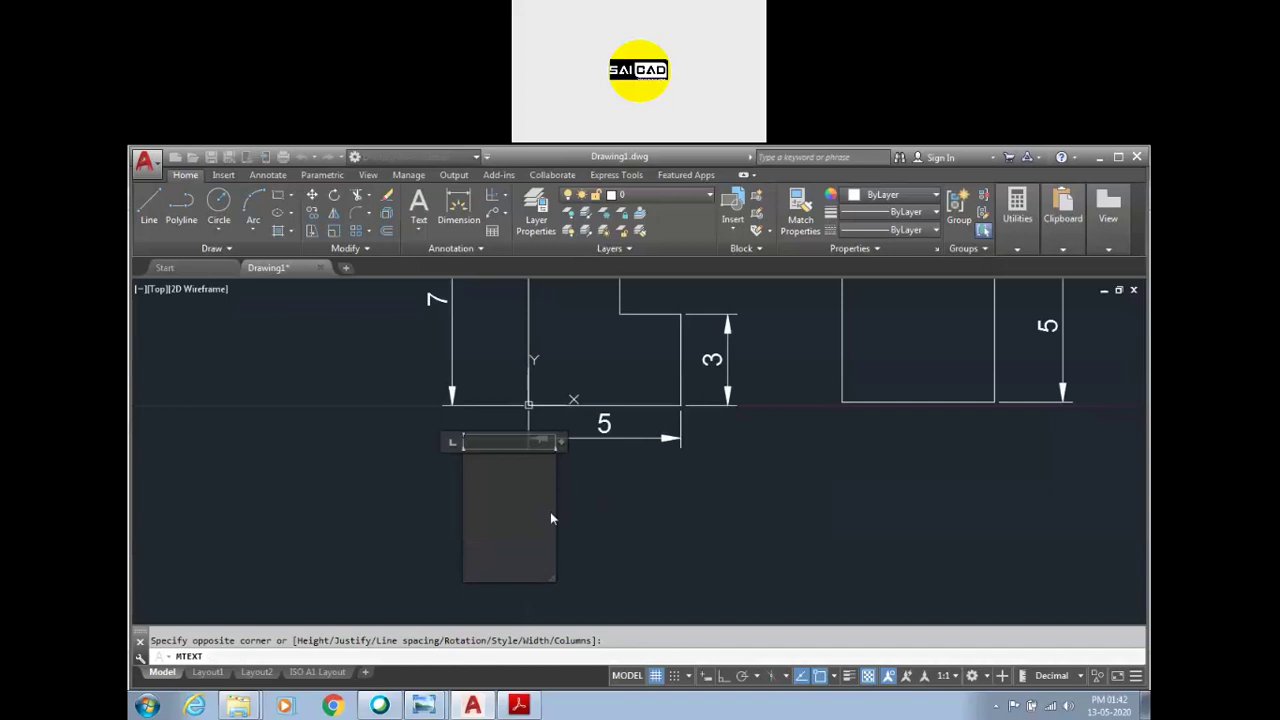
text((0,)
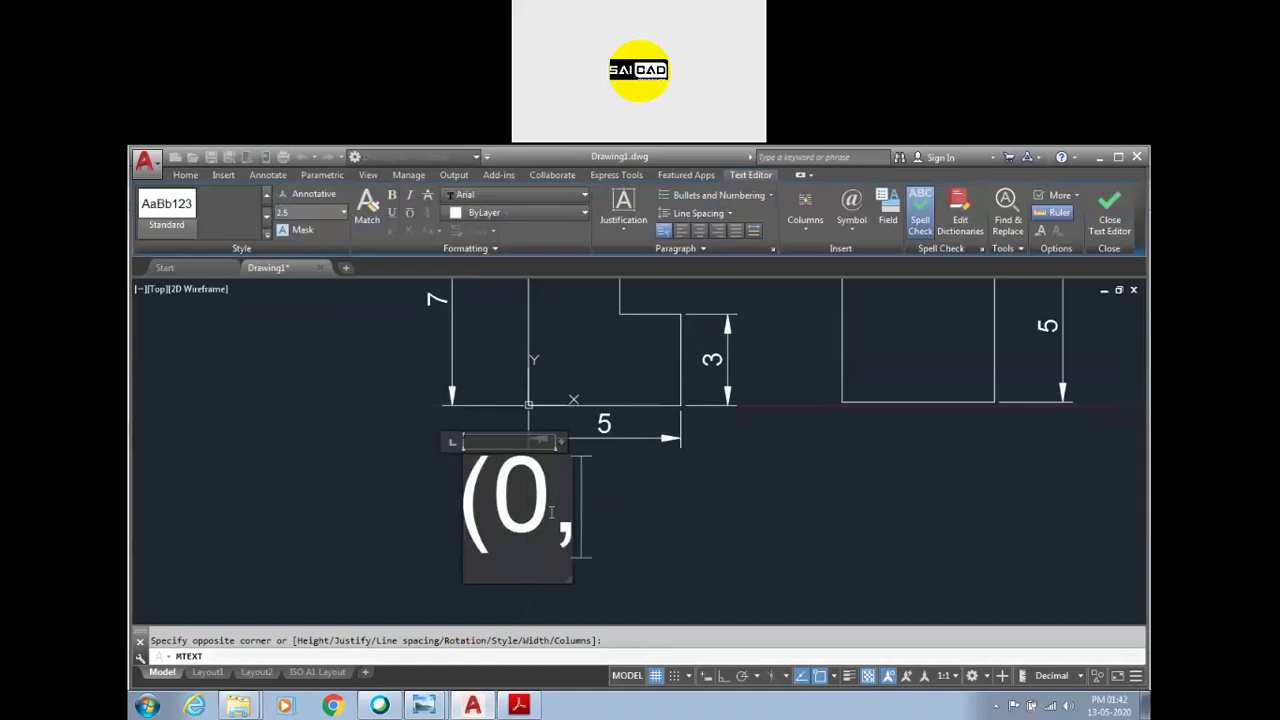
text(0))
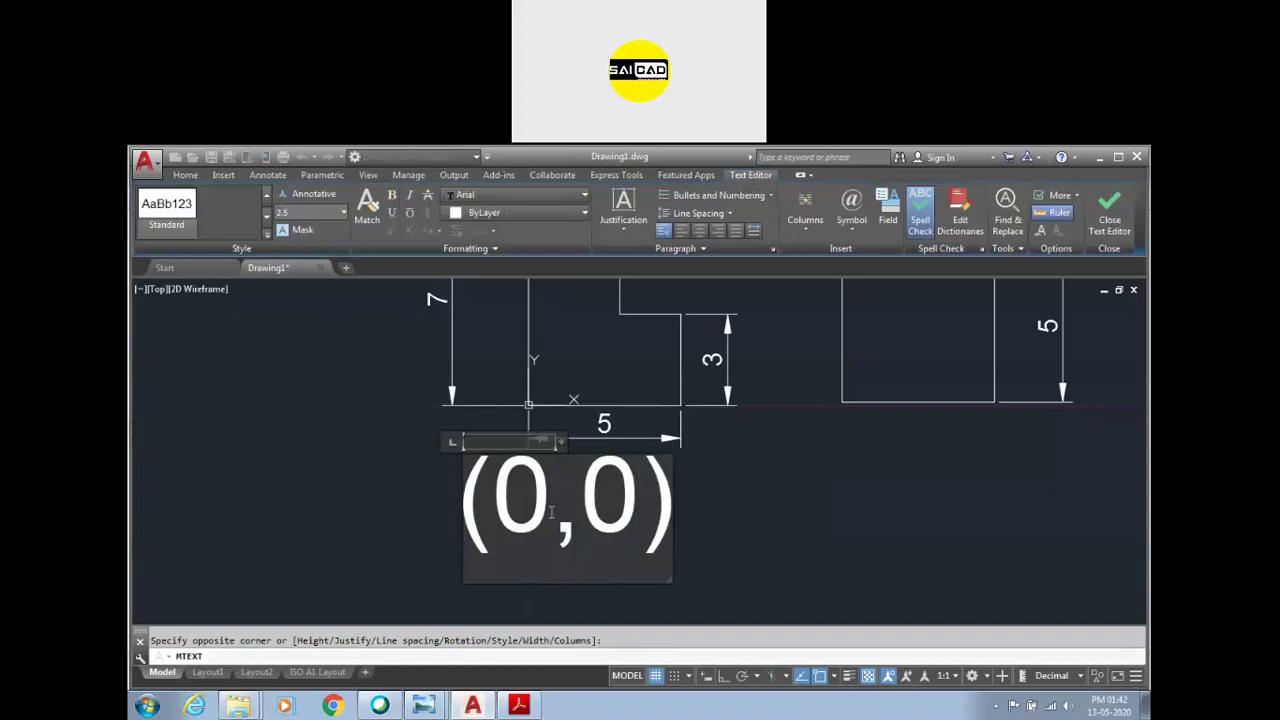
click(695, 462)
Step: Change the (0,0) label's text height to 0.25
drag(734, 491, 565, 530)
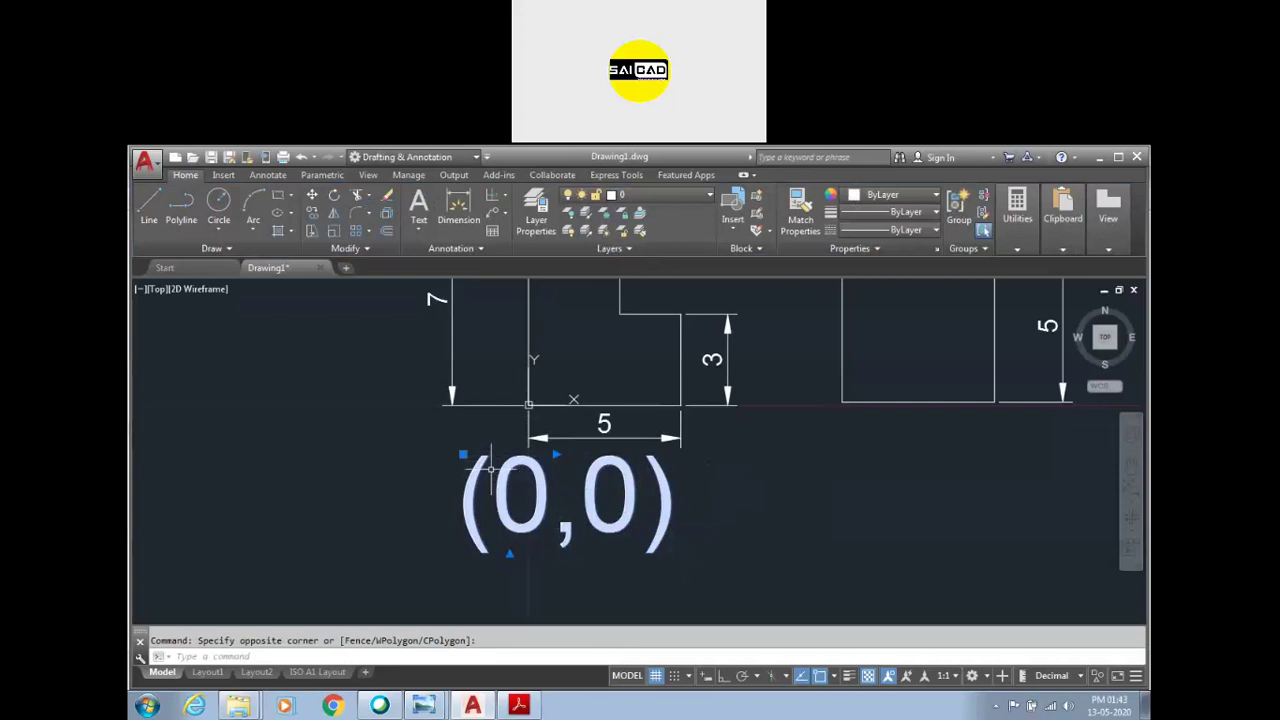
double_click(659, 484)
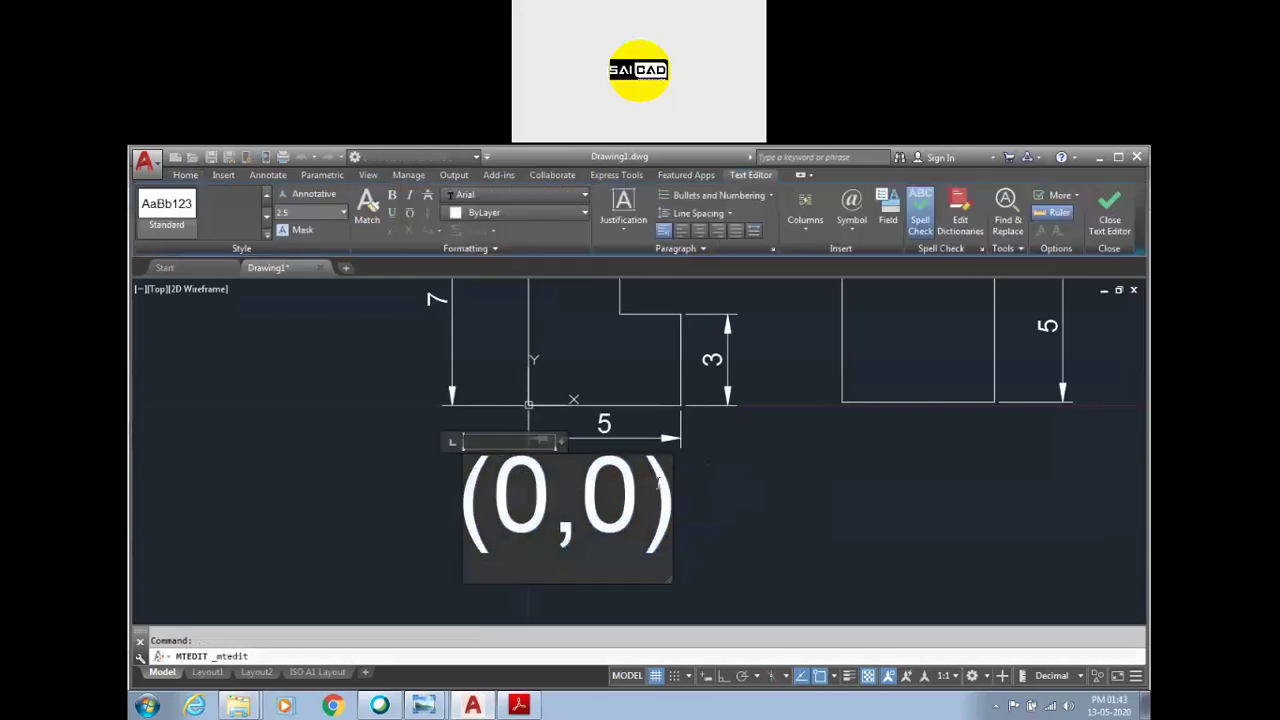
drag(657, 483, 433, 488)
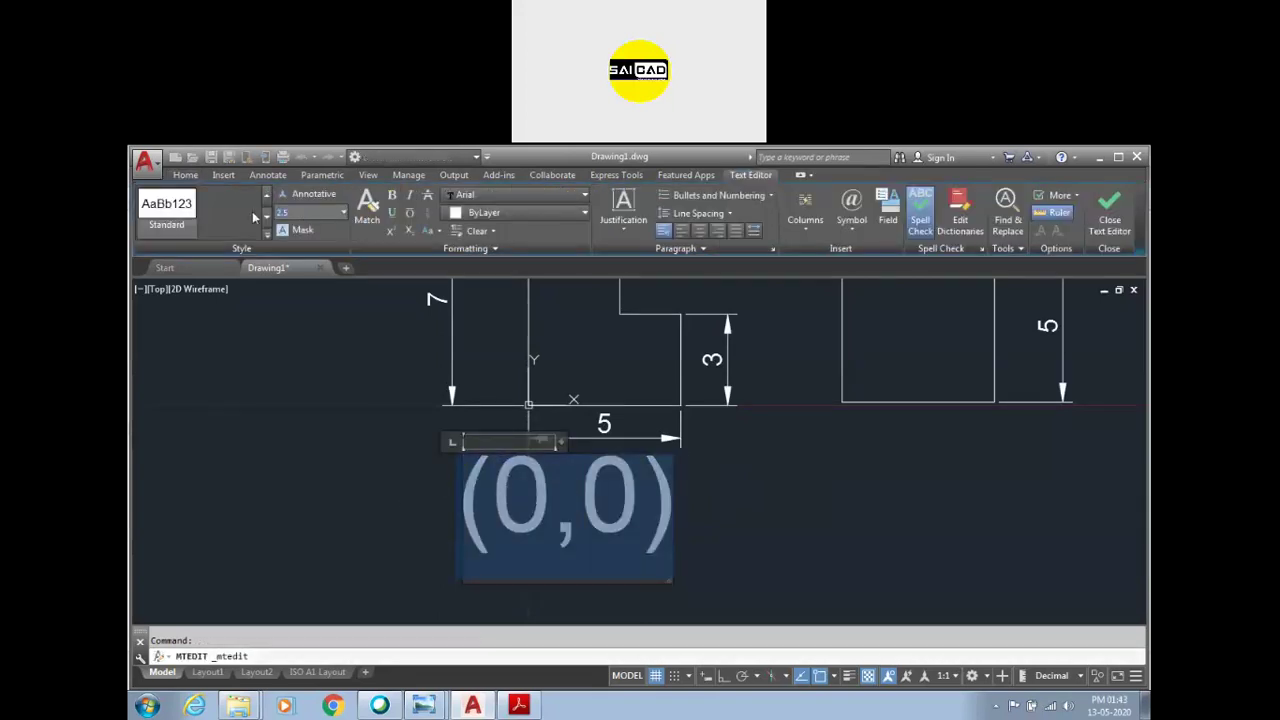
text(0.25)
key(Return)
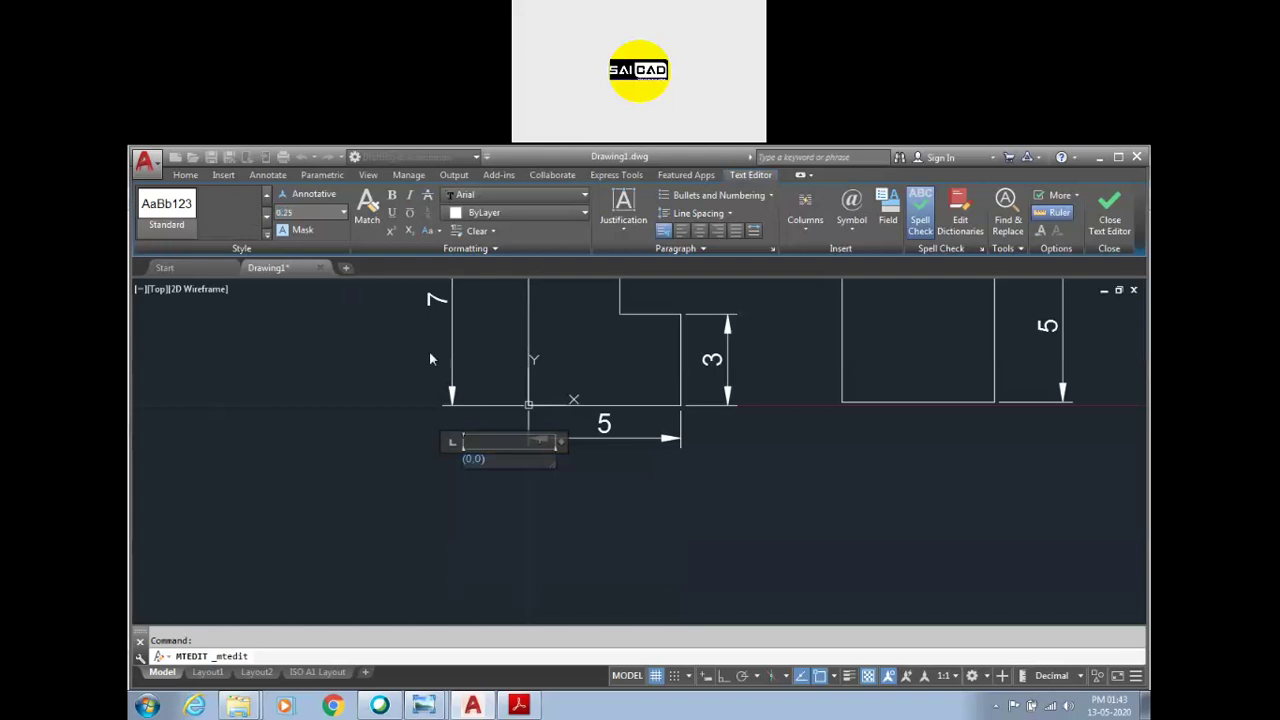
click(436, 430)
Step: Move the (0,0) label beside the L-profile's lower-left corner
scroll(490, 435, up, 4)
click(430, 470)
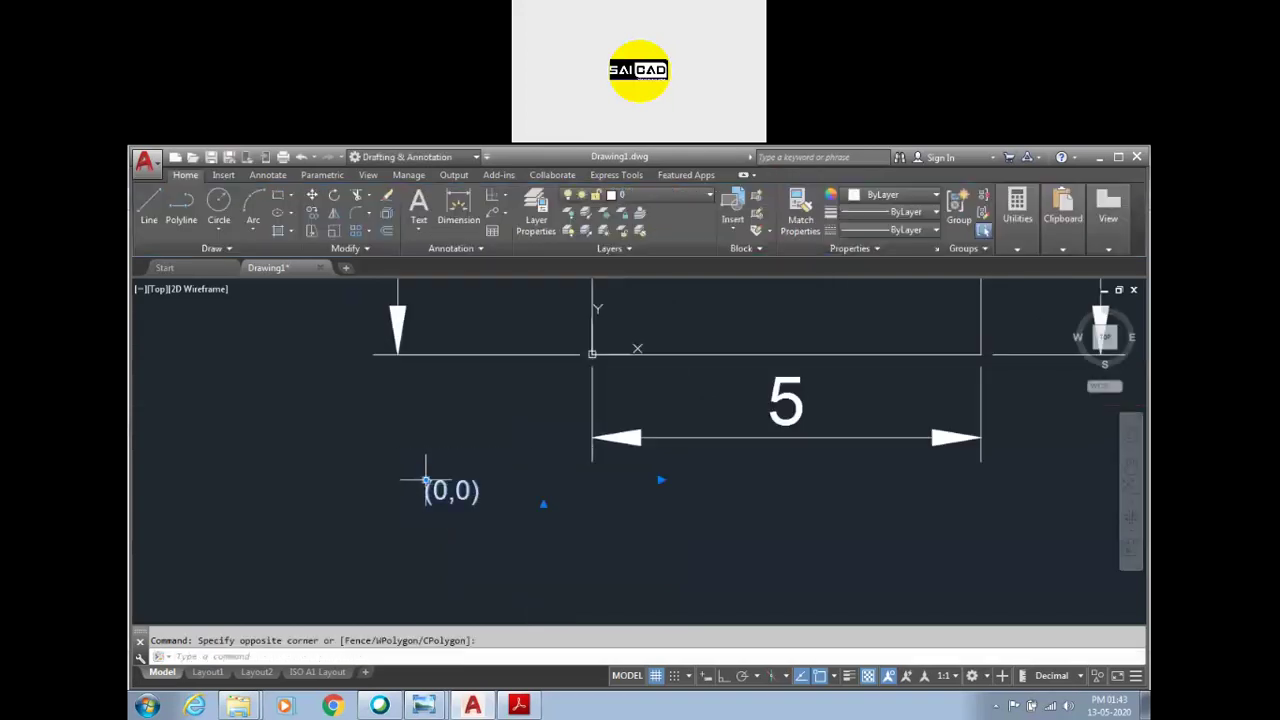
click(425, 483)
click(534, 381)
click(499, 504)
key(Escape)
scroll(371, 534, down, 5)
scroll(405, 522, up, 2)
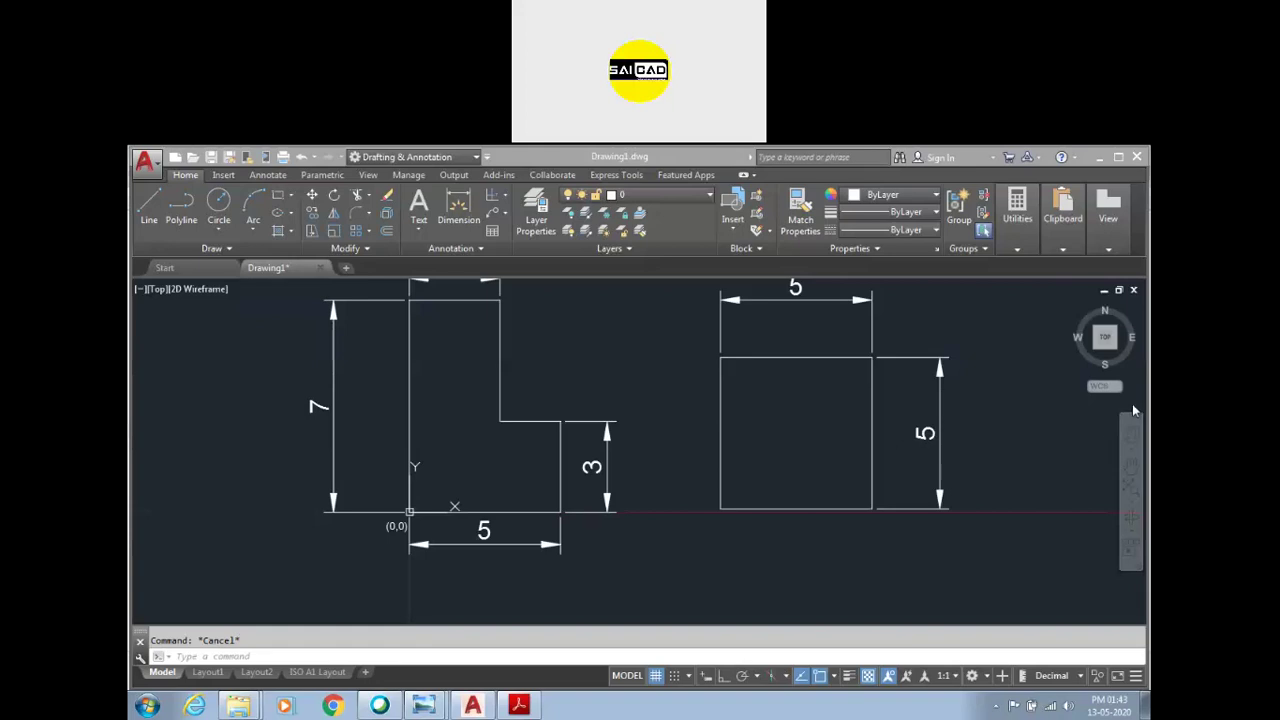
Step: Switch drawing units to Architectural and draw an 8-unit horizontal line below the square
click(1081, 677)
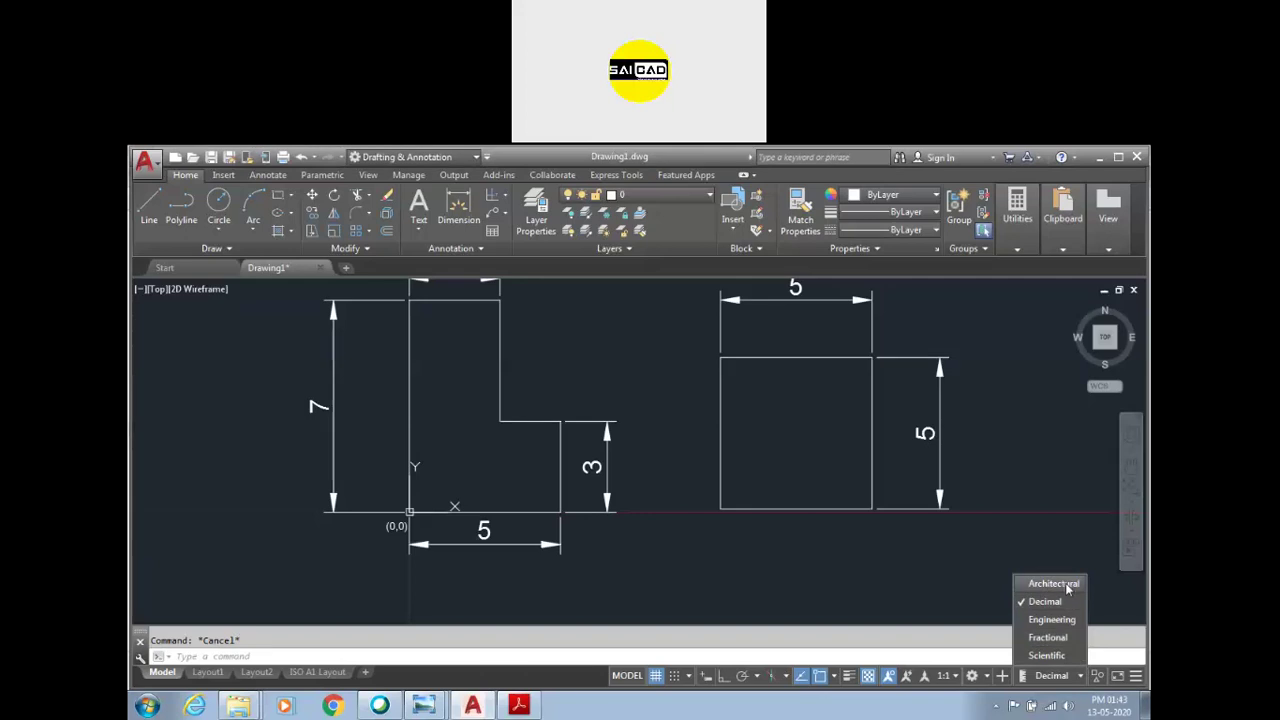
click(1067, 588)
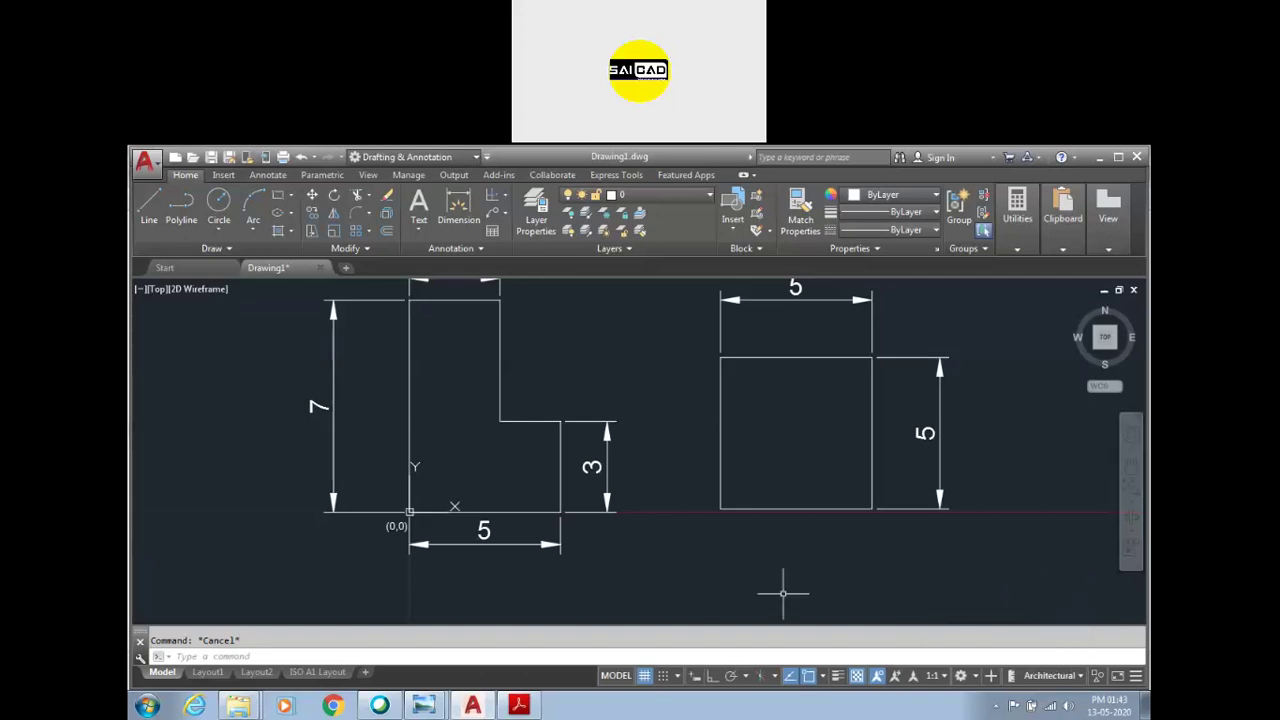
text(l)
key(Return)
click(655, 577)
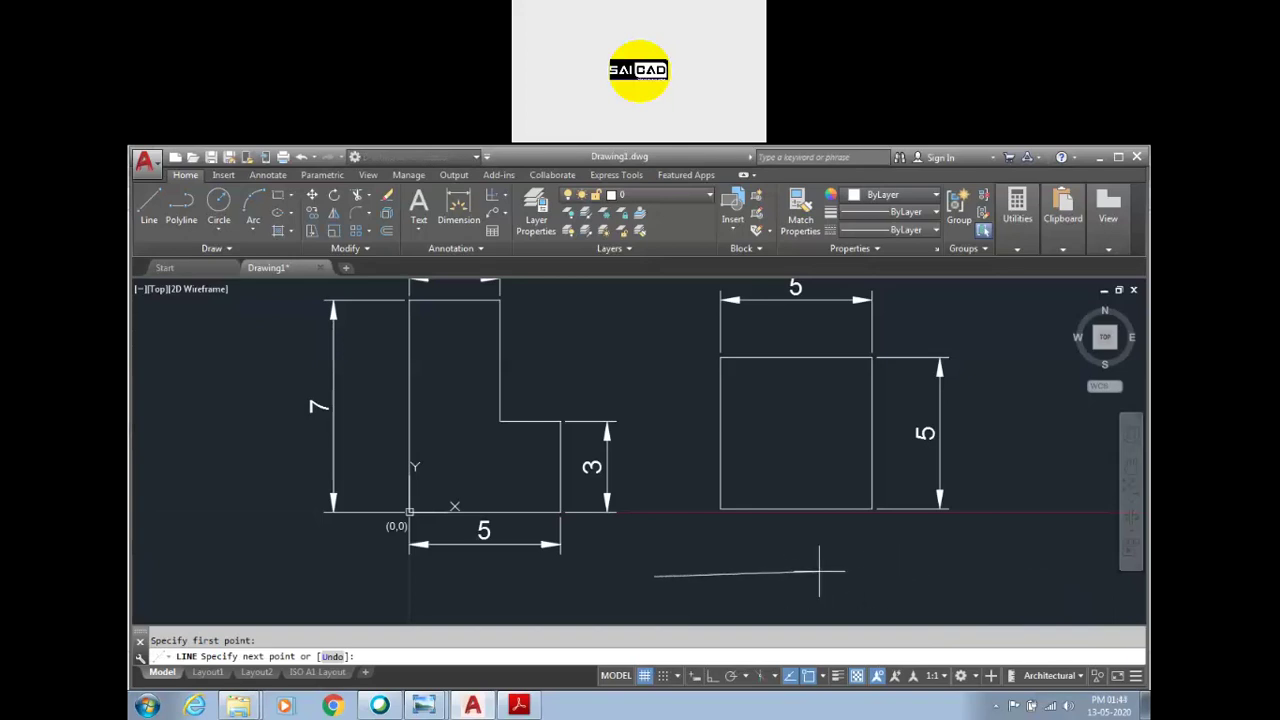
key(F8)
text(8")
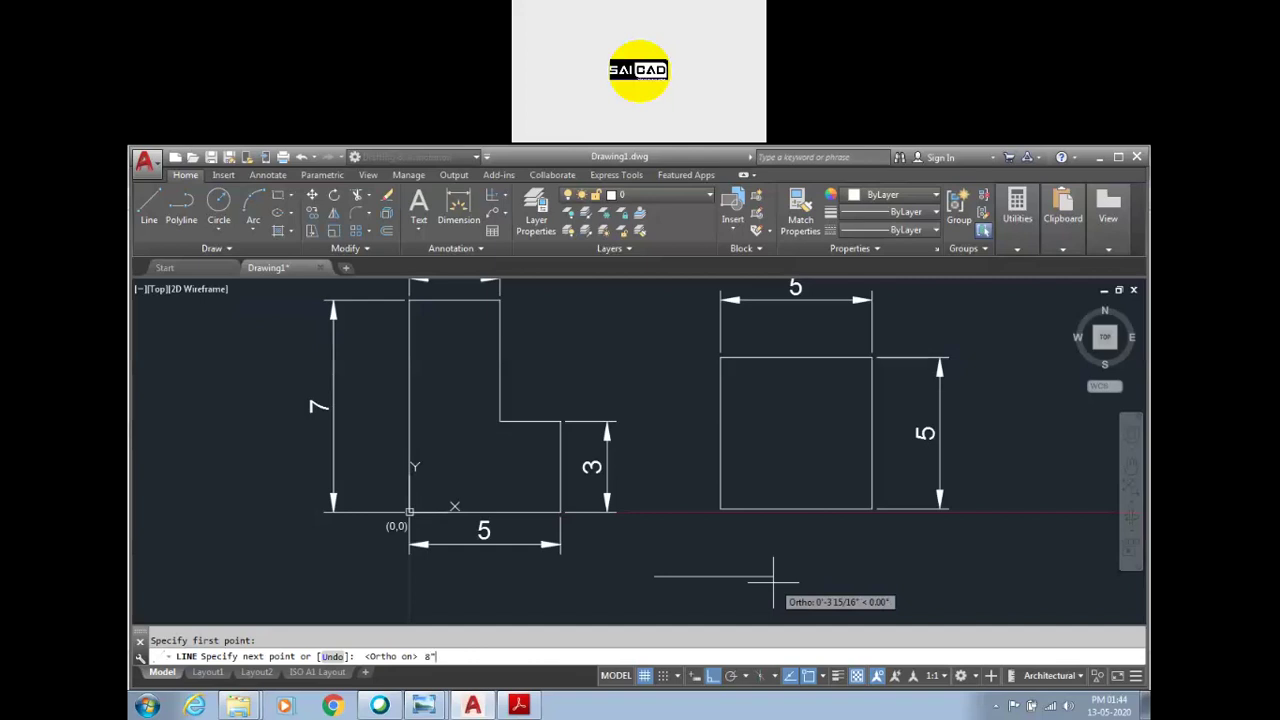
key(Return)
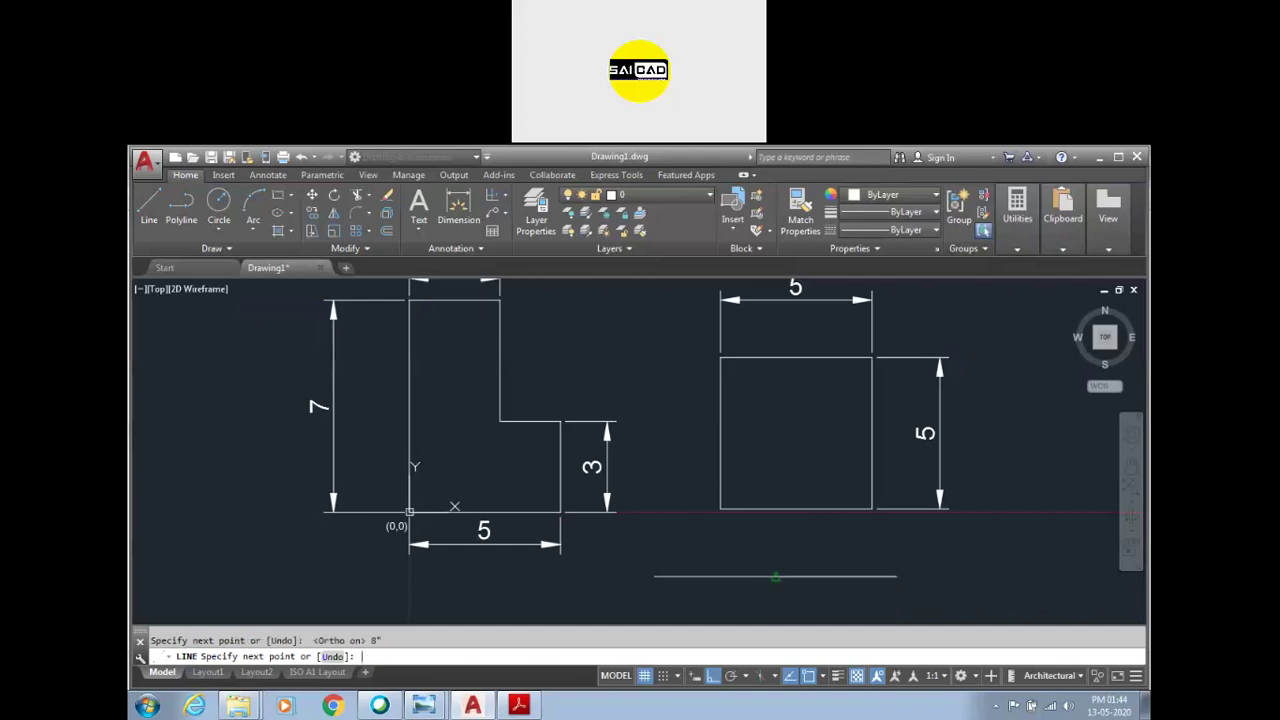
key(Escape)
Step: Dimension the new horizontal line at 8
click(458, 206)
click(831, 573)
click(831, 570)
scroll(777, 604, down, 4)
scroll(774, 600, up, 4)
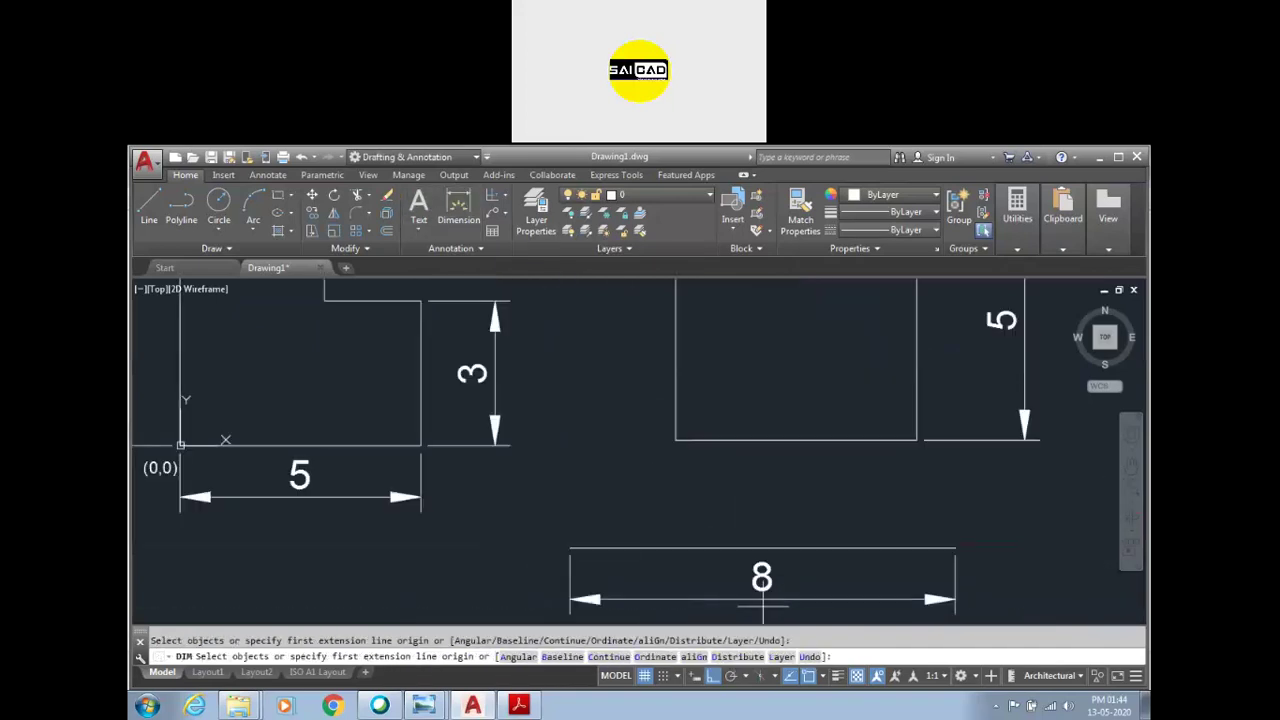
key(Return)
Step: Set the ISO-25 dimension style's primary units to Architectural
text(d)
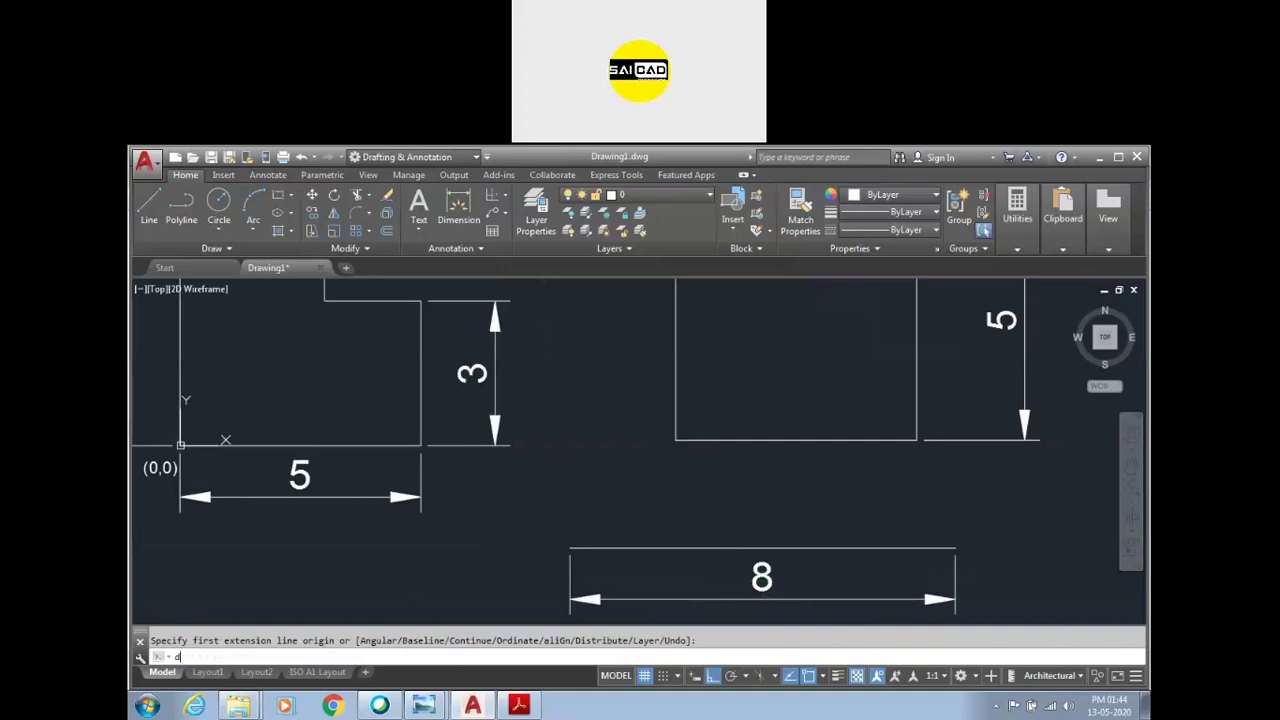
key(Return)
click(792, 391)
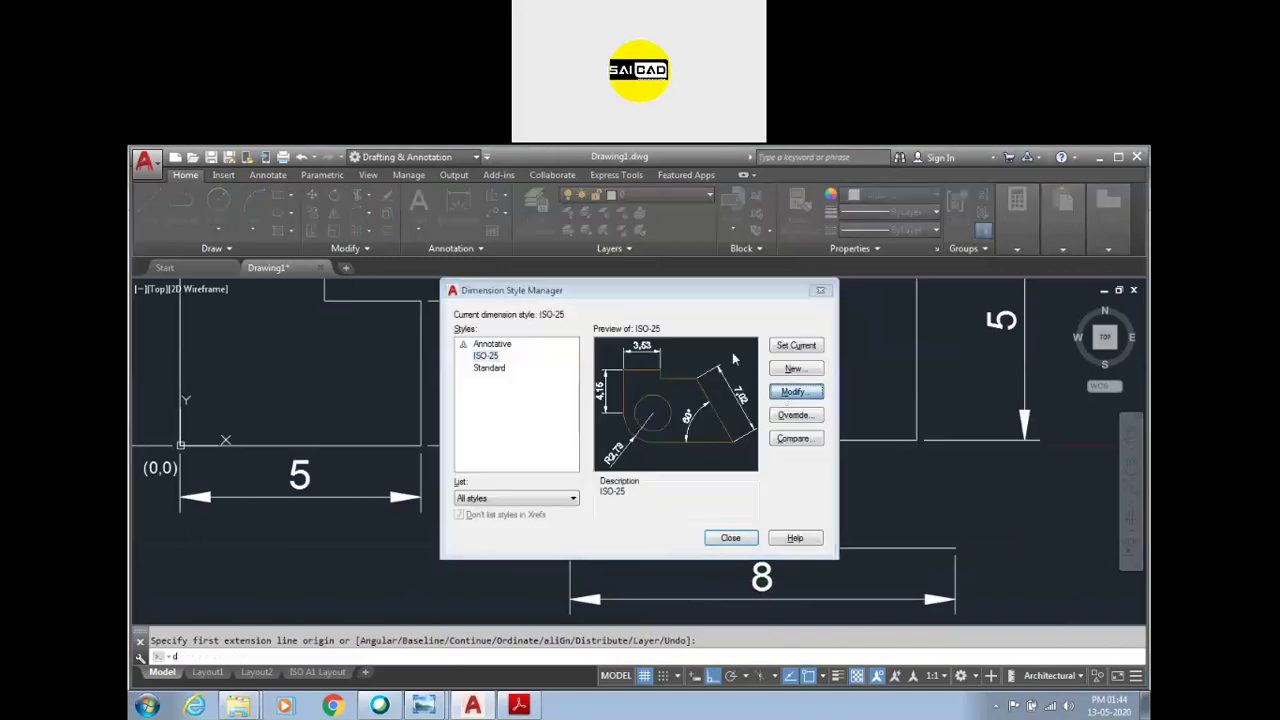
click(771, 265)
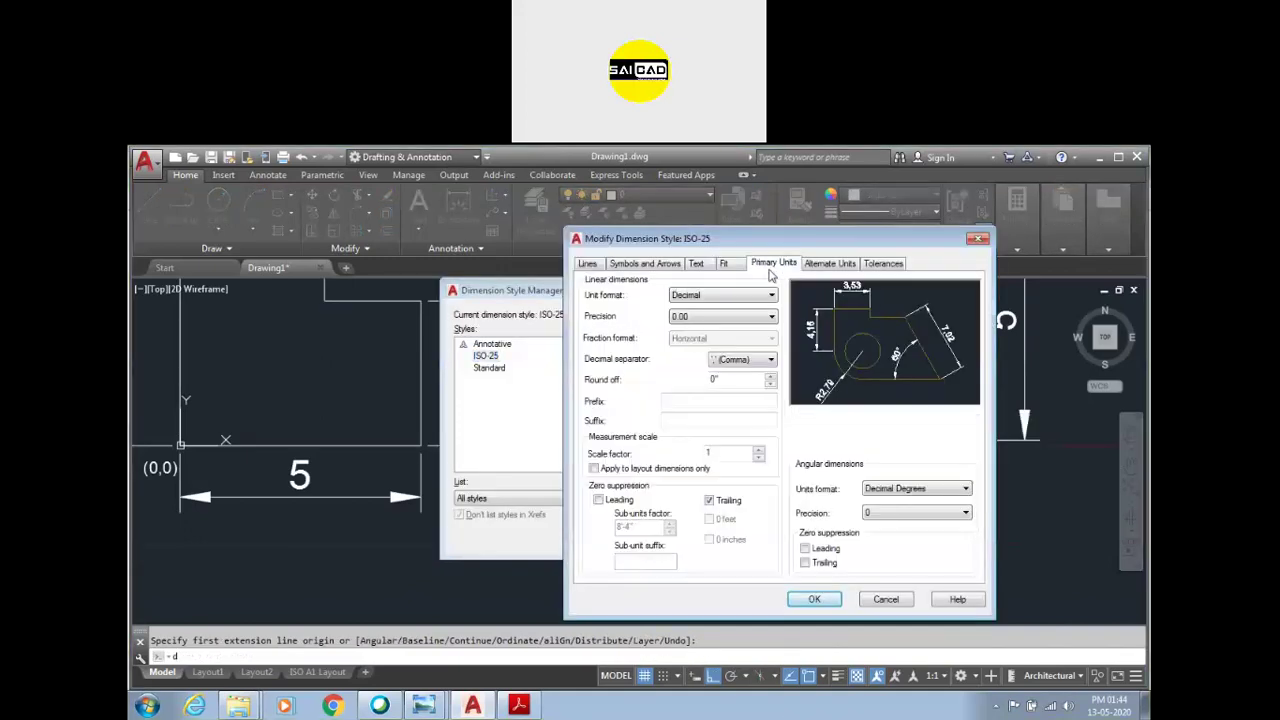
click(724, 293)
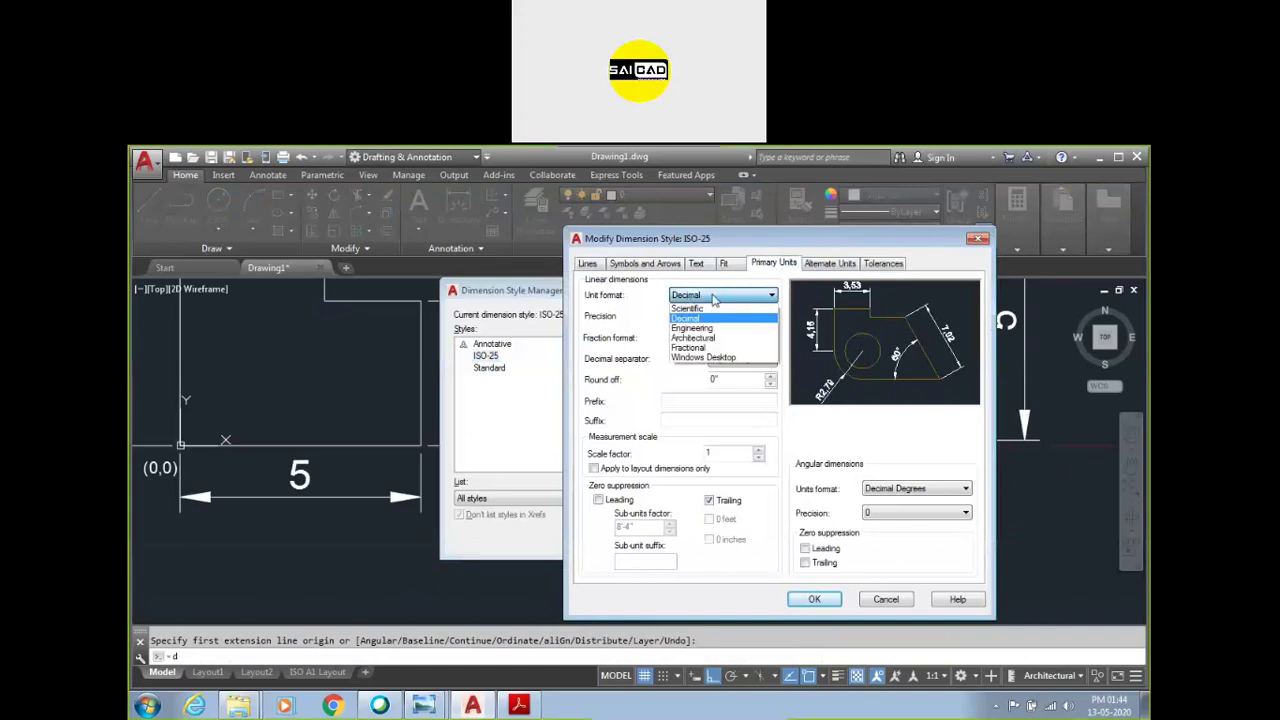
click(709, 340)
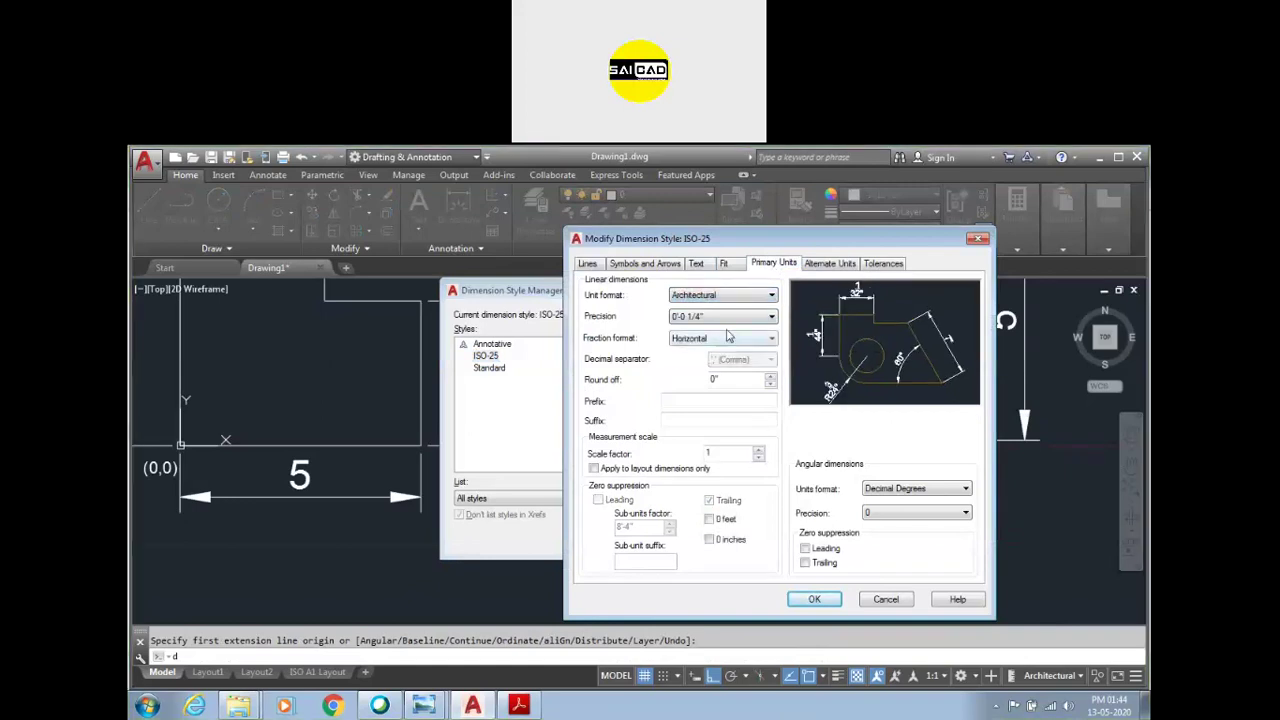
click(814, 599)
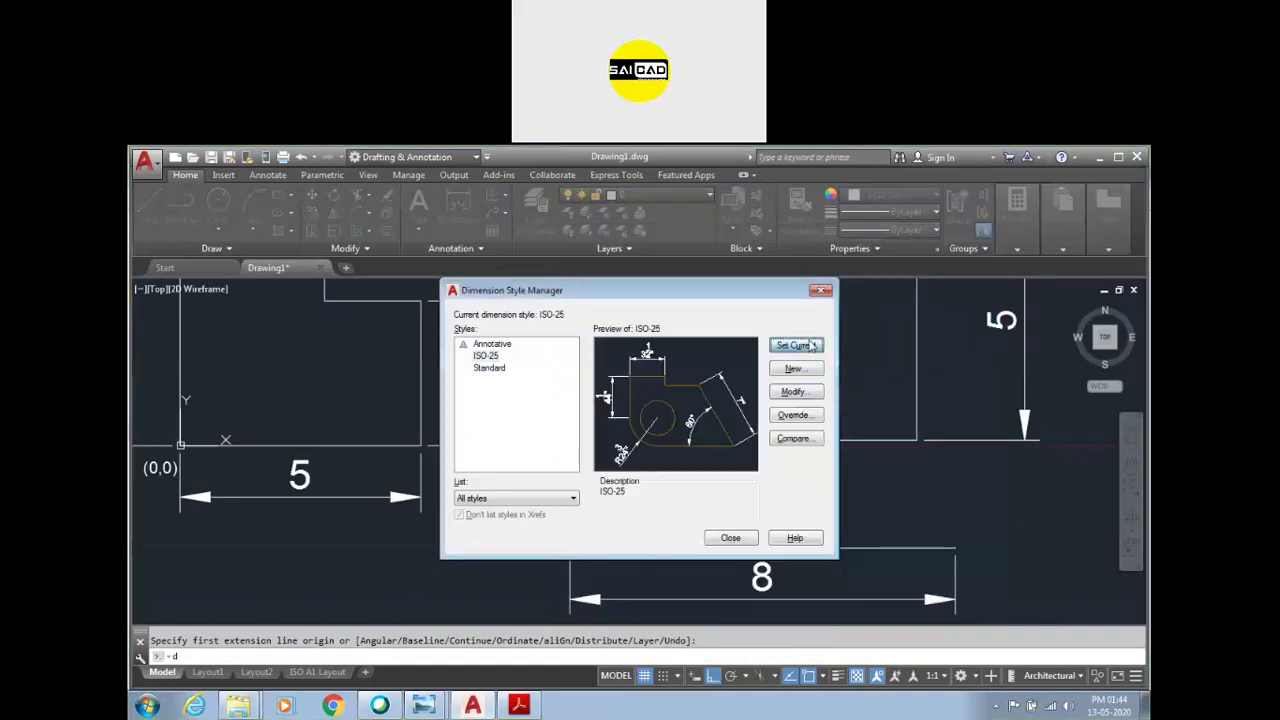
click(730, 537)
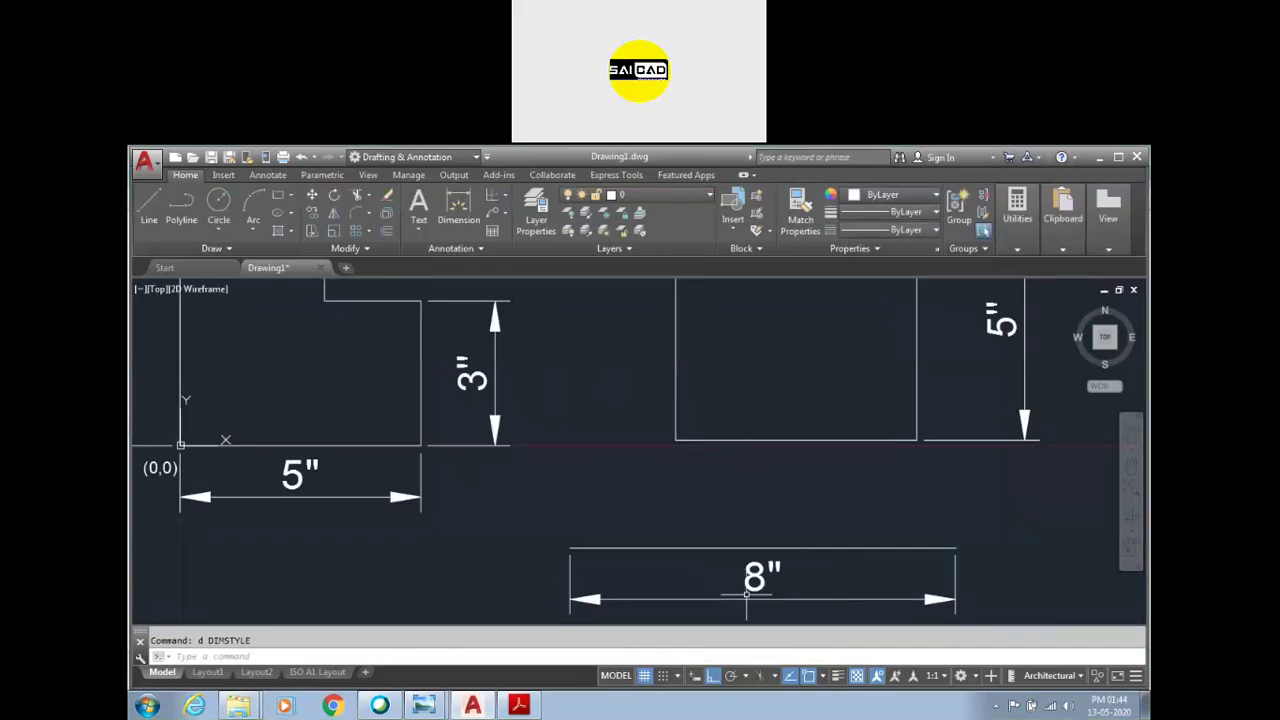
scroll(780, 585, down, 2)
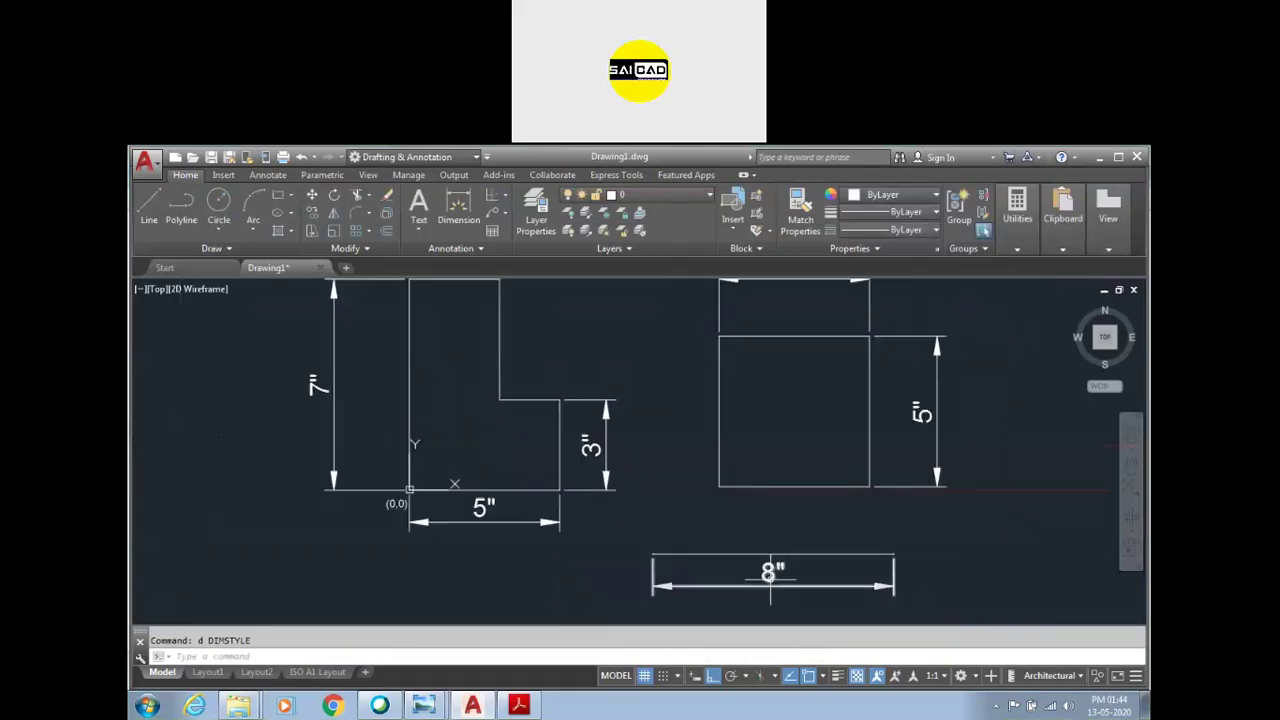
scroll(778, 584, up, 4)
scroll(665, 510, down, 4)
Step: Switch the ISO-25 style's primary unit format back to Decimal
click(731, 563)
click(655, 530)
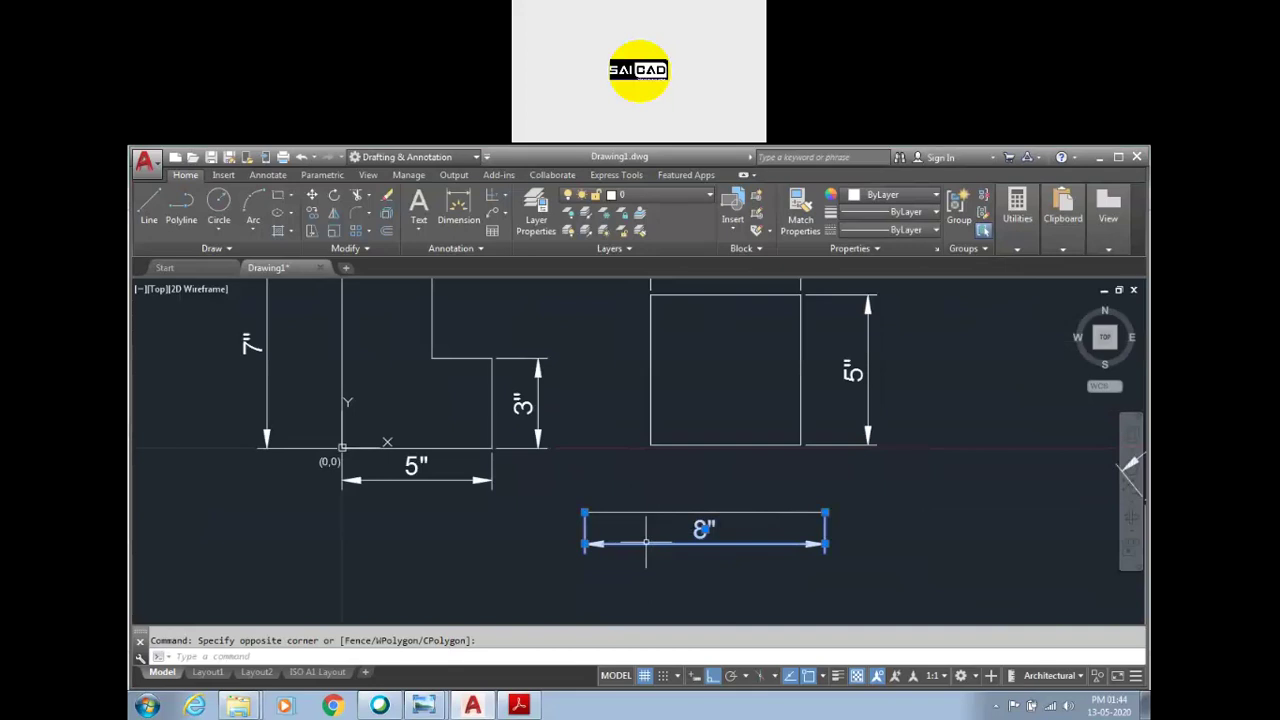
key(Escape)
text(d)
key(Return)
click(796, 392)
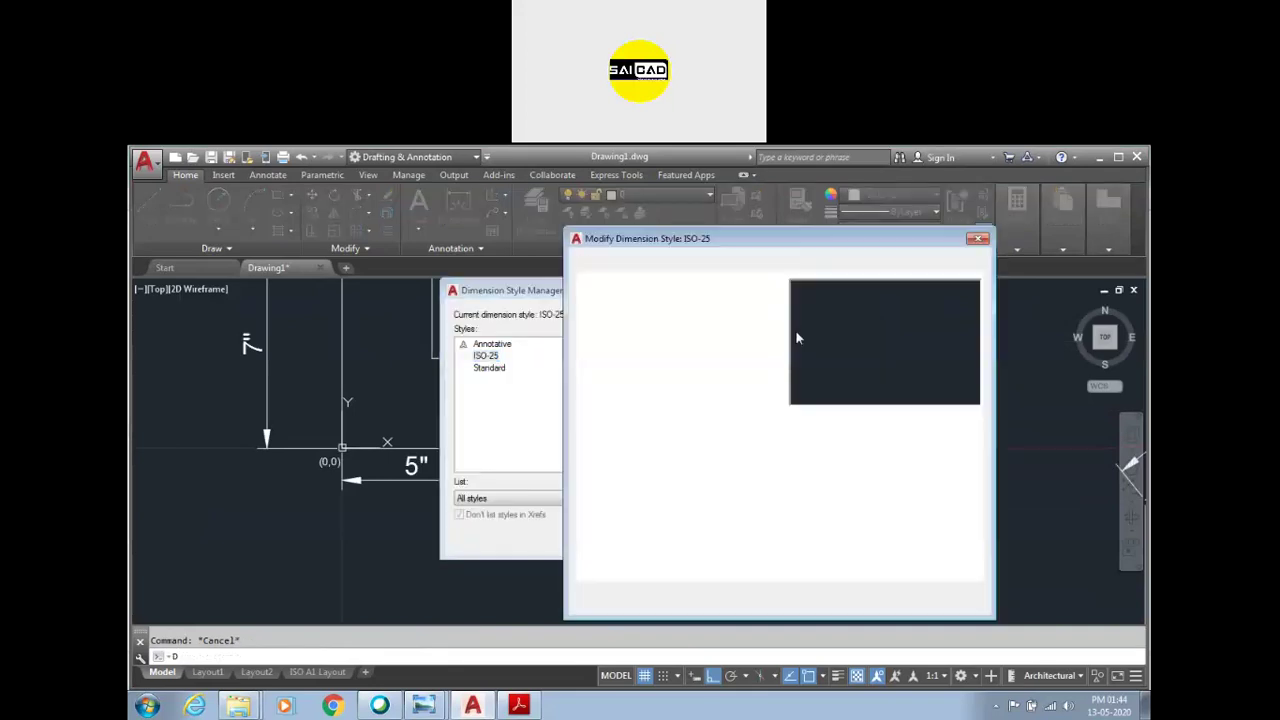
click(762, 298)
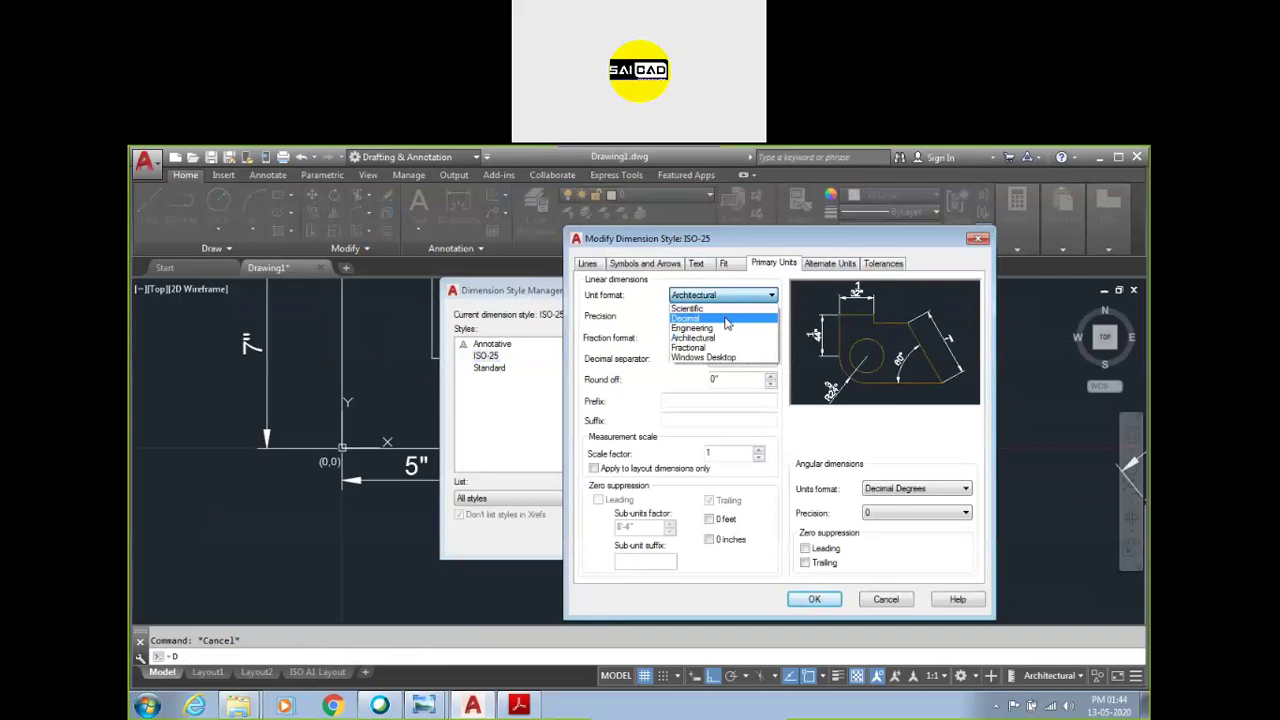
click(730, 321)
click(812, 599)
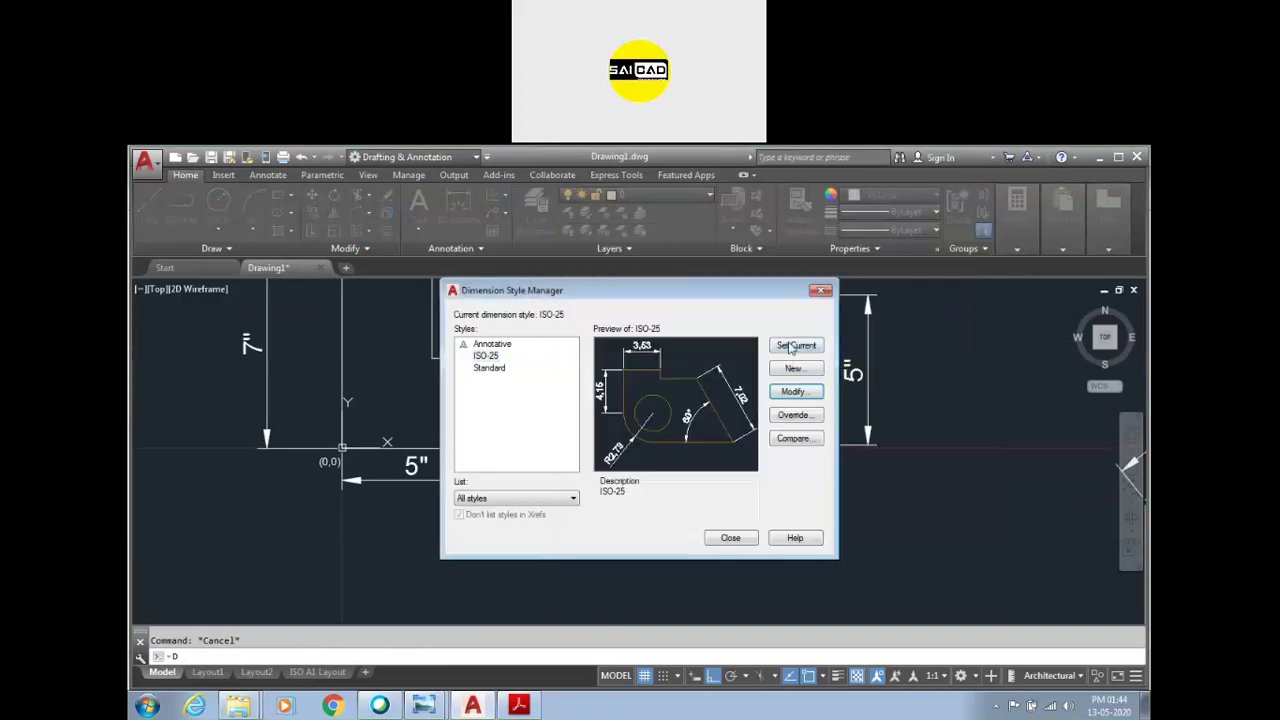
click(731, 537)
Step: Erase the 8-unit line together with its 8 dimension
click(944, 474)
click(530, 610)
key(Delete)
scroll(663, 503, down, 4)
scroll(626, 497, up, 2)
scroll(626, 497, down, 2)
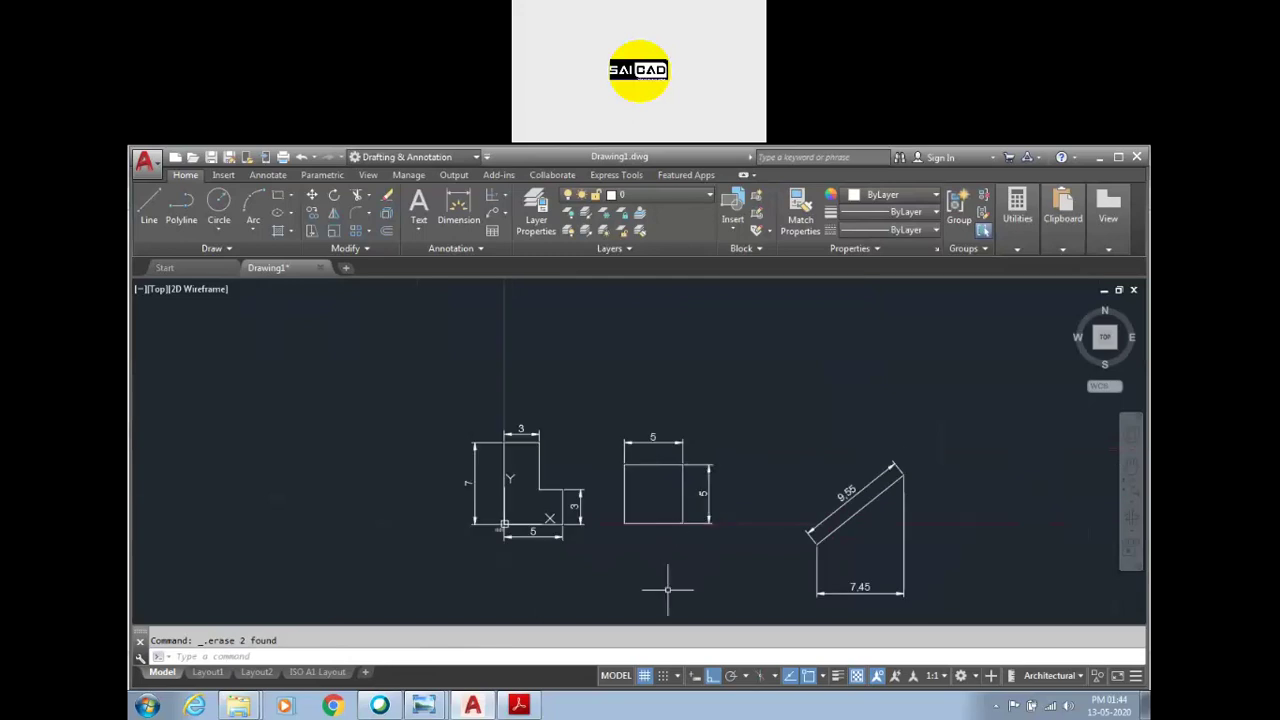
click(1012, 246)
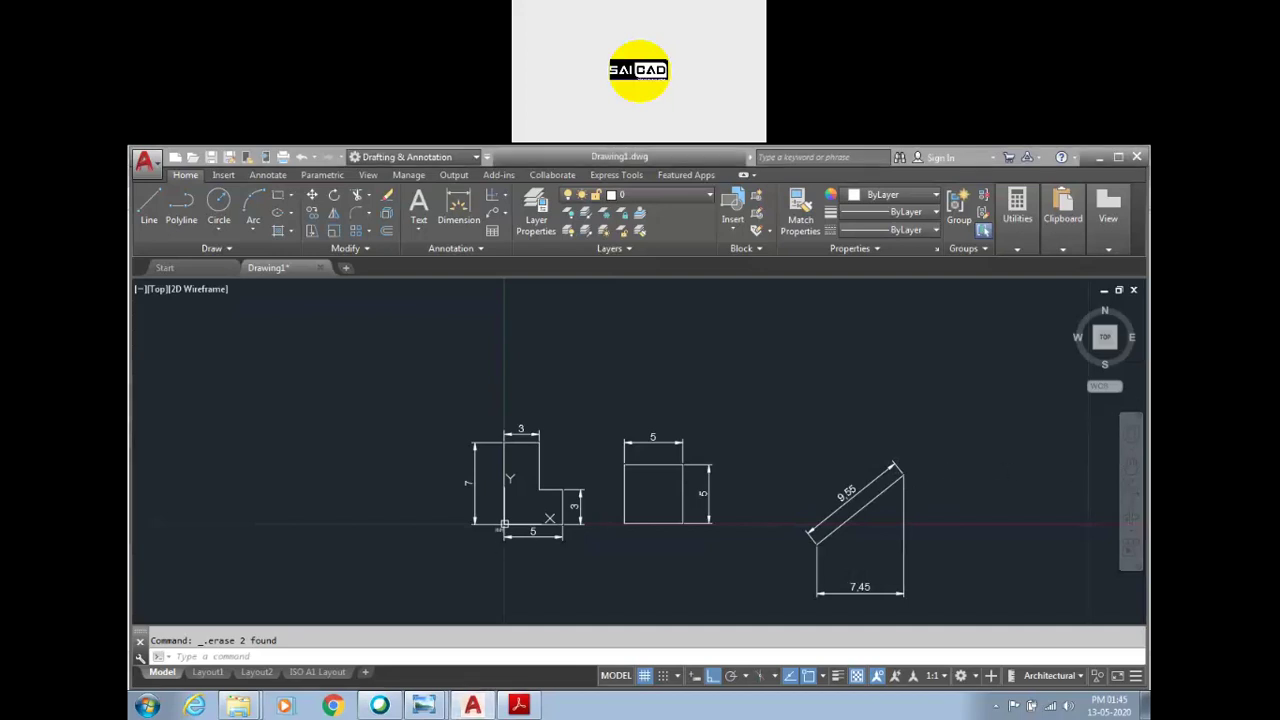
click(402, 556)
Step: Add a (0,0) multiline text label at 1/4" height below the L-profile's origin
scroll(417, 558, up, 9)
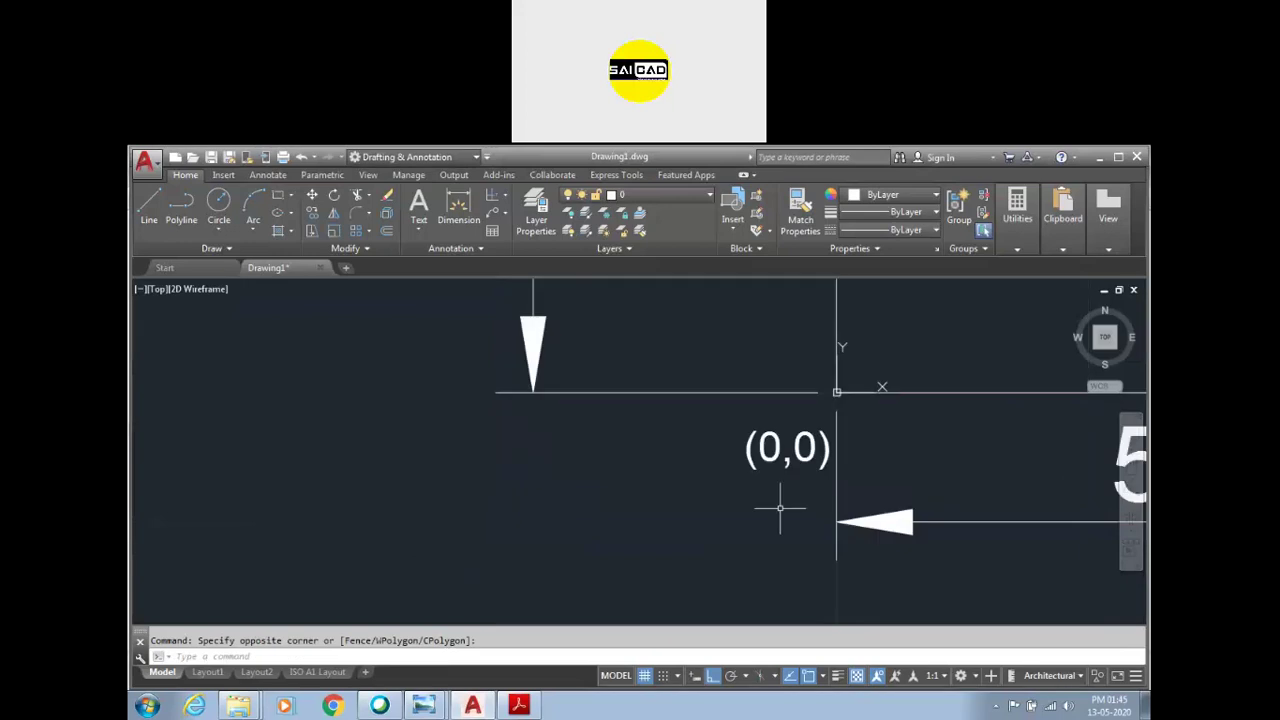
scroll(715, 433, down, 3)
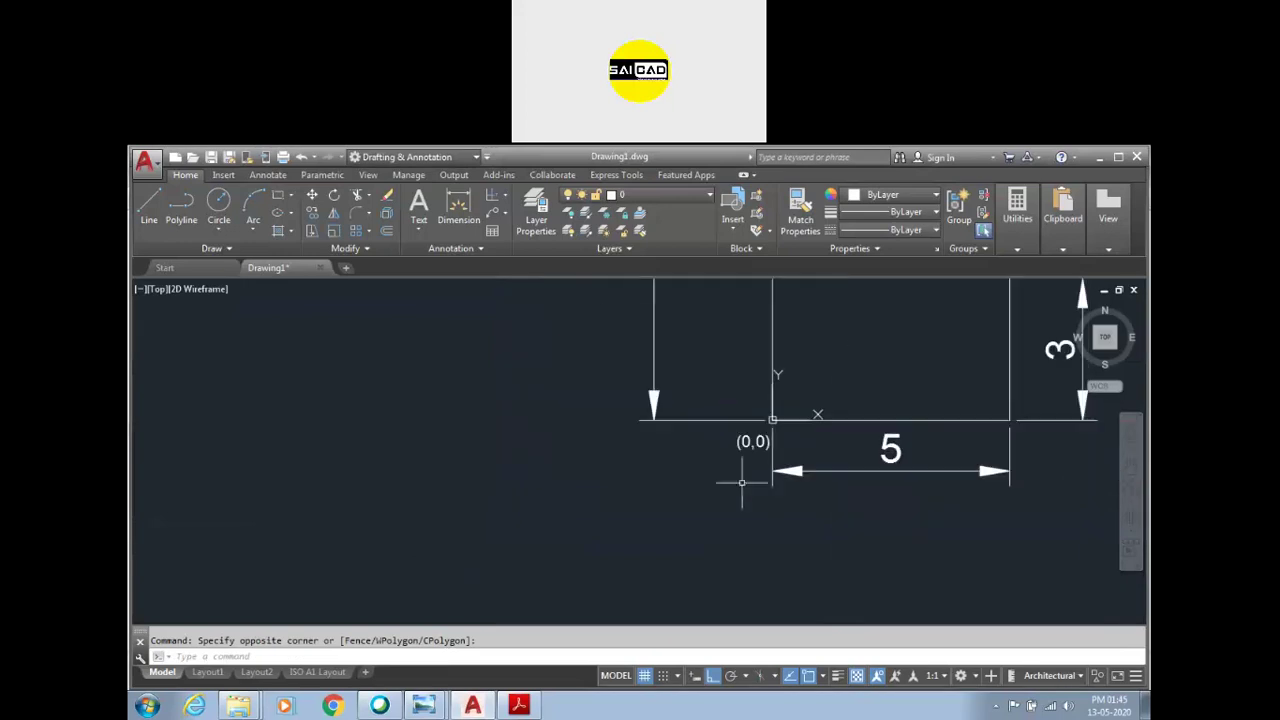
click(419, 205)
scroll(443, 400, down, 4)
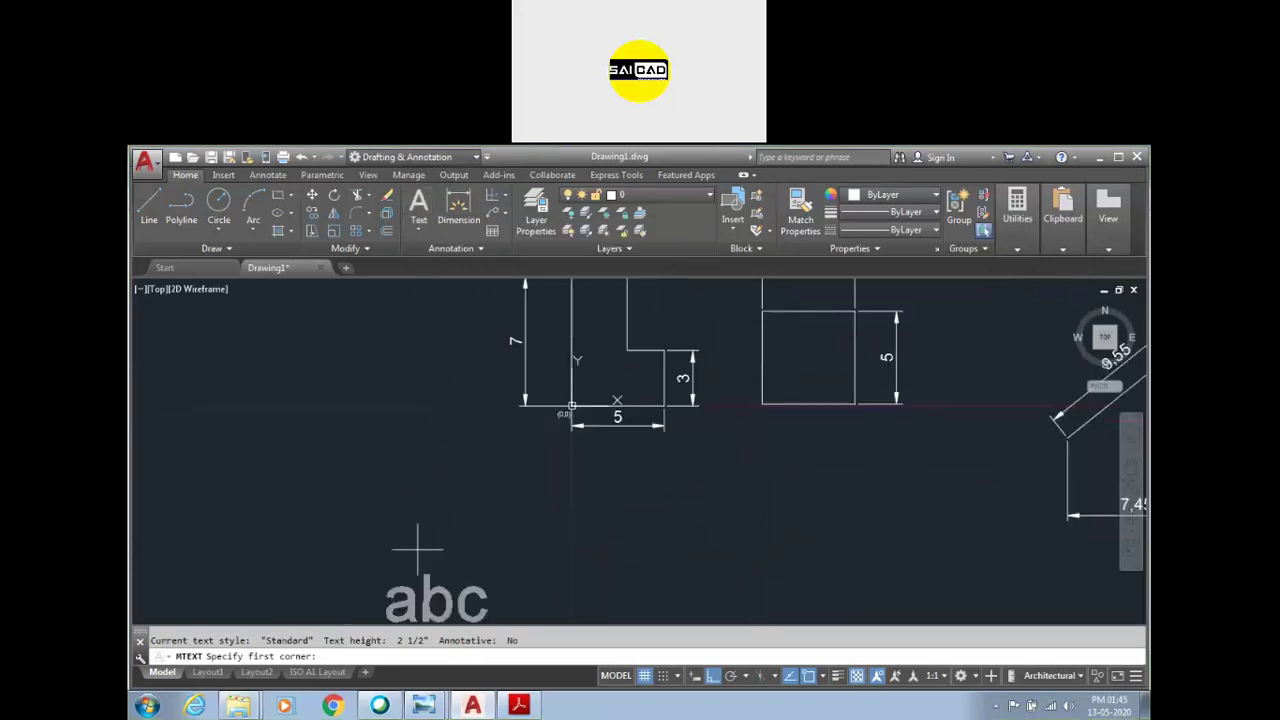
scroll(489, 468, up, 2)
click(516, 457)
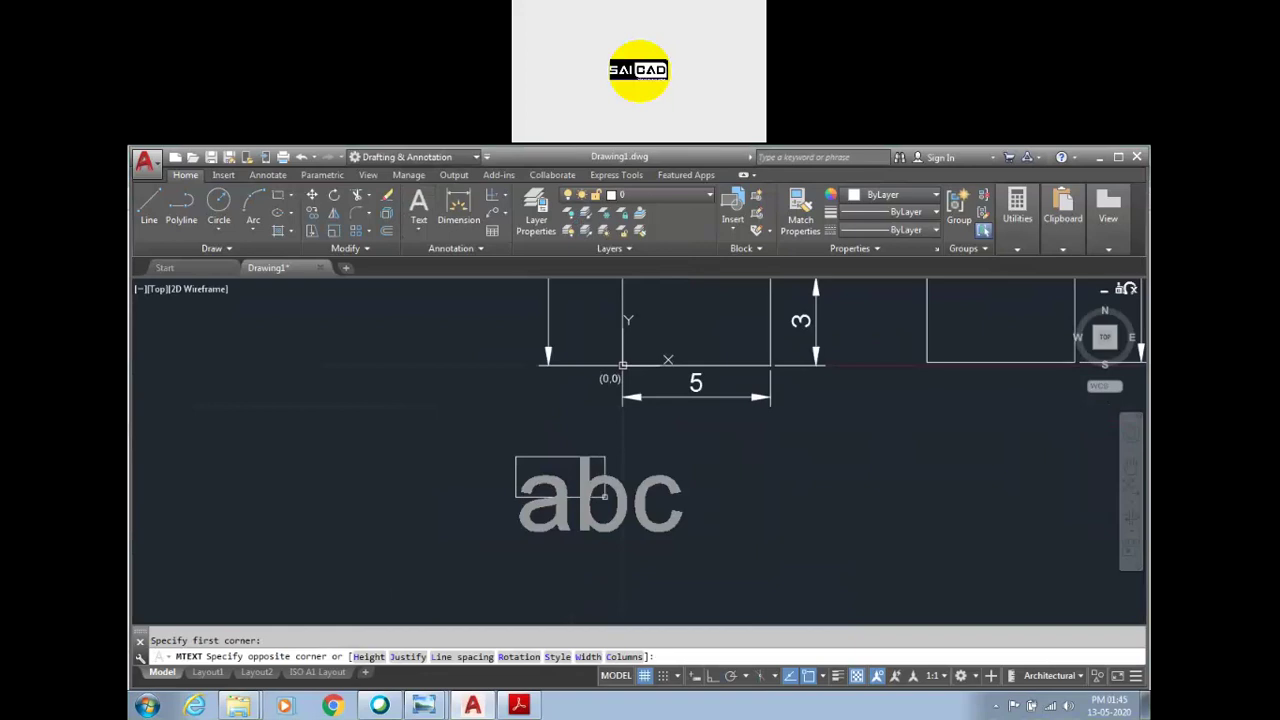
click(614, 497)
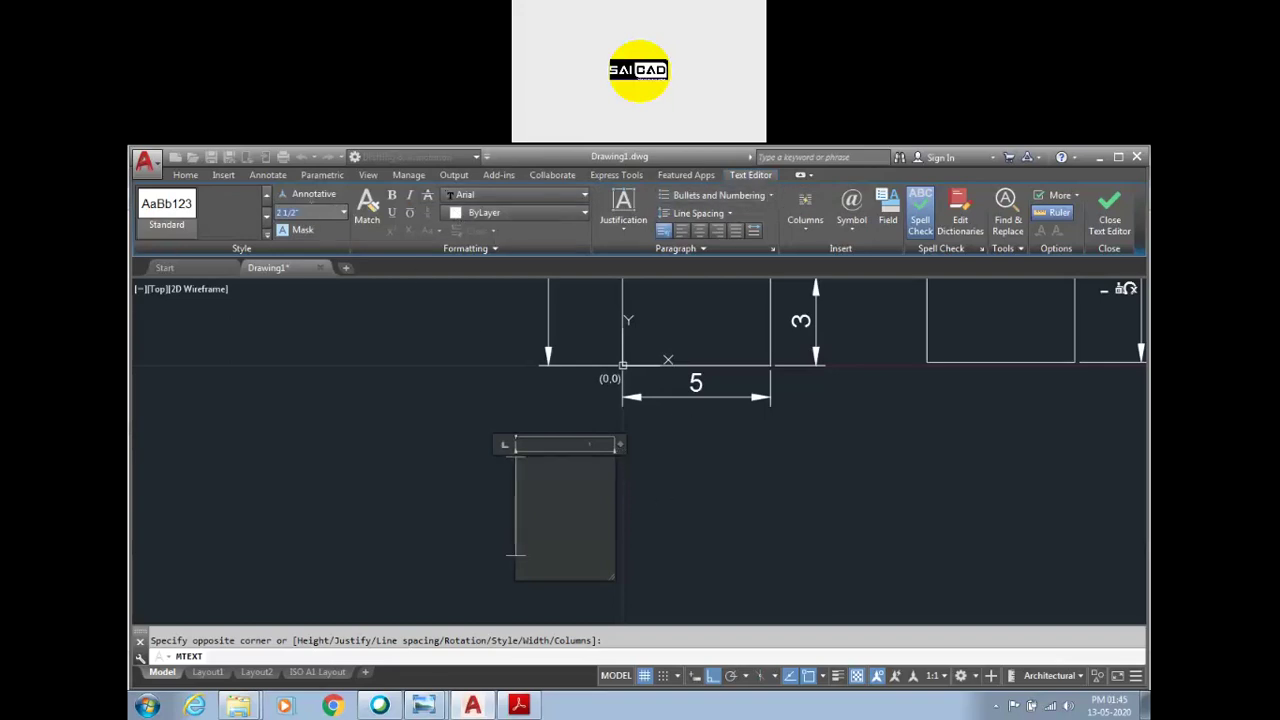
text(1/4)
key(Return)
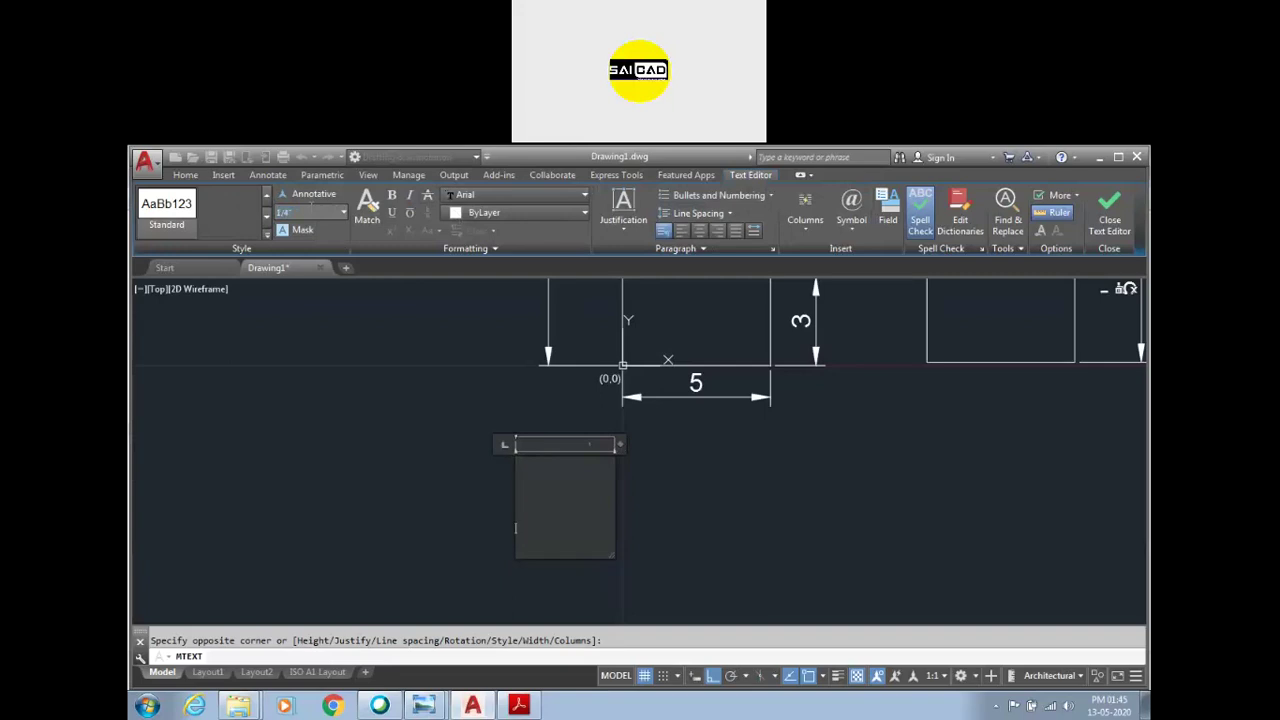
click(534, 476)
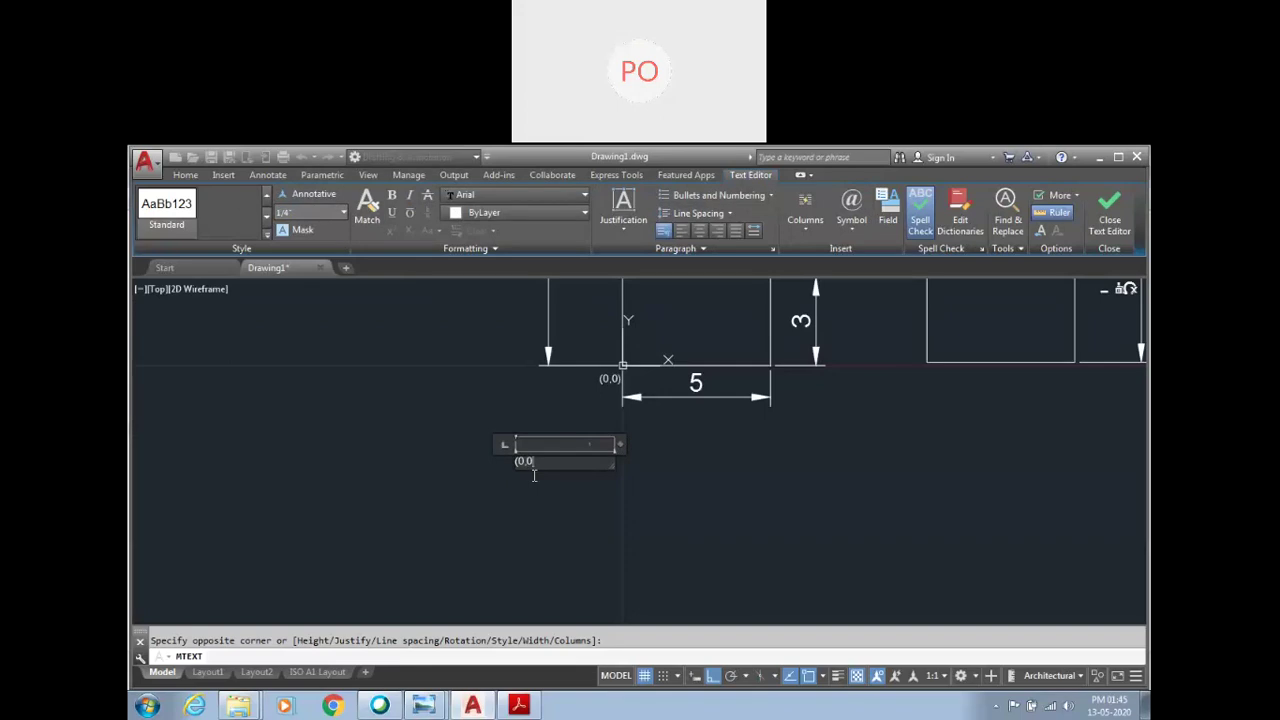
text())
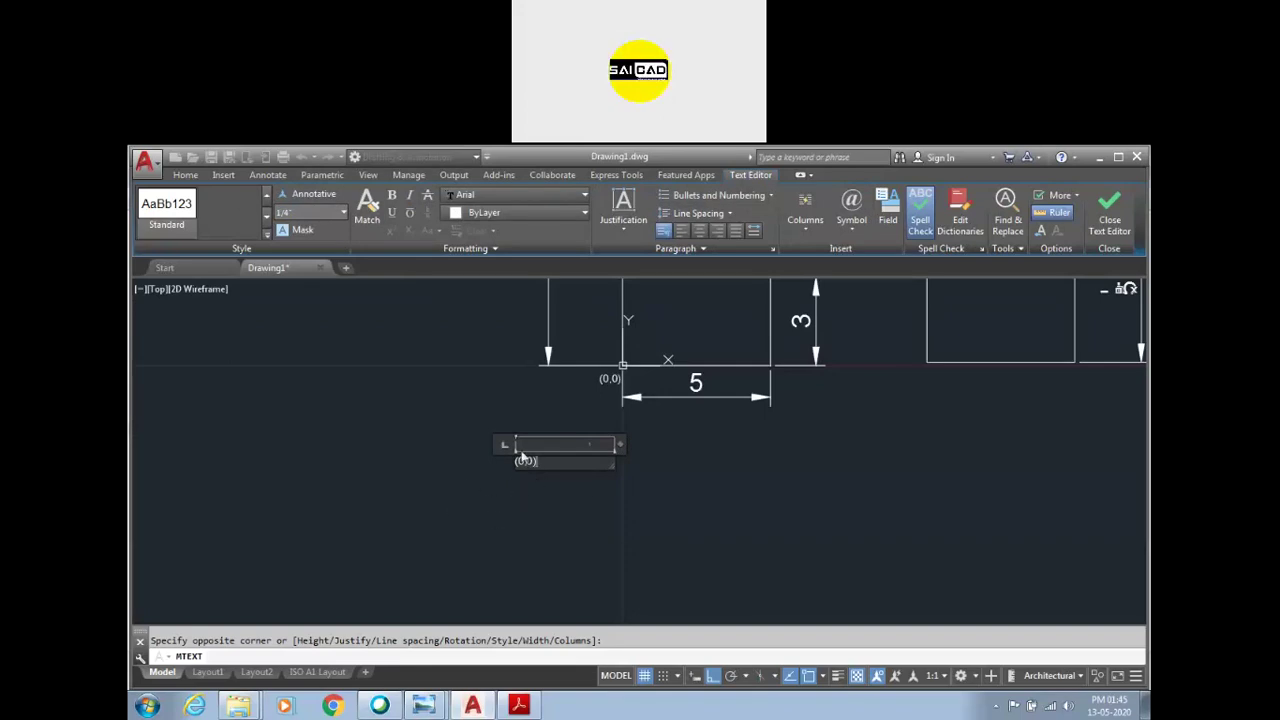
click(433, 472)
scroll(515, 460, up, 2)
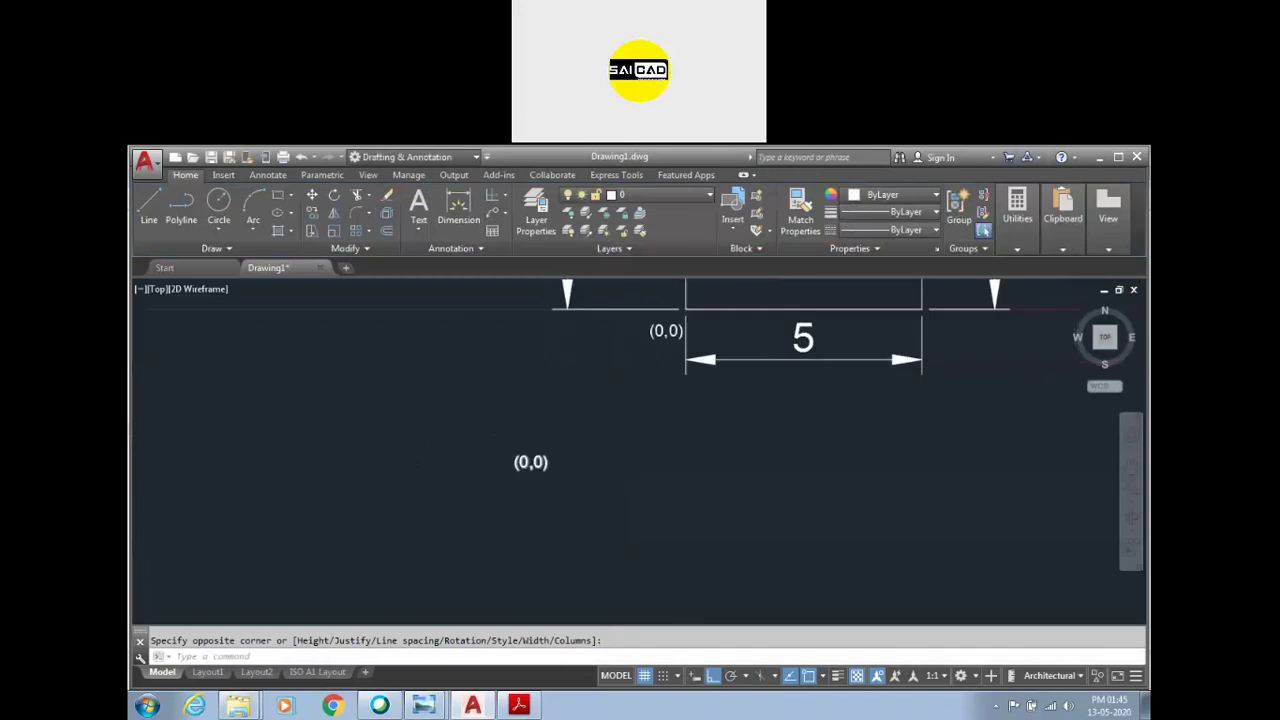
Step: Switch the drawing units back to Decimal
scroll(540, 462, up, 2)
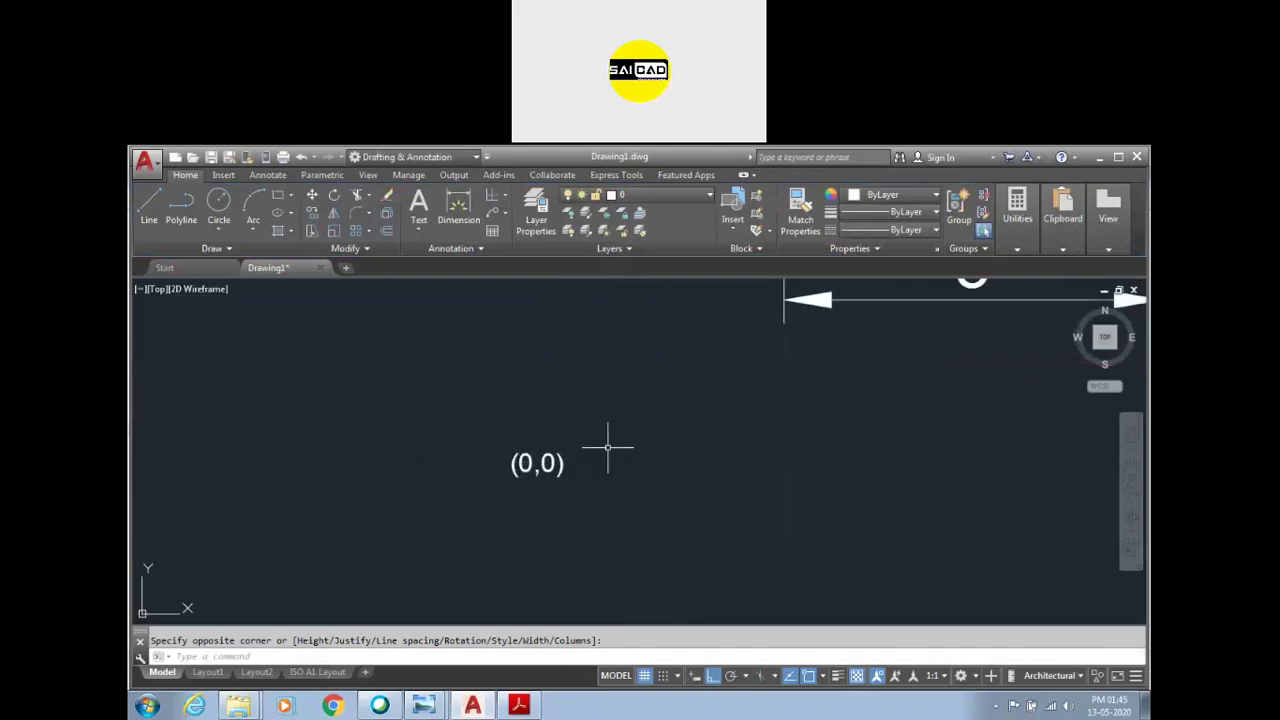
click(1080, 676)
click(1040, 601)
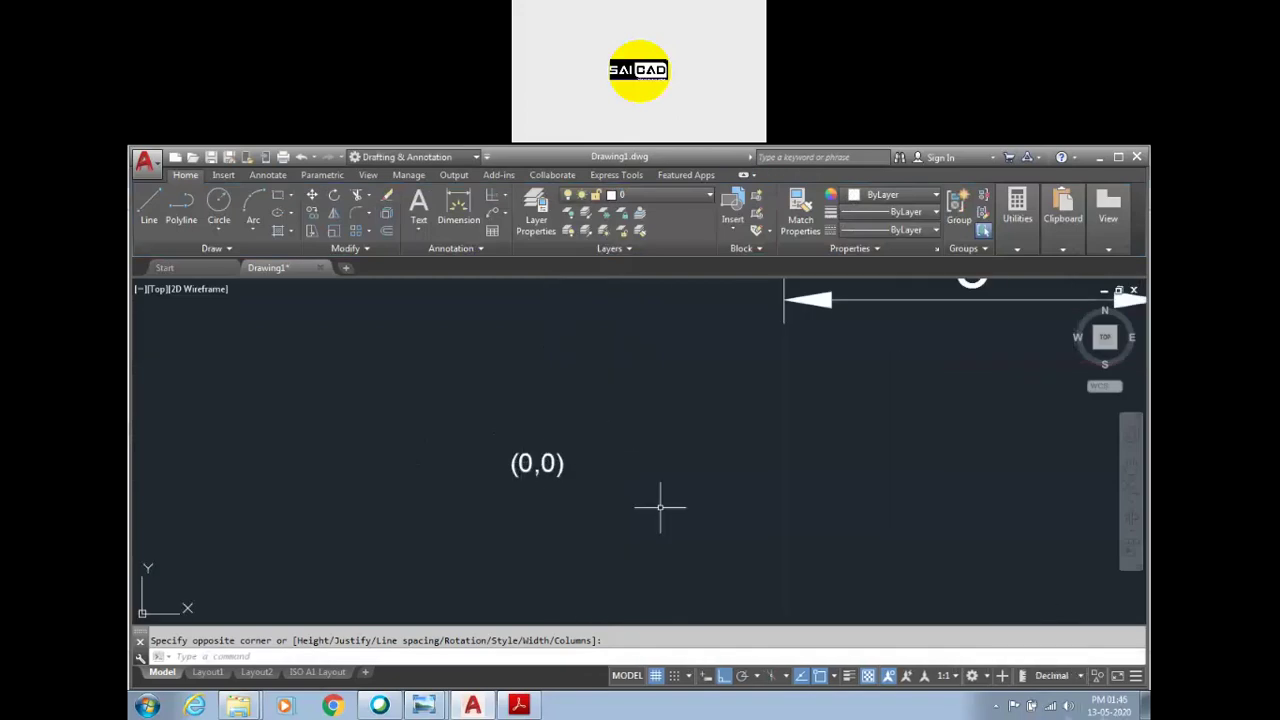
Step: Erase the duplicate (0,0) label and zoom to frame all the drawings
scroll(494, 572, down, 3)
click(515, 526)
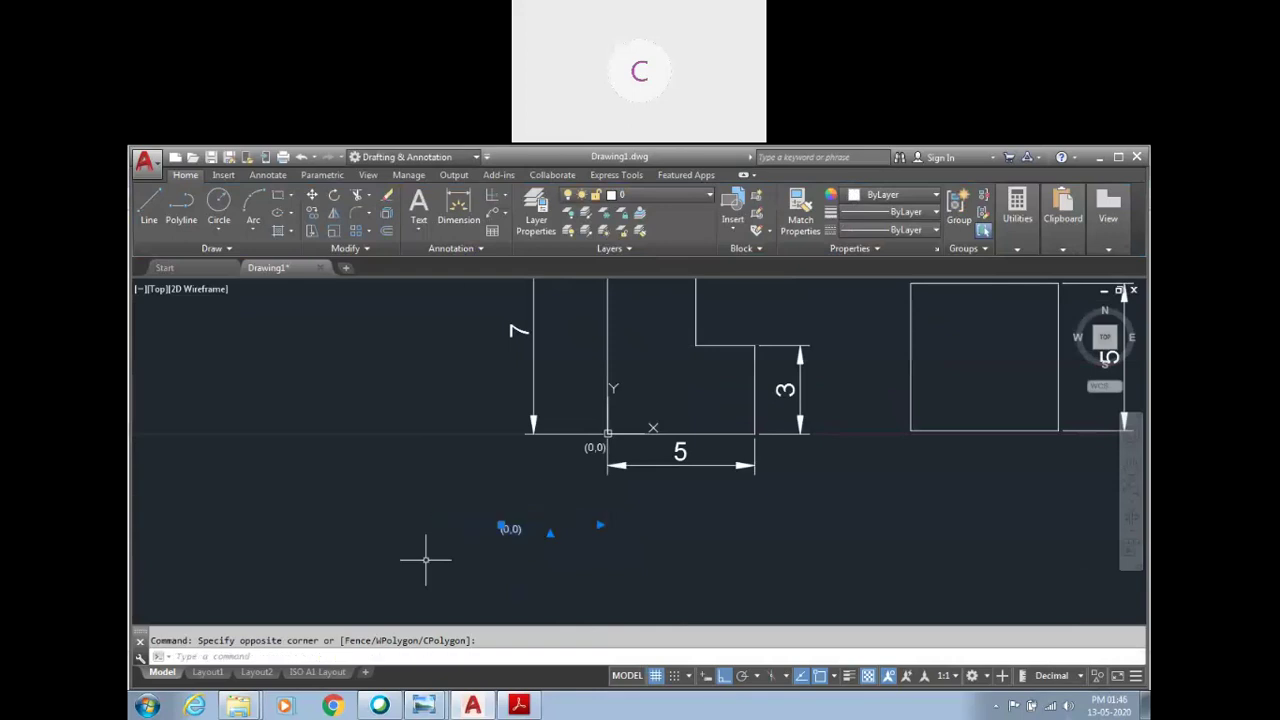
scroll(480, 553, up, 4)
scroll(515, 575, down, 4)
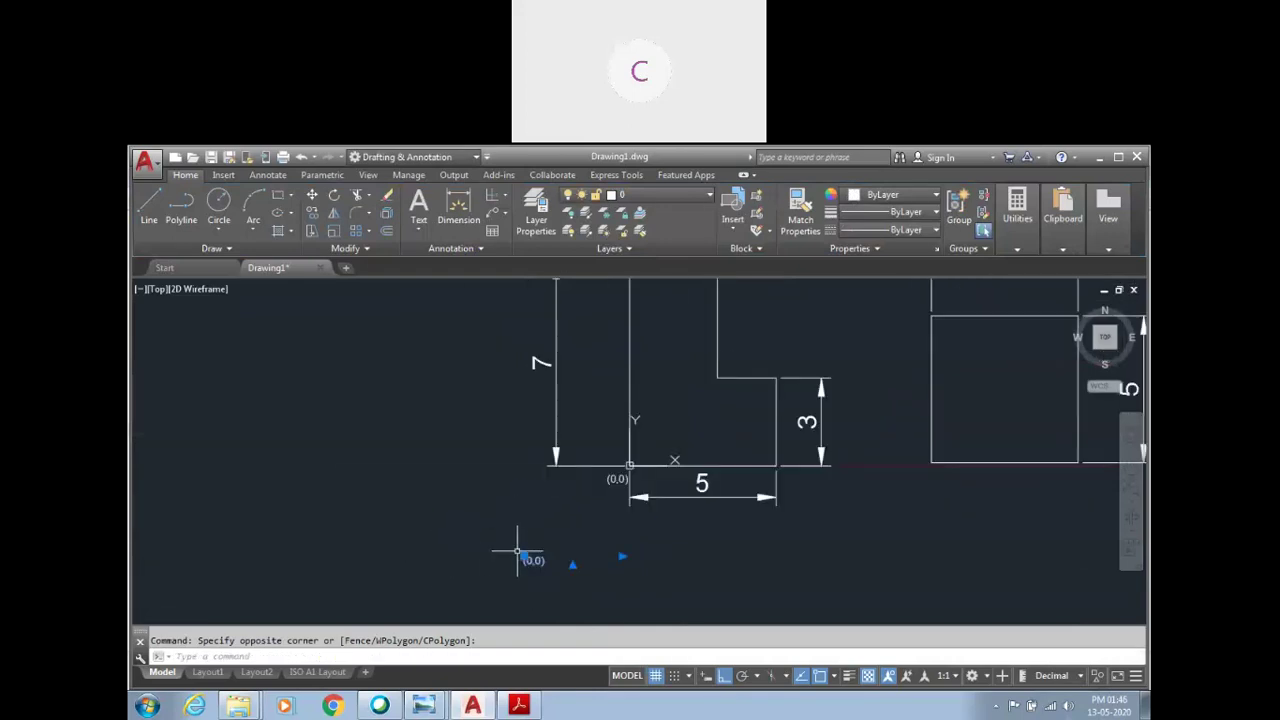
click(524, 558)
click(587, 517)
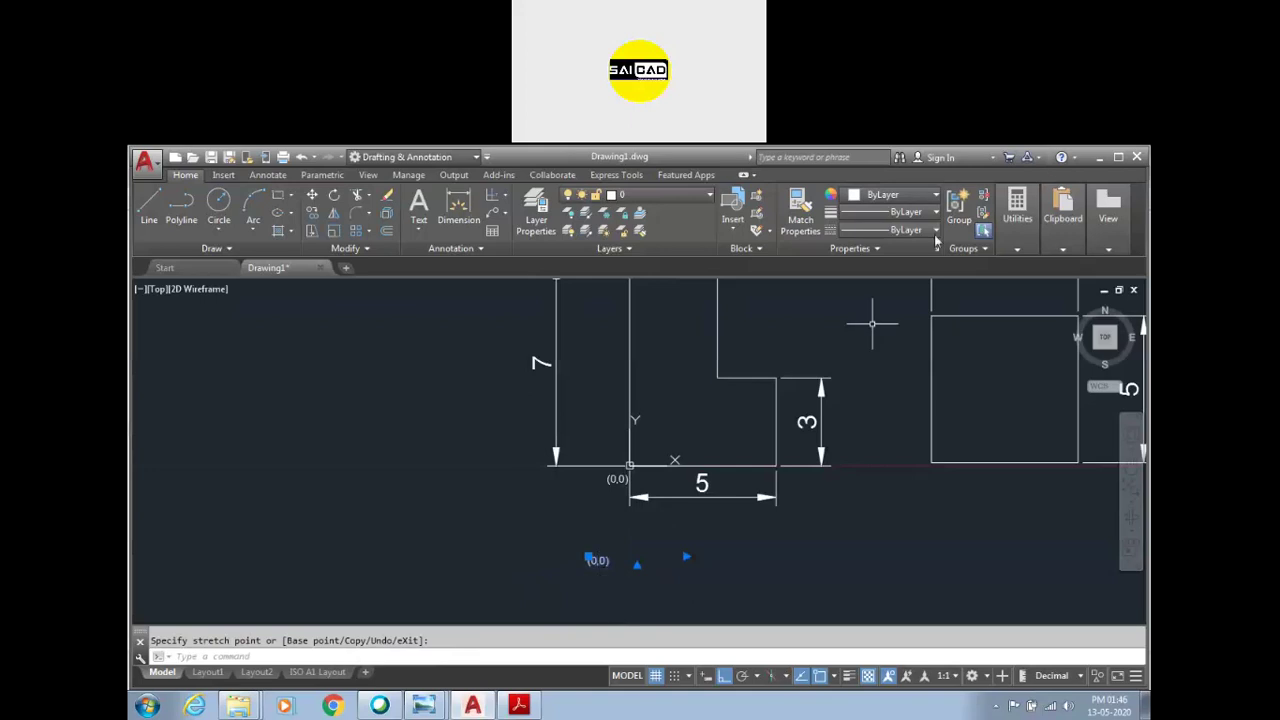
key(Escape)
key(Delete)
scroll(491, 483, down, 2)
scroll(505, 490, down, 2)
scroll(505, 490, up, 2)
scroll(510, 488, down, 2)
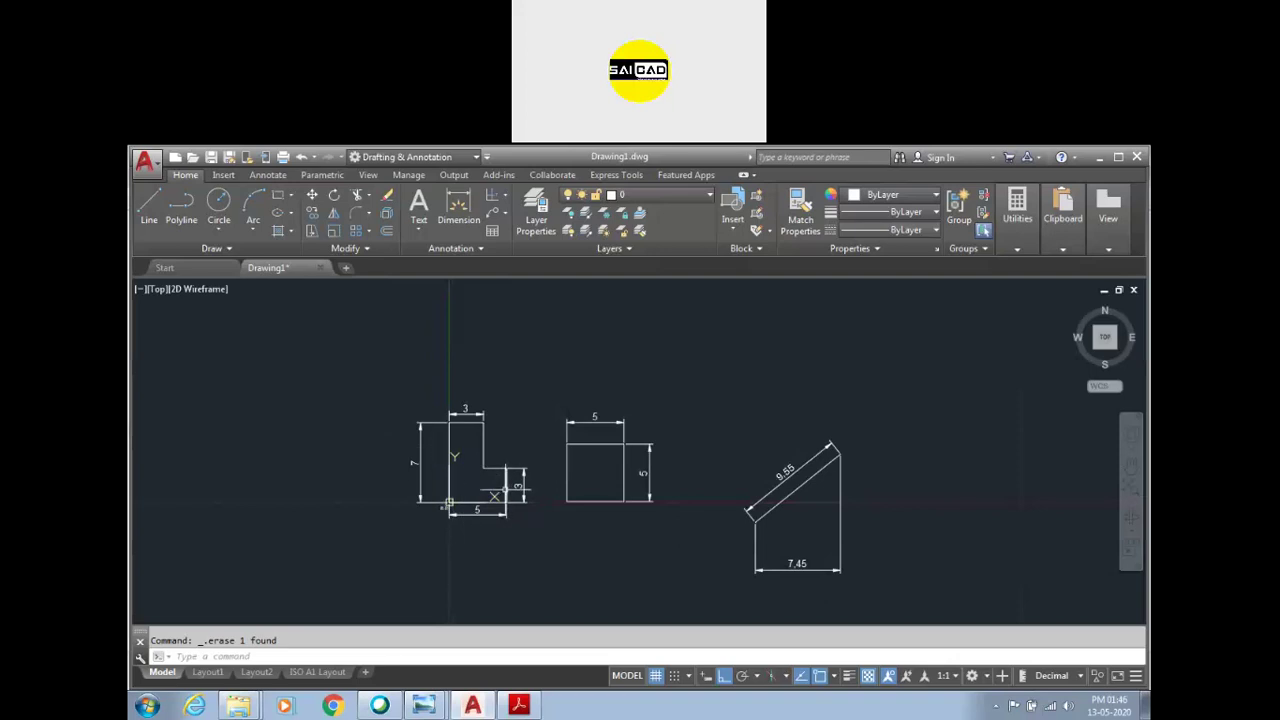
scroll(476, 455, up, 2)
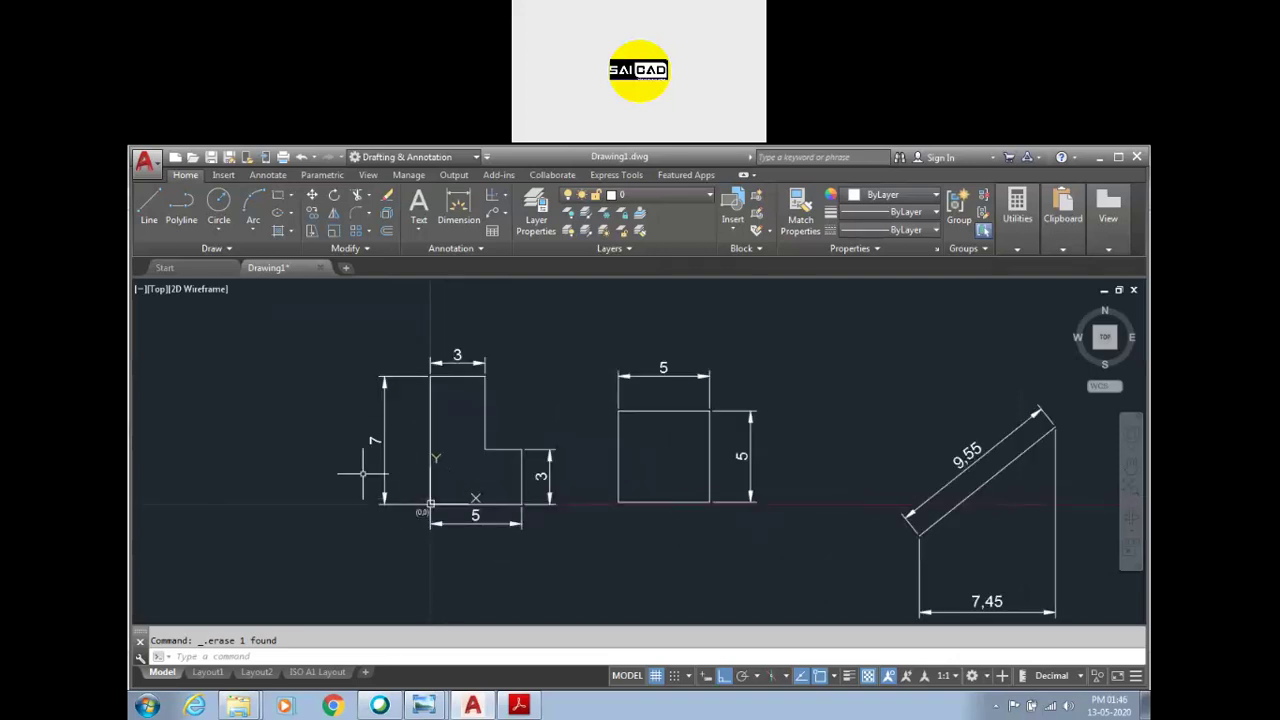
scroll(395, 495, down, 2)
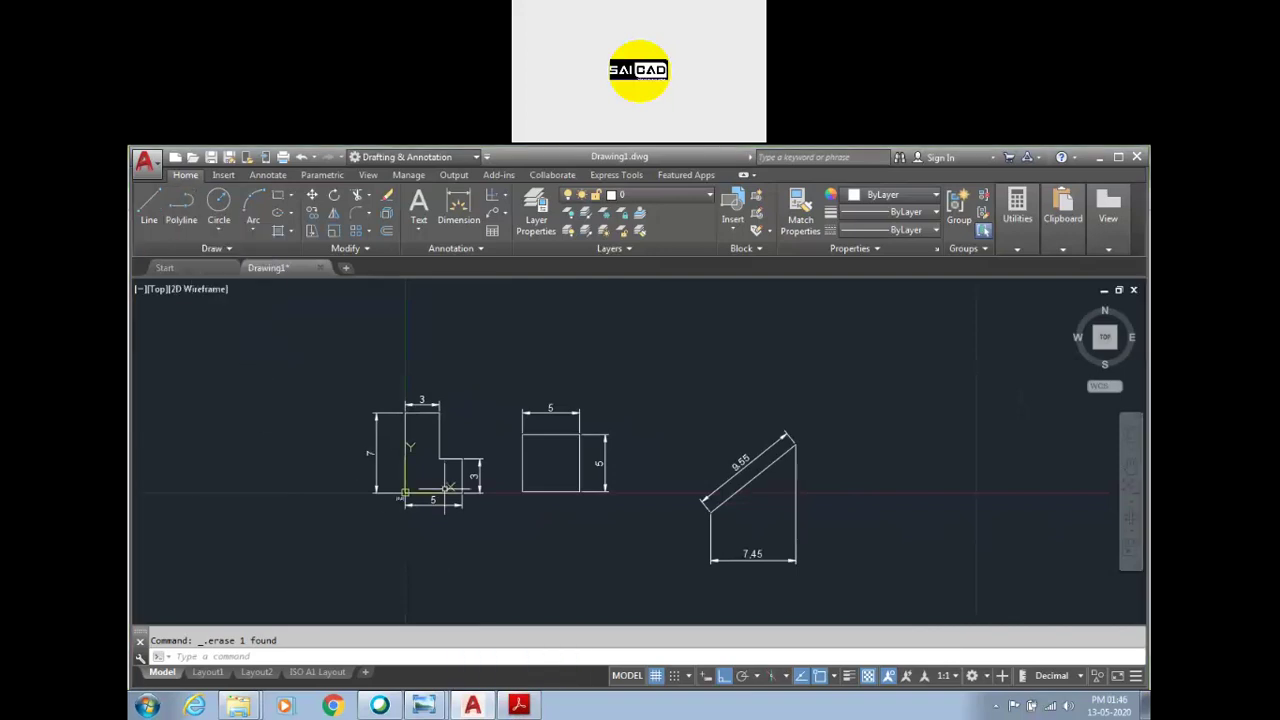
Step: Draw an open stepped polyline through eight points above the dimensioned shapes
click(184, 216)
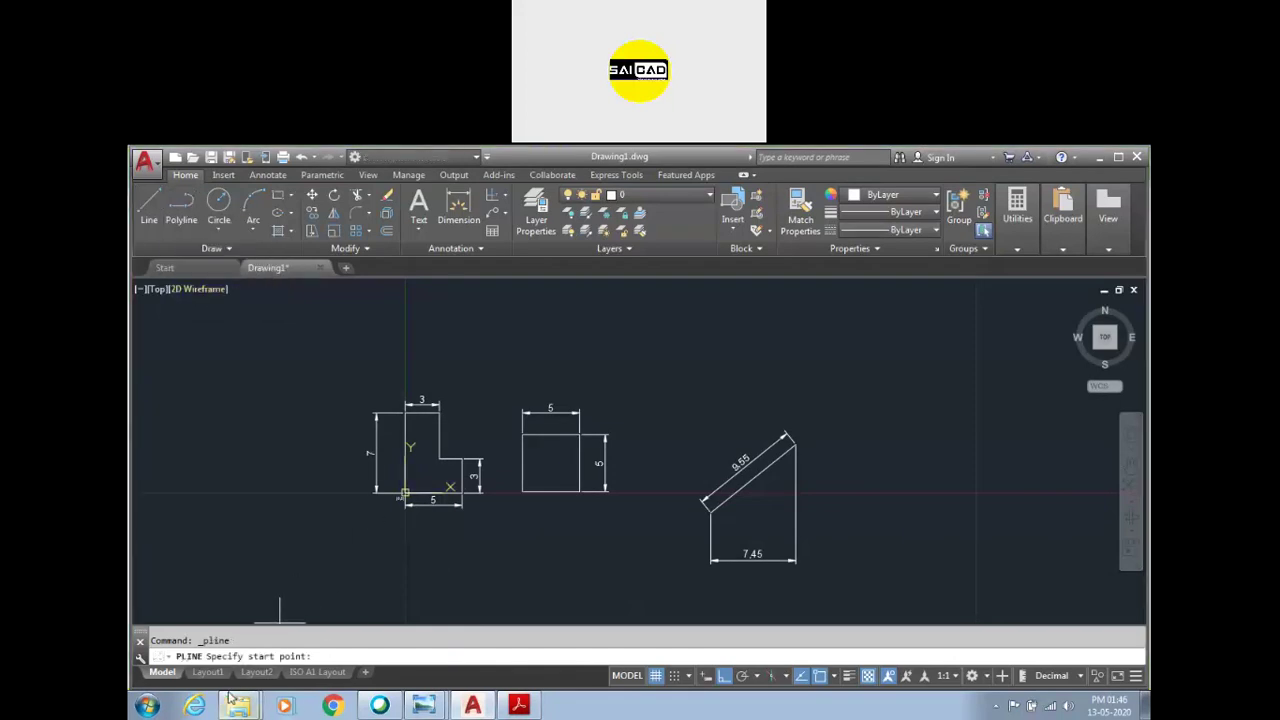
click(569, 360)
click(641, 360)
click(641, 323)
click(698, 323)
click(698, 360)
click(778, 360)
click(778, 335)
click(802, 335)
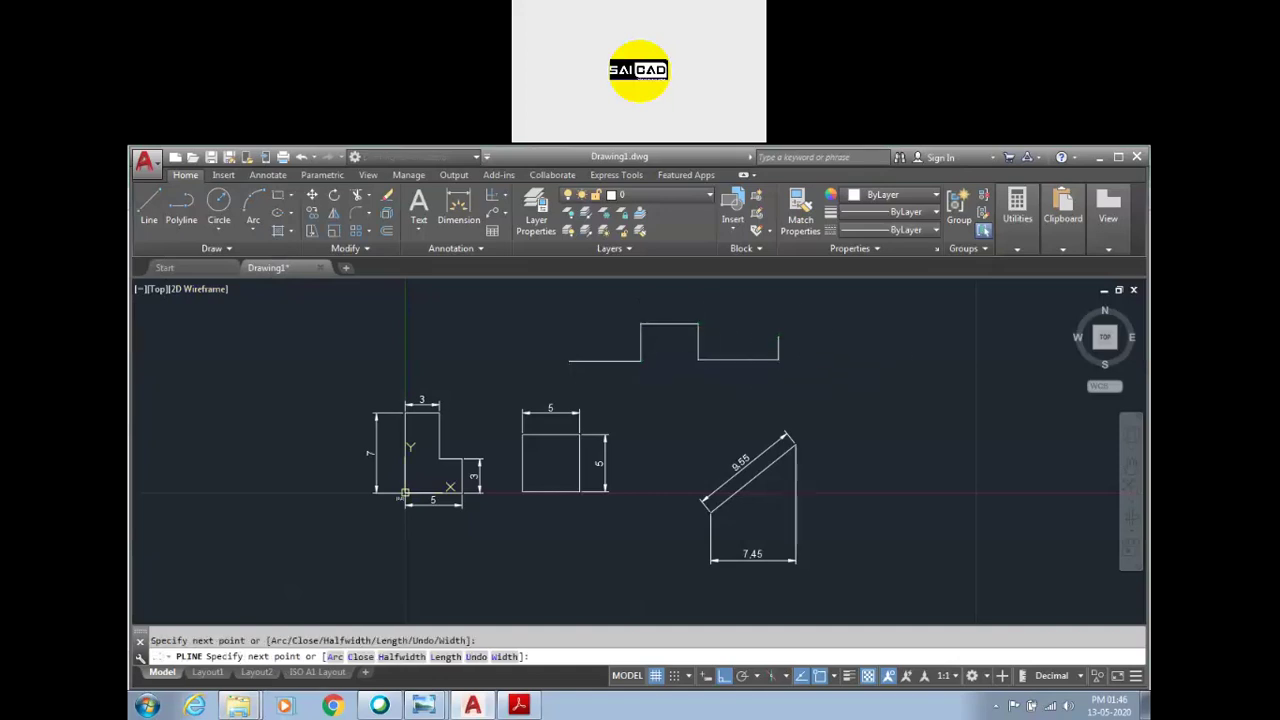
key(Return)
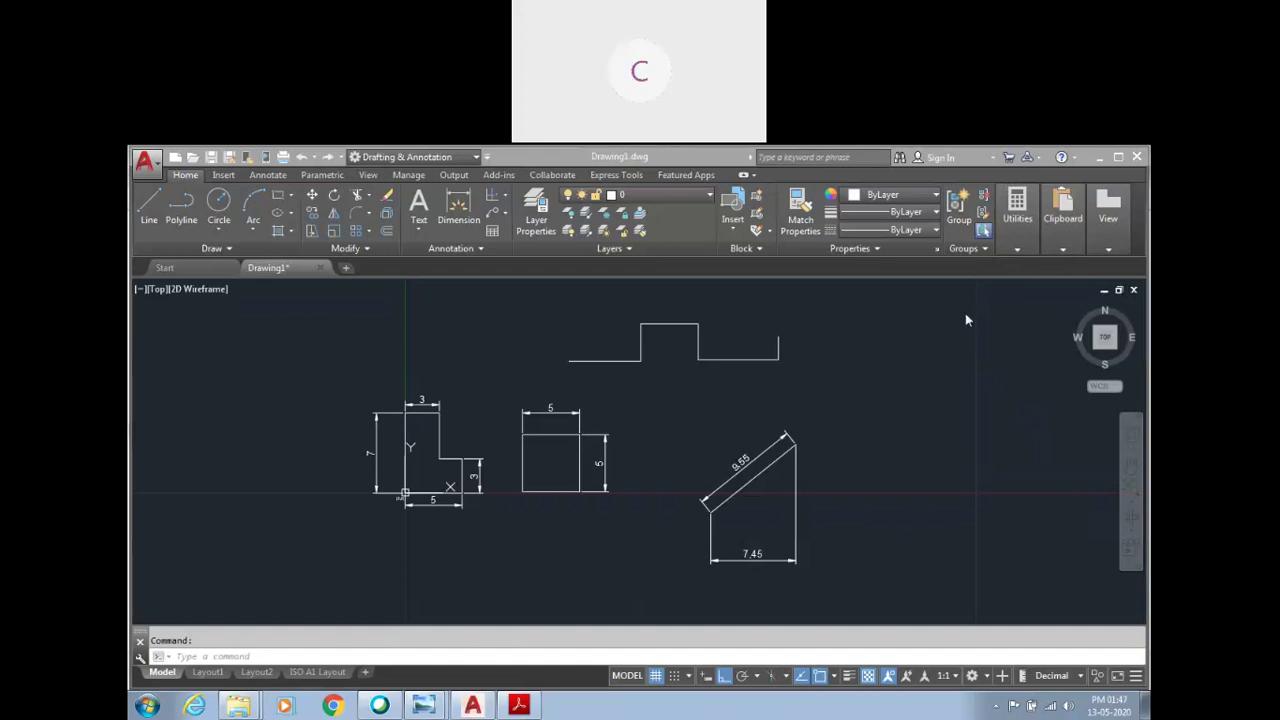
Step: Select one inner vertical edge of the L-profile, which highlights as a single line
click(768, 609)
scroll(620, 540, down, 5)
scroll(653, 567, up, 5)
scroll(742, 364, down, 3)
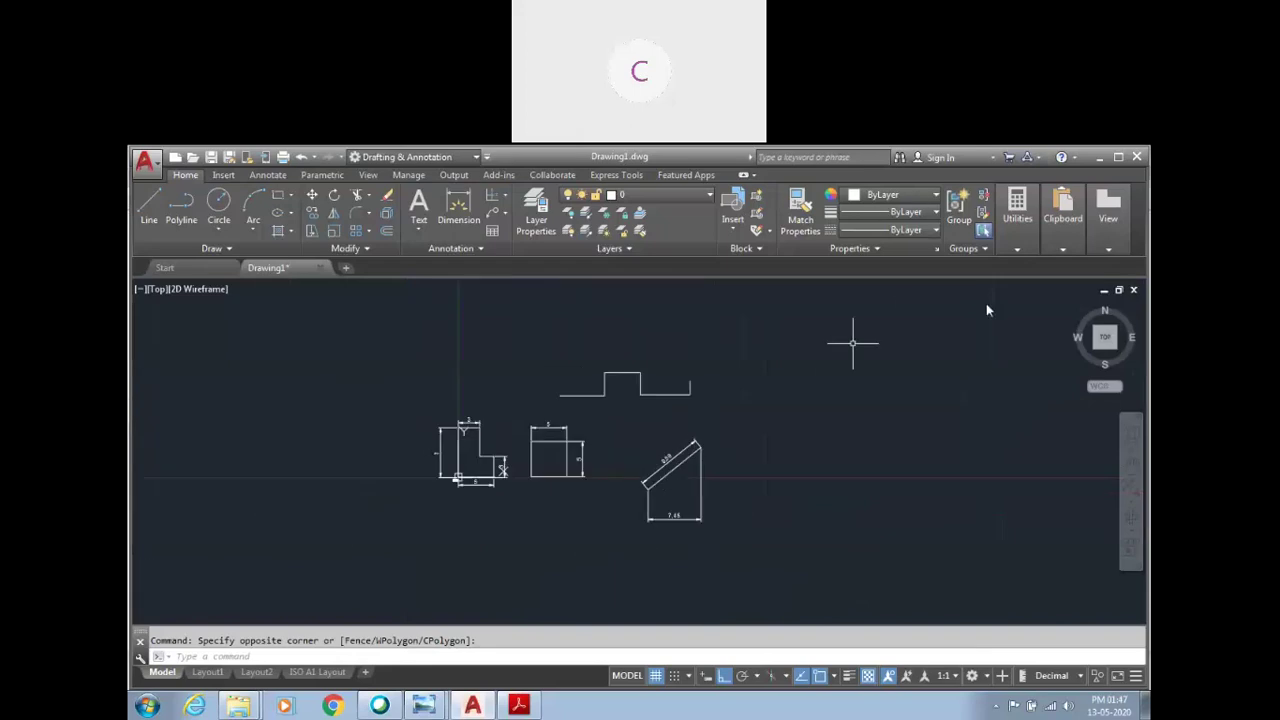
scroll(444, 482, up, 2)
scroll(532, 448, down, 2)
scroll(713, 398, up, 2)
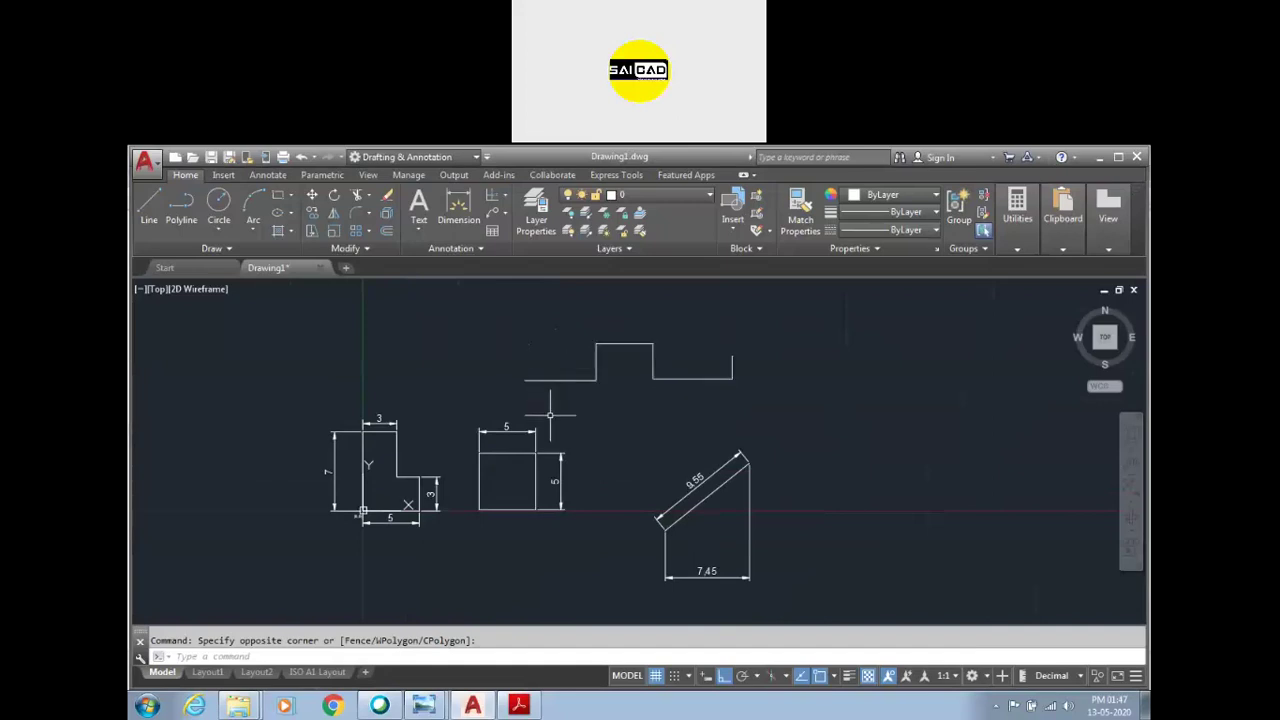
scroll(519, 451, up, 2)
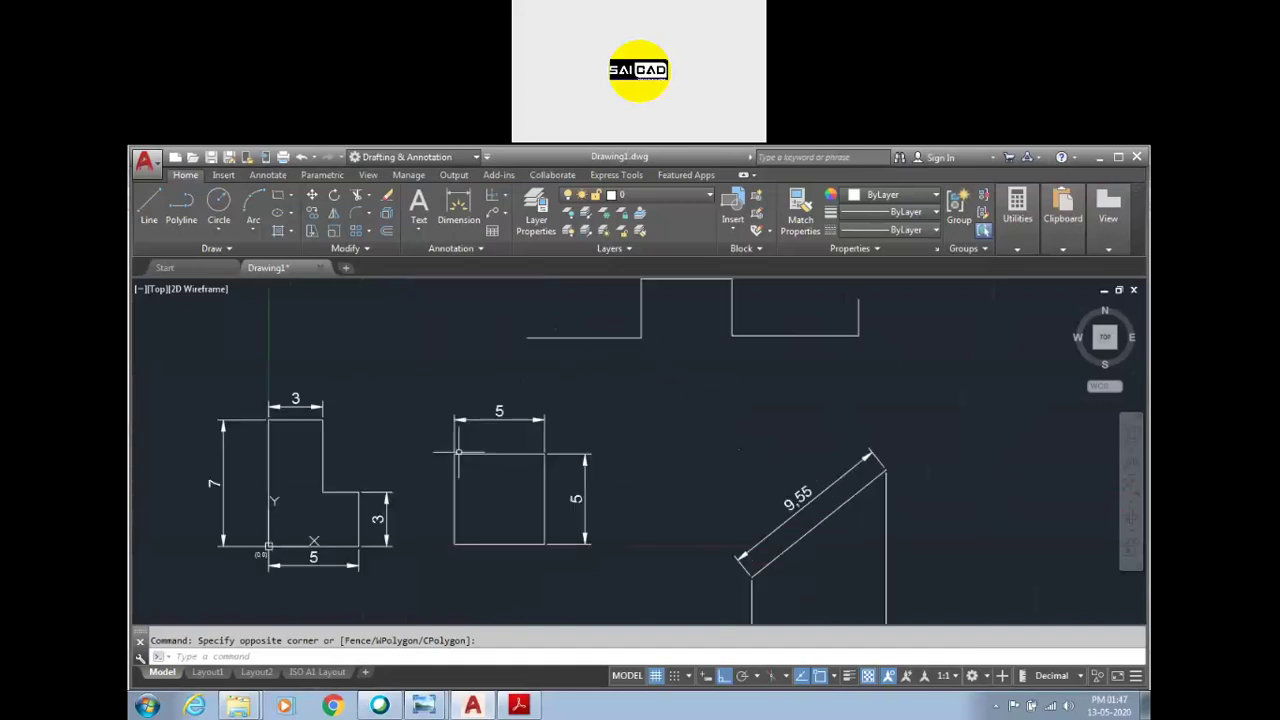
click(322, 447)
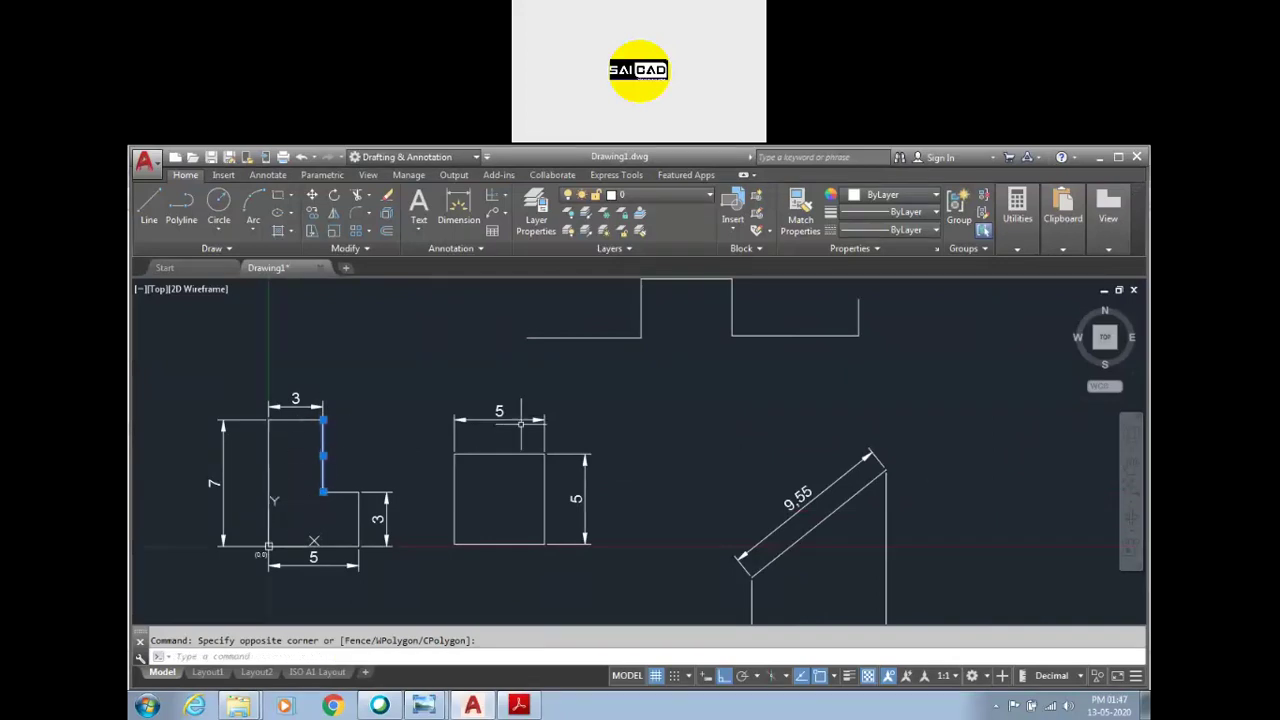
Step: Select the stepped polyline, which highlights as one whole object
scroll(520, 422, down, 2)
click(564, 383)
click(532, 360)
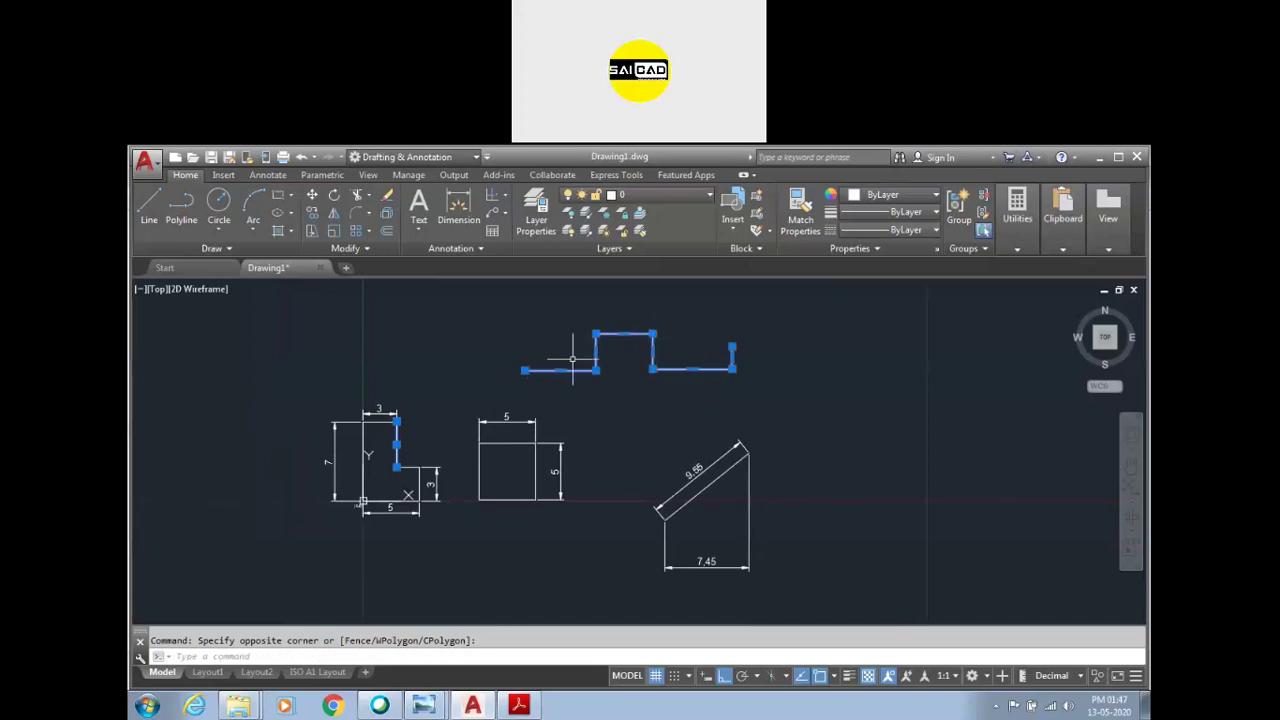
scroll(579, 368, up, 2)
scroll(555, 430, down, 2)
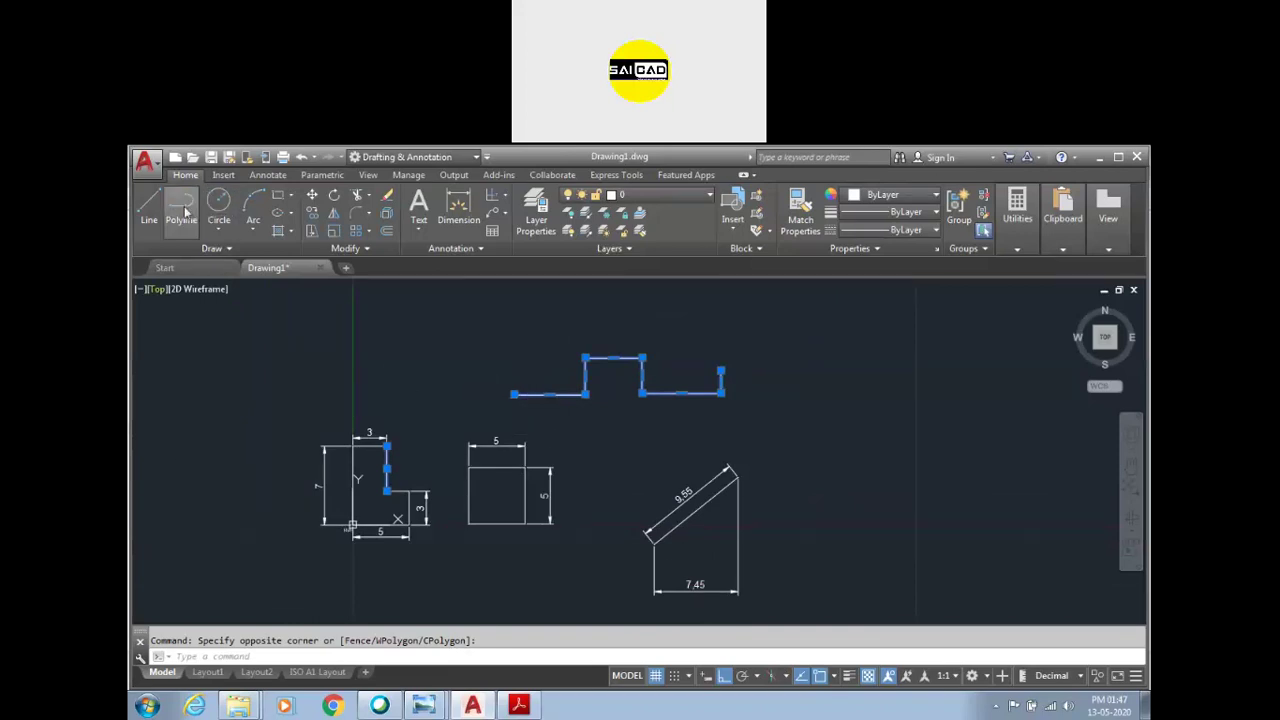
Step: Draw a stepped profile from separate lines to the right of the polyline
click(149, 208)
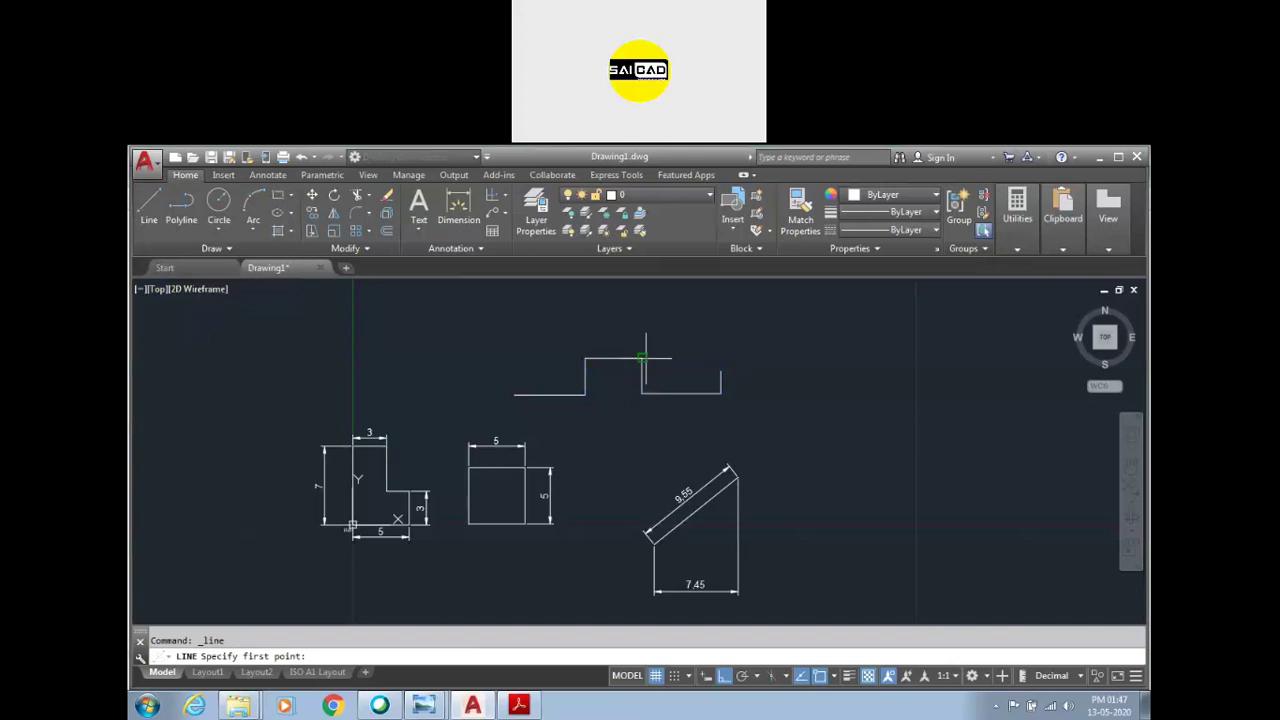
click(793, 383)
click(860, 383)
click(860, 333)
click(955, 333)
click(955, 422)
right_click(1027, 422)
Step: Select each line of the new profile to see the individual grips, then clear the selection
click(1038, 426)
click(1029, 423)
click(951, 371)
click(926, 343)
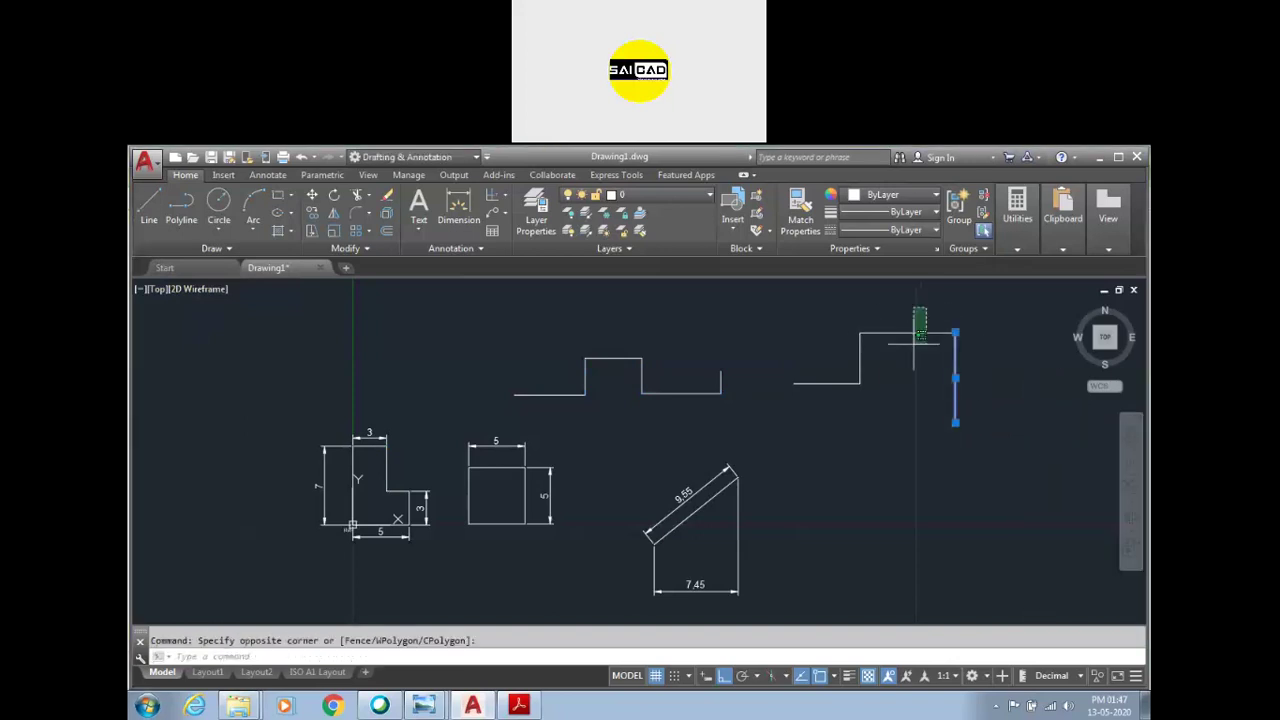
click(914, 343)
click(868, 362)
click(802, 428)
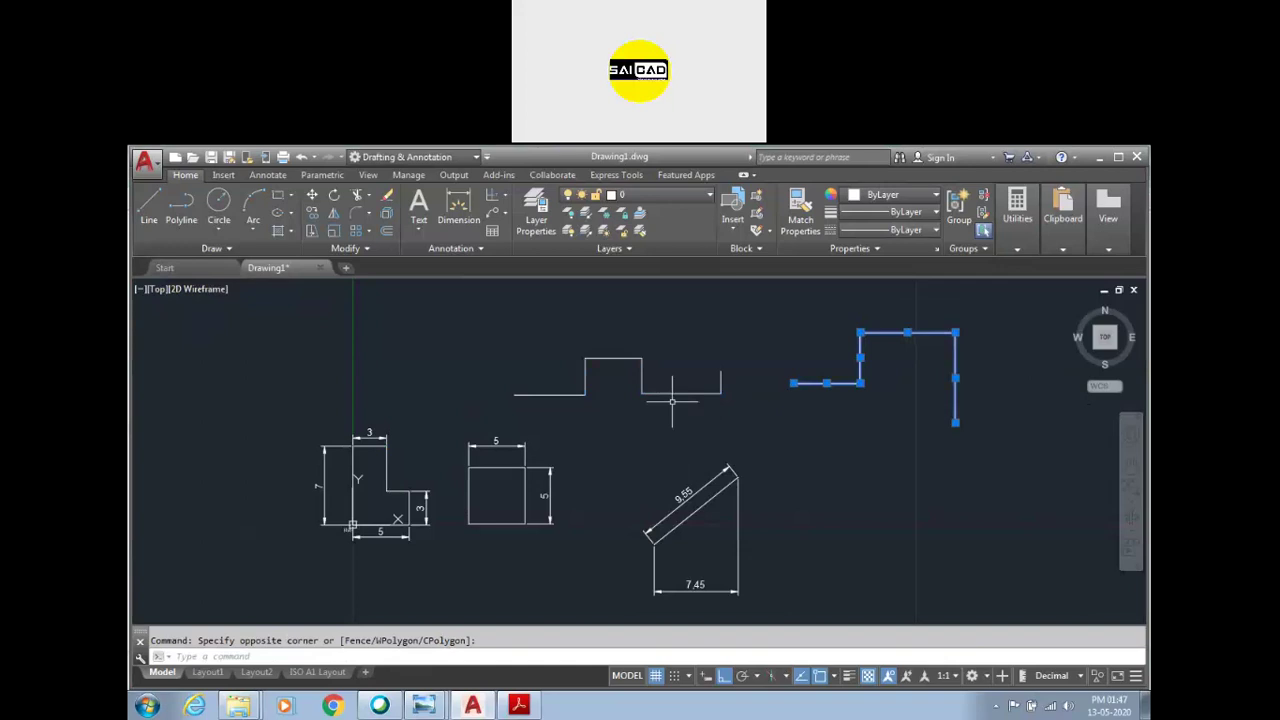
key(Escape)
Step: Select the stepped polyline as one object to compare its grips
click(512, 350)
click(724, 430)
scroll(650, 425, down, 2)
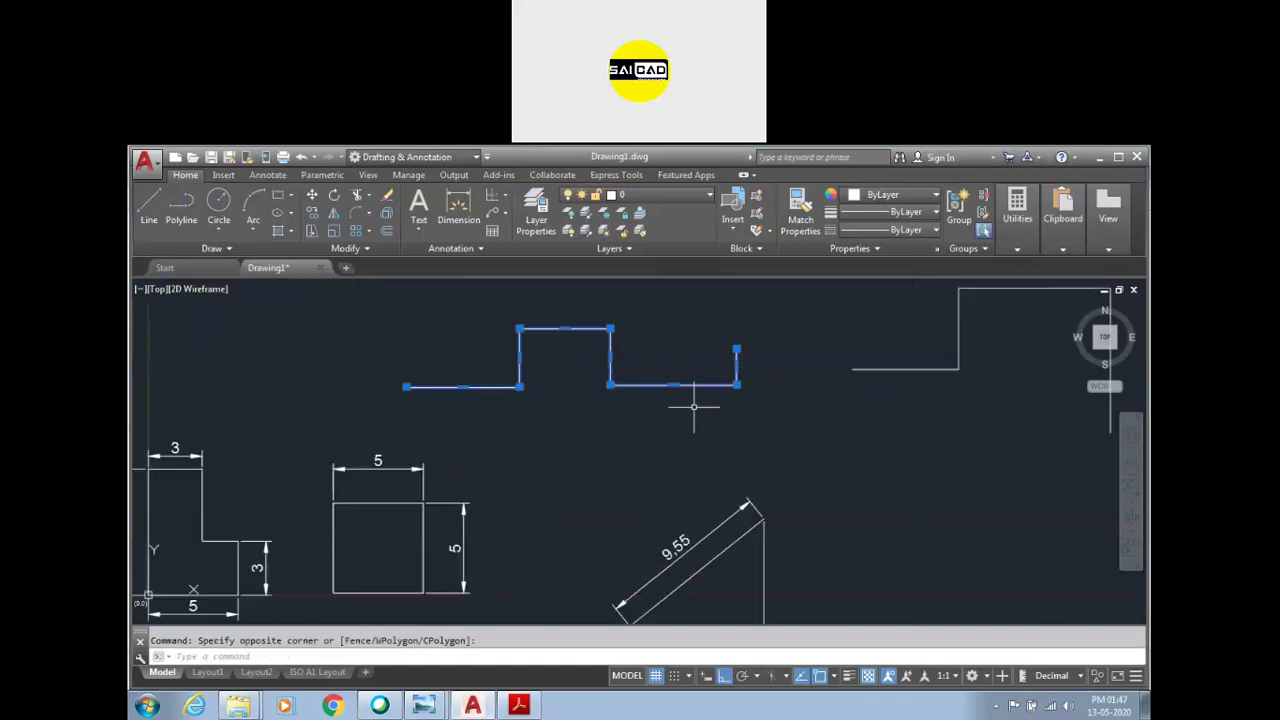
scroll(640, 430, up, 2)
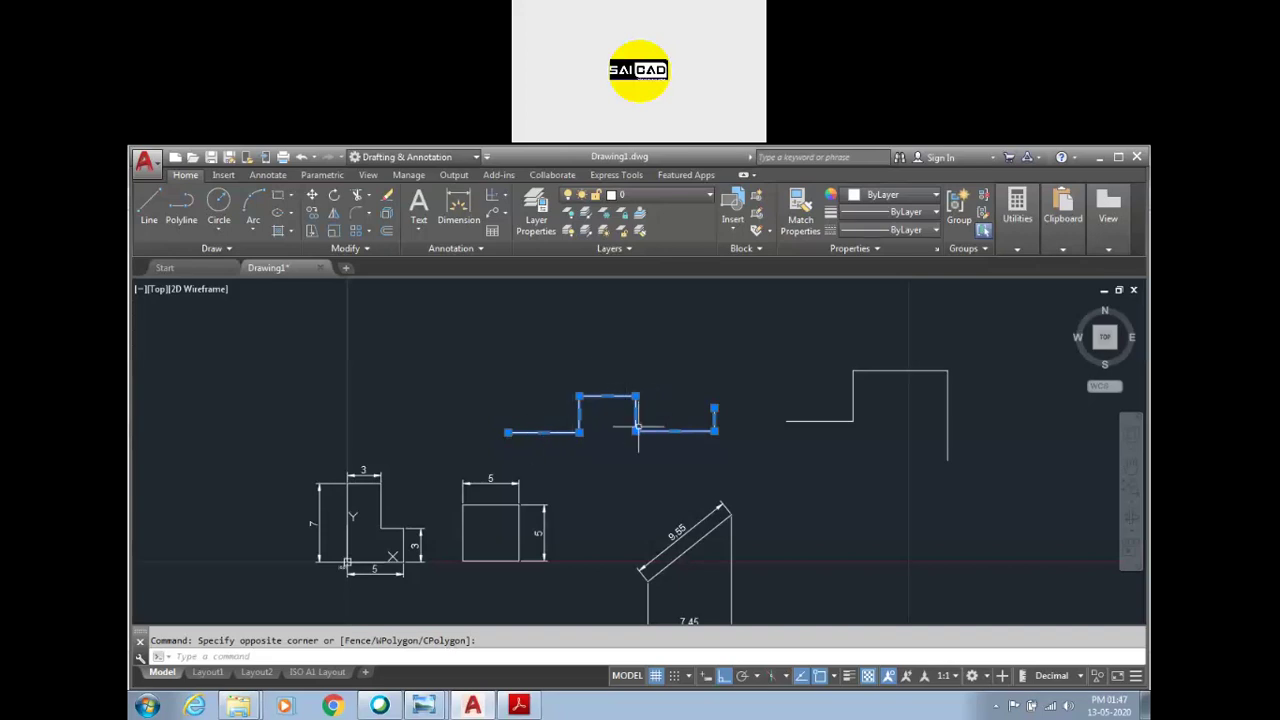
scroll(640, 430, up, 2)
scroll(786, 430, down, 4)
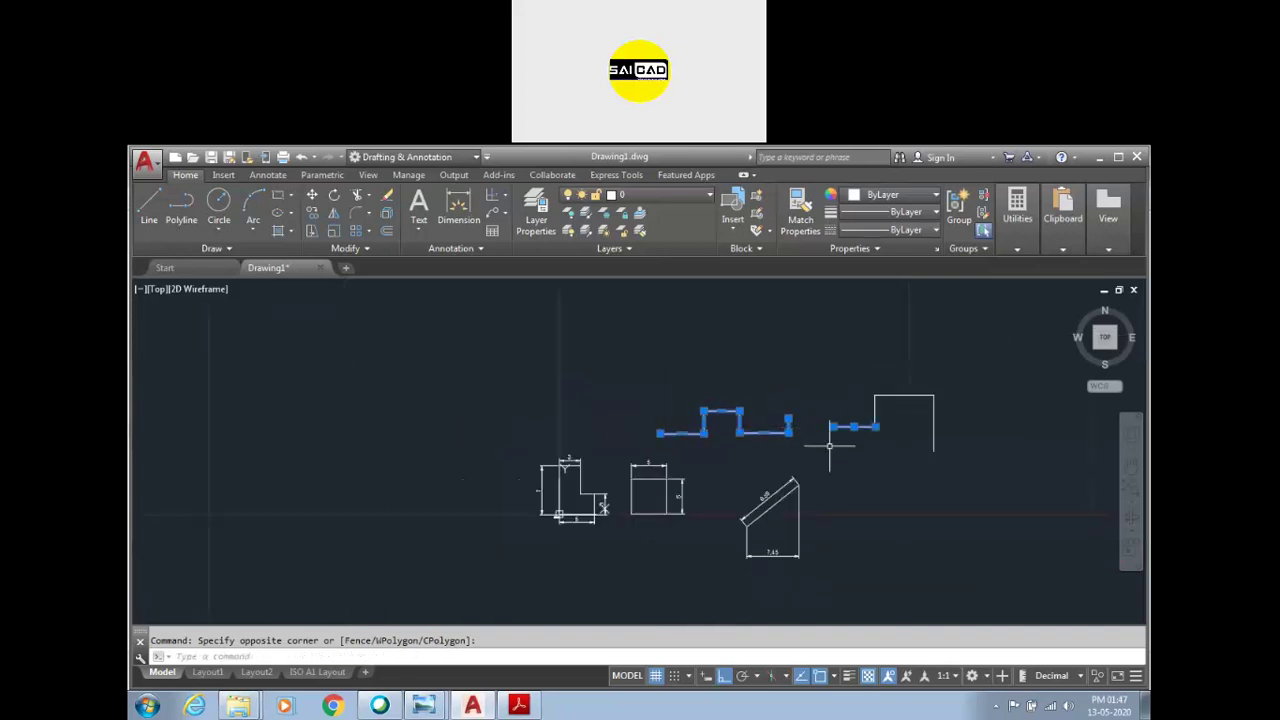
scroll(829, 445, up, 2)
scroll(843, 429, up, 2)
scroll(660, 426, up, 2)
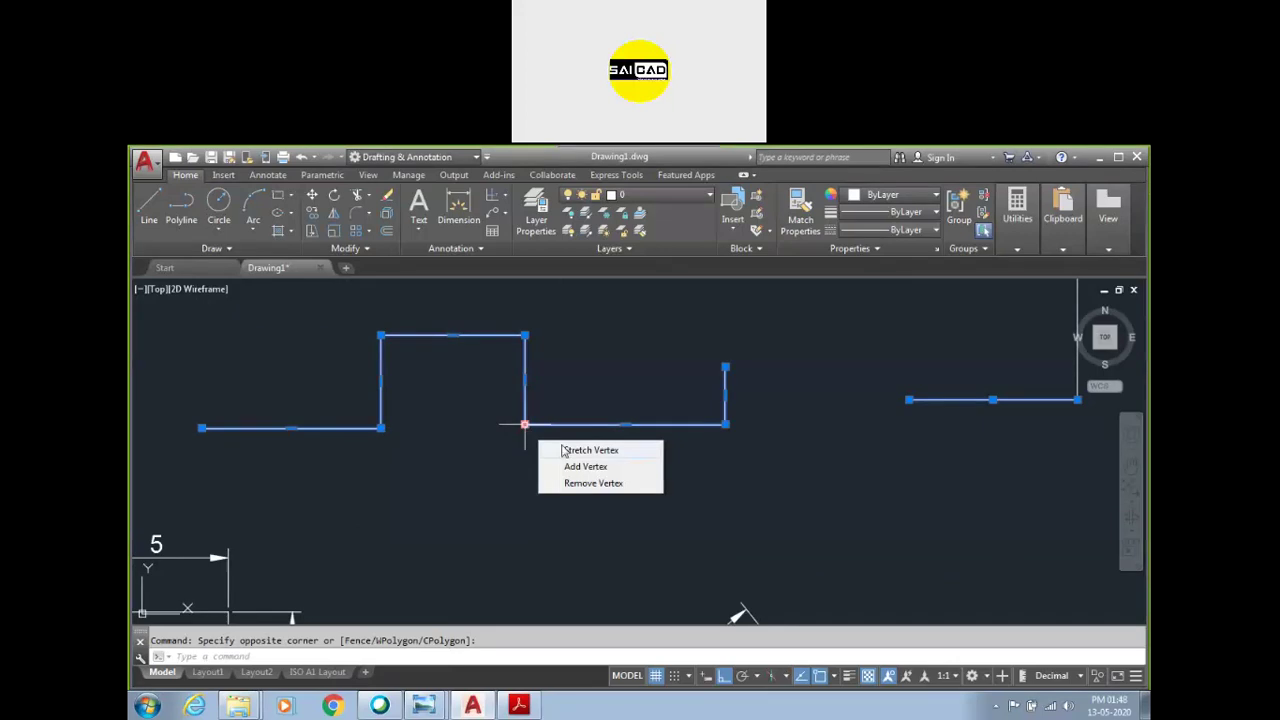
Step: Grip-stretch the right line's end to several positions, leaving it tilted
click(908, 400)
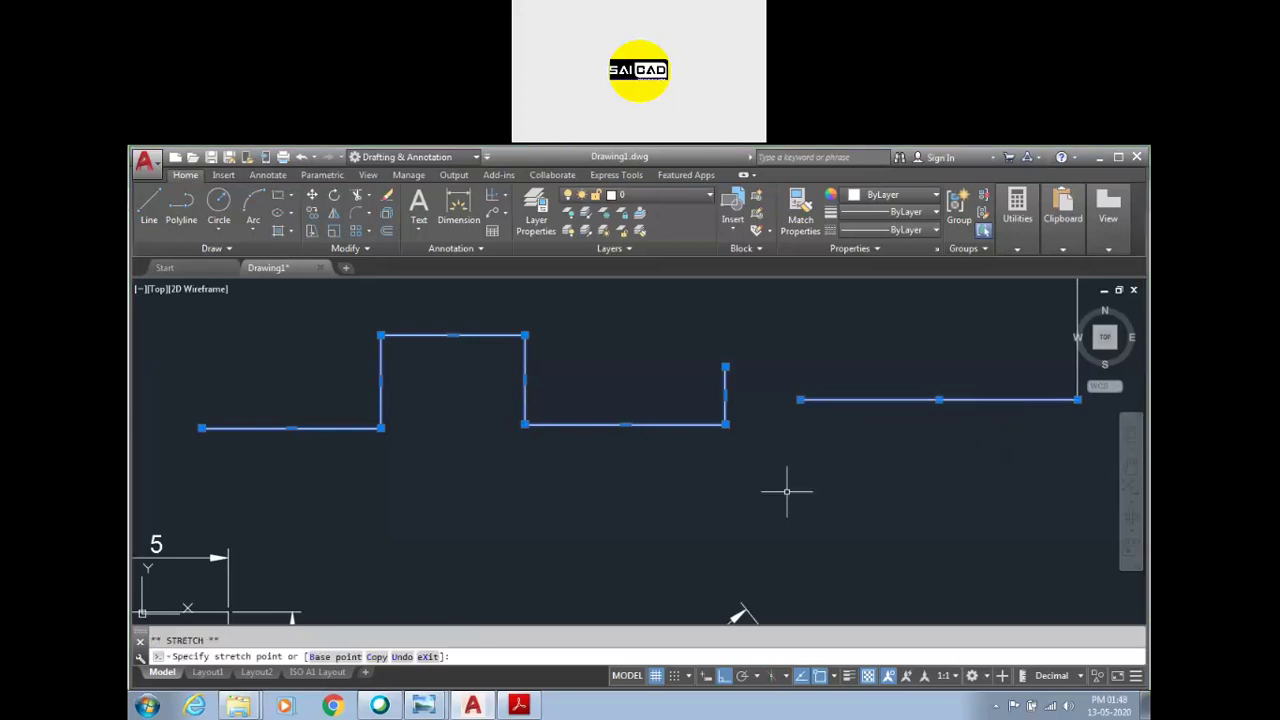
click(800, 400)
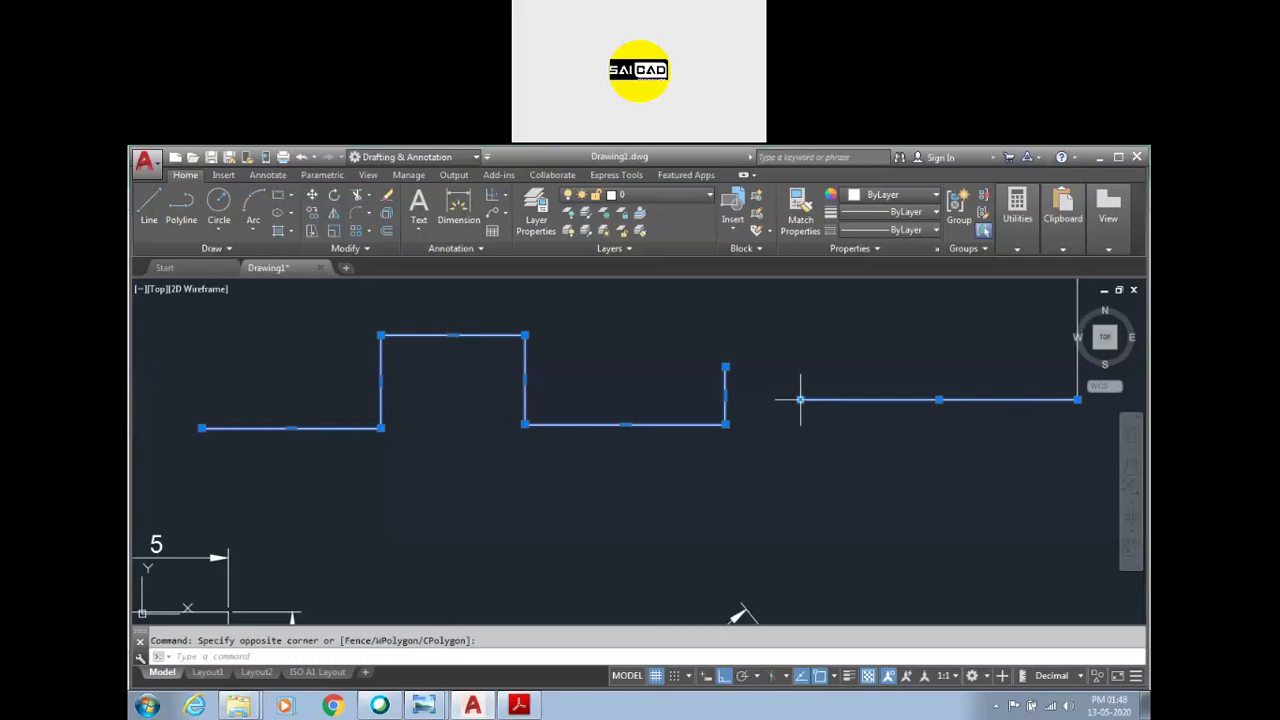
click(800, 400)
click(834, 466)
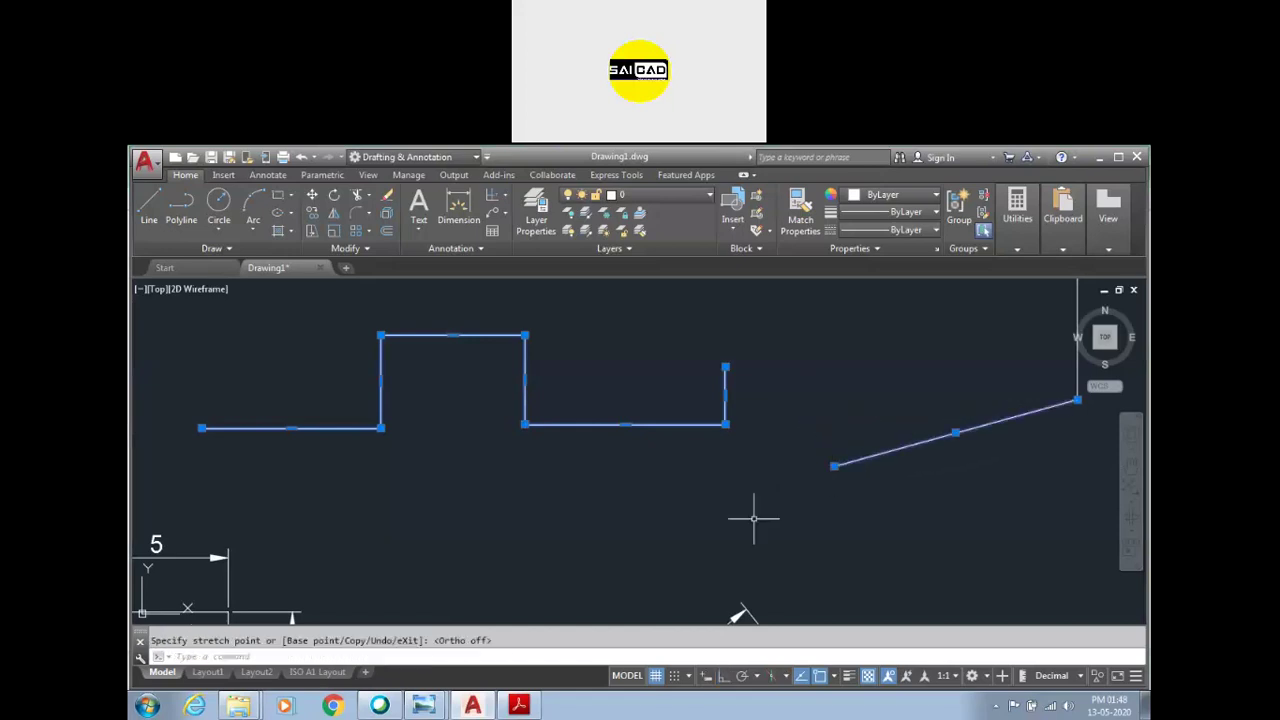
click(834, 466)
click(800, 498)
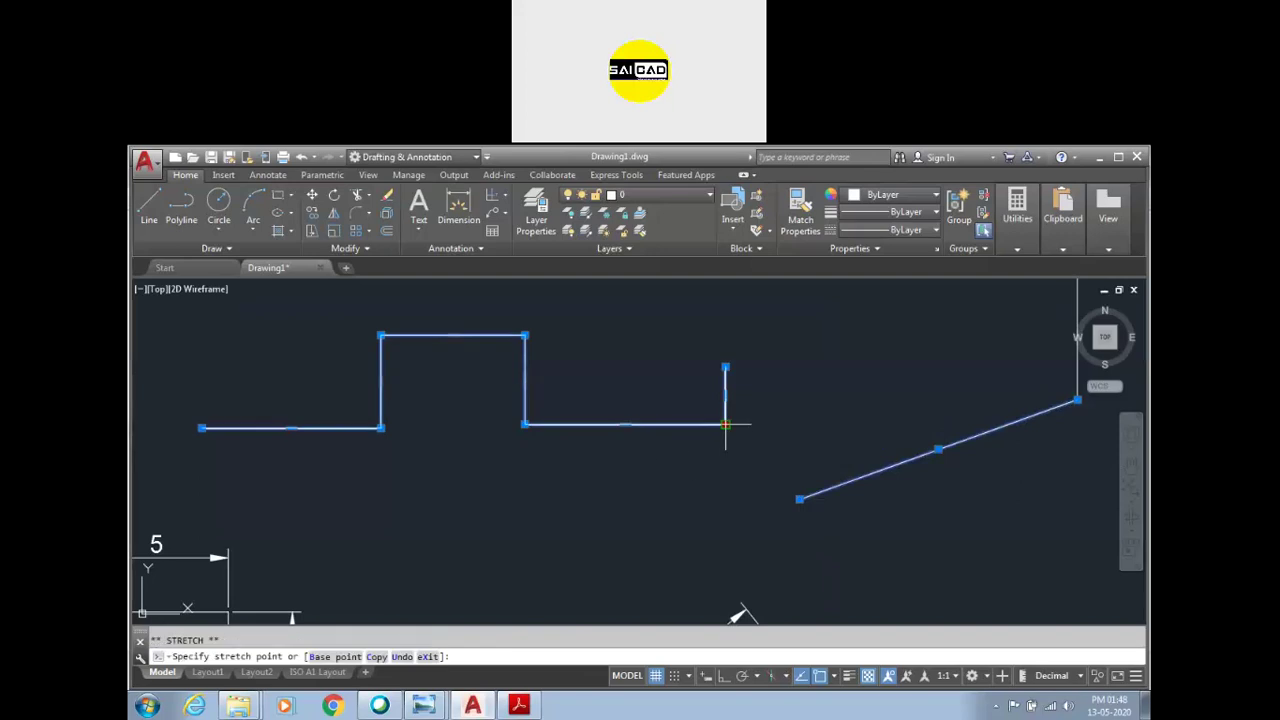
mouse_move(744, 492)
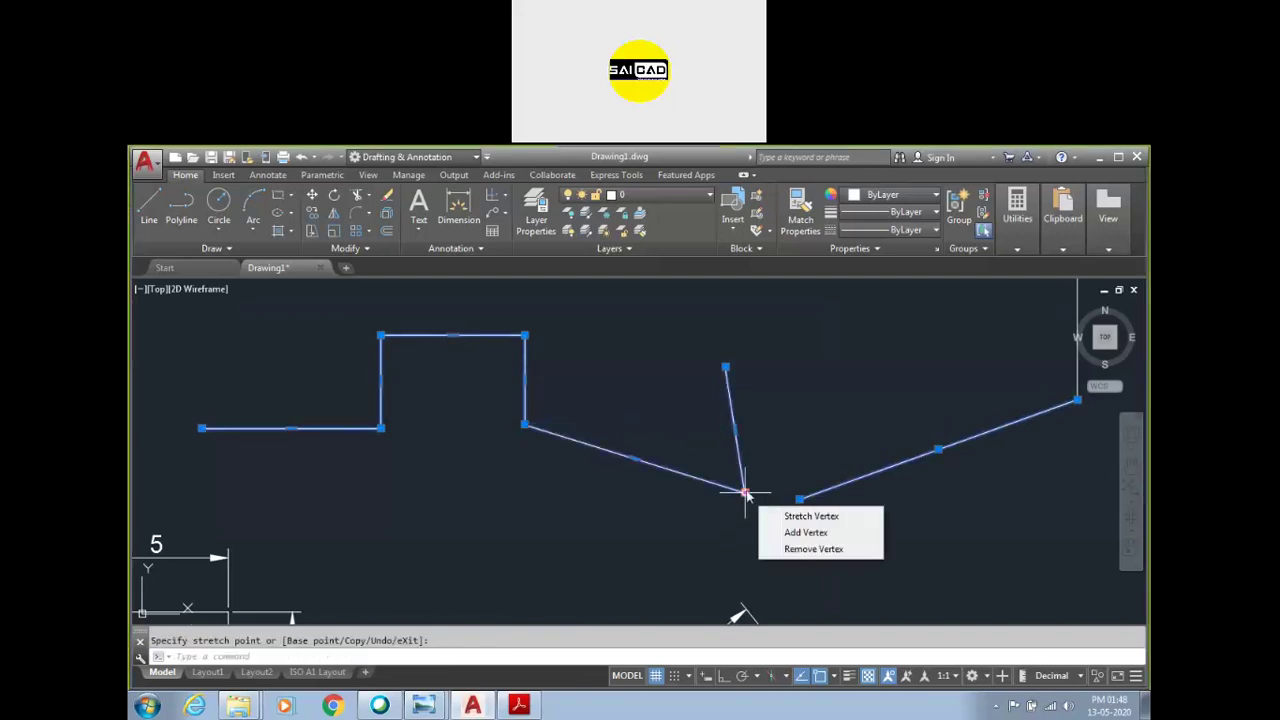
Step: Add a trial vertex to the polyline, remove it, and move the corner back level
click(789, 533)
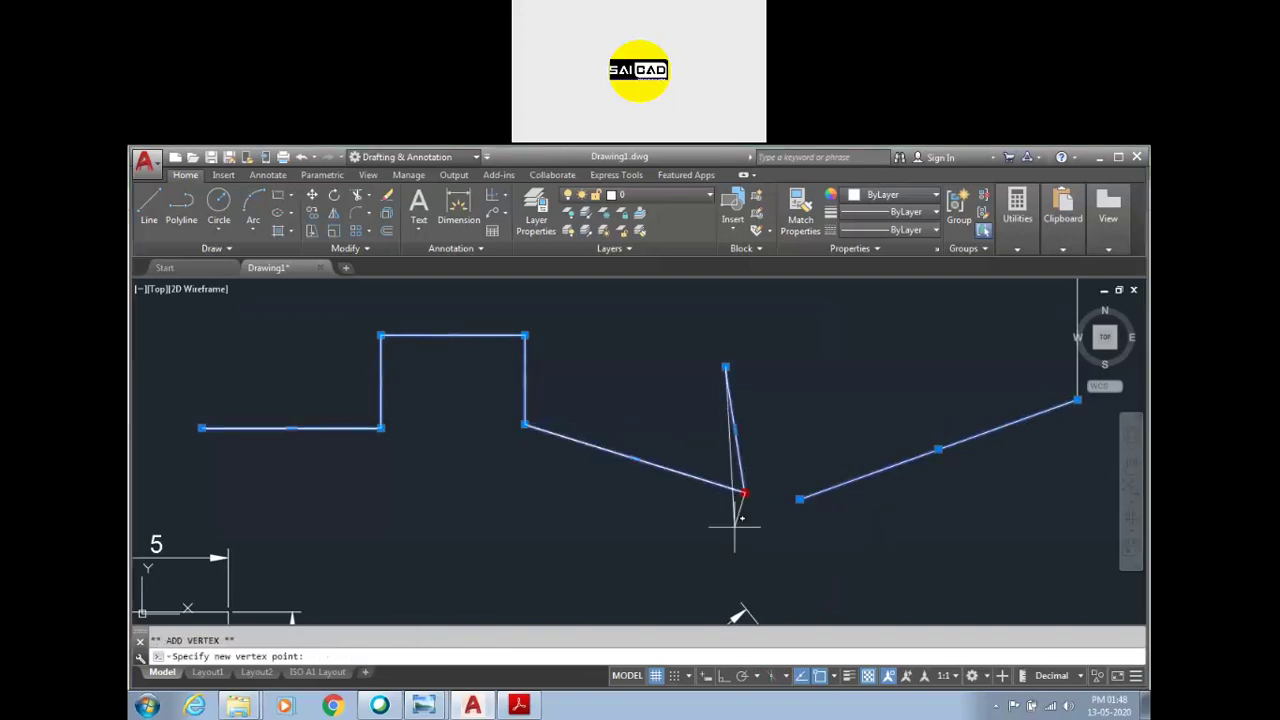
click(771, 457)
mouse_move(789, 429)
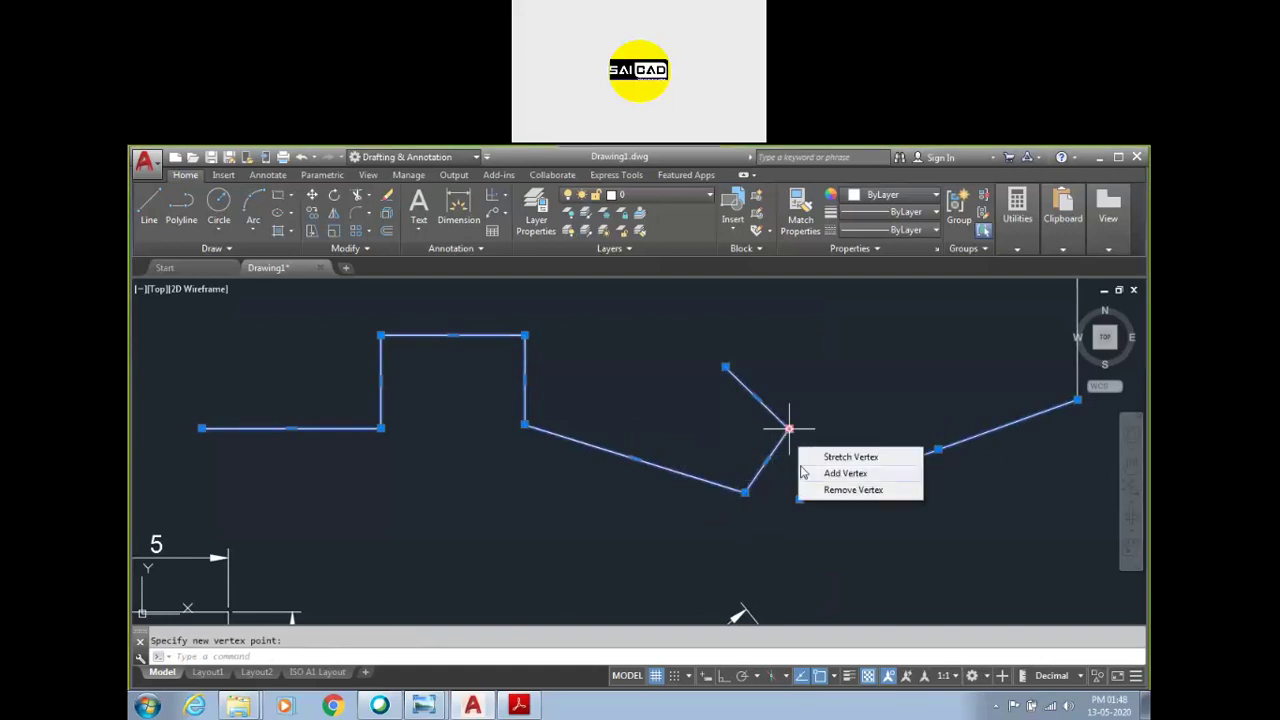
click(852, 490)
click(745, 492)
click(716, 427)
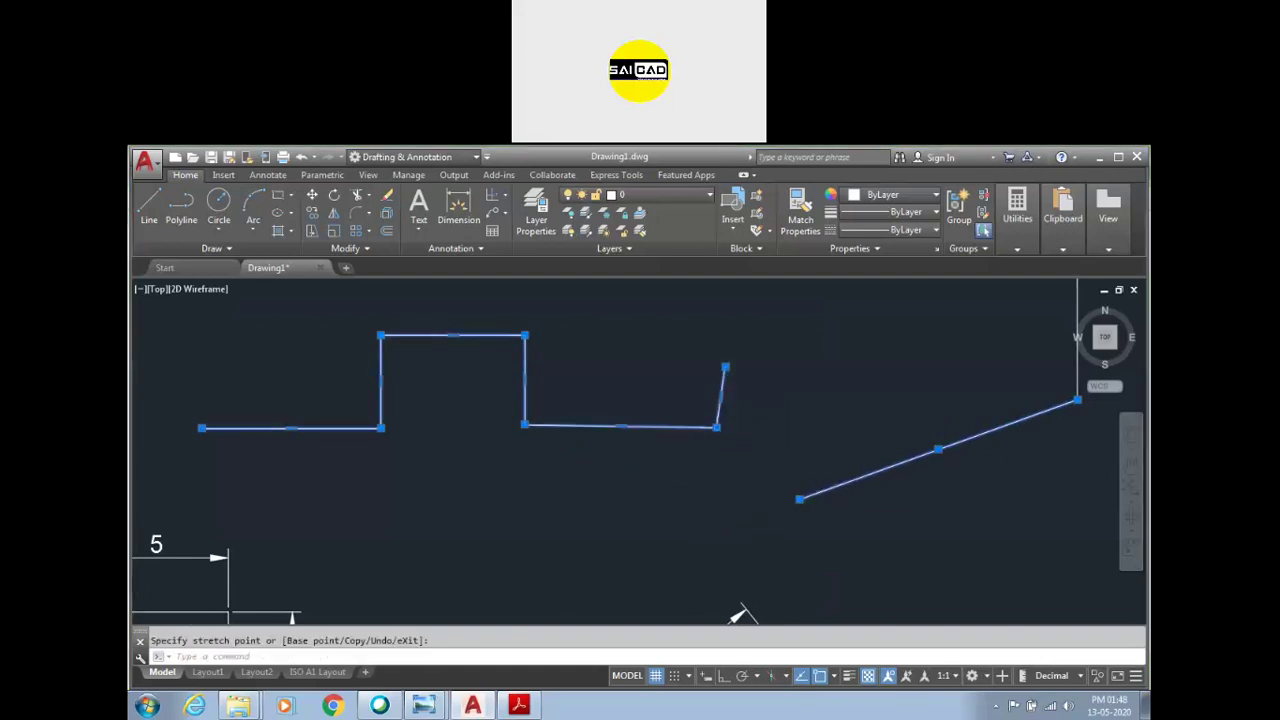
Step: Move the separate line up and to the right by its midpoint grip
middle_drag(946, 460, 894, 471)
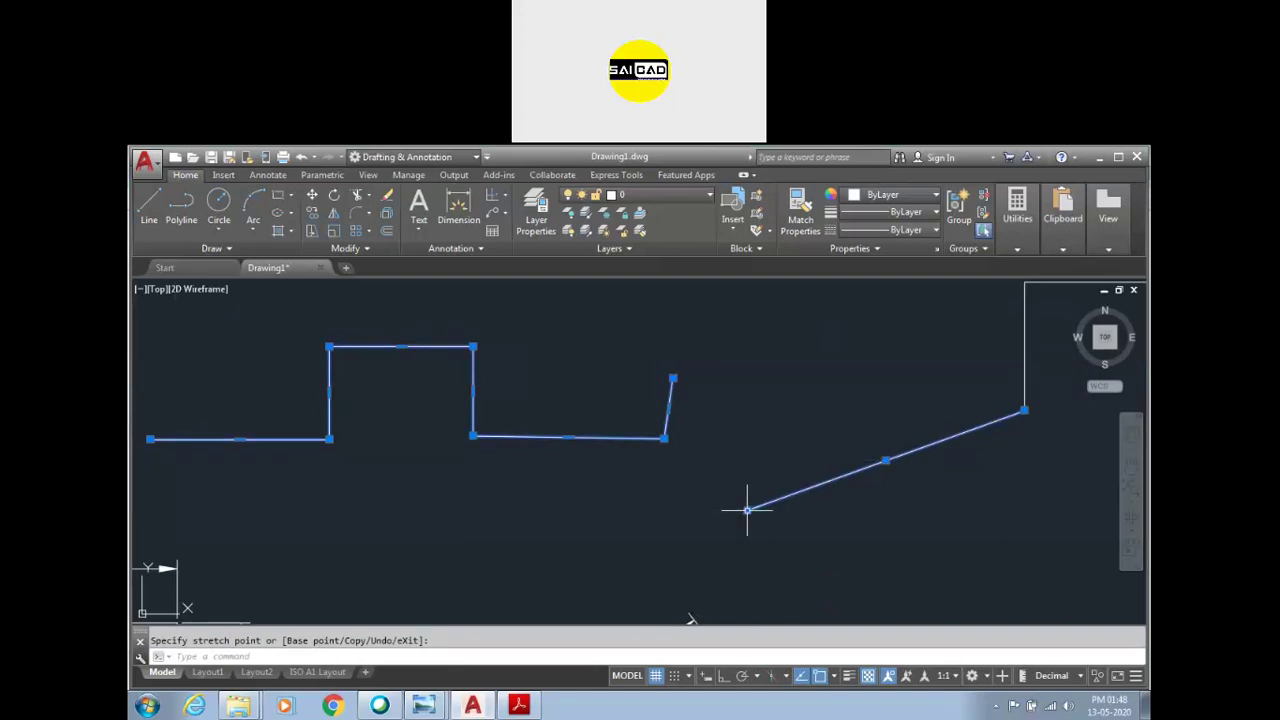
click(885, 460)
click(851, 402)
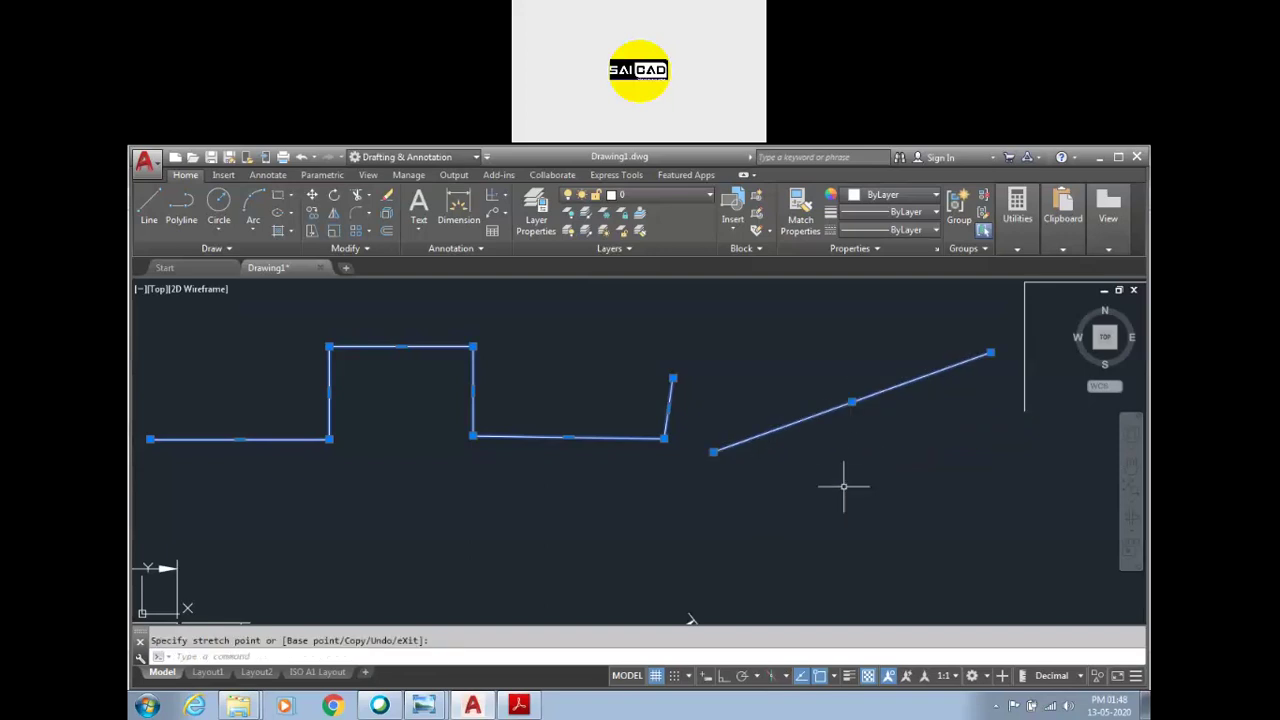
mouse_move(568, 438)
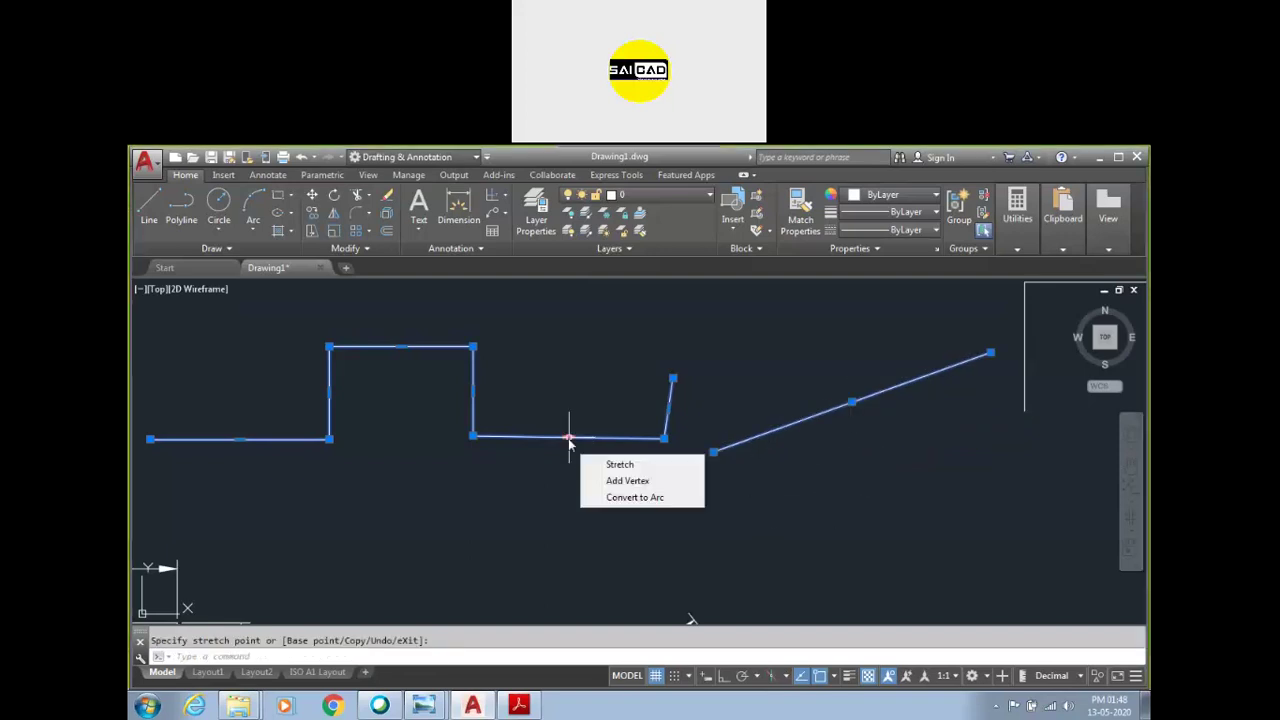
Step: Stretch the polyline's bottom segment, then add a midpoint vertex below it to form a V
click(618, 466)
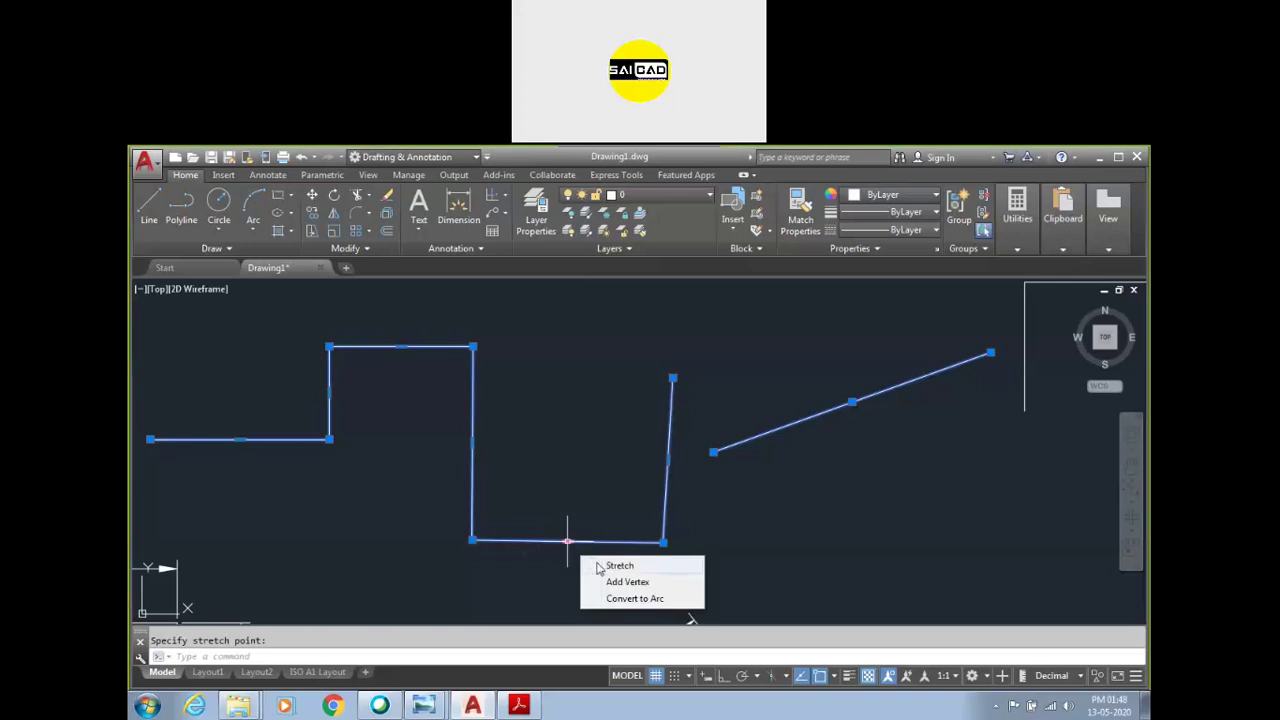
click(568, 479)
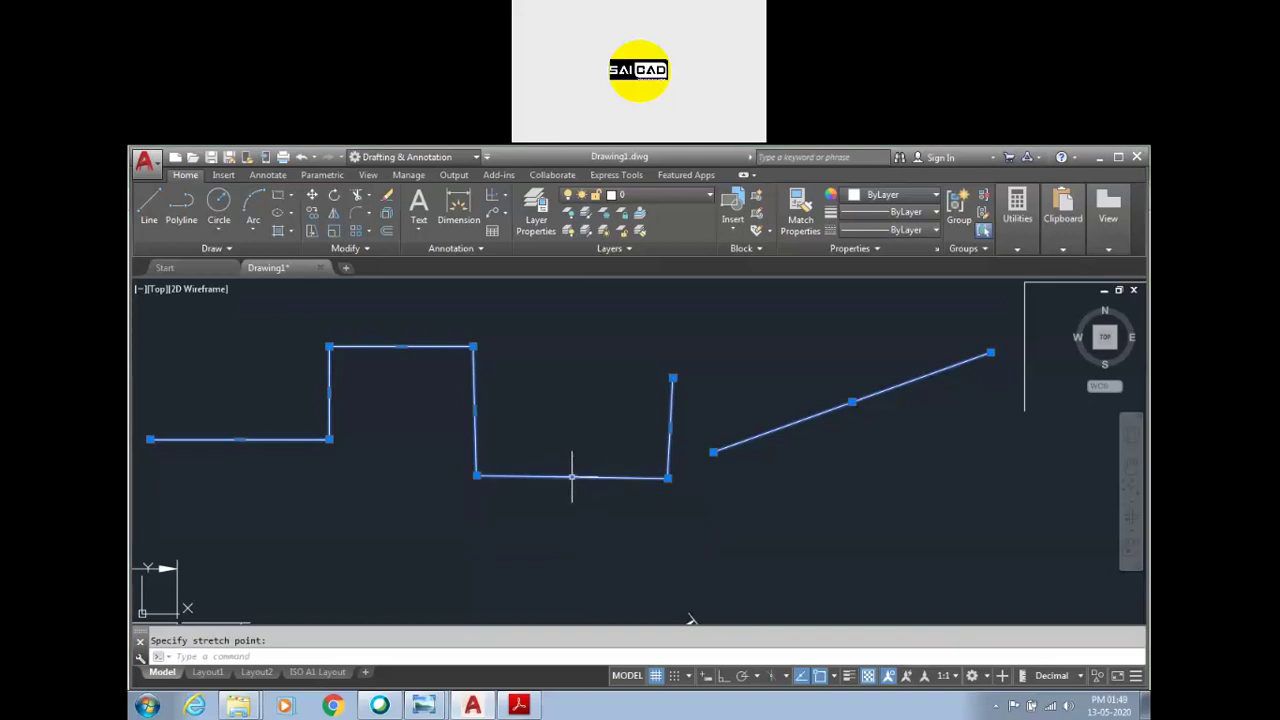
click(608, 524)
click(549, 539)
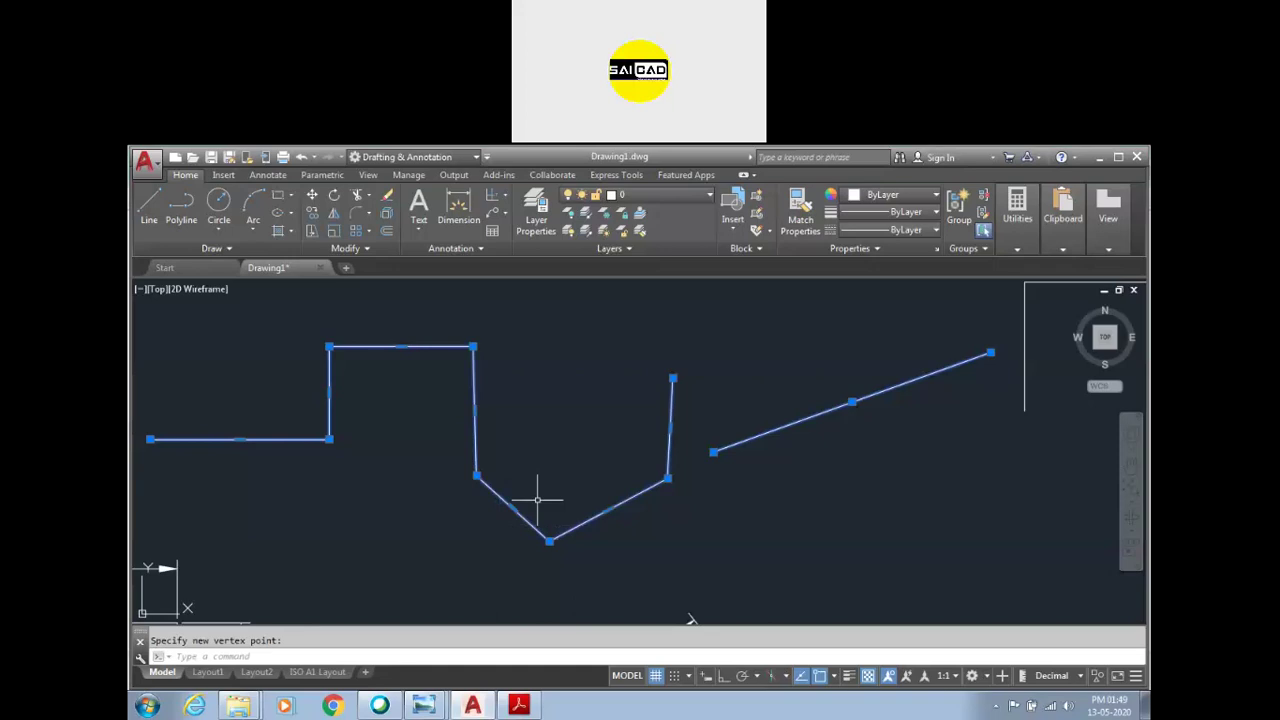
mouse_move(549, 541)
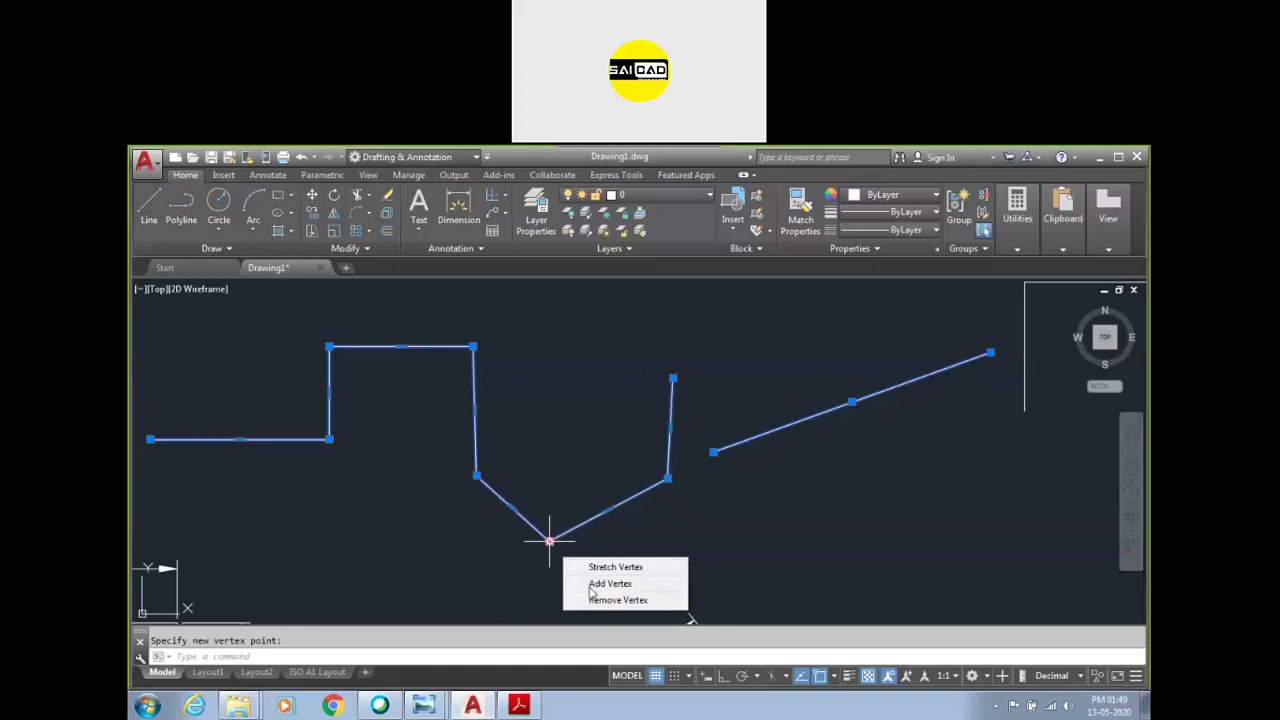
Step: Remove the V vertex, try a semicircular arc on the bottom edge, then convert it back to a line
click(594, 600)
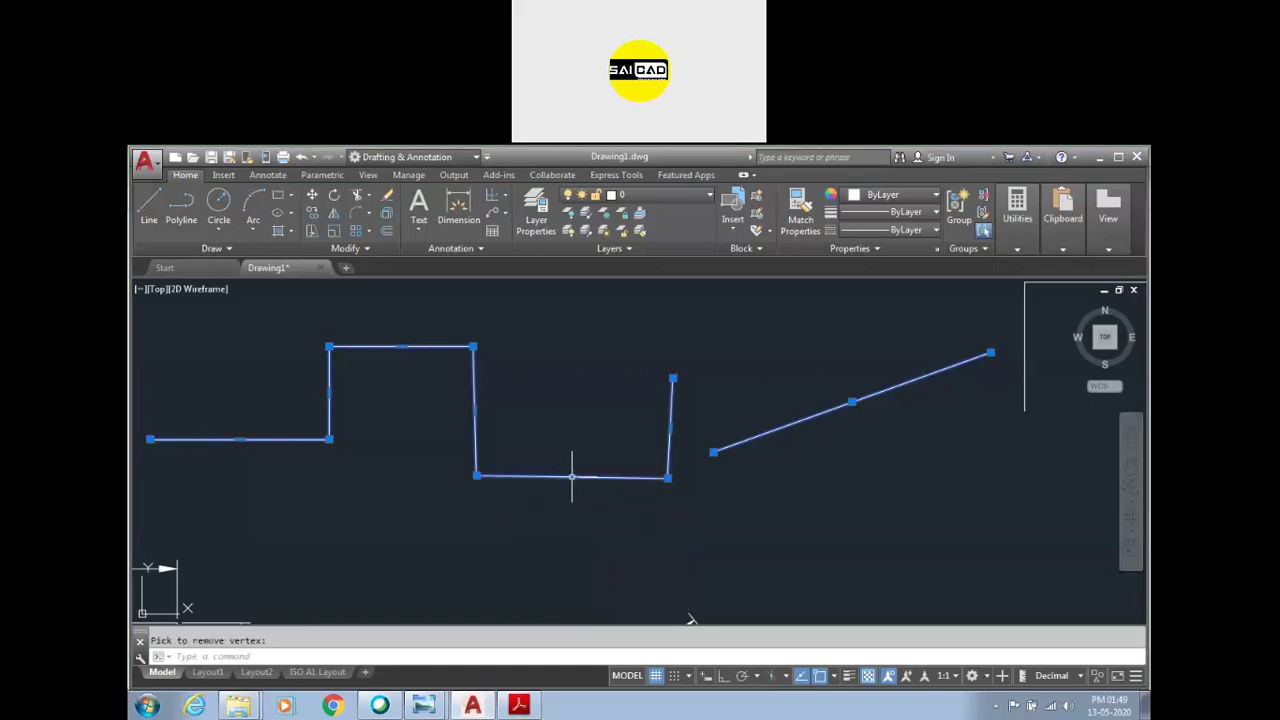
click(637, 534)
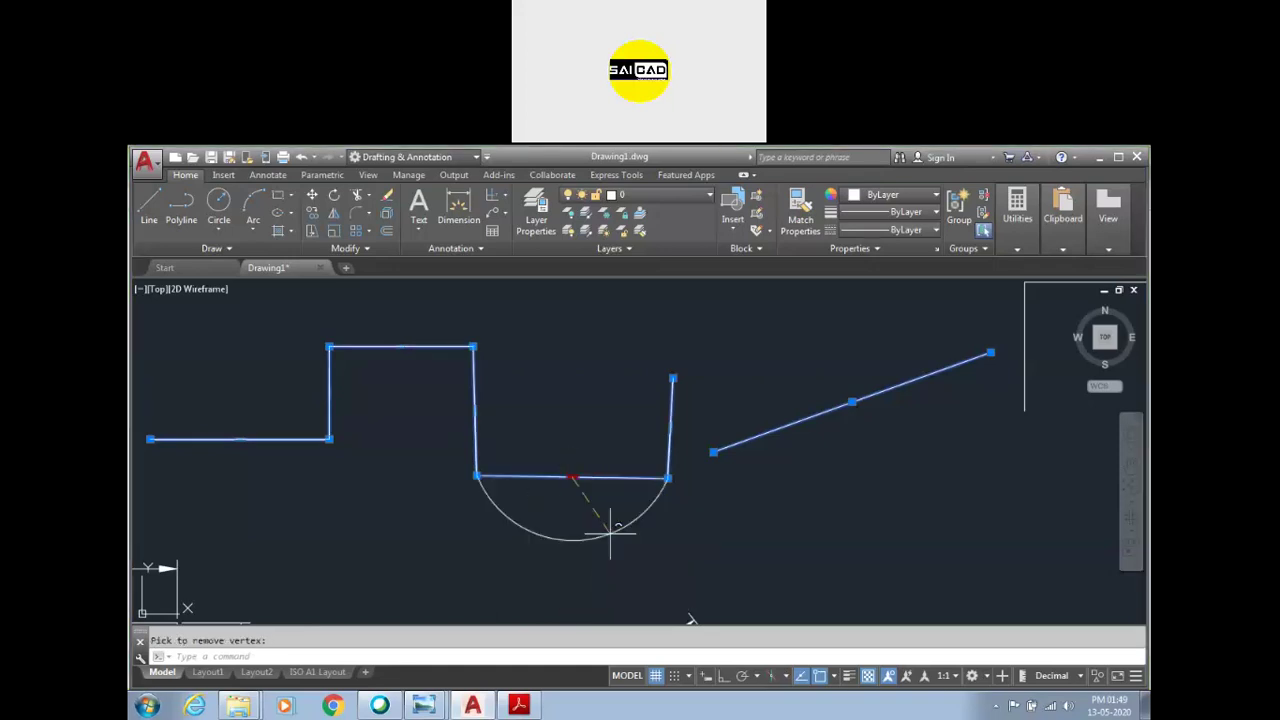
click(580, 567)
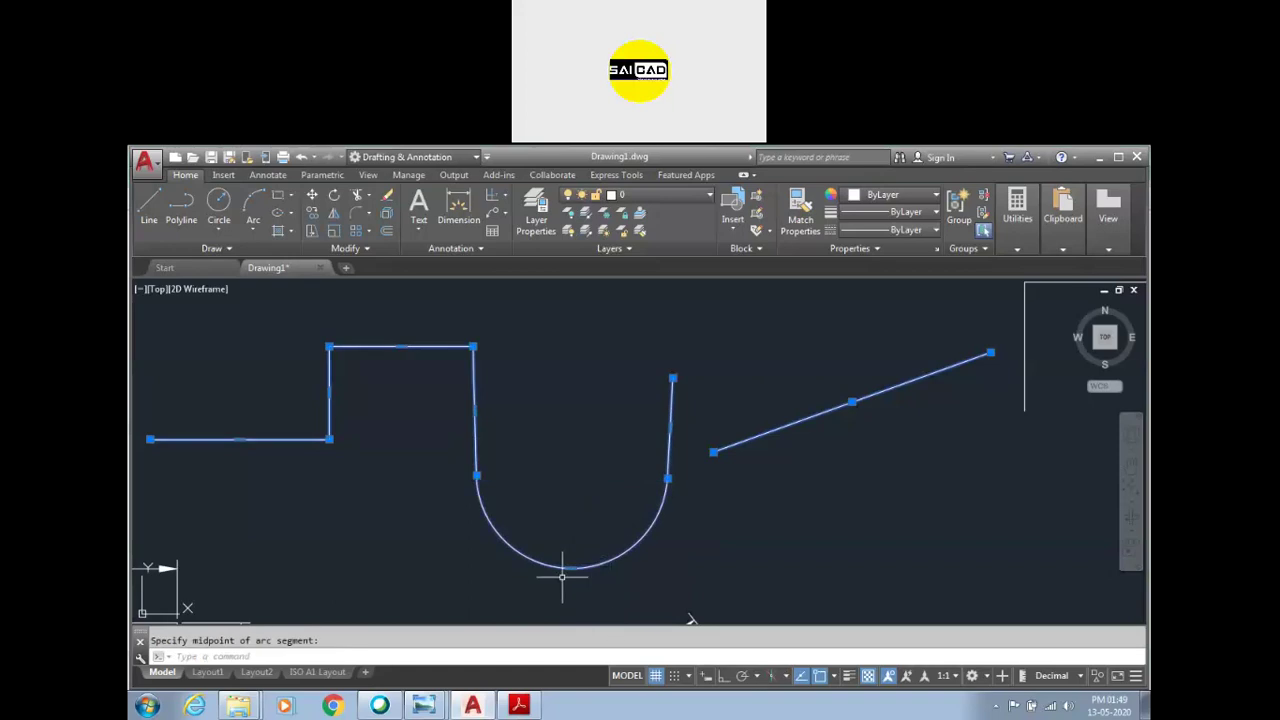
mouse_move(571, 568)
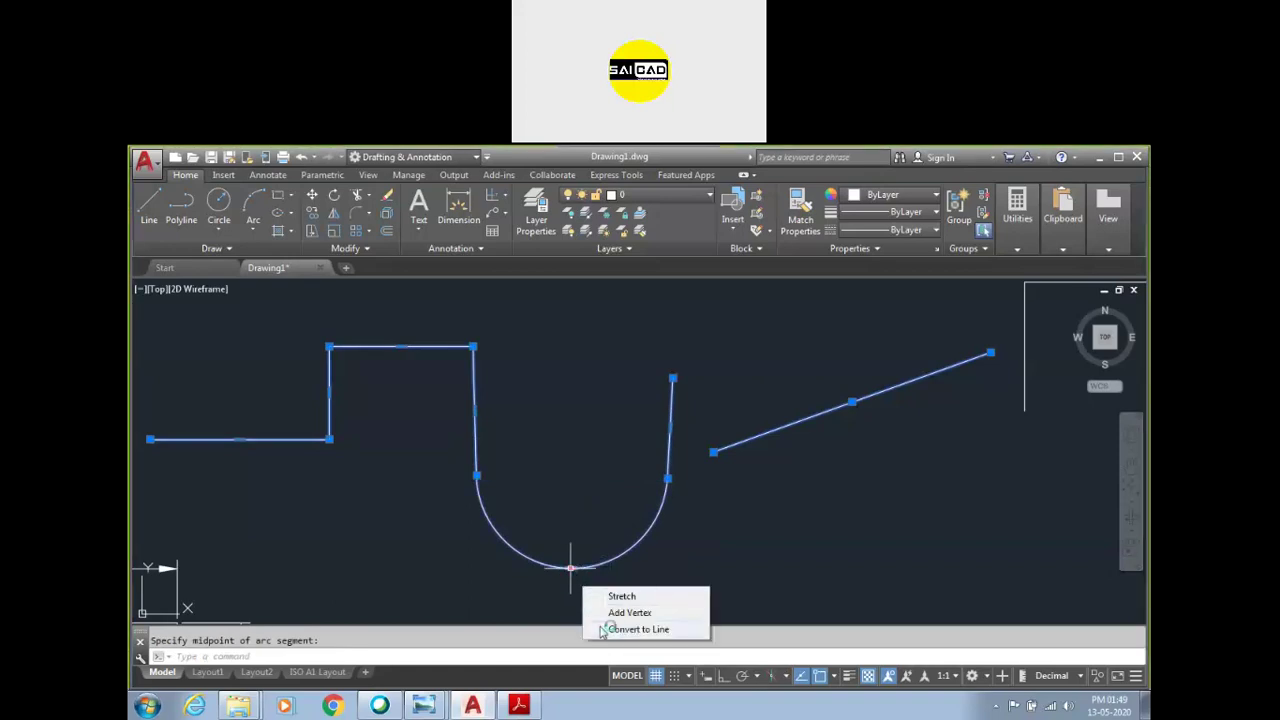
click(634, 629)
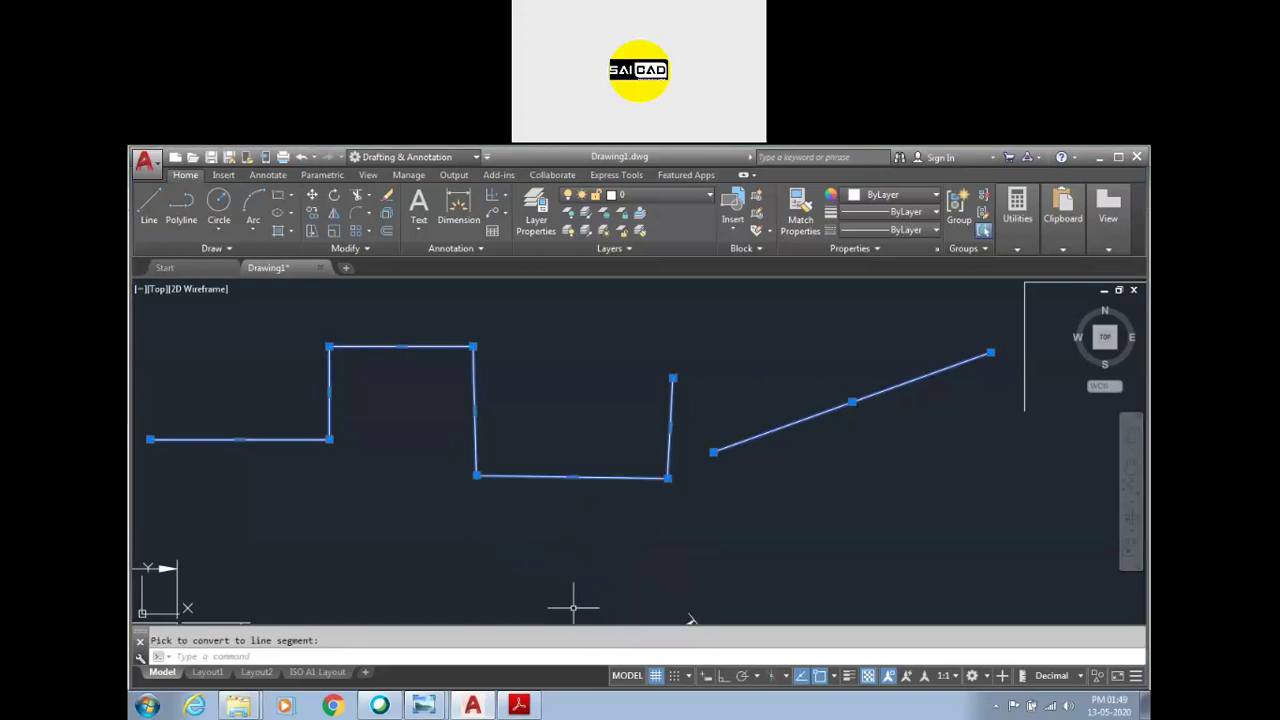
scroll(572, 505, down, 2)
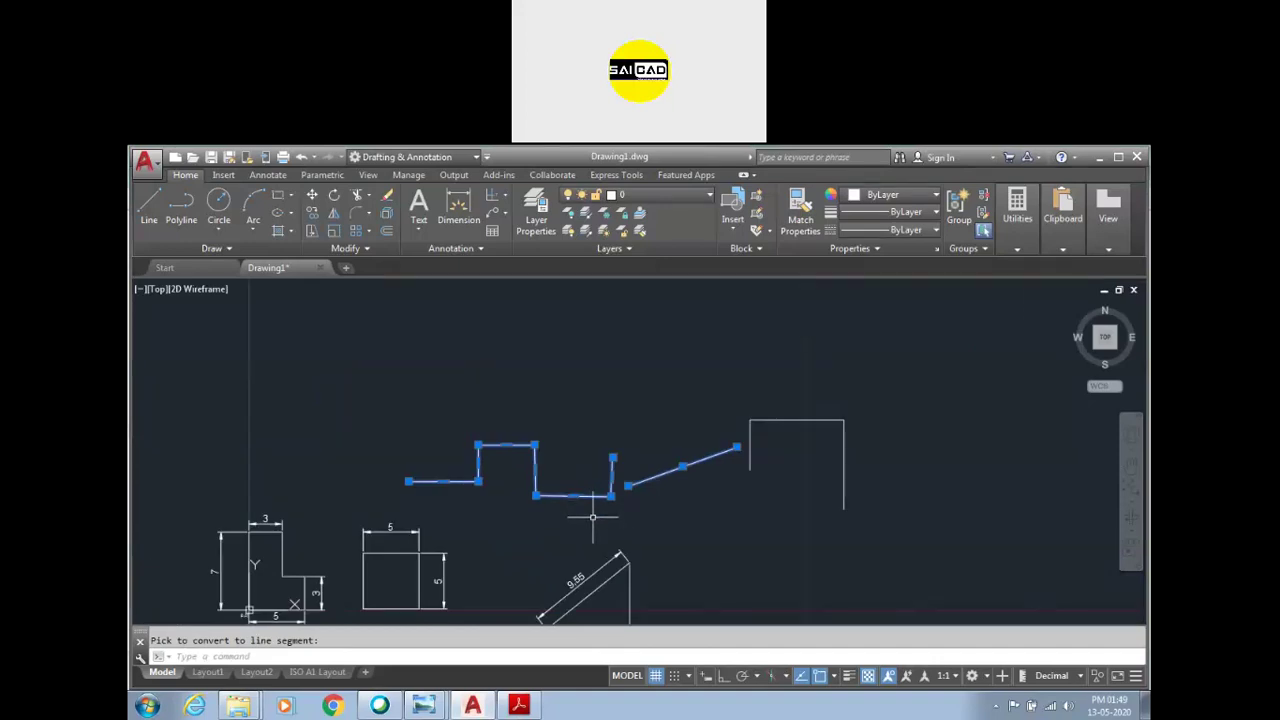
scroll(745, 475, down, 2)
scroll(745, 475, down, 3)
key(Escape)
Step: Window-select the L-shape, then clear the selection
scroll(627, 503, up, 5)
scroll(543, 491, down, 3)
scroll(513, 505, up, 3)
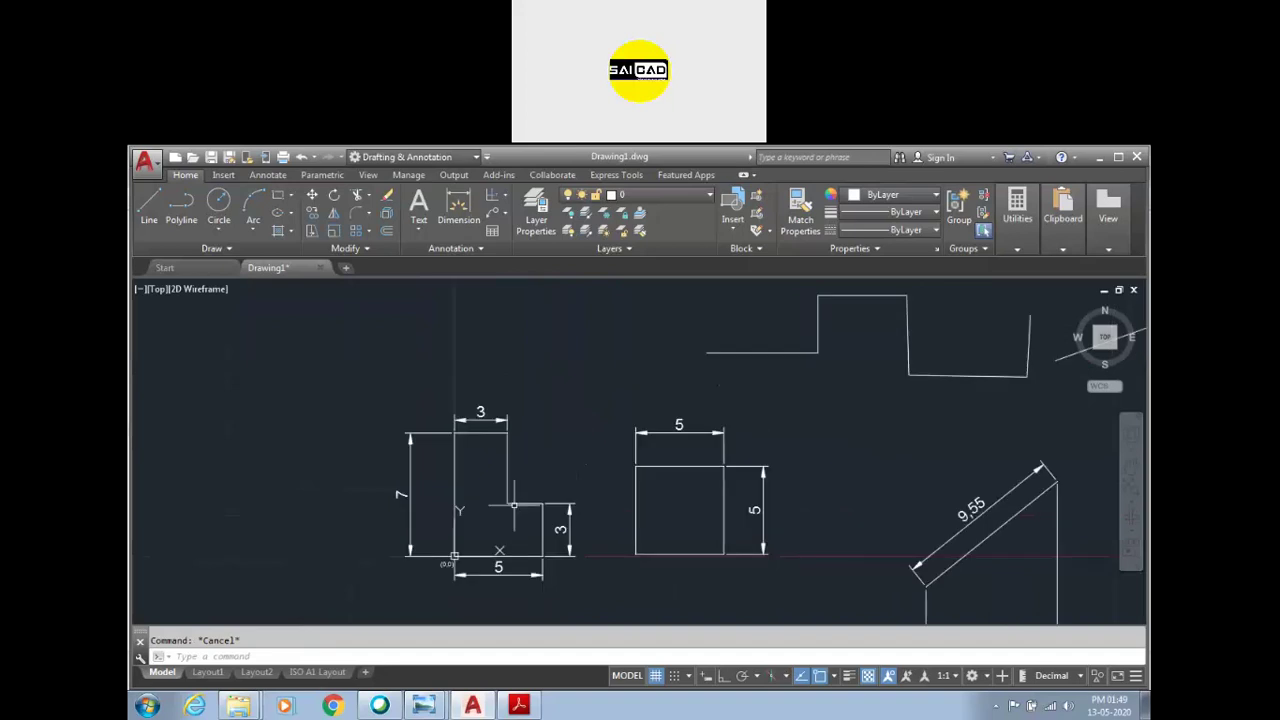
click(384, 400)
click(572, 585)
key(Escape)
scroll(400, 490, down, 3)
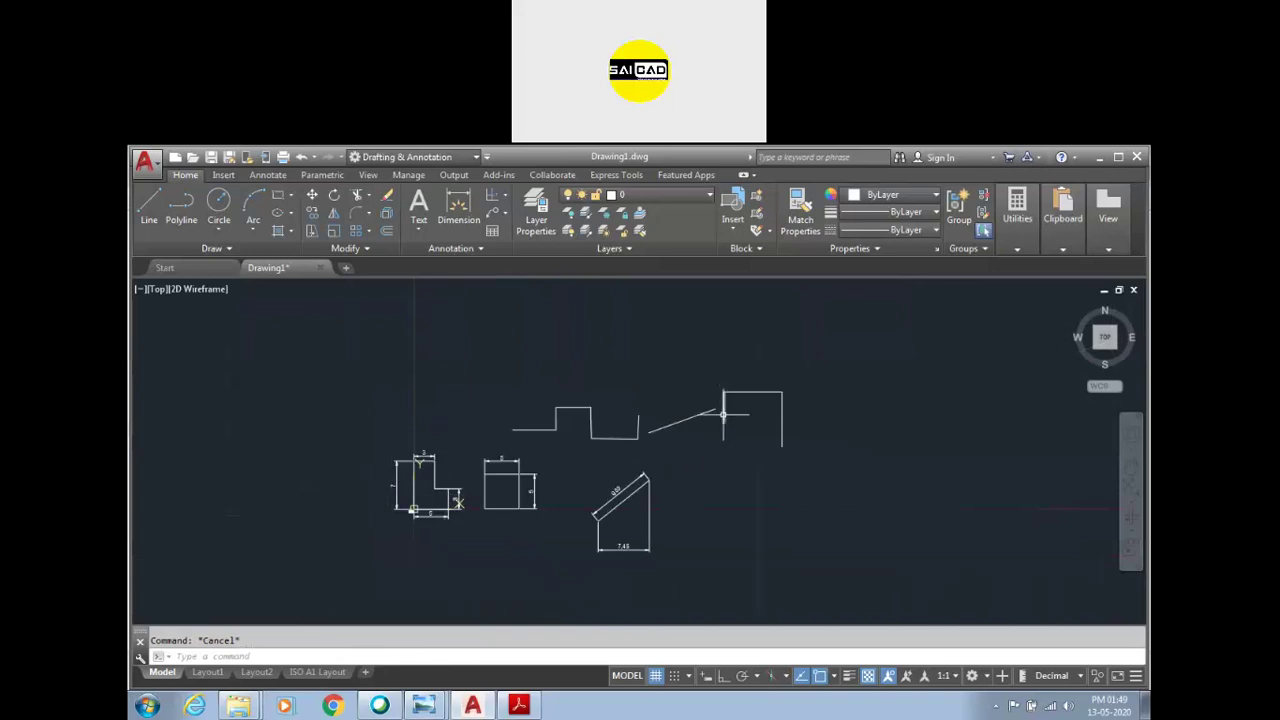
click(868, 400)
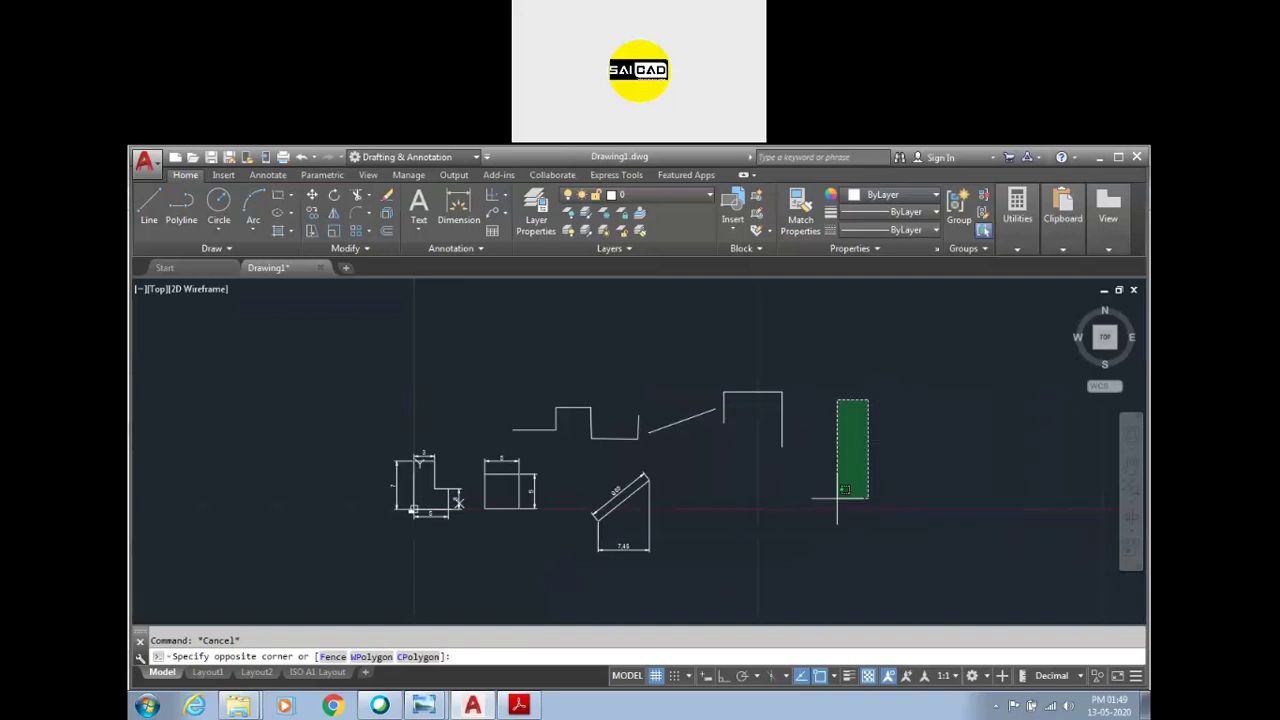
scroll(769, 481, up, 1)
scroll(775, 440, up, 2)
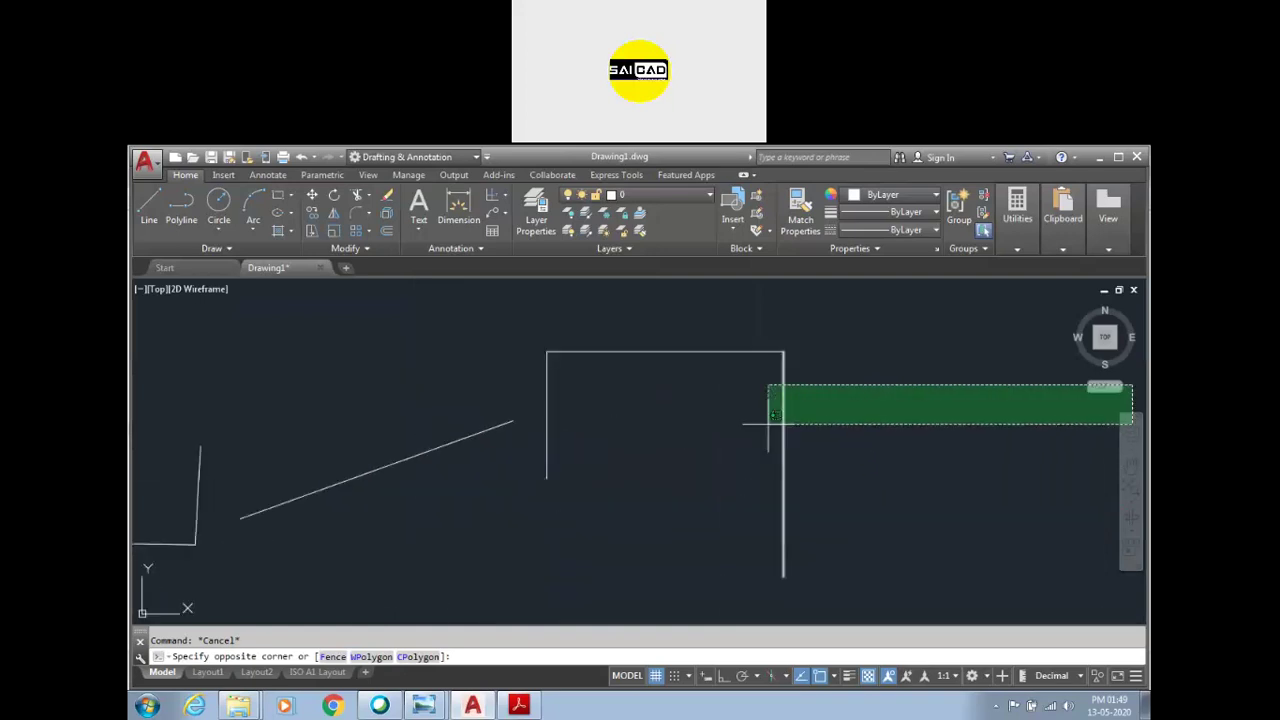
scroll(740, 460, down, 1)
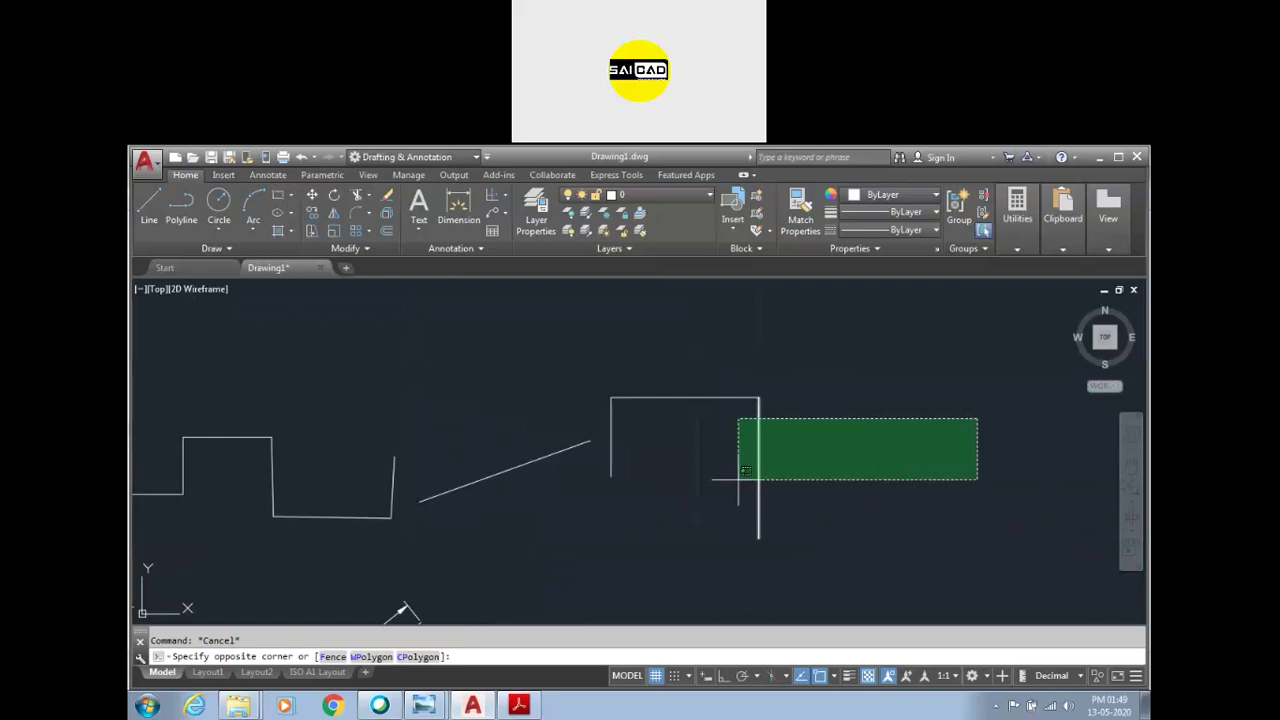
click(742, 477)
key(Escape)
click(684, 347)
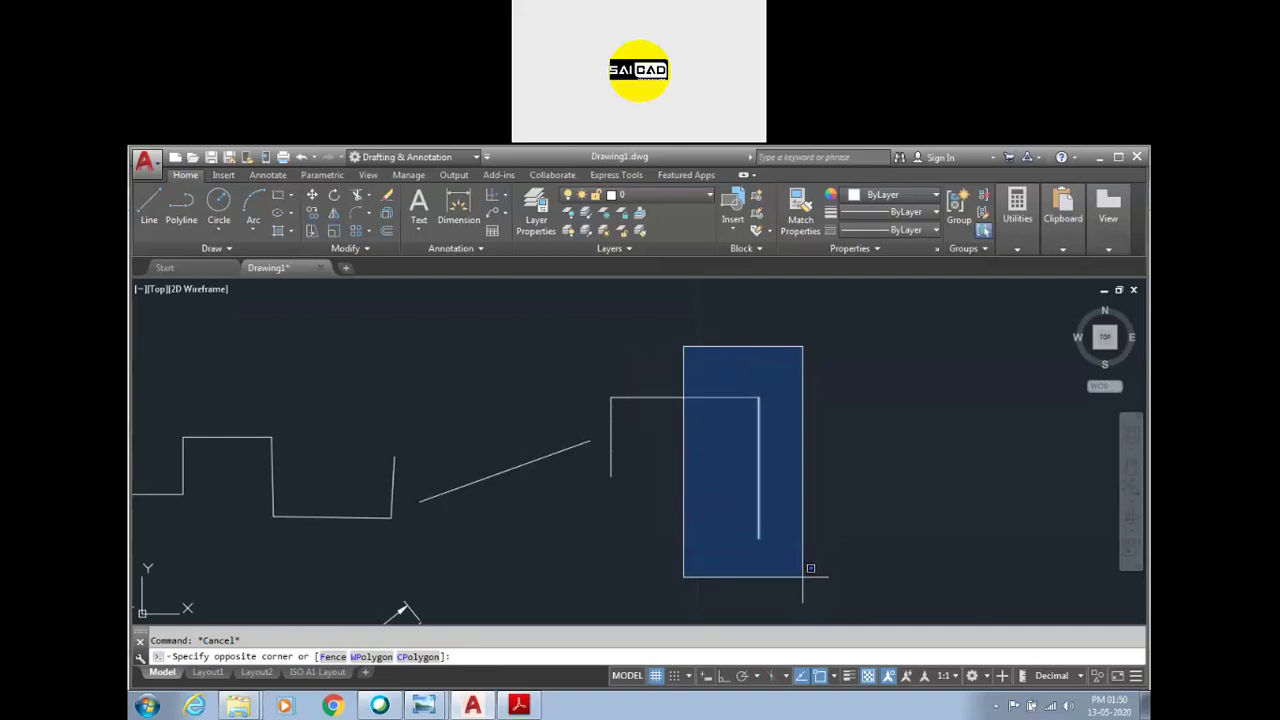
click(810, 568)
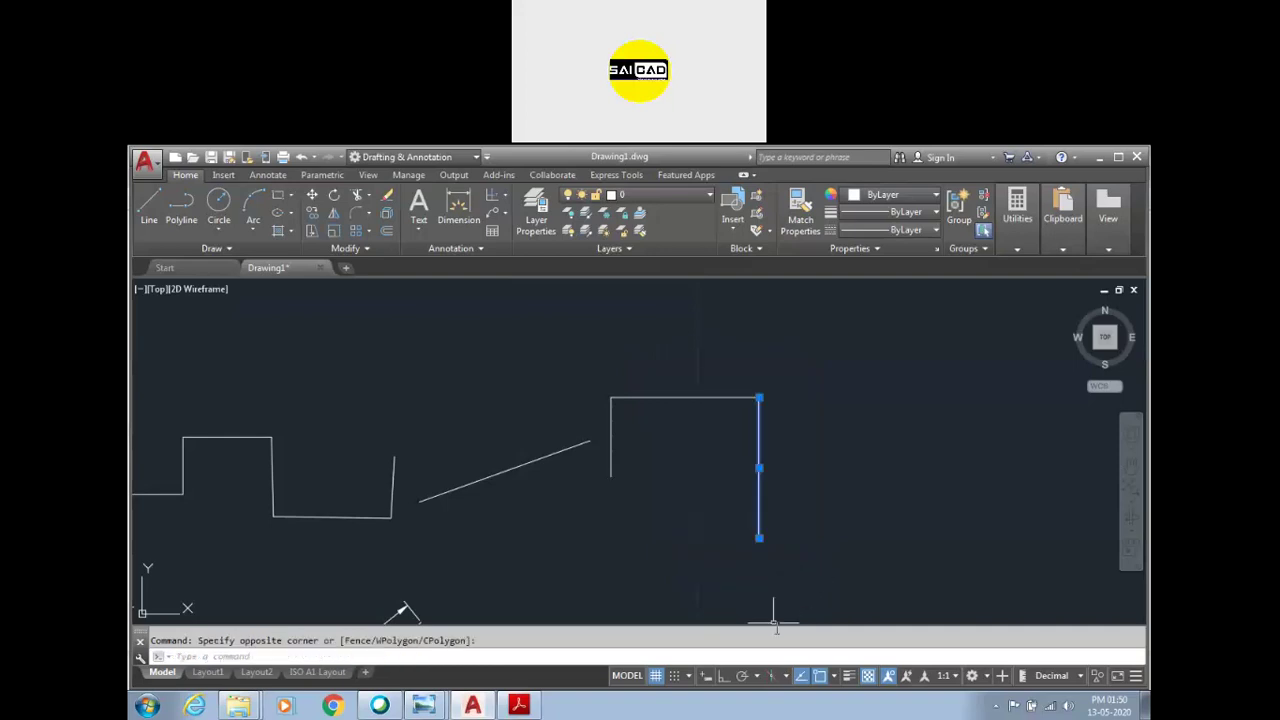
key(Escape)
click(829, 332)
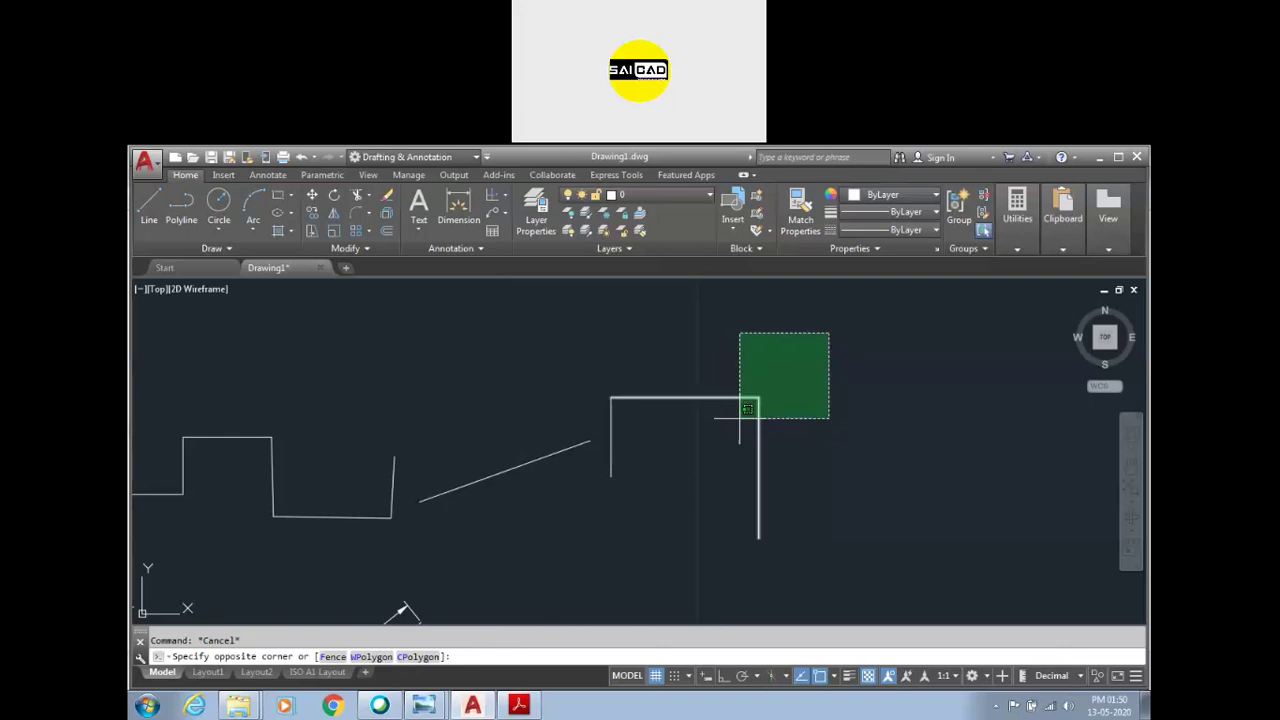
click(751, 406)
key(Escape)
scroll(867, 472, down, 4)
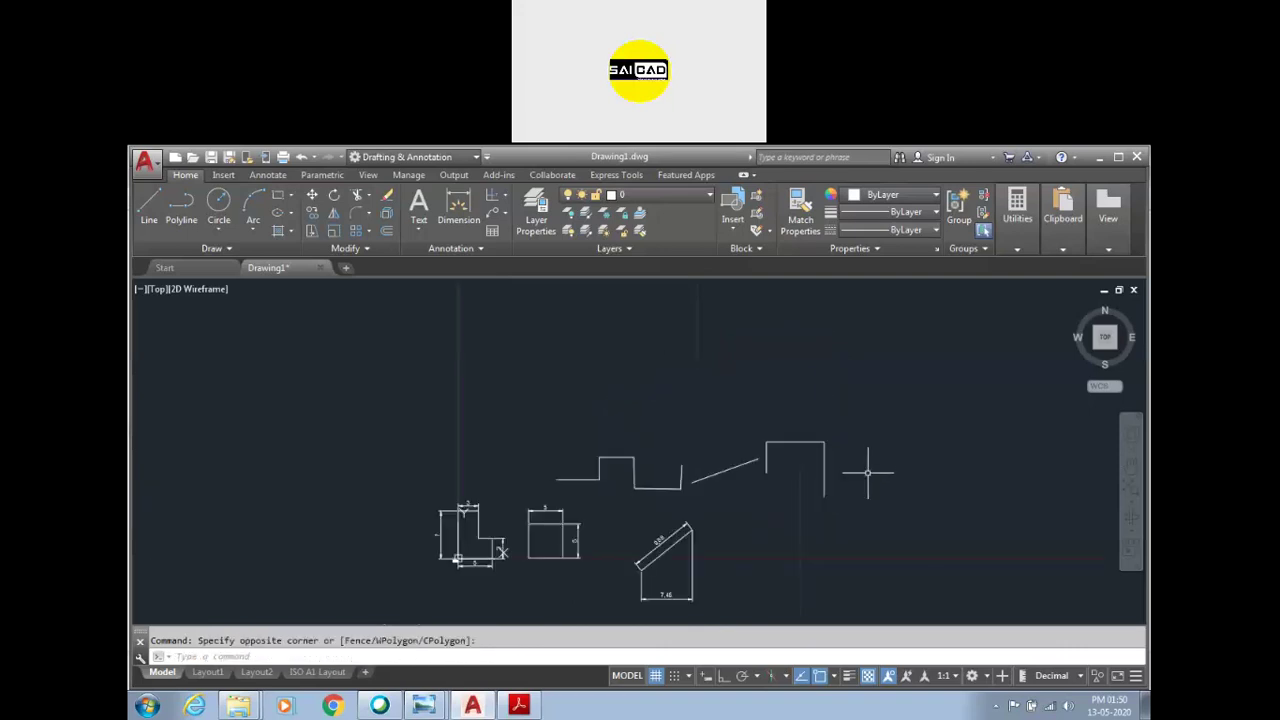
scroll(460, 556, up, 2)
click(521, 451)
Step: Join the L-shape's lines into one polyline with the J command
click(388, 583)
scroll(424, 582, up, 2)
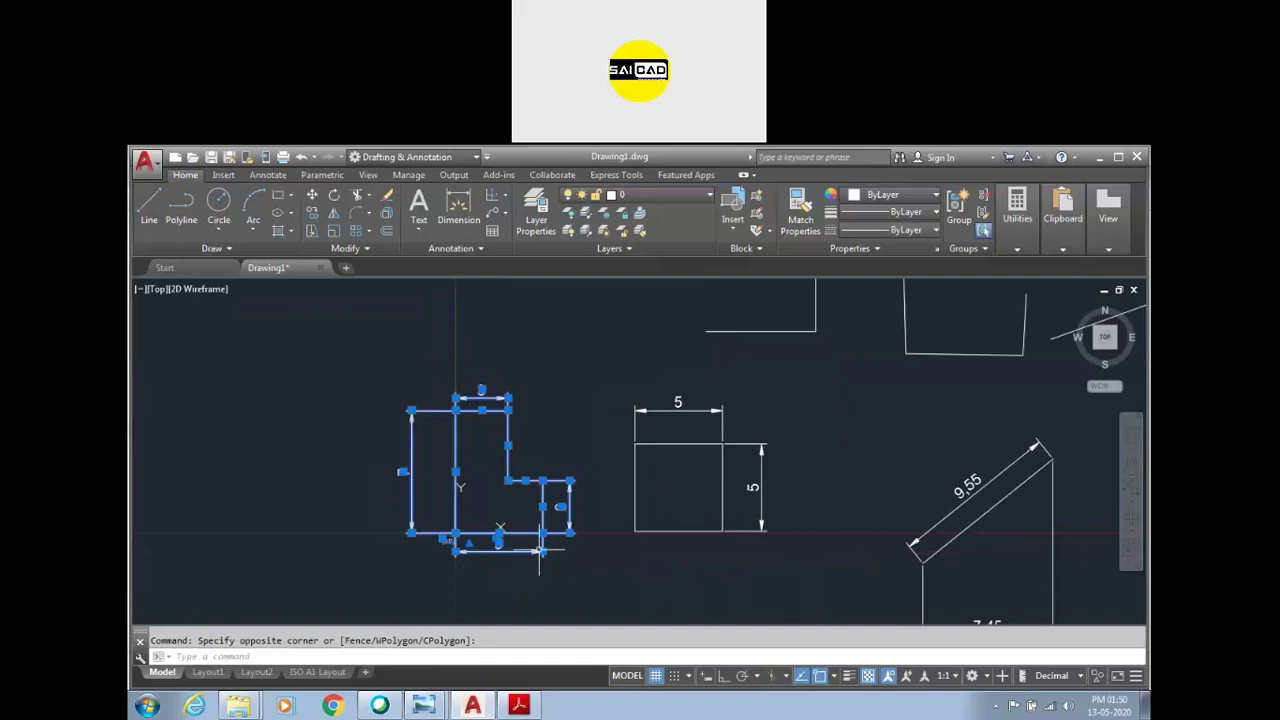
text(j)
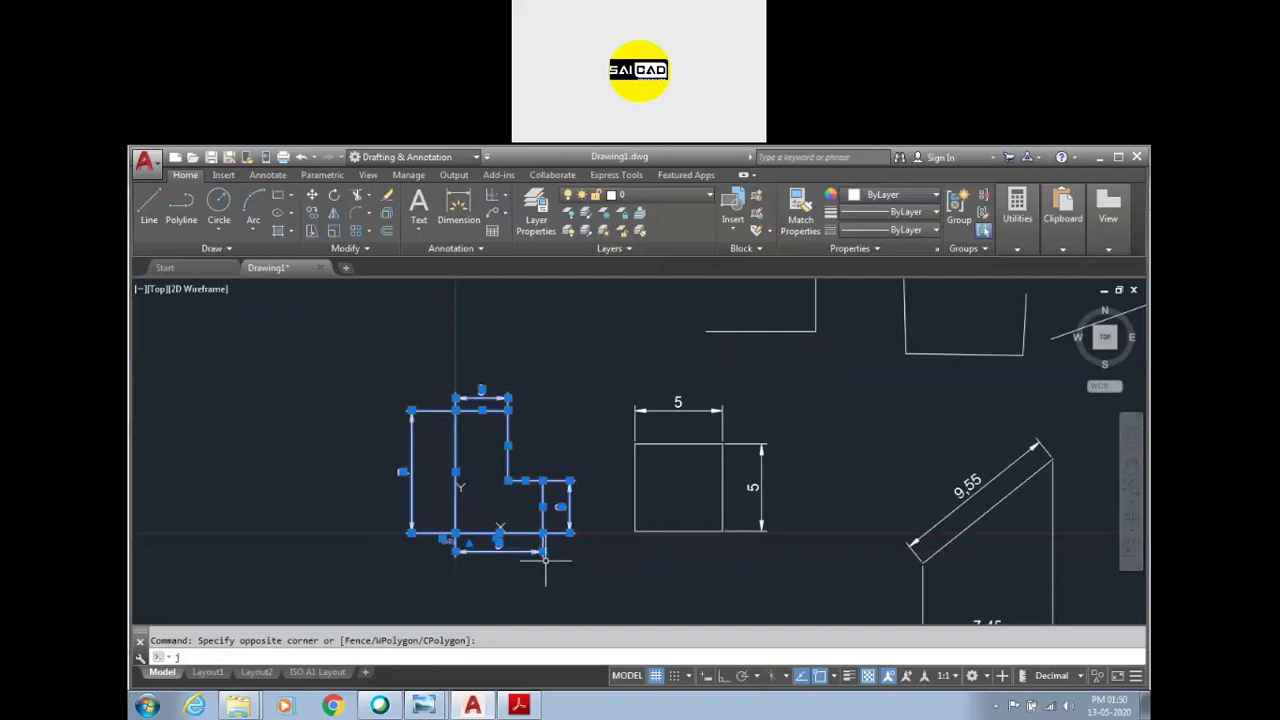
key(Return)
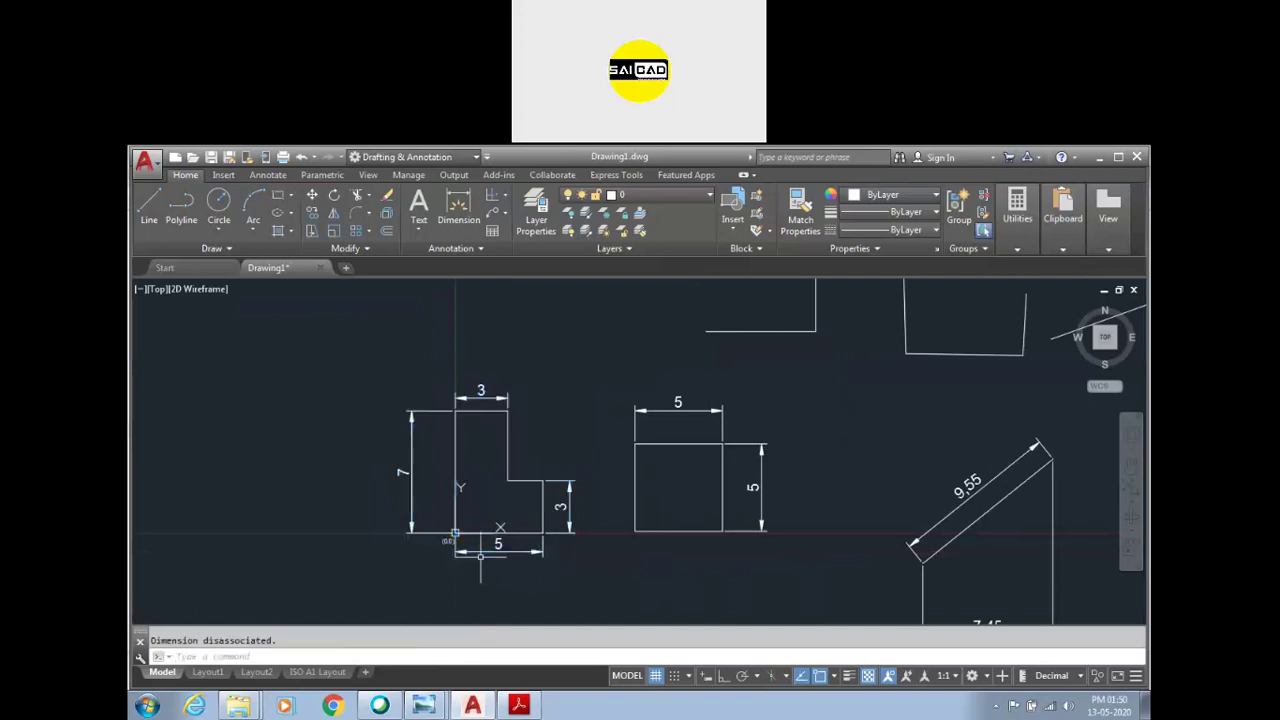
scroll(465, 502, up, 2)
Step: Bulge the L-polyline's top edge into an upward arc, then convert it back to a line
click(444, 452)
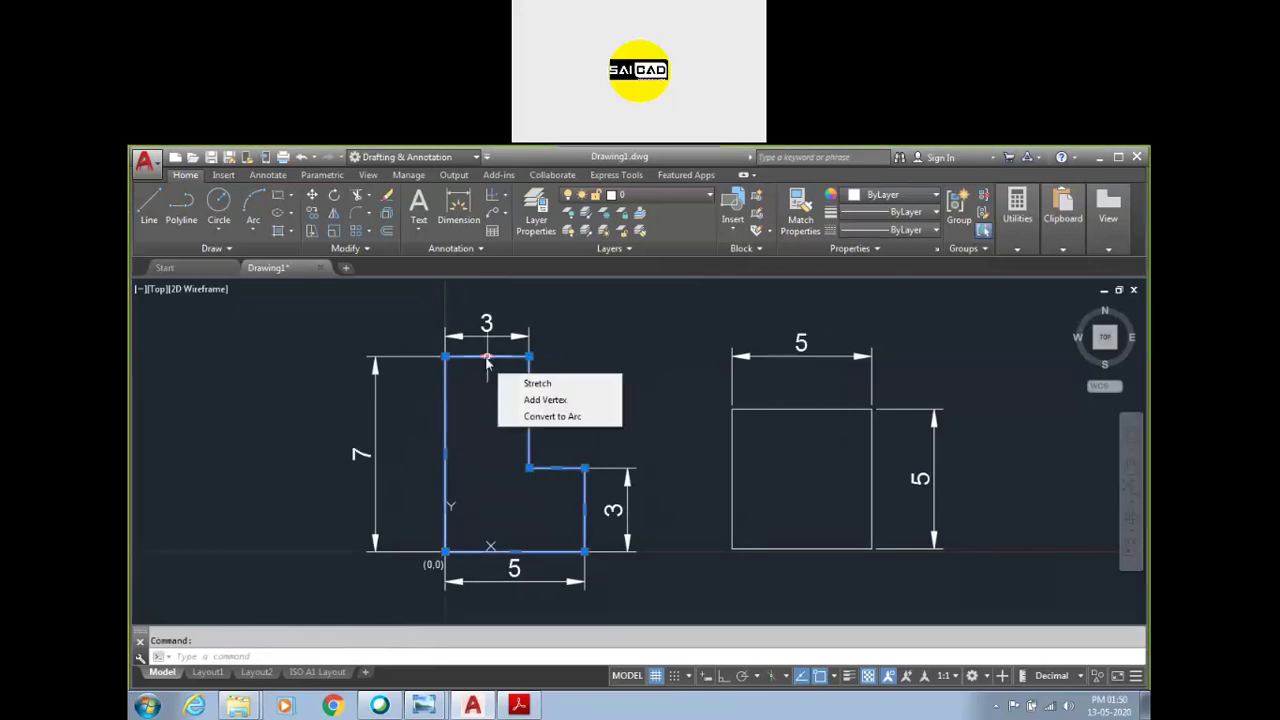
mouse_move(487, 356)
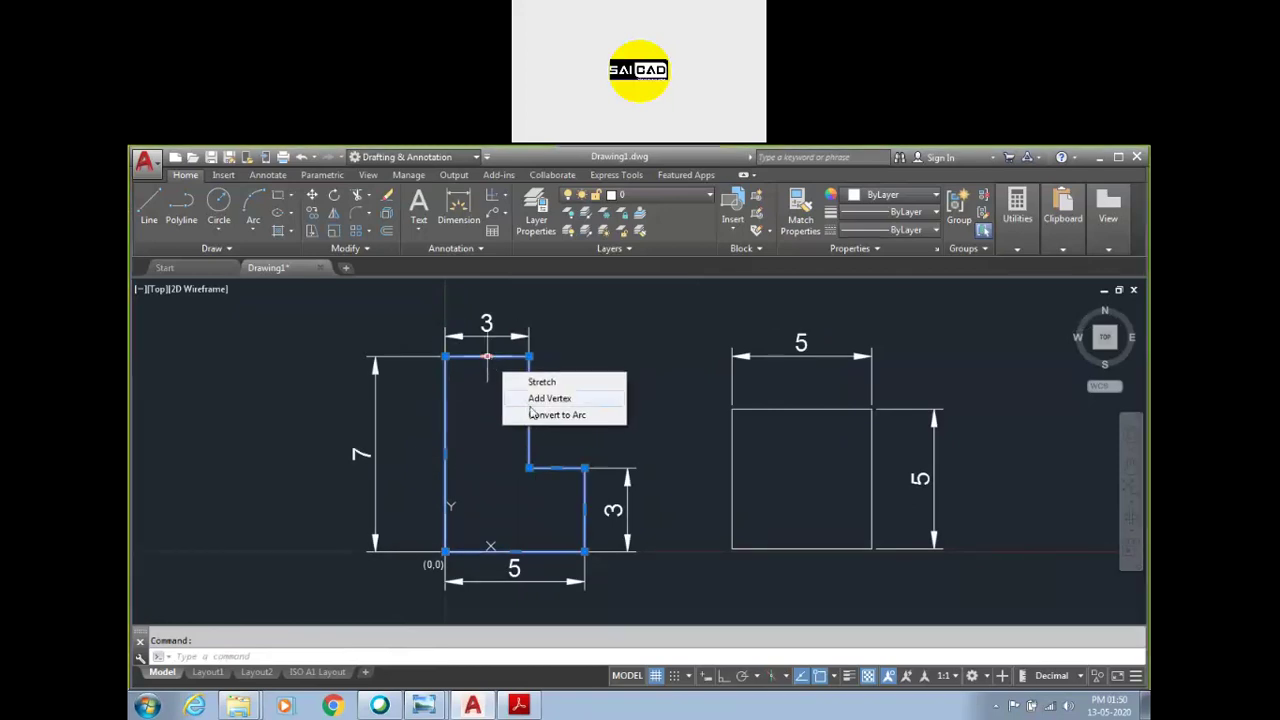
click(540, 415)
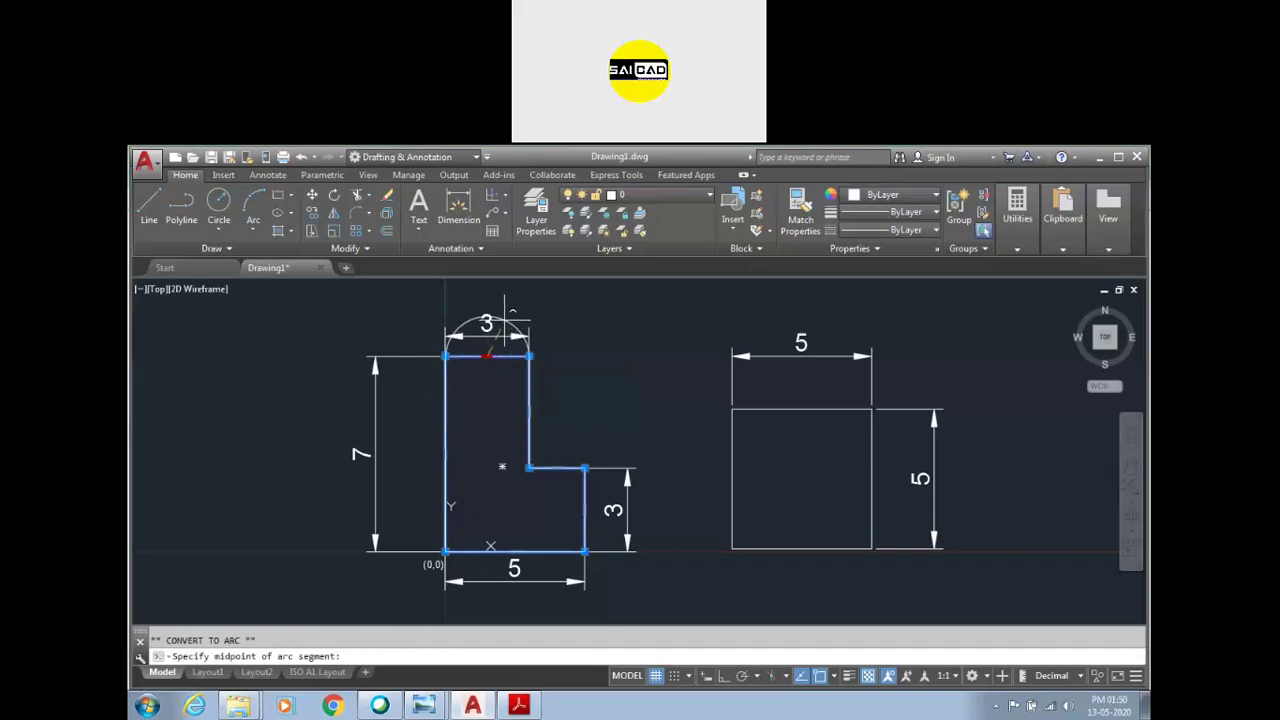
click(487, 322)
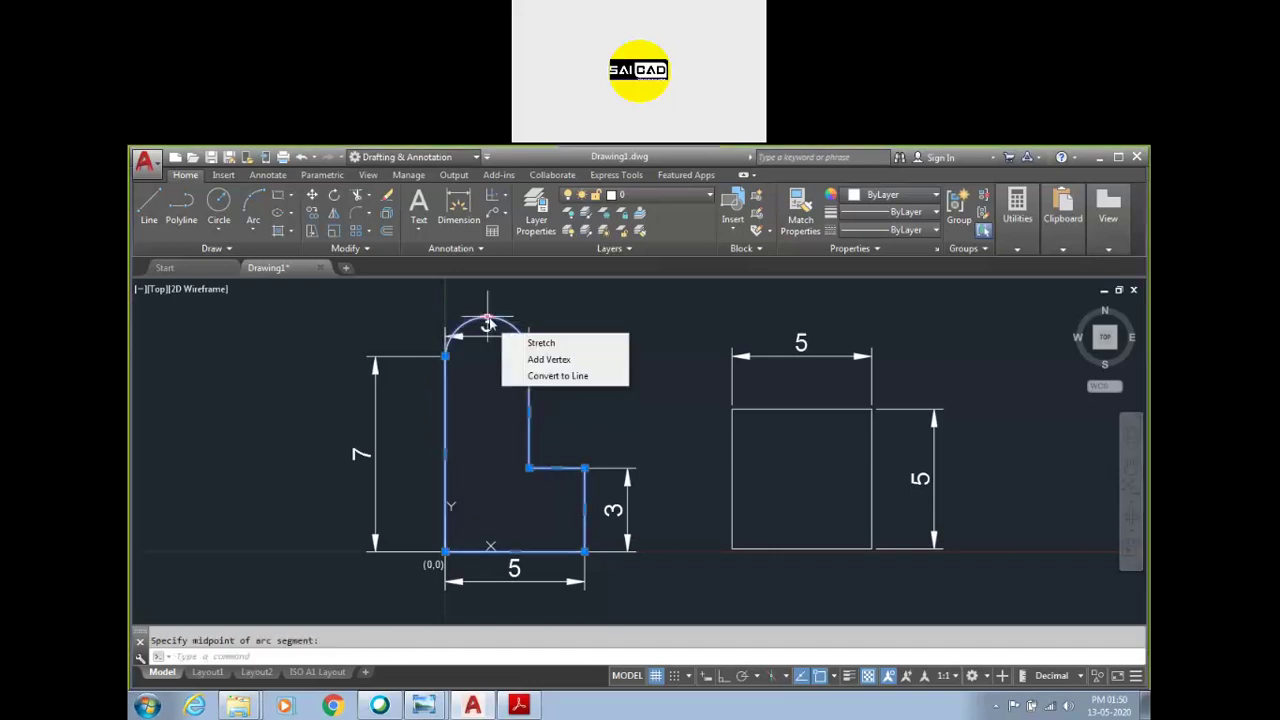
click(520, 379)
key(Escape)
scroll(428, 452, down, 3)
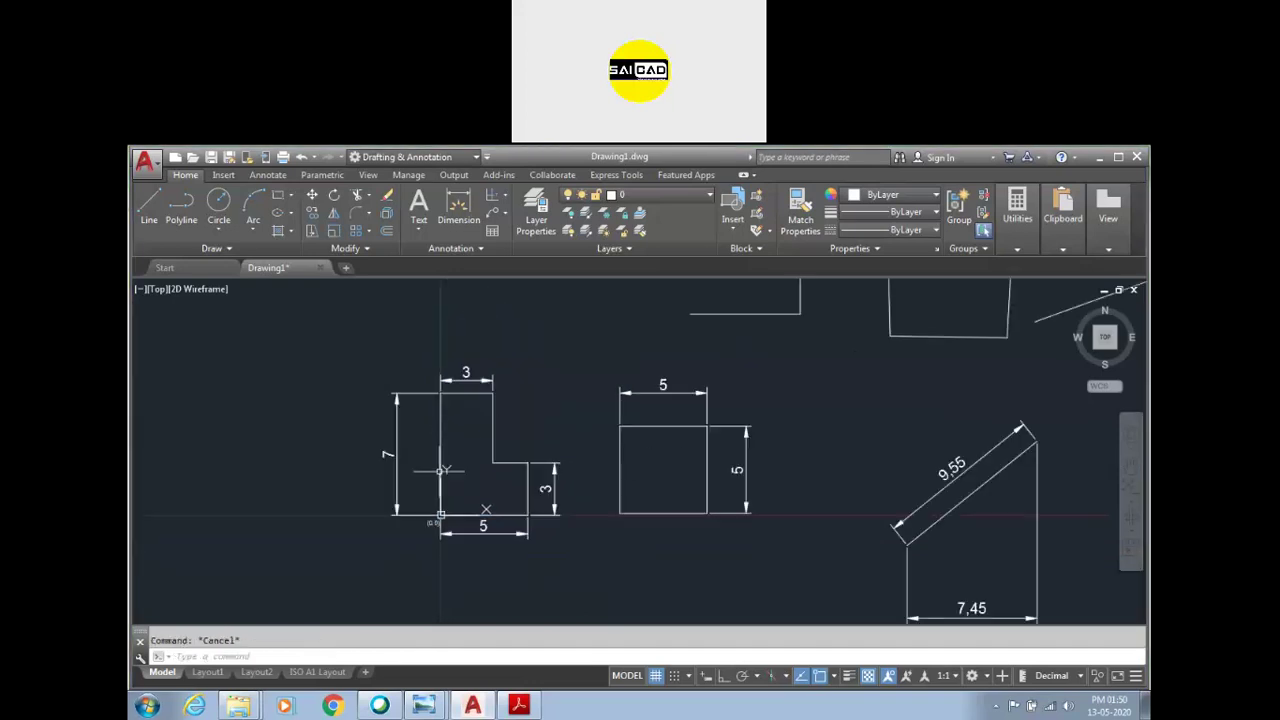
scroll(440, 472, down, 2)
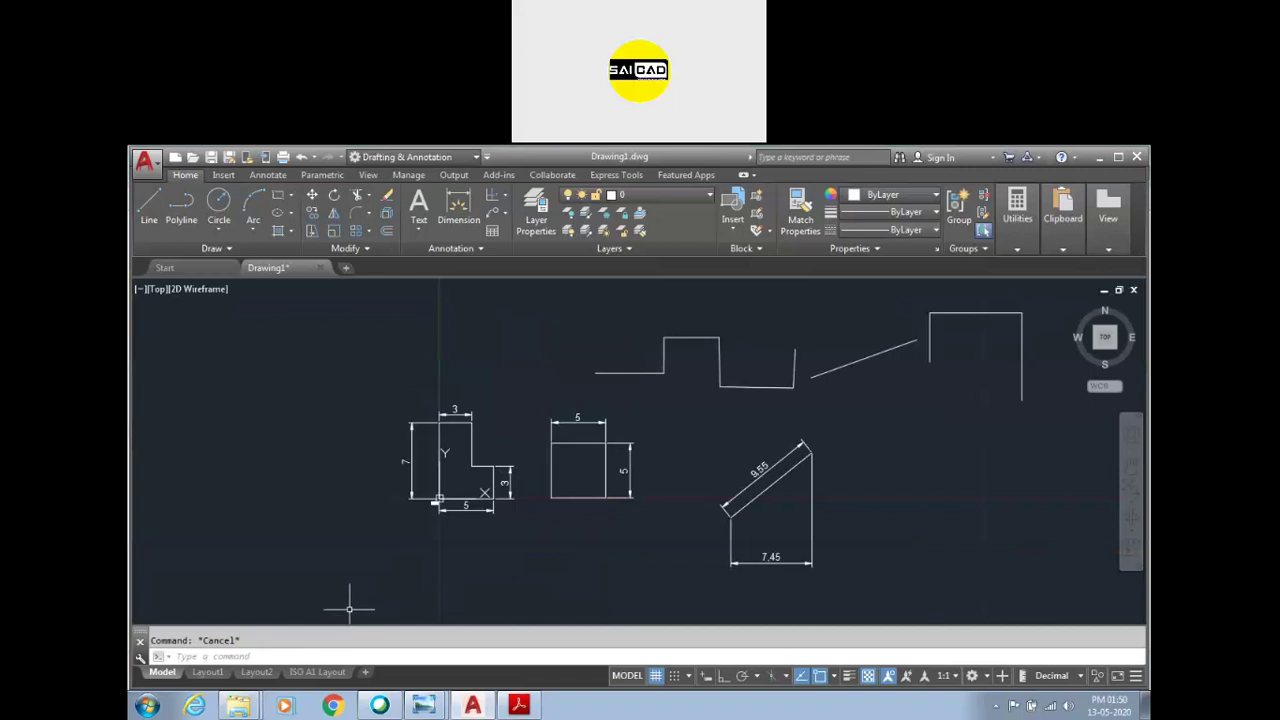
scroll(288, 556, down, 2)
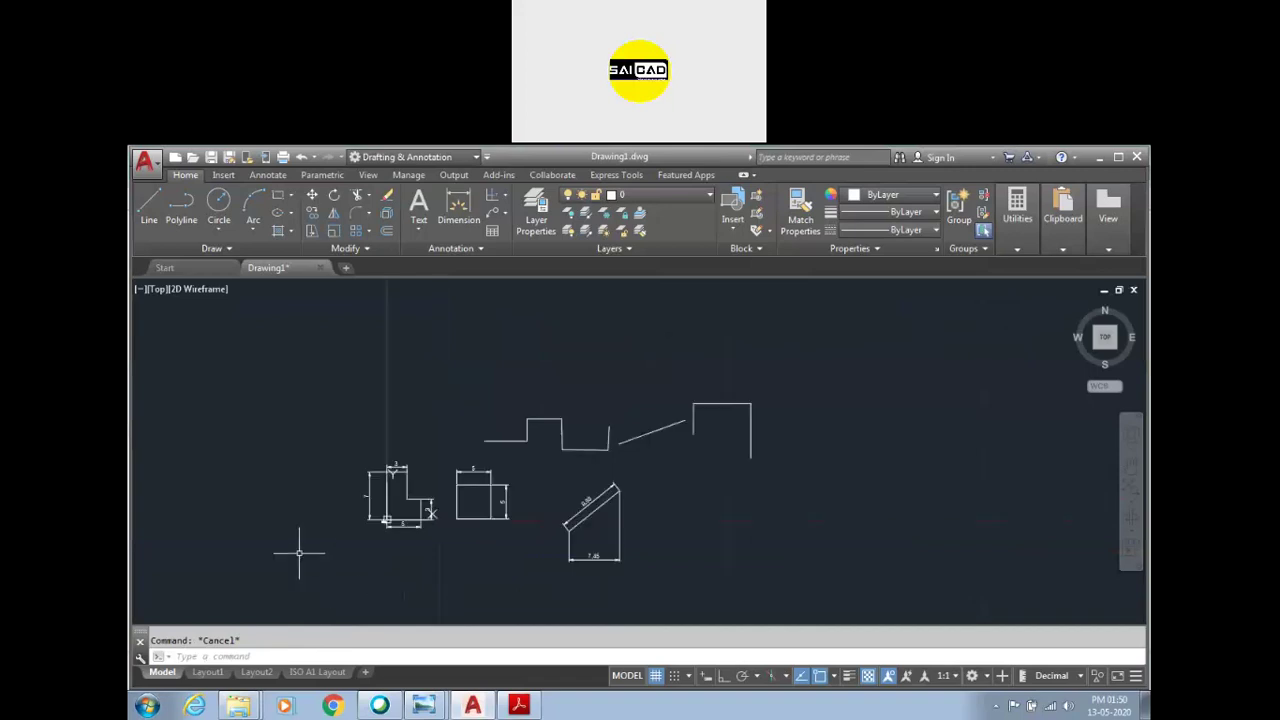
Step: Open the Circle dropdown in the Draw panel to list the circle methods
click(222, 230)
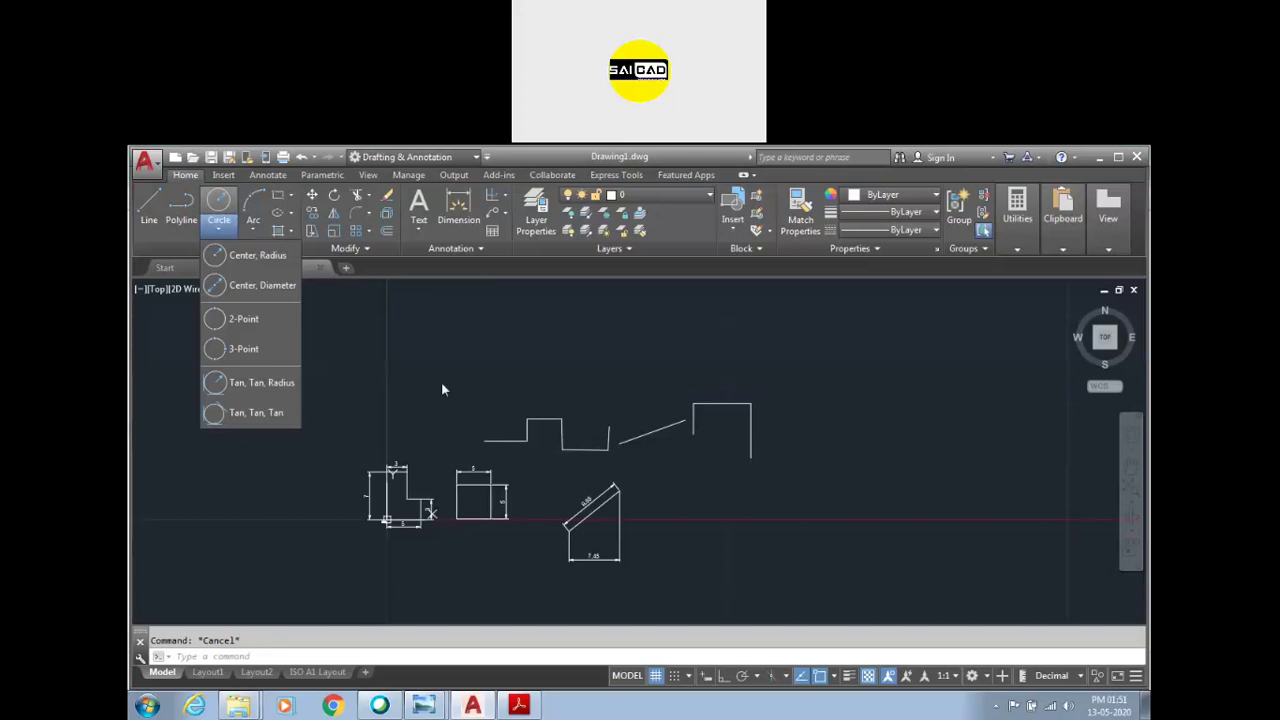
Step: Draw a radius-10 circle centred on the line profile's corner endpoint, then window-select it
click(250, 262)
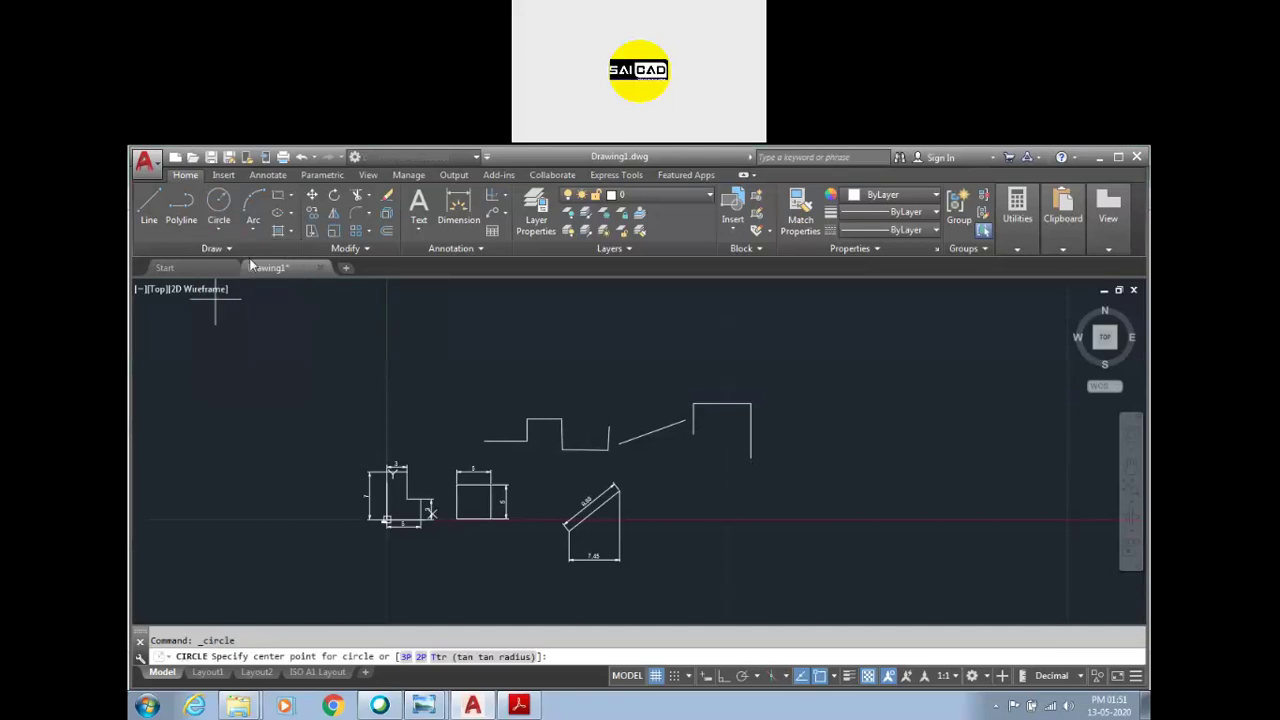
scroll(774, 455, up, 5)
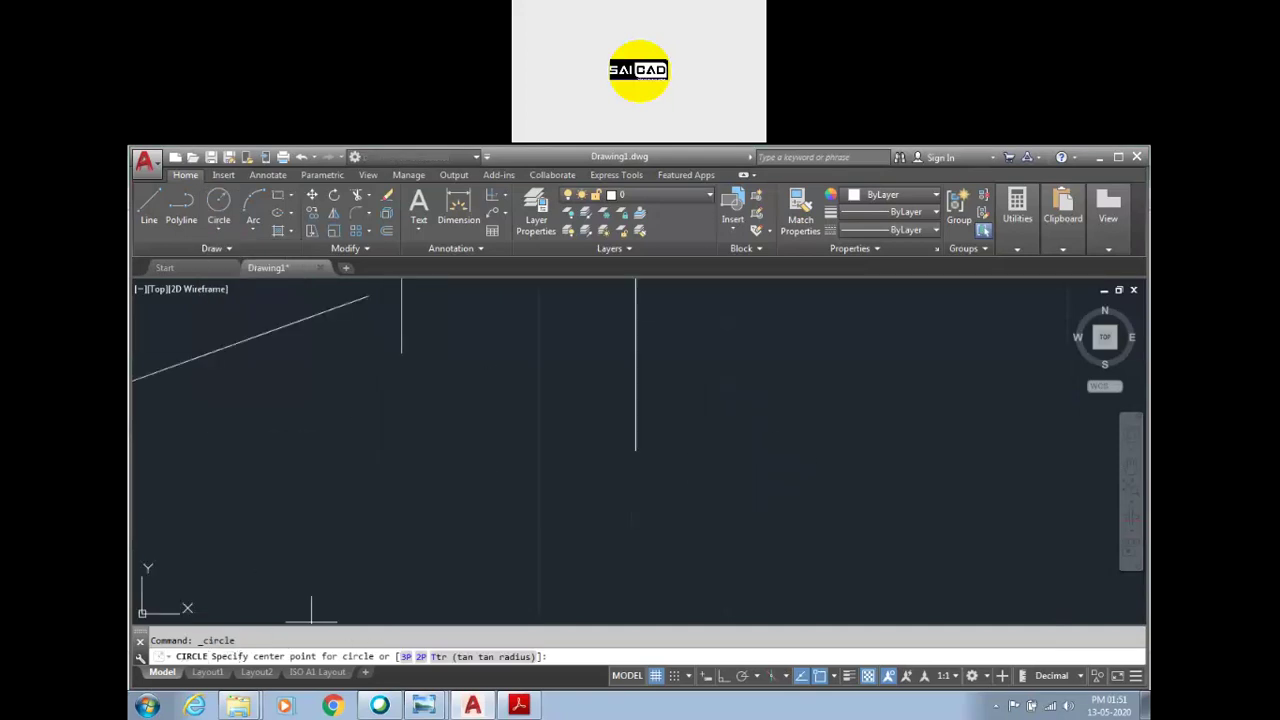
click(635, 452)
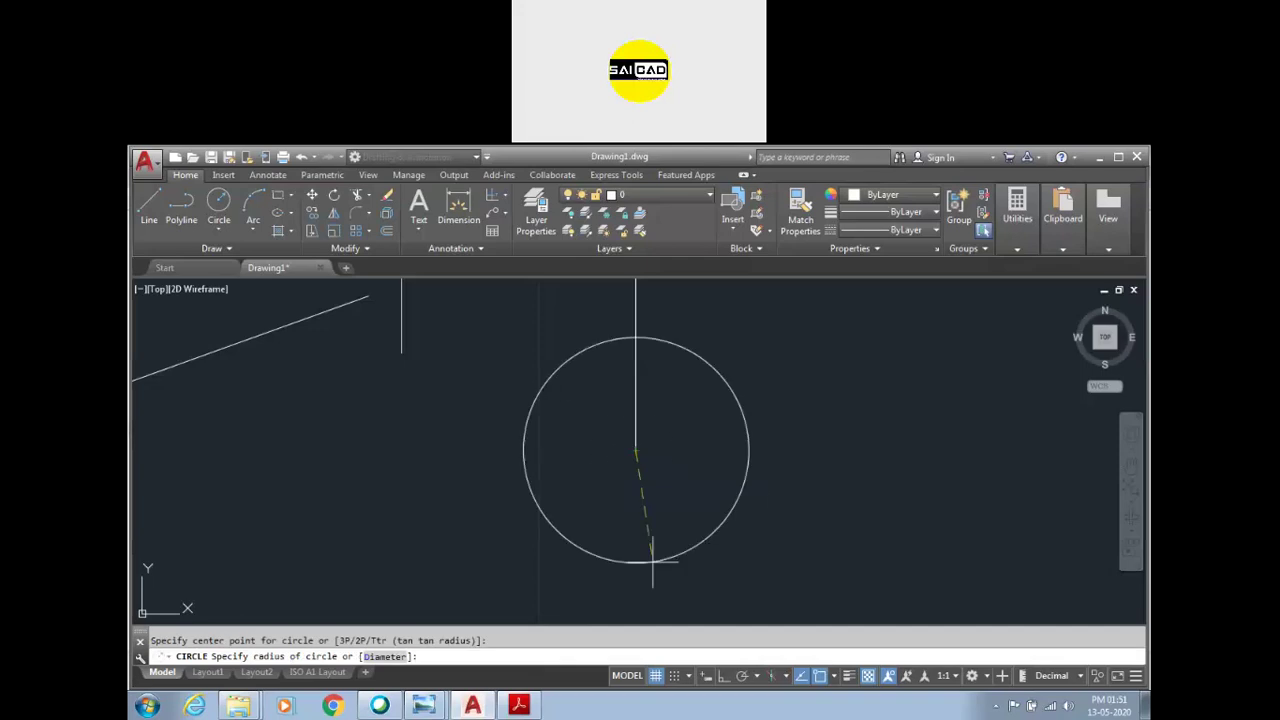
scroll(580, 505, down, 4)
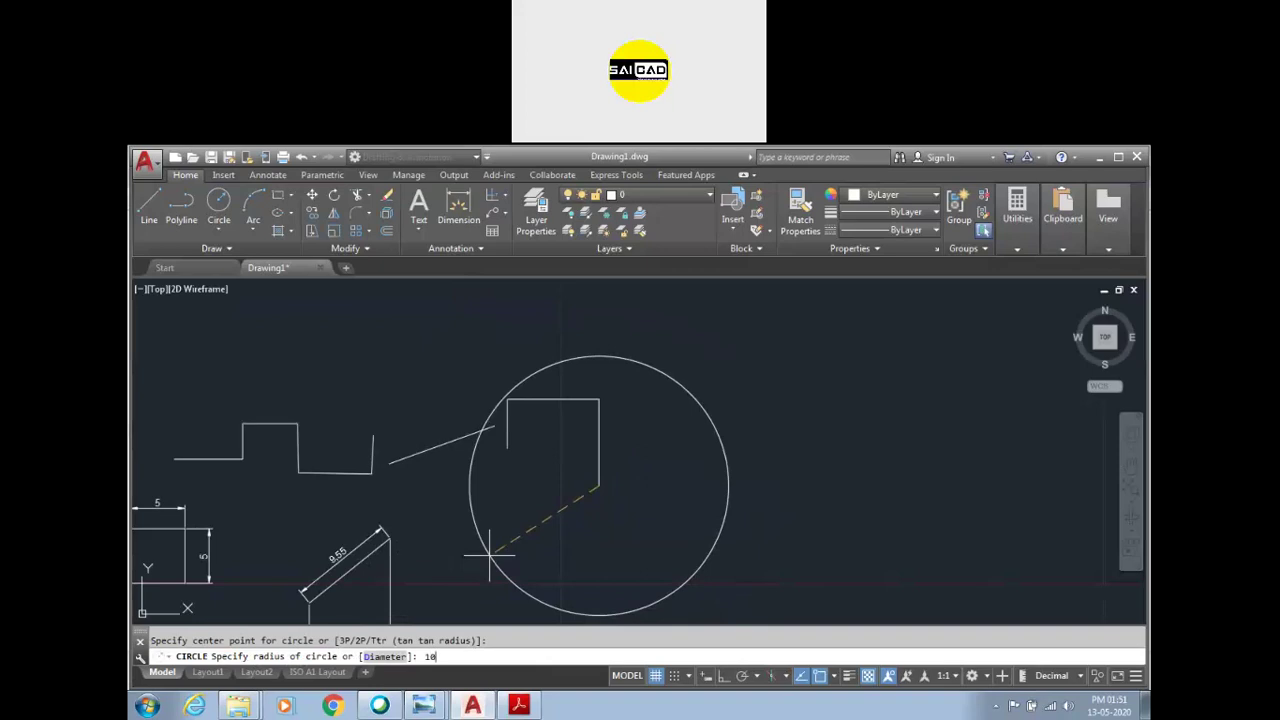
key(Return)
click(571, 545)
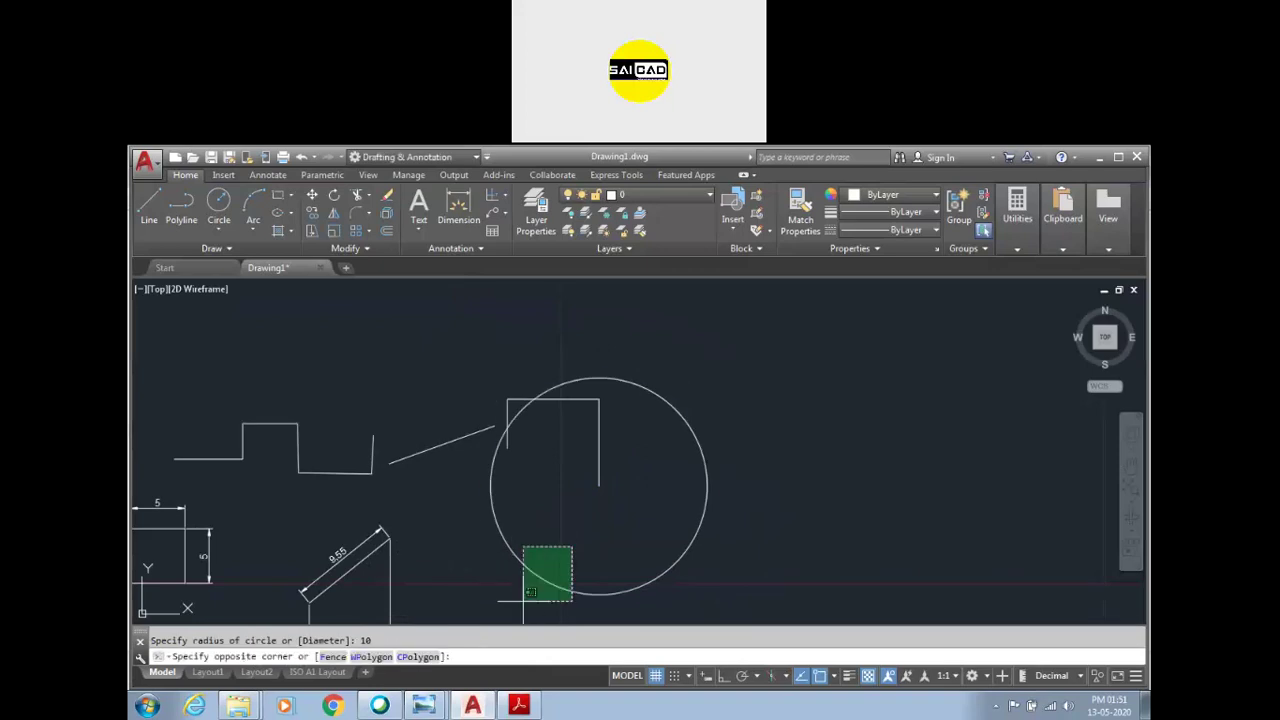
click(537, 588)
scroll(614, 419, down, 2)
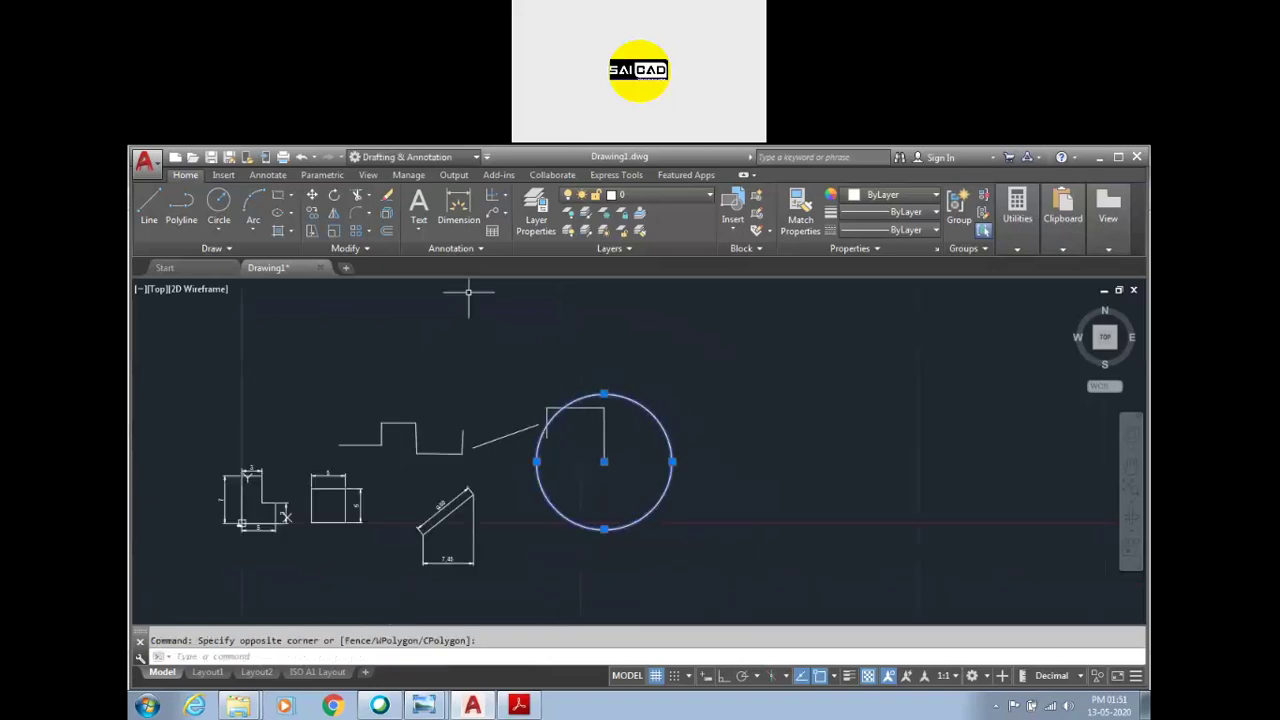
Step: Place a Ø20 diameter dimension on the circle toward the upper right
click(460, 207)
scroll(688, 451, up, 2)
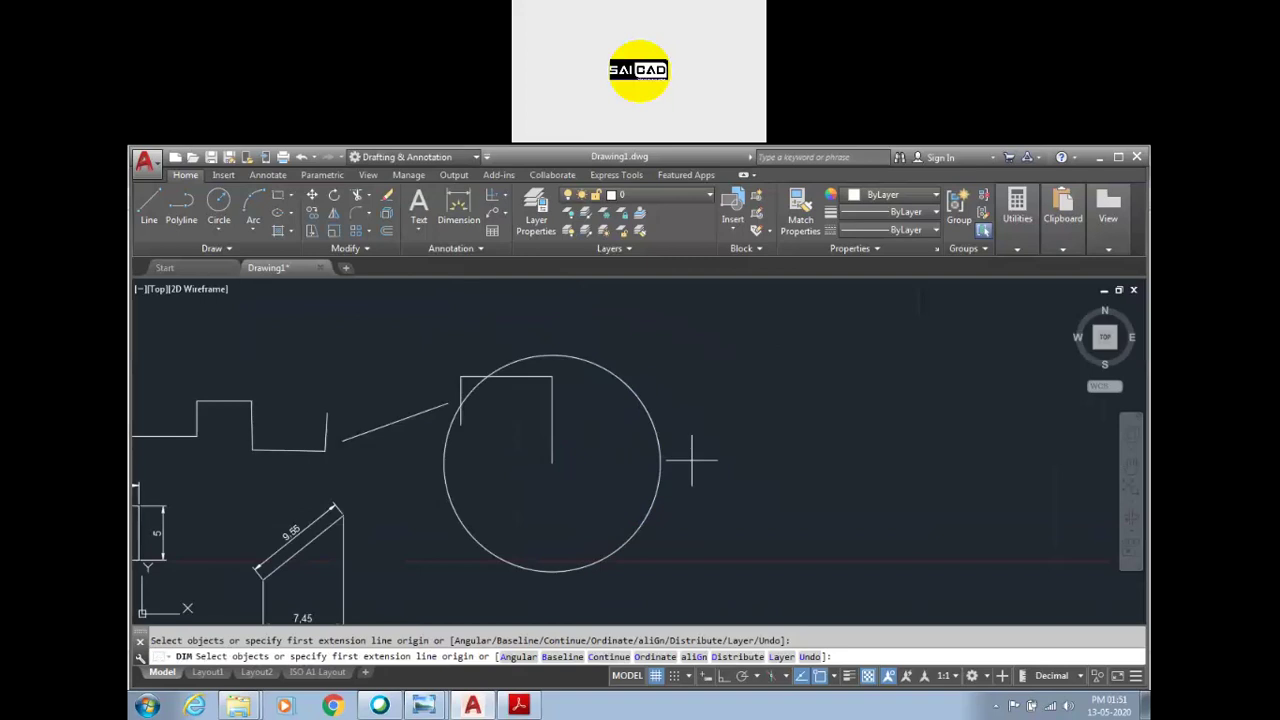
click(645, 412)
key(Escape)
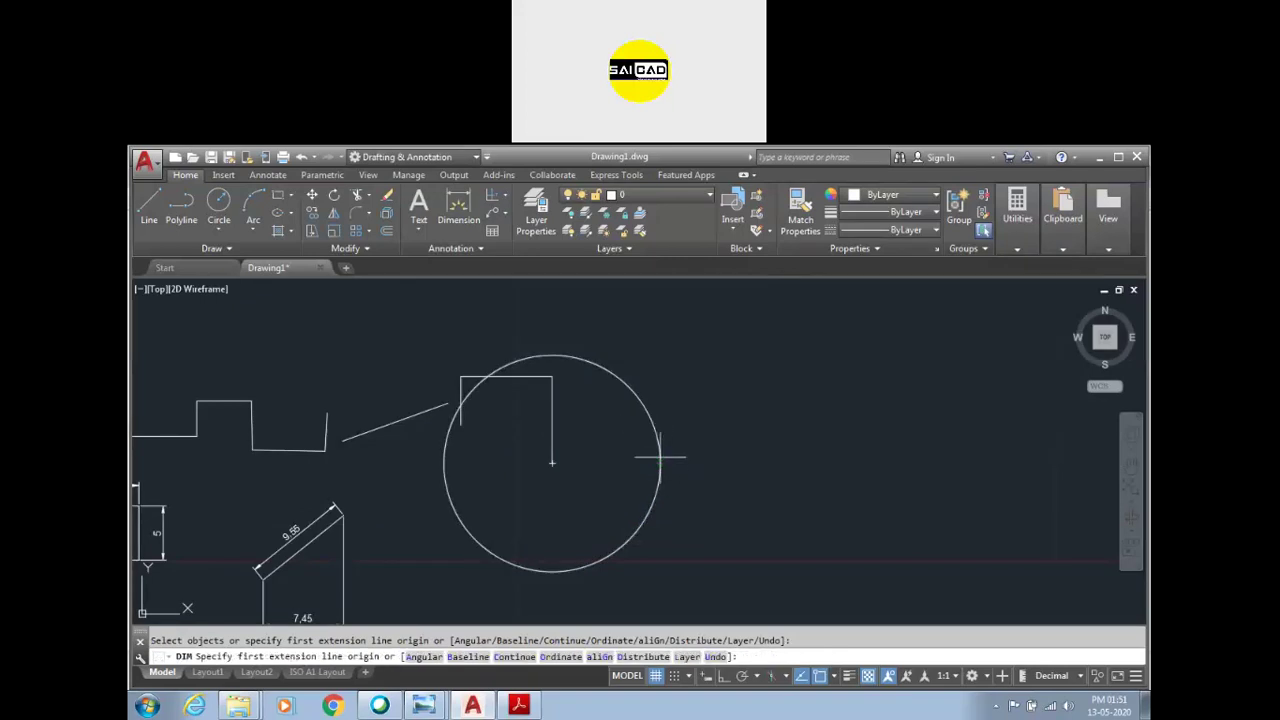
click(645, 412)
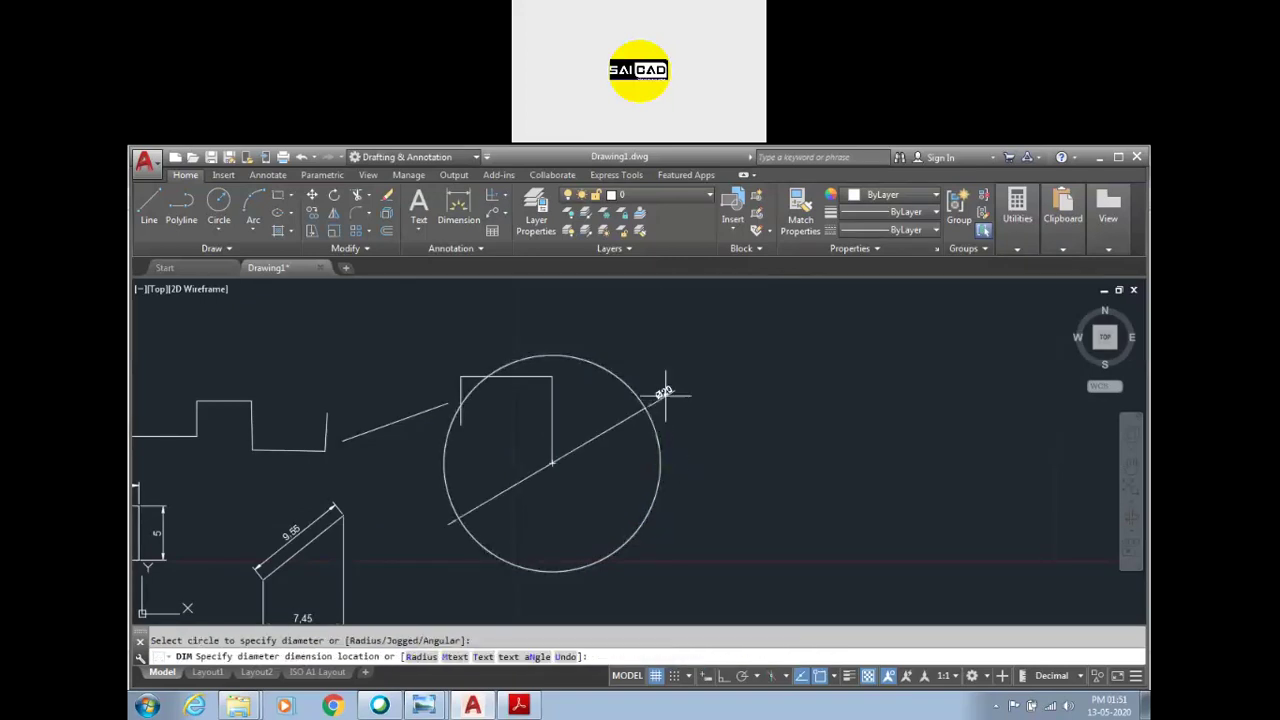
click(695, 364)
scroll(650, 386, up, 2)
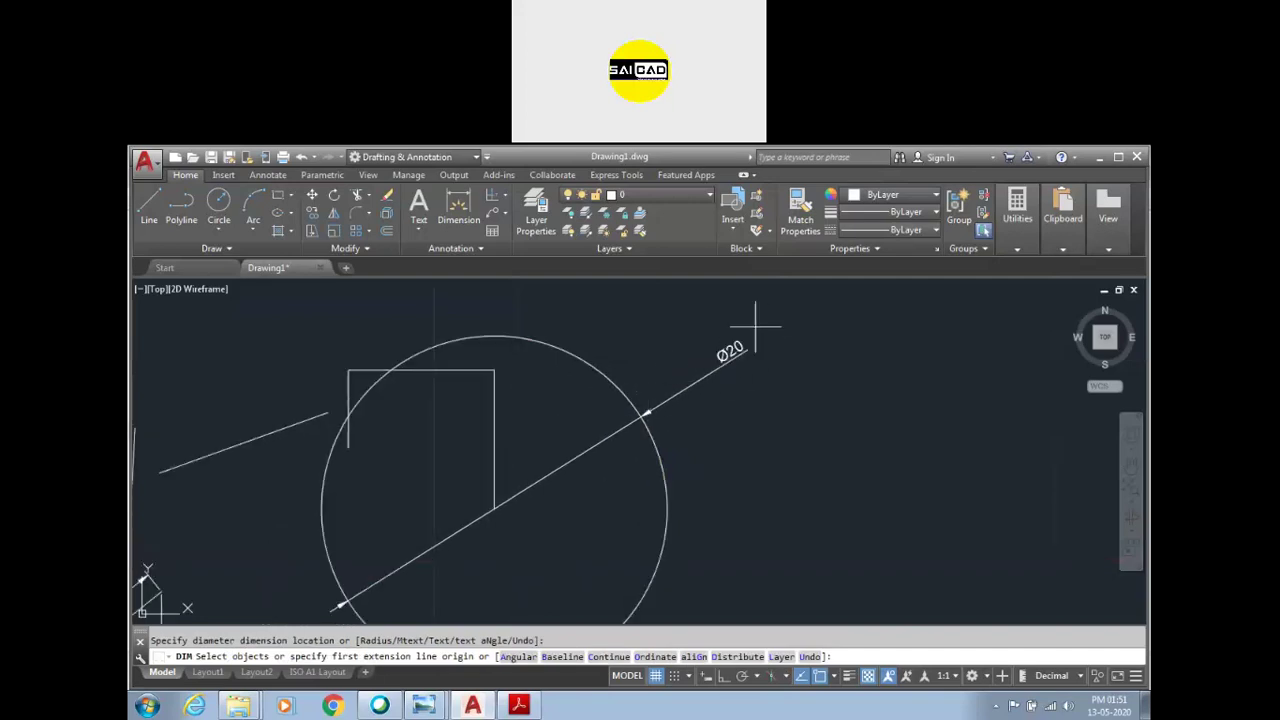
scroll(712, 337, up, 2)
scroll(762, 348, down, 3)
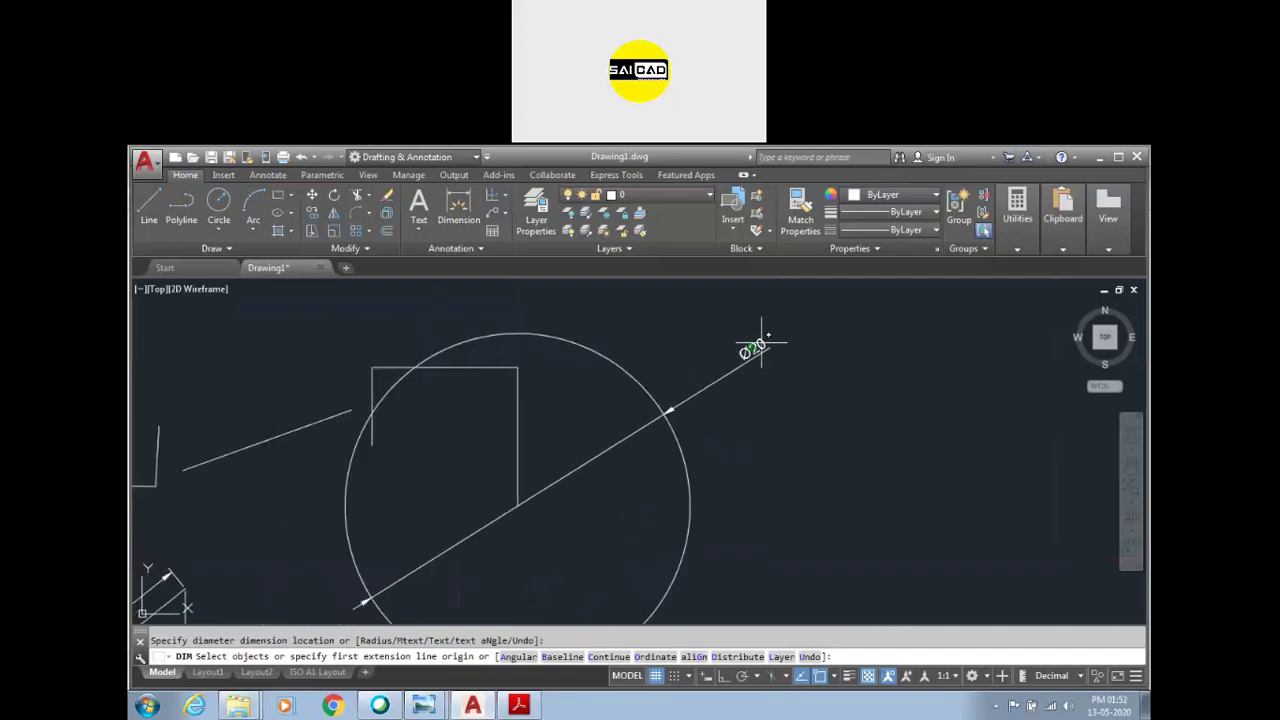
Step: Add an R10 radius dimension to the circle, then select the Ø20 dimension
click(505, 195)
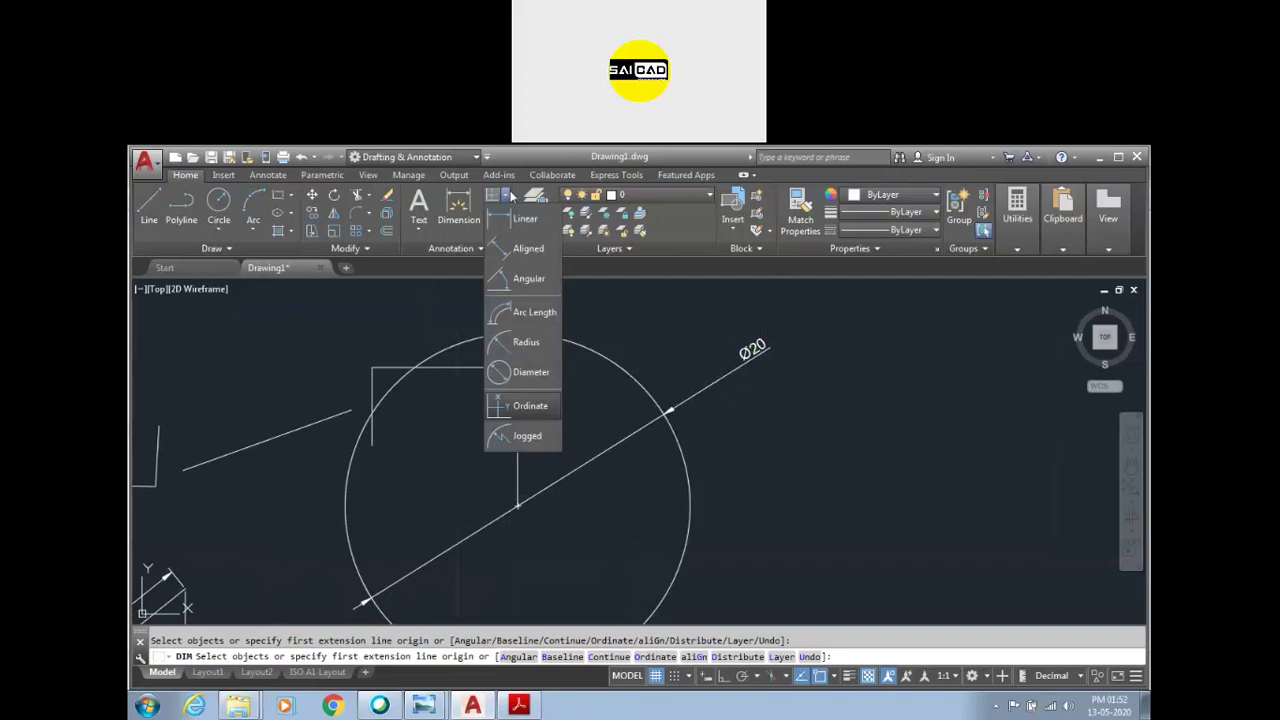
click(517, 342)
click(609, 358)
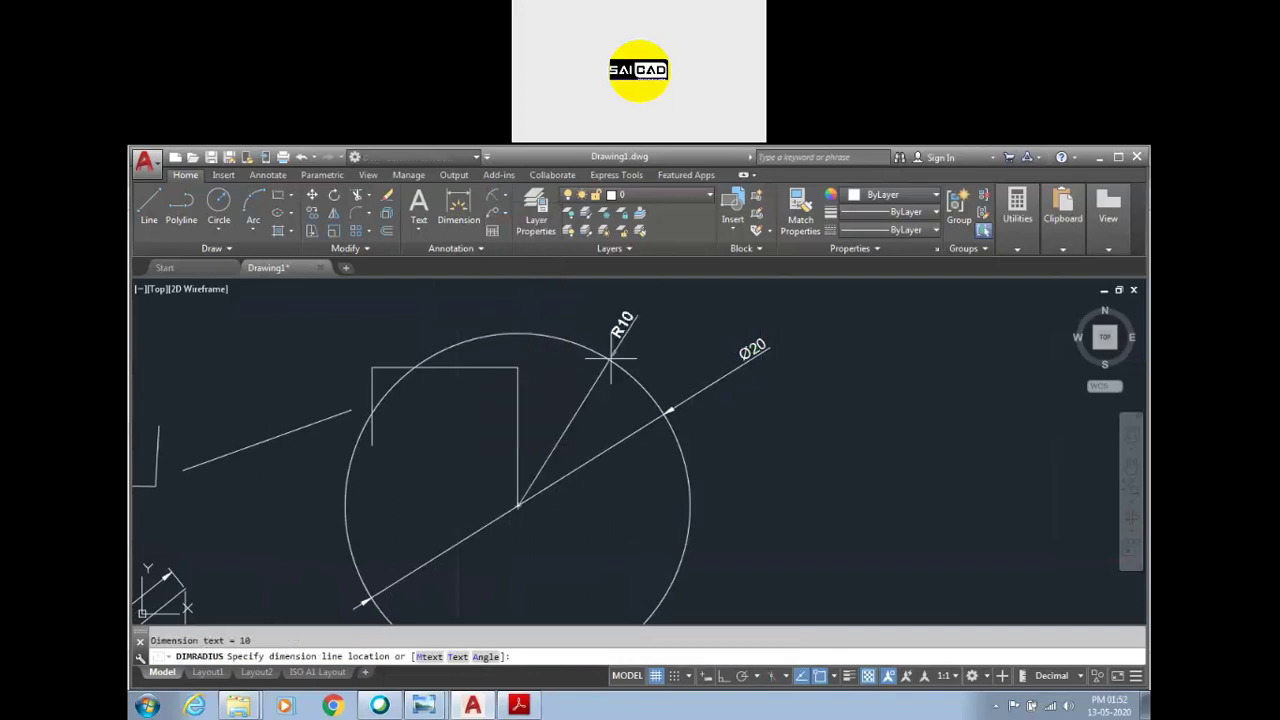
click(684, 308)
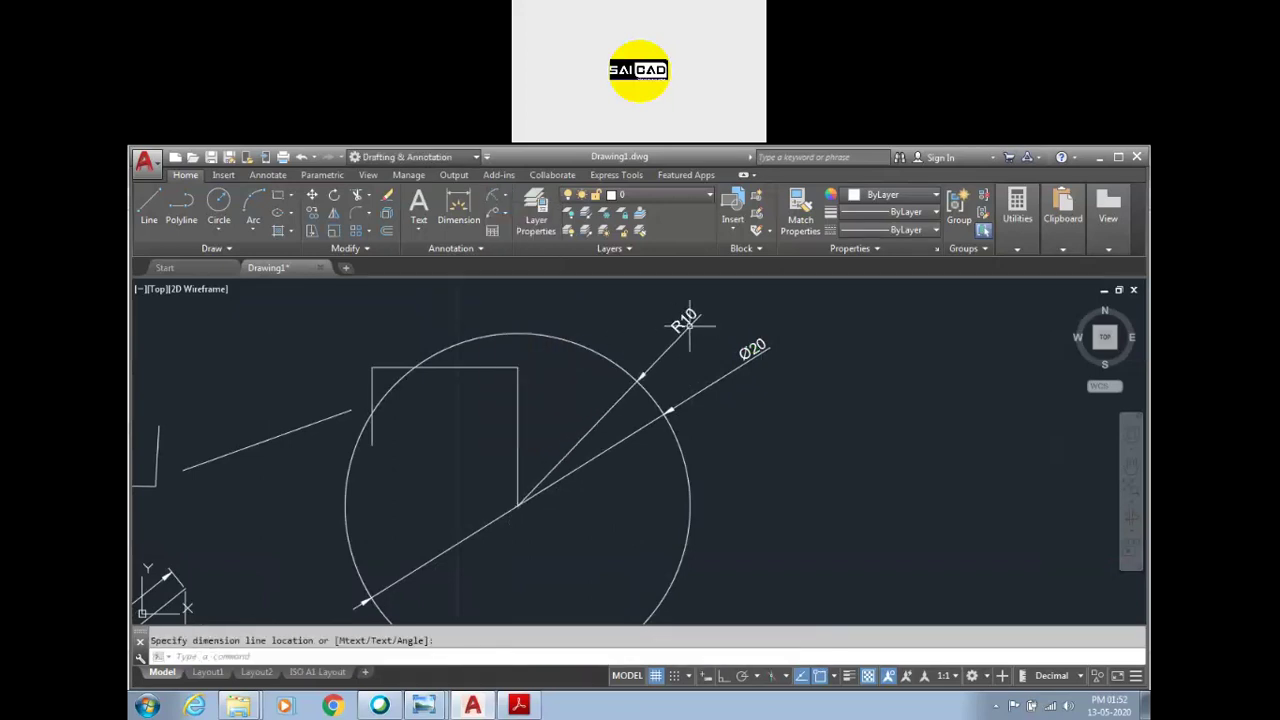
scroll(812, 440, down, 3)
click(790, 424)
click(806, 402)
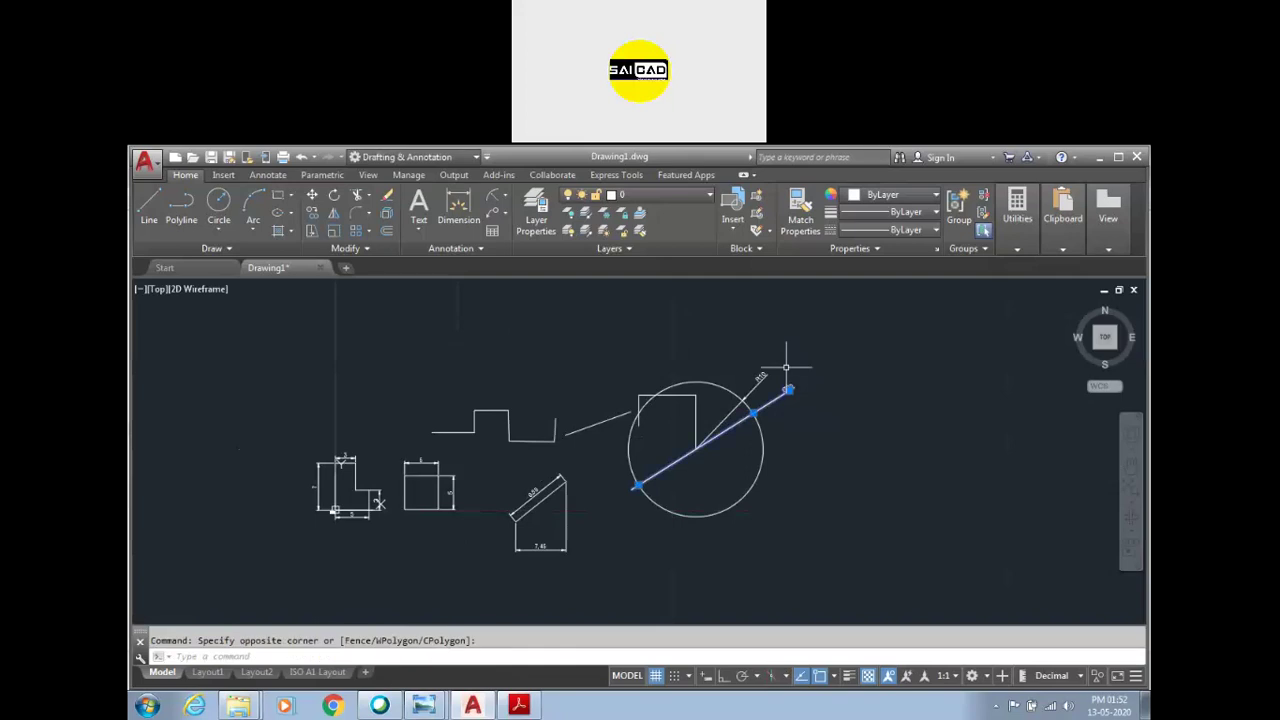
Step: Delete the Ø20 diameter dimension and select the circle by its grips
key(Delete)
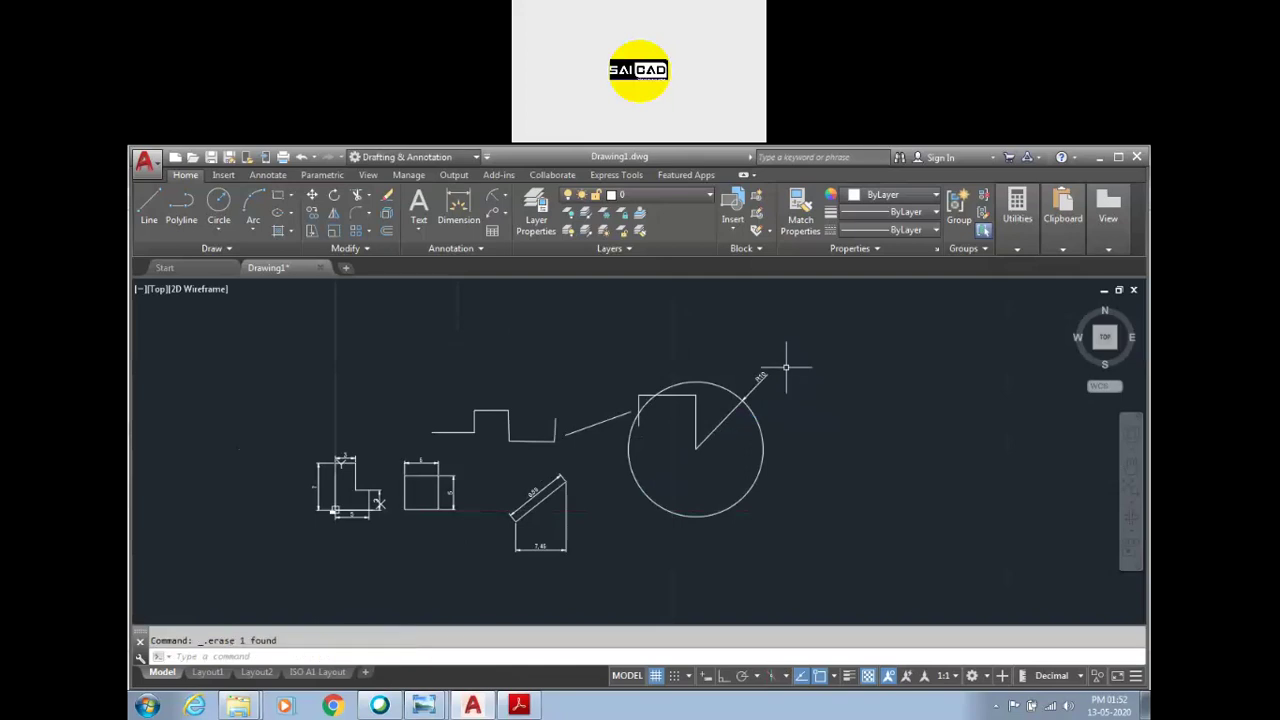
click(775, 444)
click(725, 475)
scroll(703, 488, up, 4)
scroll(691, 494, down, 2)
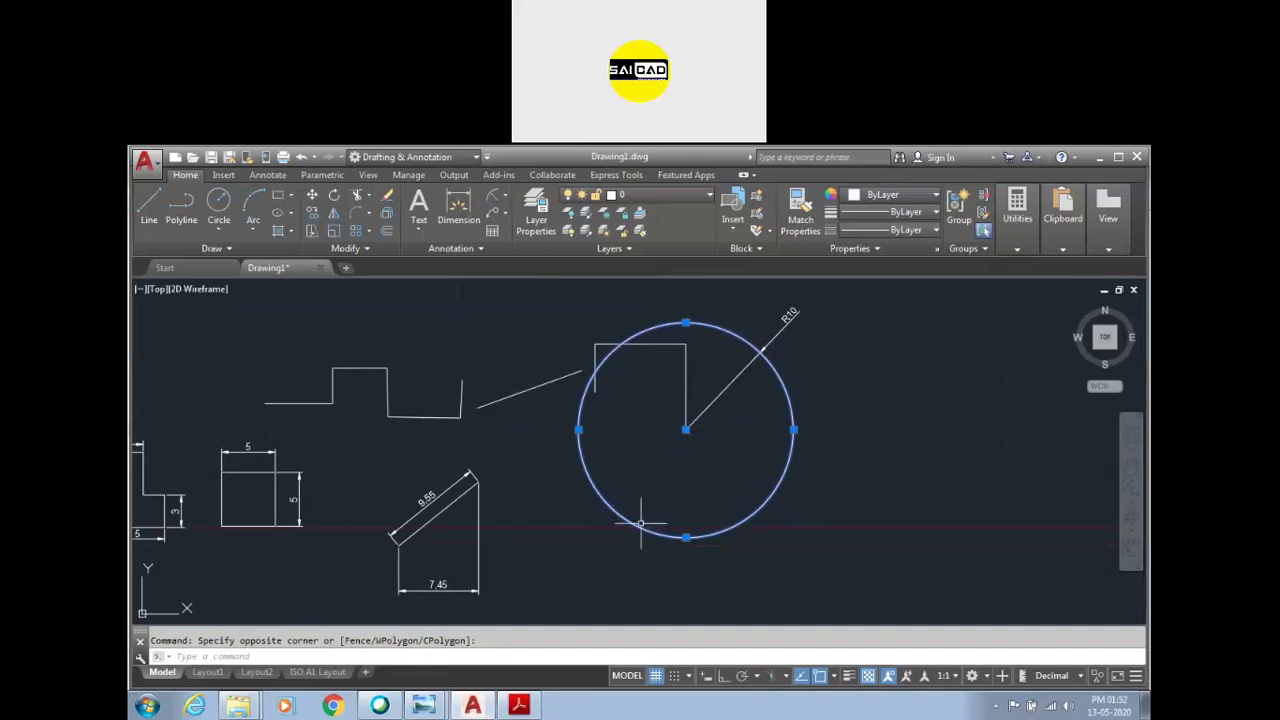
click(685, 430)
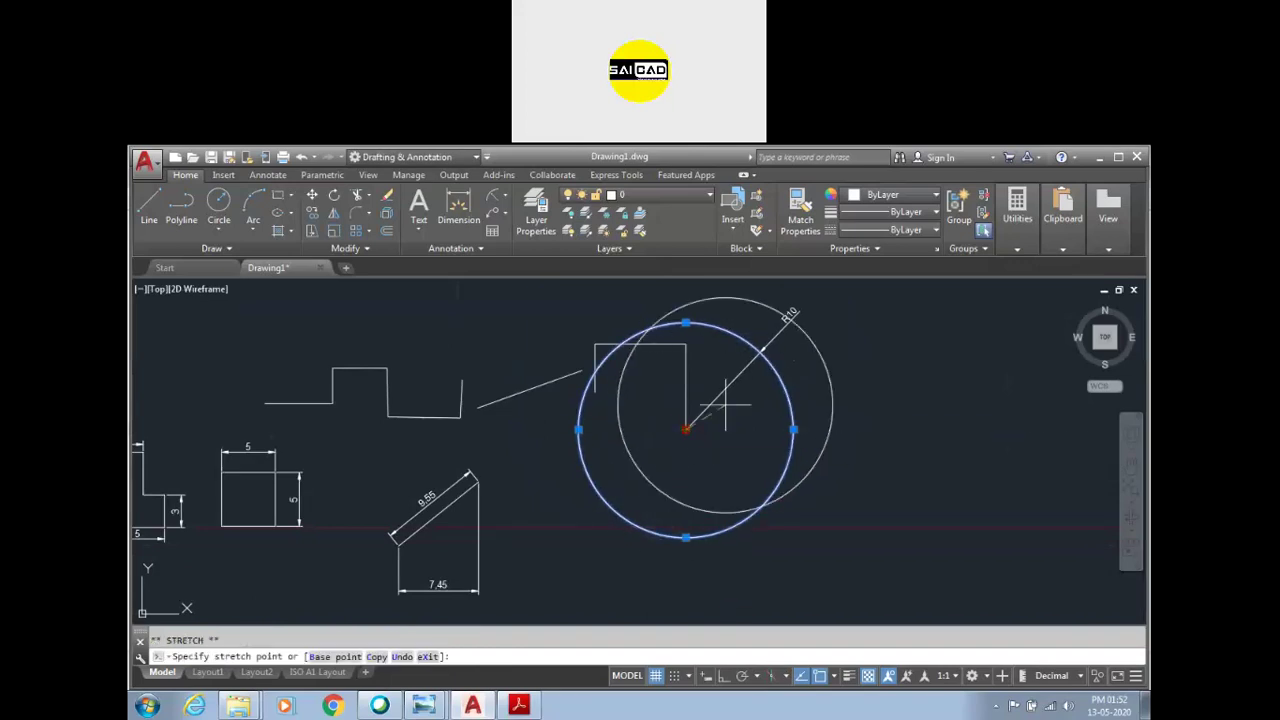
scroll(680, 470, down, 3)
scroll(680, 480, up, 1)
scroll(680, 486, up, 2)
scroll(755, 385, down, 2)
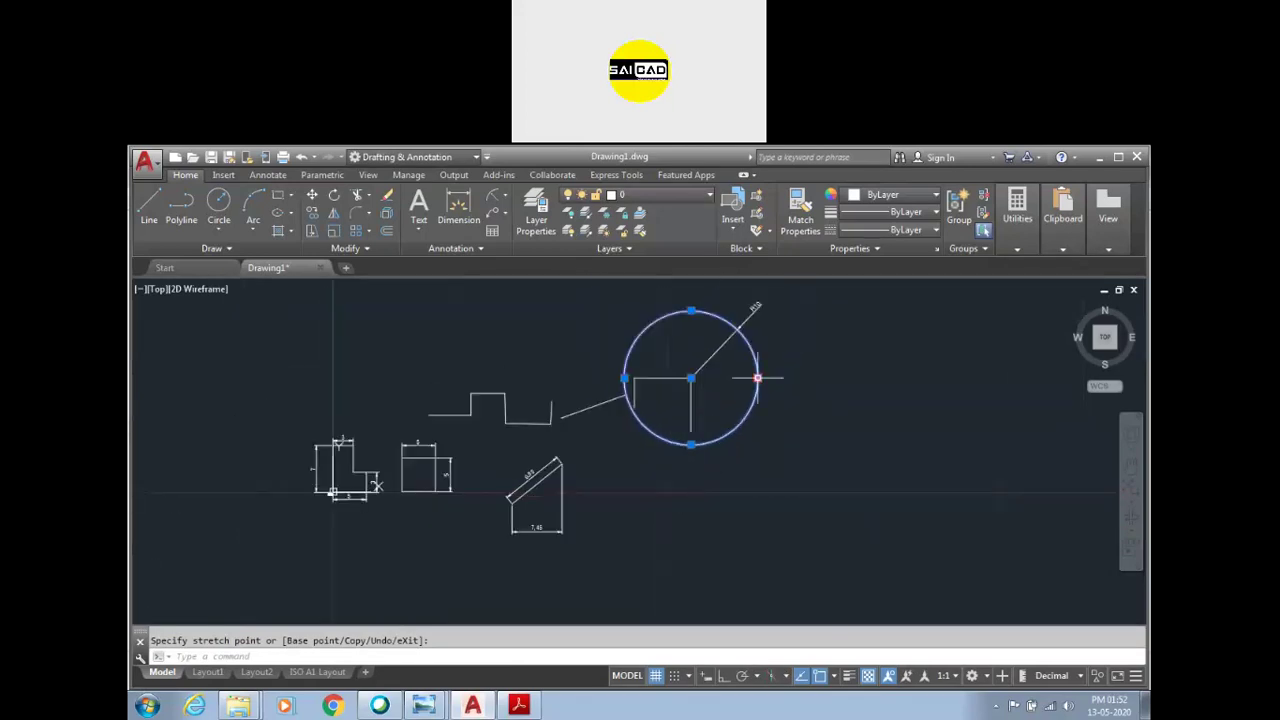
Step: Try resizing the circle with its quadrant grip, then undo the last resize
click(691, 444)
click(691, 544)
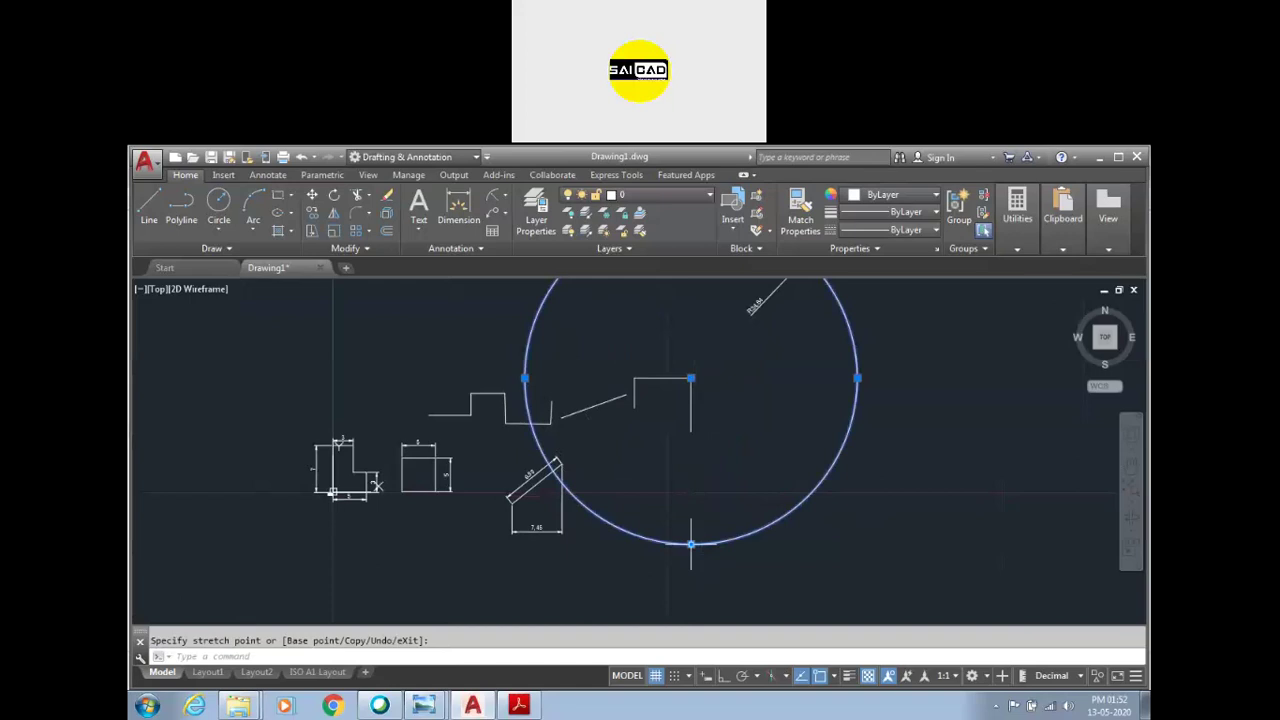
click(691, 544)
click(690, 488)
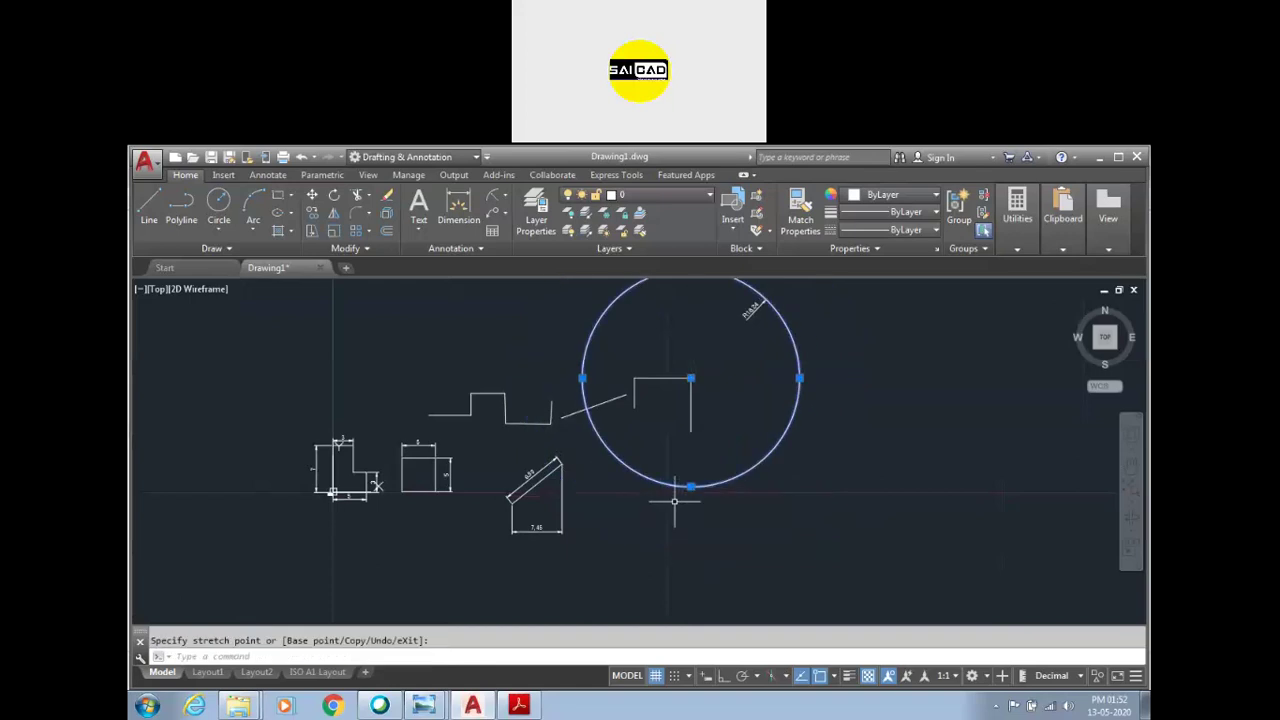
click(686, 534)
key(ctrl+z)
Step: Window-select the circle and its R10 dimension and delete them
scroll(700, 531, up, 2)
scroll(700, 531, down, 2)
click(902, 378)
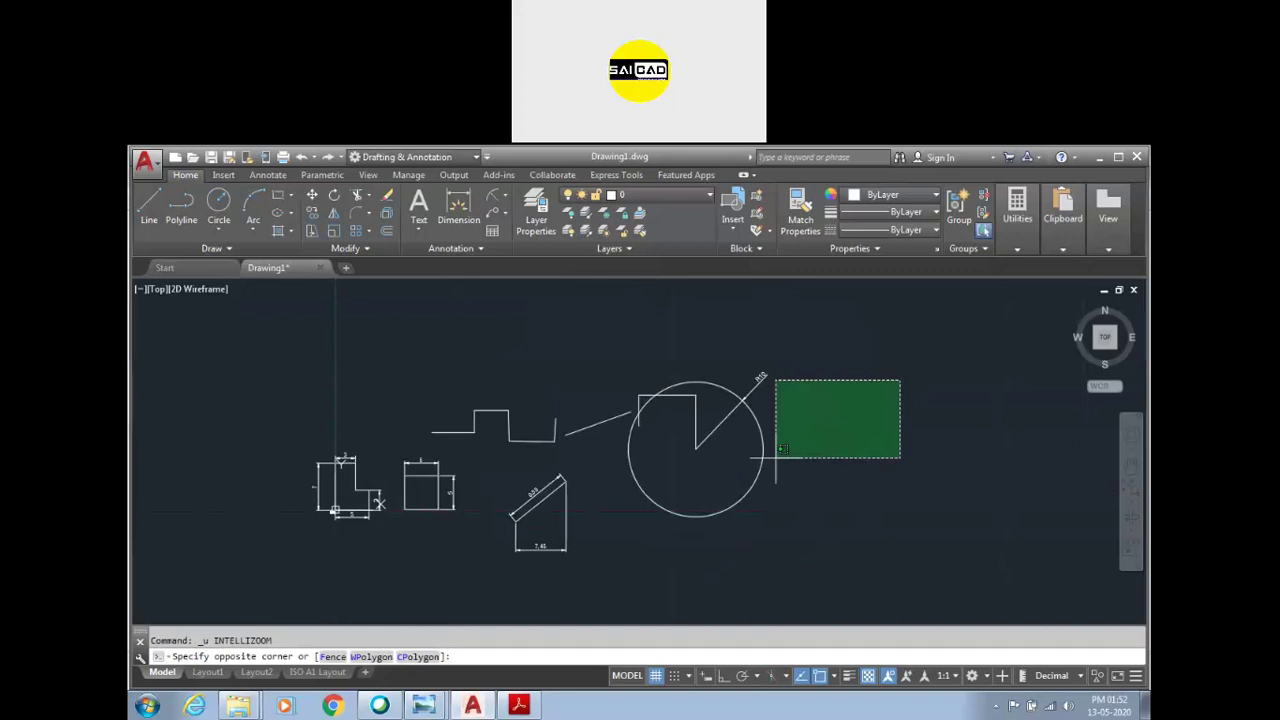
click(735, 480)
scroll(722, 466, up, 2)
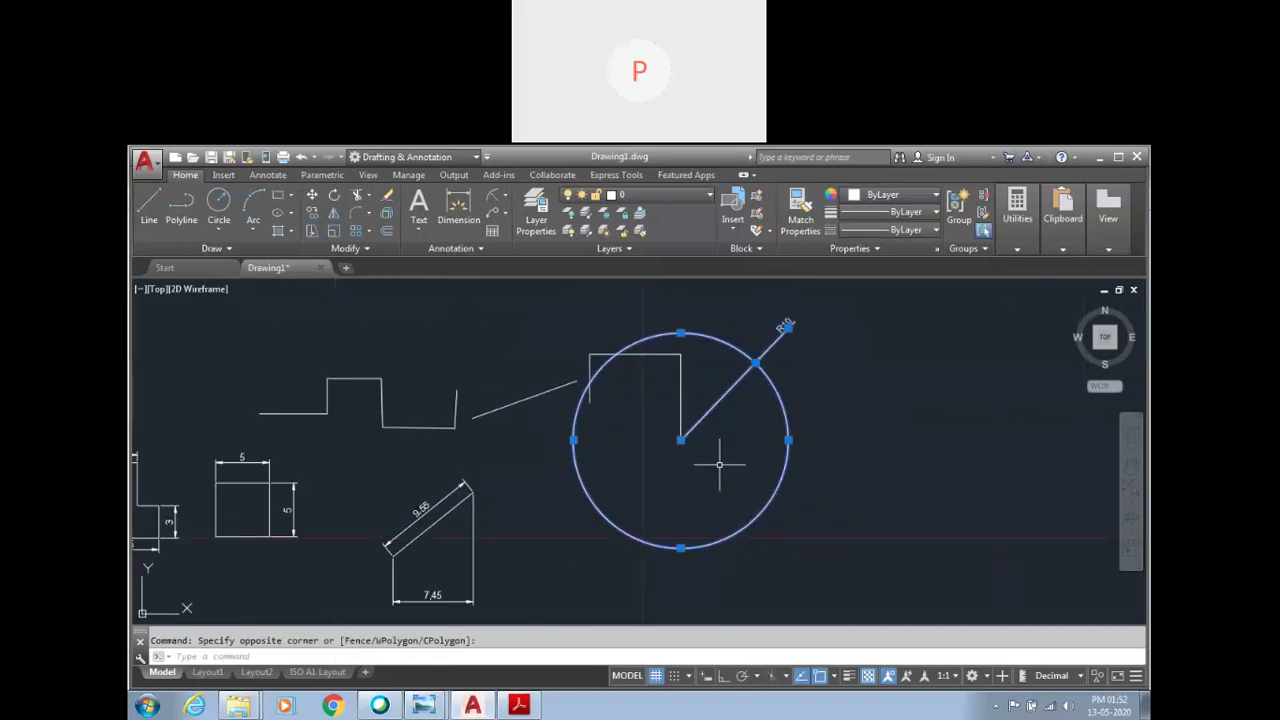
key(Delete)
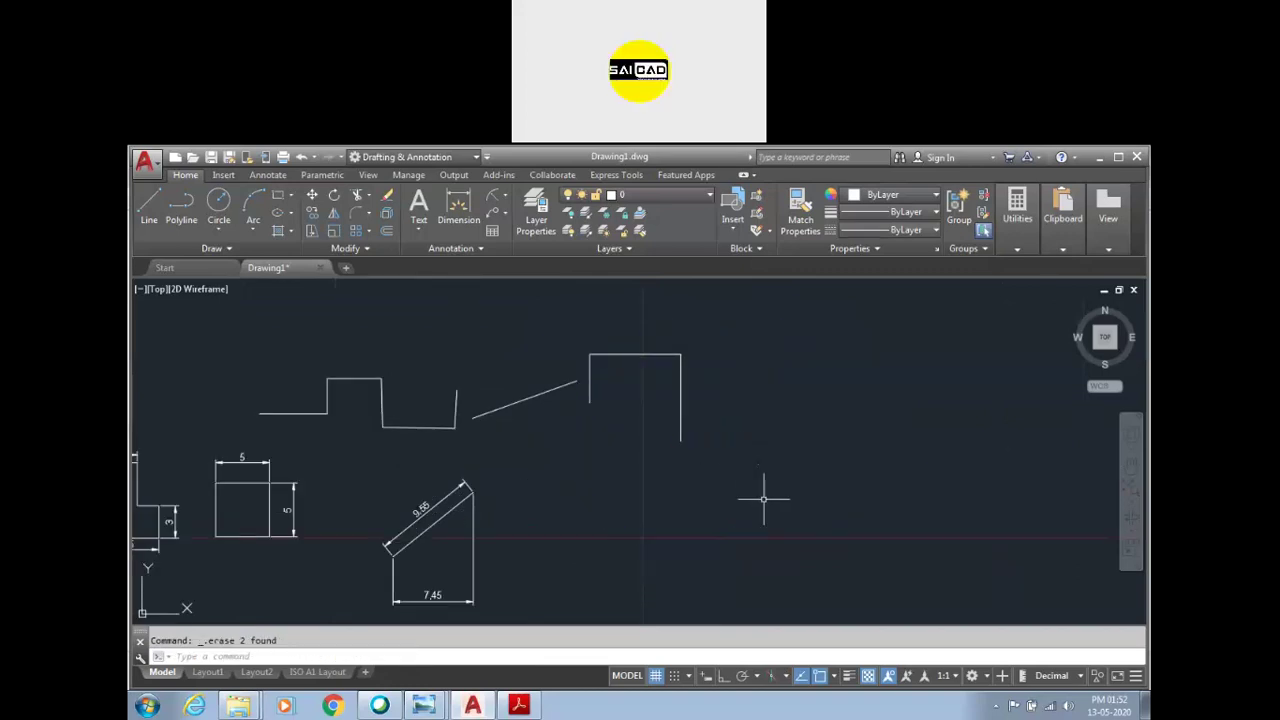
Step: Restart the CIRCLE command and display the circle methods, including Tan, Tan, Radius
click(218, 229)
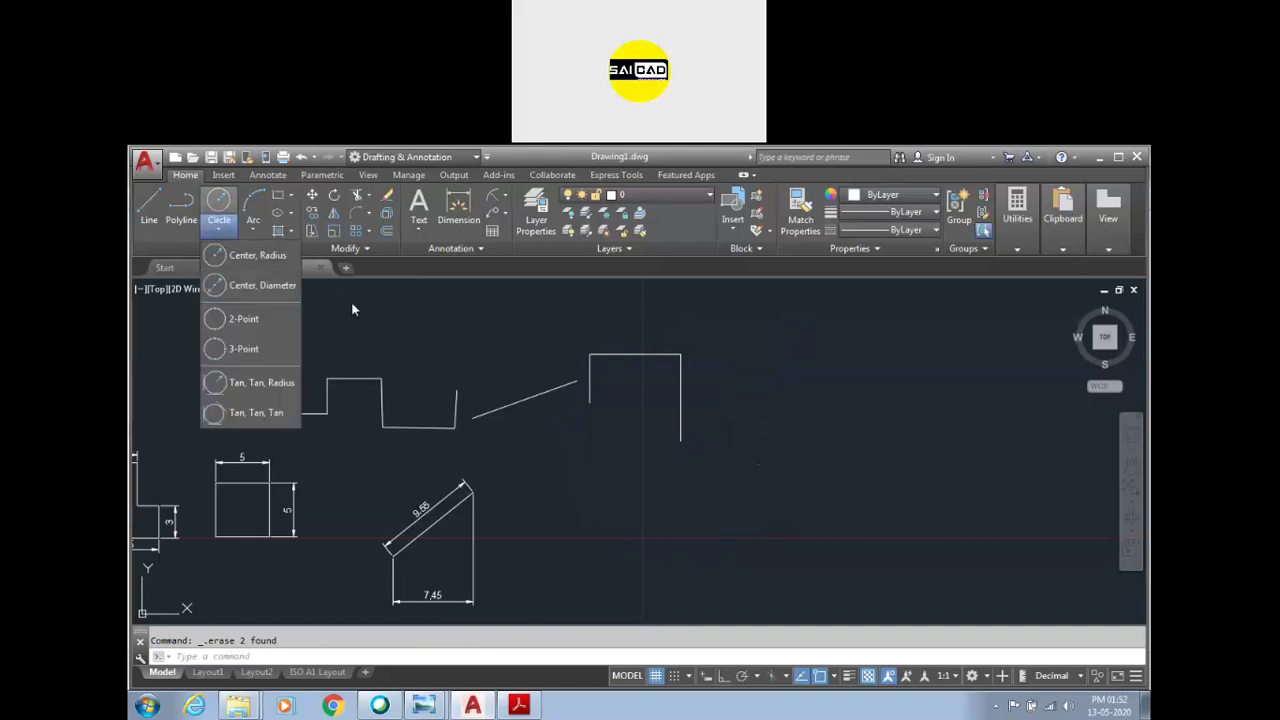
key(Escape)
text(c)
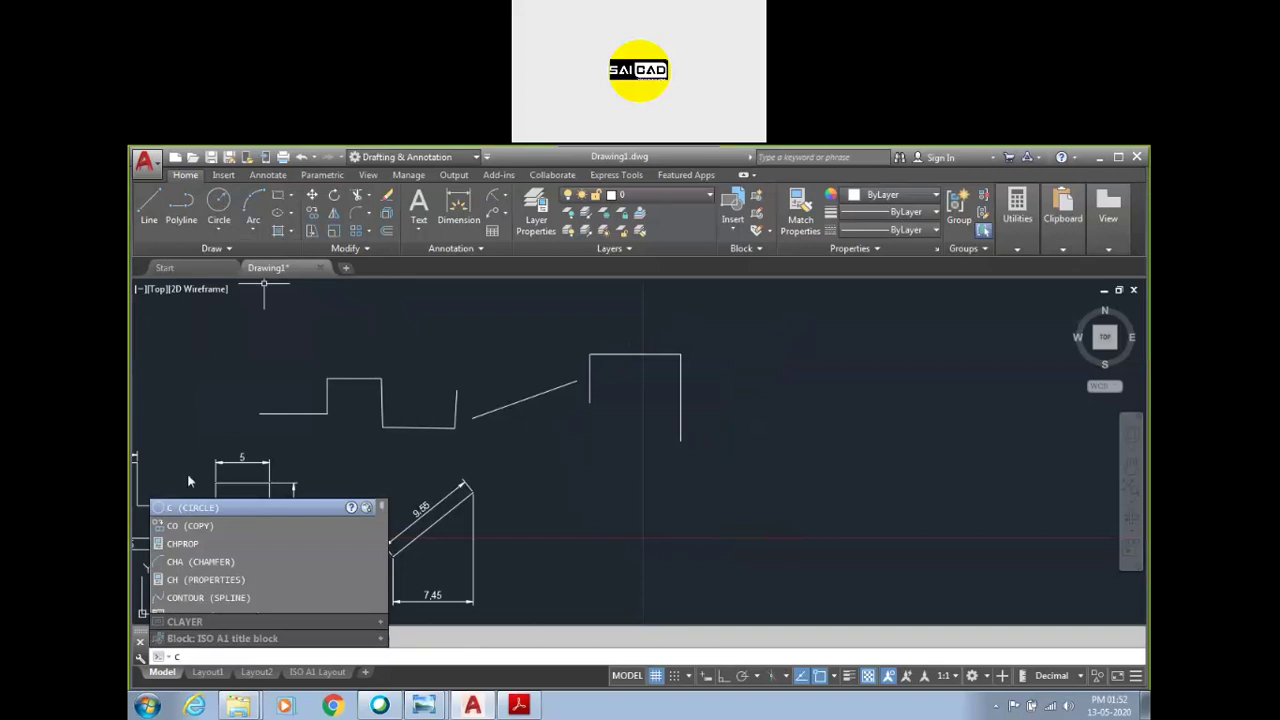
key(Return)
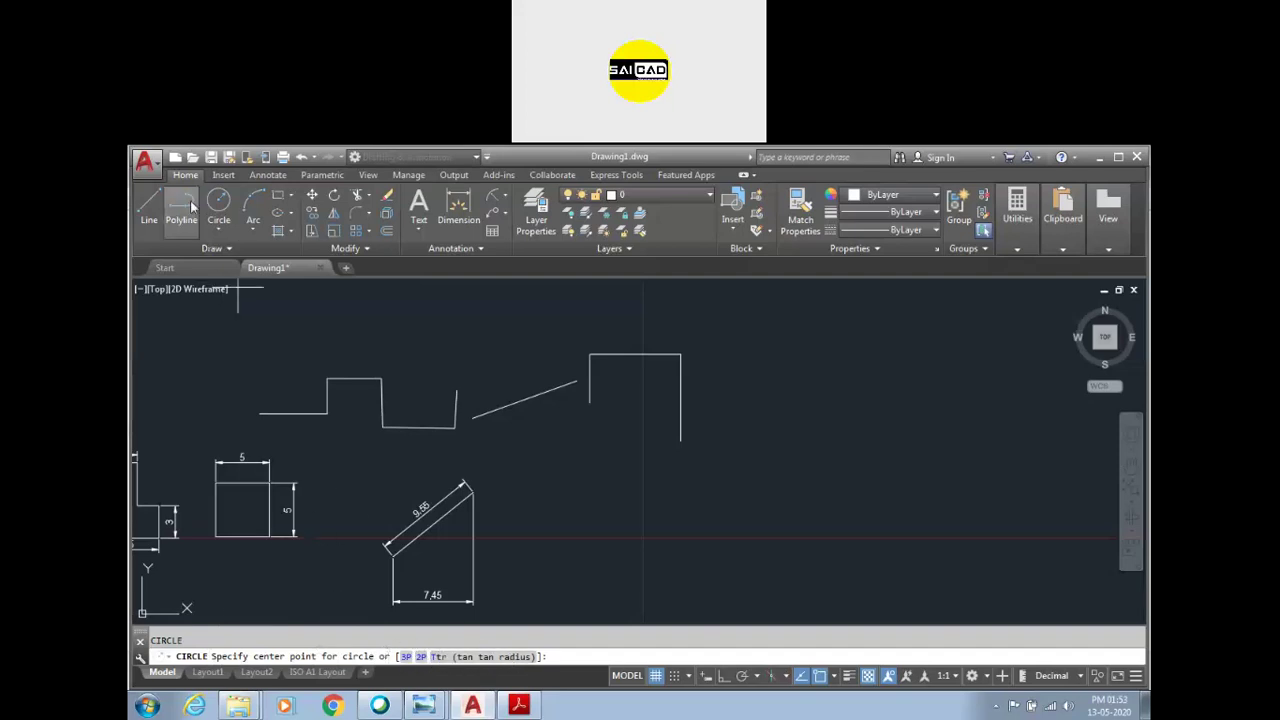
click(212, 231)
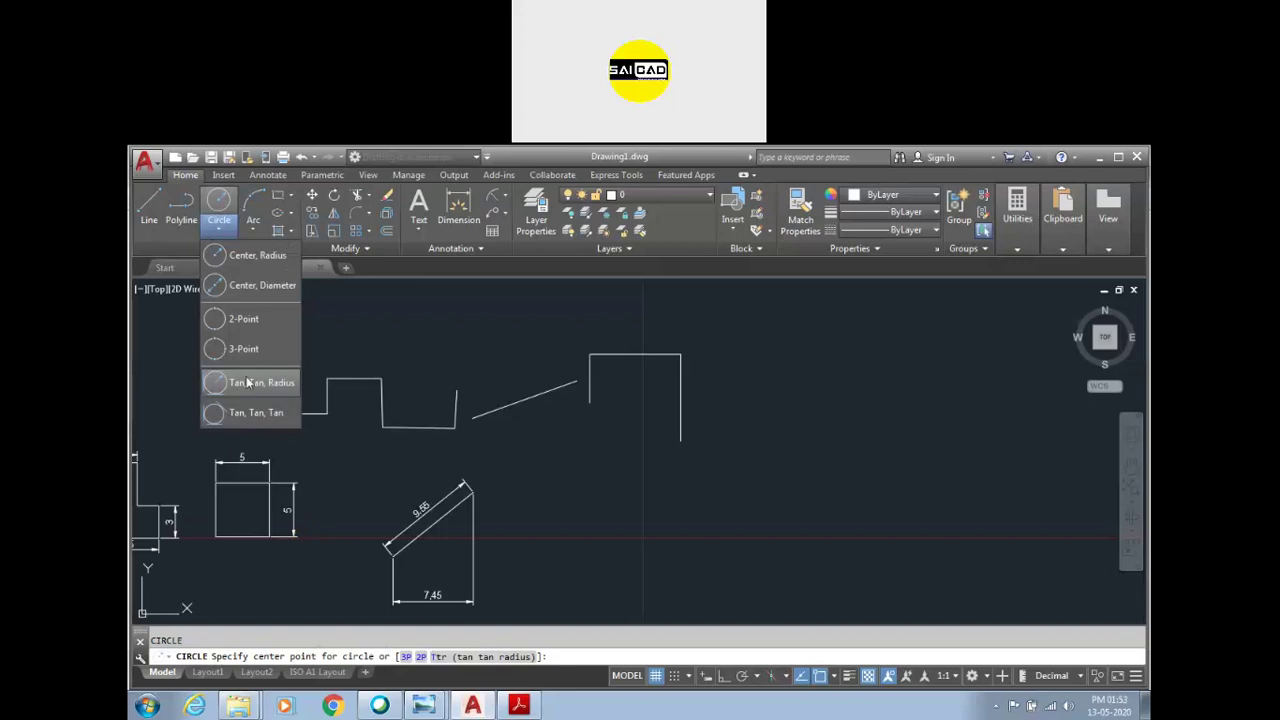
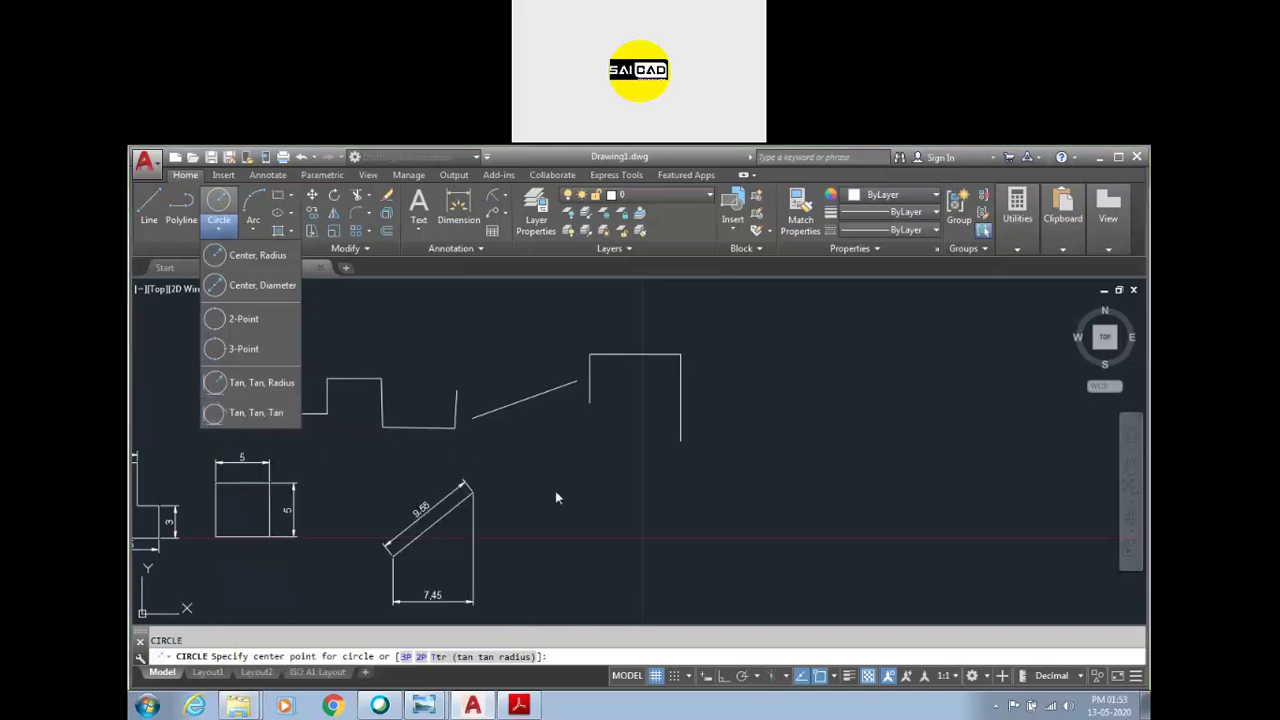
Step: Draw a circle of diameter 10 centred on the rectangle's top-right corner
key(Escape)
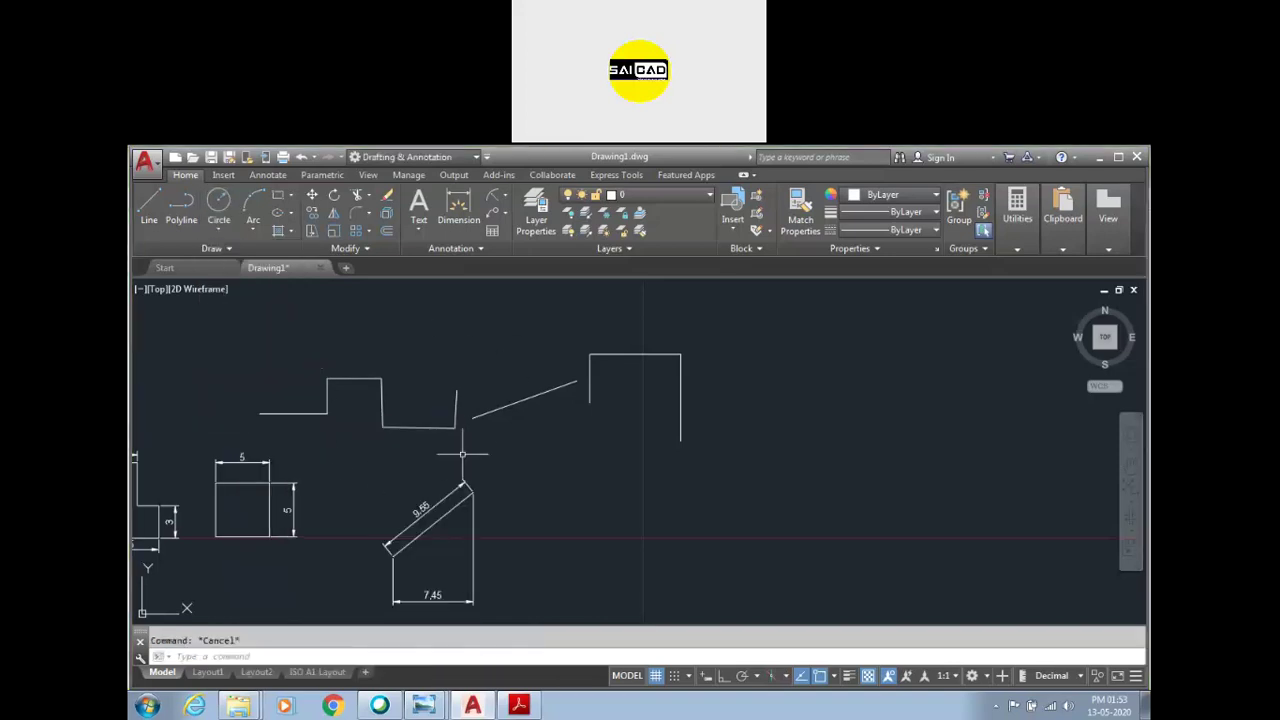
text(c)
key(Return)
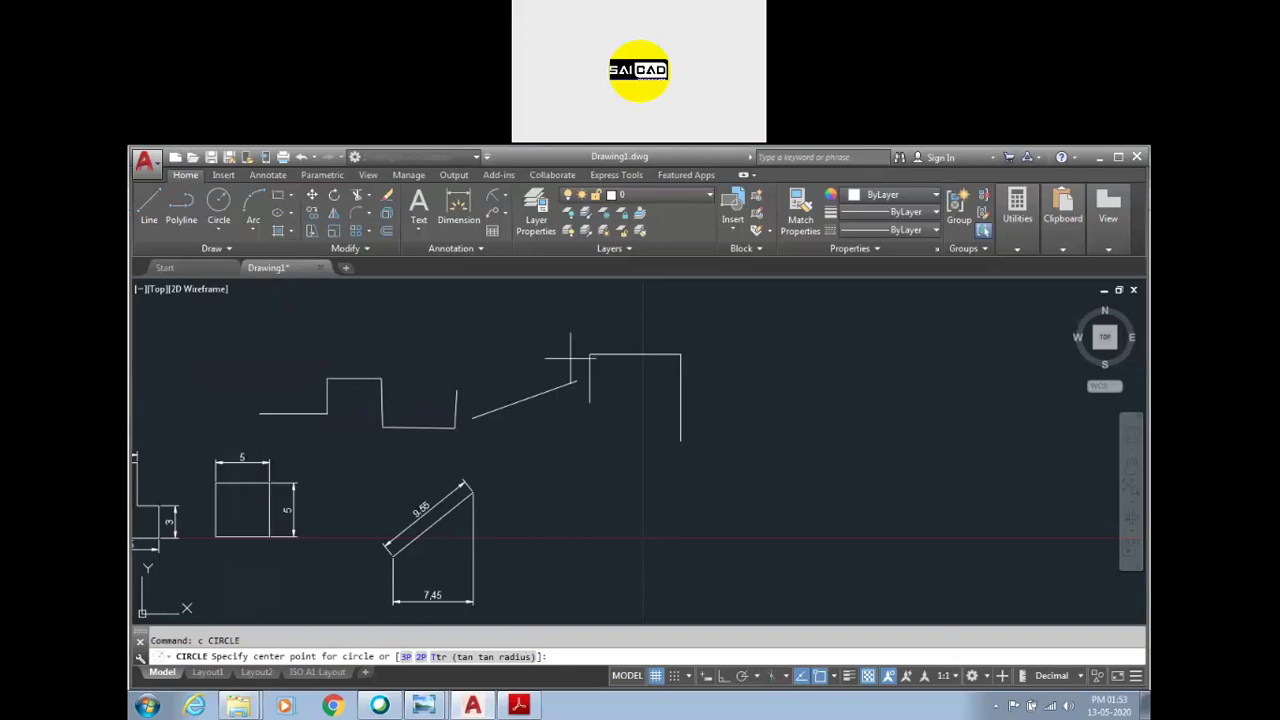
scroll(677, 429, up, 4)
scroll(690, 425, down, 2)
scroll(693, 425, down, 2)
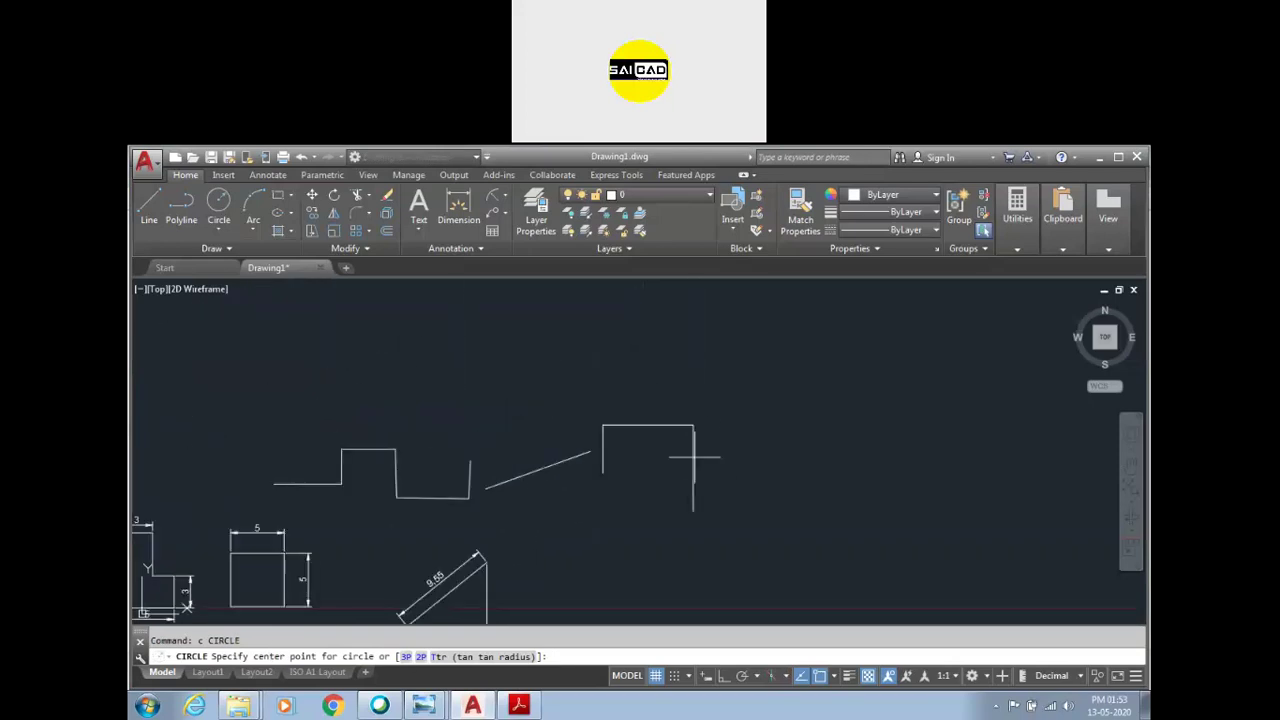
click(693, 425)
scroll(728, 370, up, 5)
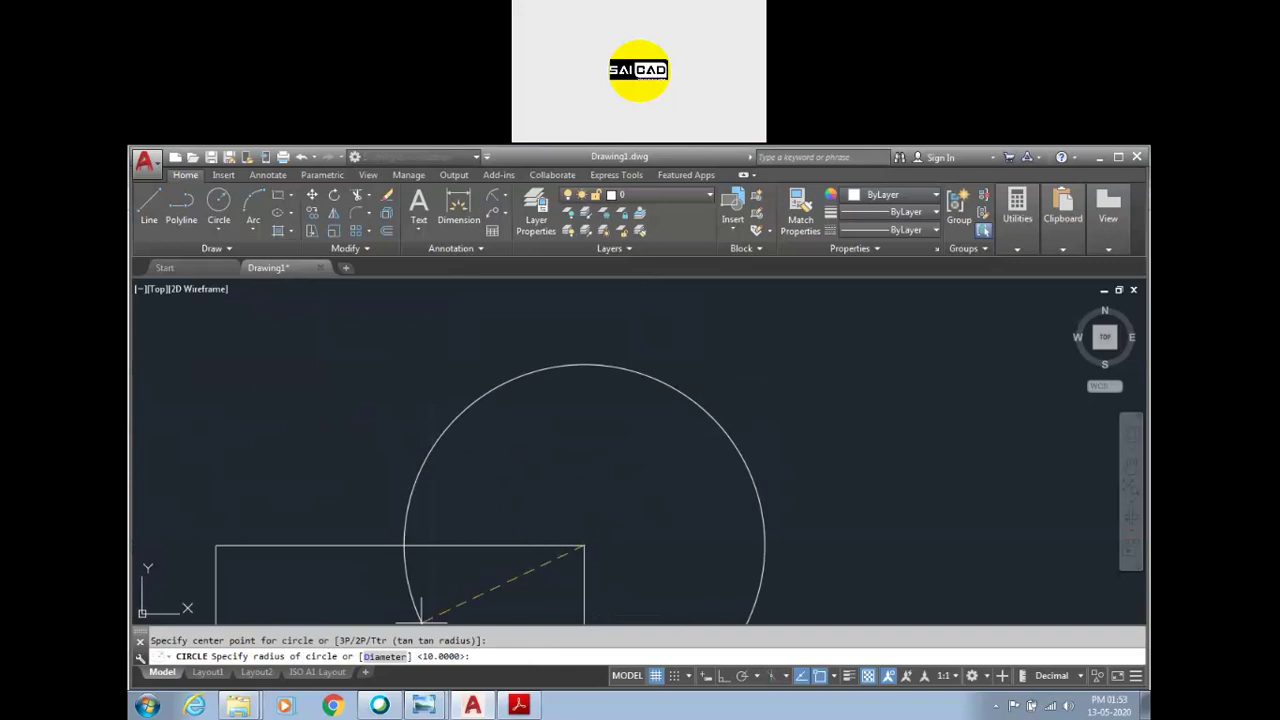
scroll(550, 505, down, 2)
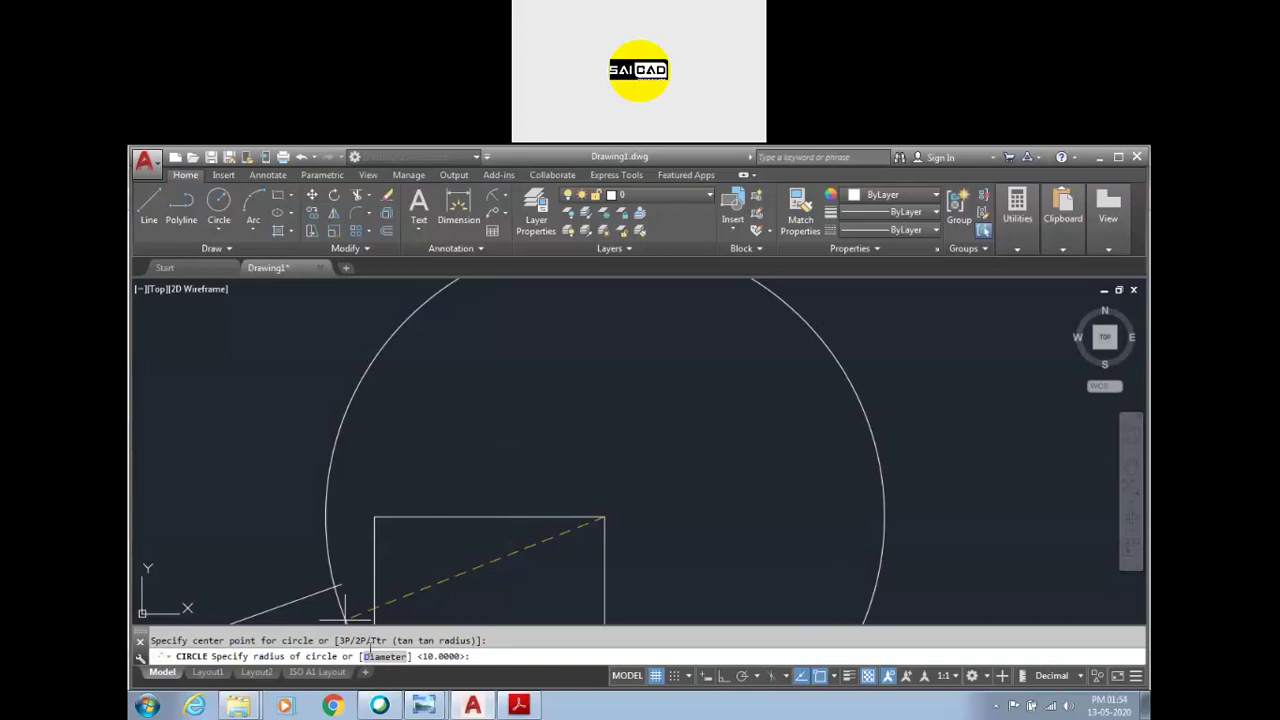
click(385, 657)
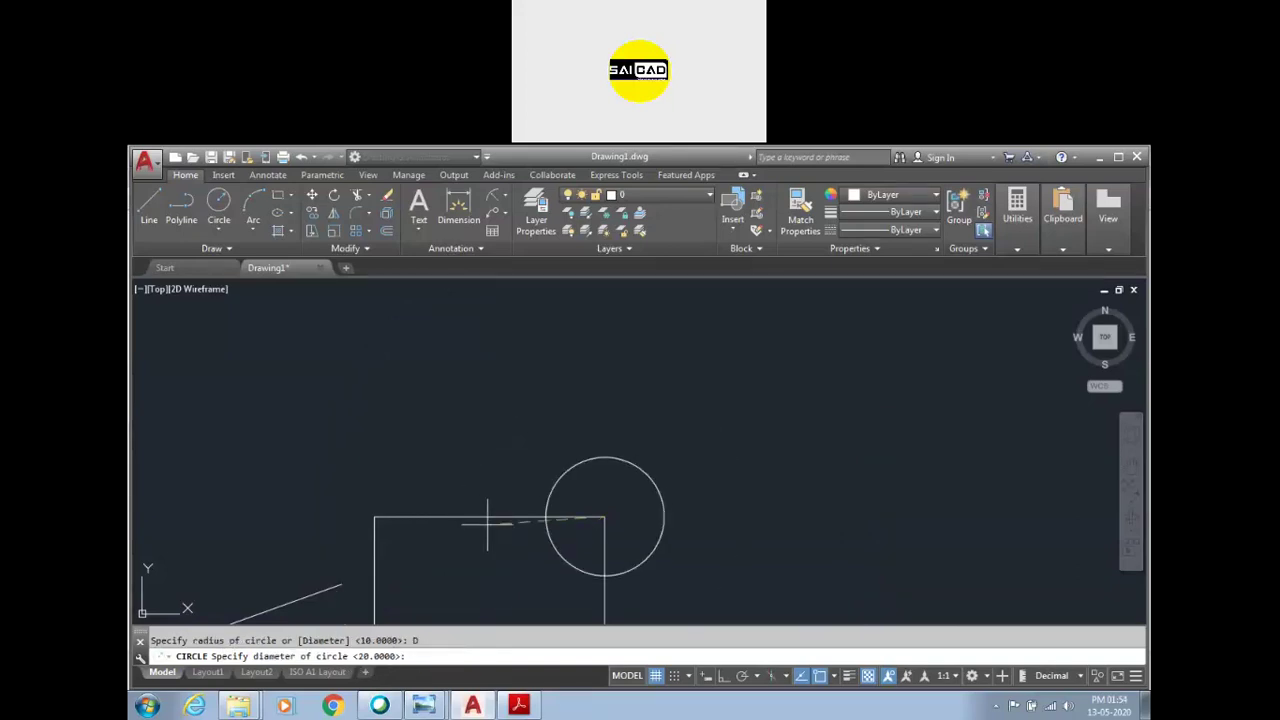
text(10)
key(Return)
Step: Select the new circle with crossing windows, then clear the selection
middle_drag(589, 585, 530, 525)
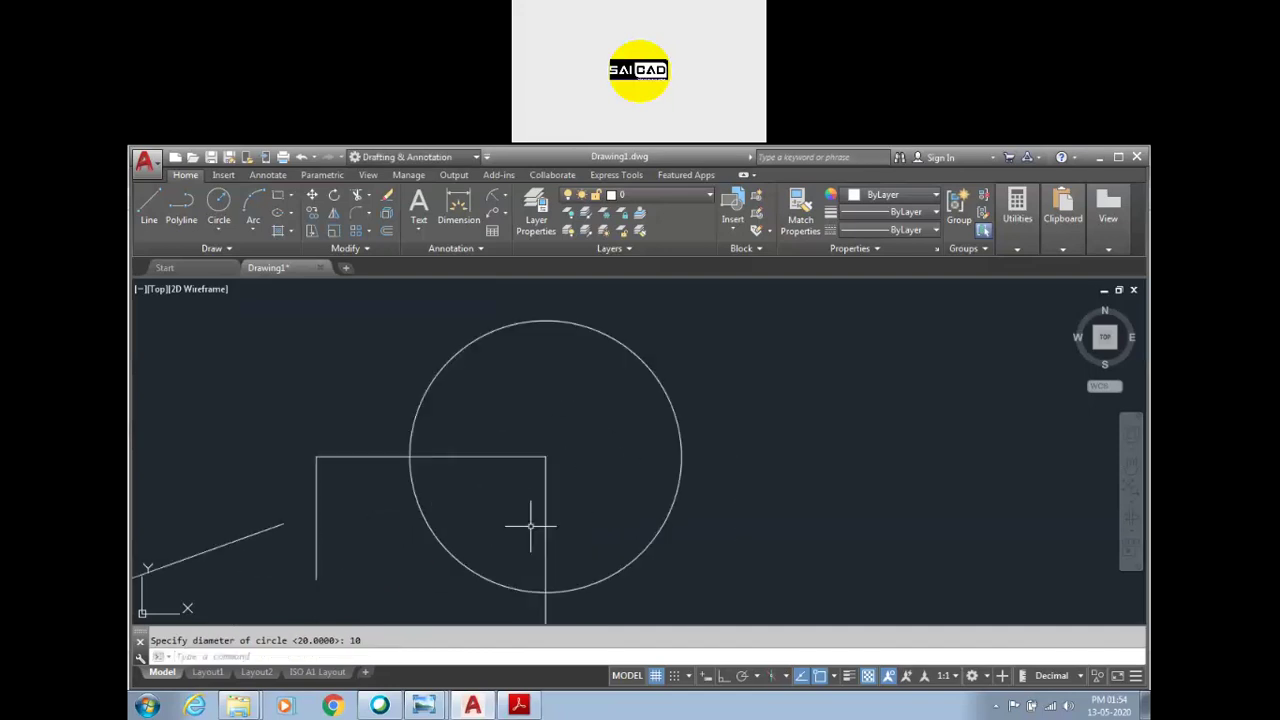
click(714, 400)
click(600, 543)
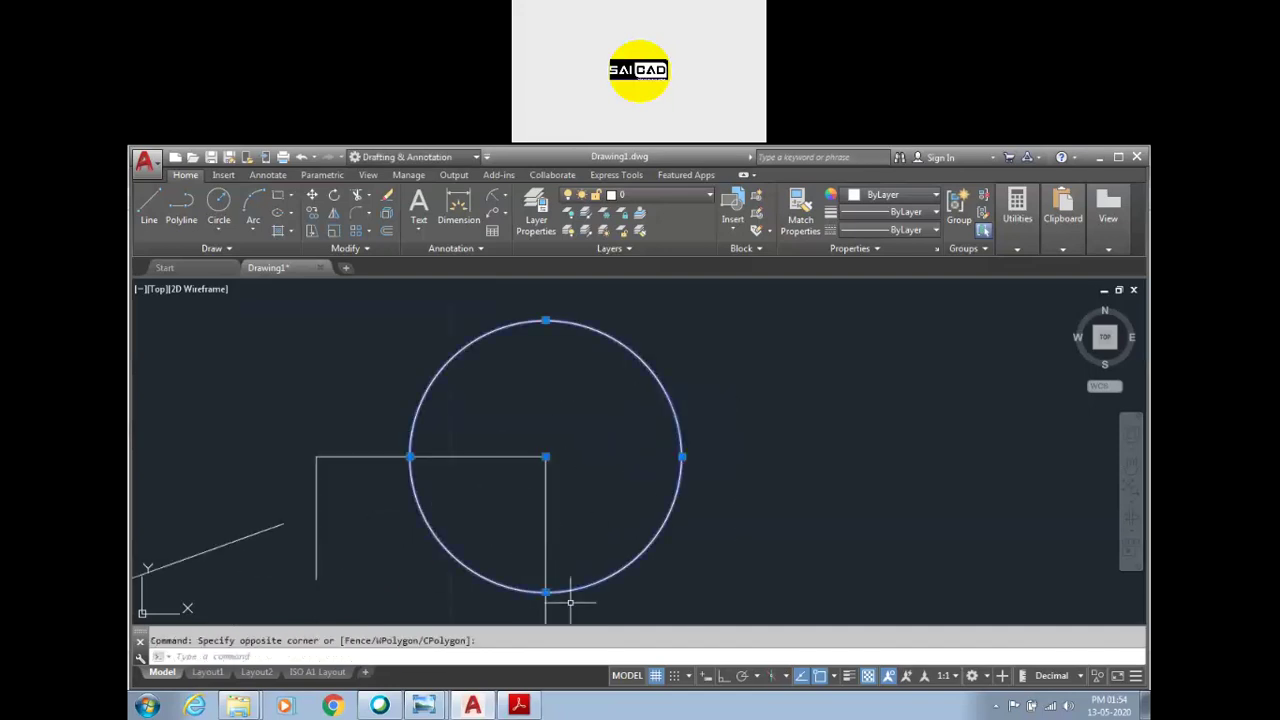
key(Escape)
click(721, 517)
click(634, 457)
scroll(606, 508, down, 2)
key(Escape)
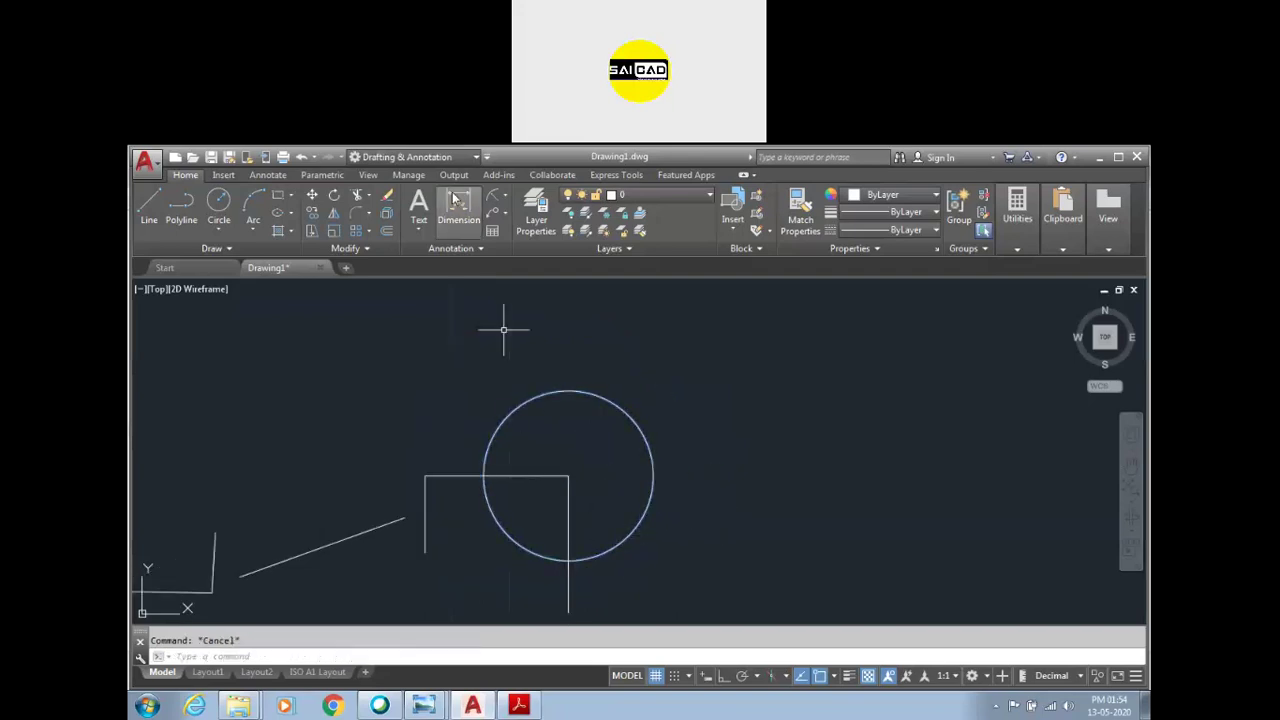
Step: Add a Ø10 diameter dimension to the circle
click(458, 208)
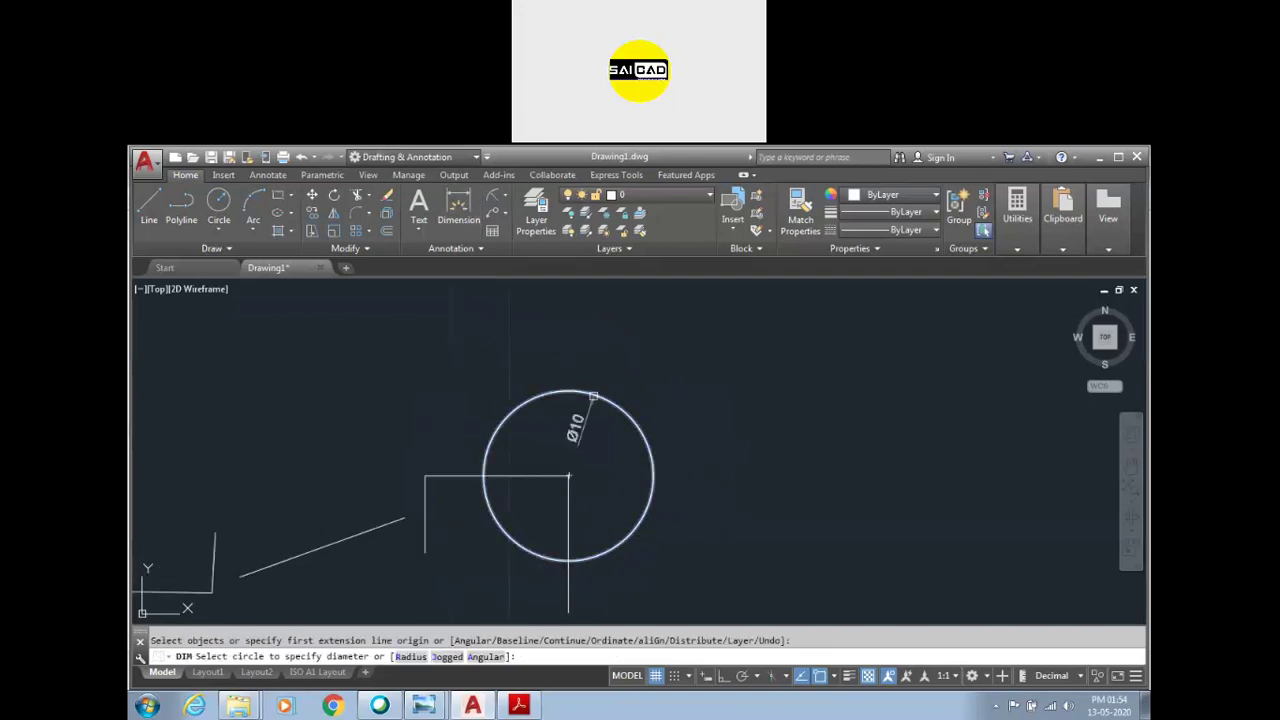
click(591, 393)
click(444, 512)
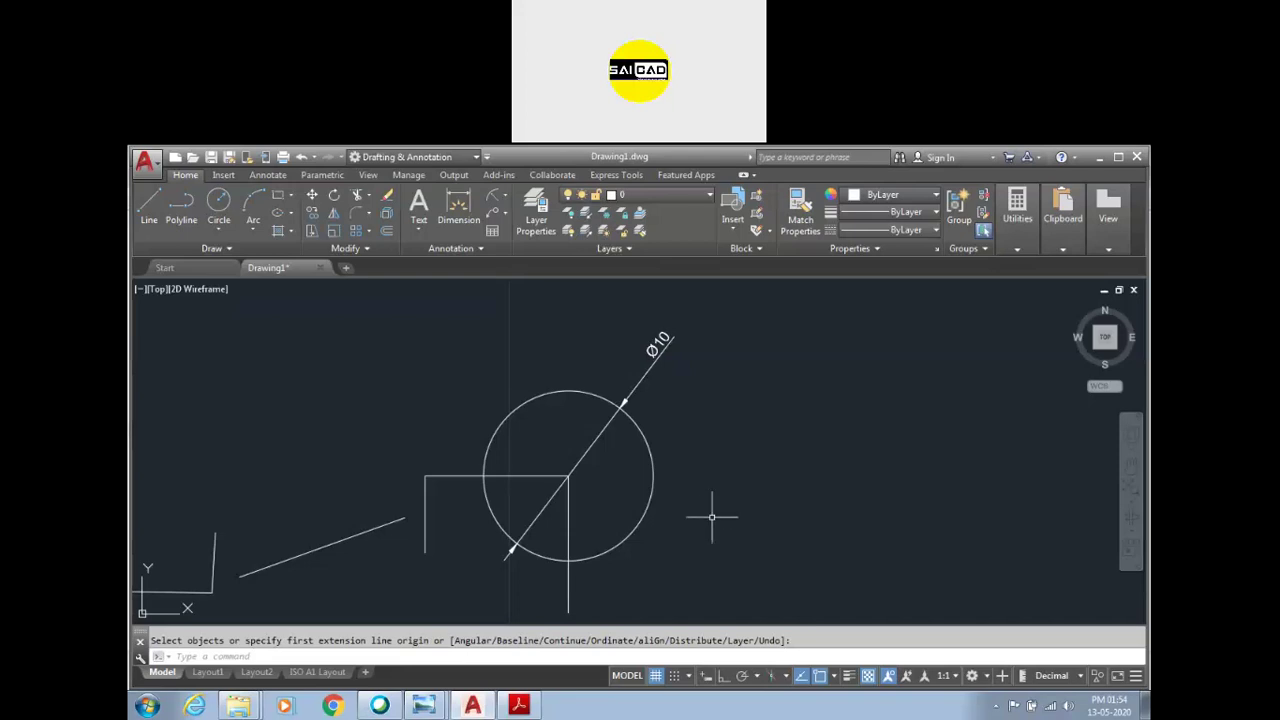
Step: Erase the circle and its Ø10 dimension with a crossing selection
click(718, 436)
click(514, 397)
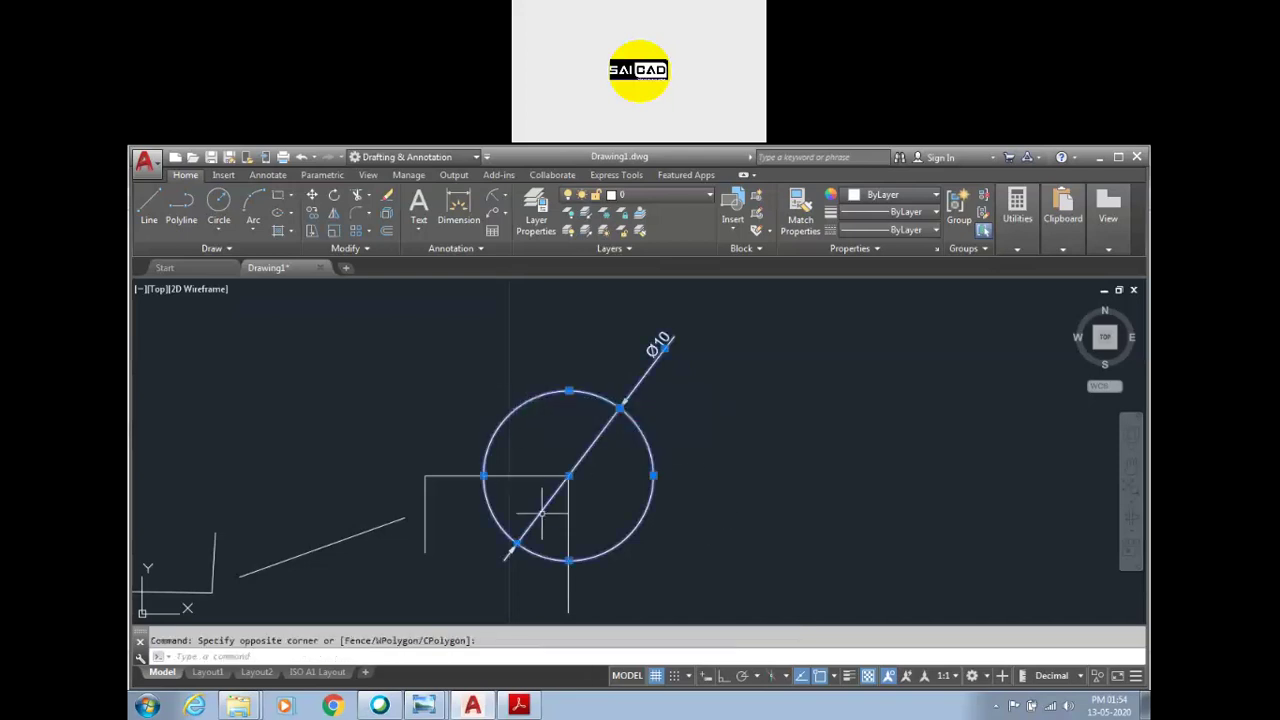
key(Delete)
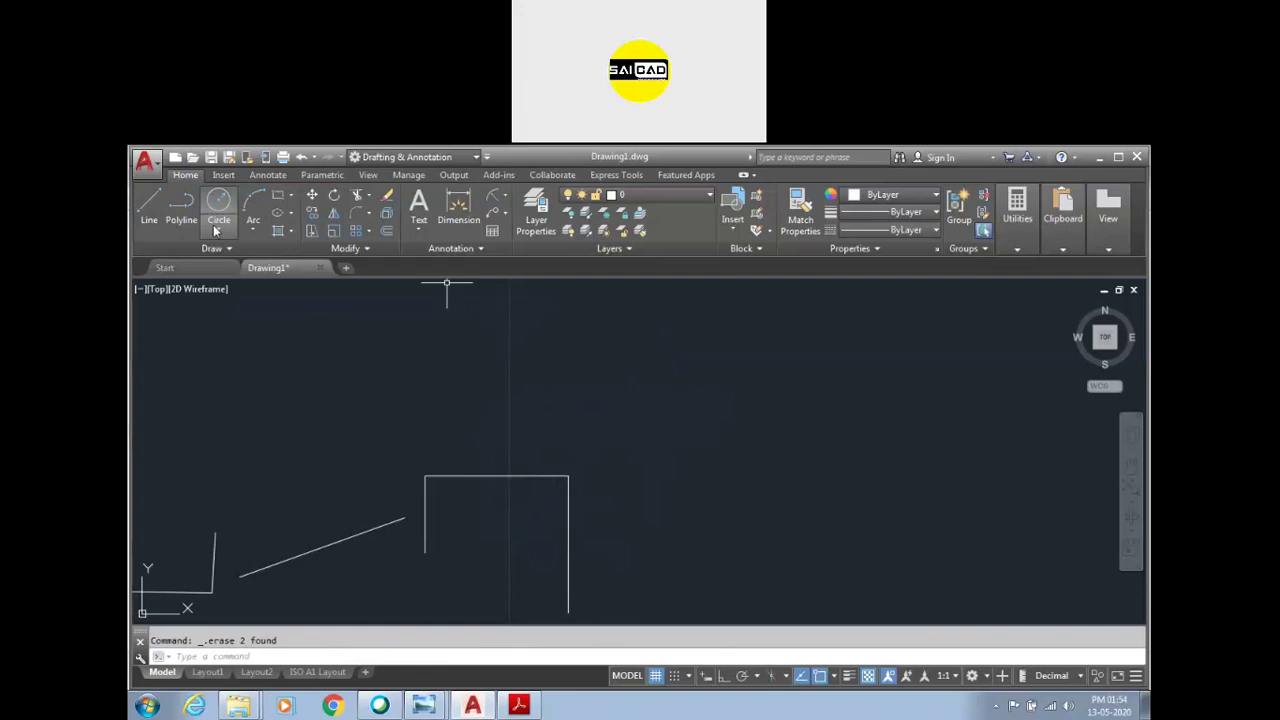
click(218, 230)
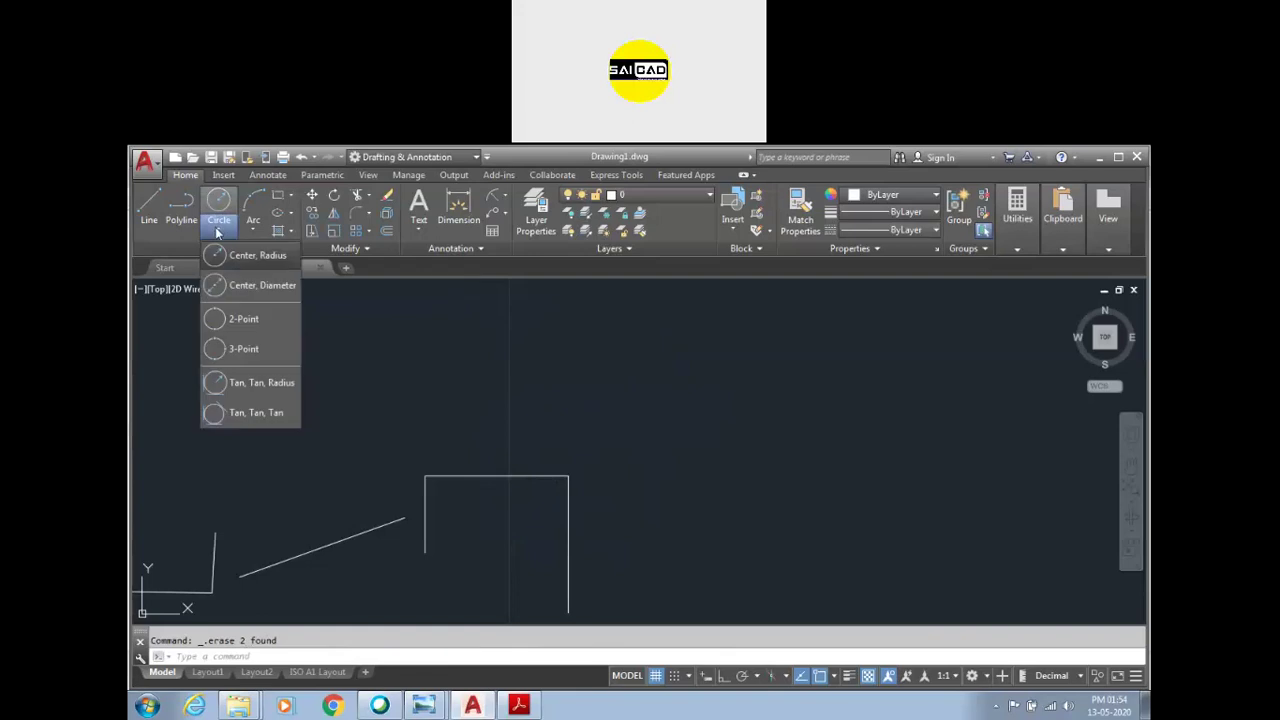
click(254, 322)
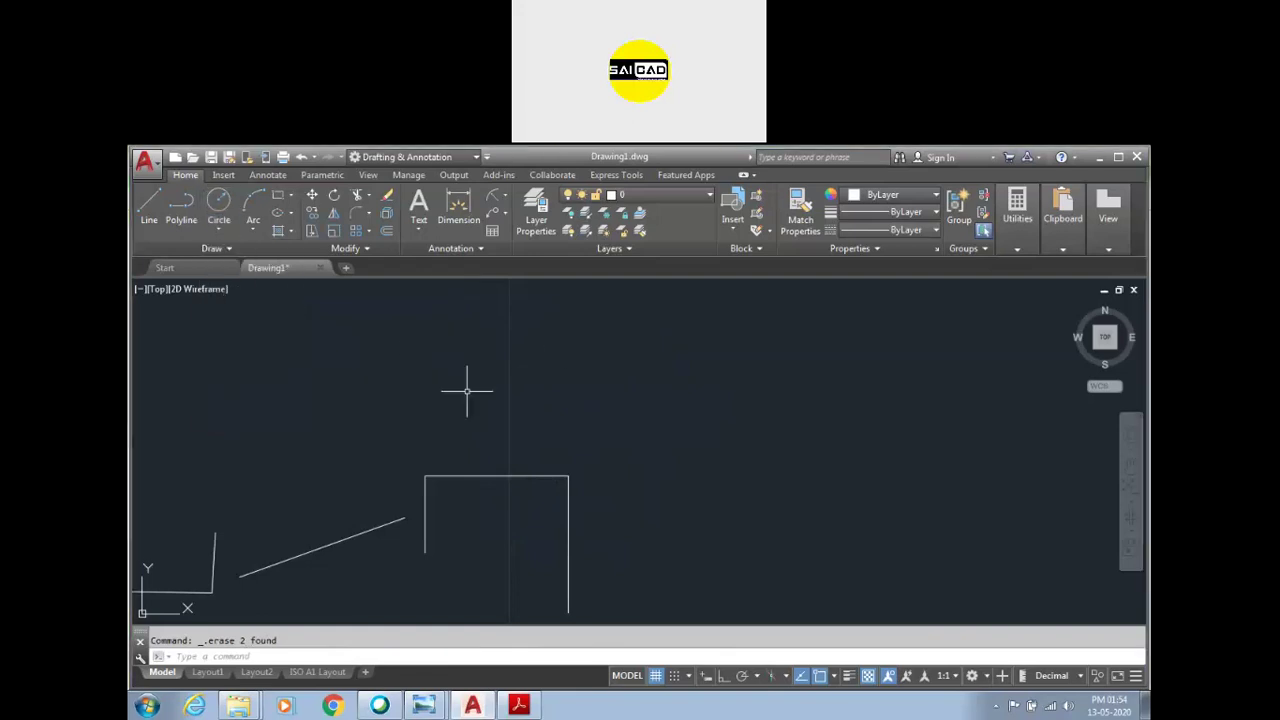
scroll(588, 435, down, 4)
scroll(559, 510, up, 4)
scroll(522, 305, up, 4)
scroll(544, 403, down, 2)
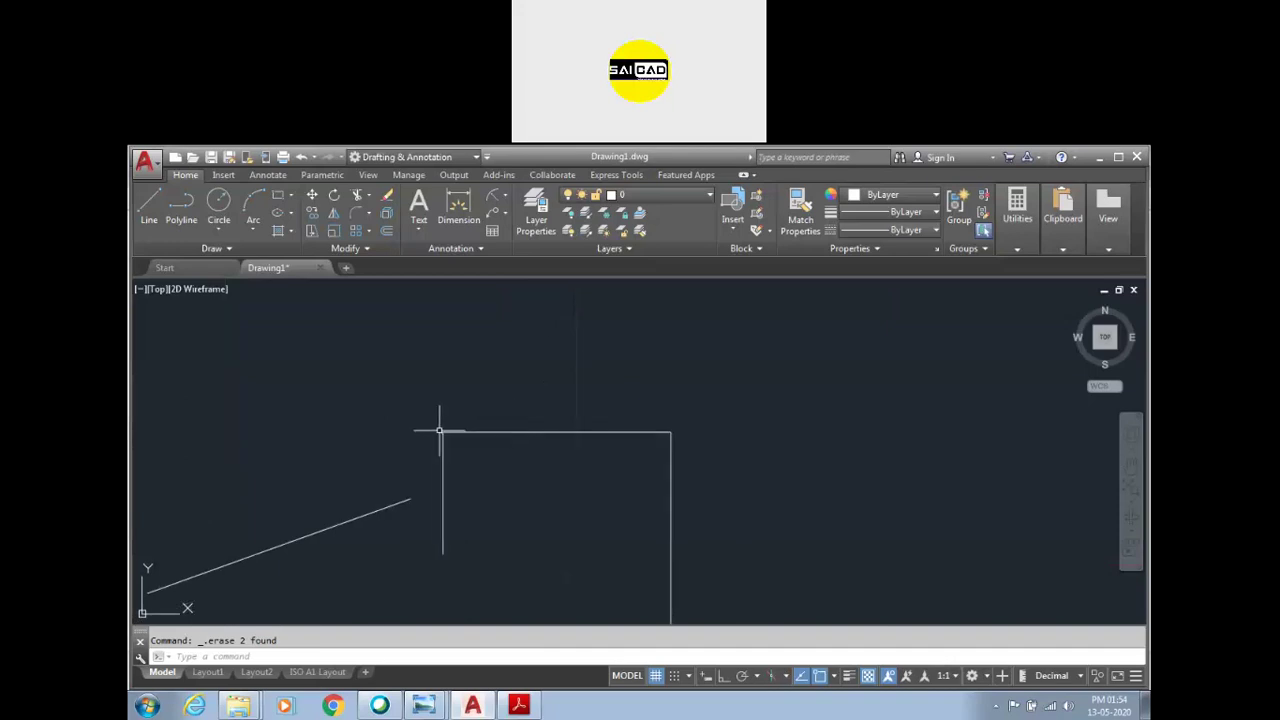
click(228, 230)
click(240, 316)
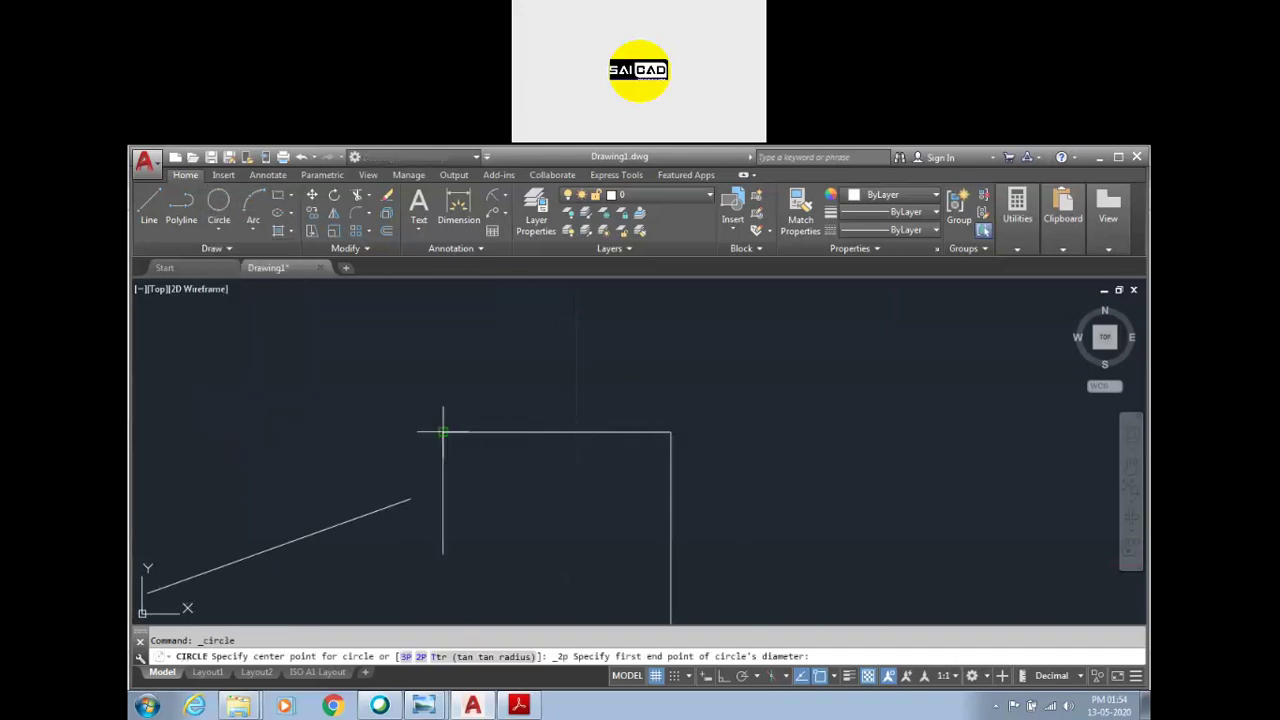
click(443, 432)
click(670, 432)
click(542, 567)
click(500, 425)
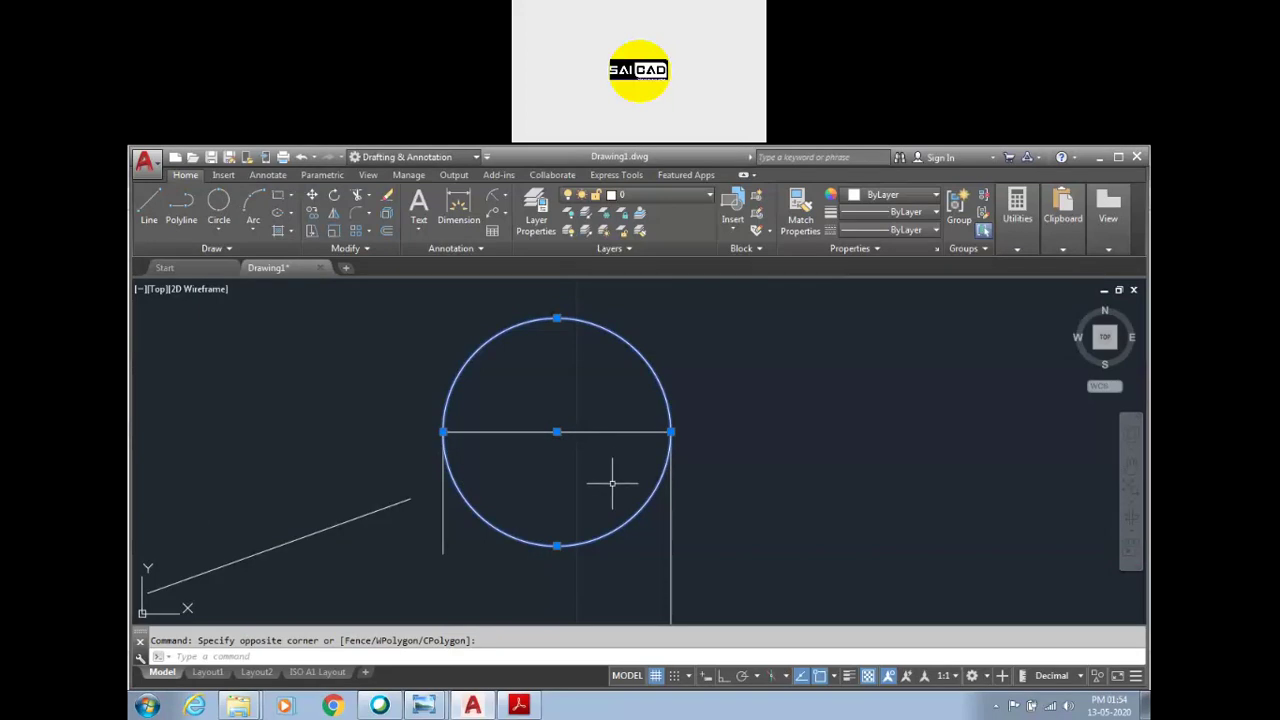
key(Delete)
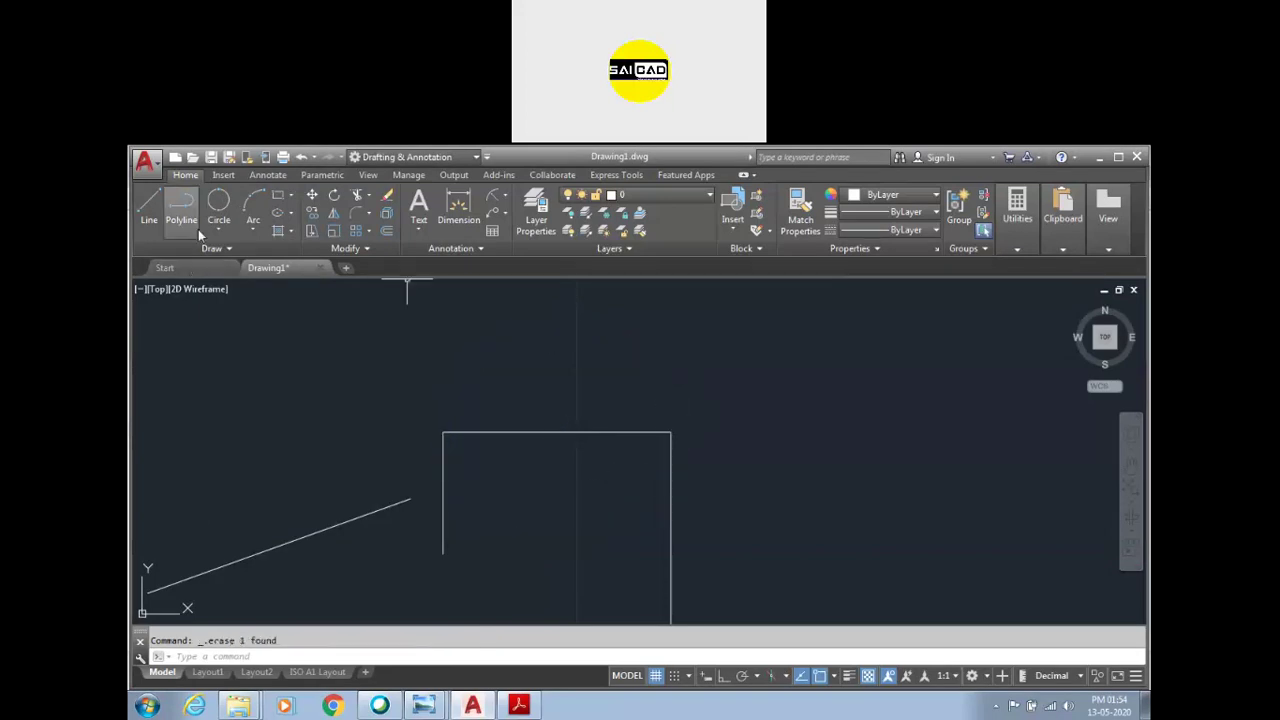
click(222, 231)
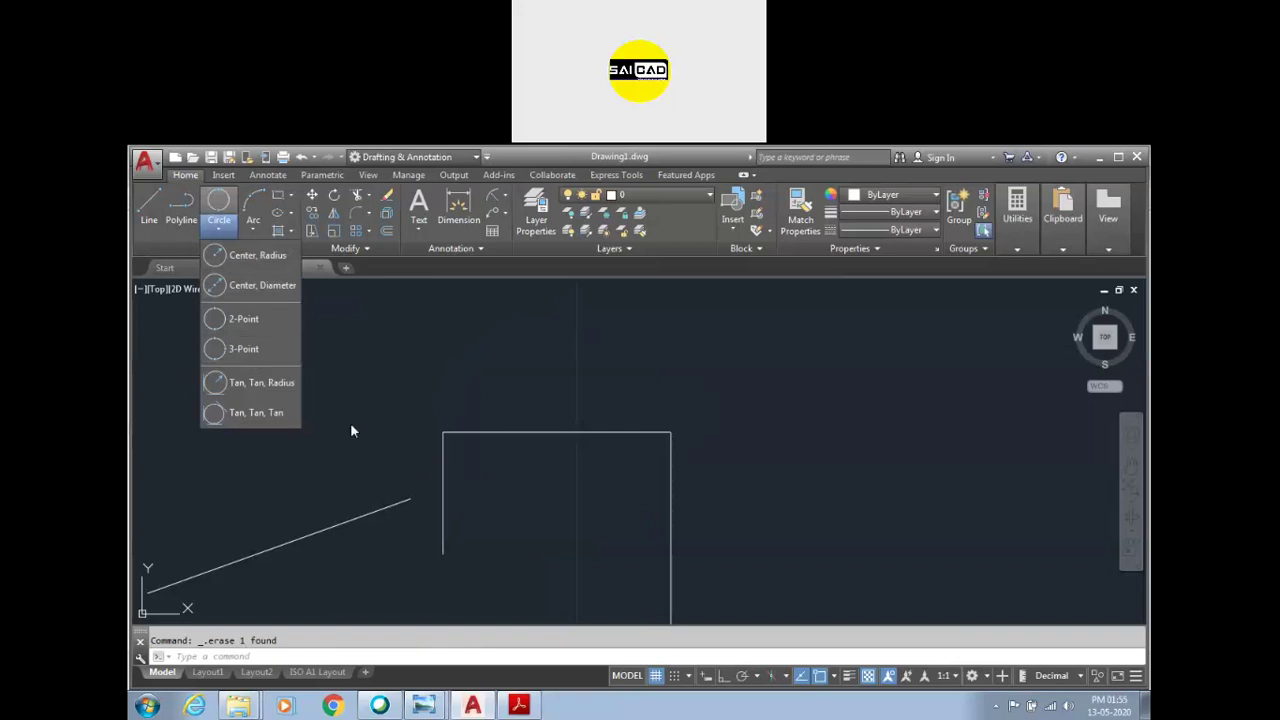
click(256, 358)
middle_drag(455, 490, 457, 457)
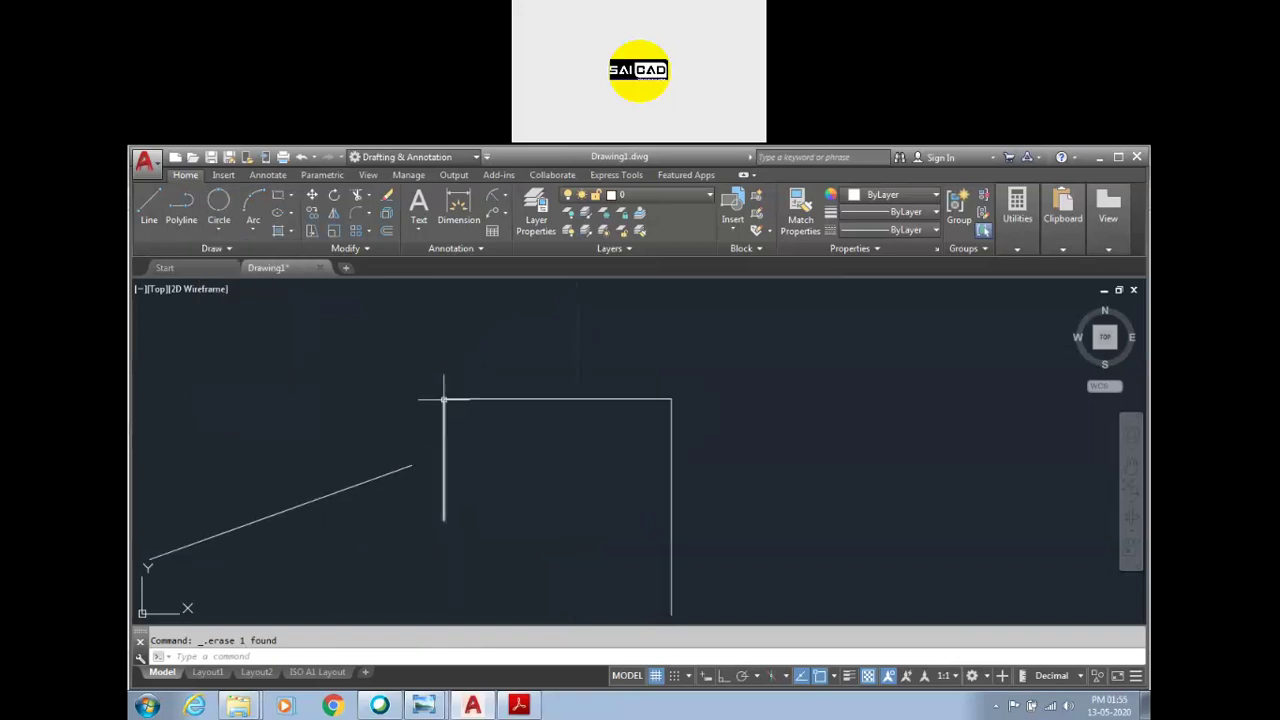
click(220, 228)
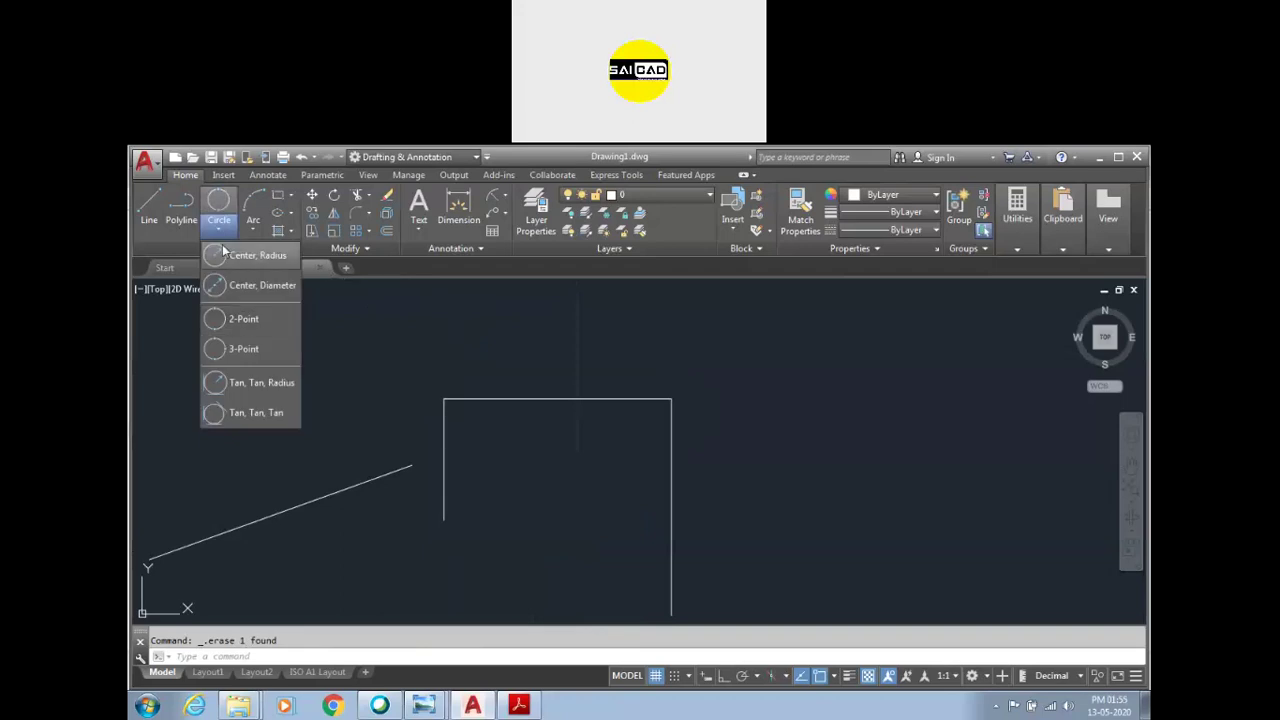
click(240, 350)
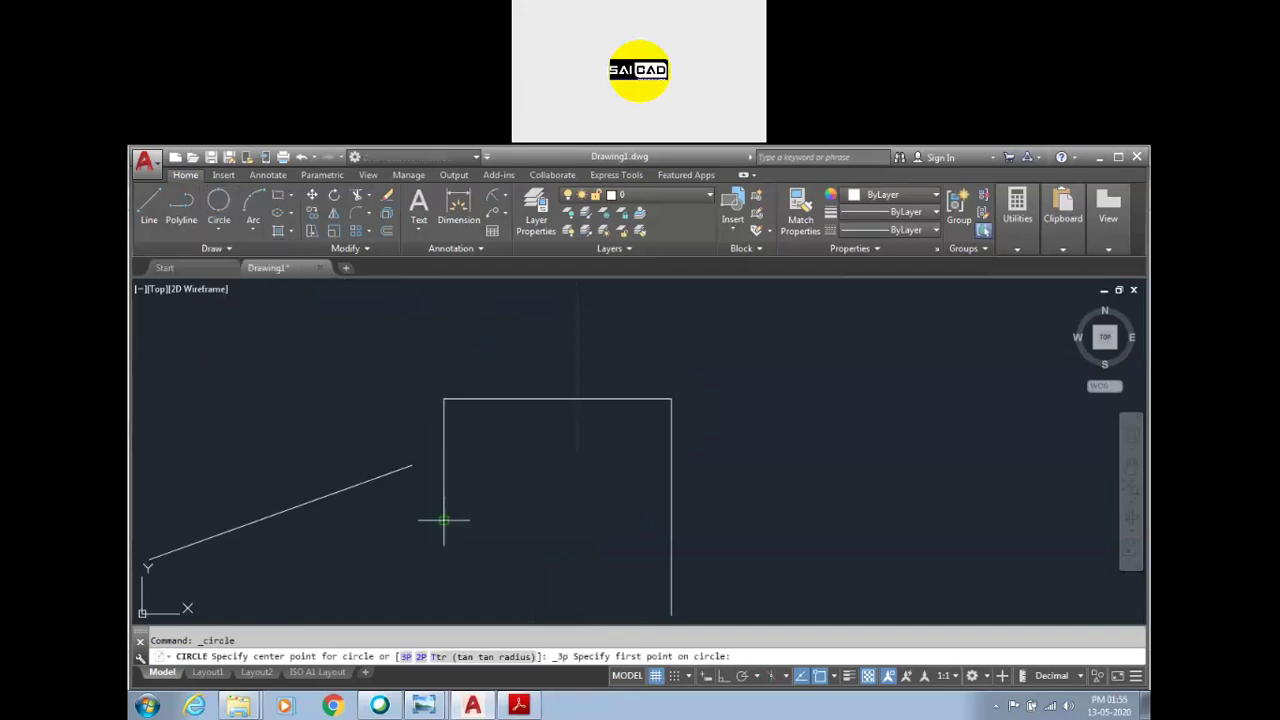
click(443, 520)
click(443, 398)
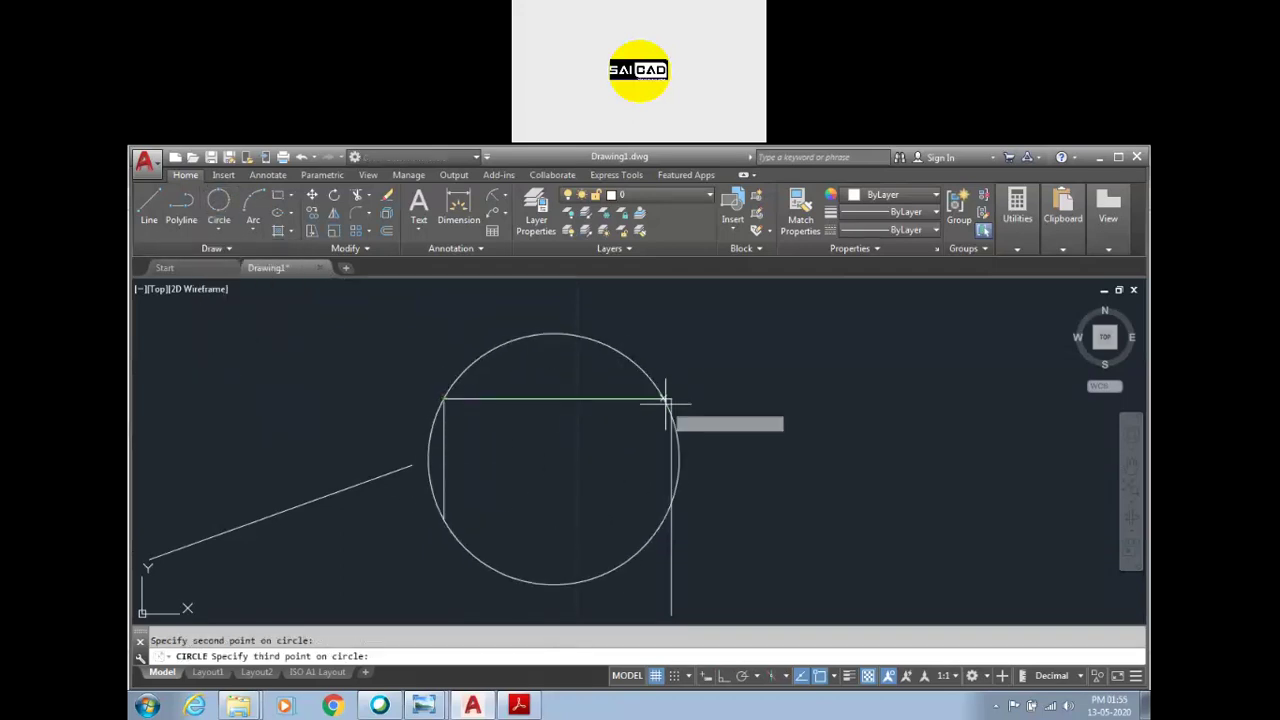
click(437, 432)
click(514, 377)
click(451, 337)
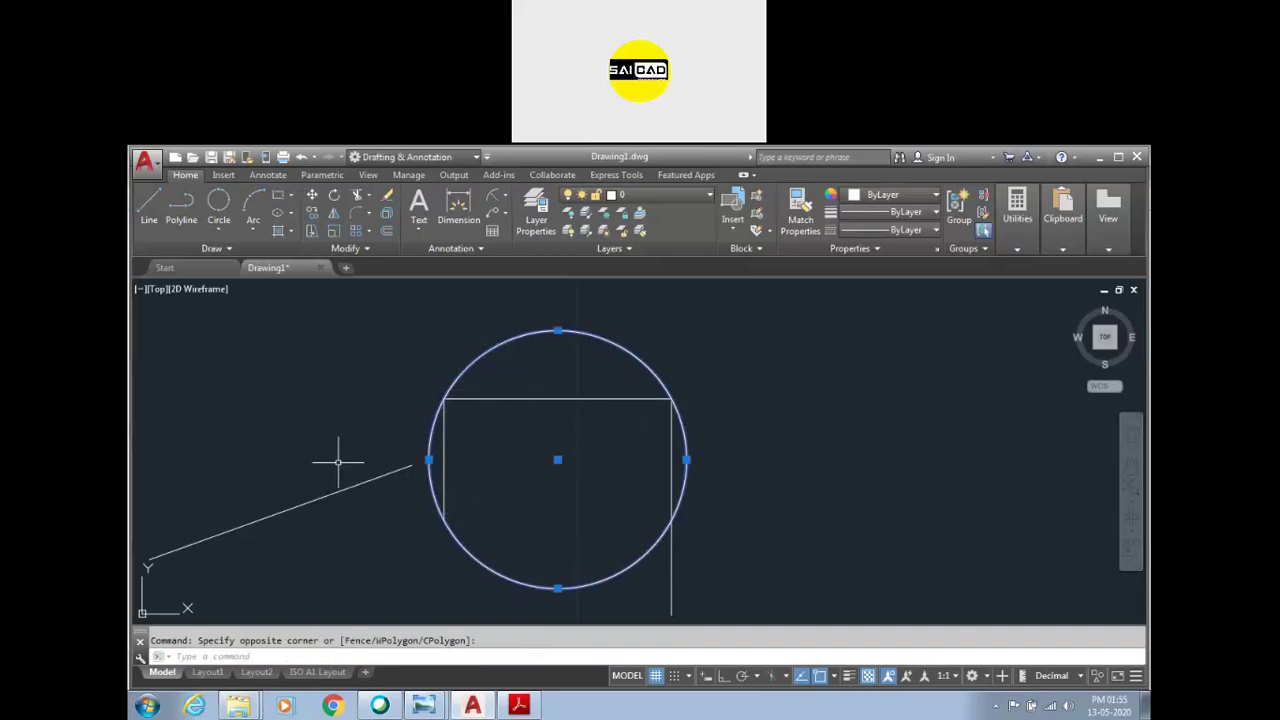
key(Delete)
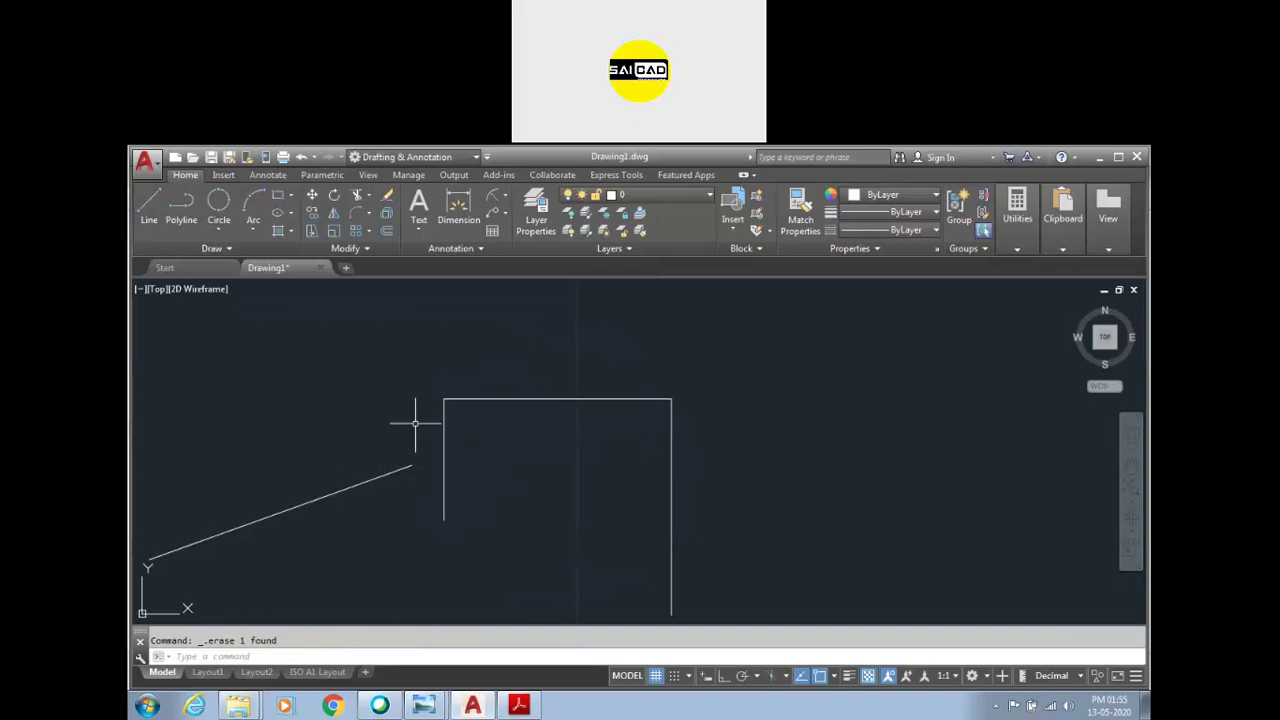
click(218, 229)
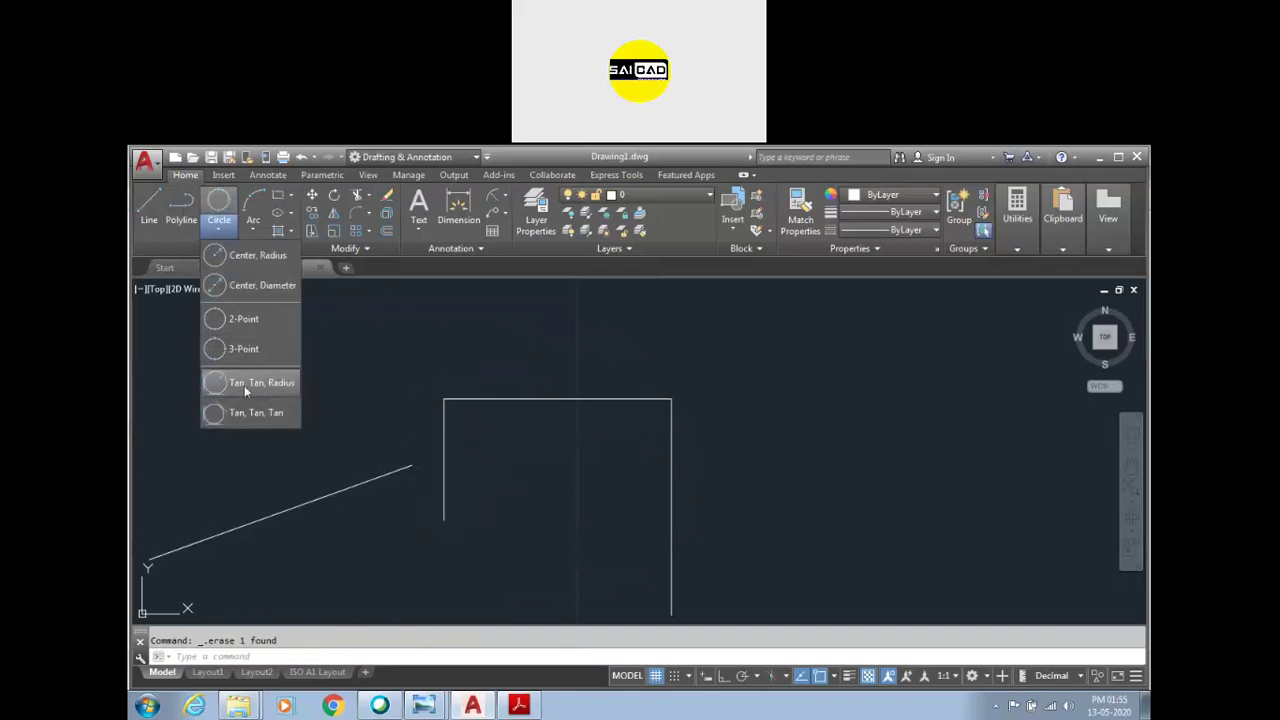
scroll(650, 456, up, 2)
scroll(655, 457, up, 2)
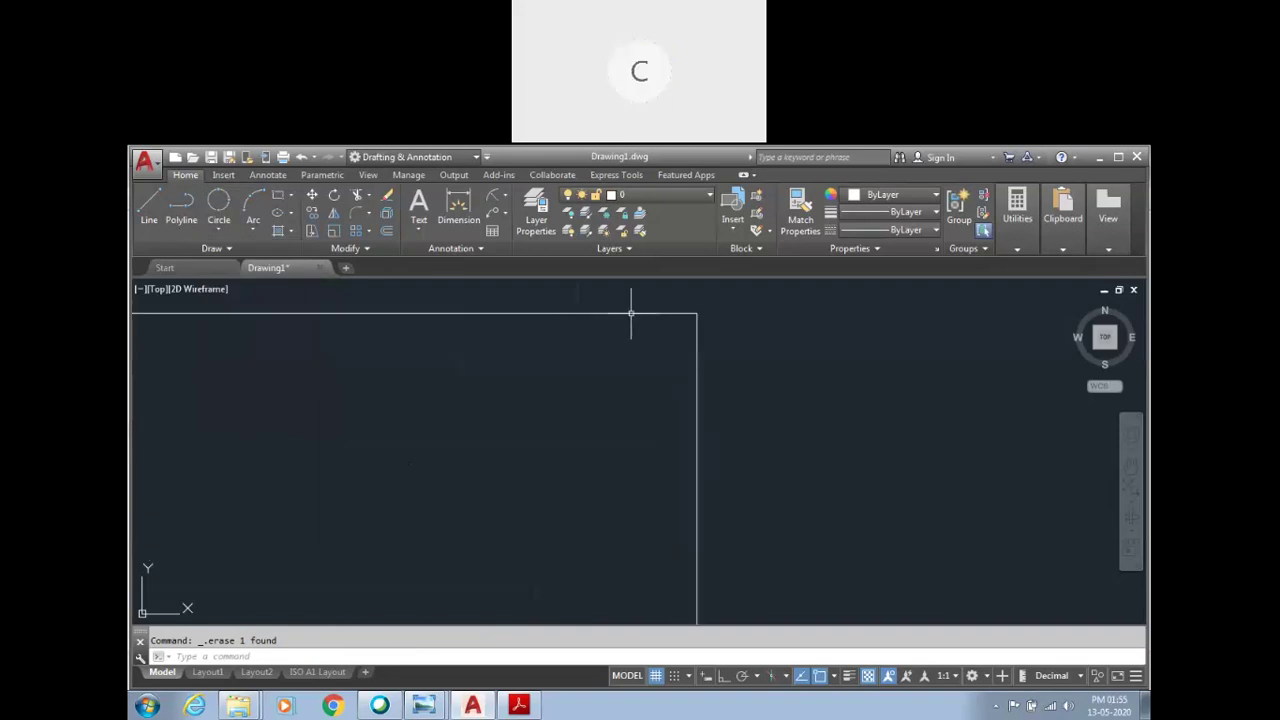
scroll(680, 345, down, 2)
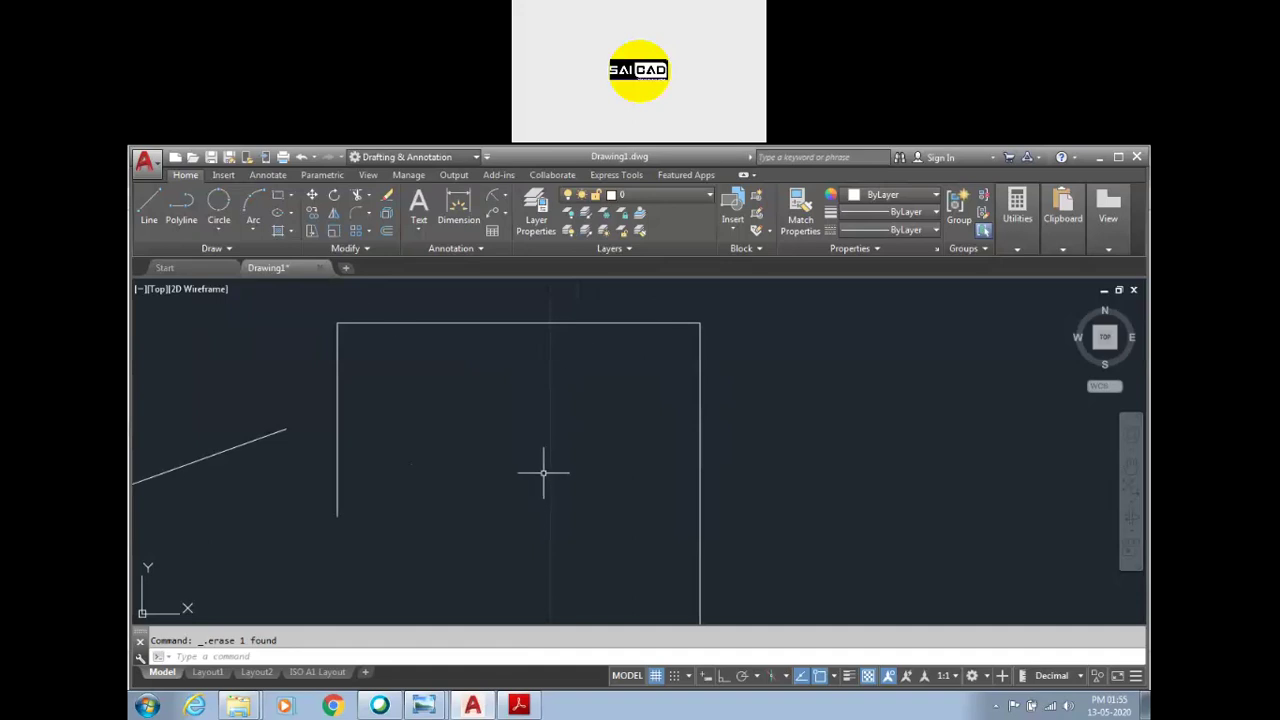
click(219, 226)
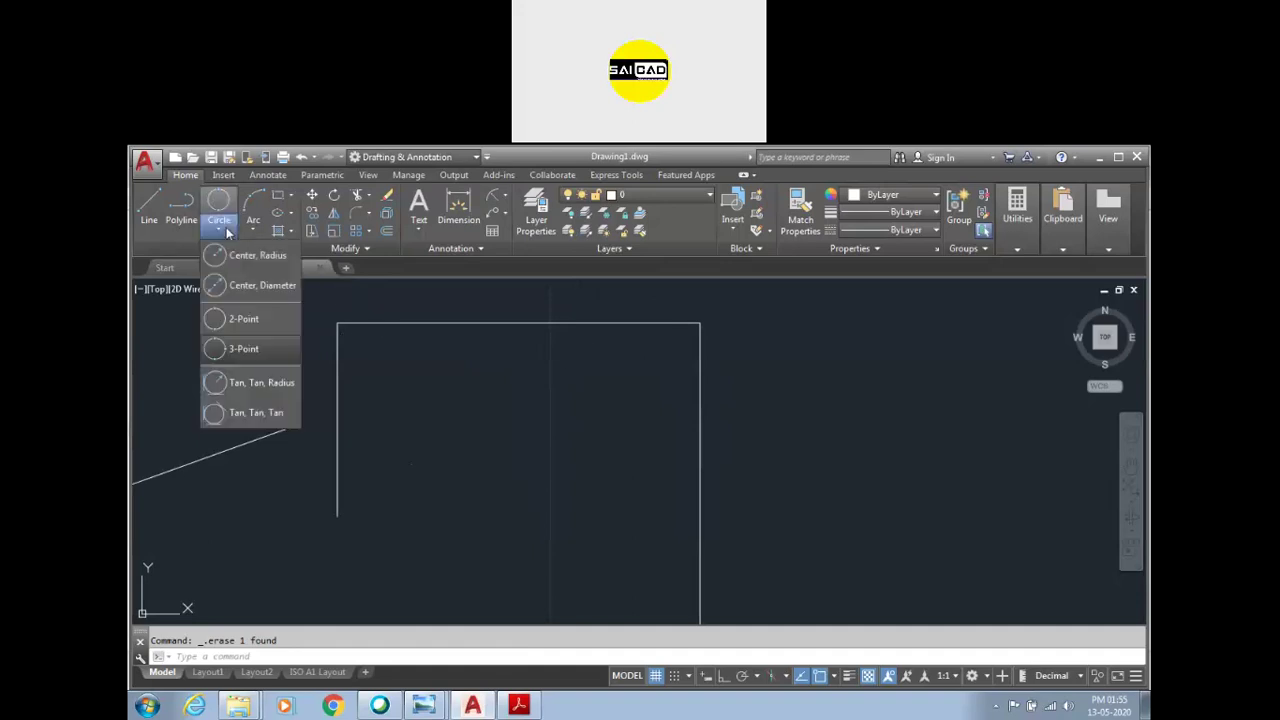
click(261, 389)
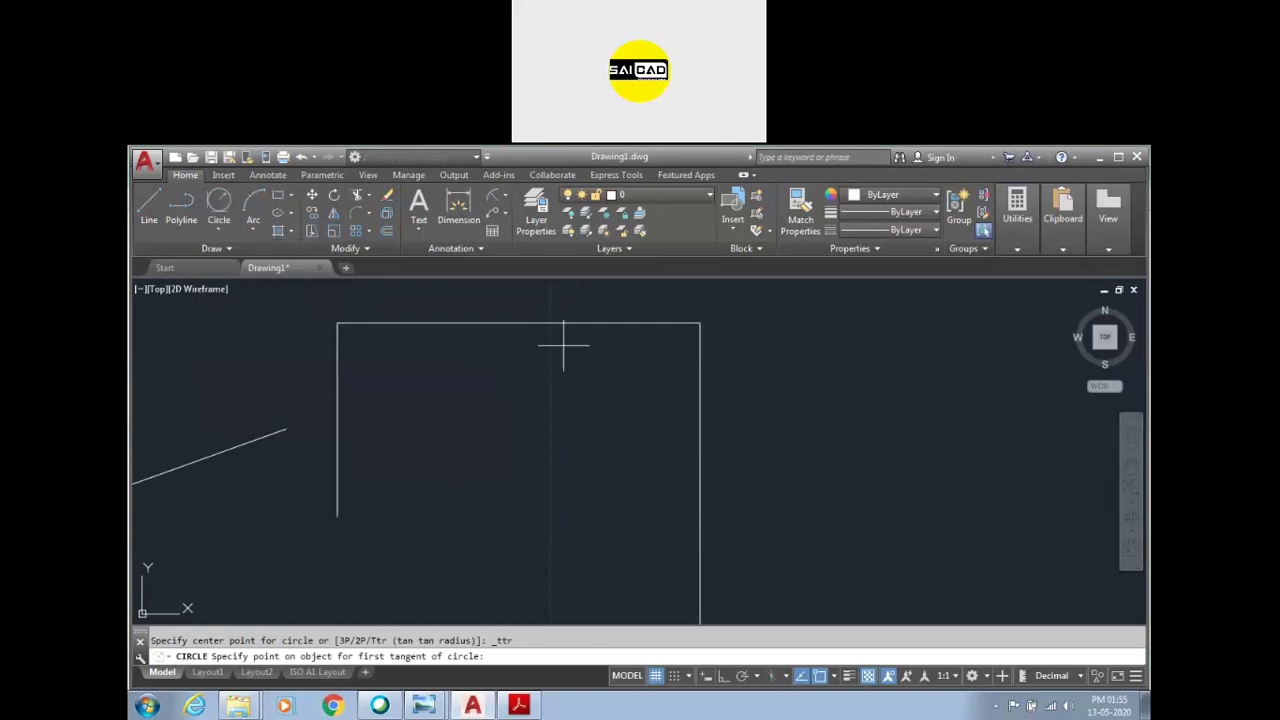
click(585, 324)
click(698, 414)
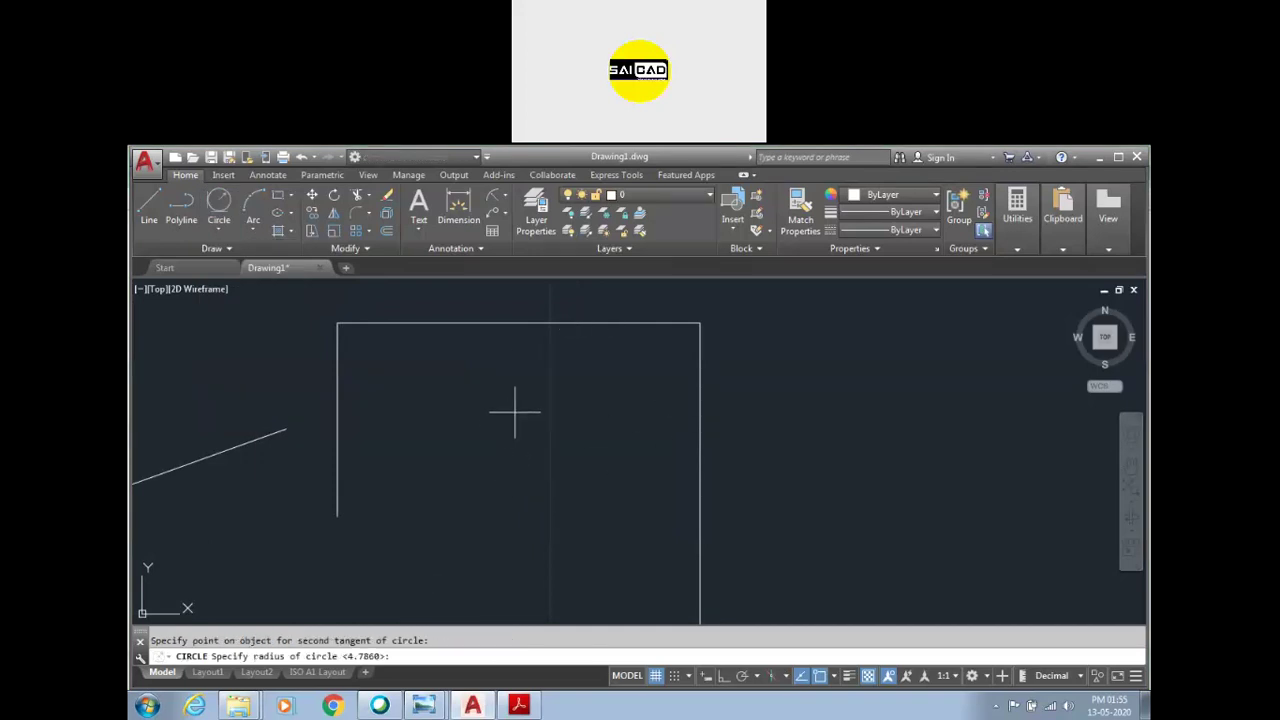
text(5)
key(Return)
scroll(515, 410, down, 4)
scroll(560, 330, up, 2)
scroll(532, 433, down, 2)
drag(532, 433, 488, 521)
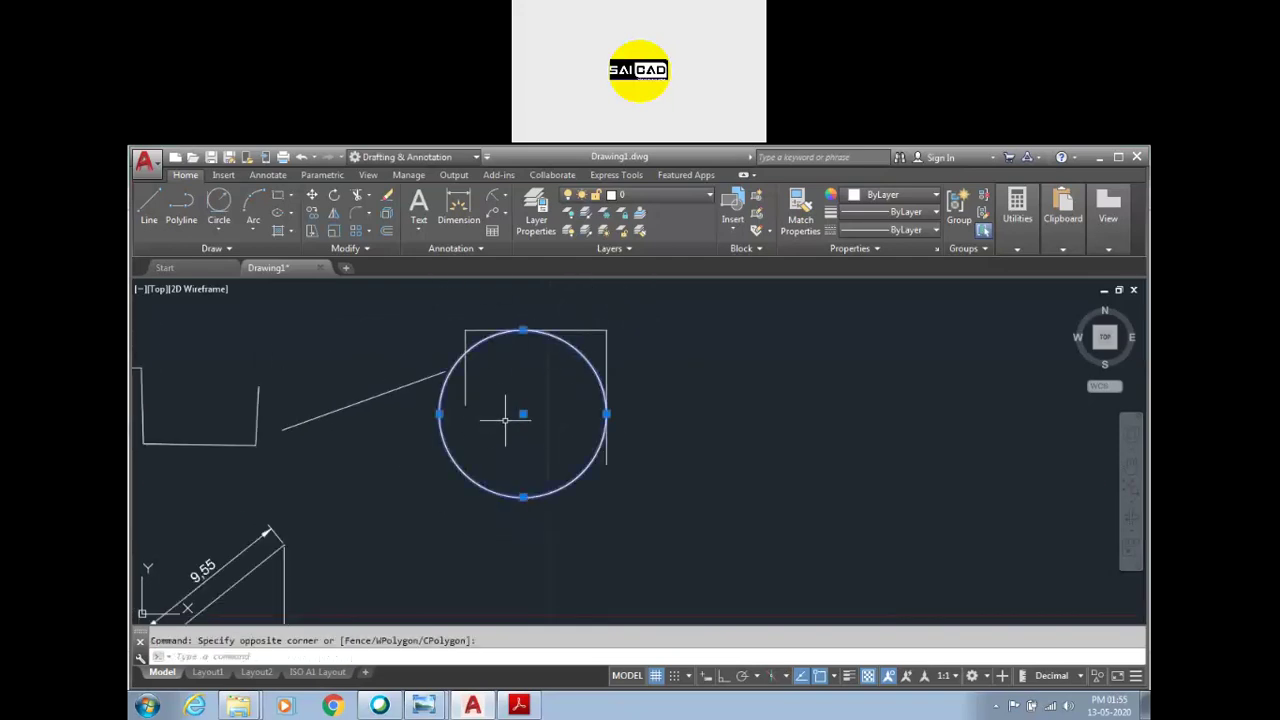
key(Delete)
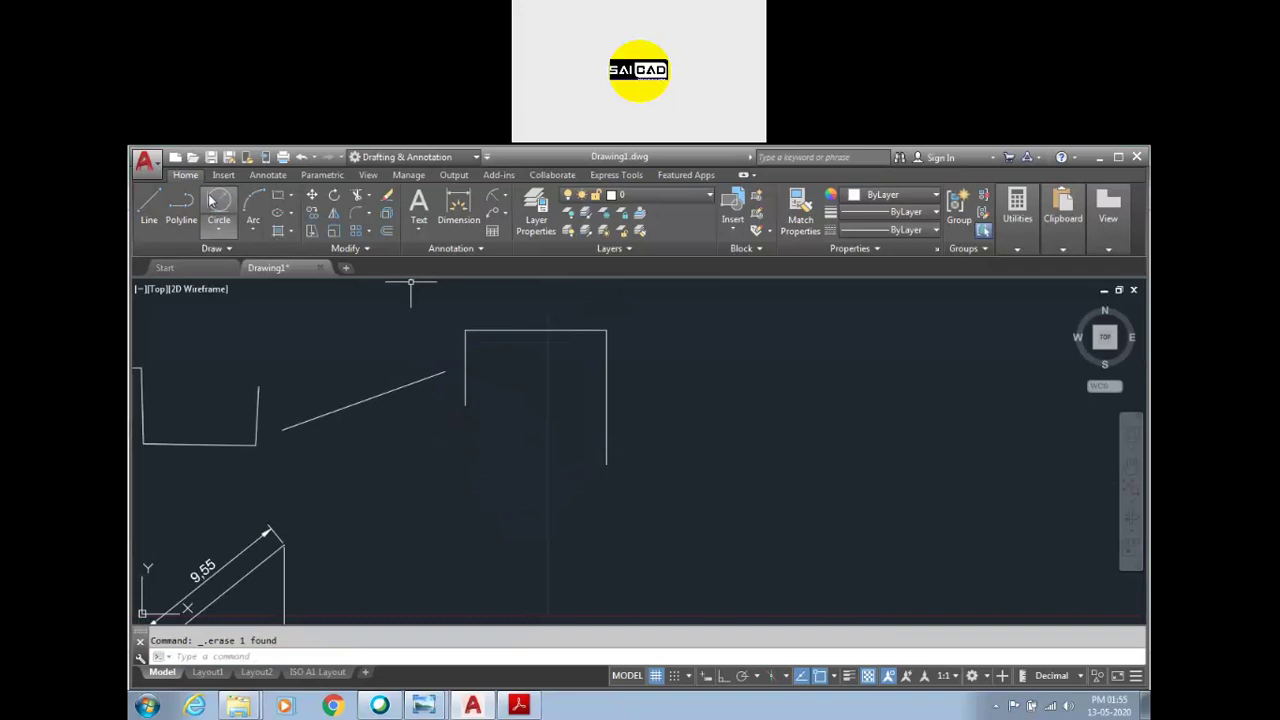
click(218, 203)
click(573, 329)
click(603, 350)
key(Return)
scroll(536, 378, up, 3)
scroll(534, 357, up, 3)
scroll(511, 309, down, 2)
scroll(505, 313, up, 4)
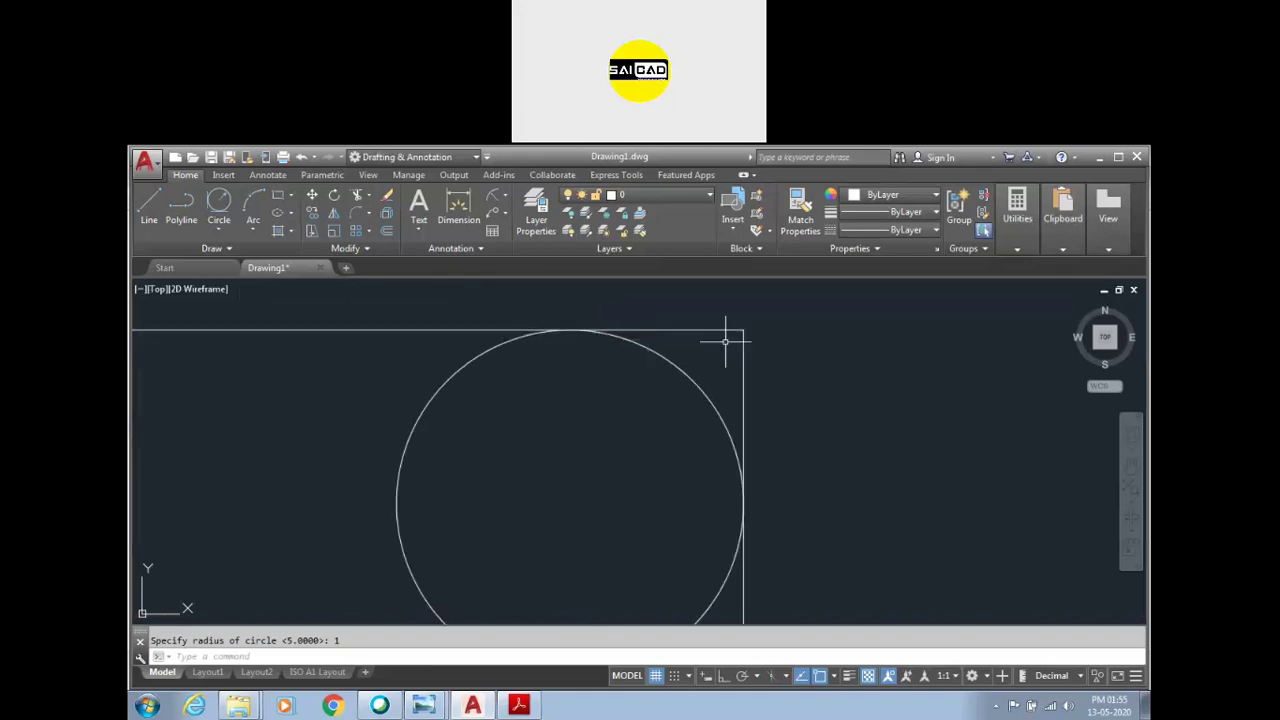
scroll(781, 340, down, 2)
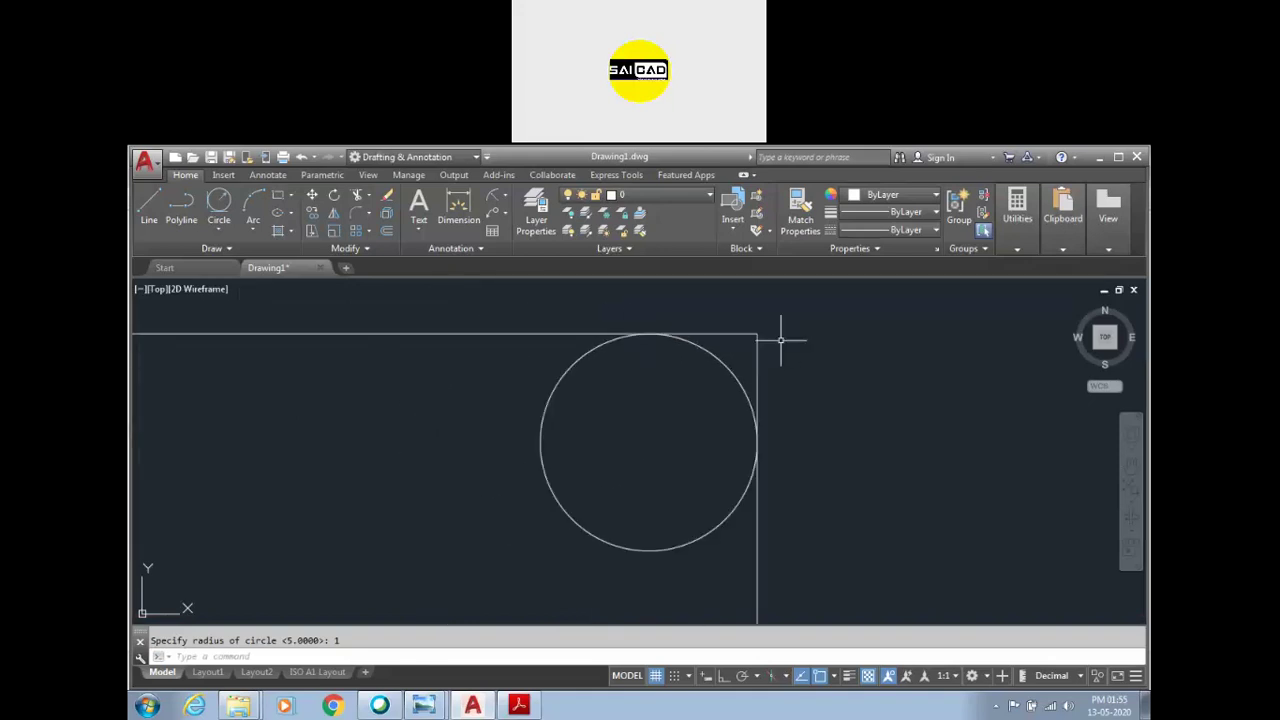
click(491, 196)
click(548, 400)
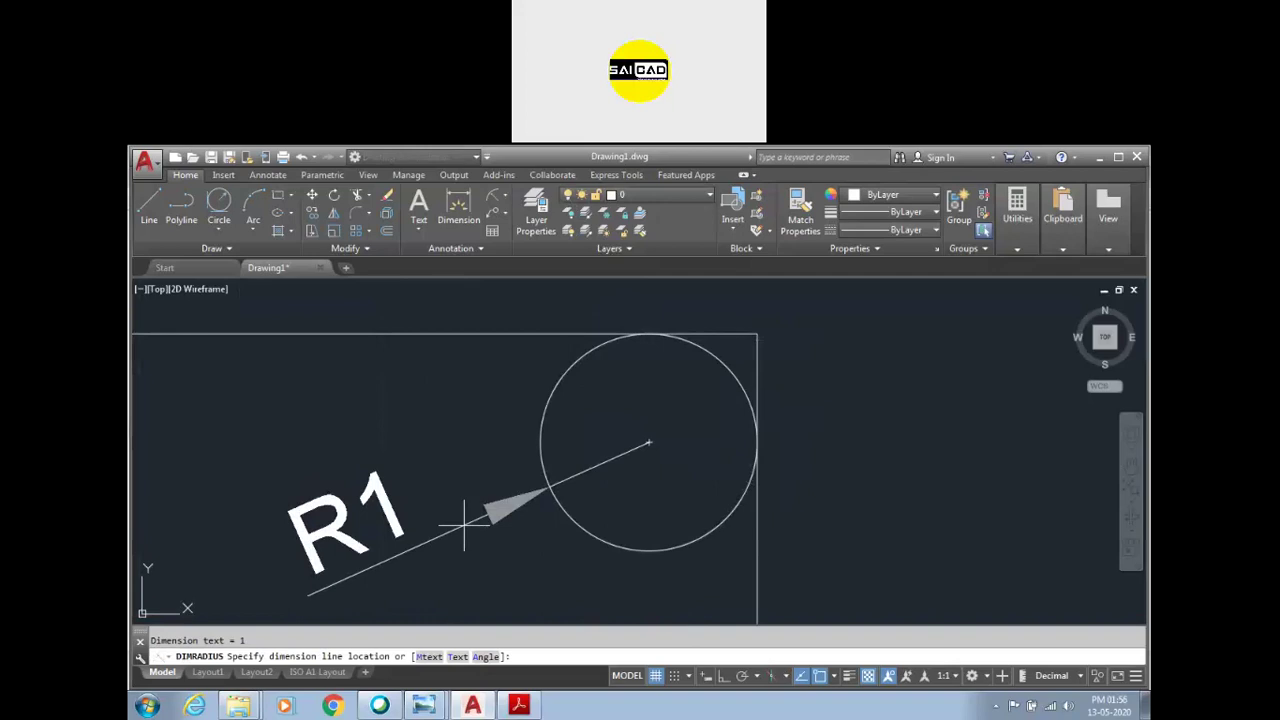
scroll(468, 420, down, 1)
click(468, 446)
scroll(754, 407, down, 2)
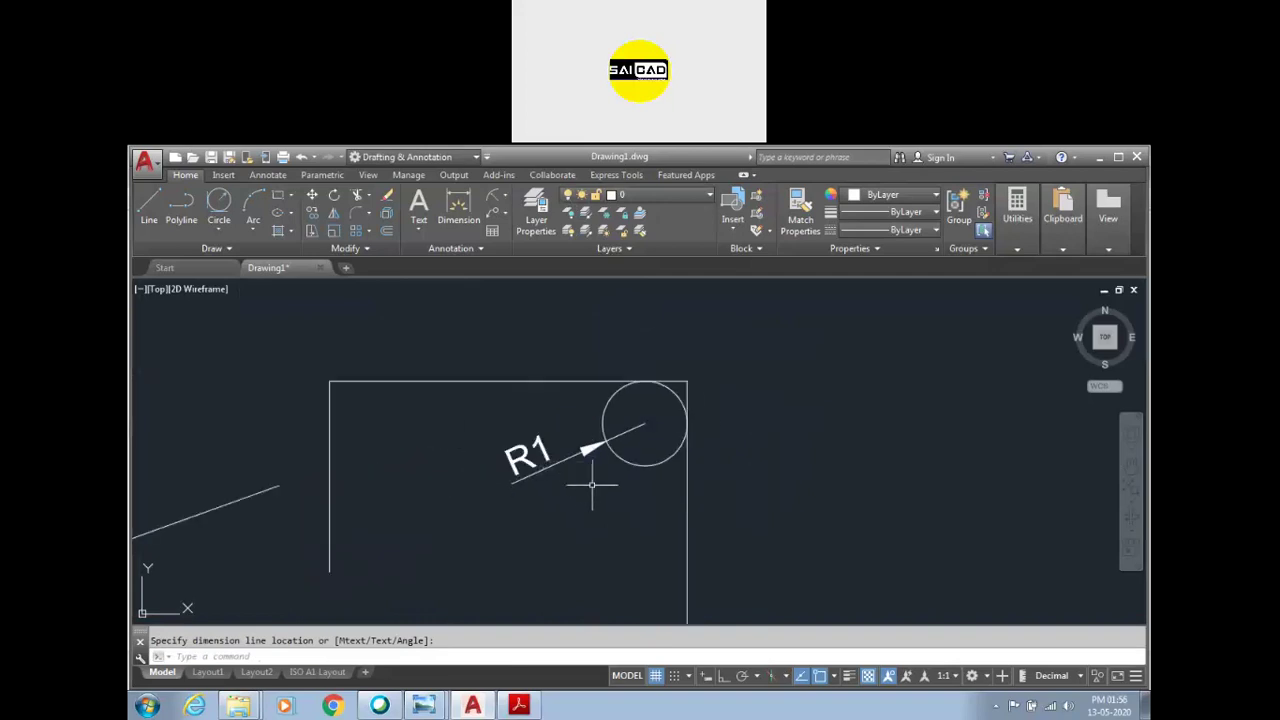
click(641, 506)
click(590, 422)
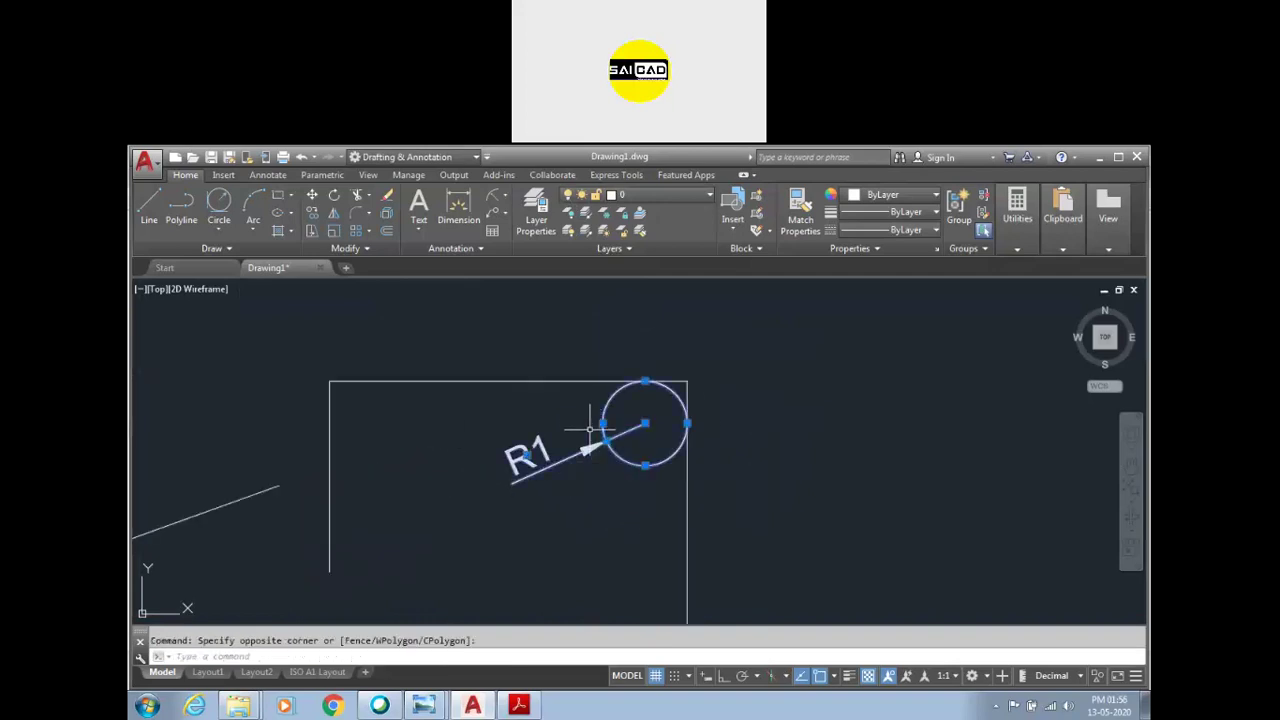
key(Delete)
scroll(591, 451, down, 4)
scroll(617, 371, up, 4)
scroll(571, 436, down, 1)
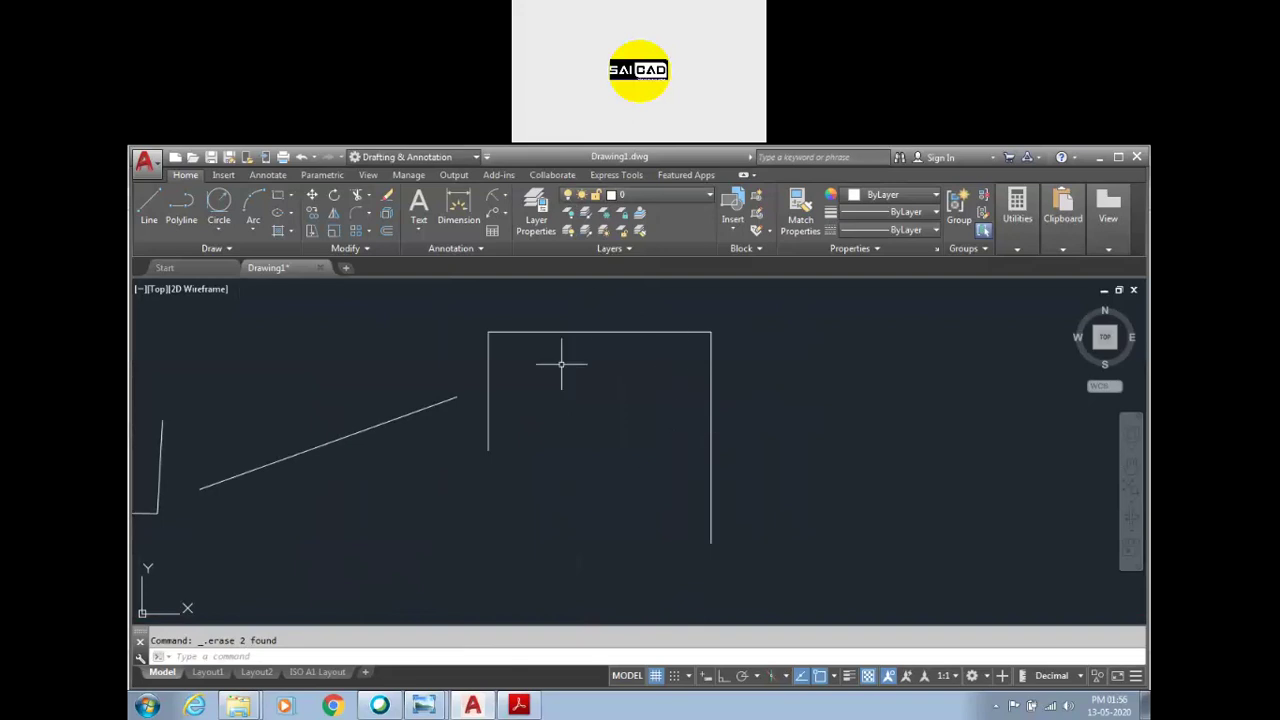
Step: Draw a Tan, Tan, Tan circle touching the top and both sides of the rectangle
click(219, 228)
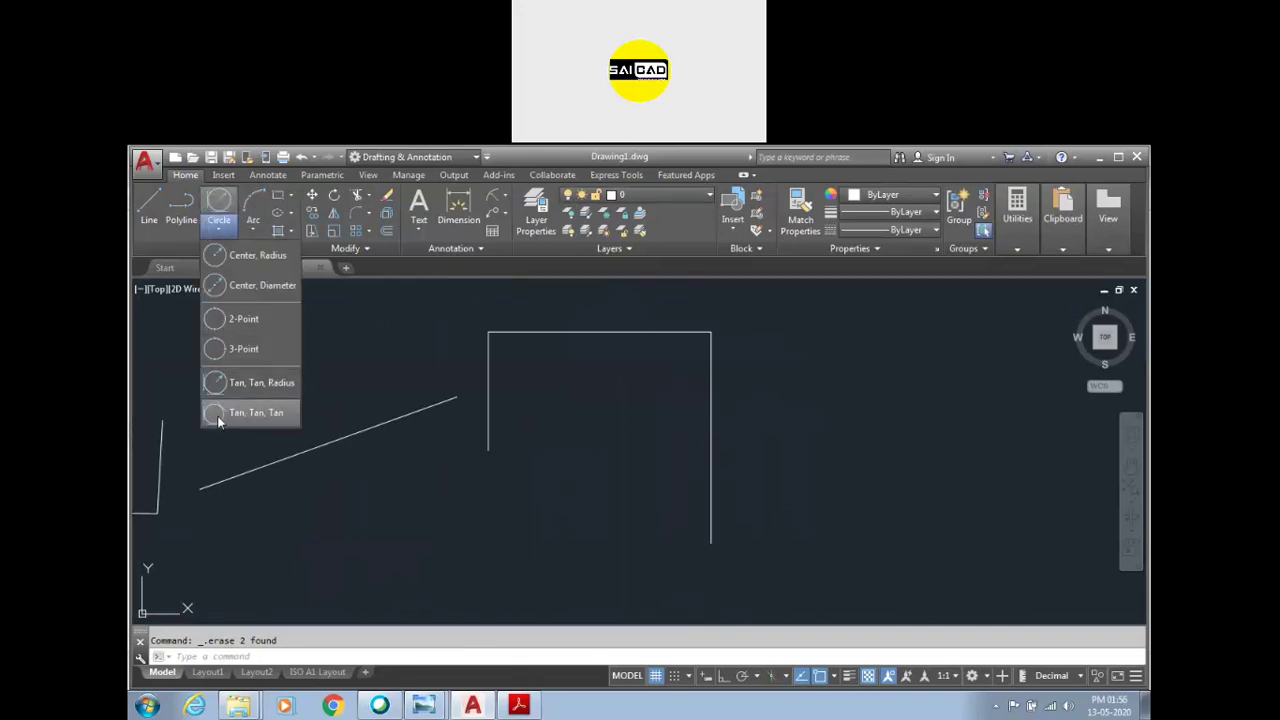
click(219, 413)
click(490, 358)
click(572, 334)
click(708, 407)
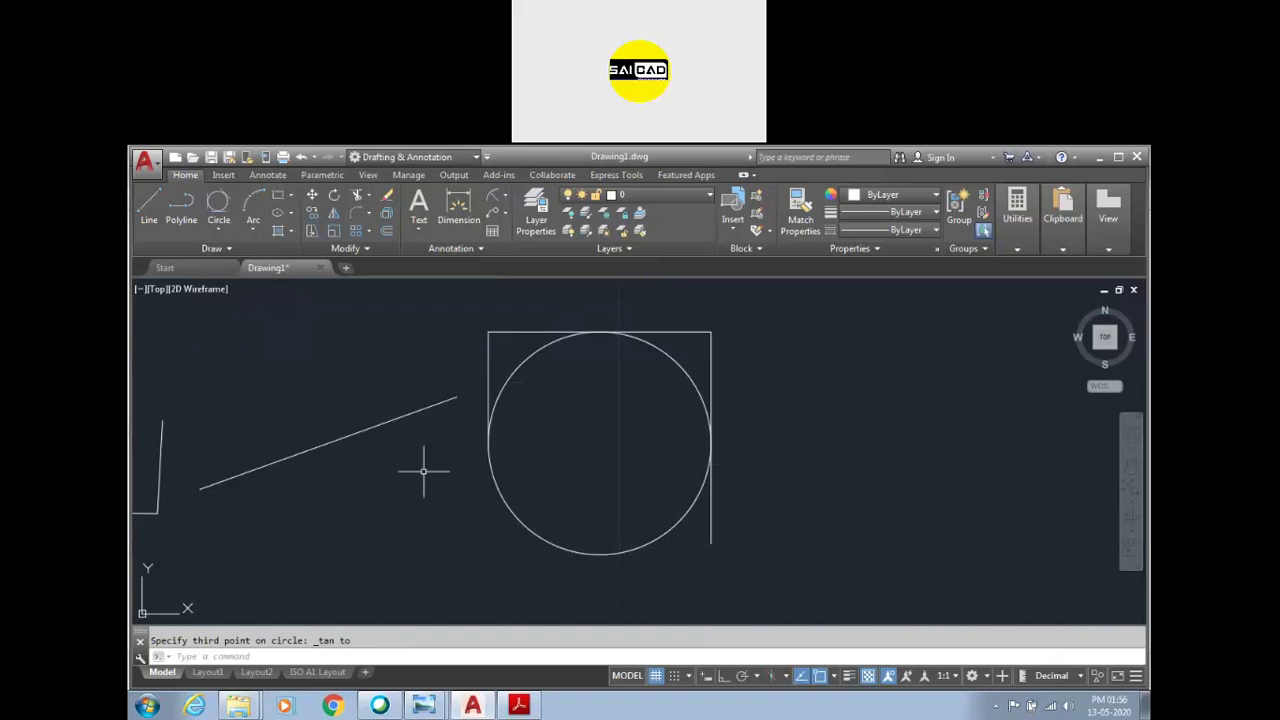
click(226, 229)
mouse_move(219, 230)
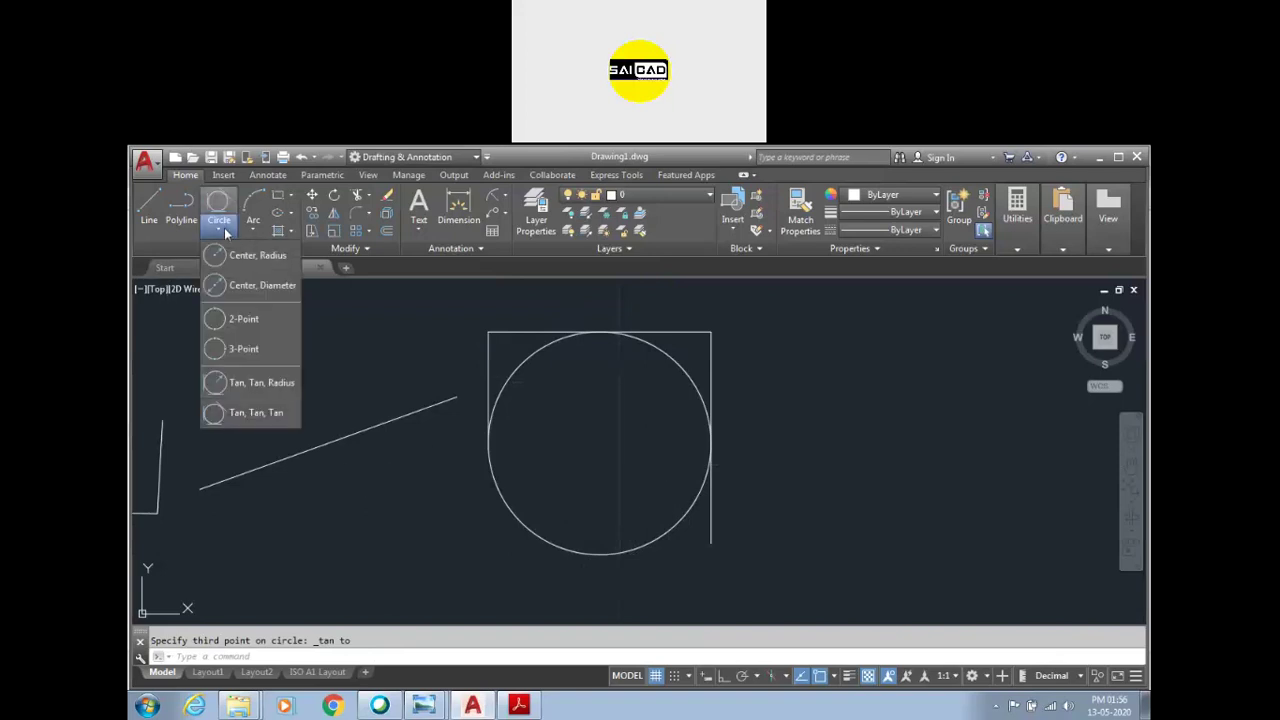
click(224, 227)
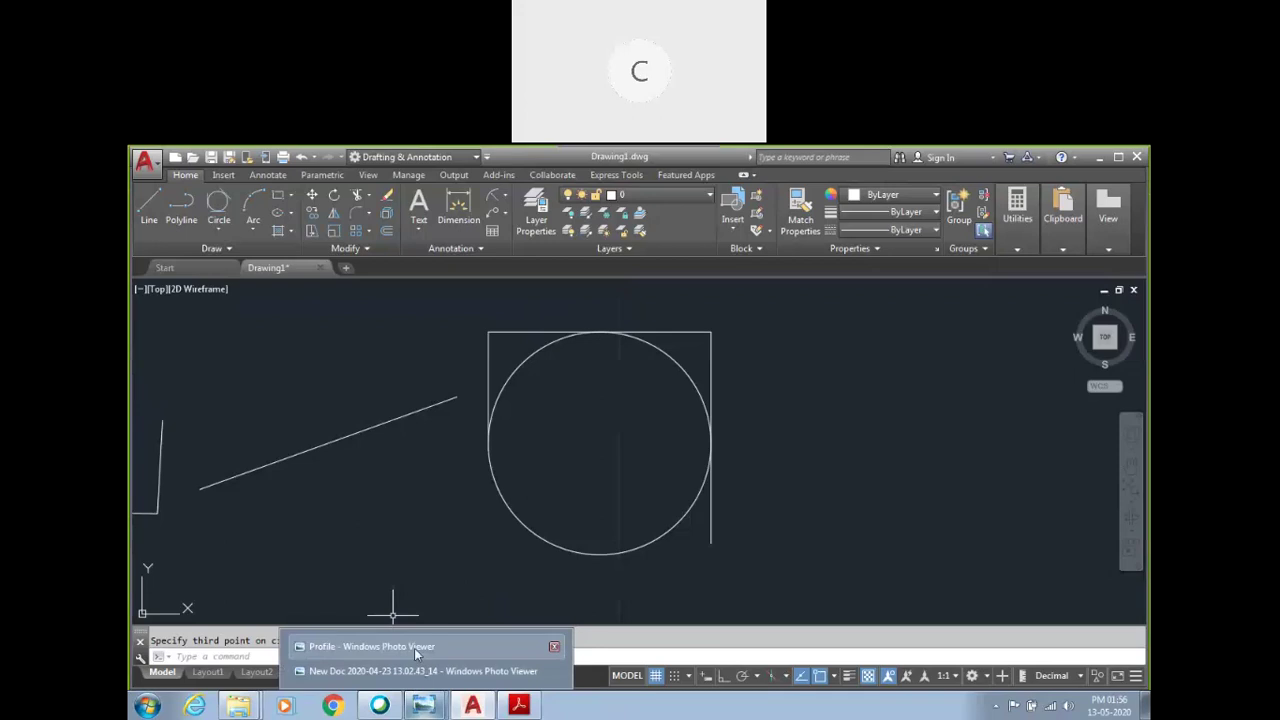
Step: Start a new circle centred on the lower end of the rectangle's right side
click(219, 229)
key(Escape)
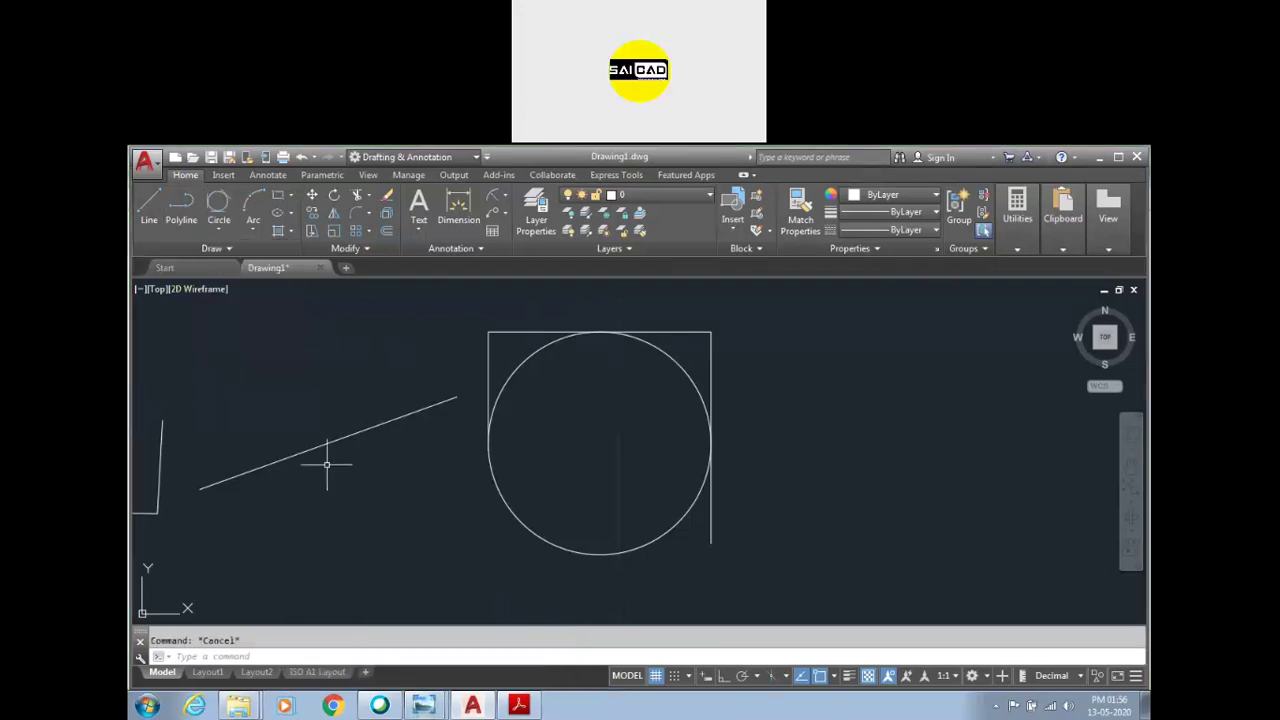
text(c)
key(Return)
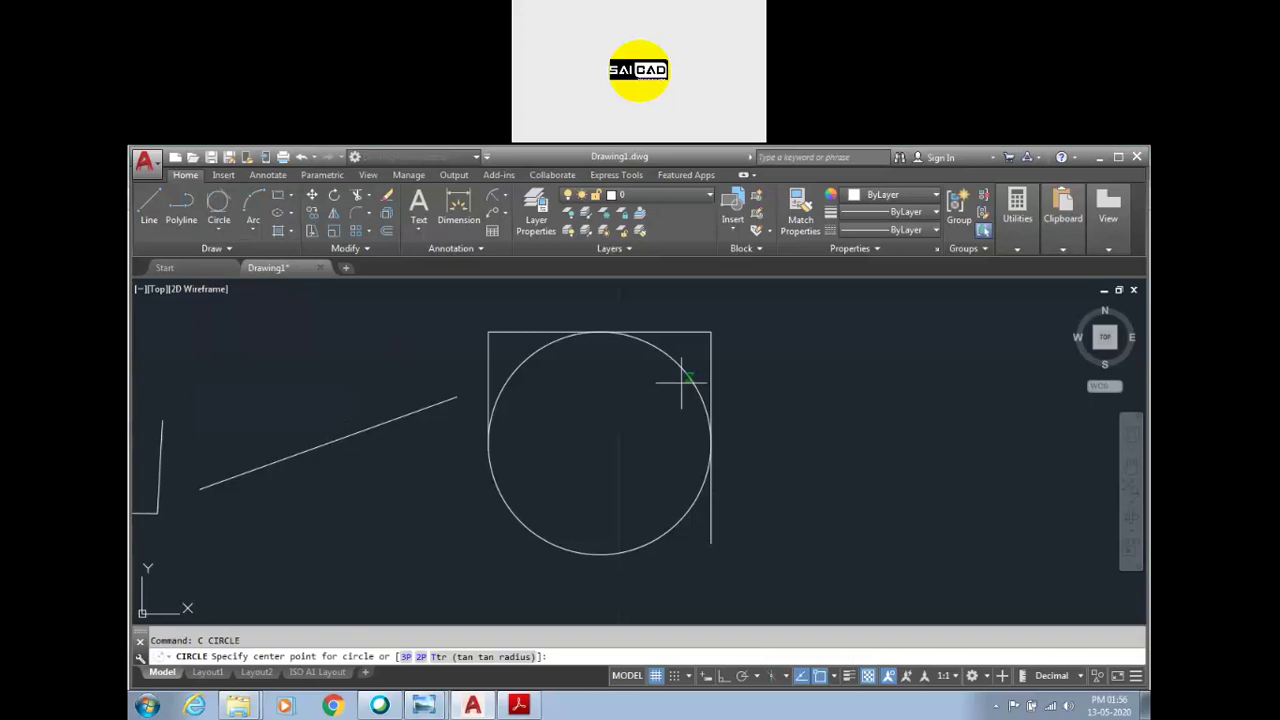
click(714, 538)
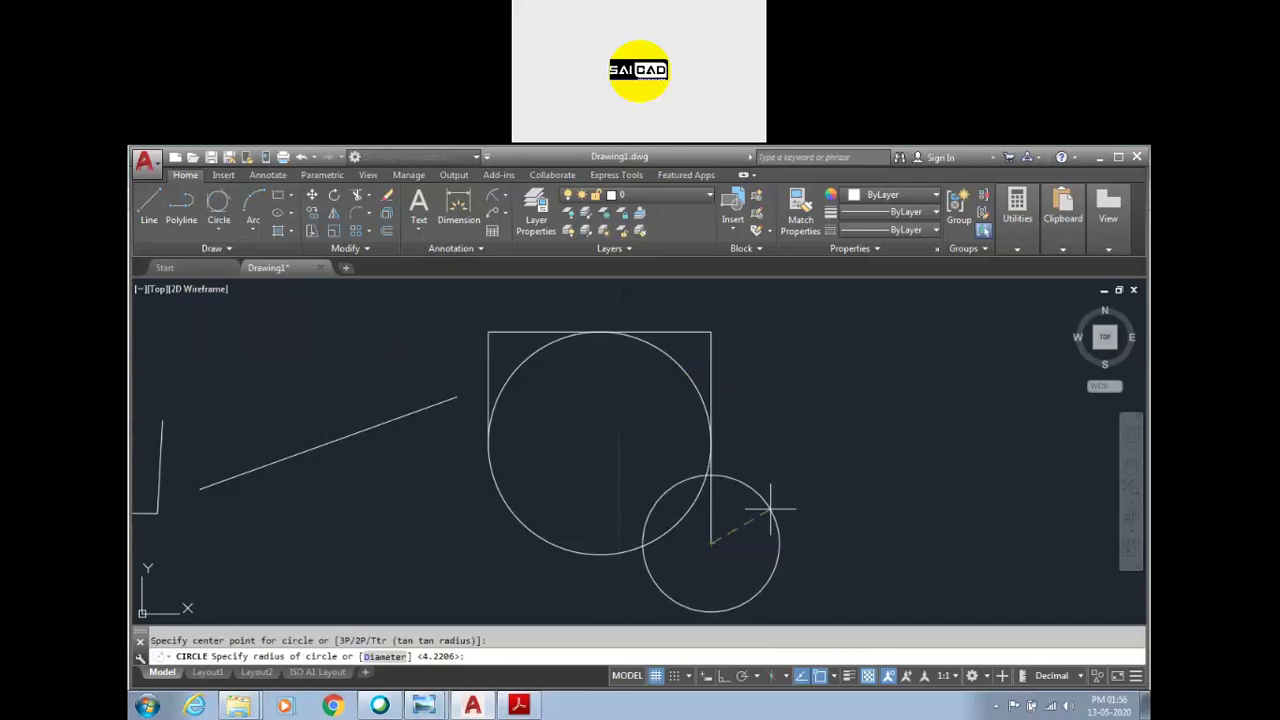
Step: Finish the second circle with a diameter of 8.4412
scroll(766, 500, down, 2)
scroll(770, 557, up, 4)
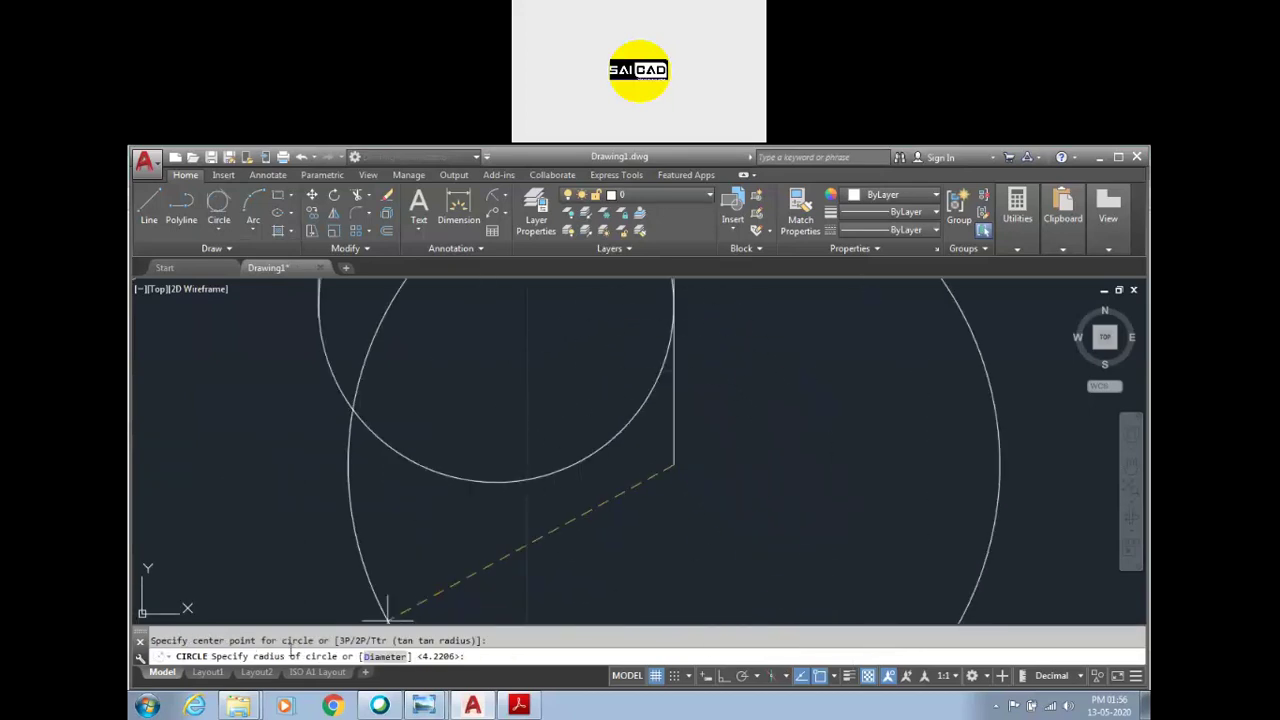
click(380, 657)
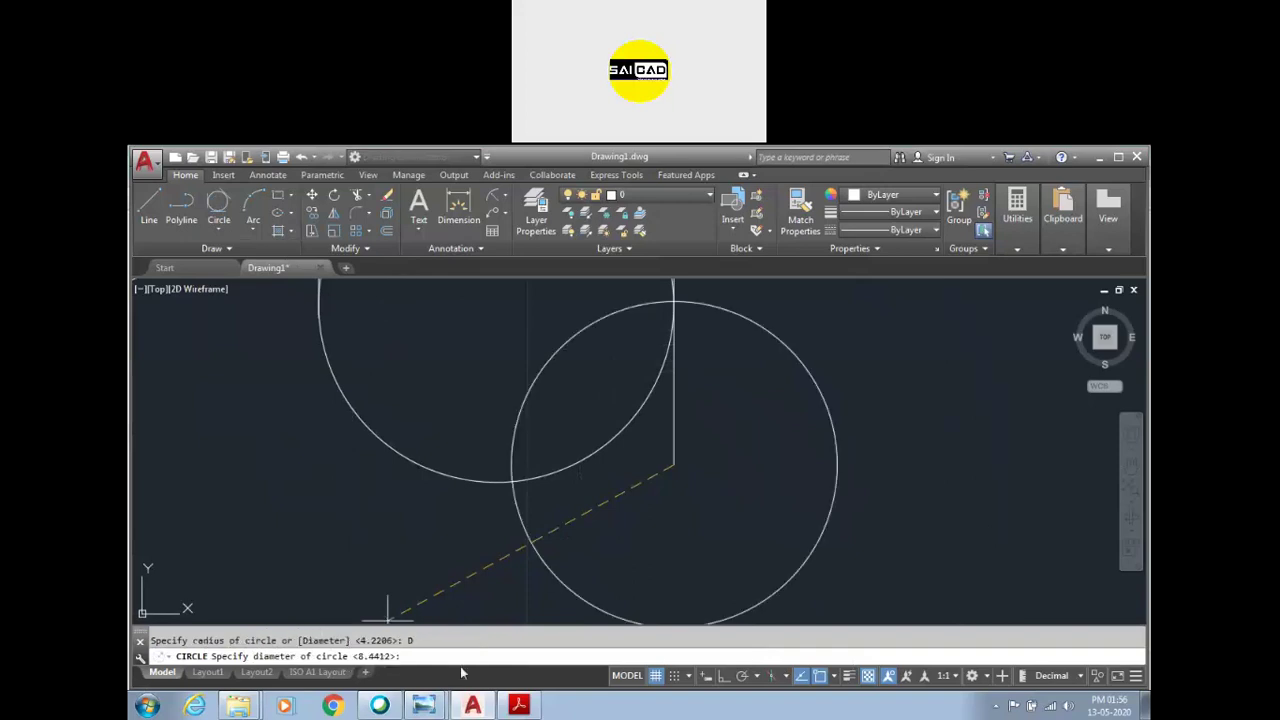
click(800, 436)
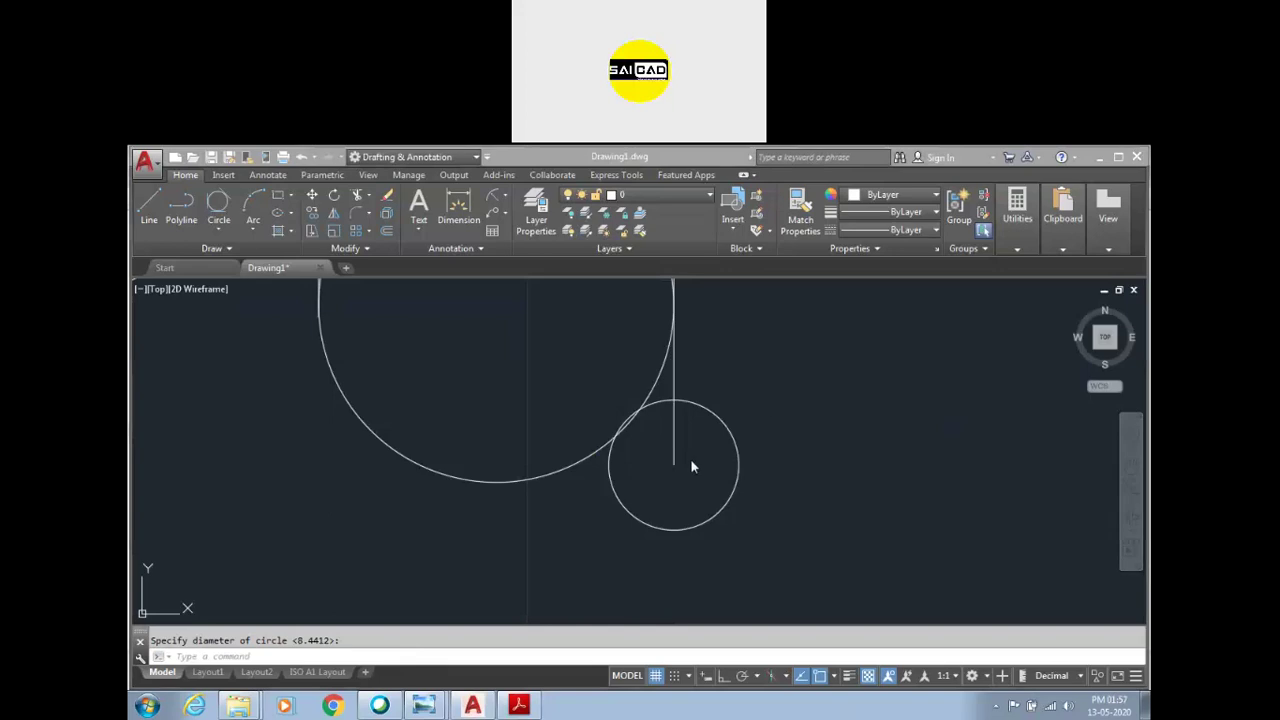
Step: Erase both circles and the line with a crossing window
drag(760, 371, 671, 440)
scroll(718, 491, down, 2)
key(Delete)
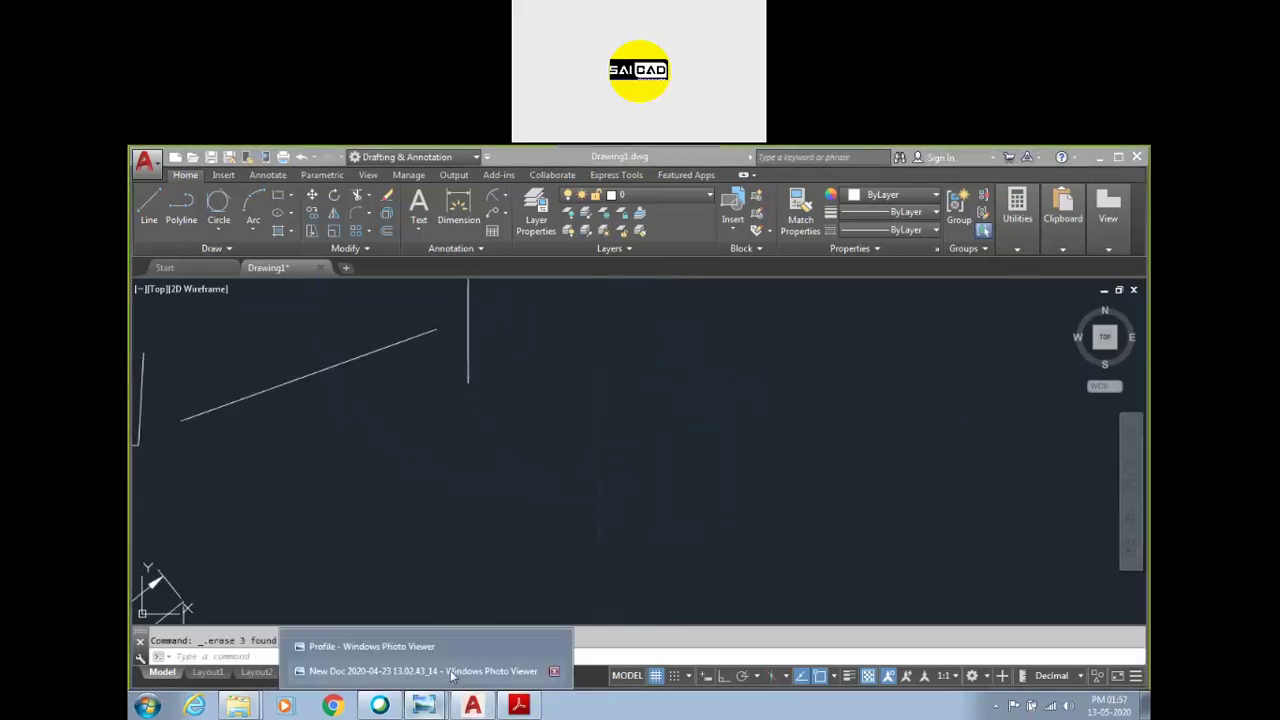
Step: View the next sample drawing in Photo Viewer, then bring ALL Merged.pdf forward
click(443, 671)
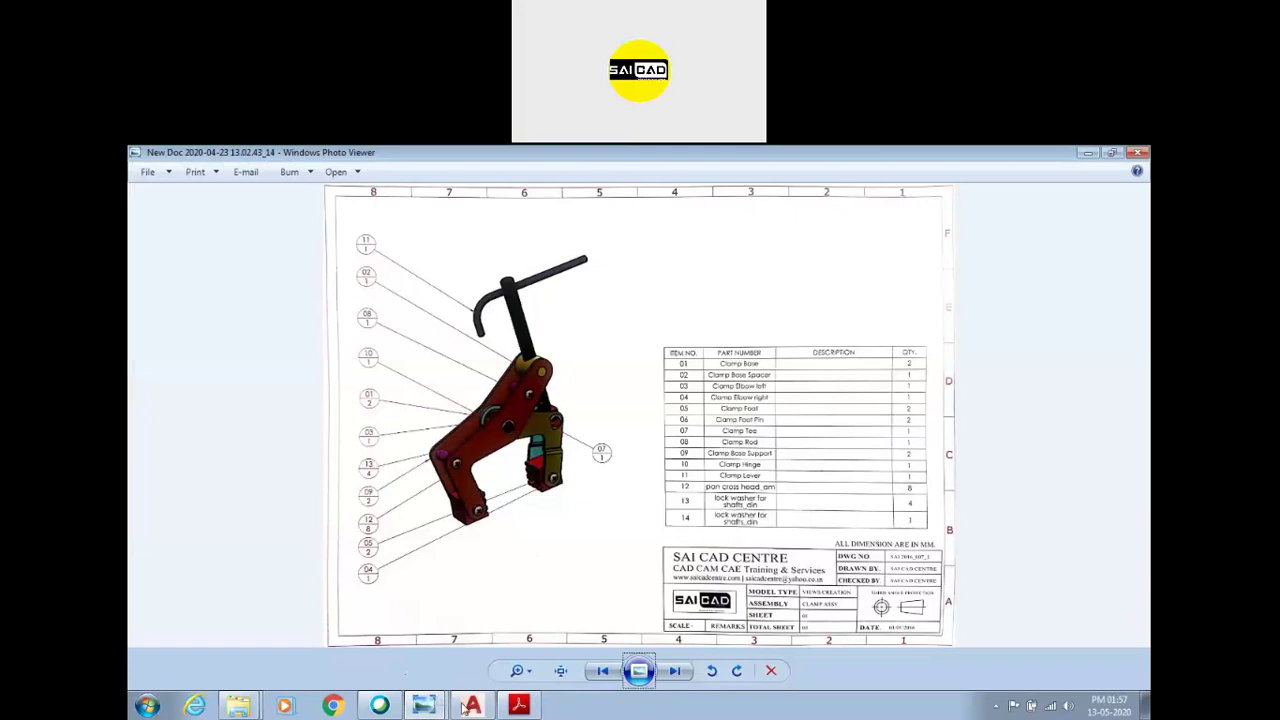
key(Right)
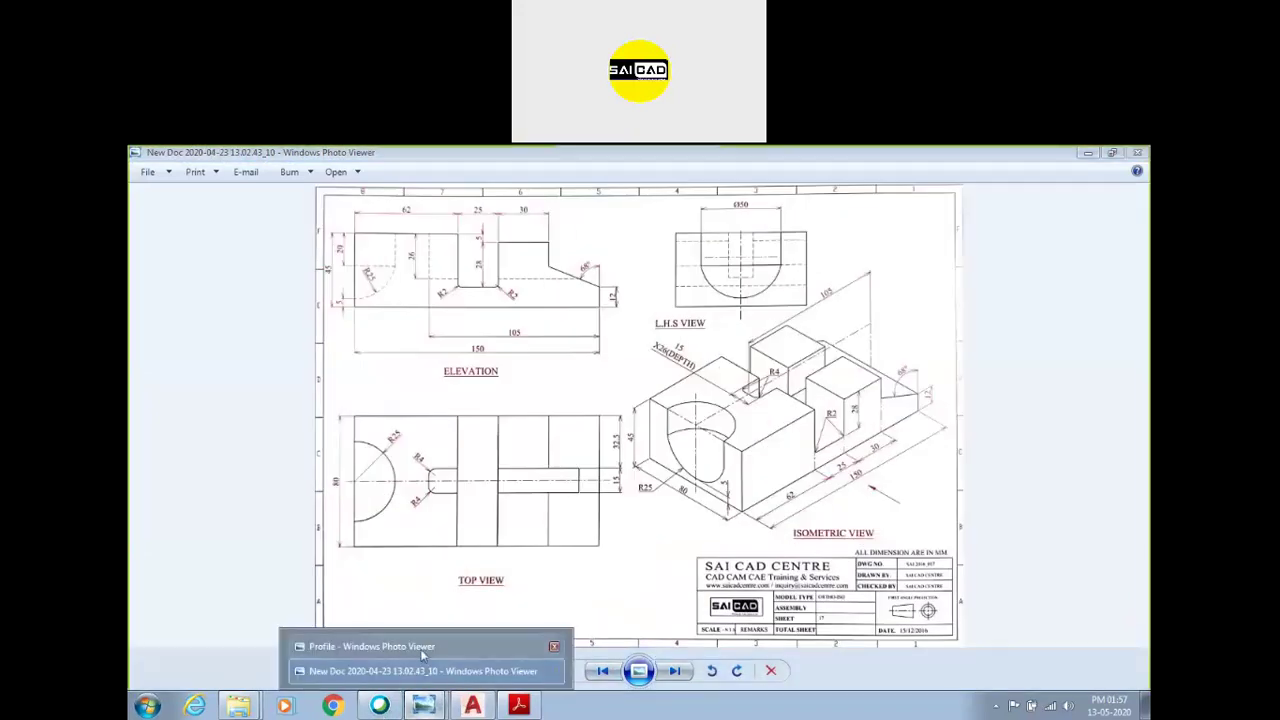
mouse_move(238, 706)
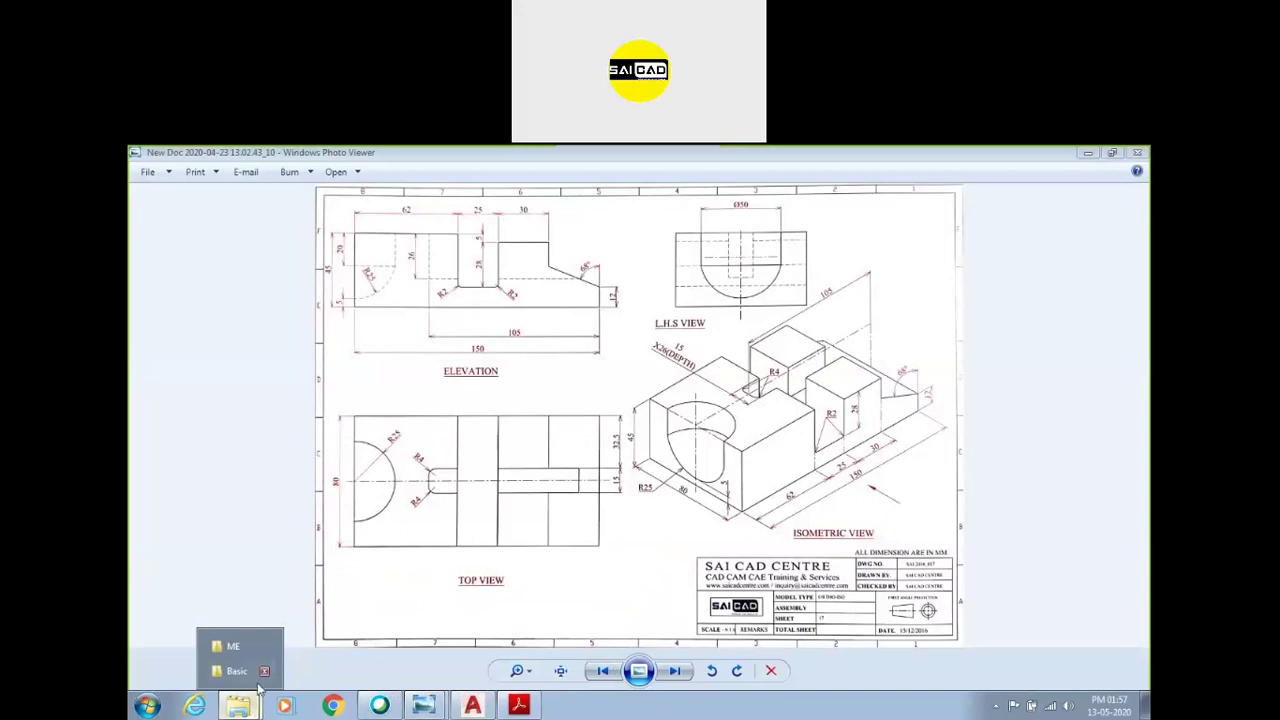
click(518, 705)
ctrl+scroll(608, 433, up, 3)
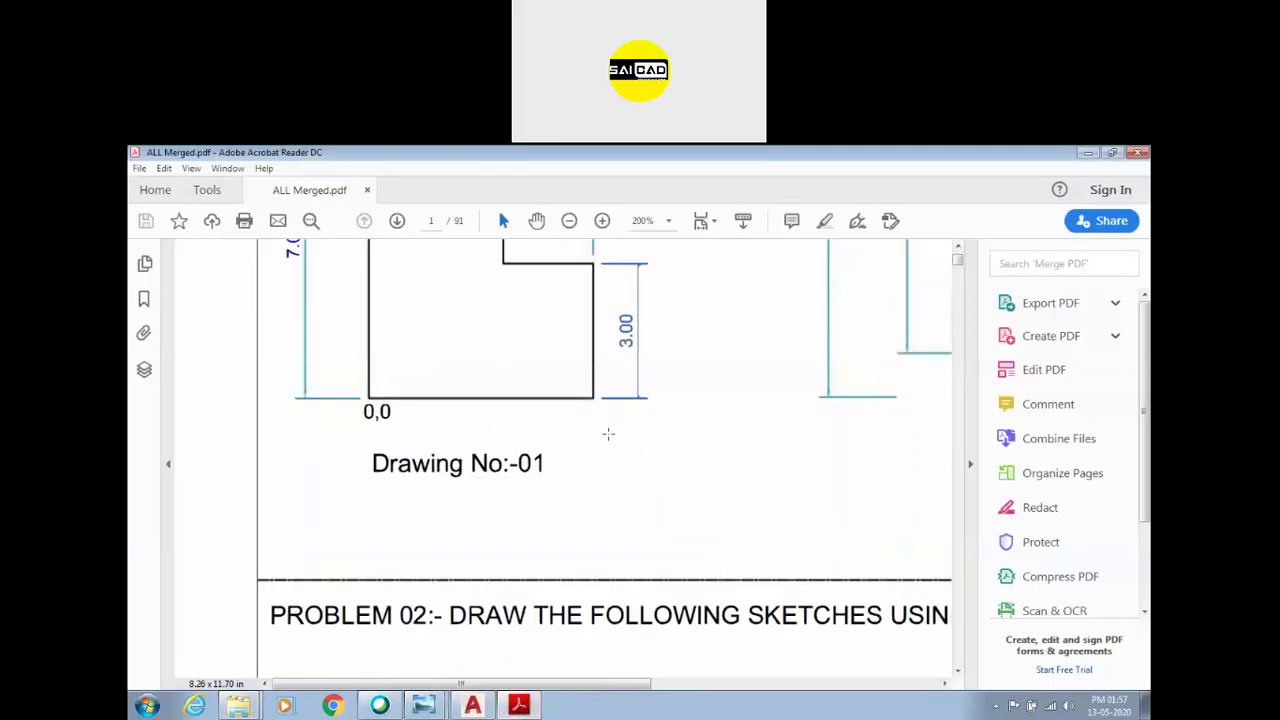
Step: Scroll ALL Merged.pdf to Drawing No:-17 and No:-18 on page 6, then return to AutoCAD
ctrl+scroll(536, 452, down, 1)
scroll(580, 414, down, 5)
scroll(597, 429, down, 5)
scroll(606, 434, down, 5)
scroll(611, 430, down, 5)
ctrl+scroll(600, 420, down, 3)
scroll(605, 415, down, 5)
scroll(606, 413, down, 5)
scroll(604, 410, down, 5)
scroll(590, 405, down, 5)
scroll(575, 400, down, 5)
scroll(560, 393, down, 5)
scroll(554, 389, up, 3)
scroll(555, 387, down, 5)
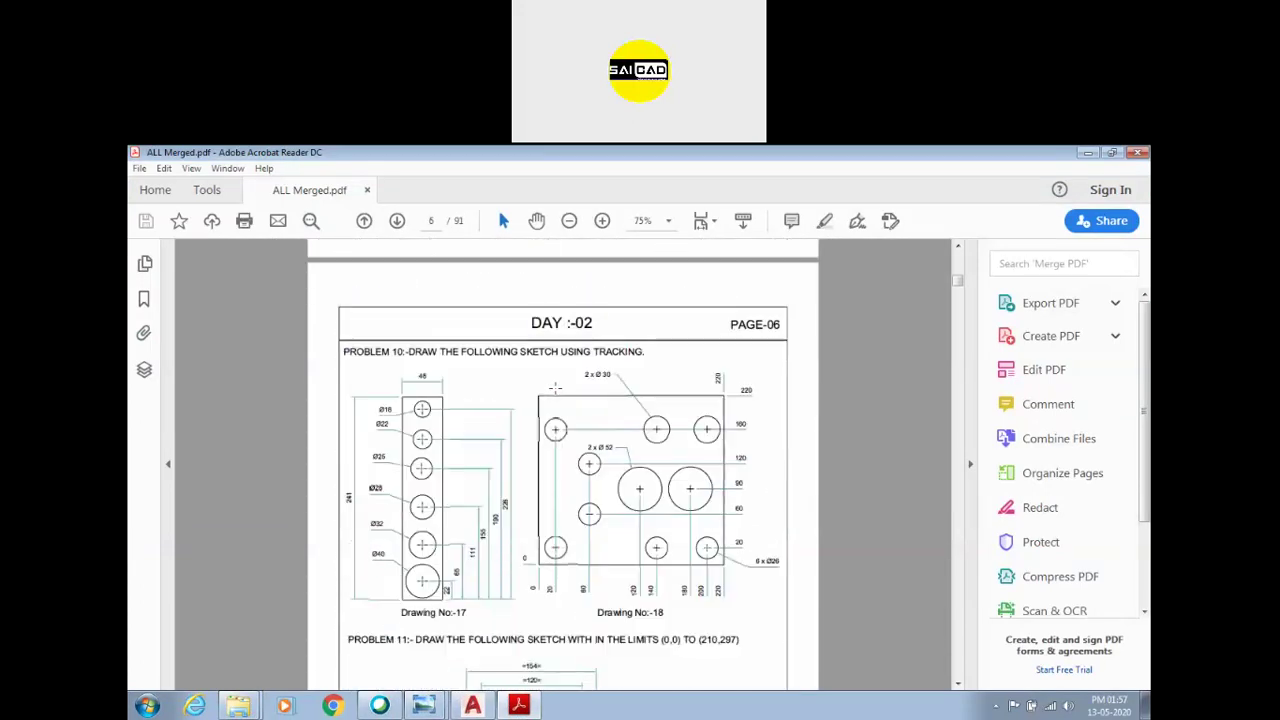
scroll(555, 387, down, 2)
ctrl+scroll(429, 368, up, 1)
ctrl+scroll(400, 345, up, 1)
ctrl+scroll(346, 350, up, 1)
ctrl+scroll(346, 350, up, 1)
ctrl+scroll(563, 371, down, 1)
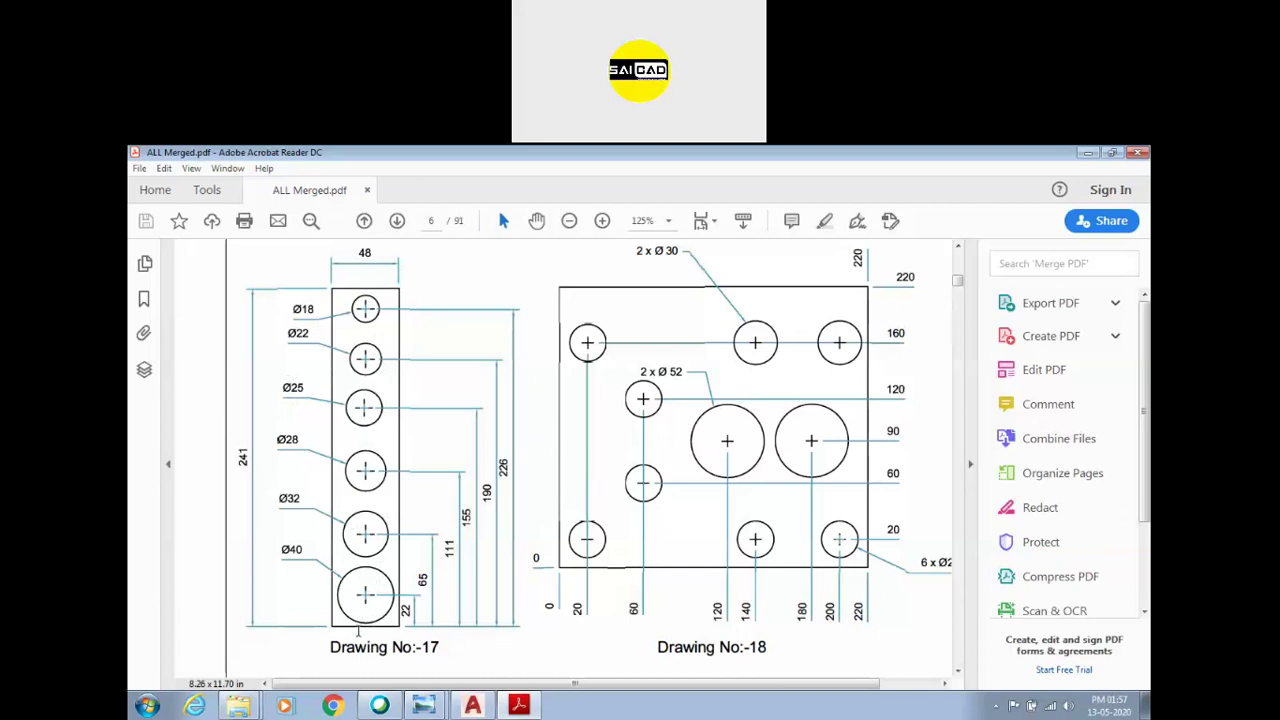
click(473, 707)
Step: Window-select all 19 remaining objects in Drawing1 and delete them, leaving an empty canvas
scroll(514, 506, down, 3)
scroll(528, 396, up, 2)
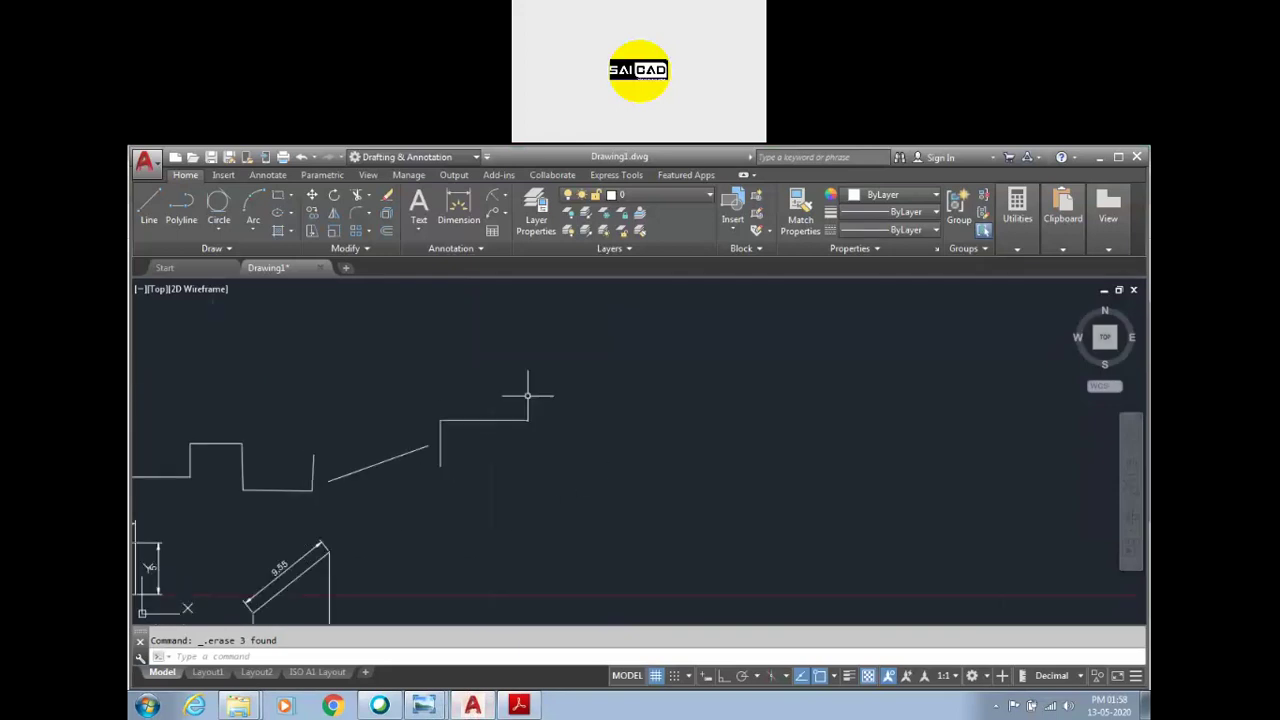
scroll(528, 396, down, 3)
scroll(600, 370, up, 3)
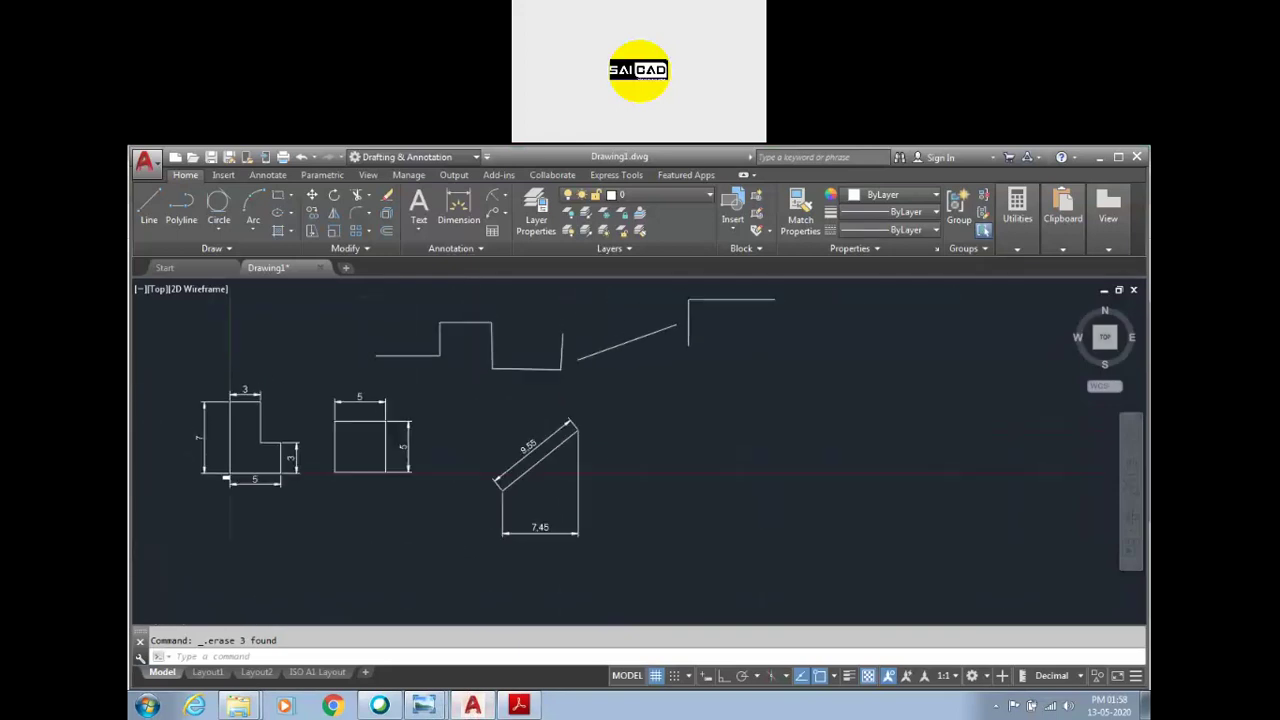
scroll(520, 420, down, 3)
scroll(500, 432, down, 2)
scroll(500, 432, up, 4)
scroll(505, 426, down, 4)
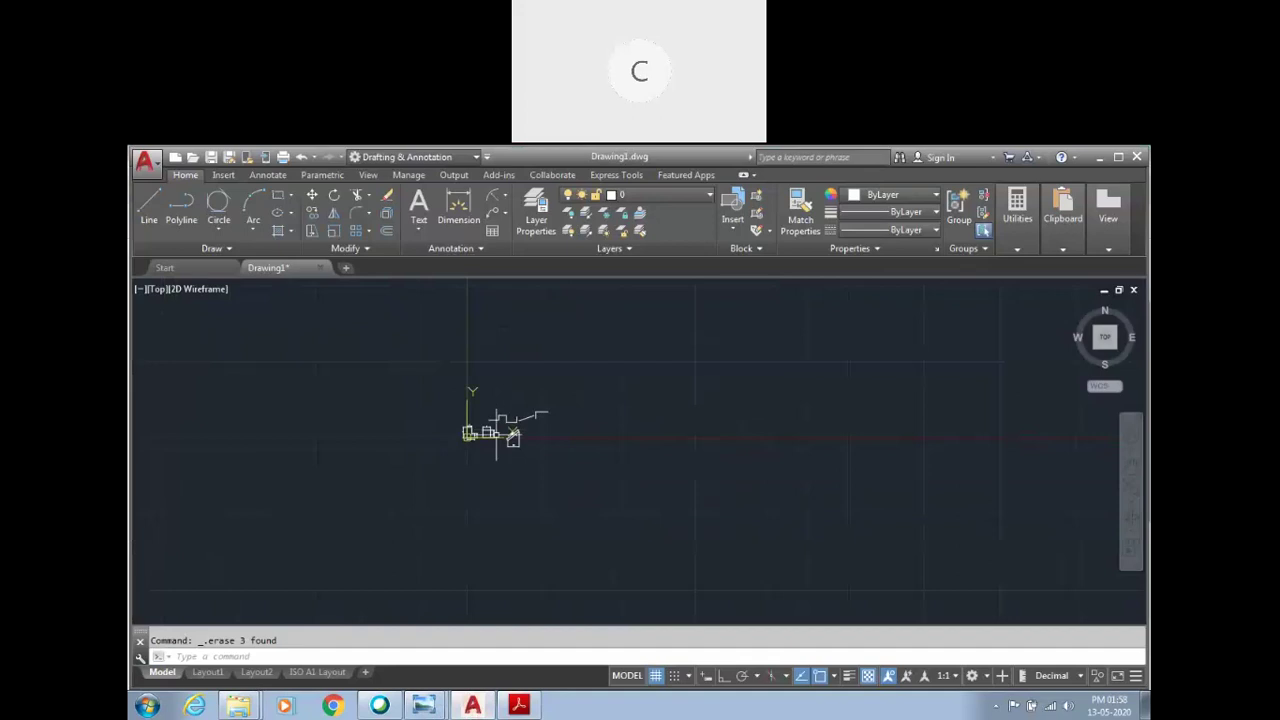
scroll(472, 452, up, 2)
scroll(690, 325, up, 2)
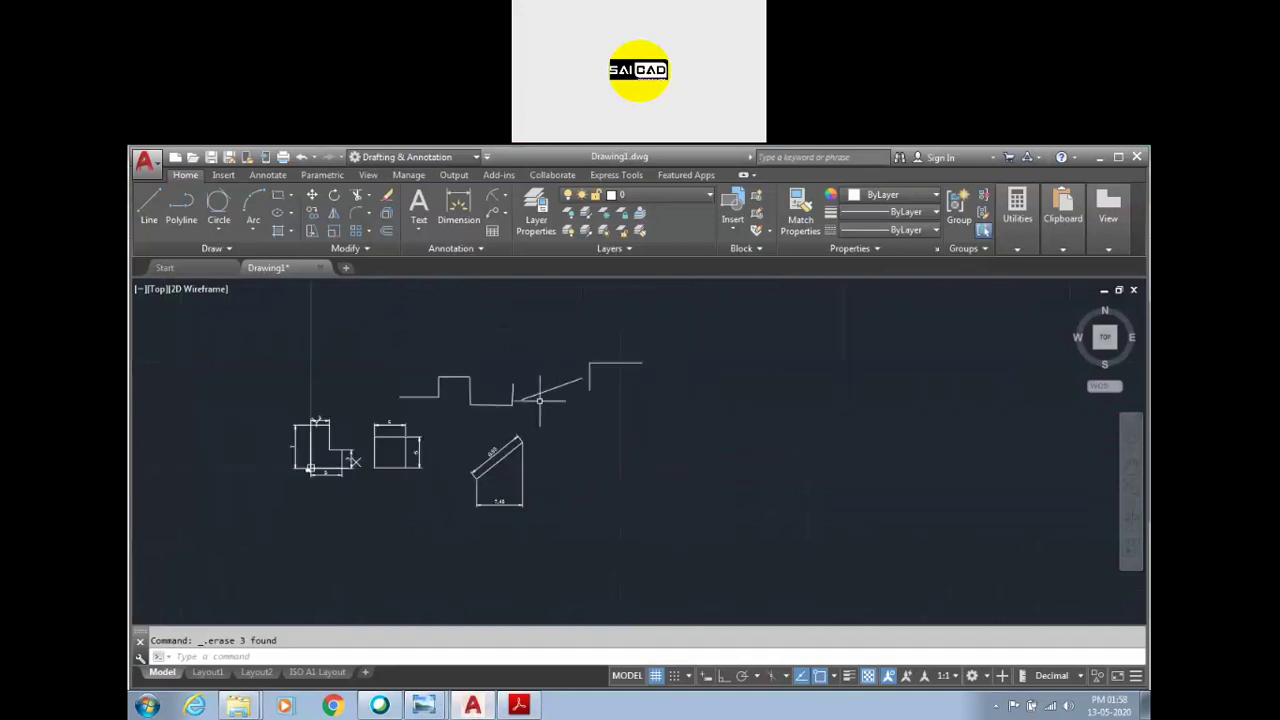
scroll(437, 428, down, 3)
scroll(437, 428, up, 3)
scroll(484, 457, down, 2)
scroll(484, 457, up, 4)
scroll(480, 458, down, 4)
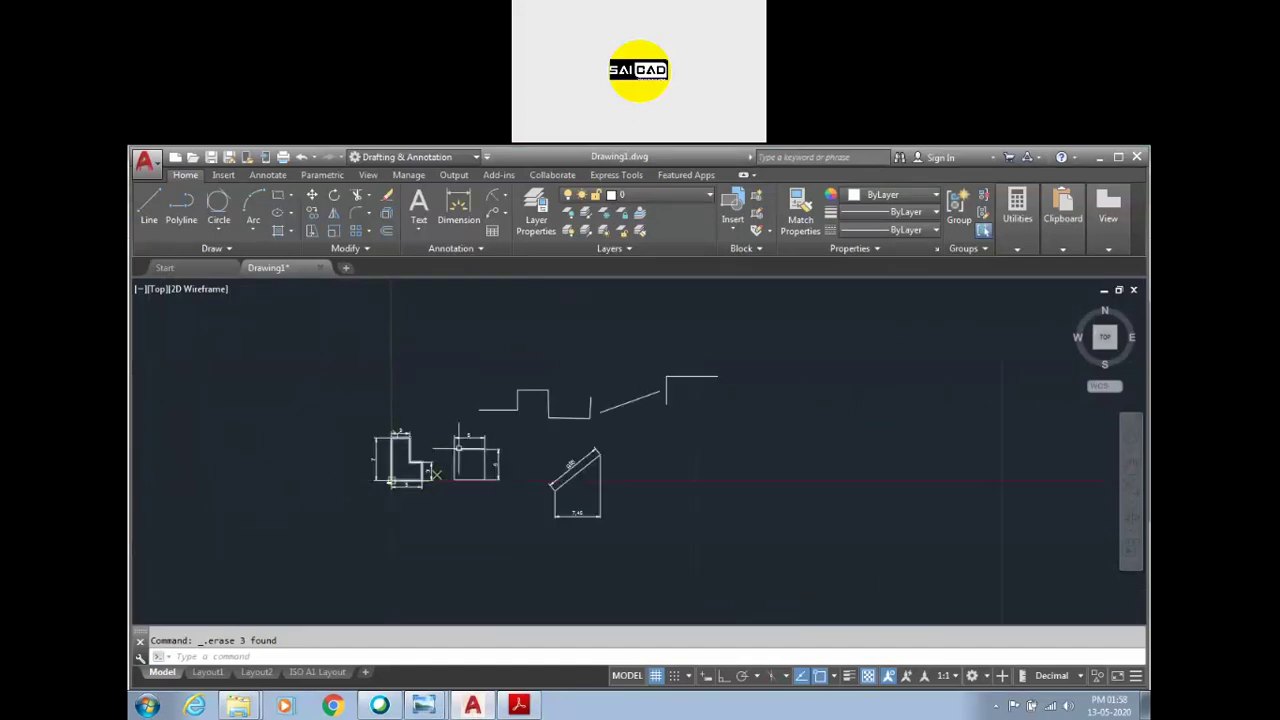
scroll(468, 462, up, 4)
scroll(463, 471, down, 4)
scroll(437, 449, up, 4)
scroll(437, 449, down, 3)
scroll(443, 455, down, 1)
scroll(443, 456, up, 4)
scroll(443, 456, down, 4)
scroll(443, 460, up, 2)
scroll(443, 462, down, 3)
click(1030, 215)
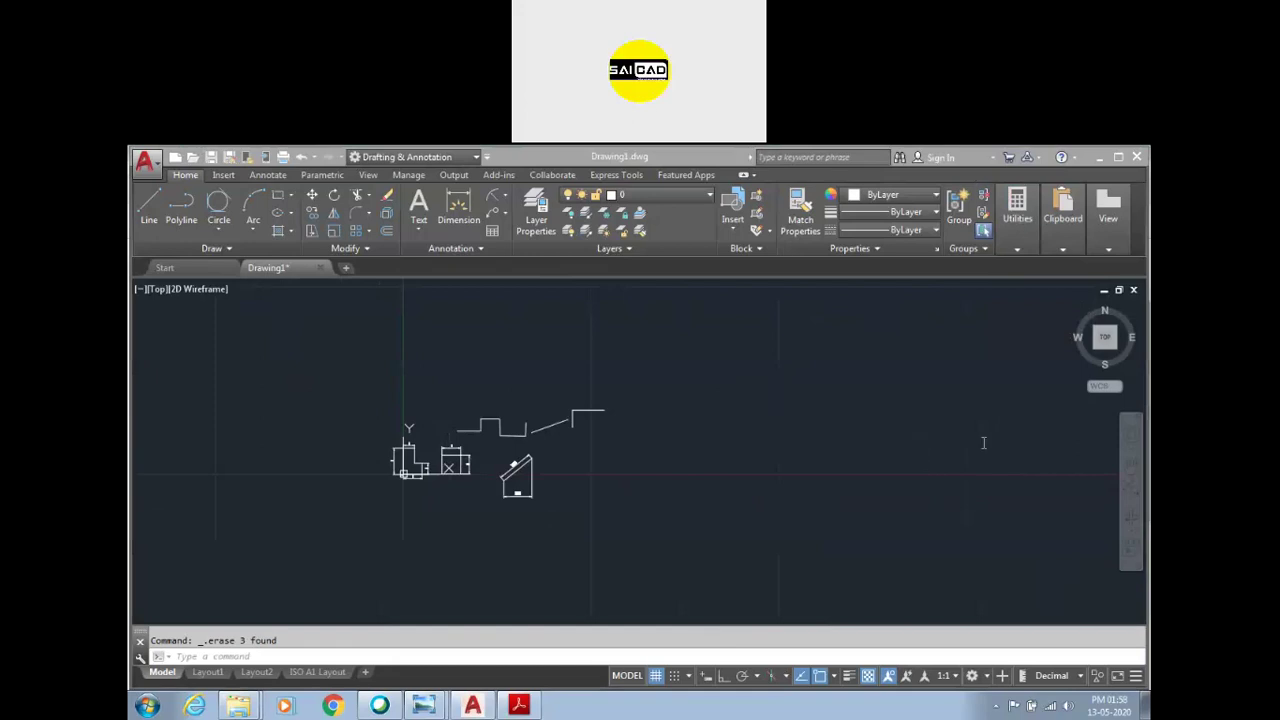
click(624, 494)
click(340, 532)
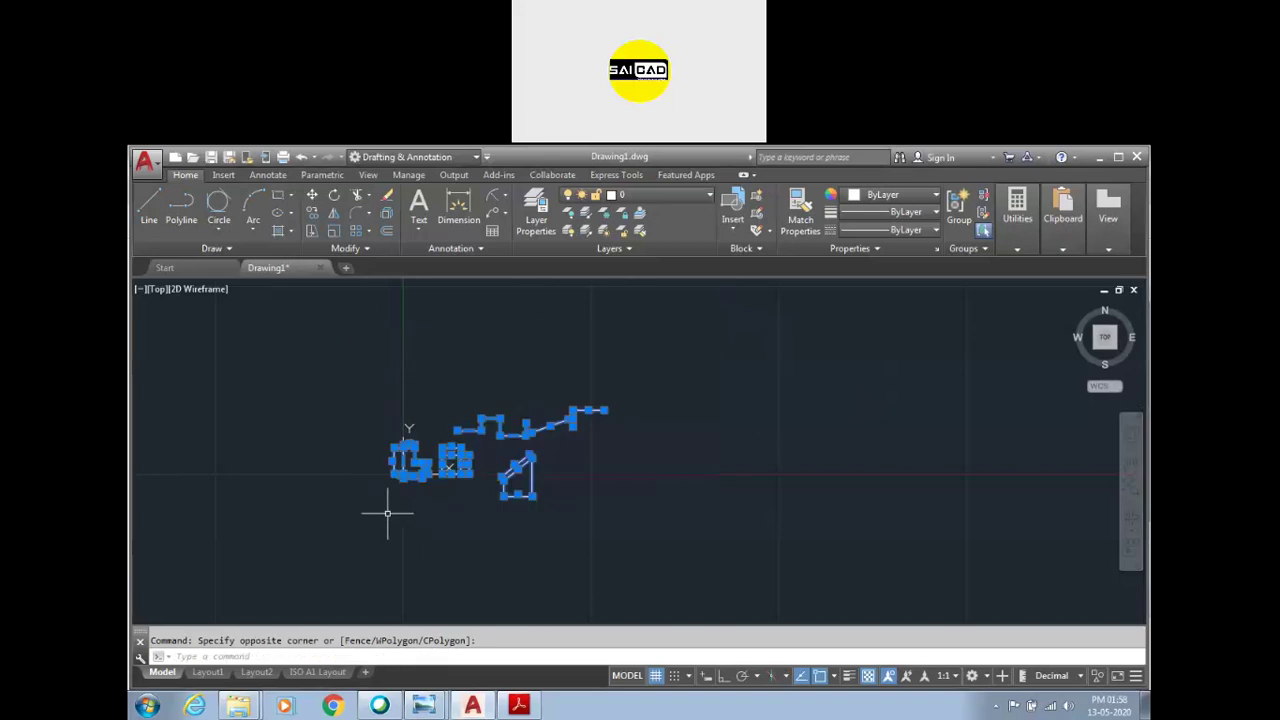
key(Delete)
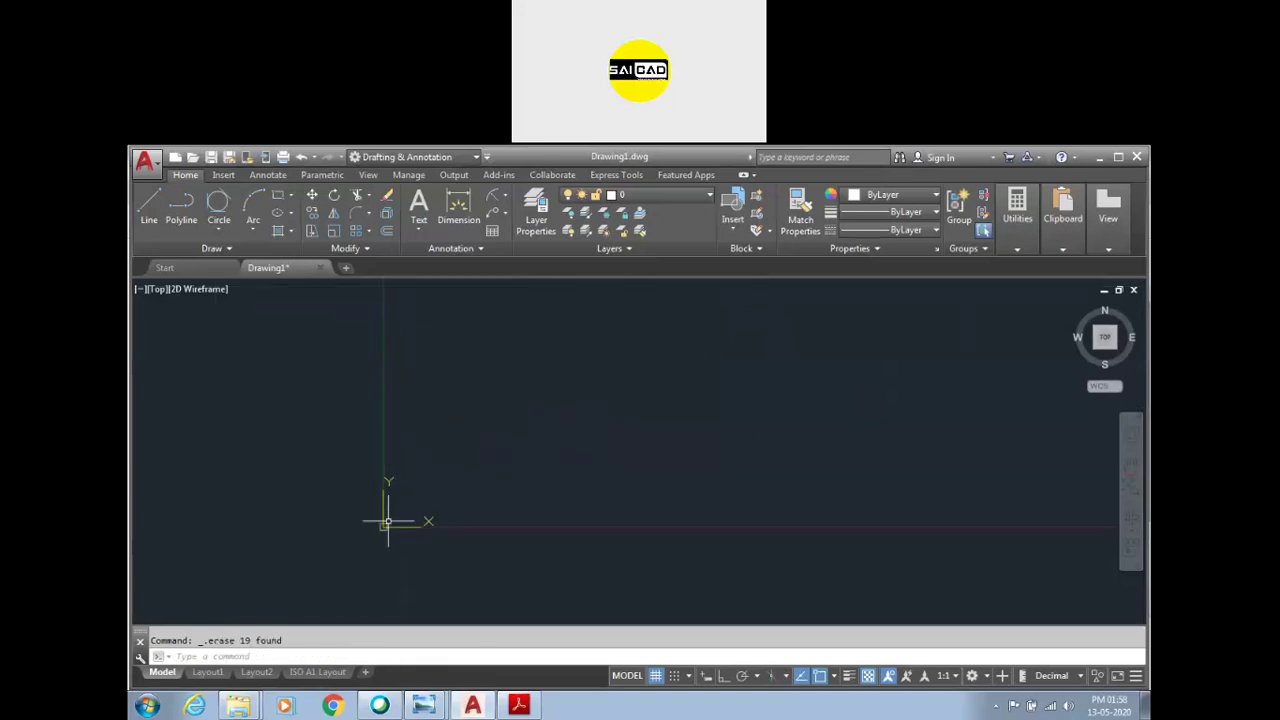
middle_drag(435, 552, 449, 543)
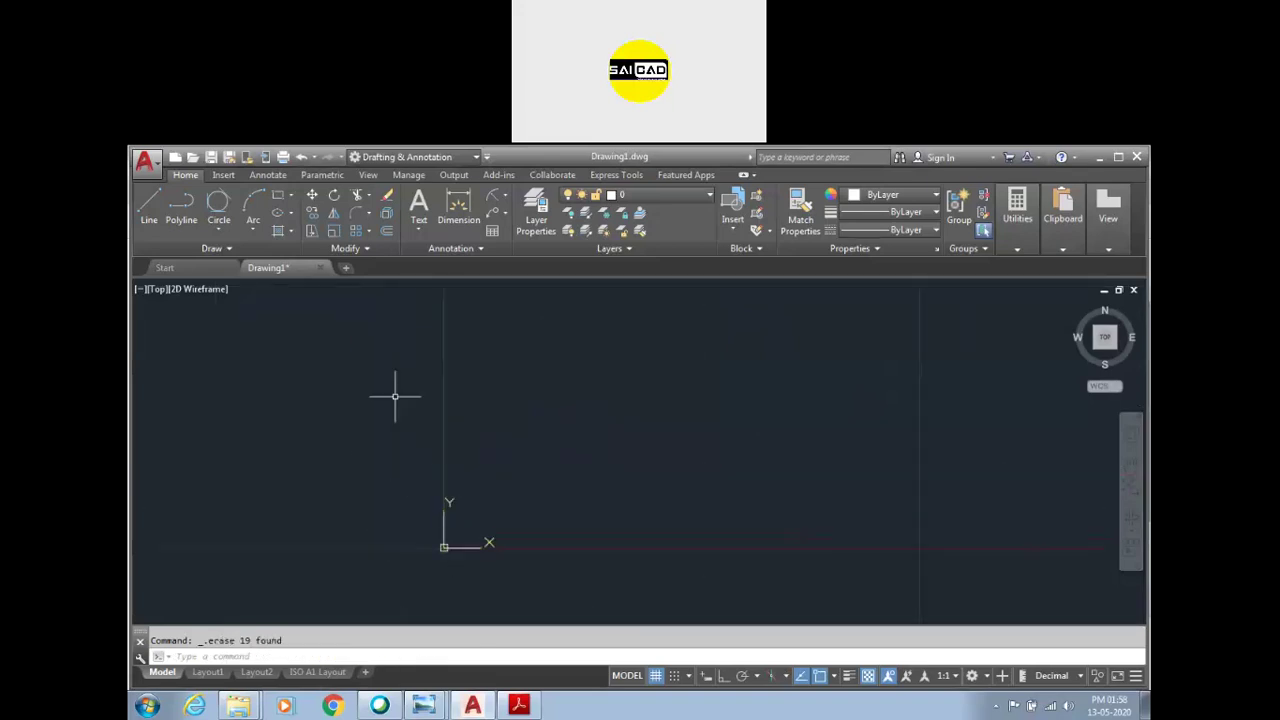
Step: Draw a closed 48 × 241 rectangle from line segments with Ortho on
click(144, 215)
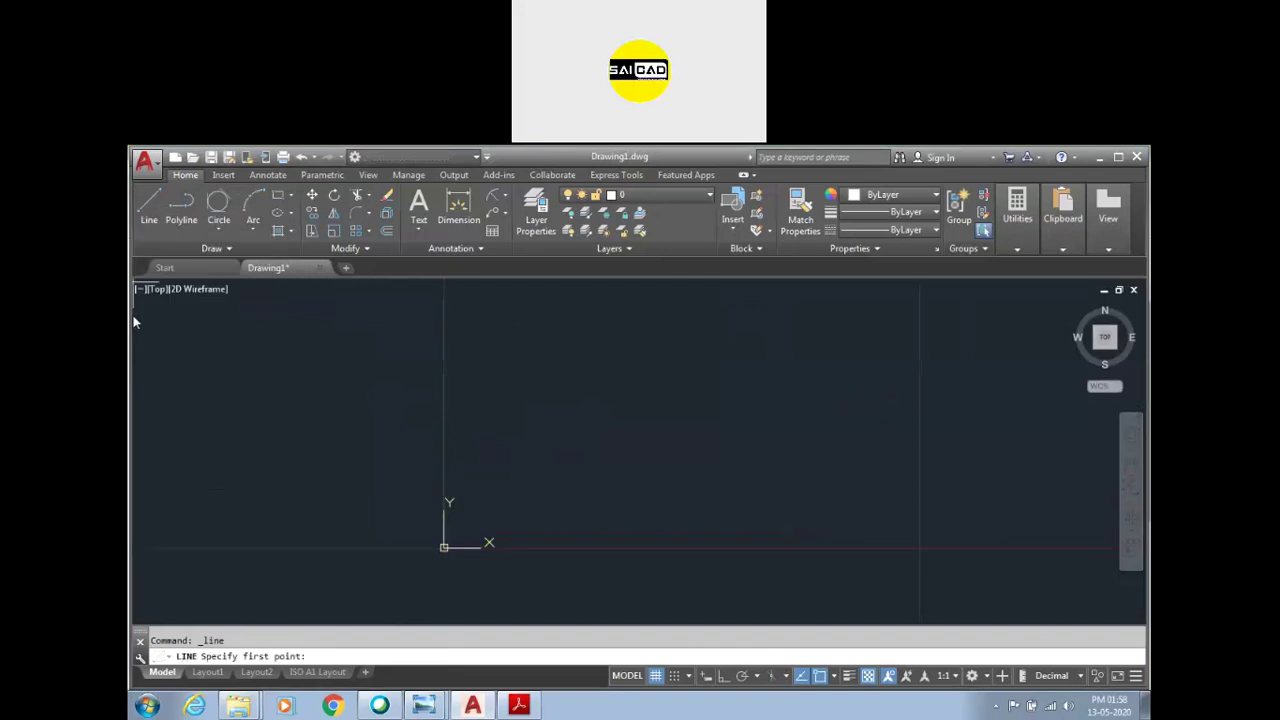
click(550, 532)
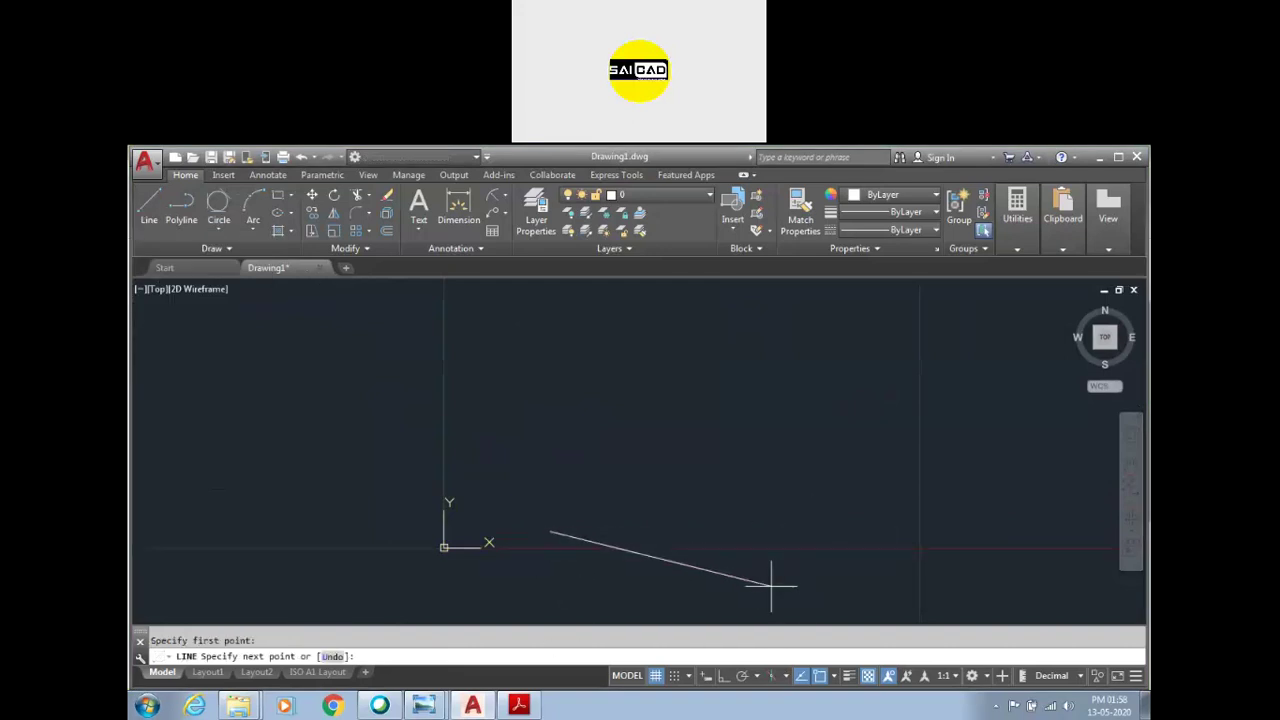
key(F8)
text(48)
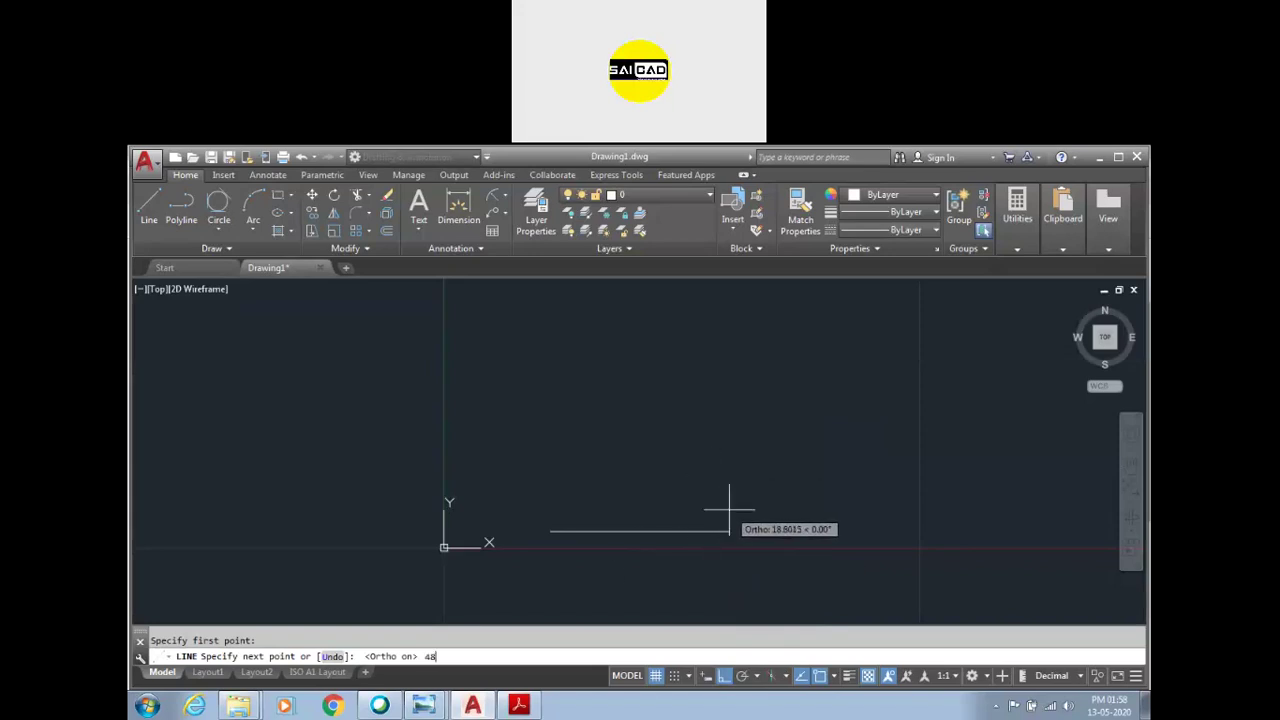
key(Return)
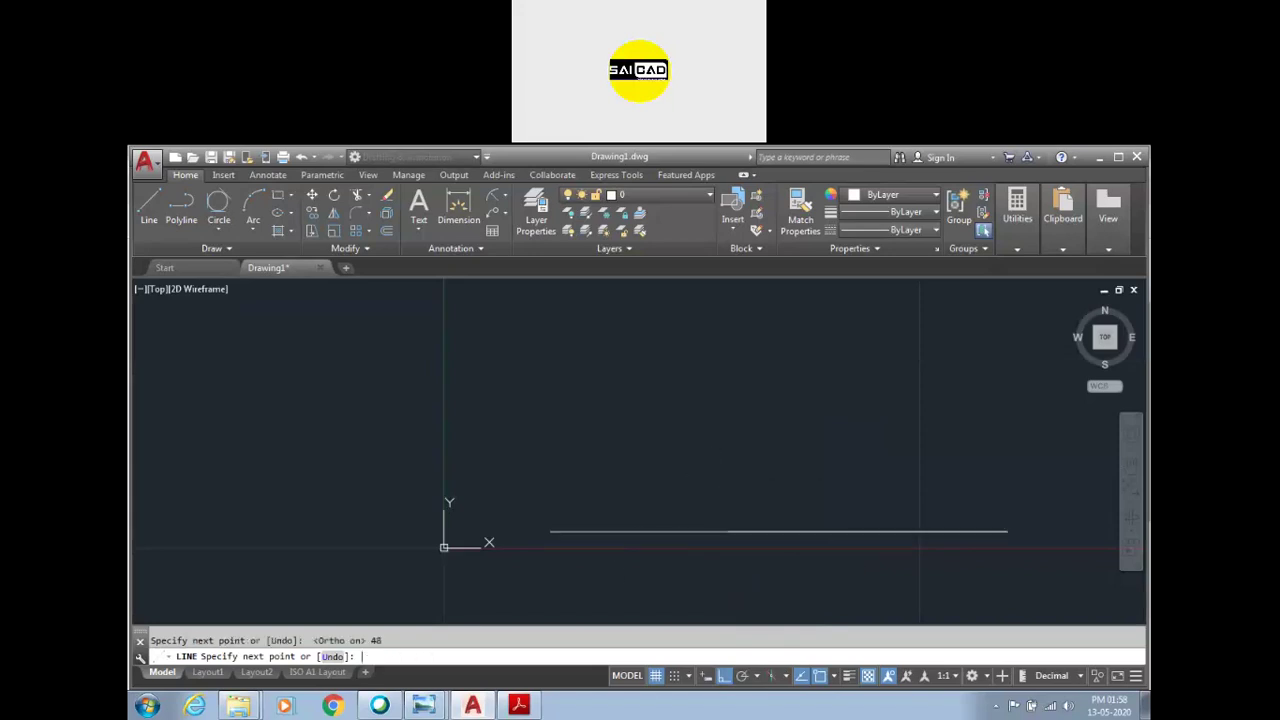
scroll(734, 503, down, 5)
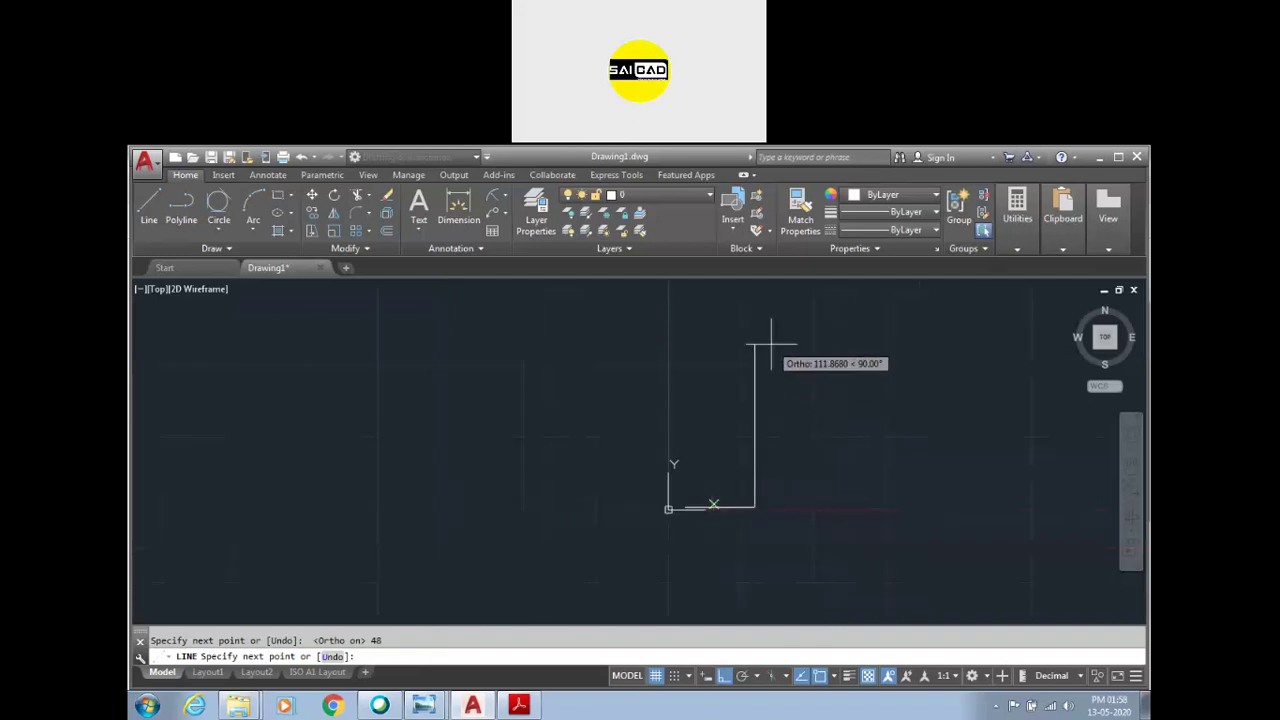
text(24)
key(Return)
scroll(771, 345, down, 4)
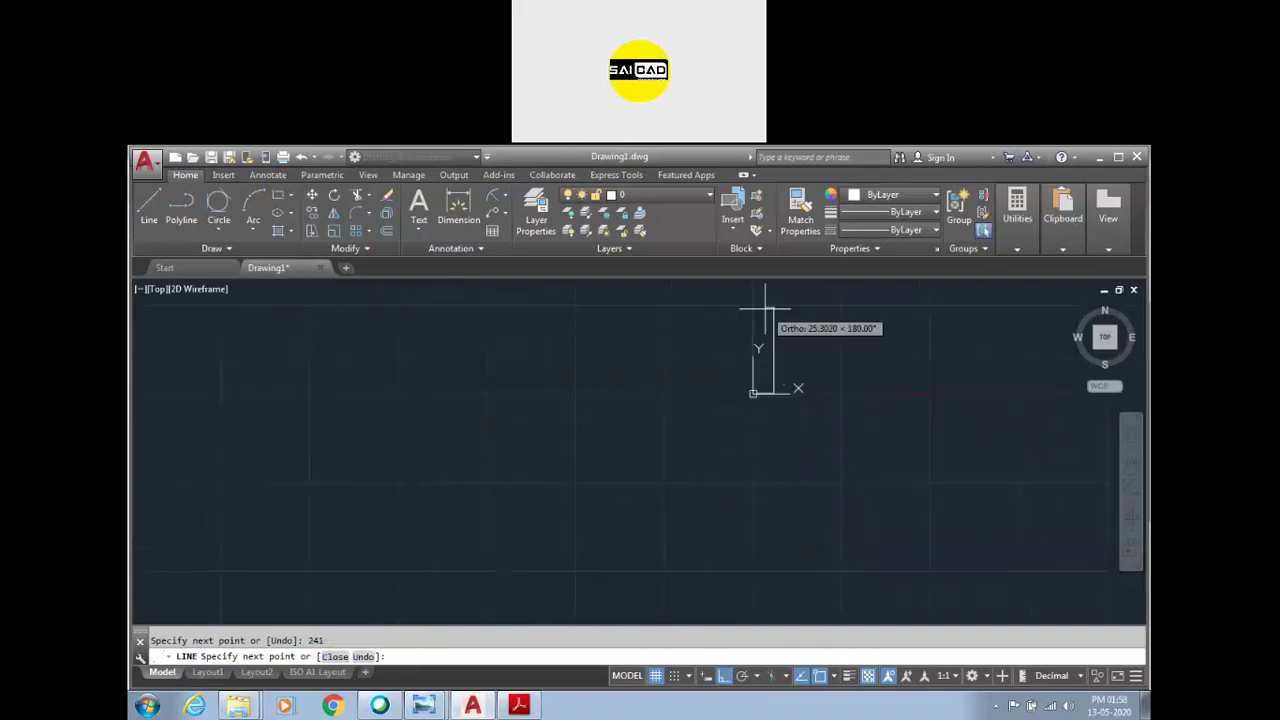
text(48)
key(Return)
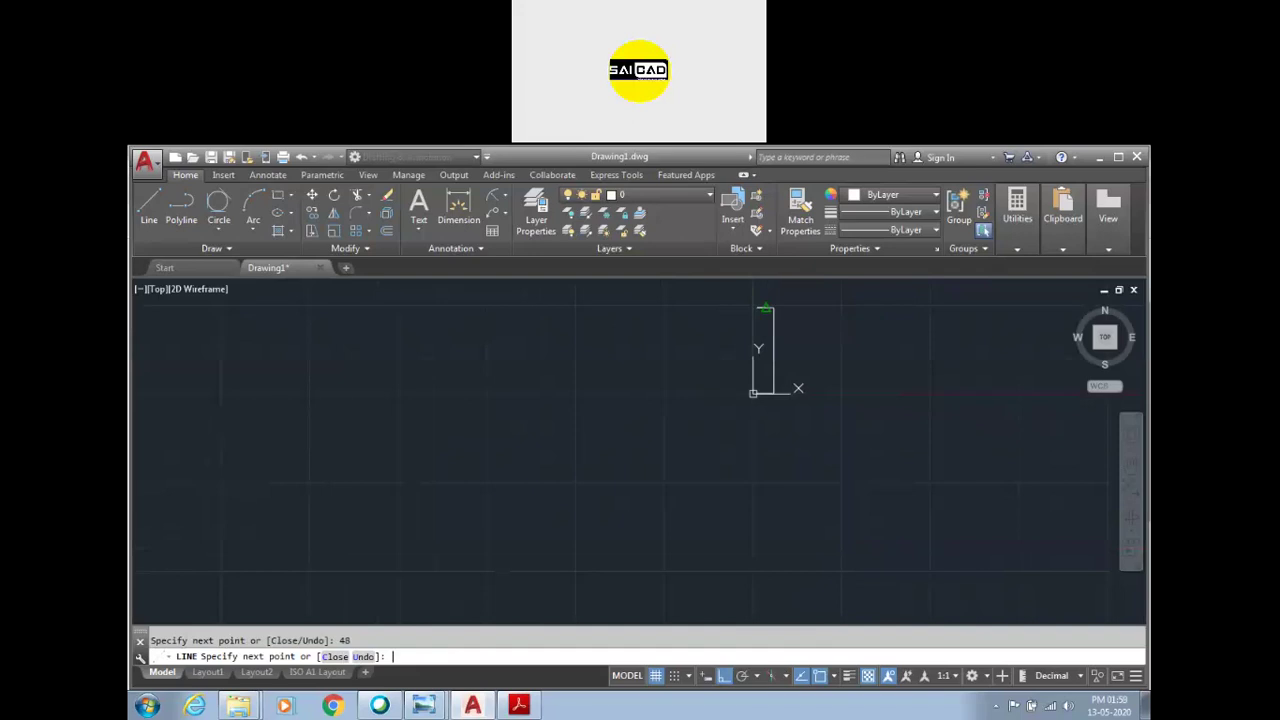
text(c)
key(Return)
Step: Select the rectangle's right edge, then cancel the selection and an attempted origin-marker move
scroll(780, 329, up, 5)
scroll(674, 434, down, 3)
scroll(786, 409, up, 3)
click(687, 479)
click(621, 525)
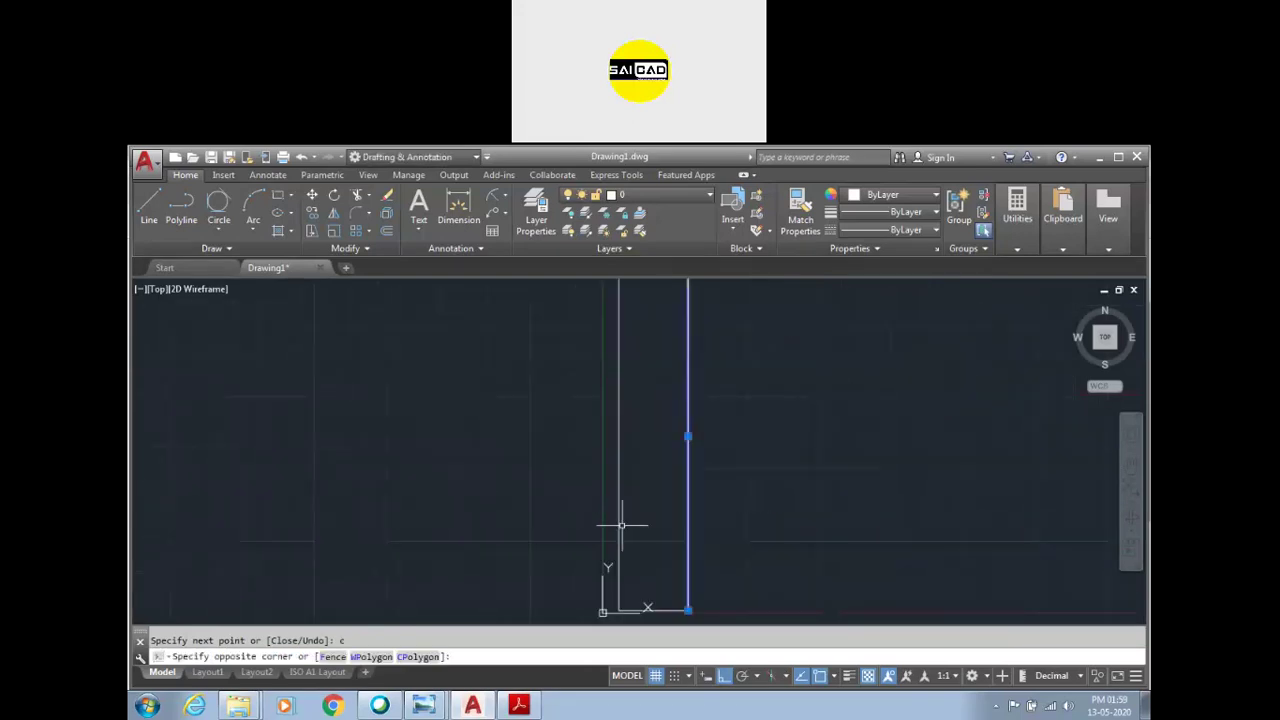
key(Escape)
scroll(543, 463, down, 3)
scroll(557, 500, up, 3)
key(Escape)
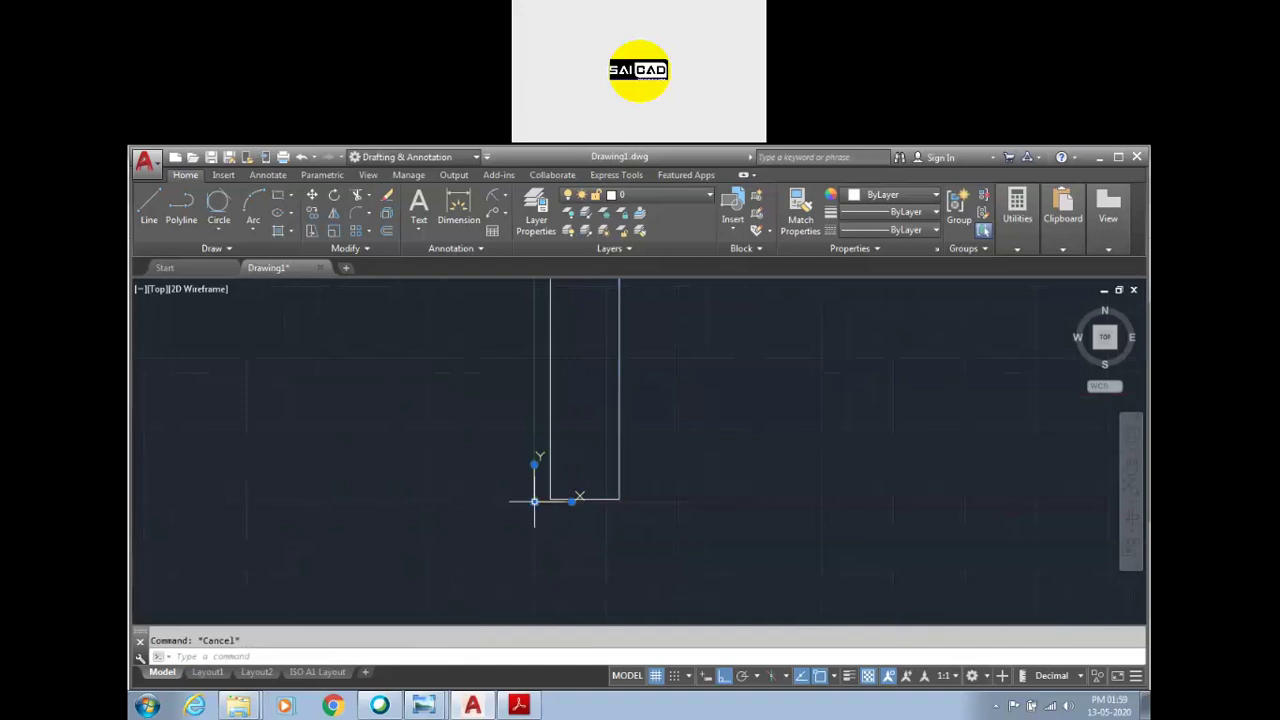
drag(533, 500, 306, 491)
key(Escape)
scroll(477, 507, down, 3)
scroll(560, 470, up, 2)
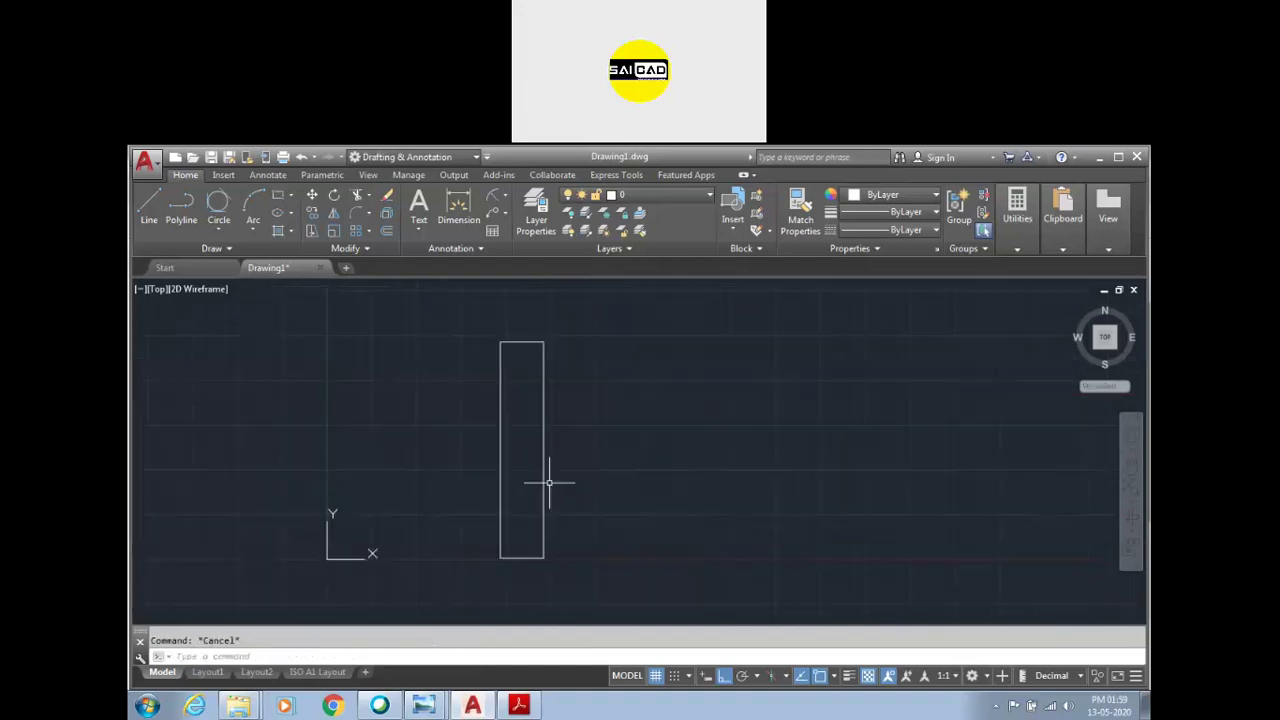
Step: Add a 48 width dimension above the rectangle and a 241 height dimension on its left
click(462, 212)
scroll(533, 342, up, 1)
click(530, 340)
click(505, 326)
click(448, 381)
click(400, 370)
scroll(486, 338, down, 1)
scroll(477, 467, down, 1)
scroll(494, 463, up, 1)
scroll(517, 406, down, 1)
Step: Change the ISO-25 dimension style's overall scale from 0.25 to 1
text(d)
key(Return)
click(790, 393)
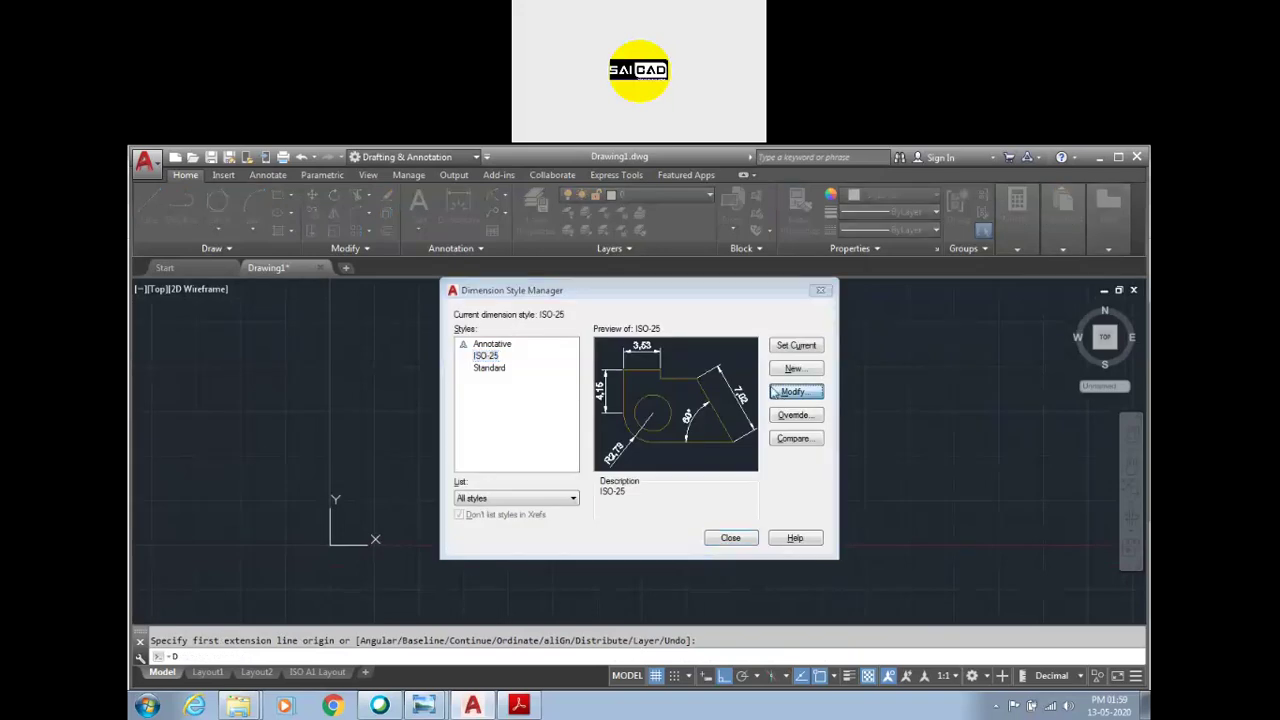
click(726, 264)
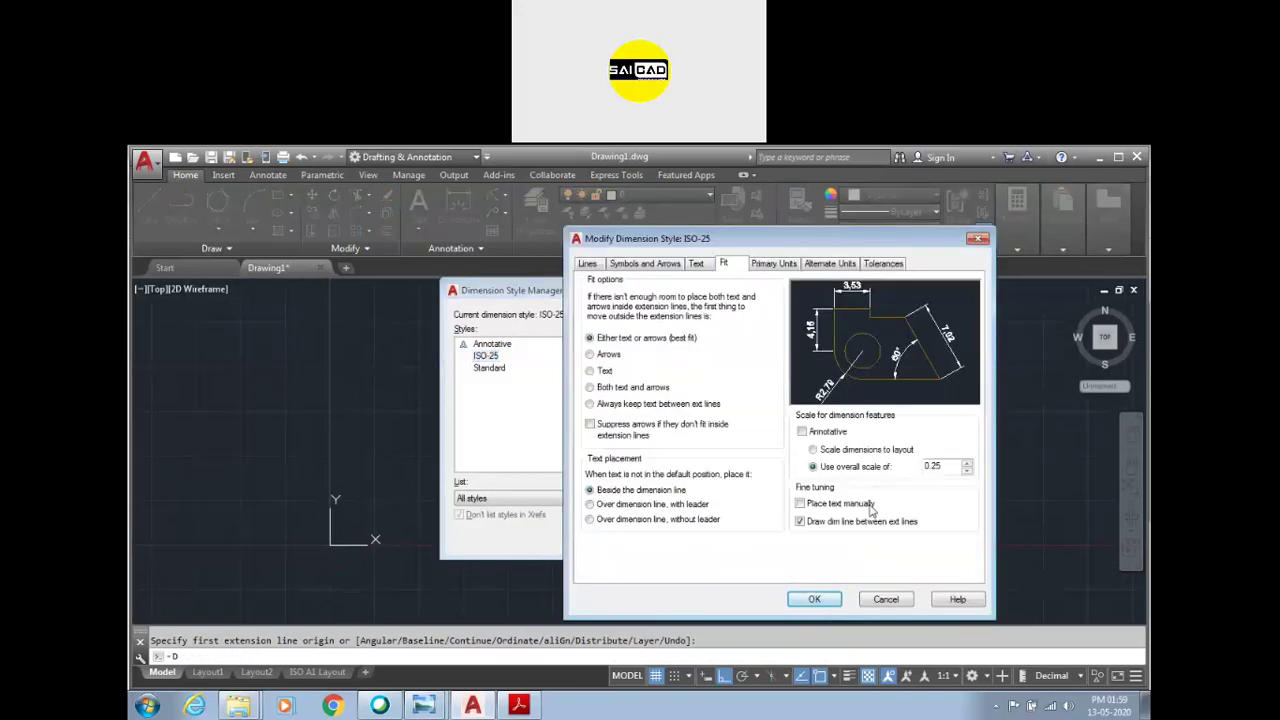
drag(951, 466, 888, 466)
text(1)
click(814, 599)
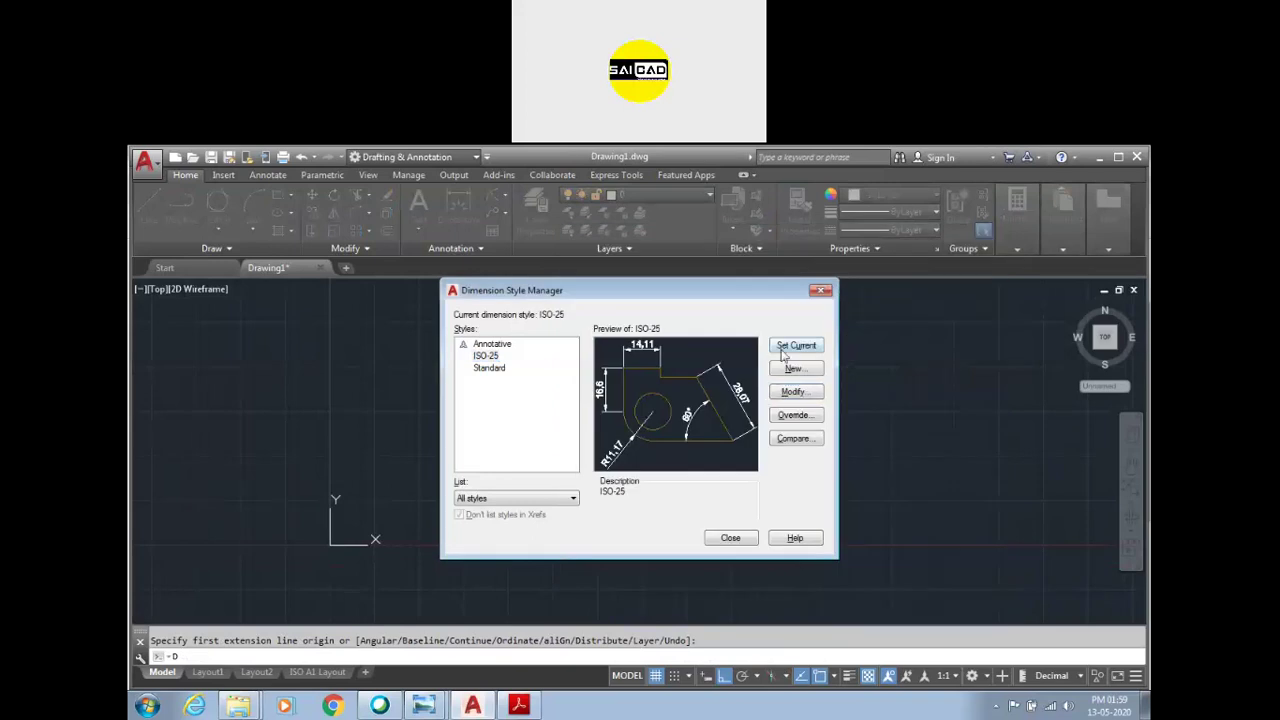
click(731, 537)
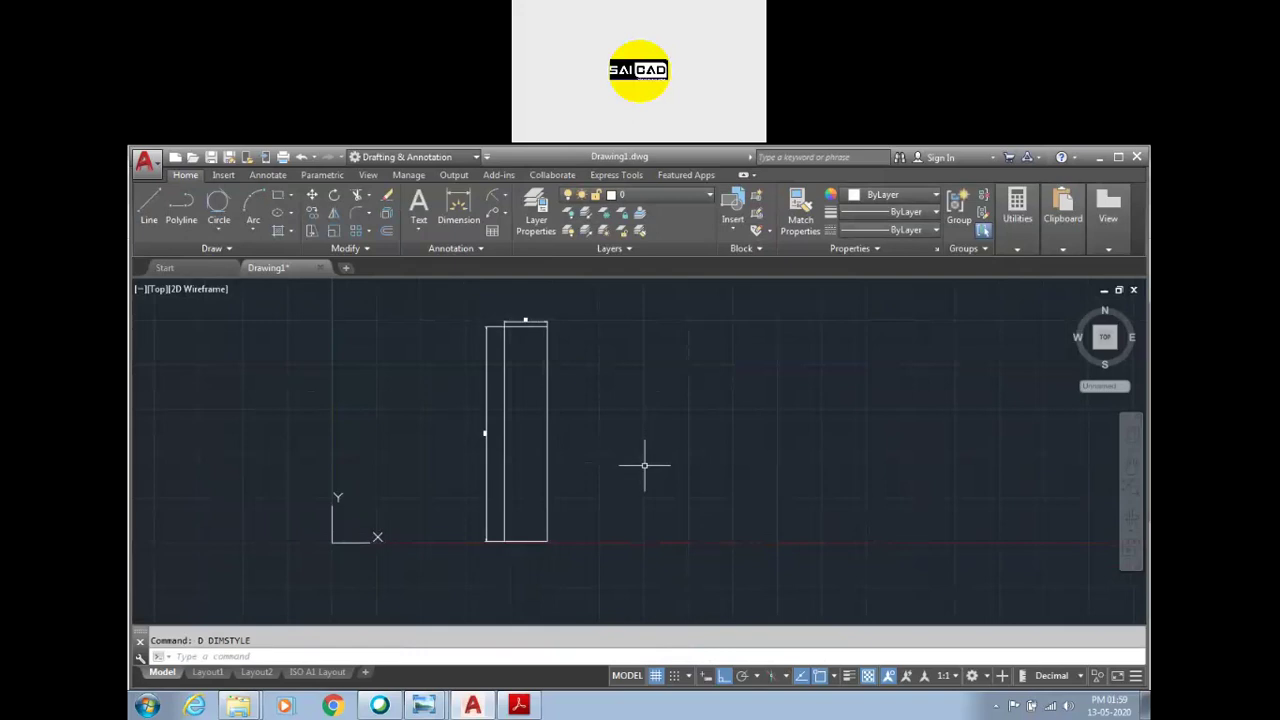
Step: Reopen the ISO-25 dimension style to check its fit settings
text(d)
key(Return)
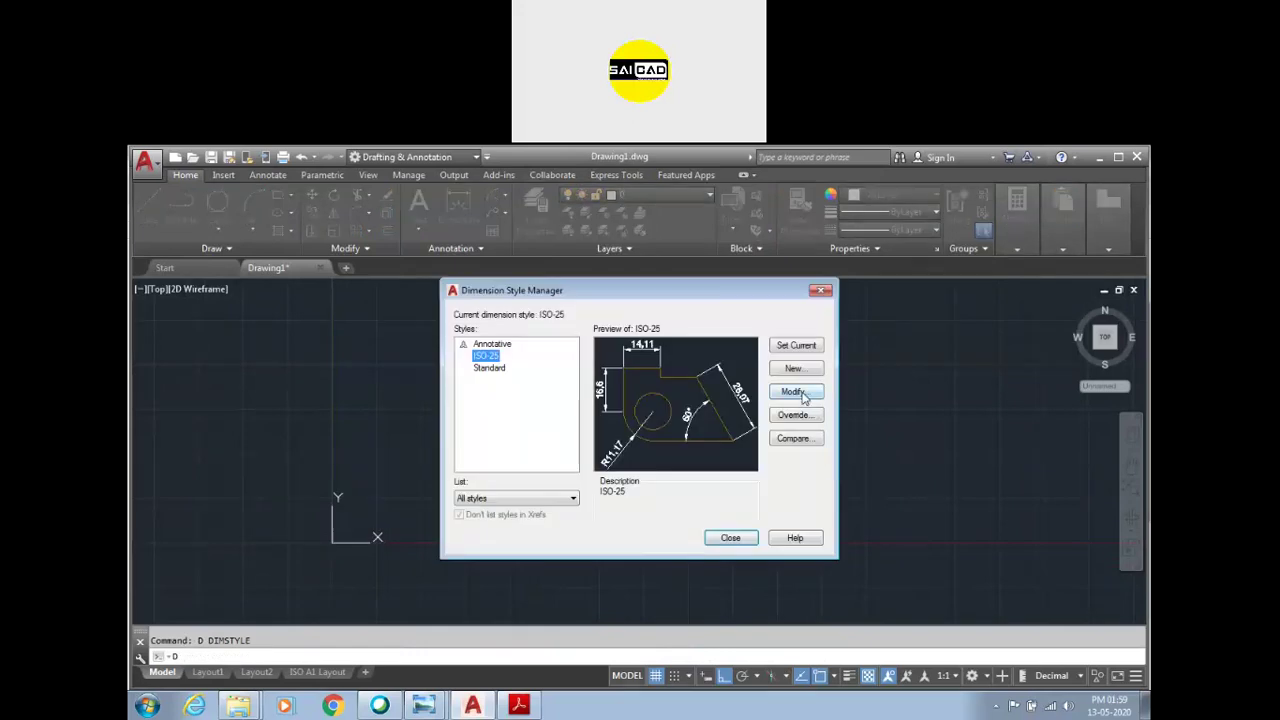
click(796, 392)
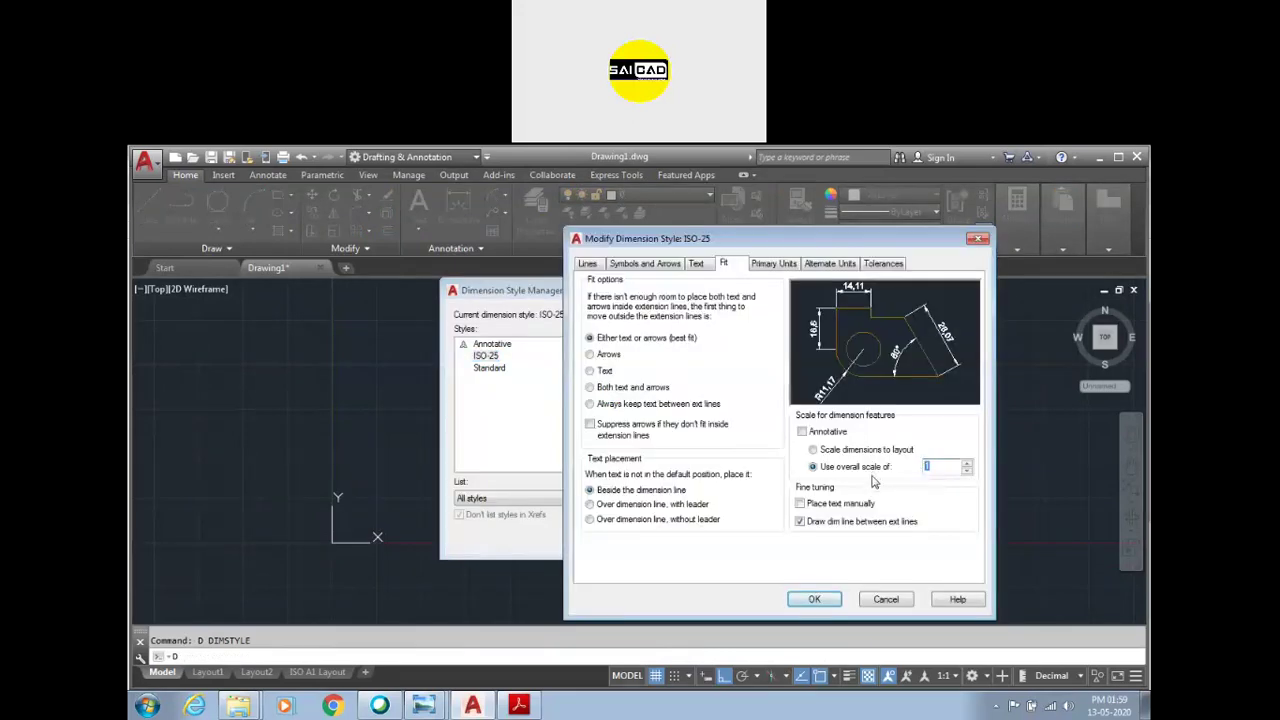
click(814, 597)
click(730, 537)
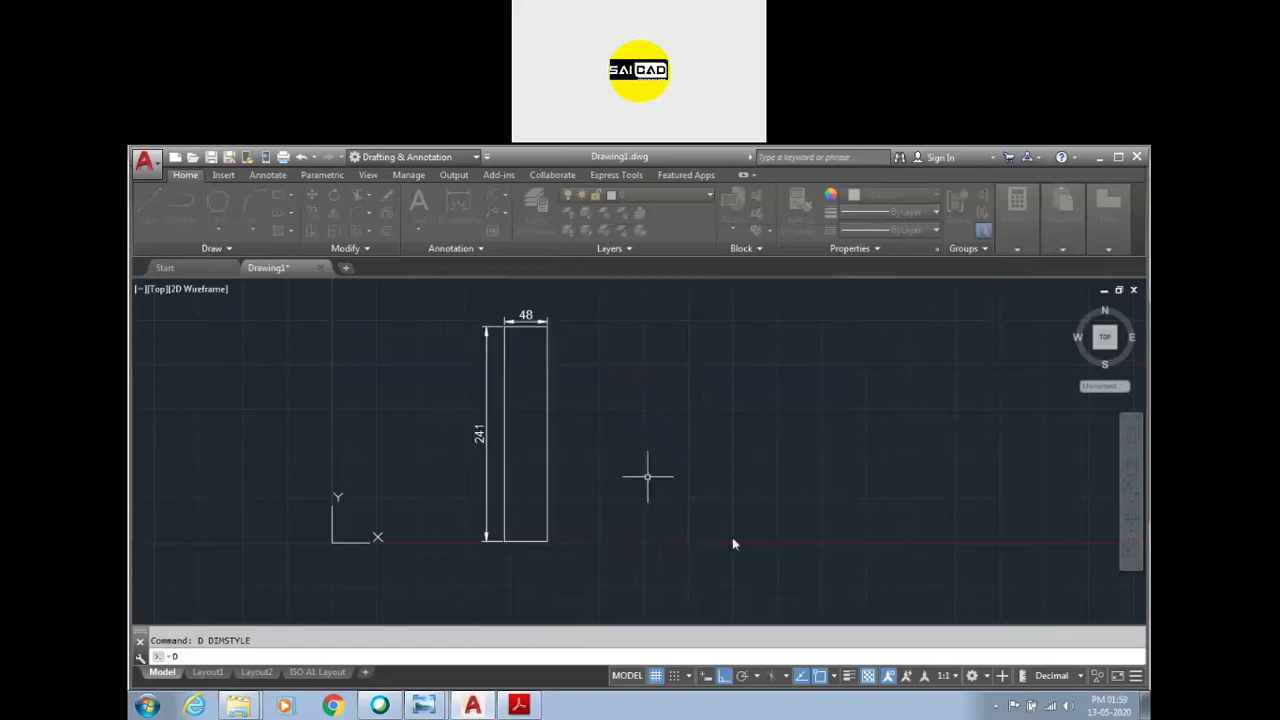
Step: Move the 48 dimension line higher above the rectangle and bring up the Drawing No:-17 reference
scroll(457, 380, up, 2)
scroll(540, 340, down, 2)
scroll(540, 340, up, 2)
click(572, 360)
click(556, 335)
click(530, 336)
click(545, 316)
key(Escape)
scroll(603, 342, down, 2)
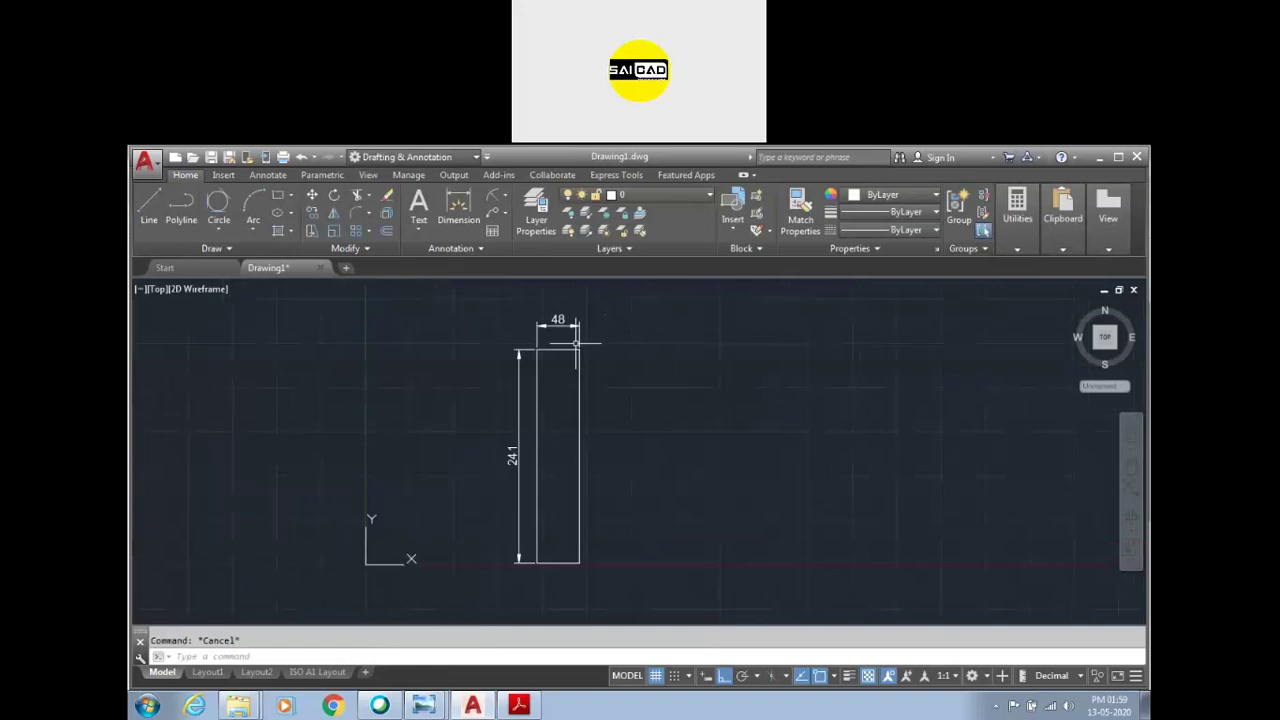
click(518, 705)
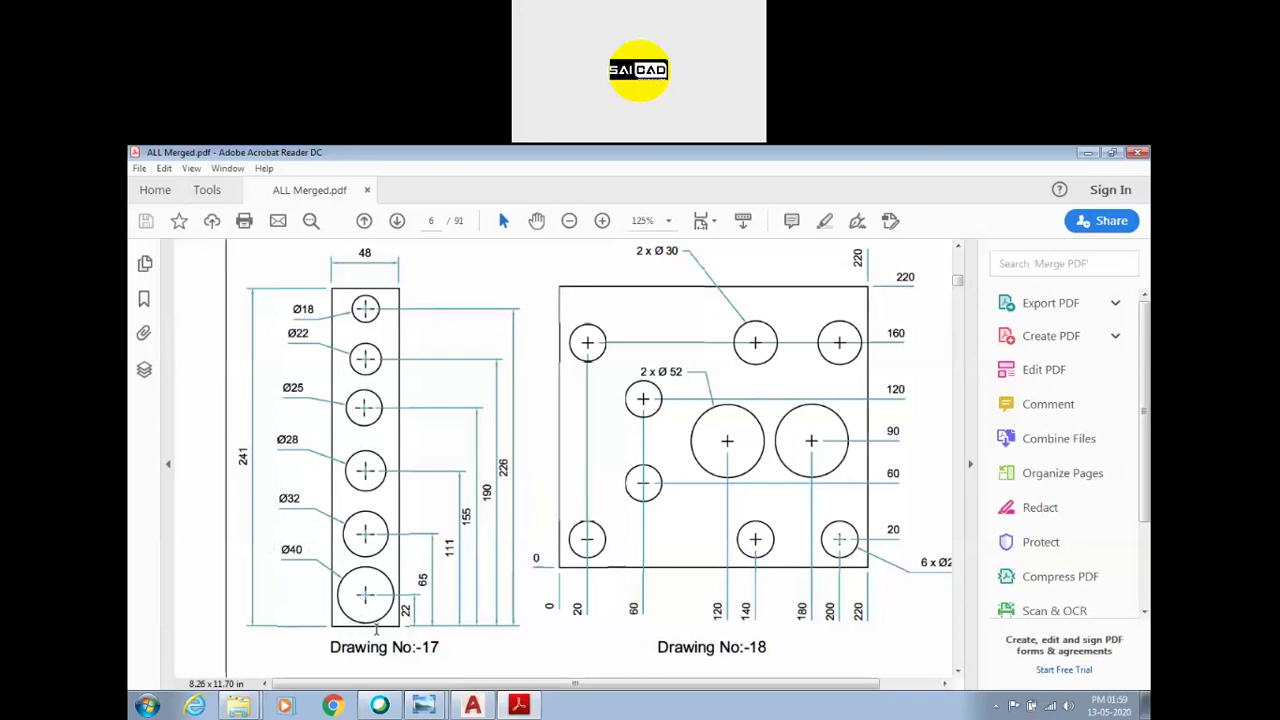
Step: Minimize the Drawing No:-17 reference to return to the AutoCAD drawing
click(520, 705)
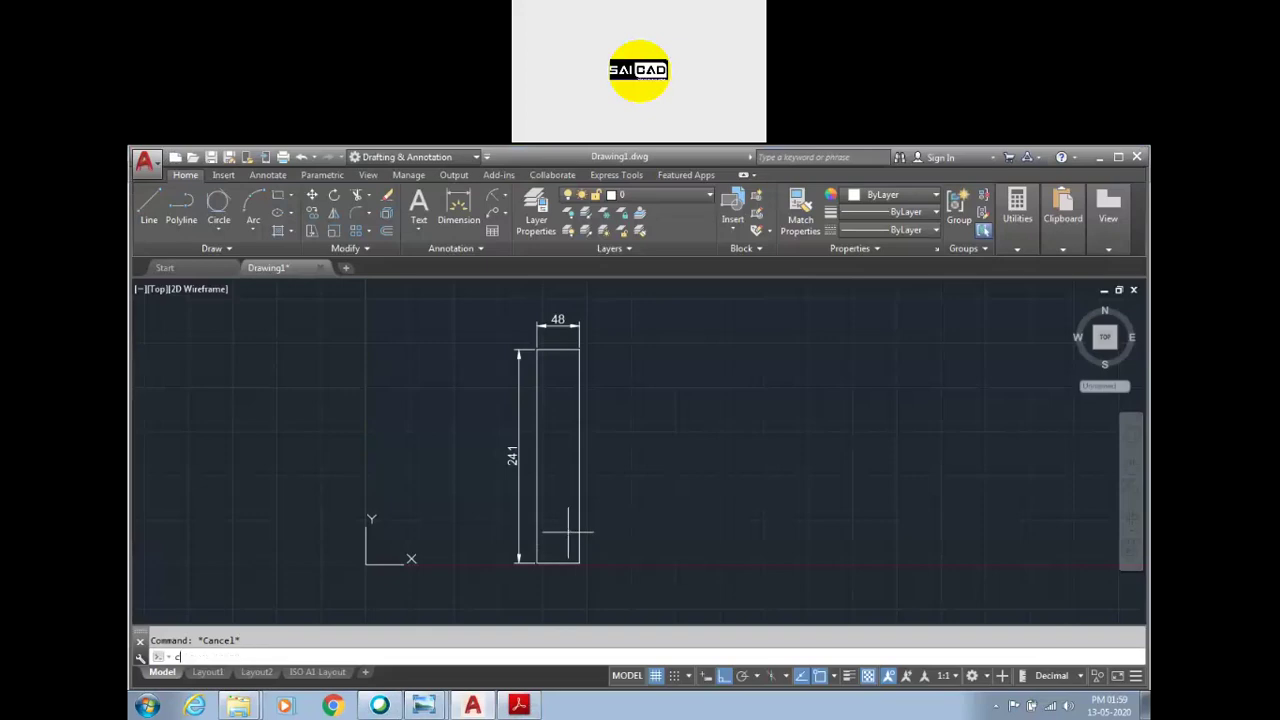
Step: Draw a 22-unit vertical construction line up from the bottom edge's midpoint
key(Return)
scroll(547, 584, up, 2)
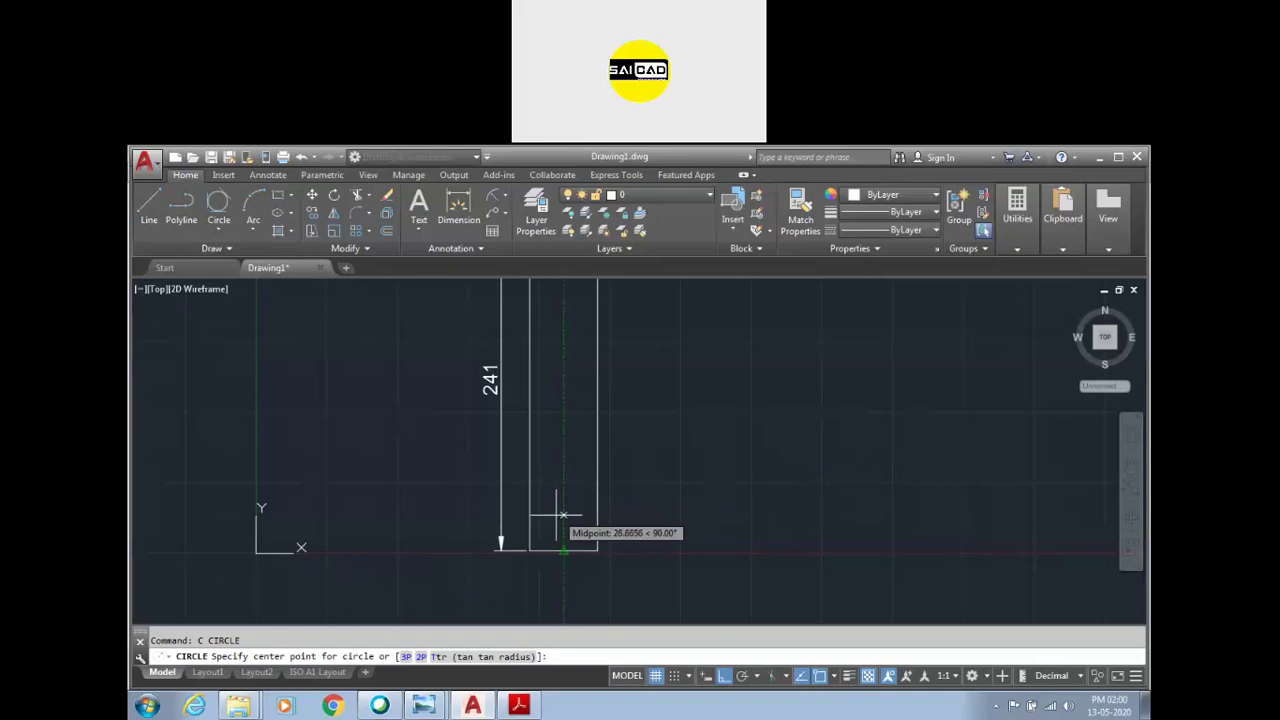
key(Escape)
text(l)
key(Return)
click(563, 549)
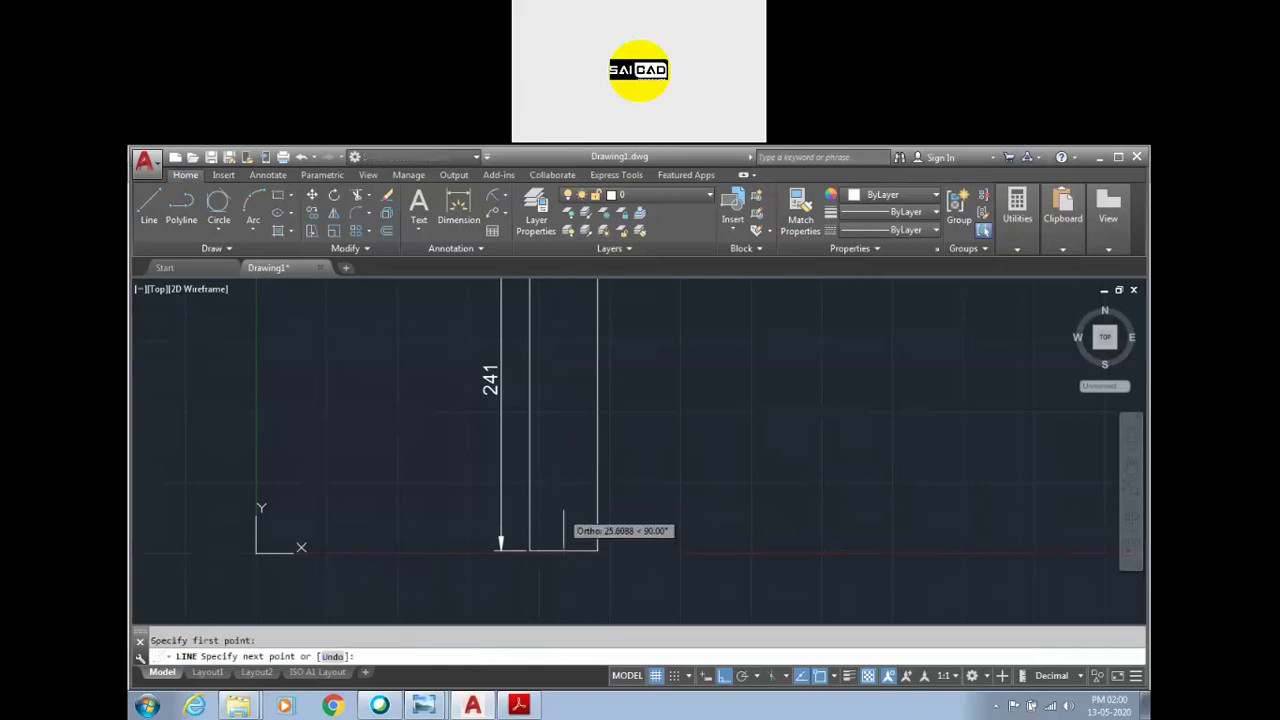
key(Return)
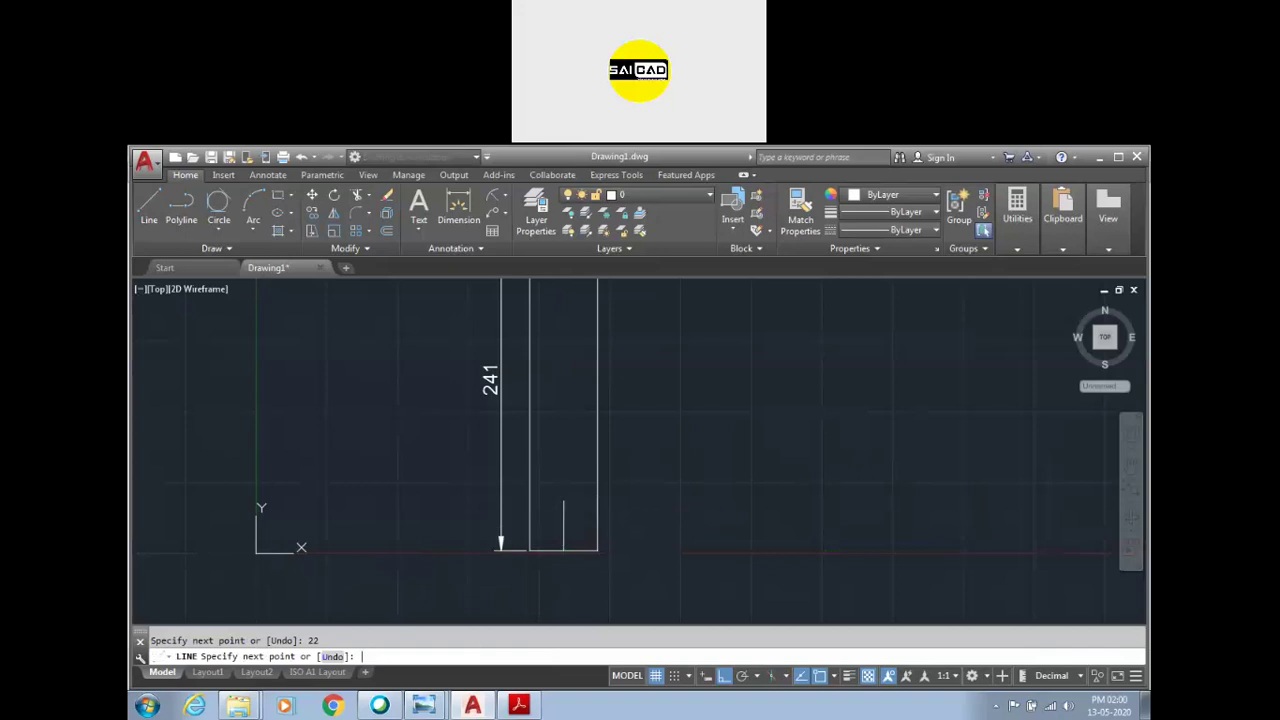
key(Escape)
scroll(541, 531, up, 3)
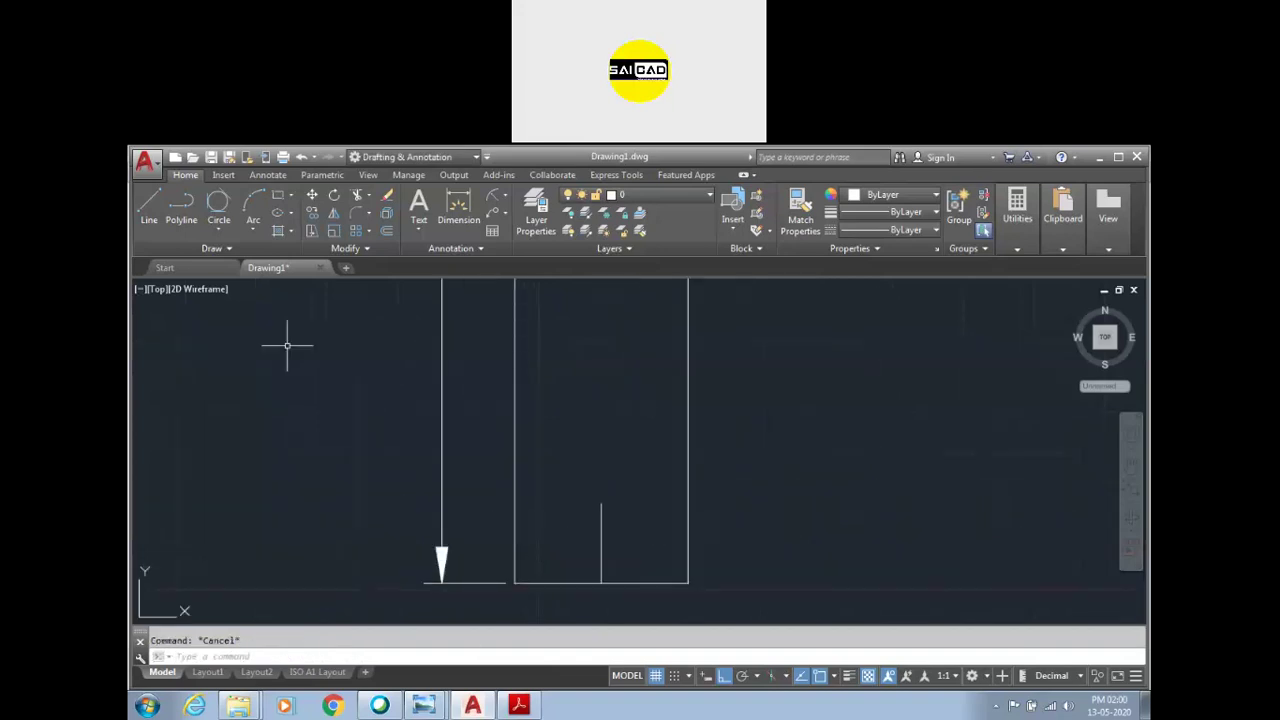
Step: Draw a Ø40 circle centred at the top of the construction line
click(218, 230)
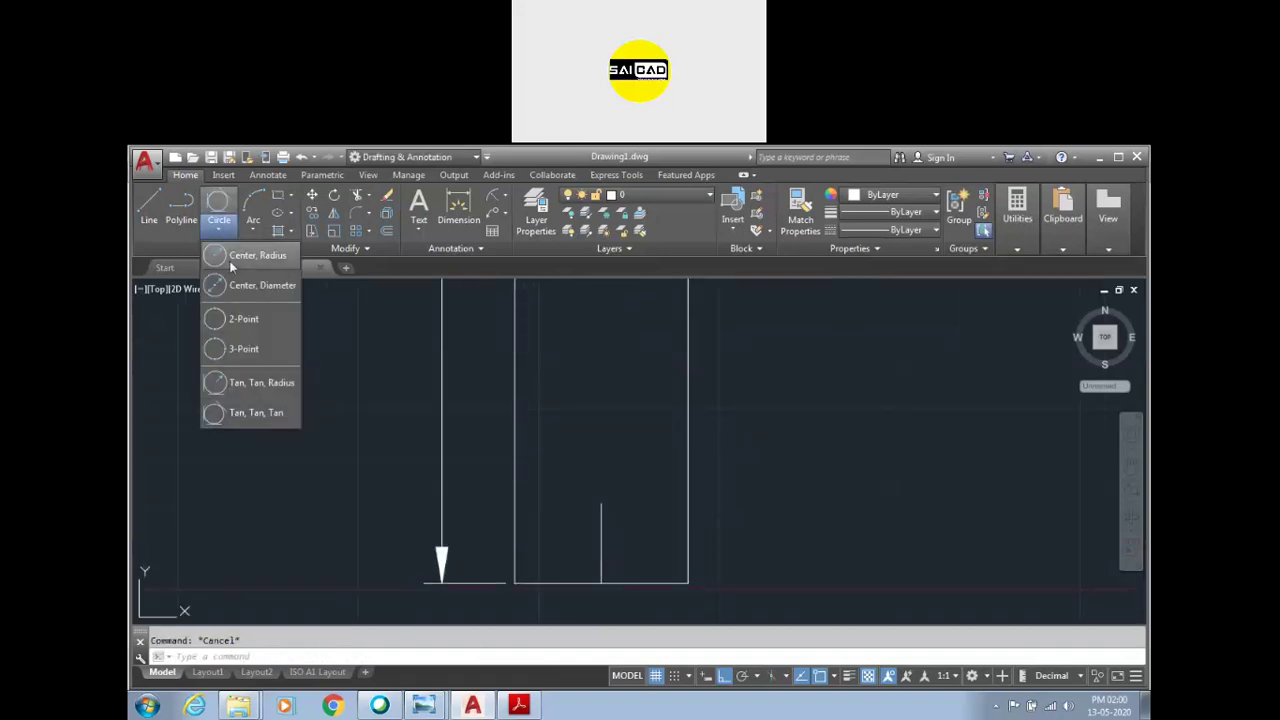
click(254, 281)
click(601, 503)
text(D)
key(Return)
text(40)
key(Return)
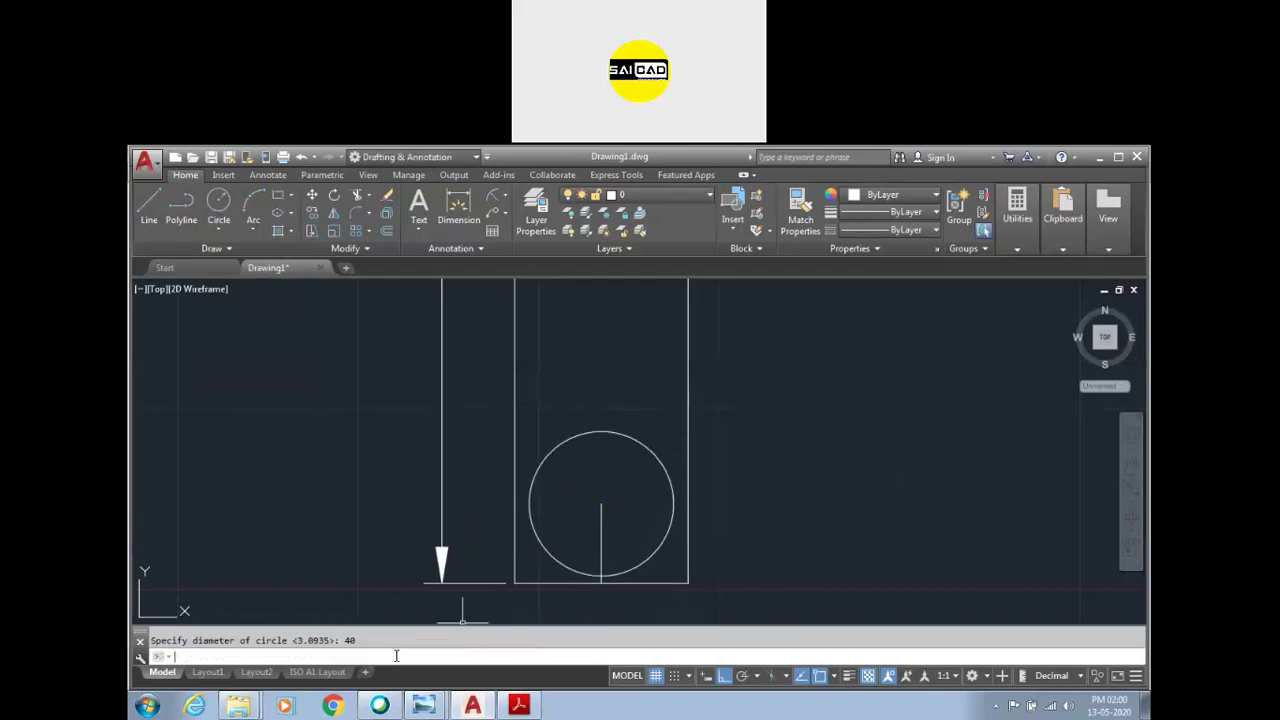
Step: Erase the vertical construction line inside the circle
scroll(600, 540, up, 1)
click(609, 537)
click(560, 534)
scroll(564, 545, down, 1)
key(Delete)
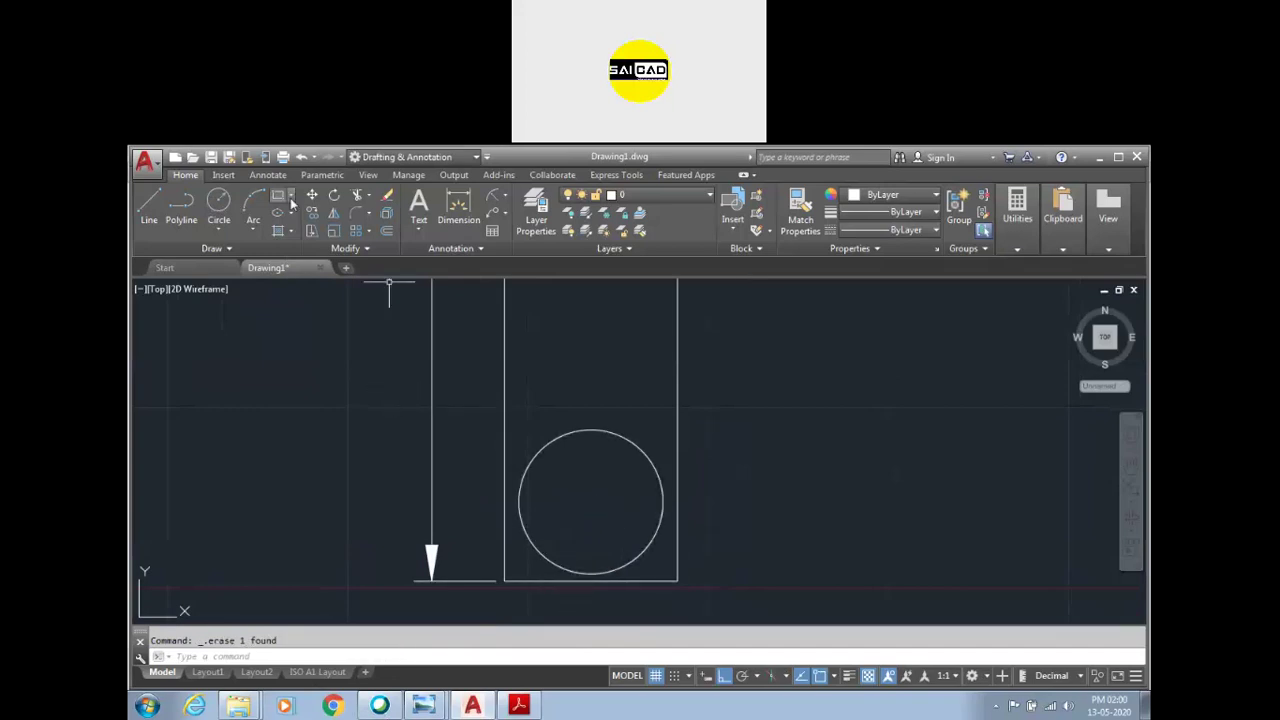
Step: Dimension the circle Ø40 and its centre 22 above the bottom edge
click(458, 208)
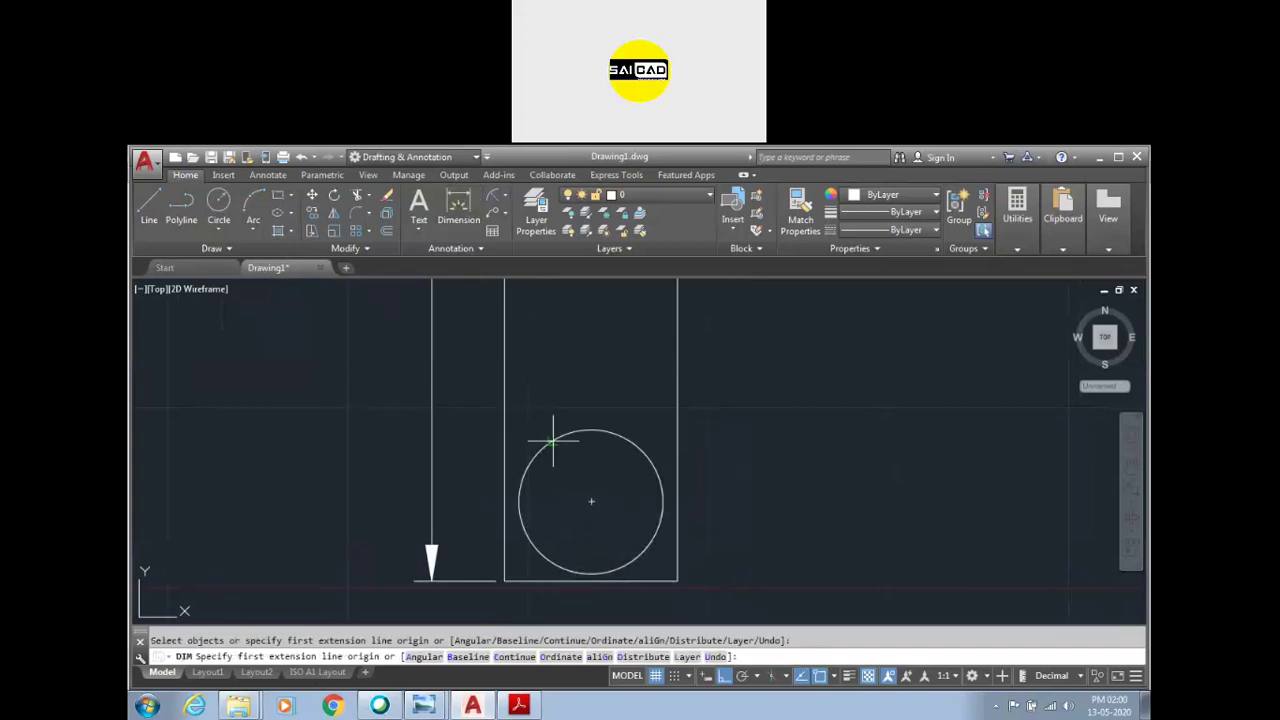
click(535, 447)
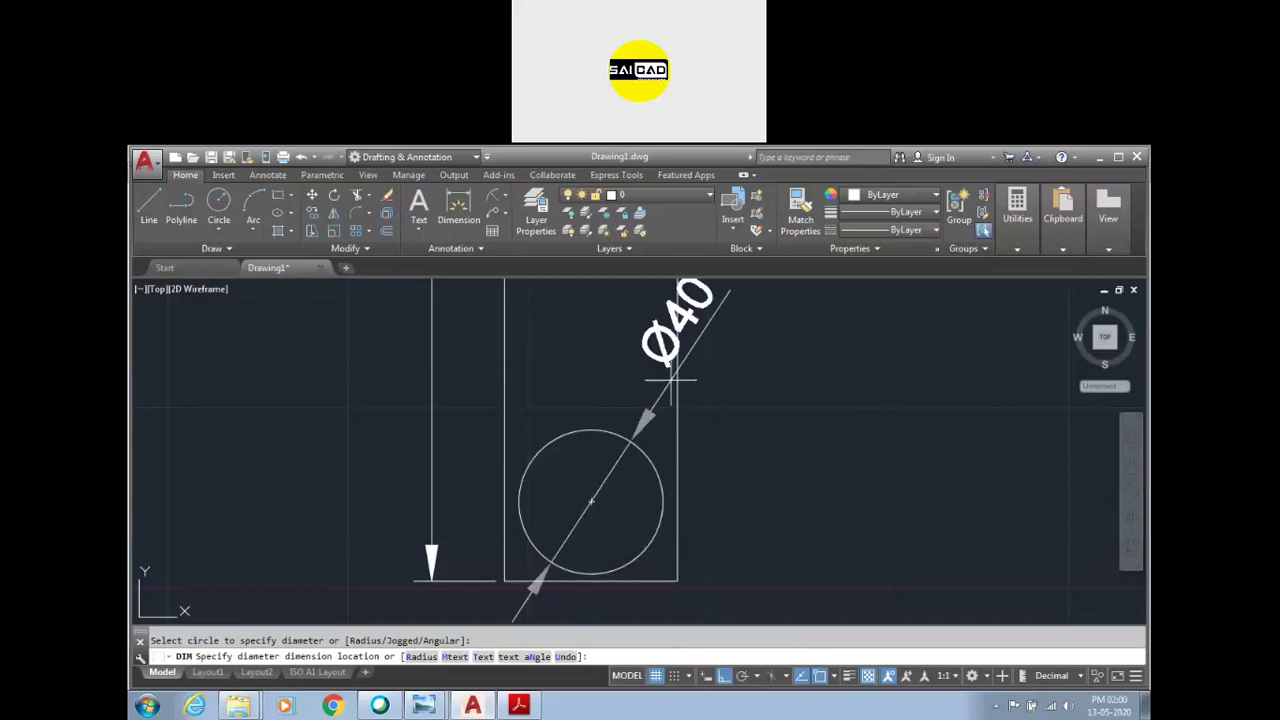
click(748, 420)
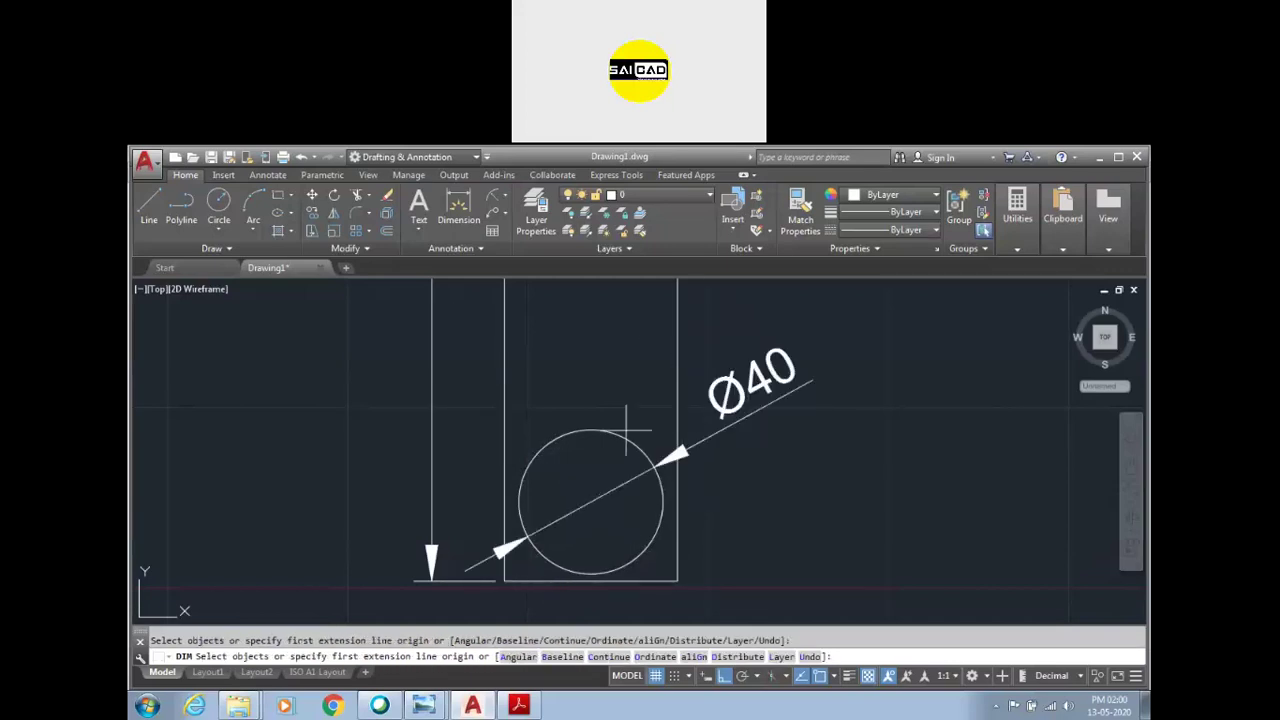
click(591, 502)
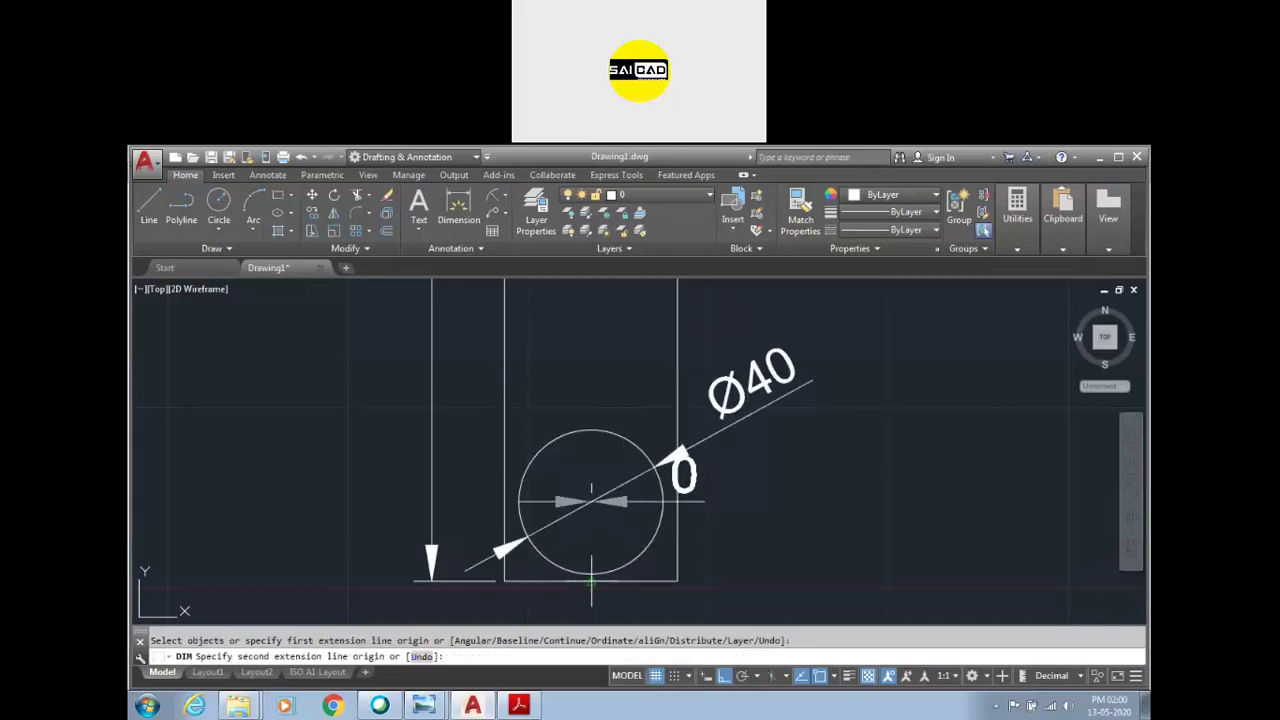
click(590, 580)
click(788, 523)
key(Escape)
scroll(680, 521, down, 2)
scroll(680, 521, up, 2)
scroll(680, 521, down, 2)
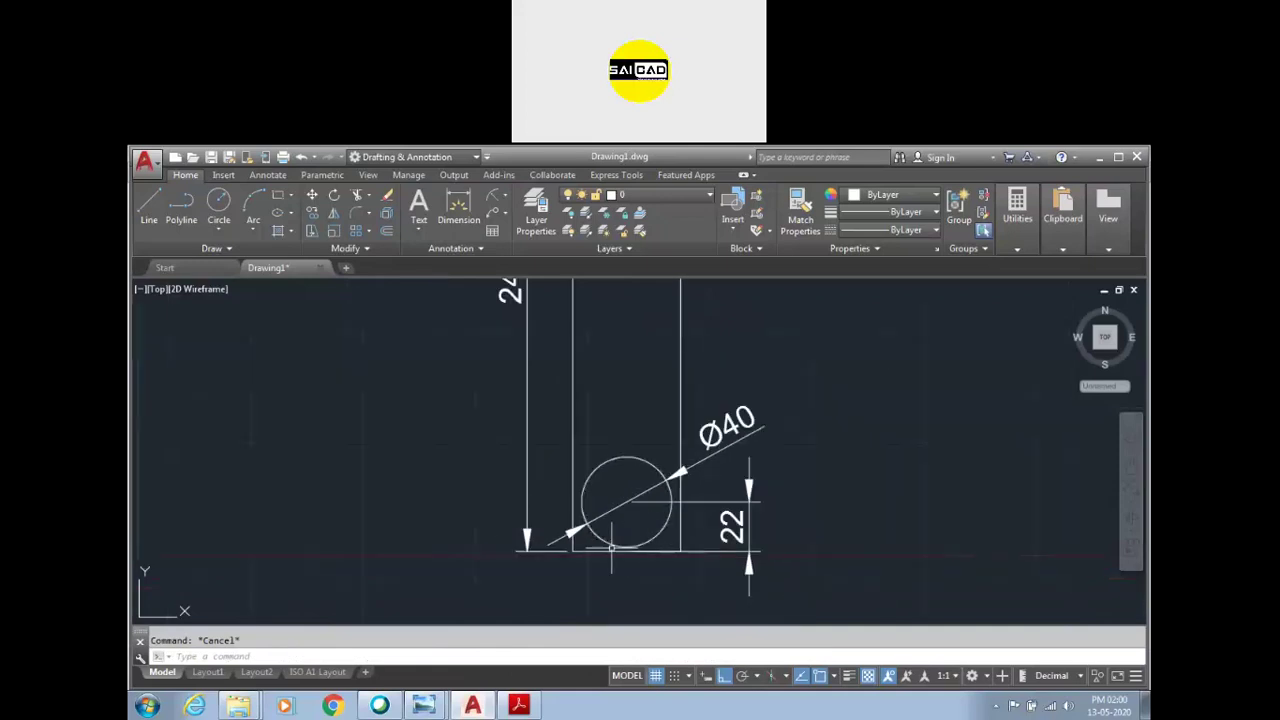
text(c)
key(Return)
scroll(630, 572, up, 3)
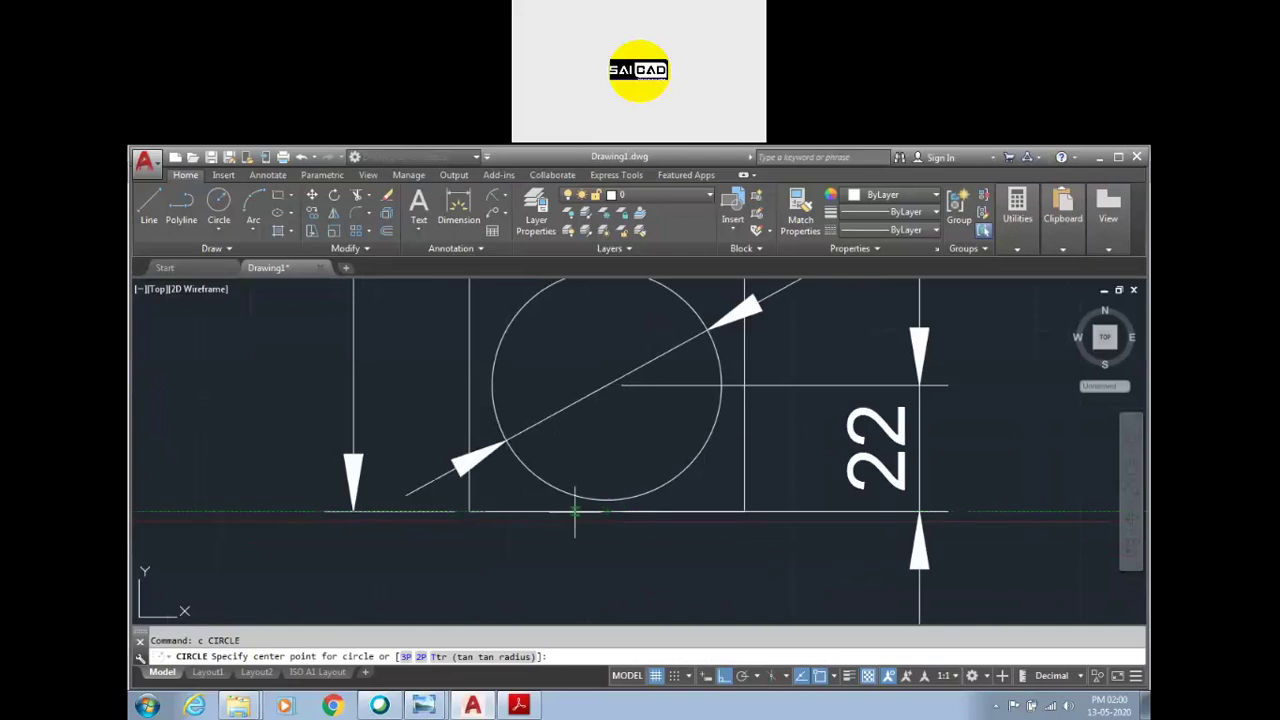
Step: Draw a radius-32 circle on the bottom edge, compare with the reference, then delete it
click(604, 515)
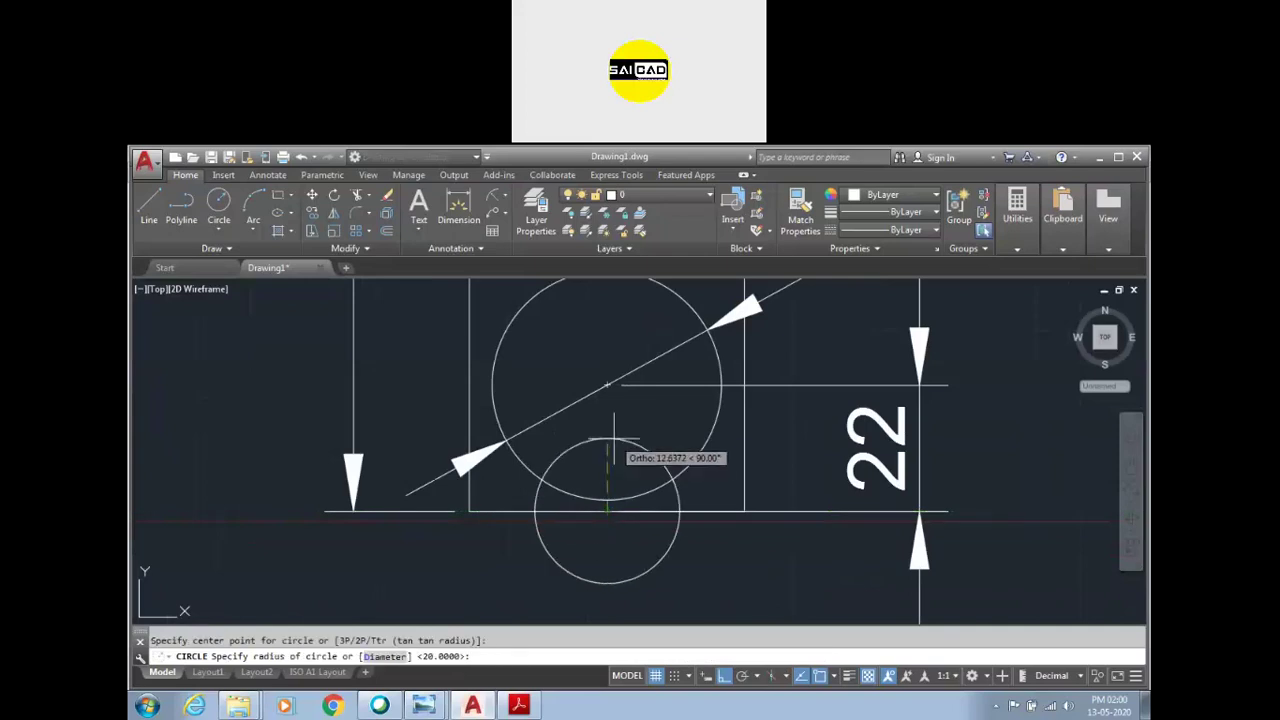
text(32)
key(Return)
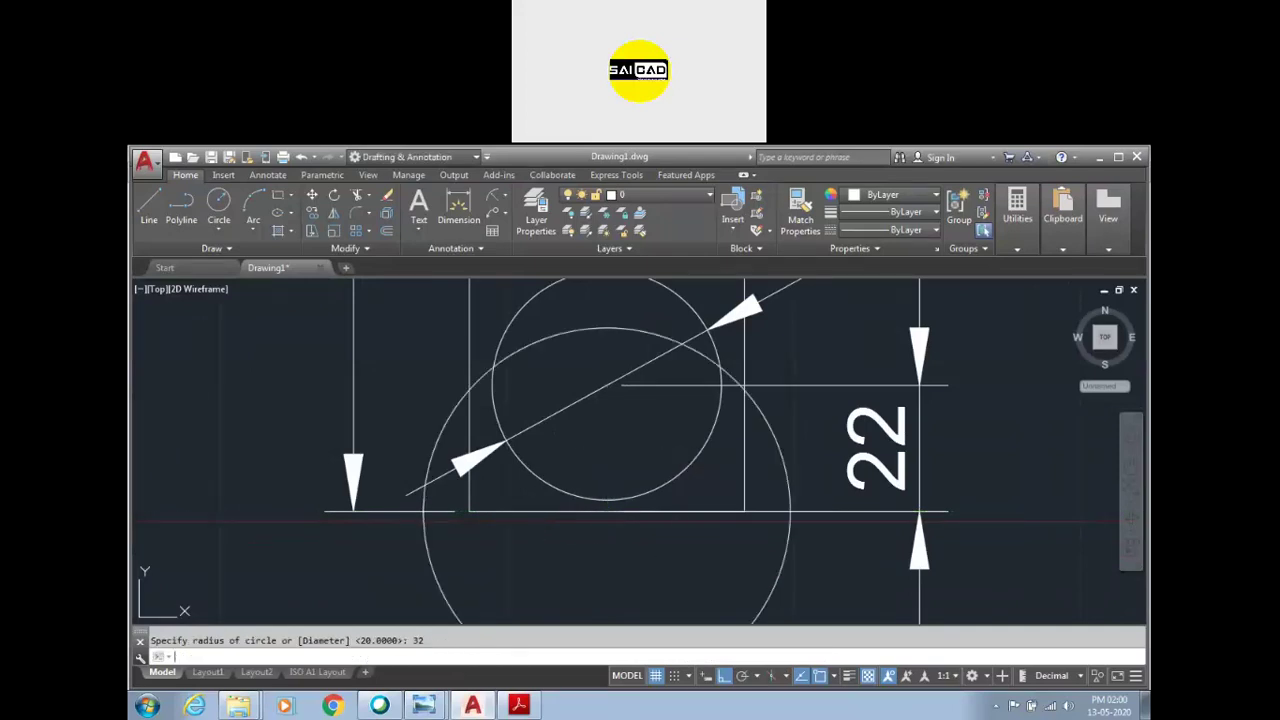
click(518, 705)
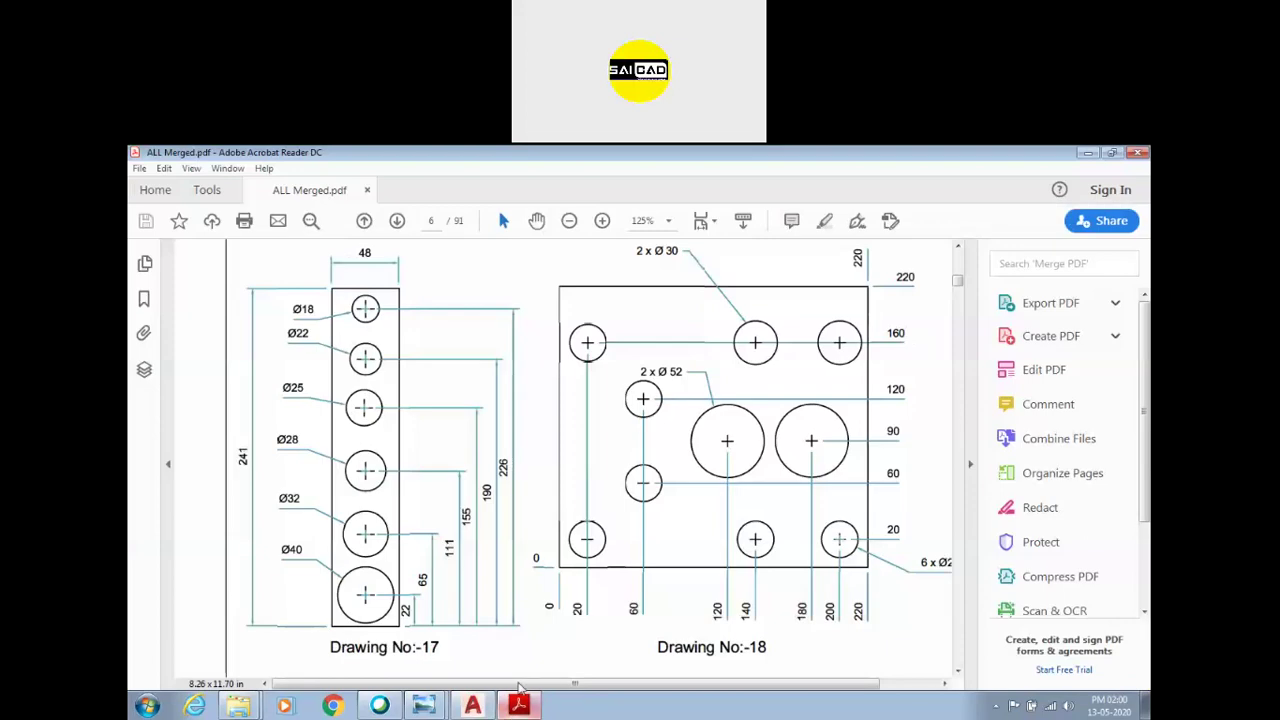
click(472, 705)
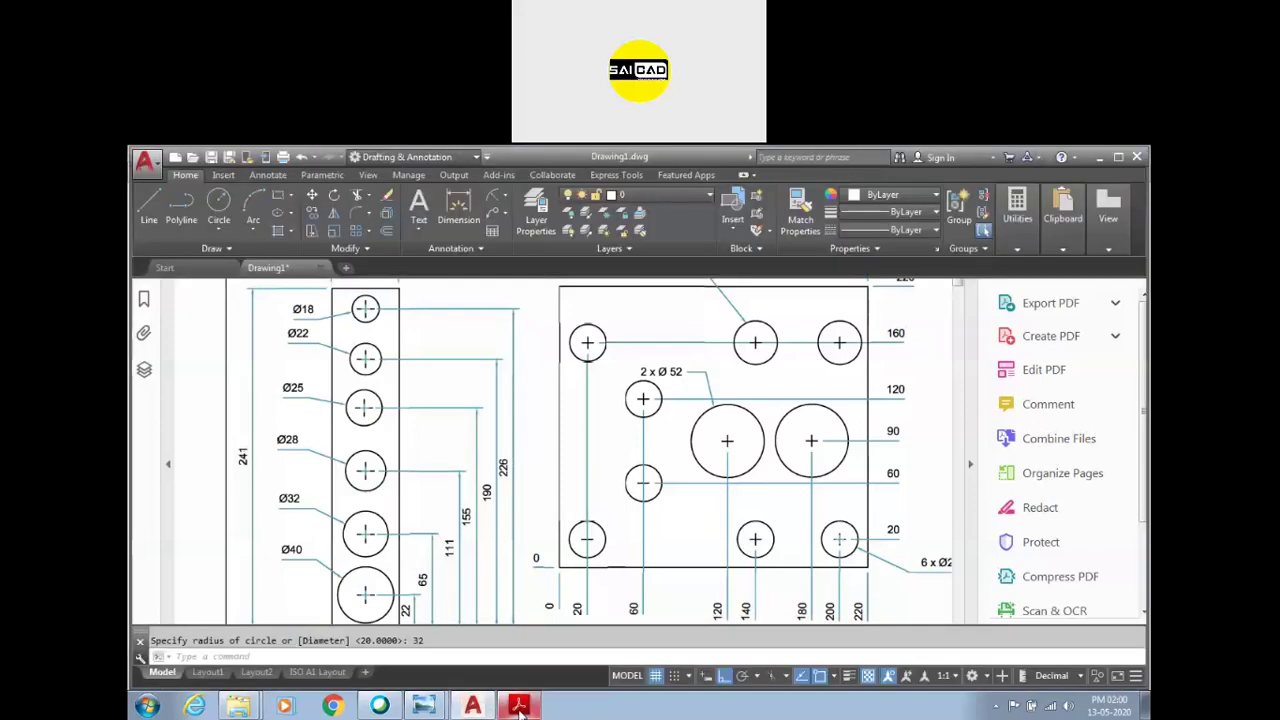
click(486, 545)
click(415, 585)
key(Delete)
Step: Draw a replacement Ø32 circle centred at the bottom edge's midpoint
text(c)
key(Return)
click(606, 511)
text(d)
key(Return)
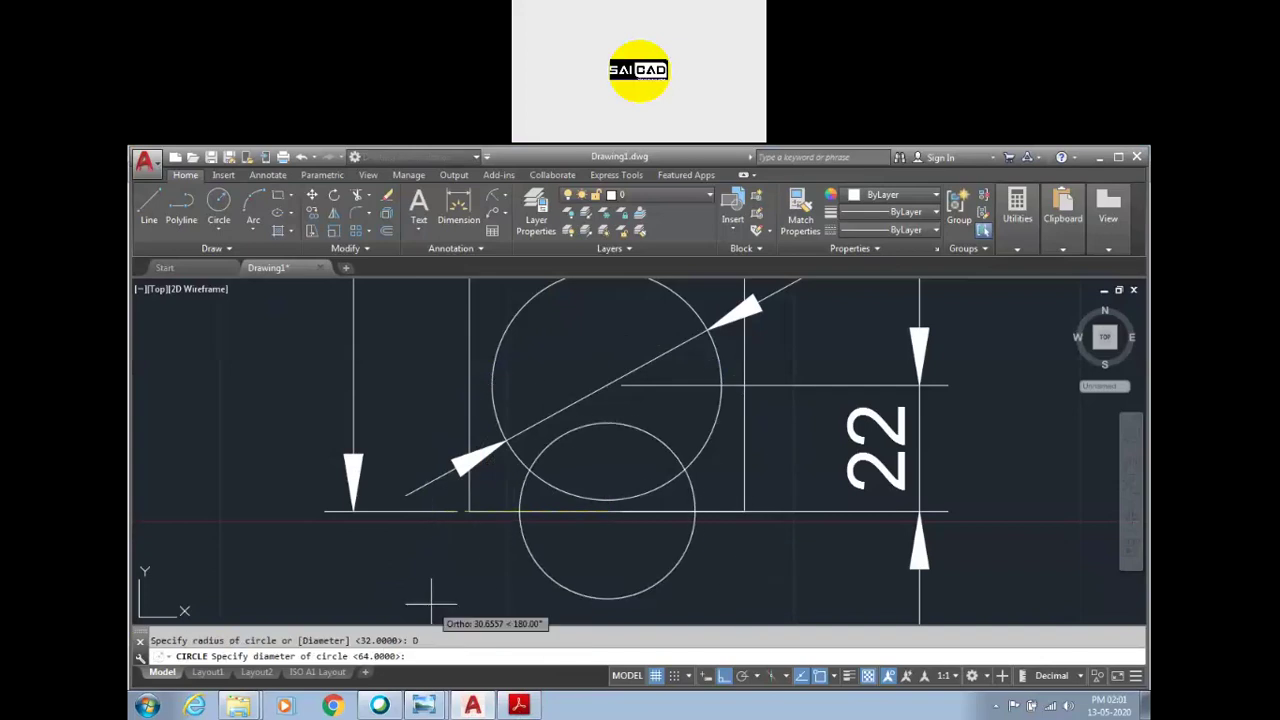
text(2)
key(Return)
scroll(540, 530, down, 5)
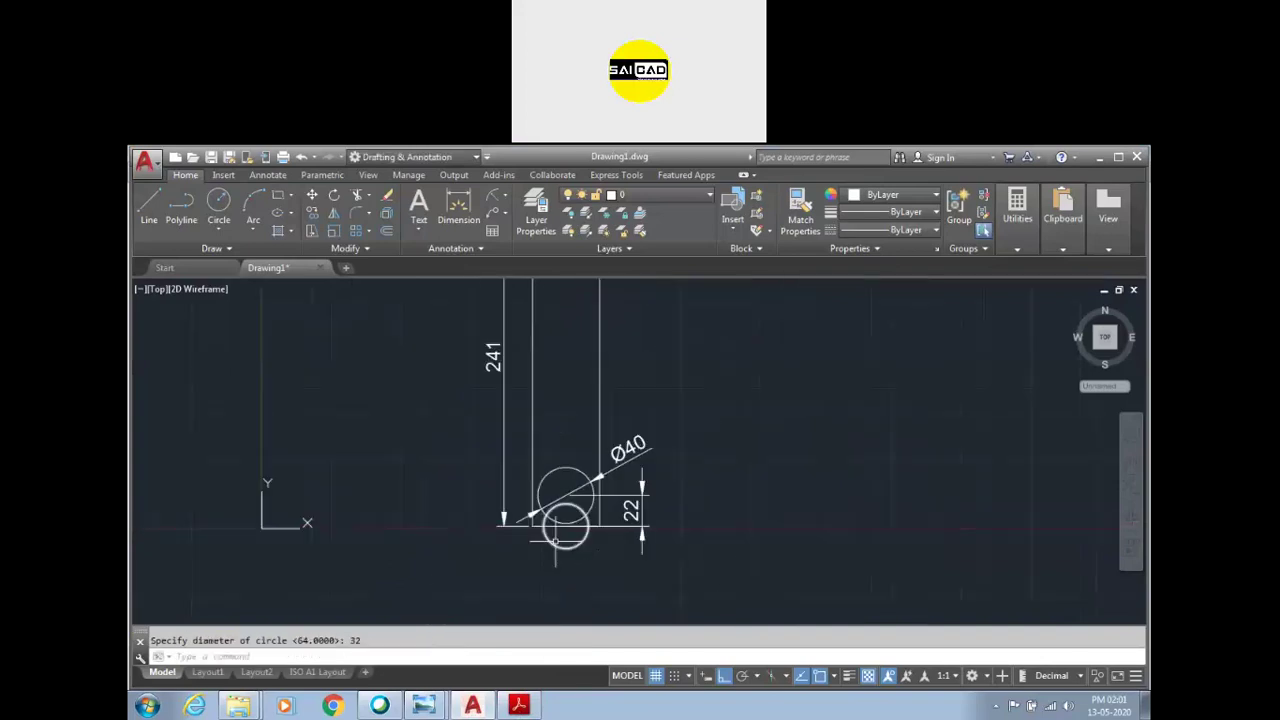
scroll(591, 544, up, 3)
Step: Move the Ø32 circle's centre 65 units straight up
click(571, 577)
click(503, 561)
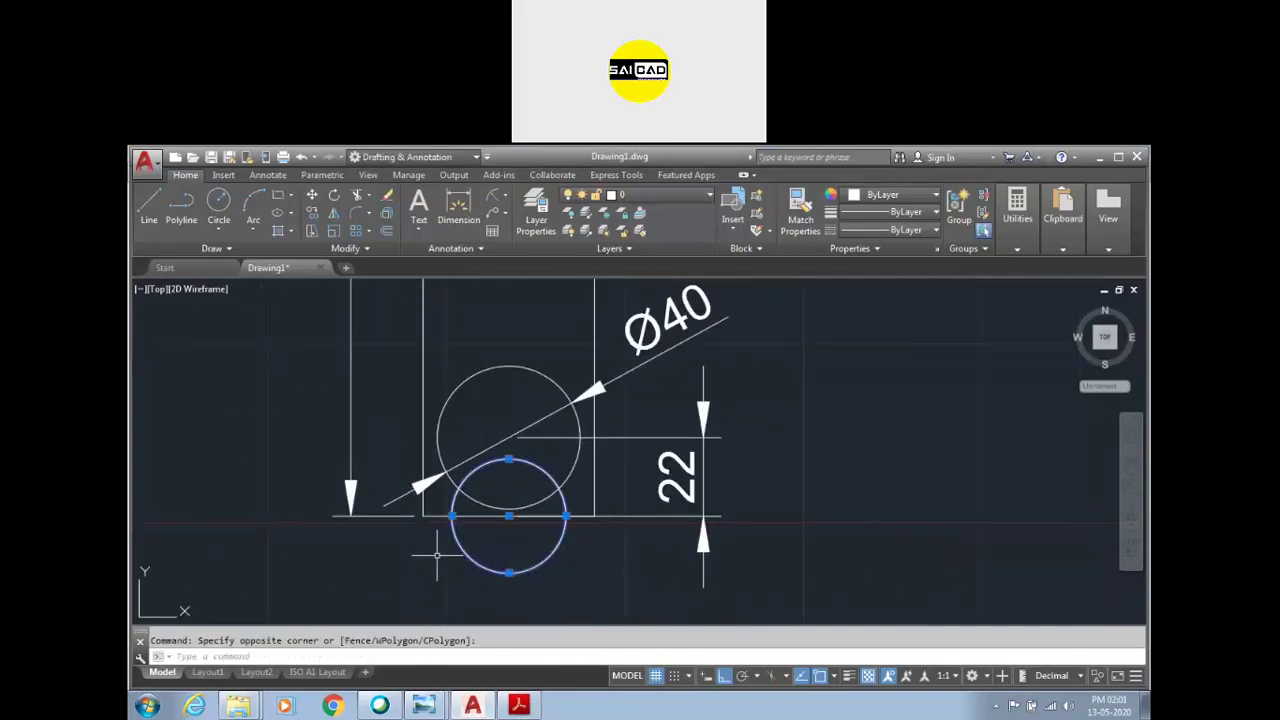
click(509, 516)
text(65)
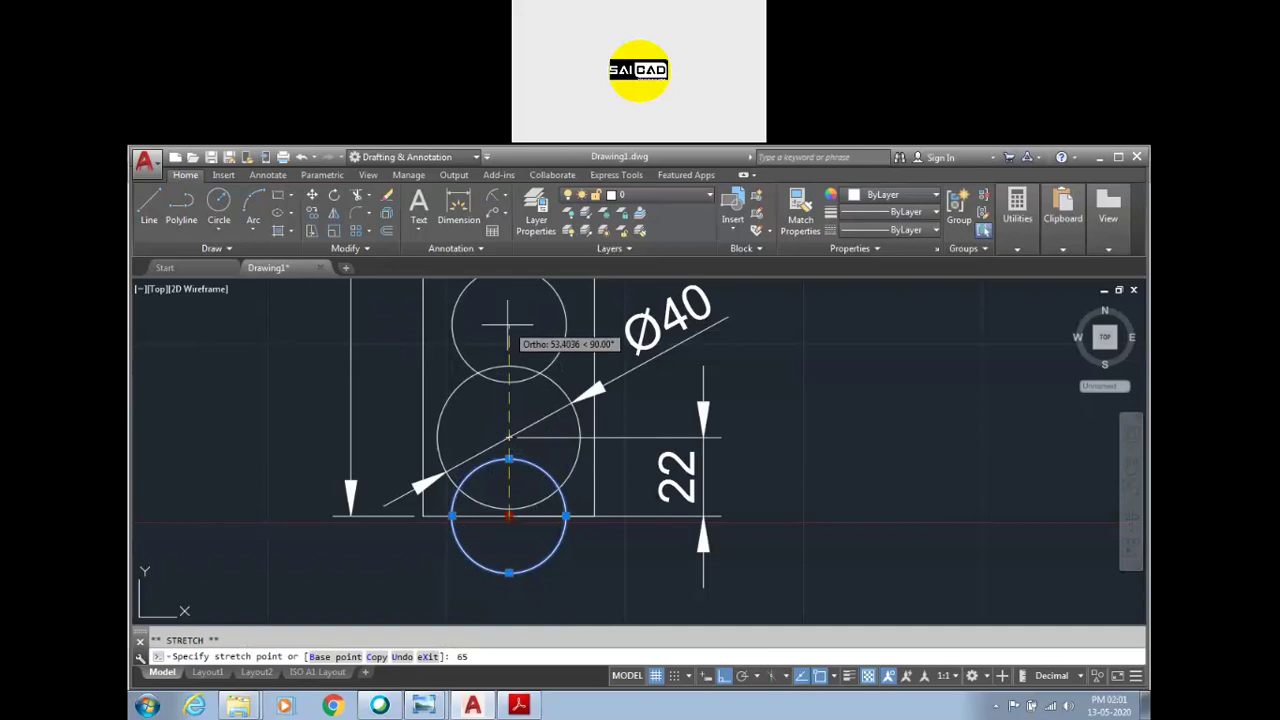
key(Return)
scroll(422, 491, down, 4)
scroll(444, 394, up, 4)
scroll(521, 375, down, 2)
key(Escape)
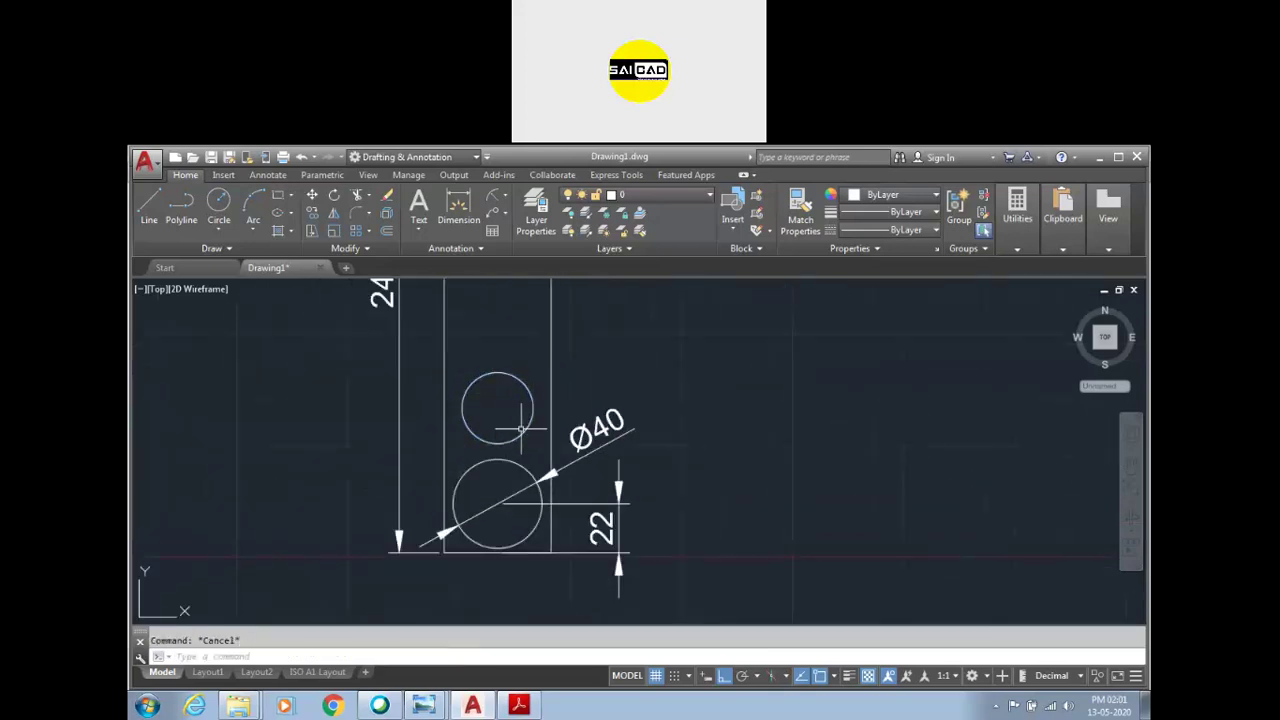
Step: Label the upper circle Ø32 and dimension its centre 65 above the bottom edge
click(503, 337)
click(482, 372)
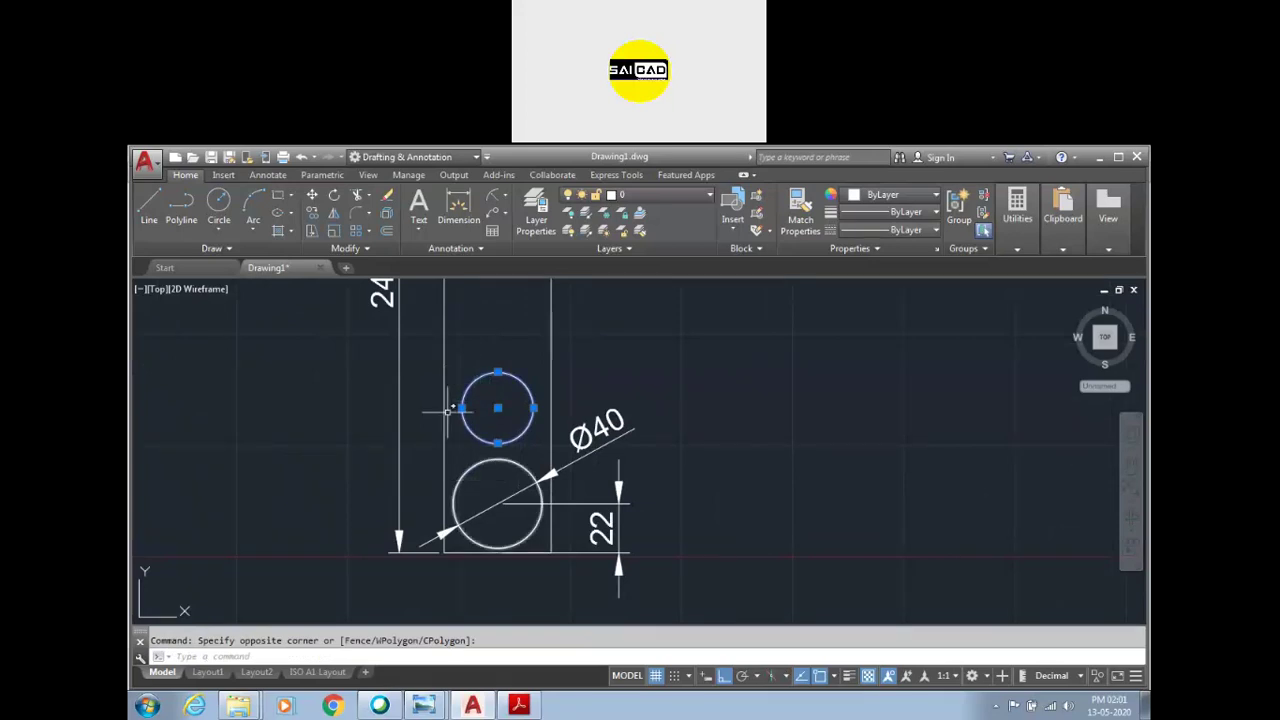
click(487, 213)
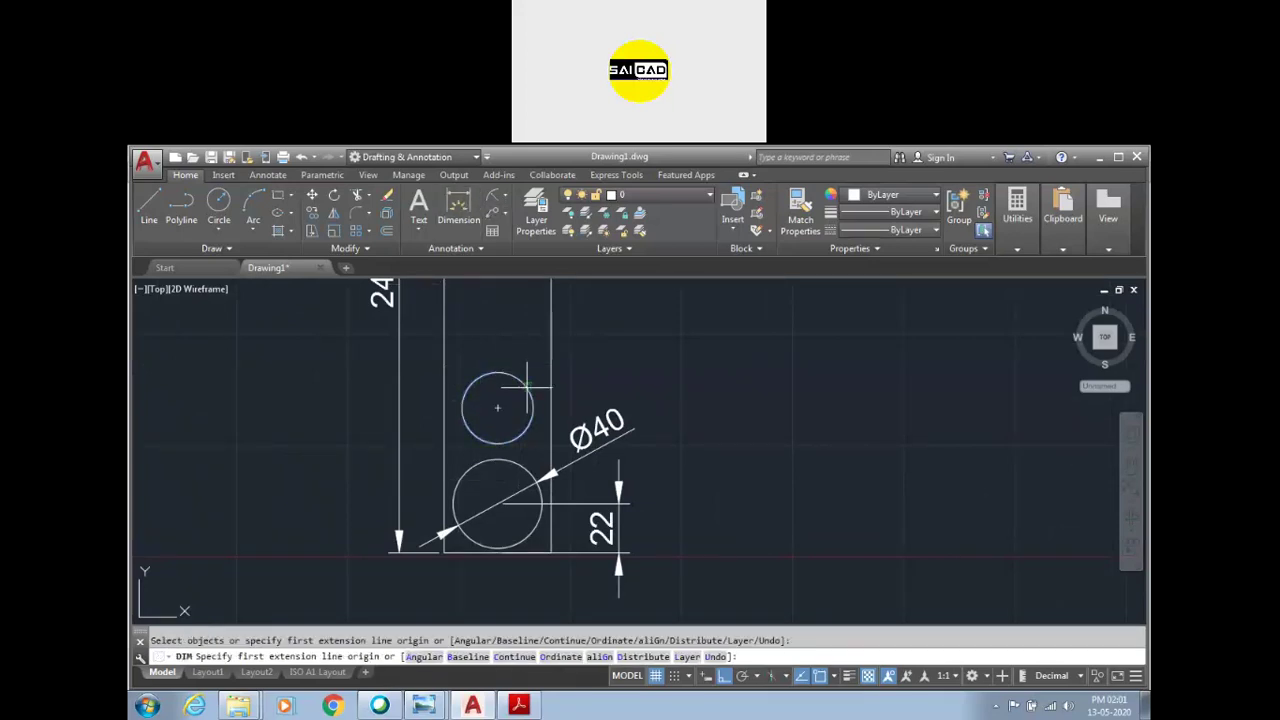
scroll(521, 385, up, 2)
scroll(521, 385, up, 2)
click(512, 370)
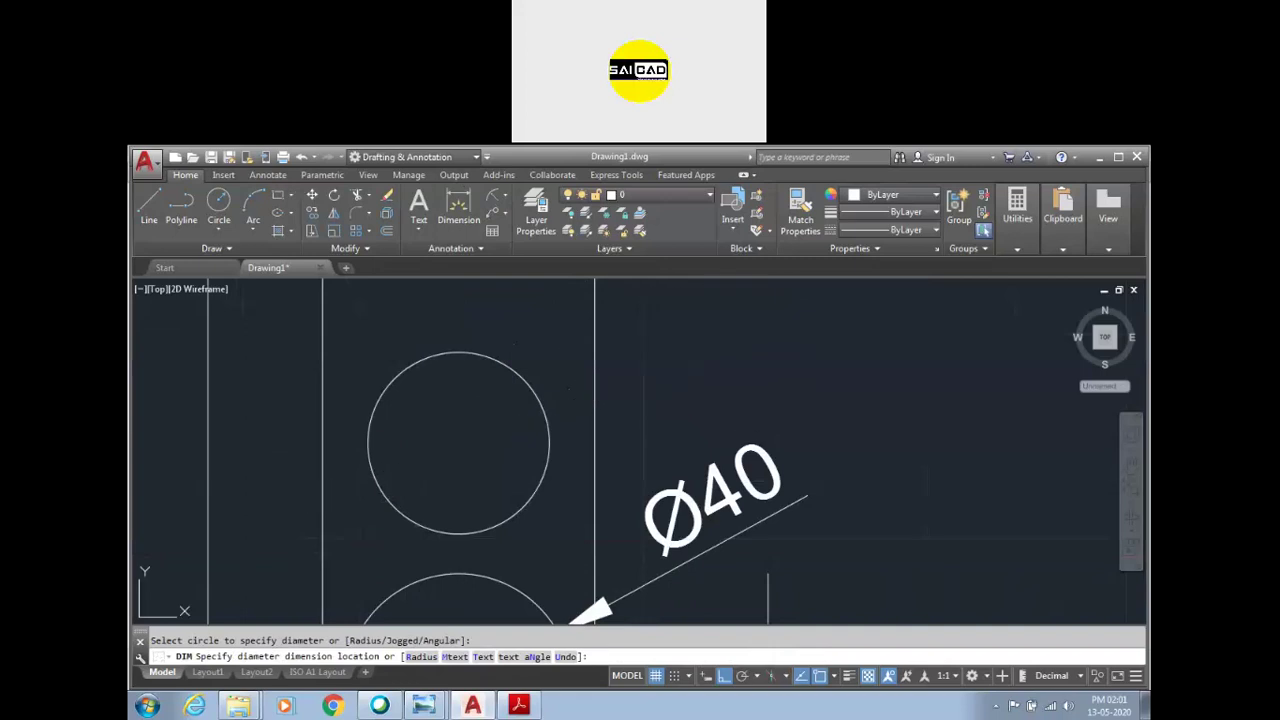
click(646, 392)
scroll(646, 392, down, 3)
click(571, 410)
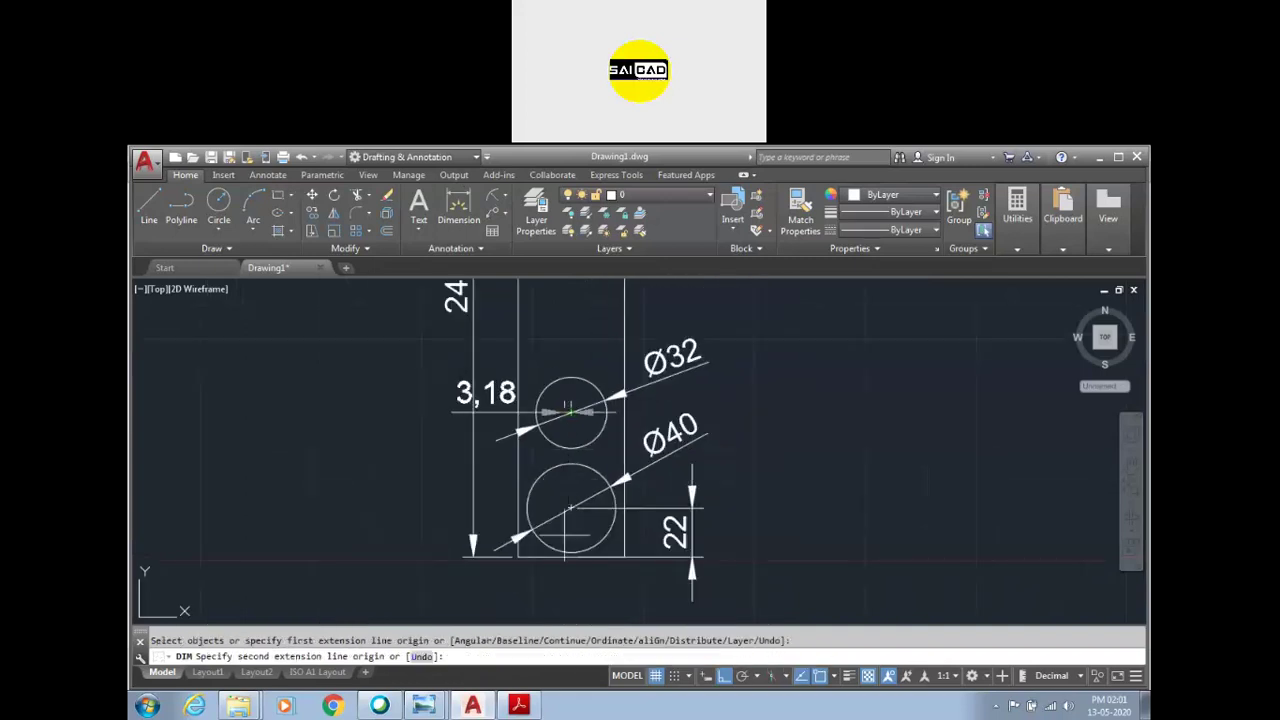
click(572, 551)
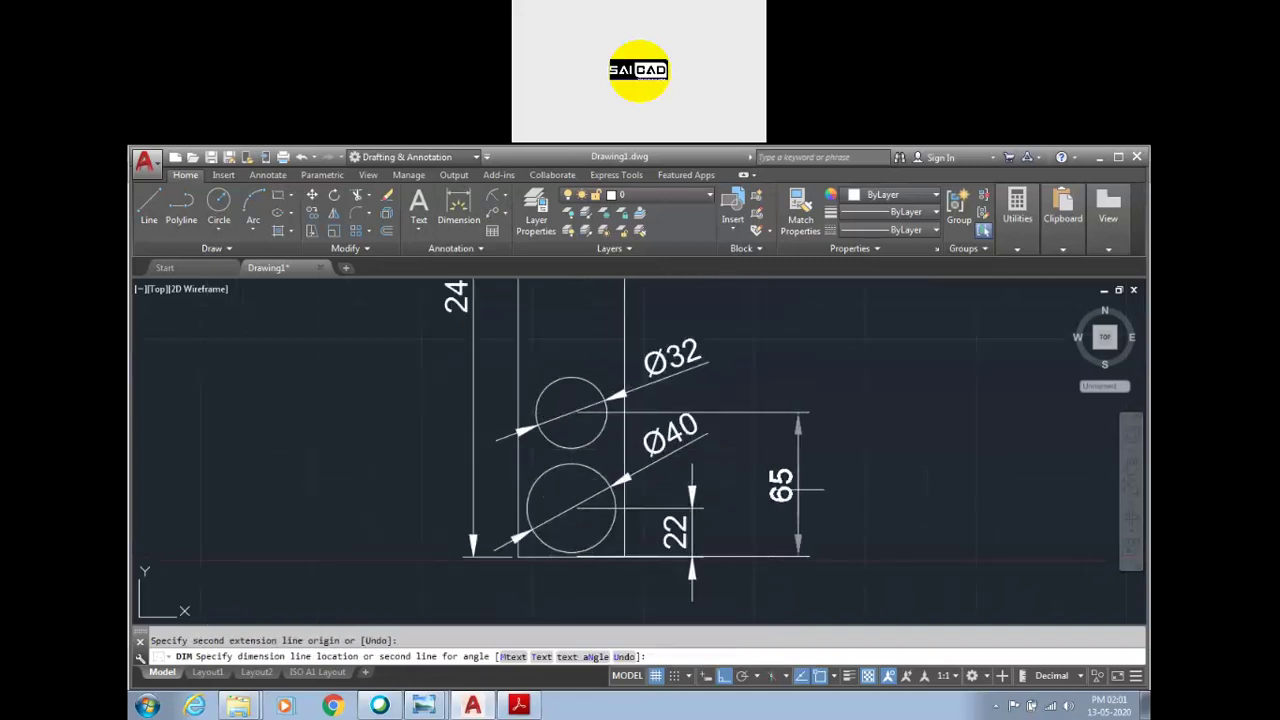
click(797, 500)
key(Escape)
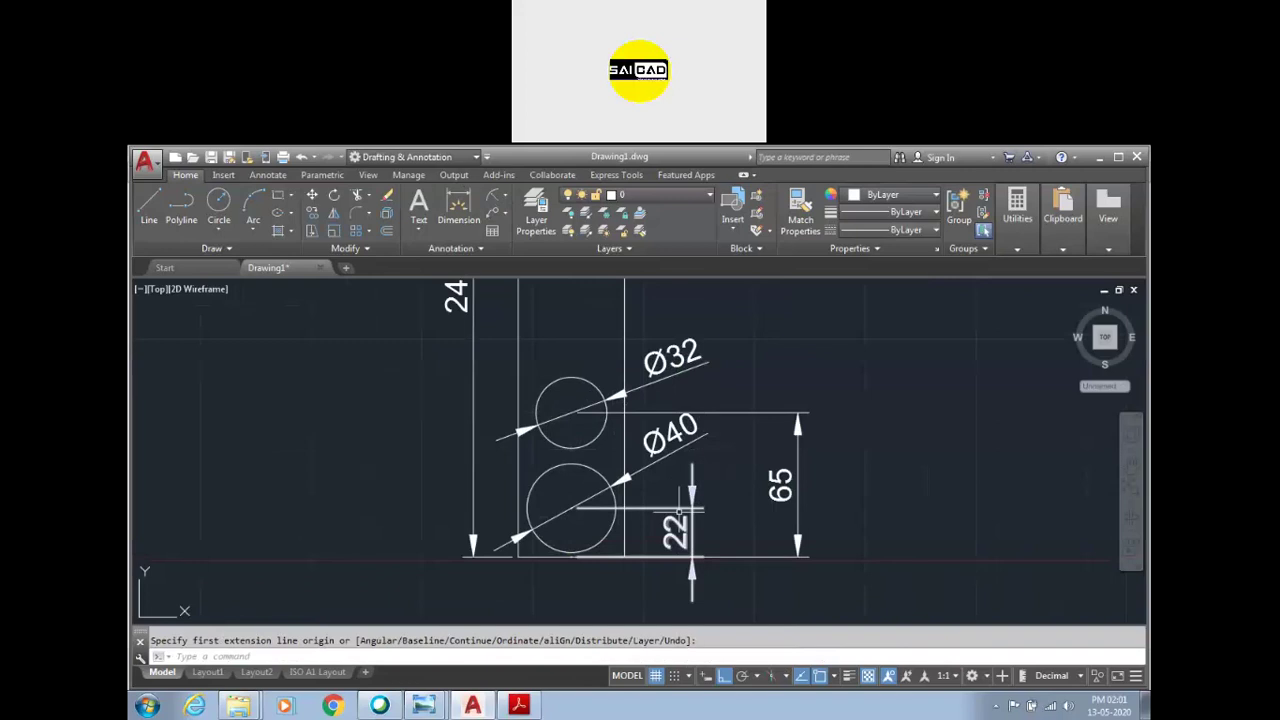
scroll(543, 573, down, 1)
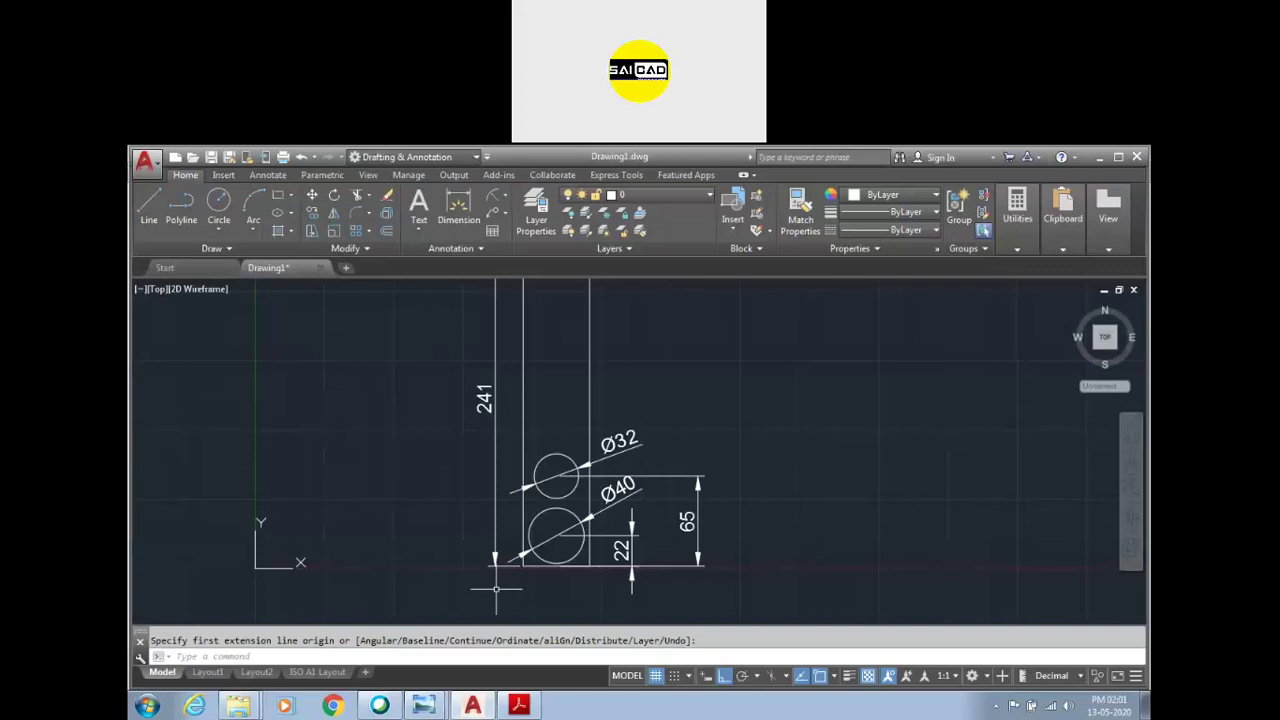
Step: After TK is rejected as an unknown command, start CIRCLE with C
text(t)
text(k)
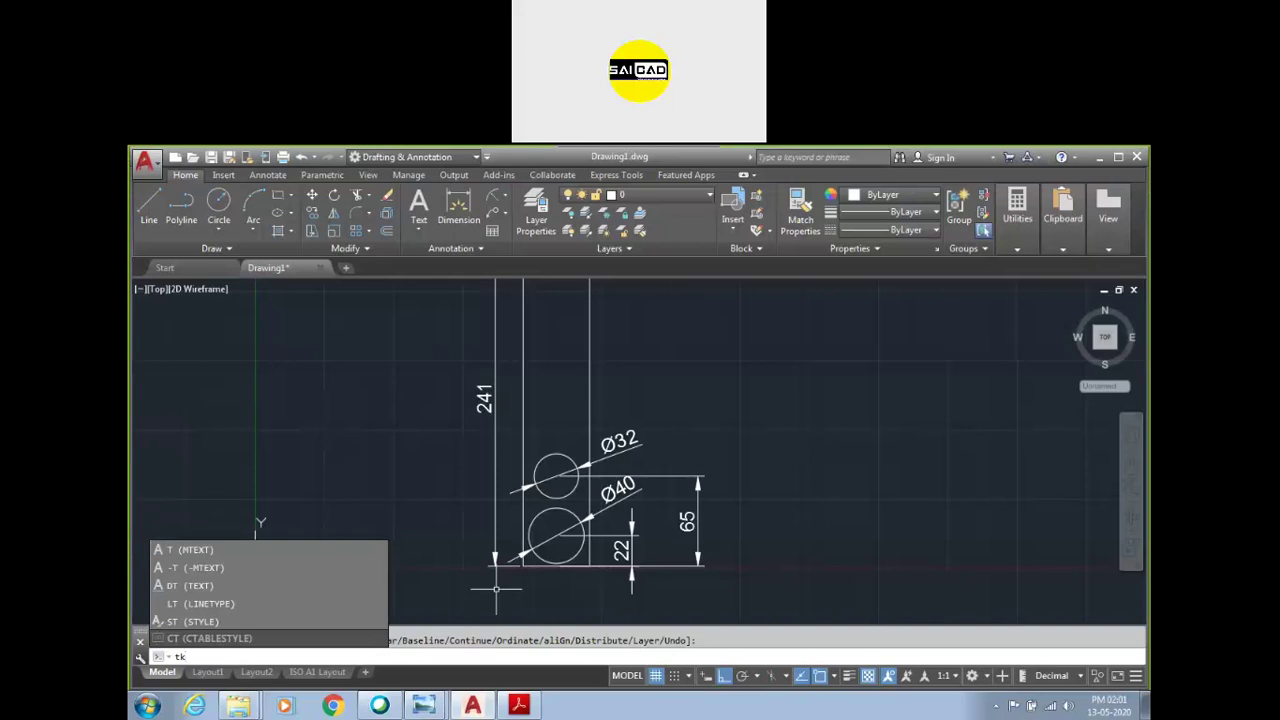
key(Return)
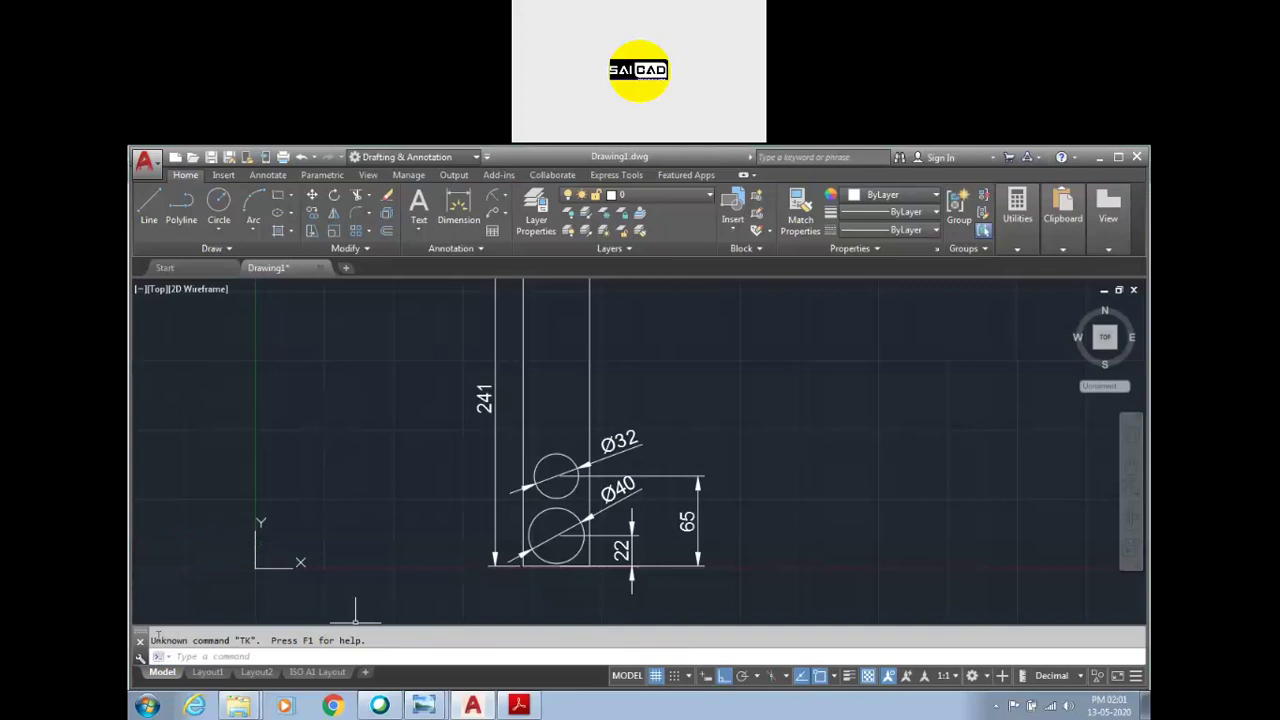
click(222, 655)
text(c)
key(Return)
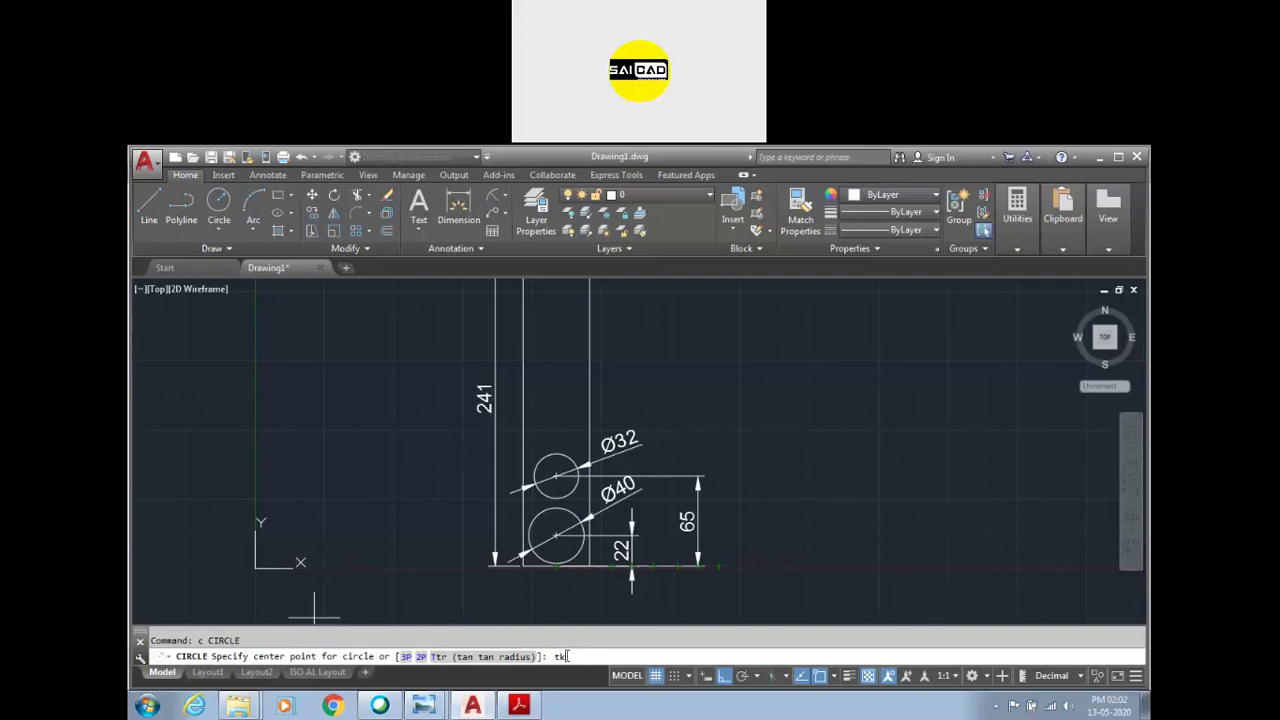
Step: Locate the new circle's centre by tracking 111 up from the base line
key(Return)
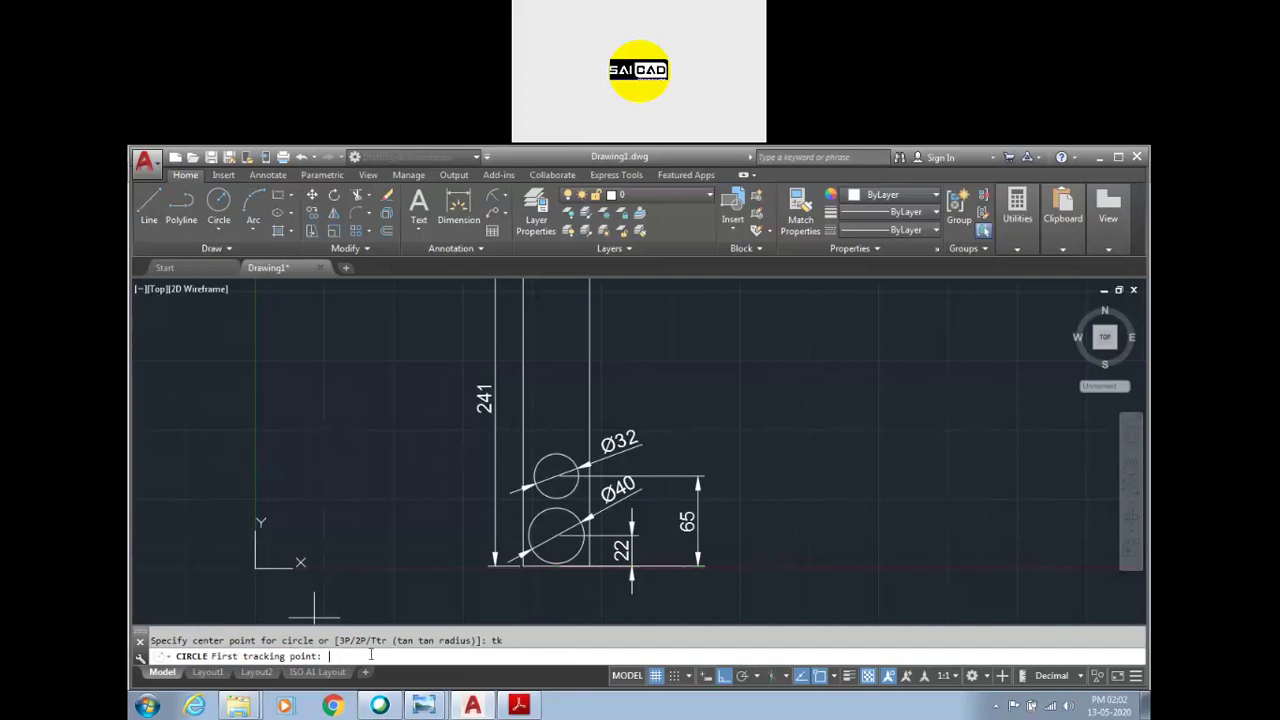
click(556, 538)
text(111)
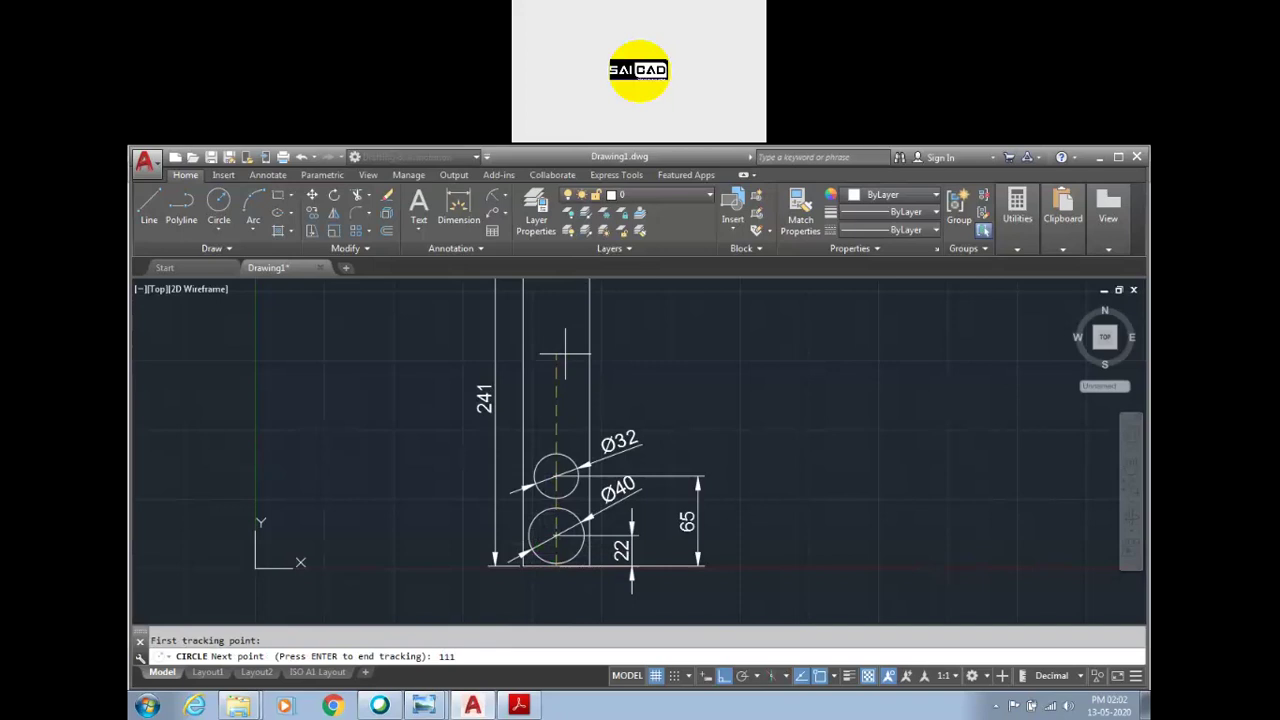
key(Return)
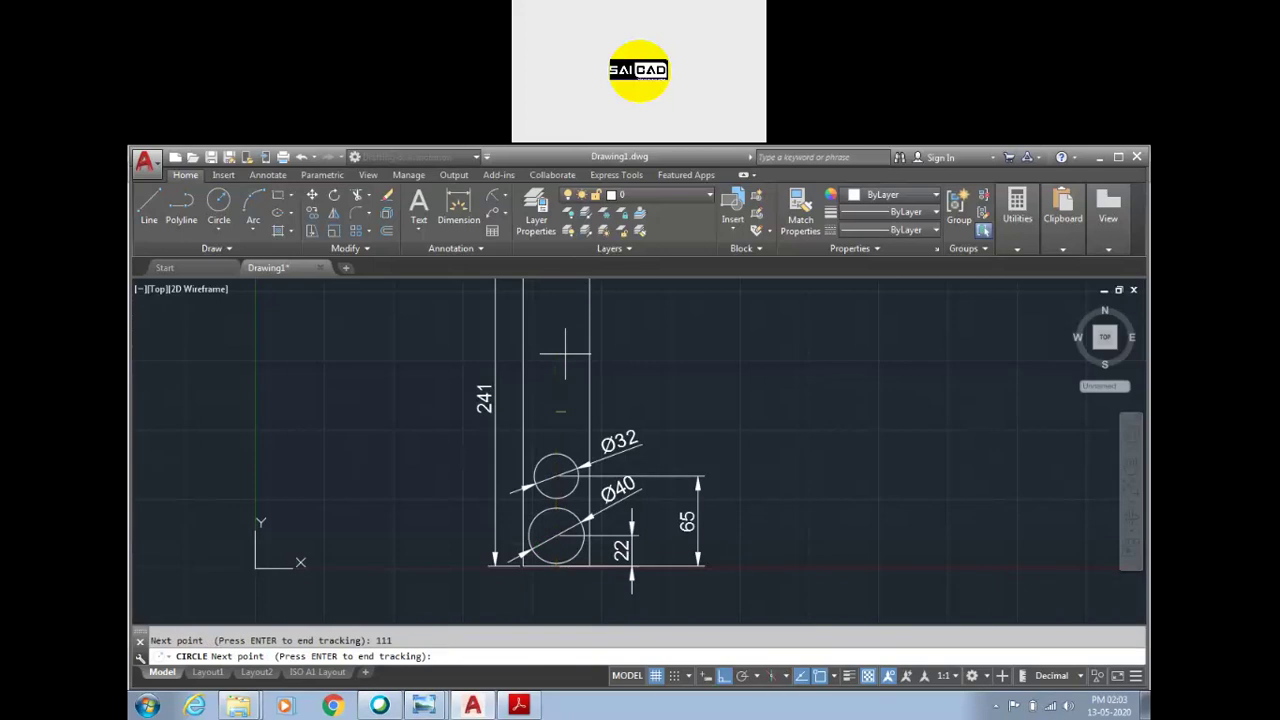
scroll(580, 405, up, 2)
scroll(580, 415, down, 2)
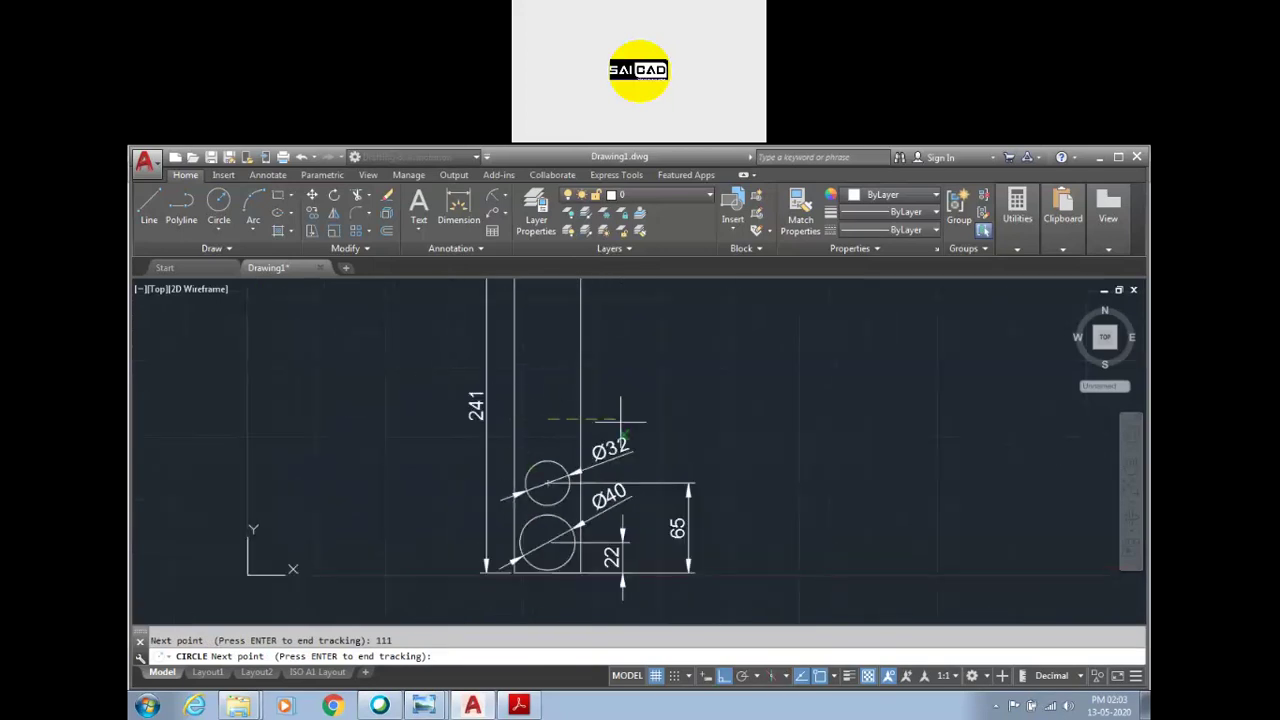
scroll(565, 440, up, 2)
scroll(578, 410, up, 2)
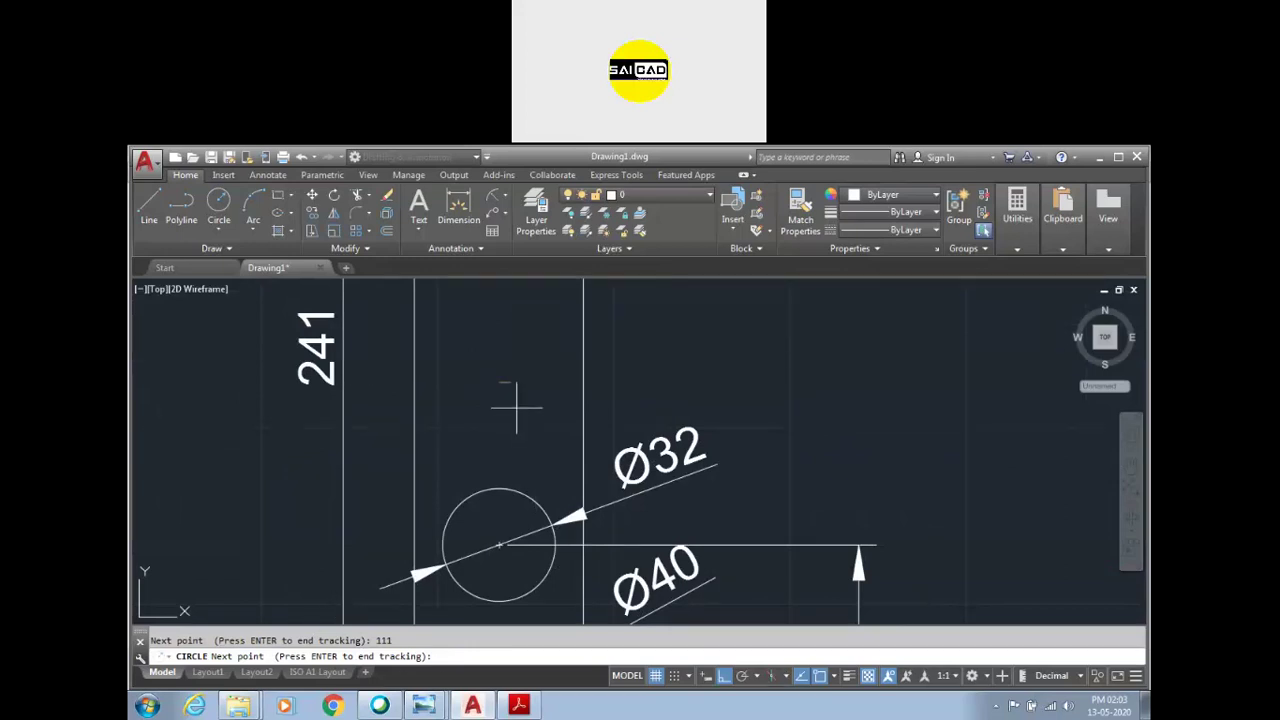
key(Return)
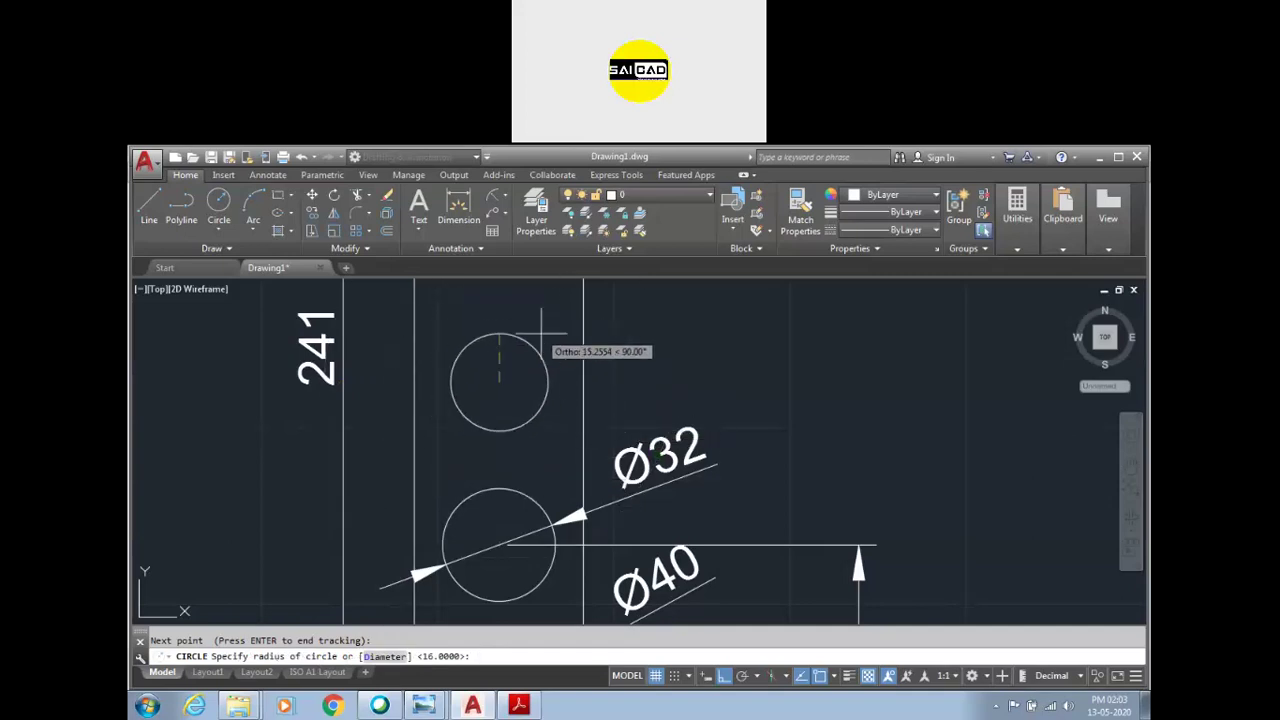
scroll(545, 428, down, 2)
scroll(545, 400, down, 1)
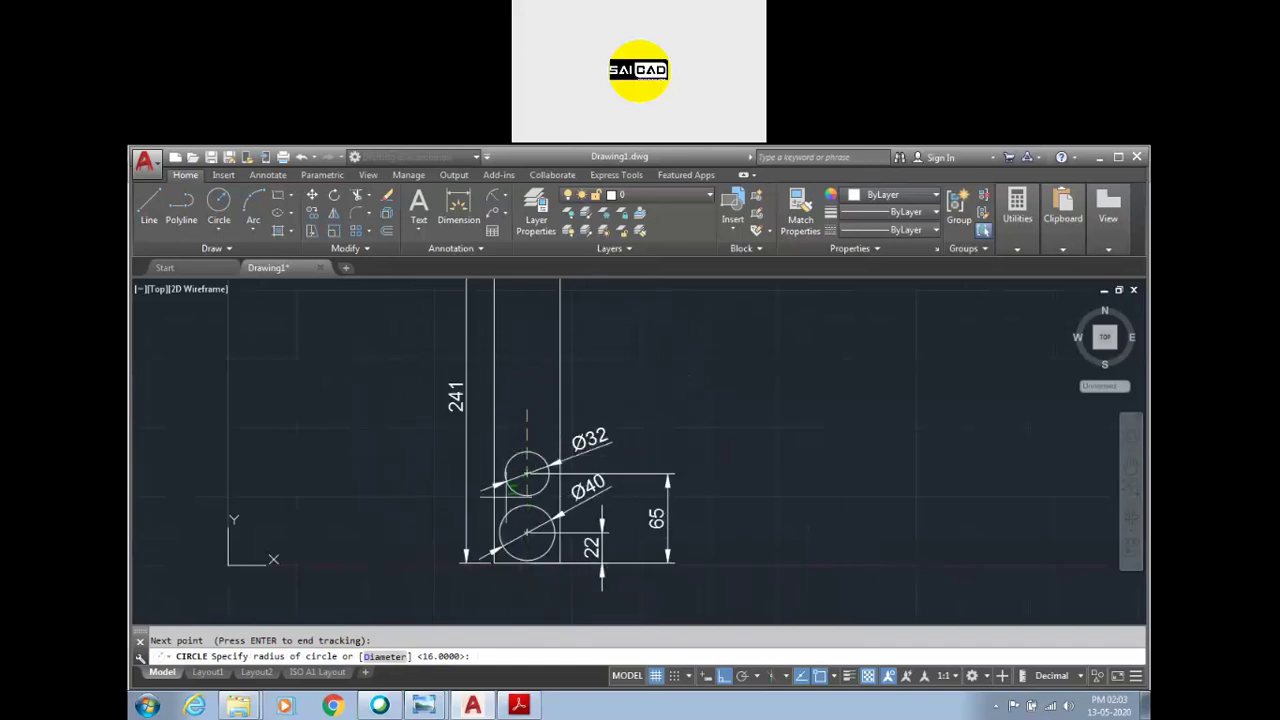
Step: Give the new circle a diameter of 28
click(393, 657)
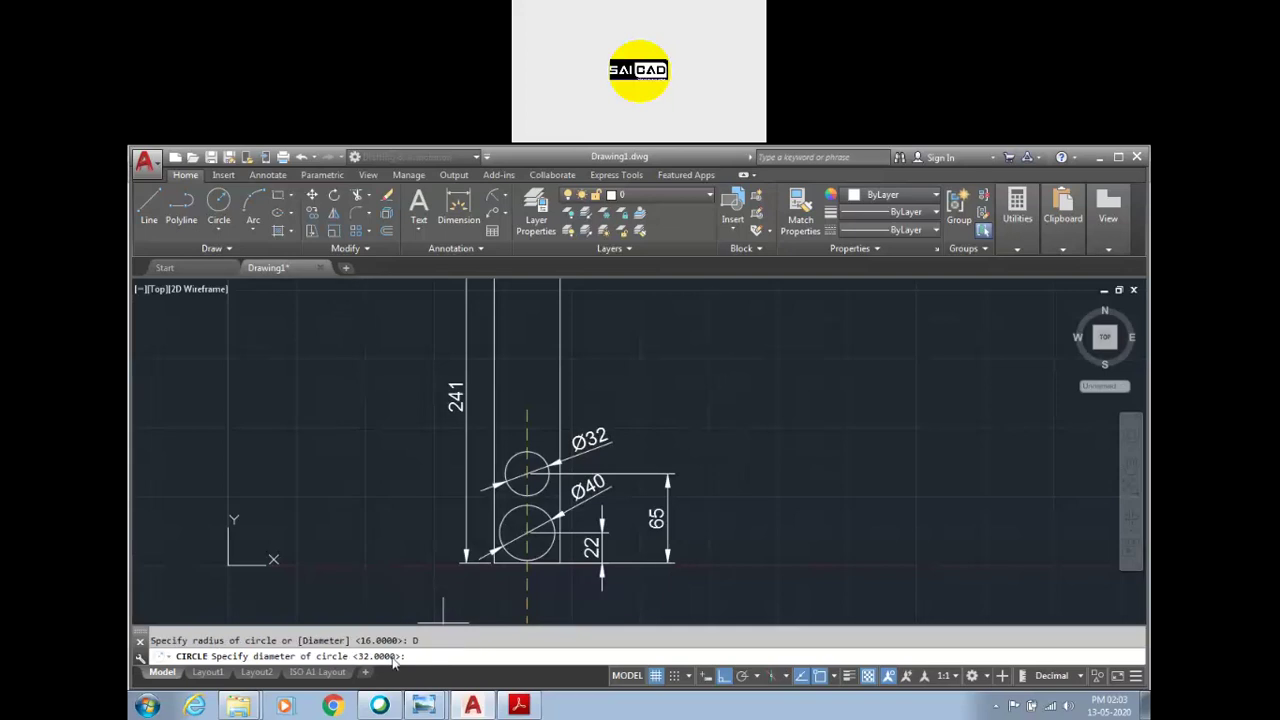
scroll(510, 420, up, 5)
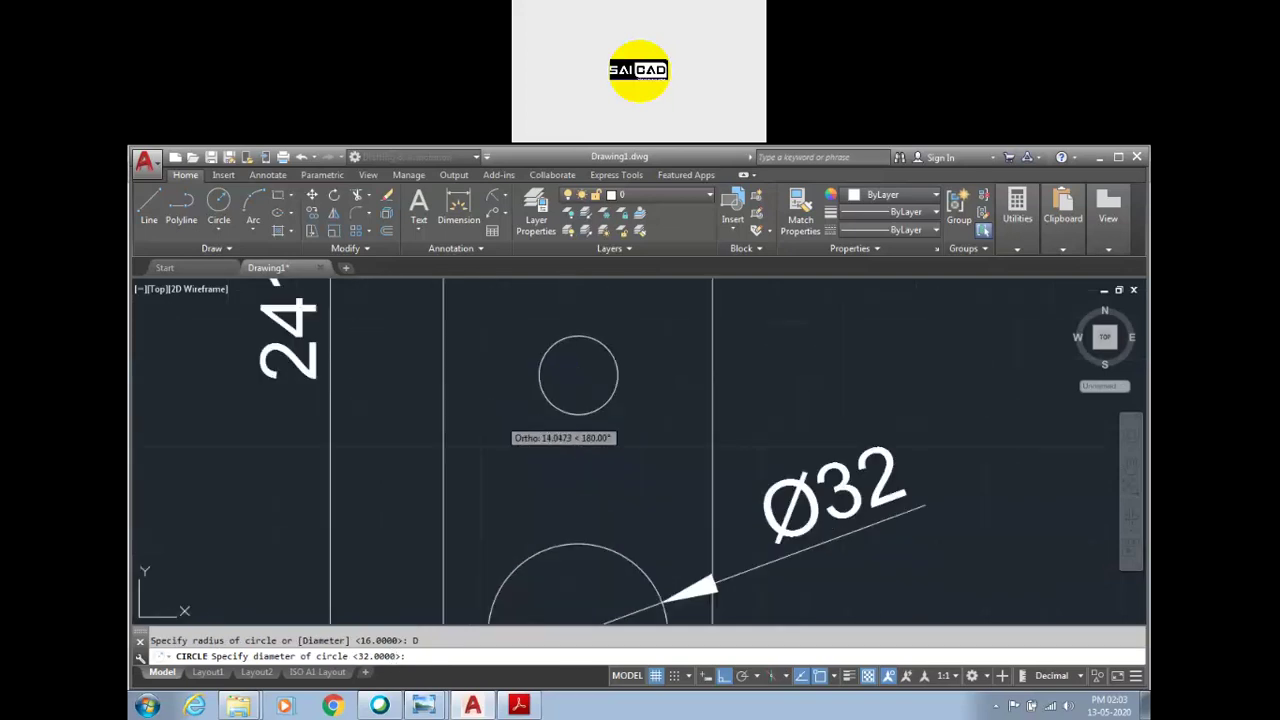
scroll(505, 422, down, 1)
key(Return)
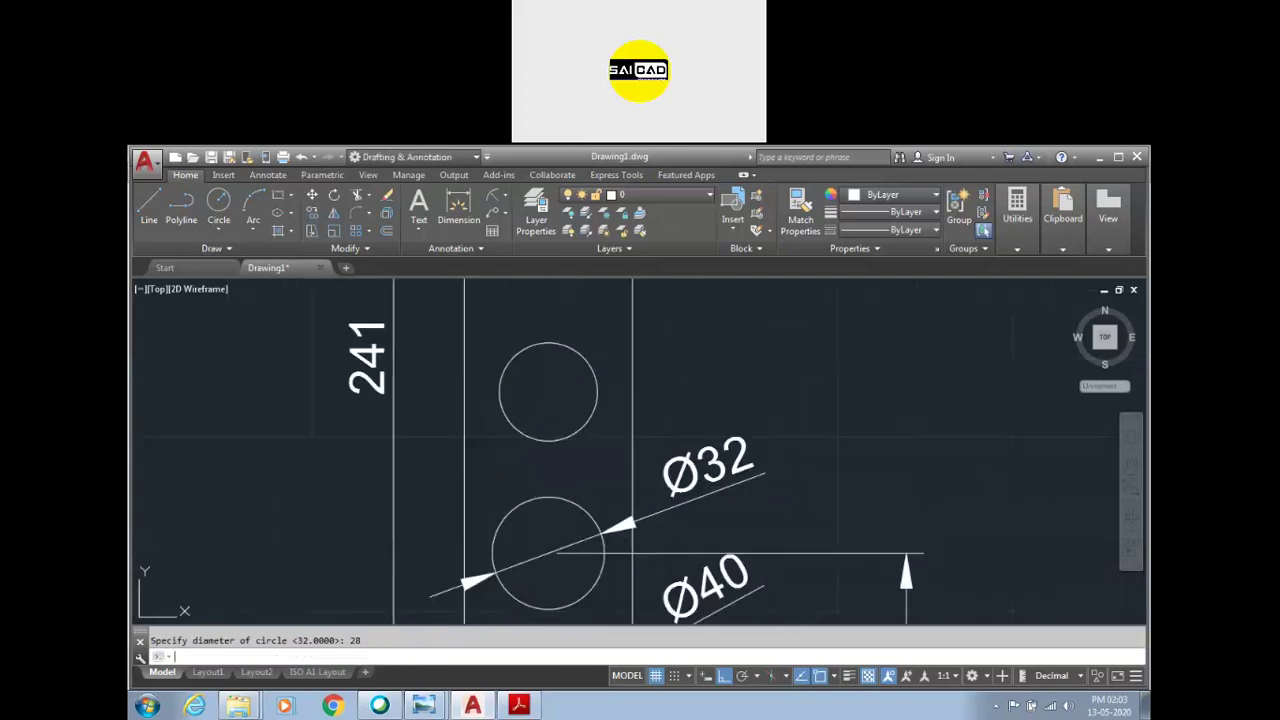
scroll(502, 423, down, 2)
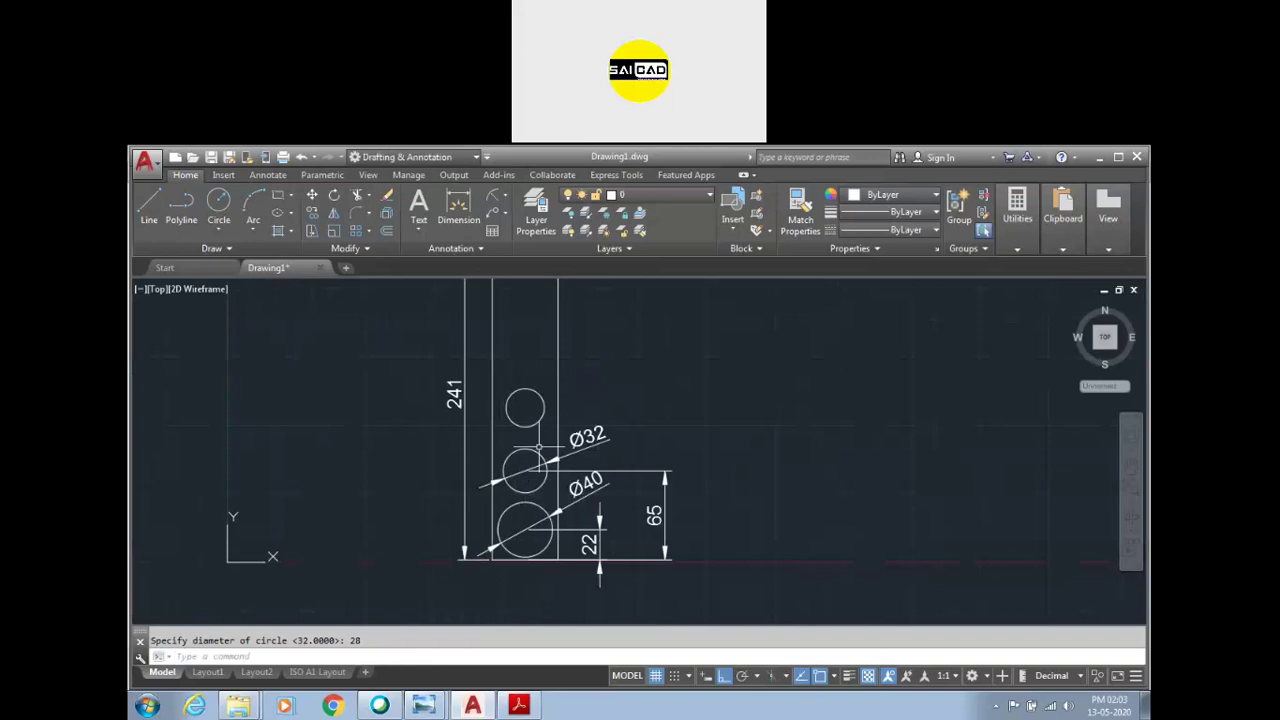
scroll(542, 445, up, 2)
click(460, 205)
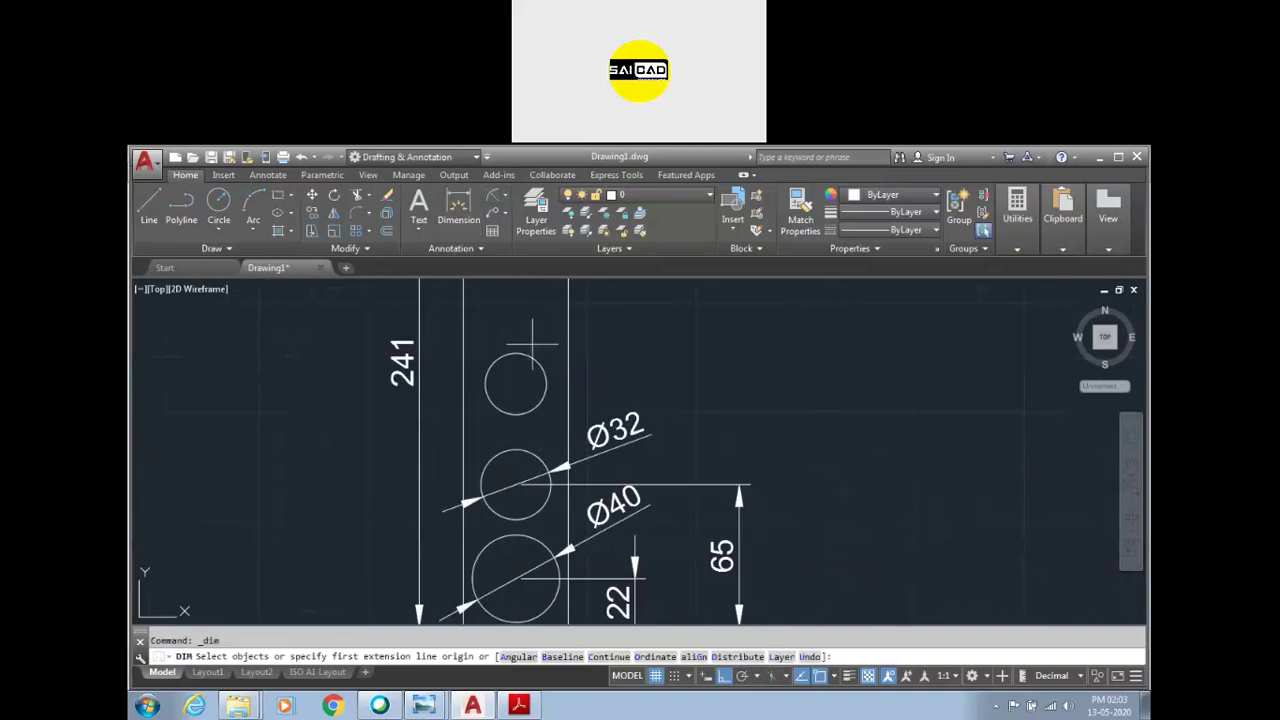
Step: Label the top circle Ø28, add its 111 height dimension, then bring up Drawing No:-17
scroll(540, 360, up, 4)
click(557, 396)
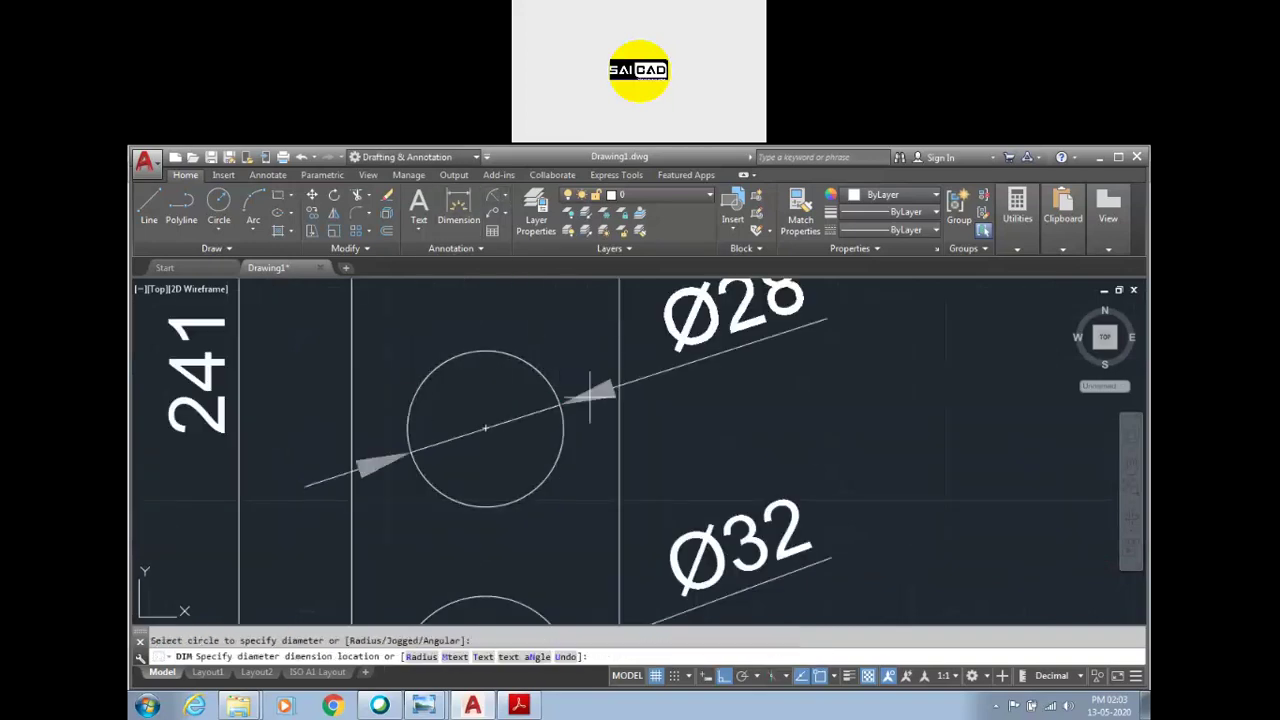
click(670, 372)
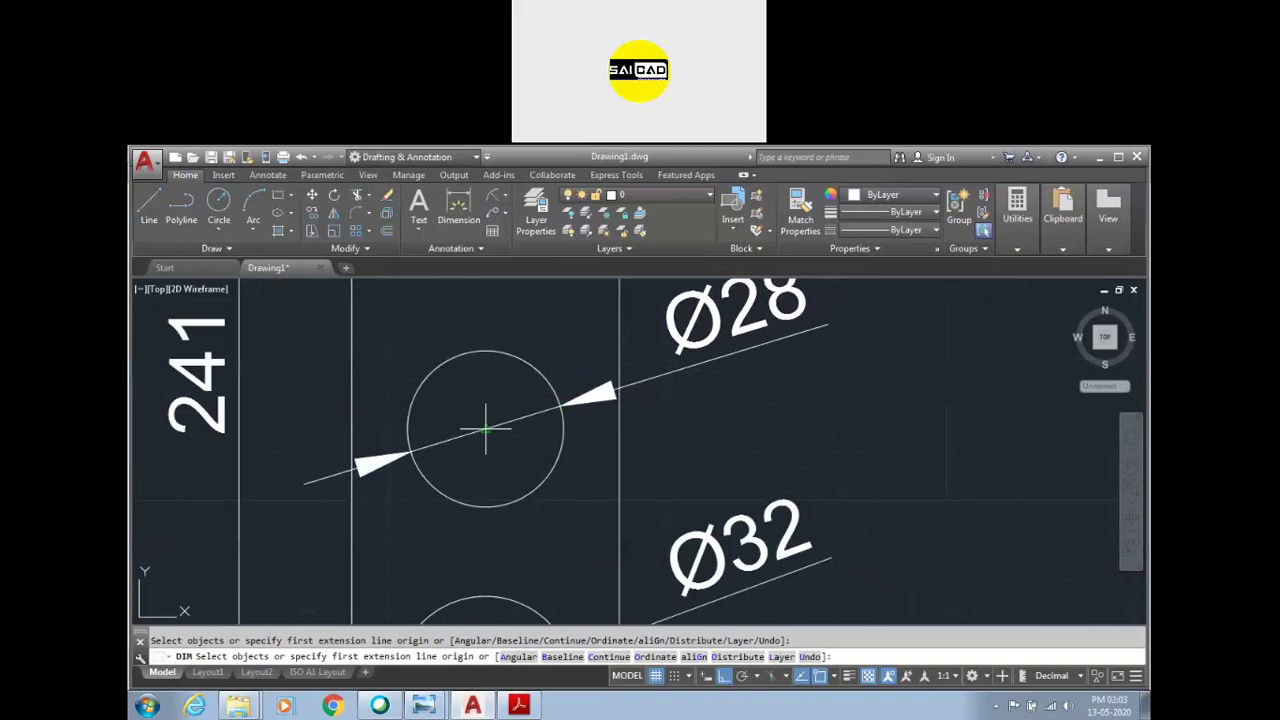
click(485, 428)
scroll(486, 429, down, 2)
scroll(490, 400, down, 3)
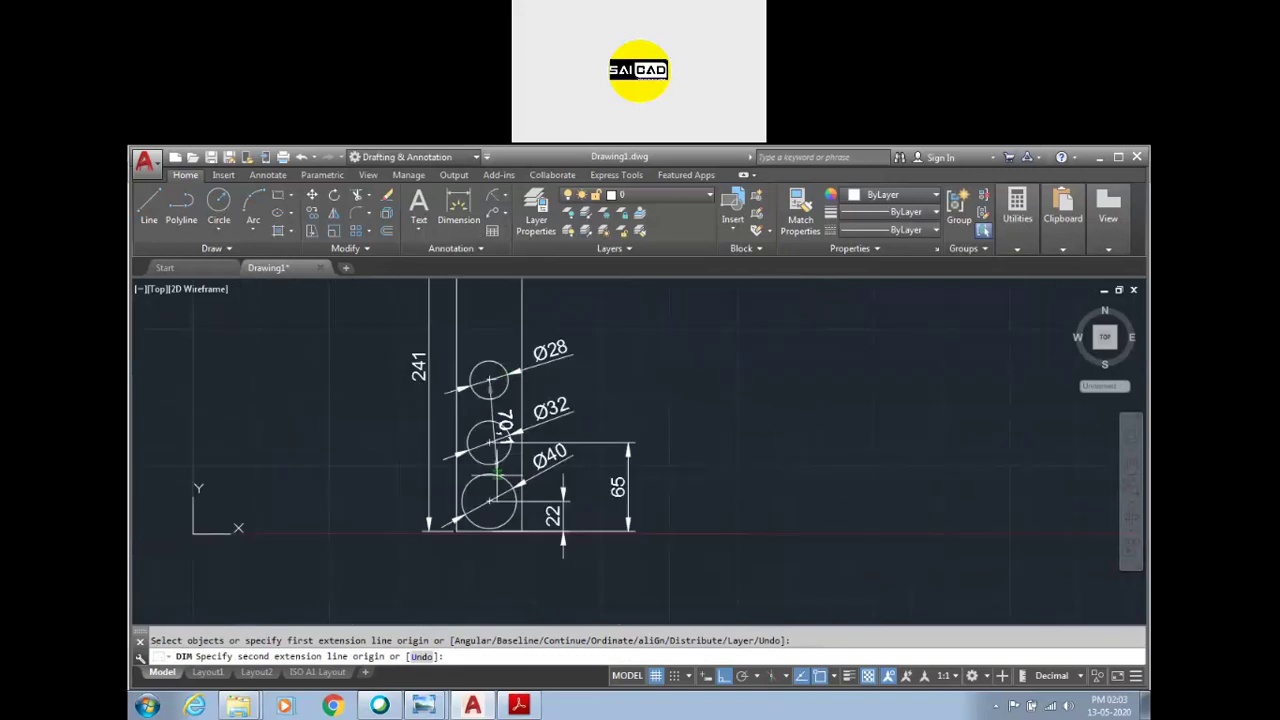
click(489, 380)
click(667, 470)
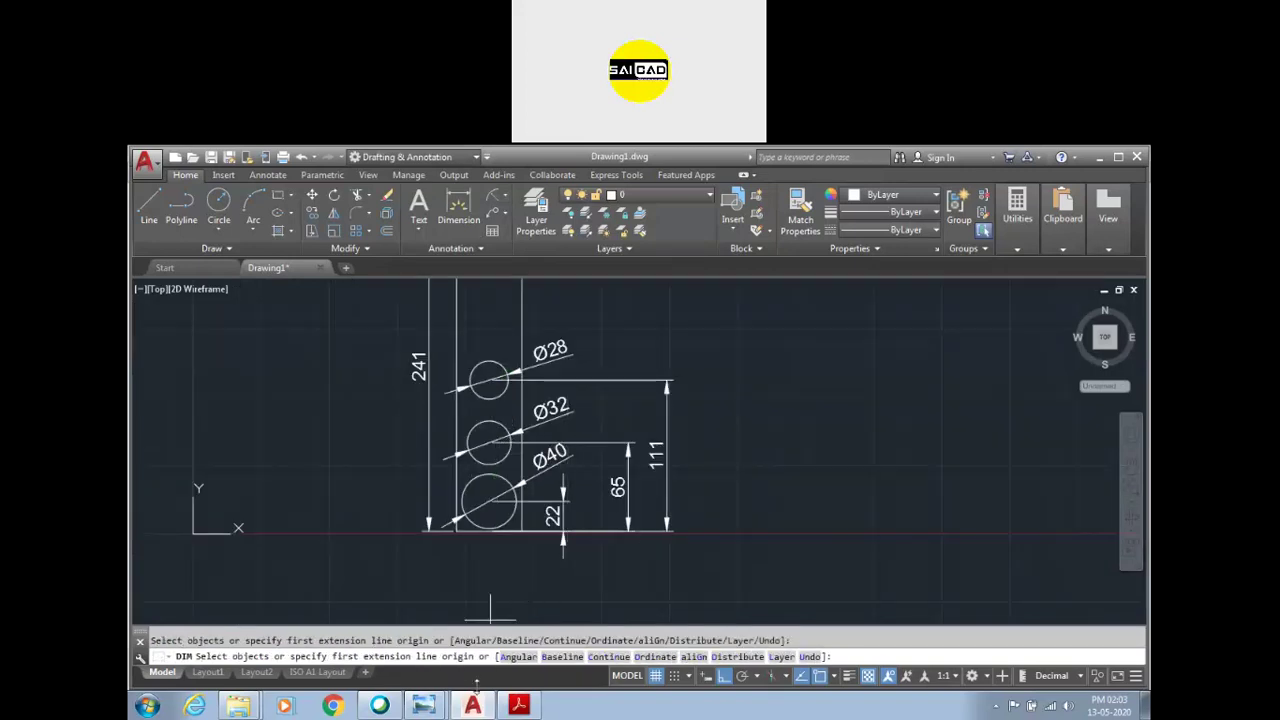
click(519, 706)
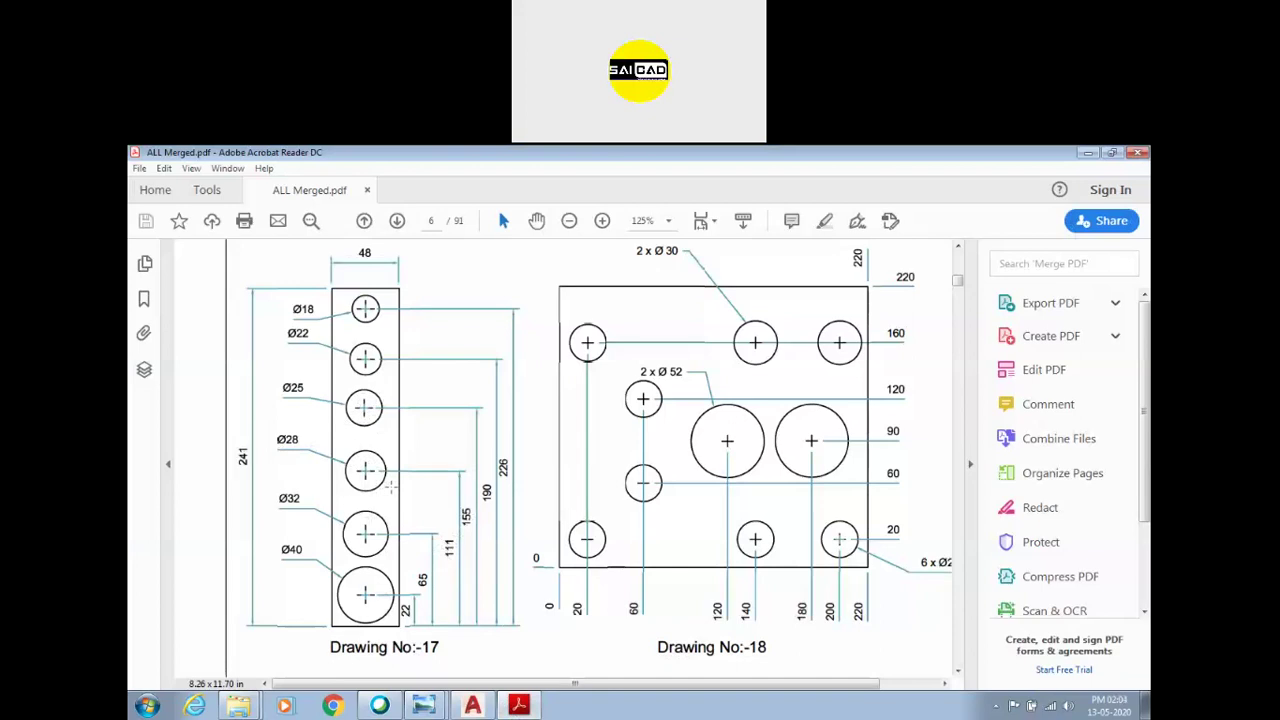
Step: Compare the drawing in progress against the reference drawing, then return to it
click(472, 706)
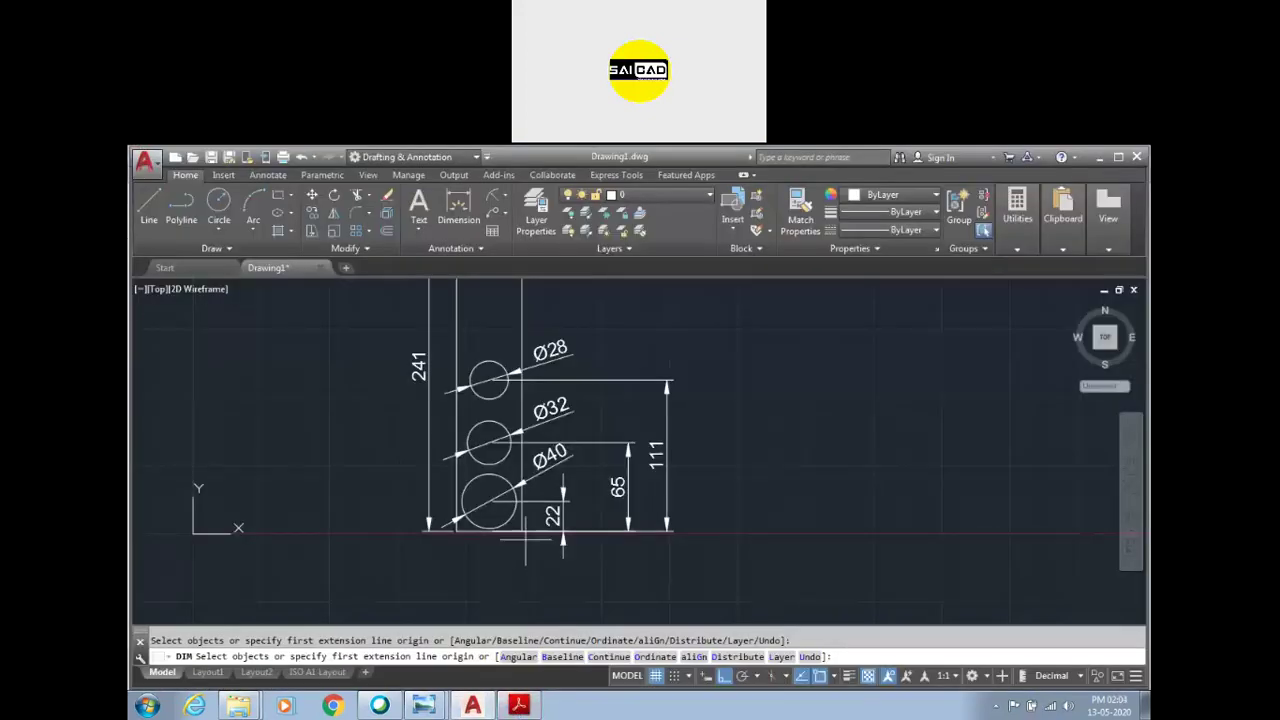
scroll(526, 545, down, 2)
scroll(526, 545, up, 2)
scroll(526, 545, down, 2)
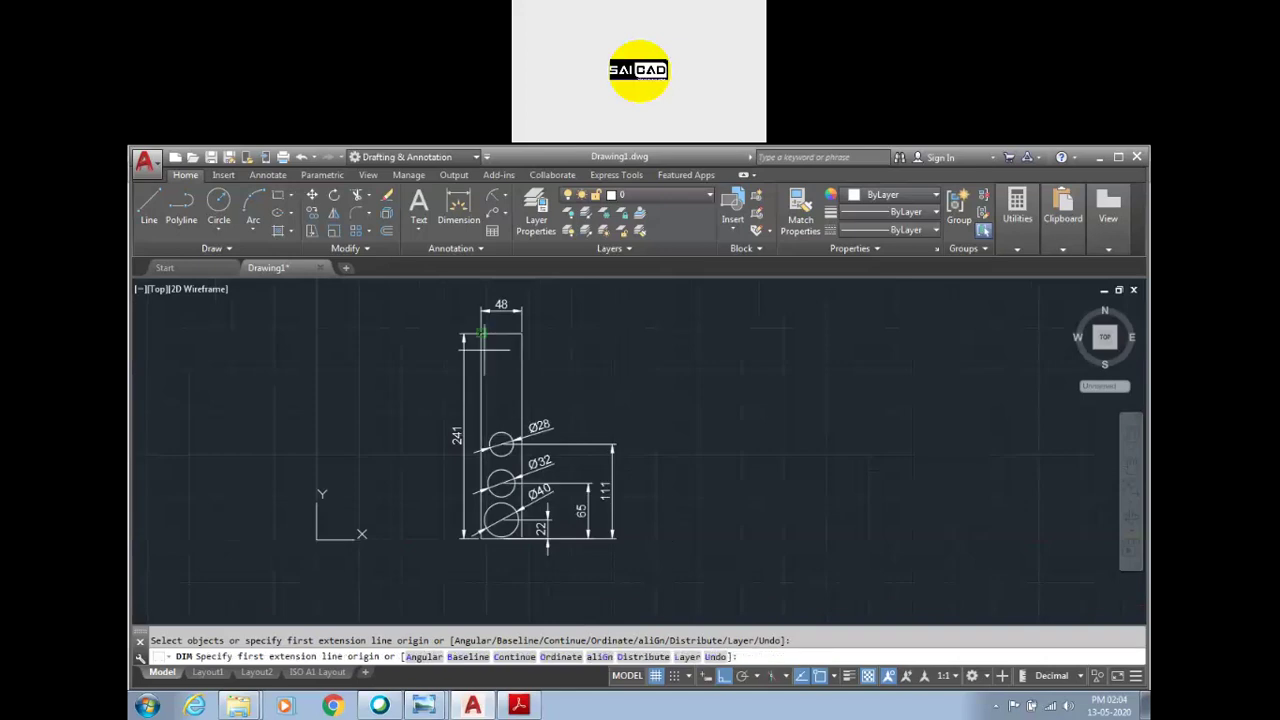
click(518, 706)
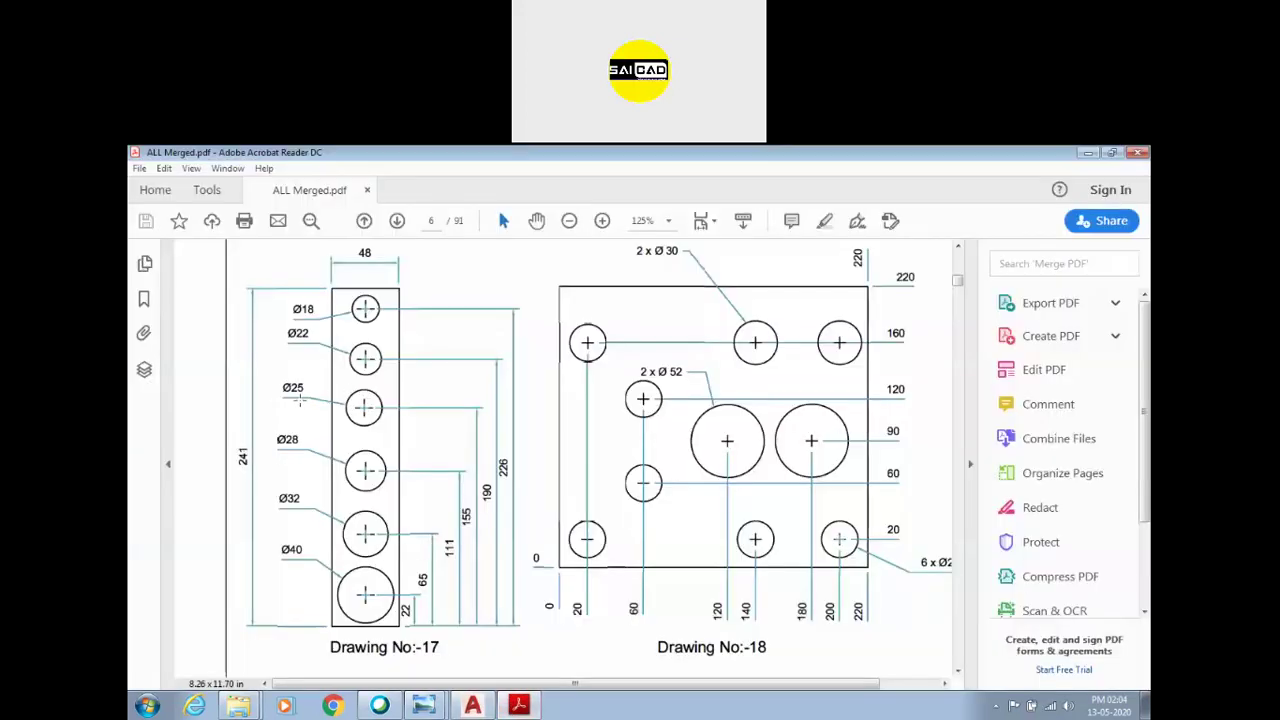
click(472, 706)
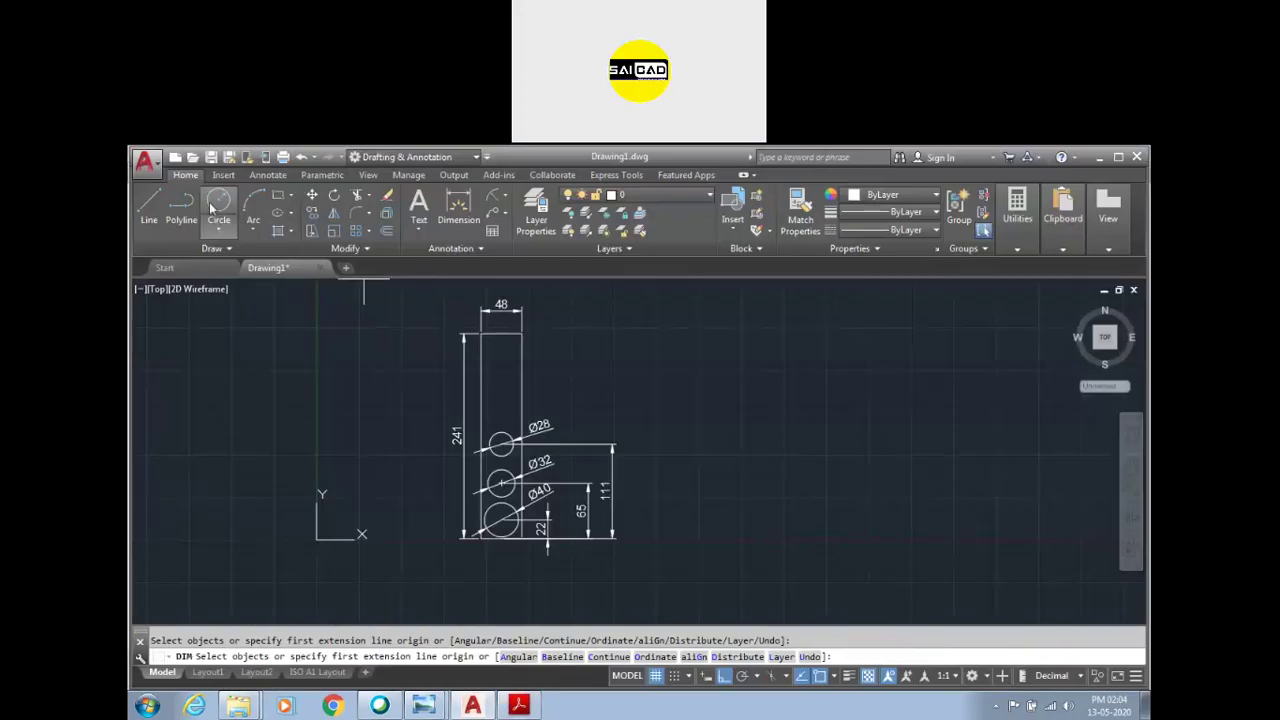
Step: Draw a Ø25 circle centred 155 above the base line midpoint, using tracking
click(213, 205)
scroll(420, 565, up, 2)
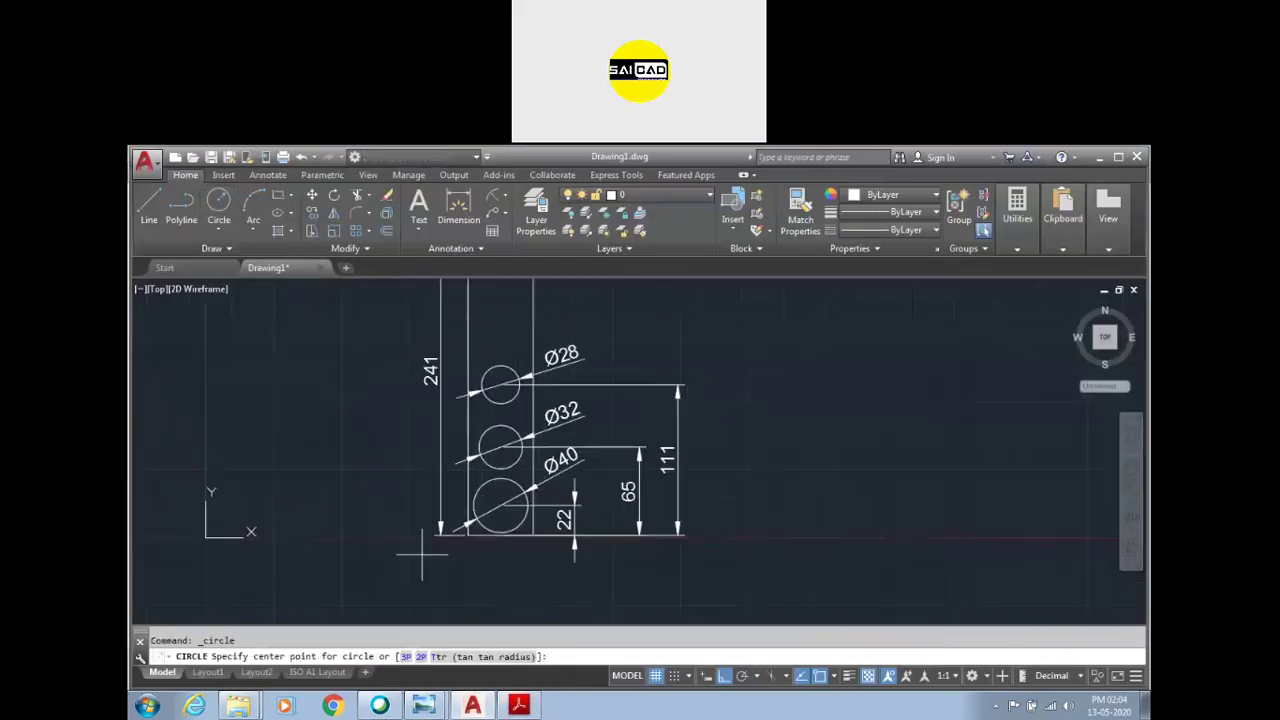
text(tk)
key(Return)
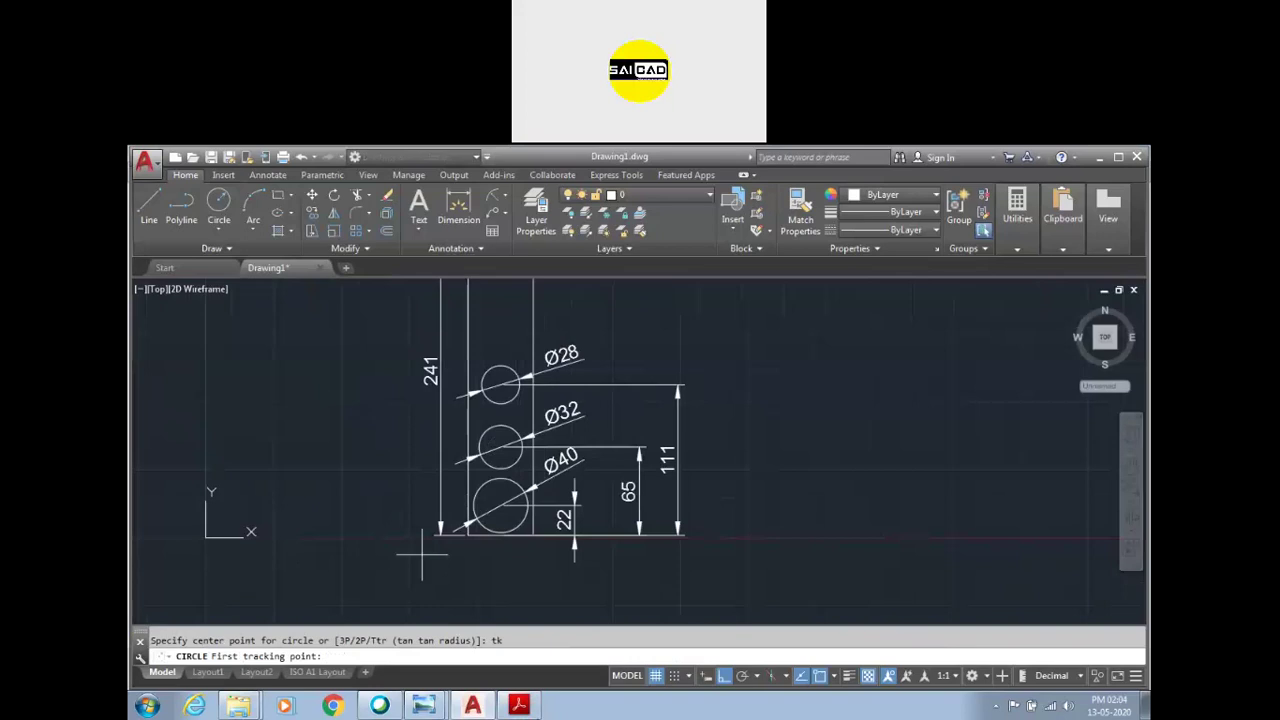
click(501, 530)
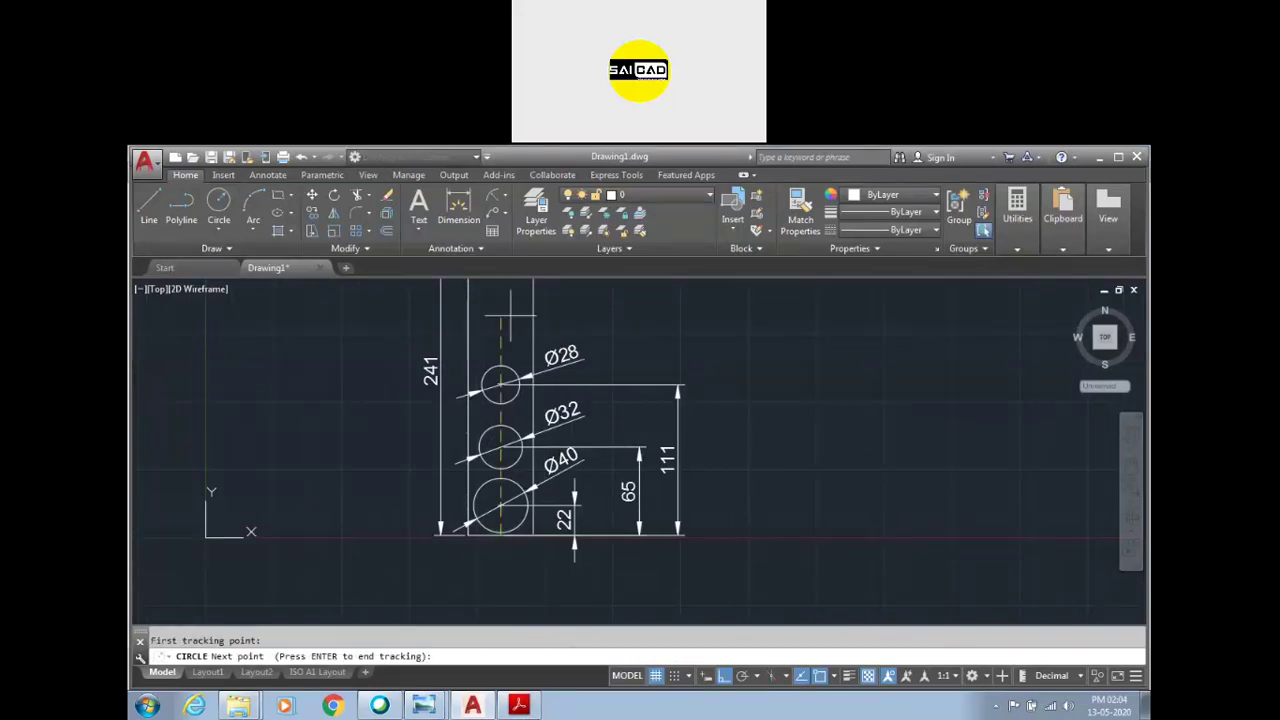
text(155)
key(Return)
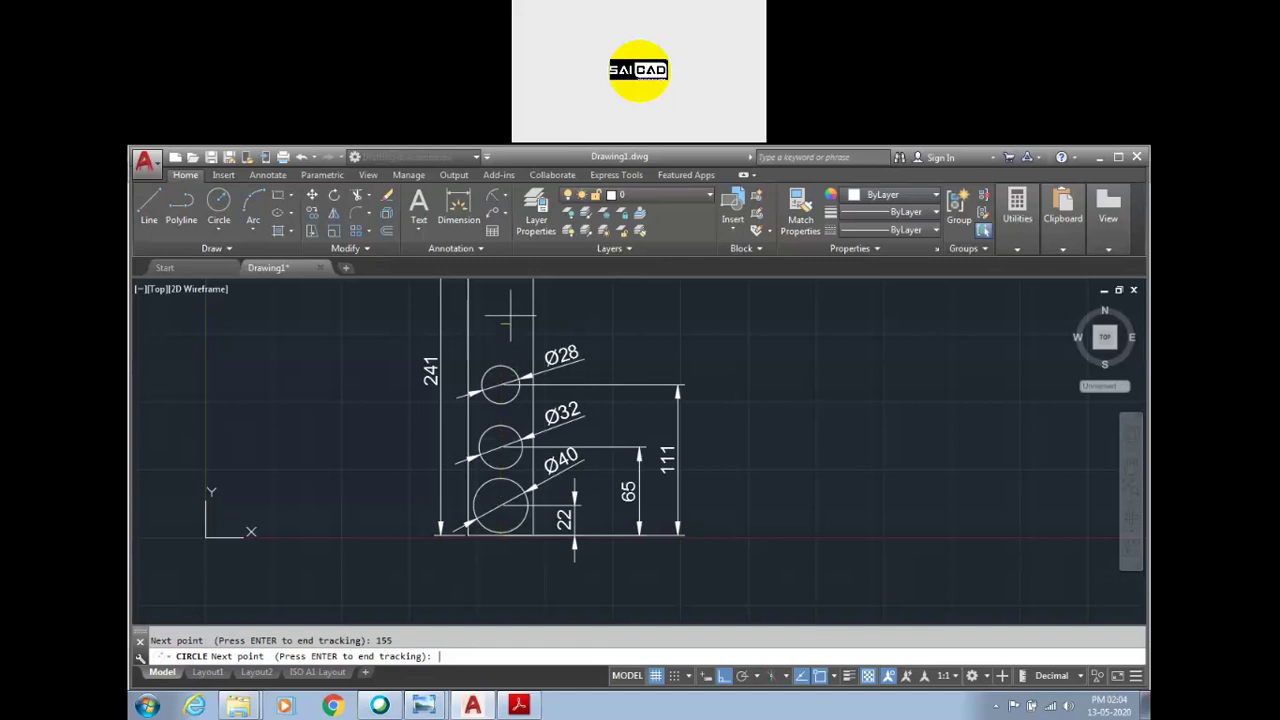
scroll(510, 316, down, 2)
scroll(505, 360, up, 3)
scroll(500, 418, down, 1)
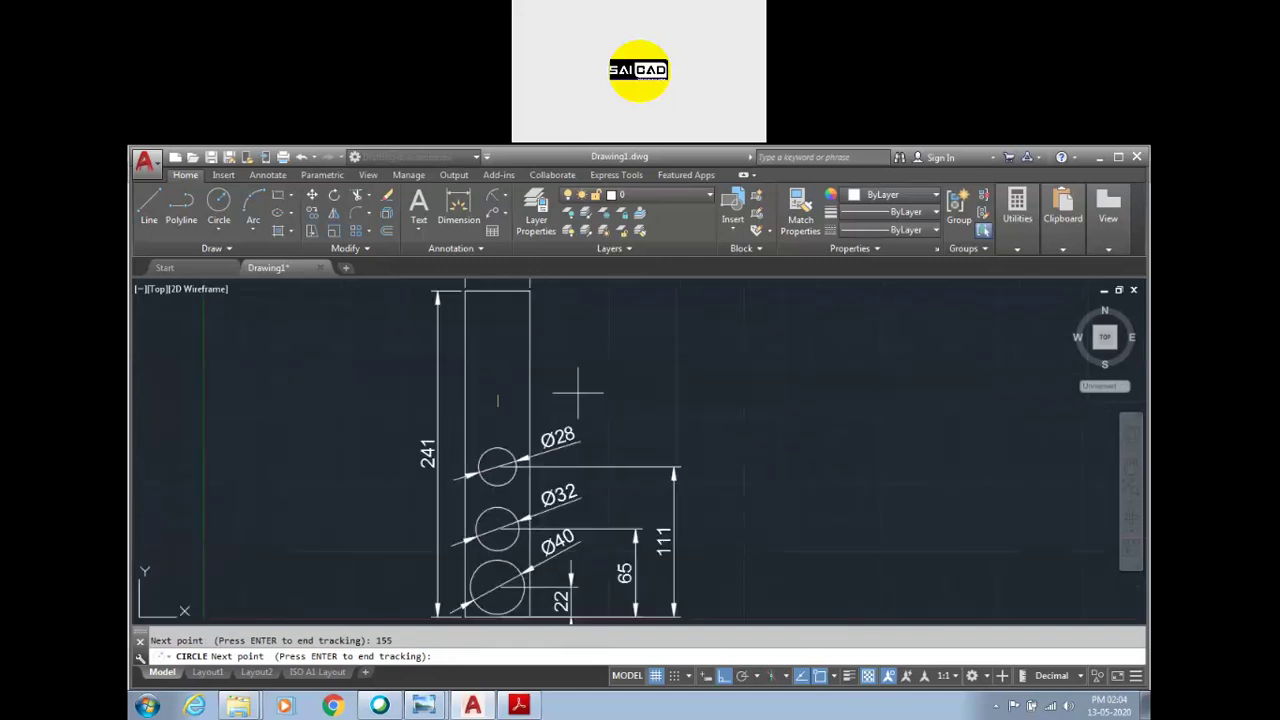
key(Return)
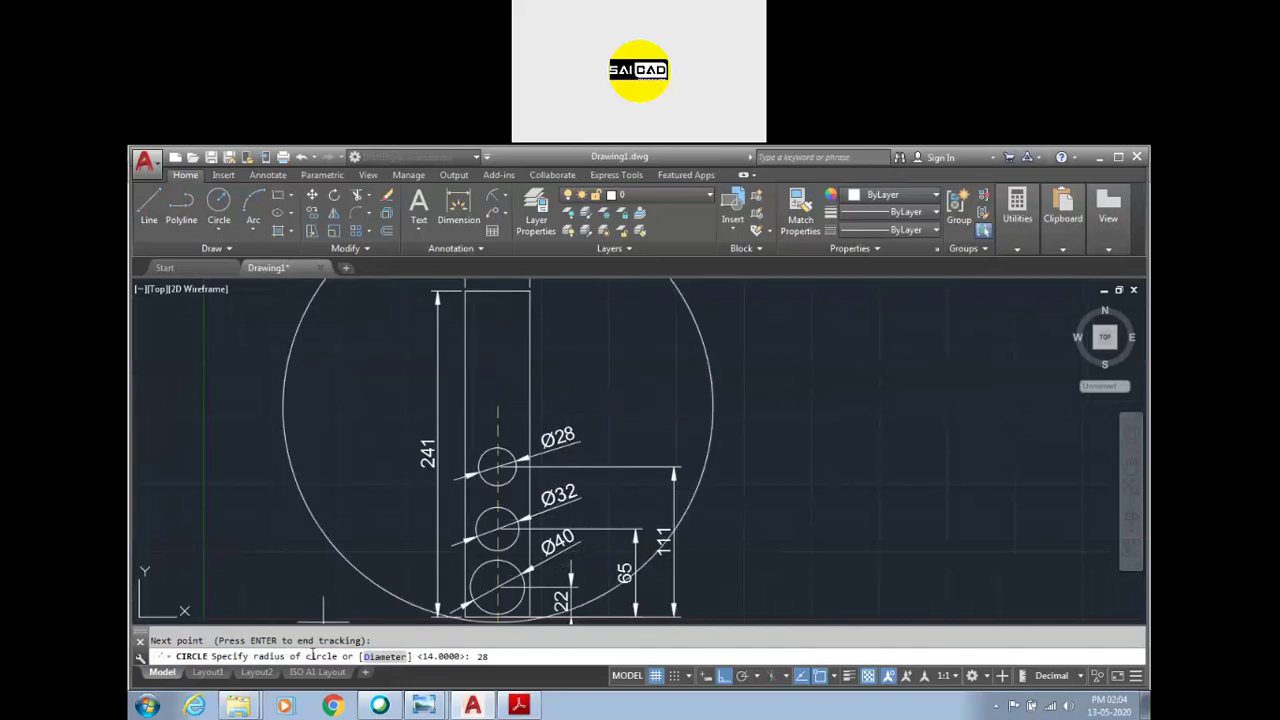
click(385, 656)
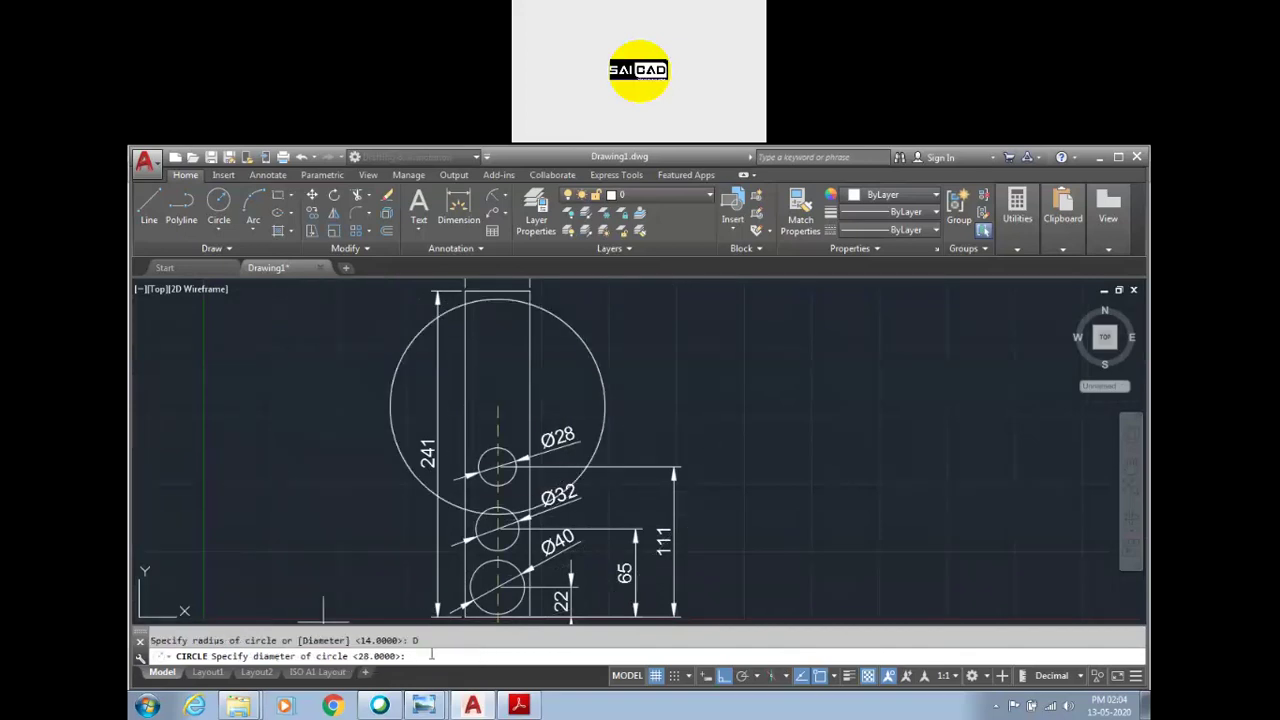
text(25)
key(Return)
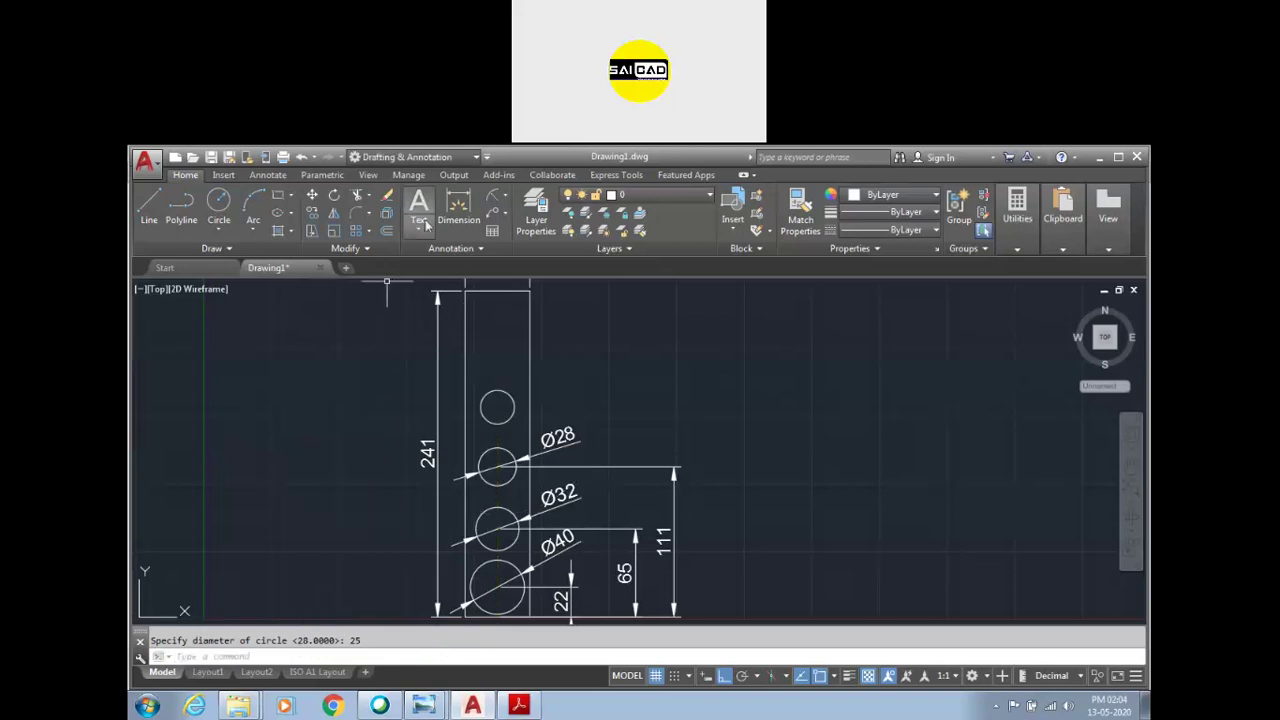
Step: Add the Ø25 diameter label to the top circle
click(462, 218)
scroll(485, 450, up, 4)
click(490, 420)
scroll(490, 420, down, 3)
click(605, 345)
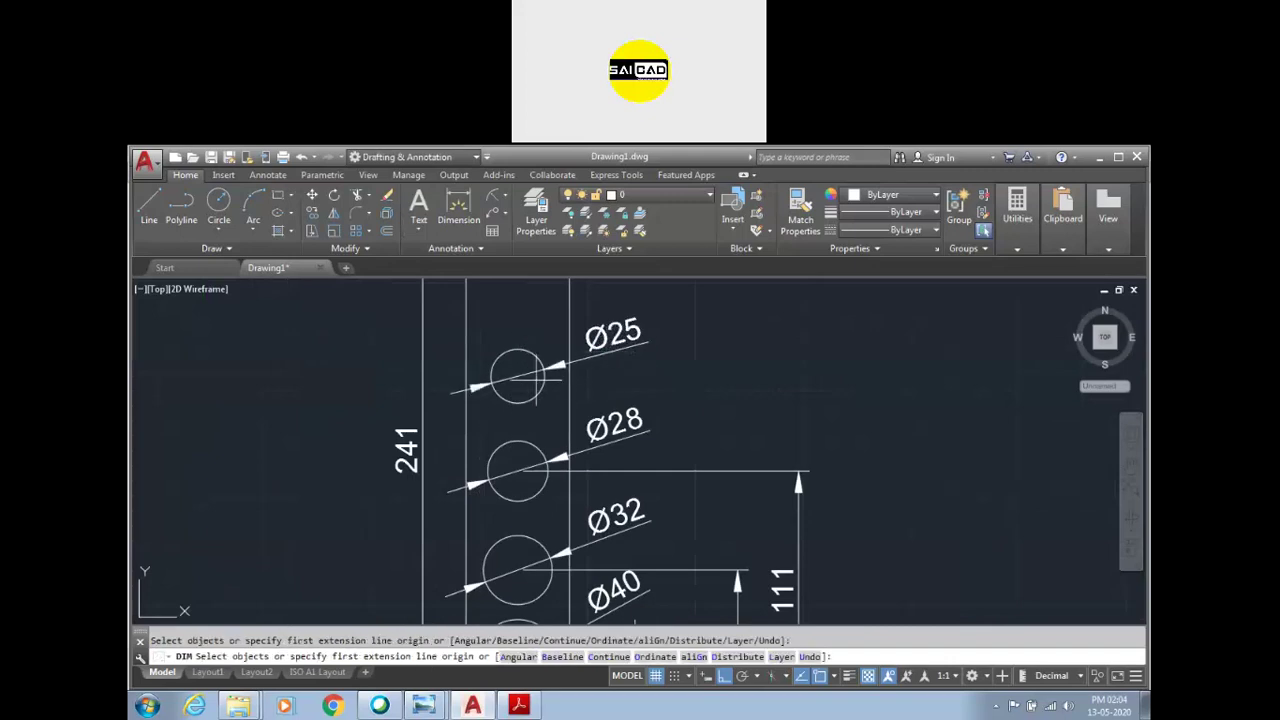
Step: Add a vertical 155 dimension from the base to the top circle's centre
click(519, 375)
scroll(519, 375, down, 4)
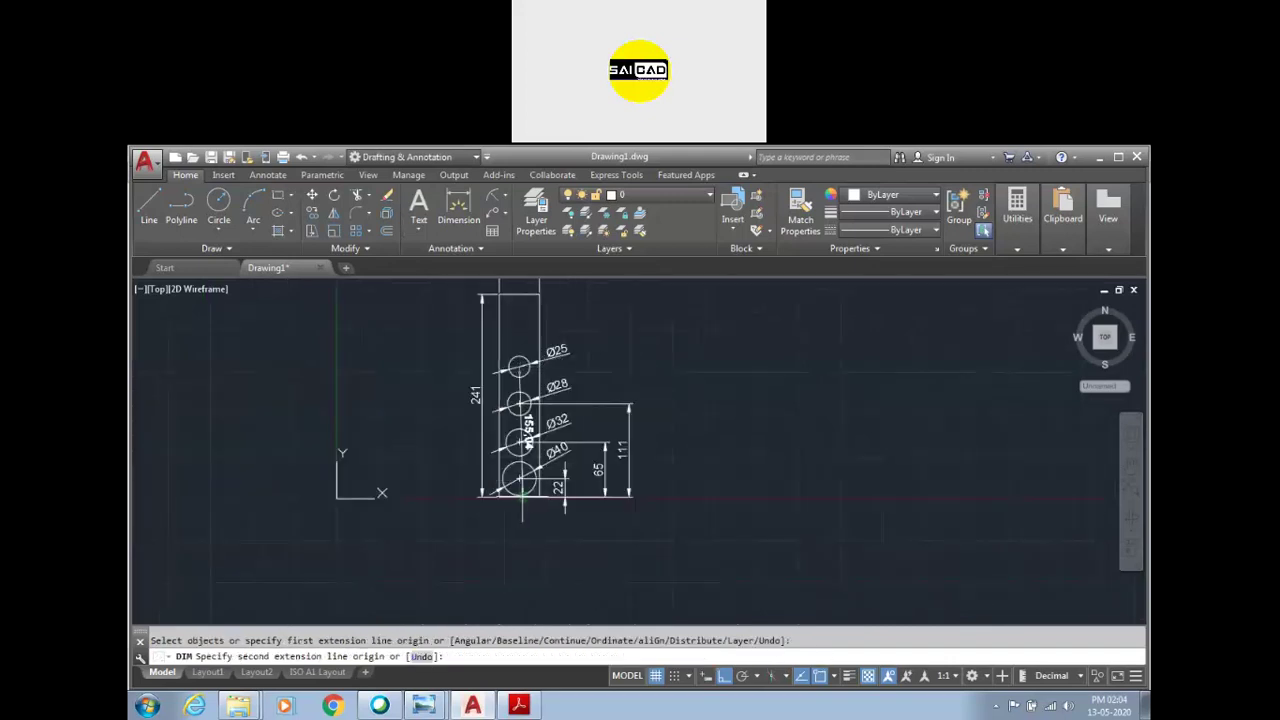
click(520, 495)
click(655, 447)
scroll(430, 486, down, 1)
scroll(523, 486, up, 2)
scroll(527, 515, down, 2)
key(Escape)
scroll(565, 413, up, 2)
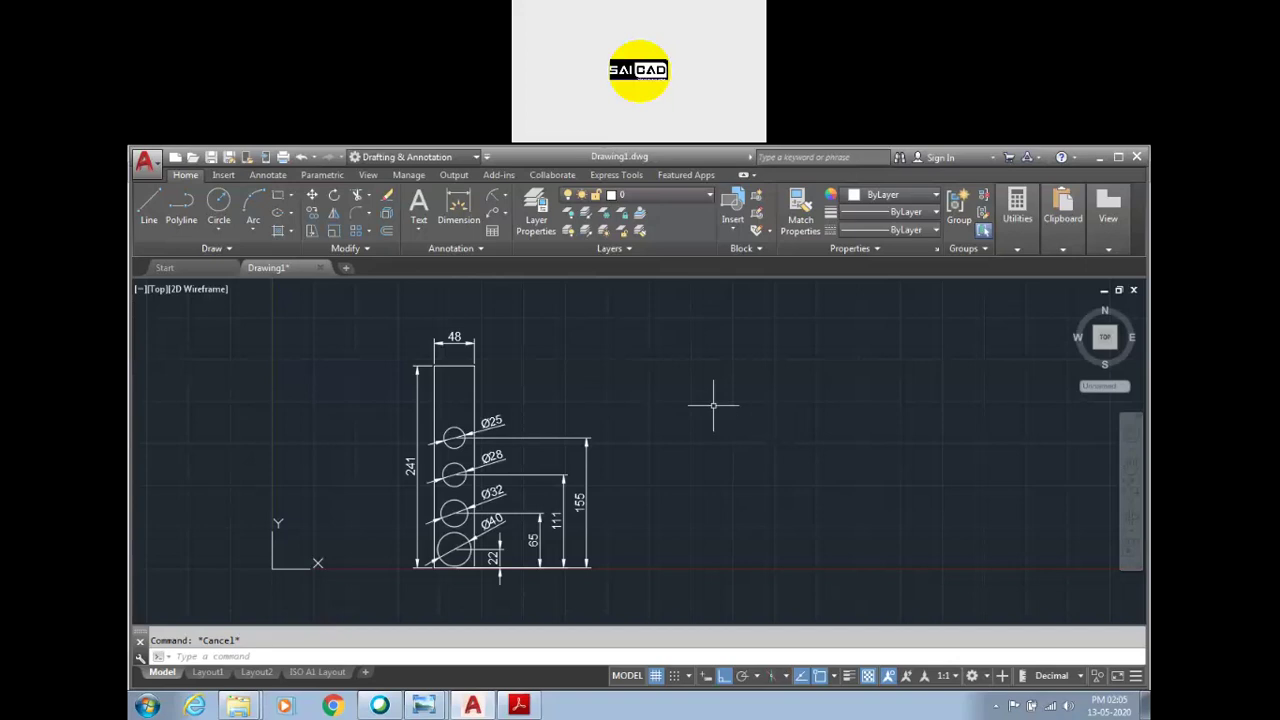
Step: Clear the empty selection and start an arc from the Arc dropdown
click(686, 381)
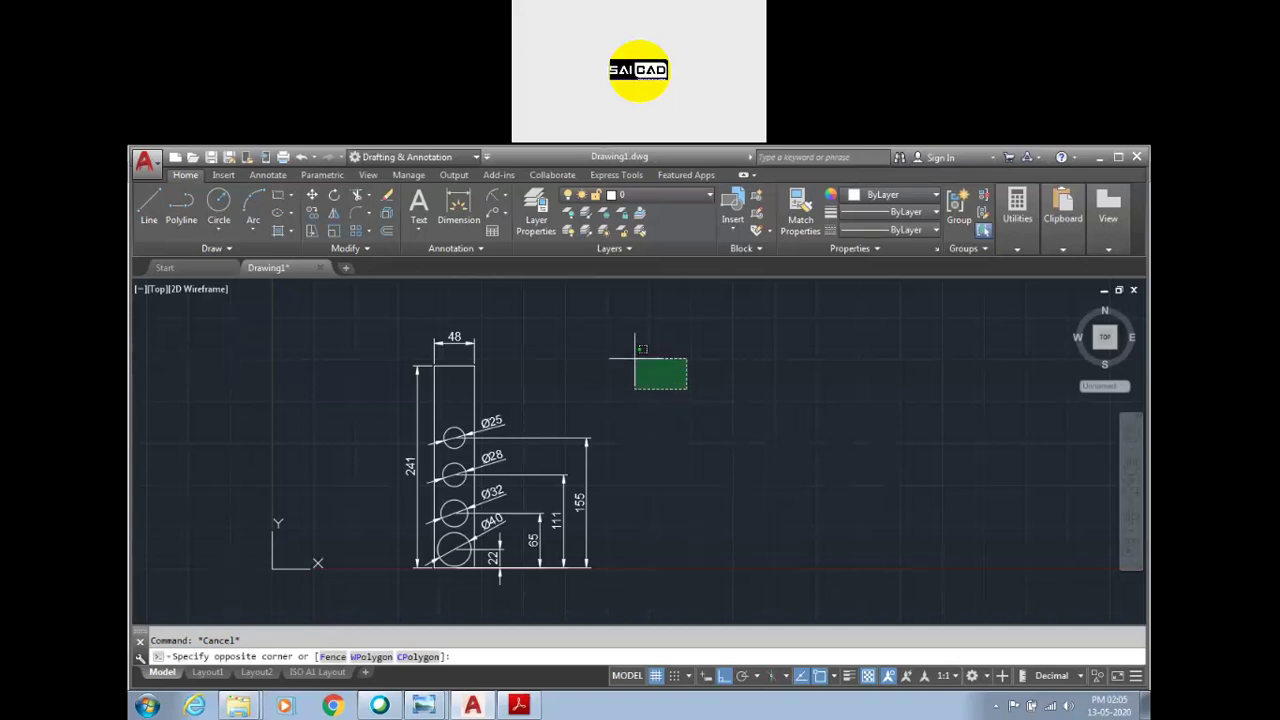
click(738, 383)
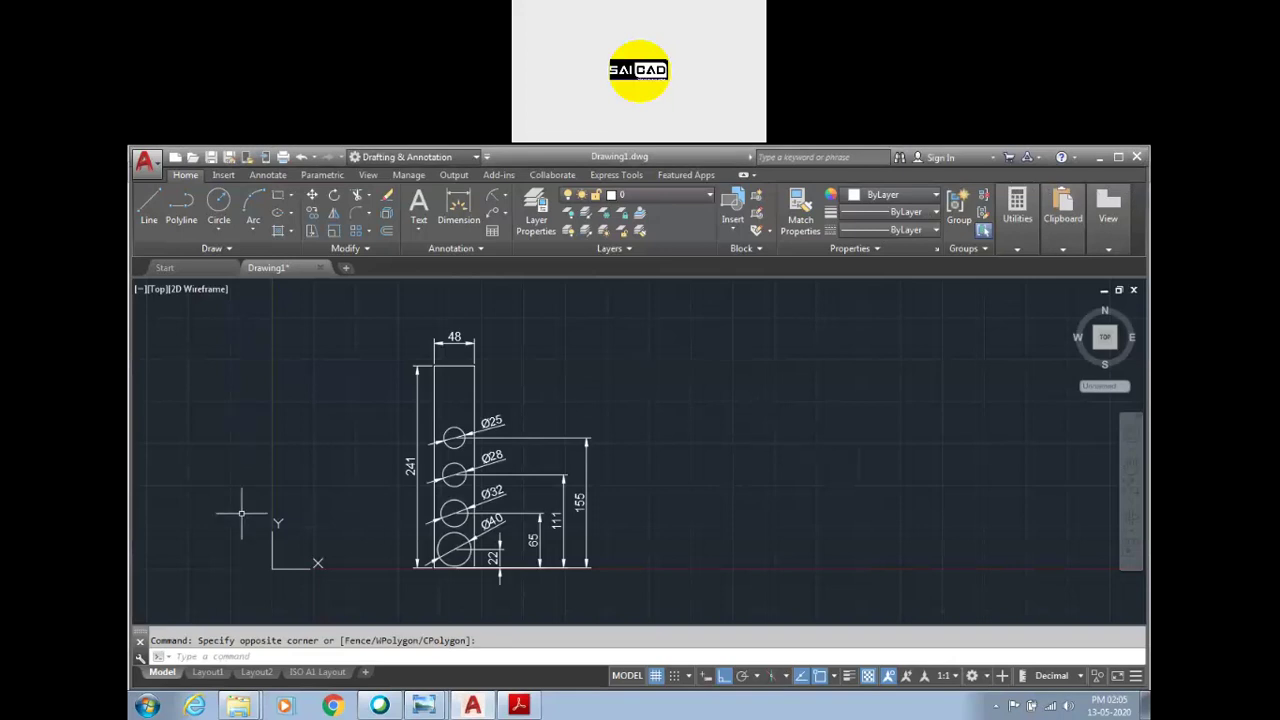
scroll(590, 378, up, 4)
scroll(330, 430, down, 4)
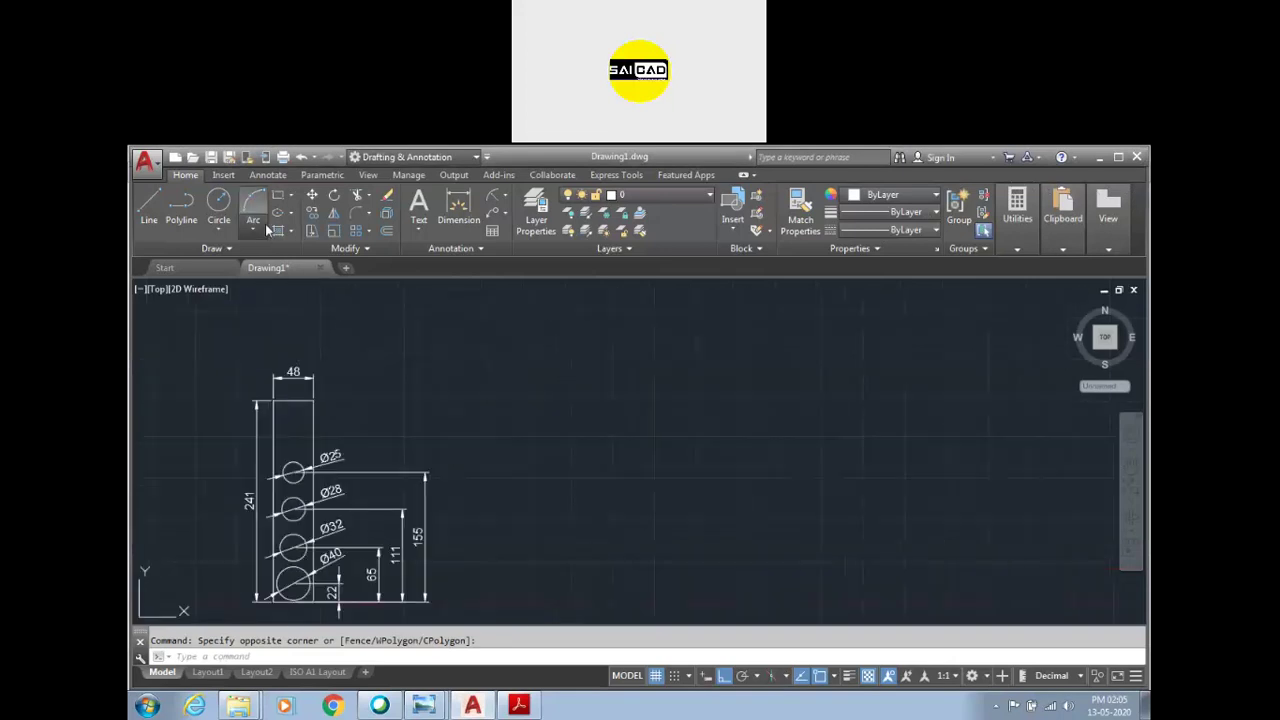
click(268, 230)
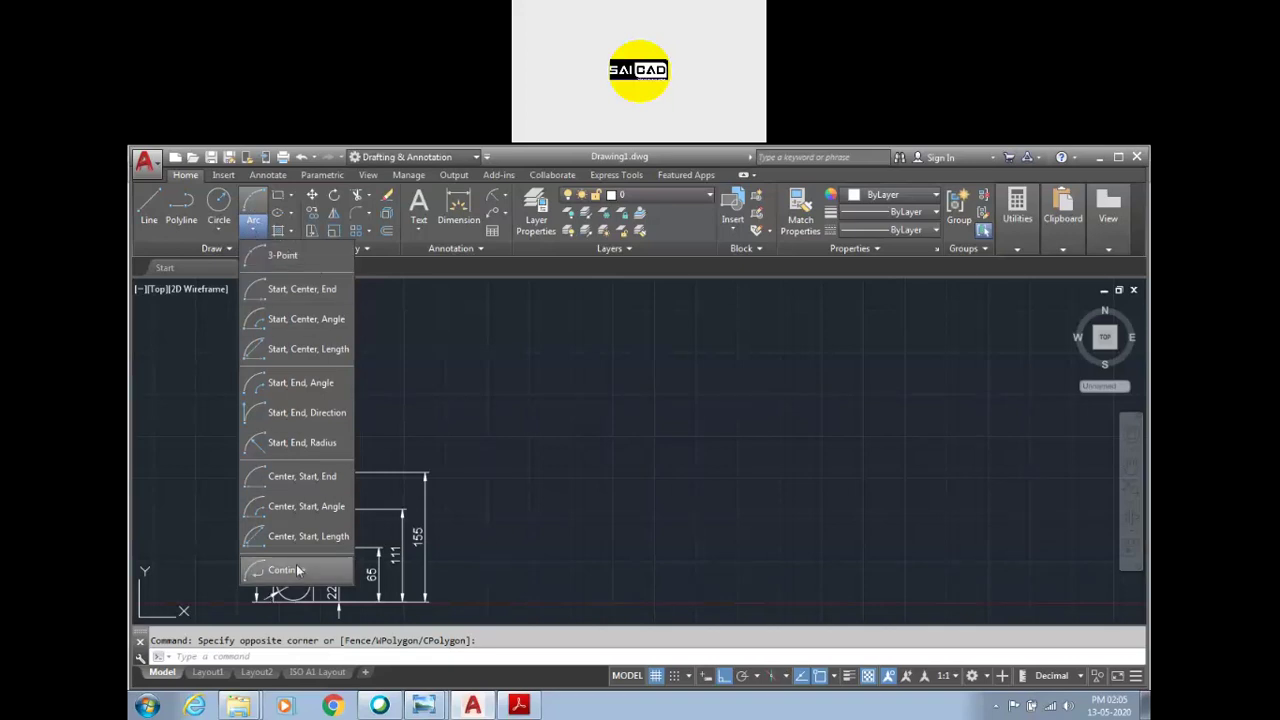
click(284, 257)
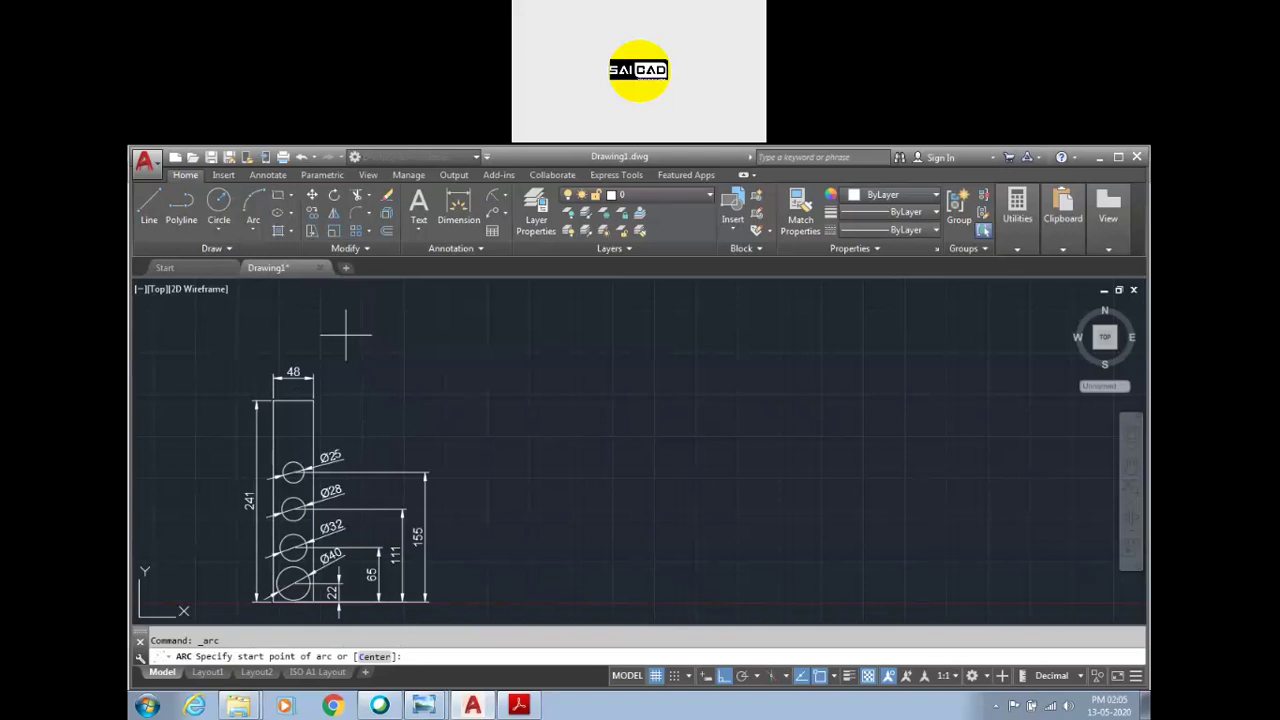
Step: Draw a small practice rectangle to the right of the column drawing
click(277, 195)
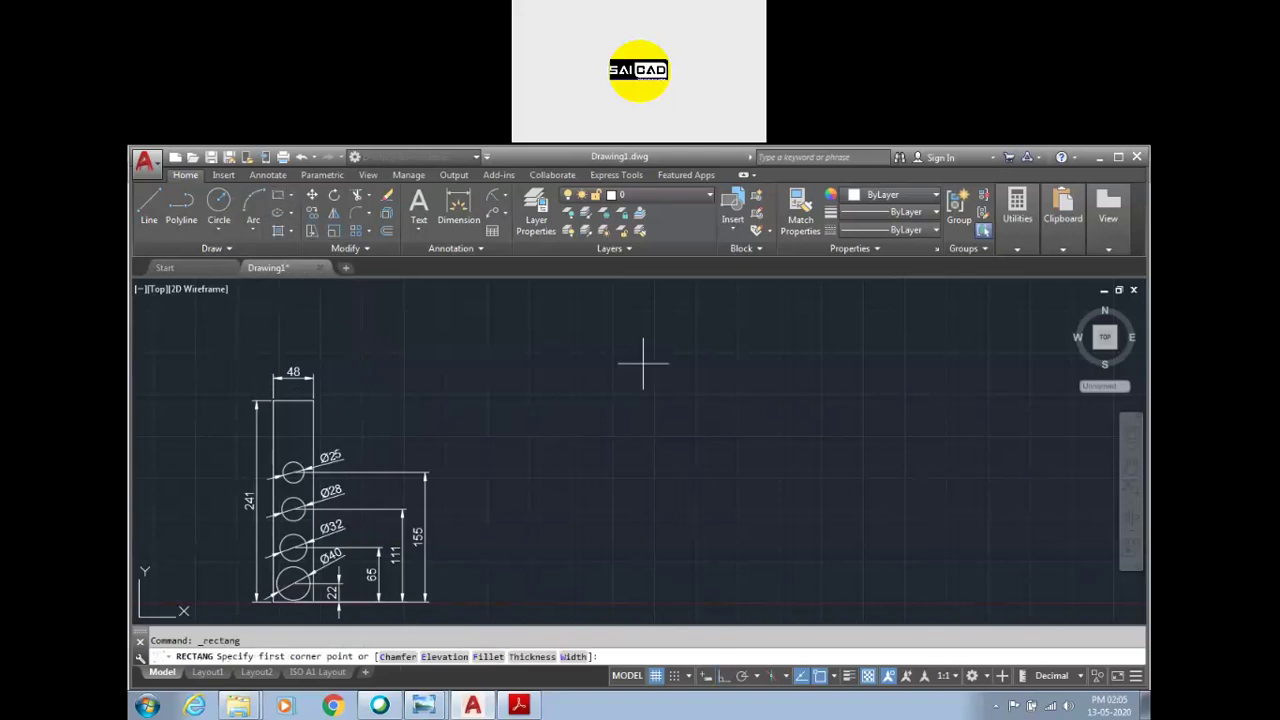
click(528, 400)
click(622, 470)
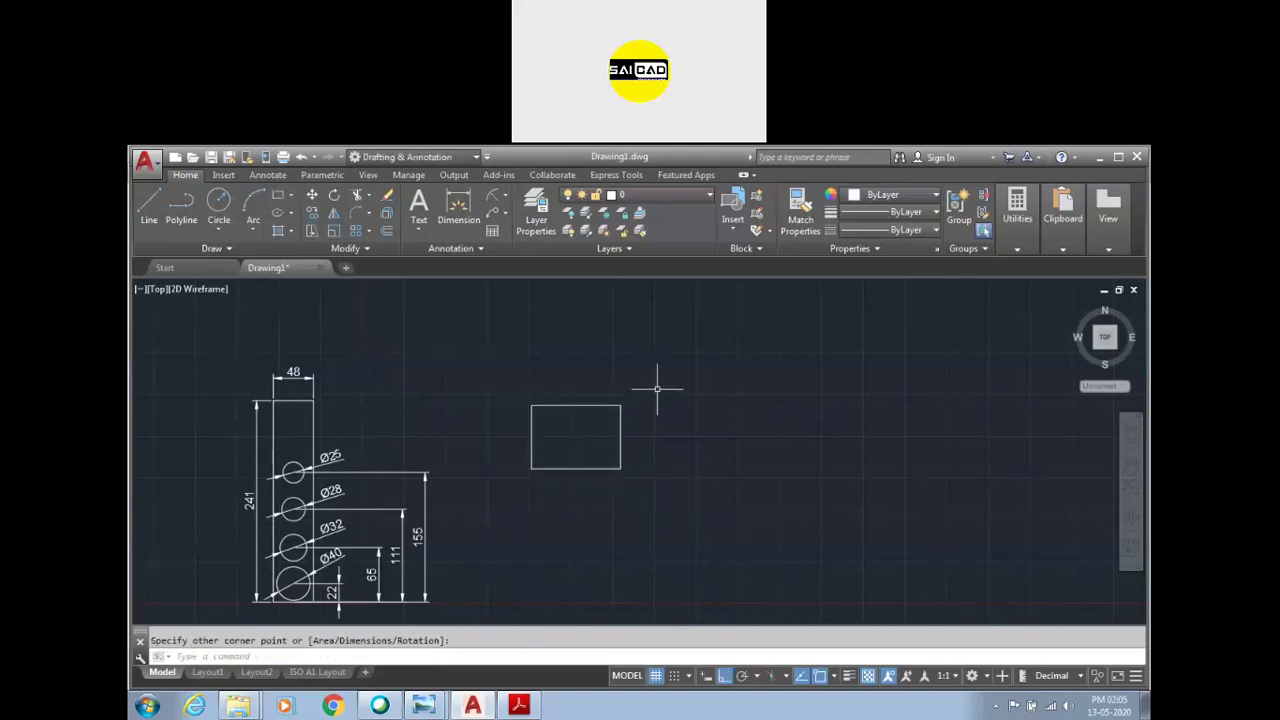
scroll(658, 393, up, 2)
Step: Draw a trial three-point arc beside the rectangle's right side, then erase it
click(253, 200)
click(651, 367)
click(737, 340)
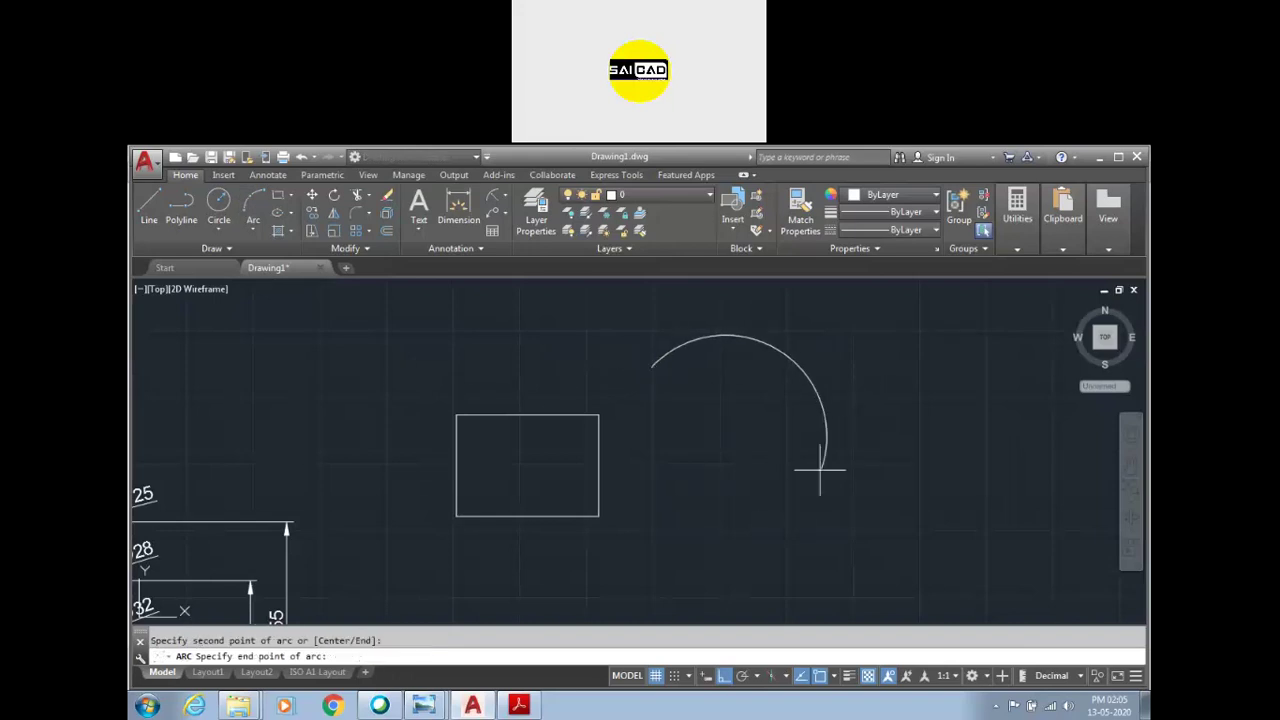
click(762, 521)
click(876, 545)
click(758, 455)
right_click(714, 450)
click(754, 418)
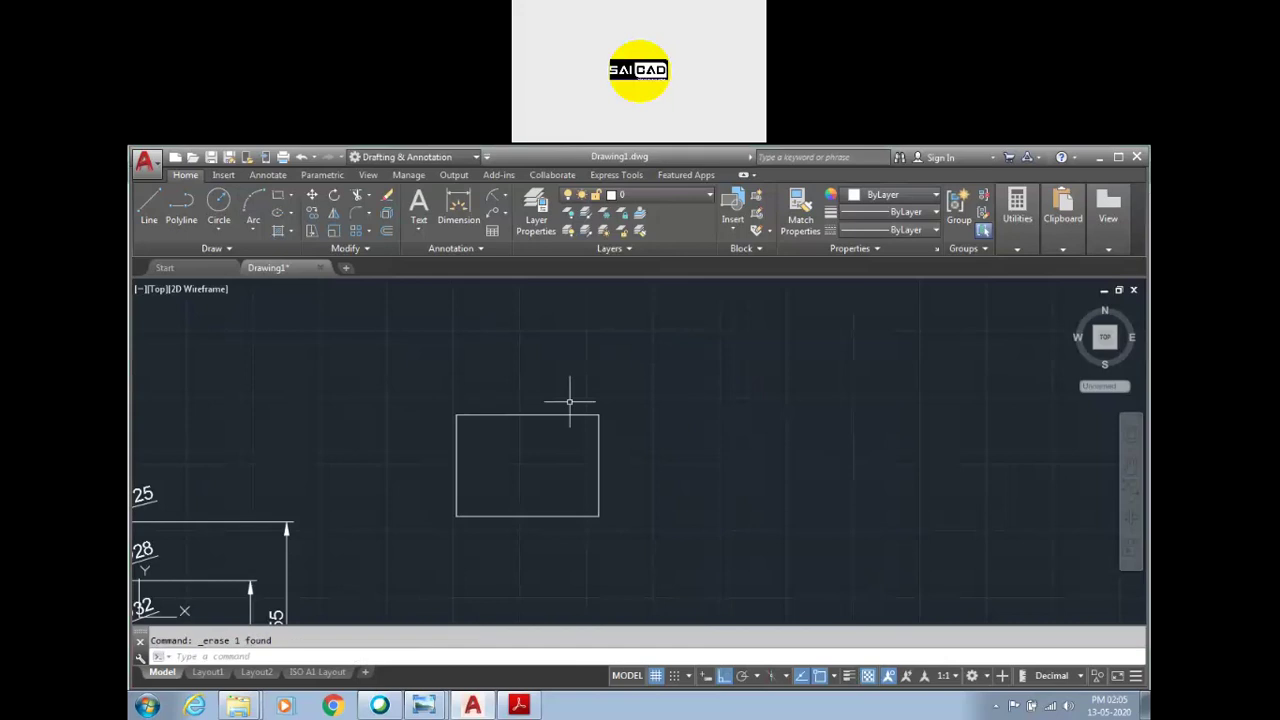
Step: Draw a trial arc from the top-right to bottom-right corner inside the rectangle, then delete it
click(254, 207)
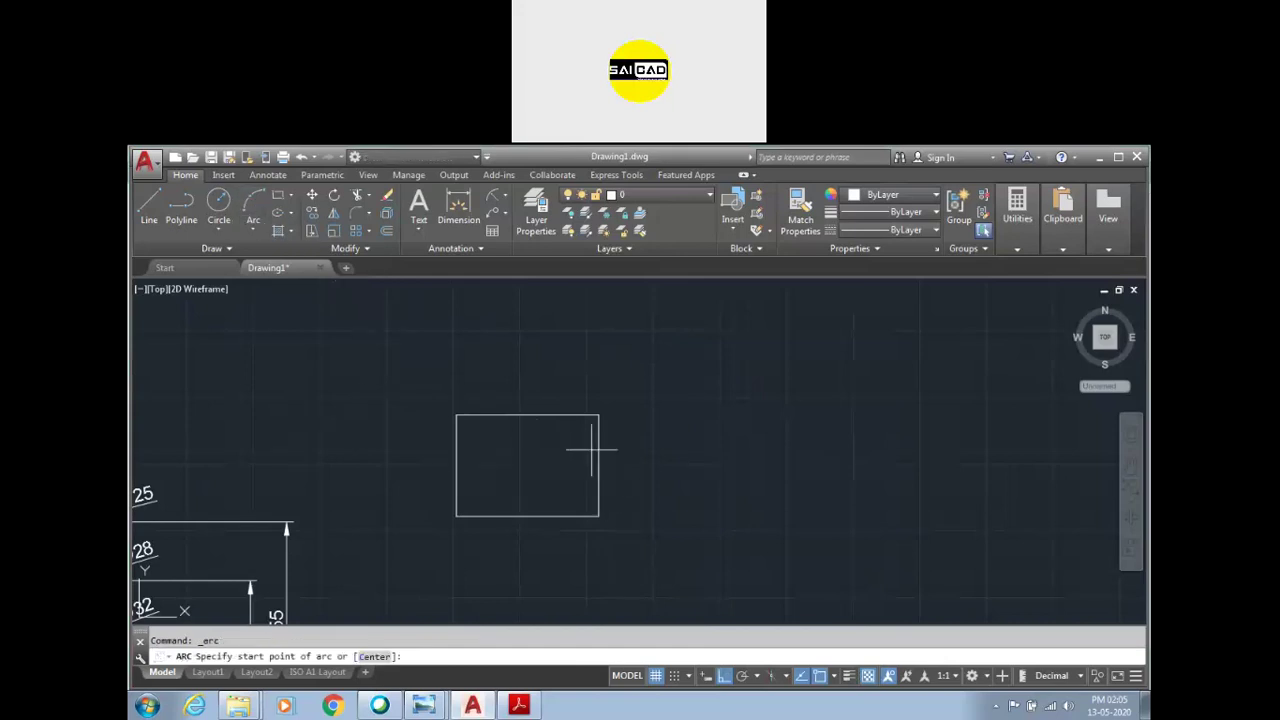
click(602, 419)
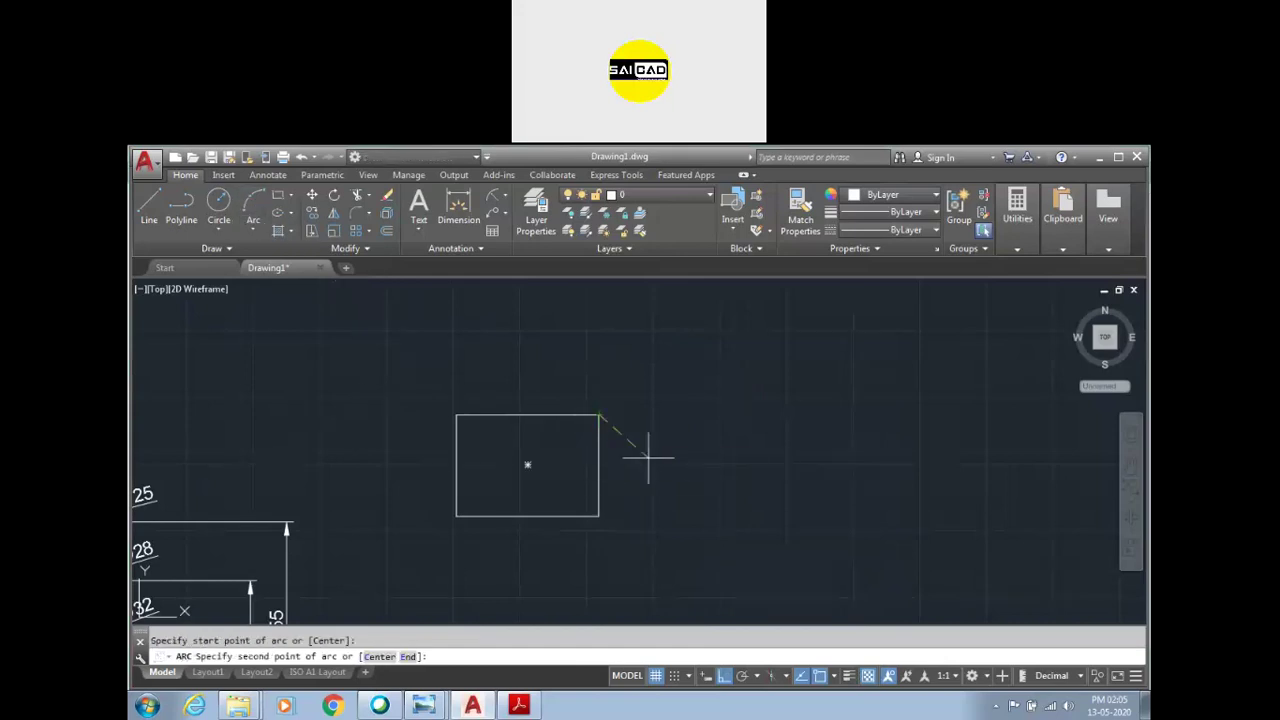
click(527, 465)
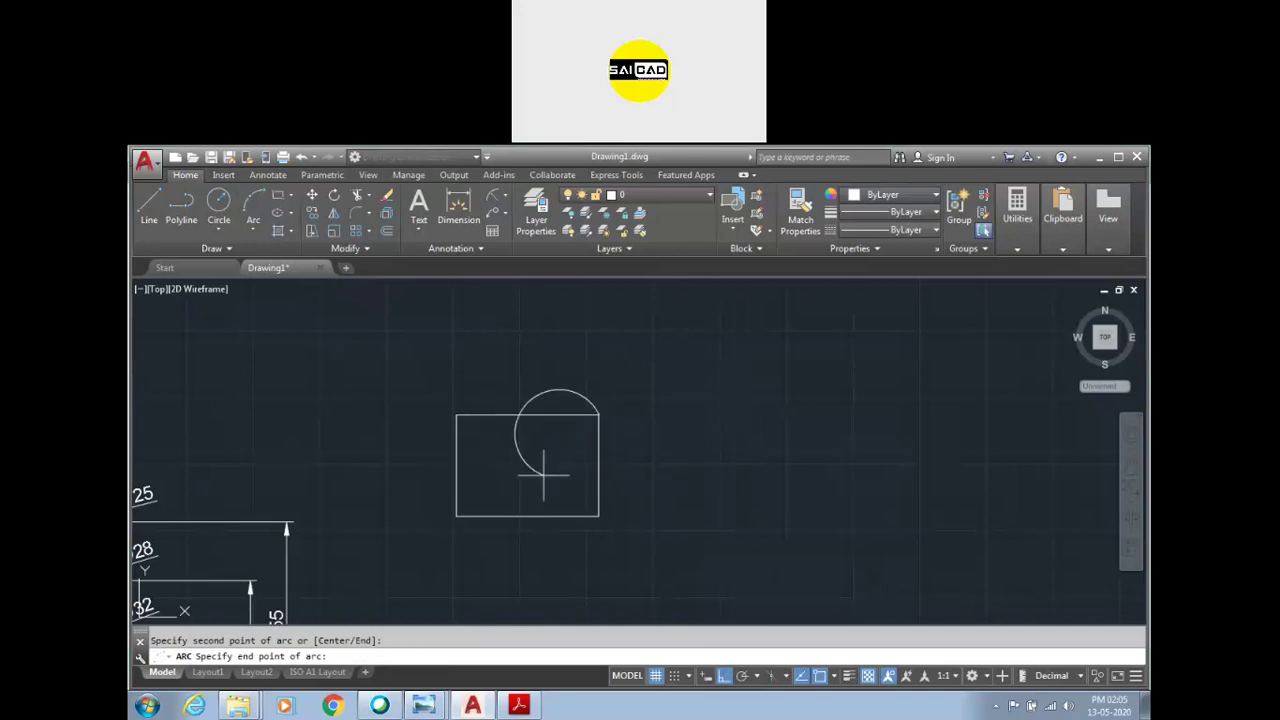
click(598, 516)
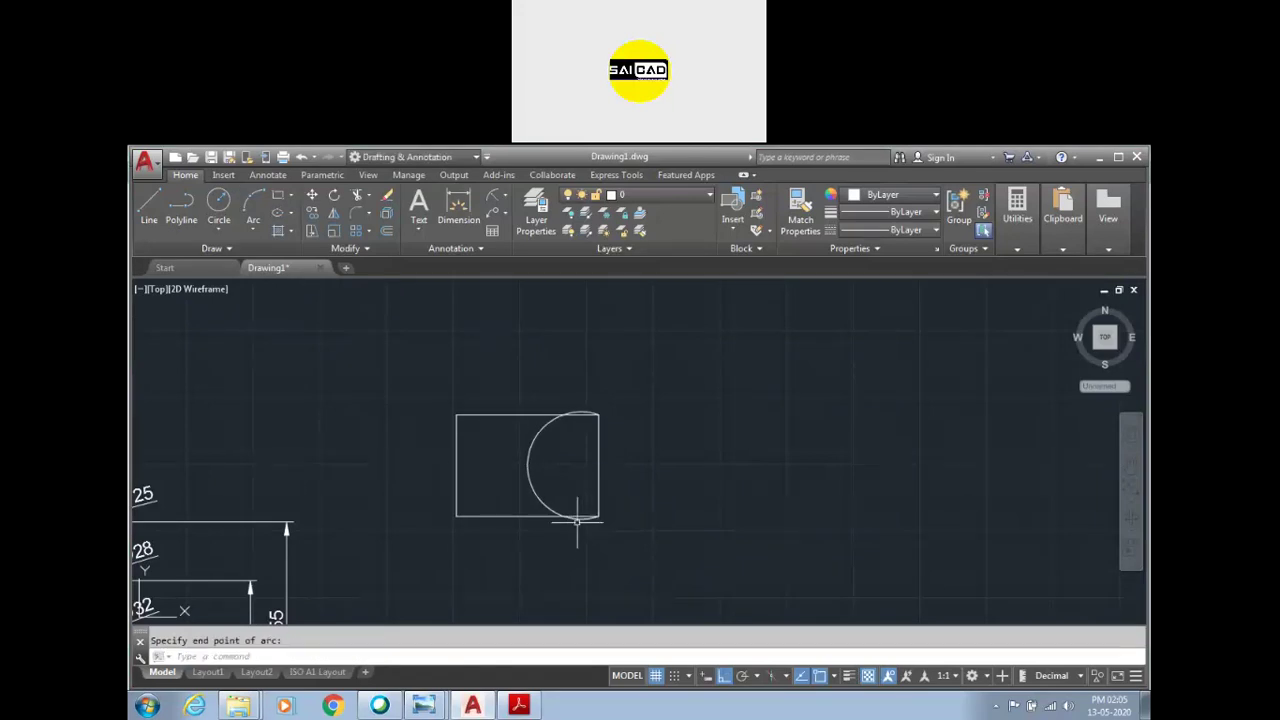
click(570, 472)
click(510, 495)
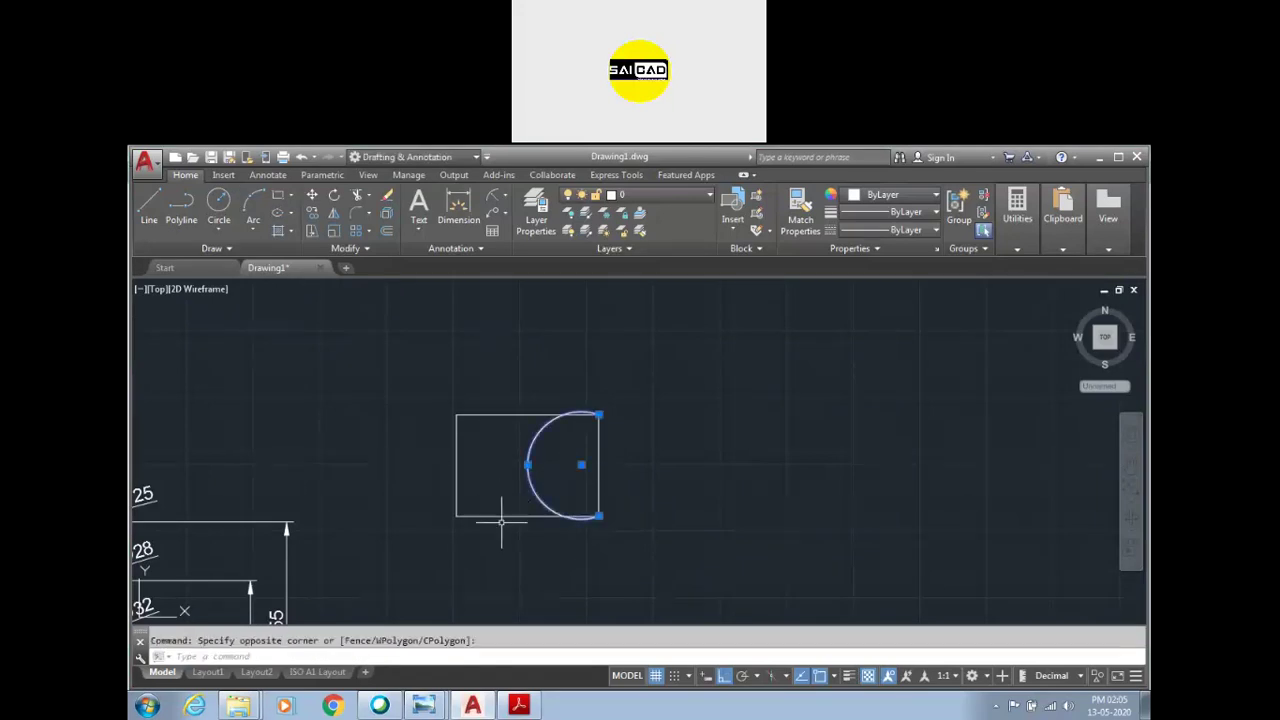
key(Delete)
key(space)
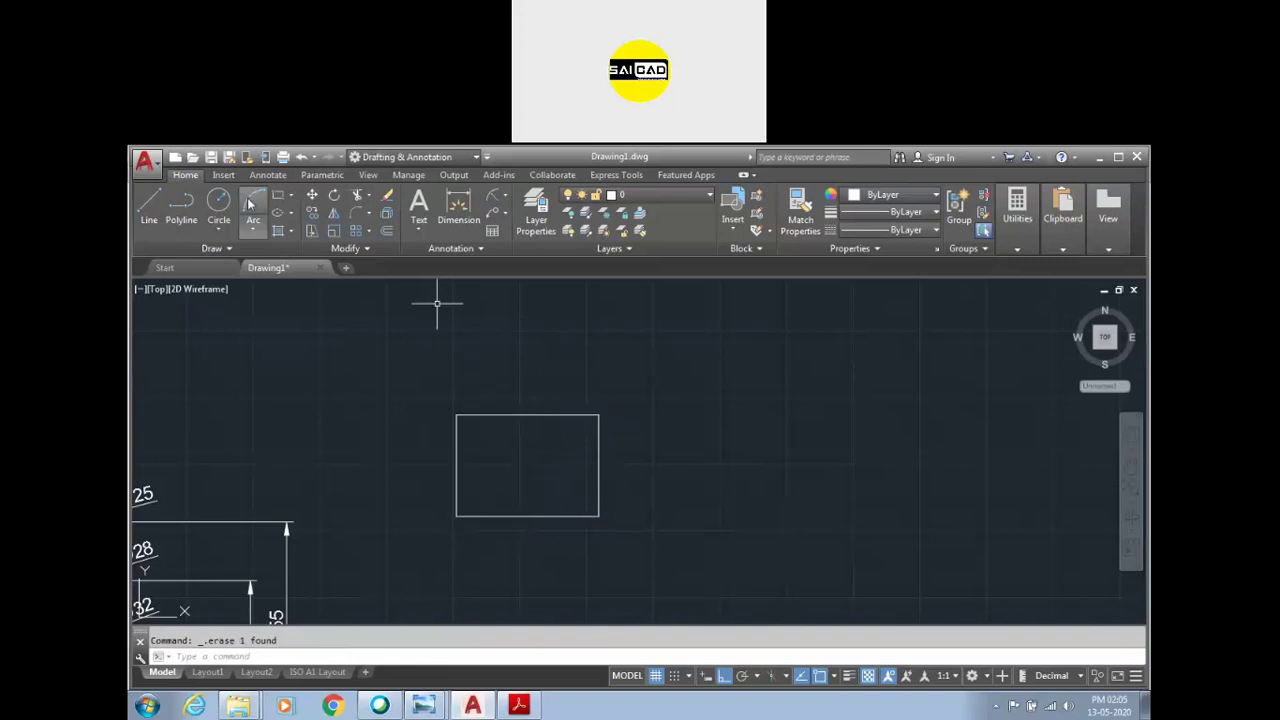
Step: Draw a three-point arc bulging above the top edge, from top-right to top-left corner
click(598, 415)
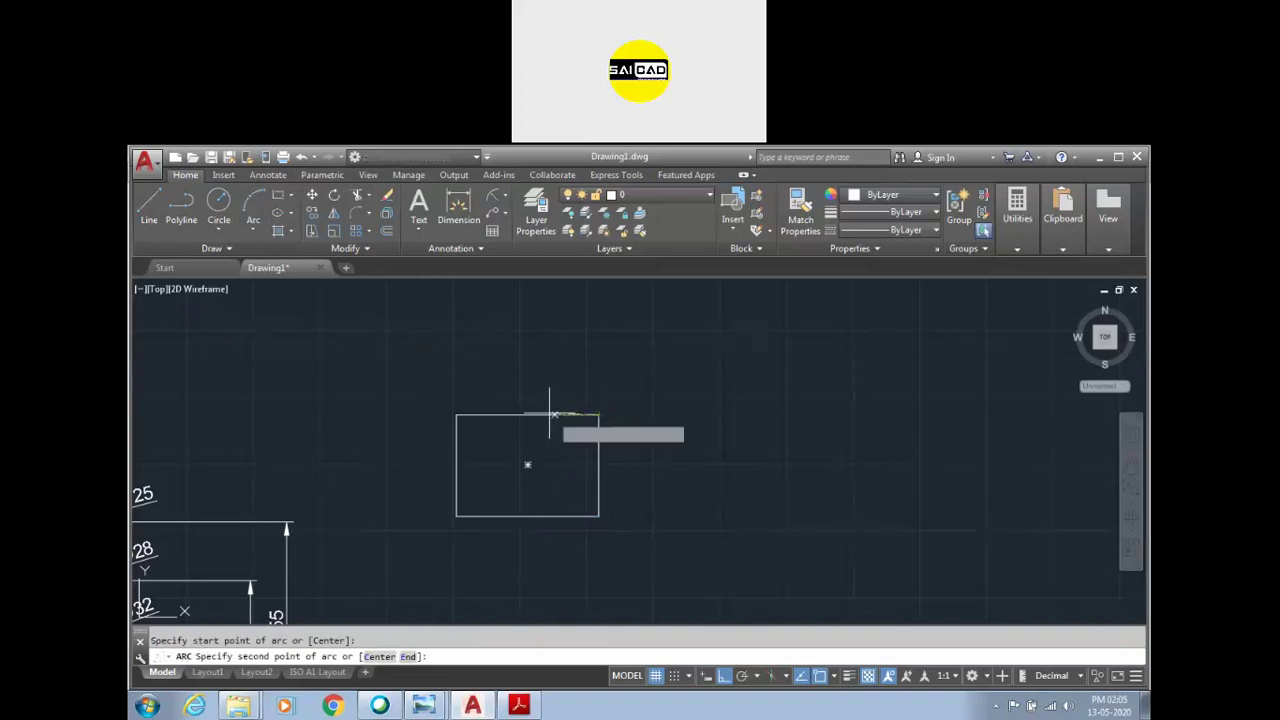
click(524, 374)
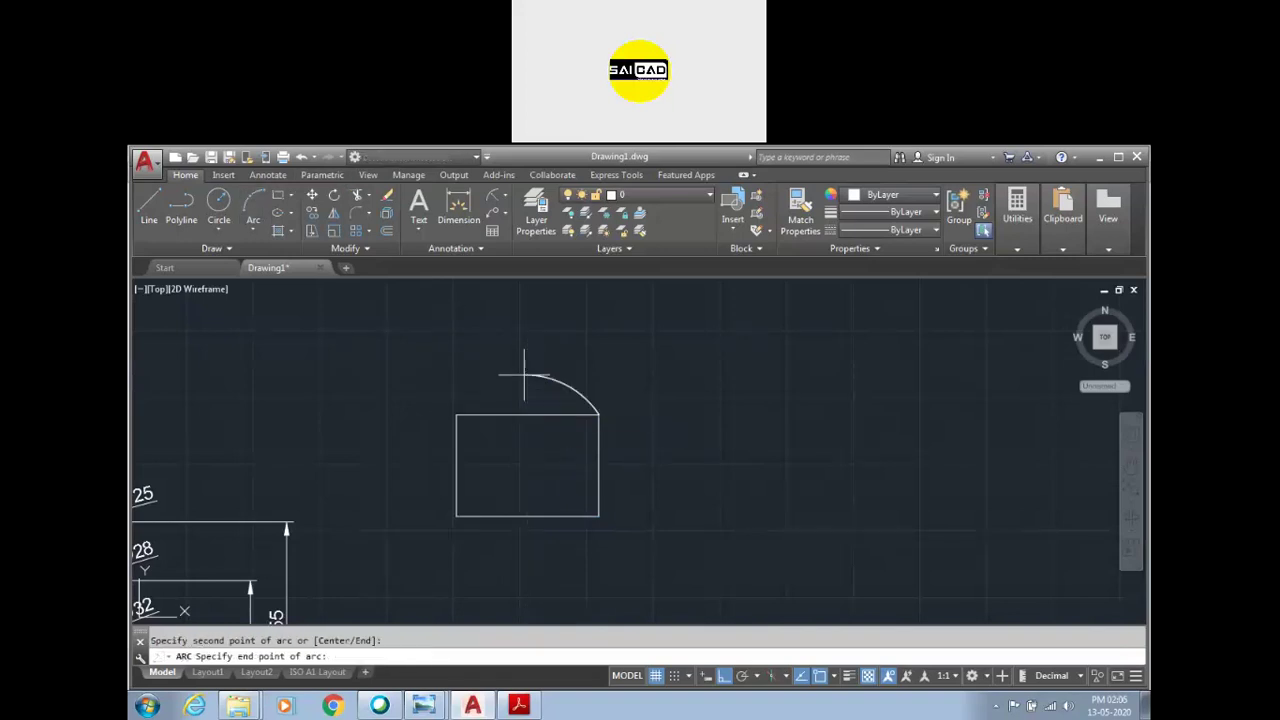
click(456, 415)
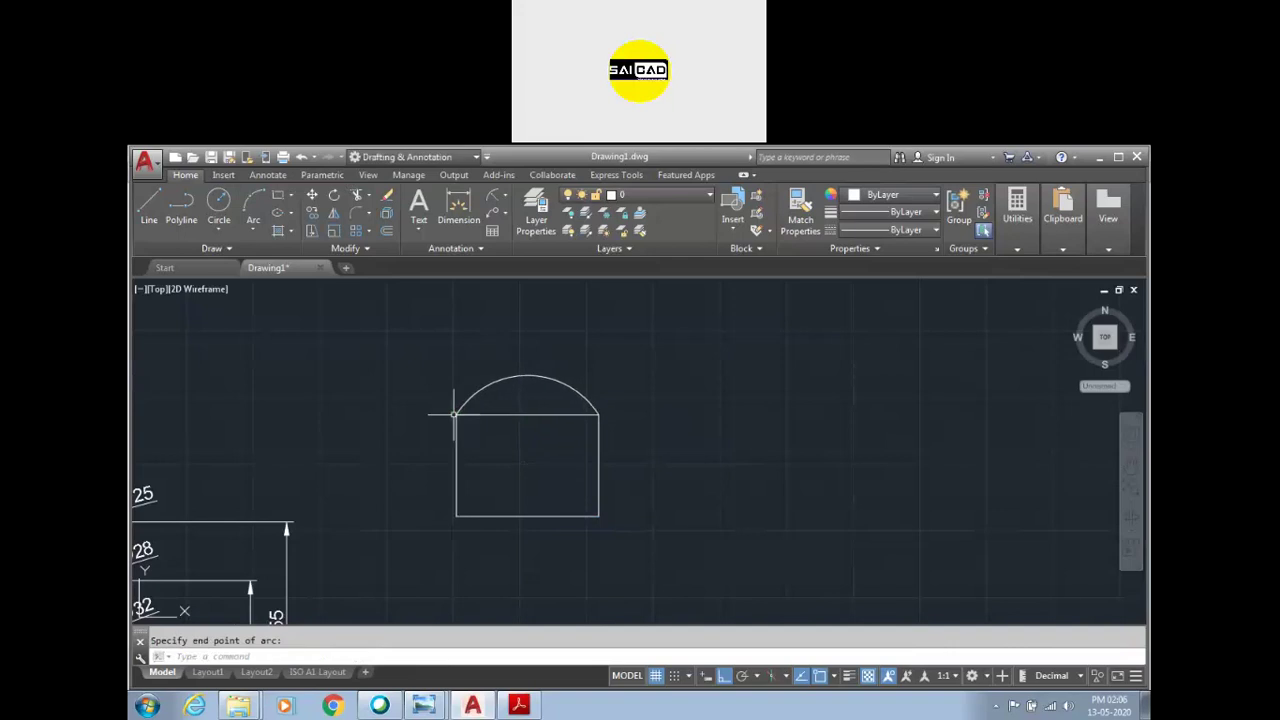
click(600, 382)
click(476, 381)
scroll(476, 381, down, 2)
scroll(500, 400, up, 2)
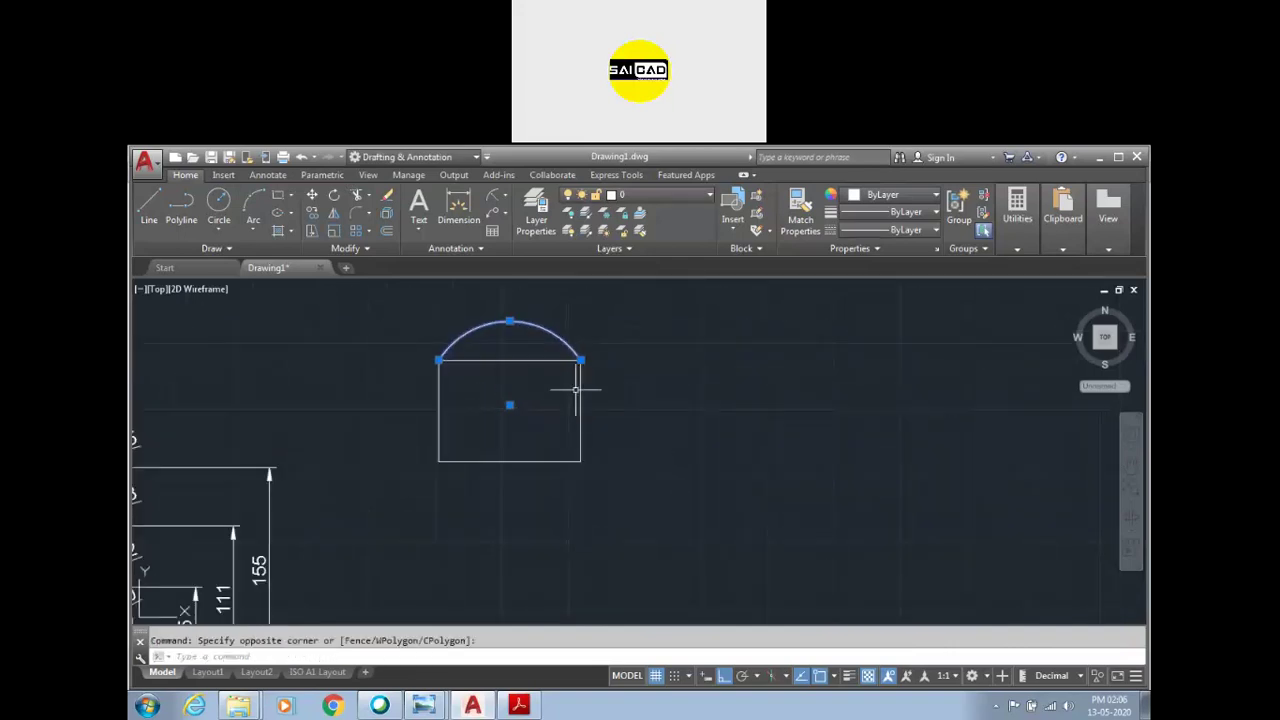
click(246, 236)
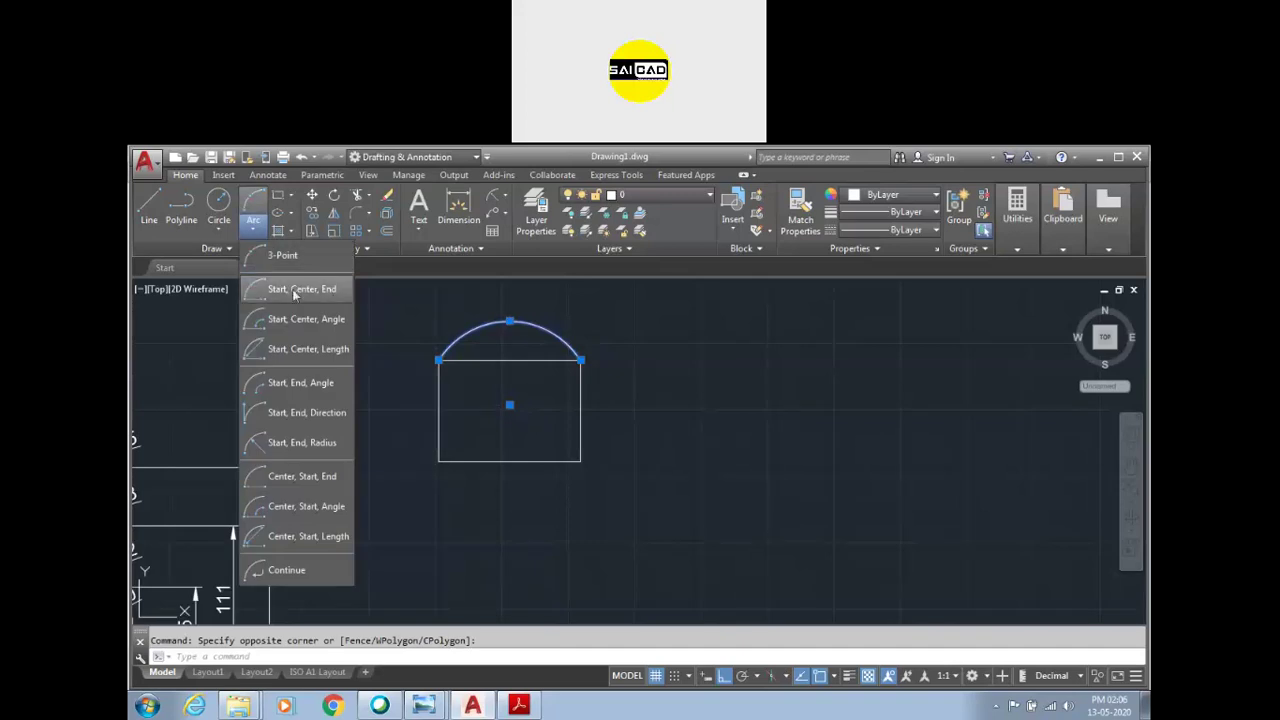
mouse_move(301, 289)
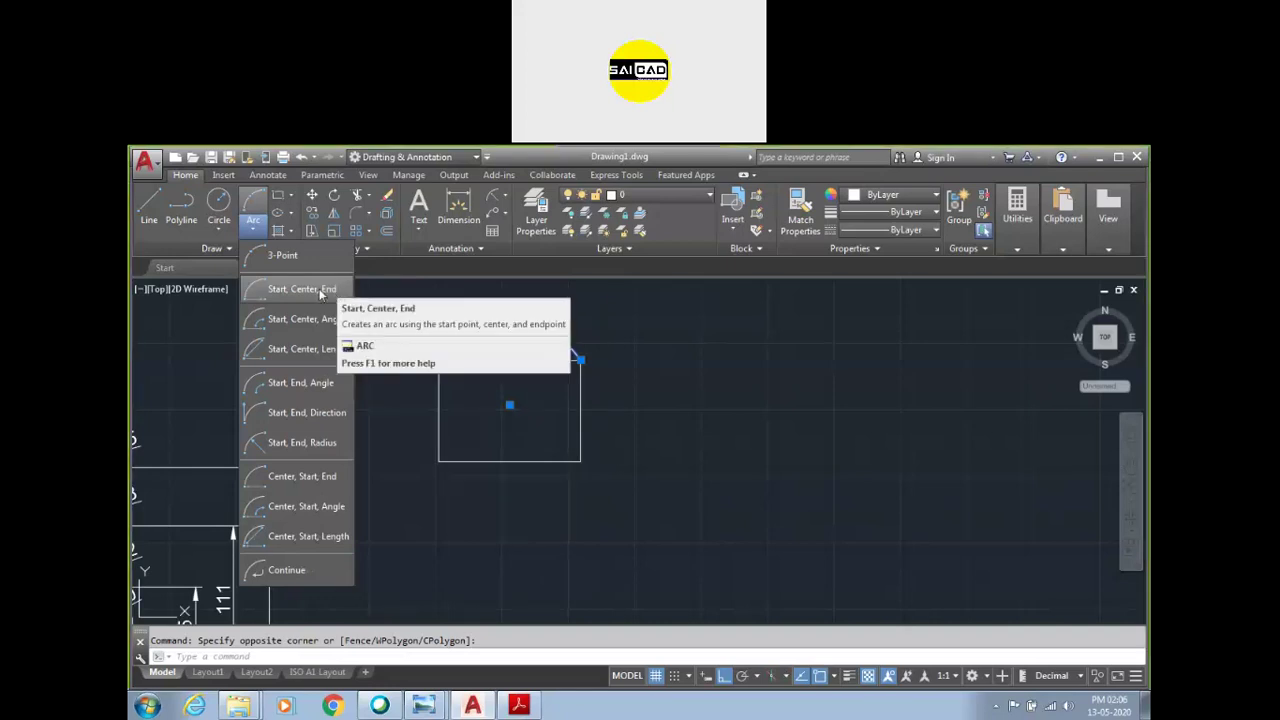
Step: Draw a Start-Center-End arc on the left edge, centred at its midpoint, then delete it
click(333, 292)
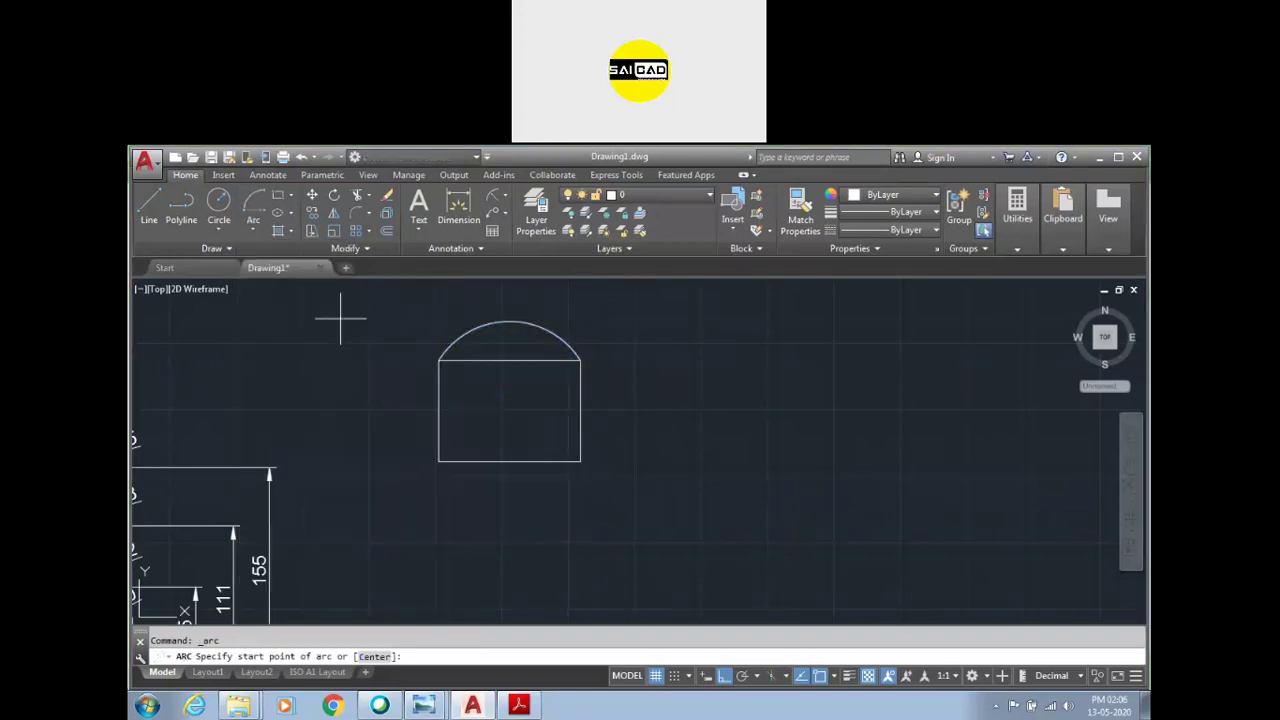
click(437, 359)
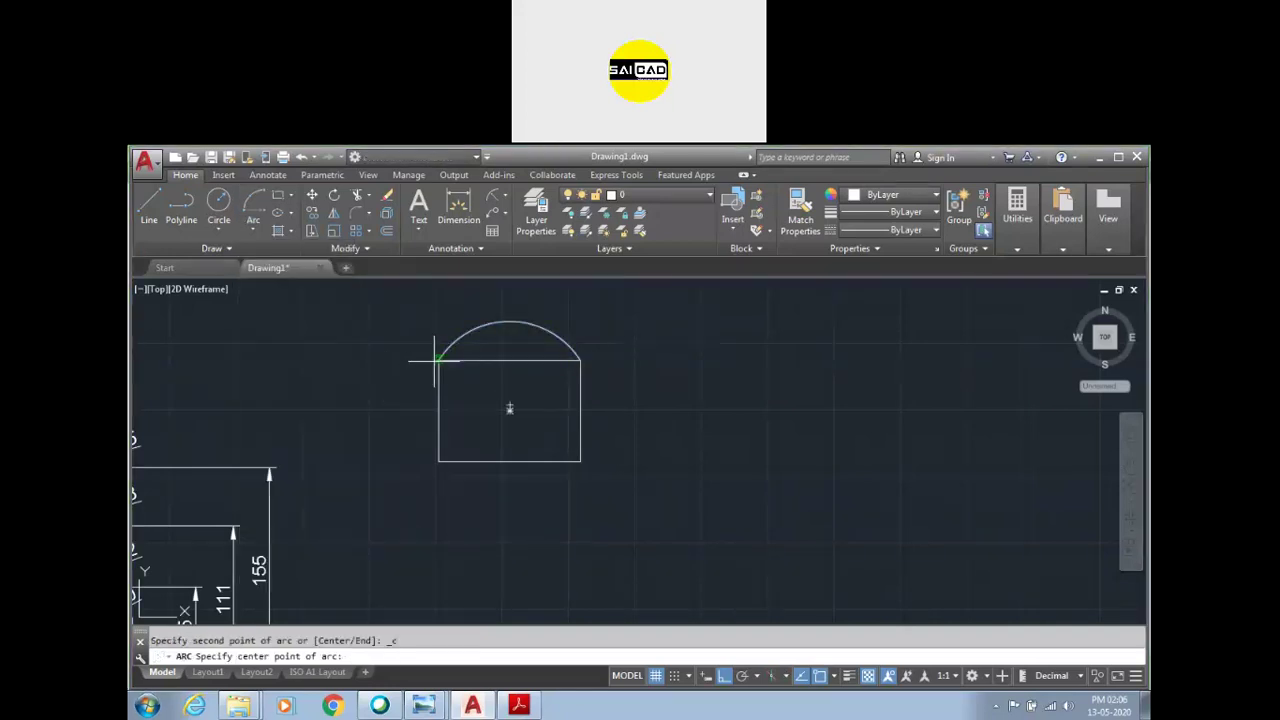
click(438, 410)
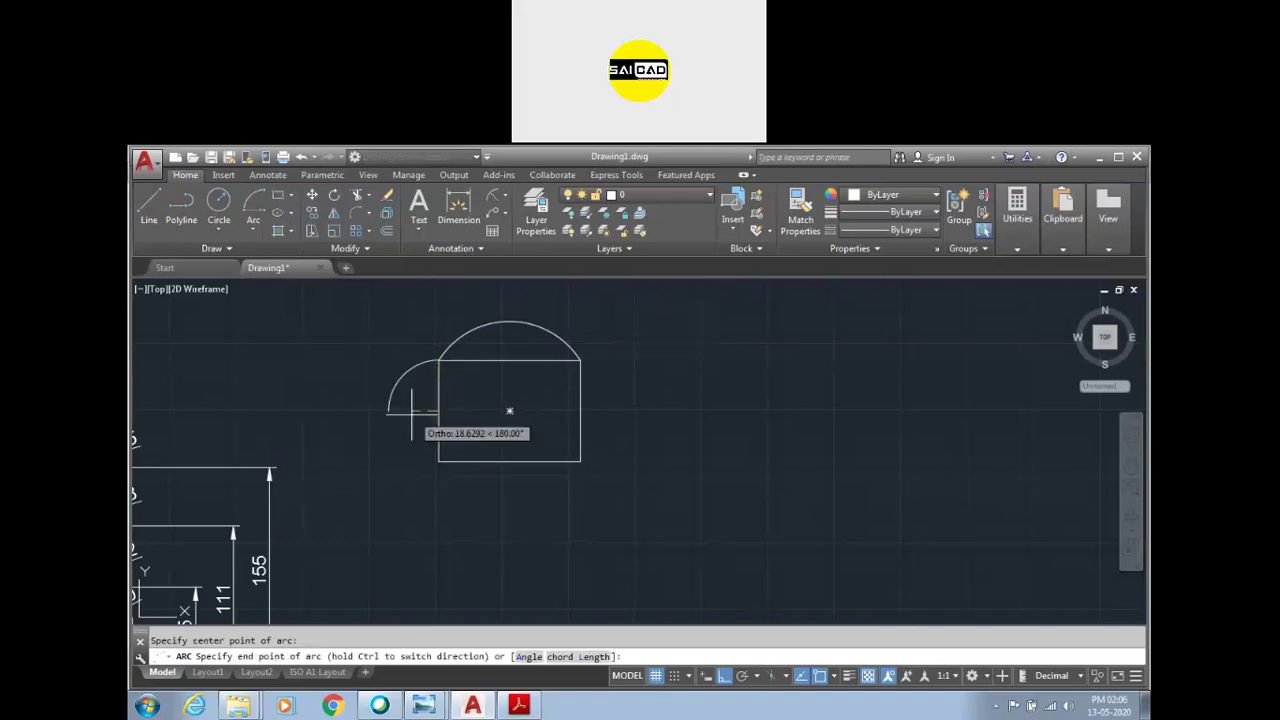
click(425, 478)
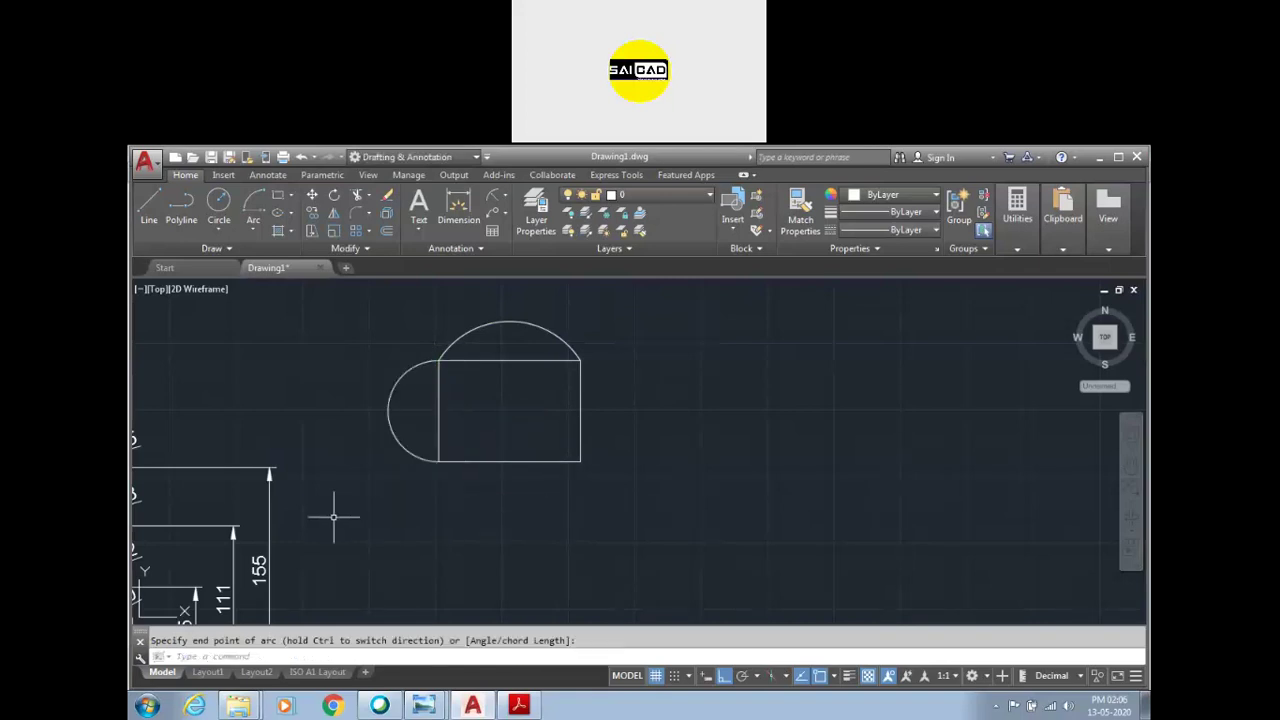
scroll(380, 449, up, 3)
scroll(384, 449, down, 4)
click(400, 418)
click(360, 452)
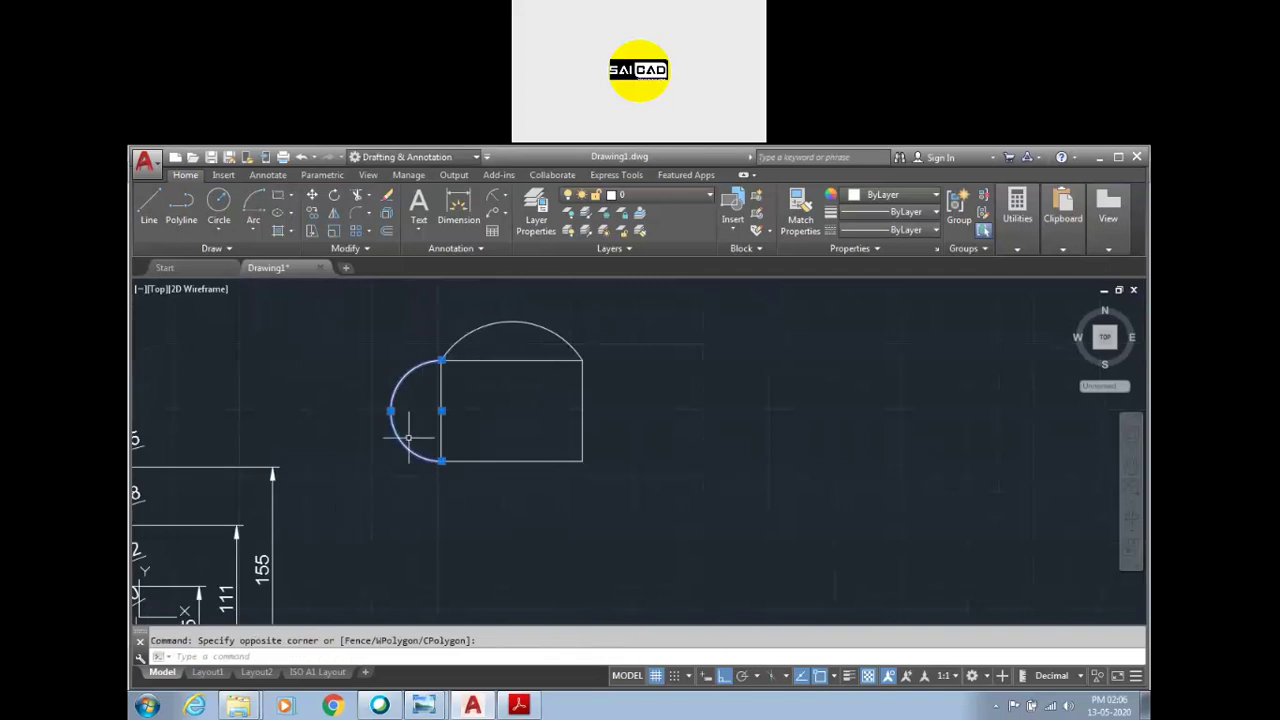
key(Delete)
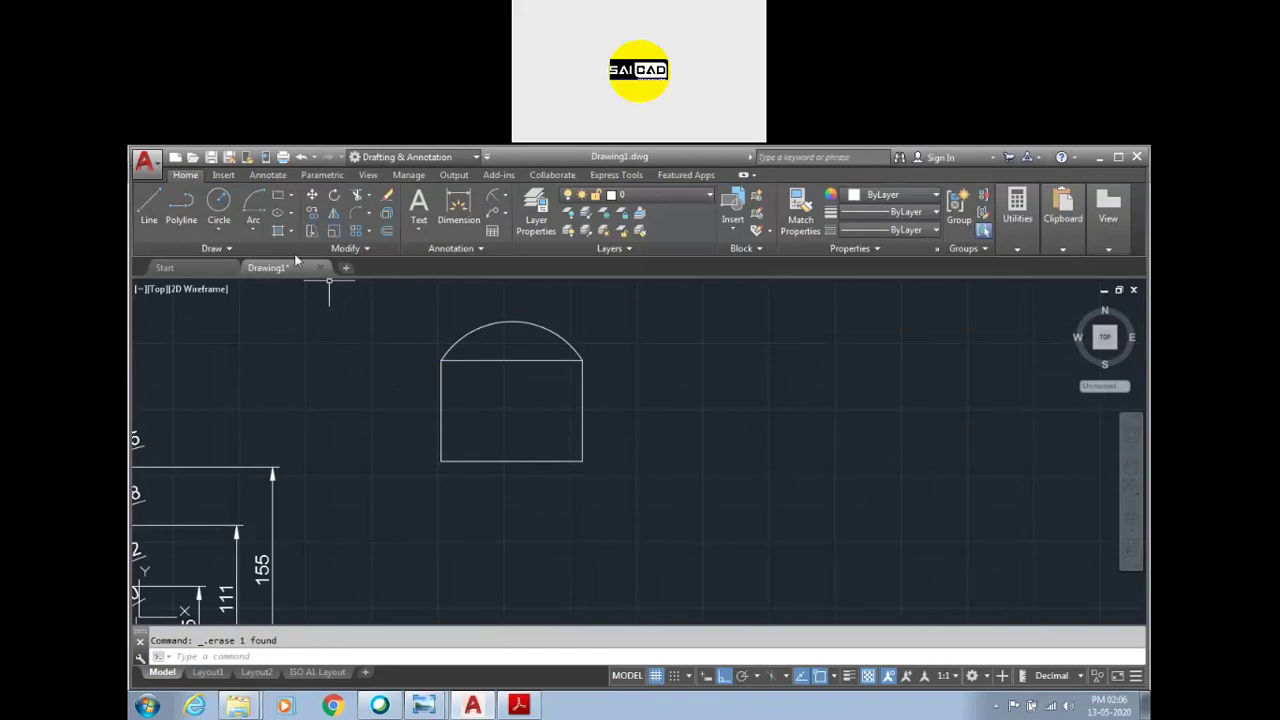
Step: Redraw the left-edge arc from bottom-left to top-left corner, bulging inward
click(257, 207)
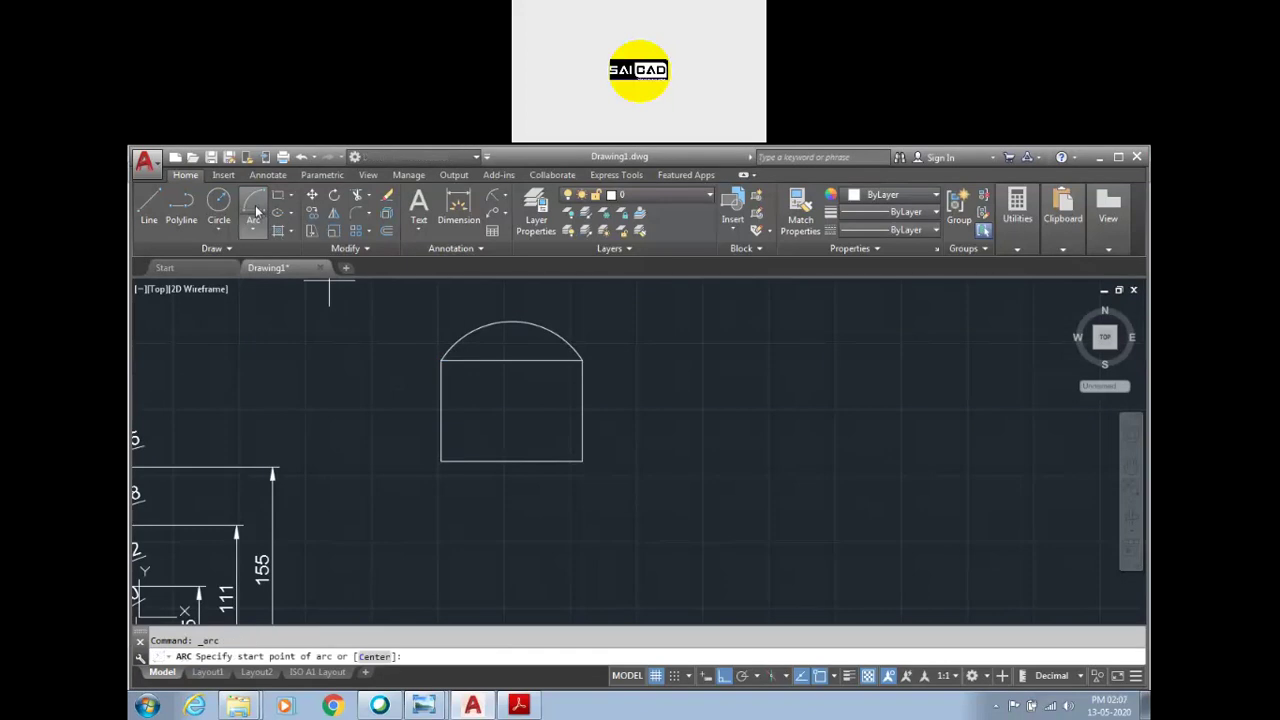
click(441, 461)
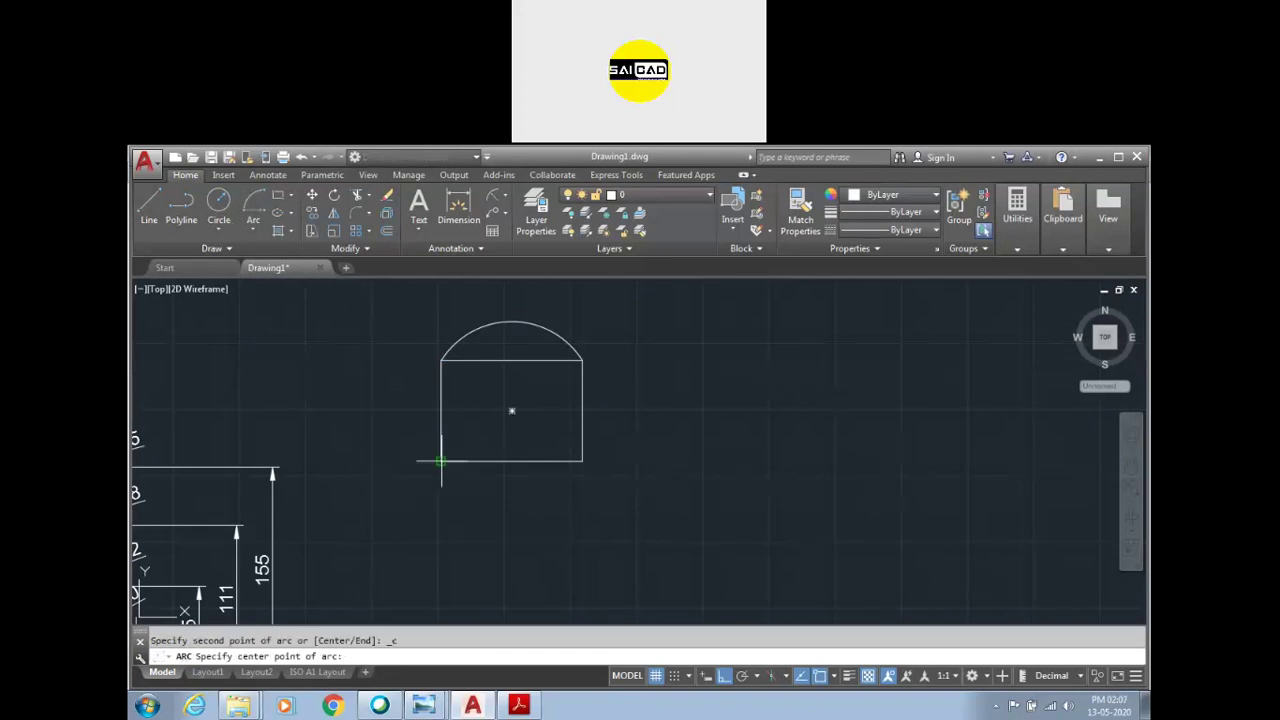
click(441, 410)
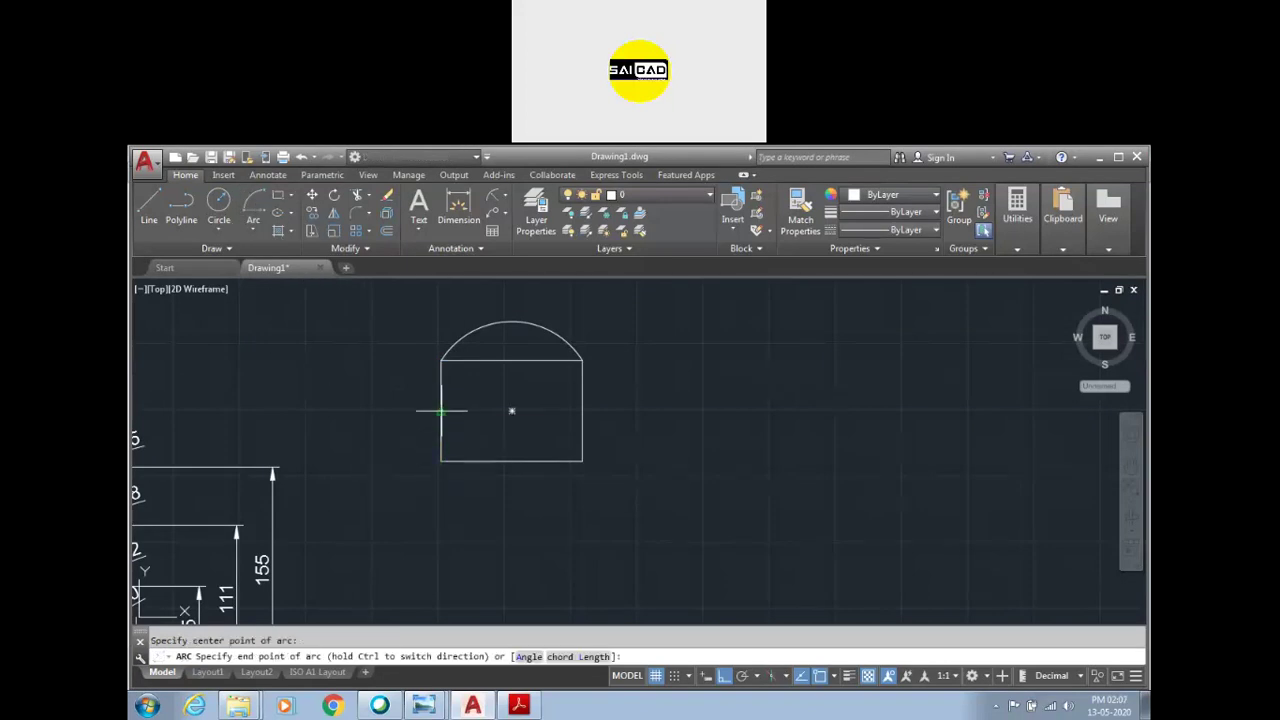
click(441, 360)
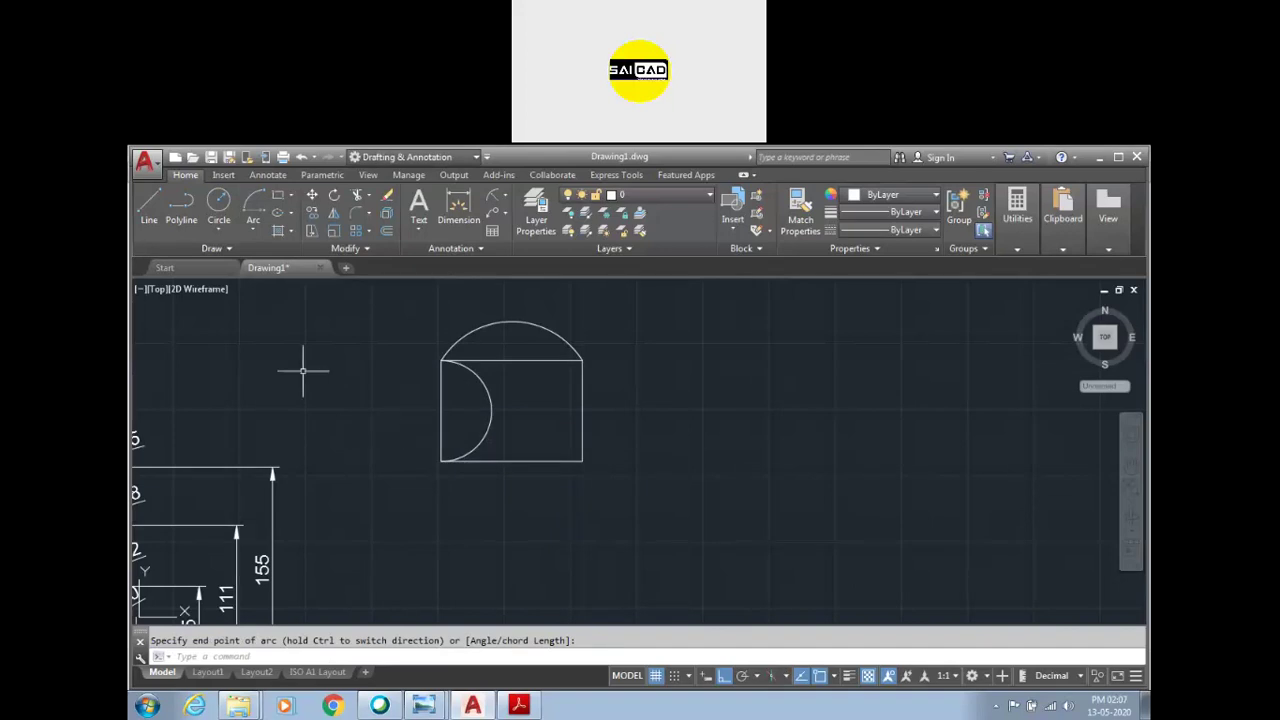
Step: Draw a trial Start-Center-End arc from the lower-right corner around the right-edge midpoint, then delete it
click(261, 228)
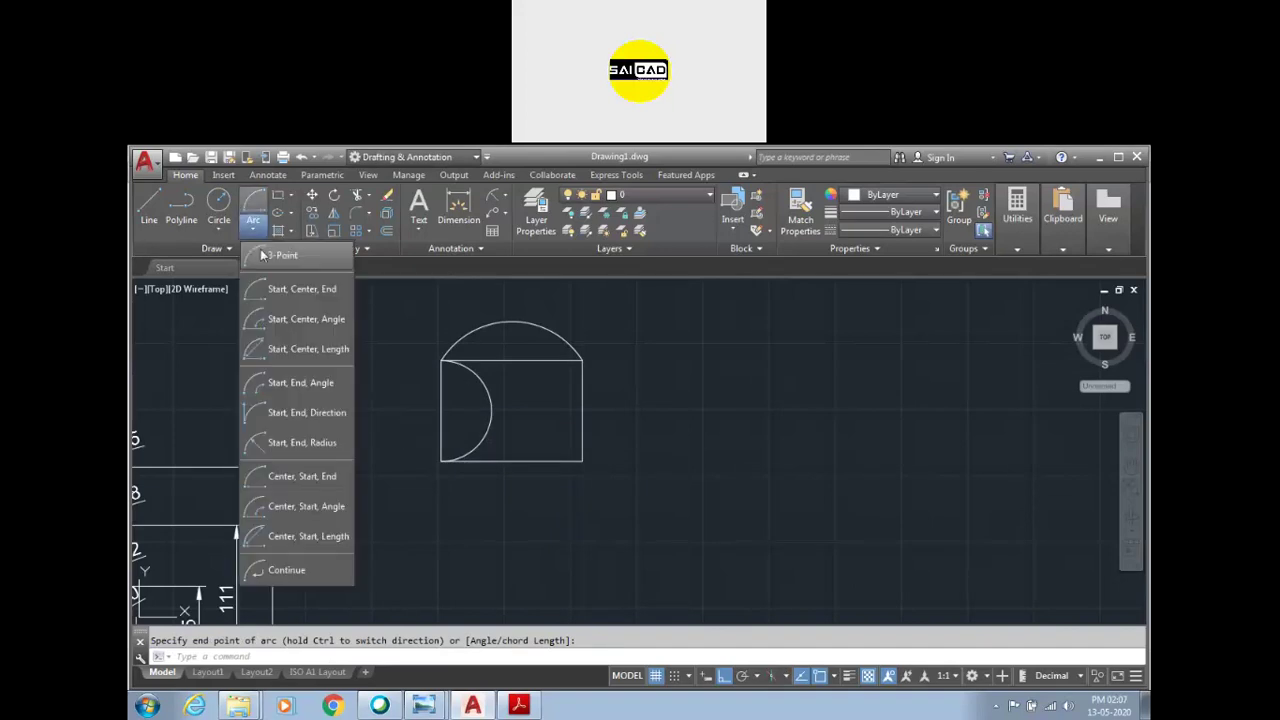
mouse_move(302, 289)
click(290, 296)
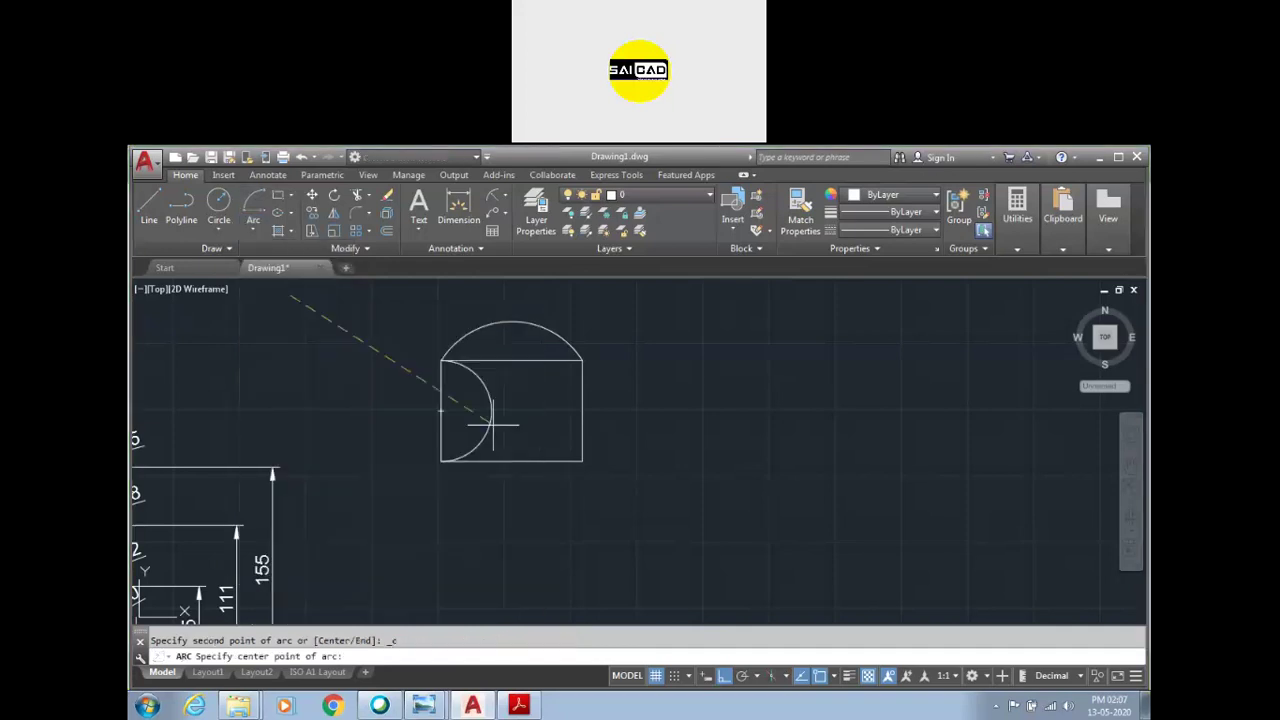
click(253, 205)
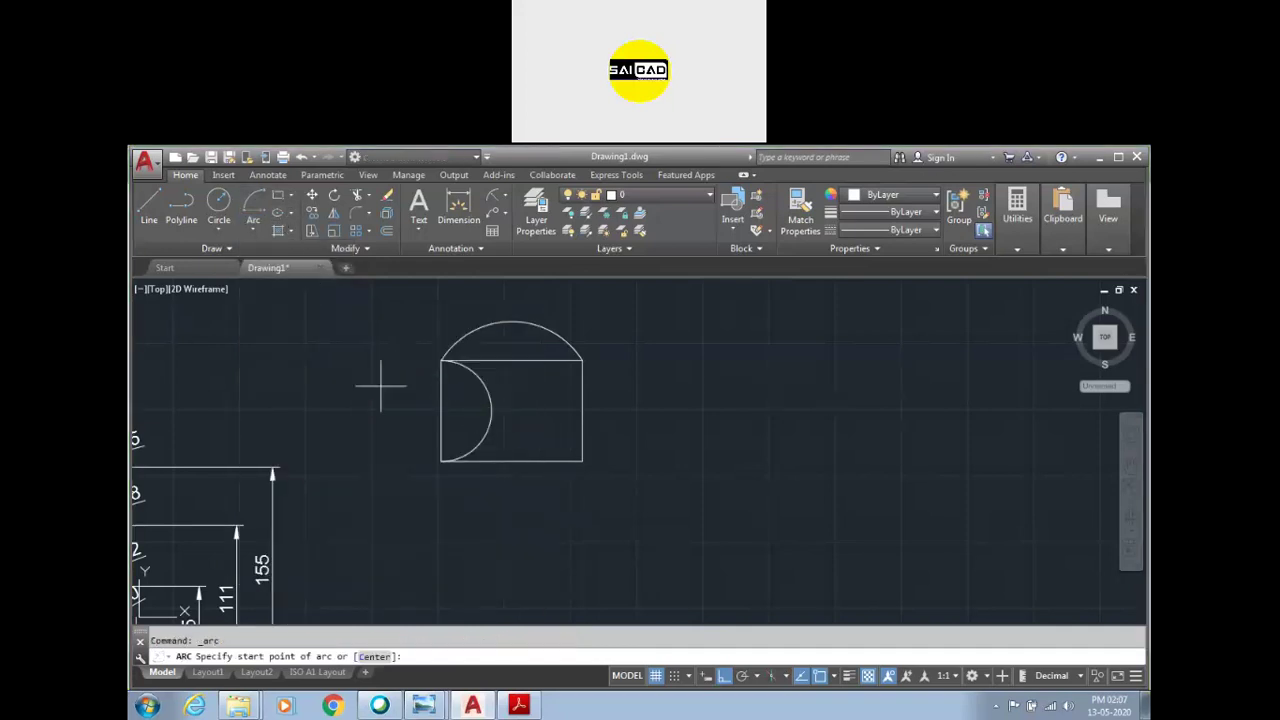
click(582, 461)
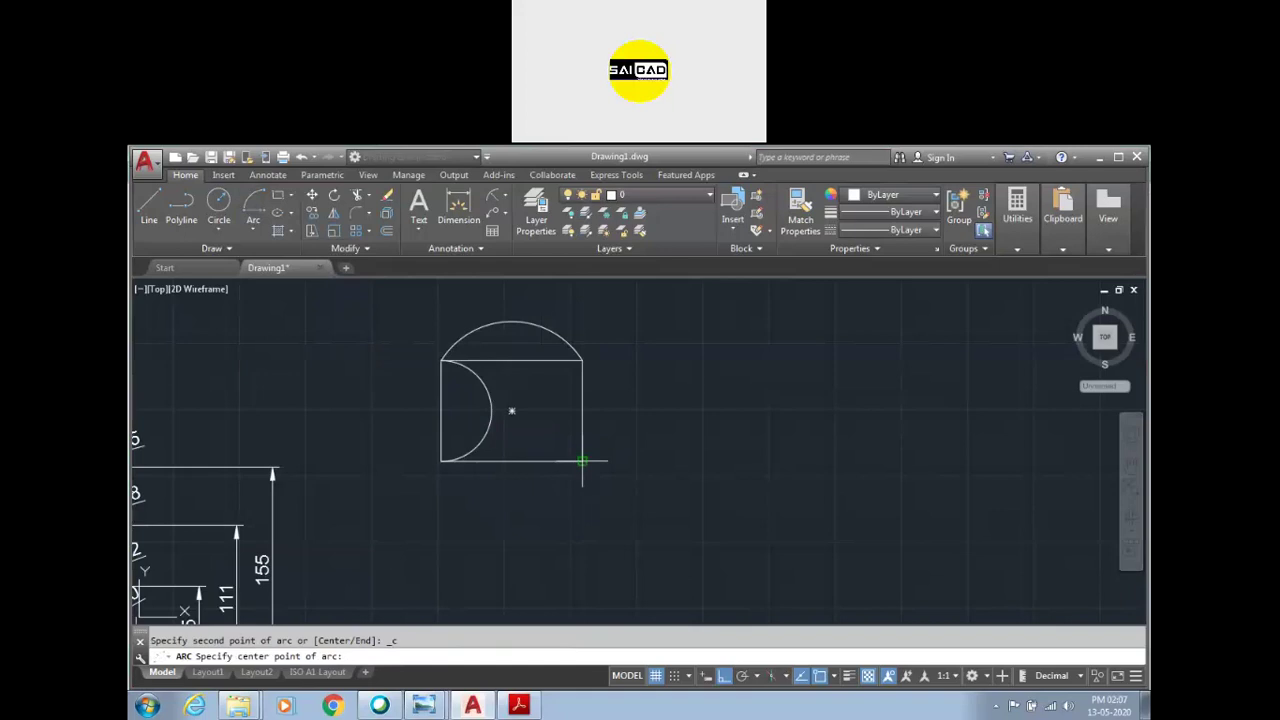
click(582, 410)
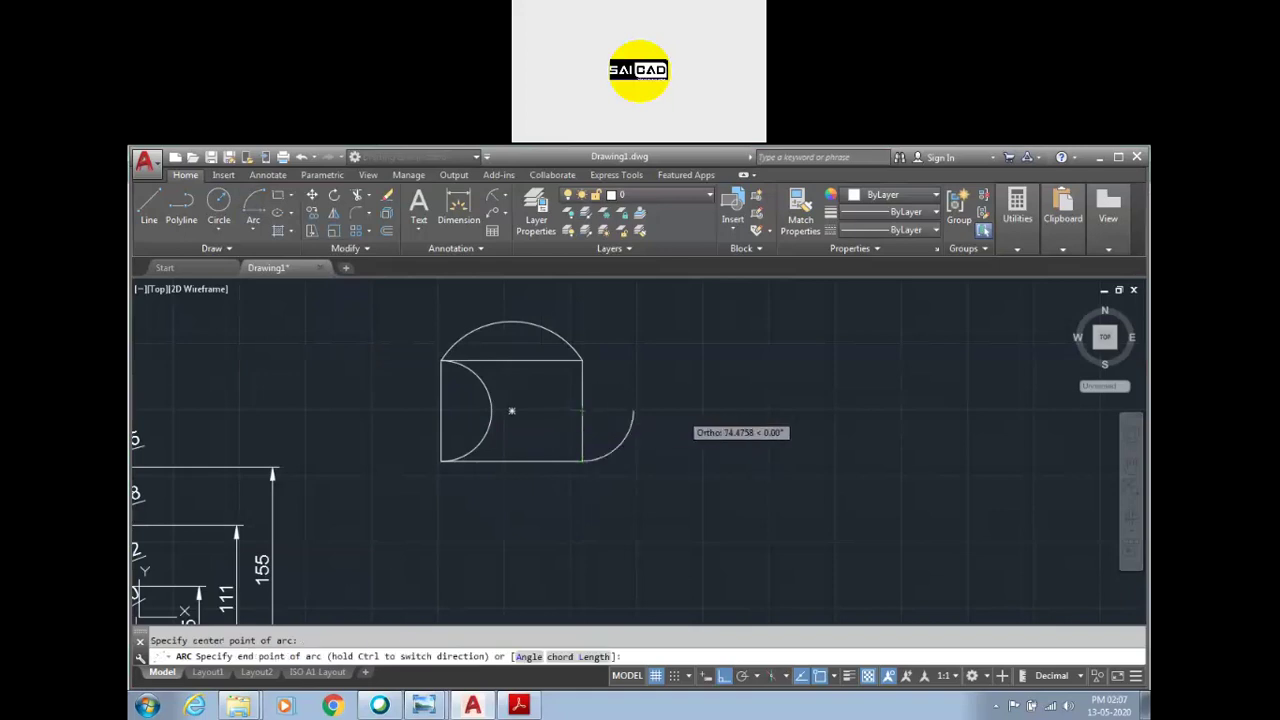
click(707, 410)
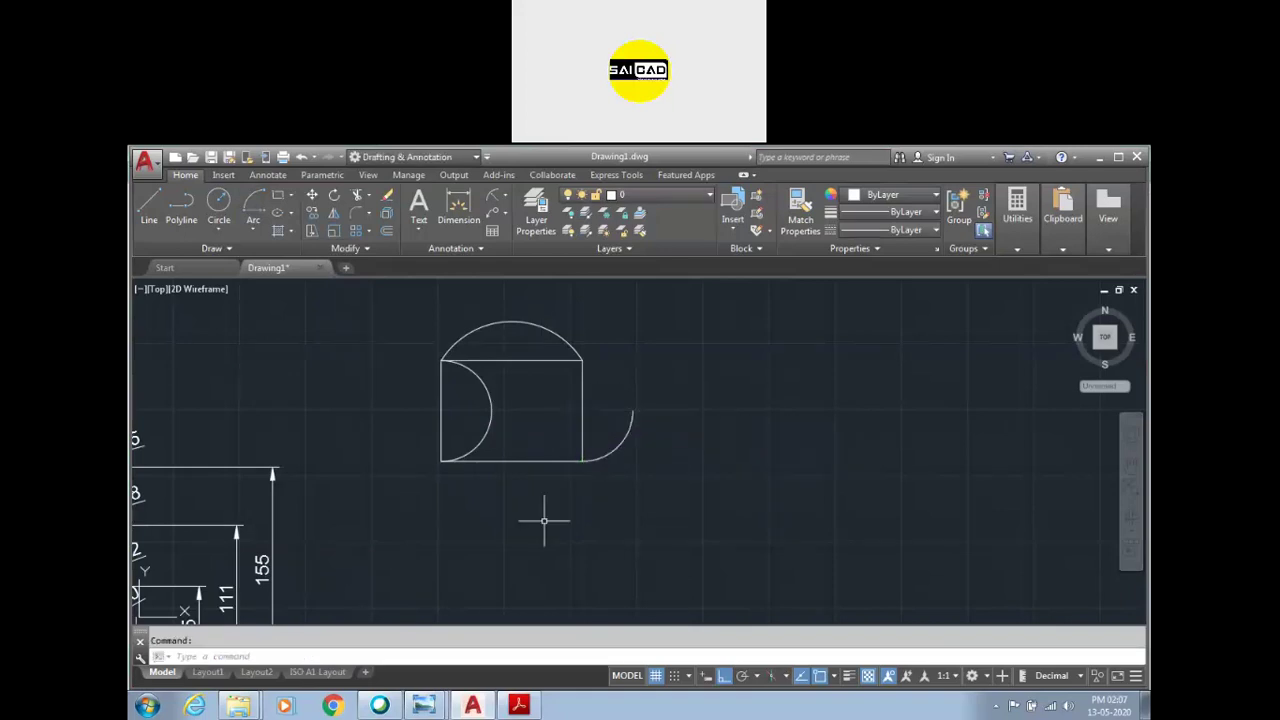
click(660, 443)
click(620, 422)
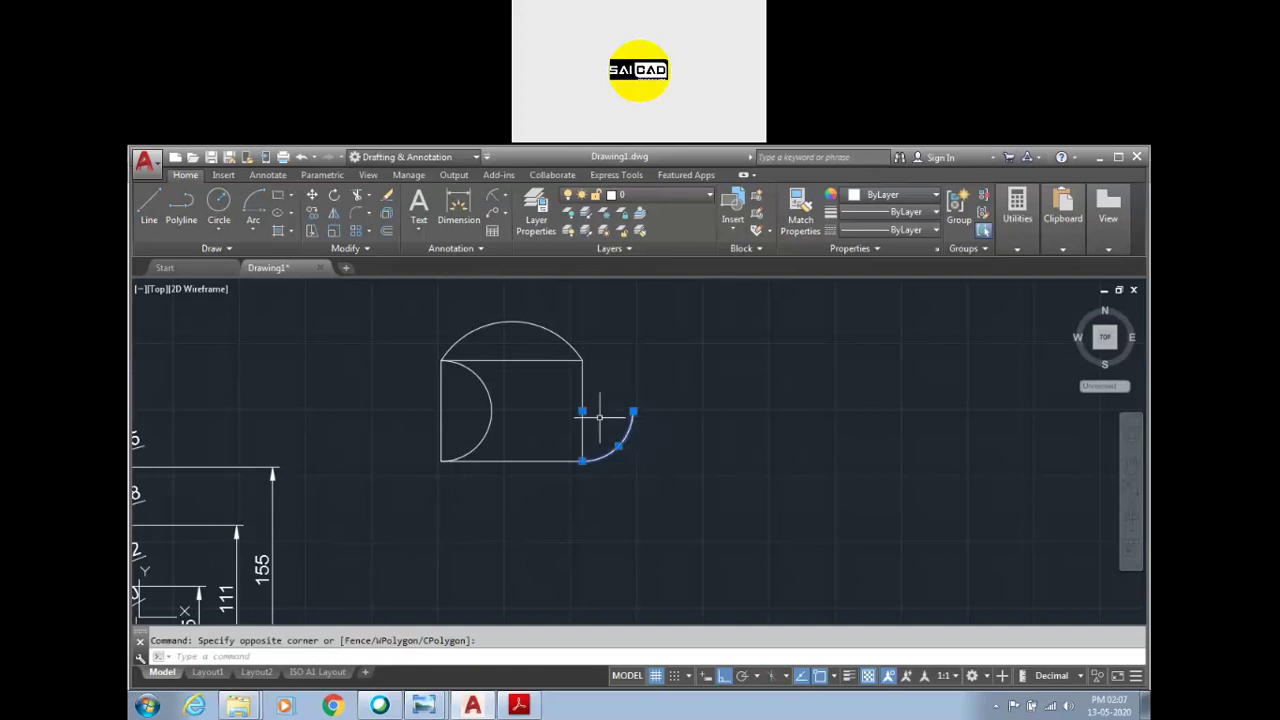
scroll(590, 415, up, 2)
scroll(583, 450, down, 2)
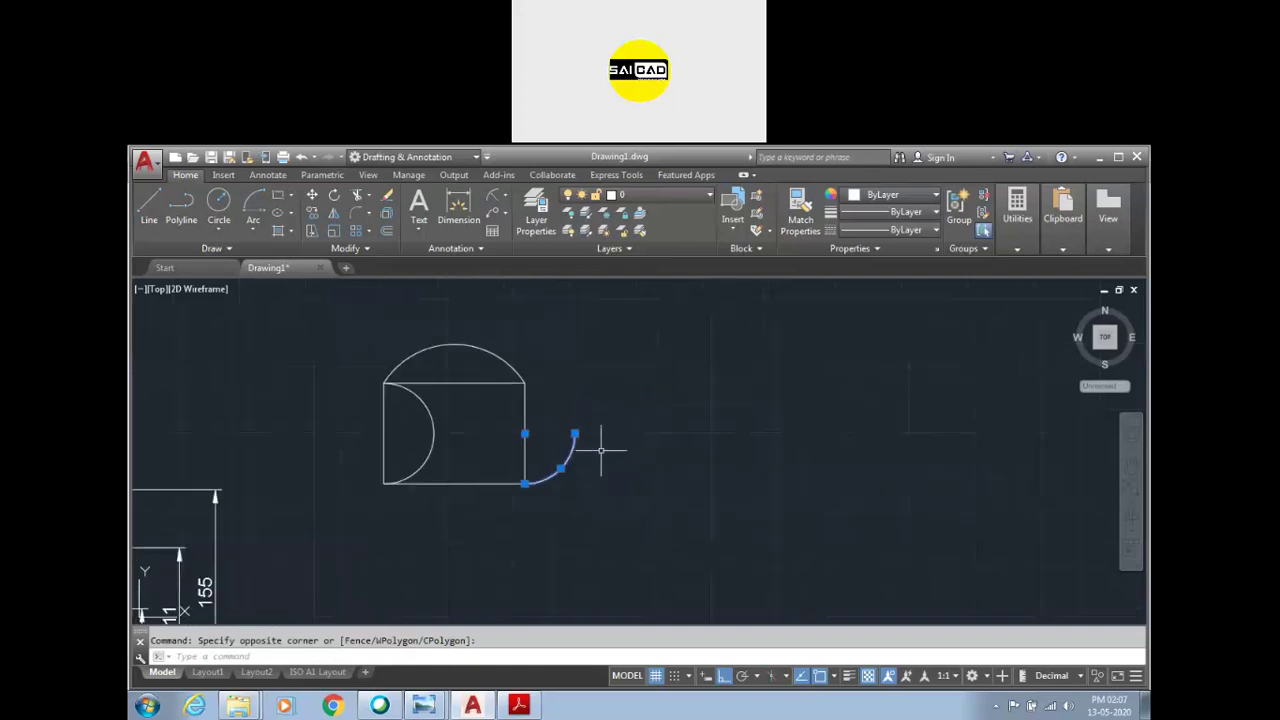
key(Delete)
Step: Draw a 45° Start-Center-Angle arc from the lower-right corner, centred on the right-edge midpoint
click(253, 228)
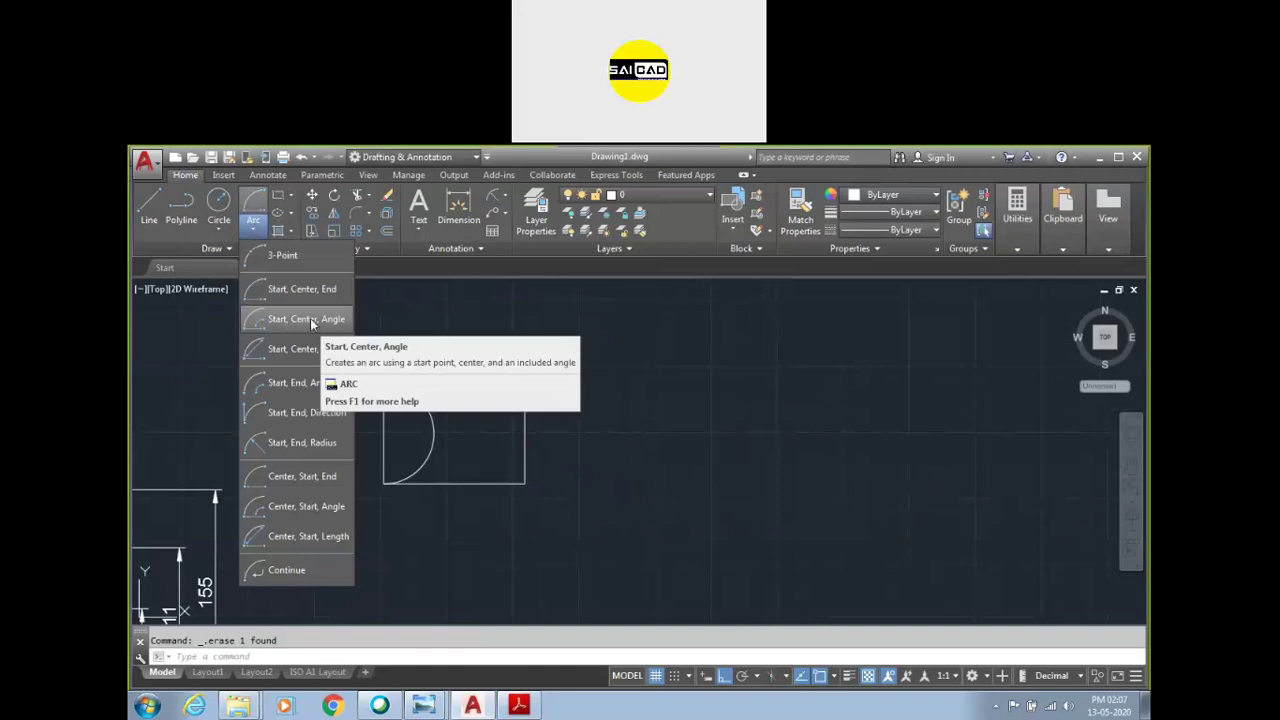
mouse_move(306, 319)
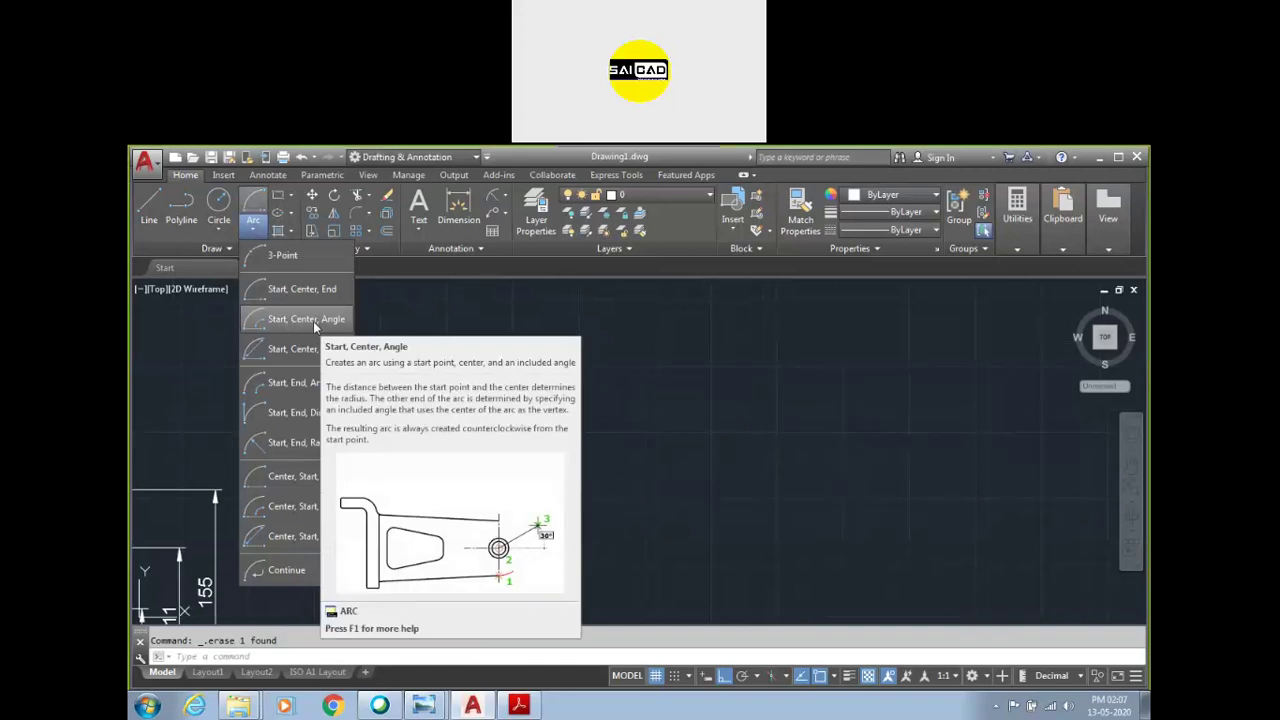
click(313, 321)
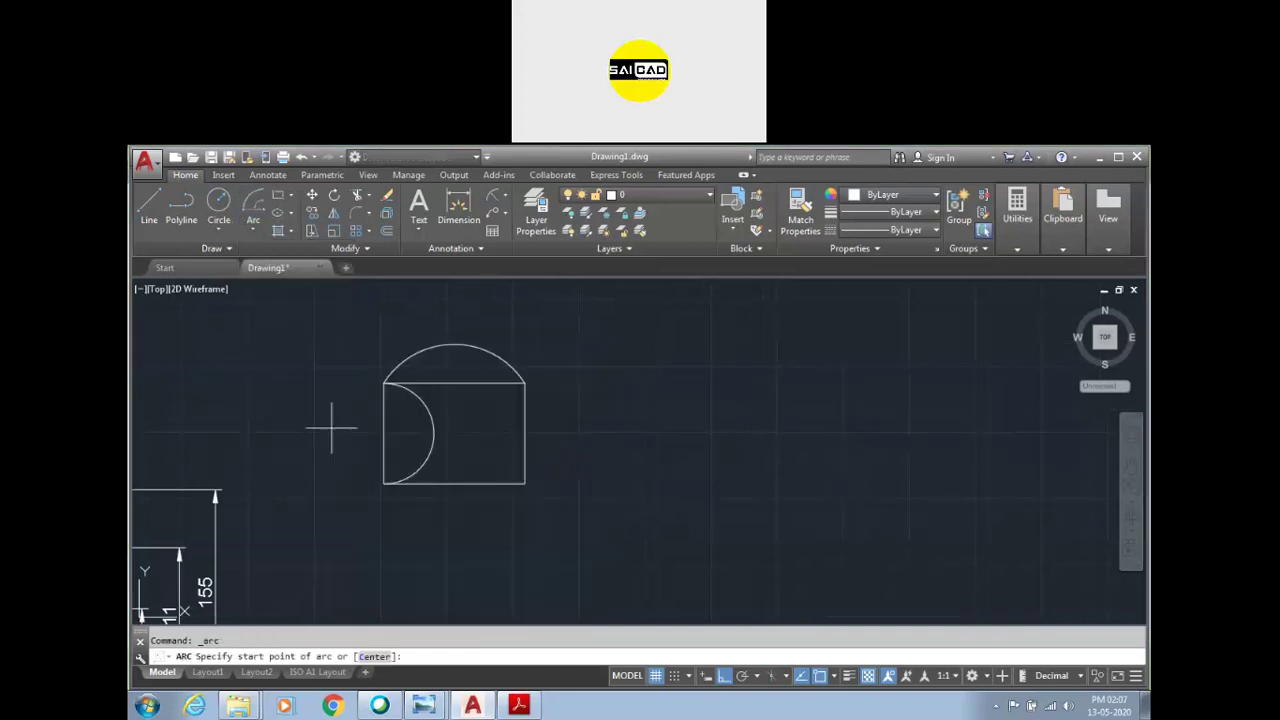
click(524, 483)
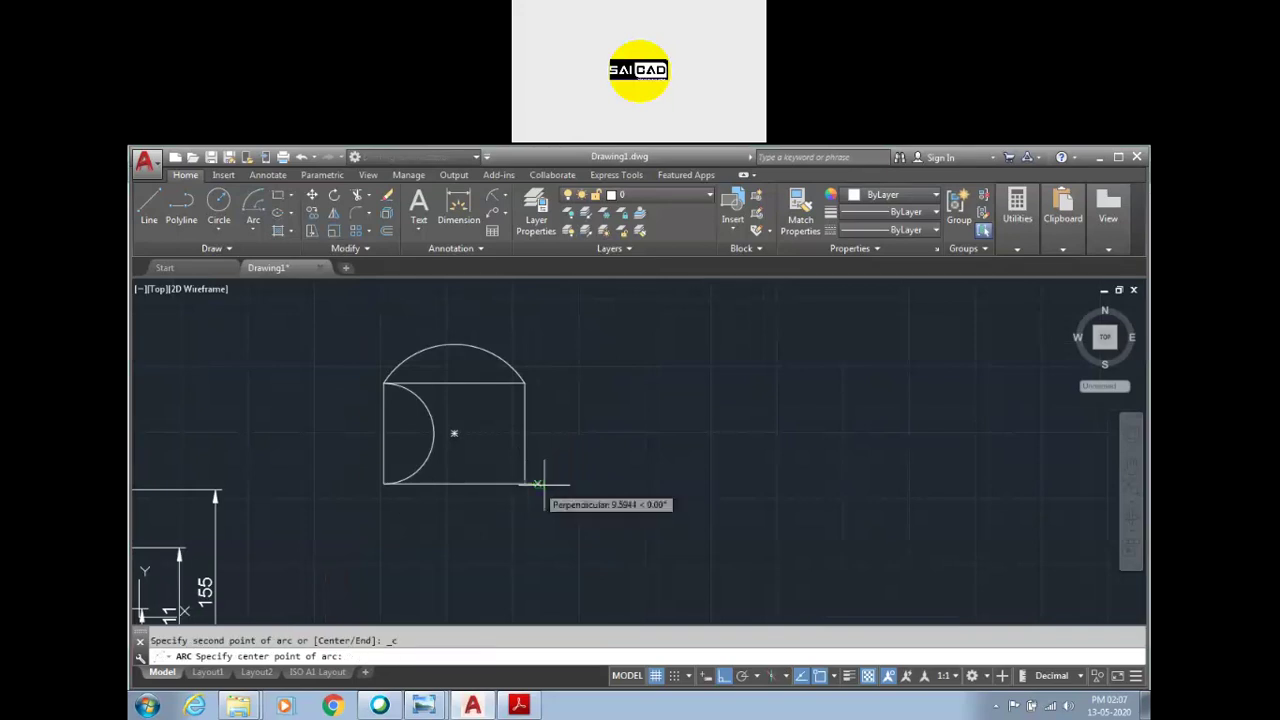
click(525, 433)
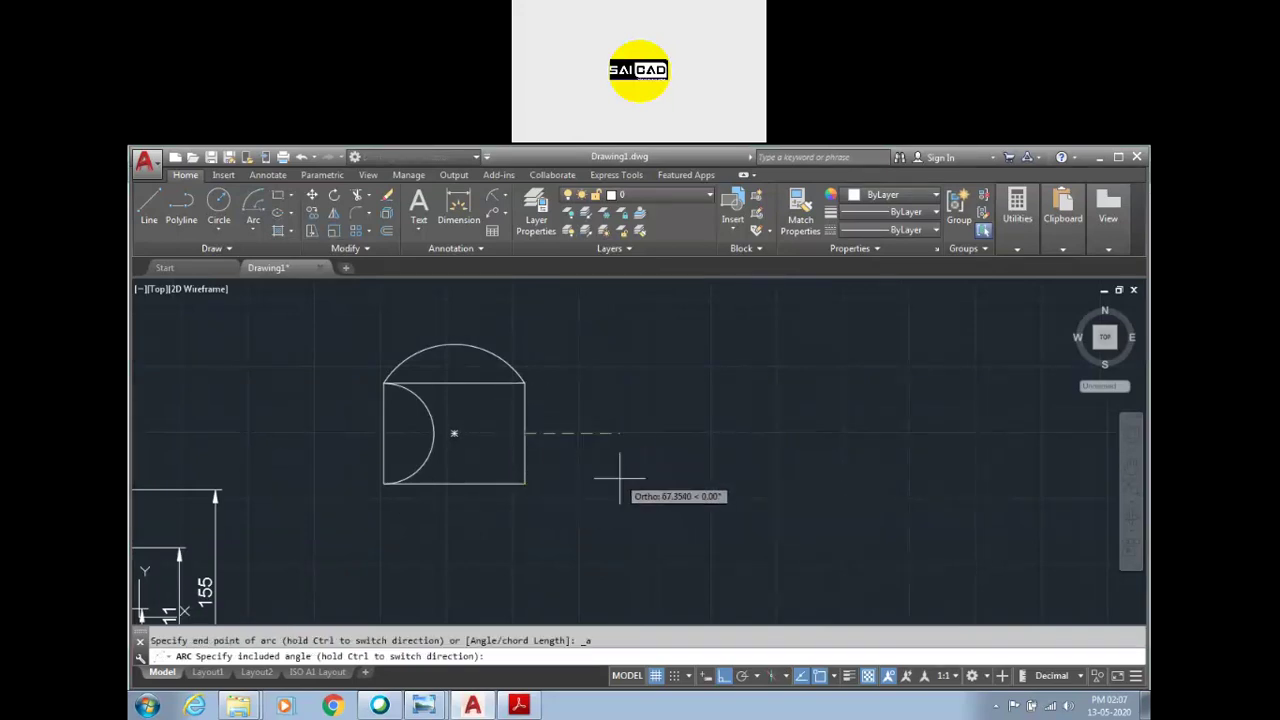
click(725, 677)
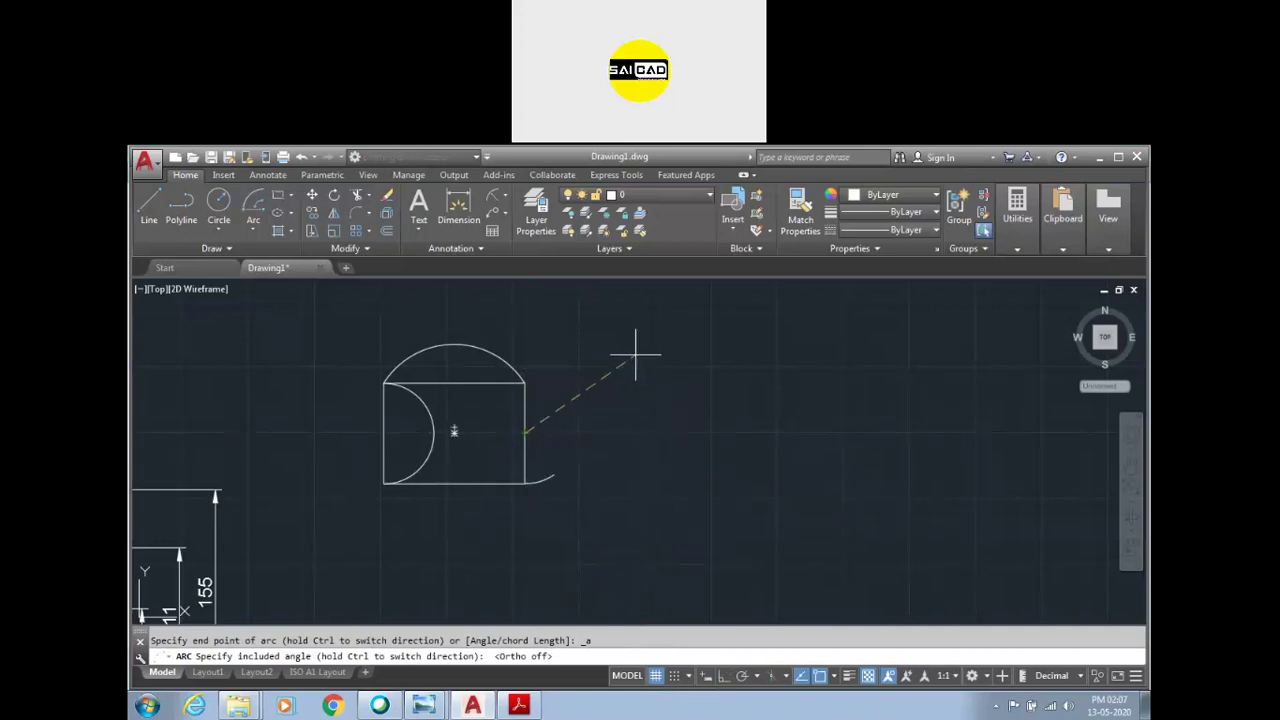
text(45)
key(Return)
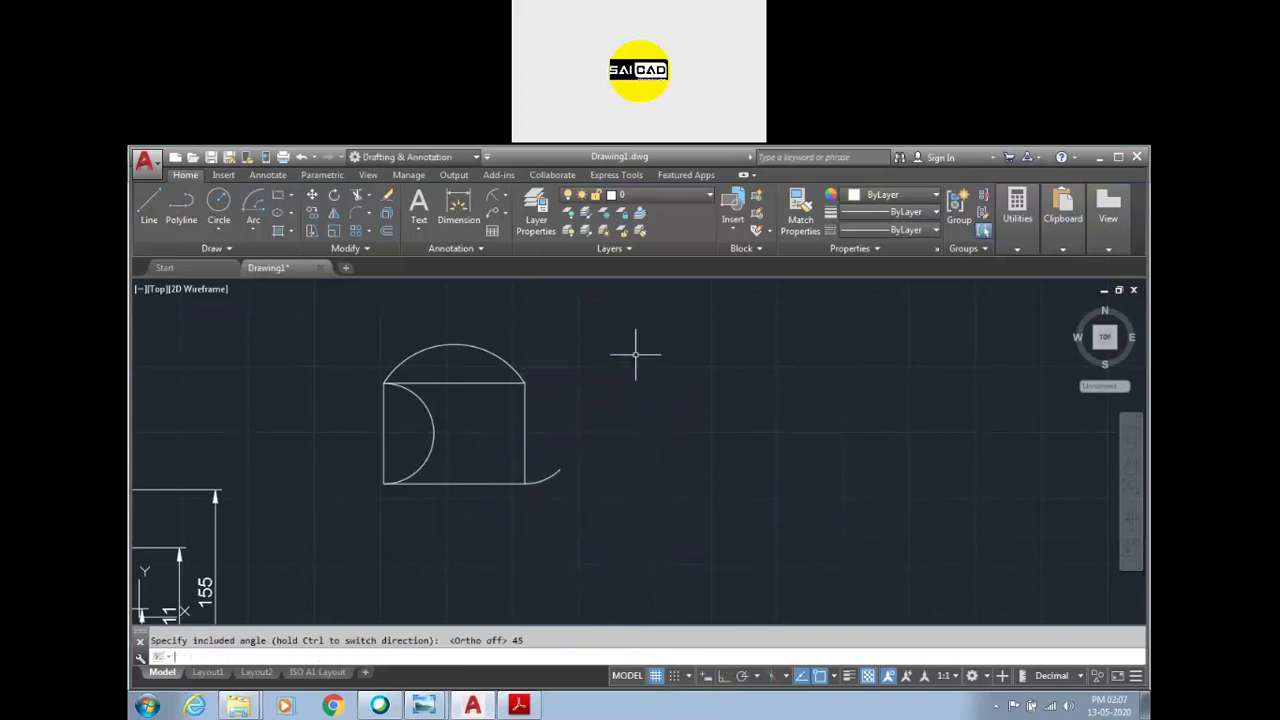
scroll(573, 449, up, 3)
click(570, 456)
click(482, 566)
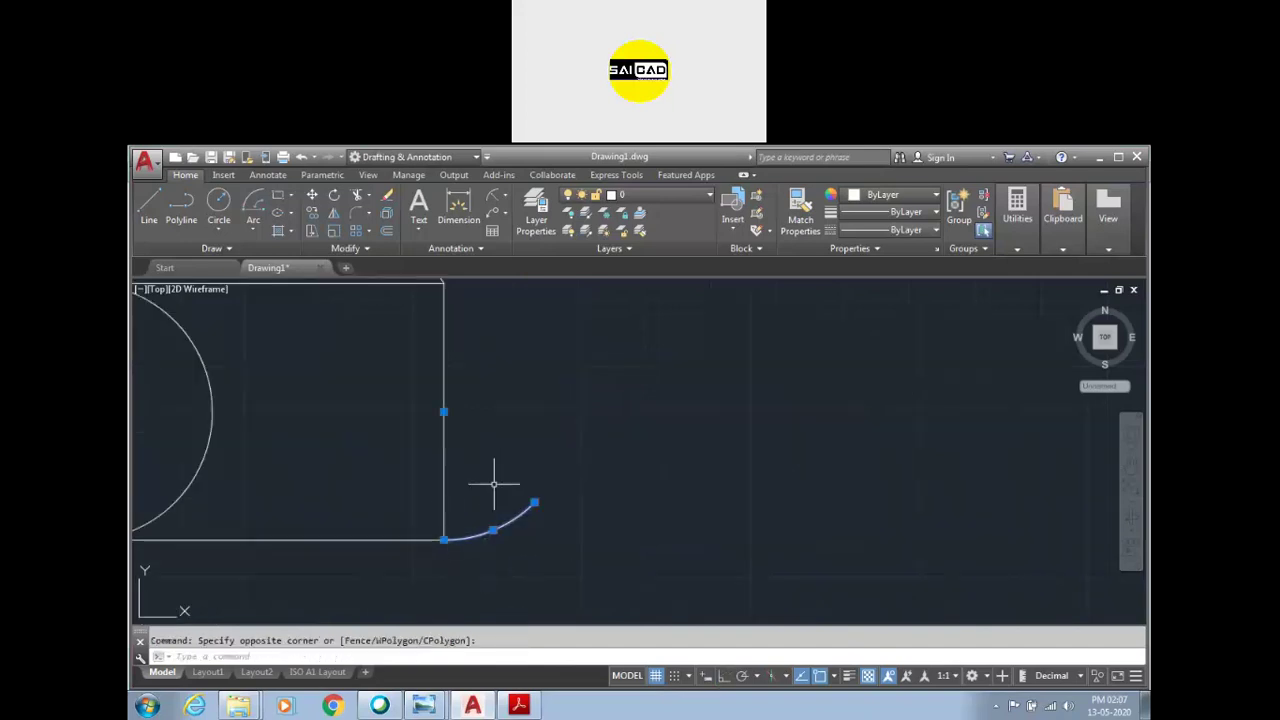
scroll(467, 515, down, 2)
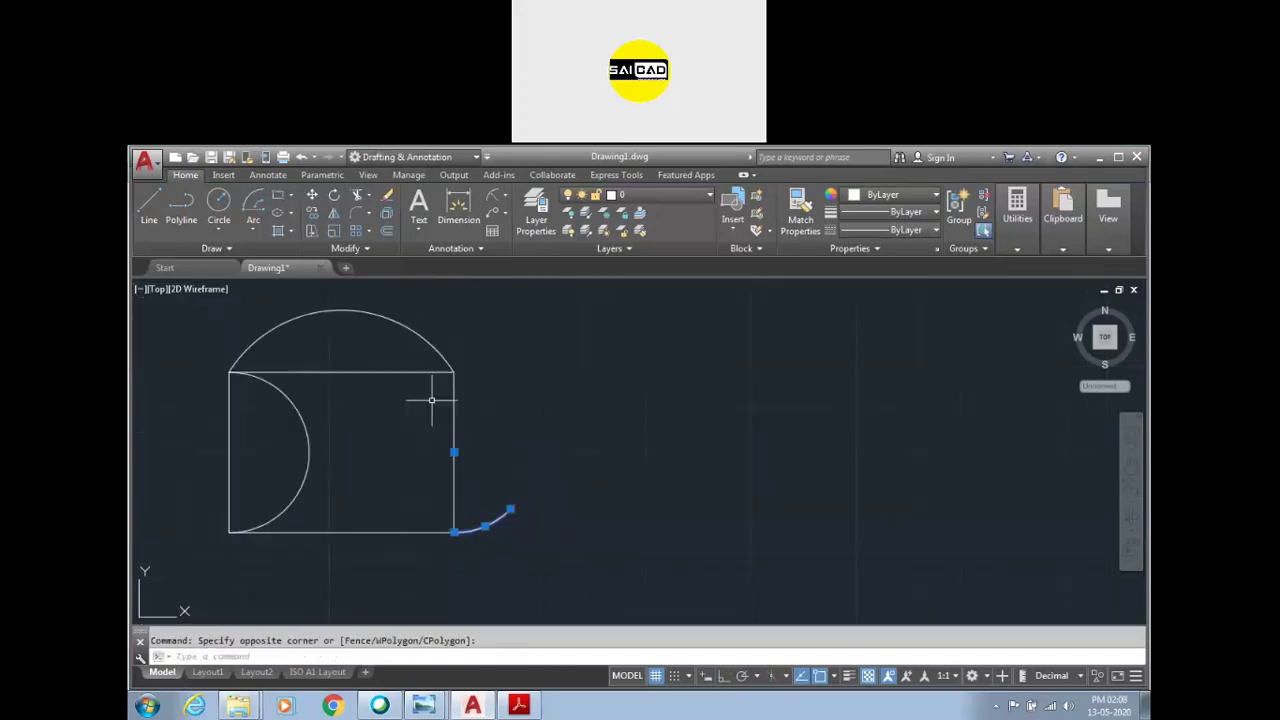
Step: Draw a 90° arc from the top-right corner, centred on the right-edge midpoint
click(252, 205)
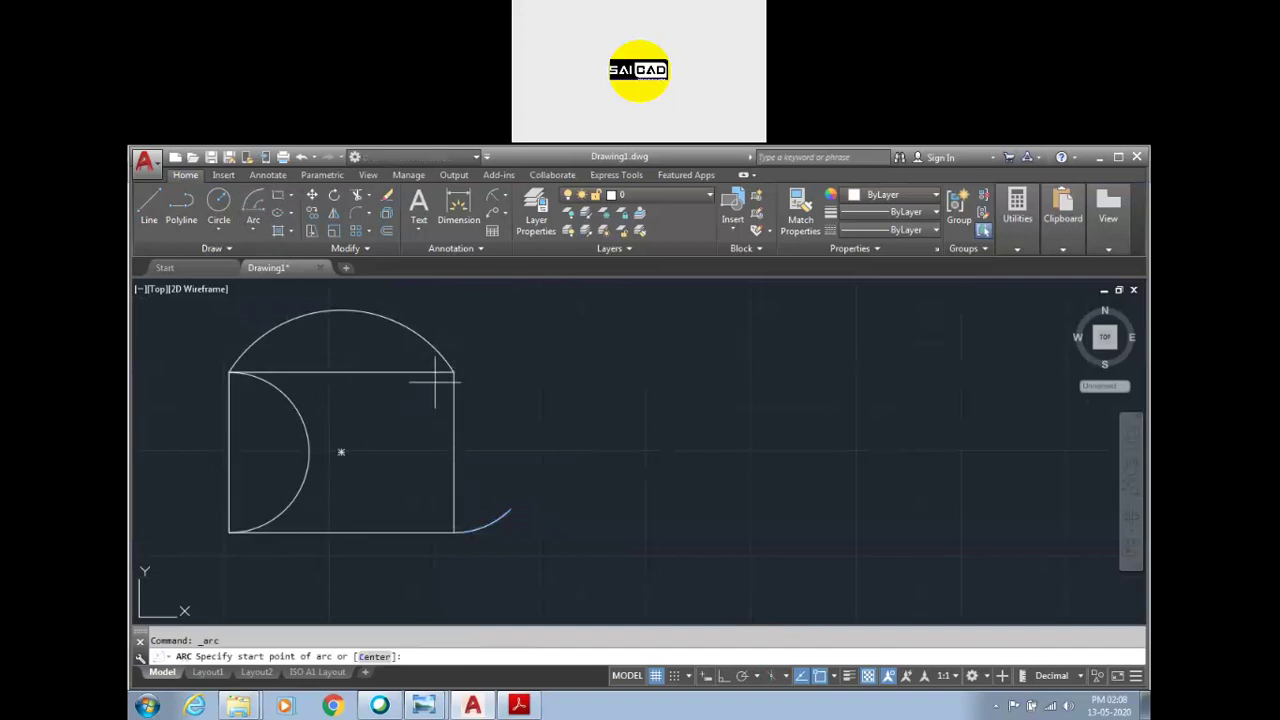
click(454, 372)
click(454, 451)
text(a)
key(Return)
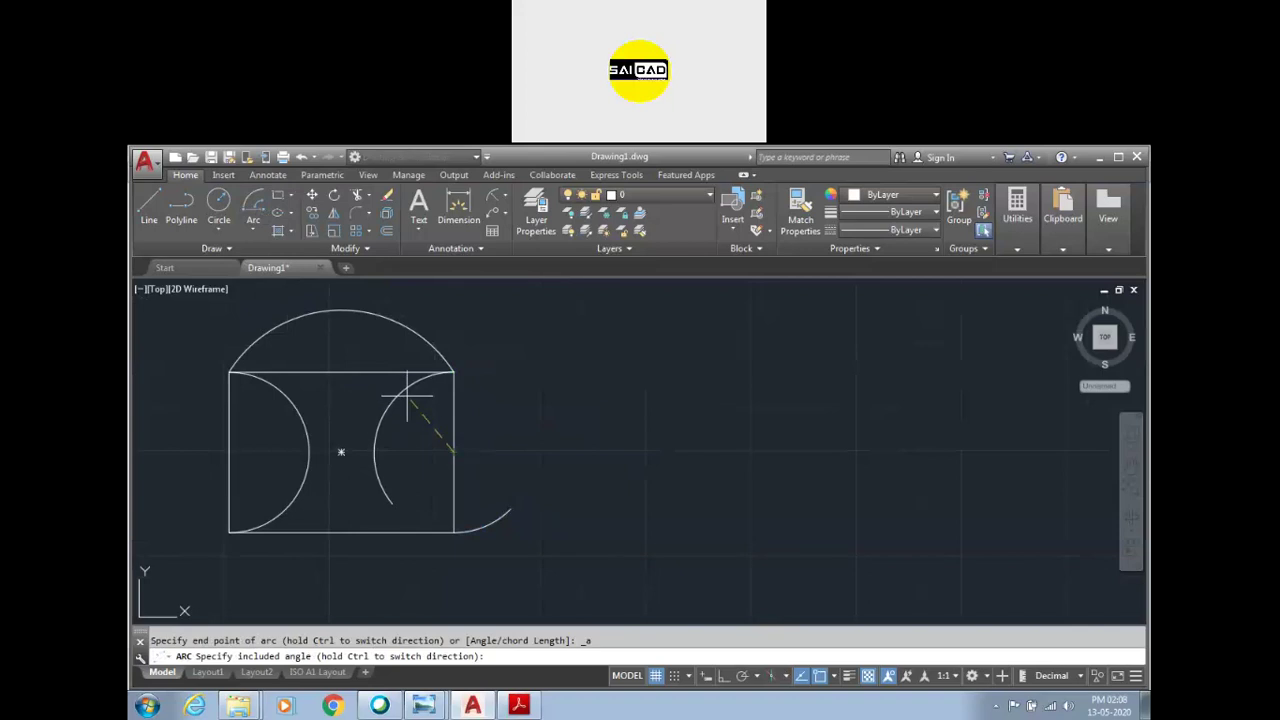
key(Return)
drag(448, 386, 353, 426)
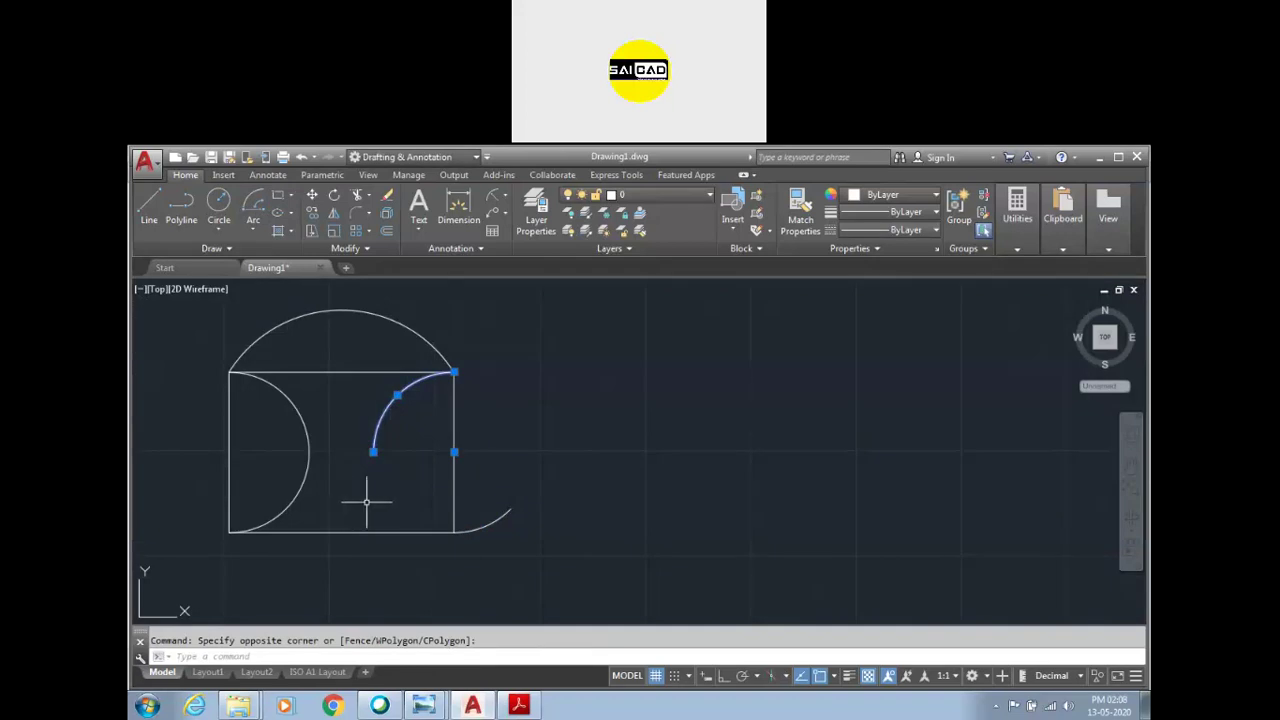
click(150, 226)
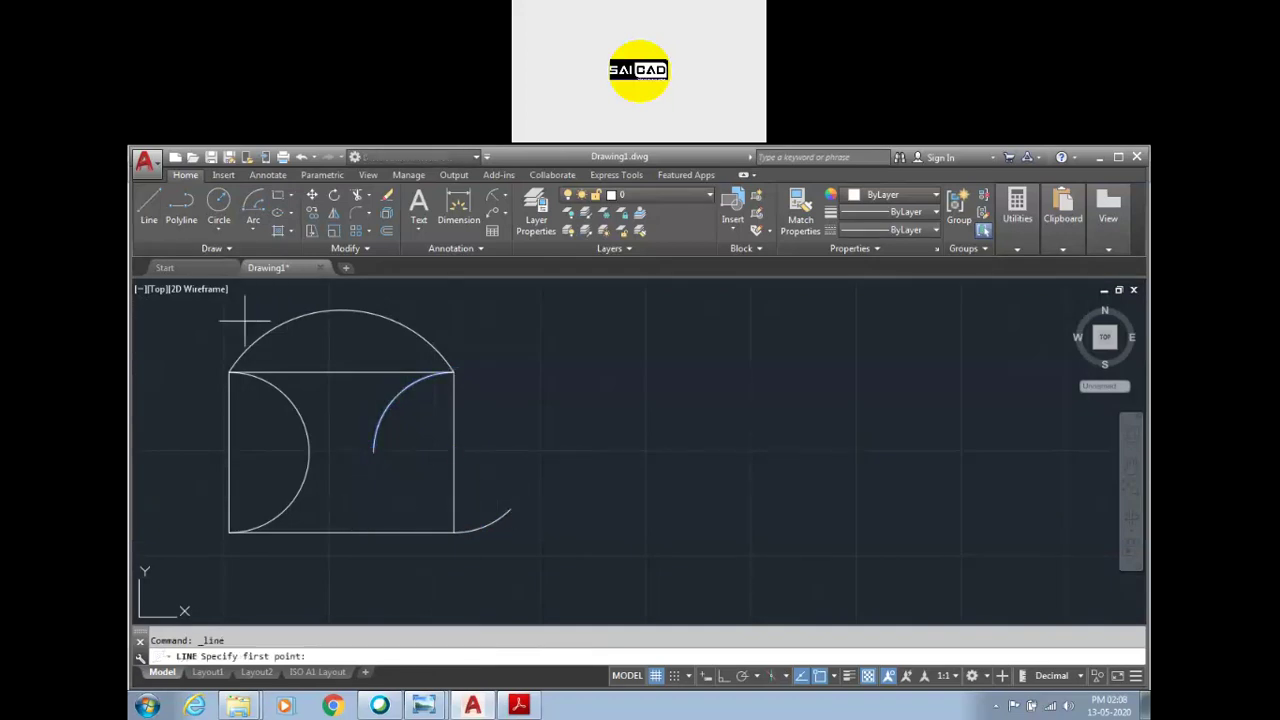
Step: Draw a diagonal line from the right-edge midpoint to the 45° arc's end
click(454, 452)
click(510, 510)
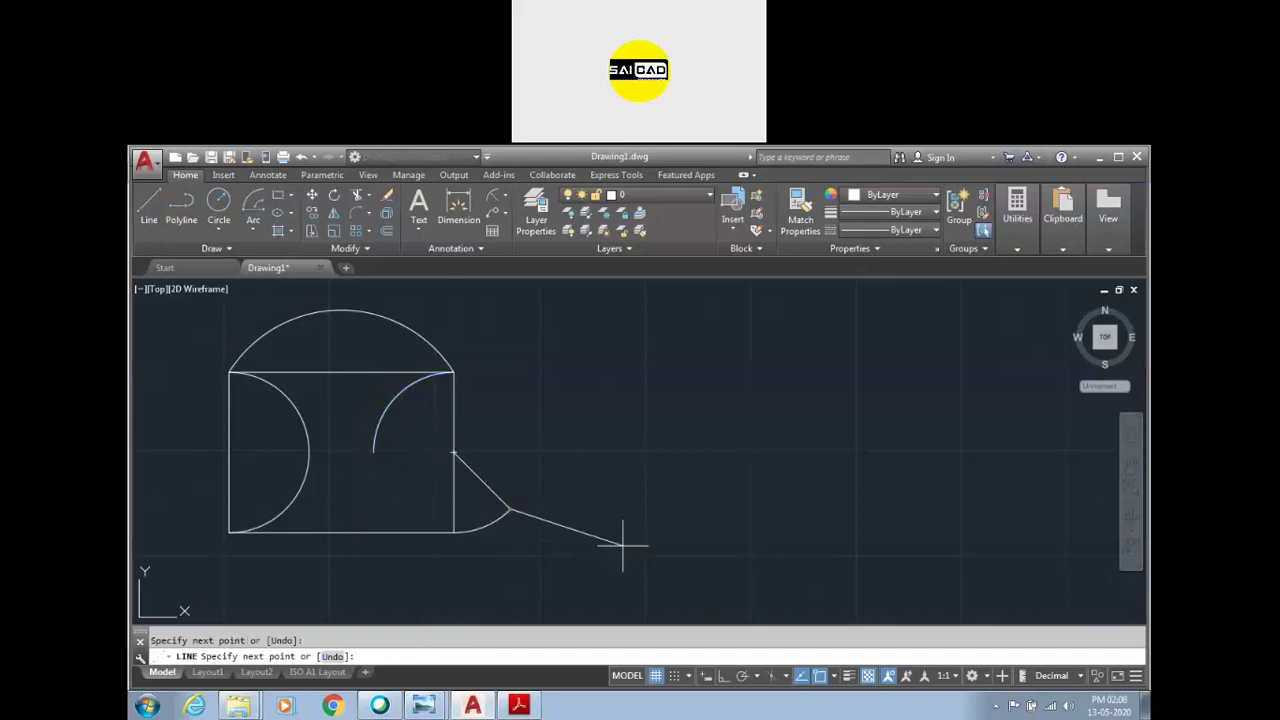
key(Escape)
key(Escape)
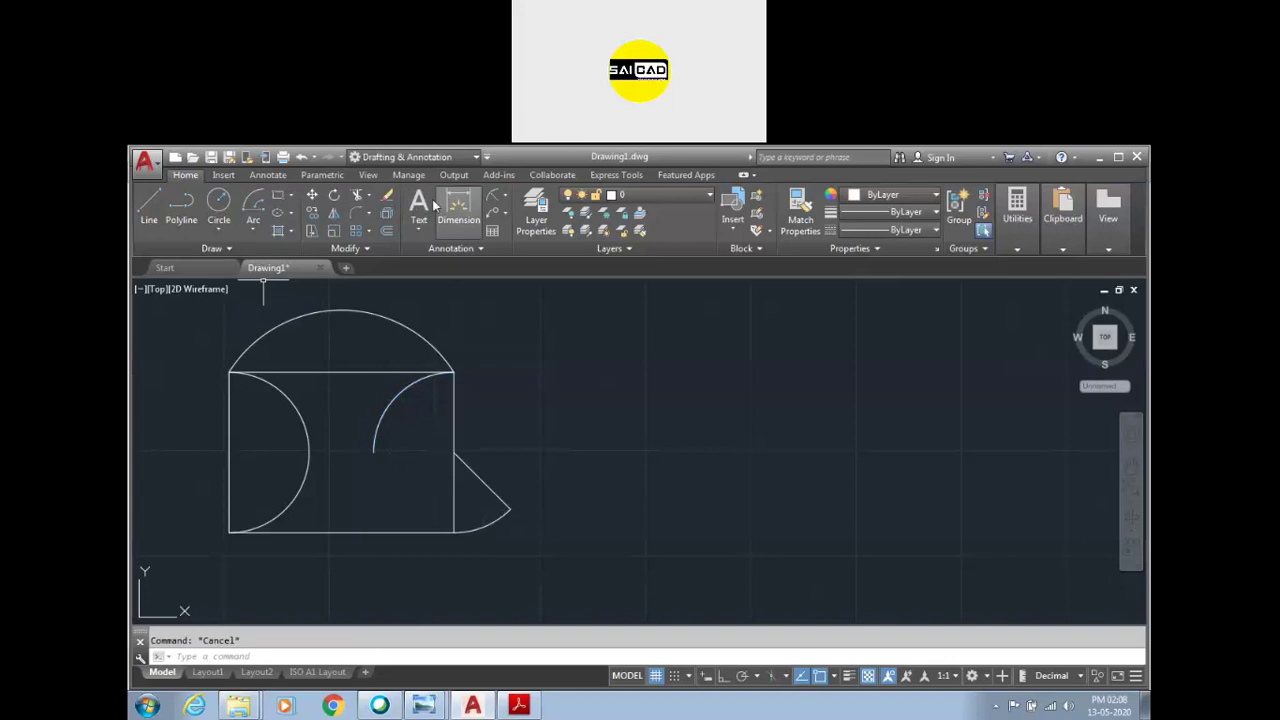
Step: Add a 45° angular dimension between the vertical edge and the diagonal line
click(458, 207)
scroll(463, 478, up, 4)
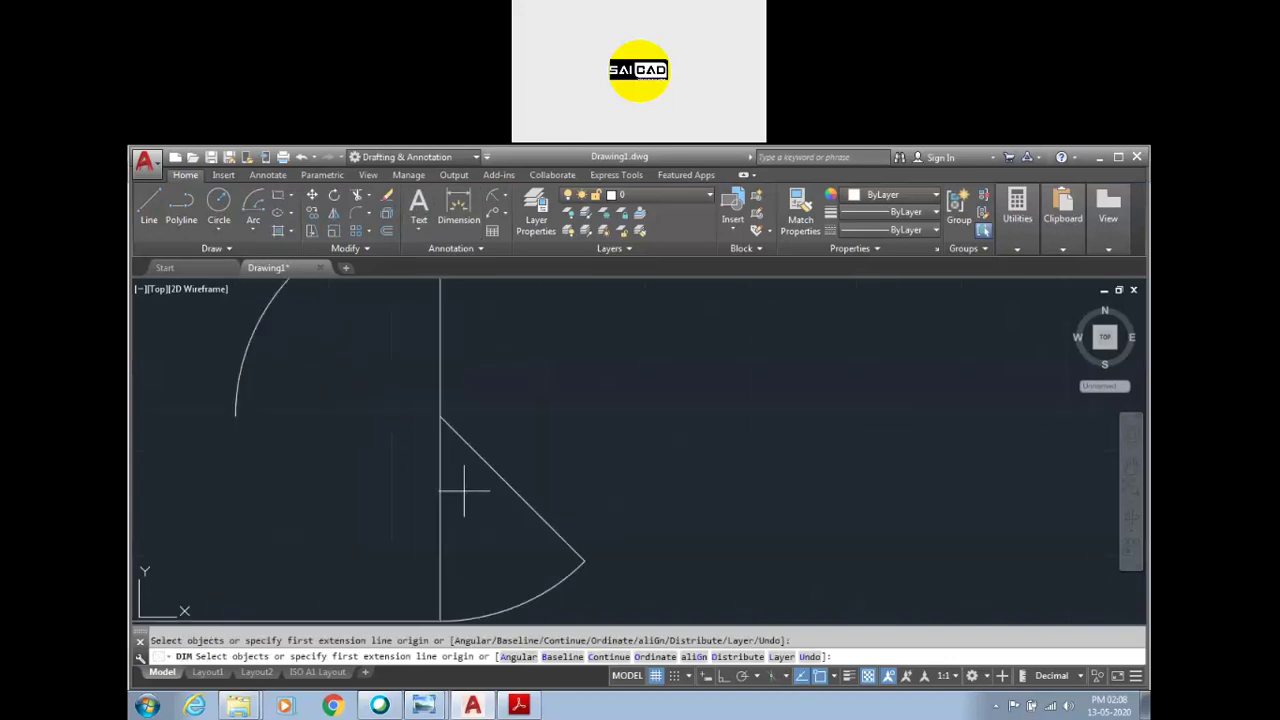
click(440, 473)
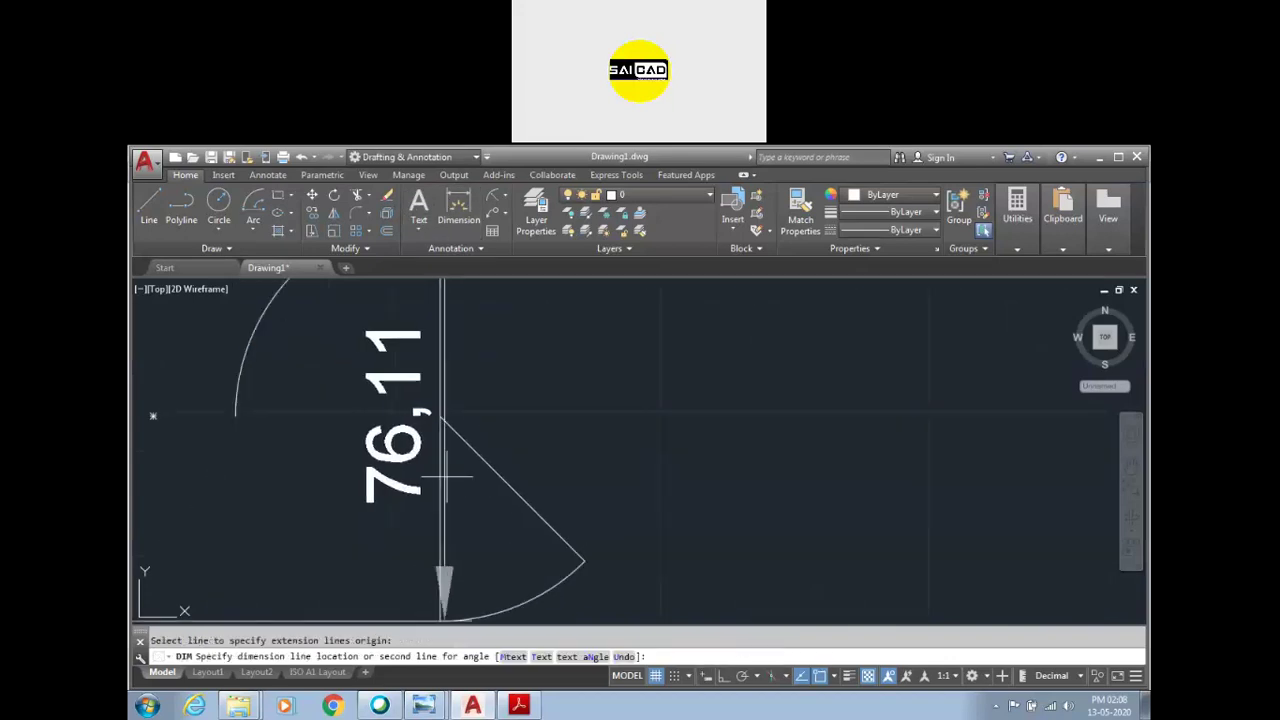
click(483, 460)
scroll(510, 440, down, 2)
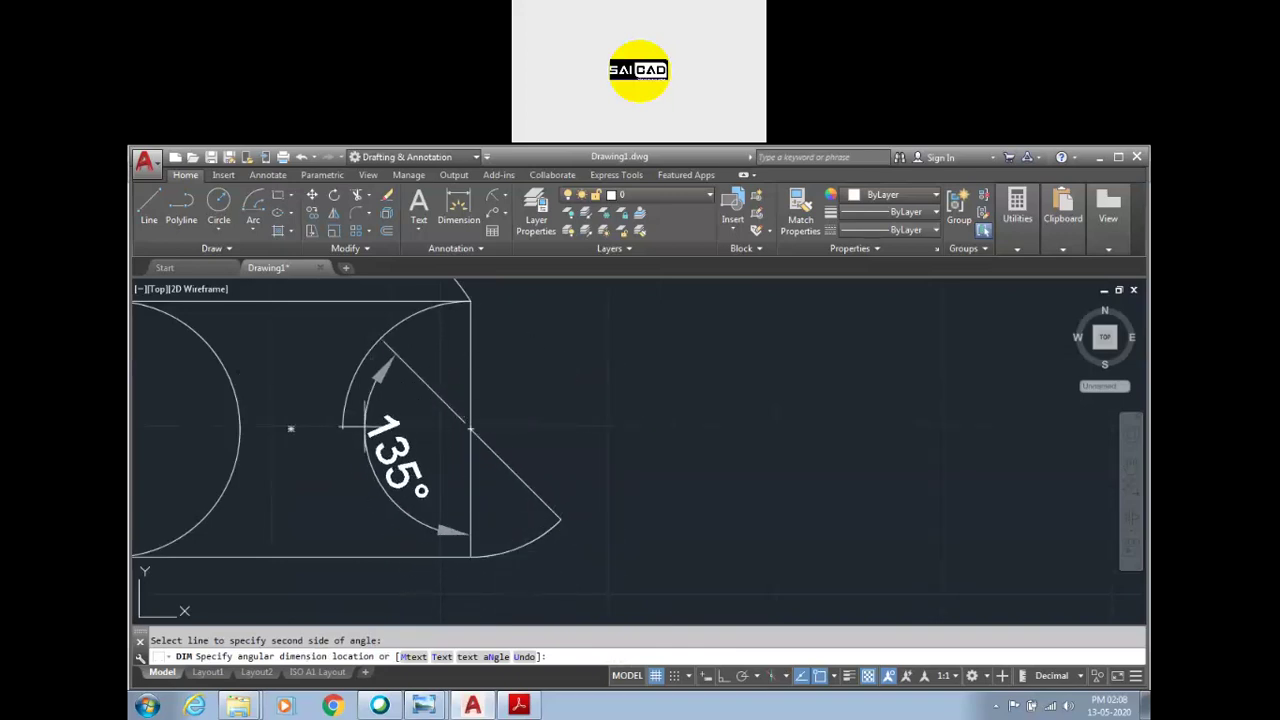
scroll(501, 490, down, 3)
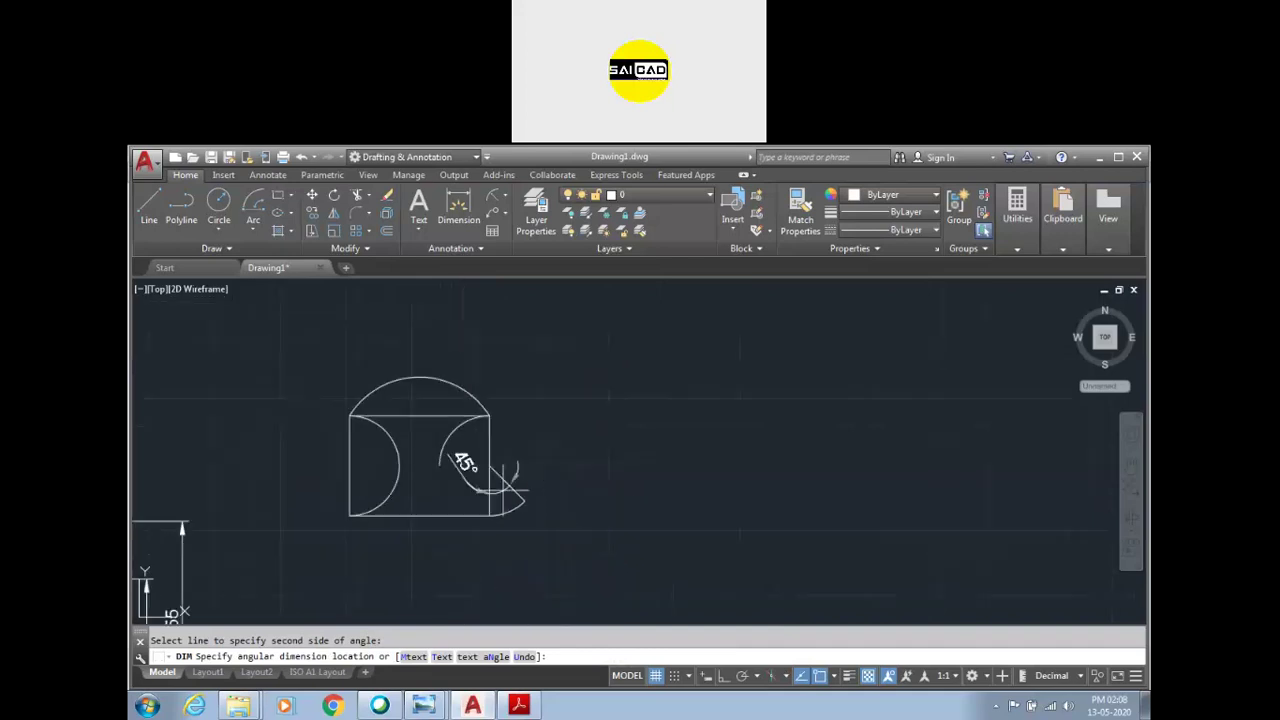
click(522, 562)
scroll(460, 570, up, 3)
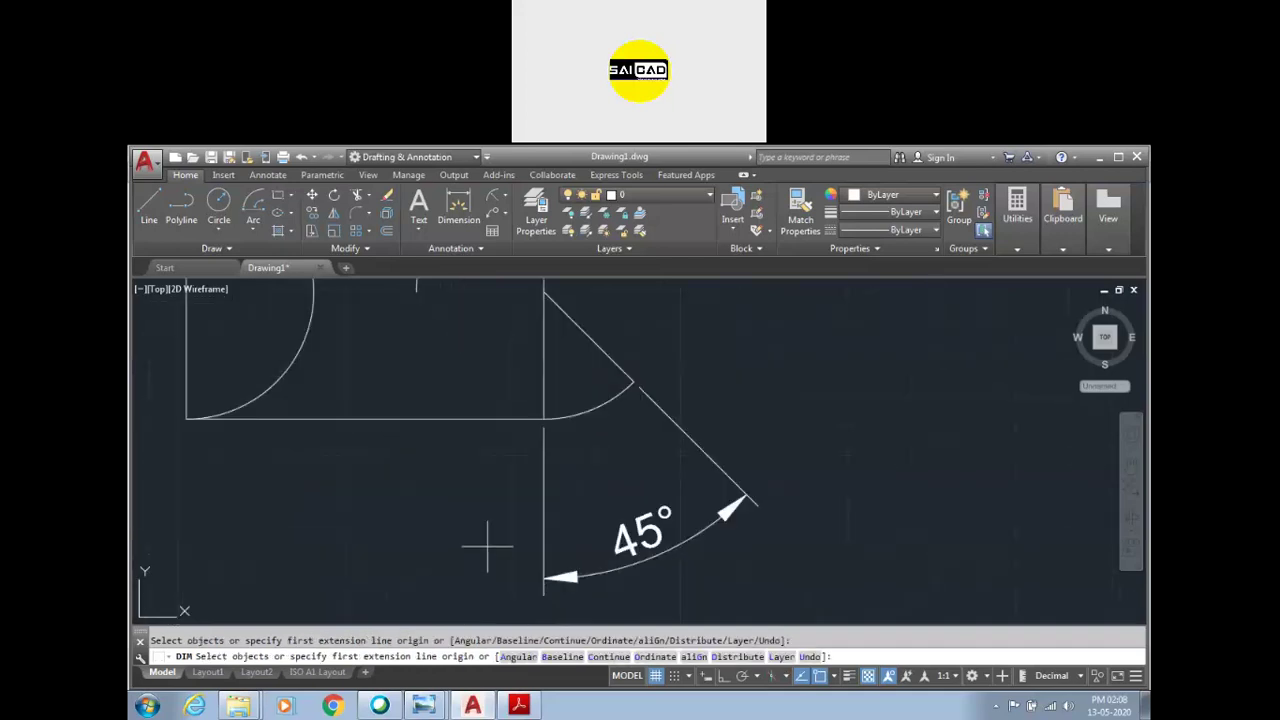
key(Escape)
Step: Delete the diagonal line, then undo the deletion to restore it
click(603, 337)
click(579, 381)
key(Delete)
scroll(587, 518, down, 2)
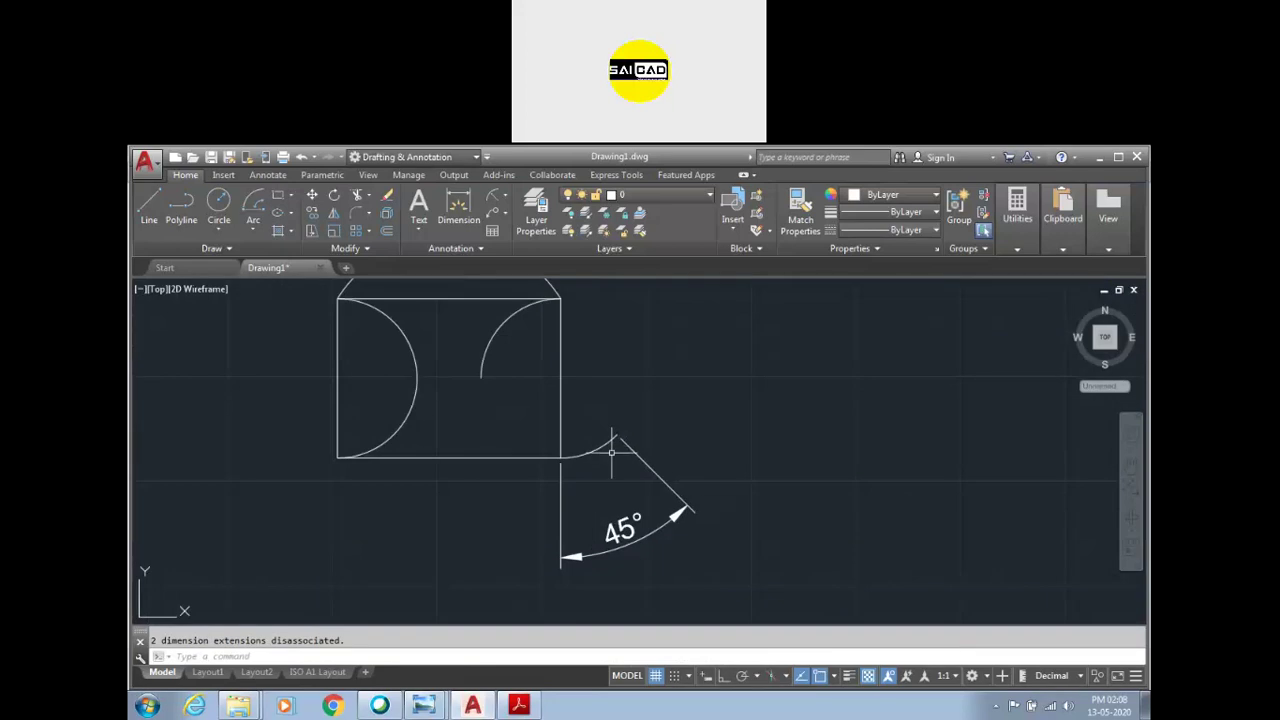
scroll(611, 453, up, 1)
key(ctrl+z)
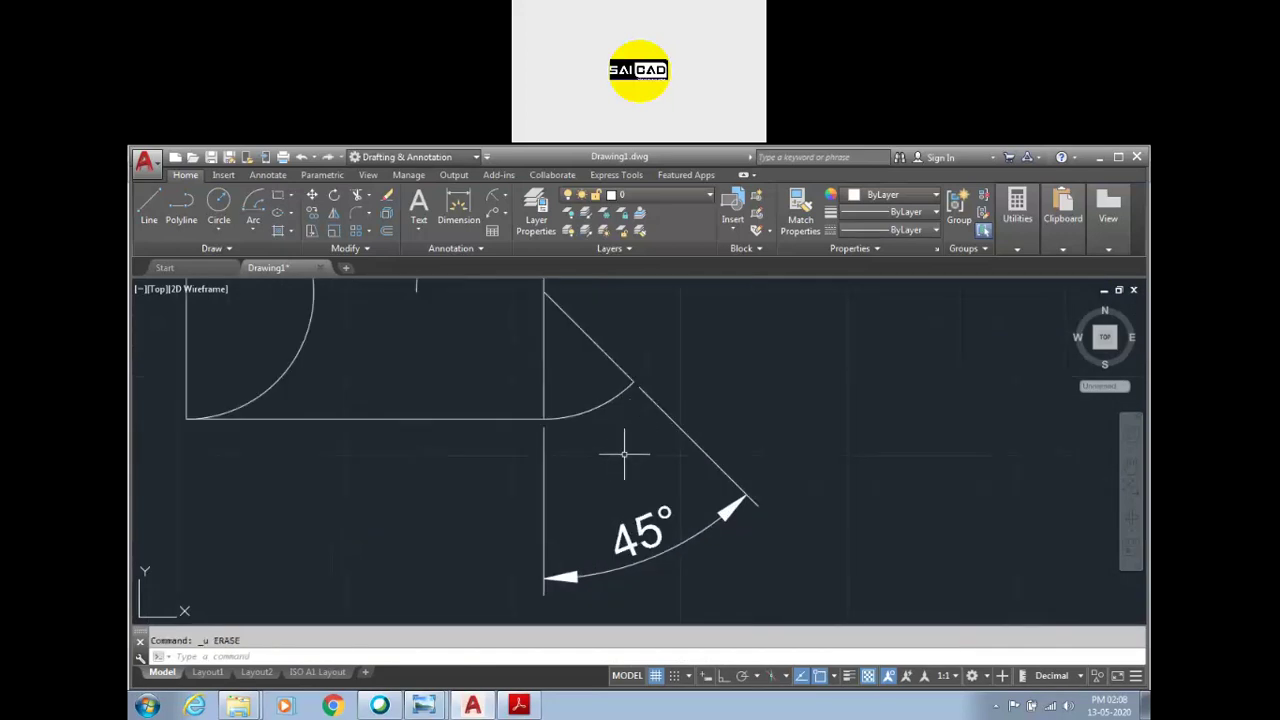
scroll(620, 440, down, 2)
scroll(634, 422, up, 4)
scroll(634, 422, down, 2)
scroll(629, 443, down, 2)
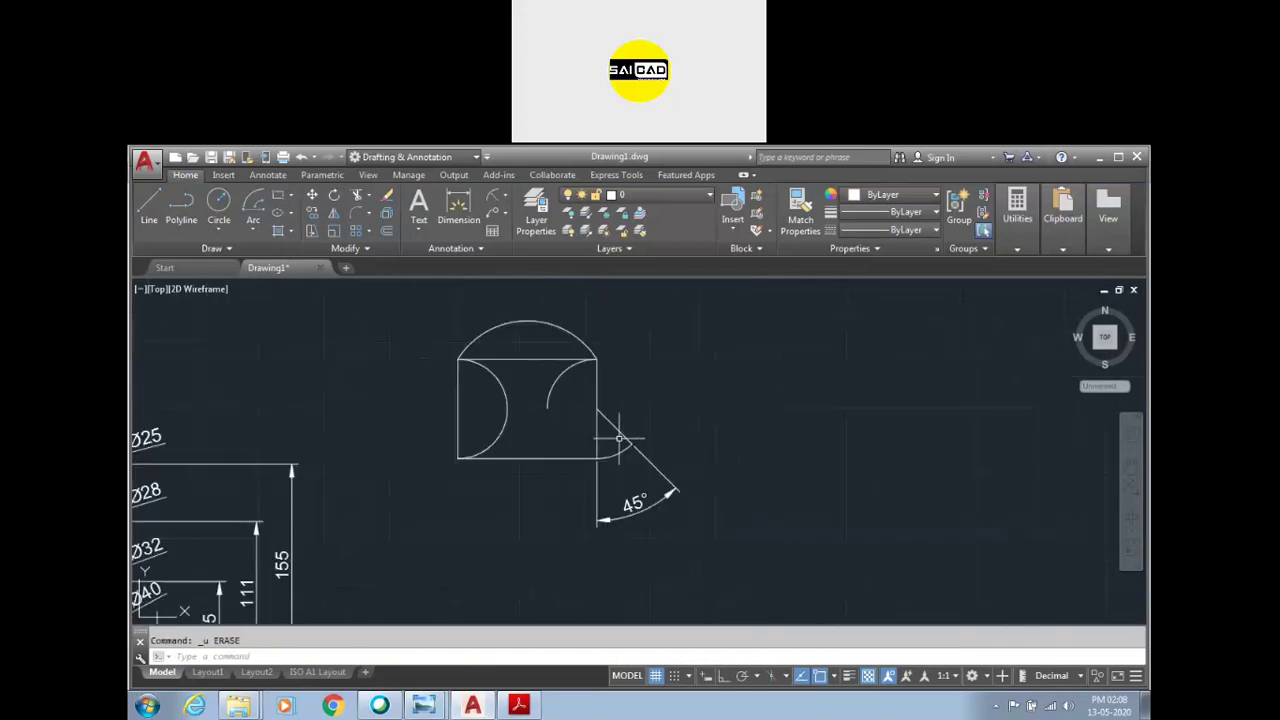
scroll(611, 453, up, 2)
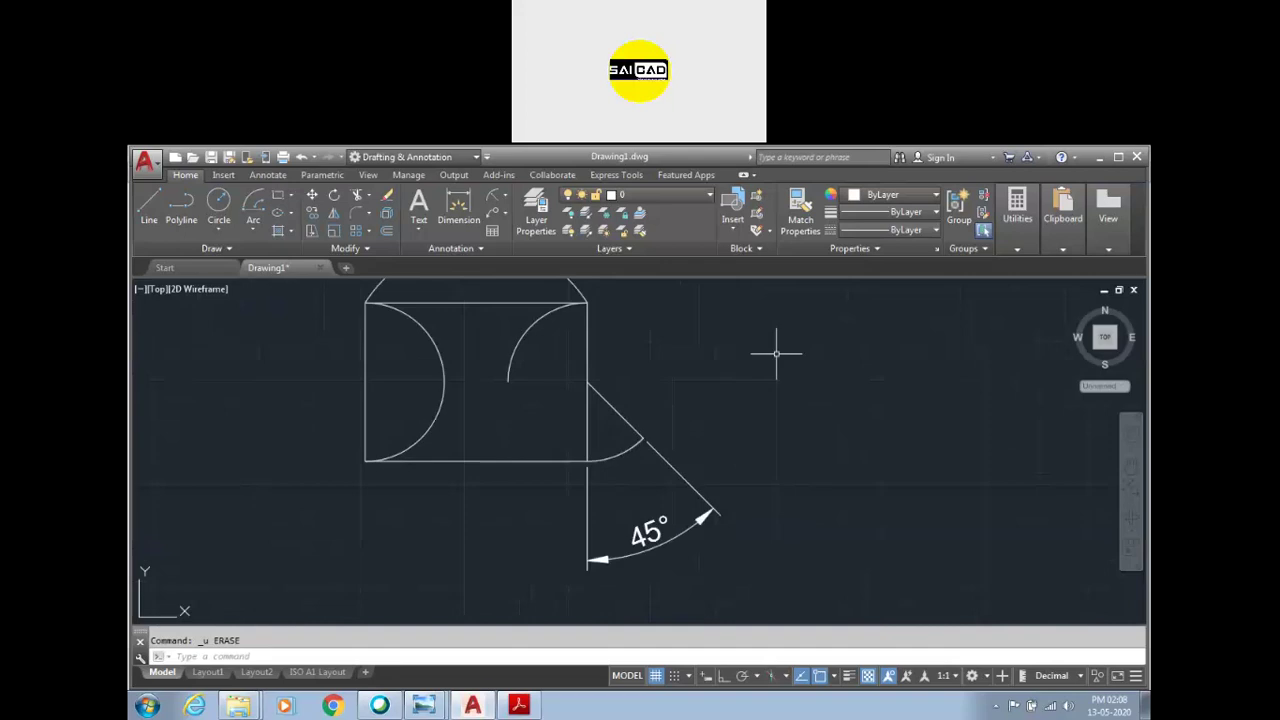
click(853, 231)
Step: Load the CENTER linetype from acadiso.lin through the Linetype dropdown's Other option
click(858, 230)
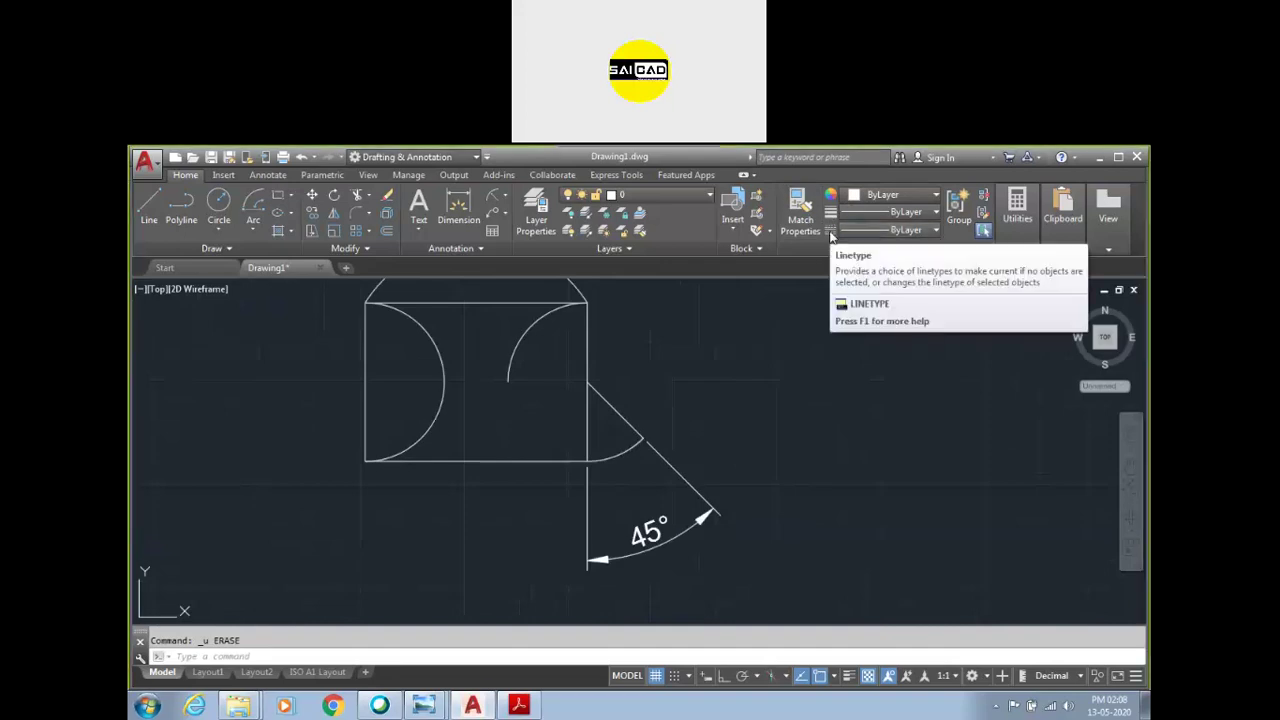
click(870, 231)
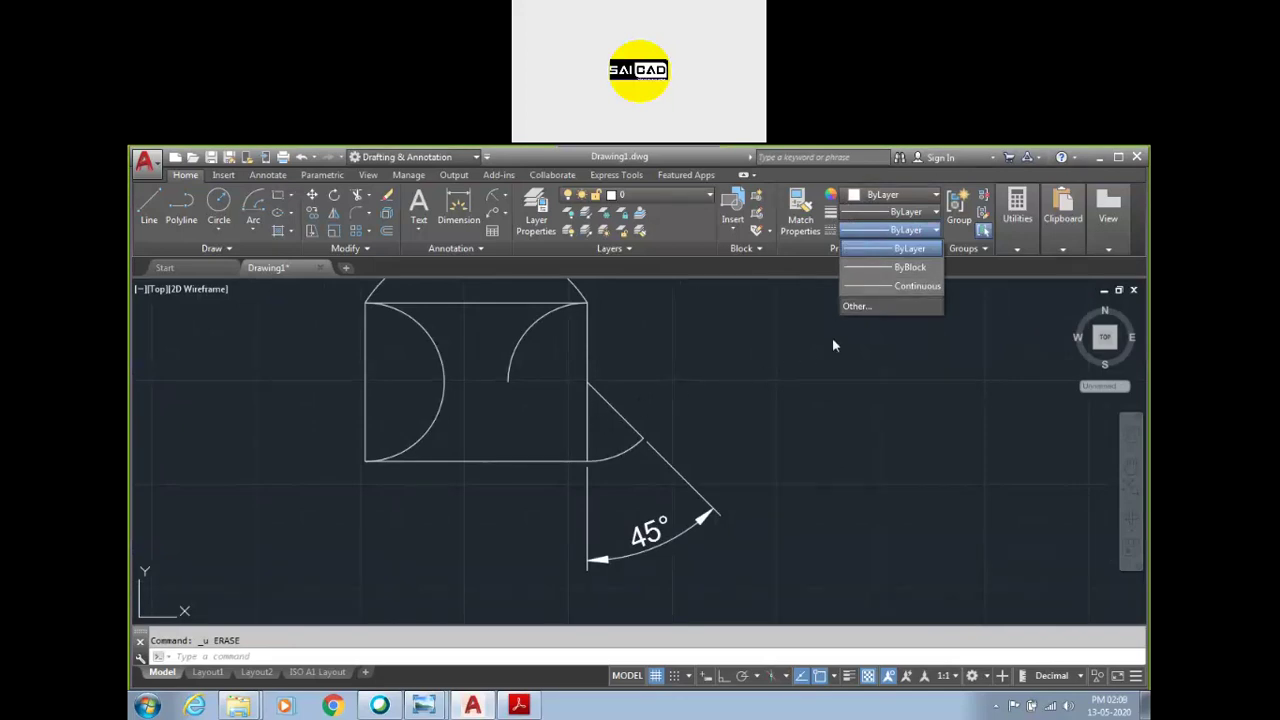
click(857, 307)
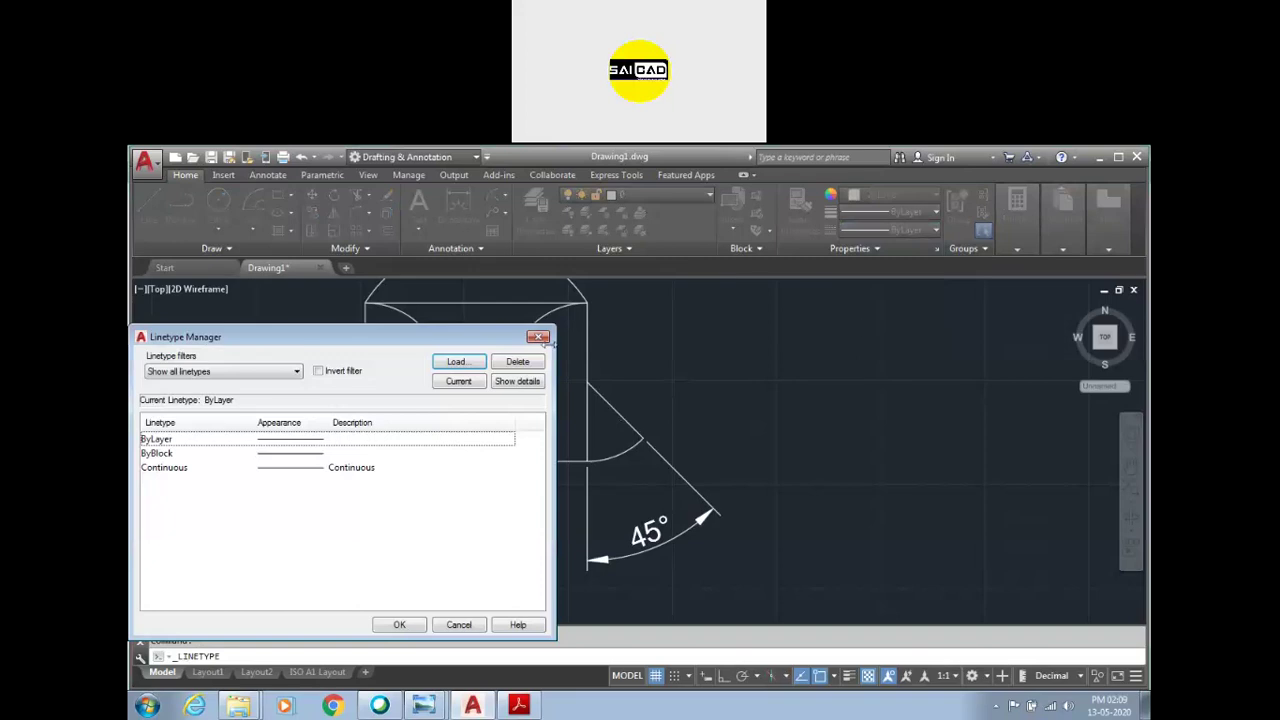
click(815, 362)
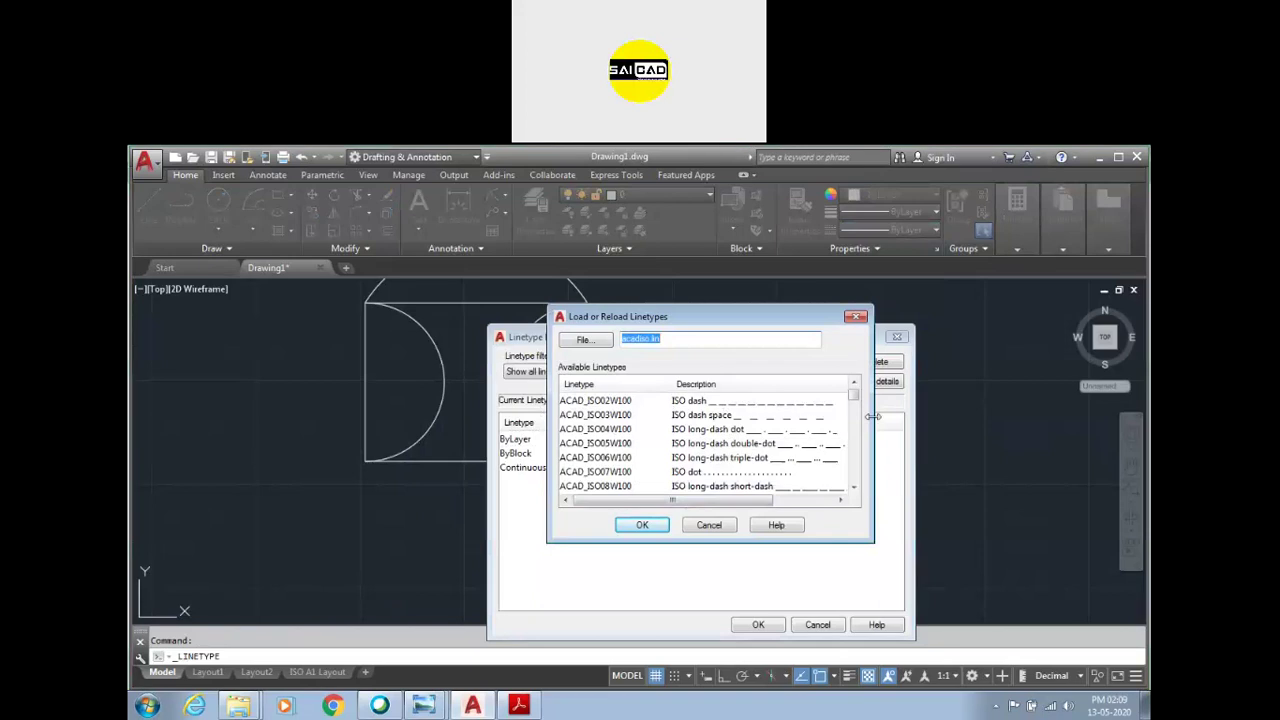
drag(854, 396, 855, 420)
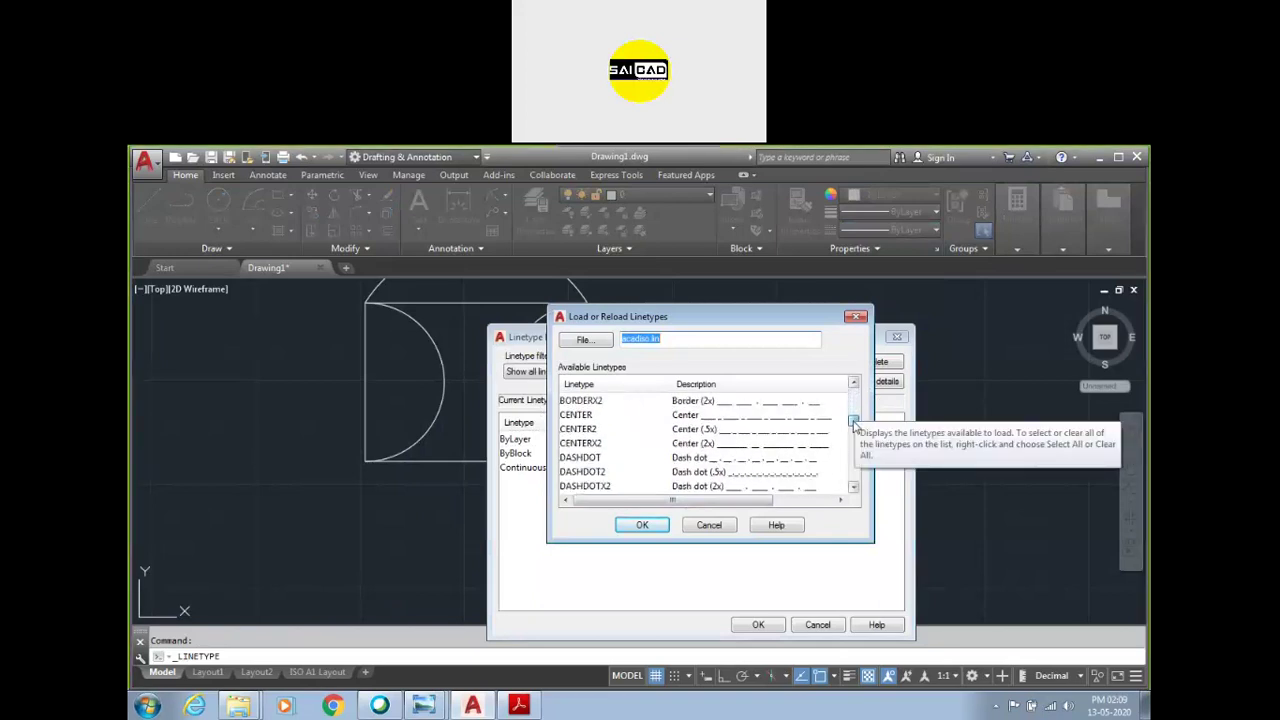
click(688, 416)
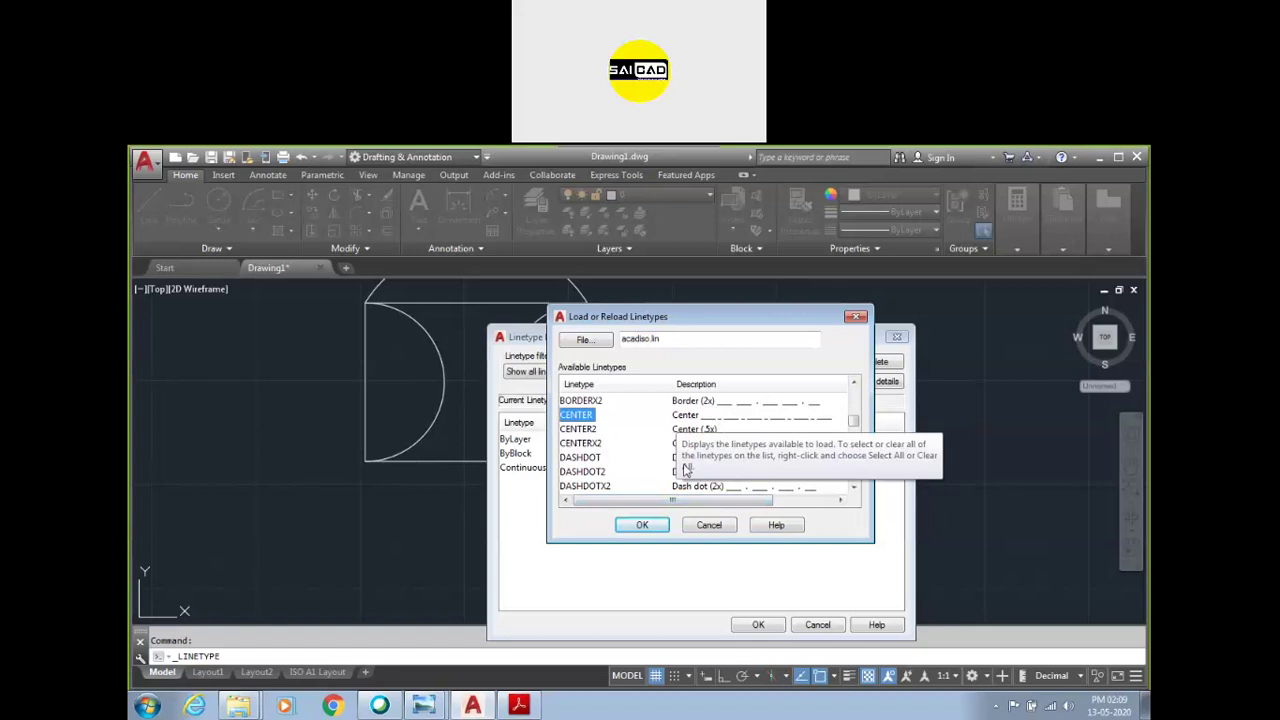
click(654, 526)
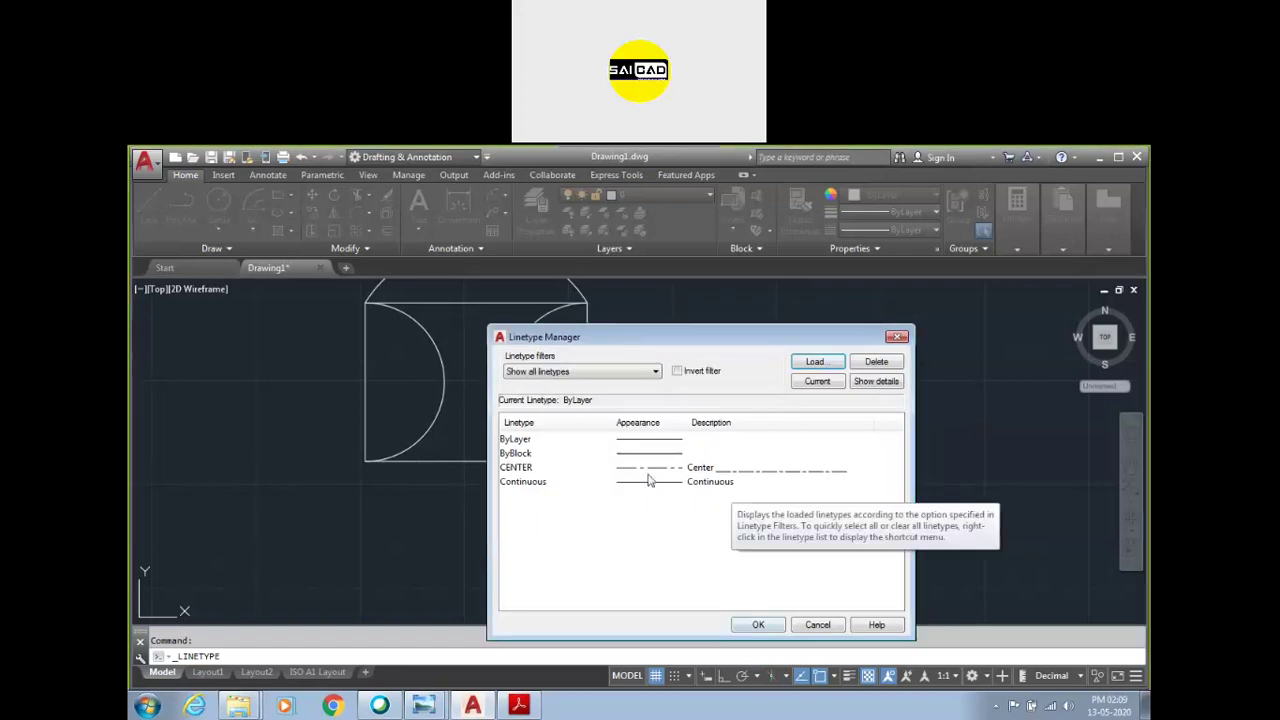
click(755, 623)
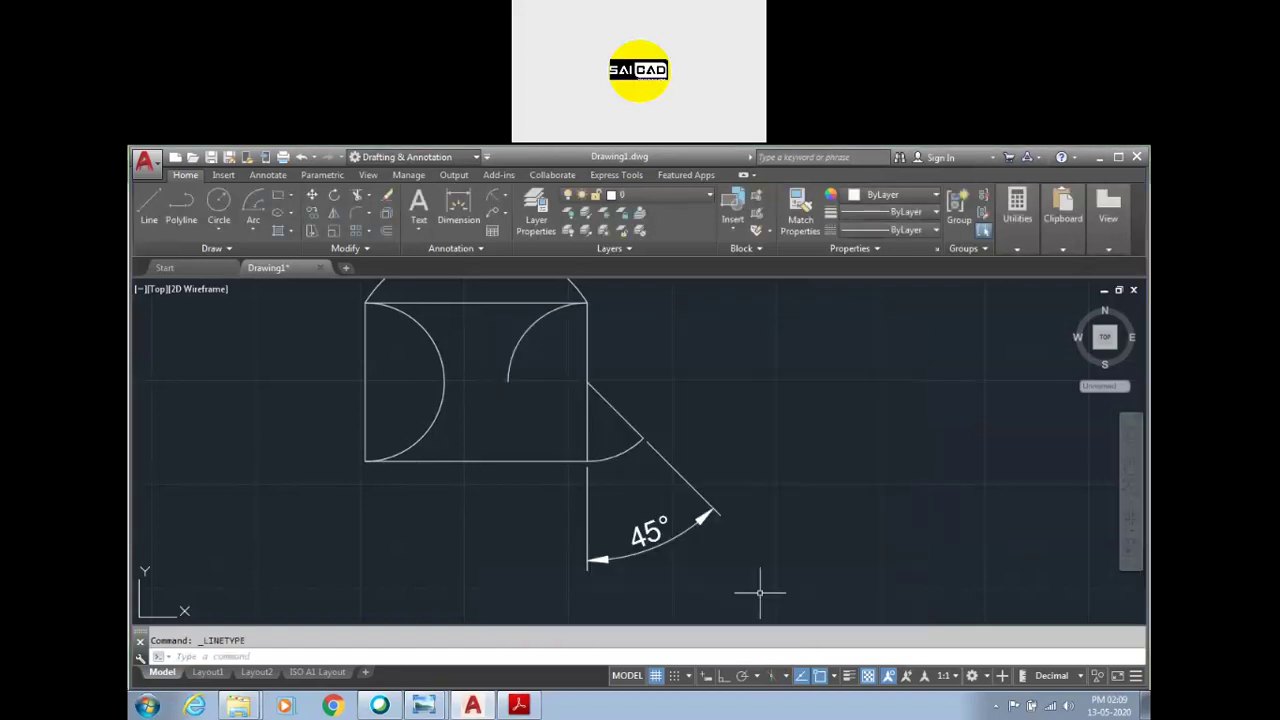
click(905, 230)
Step: Assign the CENTER linetype to the diagonal line from the Properties Linetype dropdown
click(630, 378)
click(605, 432)
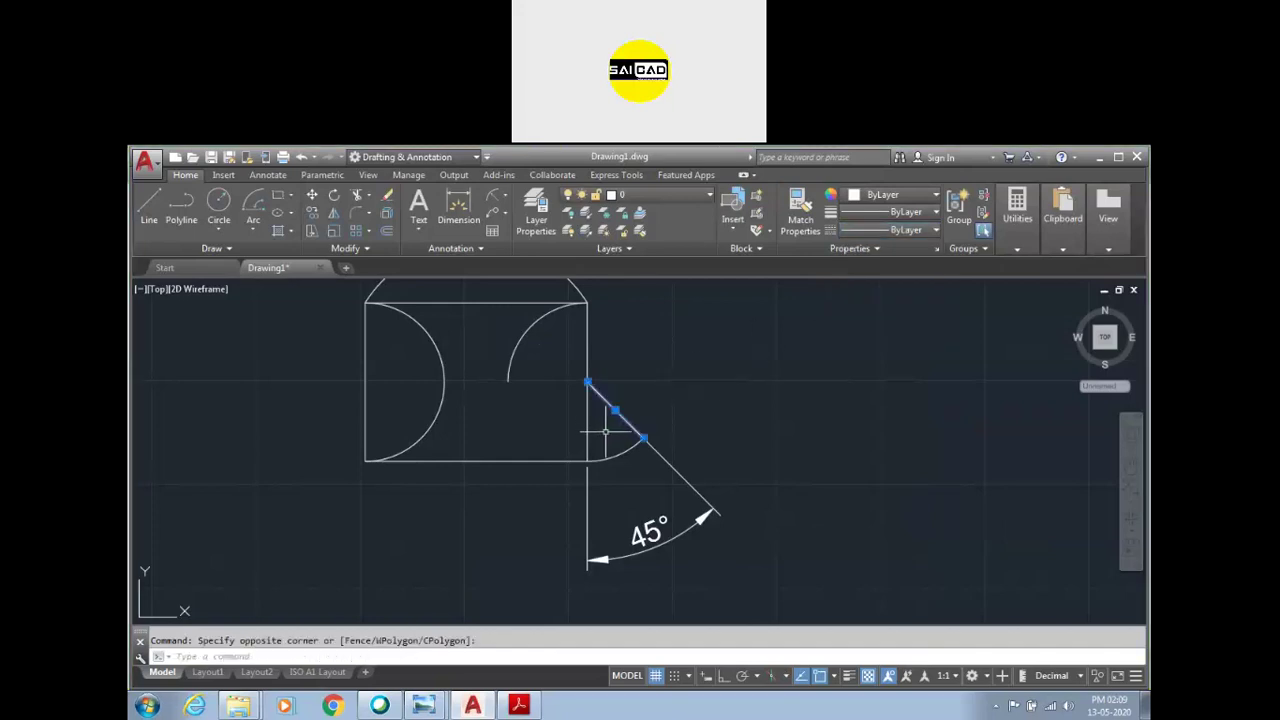
click(905, 230)
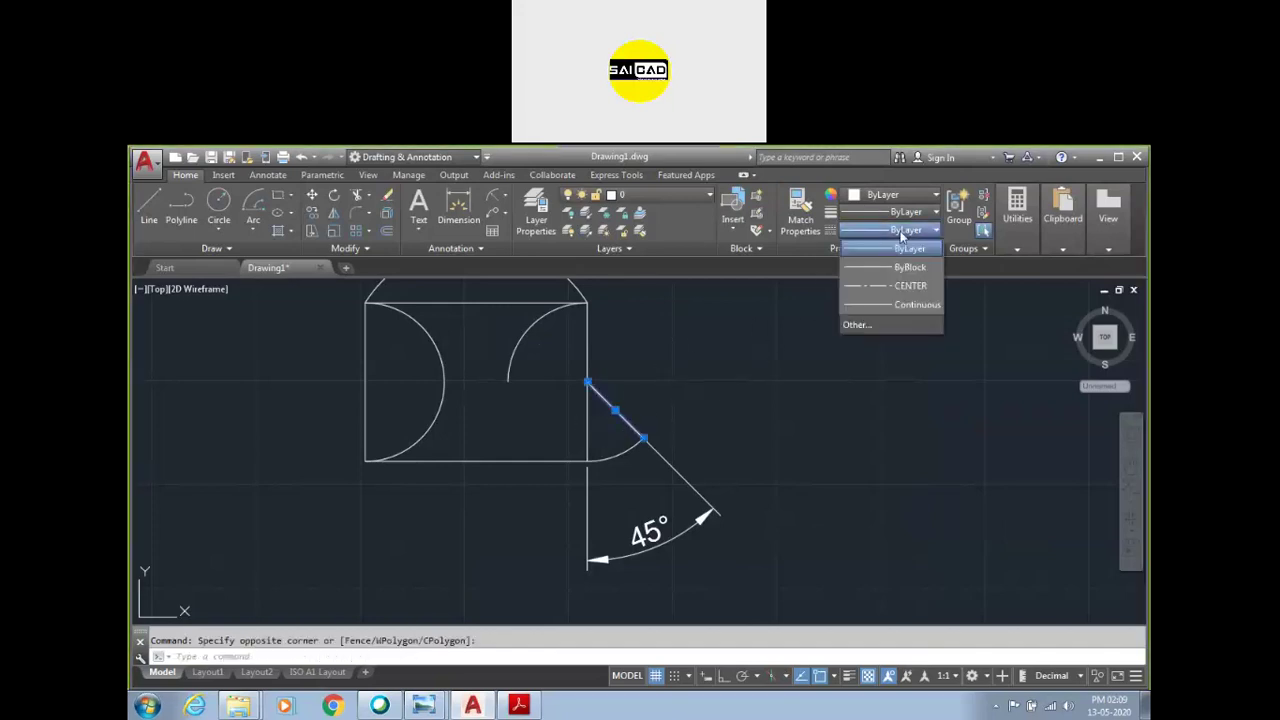
click(905, 286)
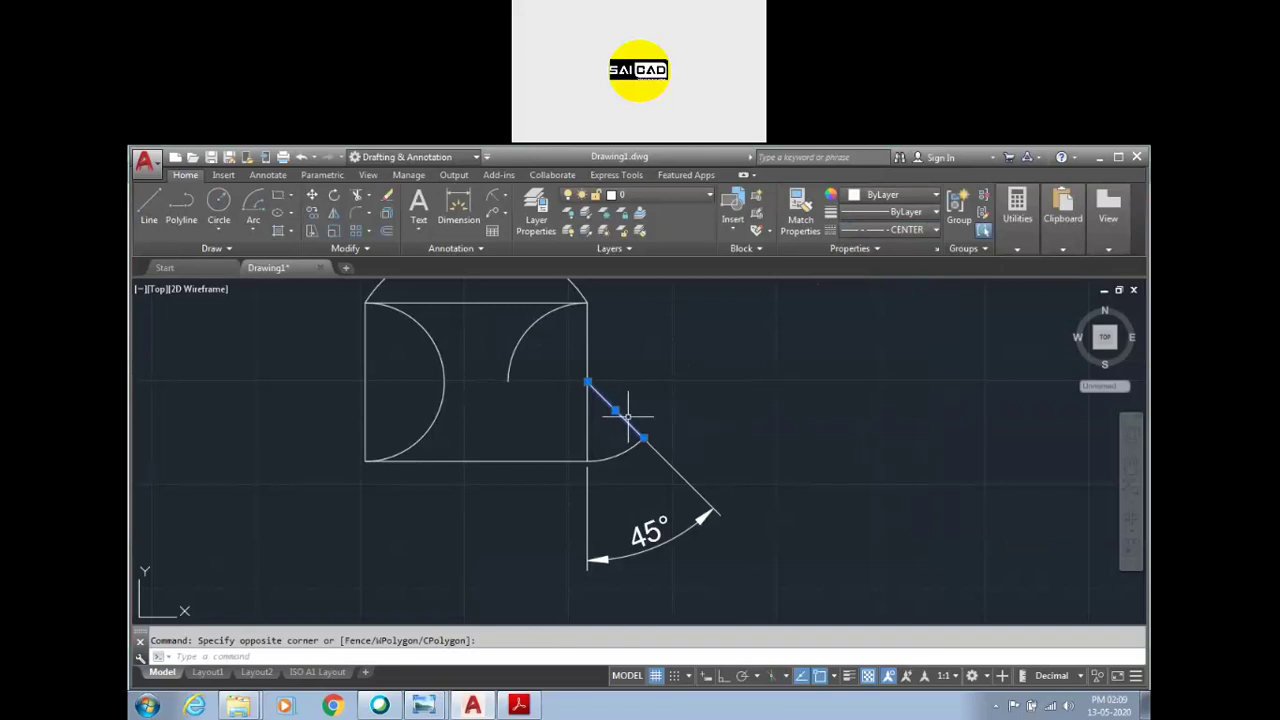
scroll(628, 412, up, 4)
key(Escape)
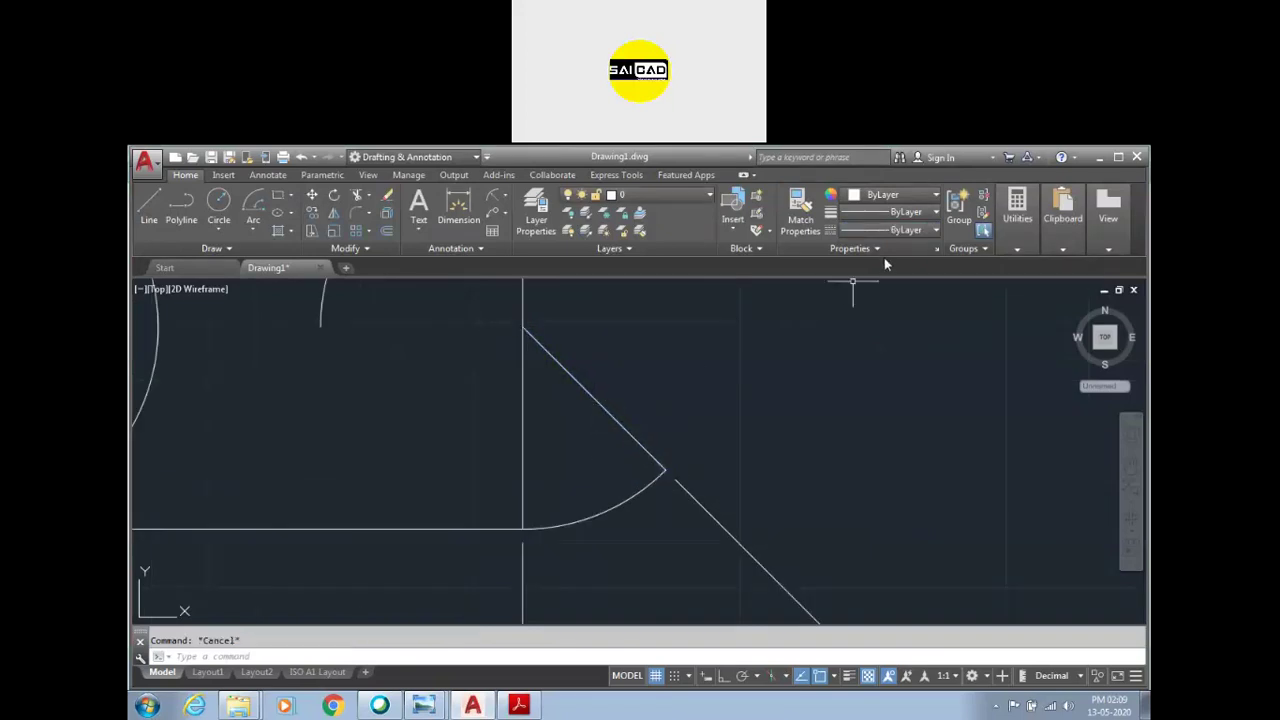
Step: Review the linetype list without changes, then select the diagonal line to check its linetype
click(897, 230)
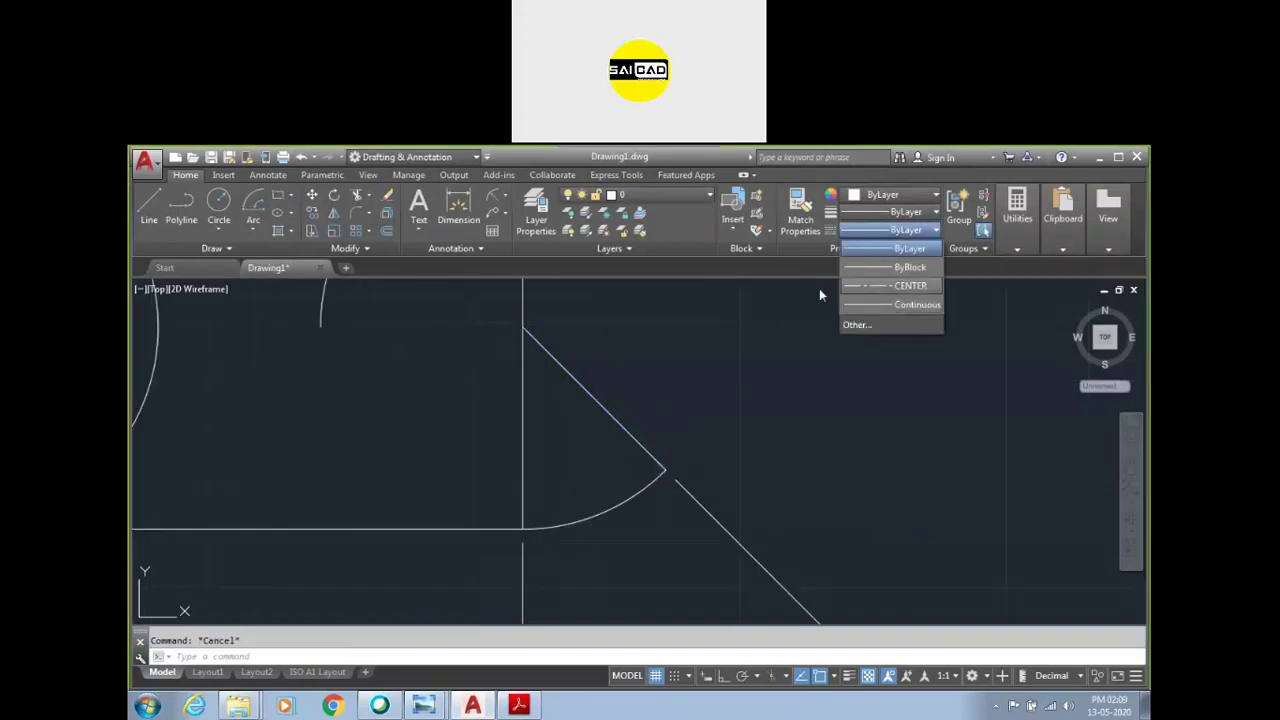
click(686, 351)
click(614, 388)
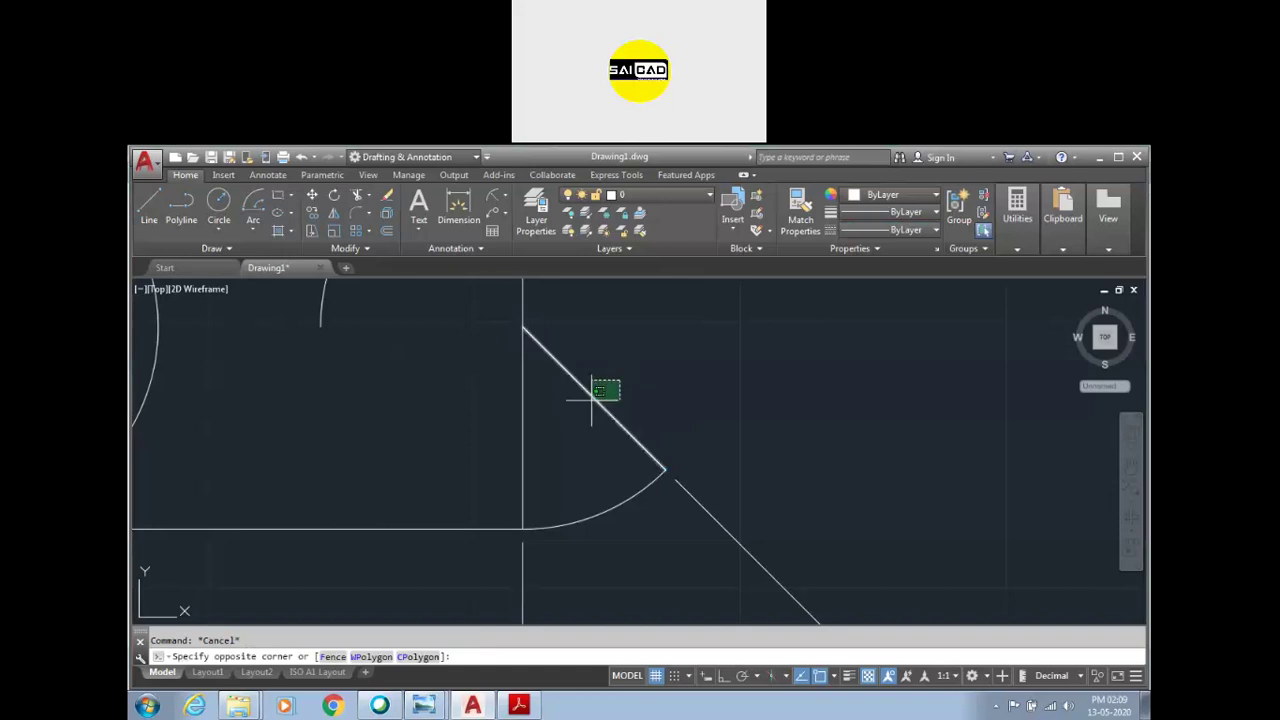
click(592, 400)
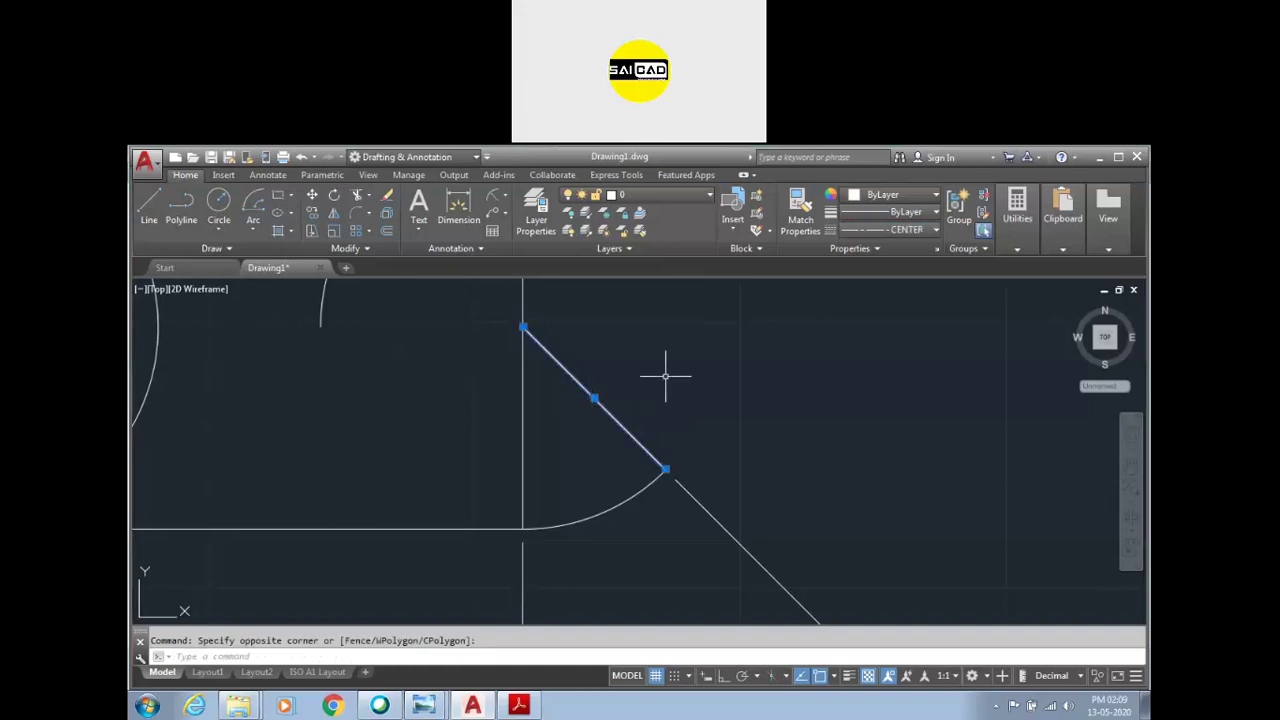
key(Escape)
Step: Reselect the diagonal line several times, zooming in and out to inspect its CENTER linetype display
click(600, 331)
click(543, 443)
key(Escape)
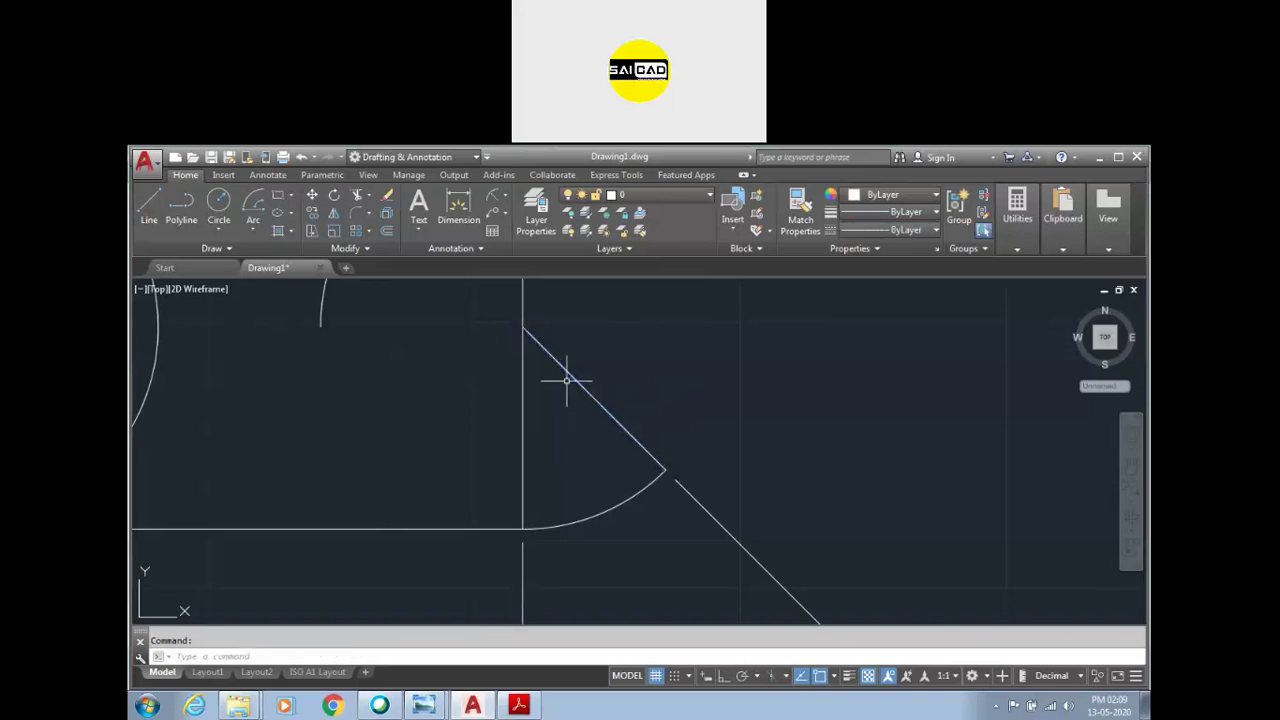
click(617, 375)
click(545, 435)
key(Escape)
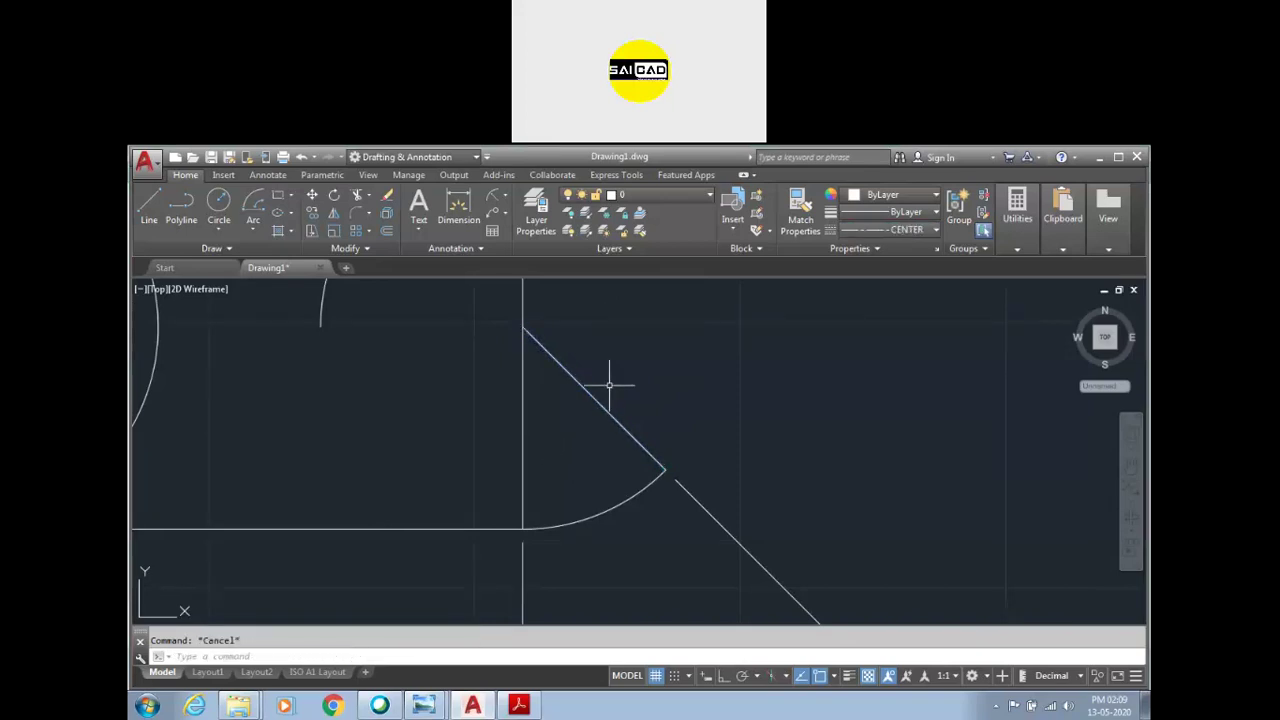
click(566, 400)
click(543, 357)
scroll(573, 365, down, 3)
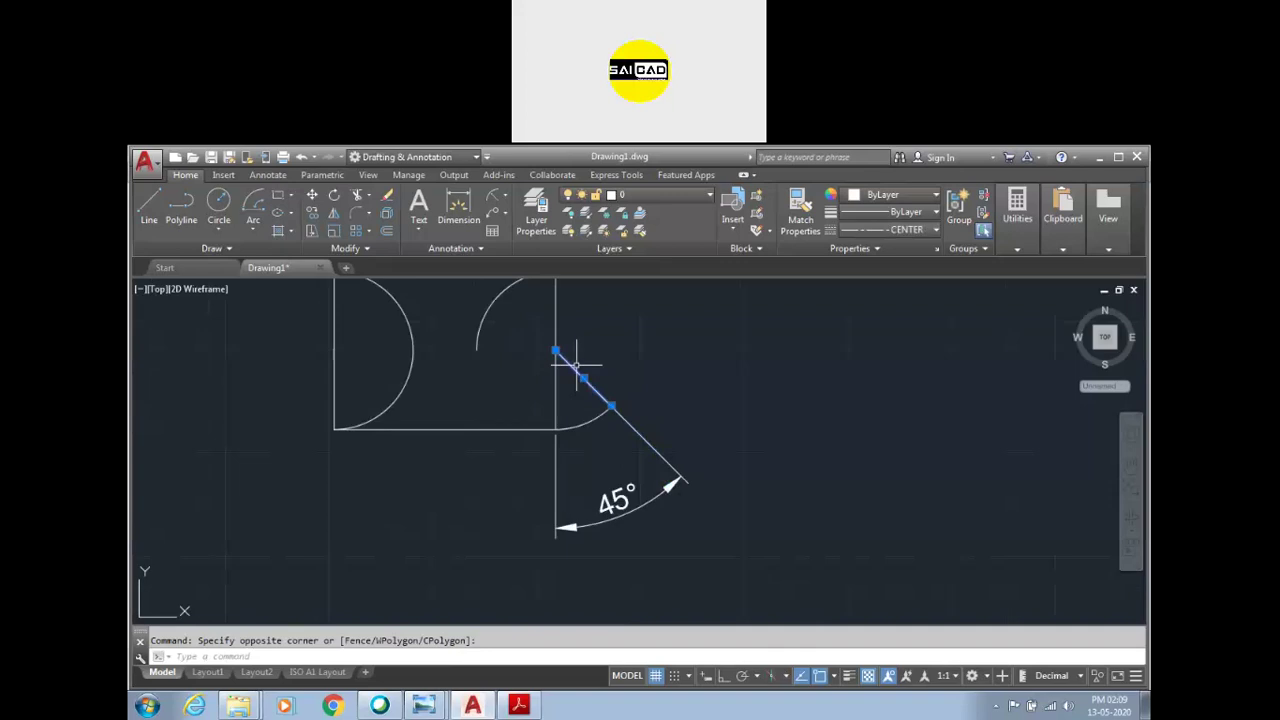
scroll(558, 360, up, 2)
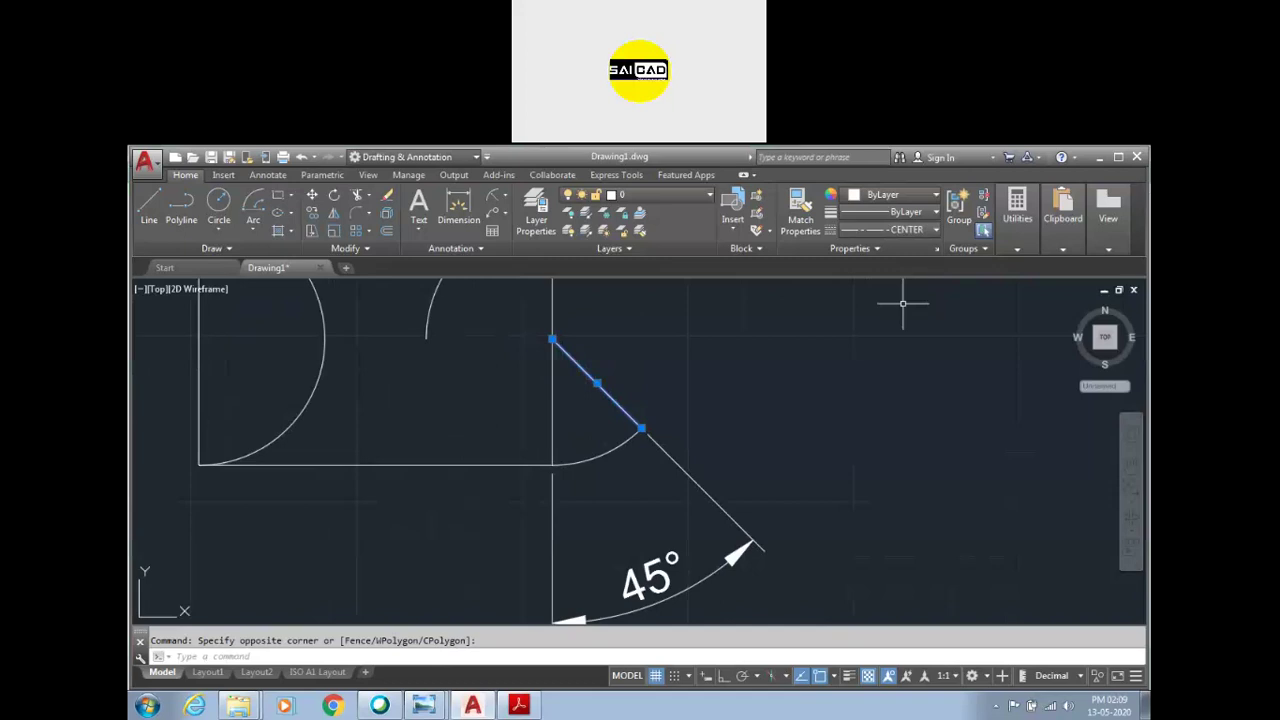
key(Escape)
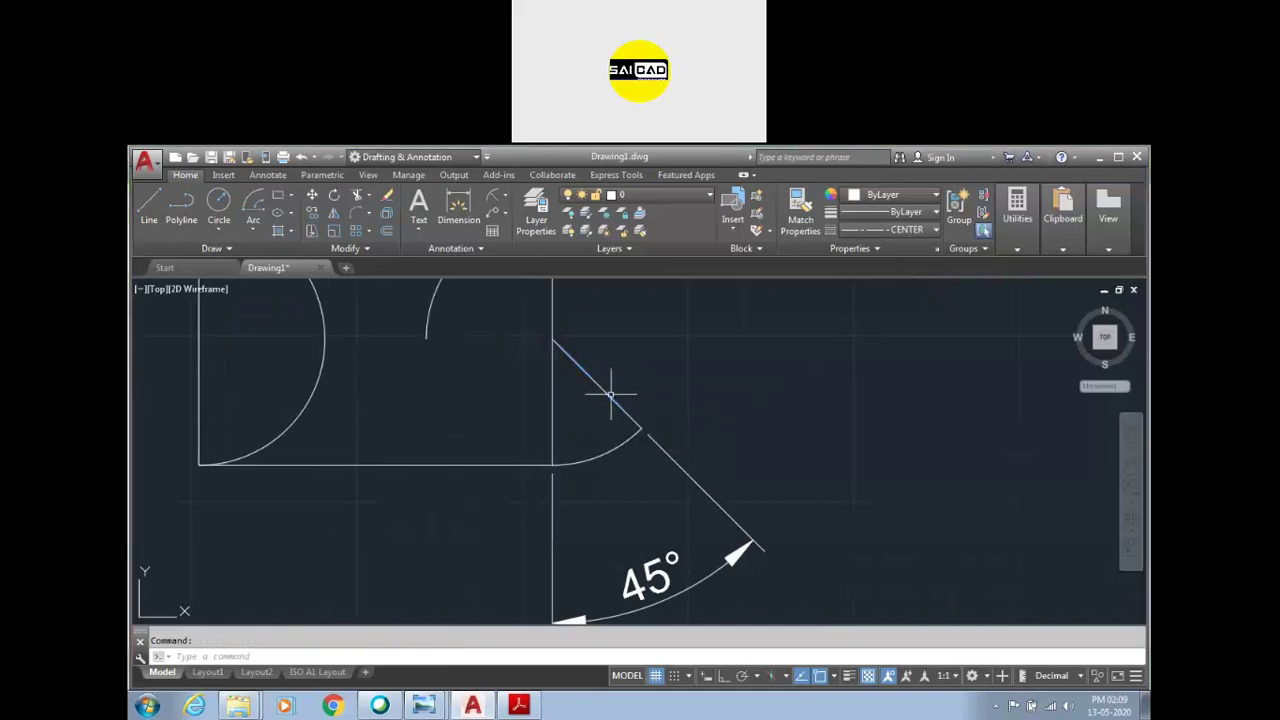
Step: Bring up the drawing's right-click shortcut menu near the diagonal line
right_click(630, 378)
click(620, 340)
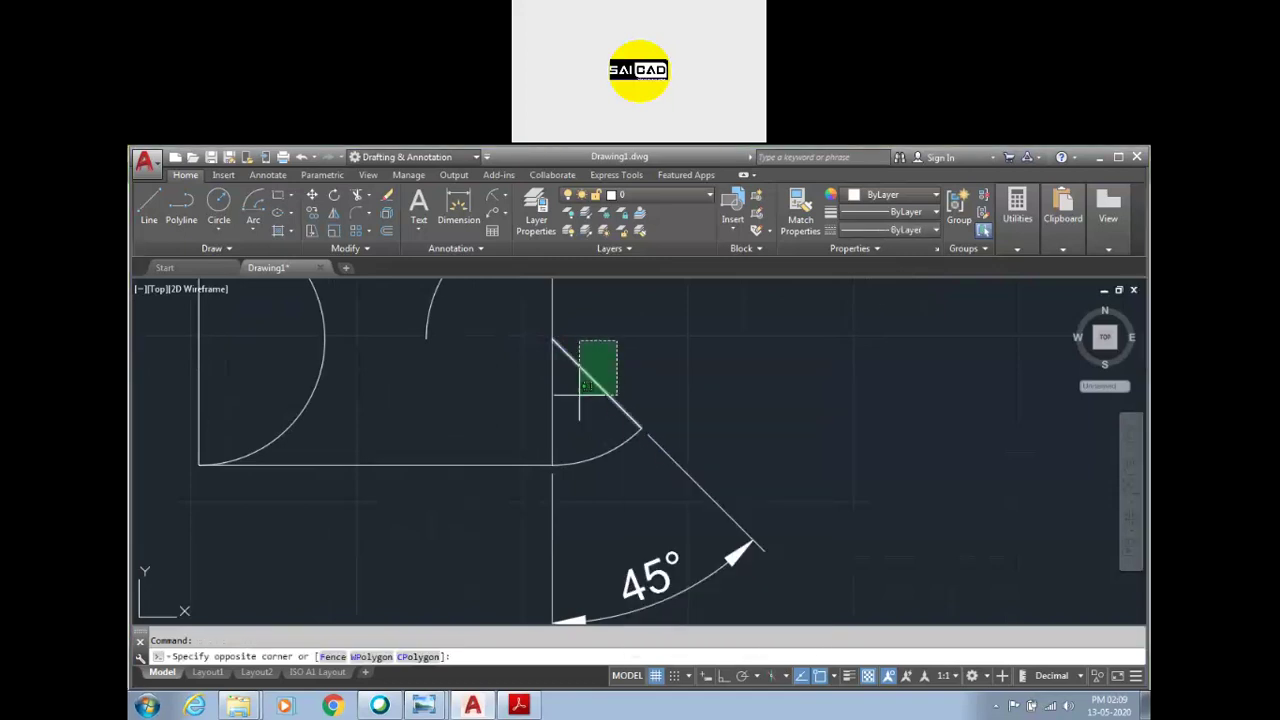
click(654, 337)
right_click(663, 326)
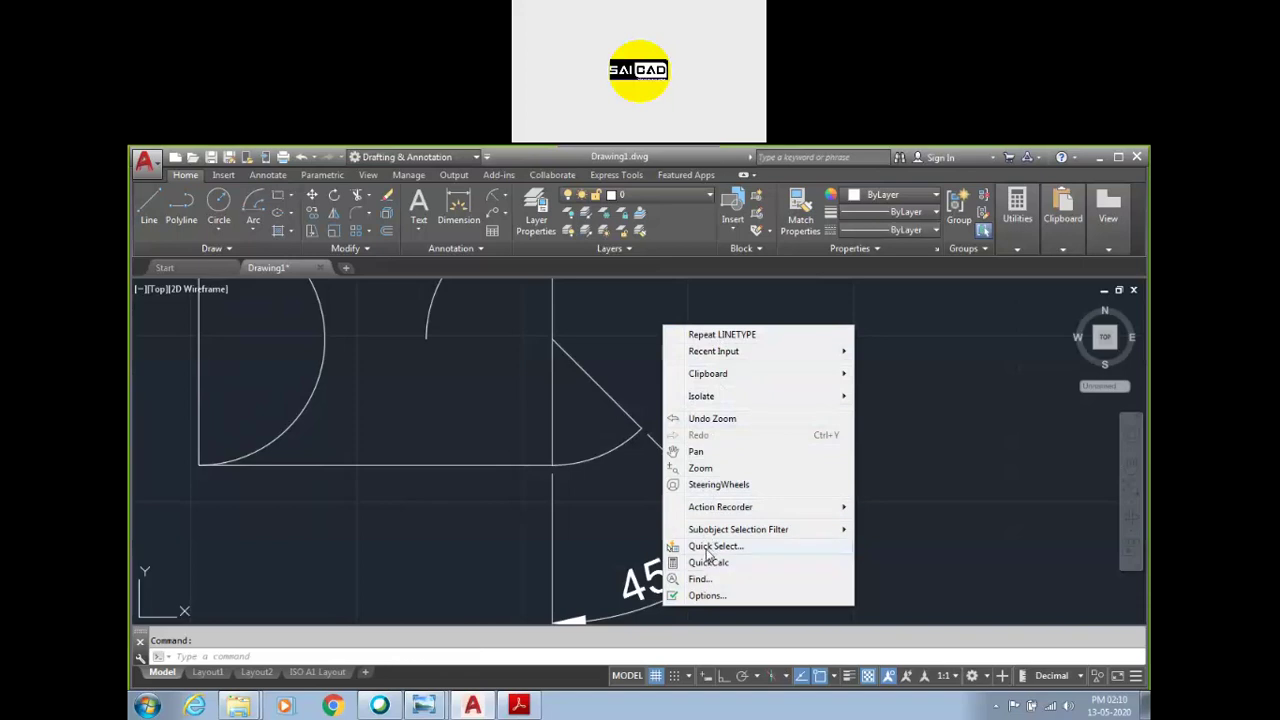
Step: Select the diagonal line beside the 45° dimension in the full Properties palette
key(Escape)
click(623, 357)
key(Escape)
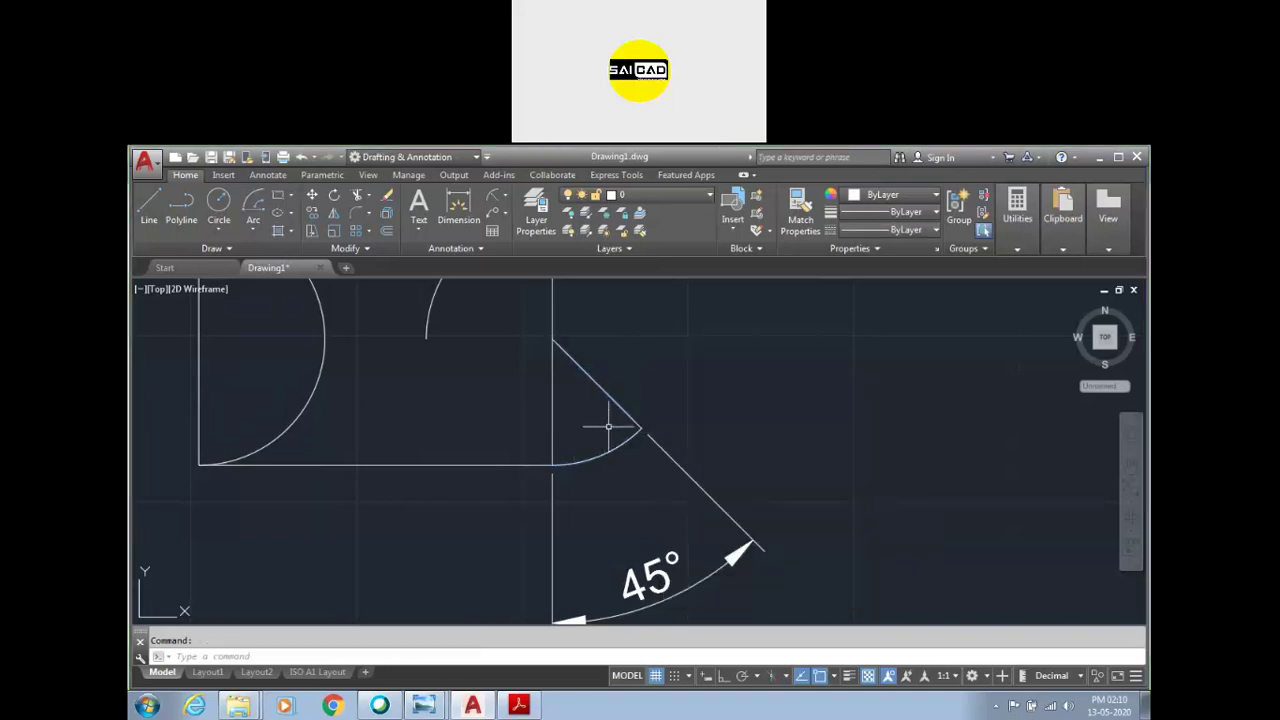
click(611, 400)
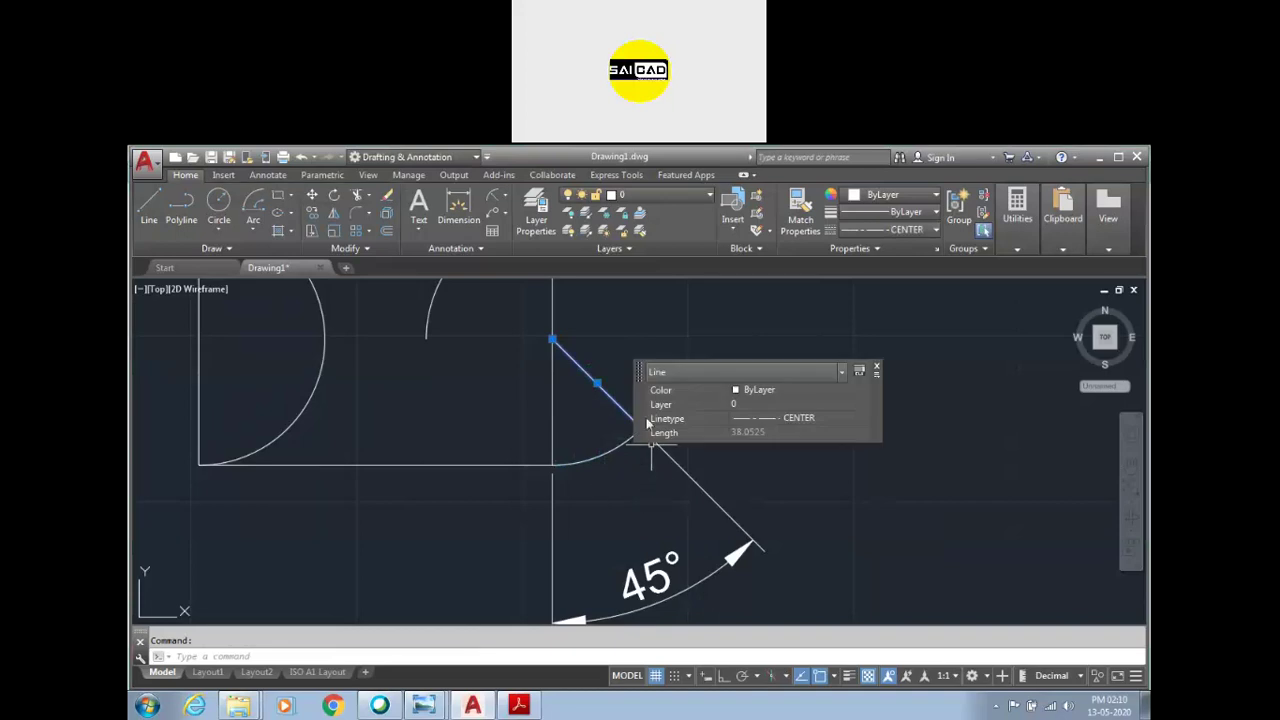
click(878, 370)
key(Escape)
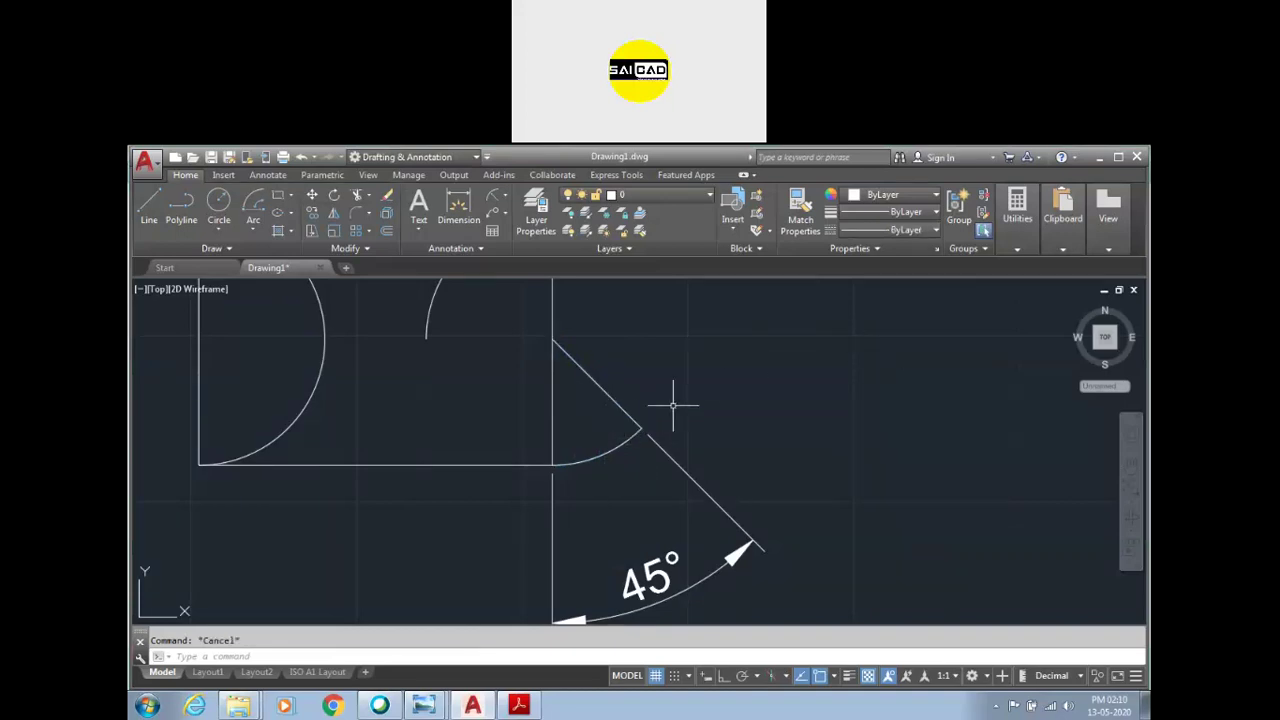
key(ctrl+1)
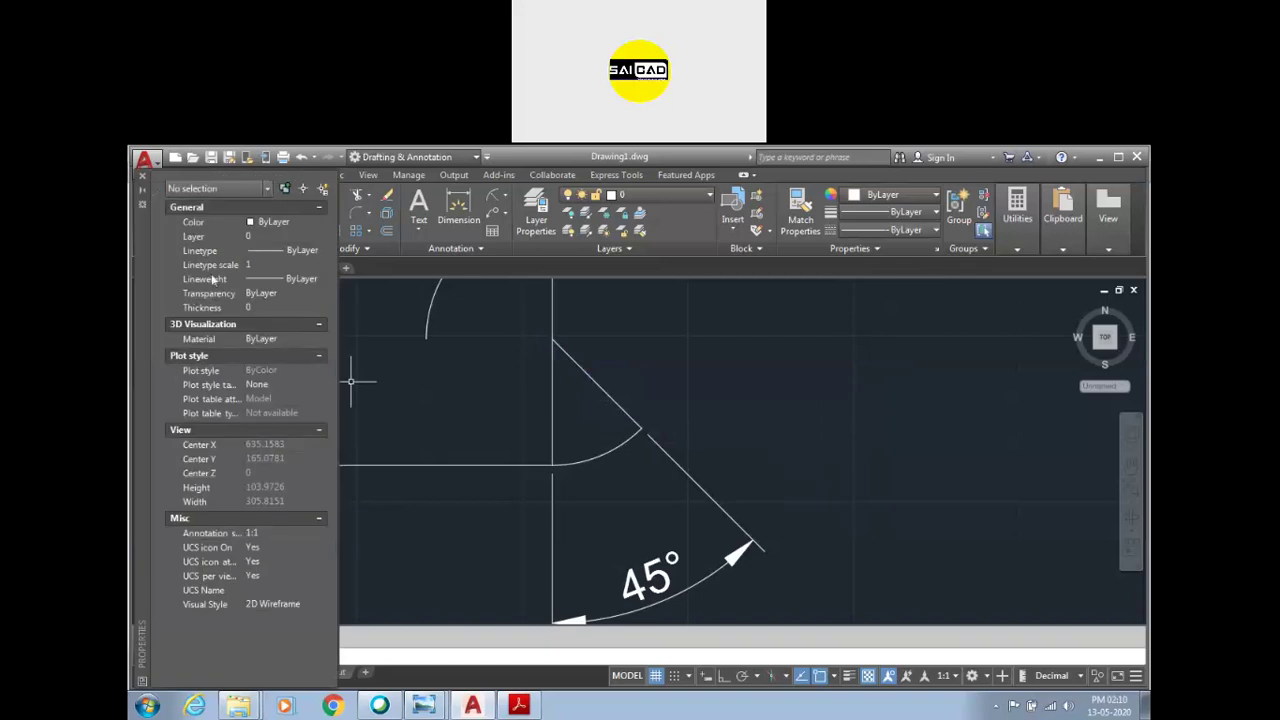
click(671, 357)
click(577, 403)
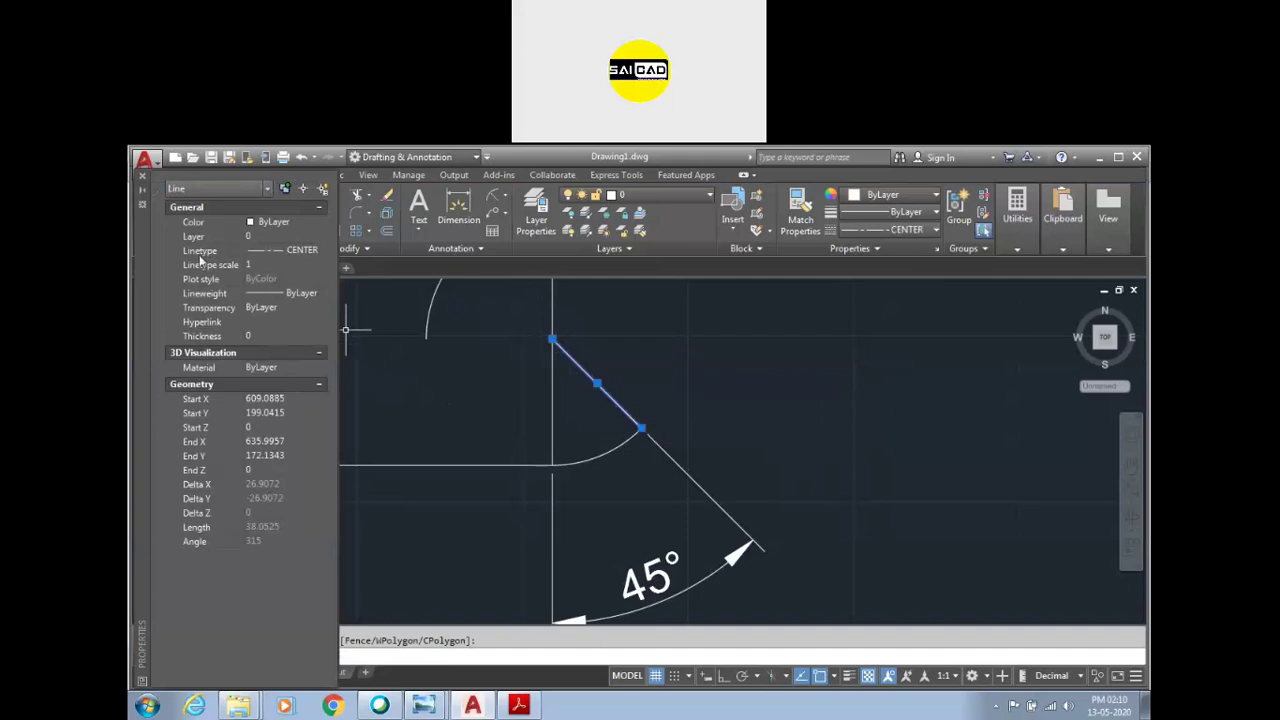
Step: Give the diagonal line the CENTER linetype with a linetype scale of 0.1
click(285, 253)
click(257, 264)
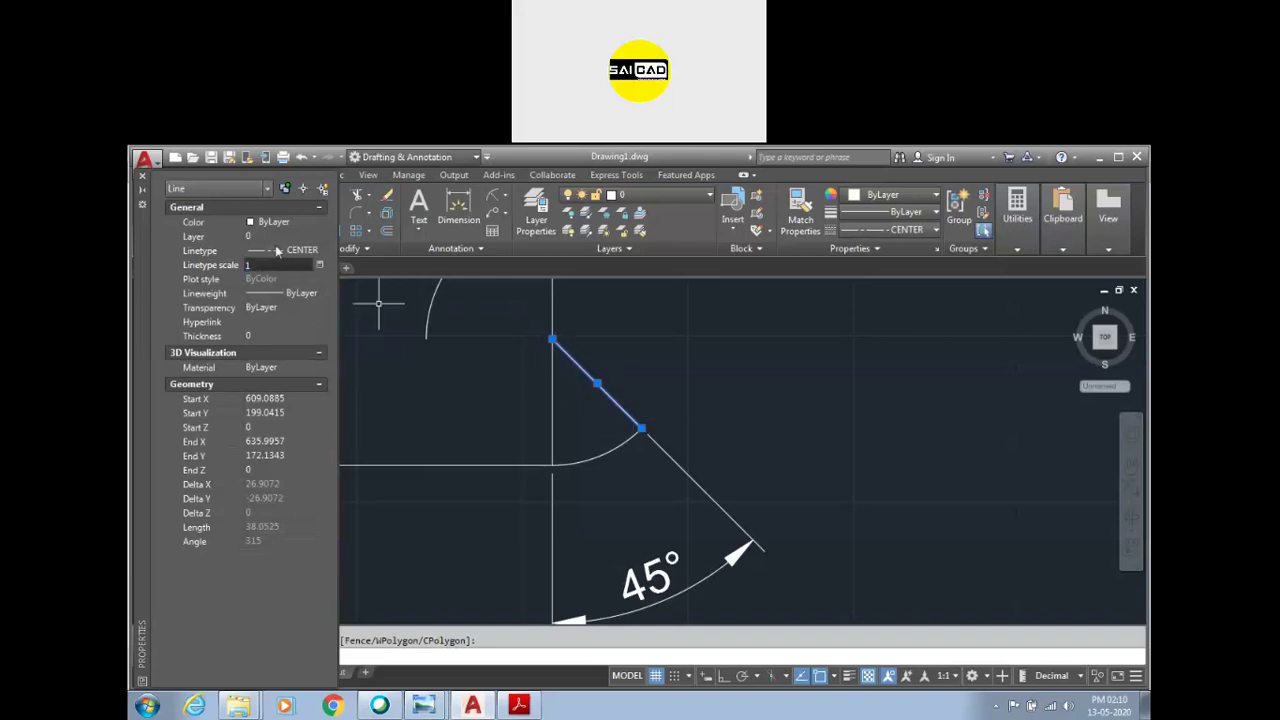
click(262, 265)
text(0.1)
key(Return)
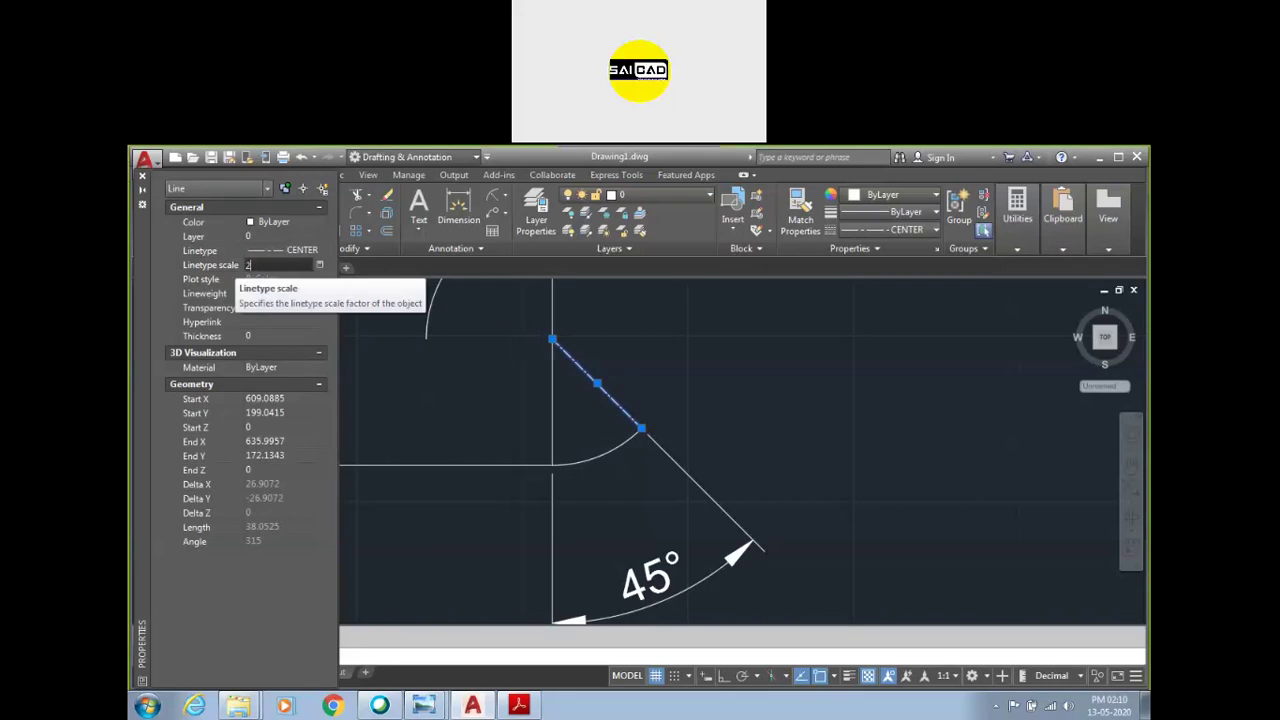
key(Return)
click(258, 265)
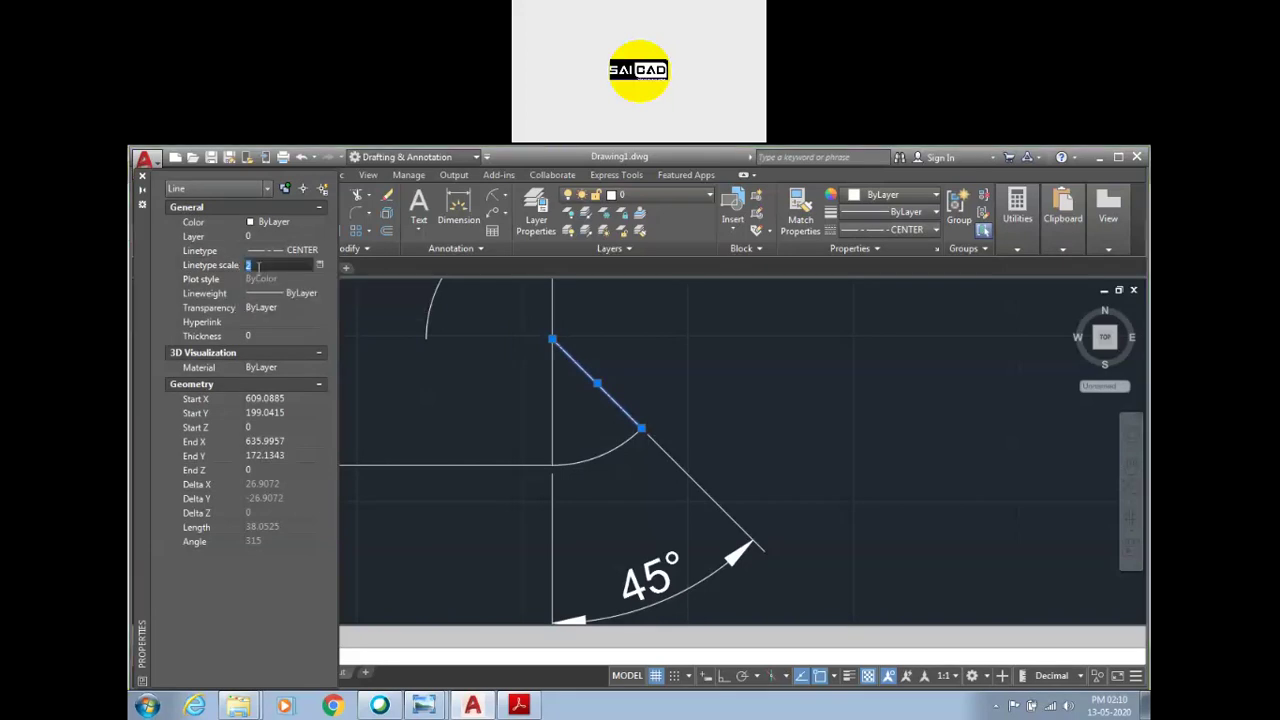
text(1)
text(0.1)
key(Return)
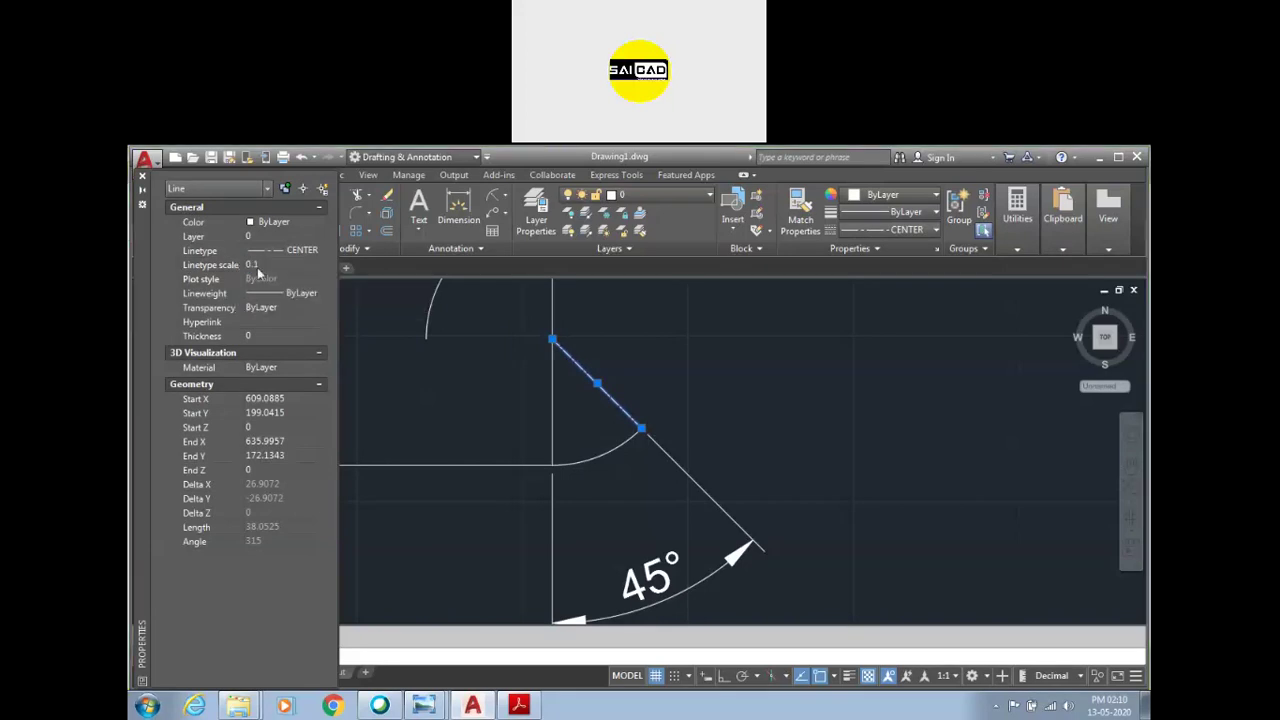
click(142, 175)
Step: Reselect the diagonal line to confirm it now shows as a dash-dot centerline
scroll(599, 371, up, 5)
scroll(763, 457, down, 2)
key(Escape)
scroll(770, 455, down, 3)
click(810, 438)
click(771, 455)
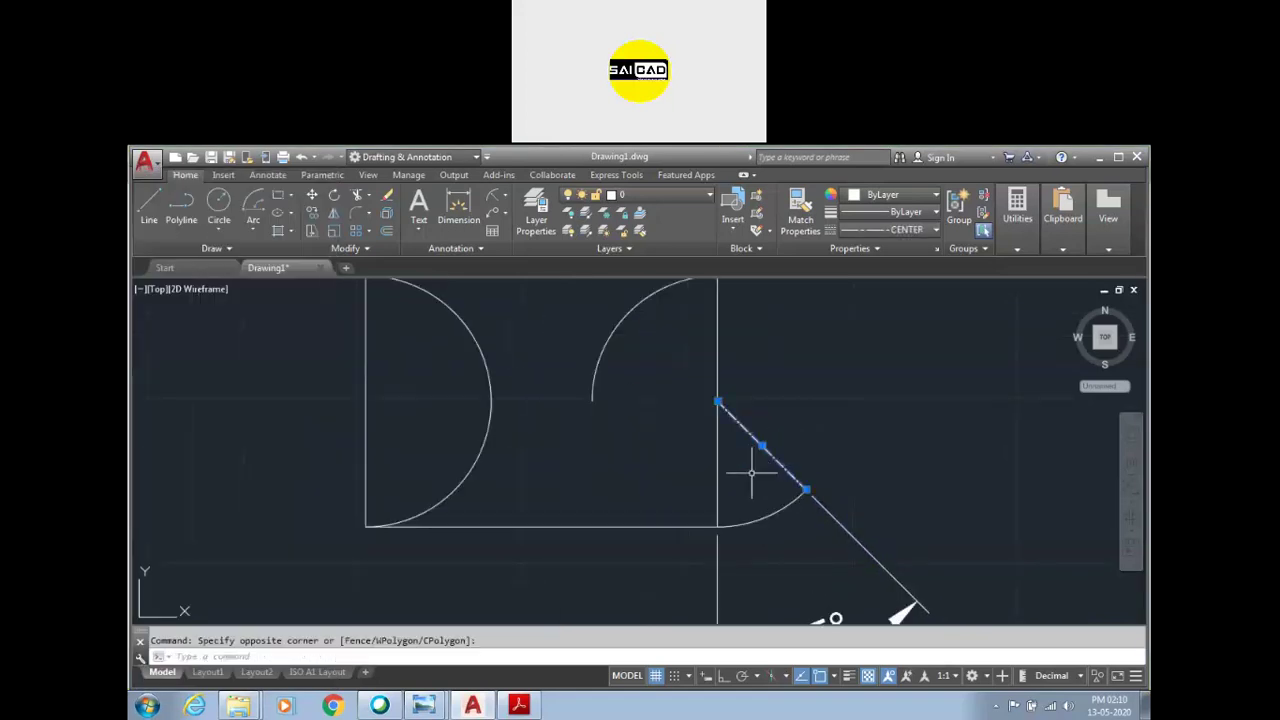
Step: Clear the selection and look through the Arc drawing methods list without choosing one
scroll(720, 480, up, 2)
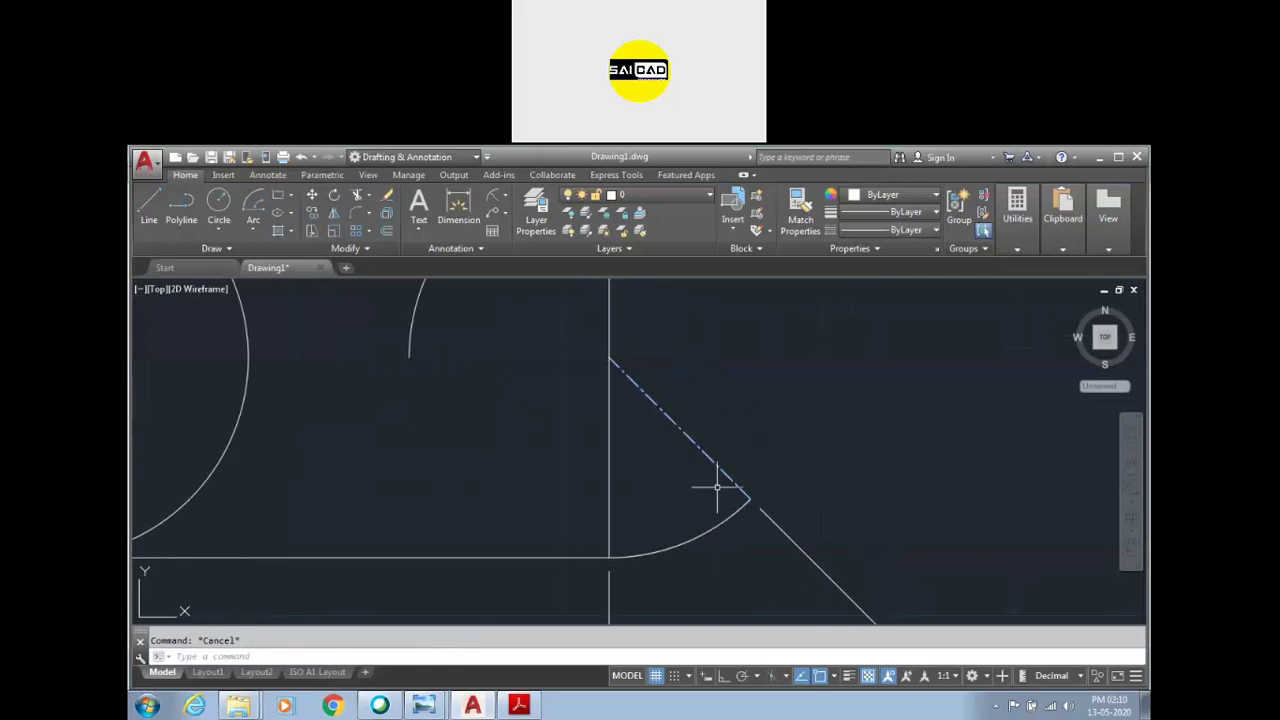
key(Escape)
scroll(670, 428, down, 5)
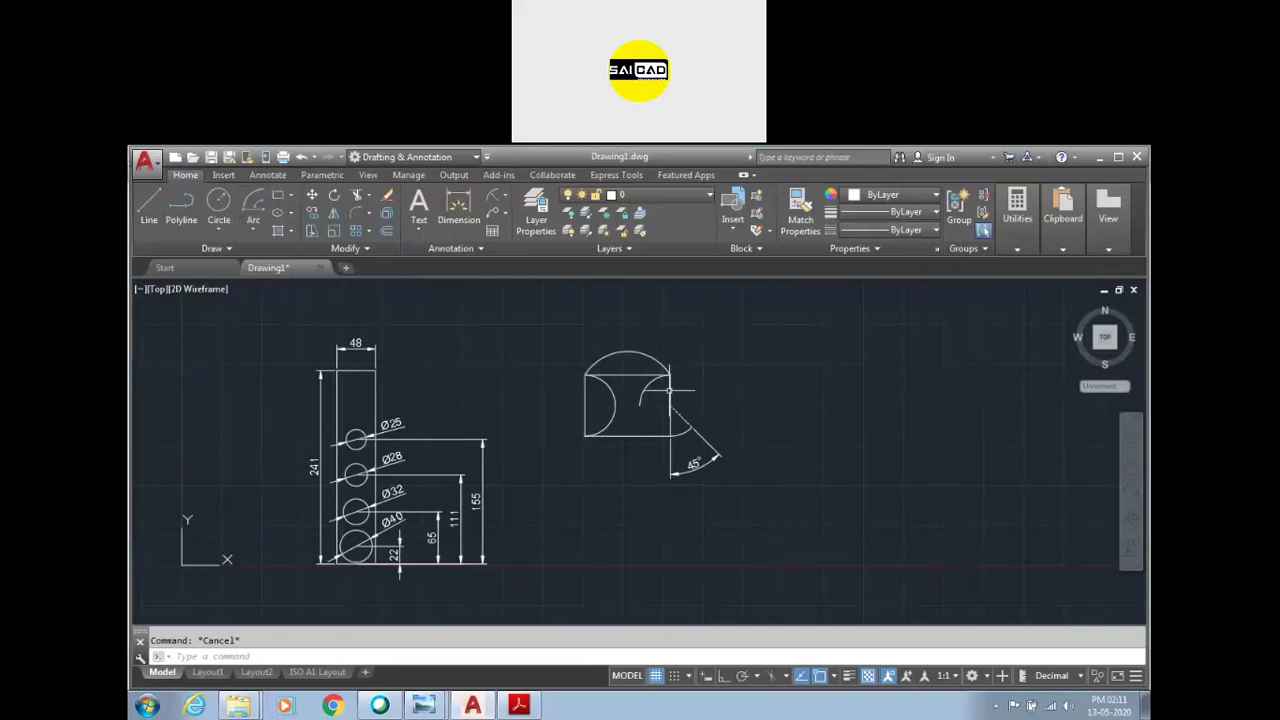
scroll(685, 402, up, 3)
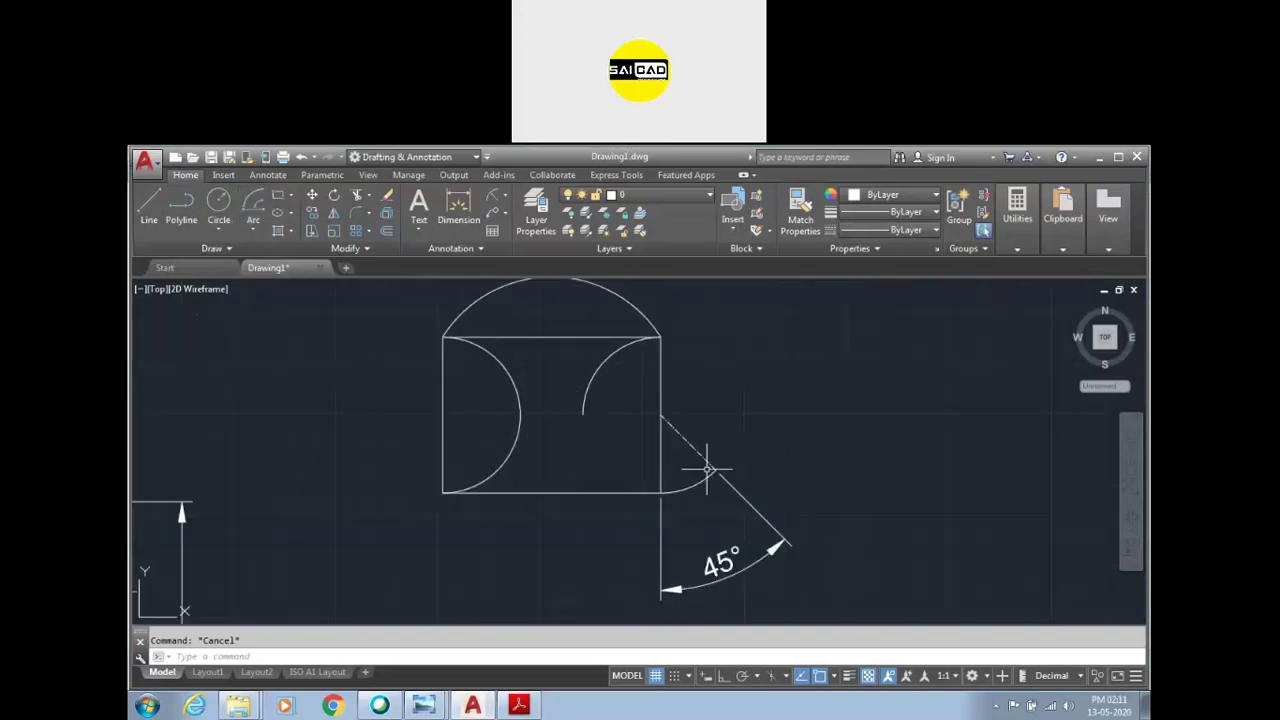
click(253, 228)
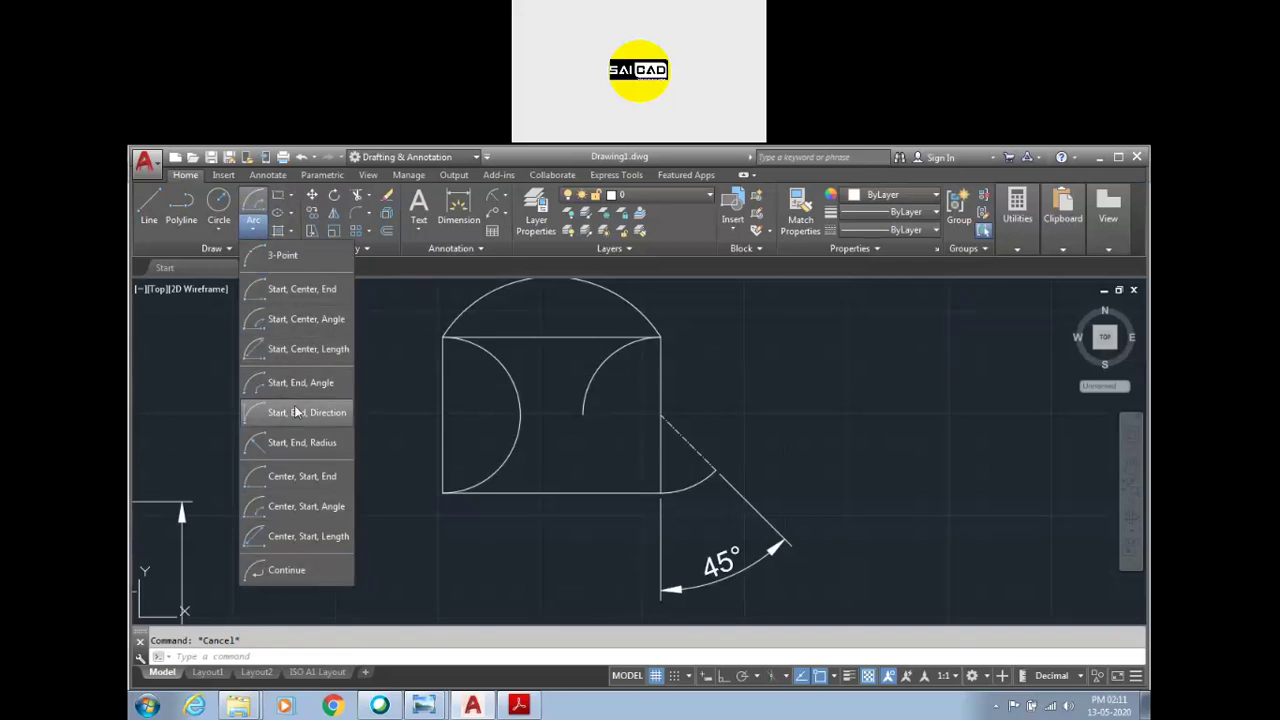
click(605, 404)
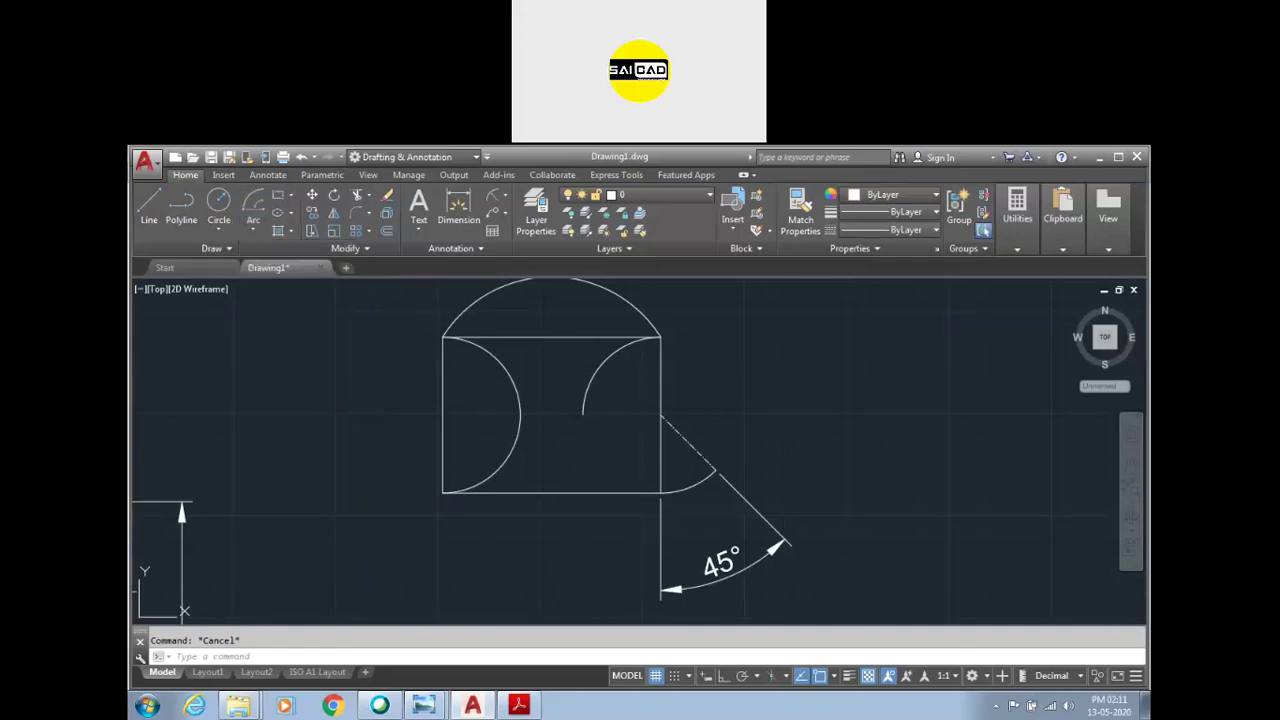
Step: Erase the two arcs inside the square and the arc above it
click(614, 382)
click(487, 458)
scroll(500, 470, down, 2)
key(Delete)
click(585, 340)
click(550, 368)
key(Delete)
Step: Review the Arc drawing methods list once more, closing it without a choice
scroll(493, 393, up, 2)
scroll(493, 393, down, 4)
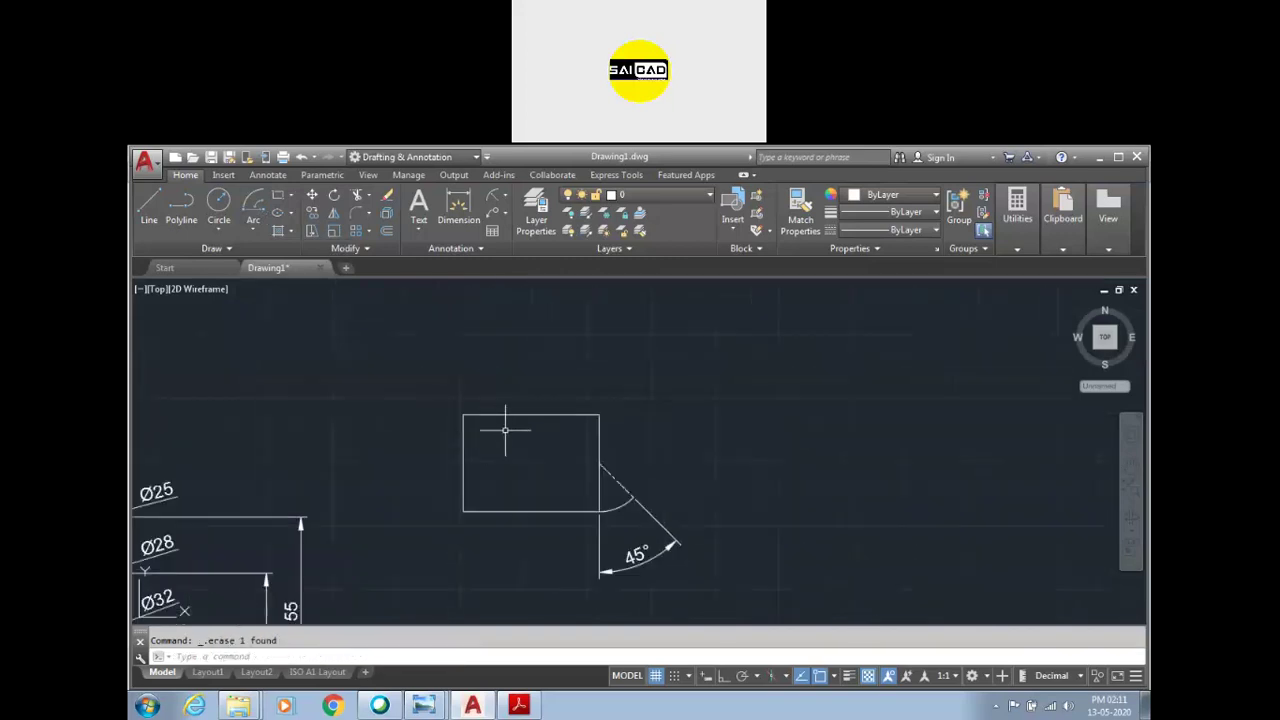
click(254, 238)
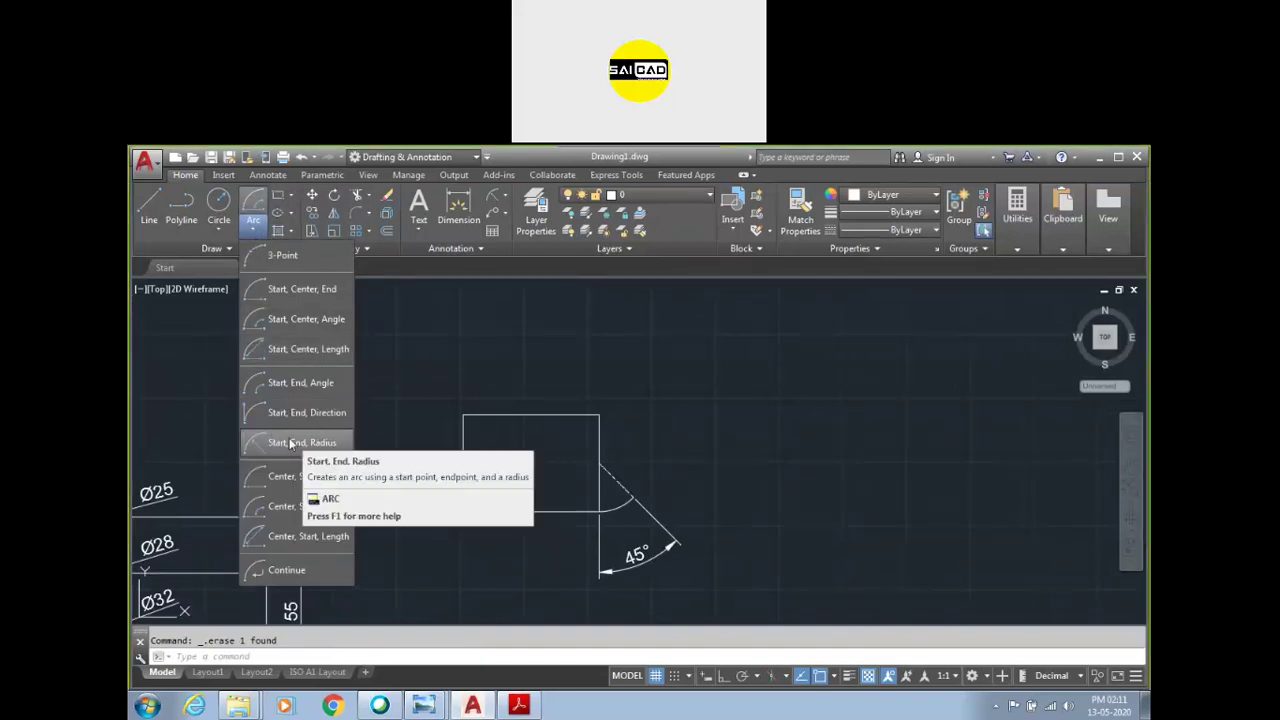
mouse_move(302, 442)
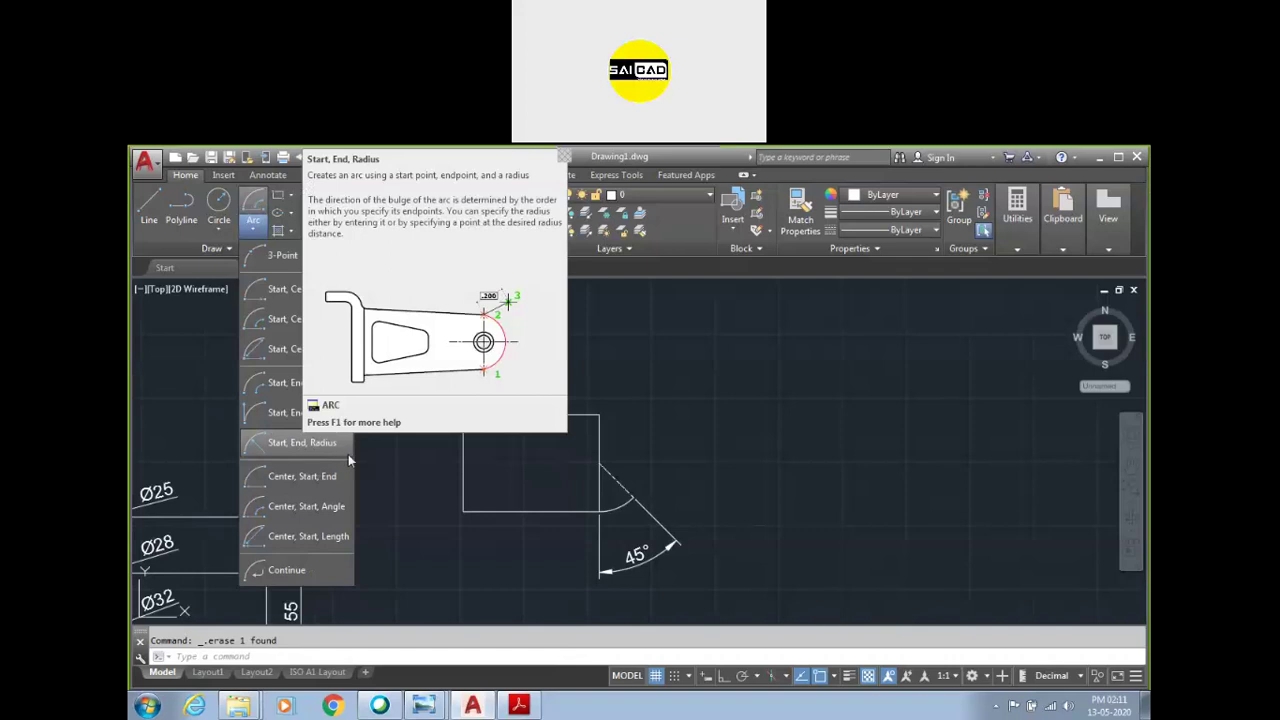
click(554, 429)
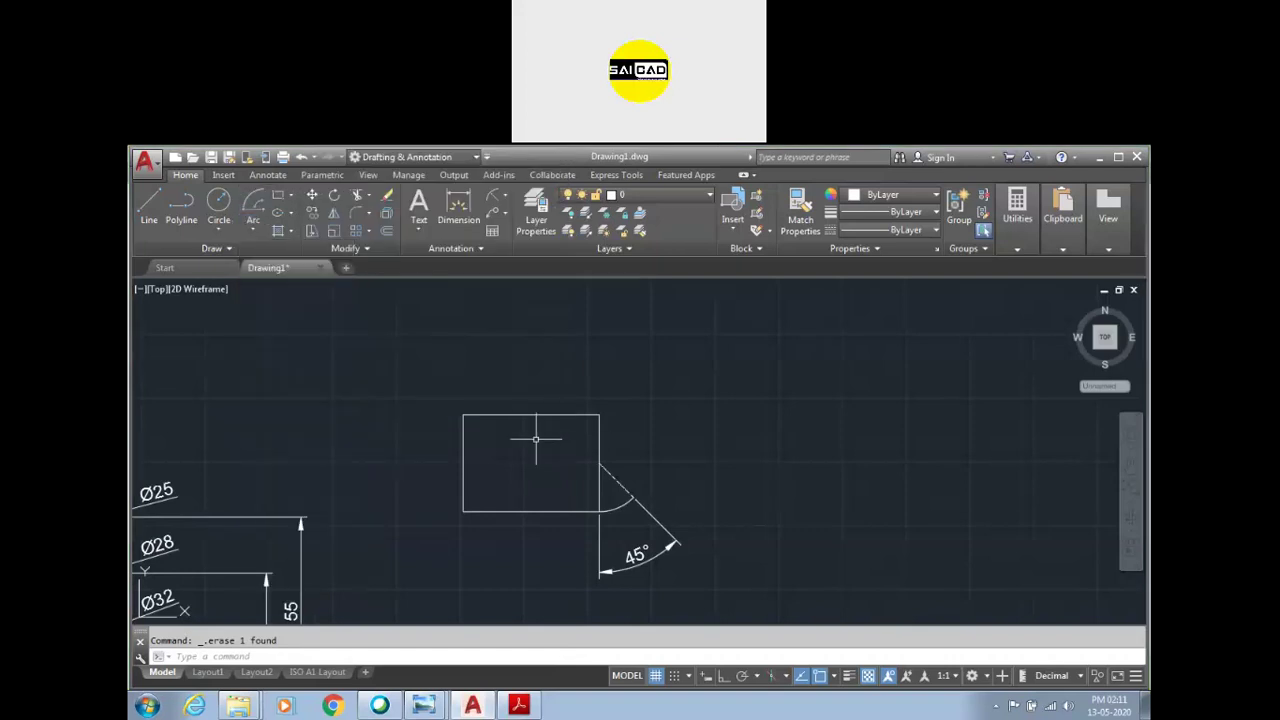
scroll(683, 423, down, 2)
scroll(301, 420, up, 5)
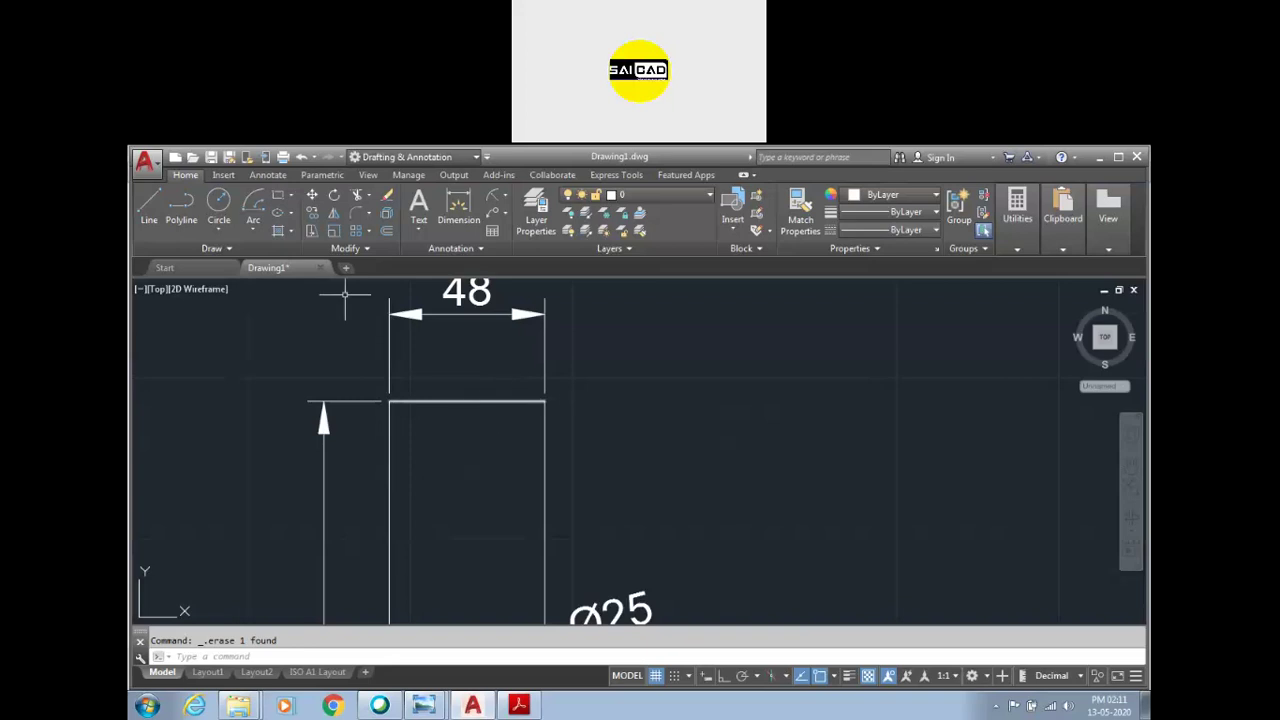
click(253, 228)
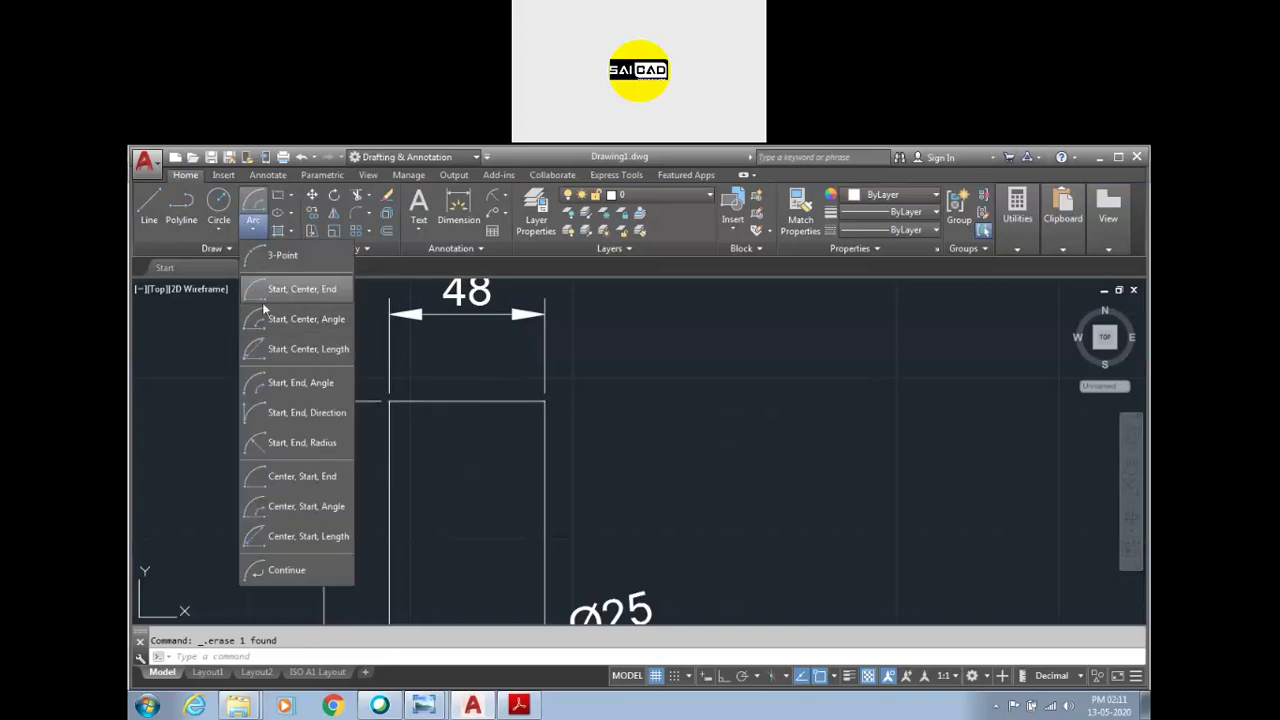
click(303, 436)
click(390, 402)
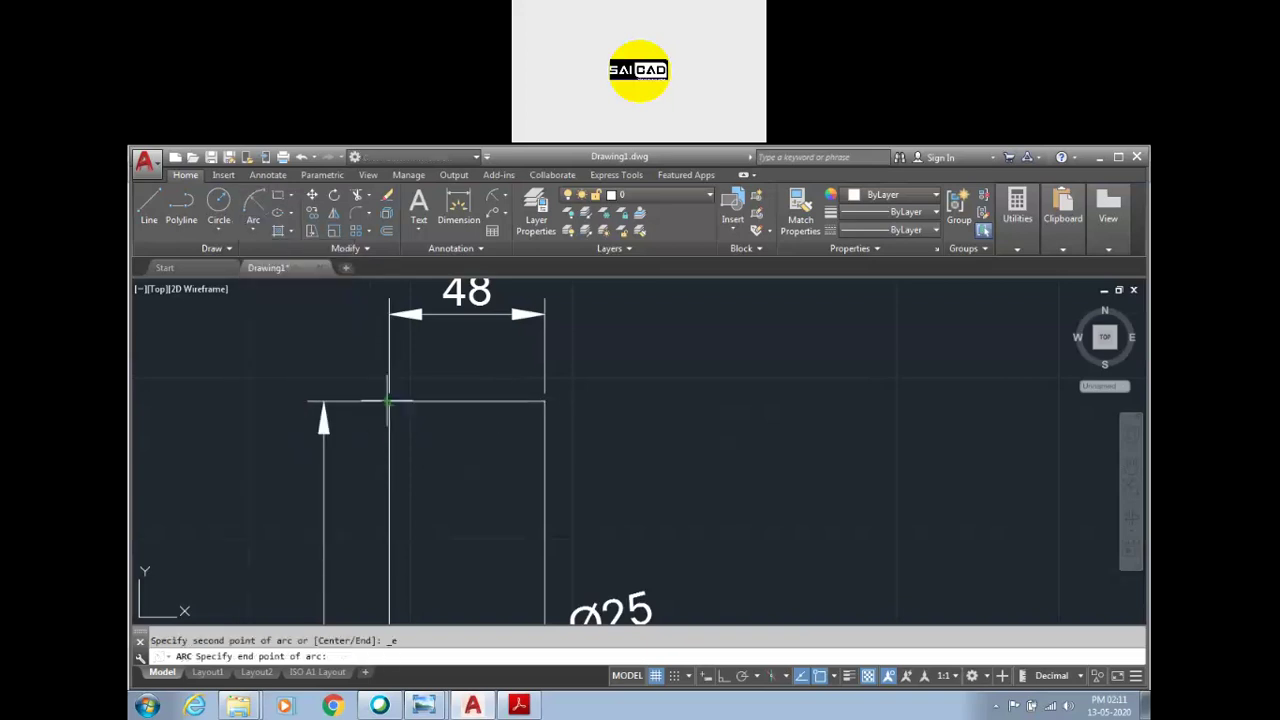
click(466, 402)
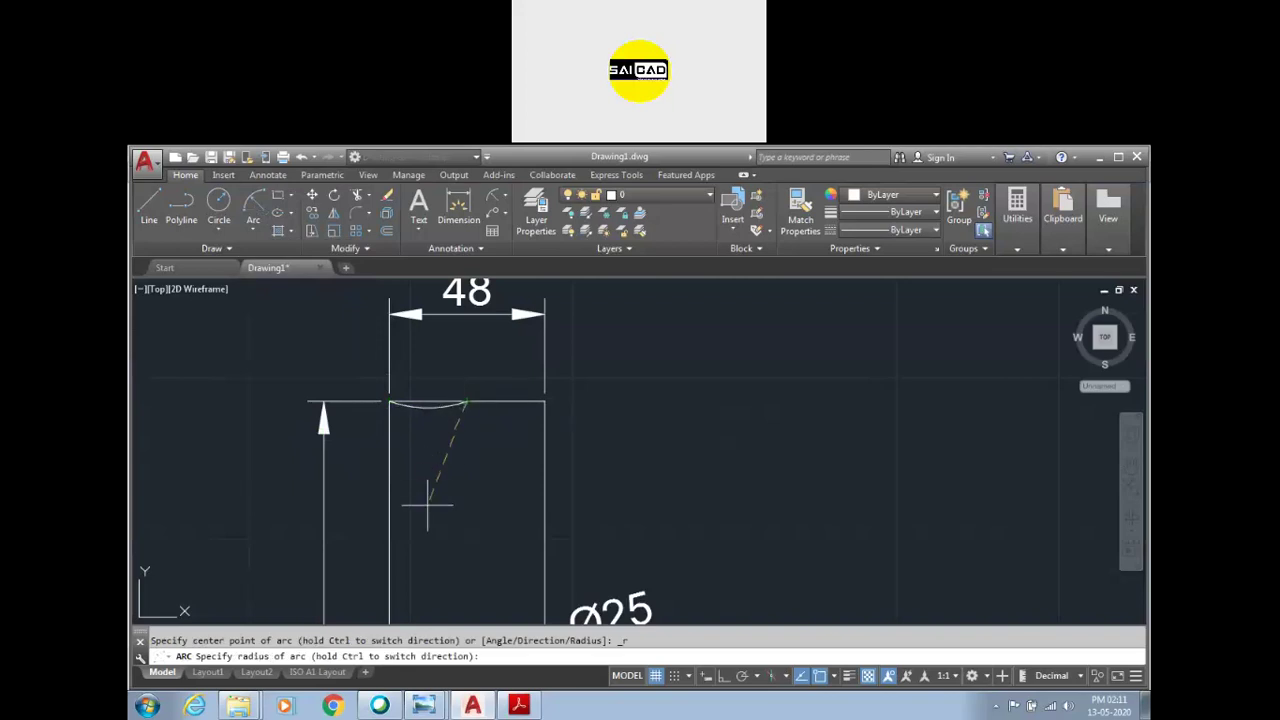
click(253, 226)
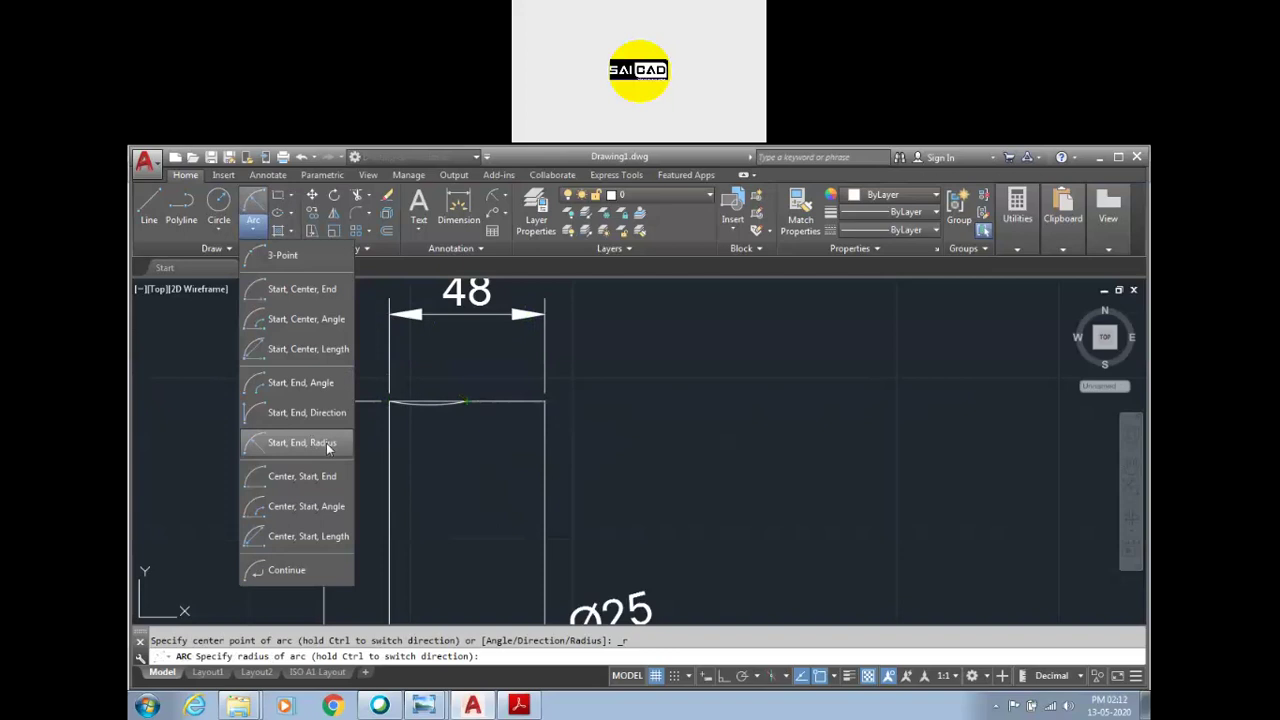
key(Escape)
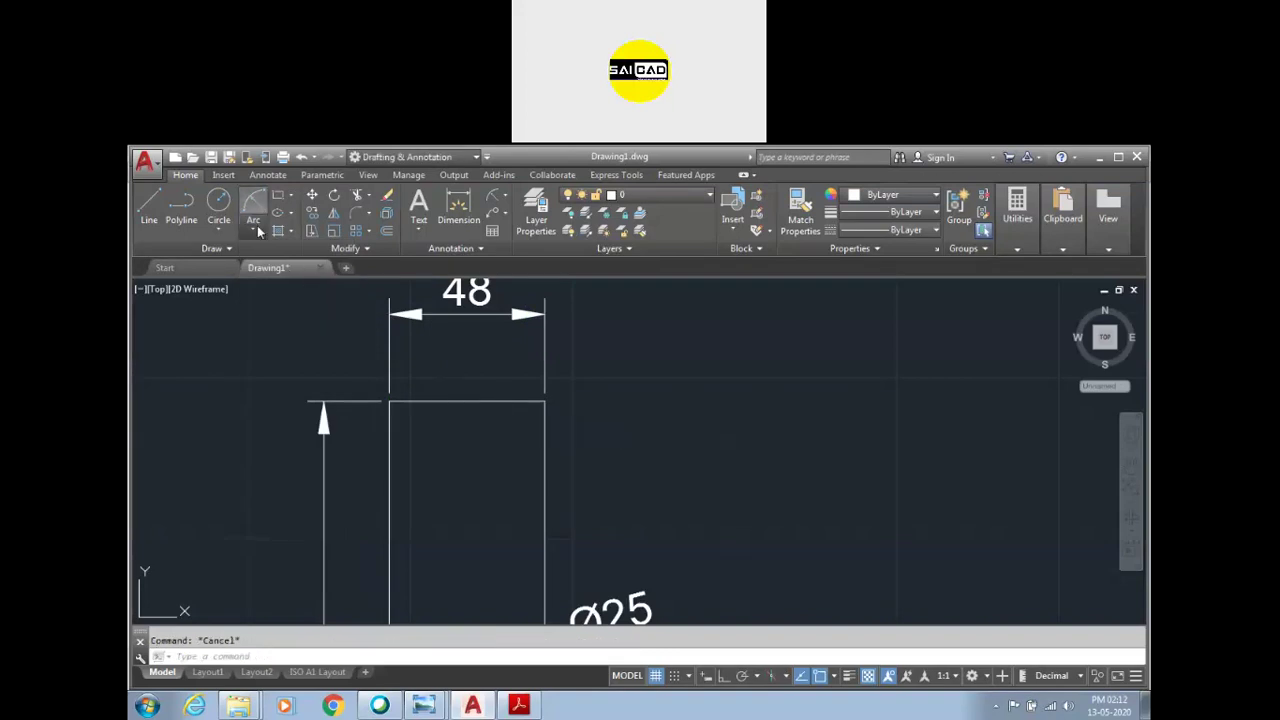
click(253, 226)
click(303, 442)
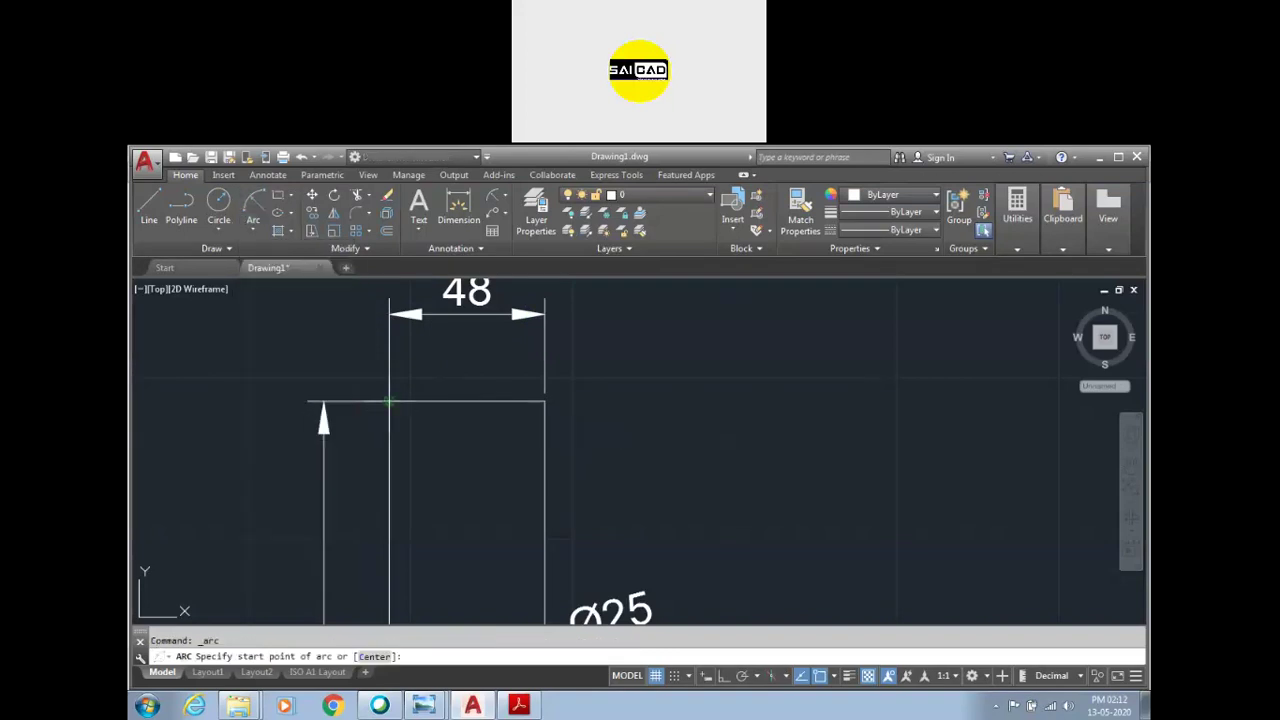
click(389, 402)
click(545, 402)
text(24)
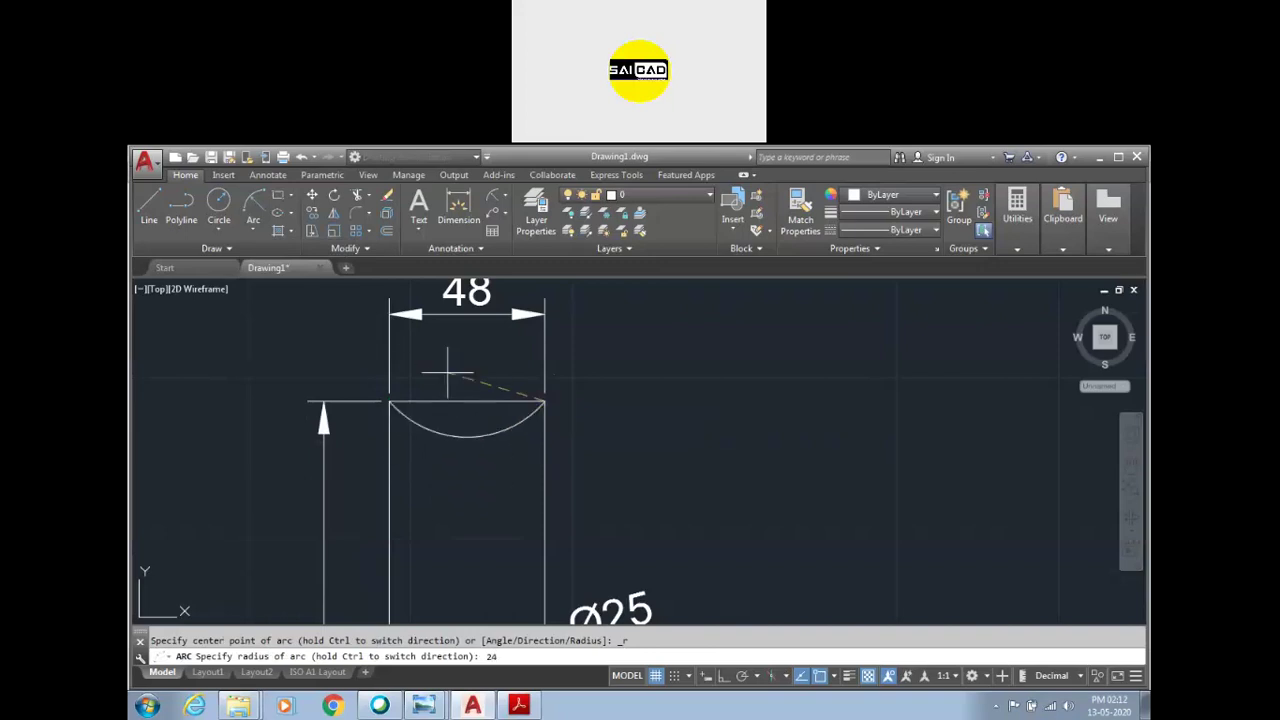
key(Return)
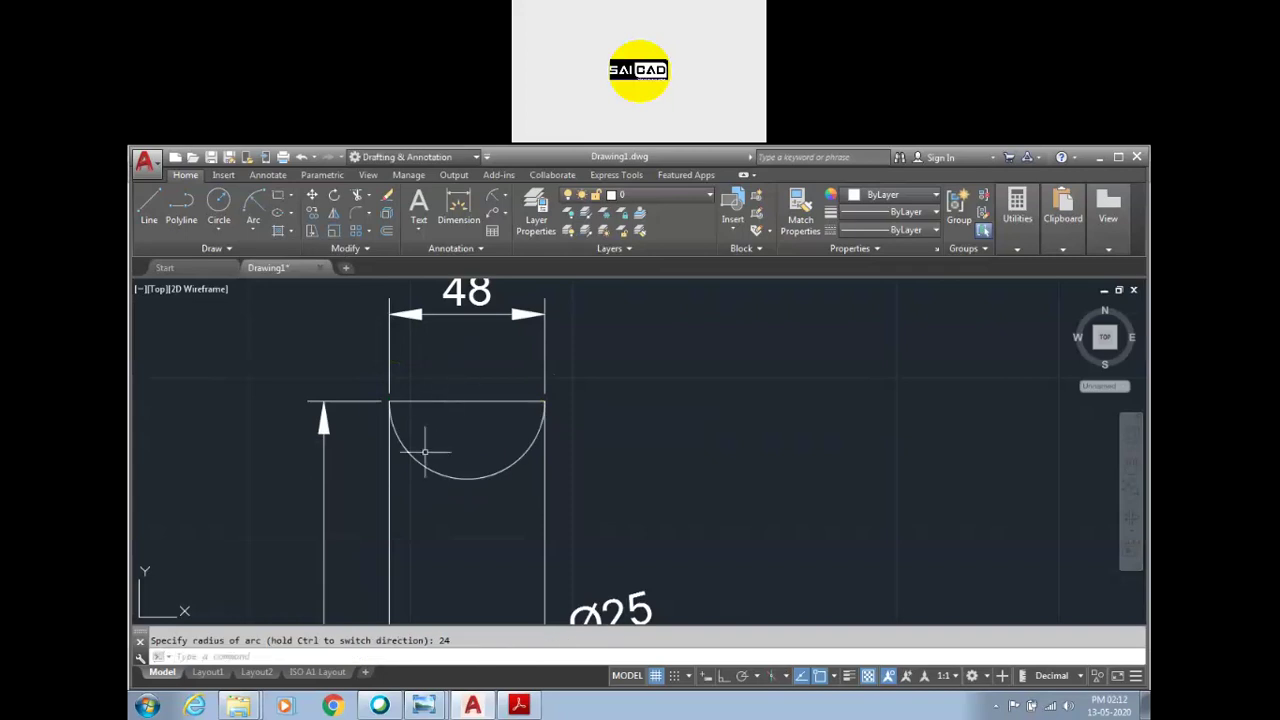
click(455, 476)
click(425, 535)
key(Escape)
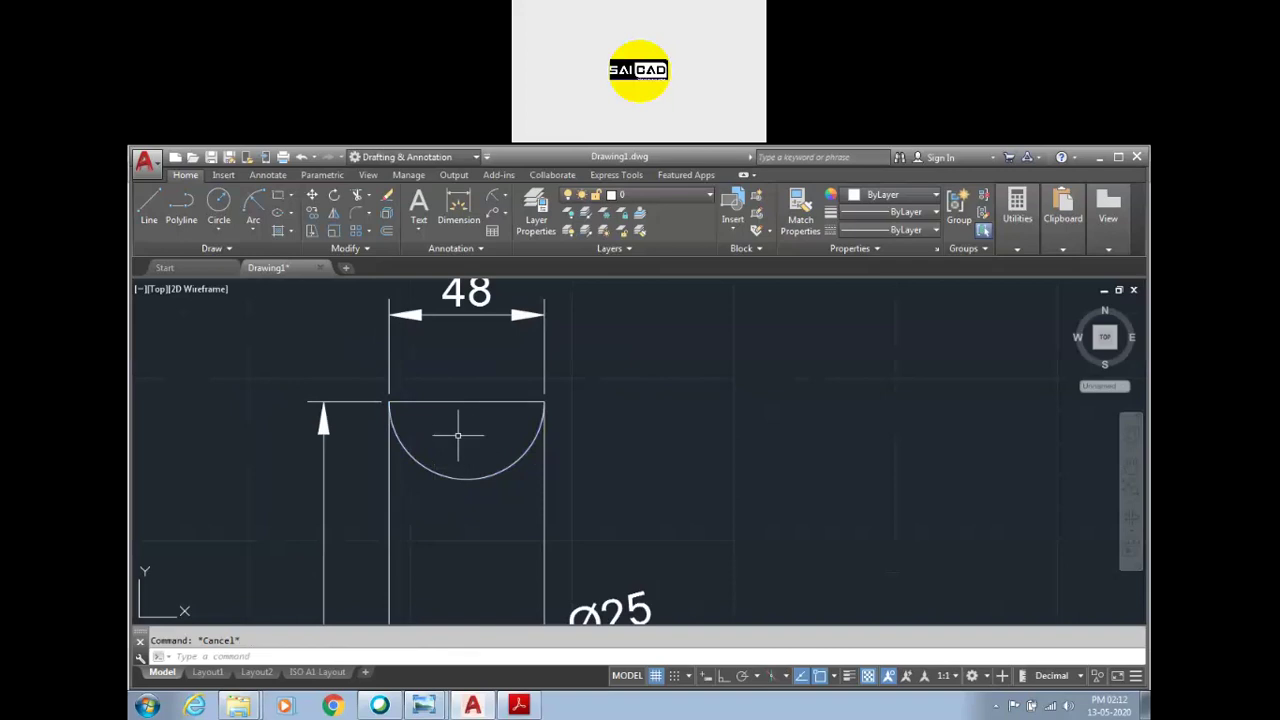
click(462, 479)
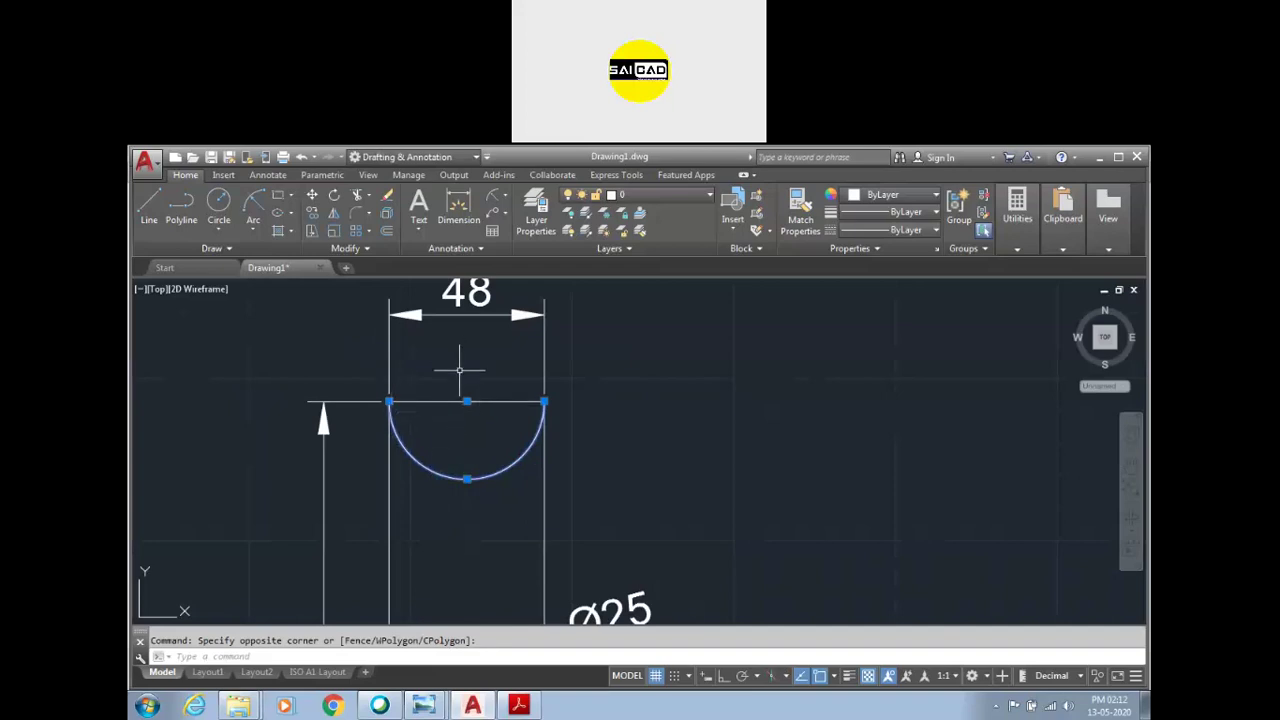
key(Escape)
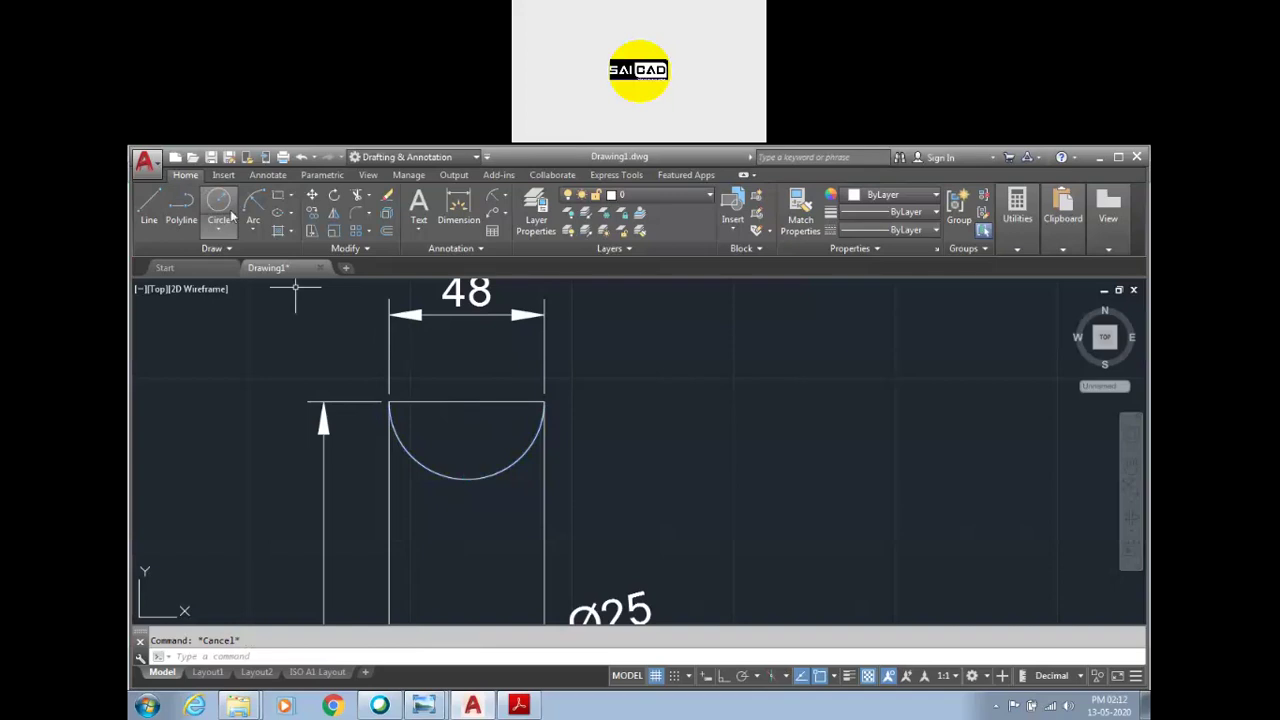
click(254, 205)
click(544, 402)
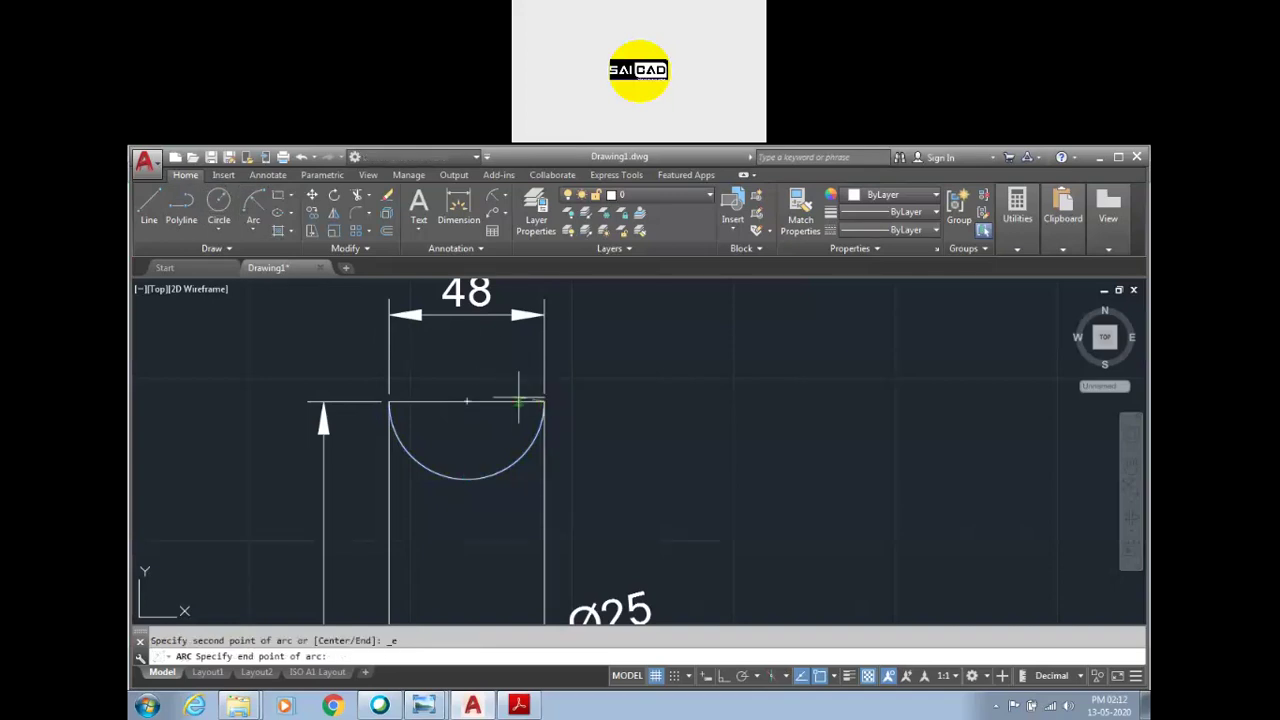
click(389, 402)
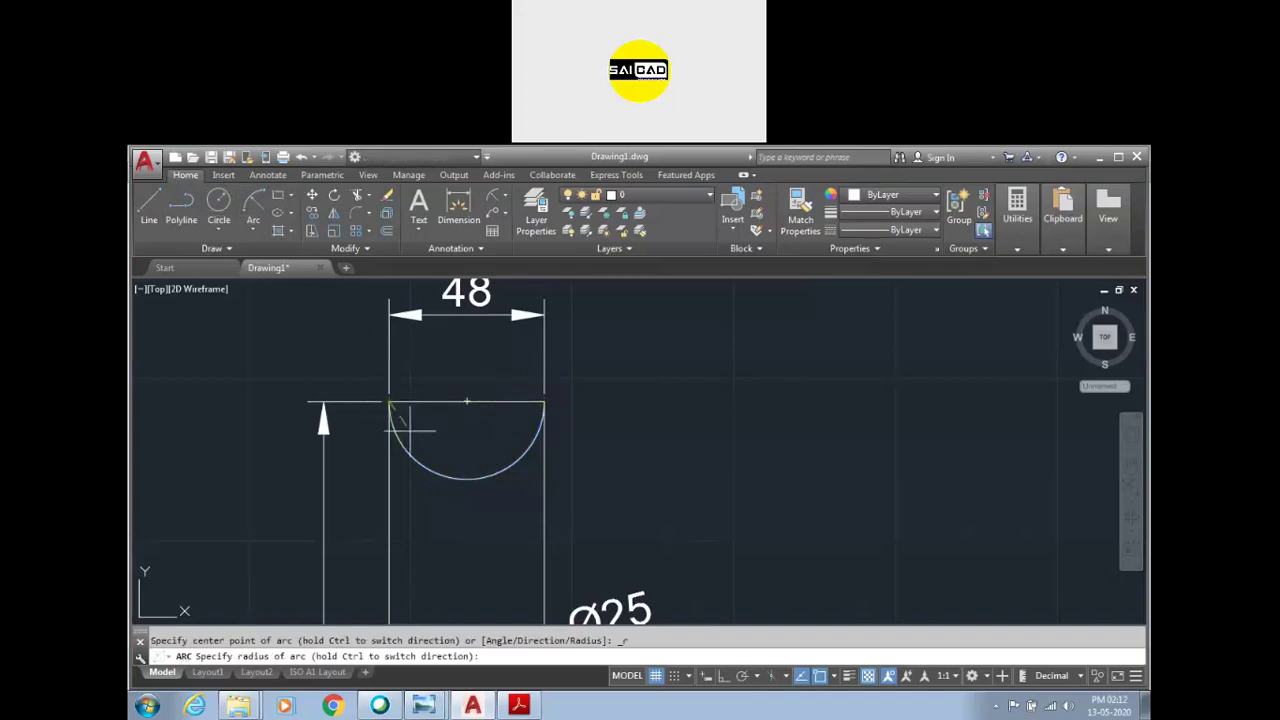
text(100)
key(Return)
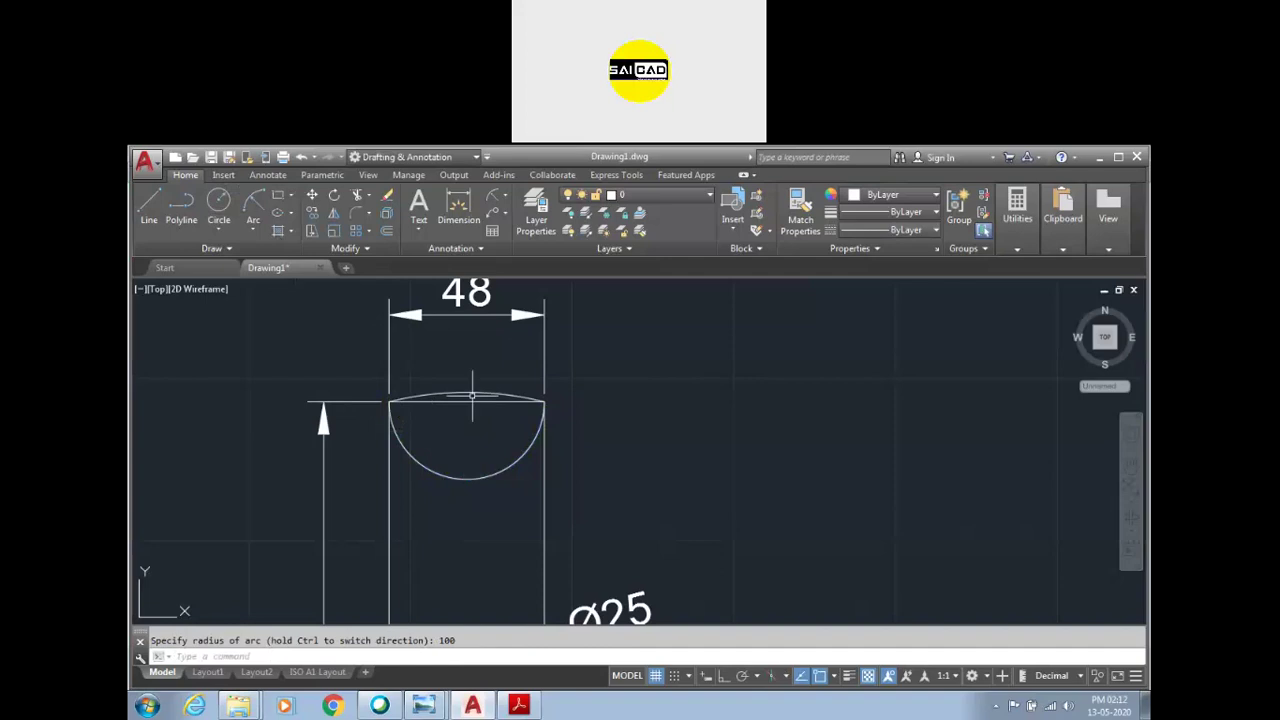
click(472, 394)
key(Delete)
click(253, 205)
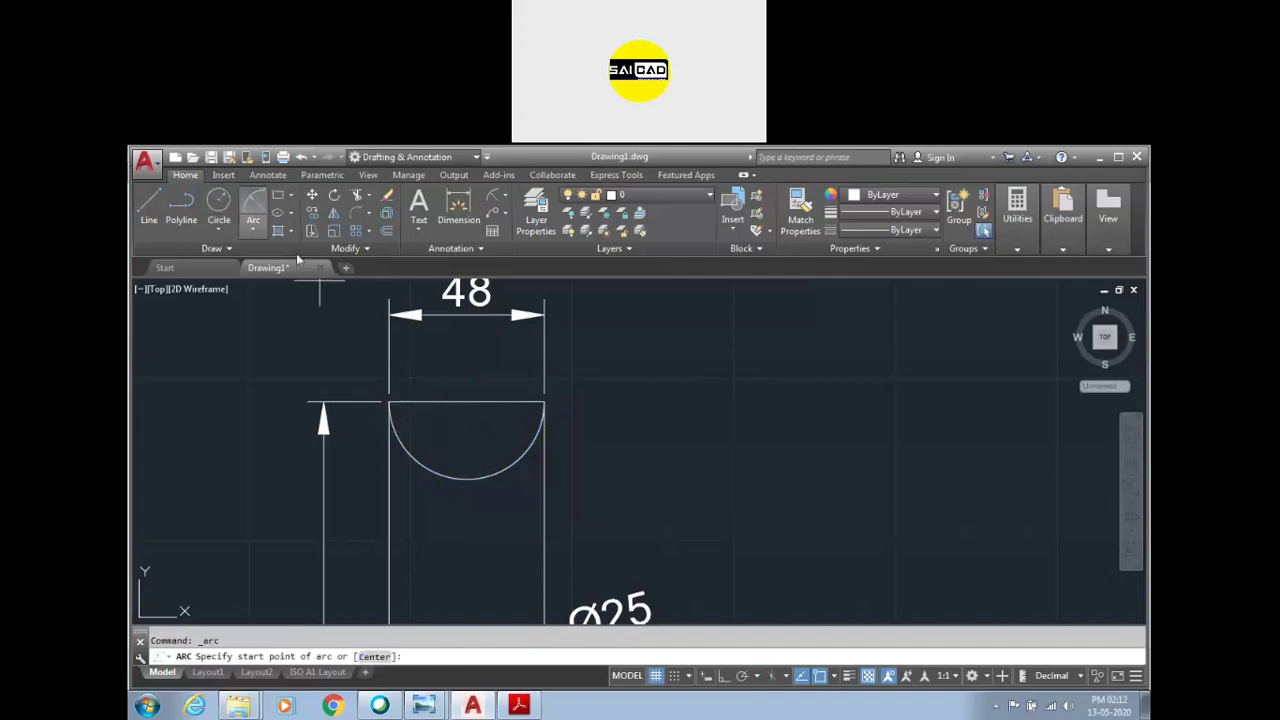
click(543, 401)
click(390, 401)
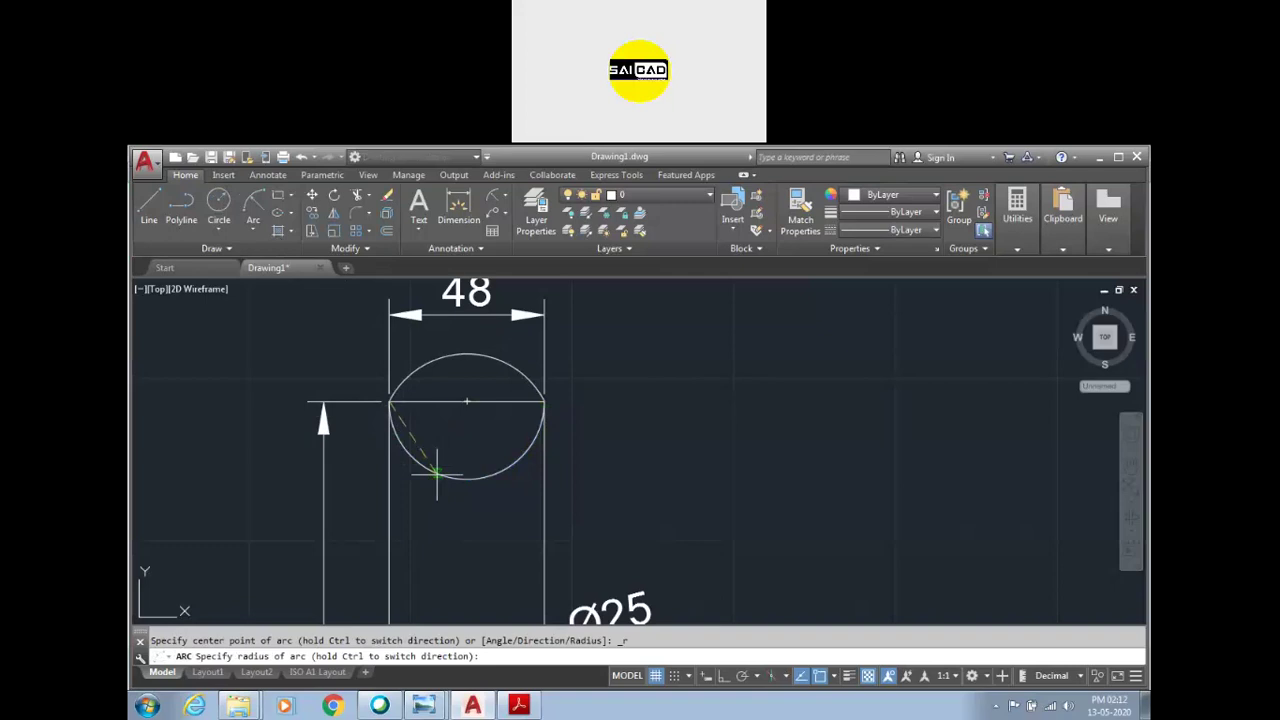
text(23.99999)
key(Return)
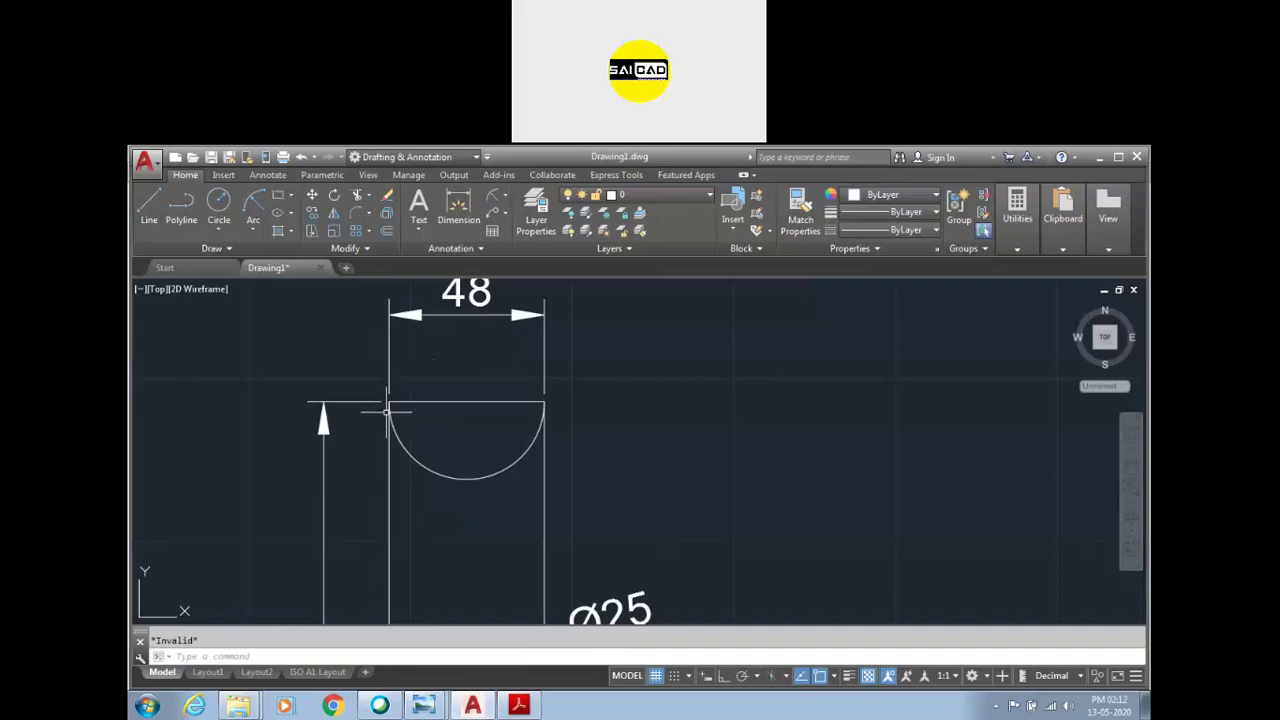
key(Escape)
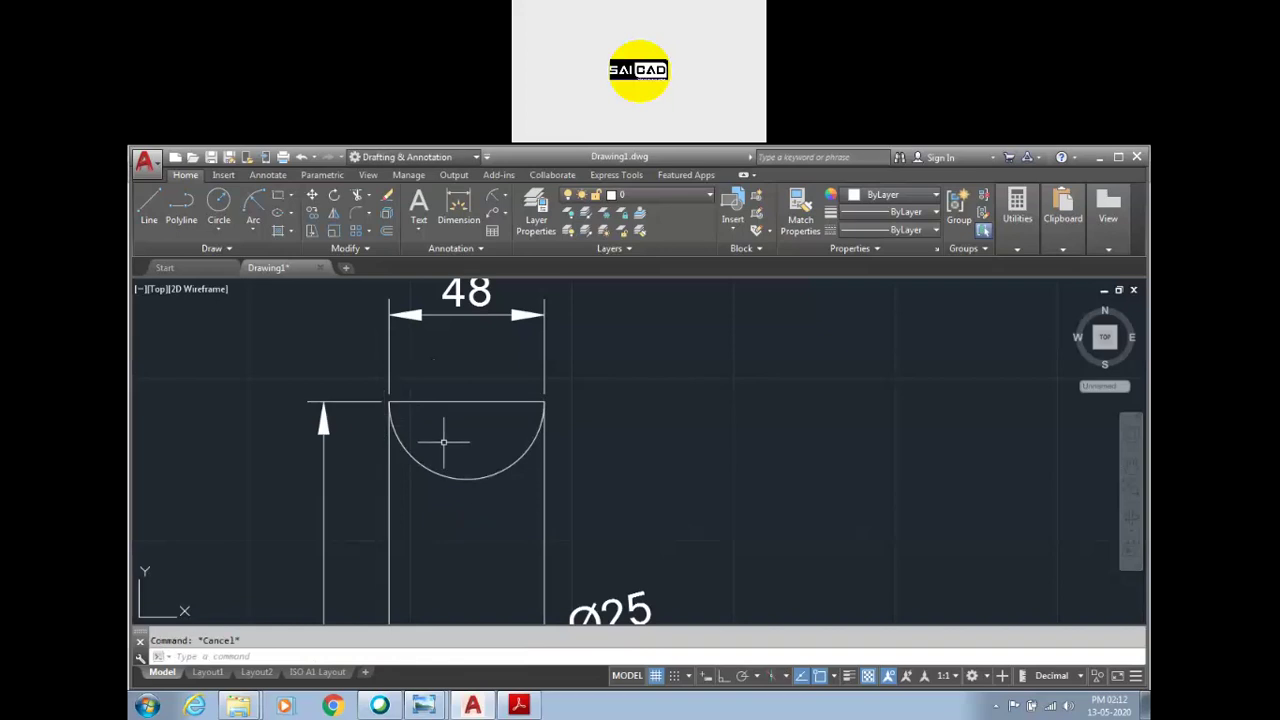
scroll(445, 445, down, 4)
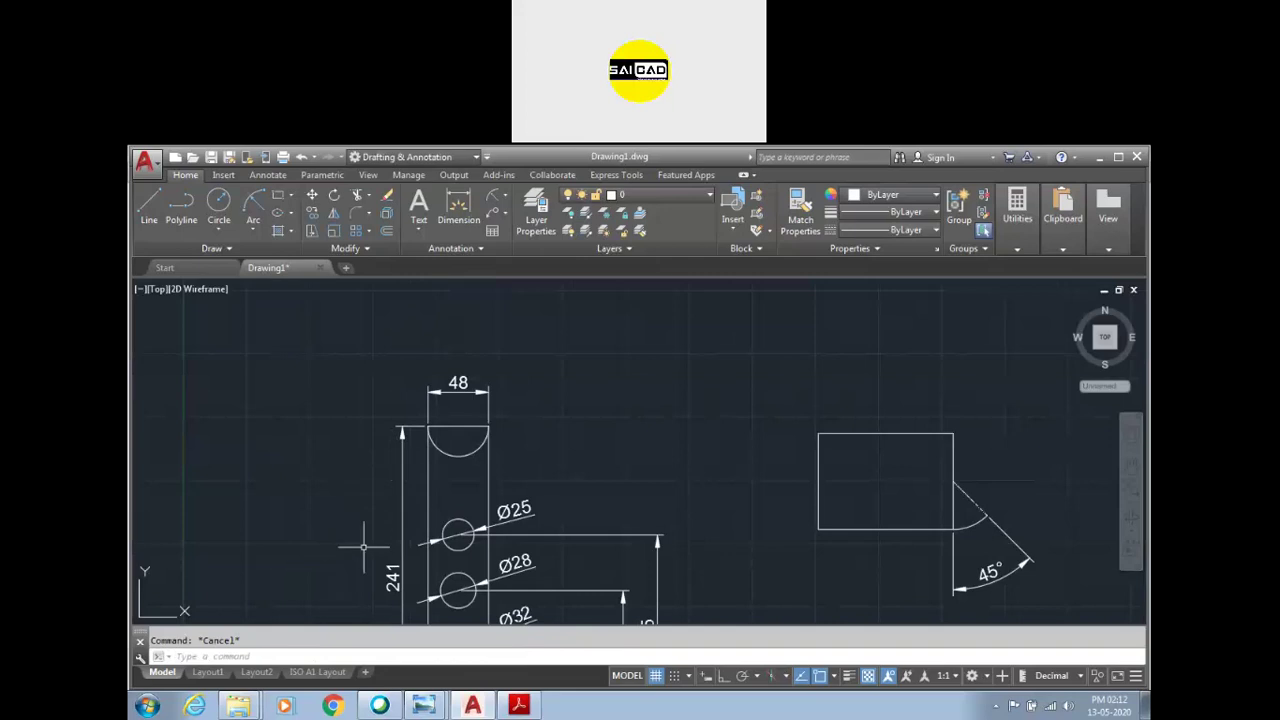
Step: Erase the arc under the 48 dimension
drag(462, 463, 442, 457)
key(Delete)
scroll(445, 511, down, 3)
scroll(451, 432, up, 3)
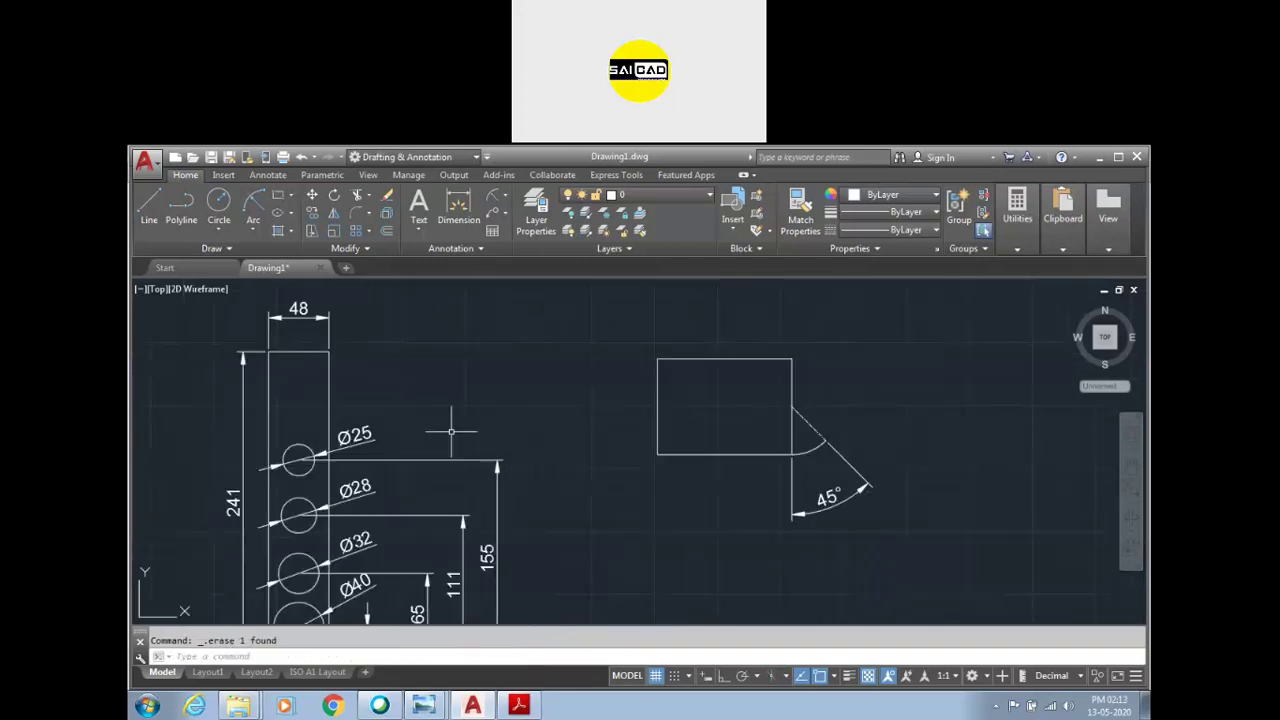
scroll(470, 432, down, 2)
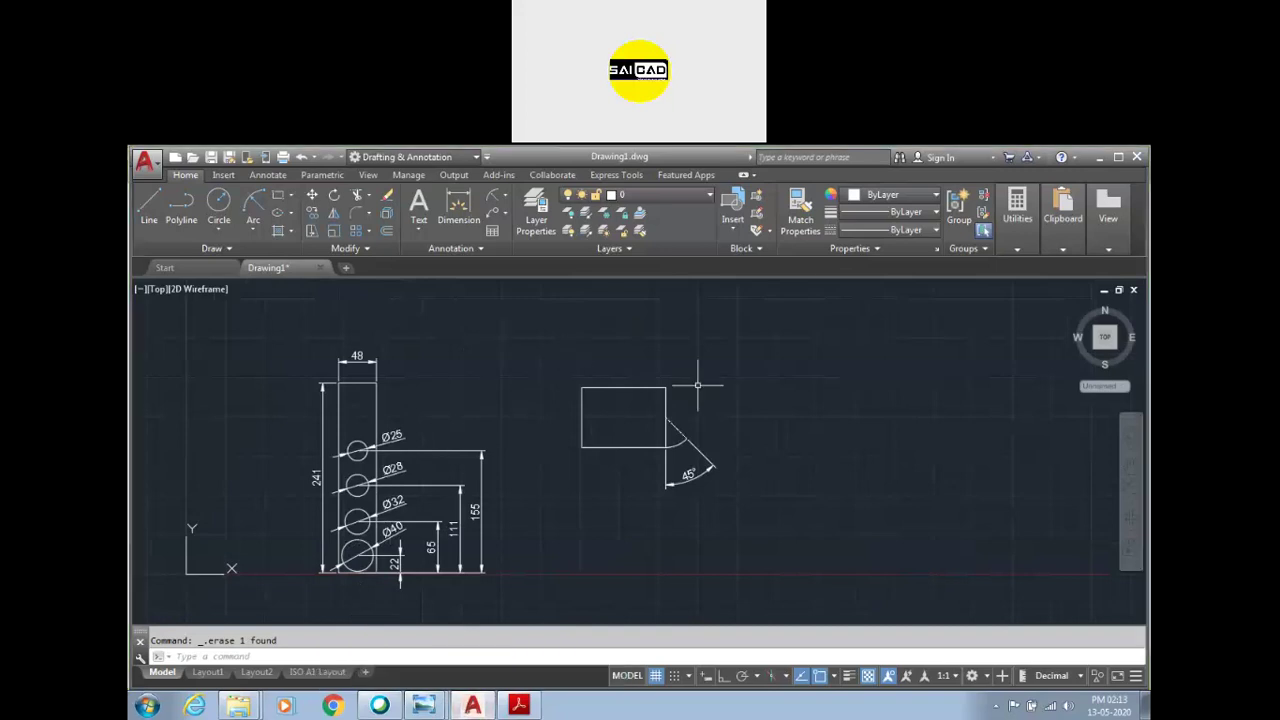
Step: Draw a small circle in the empty space right of the drawing and select it
text(c)
key(Return)
click(820, 403)
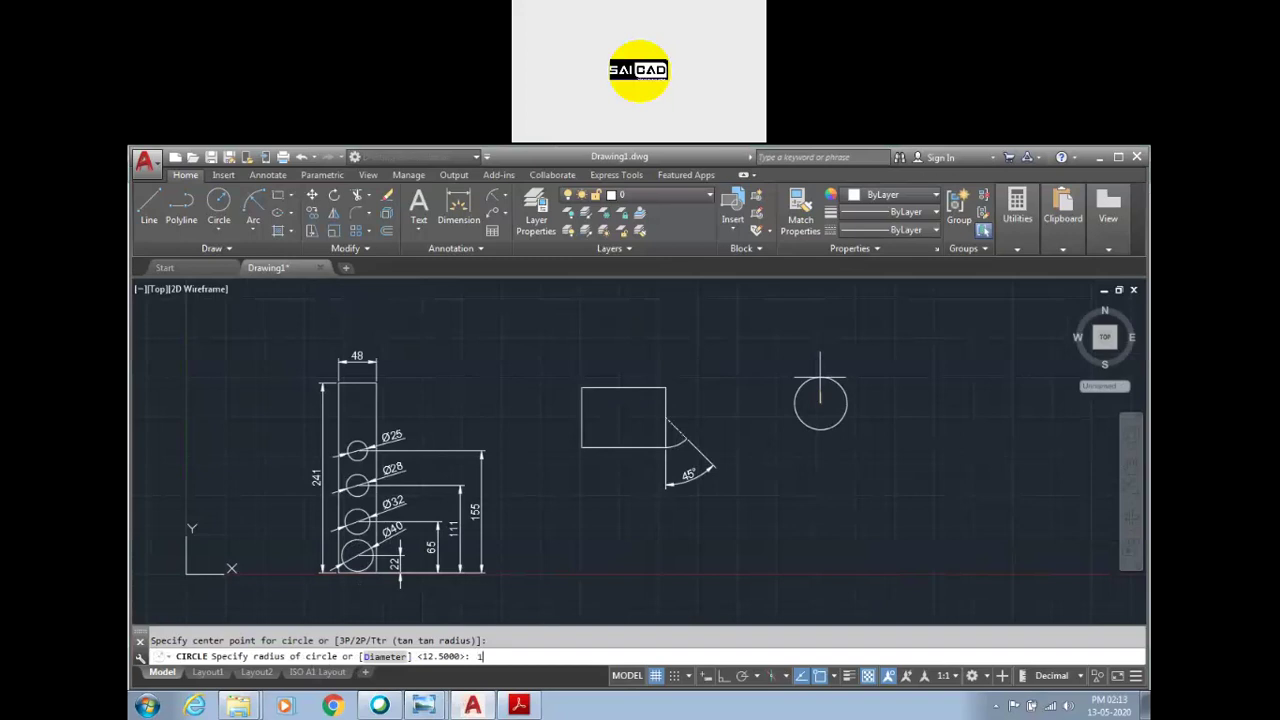
key(Return)
key(Return)
scroll(777, 400, up, 4)
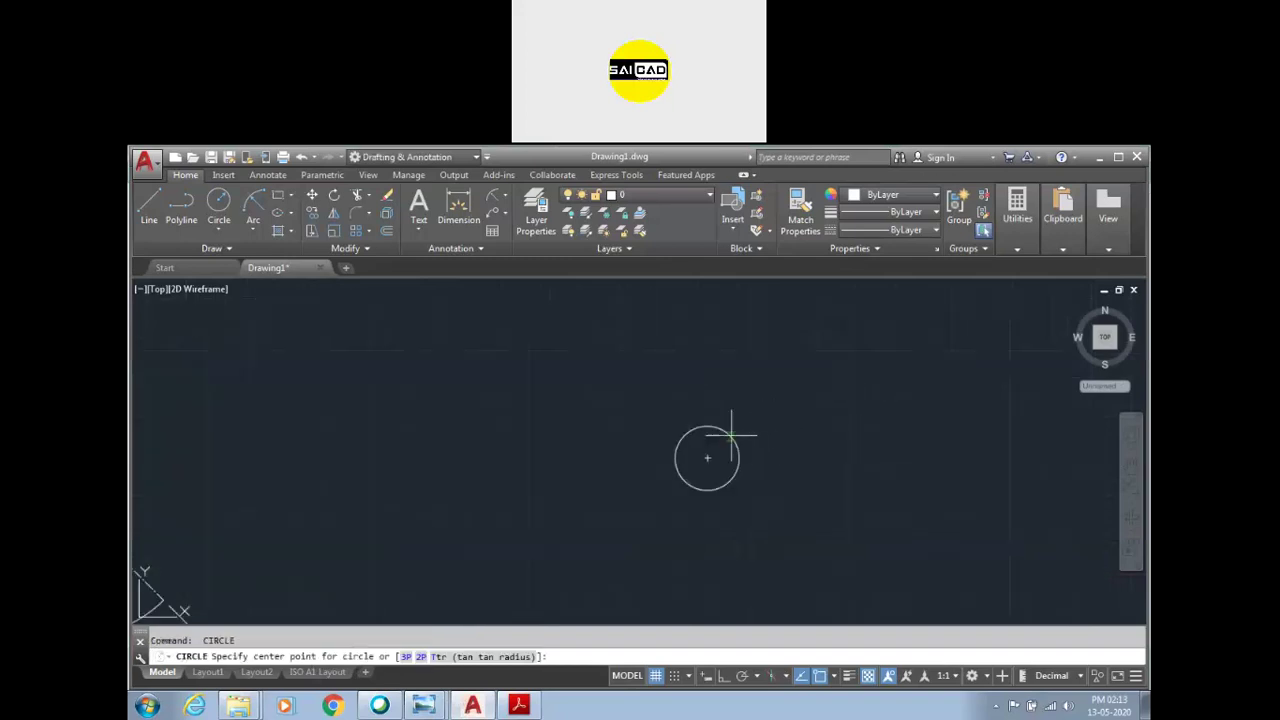
key(Escape)
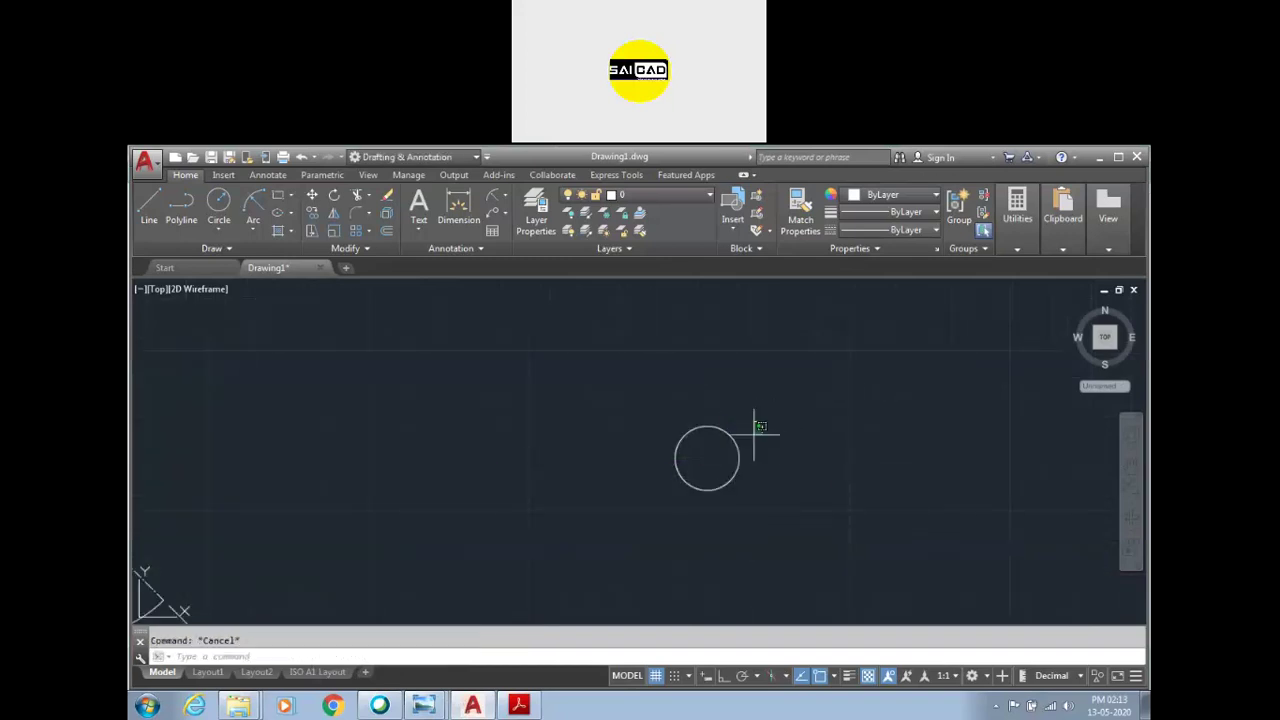
drag(757, 429, 709, 451)
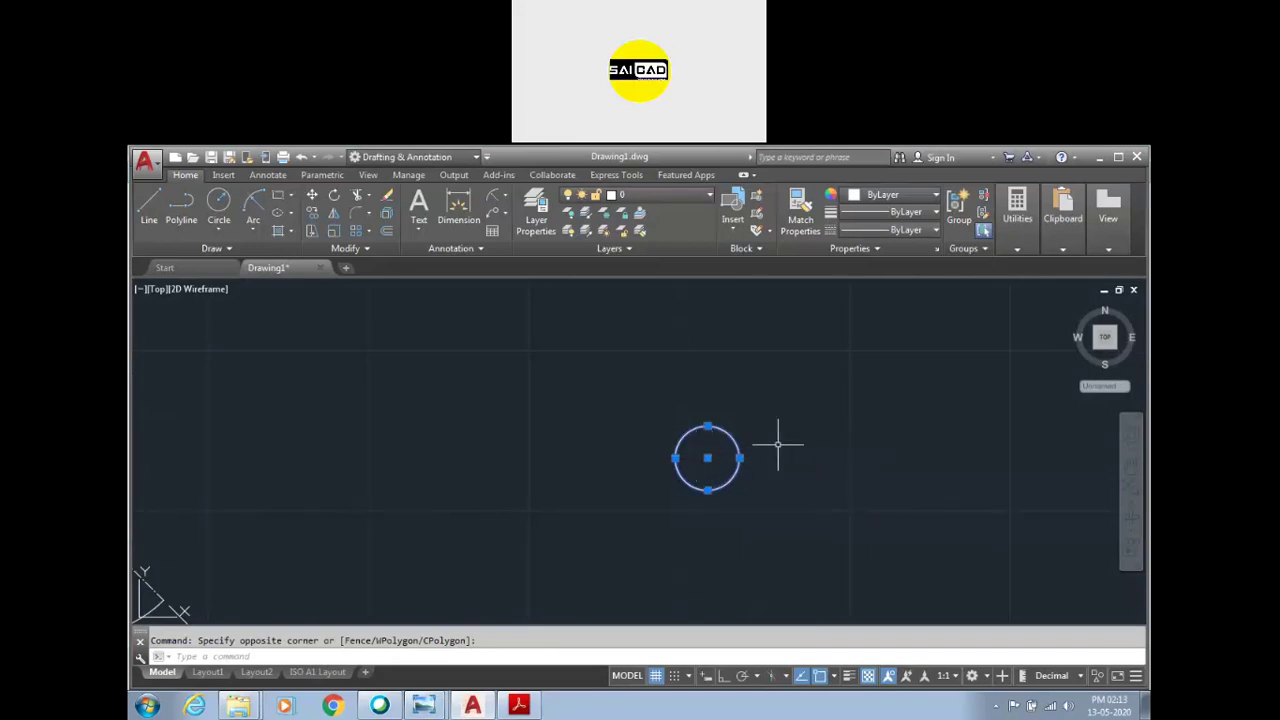
Step: Copy the circle 2 units to the right with Ortho on
text(co)
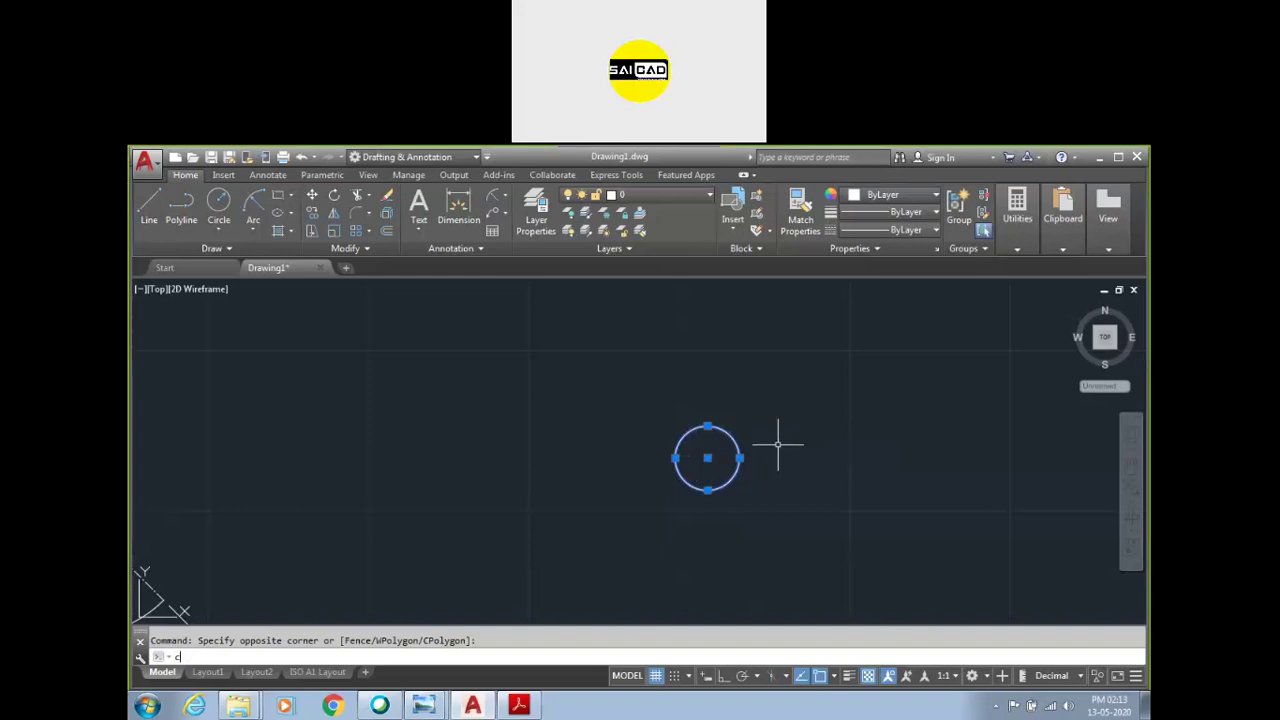
key(Return)
click(707, 459)
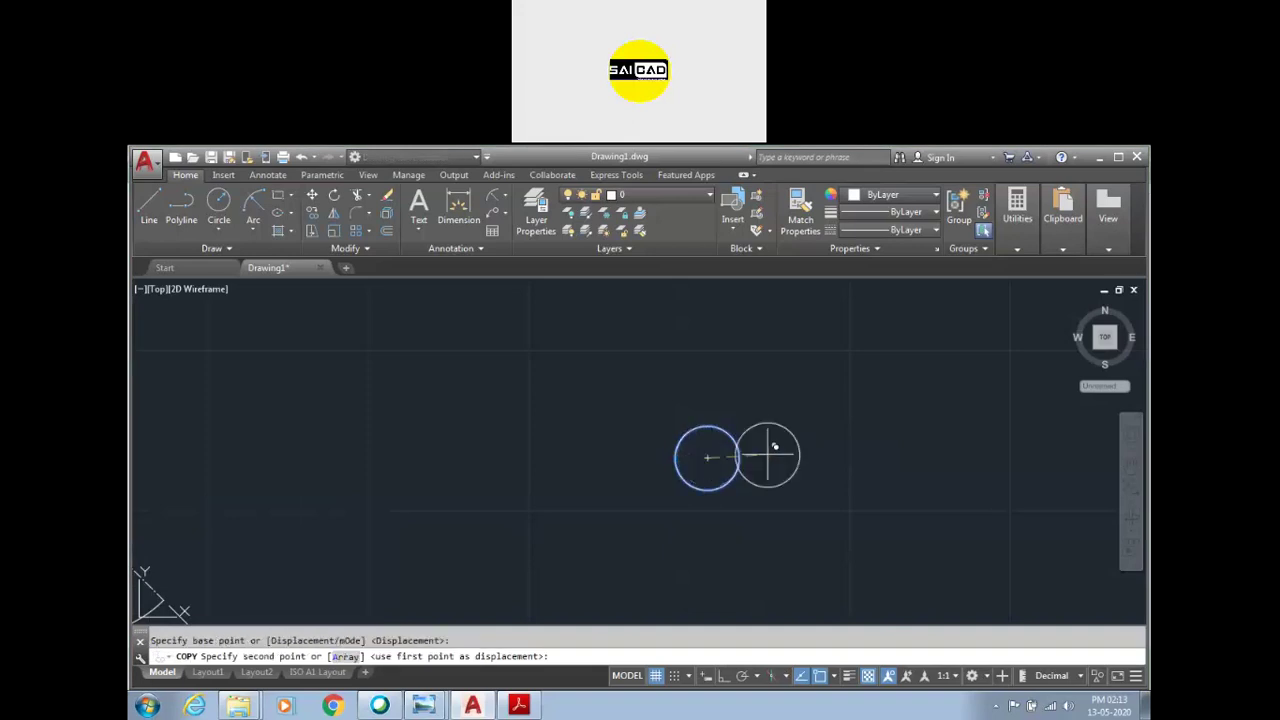
key(F8)
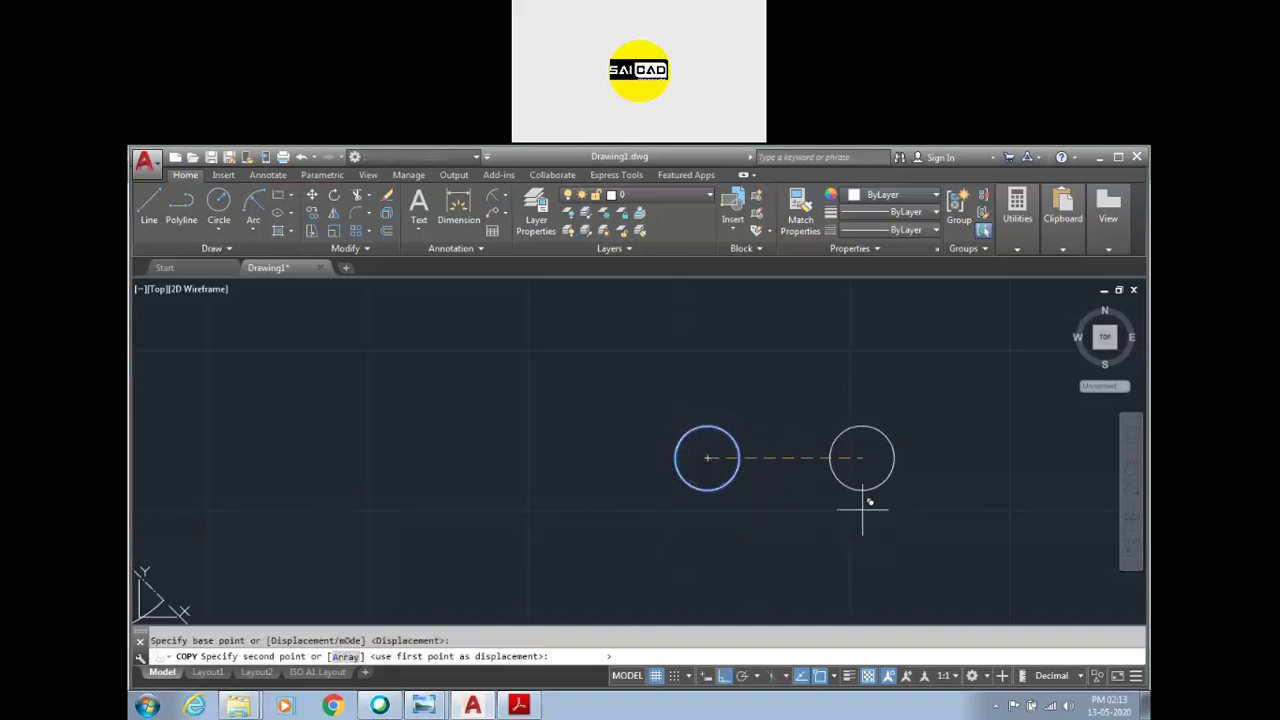
text(2)
key(Return)
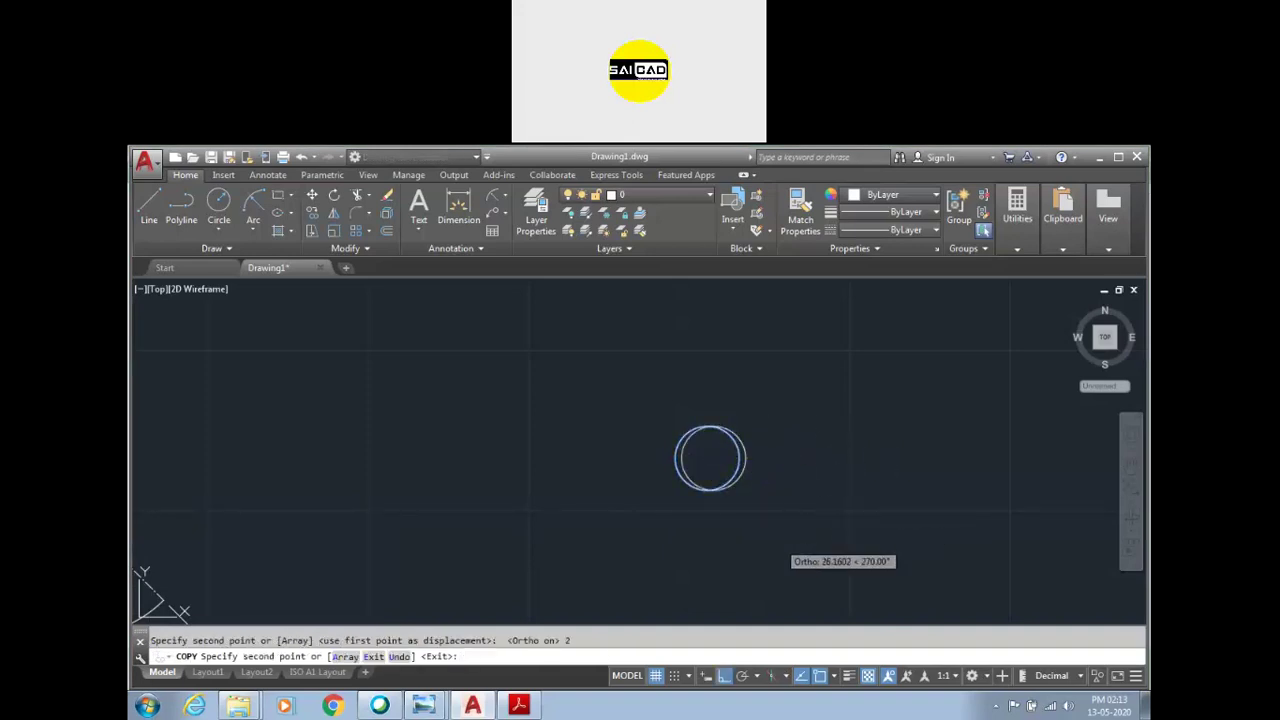
key(Escape)
Step: Grip-move the copied circle 20 units right so a gap separates the two circles
click(744, 451)
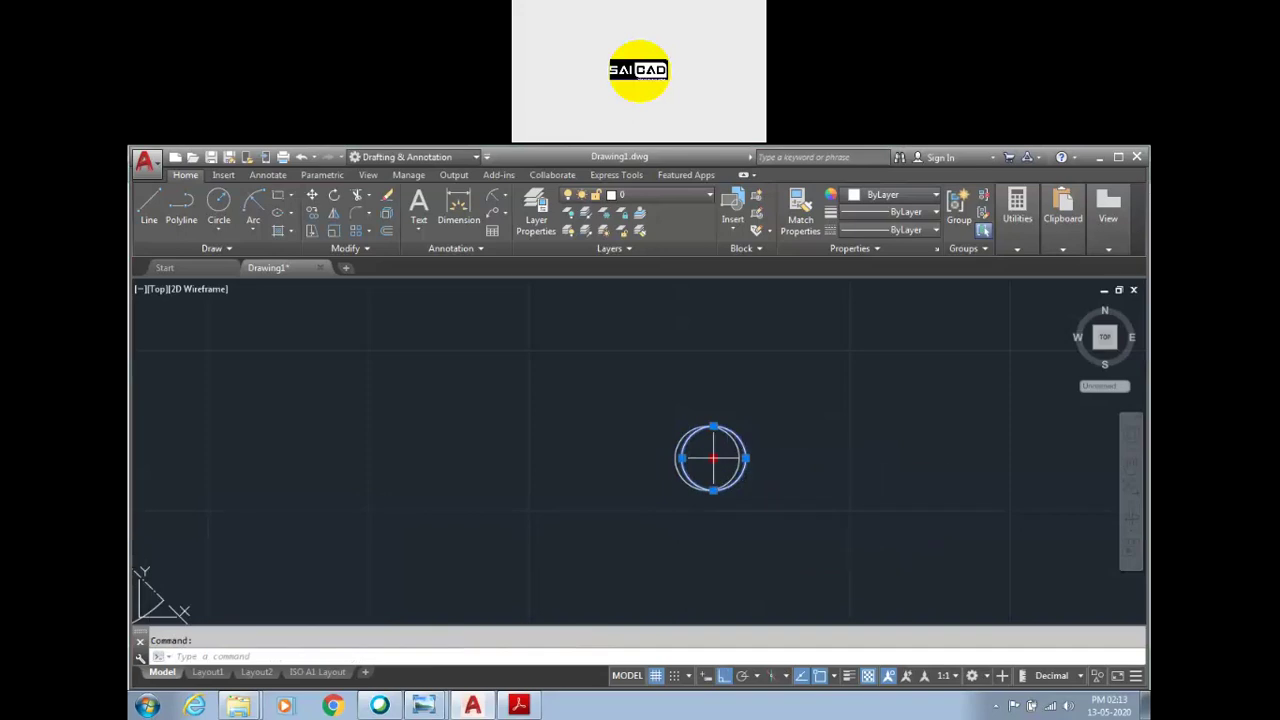
click(713, 458)
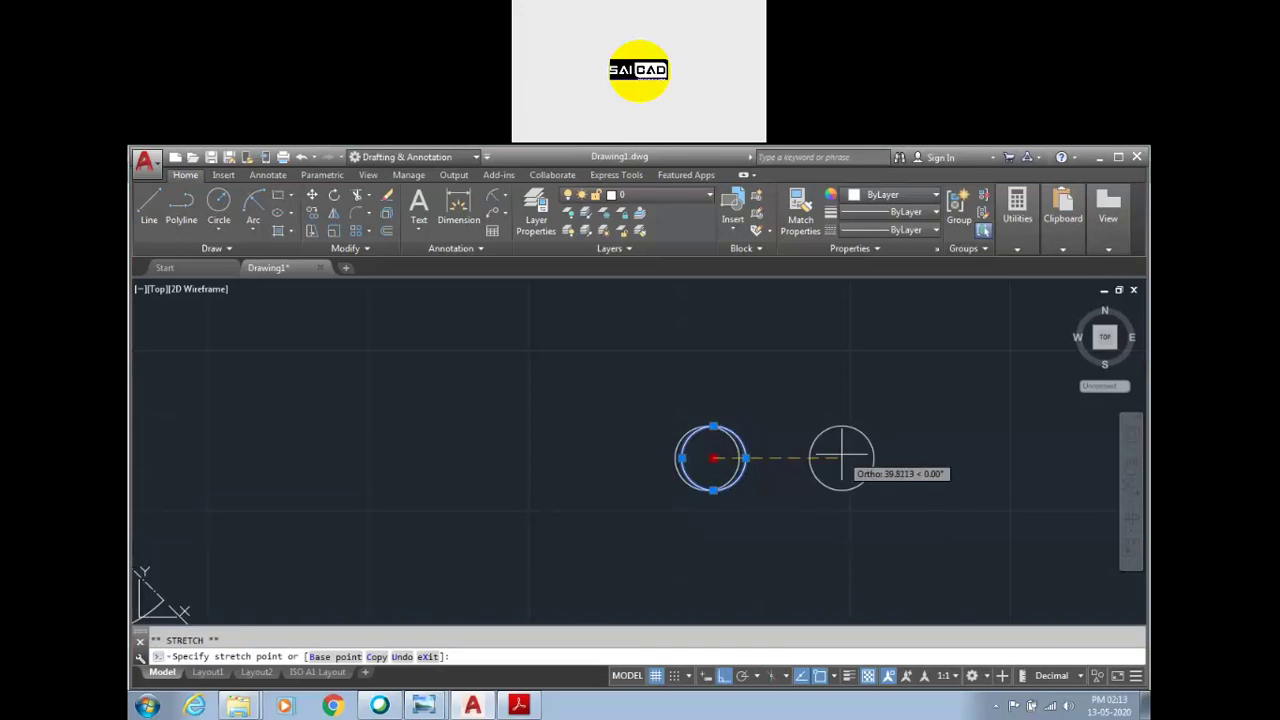
text(1)
key(Return)
key(Escape)
scroll(771, 457, up, 2)
click(819, 449)
click(768, 470)
click(768, 459)
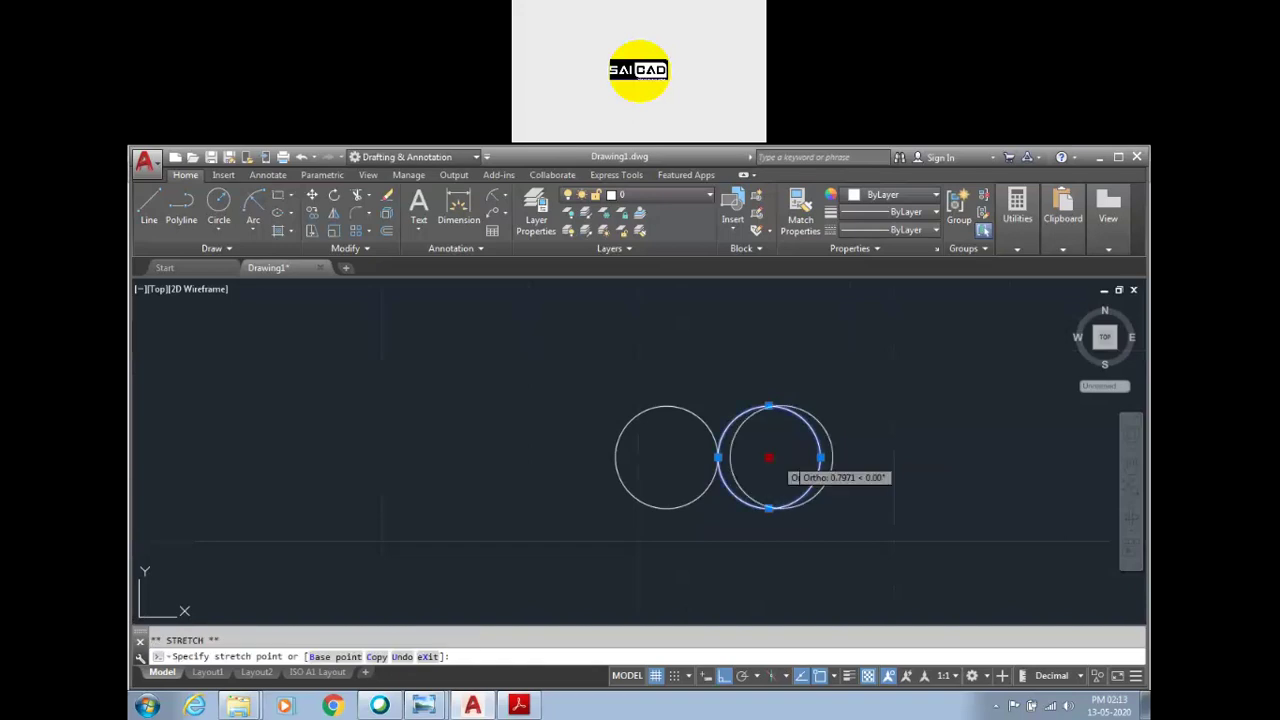
text(20)
key(Return)
key(Escape)
click(458, 207)
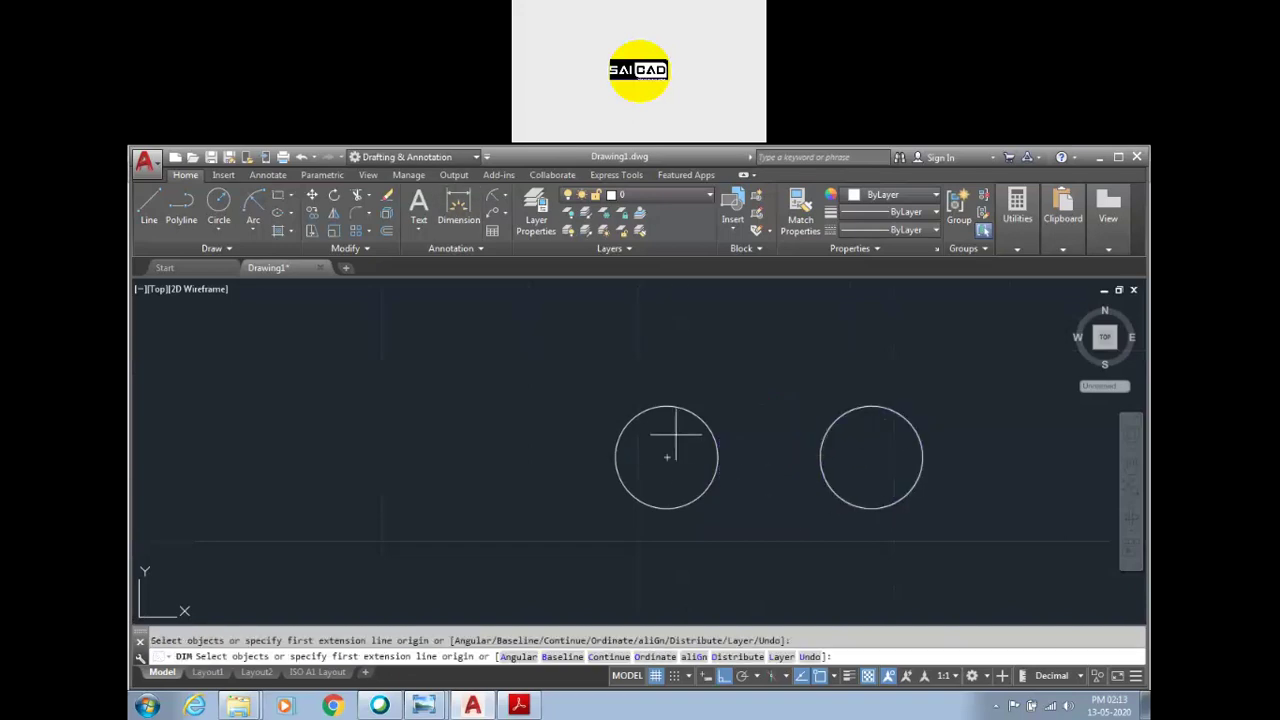
click(667, 457)
click(871, 460)
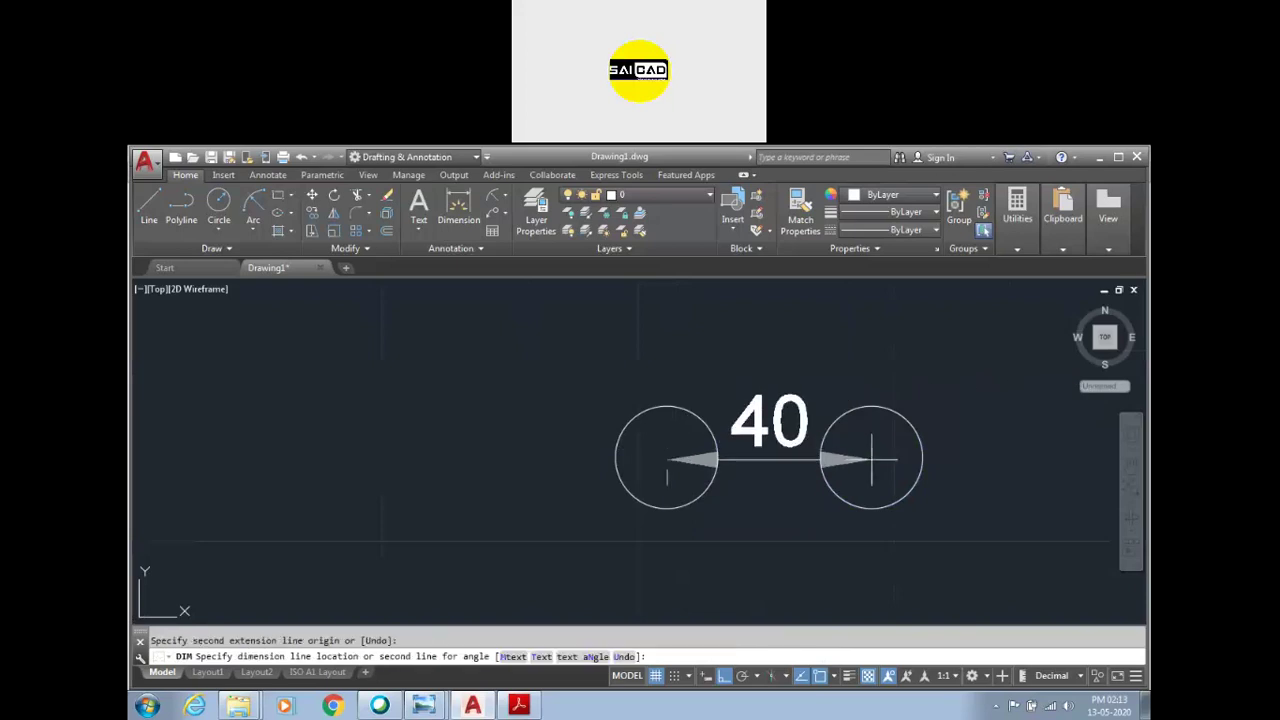
click(860, 570)
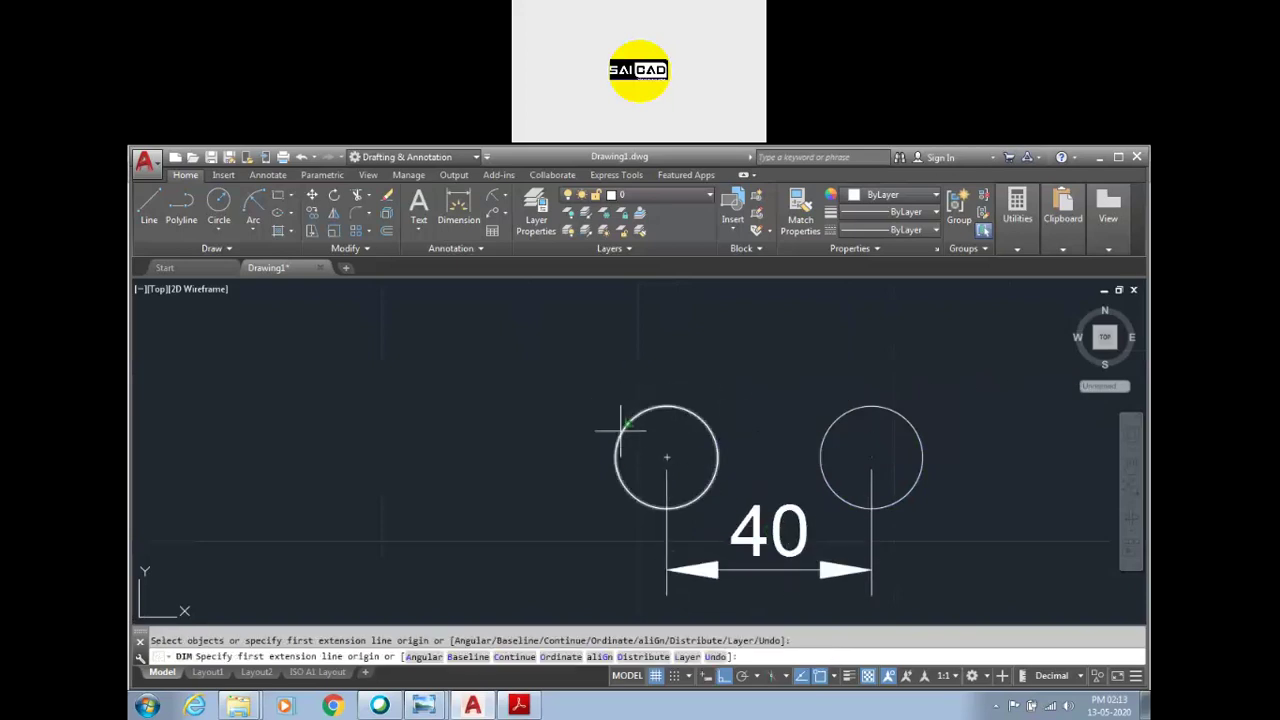
key(Escape)
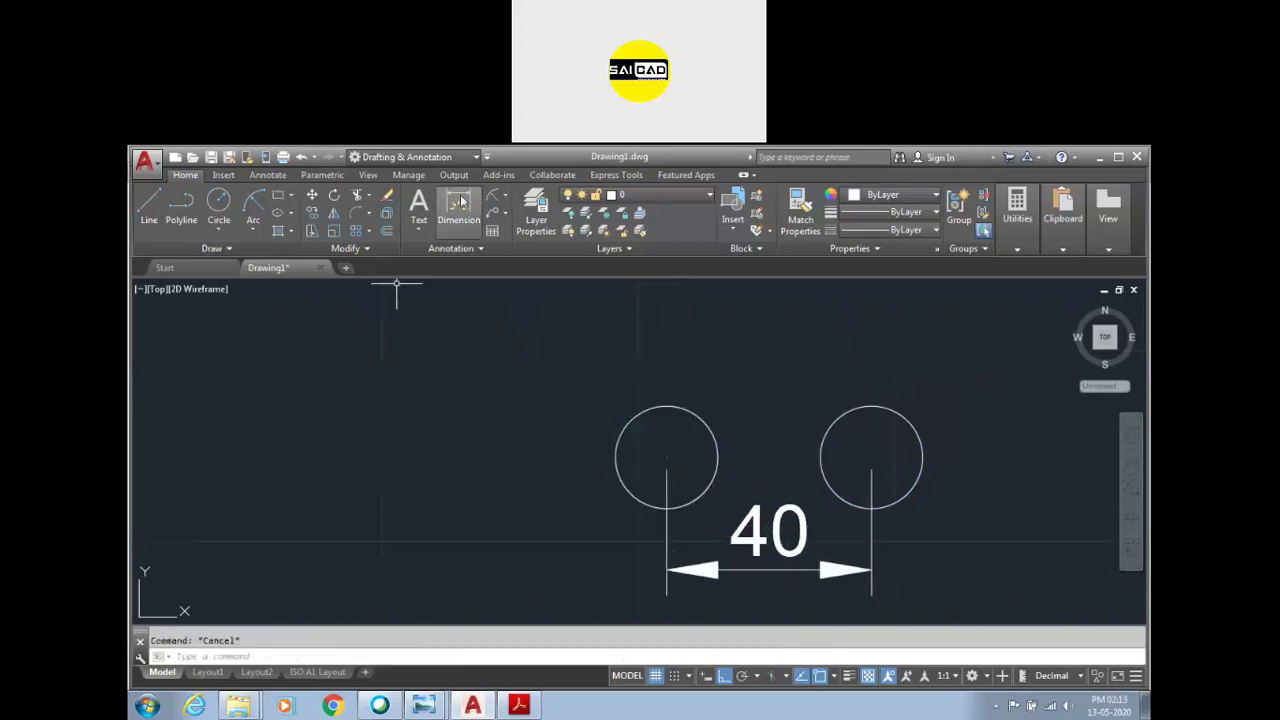
click(460, 202)
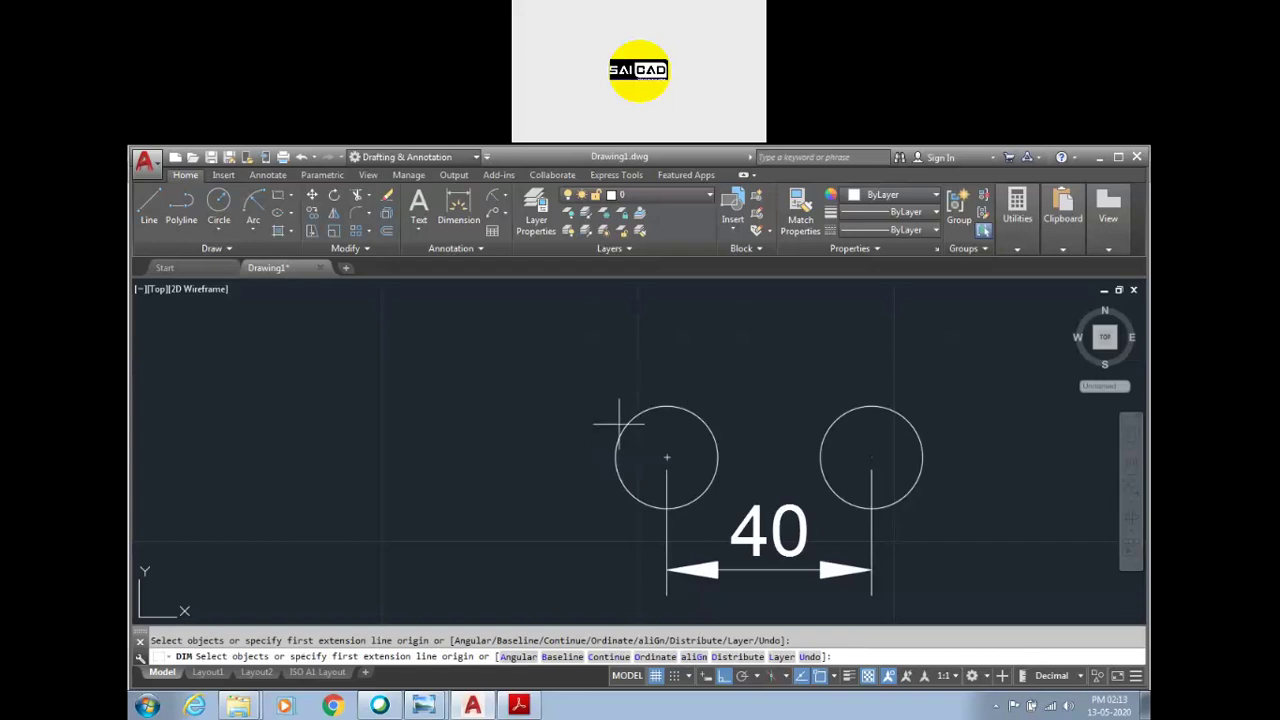
click(616, 432)
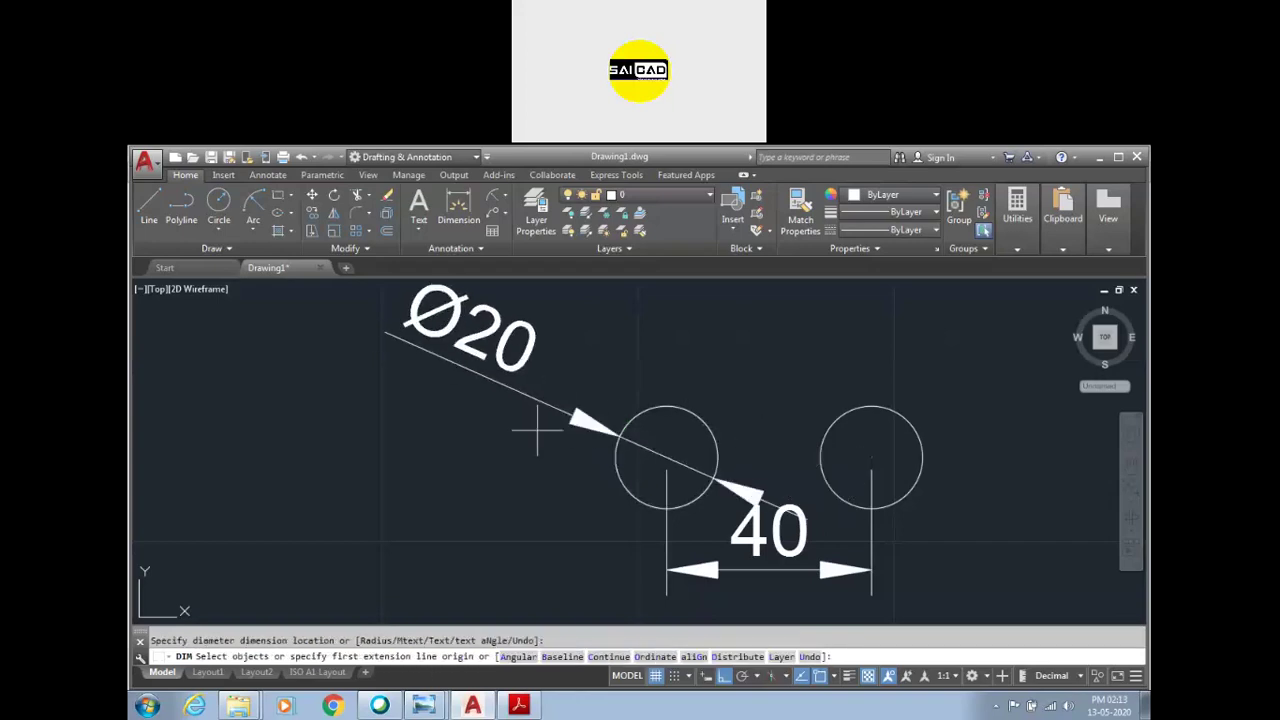
click(546, 404)
scroll(530, 440, down, 2)
scroll(514, 471, up, 2)
click(664, 482)
click(641, 575)
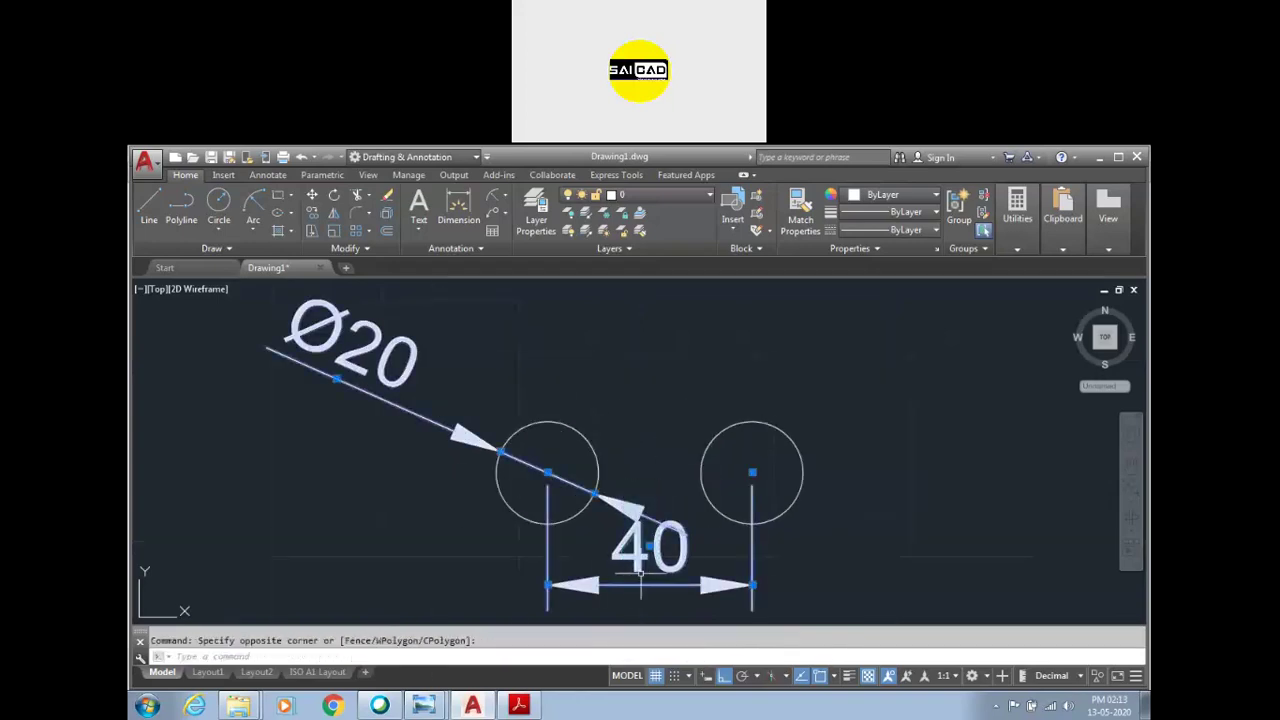
key(Delete)
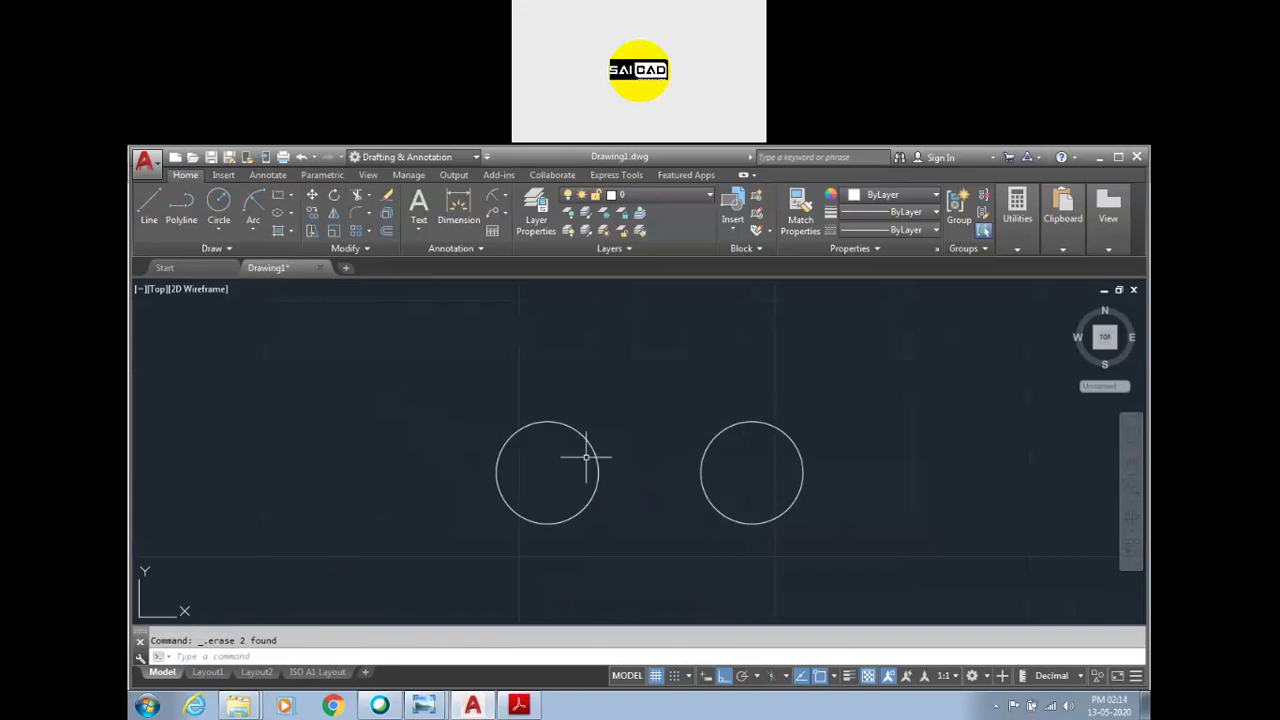
Step: Draw a line connecting the tops of the left and right circles
click(586, 420)
click(592, 458)
click(794, 391)
click(727, 465)
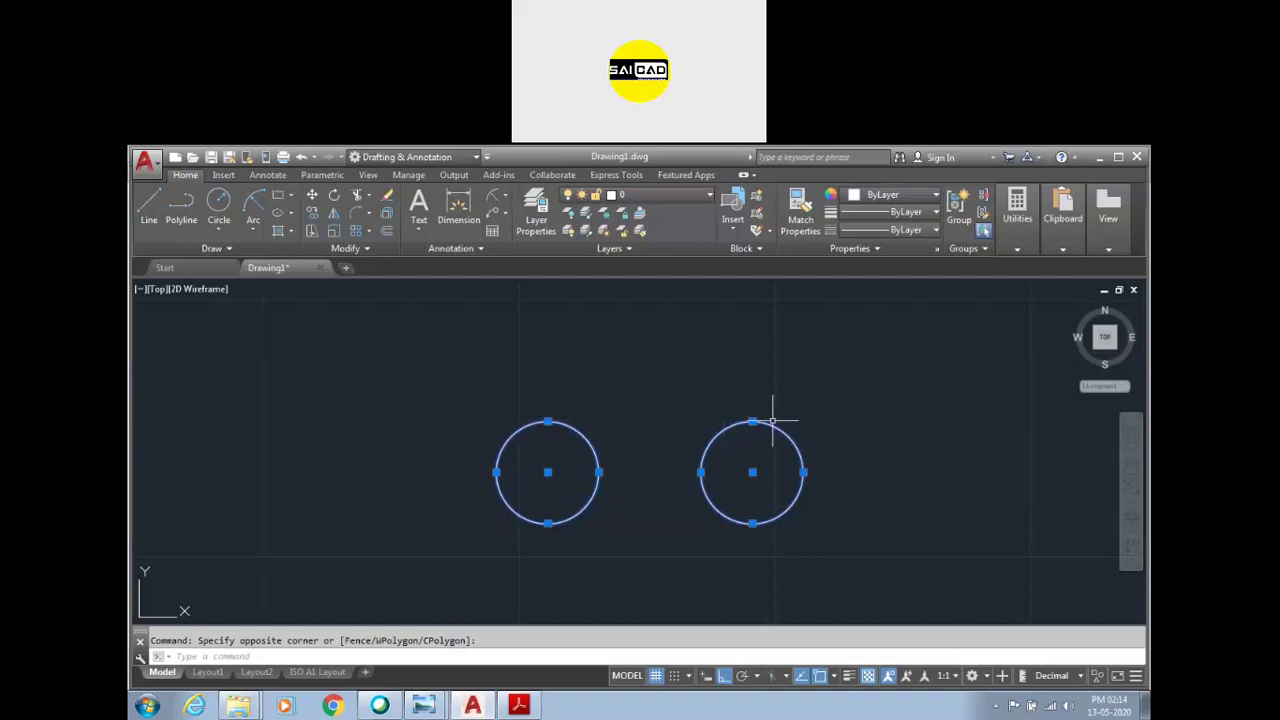
text(1)
key(Escape)
text(l)
key(Return)
click(547, 422)
click(751, 422)
key(Return)
key(Return)
Step: Grip-move the right circle lower and stretch the line's end to its top
click(720, 467)
key(Escape)
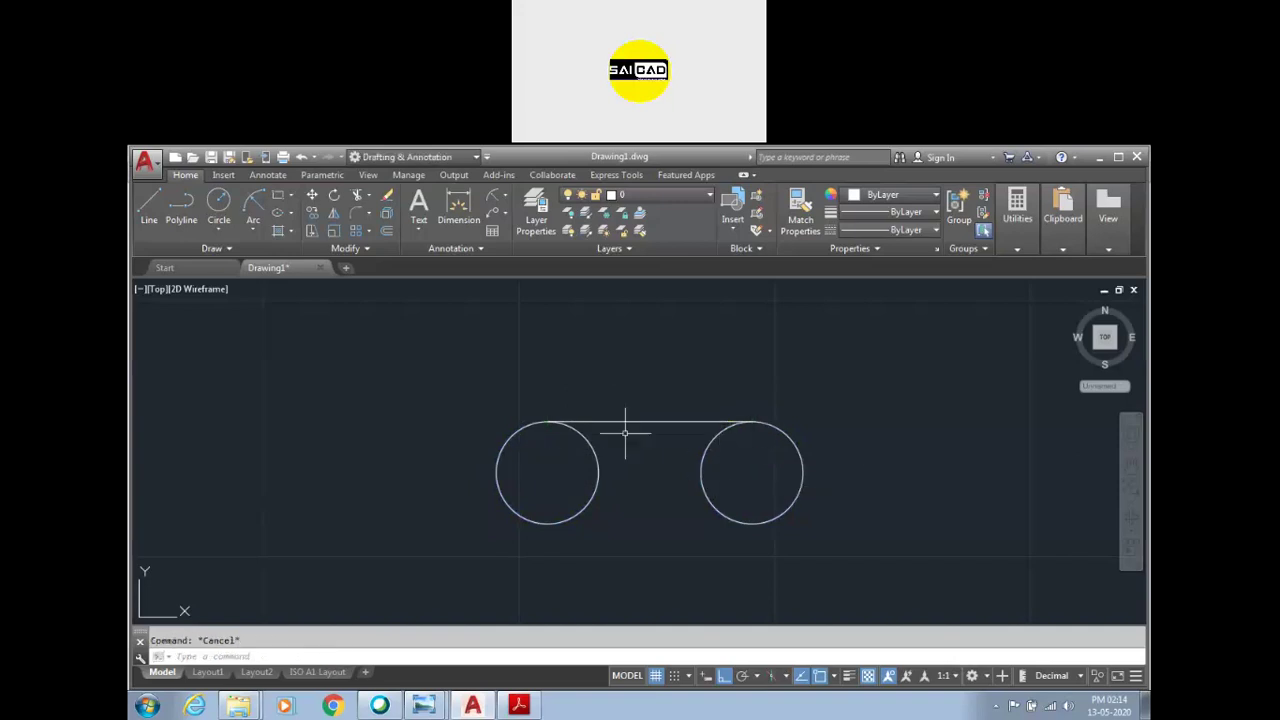
click(743, 467)
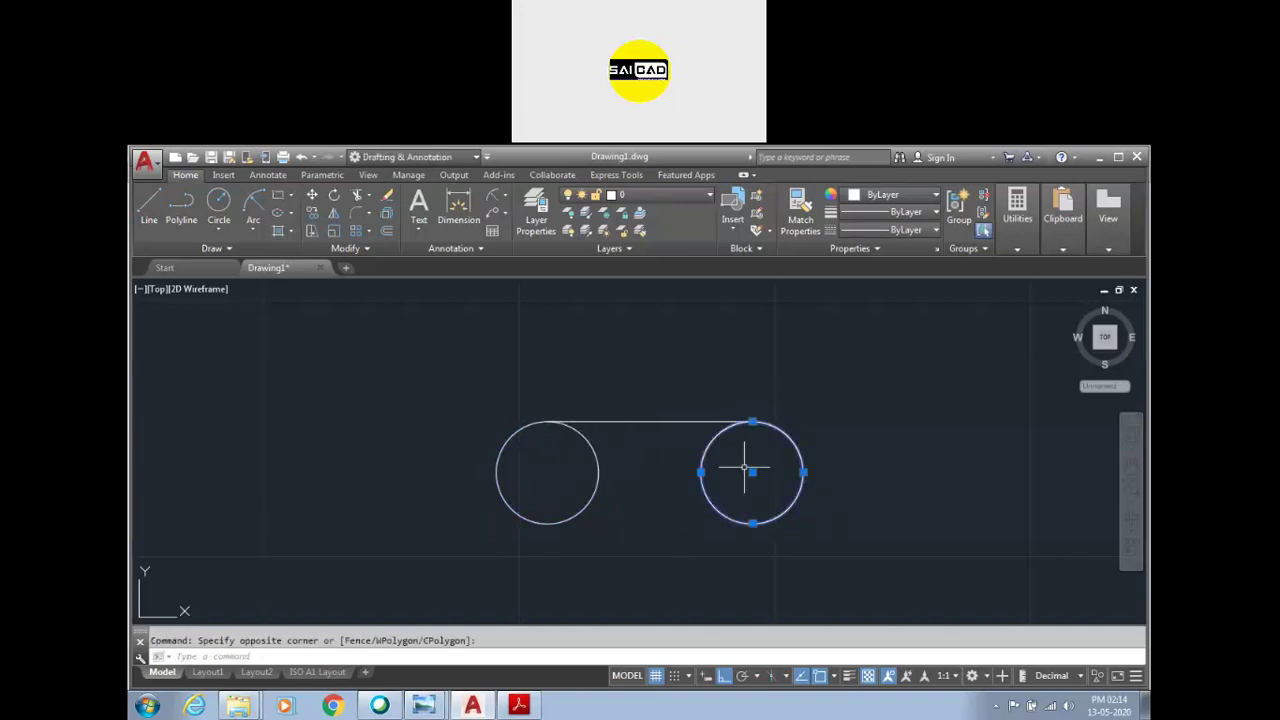
click(752, 472)
click(752, 523)
key(Escape)
click(736, 421)
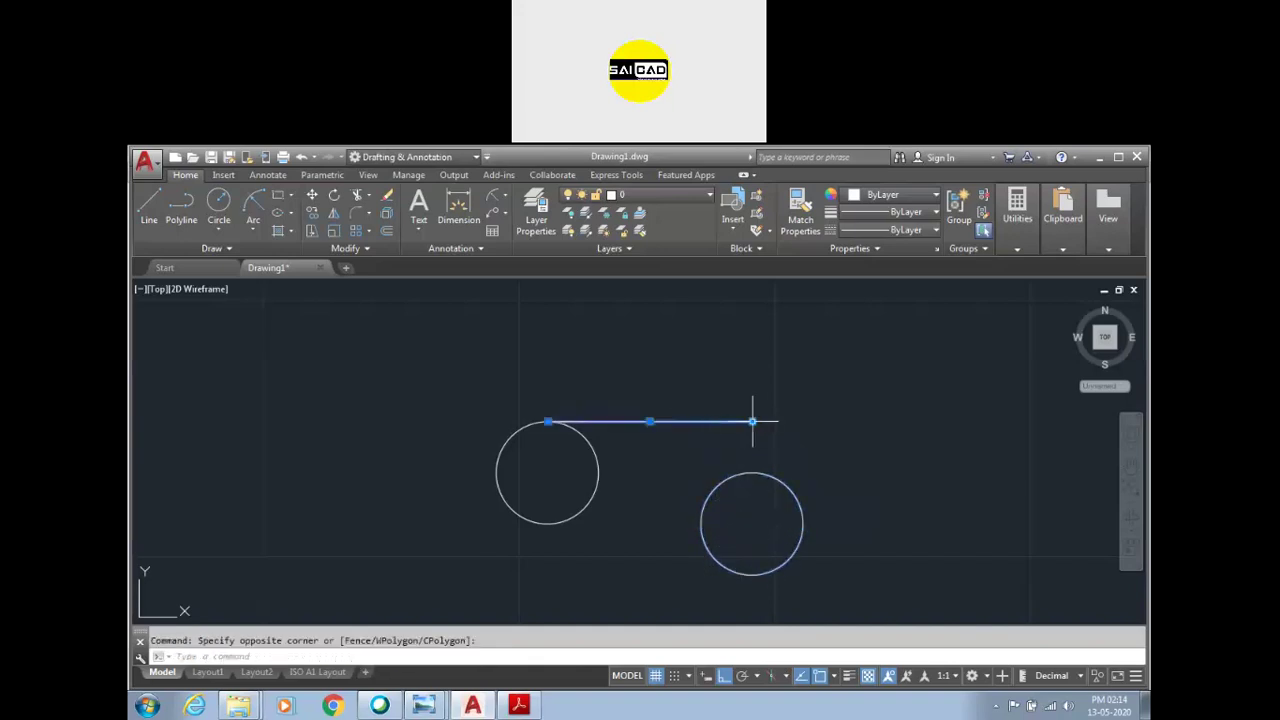
click(752, 421)
click(751, 472)
Step: Window-select the connecting line and delete it
key(Escape)
scroll(738, 482, up, 5)
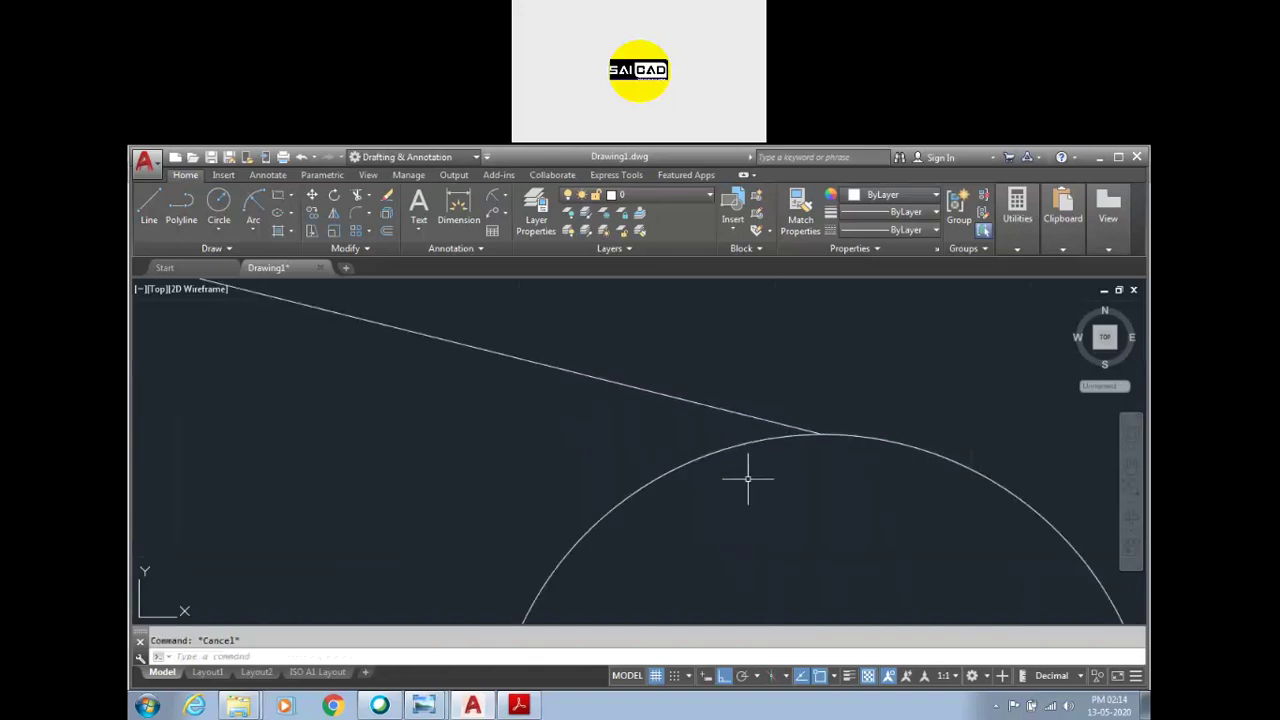
scroll(770, 436, down, 6)
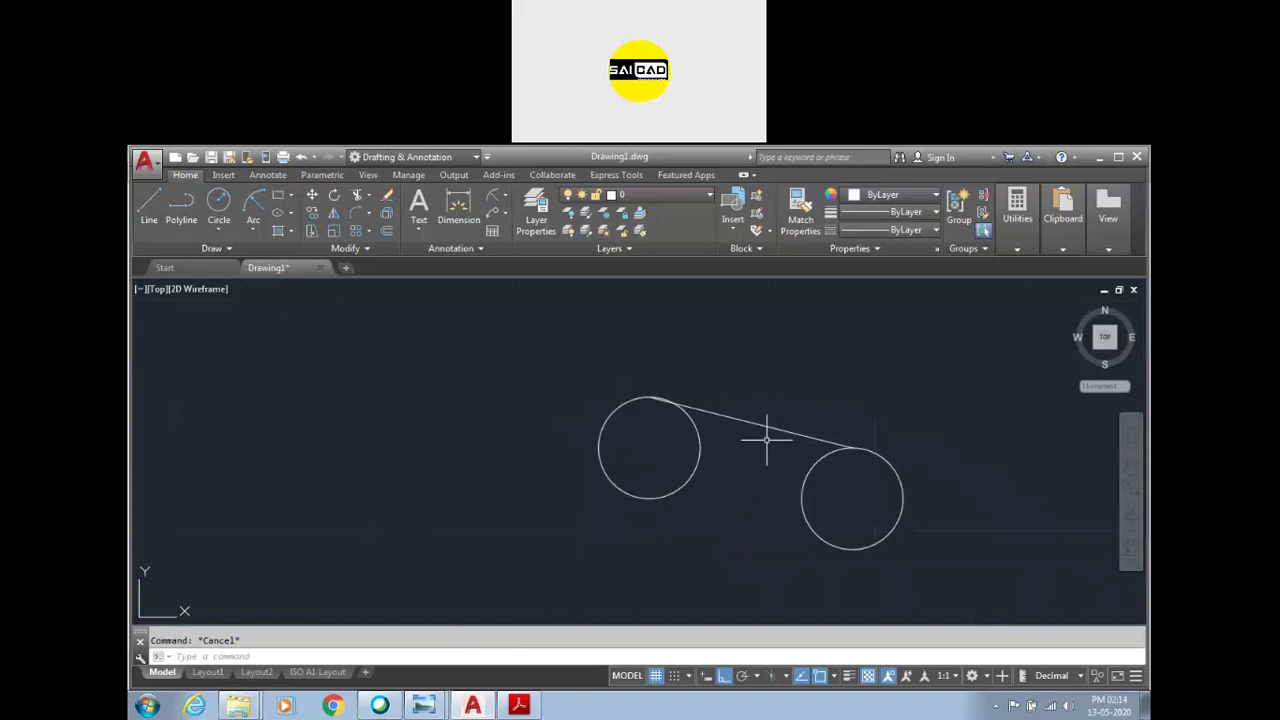
click(788, 409)
click(748, 455)
key(Delete)
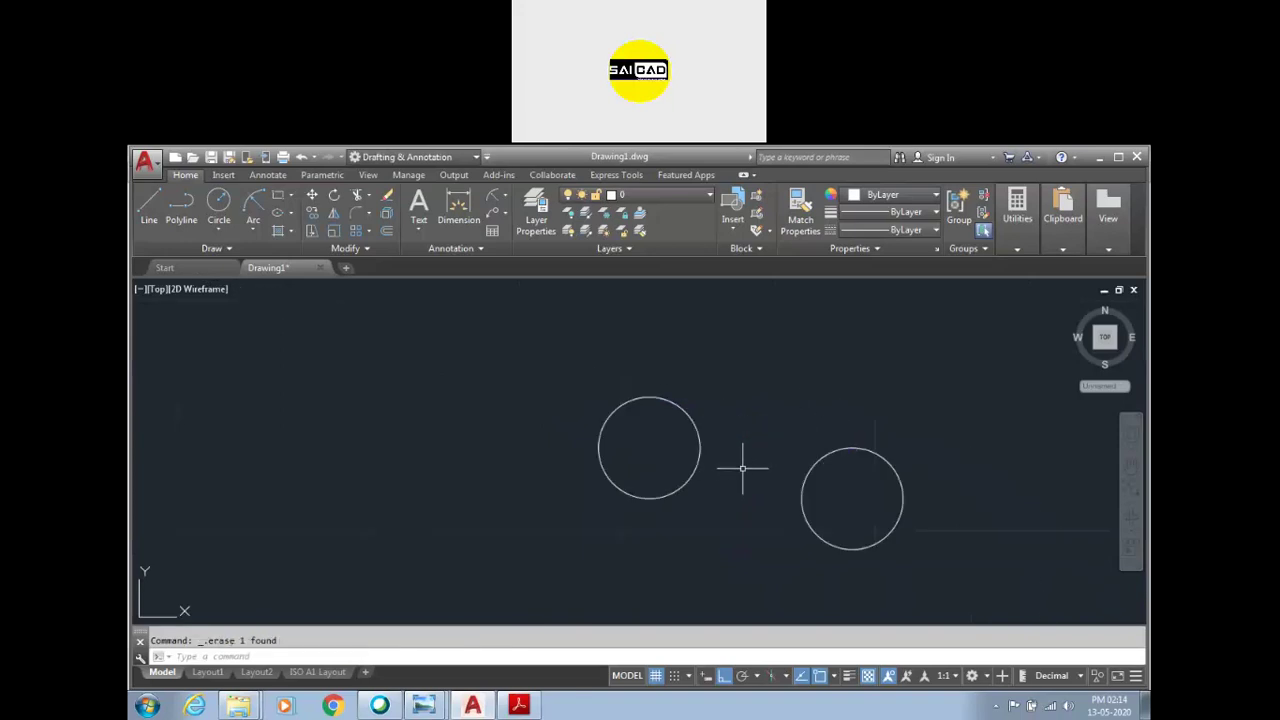
scroll(603, 486, down, 4)
scroll(715, 505, up, 4)
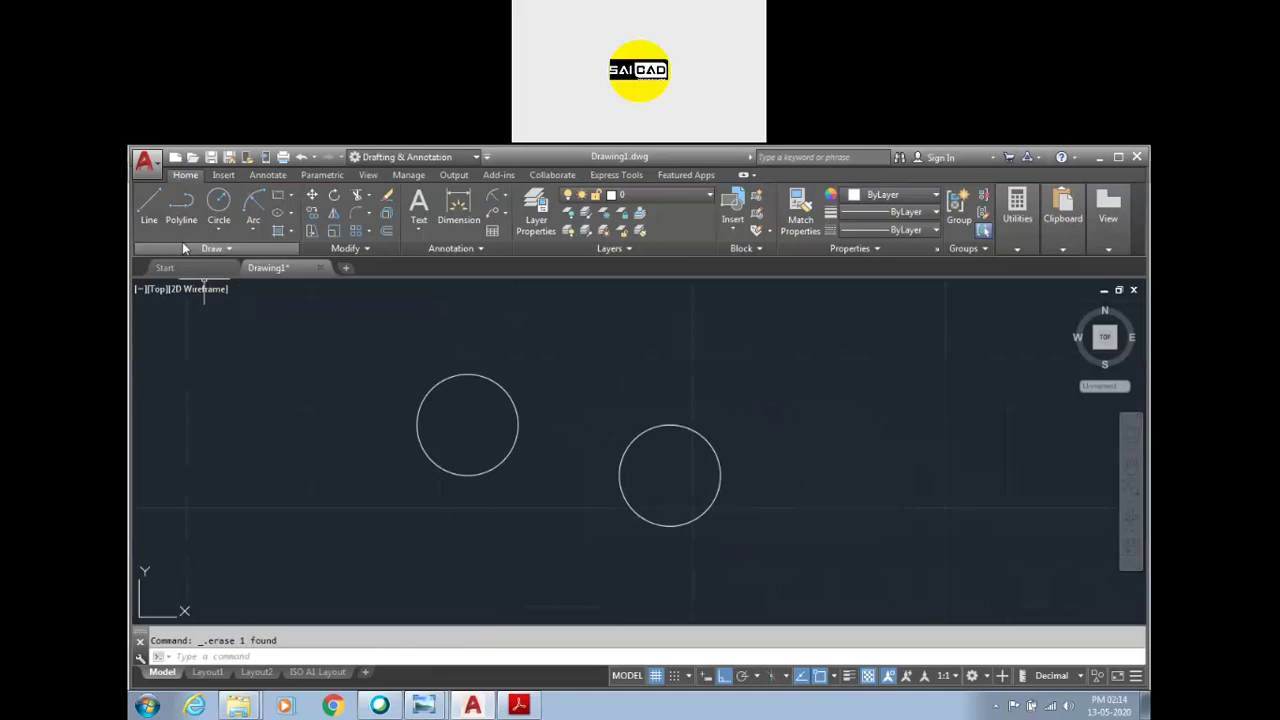
click(156, 202)
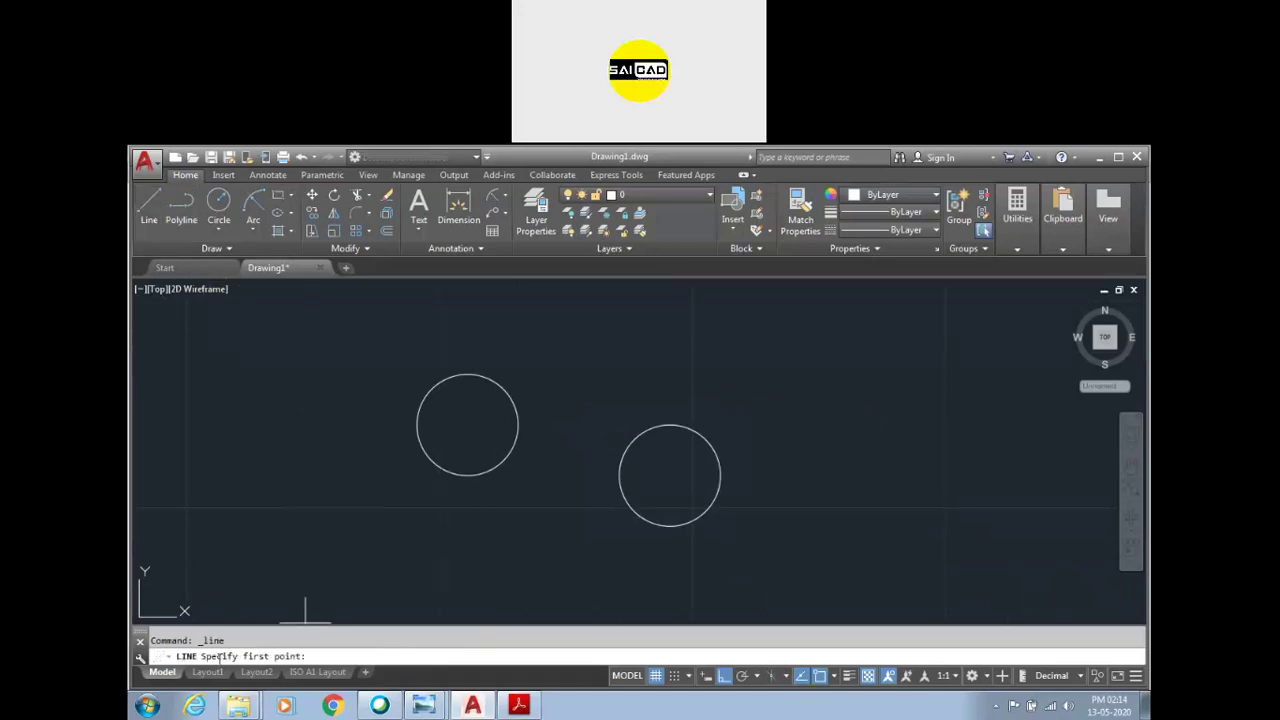
scroll(523, 391, up, 4)
scroll(512, 398, down, 2)
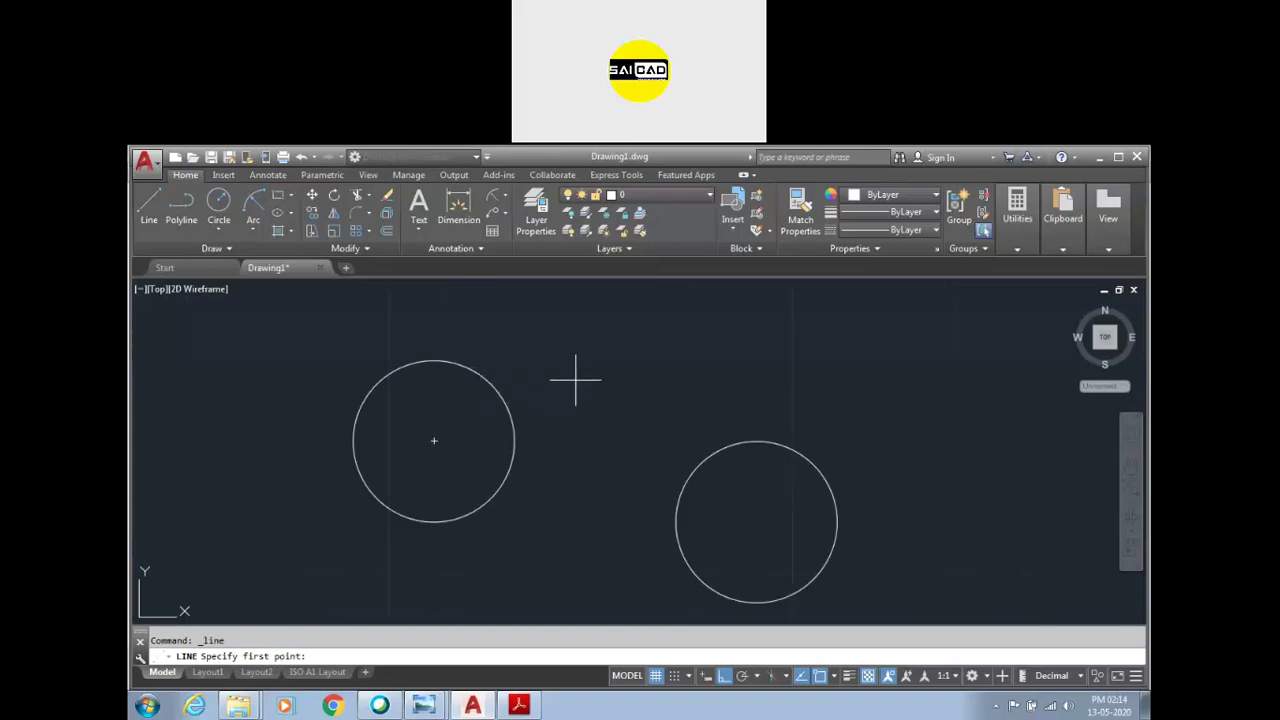
click(493, 383)
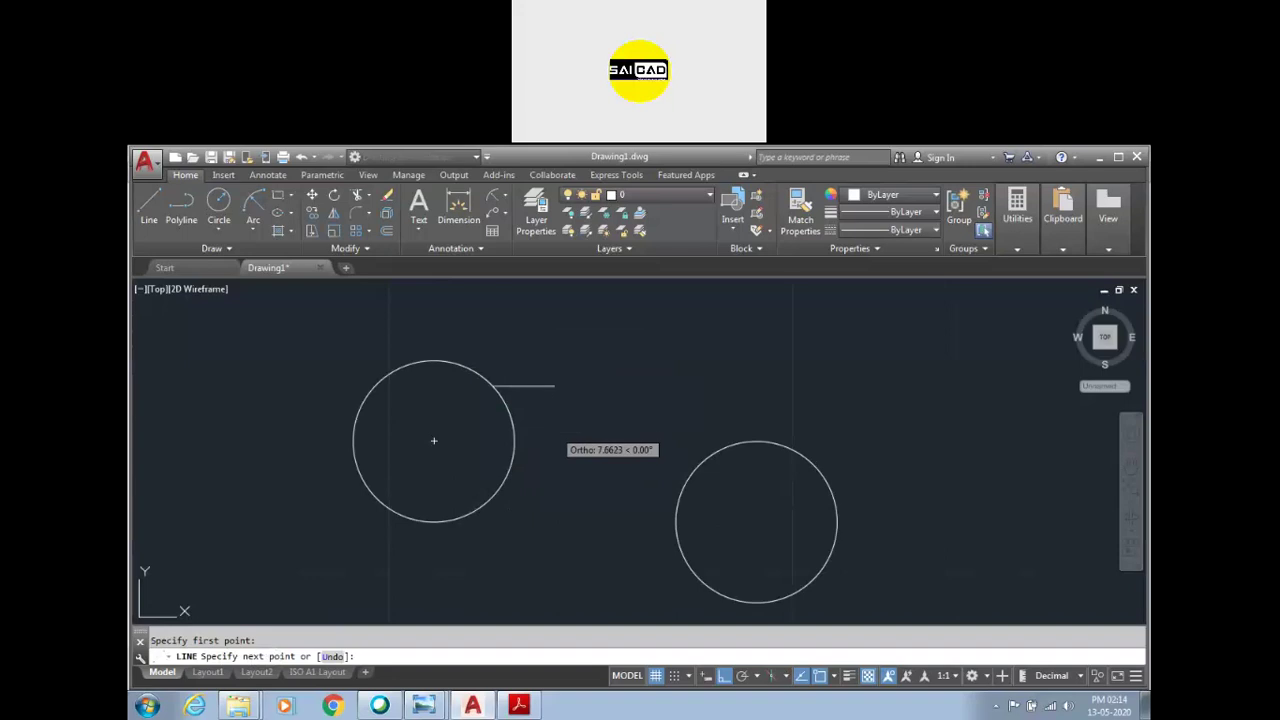
key(Escape)
text(l)
key(Return)
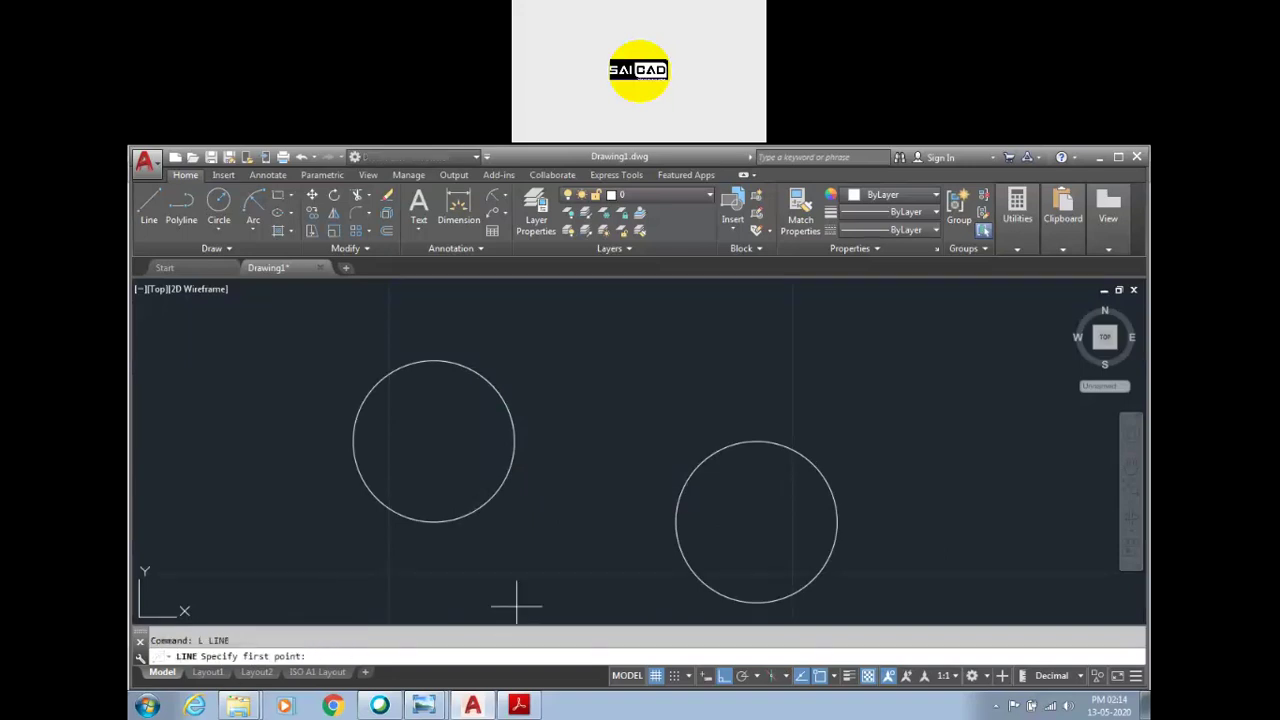
key(F8)
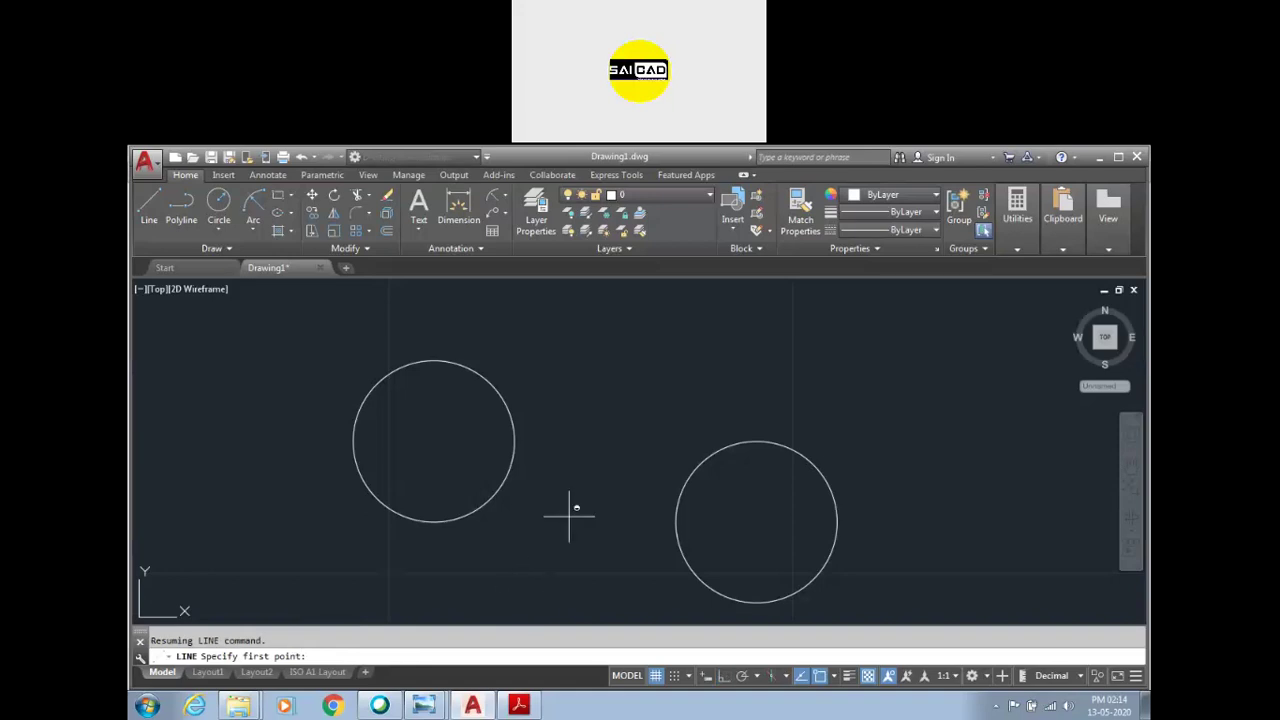
shift+right_click(608, 410)
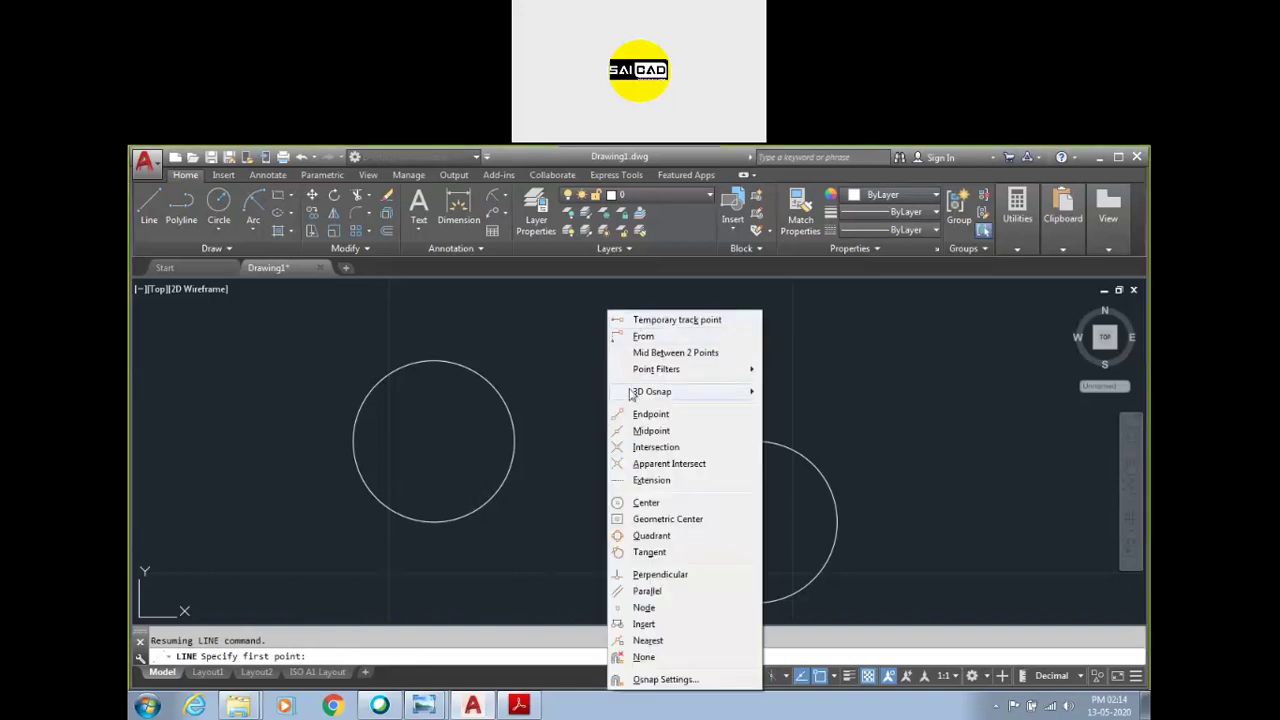
click(636, 641)
click(757, 360)
key(Escape)
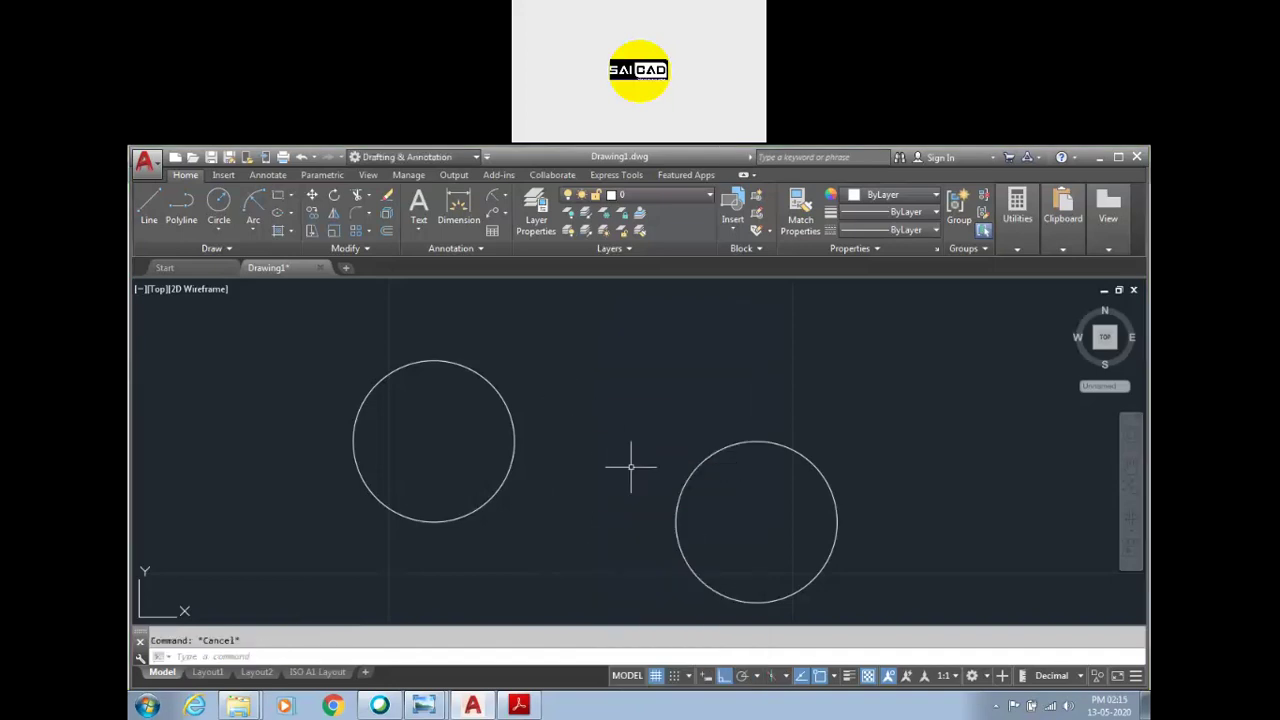
Step: Draw a line using Tangent snaps from the left circle's top to the right circle
text(l)
key(Return)
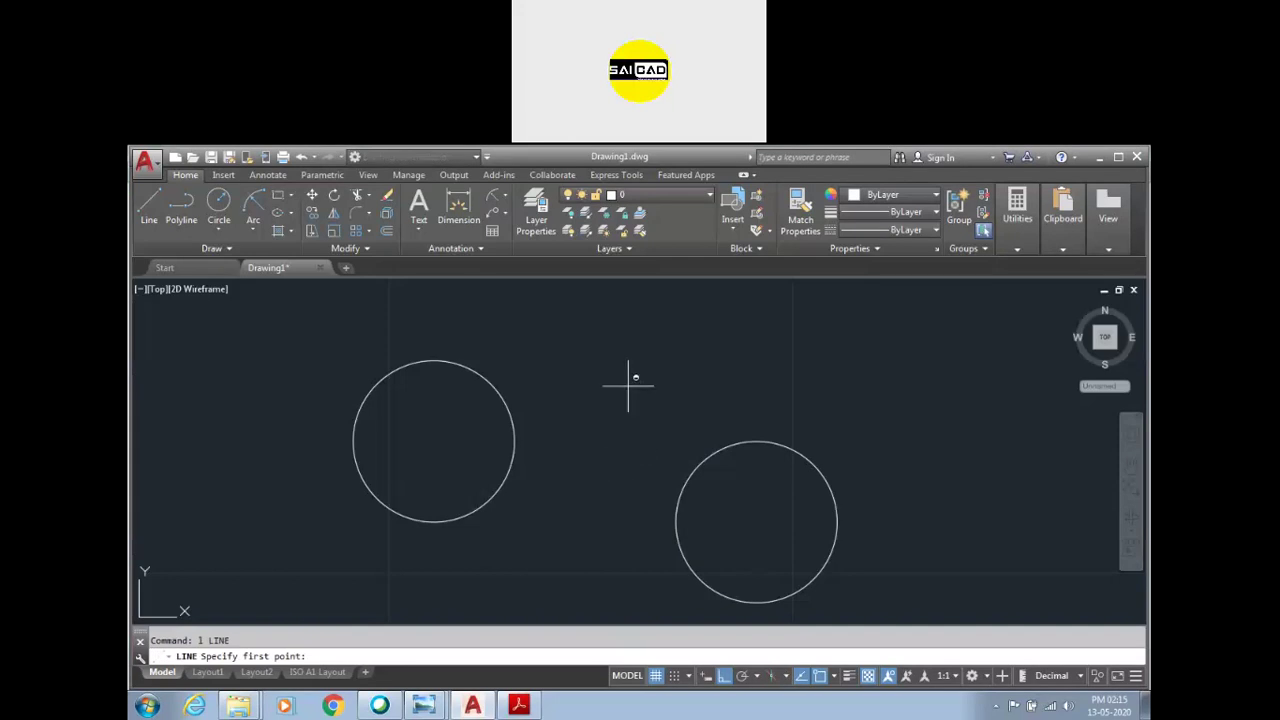
shift+right_click(632, 376)
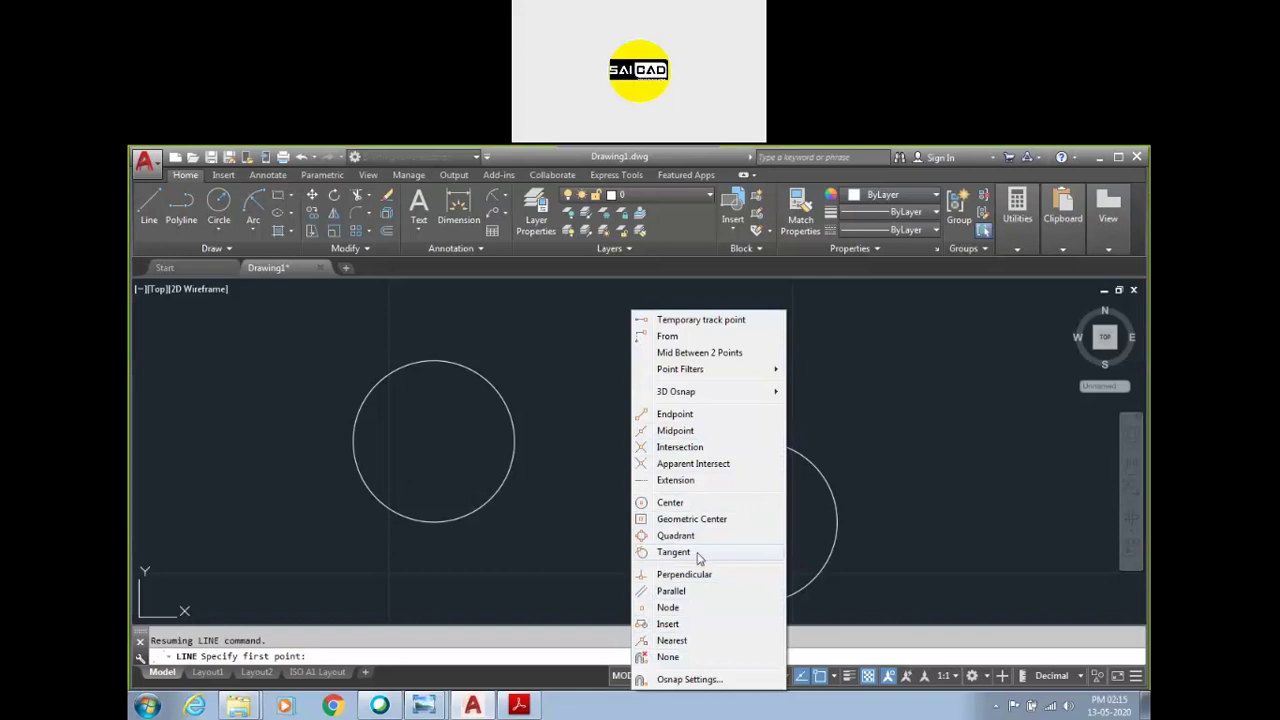
click(699, 557)
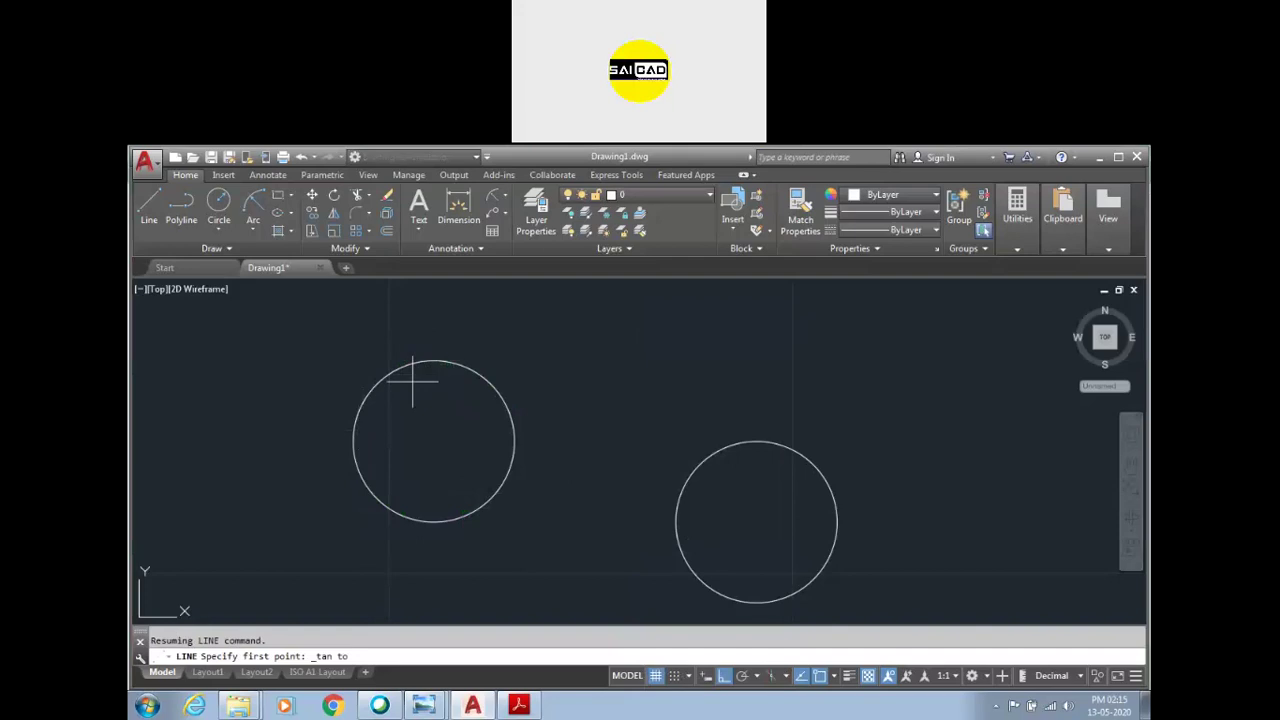
click(458, 360)
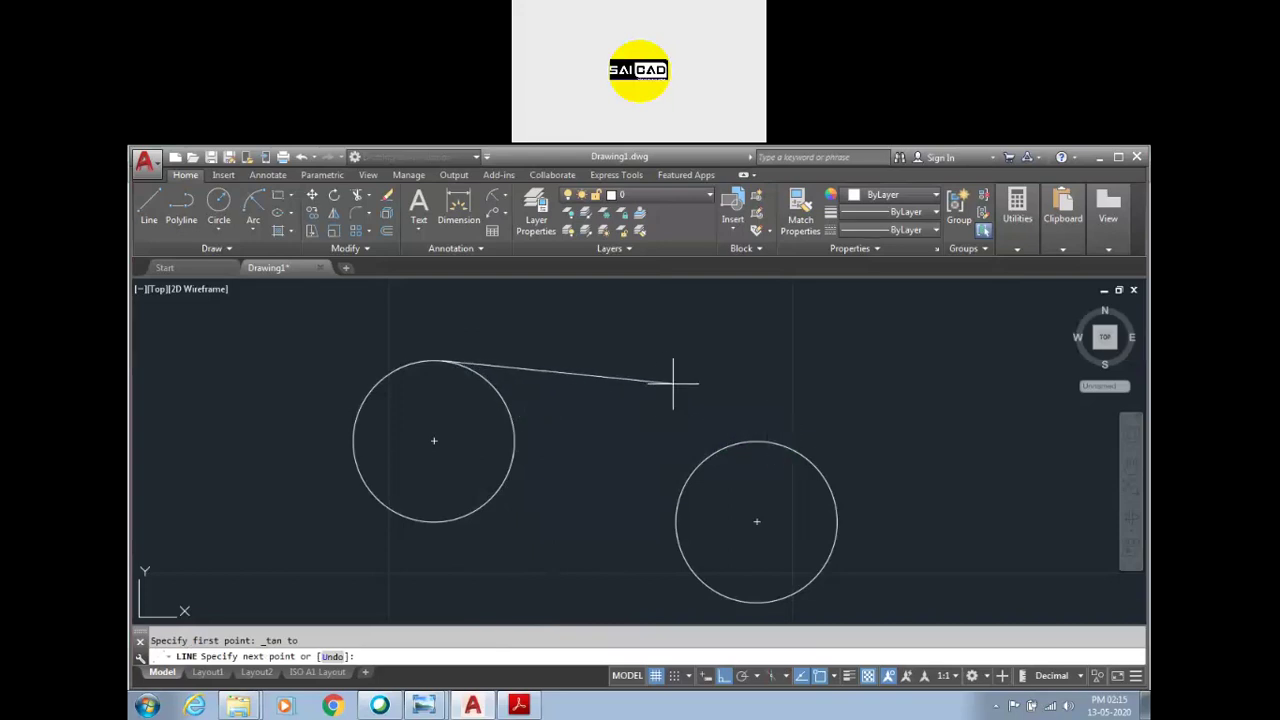
shift+right_click(673, 382)
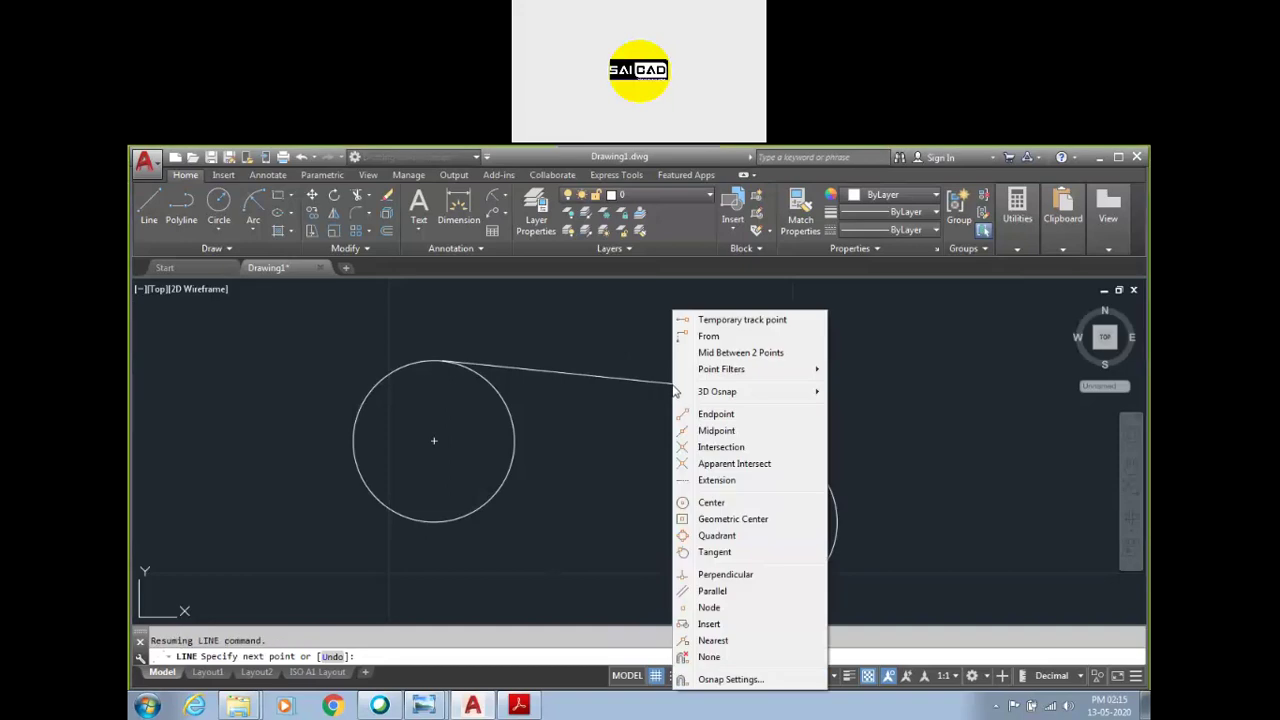
click(689, 558)
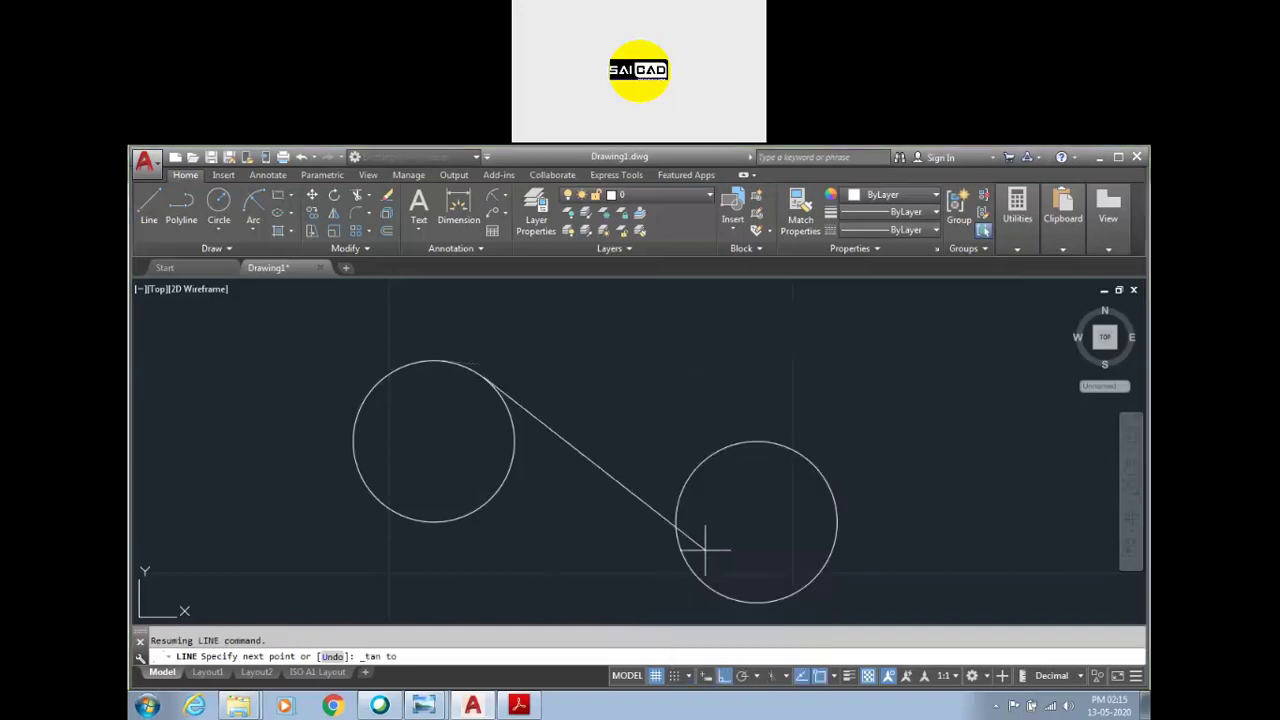
click(723, 447)
key(Return)
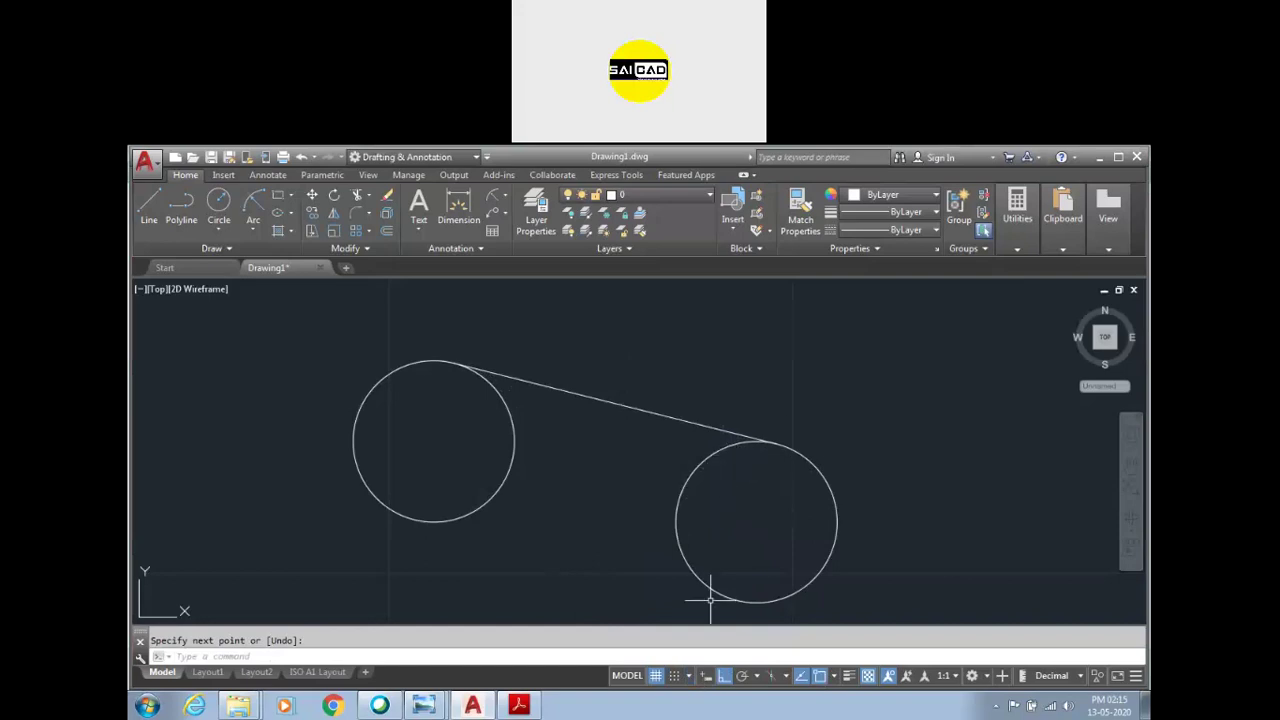
text(l)
key(Return)
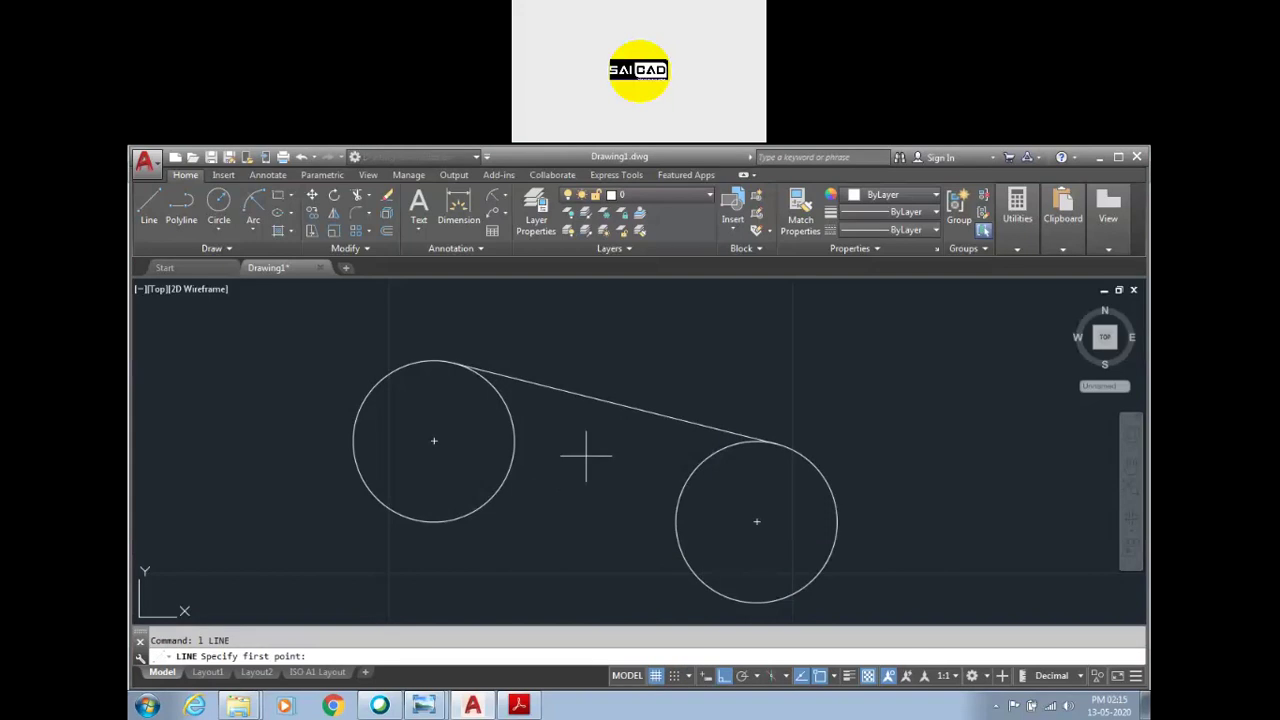
shift+right_click(586, 455)
click(607, 557)
click(706, 589)
shift+right_click(577, 491)
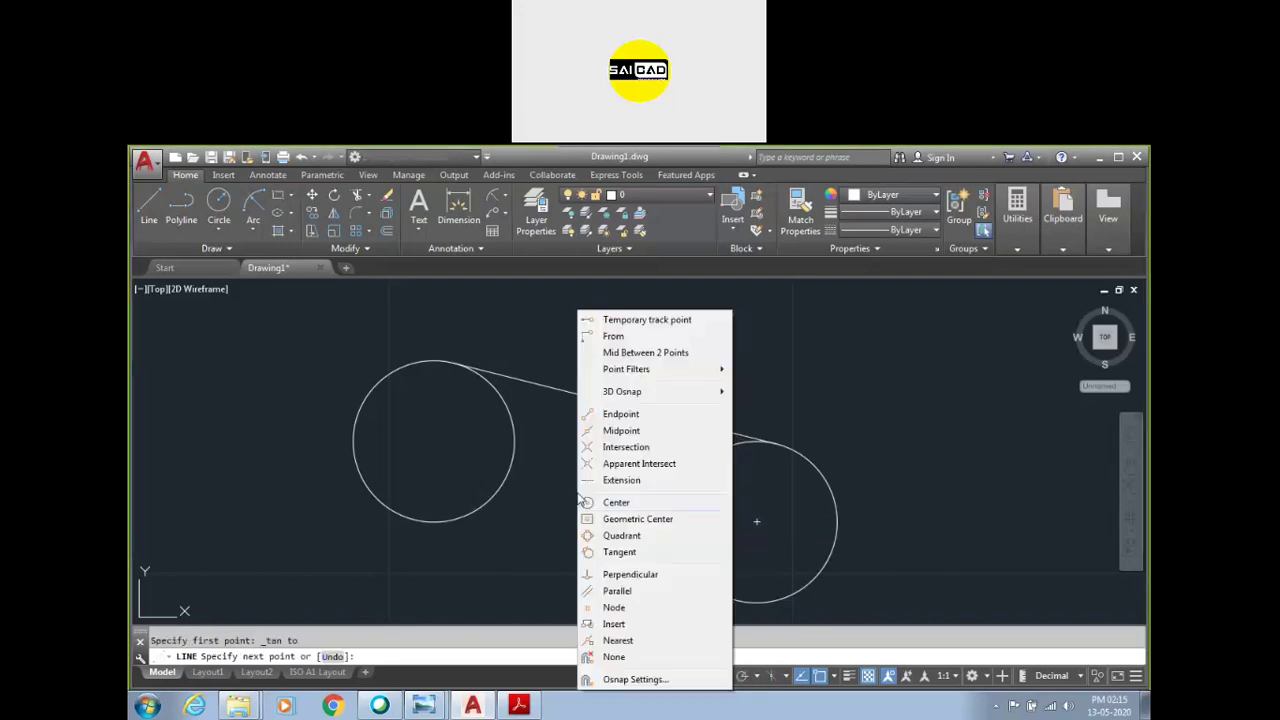
click(592, 555)
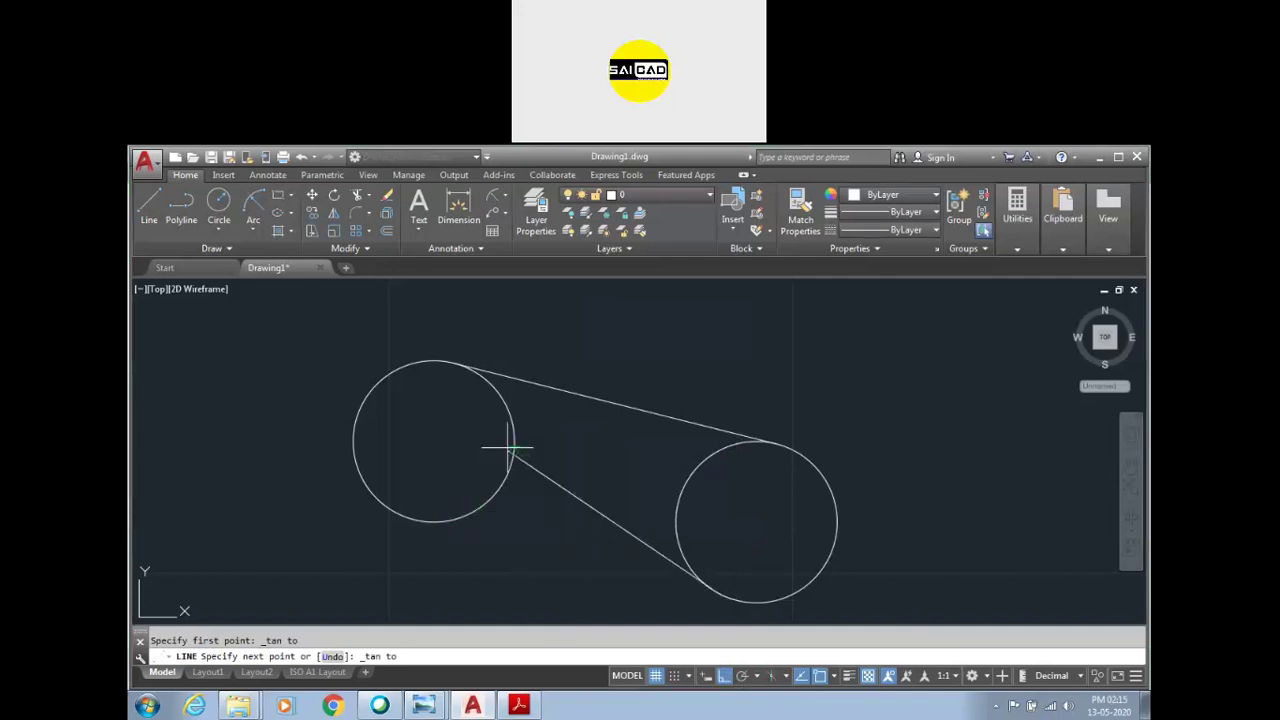
click(506, 408)
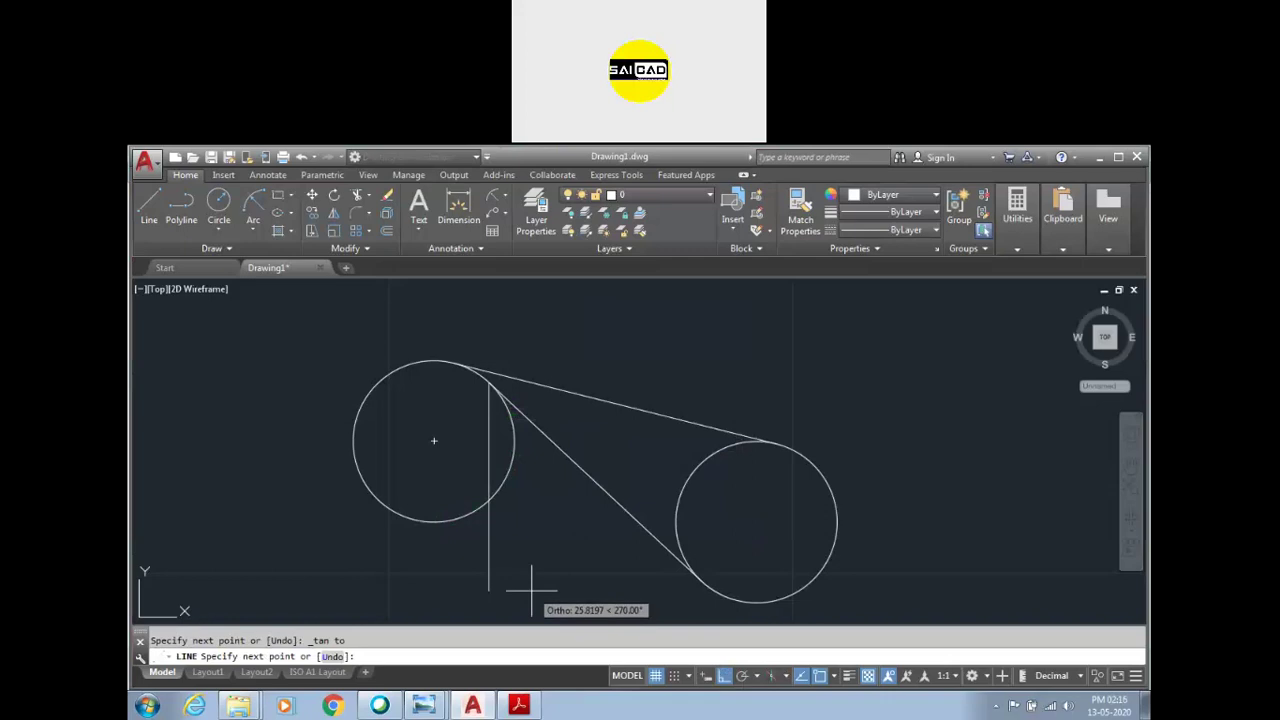
text(U)
key(Return)
shift+right_click(541, 511)
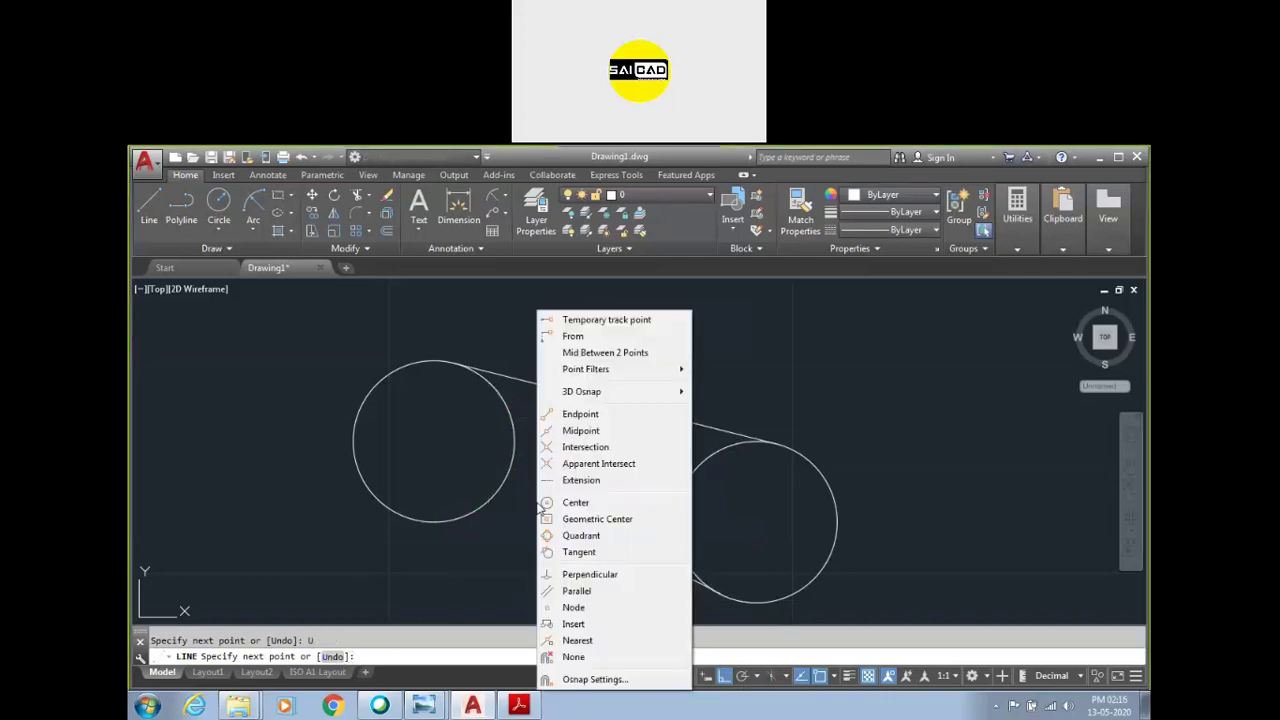
click(552, 553)
click(450, 523)
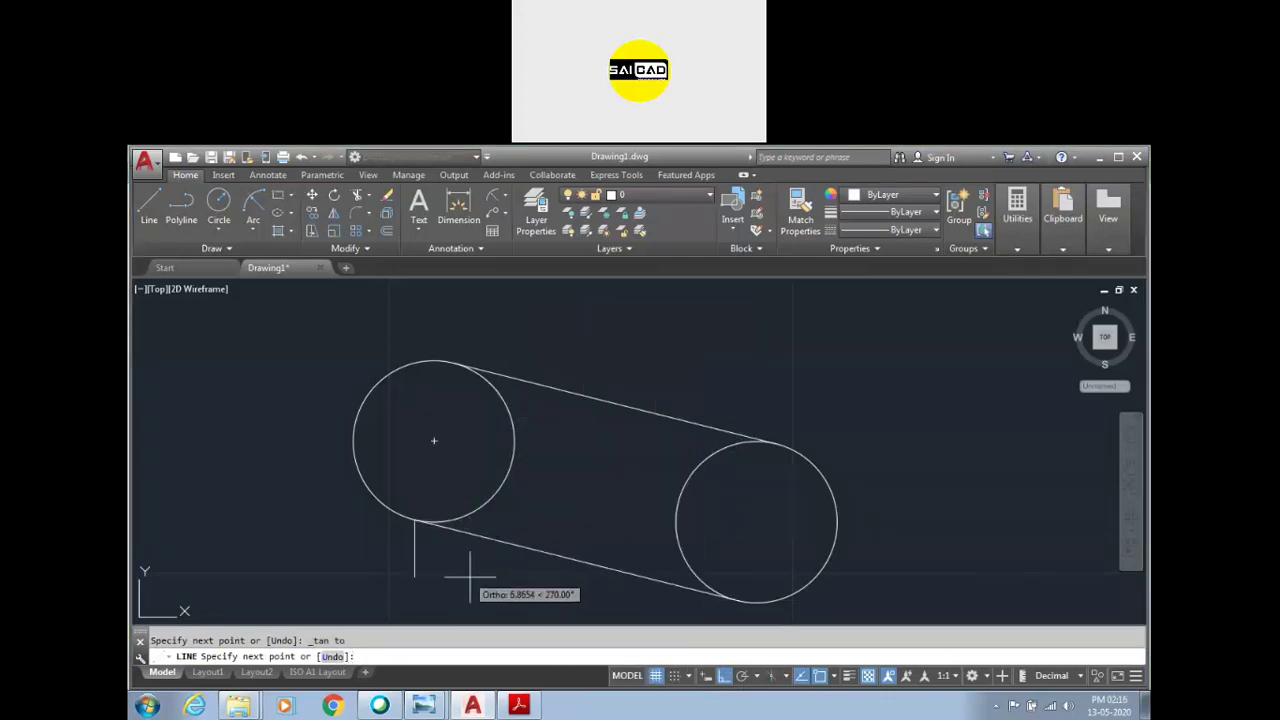
key(Escape)
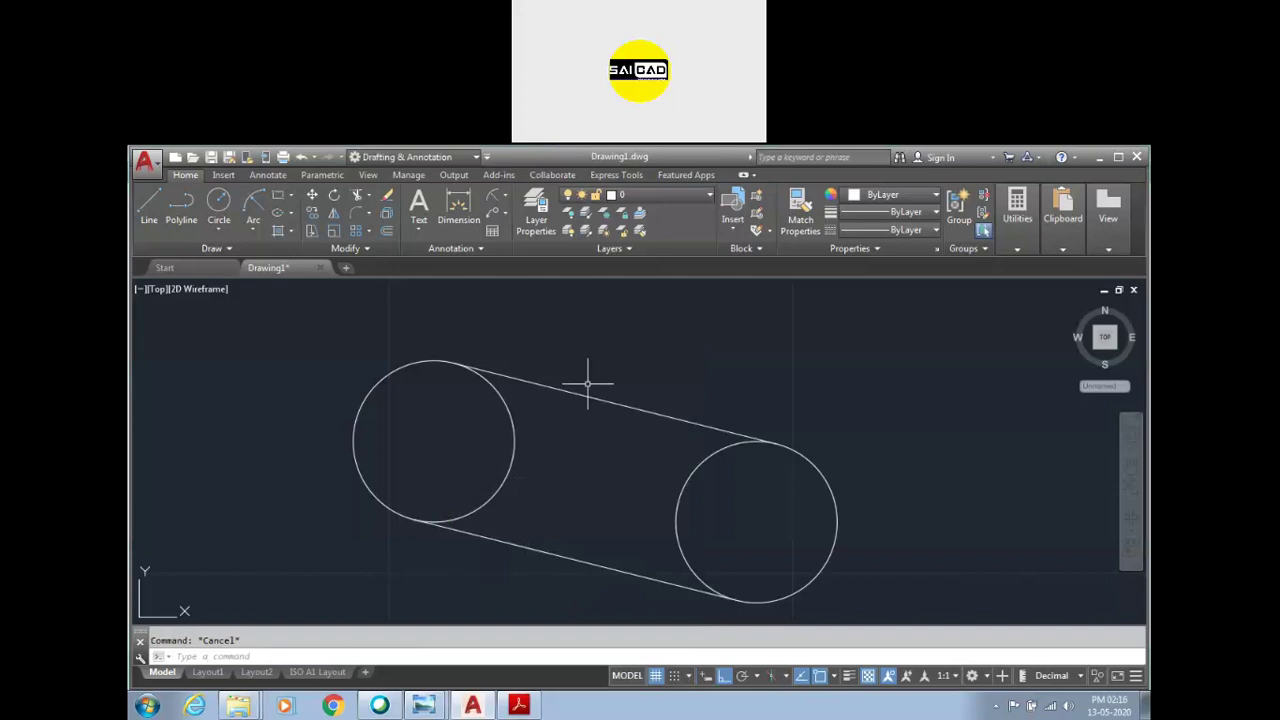
mouse_move(549, 451)
middle_down()
mouse_move(508, 480)
mouse_move(537, 466)
middle_up()
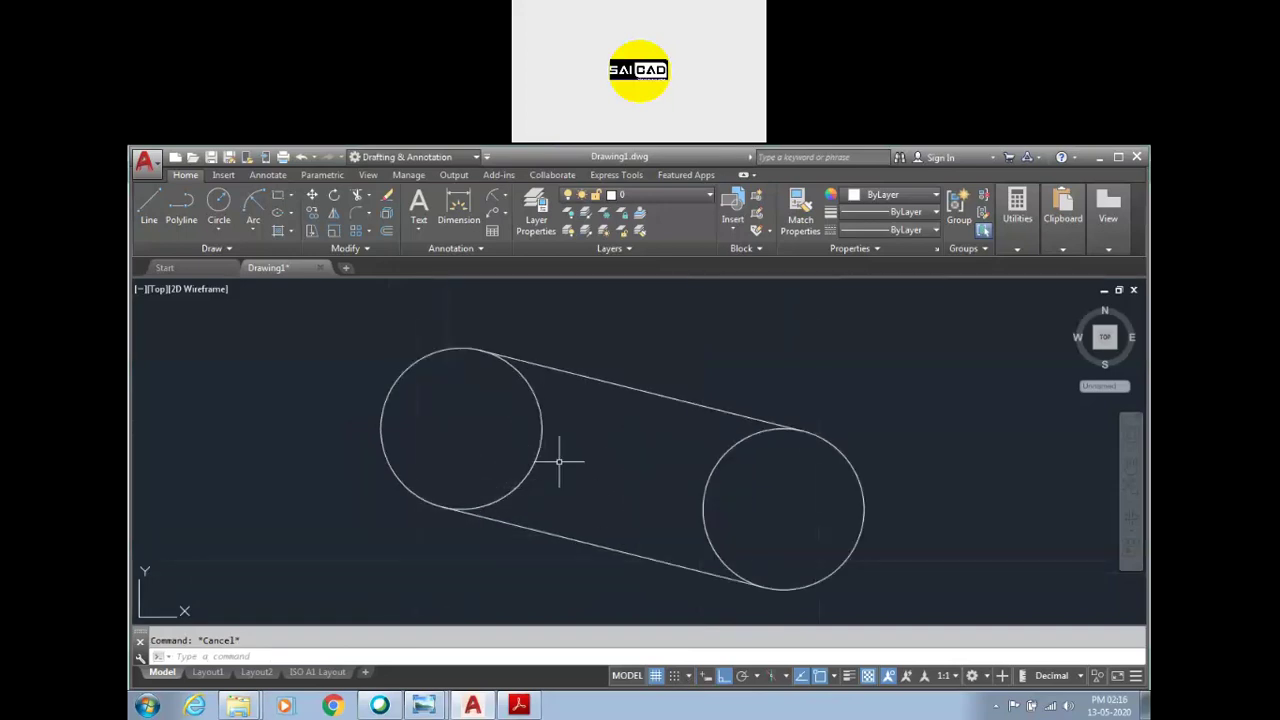
click(674, 363)
click(571, 560)
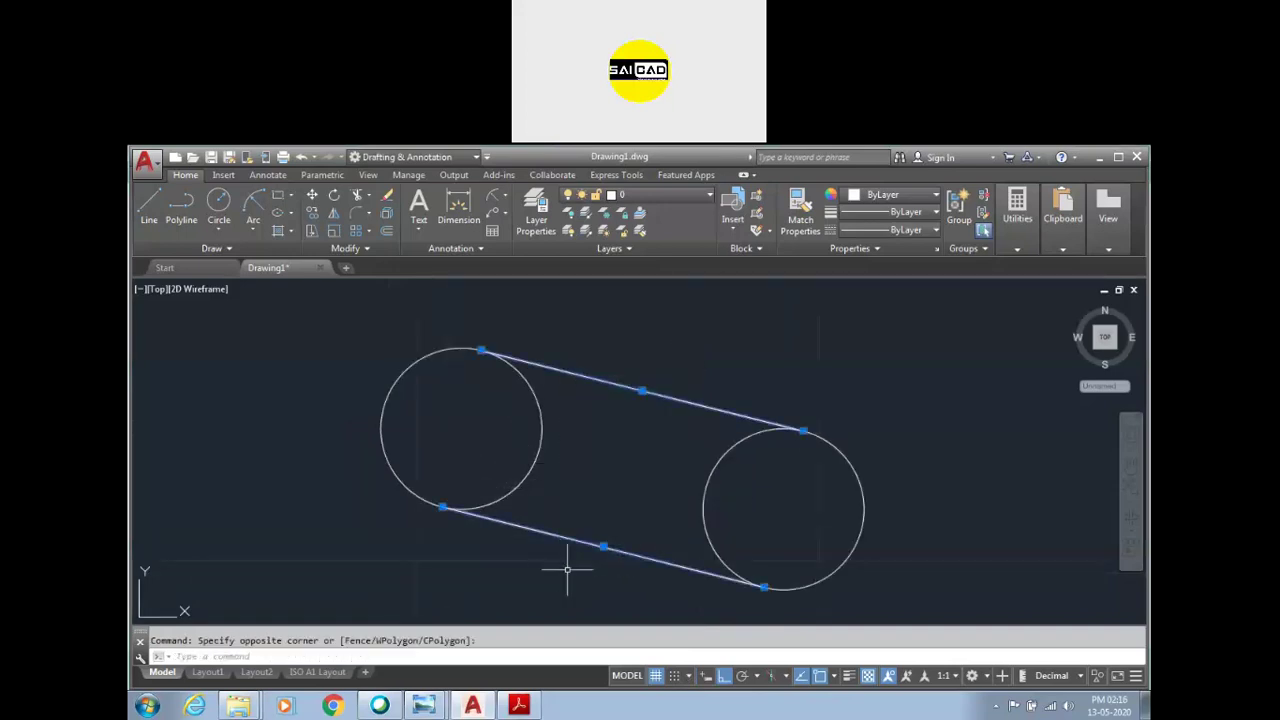
key(Escape)
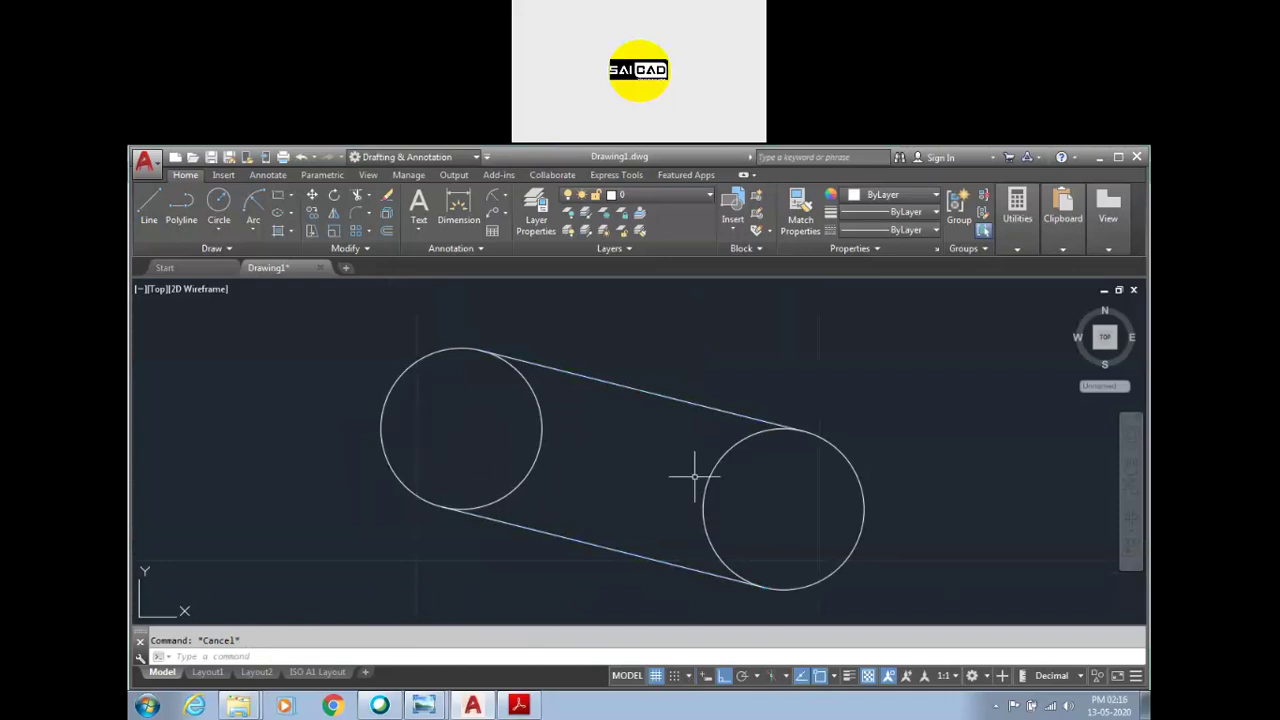
click(746, 472)
key(Escape)
click(588, 372)
click(551, 580)
key(Escape)
text(l)
key(Return)
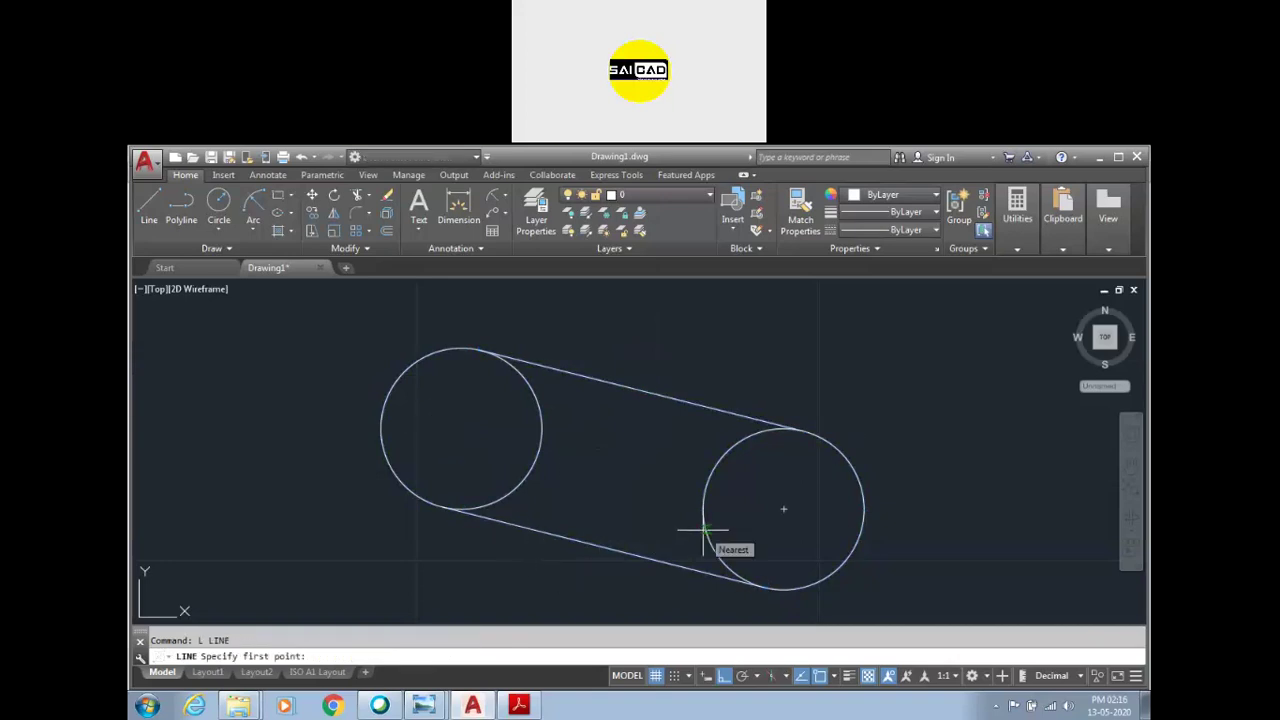
middle_click(635, 459)
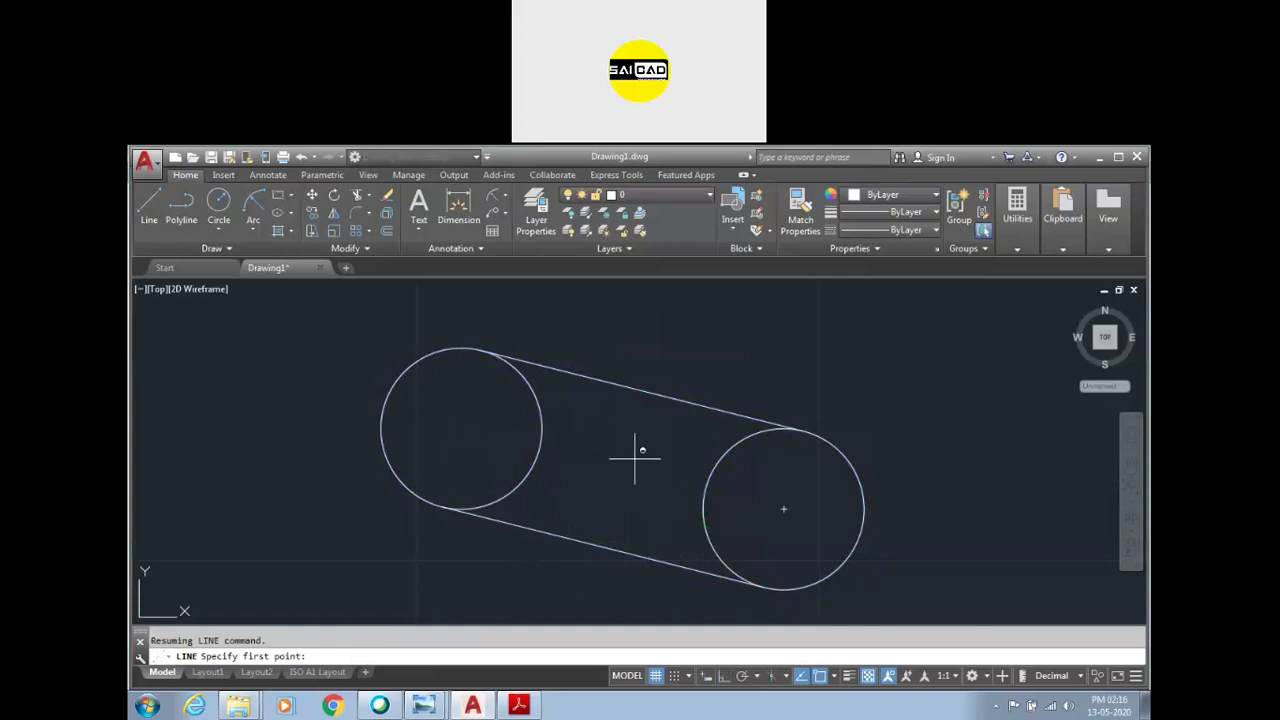
shift+right_click(597, 470)
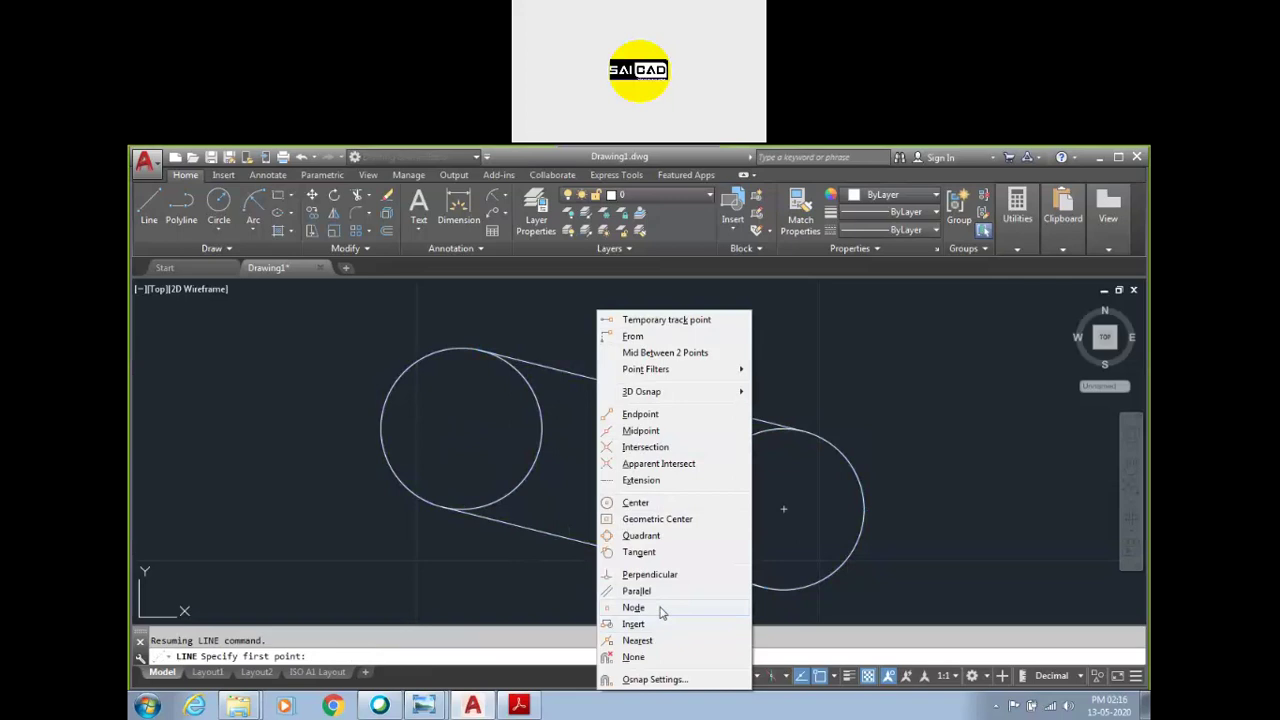
click(637, 555)
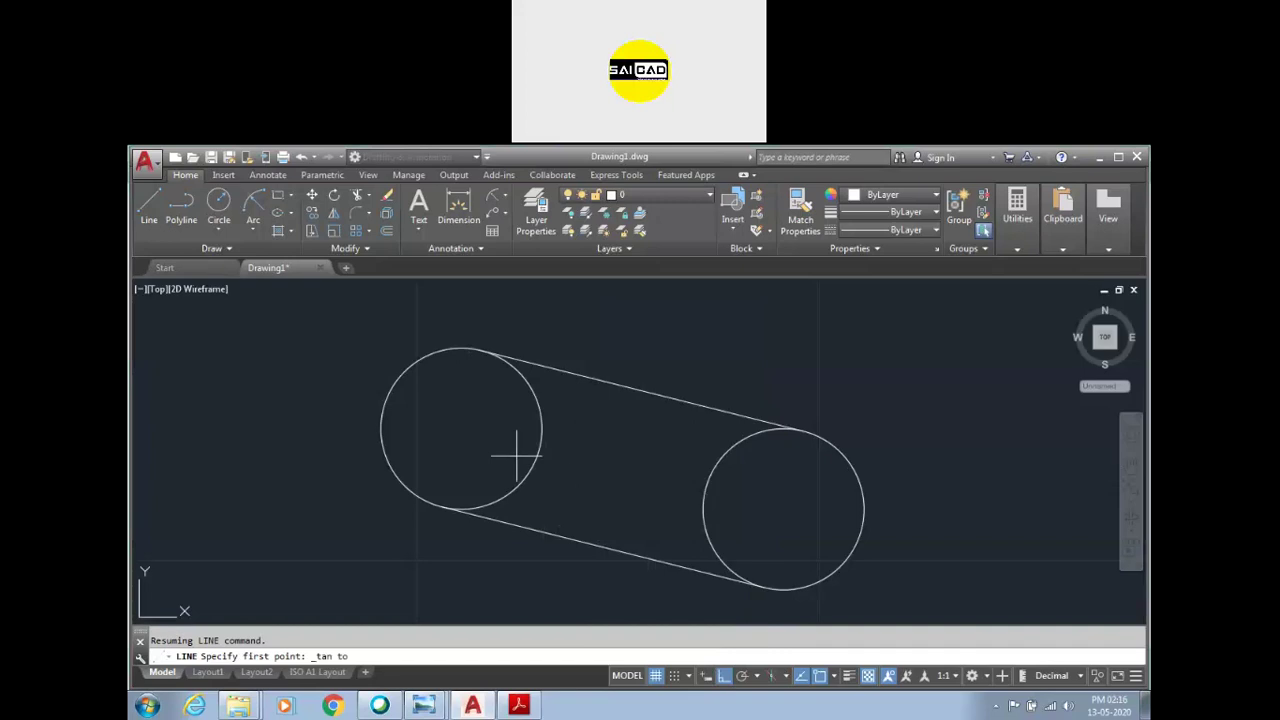
click(538, 402)
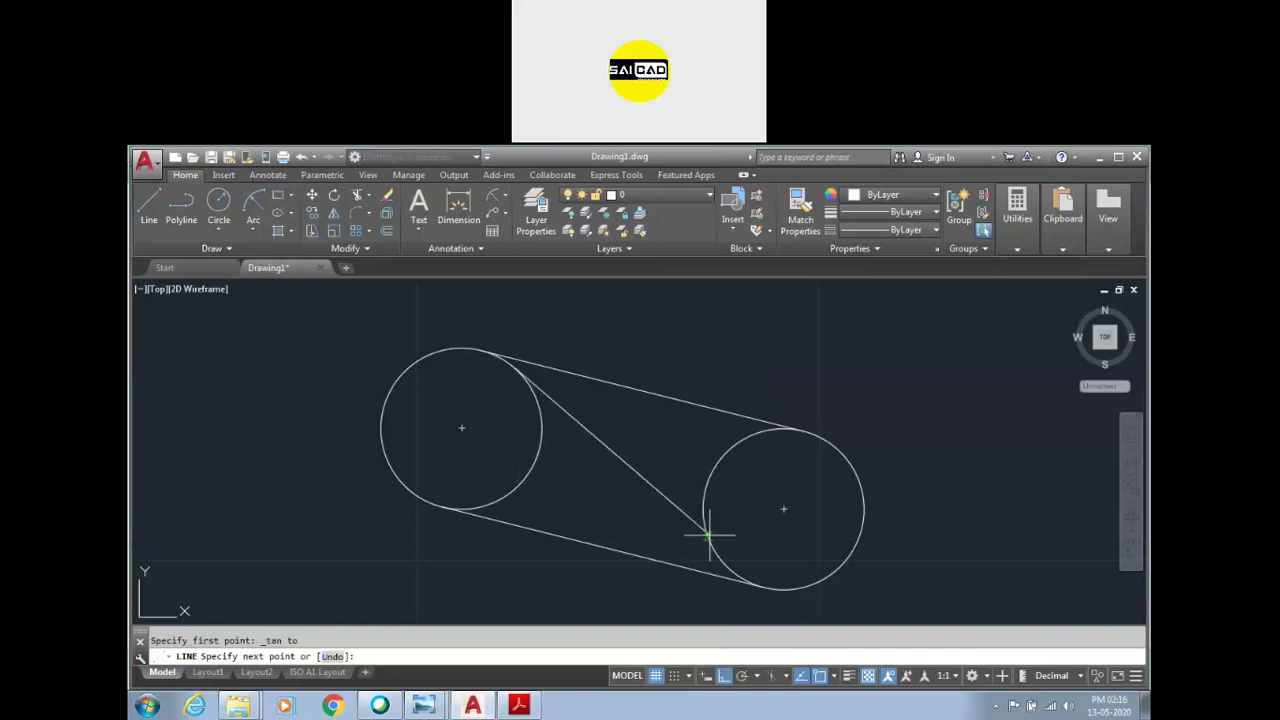
key(Escape)
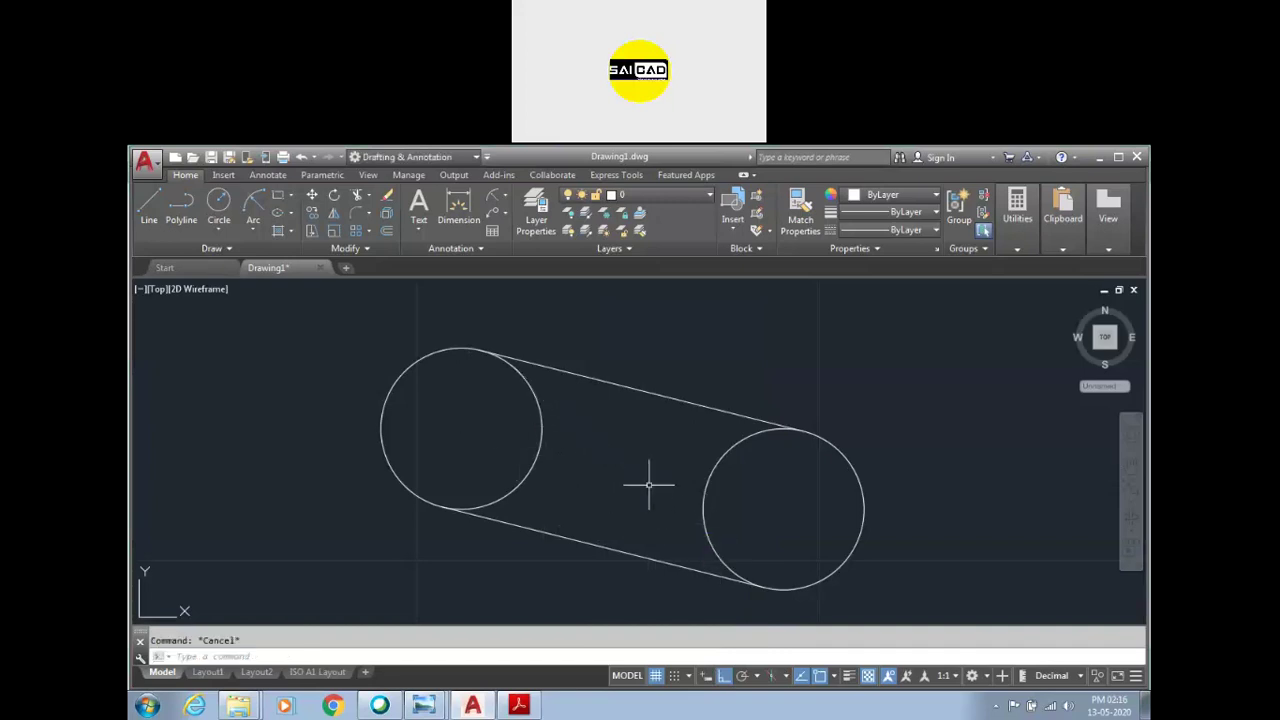
scroll(640, 492, down, 2)
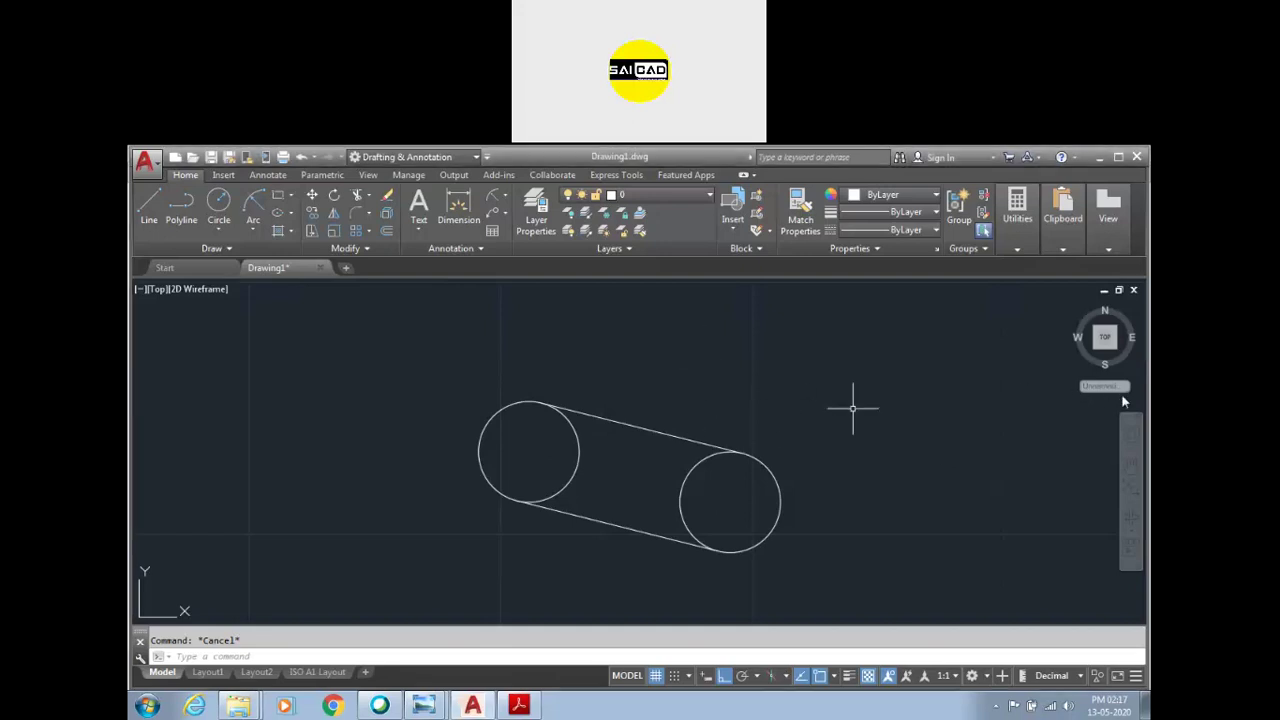
Step: Crossing-select both circles and both tangent lines and delete them
click(916, 398)
click(388, 596)
key(Delete)
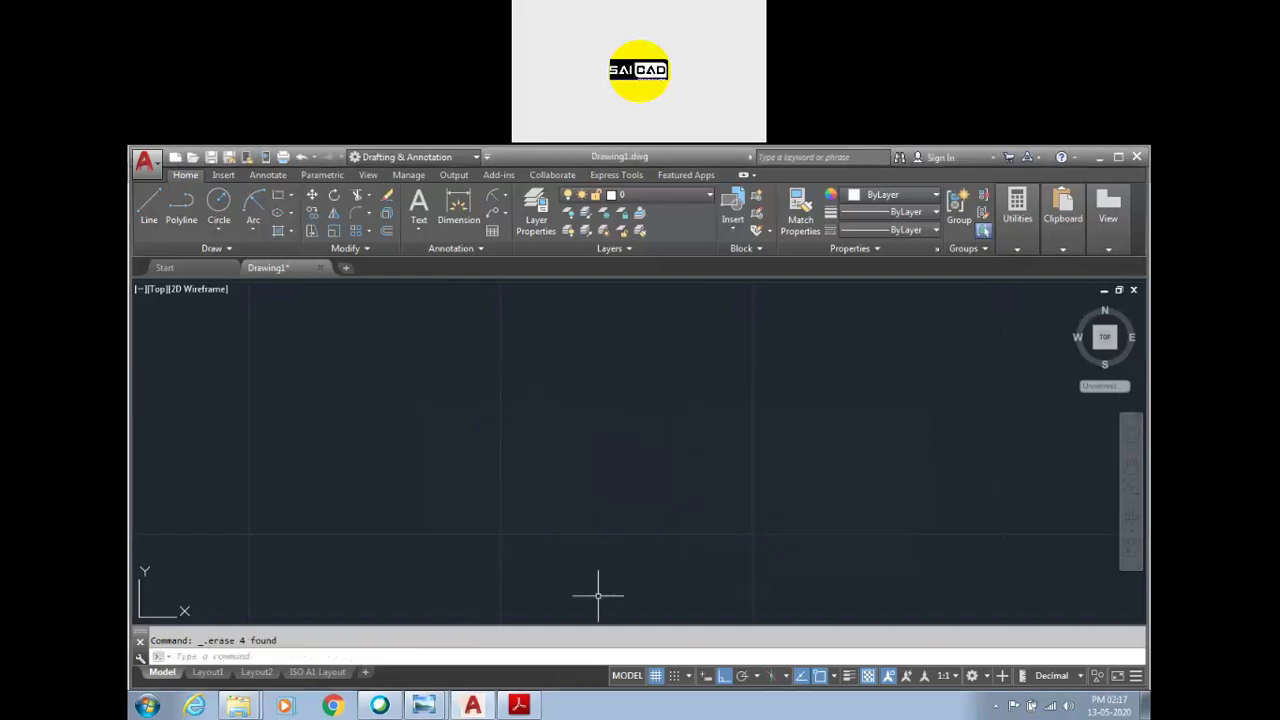
click(518, 705)
scroll(607, 538, down, 5)
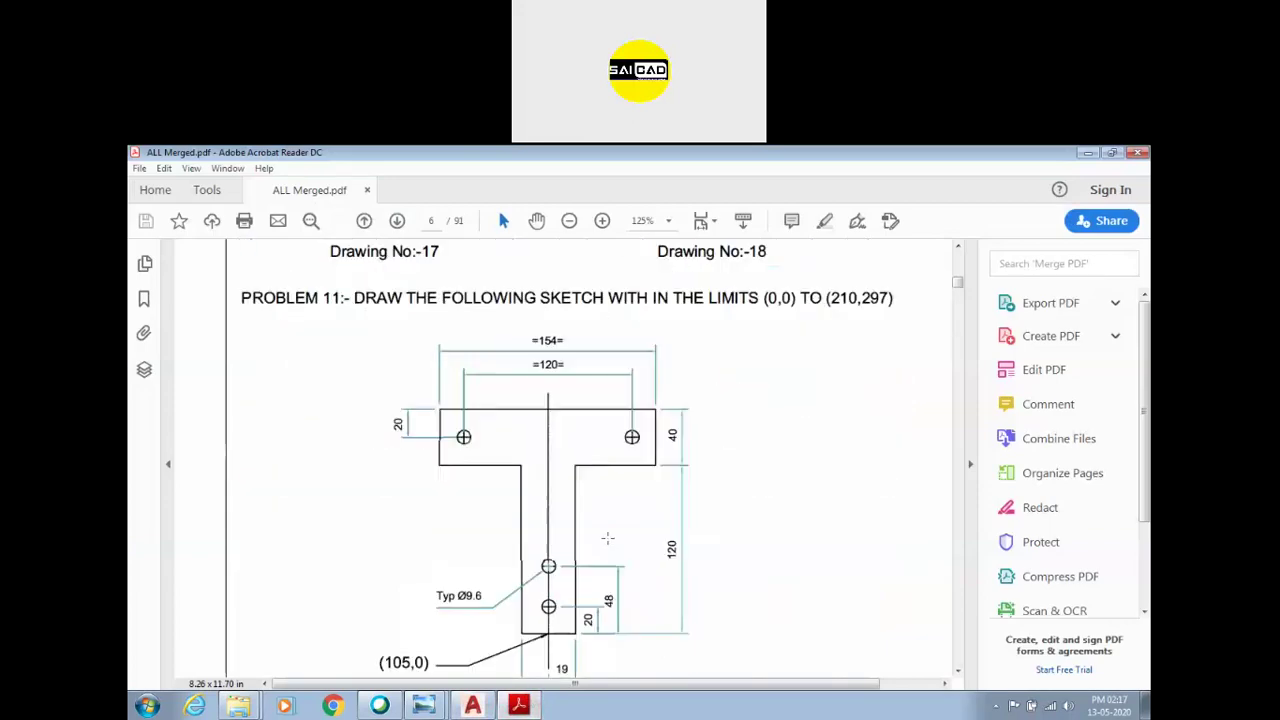
ctrl+scroll(607, 538, down, 3)
scroll(600, 535, down, 2)
ctrl+scroll(545, 400, up, 1)
ctrl+scroll(512, 380, up, 4)
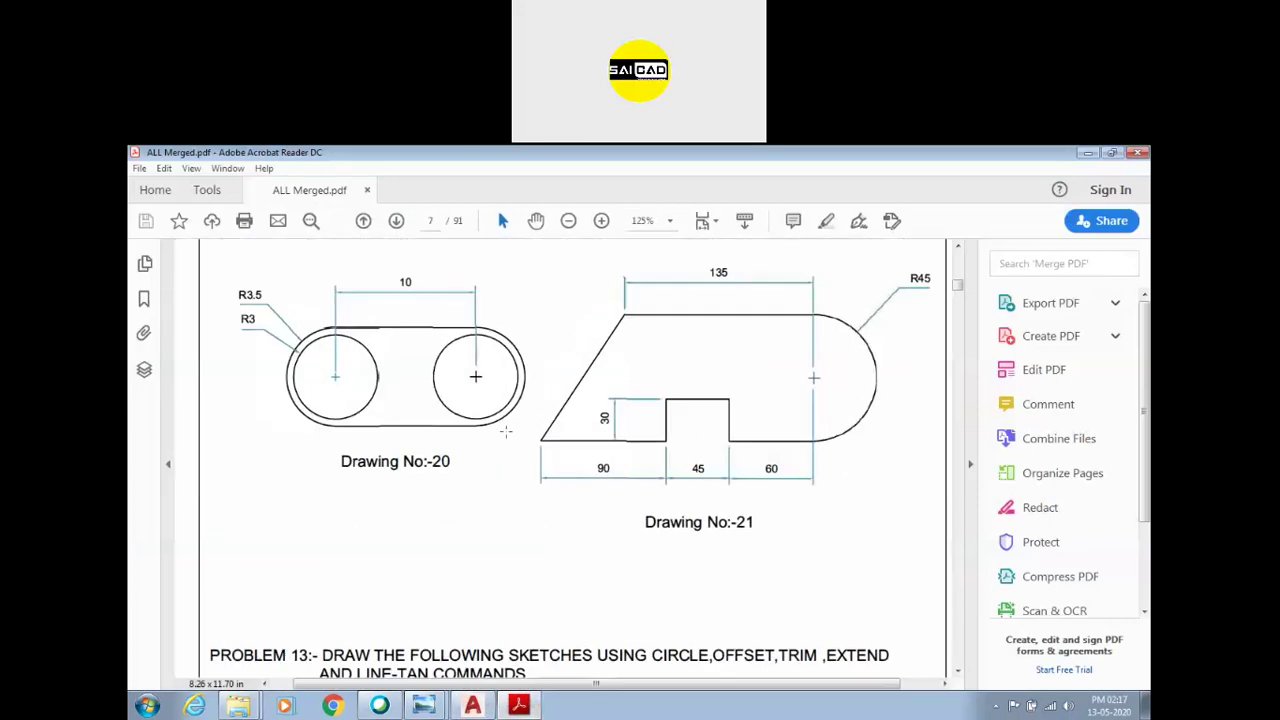
scroll(707, 395, down, 3)
scroll(707, 395, down, 5)
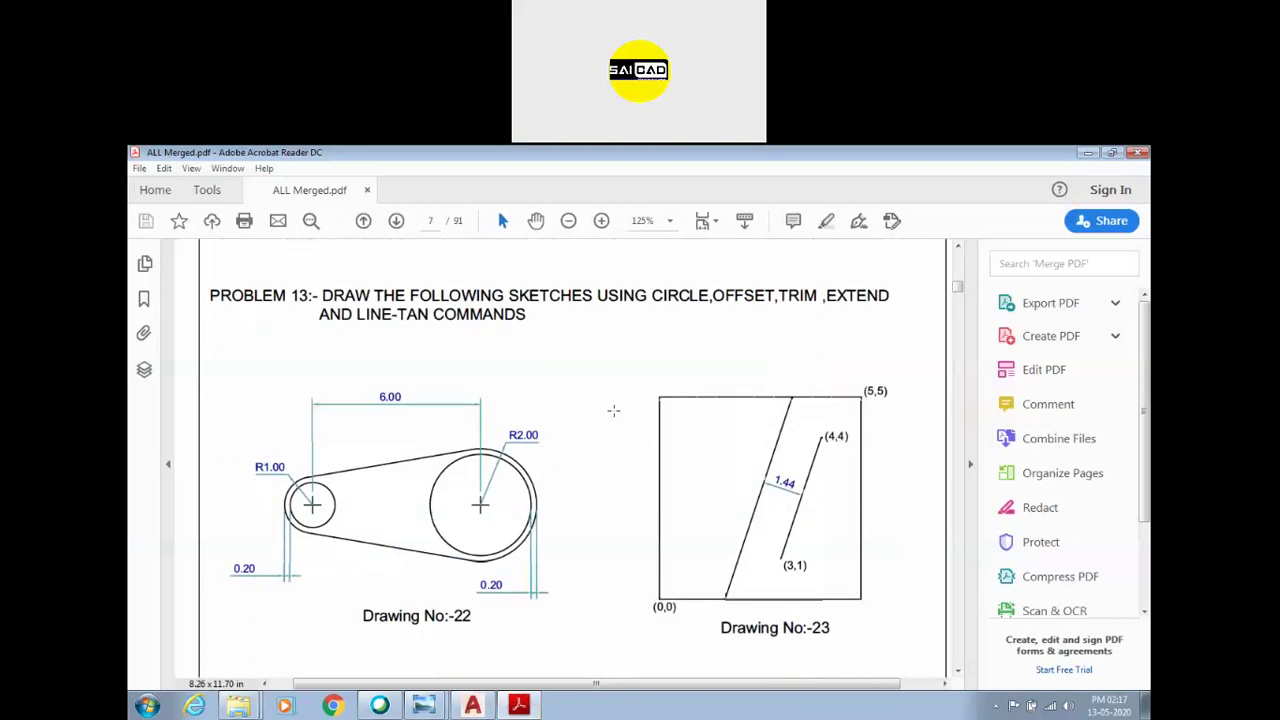
scroll(353, 410, down, 1)
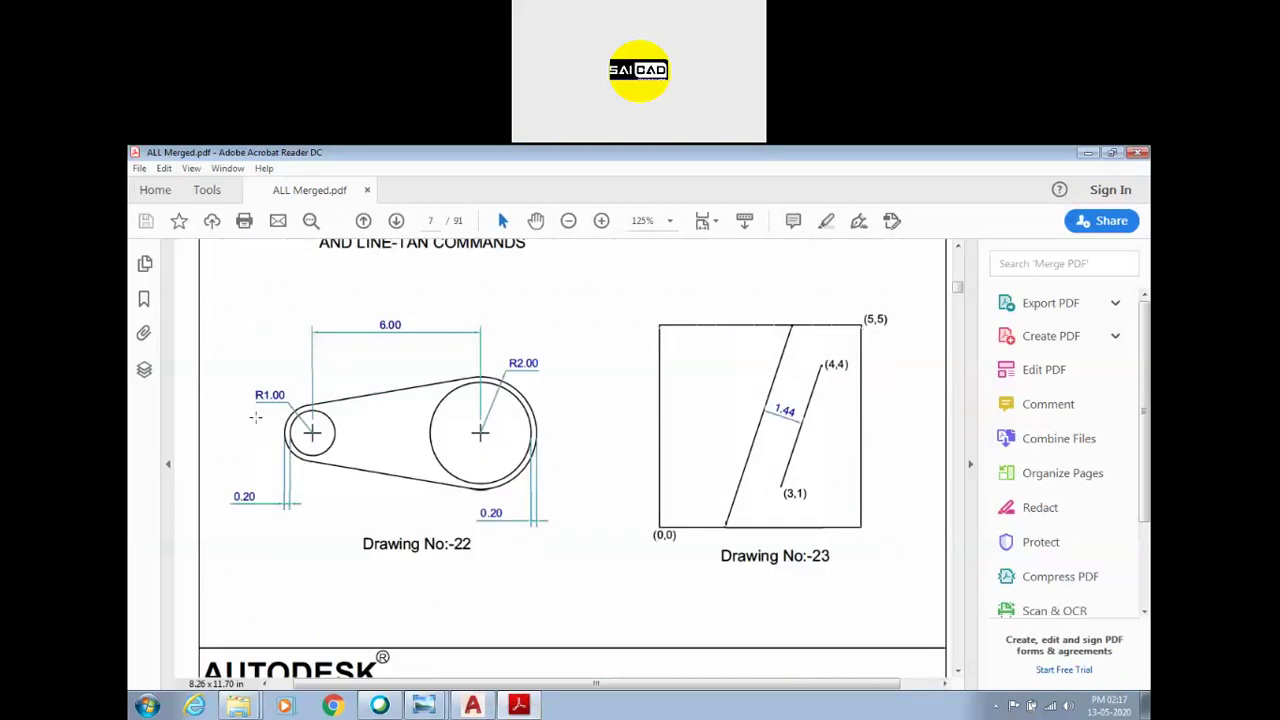
scroll(505, 537, down, 1)
scroll(460, 510, down, 5)
scroll(431, 520, up, 4)
scroll(431, 530, up, 1)
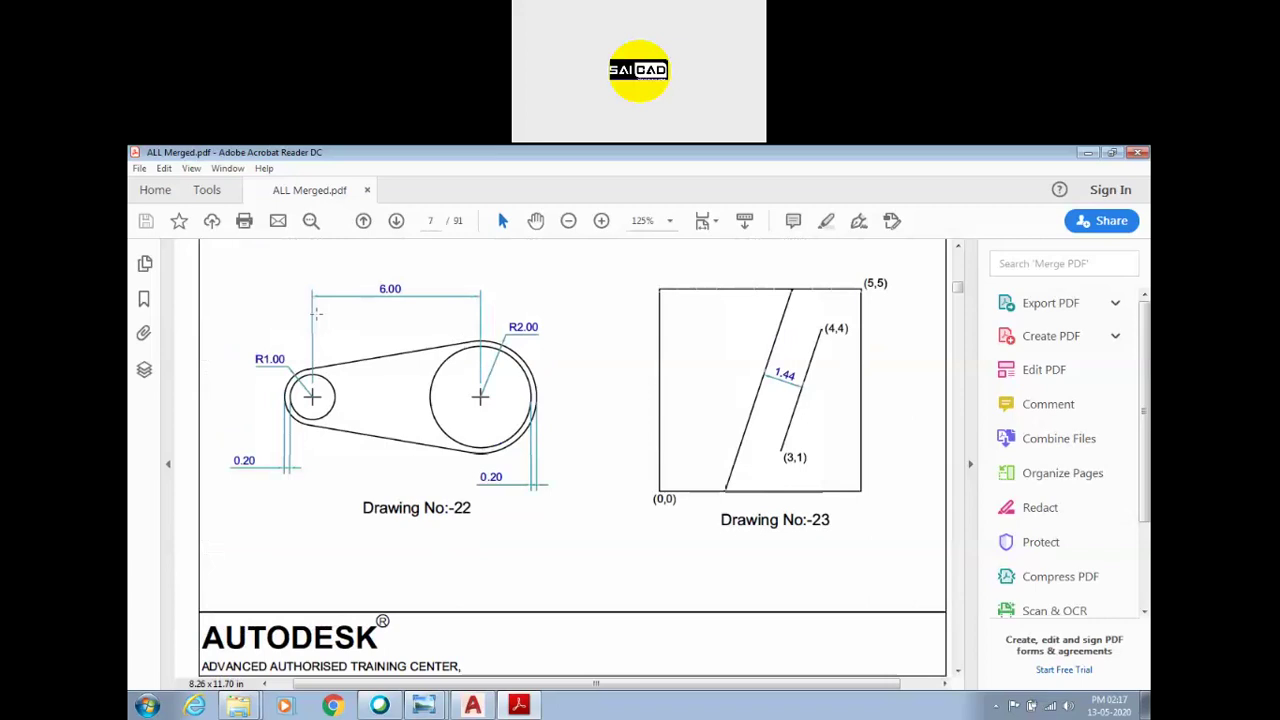
scroll(522, 427, down, 3)
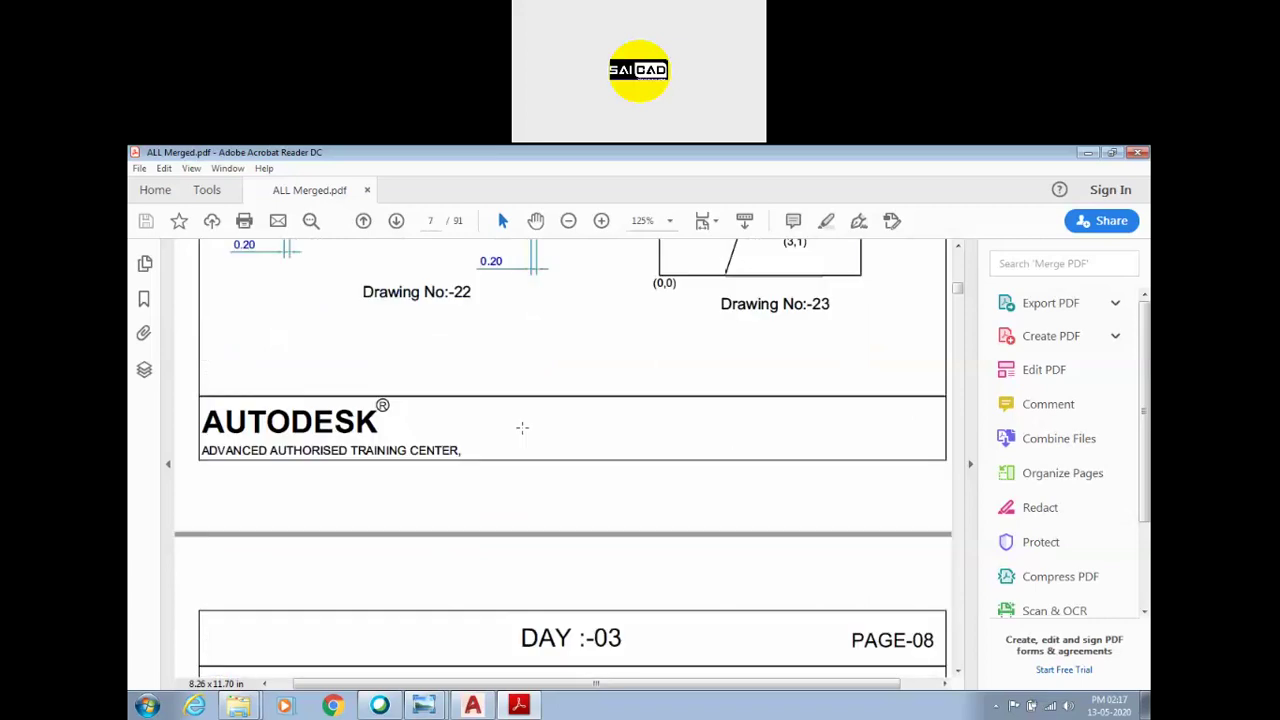
scroll(522, 427, down, 2)
scroll(522, 427, down, 3)
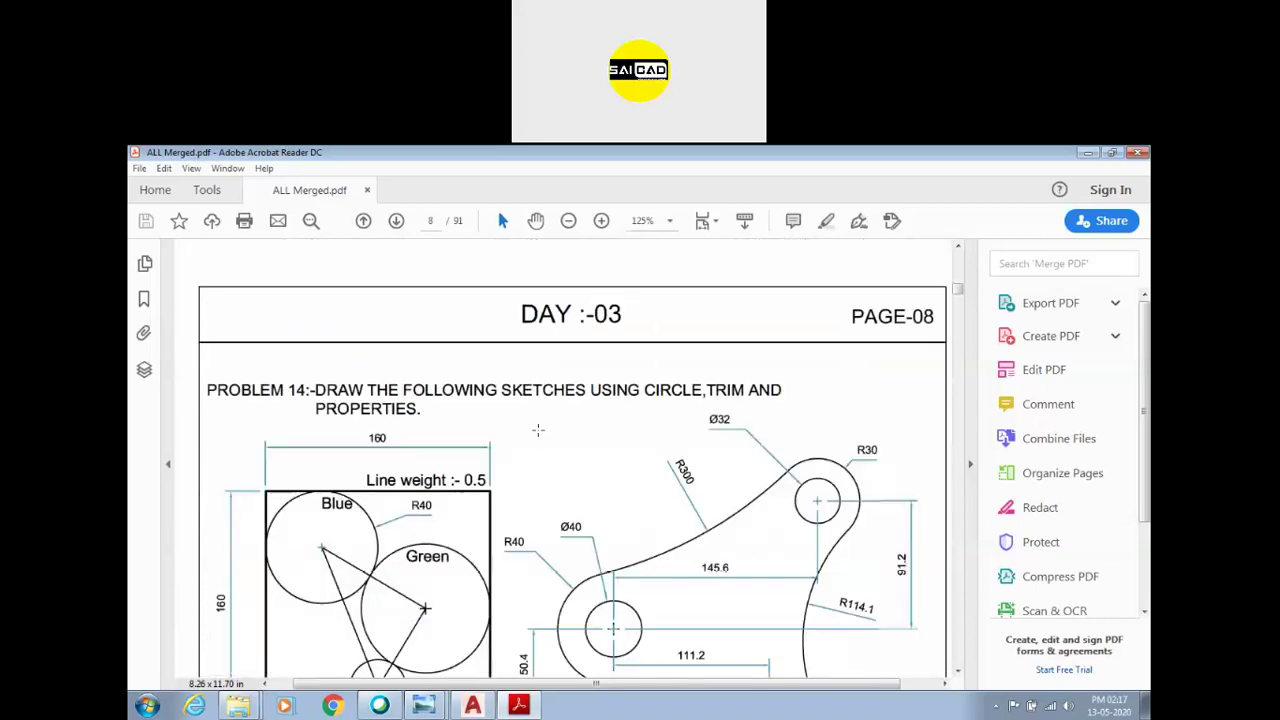
click(1088, 156)
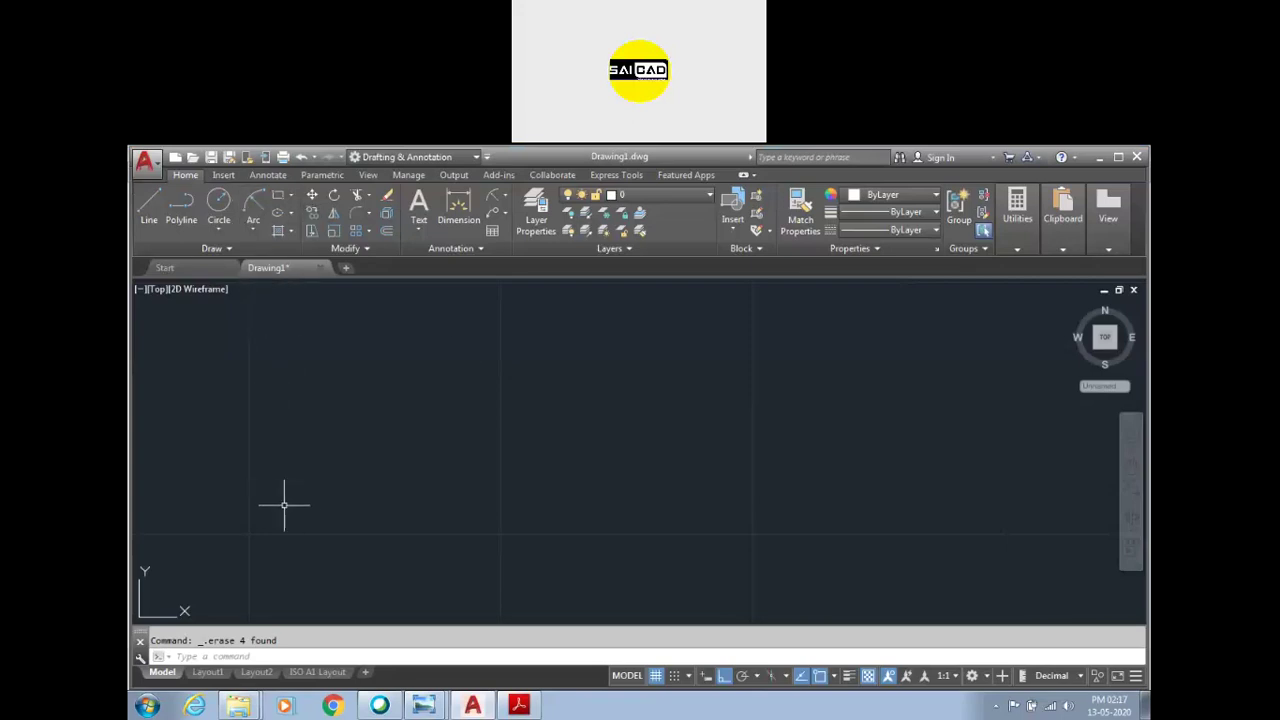
key(Escape)
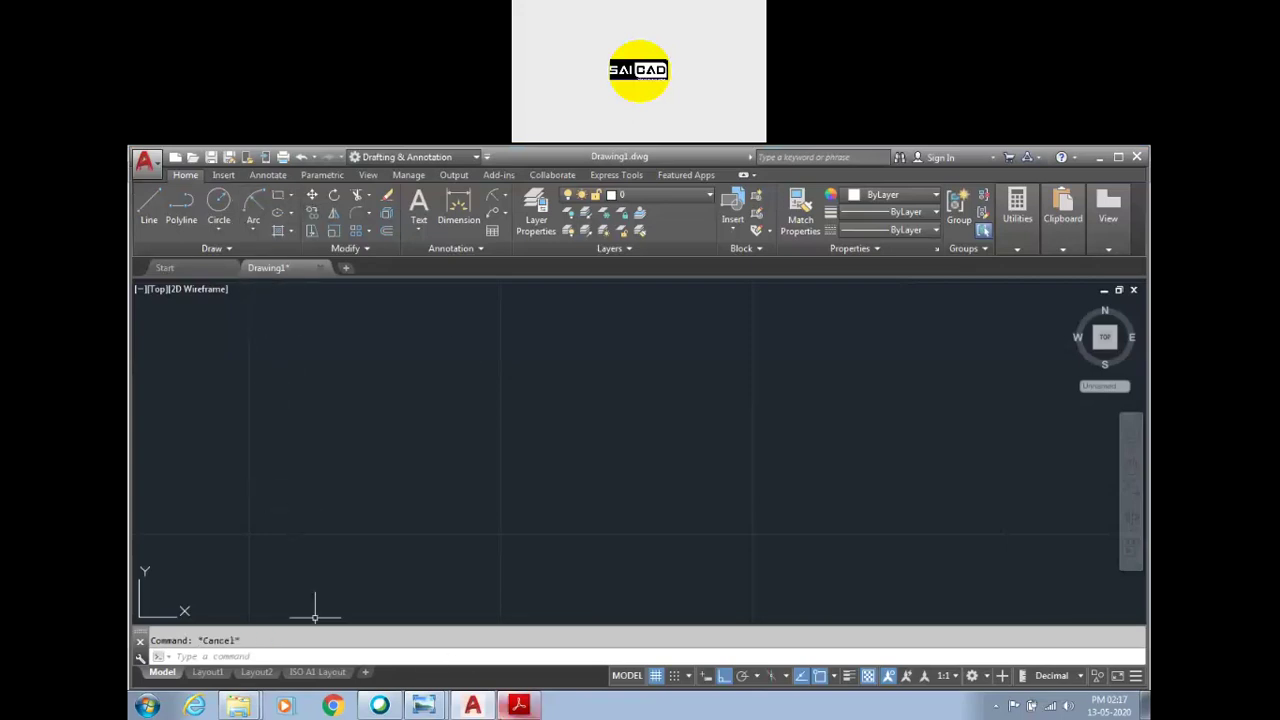
click(518, 706)
scroll(554, 494, down, 3)
scroll(554, 494, down, 3)
scroll(556, 400, down, 5)
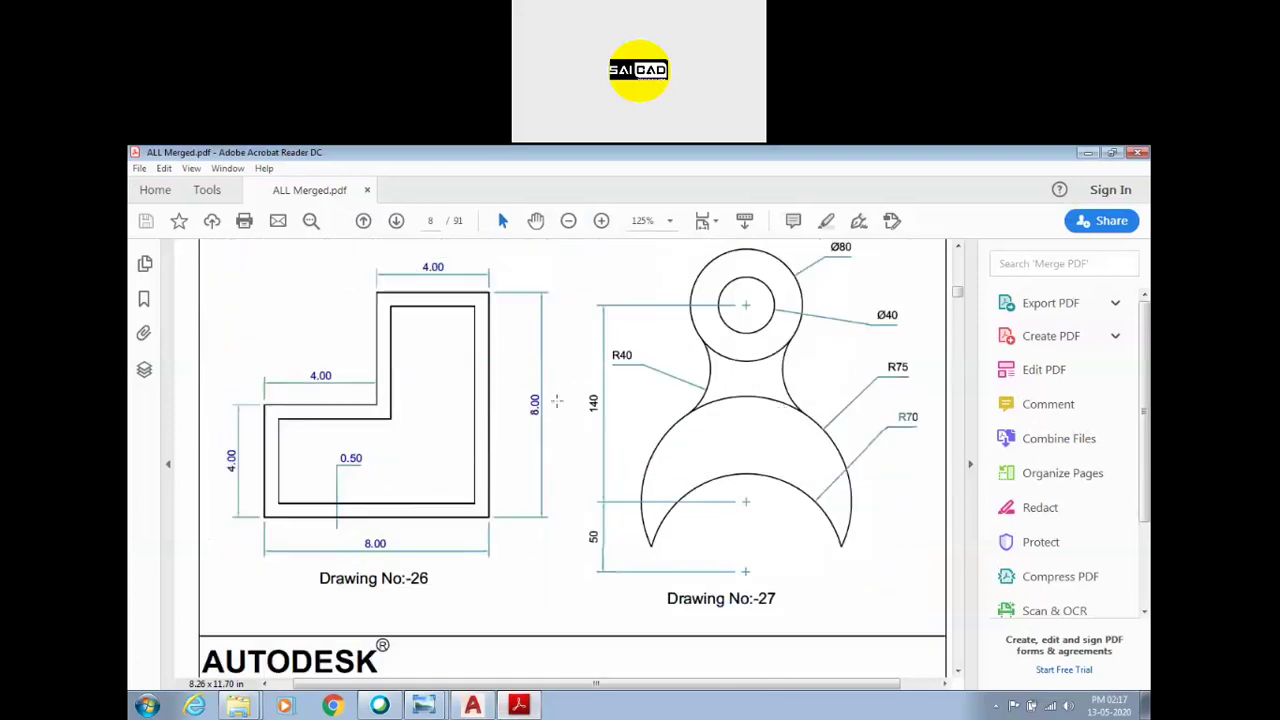
scroll(780, 407, up, 1)
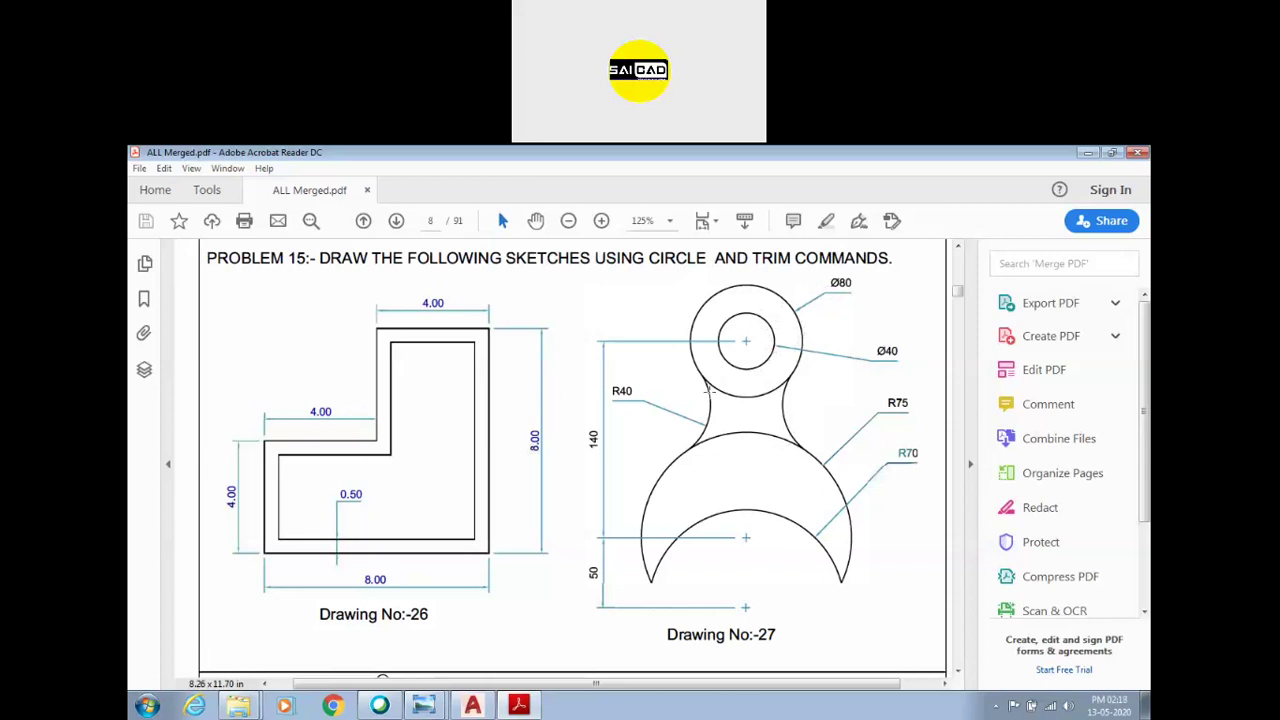
click(472, 706)
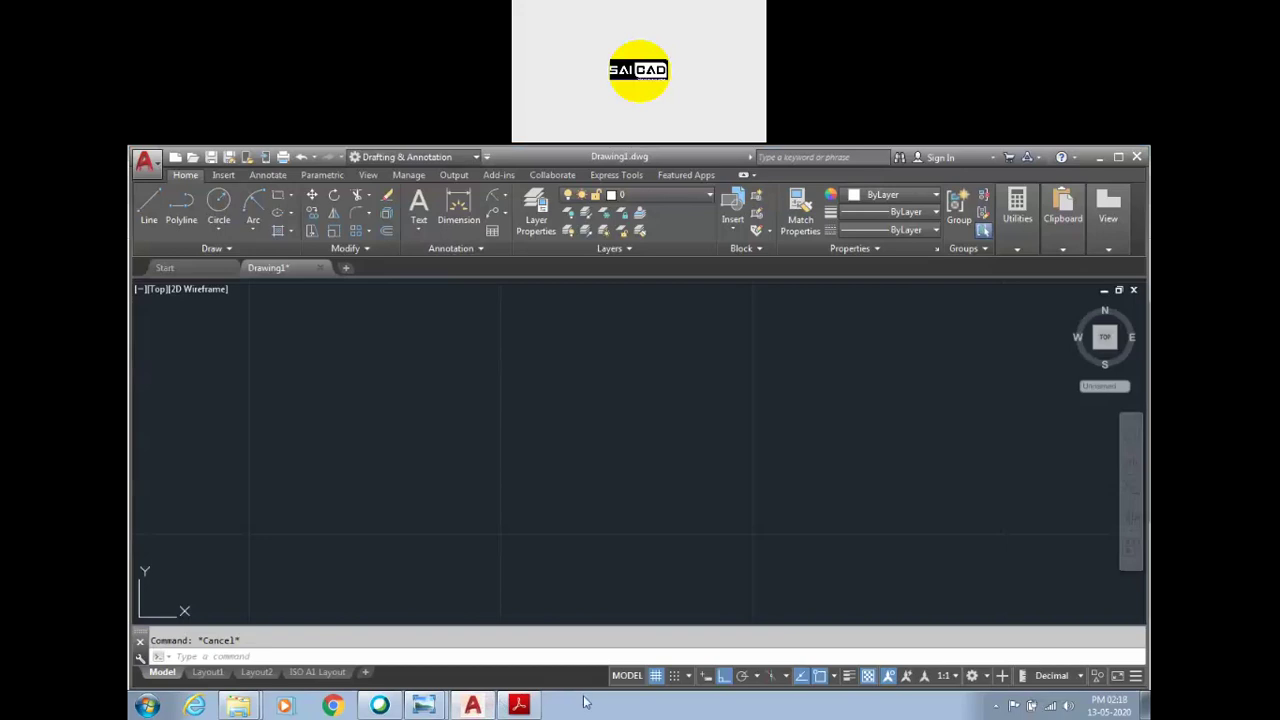
Step: Draw concentric circles of radius 40 and 20 sharing one centre
text(c)
key(Return)
click(551, 451)
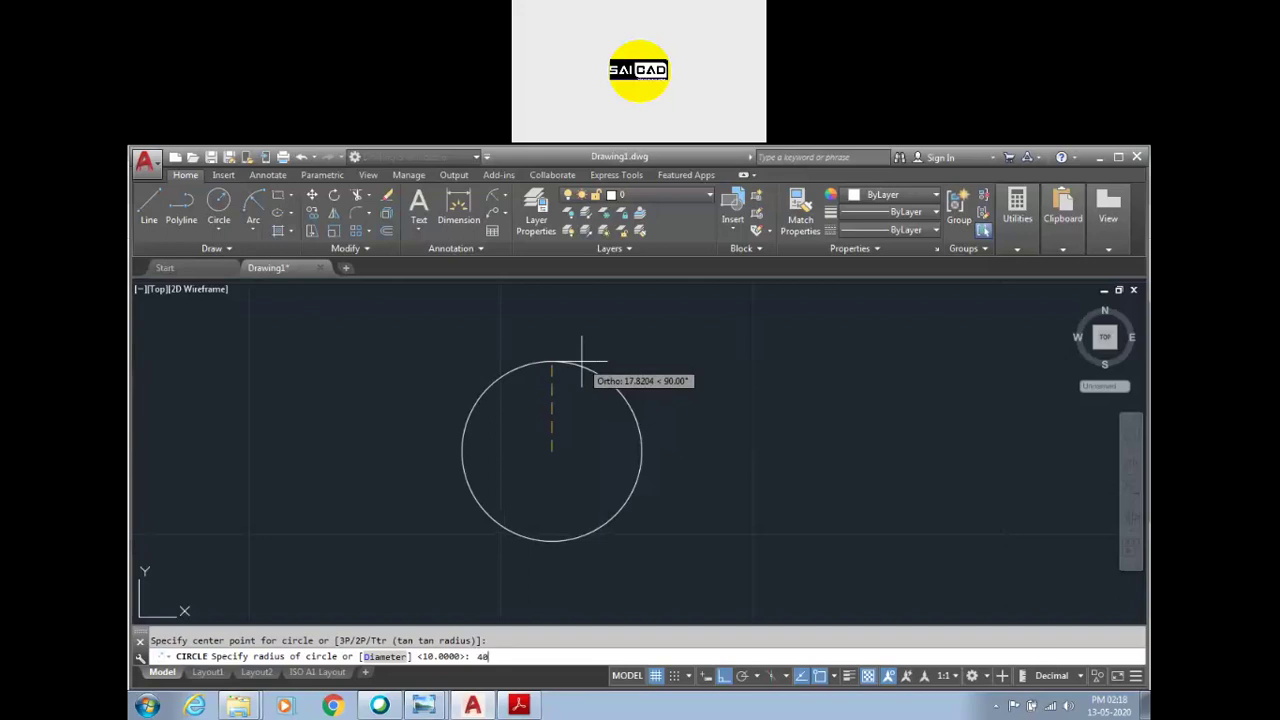
key(Return)
key(Return)
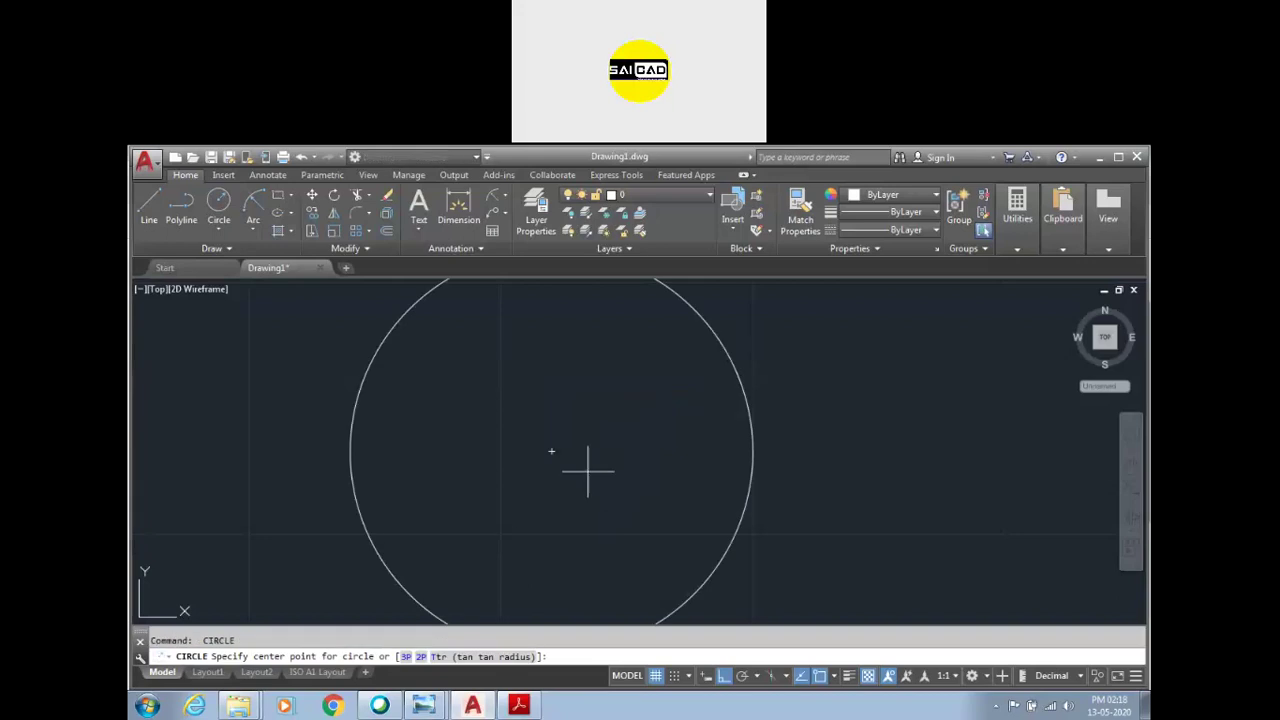
click(551, 451)
key(Return)
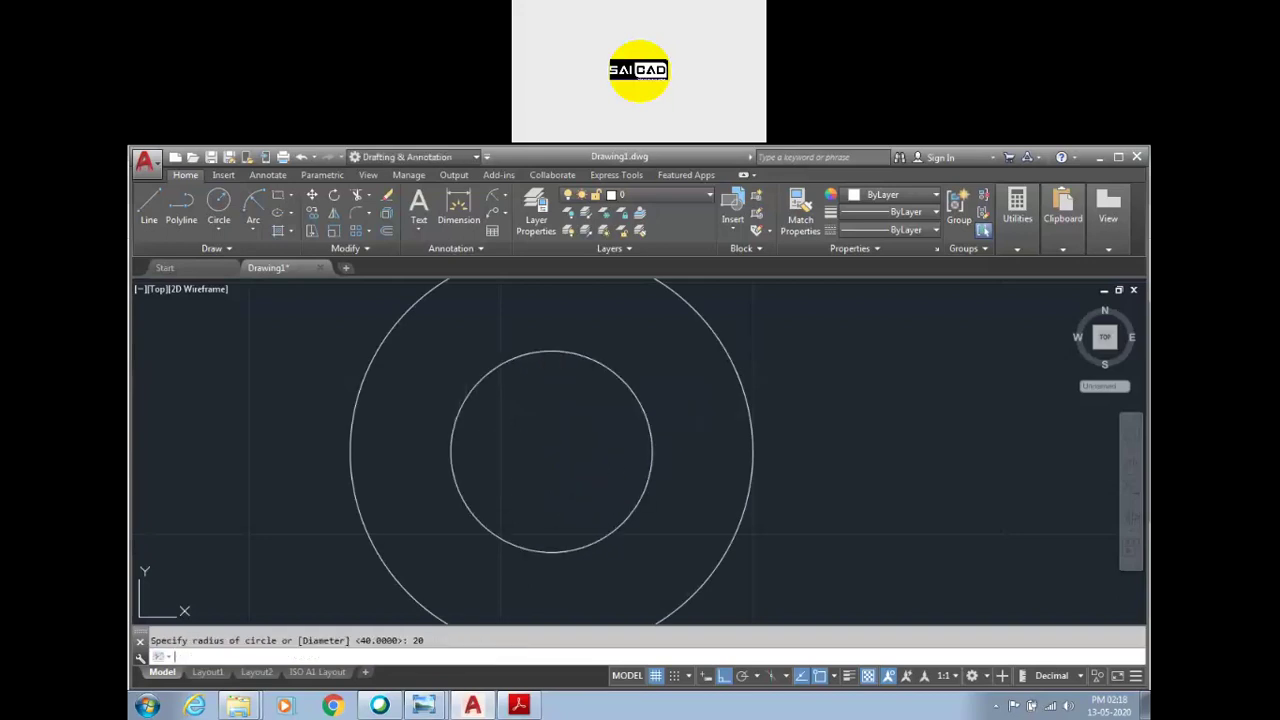
Step: Zoom out and bring the Drawing No:-27 PDF to the front
scroll(555, 450, down, 3)
scroll(590, 440, down, 3)
click(518, 705)
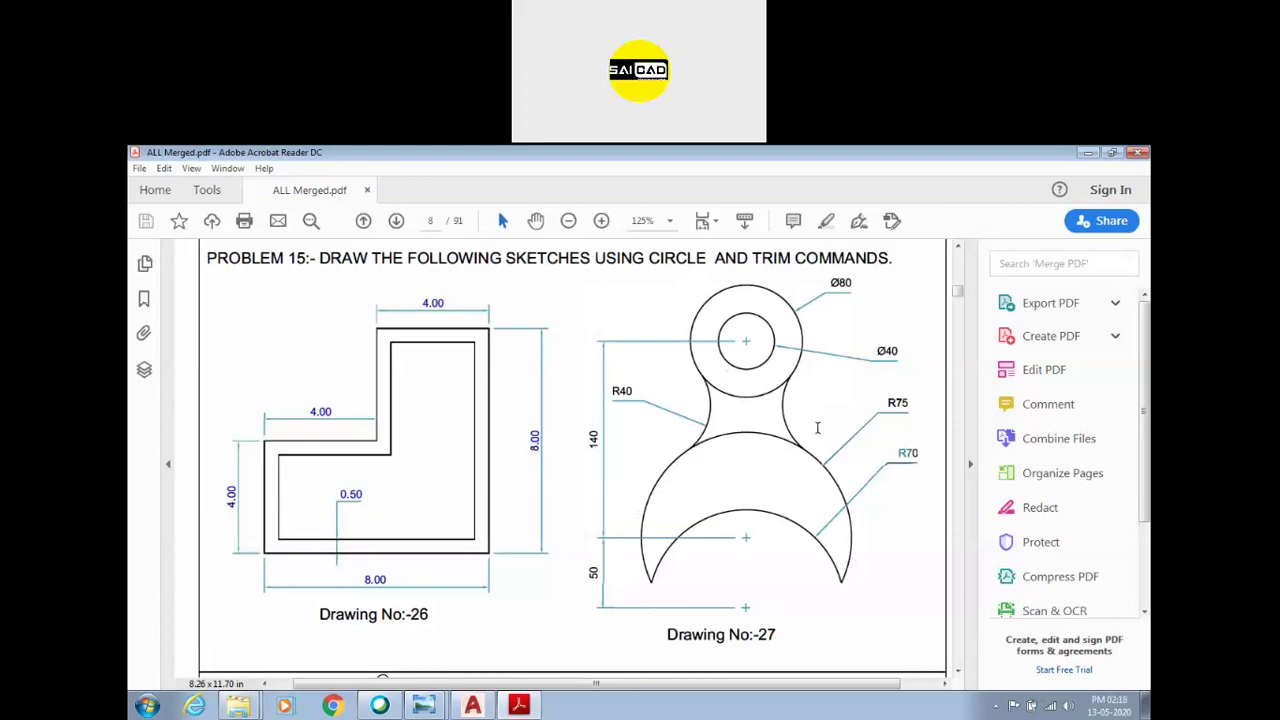
Step: Draw an R75 circle centred 140 units below the concentric pair, then reopen the Drawing No:-27 PDF
click(527, 706)
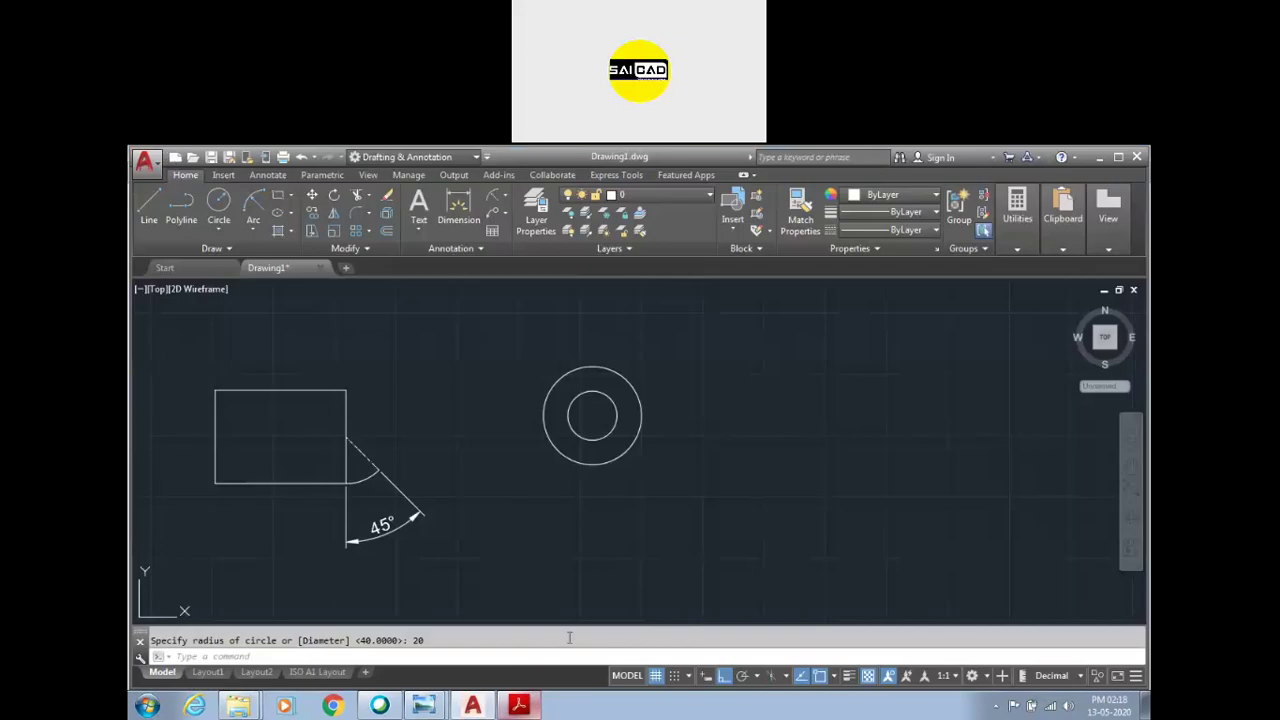
text(c)
key(Return)
key(Return)
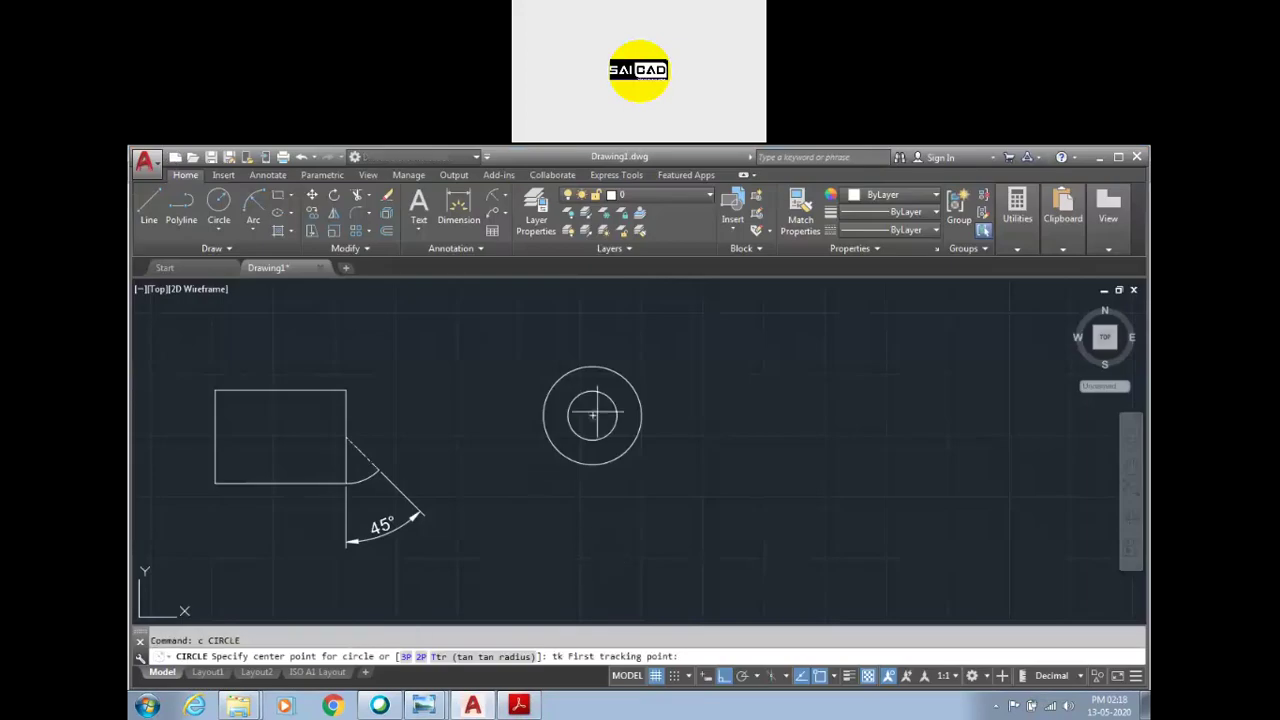
click(593, 415)
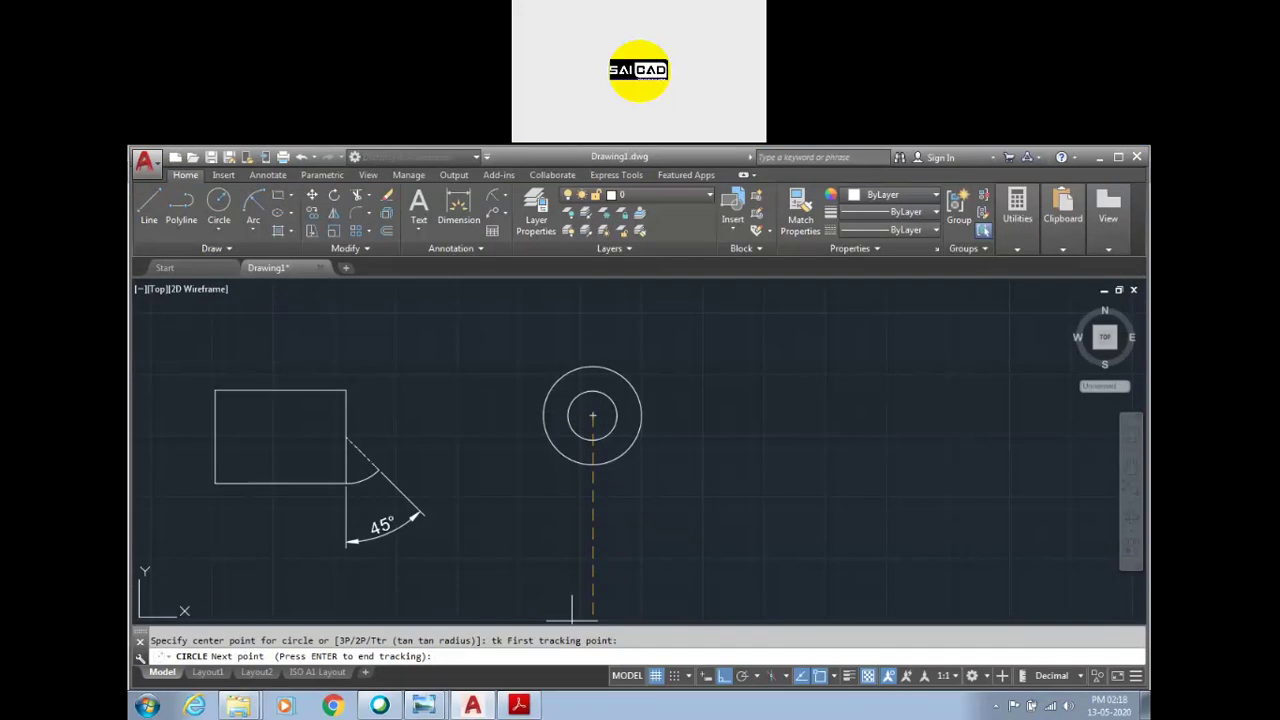
text(140)
key(Return)
scroll(623, 514, down, 3)
scroll(646, 510, up, 5)
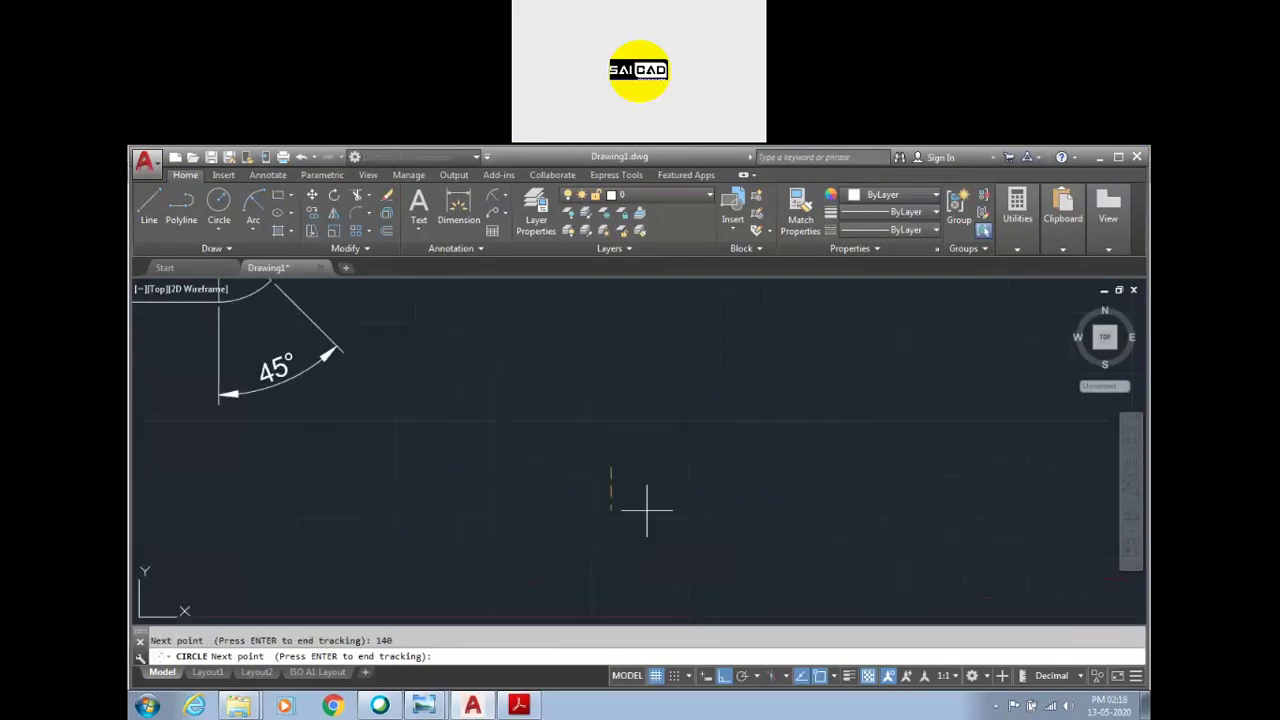
scroll(646, 510, down, 2)
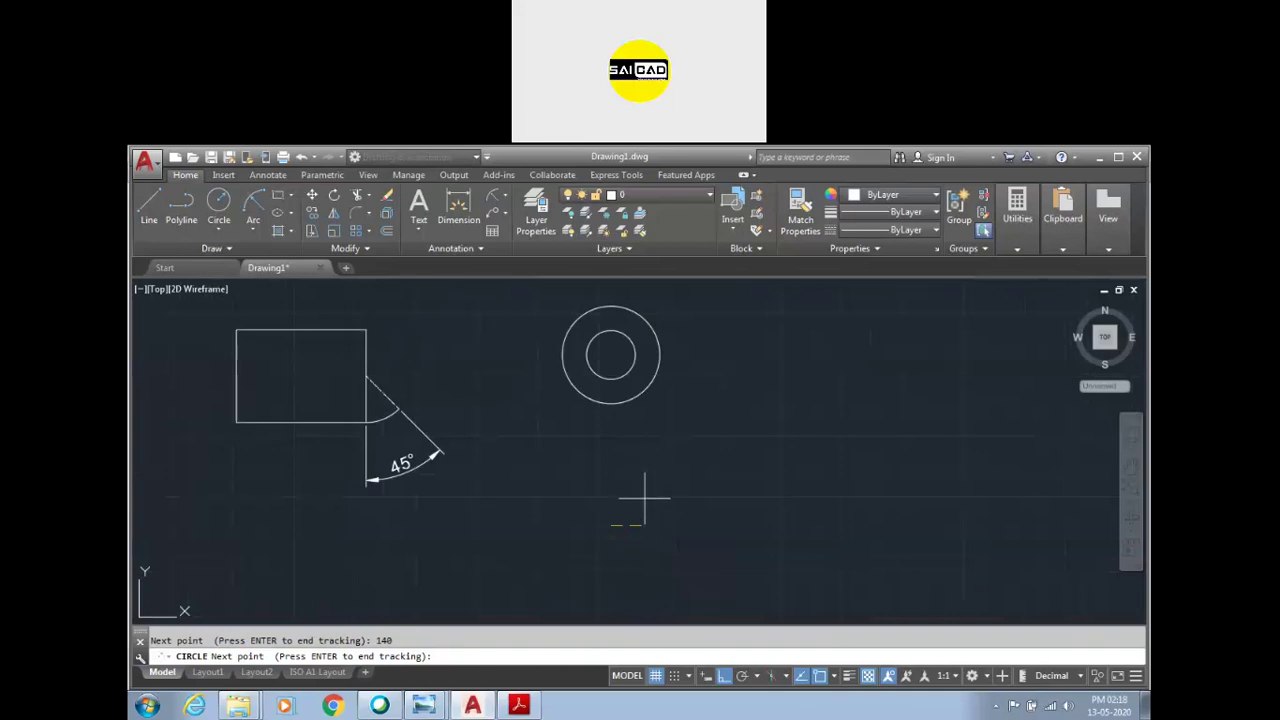
key(Return)
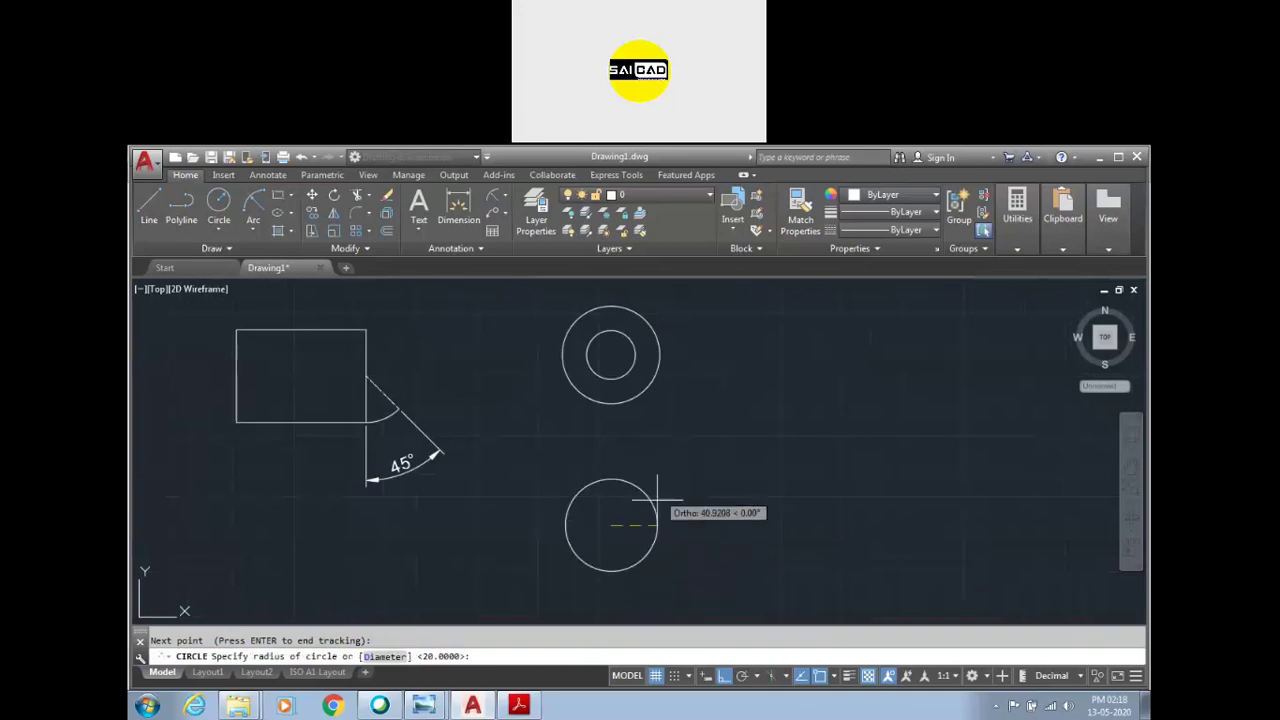
text(75)
key(Return)
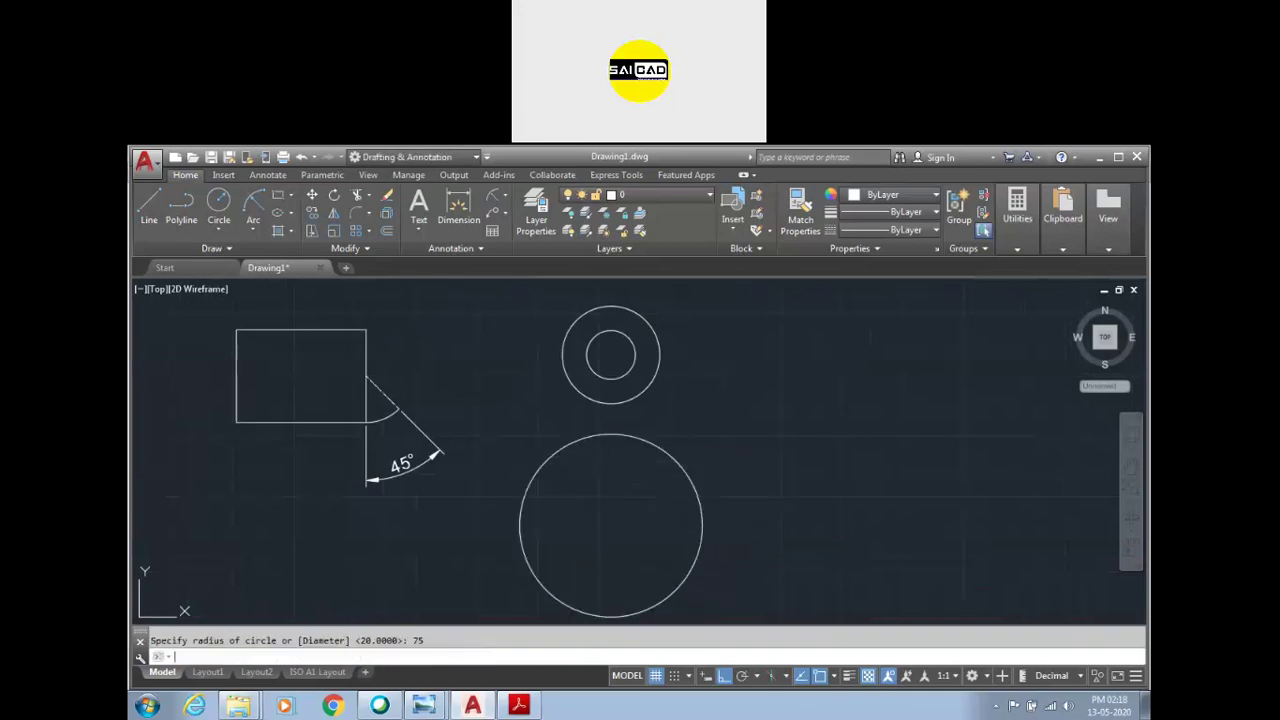
key(Escape)
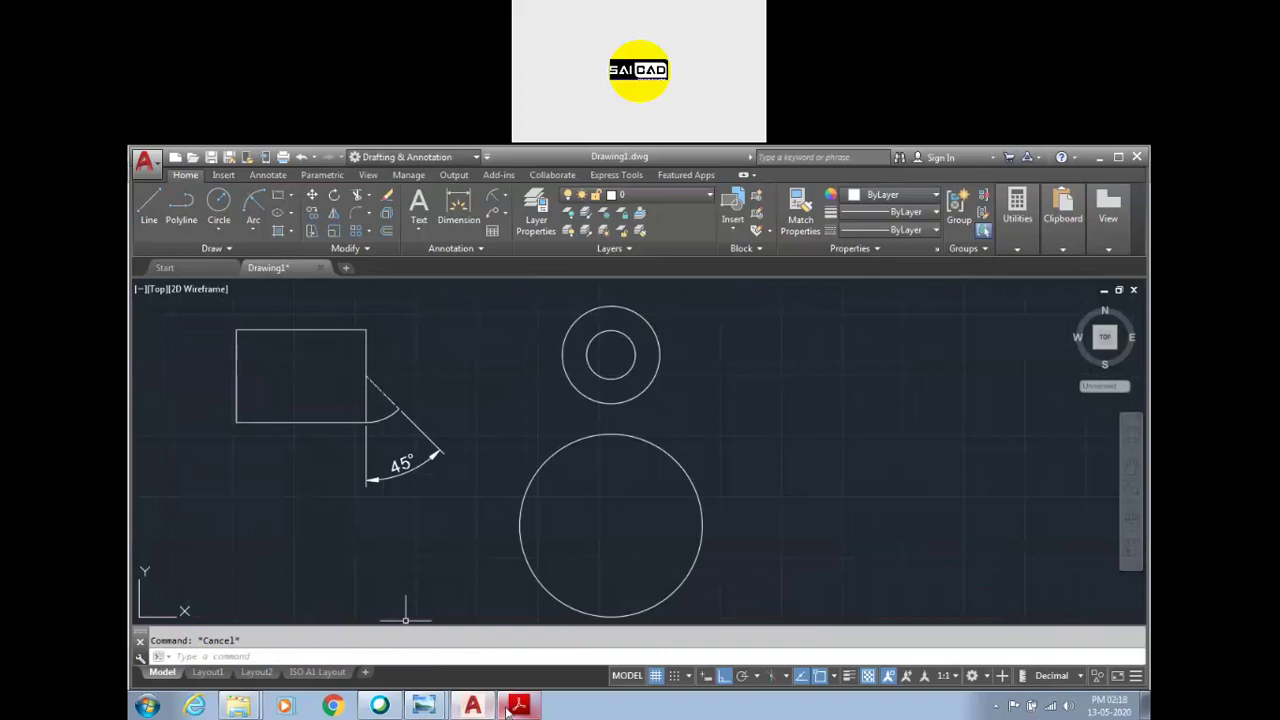
click(517, 706)
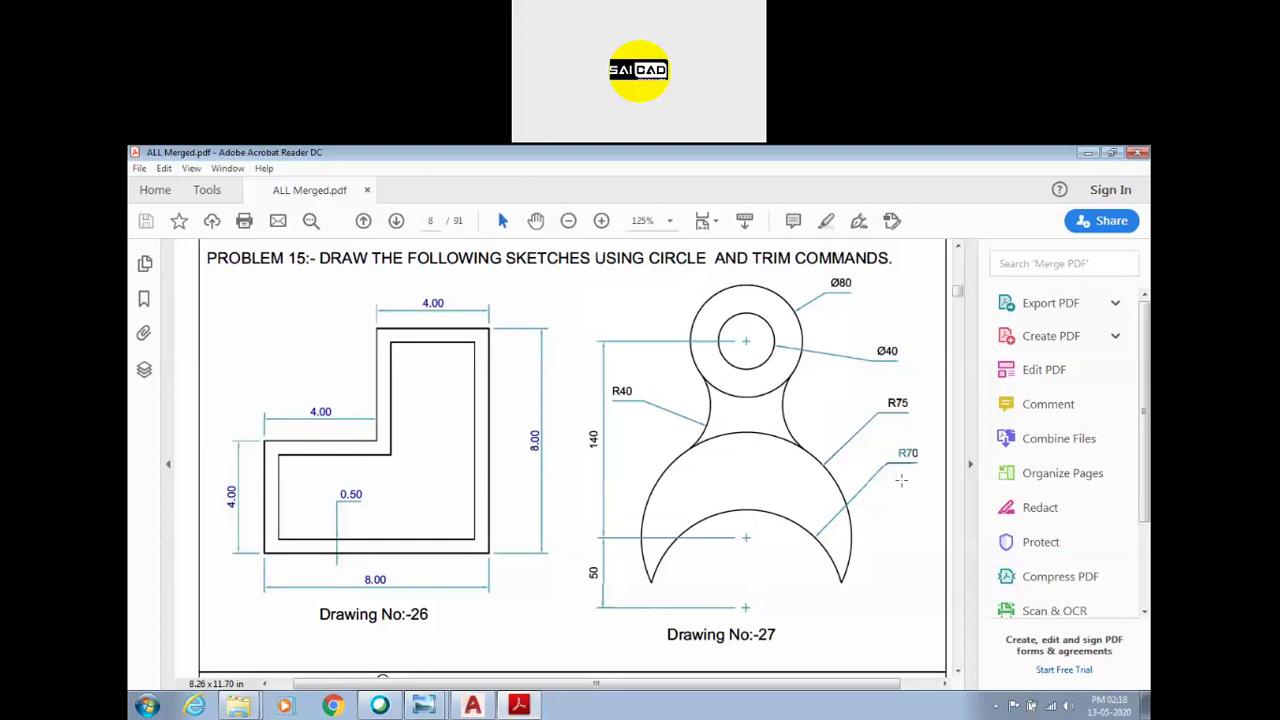
Step: Draw a radius-70 circle, tracking its centre 50 units below the large circle's centre
click(472, 705)
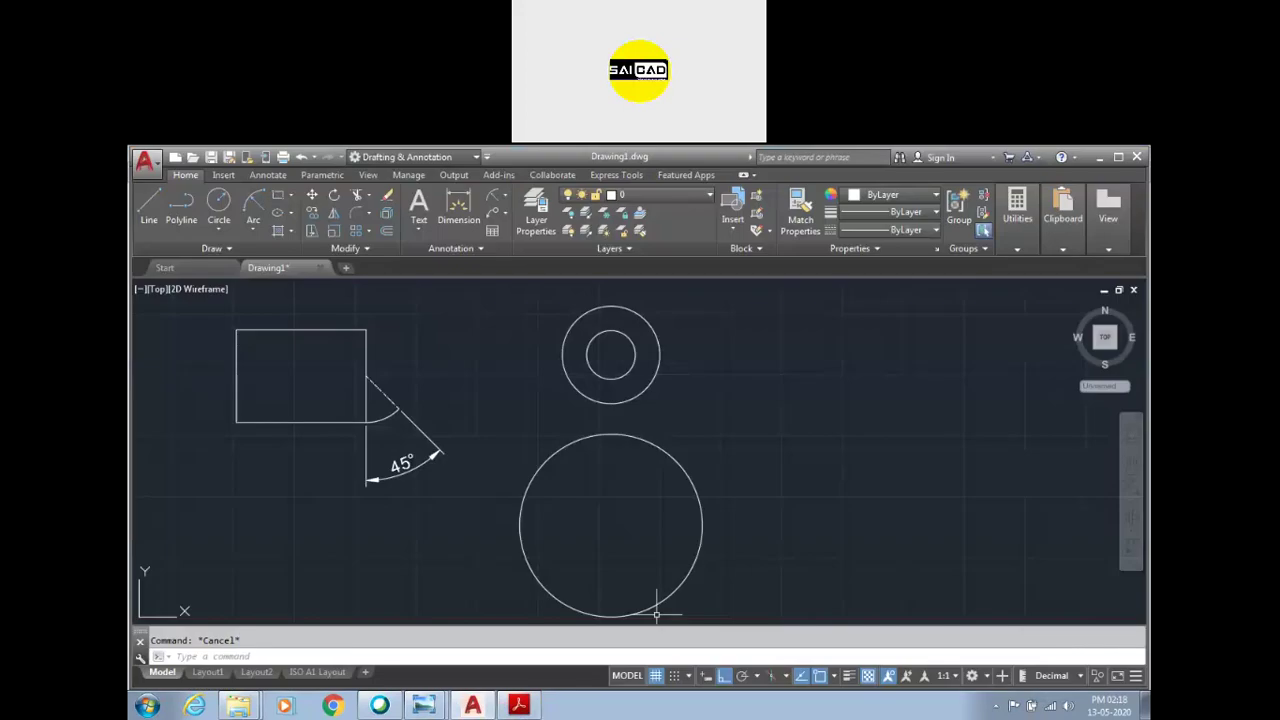
text(c)
key(Return)
text(k)
key(Return)
click(611, 538)
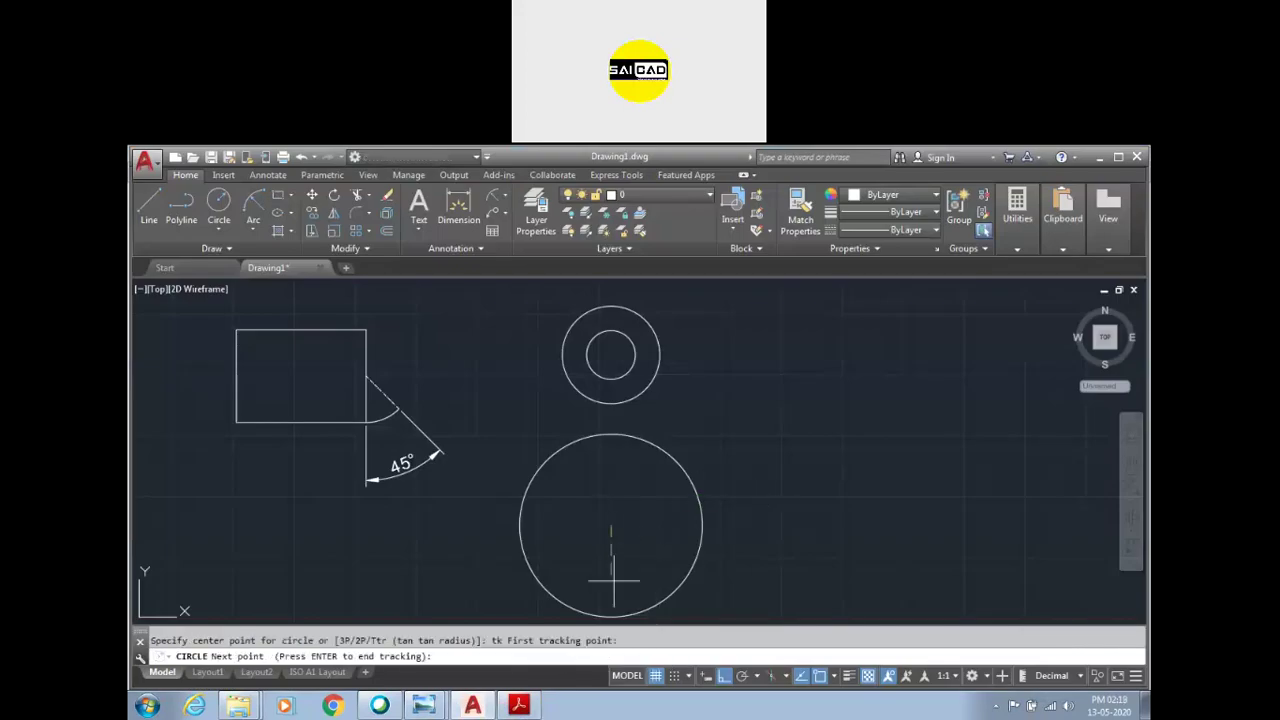
text(50)
key(Return)
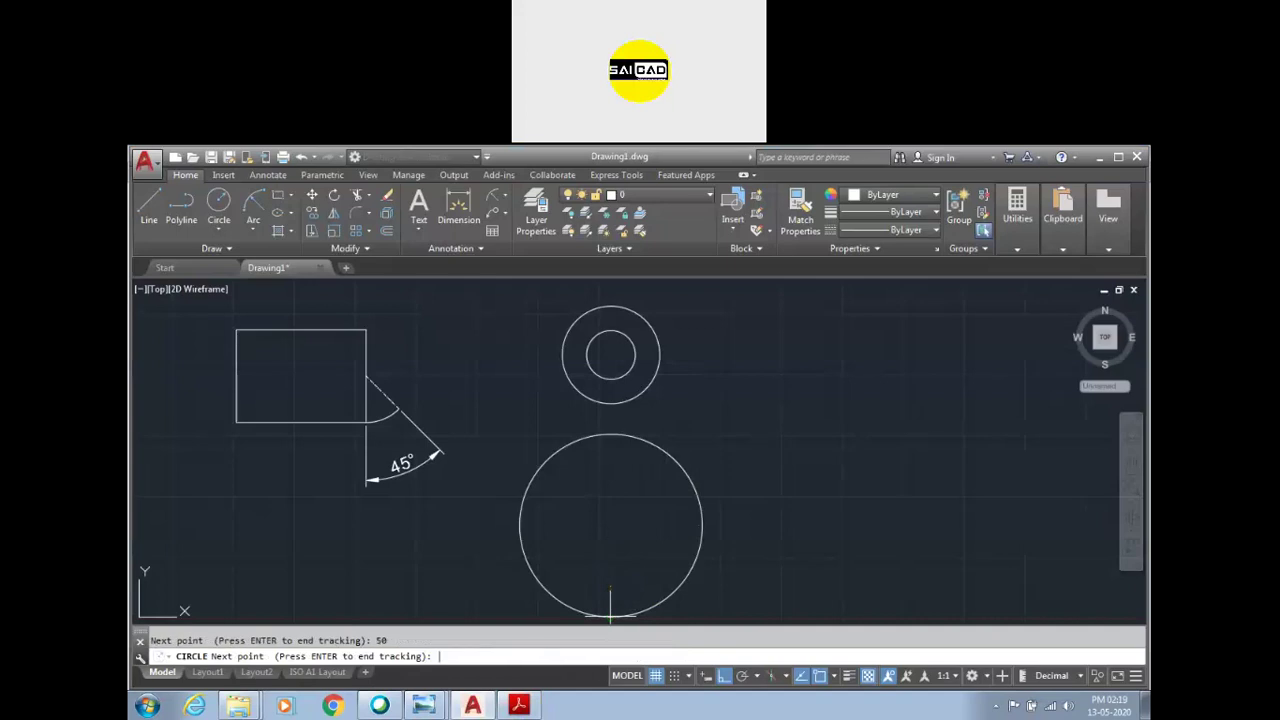
key(Return)
text(7)
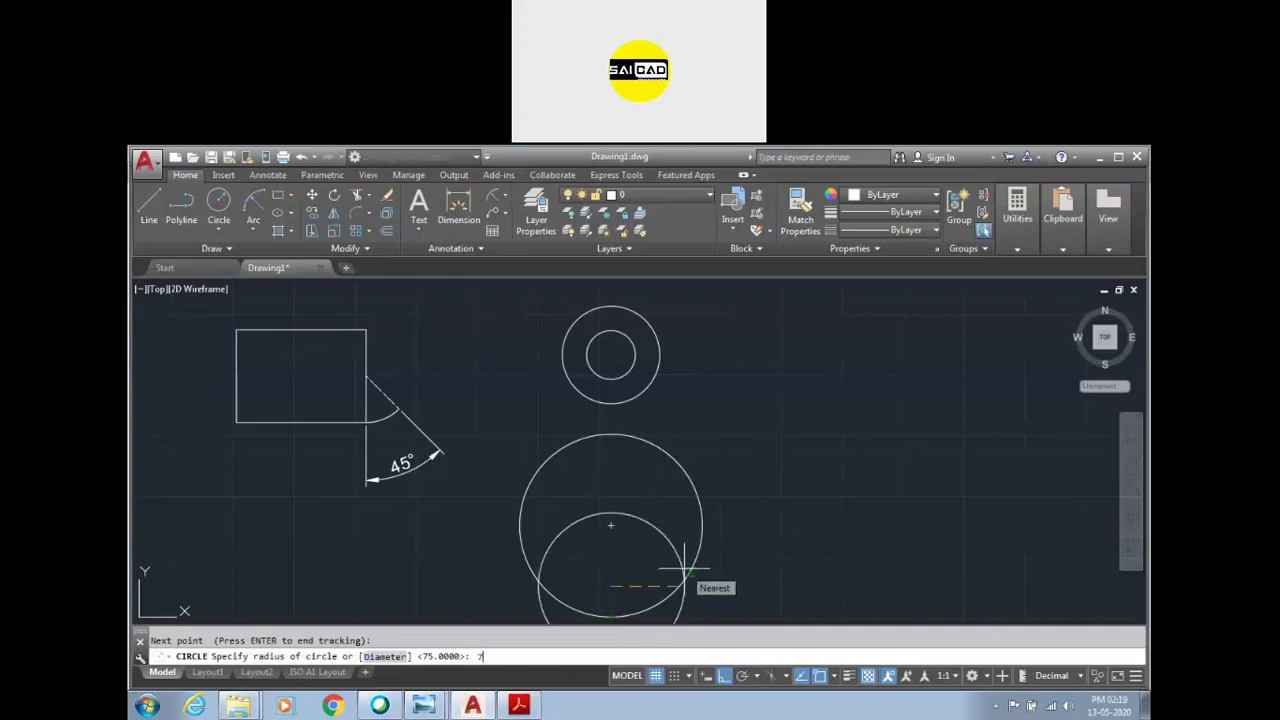
text(0)
key(Return)
scroll(667, 490, down, 3)
scroll(667, 490, up, 2)
key(Escape)
scroll(654, 535, up, 2)
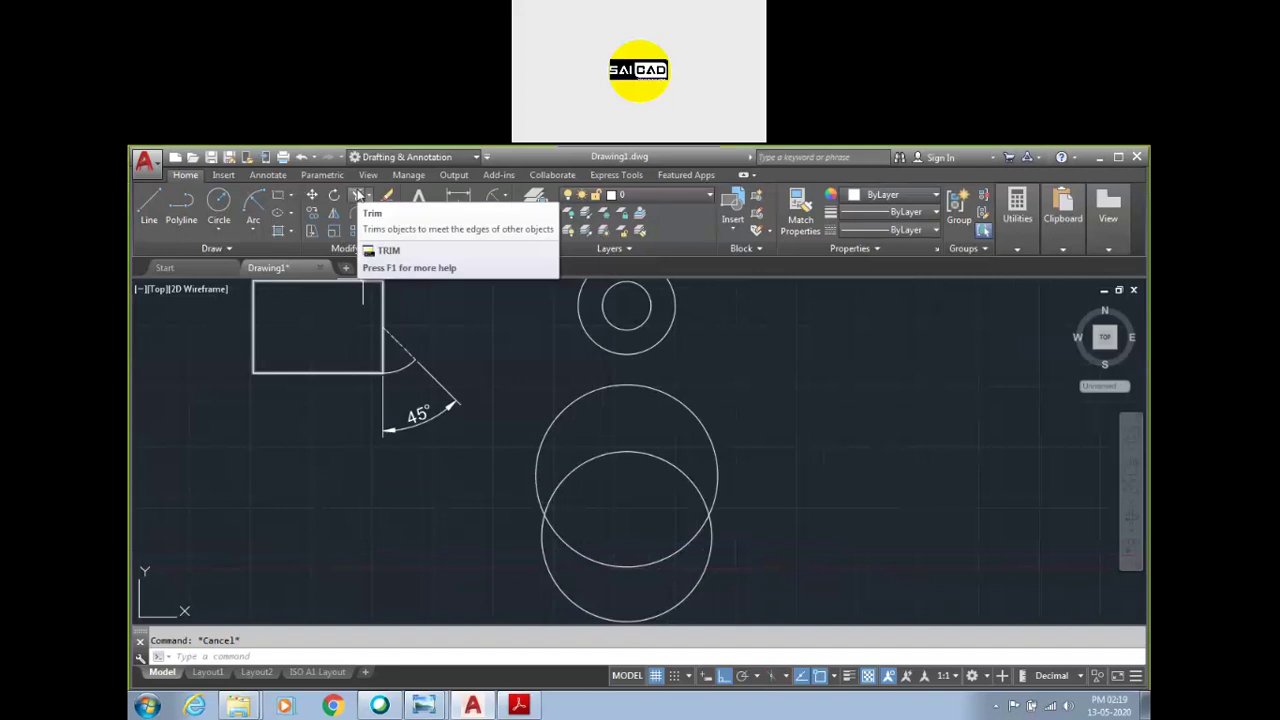
Step: Begin trimming the overlapping circles, then abandon the trim for now
text(t)
key(Escape)
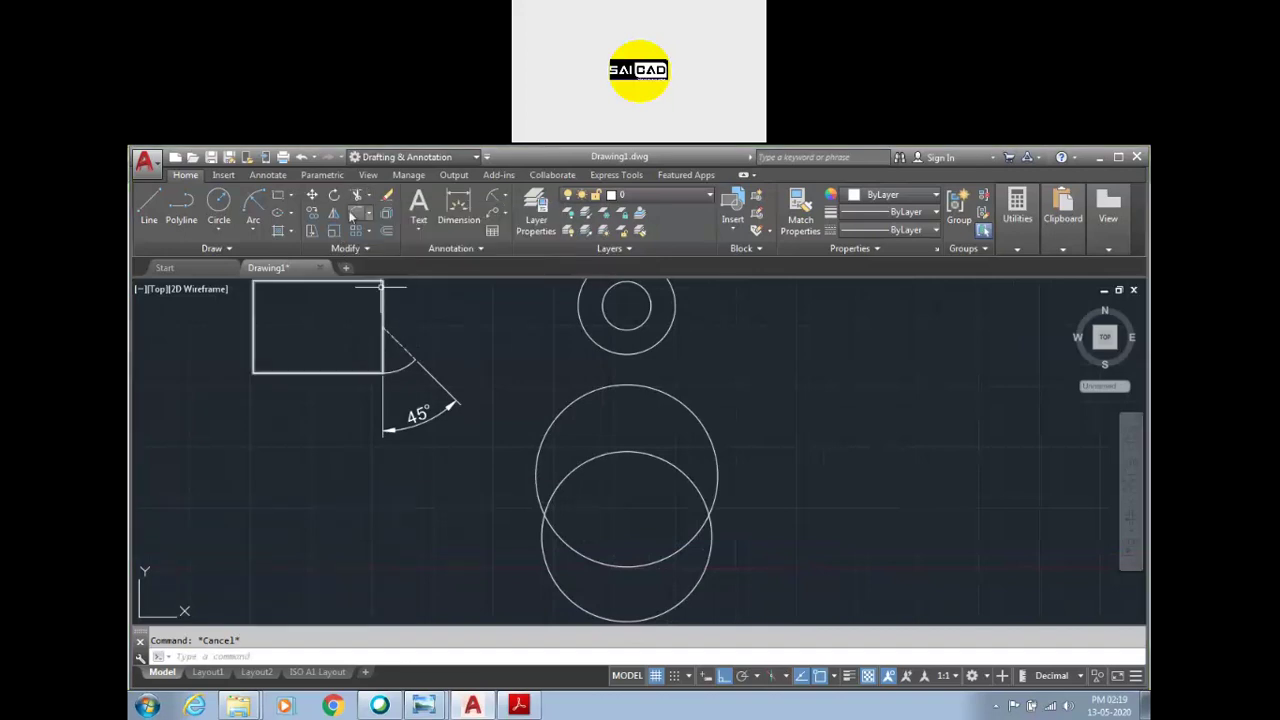
click(356, 197)
key(Escape)
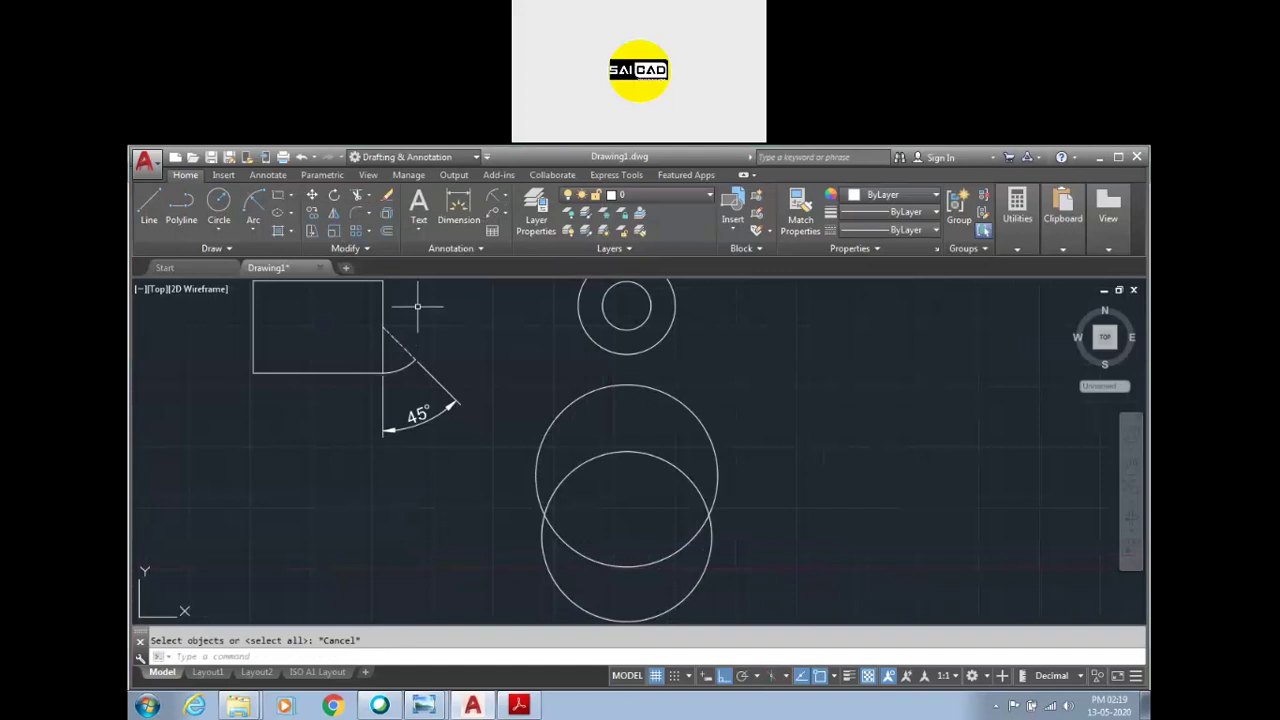
text(t)
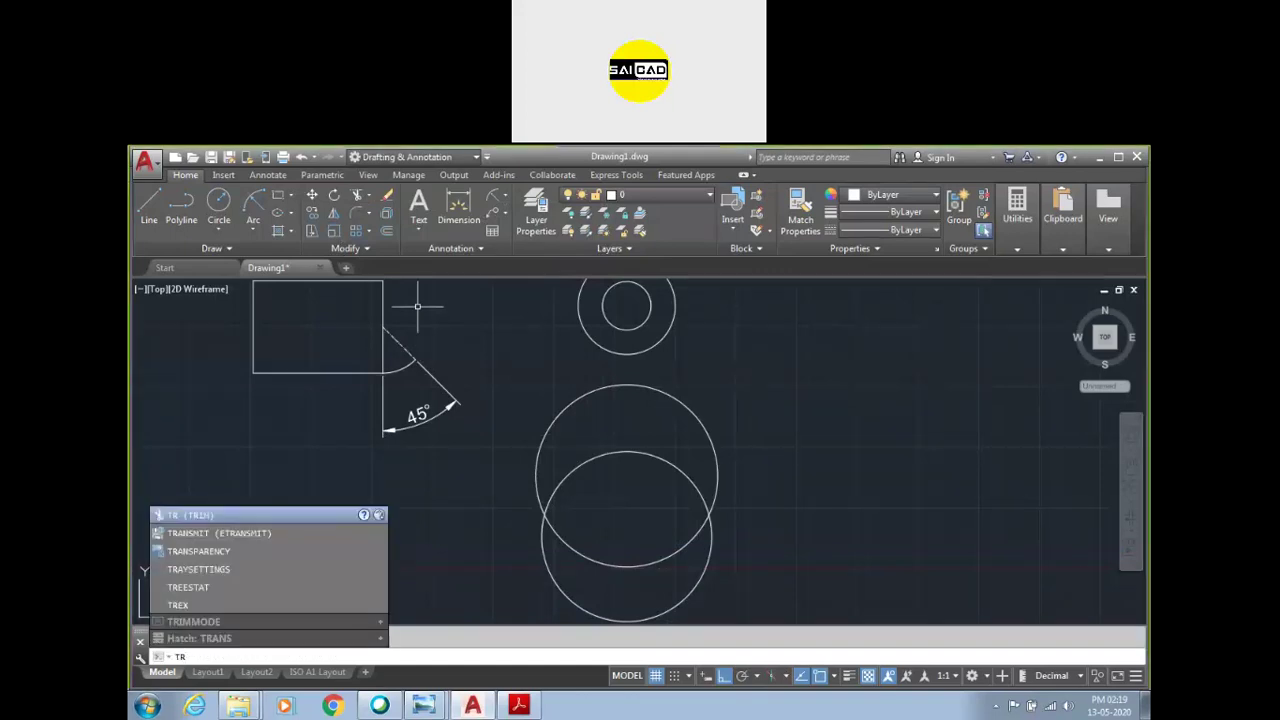
Step: Trim the overlapping arcs with all objects as edges, then undo the wrong result
key(Escape)
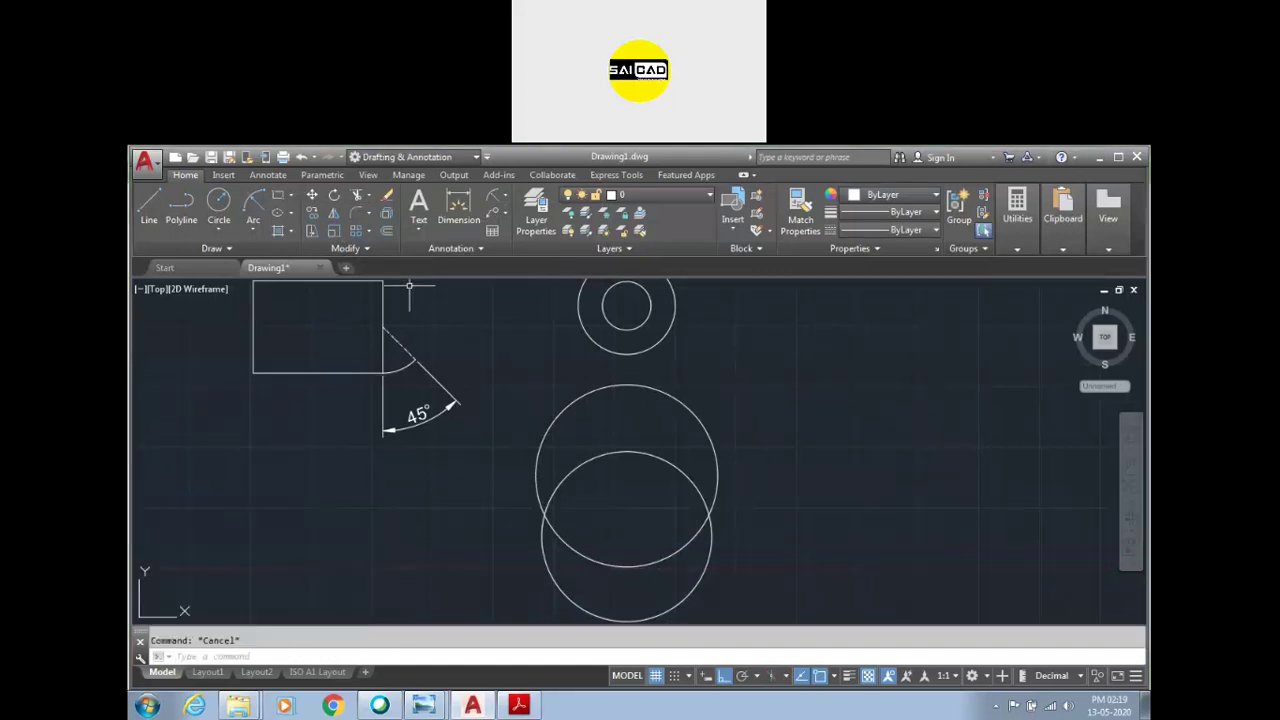
click(357, 202)
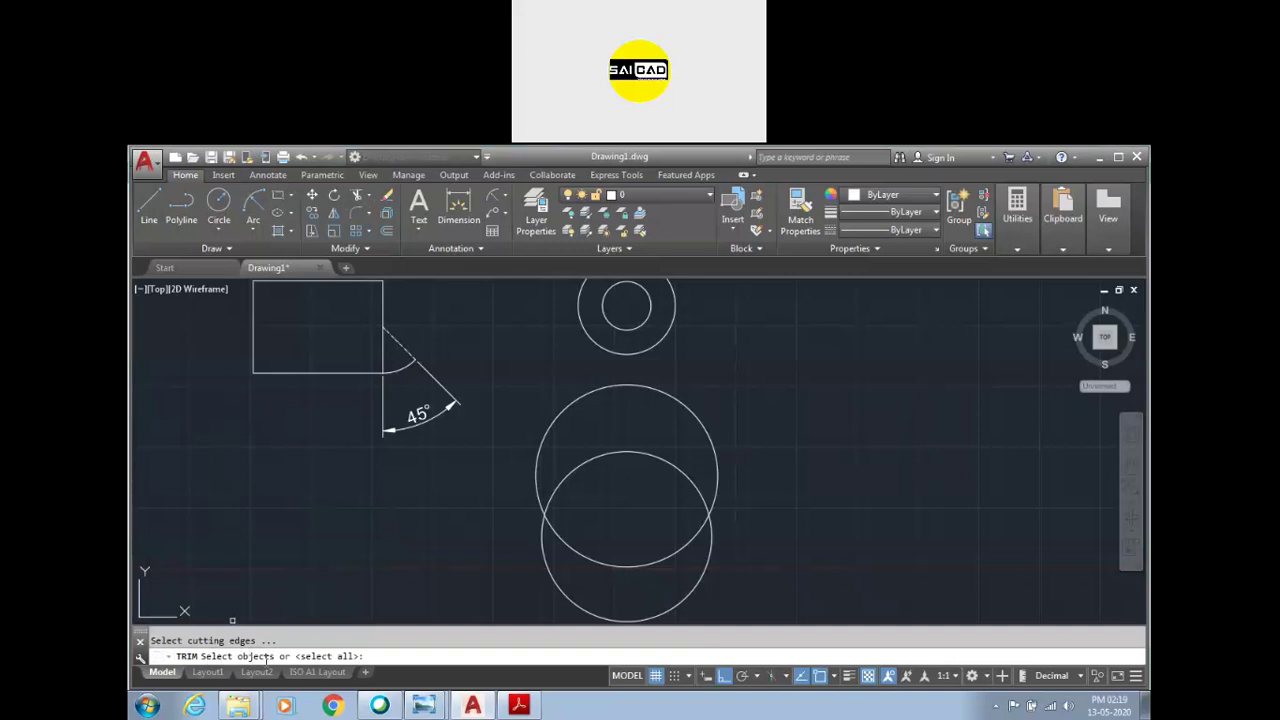
key(Return)
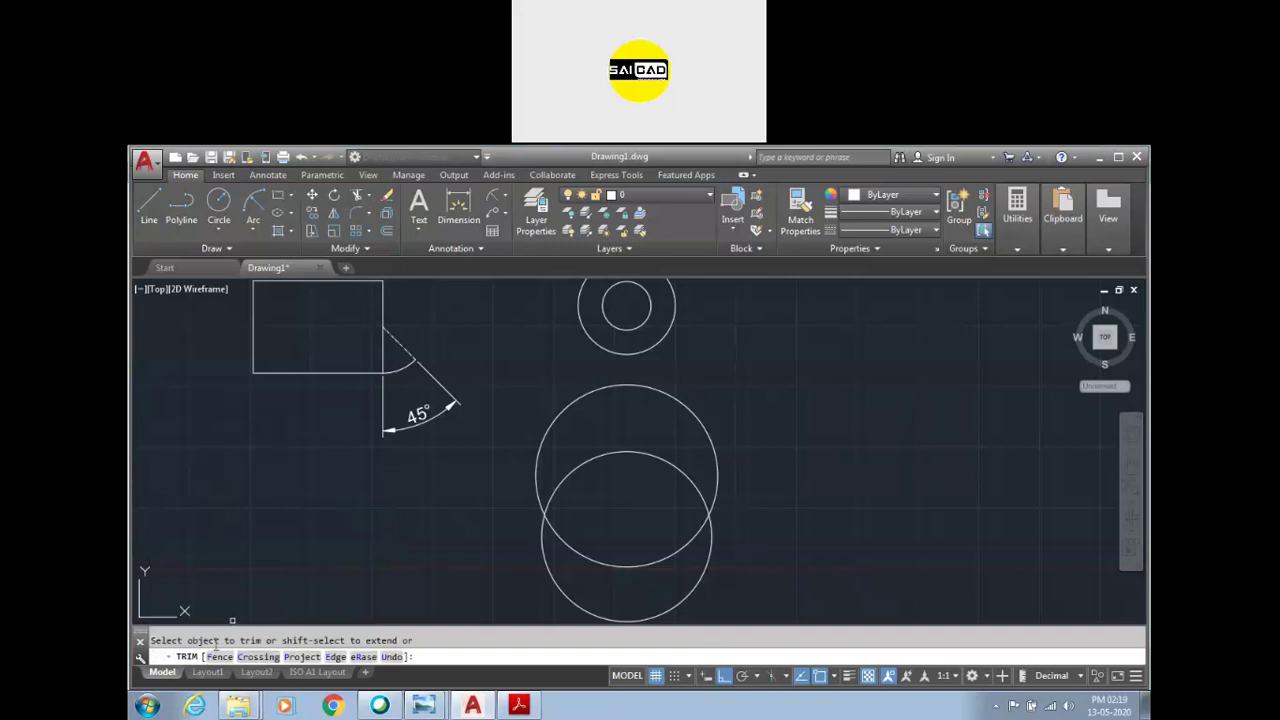
key(Escape)
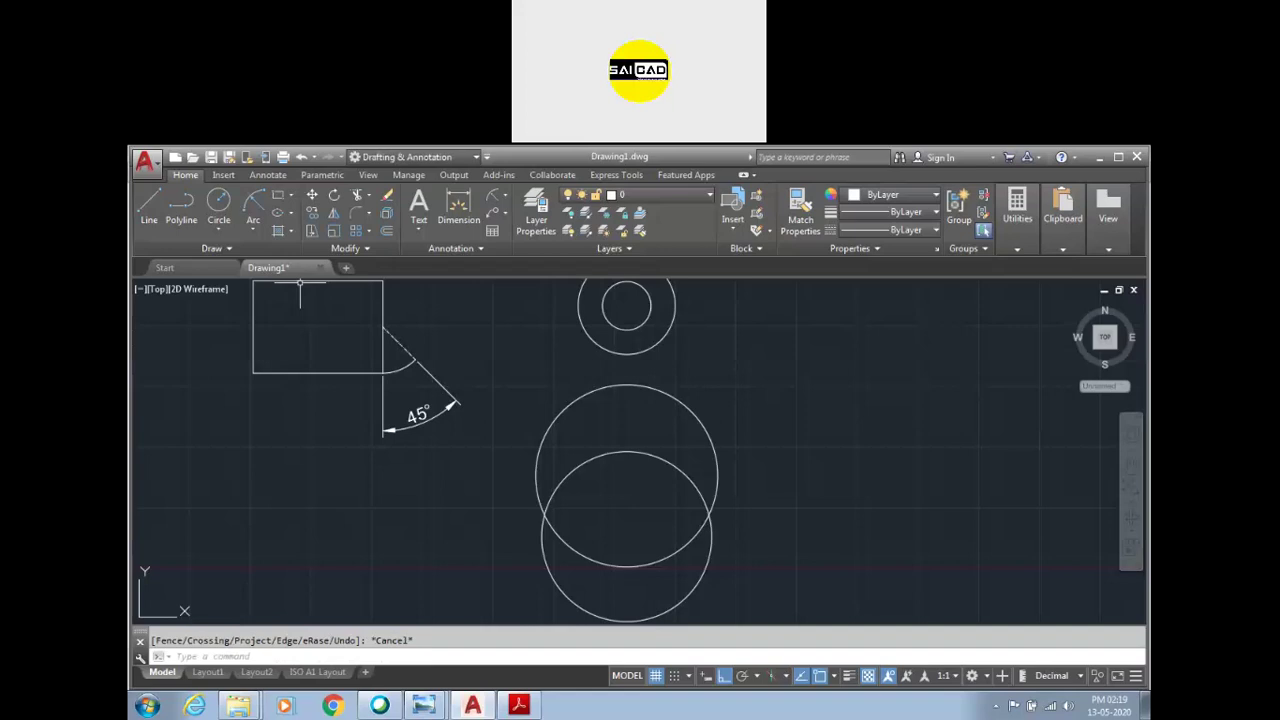
click(336, 195)
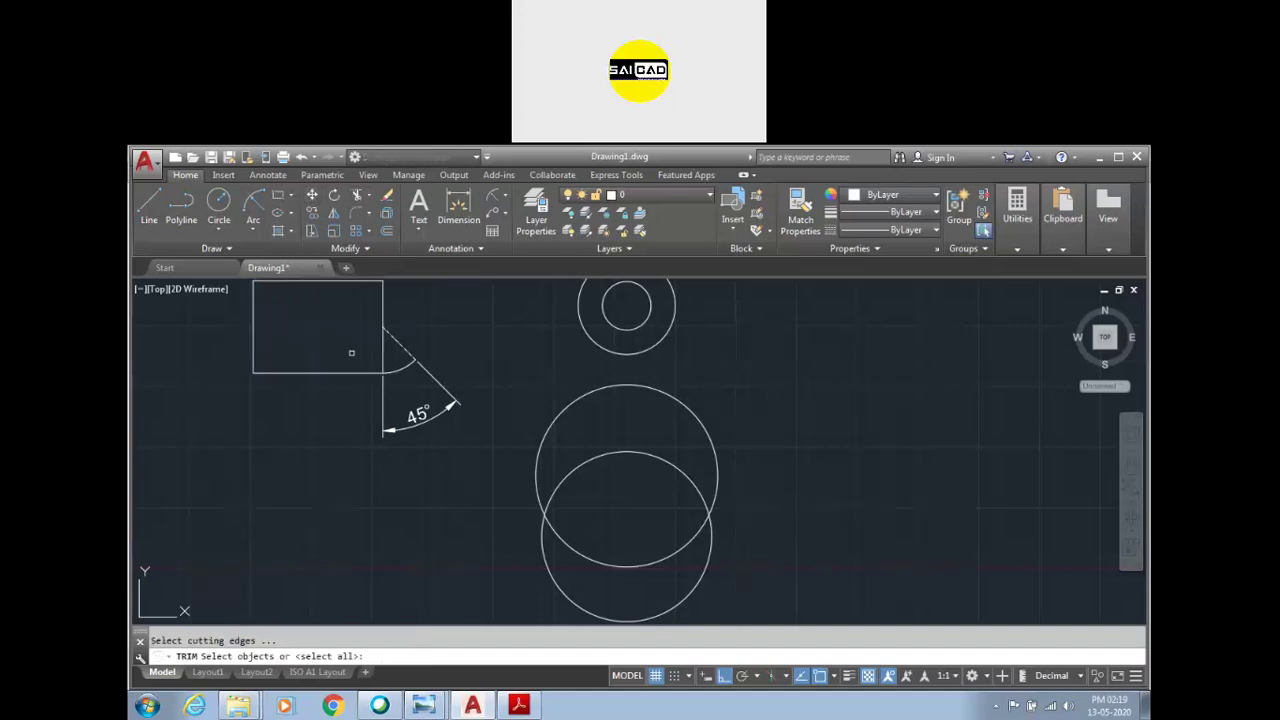
key(Return)
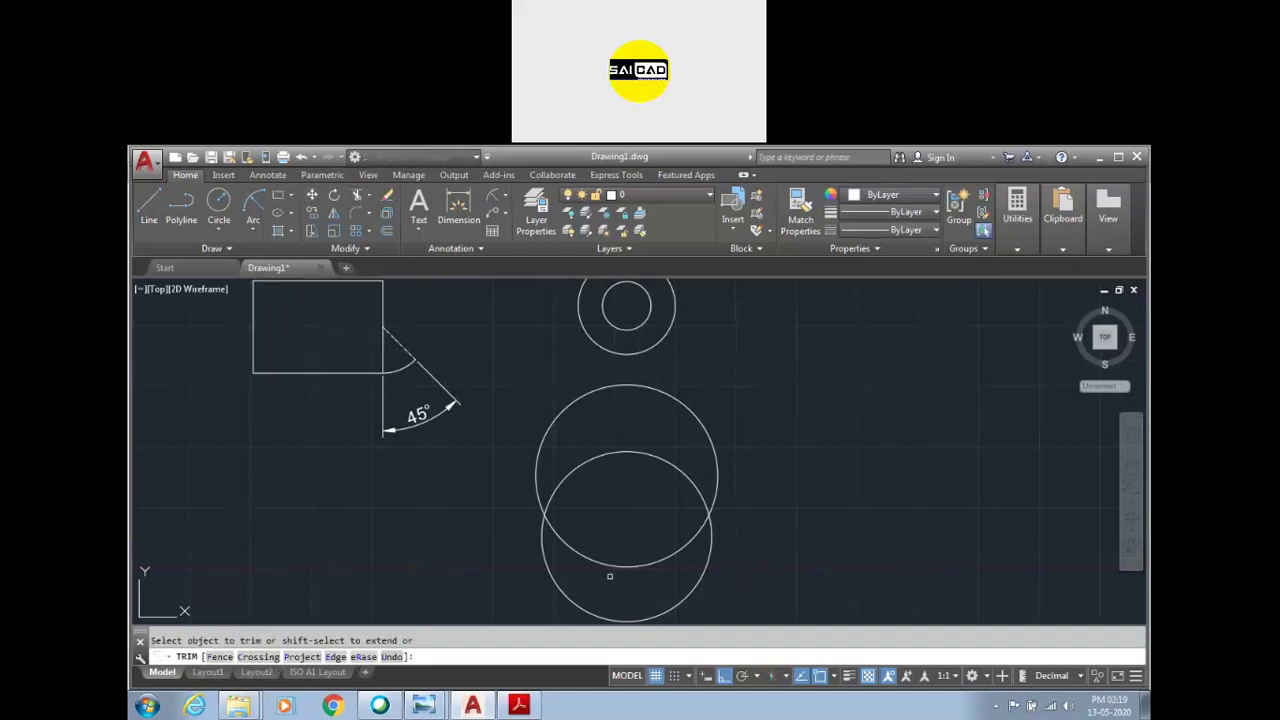
drag(610, 528, 531, 620)
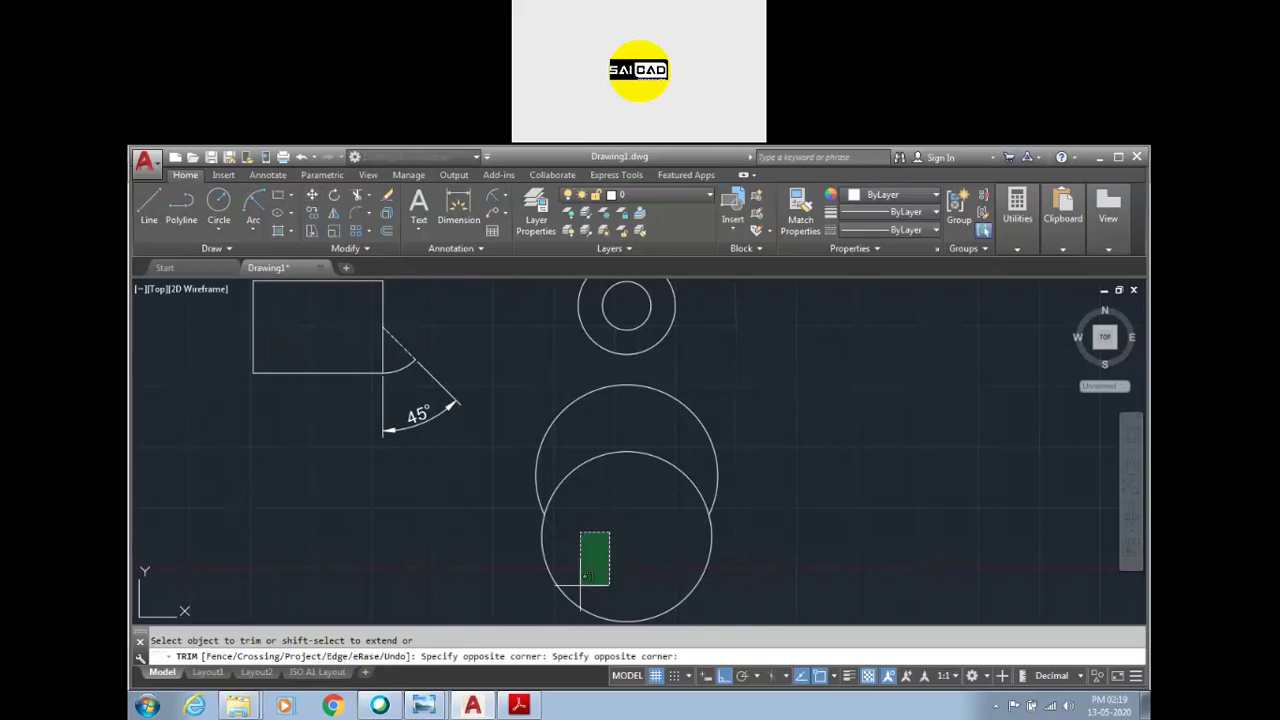
scroll(246, 562, down, 2)
scroll(443, 454, up, 1)
scroll(432, 513, down, 1)
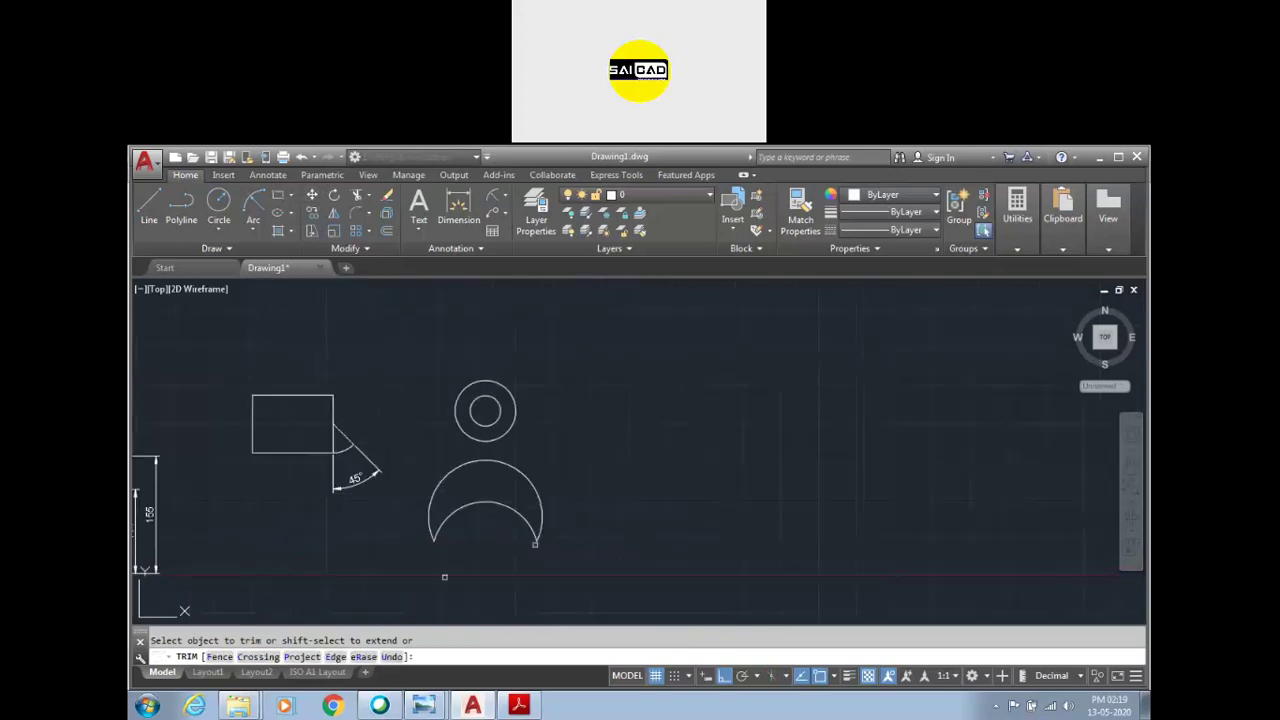
key(Escape)
key(ctrl+z)
scroll(488, 559, down, 2)
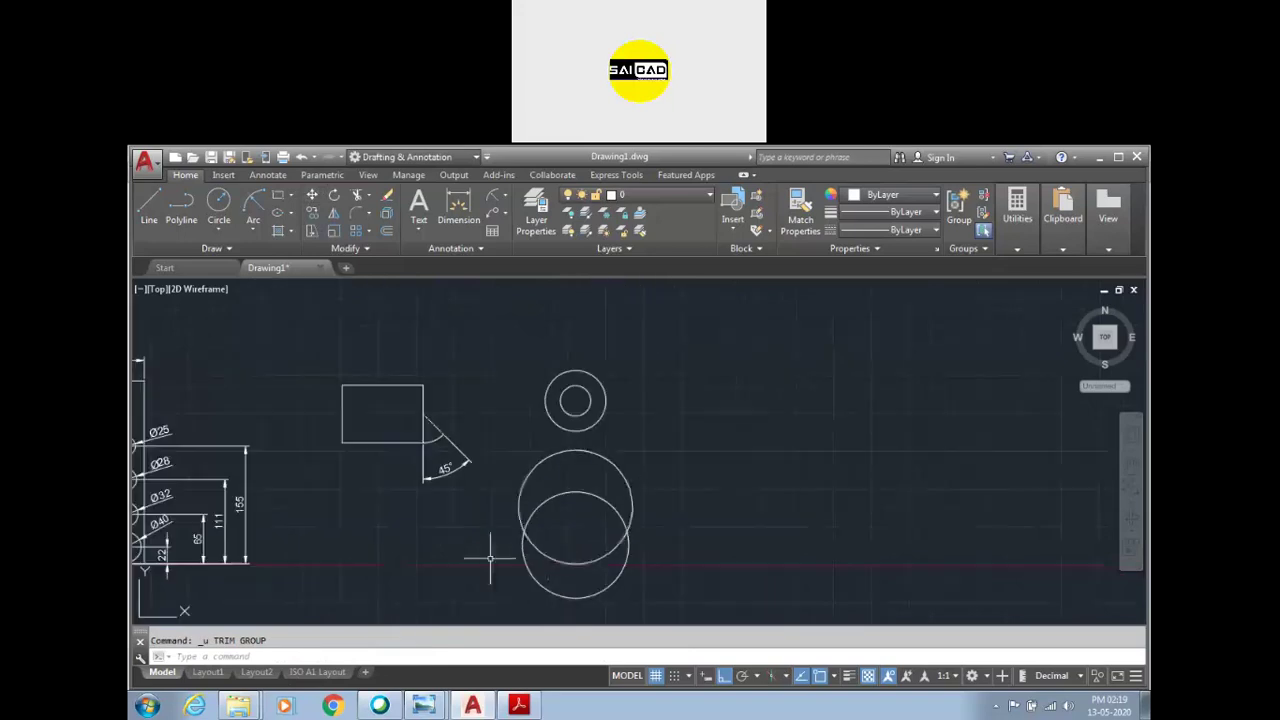
key(Escape)
Step: Re-run TRIM and crossing-window the lower arcs of both circles to leave the crescent
text(tr)
key(Return)
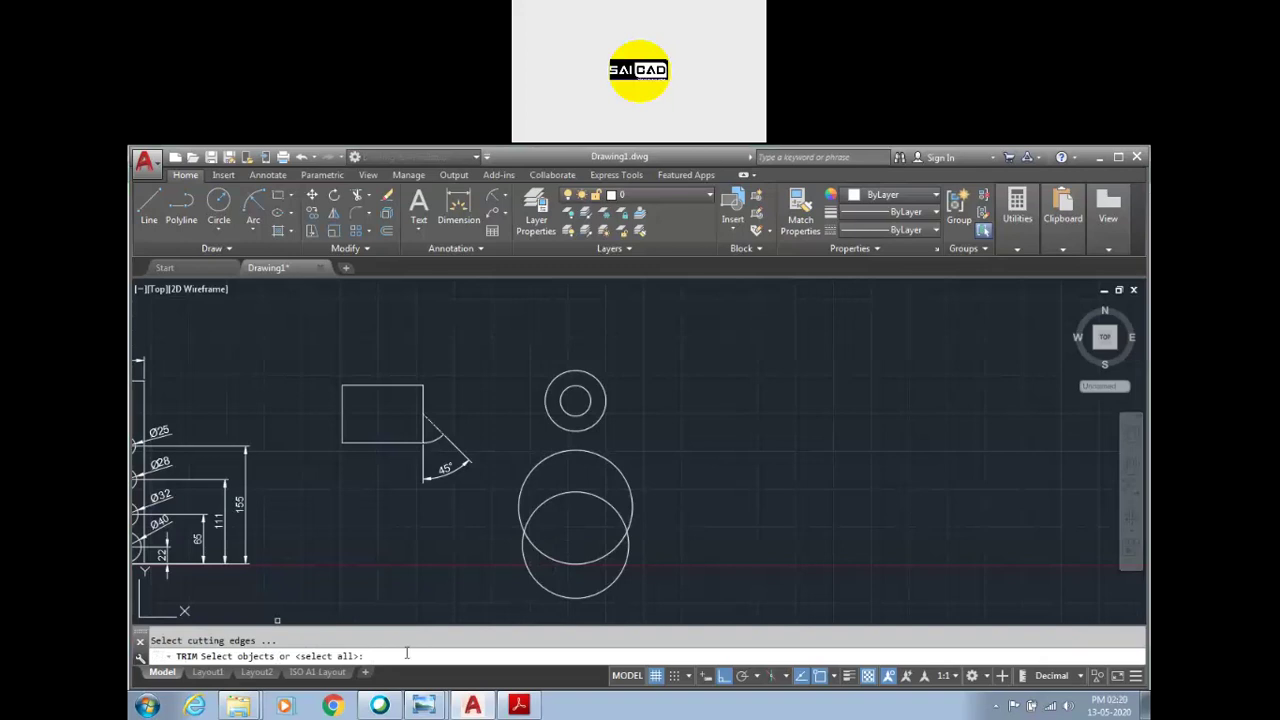
key(Return)
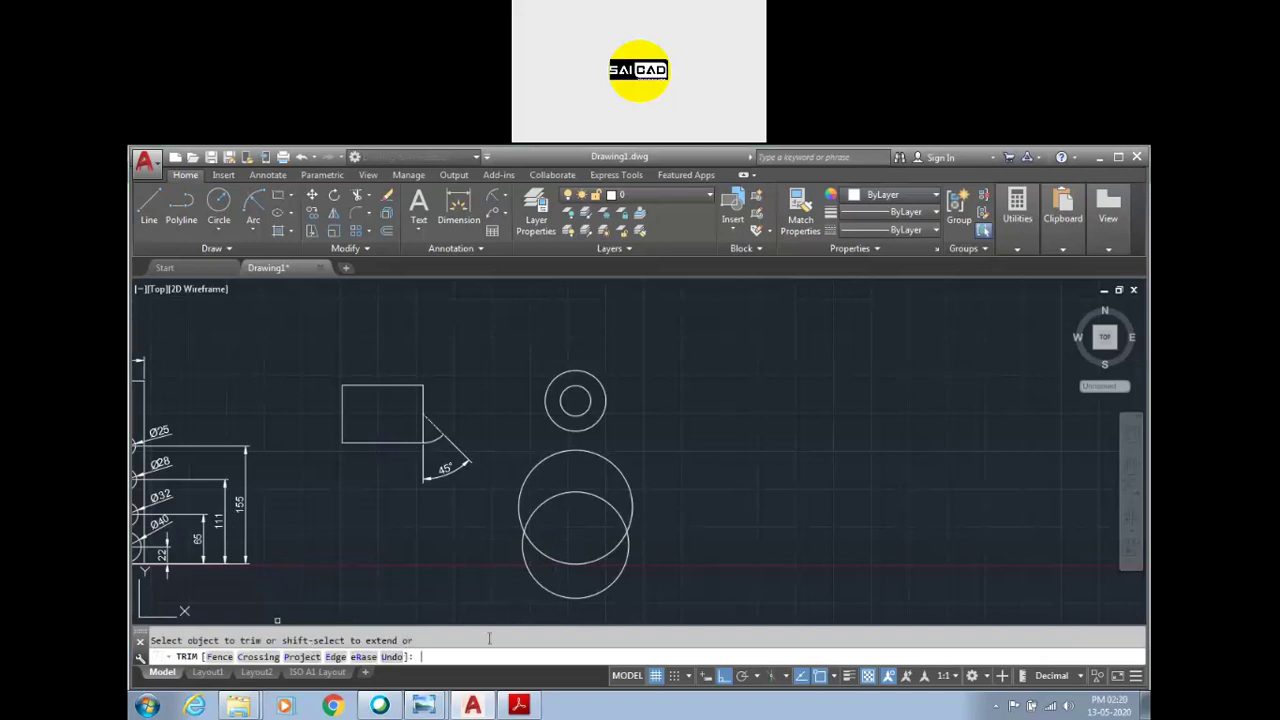
scroll(475, 538, down, 5)
scroll(525, 544, up, 5)
click(526, 598)
click(478, 551)
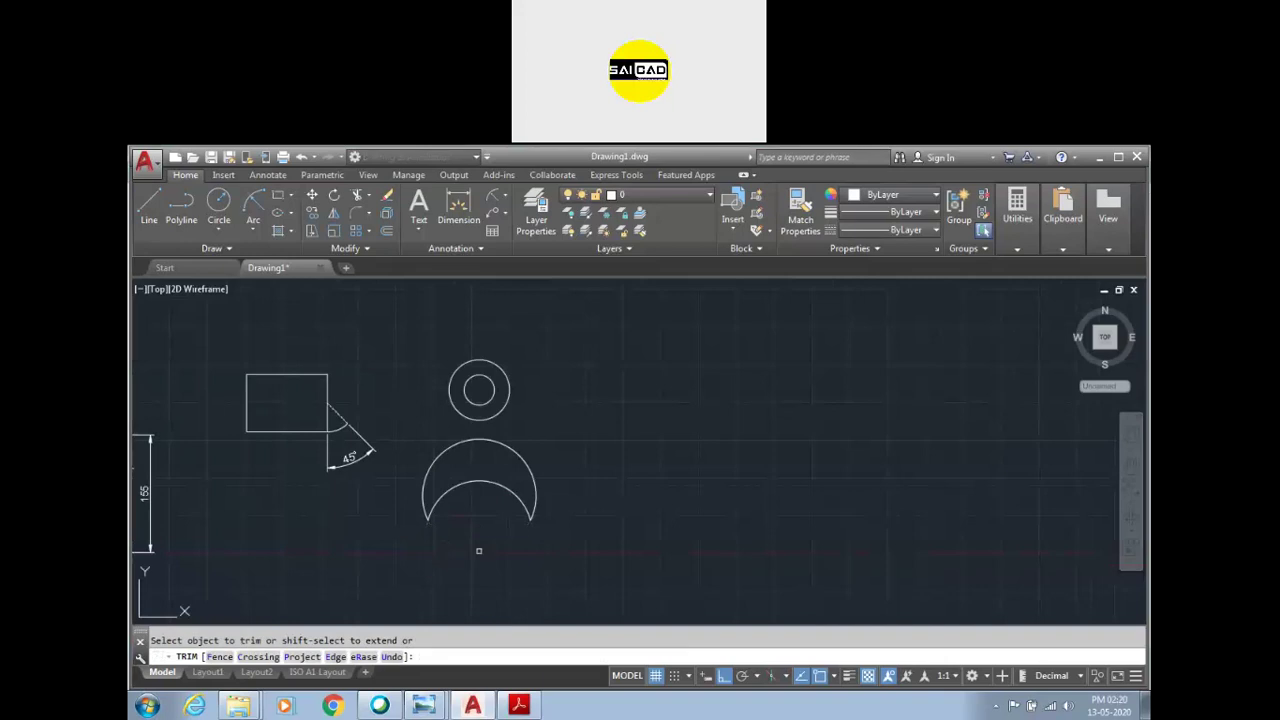
middle_drag(570, 559, 618, 585)
scroll(500, 515, up, 2)
key(Escape)
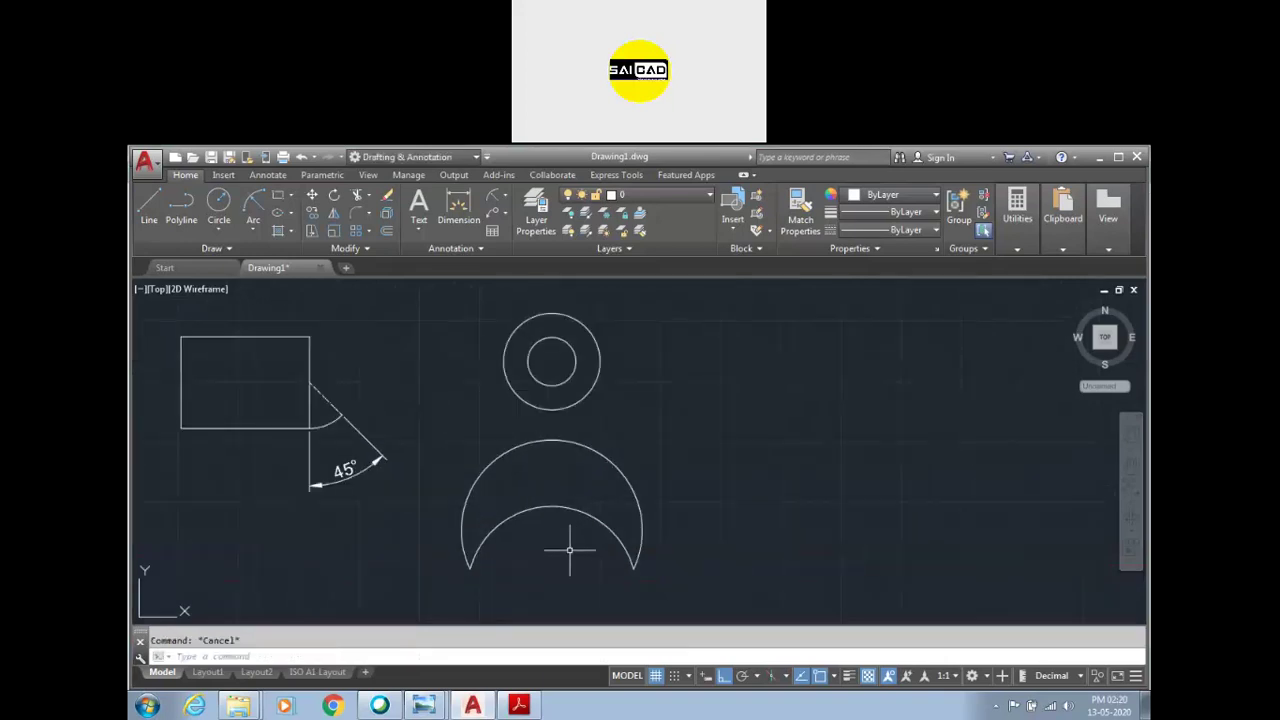
scroll(580, 543, down, 2)
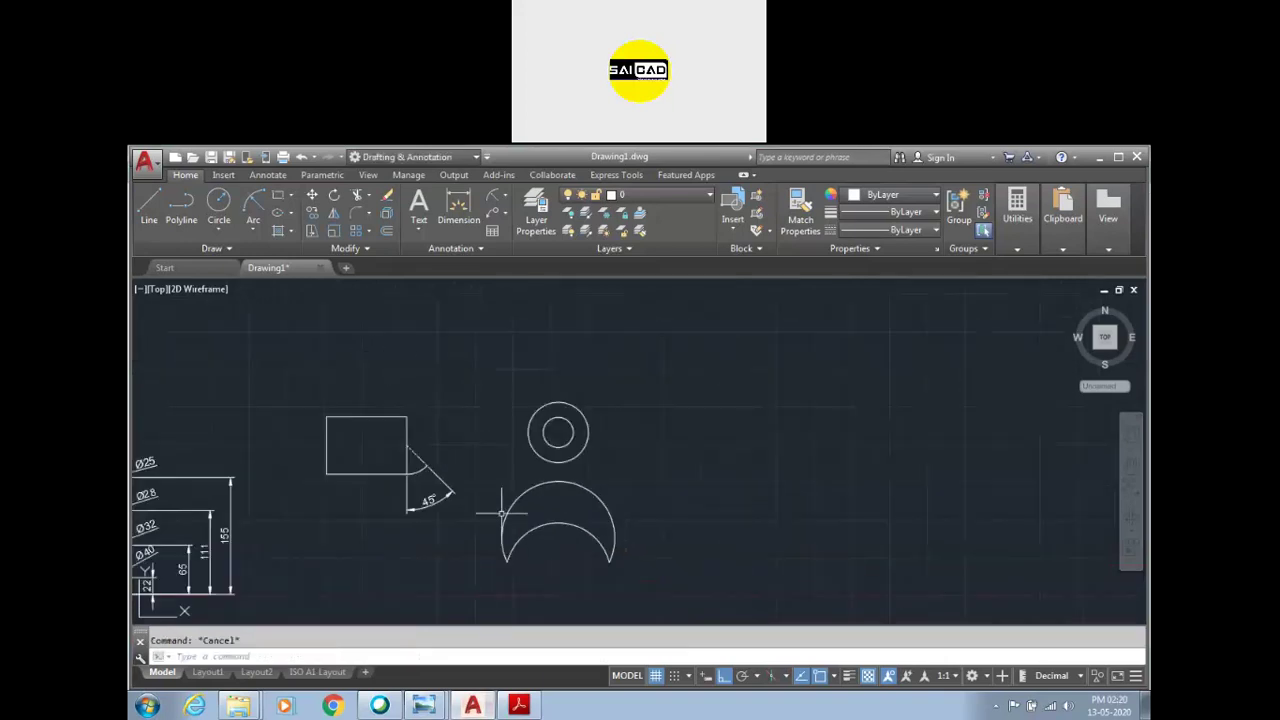
click(458, 210)
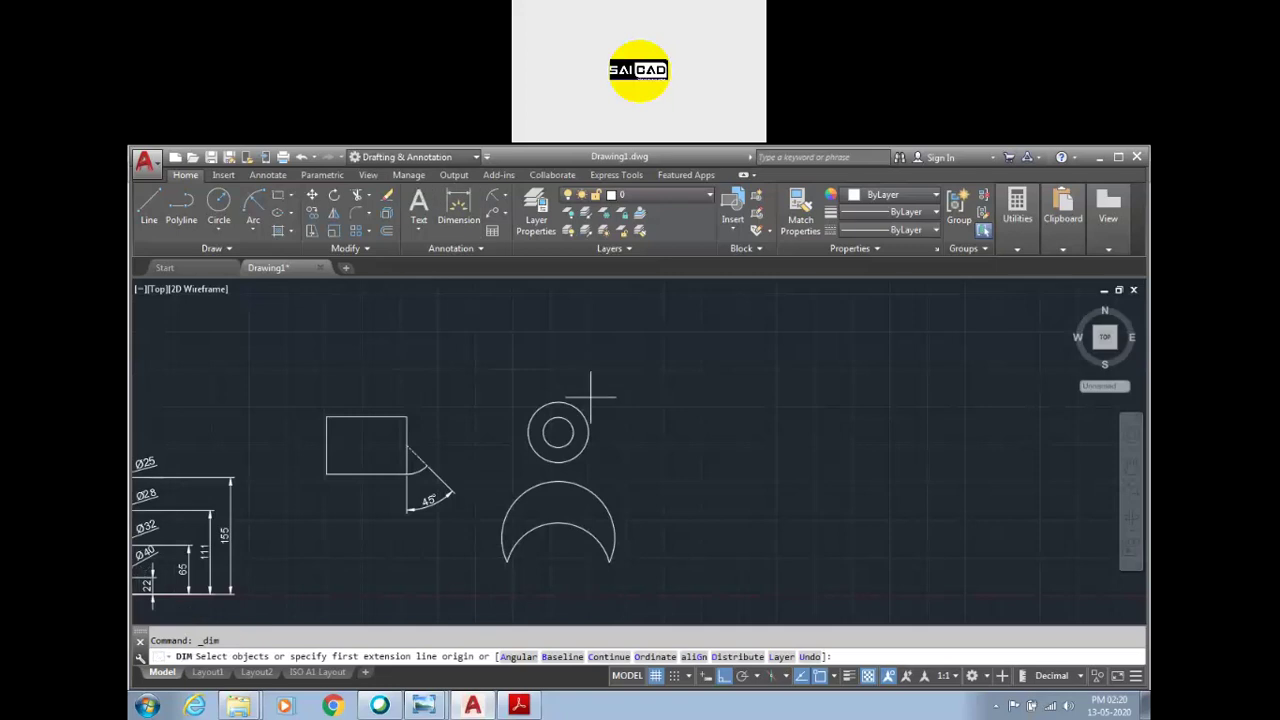
Step: Dimension the concentric circles with Ø80 and Ø40 diameter dimensions
scroll(594, 399, up, 4)
click(560, 432)
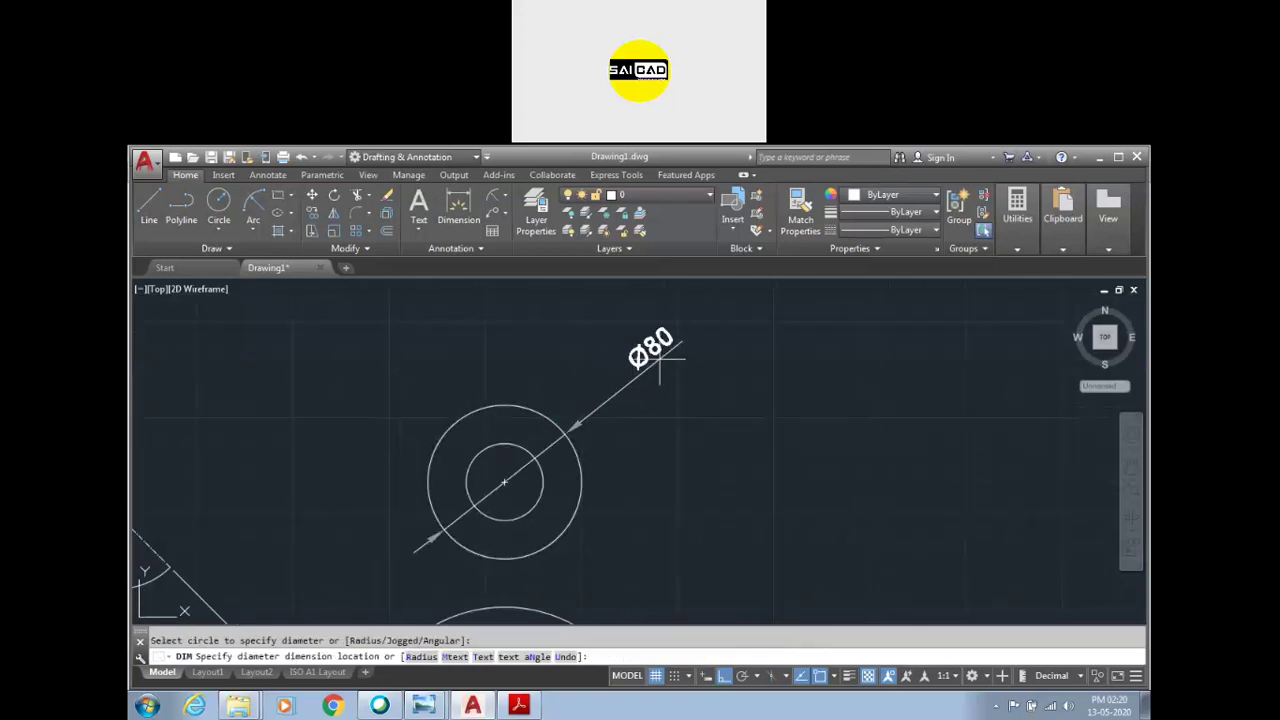
click(594, 424)
click(477, 510)
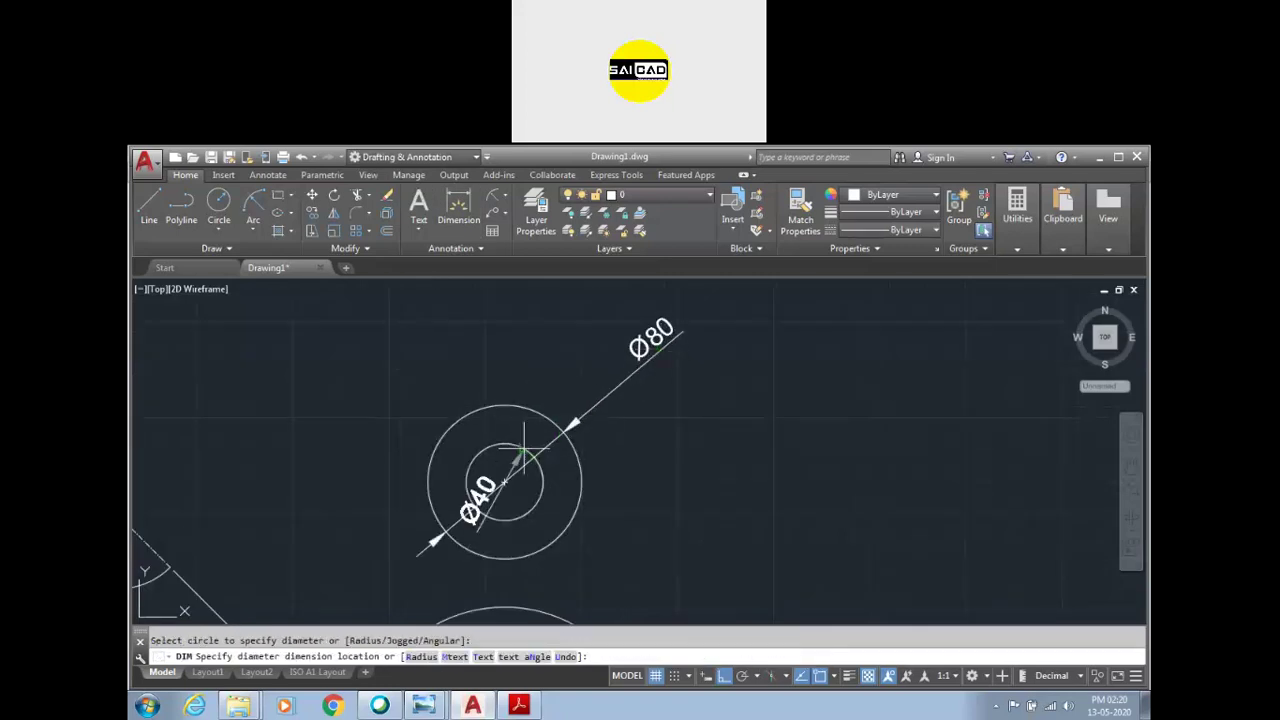
click(565, 370)
scroll(650, 357, down, 4)
scroll(591, 513, up, 2)
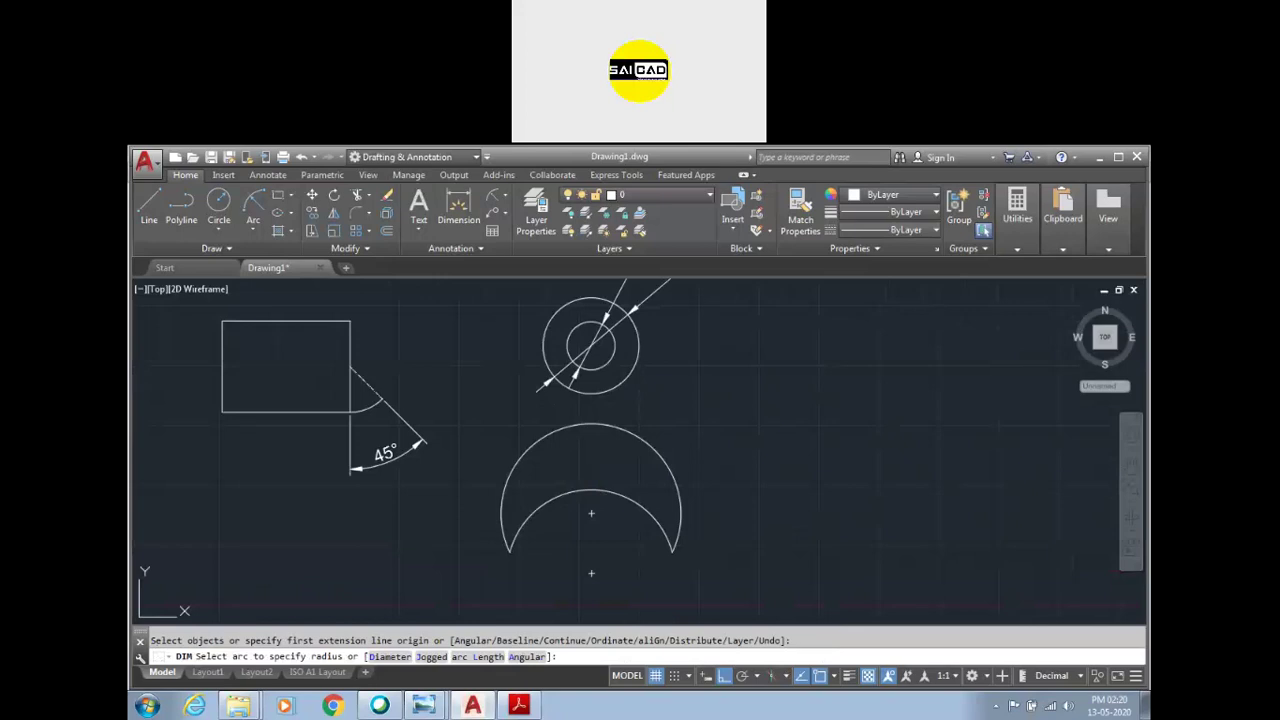
Step: Add R75 and R70 radius dimensions to the crescent's outer and inner arcs
click(668, 470)
click(738, 447)
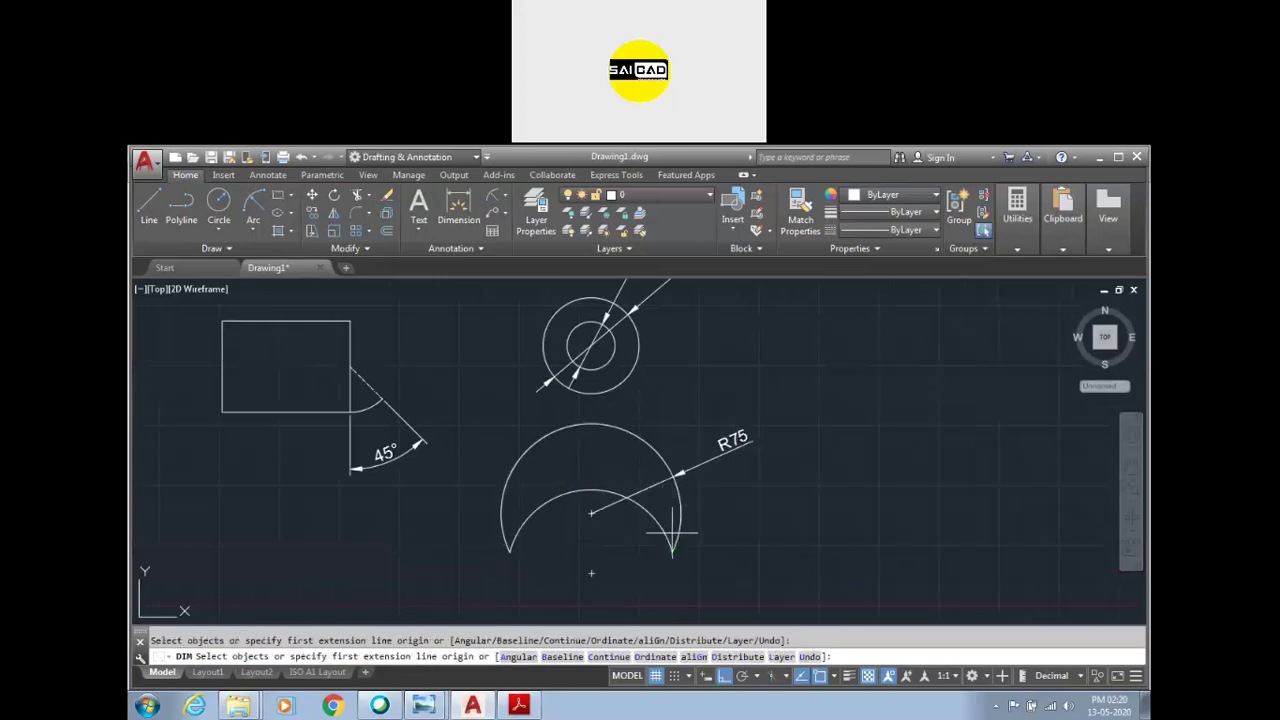
click(666, 518)
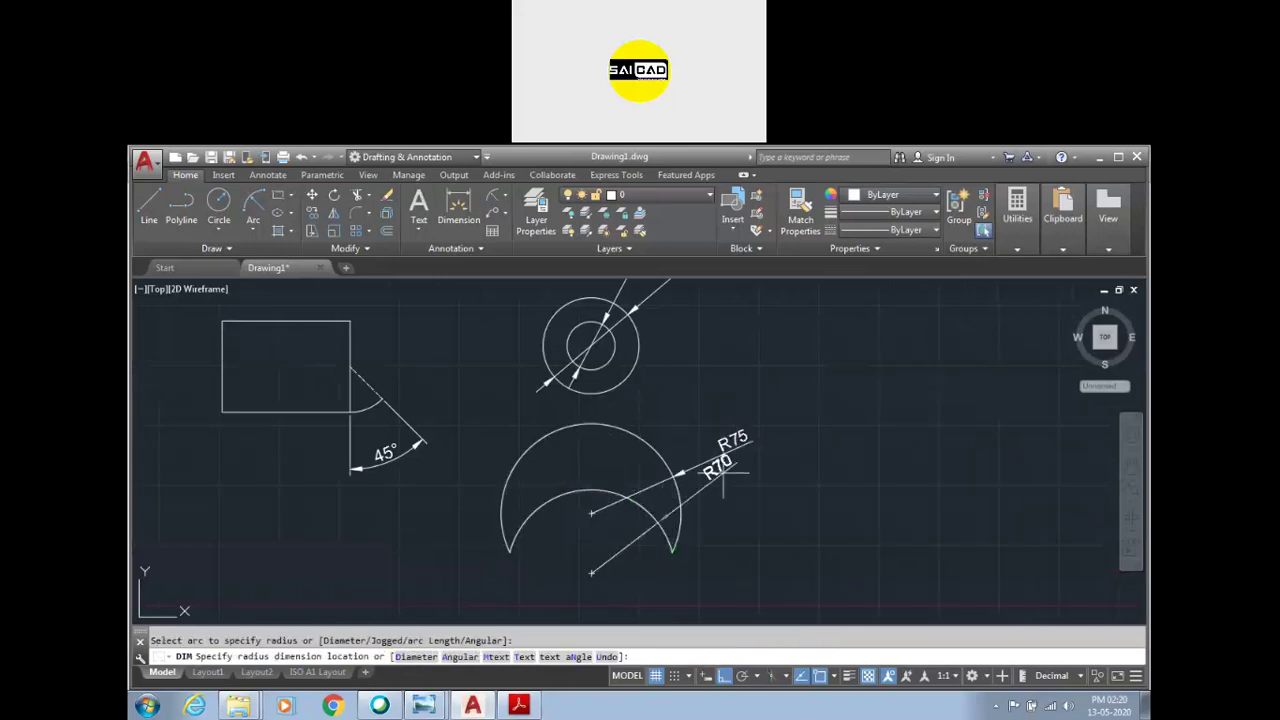
click(702, 412)
key(Escape)
Step: Grip-move the R75 dimension text further up, stacked above R70
click(742, 436)
click(737, 447)
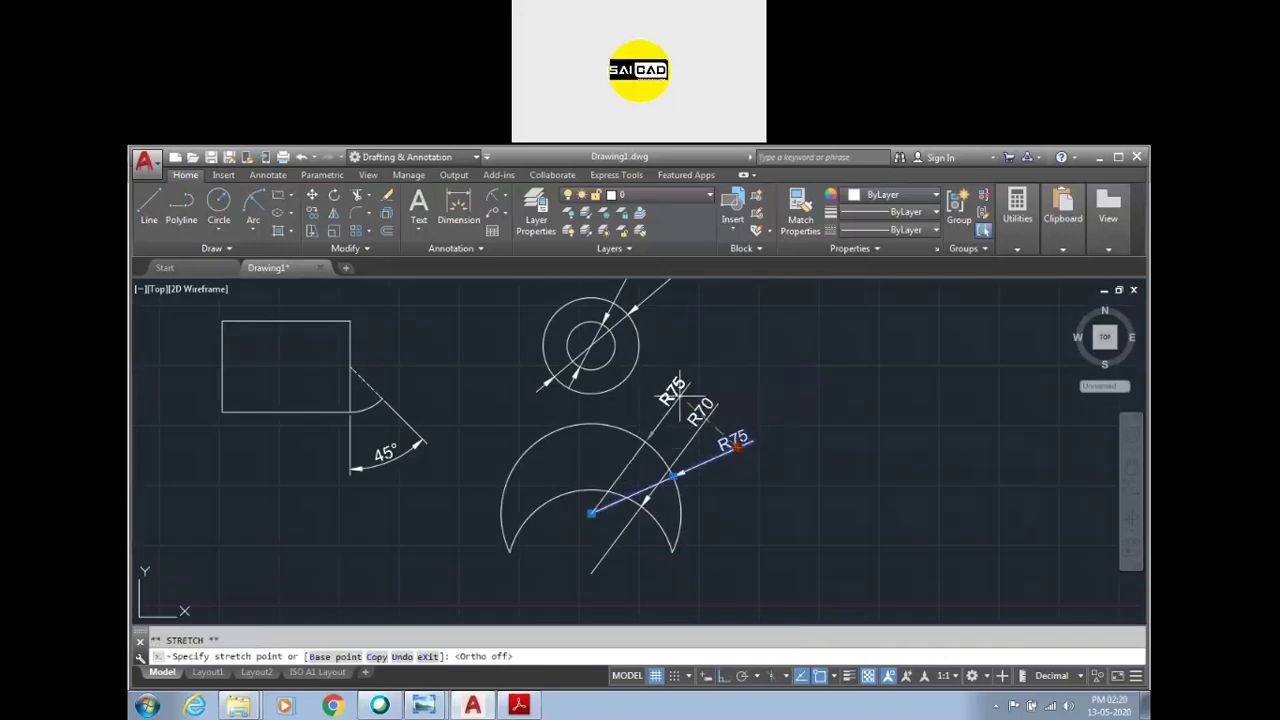
click(655, 362)
key(Escape)
scroll(584, 520, down, 5)
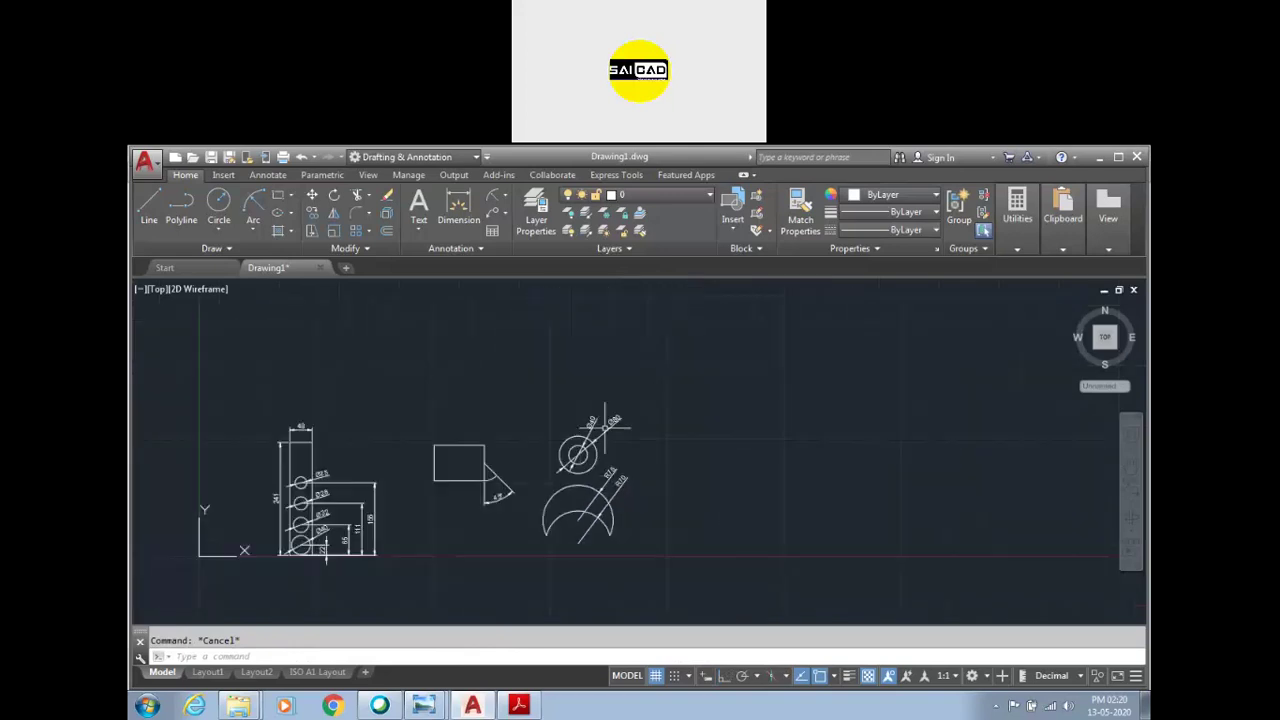
scroll(588, 475, up, 5)
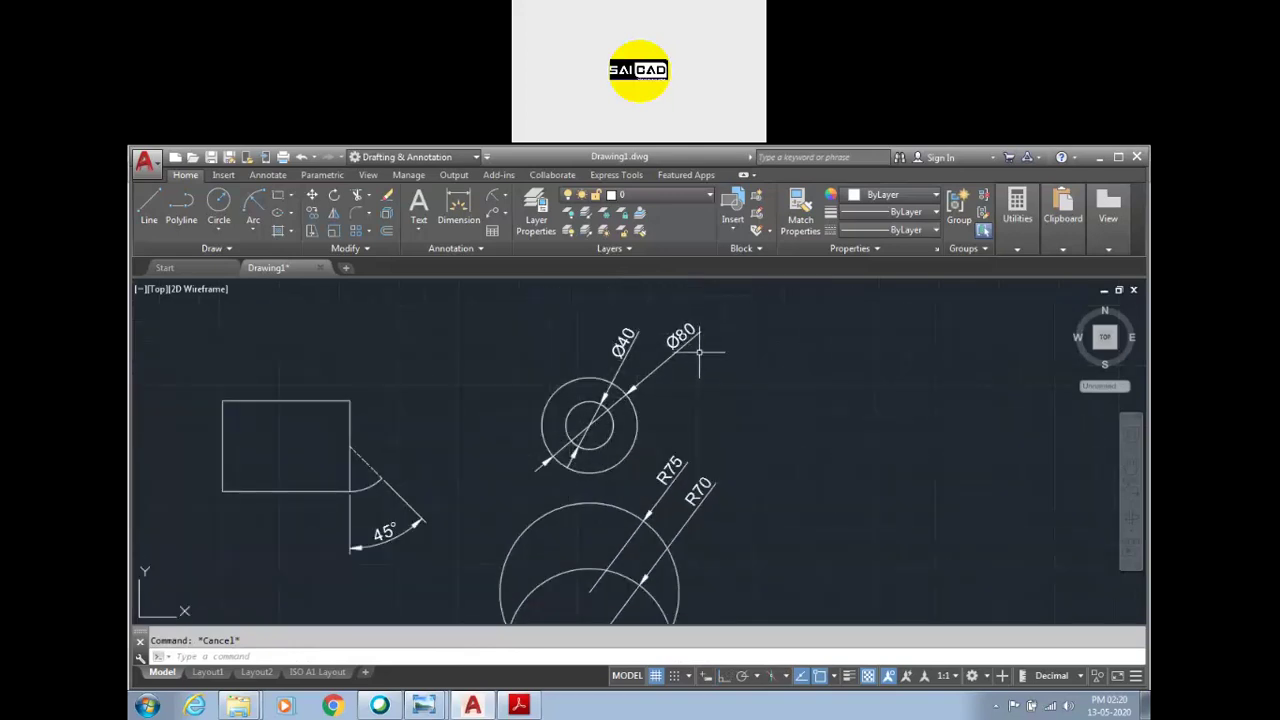
scroll(668, 423, down, 1)
scroll(663, 423, up, 1)
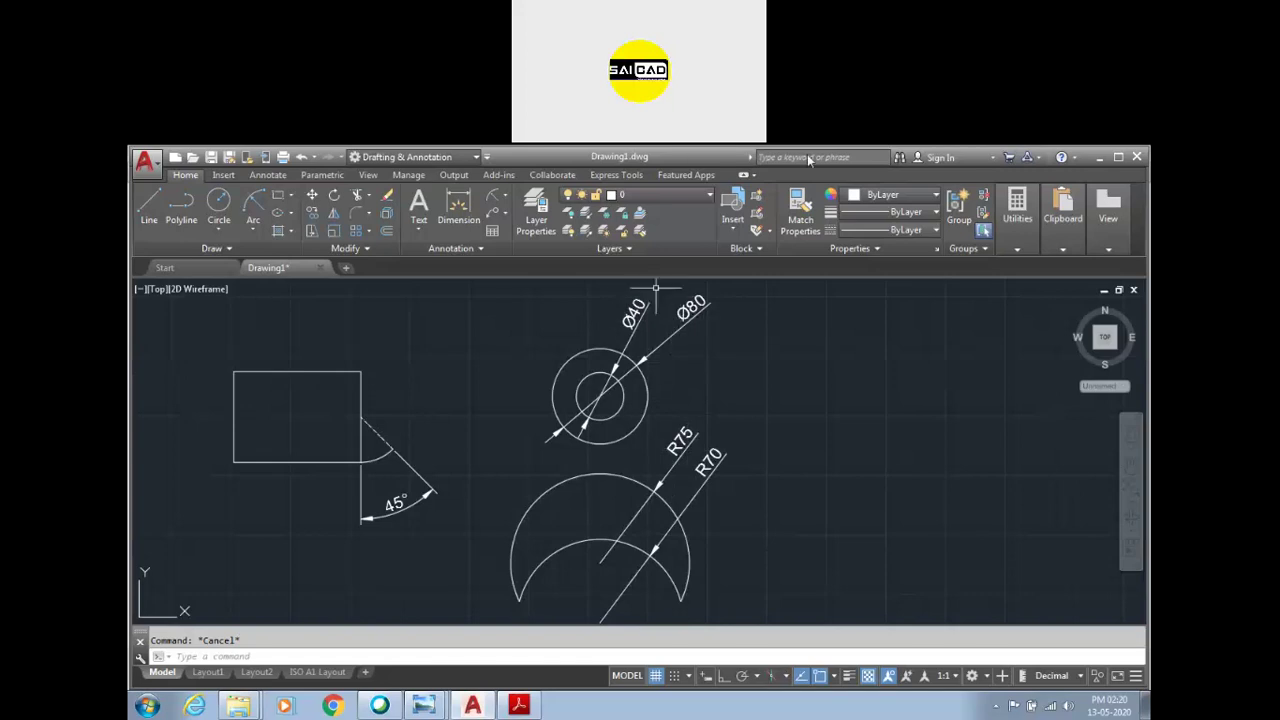
Step: Add a vertical 140 dimension from the top circle's centre to the crescent arc's centre
click(809, 477)
scroll(809, 477, down, 2)
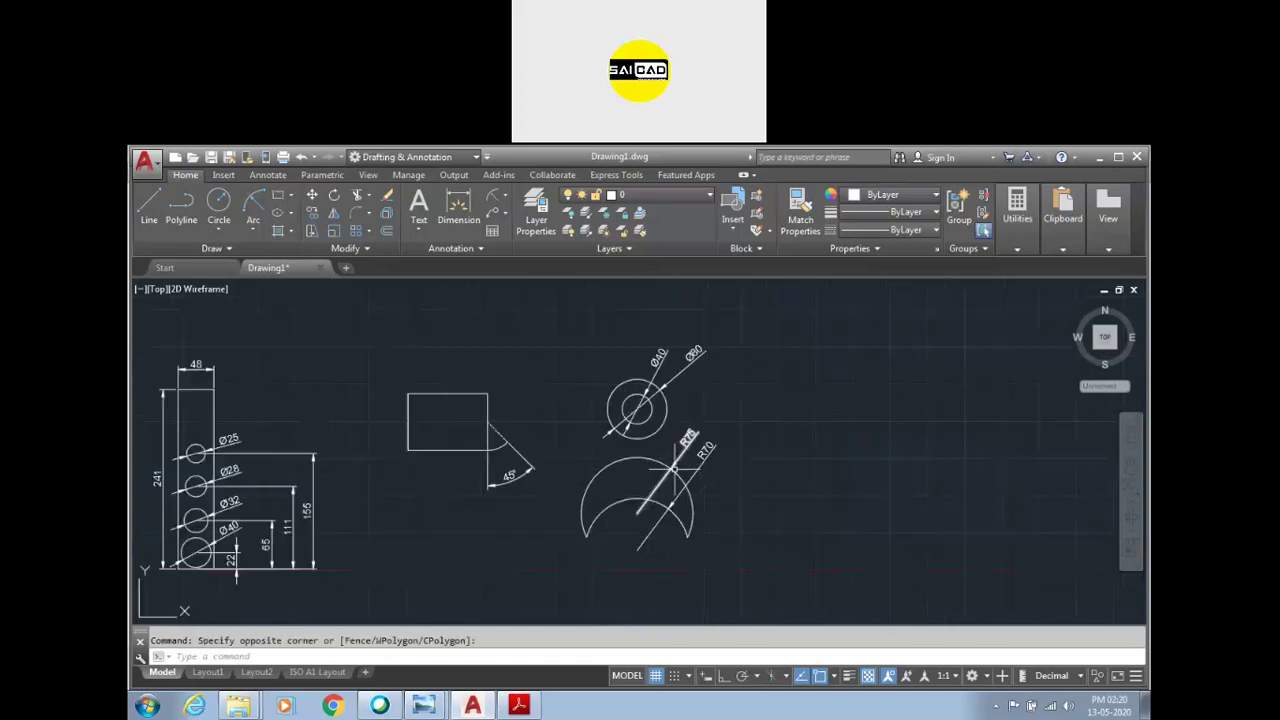
scroll(680, 505, up, 2)
scroll(630, 400, down, 2)
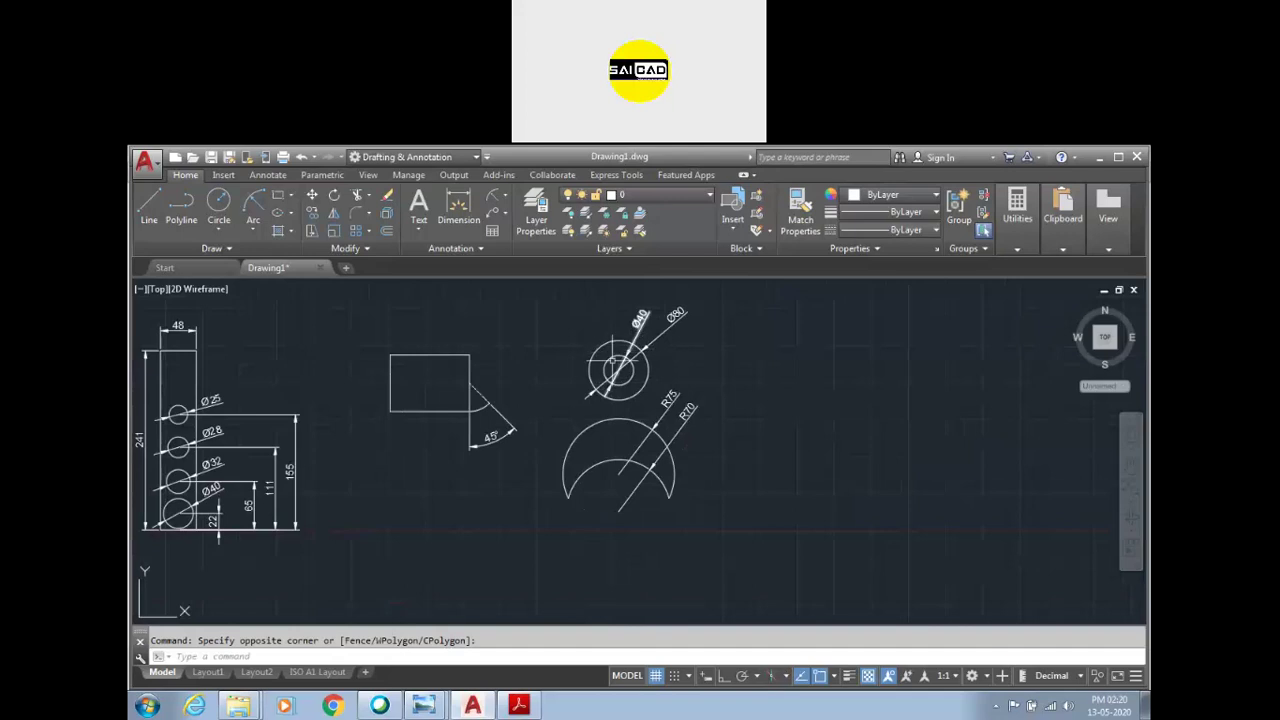
scroll(648, 445, up, 2)
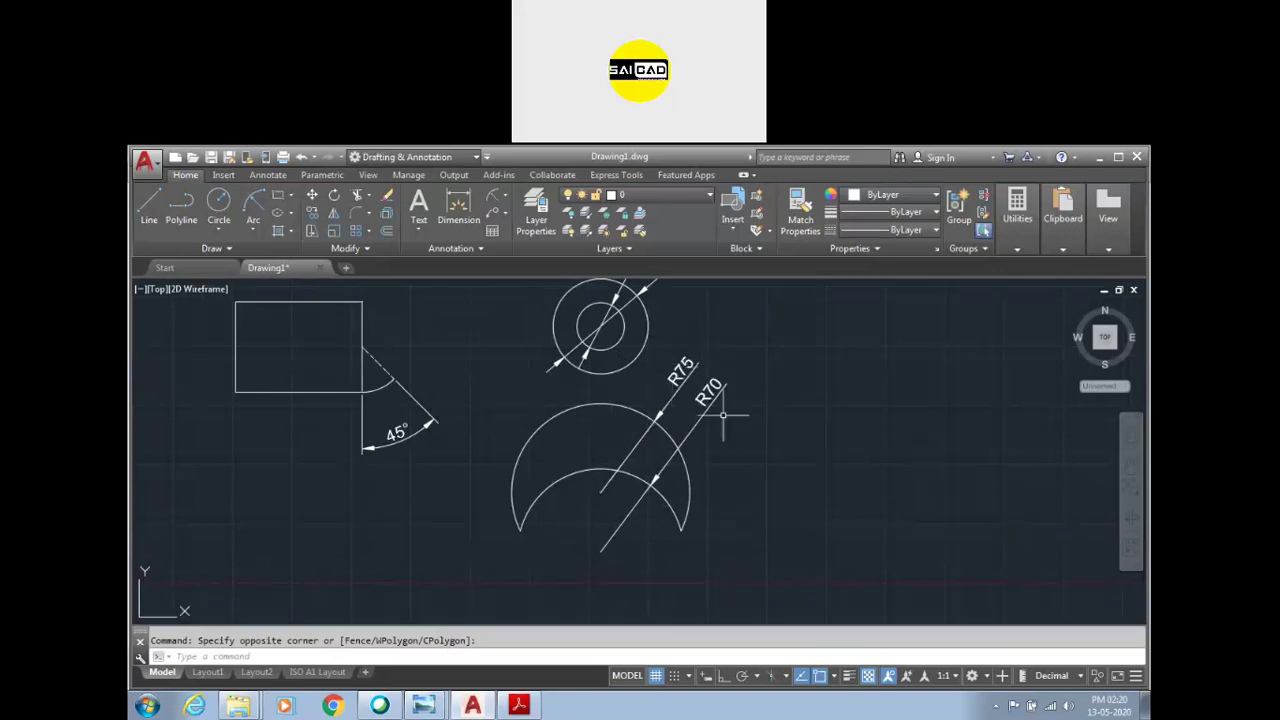
scroll(648, 455, down, 2)
scroll(648, 455, up, 2)
scroll(569, 497, down, 2)
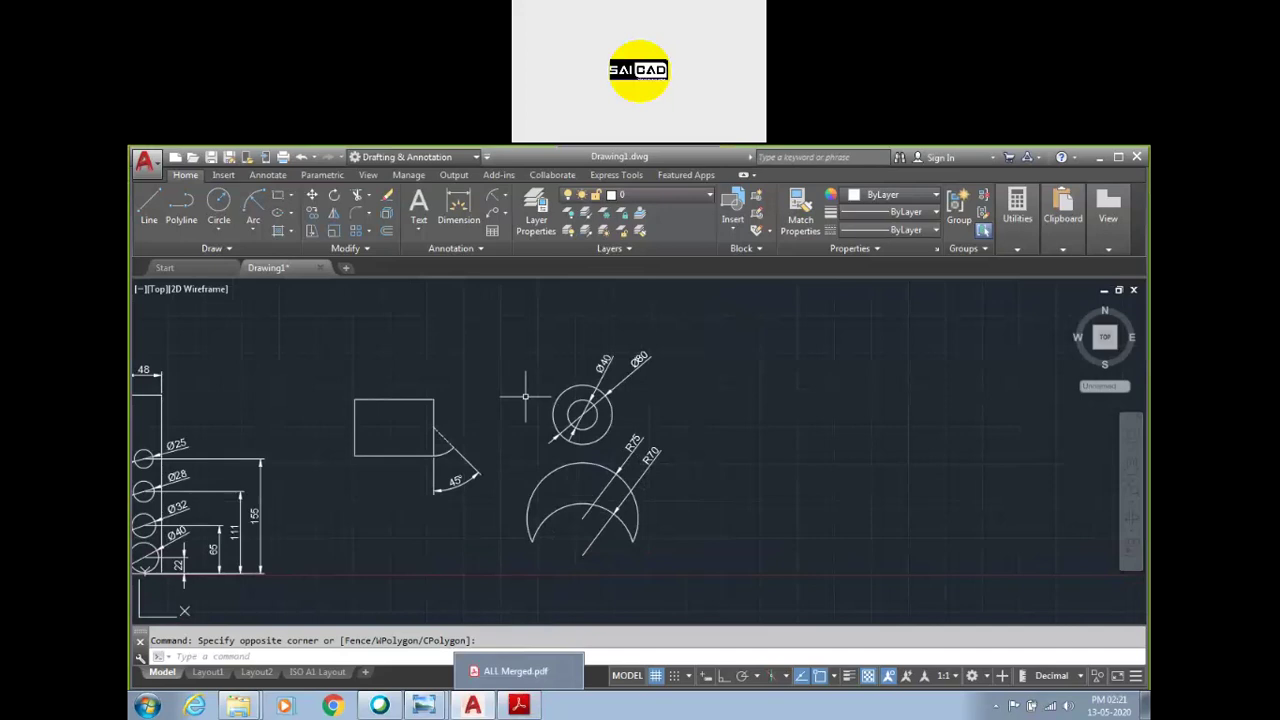
click(458, 208)
click(582, 413)
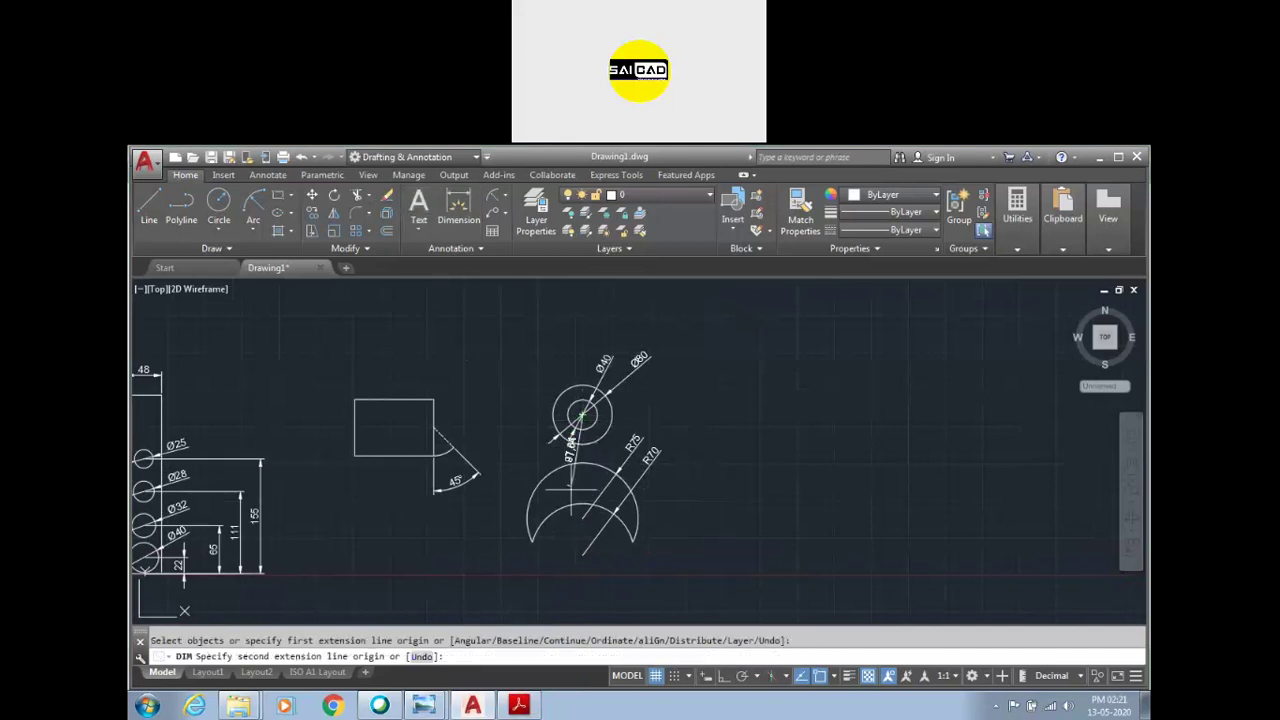
click(582, 517)
click(502, 517)
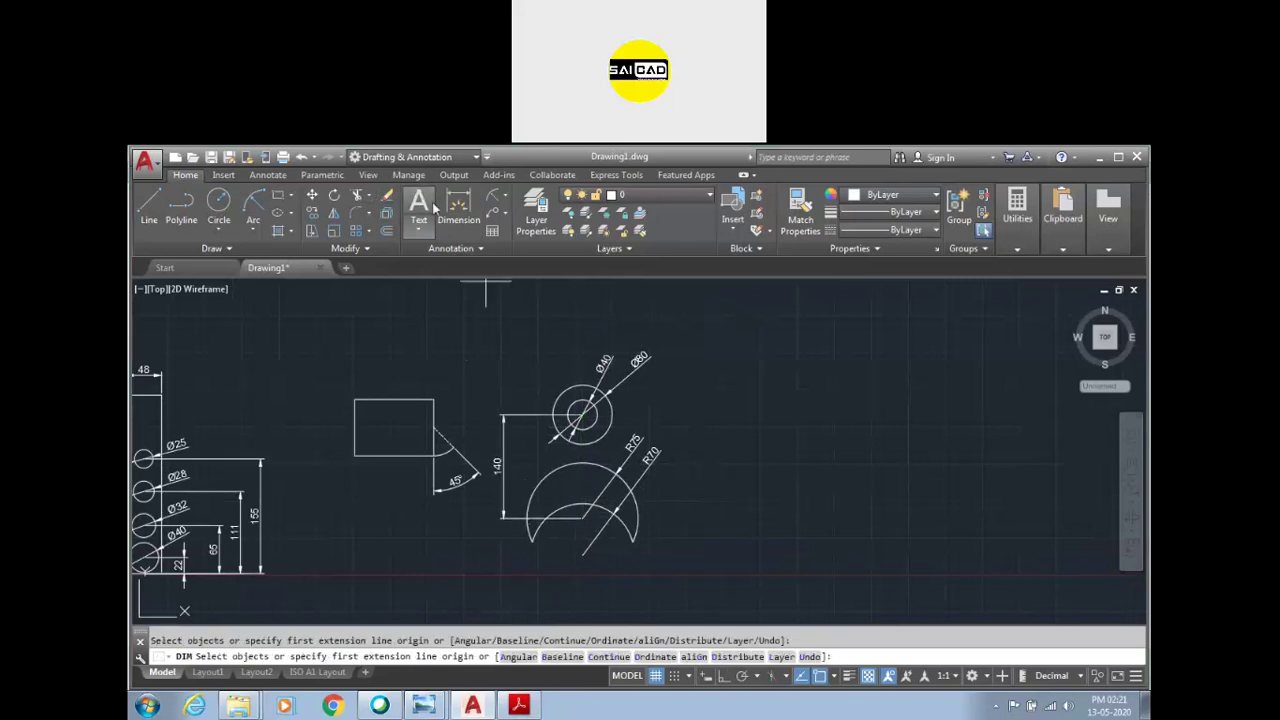
Step: Add the vertical 50 dimension below the 140, then bring the reference PDF forward
click(582, 517)
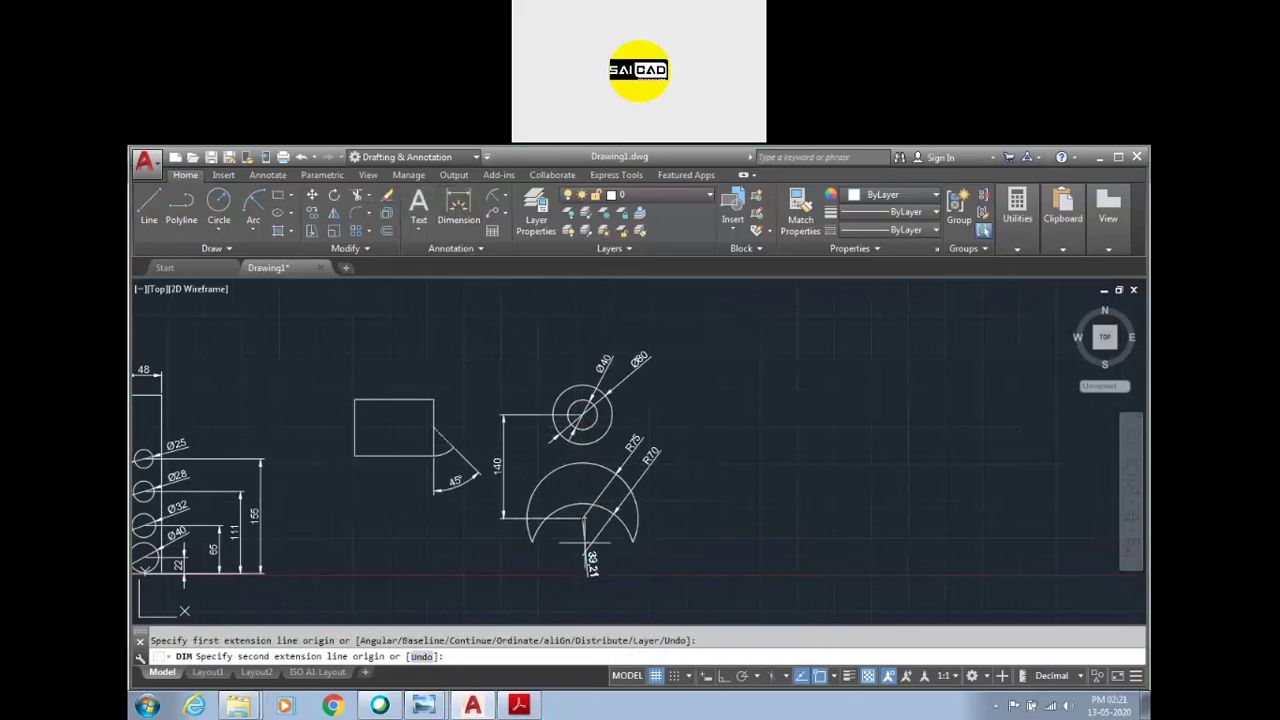
click(582, 553)
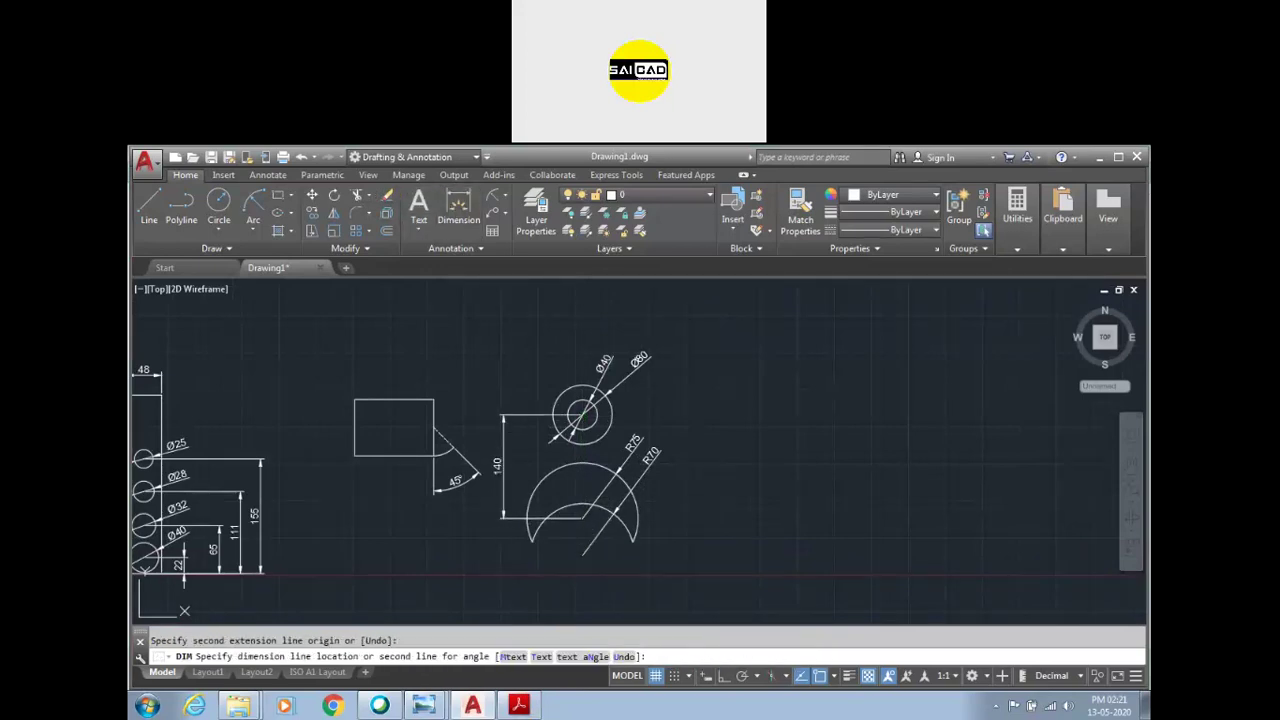
click(502, 545)
click(519, 706)
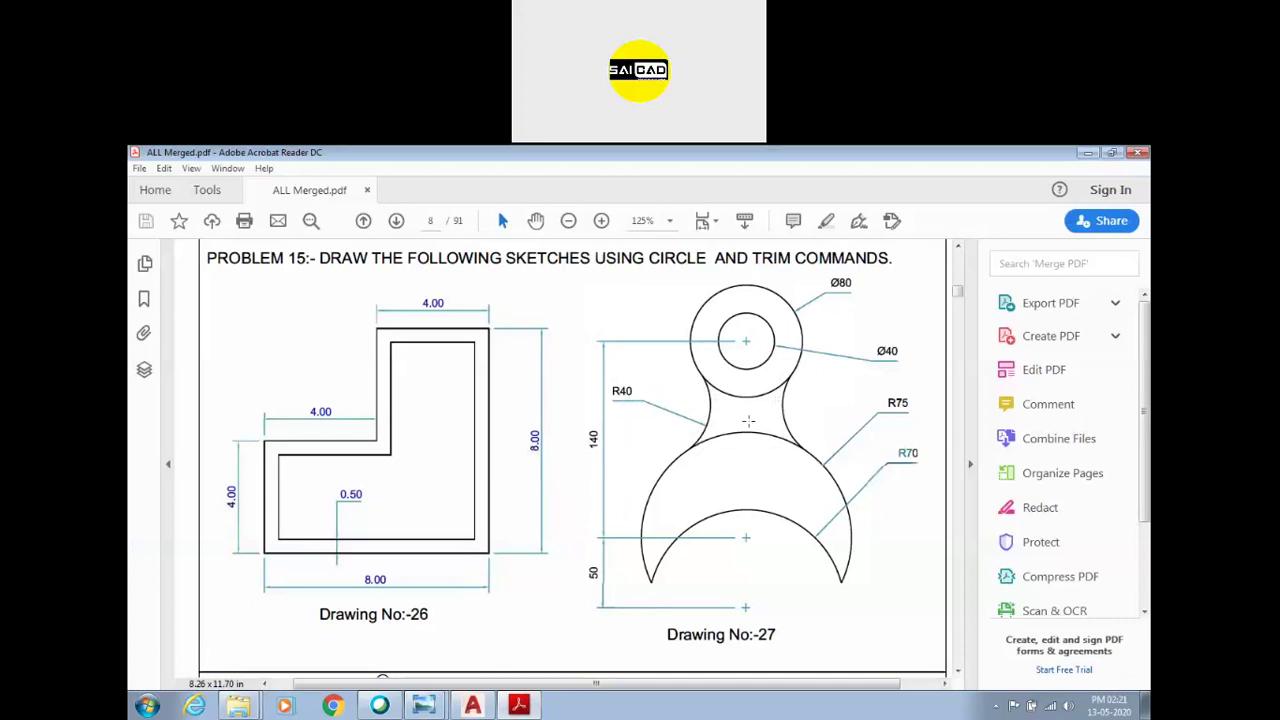
Step: Zoom the reference PDF around the R40 connecting arcs to check them, then minimize Acrobat
scroll(708, 408, up, 2)
scroll(695, 425, down, 2)
ctrl+scroll(704, 412, up, 1)
ctrl+scroll(690, 400, up, 2)
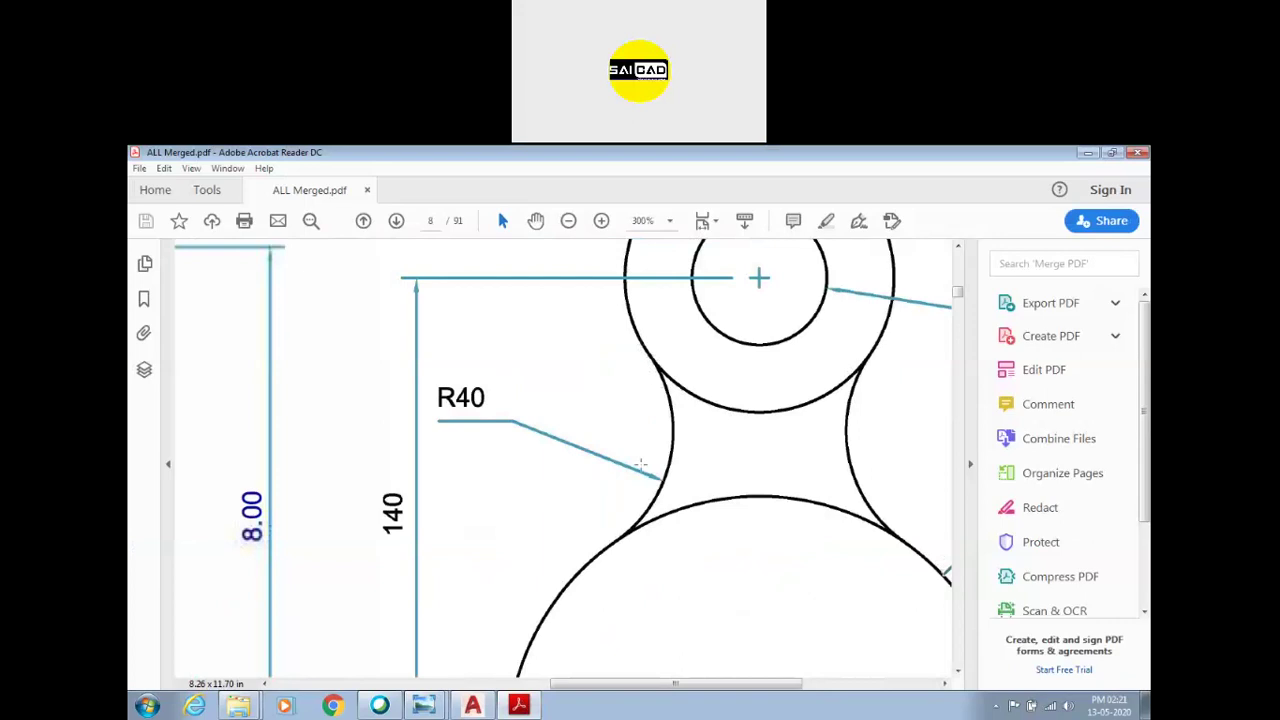
ctrl+scroll(617, 487, down, 1)
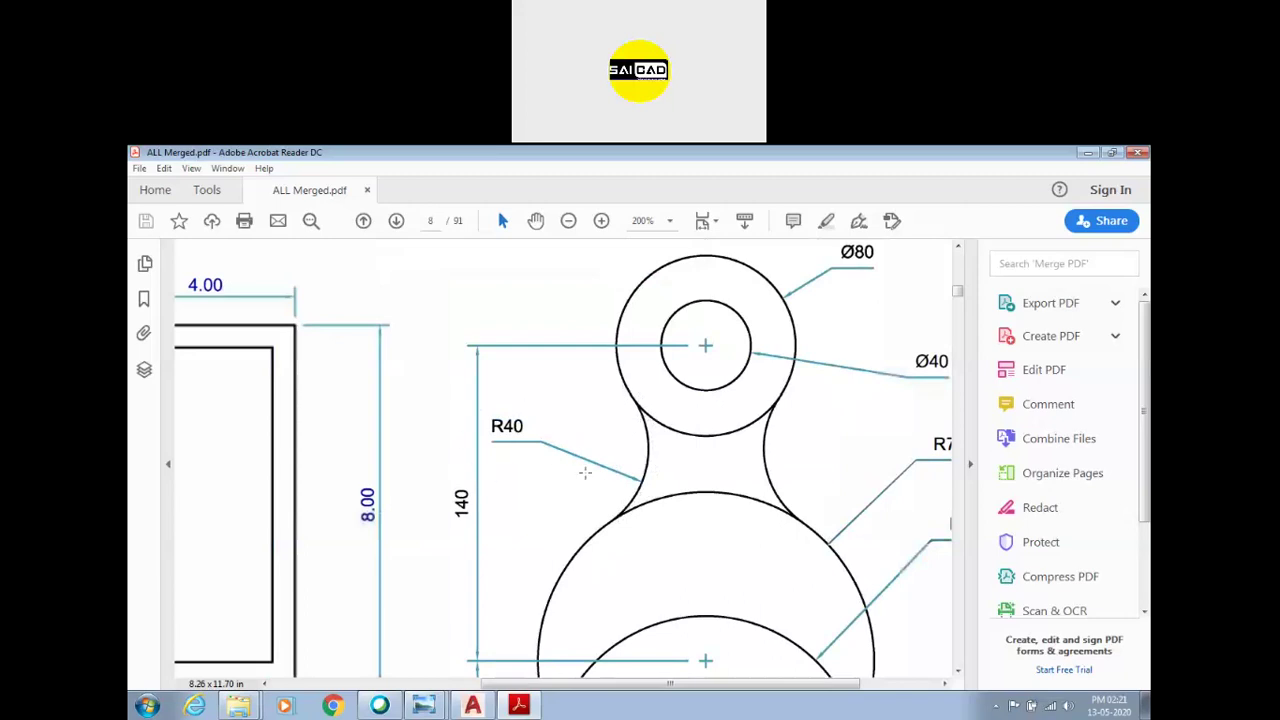
click(520, 706)
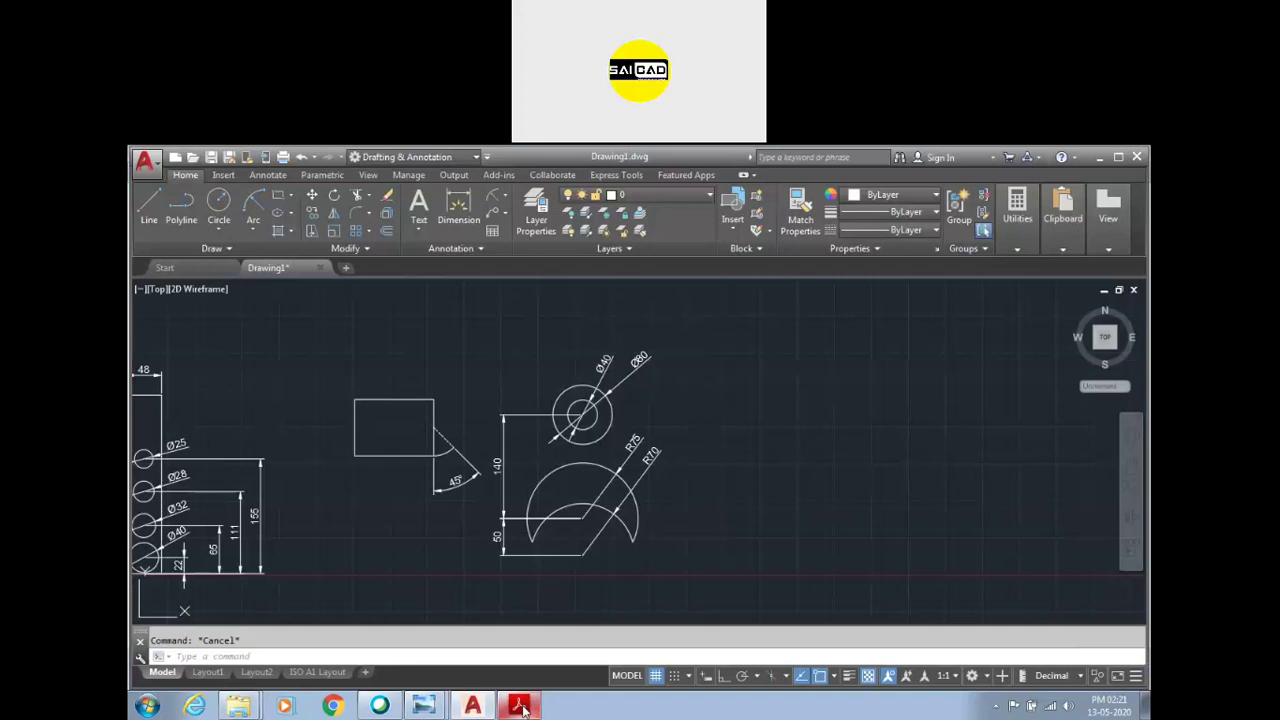
click(520, 706)
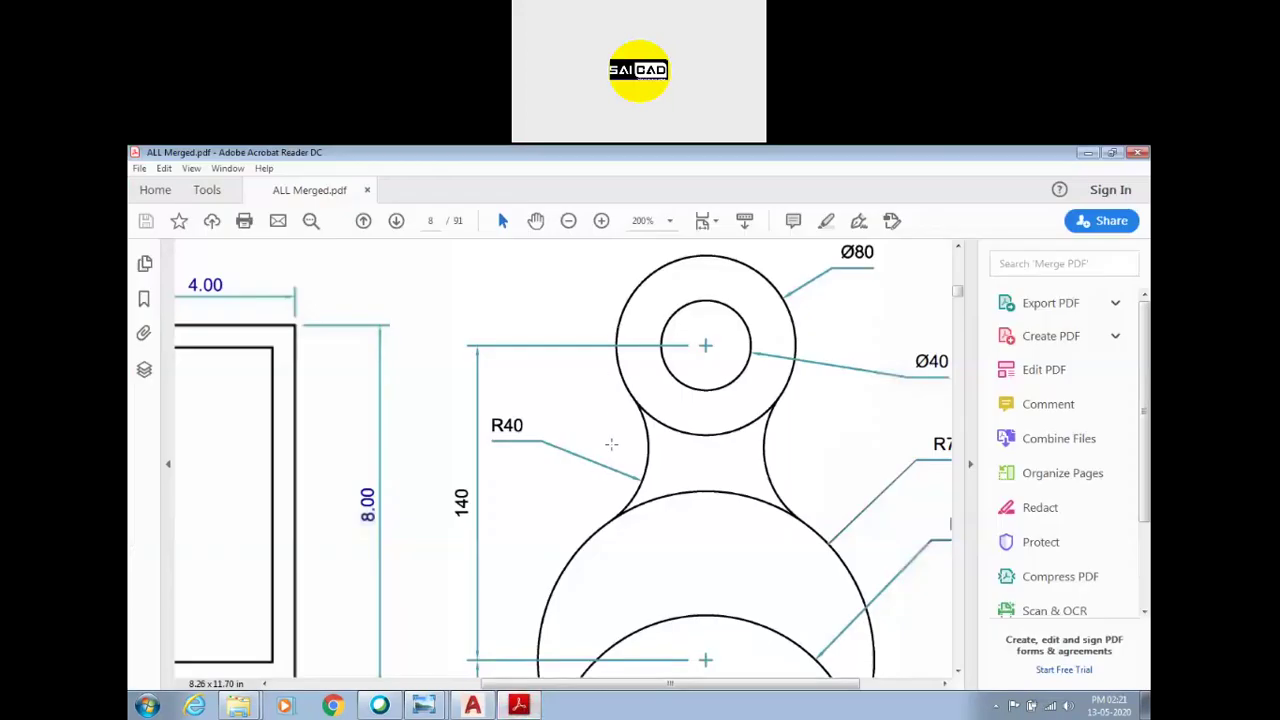
ctrl+scroll(576, 531, up, 1)
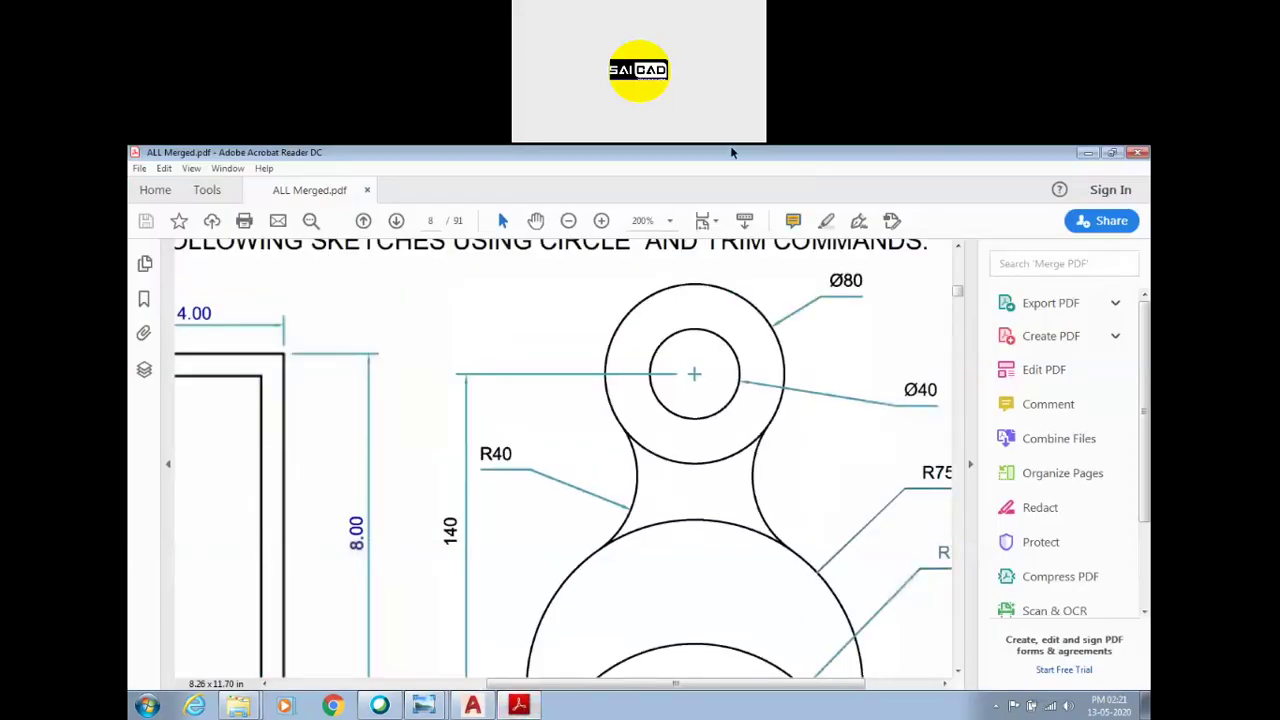
click(800, 172)
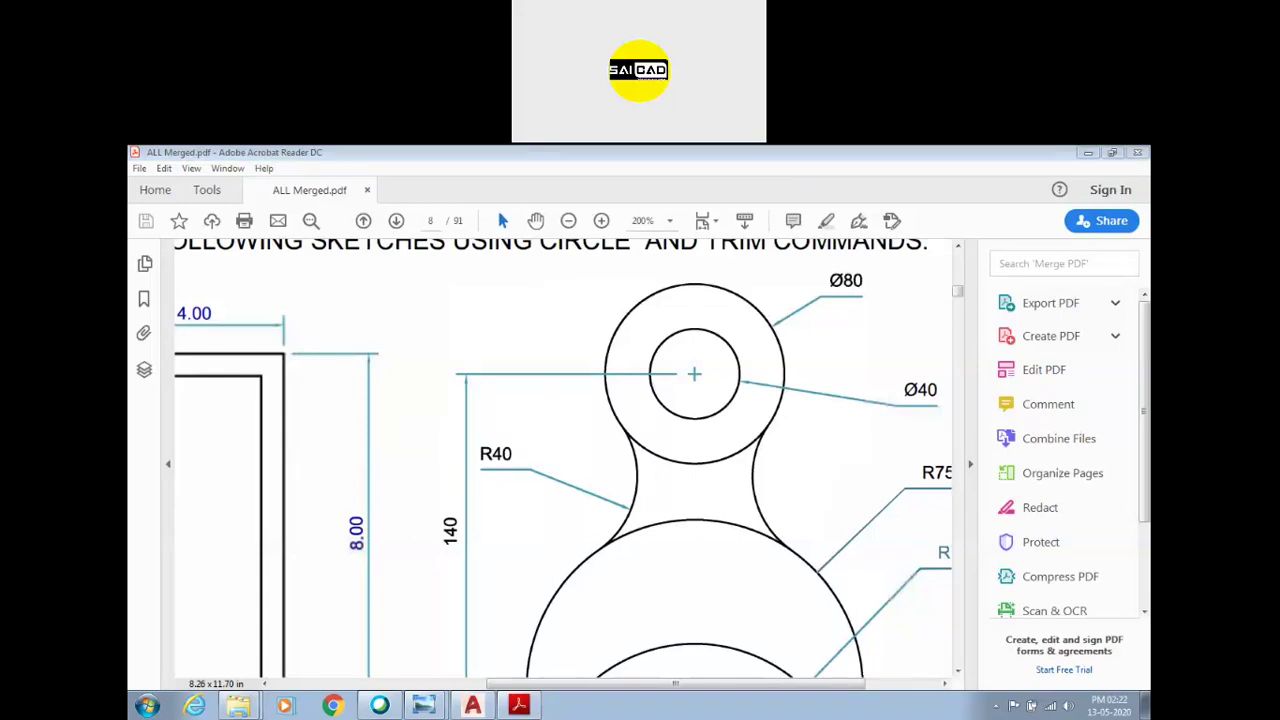
click(1088, 152)
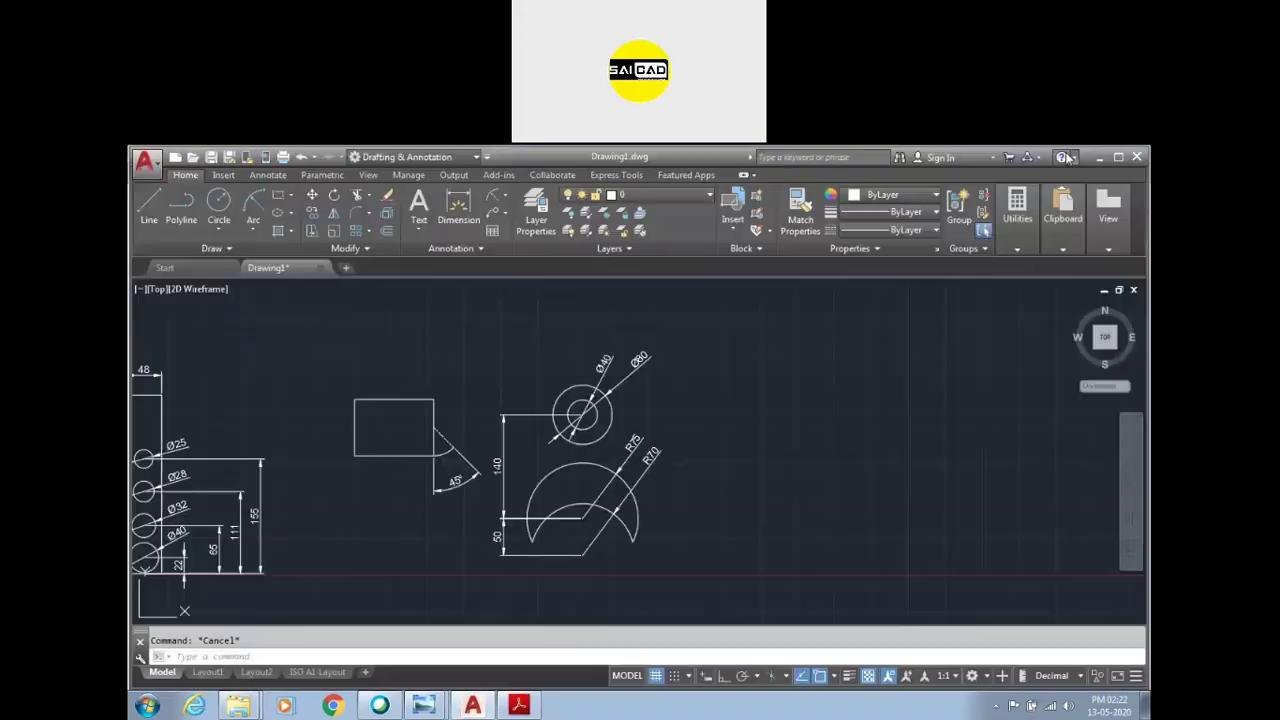
Step: Draw a Tan-Tan-Radius circle of radius 40 between the upper circle and the crescent arc
click(219, 228)
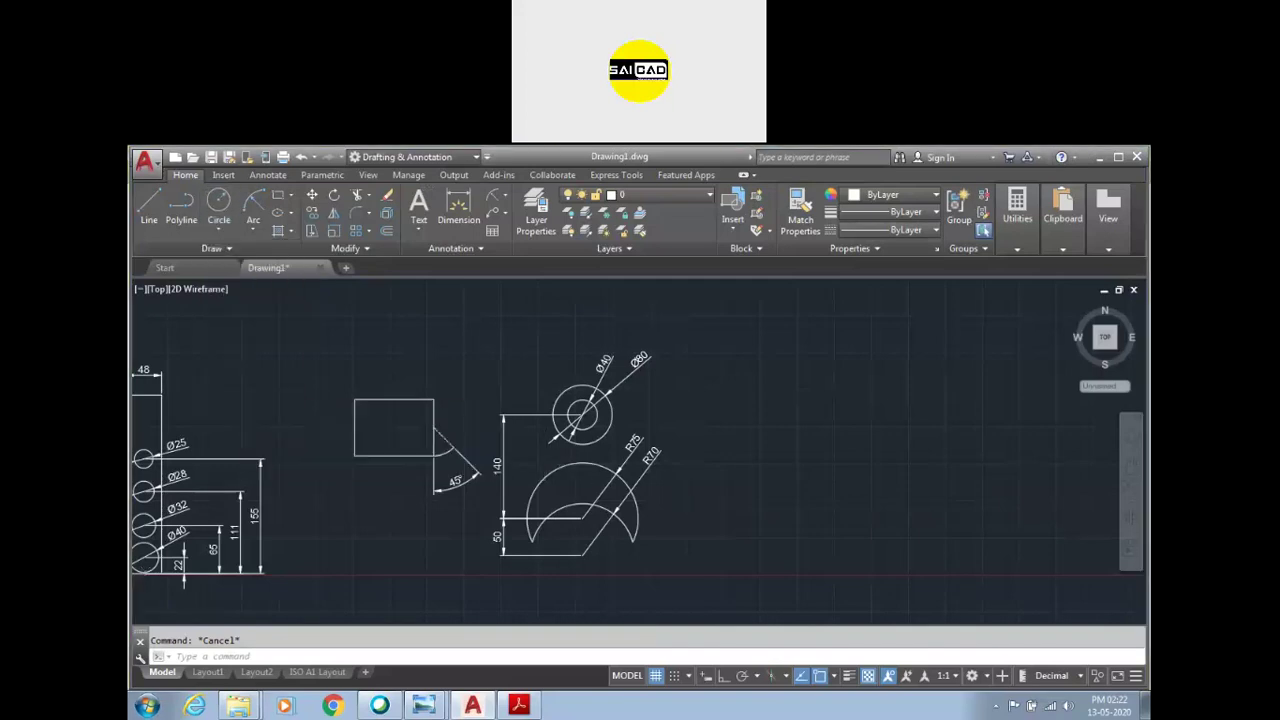
scroll(560, 450, up, 4)
scroll(560, 450, up, 4)
scroll(566, 443, down, 4)
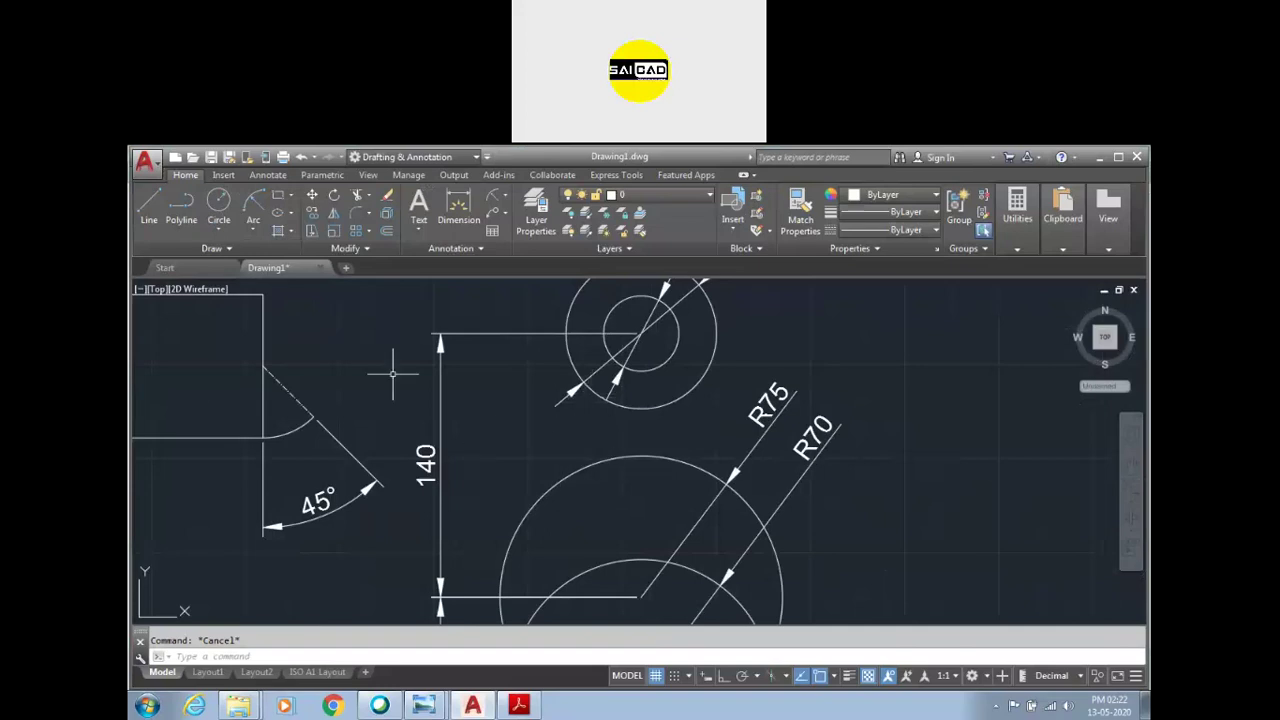
click(221, 232)
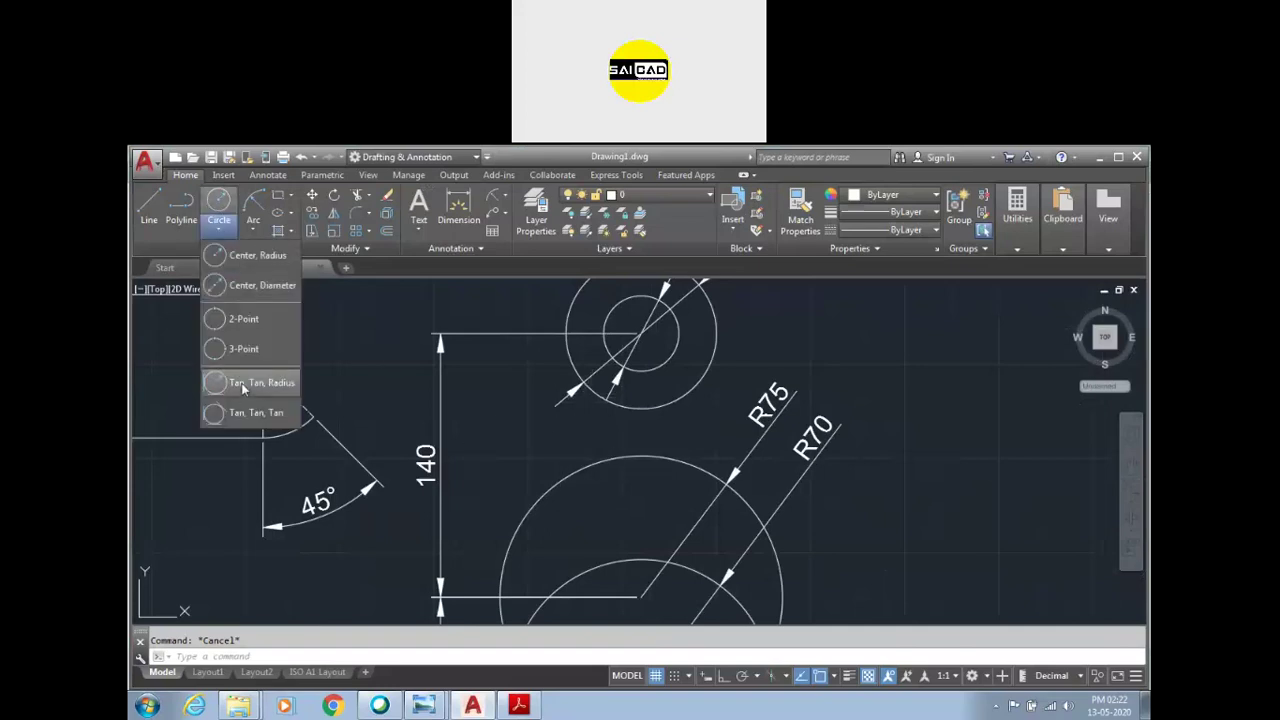
click(241, 389)
scroll(505, 422, up, 1)
click(638, 380)
click(650, 481)
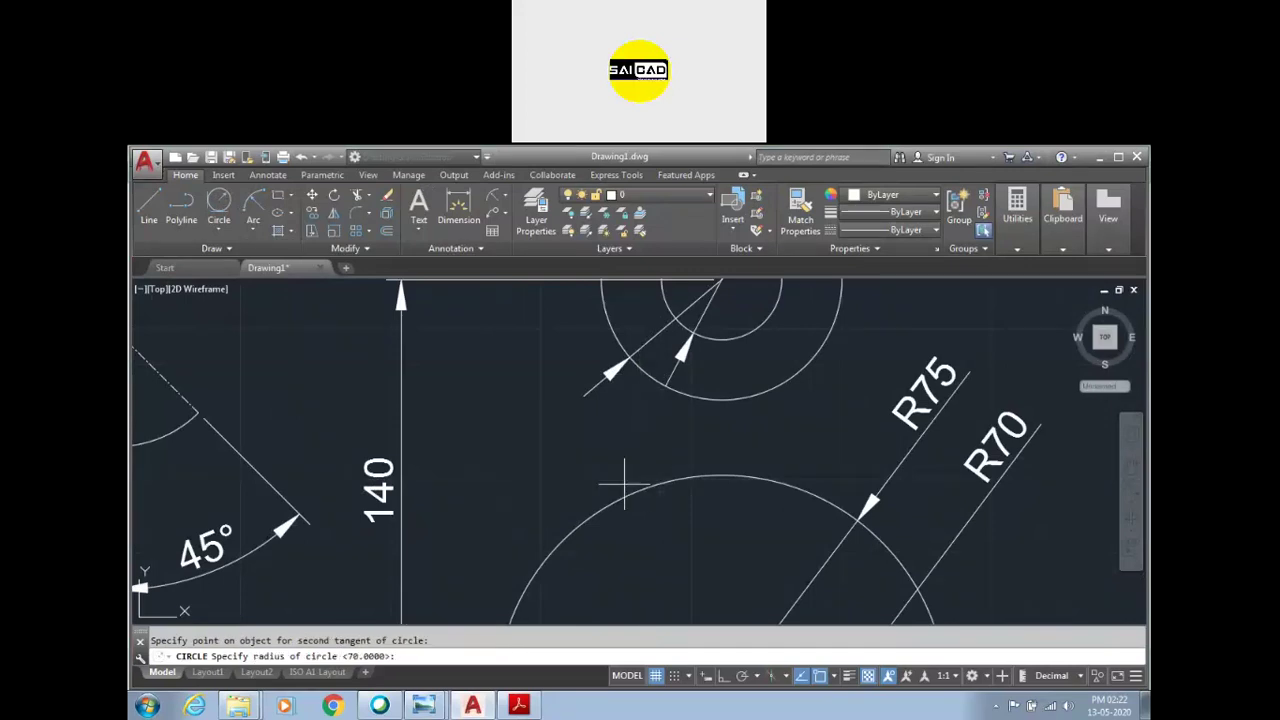
text(40)
key(Return)
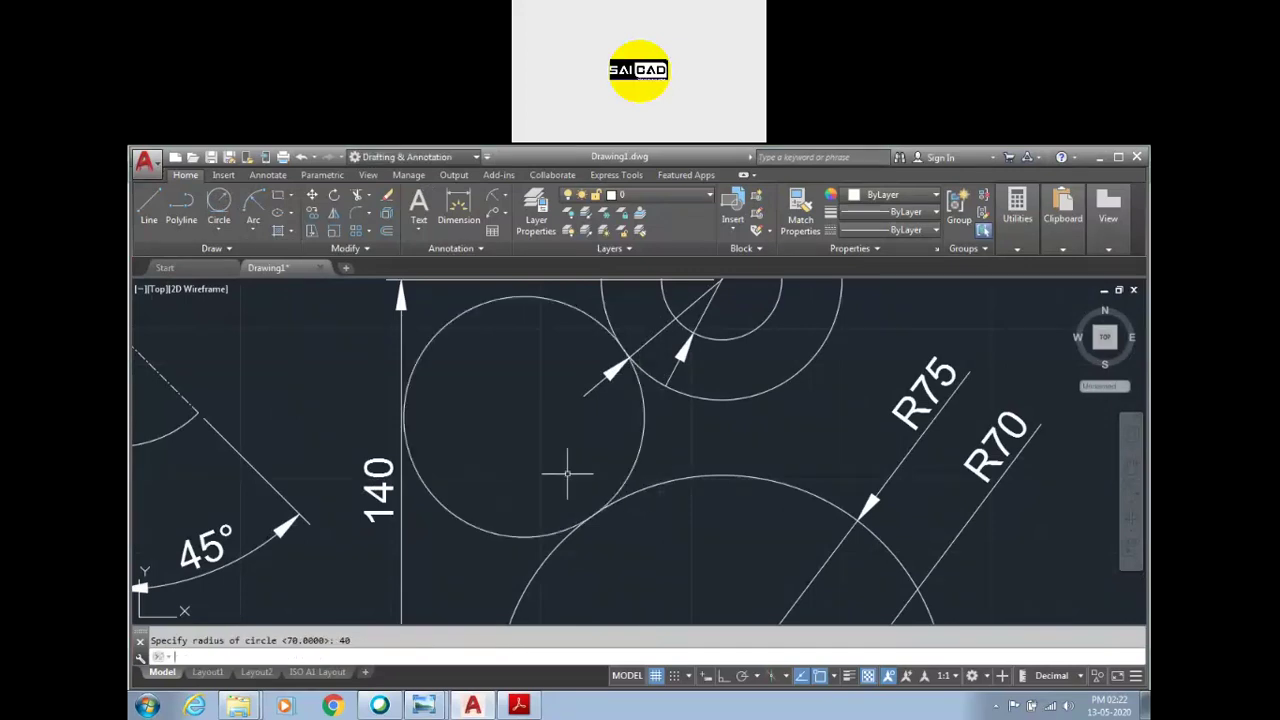
scroll(567, 474, down, 1)
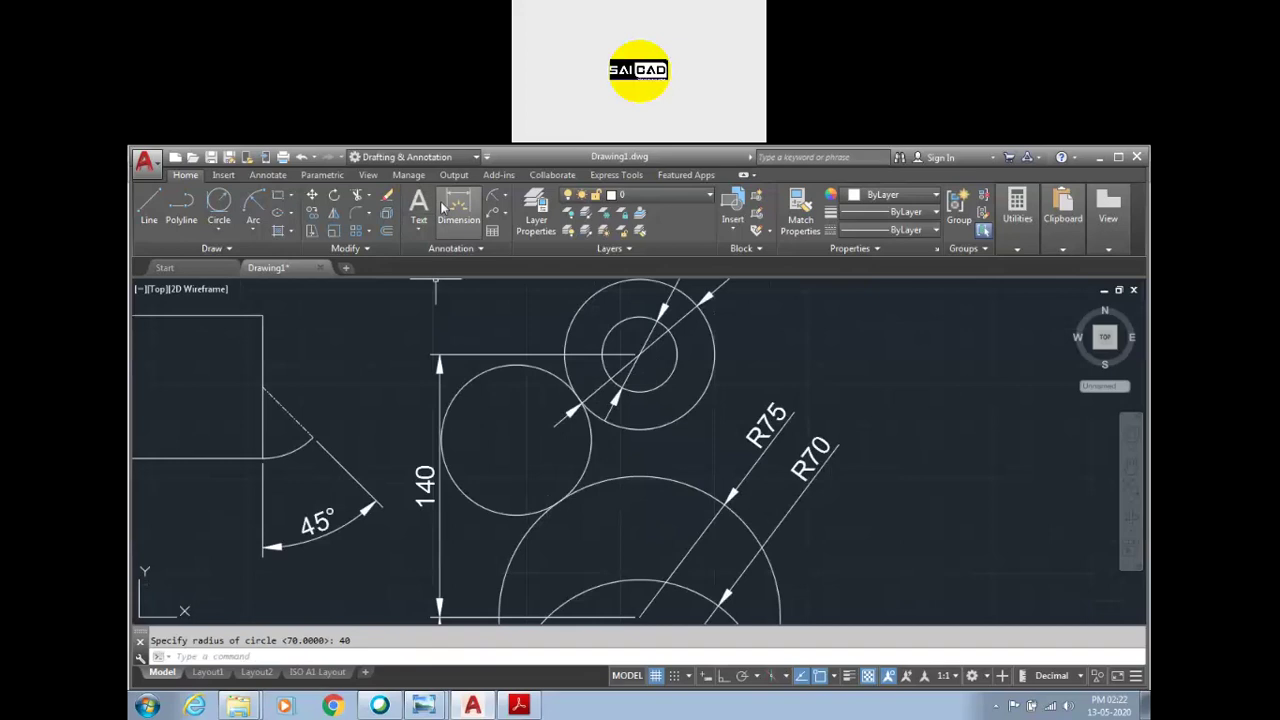
Step: Trim away the left part of the R40 circle and adjust the Ø80 dimension
click(357, 195)
drag(491, 486, 457, 537)
key(Escape)
click(610, 379)
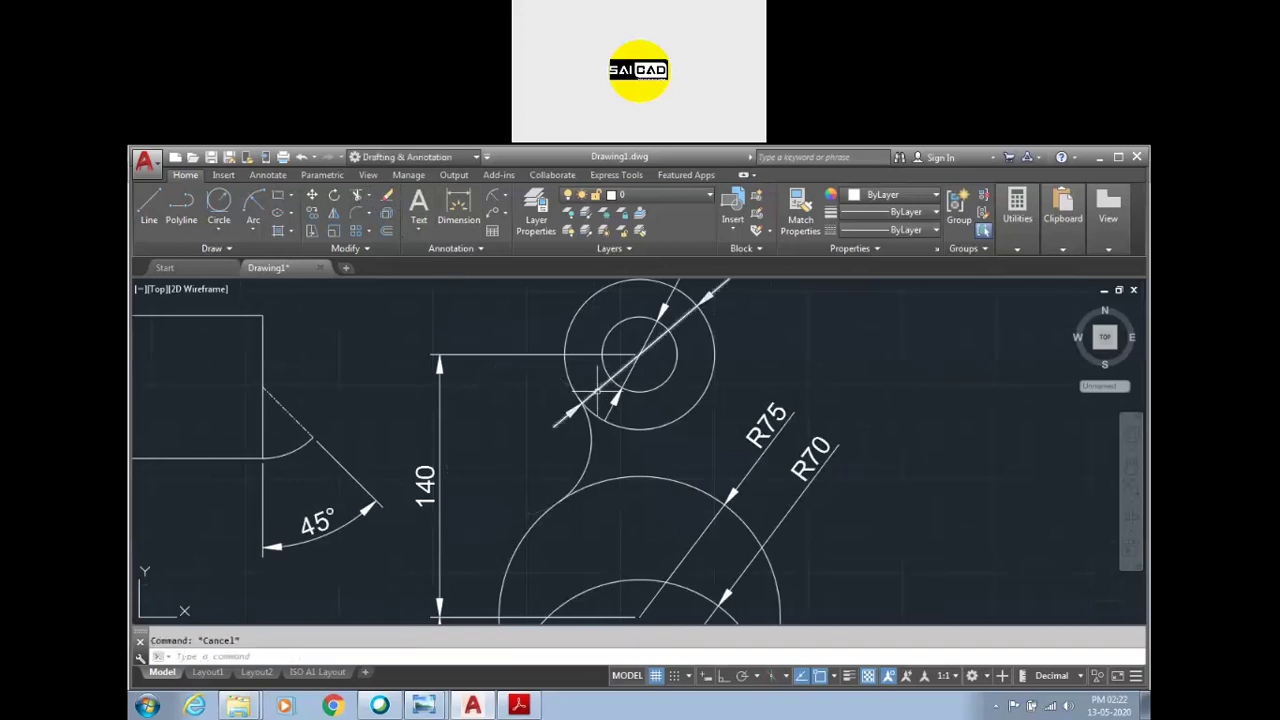
click(582, 402)
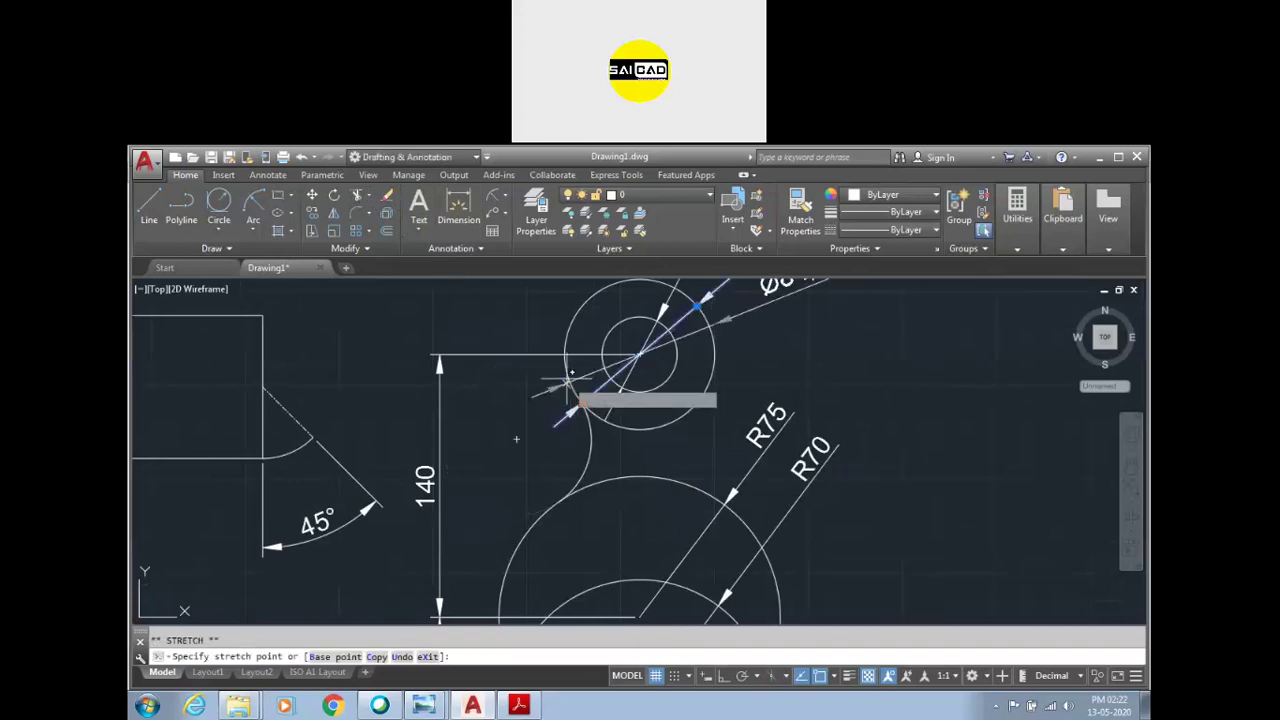
key(Escape)
scroll(514, 437, down, 3)
scroll(514, 445, up, 3)
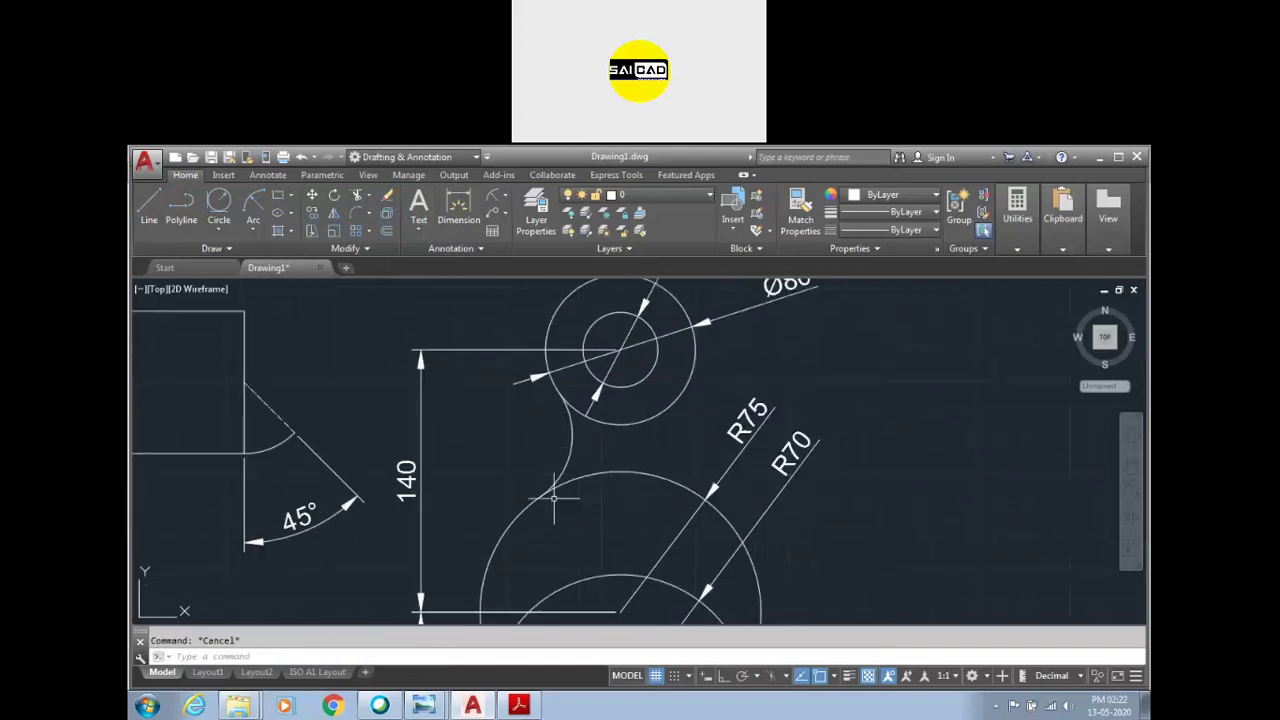
Step: Draw a second radius-40 tangent circle between the upper circle and the crescent
click(219, 205)
click(670, 418)
click(682, 482)
key(Return)
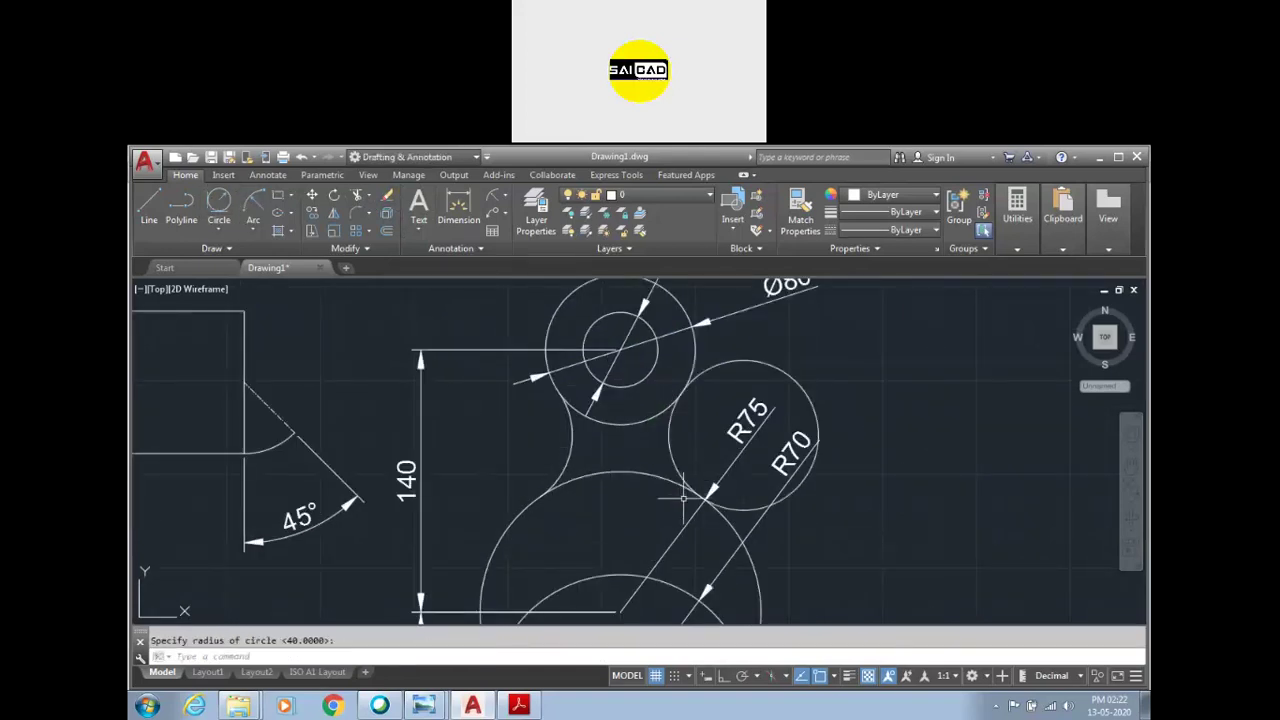
scroll(602, 438, down, 2)
scroll(789, 470, up, 2)
Step: Trim the unwanted portion of the R70 circle, leaving a continuous outline
click(352, 200)
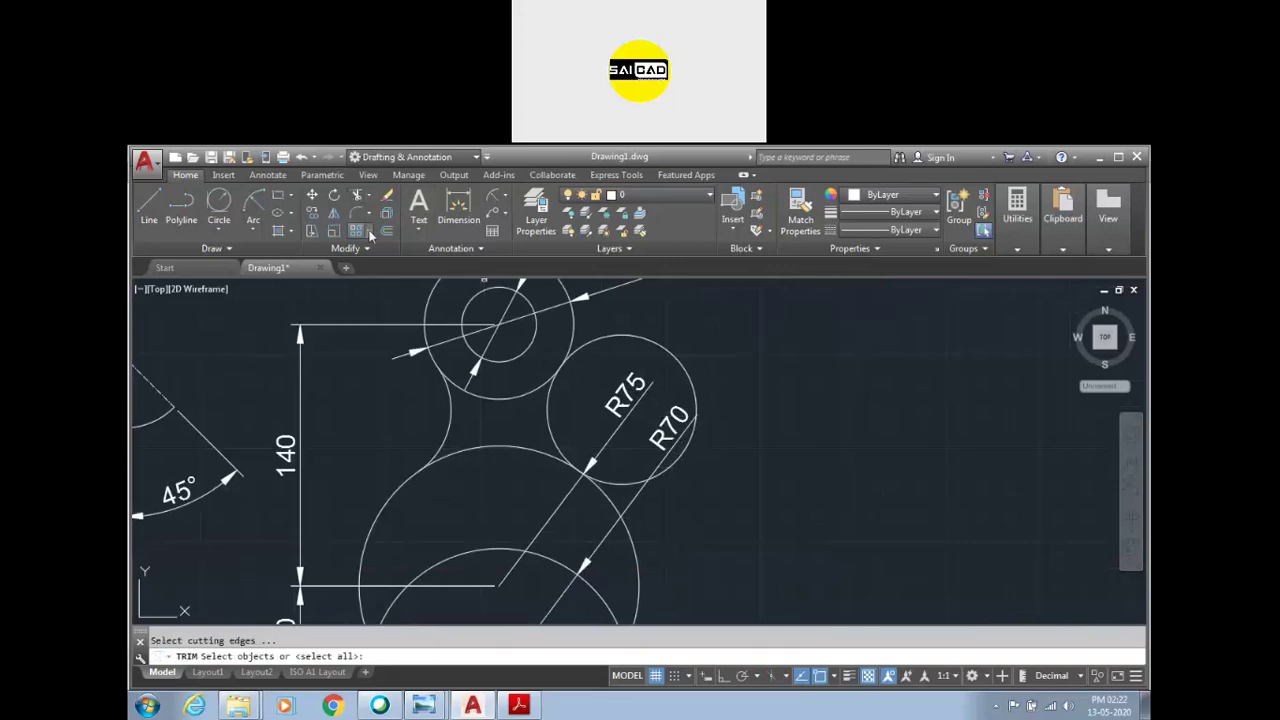
key(Return)
click(668, 356)
key(Escape)
scroll(600, 425, down, 4)
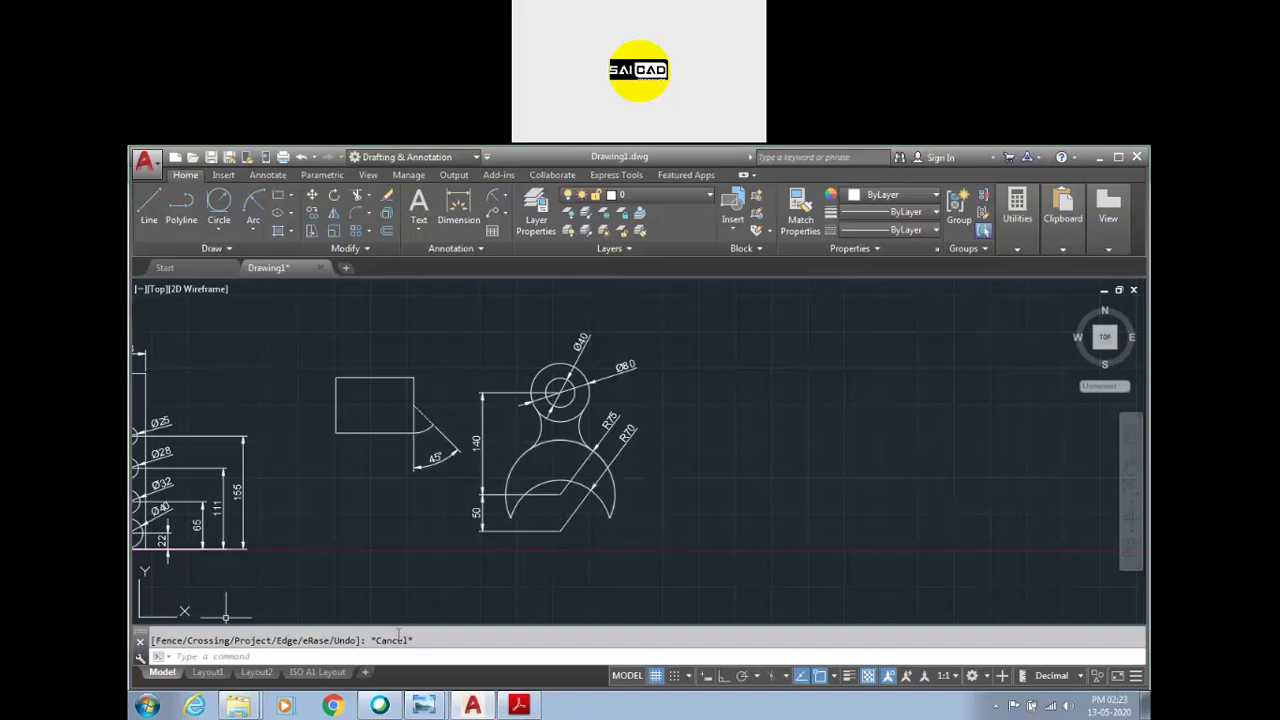
click(729, 562)
Step: Check the Rectangle flyout, cancel it, then launch the rectangle command from the command line
scroll(687, 567, down, 3)
scroll(741, 521, up, 3)
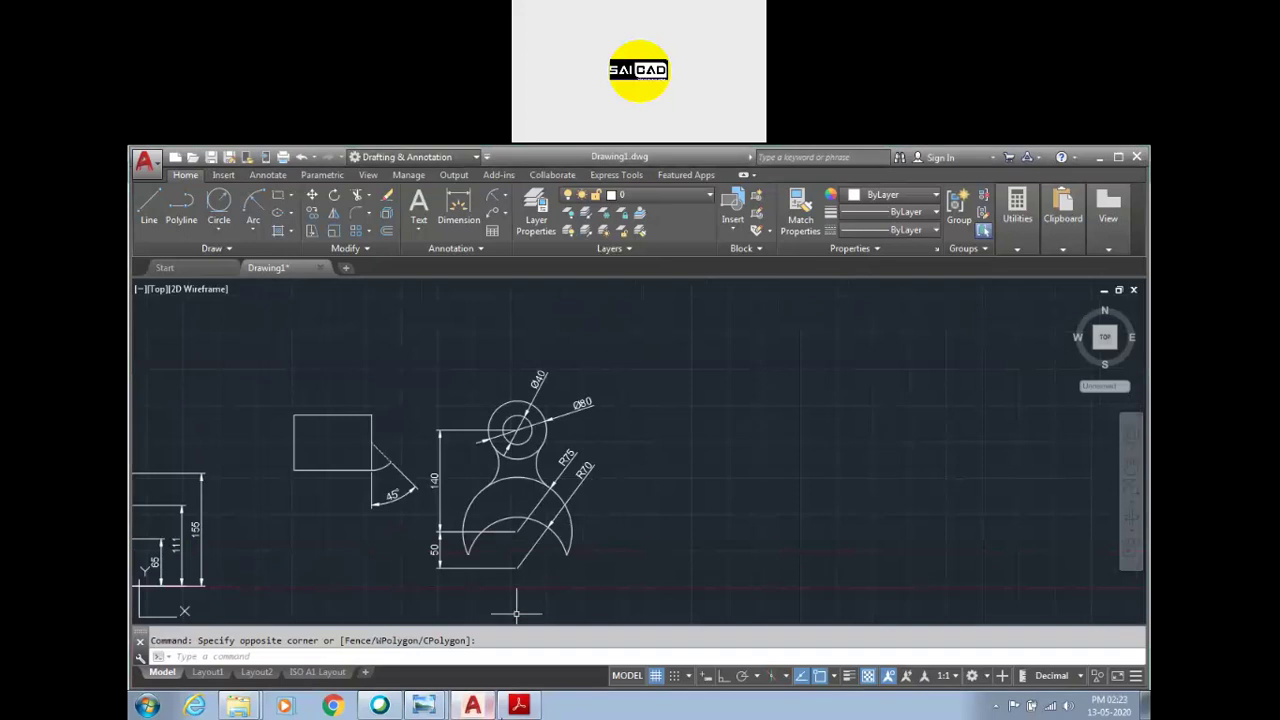
click(290, 195)
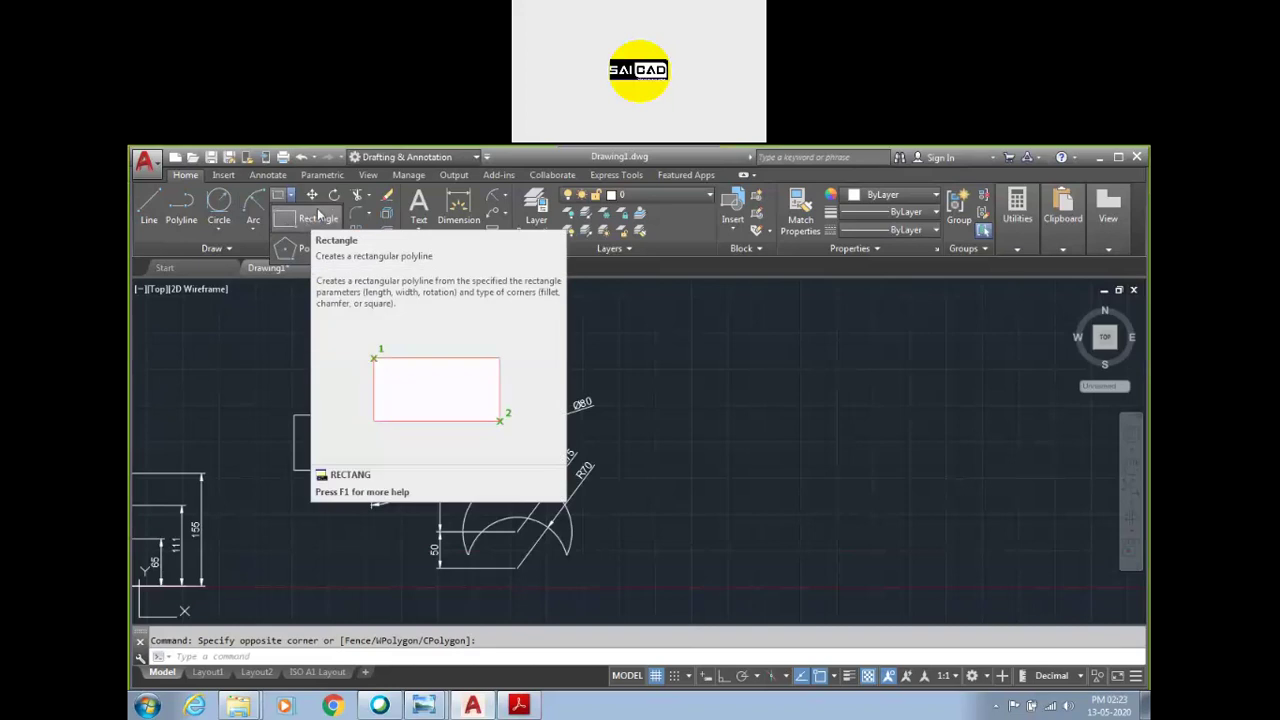
key(Escape)
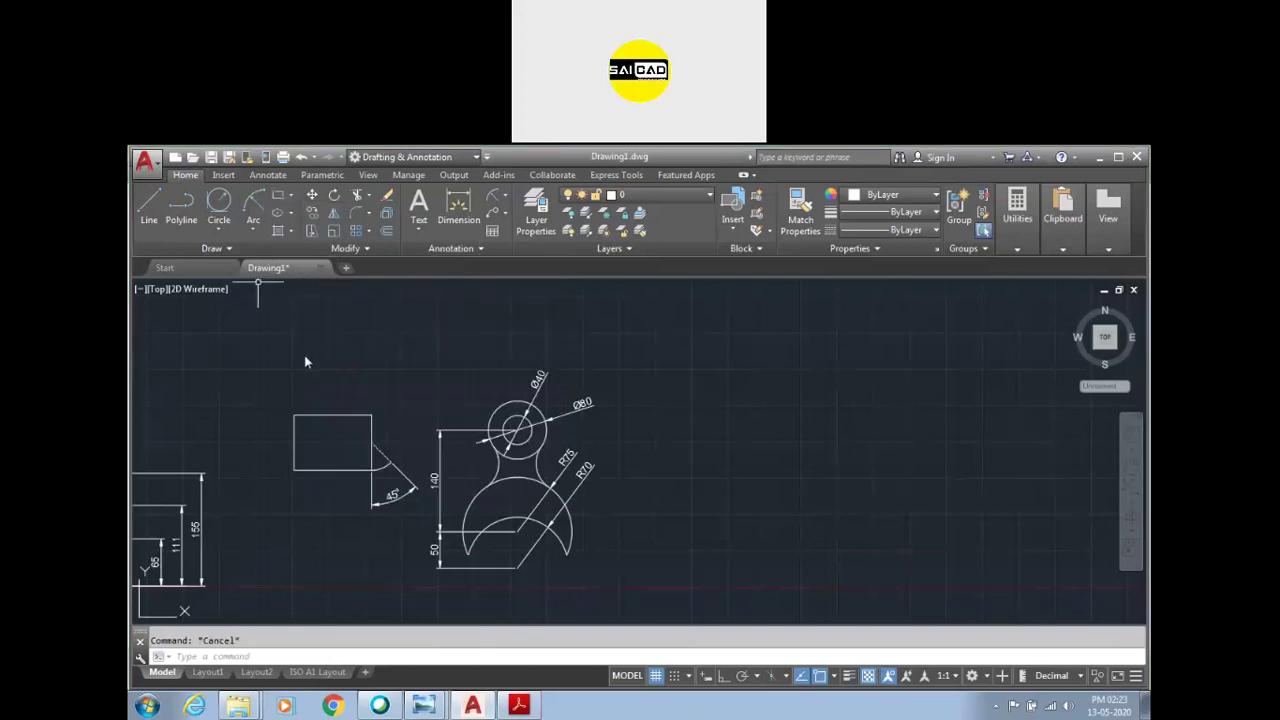
text(rec)
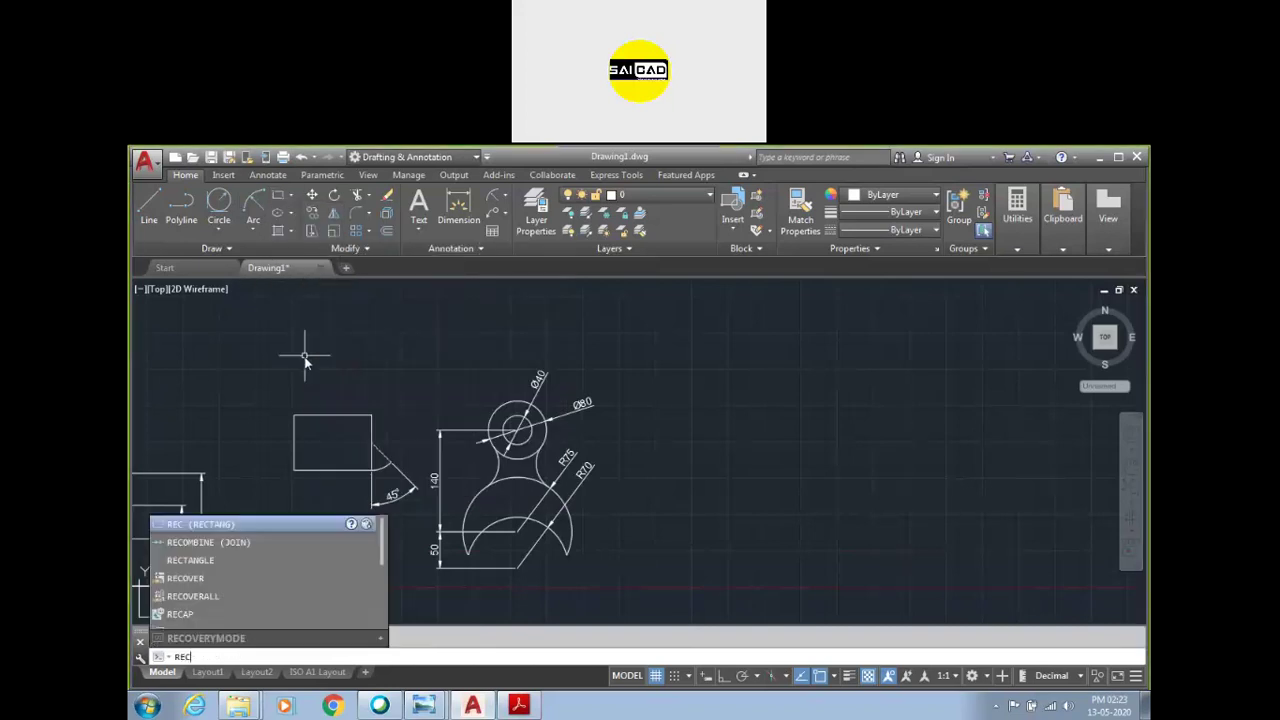
key(Return)
scroll(318, 497, down, 2)
scroll(478, 494, down, 2)
scroll(292, 515, down, 3)
scroll(380, 514, up, 5)
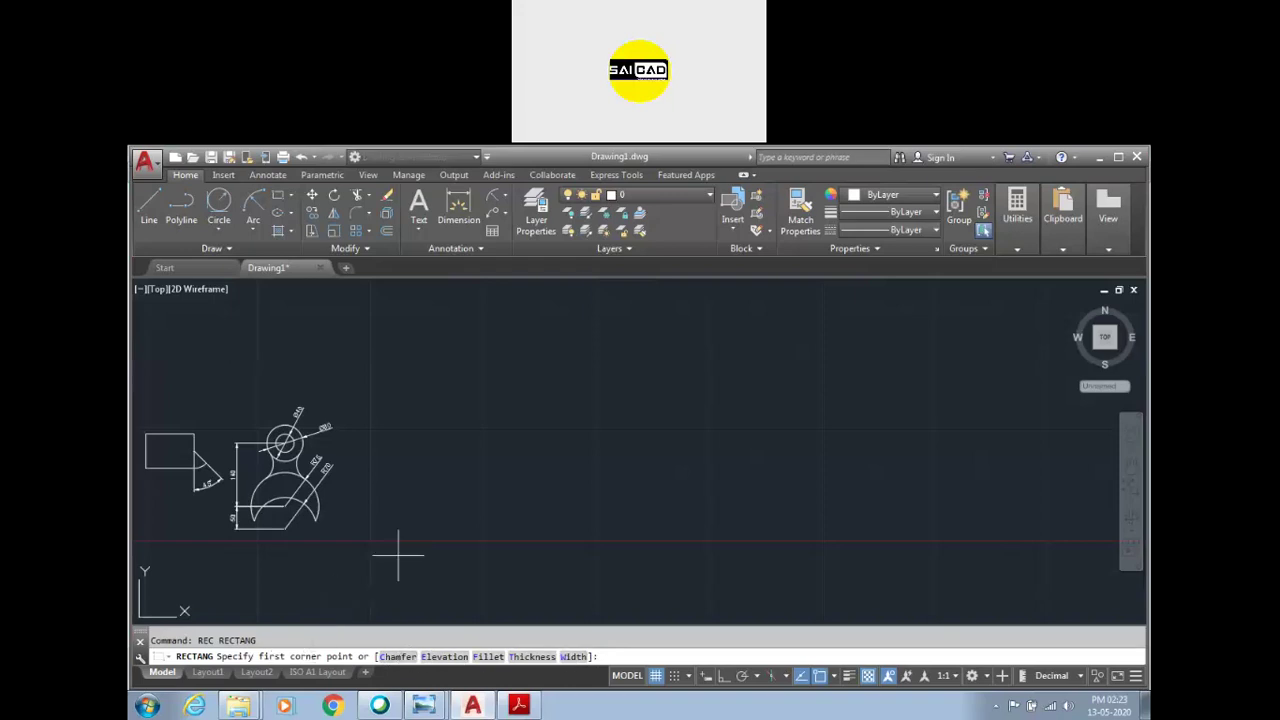
Step: Draw a trial rectangle by picking its two opposite corners
click(443, 520)
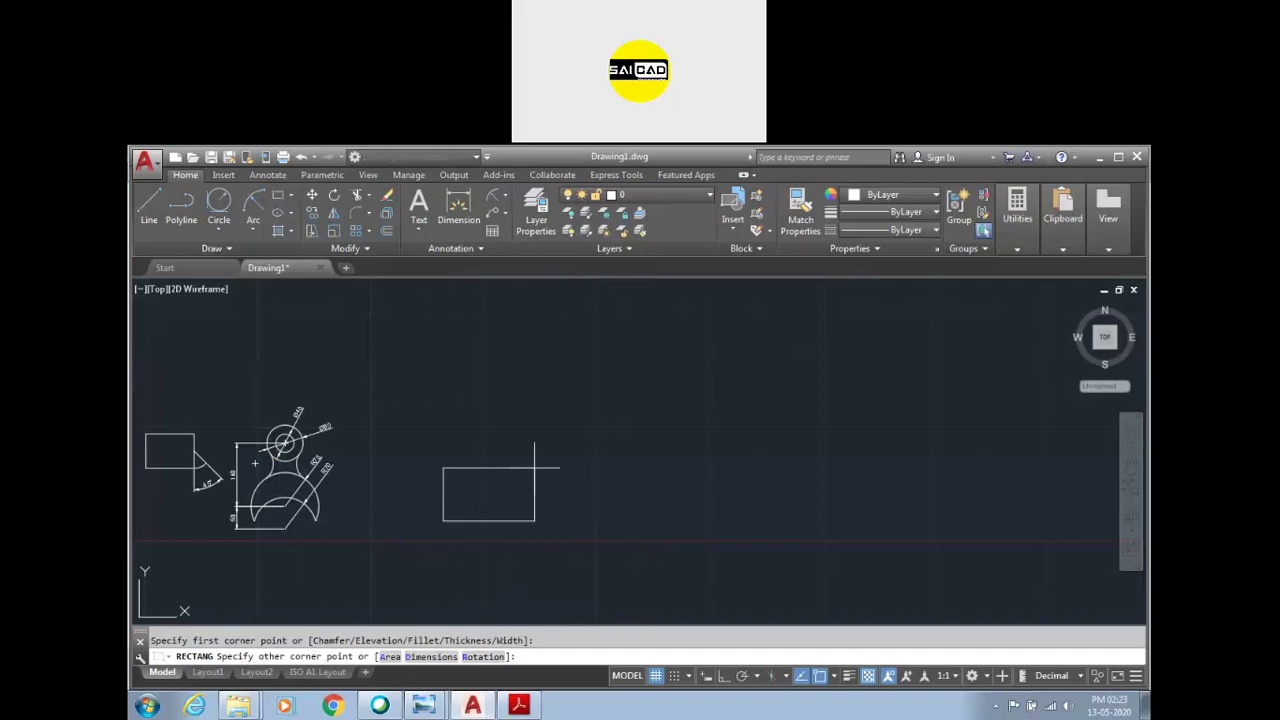
click(558, 372)
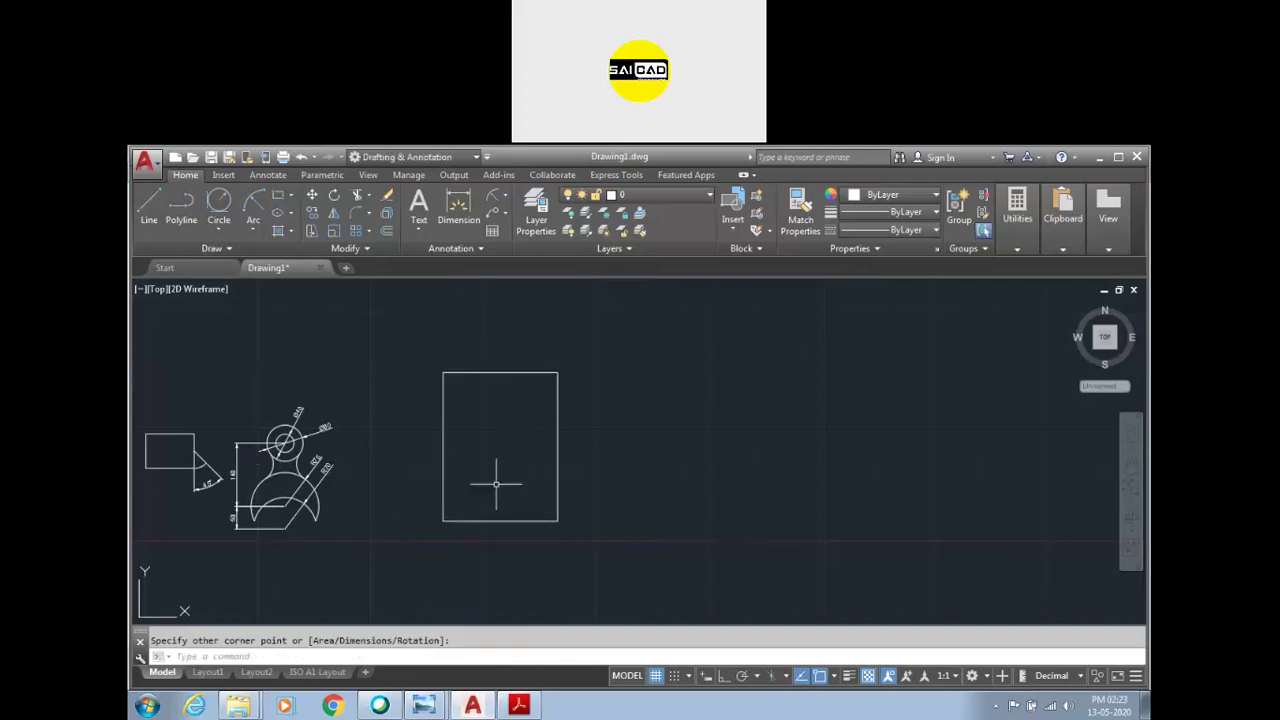
scroll(641, 480, down, 4)
scroll(327, 470, up, 5)
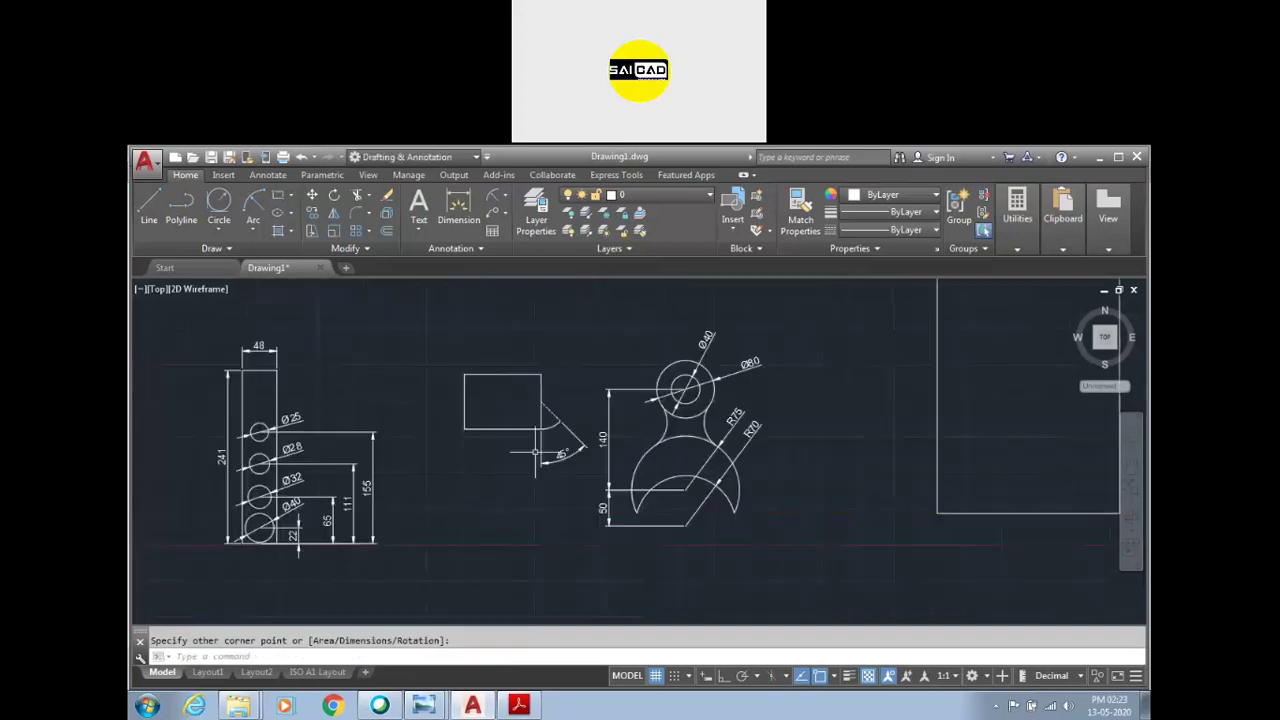
scroll(538, 450, down, 3)
Step: Draw a diagonal line, undoing its extra segment before finishing
click(148, 205)
scroll(205, 395, down, 3)
click(526, 463)
click(625, 371)
right_click(681, 372)
click(715, 435)
key(Return)
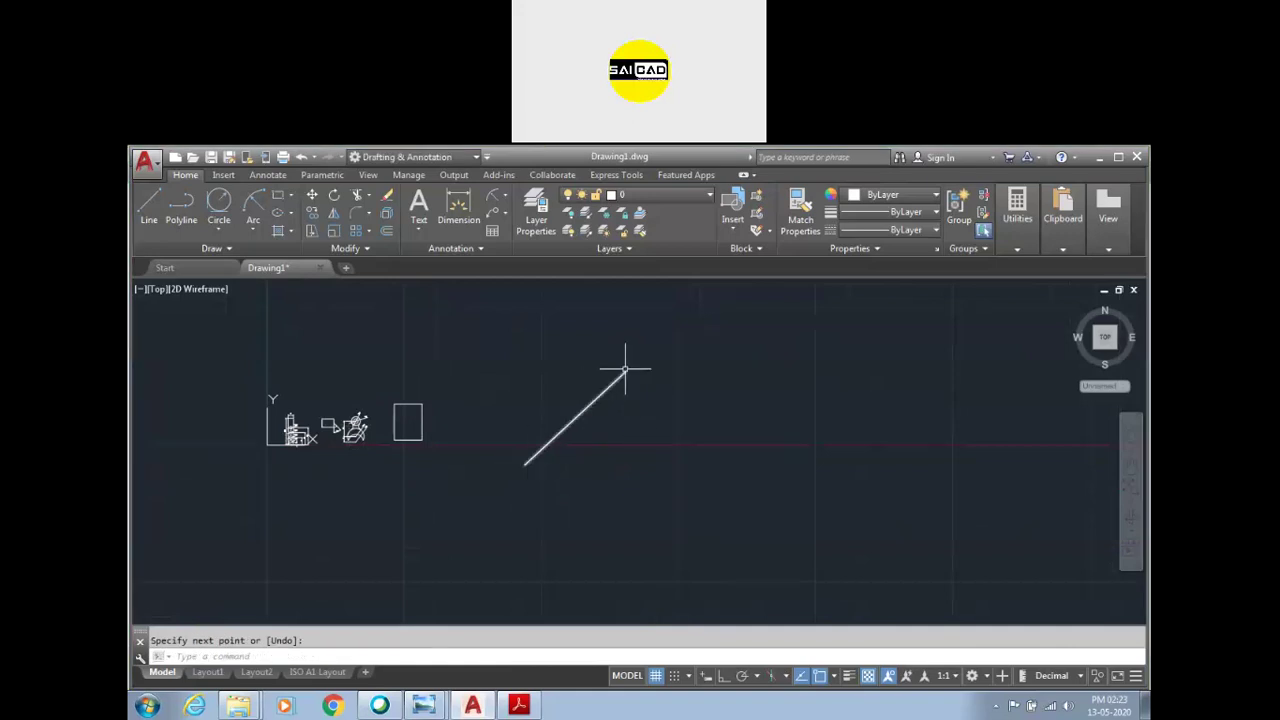
Step: Draw a rectangle with its corners on the diagonal line's two endpoints
click(281, 197)
click(525, 464)
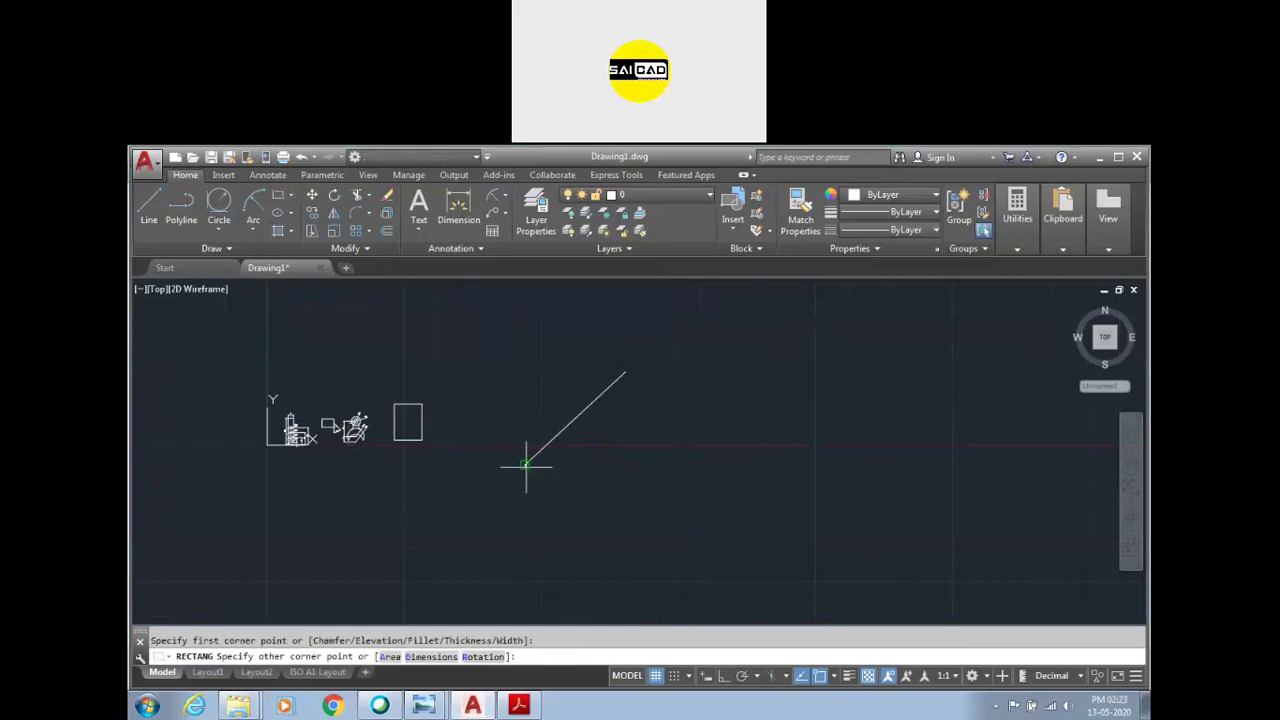
click(624, 371)
scroll(563, 466, up, 2)
scroll(548, 473, down, 2)
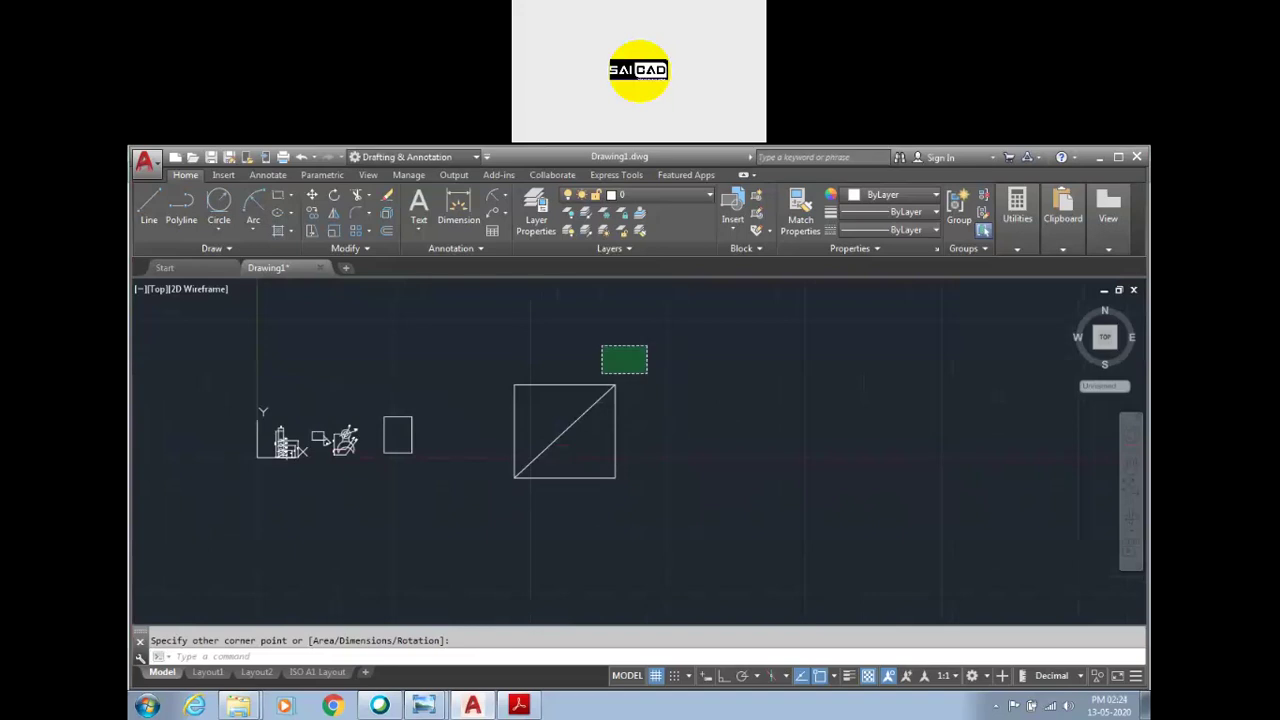
Step: Window-select the trial rectangle and its diagonal and delete them
click(646, 346)
click(496, 501)
key(Delete)
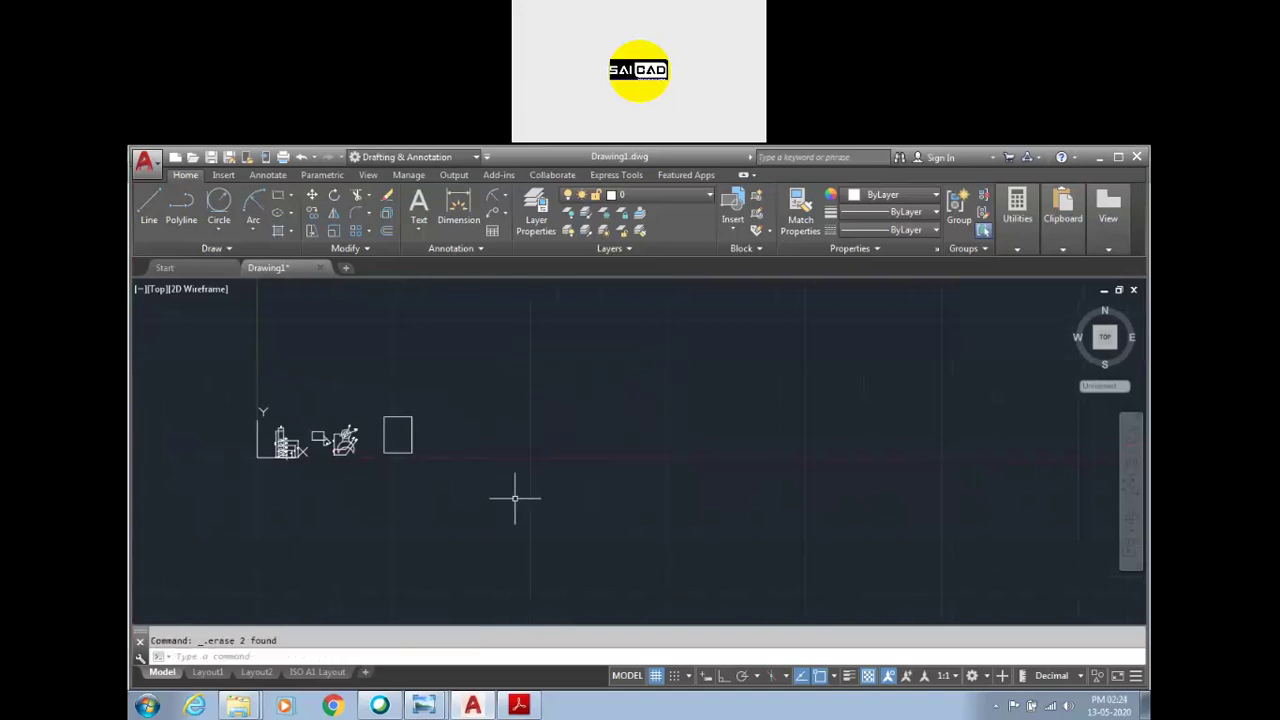
scroll(403, 448, up, 2)
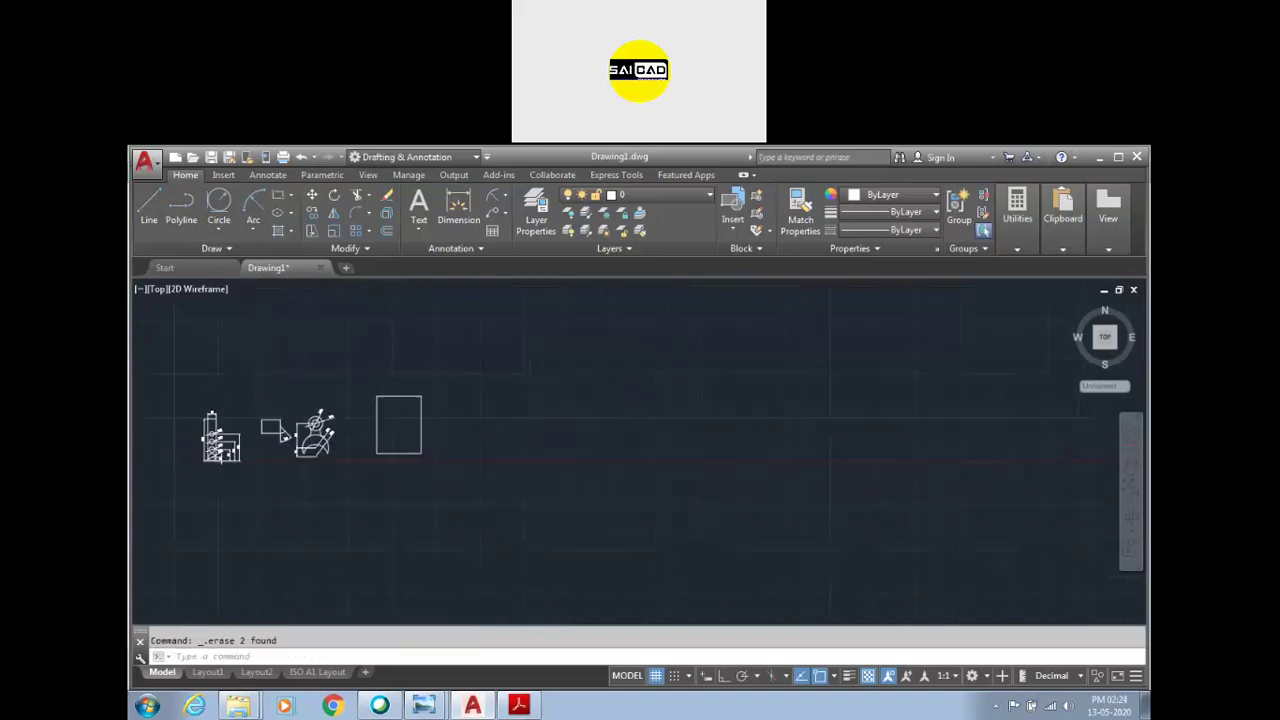
scroll(410, 460, up, 2)
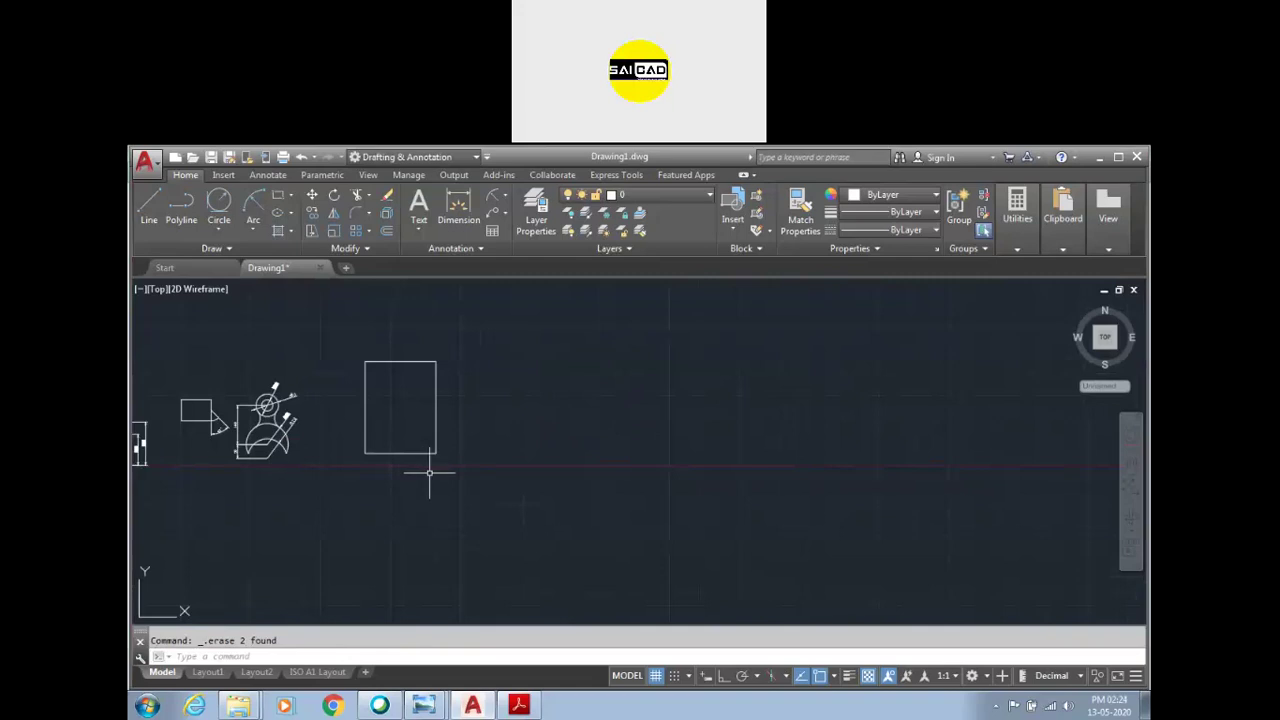
click(283, 204)
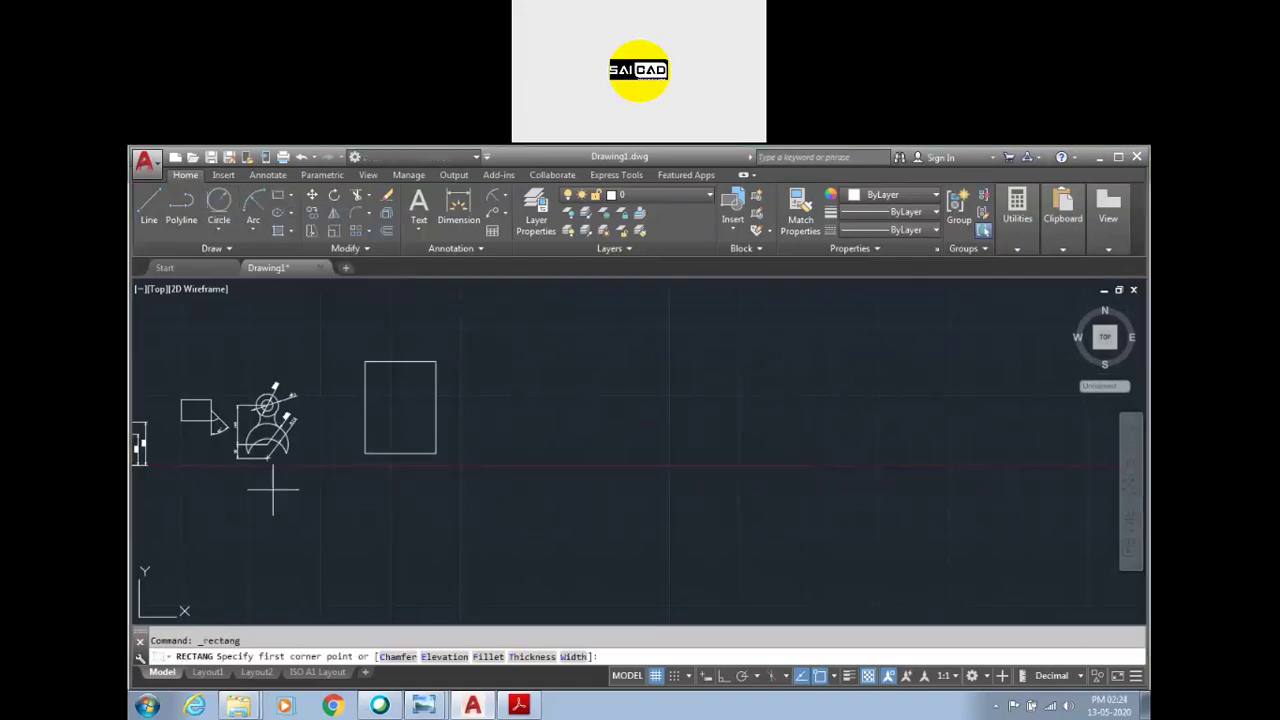
Step: Place a rectangle using the Dimensions option with length 100 and width 50
click(530, 479)
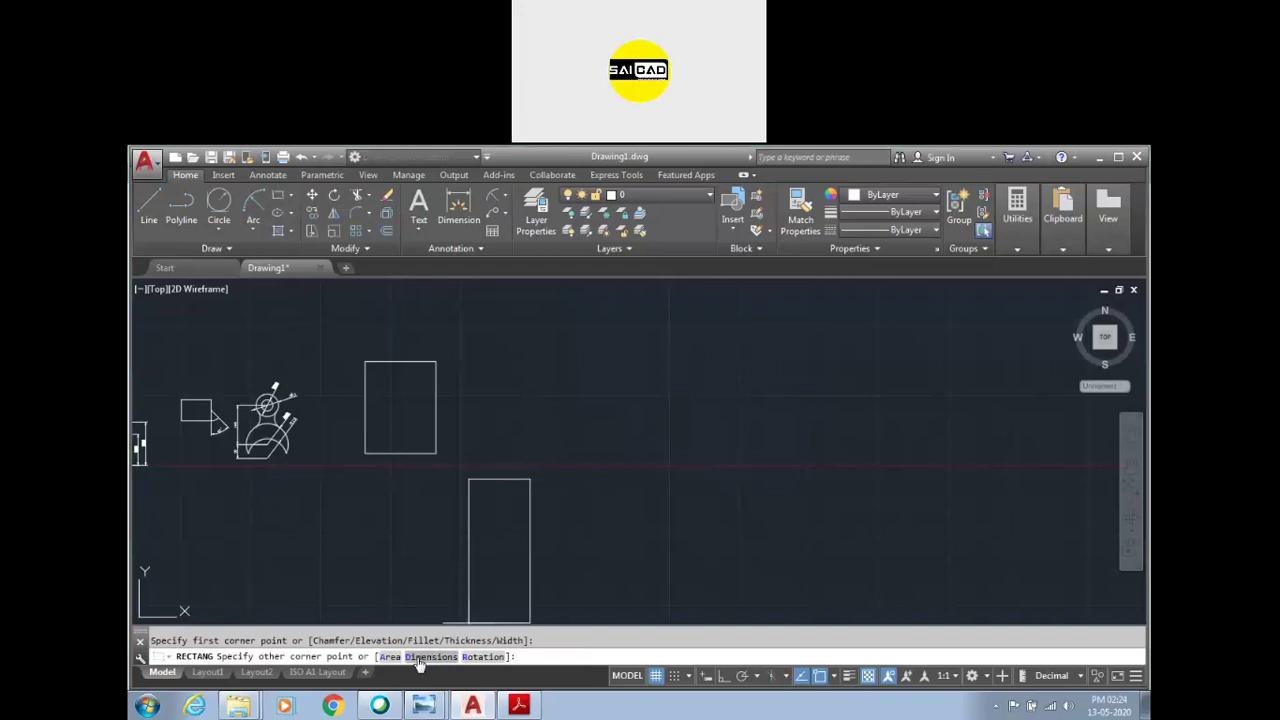
click(430, 657)
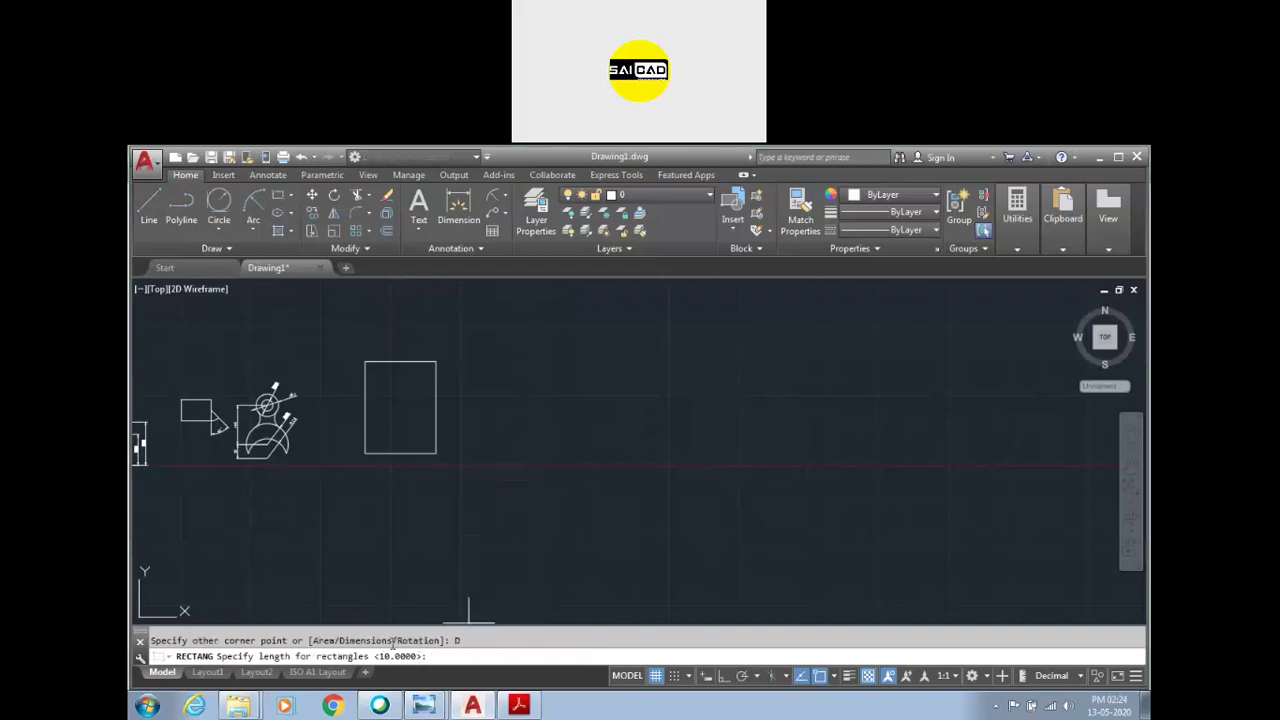
text(100)
key(Return)
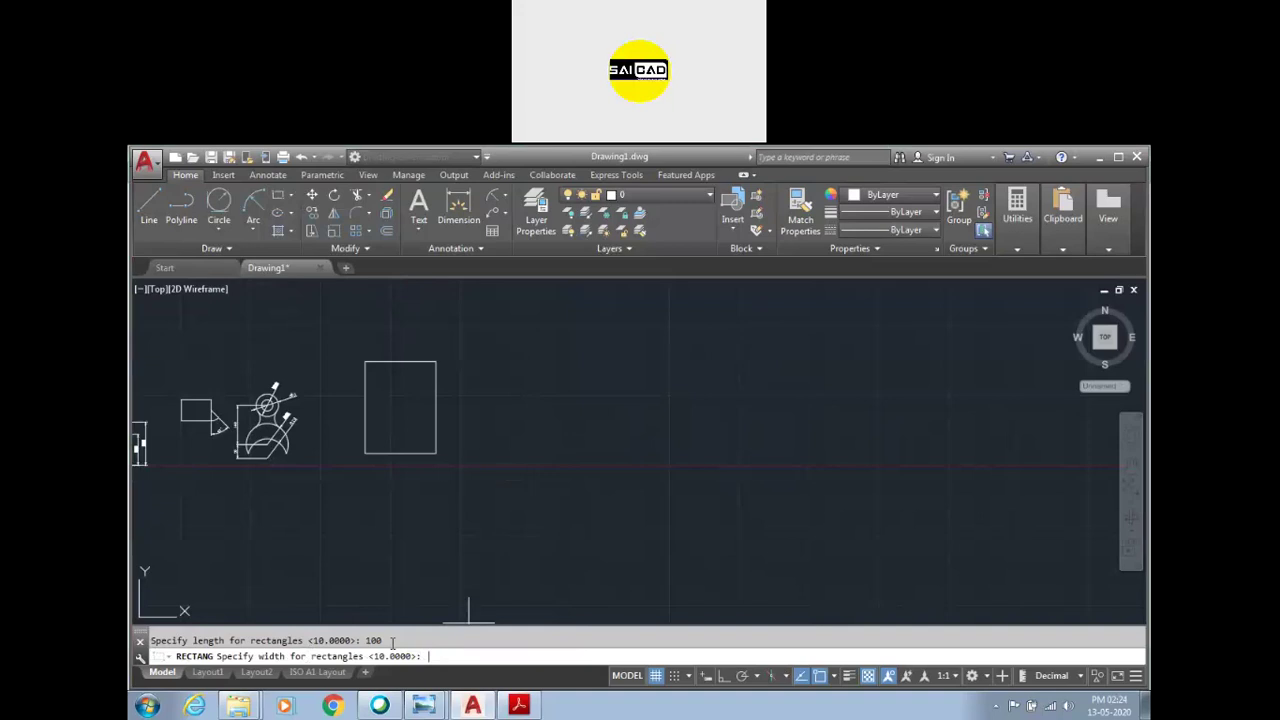
text(50)
key(Return)
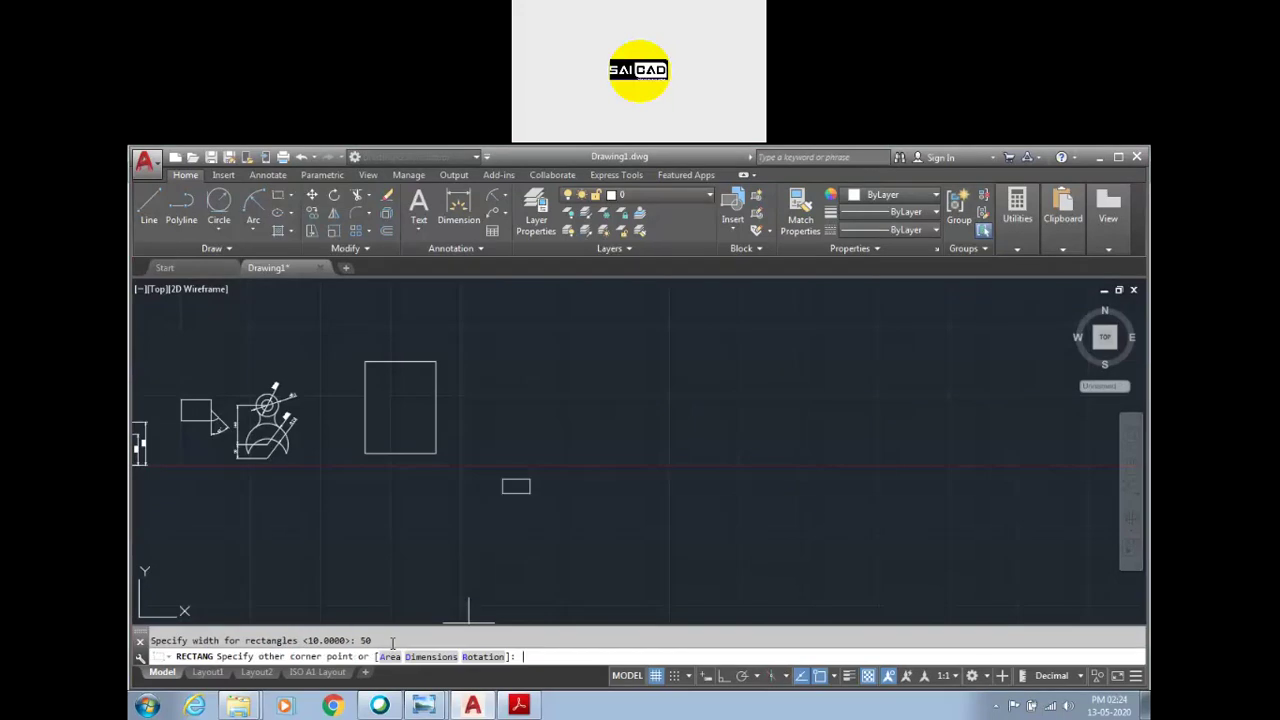
scroll(505, 495, up, 2)
scroll(505, 495, up, 6)
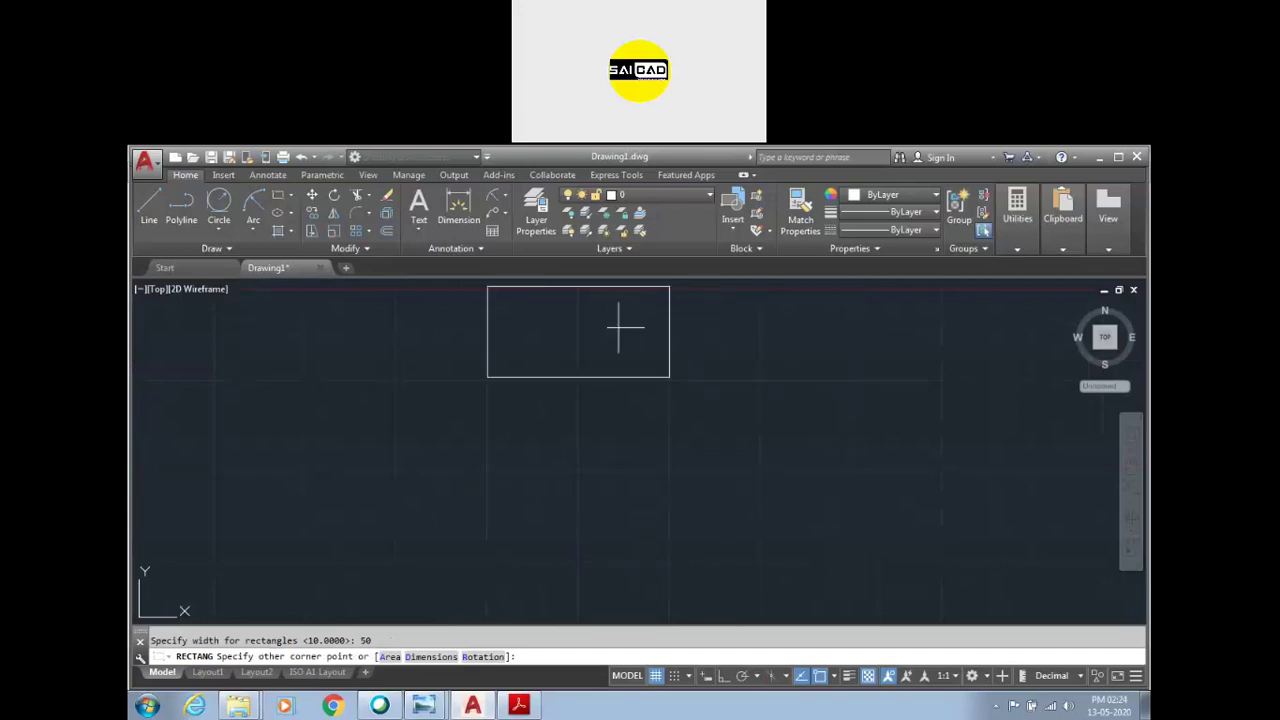
scroll(571, 480, down, 3)
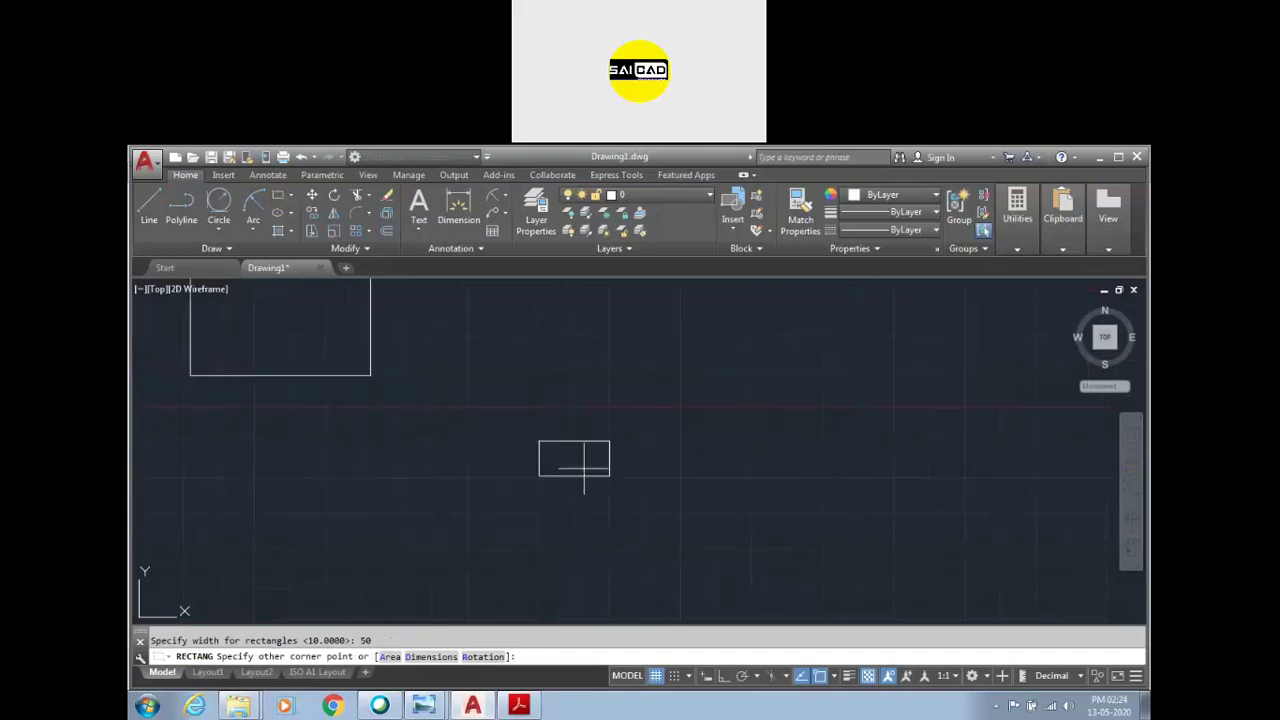
scroll(653, 422, up, 3)
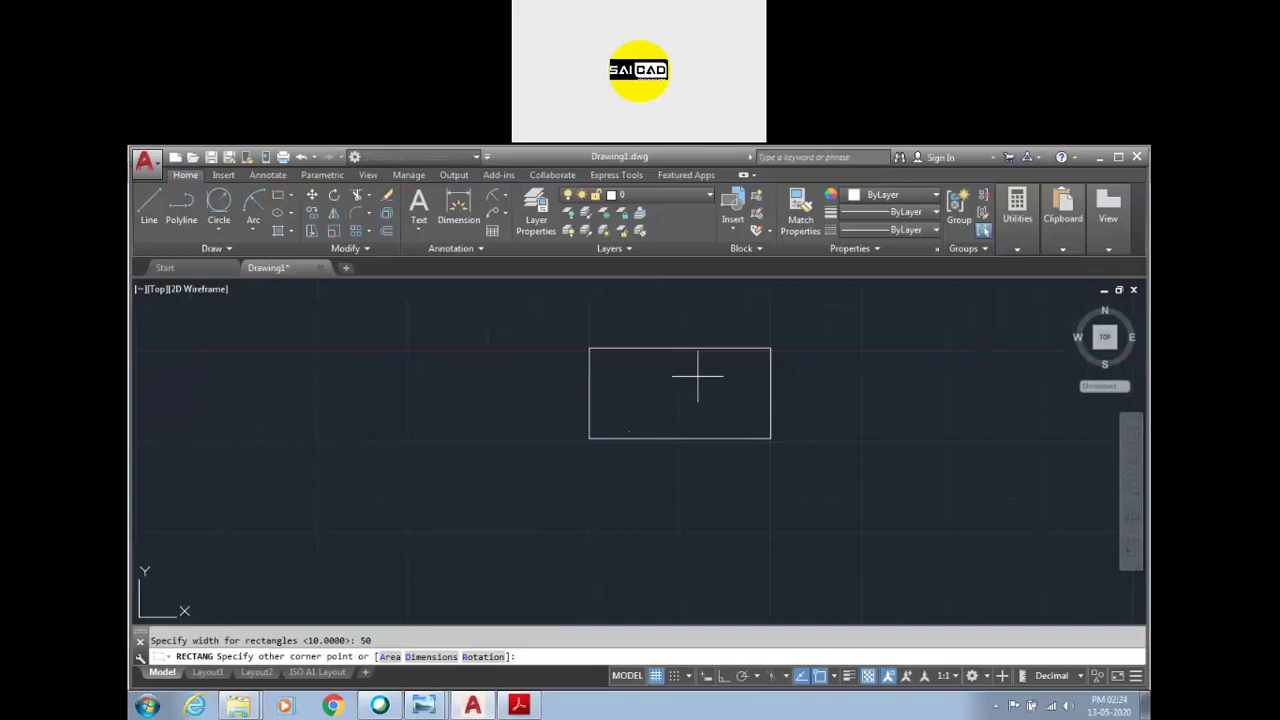
click(697, 377)
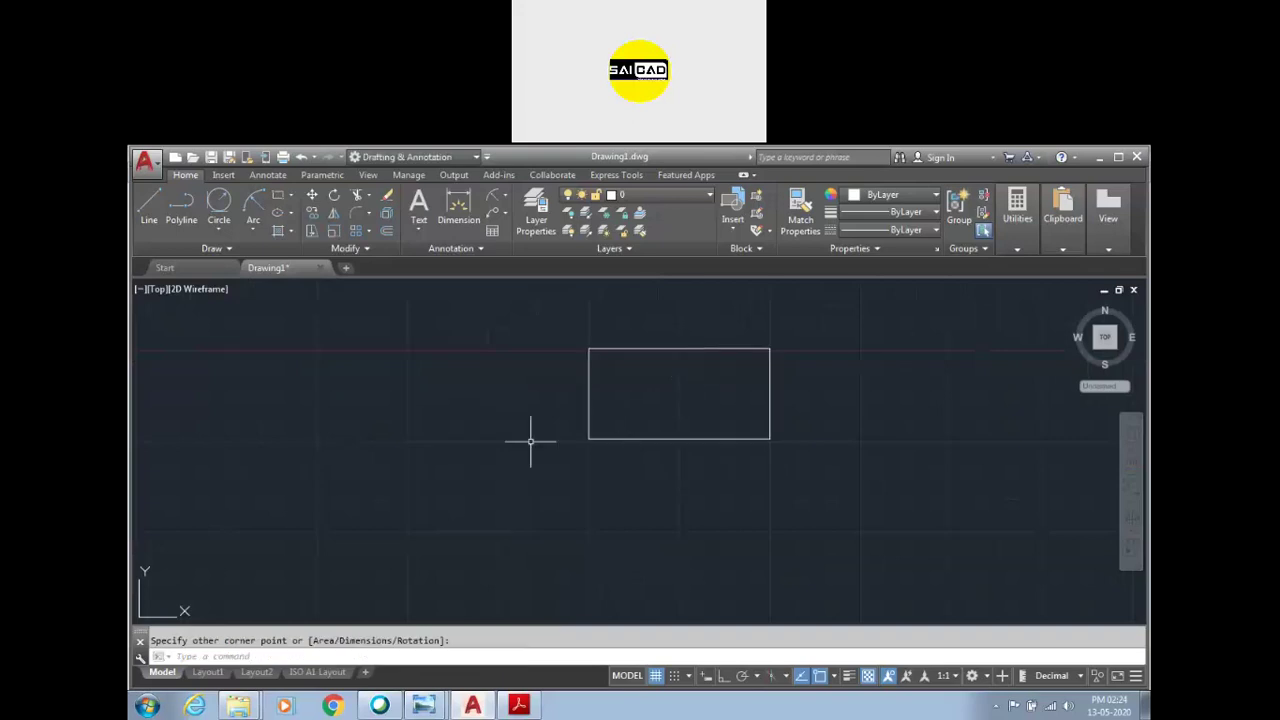
scroll(500, 468, down, 2)
click(705, 409)
Step: Dimension the rectangle's bottom edge as 100 and right edge as 50
click(646, 440)
scroll(634, 458, up, 2)
click(458, 205)
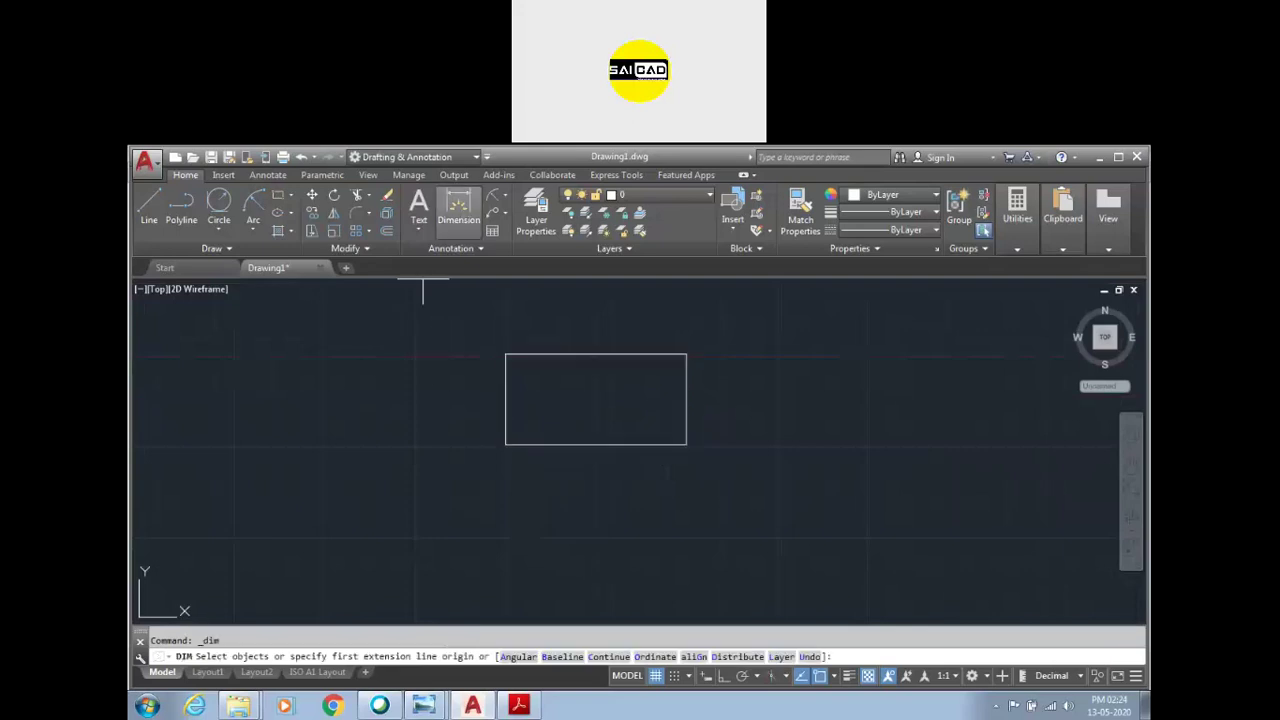
click(670, 445)
click(686, 509)
click(686, 366)
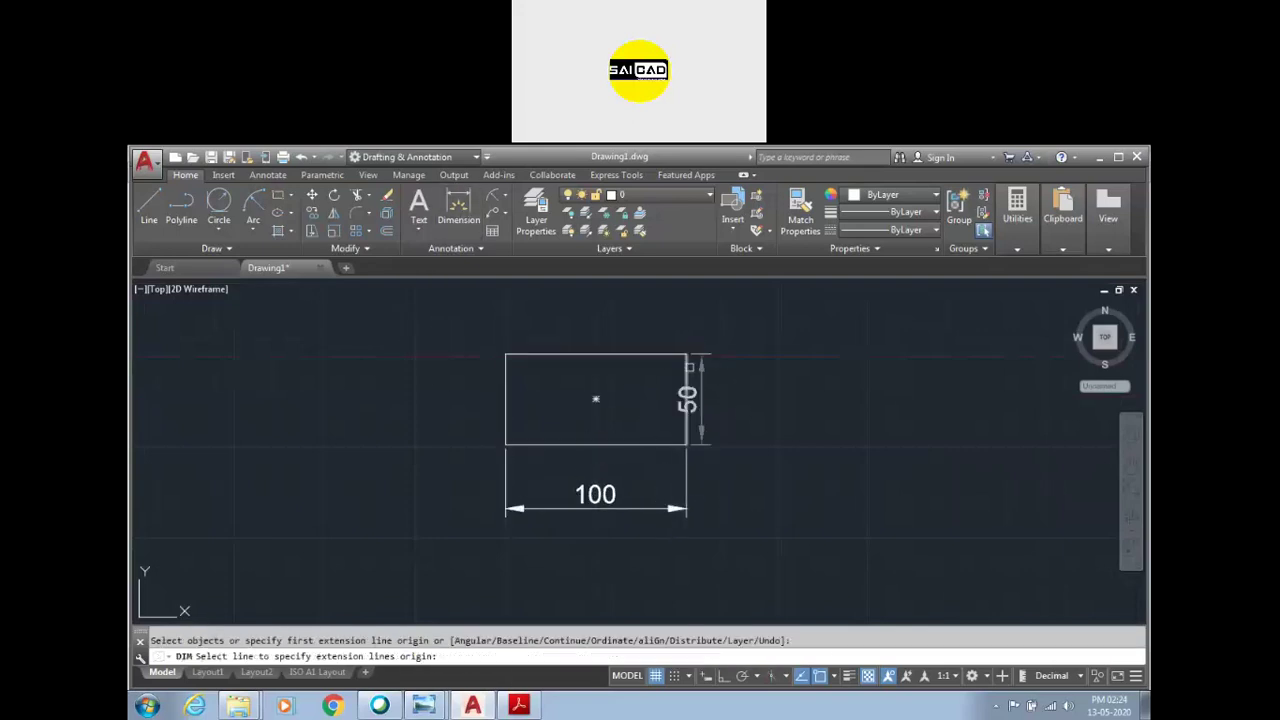
click(728, 368)
middle_drag(595, 399, 586, 399)
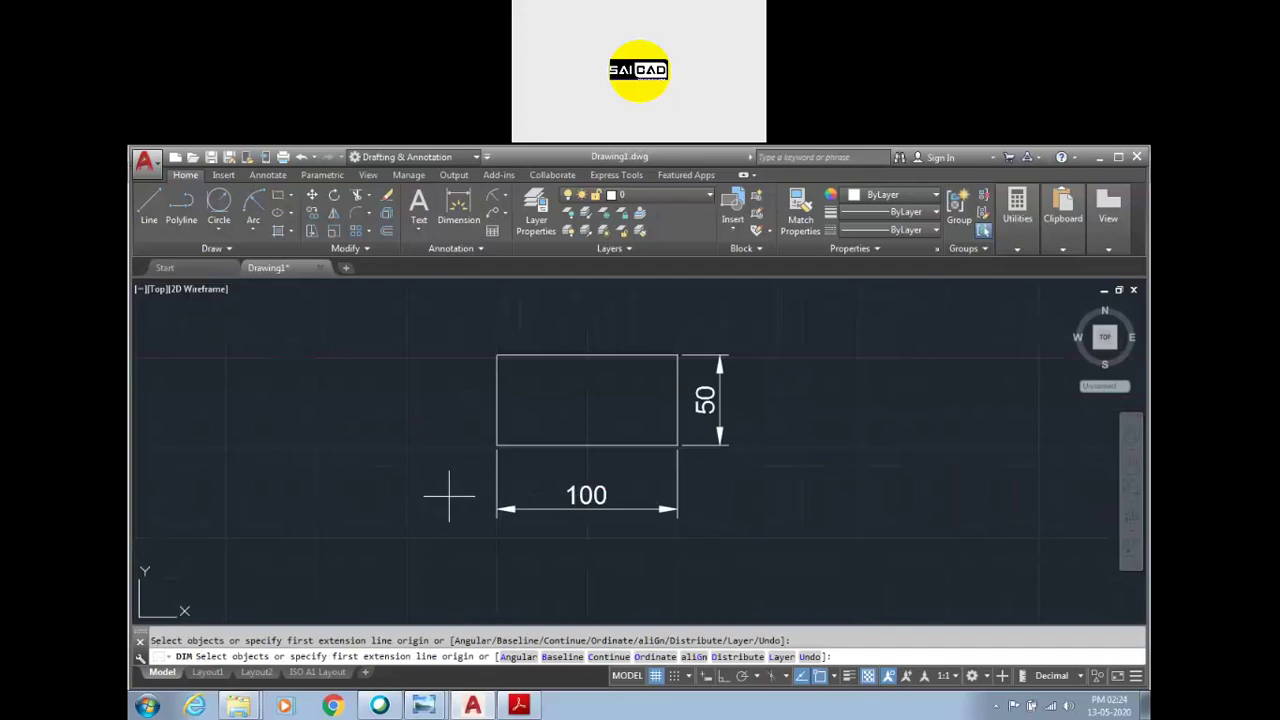
key(Escape)
Step: Window-select the 100 dimension below the rectangle
scroll(716, 409, up, 2)
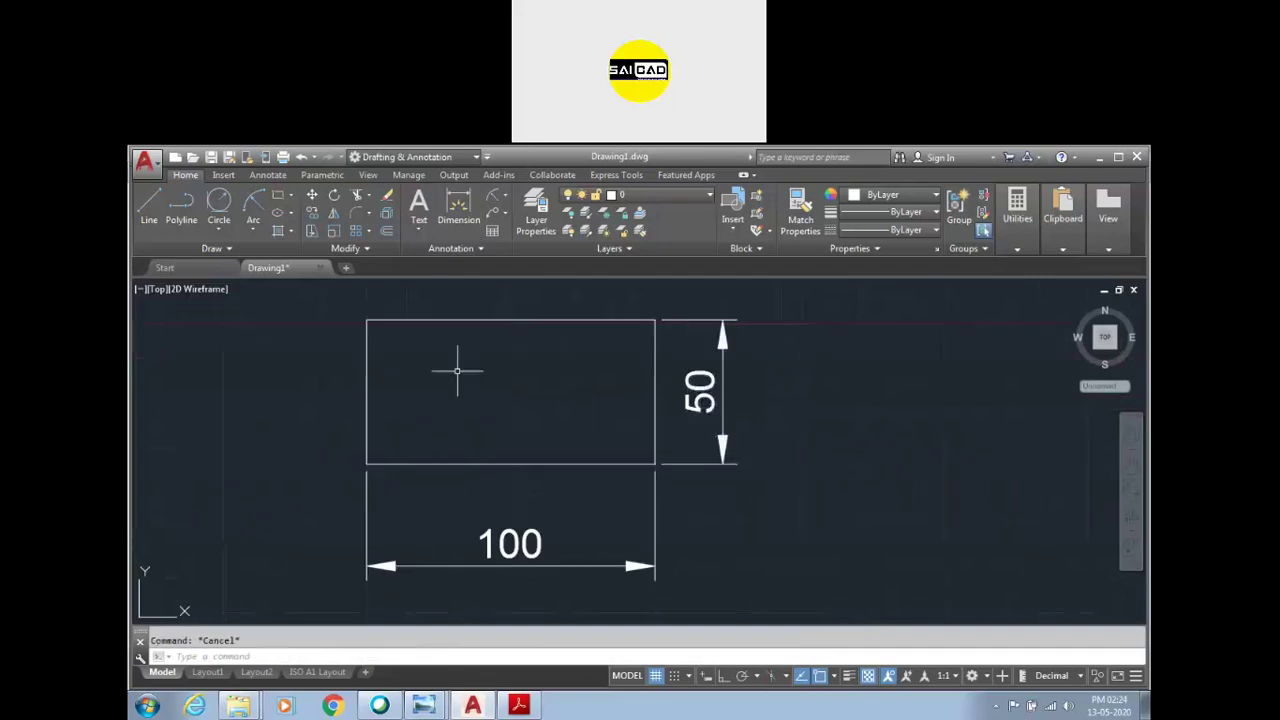
scroll(412, 489, down, 2)
scroll(515, 452, up, 2)
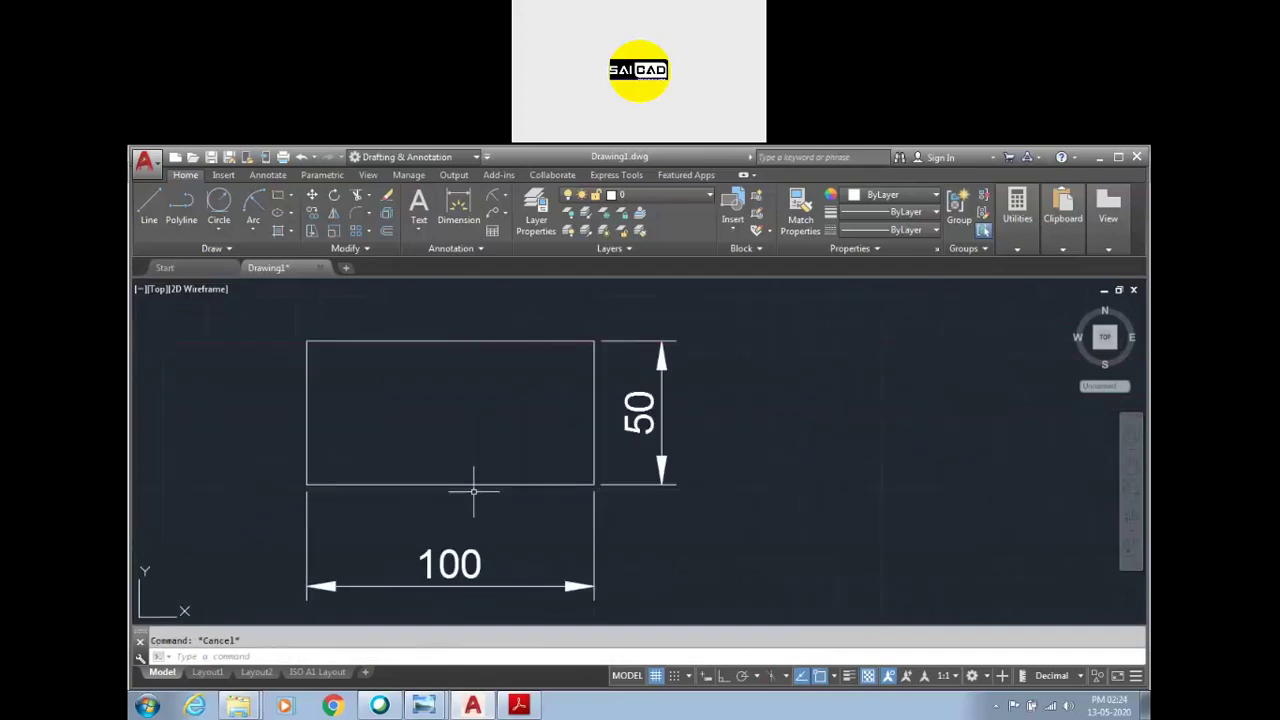
scroll(319, 469, down, 2)
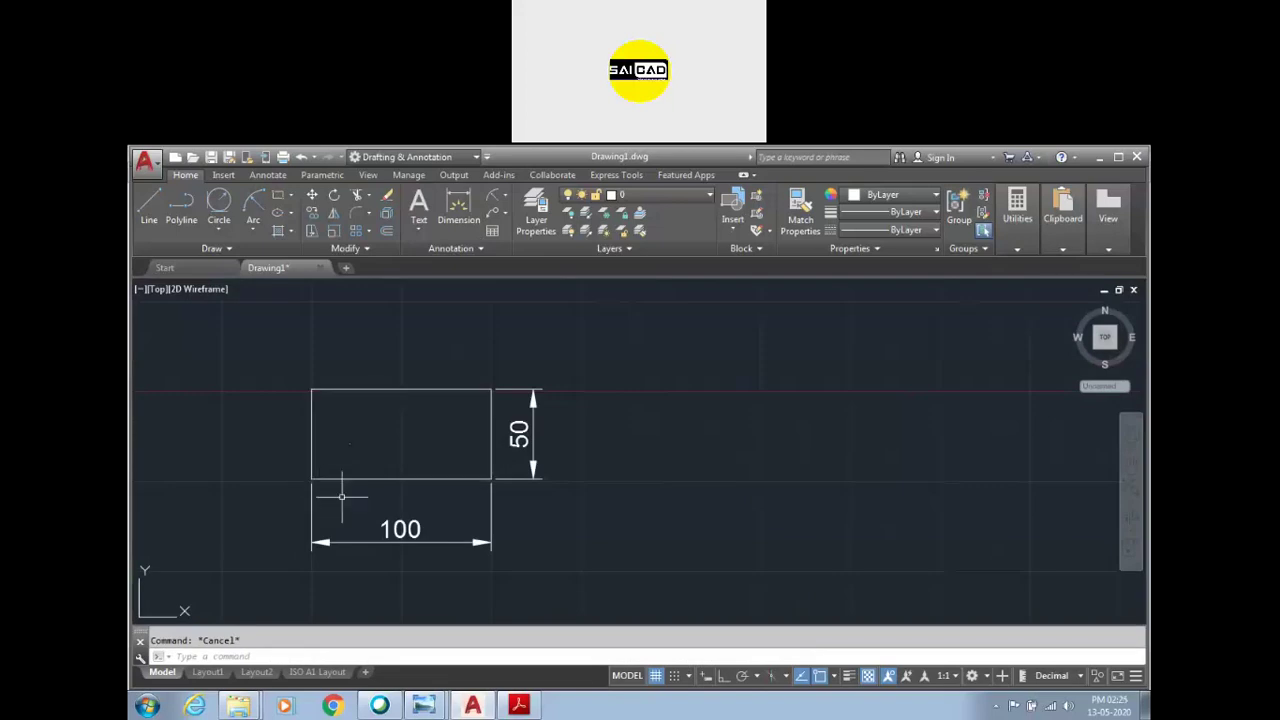
click(458, 524)
click(351, 565)
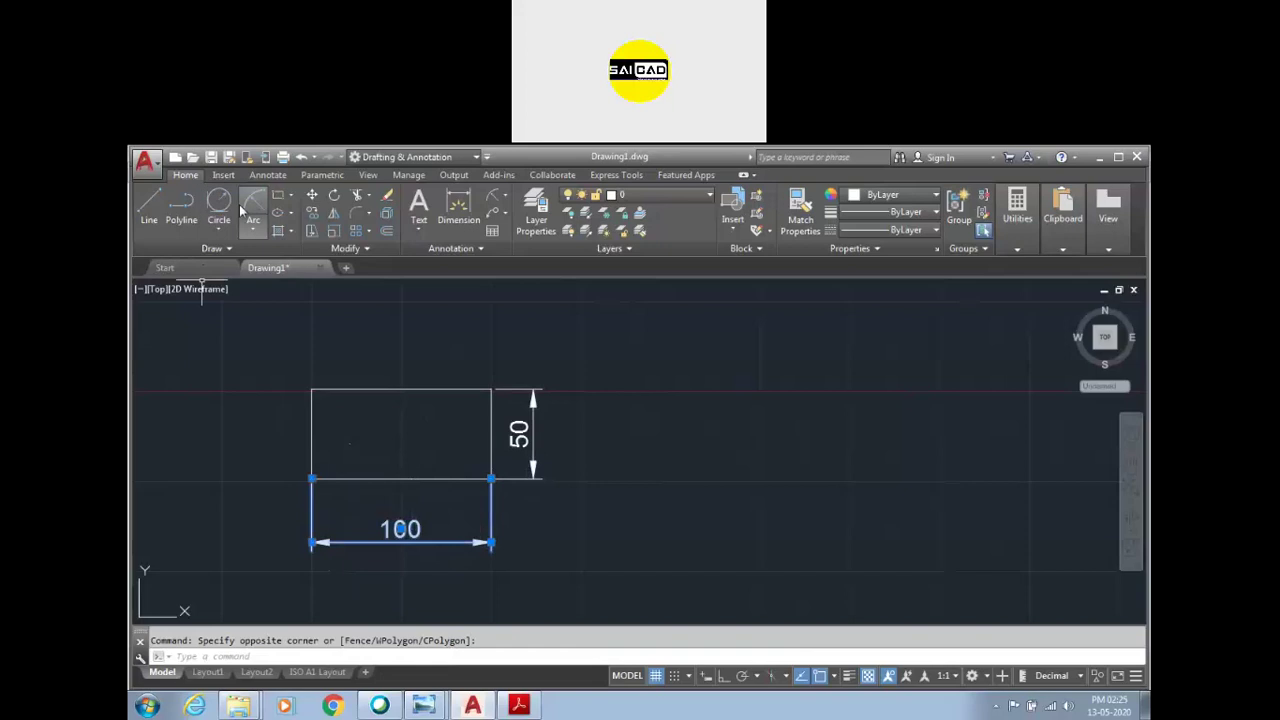
Step: Draw a rectangle by Area 20000 with width 100
click(277, 200)
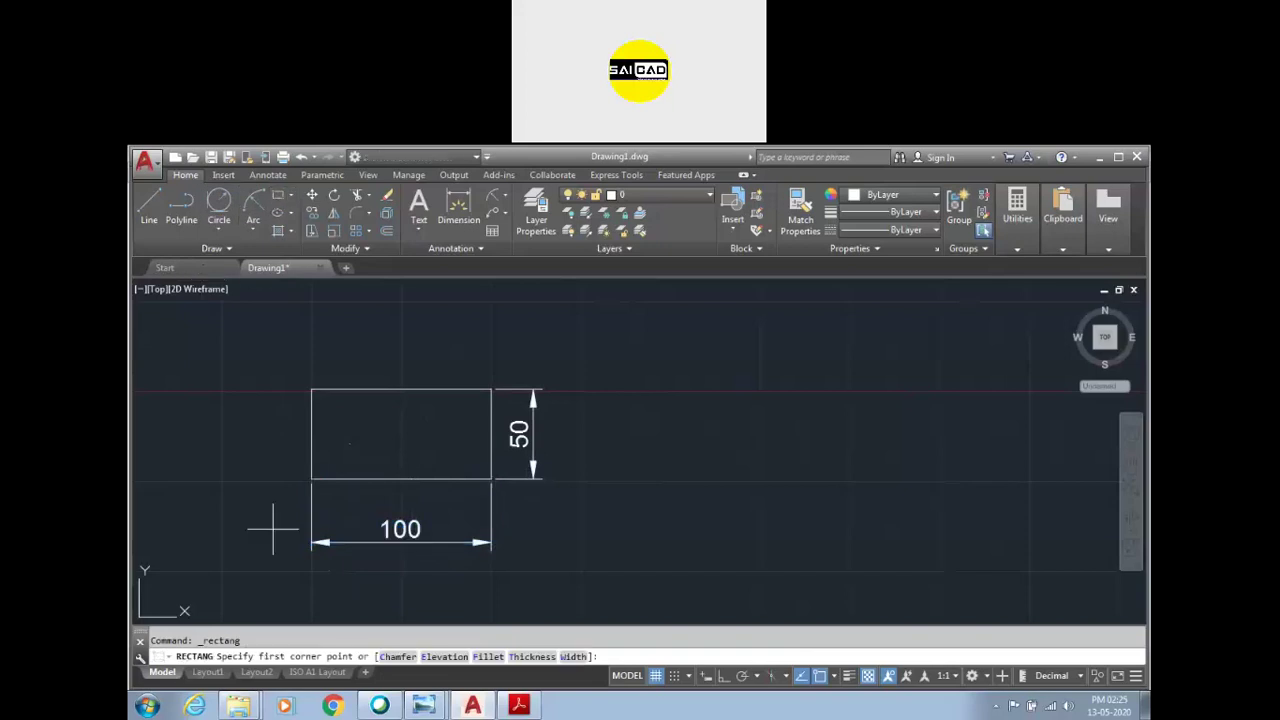
click(673, 514)
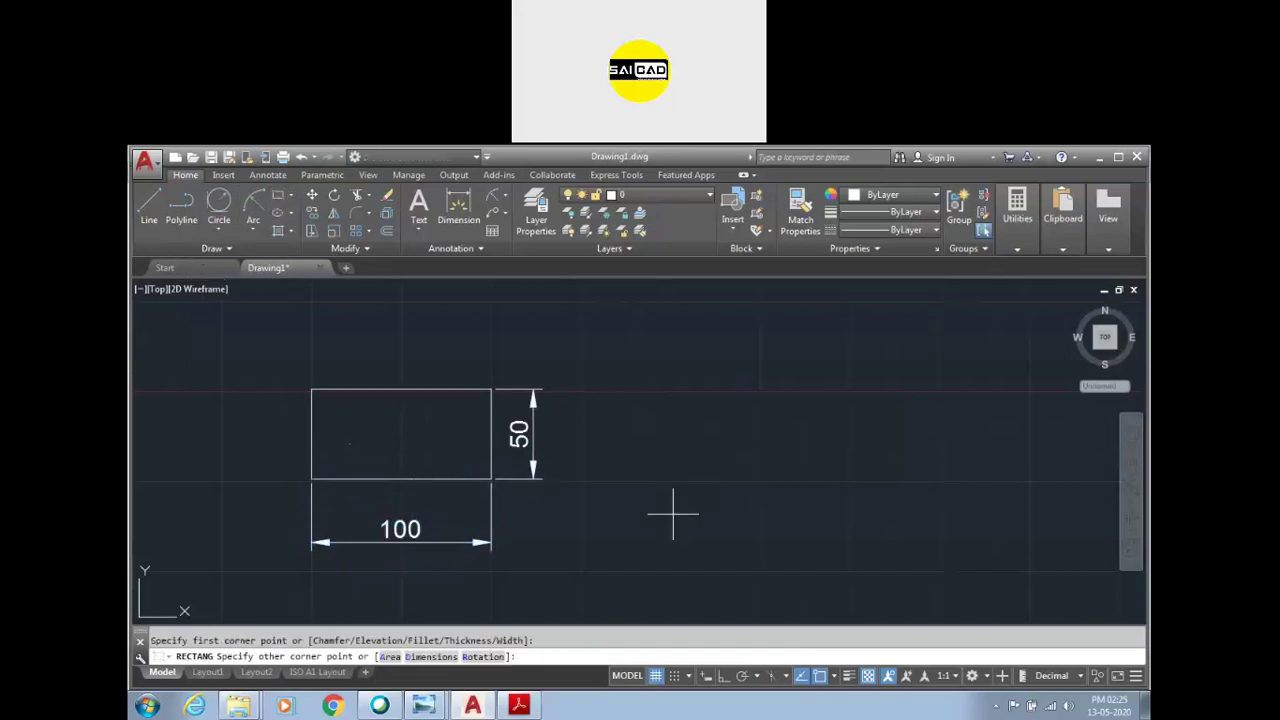
click(386, 660)
text(20000)
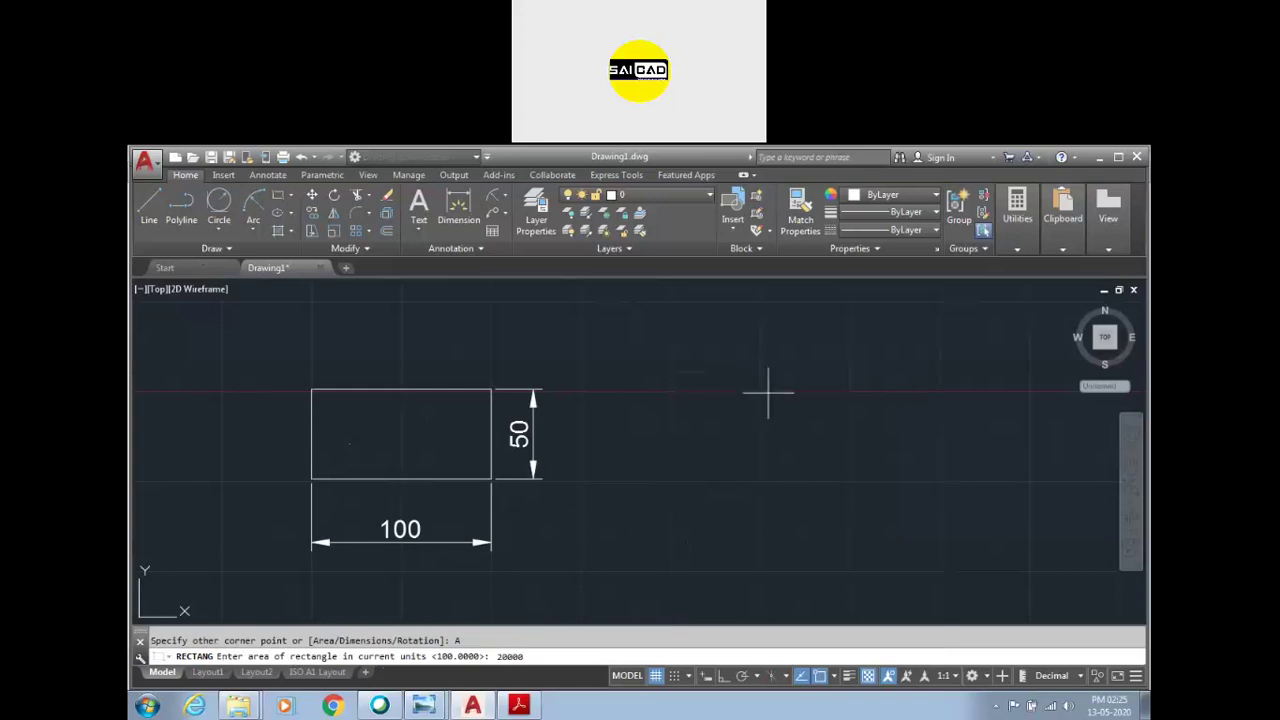
key(Return)
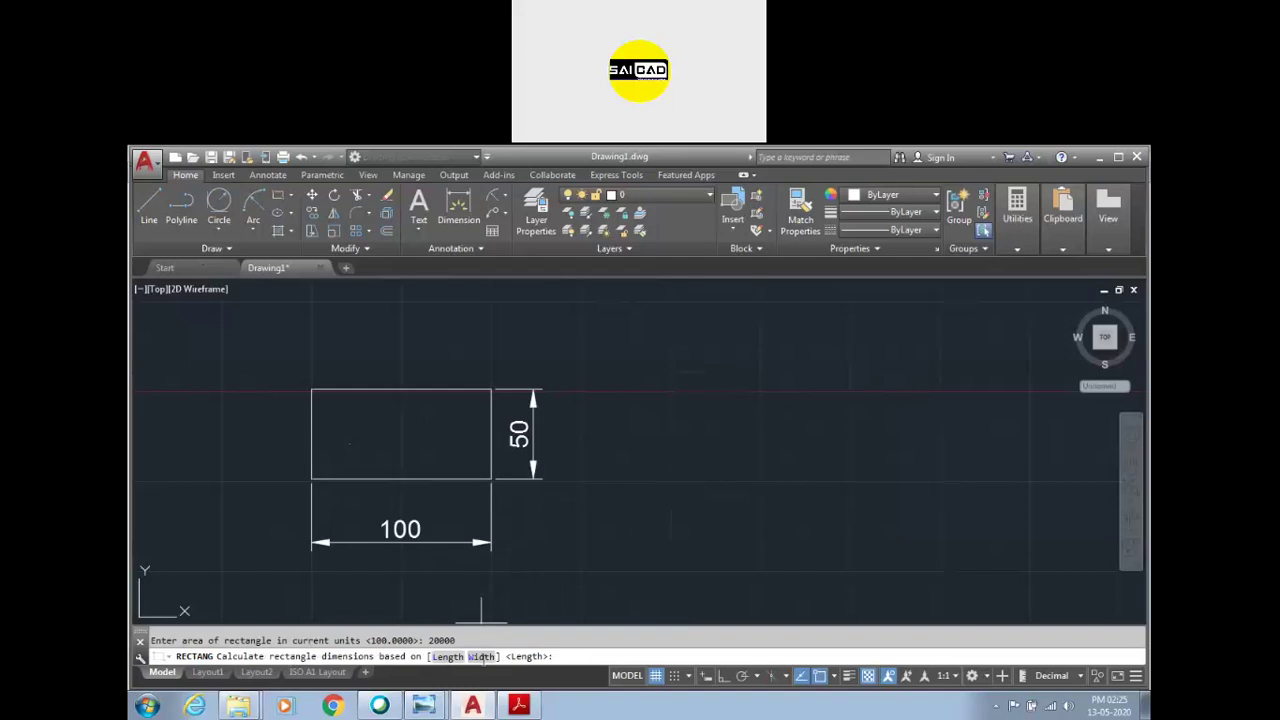
click(481, 656)
text(100)
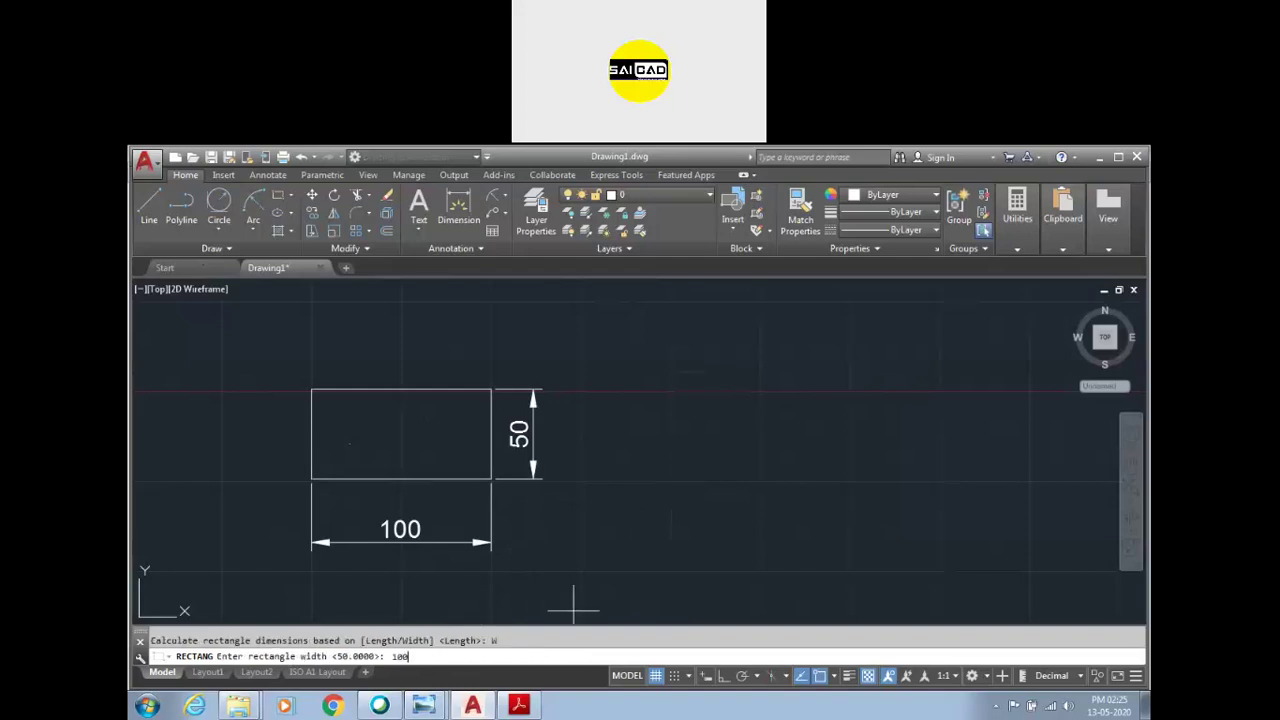
key(Return)
scroll(573, 471, down, 4)
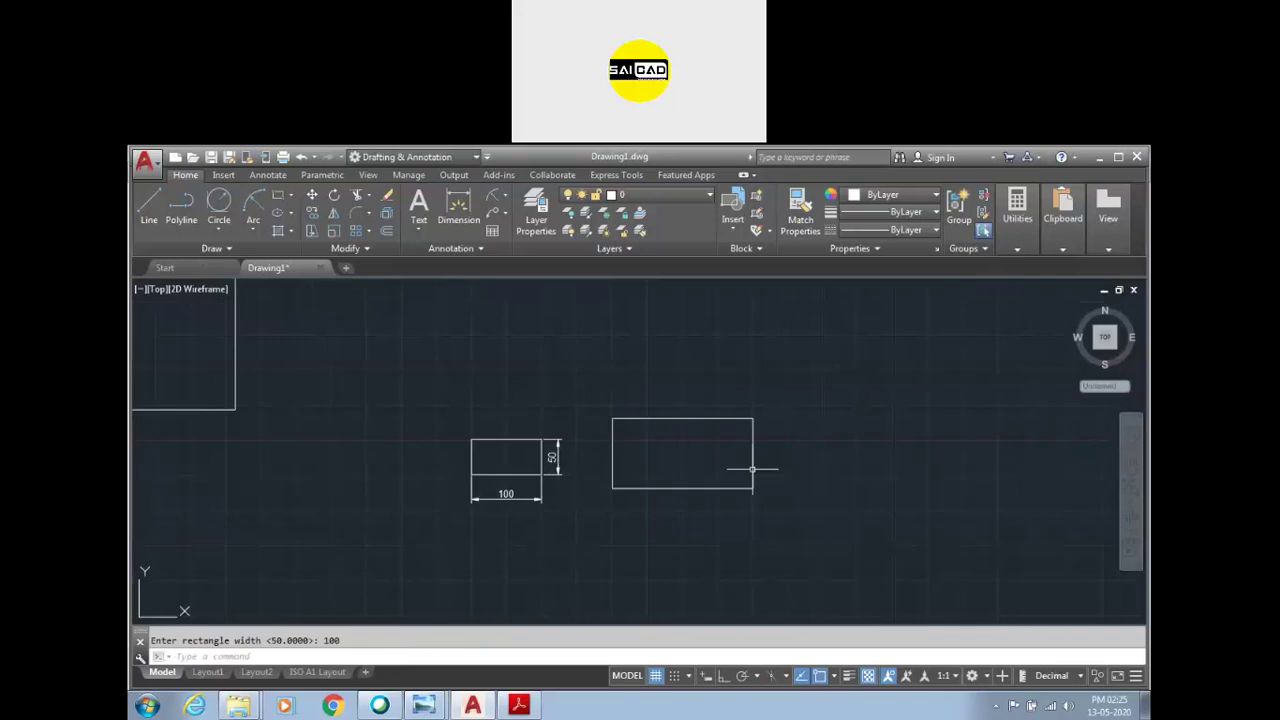
scroll(752, 468, up, 3)
scroll(700, 494, down, 2)
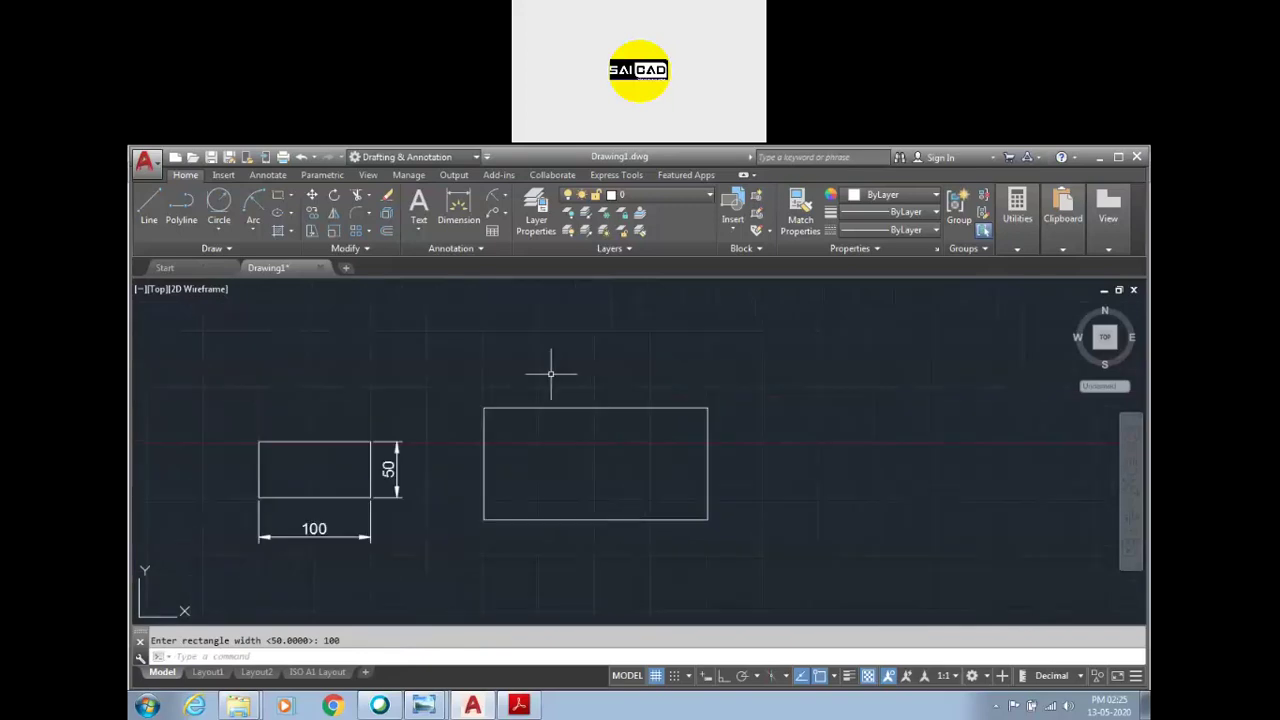
Step: Dimension the new rectangle's right edge (100) and top edge (200)
click(458, 208)
click(708, 425)
click(738, 450)
click(690, 408)
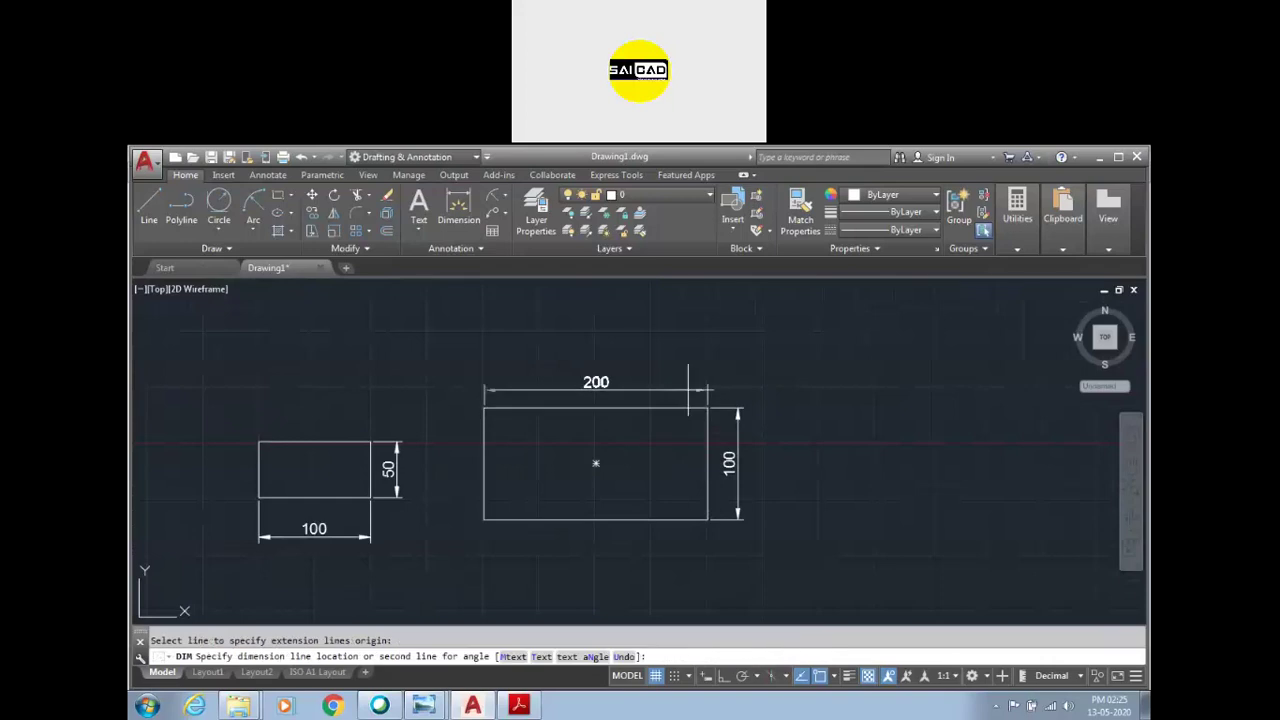
click(688, 378)
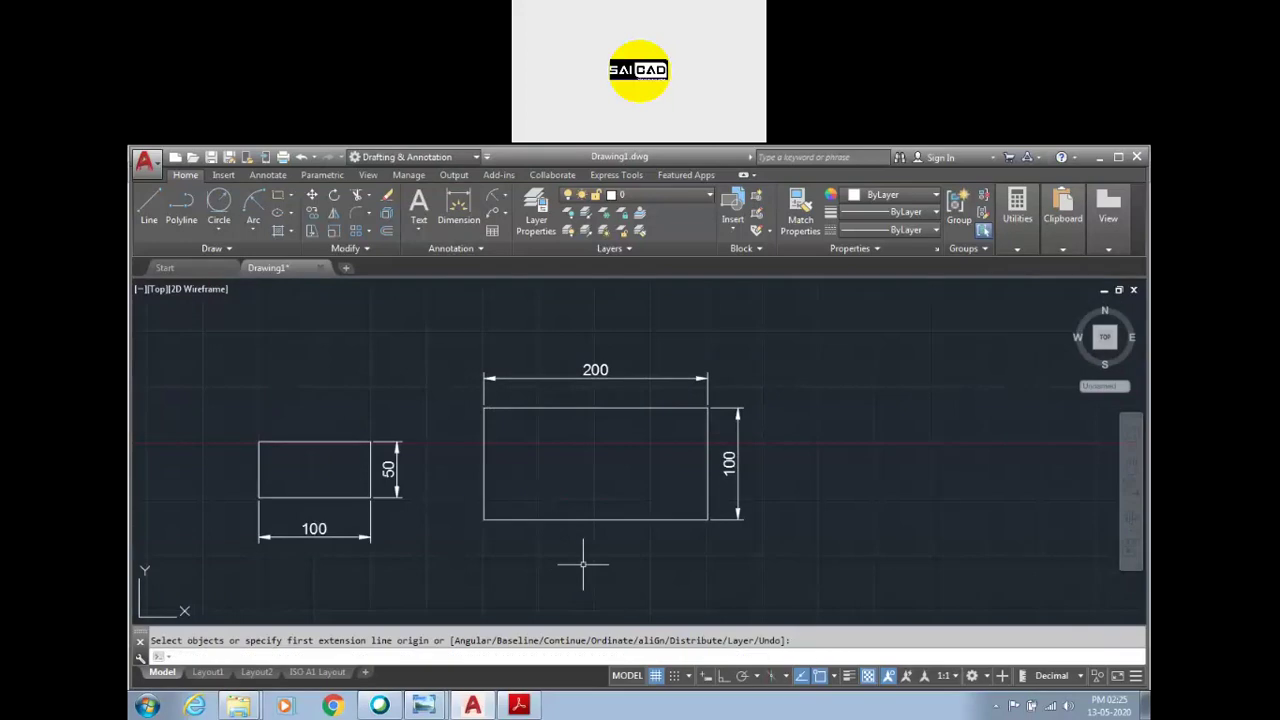
Step: Measure the 200×100 rectangle's area by Object: area 20000, perimeter 600
key(Escape)
key(Return)
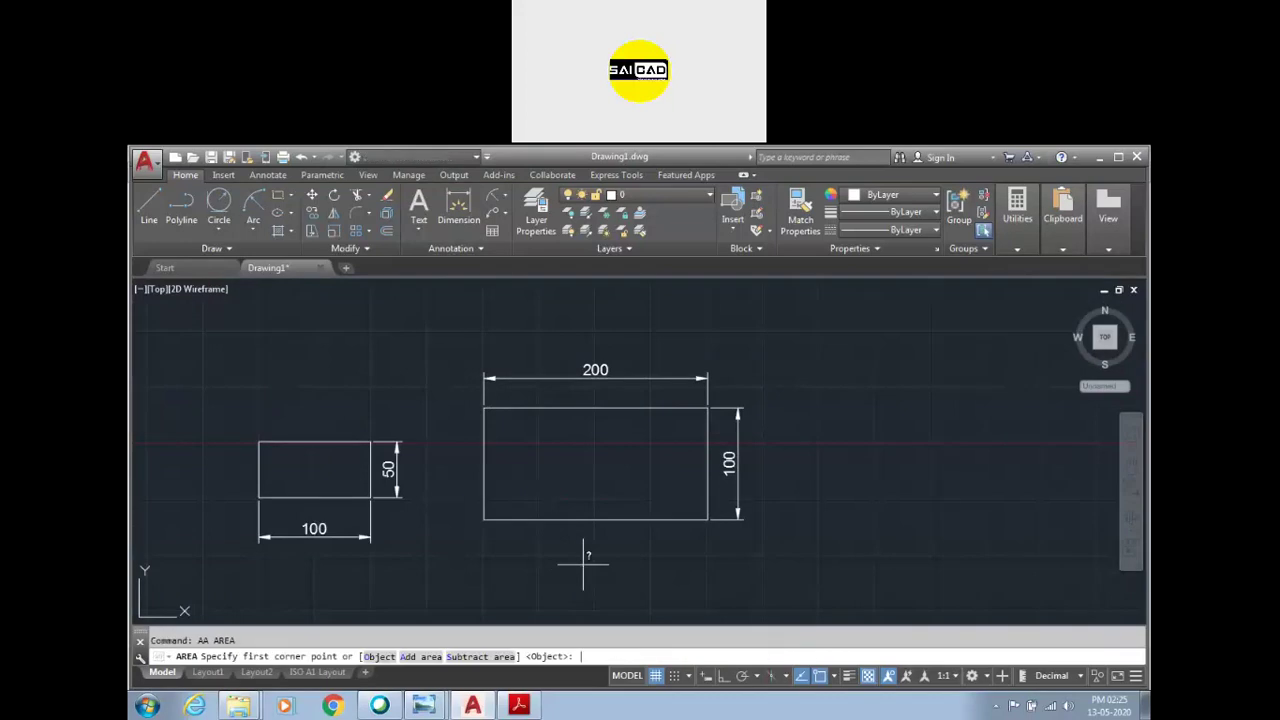
text(o)
key(Return)
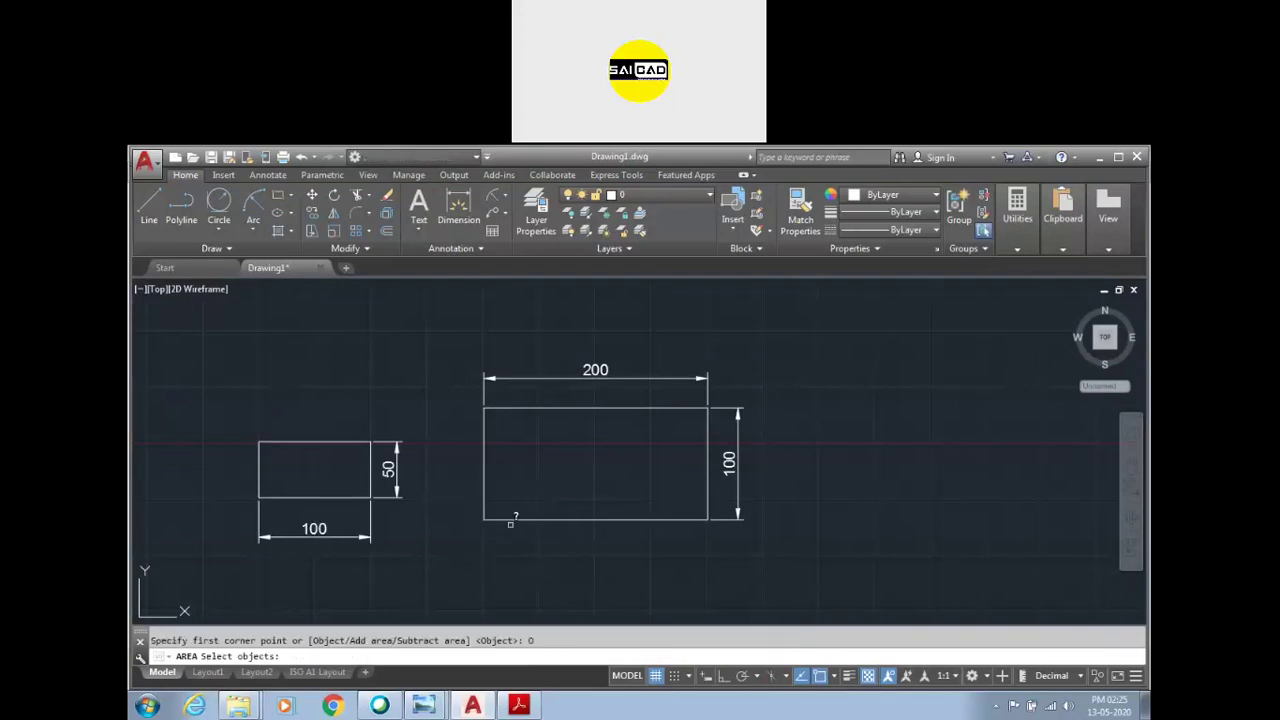
click(511, 519)
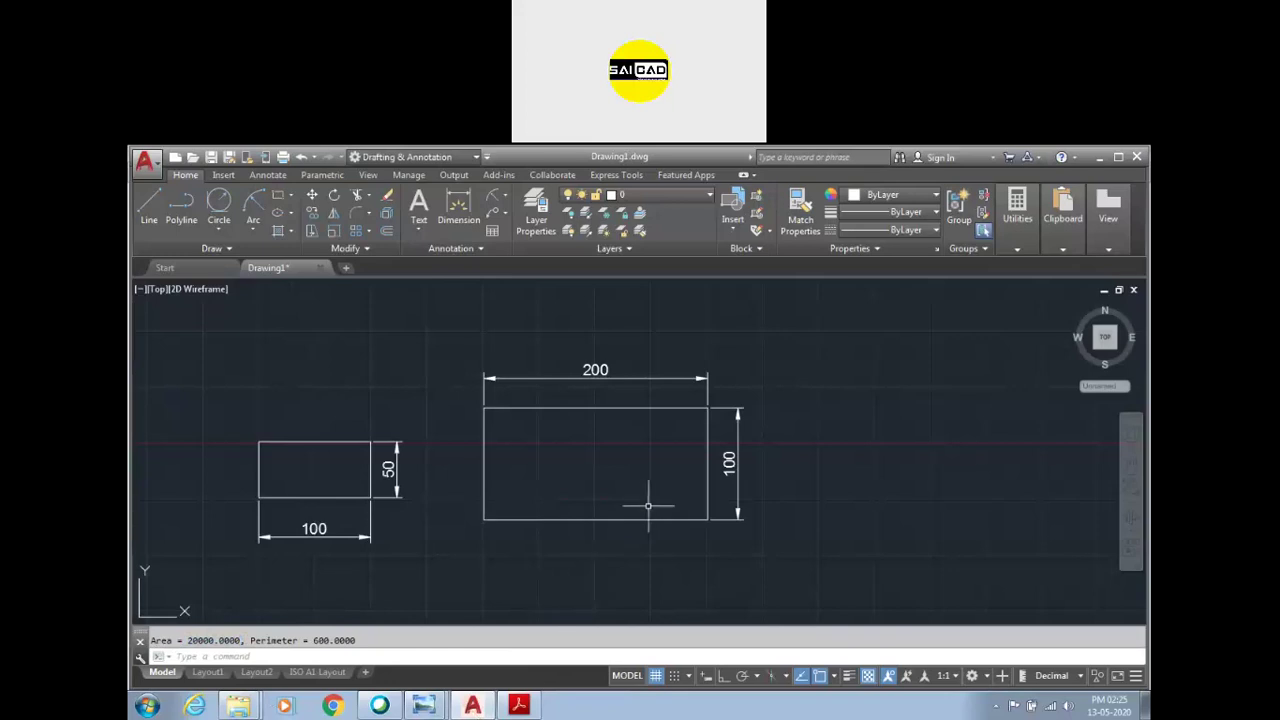
scroll(650, 506, down, 3)
scroll(685, 433, up, 2)
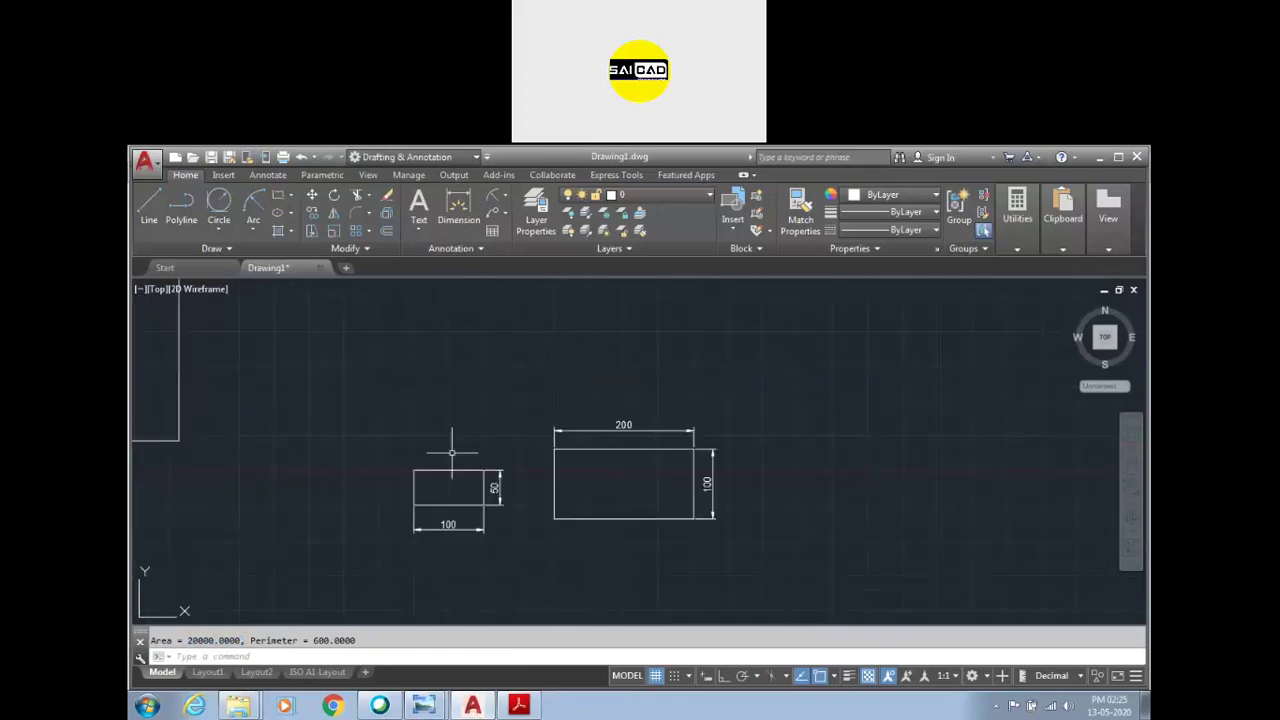
scroll(449, 443, down, 2)
scroll(586, 500, up, 4)
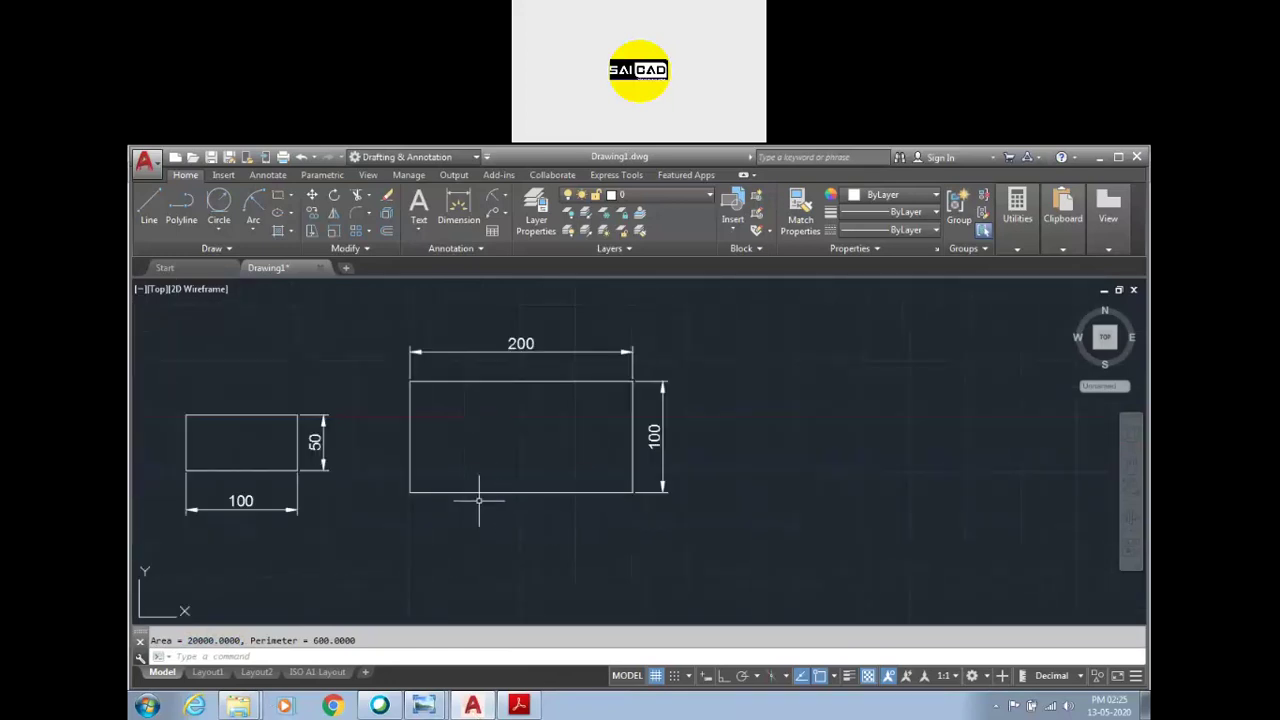
scroll(436, 496, down, 2)
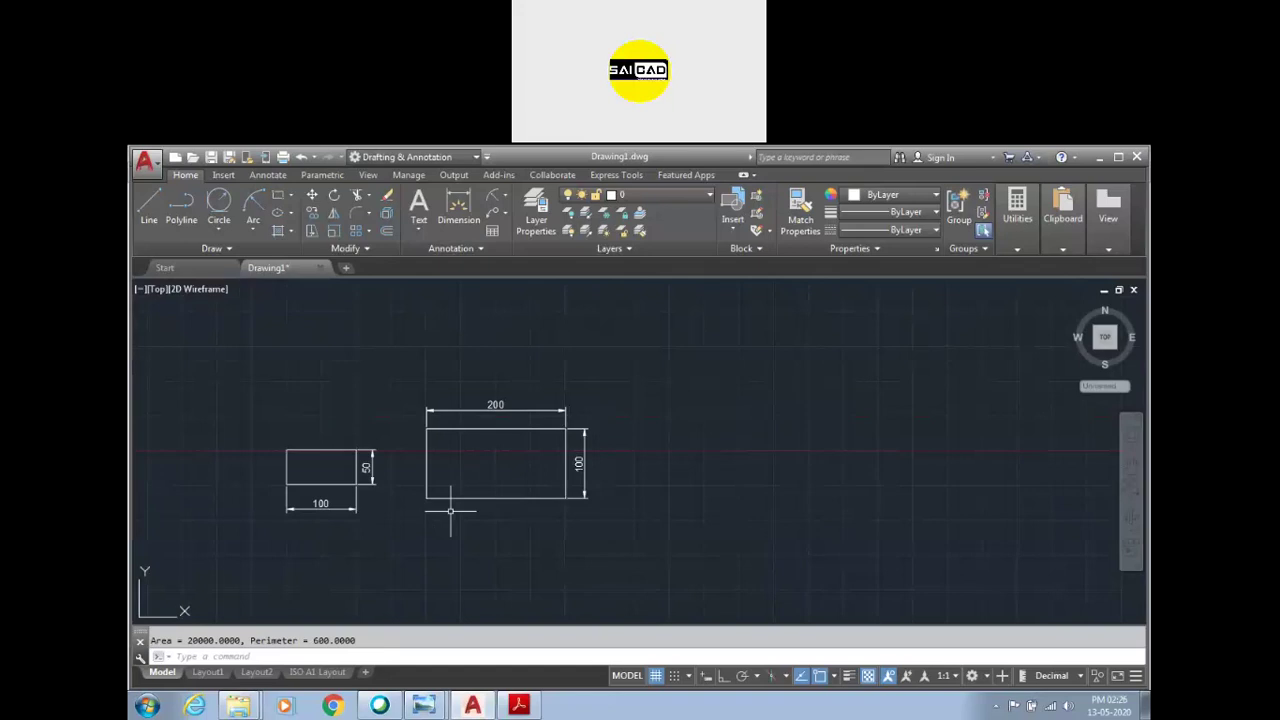
scroll(423, 479, up, 2)
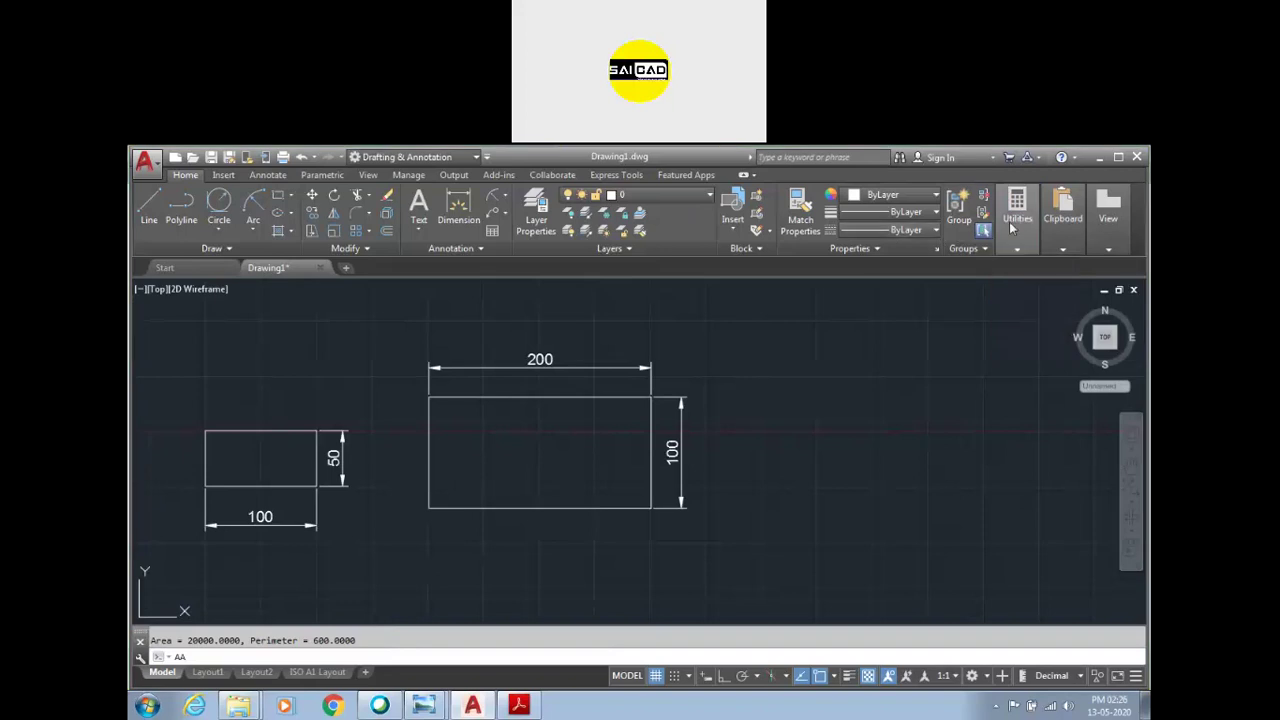
mouse_move(1017, 248)
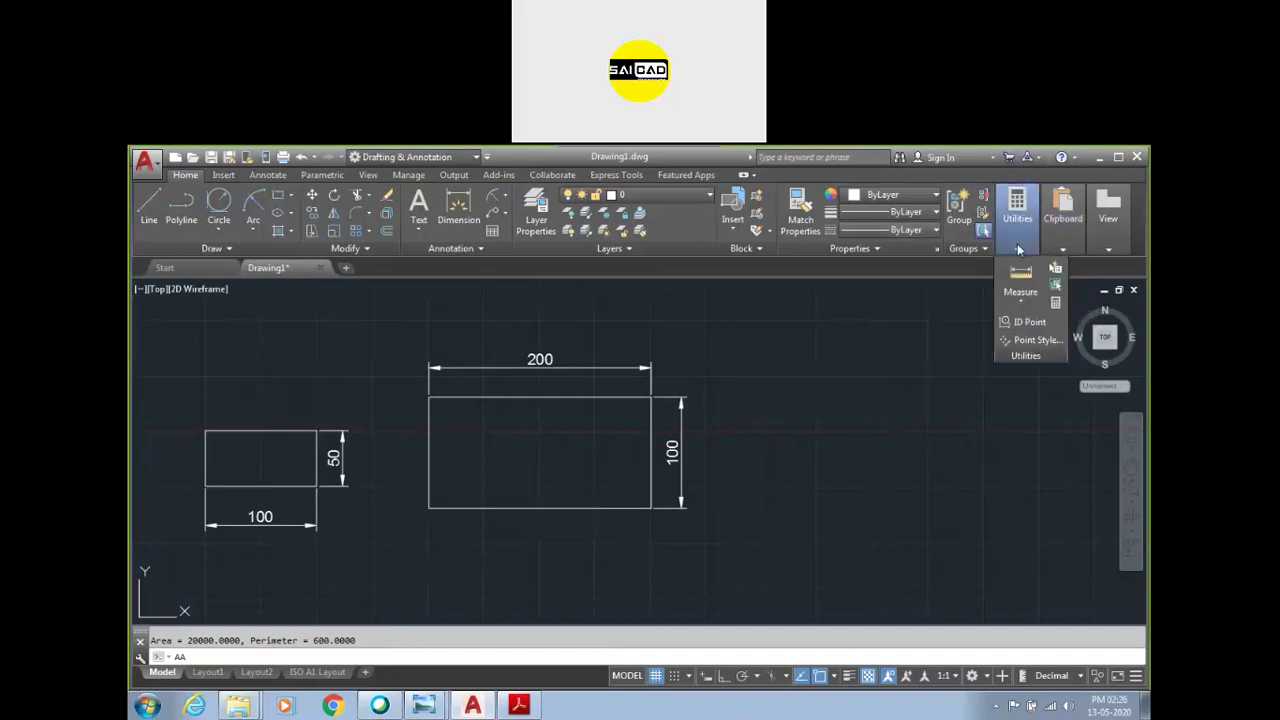
Step: Re-measure the rectangle via Measure > Area by Object, confirming 20000 and 600
click(1020, 293)
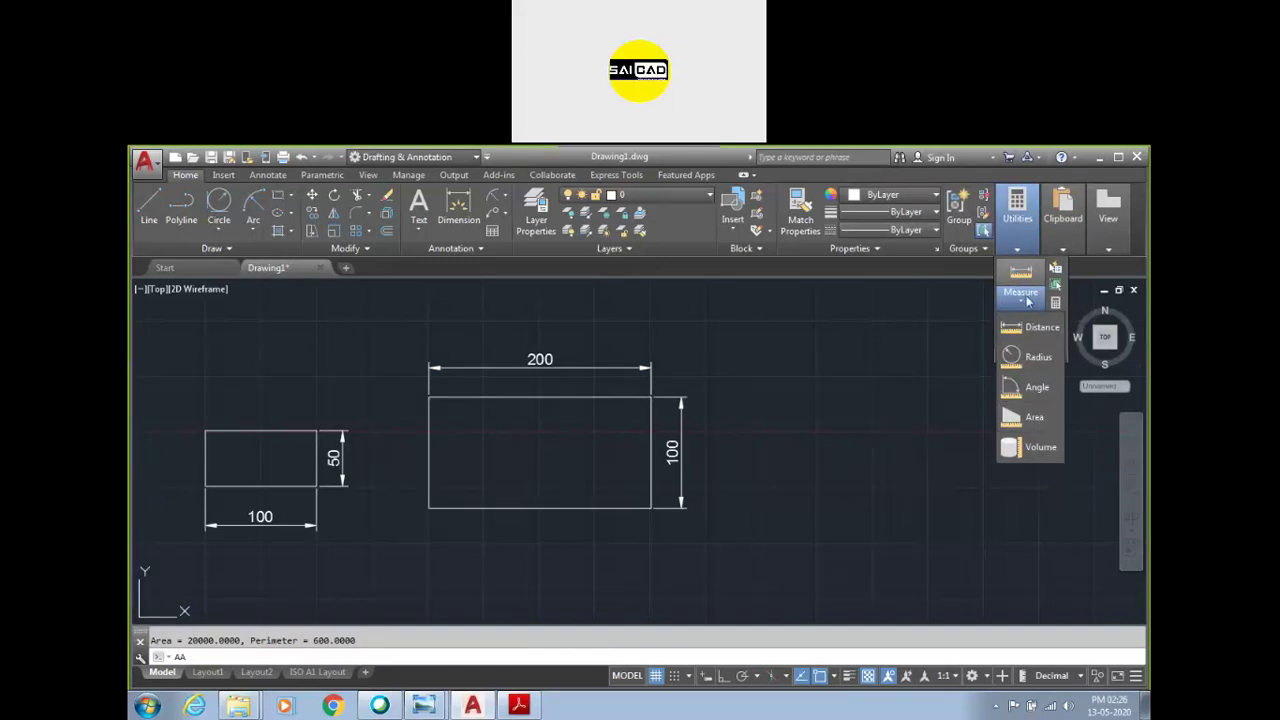
click(1036, 417)
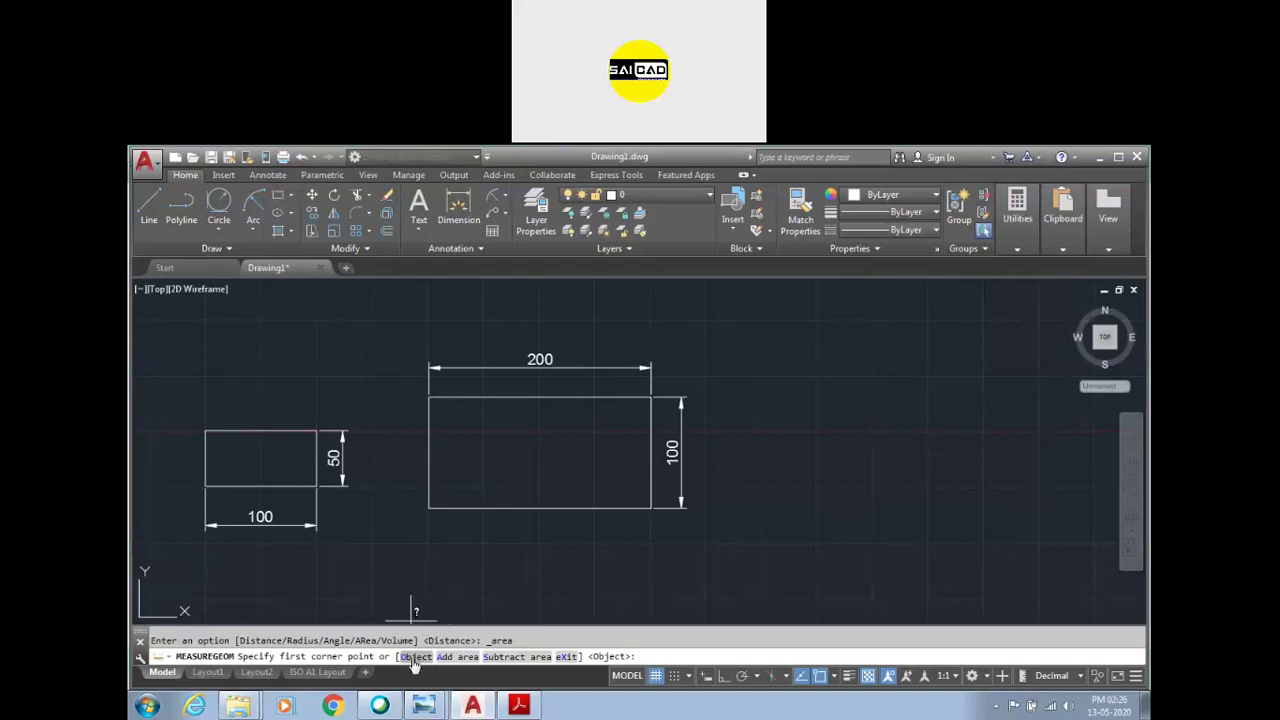
click(413, 658)
click(441, 506)
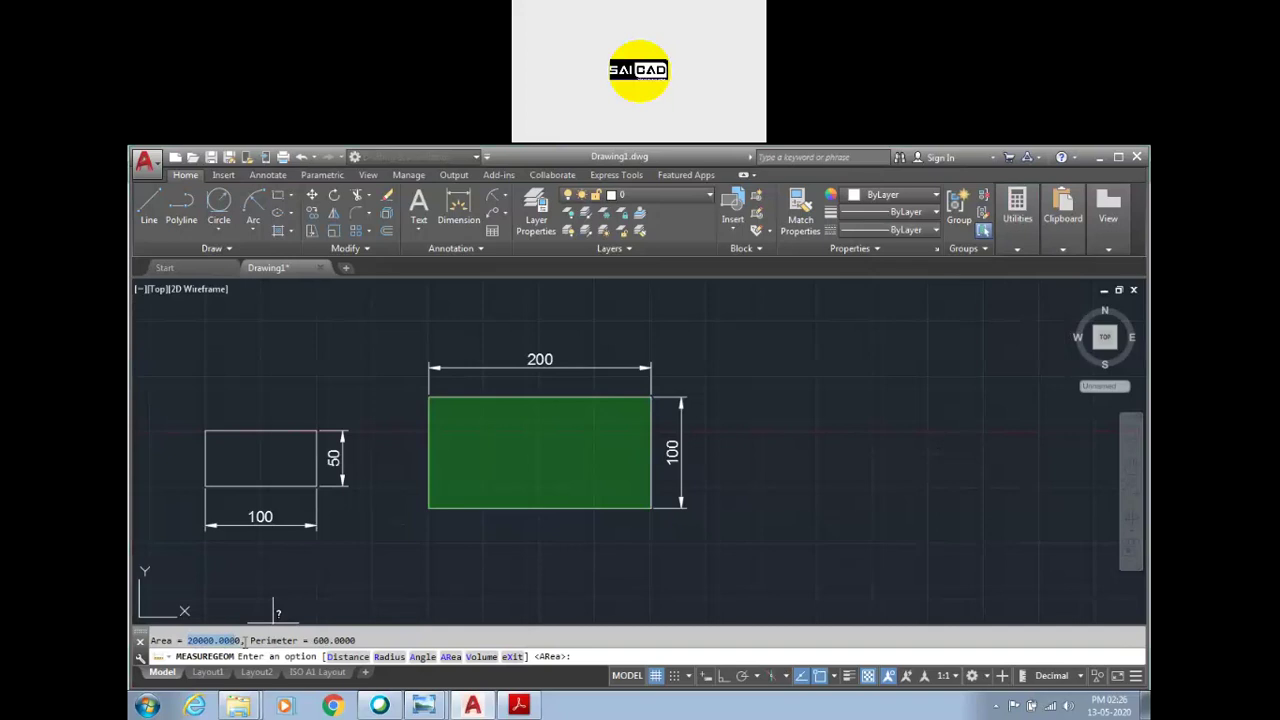
drag(345, 640, 398, 637)
key(Escape)
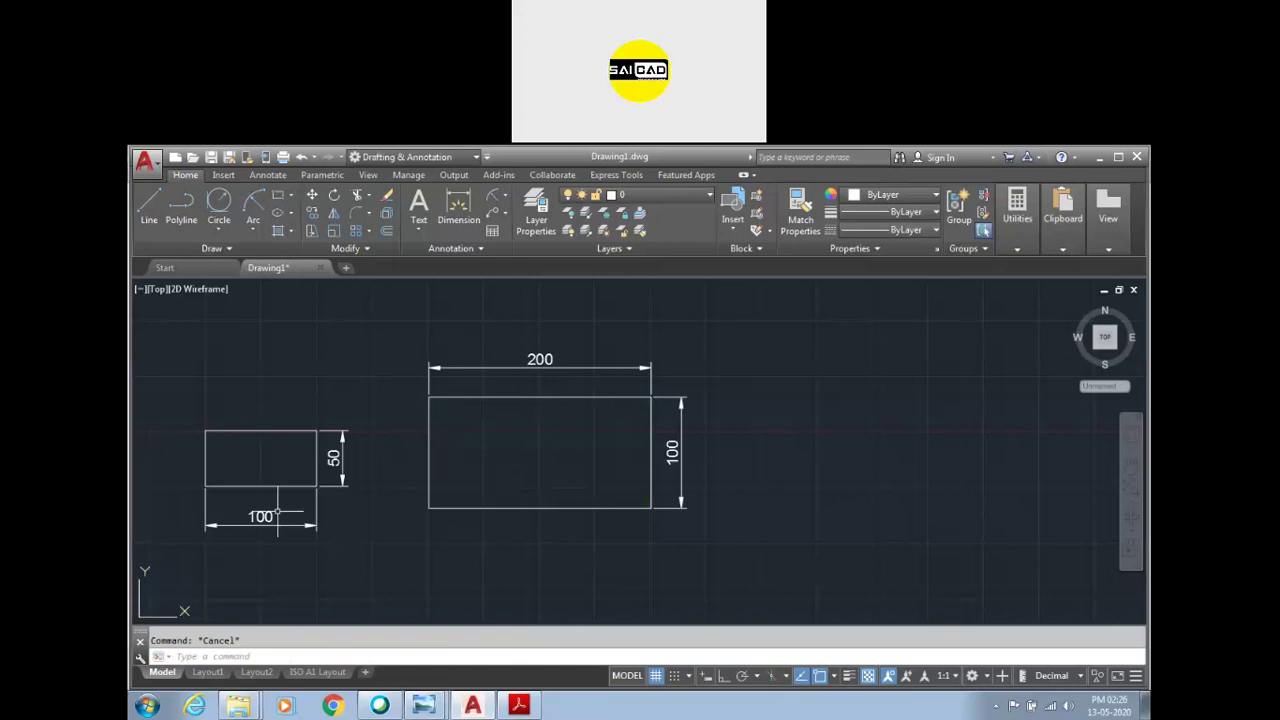
scroll(240, 470, down, 2)
scroll(529, 457, up, 4)
scroll(335, 505, down, 2)
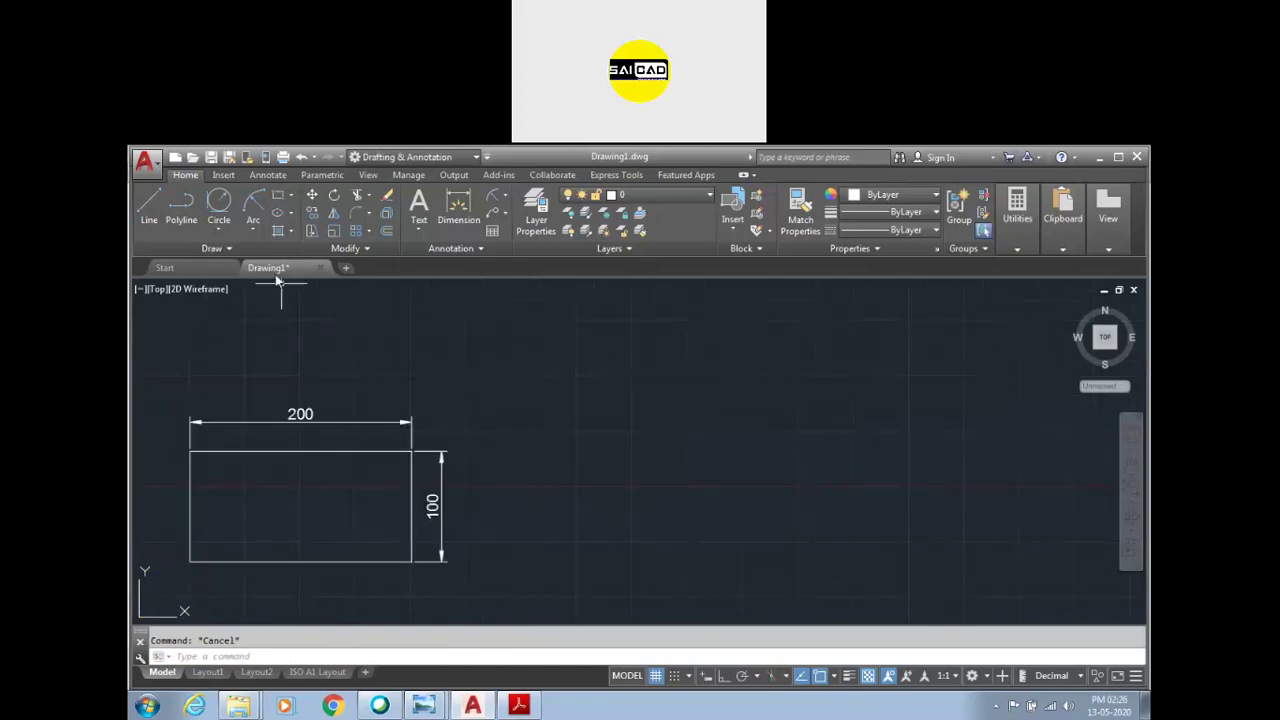
Step: Draw a rectangle rotated 30° using Dimensions with length 200 and width 100
click(281, 205)
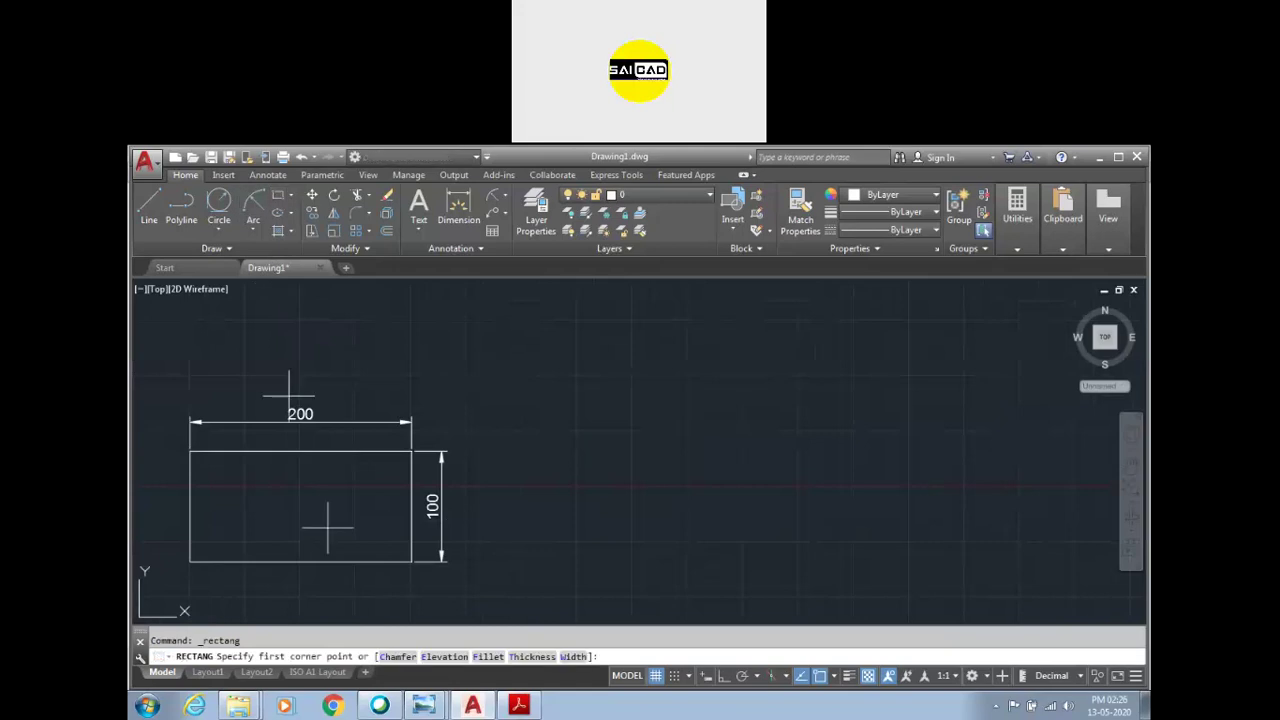
click(556, 540)
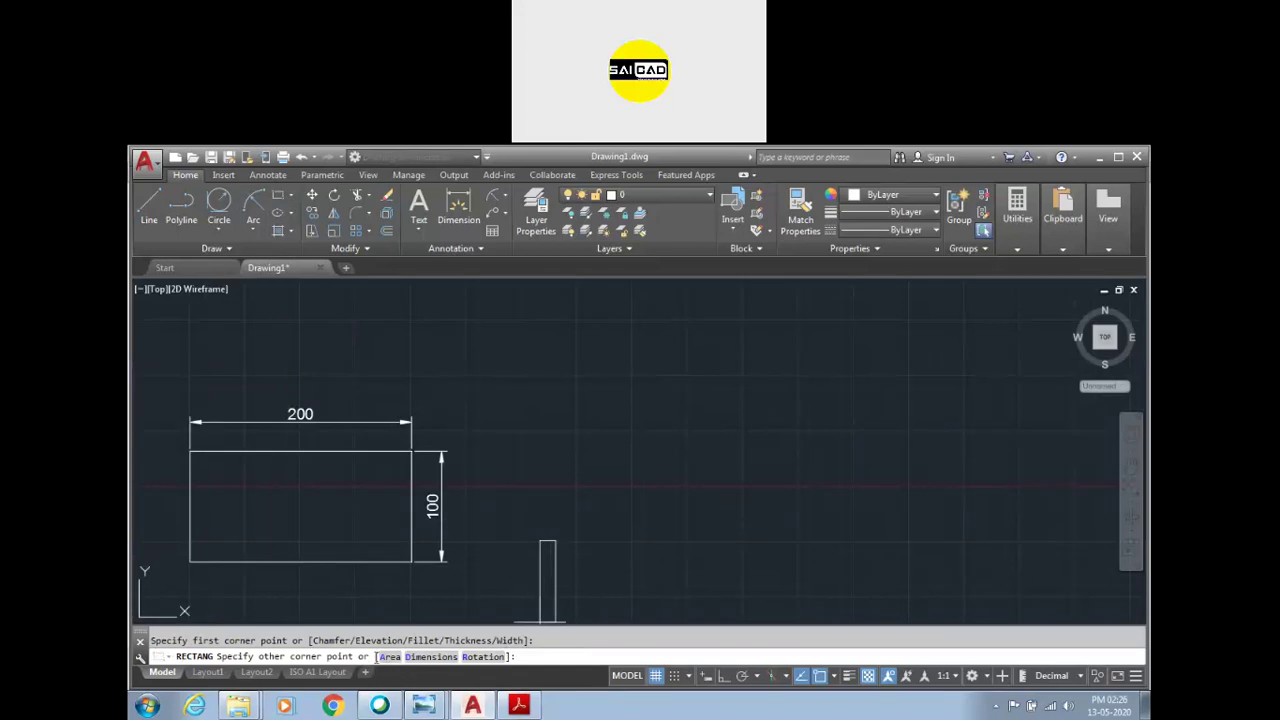
click(477, 656)
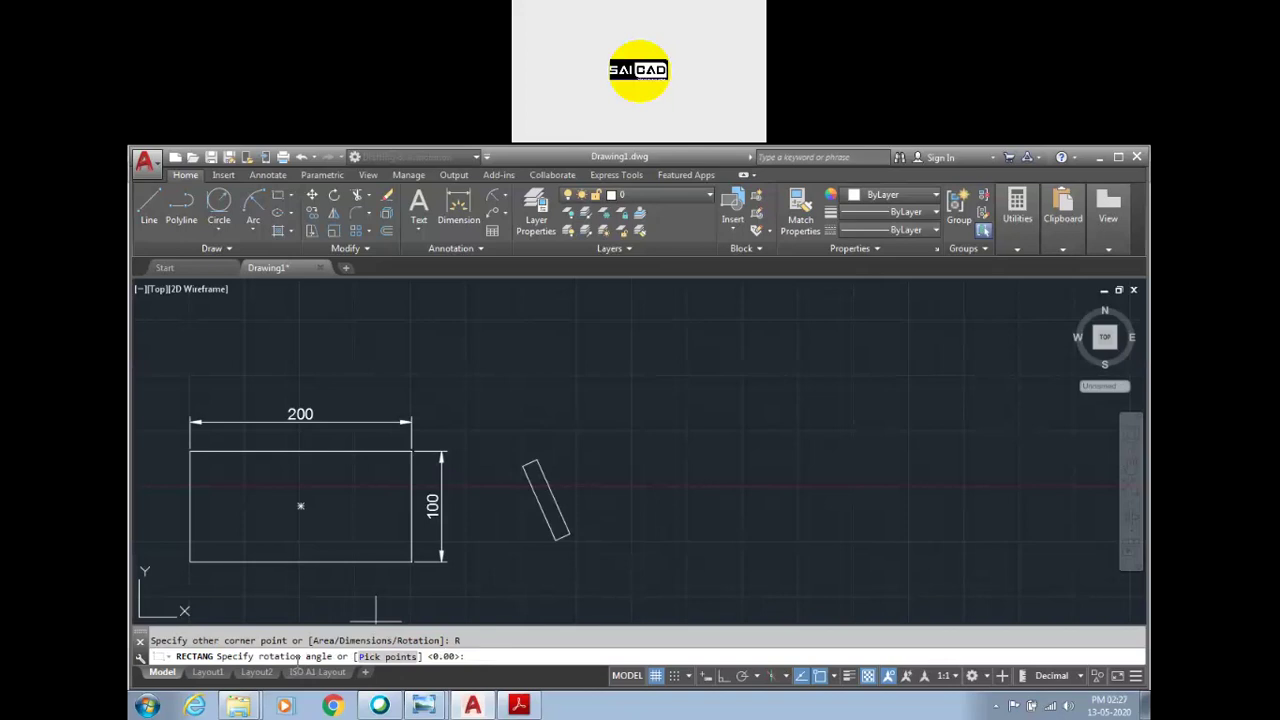
text(30)
key(Return)
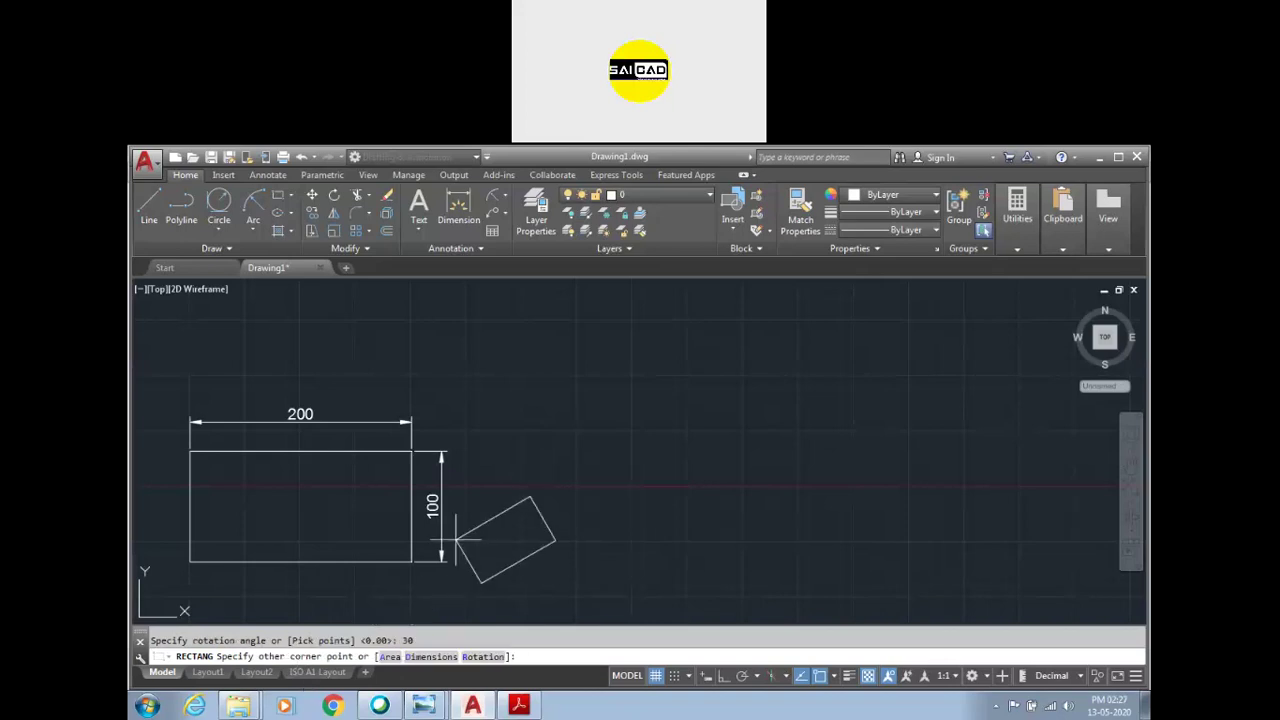
scroll(590, 484, up, 2)
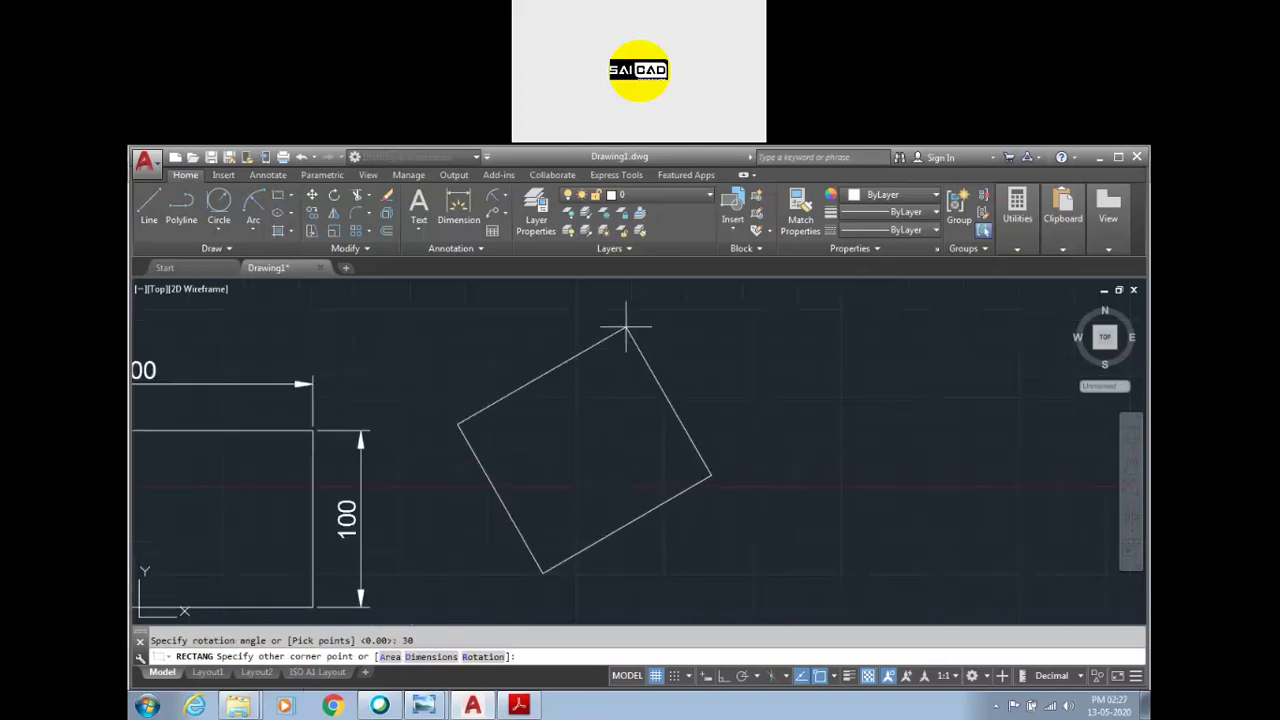
text(D)
key(Return)
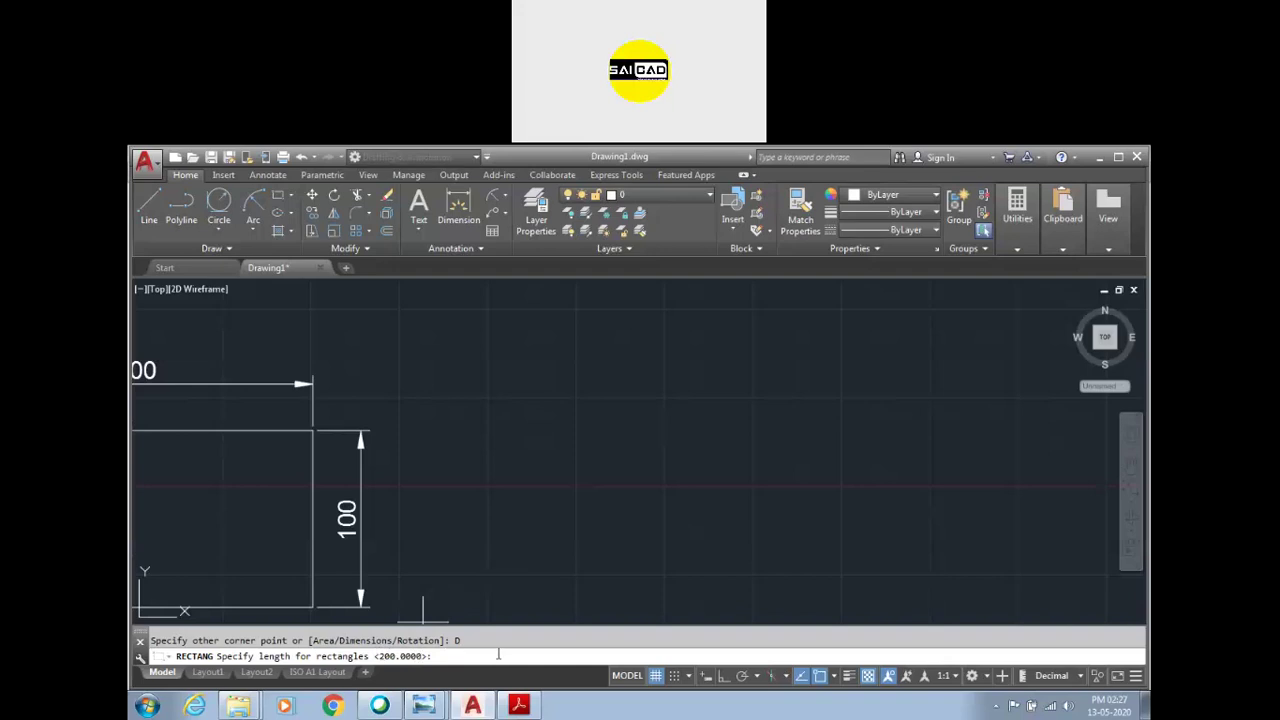
key(Return)
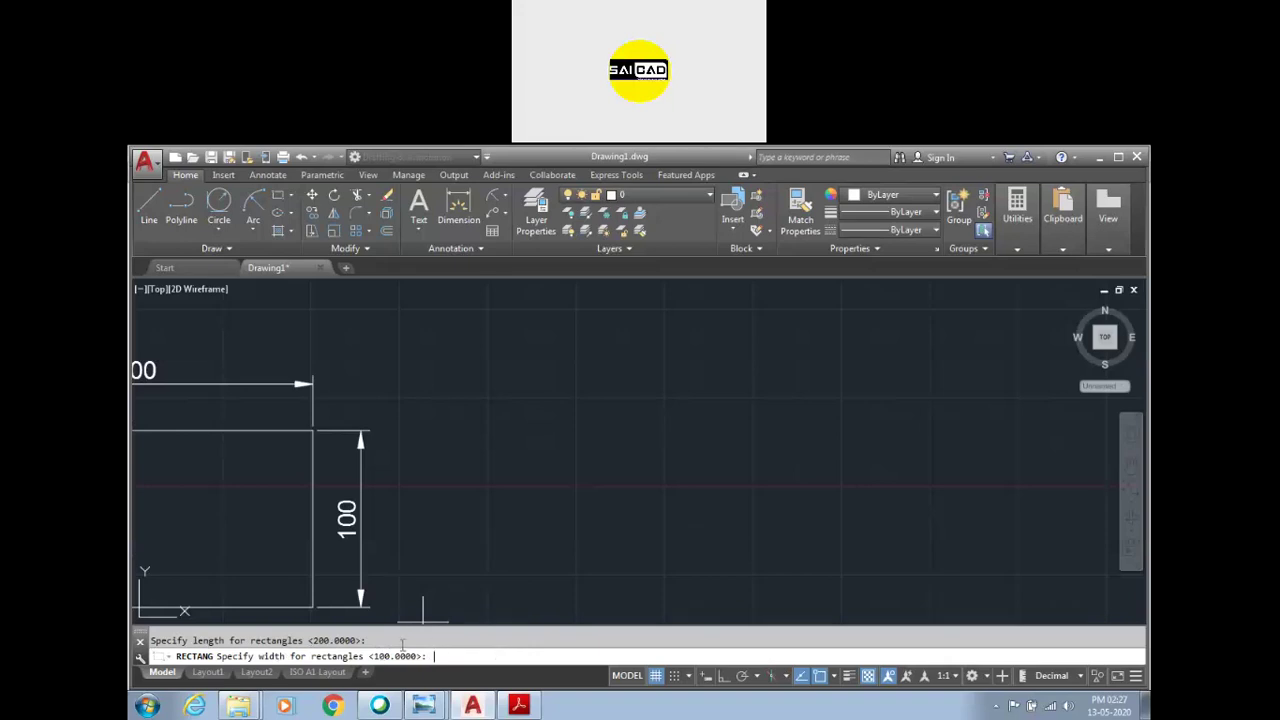
key(Return)
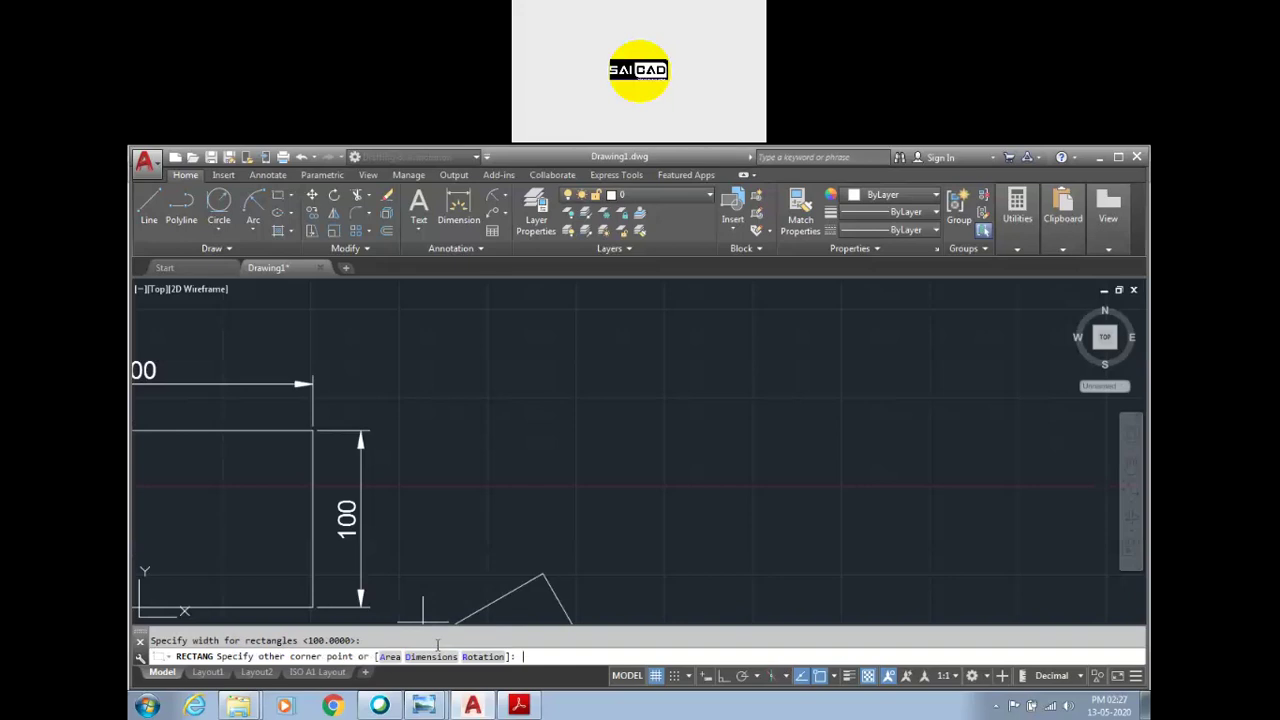
scroll(612, 438, down, 2)
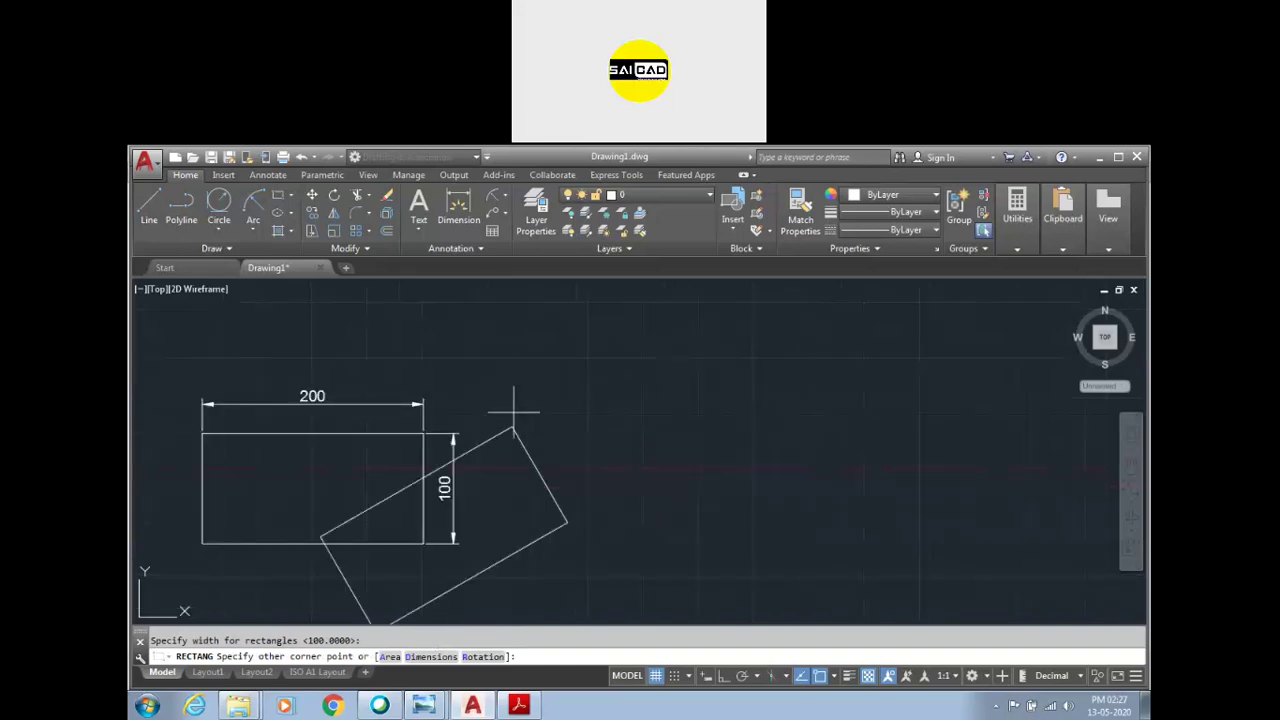
click(614, 457)
scroll(497, 543, down, 2)
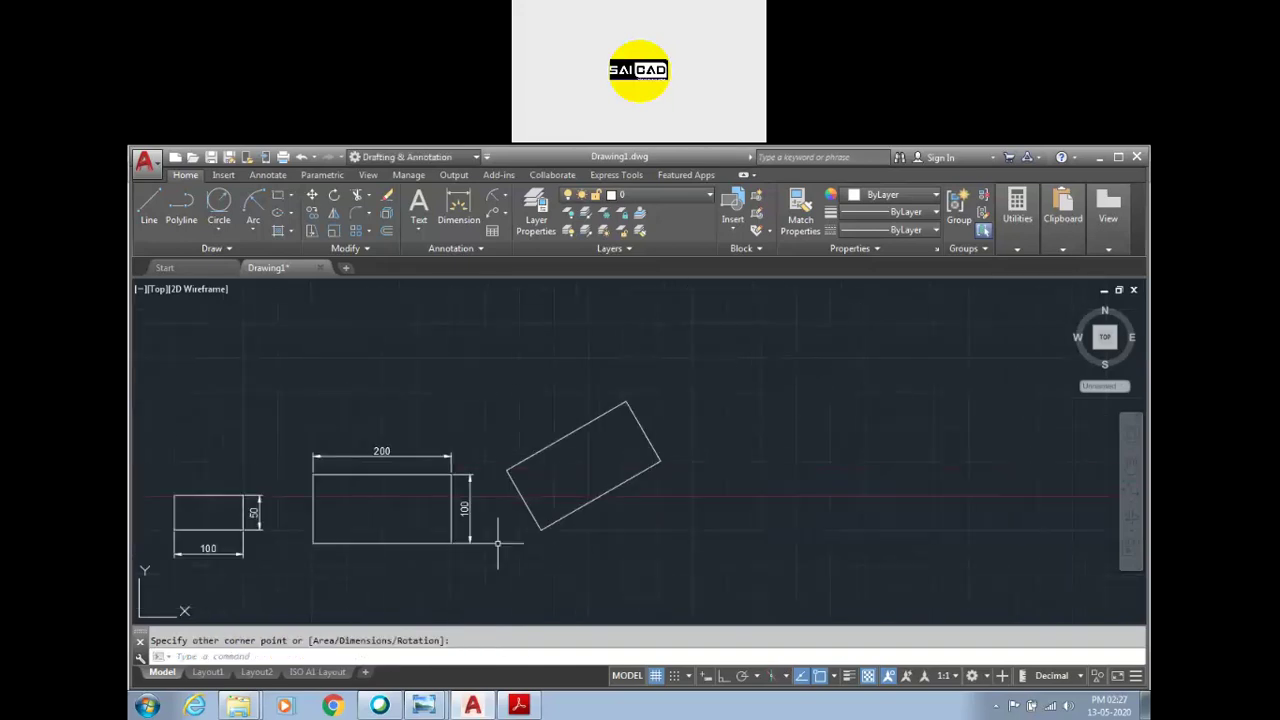
Step: Add aligned dimensions 200 and 100 to the rotated rectangle's top and right edges
click(458, 210)
click(562, 437)
click(570, 400)
click(636, 414)
click(655, 405)
scroll(514, 523, up, 3)
scroll(520, 540, down, 2)
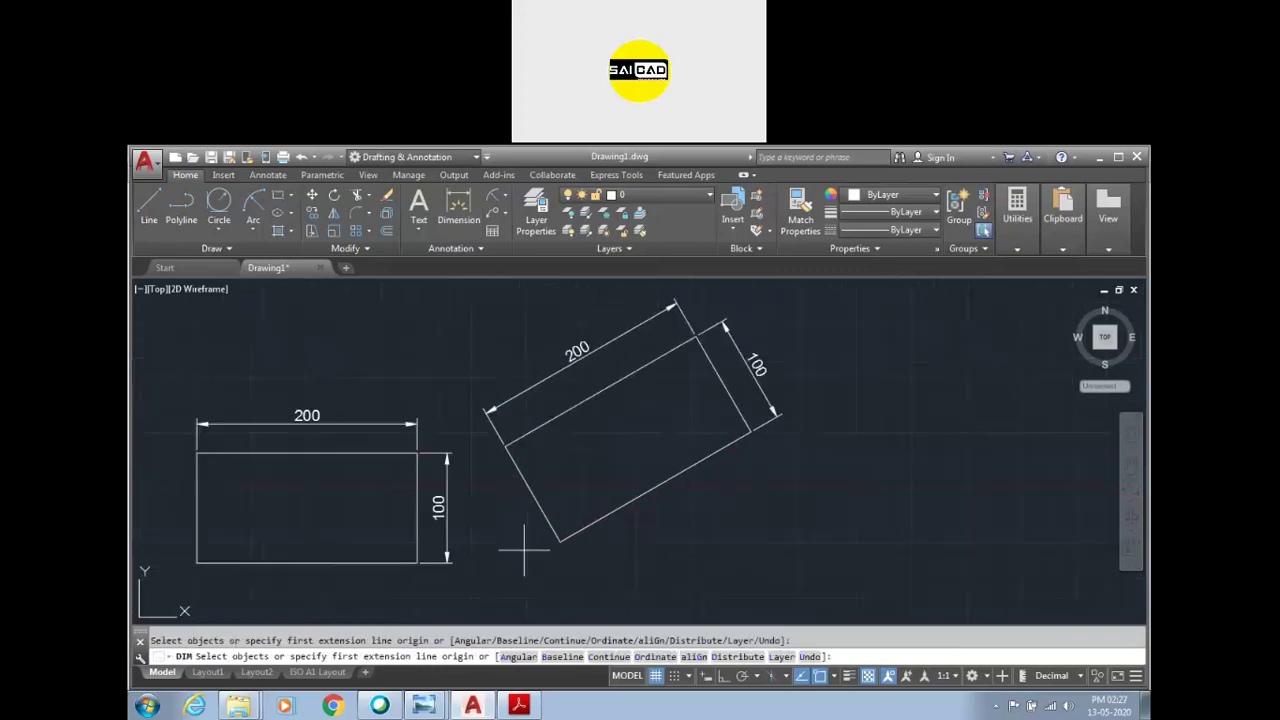
key(Escape)
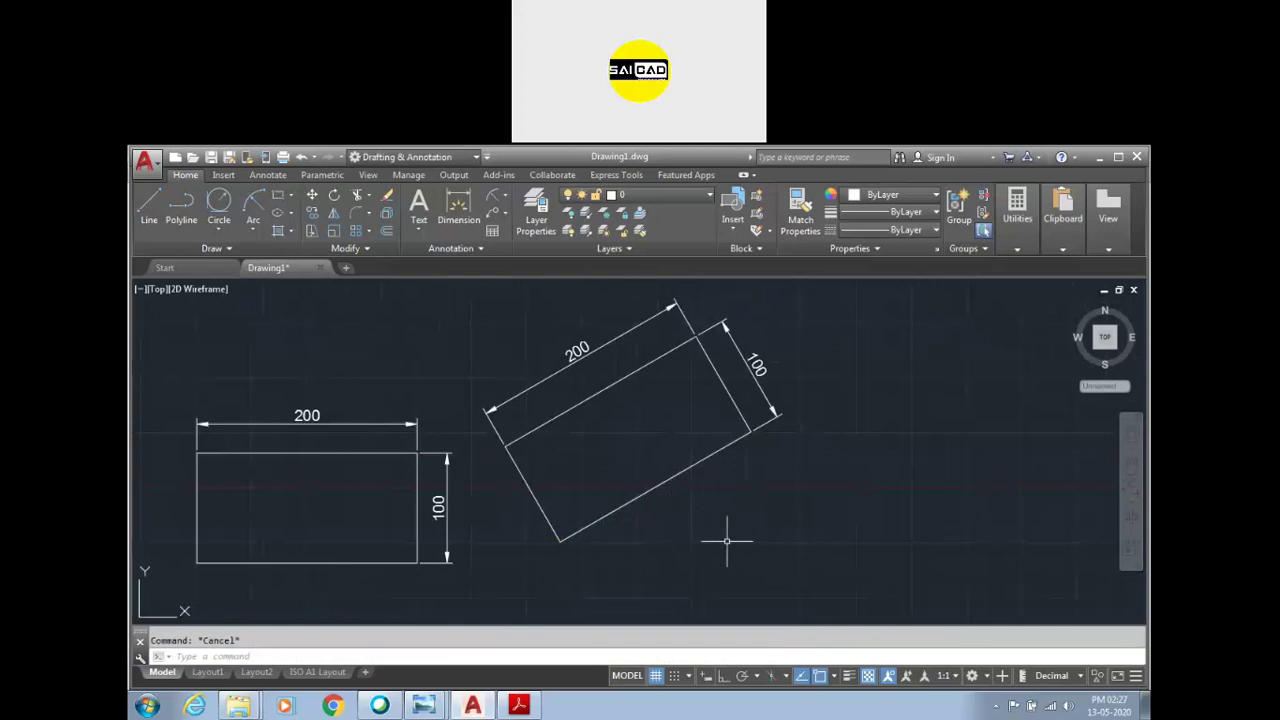
Step: Draw a horizontal line from the rectangle's bottom corner and give it the CENTER linetype
text(l)
key(Return)
click(560, 541)
click(706, 541)
key(Escape)
click(720, 523)
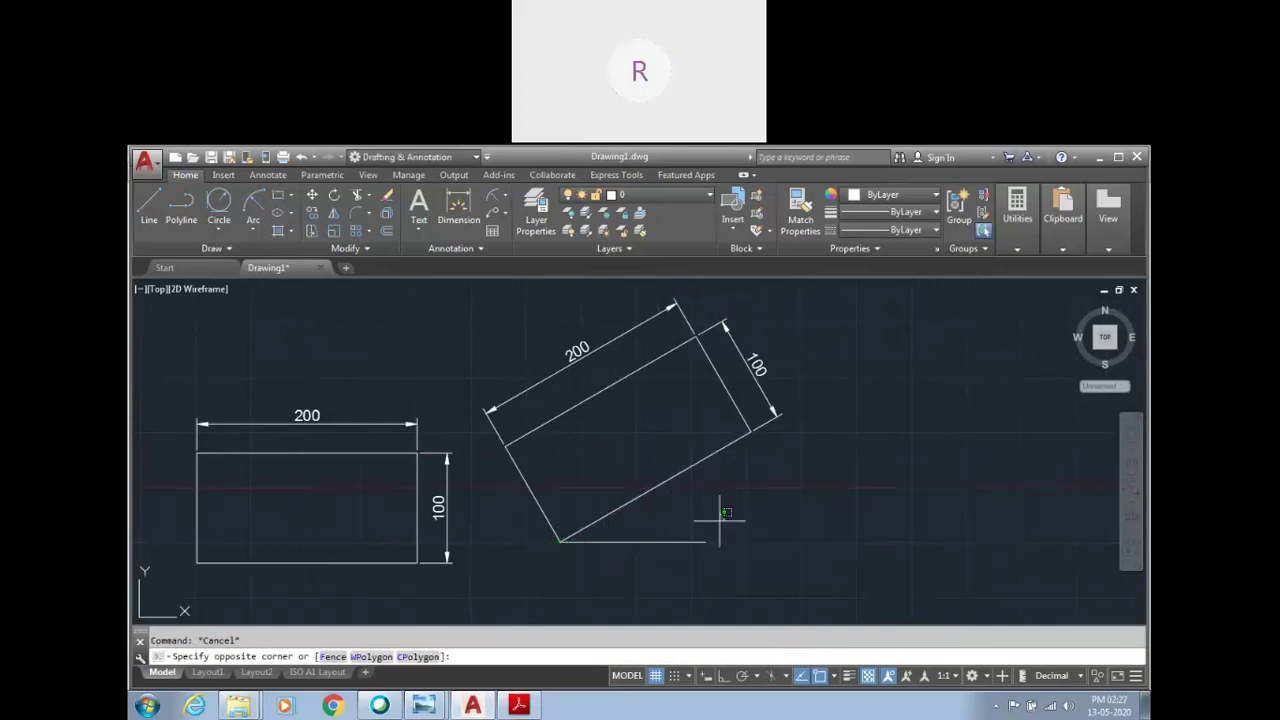
click(700, 546)
click(908, 212)
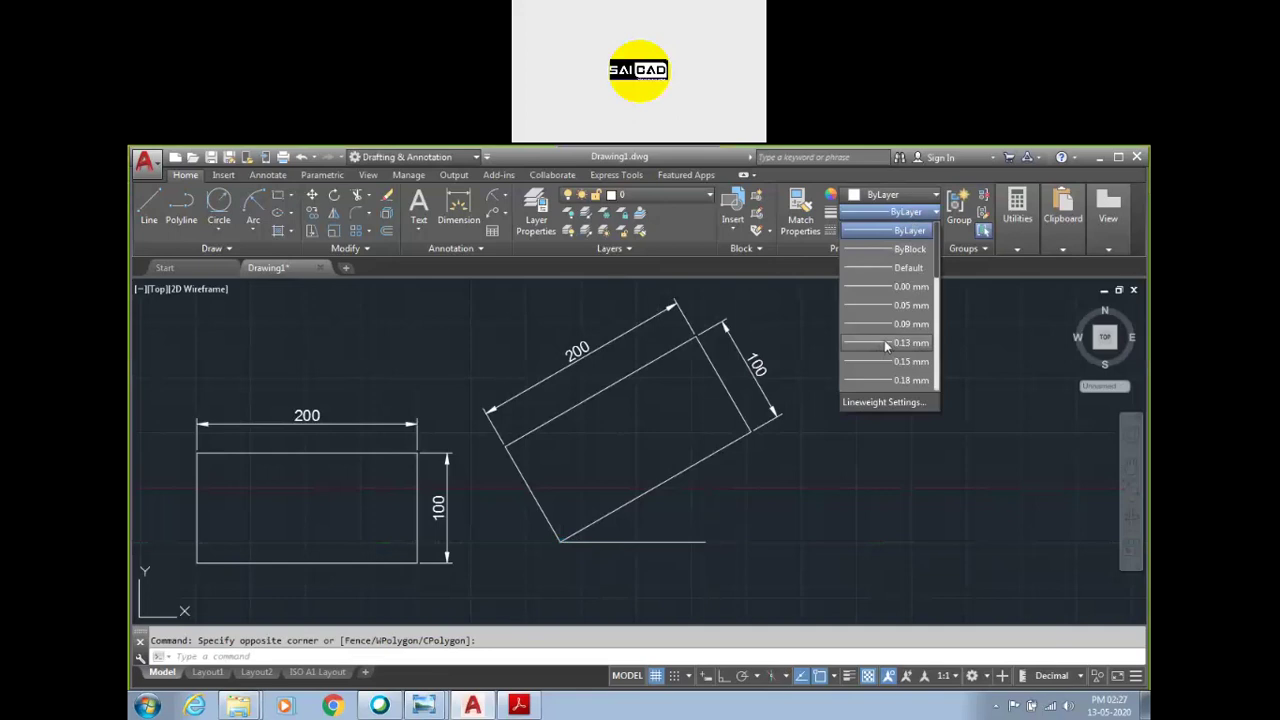
click(908, 230)
click(908, 230)
click(880, 302)
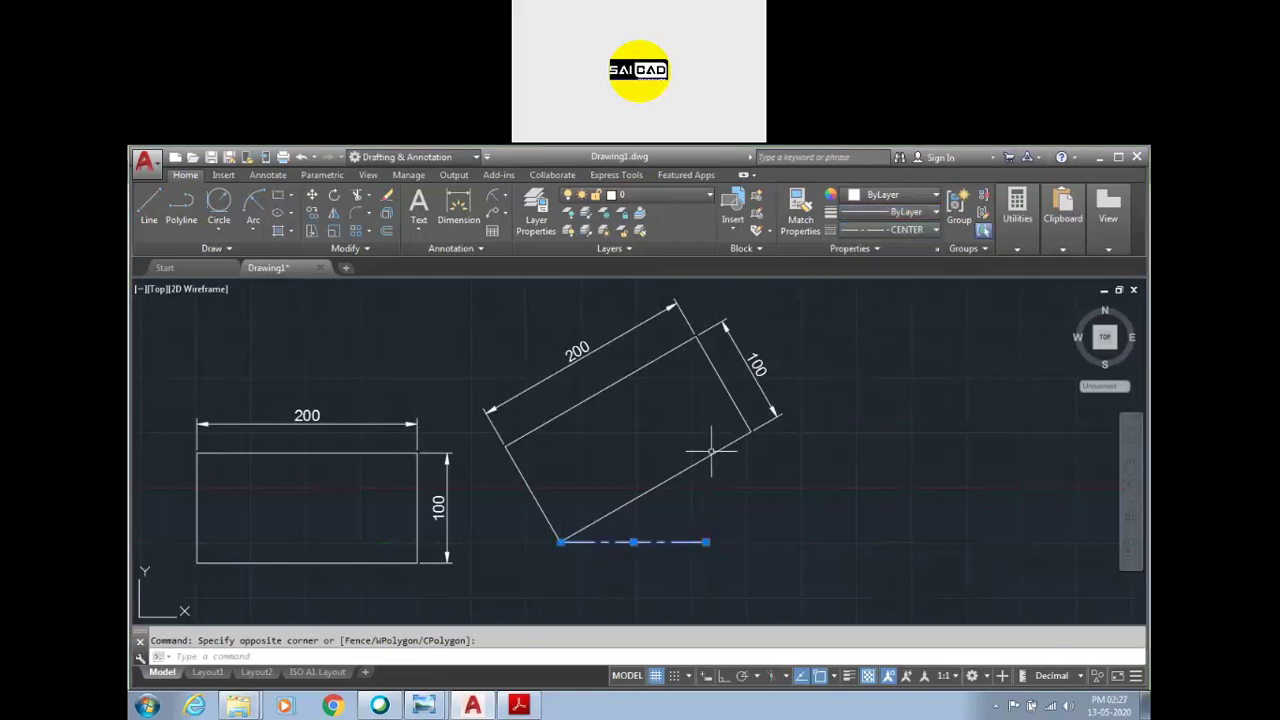
key(Escape)
scroll(647, 540, up, 2)
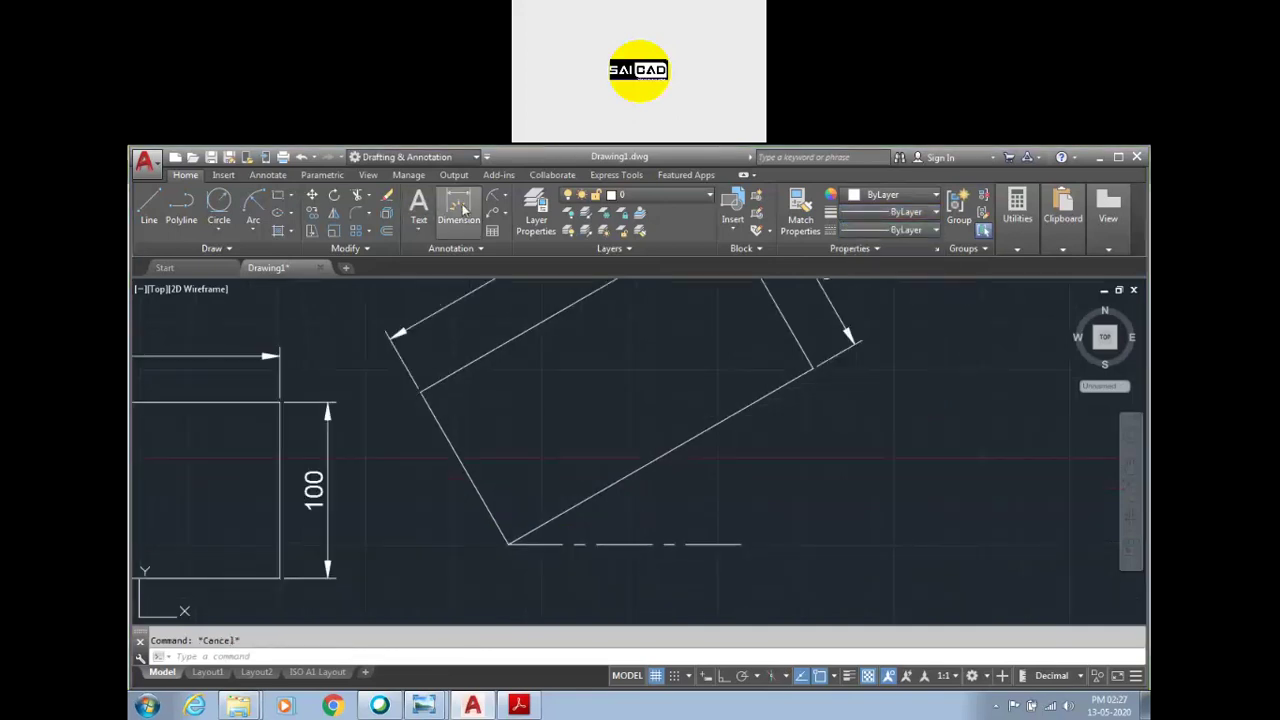
Step: Dimension the 30° angle between the slanted bottom edge and the horizontal line
click(459, 207)
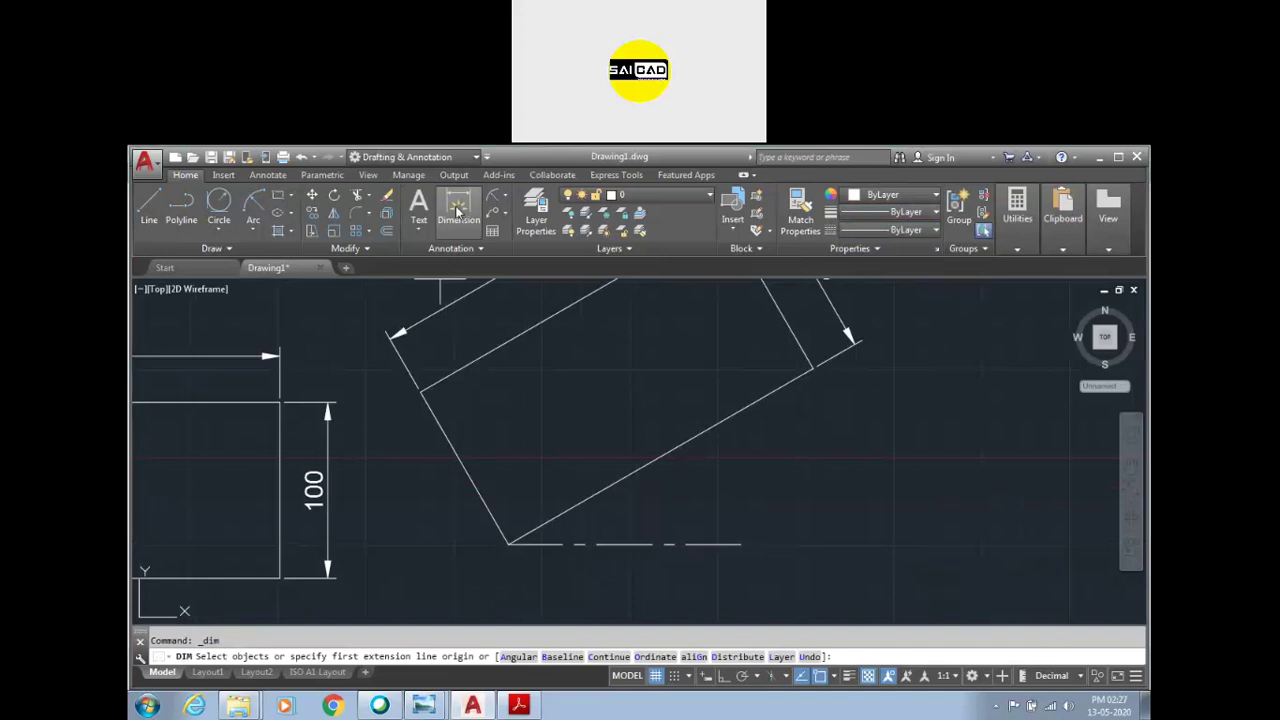
click(638, 479)
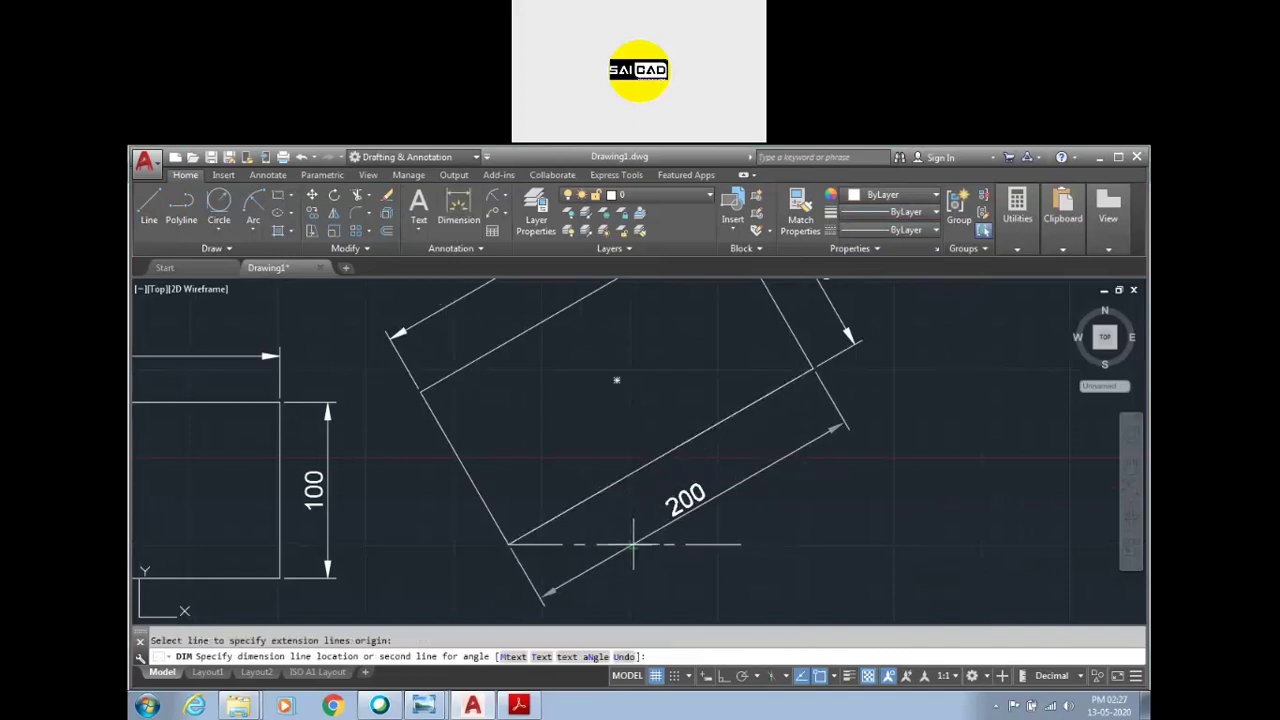
click(612, 544)
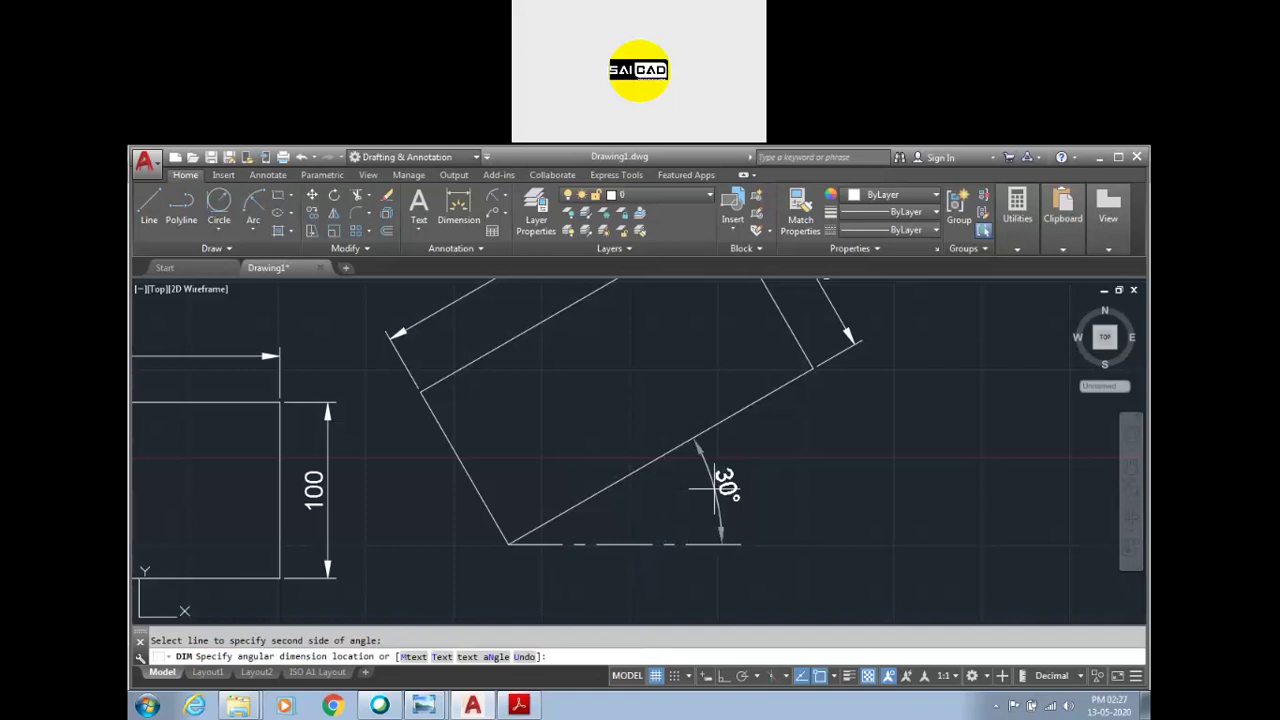
click(765, 478)
scroll(515, 595, down, 4)
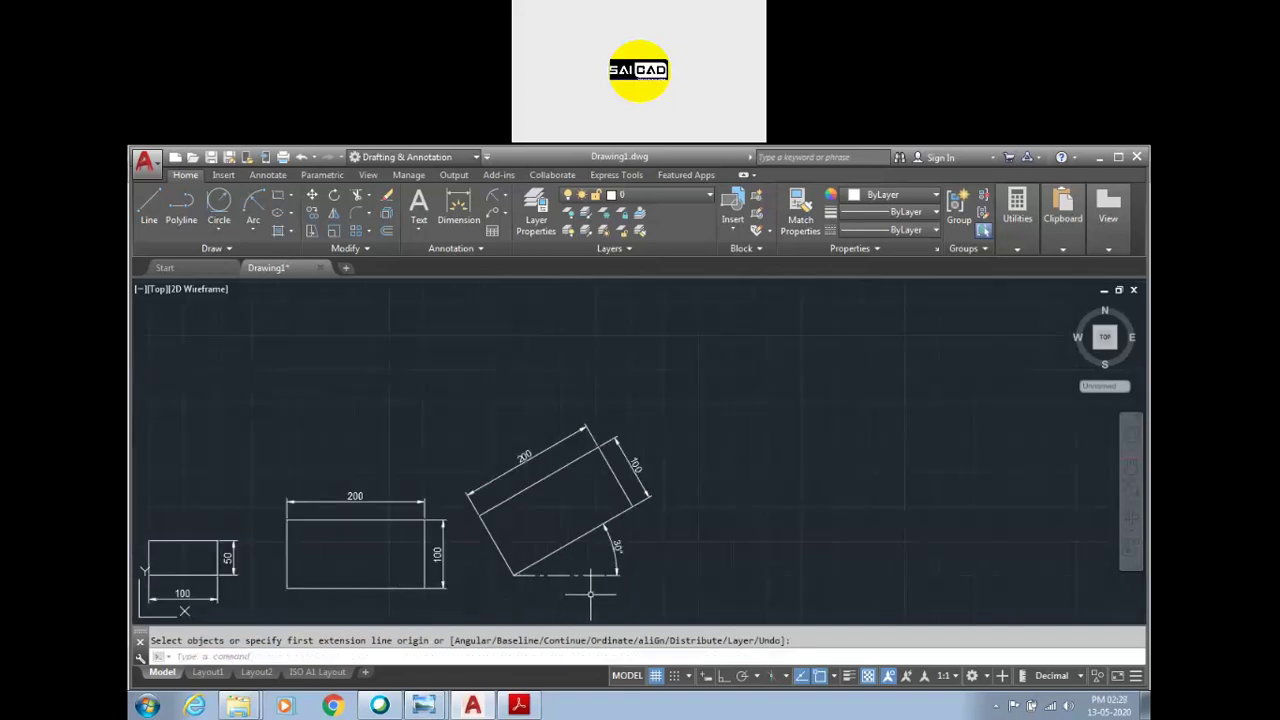
scroll(583, 592, up, 2)
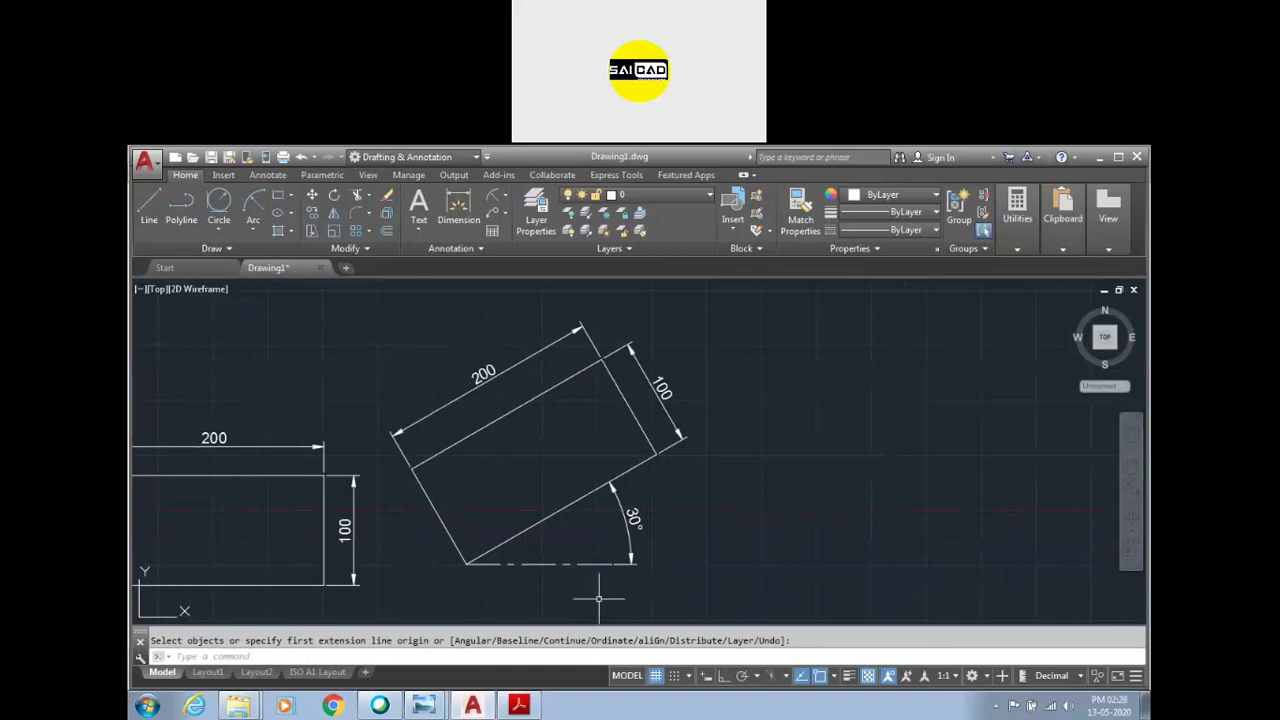
scroll(579, 497, down, 3)
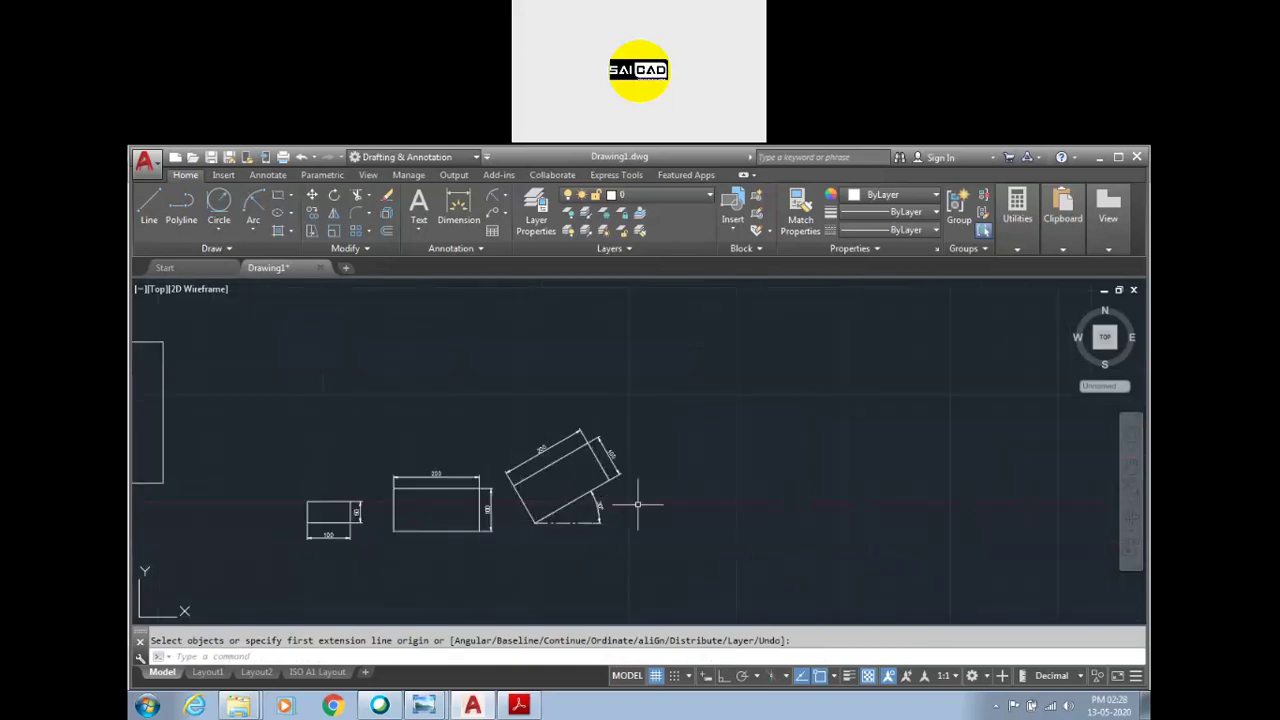
scroll(645, 502, up, 2)
scroll(356, 505, down, 1)
scroll(537, 491, up, 1)
scroll(460, 512, down, 1)
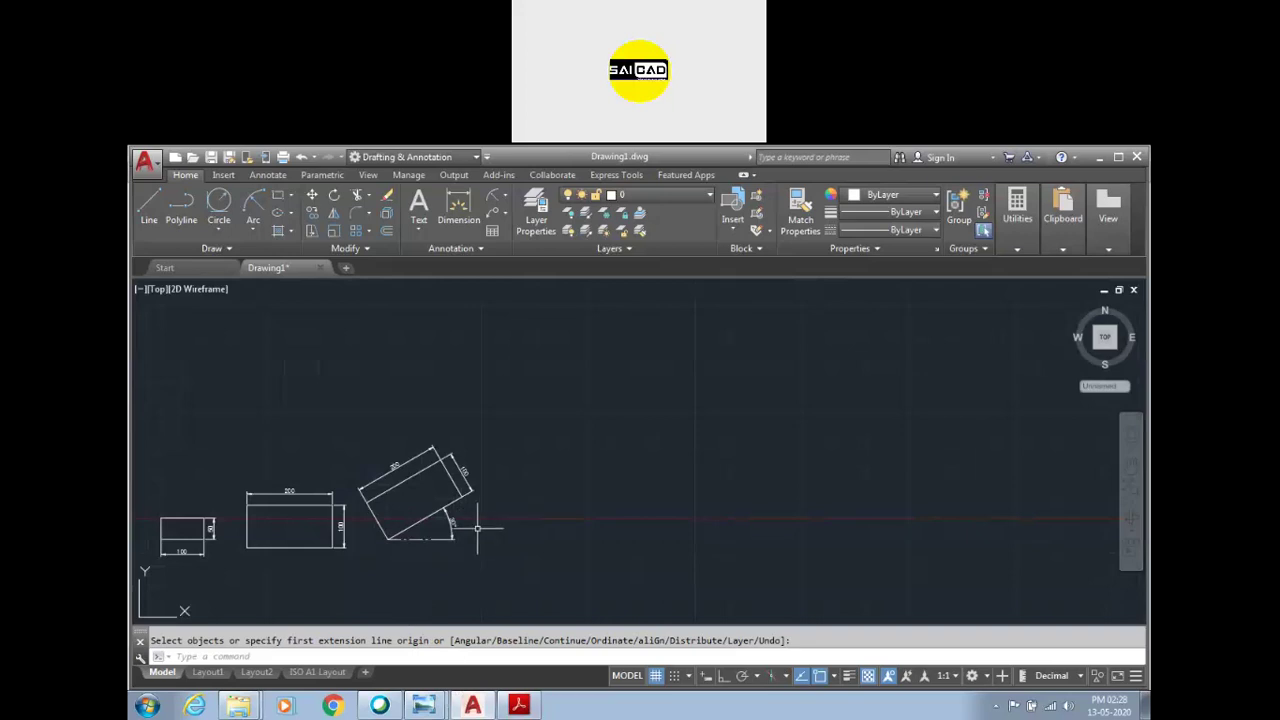
Step: Start a line with L and set its first point right of the rotated rectangle
text(l)
key(Return)
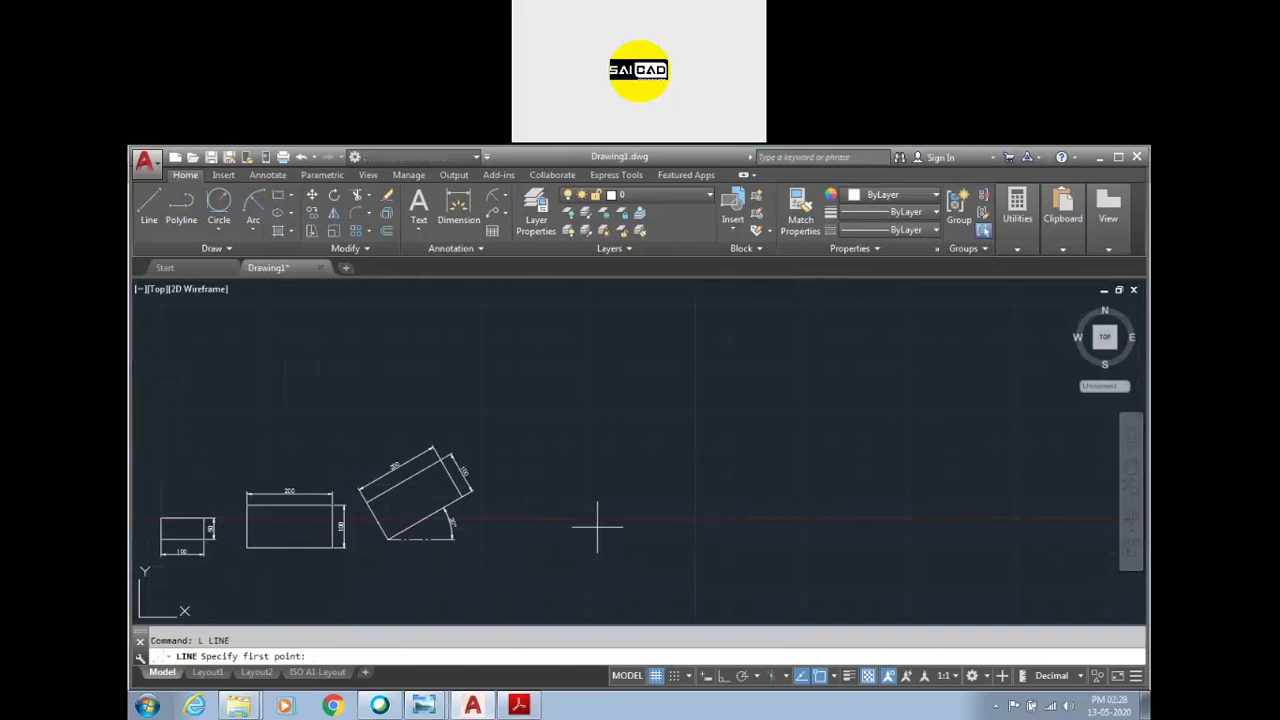
scroll(520, 526, up, 4)
click(576, 511)
scroll(713, 553, up, 2)
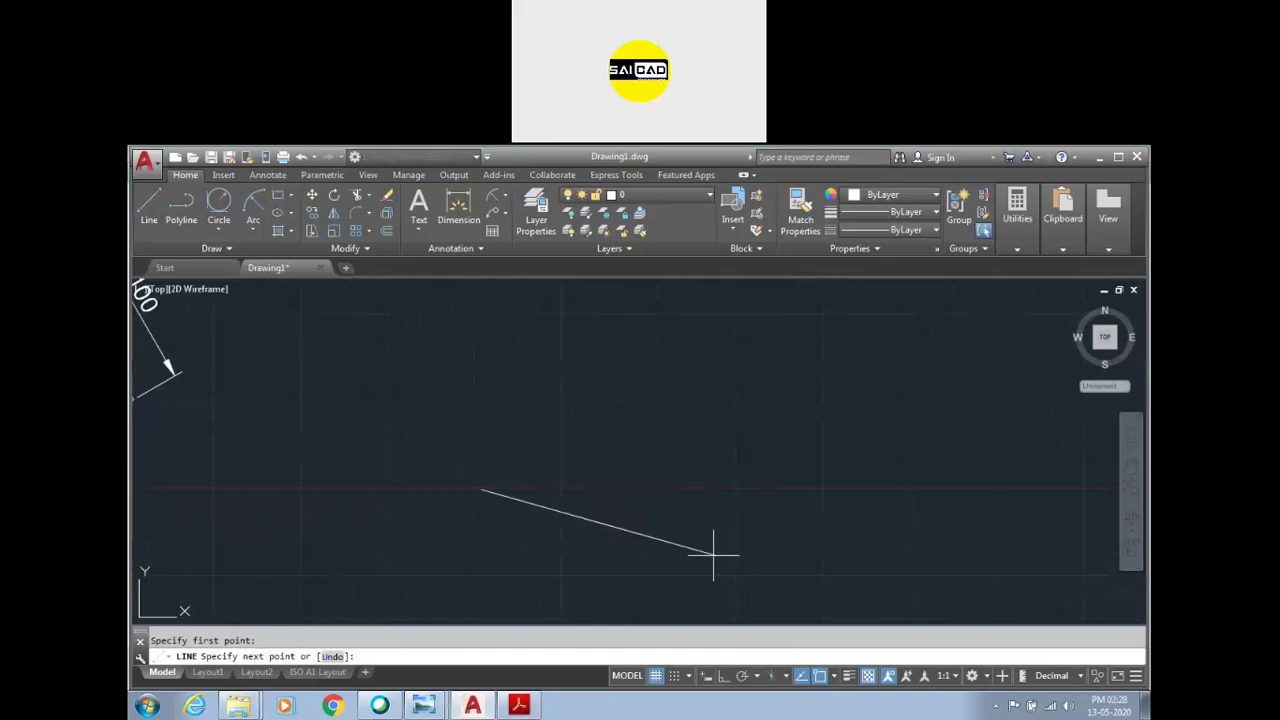
scroll(630, 568, down, 2)
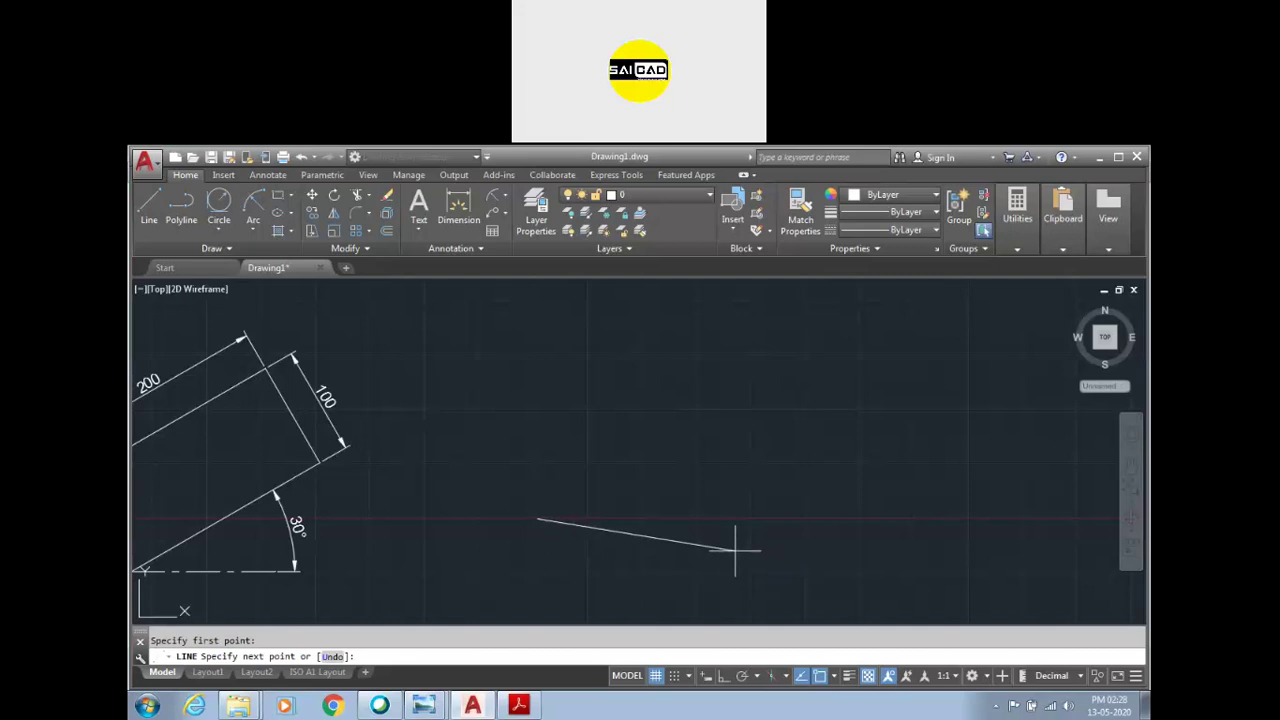
scroll(791, 500, up, 2)
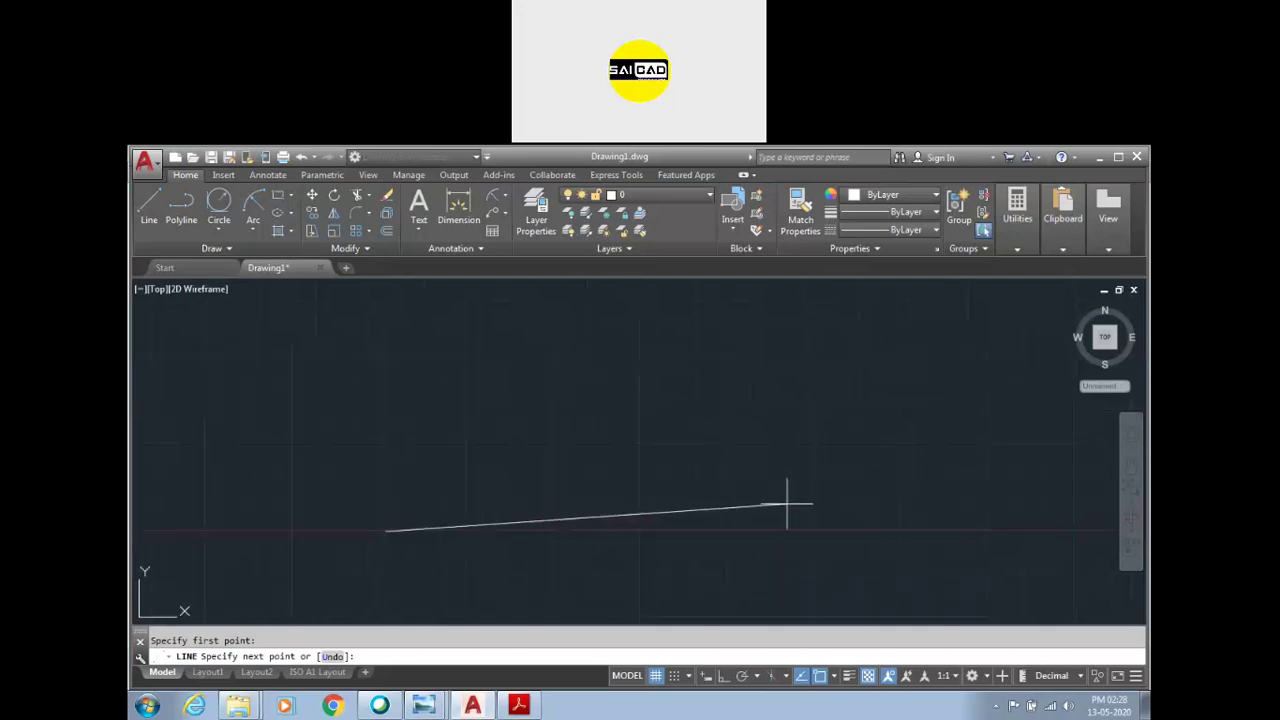
scroll(774, 528, down, 2)
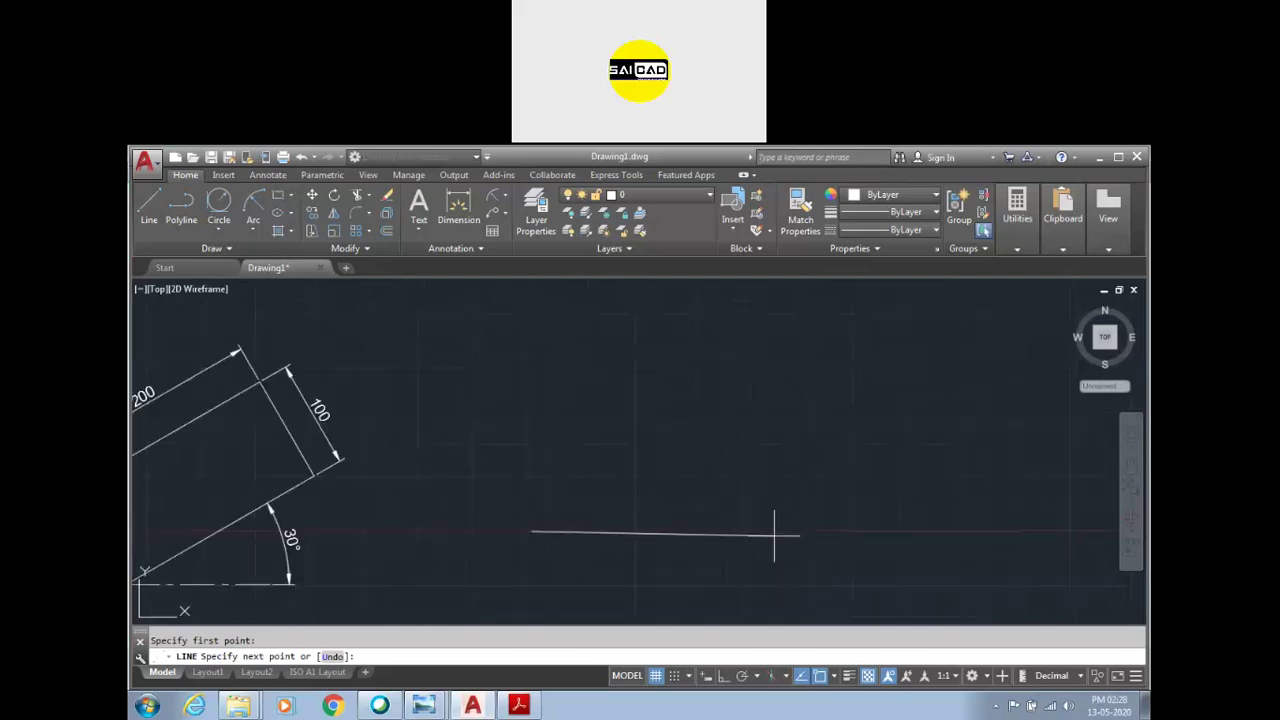
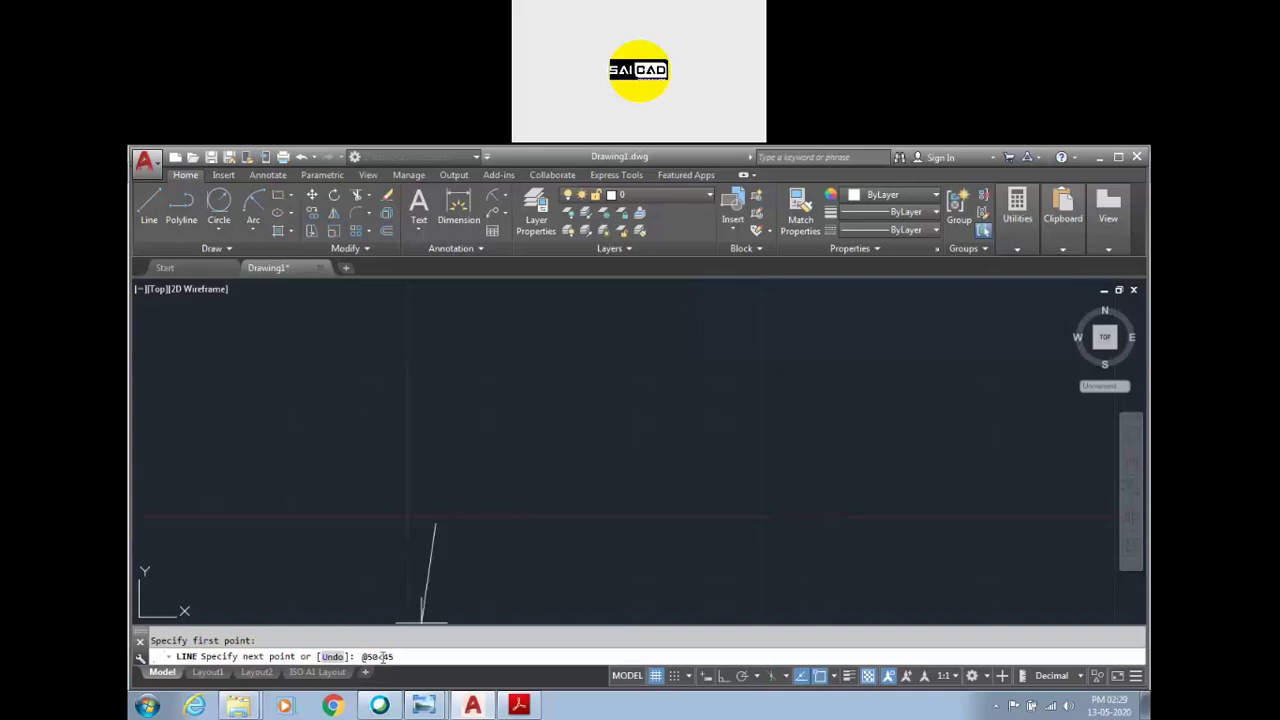
Step: Draw the 50-long line at 45° and a horizontal base line from its lower end
key(Return)
scroll(600, 508, down, 3)
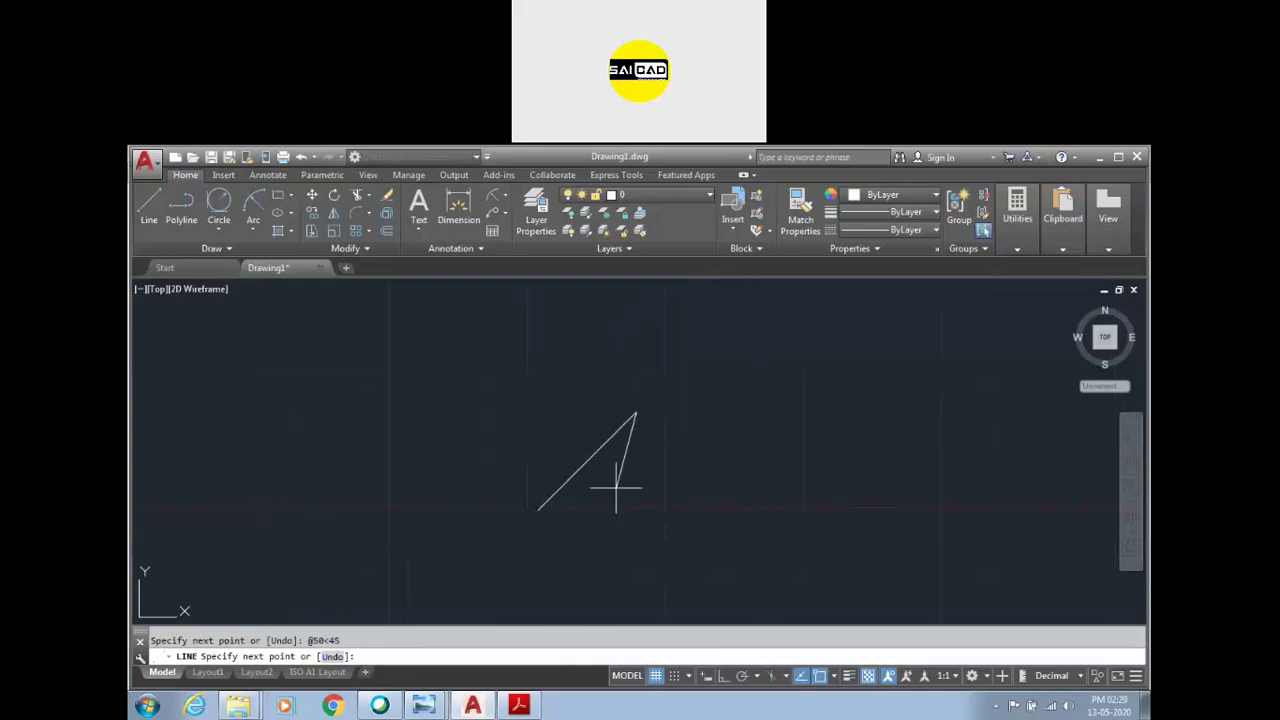
key(Return)
key(Return)
click(539, 508)
click(638, 508)
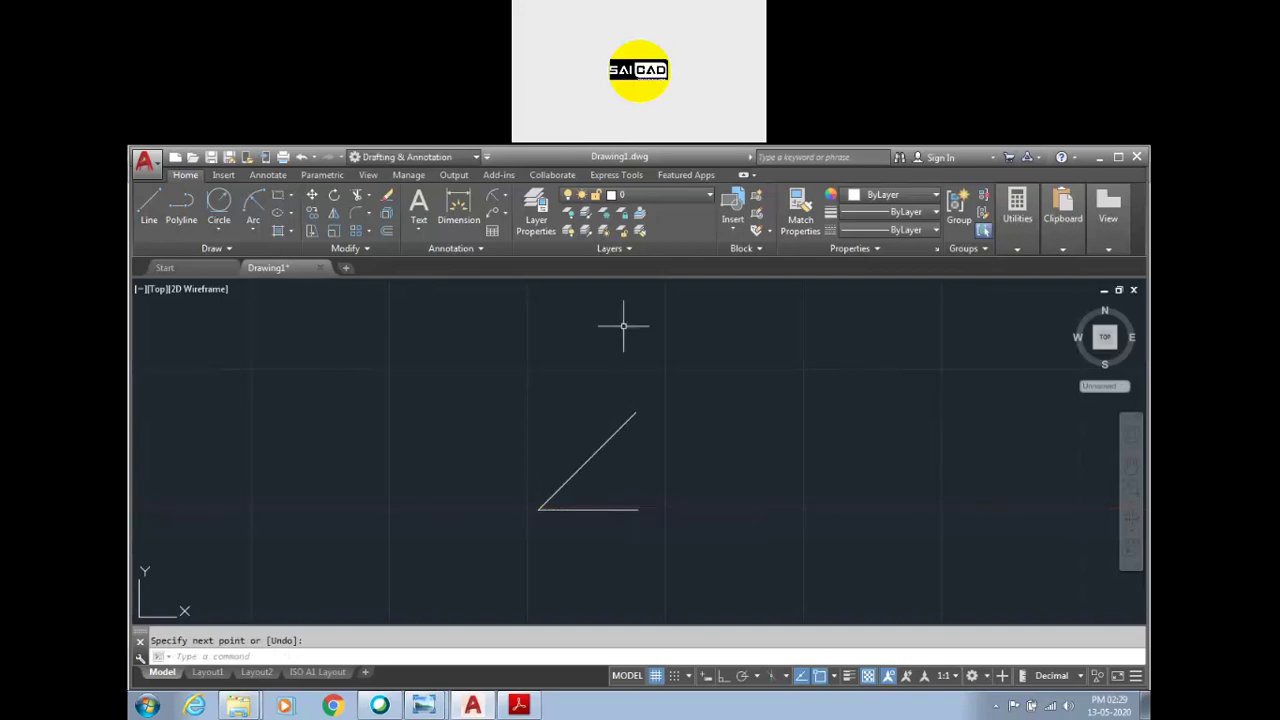
Step: Dimension the 45° angle between the two lines and the 50 length of the diagonal
click(458, 207)
click(569, 483)
scroll(606, 511, up, 4)
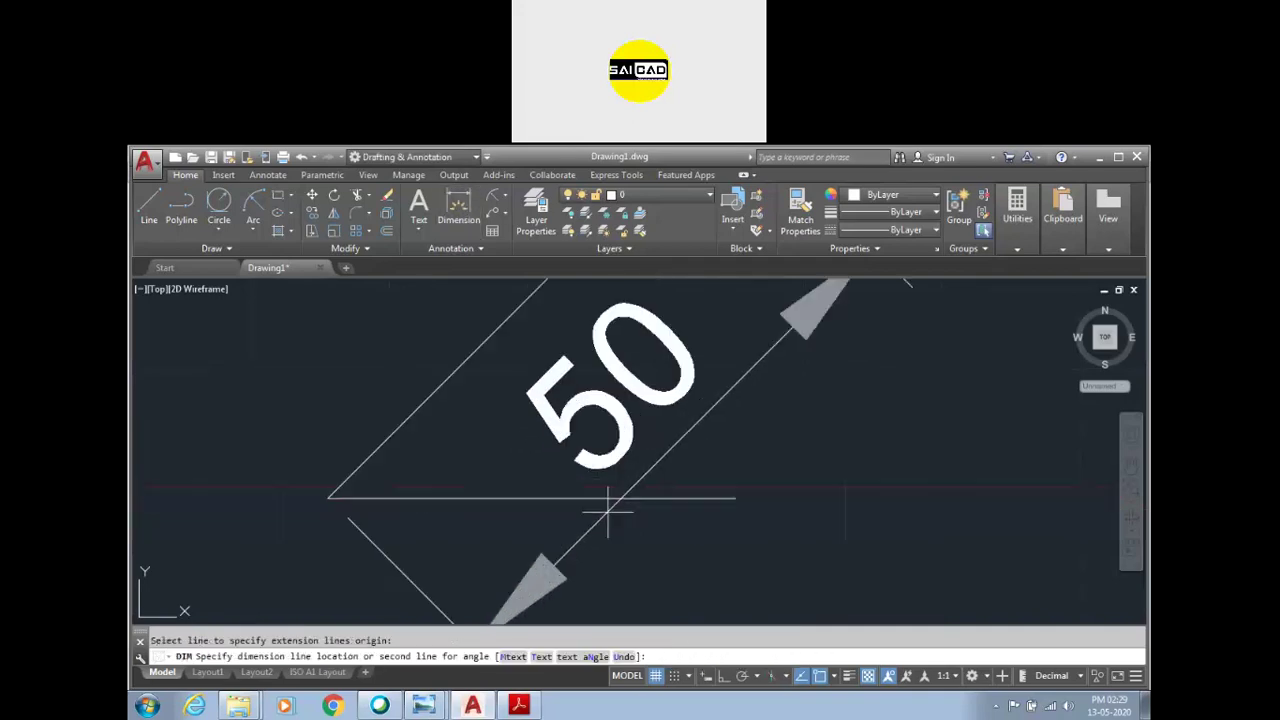
scroll(606, 505, down, 3)
click(633, 492)
scroll(762, 500, down, 3)
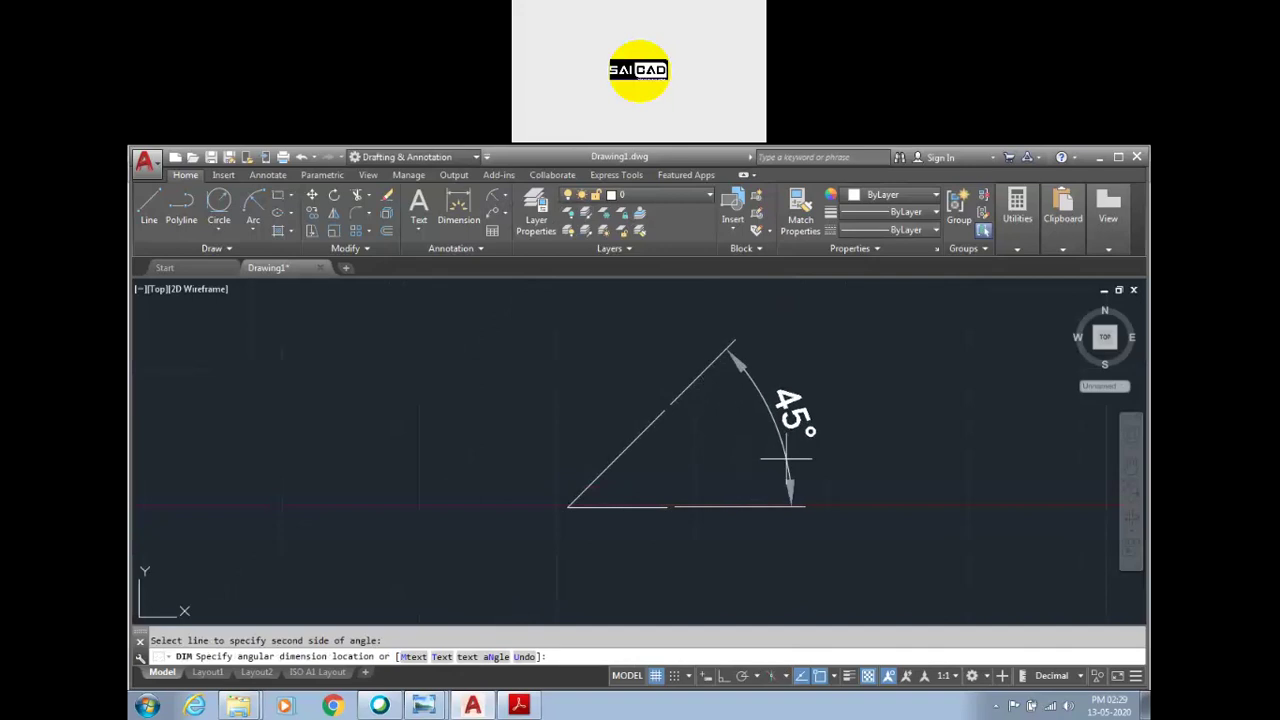
click(841, 442)
click(644, 430)
click(590, 428)
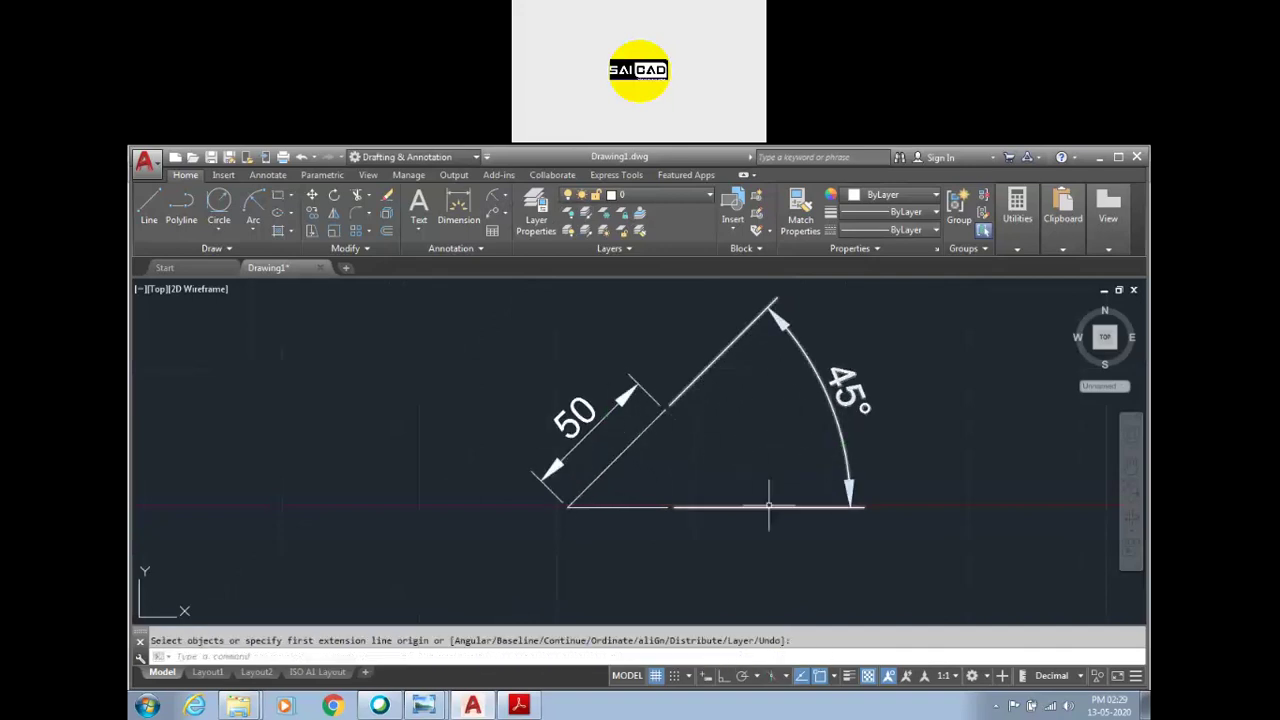
key(Escape)
Step: Crossing-select the lines and their dimensions and delete them
click(925, 340)
click(468, 584)
key(Delete)
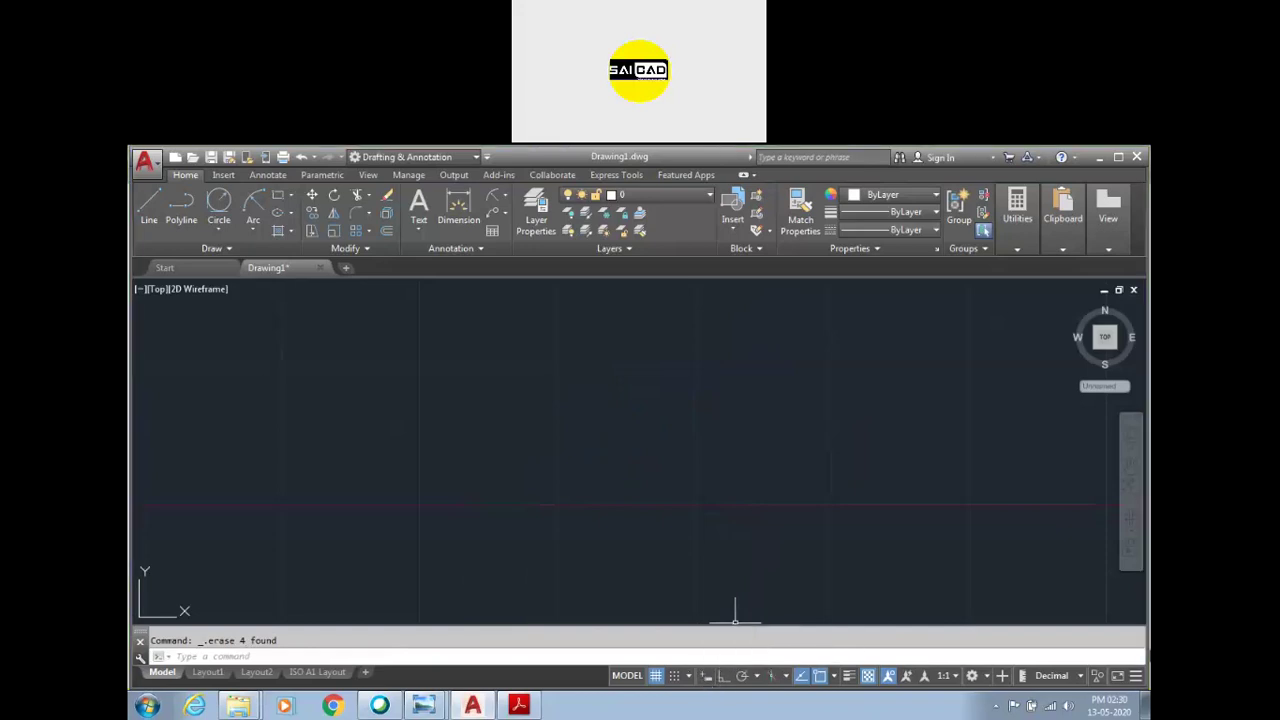
Step: Turn on Dynamic Input from the status bar
click(1137, 677)
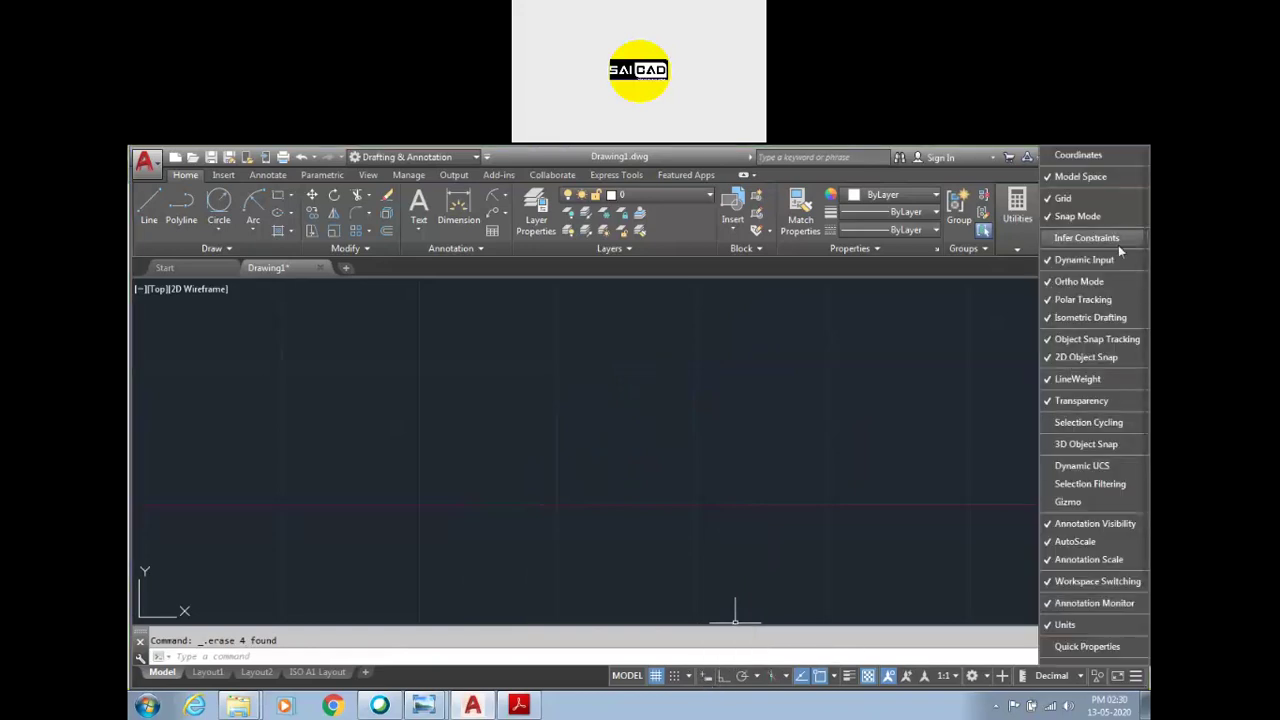
key(Escape)
click(687, 512)
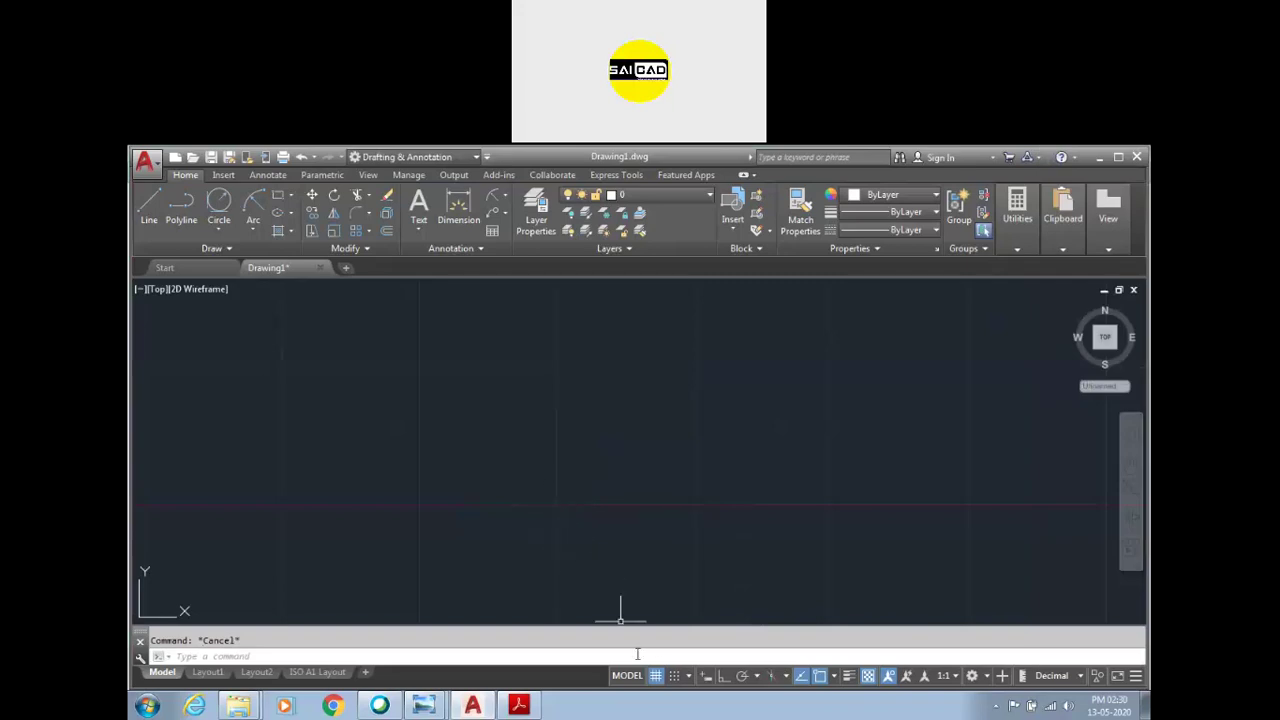
click(706, 679)
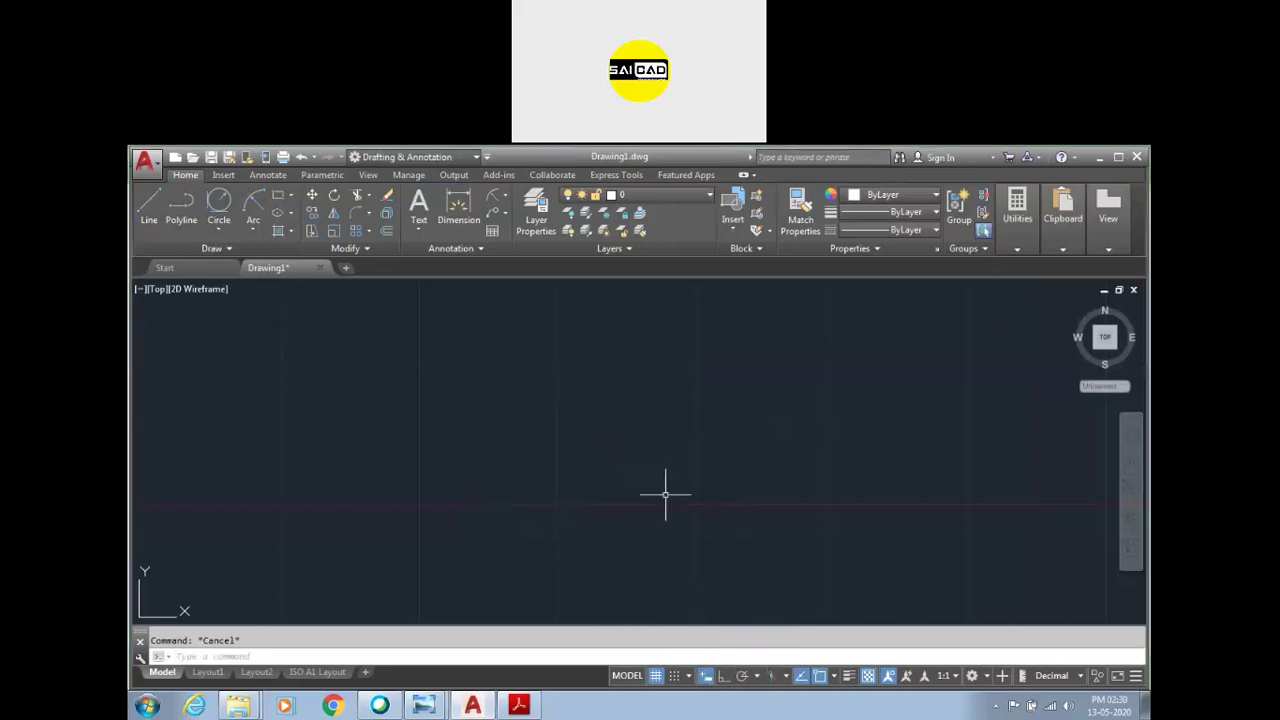
Step: Start a line with L and place its first point on the left
text(l)
key(Return)
click(485, 527)
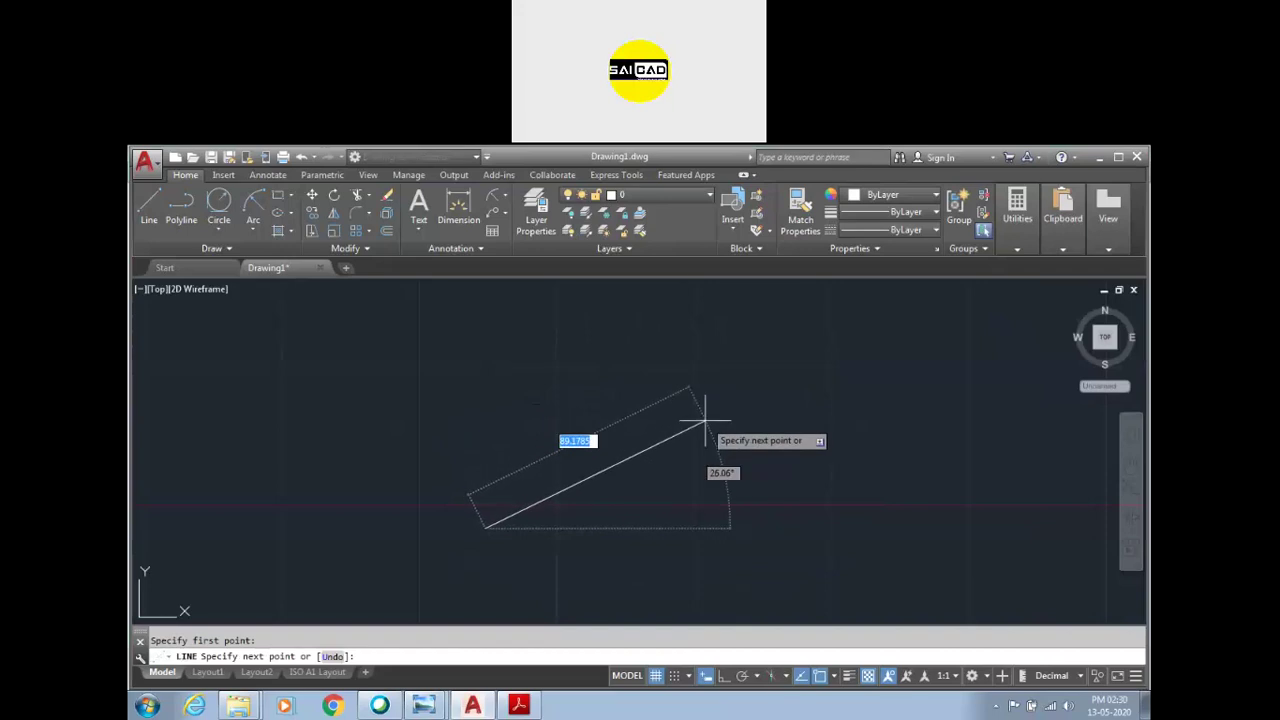
Step: Draw a 100-long line segment at 30°
text(10)
text(0)
key(Tab)
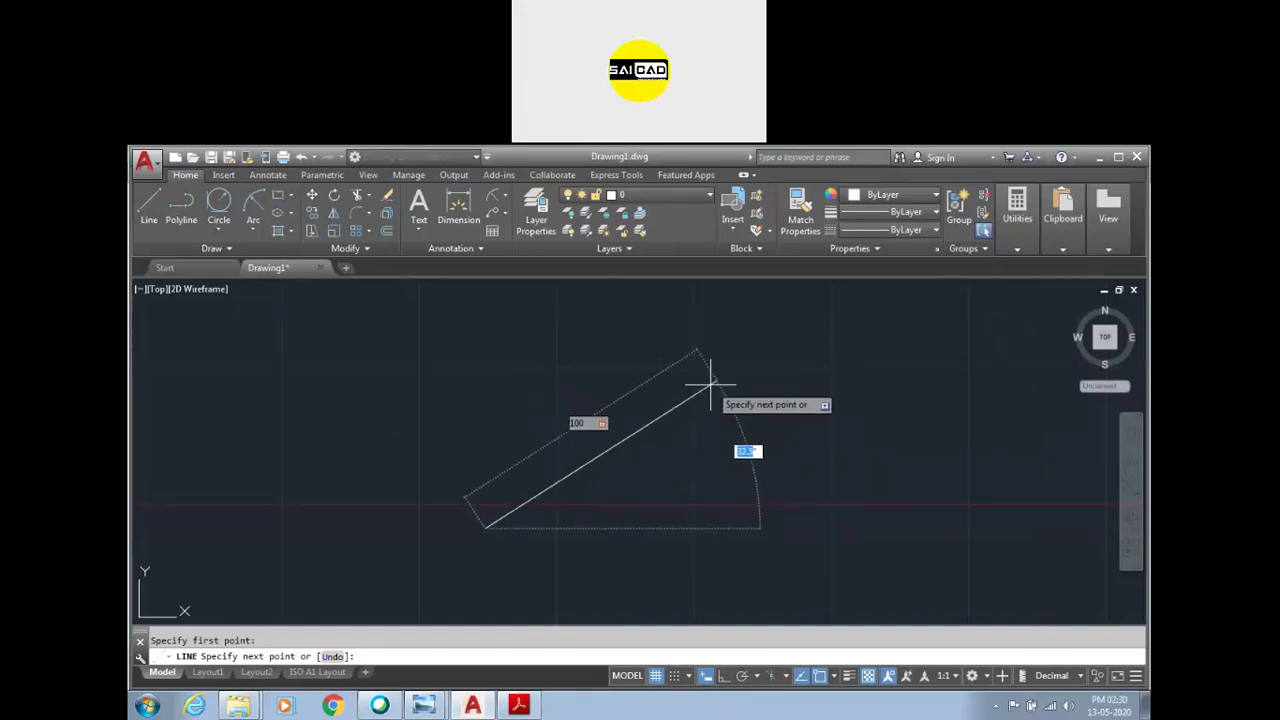
text(30)
key(Return)
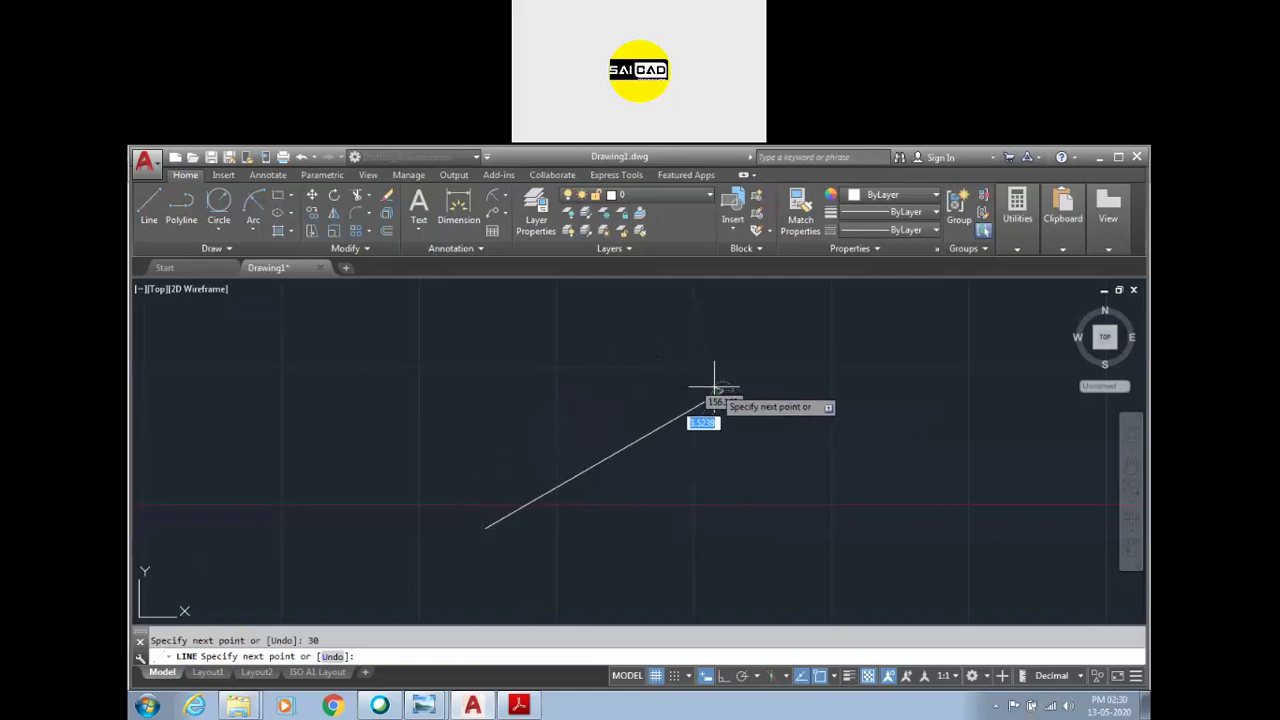
scroll(713, 465, up, 2)
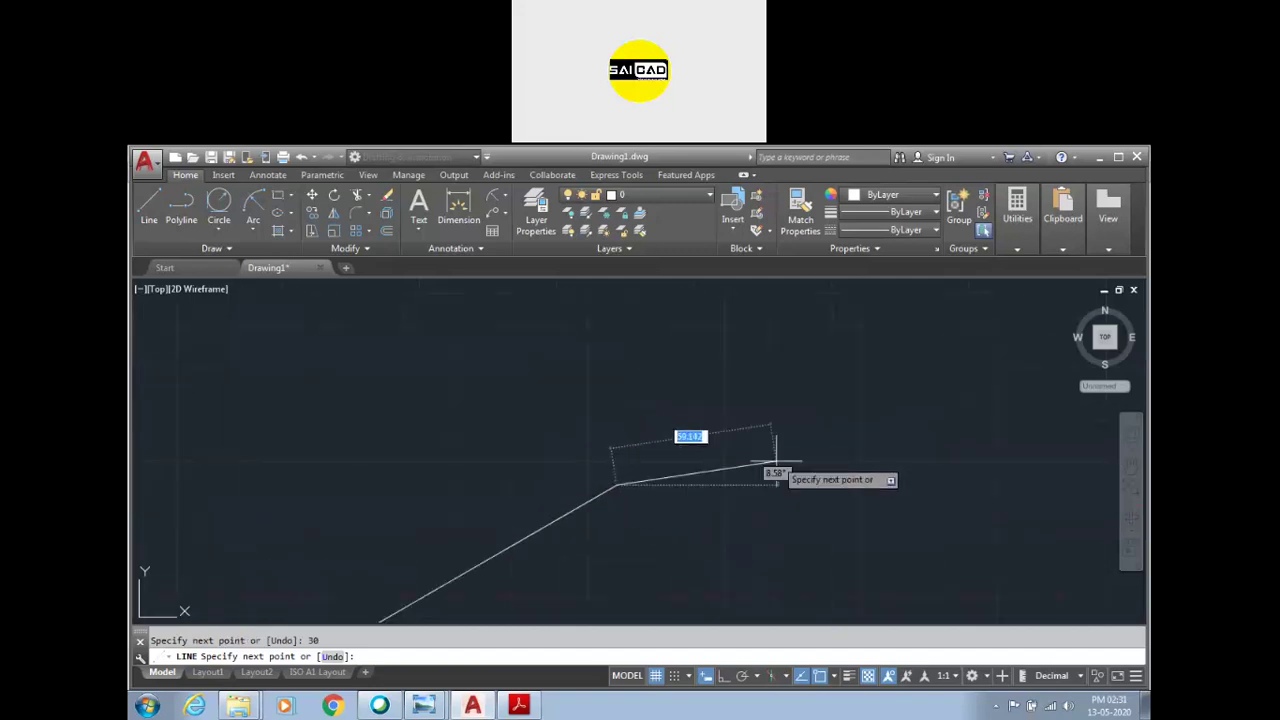
scroll(770, 470, down, 1)
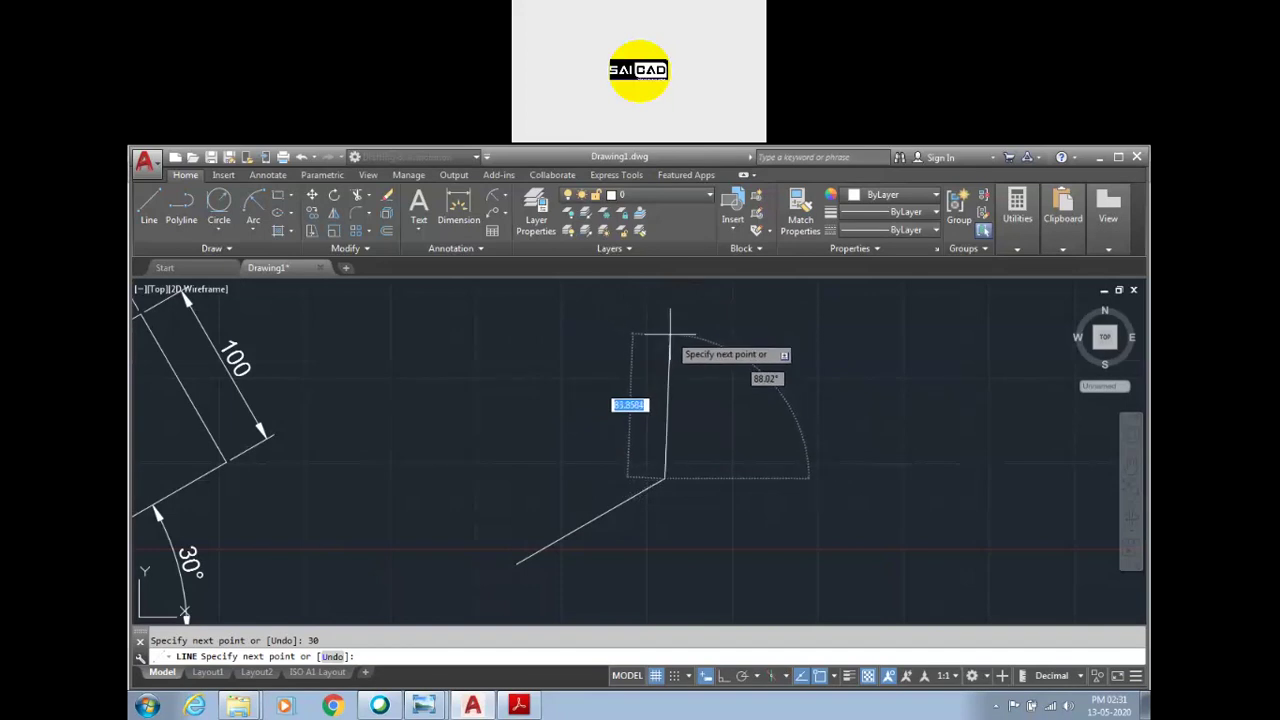
Step: Add a 100-long vertical segment at 90° and end the line command
text(100)
key(Tab)
text(90)
key(Return)
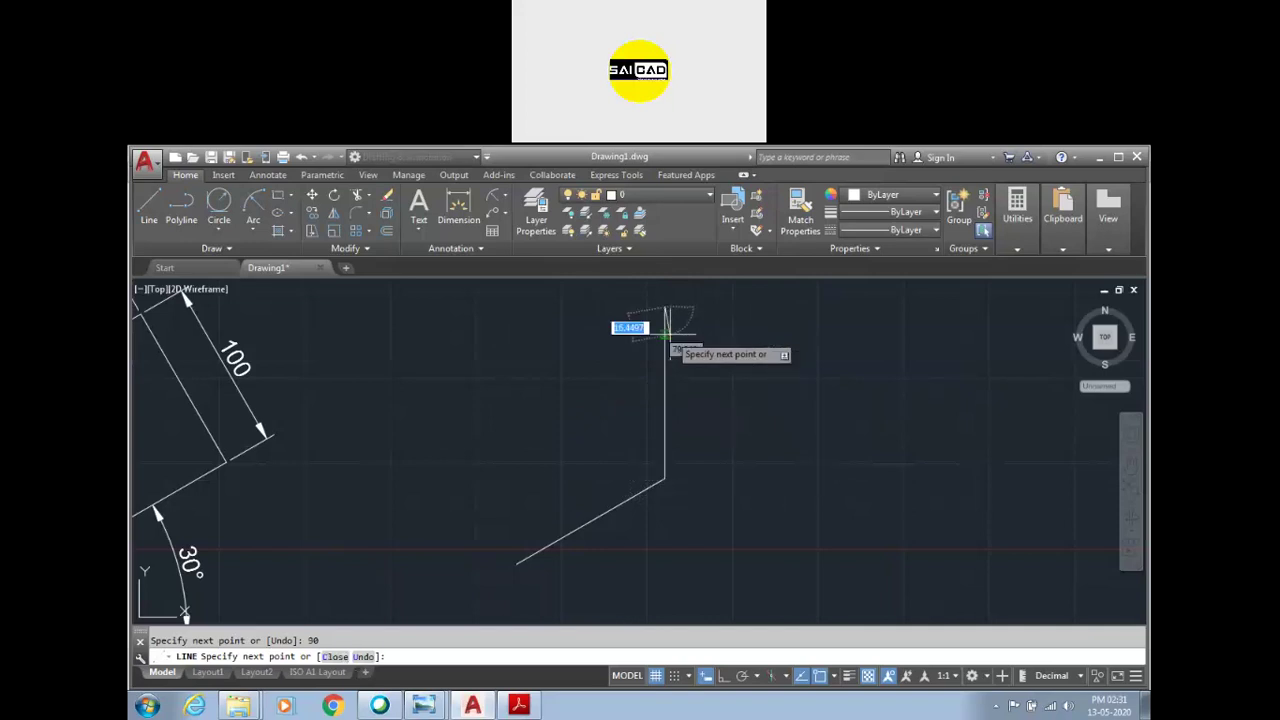
scroll(677, 457, down, 3)
scroll(829, 386, up, 2)
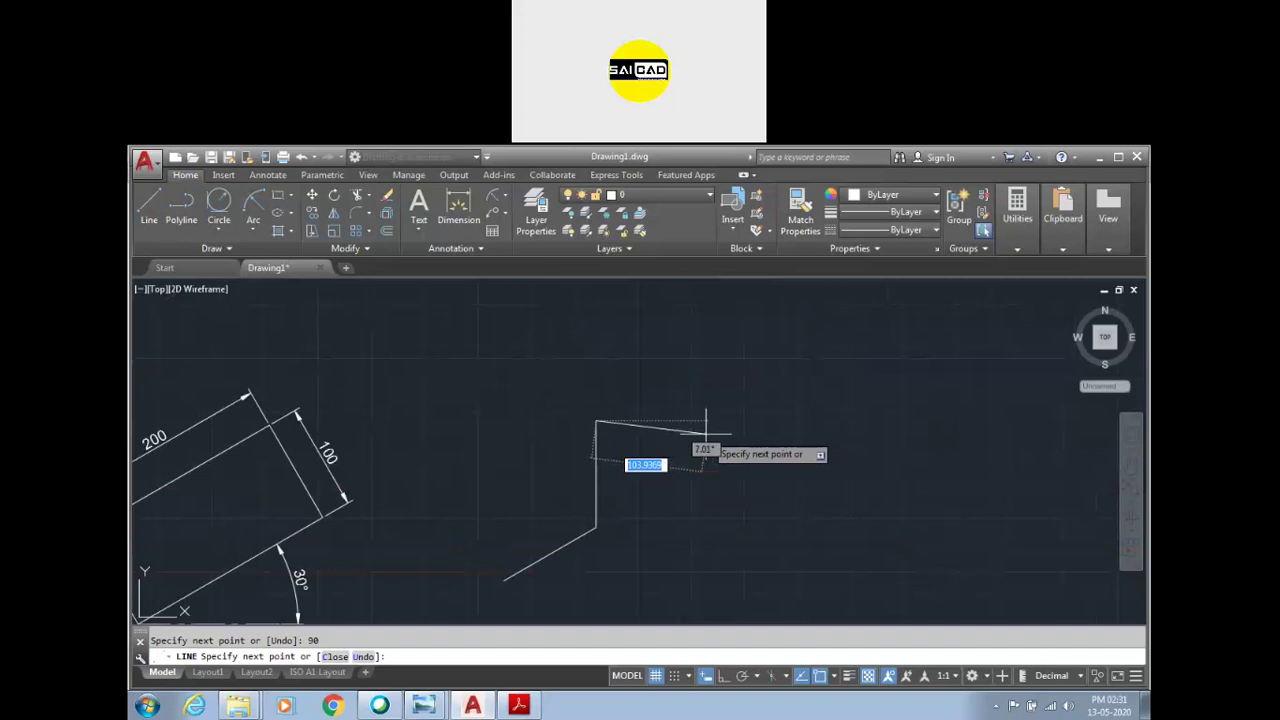
key(Escape)
Step: Scroll the reference PDF to Drawing No:-05 on page 2 and zoom into its 60° and 2.50 dimensions
click(518, 705)
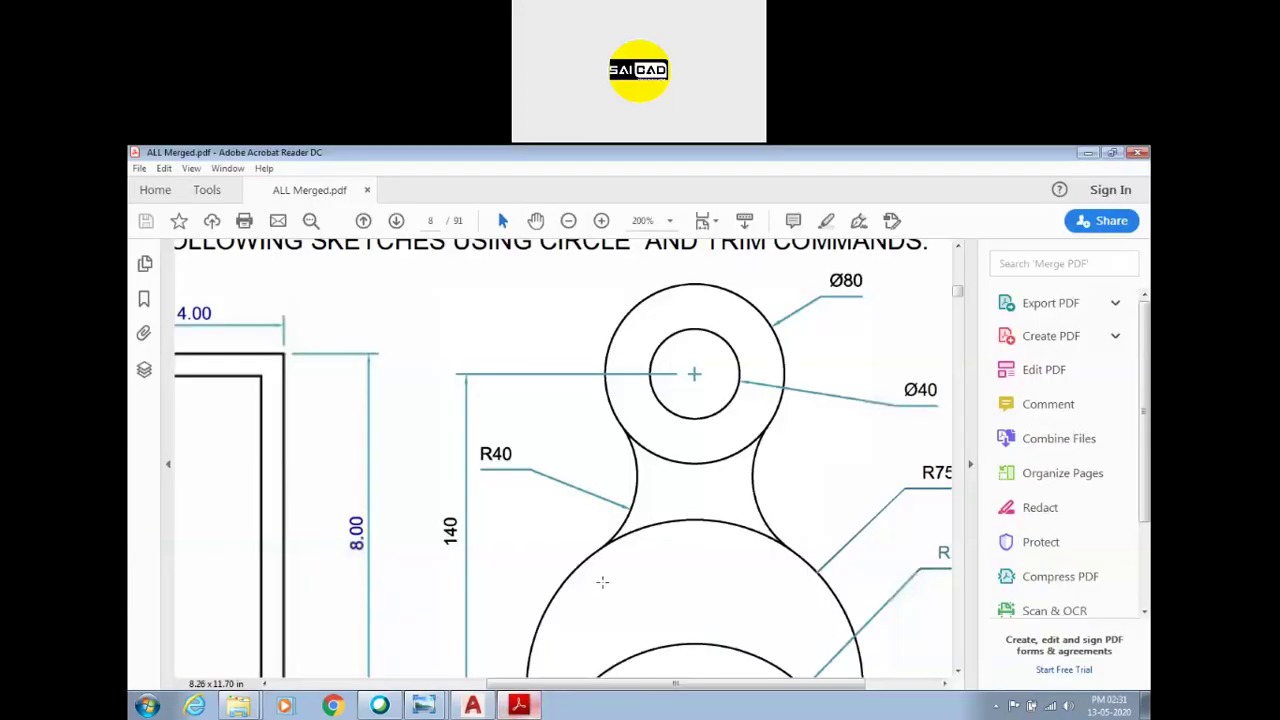
drag(957, 291, 957, 265)
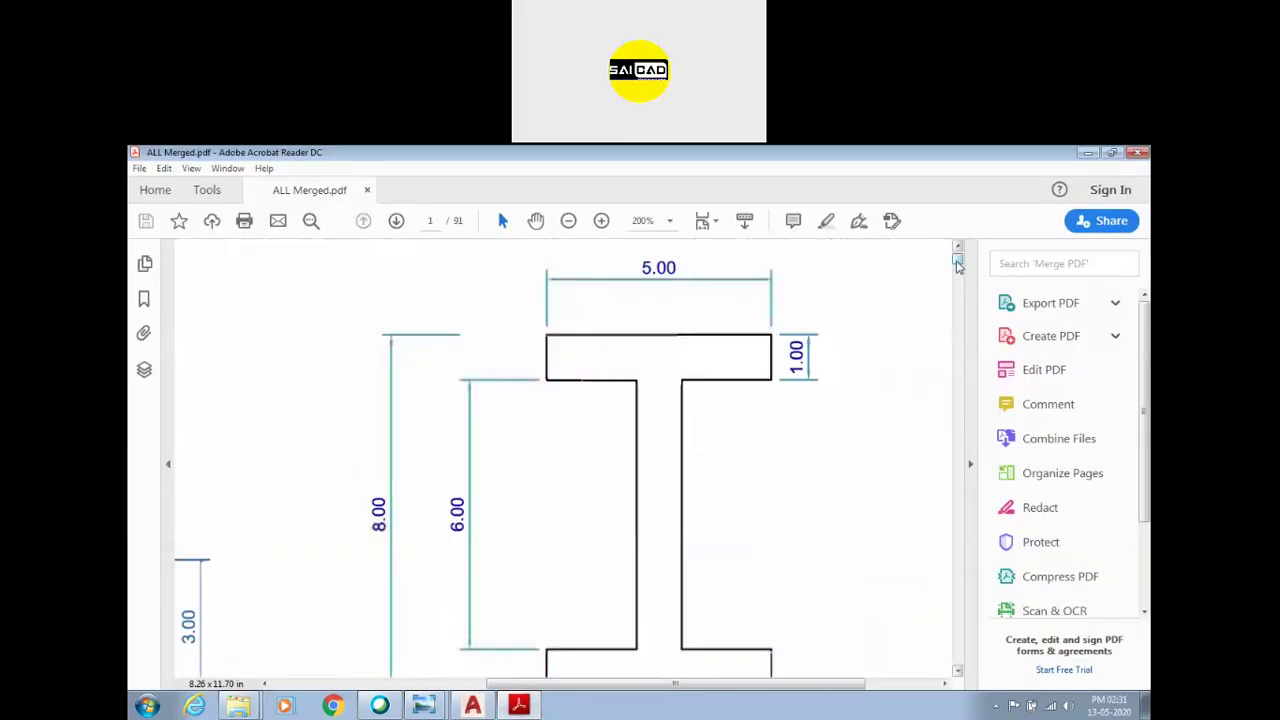
ctrl+scroll(762, 370, down, 3)
scroll(534, 466, down, 3)
scroll(534, 466, down, 3)
scroll(481, 466, down, 3)
scroll(481, 466, down, 3)
scroll(481, 466, down, 2)
ctrl+scroll(237, 343, up, 5)
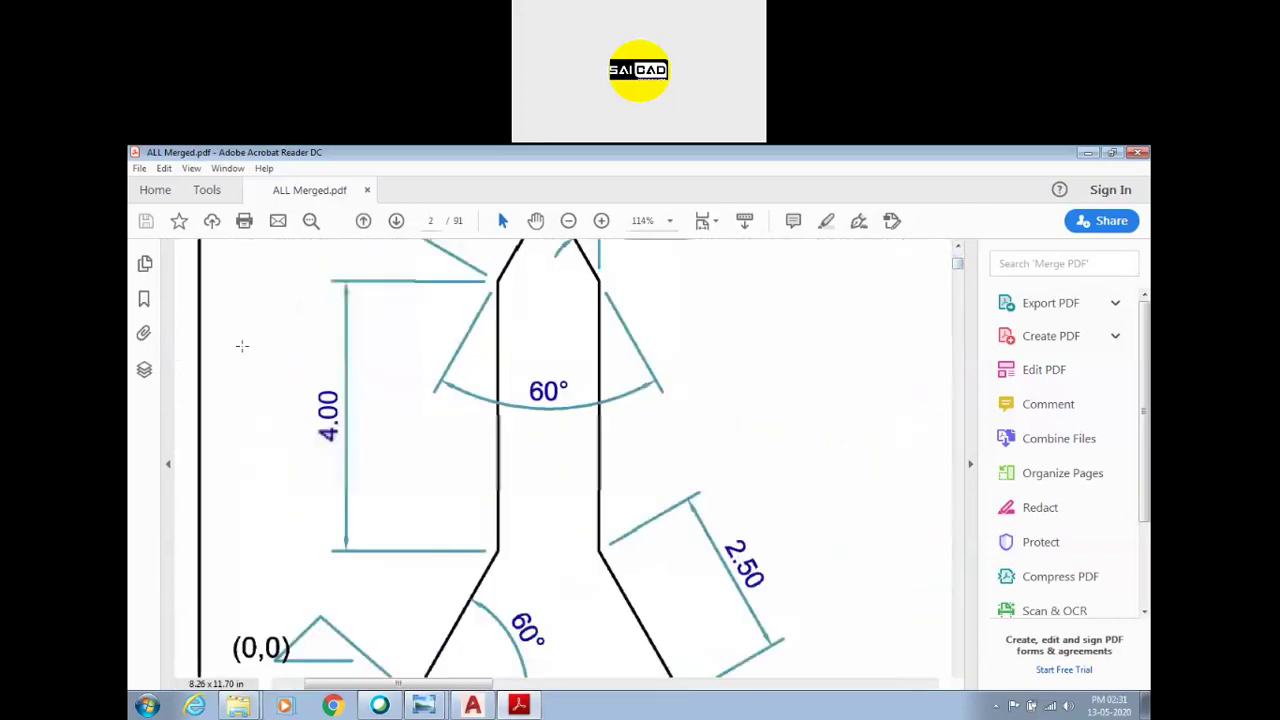
ctrl+scroll(473, 461, down, 1)
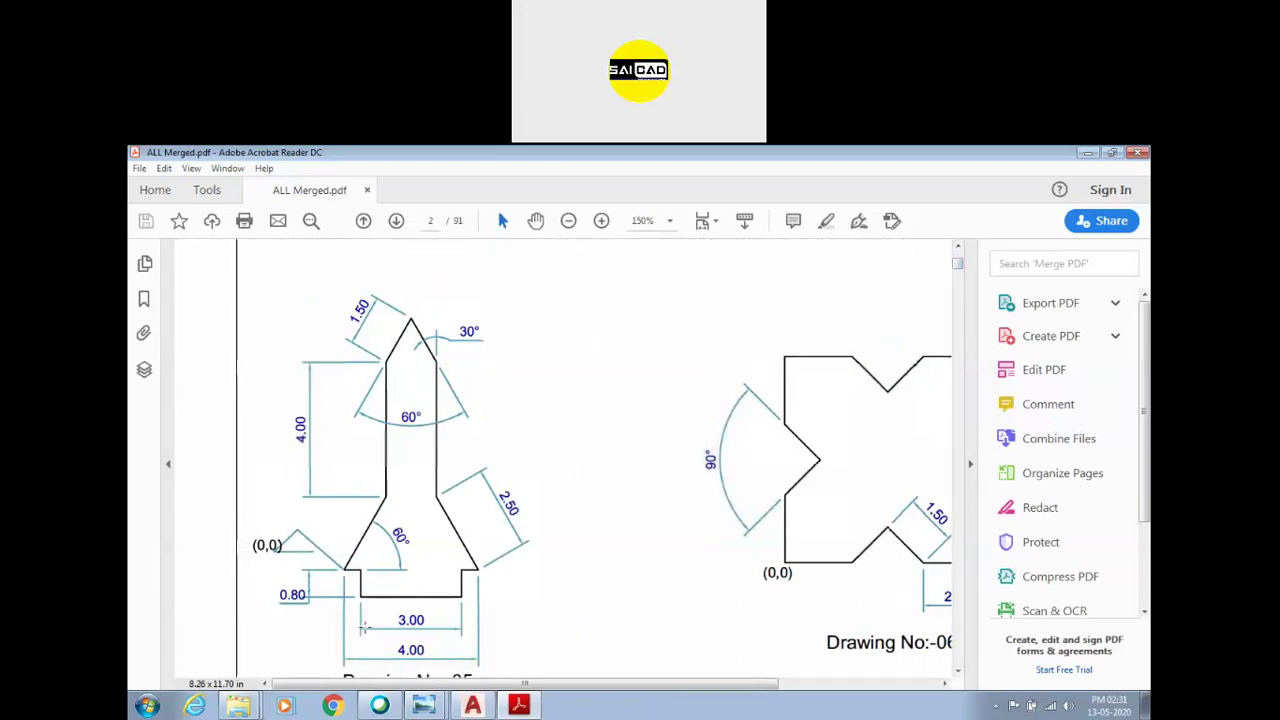
ctrl+scroll(363, 627, up, 4)
ctrl+scroll(596, 463, down, 2)
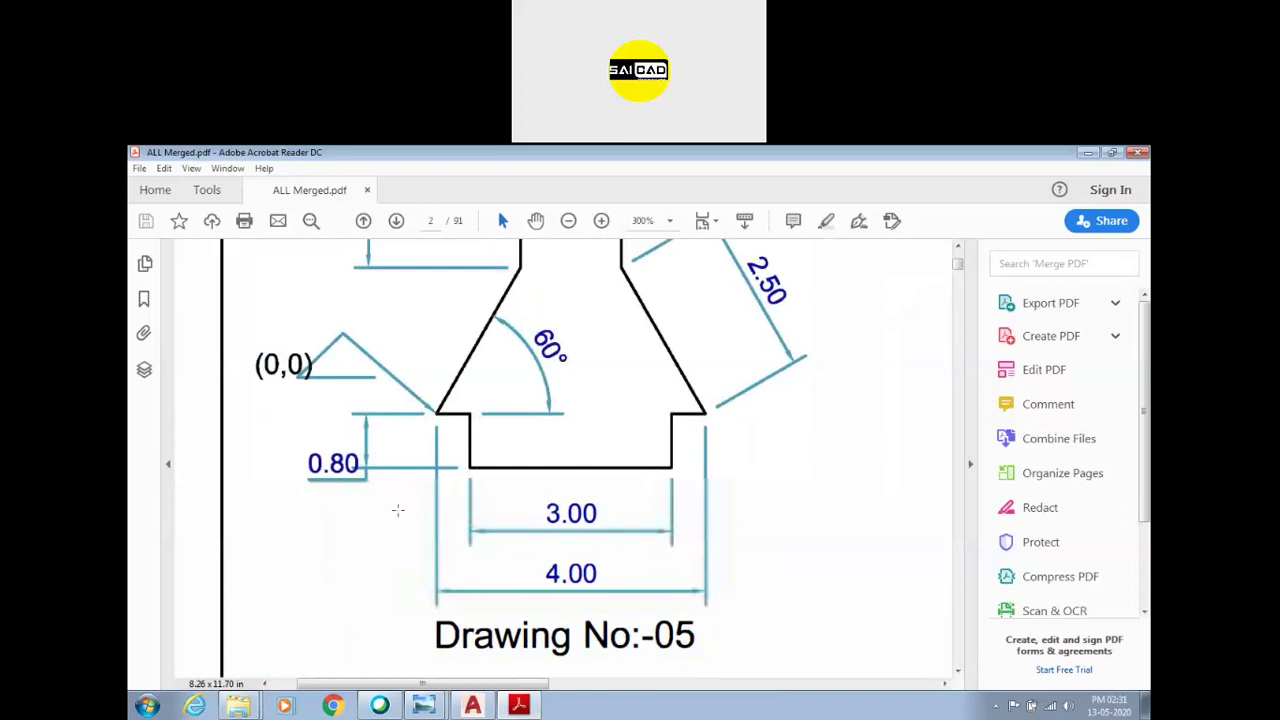
scroll(525, 519, up, 1)
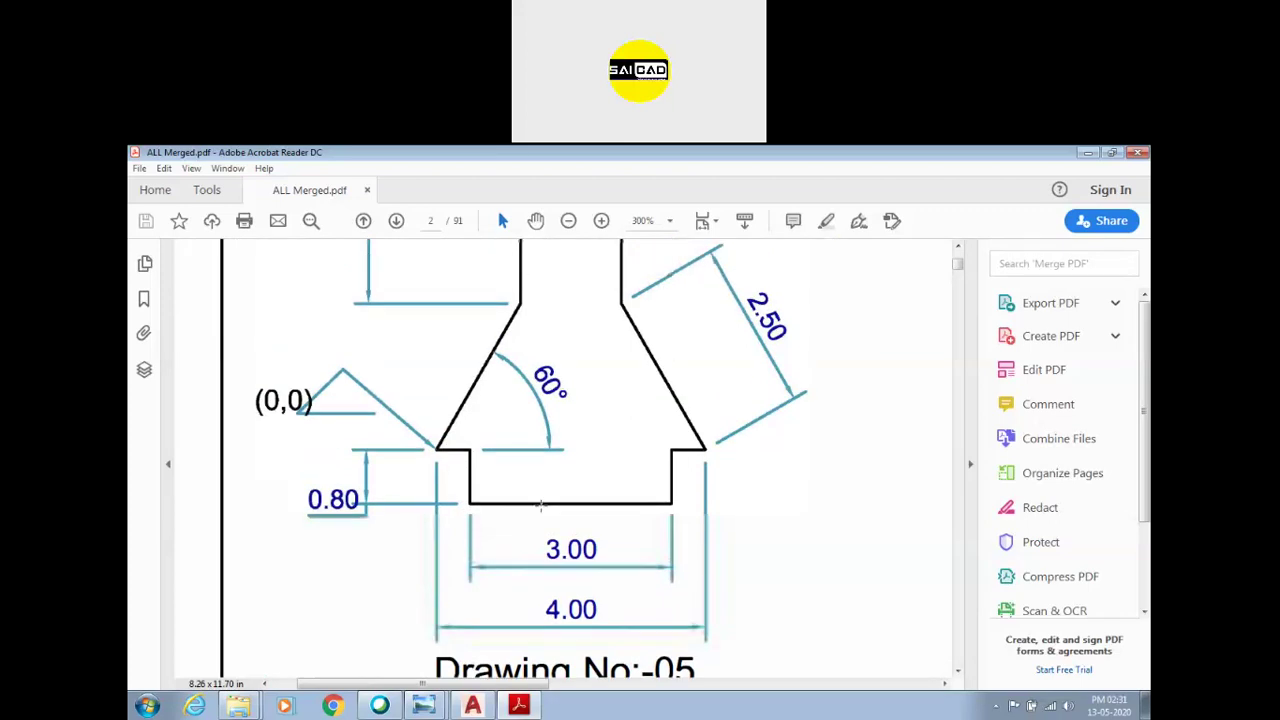
scroll(545, 502, up, 3)
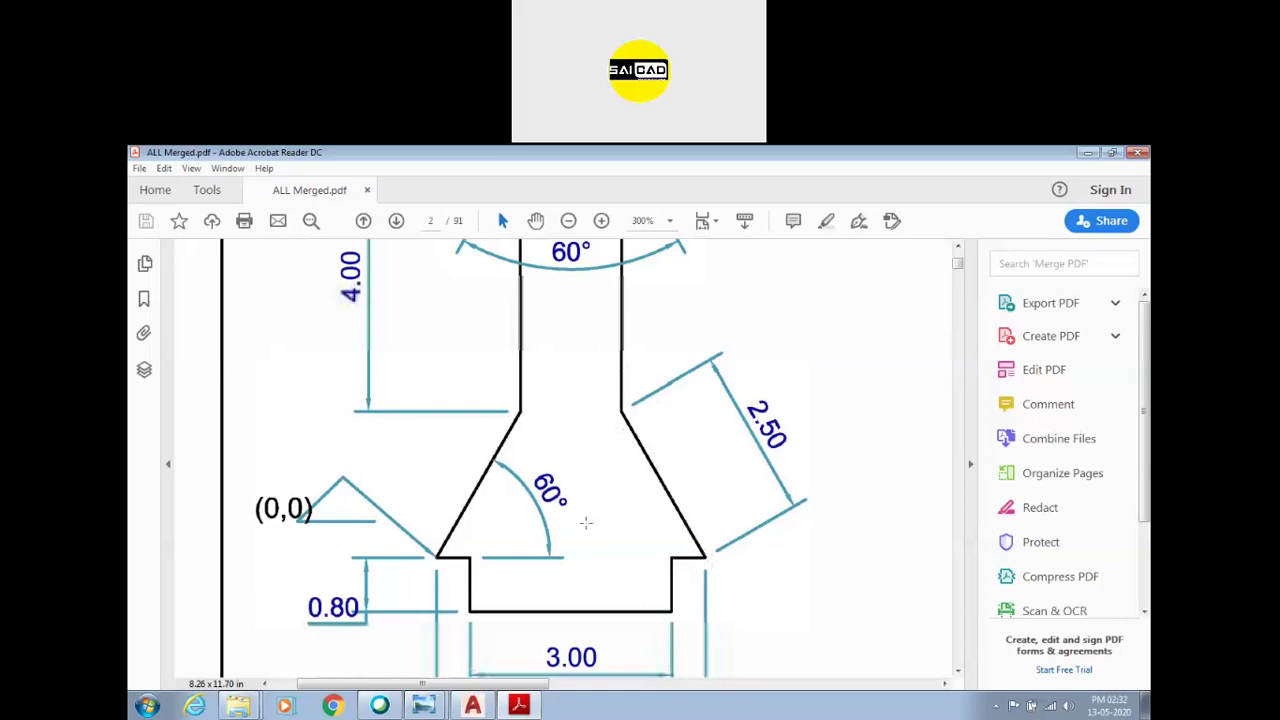
ctrl+scroll(445, 514, down, 1)
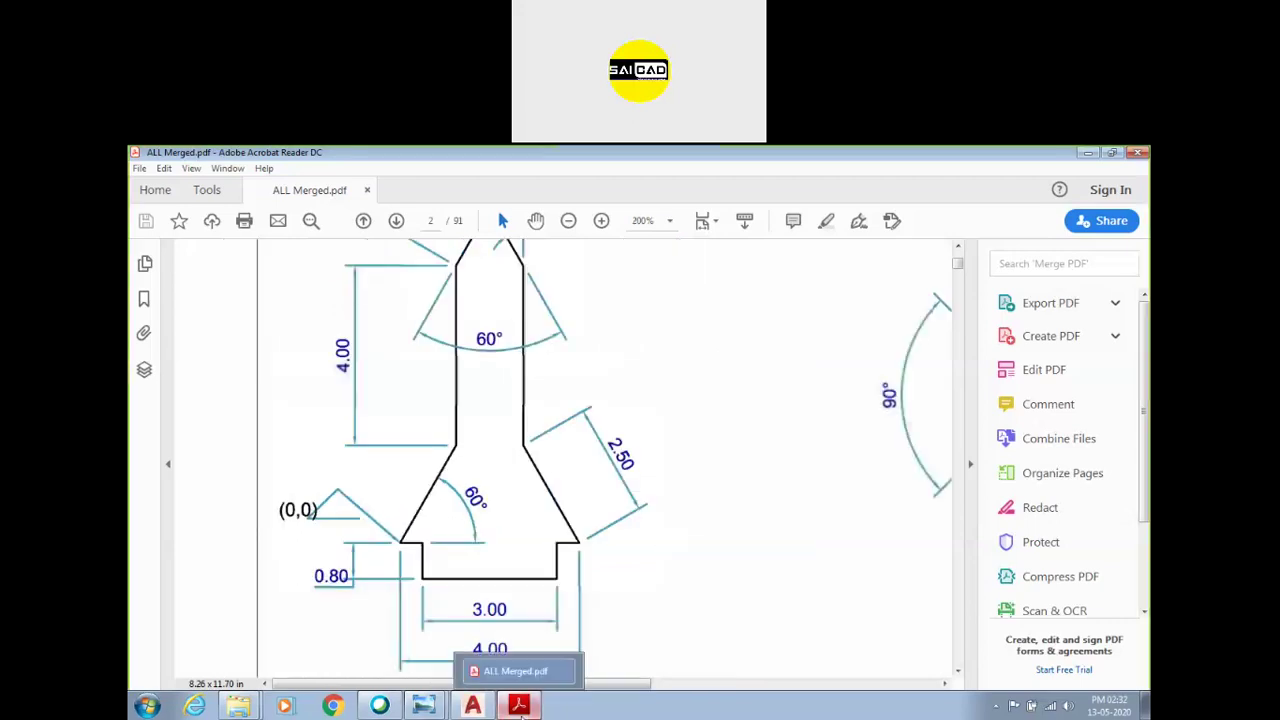
click(520, 706)
Step: Start a new line at the origin 0,0
click(720, 457)
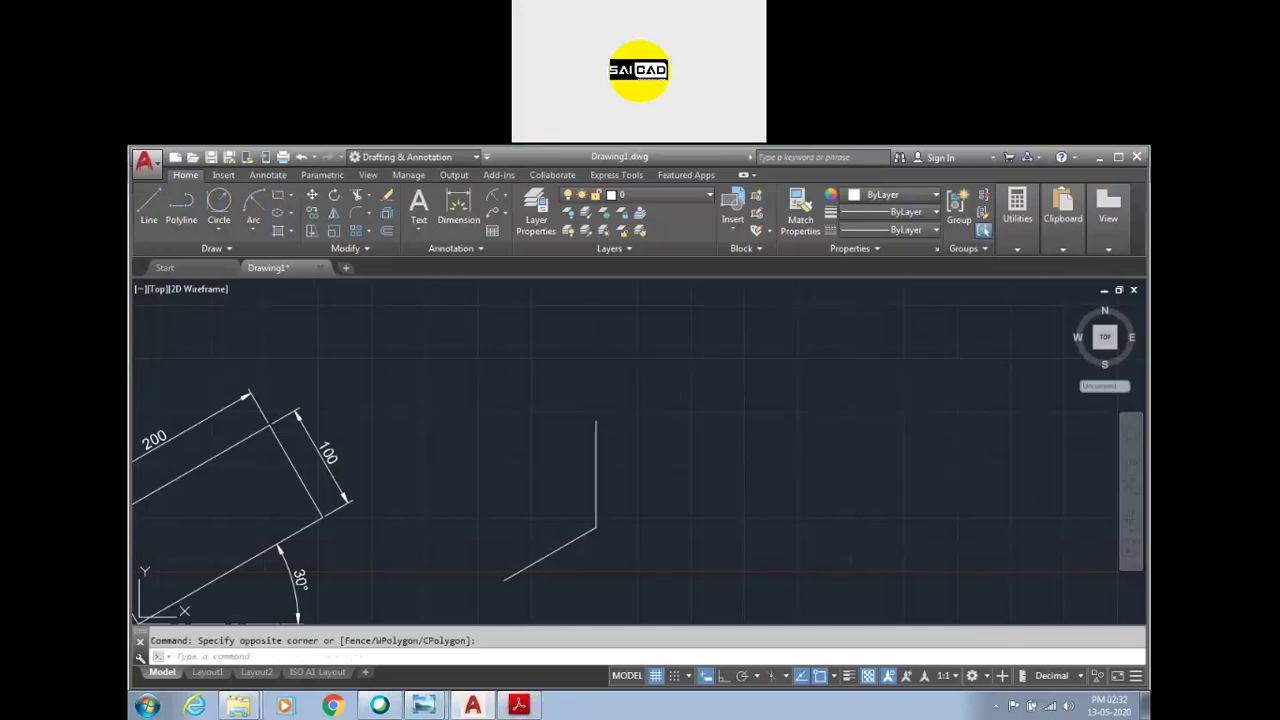
scroll(429, 411, down, 5)
scroll(300, 423, up, 5)
scroll(545, 422, down, 3)
scroll(545, 422, up, 3)
scroll(543, 466, up, 3)
scroll(452, 528, down, 2)
text(l)
key(Return)
text(0,0)
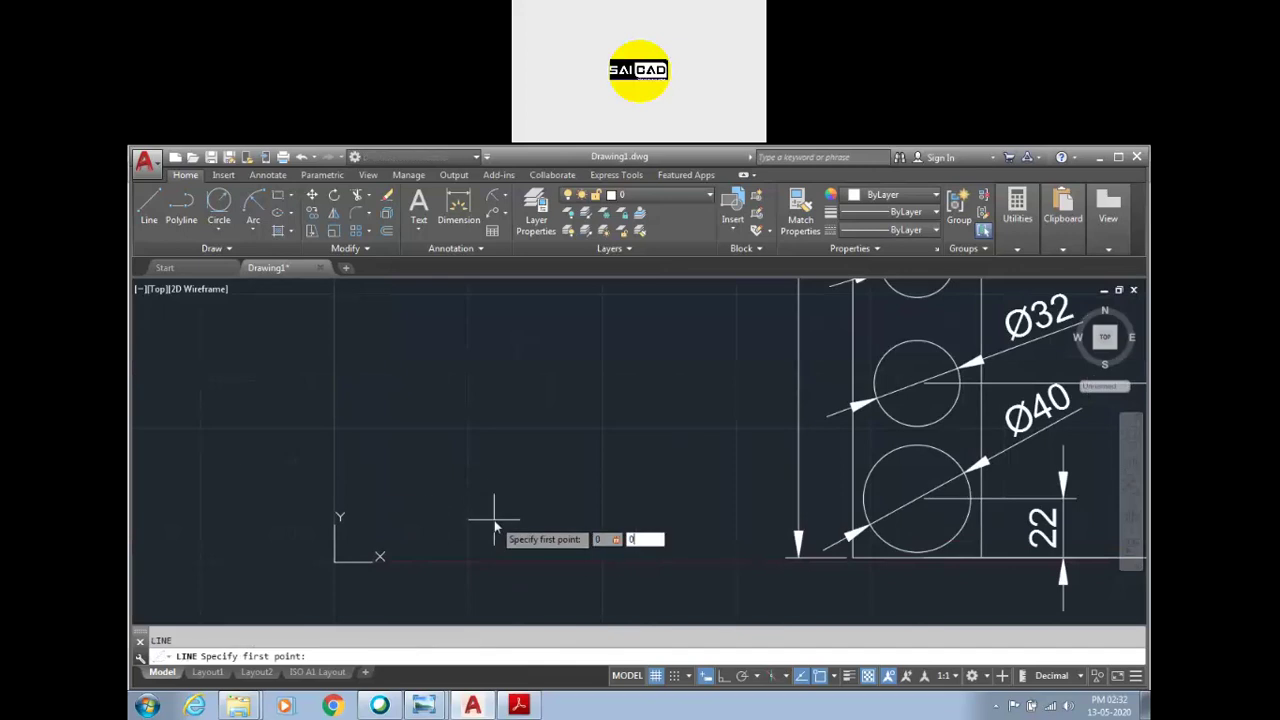
key(Return)
scroll(382, 561, up, 4)
scroll(382, 561, up, 2)
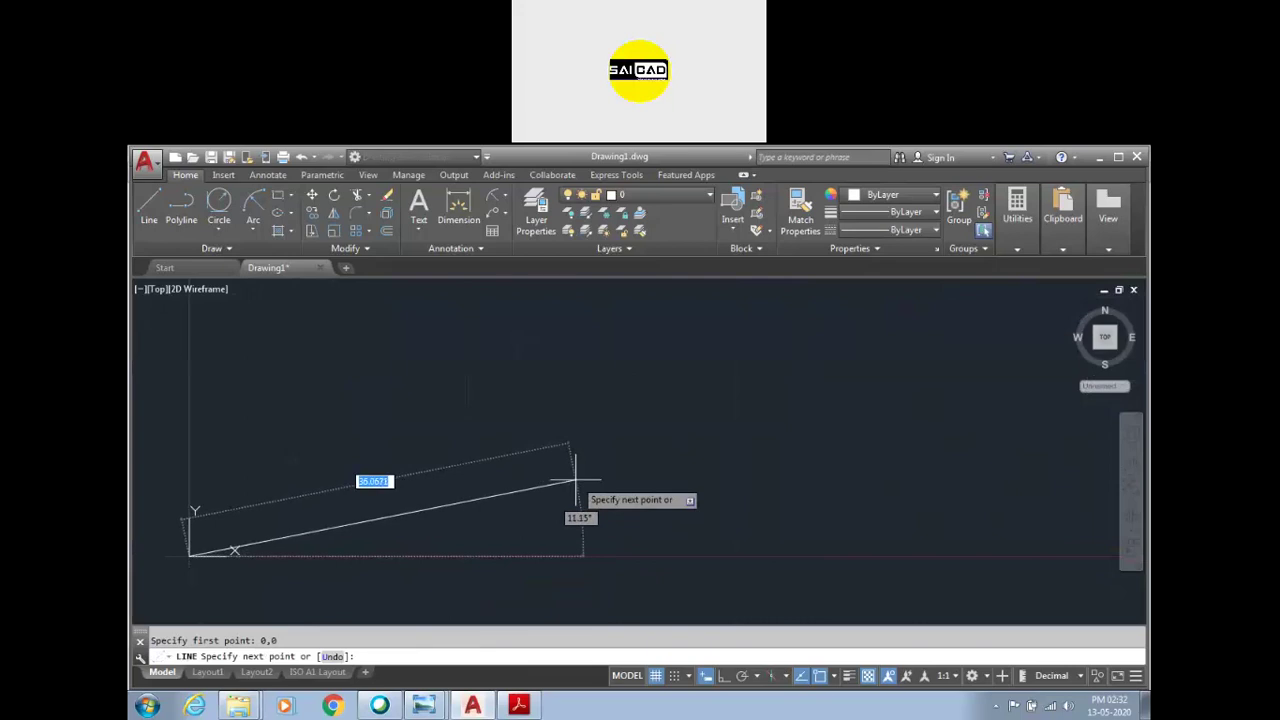
Step: Add a 0.5 horizontal segment at 0°, then try 0.8 at 270° and undo it
text(0.5)
key(Tab)
text(0)
key(Return)
scroll(175, 557, up, 5)
scroll(371, 394, down, 2)
scroll(414, 351, up, 3)
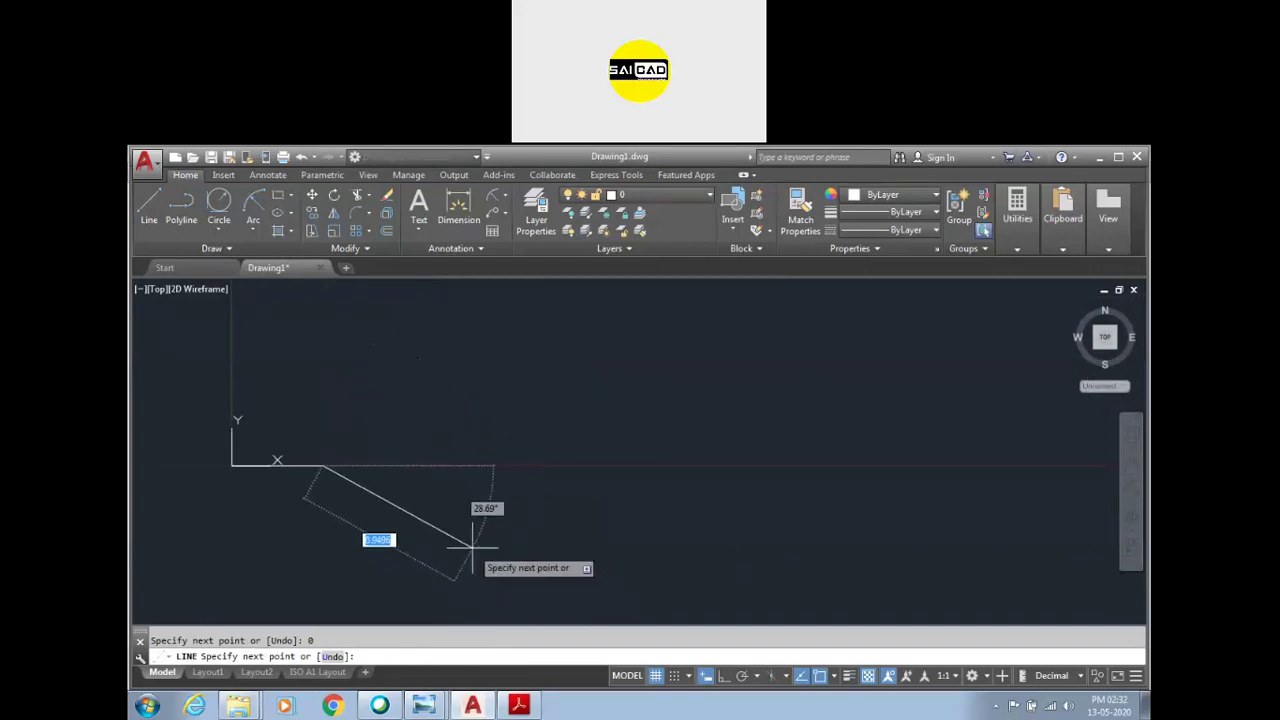
text(0.8)
key(Tab)
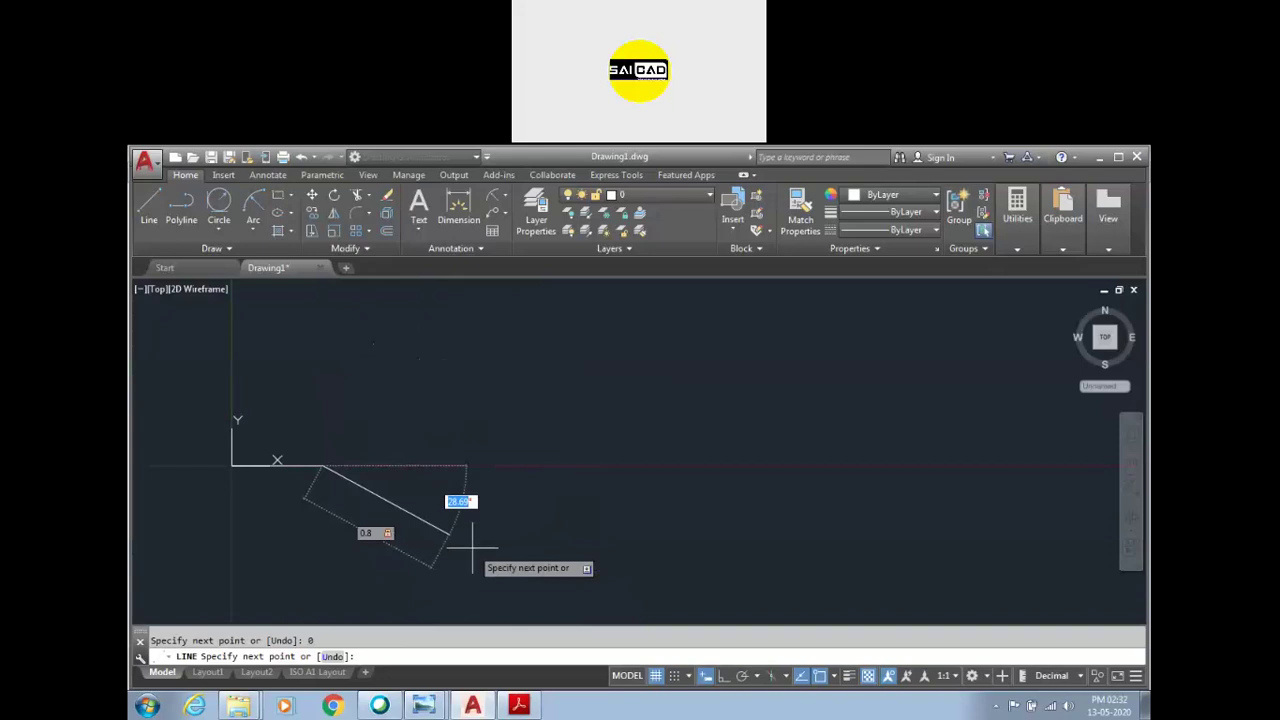
text(270)
key(Return)
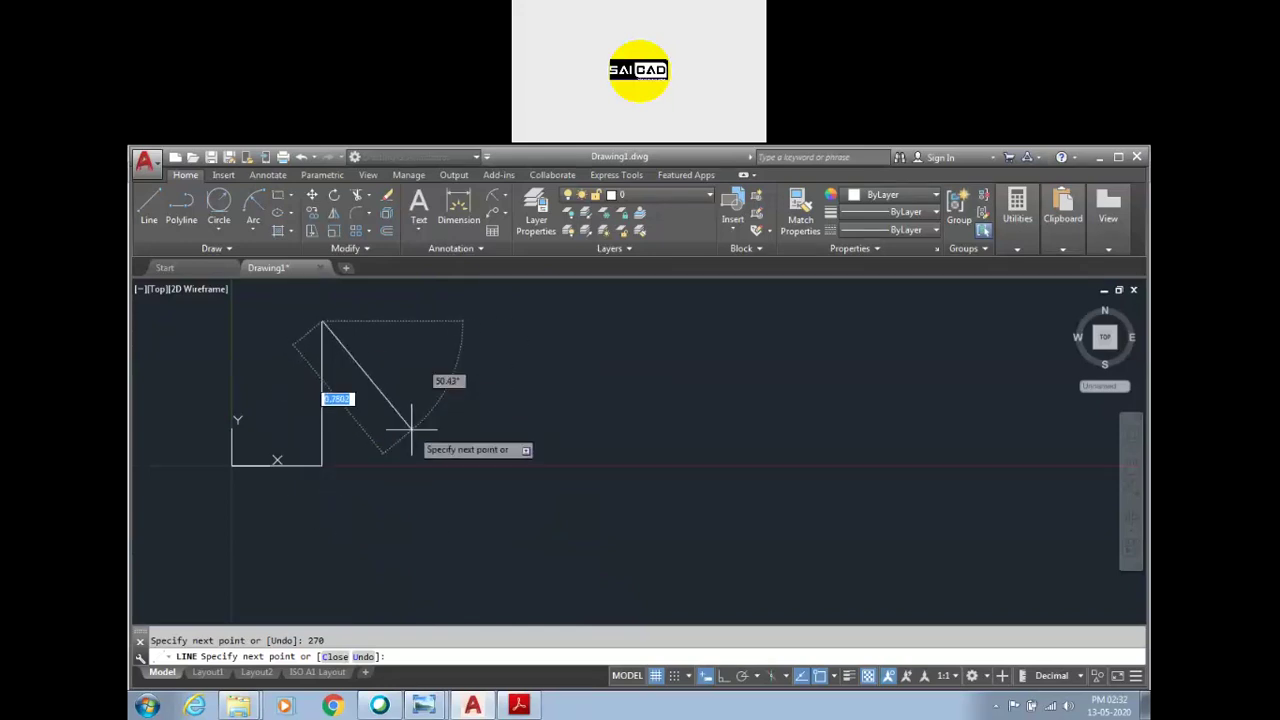
text(u)
key(Return)
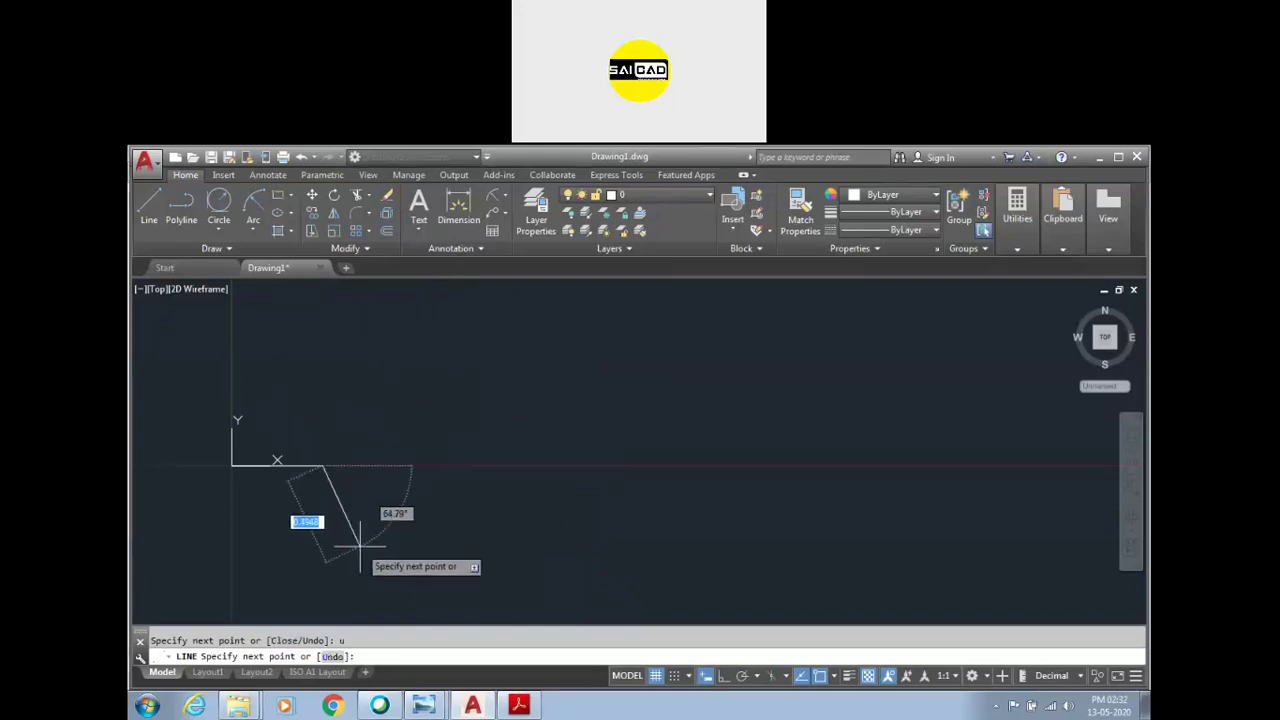
Step: Draw the 0.8 segment at 90° and turn Ortho on with F8
text(0.8)
key(Tab)
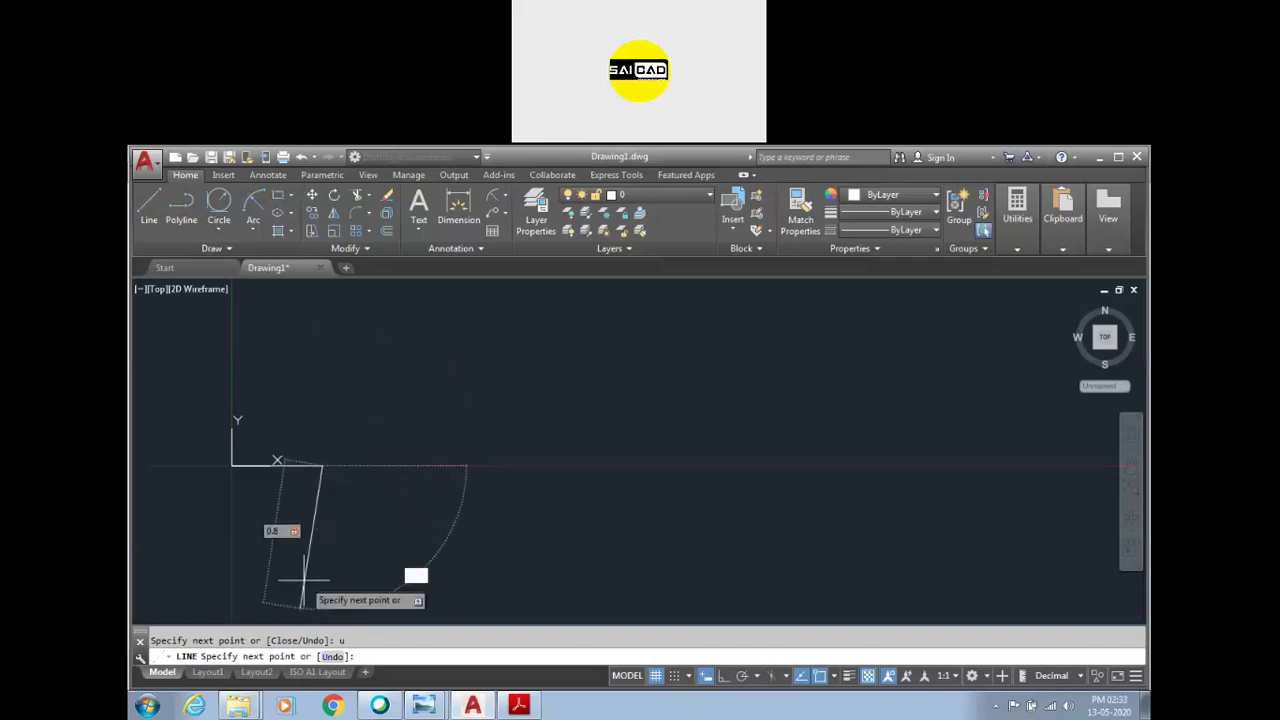
text(90)
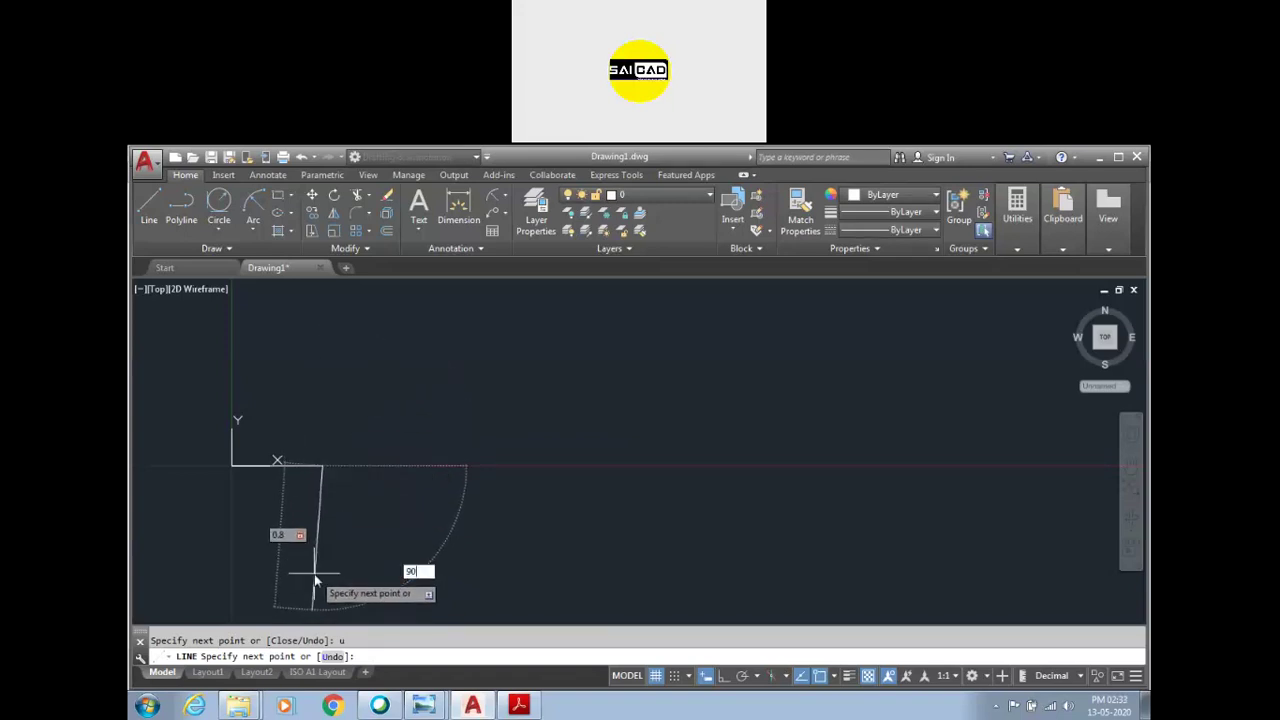
key(Return)
scroll(405, 511, down, 2)
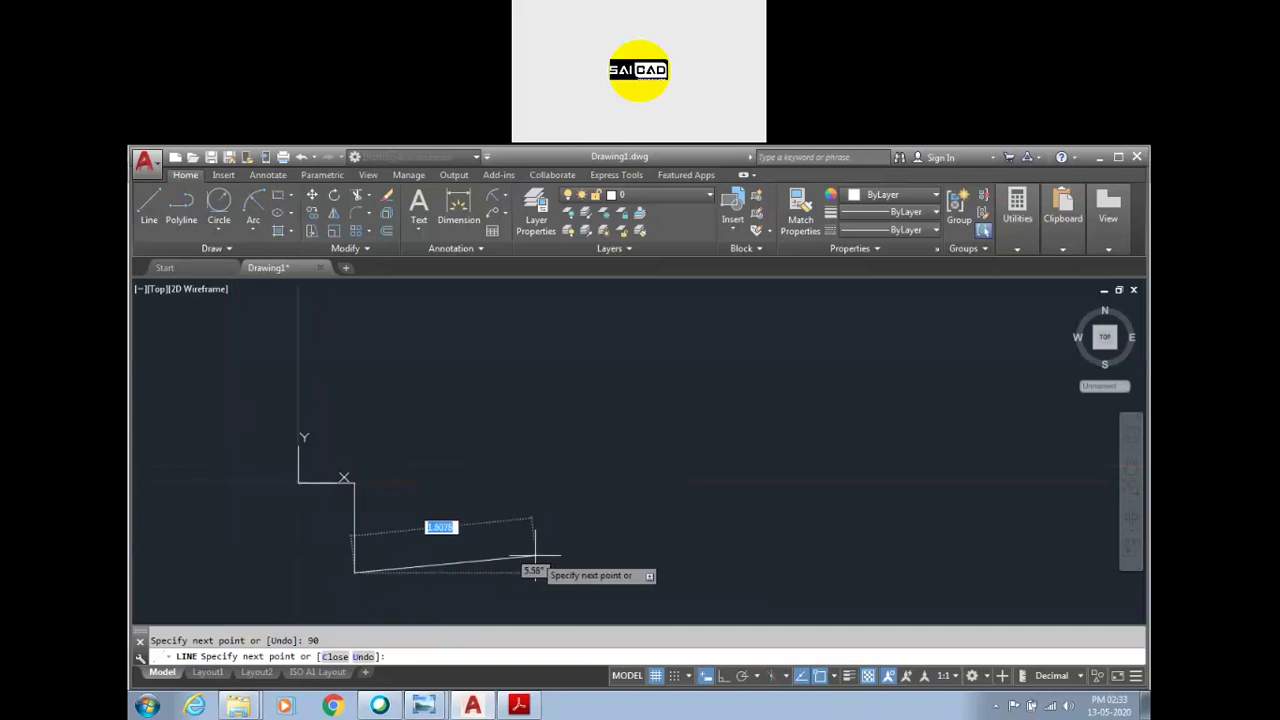
key(F8)
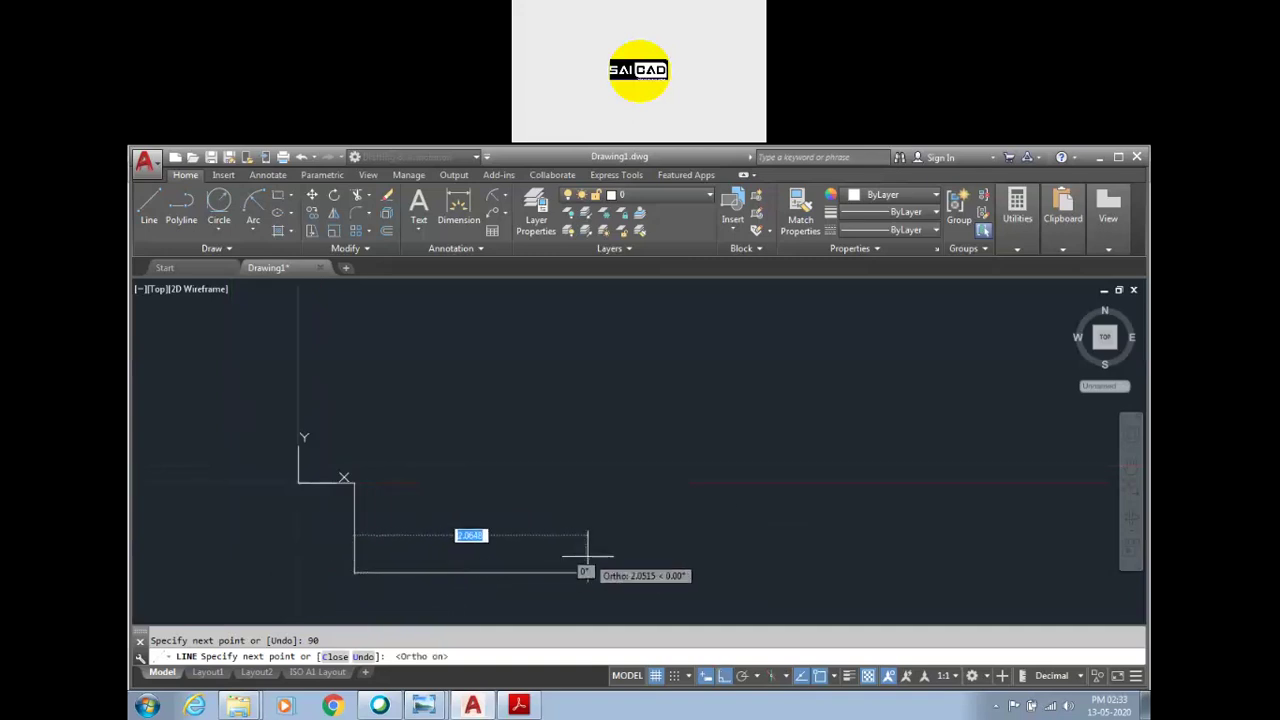
Step: Continue with a 3-unit horizontal base, a 0.8 vertical step and a 0.5 ledge
text(3)
key(Return)
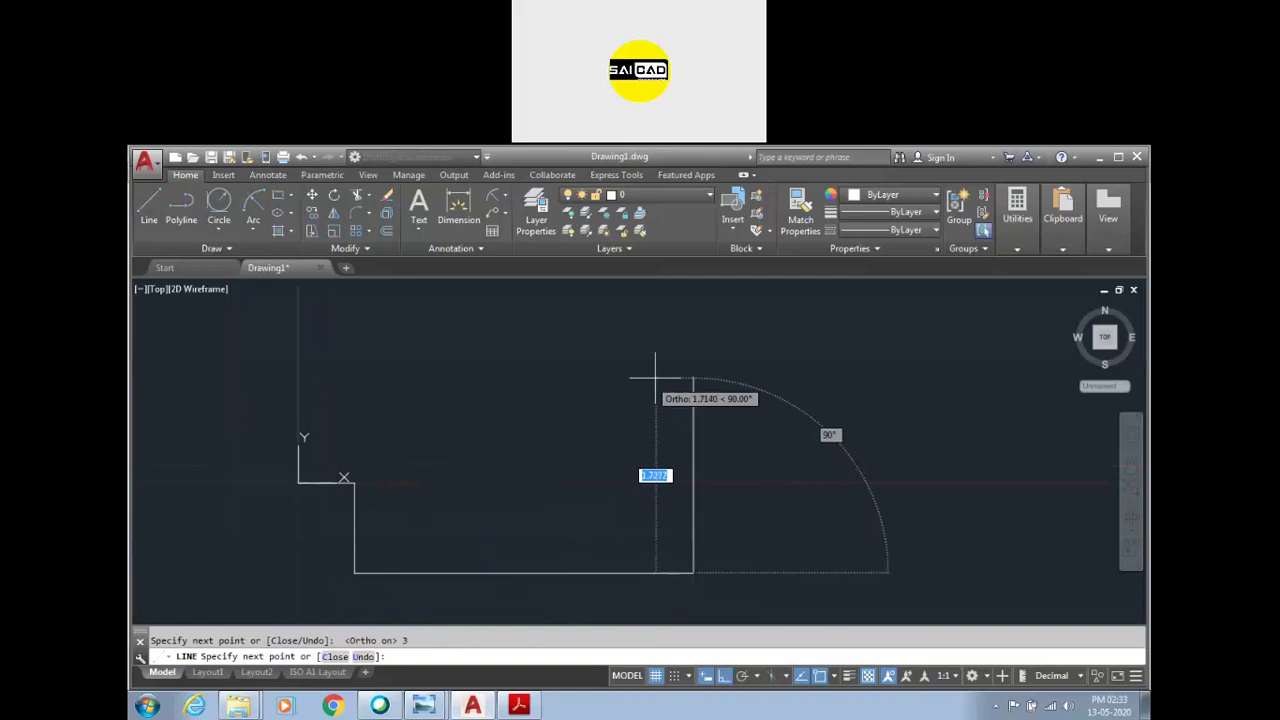
text(.8)
key(Return)
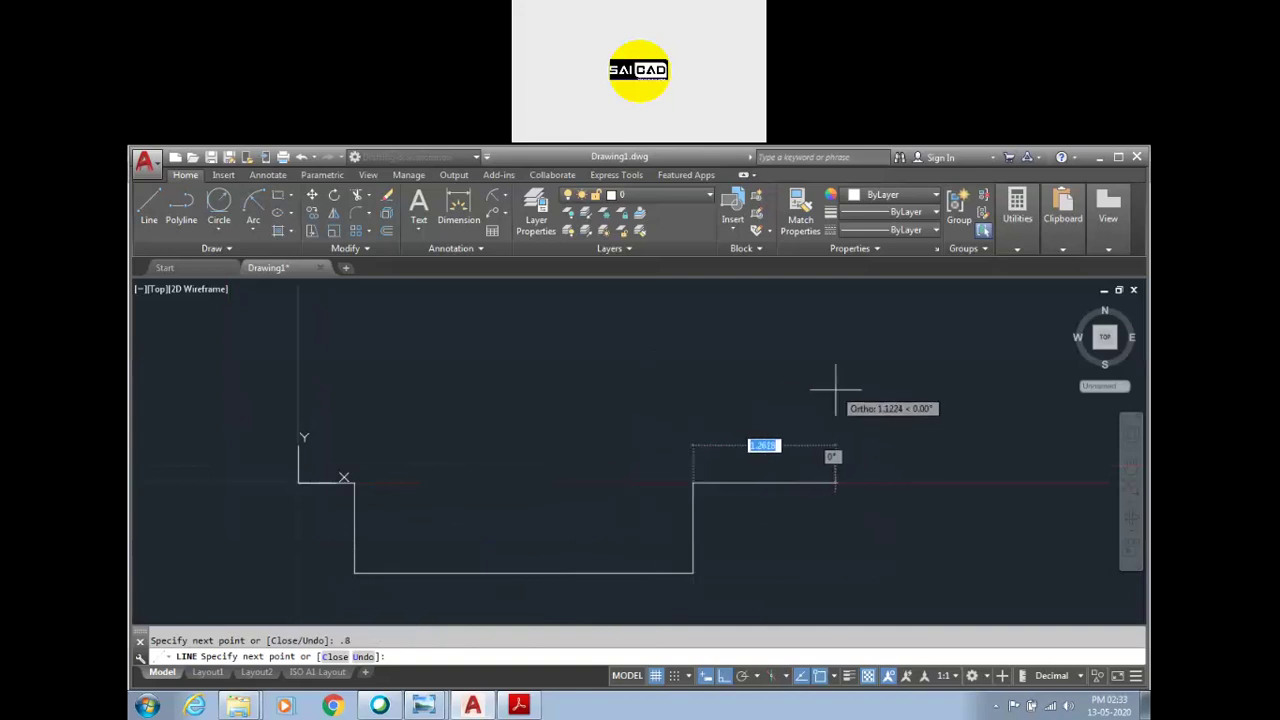
text(.5)
key(Return)
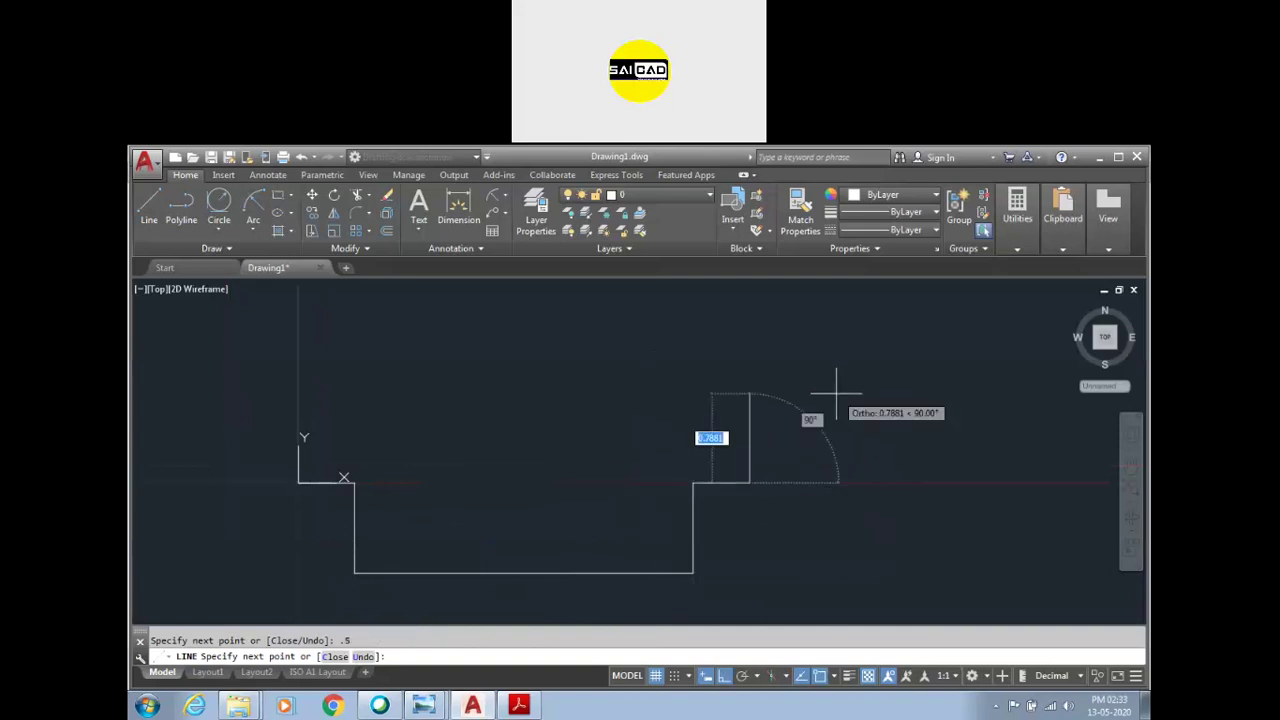
middle_drag(698, 433, 638, 445)
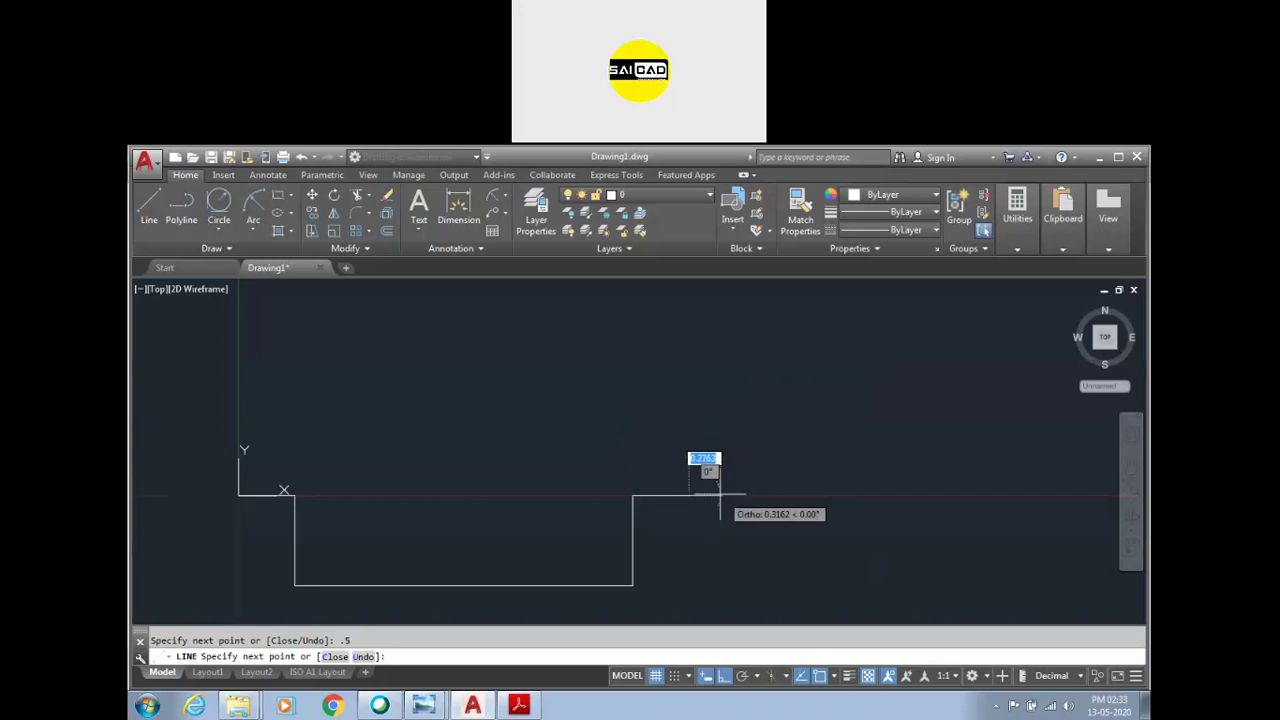
click(535, 709)
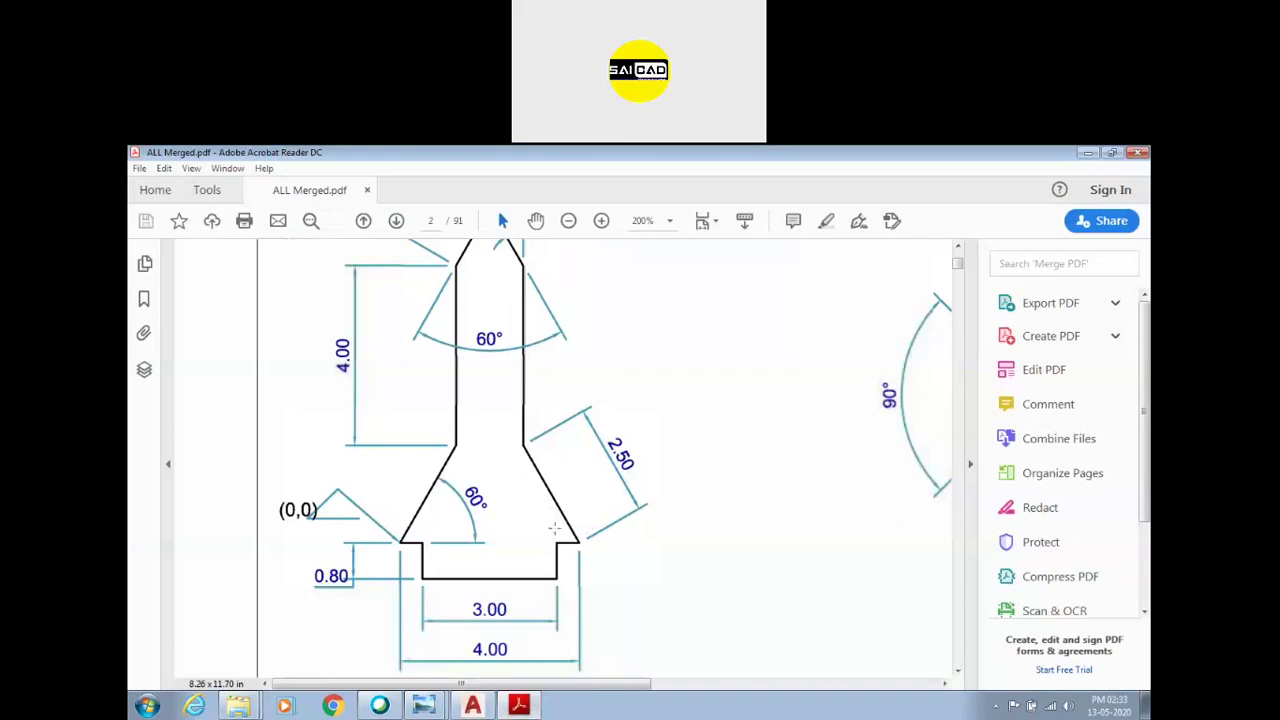
Step: Turn Ortho off and draw the 2.25-long line at 120°
click(531, 705)
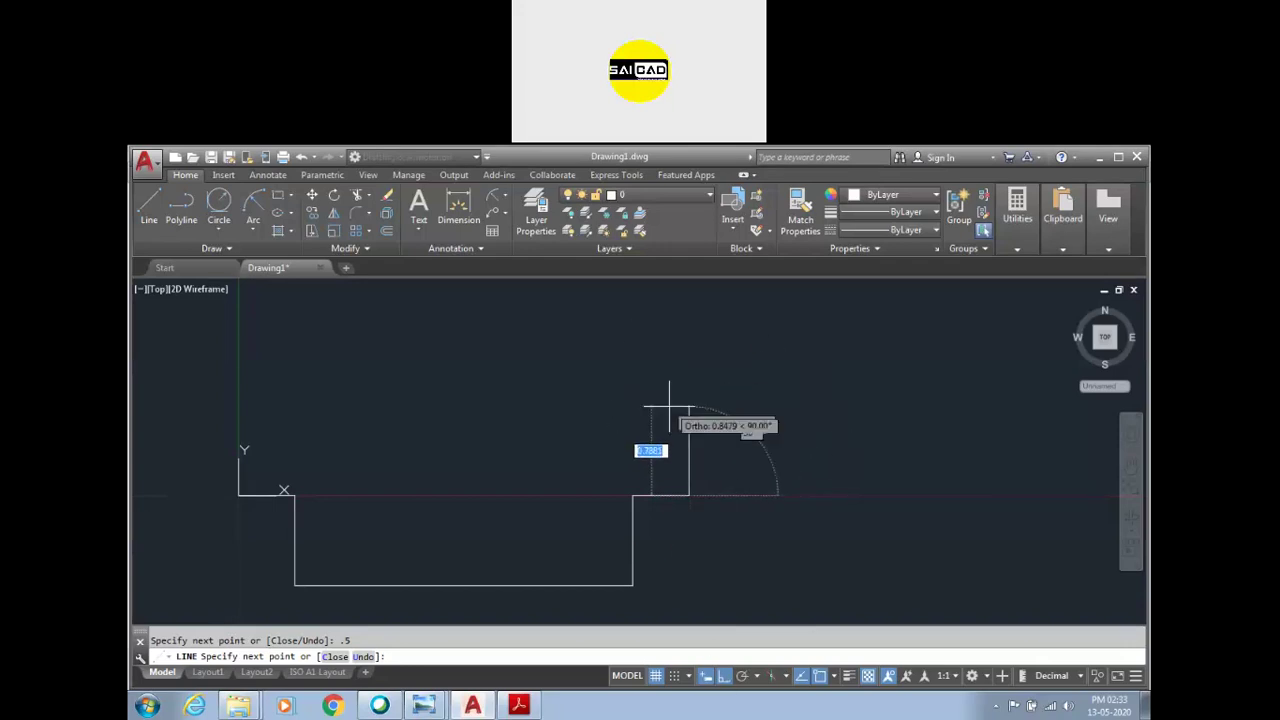
key(F8)
text(2.25)
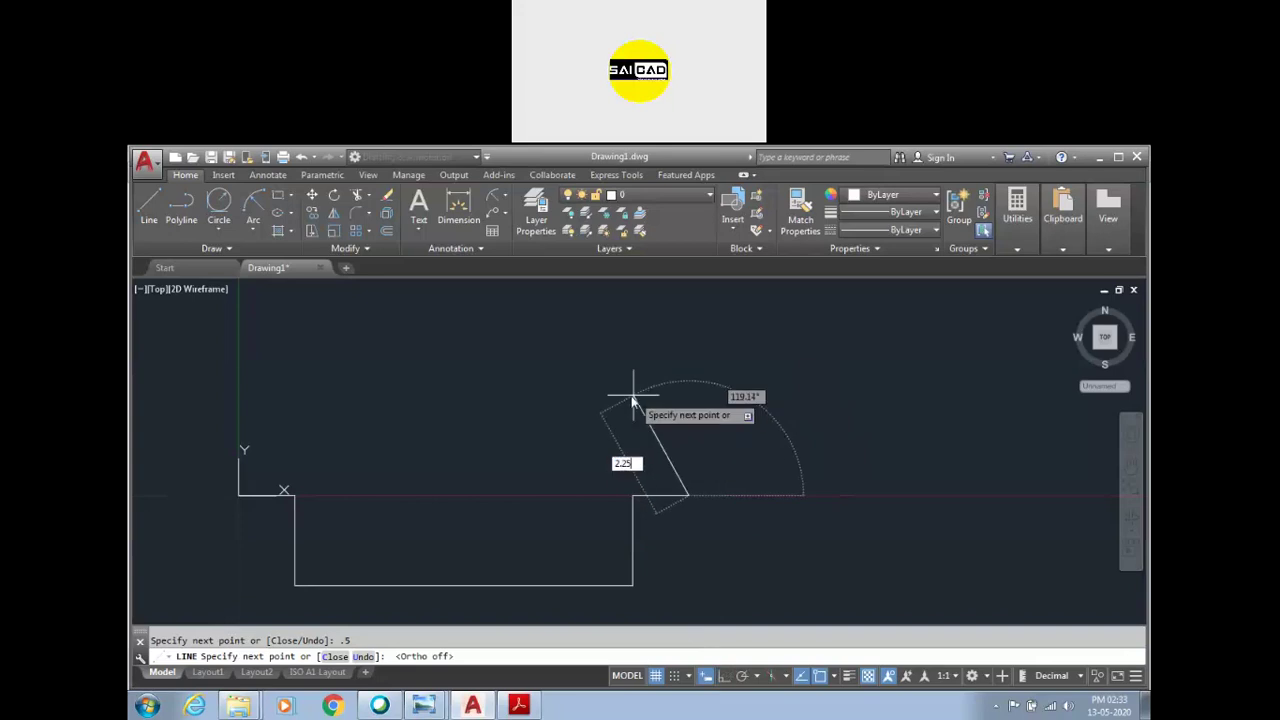
key(Tab)
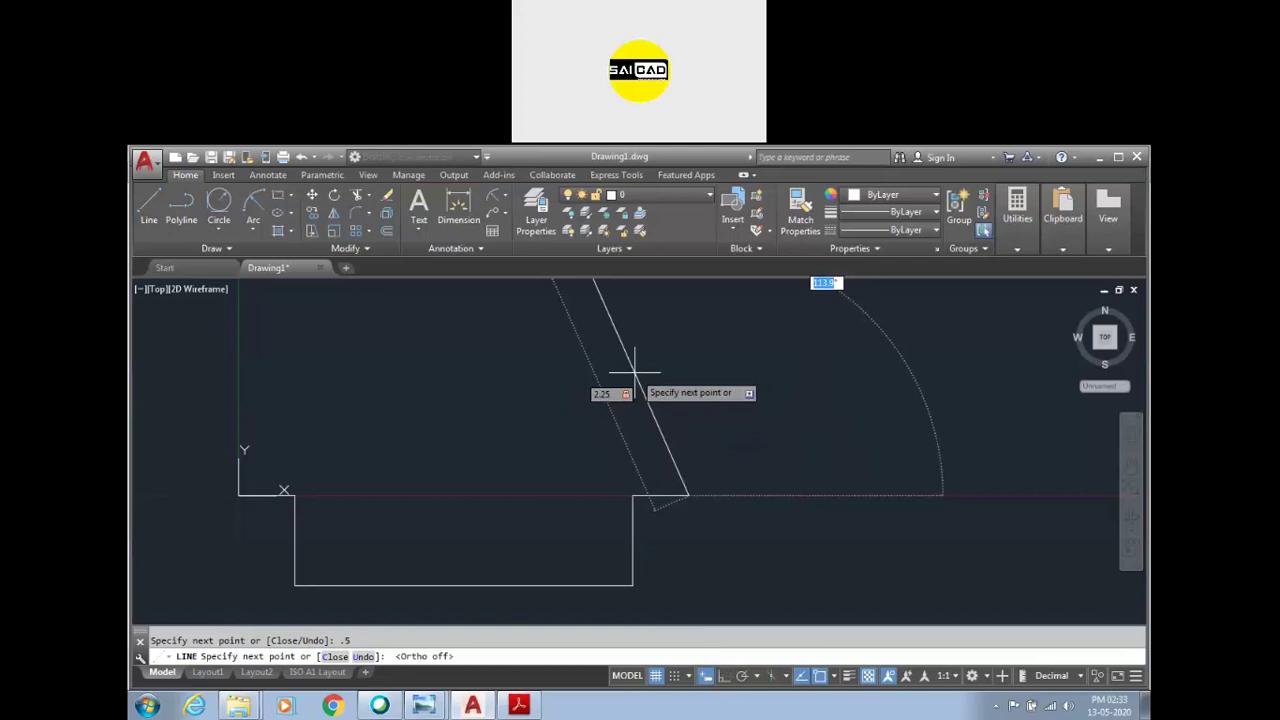
scroll(633, 372, down, 4)
text(120)
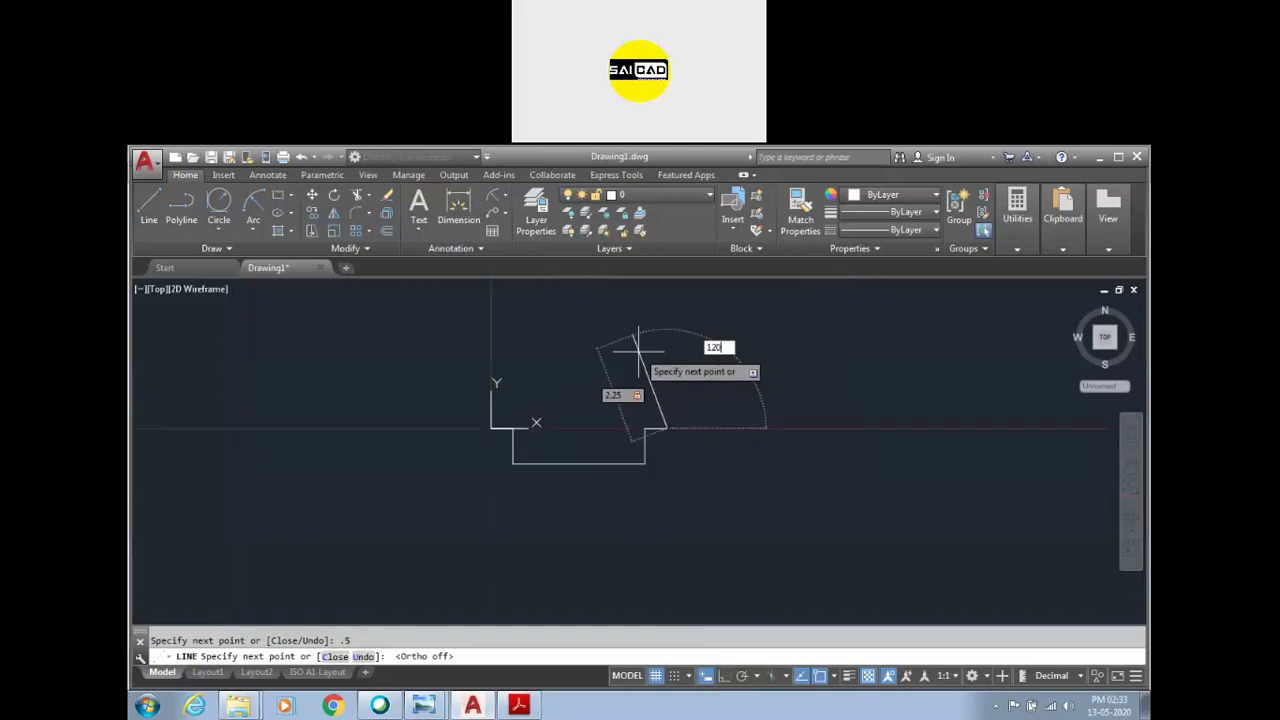
key(Return)
scroll(680, 390, up, 4)
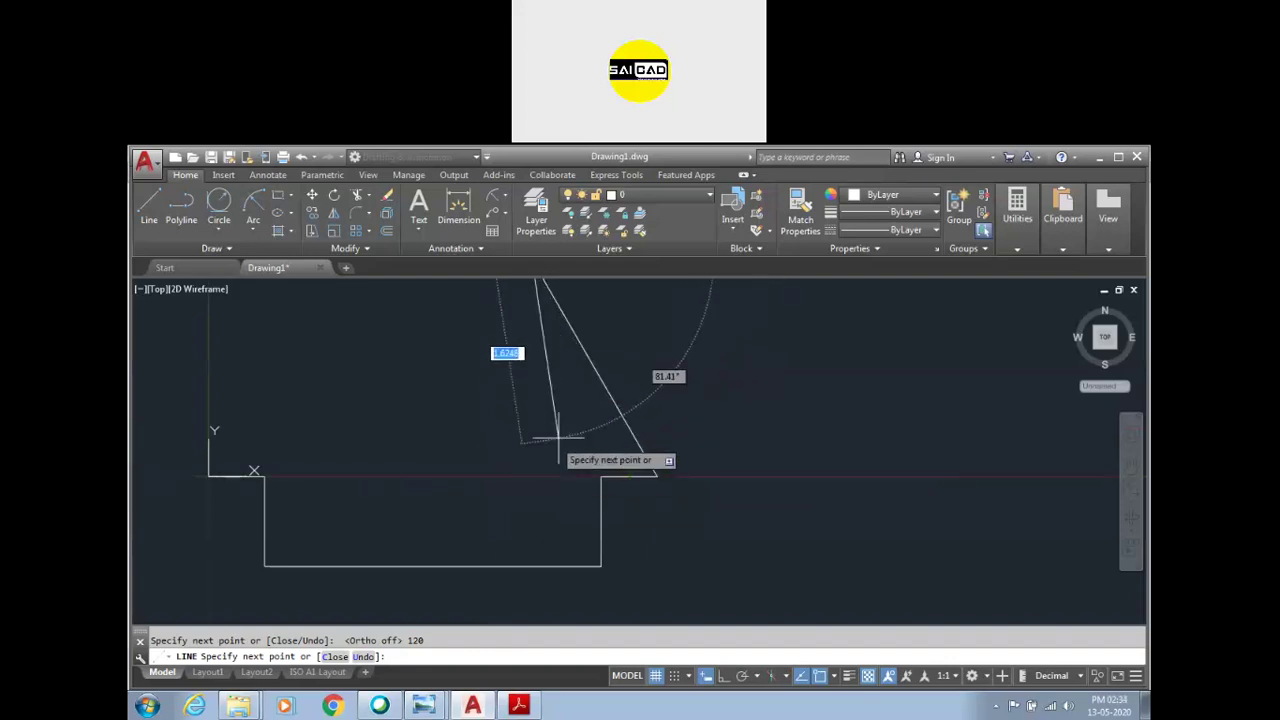
scroll(611, 494, down, 4)
scroll(575, 557, down, 2)
Step: After checking the reference, turn Ortho on and draw the 4-unit vertical line upward
click(520, 706)
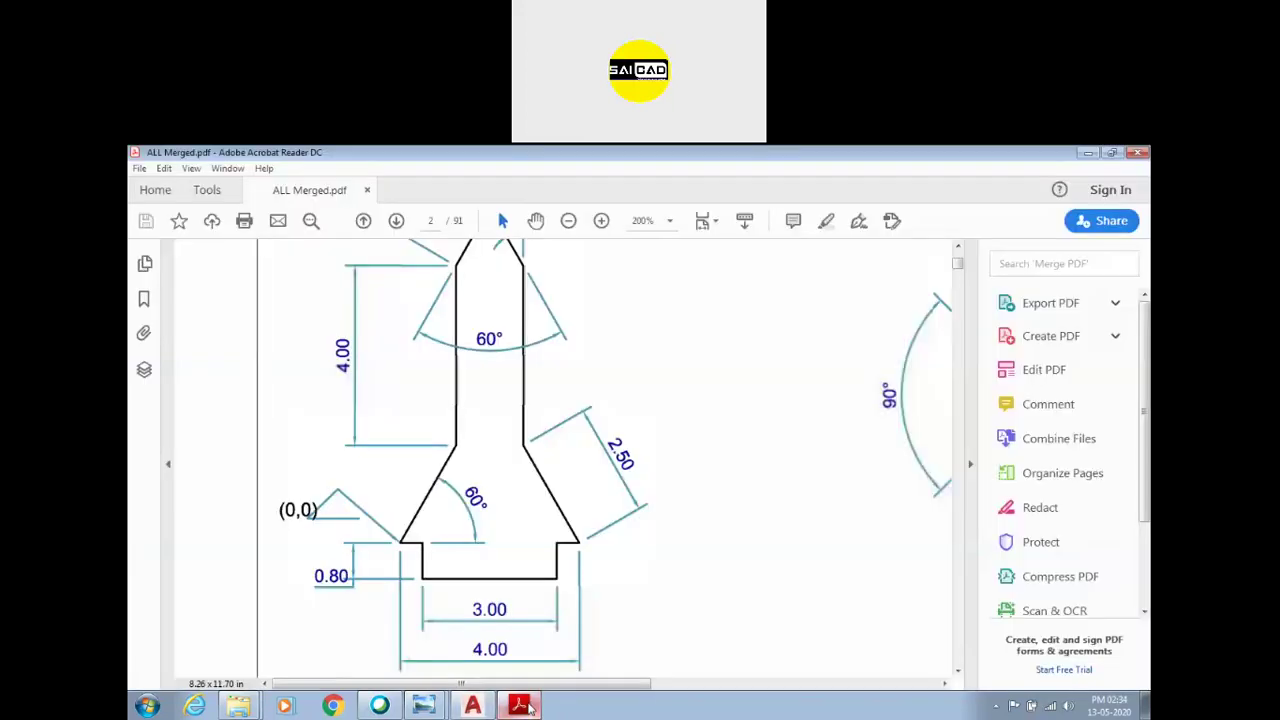
click(528, 708)
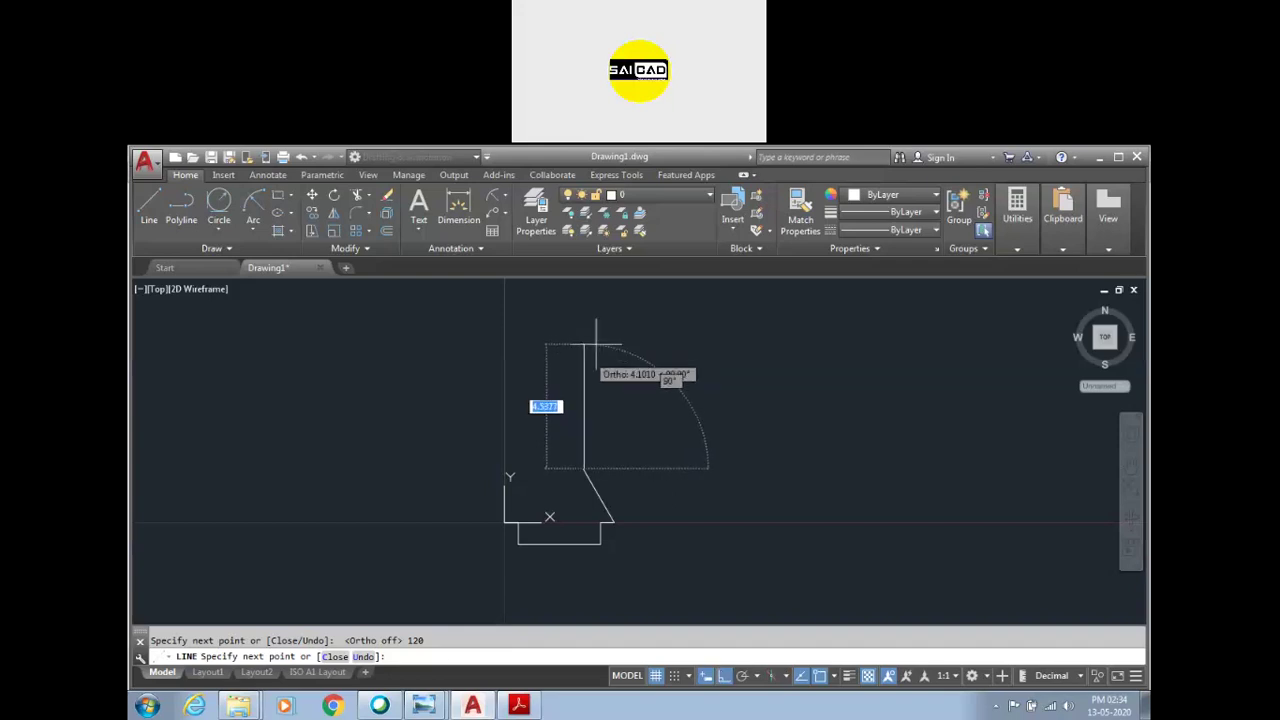
key(F8)
text(4)
key(Return)
Step: Draw the 1.5-long line at 120° and compare it with the PDF's pointed top
scroll(585, 378, down, 2)
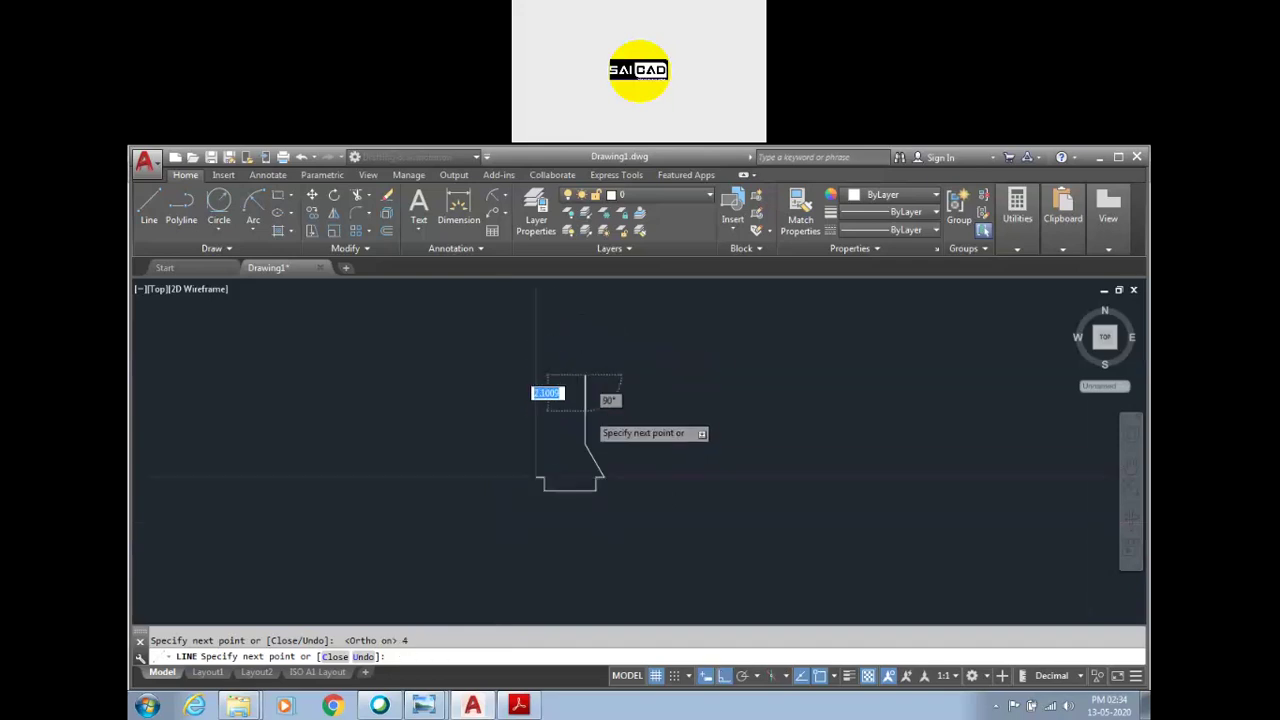
scroll(585, 378, up, 2)
click(520, 706)
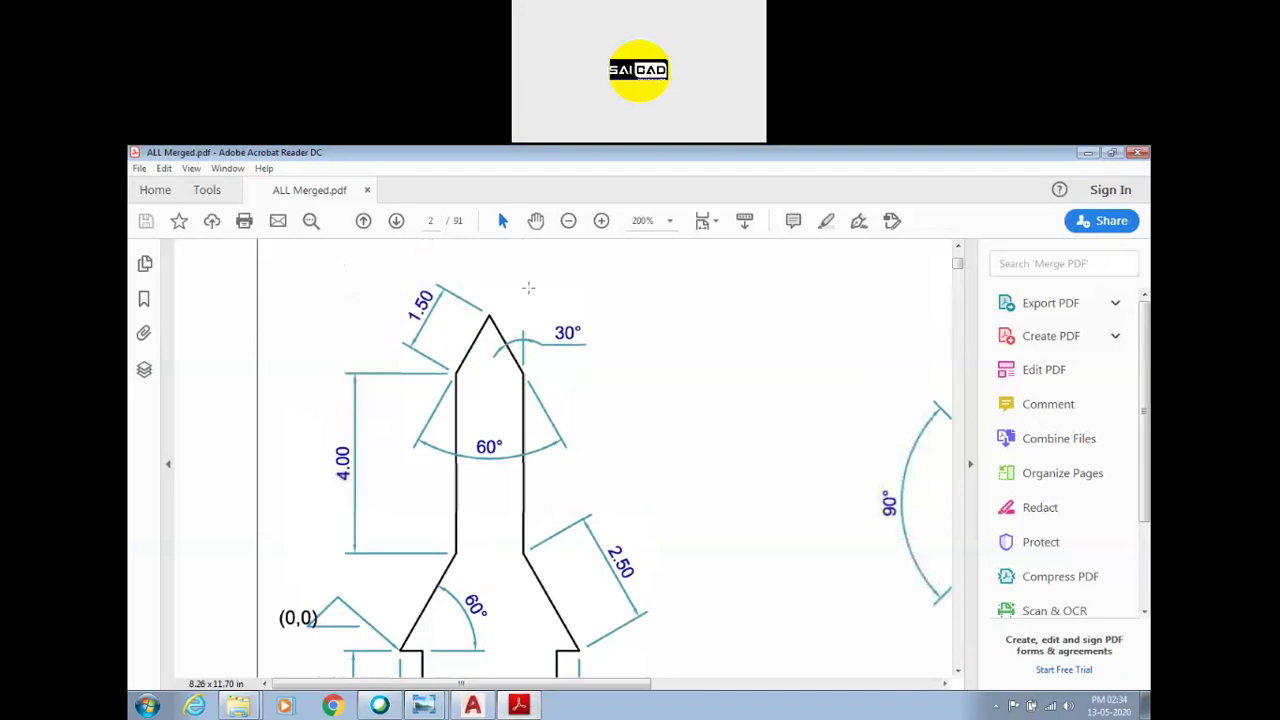
click(533, 707)
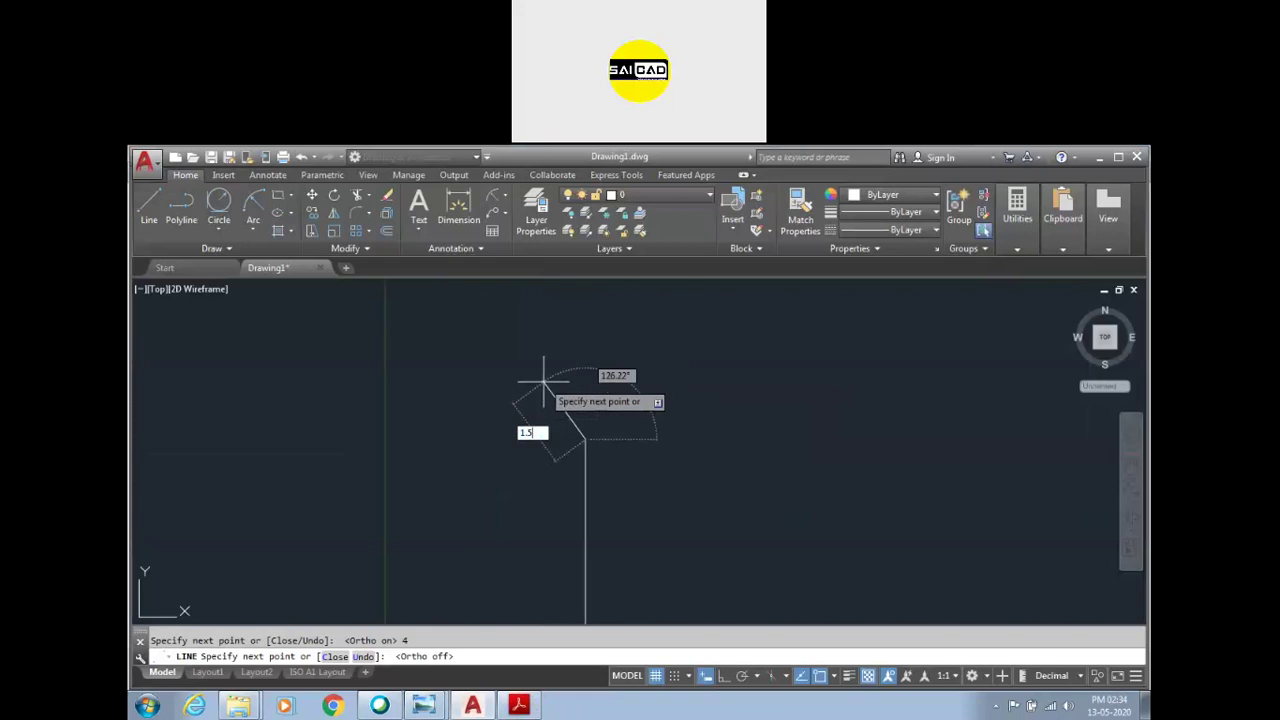
key(Tab)
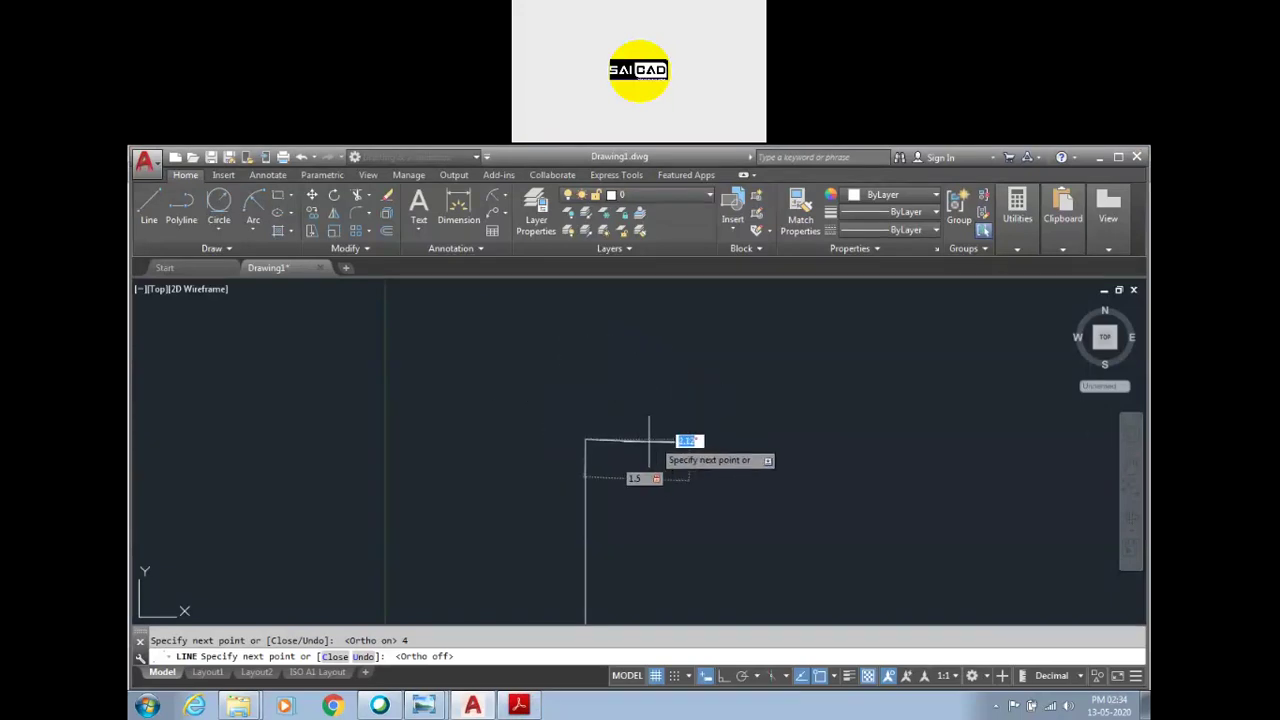
text(120)
key(Return)
scroll(540, 355, down, 3)
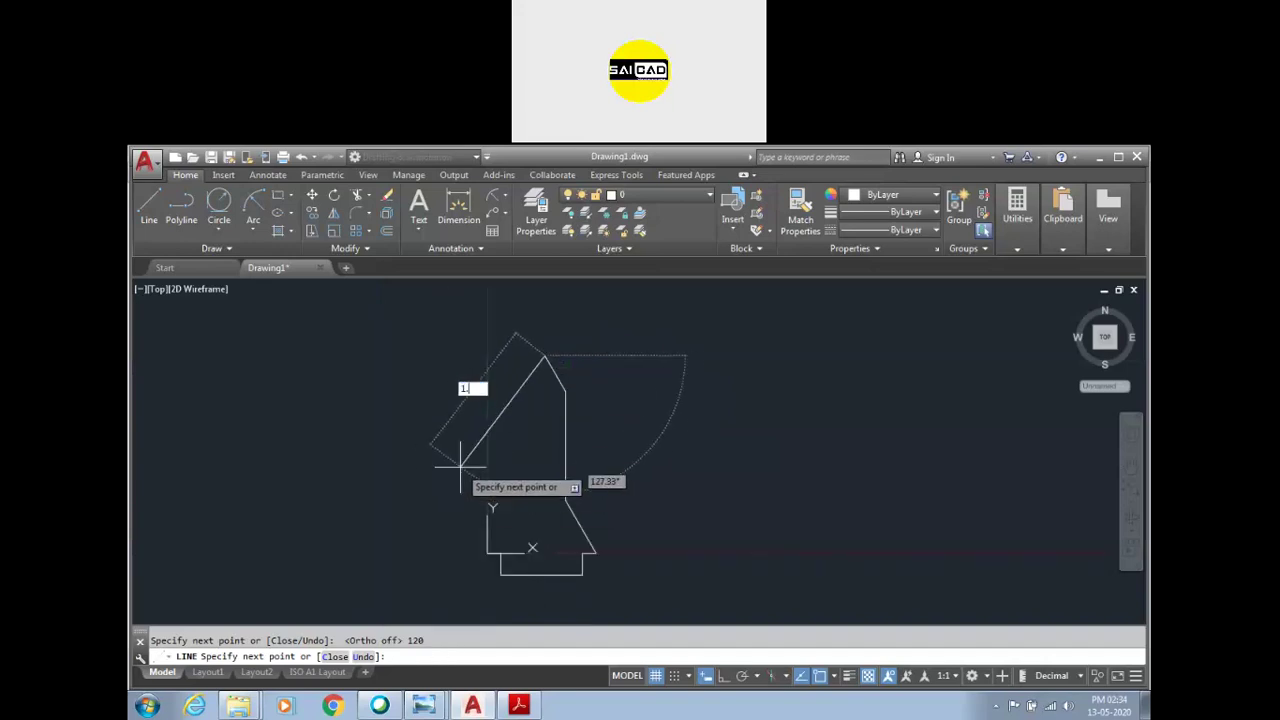
click(518, 705)
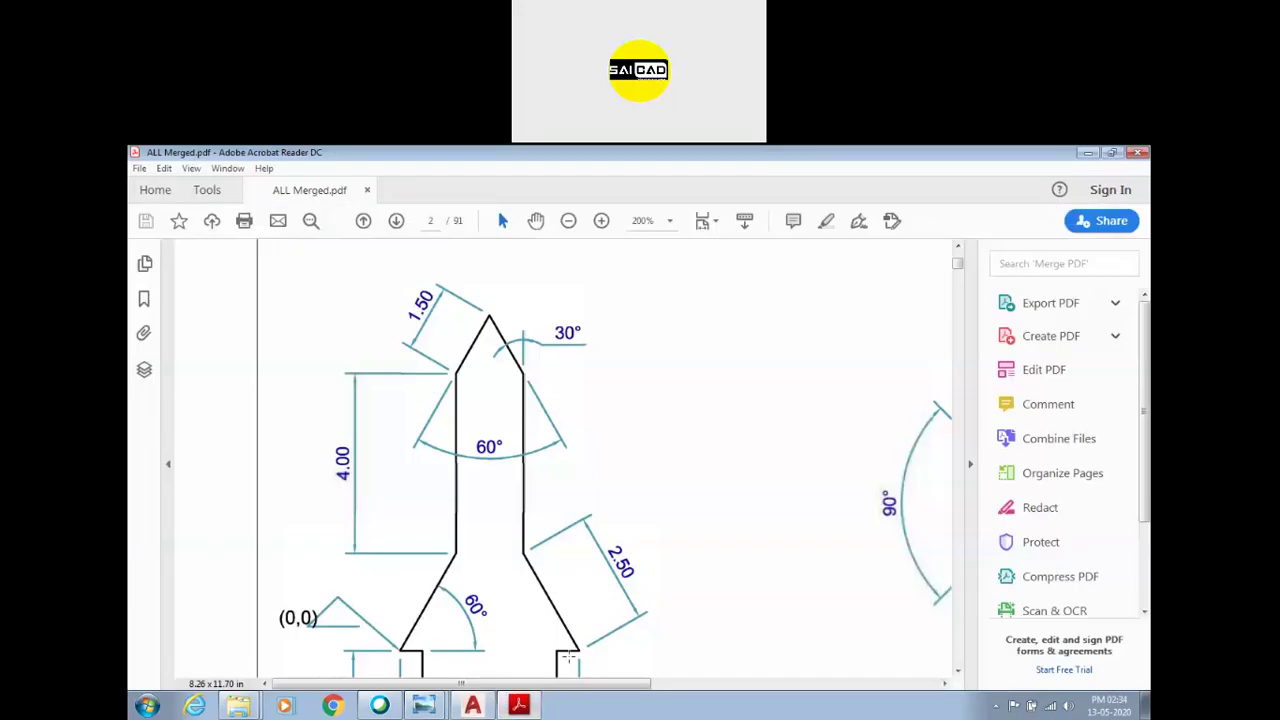
Step: Place the next slanted segment at 120° to form the pointed tip
click(534, 704)
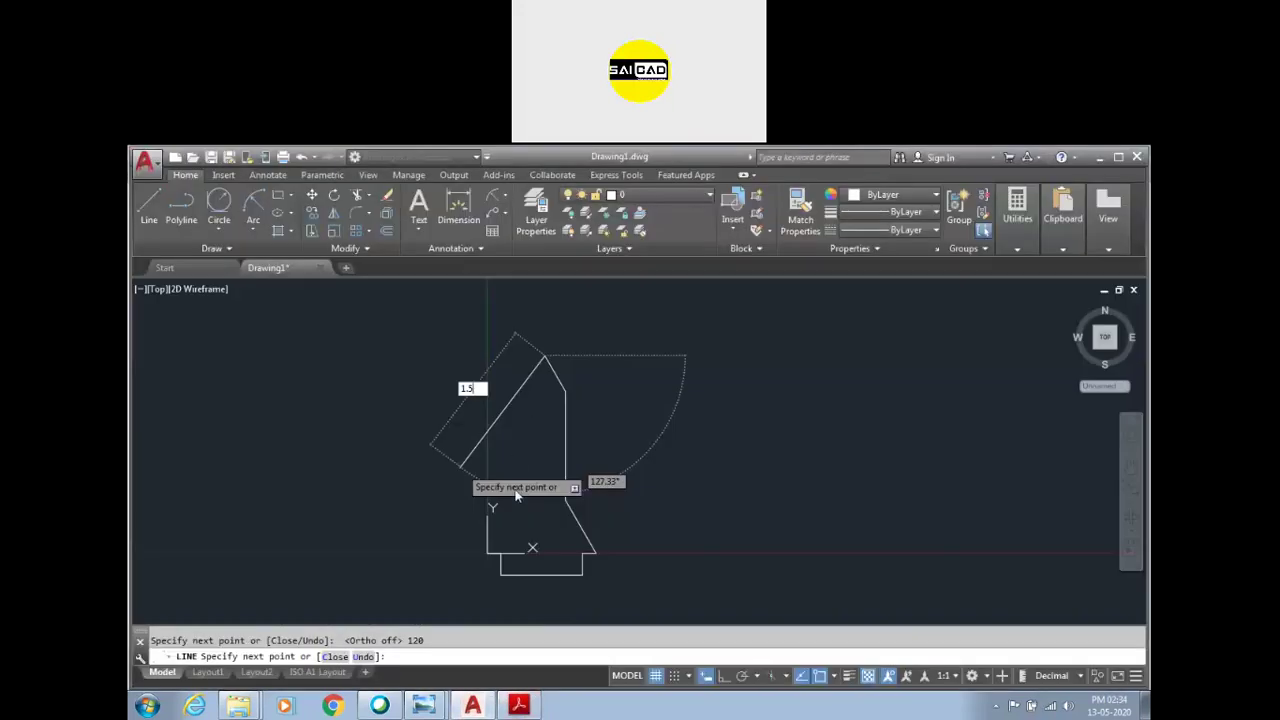
scroll(505, 395, up, 3)
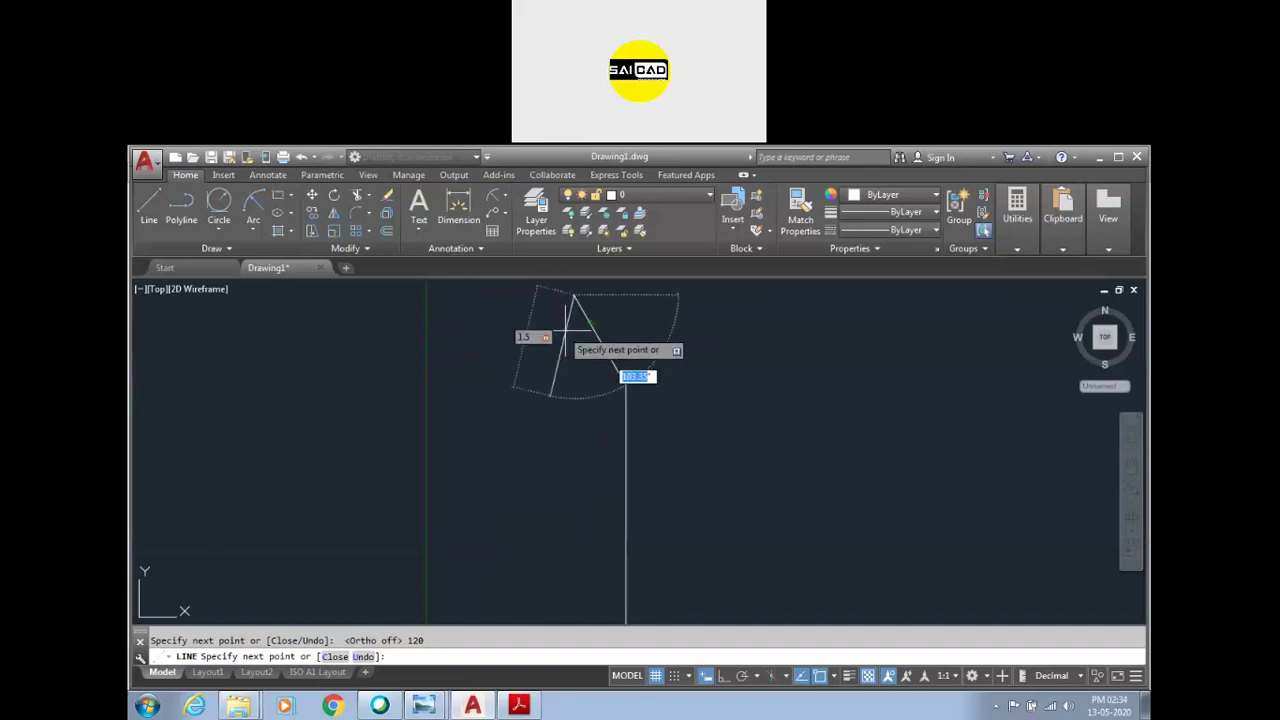
scroll(533, 388, down, 2)
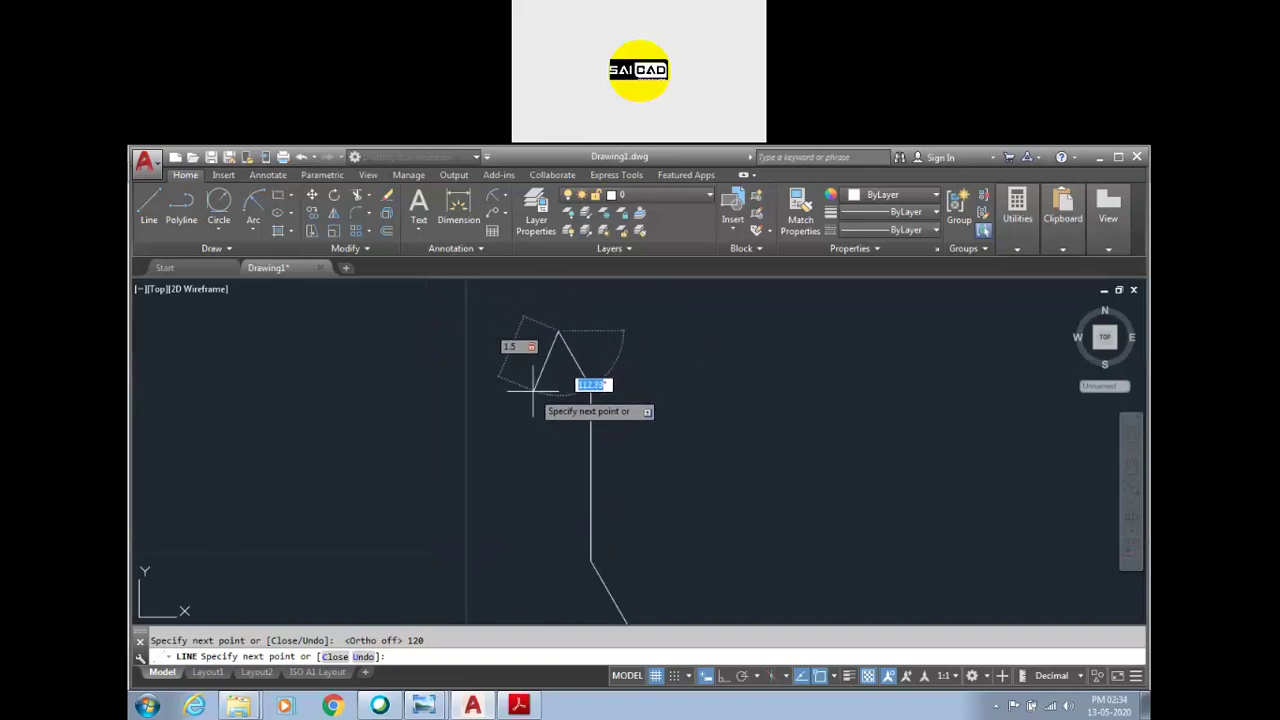
click(557, 331)
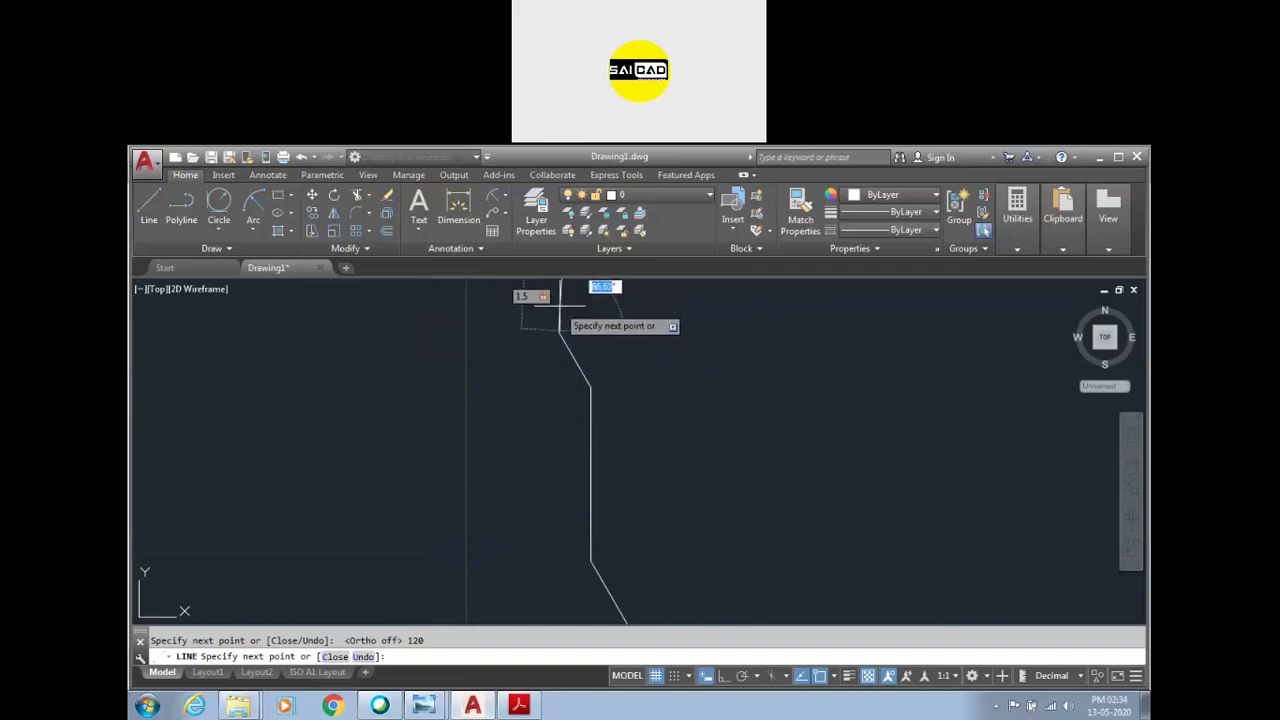
scroll(577, 385, down, 2)
scroll(540, 420, up, 2)
text(120)
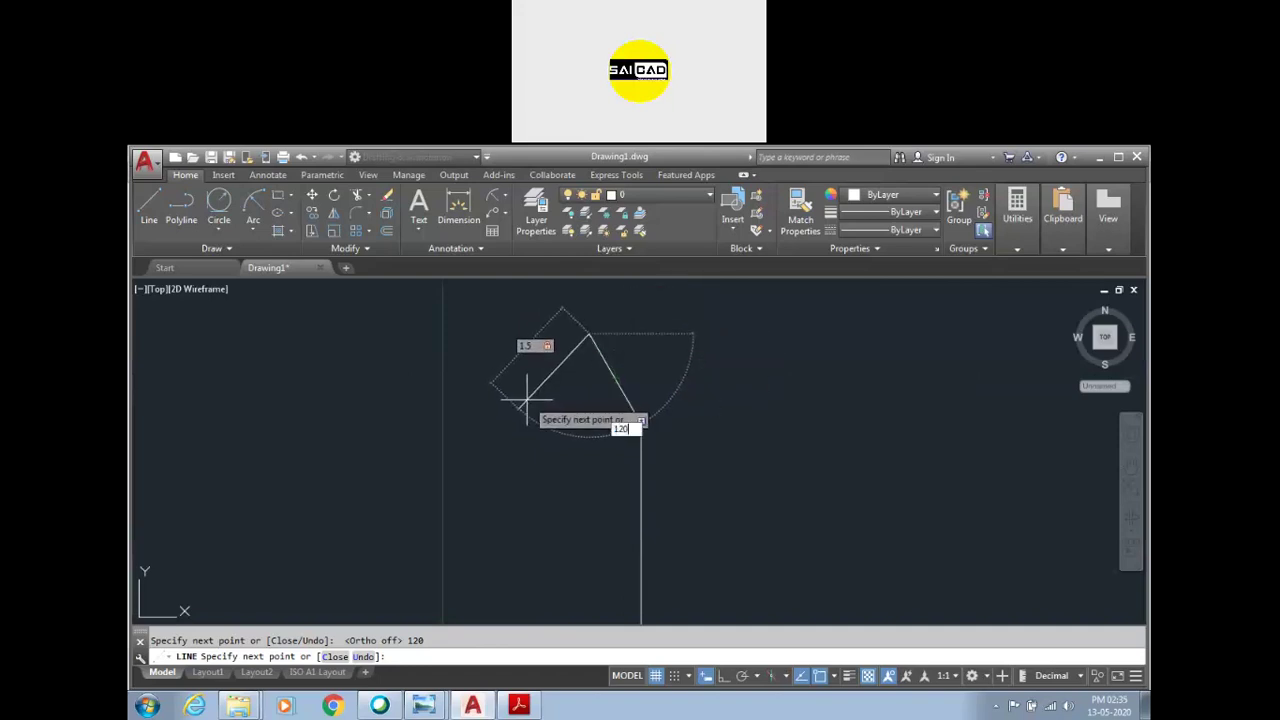
key(Return)
scroll(525, 405, down, 3)
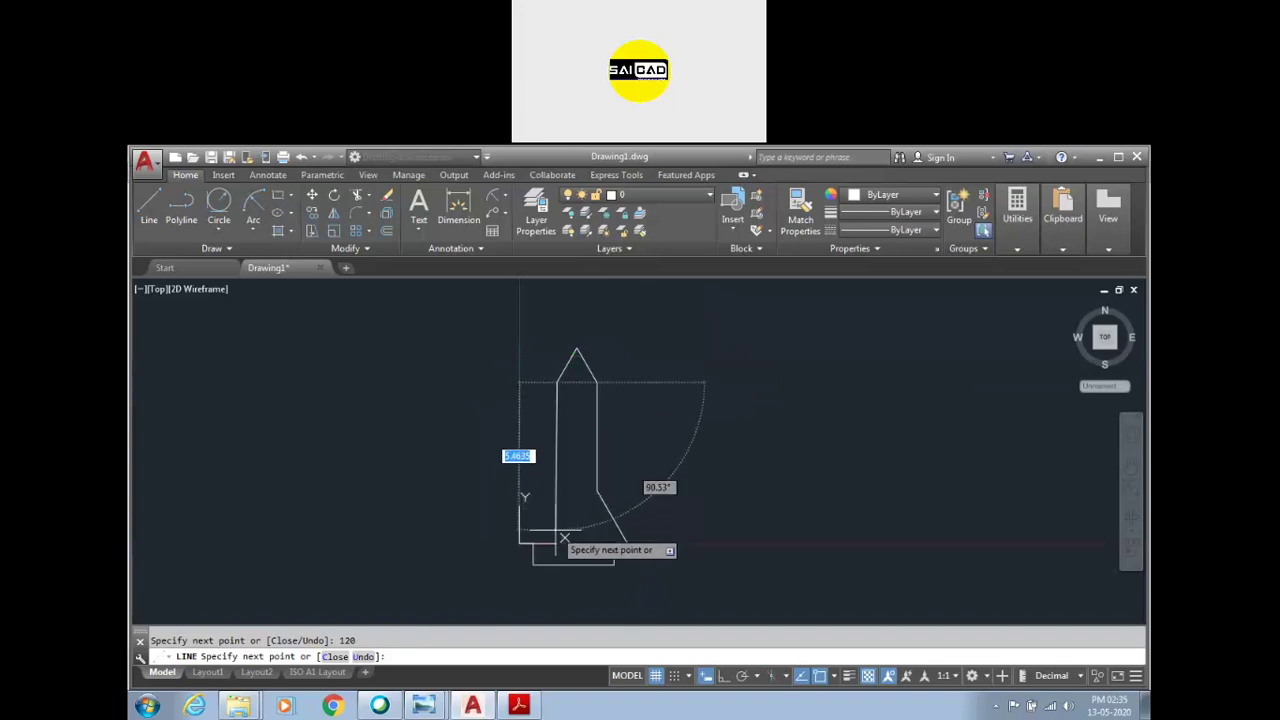
scroll(564, 538, up, 1)
scroll(555, 542, up, 1)
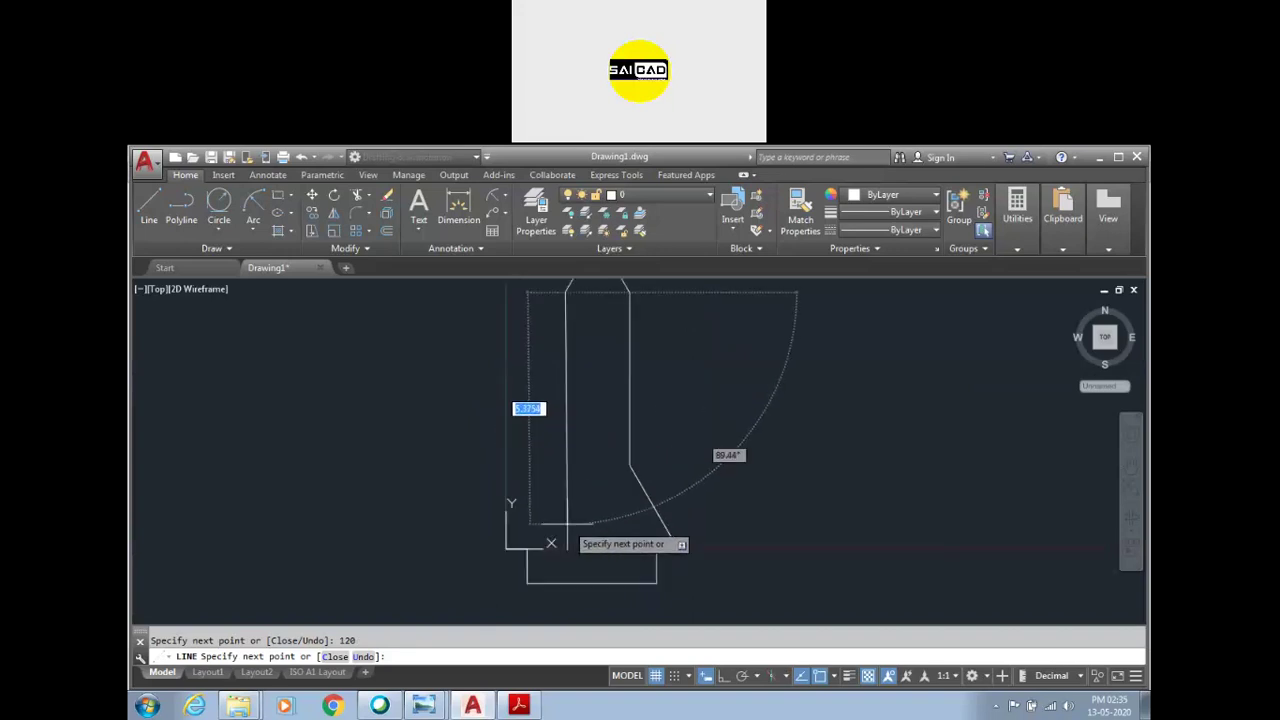
scroll(565, 535, down, 2)
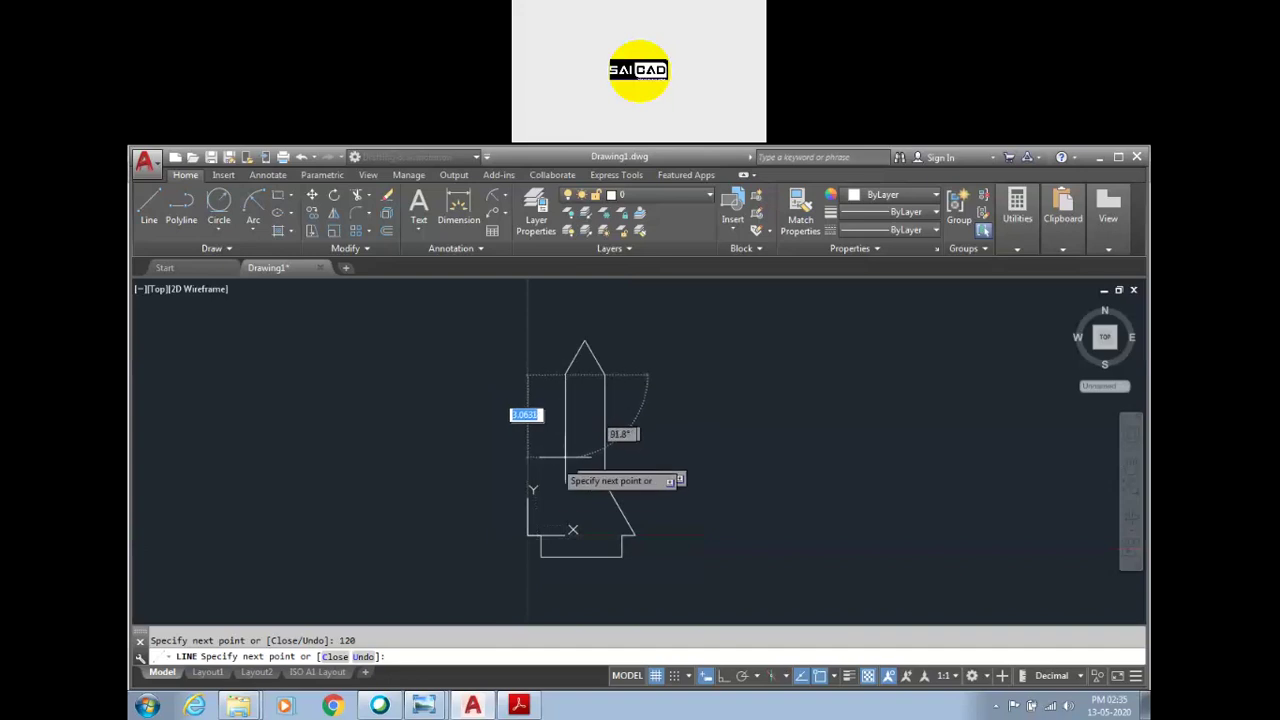
Step: With Ortho on, draw the 4-unit downward segment and close the outline to its start
key(F8)
text(4)
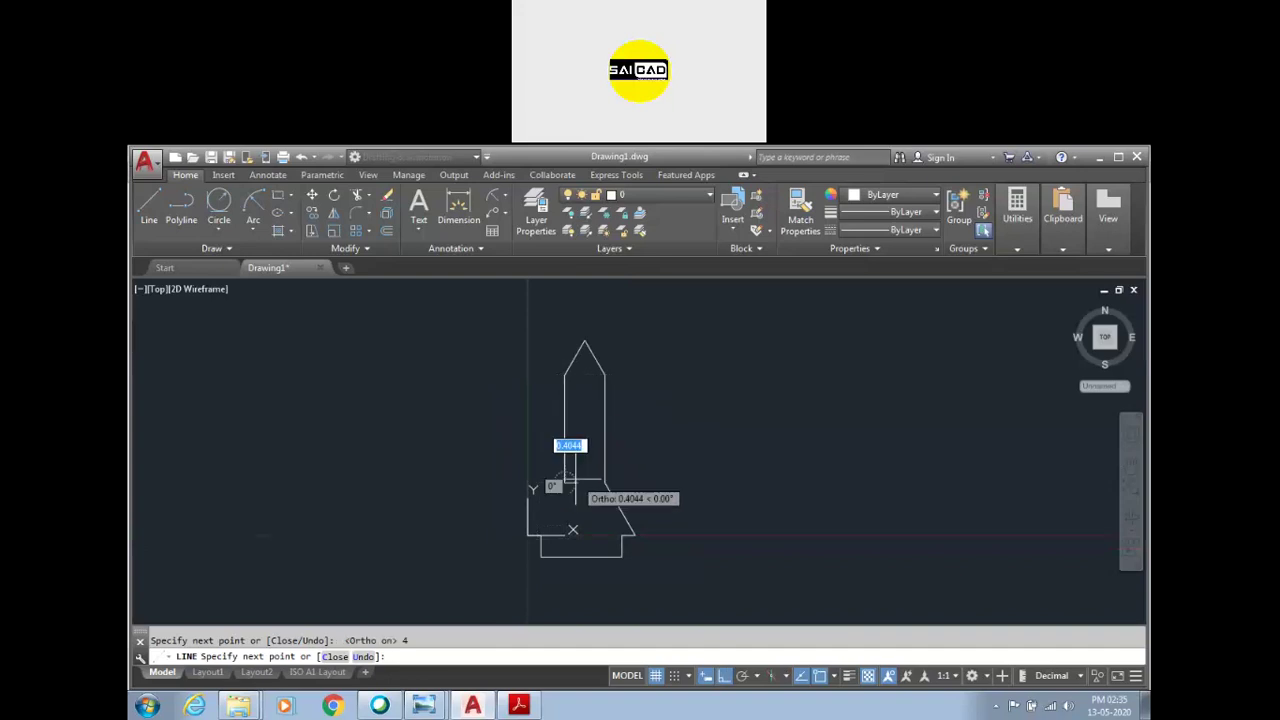
key(Return)
scroll(530, 520, up, 4)
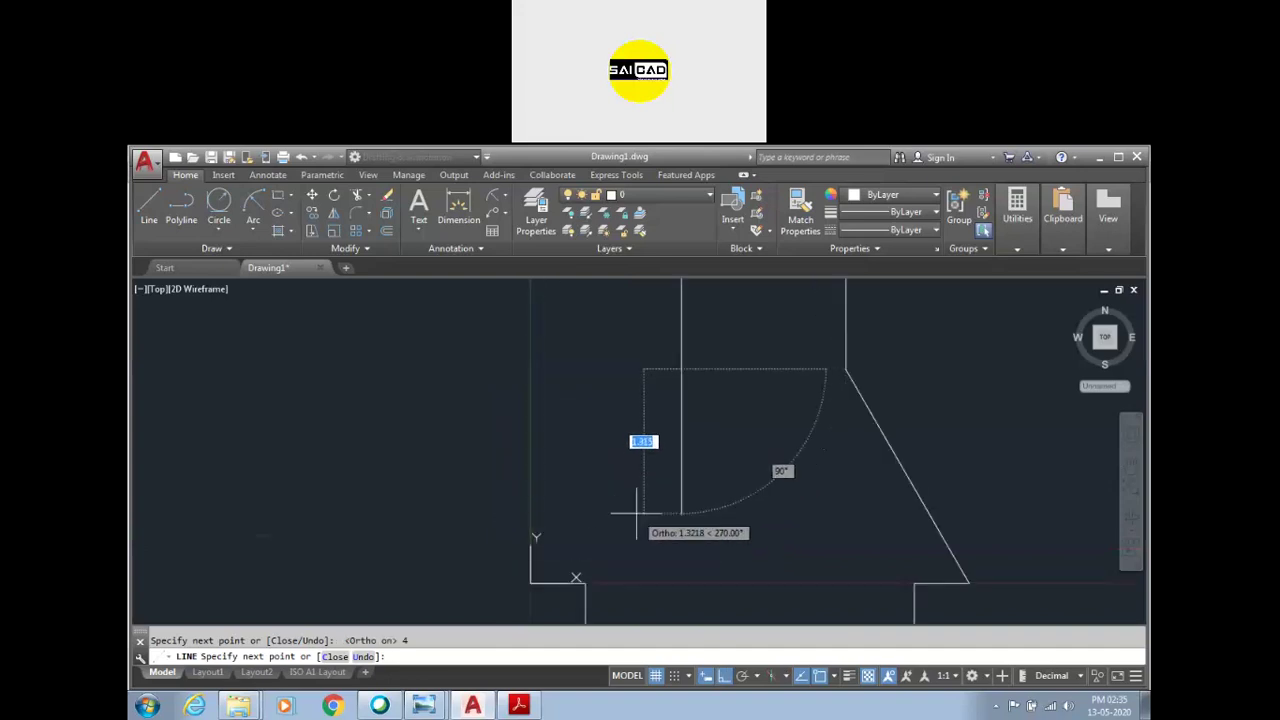
scroll(634, 508, down, 2)
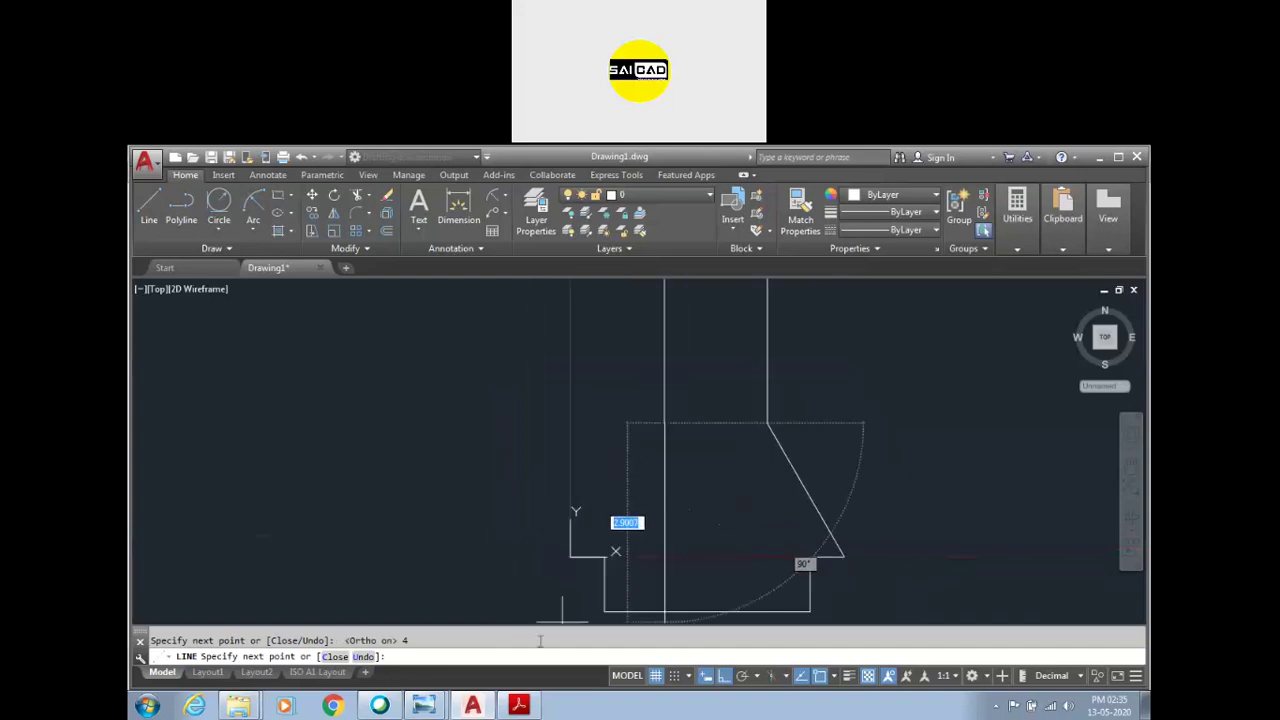
click(333, 657)
scroll(557, 520, down, 3)
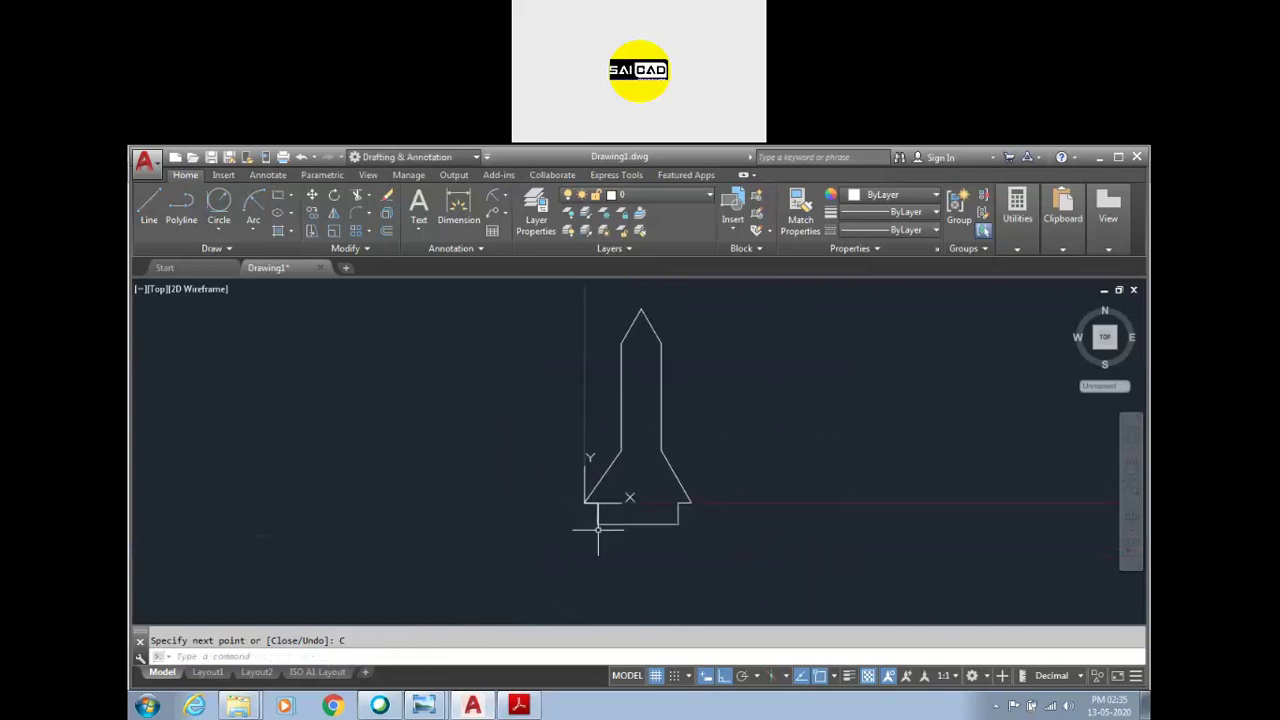
scroll(660, 513, up, 2)
Step: Draw a vertical centre line from the base's bottom midpoint up past the rocket tip
scroll(585, 538, down, 2)
text(l)
key(Return)
click(609, 533)
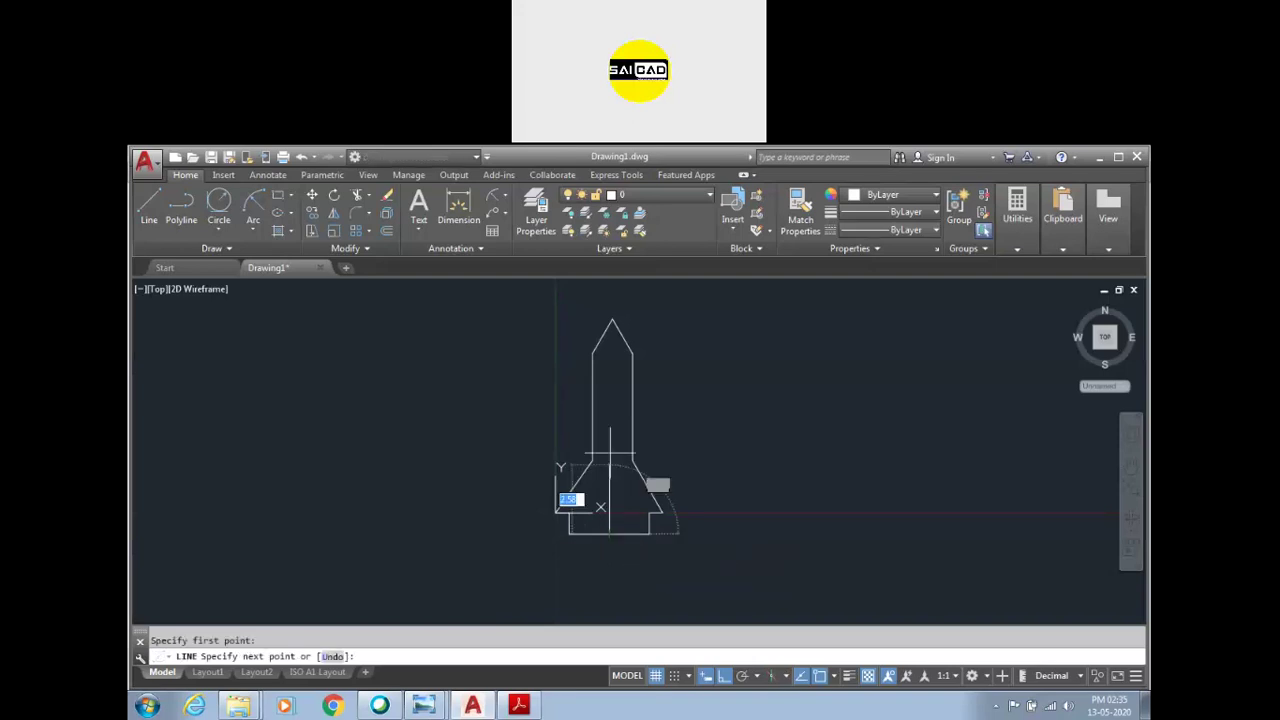
click(610, 302)
key(Escape)
Step: Check the reference rocket drawing in the PDF, then return to AutoCAD
scroll(612, 372, up, 2)
scroll(609, 388, down, 2)
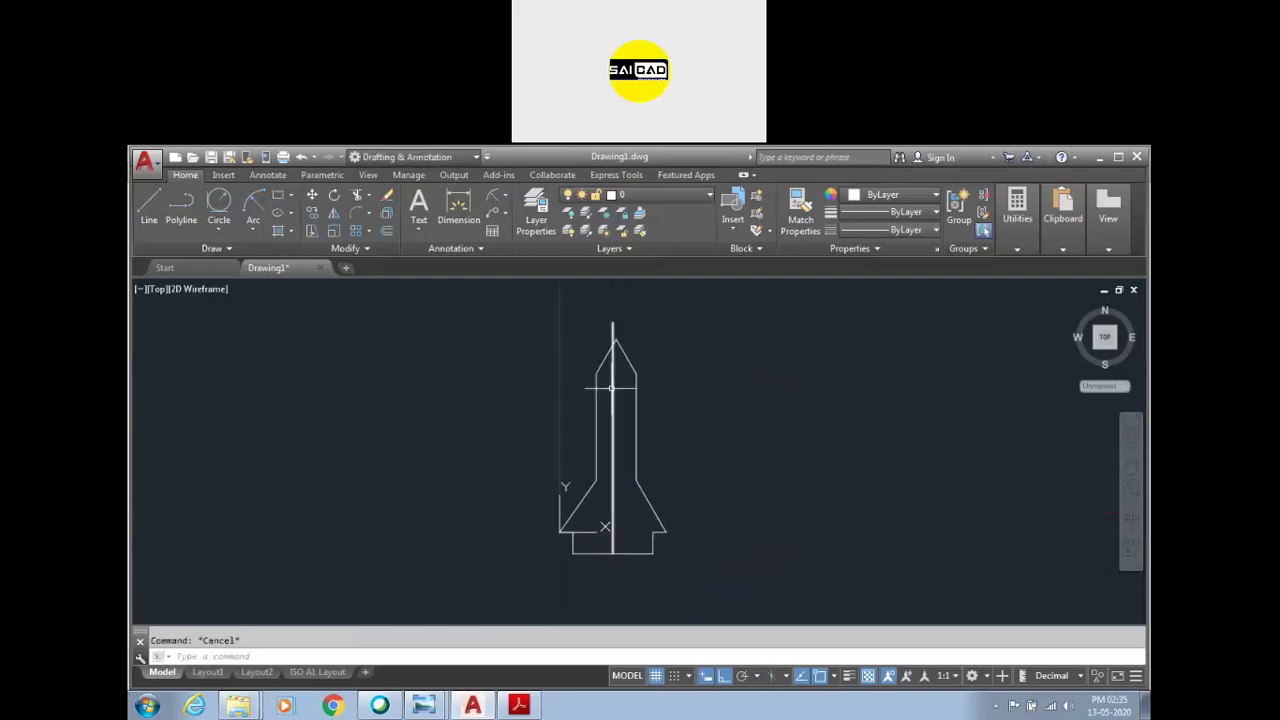
scroll(618, 319, up, 3)
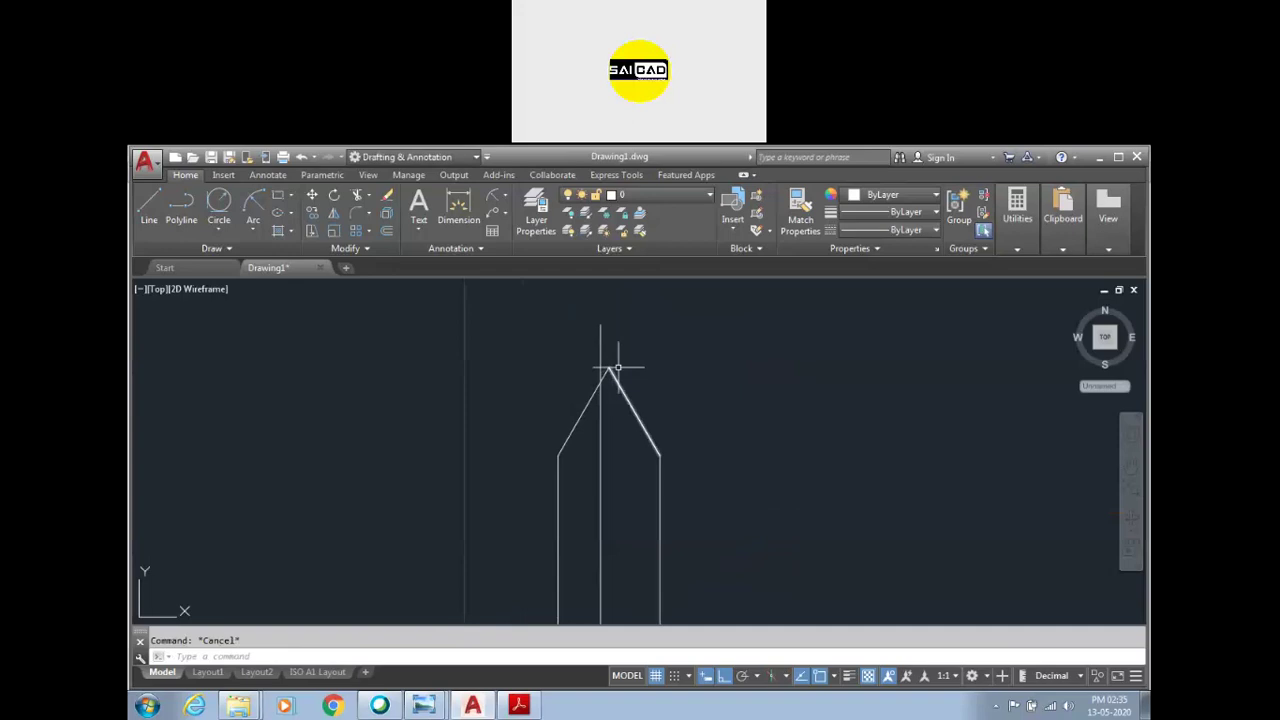
scroll(618, 368, down, 2)
click(519, 706)
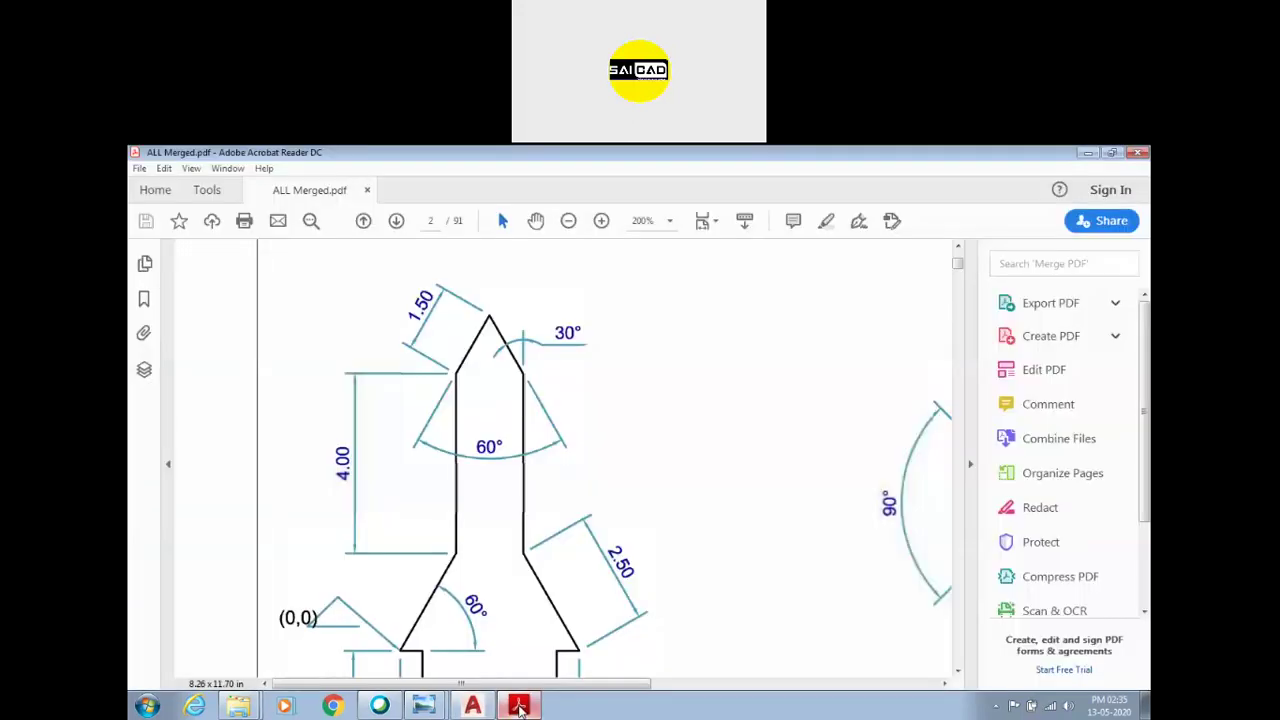
click(519, 706)
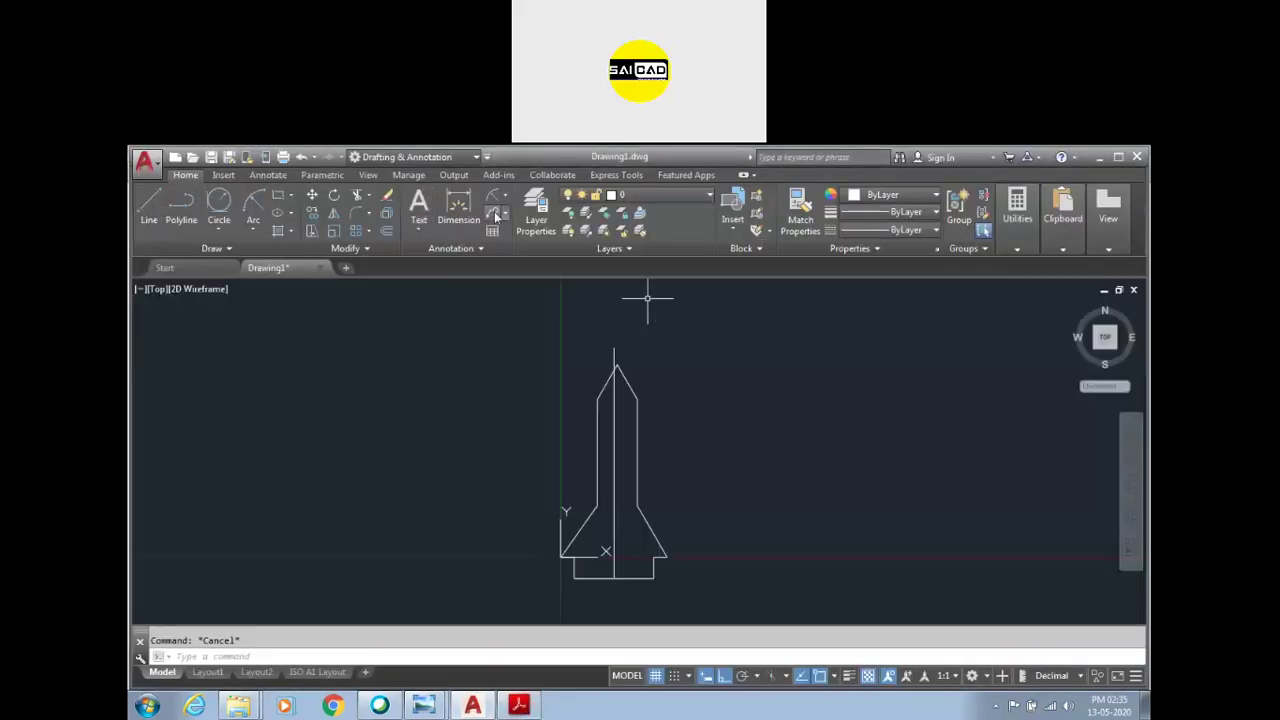
click(458, 208)
scroll(671, 604, up, 5)
click(567, 508)
scroll(567, 510, down, 3)
scroll(570, 530, down, 4)
scroll(570, 530, up, 3)
key(Escape)
scroll(543, 457, up, 3)
scroll(557, 457, up, 2)
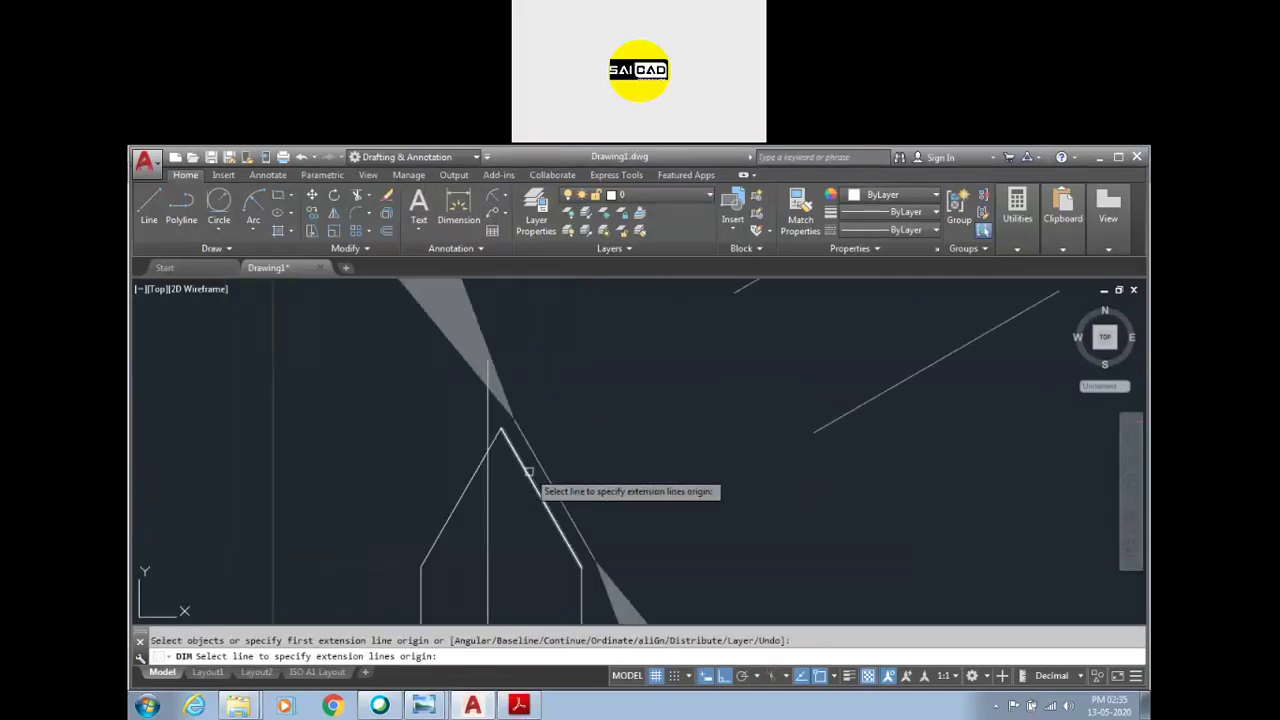
click(529, 471)
scroll(615, 480, down, 3)
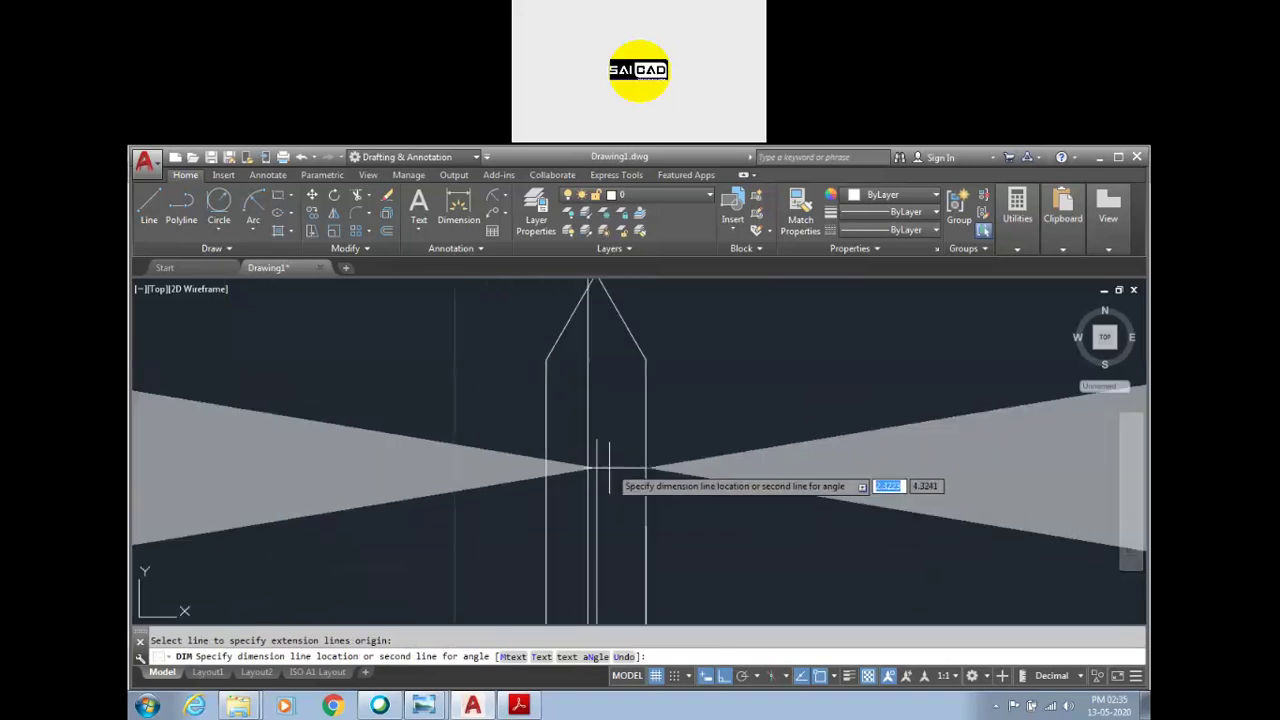
scroll(652, 425, down, 3)
click(643, 470)
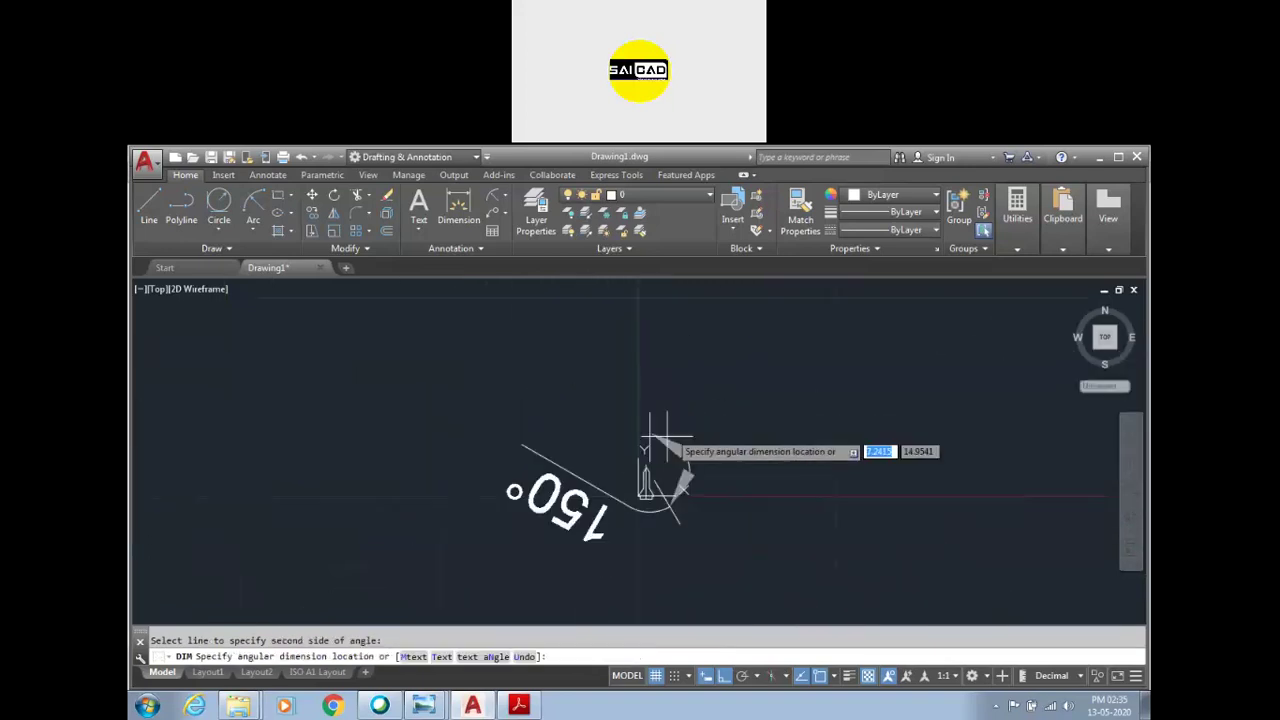
scroll(626, 496, down, 3)
scroll(626, 497, up, 2)
scroll(608, 466, up, 3)
scroll(591, 389, up, 2)
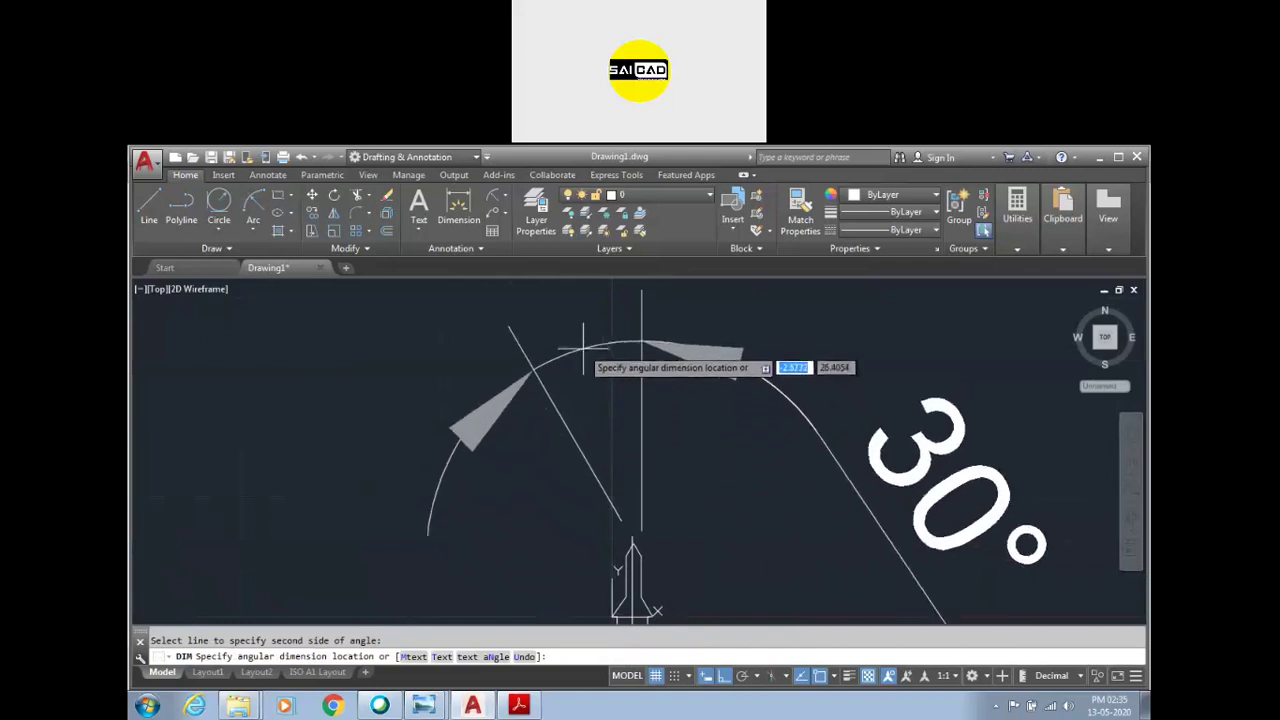
key(Escape)
scroll(600, 480, up, 2)
scroll(616, 486, down, 1)
scroll(614, 506, up, 2)
scroll(620, 514, up, 2)
scroll(605, 520, down, 4)
scroll(585, 443, up, 2)
scroll(585, 443, down, 2)
scroll(590, 360, up, 4)
scroll(610, 384, down, 2)
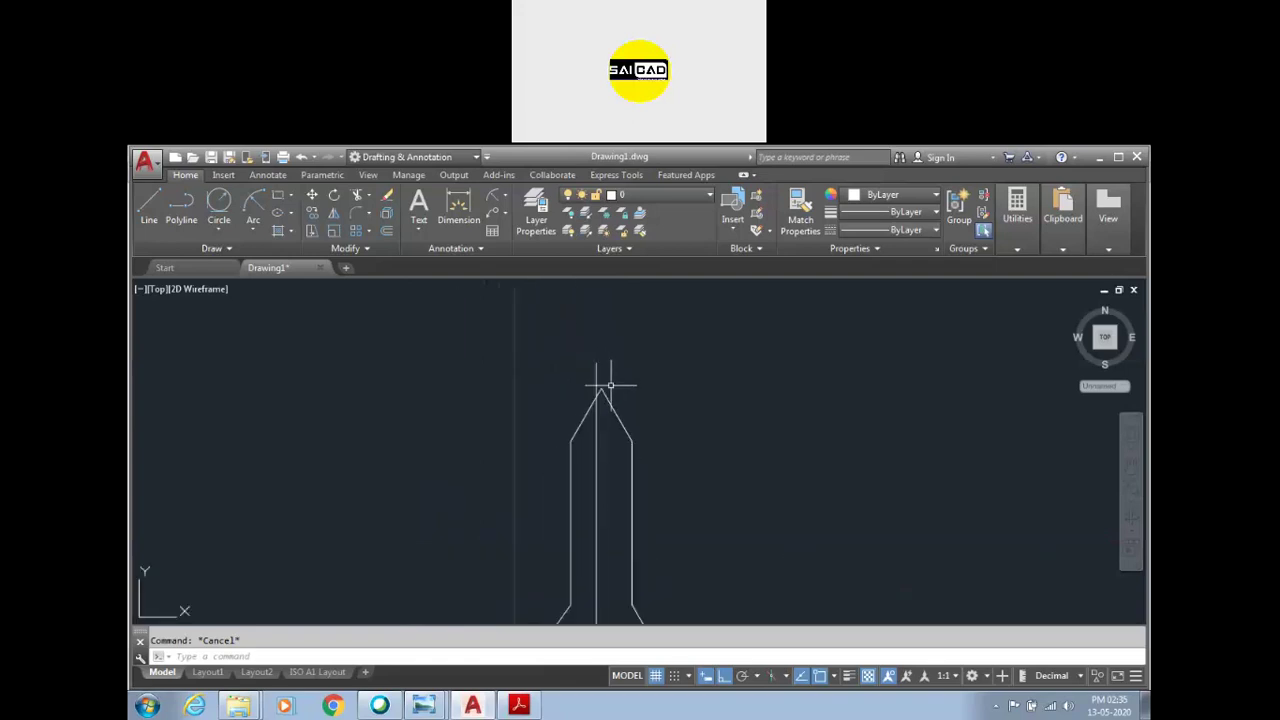
scroll(610, 384, down, 2)
scroll(610, 384, up, 3)
scroll(612, 380, down, 4)
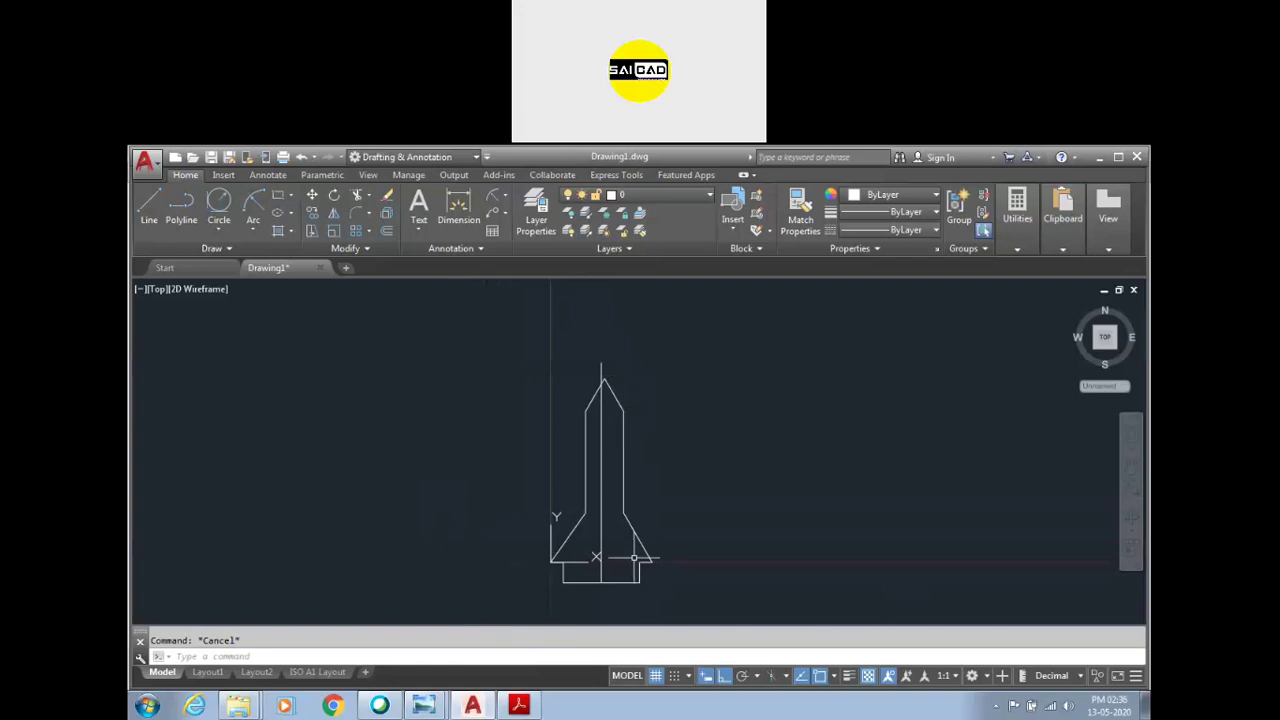
Step: Try a radius dimension on the fin edge, then cancel it
scroll(634, 558, up, 2)
click(497, 200)
scroll(640, 548, up, 2)
click(678, 565)
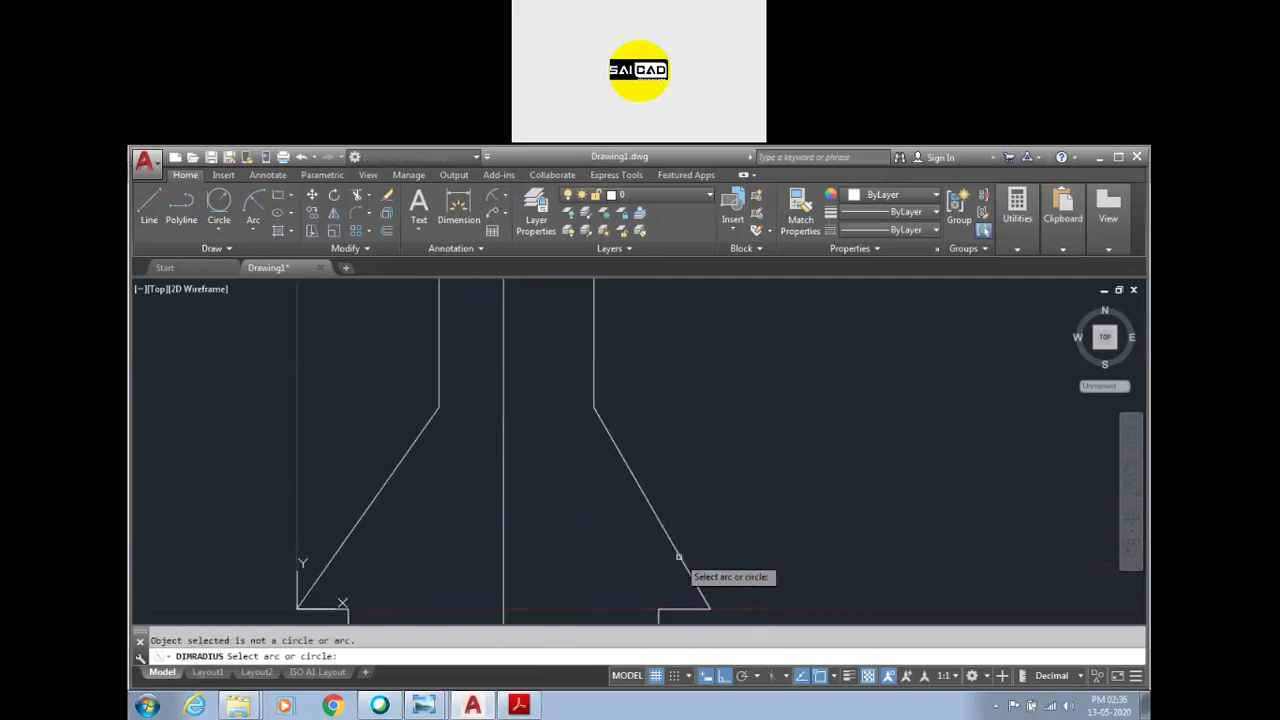
scroll(677, 551, down, 4)
scroll(617, 540, up, 4)
key(Escape)
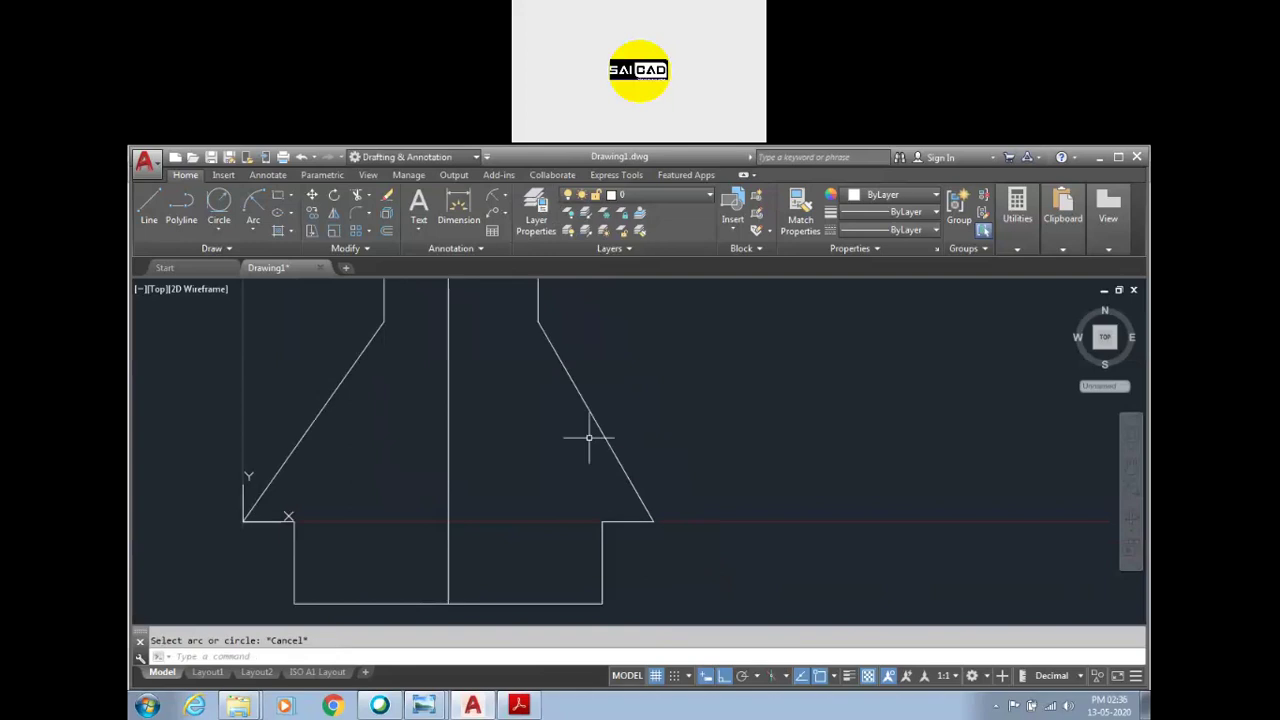
Step: Start a dimension at the nose's right corner, then cancel it
click(462, 208)
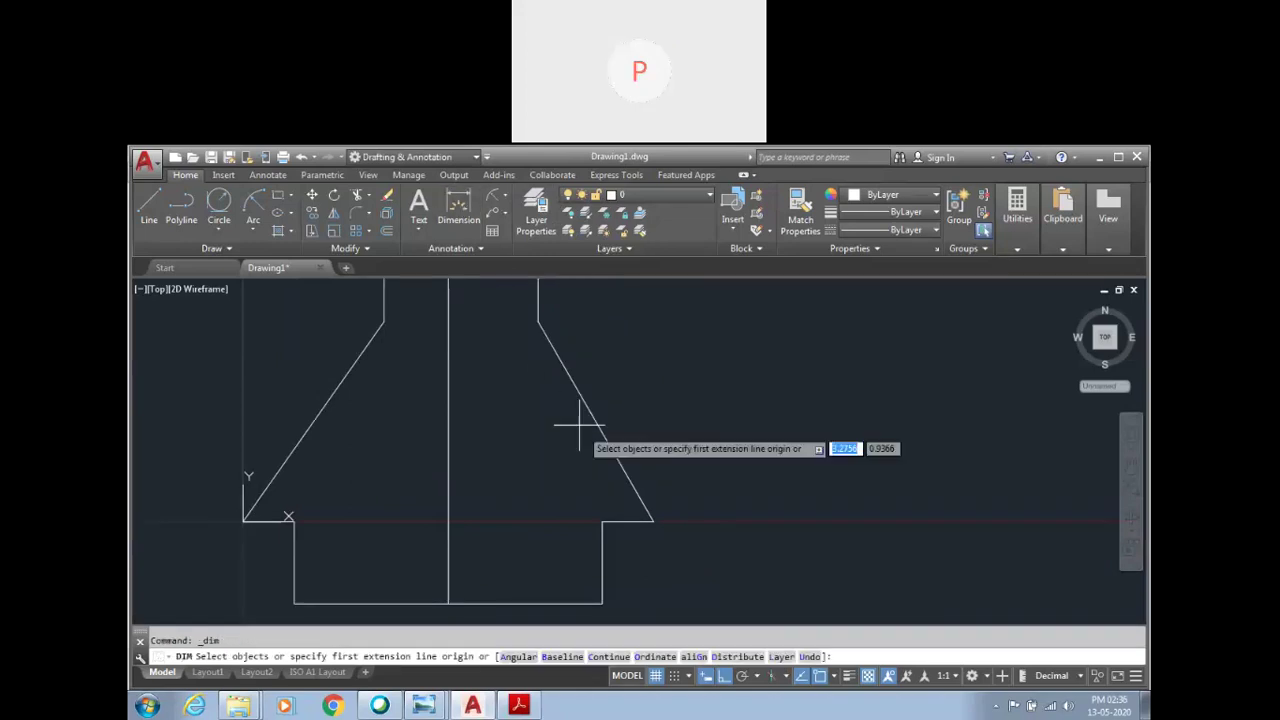
scroll(610, 512, down, 4)
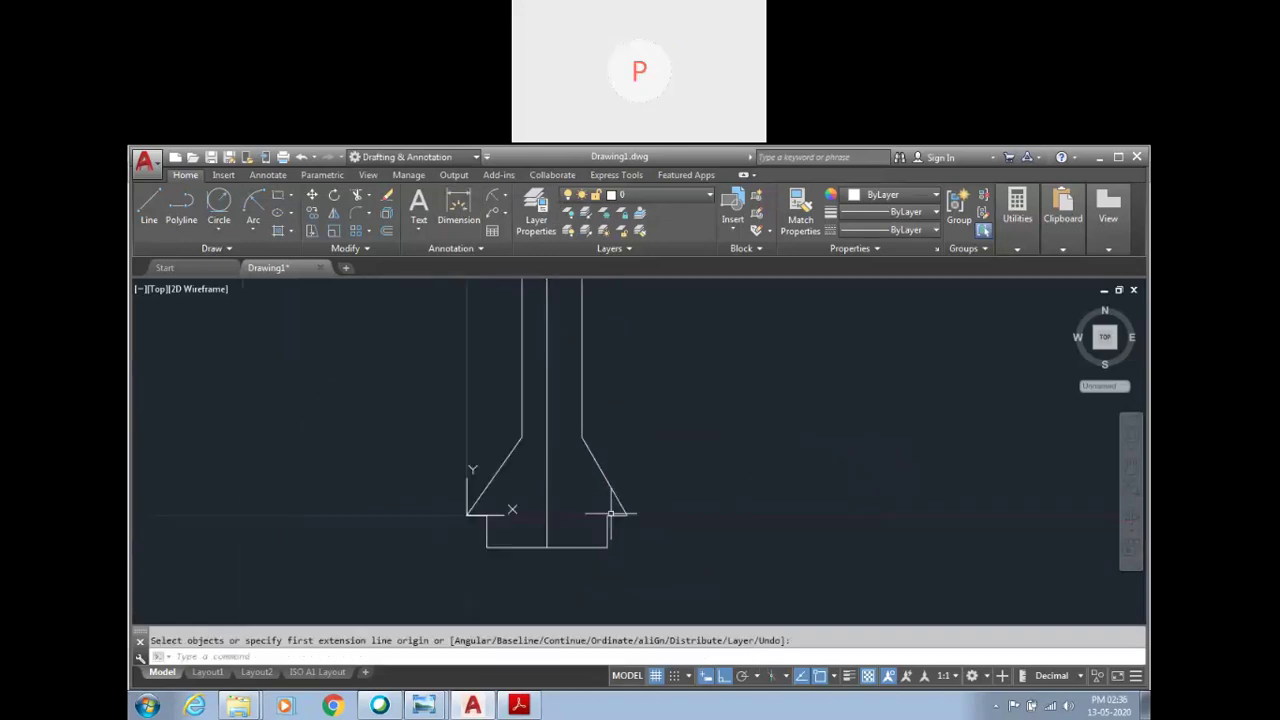
scroll(600, 530, down, 5)
scroll(595, 428, up, 7)
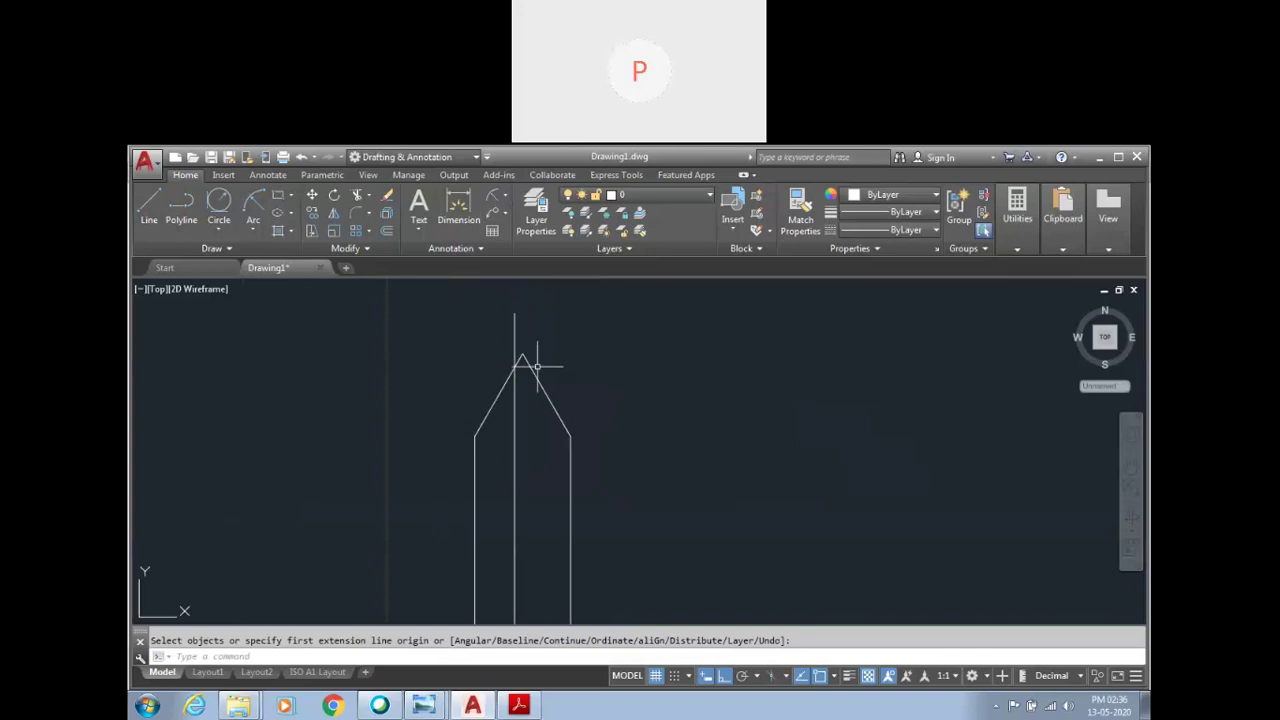
click(571, 436)
key(Escape)
Step: Draw a vertical reference line up from the nose's right shoulder corner
click(148, 205)
click(571, 436)
click(571, 320)
key(Escape)
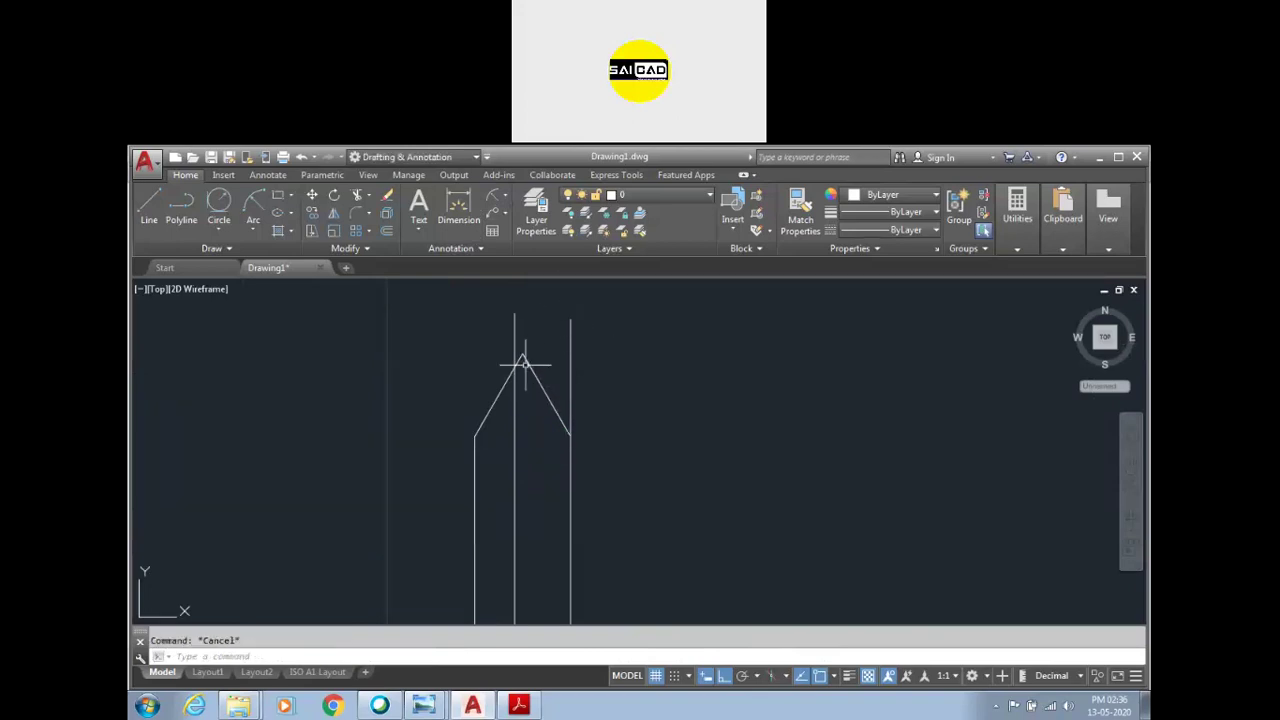
Step: Open the Dimension Style Manager with the D command
scroll(549, 355, down, 2)
scroll(505, 358, down, 4)
scroll(510, 375, up, 3)
scroll(552, 495, up, 2)
scroll(555, 500, up, 2)
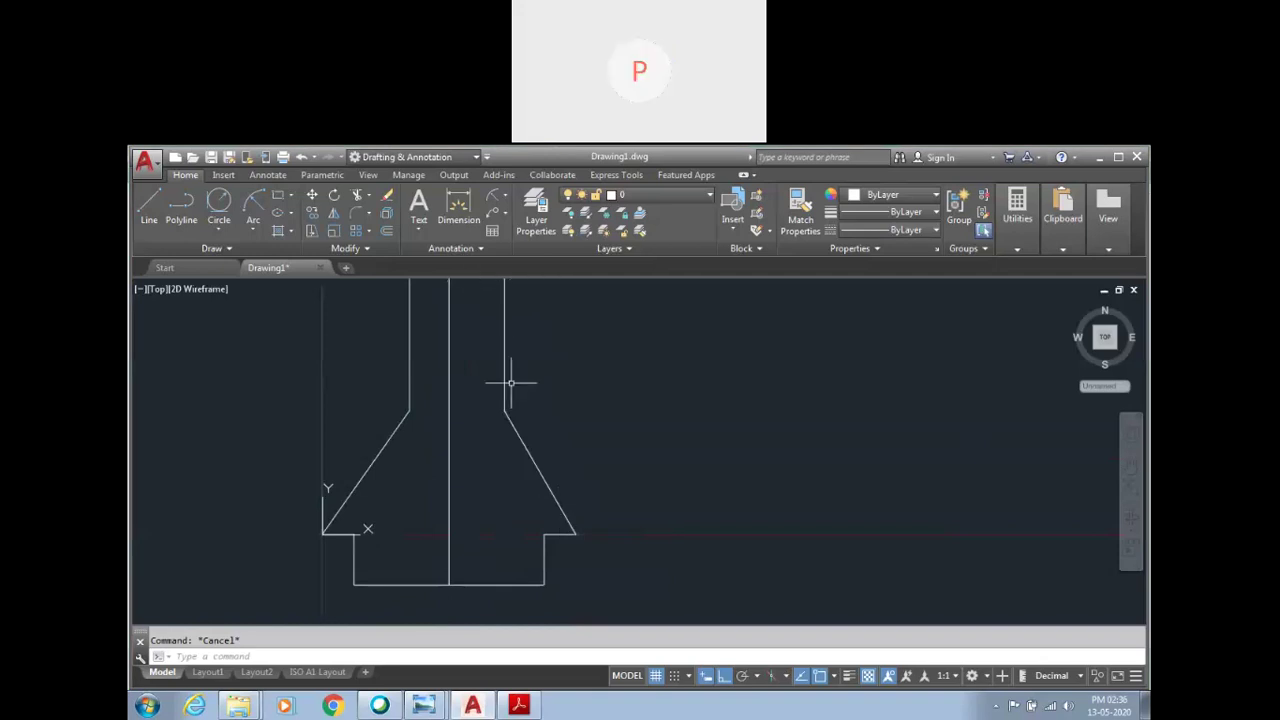
scroll(531, 438, down, 2)
text(d)
key(Return)
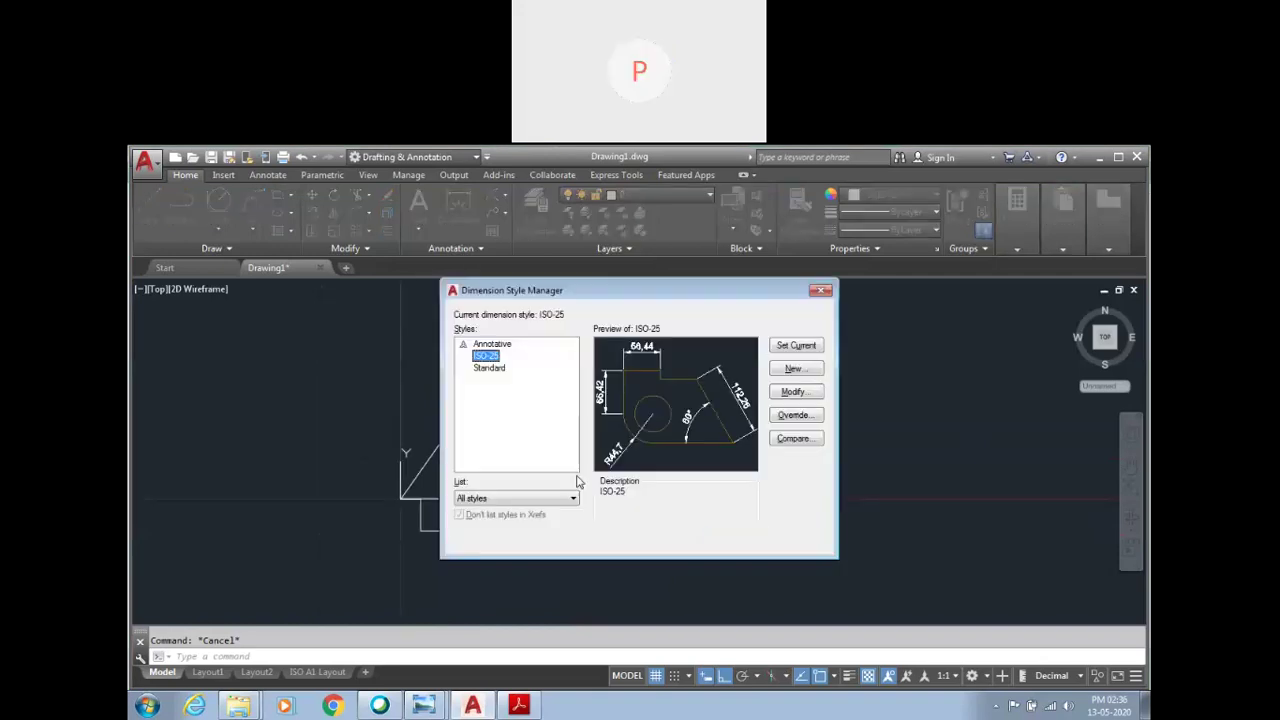
Step: Set the ISO-25 dimension style's overall scale to 1 and close the manager
click(791, 397)
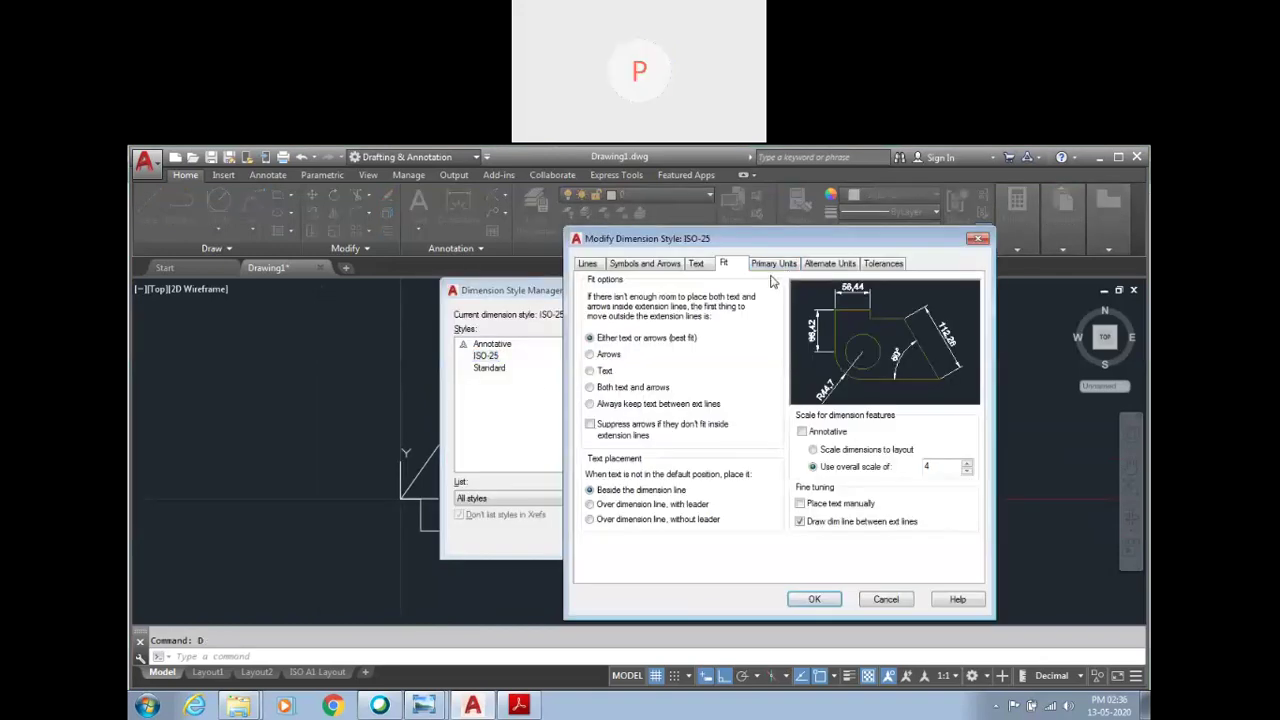
text(1)
click(818, 602)
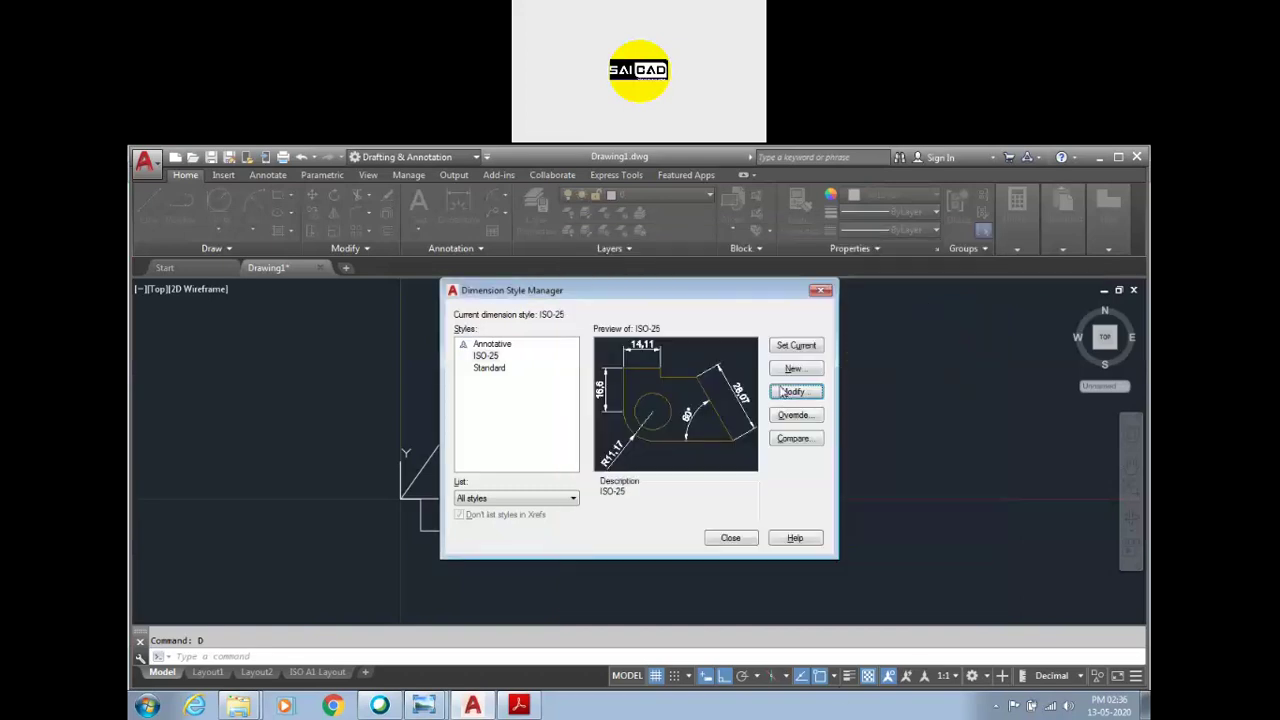
click(731, 538)
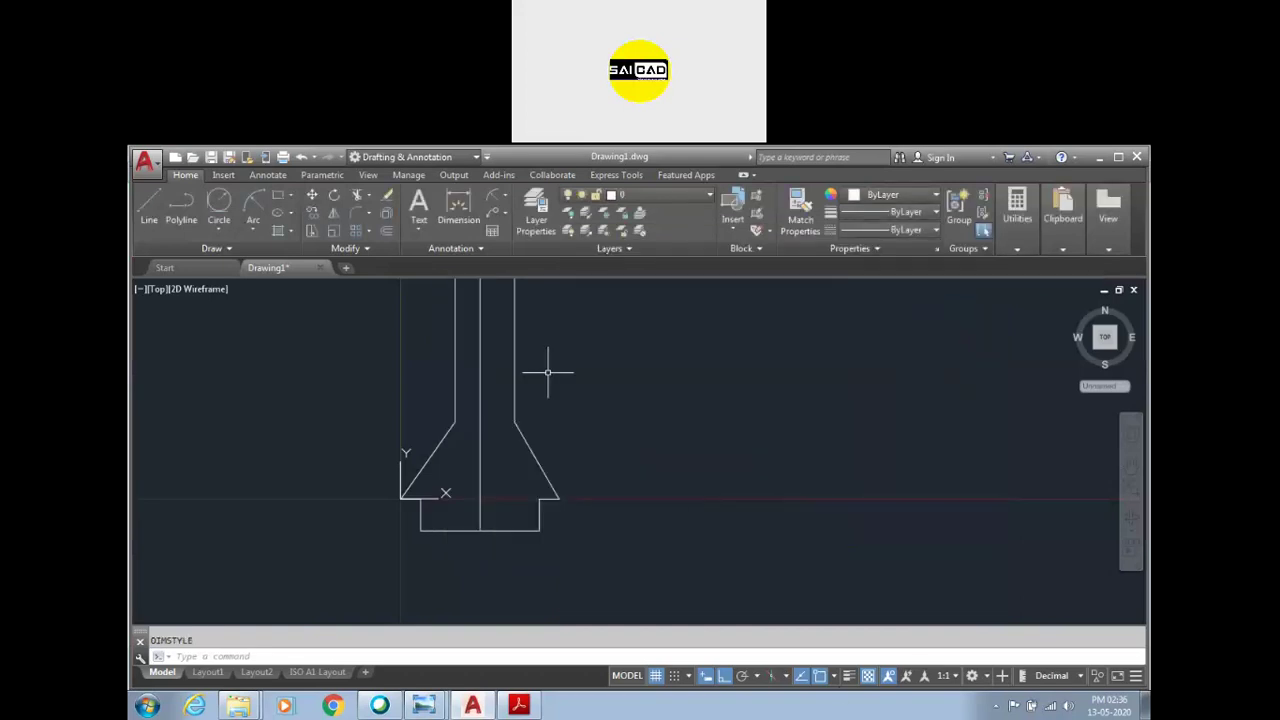
scroll(546, 371, down, 3)
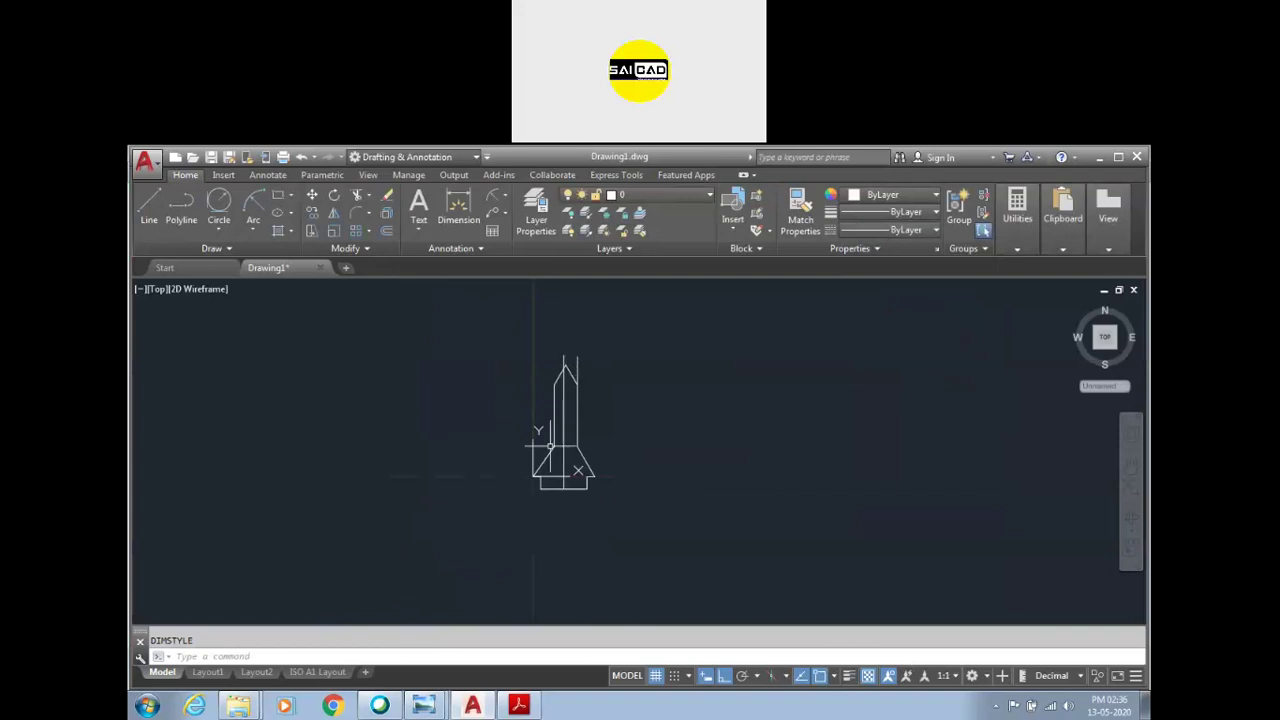
scroll(614, 462, up, 3)
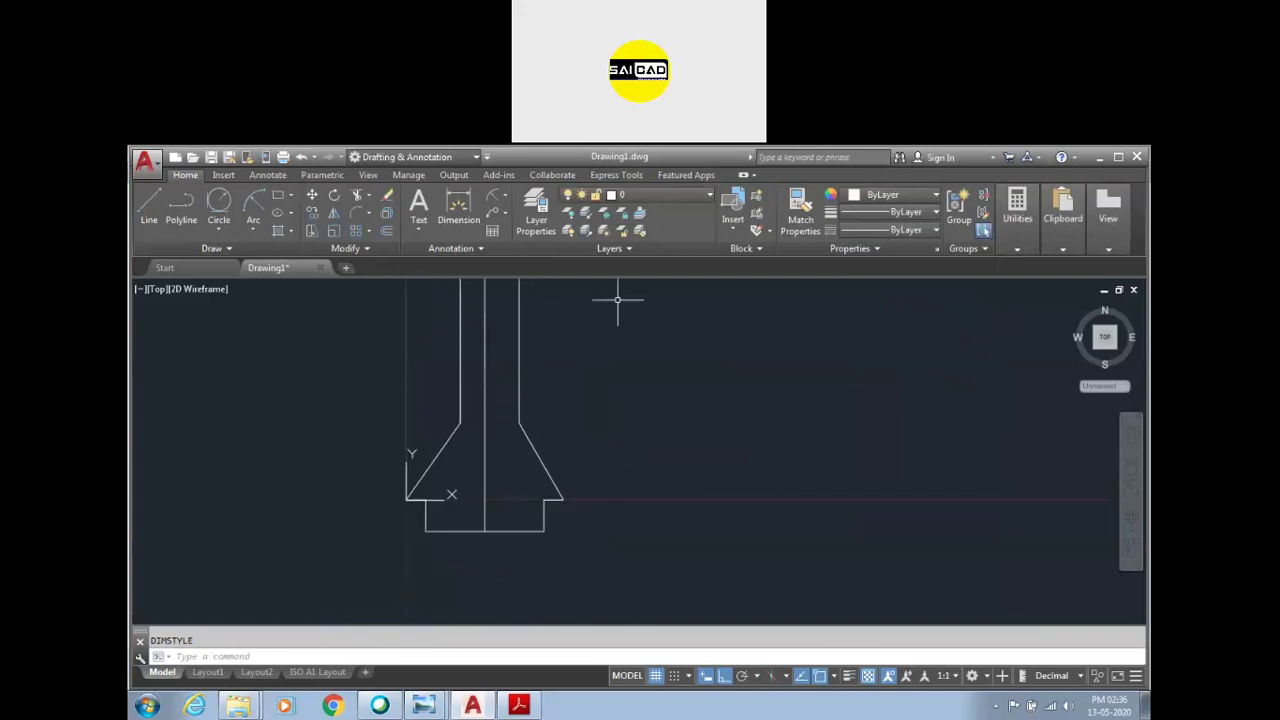
Step: Dimension the base width between the right and left flange corners, placed below the part
click(458, 208)
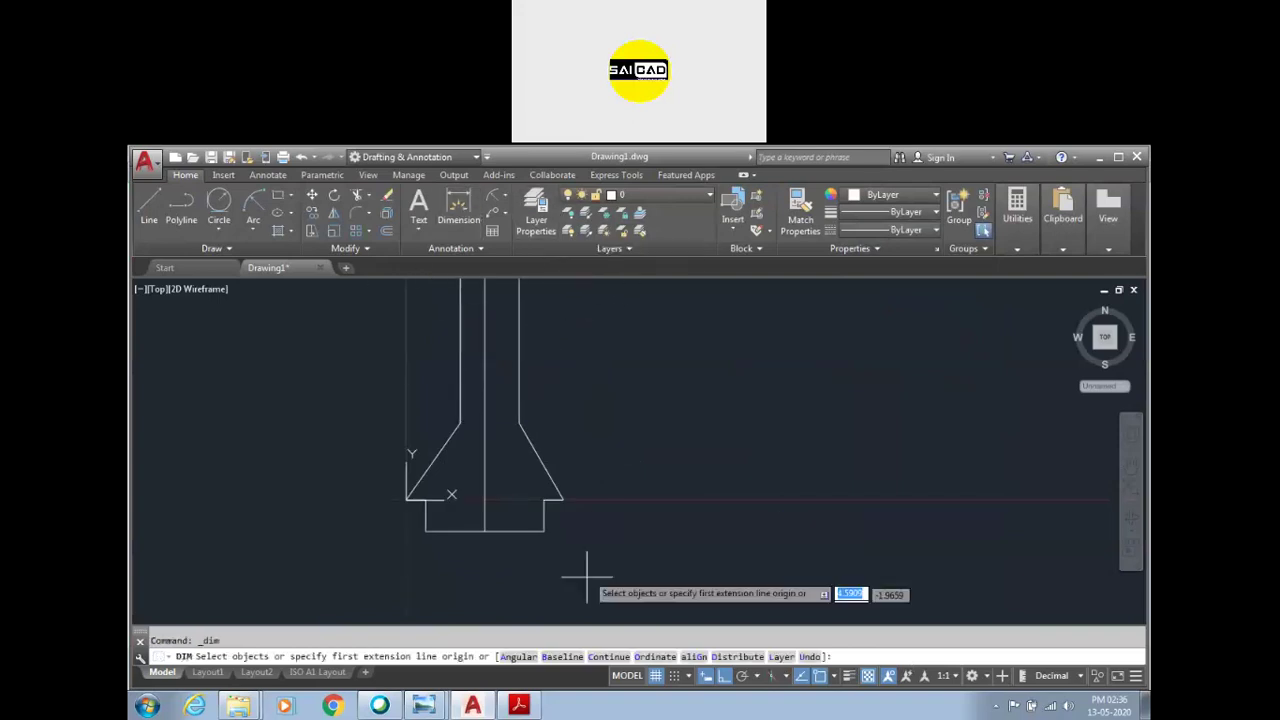
click(563, 498)
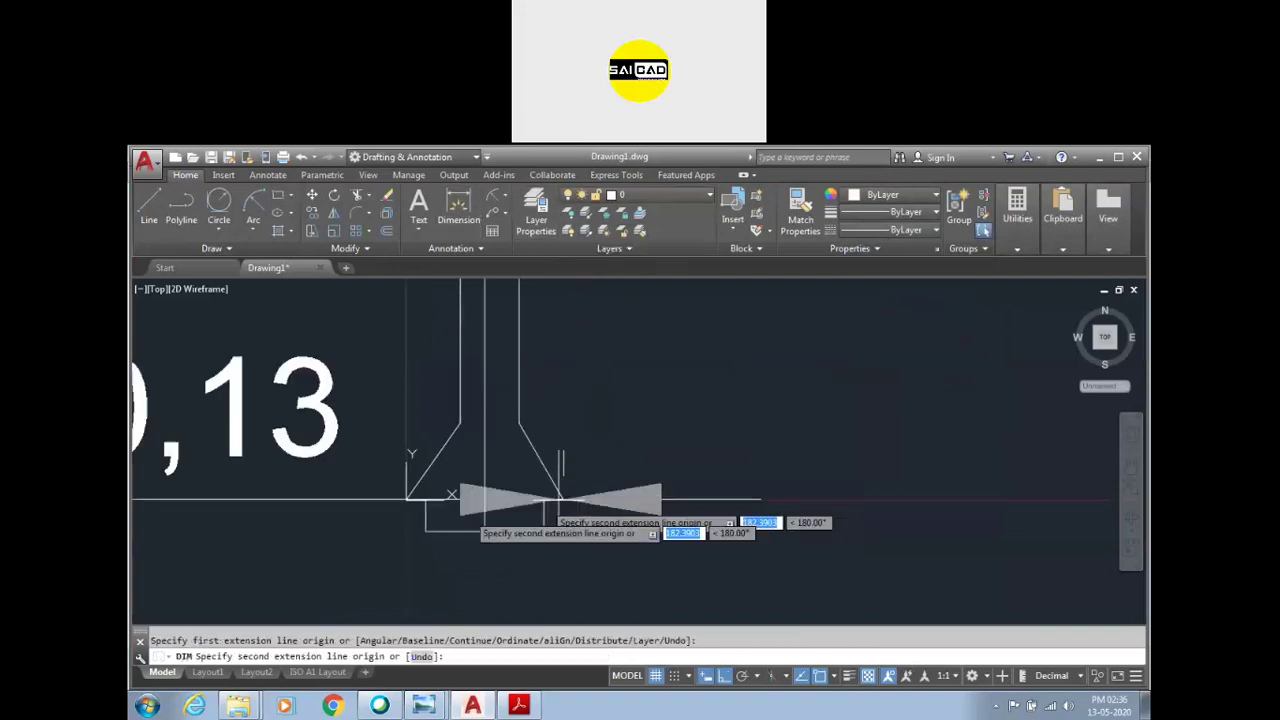
click(409, 498)
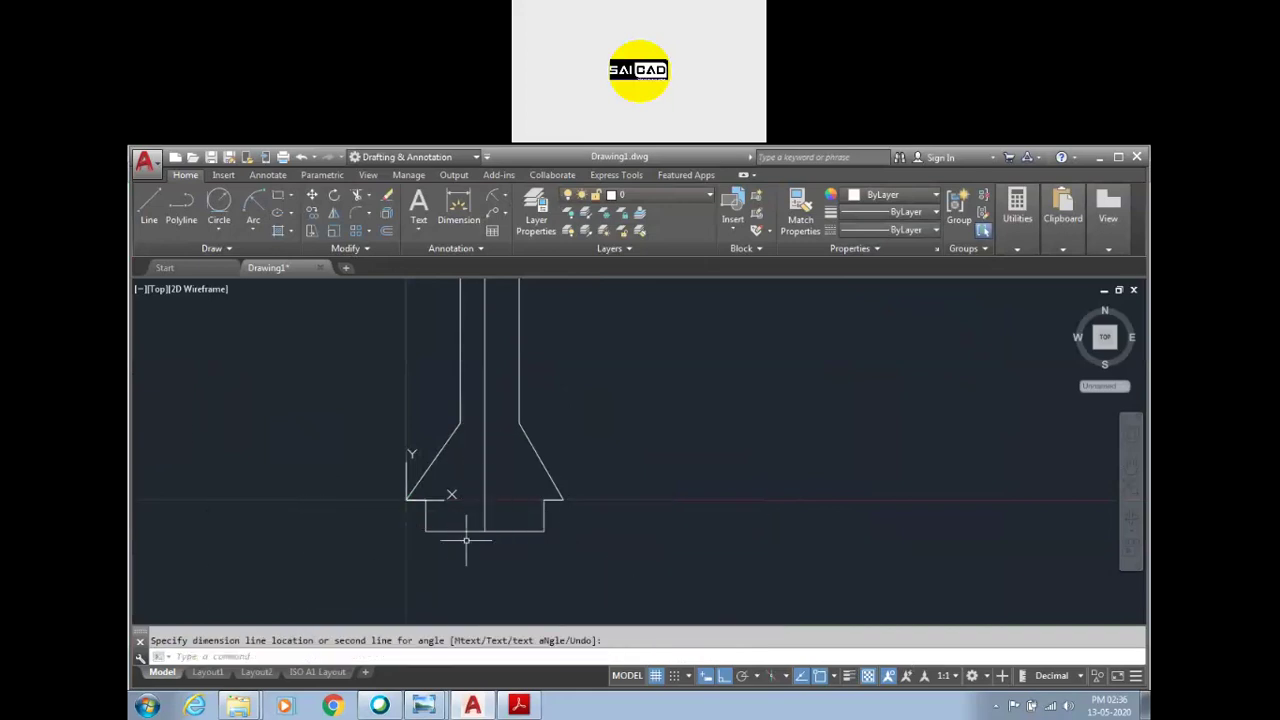
scroll(465, 540, up, 1)
click(567, 522)
Step: Attempt an angle dimension between the slanted edge and a second line, then cancel it
scroll(580, 518, up, 2)
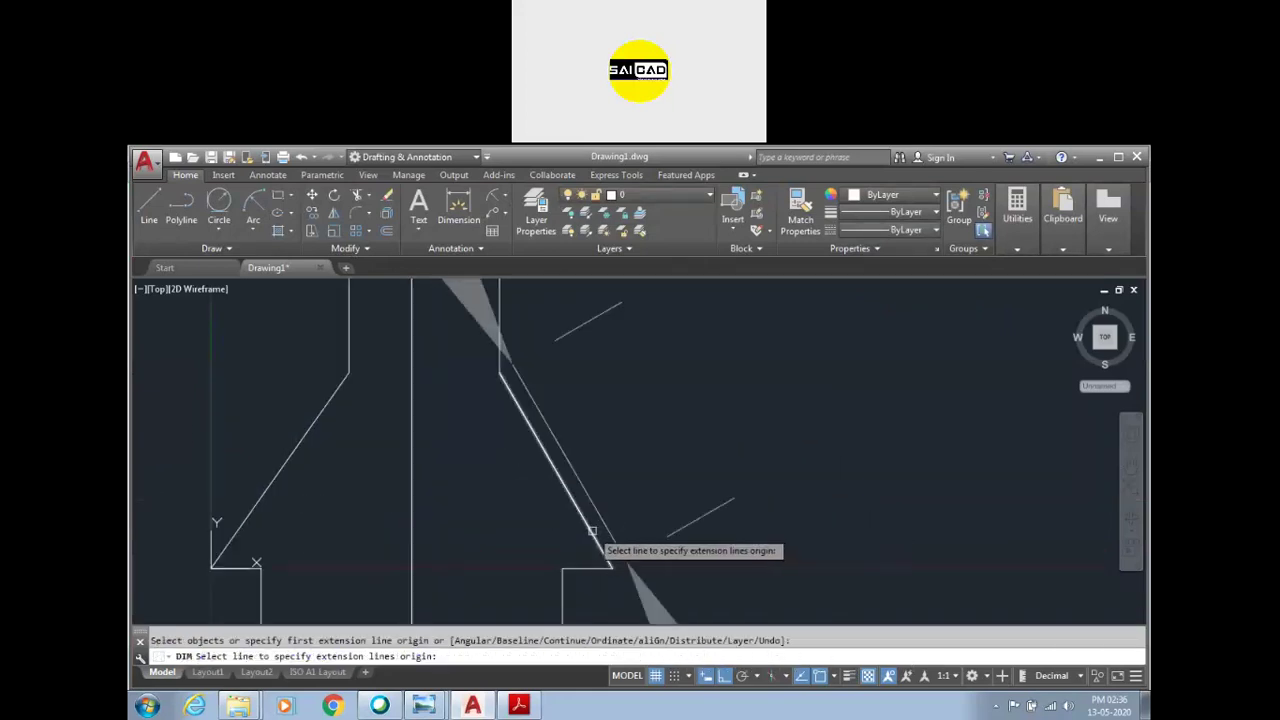
click(592, 532)
scroll(581, 560, up, 3)
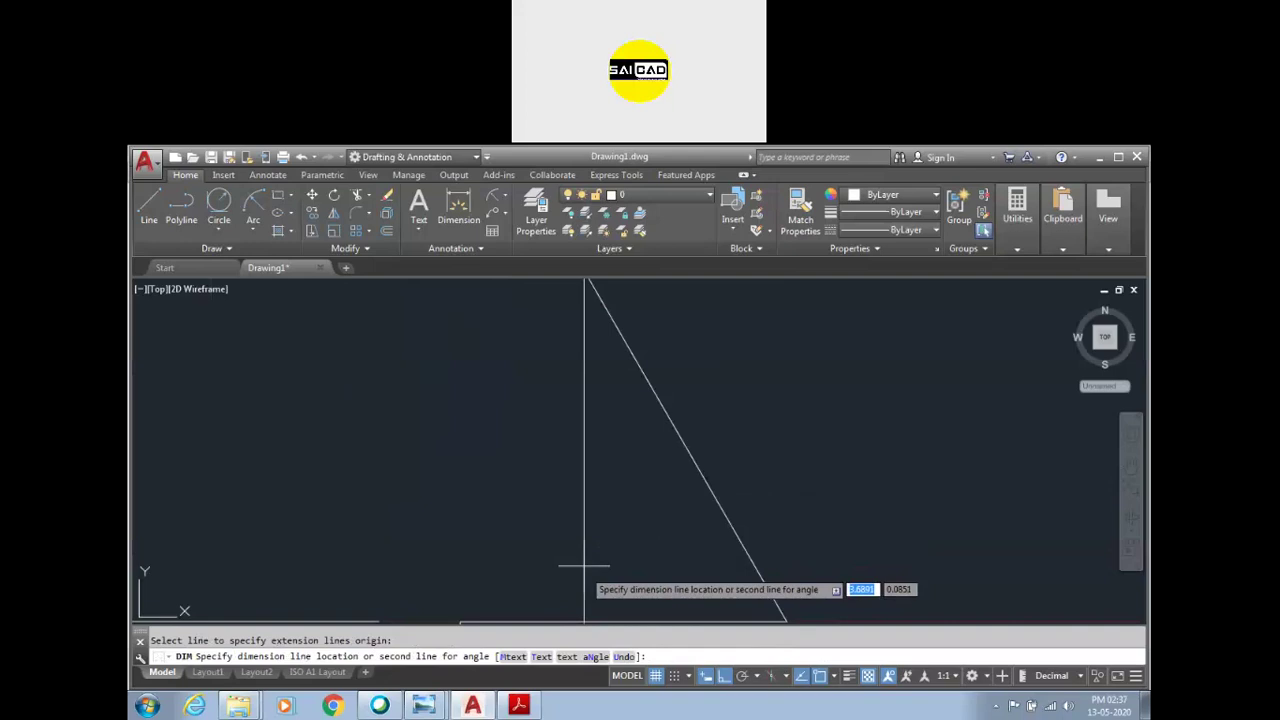
click(570, 592)
scroll(540, 580, down, 2)
scroll(500, 540, down, 2)
scroll(470, 510, down, 2)
scroll(445, 485, down, 1)
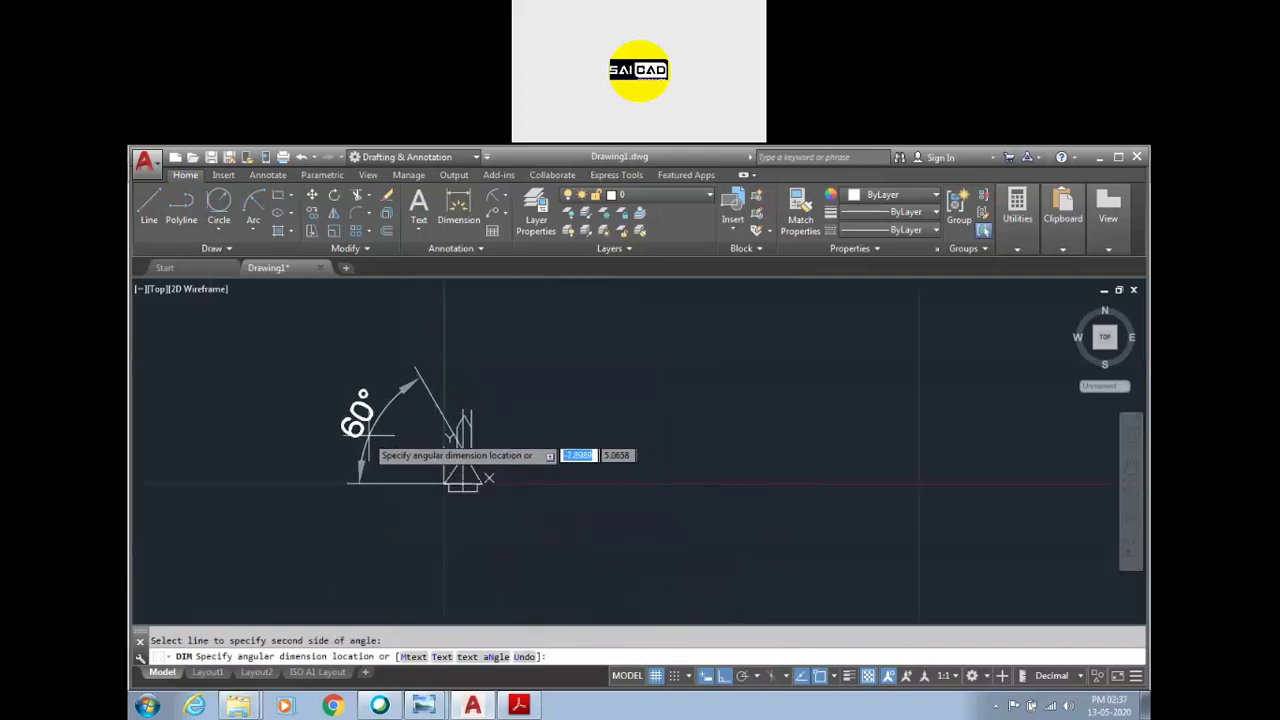
scroll(400, 460, up, 2)
key(Escape)
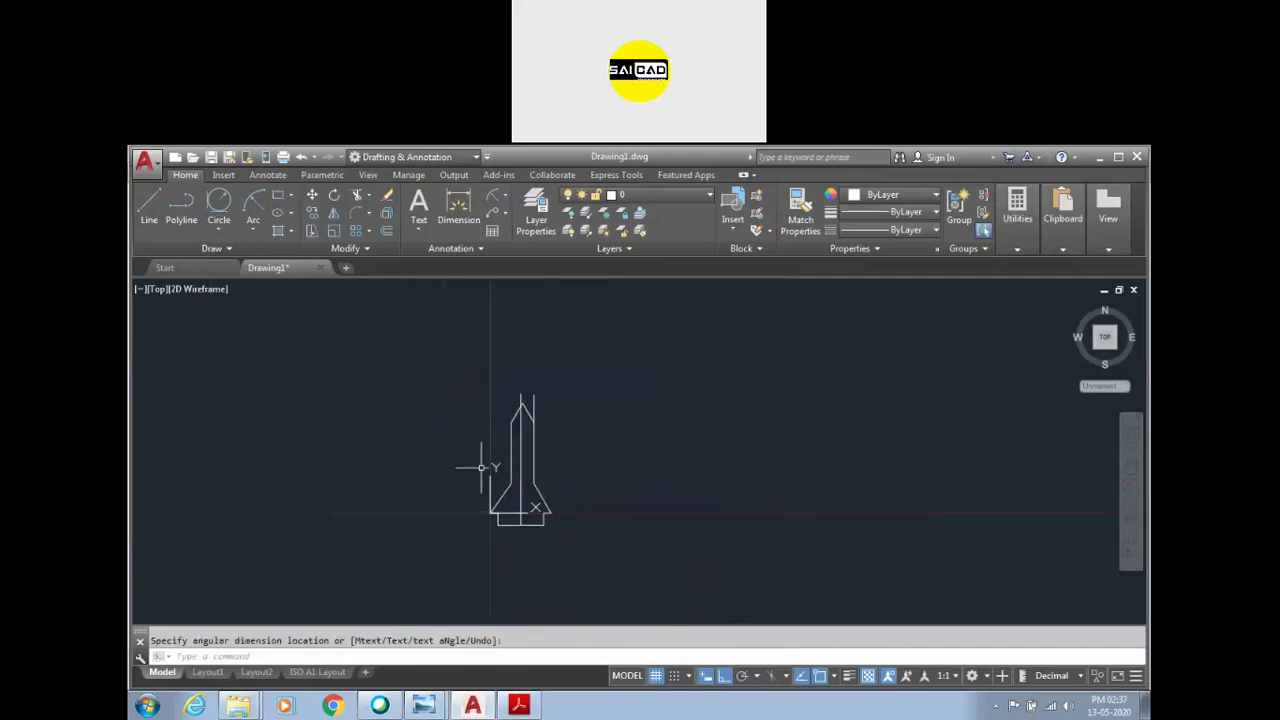
Step: Try dimensioning a tip line, cancel, and reopen the dimension style settings
key(Return)
scroll(540, 450, up, 2)
scroll(515, 390, up, 2)
scroll(505, 365, up, 2)
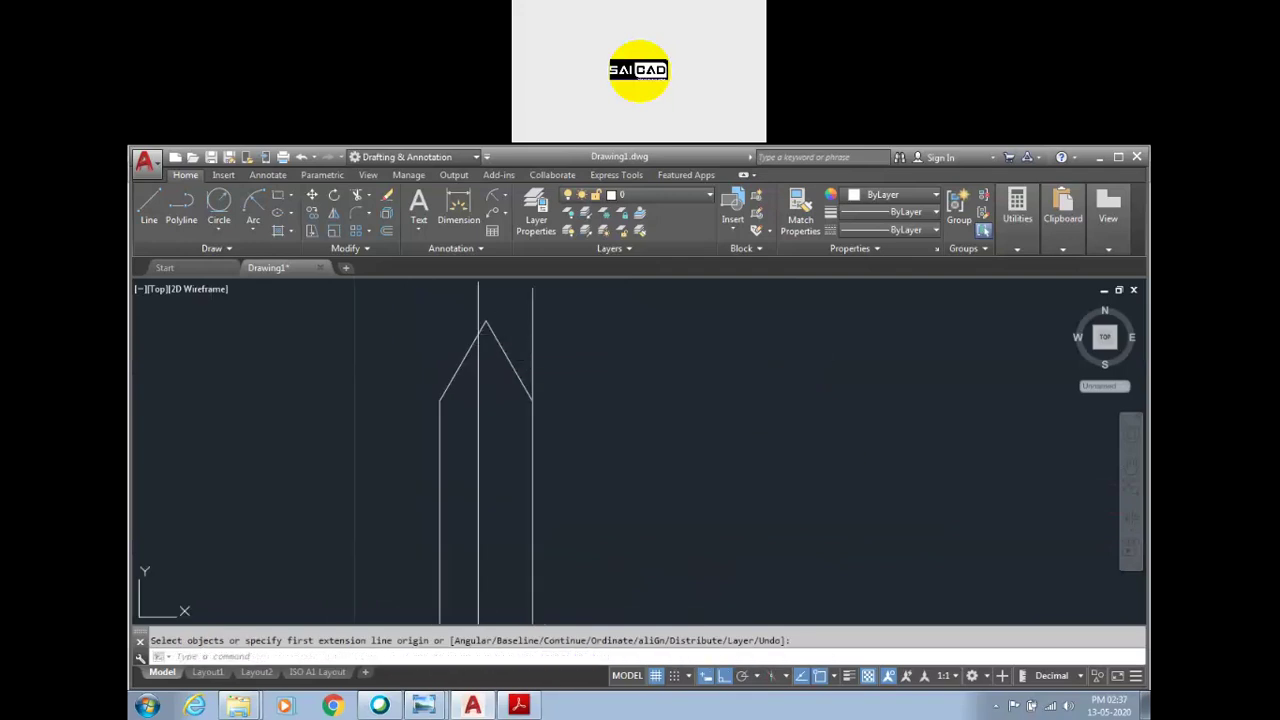
click(500, 340)
scroll(571, 357, down, 2)
scroll(551, 310, down, 1)
scroll(540, 340, up, 2)
scroll(543, 371, down, 3)
scroll(547, 390, up, 5)
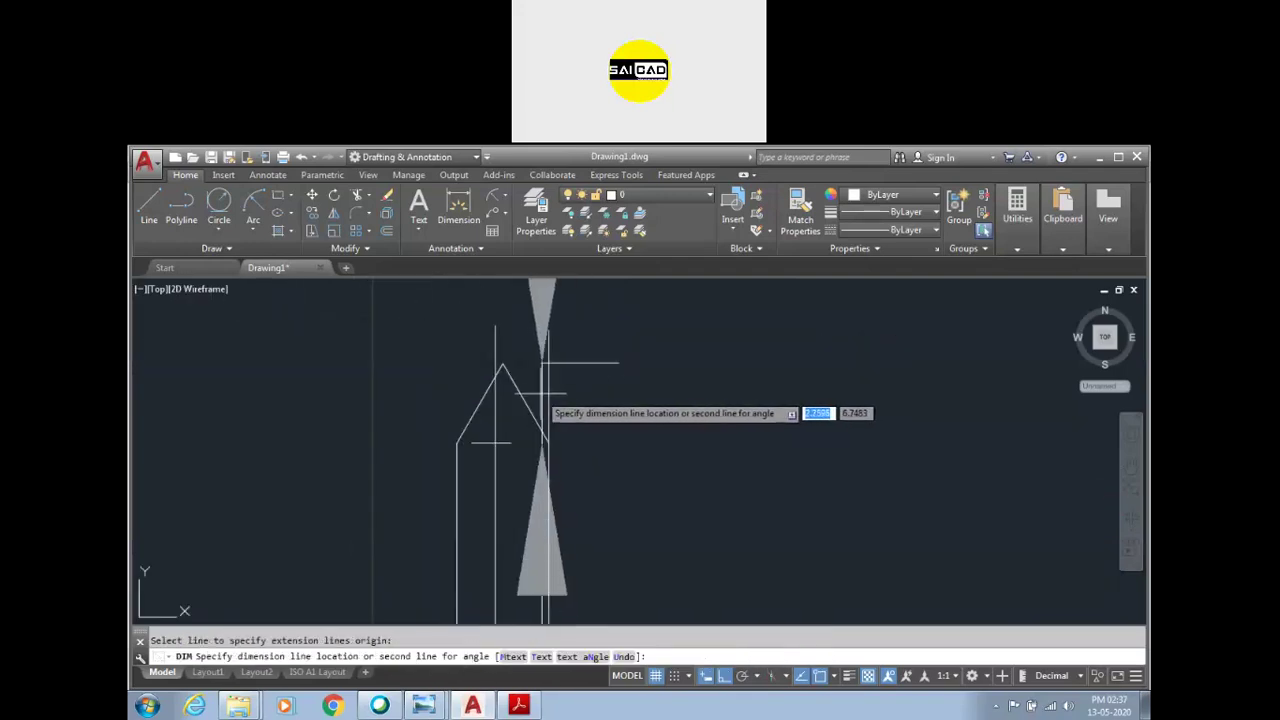
key(Escape)
key(Return)
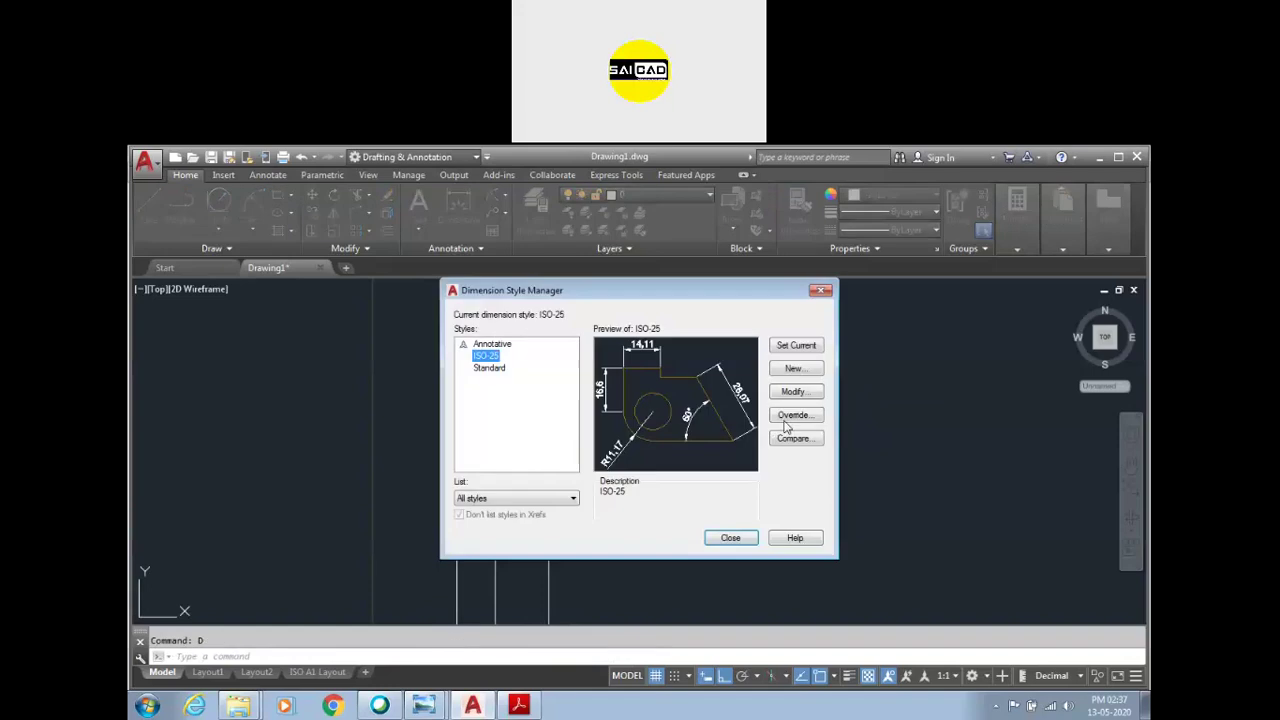
Step: Change the ISO-25 style's overall dimension scale to 0.25 and close the manager
click(789, 398)
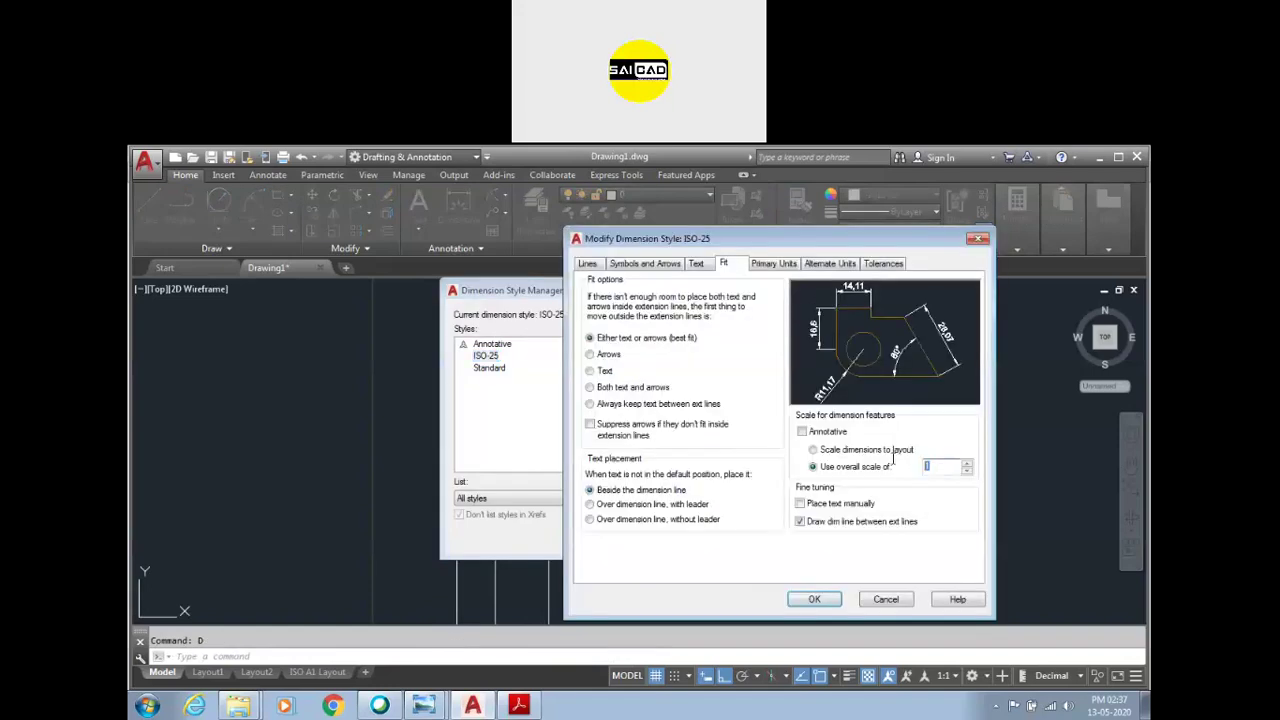
text(0.25)
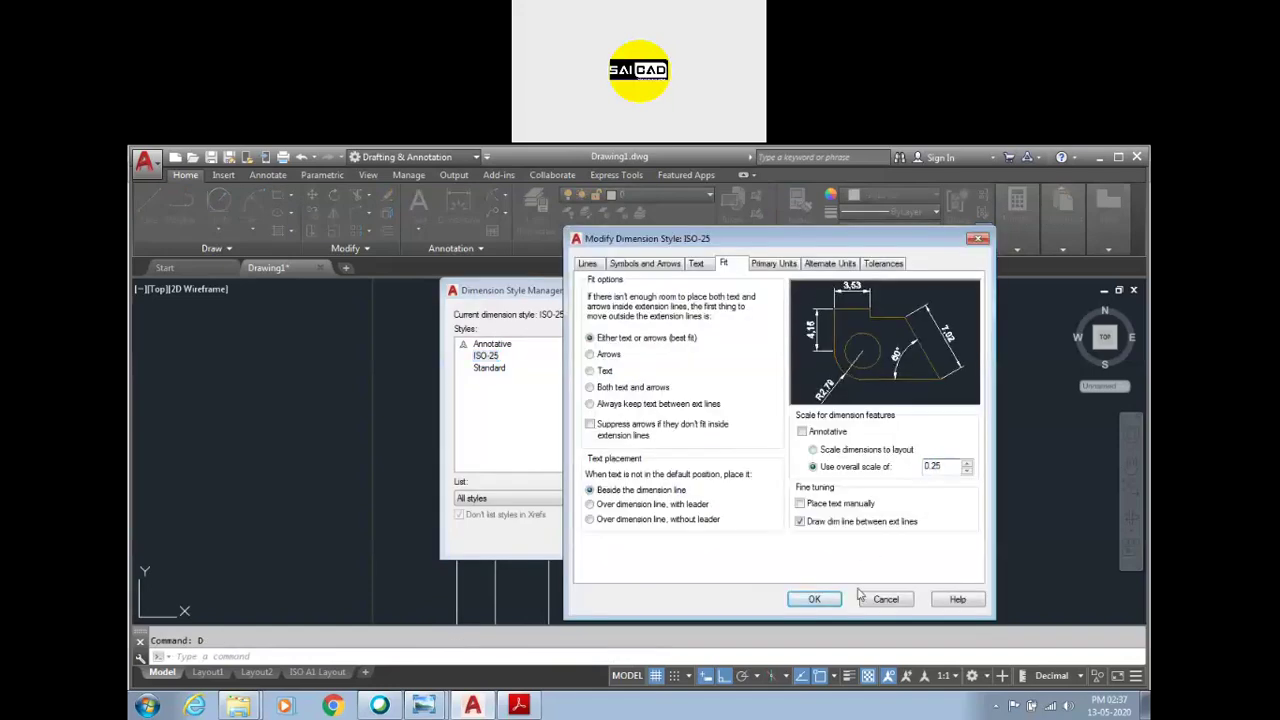
click(816, 599)
click(730, 537)
Step: Add a 30° angular dimension between the slanted tip edge and the vertical line
scroll(503, 362, up, 2)
click(452, 210)
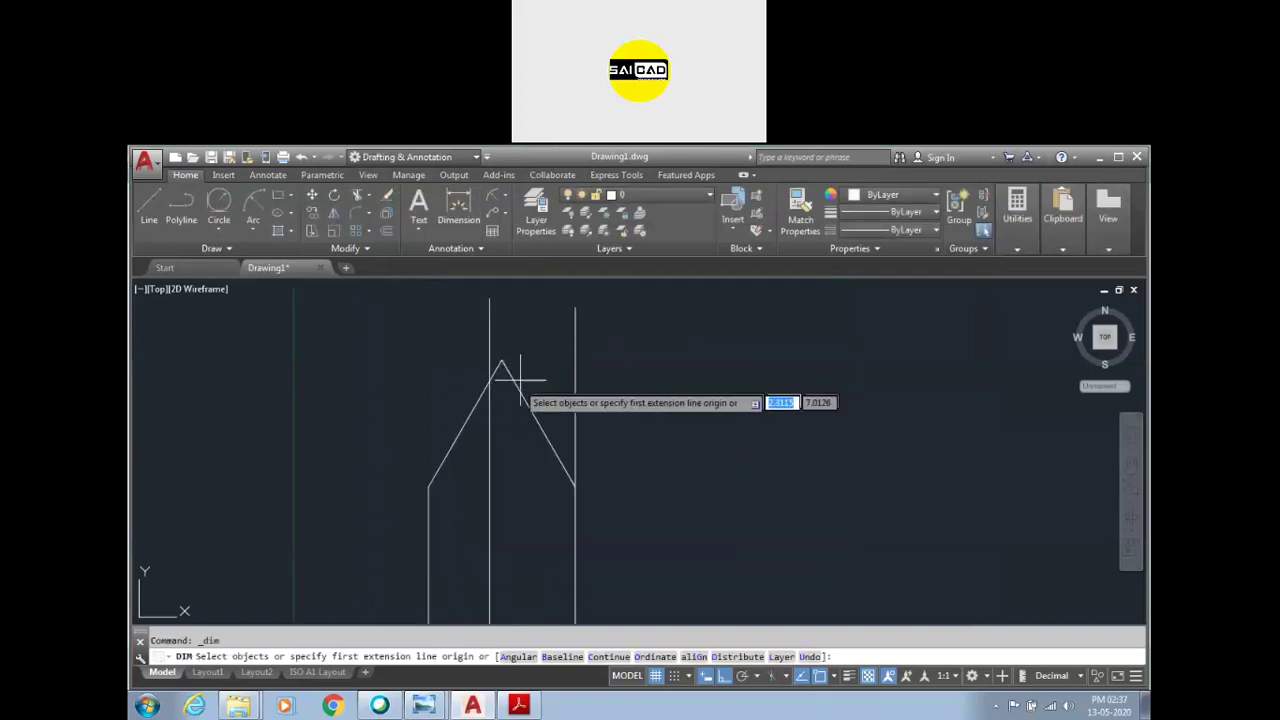
click(546, 436)
click(576, 411)
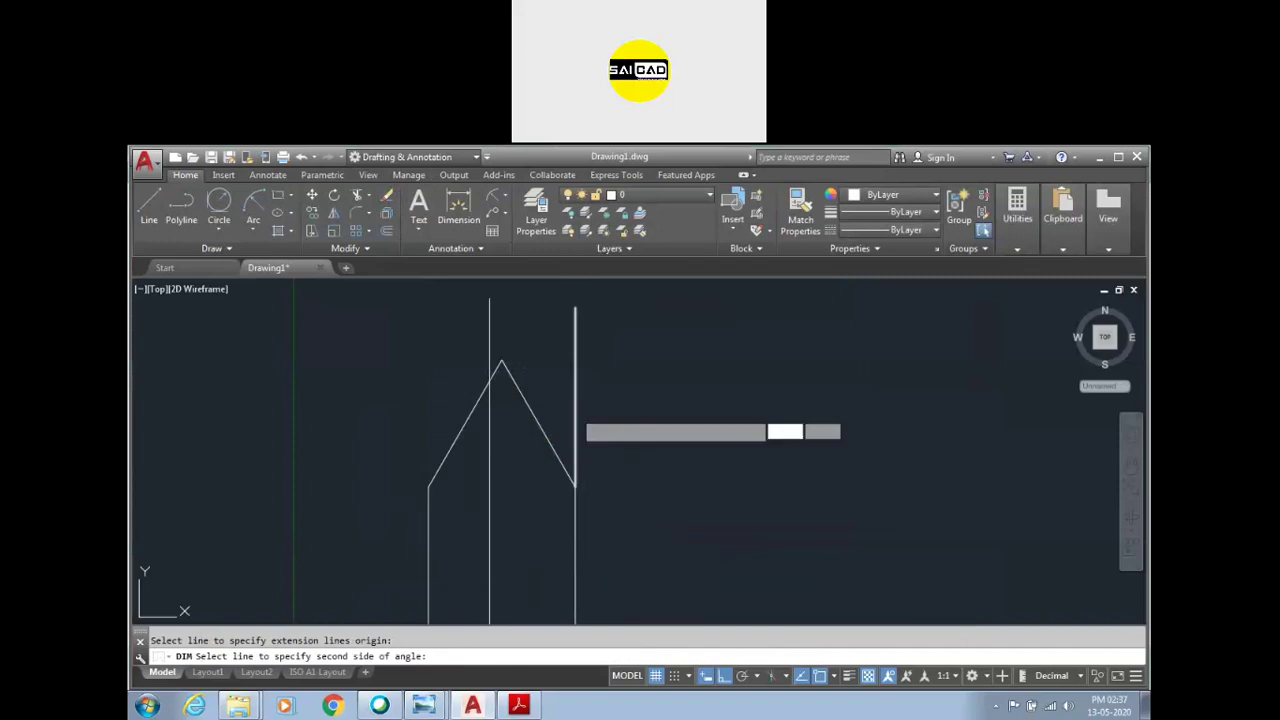
click(572, 302)
Step: Try linear and aligned dimensions on the right slanted tip edge, then cancel and view the reference PDF
mouse_move(563, 348)
middle_down()
mouse_move(513, 361)
mouse_move(601, 336)
middle_up()
click(556, 350)
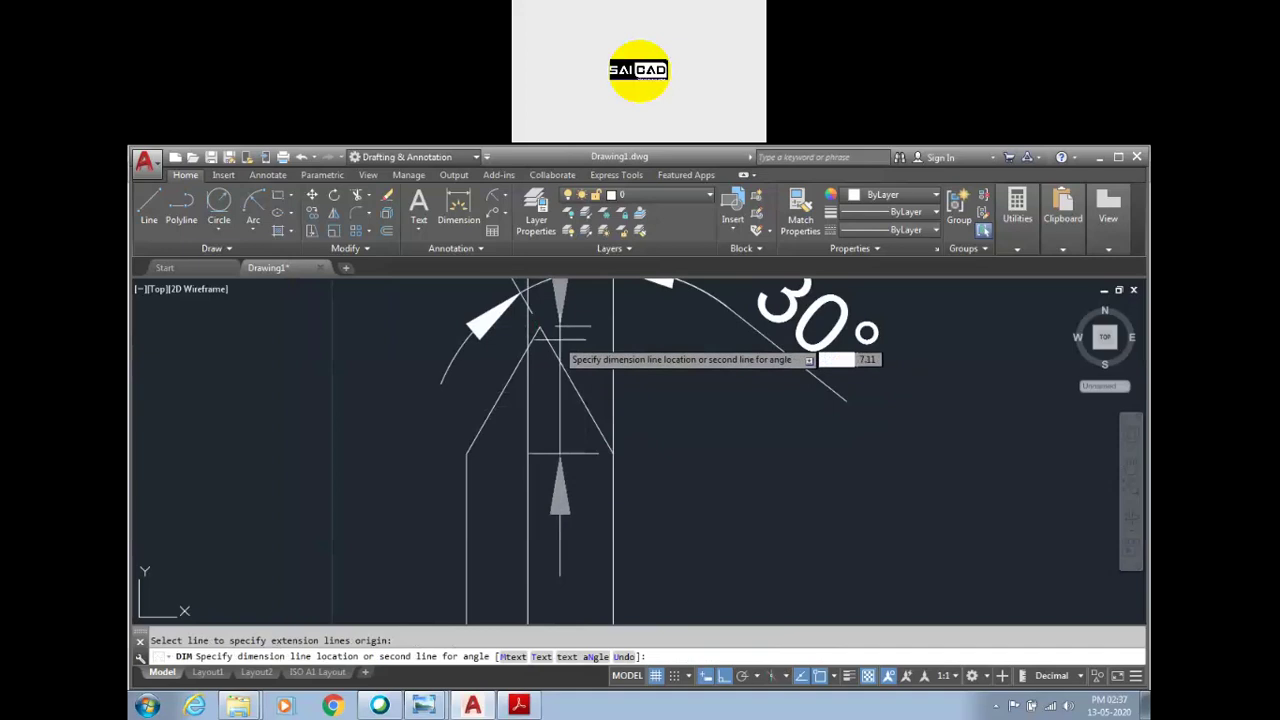
key(Escape)
click(505, 195)
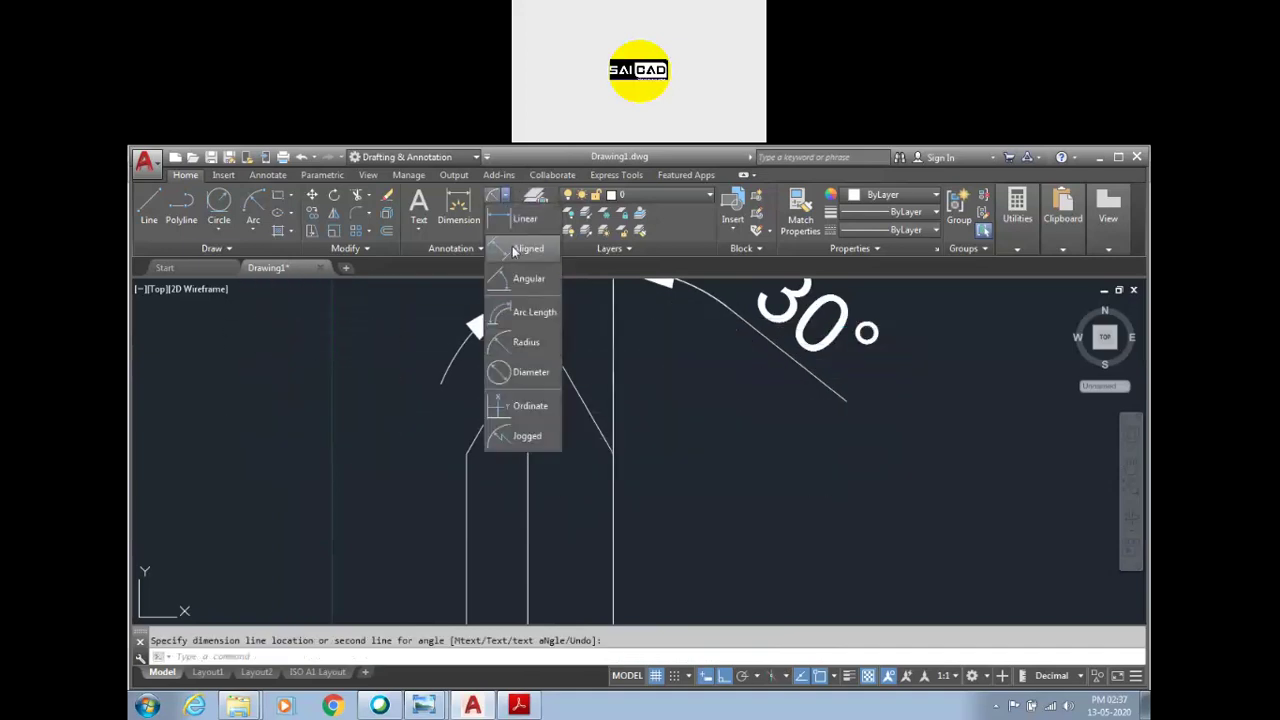
click(520, 219)
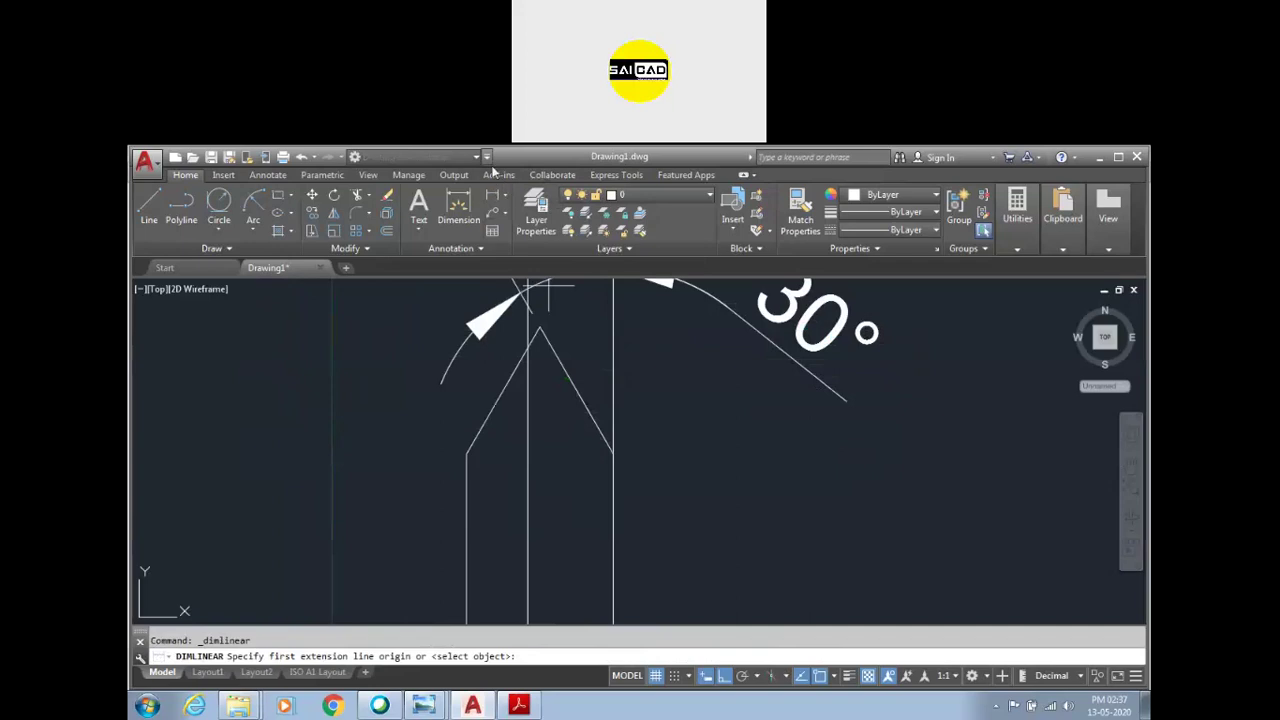
click(505, 195)
click(525, 249)
key(Return)
click(555, 350)
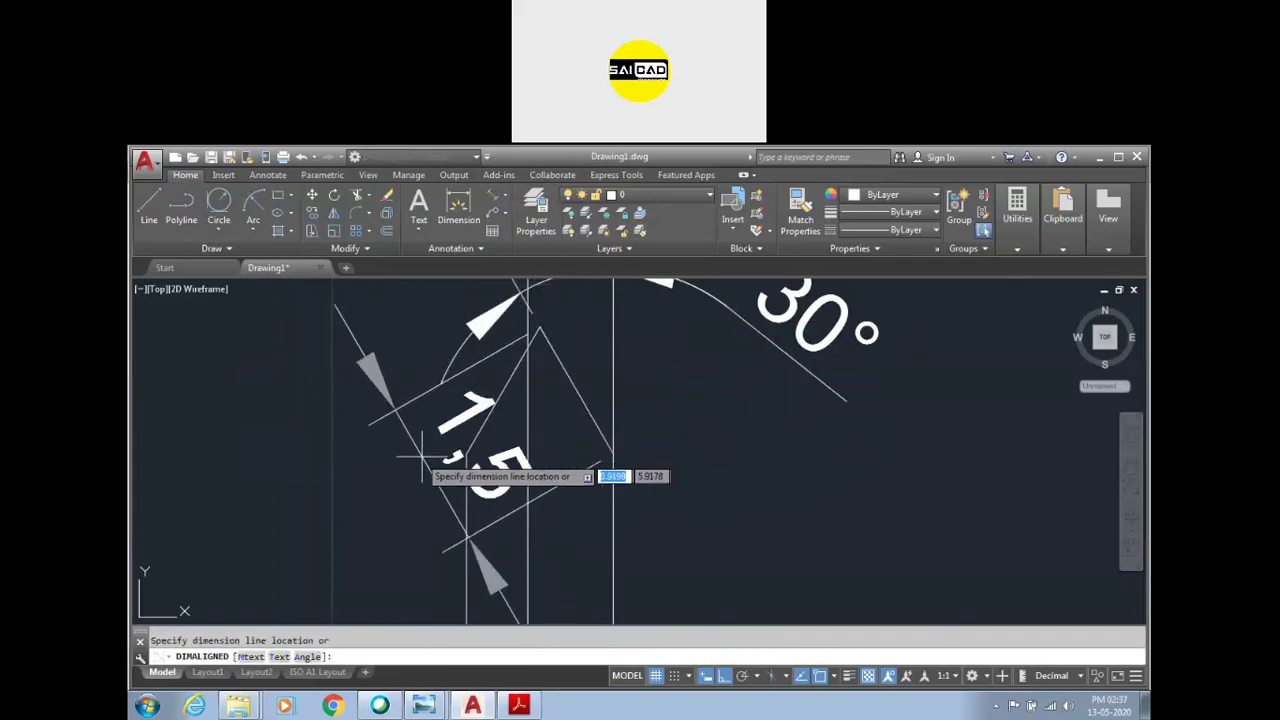
key(Escape)
click(521, 715)
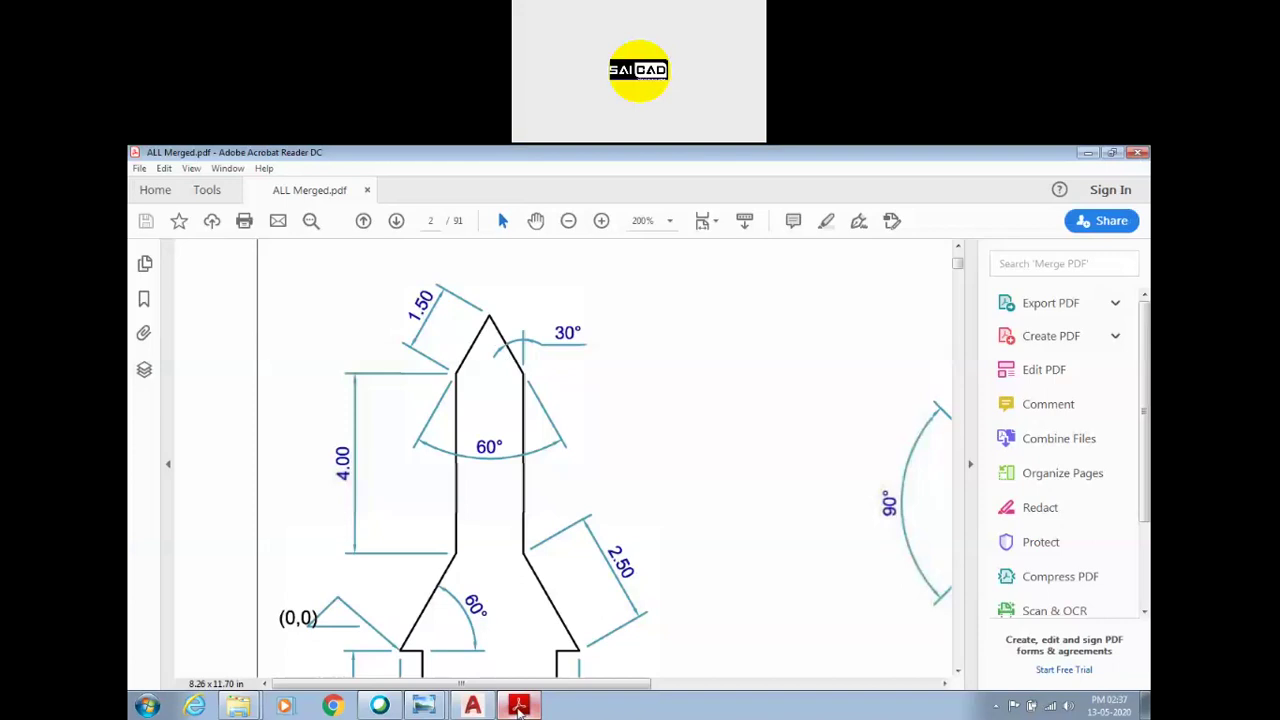
Step: Back in AutoCAD, erase the 30° angle dimension
click(520, 708)
scroll(519, 553, down, 5)
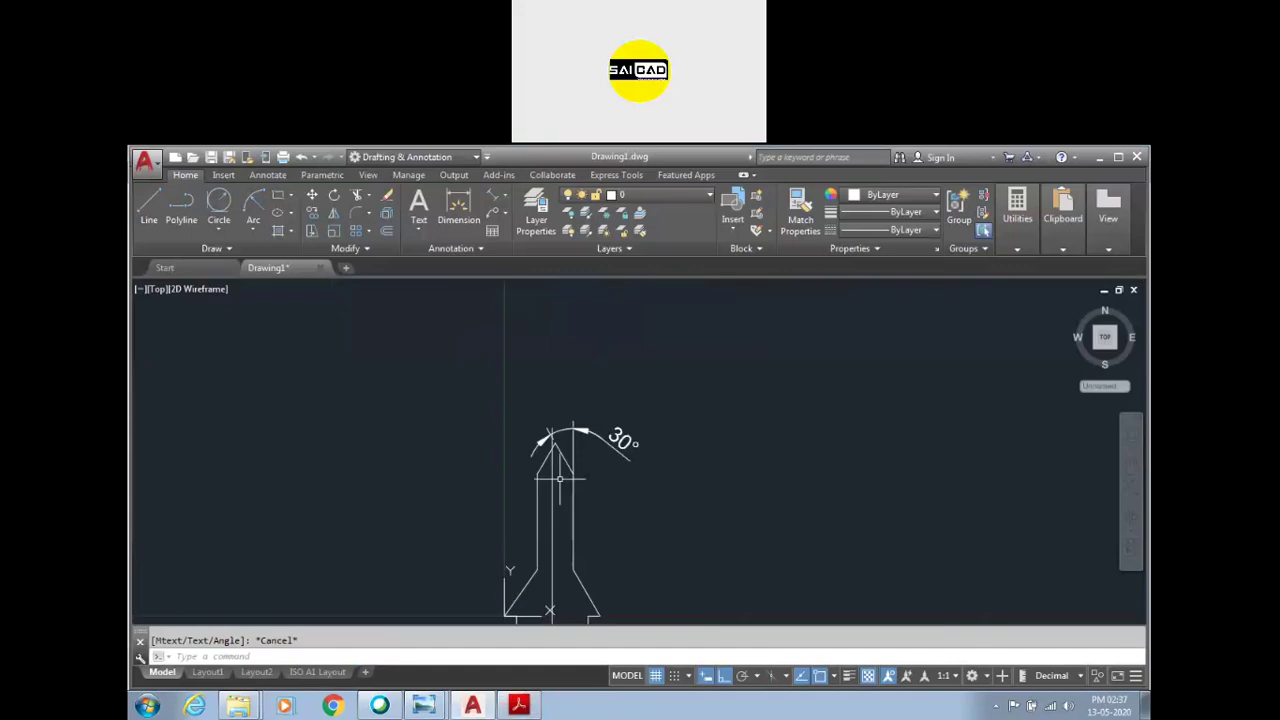
scroll(566, 446, up, 4)
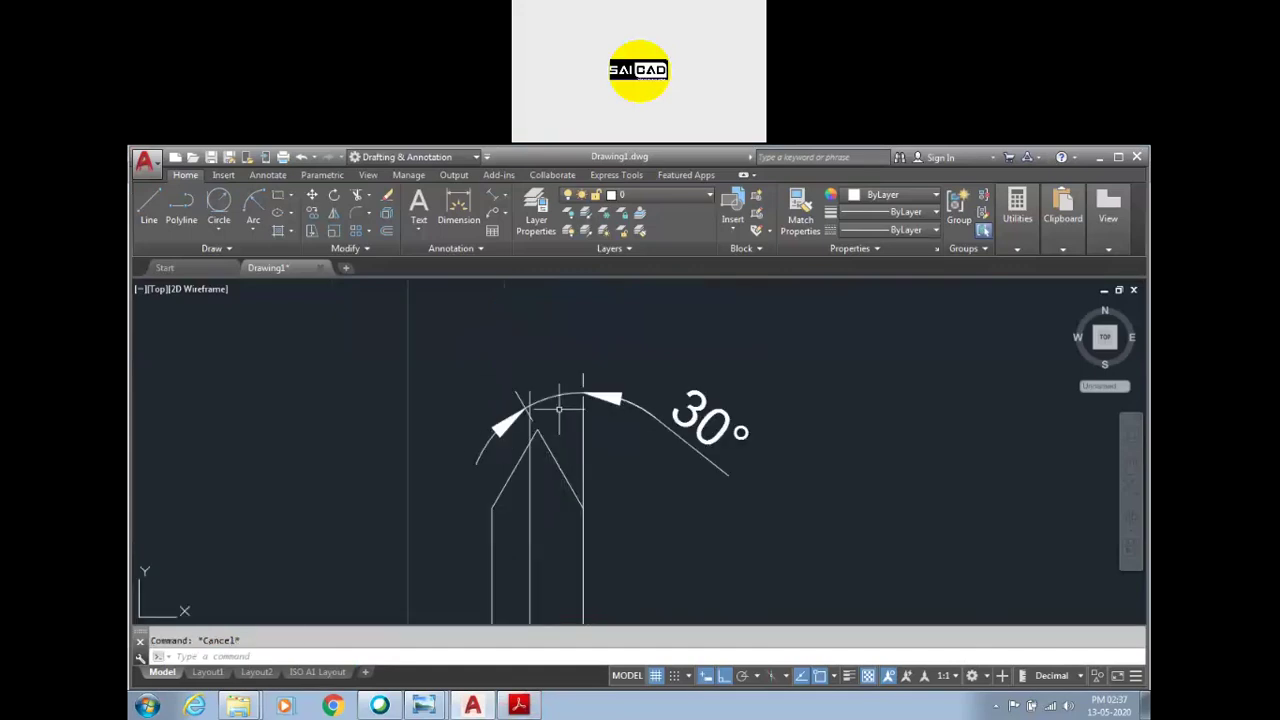
click(554, 410)
click(530, 470)
key(Delete)
Step: Try extending the tip's right slanted line, then cancel the extend
scroll(584, 400, up, 4)
click(569, 448)
click(561, 473)
key(Return)
text(x)
key(Return)
key(Return)
key(Escape)
Step: Add an aligned 1.75 dimension to the slanted nose edge
scroll(557, 372, down, 2)
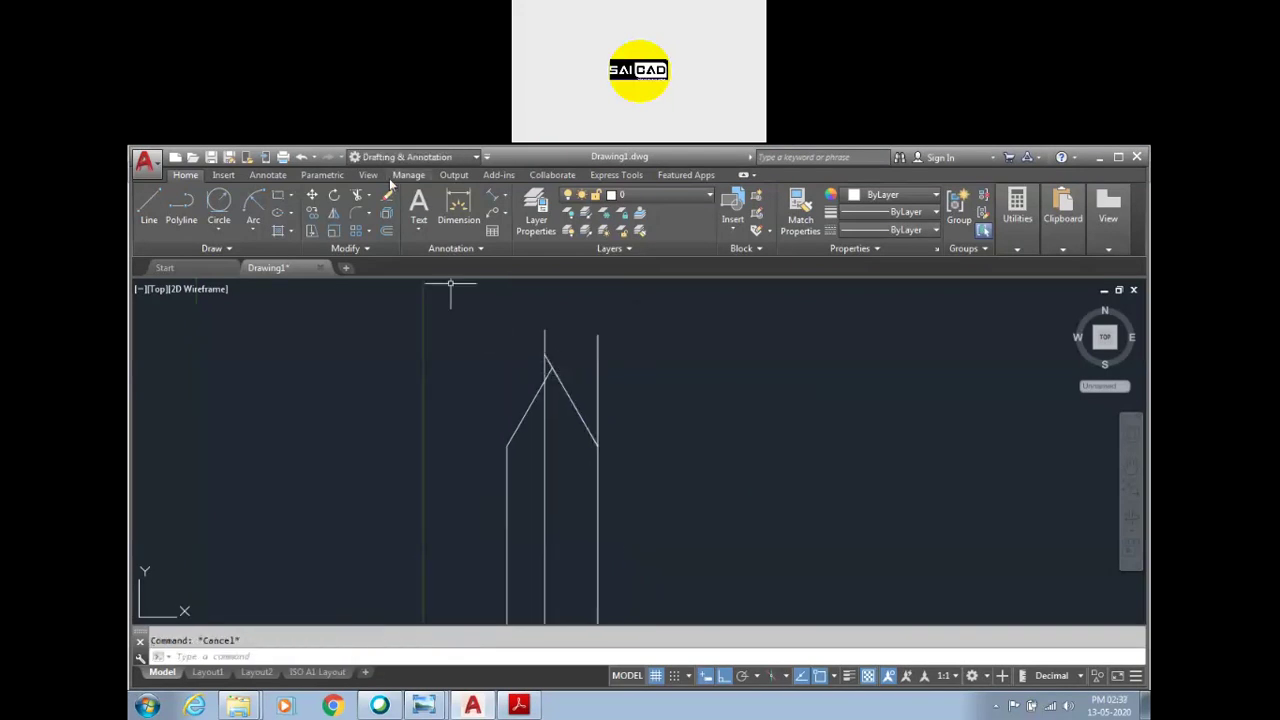
click(458, 208)
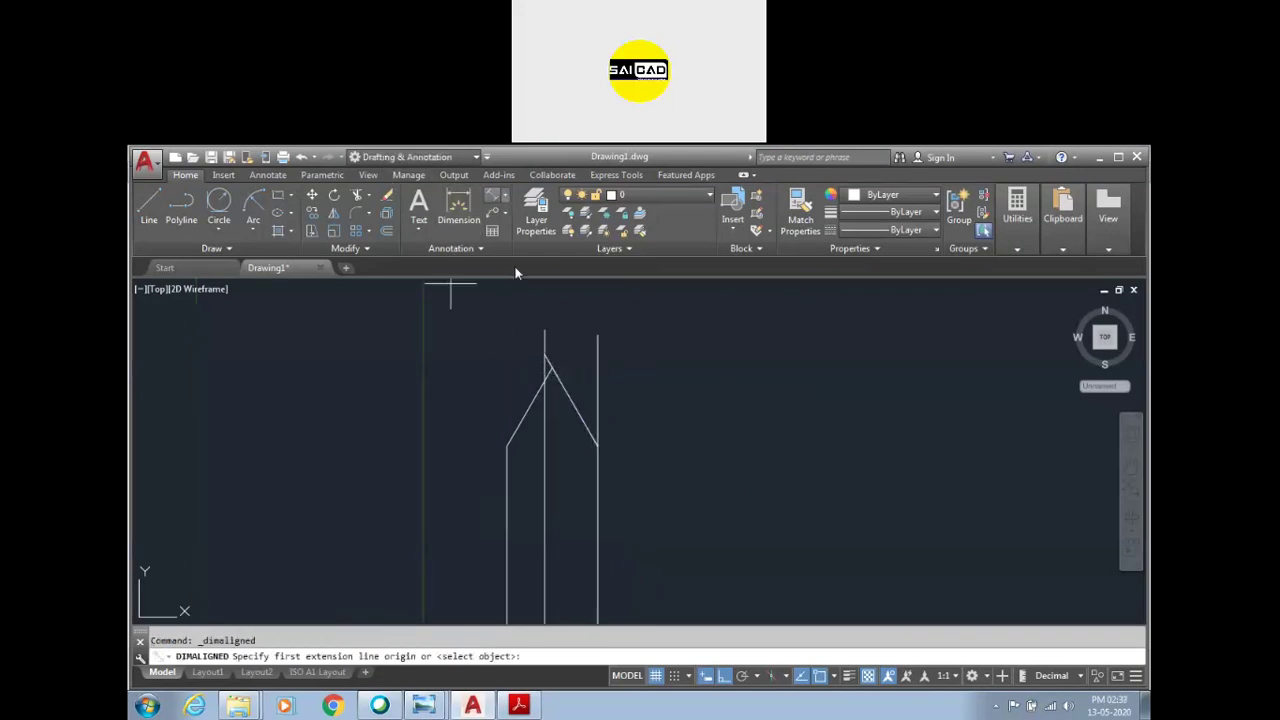
scroll(551, 378, up, 2)
key(Return)
click(553, 405)
scroll(563, 372, down, 3)
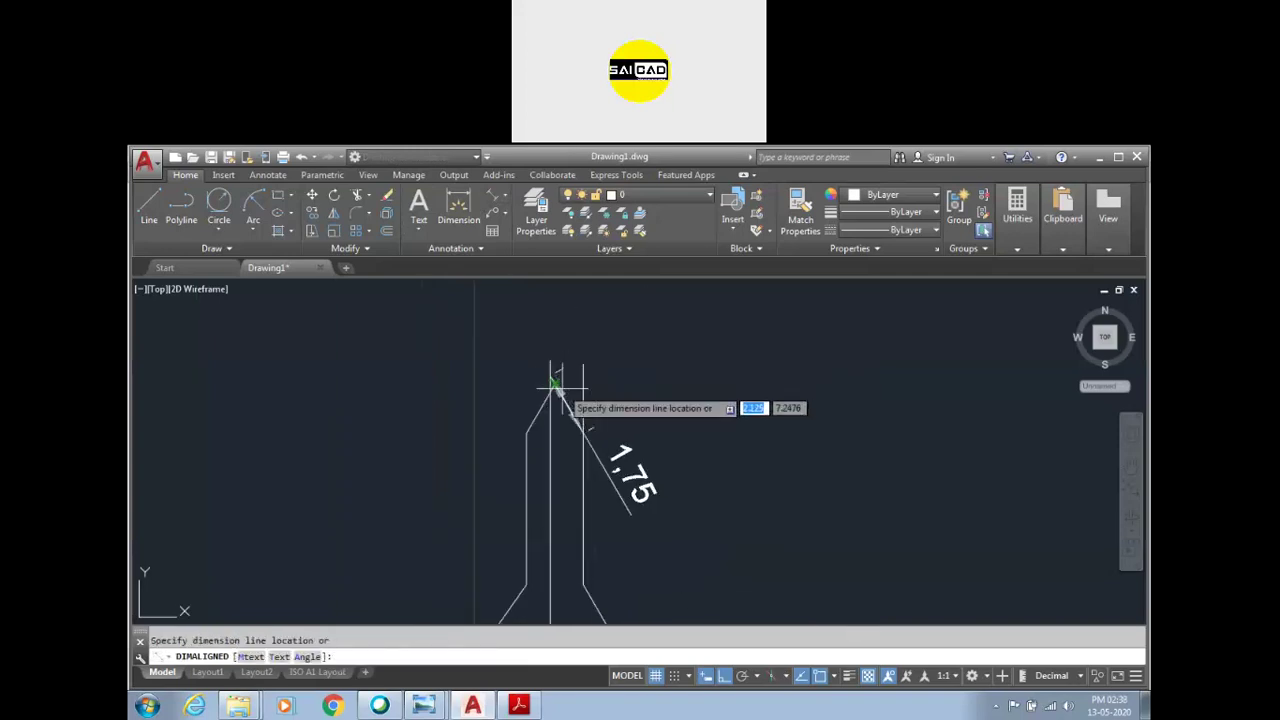
click(620, 340)
scroll(585, 345, up, 1)
scroll(585, 355, up, 1)
scroll(588, 358, down, 2)
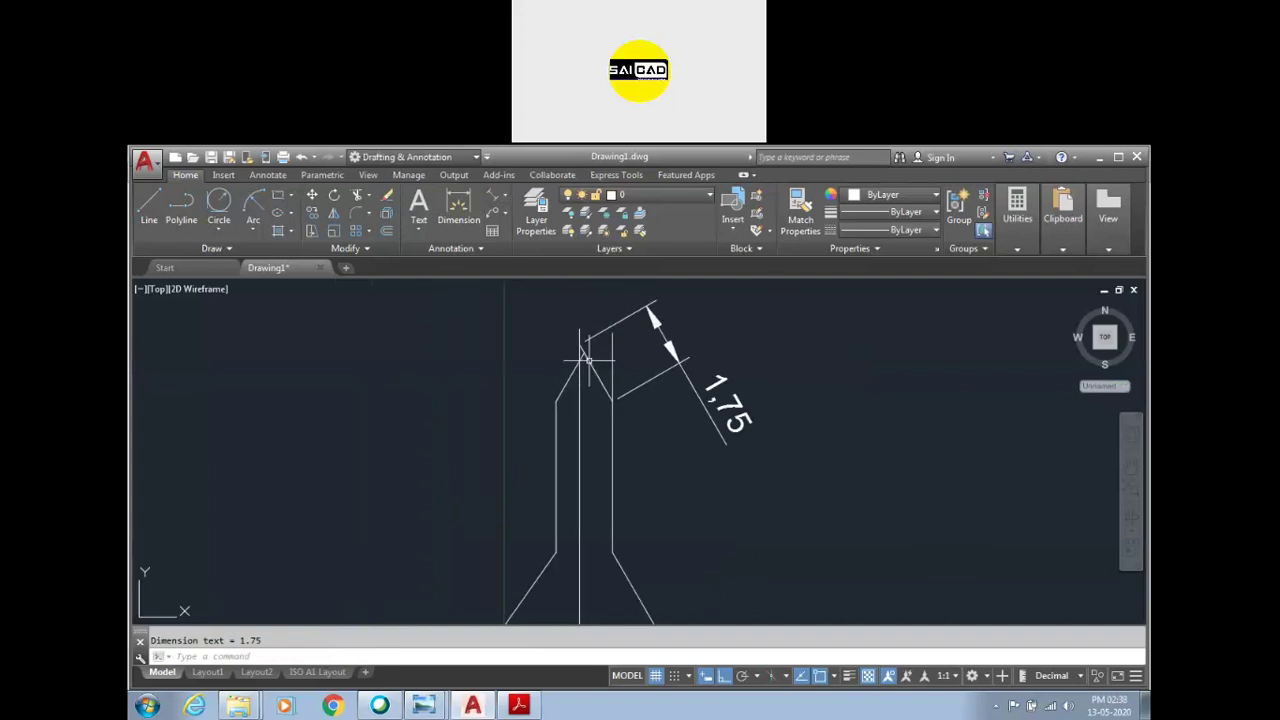
scroll(583, 380, up, 1)
scroll(590, 370, down, 2)
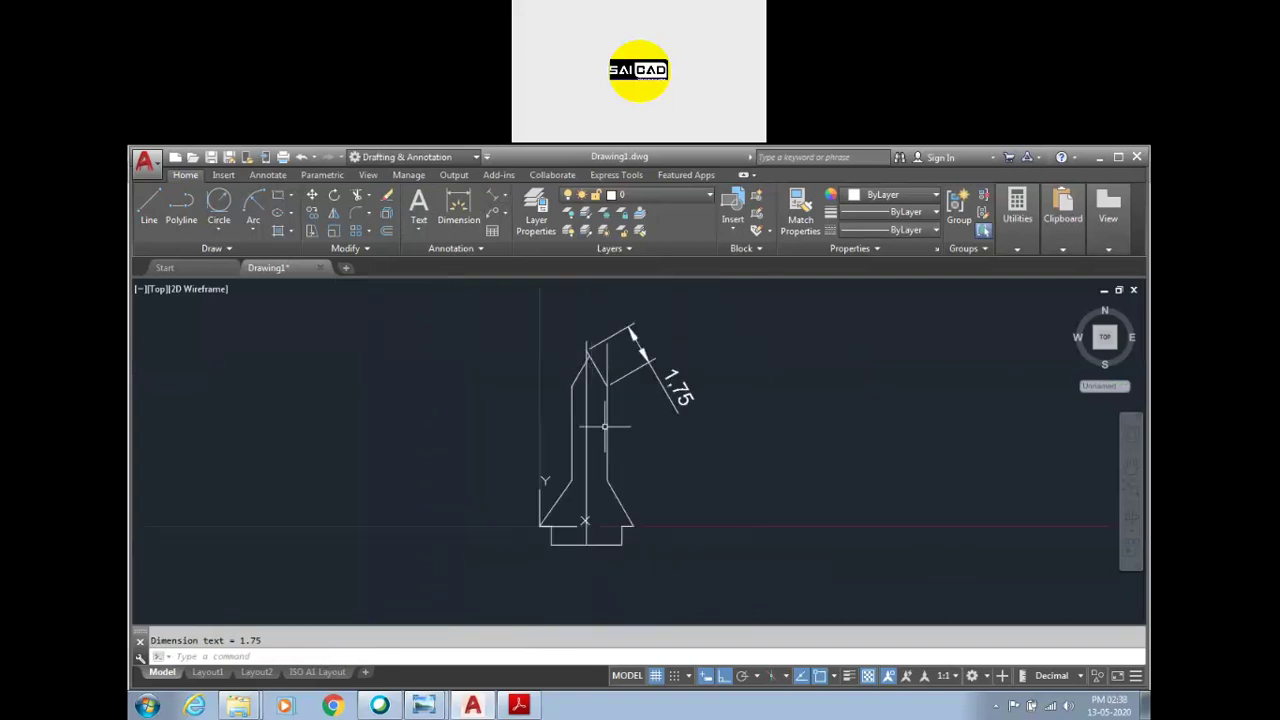
scroll(604, 370, up, 1)
scroll(606, 380, down, 1)
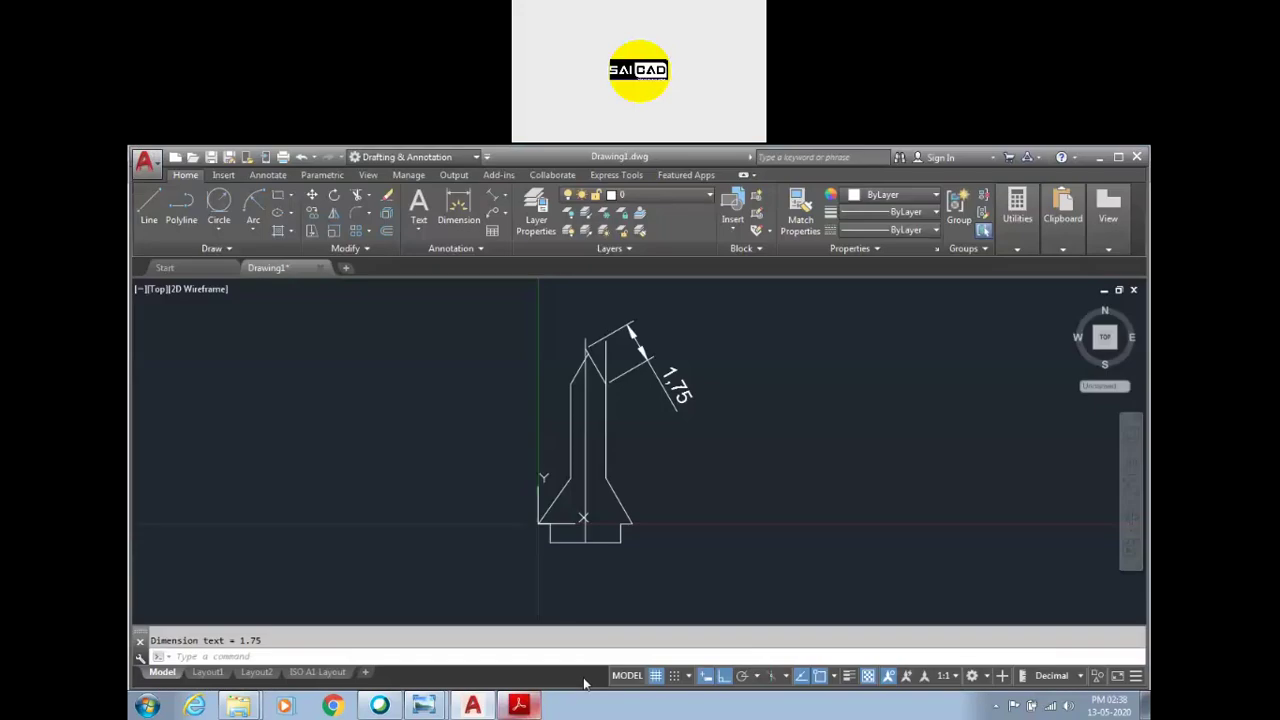
Step: Add a 2.25 aligned dimension to the rocket's lower slanted edge, discarding an unwanted 1.95 dimension
click(458, 208)
scroll(635, 543, up, 2)
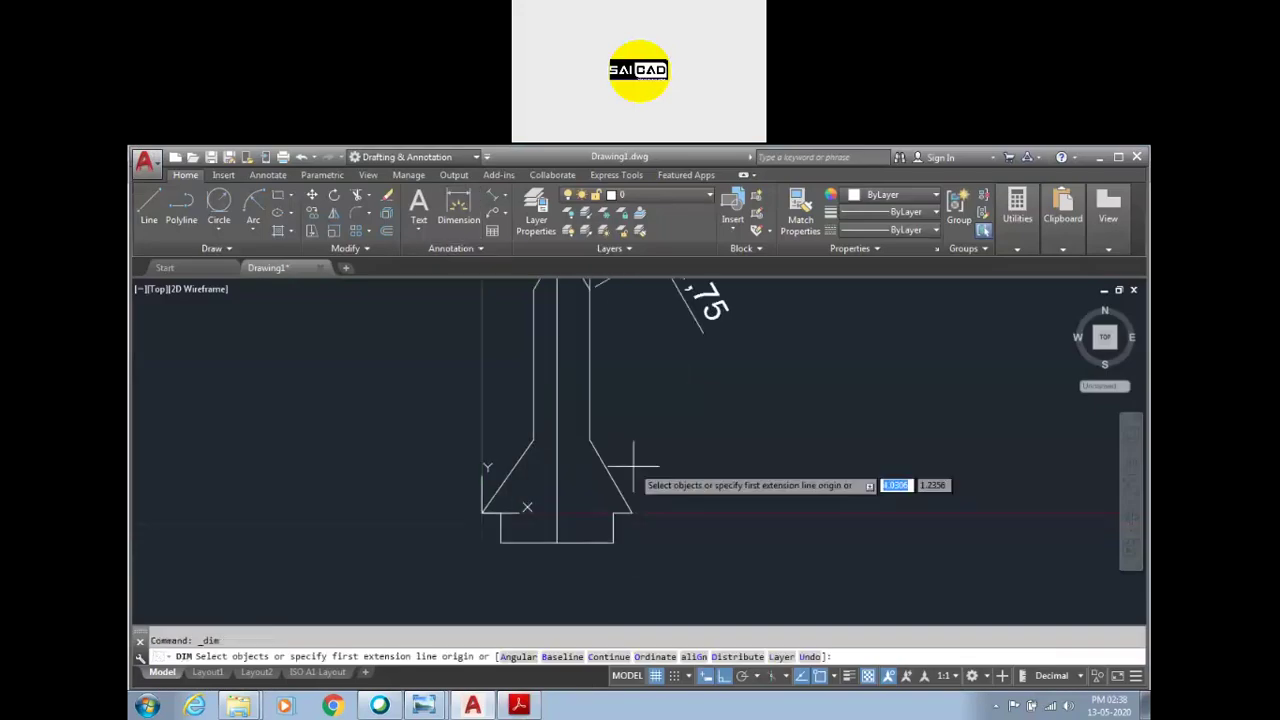
click(613, 514)
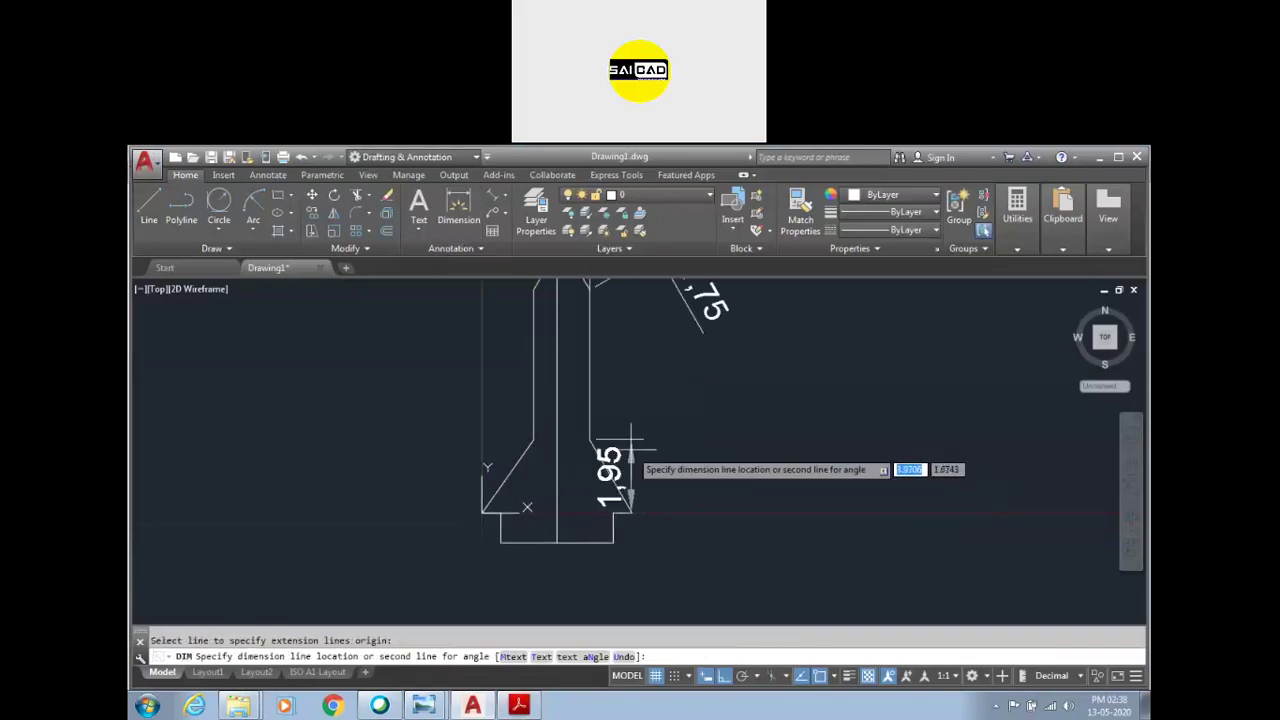
scroll(640, 466, up, 2)
key(Escape)
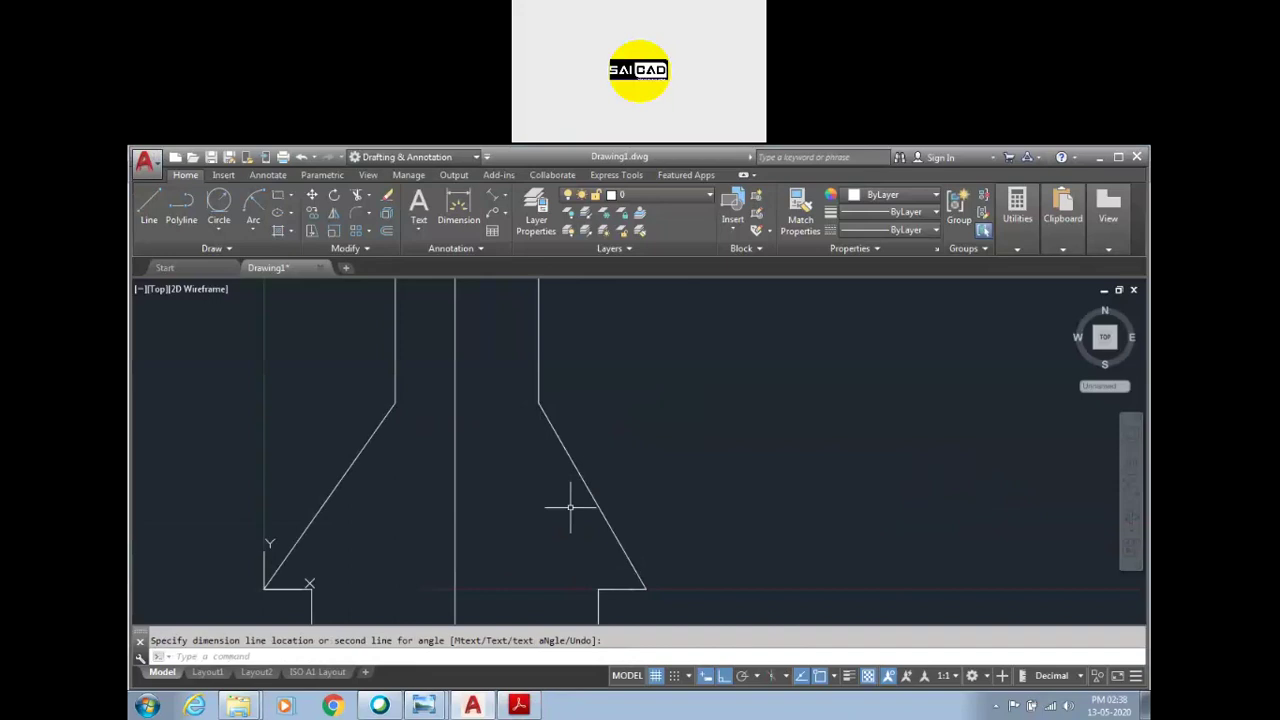
click(495, 197)
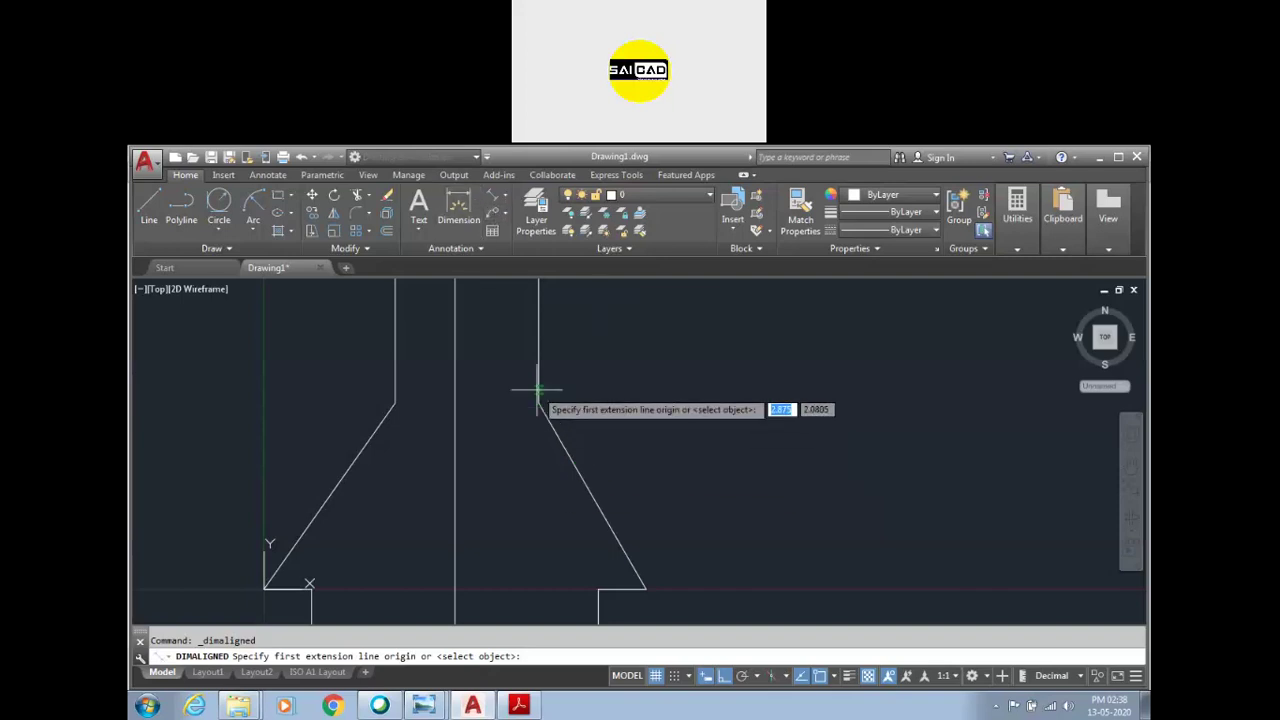
key(Return)
click(560, 443)
click(605, 426)
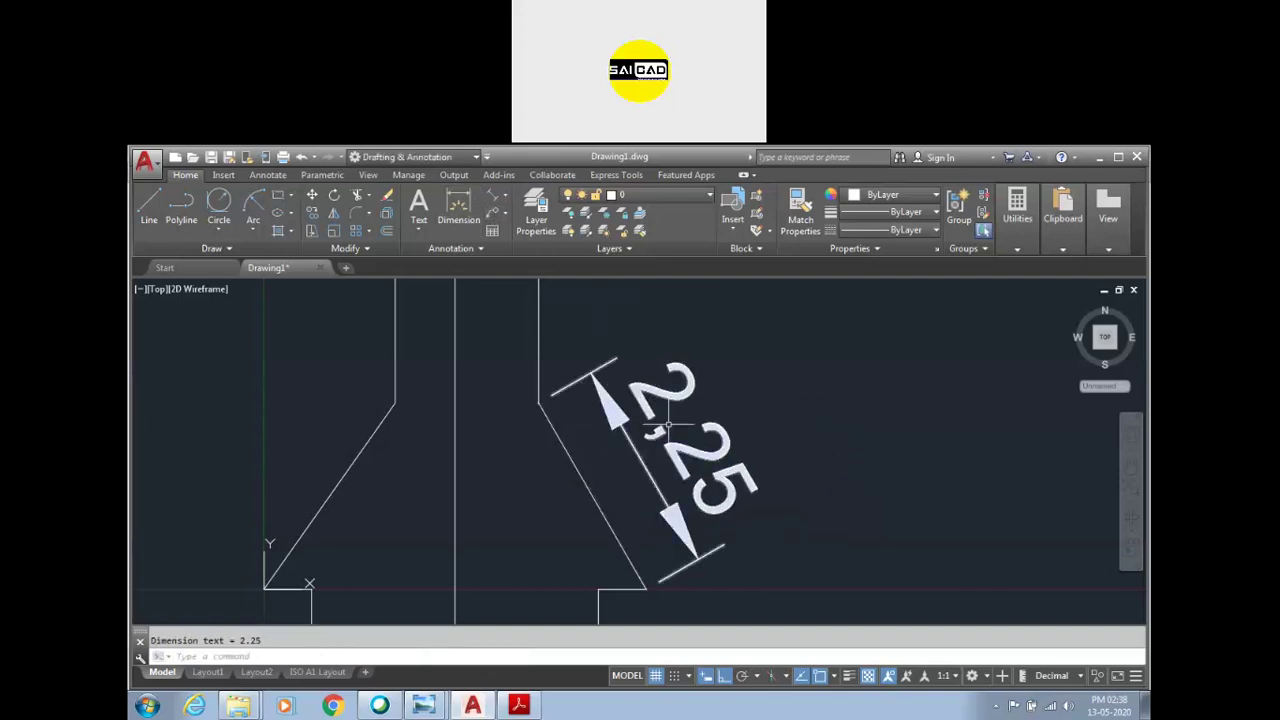
Step: Check the reference PDF drawing, then return to the AutoCAD drawing
click(522, 707)
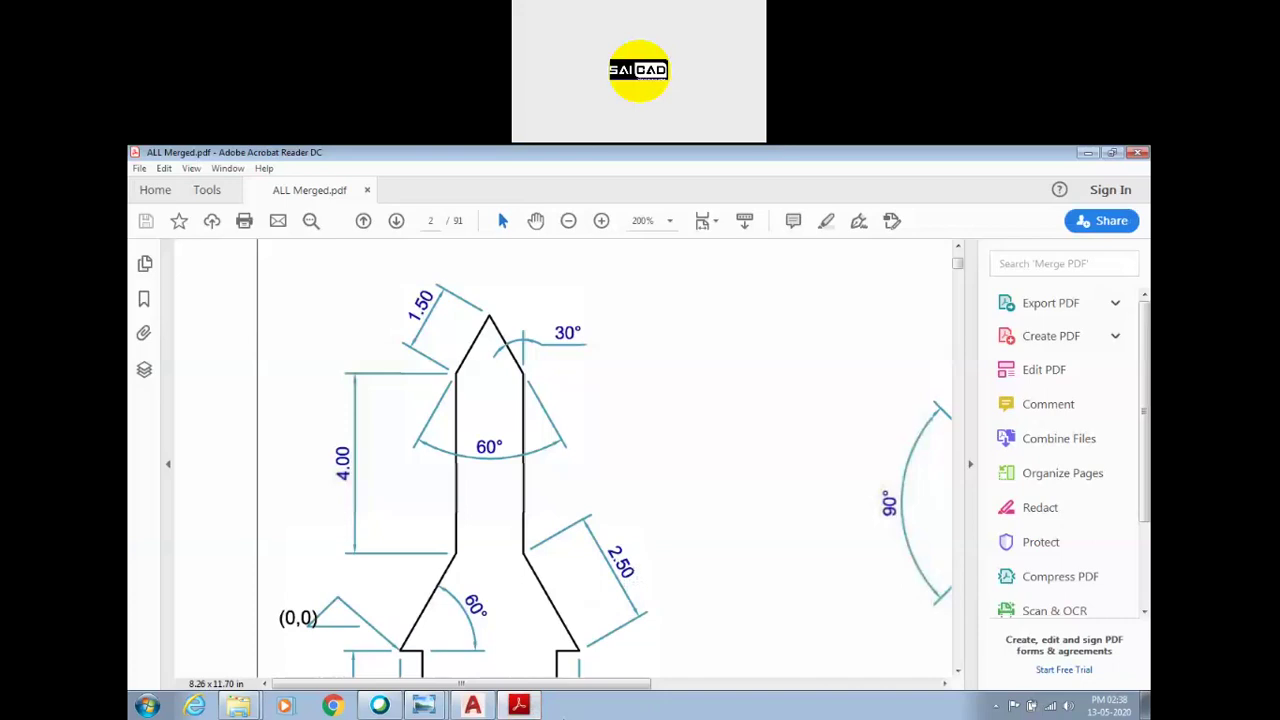
click(472, 706)
scroll(610, 475, down, 2)
scroll(557, 437, down, 2)
scroll(575, 445, up, 3)
scroll(596, 462, down, 2)
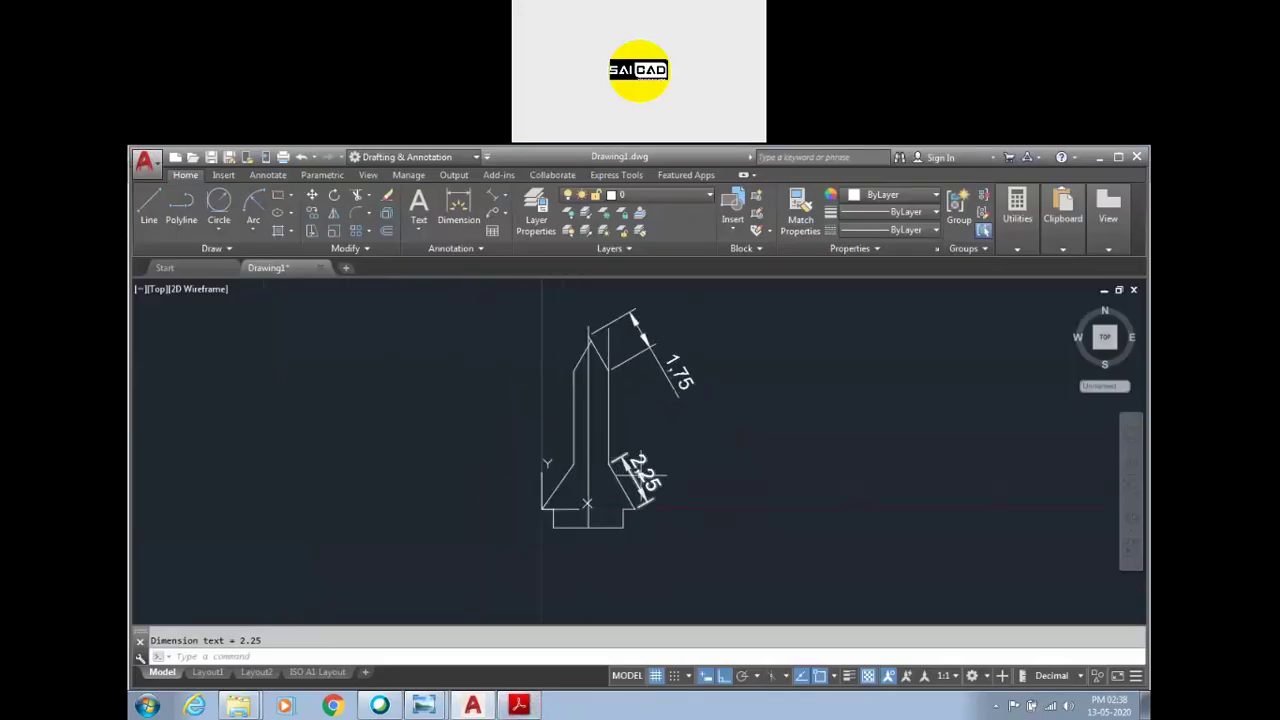
Step: Erase the slanted edge beside the 2.25 dimension and start a new line at the base
key(Escape)
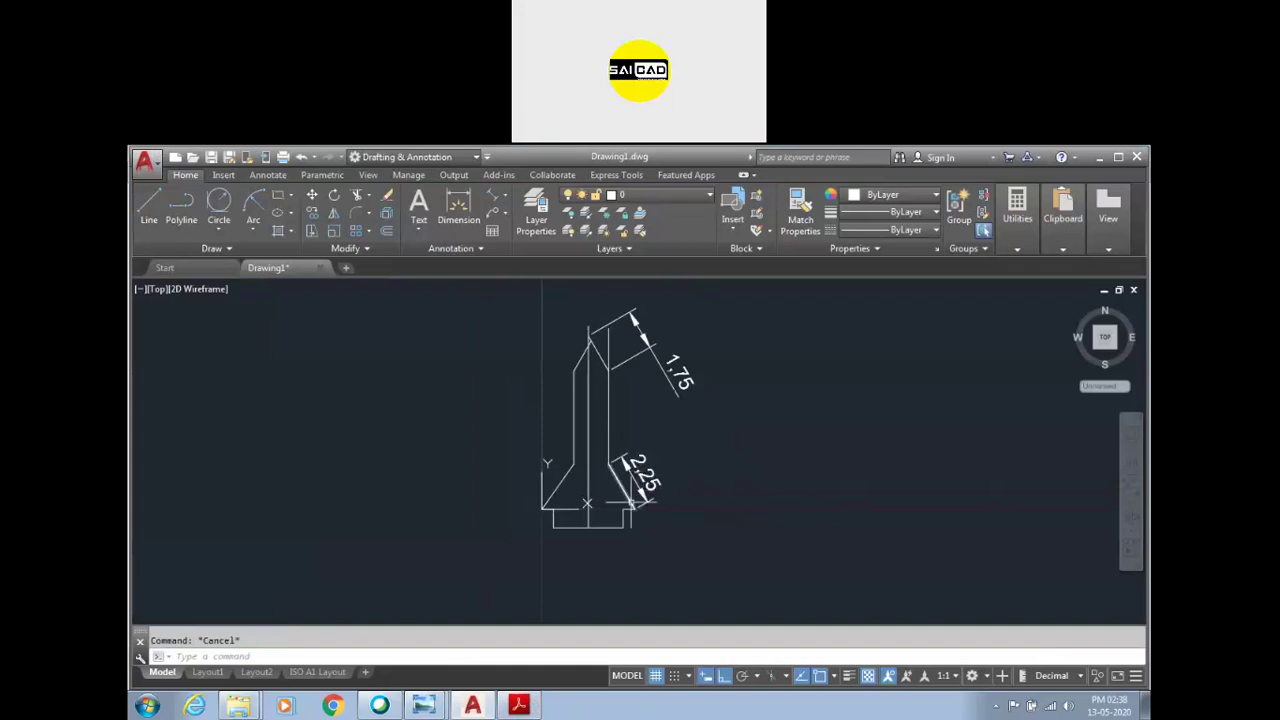
scroll(609, 466, up, 3)
click(650, 465)
click(583, 507)
key(Delete)
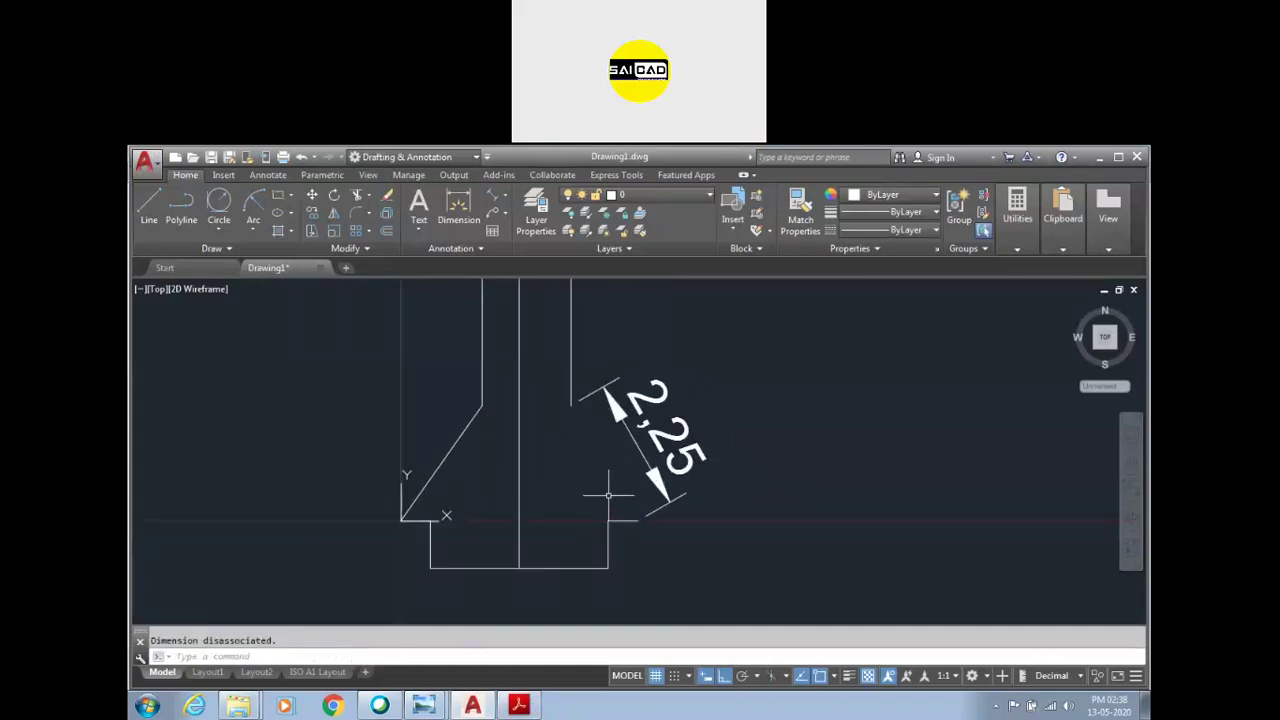
text(l)
key(Return)
click(608, 520)
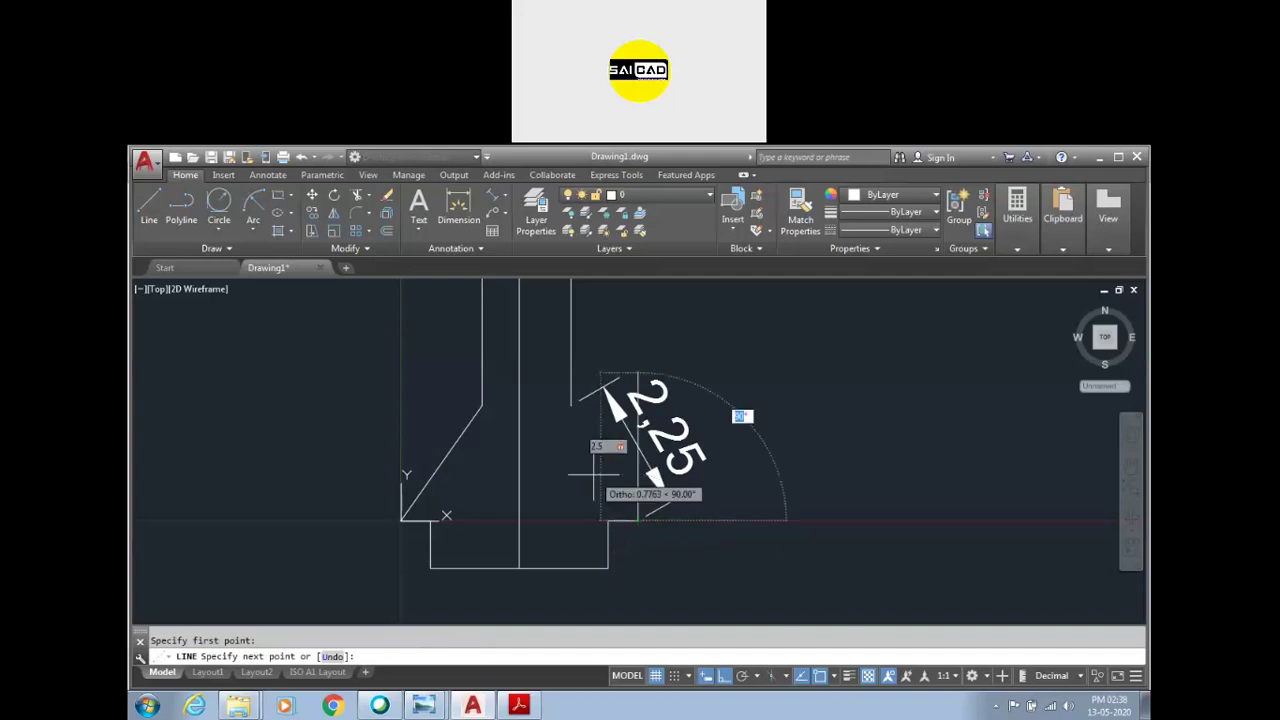
text(120)
Step: Complete the new lower-right side as a 2.5-unit line at 120°
key(Return)
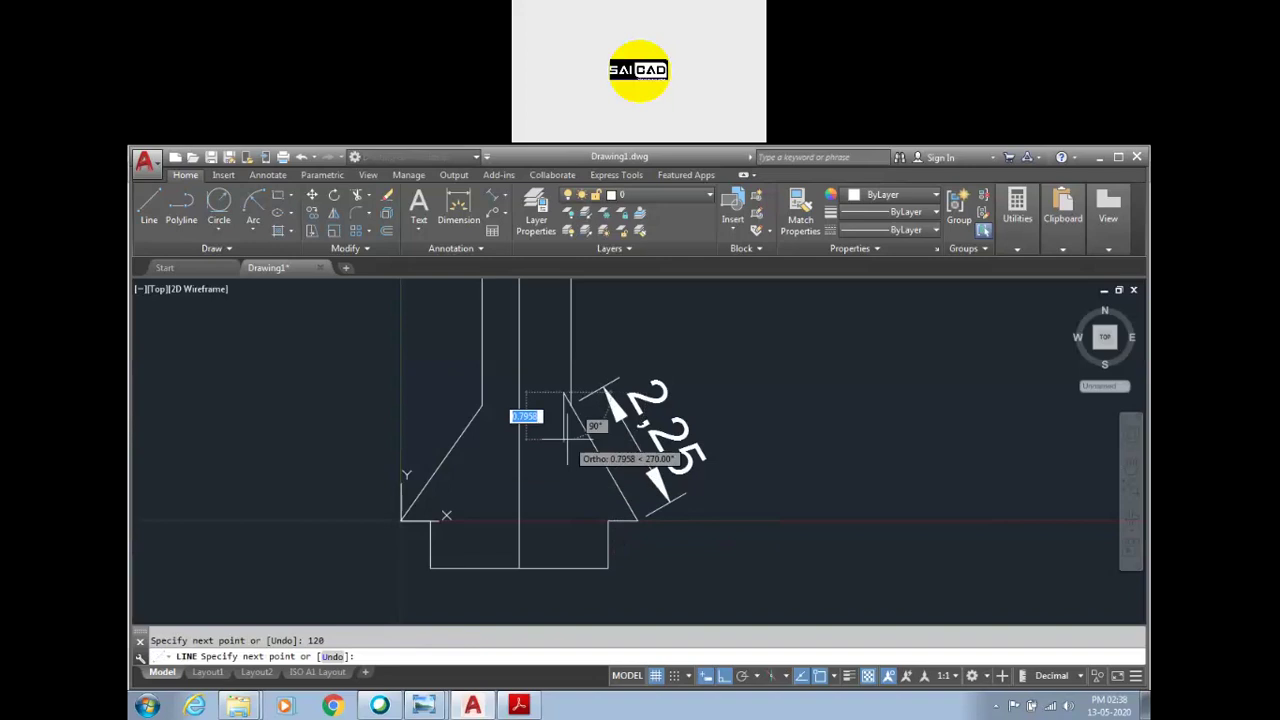
key(Escape)
scroll(620, 420, up, 3)
scroll(677, 480, down, 2)
click(771, 443)
click(704, 517)
key(Escape)
scroll(700, 560, down, 1)
scroll(700, 560, down, 2)
scroll(686, 510, up, 3)
Step: Select the vertical and slanted lines near the apex and try moving them, then cancel
click(720, 480)
click(674, 520)
click(886, 458)
click(667, 436)
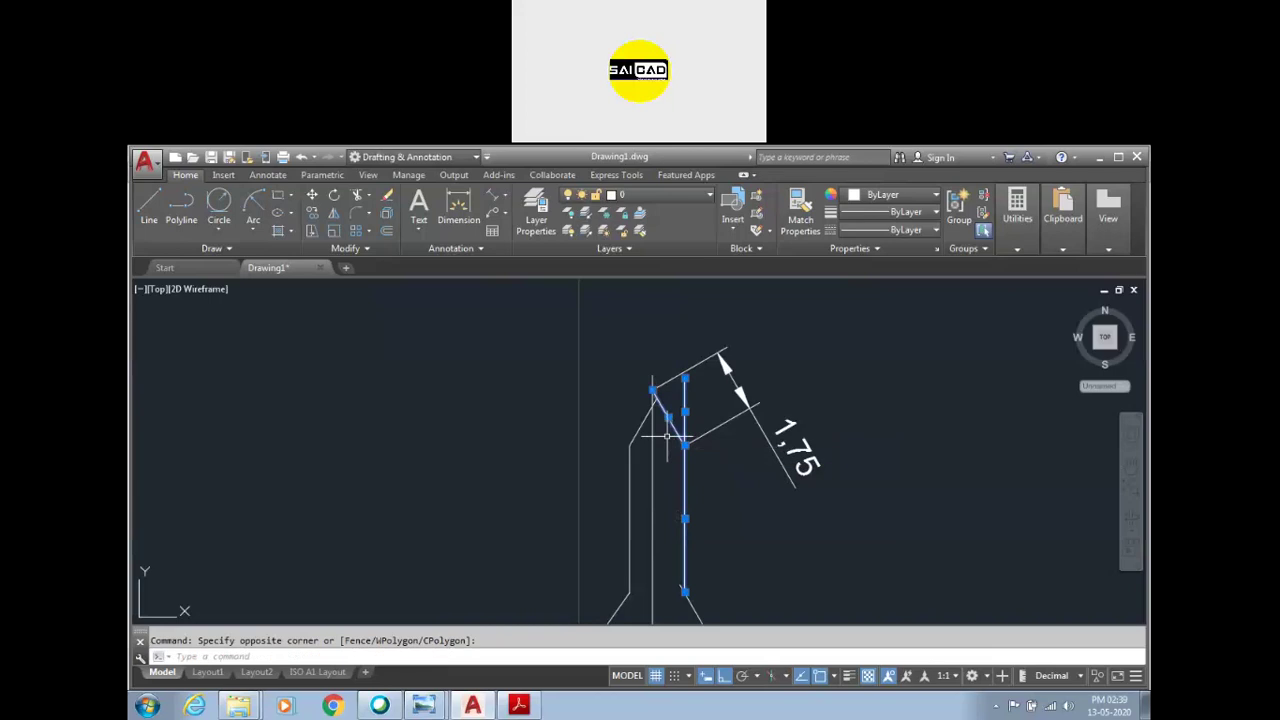
scroll(663, 546, up, 3)
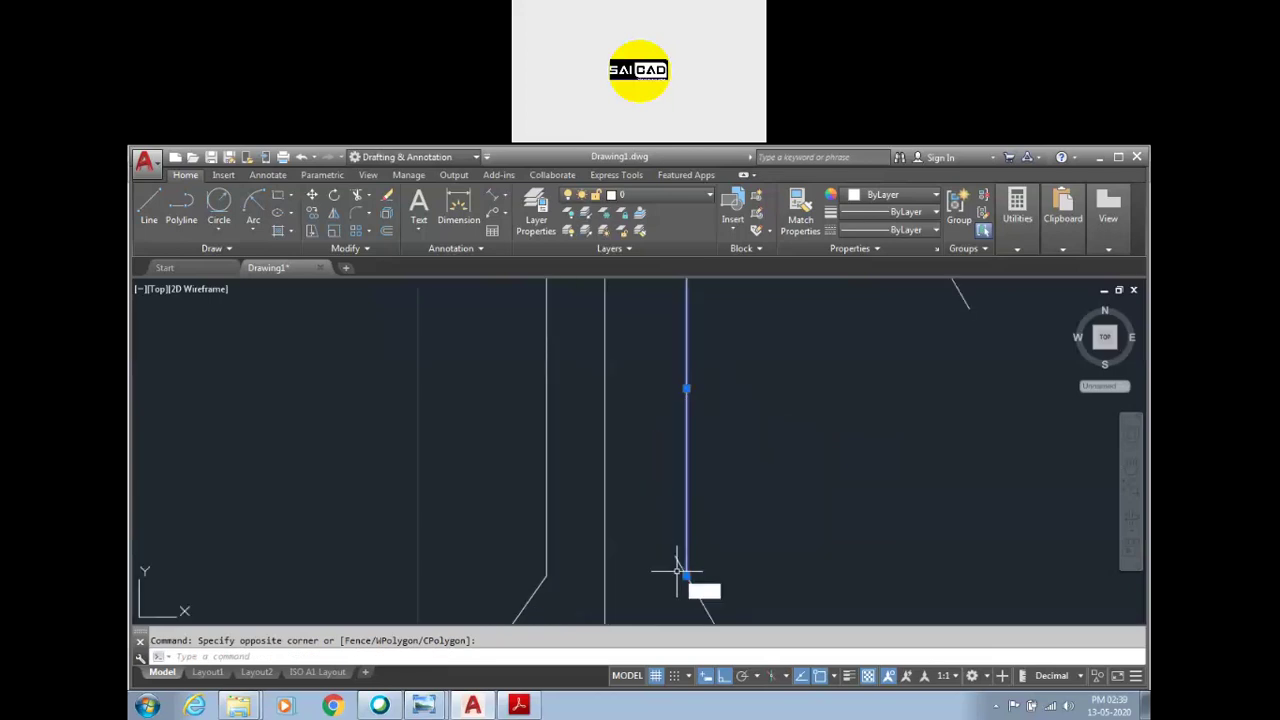
text(m)
key(Return)
scroll(618, 560, down, 4)
key(Escape)
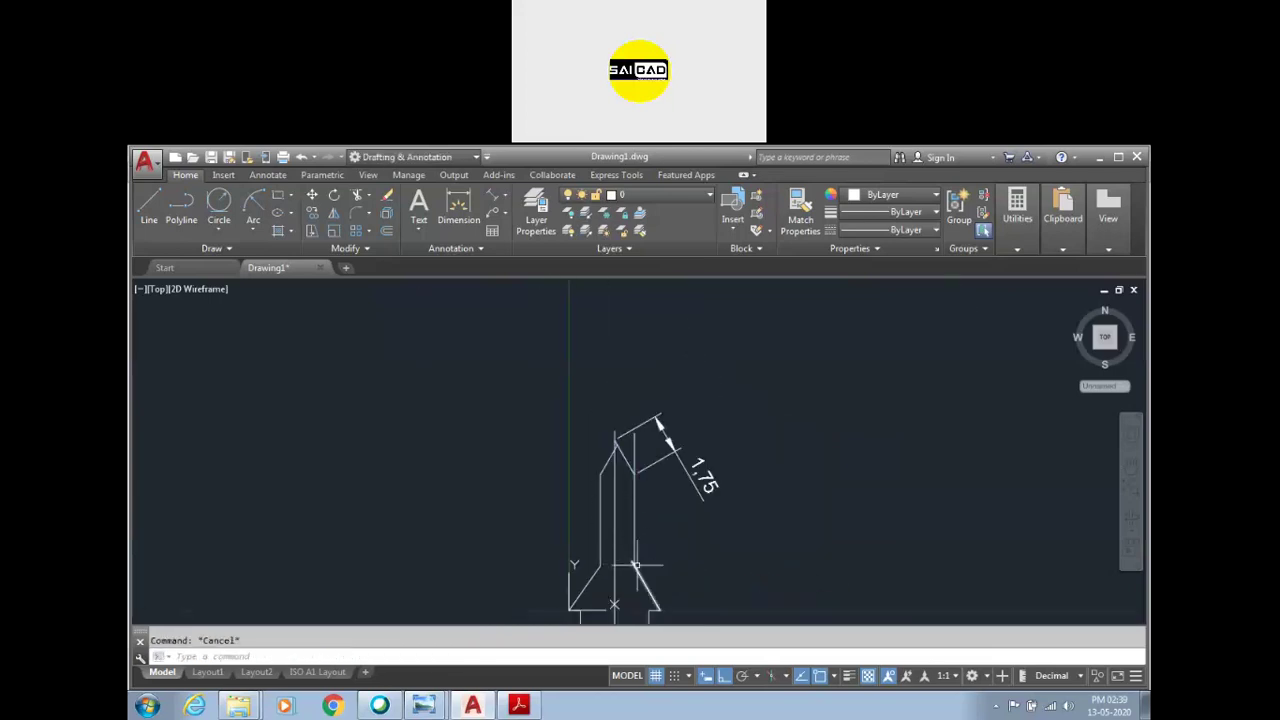
Step: Attempt to move the two top lines from a base point, then abandon the move
click(640, 516)
scroll(650, 490, up, 2)
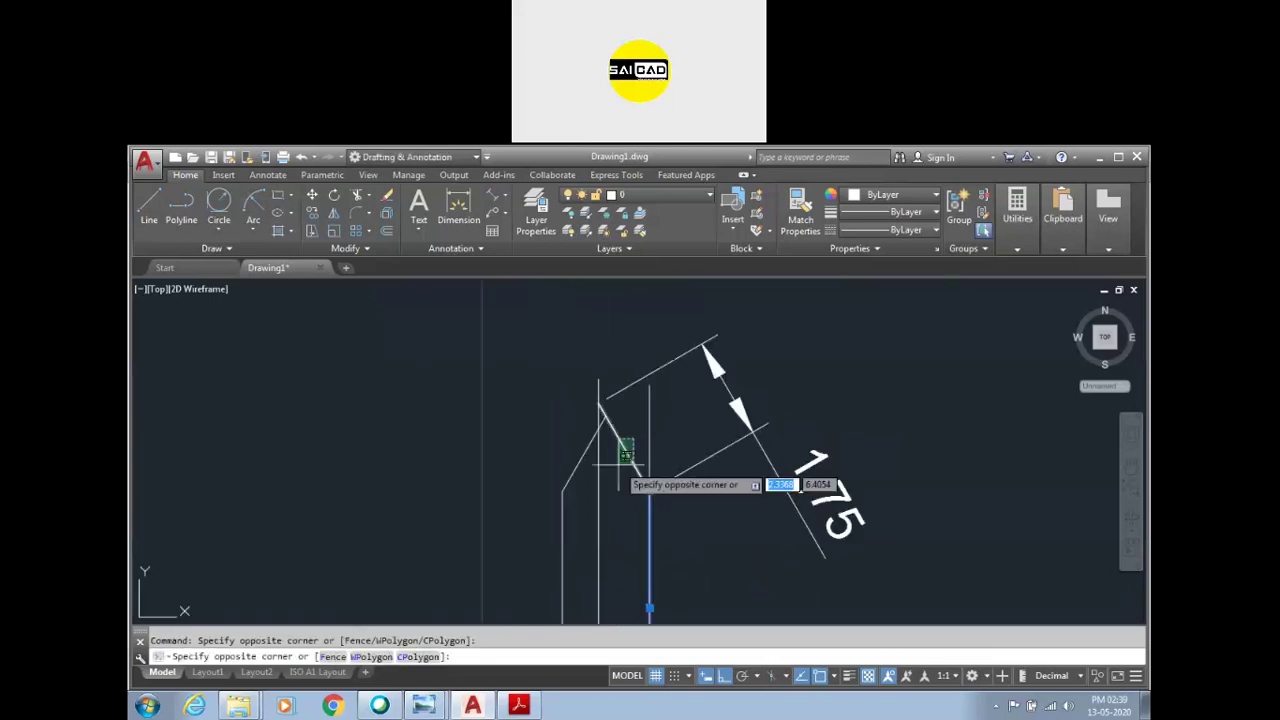
scroll(606, 434, down, 3)
click(650, 548)
text(m)
key(Return)
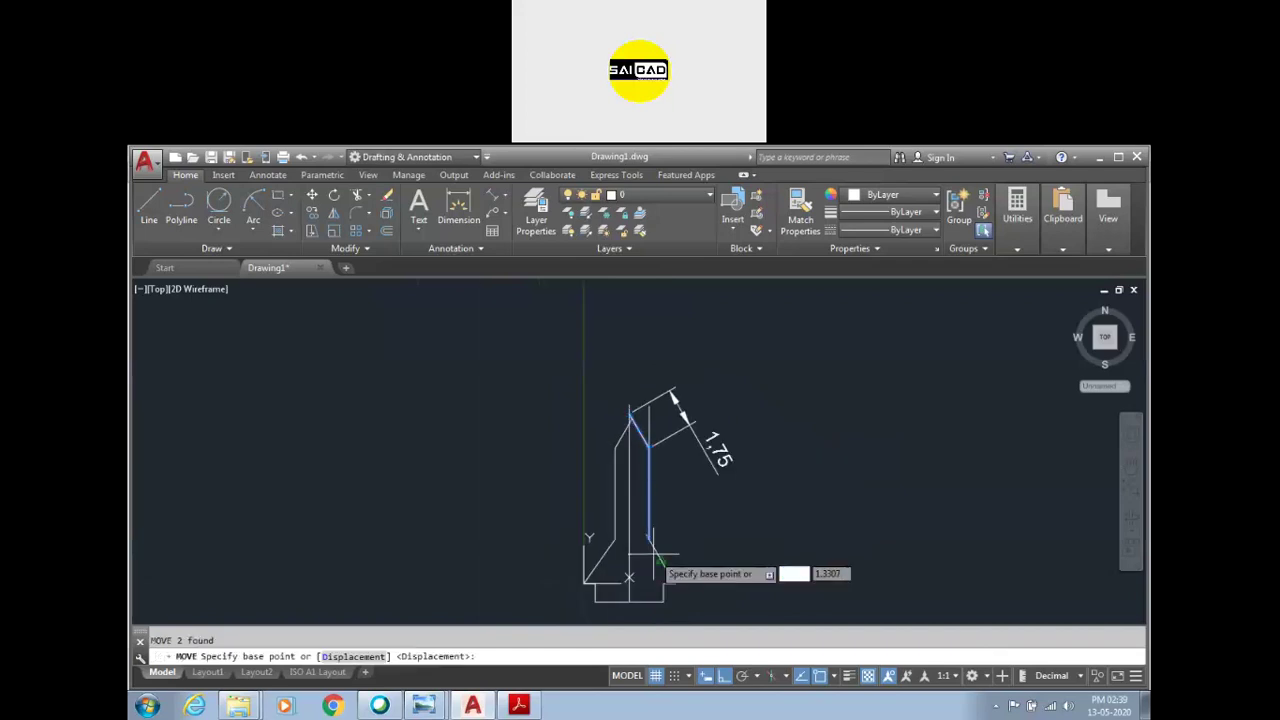
scroll(648, 540, up, 3)
scroll(648, 540, up, 3)
click(622, 516)
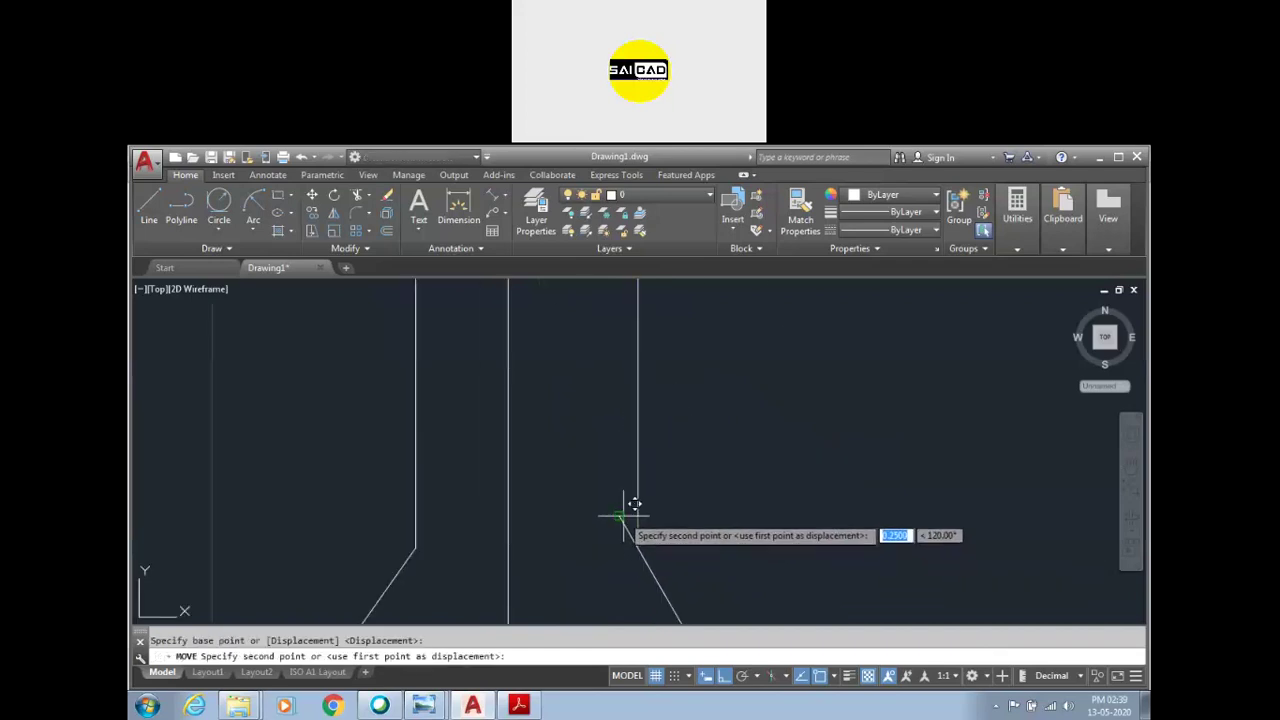
scroll(622, 520, down, 2)
key(Escape)
scroll(600, 371, up, 2)
scroll(590, 370, up, 2)
scroll(578, 365, up, 3)
Step: Try trimming with all objects as cutting edges, cancel, and test-select the top diagonal line
key(Return)
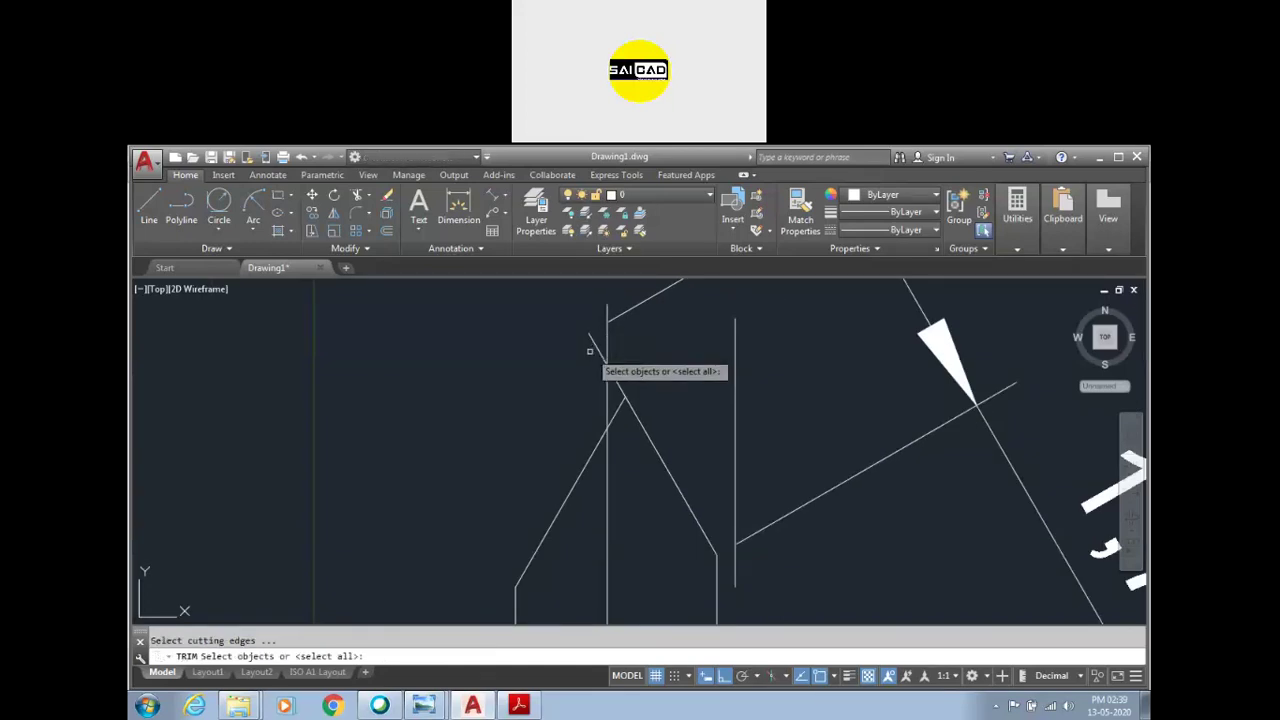
key(Return)
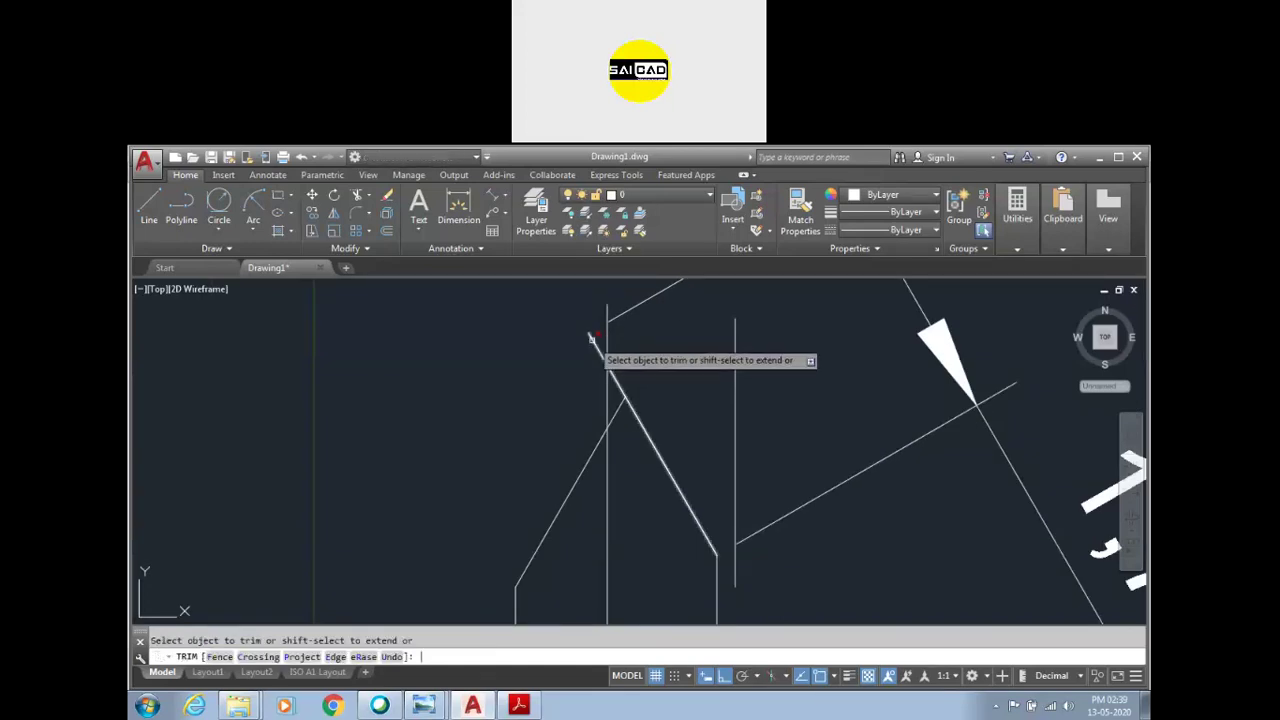
key(Escape)
click(592, 449)
click(520, 491)
scroll(520, 491, down, 3)
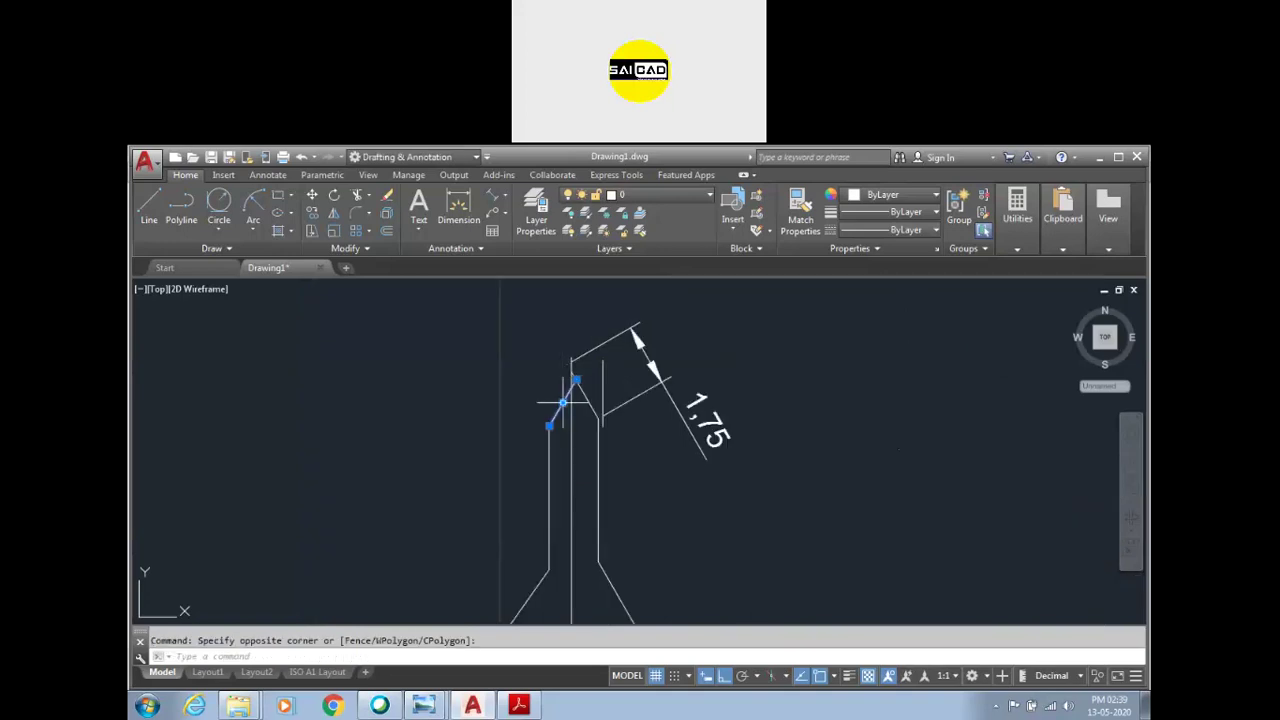
click(520, 588)
key(Escape)
Step: Erase the top lines and the 1,75 dimension with a crossing selection
click(690, 326)
click(603, 380)
key(Delete)
scroll(583, 369, down, 2)
scroll(622, 408, down, 2)
key(l)
key(Return)
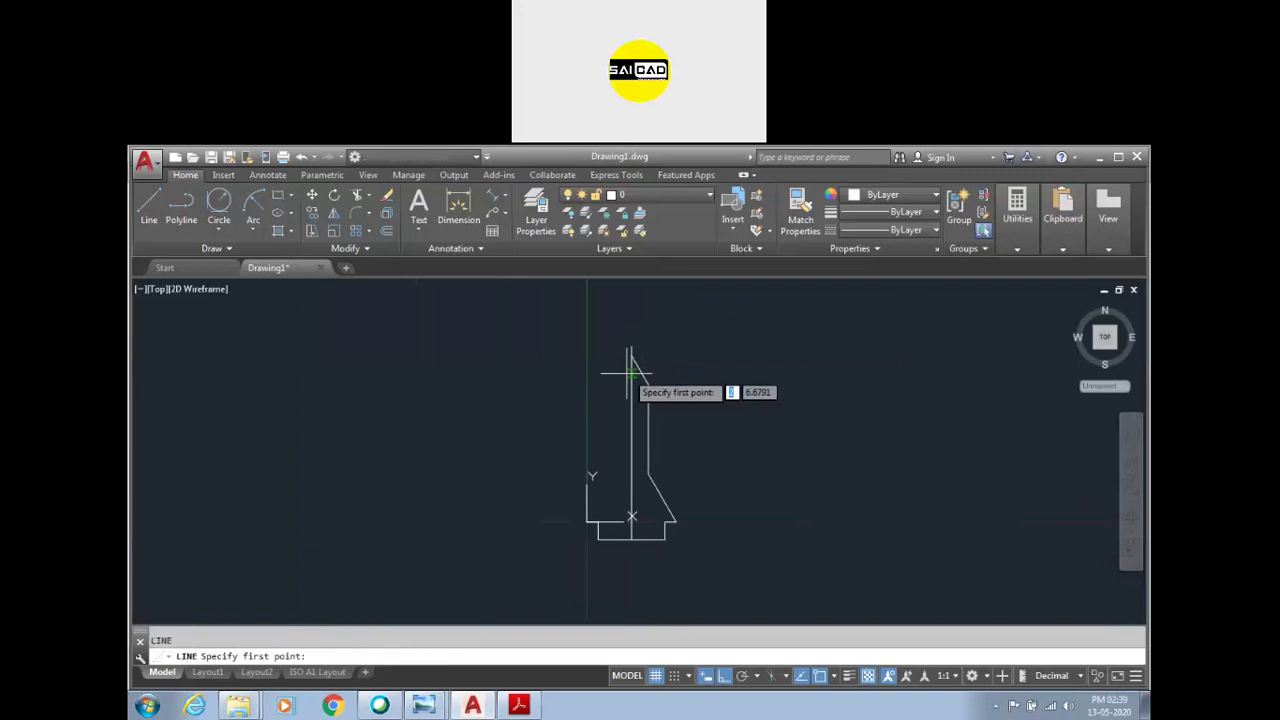
Step: Draw the nose from the top endpoint: a 1.5 slant at 240°, a 4-unit side, closed to the tip
click(631, 353)
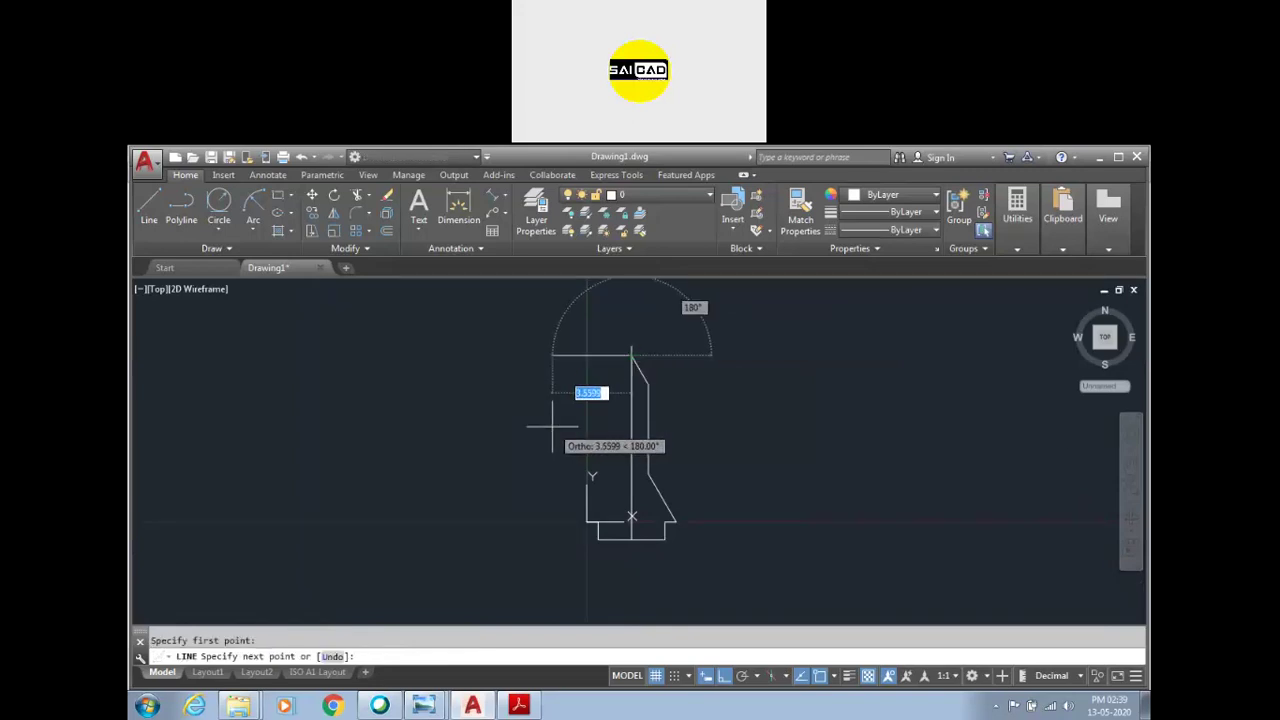
click(593, 440)
text(@1.5<24)
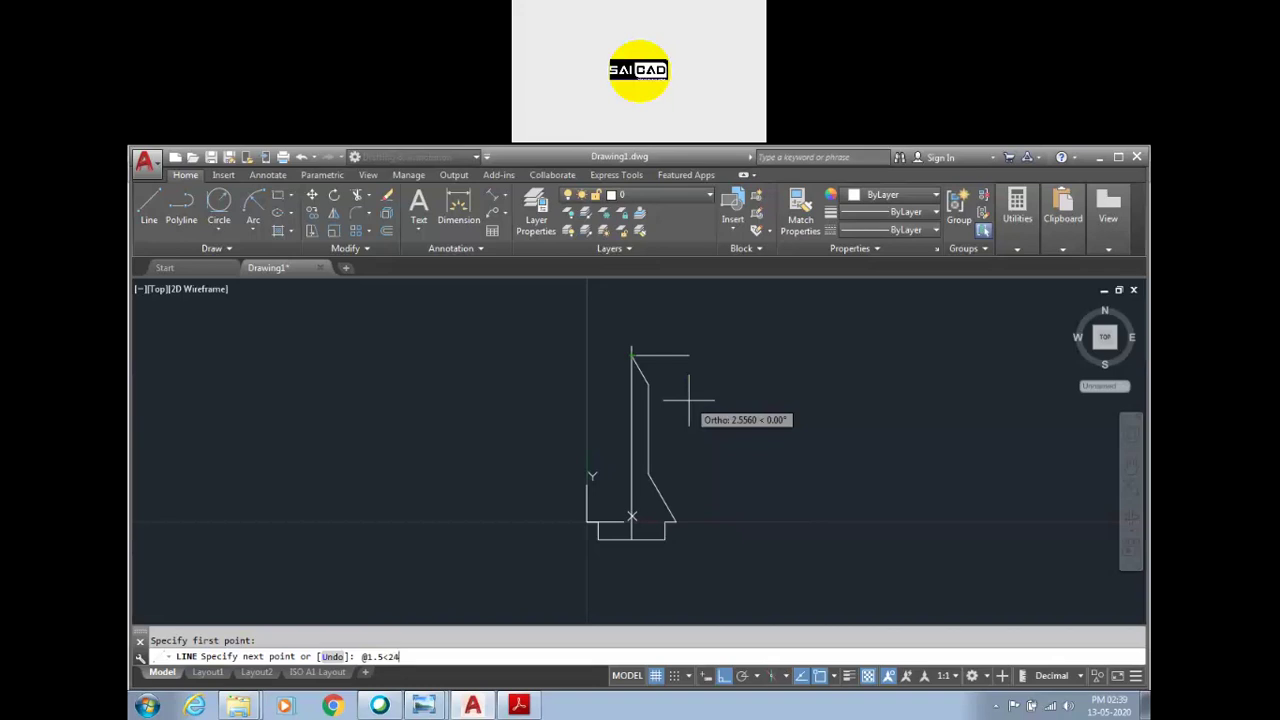
text(0)
key(Return)
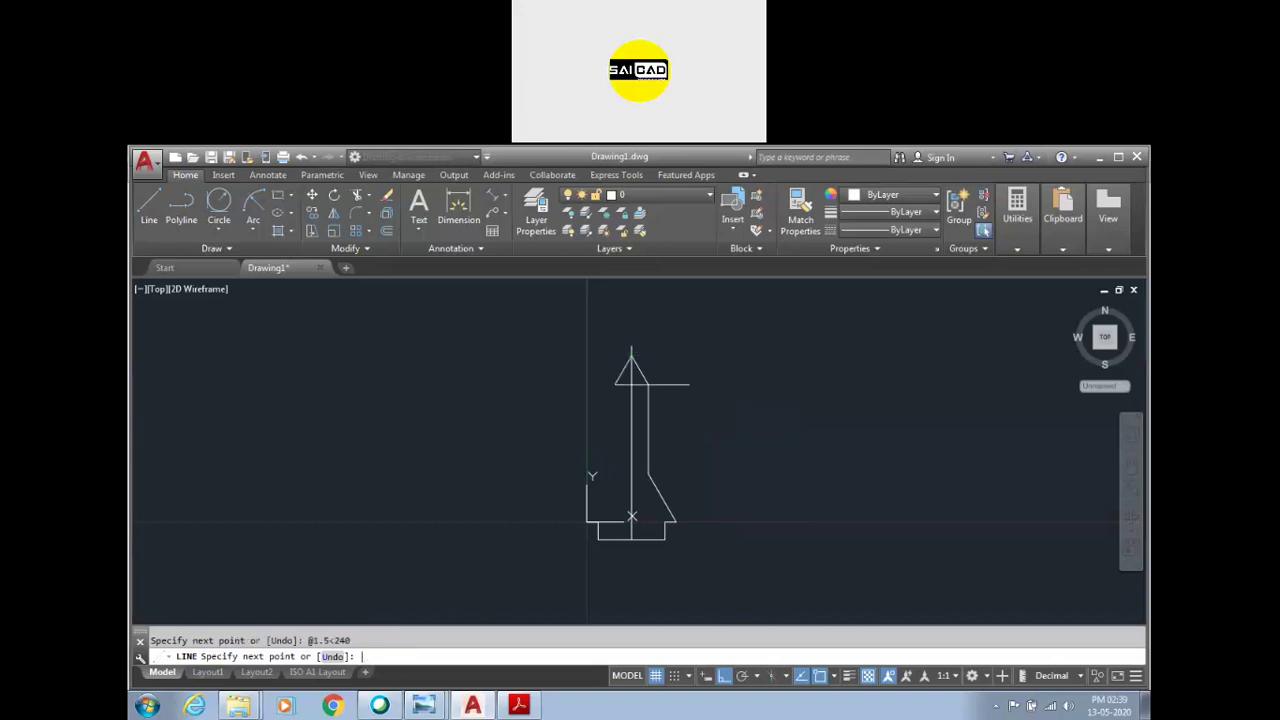
scroll(614, 462, up, 2)
scroll(614, 459, up, 2)
text(4)
key(Return)
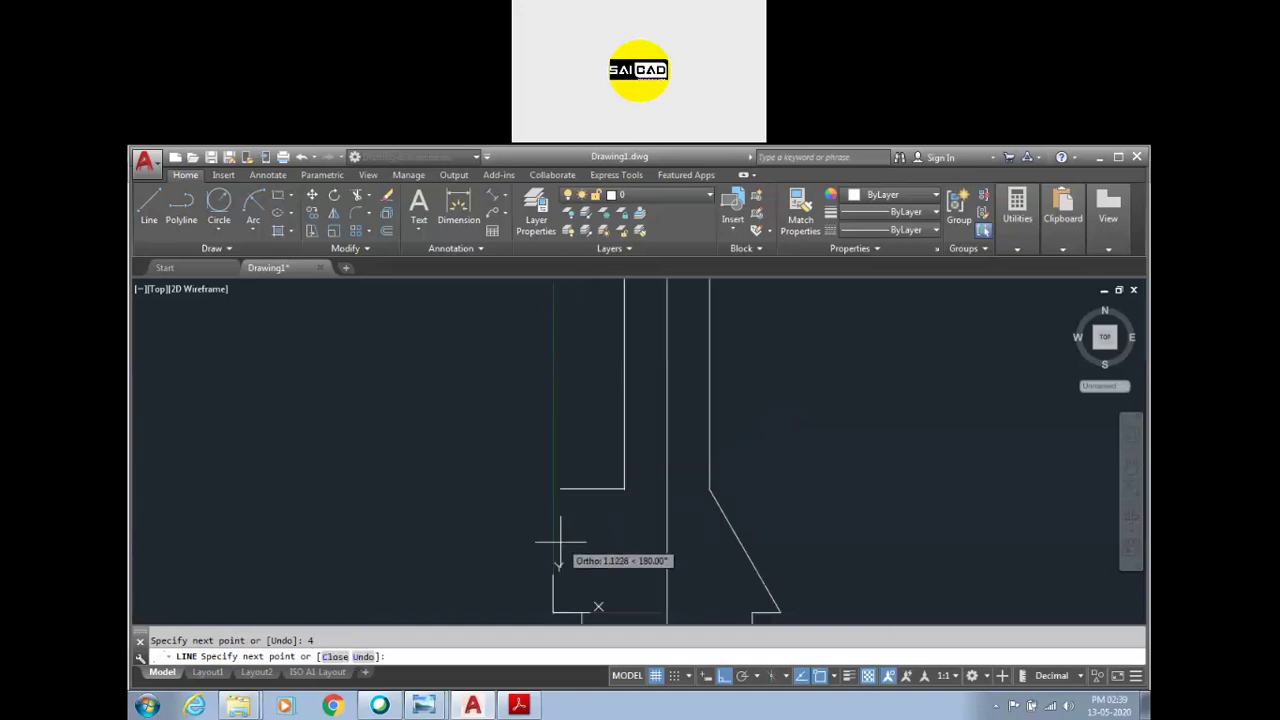
scroll(591, 513, down, 2)
key(Return)
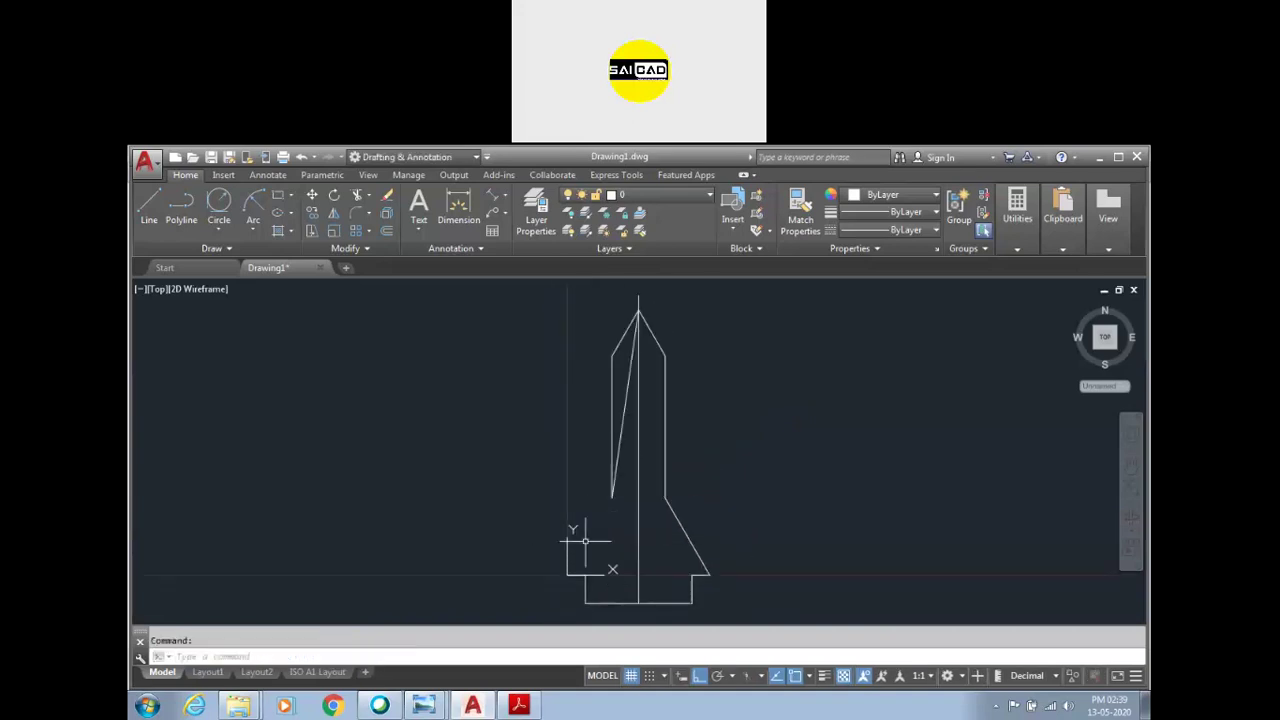
Step: Select the stray inclined line inside the nose
click(632, 402)
click(609, 425)
click(609, 420)
click(622, 437)
click(627, 413)
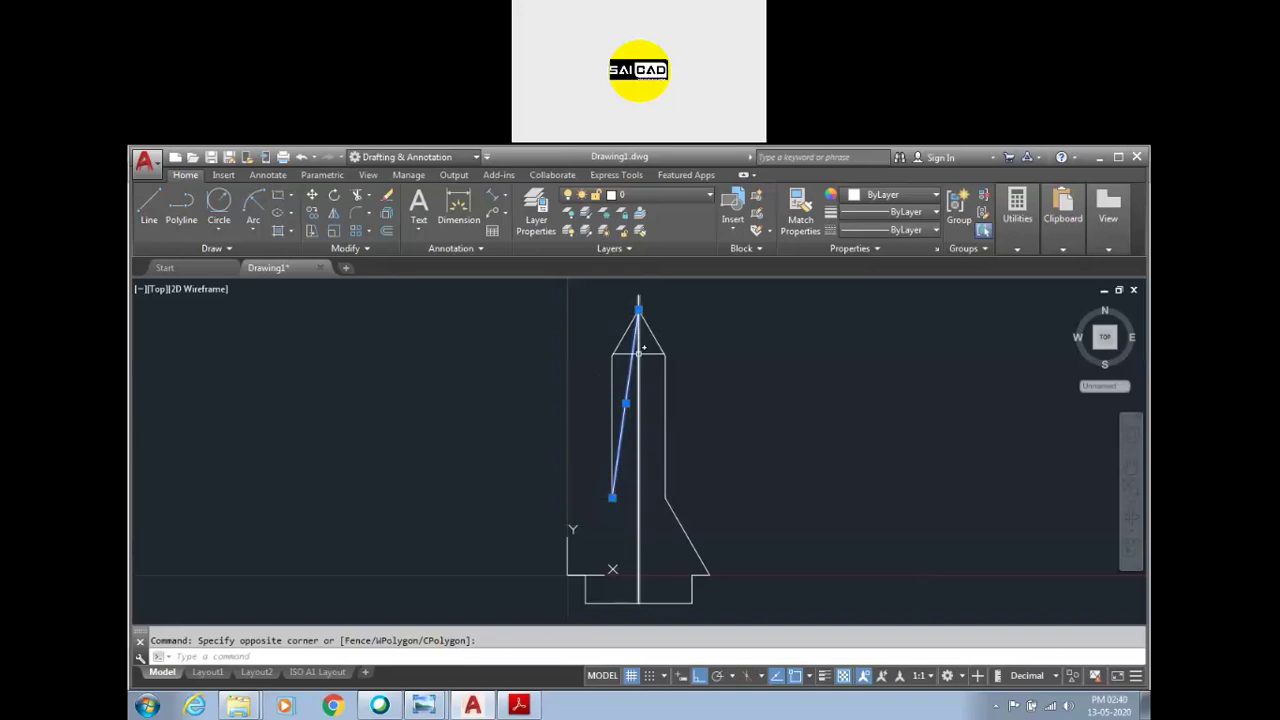
Step: Erase the stray nose diagonal and draw the lower-left slant from the left edge to the base corner
key(Delete)
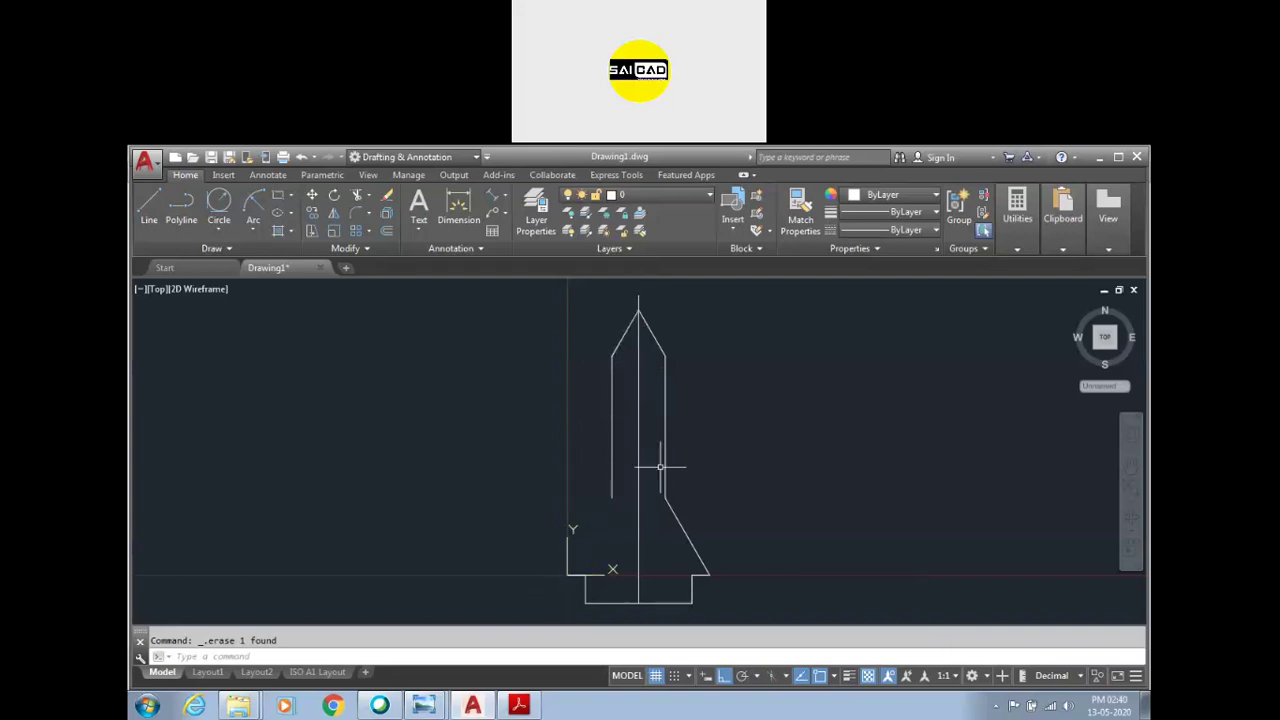
text(l)
key(Return)
click(612, 497)
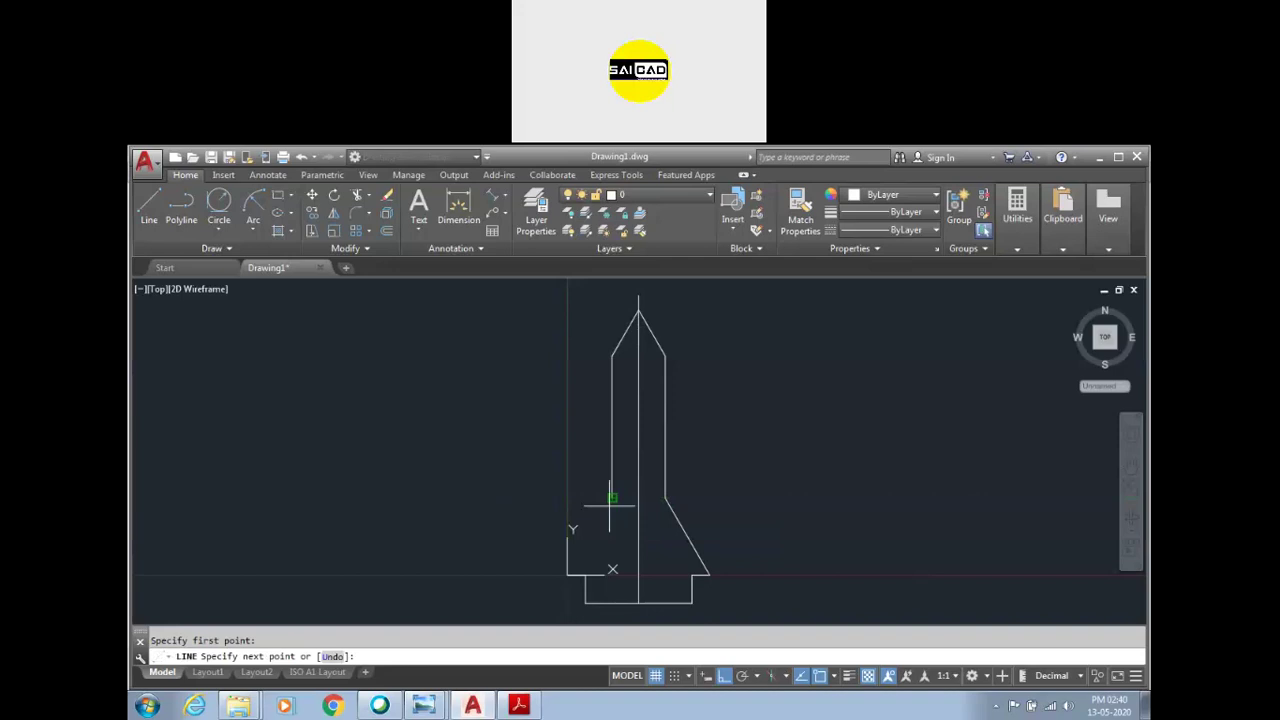
click(567, 575)
key(Escape)
key(Return)
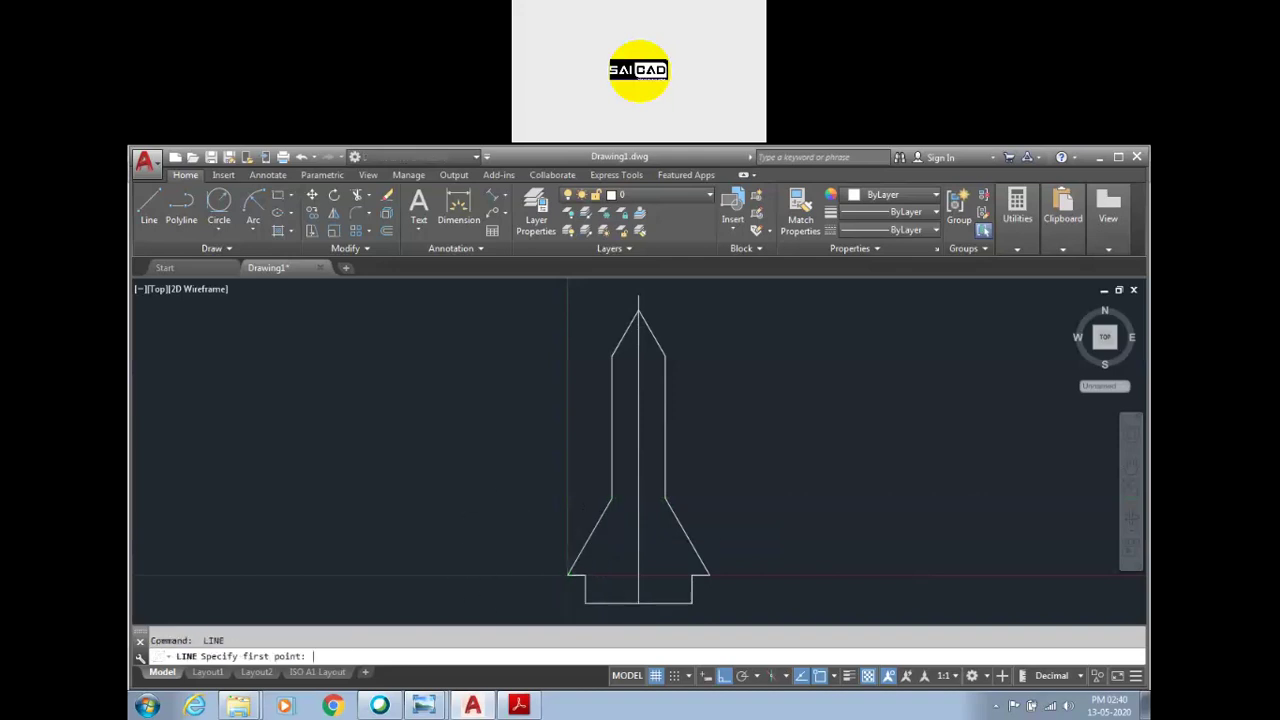
scroll(513, 515, down, 2)
key(Escape)
click(458, 210)
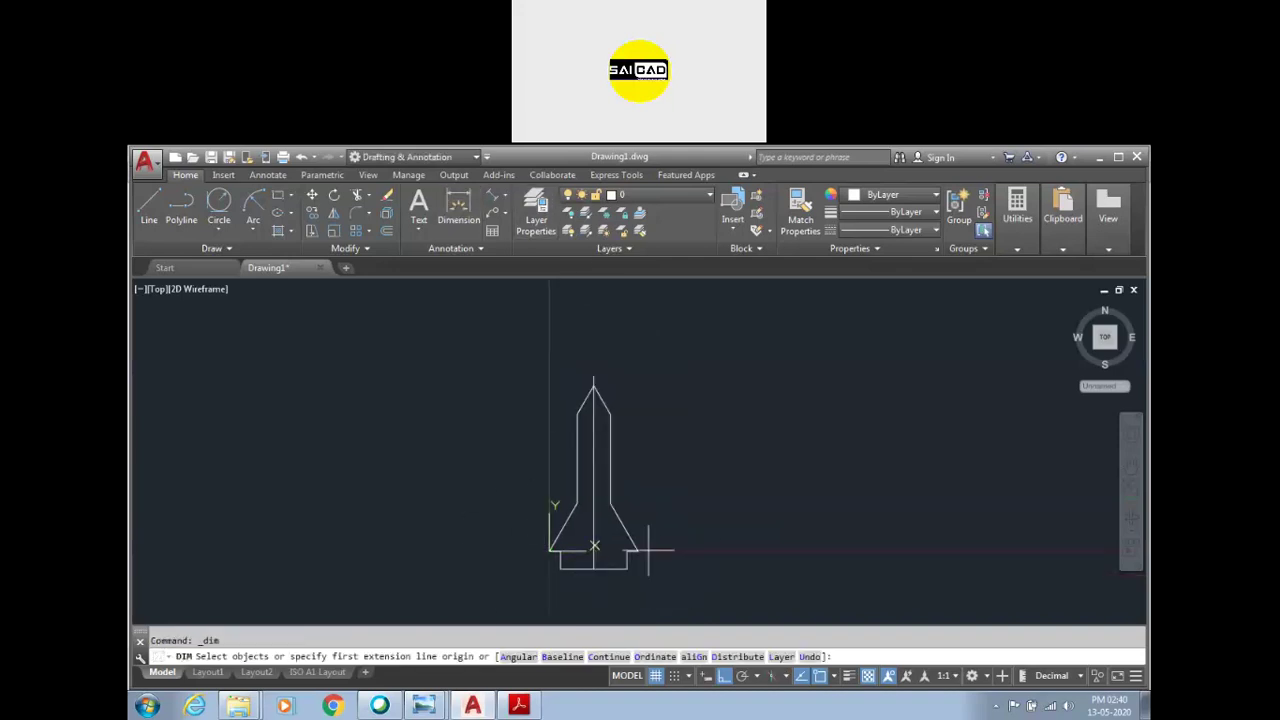
Step: Add a 60° angular dimension between the lower-right slant and the horizontal base edge
scroll(645, 545, up, 4)
click(600, 491)
key(Escape)
key(Return)
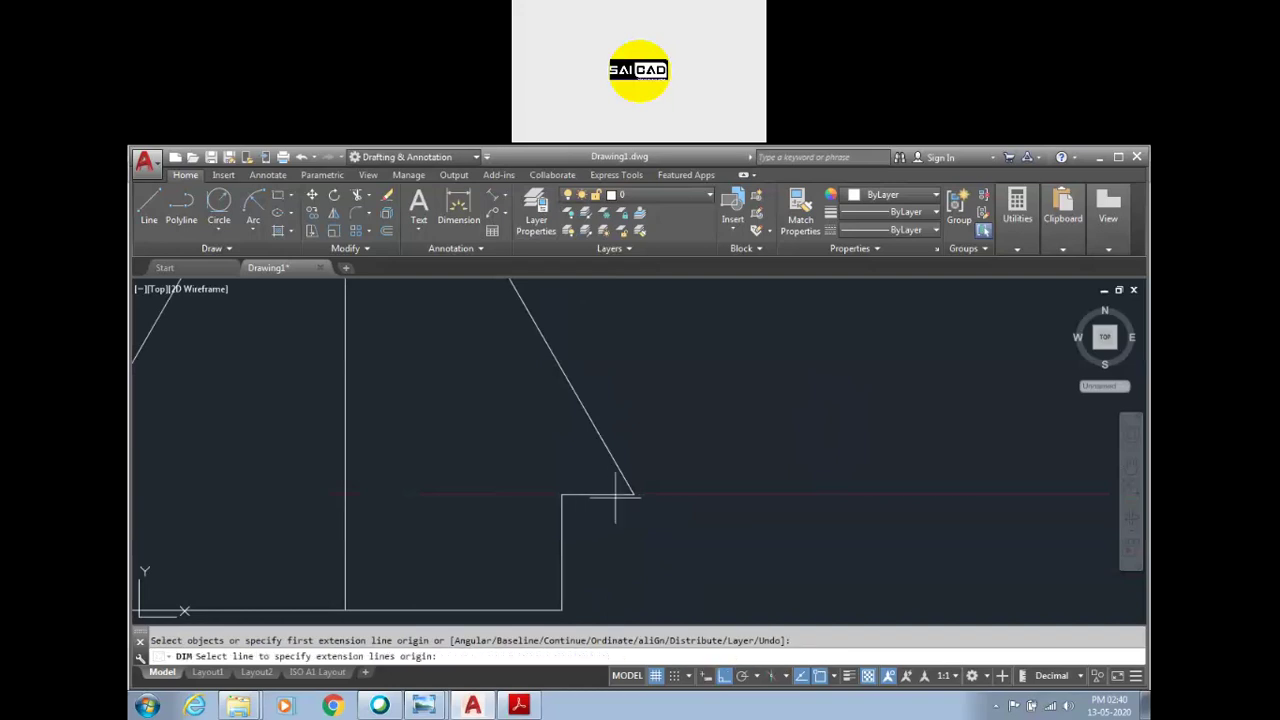
click(600, 494)
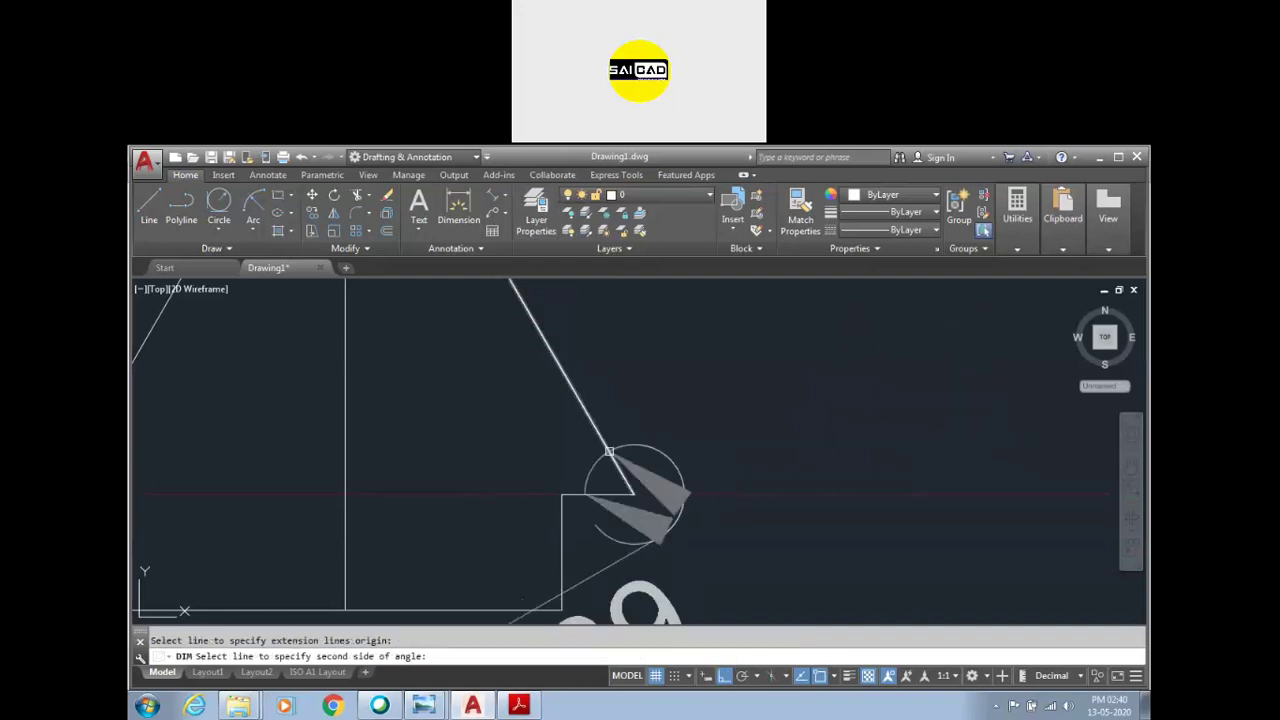
click(620, 472)
scroll(651, 485, down, 3)
click(615, 440)
key(Escape)
Step: Set the ISO-25 dimension style's overall scale to 0.1
text(d)
key(Return)
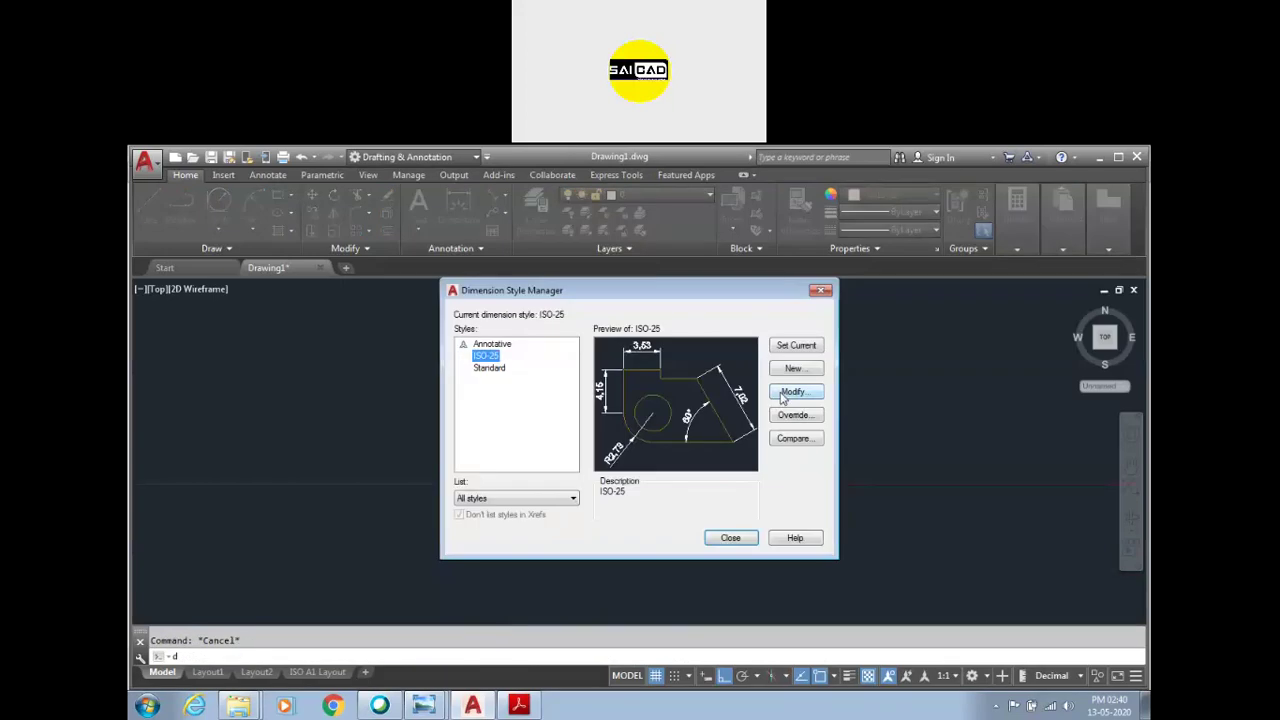
click(792, 392)
drag(945, 466, 853, 473)
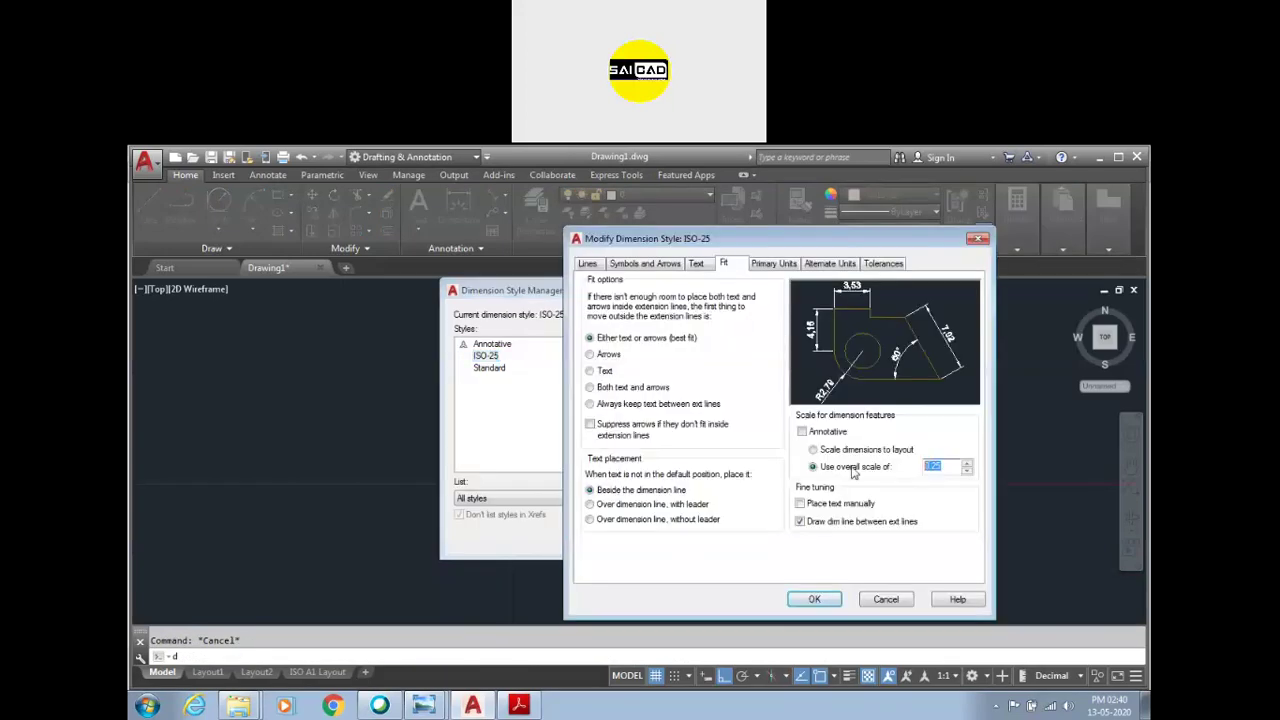
text(0.1)
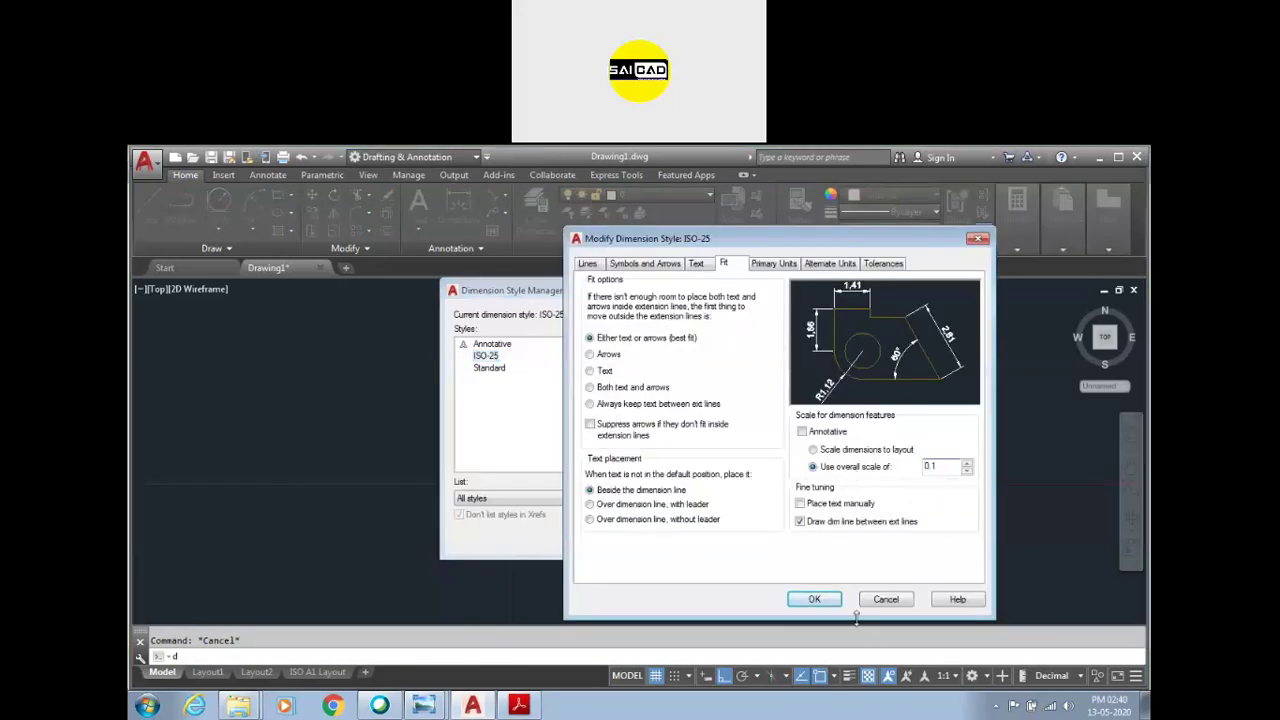
click(816, 599)
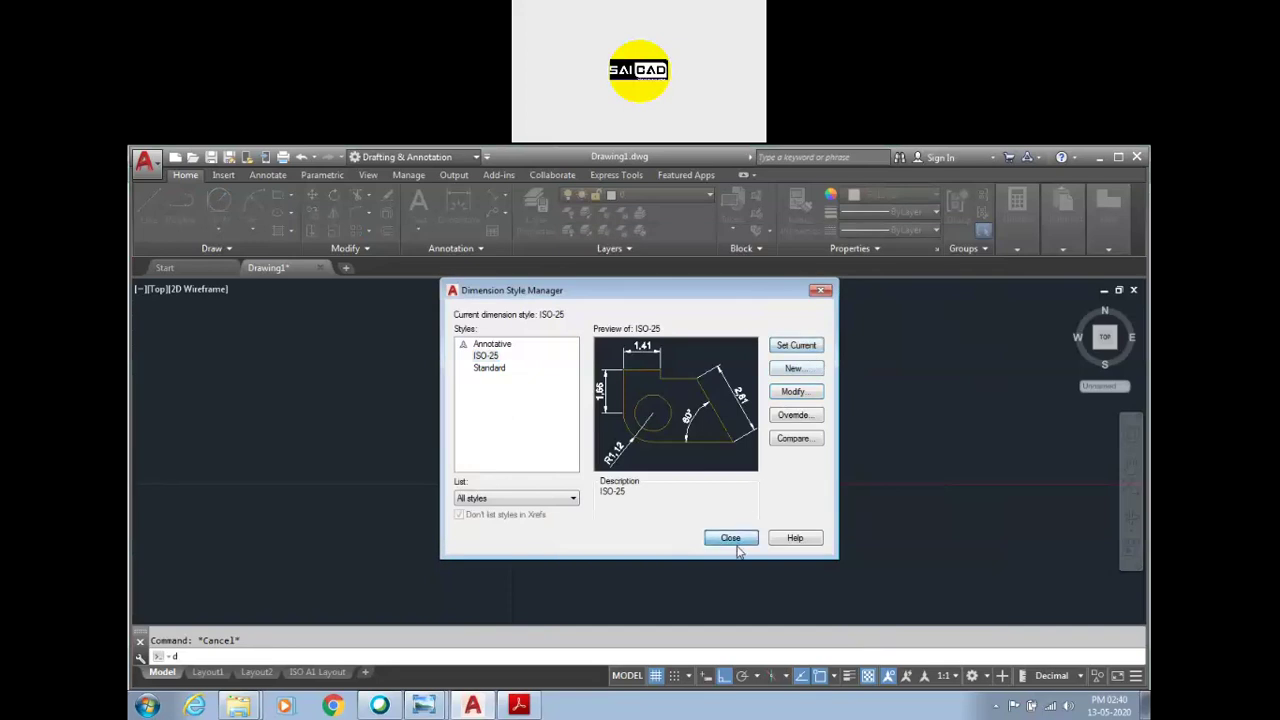
click(731, 538)
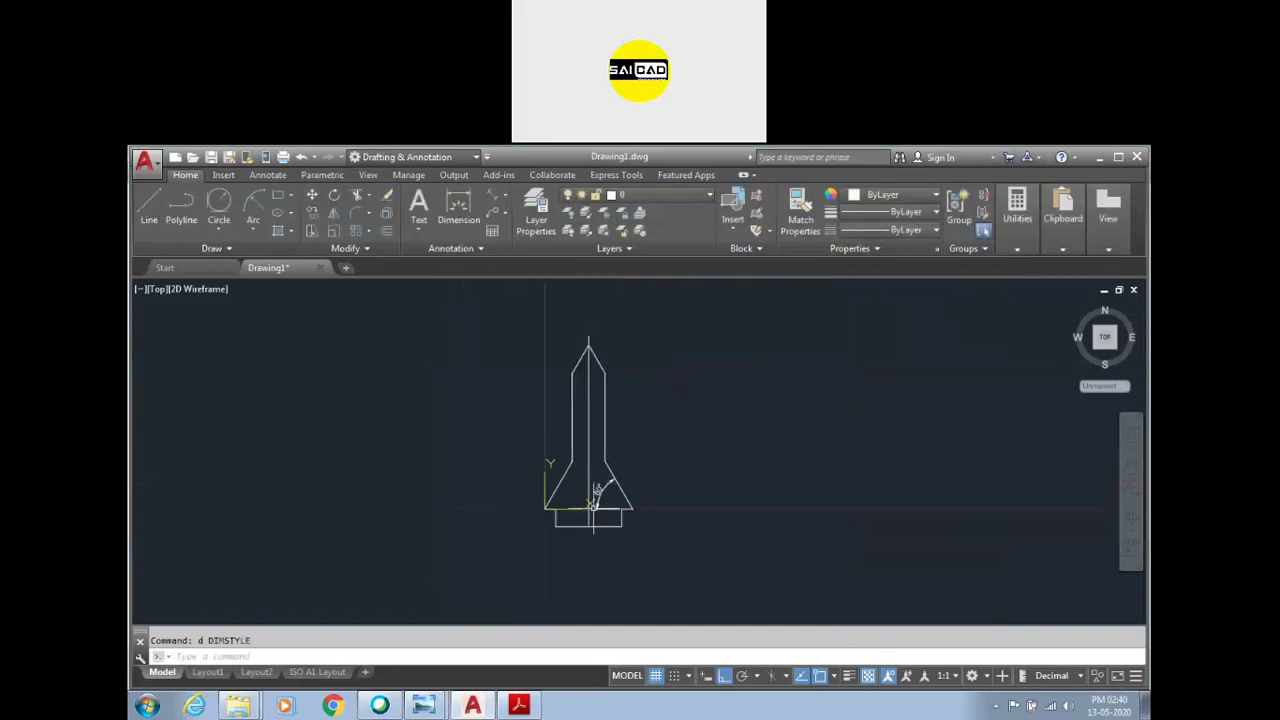
Step: Erase the unwanted object with a selection window
click(596, 410)
click(611, 372)
key(Delete)
scroll(530, 600, up, 4)
scroll(513, 590, down, 3)
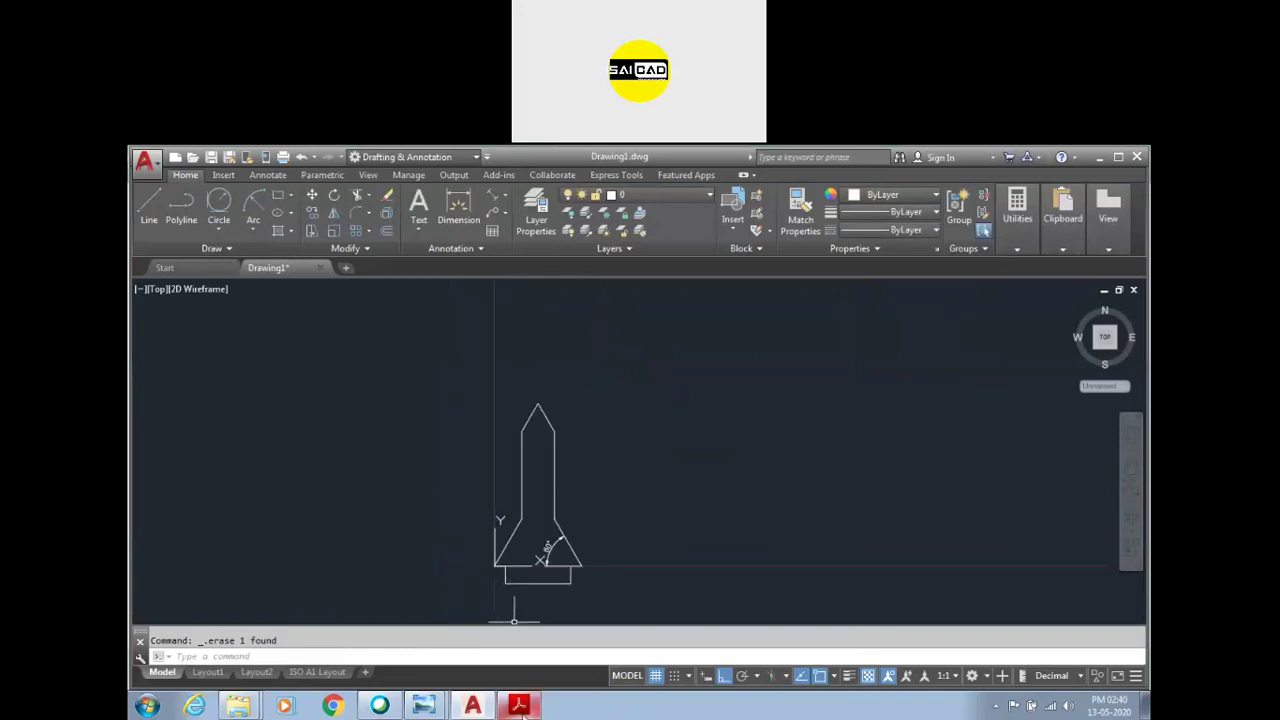
click(425, 708)
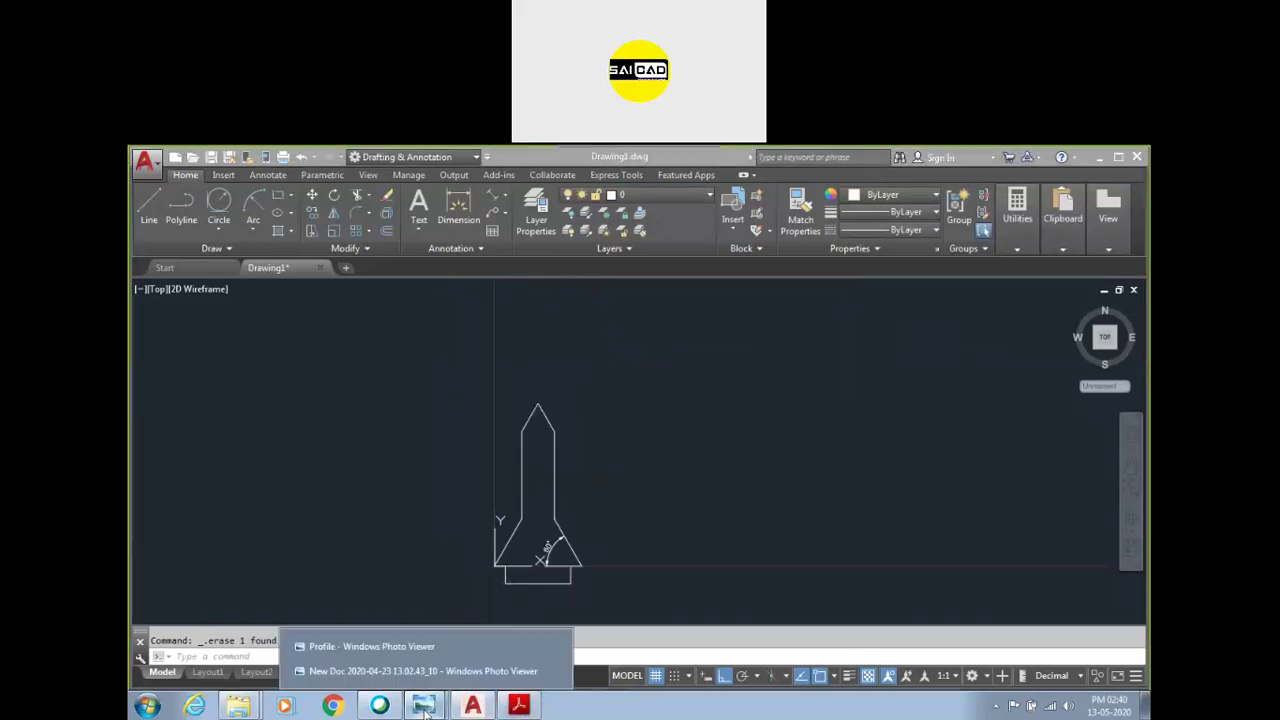
Step: Review the Problem 04 sheet with Drawings 05 and 06 in the reference PDF
click(520, 707)
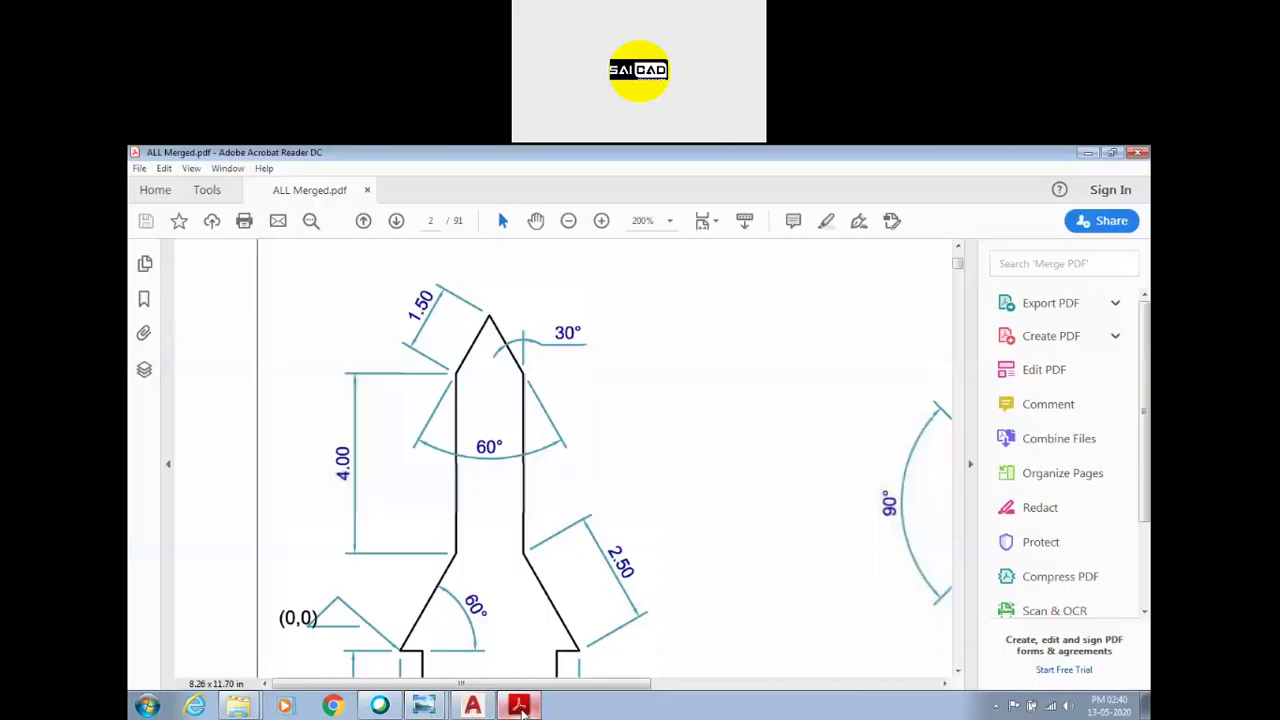
ctrl+scroll(615, 544, down, 3)
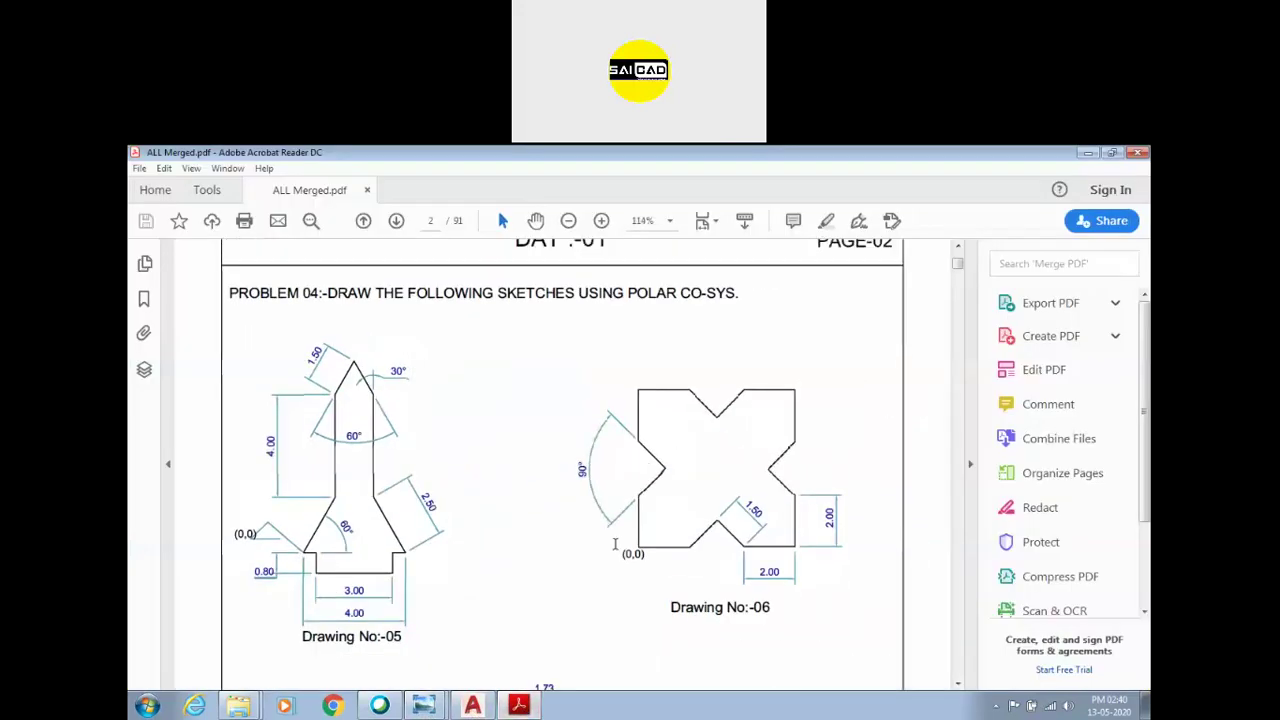
scroll(505, 688, down, 2)
click(518, 706)
Step: Back in AutoCAD, find the polygon option in the Draw panel, then reopen the reference PDF
scroll(446, 500, down, 3)
scroll(446, 500, down, 2)
scroll(446, 500, down, 2)
scroll(446, 500, down, 2)
scroll(446, 500, up, 3)
scroll(329, 491, up, 2)
scroll(462, 398, down, 2)
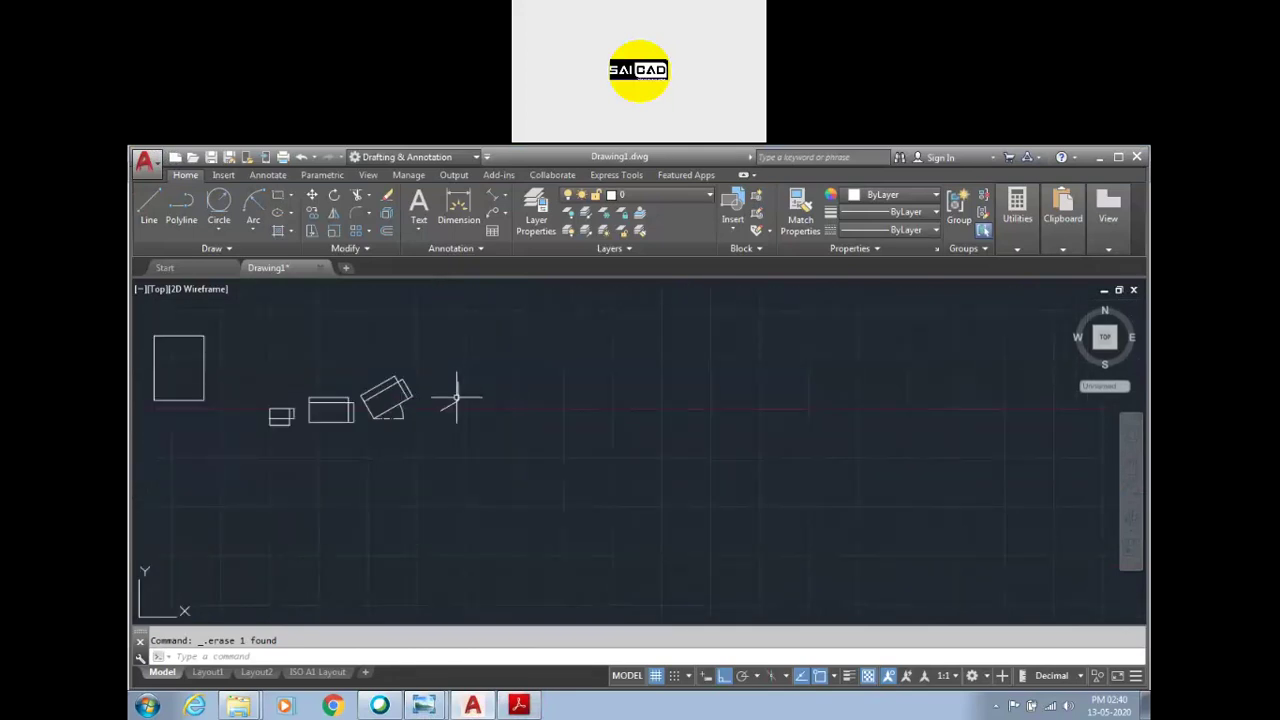
click(293, 197)
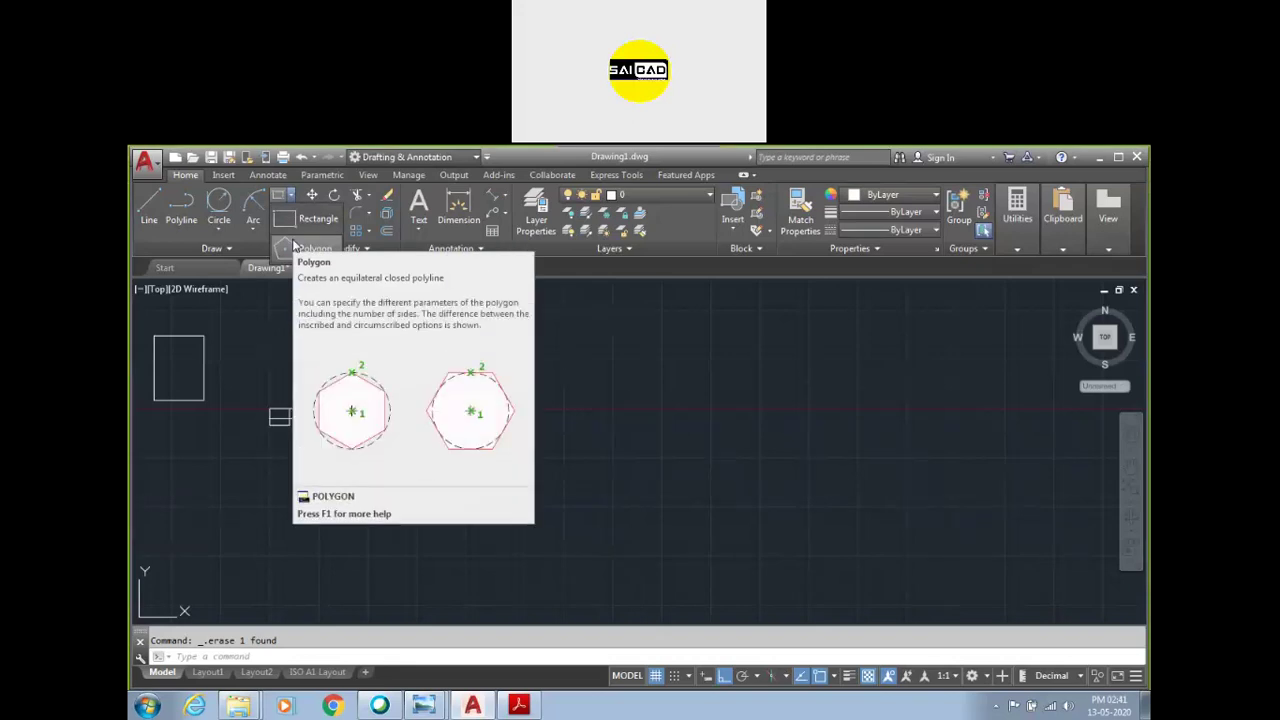
click(518, 705)
Step: Scroll the exercise PDF to page 18's Problem 33 sketches (Drawings 52–53), then return to AutoCAD
scroll(485, 470, down, 5)
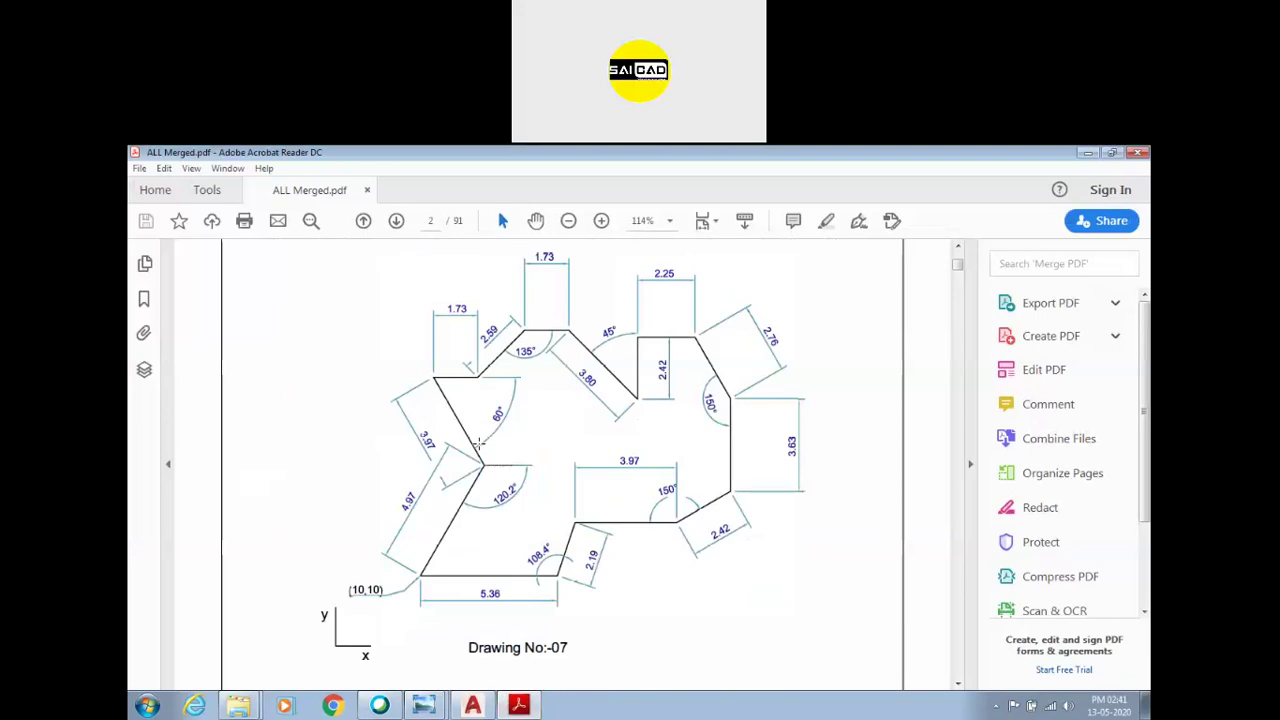
scroll(479, 443, down, 3)
scroll(478, 432, down, 6)
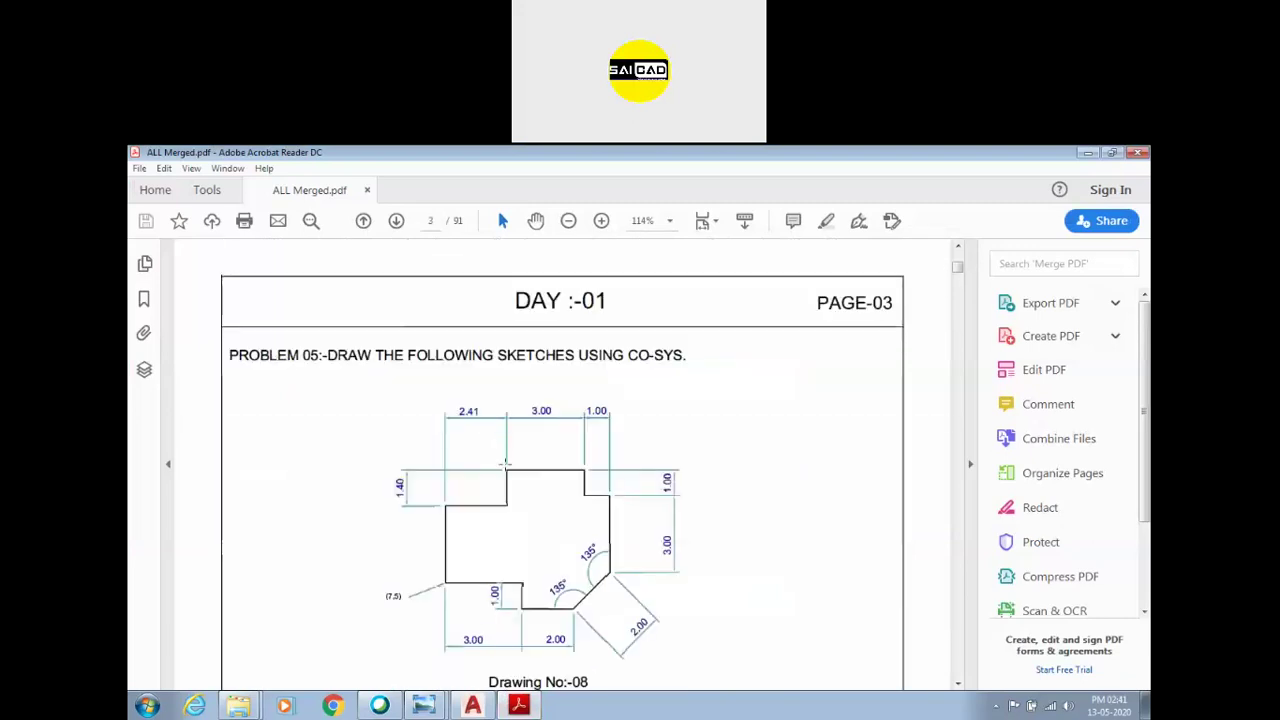
scroll(505, 463, down, 4)
scroll(507, 468, down, 5)
ctrl+scroll(509, 477, down, 3)
scroll(510, 477, down, 3)
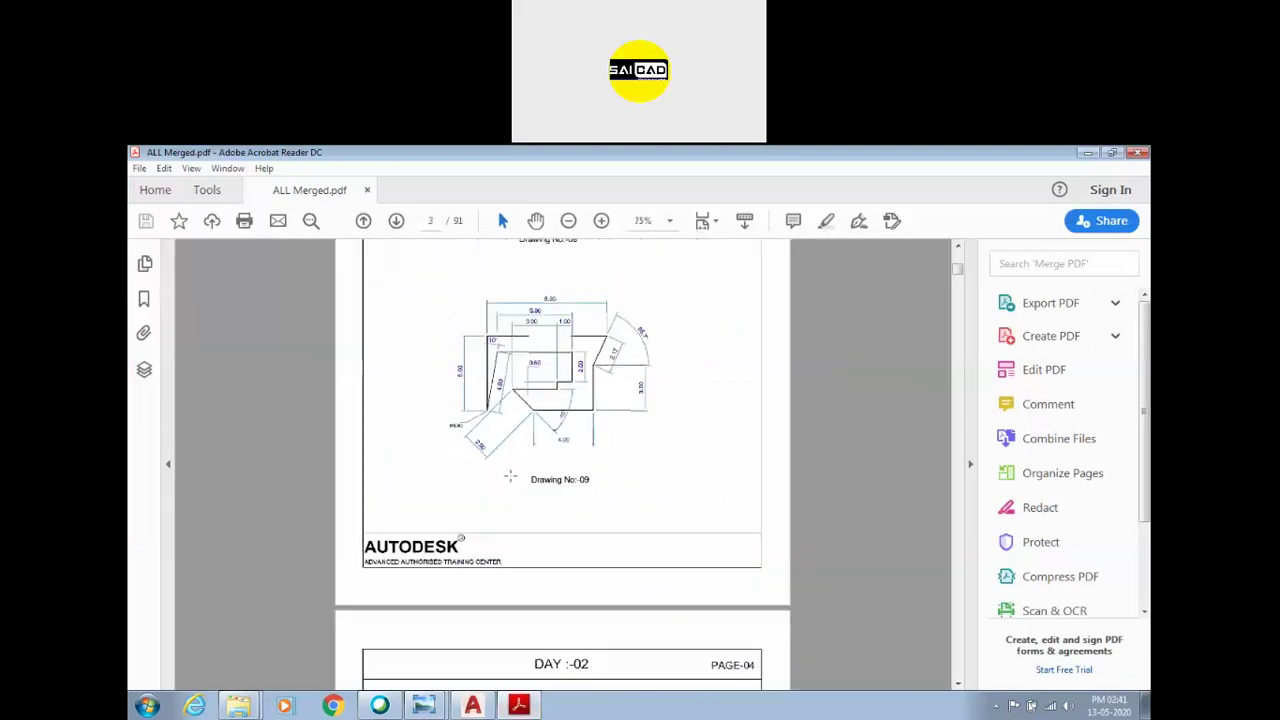
scroll(510, 477, down, 3)
scroll(512, 478, down, 3)
scroll(518, 480, down, 3)
scroll(525, 484, down, 3)
scroll(525, 484, down, 4)
scroll(524, 482, down, 3)
scroll(523, 480, down, 2)
scroll(521, 478, down, 2)
scroll(520, 478, down, 3)
scroll(524, 480, down, 3)
scroll(528, 482, down, 3)
scroll(533, 485, down, 3)
scroll(530, 475, down, 3)
scroll(520, 460, down, 3)
scroll(508, 445, down, 3)
scroll(496, 430, down, 3)
scroll(498, 434, down, 3)
scroll(504, 442, down, 4)
scroll(509, 448, down, 3)
scroll(511, 452, up, 2)
scroll(511, 452, down, 2)
scroll(511, 450, down, 4)
scroll(515, 455, down, 3)
scroll(520, 462, down, 3)
scroll(520, 460, down, 3)
scroll(512, 450, down, 3)
scroll(505, 440, down, 3)
scroll(498, 430, up, 3)
ctrl+scroll(450, 434, up, 1)
ctrl+scroll(405, 459, up, 2)
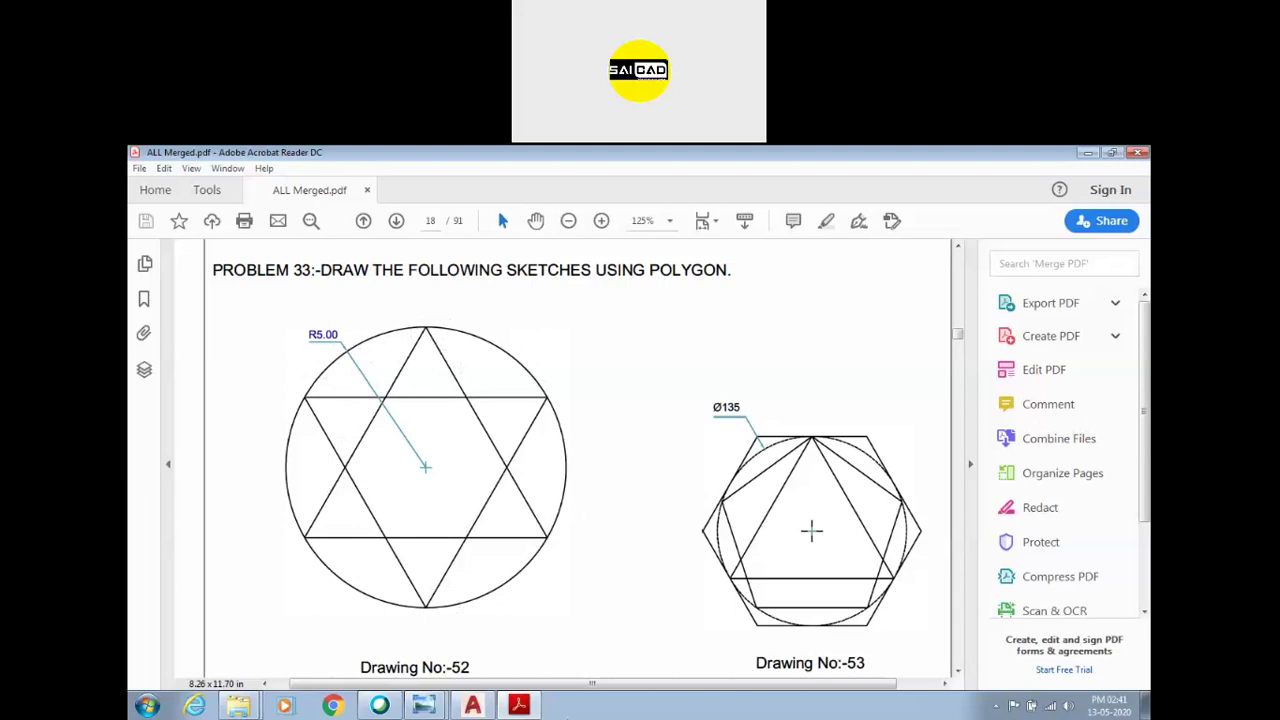
click(518, 705)
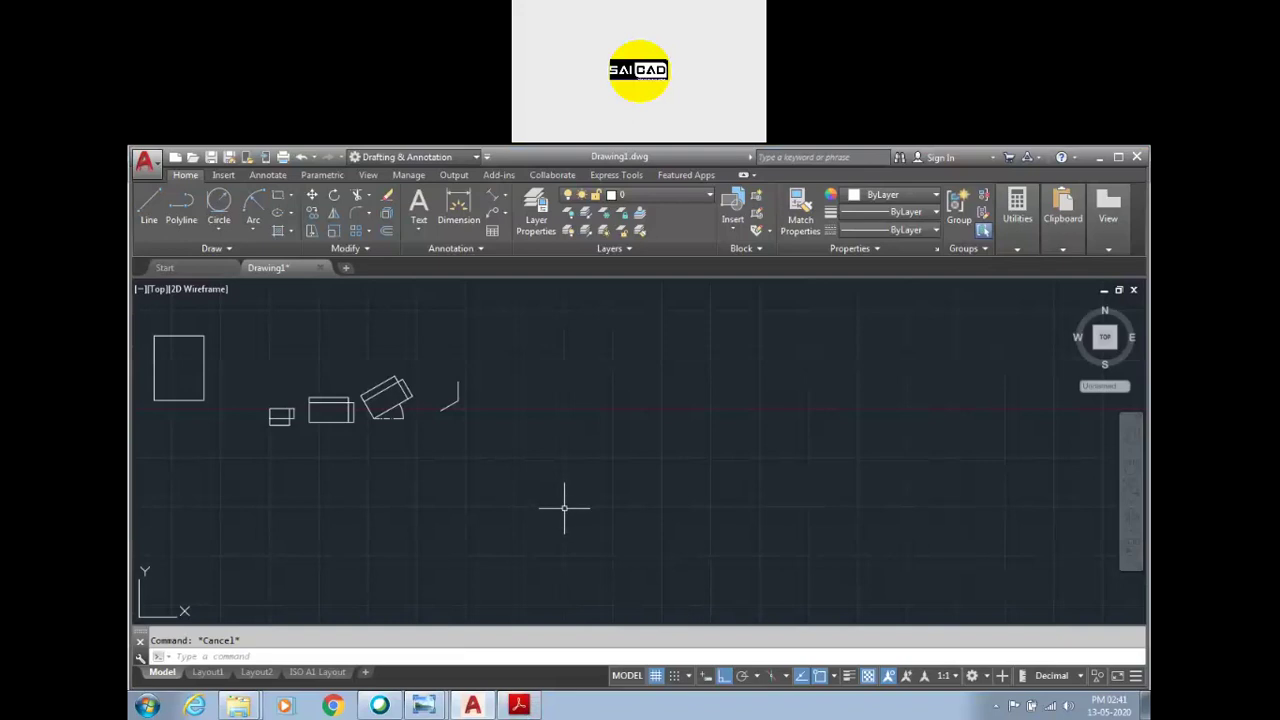
click(696, 457)
scroll(486, 430, down, 4)
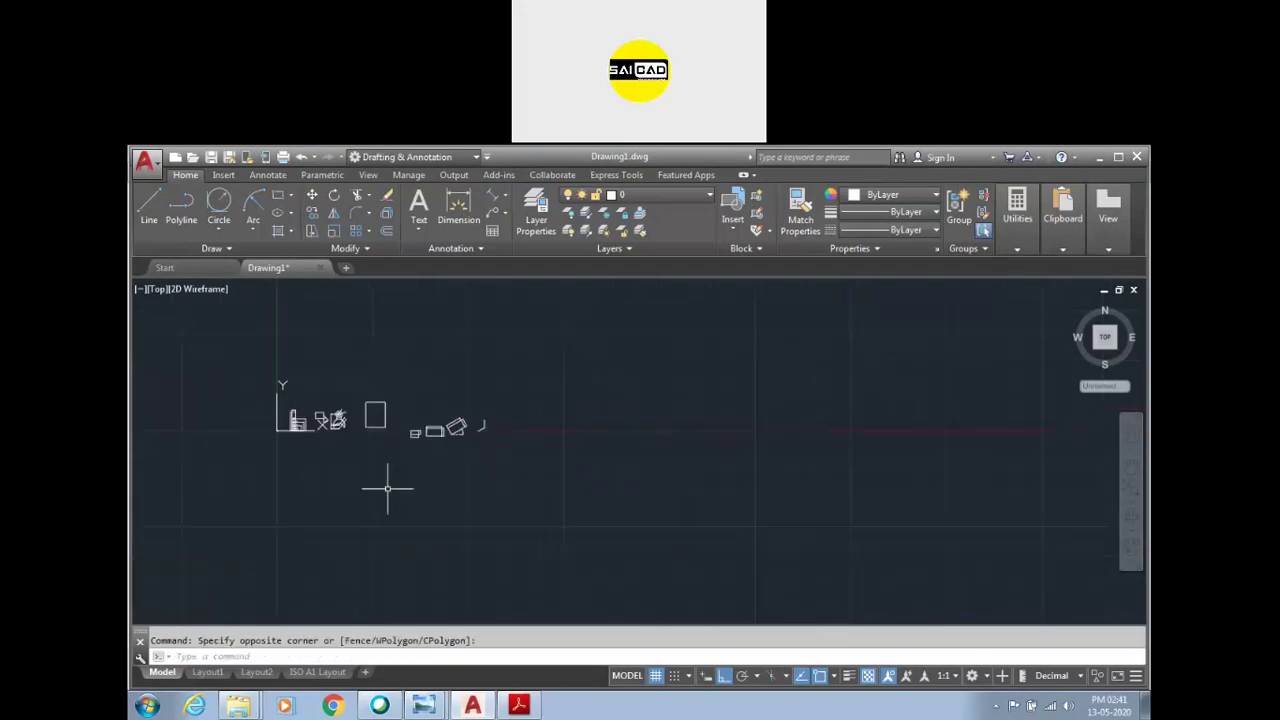
scroll(260, 440, up, 5)
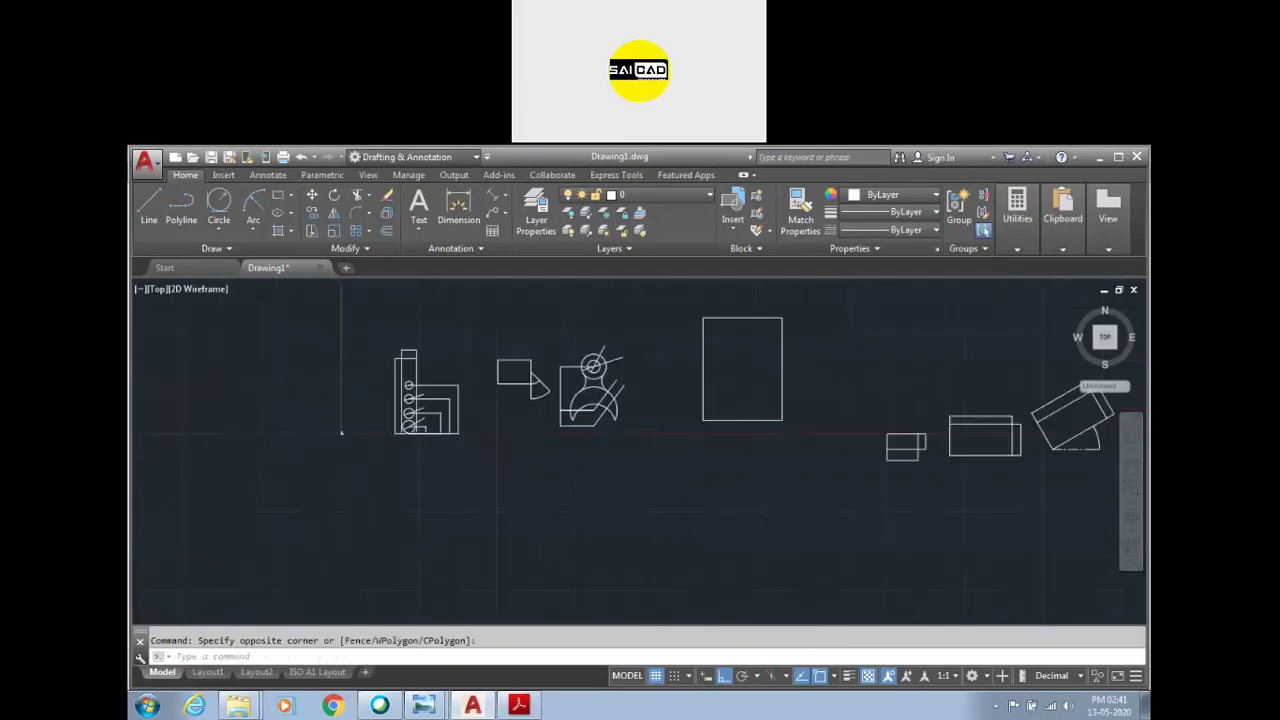
scroll(270, 505, down, 5)
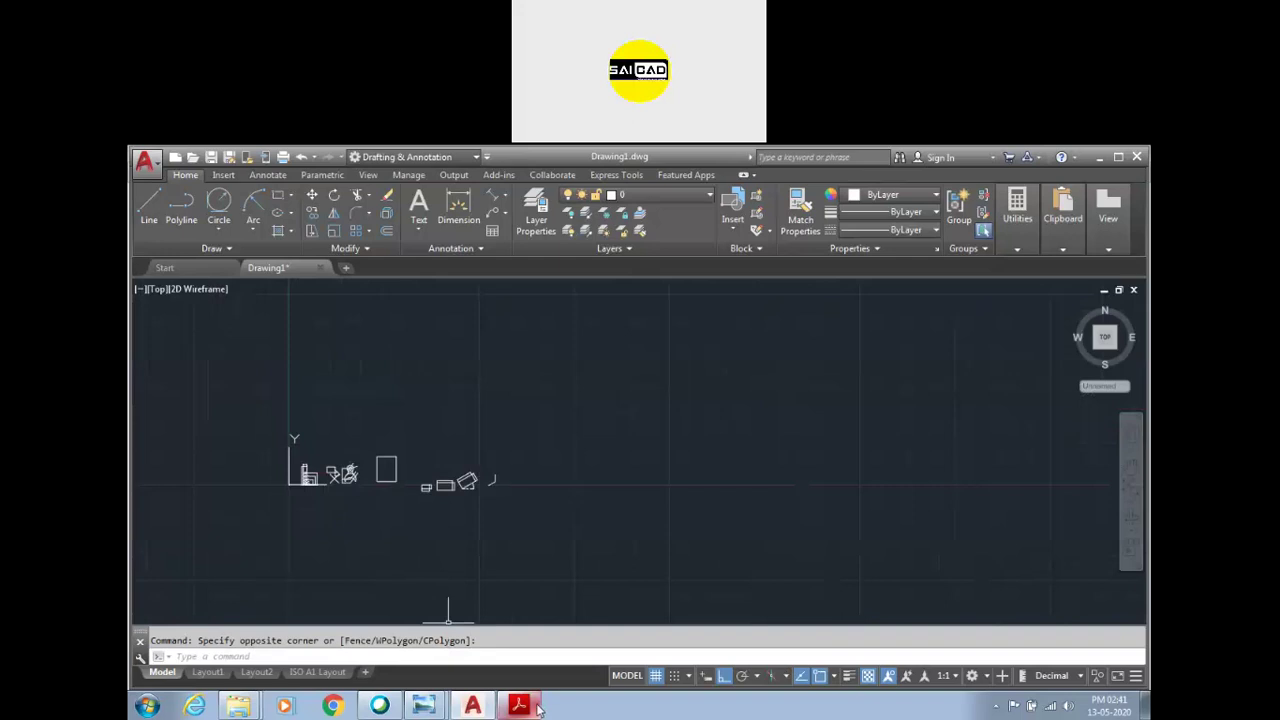
click(521, 706)
click(472, 706)
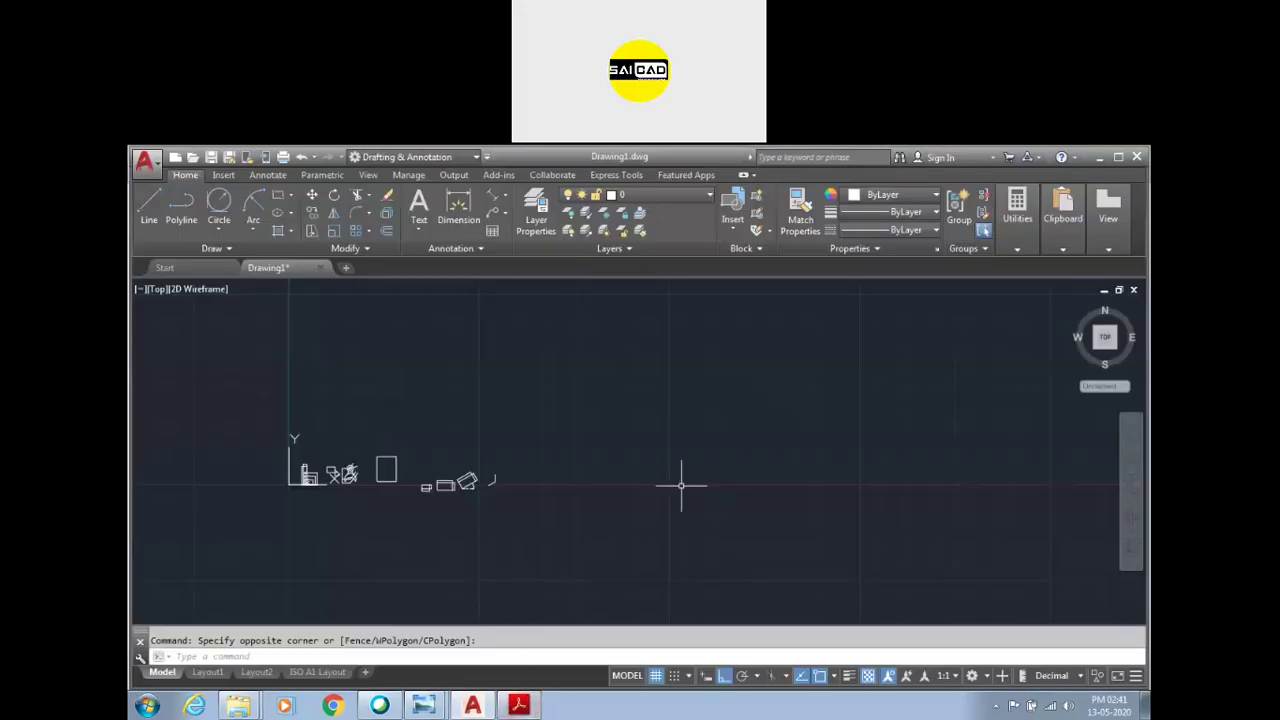
scroll(580, 420, down, 3)
scroll(666, 500, up, 2)
scroll(659, 495, down, 2)
scroll(659, 495, up, 4)
scroll(491, 486, up, 2)
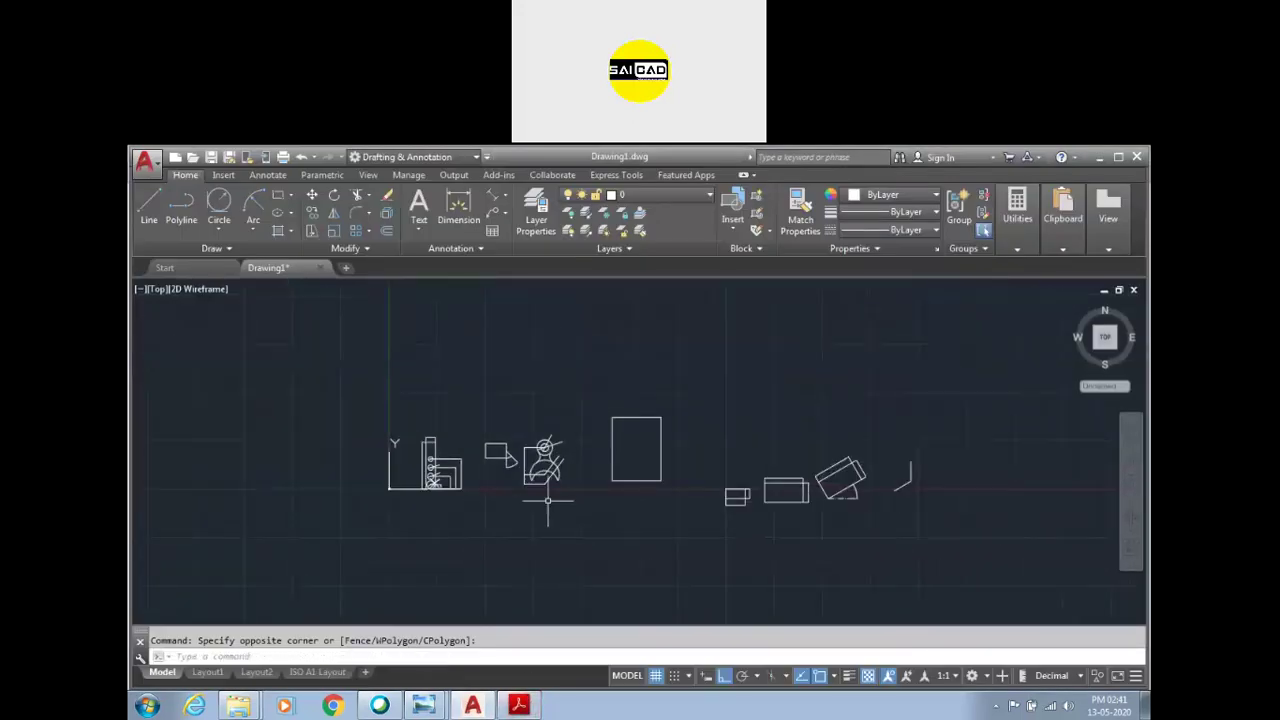
scroll(497, 512, down, 2)
scroll(663, 510, up, 2)
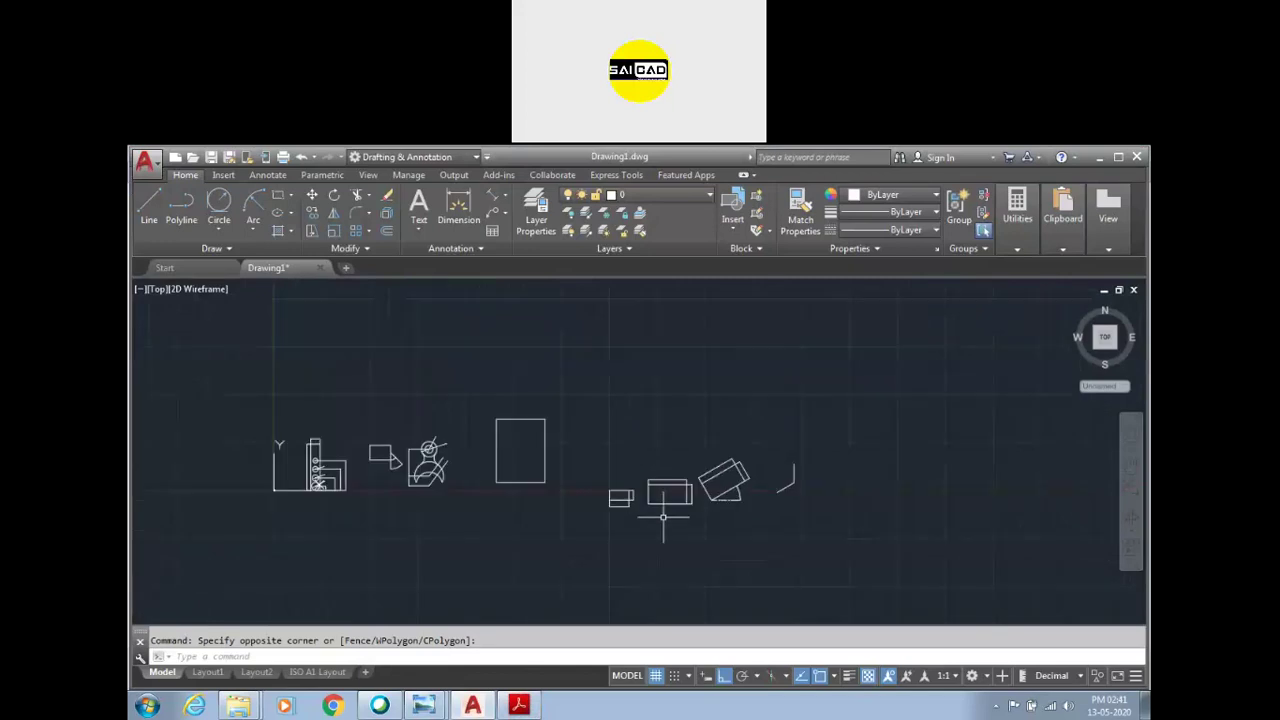
scroll(663, 517, down, 2)
scroll(663, 517, up, 3)
scroll(663, 517, down, 2)
scroll(663, 517, up, 2)
scroll(663, 517, down, 2)
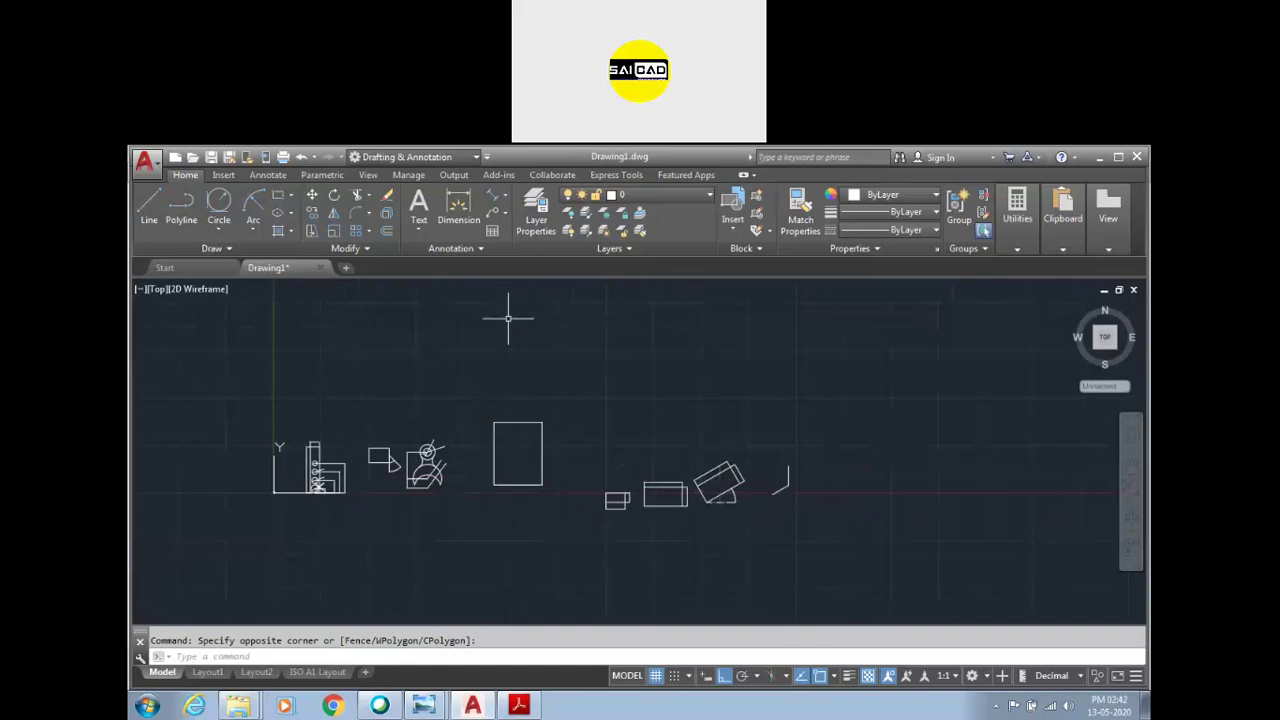
scroll(471, 500, up, 2)
scroll(471, 505, down, 4)
scroll(471, 505, up, 4)
scroll(471, 505, down, 4)
scroll(471, 505, up, 4)
scroll(471, 505, down, 2)
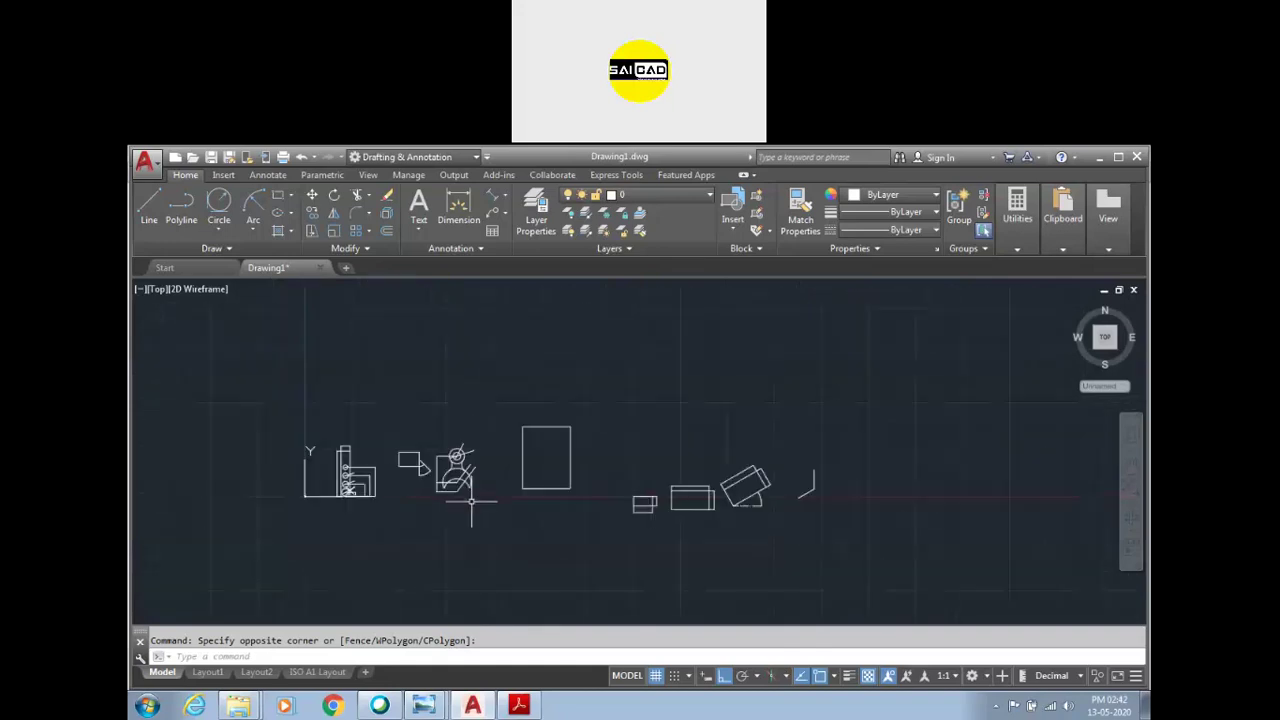
scroll(471, 505, down, 3)
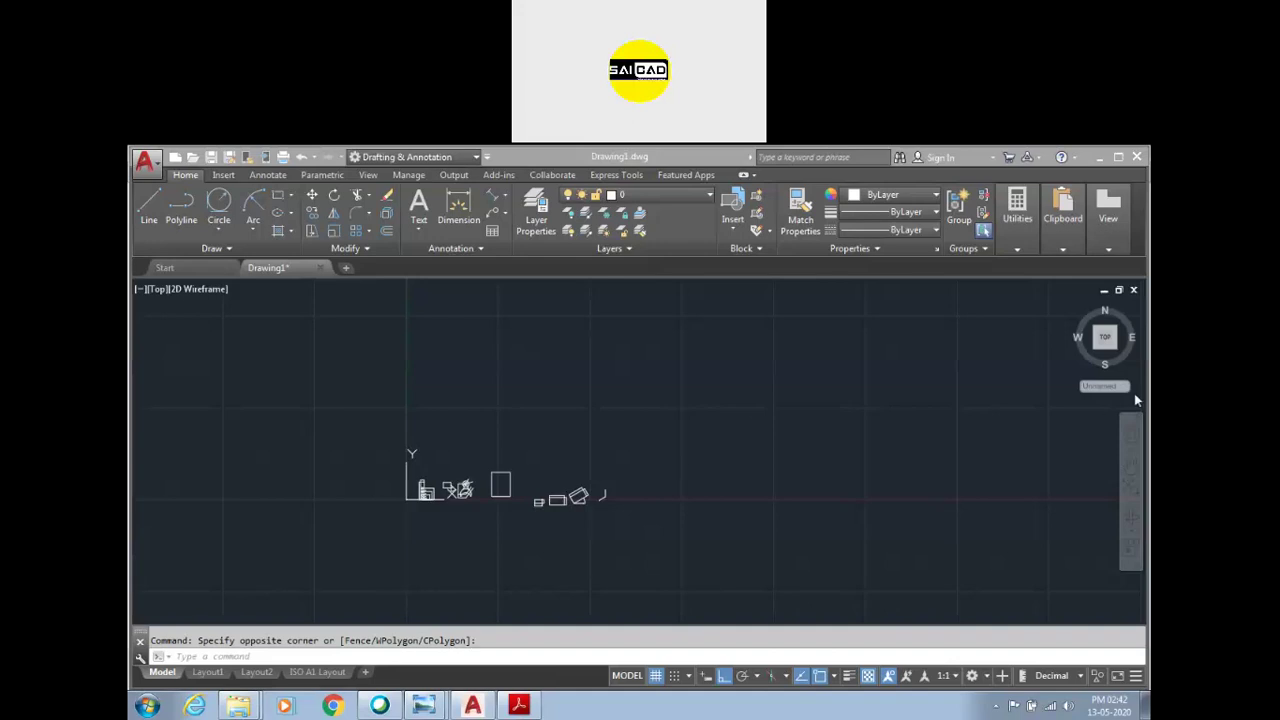
Step: Window-select all 60 old sketch objects and delete them, then pan the origin toward the lower left
click(714, 514)
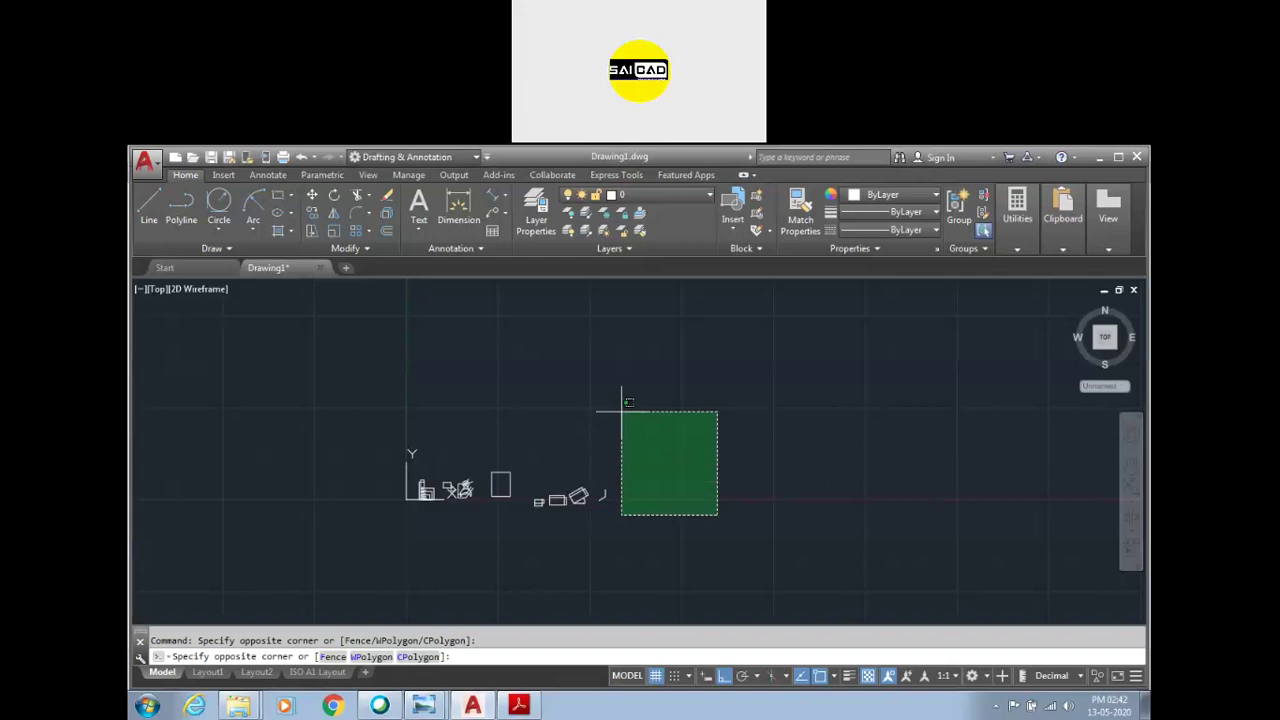
click(592, 388)
scroll(610, 480, up, 3)
scroll(590, 510, down, 1)
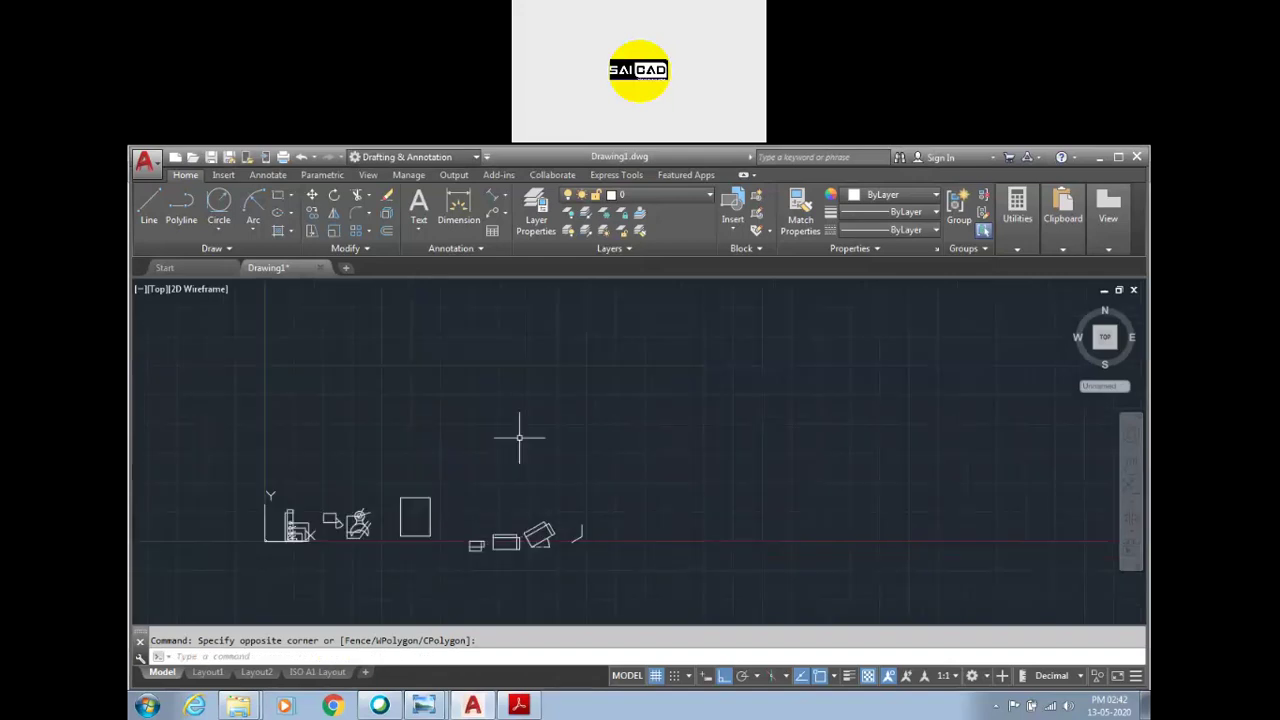
scroll(675, 476, down, 3)
click(703, 459)
click(423, 543)
key(Delete)
middle_drag(560, 522, 412, 555)
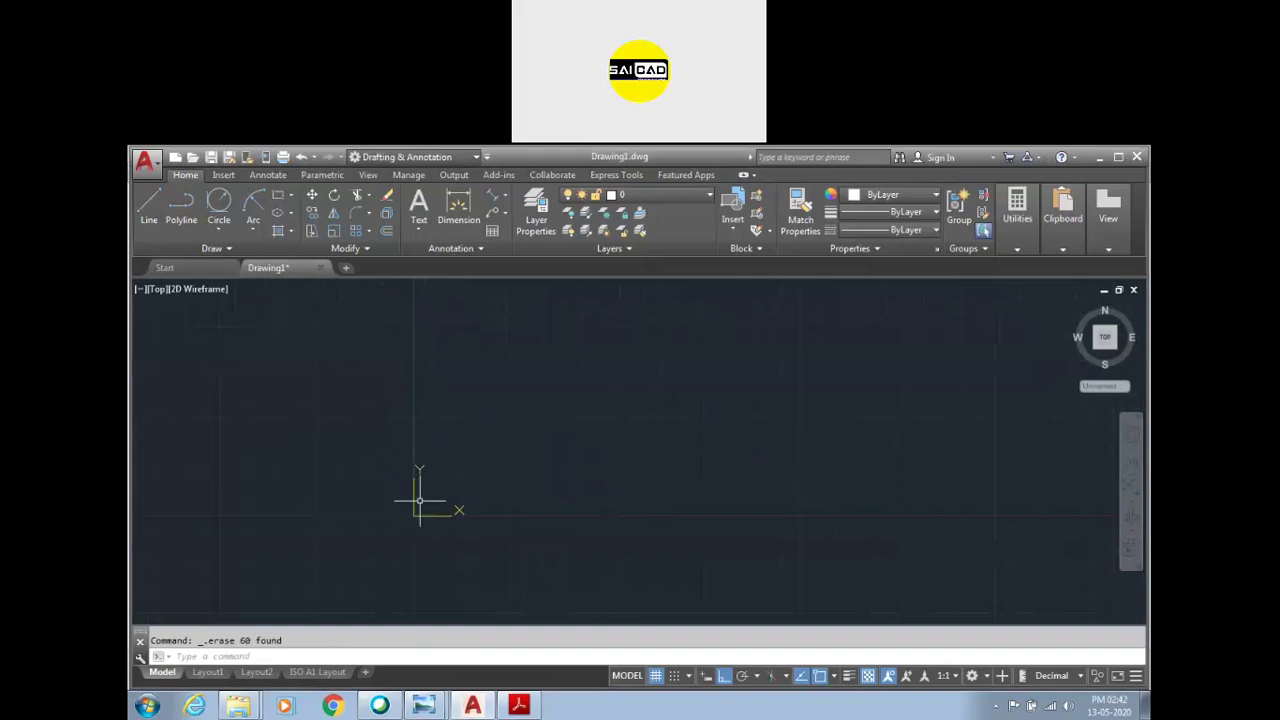
middle_drag(408, 523, 457, 586)
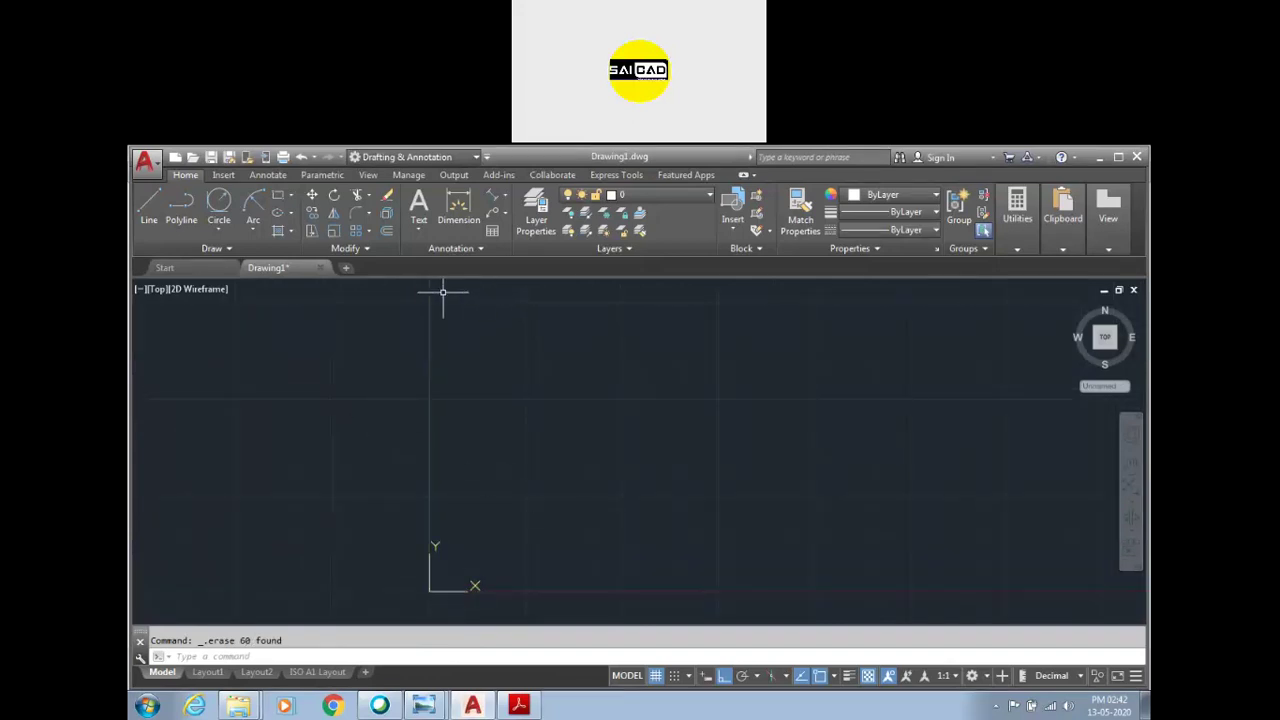
click(292, 196)
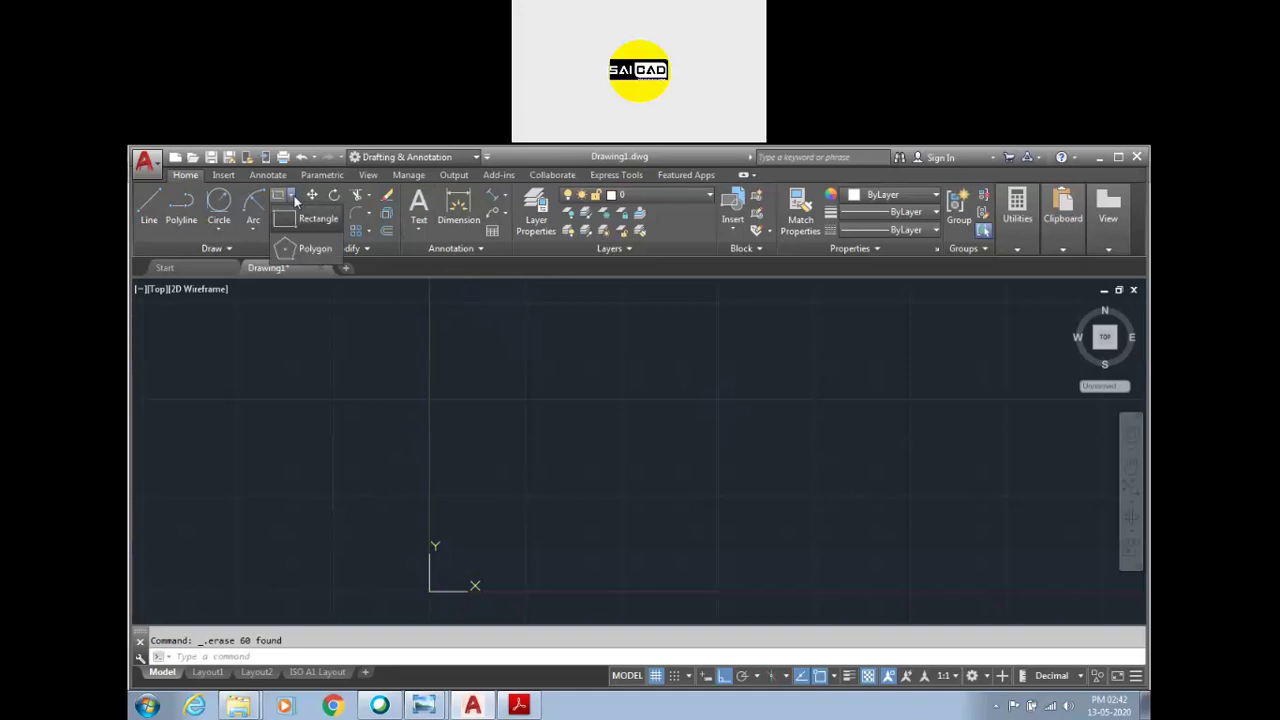
Step: Start POLYGON and enter 3 sides after the value 2 is rejected
click(304, 250)
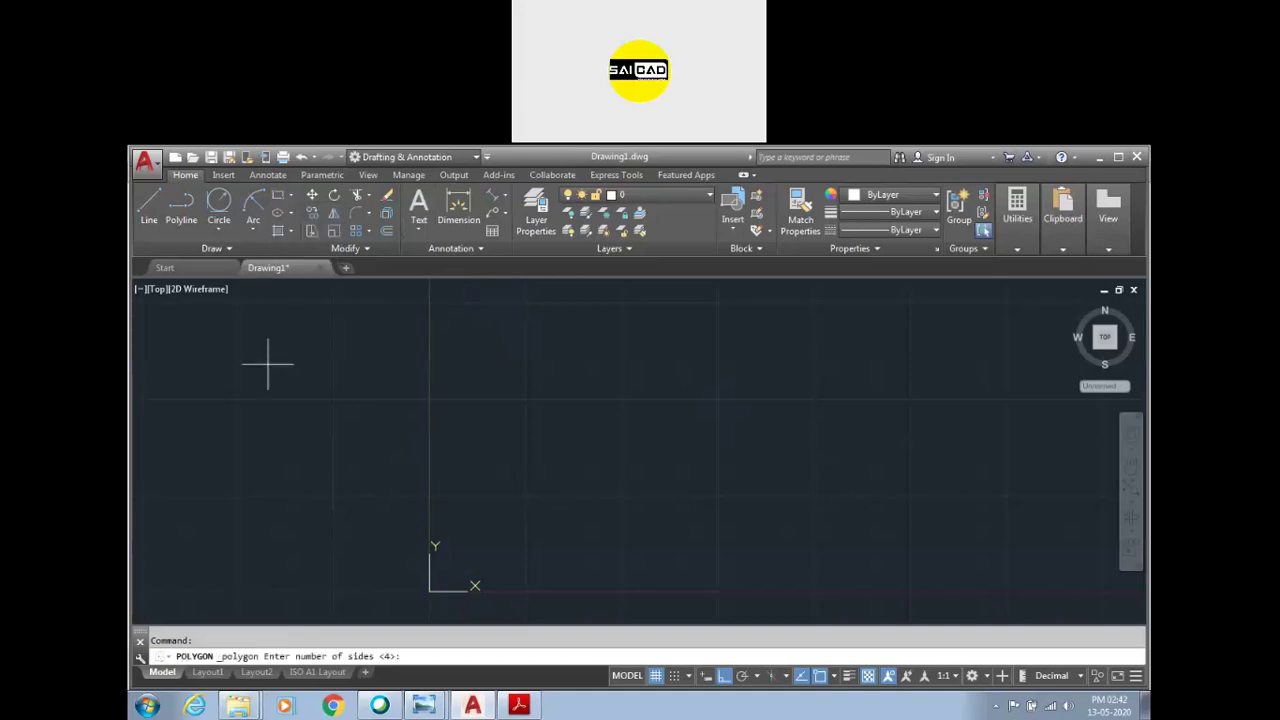
key(Escape)
text(pol)
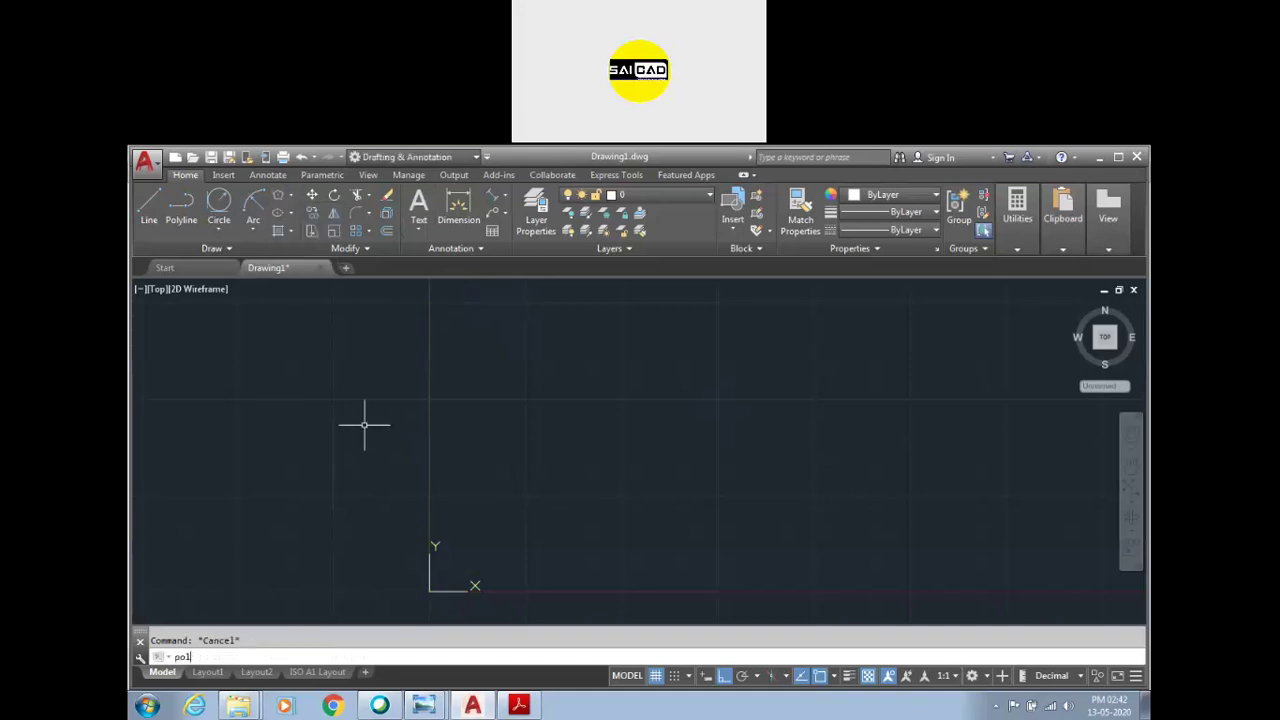
key(Return)
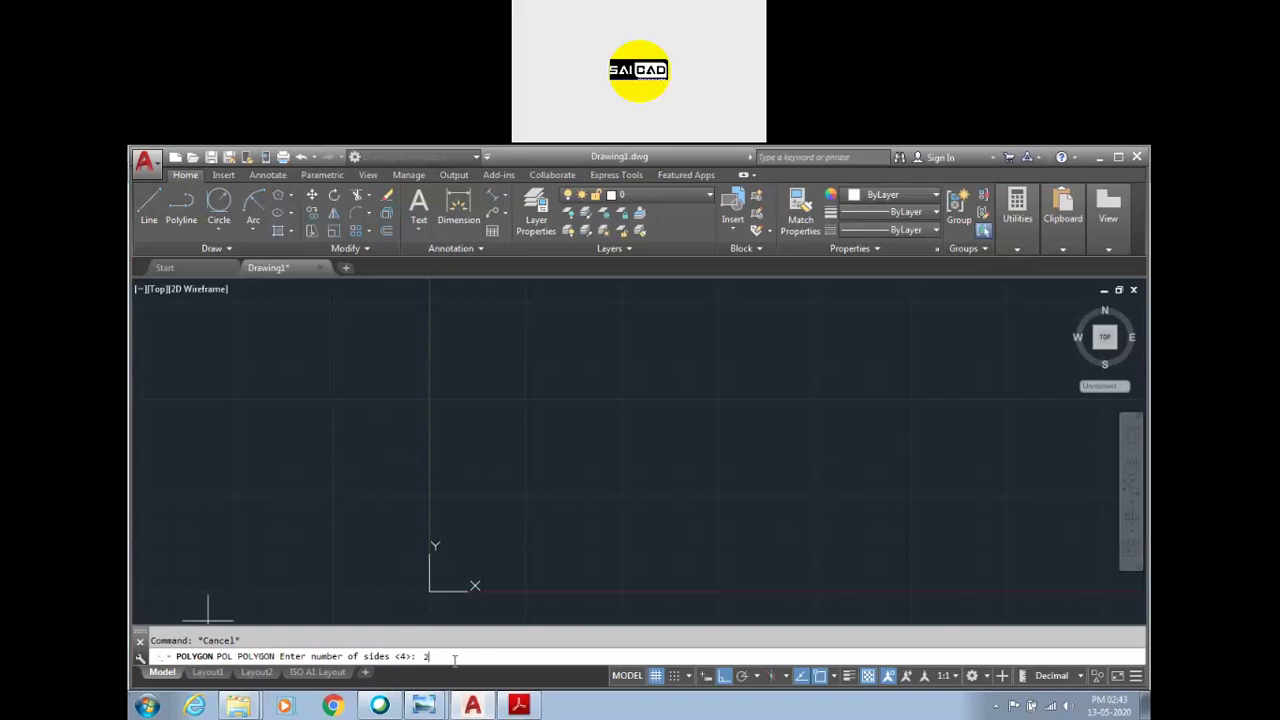
key(Return)
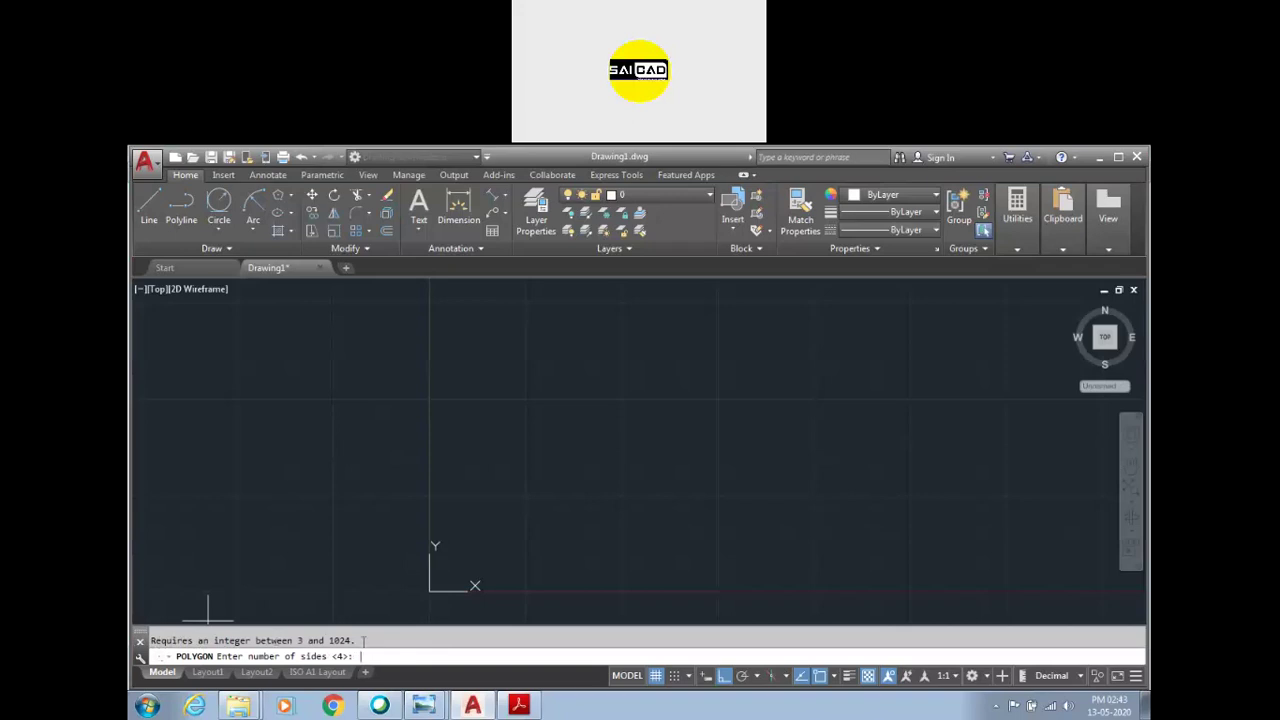
drag(362, 640, 312, 640)
click(299, 640)
key(Return)
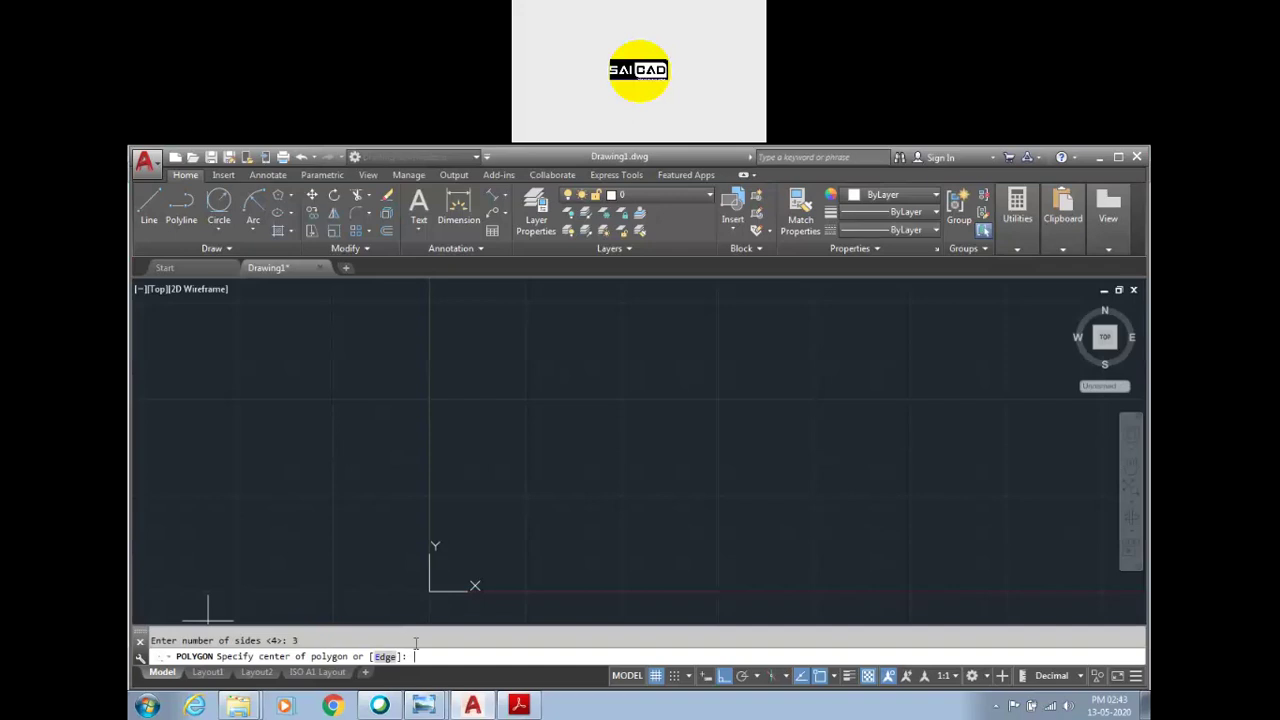
Step: Check the exercise sheet in Acrobat Reader, then return to AutoCAD's pending three-sided polygon
click(518, 705)
scroll(626, 481, down, 1)
scroll(626, 481, down, 3)
scroll(602, 507, down, 1)
scroll(723, 463, up, 1)
scroll(855, 335, up, 1)
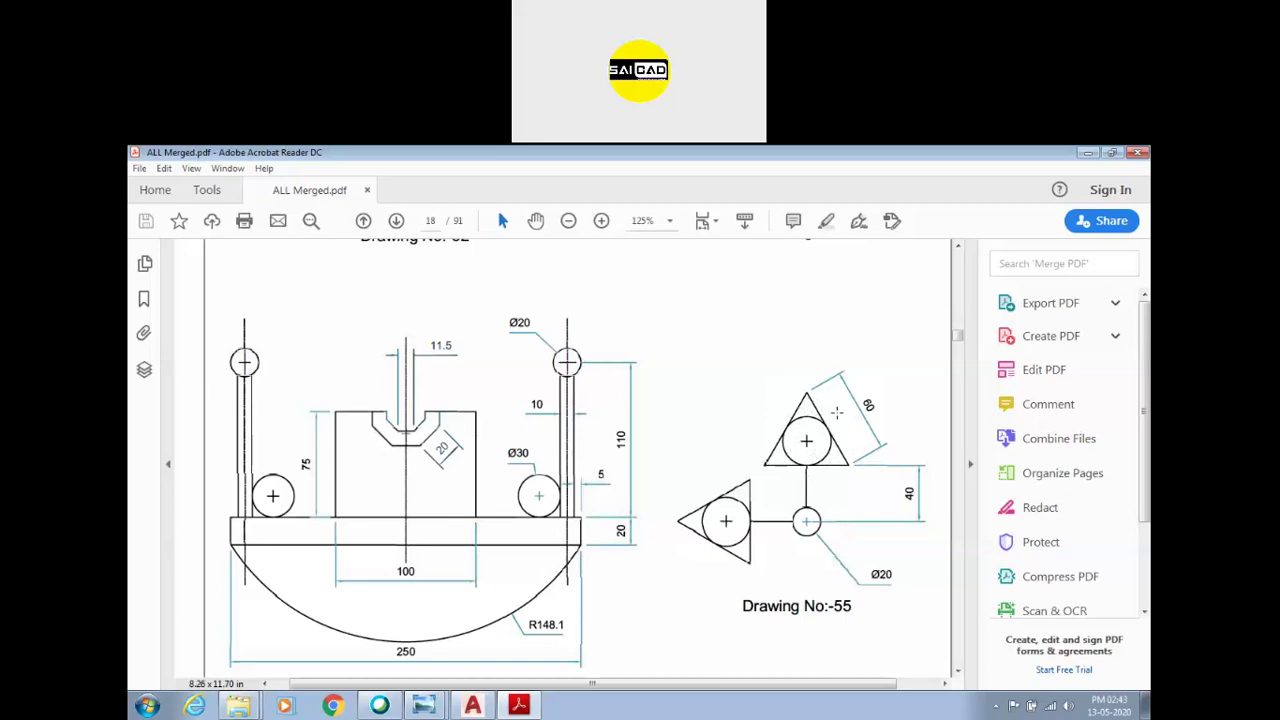
click(472, 706)
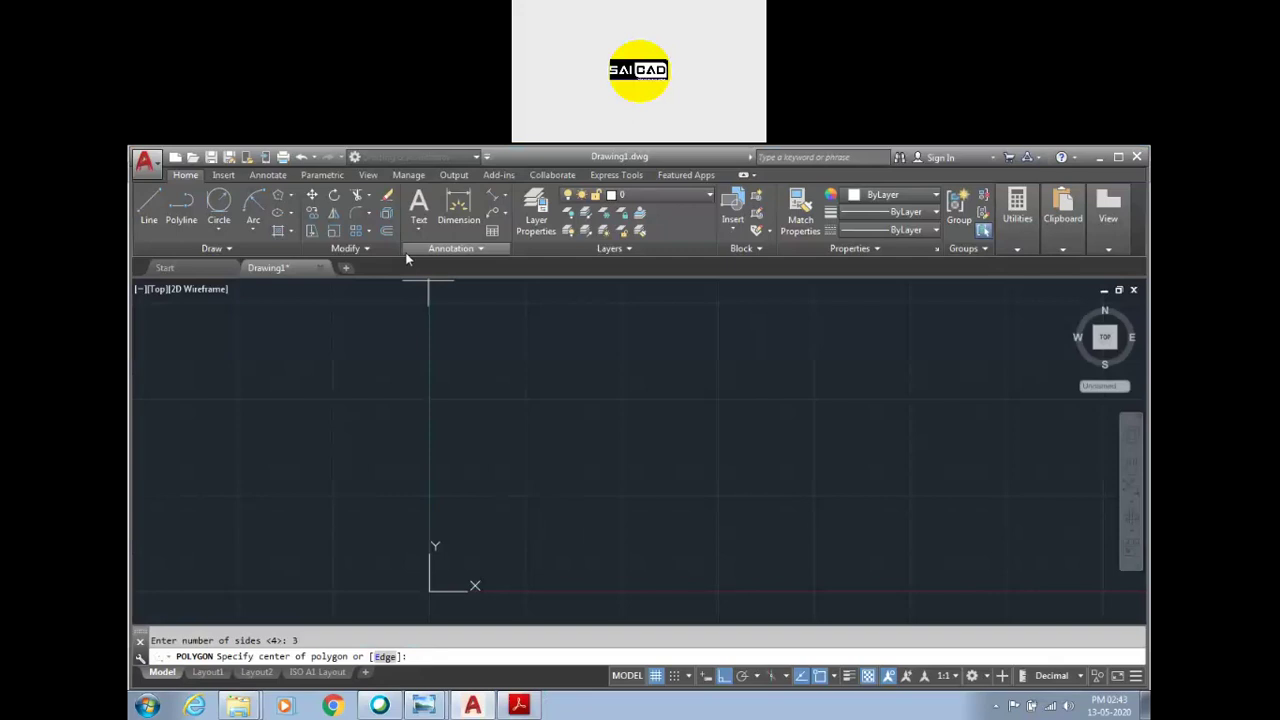
Step: Draw the triangle by Edge from a picked endpoint, with Ortho on and 100-unit sides
click(385, 658)
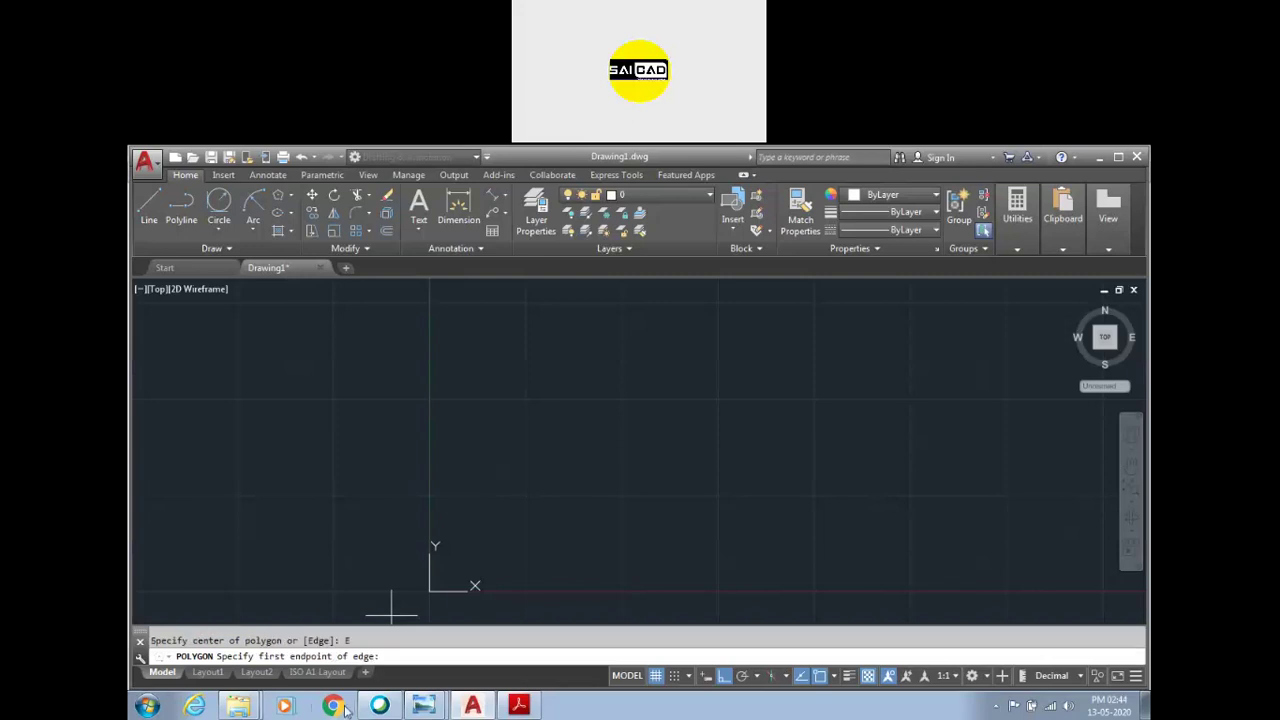
click(503, 487)
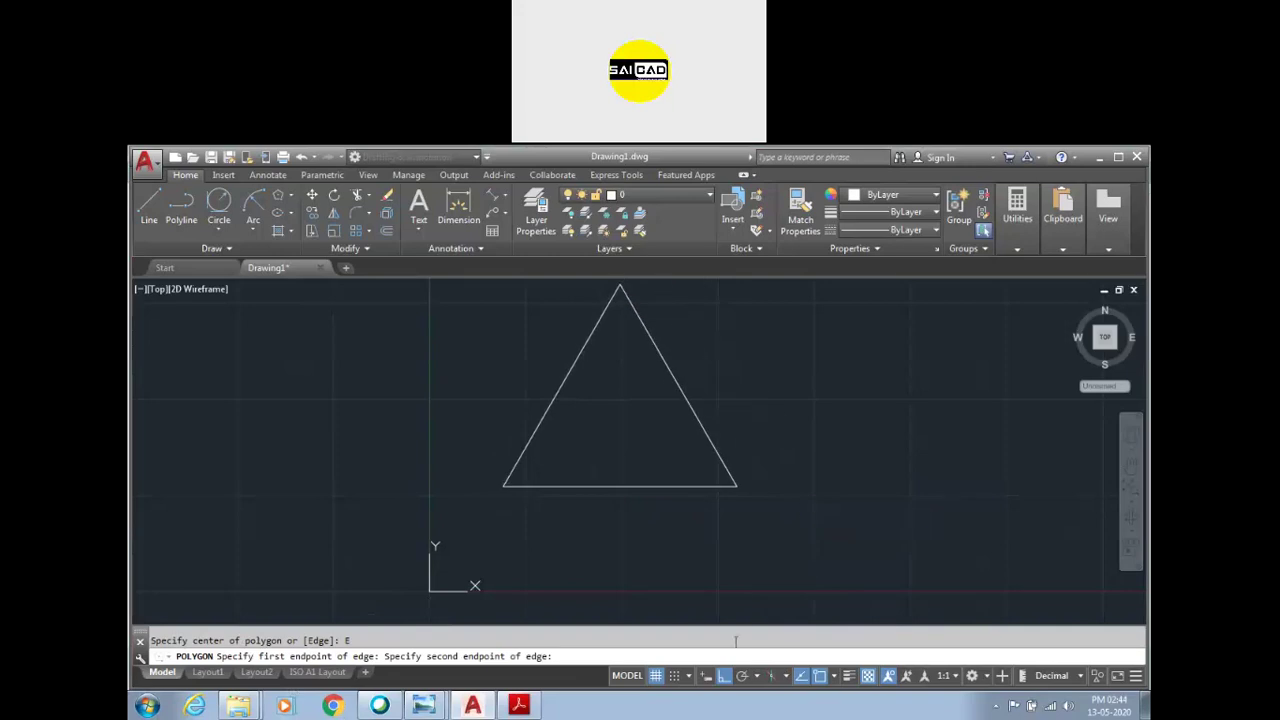
click(727, 678)
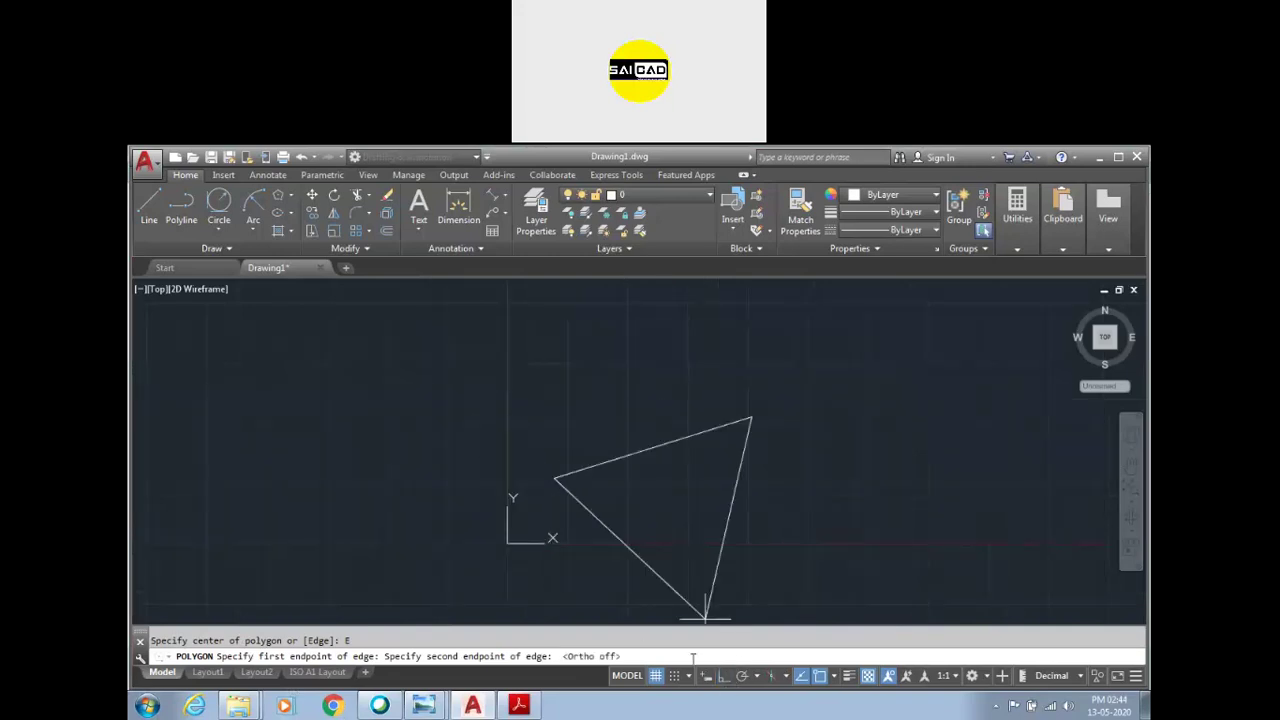
click(727, 678)
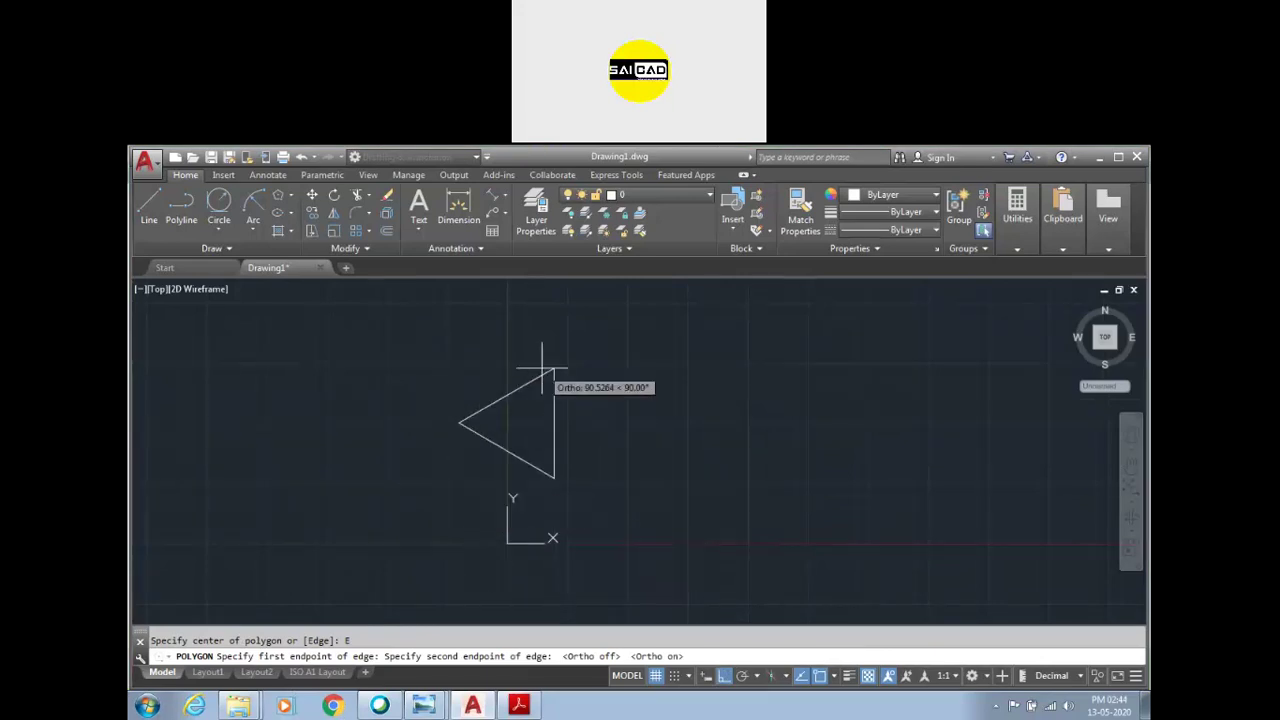
scroll(648, 478, up, 3)
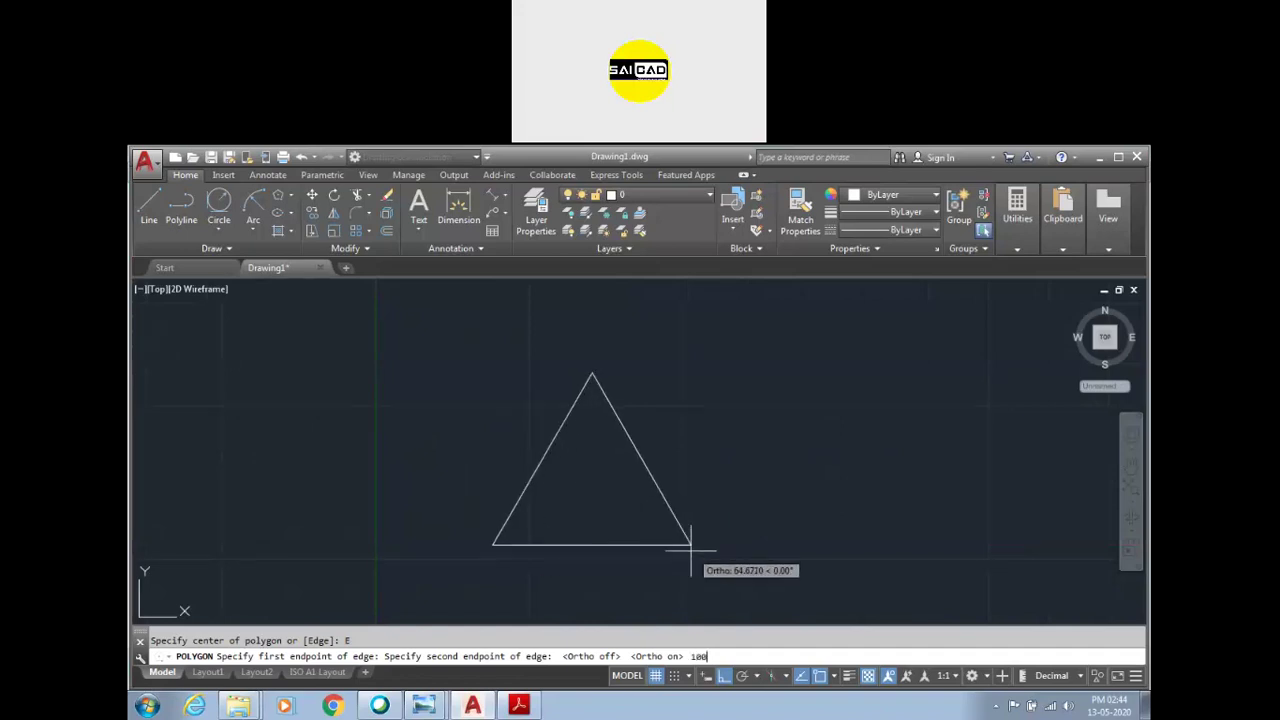
key(Return)
scroll(622, 510, down, 4)
scroll(694, 530, up, 2)
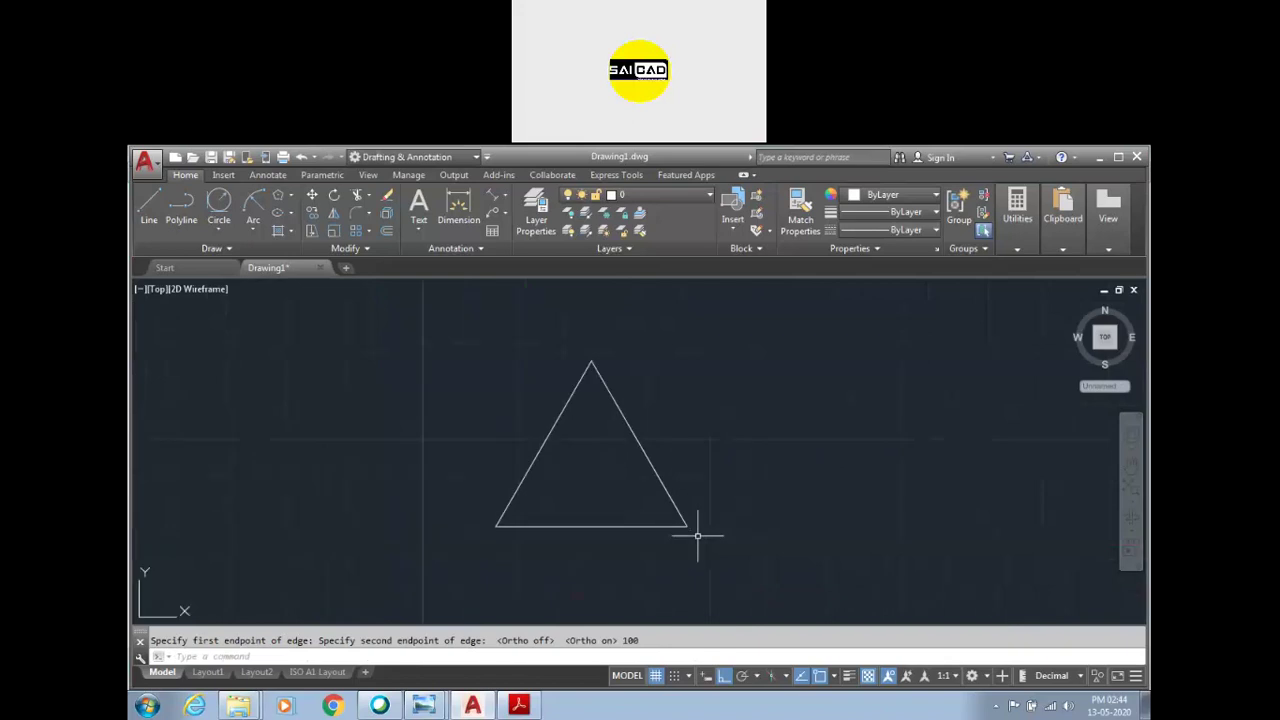
Step: Dimension the triangle's base and set the ISO-25 style's overall dimension scale to 4
click(470, 210)
click(594, 527)
key(Escape)
key(Escape)
text(d)
key(Return)
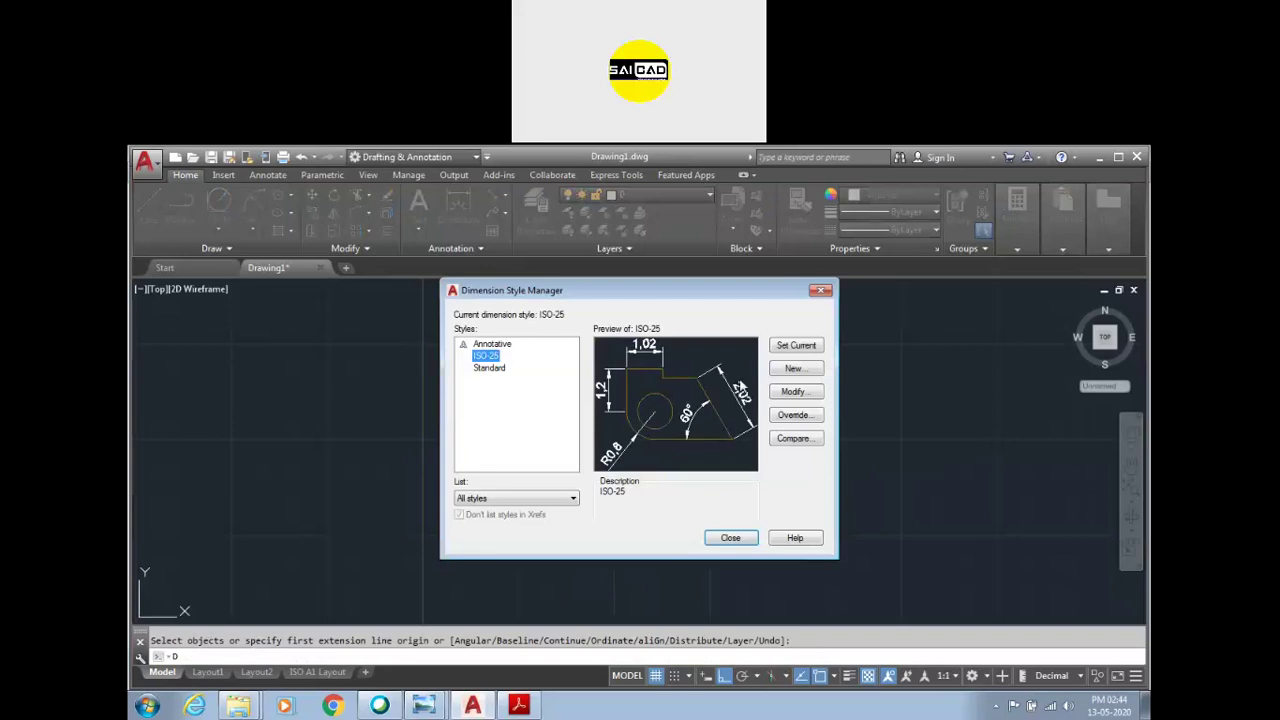
click(790, 392)
drag(940, 471, 887, 469)
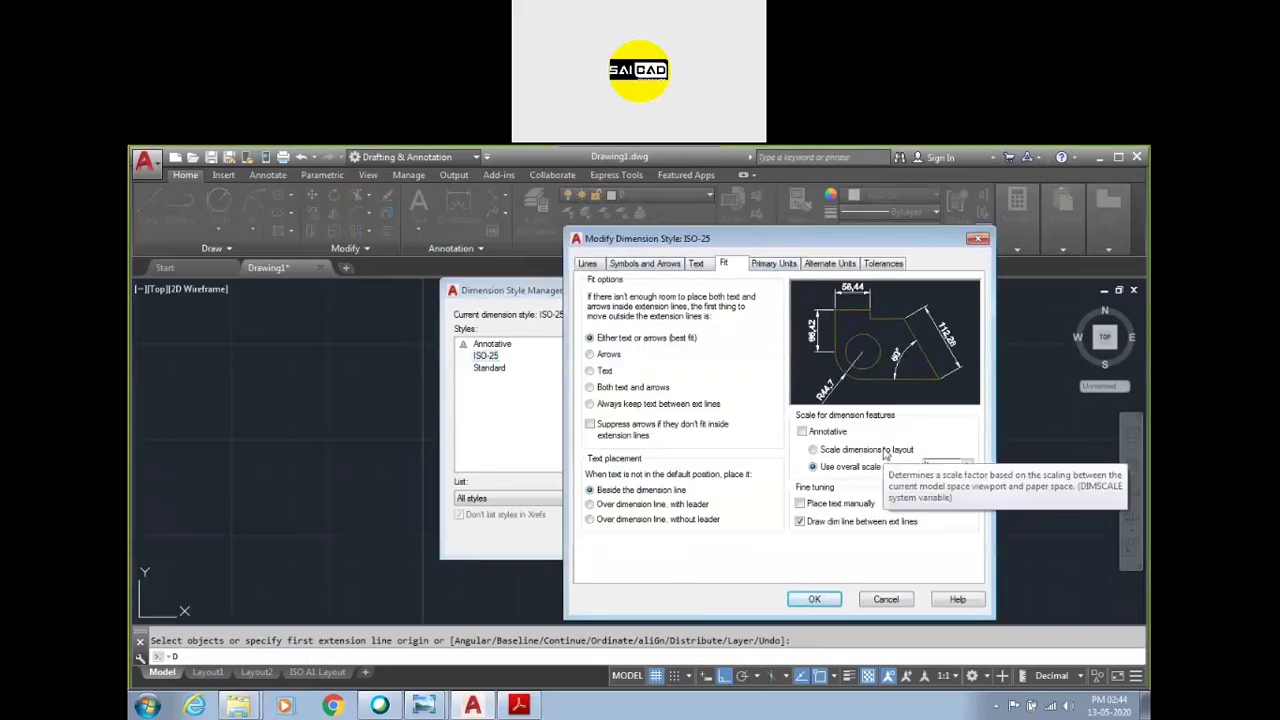
text(4)
click(814, 599)
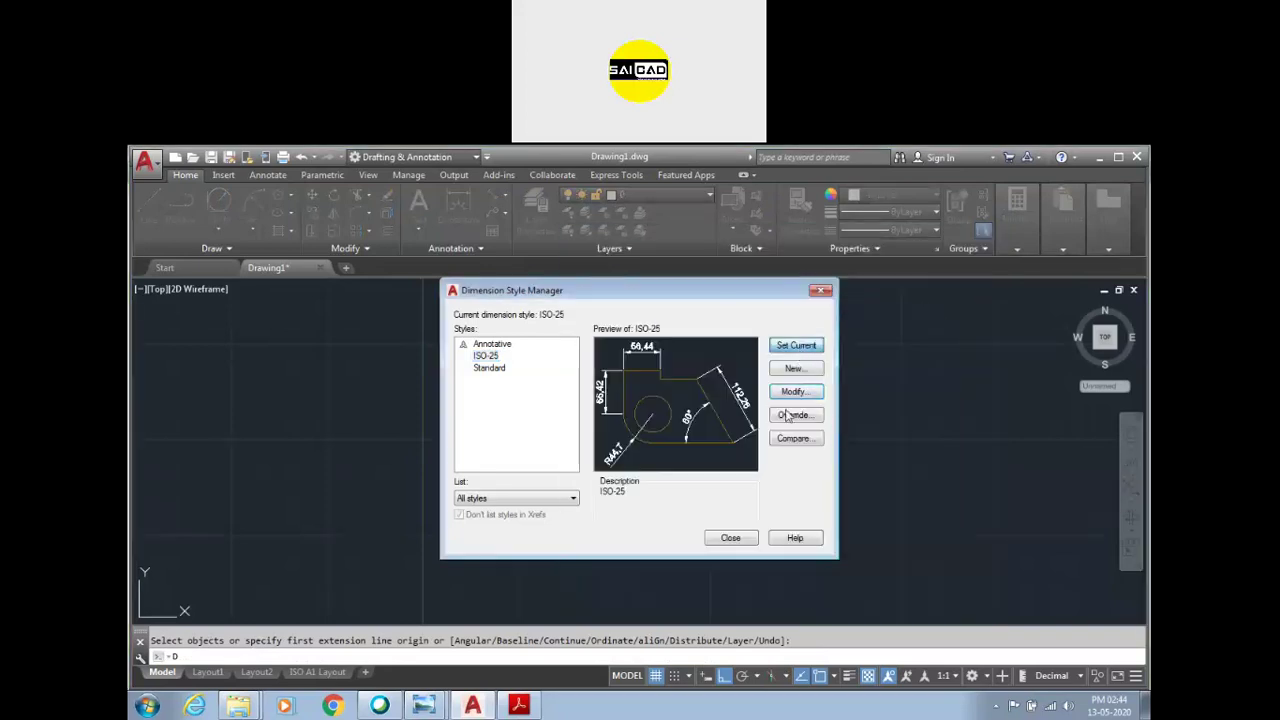
click(731, 538)
Step: Select the 100 base dimension and try repositioning its text, then cancel
scroll(634, 522, up, 3)
click(608, 560)
click(549, 572)
click(527, 535)
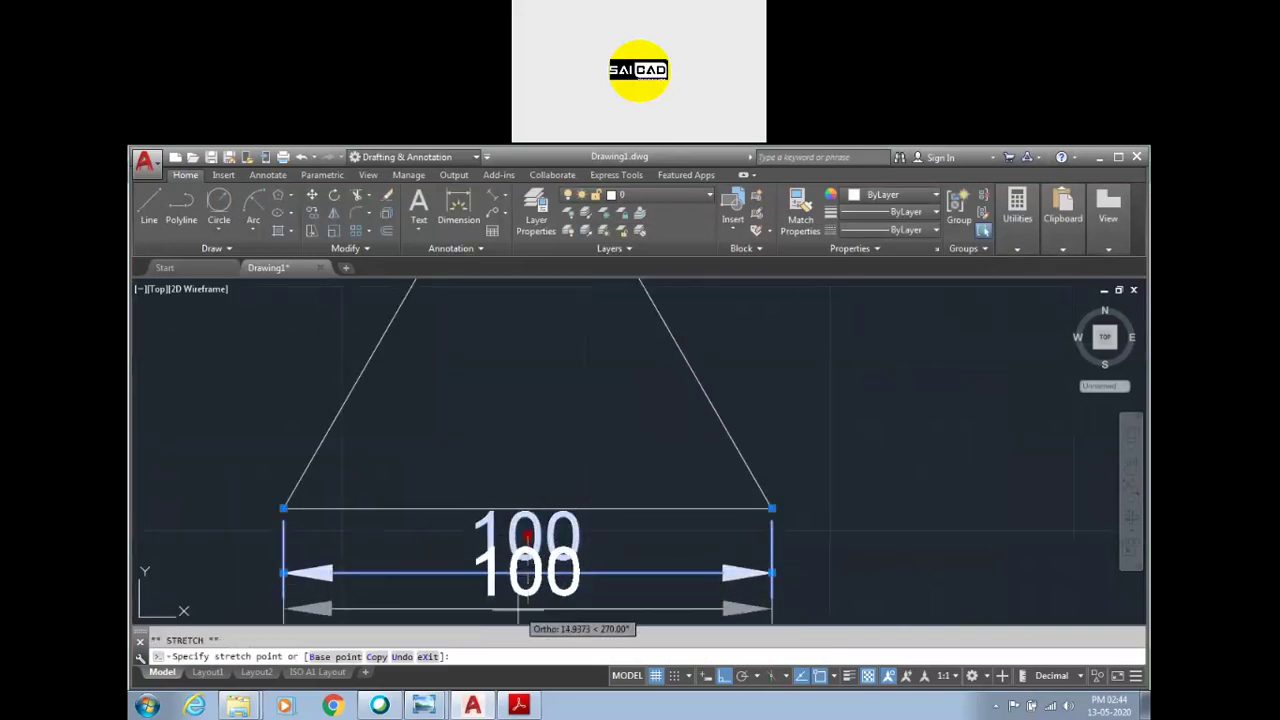
scroll(543, 530, down, 3)
key(Escape)
scroll(572, 512, up, 4)
scroll(574, 462, down, 4)
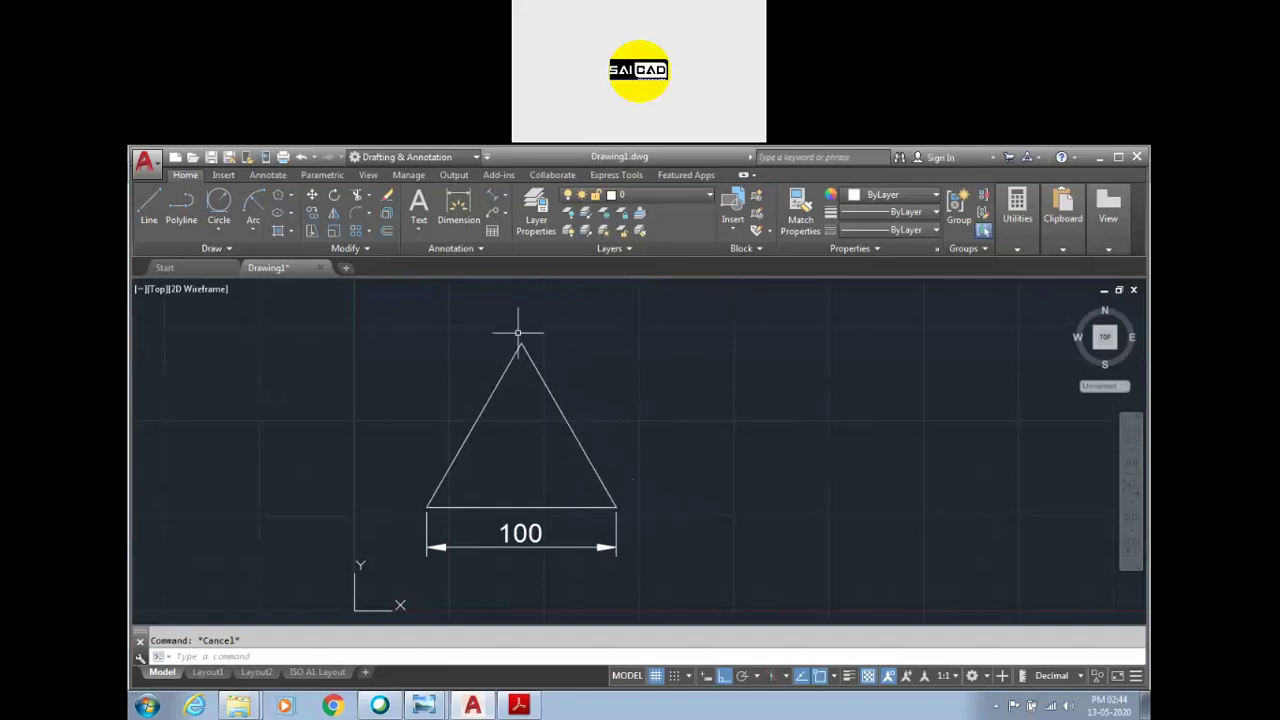
Step: Draw a 3-sided polygon by Edge from the apex to the bottom-right corner
click(279, 196)
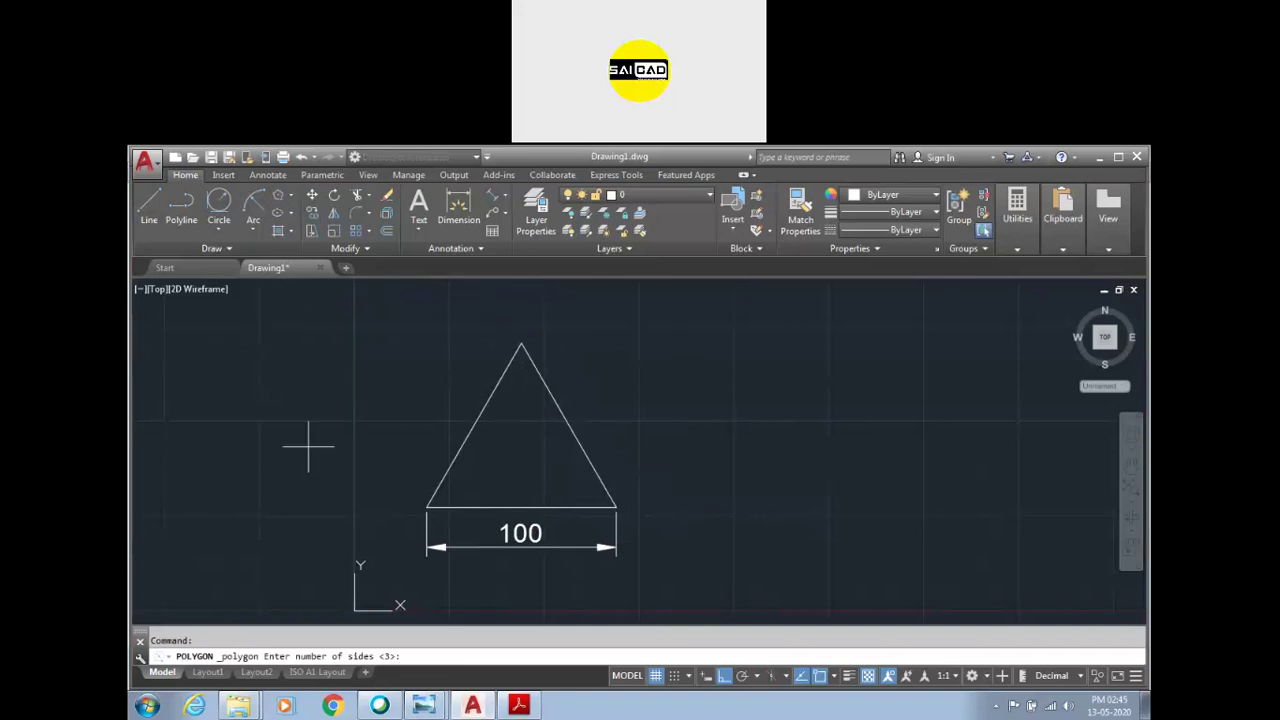
key(Return)
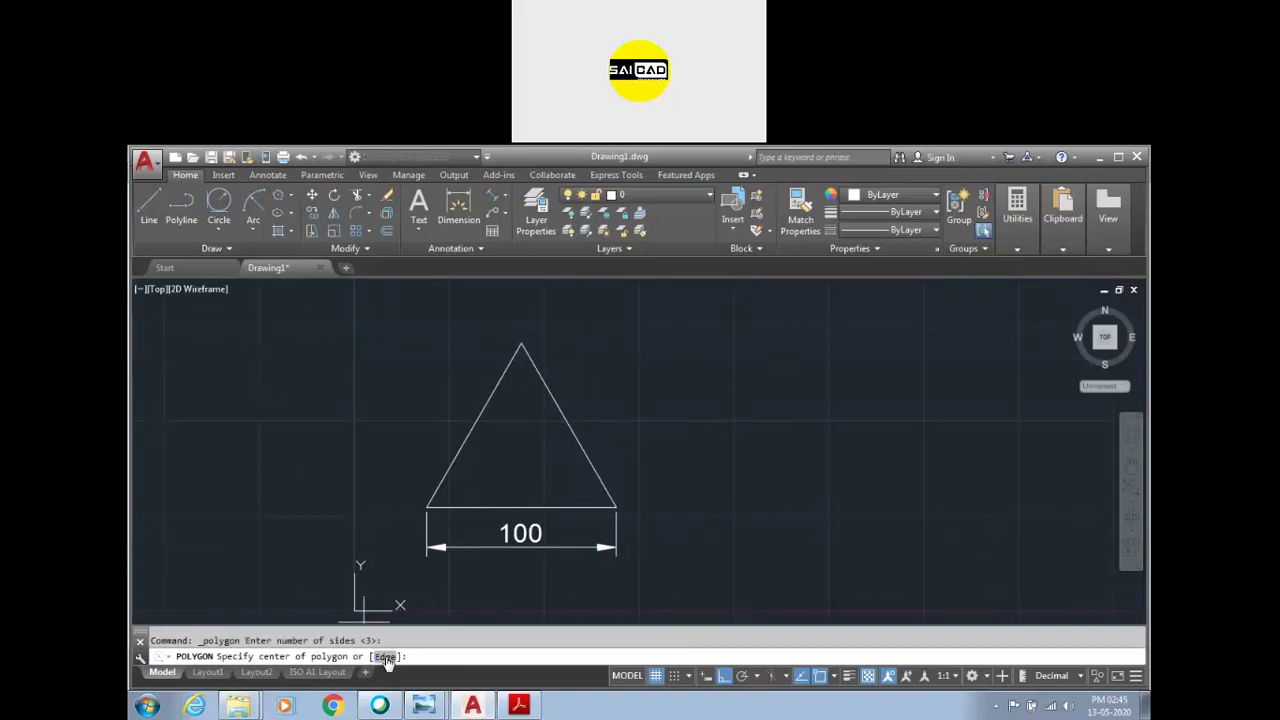
click(385, 657)
click(519, 342)
click(725, 677)
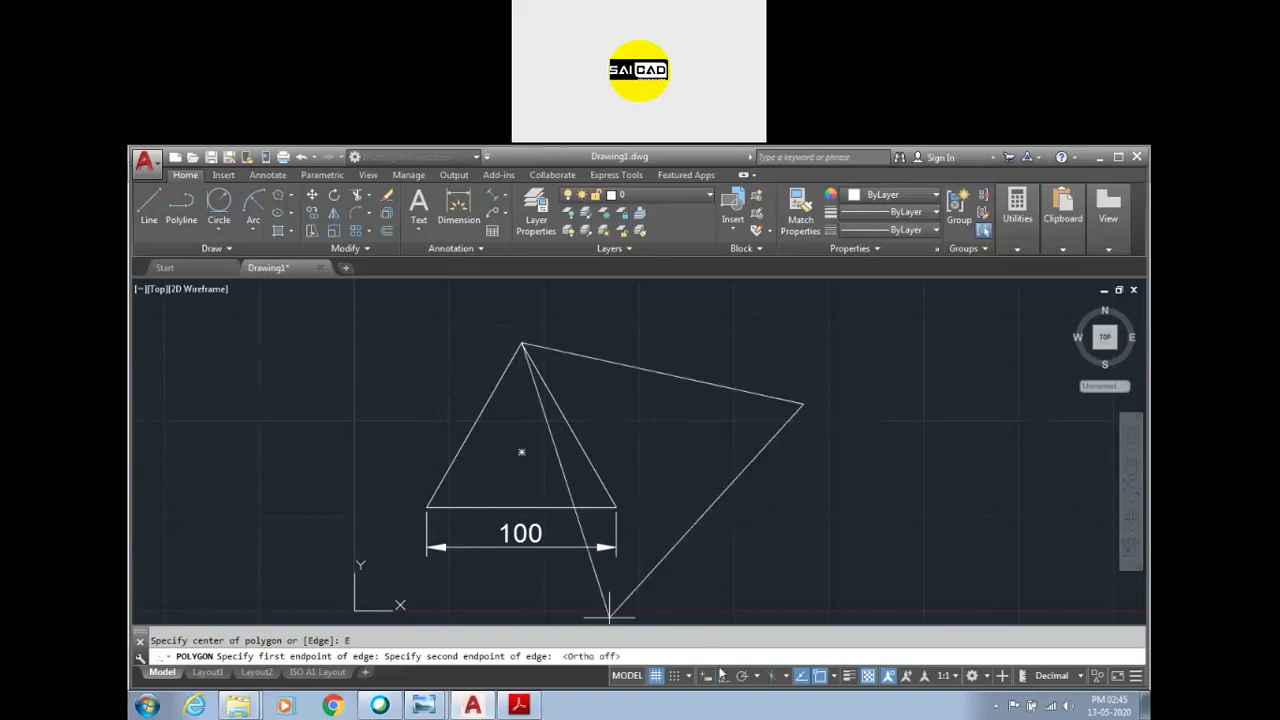
click(616, 508)
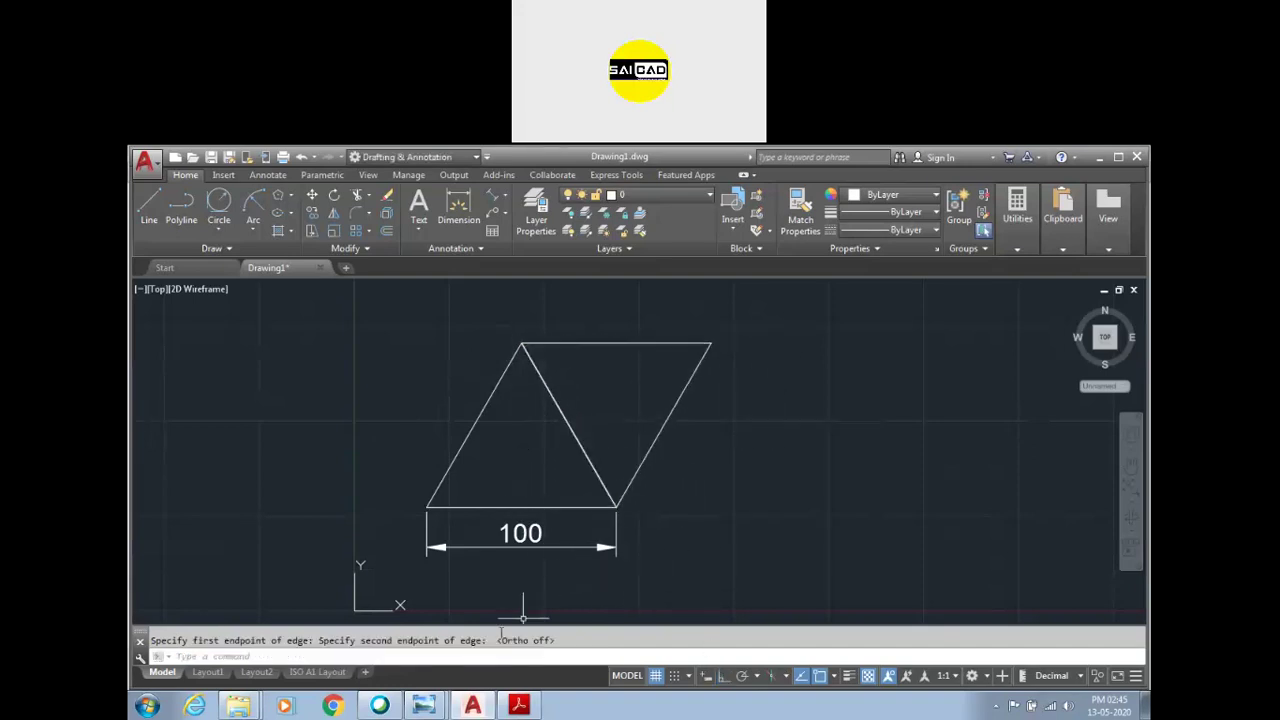
Step: Select the new upper-right triangle to check it, then clear the selection
click(748, 321)
click(660, 376)
key(Escape)
scroll(420, 525, down, 2)
scroll(400, 528, up, 2)
scroll(390, 530, up, 3)
scroll(390, 532, down, 2)
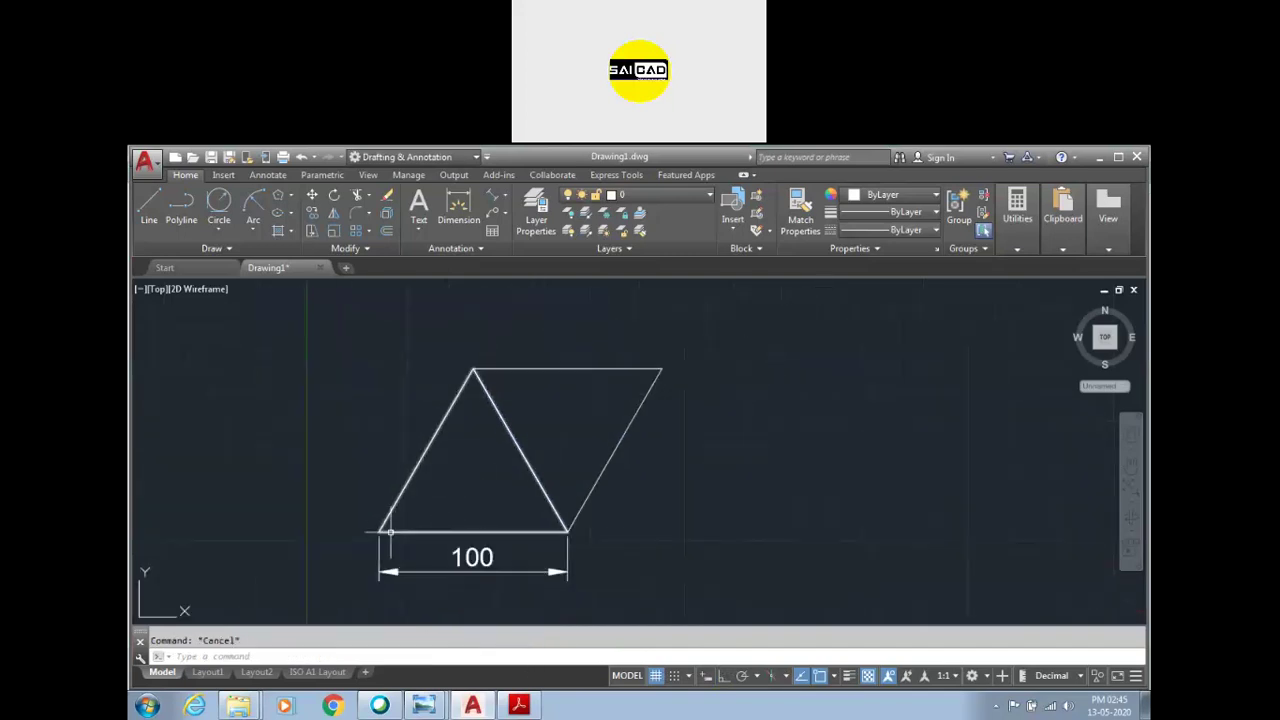
text(pol)
key(Return)
key(Return)
click(390, 657)
scroll(343, 543, down, 2)
click(651, 509)
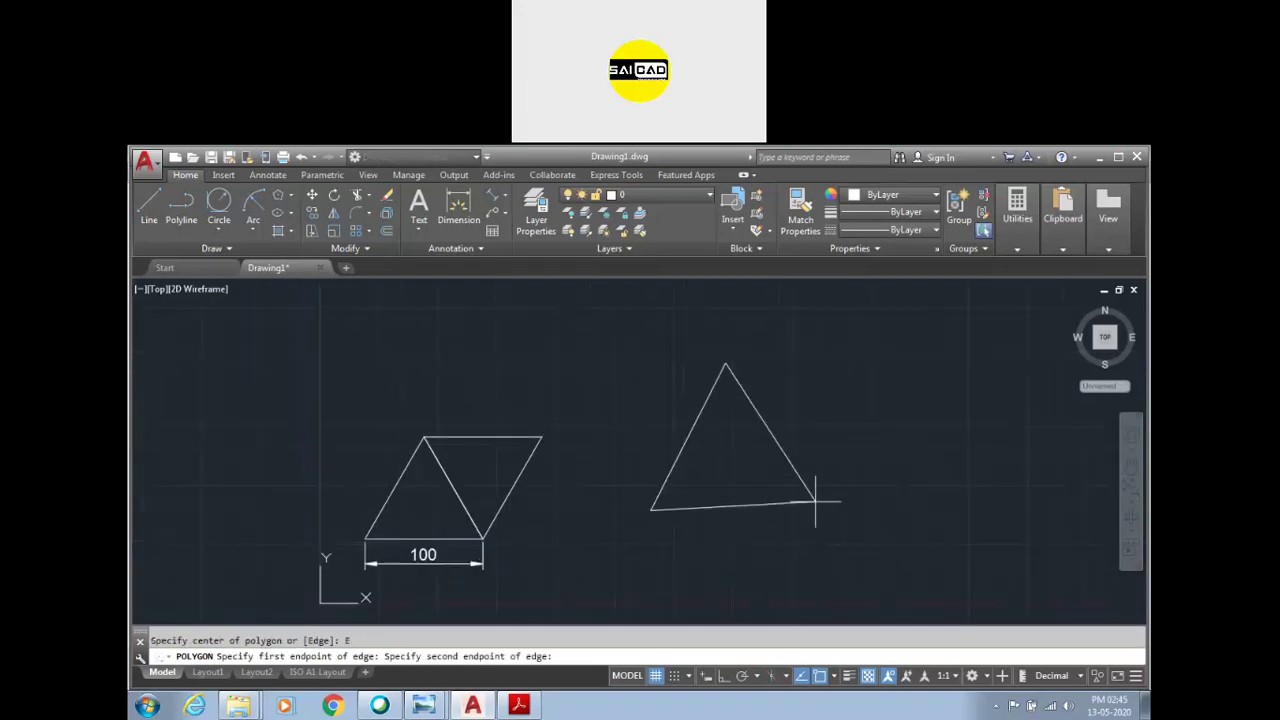
key(F8)
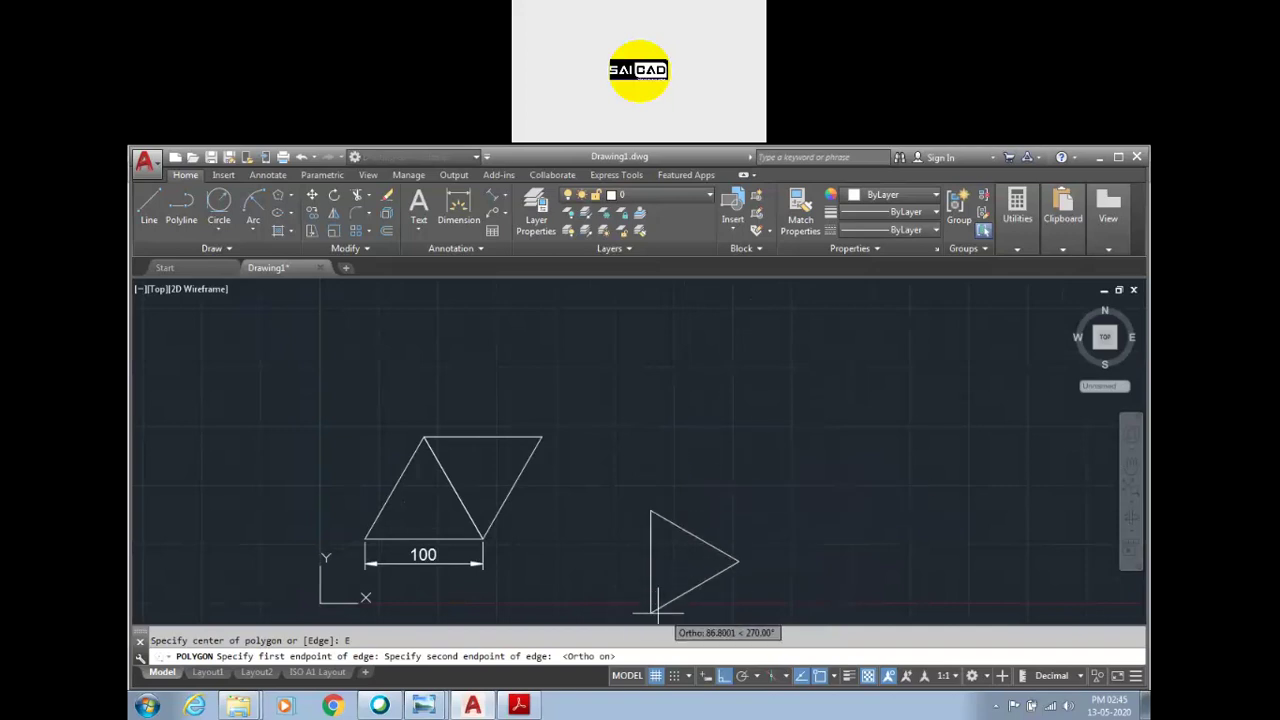
text(50)
key(Return)
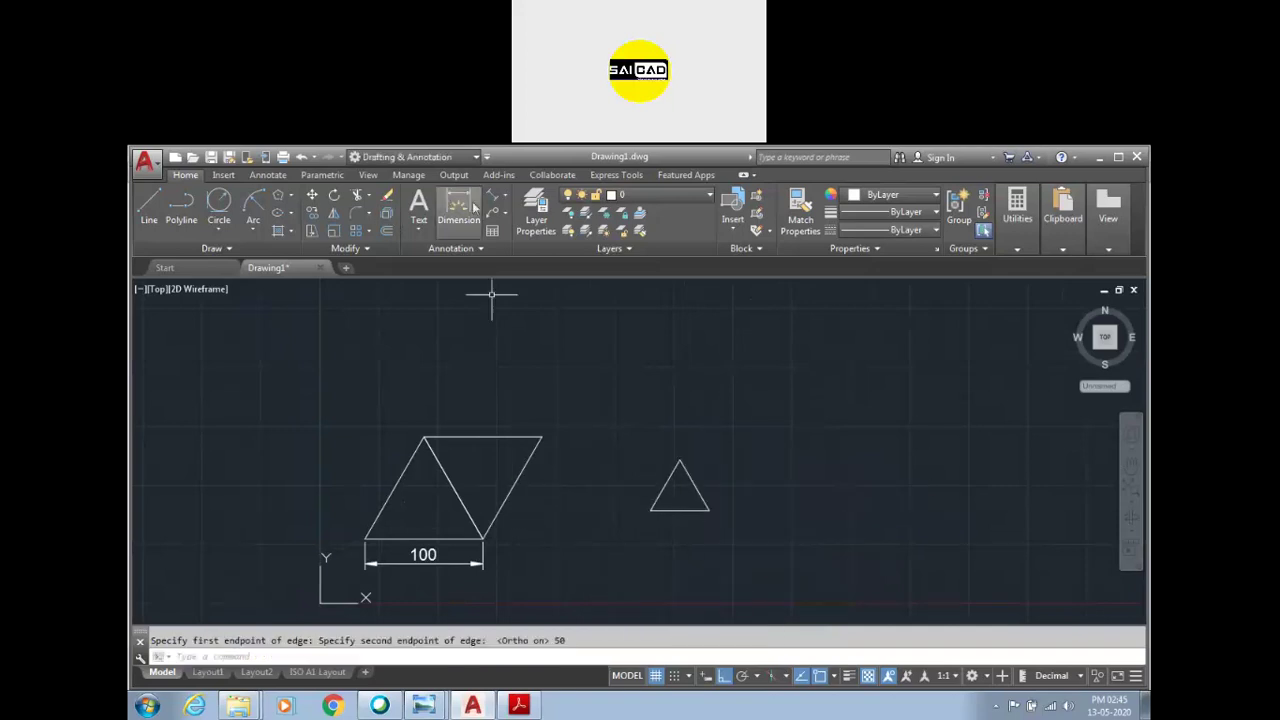
click(473, 207)
scroll(686, 487, up, 4)
click(714, 546)
click(716, 597)
scroll(690, 476, down, 2)
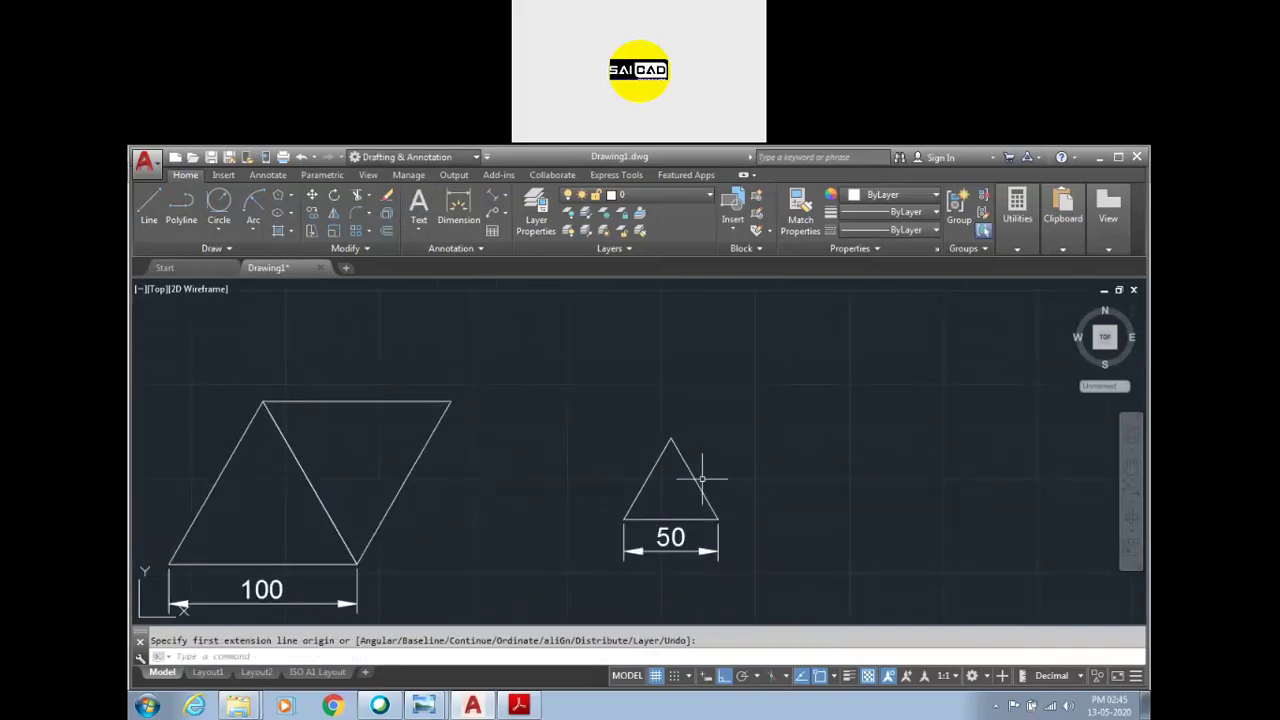
click(694, 478)
click(702, 441)
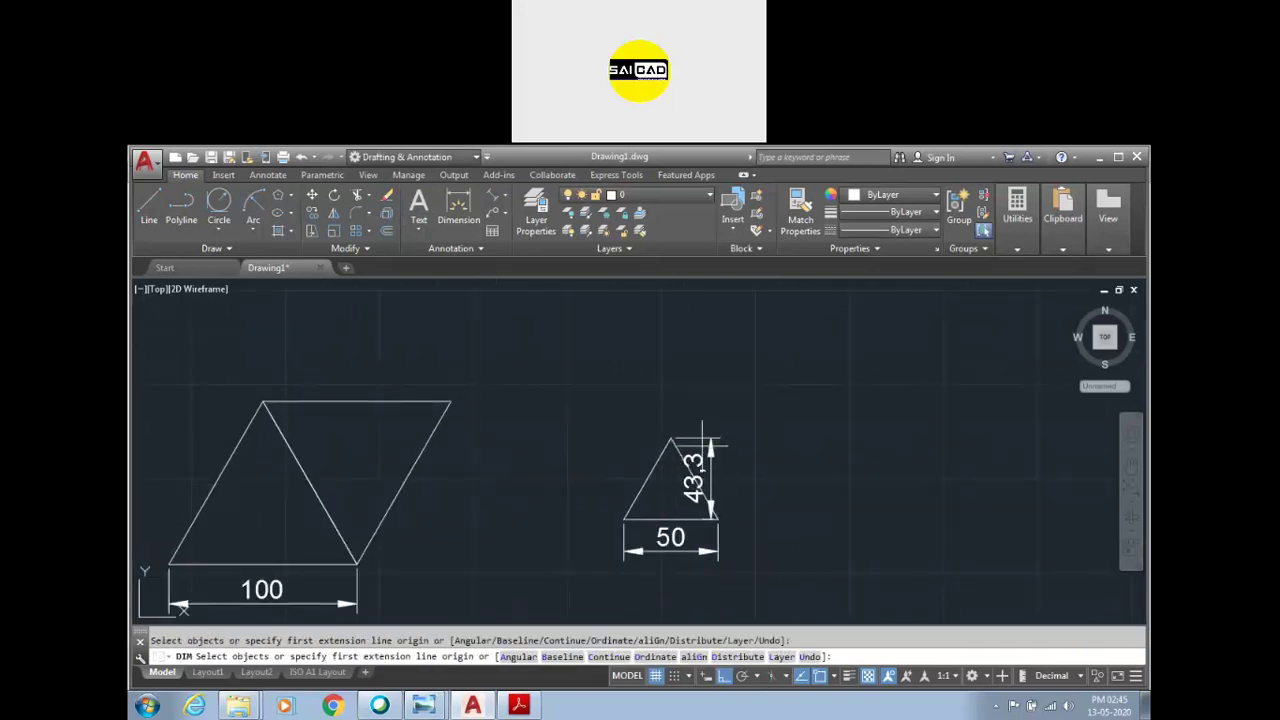
text(u)
key(Return)
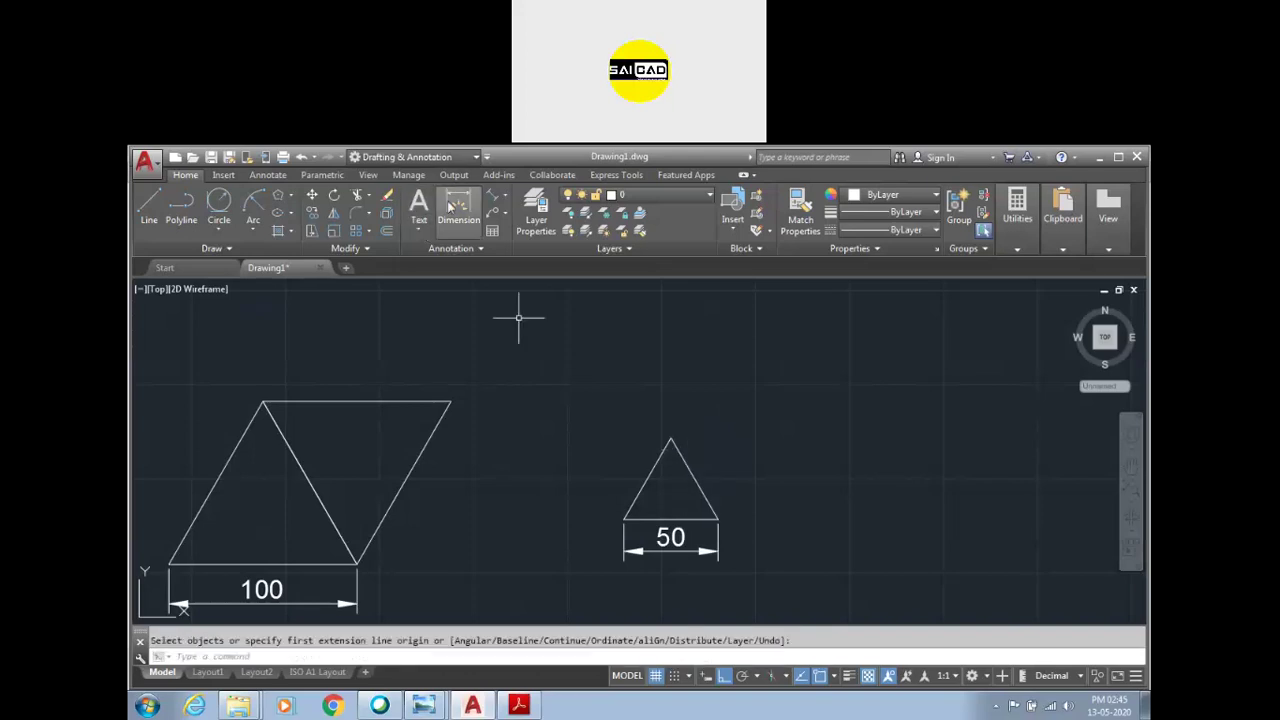
key(Return)
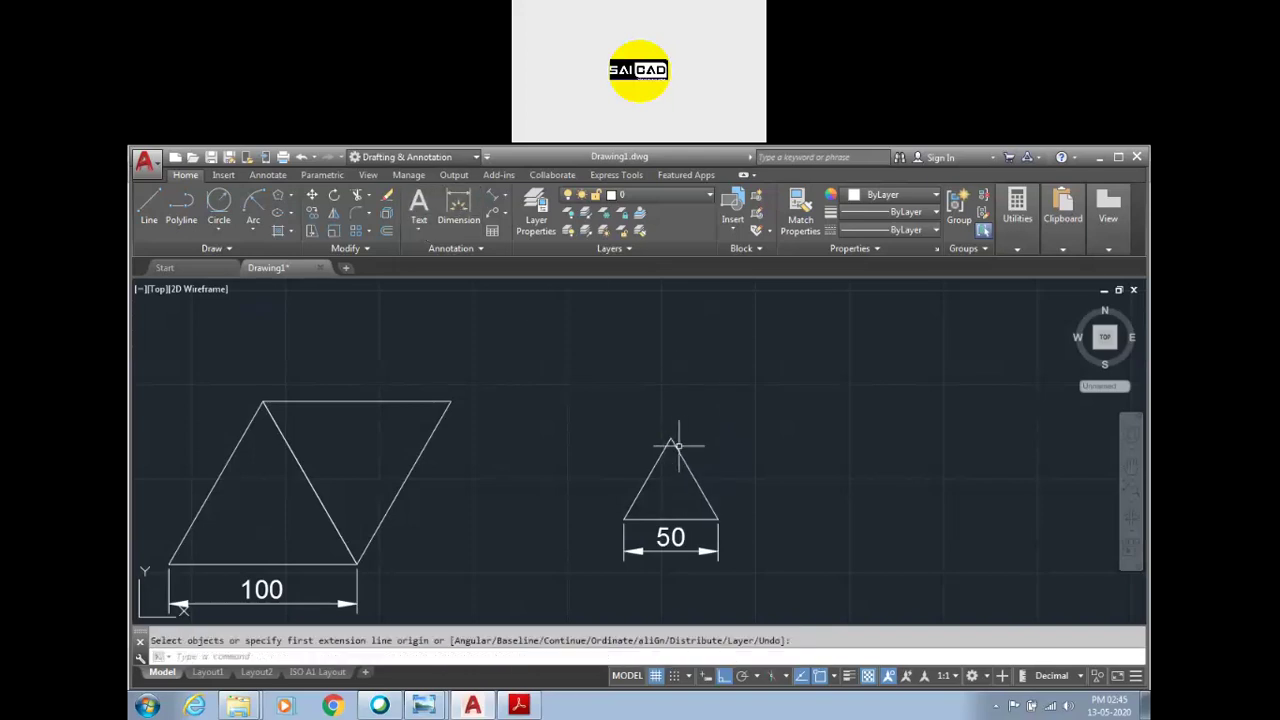
key(Escape)
click(458, 210)
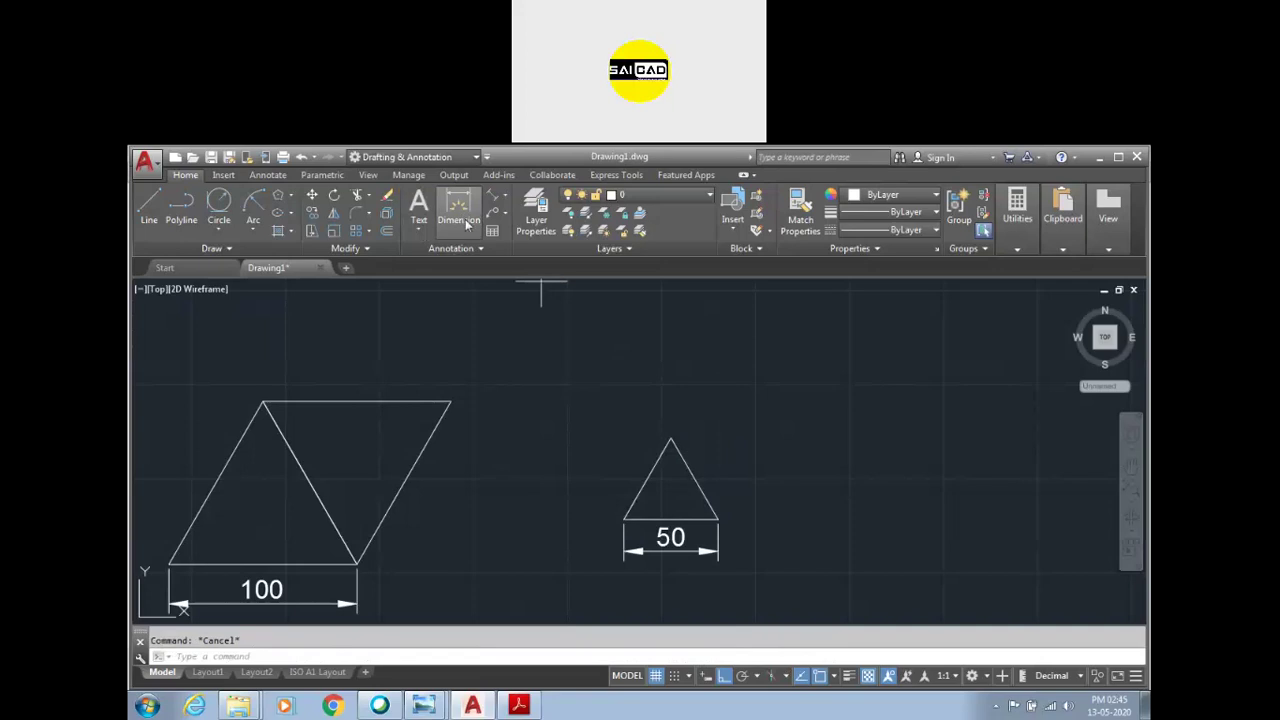
scroll(689, 441, up, 2)
click(666, 462)
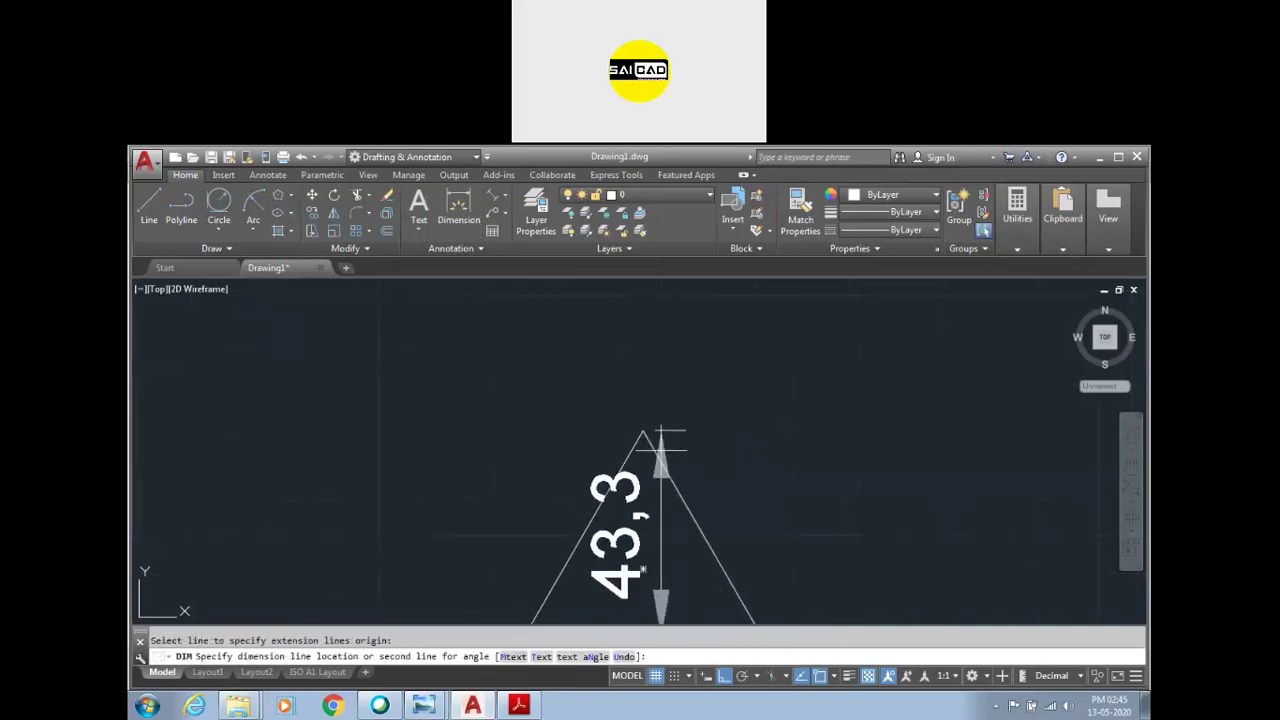
scroll(760, 420, down, 4)
key(Escape)
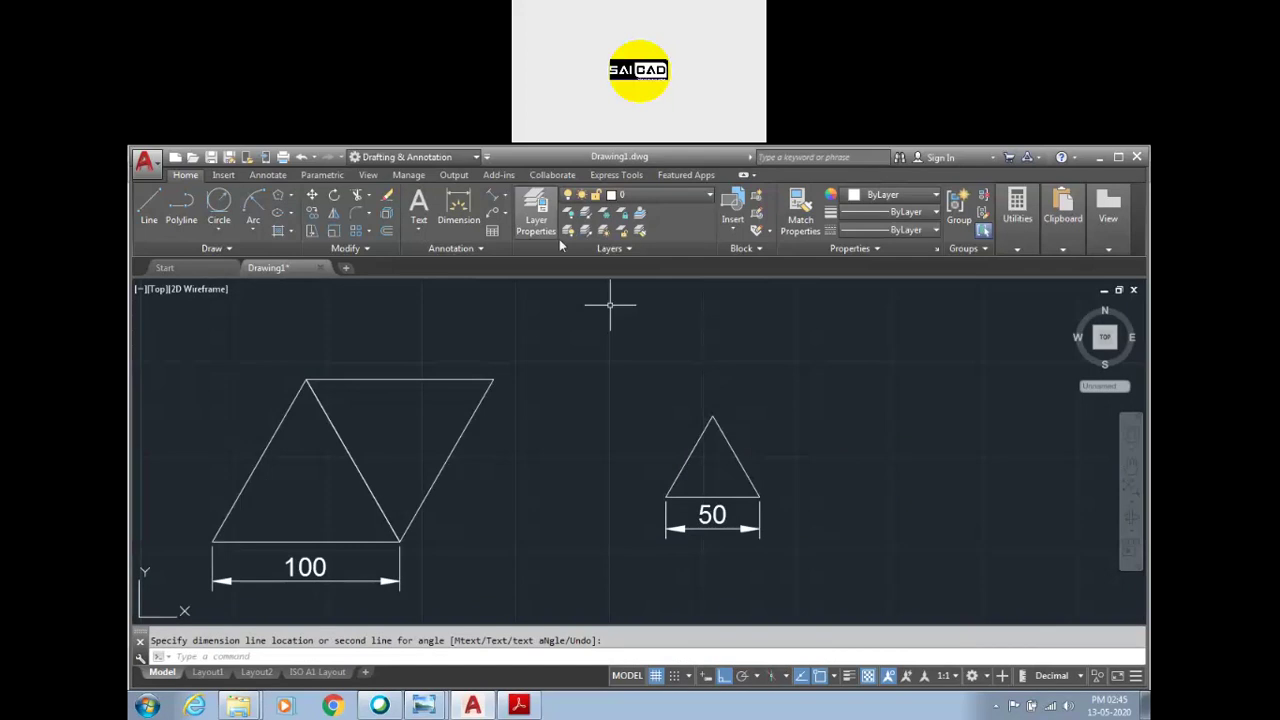
click(505, 198)
click(518, 247)
click(720, 426)
click(765, 440)
key(Return)
key(Return)
click(706, 428)
click(655, 442)
key(Escape)
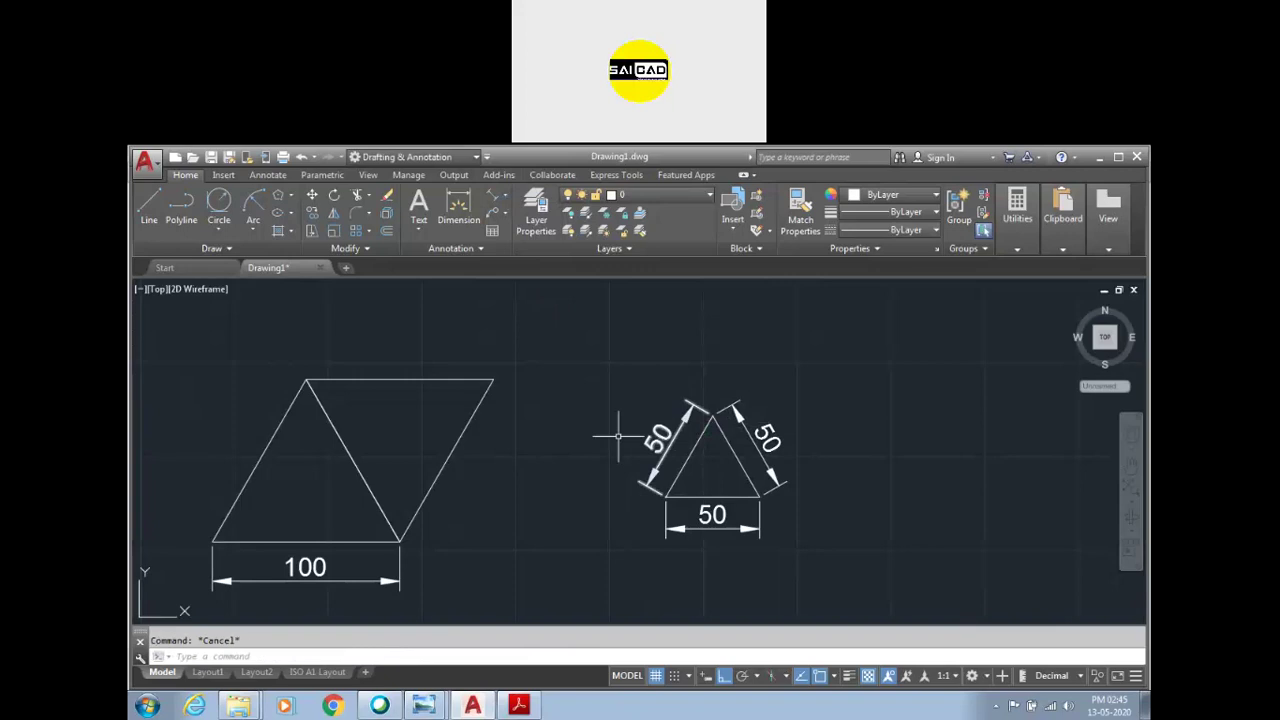
click(598, 385)
click(838, 535)
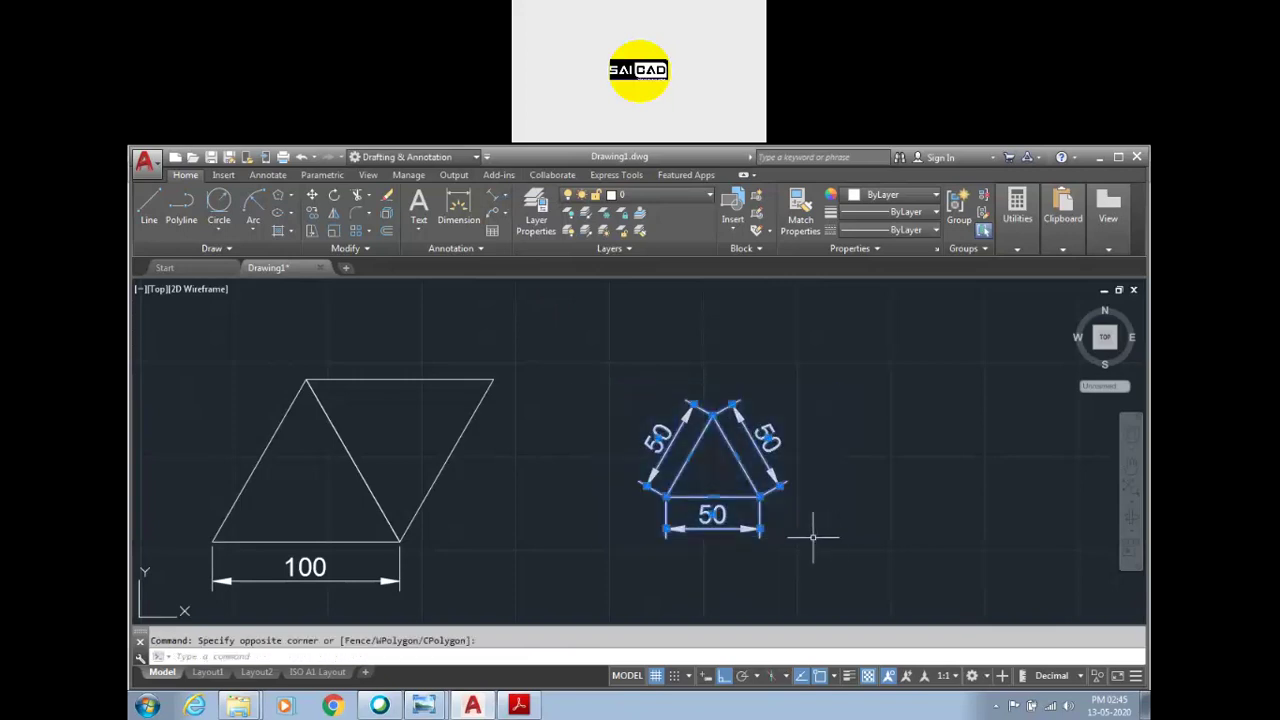
key(Delete)
scroll(482, 480, down, 2)
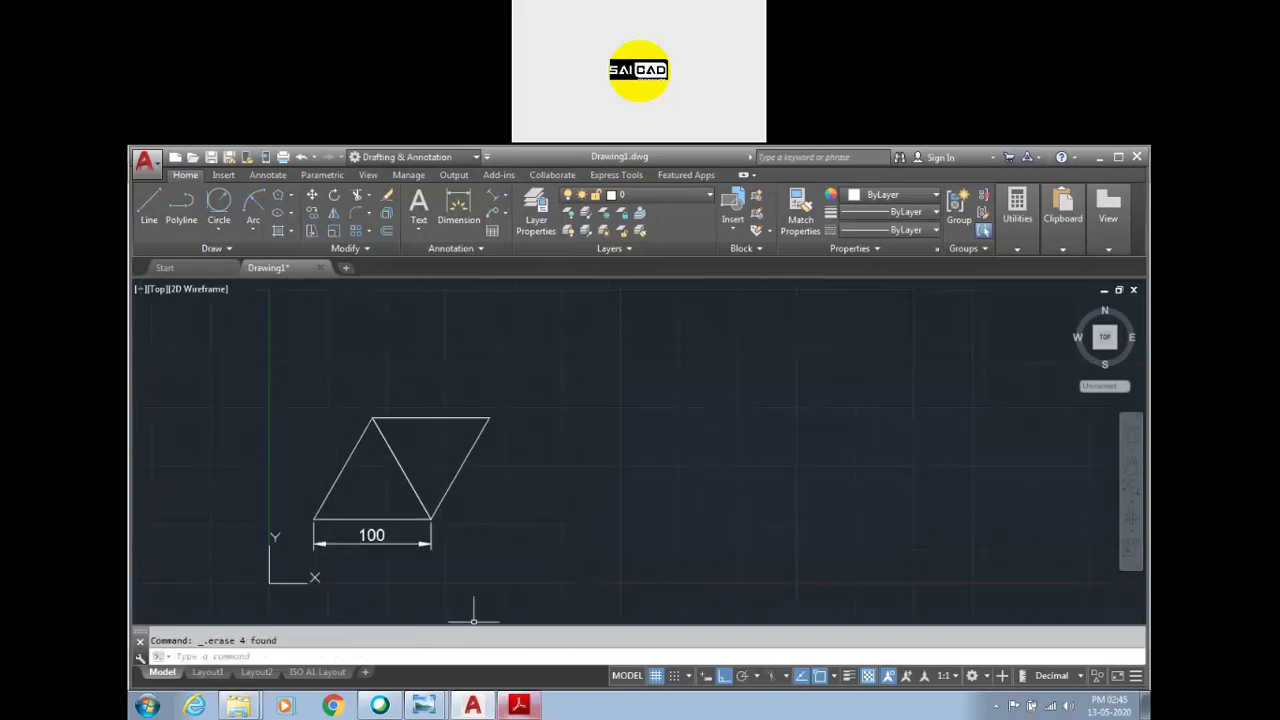
Step: View page 18's Problem 33 polygon sketches in the exercise PDF, then return to AutoCAD
click(518, 705)
scroll(497, 466, up, 5)
scroll(497, 466, up, 3)
scroll(497, 466, down, 3)
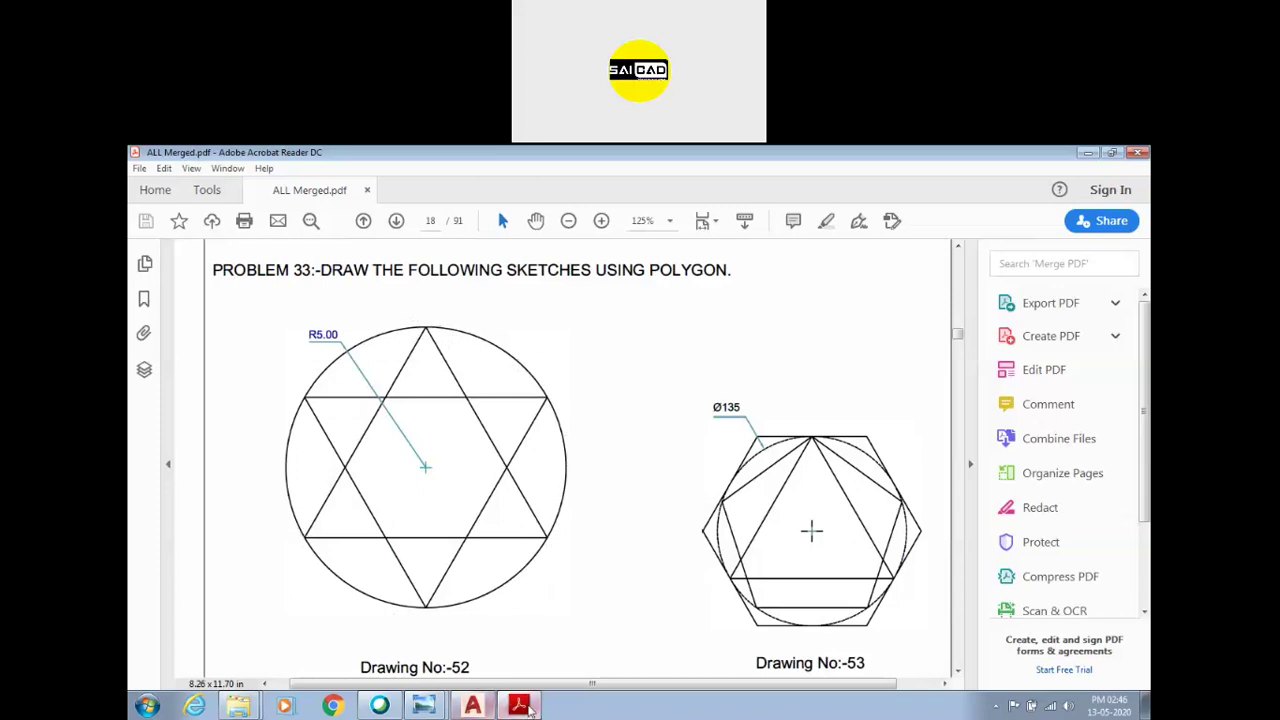
click(472, 705)
Step: Start a circle with C and place its centre to the right of the rhombus
text(c)
key(Return)
click(703, 481)
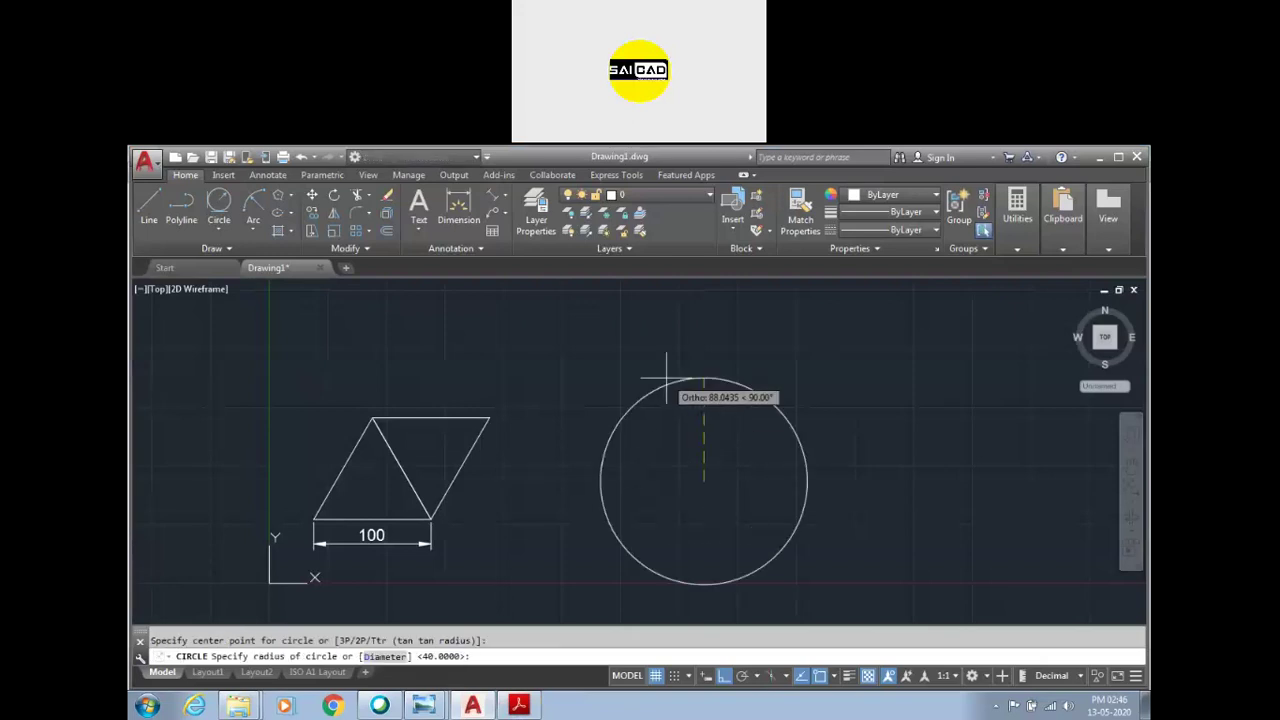
Step: Give the circle a radius of 50 and centre the view on it
text(50)
key(Return)
middle_drag(727, 515, 652, 497)
scroll(694, 423, up, 2)
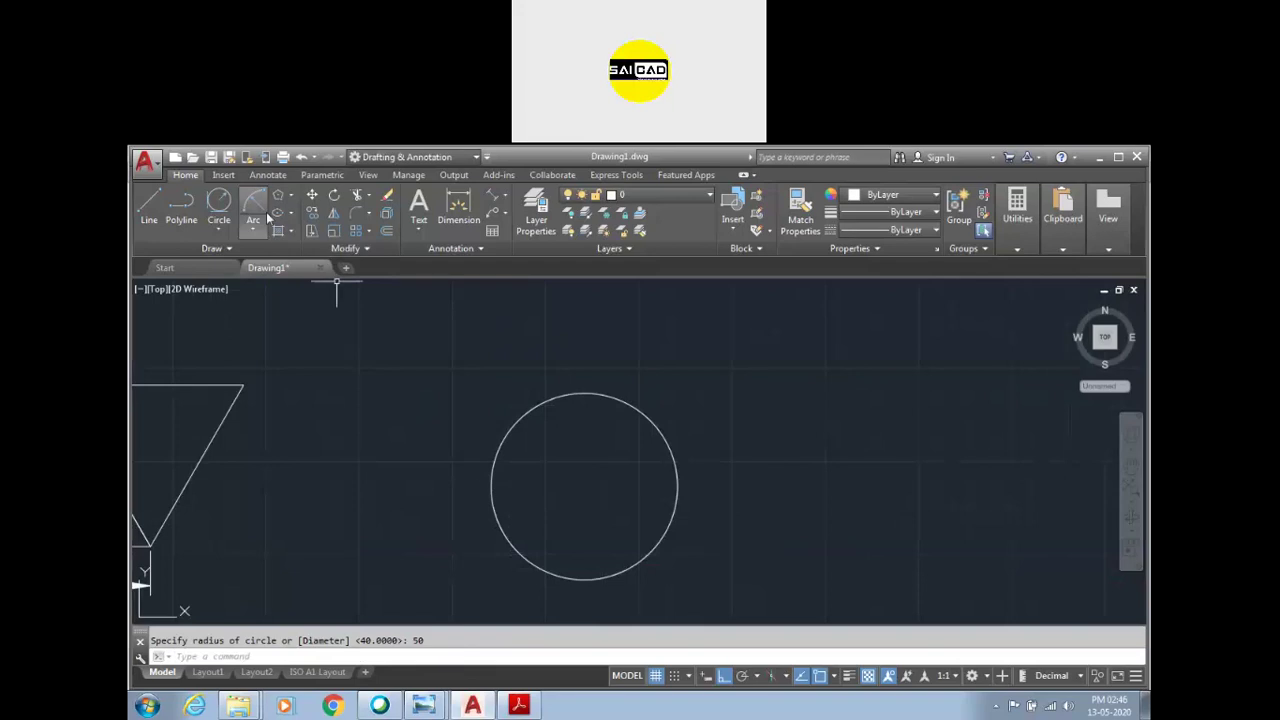
click(285, 195)
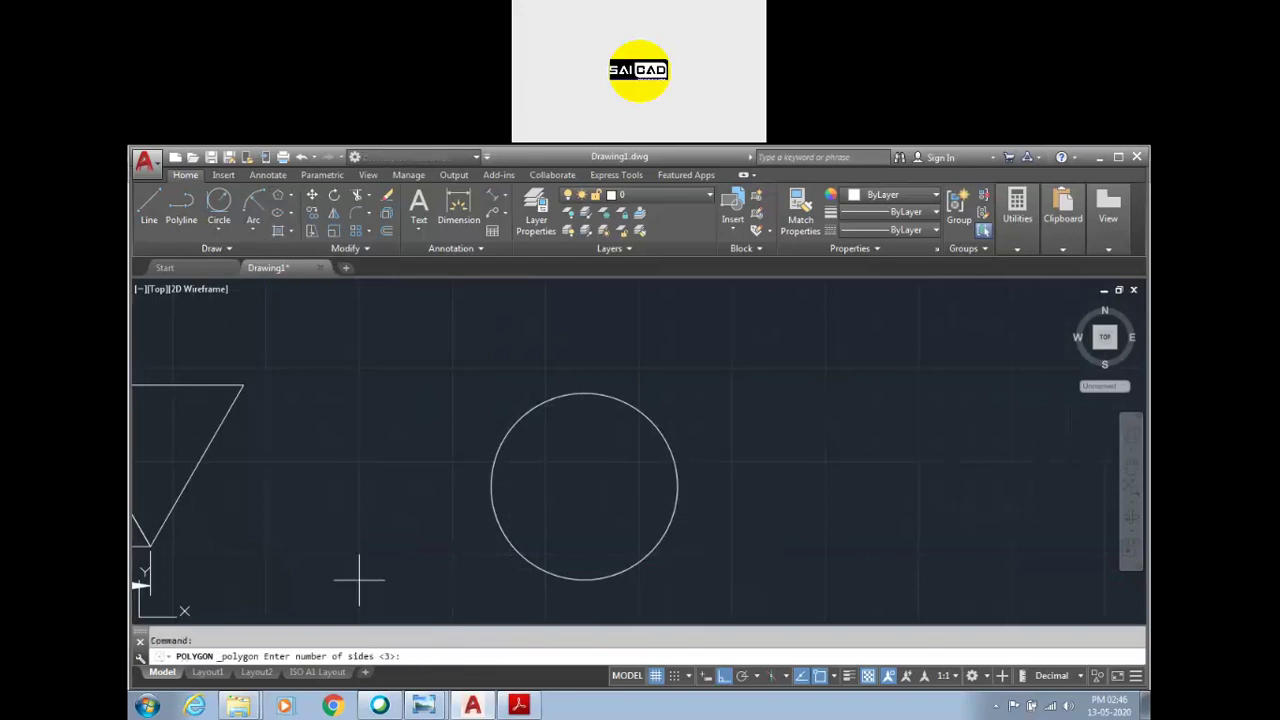
Step: Draw a 5-sided polygon at the circle's centre, Inscribed in circle, radius 50
text(5)
key(Return)
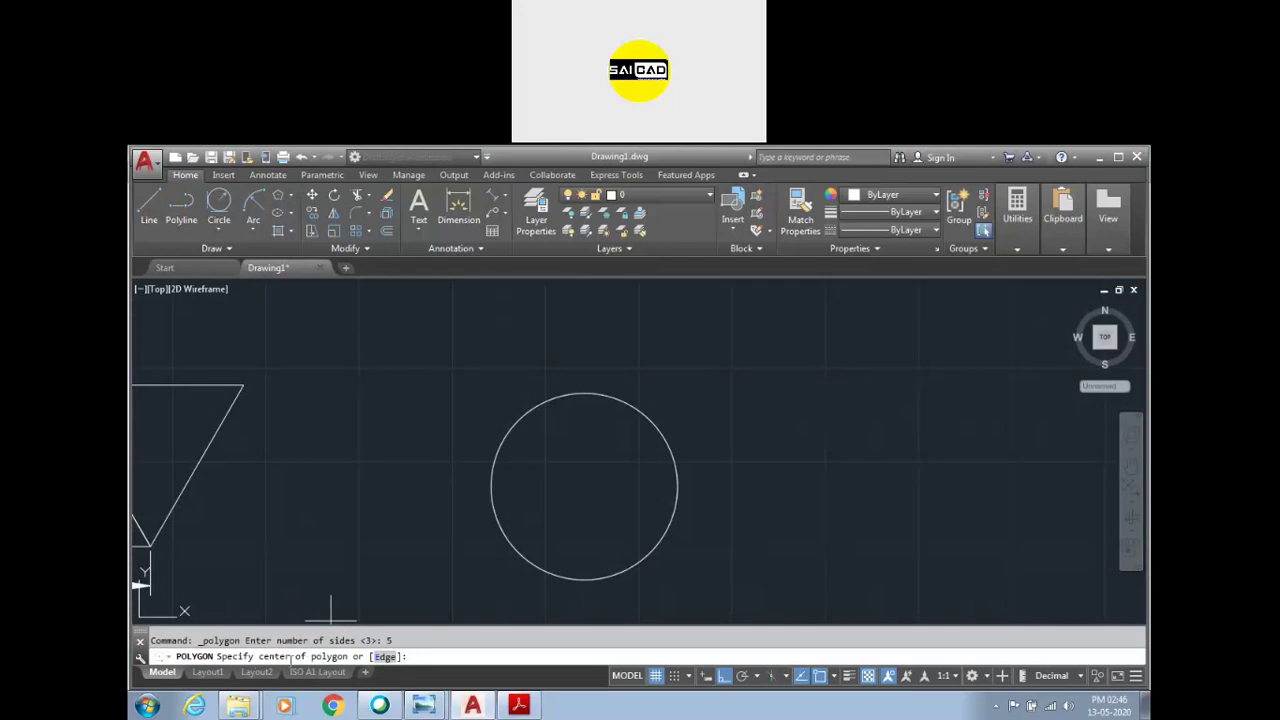
click(585, 487)
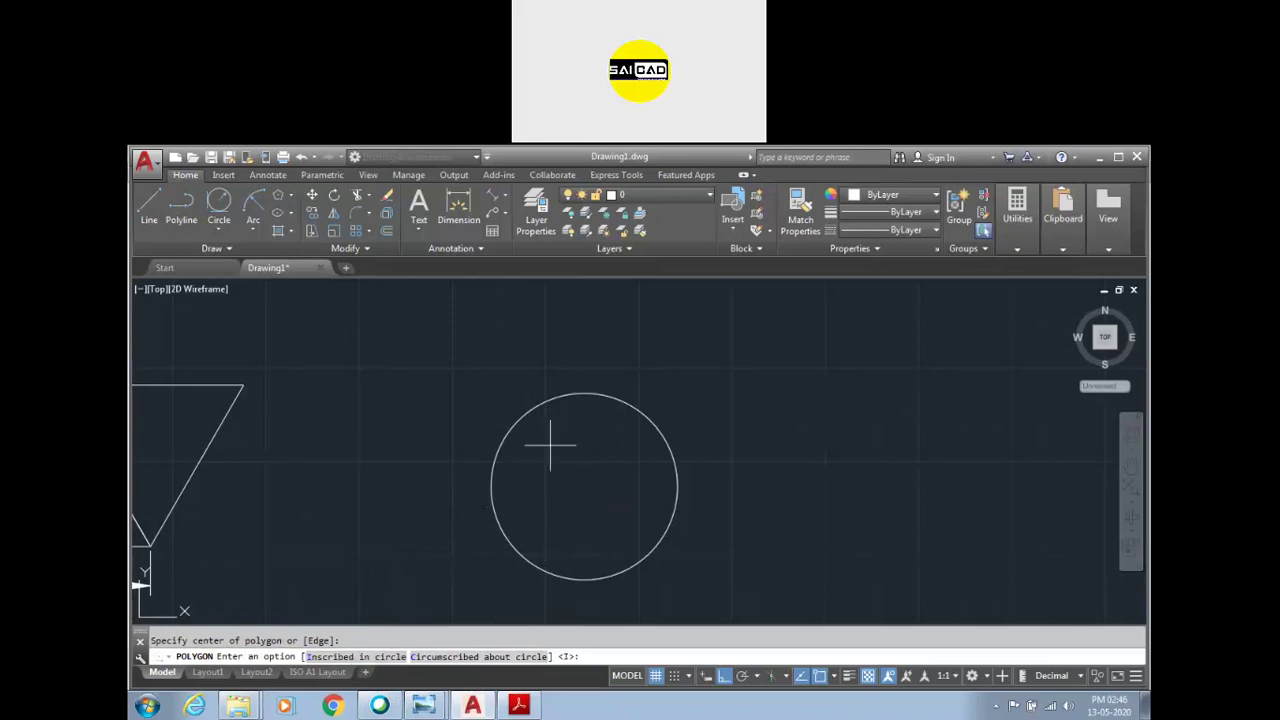
click(352, 660)
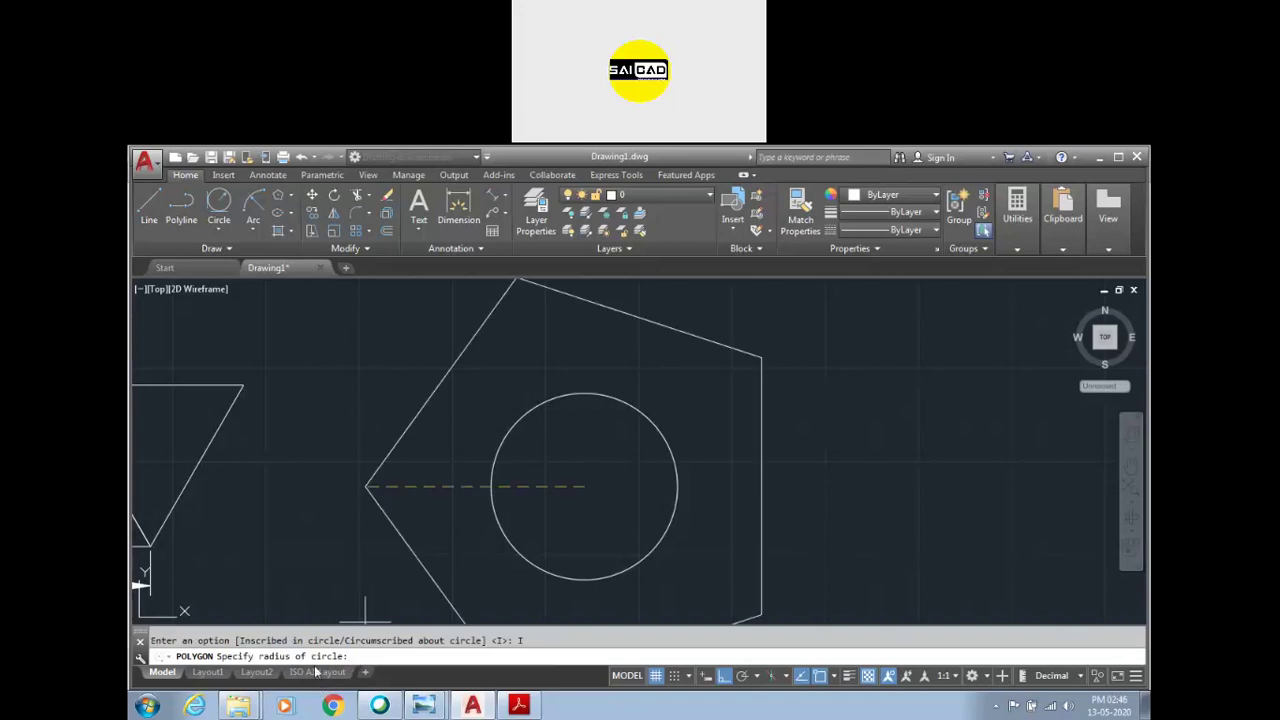
text(50)
key(Return)
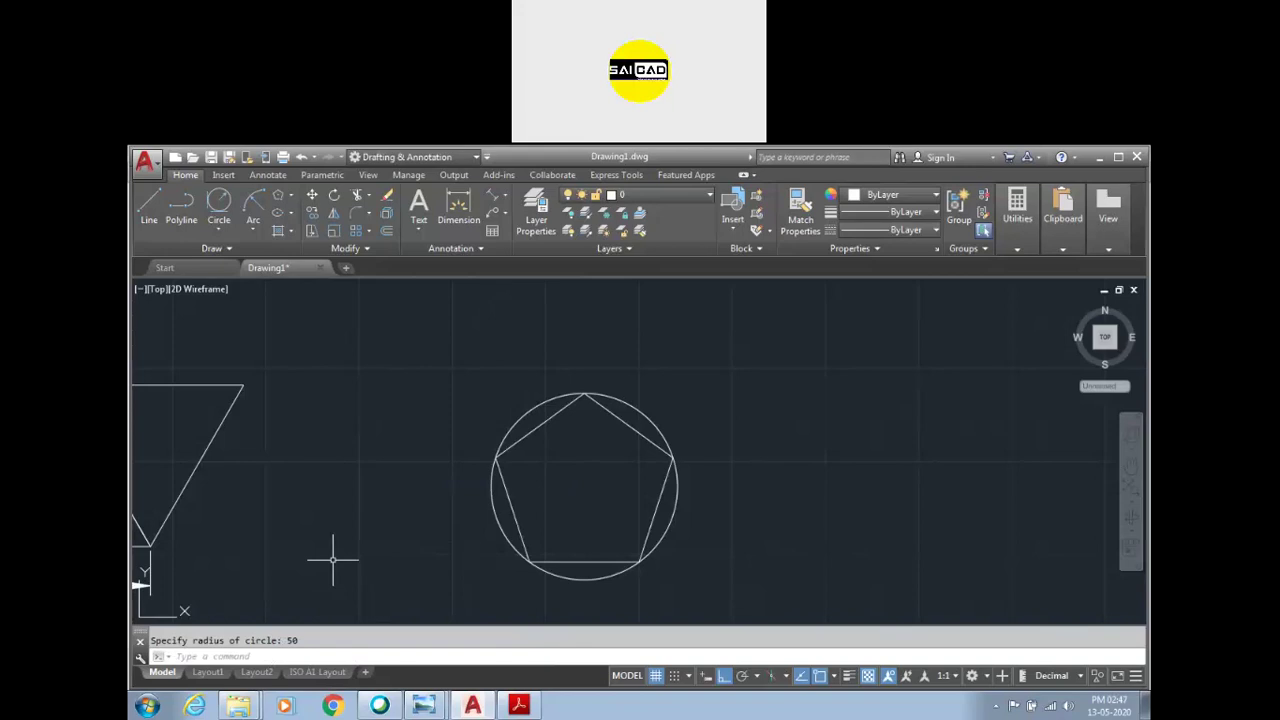
key(Return)
key(Return)
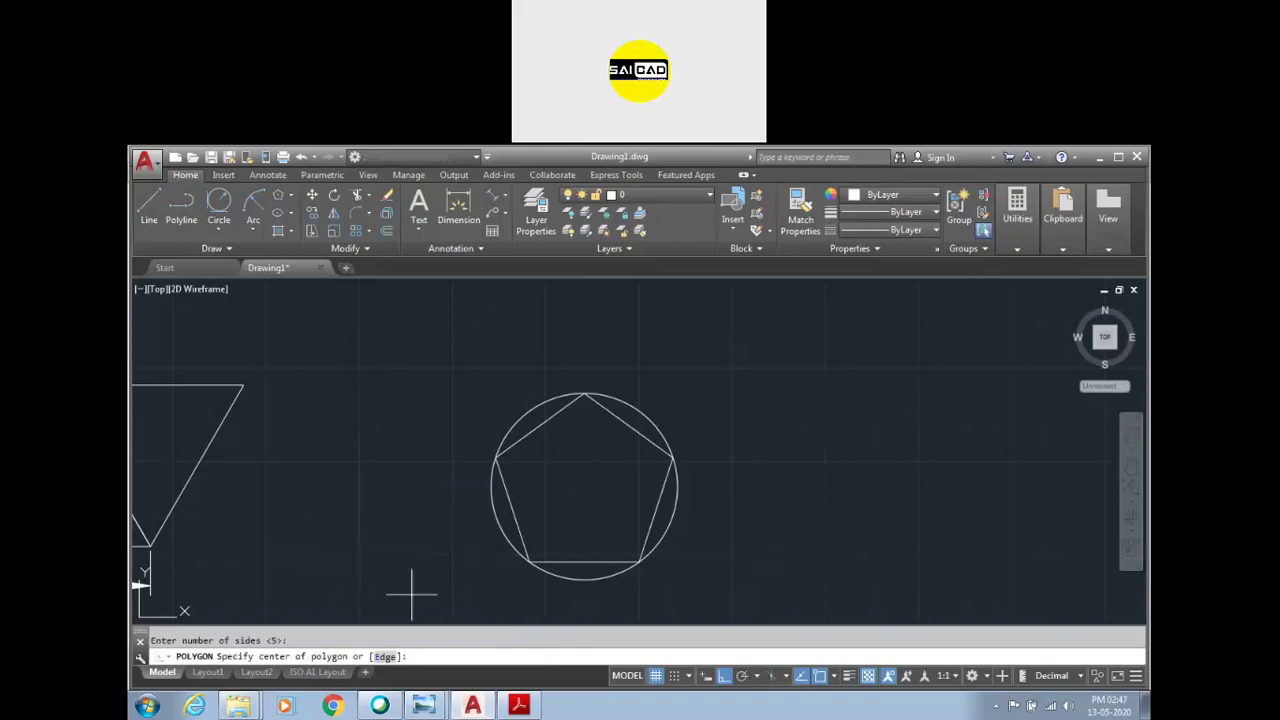
Step: Draw a radius-50 pentagon circumscribed about the circle, centred on the circle's centre
click(585, 487)
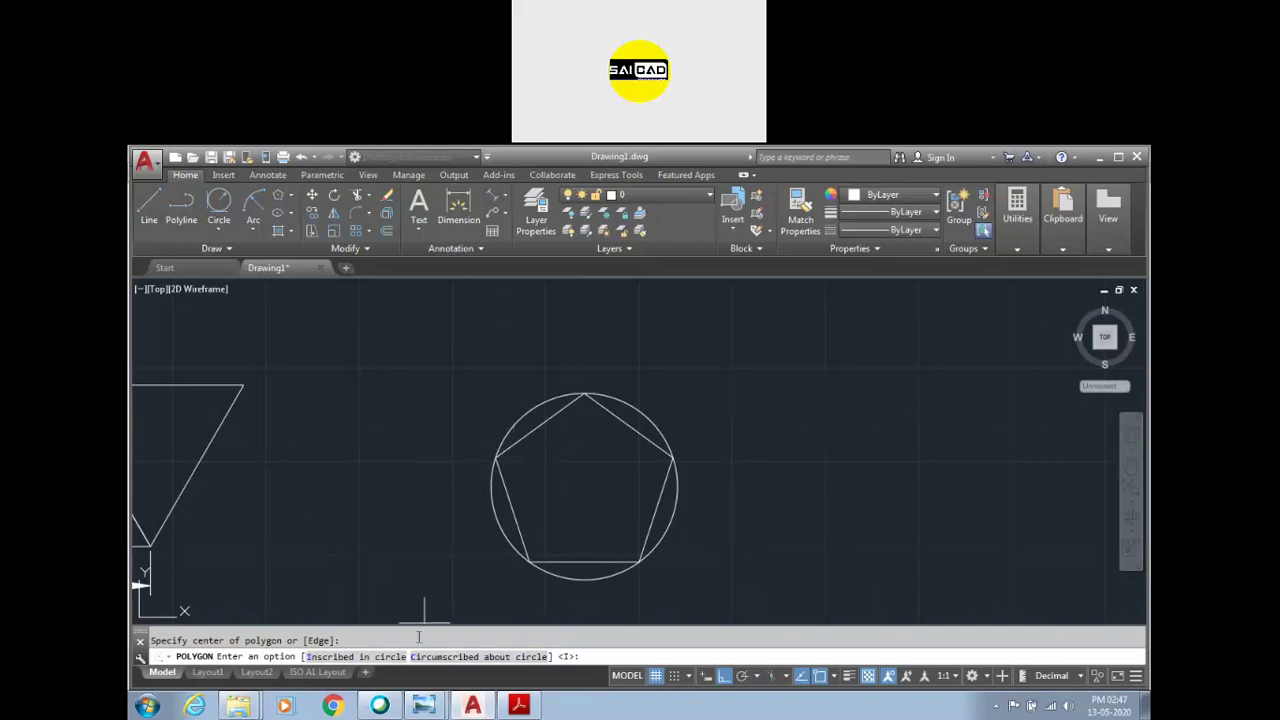
click(465, 657)
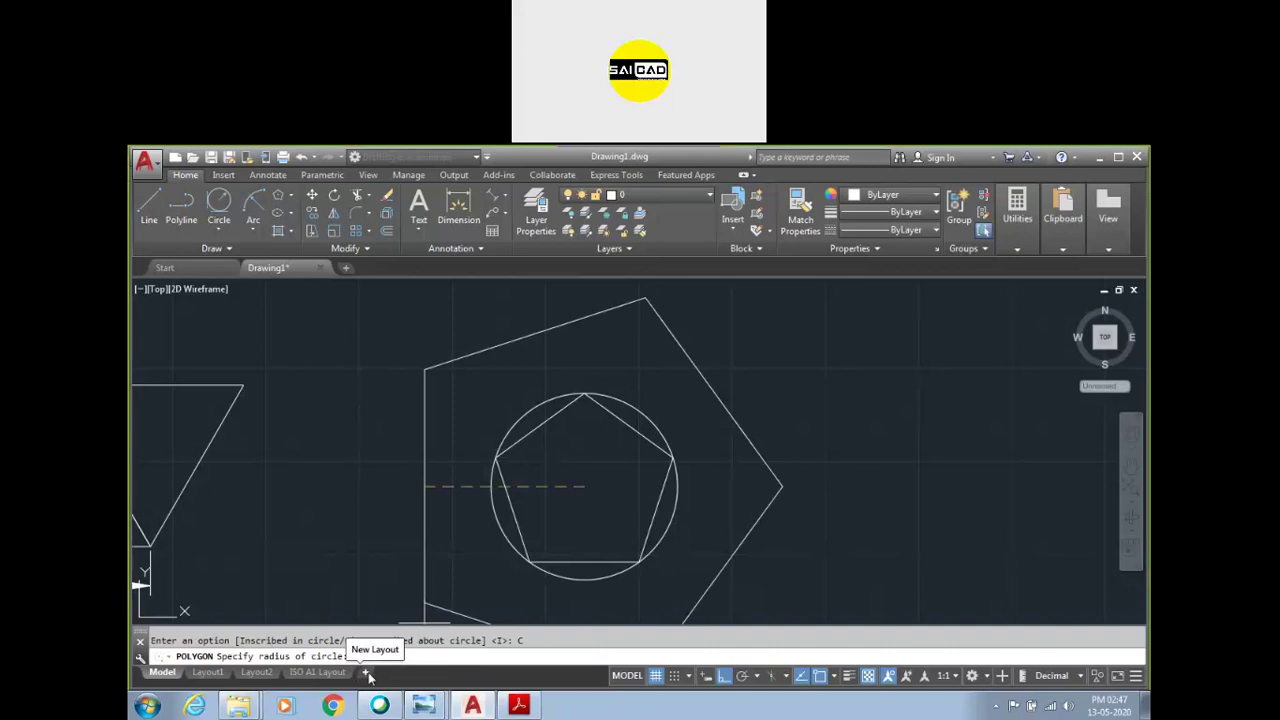
text(50)
key(Return)
scroll(600, 590, up, 2)
scroll(591, 506, down, 2)
scroll(578, 395, up, 2)
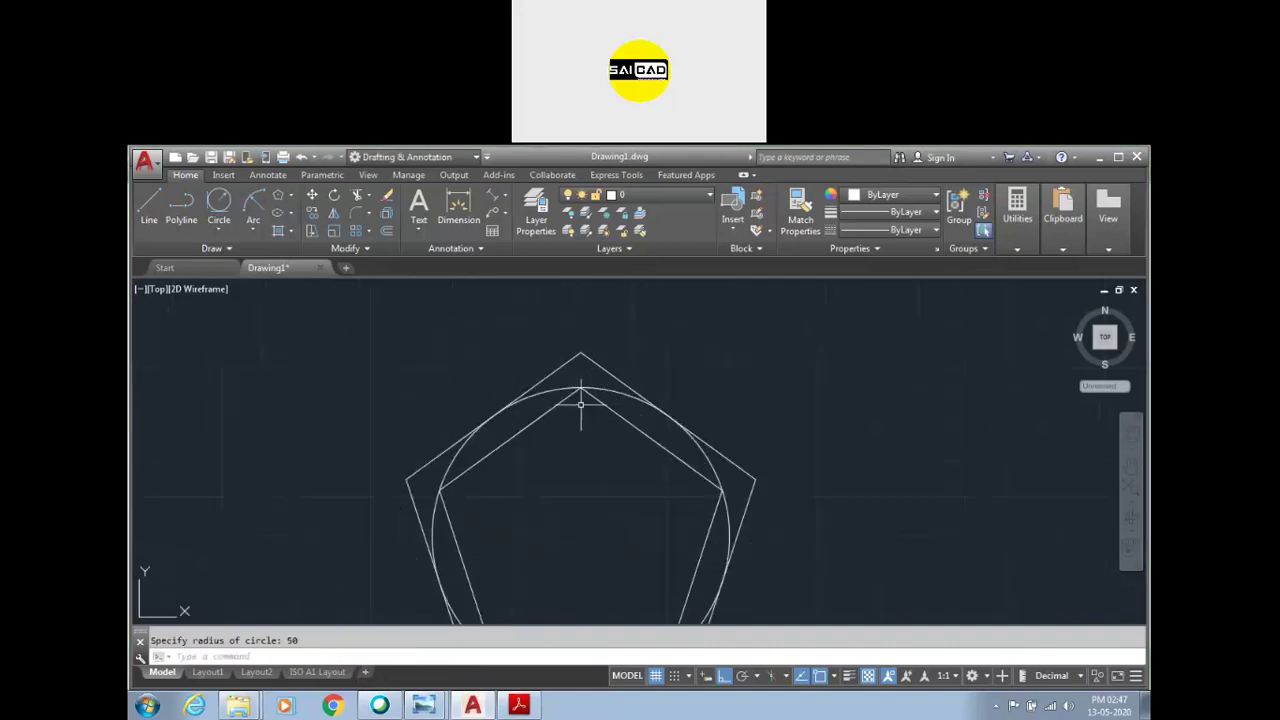
scroll(580, 388, down, 2)
Step: Select the inner pentagon, then the outer pentagon, to check both shapes
click(616, 410)
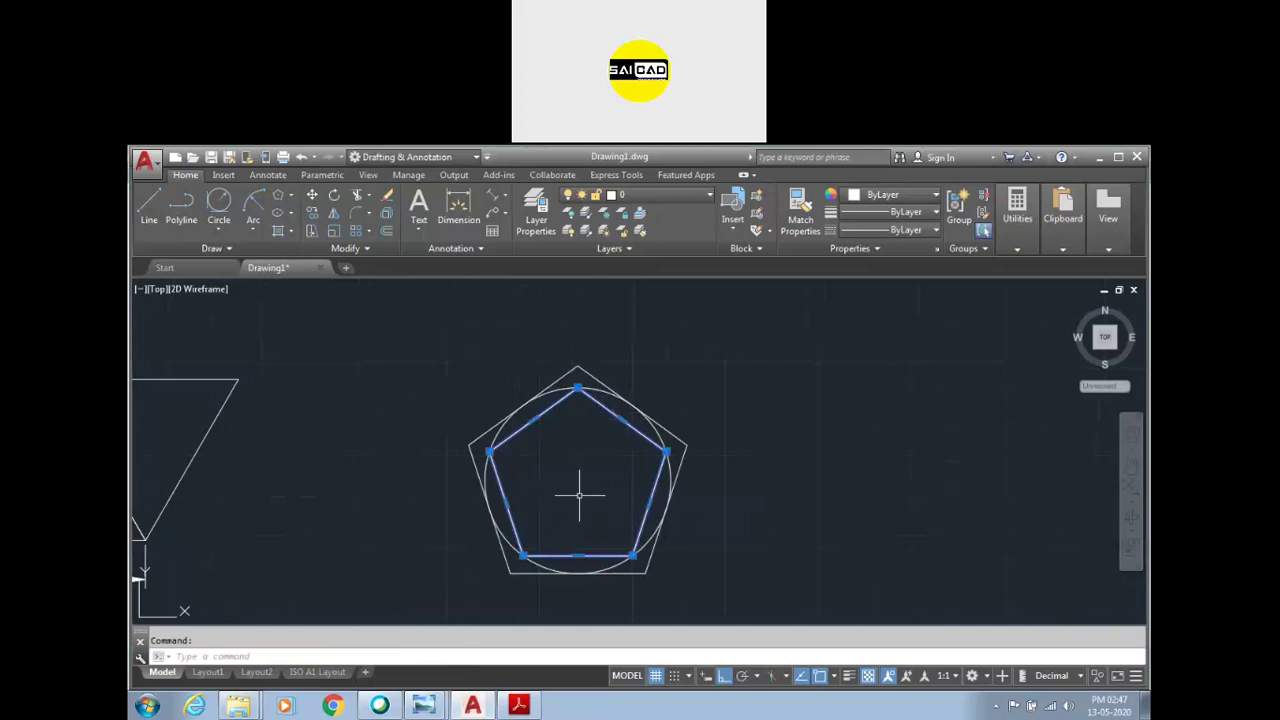
scroll(624, 408, up, 2)
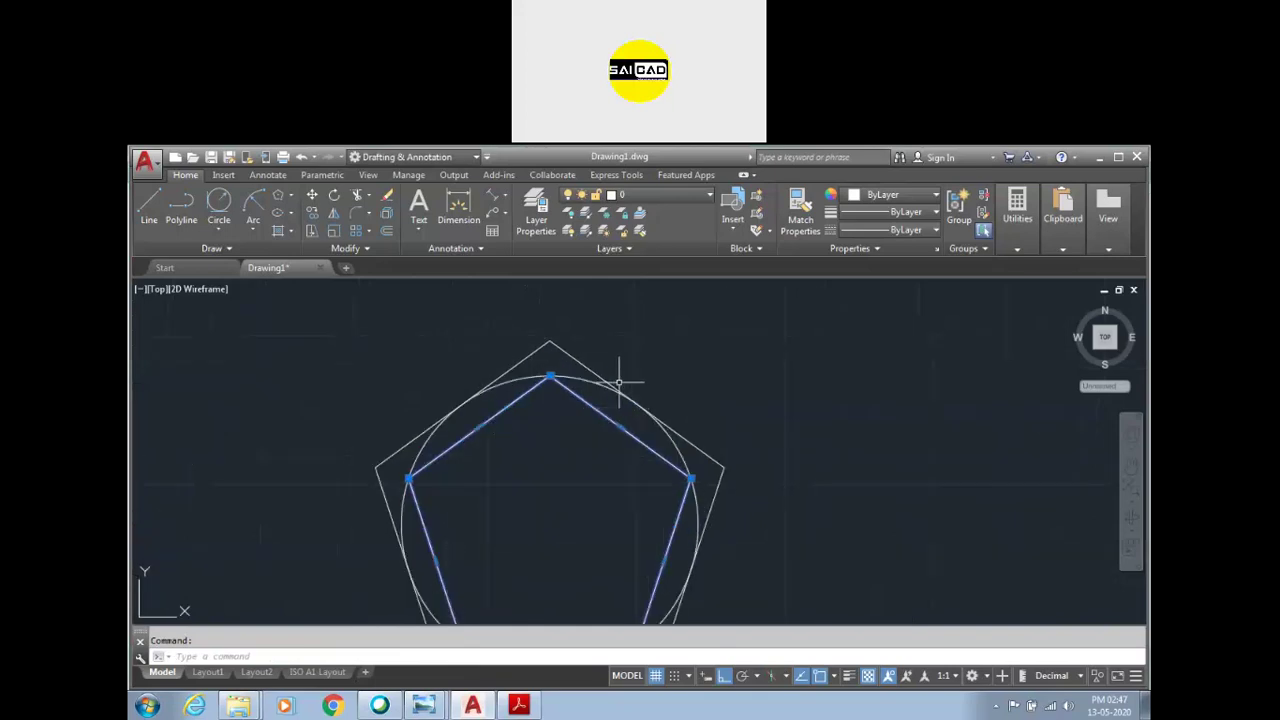
scroll(576, 400, up, 2)
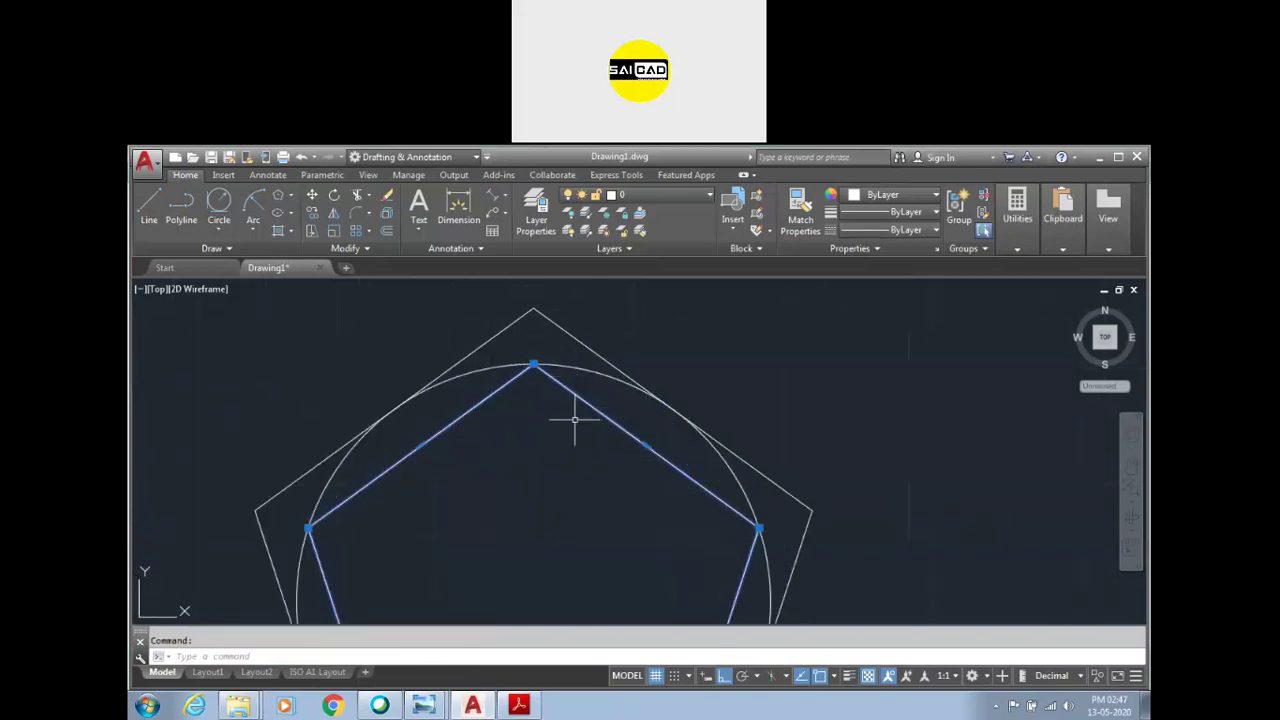
scroll(575, 420, down, 2)
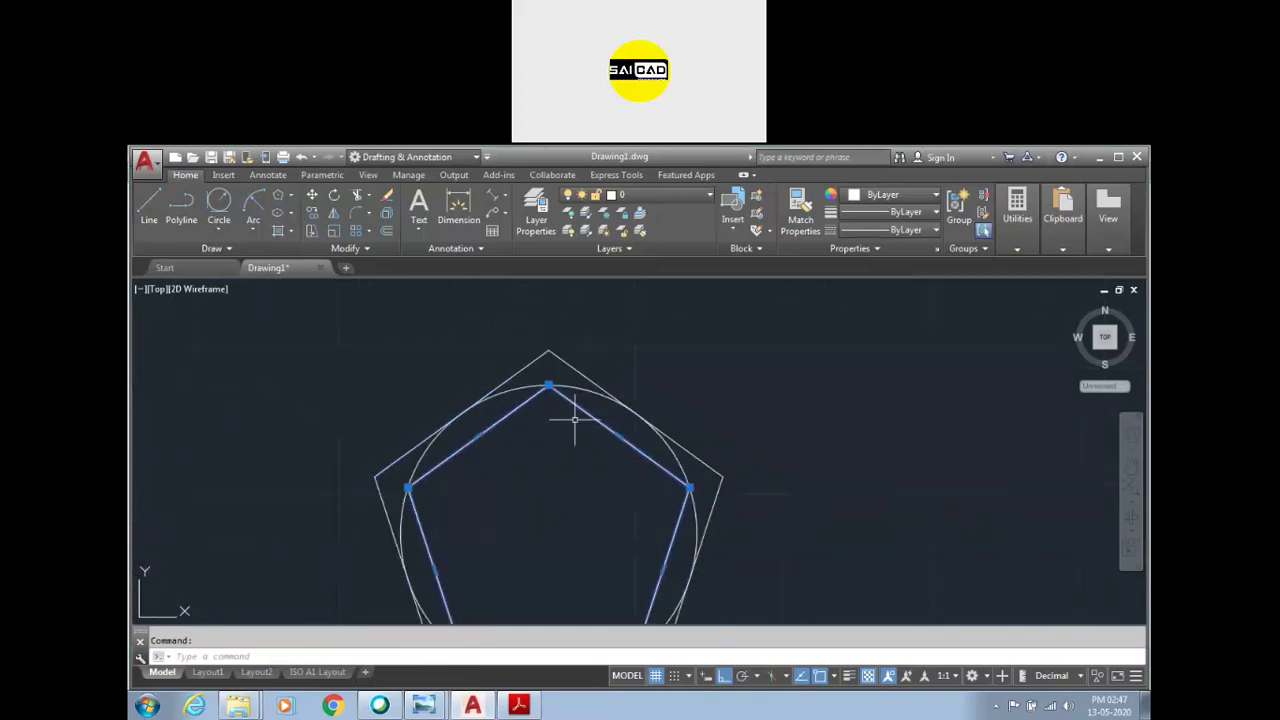
key(Escape)
click(529, 365)
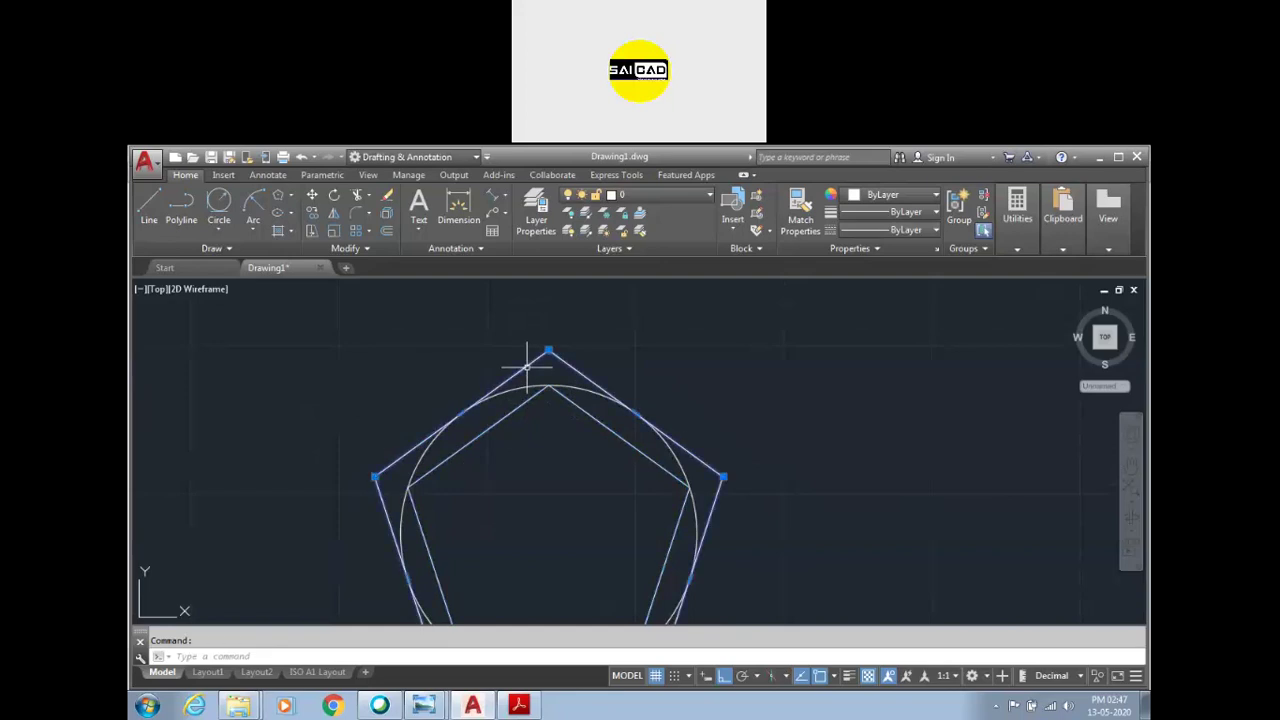
scroll(614, 365, down, 1)
scroll(608, 380, up, 1)
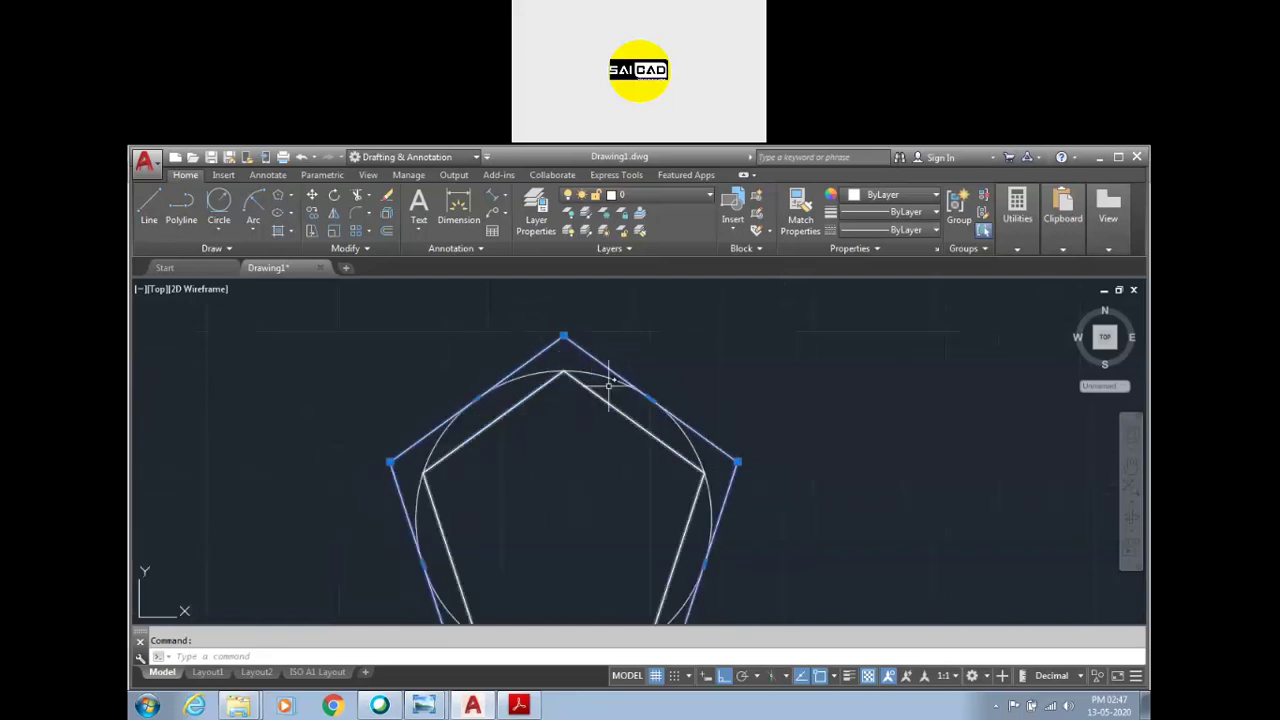
scroll(462, 384, down, 1)
click(594, 334)
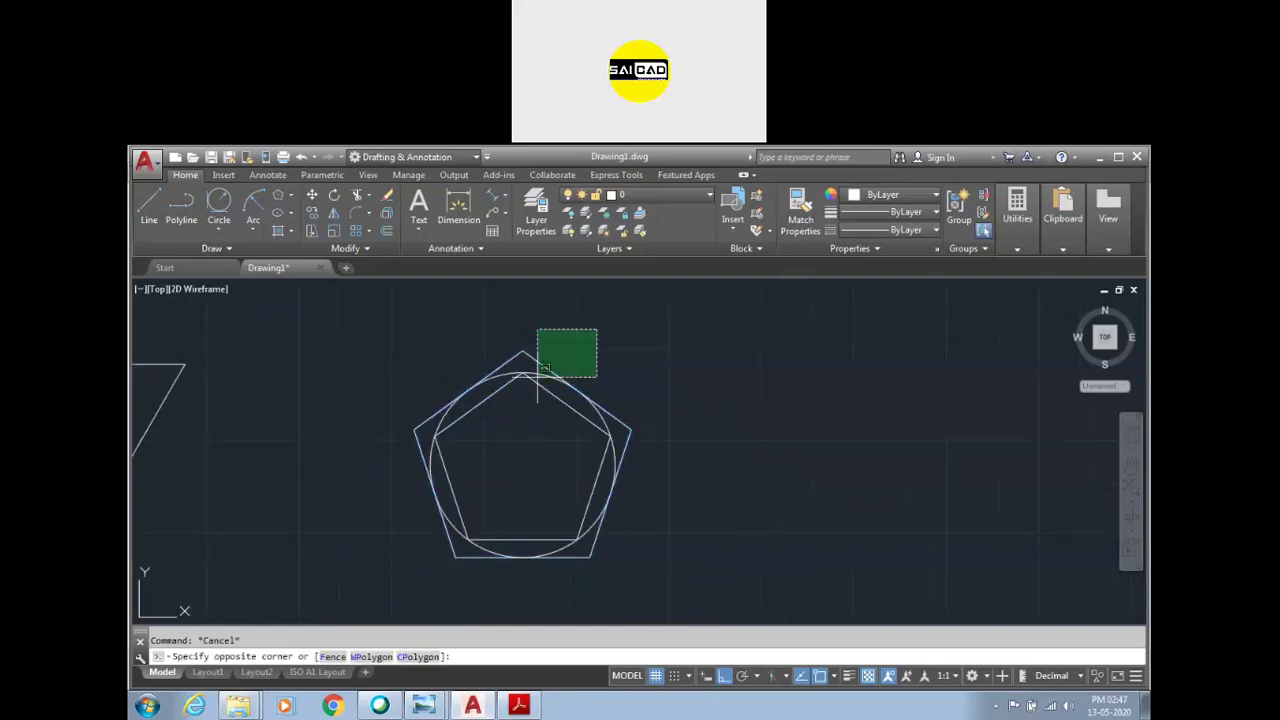
Step: Change the radius-50 circle's linetype to CENTER in the Properties panel
click(501, 440)
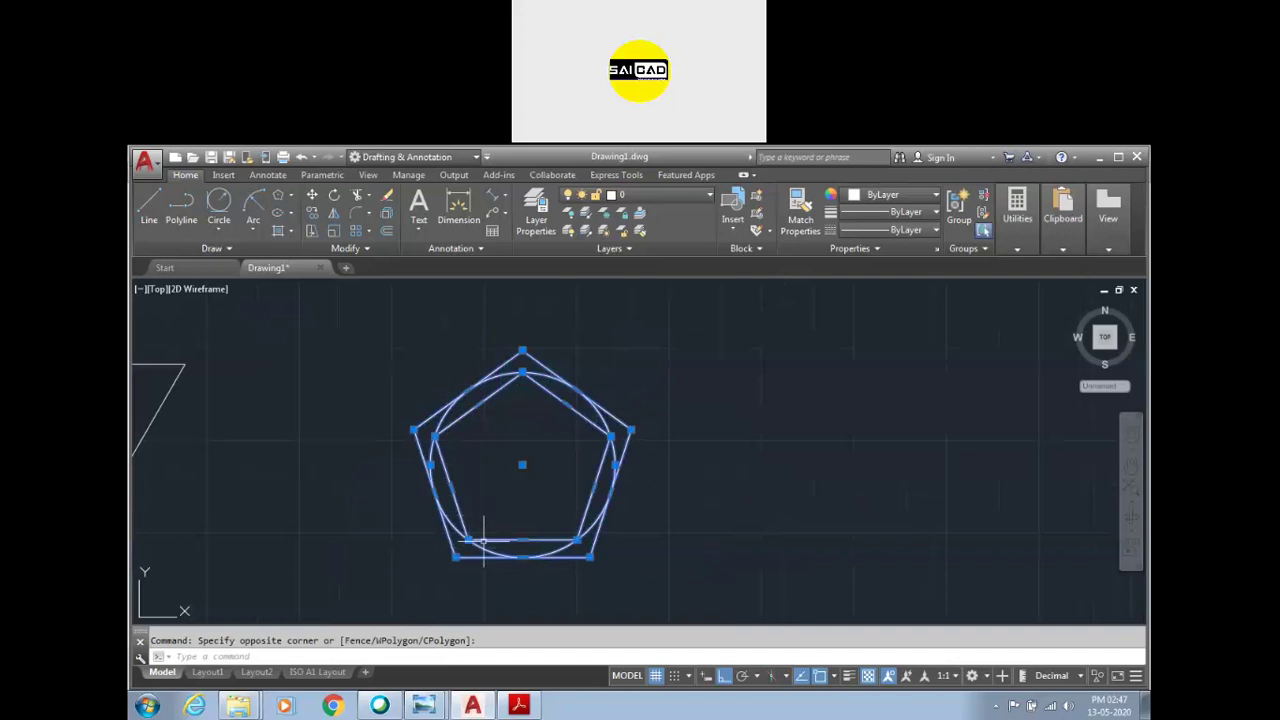
key(Escape)
click(526, 372)
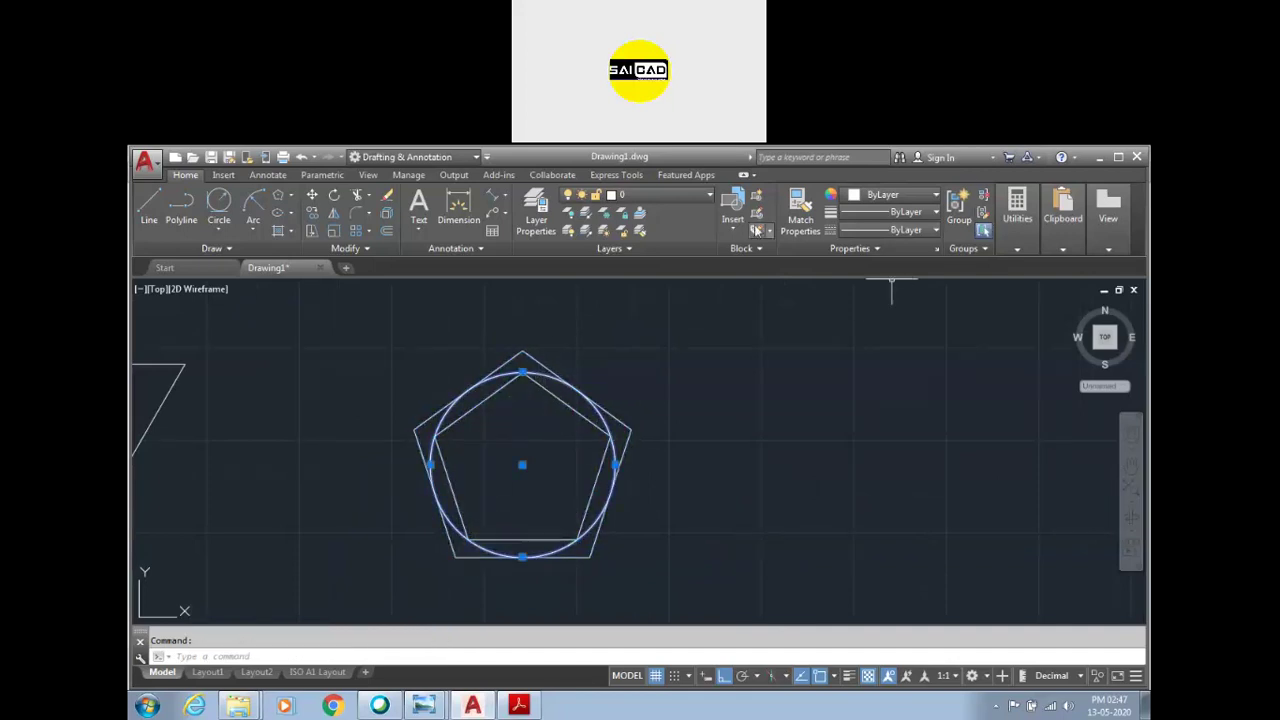
click(905, 230)
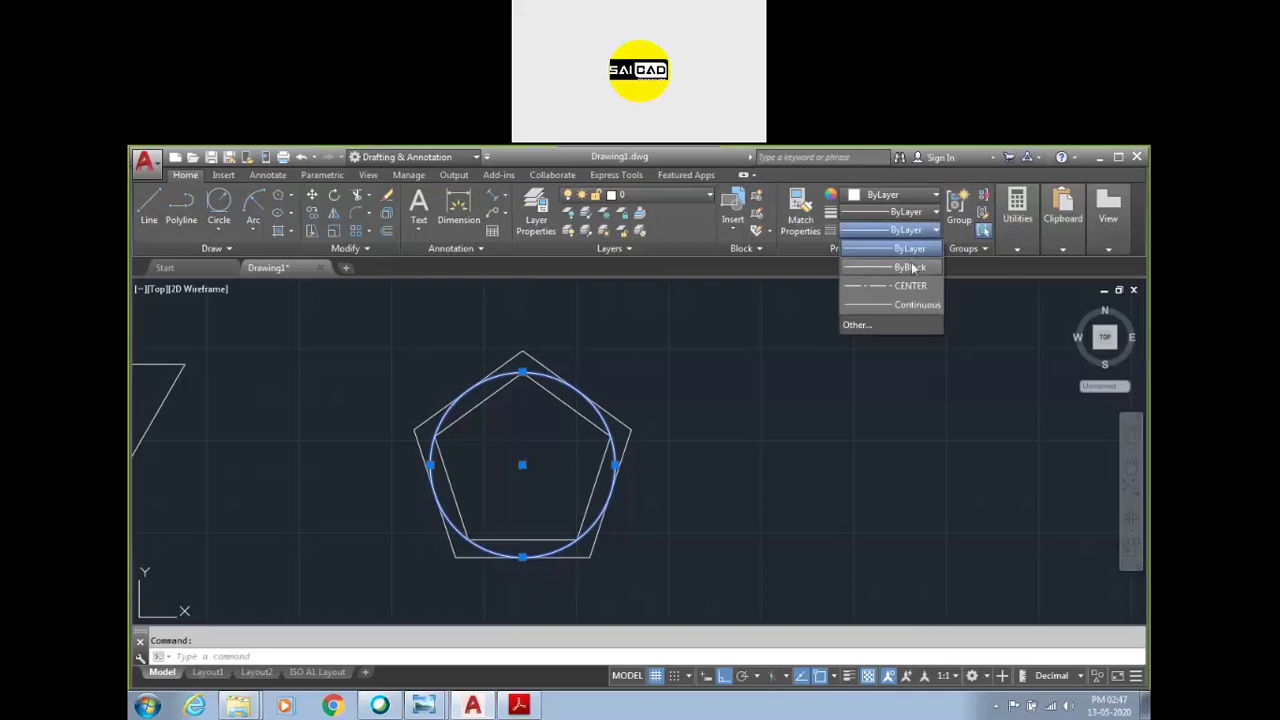
click(901, 283)
key(Escape)
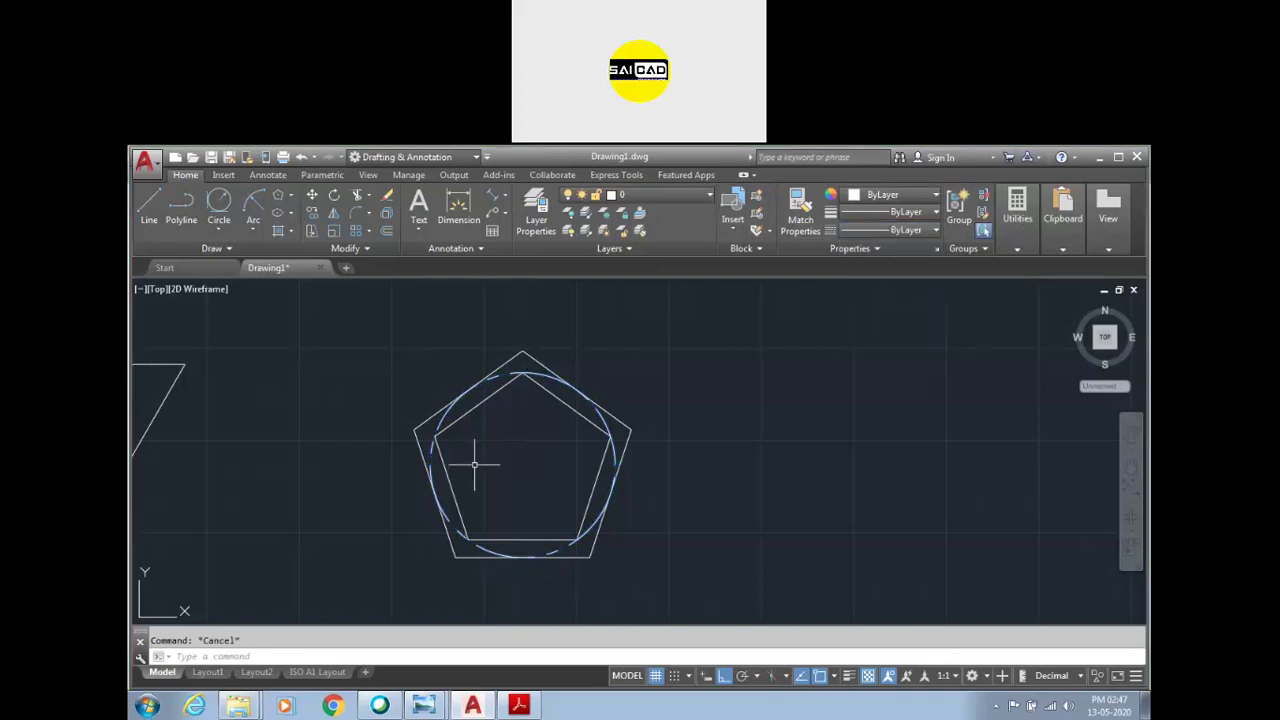
scroll(455, 505, down, 2)
scroll(460, 475, up, 2)
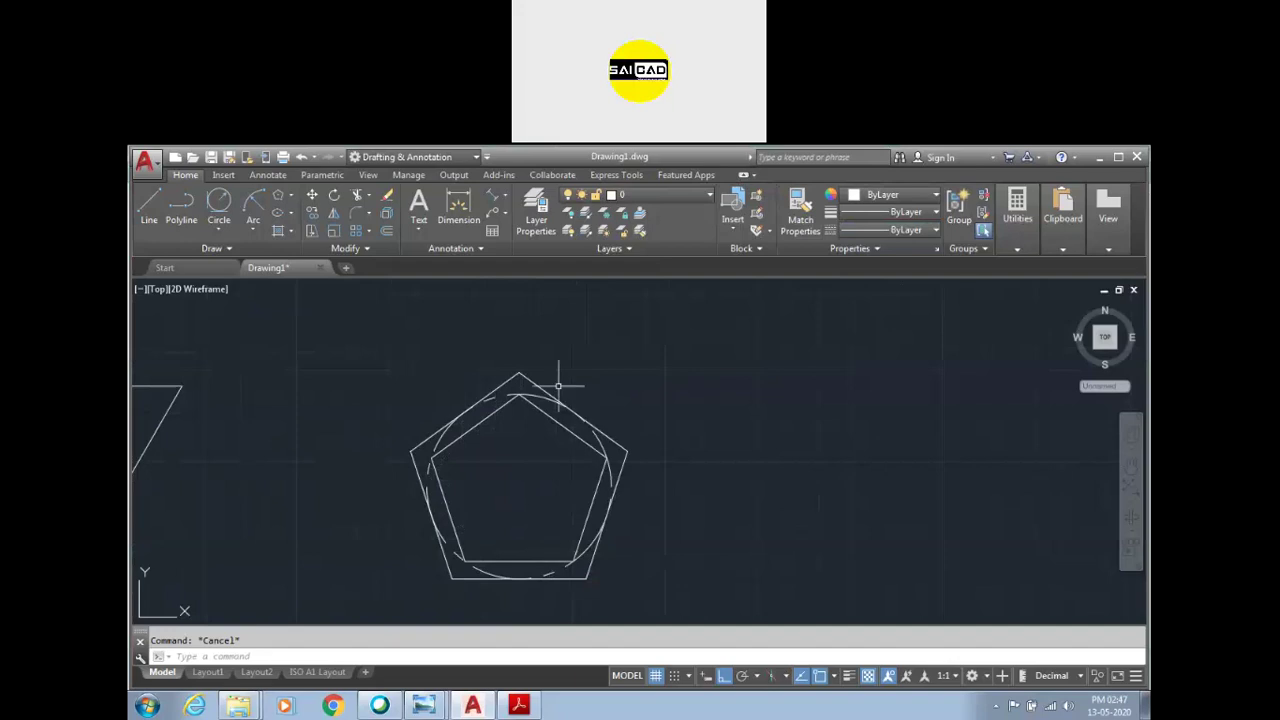
Step: Add a Ø100 diameter dimension to the dashed circle, placed at its lower right
click(474, 218)
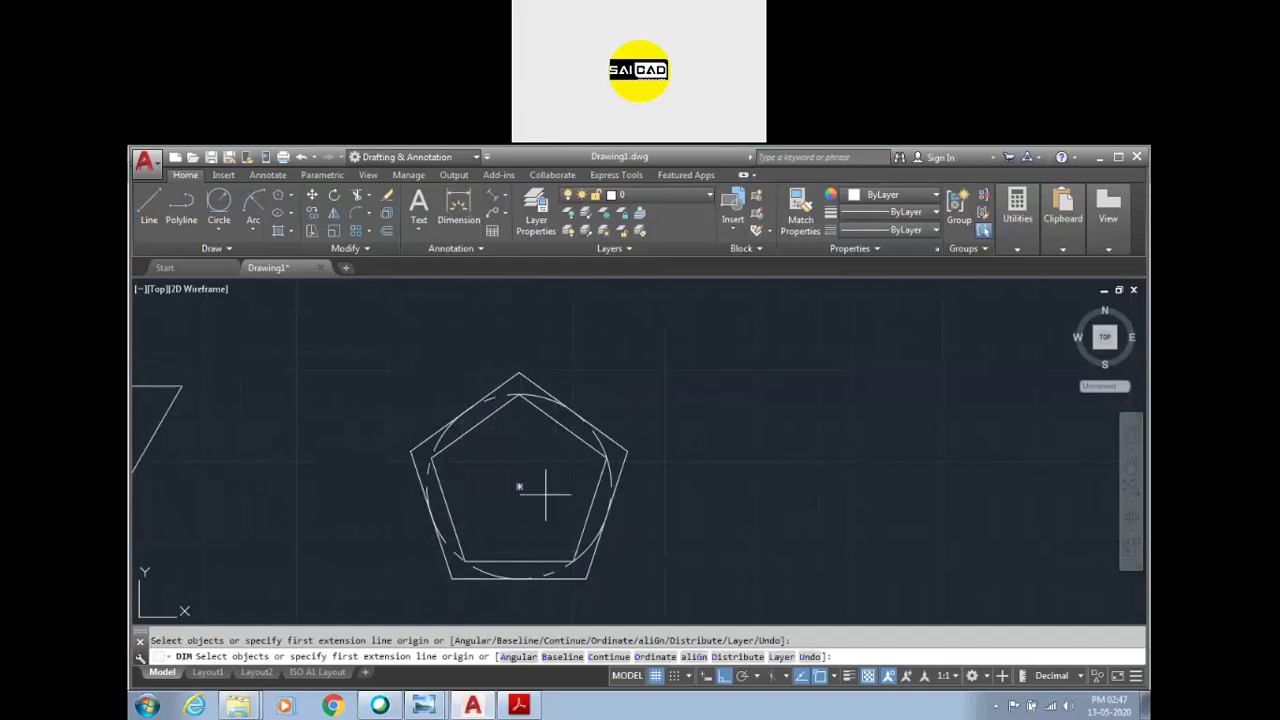
click(557, 572)
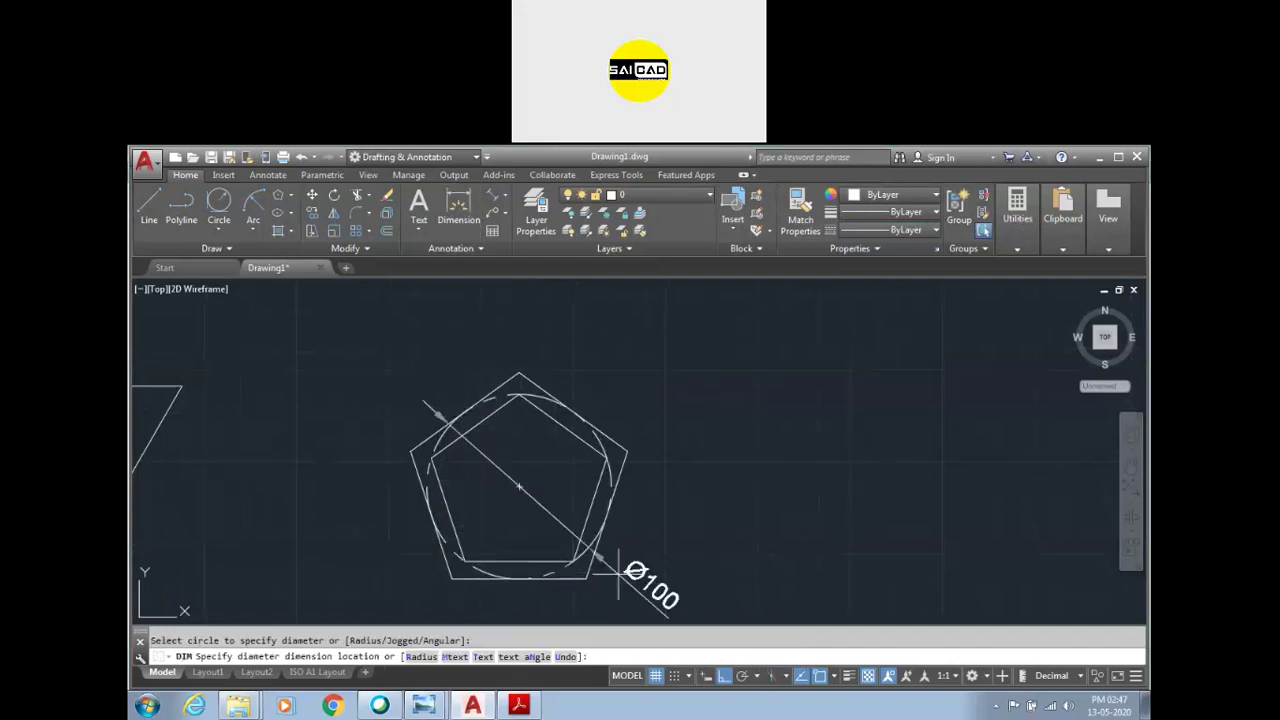
click(745, 570)
key(Escape)
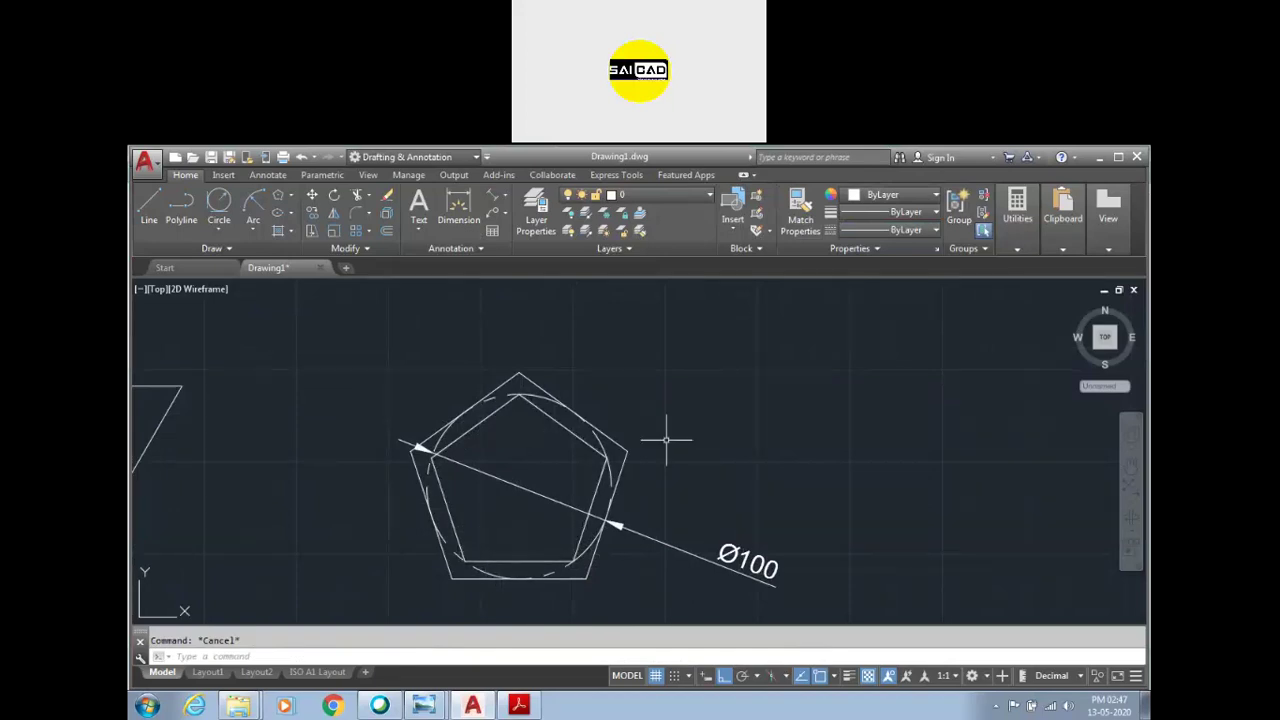
scroll(665, 437, down, 5)
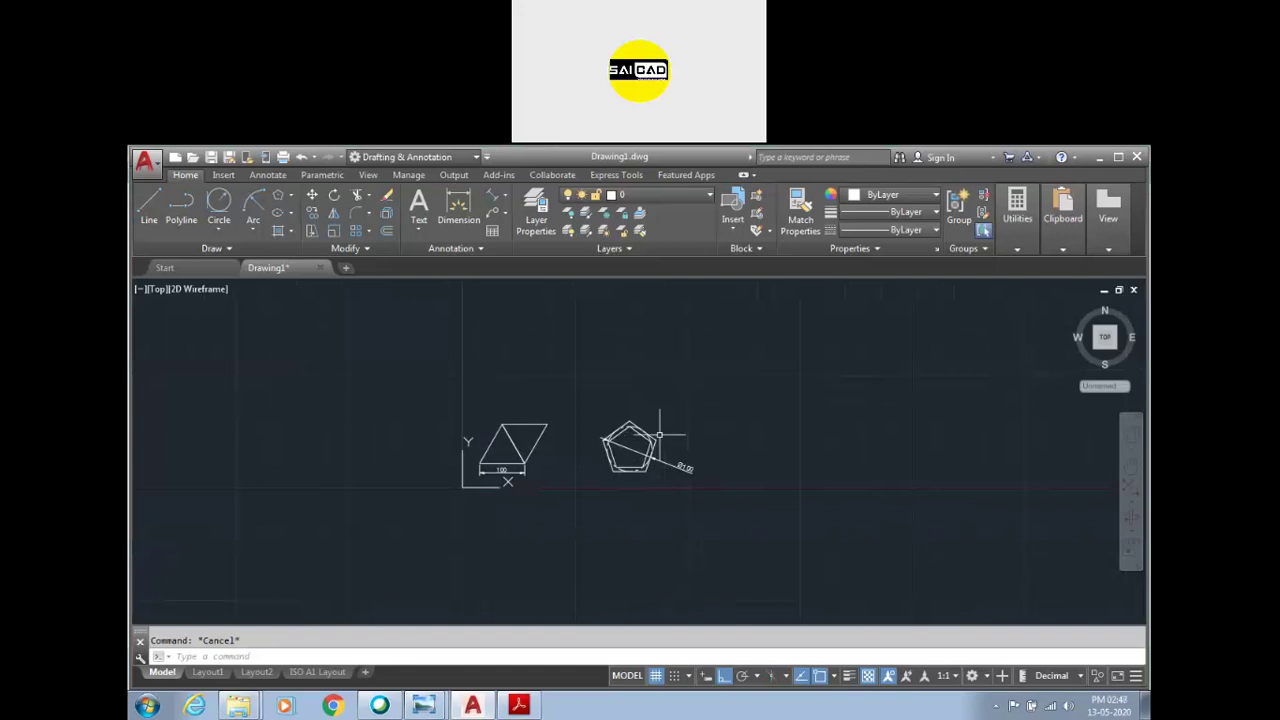
Step: Zoom to fit both drawings and bring up the Ellipse options in the Draw panel
scroll(706, 443, up, 3)
scroll(551, 462, down, 3)
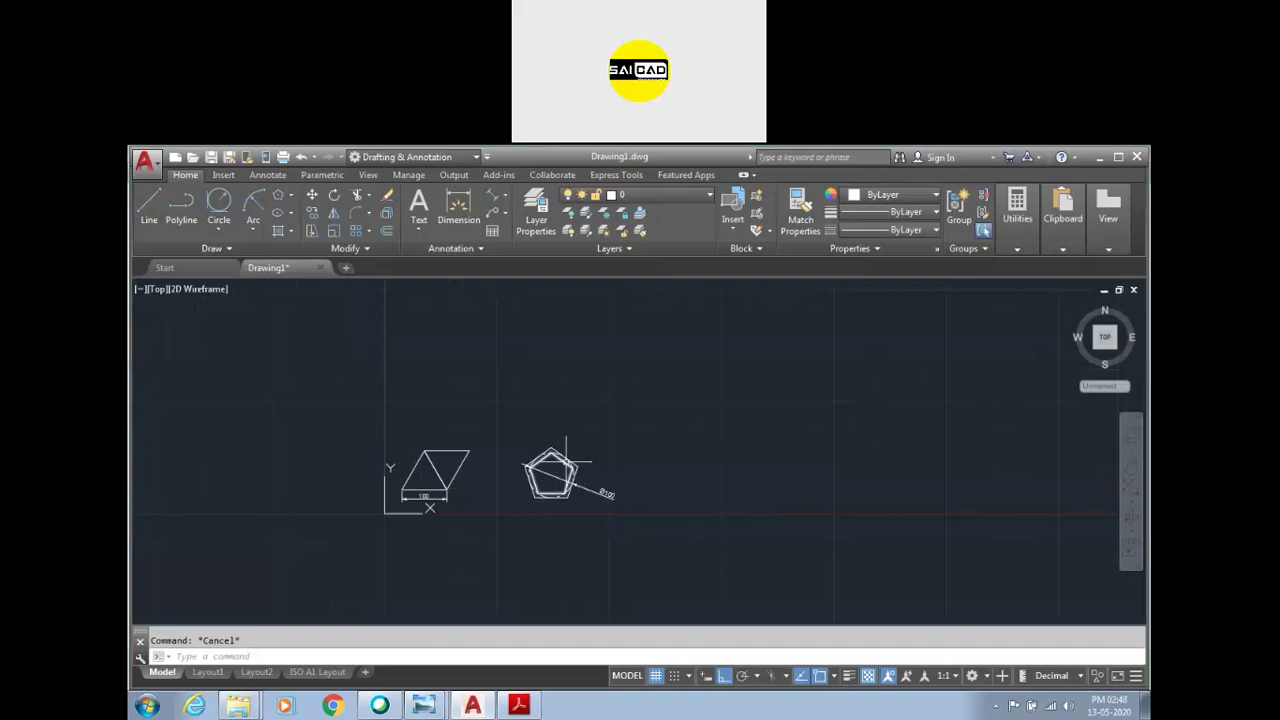
scroll(543, 492, up, 2)
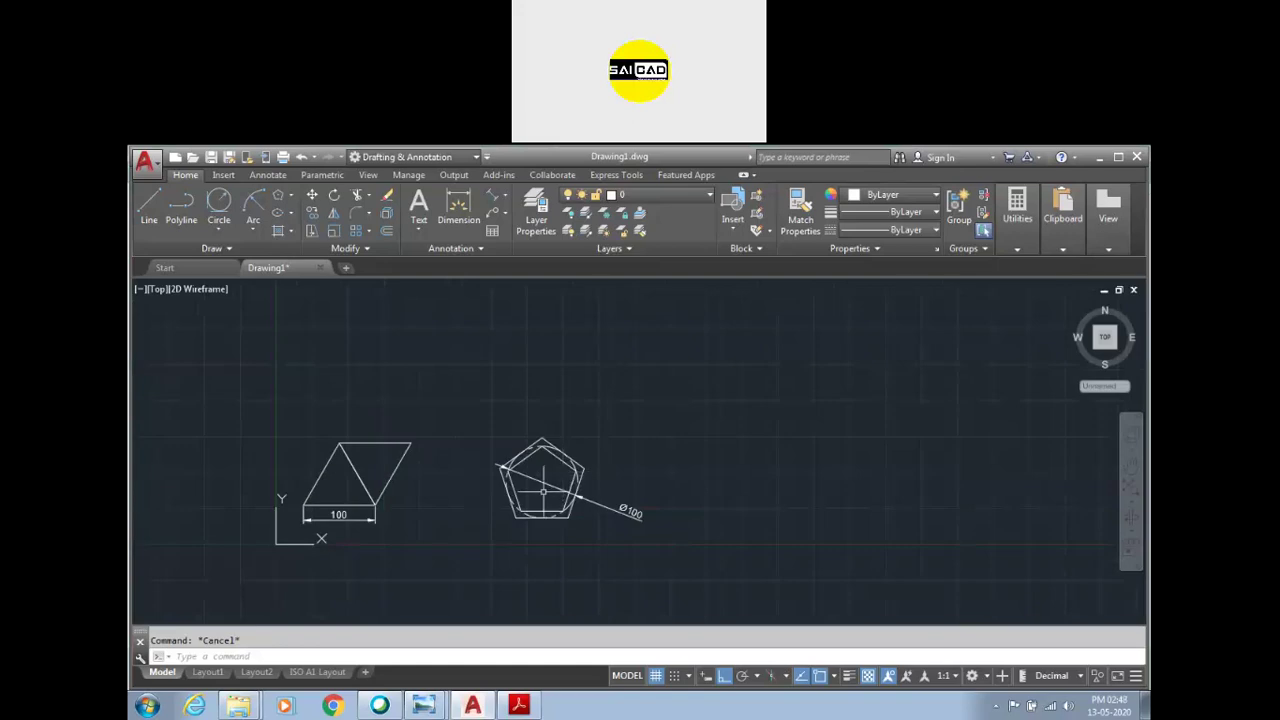
click(291, 214)
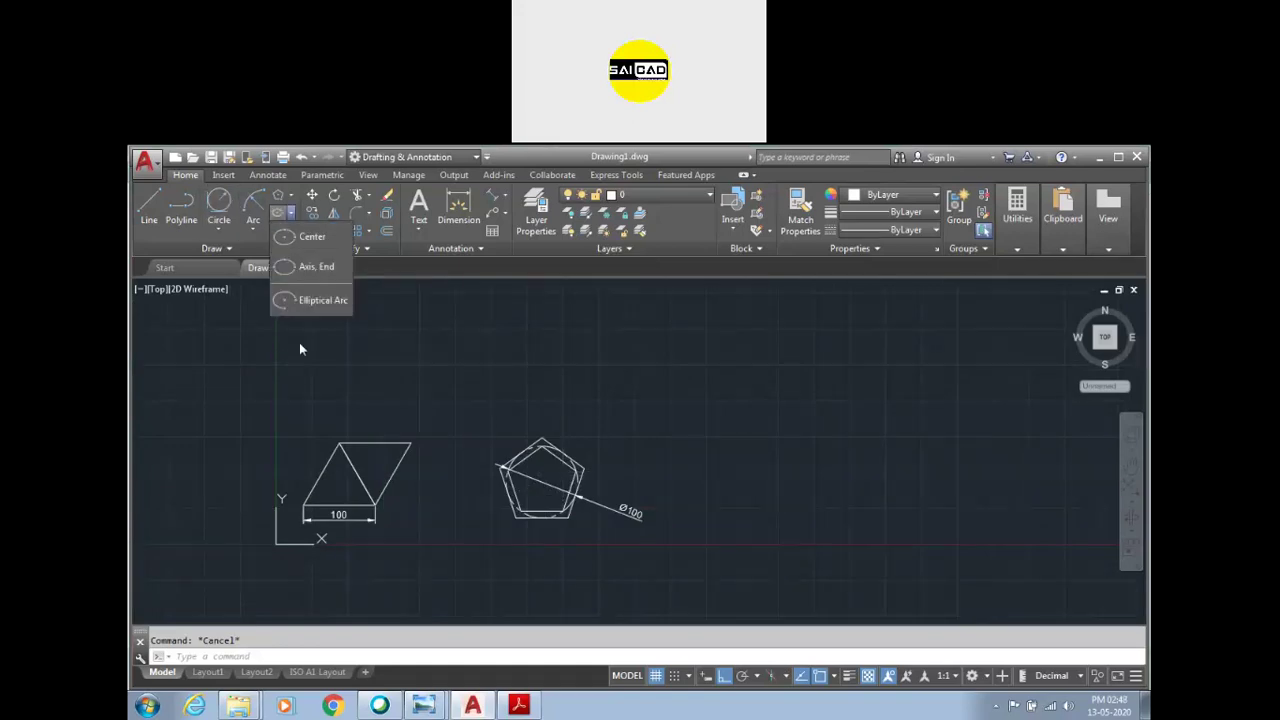
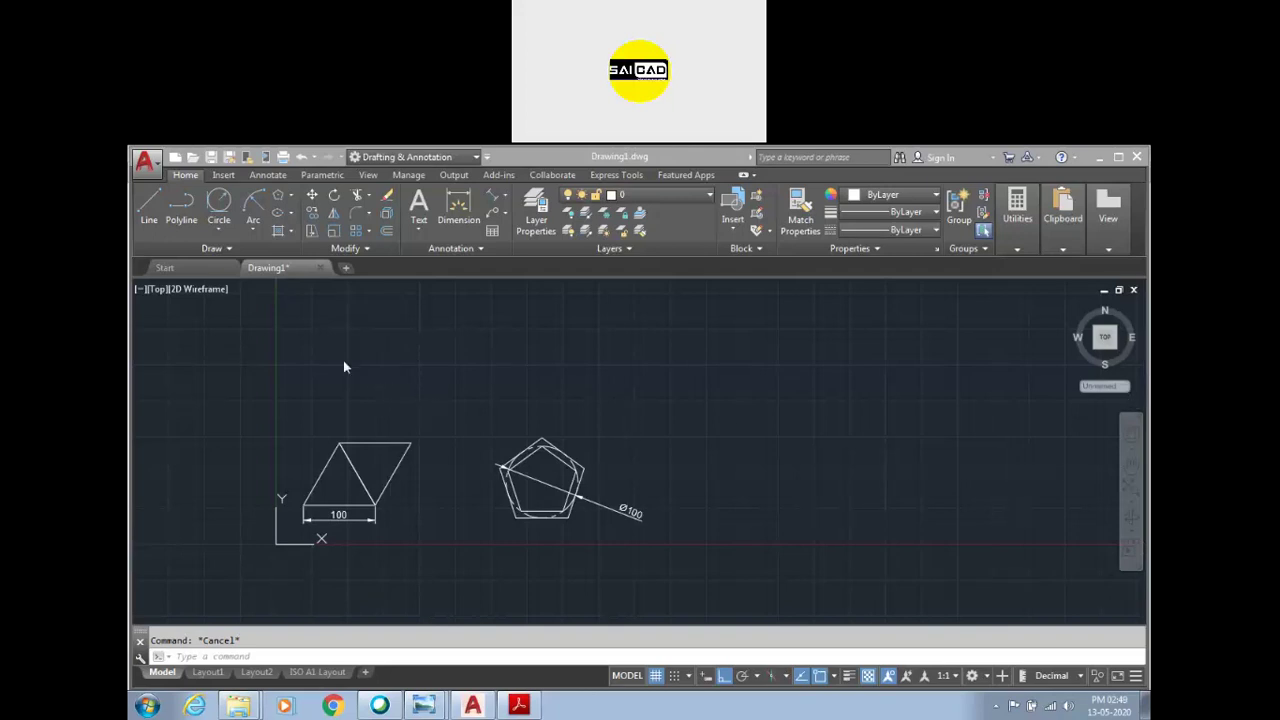
Step: Draw a centre-first ellipse right of the pentagon with semi-axes 50 and 25
click(292, 214)
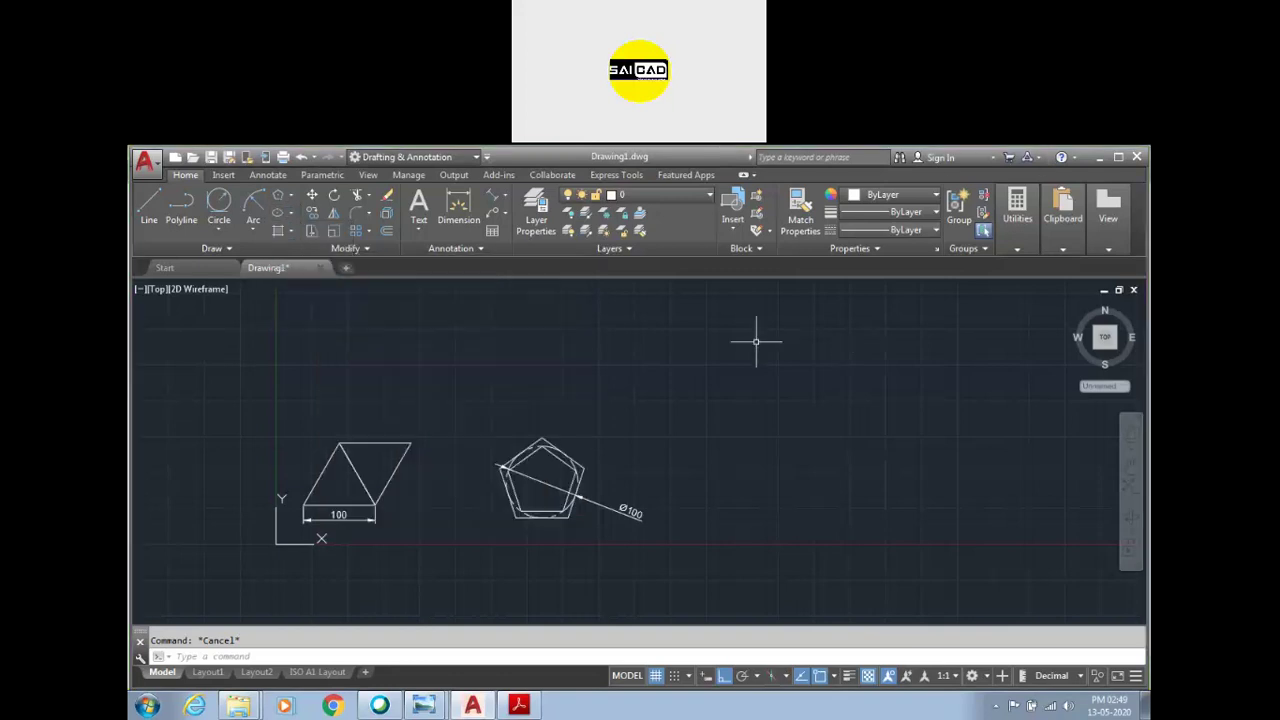
click(701, 346)
click(527, 381)
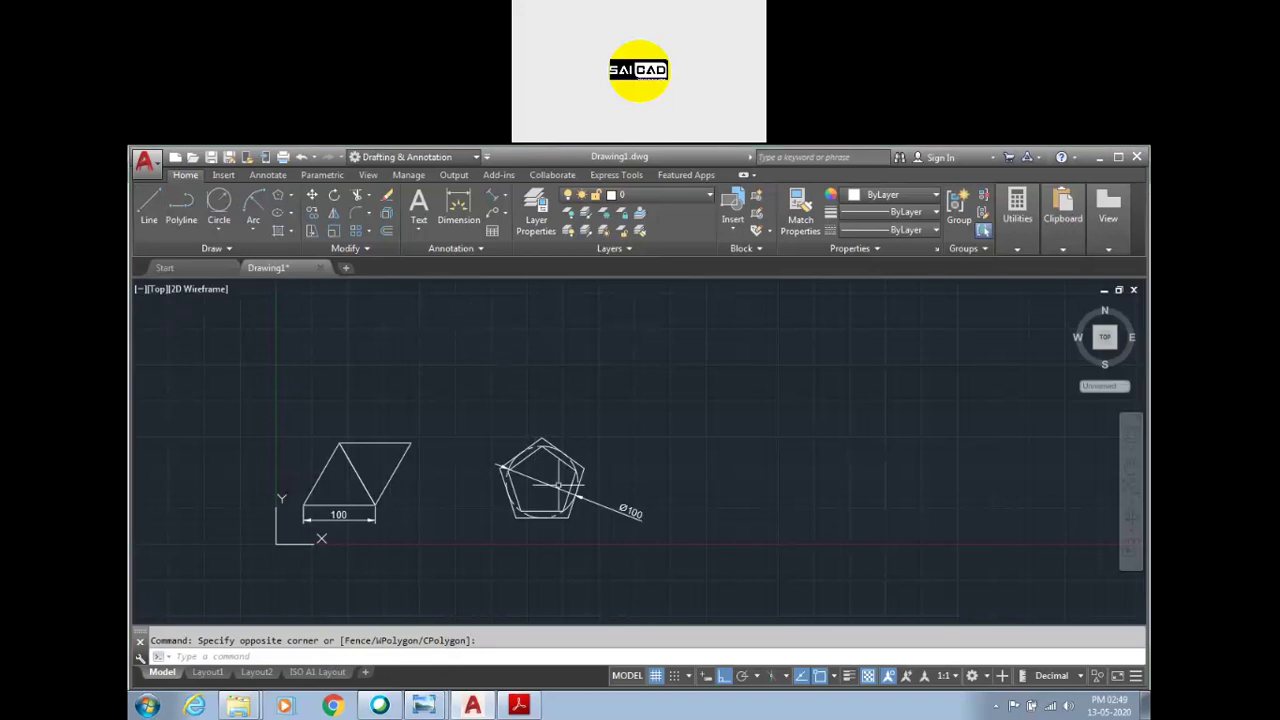
scroll(578, 507, up, 3)
scroll(460, 430, down, 3)
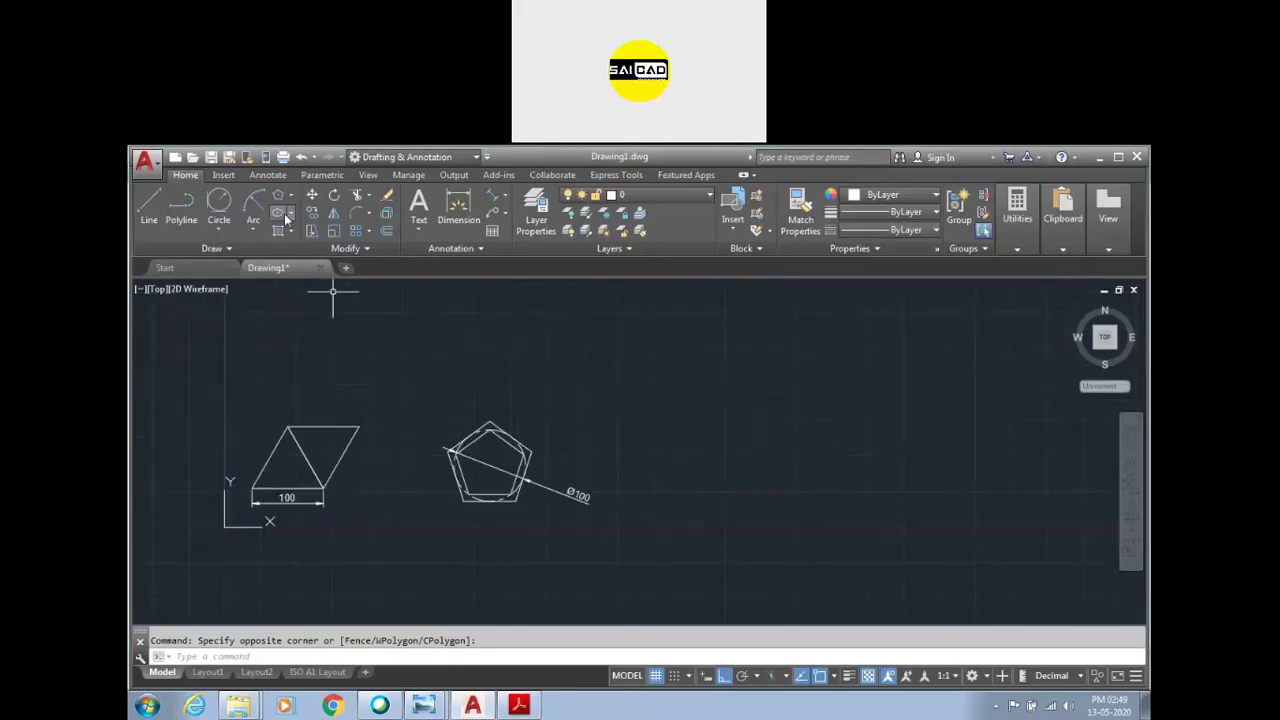
click(290, 214)
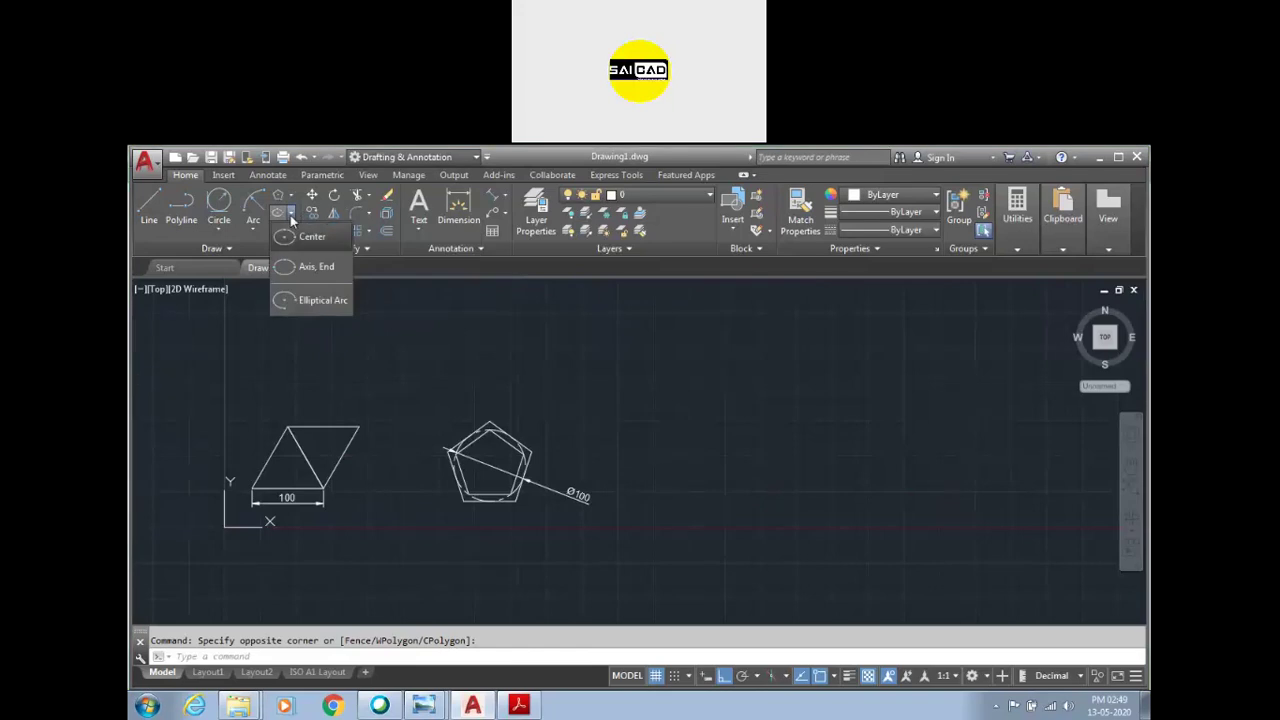
click(298, 240)
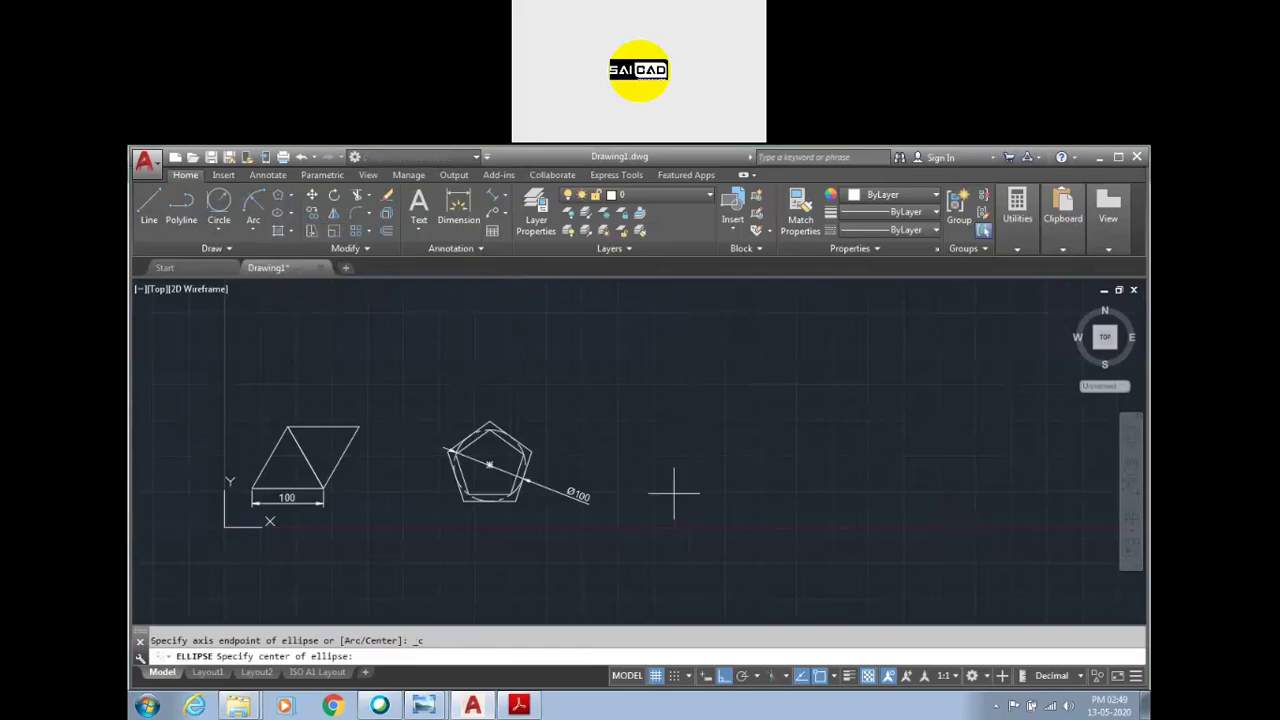
click(644, 416)
text(50)
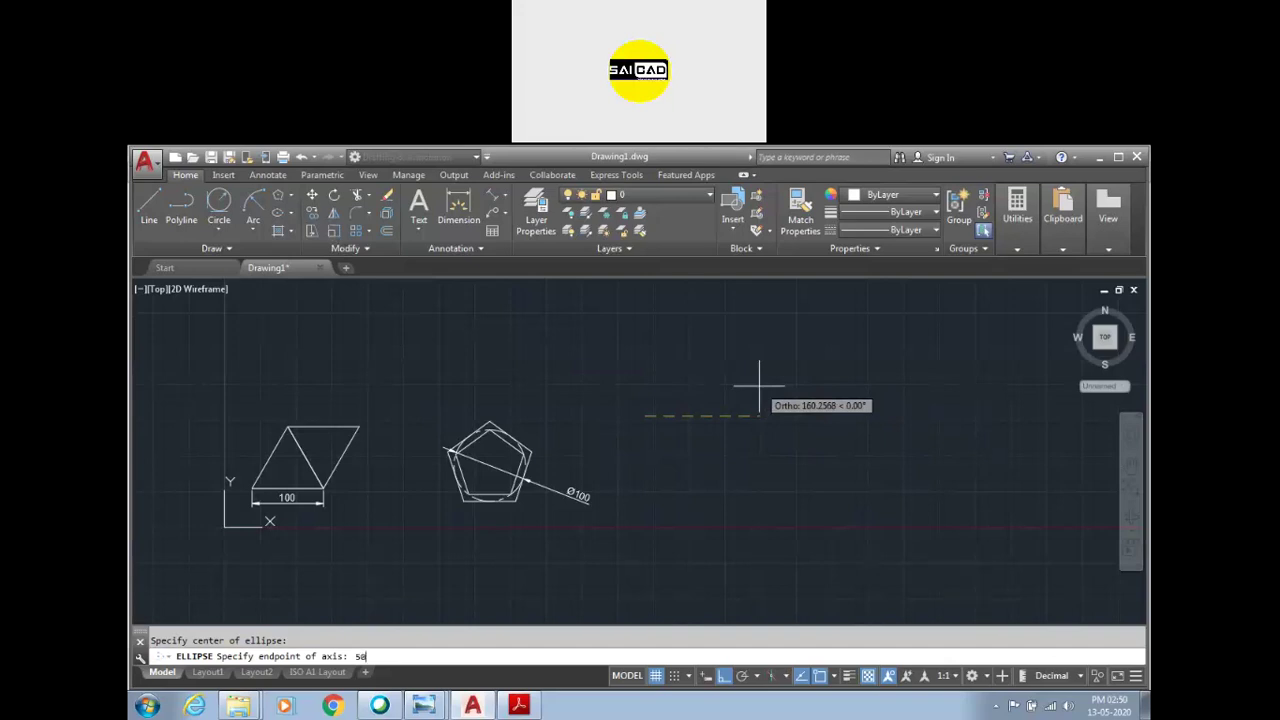
key(Return)
text(2)
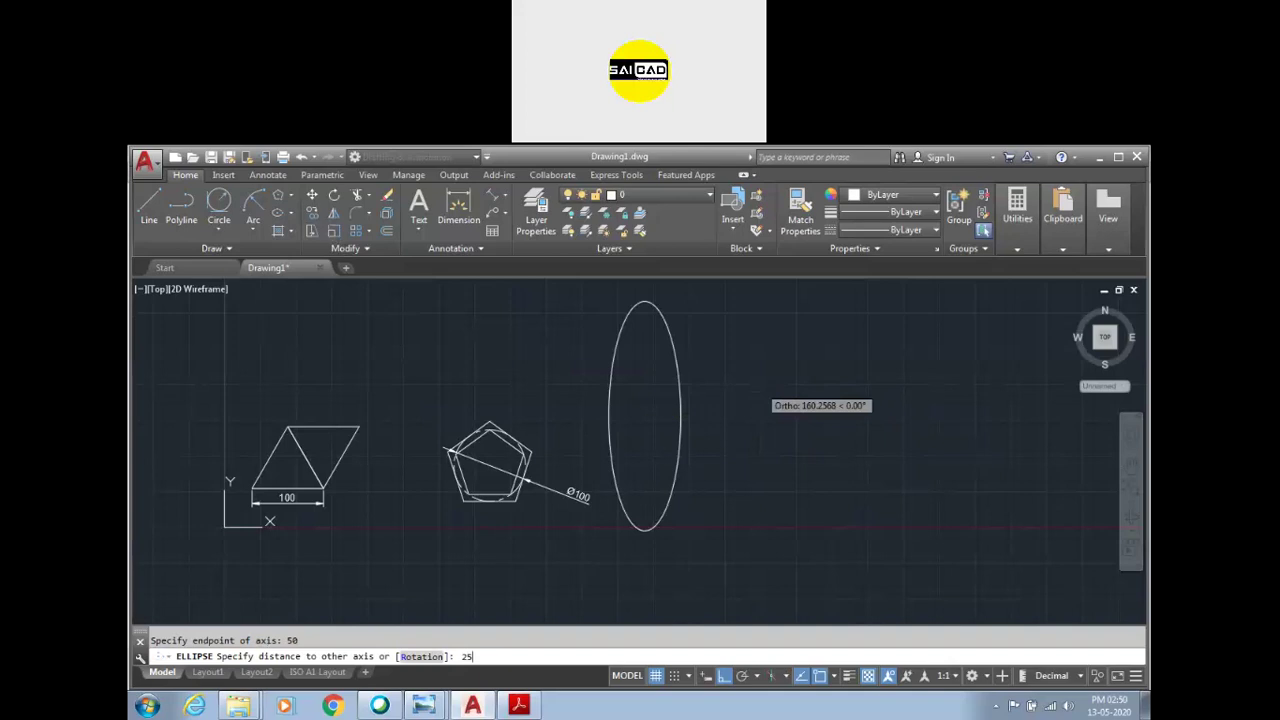
key(Return)
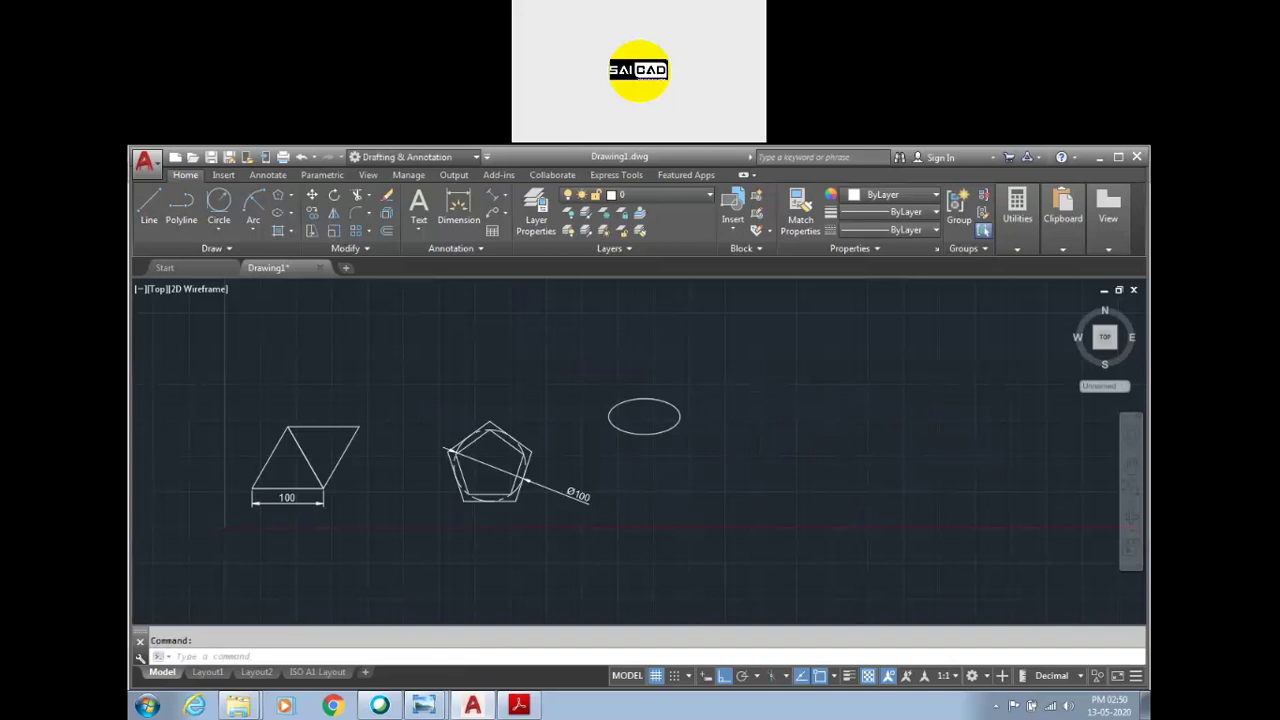
scroll(662, 417, up, 4)
click(751, 351)
click(569, 457)
scroll(653, 408, up, 2)
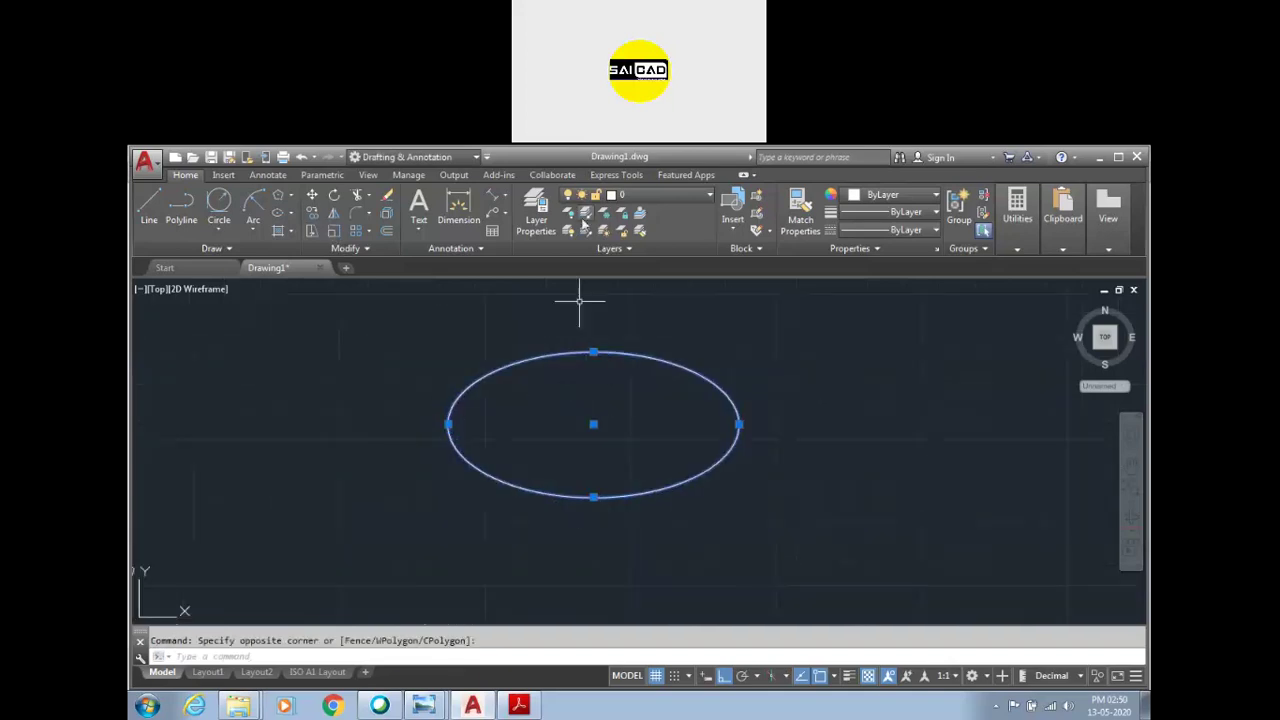
Step: Dimension the ellipse: 50 from centre to right end, 25 from top to centre
click(482, 213)
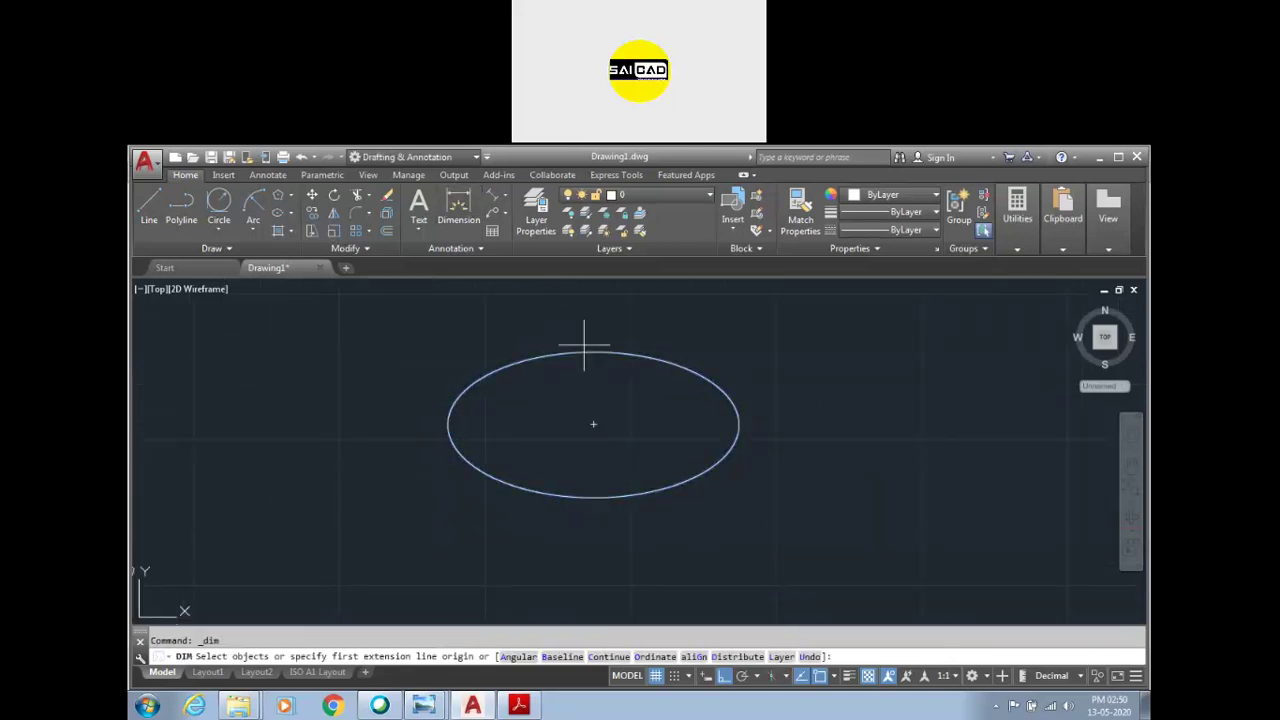
click(592, 424)
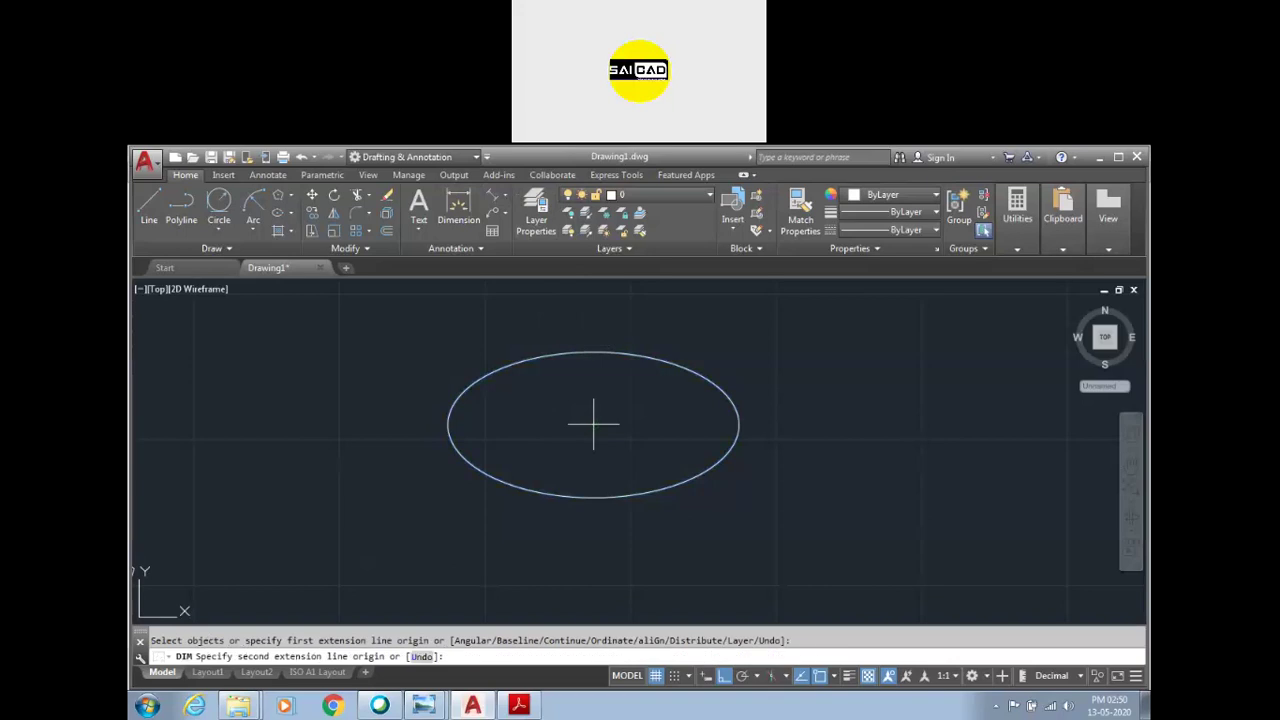
click(740, 424)
click(665, 580)
click(593, 352)
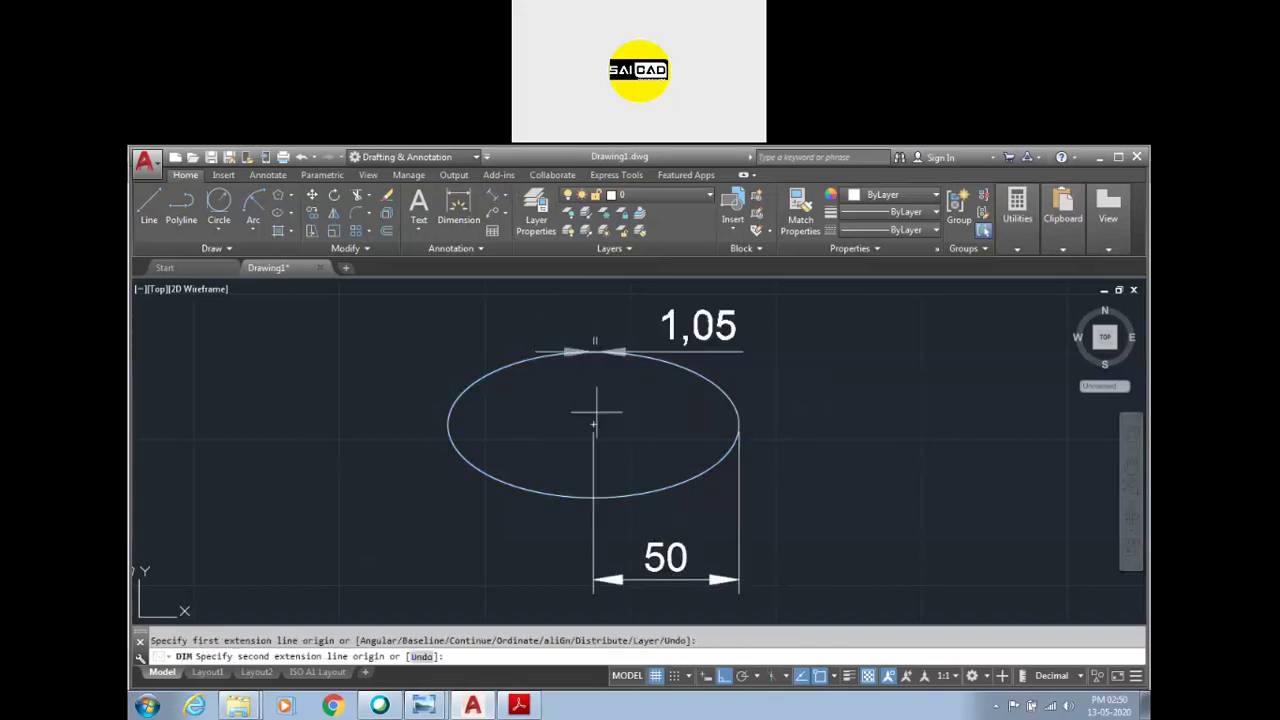
click(593, 424)
click(800, 407)
scroll(580, 433, down, 1)
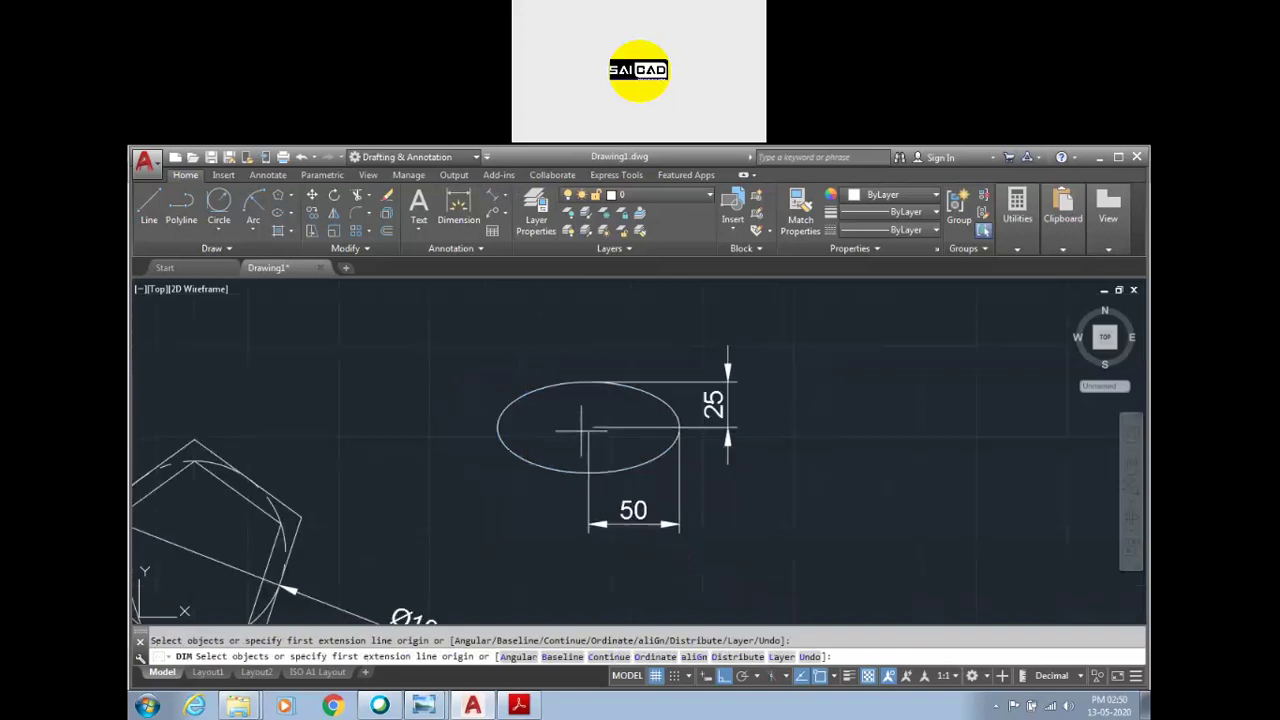
scroll(612, 472, up, 2)
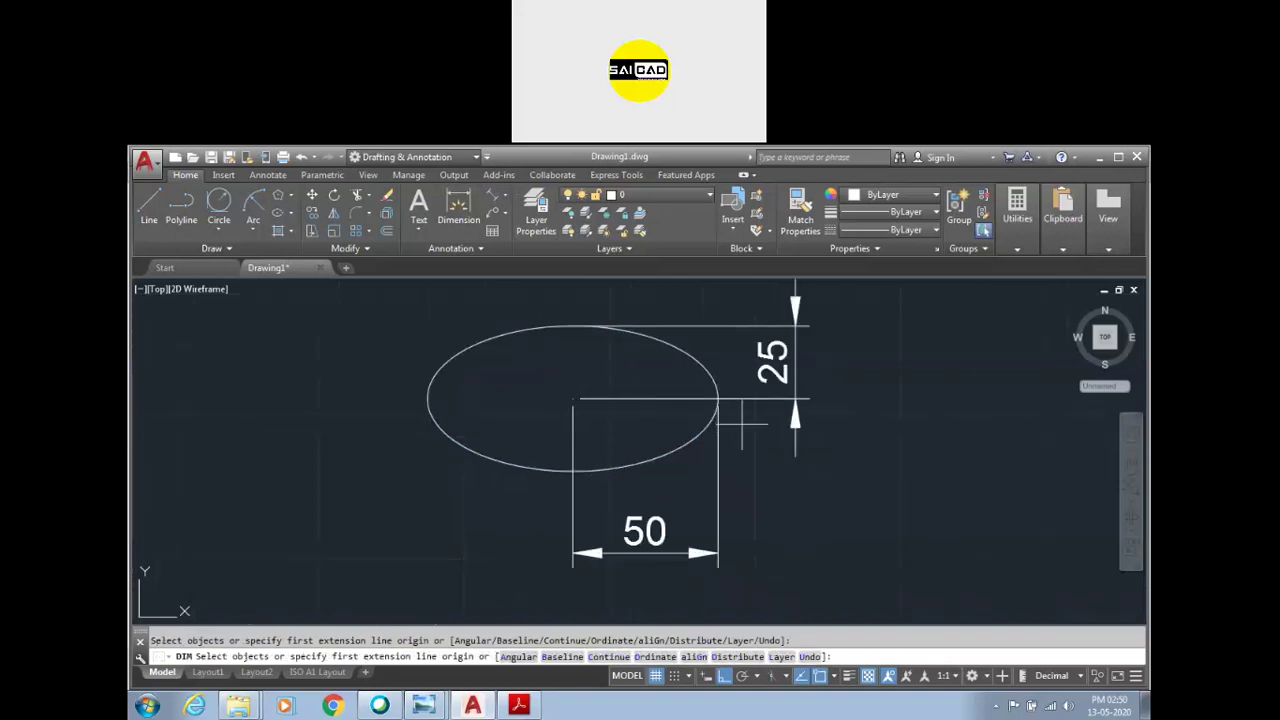
scroll(488, 492, down, 4)
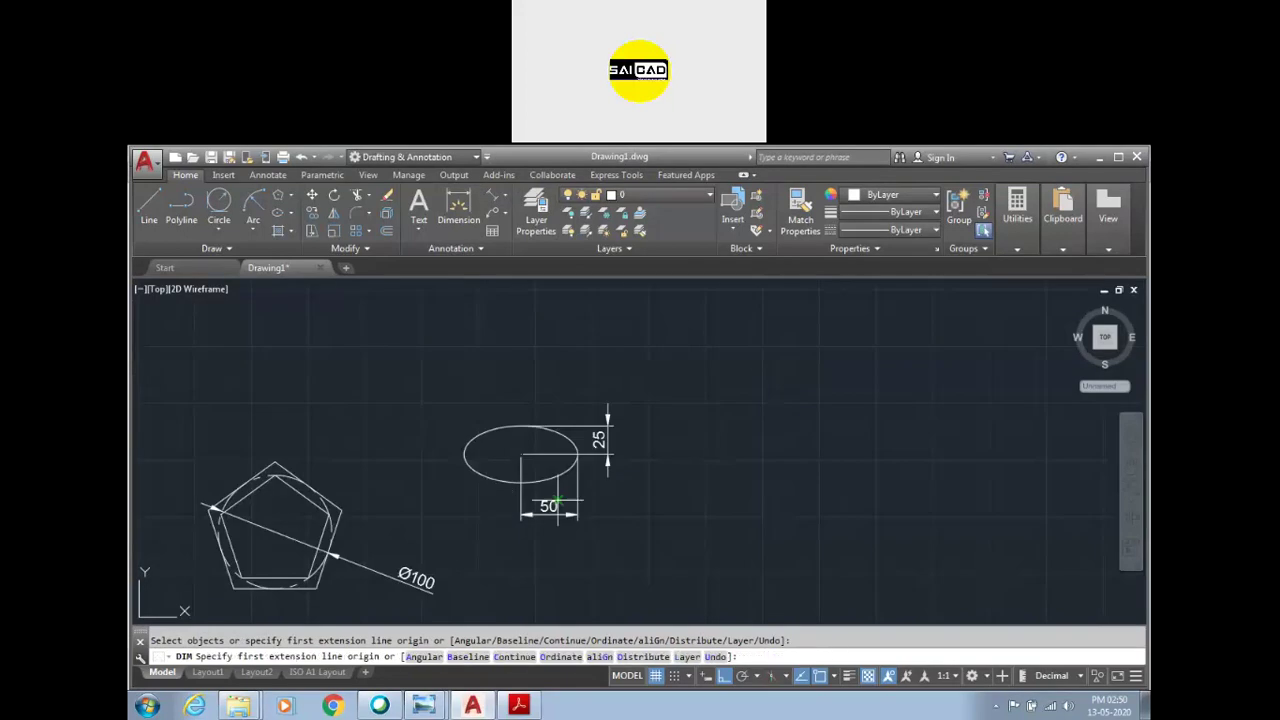
key(Escape)
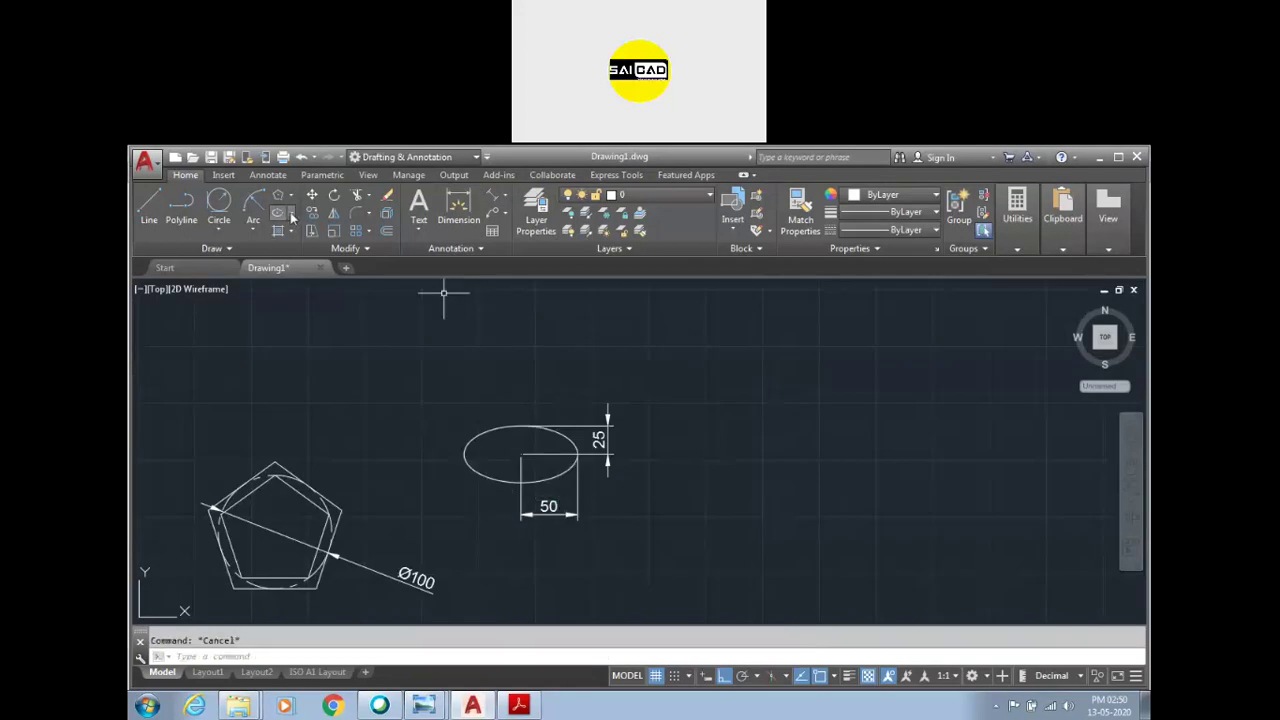
Step: Draw a second Axis,End ellipse, 100 long with other-axis distance 25, right of the first
click(291, 214)
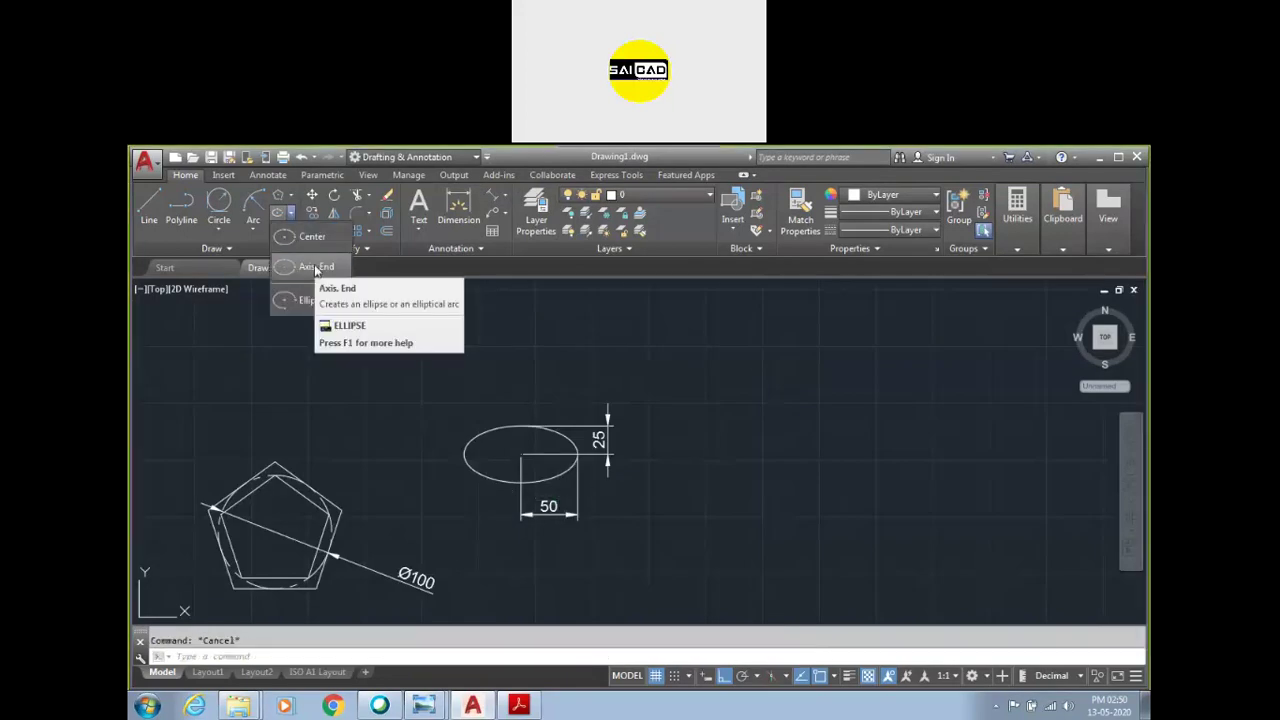
click(316, 268)
click(291, 214)
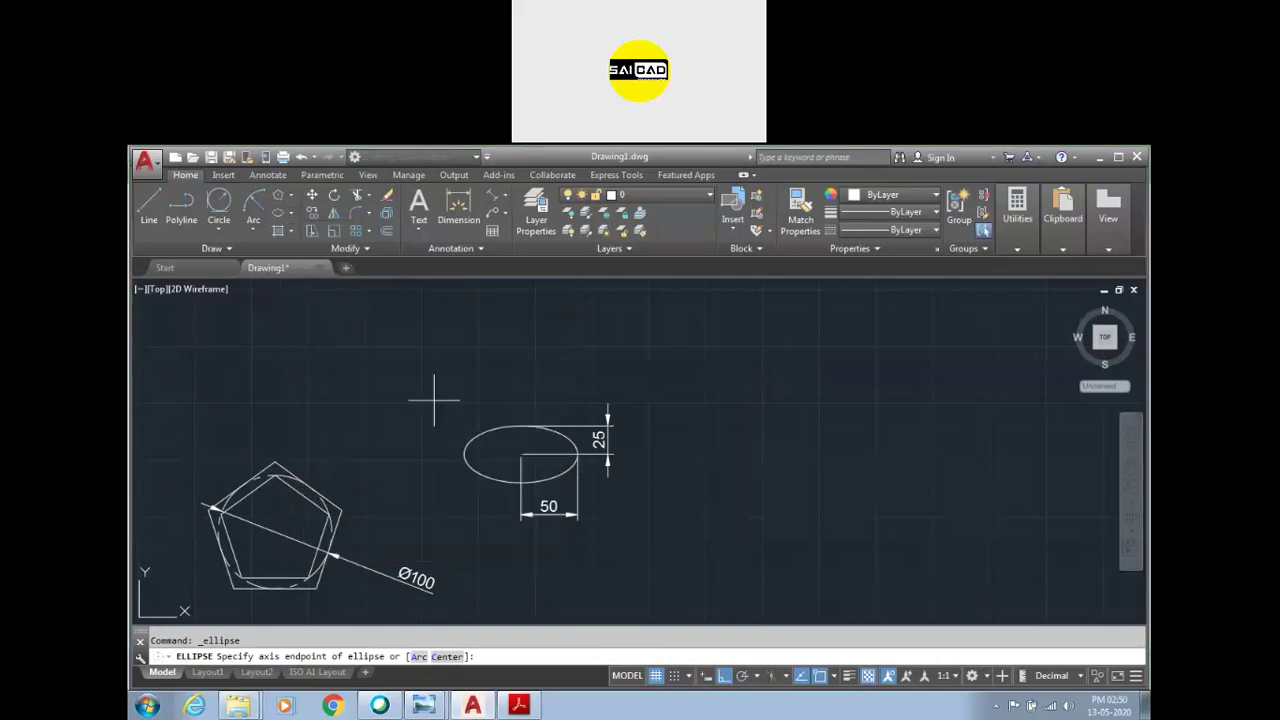
click(680, 458)
text(100)
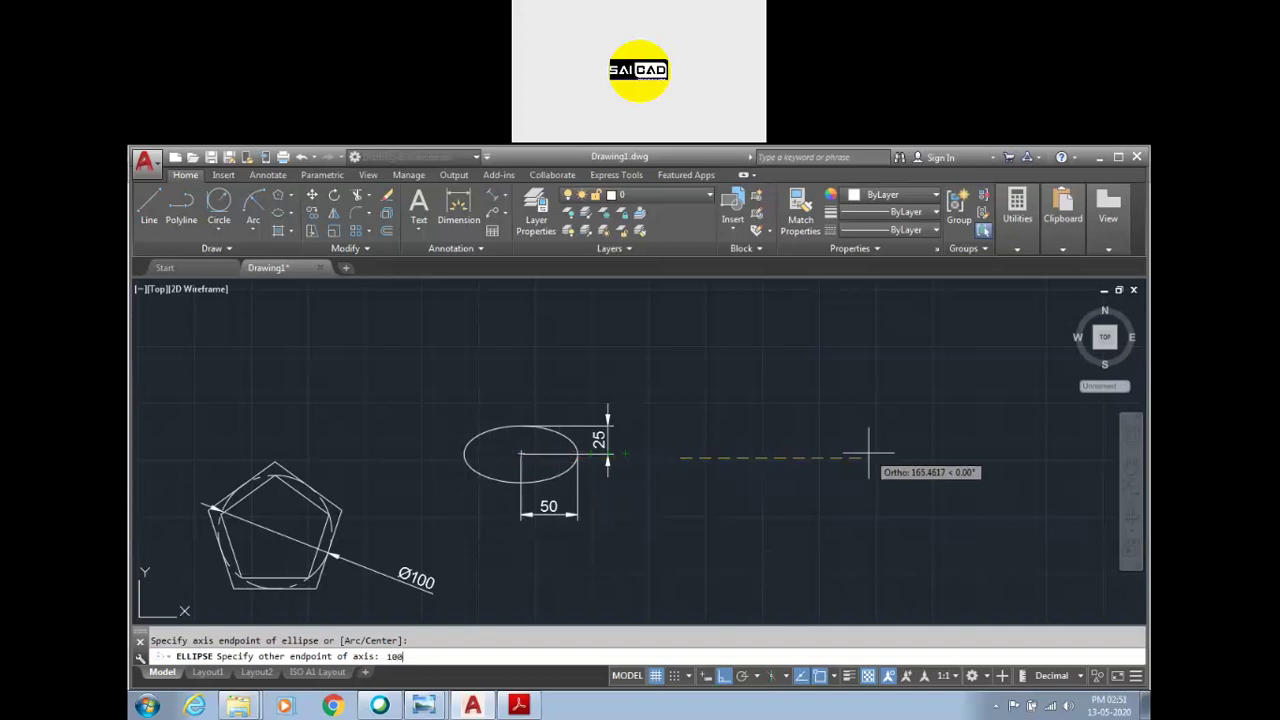
key(Return)
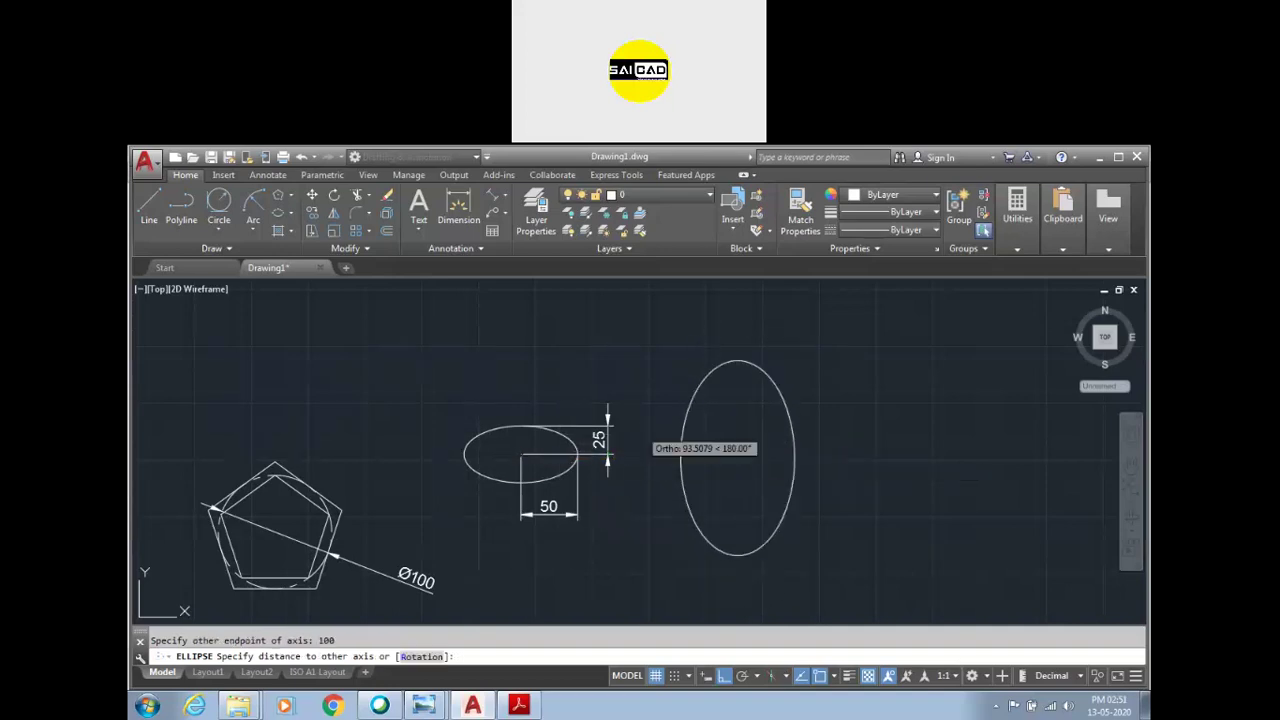
text(25)
key(Return)
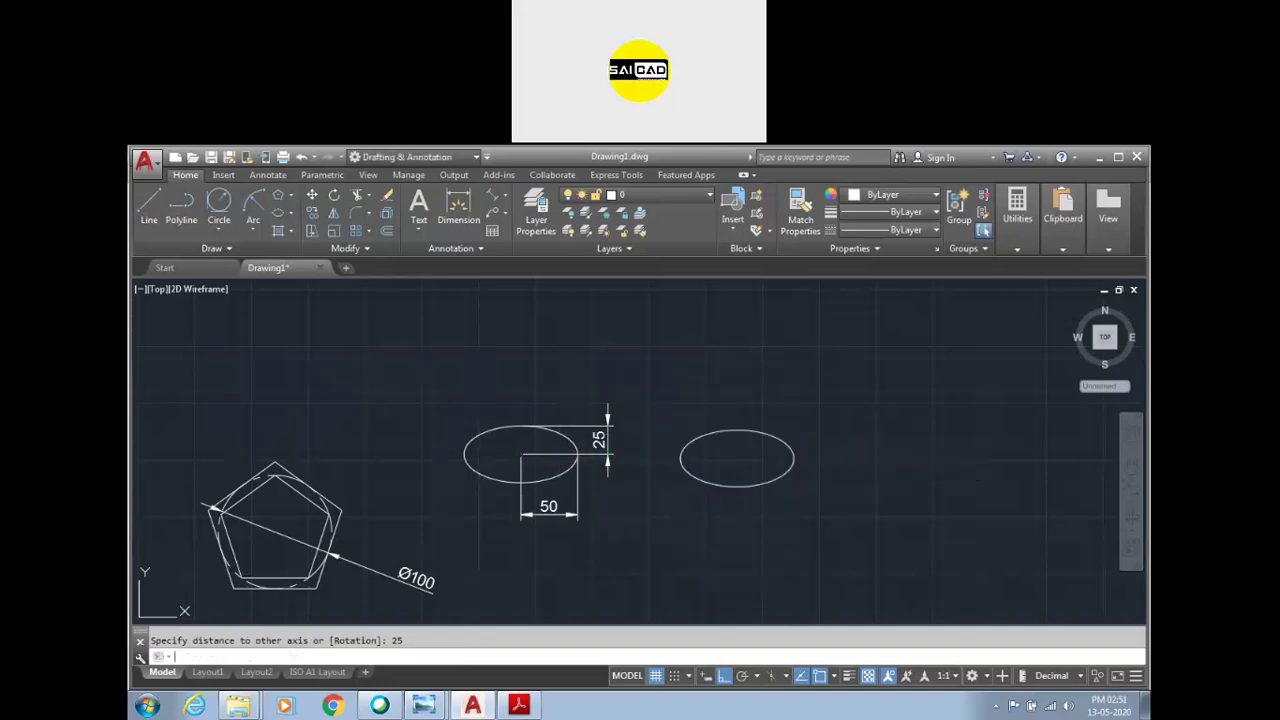
drag(830, 463, 709, 500)
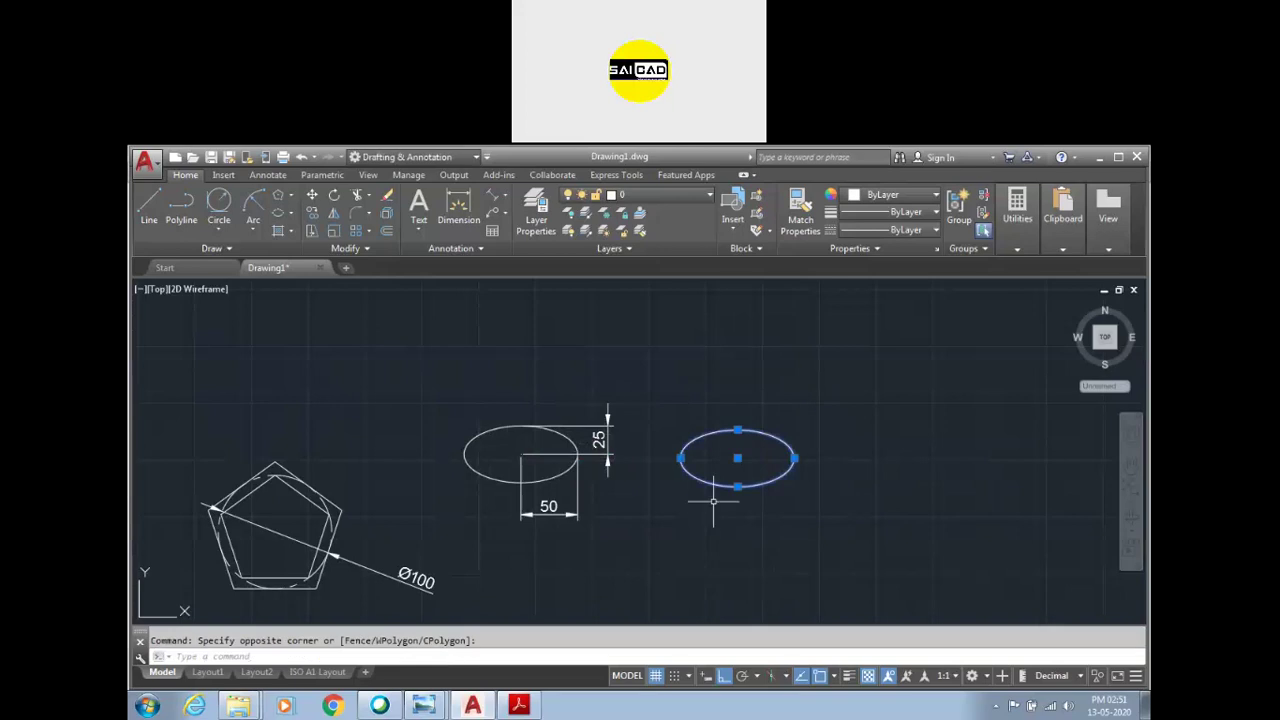
Step: Dimension the second ellipse 100 across its width and 25 from top to centre
click(462, 206)
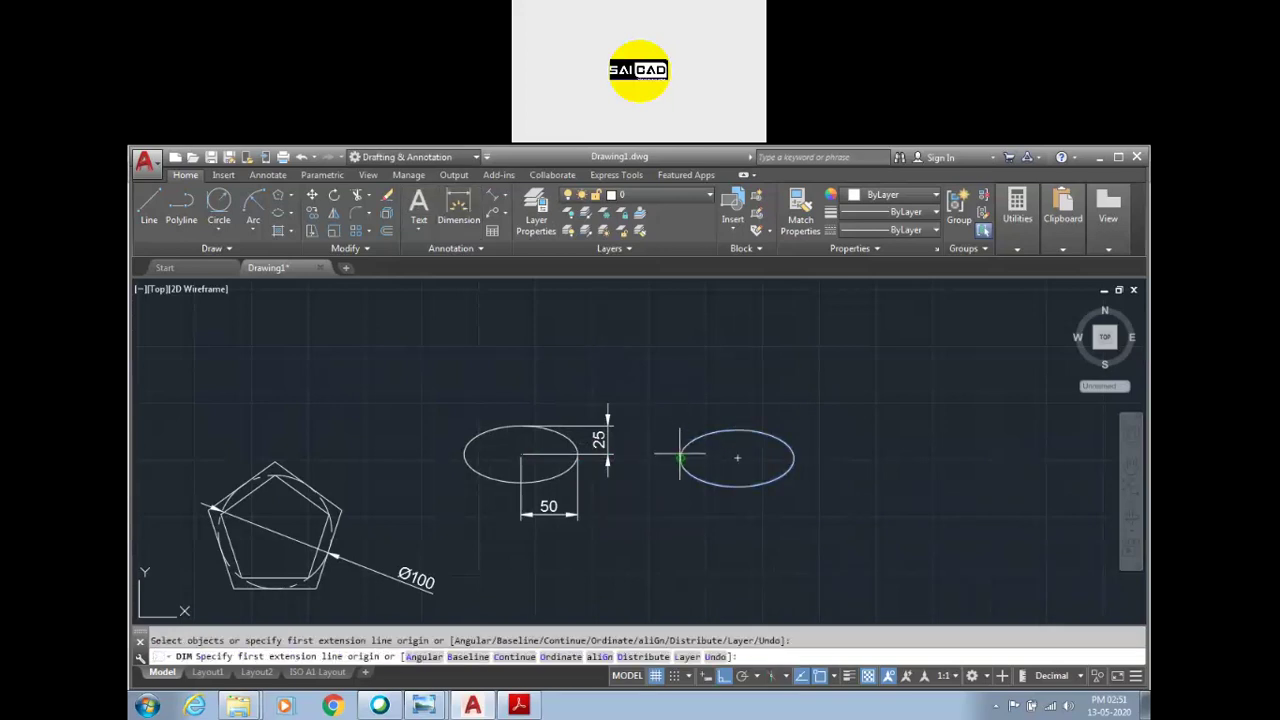
click(680, 457)
click(794, 458)
click(769, 515)
click(737, 430)
click(737, 458)
click(838, 441)
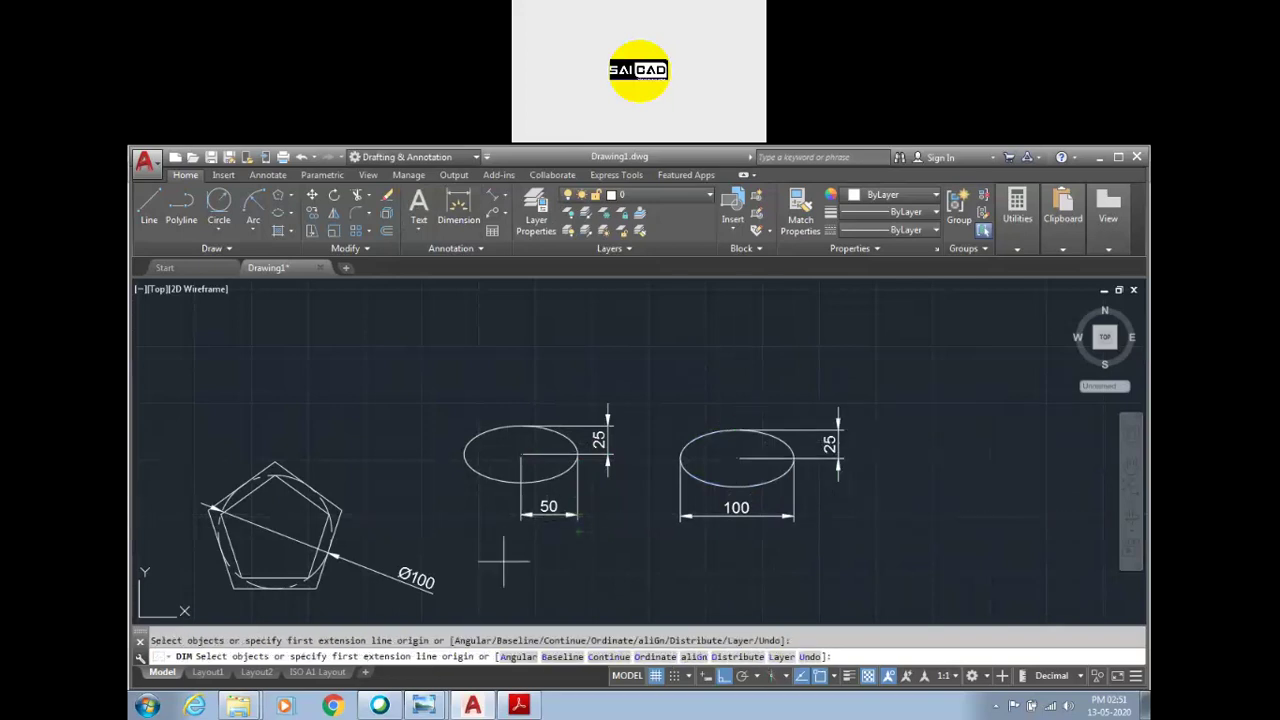
scroll(525, 430, down, 3)
scroll(695, 465, up, 3)
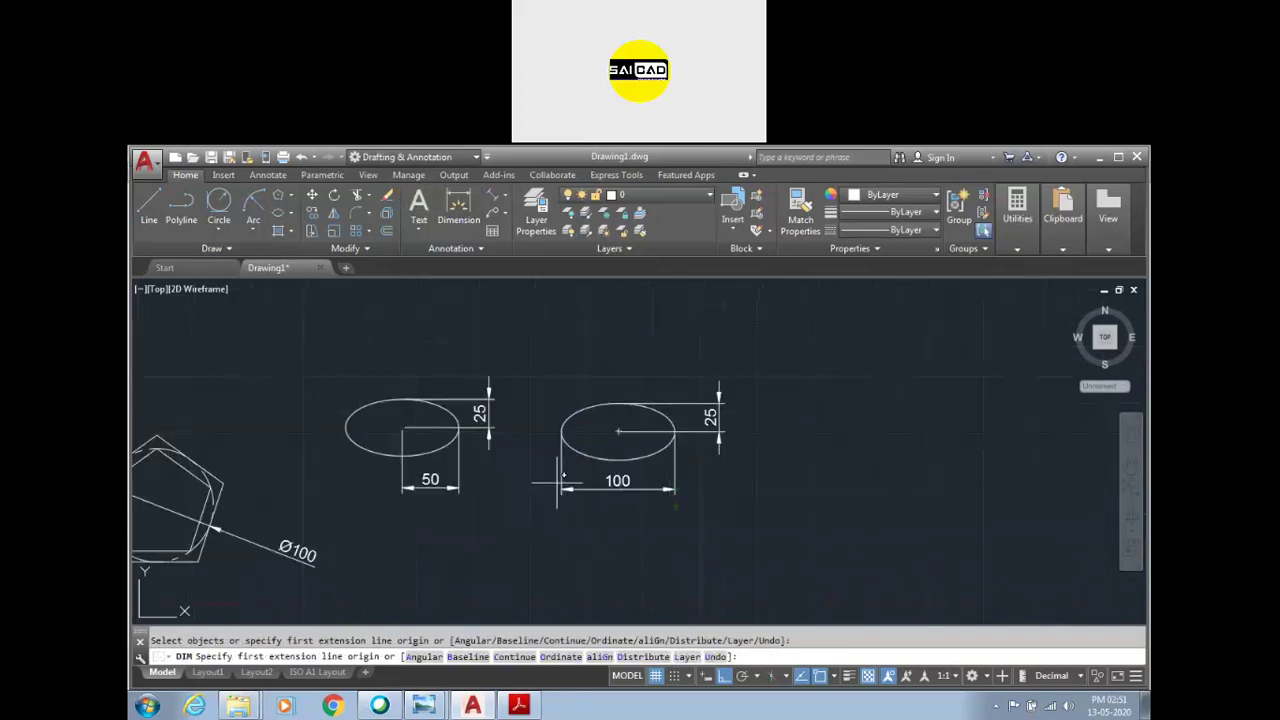
scroll(445, 485, down, 3)
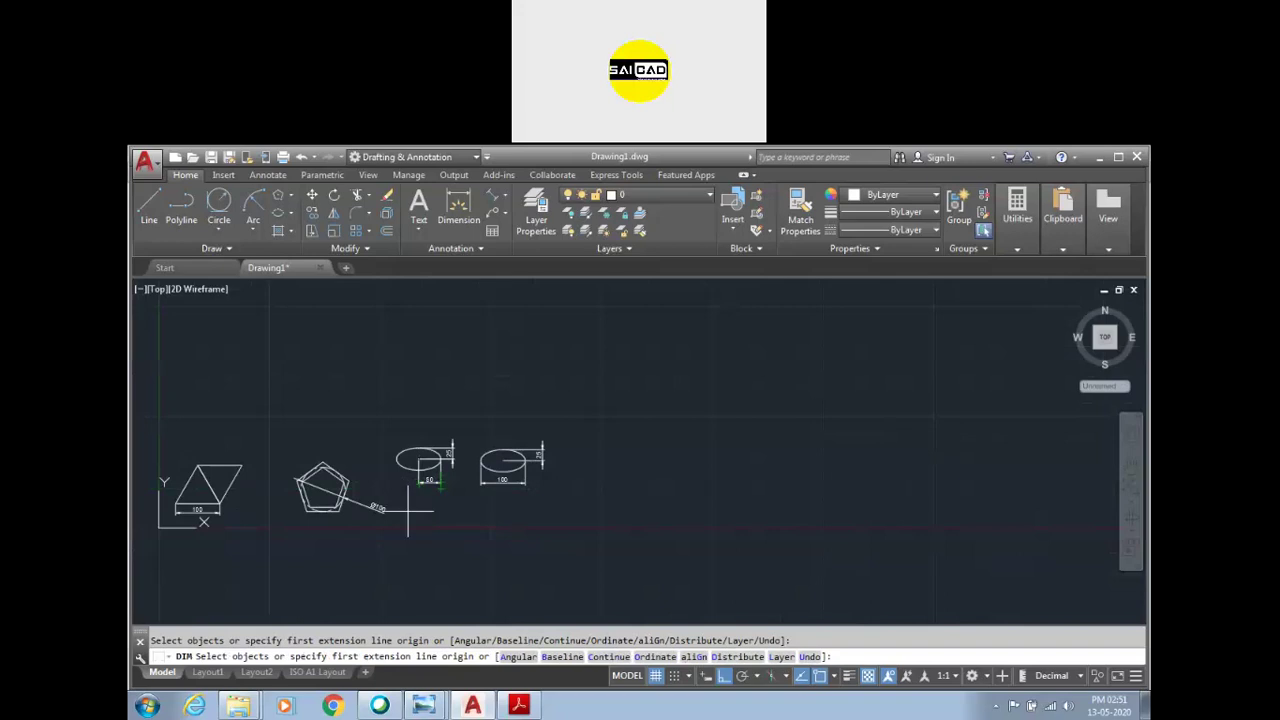
scroll(501, 498, up, 3)
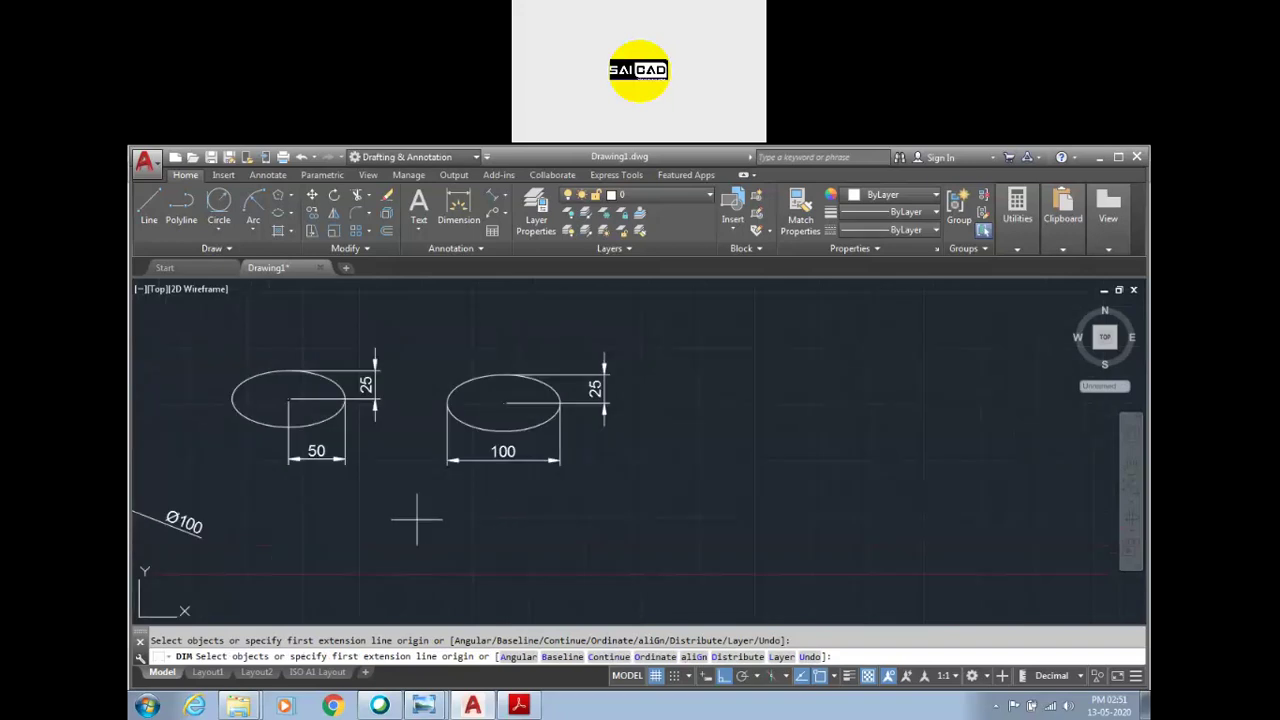
scroll(417, 519, down, 2)
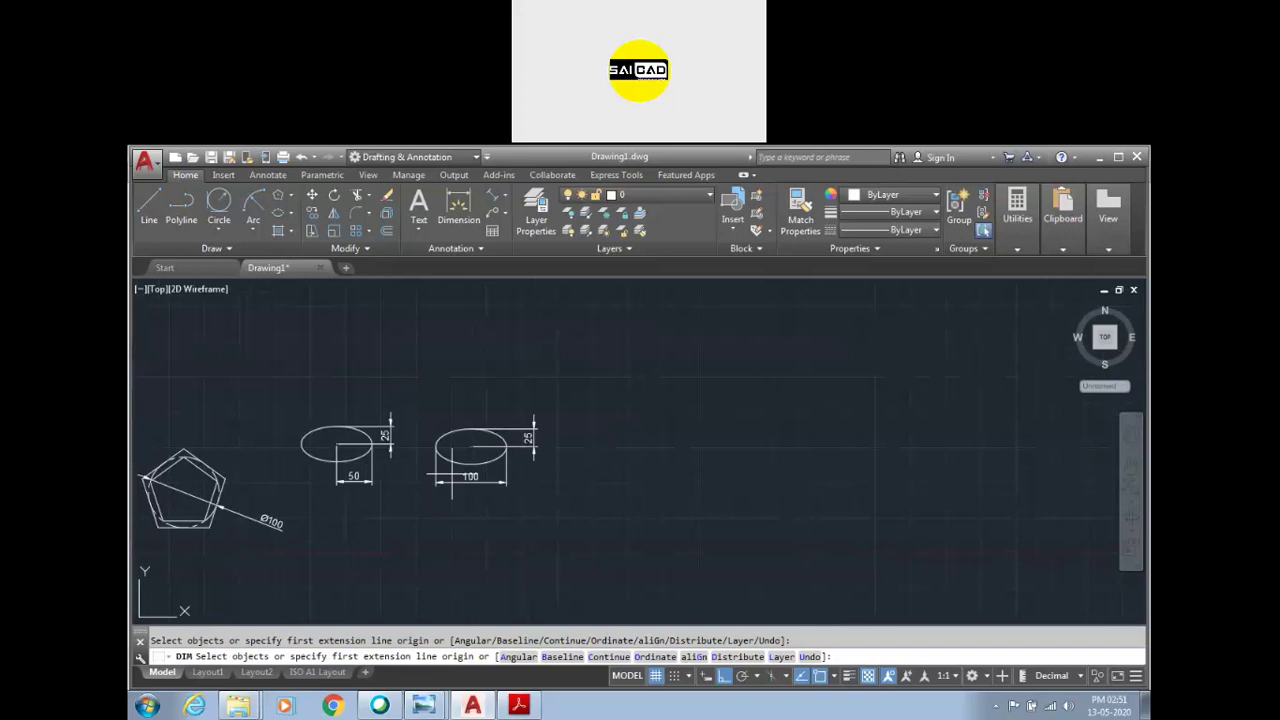
key(Escape)
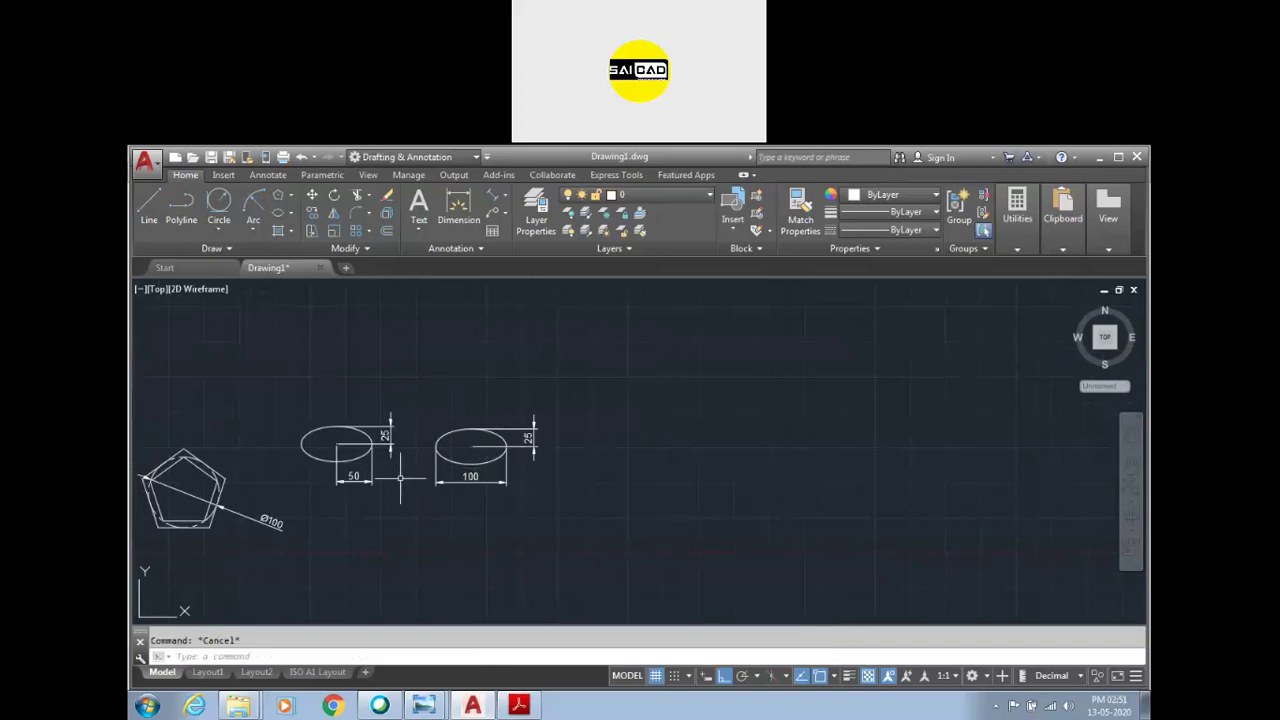
Step: Draw a tall rectangle with rotation 0 for the funnel stem right of the ellipses
text(r )
text(c)
key(Return)
click(743, 343)
text(d)
key(Return)
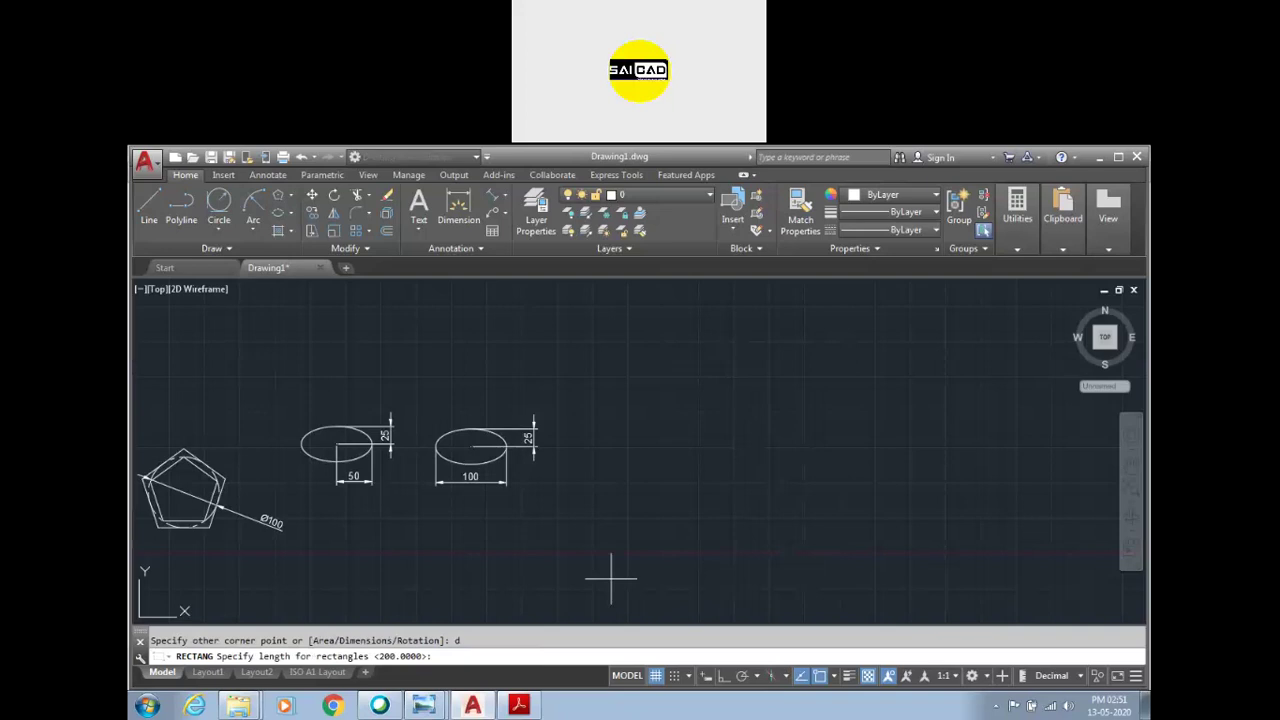
key(Escape)
key(Return)
click(698, 517)
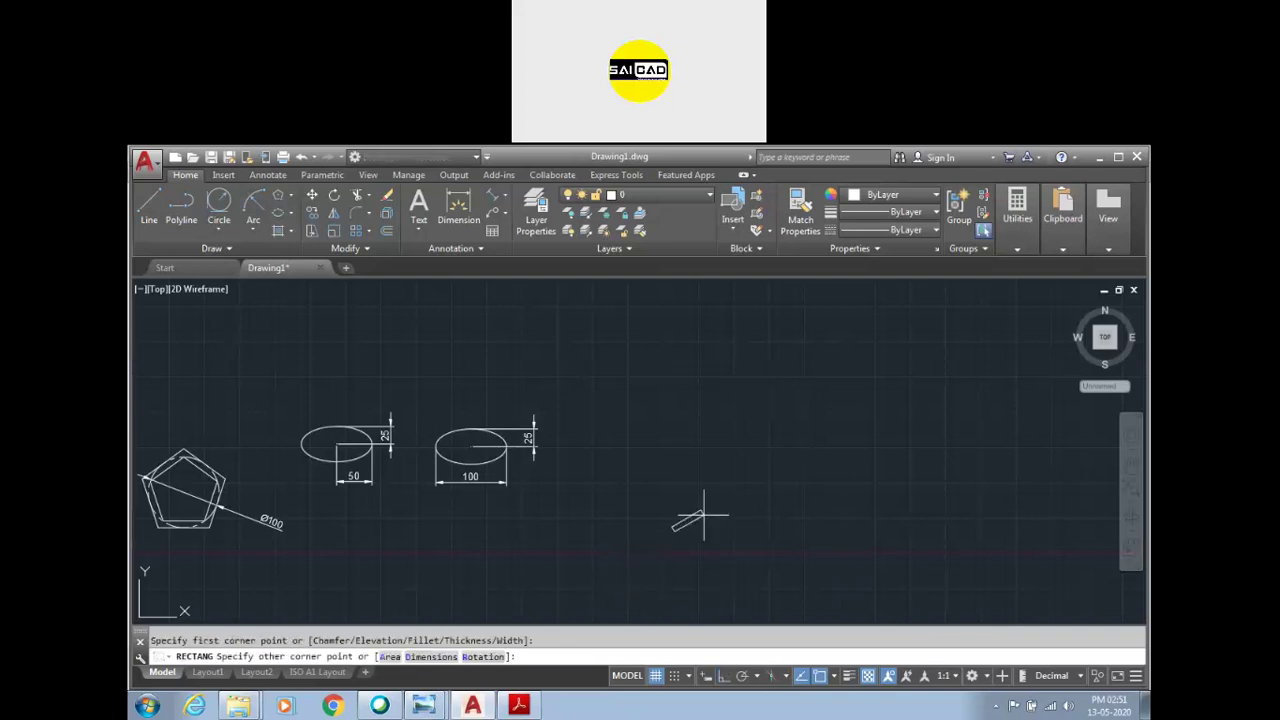
text(r)
key(Return)
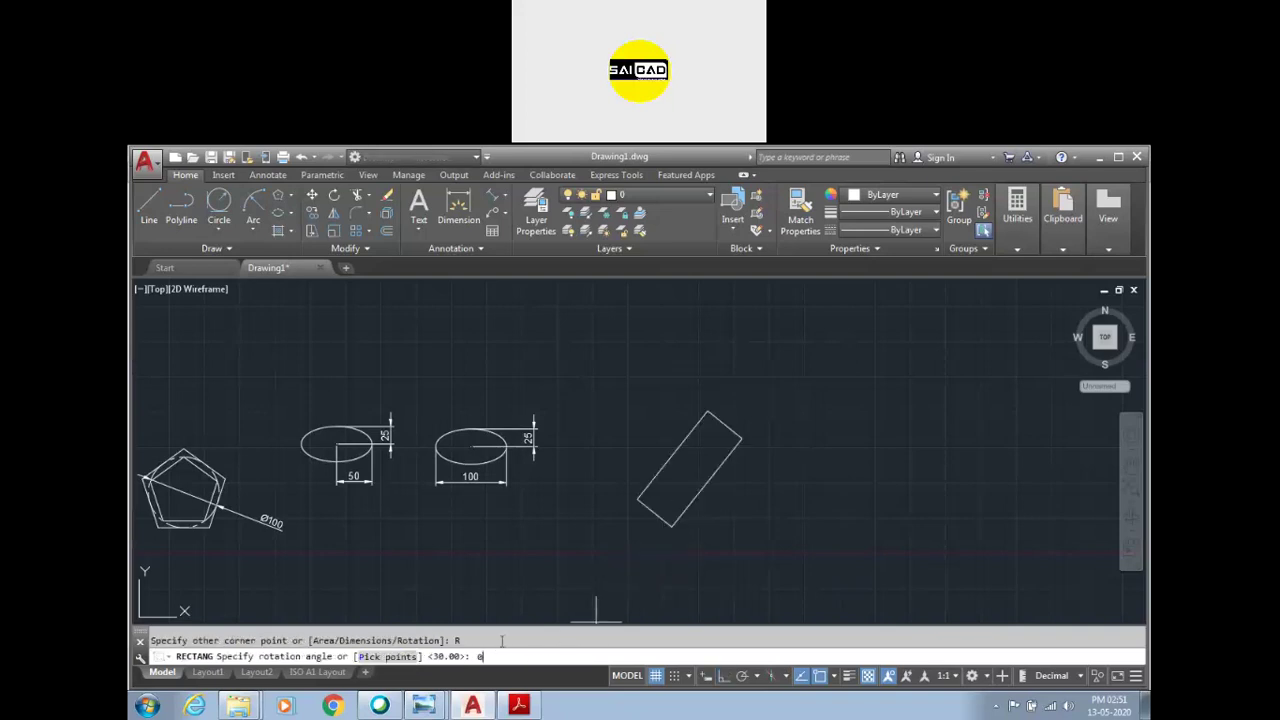
key(Return)
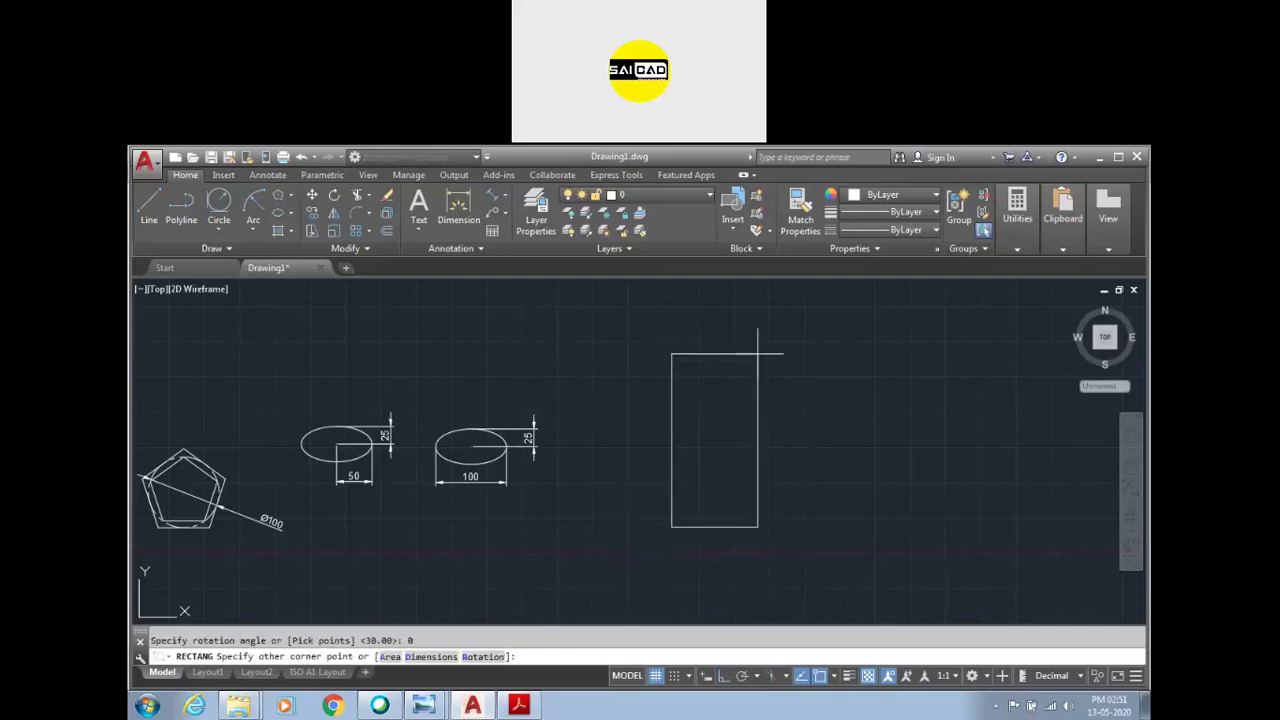
scroll(766, 340, up, 2)
scroll(673, 360, up, 3)
scroll(625, 435, down, 3)
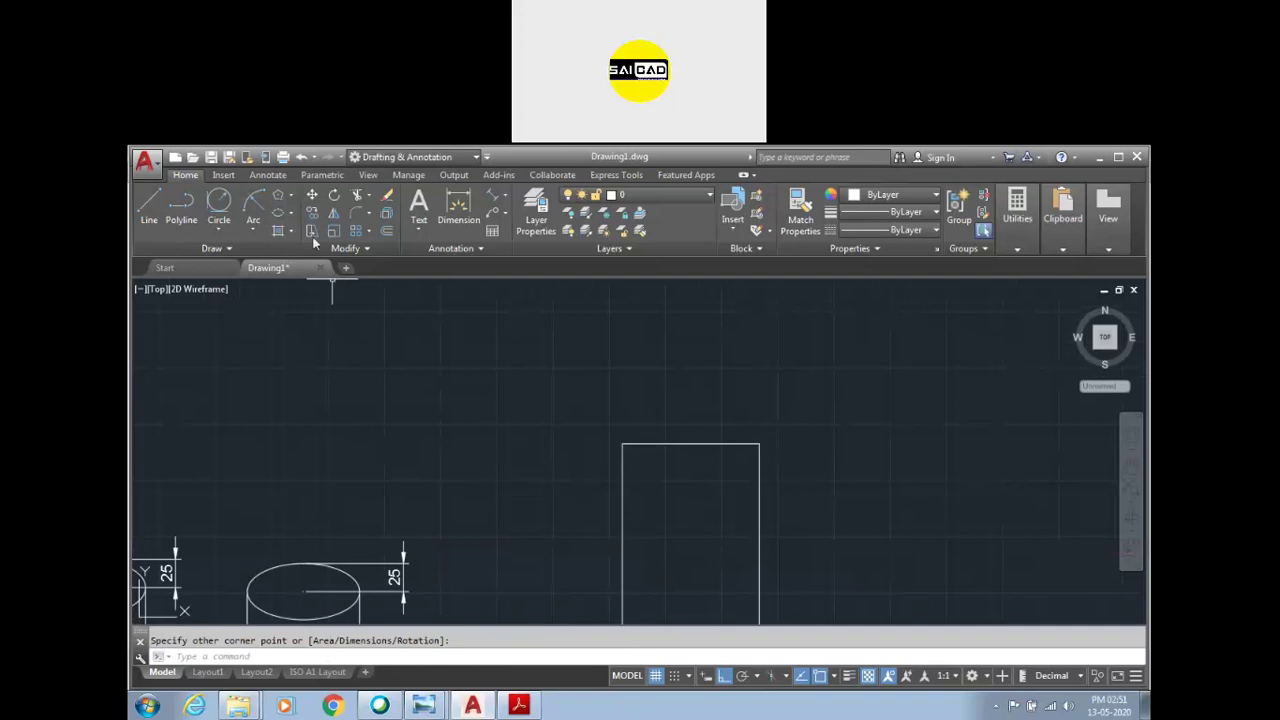
Step: Draw an Axis,End ellipse across the rectangle's top with distance 25, then select it
click(288, 211)
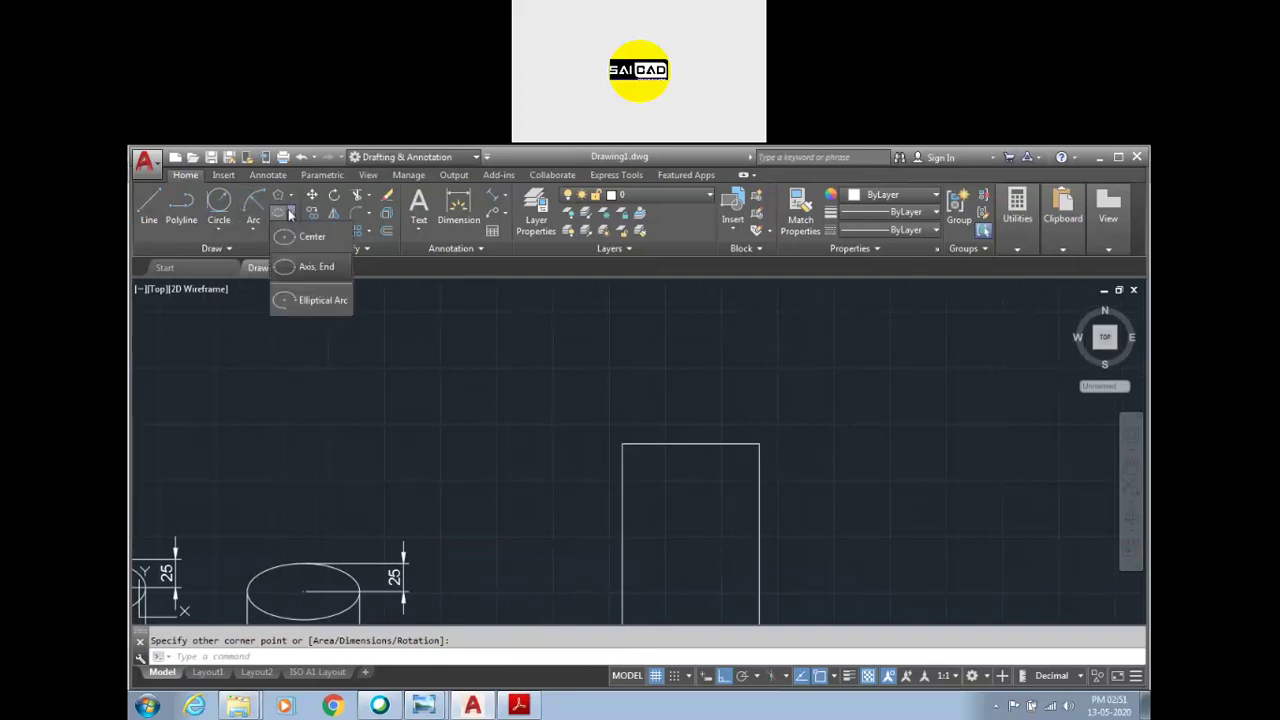
click(296, 266)
click(622, 443)
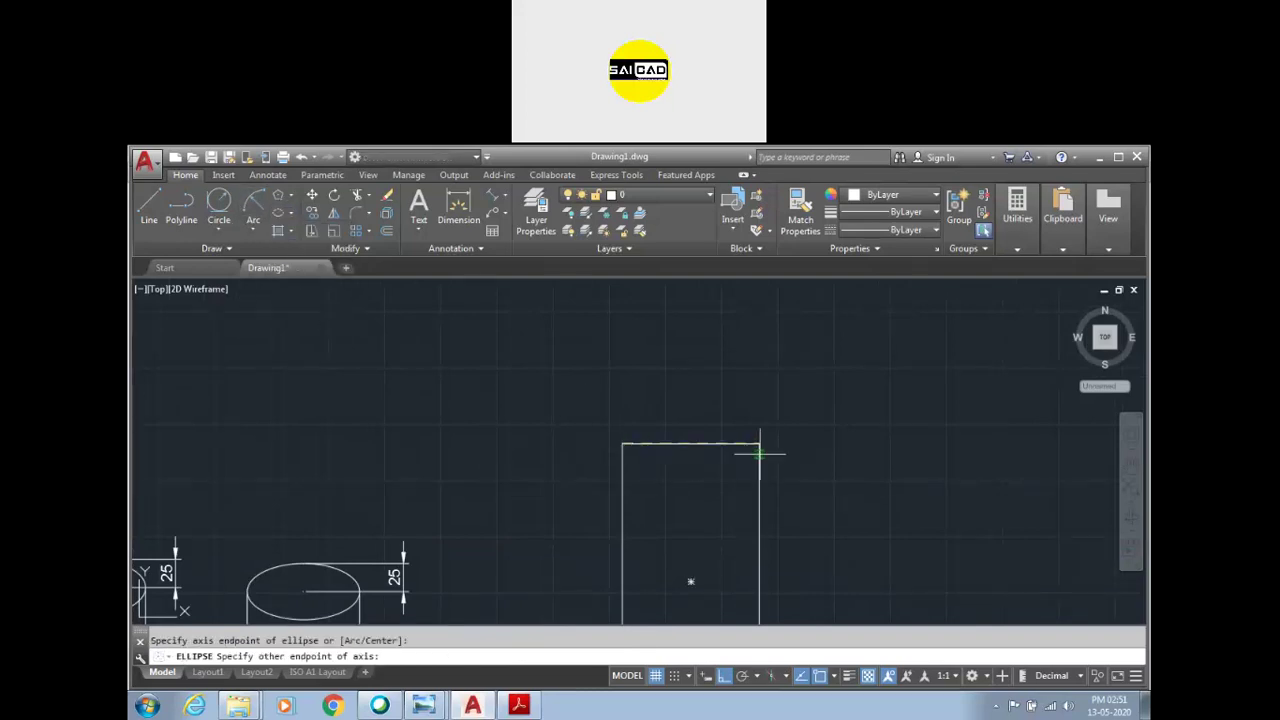
click(759, 443)
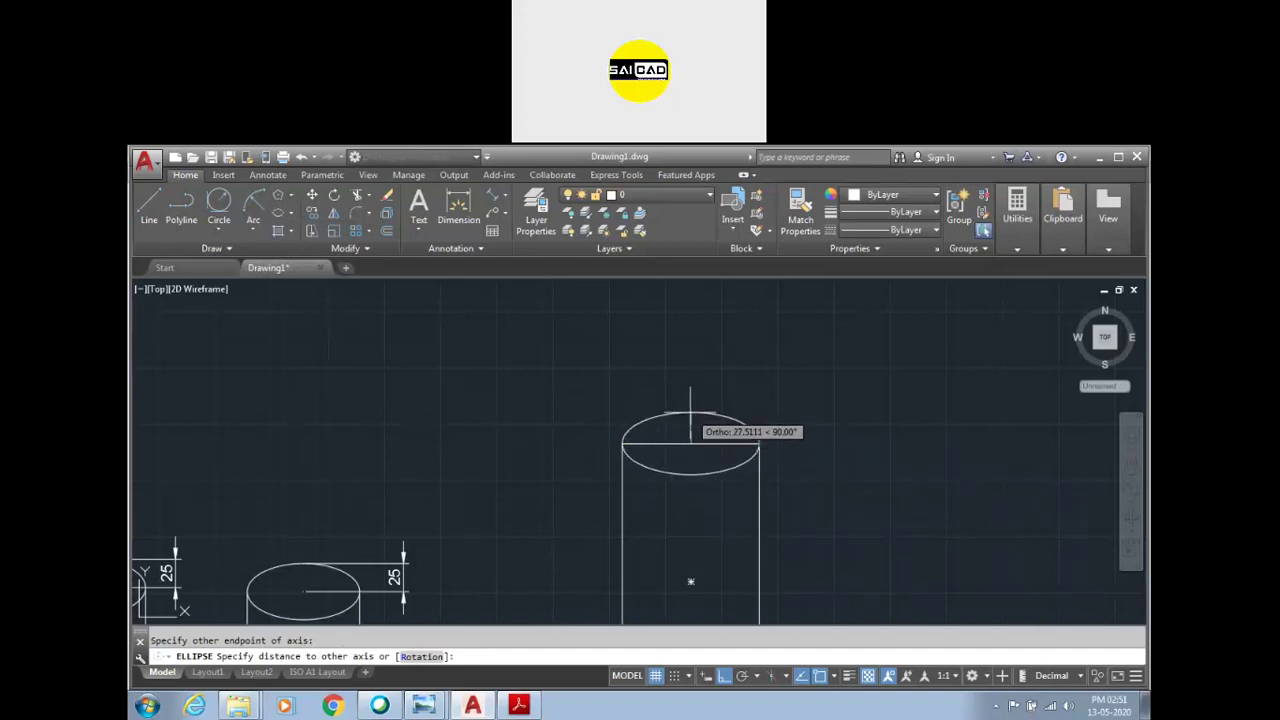
text(25)
key(Return)
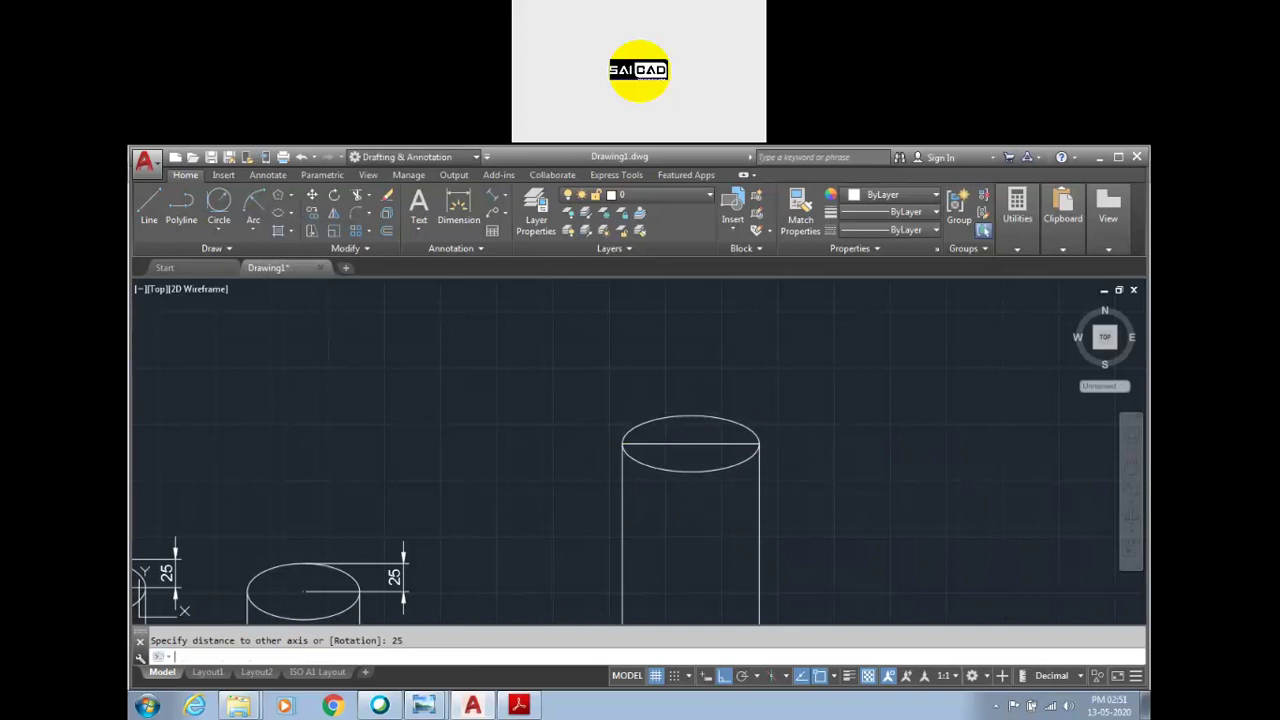
scroll(580, 450, down, 2)
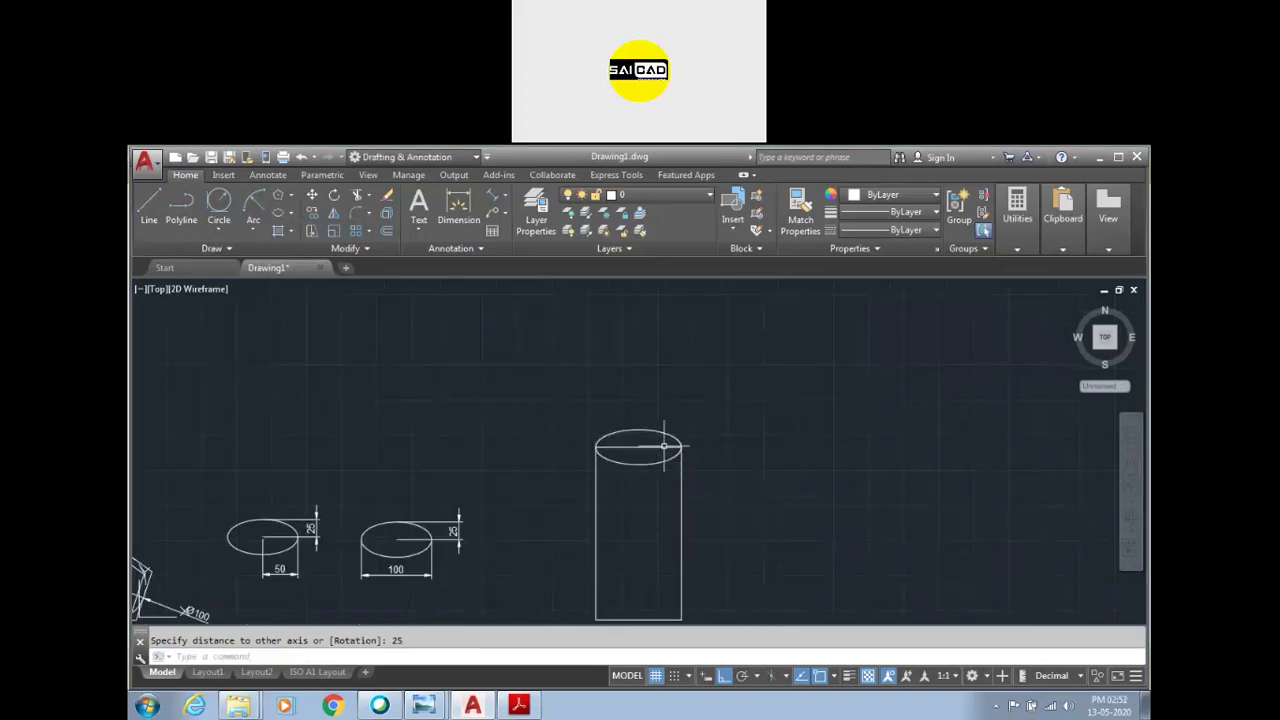
click(664, 446)
click(640, 430)
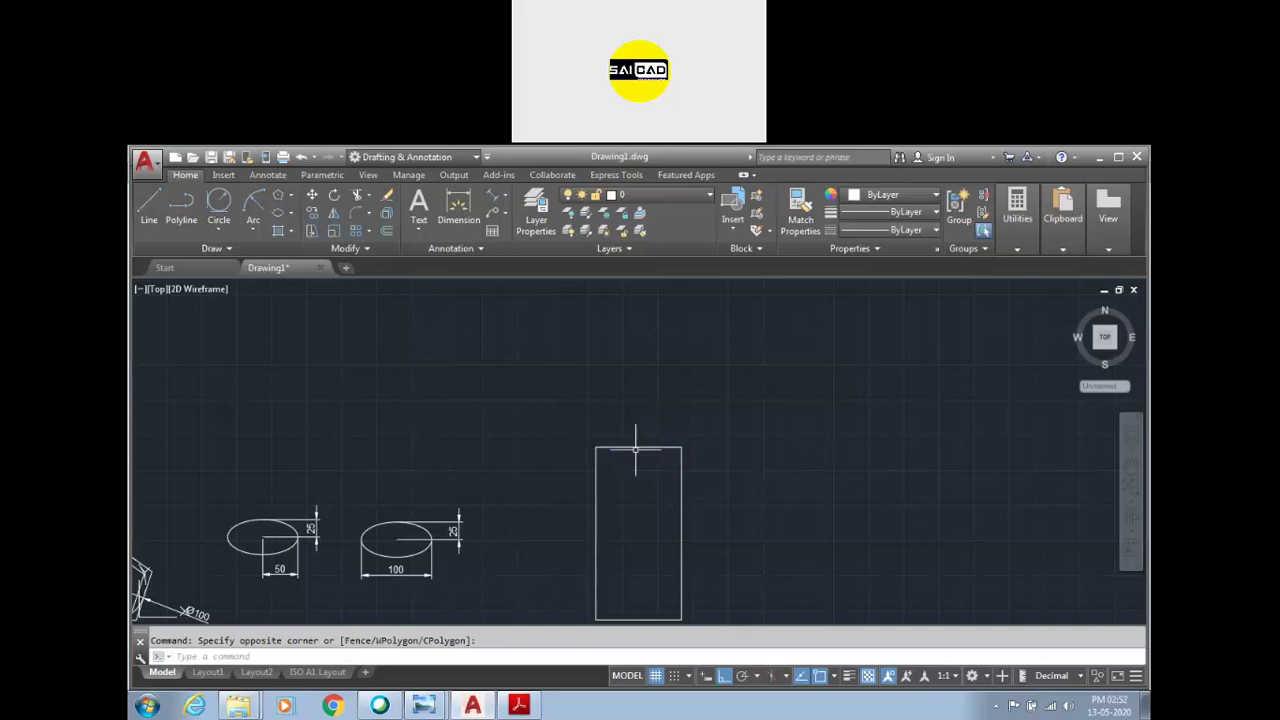
Step: Erase the top ellipse and draw a slanted line up-right from the stem's top corner
key(Delete)
scroll(590, 520, down, 3)
text(l)
key(Return)
click(627, 493)
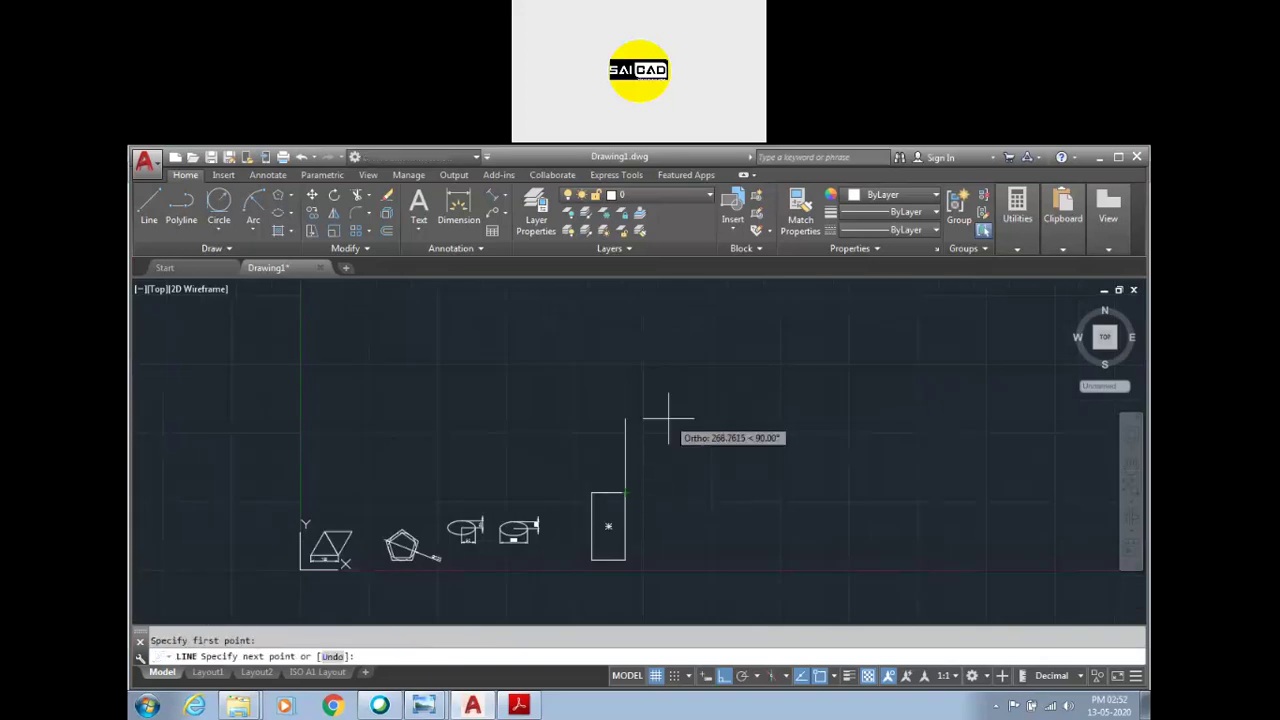
key(F8)
click(695, 405)
key(Escape)
Step: Mirror the slanted line about the stem's vertical midline to form the V
scroll(638, 443, up, 2)
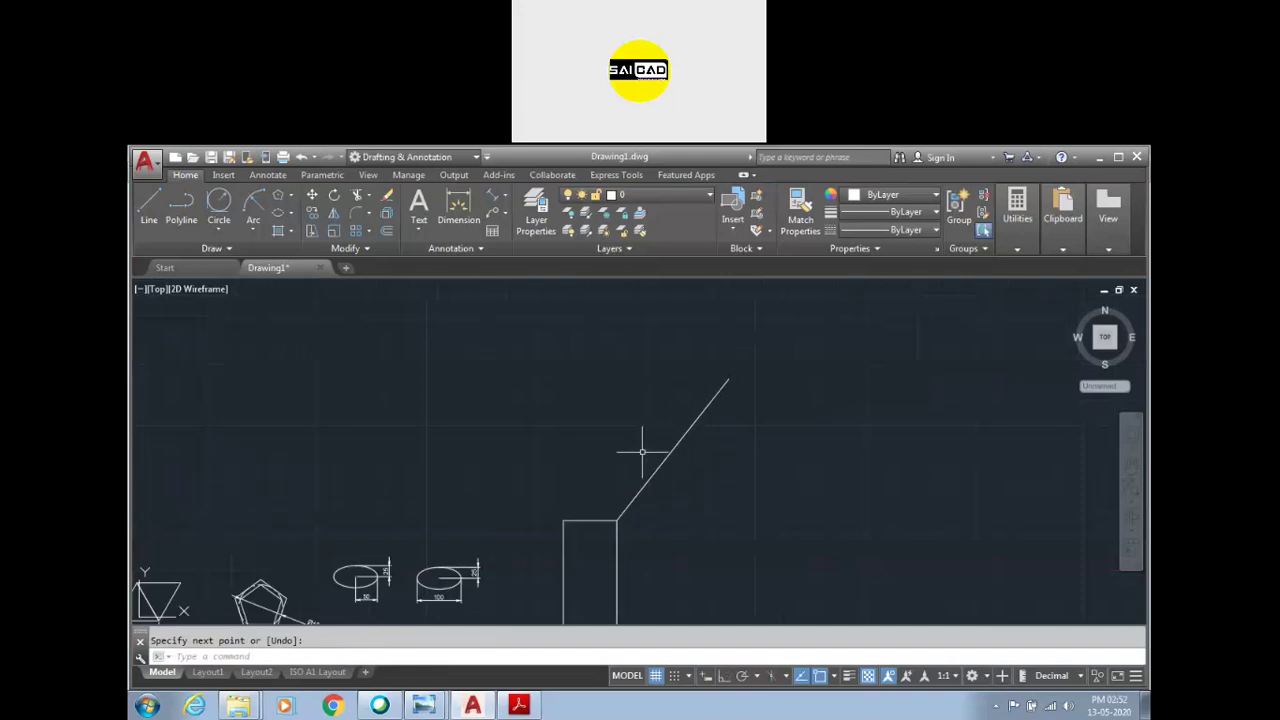
drag(693, 452, 645, 462)
key(Return)
click(590, 520)
click(590, 425)
key(Escape)
scroll(585, 467, down, 2)
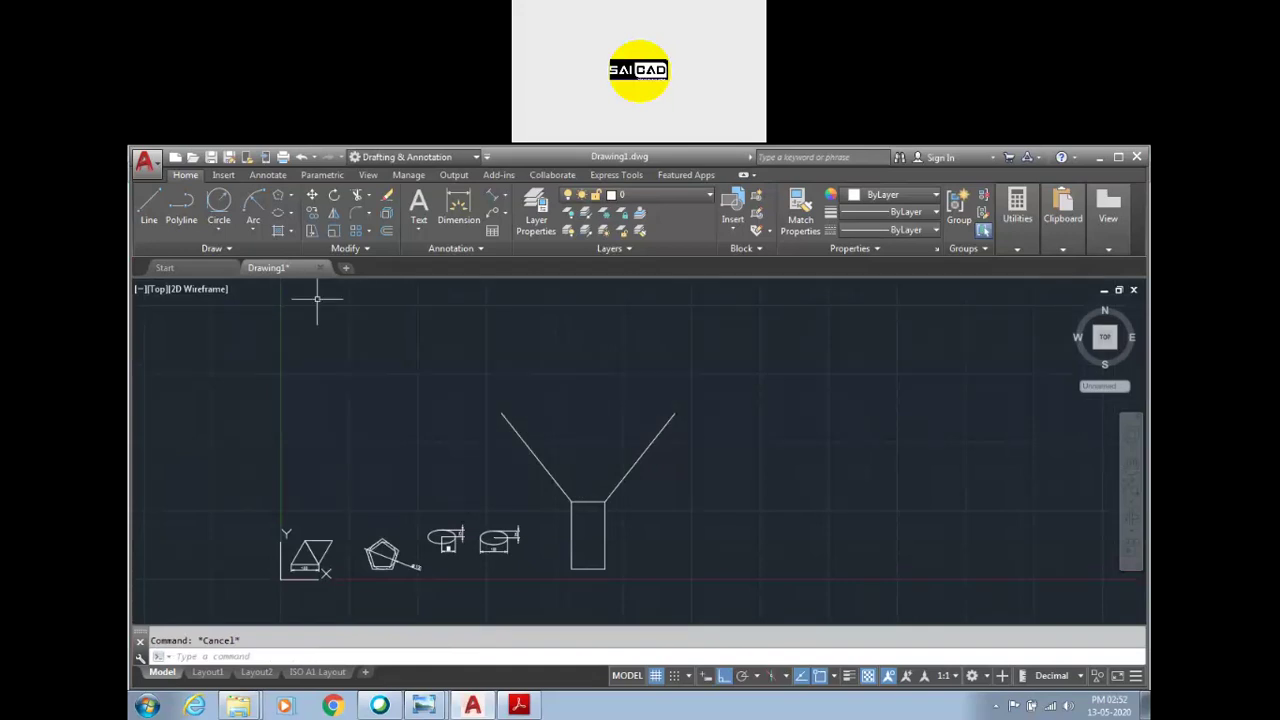
Step: Cap the V with an Axis,End ellipse rim using other-axis distance 25
click(283, 218)
click(502, 413)
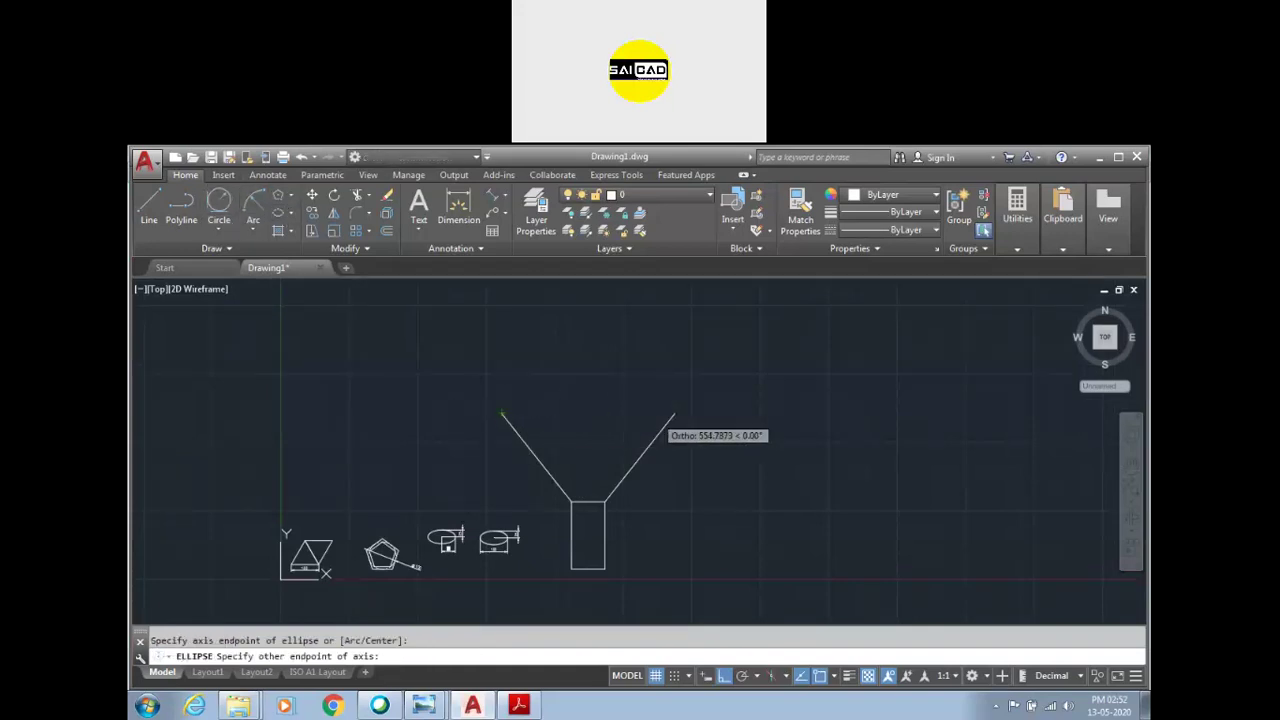
click(674, 413)
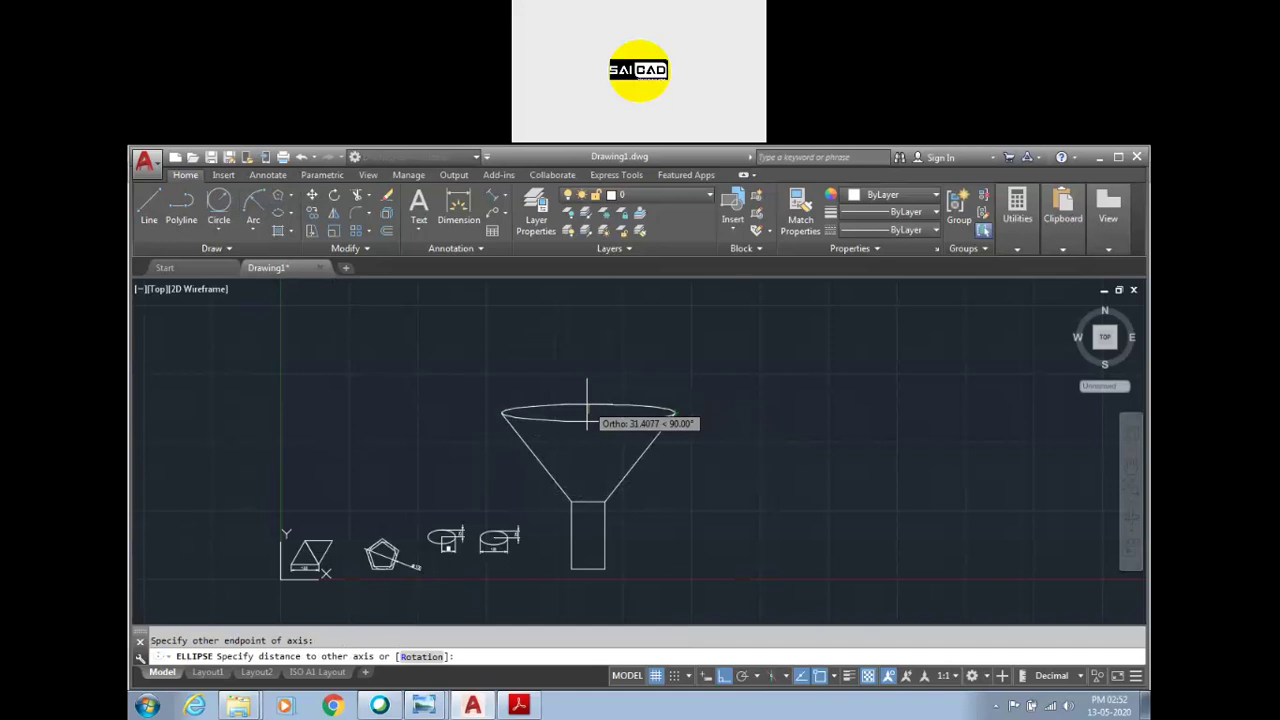
text(25)
key(Return)
key(Escape)
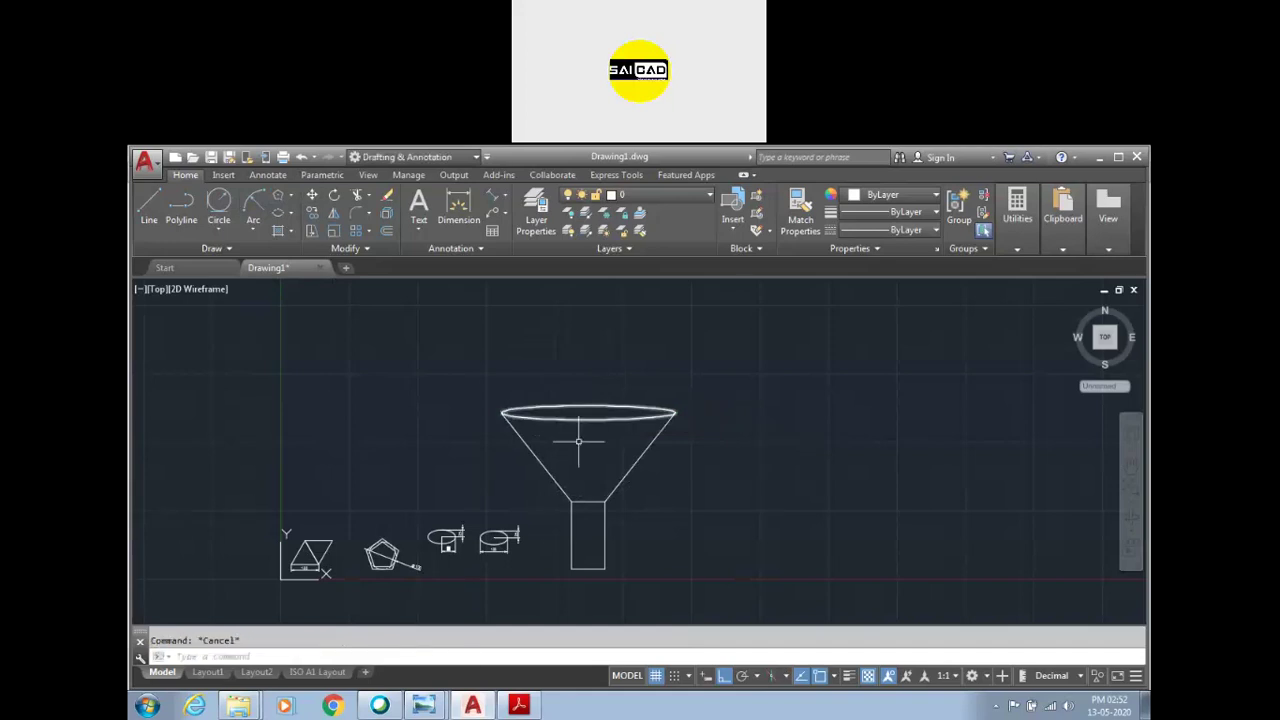
Step: Draw a tall narrow Axis,End ellipse running through the funnel stem
scroll(578, 446, down, 2)
scroll(577, 522, up, 2)
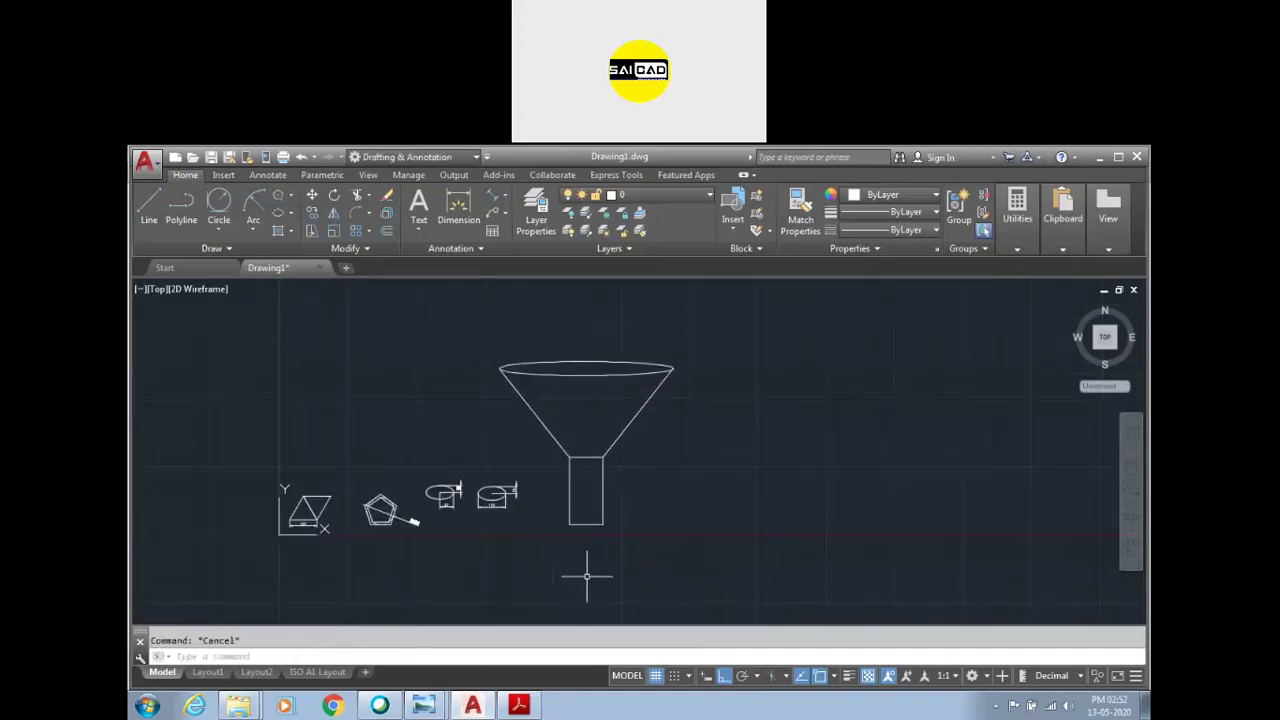
click(278, 213)
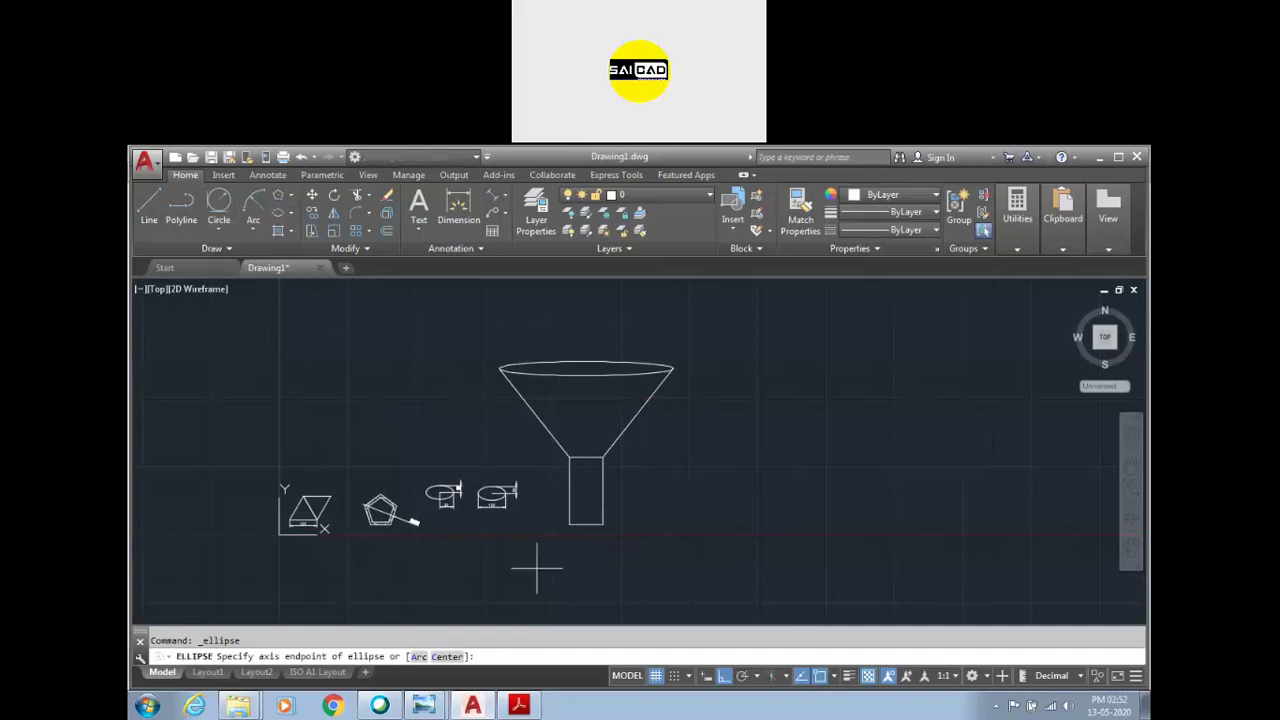
click(586, 491)
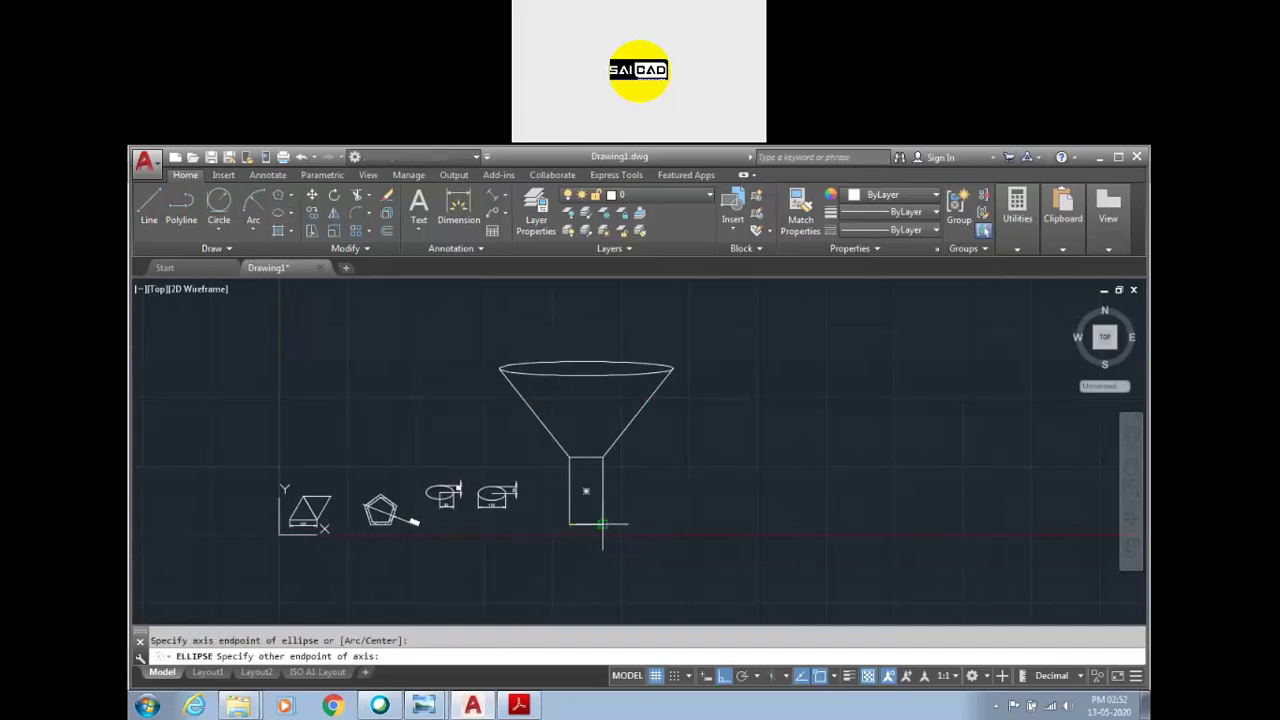
click(598, 524)
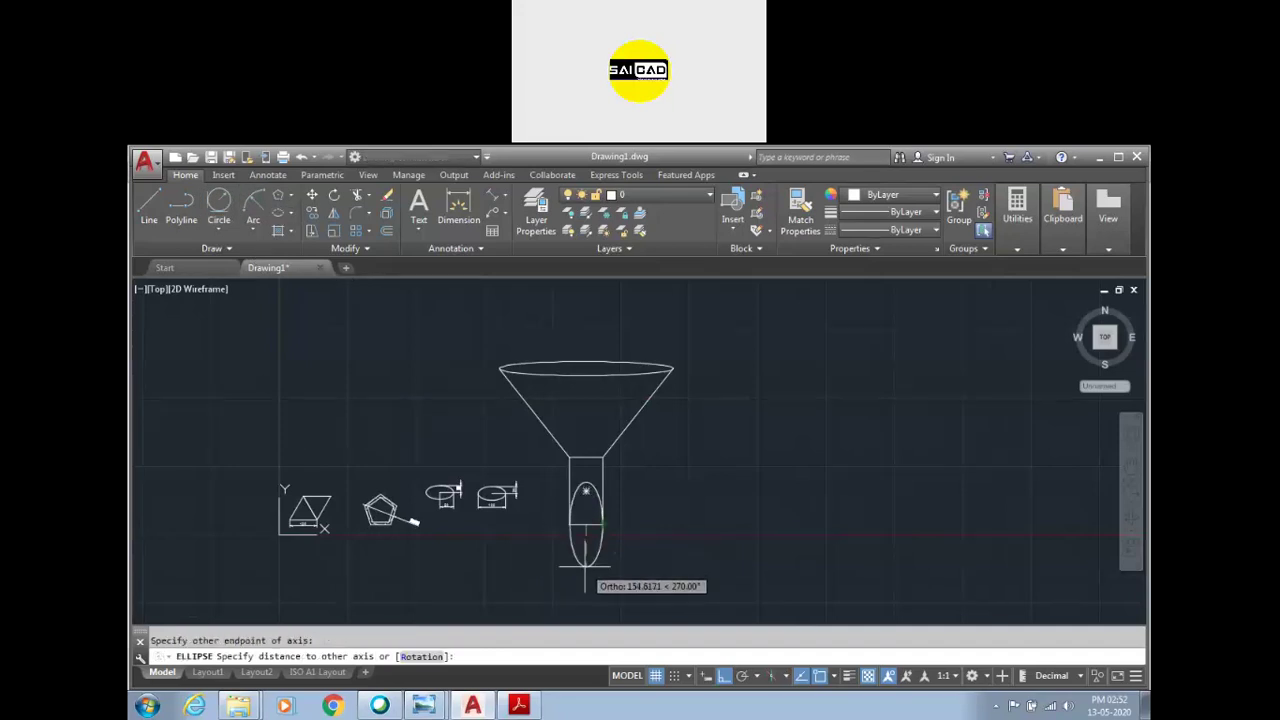
click(585, 566)
key(Escape)
Step: Window-select the stem's bottom edge line and delete it
click(612, 545)
click(560, 455)
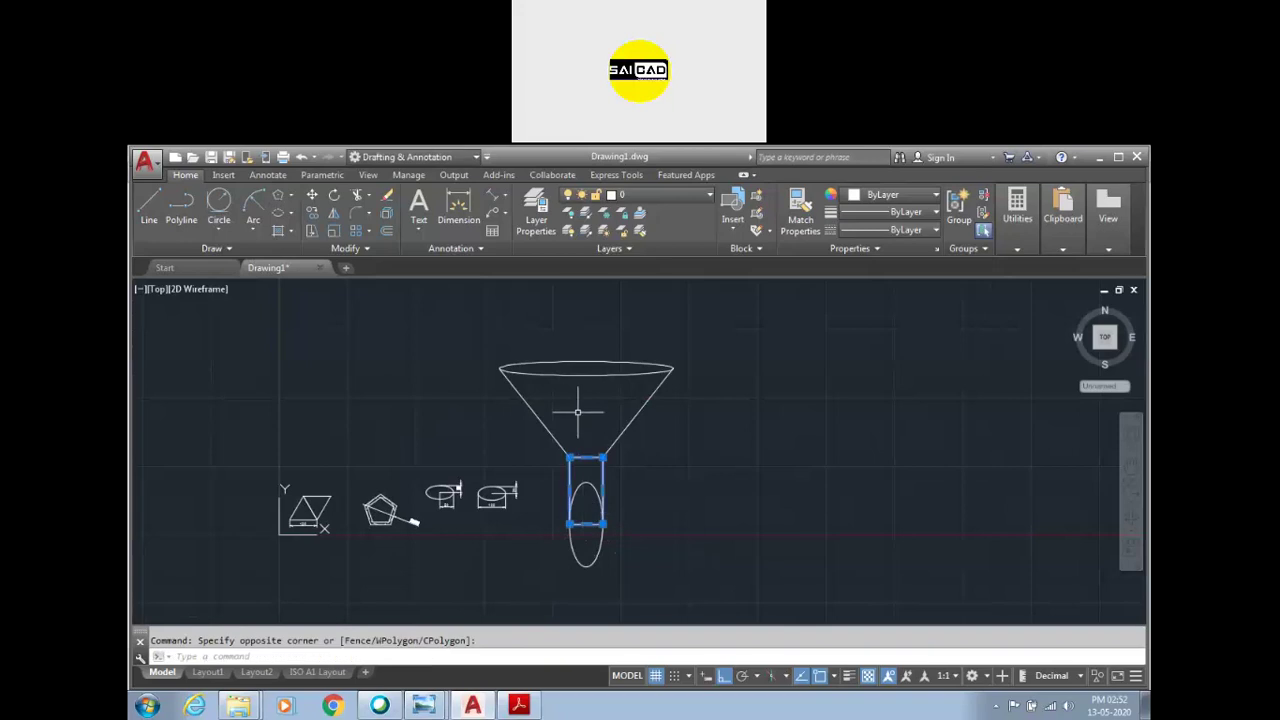
text(x)
key(Escape)
click(565, 505)
click(605, 545)
key(Delete)
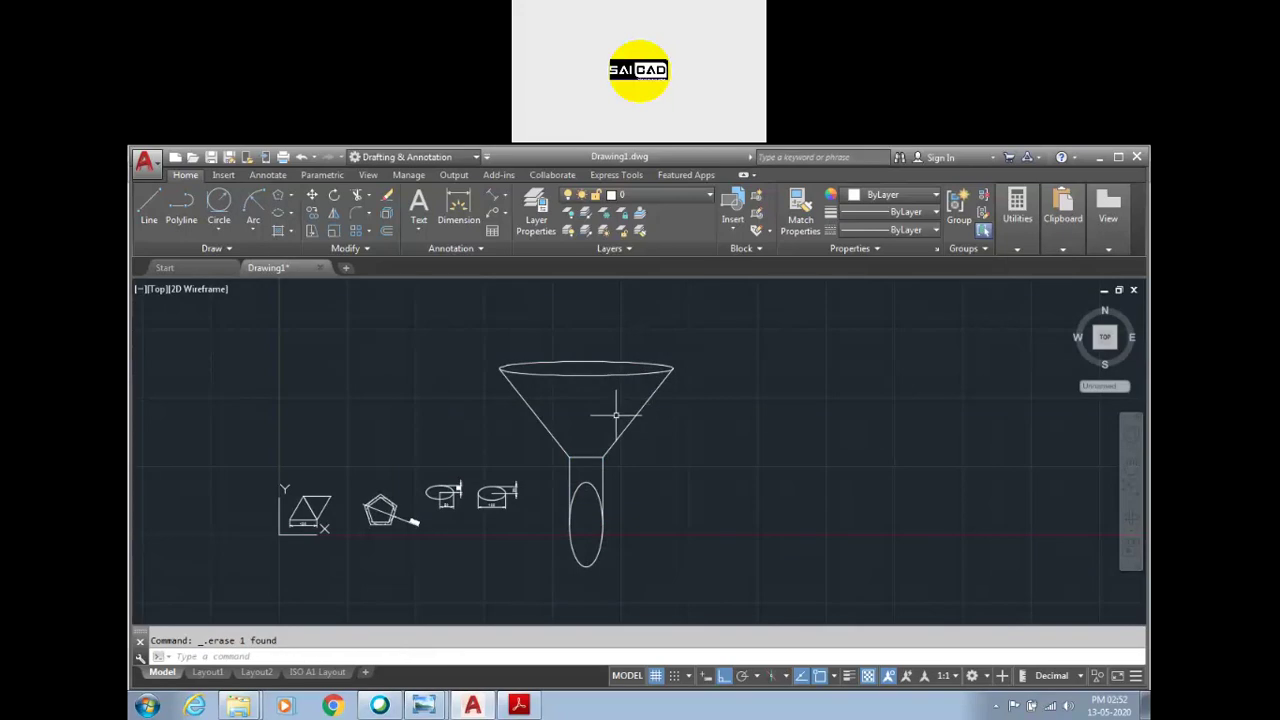
click(288, 215)
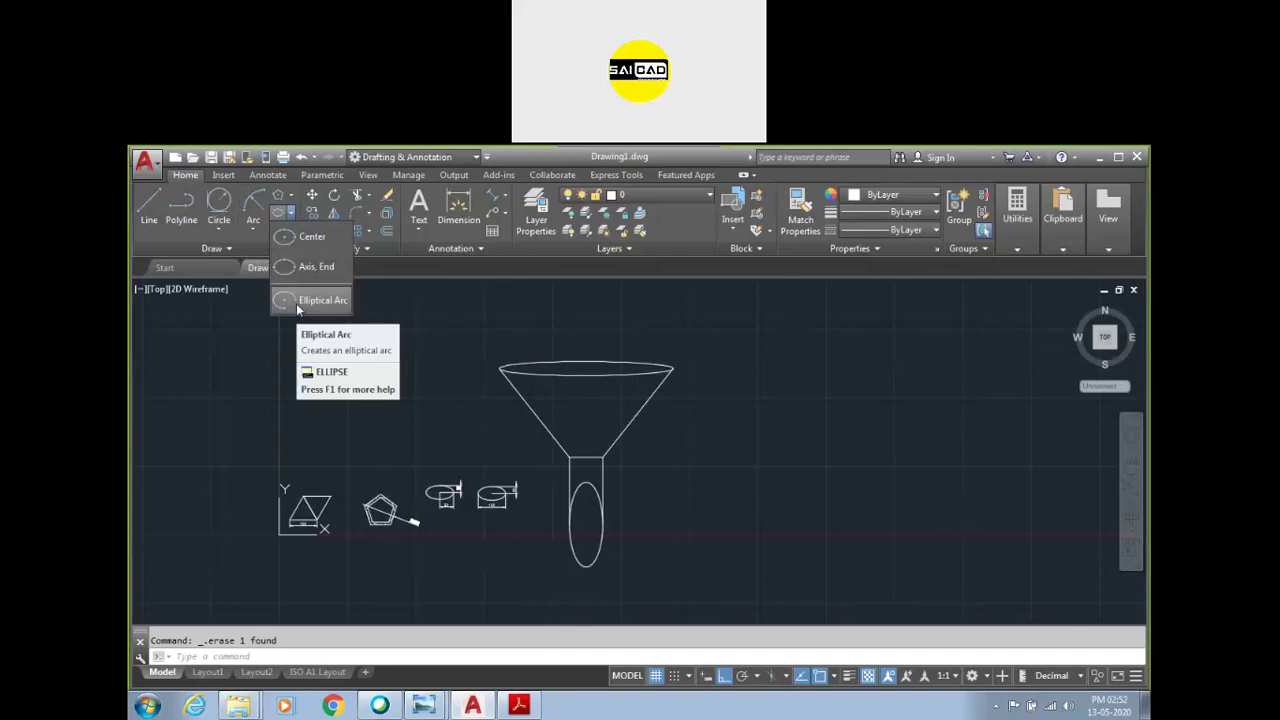
Step: Draw a centre-based elliptical arc with axes 50 and 25, Ortho off, picking start and end angles
click(296, 310)
scroll(430, 555, down, 2)
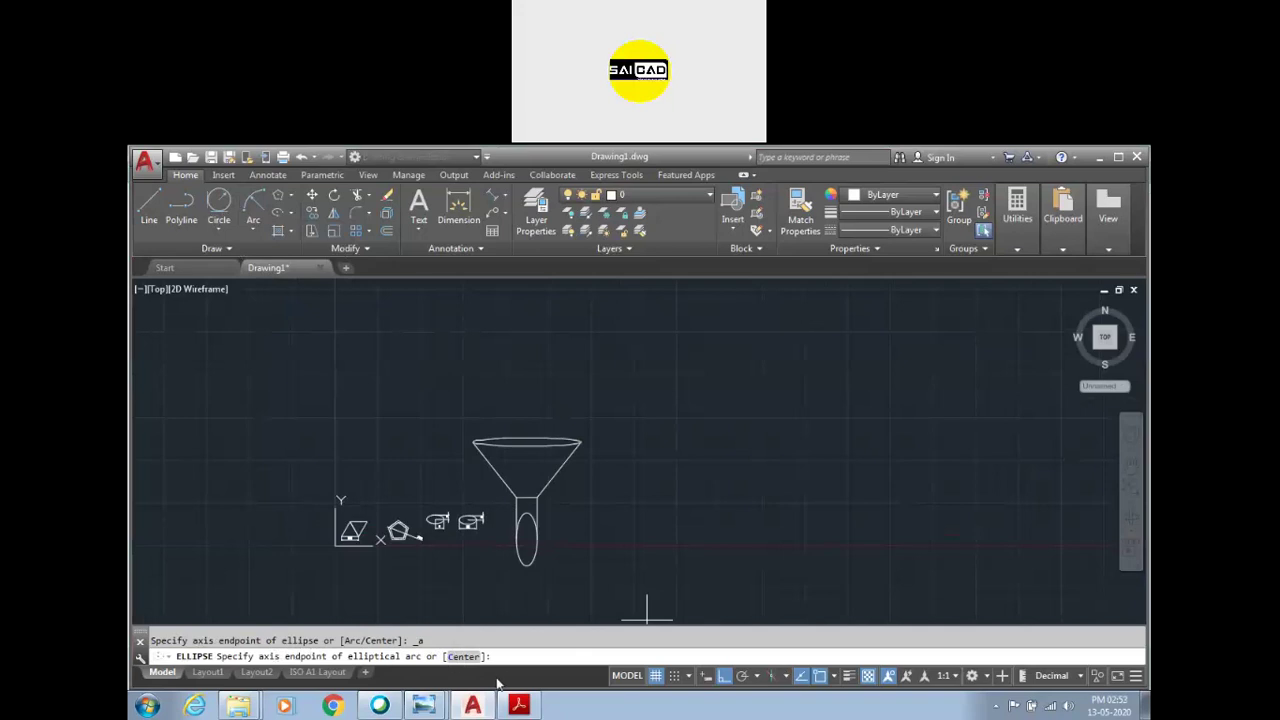
click(463, 656)
click(703, 443)
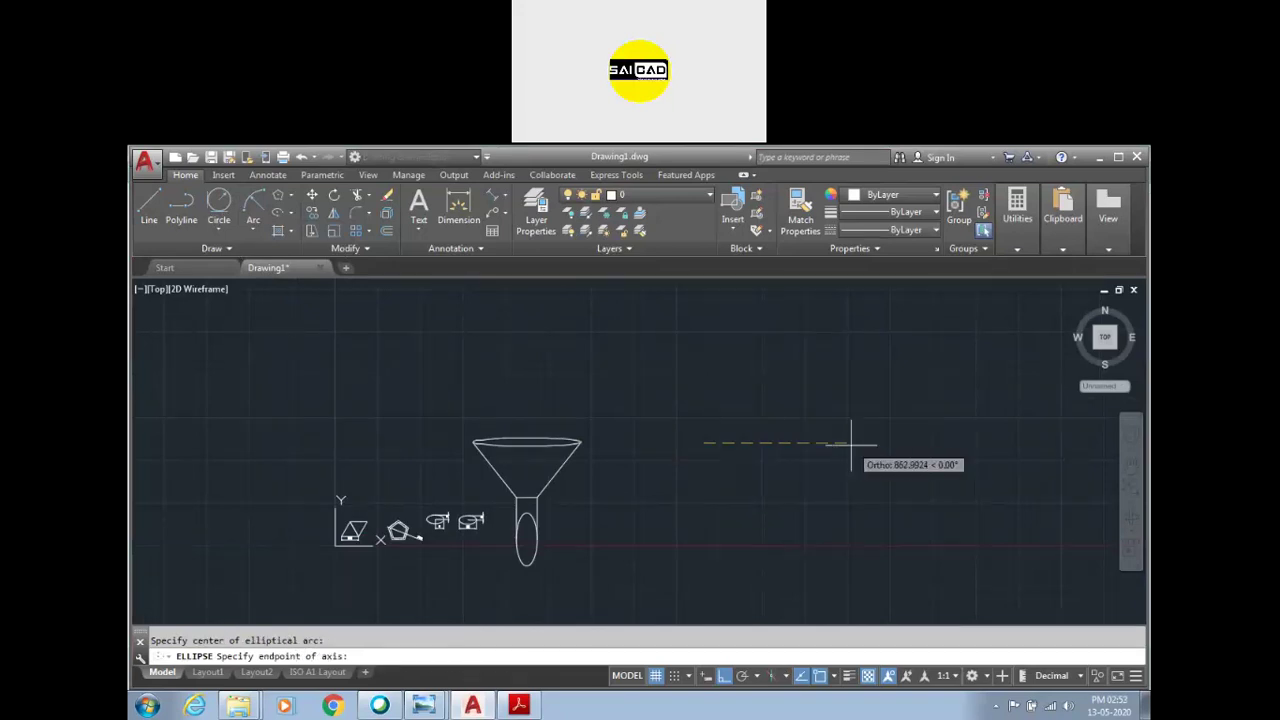
text(50)
key(Return)
text(25)
key(Return)
scroll(666, 435, up, 5)
scroll(786, 491, up, 2)
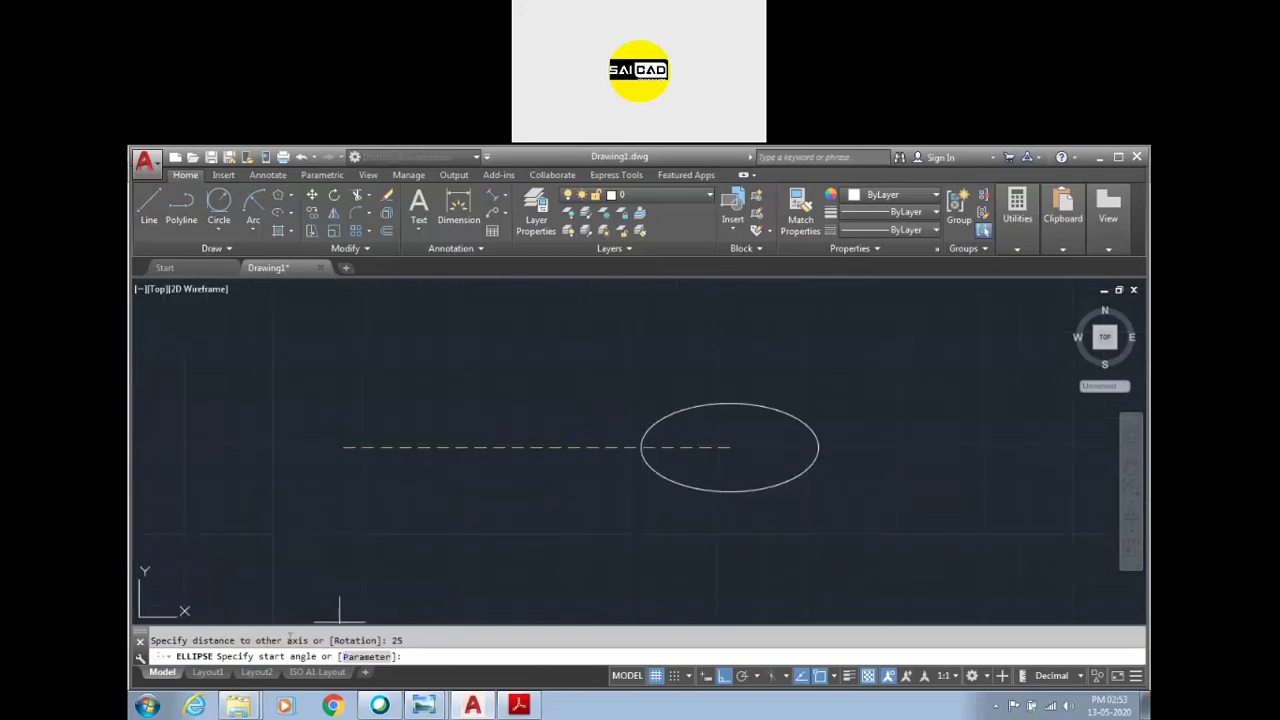
click(726, 676)
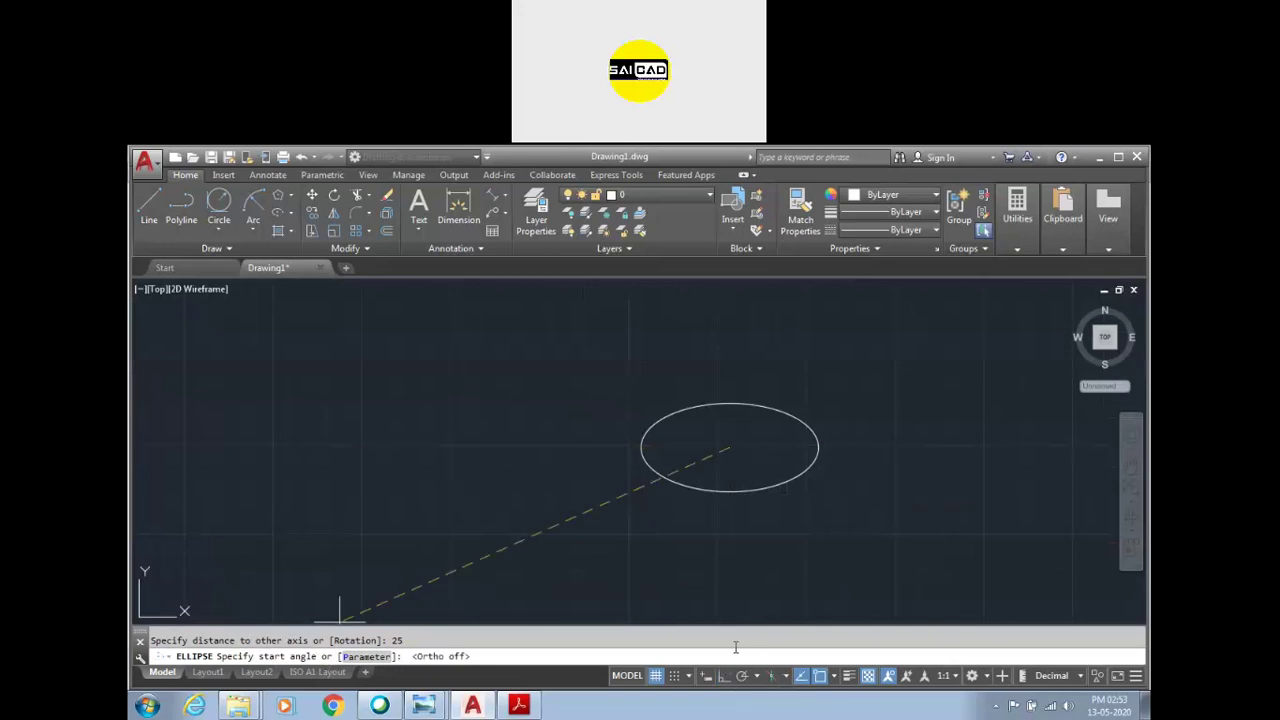
click(846, 404)
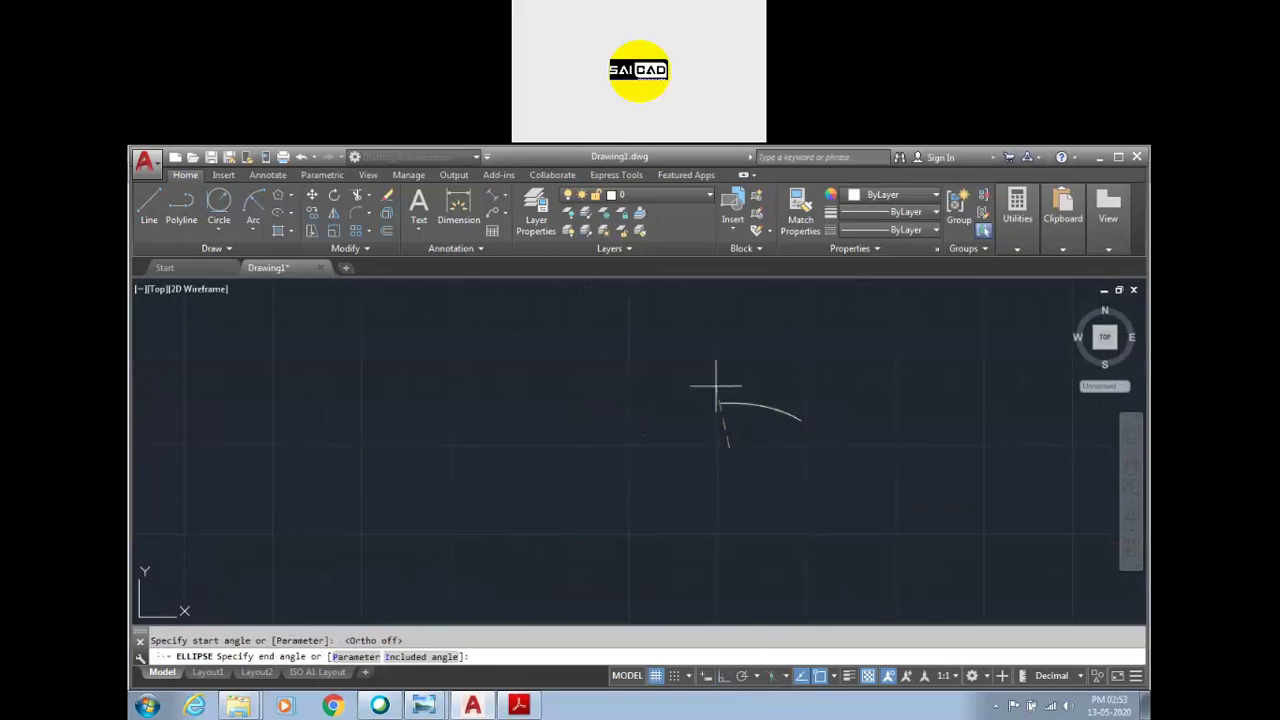
click(635, 510)
key(Escape)
Step: Reshape the elliptical arc's endpoints by stretching their grips
middle_drag(631, 500, 500, 514)
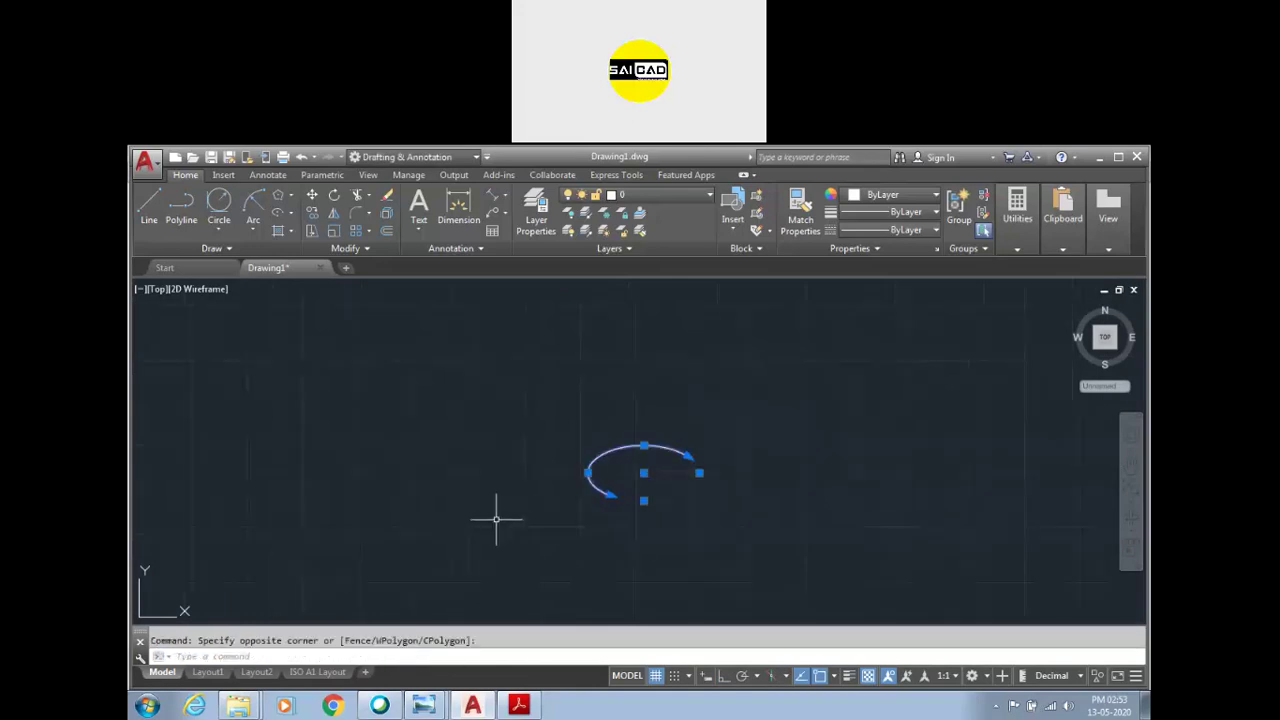
click(688, 422)
click(672, 484)
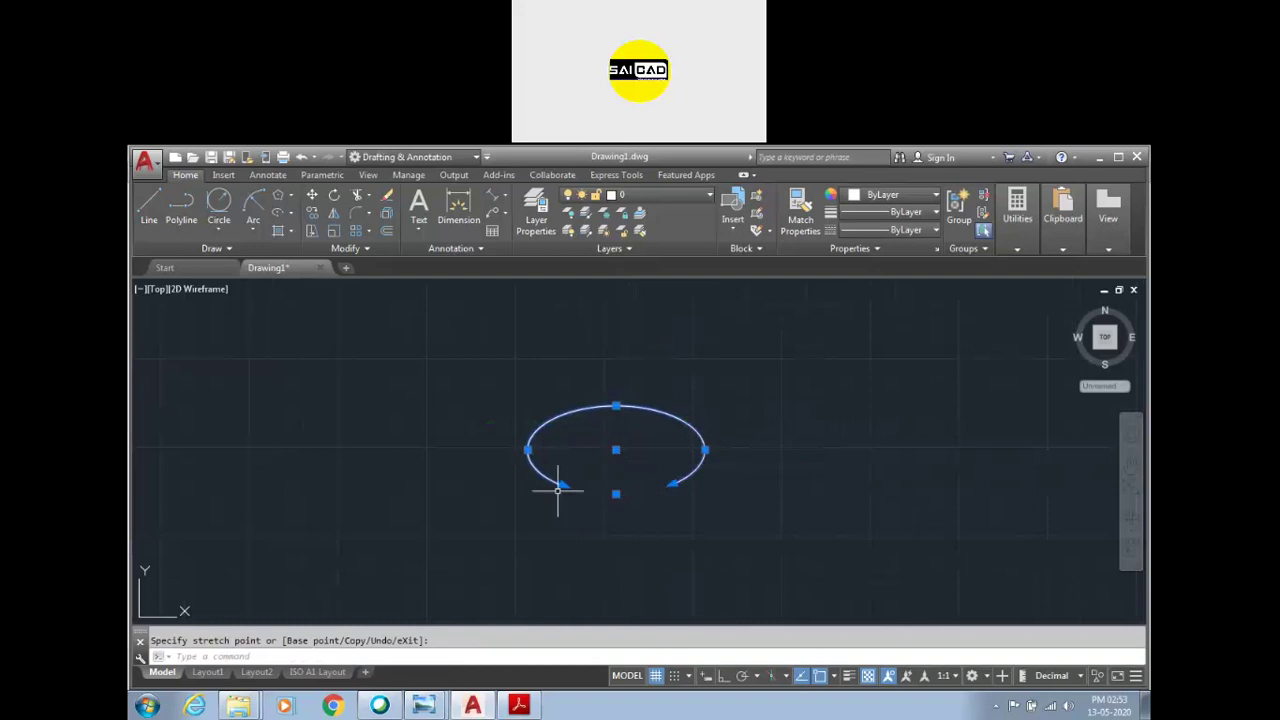
click(562, 485)
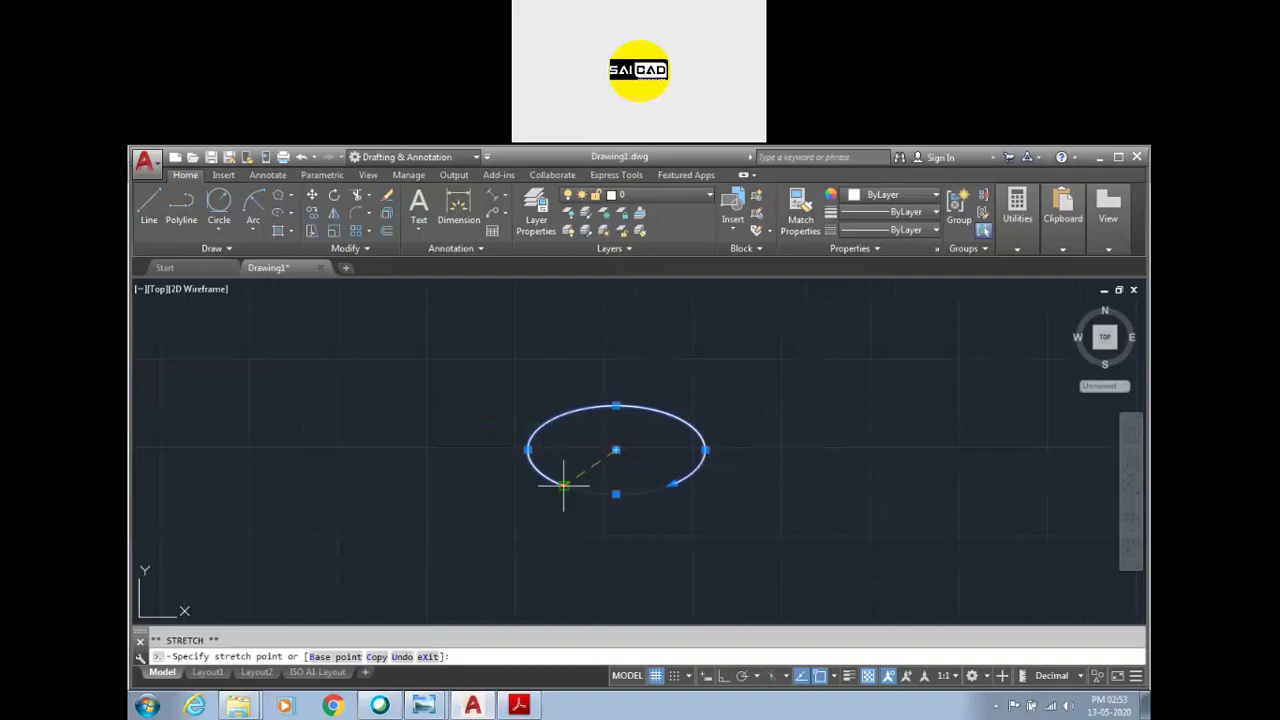
click(527, 449)
key(Escape)
click(531, 440)
click(528, 457)
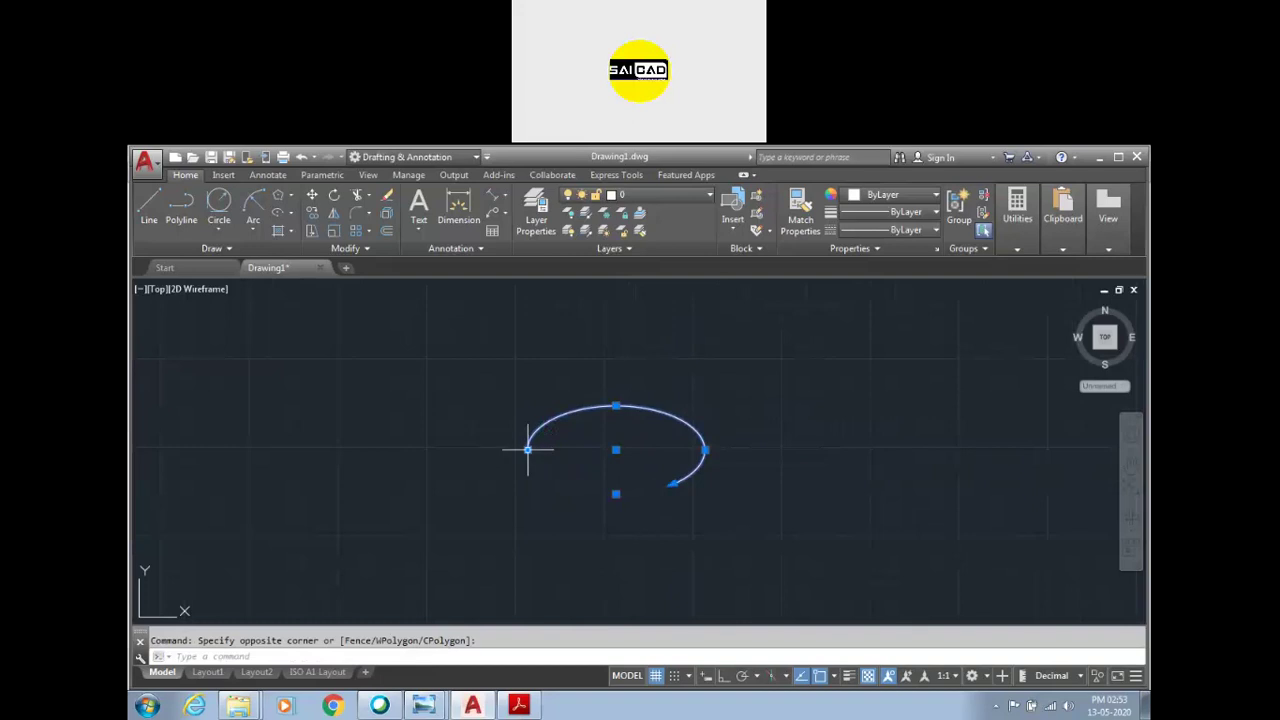
click(672, 484)
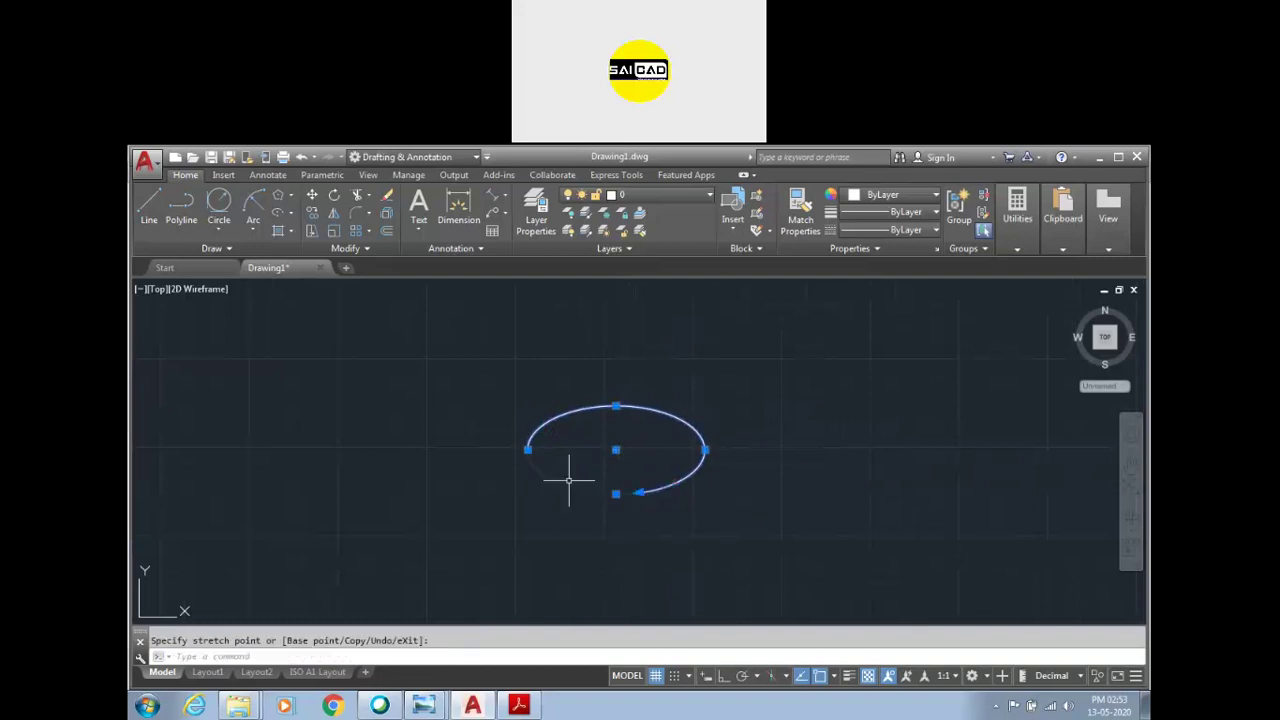
key(Escape)
scroll(485, 500, down, 3)
text(el)
key(Return)
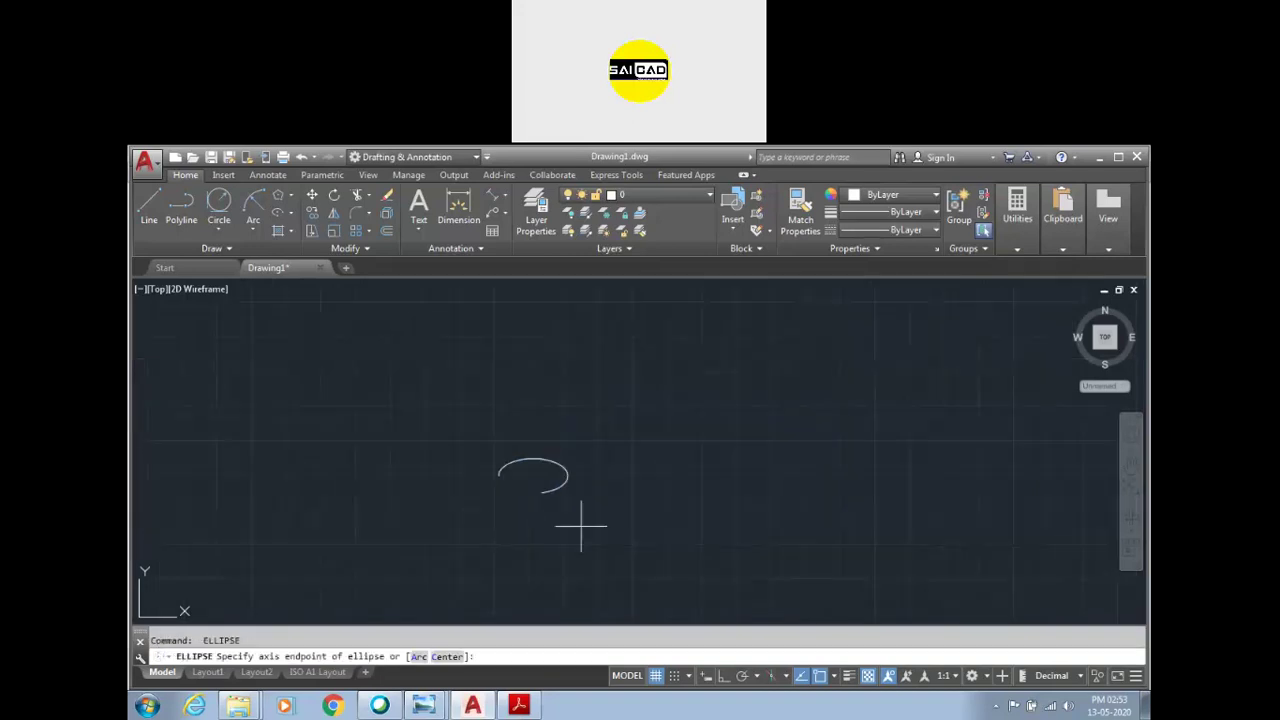
key(Escape)
key(Escape)
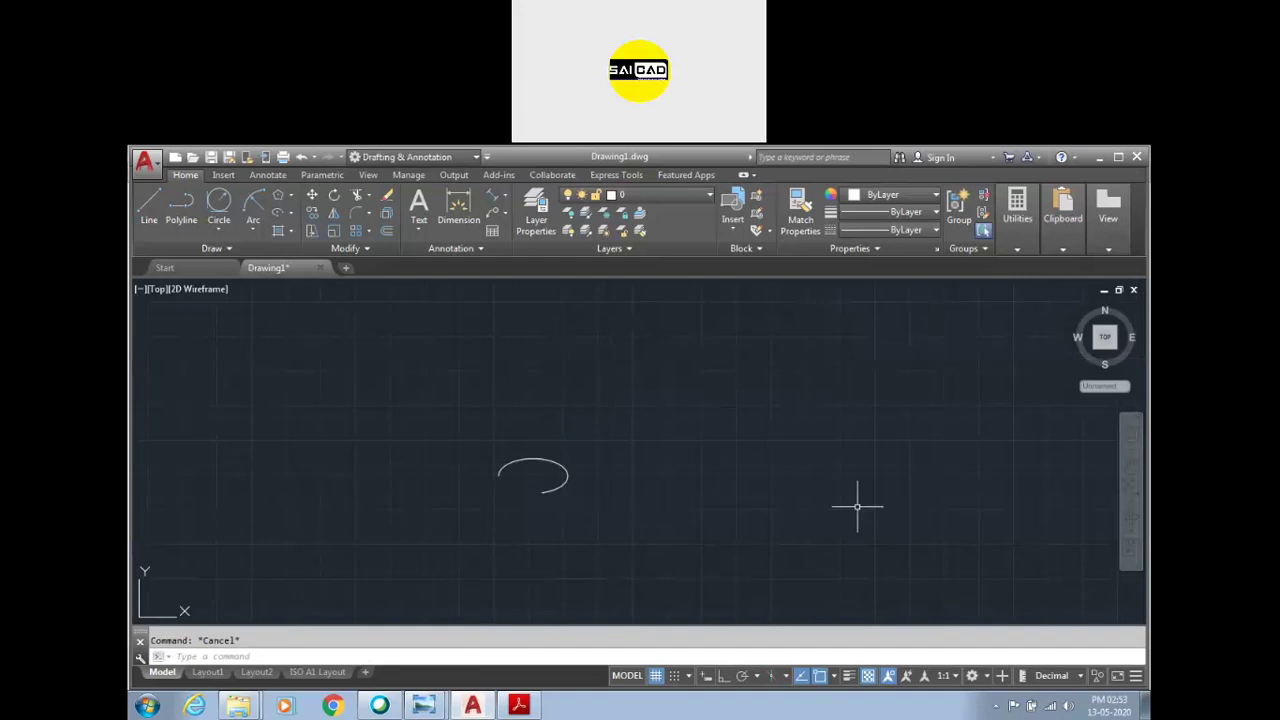
text(el)
key(Return)
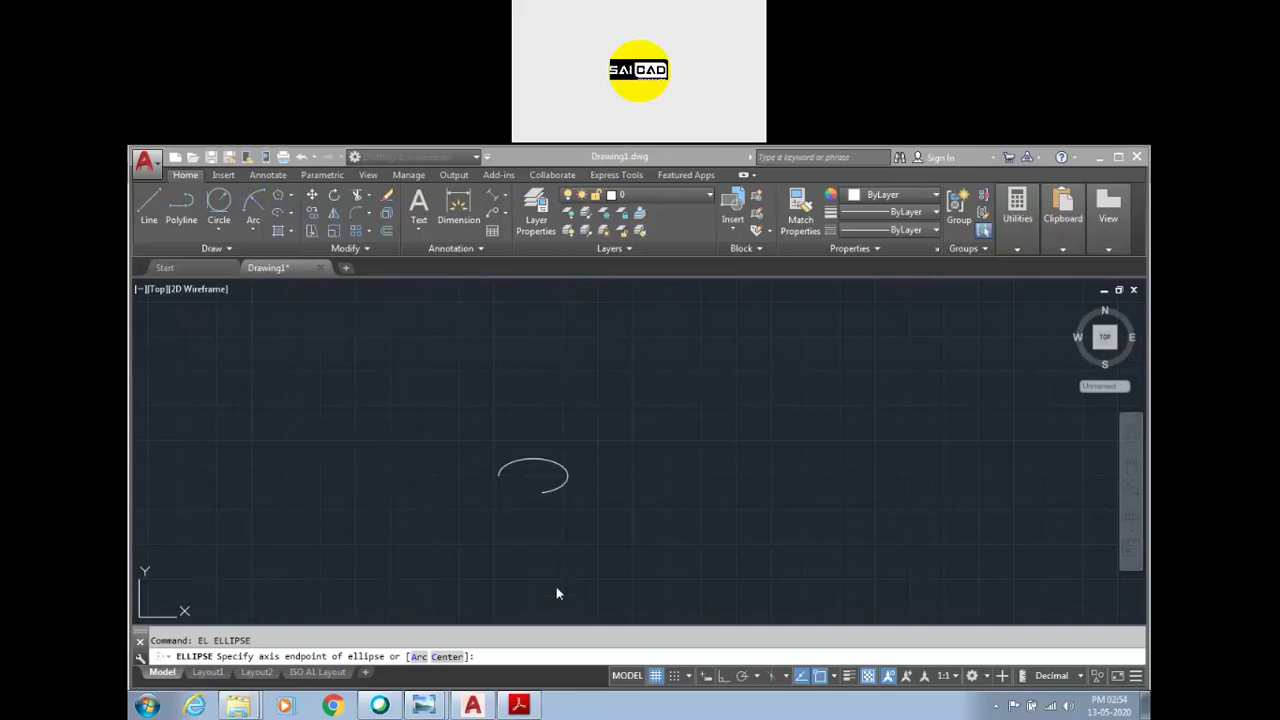
click(623, 537)
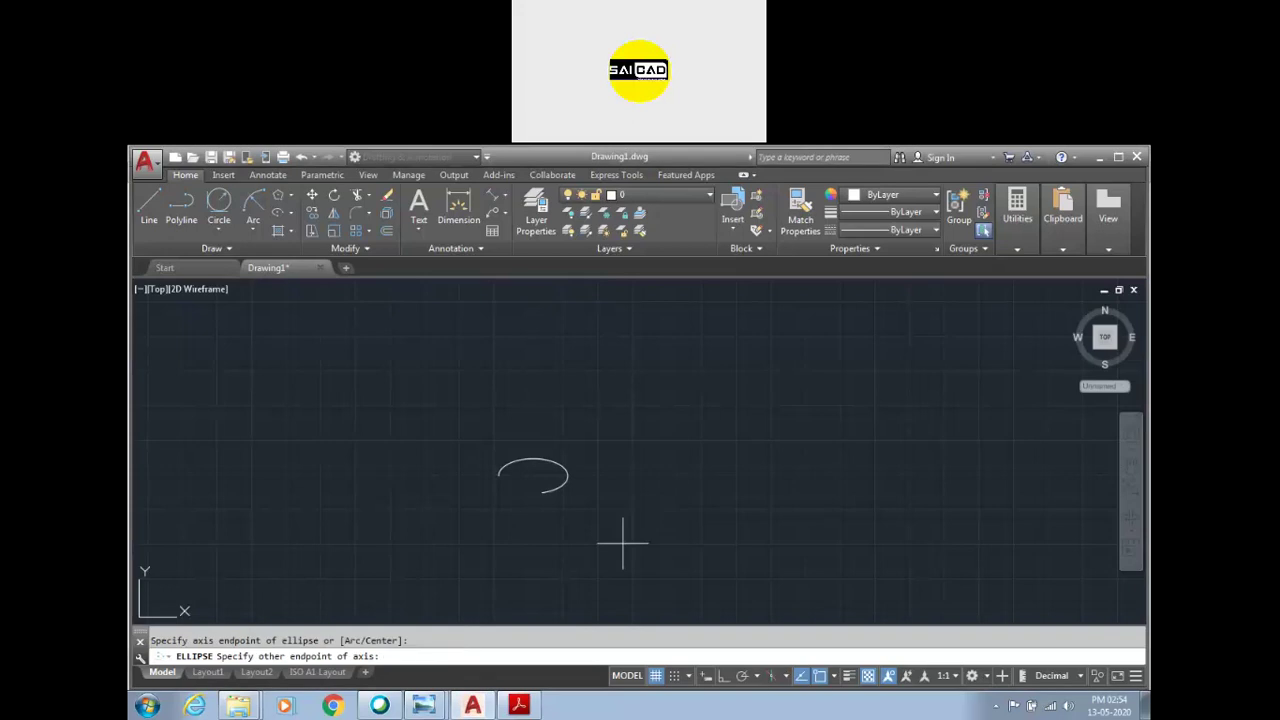
click(566, 580)
key(Escape)
text(el)
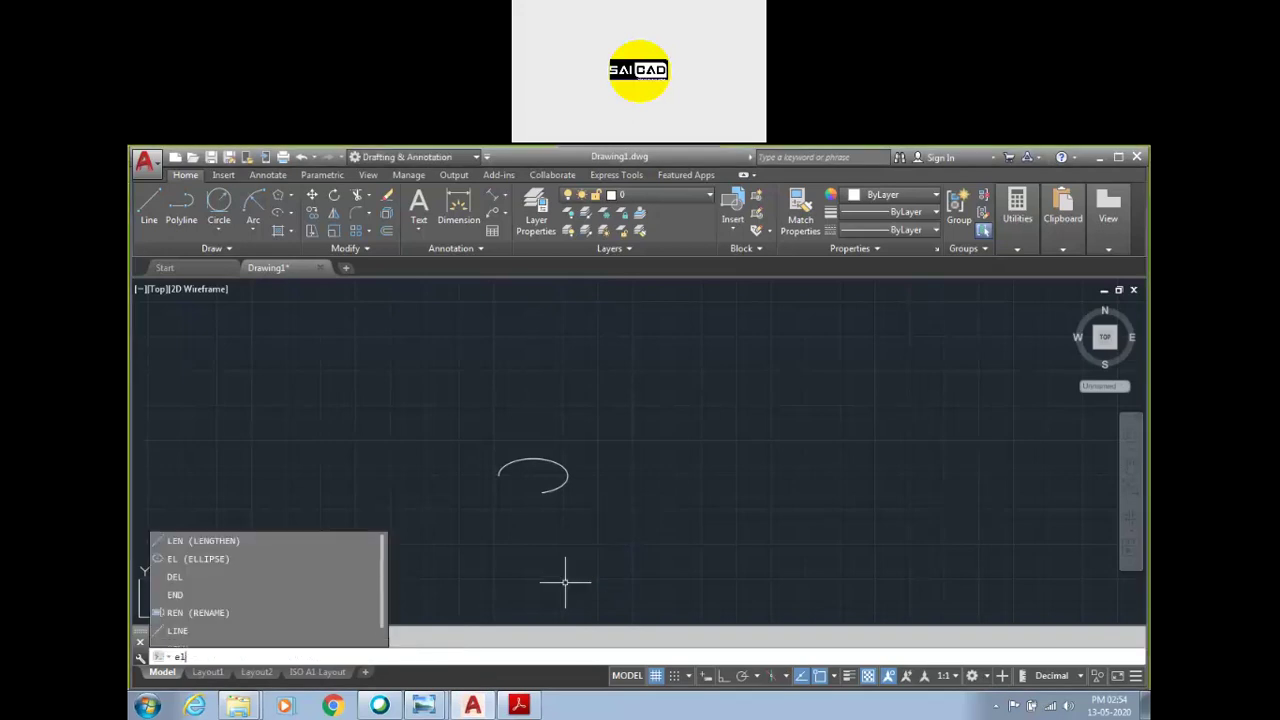
key(Return)
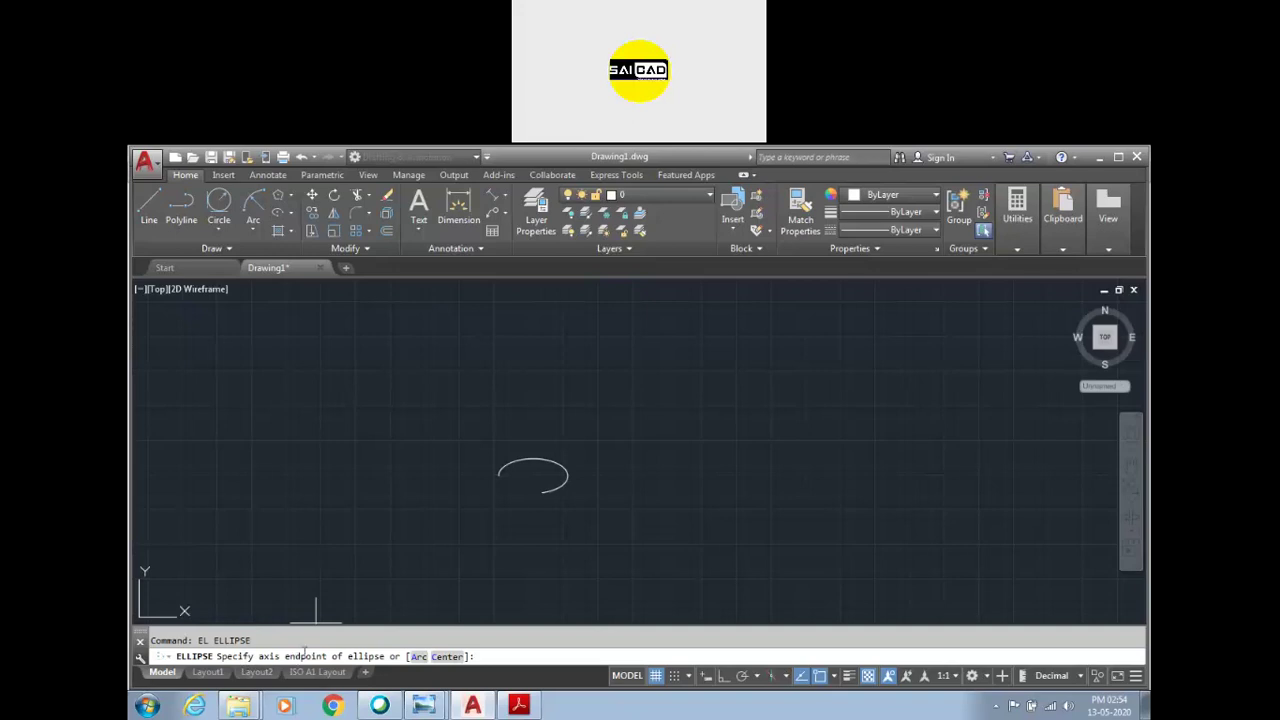
Step: Draw an elliptical arc by centre with axis 100, other axis 25, from 15° to 200°
click(416, 657)
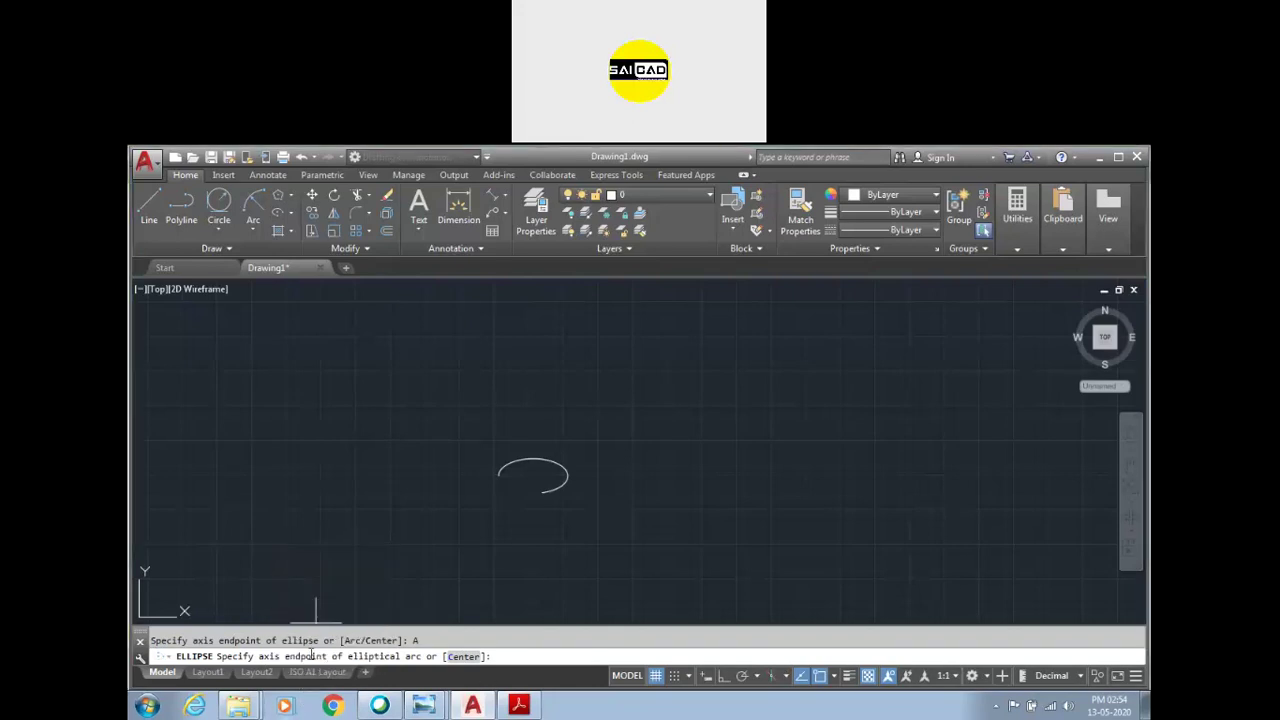
click(464, 658)
click(521, 573)
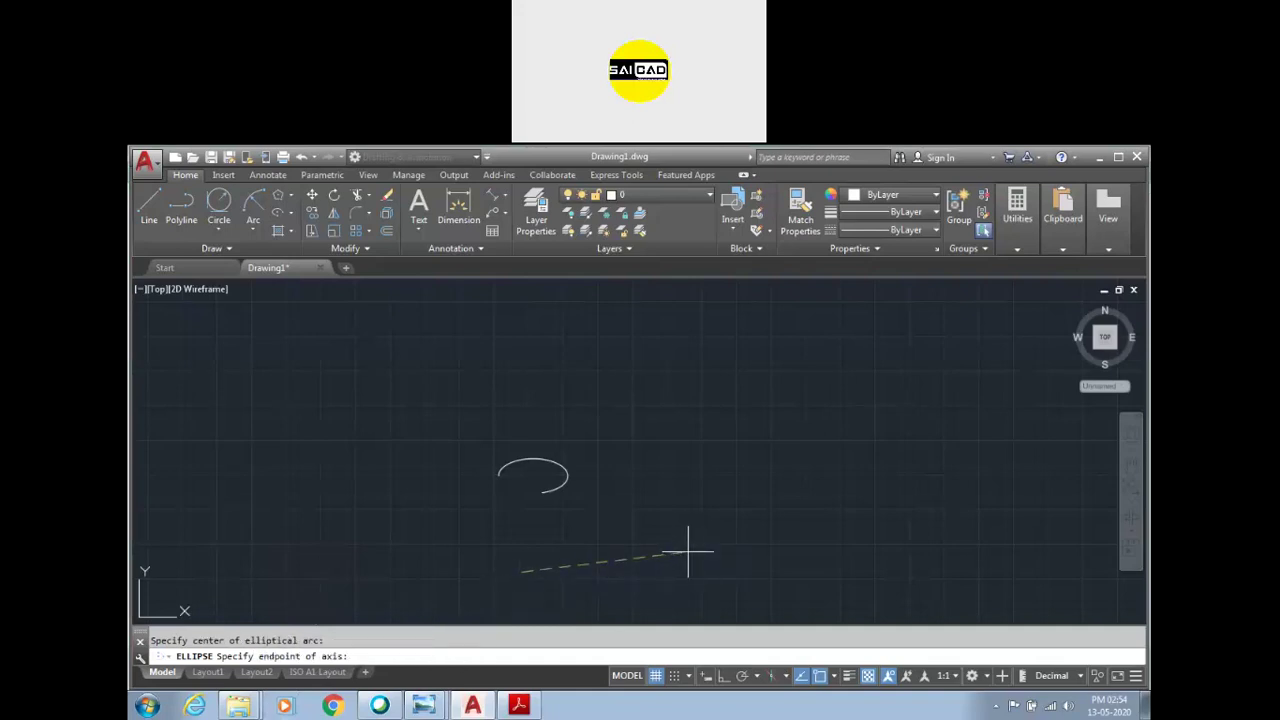
key(F8)
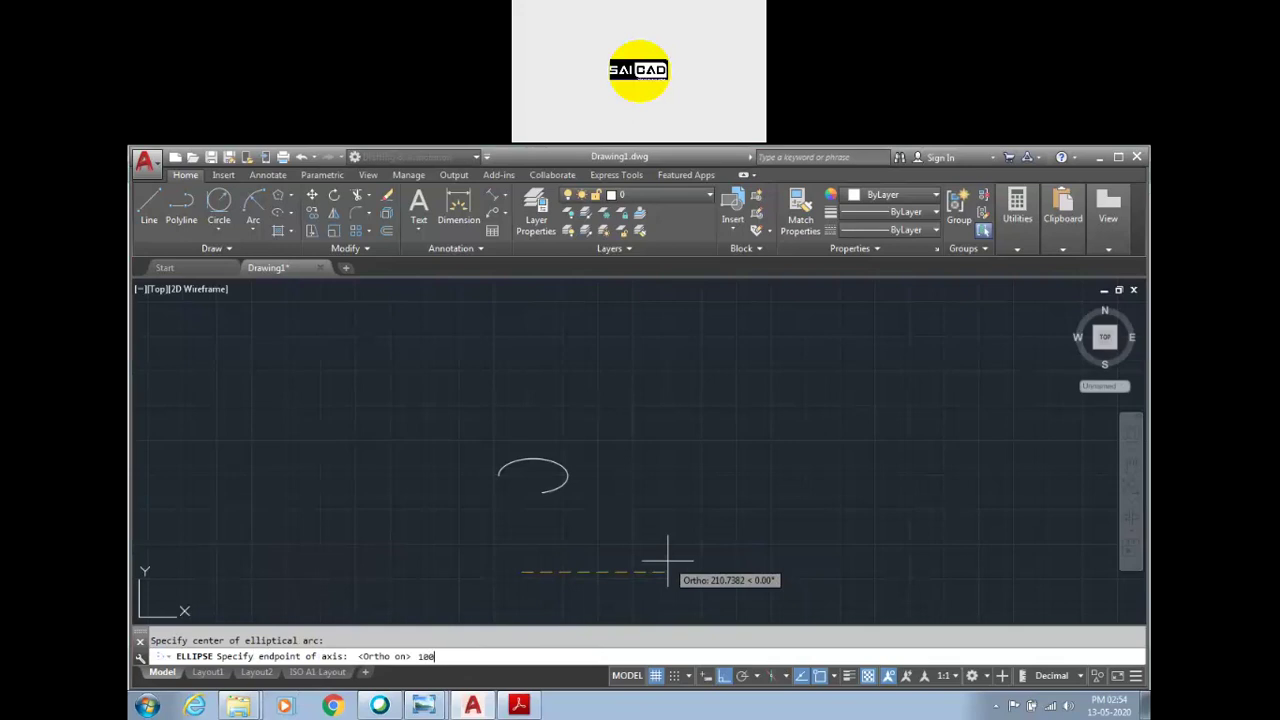
key(Return)
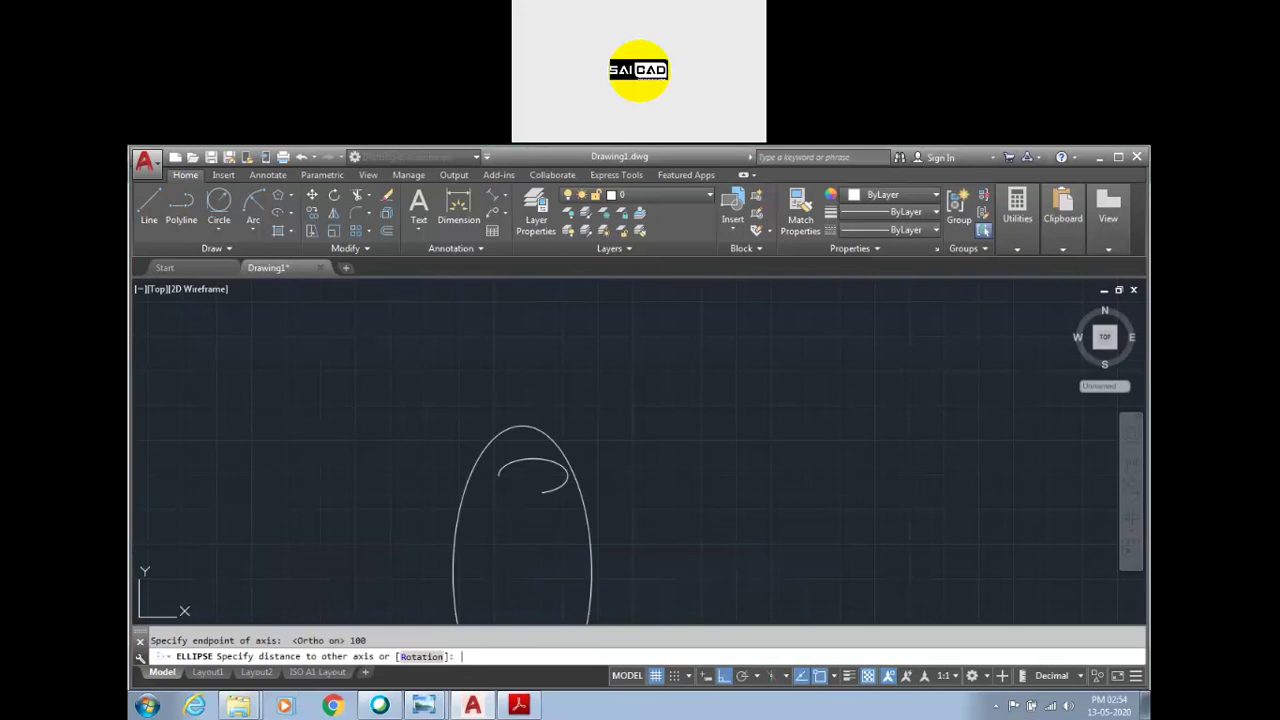
text(25)
key(Return)
scroll(600, 545, up, 2)
scroll(615, 530, down, 2)
scroll(612, 540, up, 2)
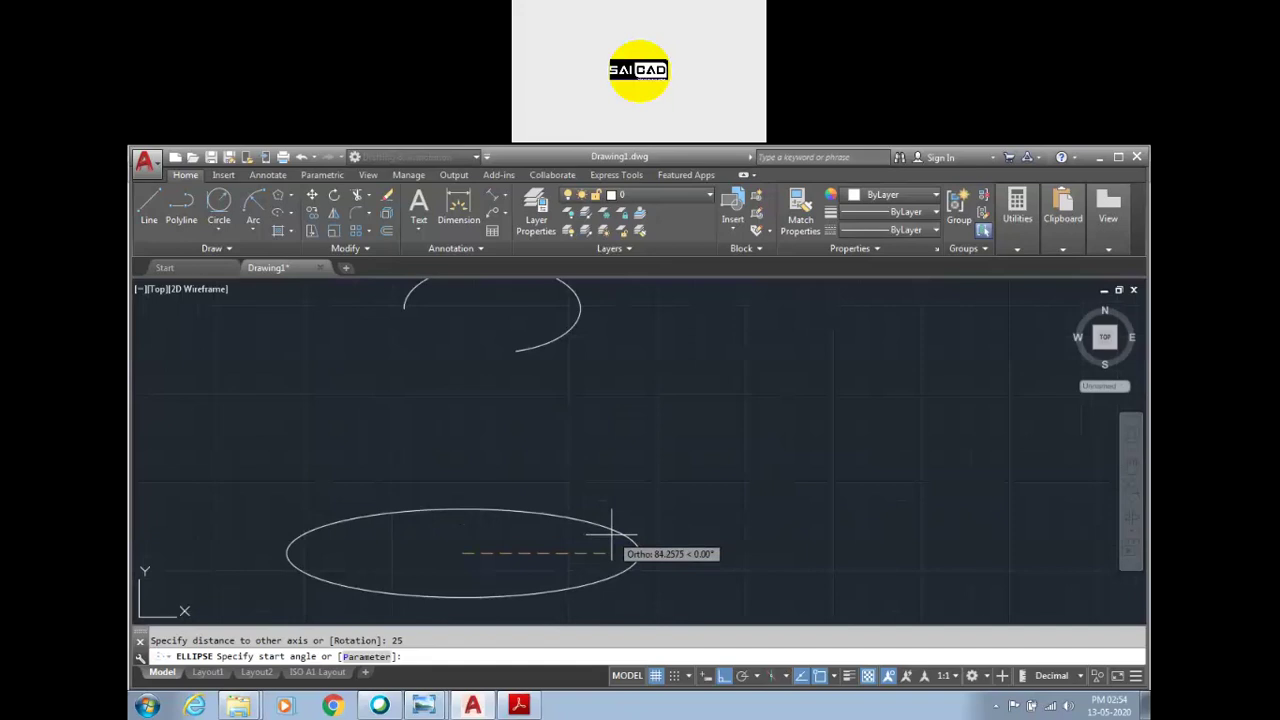
text(5)
key(Return)
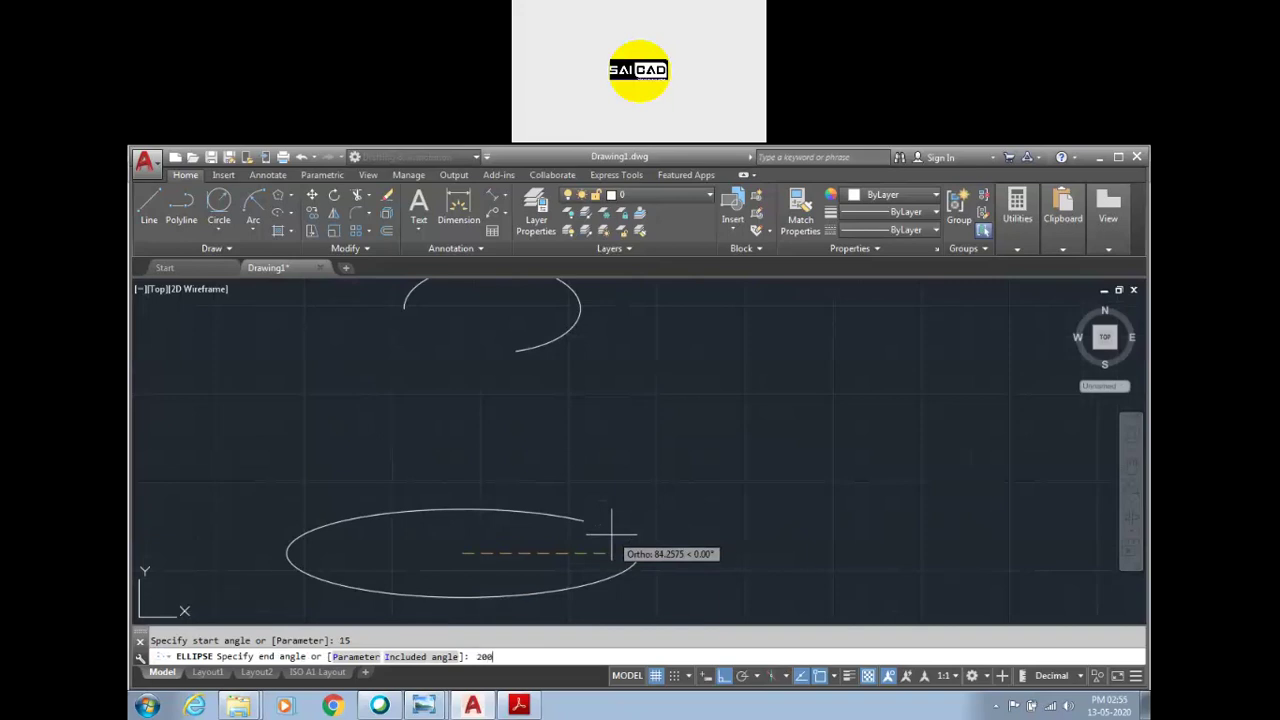
key(Return)
Step: Window-select the new elliptical arc, then start the LINE command
click(577, 458)
click(457, 571)
scroll(505, 535, up, 2)
text(l)
key(Return)
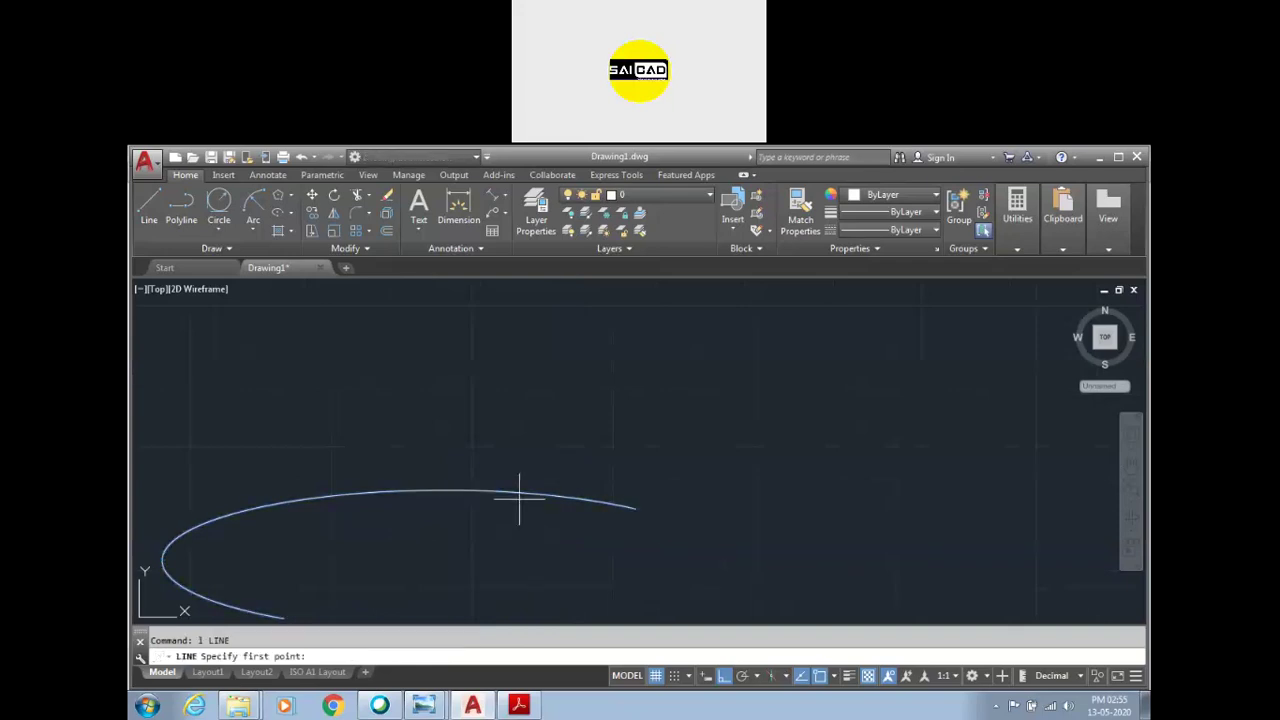
Step: Draw lines from the arc centre to its upper end and horizontally to the right
click(444, 560)
click(636, 509)
key(Return)
key(Return)
click(444, 560)
key(Escape)
scroll(434, 512, down, 1)
key(Return)
click(440, 543)
click(601, 543)
key(Escape)
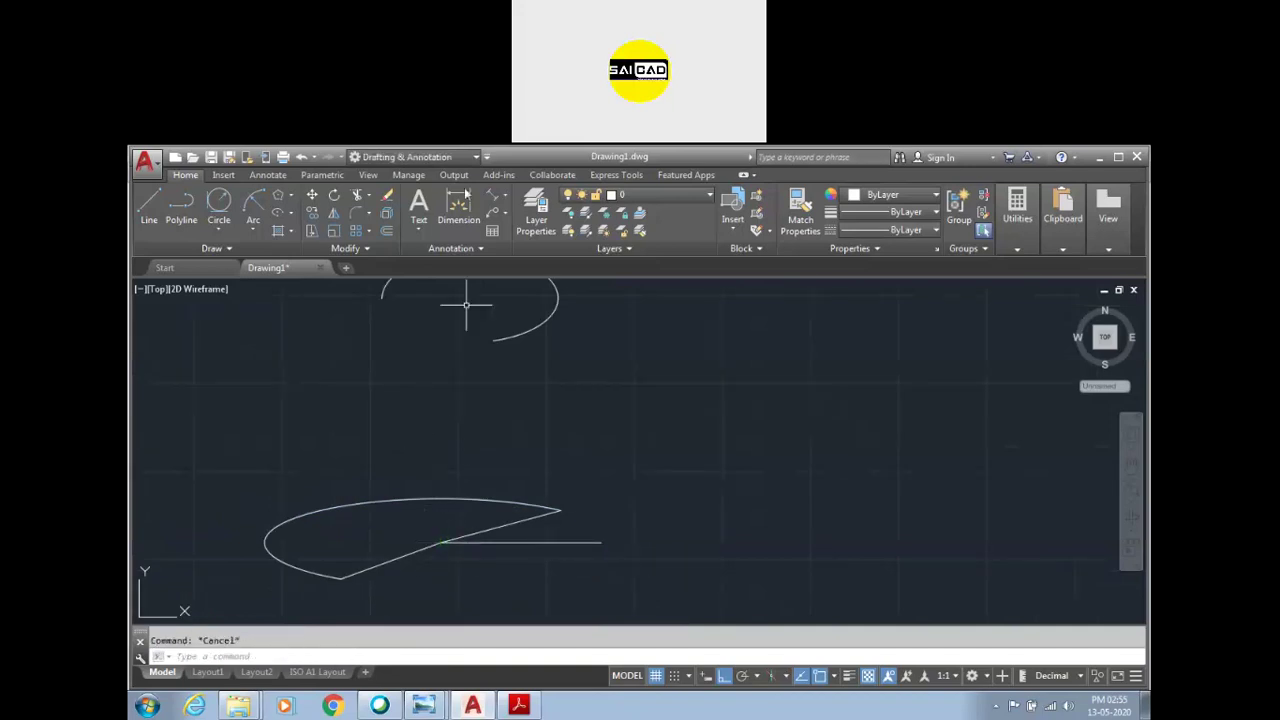
Step: Add the 15° and 160° angular dimensions between the lines
click(458, 207)
scroll(506, 492, up, 3)
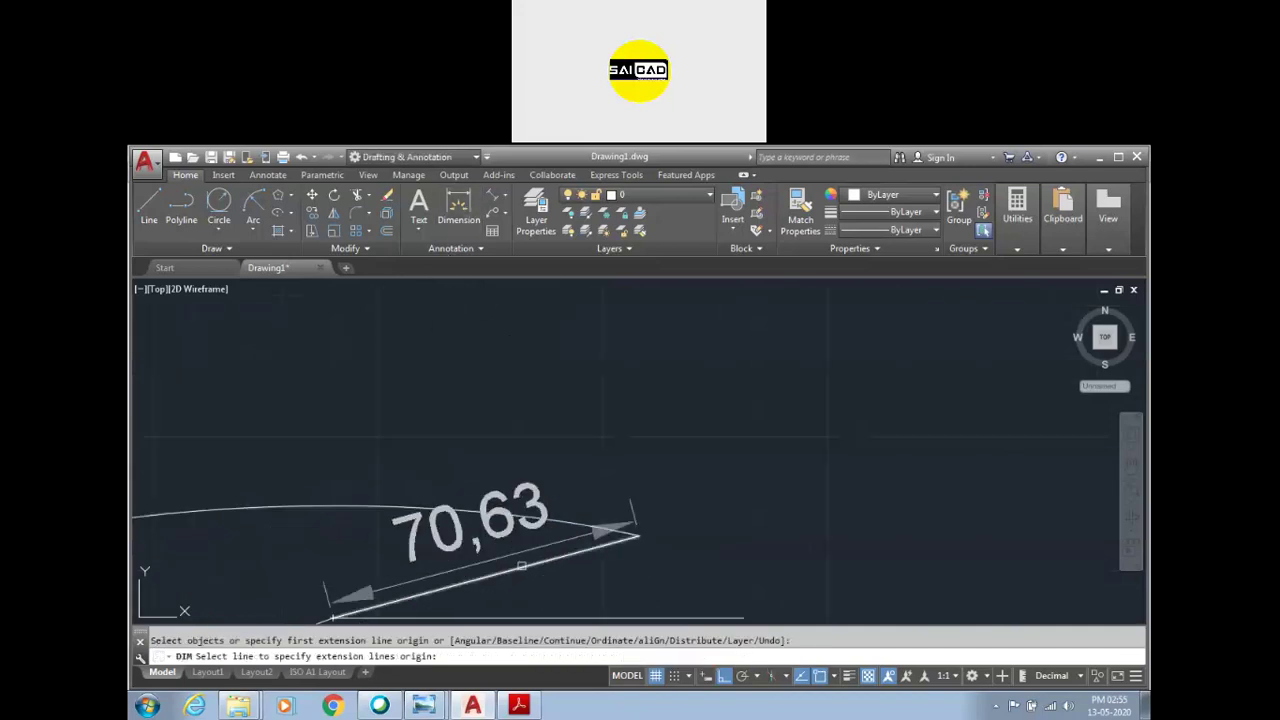
click(498, 618)
click(591, 553)
scroll(680, 540, down, 2)
click(771, 528)
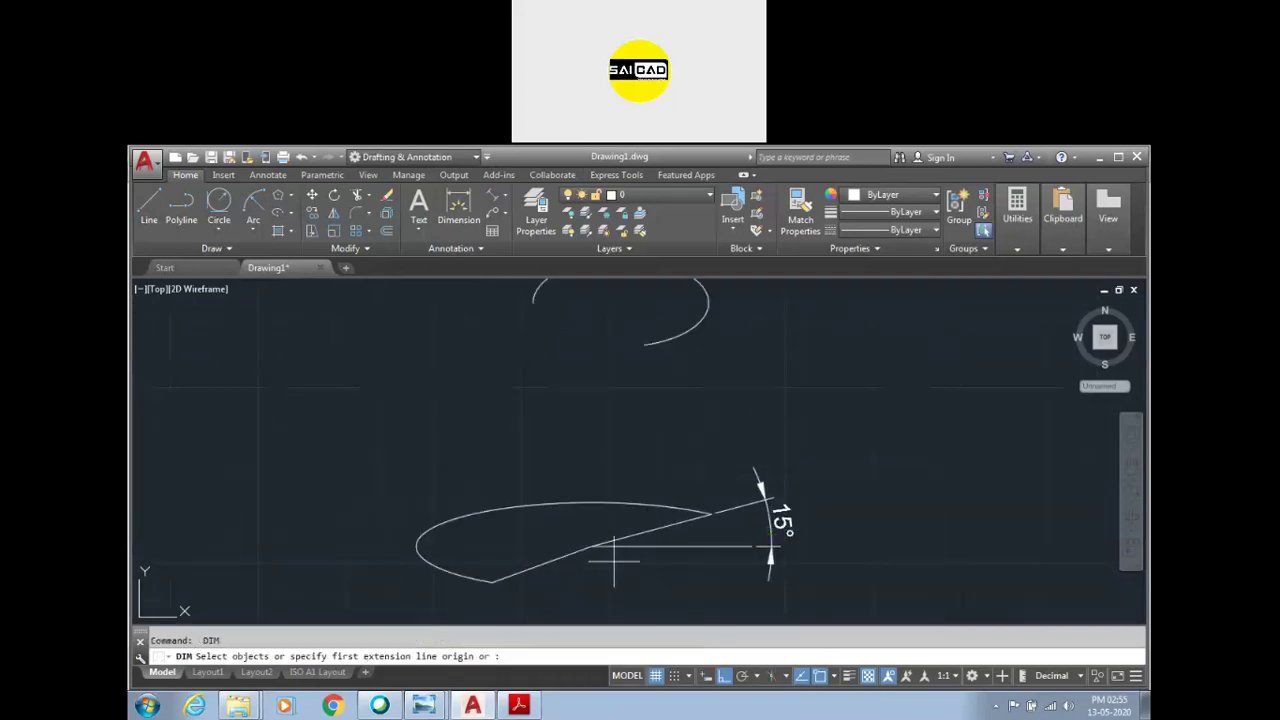
click(591, 546)
click(563, 559)
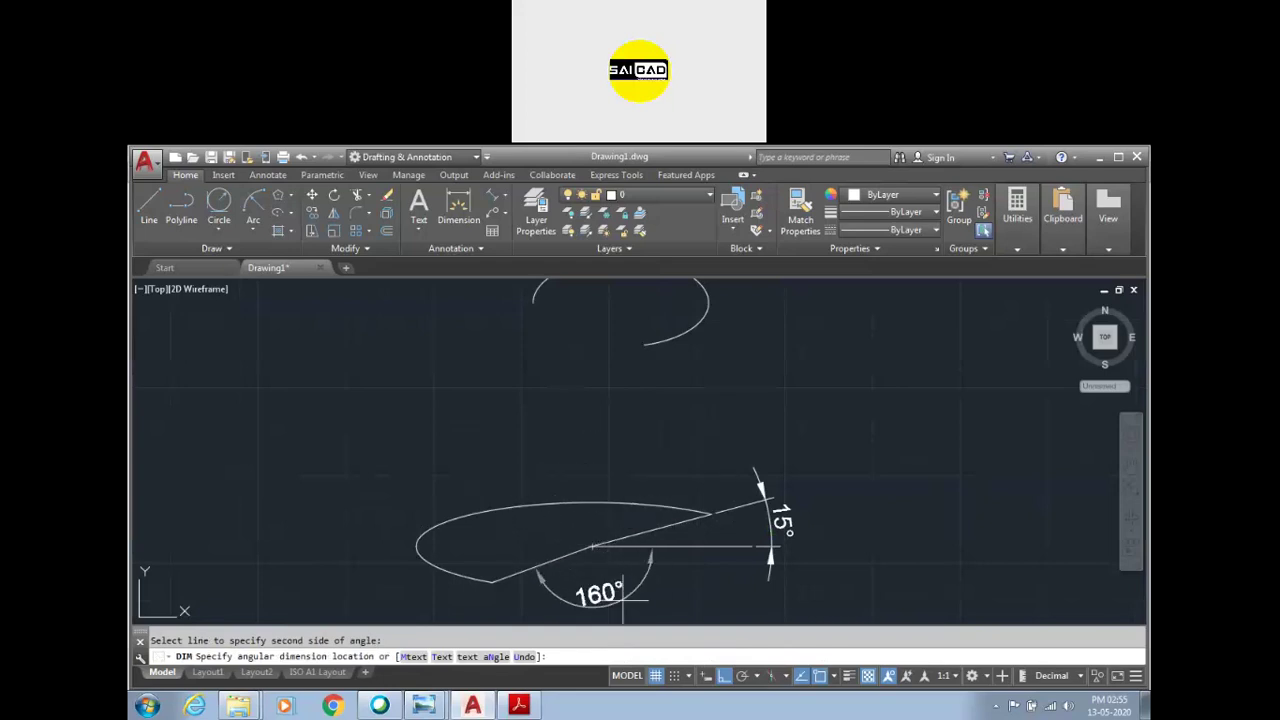
click(616, 592)
key(Escape)
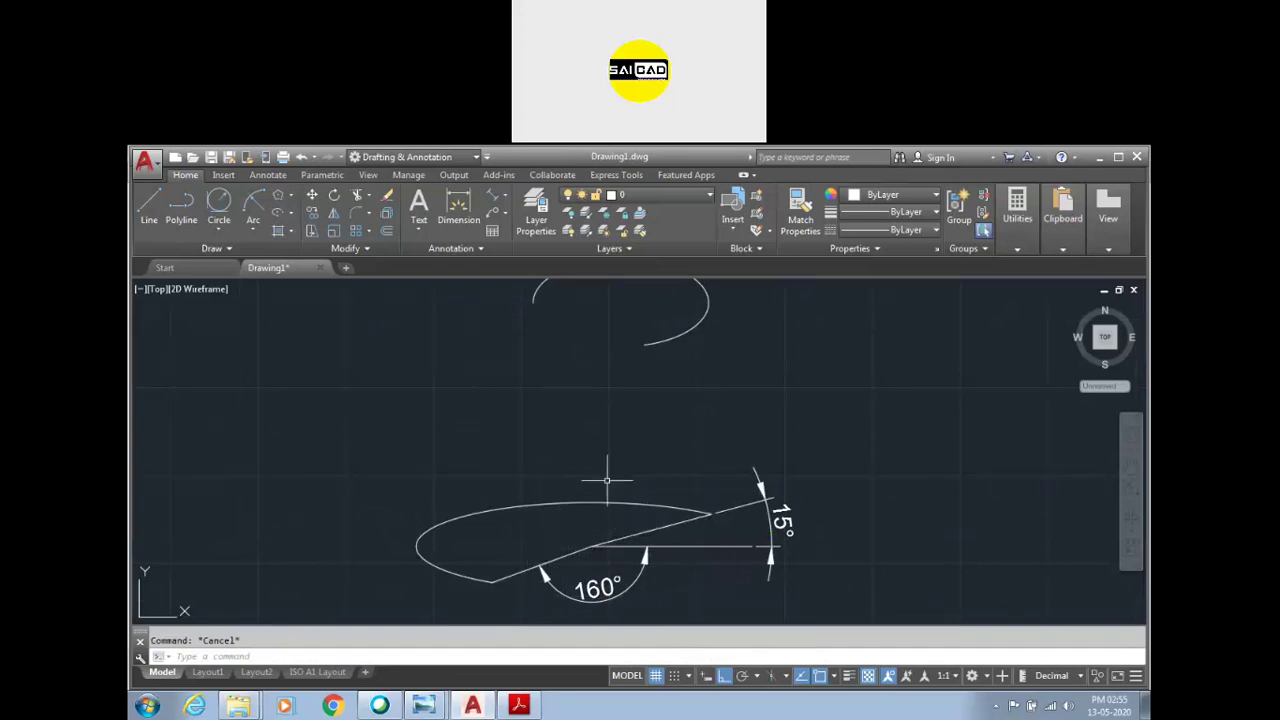
Step: Window-select the larger arc, its lines and dimensions, and delete them
scroll(606, 478, down, 1)
scroll(603, 471, up, 3)
scroll(603, 478, down, 2)
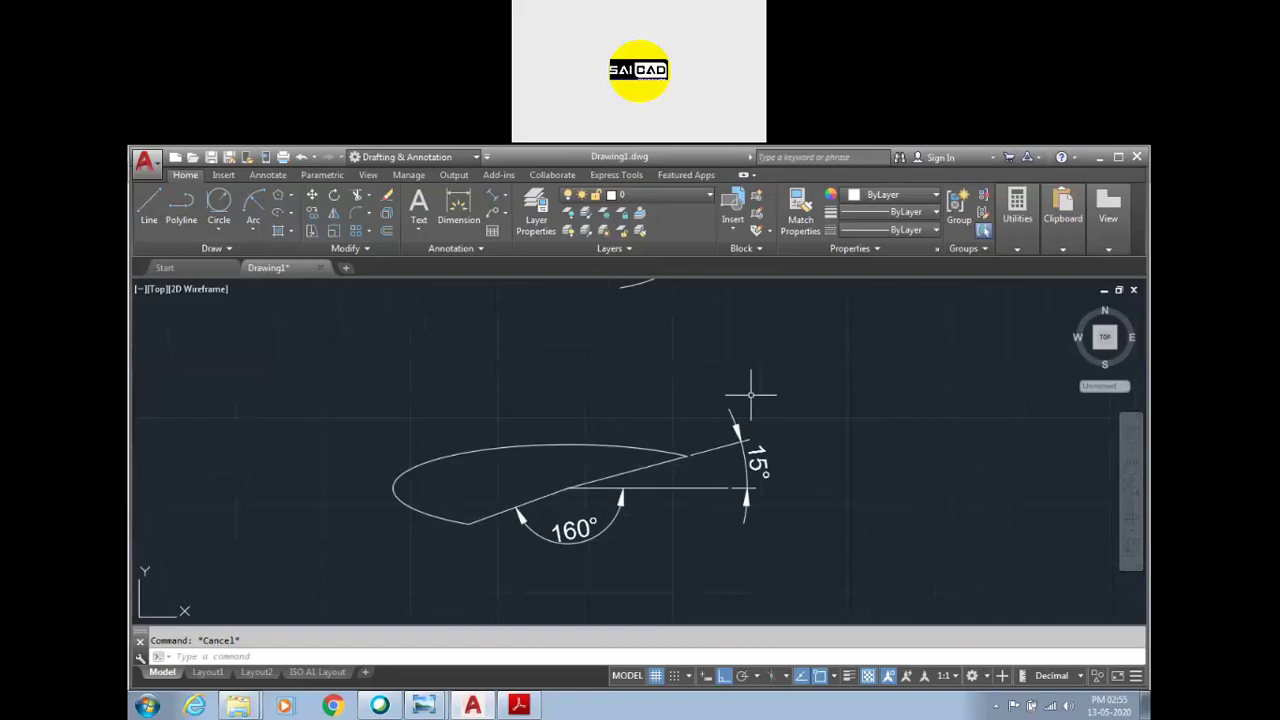
click(772, 382)
click(517, 572)
scroll(530, 545, down, 3)
key(Delete)
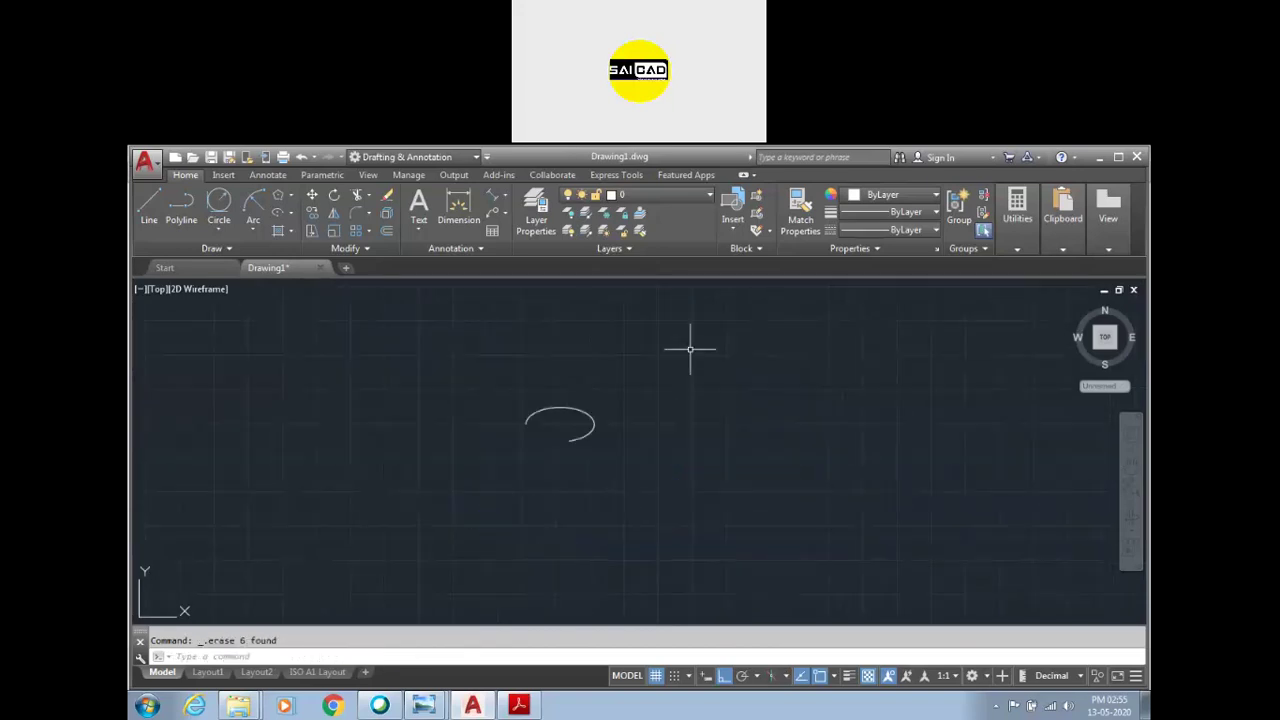
Step: Window-select the remaining small elliptical arc and delete it
click(690, 349)
click(425, 520)
key(Delete)
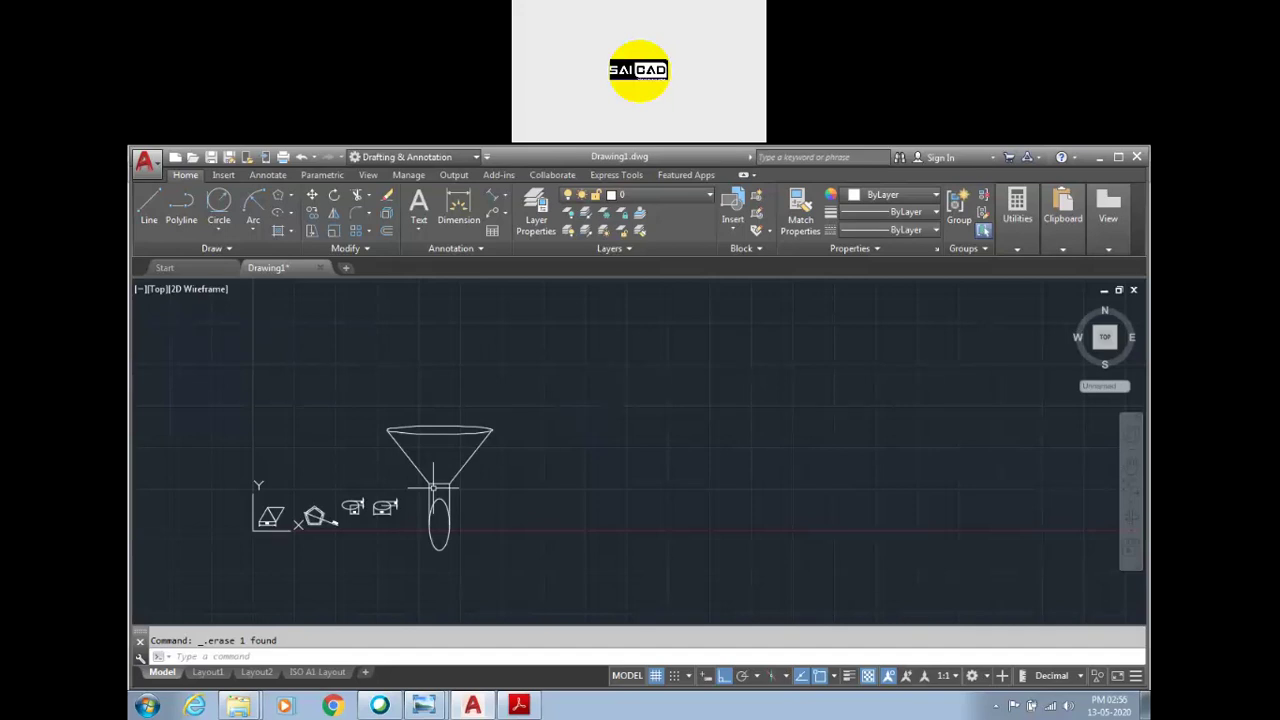
Step: Switch back to AutoCAD, launch Snipping Tool, then abandon that first capture
click(380, 706)
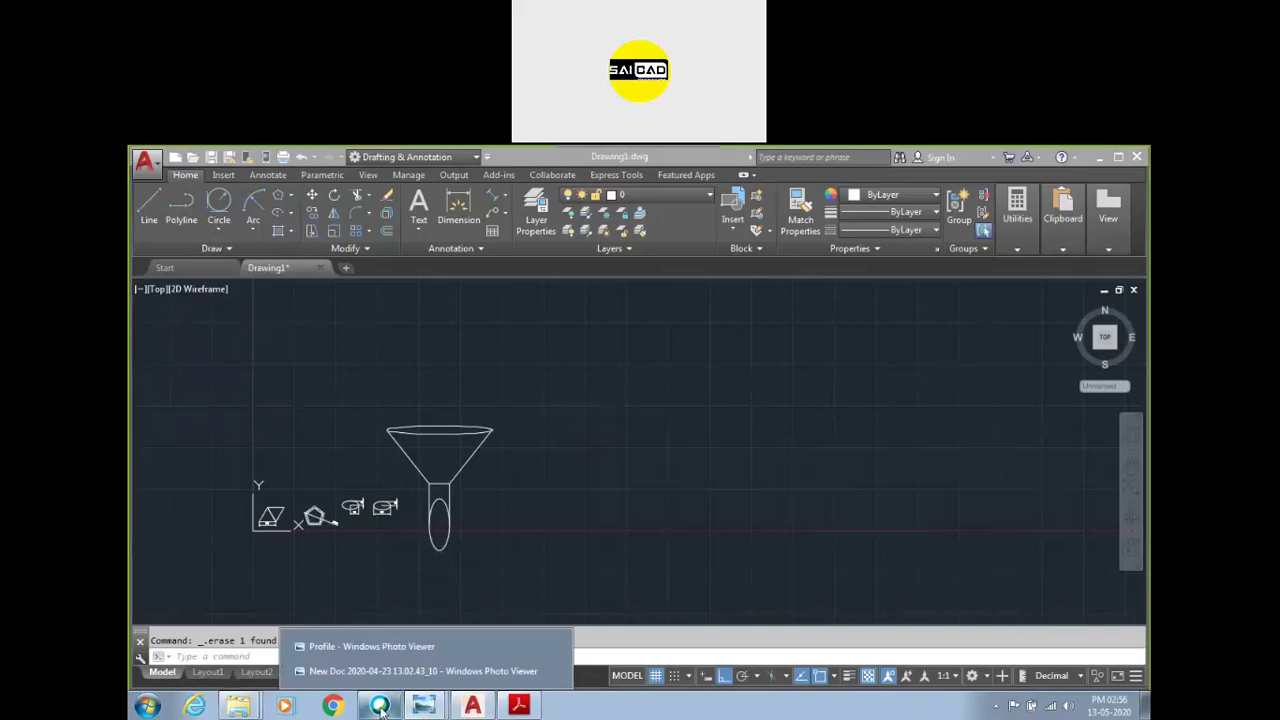
click(380, 706)
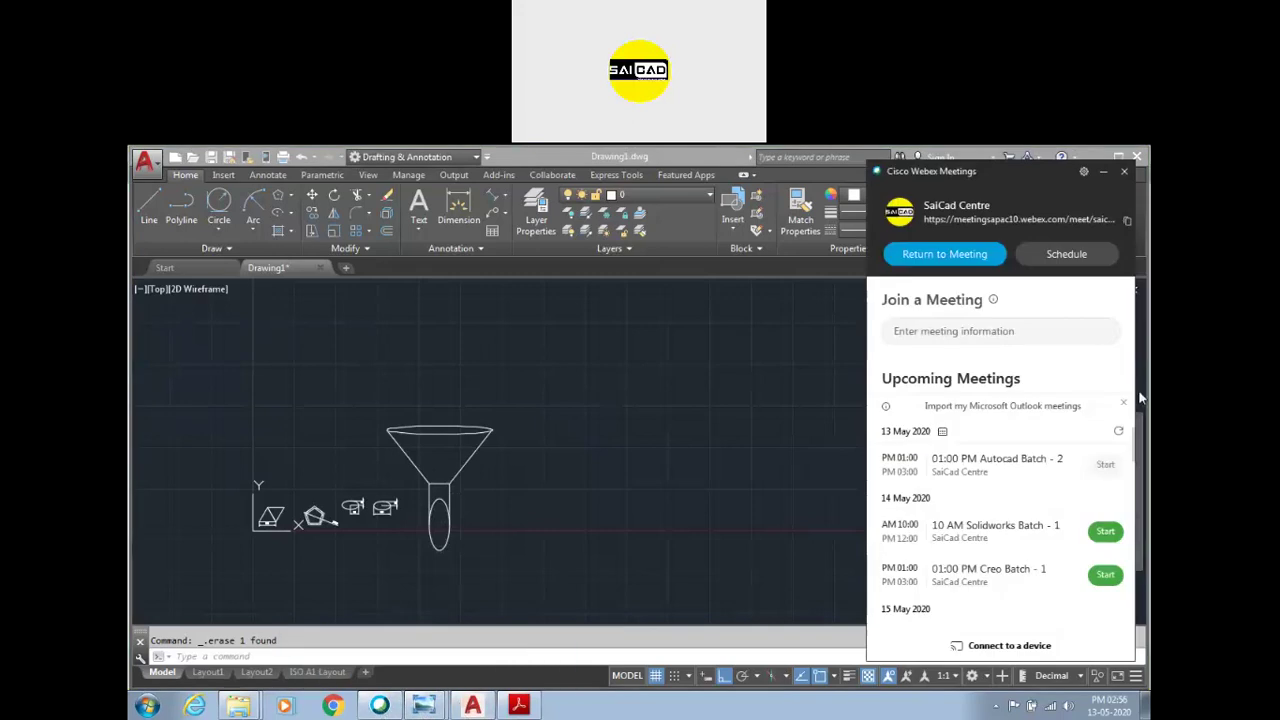
click(702, 370)
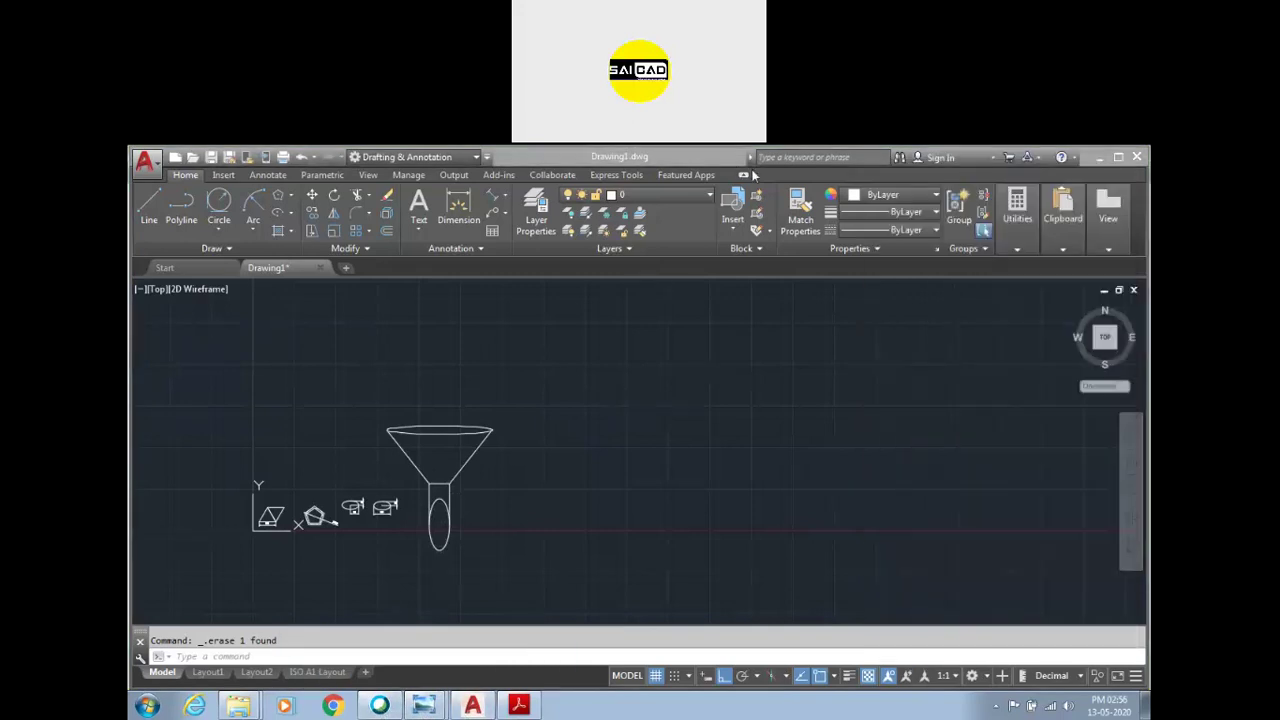
click(1129, 549)
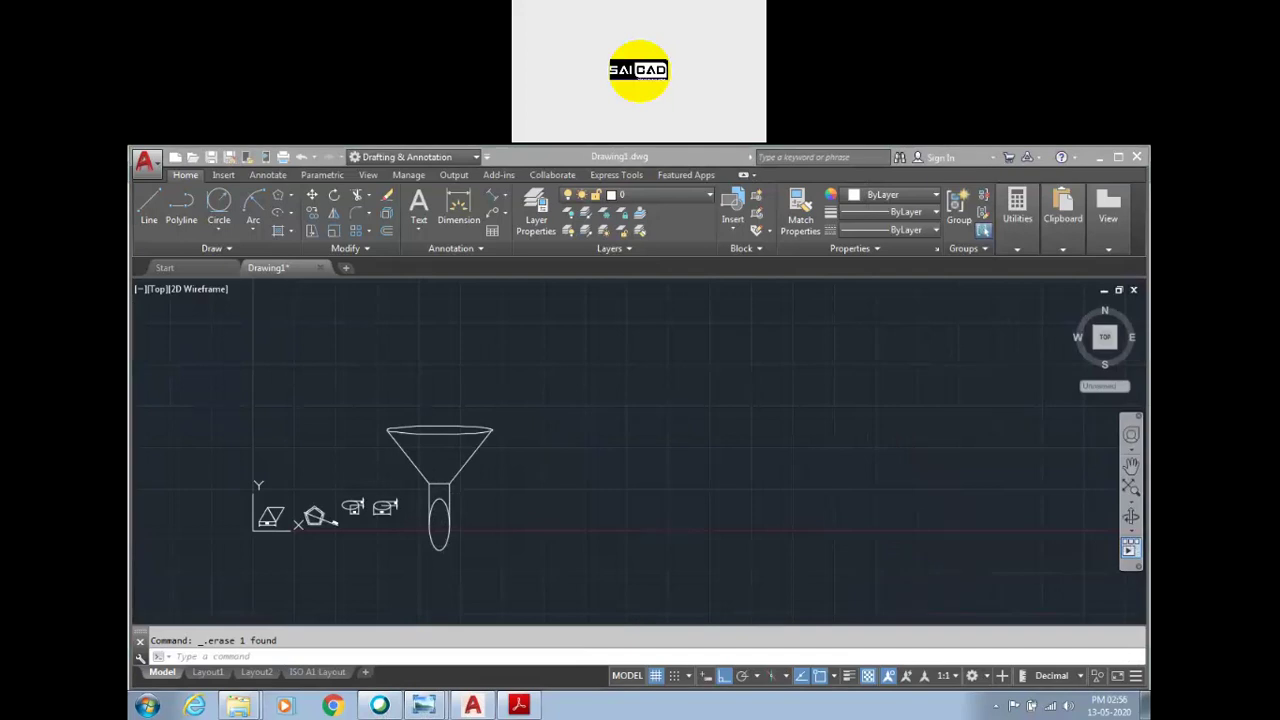
key(super)
text(sni)
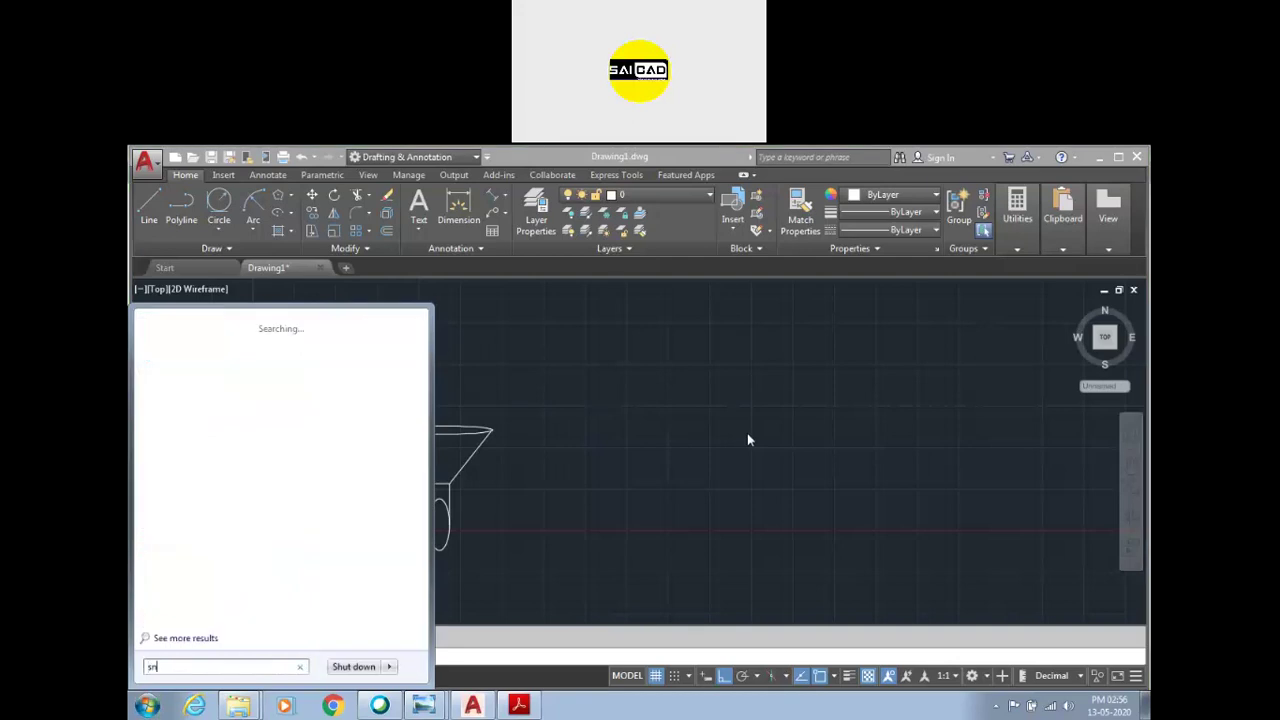
key(Return)
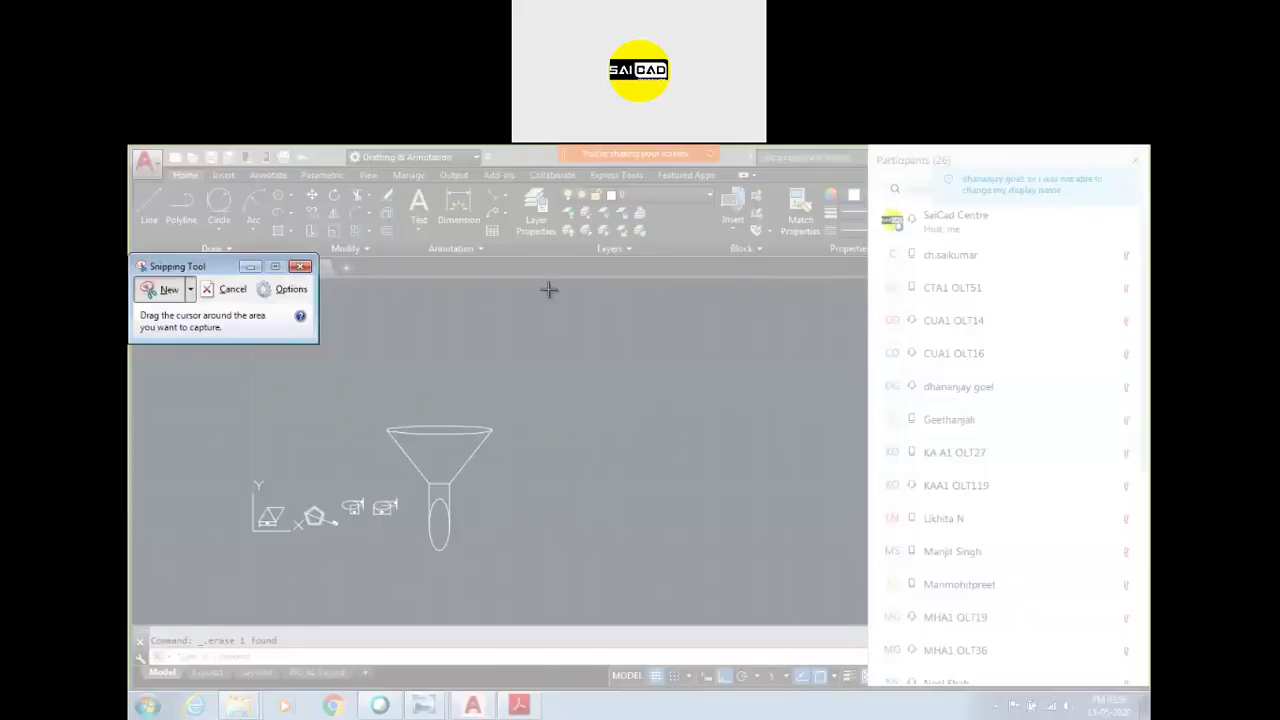
click(301, 267)
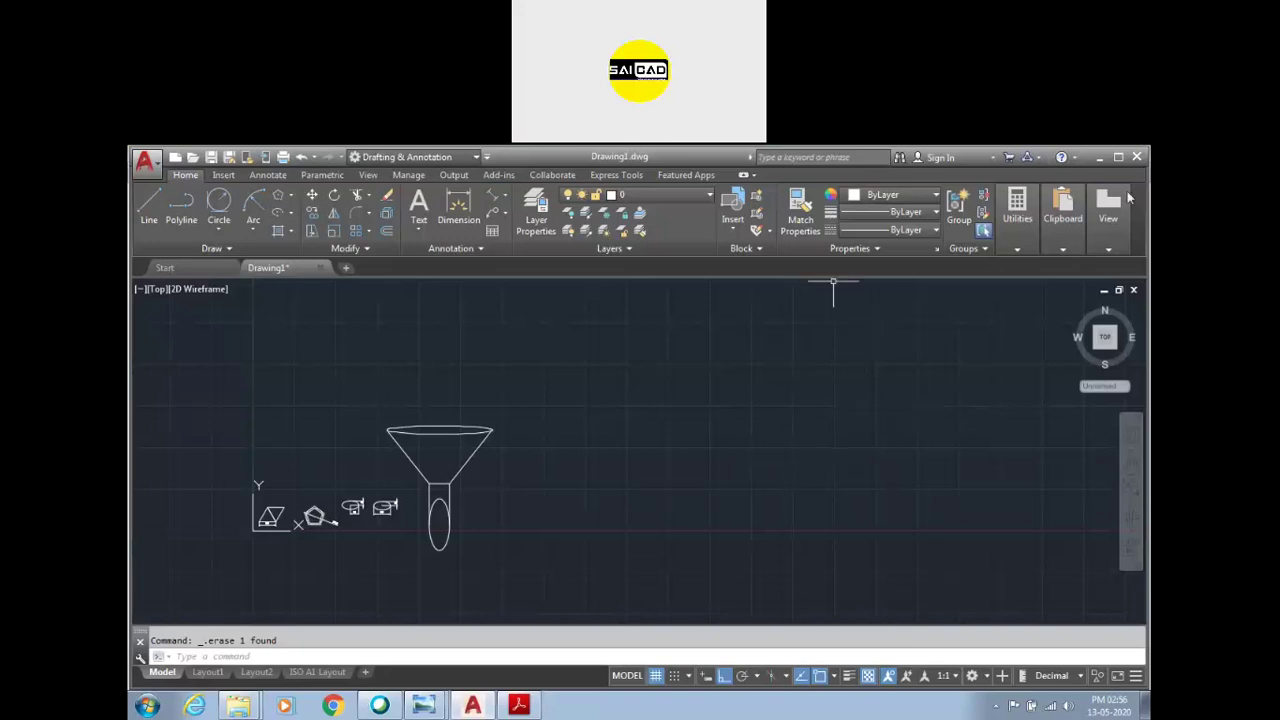
Step: Snip the participants panel and save it to the Desktop as Autocad 2 1.JPG
key(super)
text(sni)
key(Return)
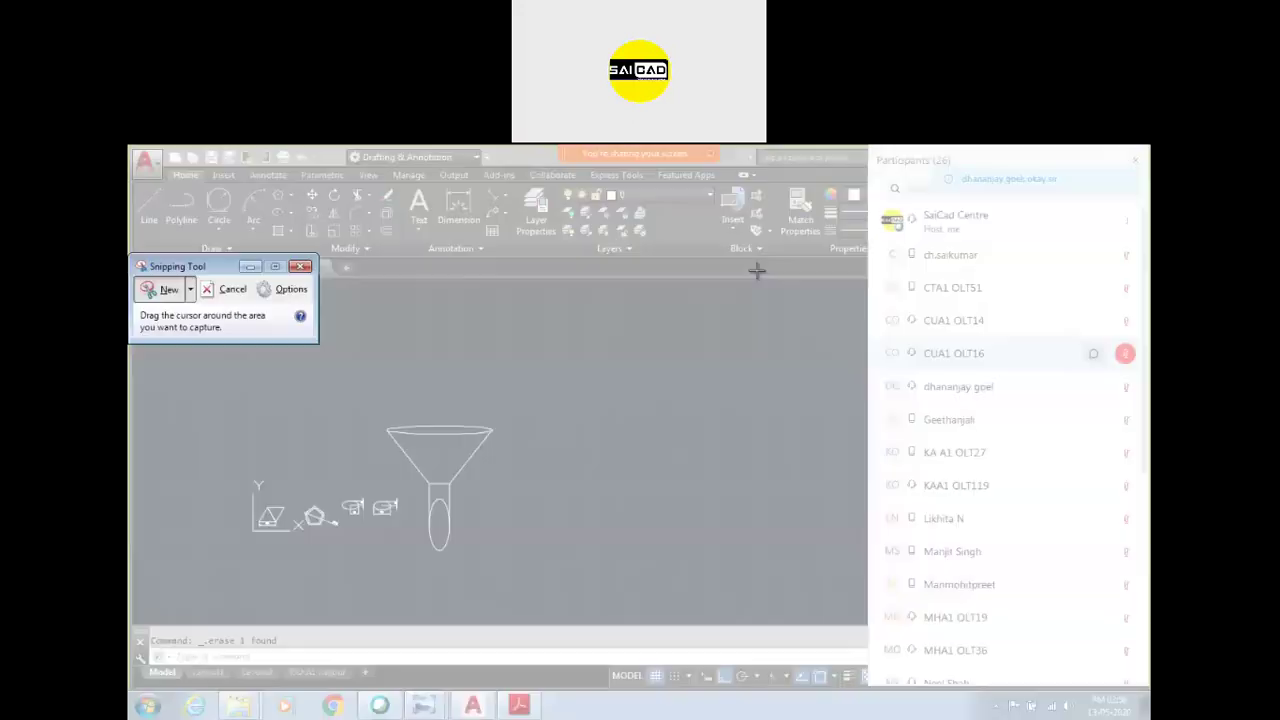
drag(874, 196, 1148, 677)
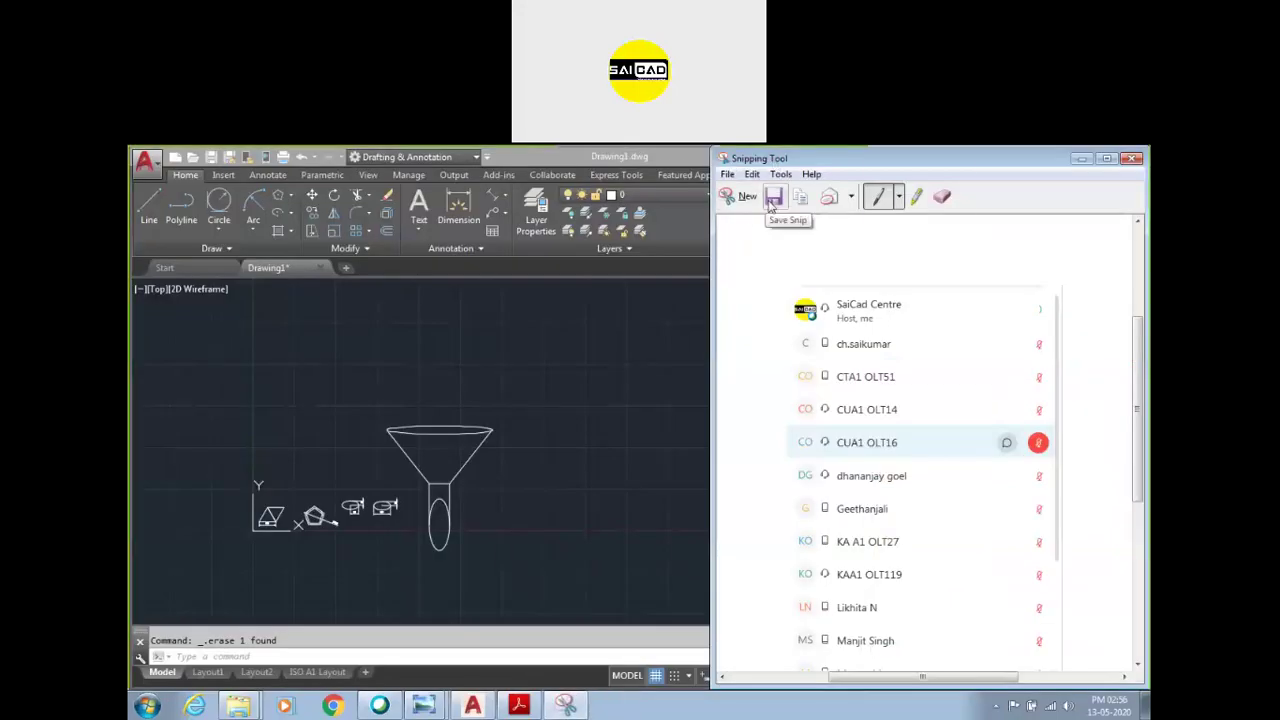
click(773, 197)
text(Au)
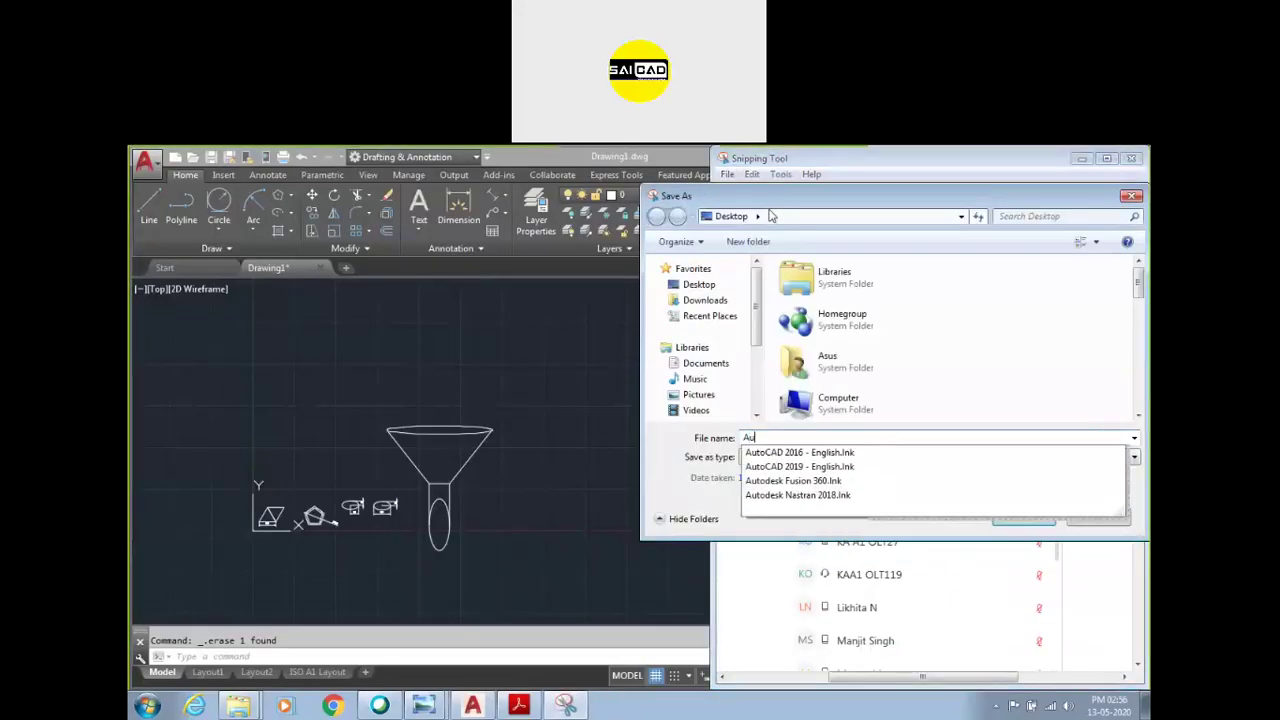
text(tocad 2 1)
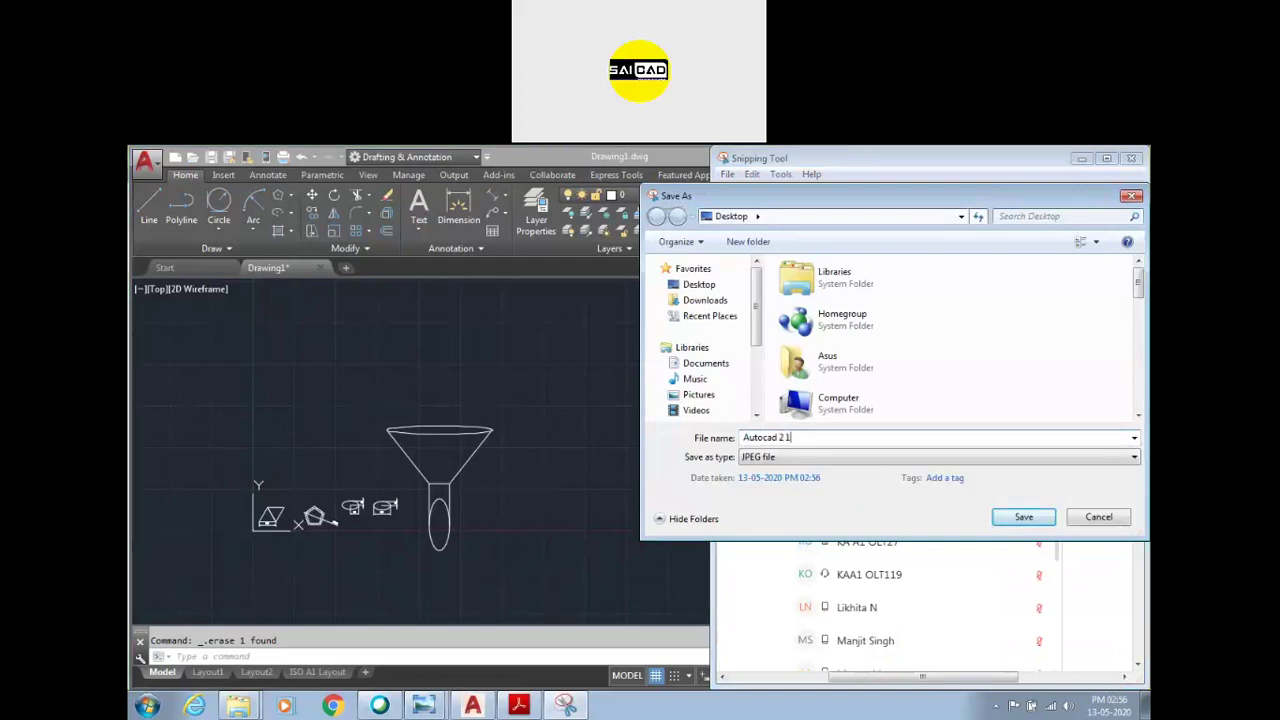
key(Return)
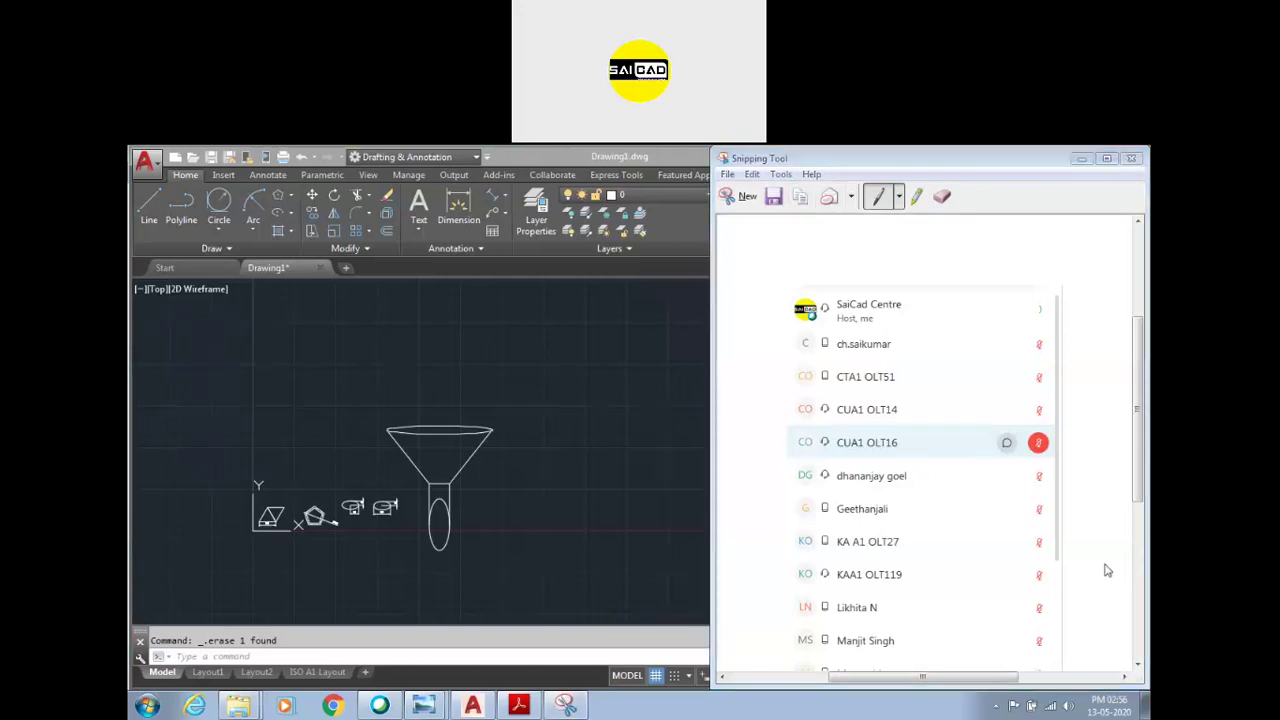
Step: Snip the lower participants list and save it as Autocad 2 2.JPG, then return to AutoCAD
click(737, 197)
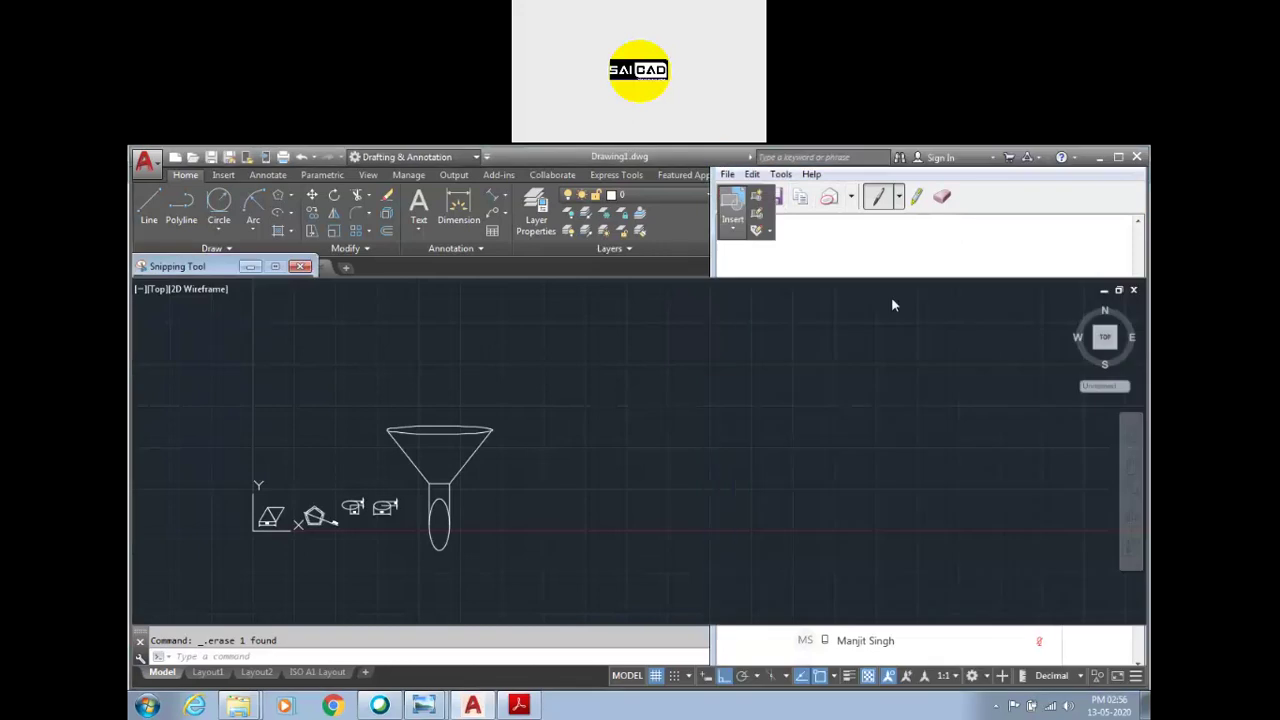
mouse_move(875, 290)
mouse_down()
mouse_move(1076, 660)
mouse_move(1076, 688)
mouse_up()
click(781, 197)
text(AUt)
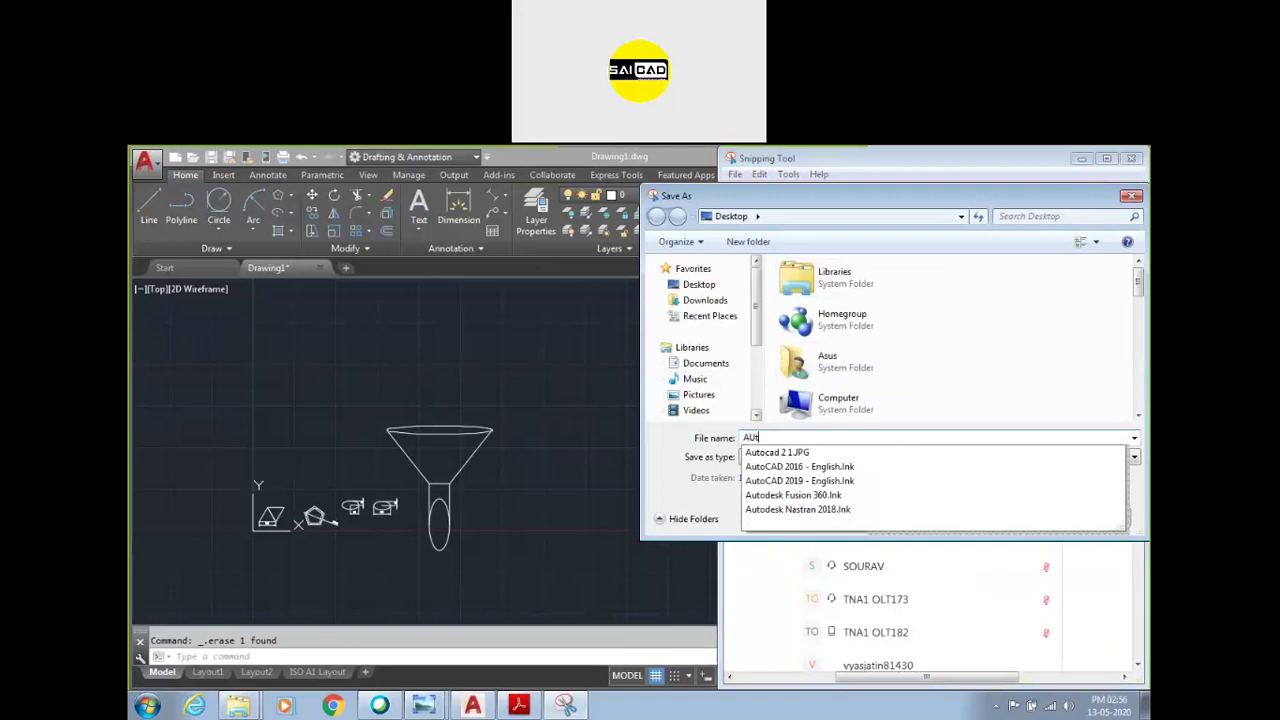
click(797, 453)
click(797, 440)
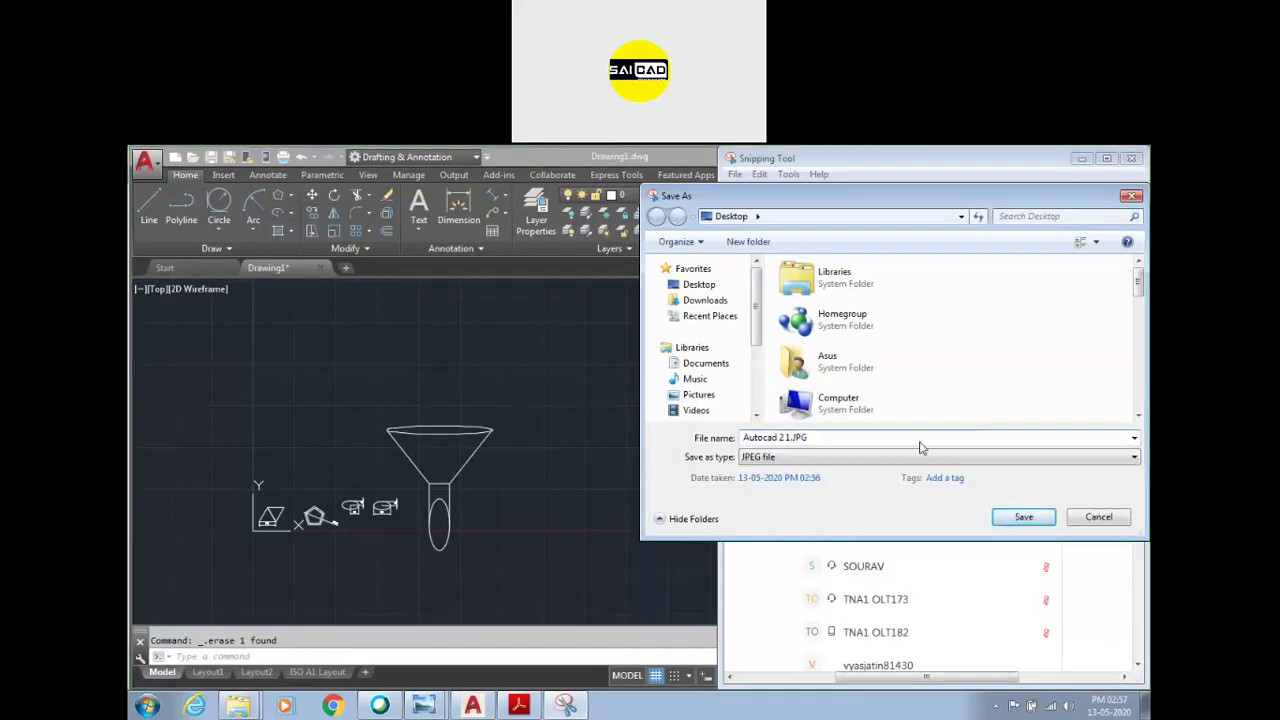
key(BackSpace)
text(2)
key(Return)
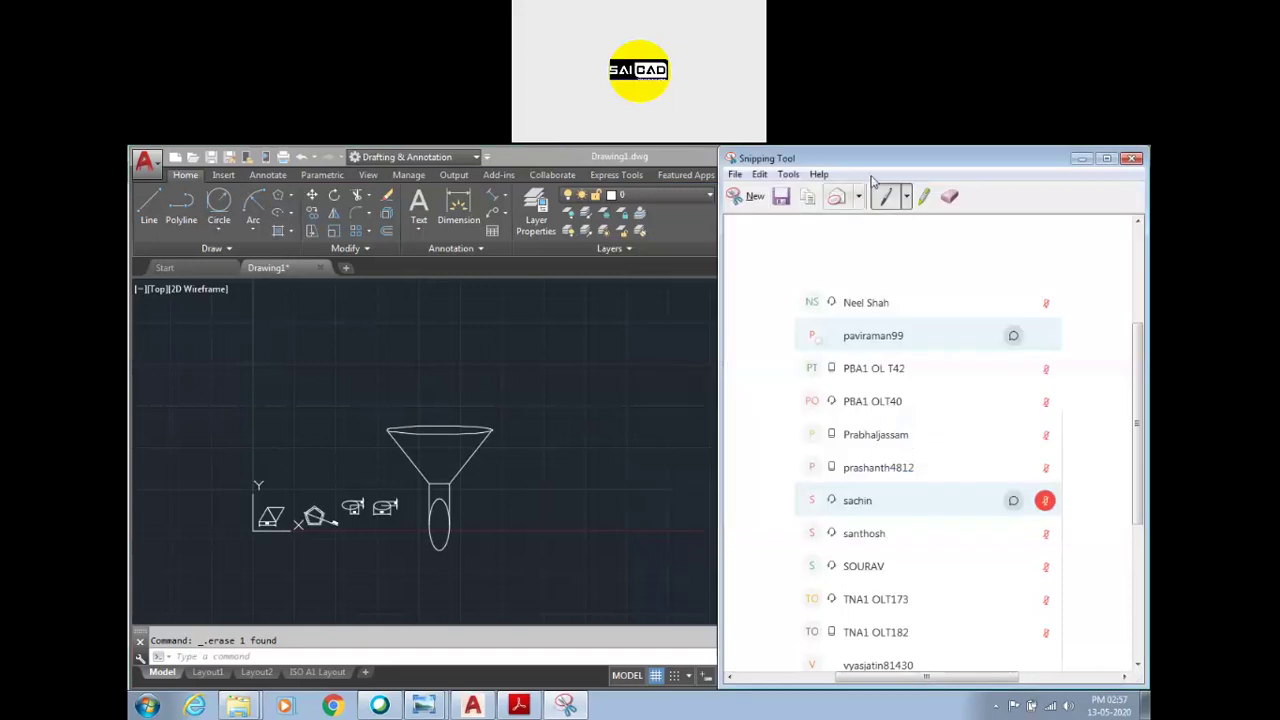
drag(830, 163, 525, 182)
click(765, 404)
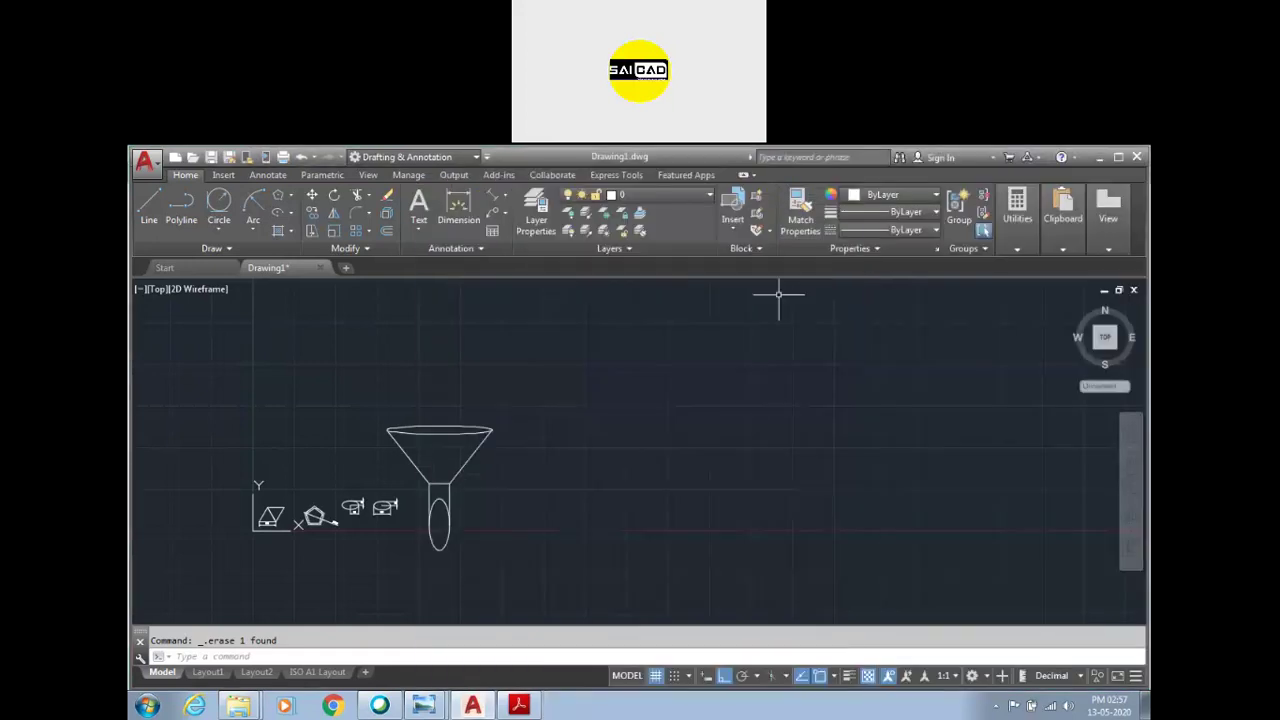
Step: Clear the stray selection and zoom to re-centre the funnel drawing in the view
scroll(535, 512, down, 3)
key(Escape)
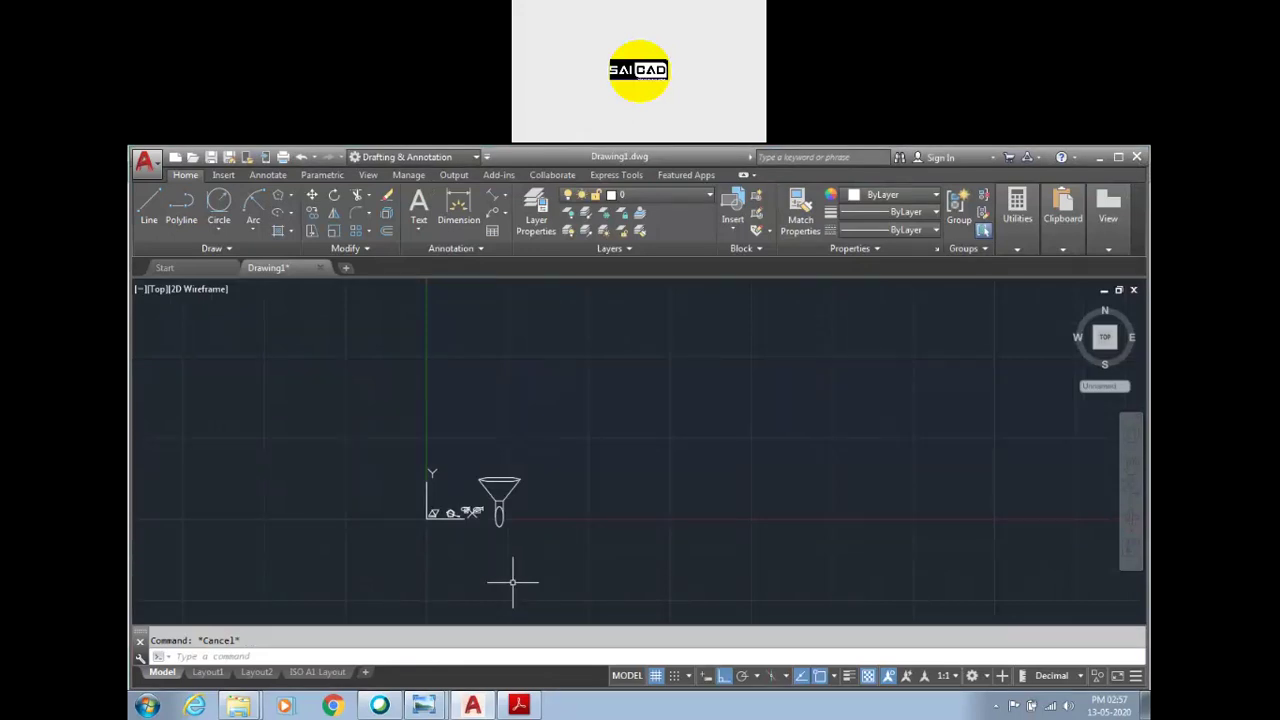
mouse_move(424, 706)
click(643, 424)
click(314, 592)
scroll(414, 535, up, 2)
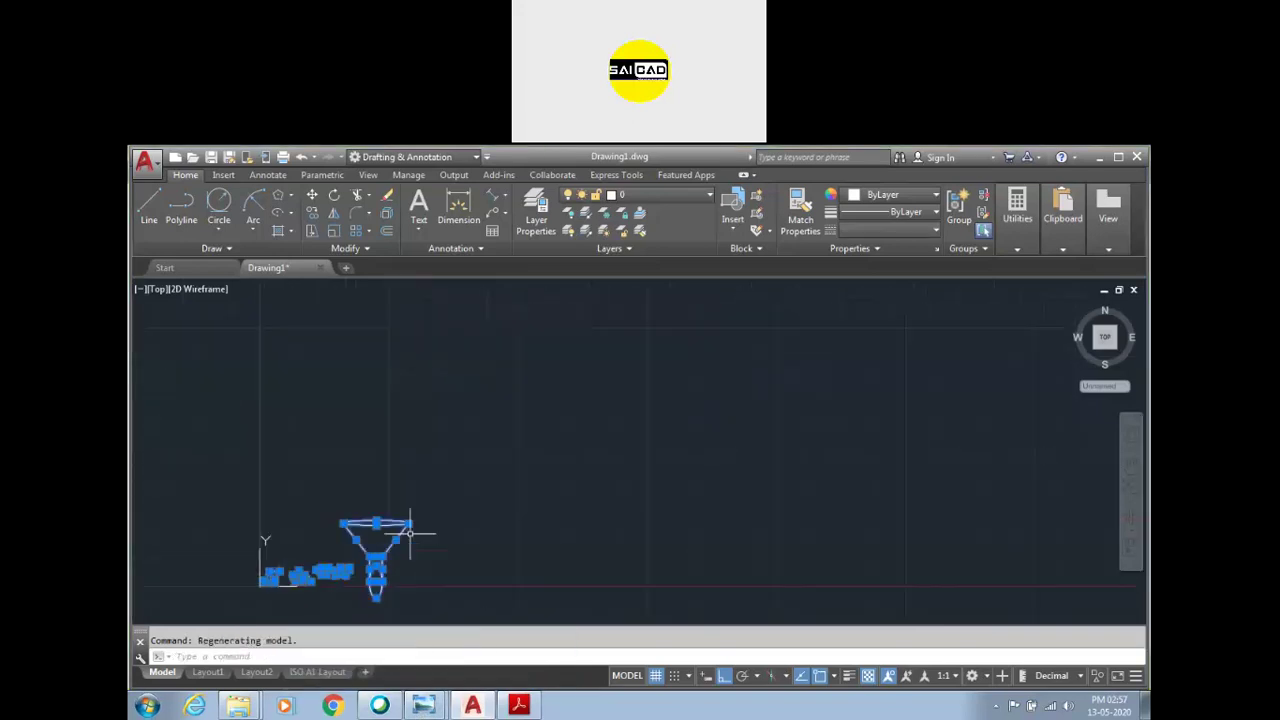
scroll(426, 557, up, 2)
scroll(477, 451, up, 2)
key(Escape)
scroll(591, 461, down, 1)
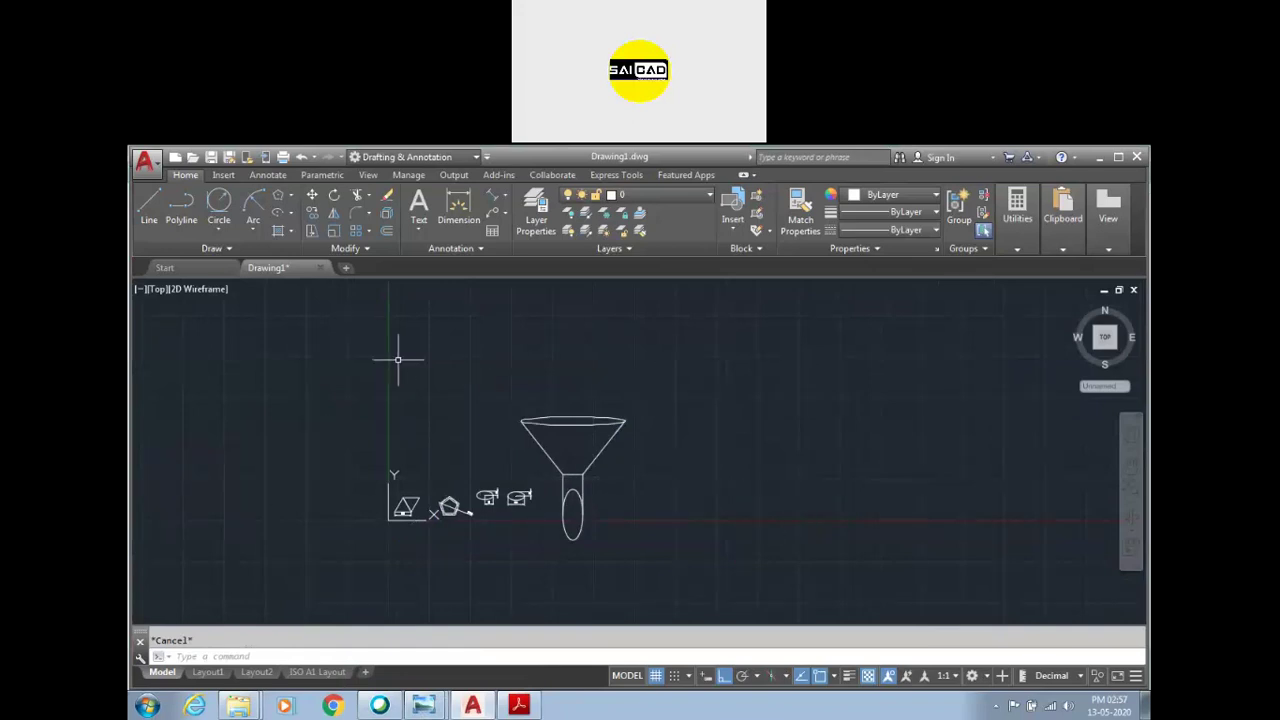
Step: Save the funnel drawing as A1 D1.dwg on the Desktop, then show the desktop
click(150, 165)
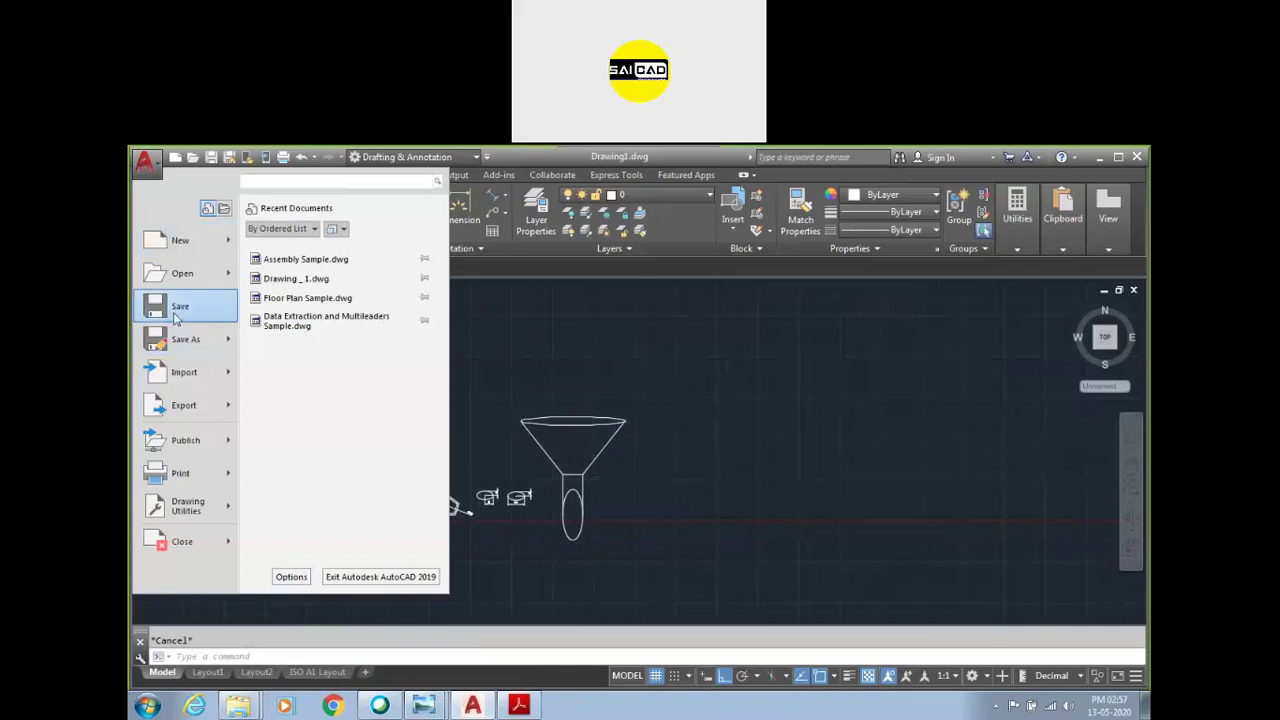
key(Escape)
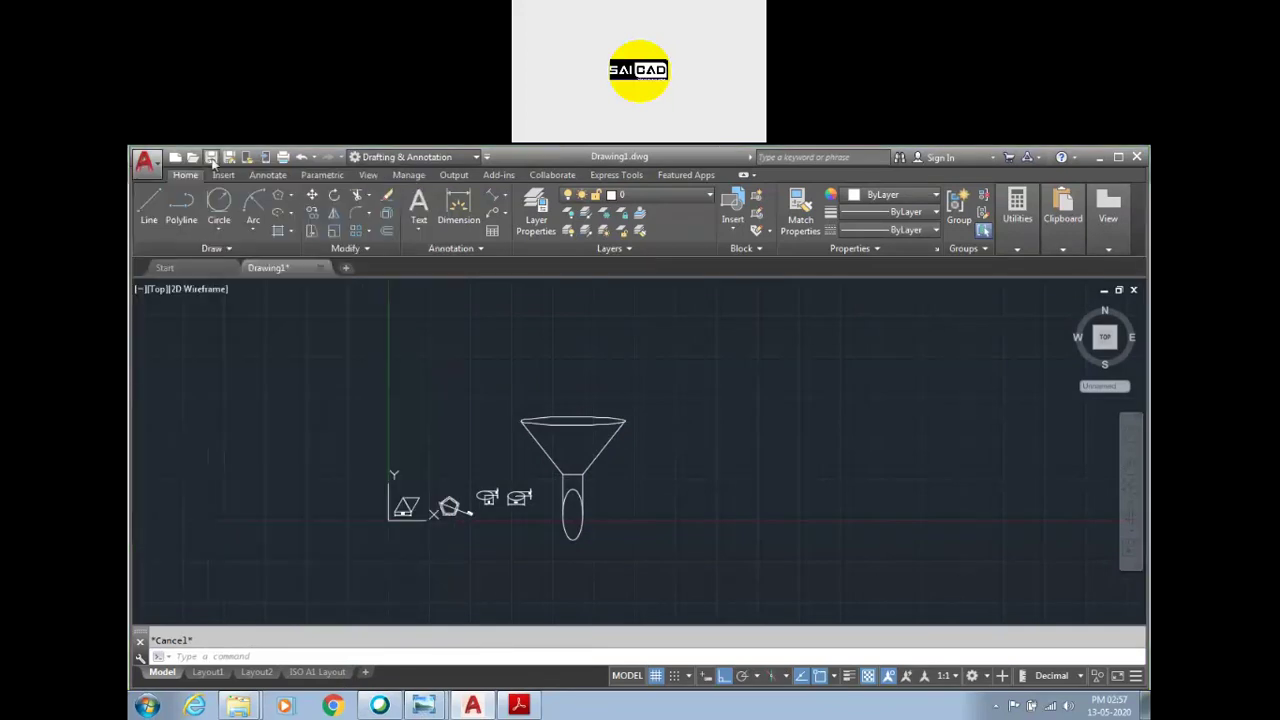
click(145, 162)
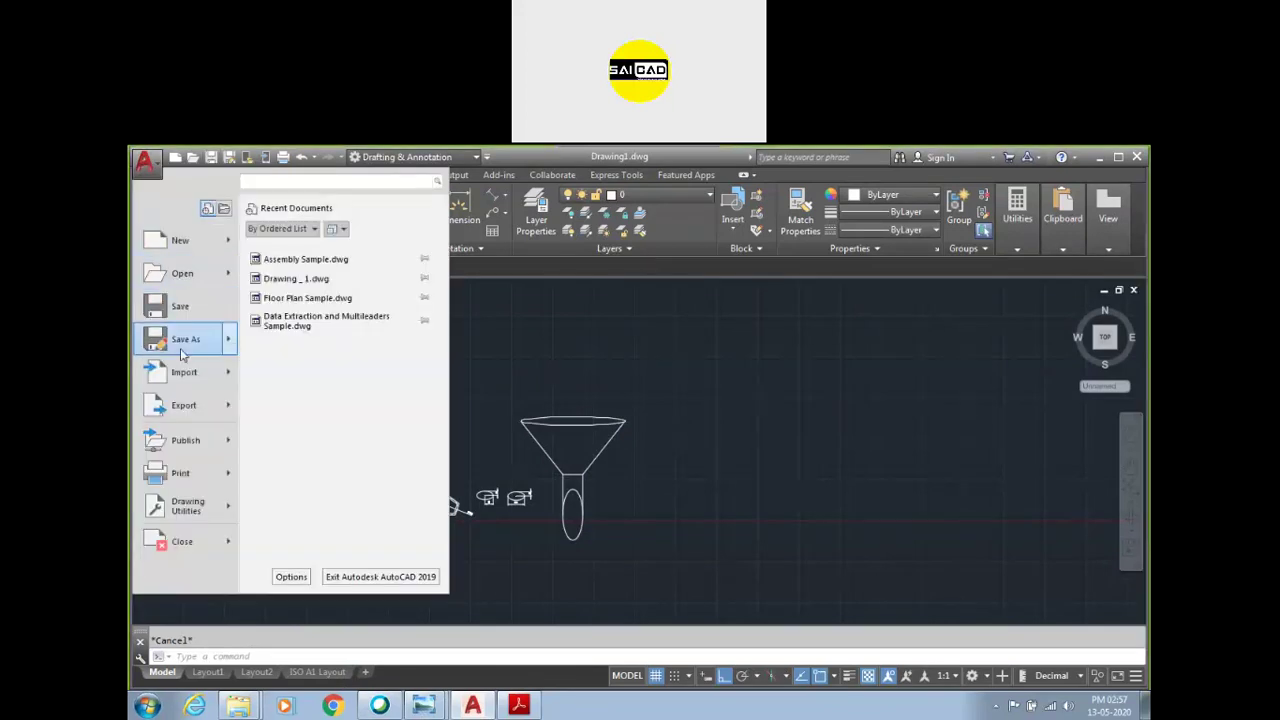
click(180, 342)
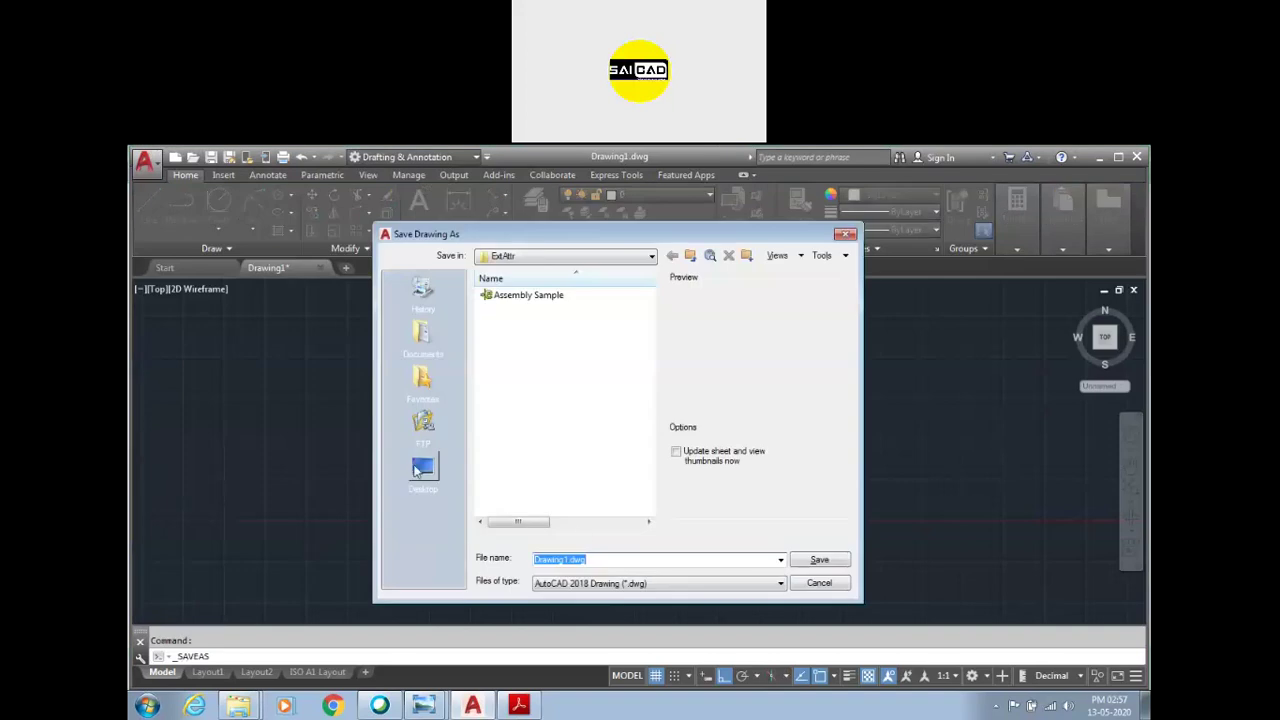
click(415, 475)
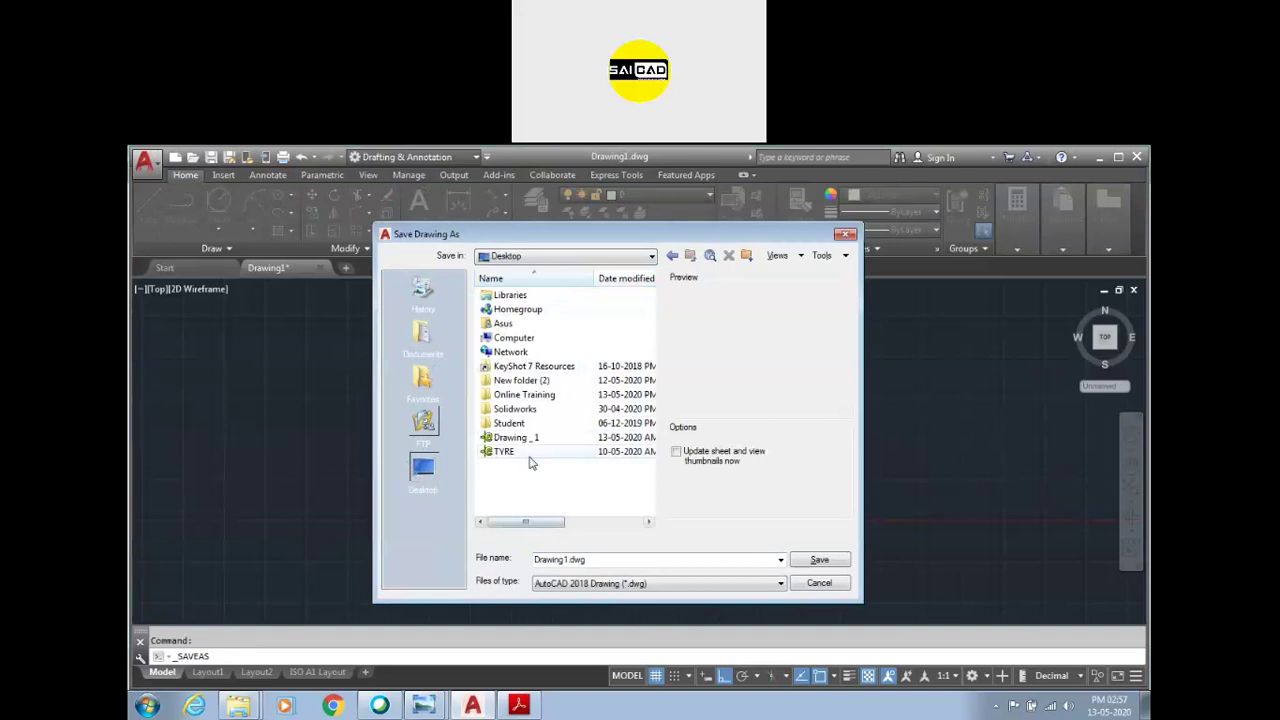
double_click(598, 563)
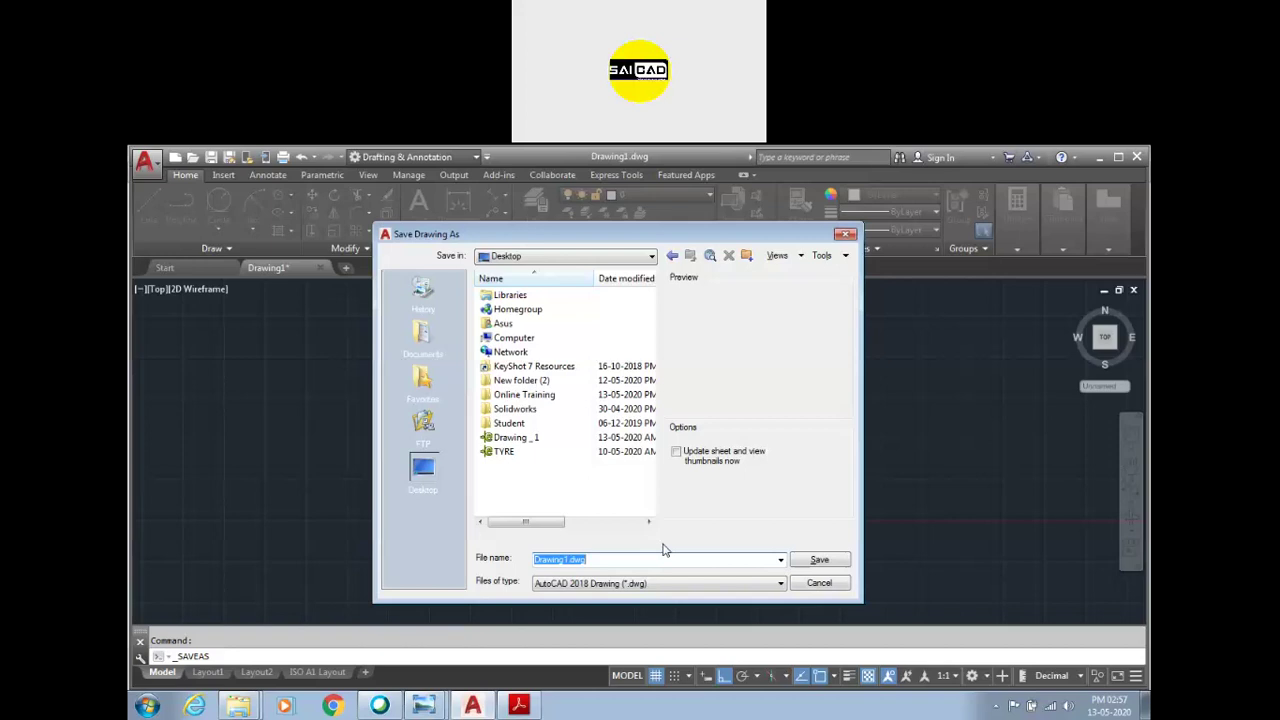
text(A1 D1)
click(815, 560)
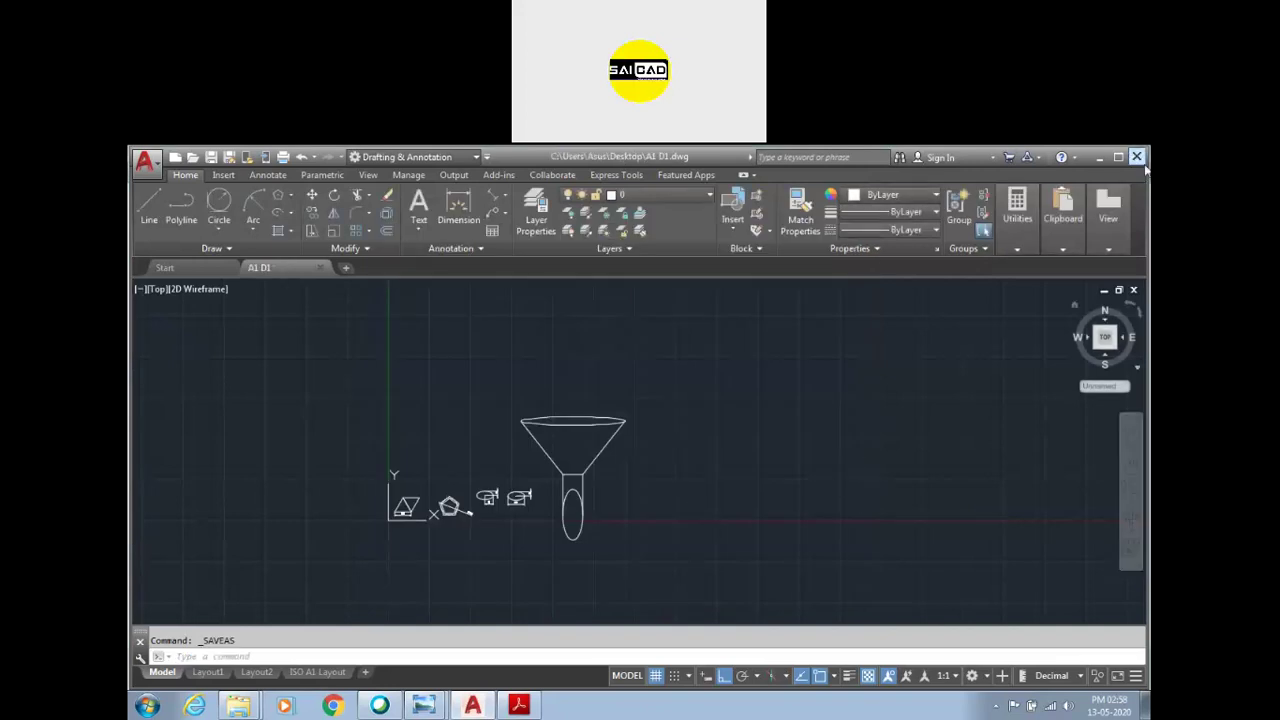
click(1146, 706)
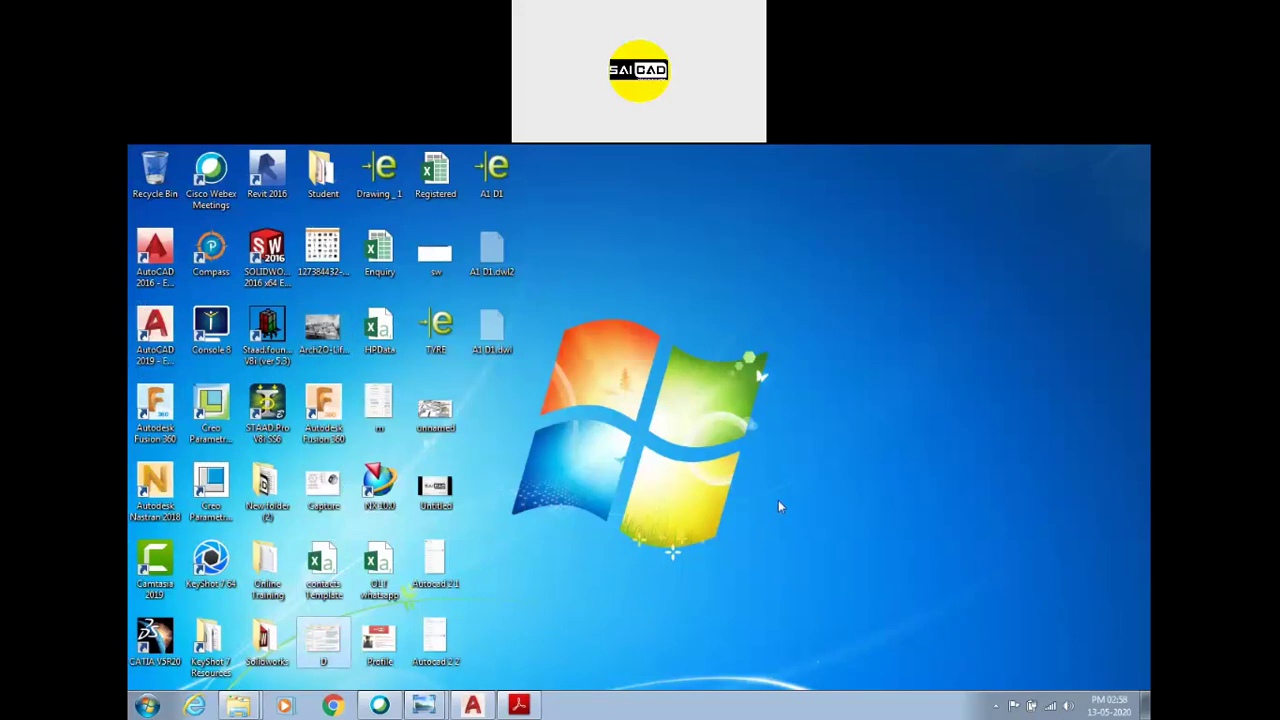
Step: Locate and select the saved A1 D1 drawing file on the desktop
key(a)
key(a)
key(a)
key(Down)
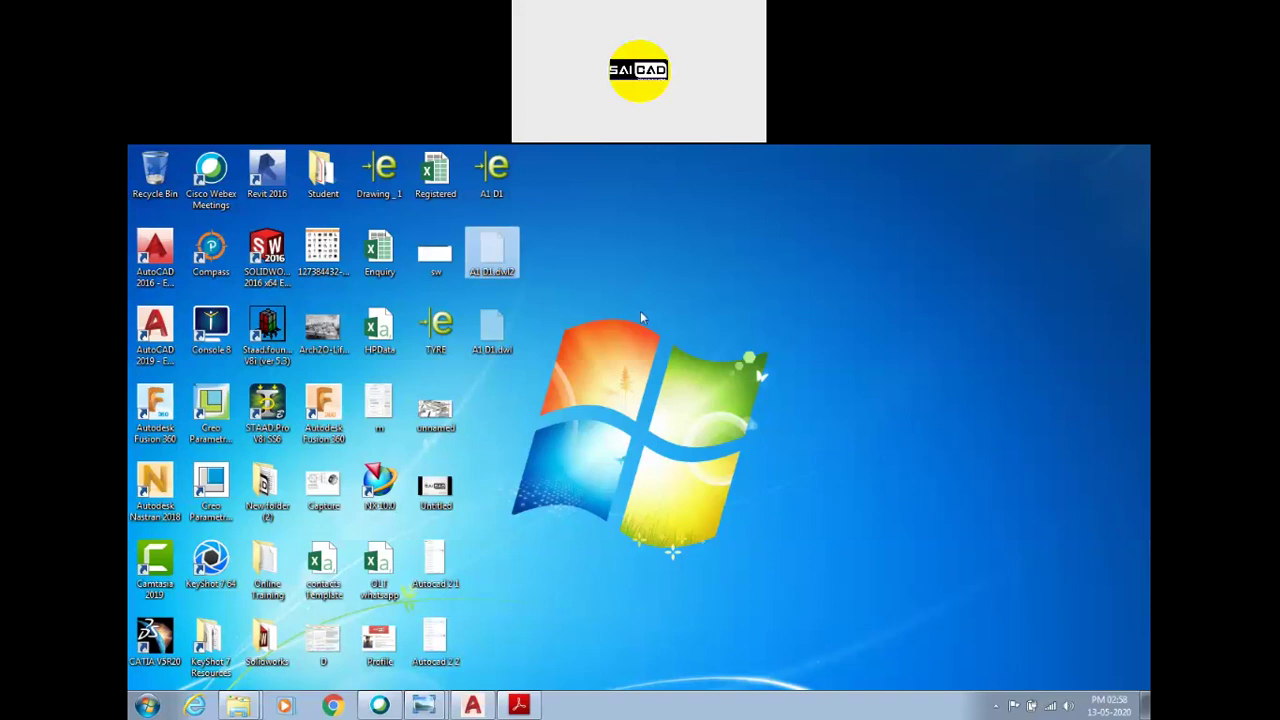
key(Up)
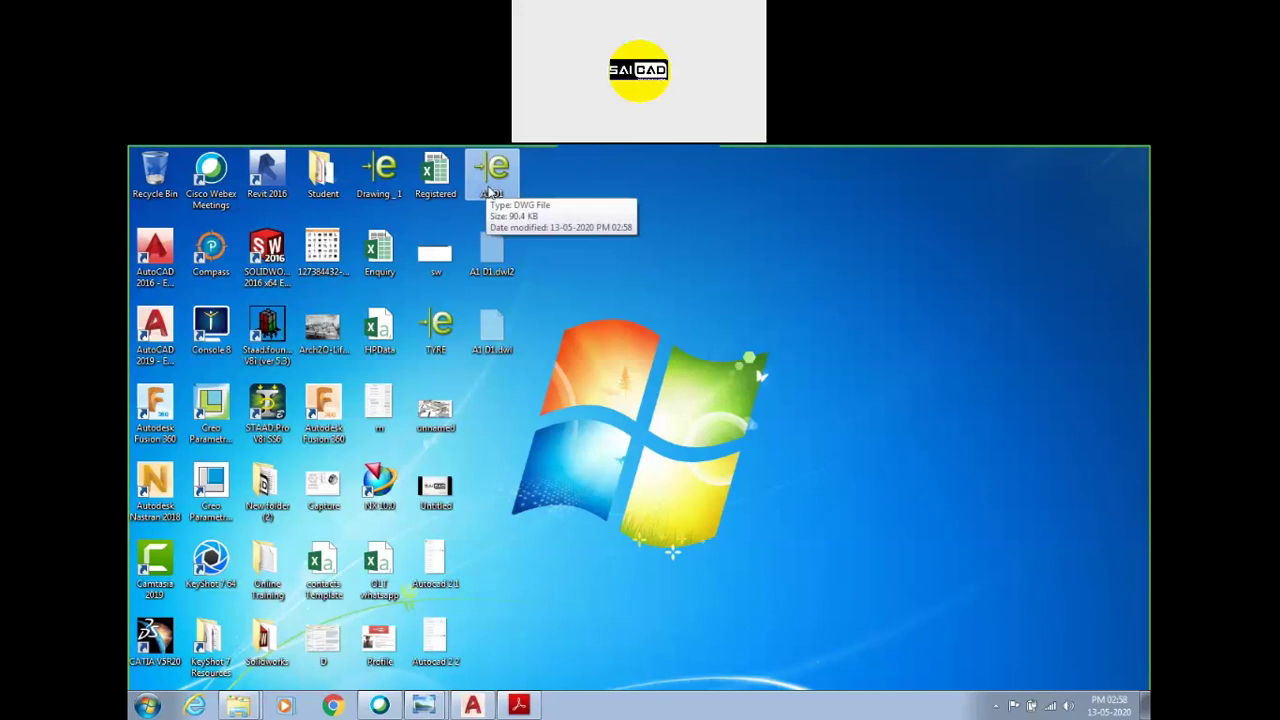
double_click(498, 180)
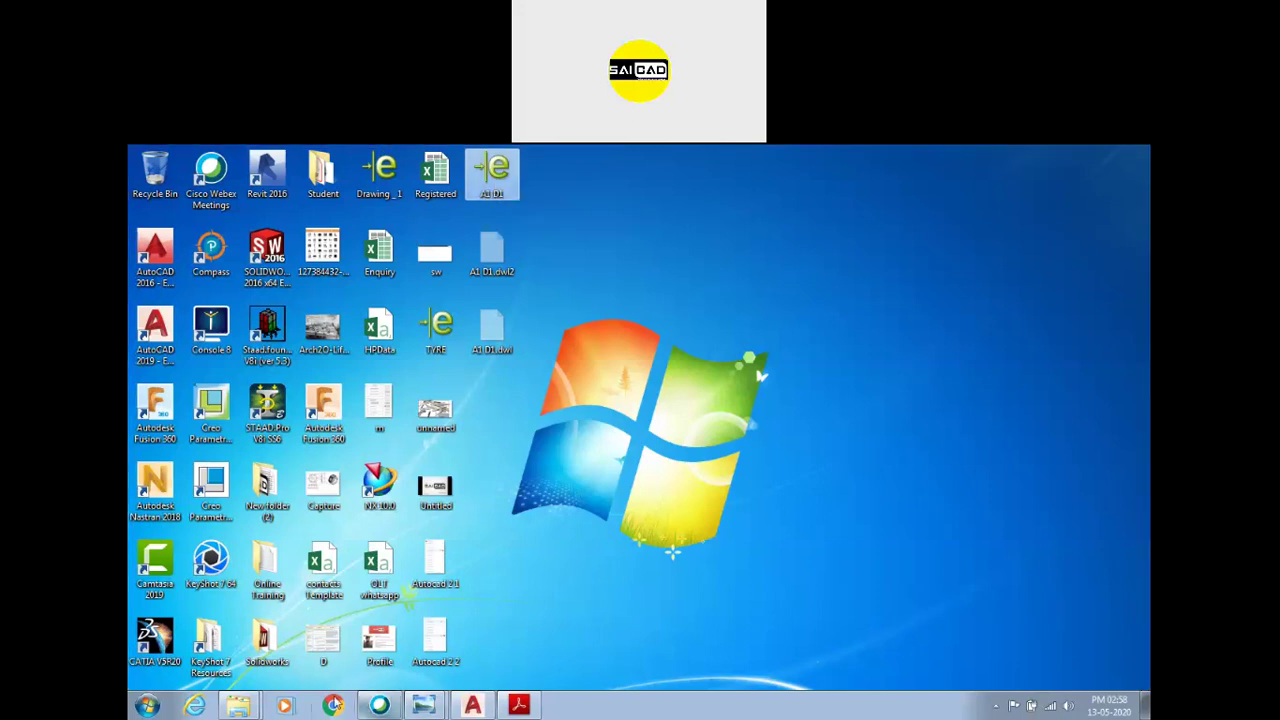
Step: Browse Online Training > Assignment > Creo and select Creo Assignment 8.pdf
double_click(268, 572)
double_click(576, 252)
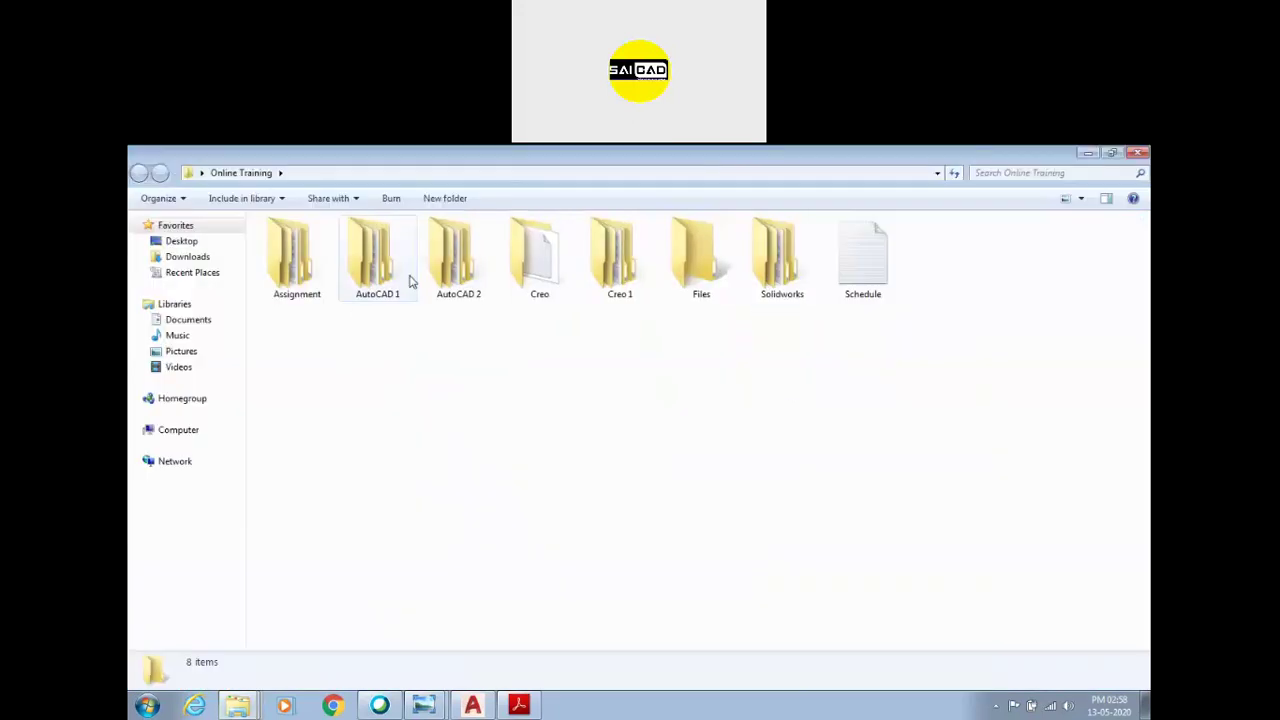
double_click(300, 287)
double_click(355, 286)
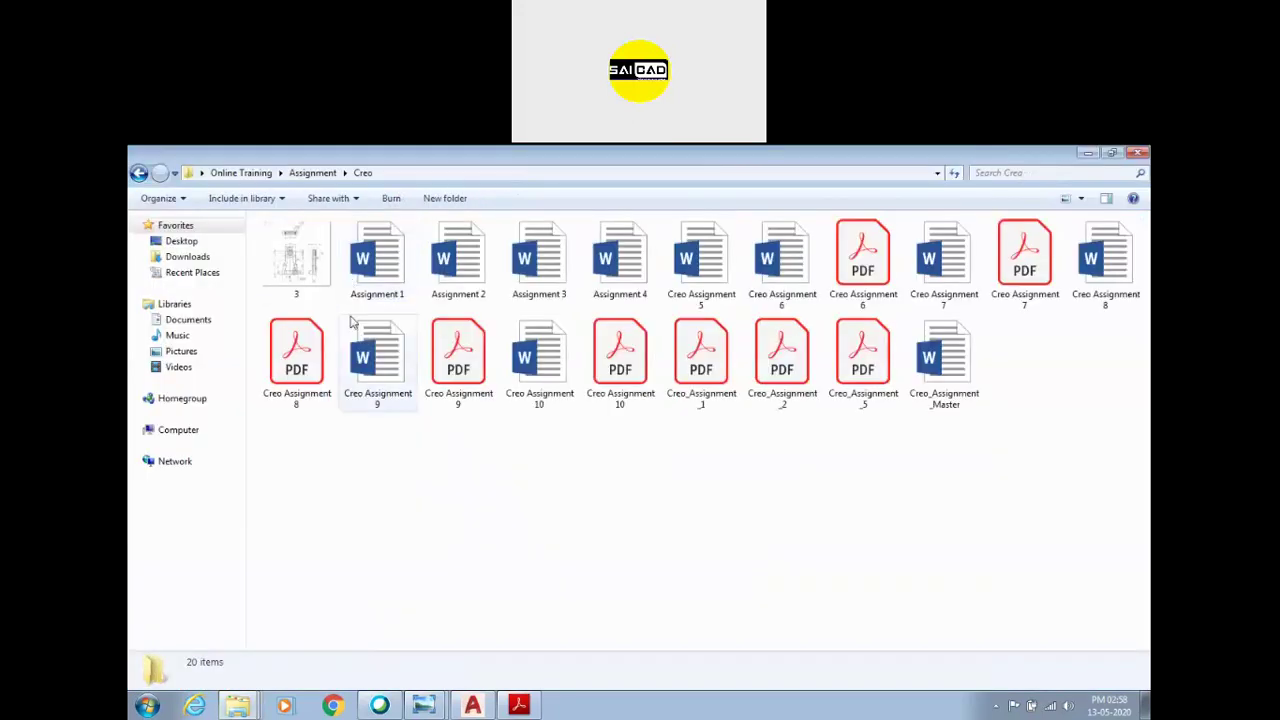
click(312, 375)
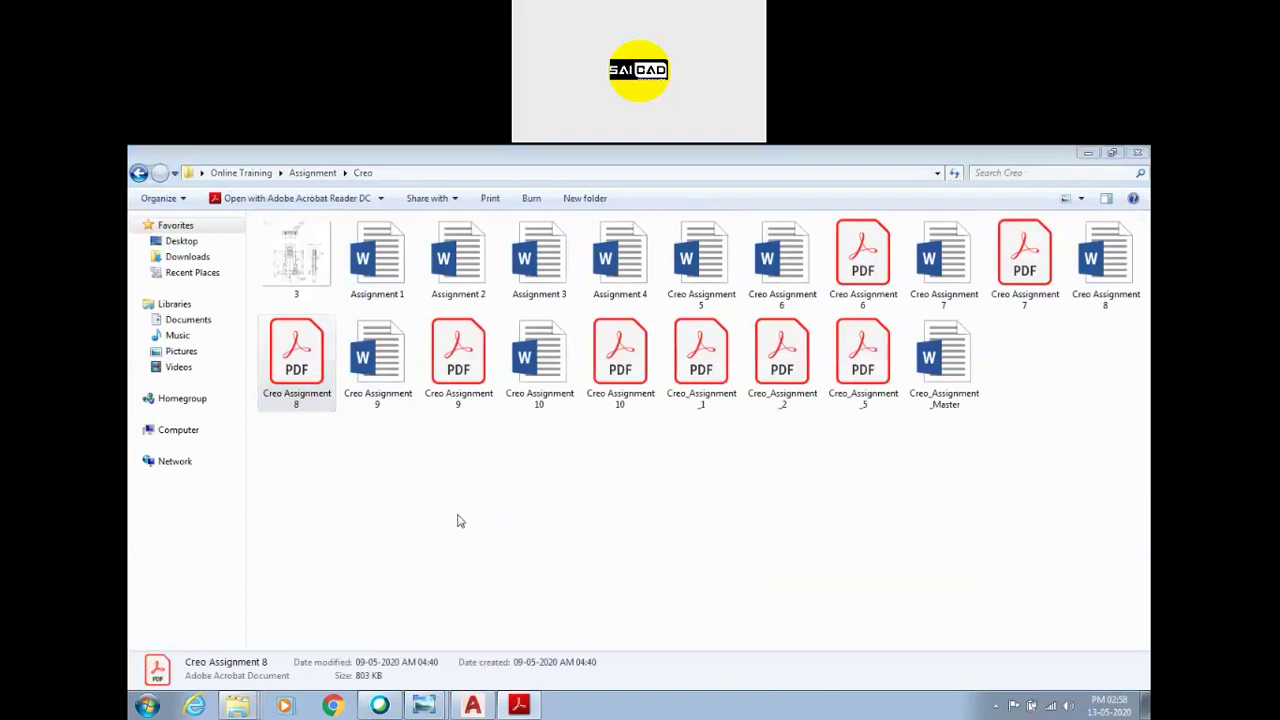
scroll(607, 503, down, 2)
scroll(607, 503, down, 4)
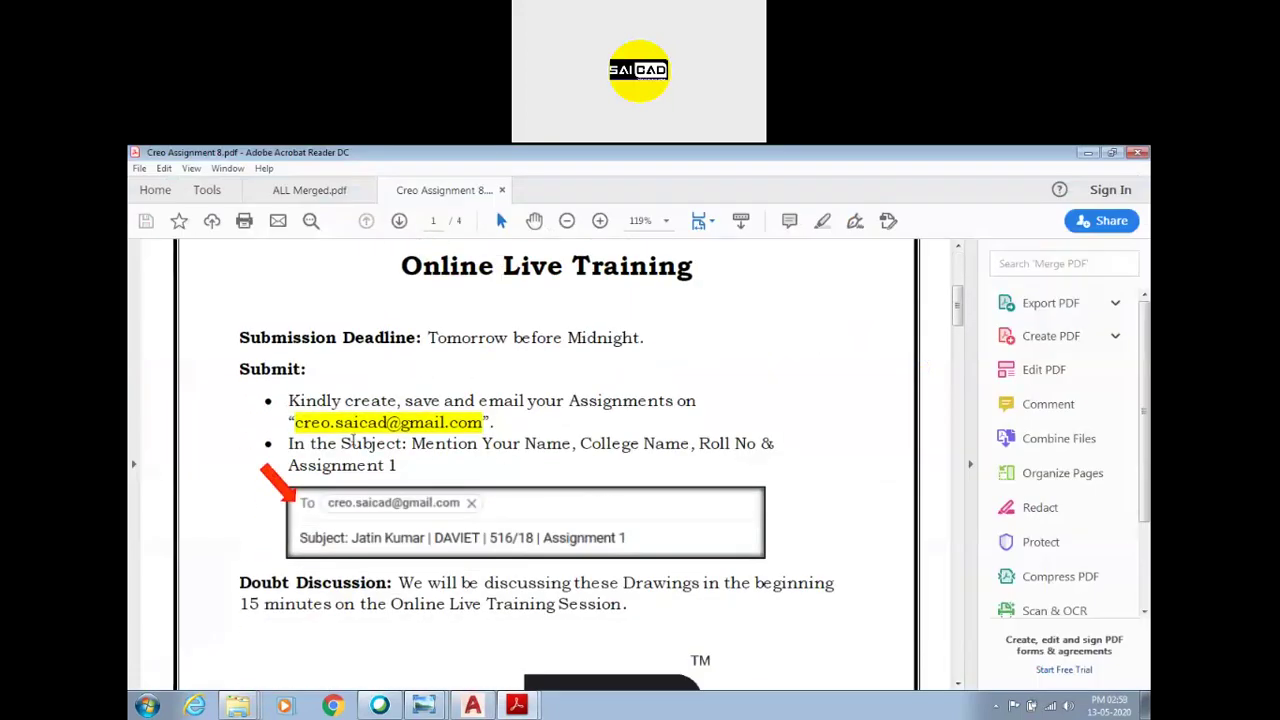
Step: Read through all four pages of Creo Assignment 8.pdf, back to page 1, then minimize it
ctrl+scroll(400, 420, down, 1)
ctrl+scroll(470, 430, down, 1)
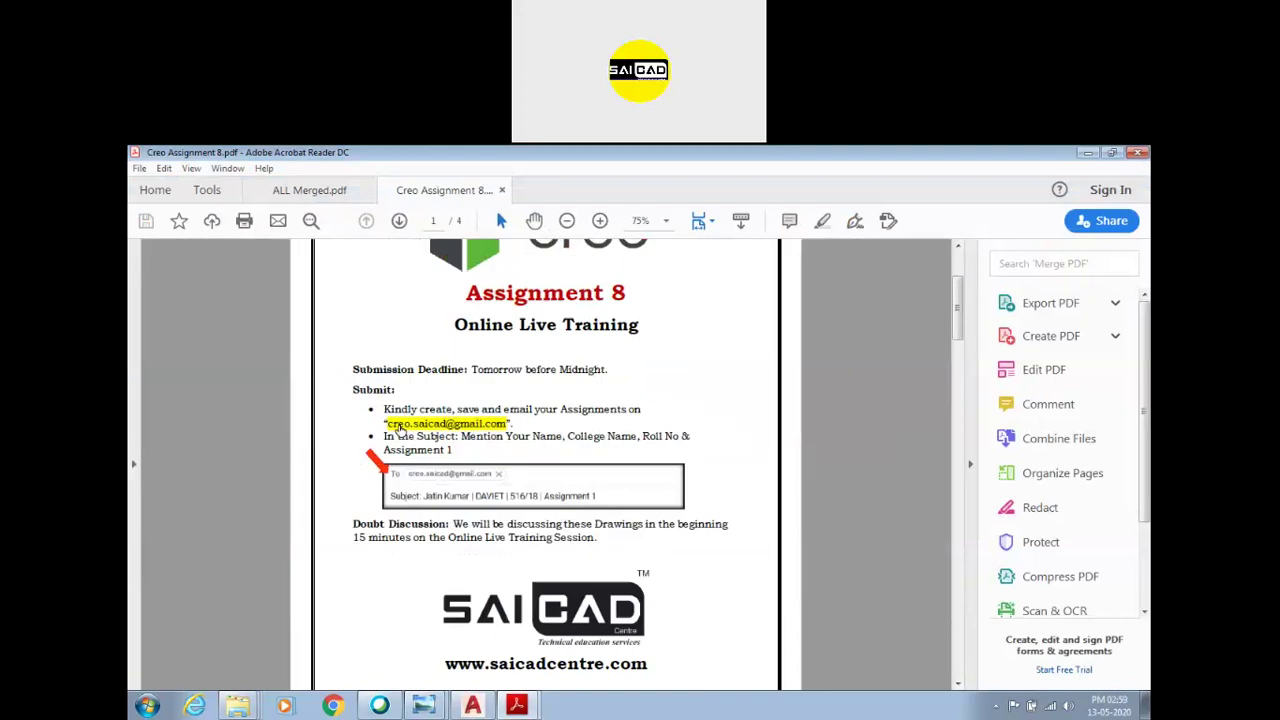
scroll(470, 430, up, 2)
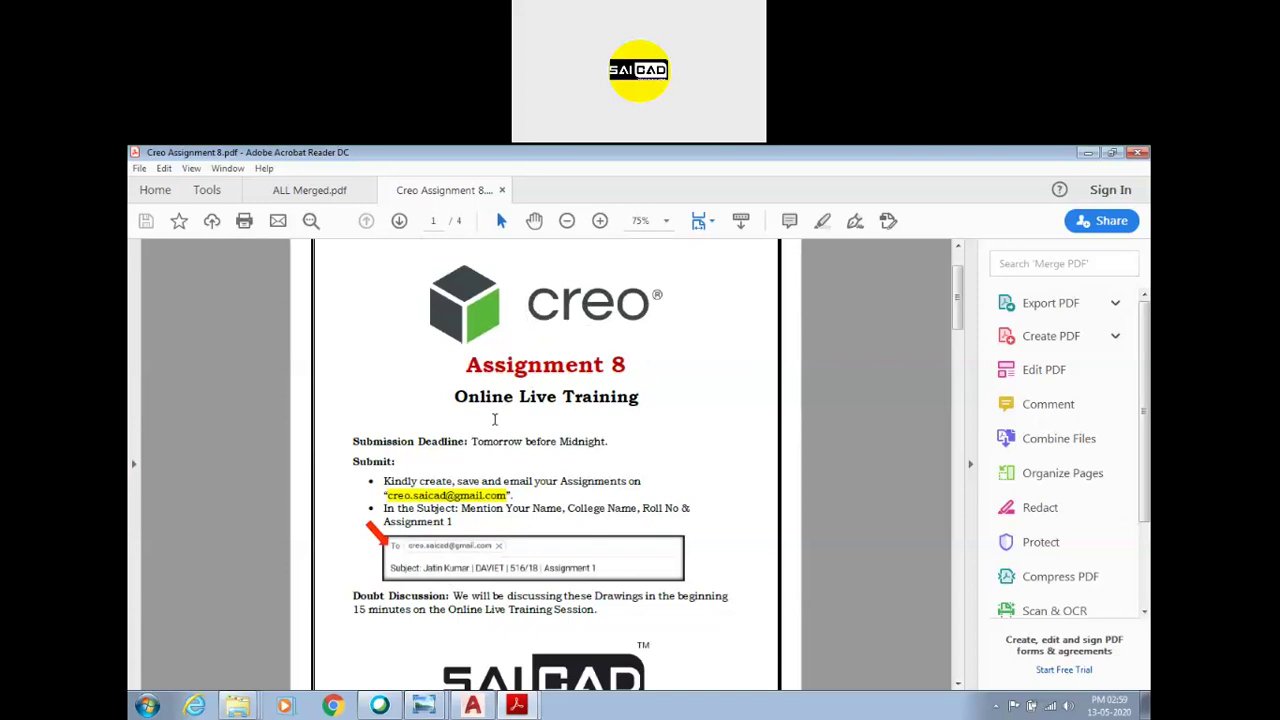
scroll(470, 392, down, 1)
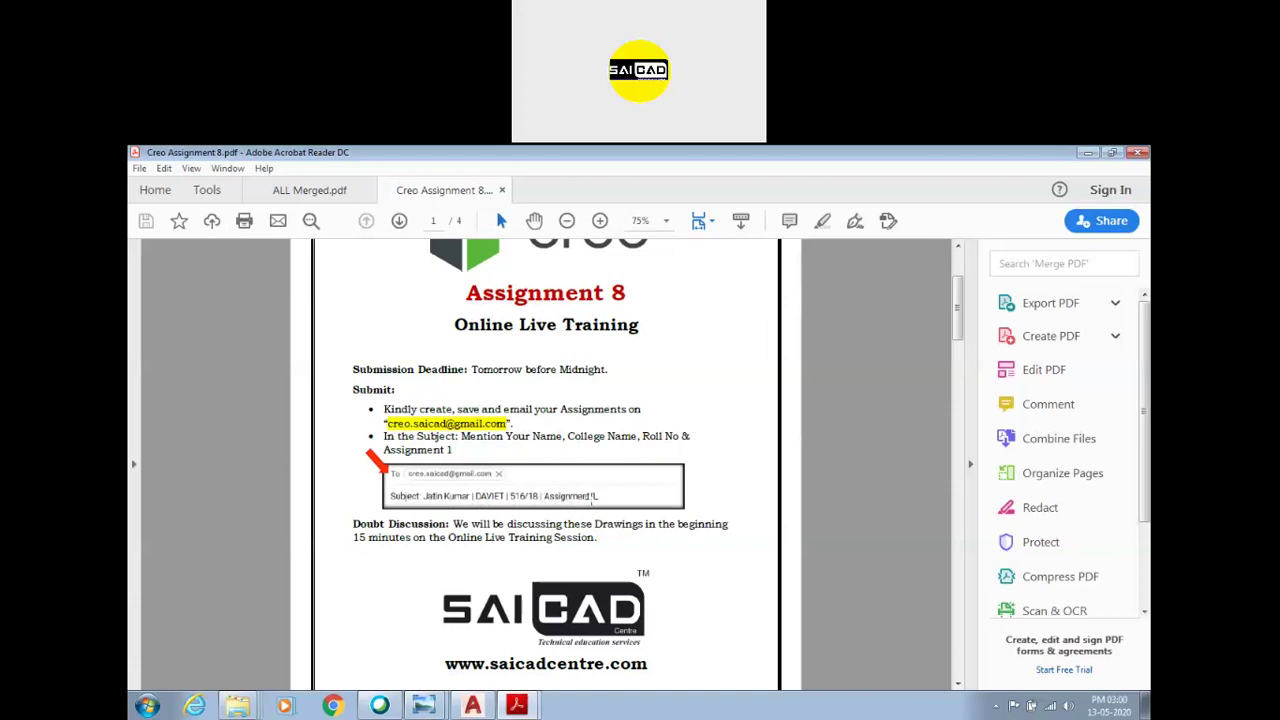
scroll(590, 500, down, 3)
scroll(535, 474, down, 2)
scroll(480, 455, down, 4)
scroll(470, 445, down, 2)
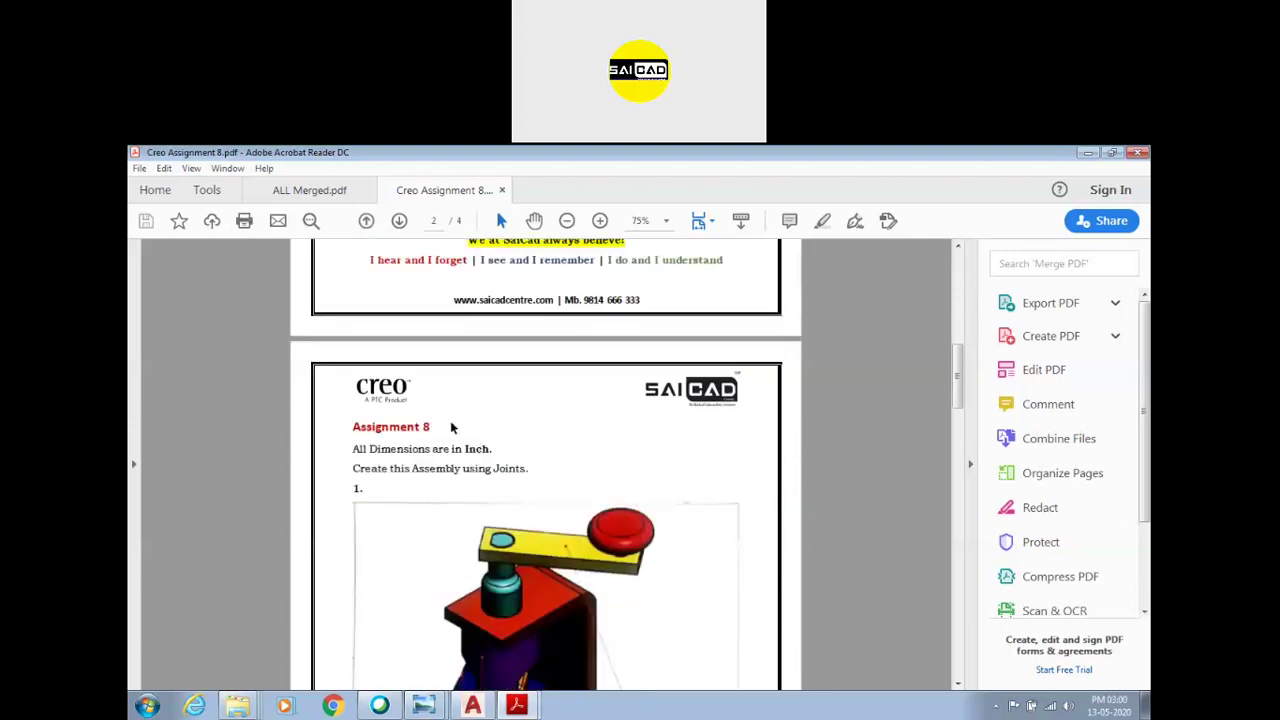
scroll(455, 420, down, 2)
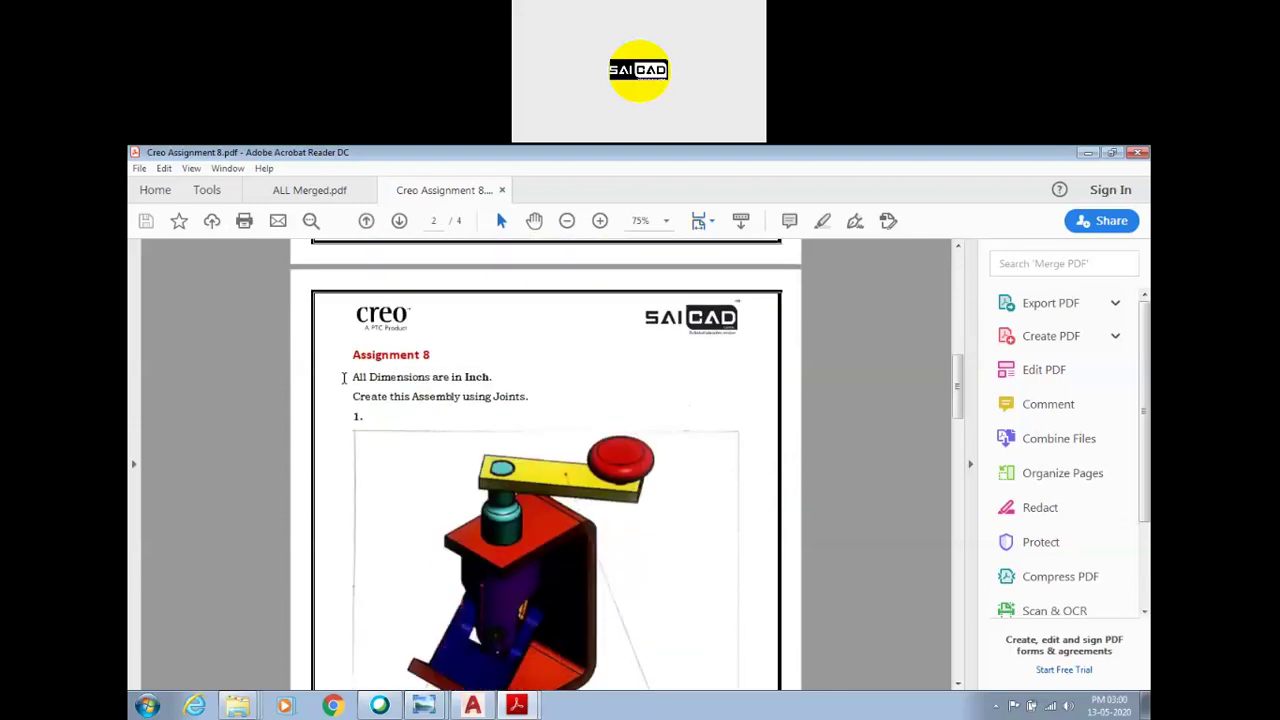
scroll(465, 385, down, 1)
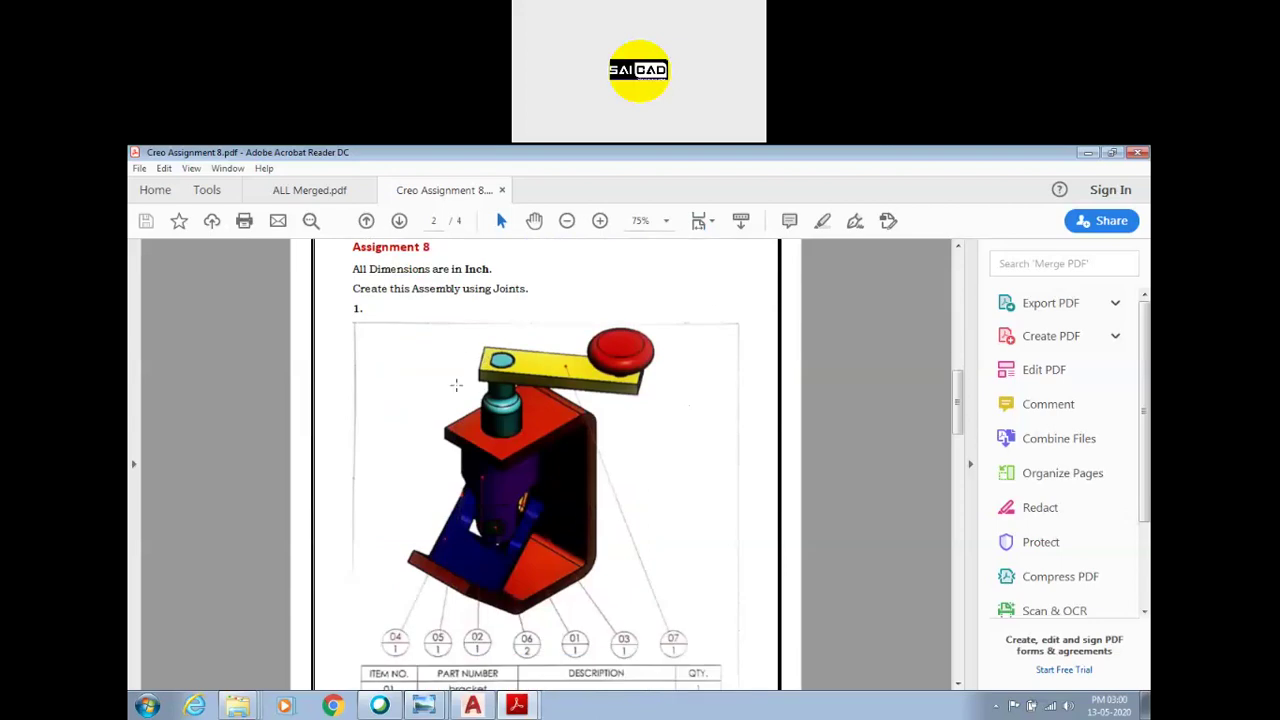
scroll(495, 520, down, 3)
scroll(490, 505, down, 5)
scroll(510, 506, down, 5)
scroll(540, 508, down, 5)
scroll(567, 510, down, 5)
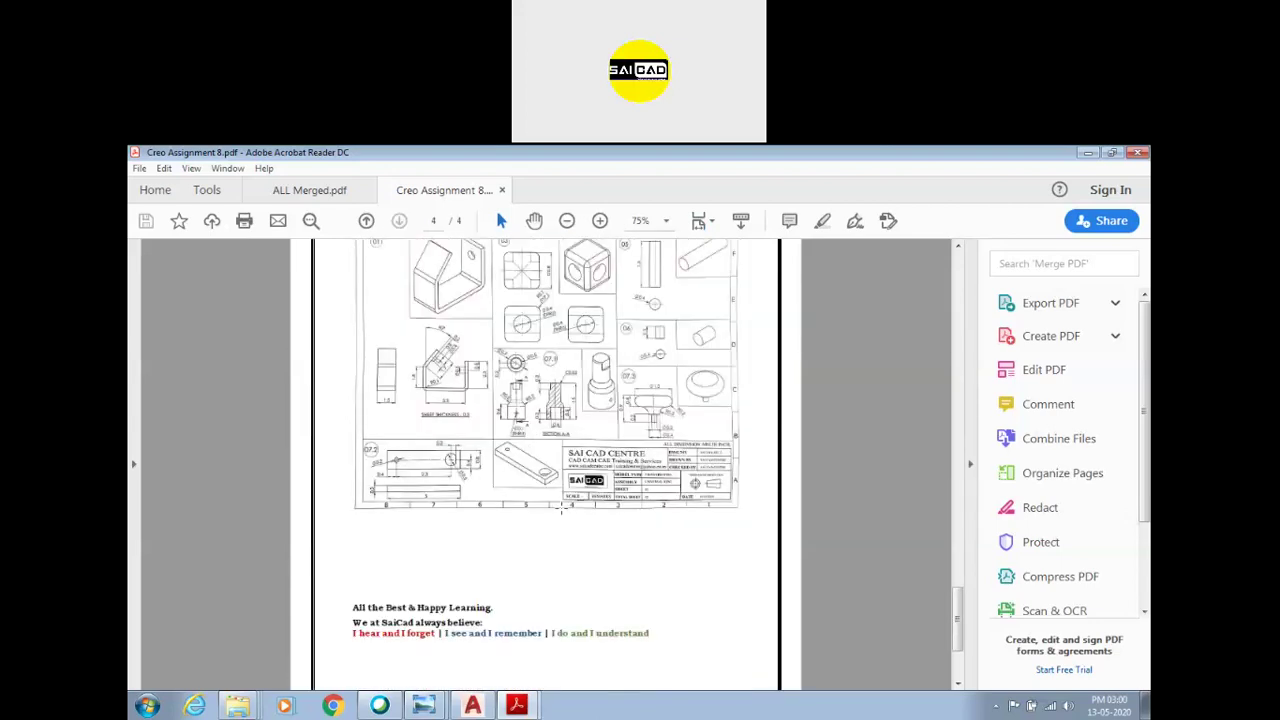
scroll(546, 563, up, 5)
scroll(491, 573, up, 5)
scroll(485, 567, up, 5)
scroll(477, 559, up, 5)
scroll(468, 551, up, 5)
scroll(460, 544, up, 5)
scroll(457, 541, up, 5)
scroll(456, 538, up, 3)
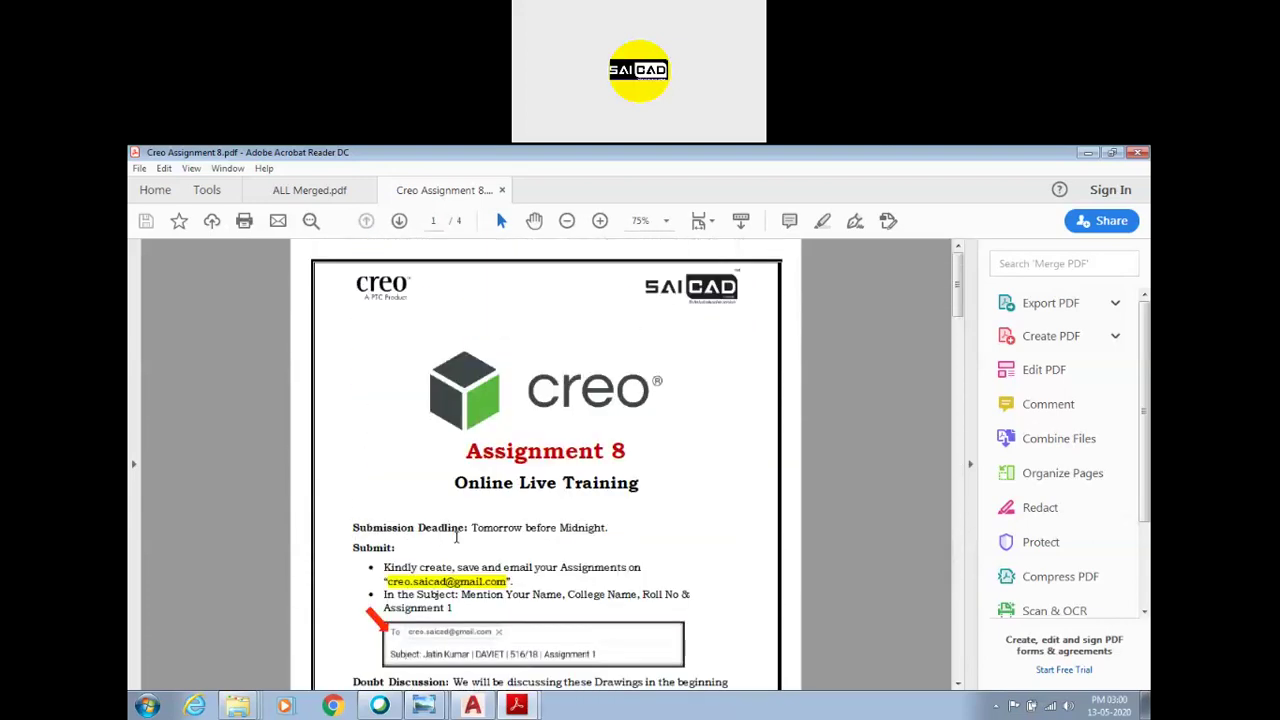
click(1088, 152)
click(814, 451)
Step: Minimize the Creo folder window and bring AutoCAD with A1 D1.dwg back to front
click(1088, 152)
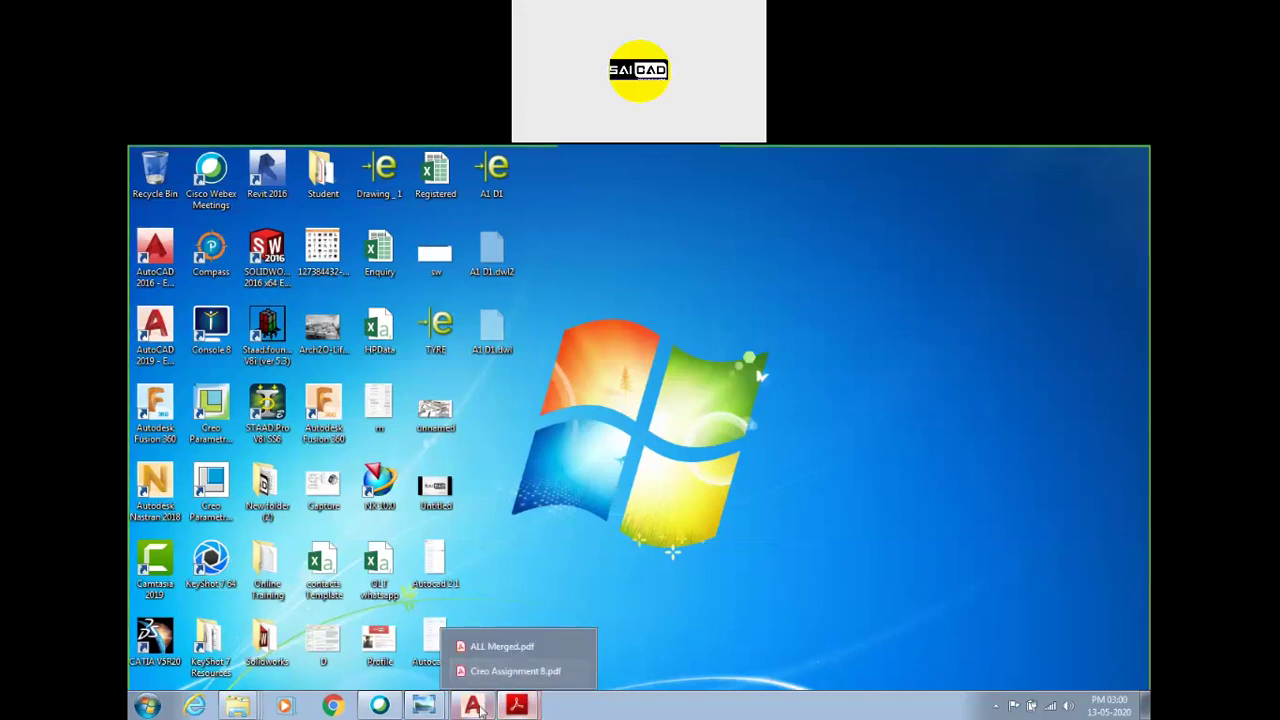
click(476, 706)
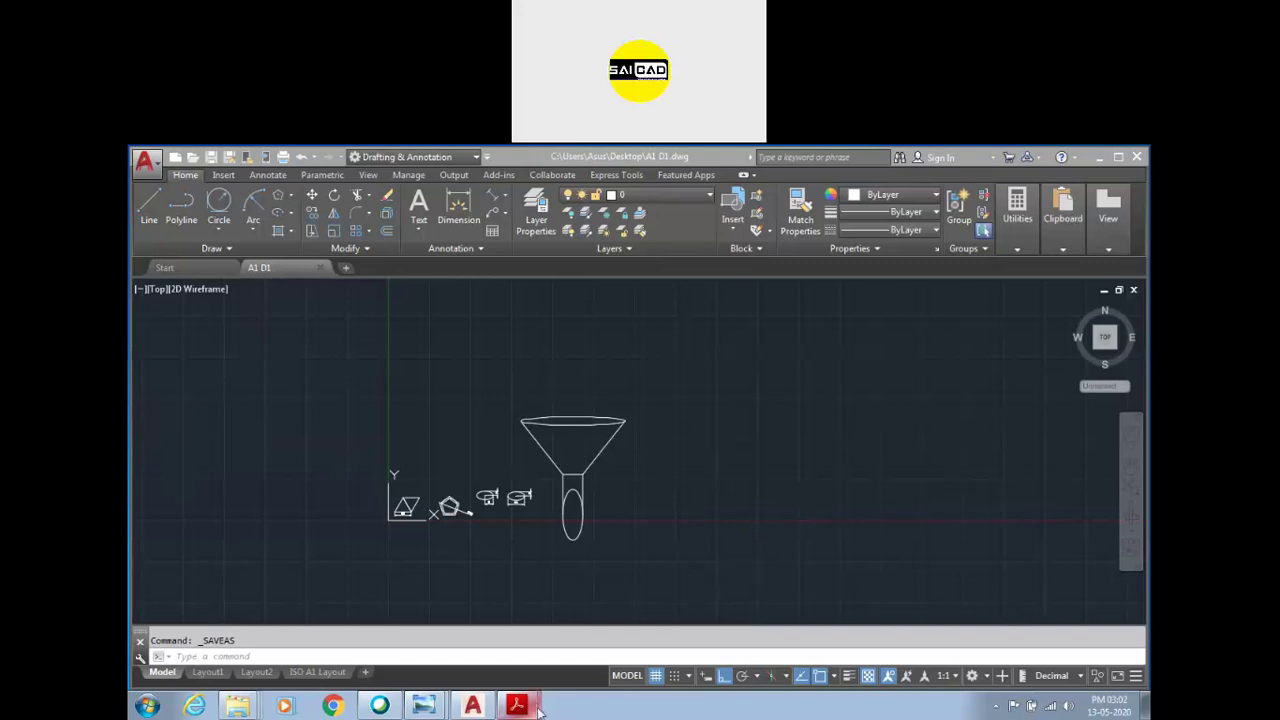
Step: Bring Creo Assignment 8.pdf forward and zoom to 200% on the example submission e-mail and subject line
mouse_move(517, 706)
click(523, 672)
scroll(420, 550, down, 2)
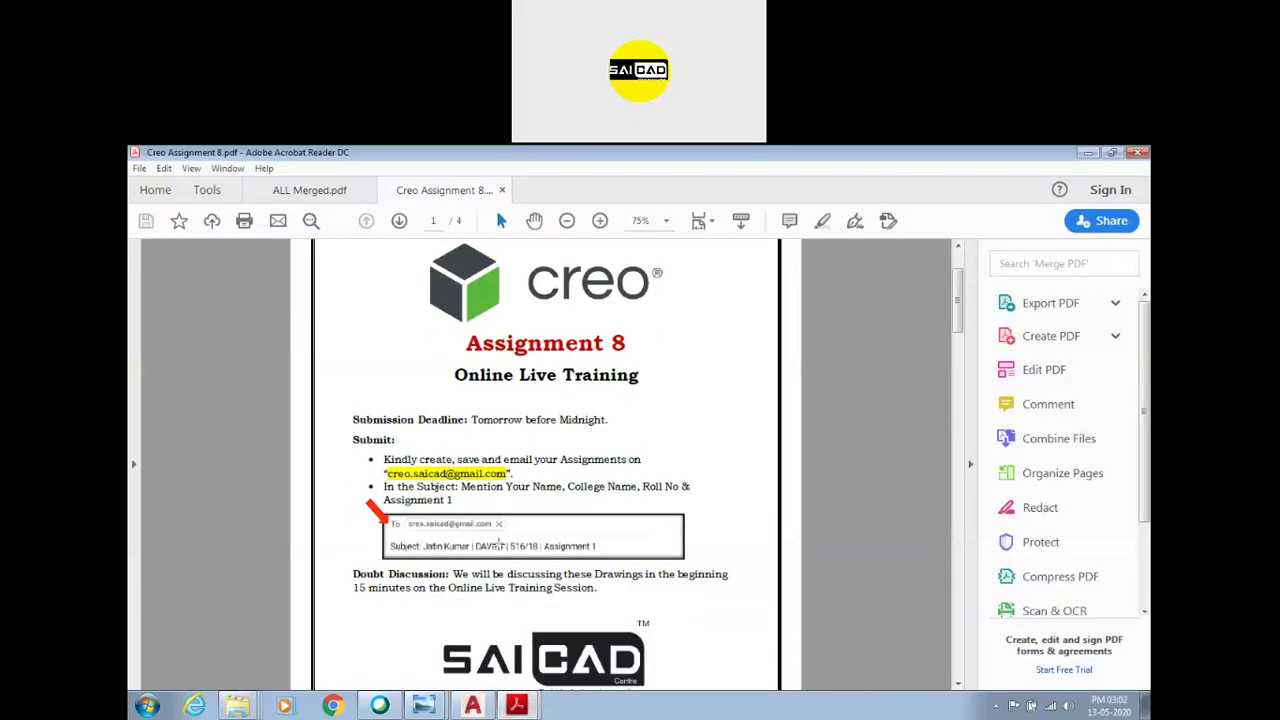
ctrl+scroll(420, 558, up, 2)
ctrl+scroll(420, 558, up, 3)
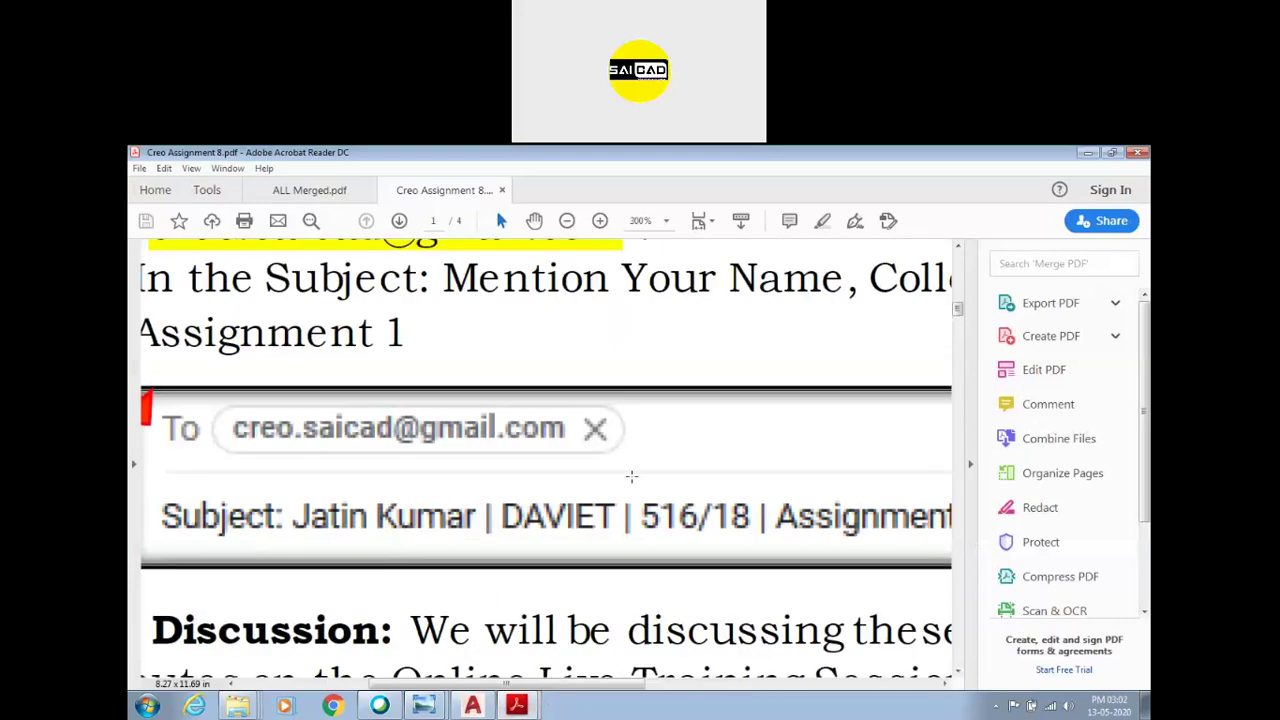
ctrl+scroll(420, 558, down, 2)
scroll(420, 520, down, 1)
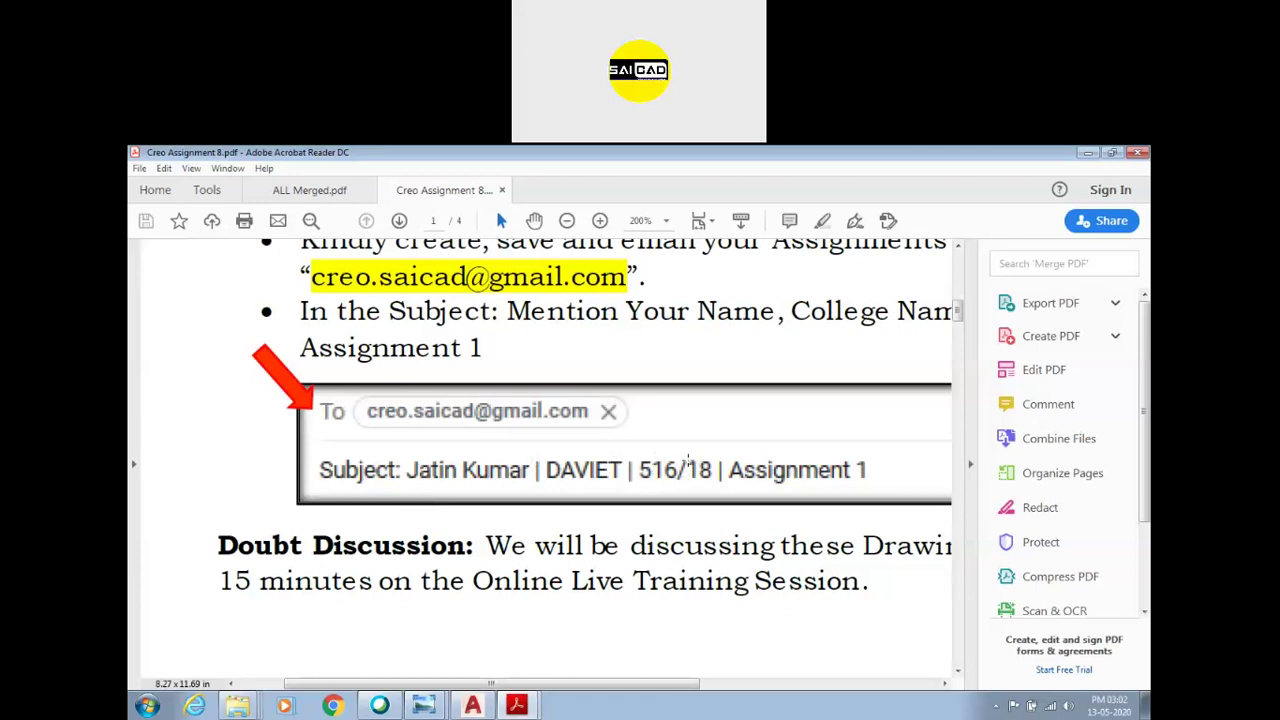
ctrl+scroll(688, 460, down, 1)
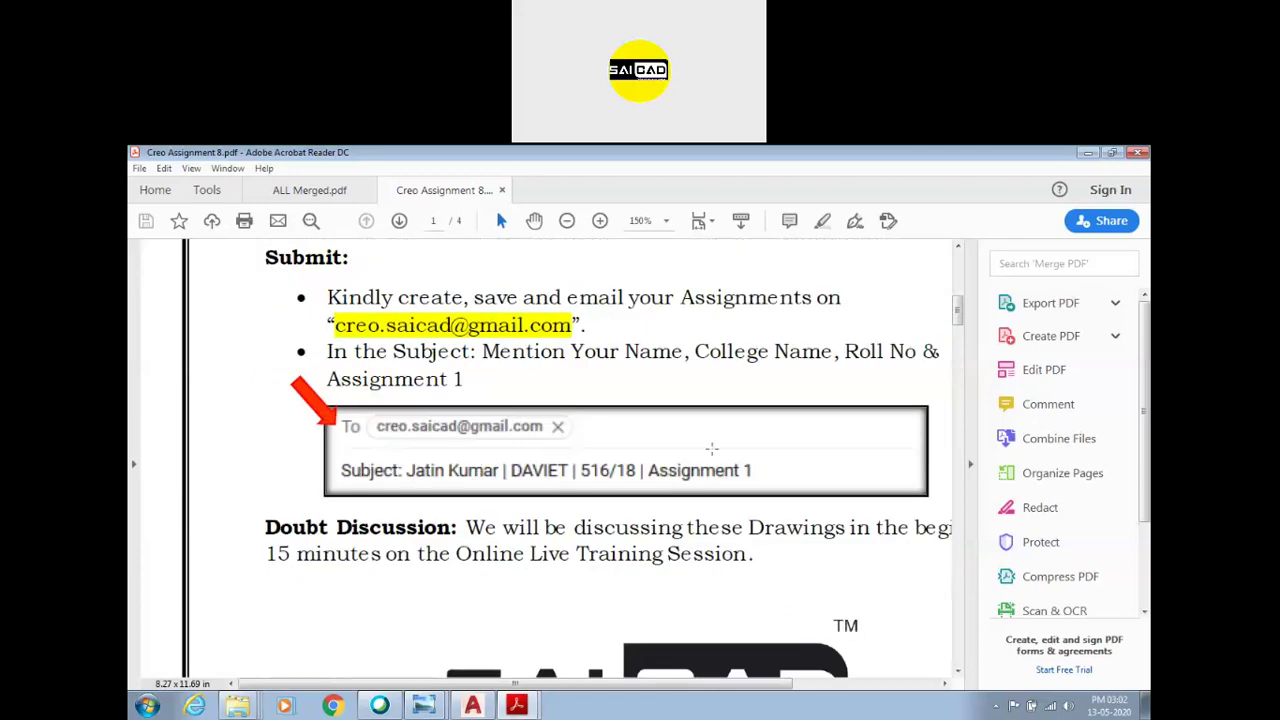
ctrl+scroll(732, 476, up, 1)
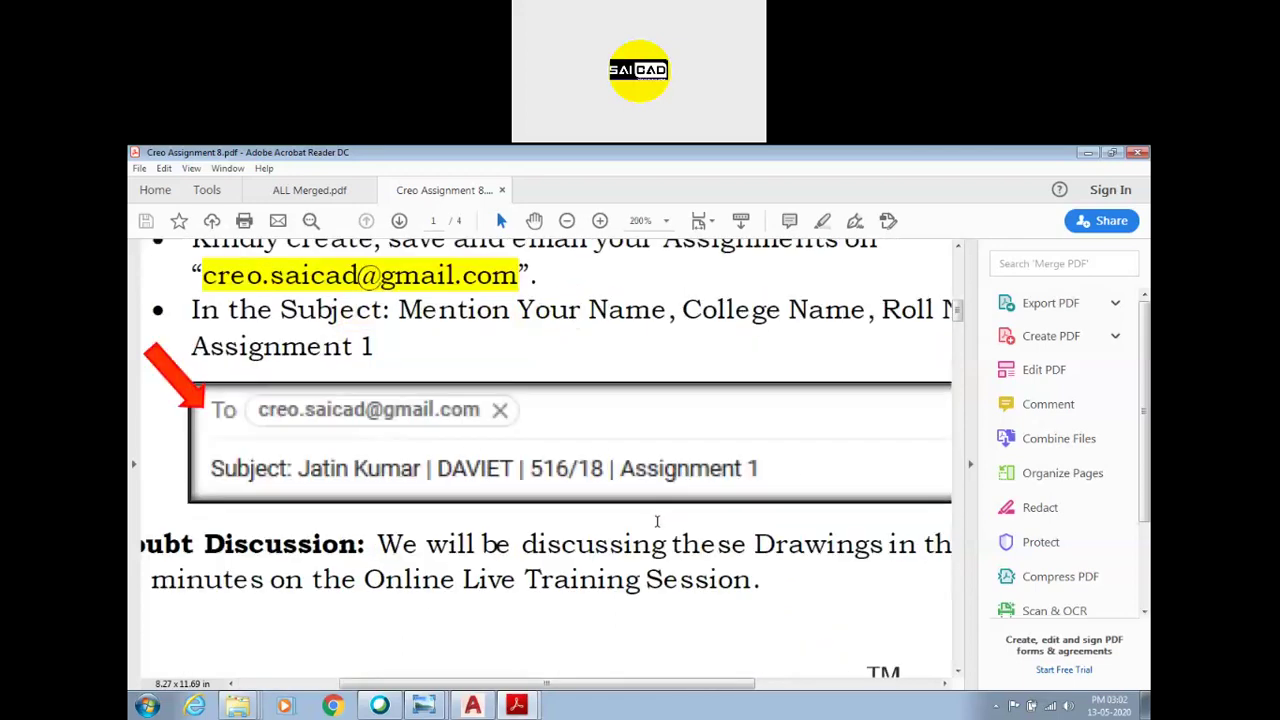
scroll(657, 520, down, 1)
scroll(1080, 494, down, 2)
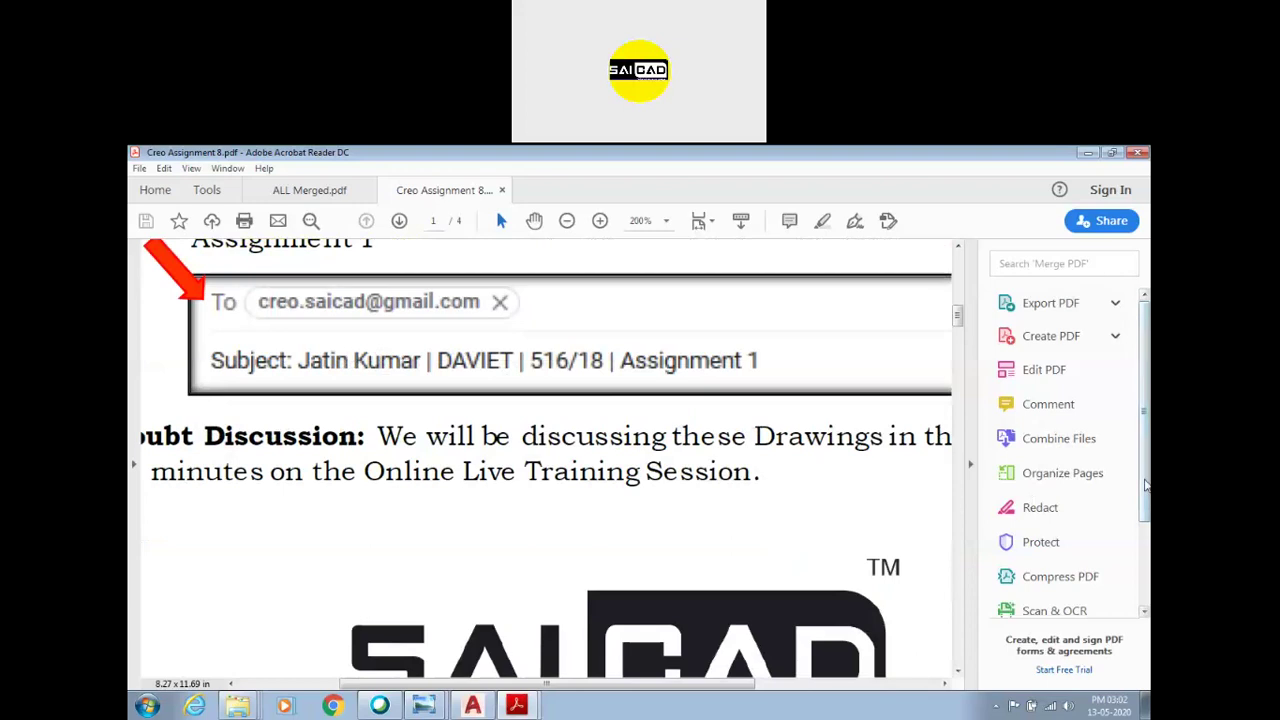